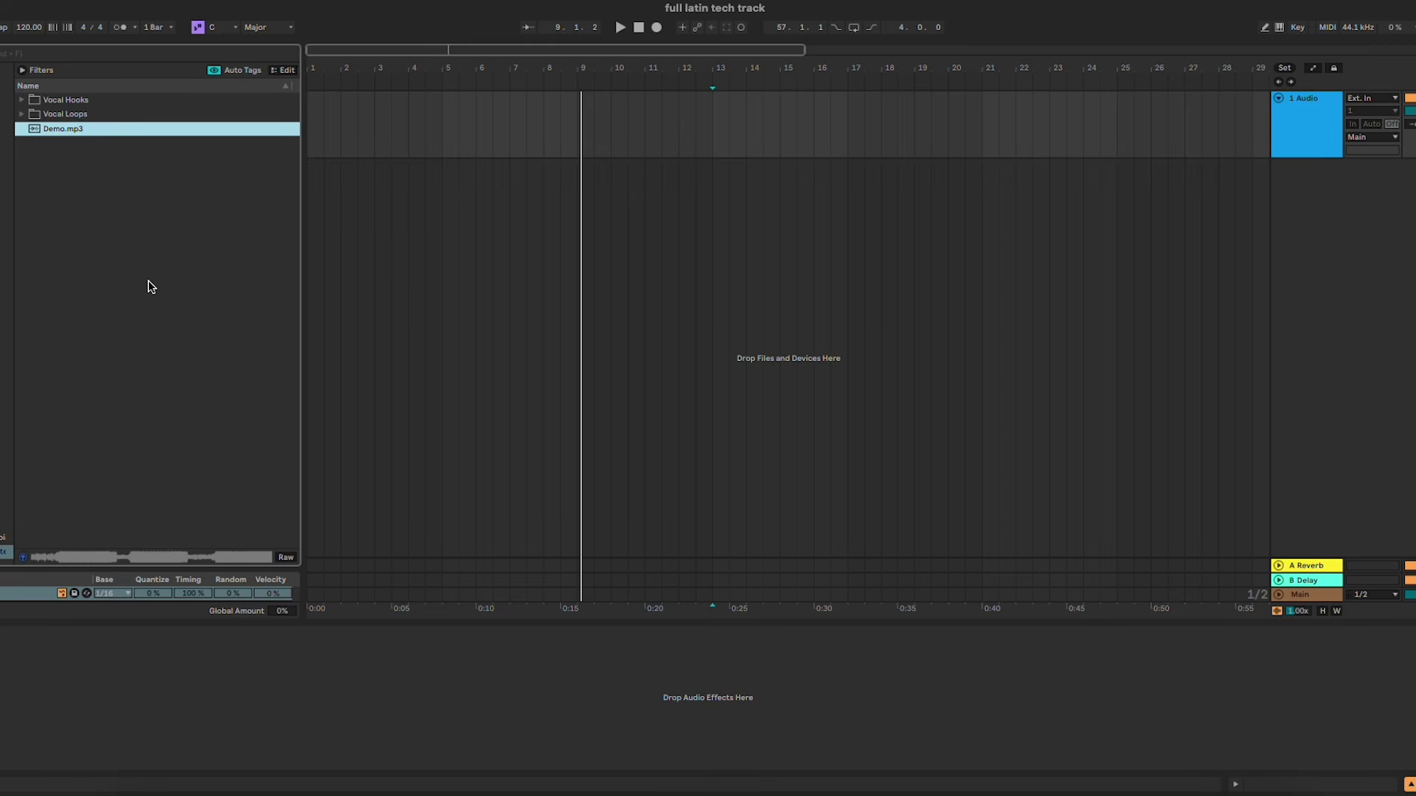
# Step: Look through the Vocal Hooks folder of the Pegate Vol. 2 pack, then open the Phantom Cumbia sample pack
pyautogui.click(586, 229)
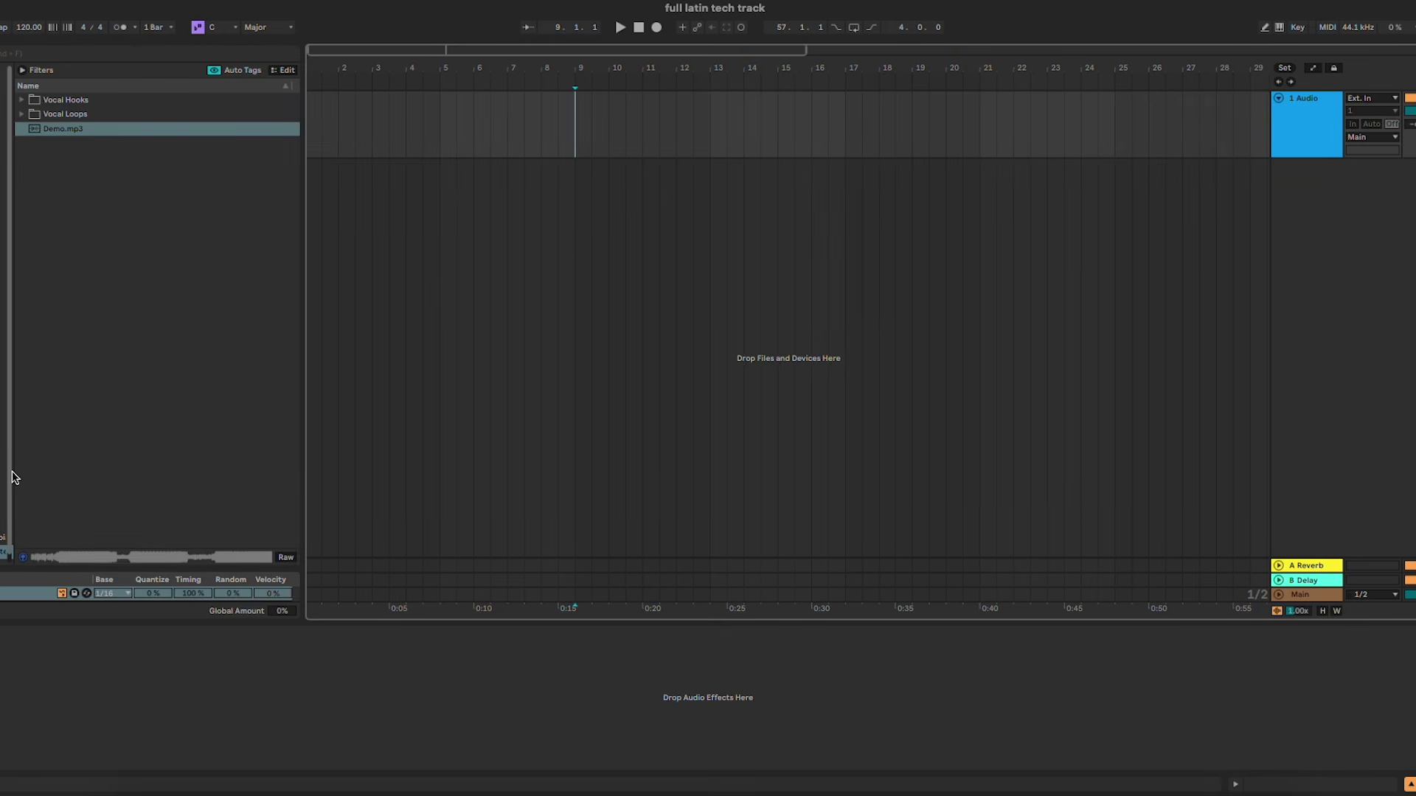
pyautogui.moveTo(12, 478); pyautogui.dragTo(46, 526)
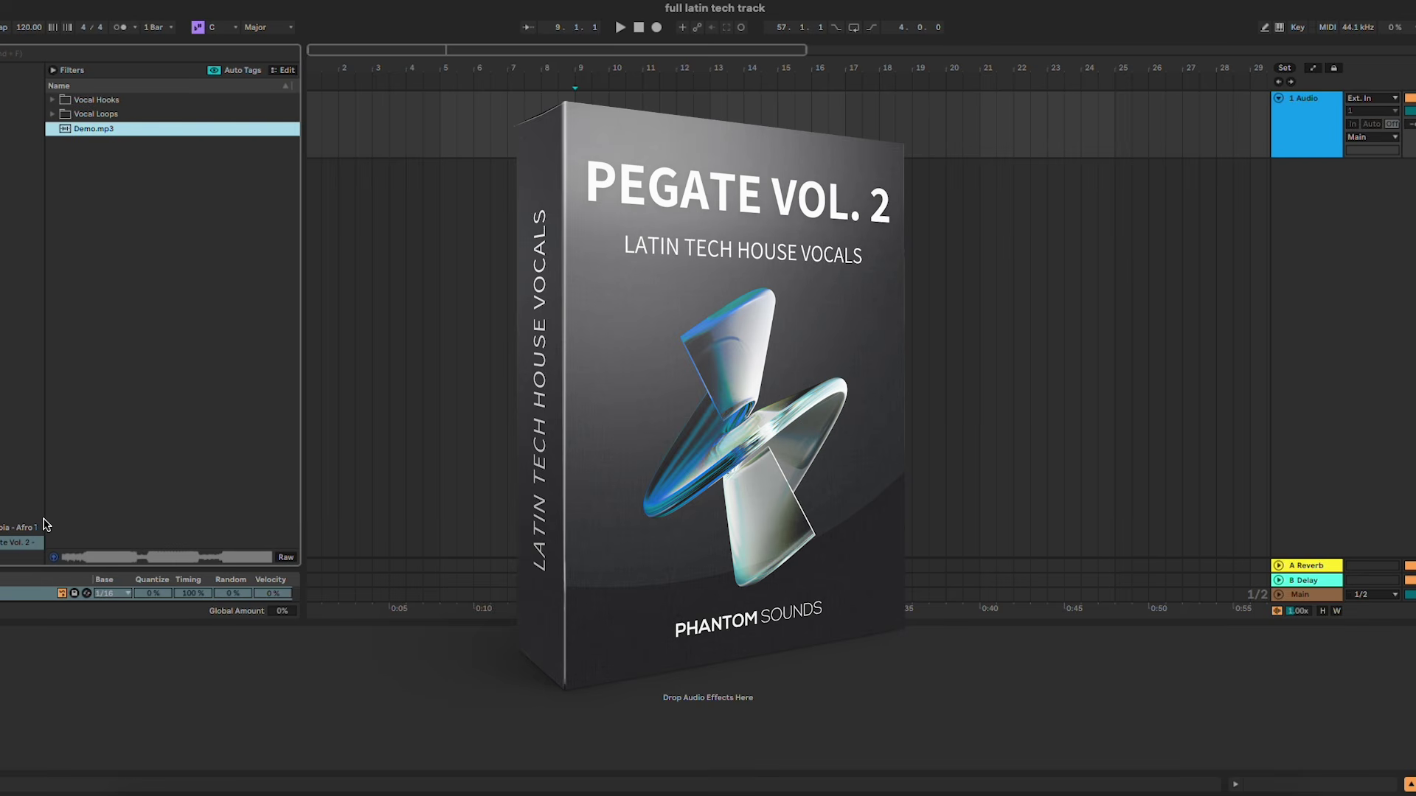
pyautogui.click(52, 101)
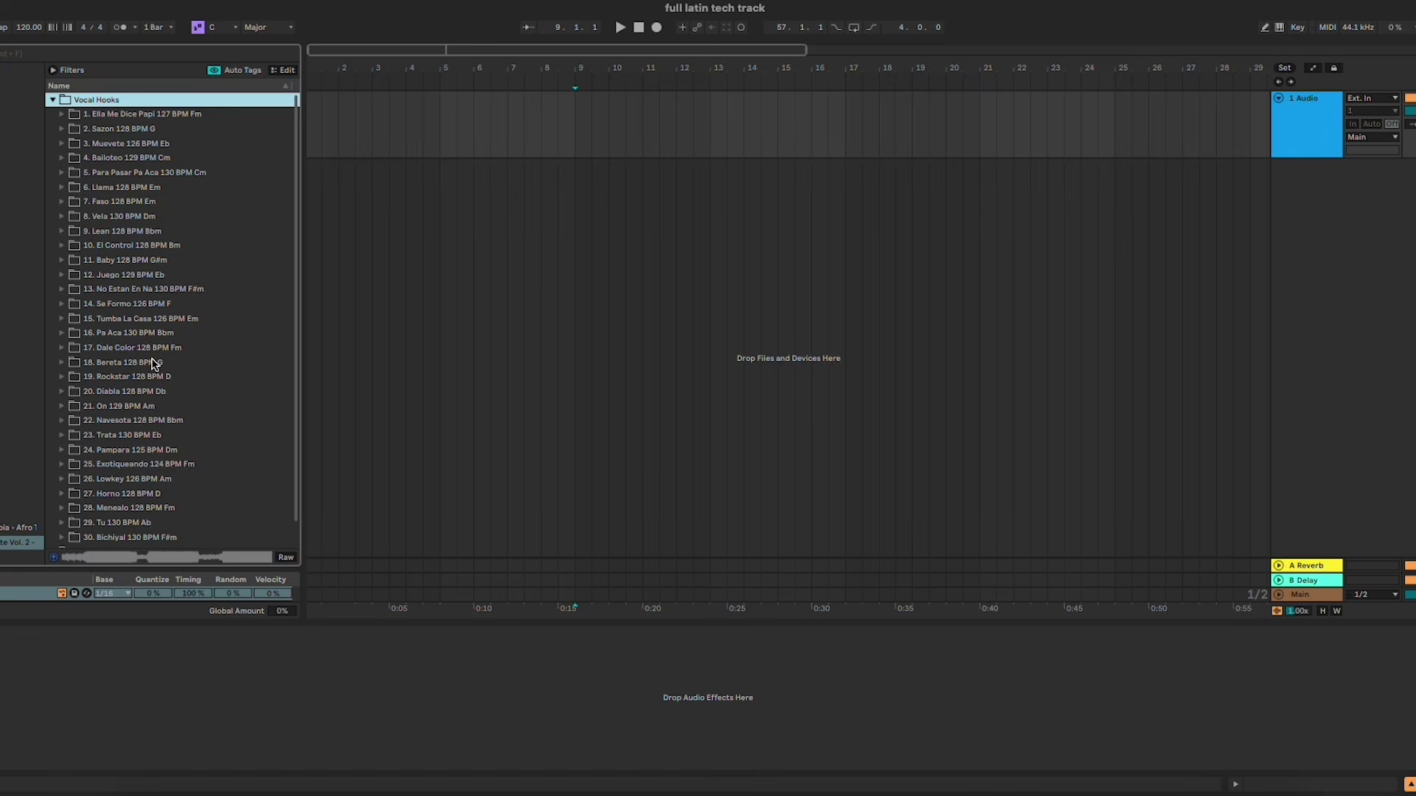
pyautogui.click(27, 529)
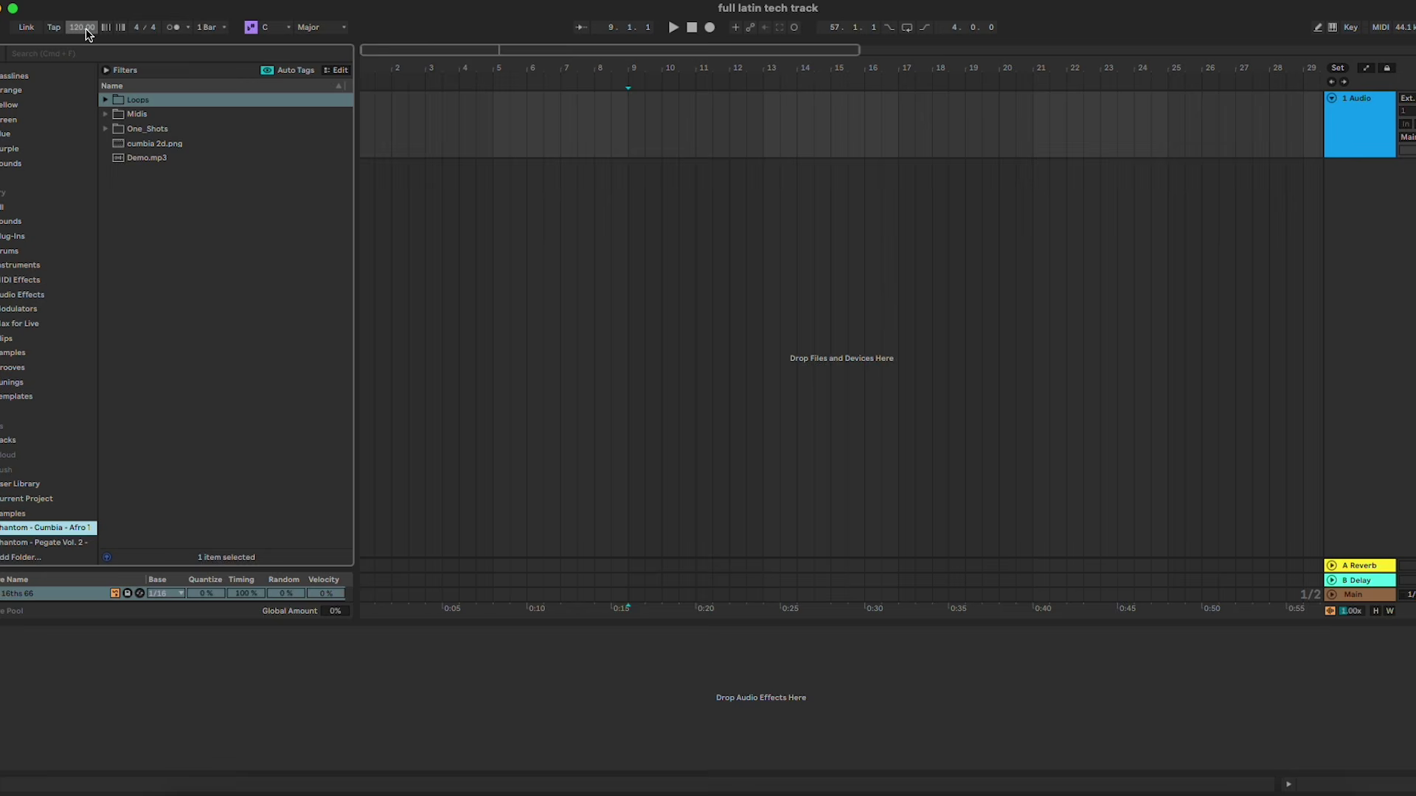
# Step: Set the project tempo to 130 BPM
pyautogui.click(85, 28)
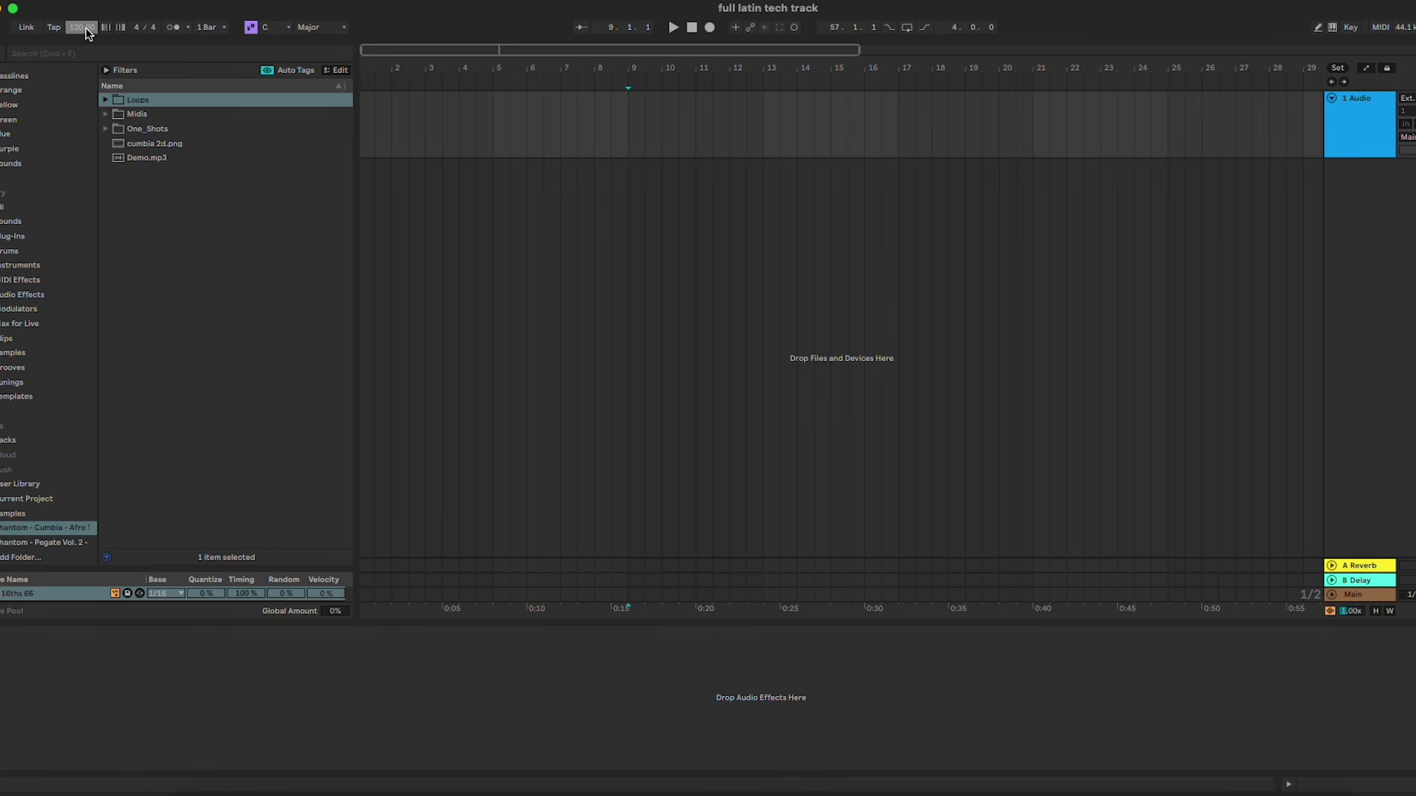
pyautogui.write('130')
pyautogui.press('Return')
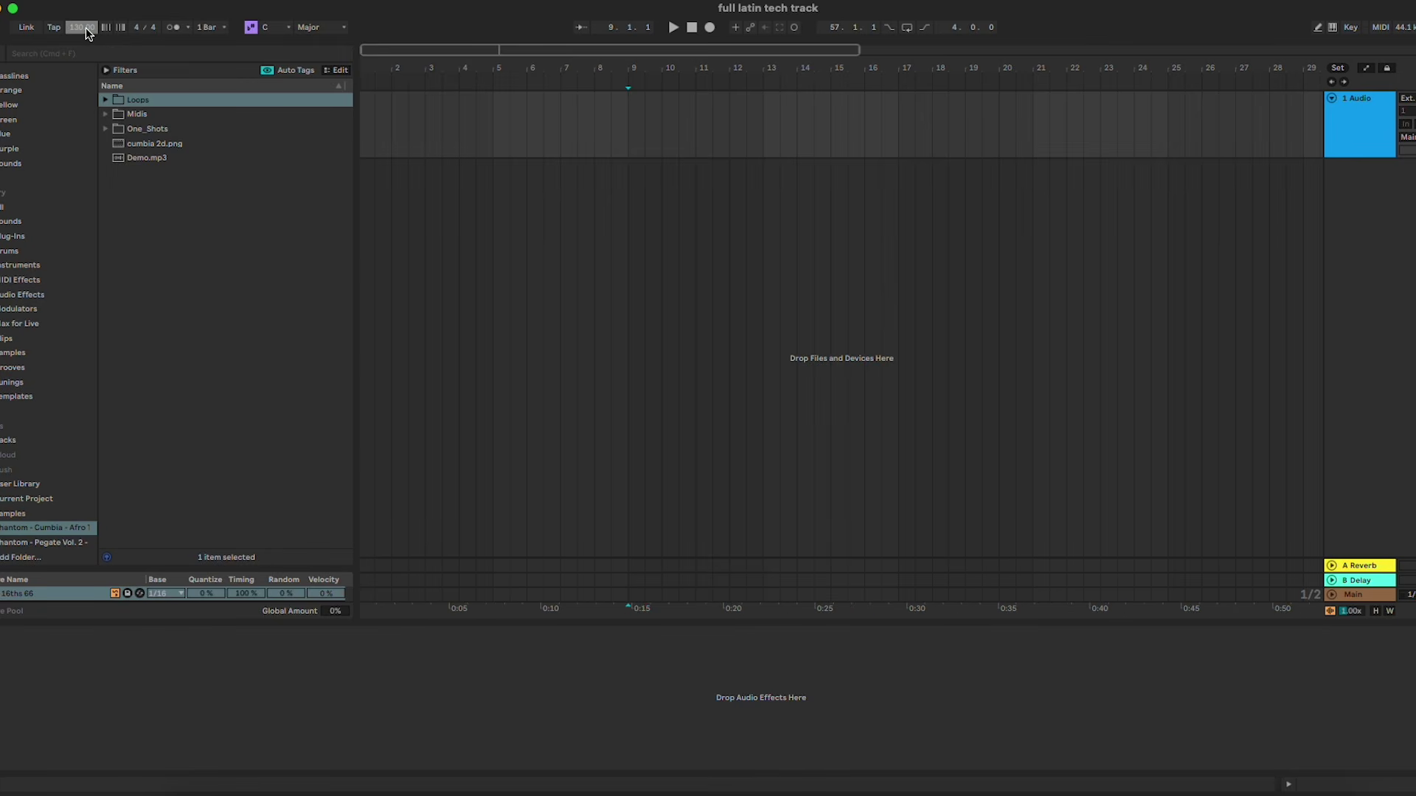
# Step: Place the dry vocal from the "11. Baby 128 BPM G#m" vocal hook folder on the audio track at bar 9
pyautogui.click(628, 126)
pyautogui.click(84, 542)
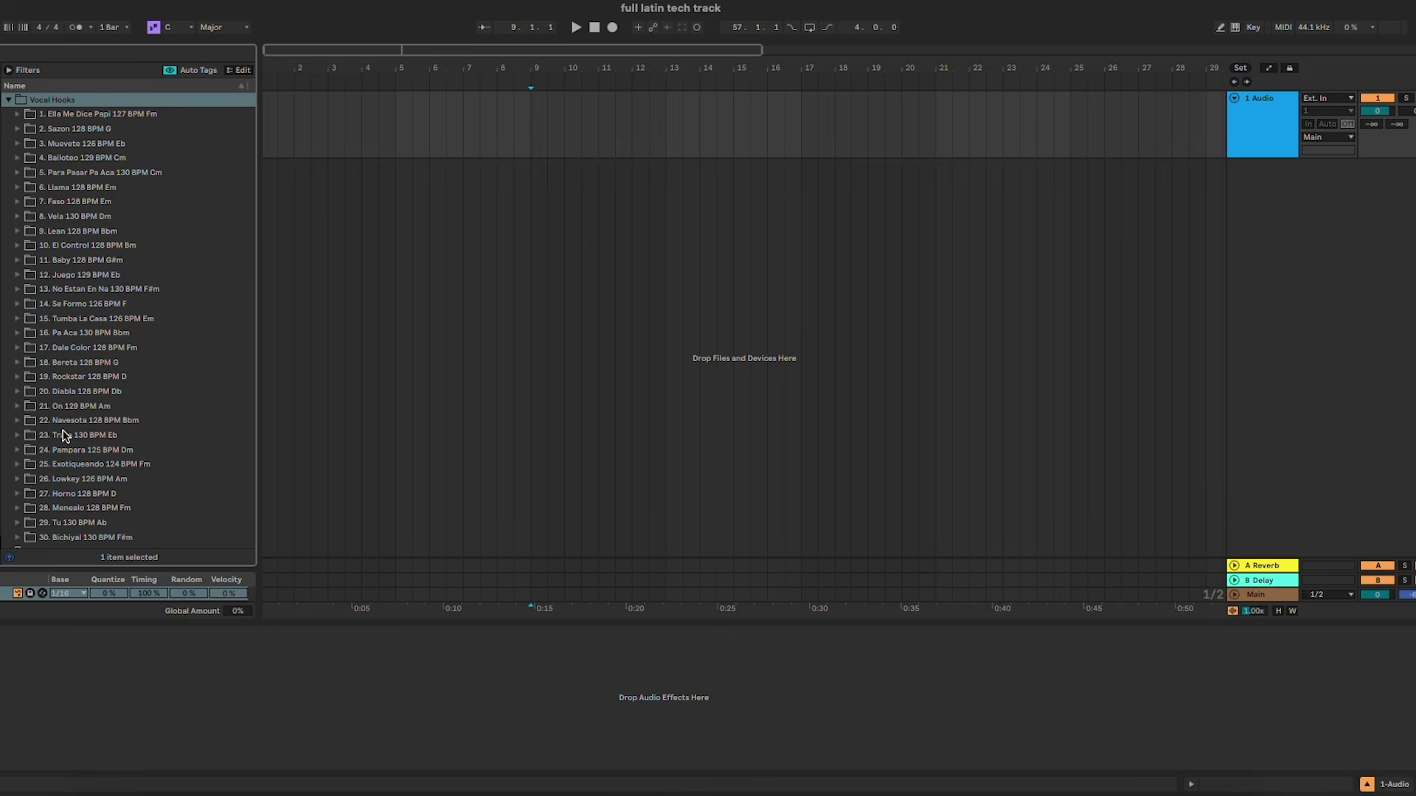
pyautogui.click(118, 260)
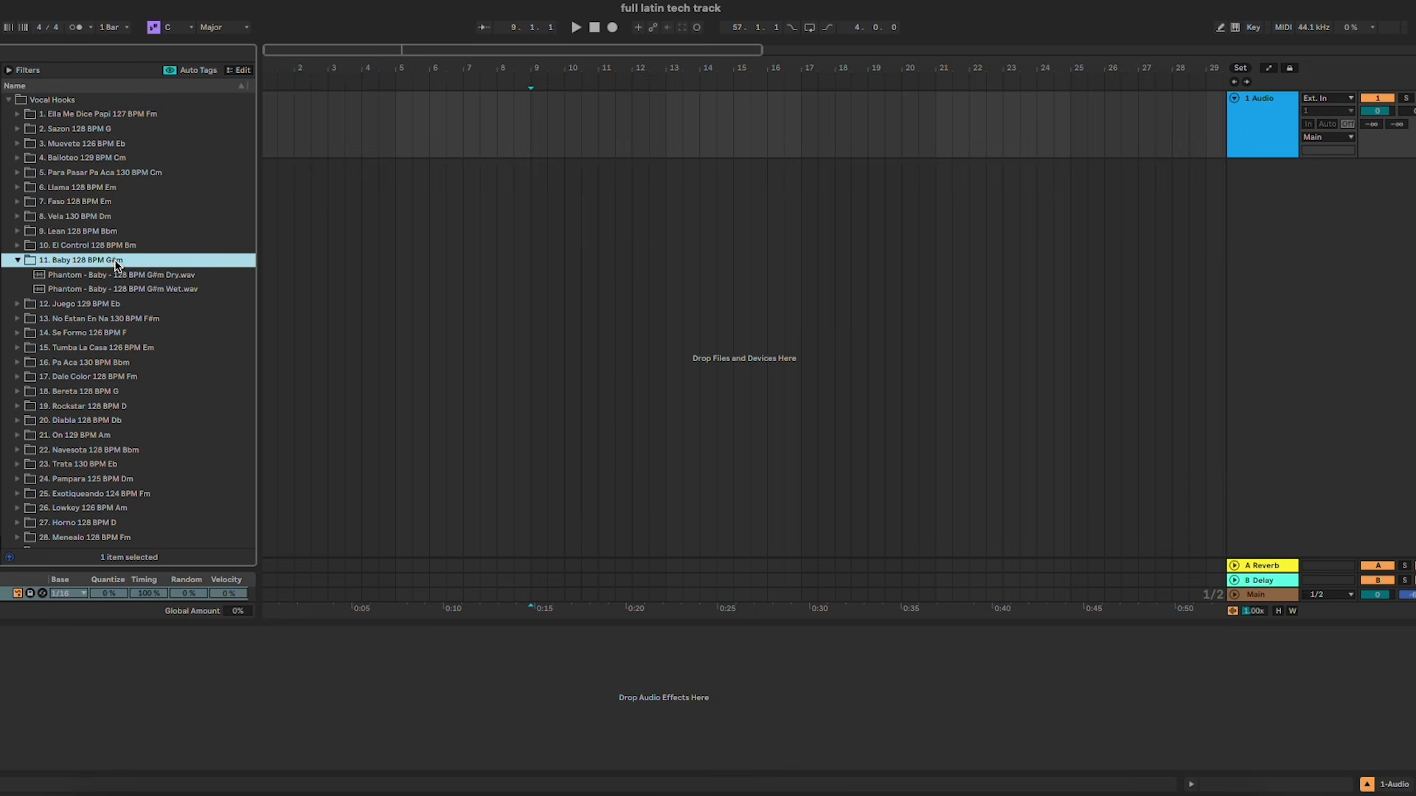
pyautogui.moveTo(98, 277); pyautogui.dragTo(534, 129)
pyautogui.press('z')
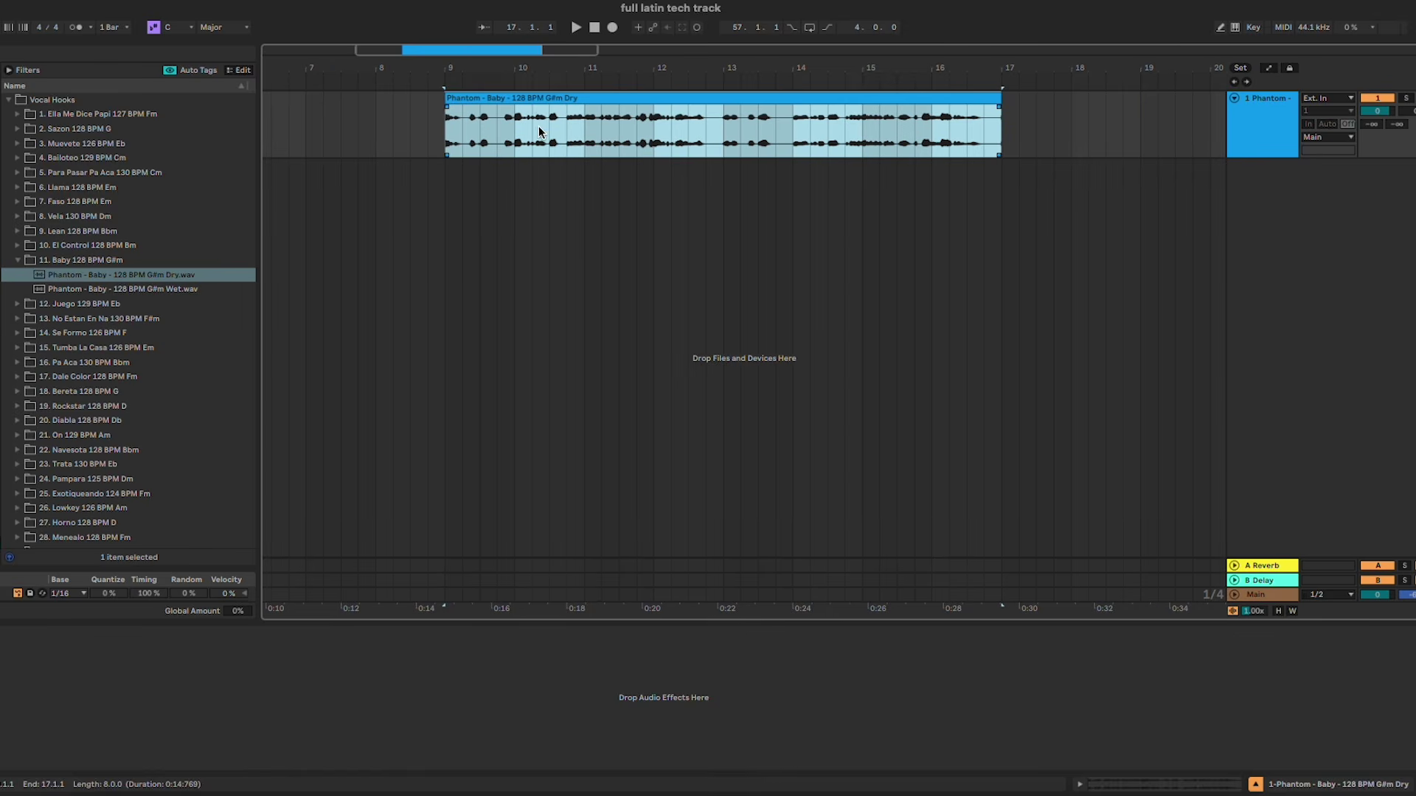
# Step: Open the vocal clip's sample settings, audition the clip from bar 9 and set its warp mode to Complex Pro
pyautogui.doubleClick(537, 100)
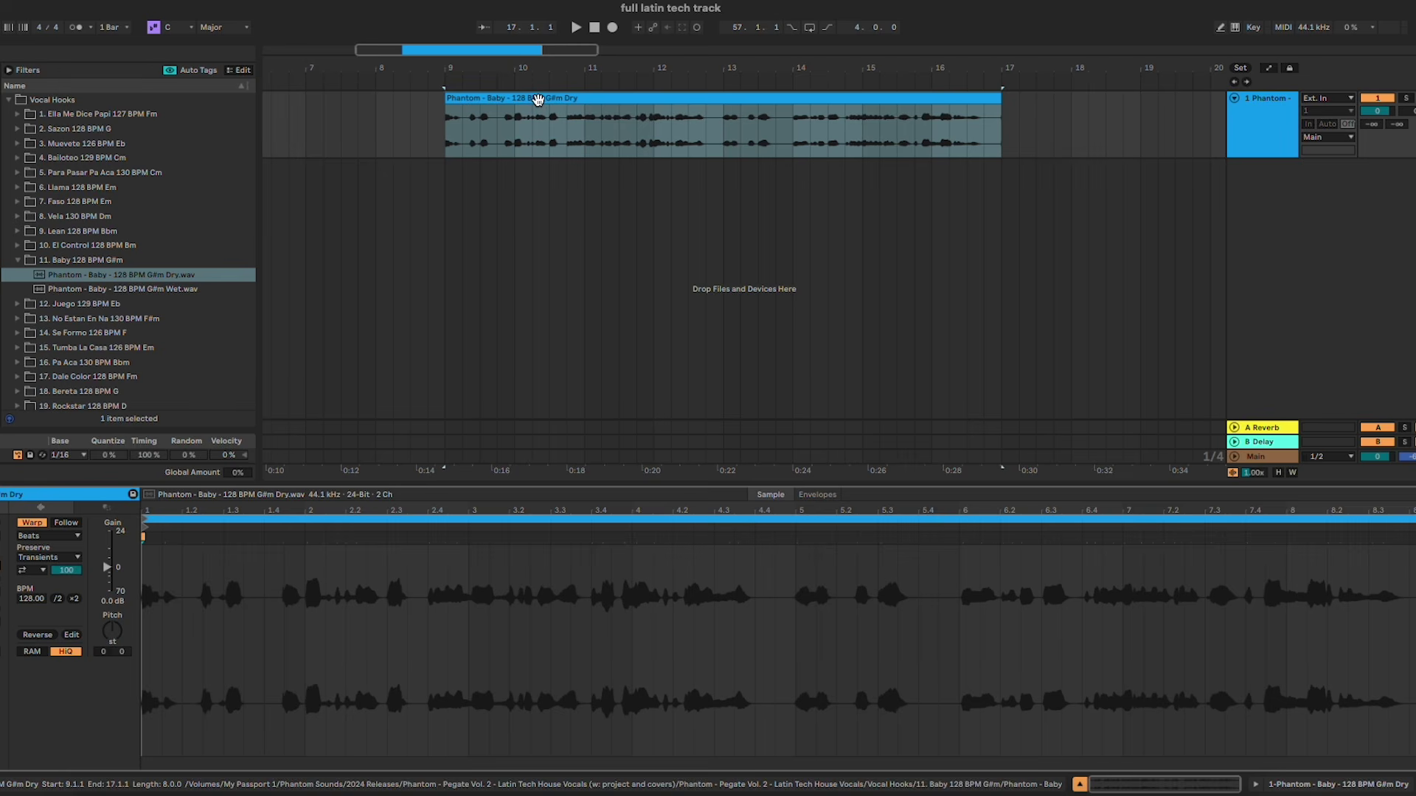
pyautogui.click(448, 133)
pyautogui.press('space')
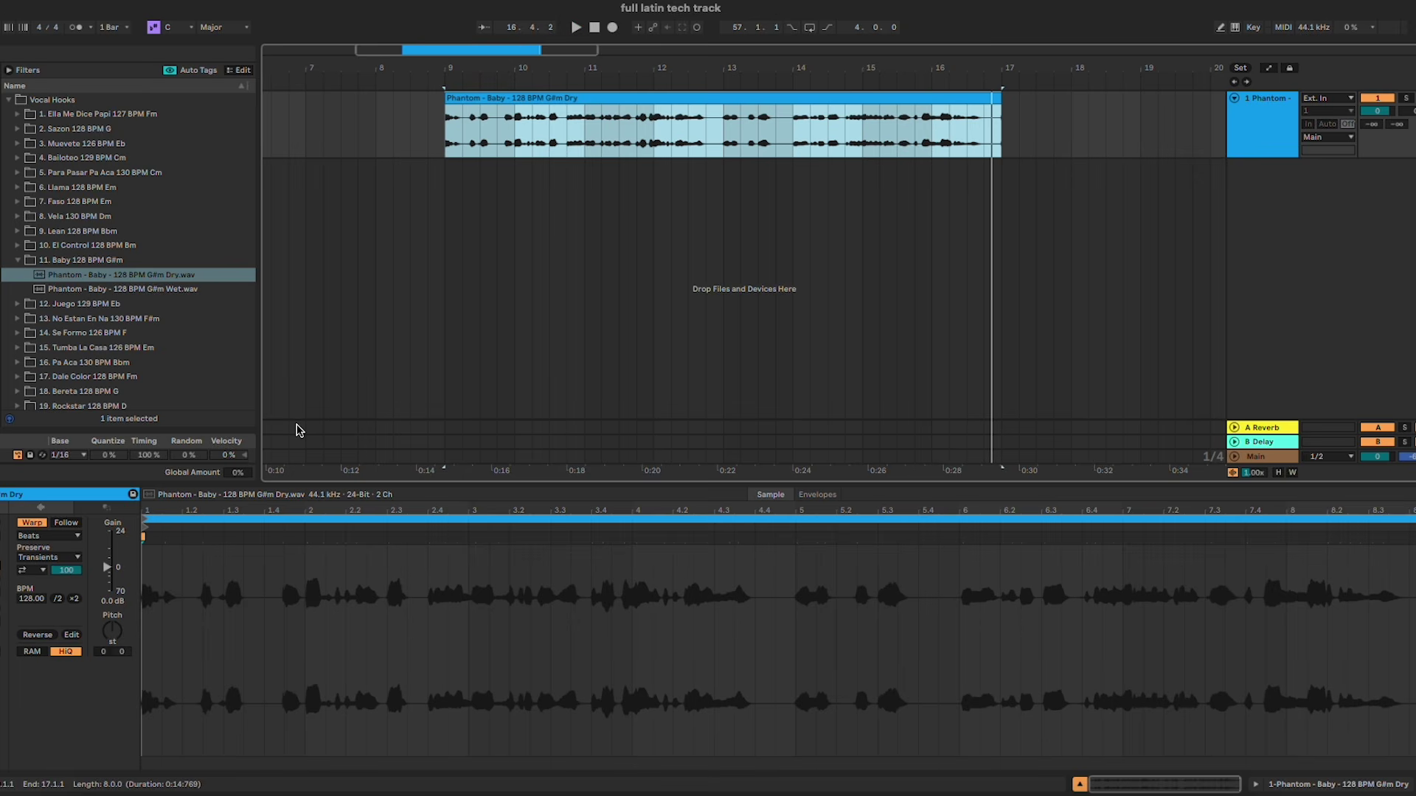
pyautogui.click(47, 538)
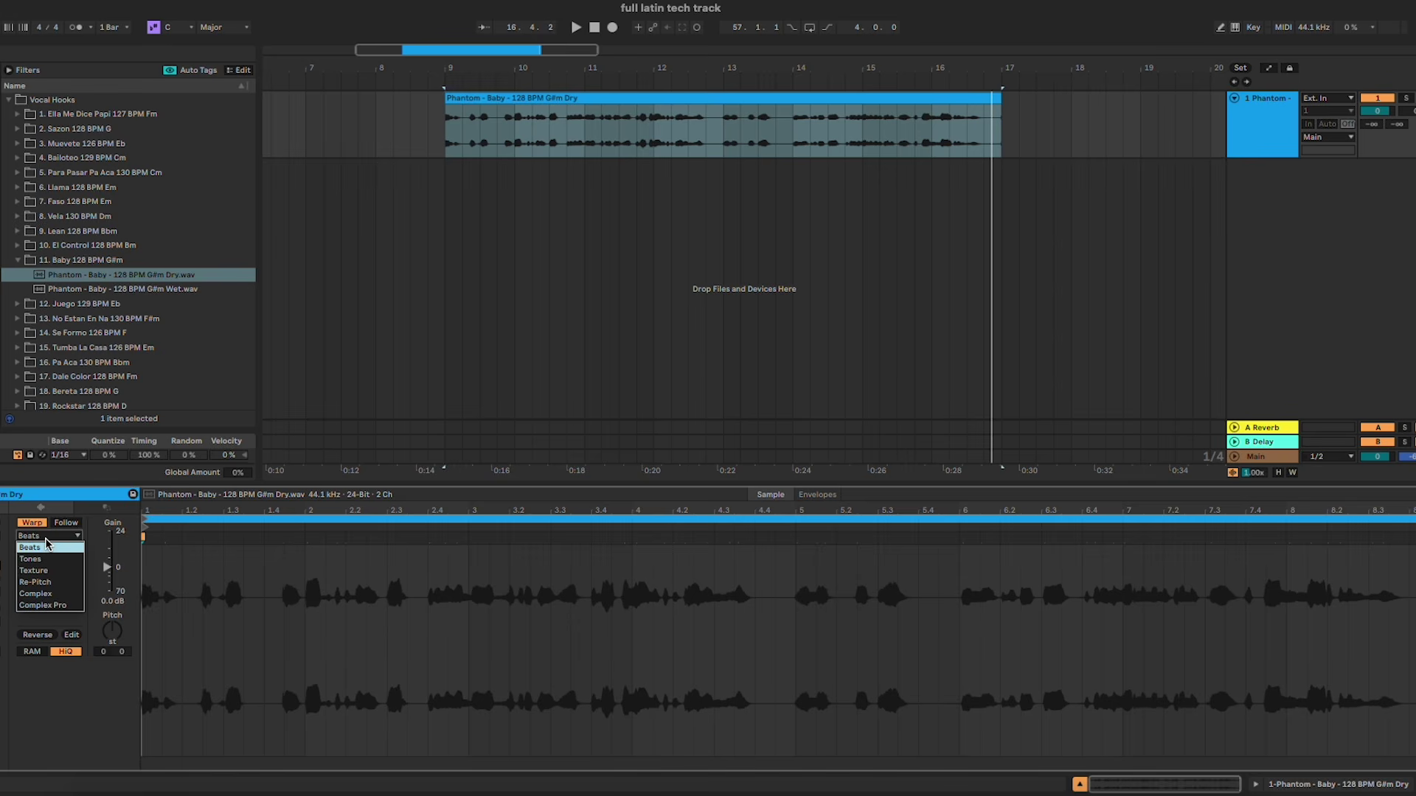
pyautogui.click(57, 606)
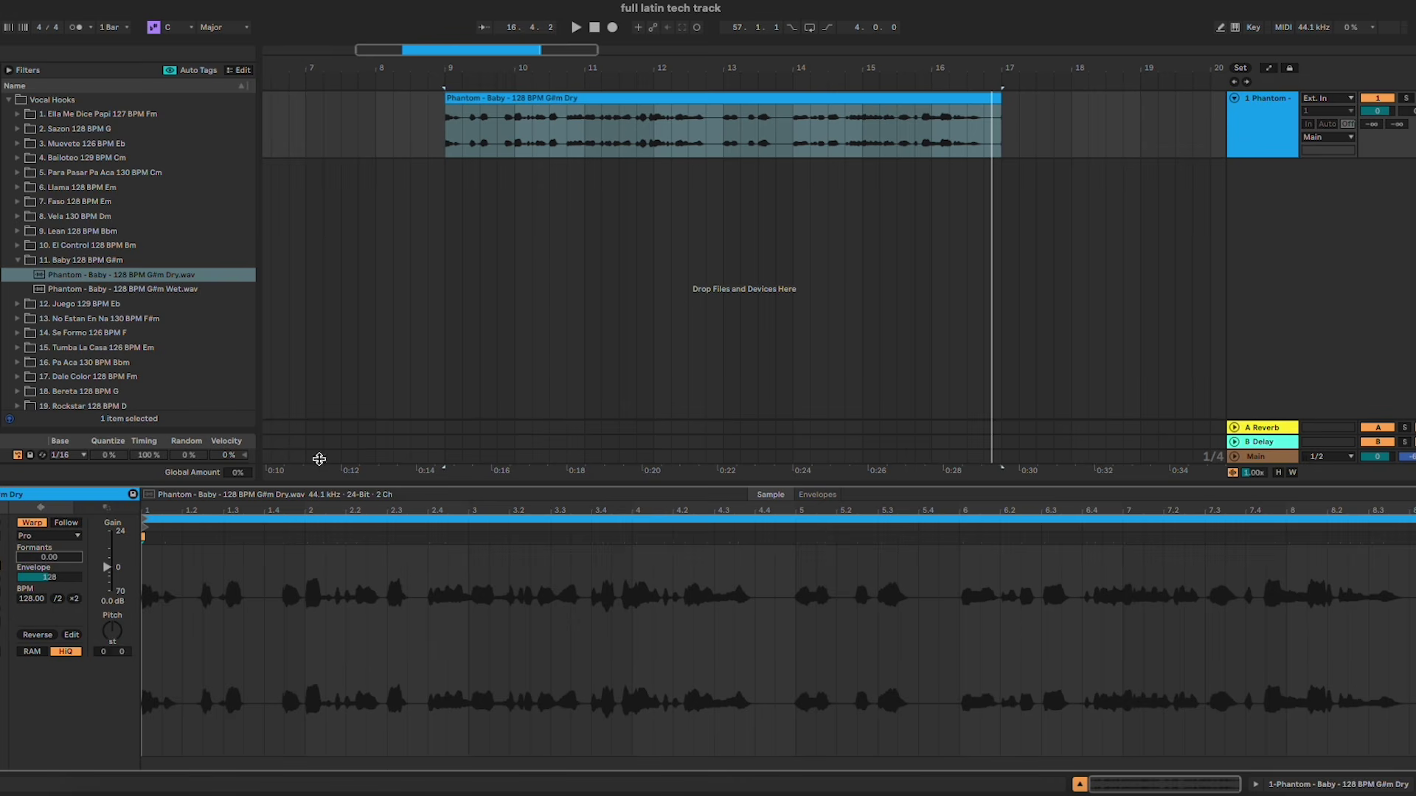
# Step: Play the vocal clip again from its start to check how it sounds with the Complex Pro warping
pyautogui.click(460, 135)
pyautogui.press('space')
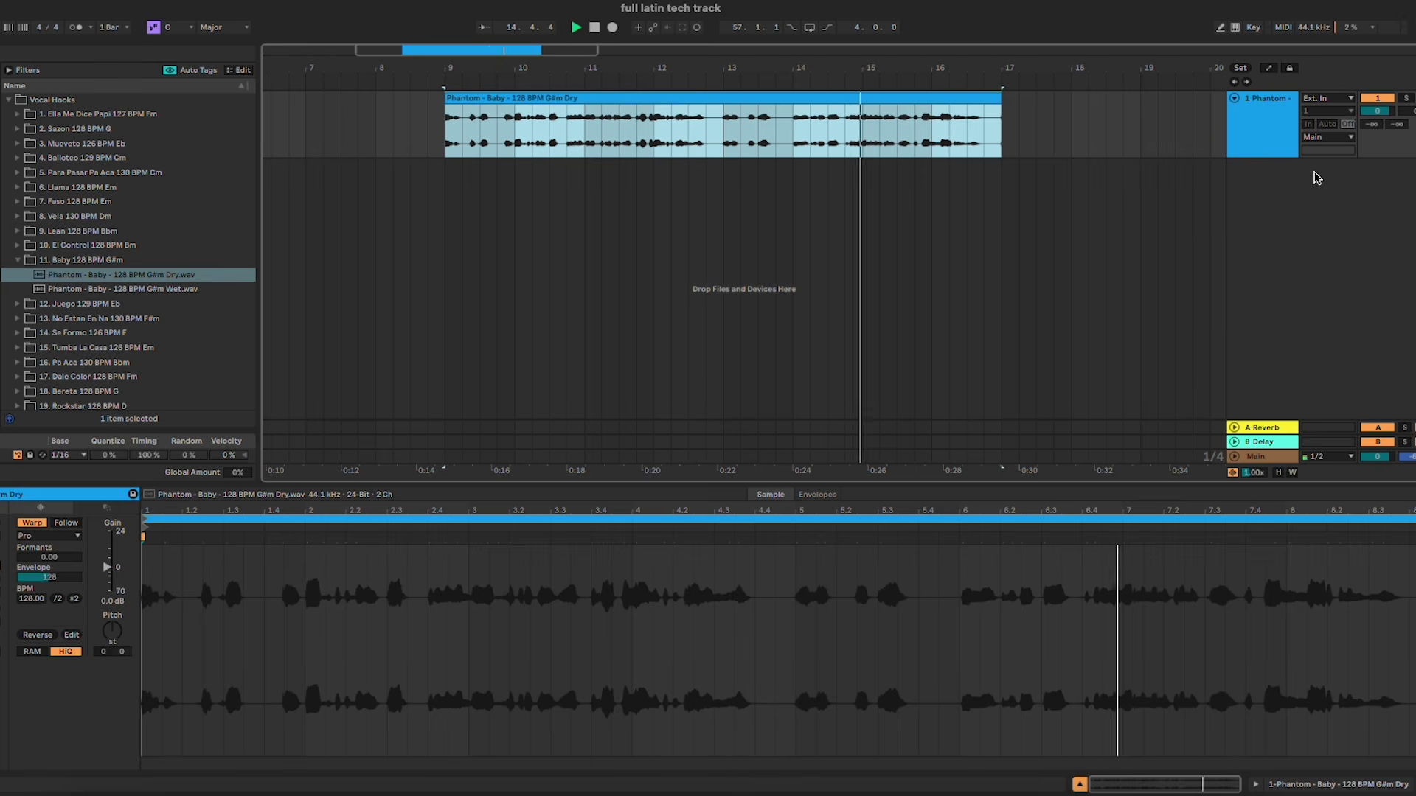
pyautogui.click(1144, 133)
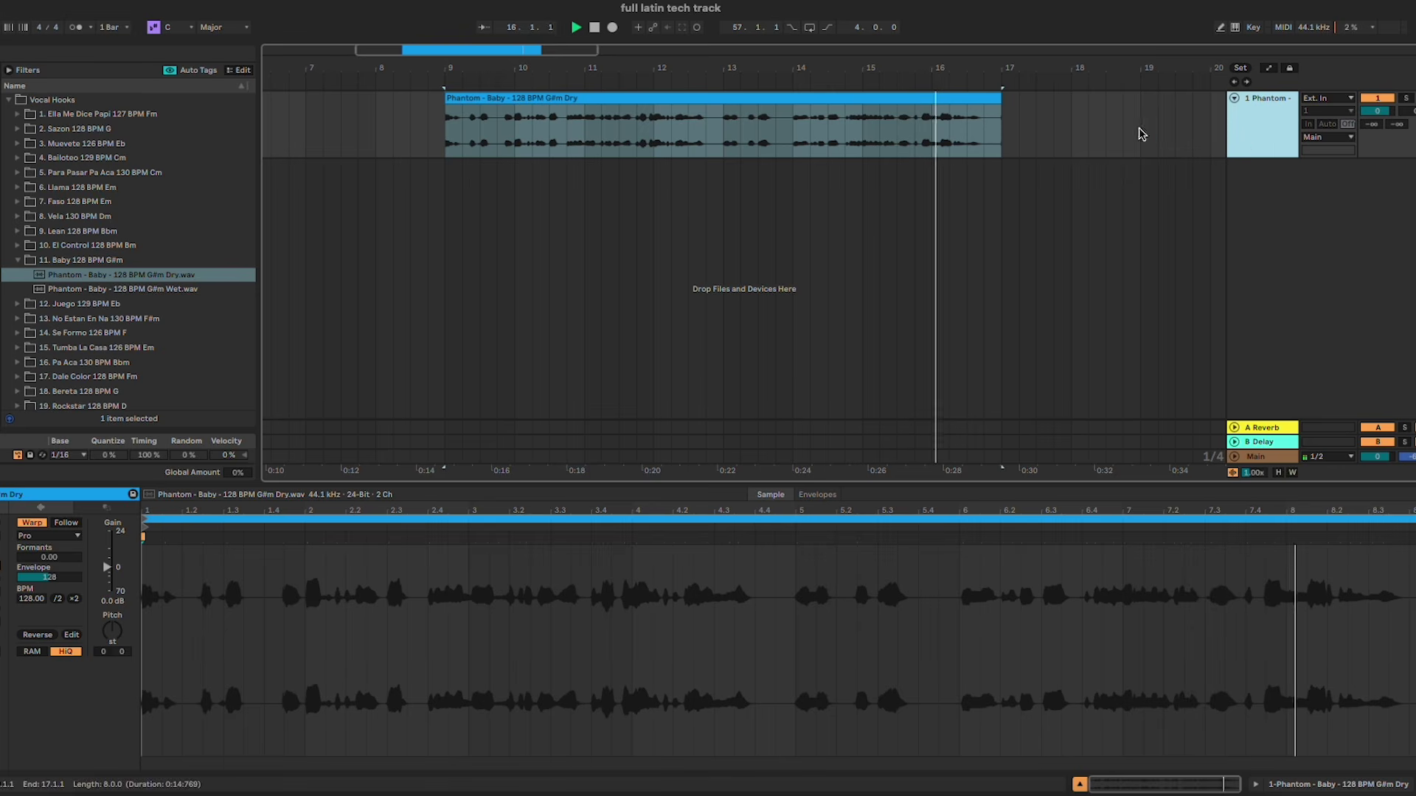
pyautogui.click(1001, 115)
pyautogui.press('space')
pyautogui.doubleClick(1249, 135)
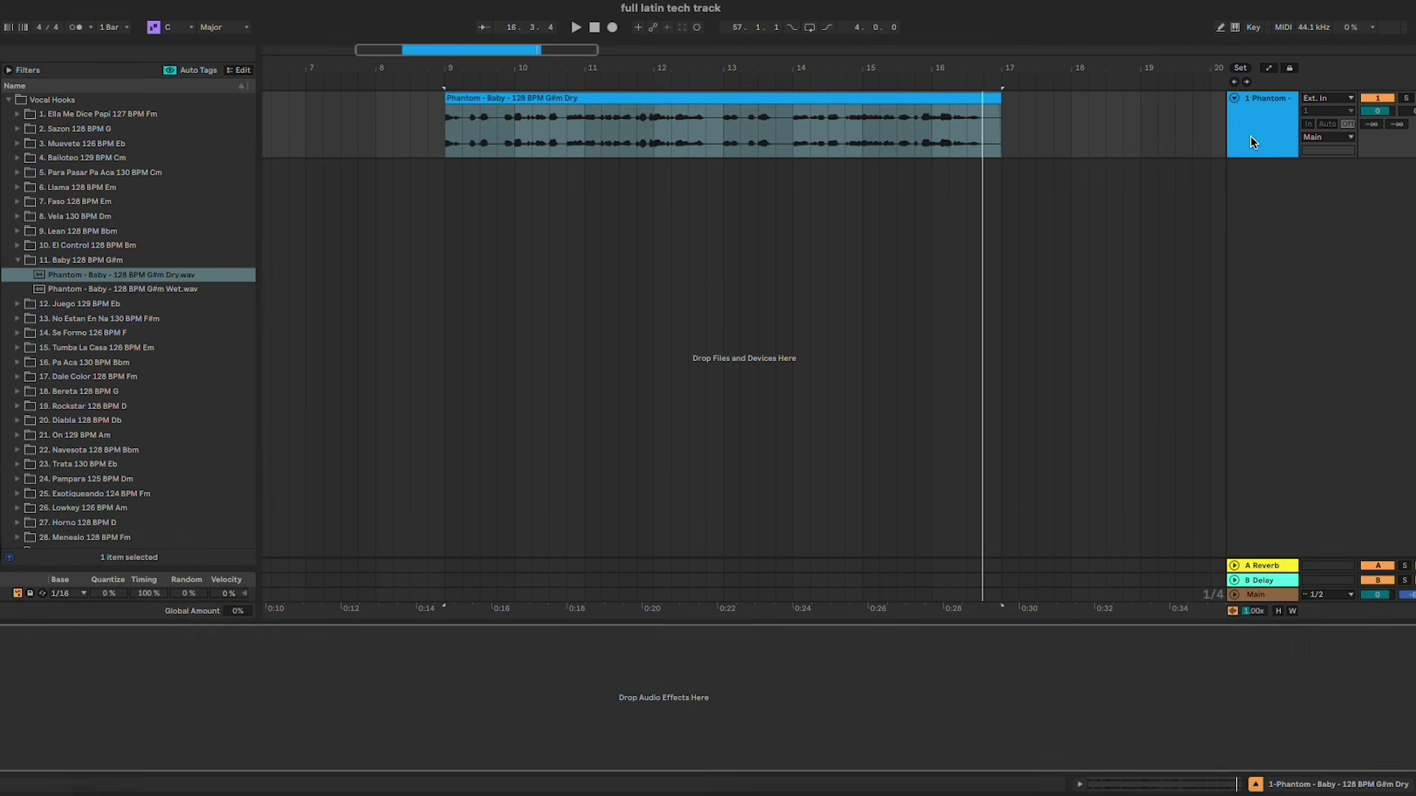
pyautogui.click(600, 124)
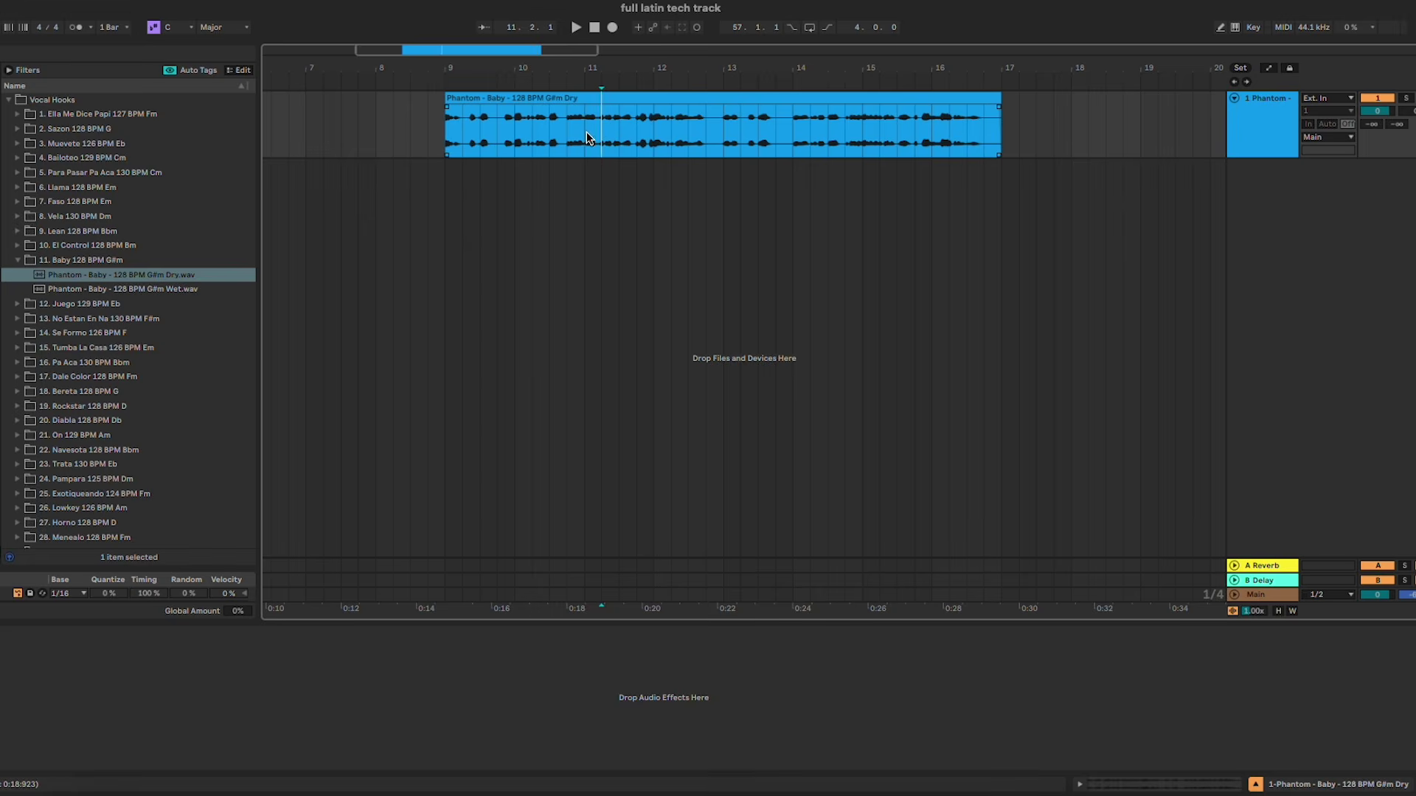
# Step: Load FabFilter Pro-L 2 with its default setting on the Main track, close its window and clear the browser search
pyautogui.click(16, 261)
pyautogui.hscroll(-5, 642, 248)
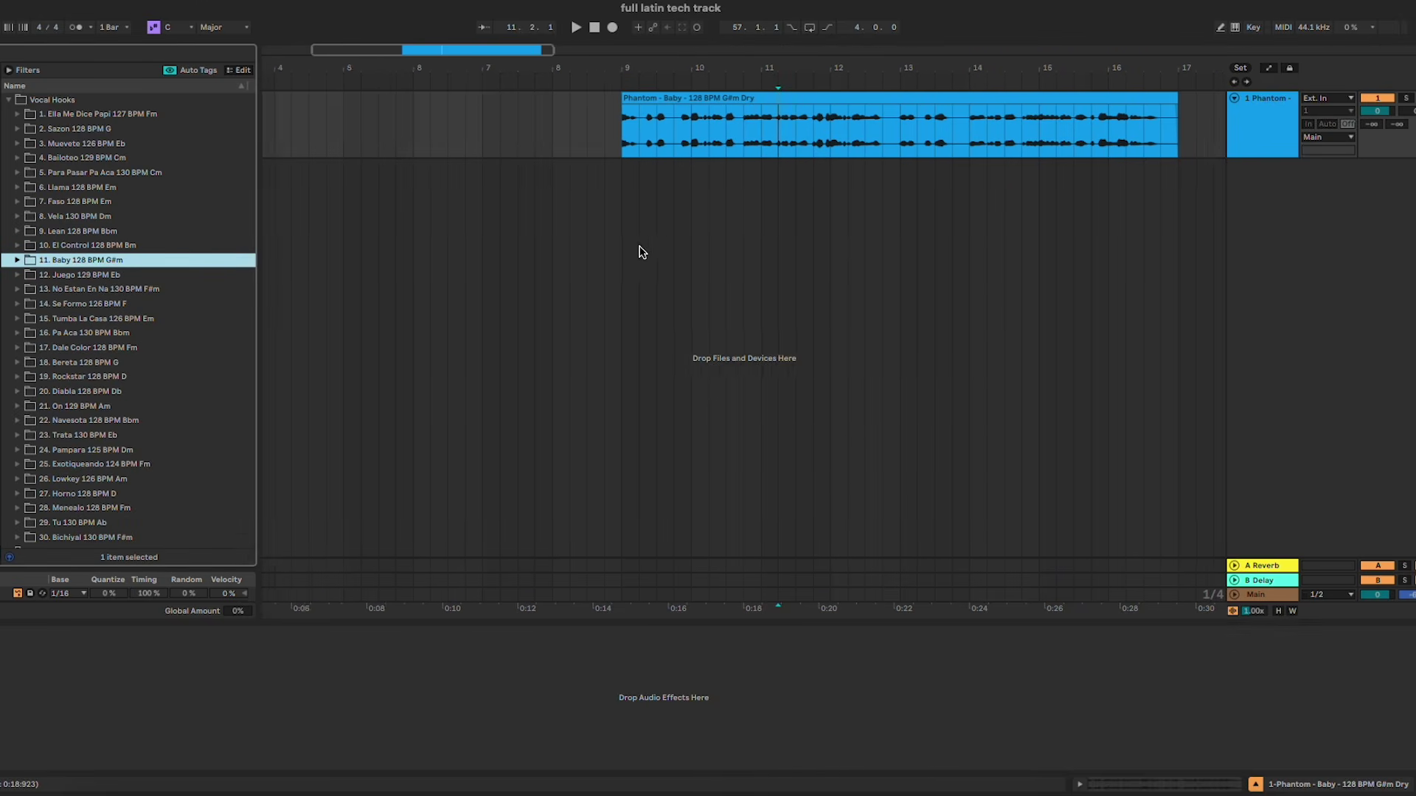
pyautogui.click(1274, 593)
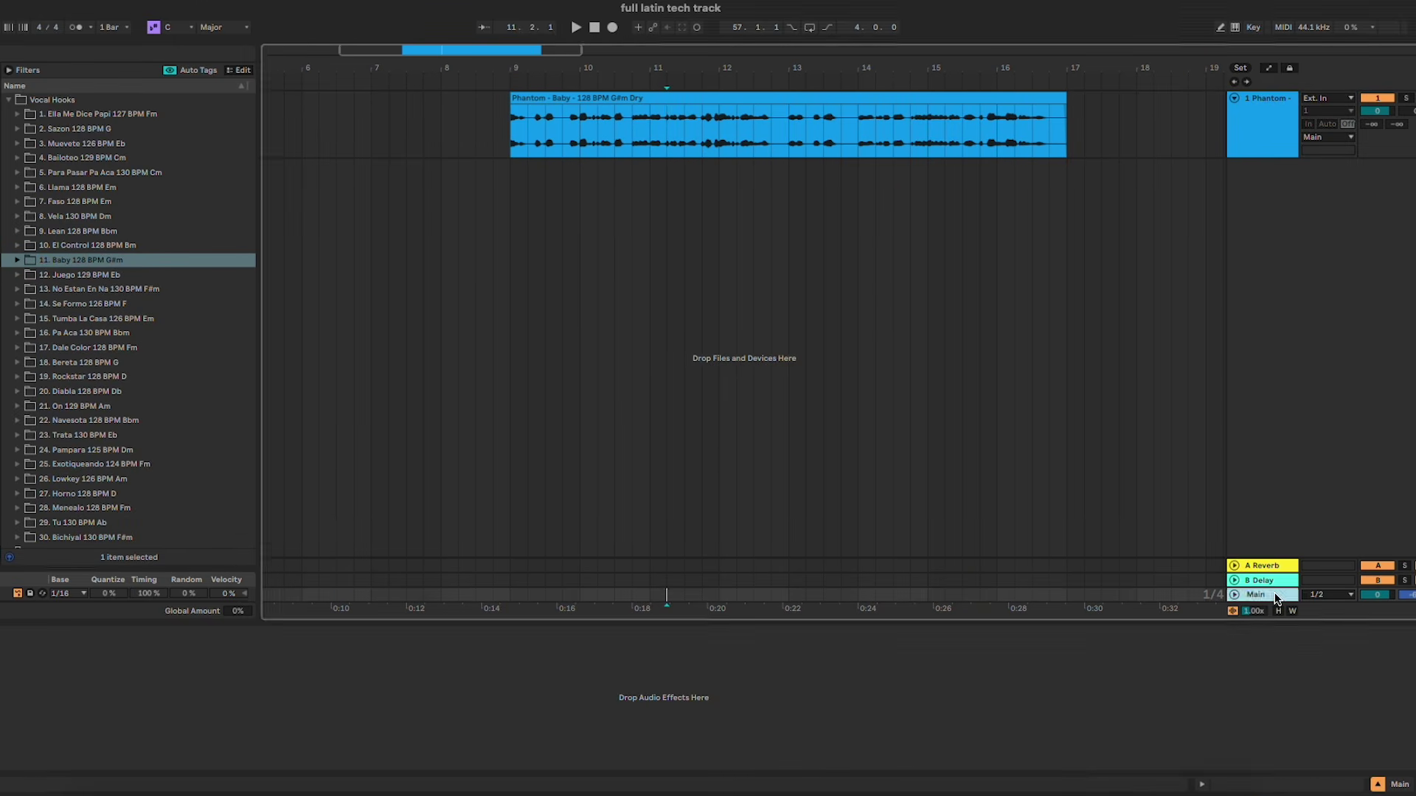
pyautogui.click(1, 246)
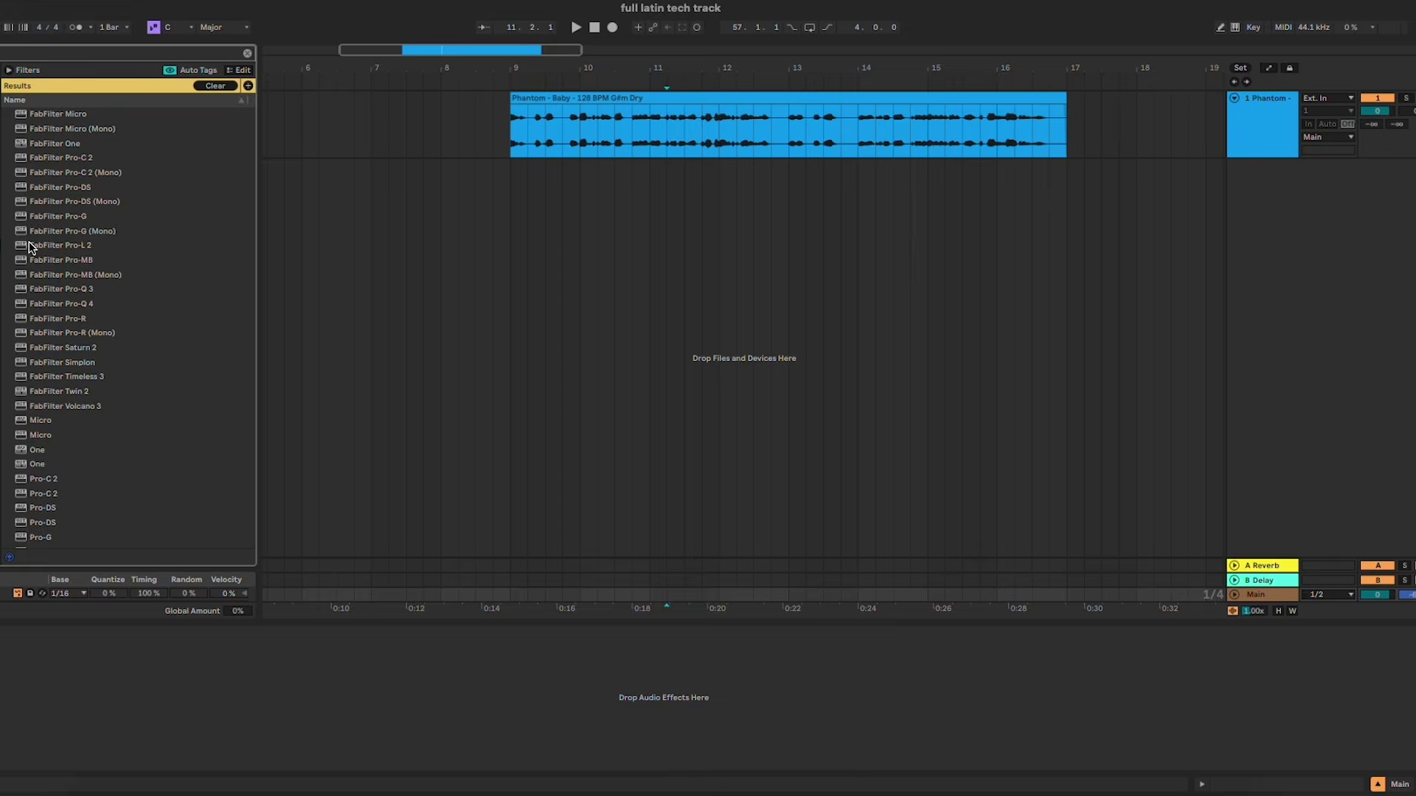
pyautogui.doubleClick(79, 246)
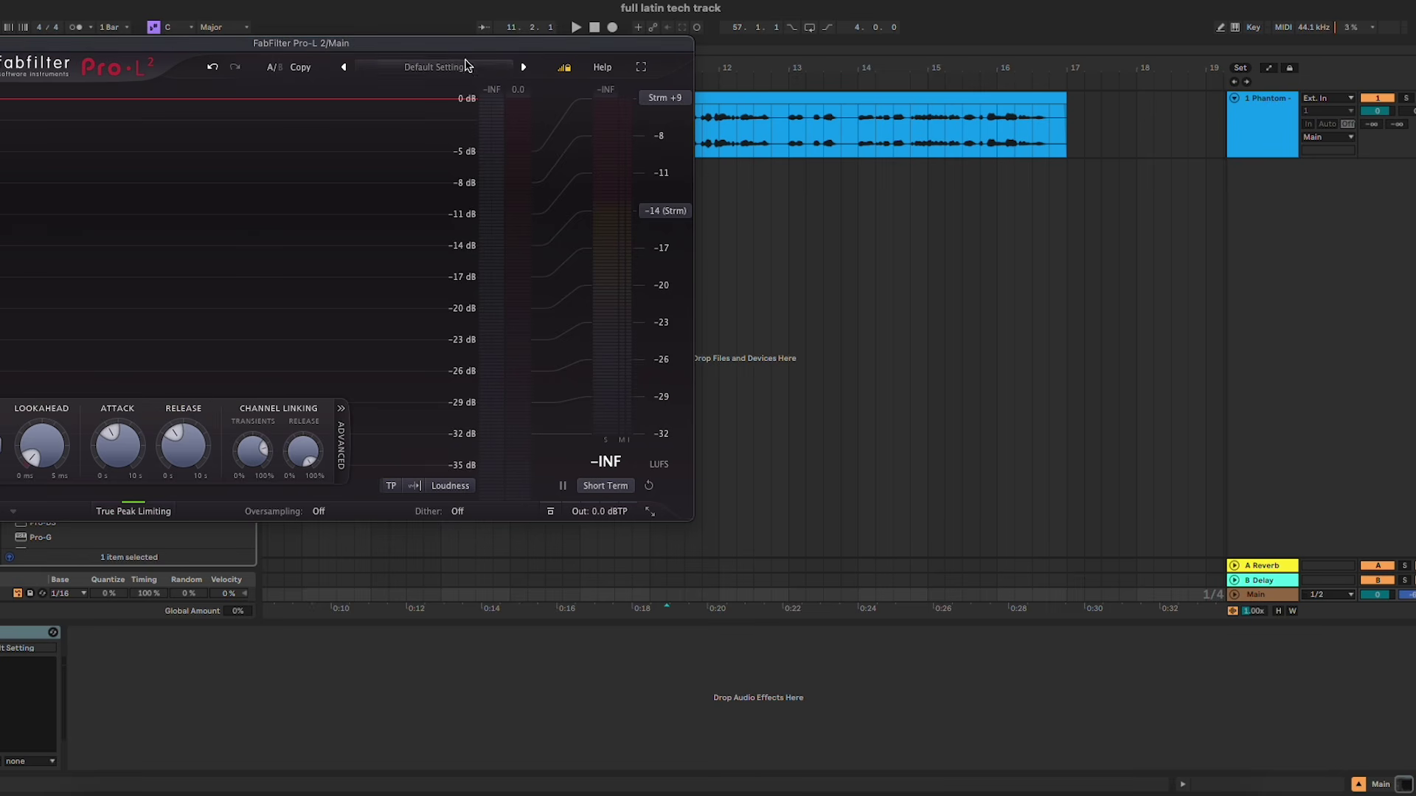
pyautogui.moveTo(427, 45); pyautogui.dragTo(904, 160)
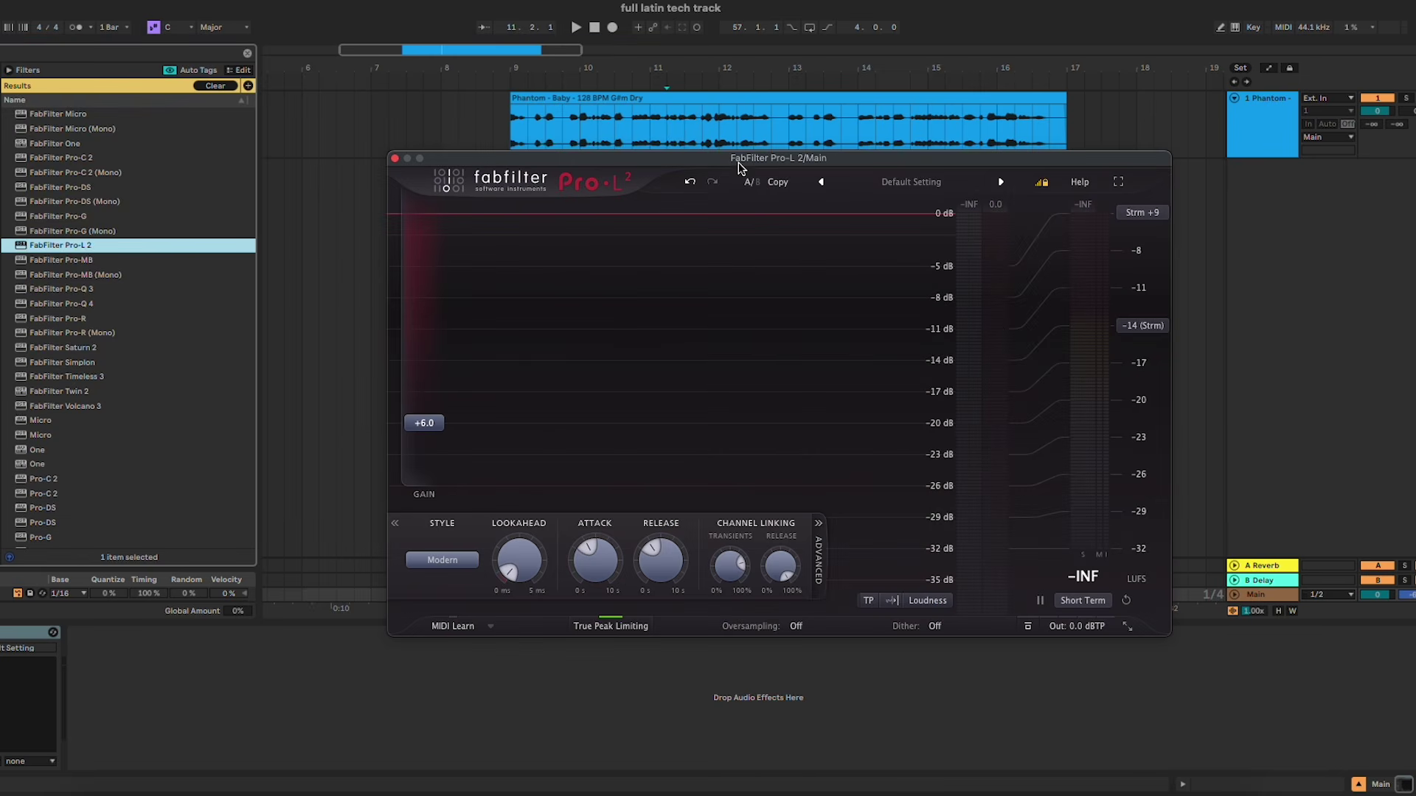
pyautogui.moveTo(738, 166); pyautogui.dragTo(709, 121)
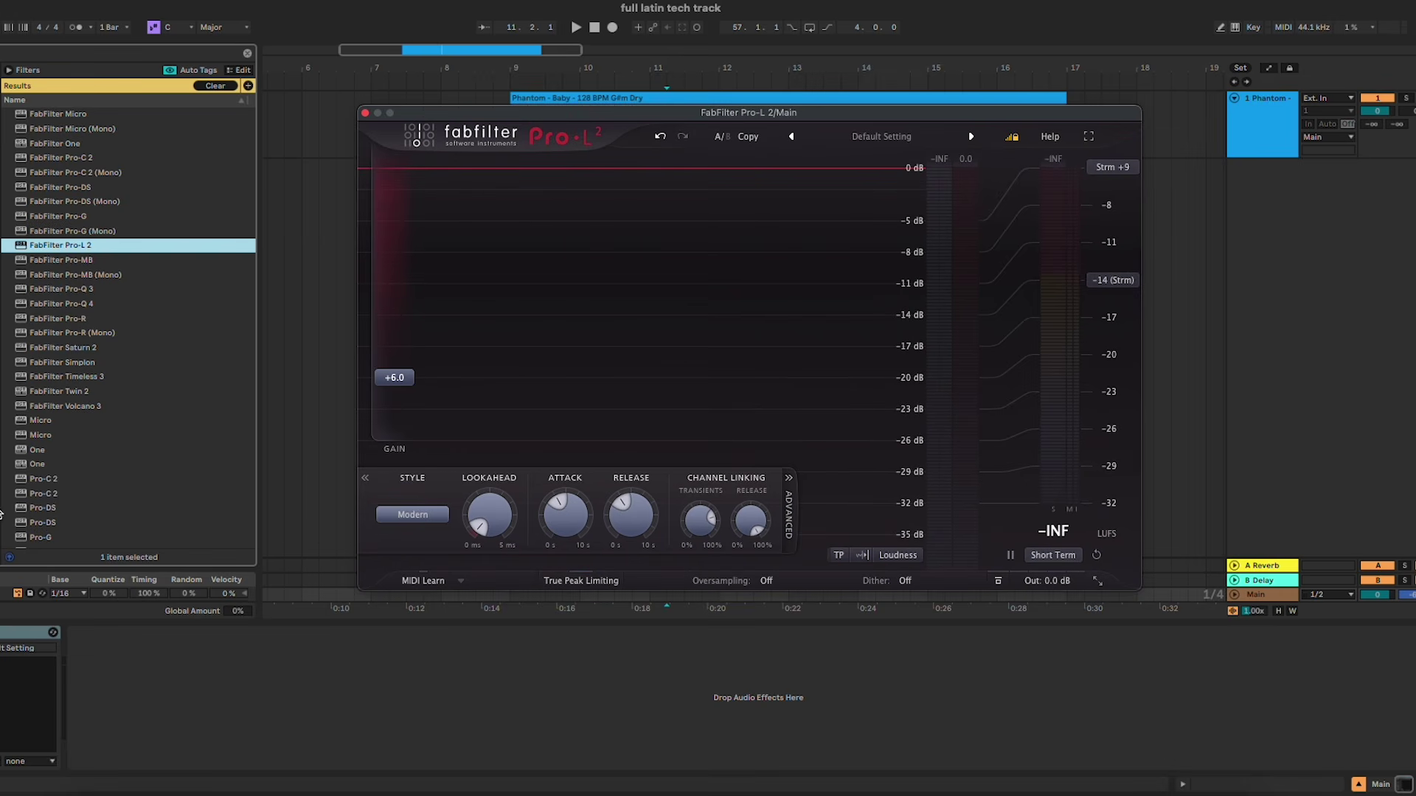
pyautogui.click(215, 86)
pyautogui.click(249, 53)
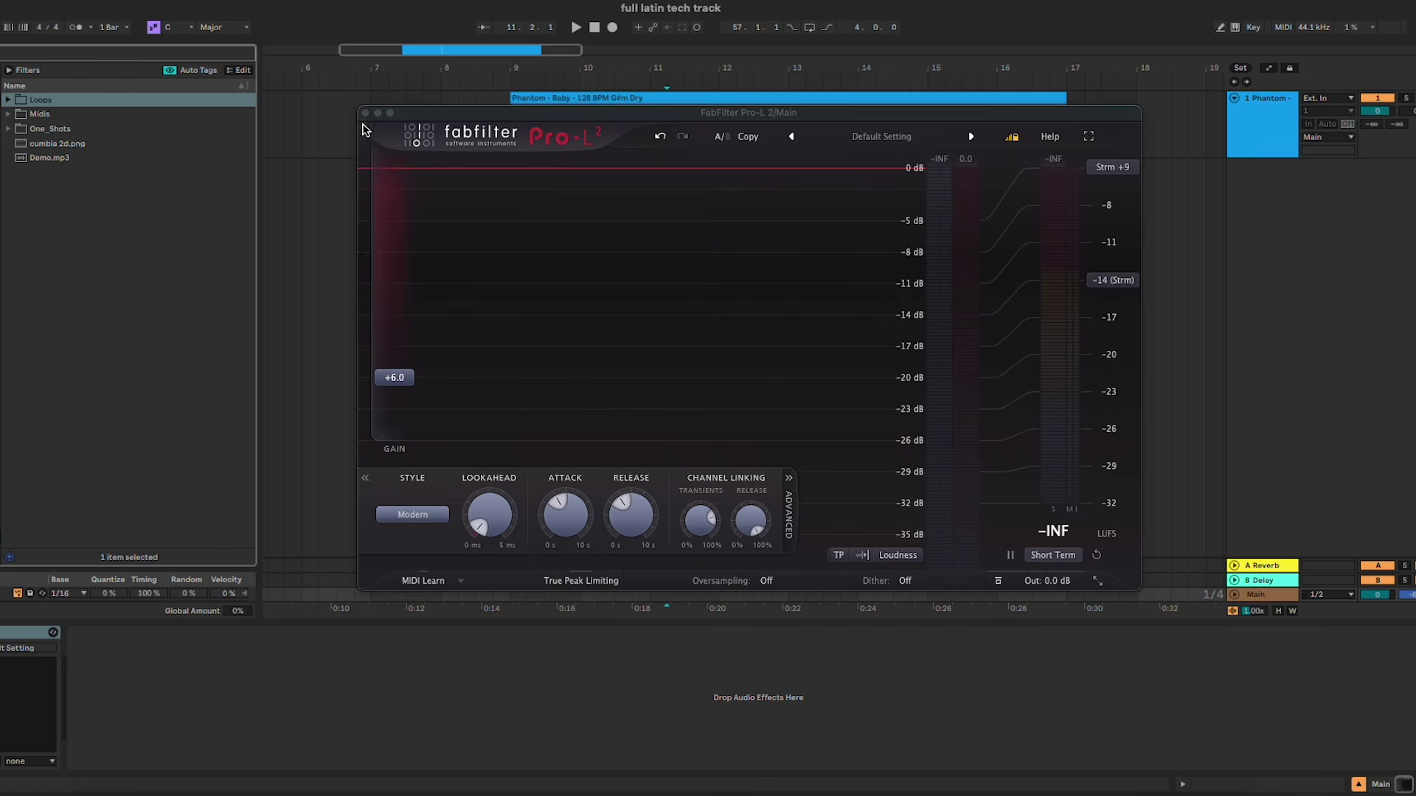
pyautogui.click(364, 112)
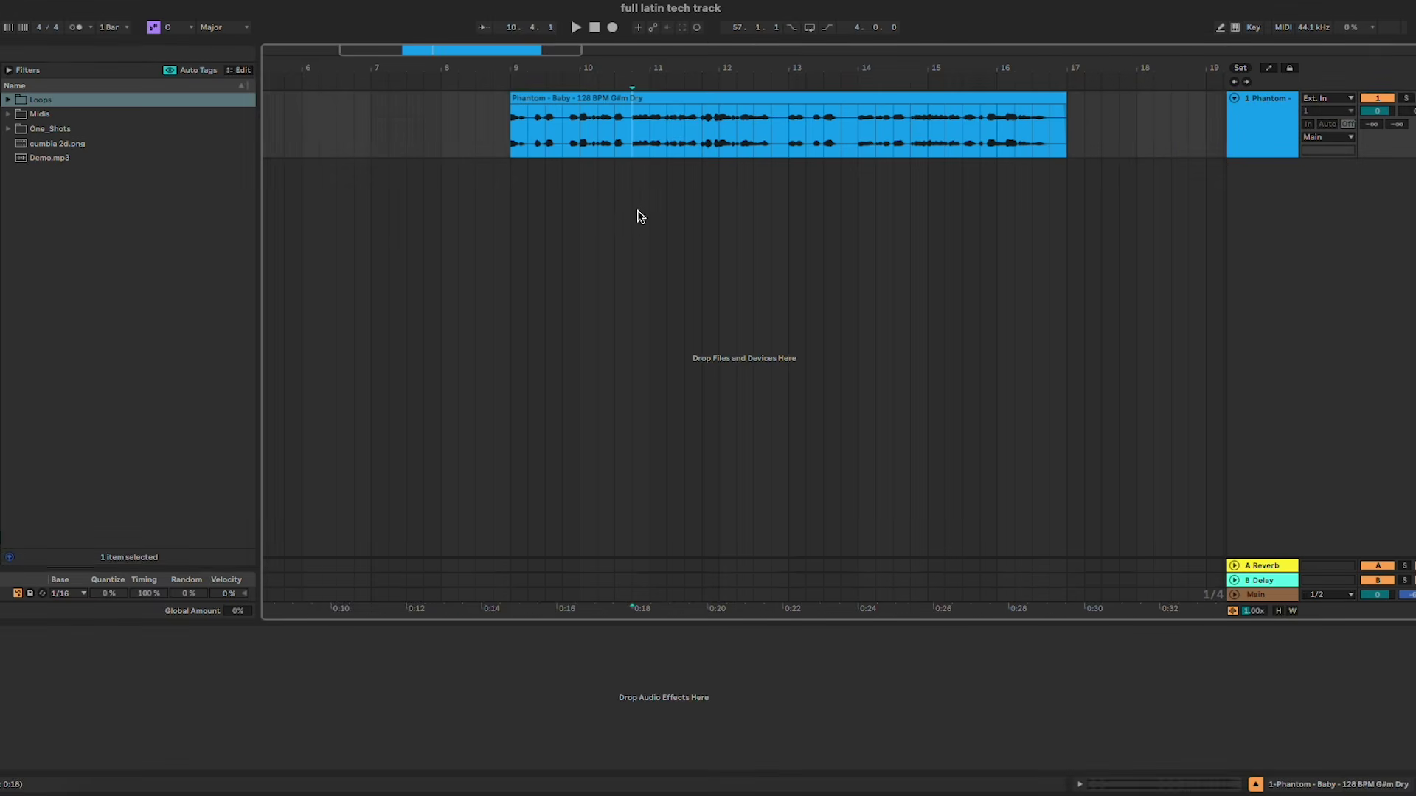
# Step: Loop bars 13 to 15 and add a MIDI track with a two-bar MIDI clip spanning that range
pyautogui.hscroll(3, 636, 215)
pyautogui.click(57, 129)
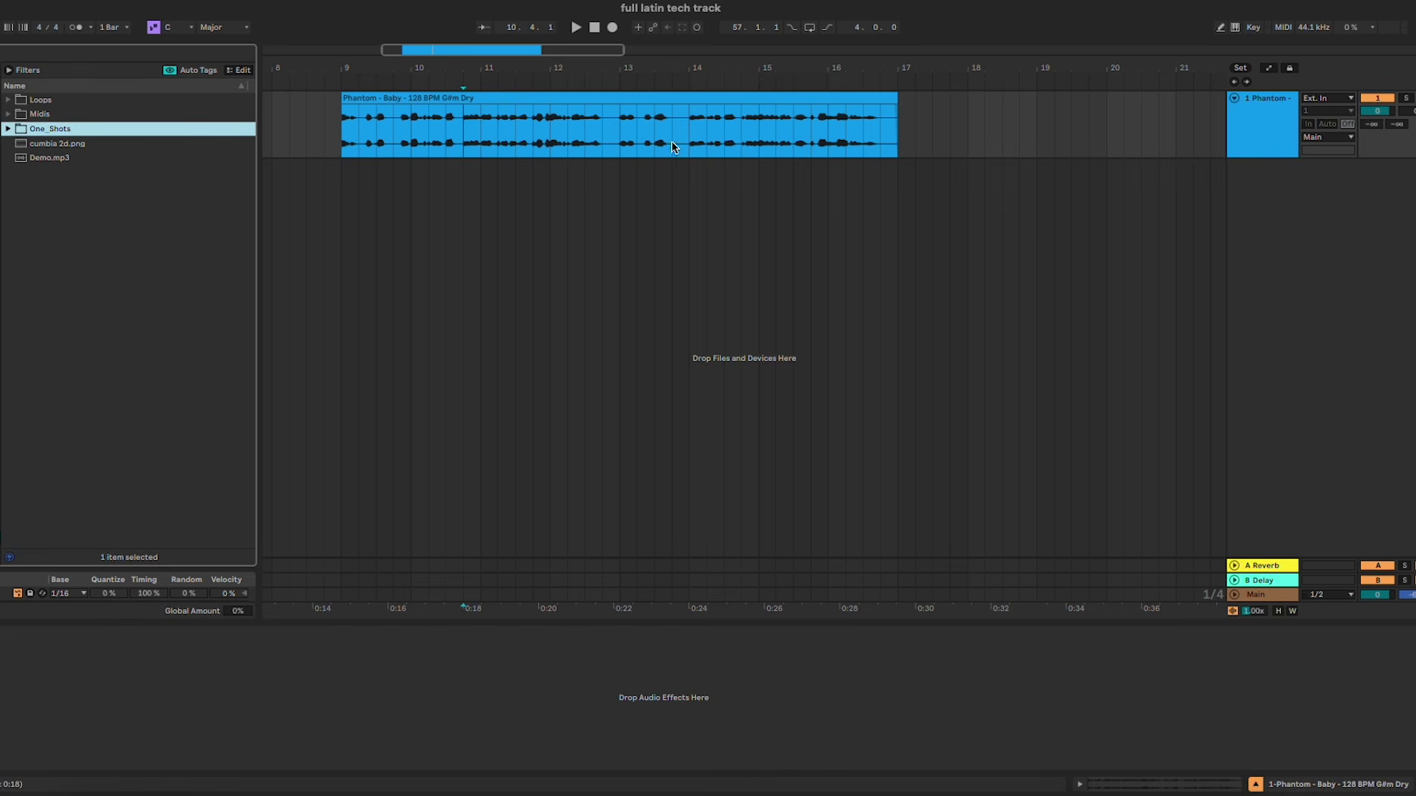
pyautogui.moveTo(616, 126); pyautogui.dragTo(742, 139)
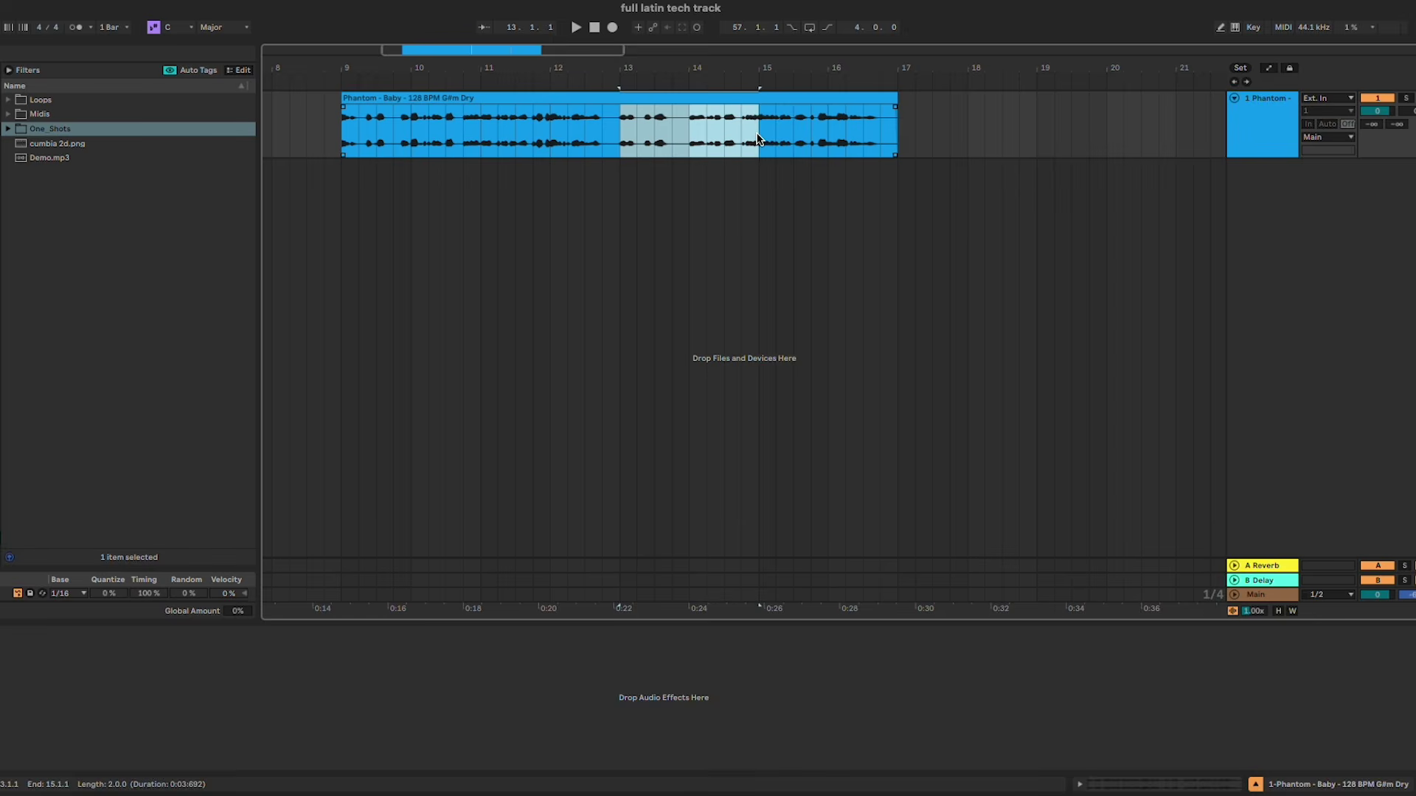
pyautogui.hotkey('ctrl', 'l')
pyautogui.hotkey('ctrl', 'shift', 't')
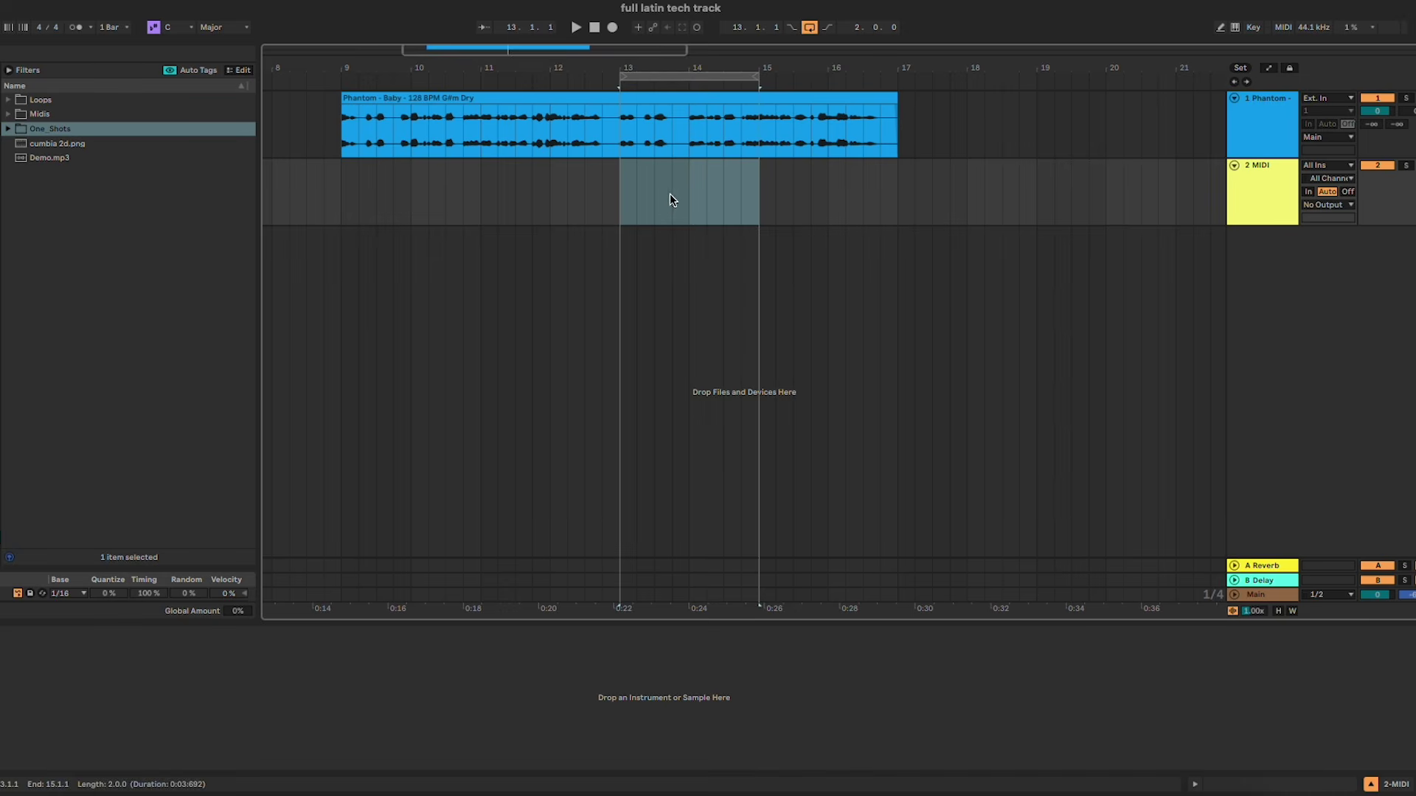
pyautogui.doubleClick(641, 180)
pyautogui.doubleClick(682, 175)
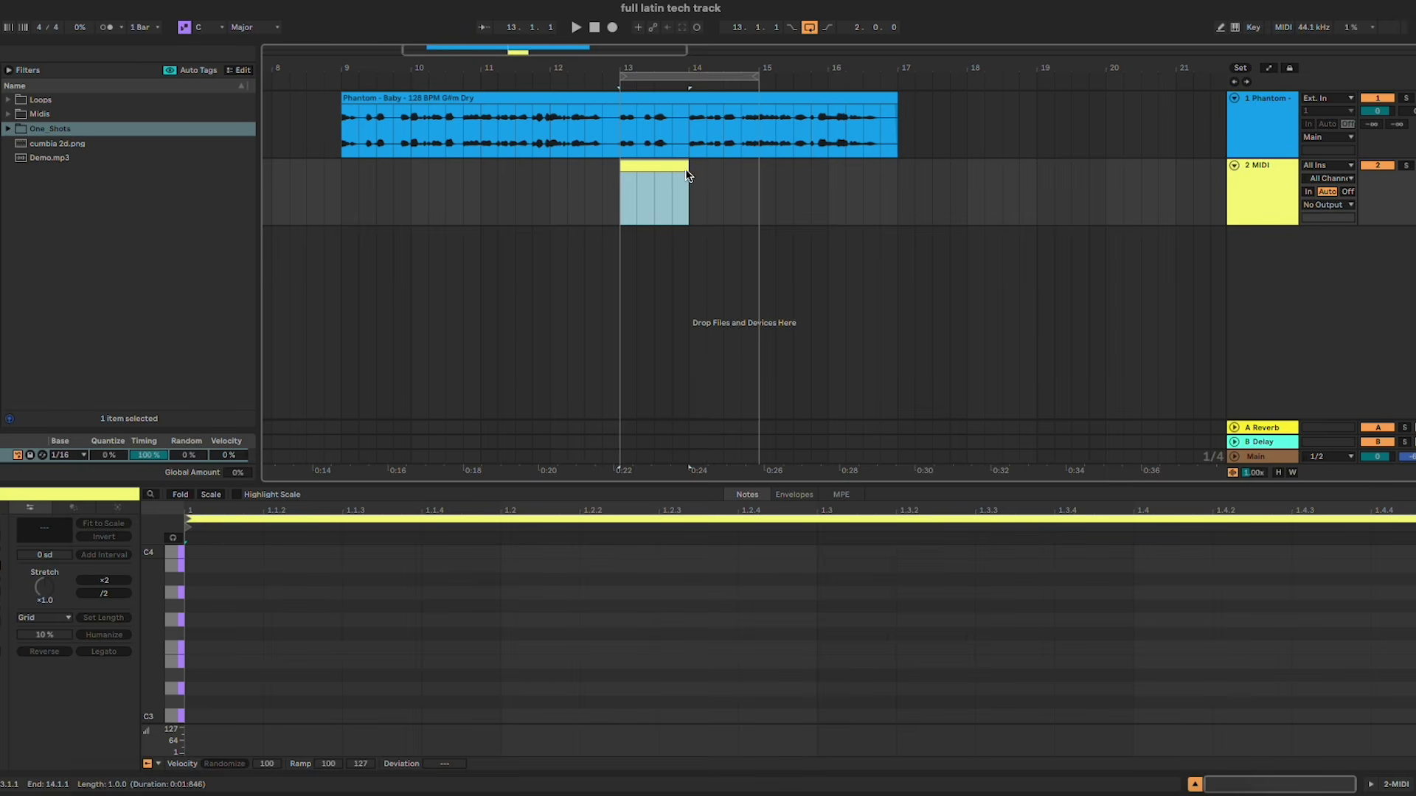
pyautogui.moveTo(686, 175); pyautogui.dragTo(759, 176)
# Step: Draw a C3 note on the MIDI clip's first beat and duplicate it onto the following three beats
pyautogui.doubleClick(221, 716)
pyautogui.moveTo(272, 716); pyautogui.dragTo(504, 715)
pyautogui.hotkey('ctrl', 'd')
pyautogui.hotkey('ctrl', 'd')
pyautogui.hotkey('ctrl', 'd')
pyautogui.doubleClick(1263, 201)
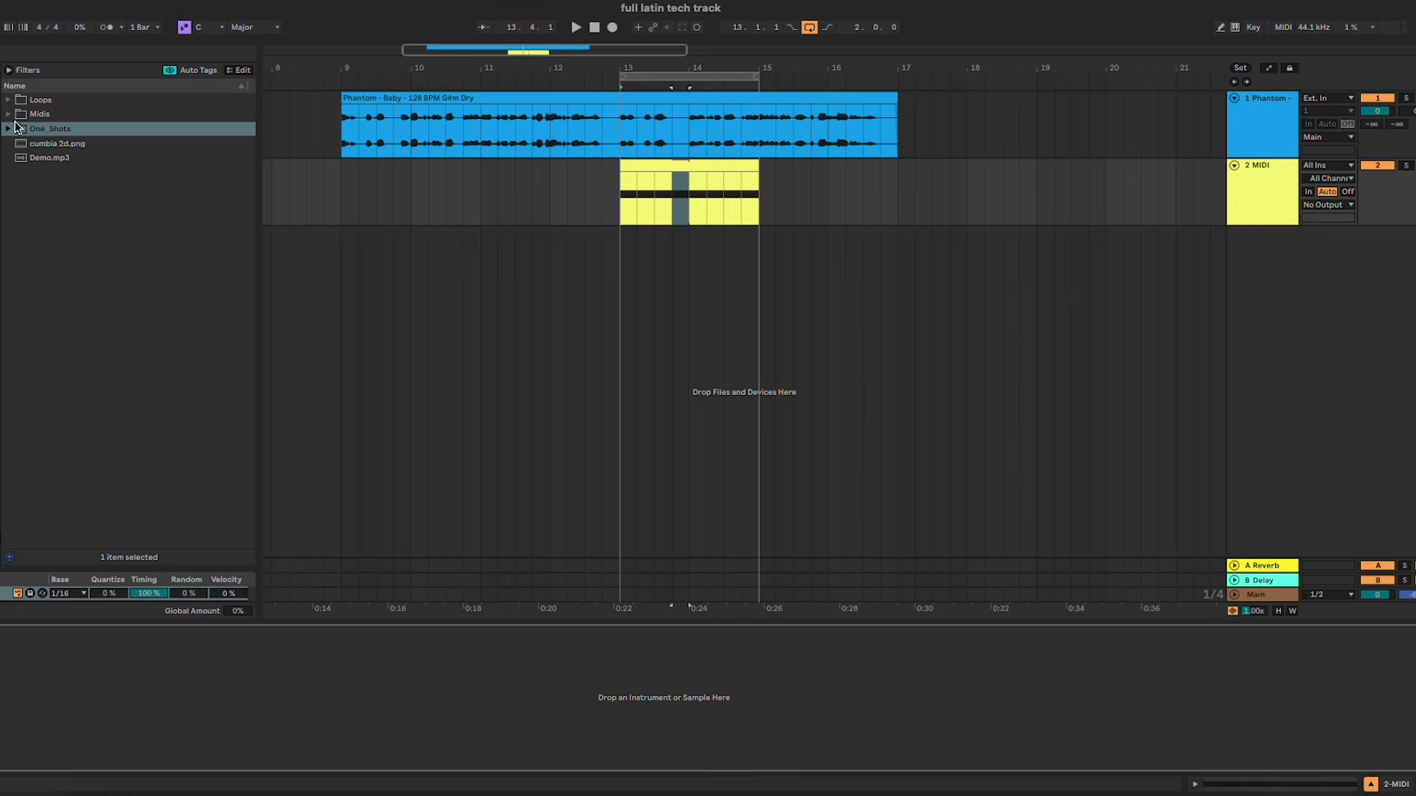
# Step: Audition drum kicks in the Cumbia pack's One_Shots folder and load PS_CU_kick_oneshot_drones.wav onto the MIDI track
pyautogui.click(8, 128)
pyautogui.click(18, 144)
pyautogui.click(18, 158)
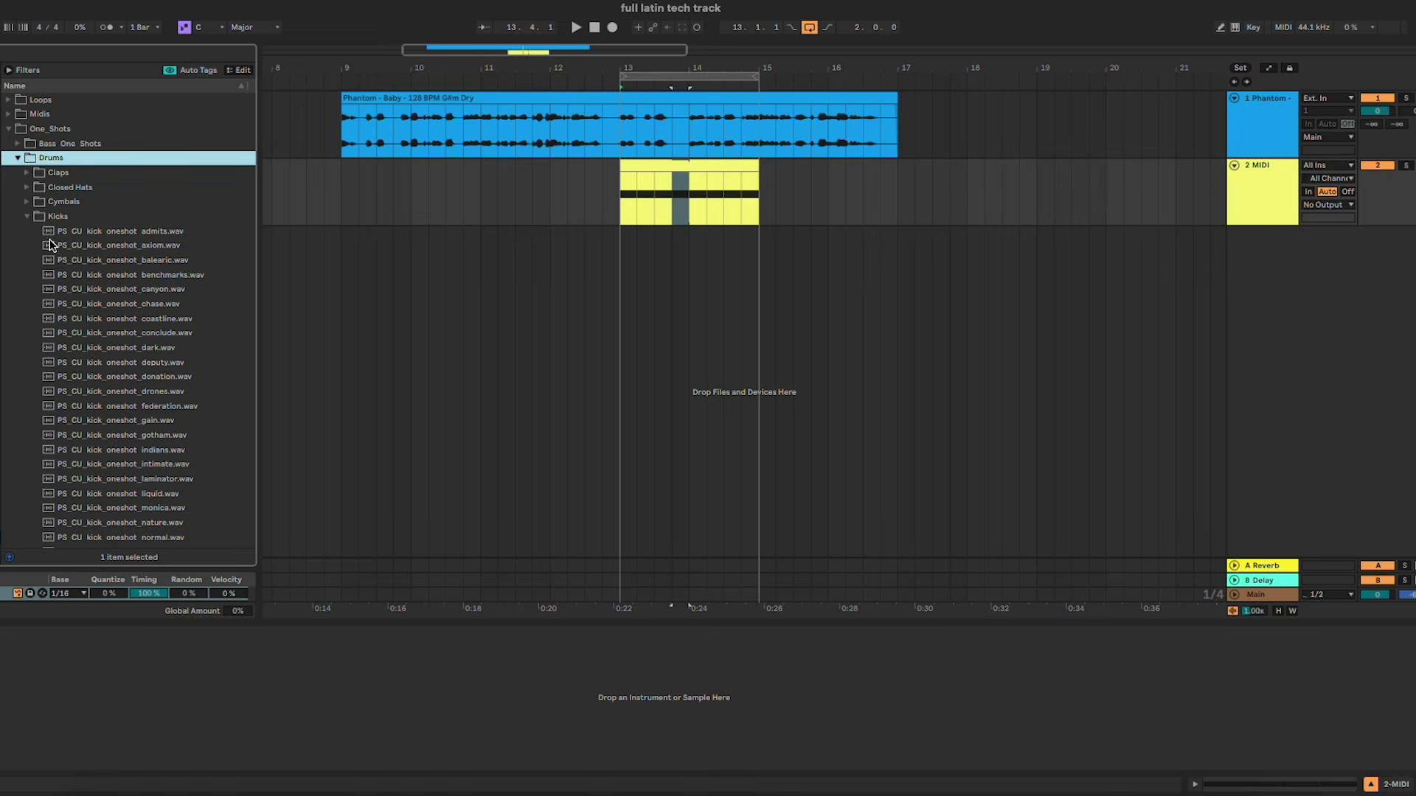
pyautogui.scroll(-4, 74, 243)
pyautogui.click(167, 272)
pyautogui.click(168, 328)
pyautogui.click(174, 311)
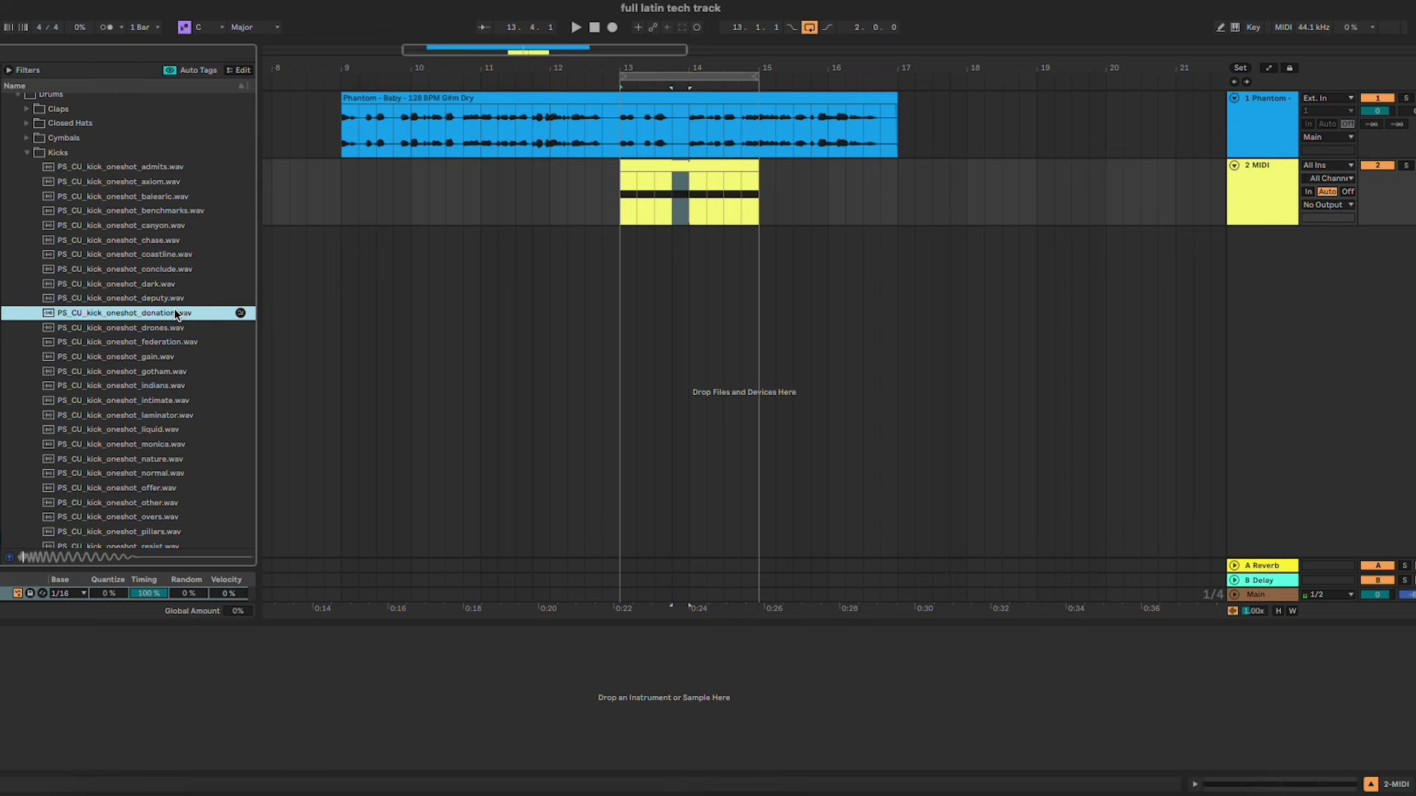
pyautogui.press('Down')
pyautogui.doubleClick(134, 330)
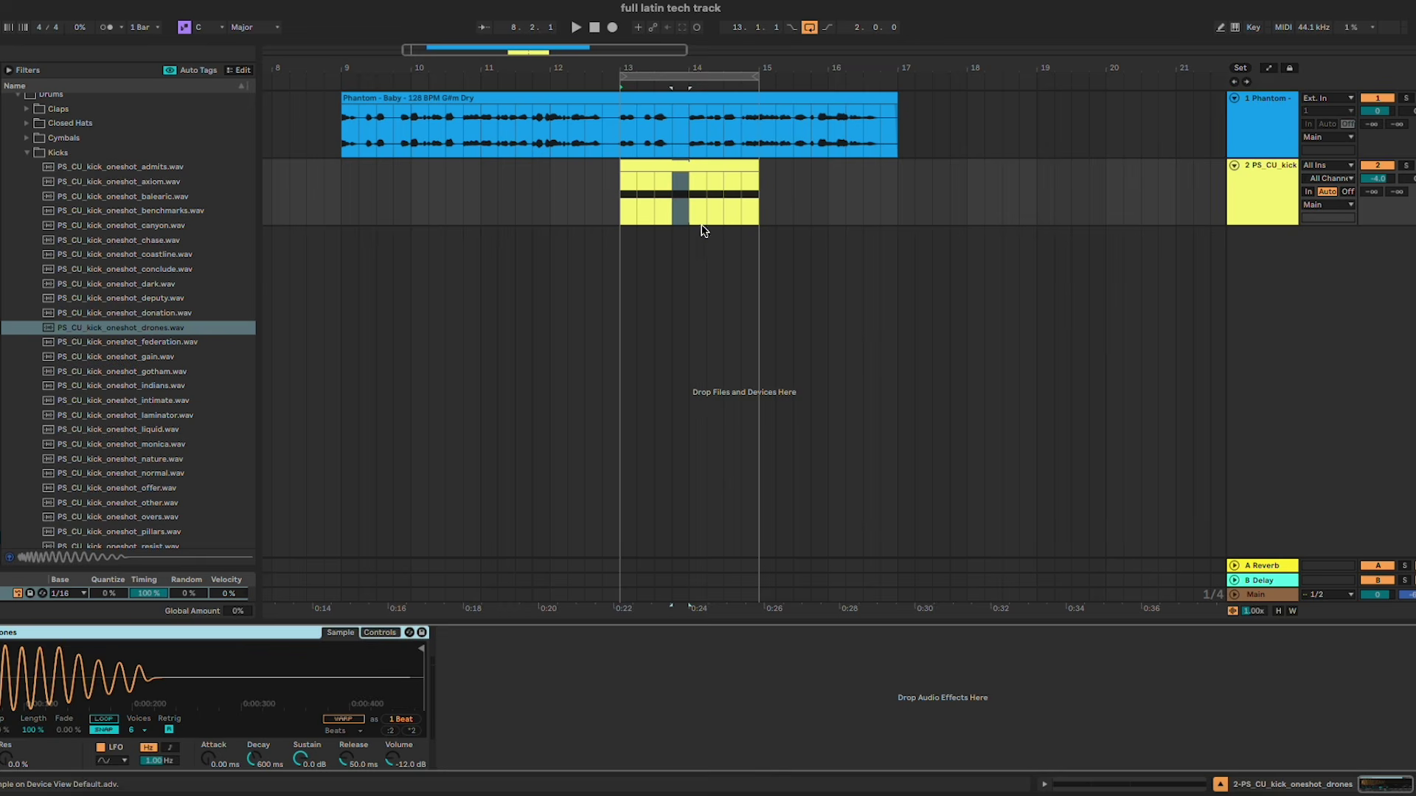
# Step: Play the loop, set the kick track's volume to -2.0 dB and extend the loop to cover bars 13 to 17
pyautogui.click(621, 191)
pyautogui.press('space')
pyautogui.moveTo(1373, 184); pyautogui.dragTo(1373, 188)
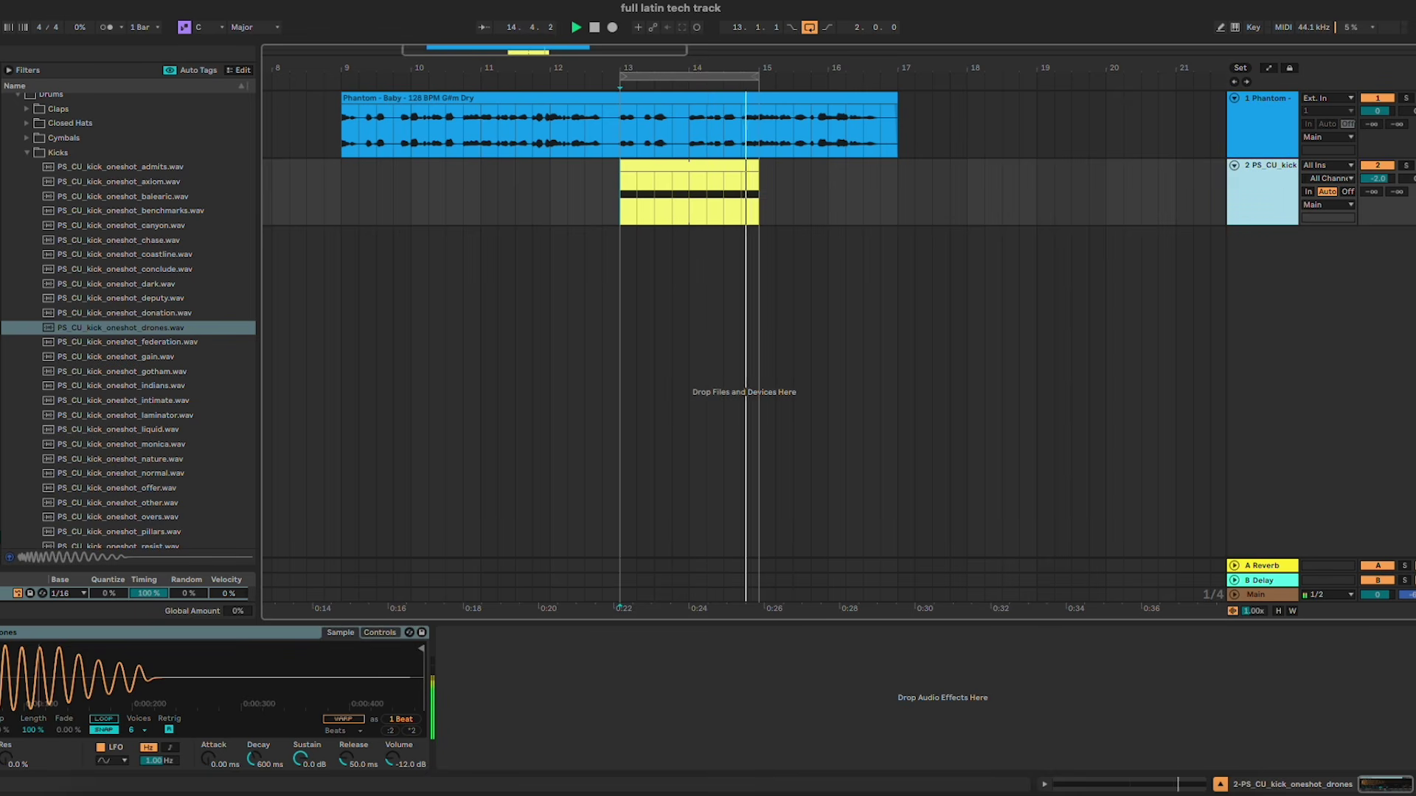
pyautogui.click(770, 77)
pyautogui.moveTo(769, 77); pyautogui.dragTo(898, 77)
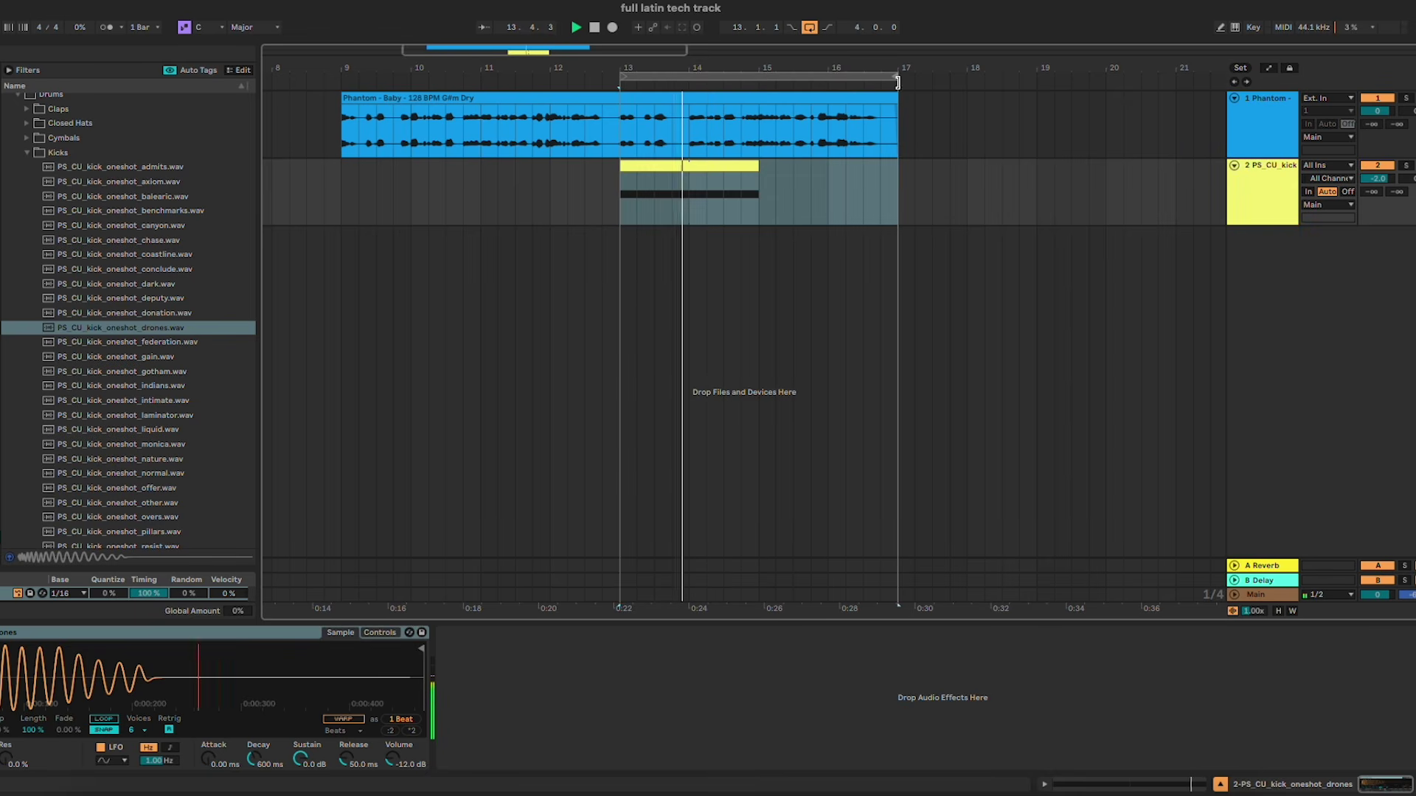
# Step: Extend the kick MIDI clip so it fills the loop through to bar 17
pyautogui.click(753, 165)
pyautogui.moveTo(753, 166); pyautogui.dragTo(896, 166)
pyautogui.click(888, 195)
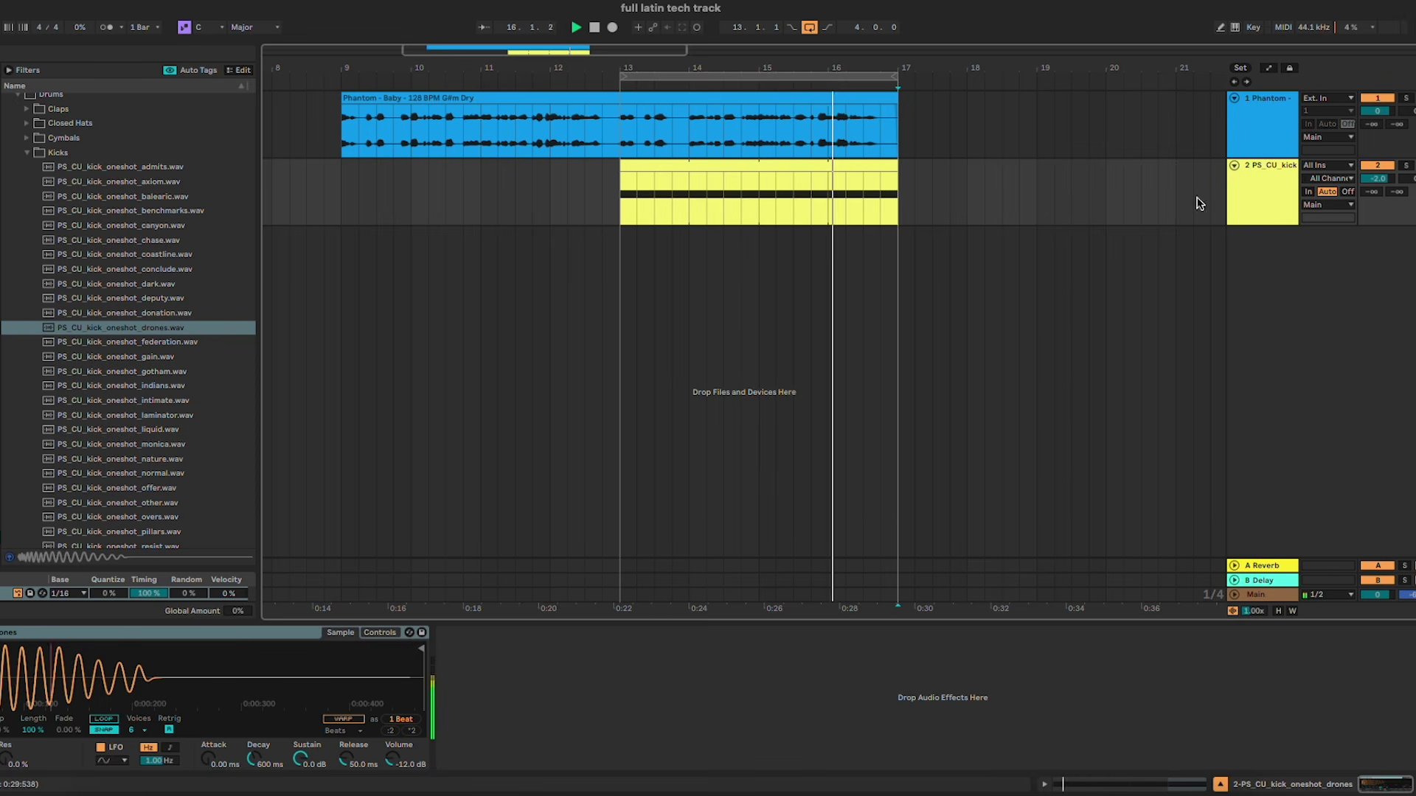
# Step: Add a MIDI track below the kick, audition the Cumbia bass one-shots and load PS_CU_bass_one_shot_kicked_C.wav onto it
pyautogui.click(1267, 195)
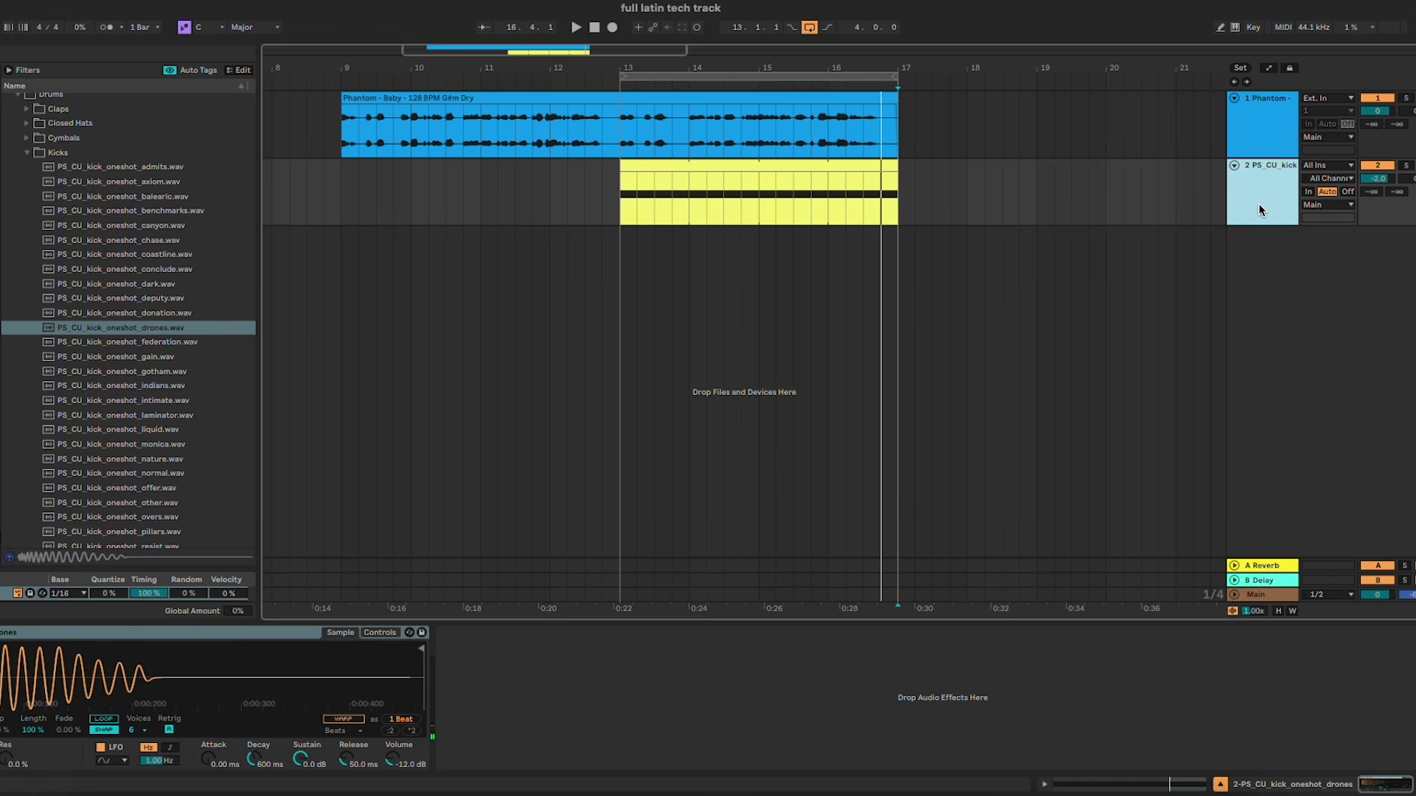
pyautogui.hotkey('ctrl', 'shift', 't')
pyautogui.scroll(3, 71, 152)
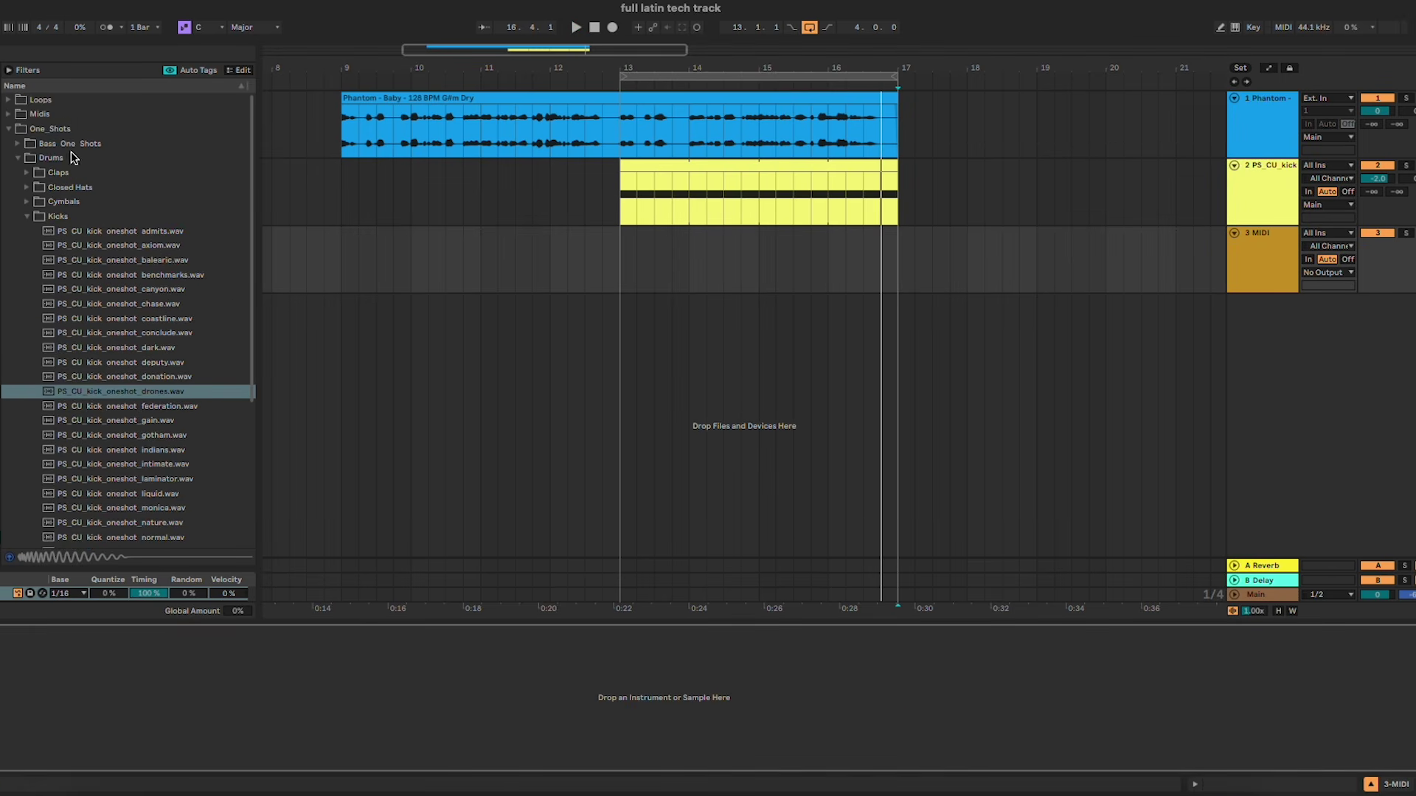
pyautogui.click(74, 143)
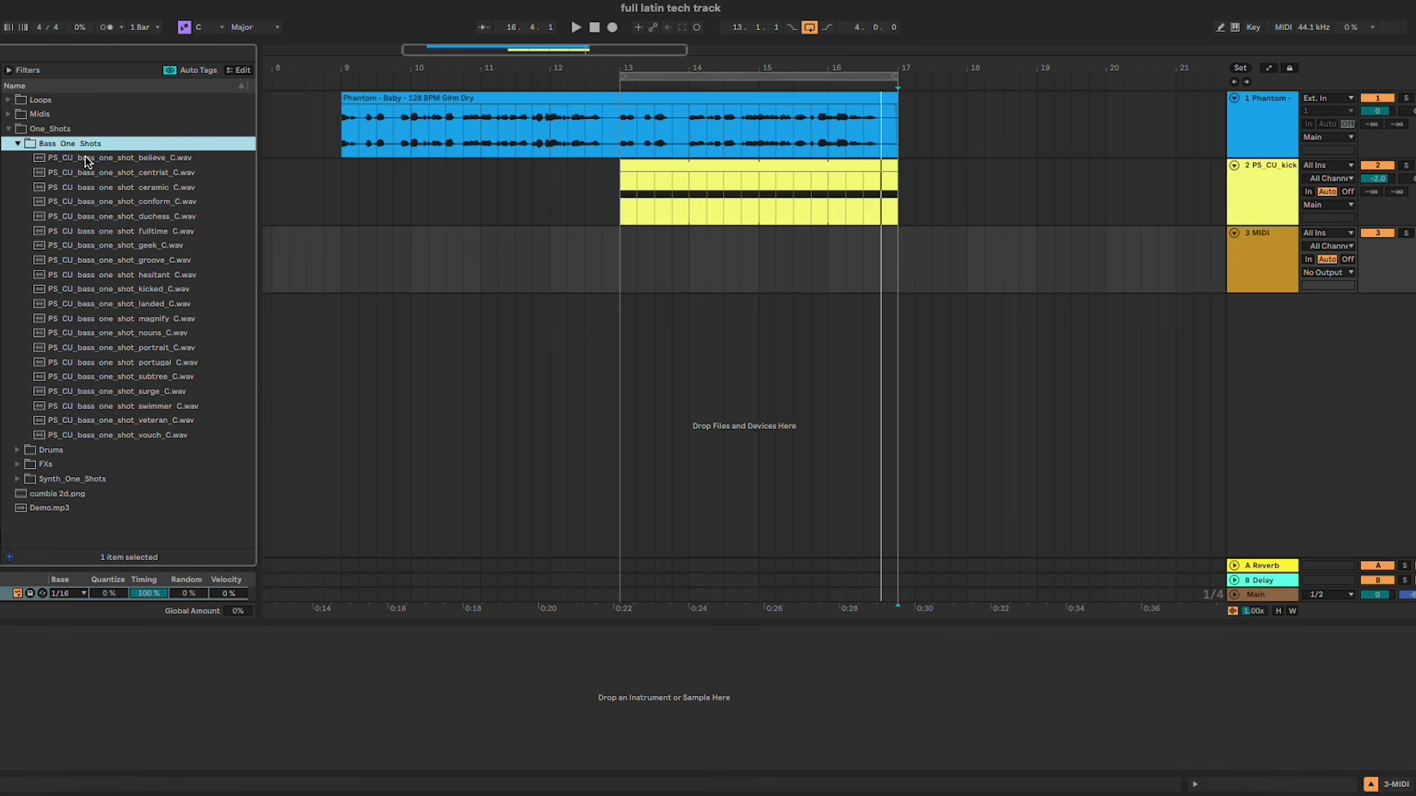
pyautogui.click(145, 218)
pyautogui.click(153, 276)
pyautogui.click(154, 260)
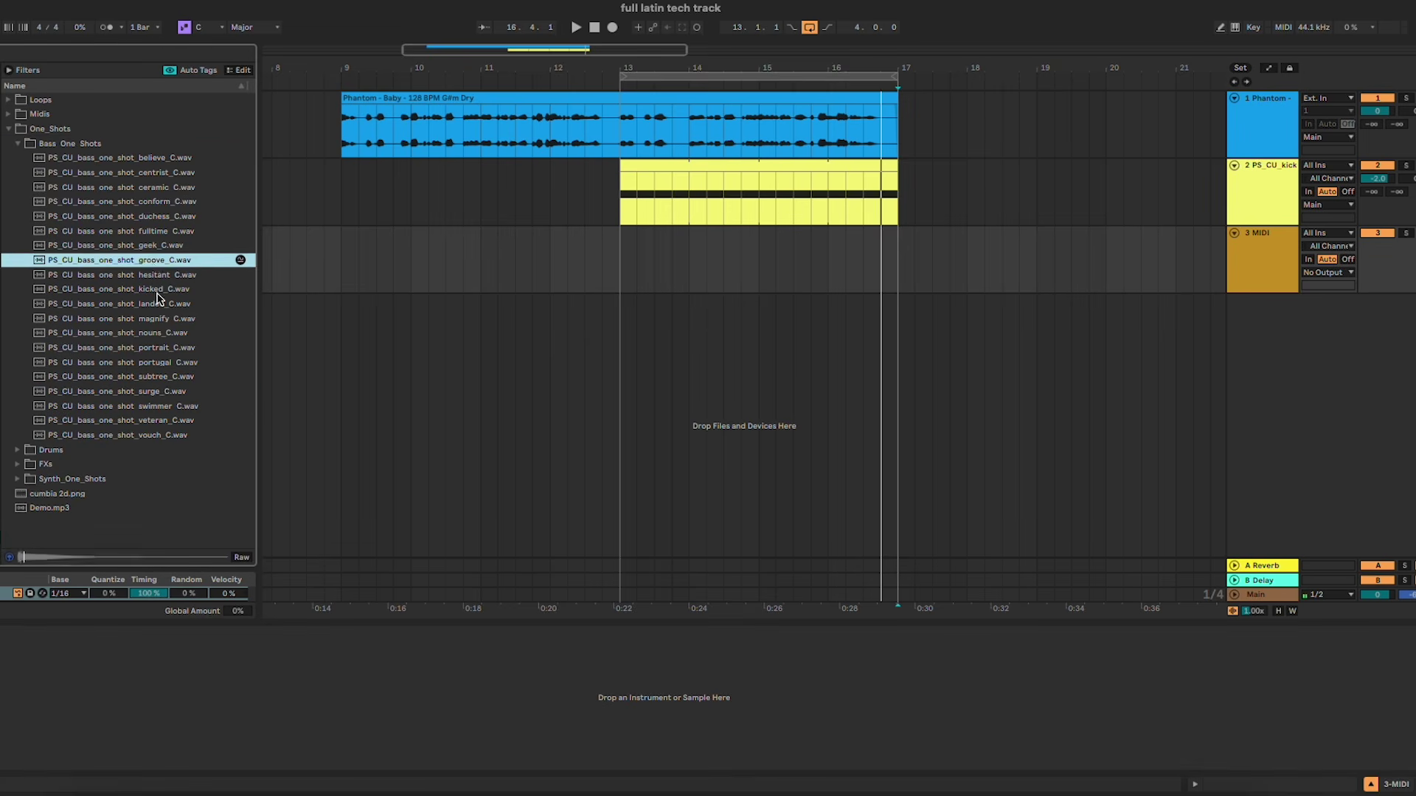
pyautogui.click(157, 290)
pyautogui.click(134, 304)
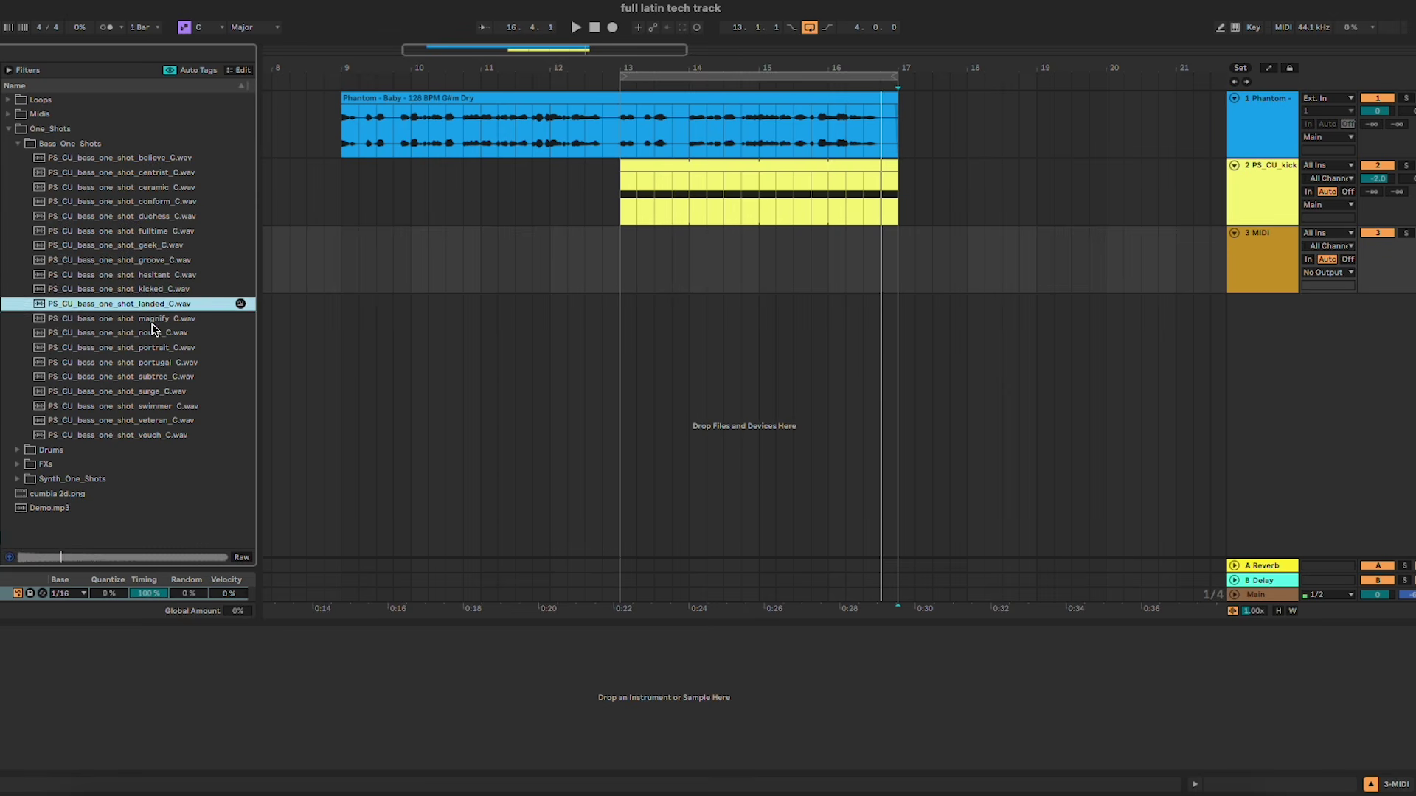
pyautogui.click(157, 293)
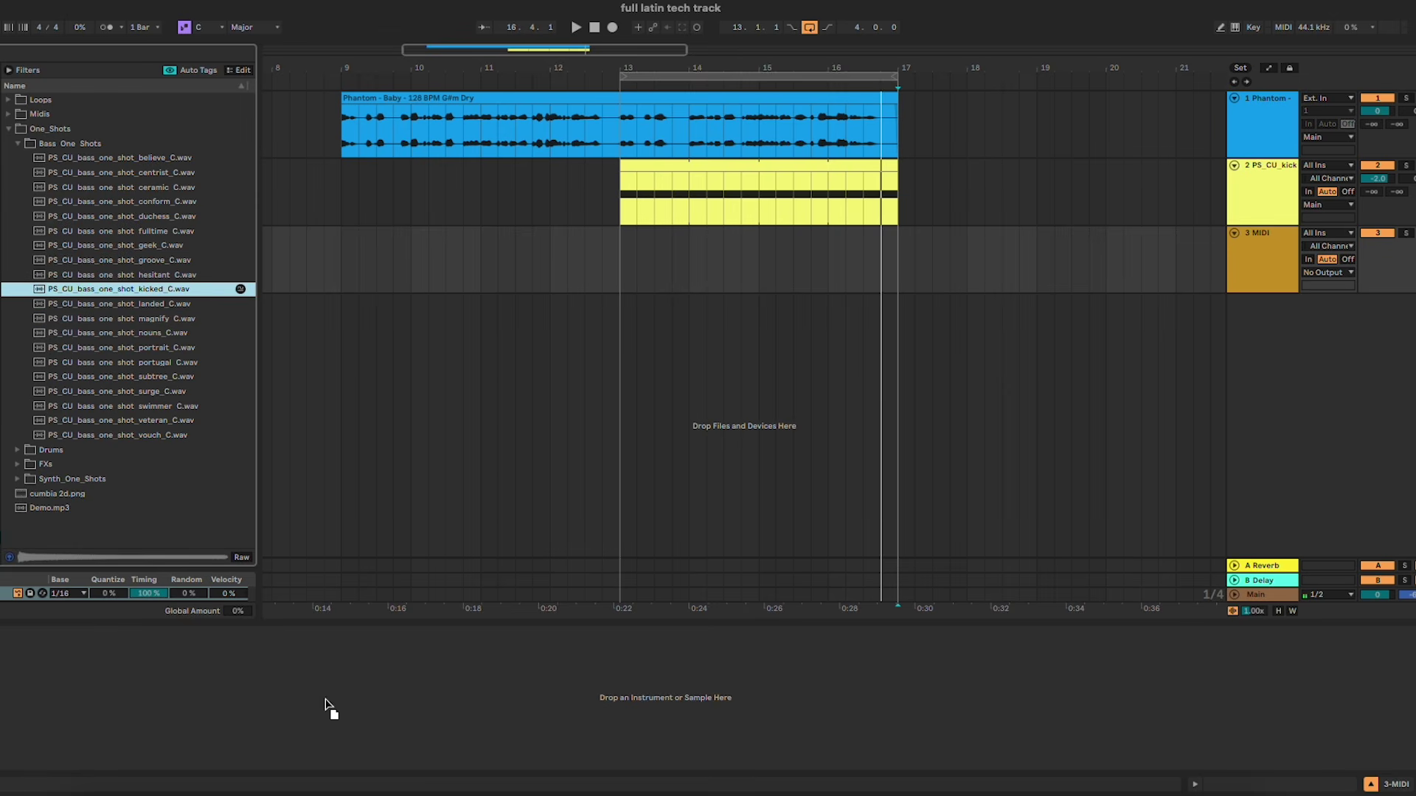
pyautogui.moveTo(330, 708); pyautogui.dragTo(321, 703)
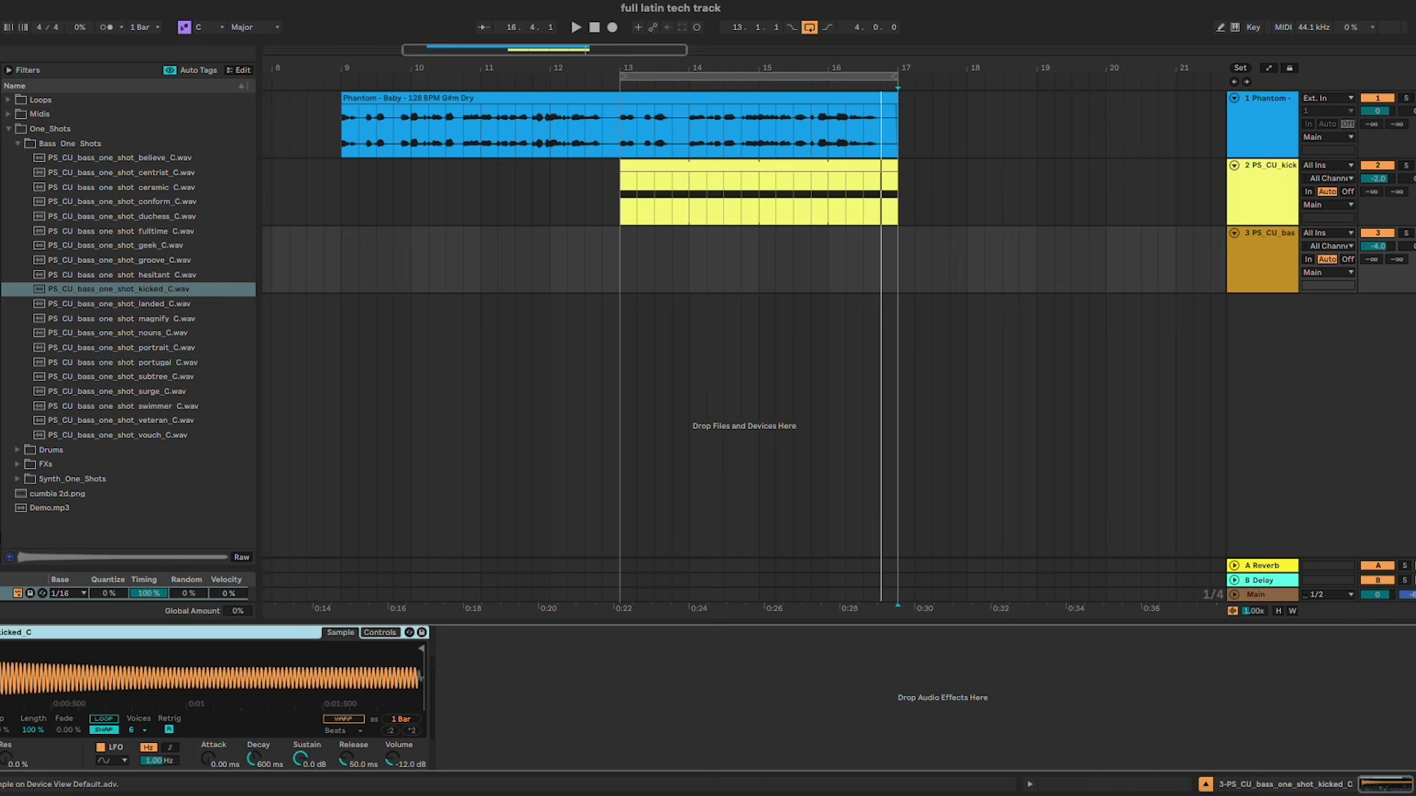
# Step: Create an empty MIDI clip on the bass track across bars 13 to 17 and enlarge the note editor
pyautogui.moveTo(620, 245); pyautogui.dragTo(904, 273)
pyautogui.hotkey('ctrl', 'shift', 'm')
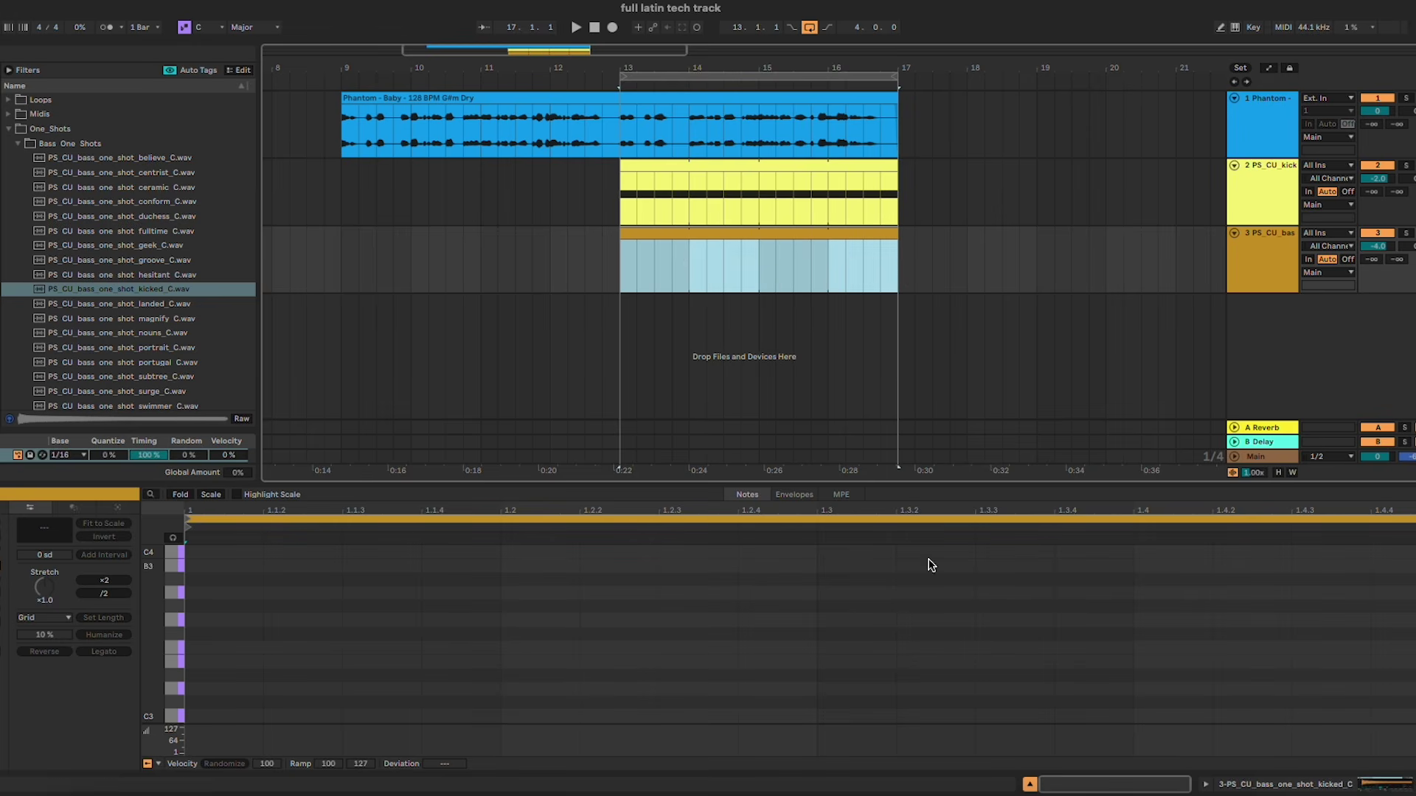
pyautogui.moveTo(923, 487); pyautogui.dragTo(921, 436)
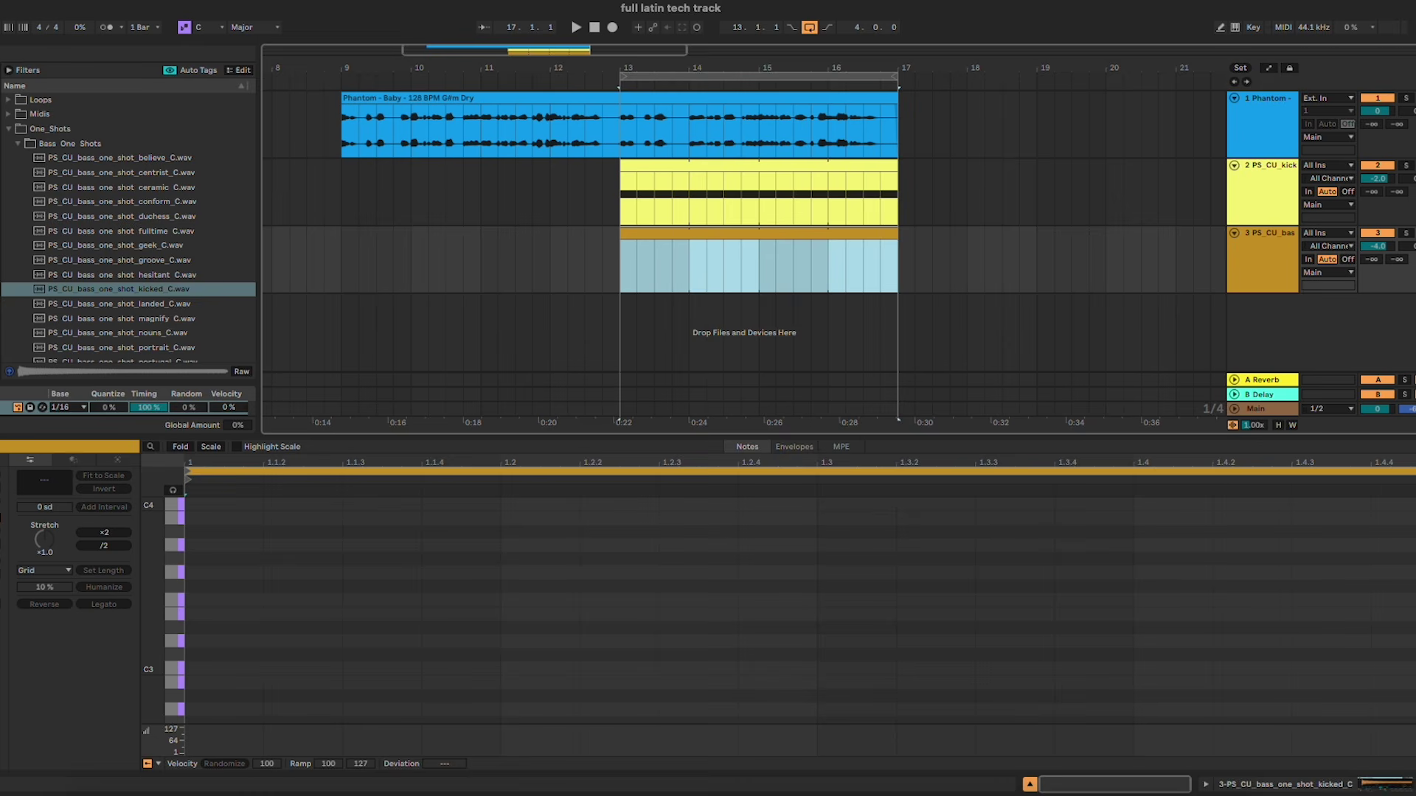
# Step: Set the project scale to G#/Ab Minor
pyautogui.click(912, 513)
pyautogui.click(2, 605)
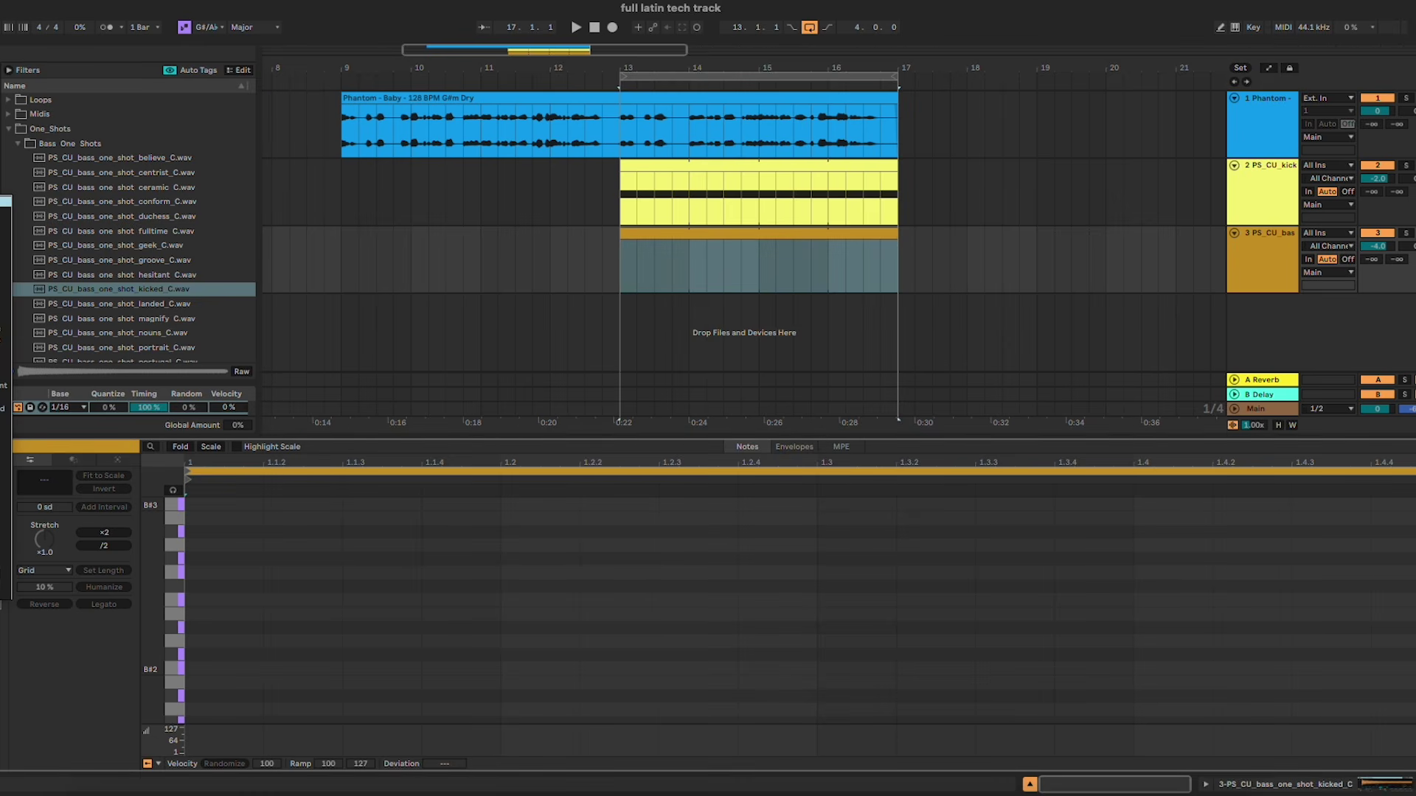
pyautogui.click(3, 212)
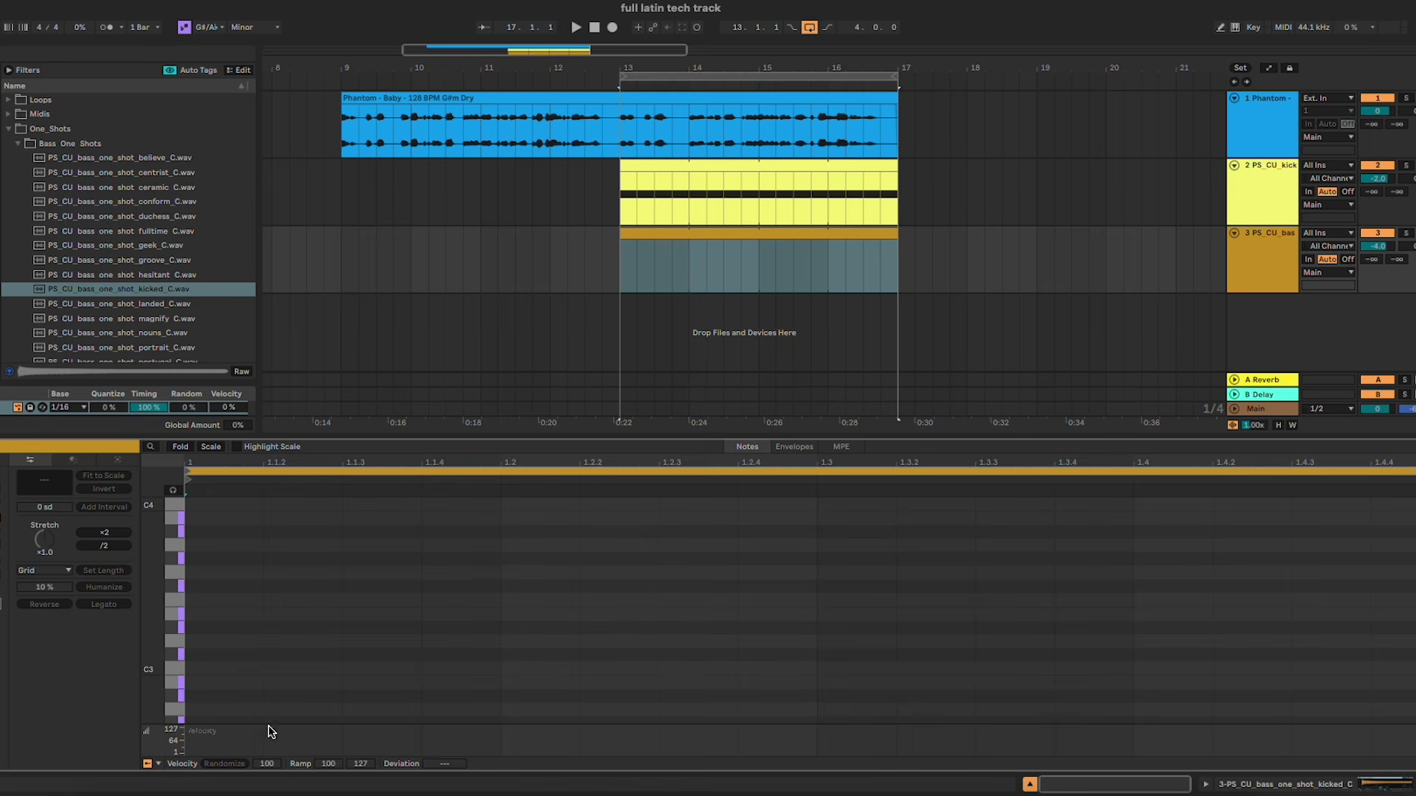
# Step: Draw a three-note bass phrase in the clip during playback: G#2 at 1.1.2, A#2 at 1.1.4 and E3 at 1.2.3
pyautogui.moveTo(282, 722); pyautogui.dragTo(396, 709)
pyautogui.click(444, 682)
pyautogui.press('space')
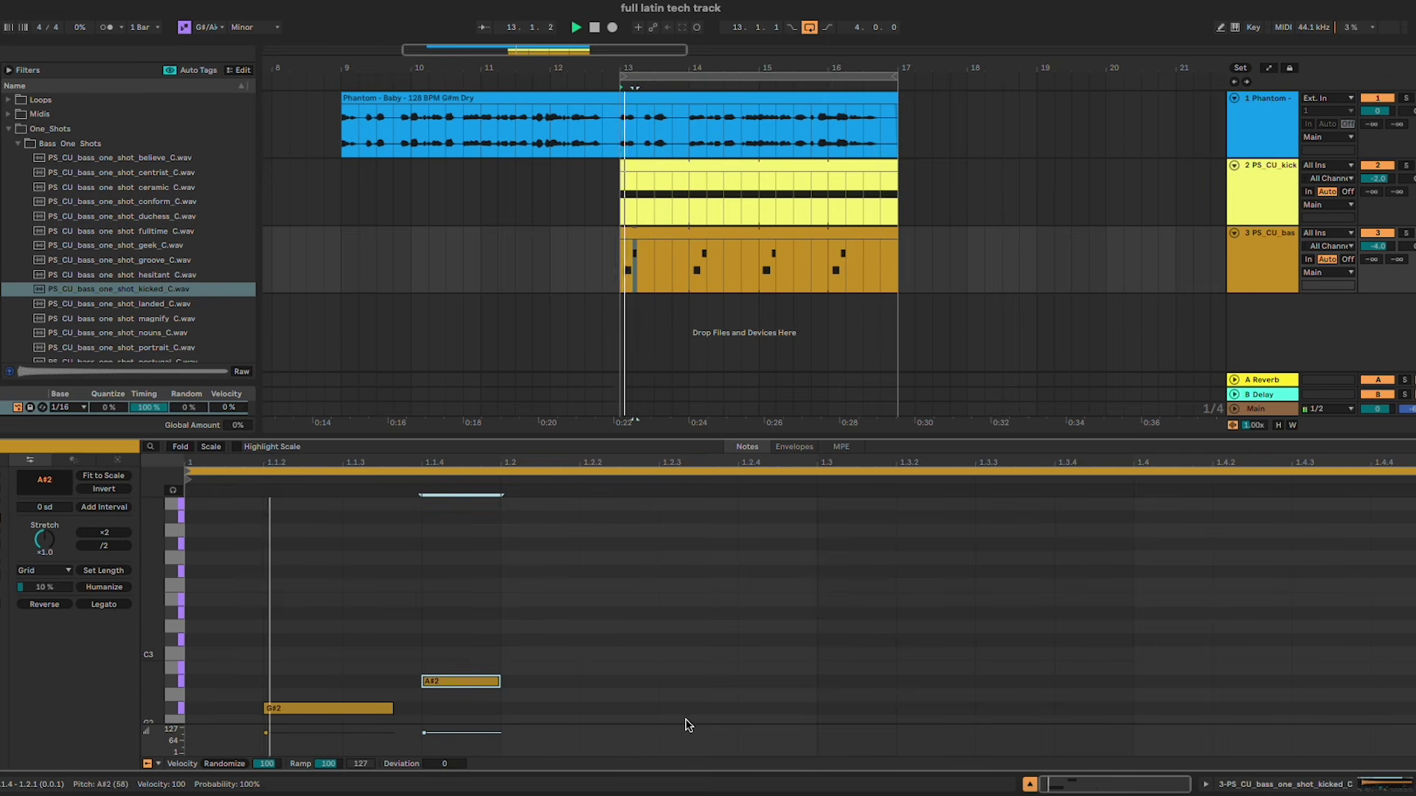
pyautogui.click(730, 708)
pyautogui.moveTo(735, 710)
pyautogui.mouseDown()
pyautogui.moveTo(790, 705)
pyautogui.moveTo(803, 585)
pyautogui.moveTo(771, 622)
pyautogui.moveTo(768, 601)
pyautogui.mouseUp()
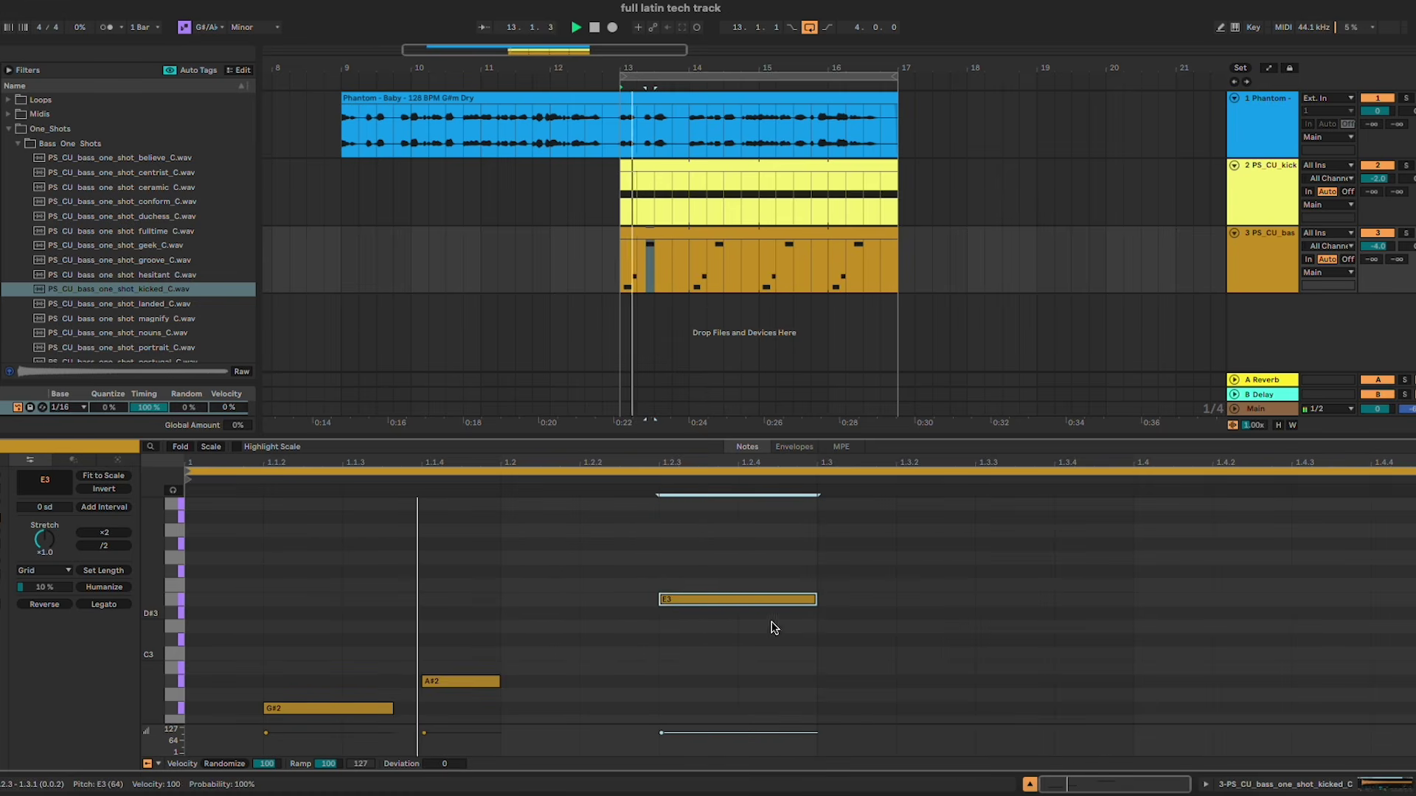
# Step: Duplicate the whole three-note bass phrase so the copy starts at 1.3.2, and play the loop
pyautogui.click(772, 626)
pyautogui.press('super+a')
pyautogui.press('super+space')
pyautogui.click(649, 596)
pyautogui.press('space')
pyautogui.press('space')
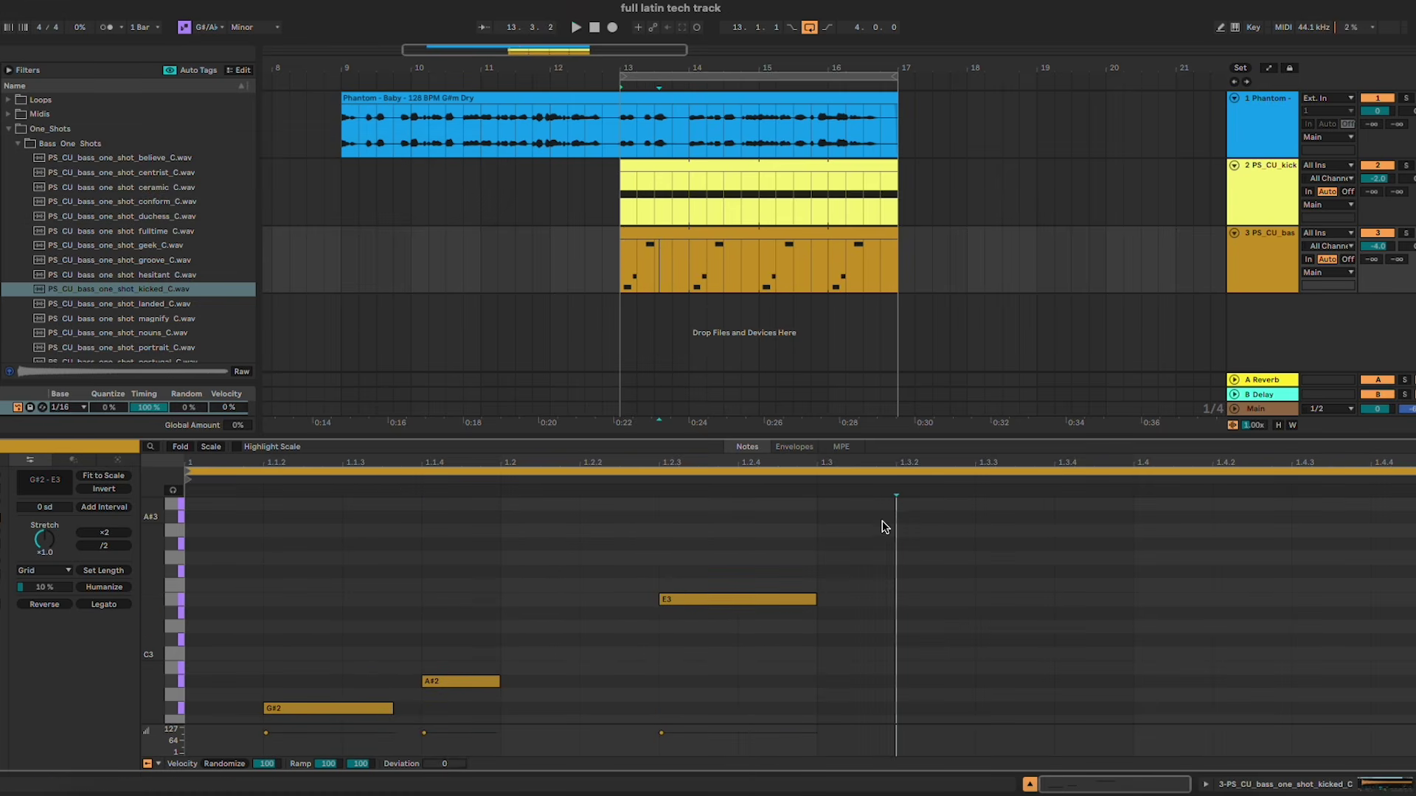
pyautogui.press('super+d')
pyautogui.click(421, 525)
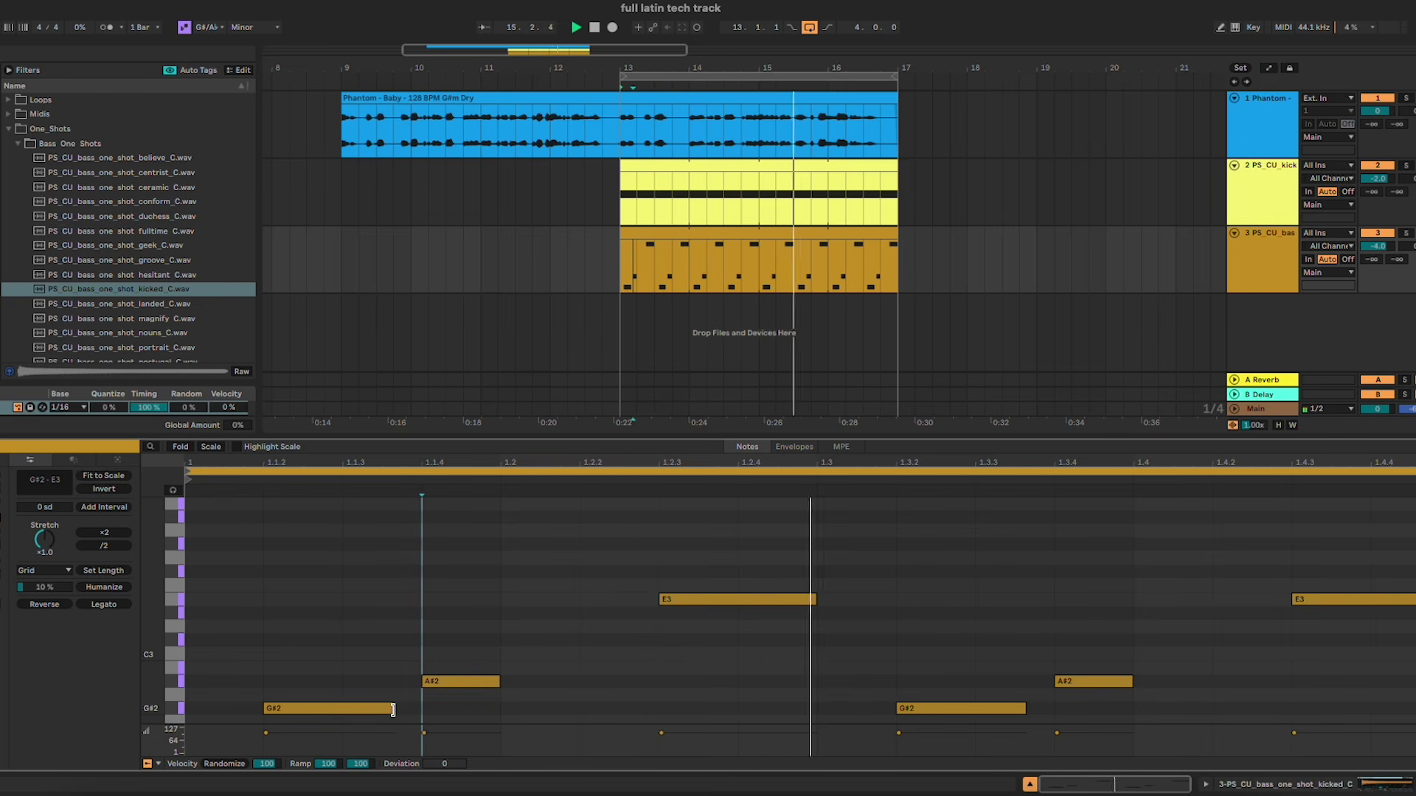
# Step: Shorten both G#2 bass notes slightly
pyautogui.click(385, 709)
pyautogui.moveTo(1025, 708); pyautogui.dragTo(1020, 709)
pyautogui.click(964, 665)
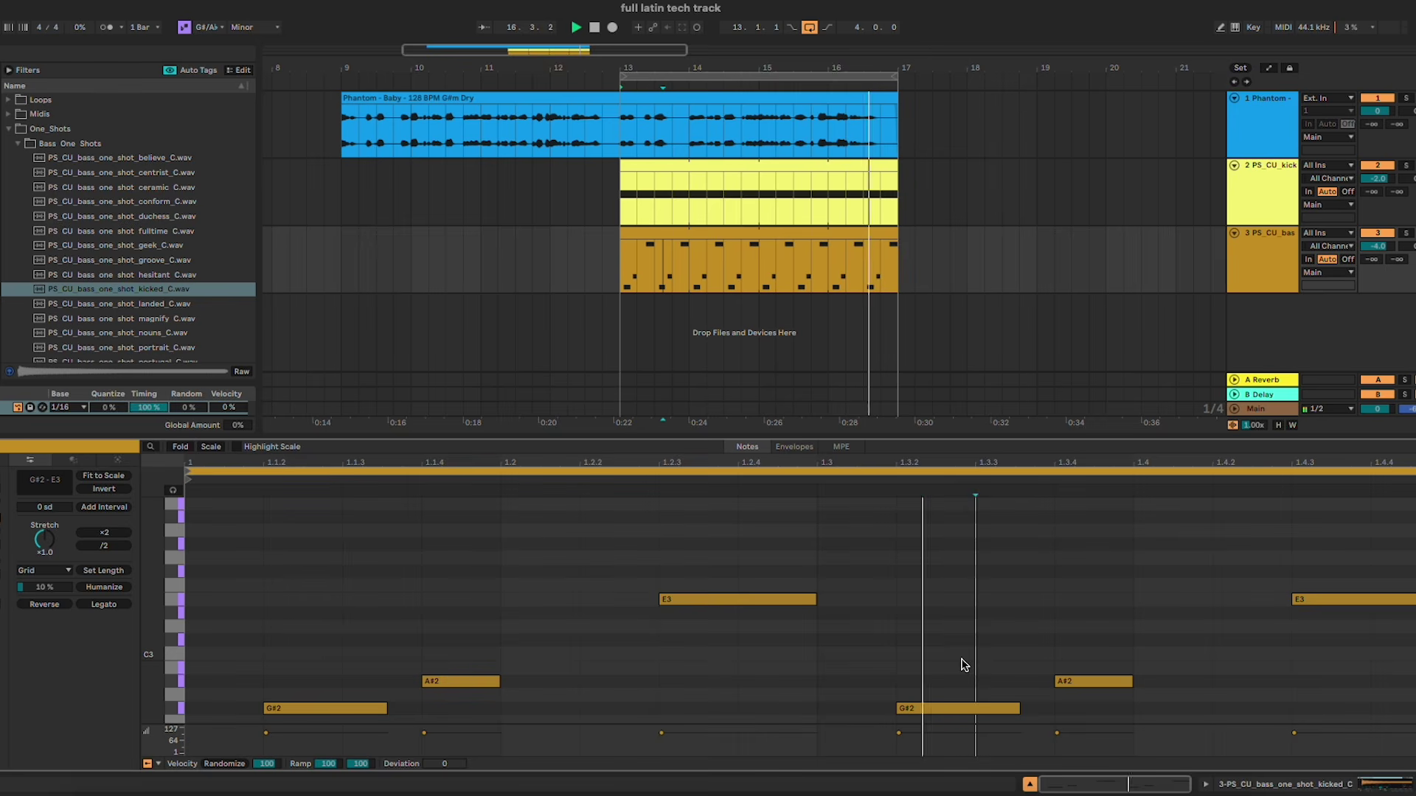
# Step: Try all the E3 bass notes at F#3 and return them to E3
pyautogui.click(178, 598)
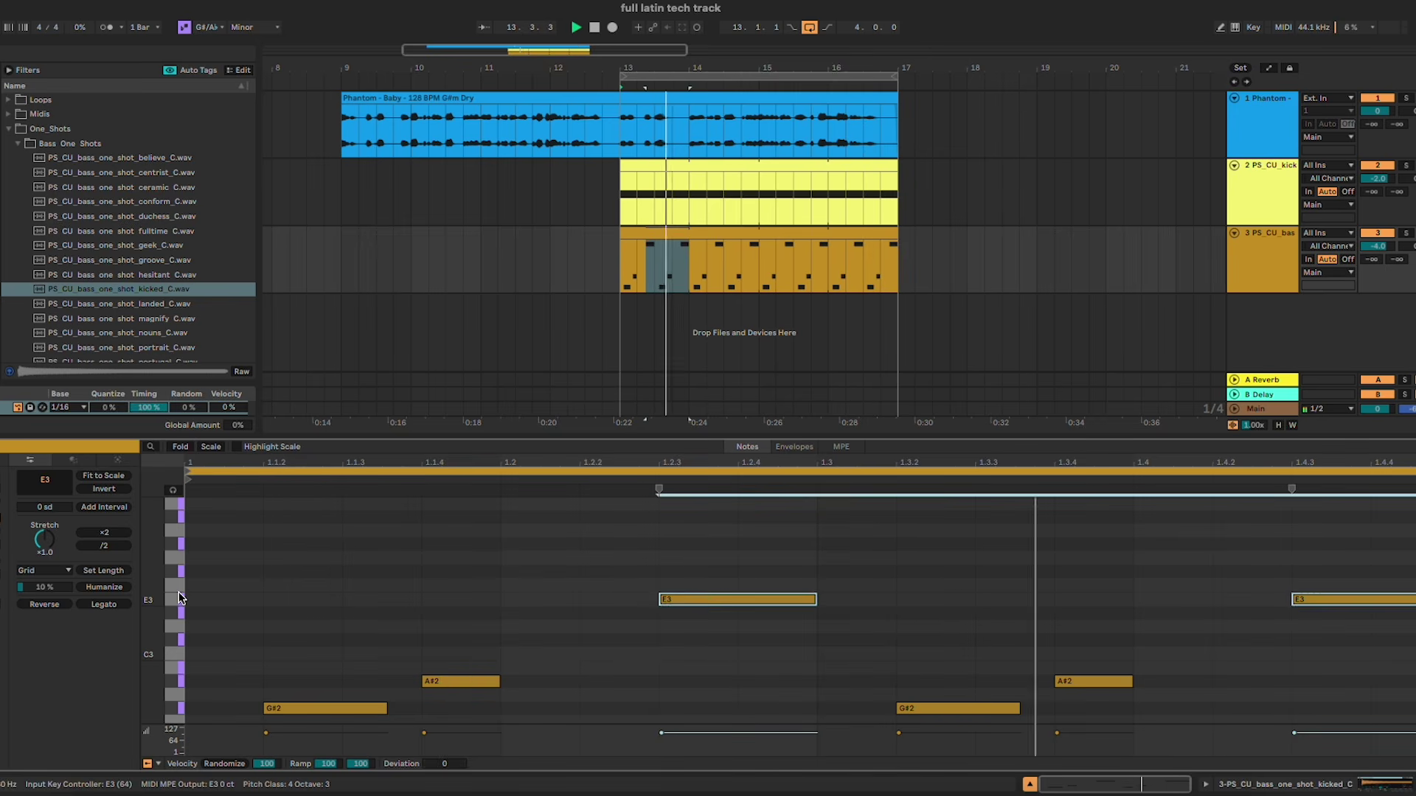
pyautogui.press('Up')
pyautogui.press('Down')
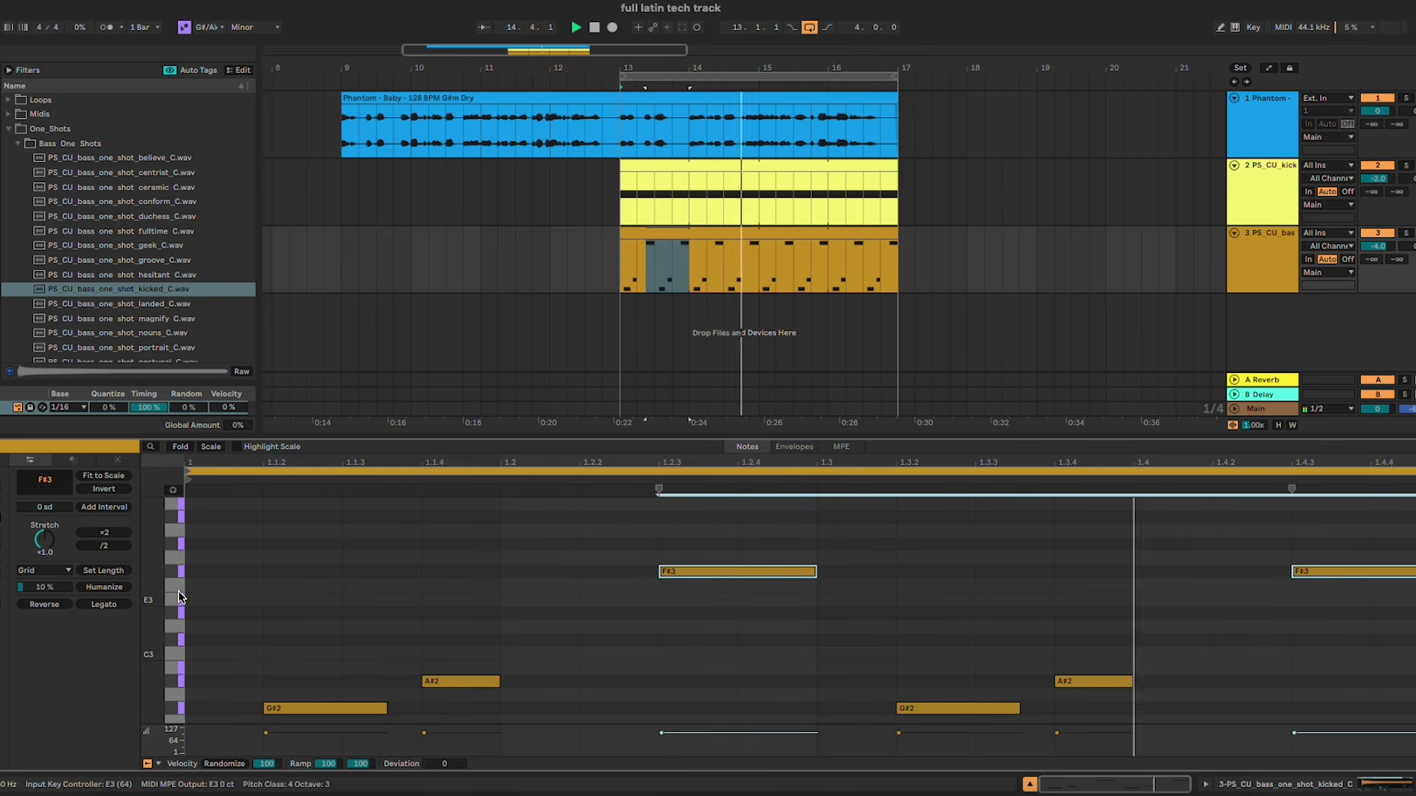
pyautogui.click(974, 644)
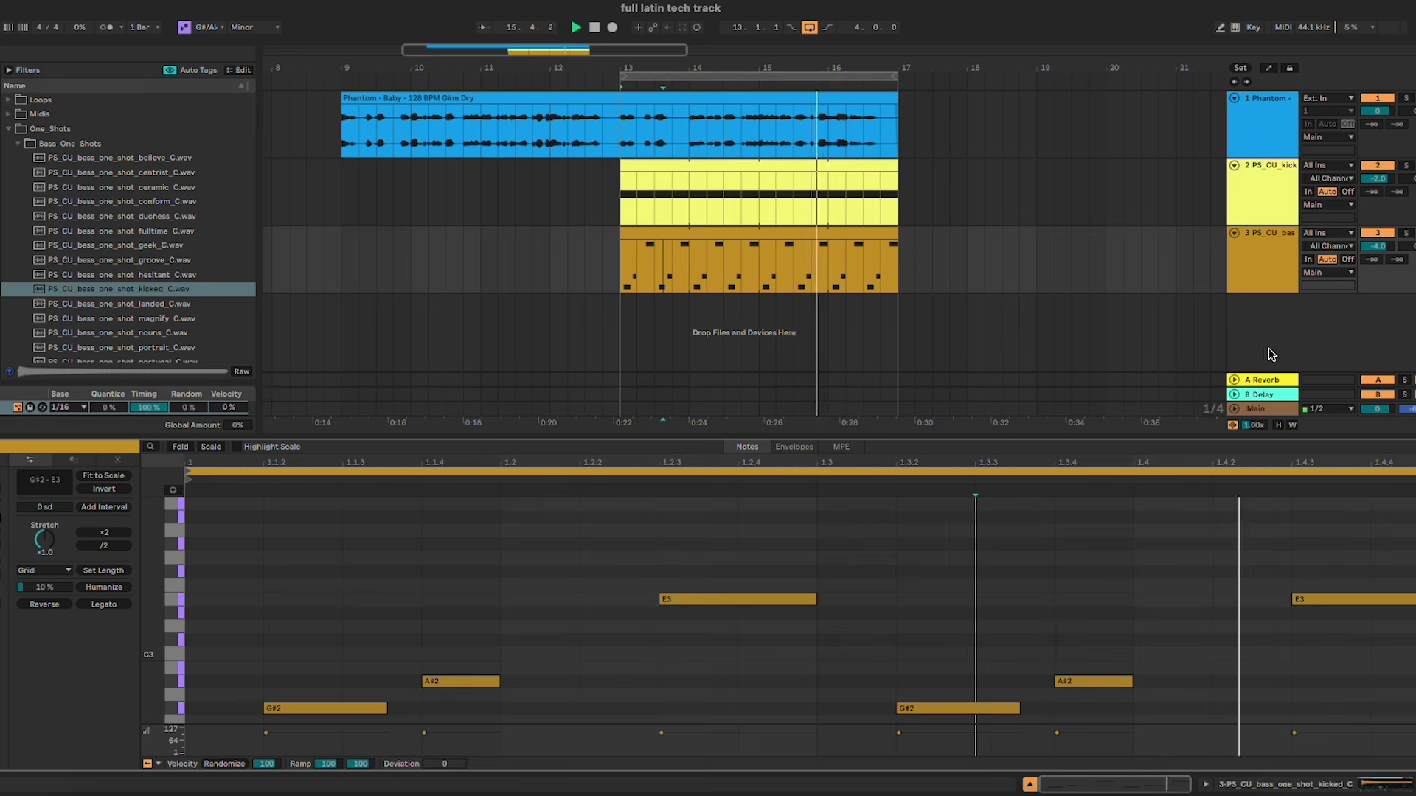
# Step: Lower the bass track's volume to about -4.8 dB while the loop plays
pyautogui.moveTo(1389, 252); pyautogui.dragTo(1308, 267)
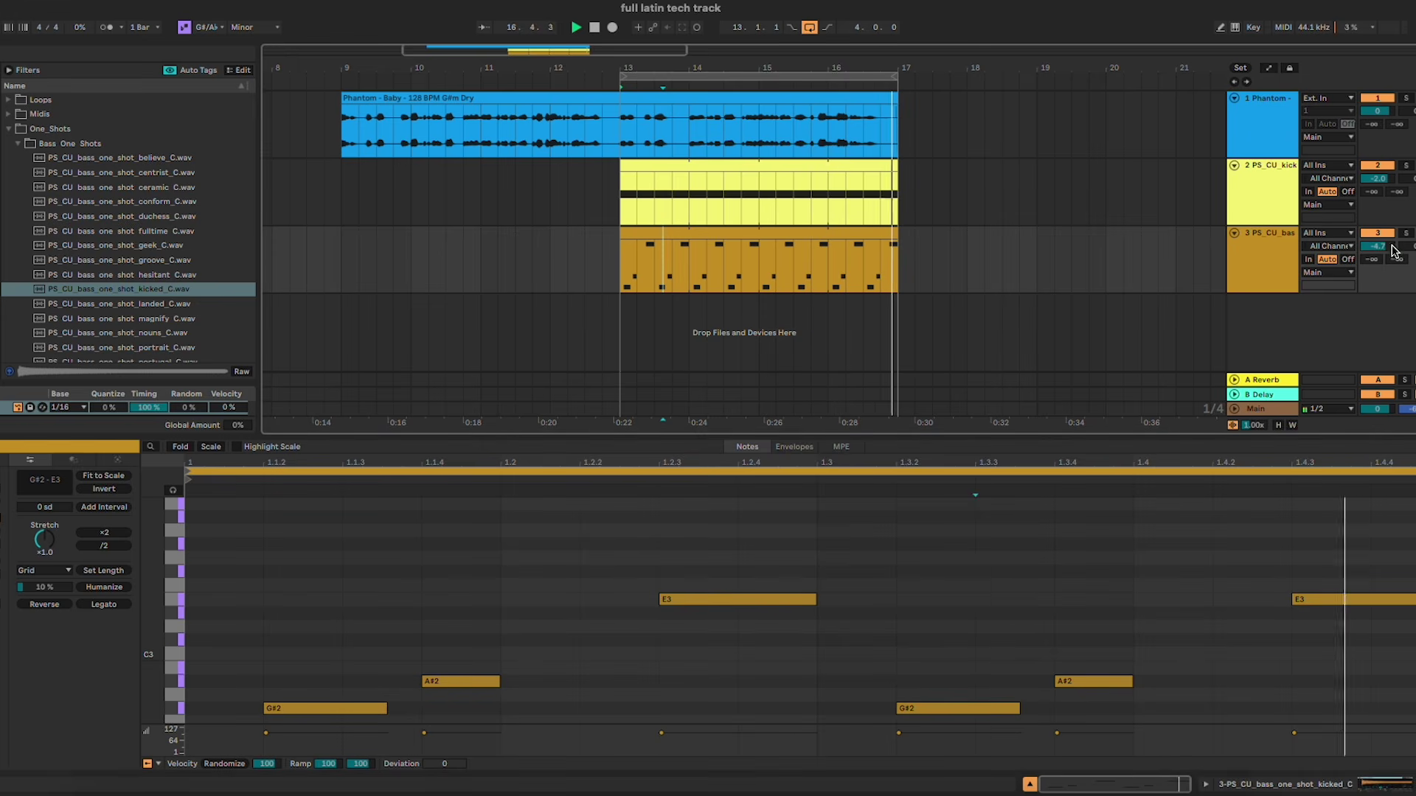
pyautogui.click(946, 619)
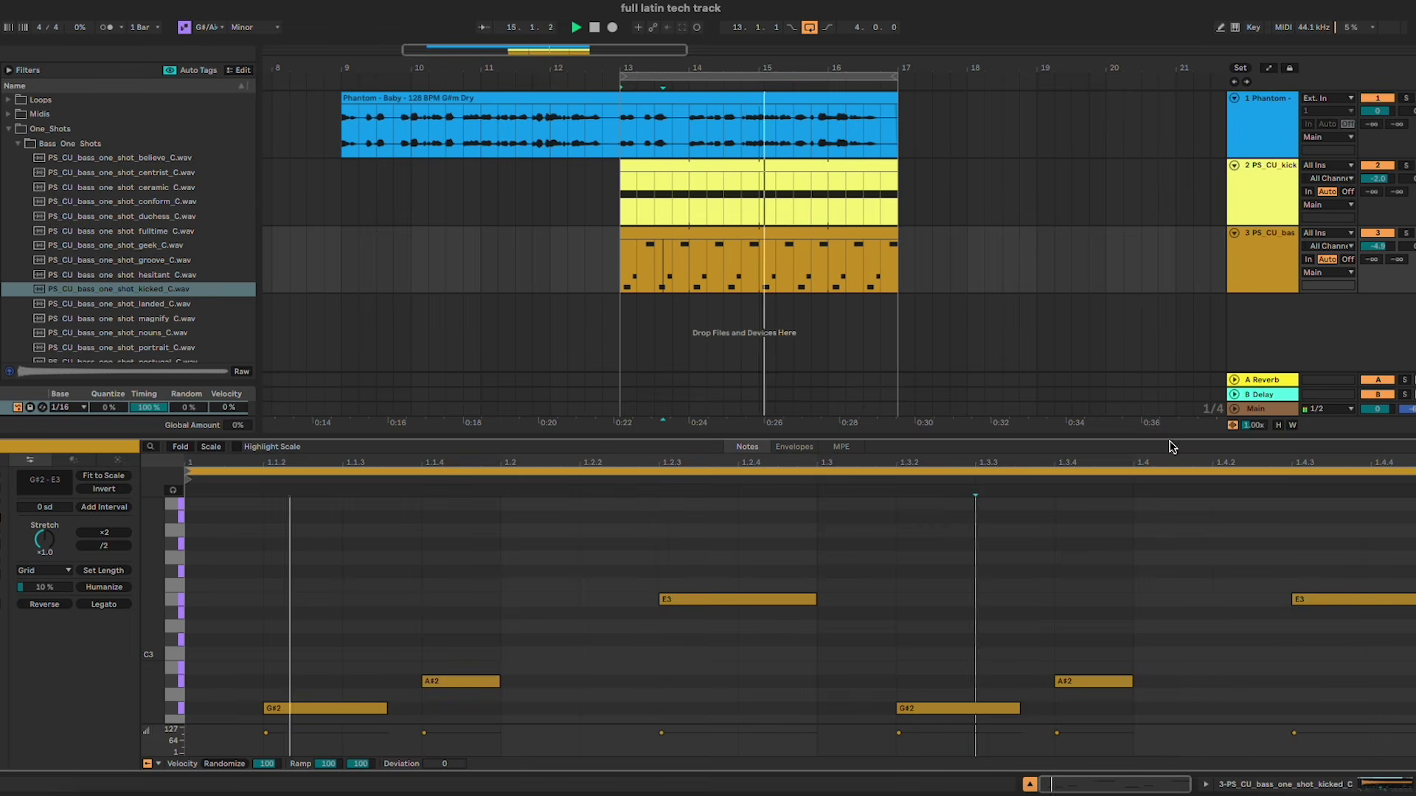
# Step: Search the browser for "kick" and add Kickstart 2 to the bass track's device chain
pyautogui.click(1267, 286)
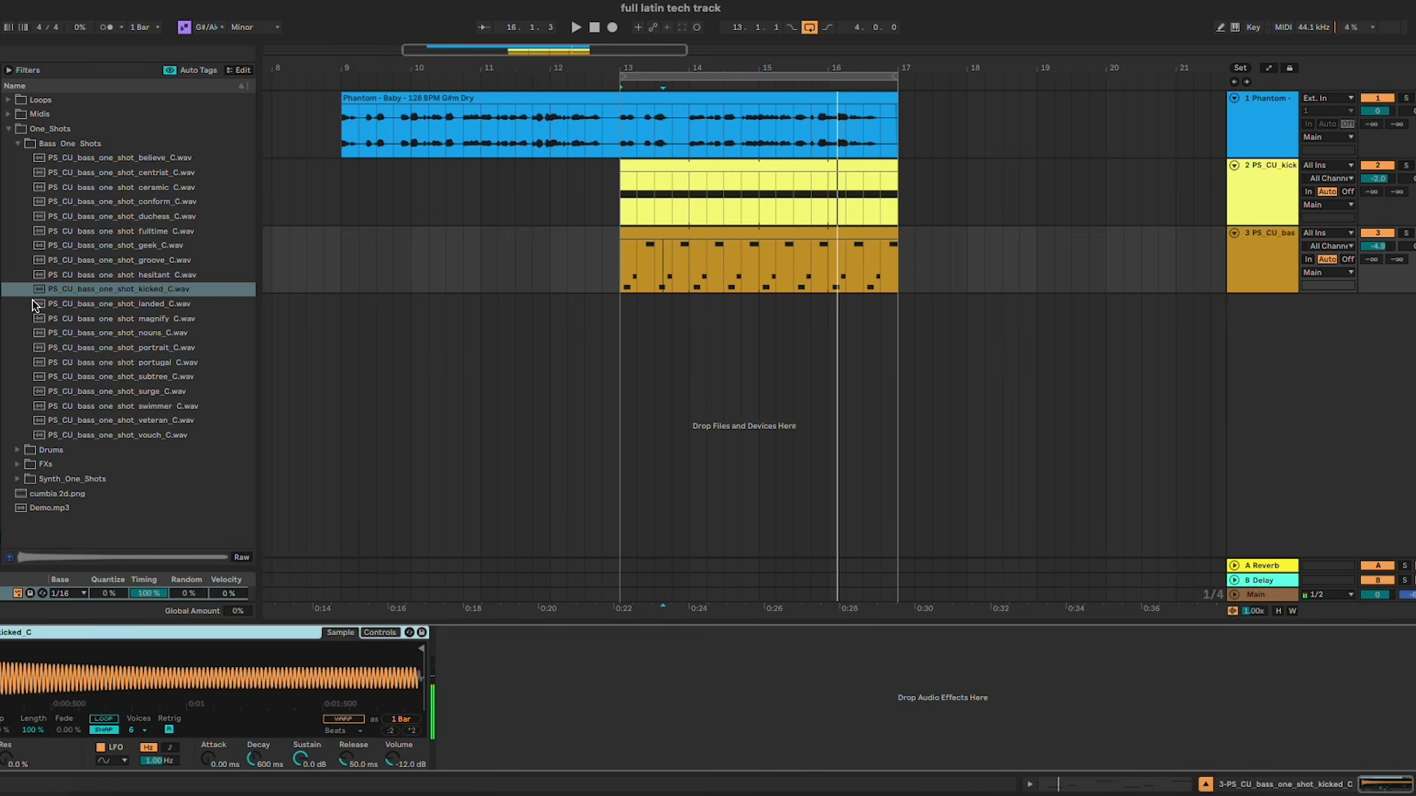
pyautogui.click(31, 37)
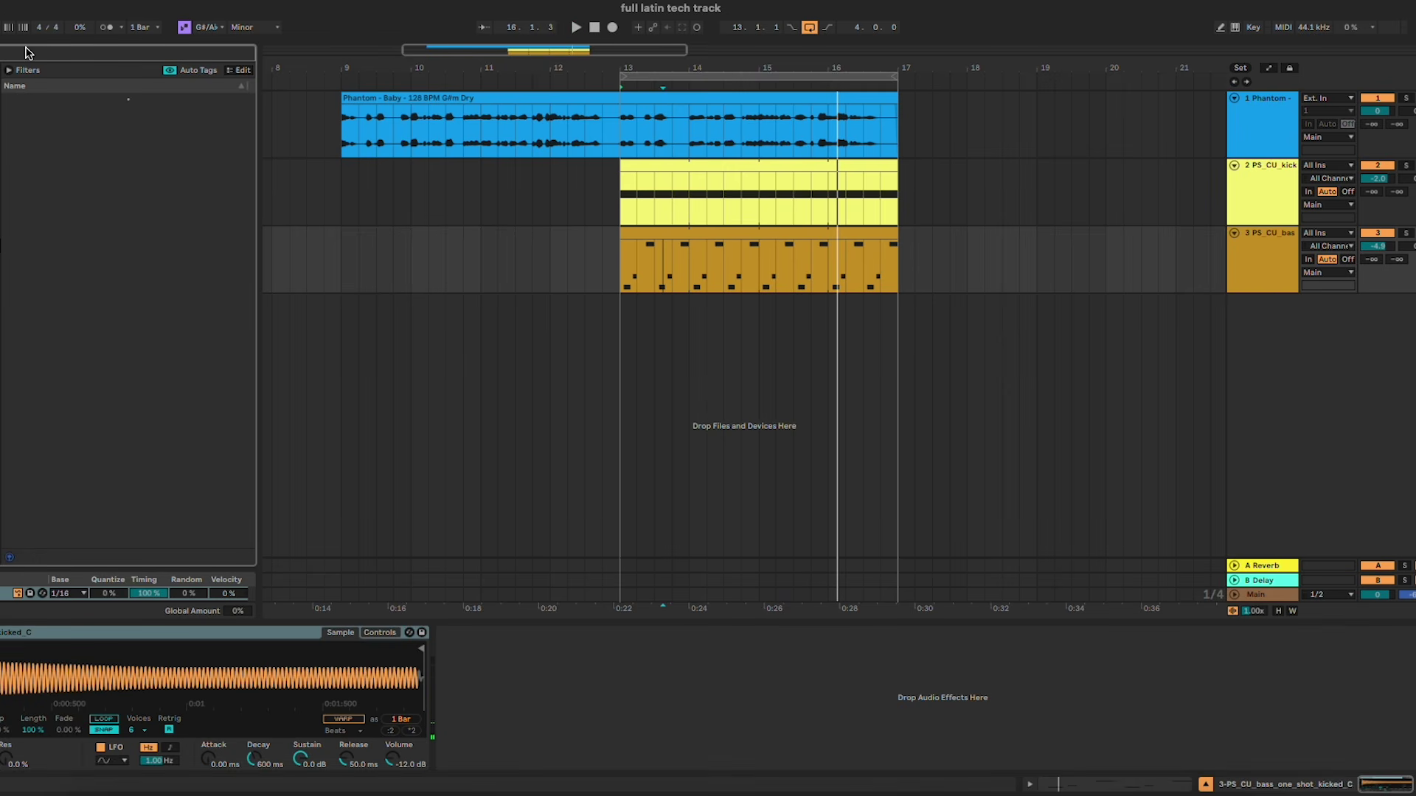
pyautogui.write('kick')
pyautogui.doubleClick(70, 143)
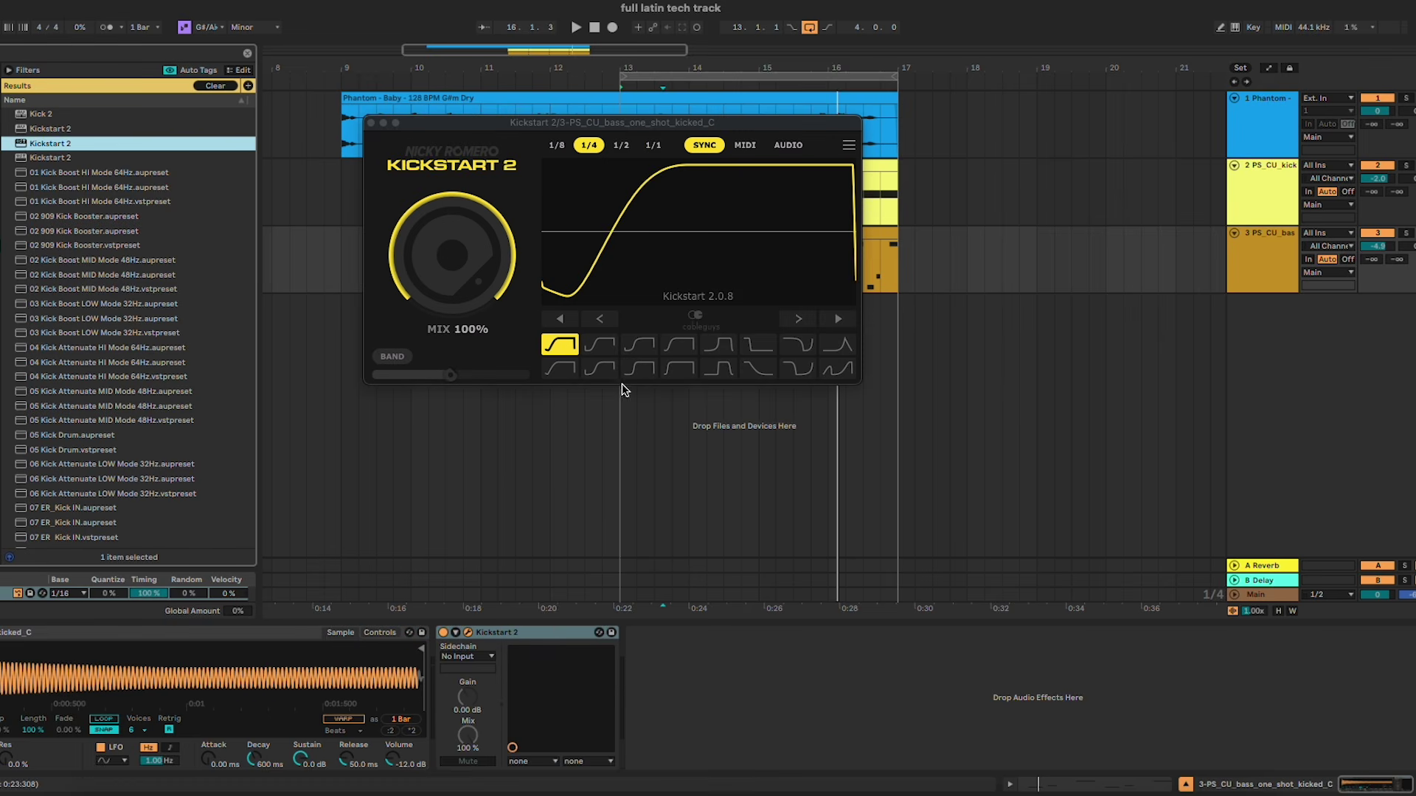
# Step: Choose the second curve shape in Kickstart 2, audition it in the loop and lower the bass track's volume slightly
pyautogui.click(606, 346)
pyautogui.moveTo(741, 121); pyautogui.dragTo(796, 339)
pyautogui.click(795, 233)
pyautogui.press('space')
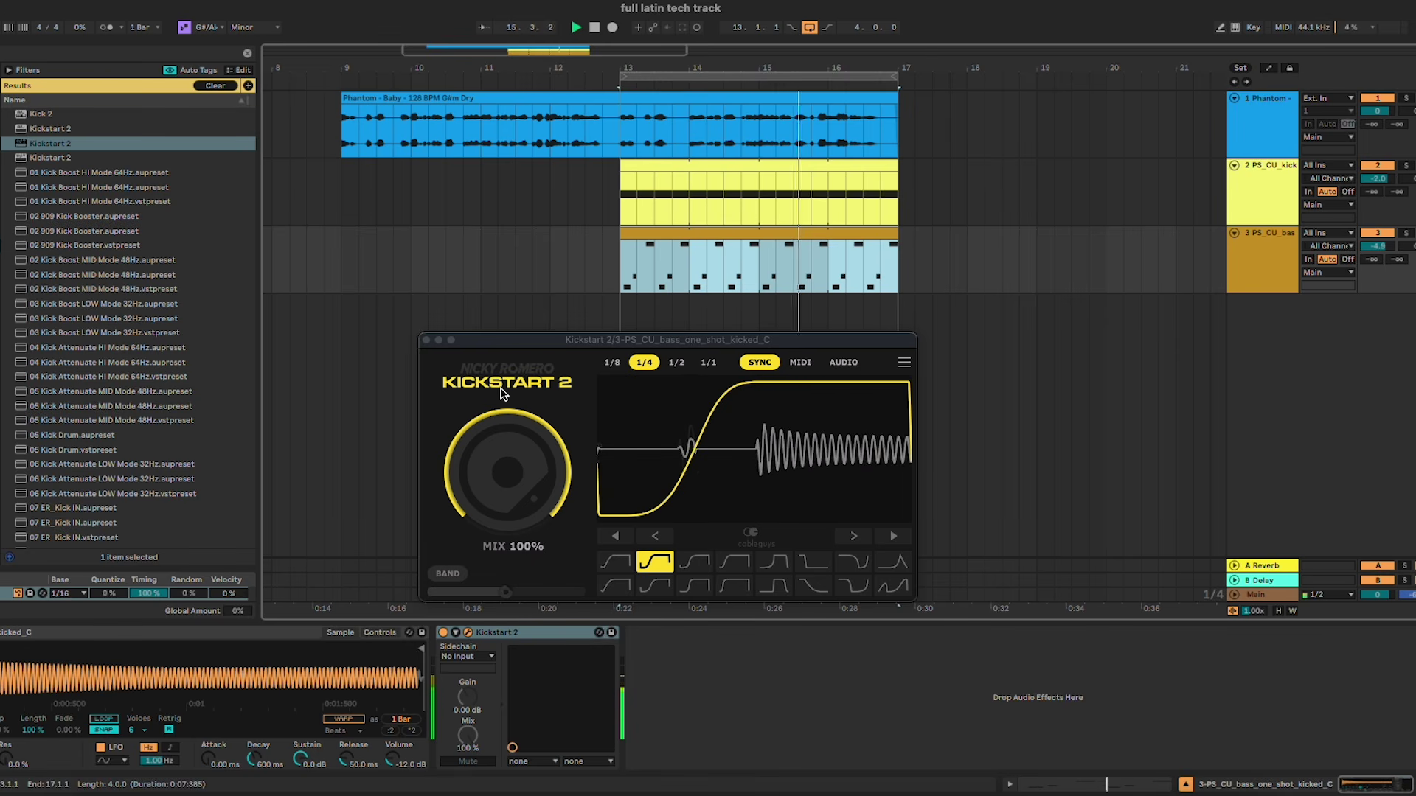
pyautogui.click(427, 340)
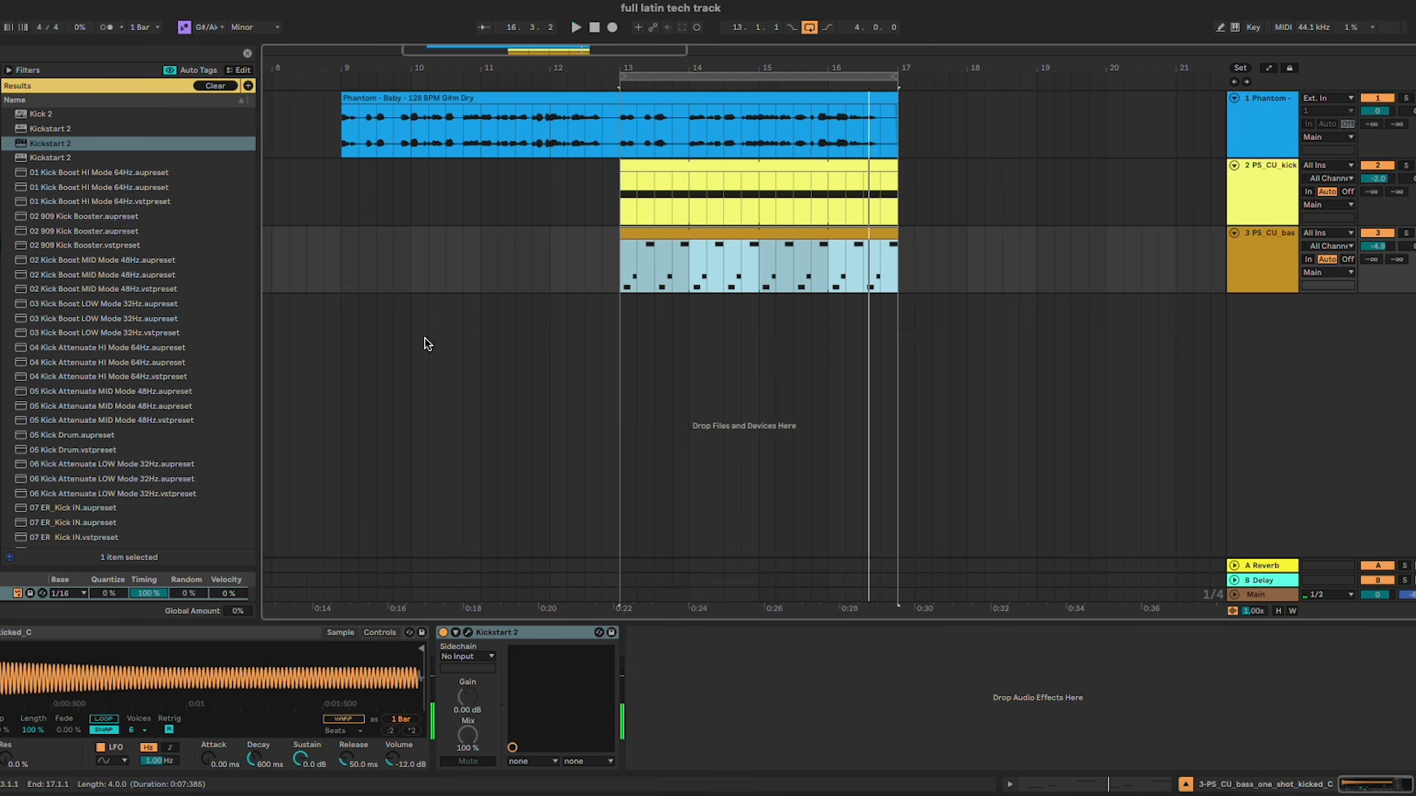
pyautogui.moveTo(1381, 252); pyautogui.dragTo(1381, 258)
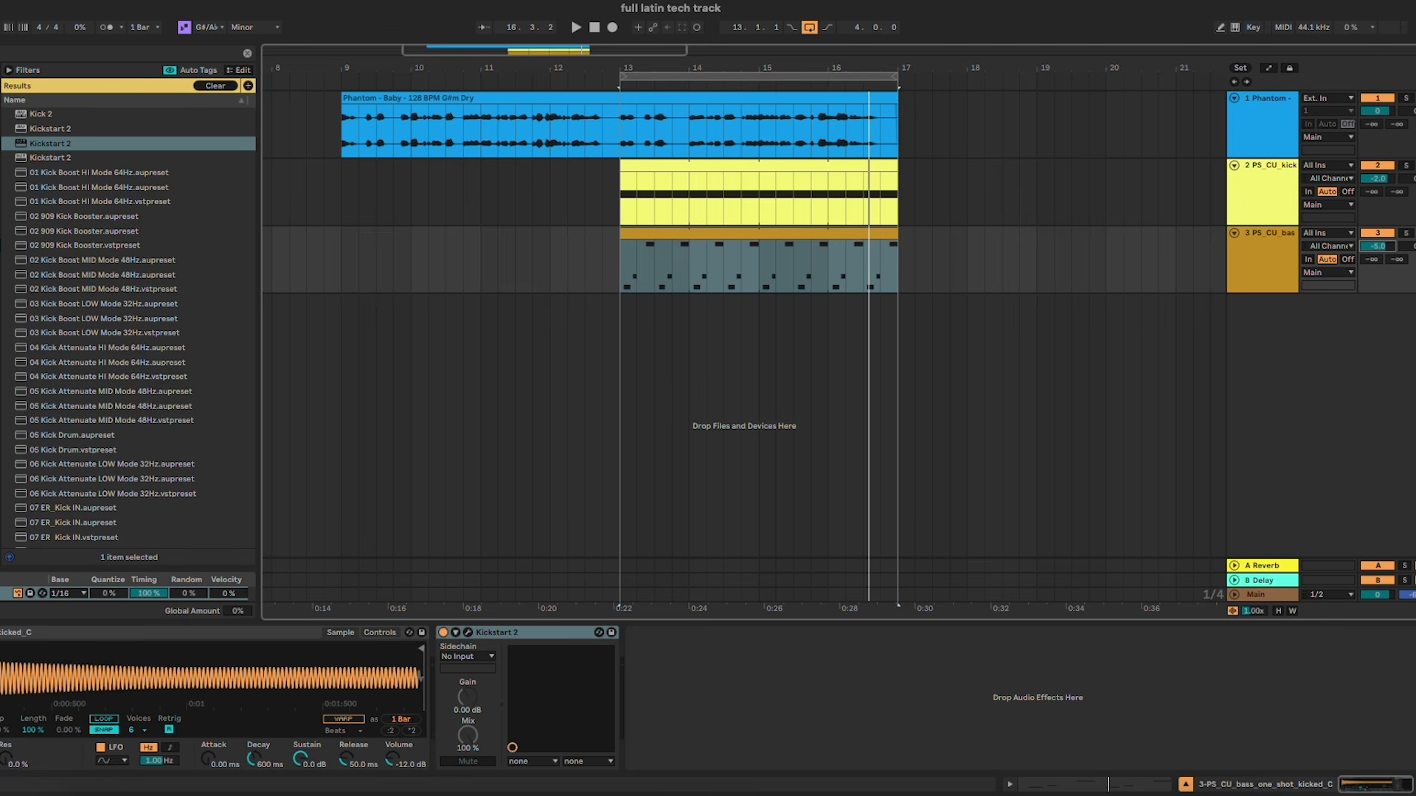
# Step: Clear the browser search and place PS_CU_128_drum_loop_blinds_percussion.wav from Drum_Loops on a new audio track at bar 13
pyautogui.click(2, 538)
pyautogui.click(247, 55)
pyautogui.click(749, 369)
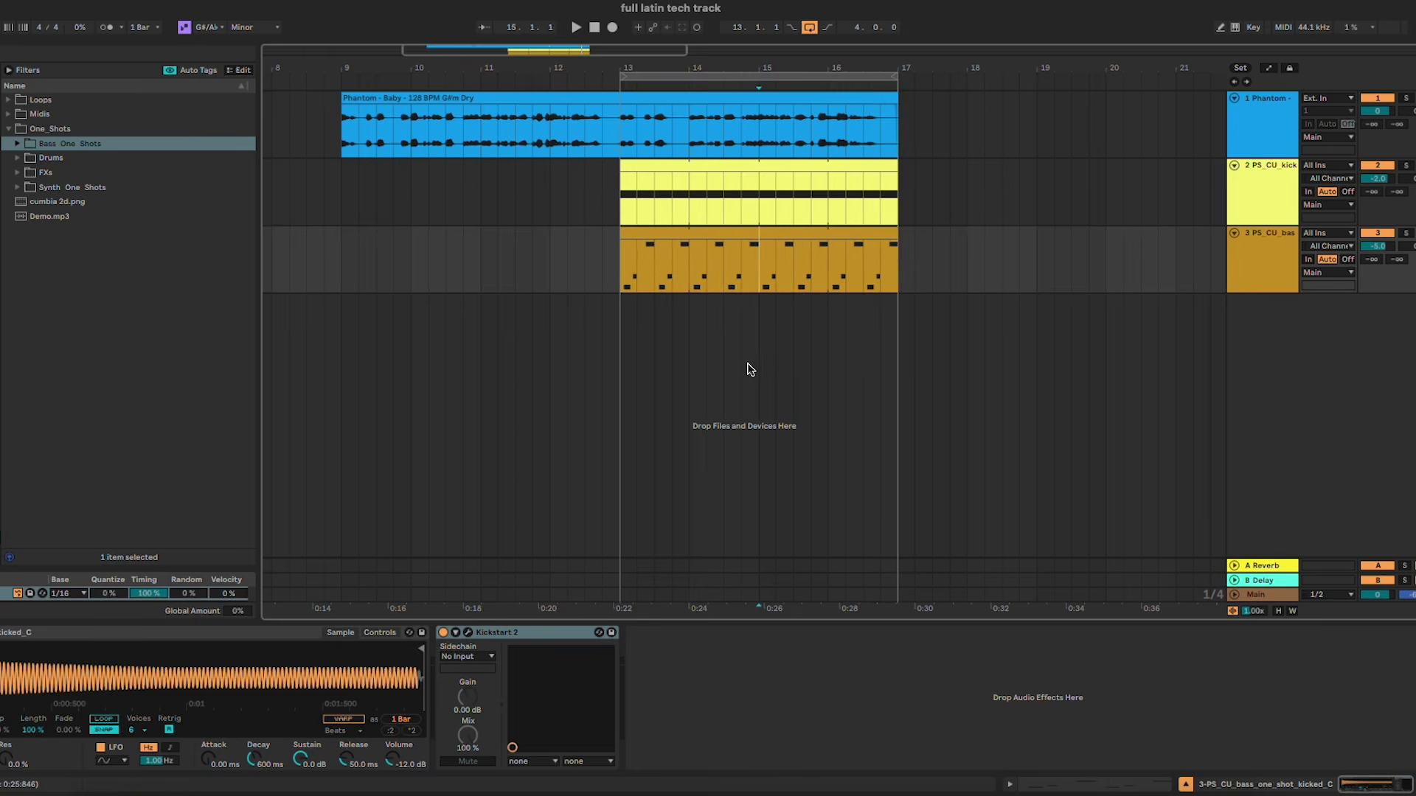
pyautogui.scroll(3, 749, 369)
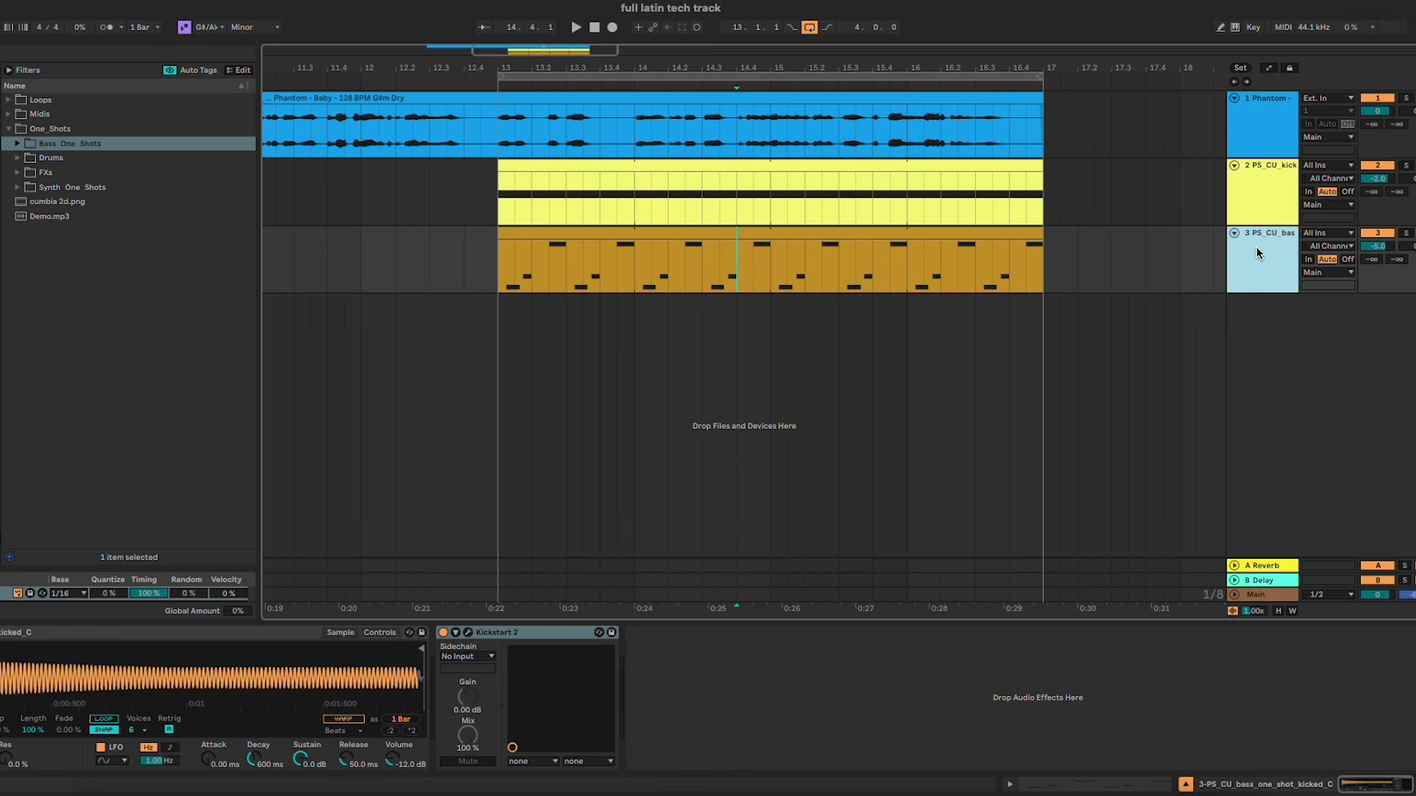
pyautogui.click(41, 100)
pyautogui.click(49, 130)
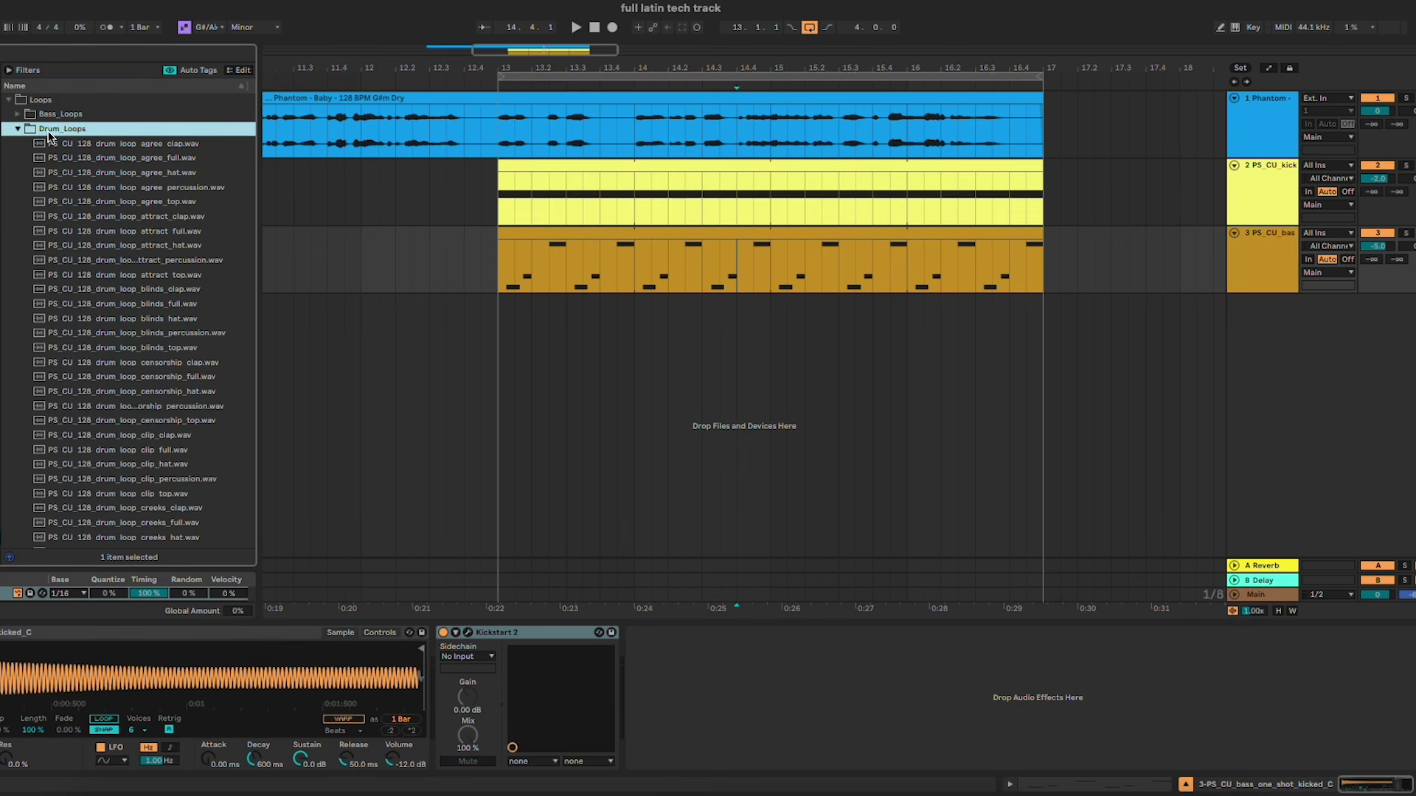
pyautogui.scroll(-3, 191, 296)
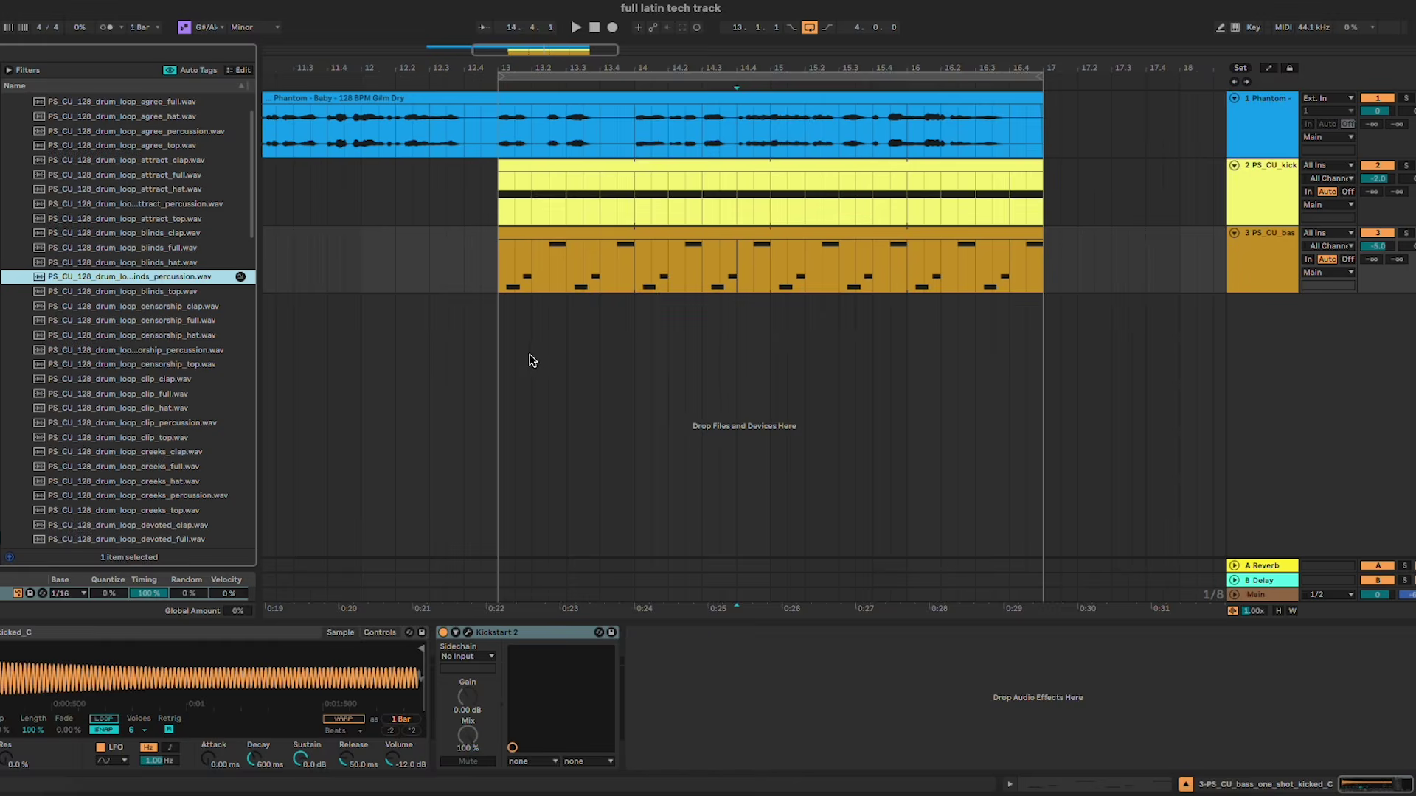
pyautogui.press('Return')
pyautogui.doubleClick(588, 300)
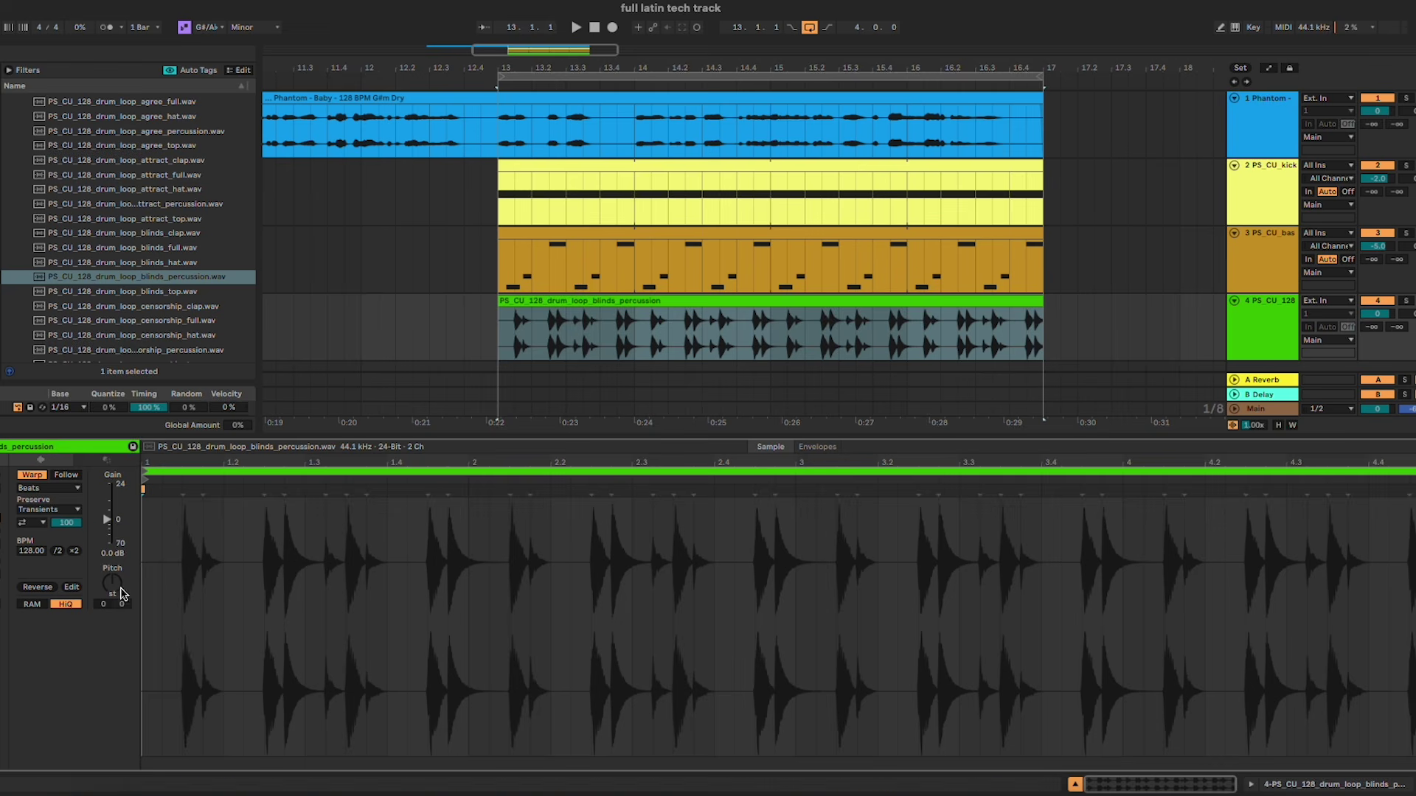
# Step: Set the percussion clip's gain to about -7.8 dB and swap its sample for PS_CU_128_drum_loop_censorship_percussion.wav during playback
pyautogui.moveTo(107, 519); pyautogui.dragTo(107, 526)
pyautogui.press('space')
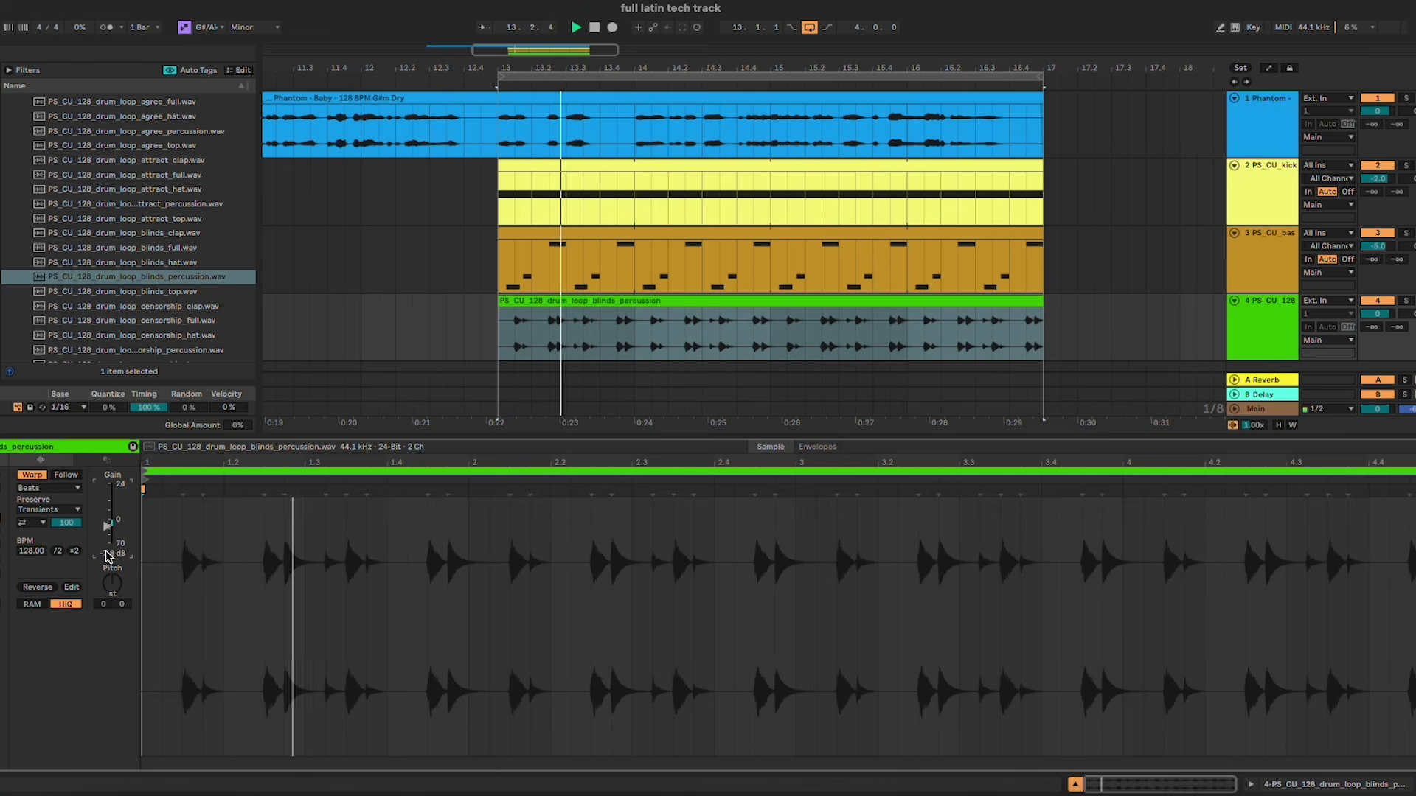
pyautogui.moveTo(133, 349); pyautogui.dragTo(329, 607)
pyautogui.scroll(-2, 170, 325)
pyautogui.scroll(-4, 202, 354)
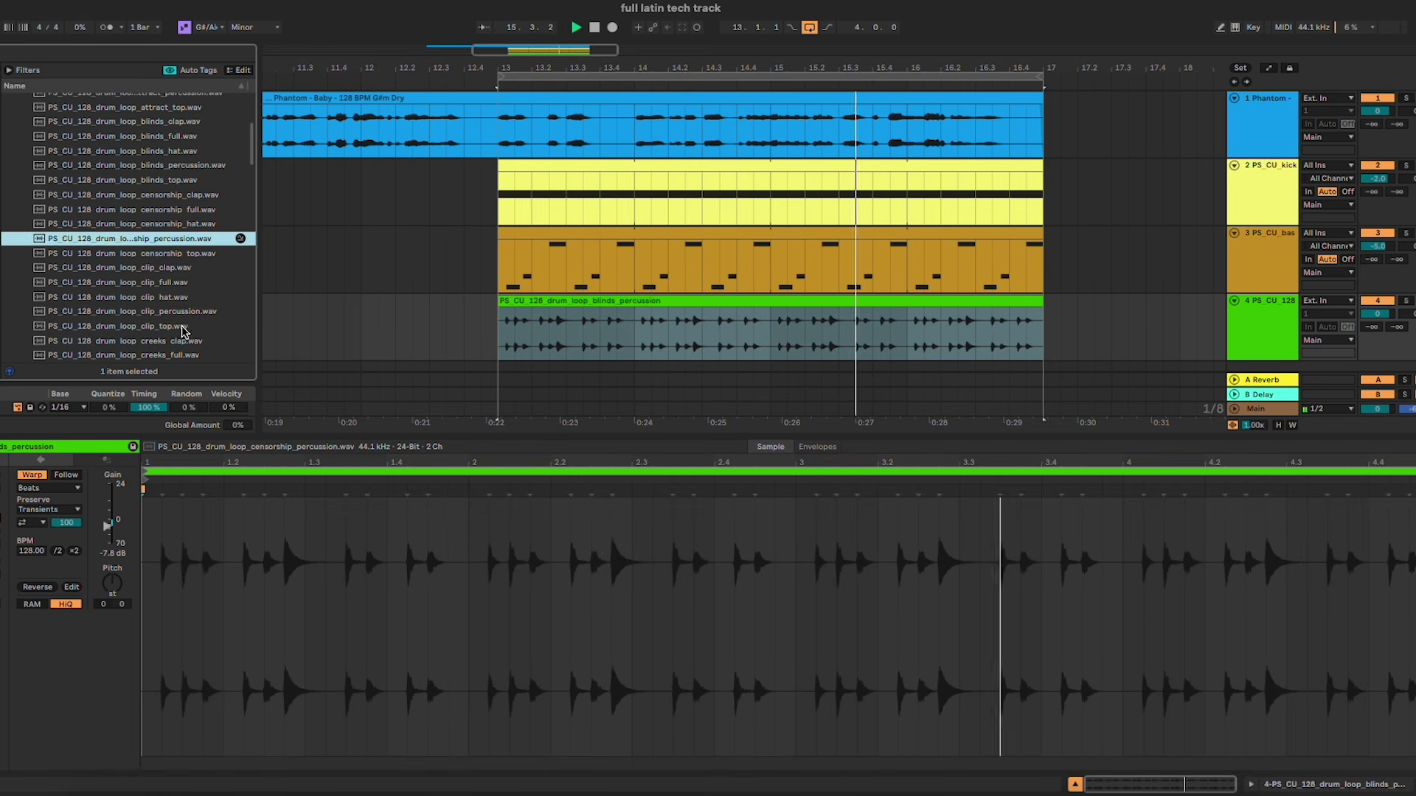
# Step: Swap the percussion clip's sample for PS_CU_128_drum_loop_clip_percussion.wav and lower its track volume slightly
pyautogui.moveTo(170, 311); pyautogui.dragTo(333, 582)
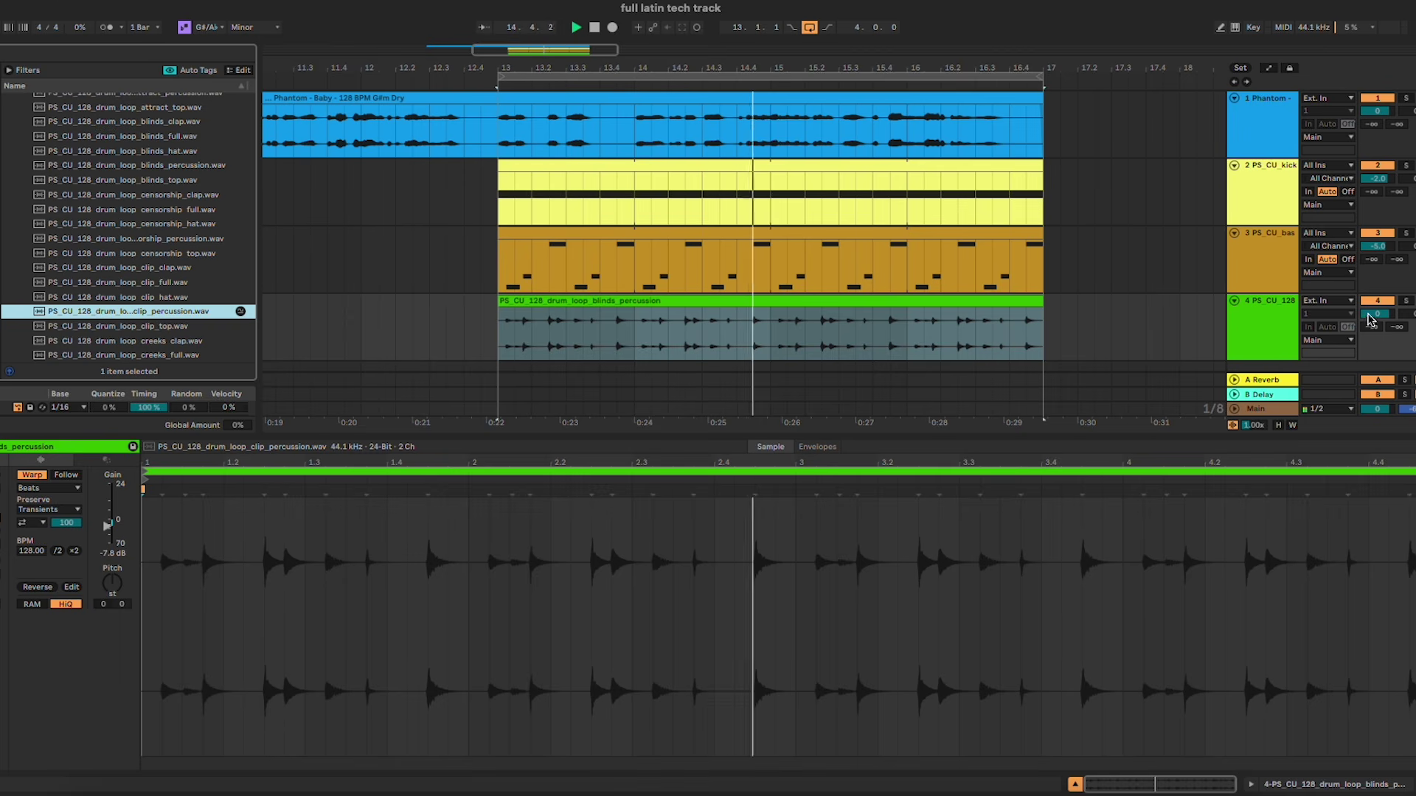
pyautogui.moveTo(1370, 319); pyautogui.dragTo(1370, 333)
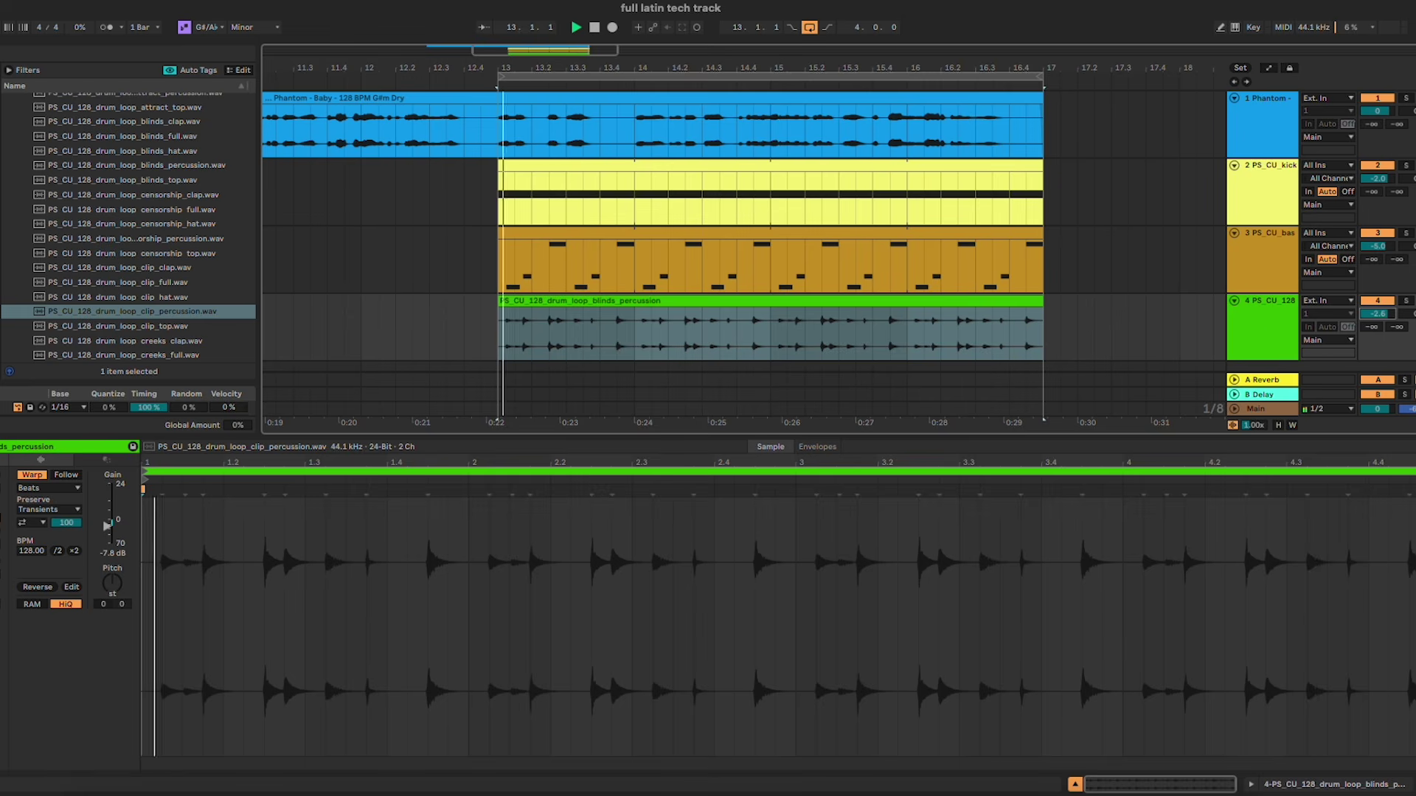
# Step: Insert a MIDI track below the percussion loop, create an empty one-bar clip at bar 13 and loop it to bar 17
pyautogui.click(1260, 336)
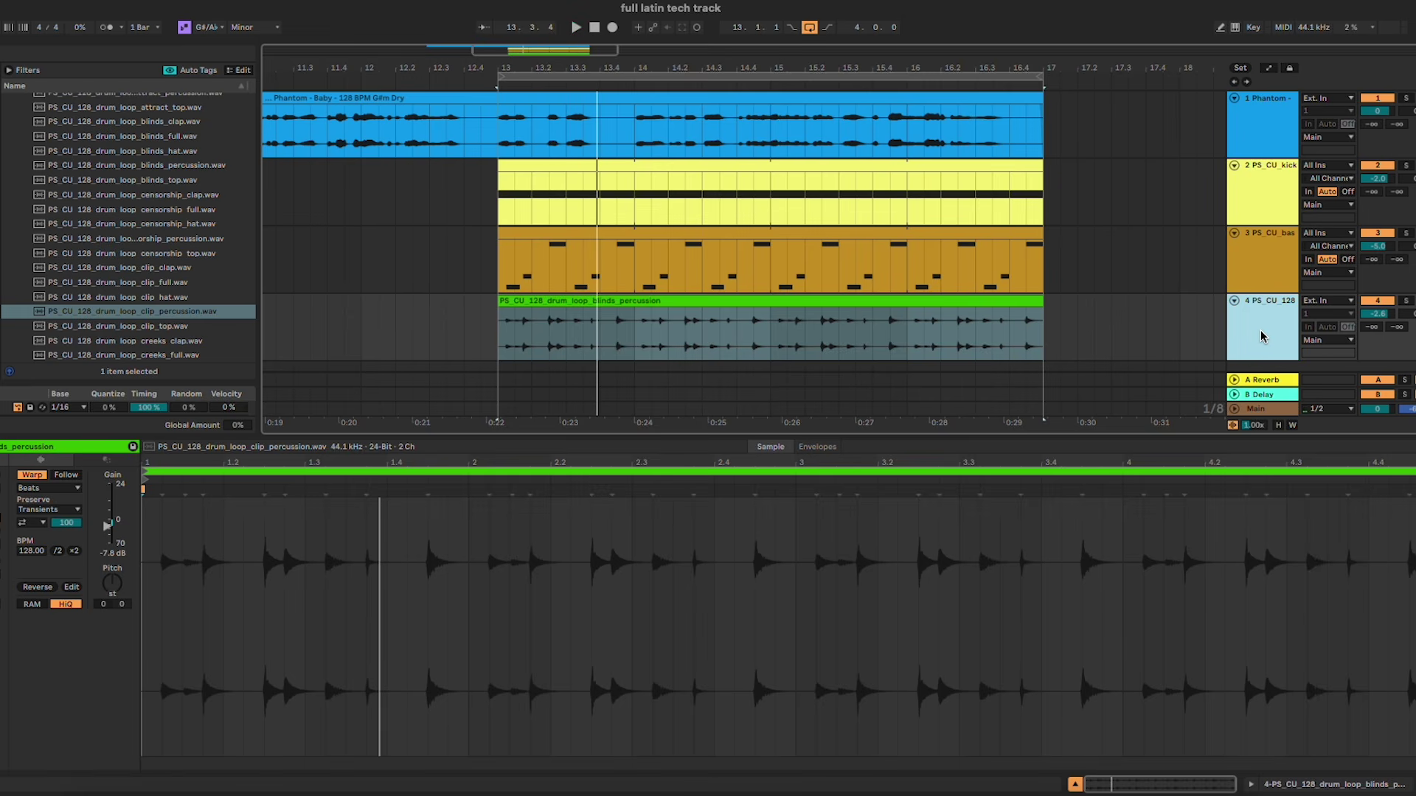
pyautogui.press('super+shift+t')
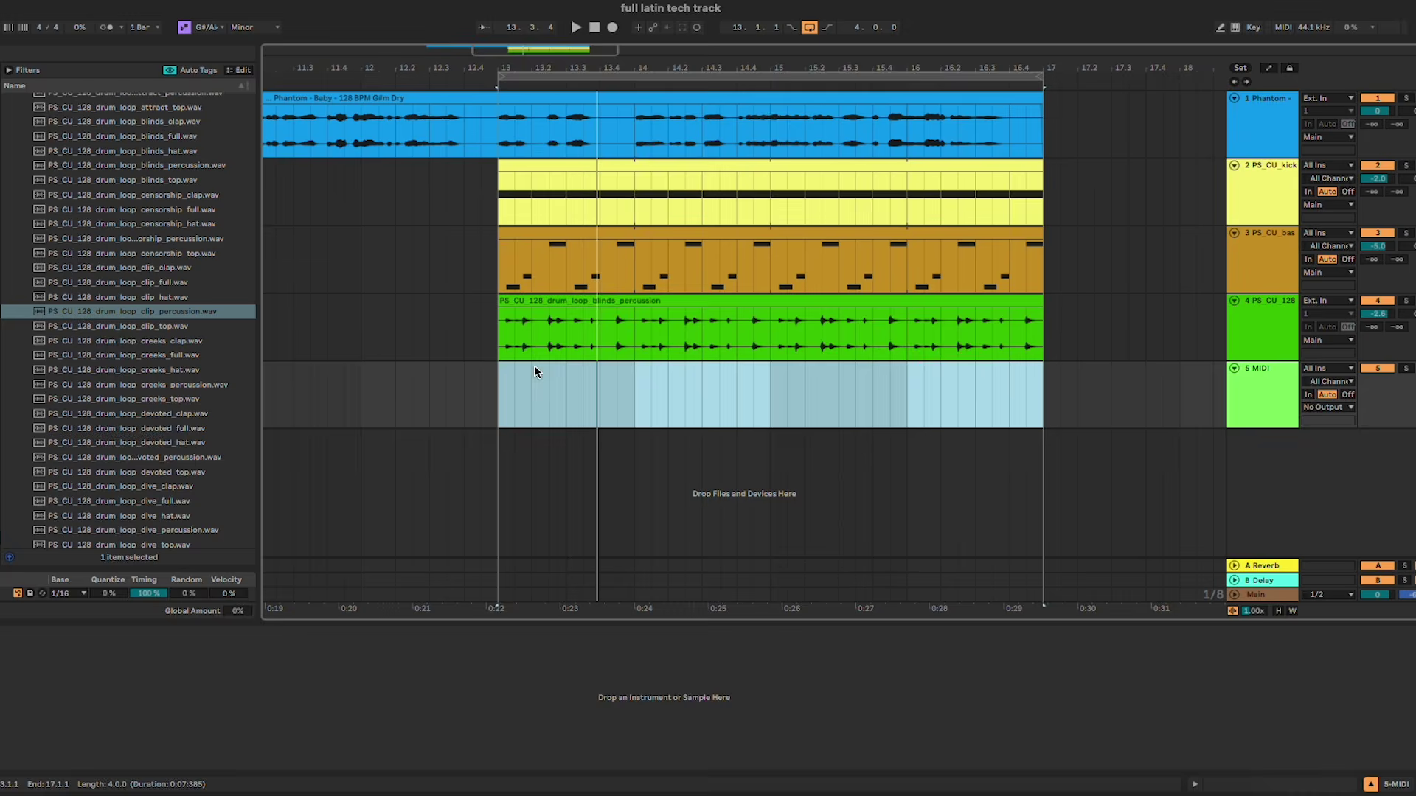
pyautogui.moveTo(498, 377); pyautogui.dragTo(630, 383)
pyautogui.press('super+shift+m')
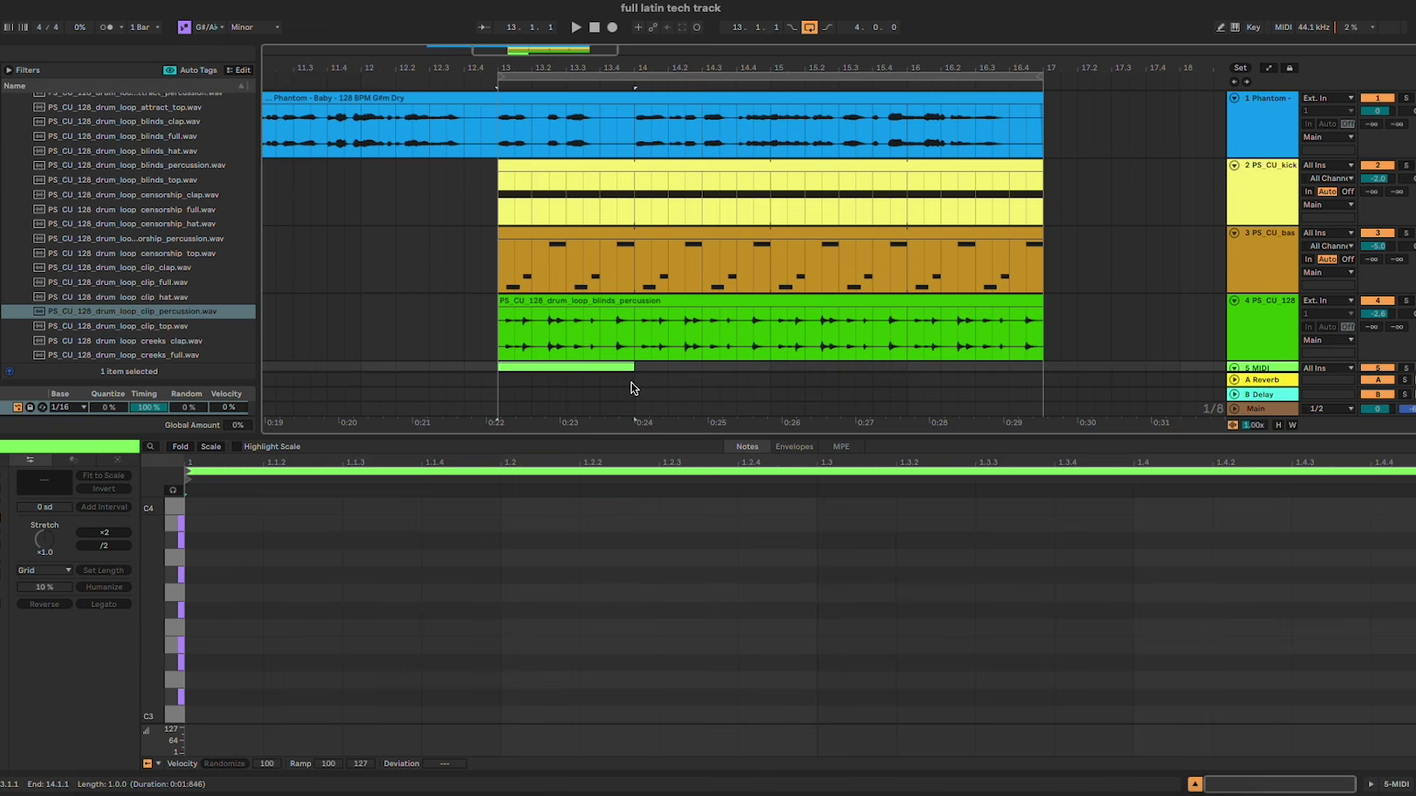
pyautogui.moveTo(634, 287); pyautogui.dragTo(1035, 295)
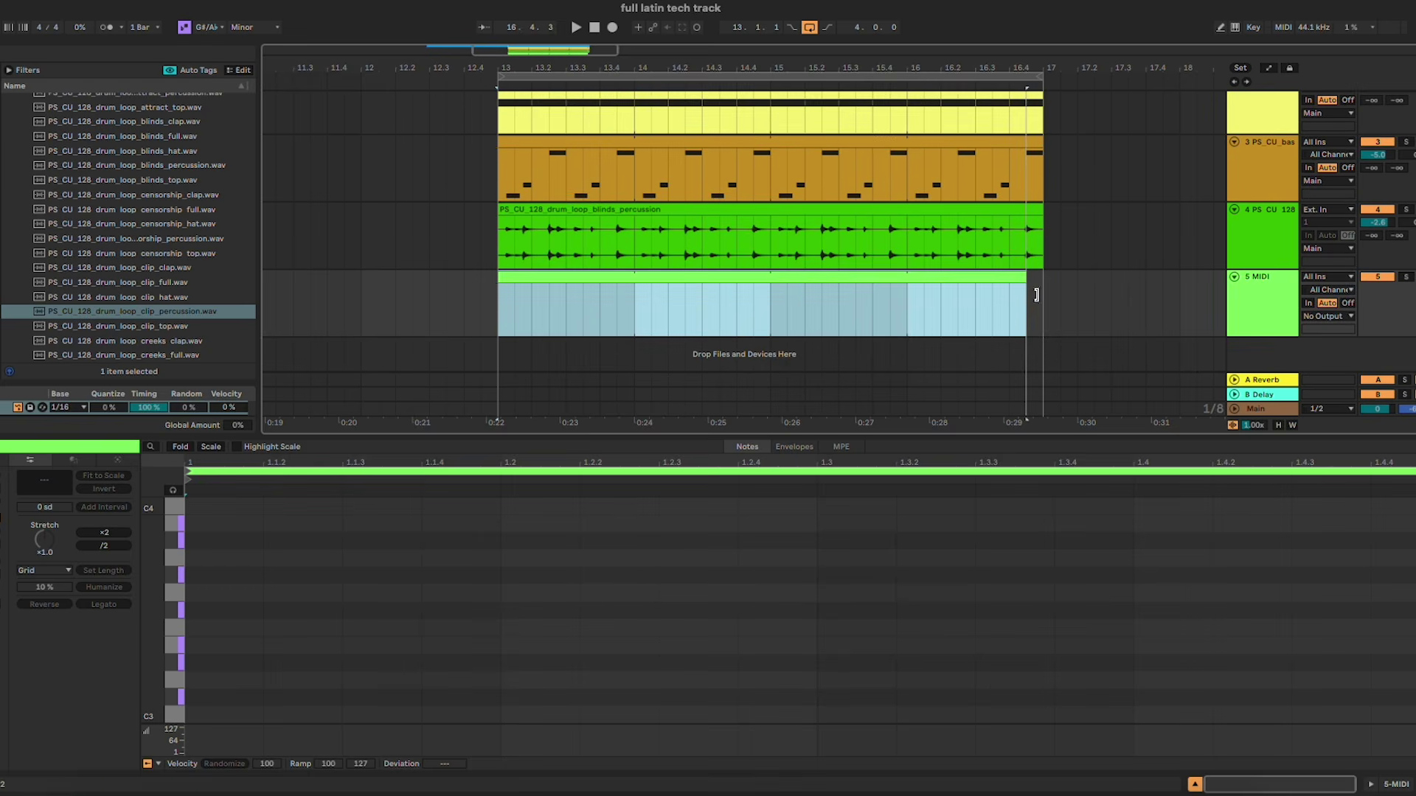
# Step: Show the new MIDI track's devices, collapse the loop folders and expand One_Shots > Drums > Percussion in the browser
pyautogui.doubleClick(1233, 308)
pyautogui.scroll(5, 111, 207)
pyautogui.click(17, 129)
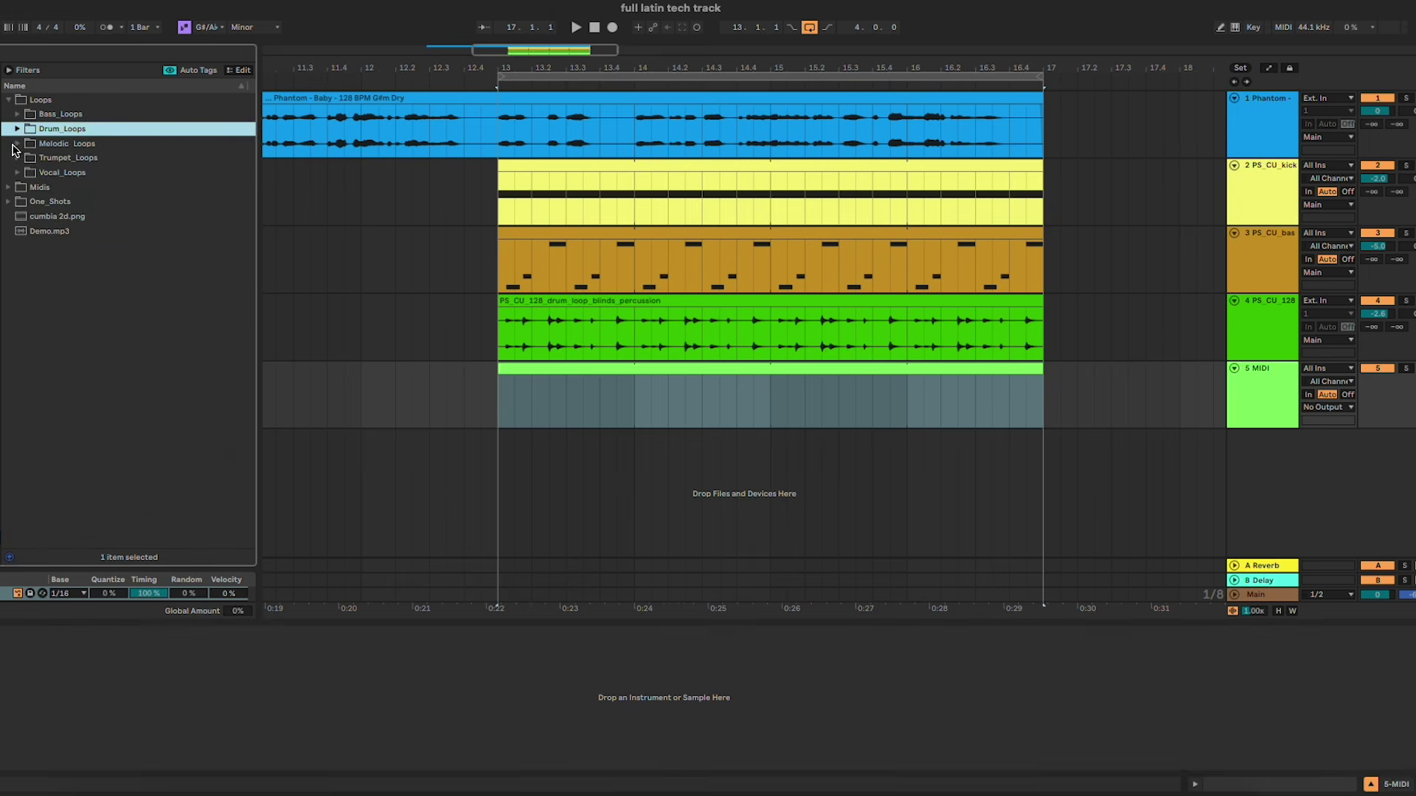
pyautogui.click(17, 158)
pyautogui.click(26, 216)
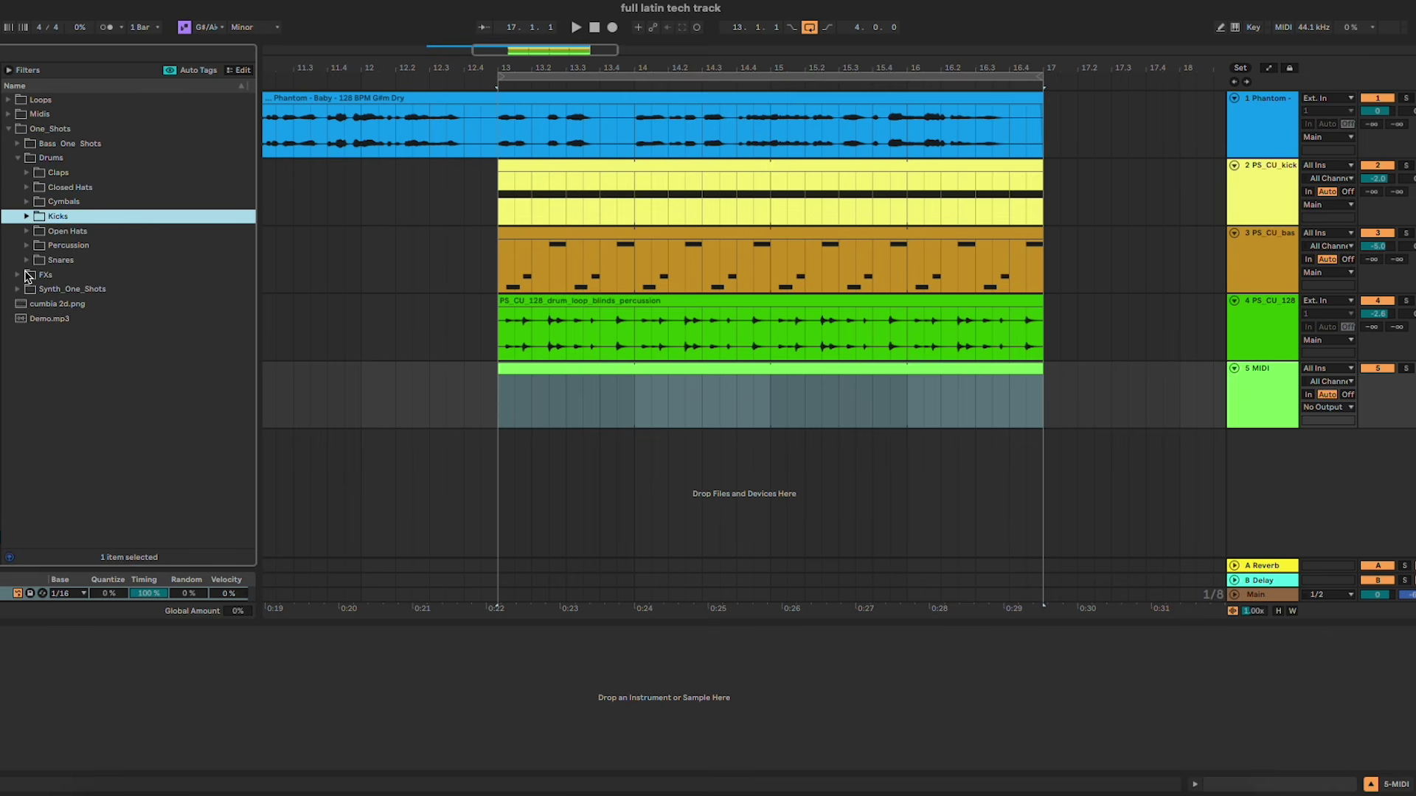
pyautogui.click(27, 245)
# Step: Audition the percussion one-shots and load PS_CU_percussion_oneshot_caps.wav as the instrument of the new MIDI track
pyautogui.click(160, 263)
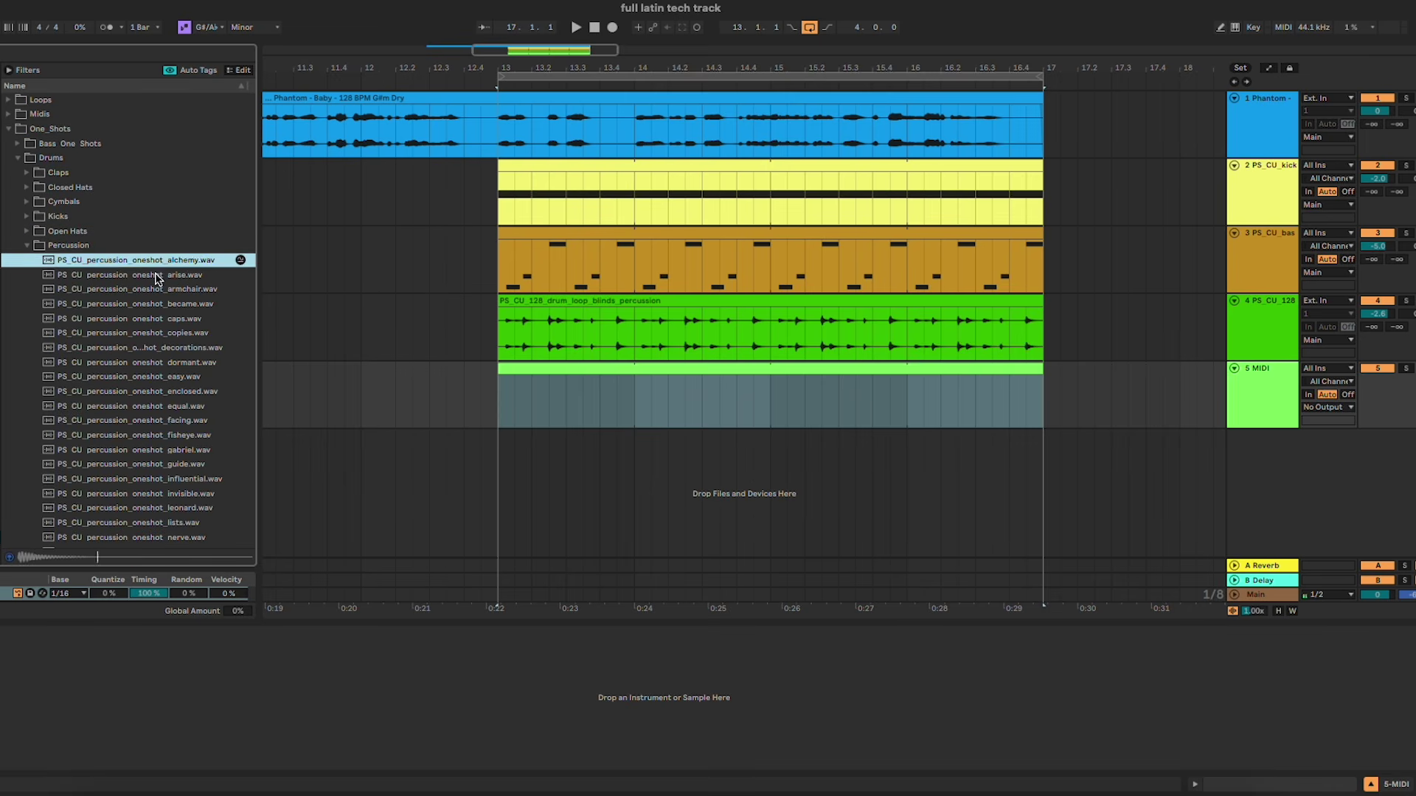
pyautogui.click(160, 276)
pyautogui.click(160, 291)
pyautogui.click(160, 306)
pyautogui.click(159, 321)
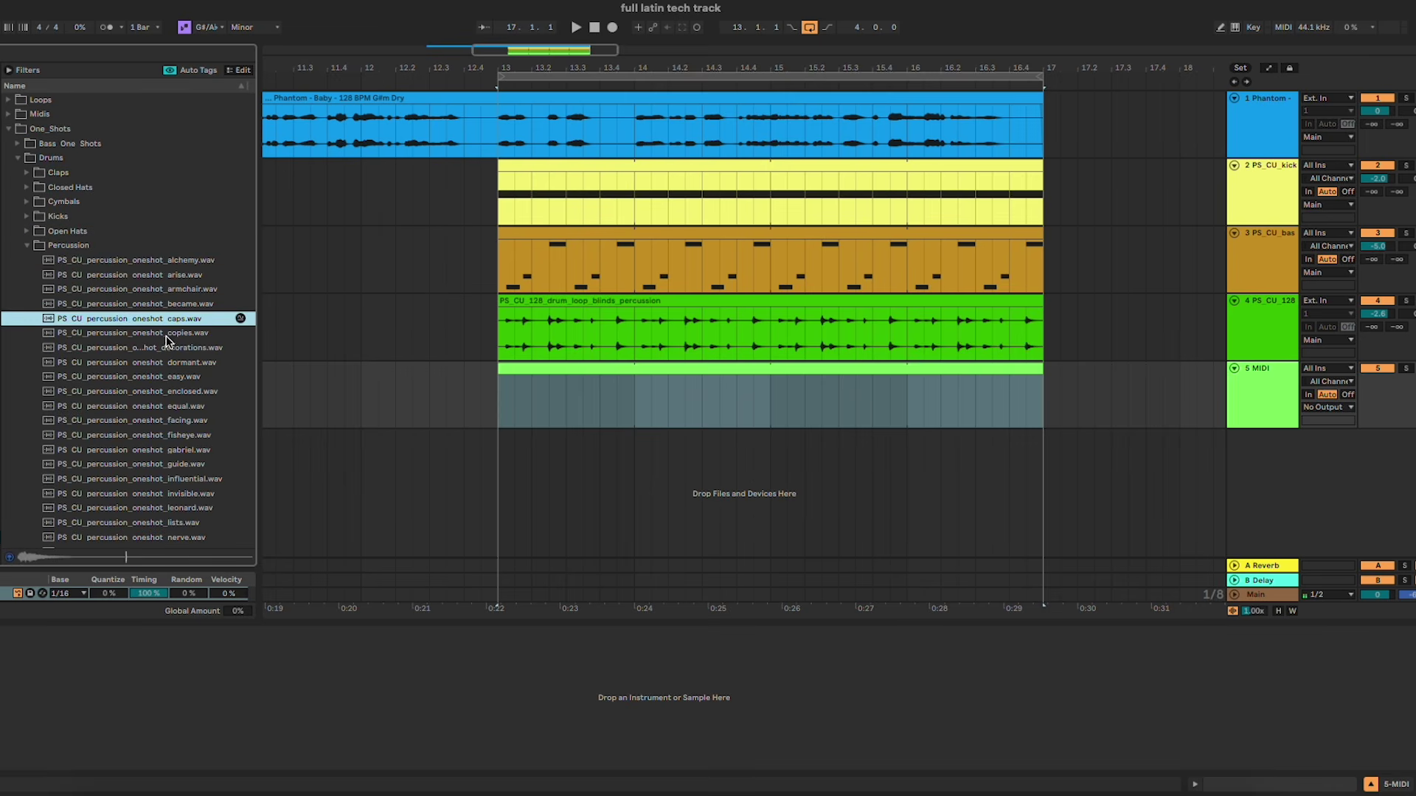
pyautogui.click(166, 333)
pyautogui.click(148, 320)
pyautogui.moveTo(306, 691); pyautogui.dragTo(307, 692)
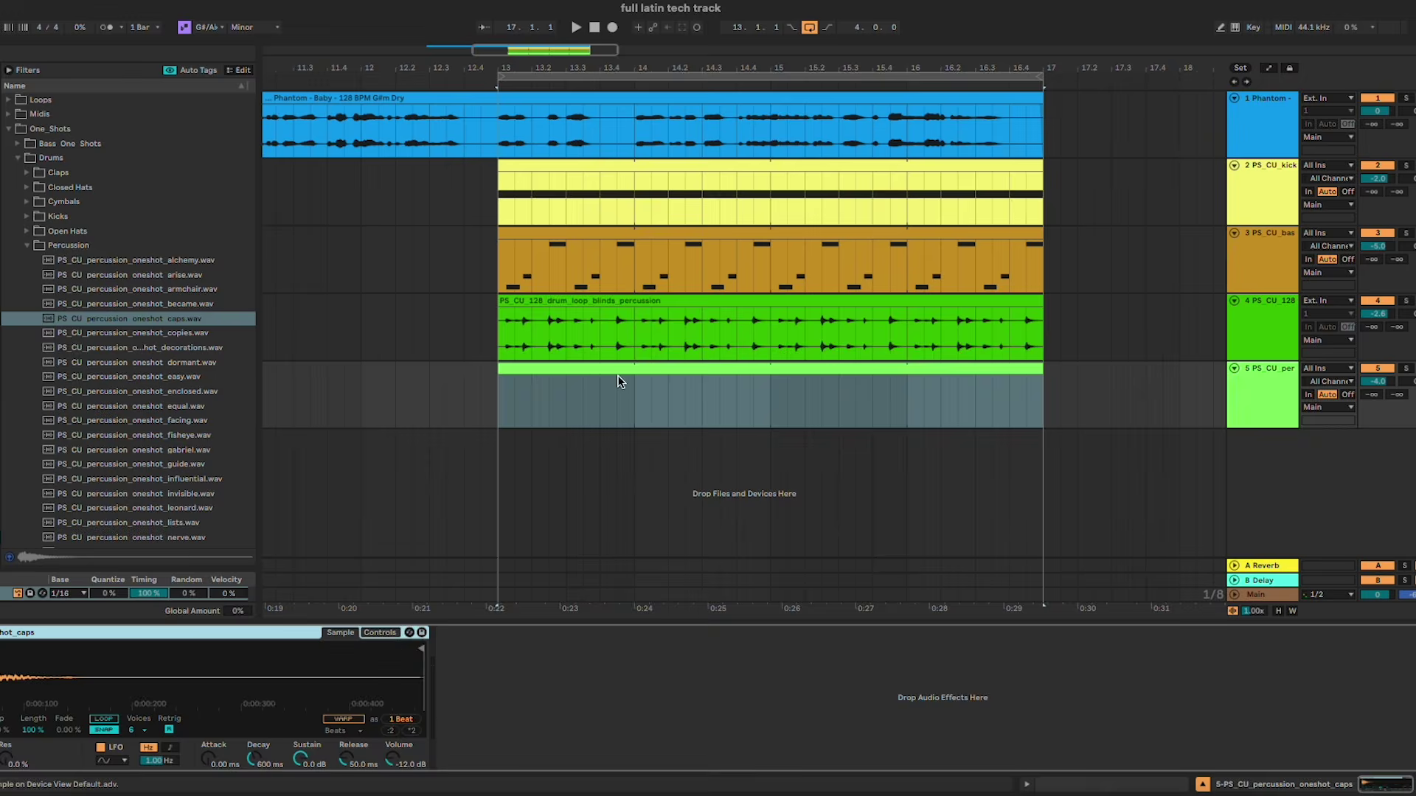
# Step: Program sixteenth-length C3 hits at 1, 1.1.4, 1.2.3, 1.3, 1.3.2, 1.3.4 and 1.4.3 in the caps clip while auditioning the loop
pyautogui.doubleClick(619, 379)
pyautogui.doubleClick(237, 712)
pyautogui.press('space')
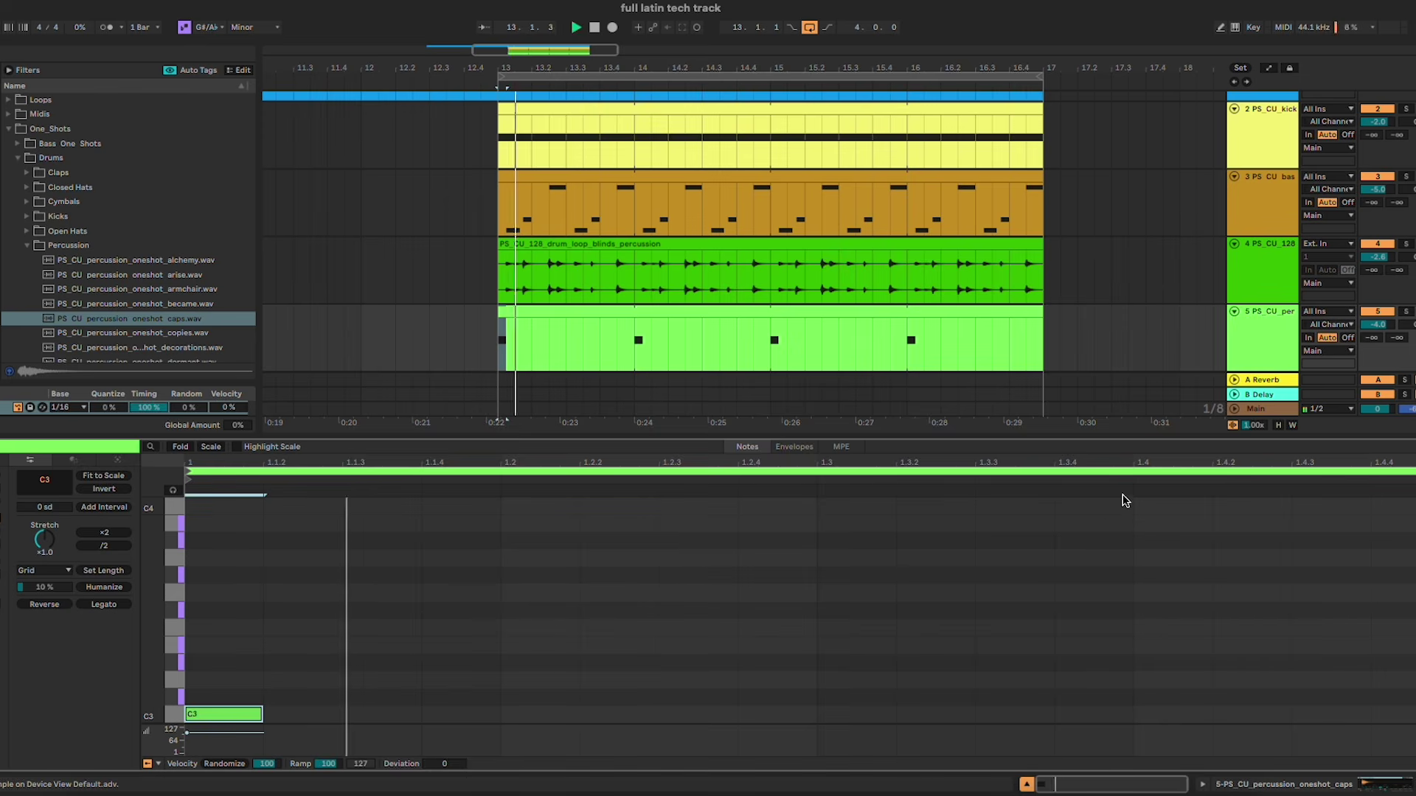
pyautogui.press('space')
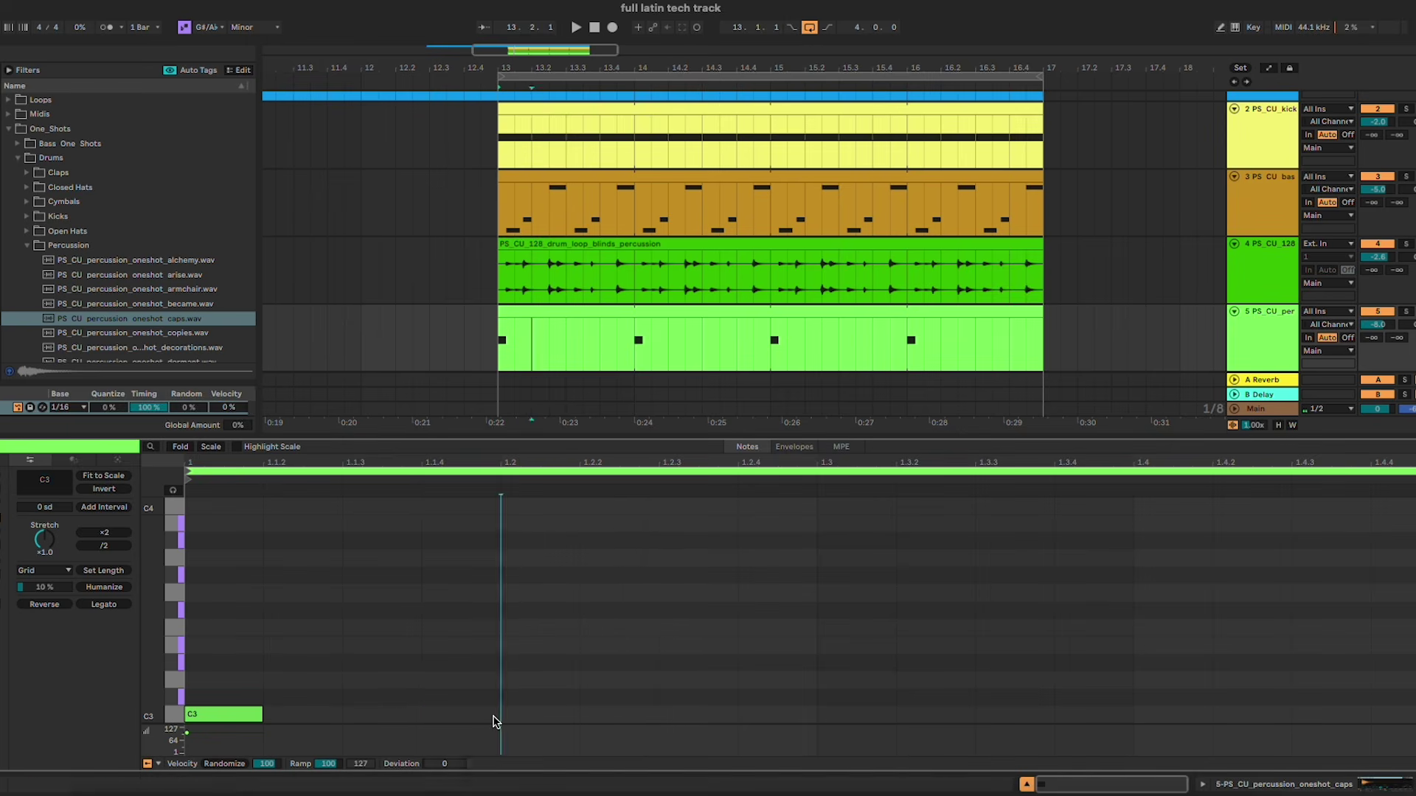
pyautogui.doubleClick(494, 714)
pyautogui.press('space')
pyautogui.doubleClick(704, 714)
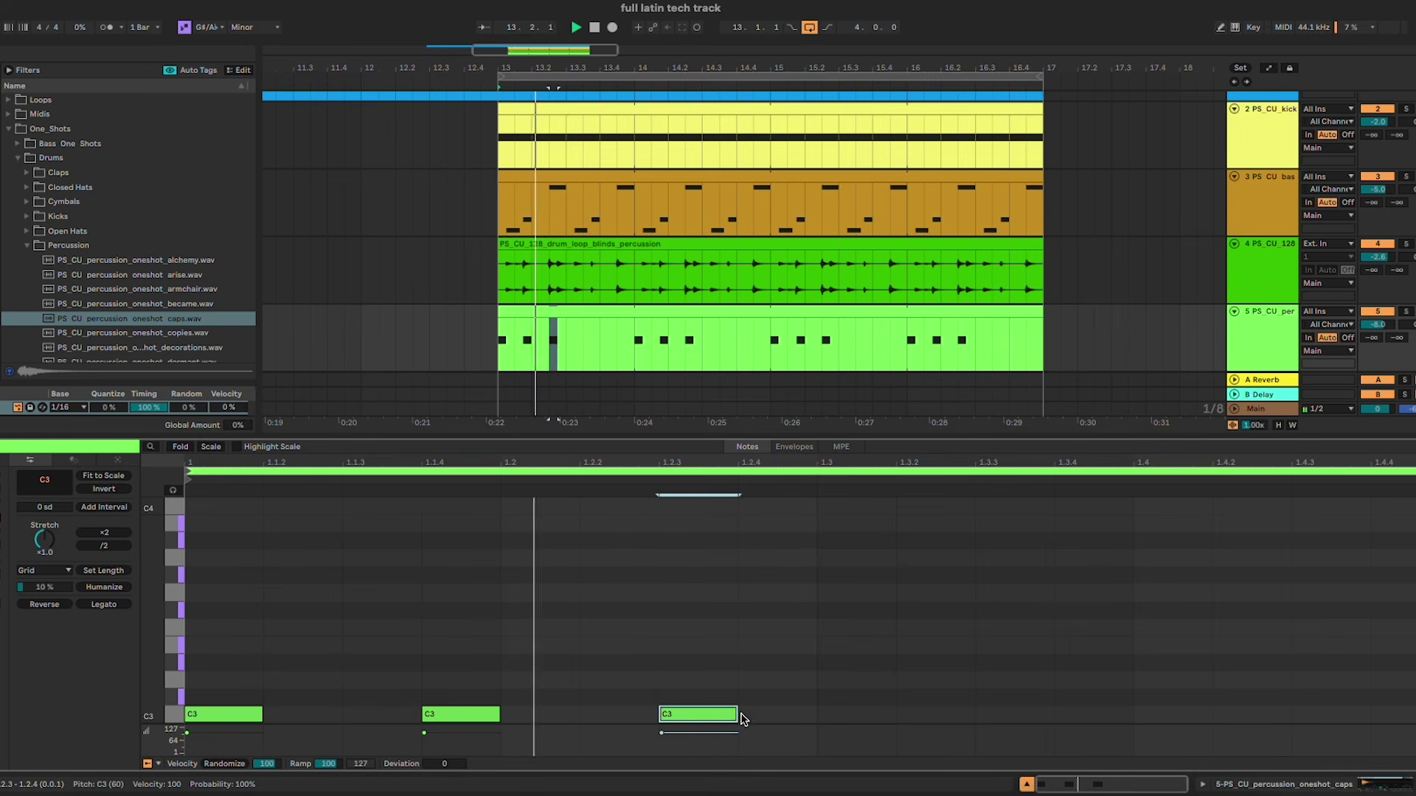
pyautogui.doubleClick(856, 714)
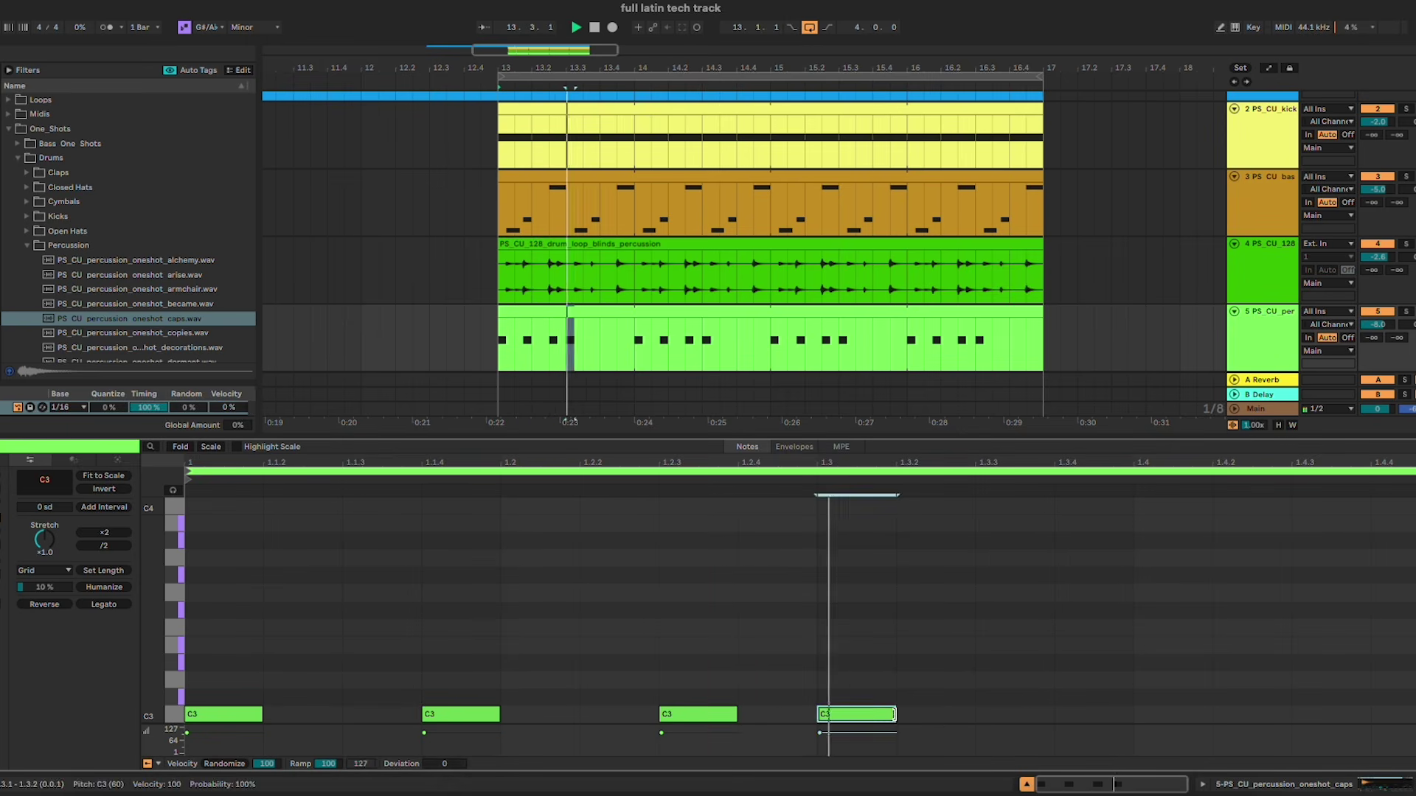
pyautogui.doubleClick(959, 713)
pyautogui.doubleClick(1091, 713)
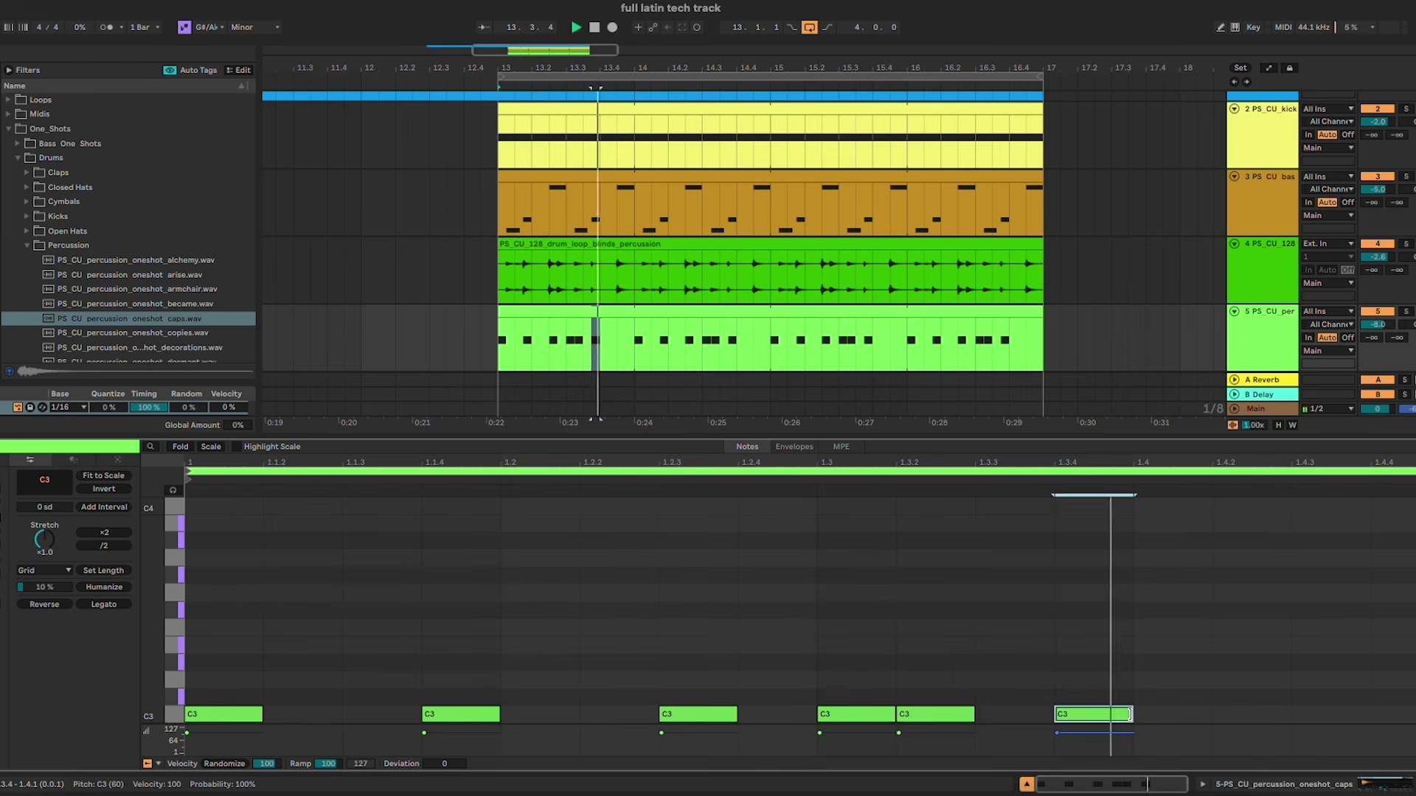
pyautogui.doubleClick(1364, 714)
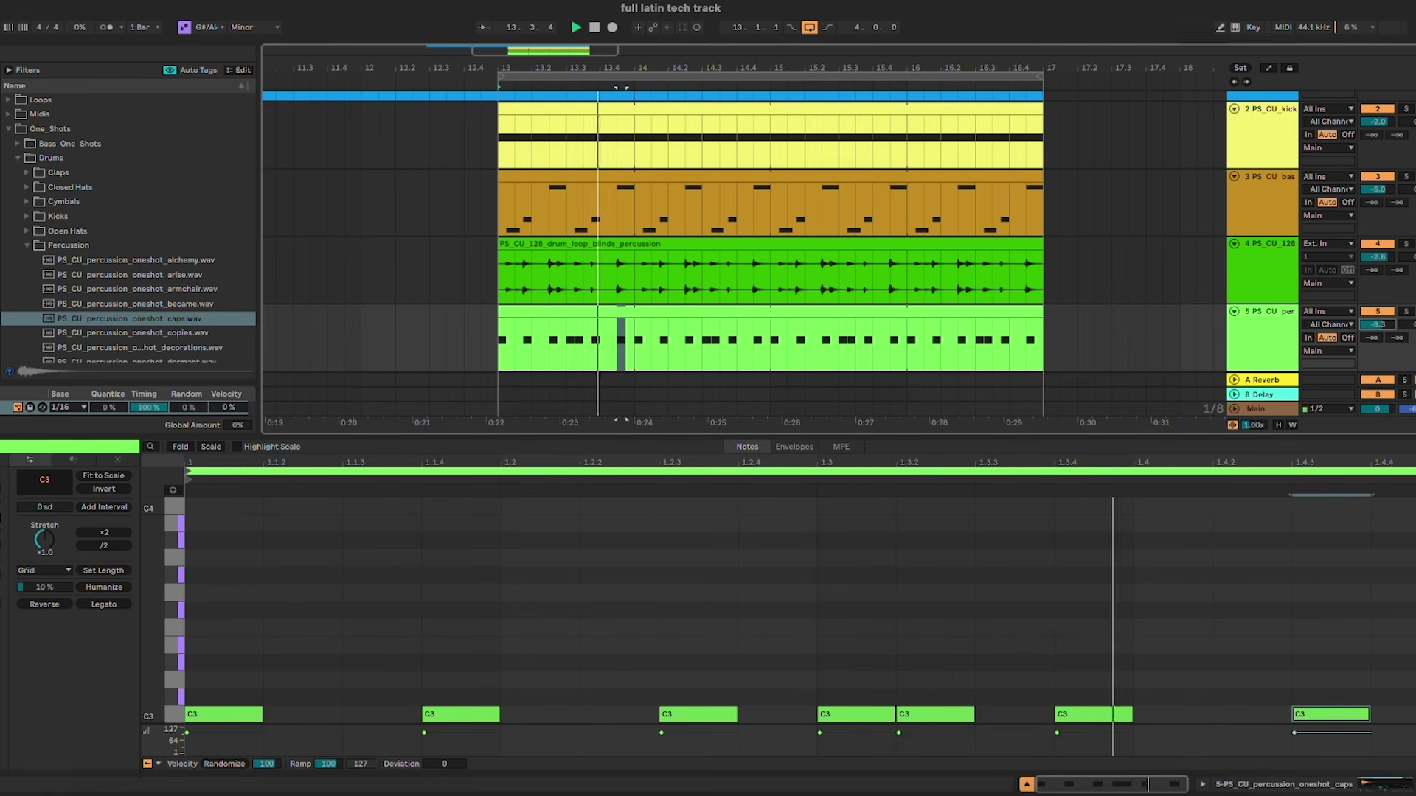
# Step: Try the caps pattern without the C3 note at 1.3, restore that note and remove the one at 1.3.2
pyautogui.click(1279, 354)
pyautogui.doubleClick(1280, 355)
pyautogui.doubleClick(834, 364)
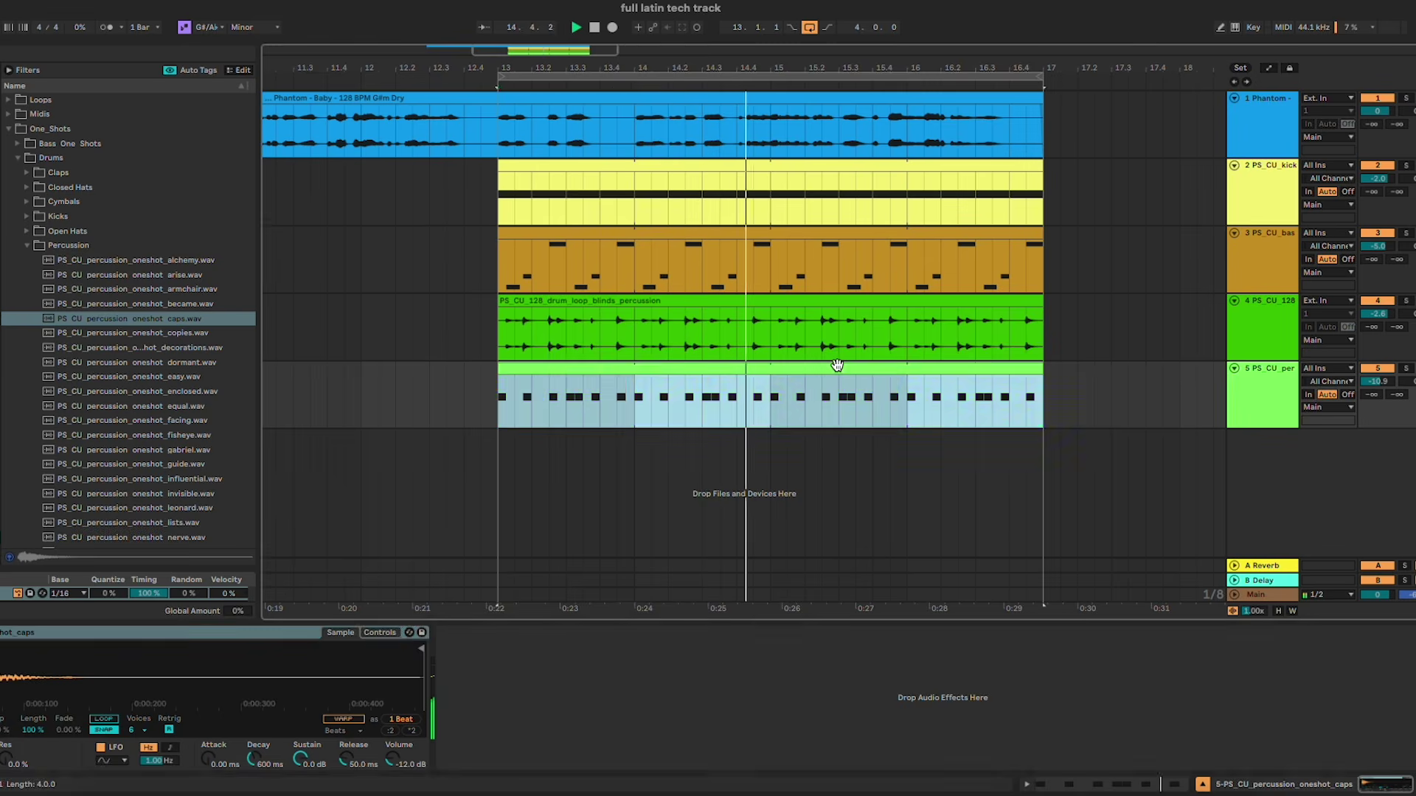
pyautogui.doubleClick(862, 714)
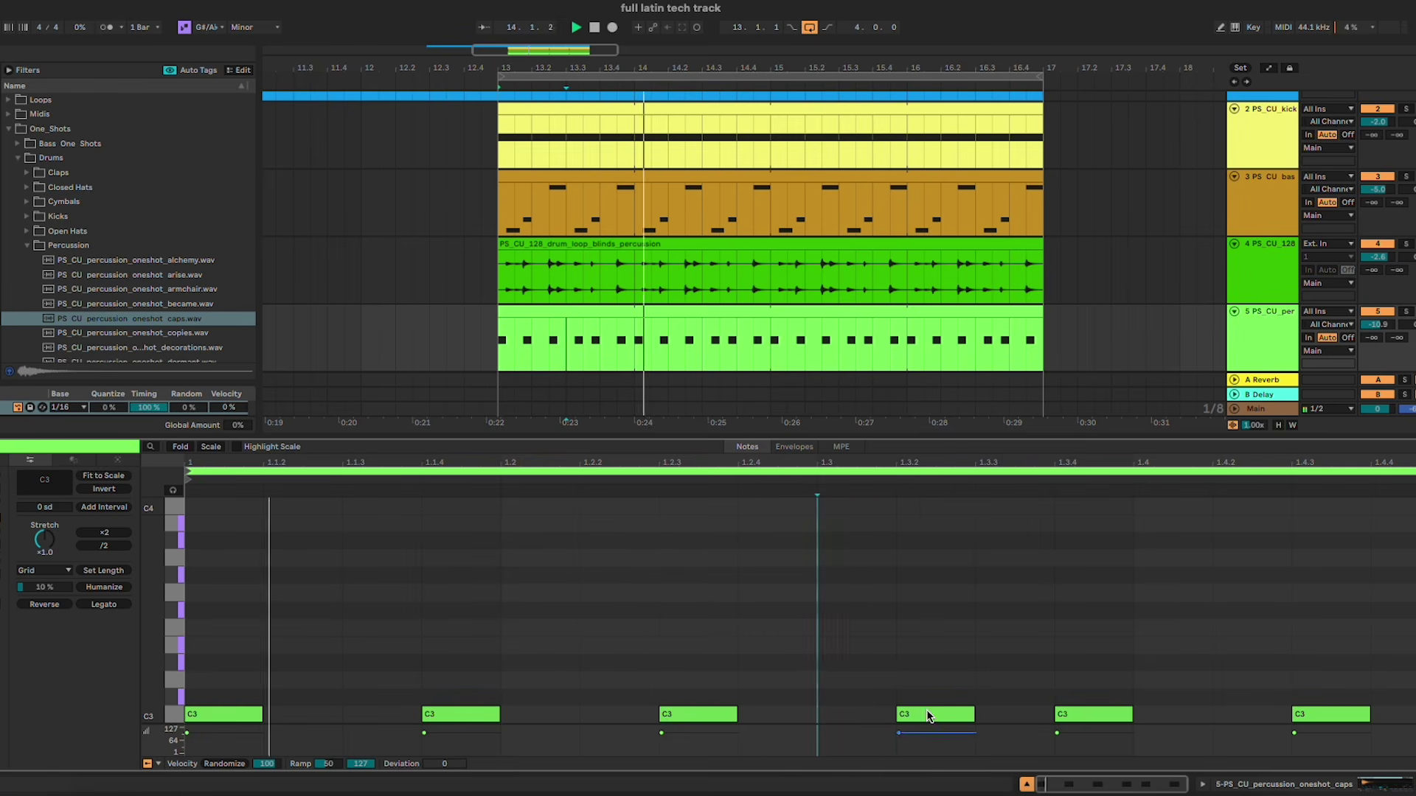
pyautogui.doubleClick(852, 714)
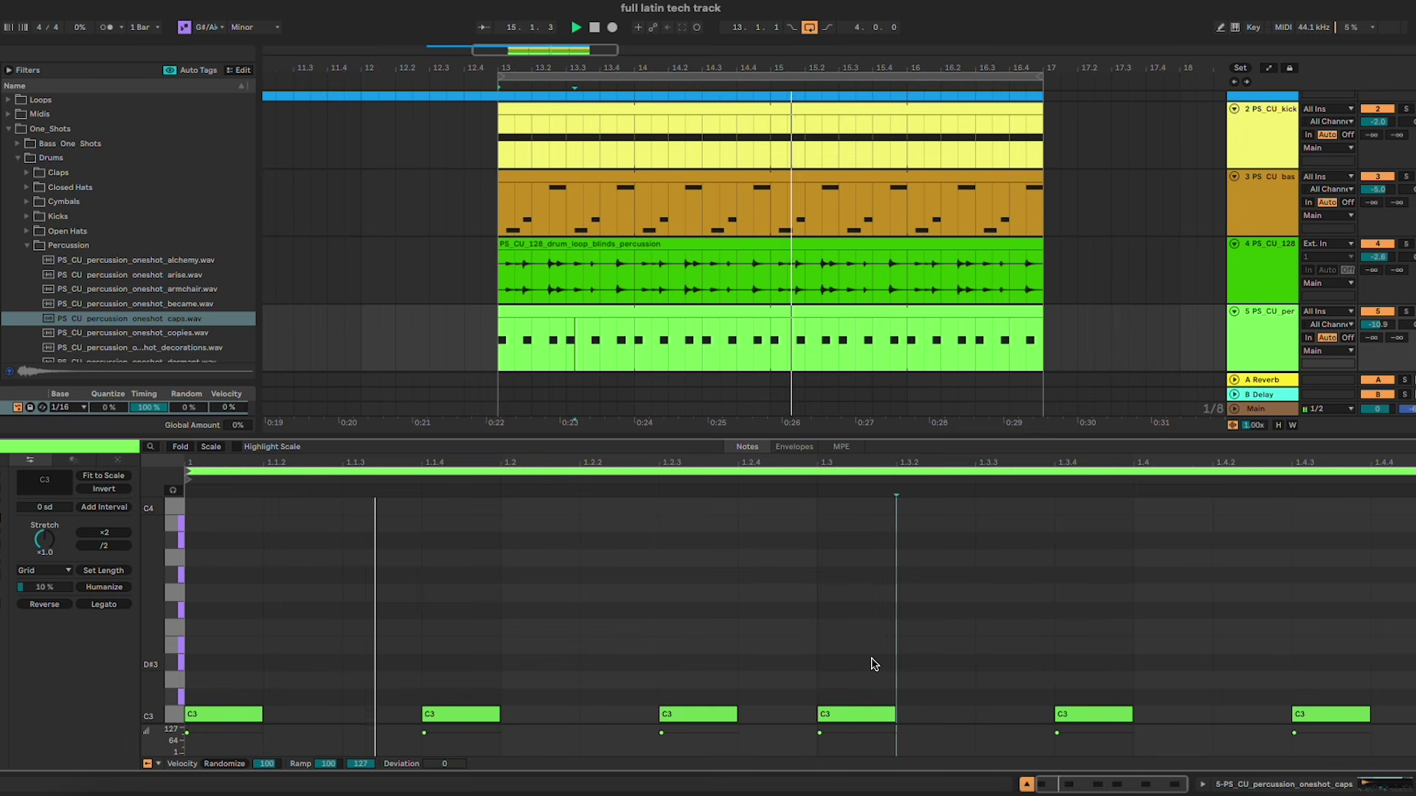
# Step: Set the caps percussion track's volume to about -10.2 dB during loop playback, then stop playback
pyautogui.moveTo(1384, 324); pyautogui.dragTo(1383, 317)
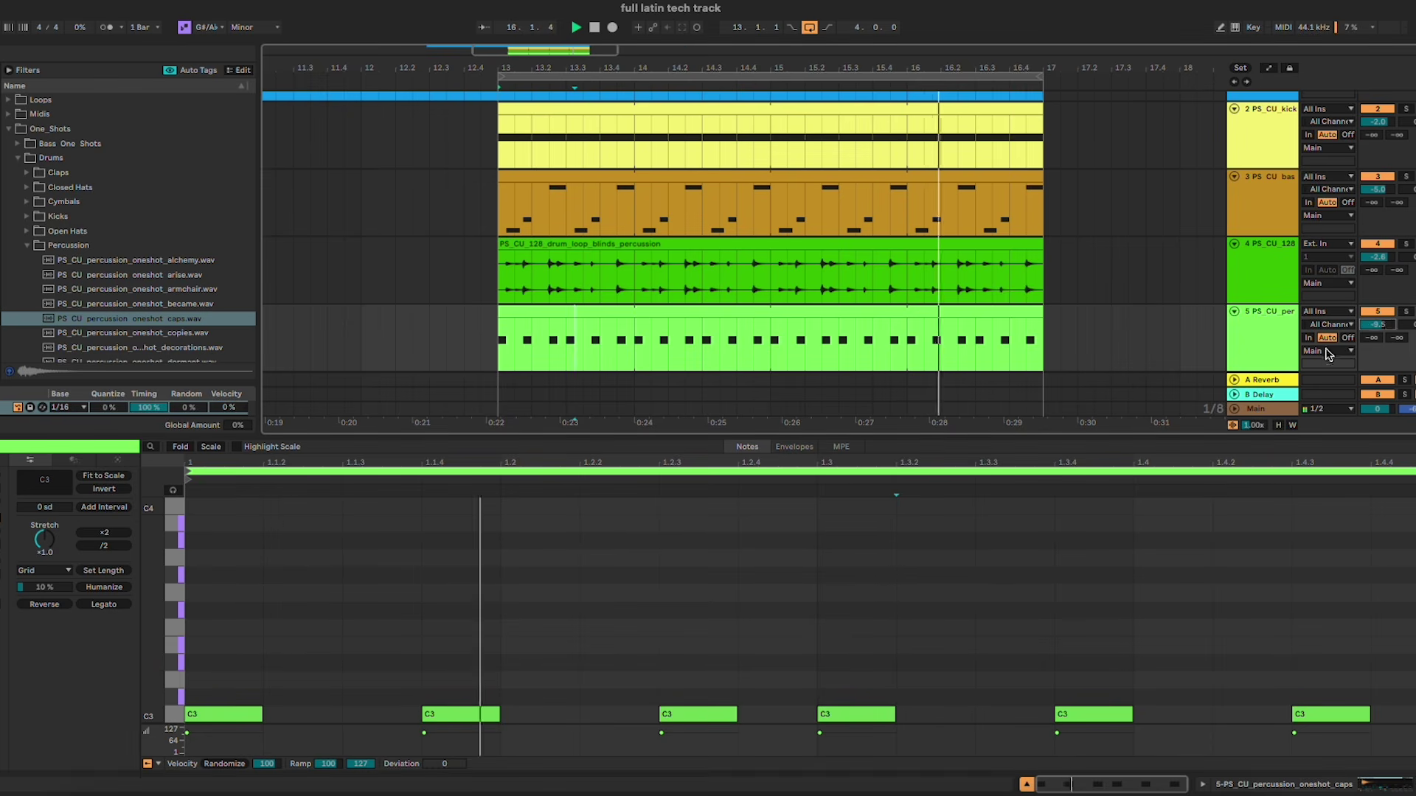
pyautogui.click(1284, 352)
pyautogui.moveTo(1389, 385); pyautogui.dragTo(1353, 399)
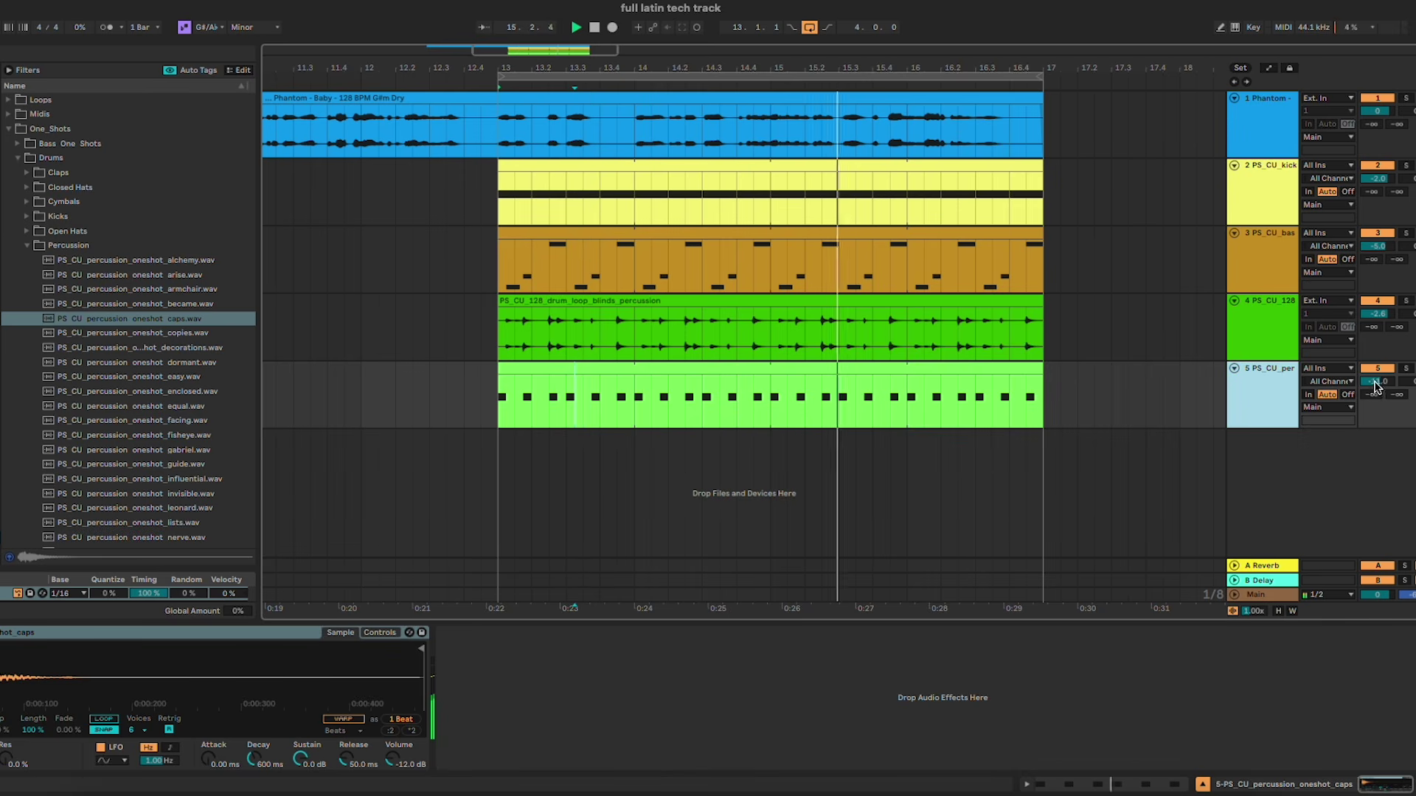
pyautogui.moveTo(1381, 387); pyautogui.dragTo(1382, 384)
pyautogui.click(1232, 392)
pyautogui.press('space')
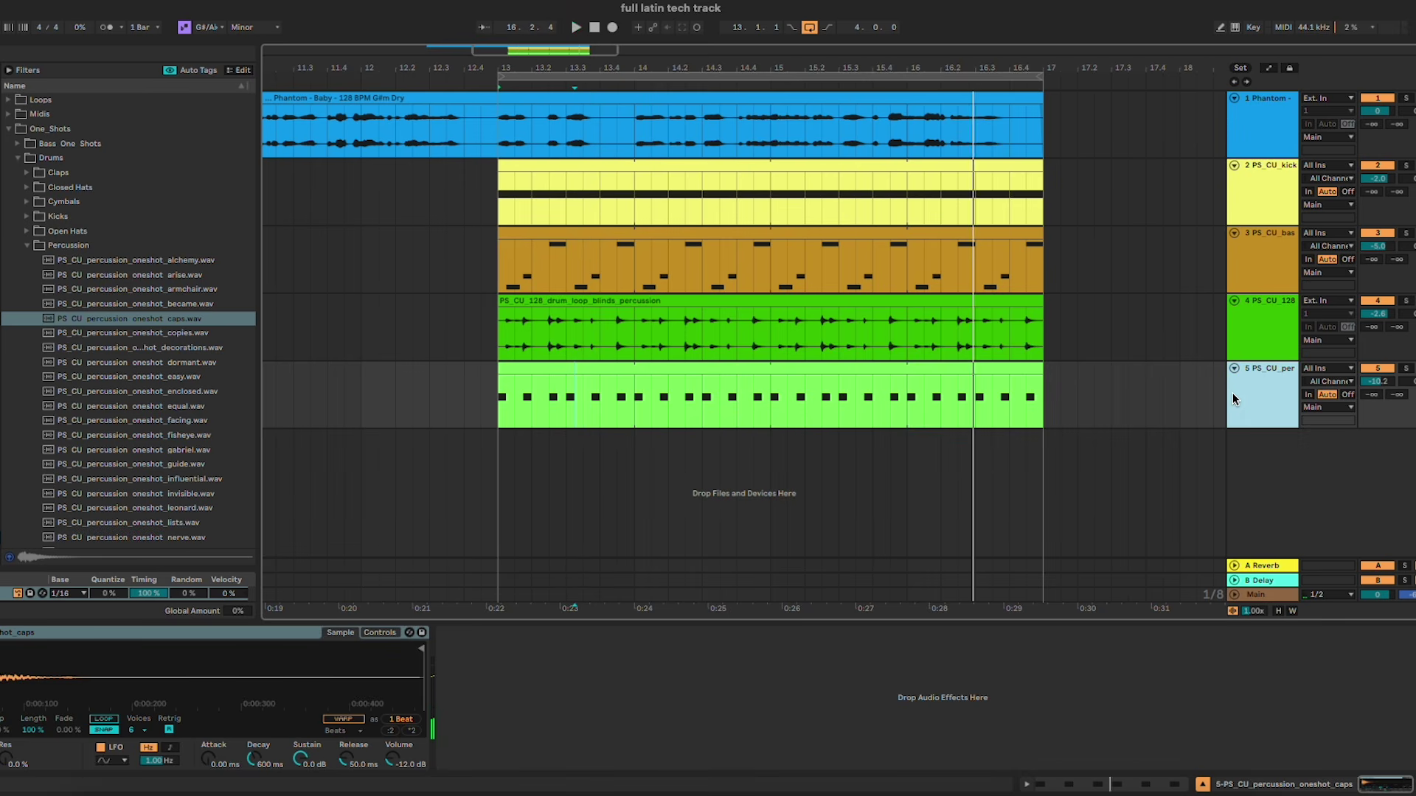
# Step: Insert another MIDI track below the caps track with an empty one-bar clip at bar 13, looped to bar 17
pyautogui.hotkey('ctrl', 'shift', 't')
pyautogui.moveTo(502, 451); pyautogui.dragTo(634, 451)
pyautogui.hotkey('ctrl', 'shift', 'm')
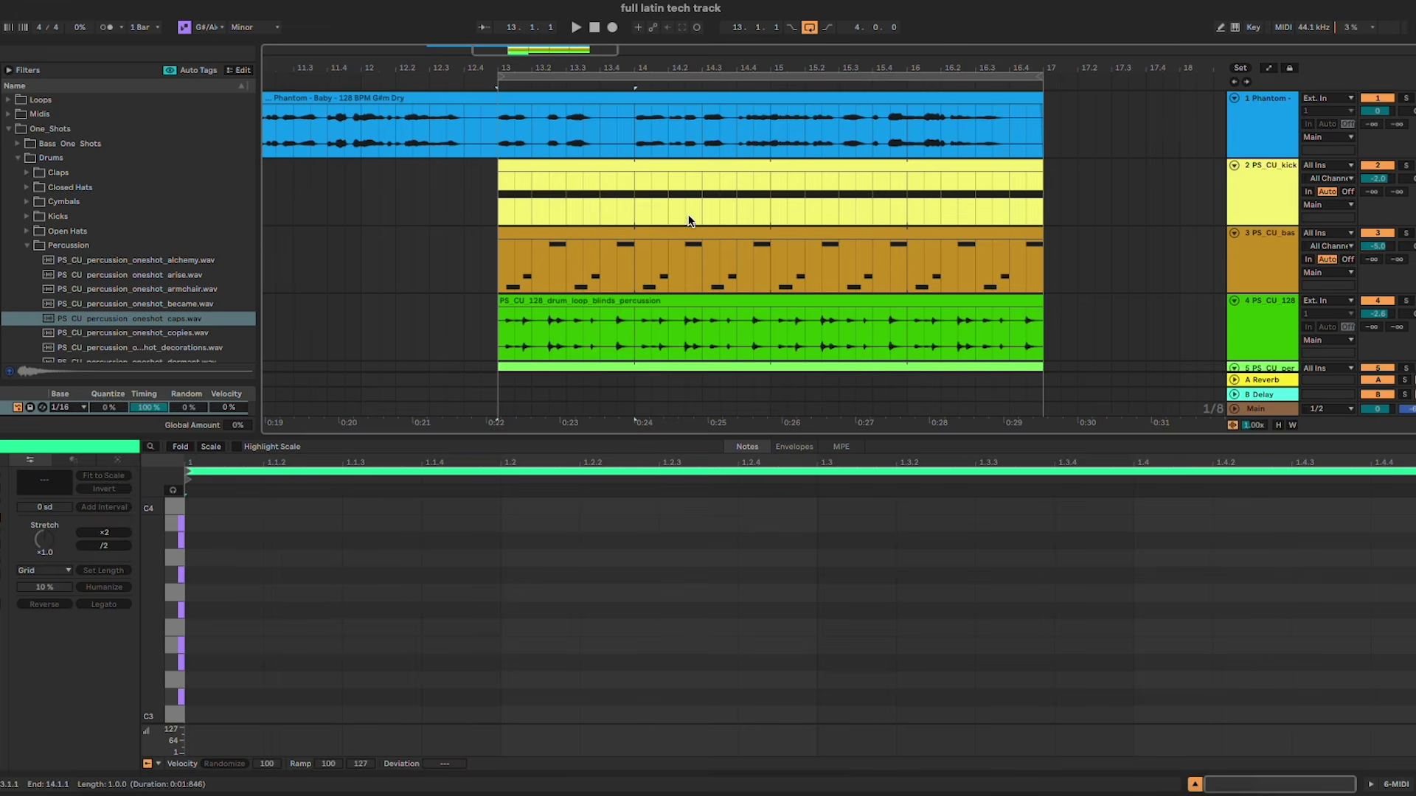
pyautogui.scroll(-4, 628, 265)
pyautogui.moveTo(632, 277); pyautogui.dragTo(1042, 278)
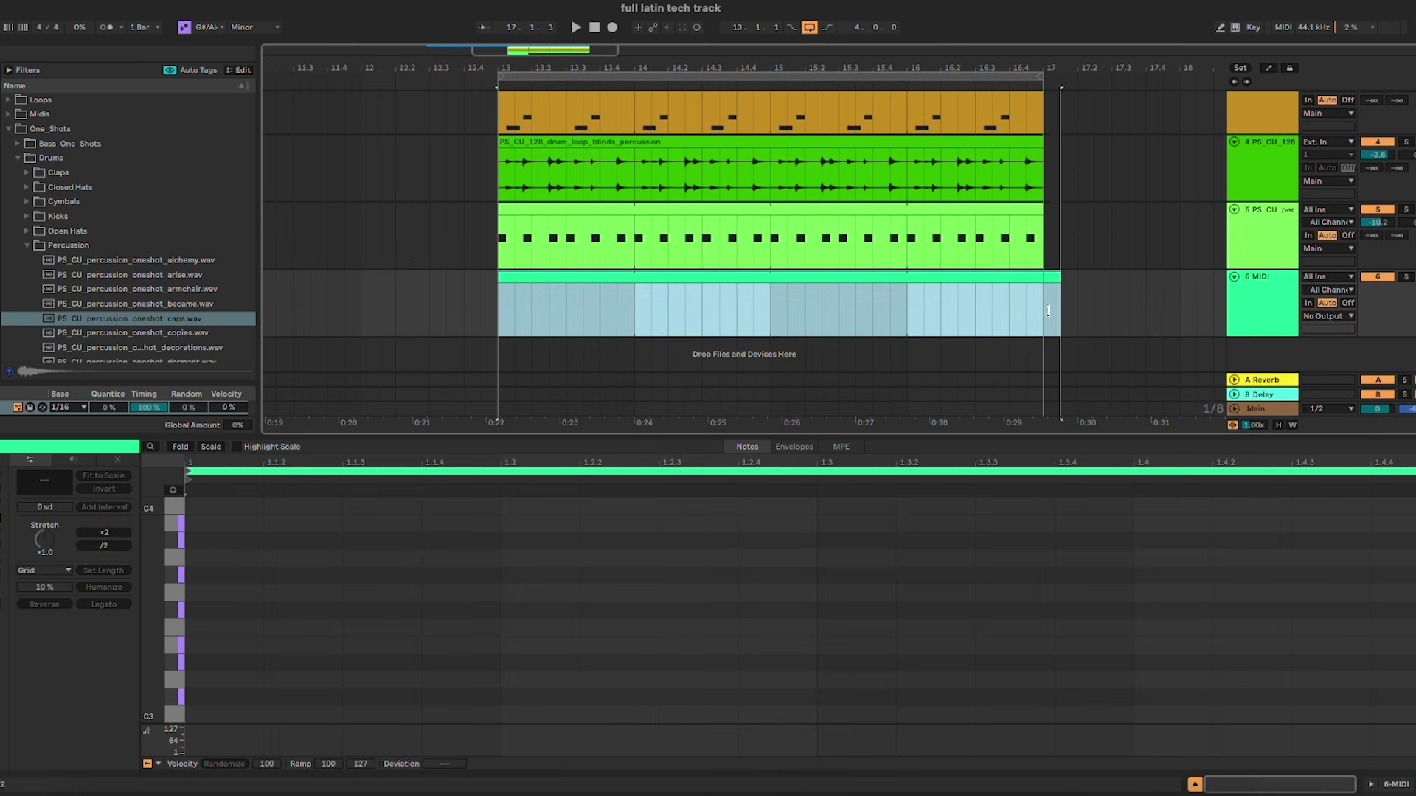
# Step: Audition further percussion one-shots and load PS_CU_percussion_oneshot_fisheye.wav as the instrument of the second MIDI track
pyautogui.click(1274, 307)
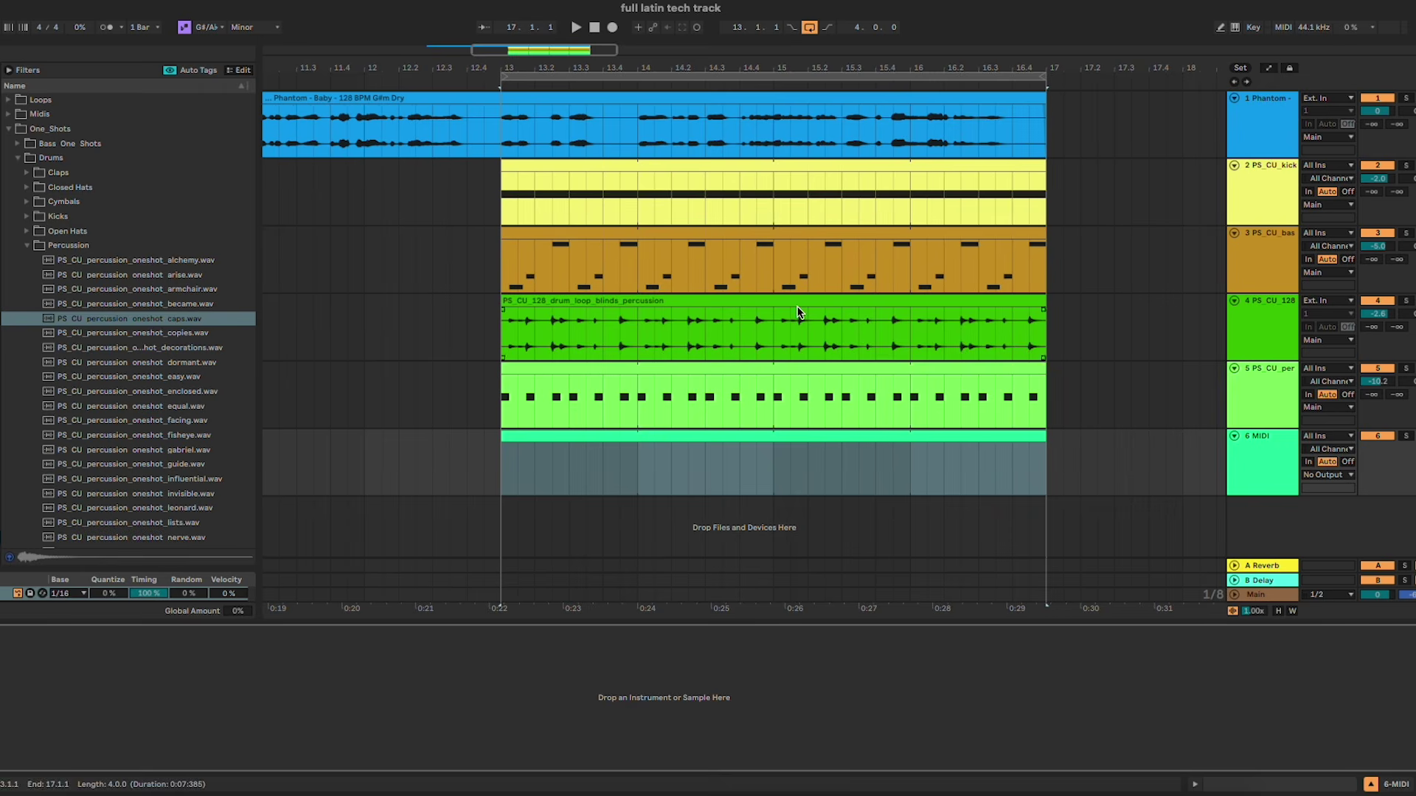
pyautogui.click(163, 334)
pyautogui.click(165, 348)
pyautogui.click(166, 363)
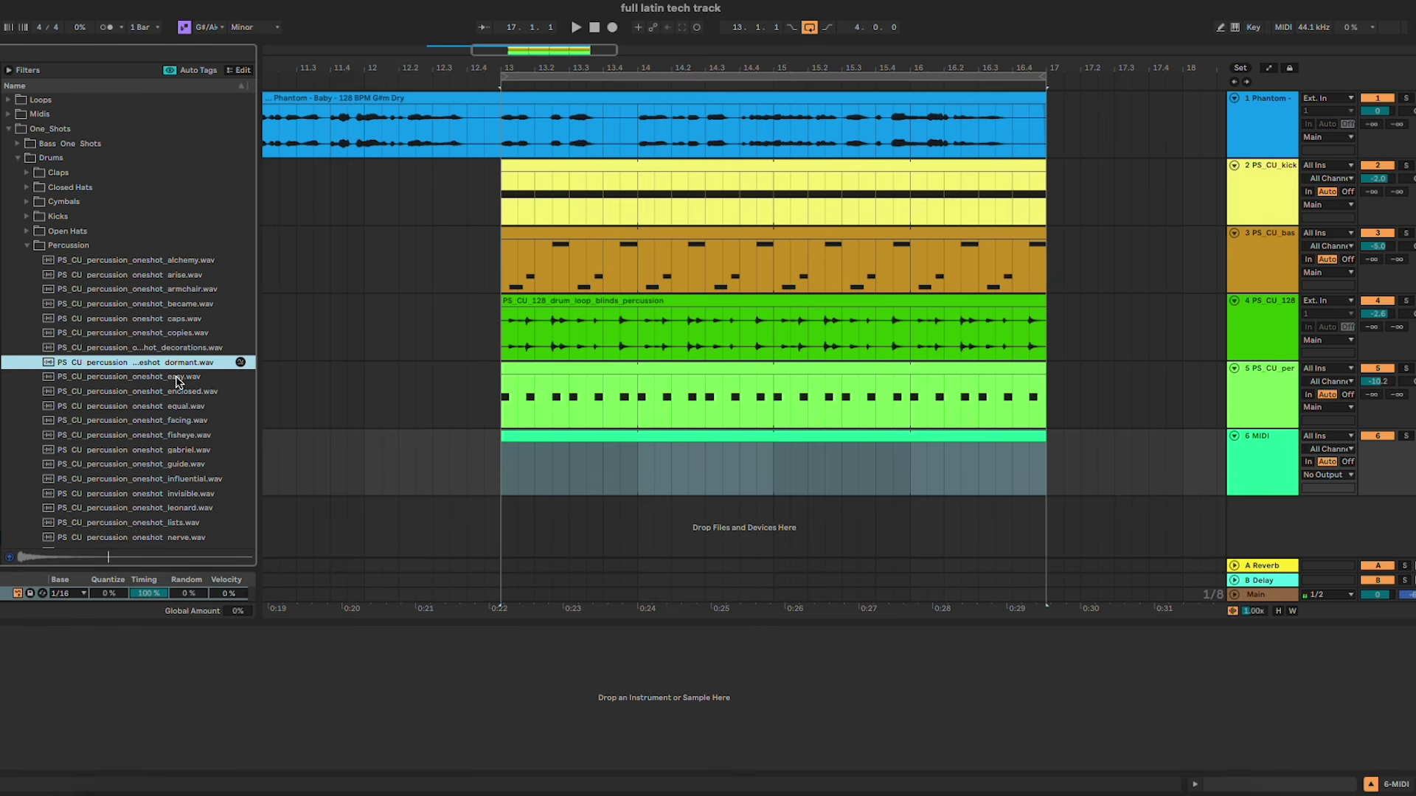
pyautogui.click(173, 377)
pyautogui.click(174, 392)
pyautogui.click(176, 406)
pyautogui.click(177, 421)
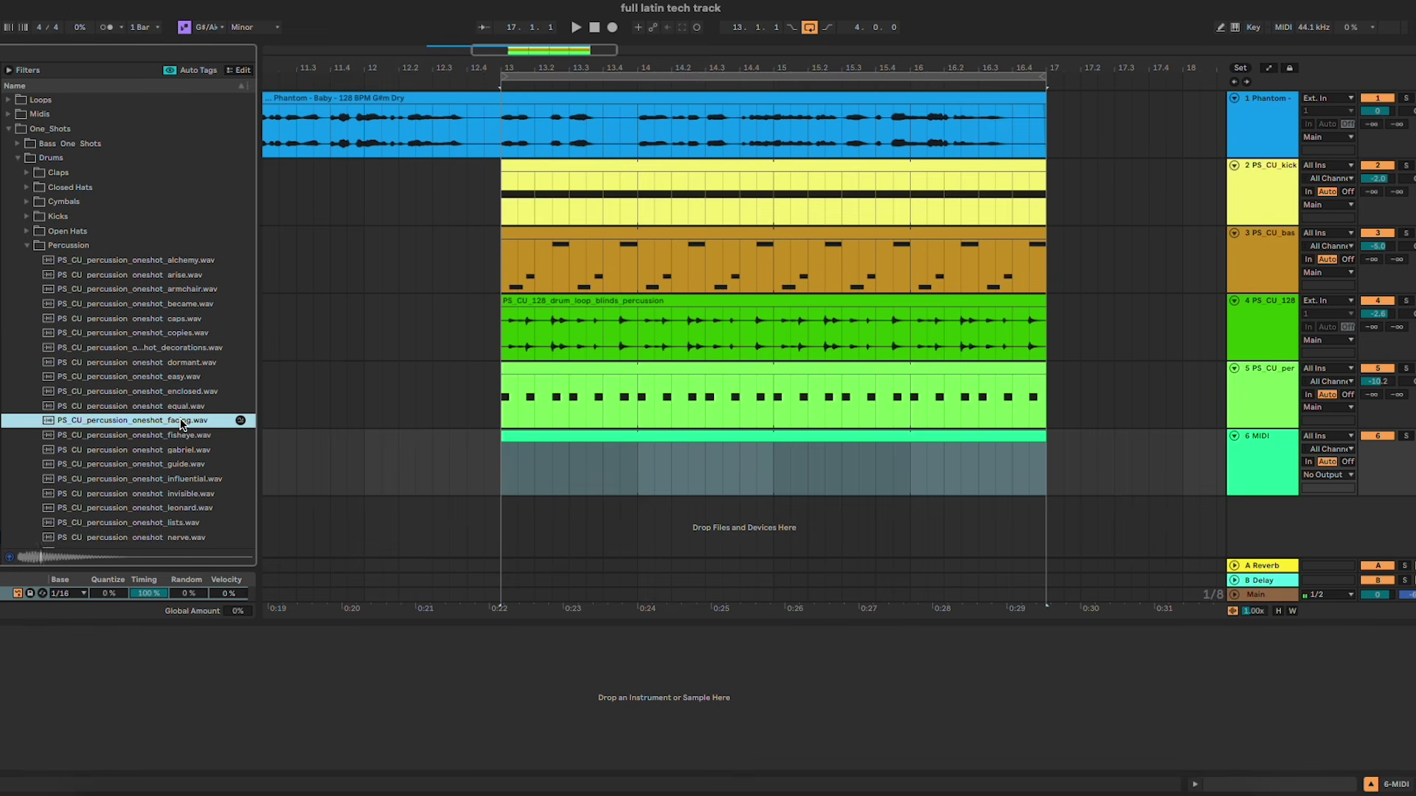
pyautogui.click(179, 436)
pyautogui.moveTo(331, 671); pyautogui.dragTo(479, 693)
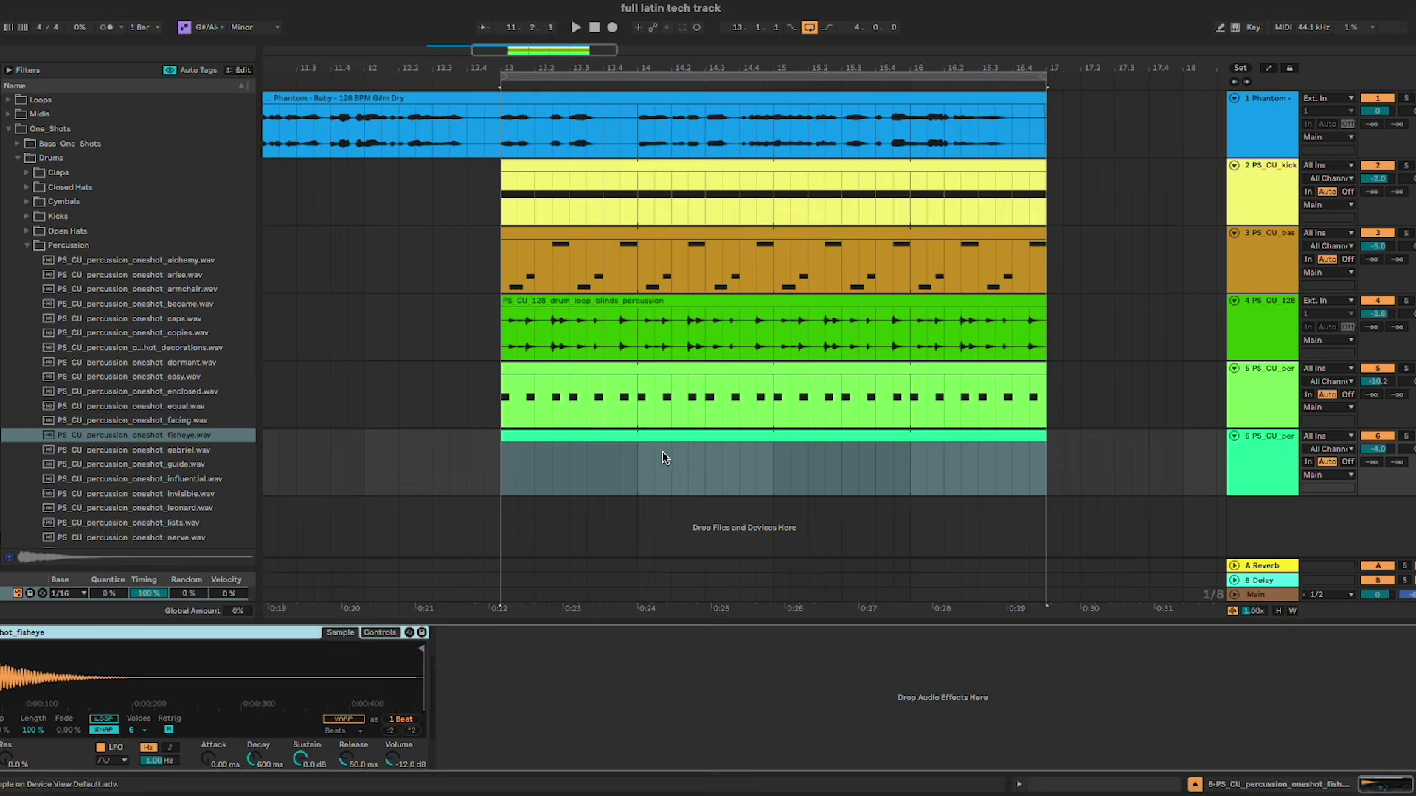
# Step: Program sixteenth-length C3 hits at 1.1.4, 1.2.3 and 1.3.4 in the fisheye clip while auditioning the loop
pyautogui.click(656, 443)
pyautogui.doubleClick(657, 443)
pyautogui.doubleClick(479, 716)
pyautogui.press('space')
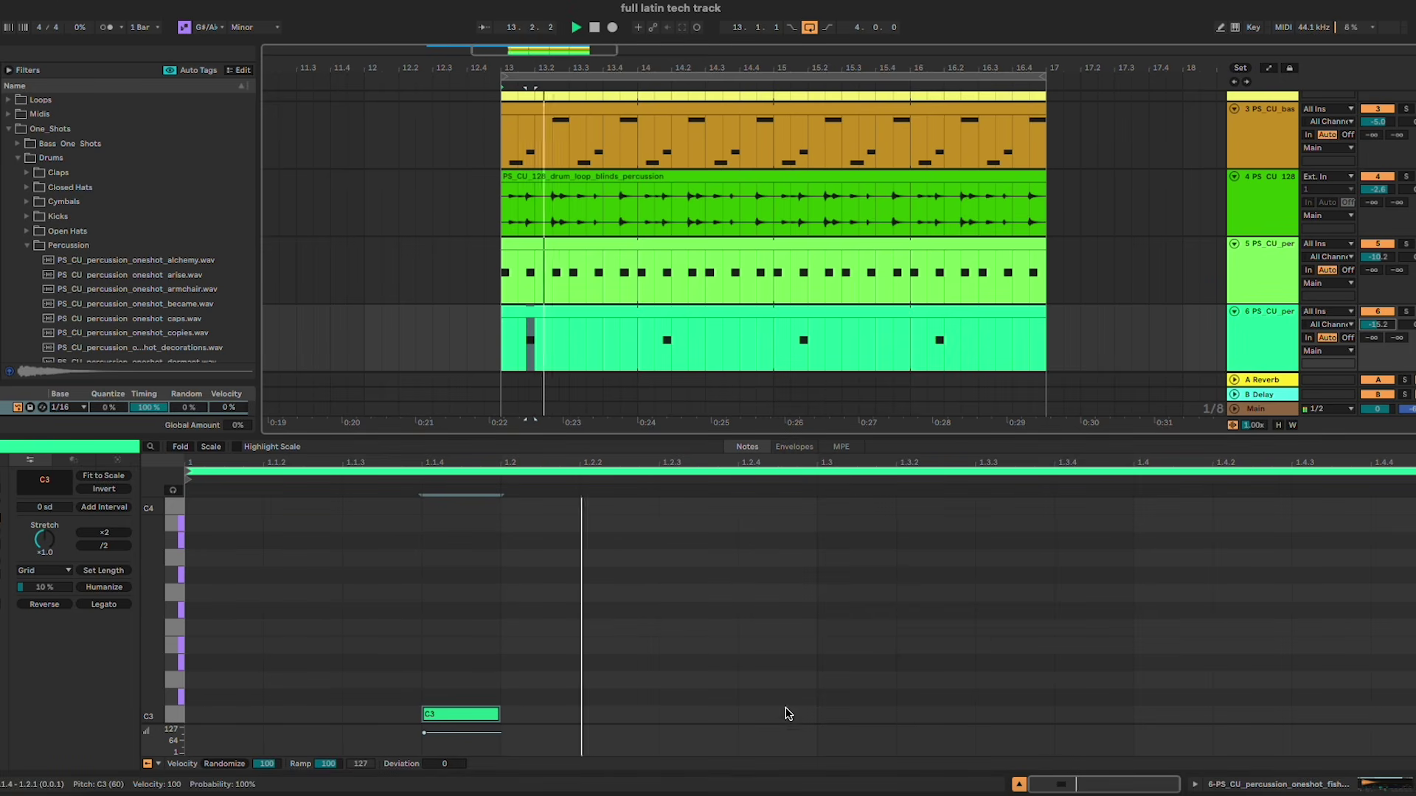
pyautogui.press('space')
pyautogui.press('space')
pyautogui.doubleClick(718, 712)
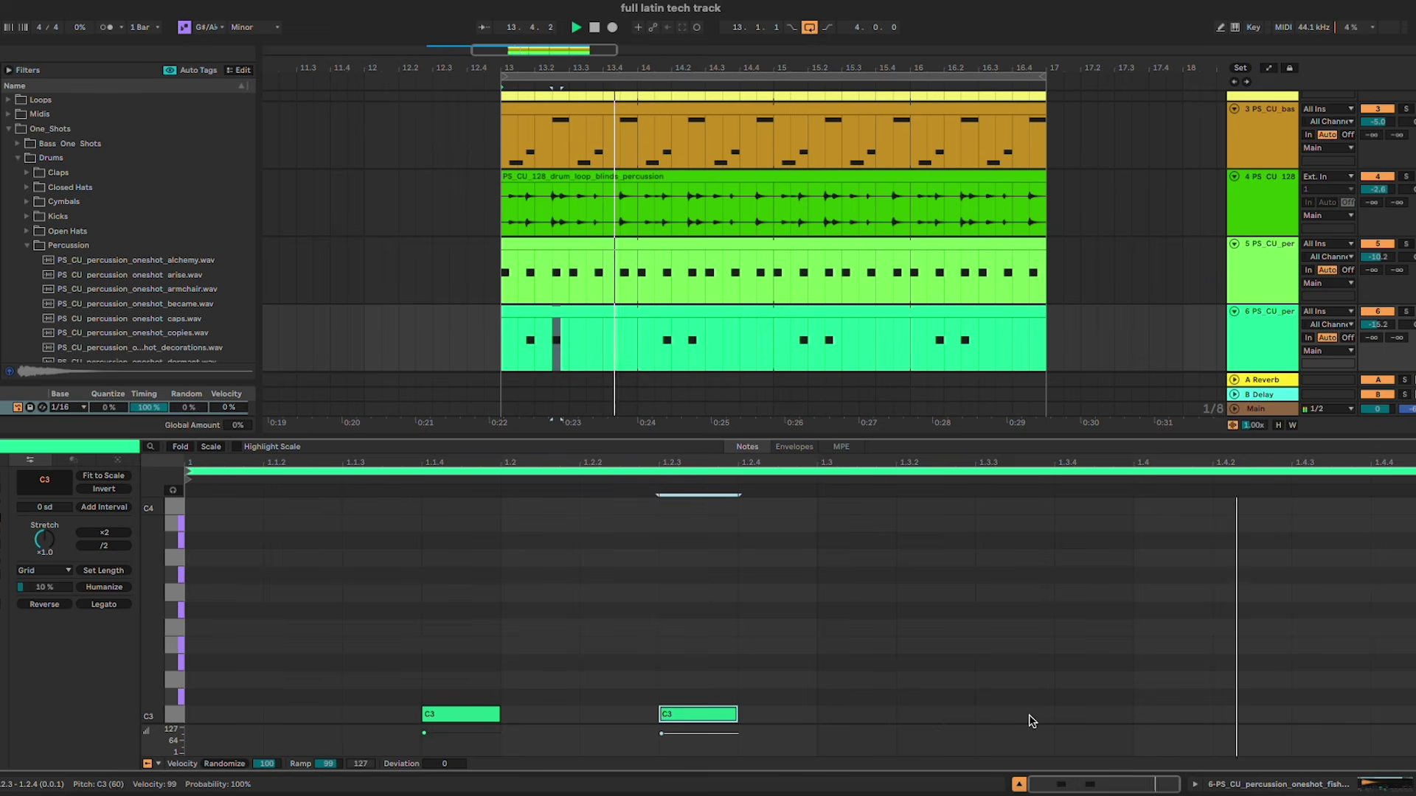
pyautogui.doubleClick(1096, 715)
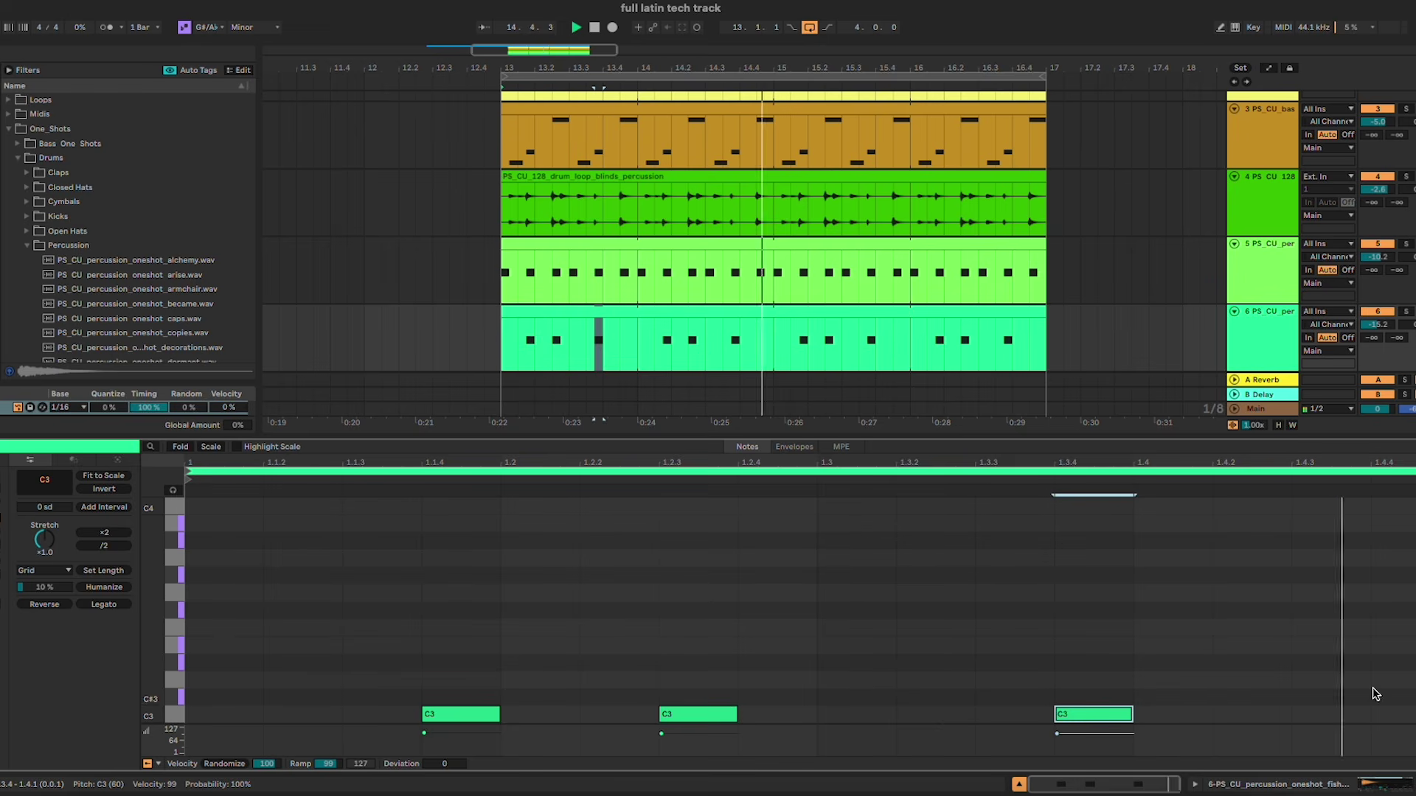
# Step: Balance the one-shot tracks during playback, with caps at about -10.6 dB and fisheye at about -14.9 dB
pyautogui.click(1262, 338)
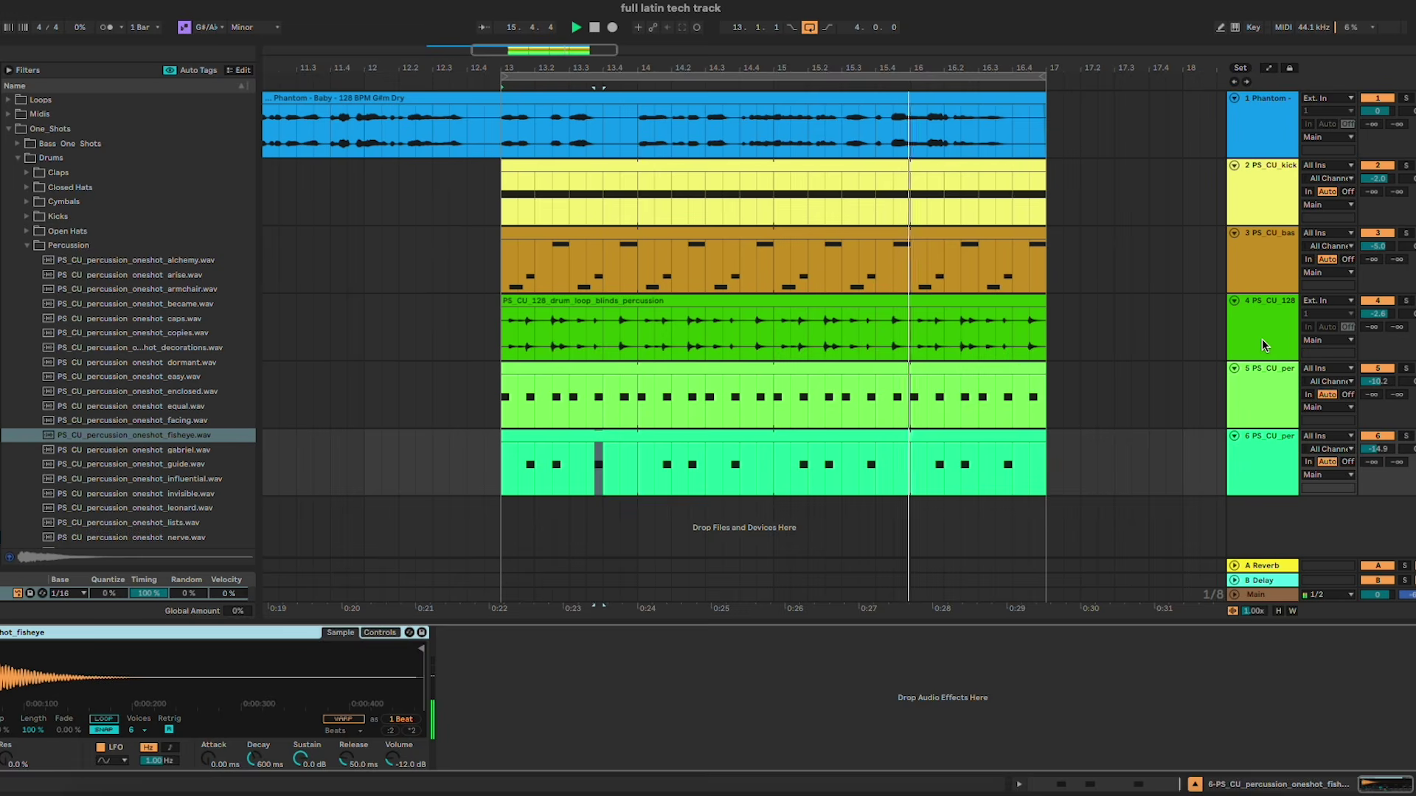
pyautogui.click(1276, 398)
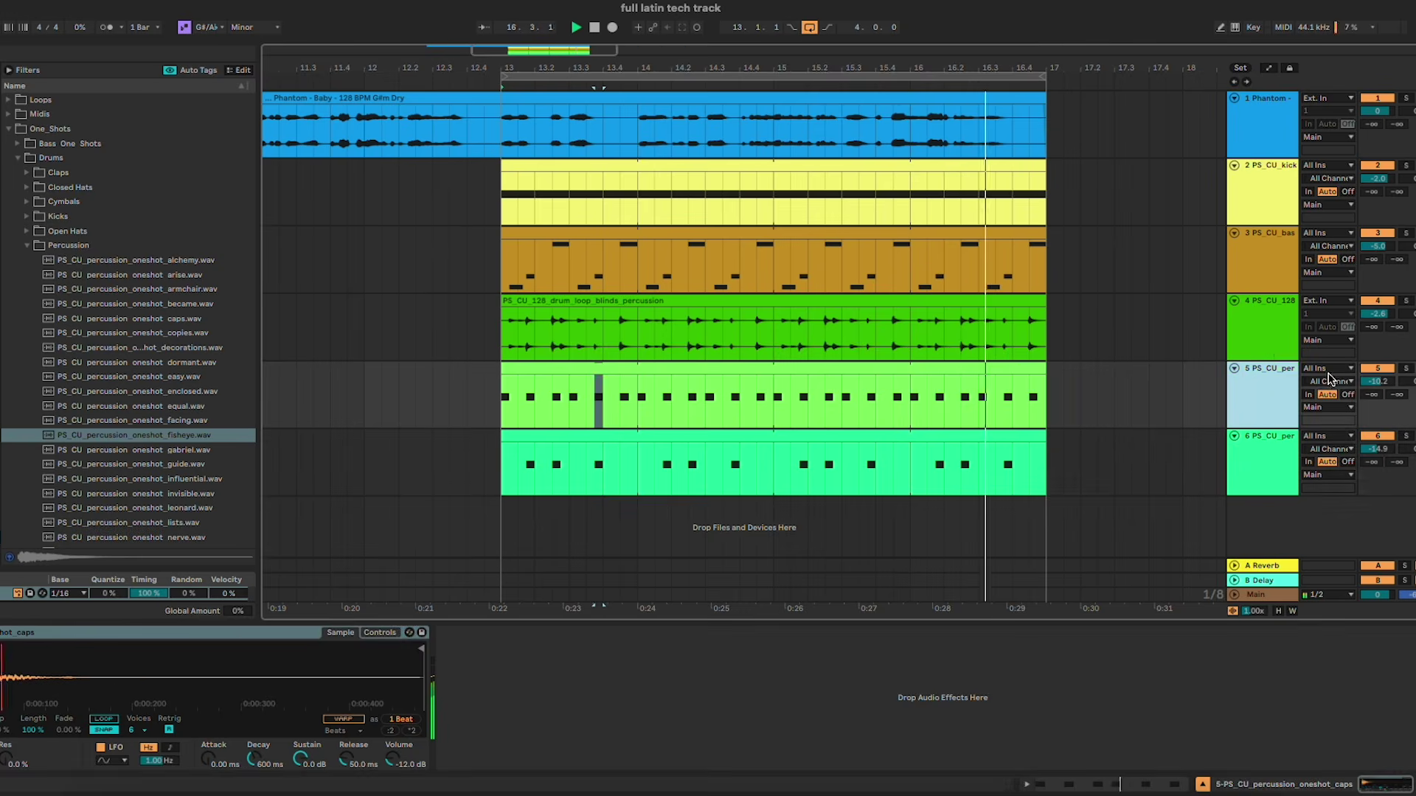
pyautogui.click(1280, 461)
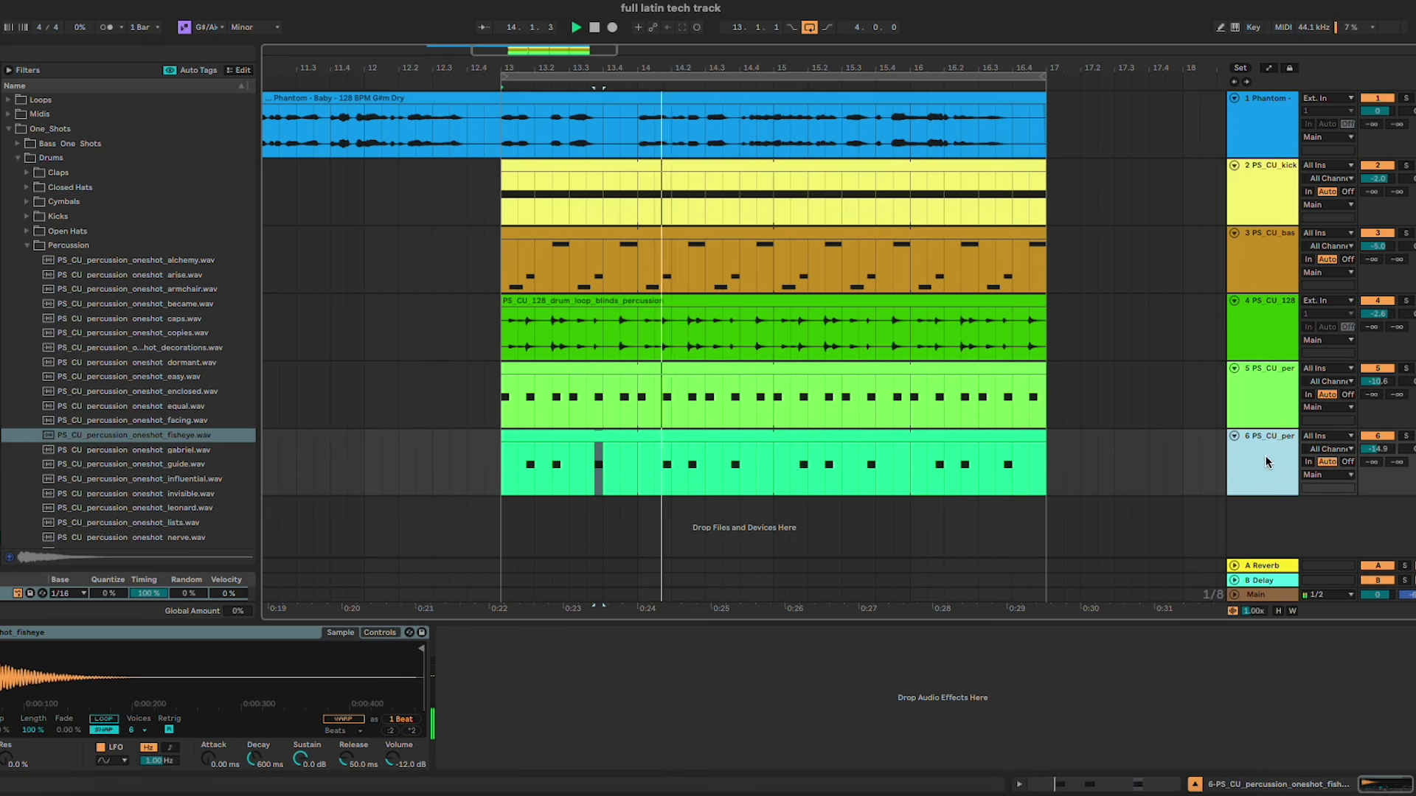
# Step: Insert a third MIDI track below the fisheye track with an empty one-bar clip at bar 13, looped to bar 17
pyautogui.hotkey('ctrl', 'shift', 't')
pyautogui.doubleClick(524, 516)
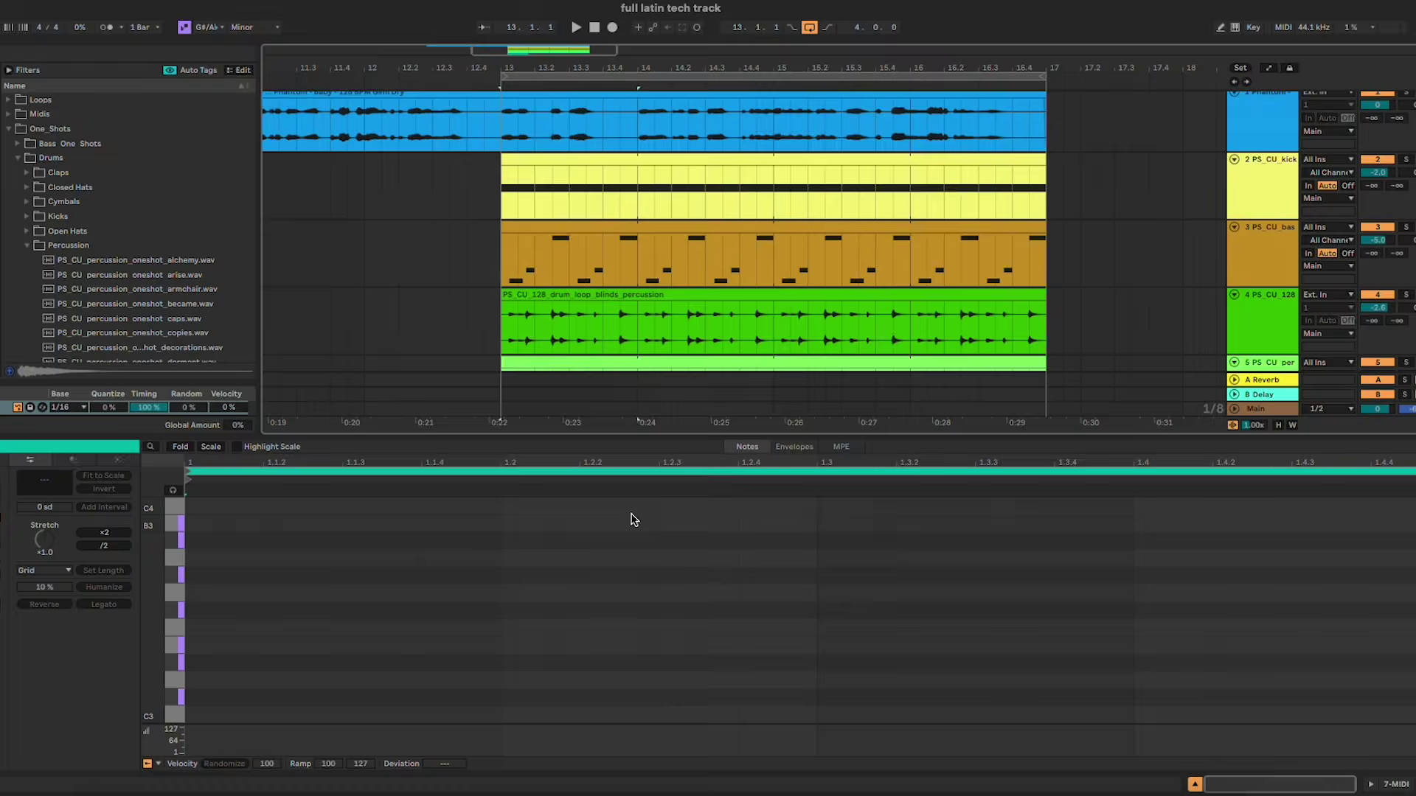
pyautogui.scroll(-5, 737, 295)
pyautogui.moveTo(639, 303); pyautogui.dragTo(1054, 299)
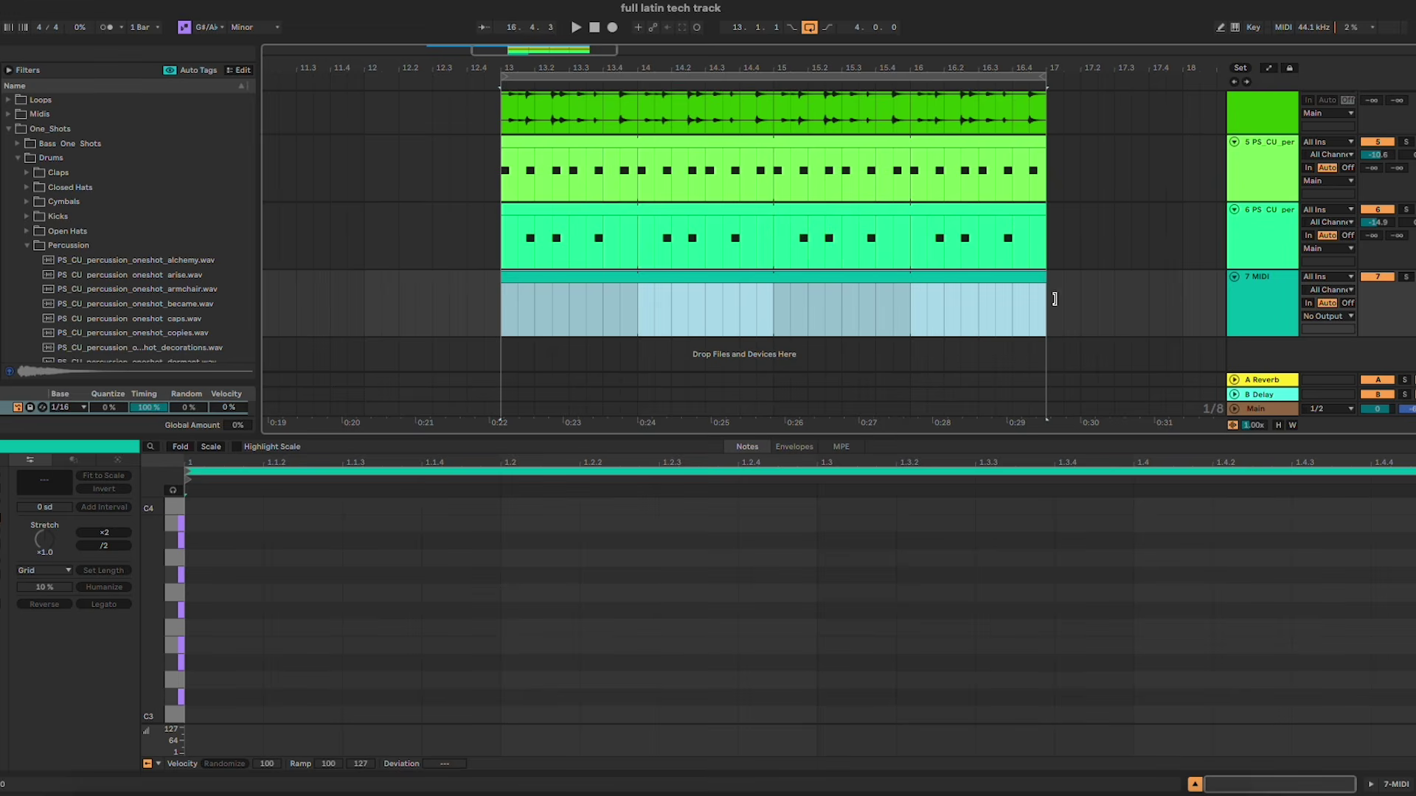
# Step: Audition more percussion one-shots and load PS_CU_percussion_oneshot_pixar.wav as the instrument of the empty MIDI track
pyautogui.click(1260, 320)
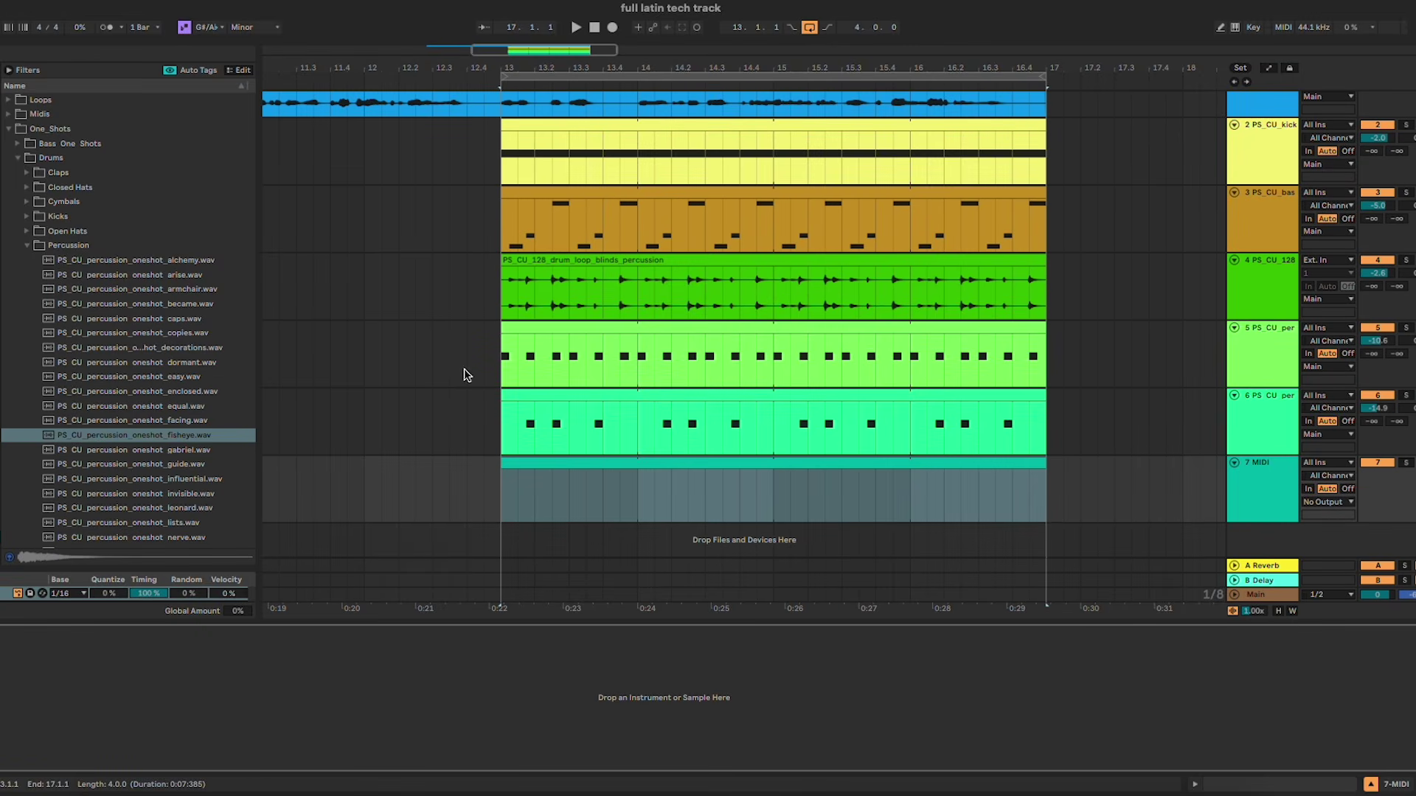
pyautogui.scroll(-1, 187, 443)
pyautogui.click(188, 463)
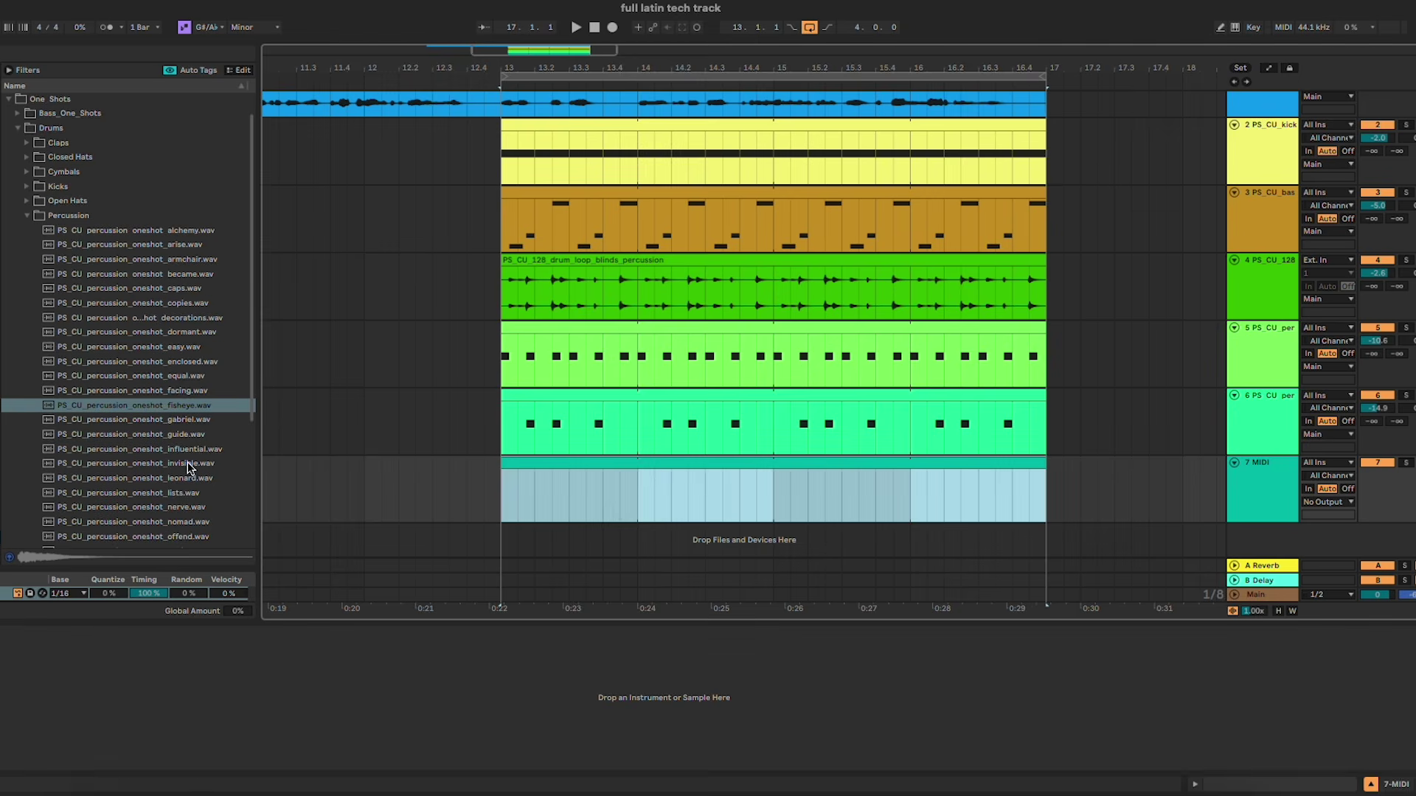
pyautogui.press('Down')
pyautogui.press('Down')
pyautogui.press('Down')
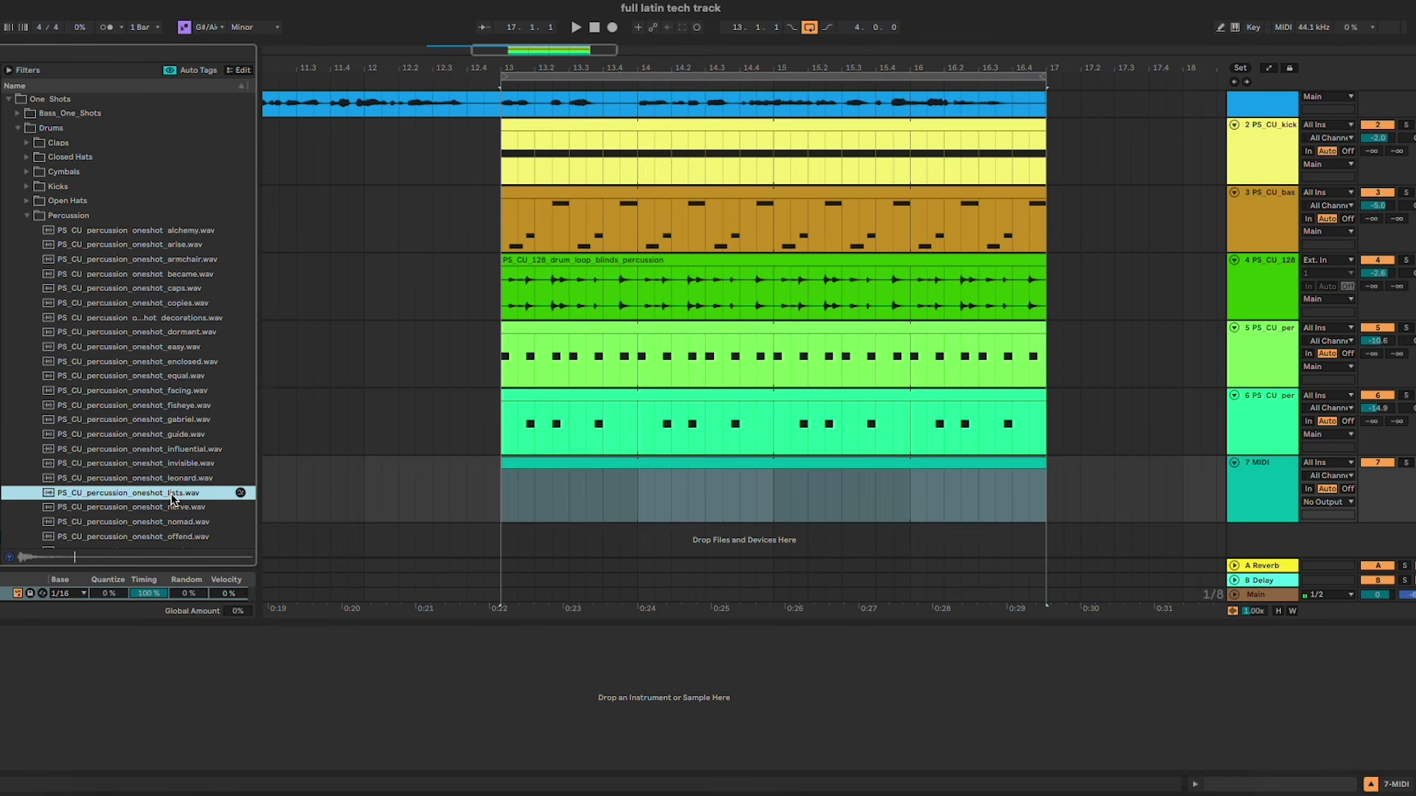
pyautogui.press('Down')
pyautogui.press('Down')
pyautogui.scroll(-2, 175, 493)
pyautogui.press('Down')
pyautogui.press('Down')
pyautogui.press('Down')
pyautogui.press('Down')
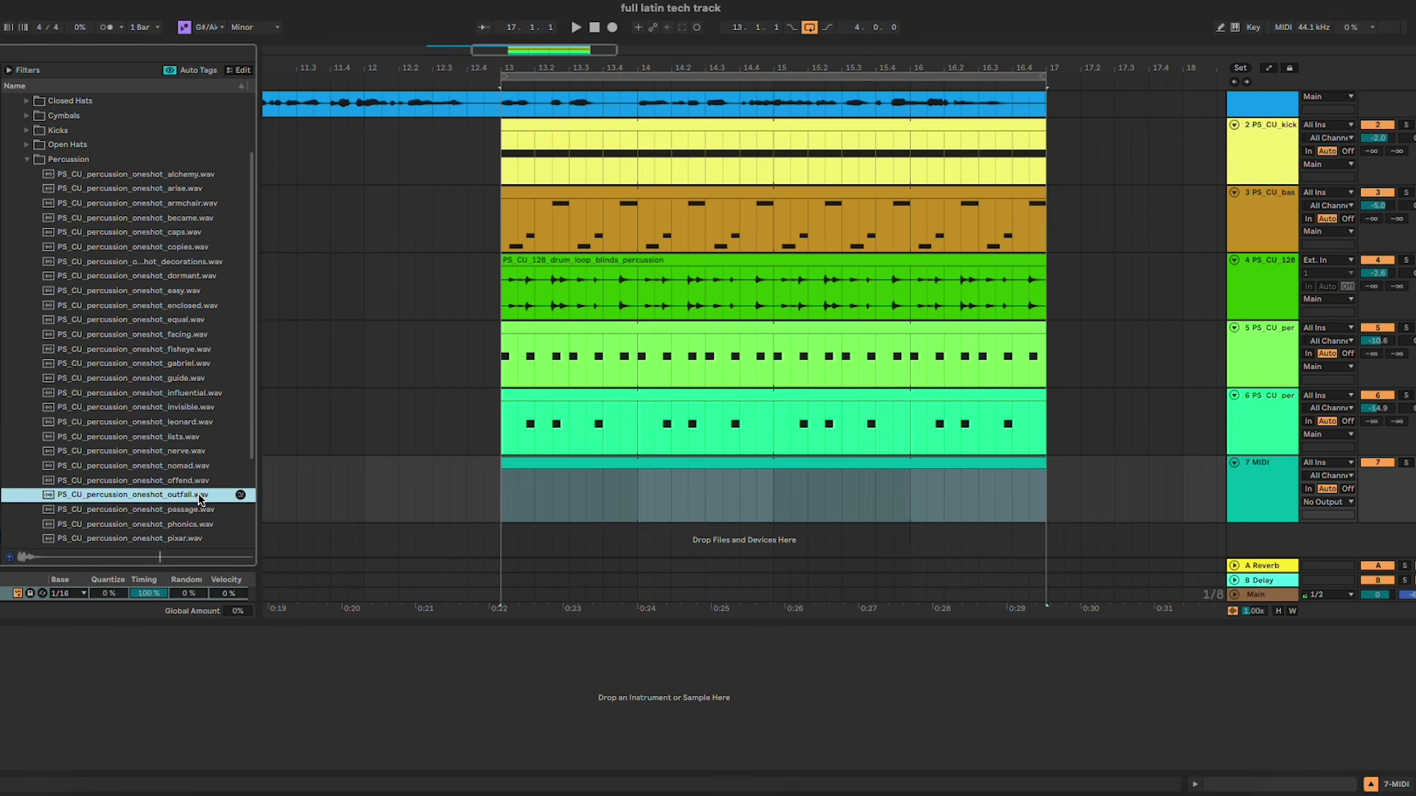
pyautogui.scroll(-2, 196, 494)
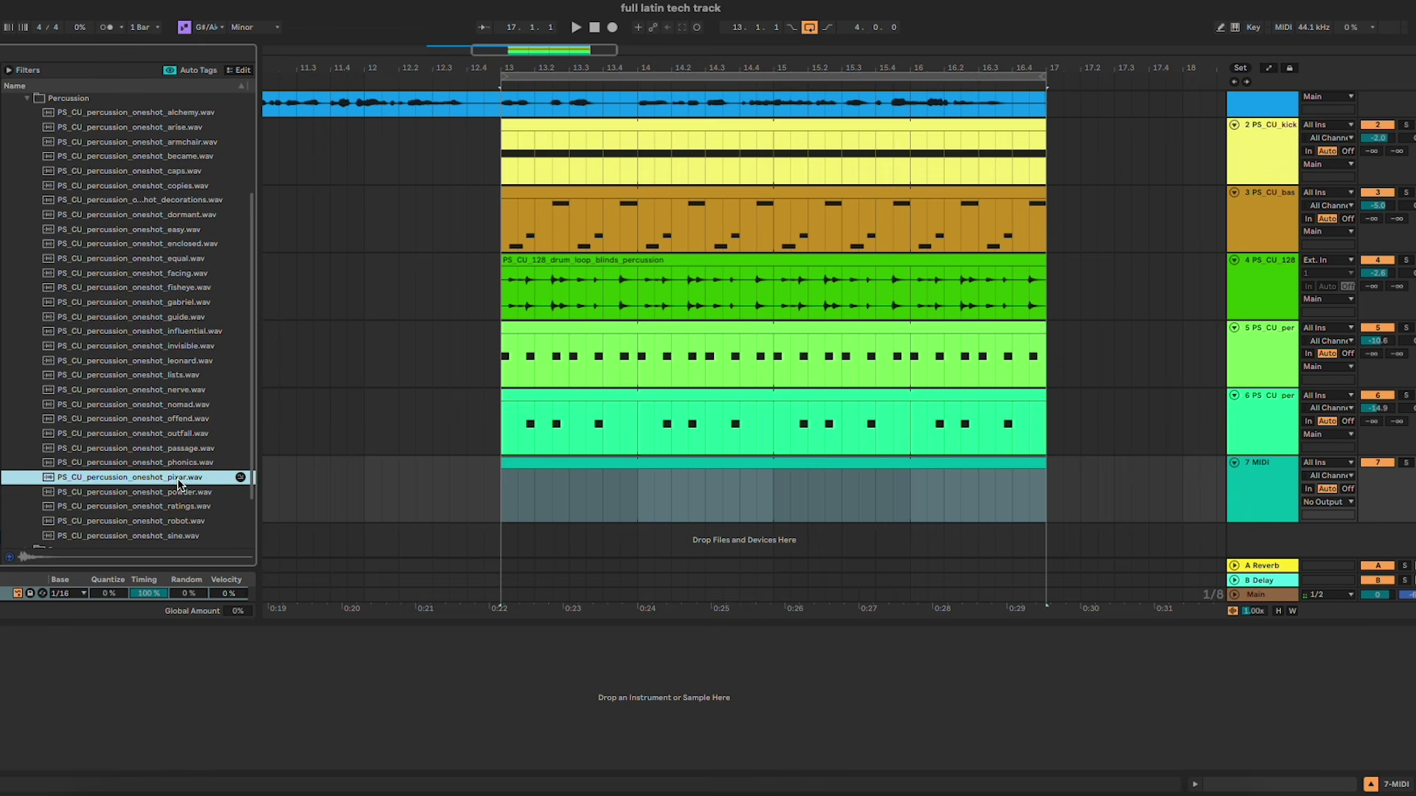
pyautogui.doubleClick(635, 461)
# Step: Program sixteenth-length C3 hits at 1.3.2, 1.4 and 1.4.3 in the pixar clip while the loop plays
pyautogui.doubleClick(692, 712)
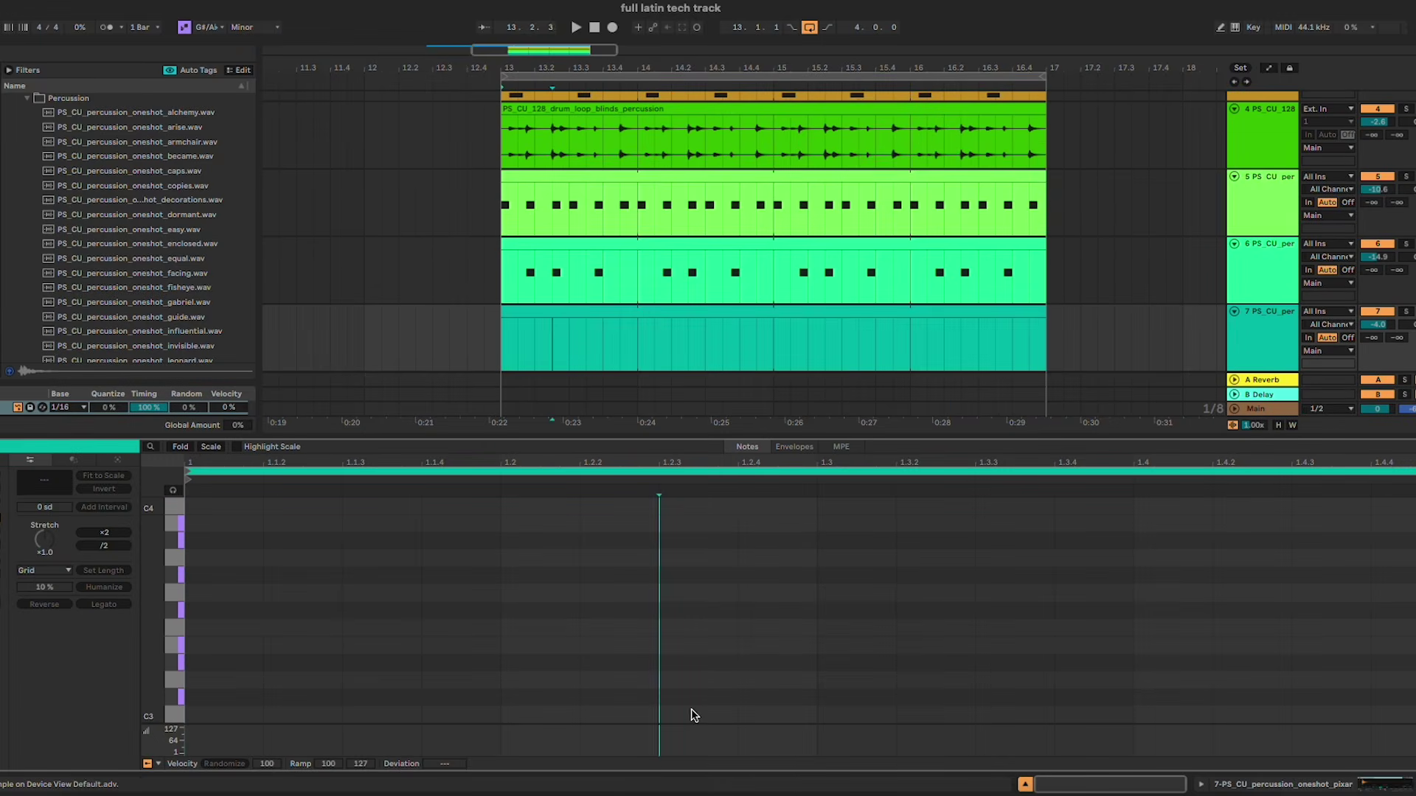
pyautogui.press('space')
pyautogui.moveTo(671, 713); pyautogui.dragTo(988, 713)
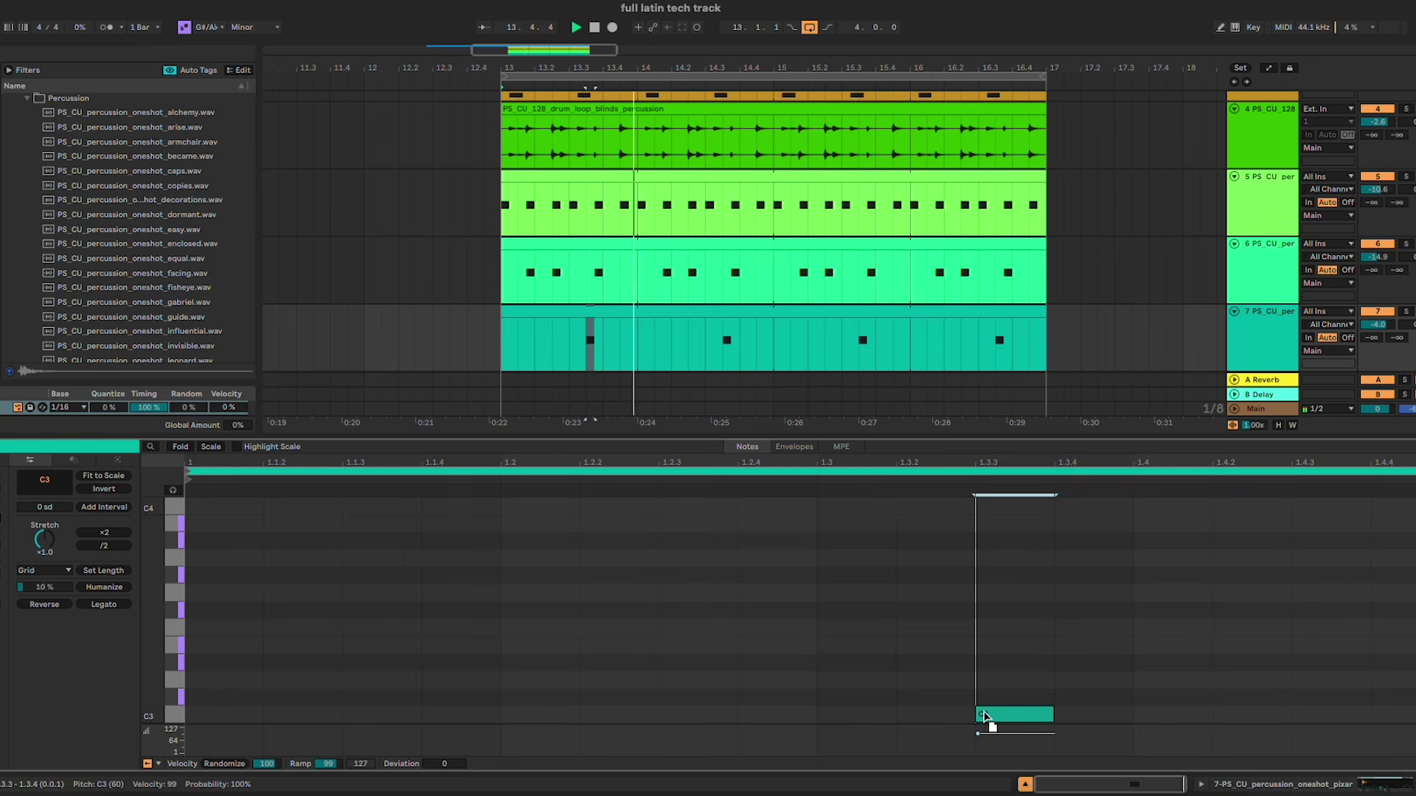
pyautogui.click(1022, 670)
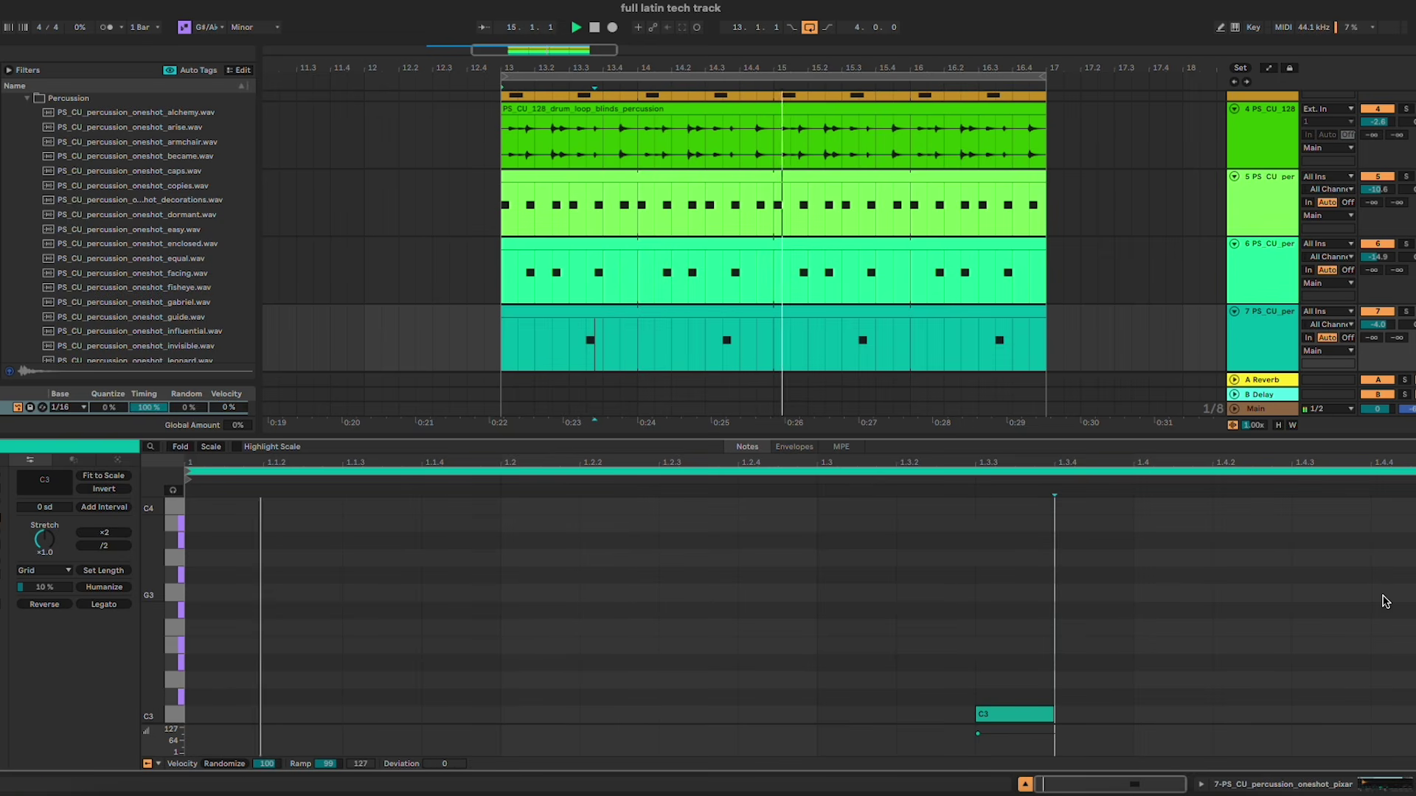
pyautogui.moveTo(1001, 714); pyautogui.dragTo(922, 723)
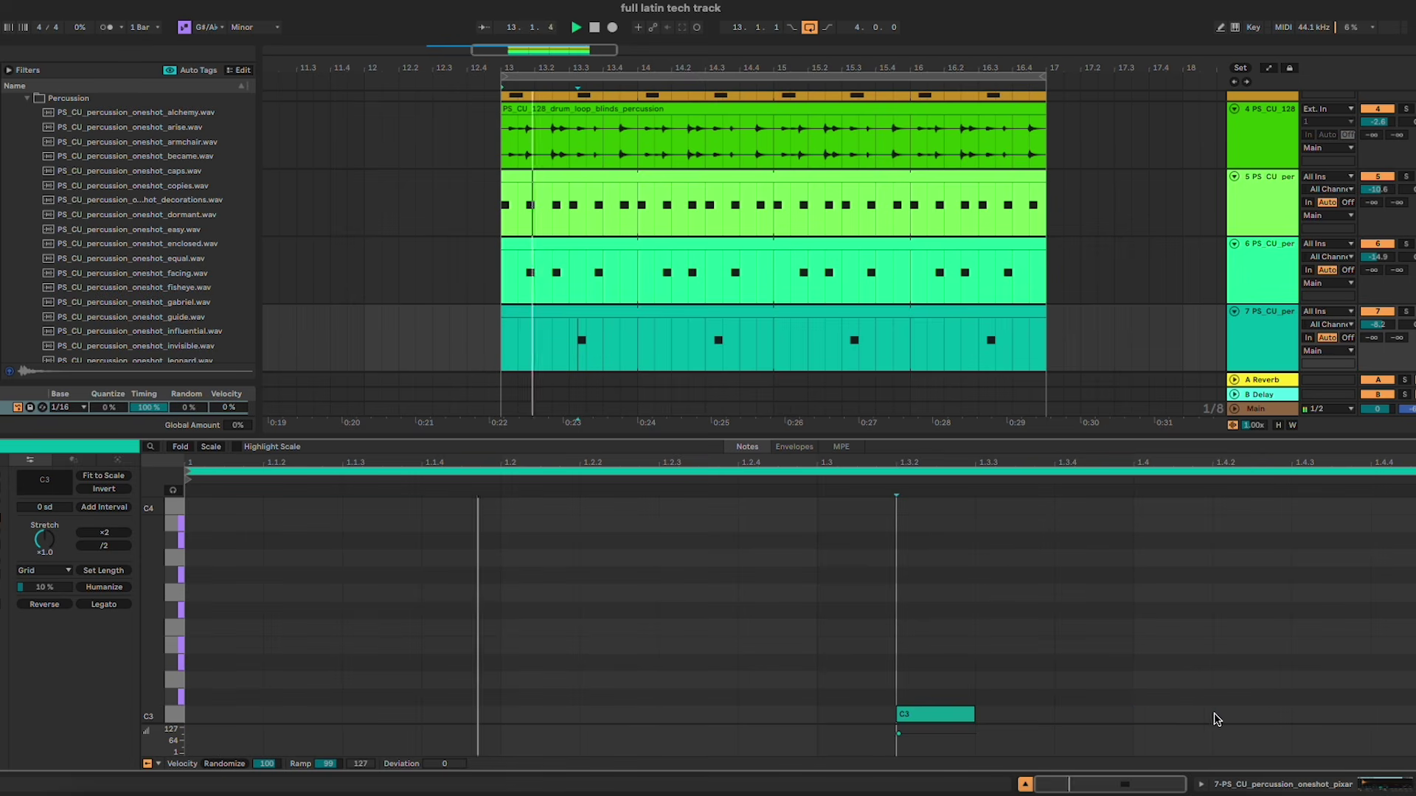
pyautogui.click(1149, 719)
pyautogui.doubleClick(1151, 719)
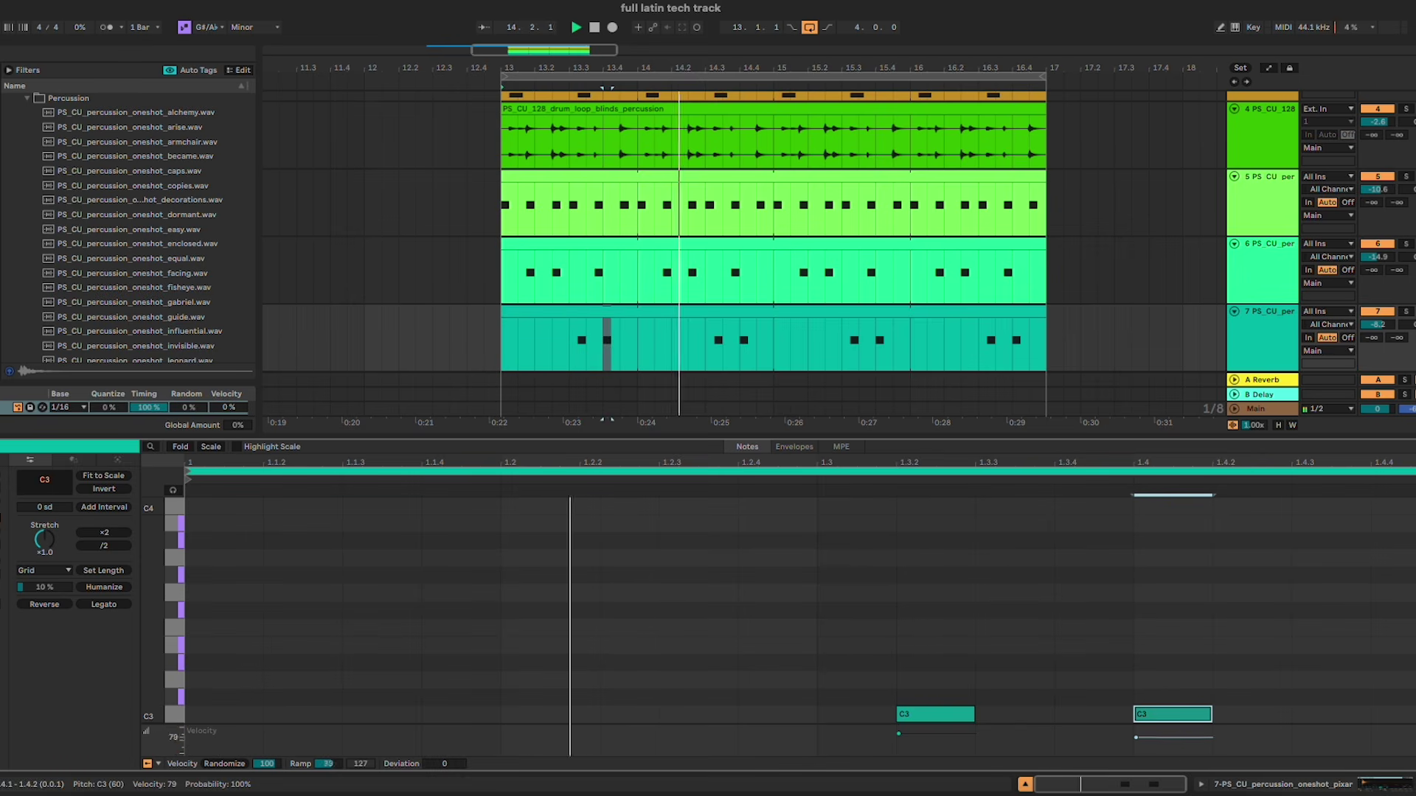
pyautogui.doubleClick(1366, 717)
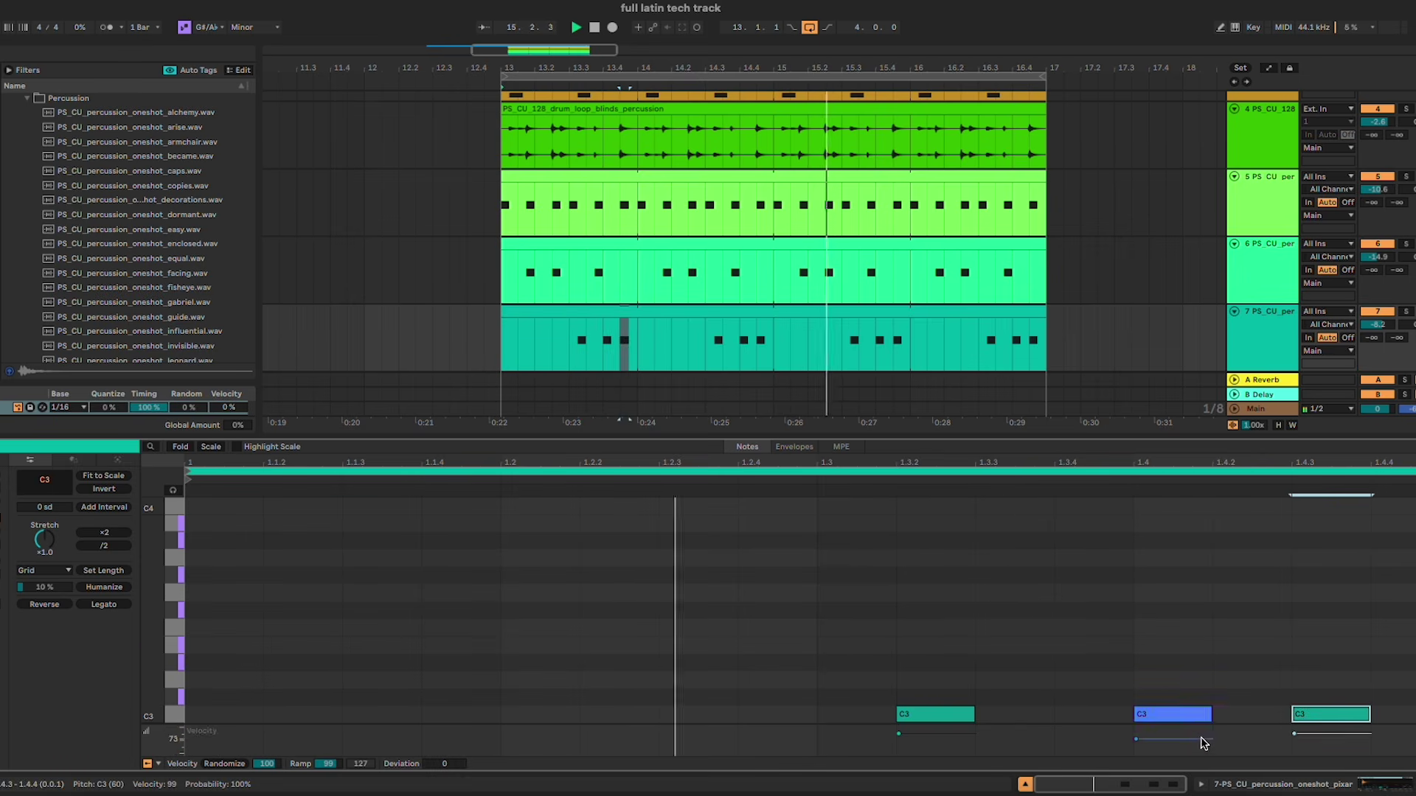
# Step: Lower the velocity of the C3 hit at 1.4 and fine-tune the pixar track's volume
pyautogui.moveTo(1200, 736); pyautogui.dragTo(1200, 741)
pyautogui.click(1217, 650)
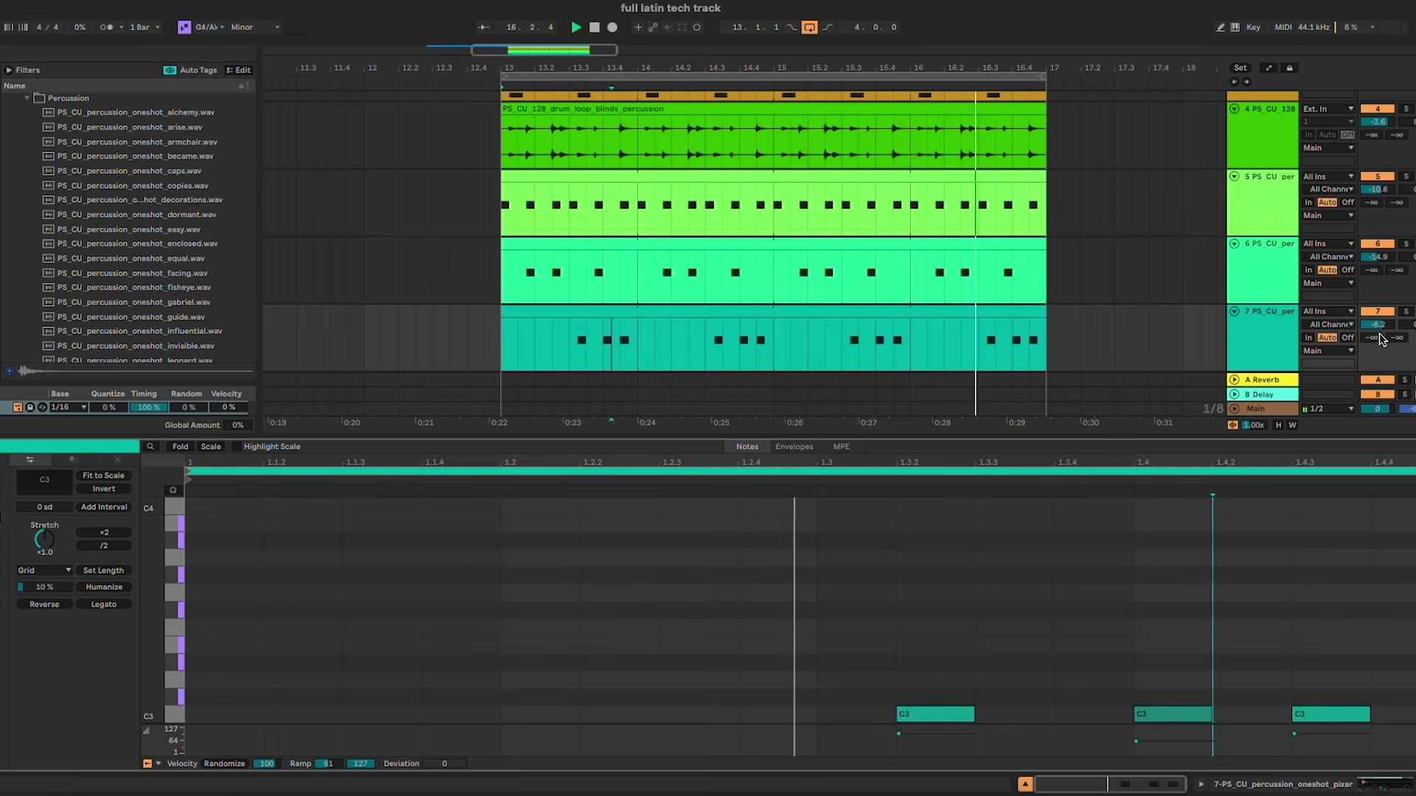
pyautogui.click(1263, 335)
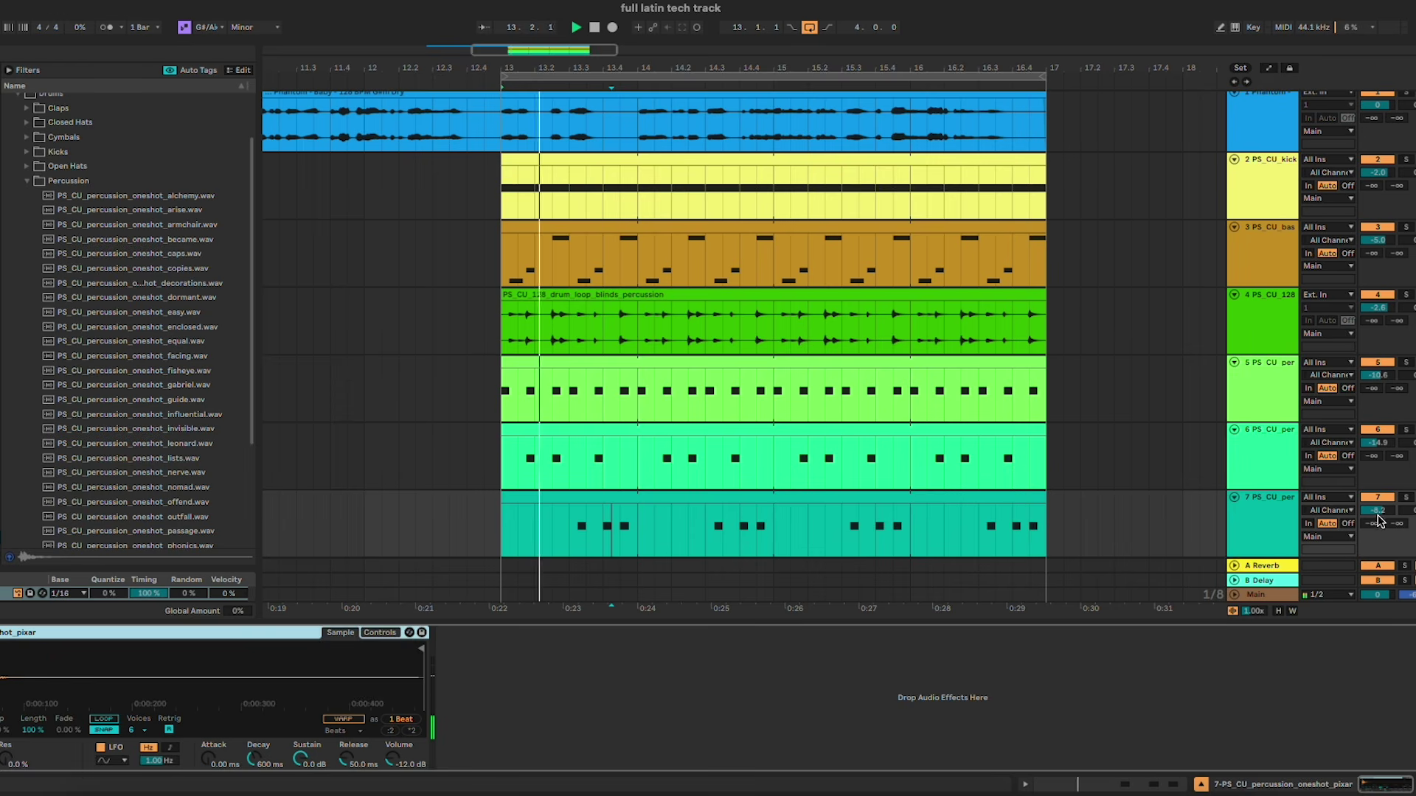
pyautogui.moveTo(1378, 512); pyautogui.dragTo(1377, 510)
# Step: Audition the powder, ratings and robot one-shots, replace the pixar sample with PS_CU_percussion_oneshot_ratings.wav and play the loop
pyautogui.scroll(-4, 167, 492)
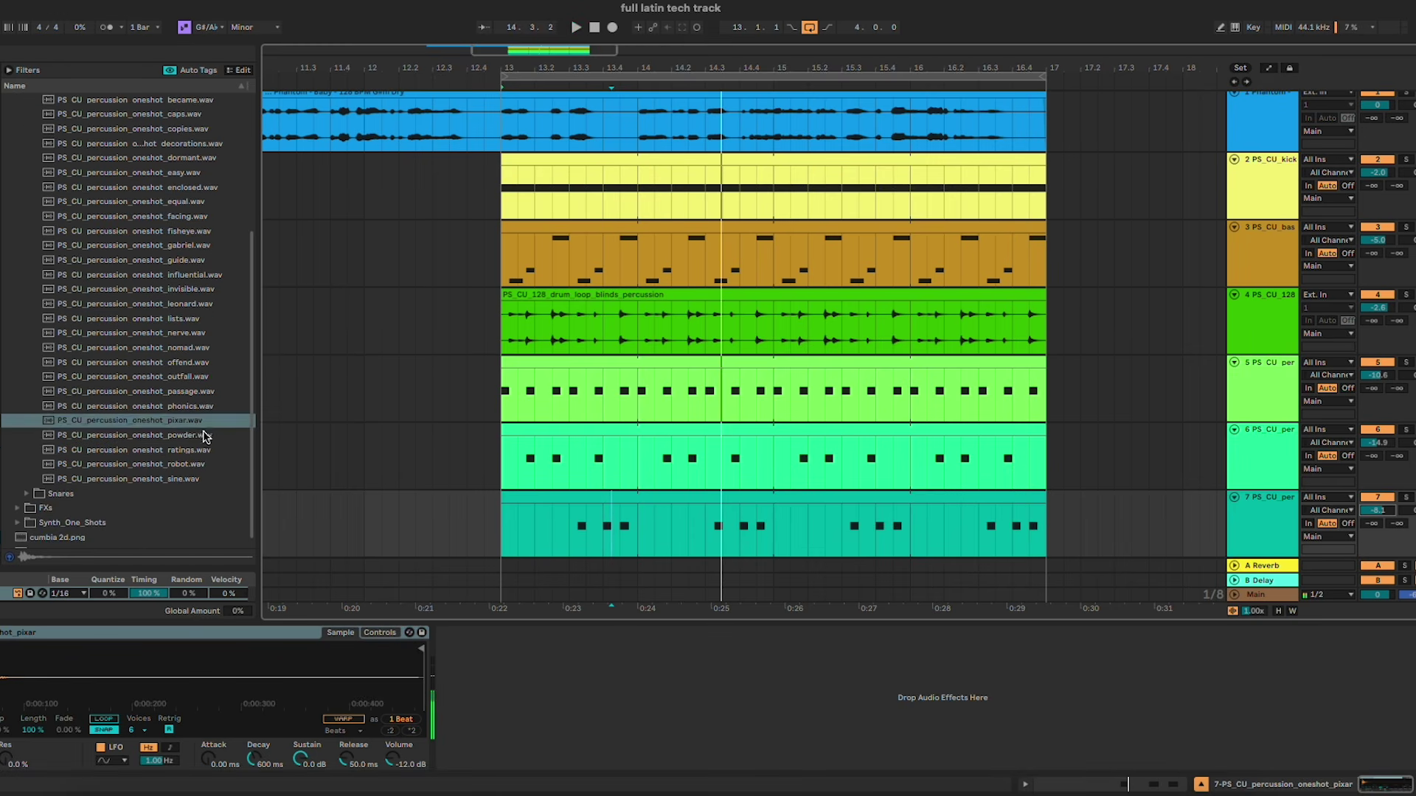
pyautogui.click(203, 435)
pyautogui.click(189, 446)
pyautogui.click(196, 462)
pyautogui.press('Up')
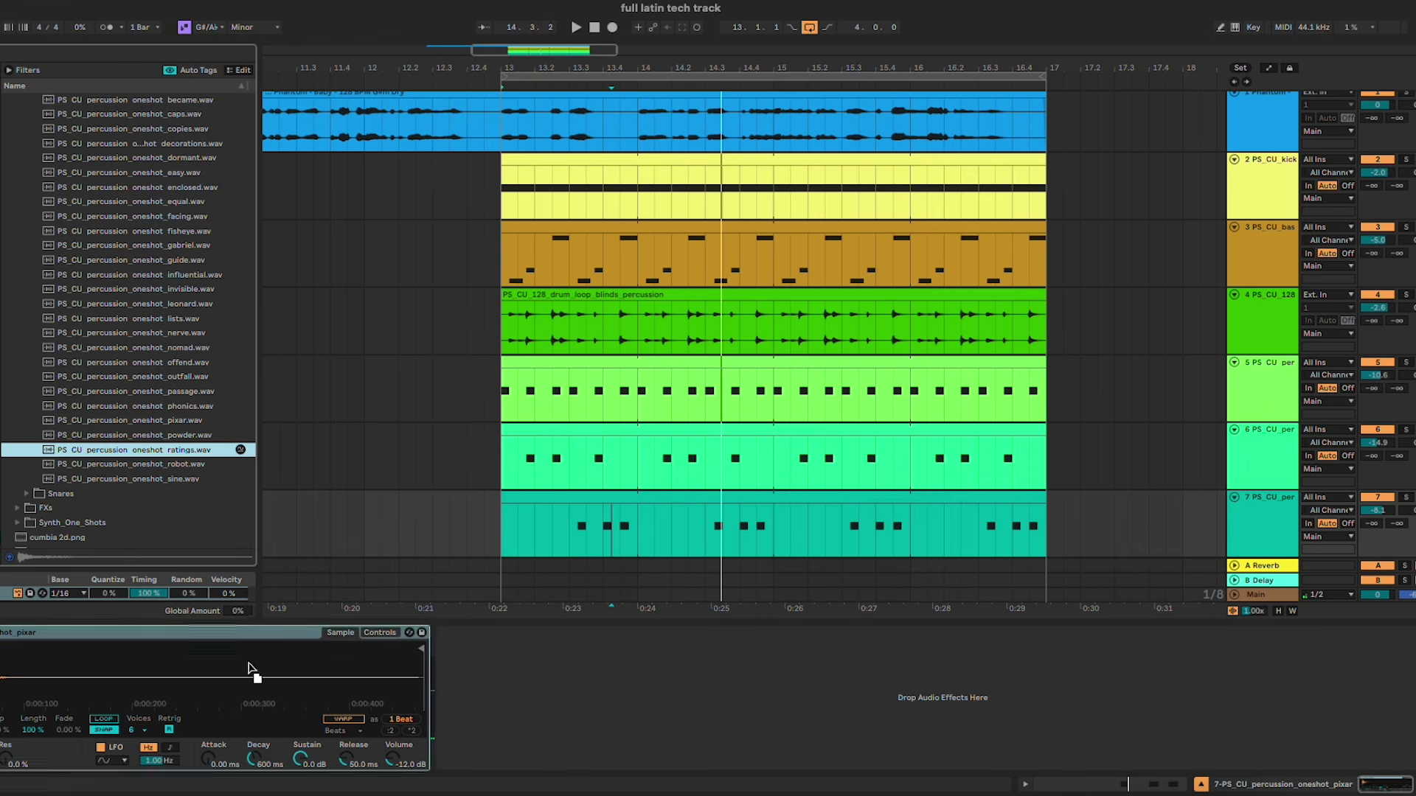
pyautogui.press('space')
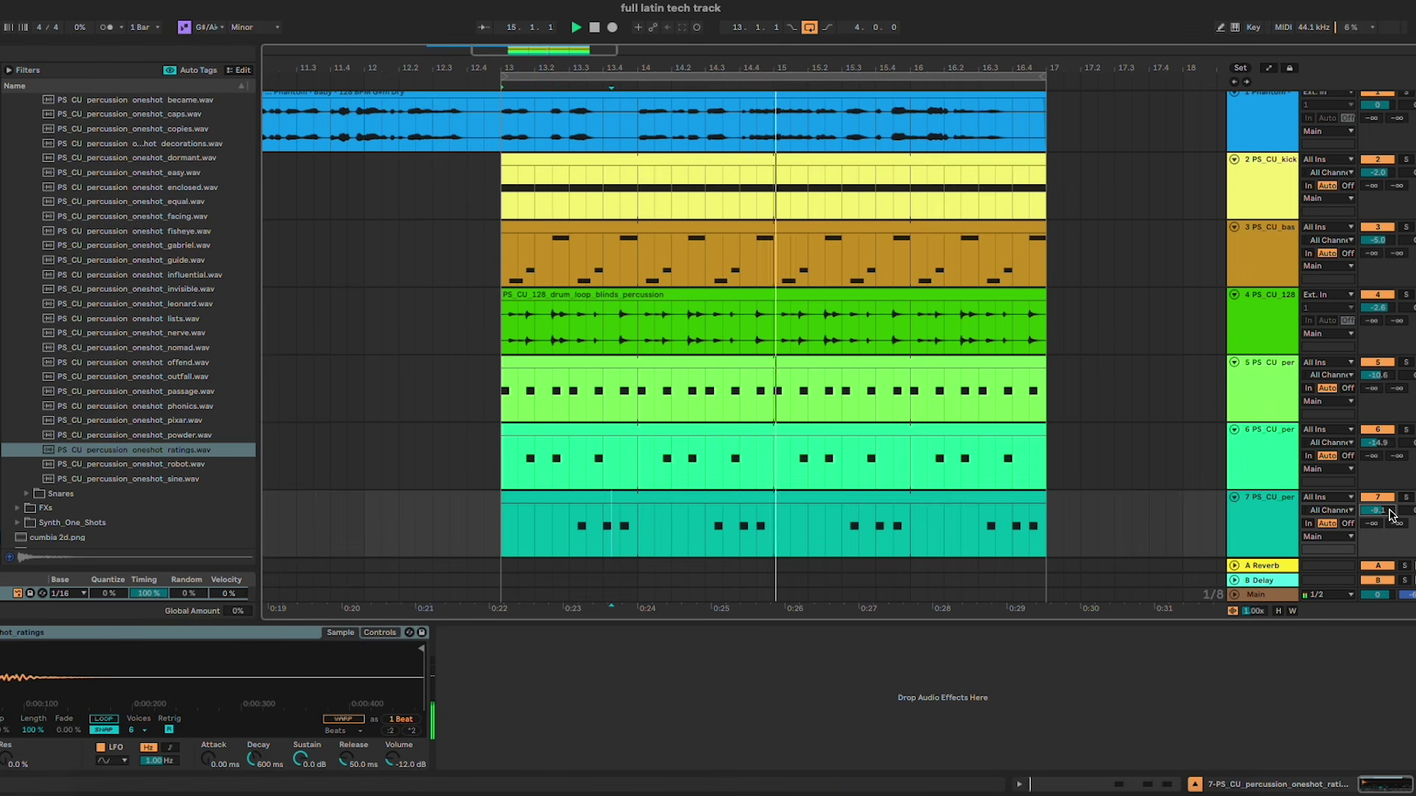
# Step: Set the caps track to about -11.0 dB and adjust the blinds percussion loop's level during playback
pyautogui.click(758, 346)
pyautogui.scroll(-1, 763, 351)
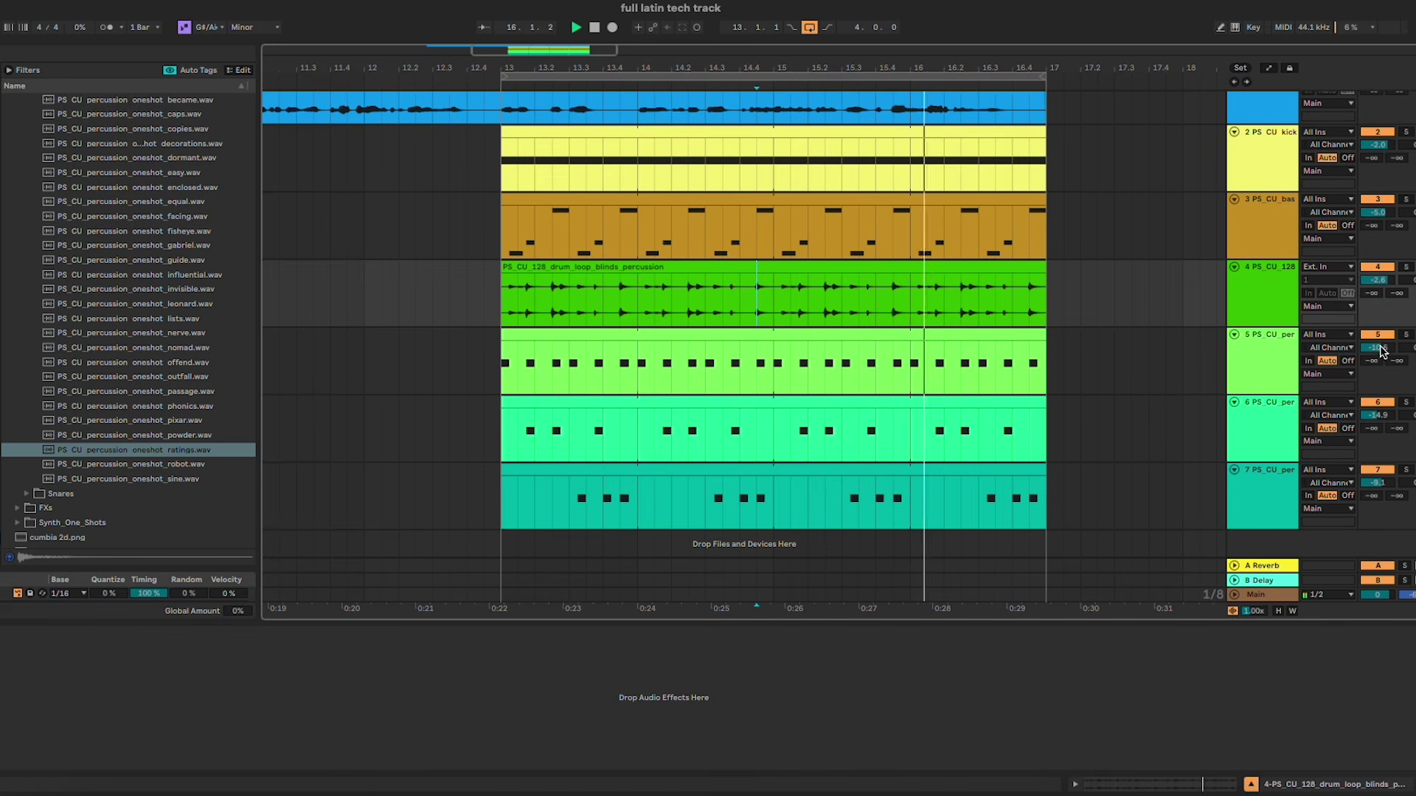
pyautogui.click(1288, 389)
pyautogui.click(1320, 298)
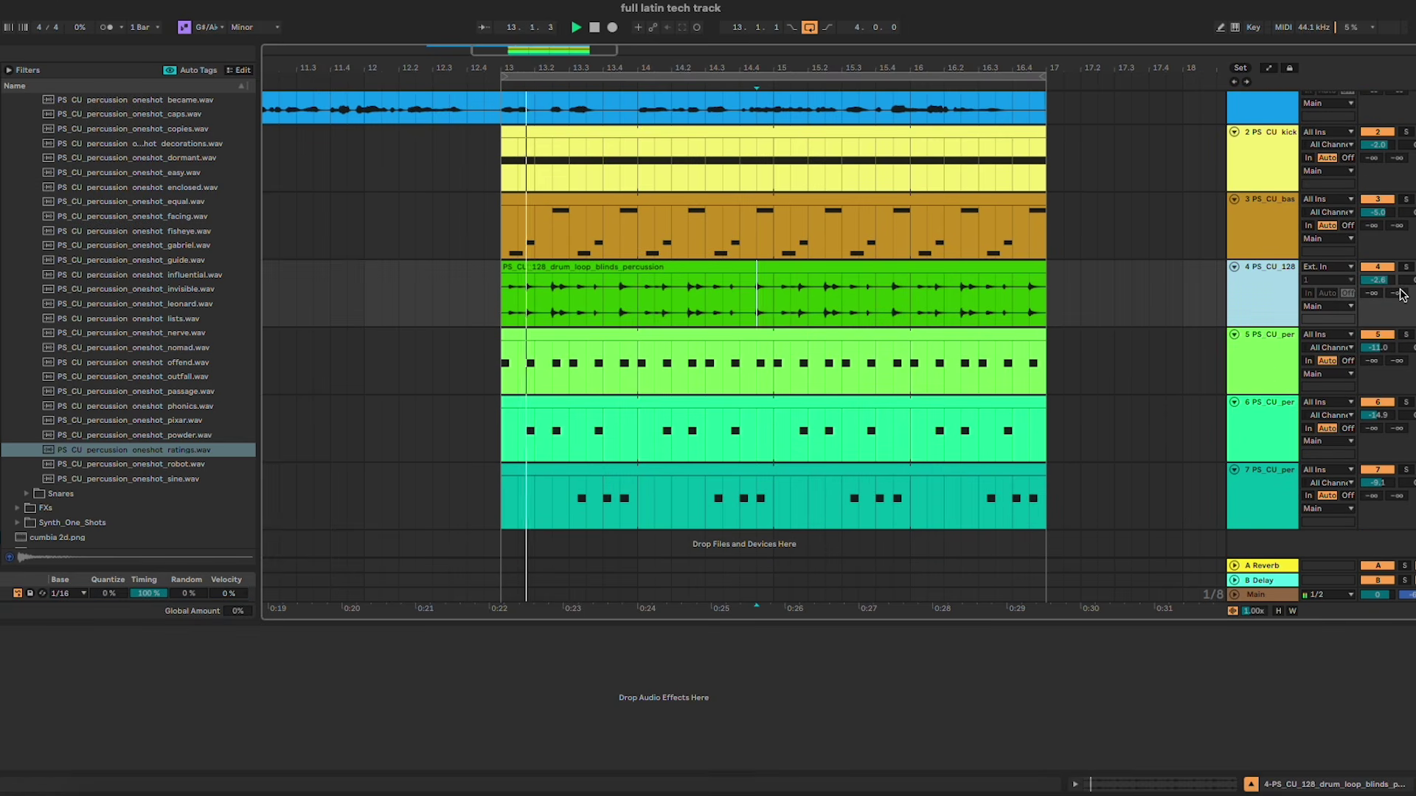
pyautogui.moveTo(1384, 281); pyautogui.dragTo(1386, 276)
# Step: Insert an audio track below the blinds loop, try the clip percussion loop, and replace it with PS_CU_128_drum_loop_creeks_percussion.wav at bar 13
pyautogui.hotkey('ctrl', 't')
pyautogui.scroll(5, 94, 225)
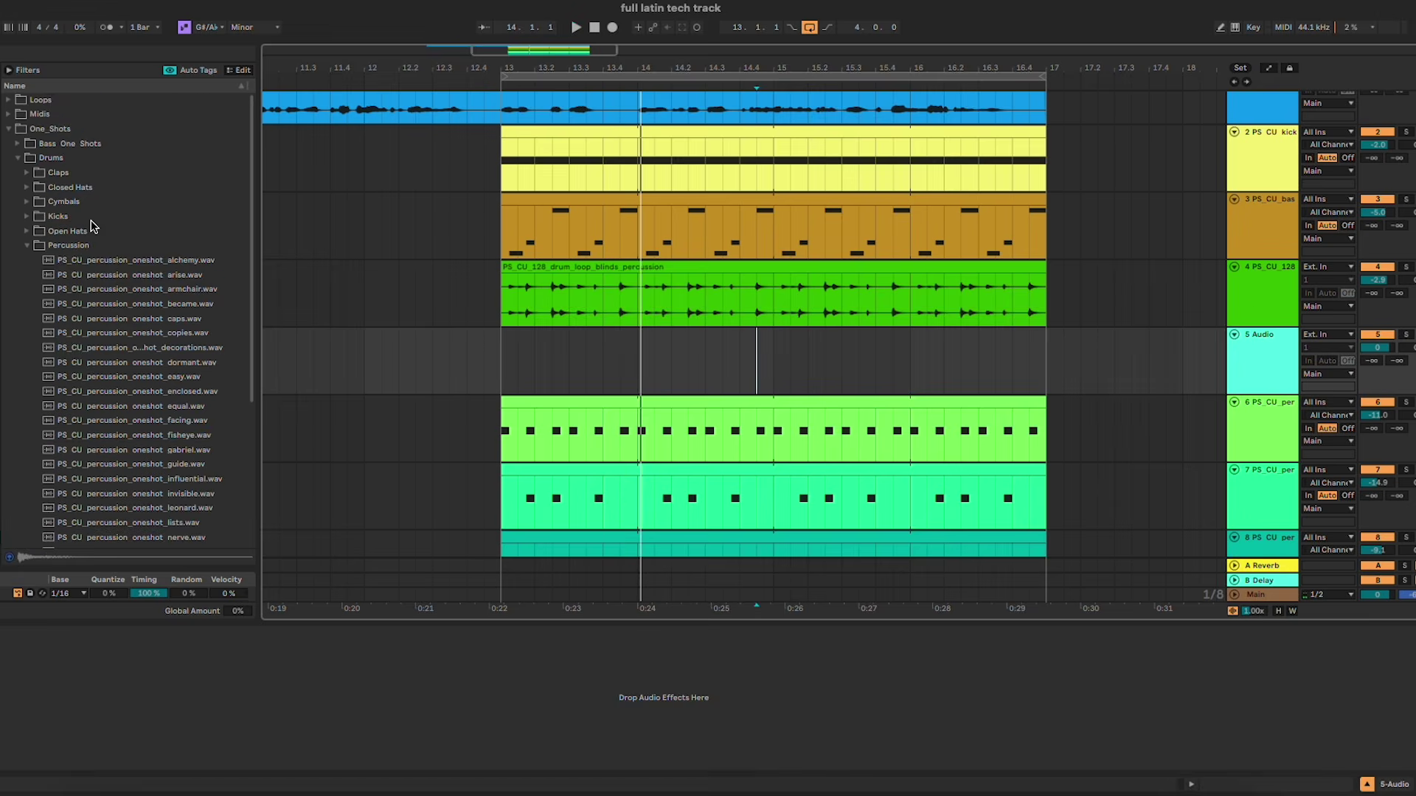
pyautogui.click(47, 101)
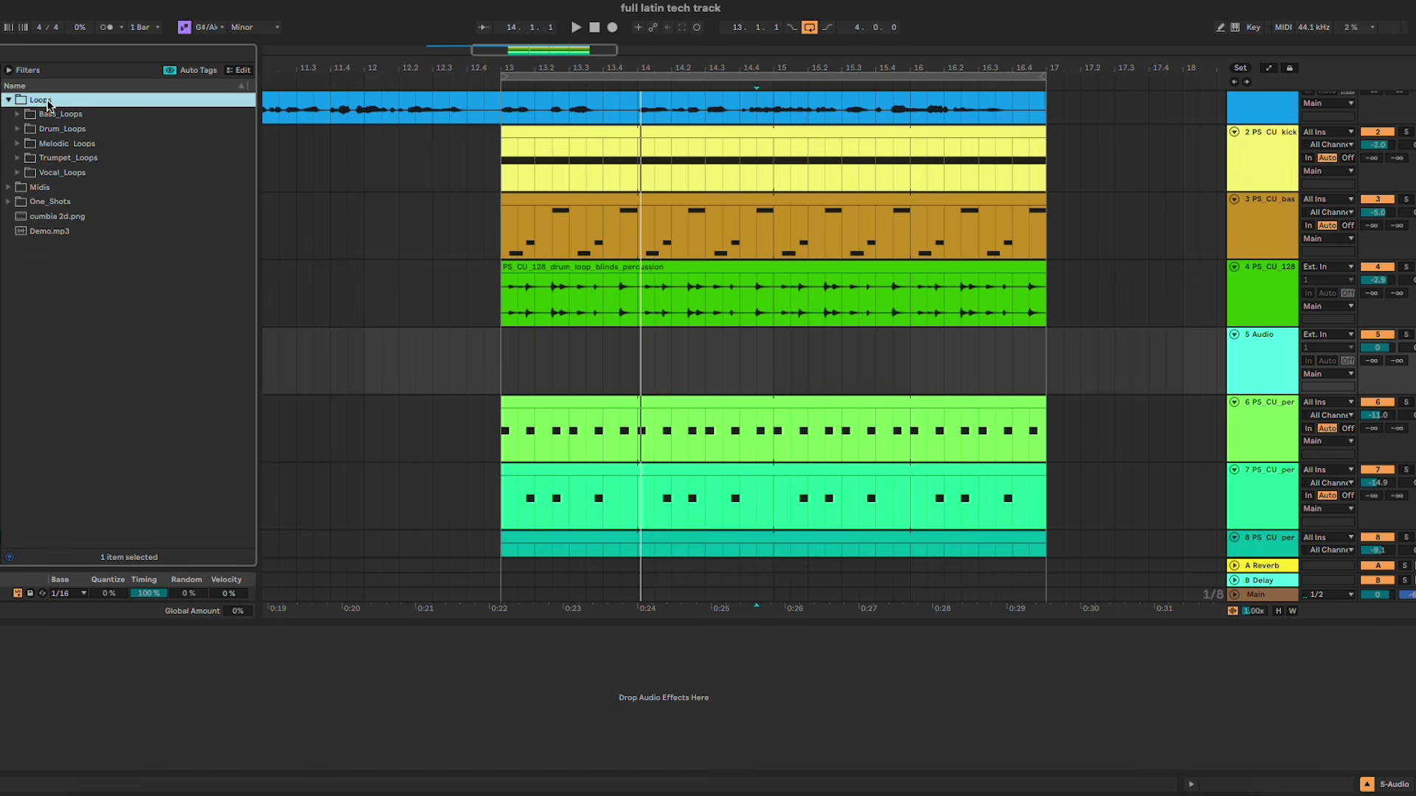
pyautogui.click(71, 130)
pyautogui.scroll(-1, 106, 384)
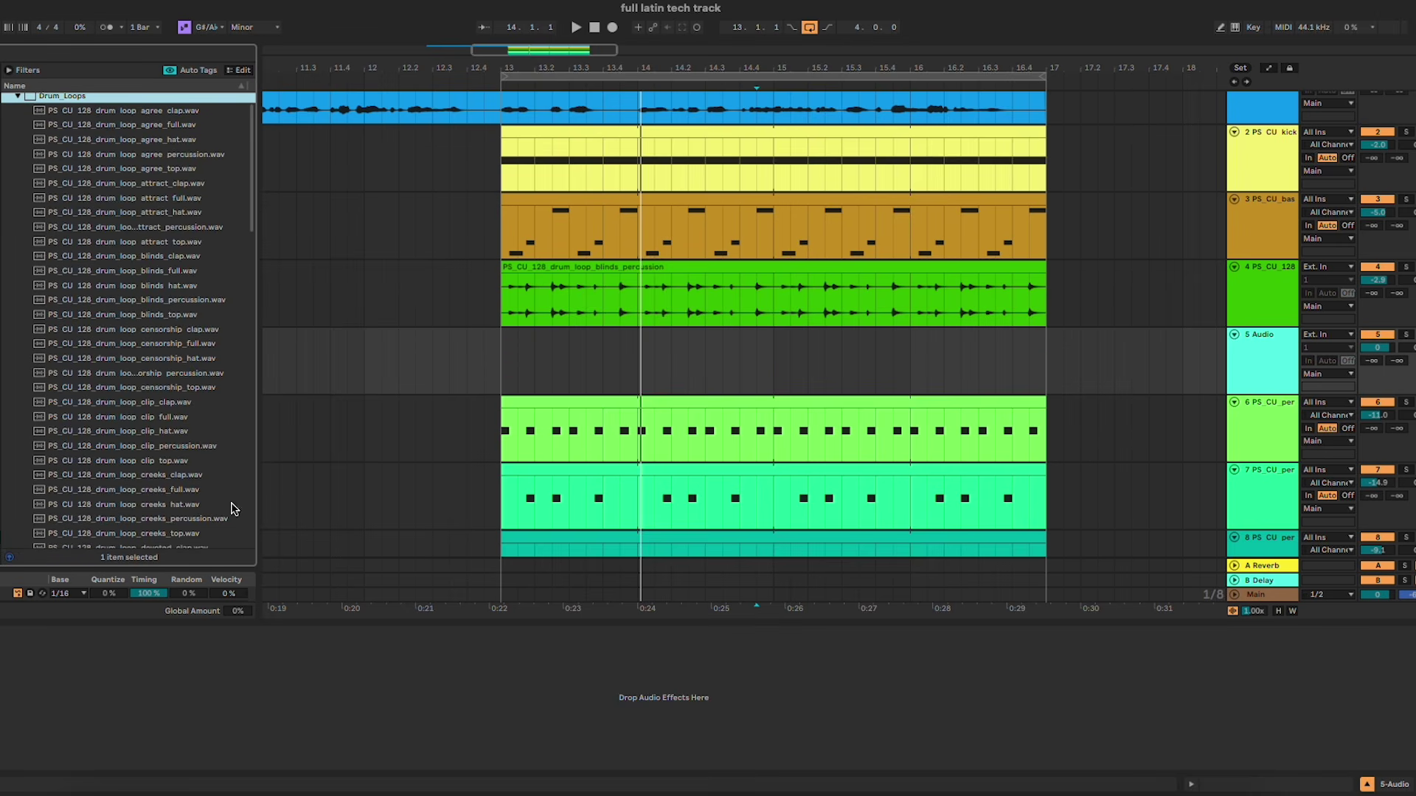
pyautogui.moveTo(157, 446); pyautogui.dragTo(505, 364)
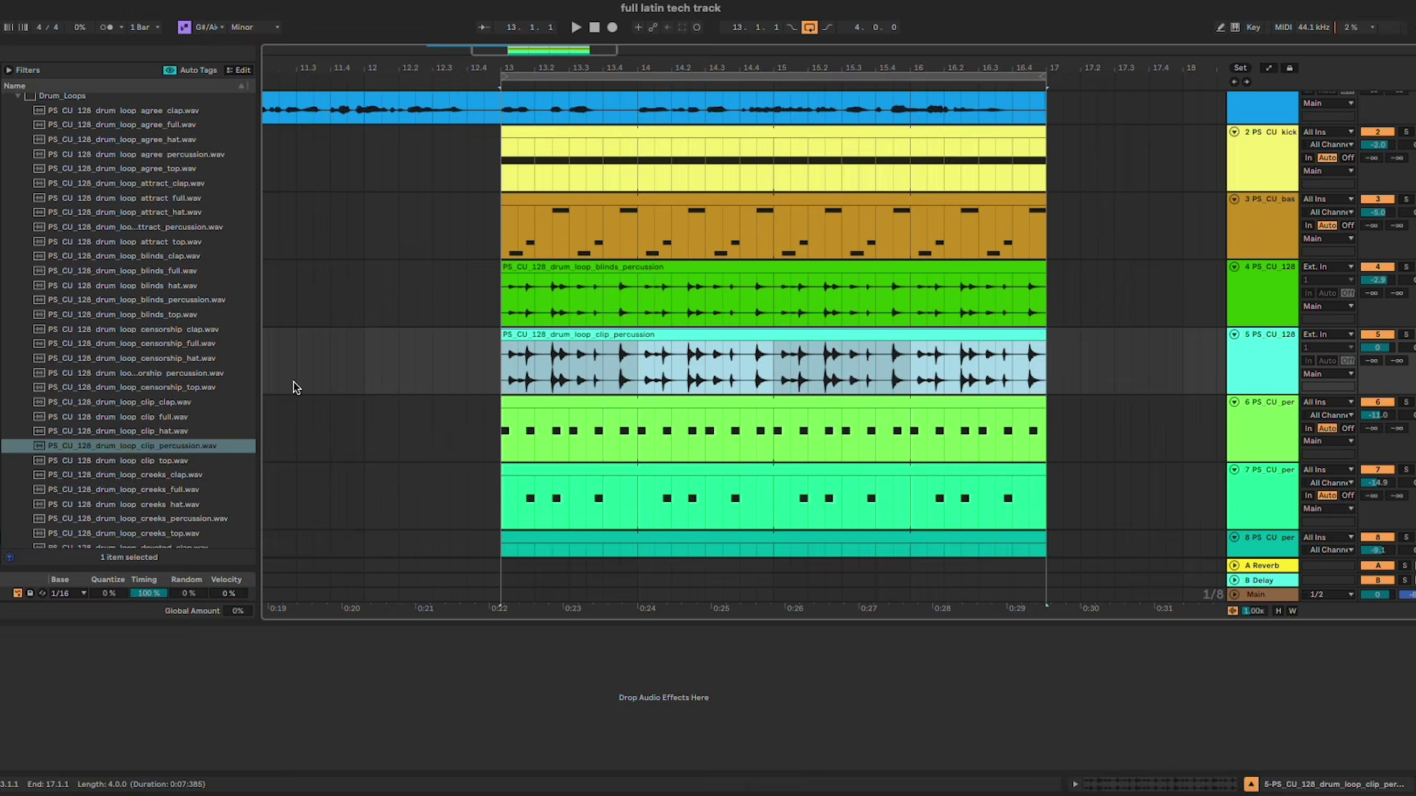
pyautogui.moveTo(192, 526); pyautogui.dragTo(504, 364)
# Step: Balance the percussion during playback, with the creeks loop at about -15.3 dB and caps at about -11.3 dB
pyautogui.moveTo(1384, 348); pyautogui.dragTo(1384, 390)
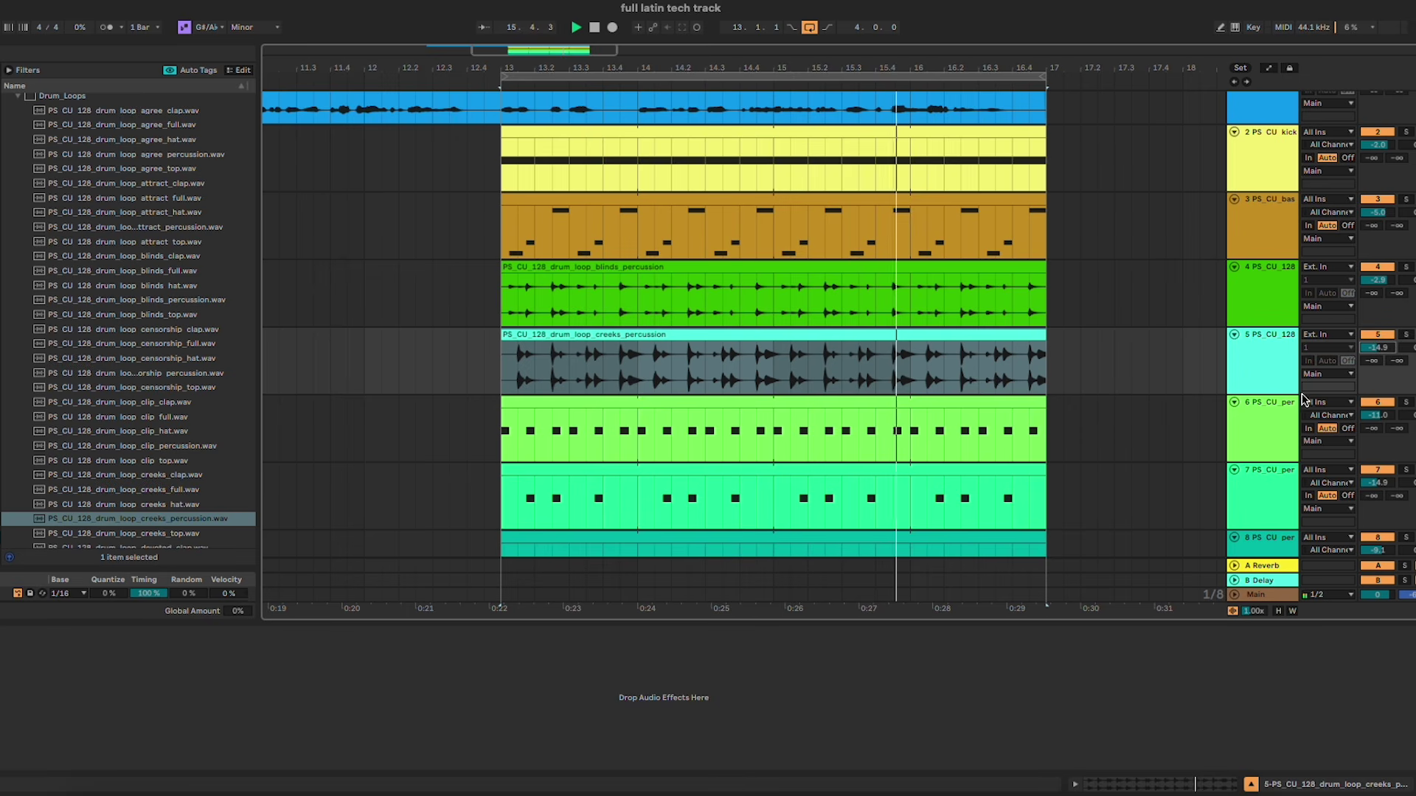
pyautogui.scroll(-2, 933, 359)
pyautogui.click(933, 360)
pyautogui.scroll(2, 933, 360)
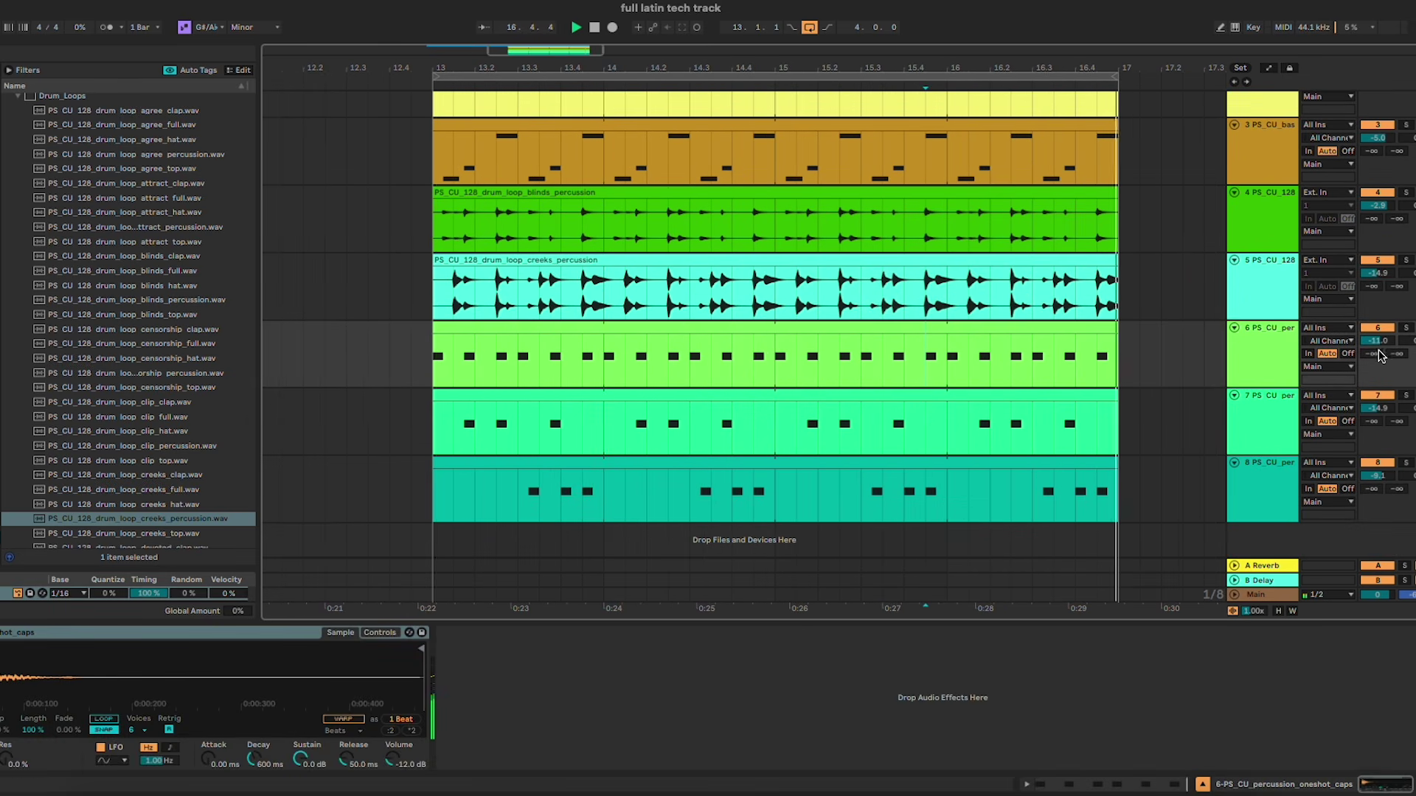
pyautogui.click(1287, 300)
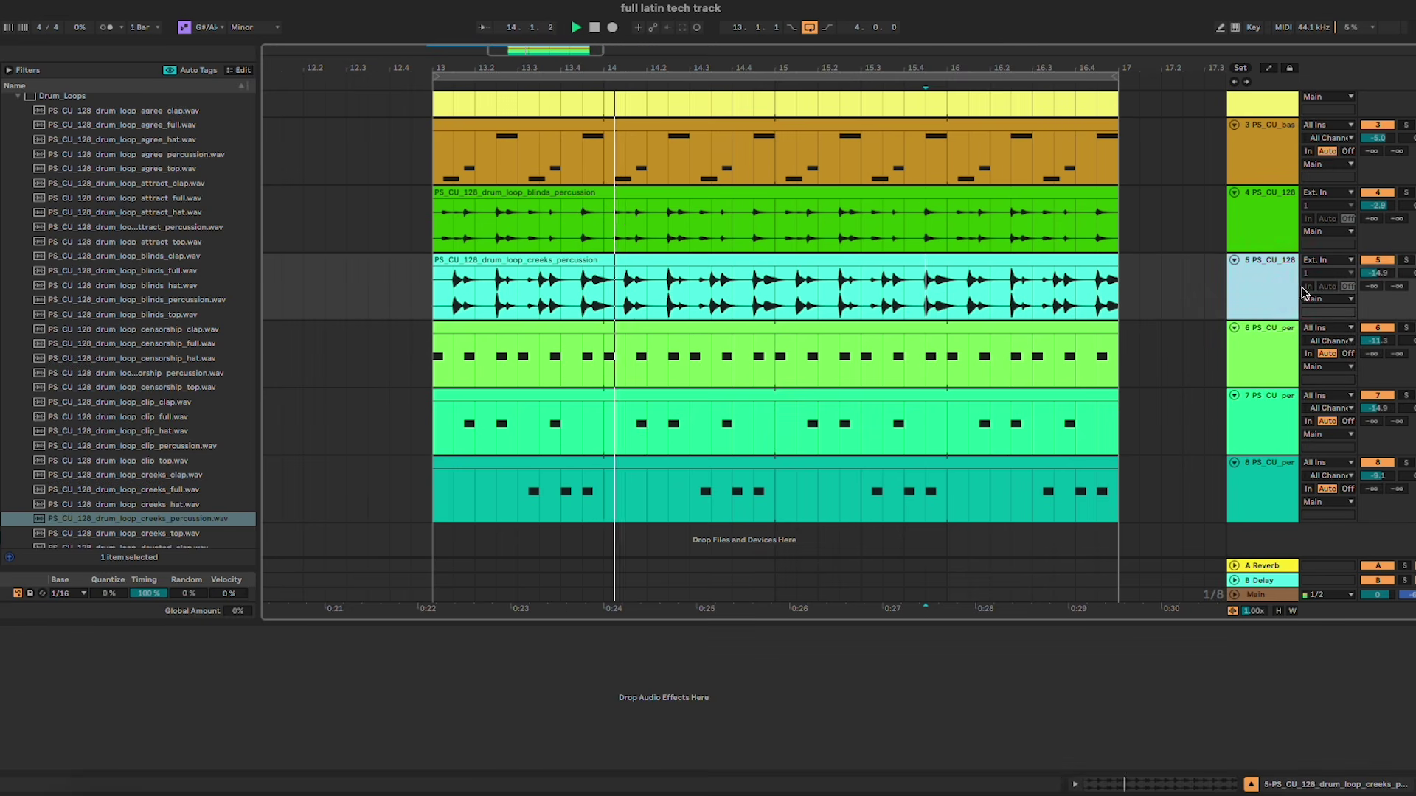
pyautogui.moveTo(1373, 274); pyautogui.dragTo(1373, 276)
# Step: Solo the creeks, blinds, caps, fisheye and ratings tracks cumulatively to check the percussion group, and clear the solos
pyautogui.press('s')
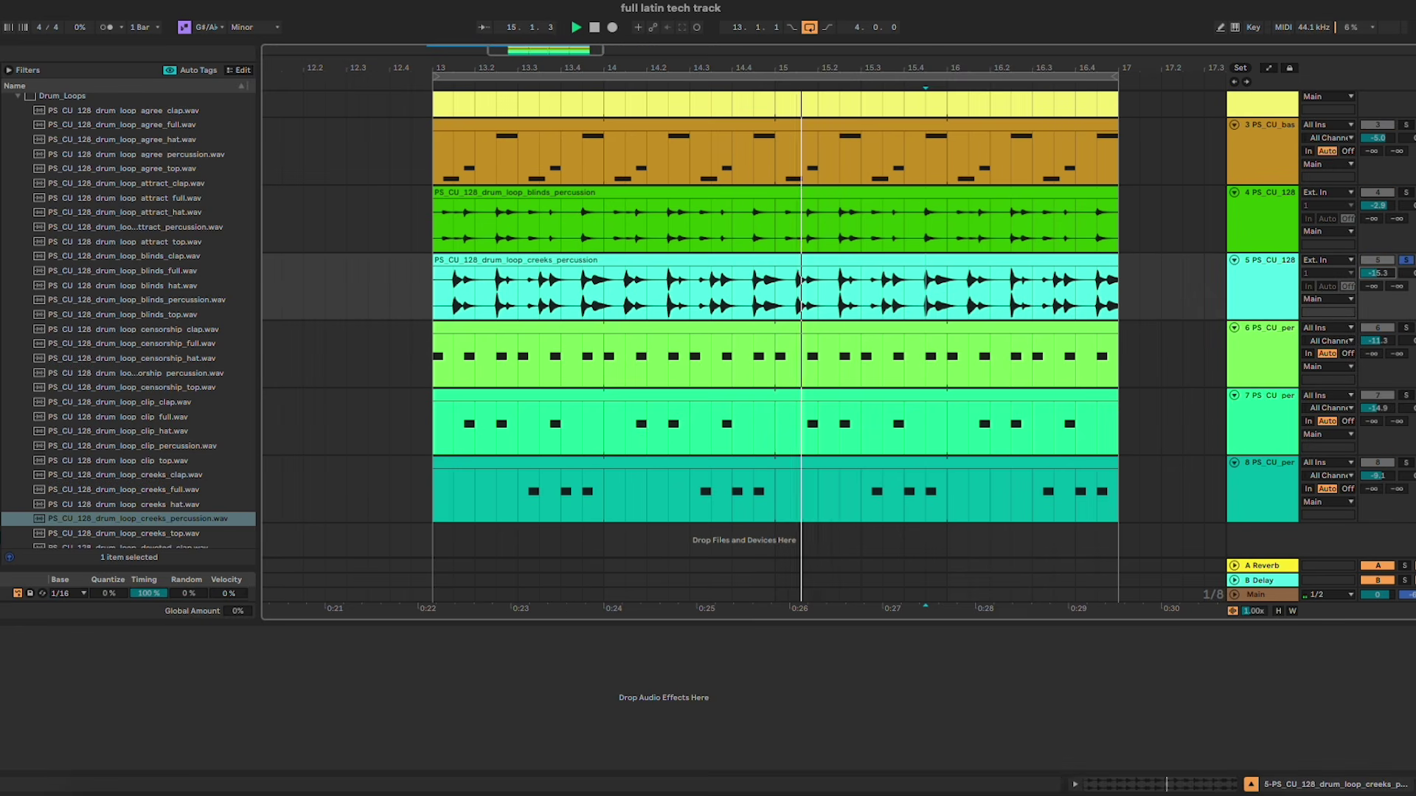
pyautogui.click(1408, 194)
pyautogui.press('space')
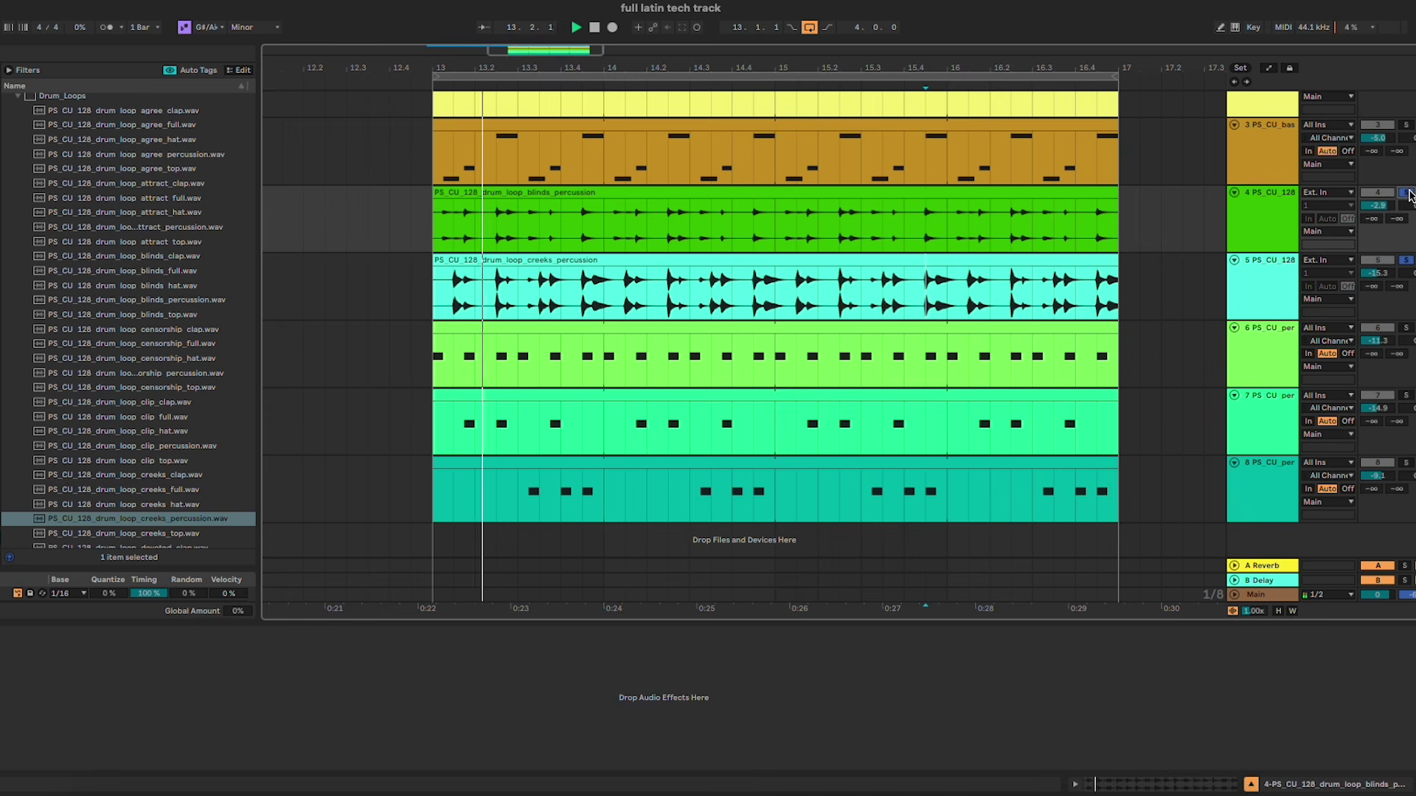
pyautogui.click(1406, 328)
pyautogui.click(1406, 396)
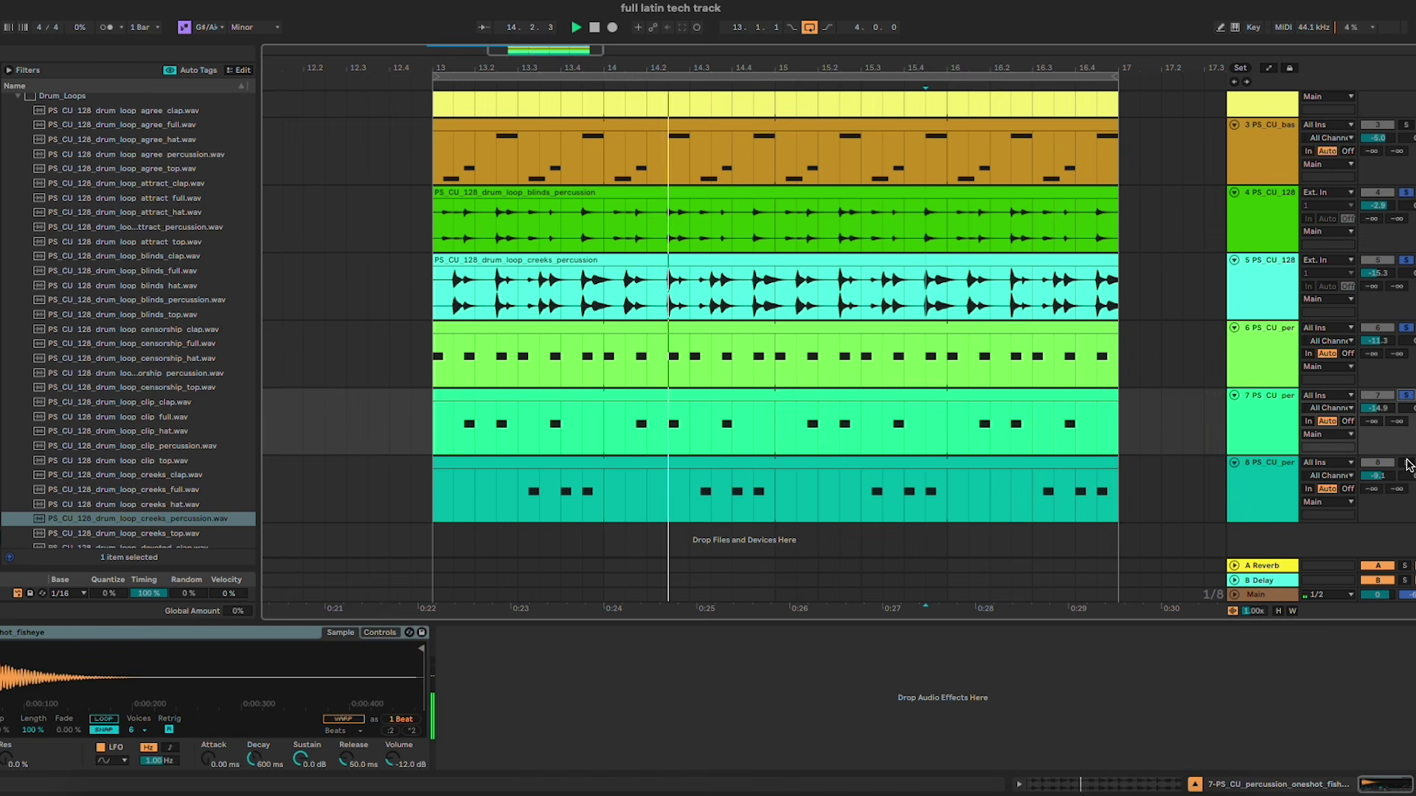
pyautogui.click(1406, 463)
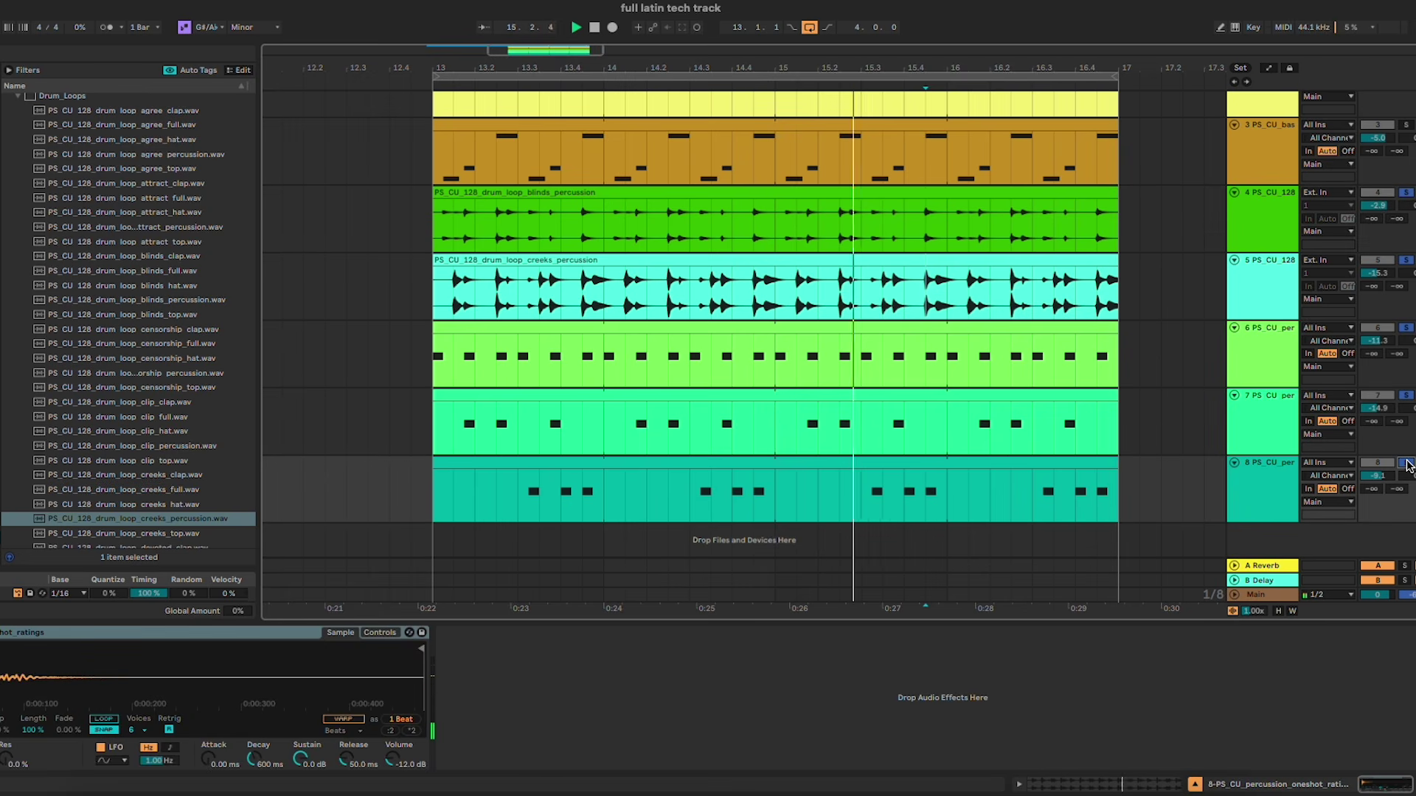
pyautogui.click(1406, 463)
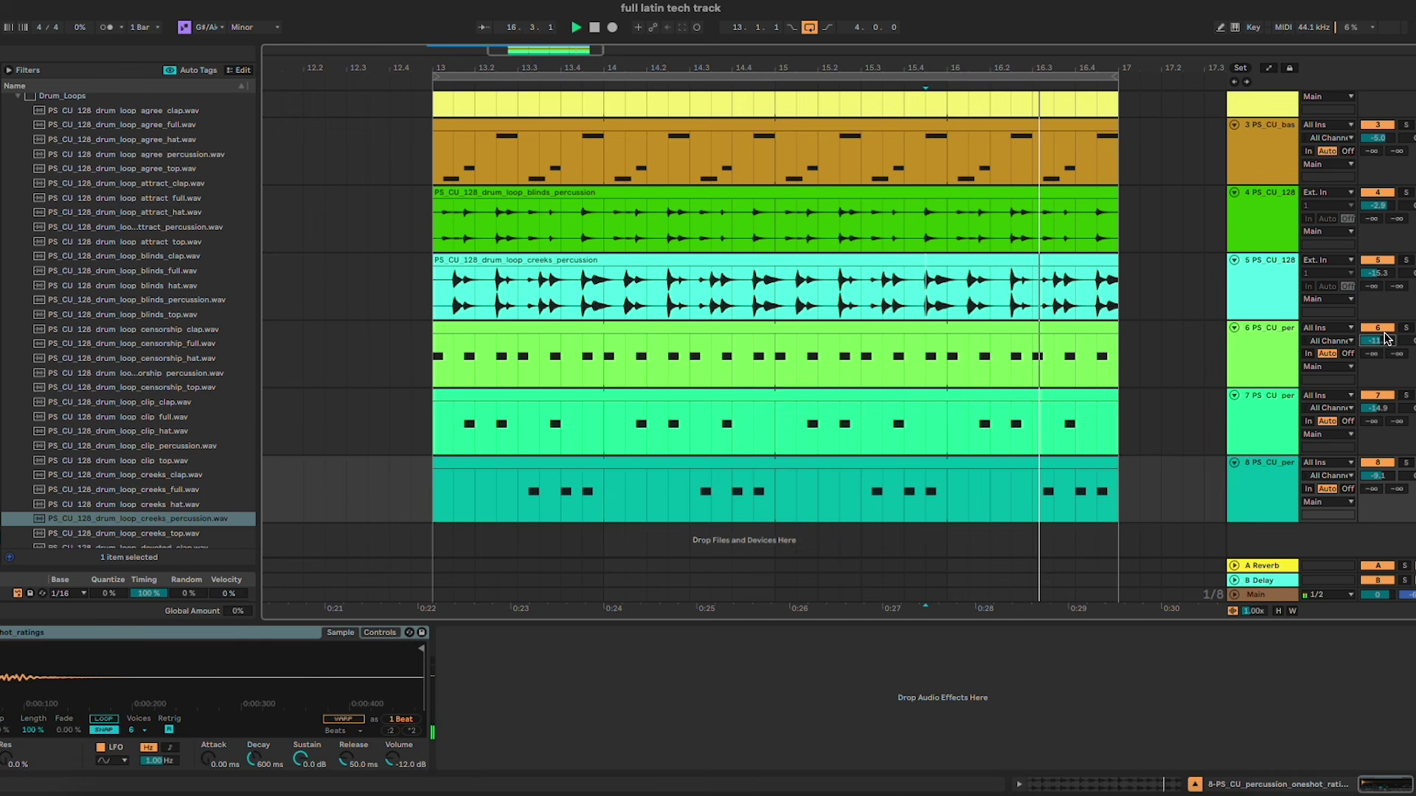
# Step: Fine-tune the creeks loop to about -14.6 dB and caps to about -11.2 dB, and adjust the blinds loop's level
pyautogui.click(1271, 291)
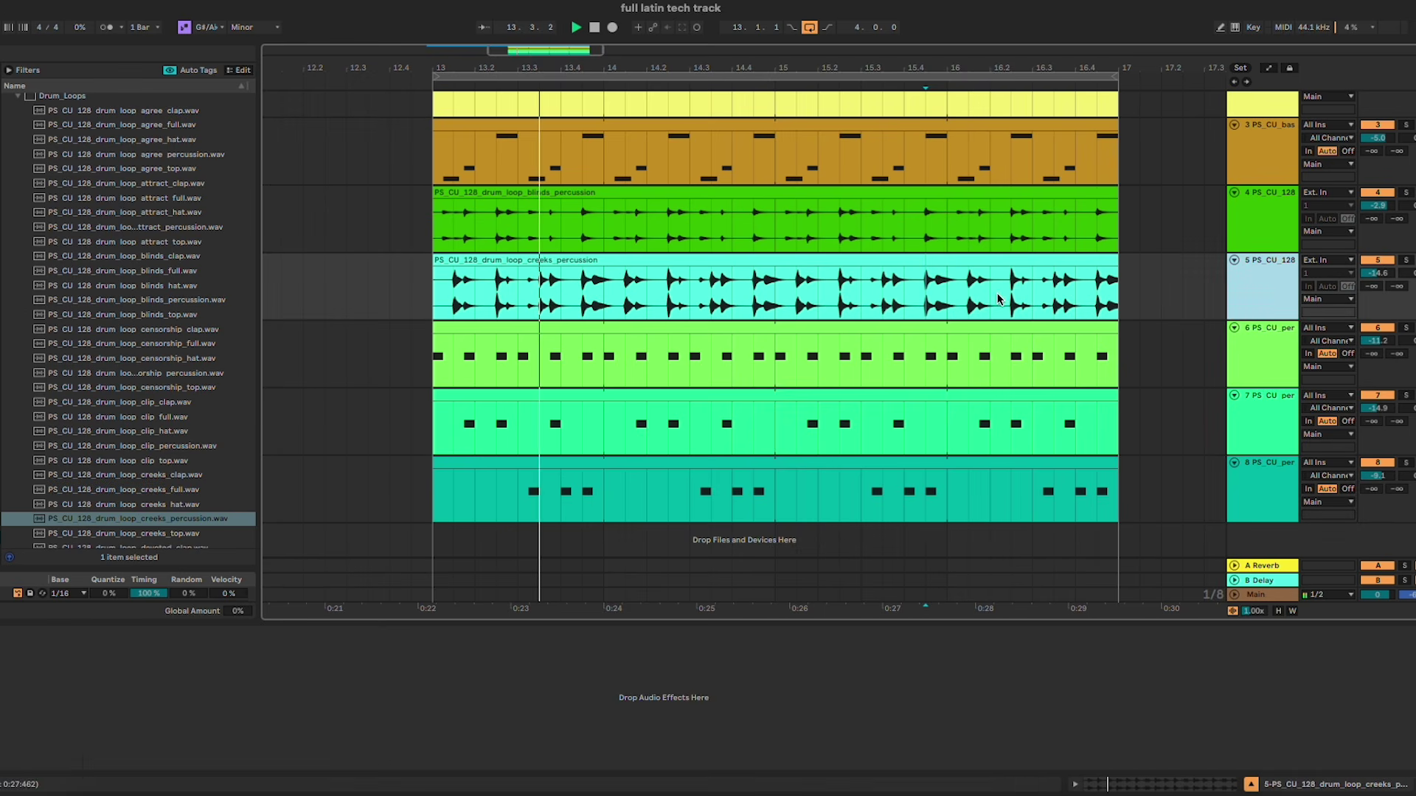
pyautogui.click(1270, 216)
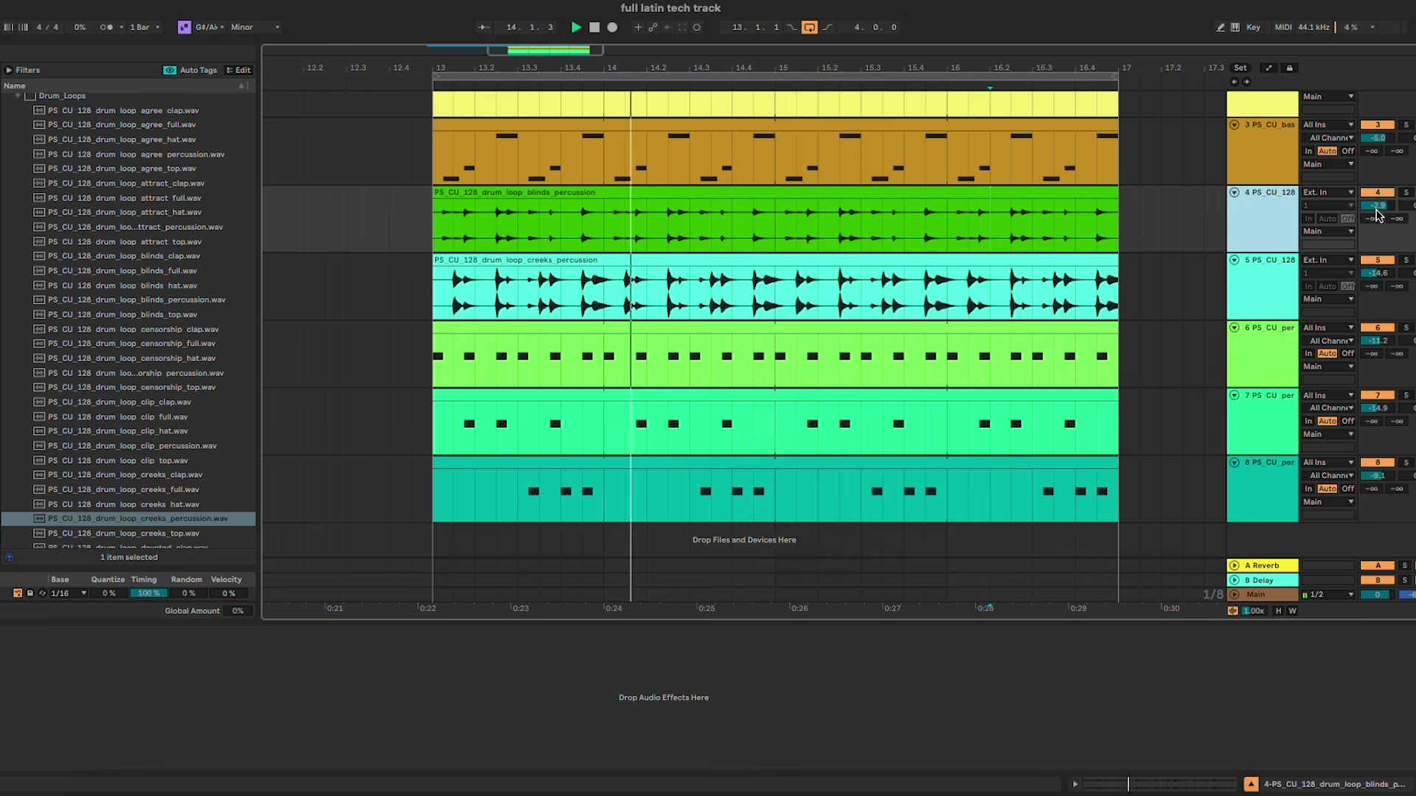
# Step: Insert an audio track below the creeks loop and preview the devoted, dive and enemies percussion loops
pyautogui.click(1255, 295)
pyautogui.press('super+t')
pyautogui.press('space')
pyautogui.scroll(-7, 132, 380)
pyautogui.click(210, 314)
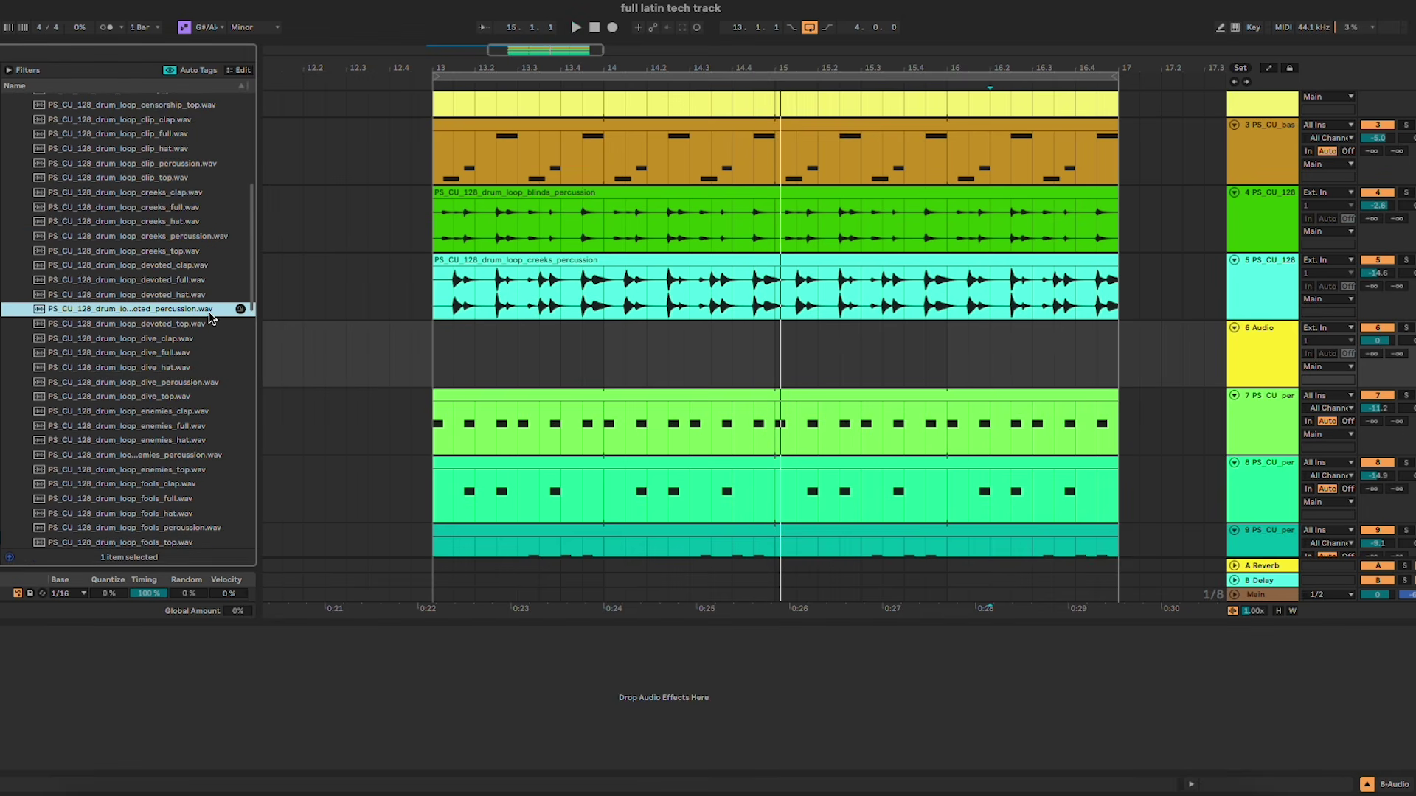
pyautogui.click(180, 382)
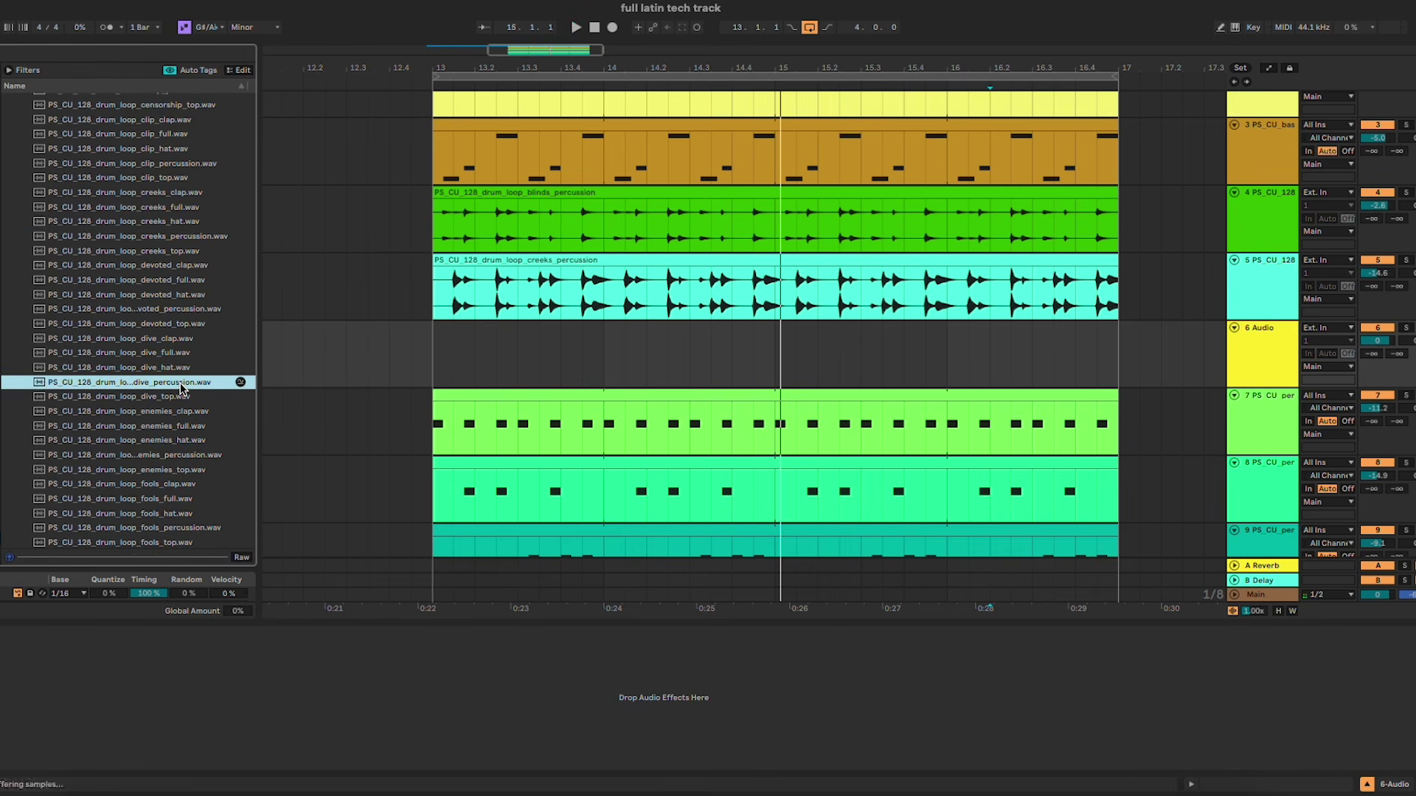
pyautogui.click(199, 457)
pyautogui.scroll(-1, 200, 460)
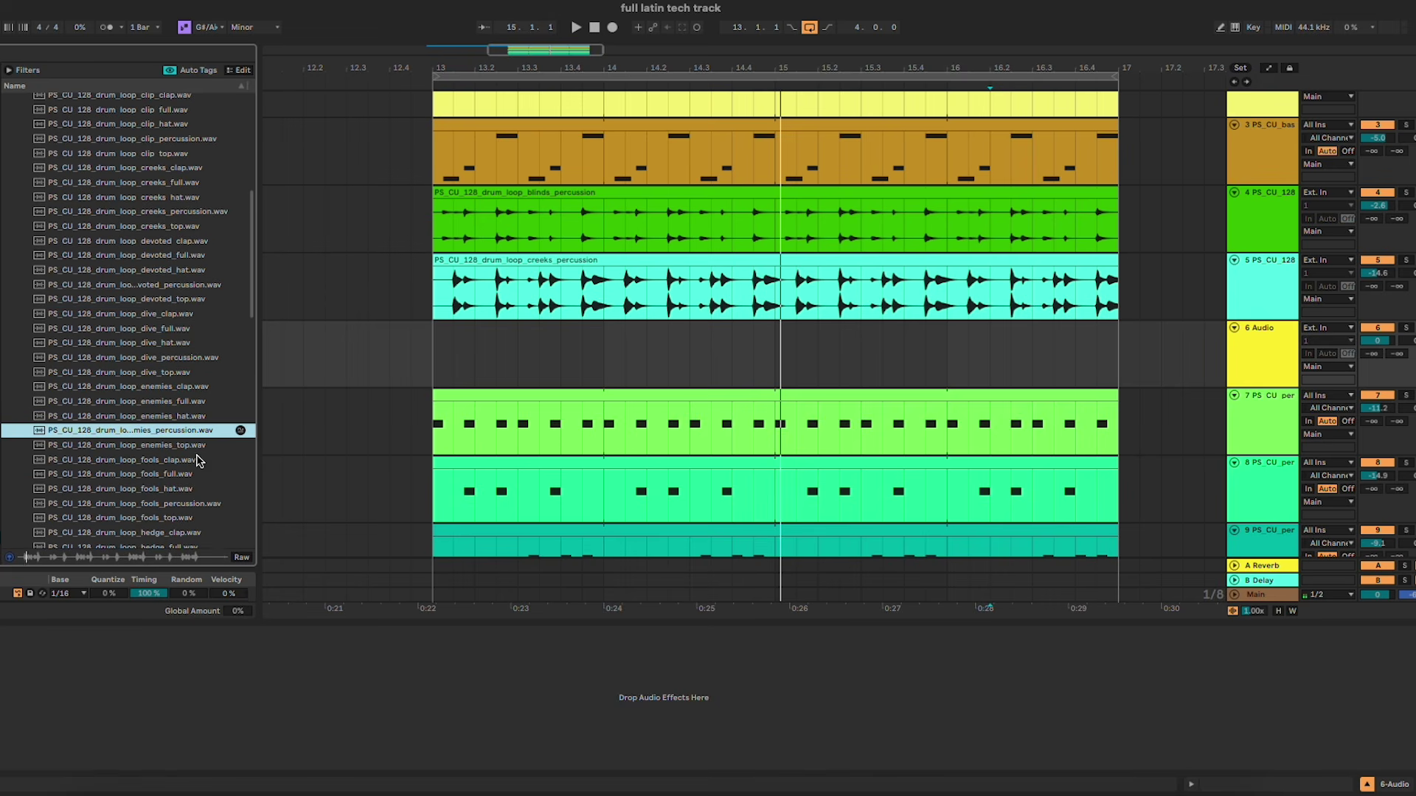
# Step: Place PS_CU_128_drum_loop_enemies_percussion.wav at bar 13 on the new track and set its level to about -11.8 dB
pyautogui.moveTo(200, 430); pyautogui.dragTo(432, 352)
pyautogui.press('space')
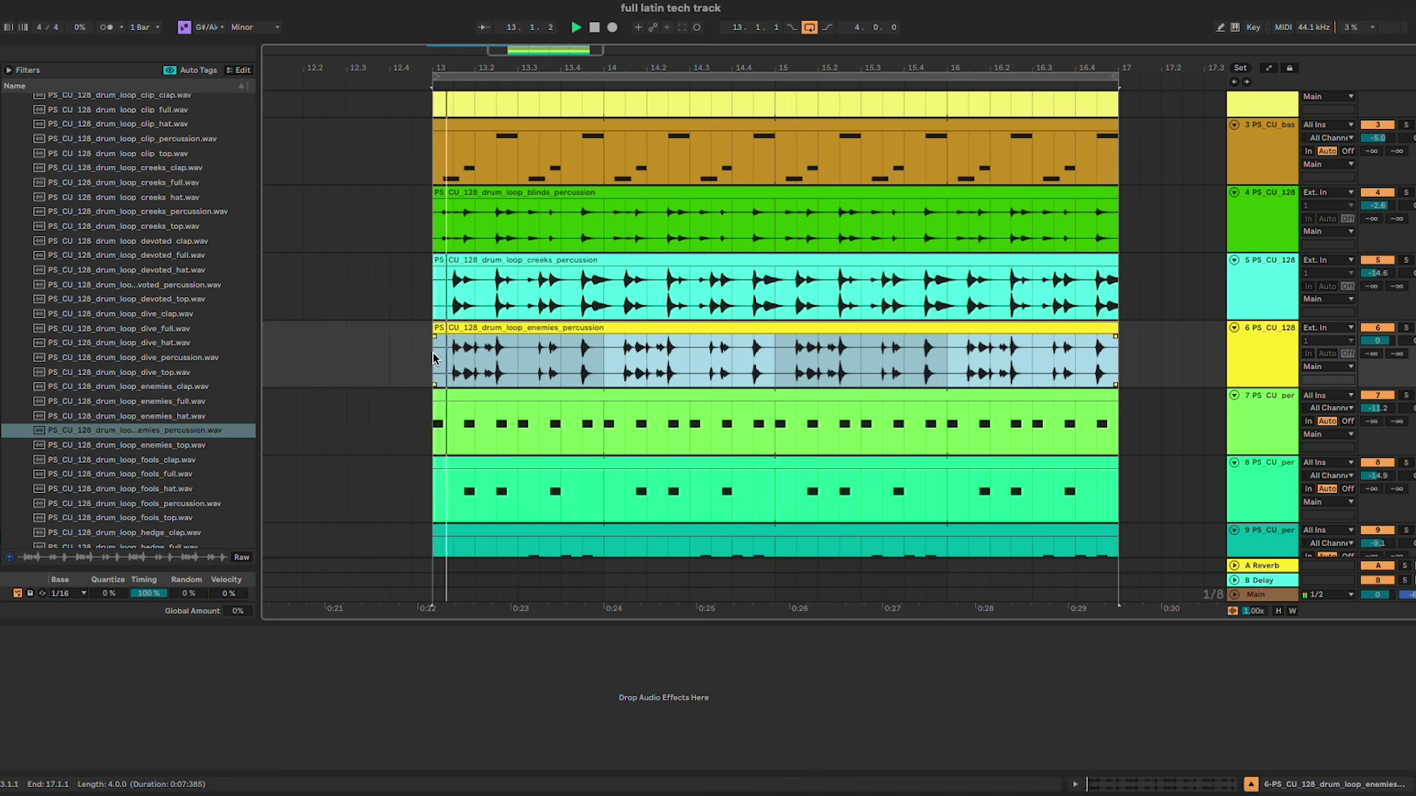
pyautogui.moveTo(1376, 340); pyautogui.dragTo(1376, 342)
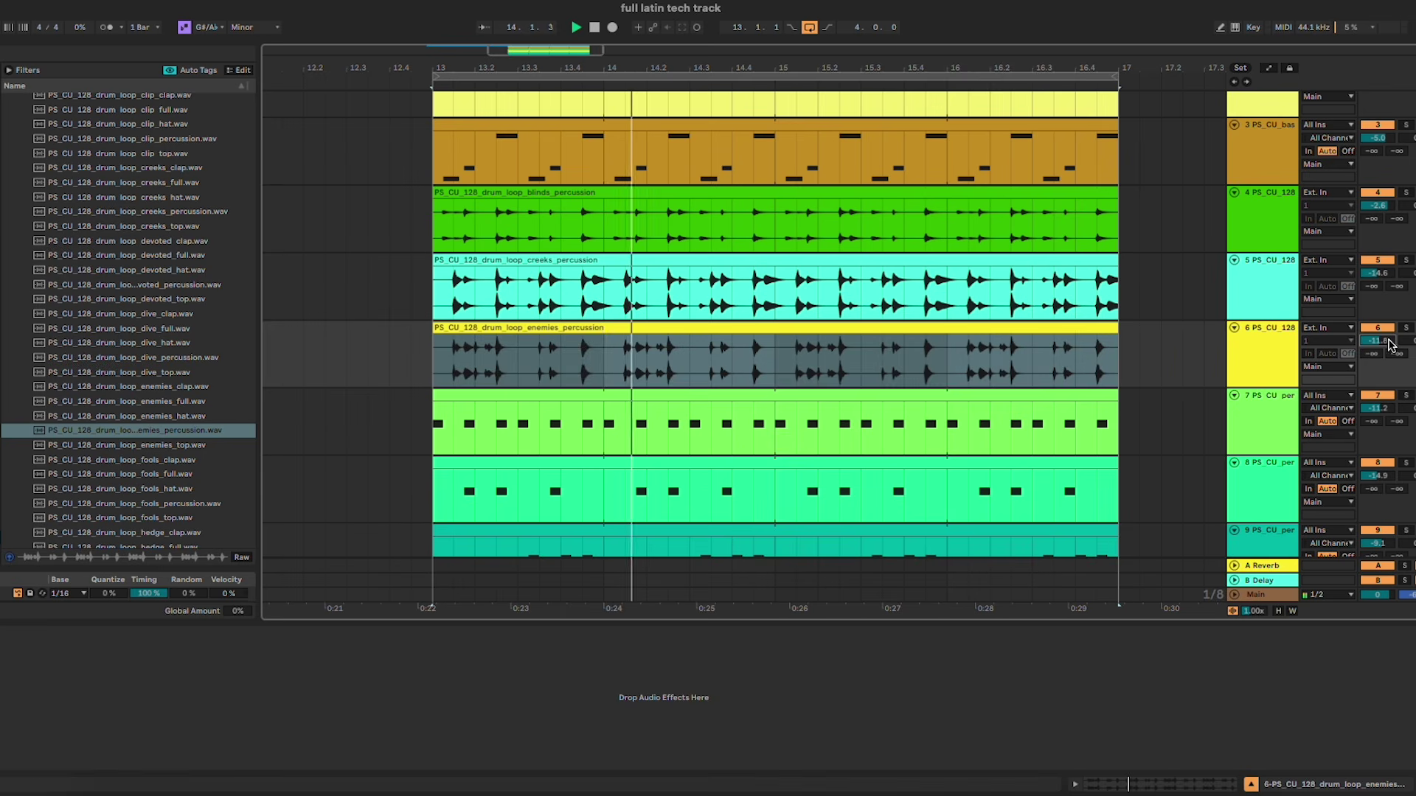
# Step: Cut the sixteenth-note slice from 13.2.1 to 13.2.2 out of the enemies percussion clip
pyautogui.click(619, 329)
pyautogui.click(455, 363)
pyautogui.press('space')
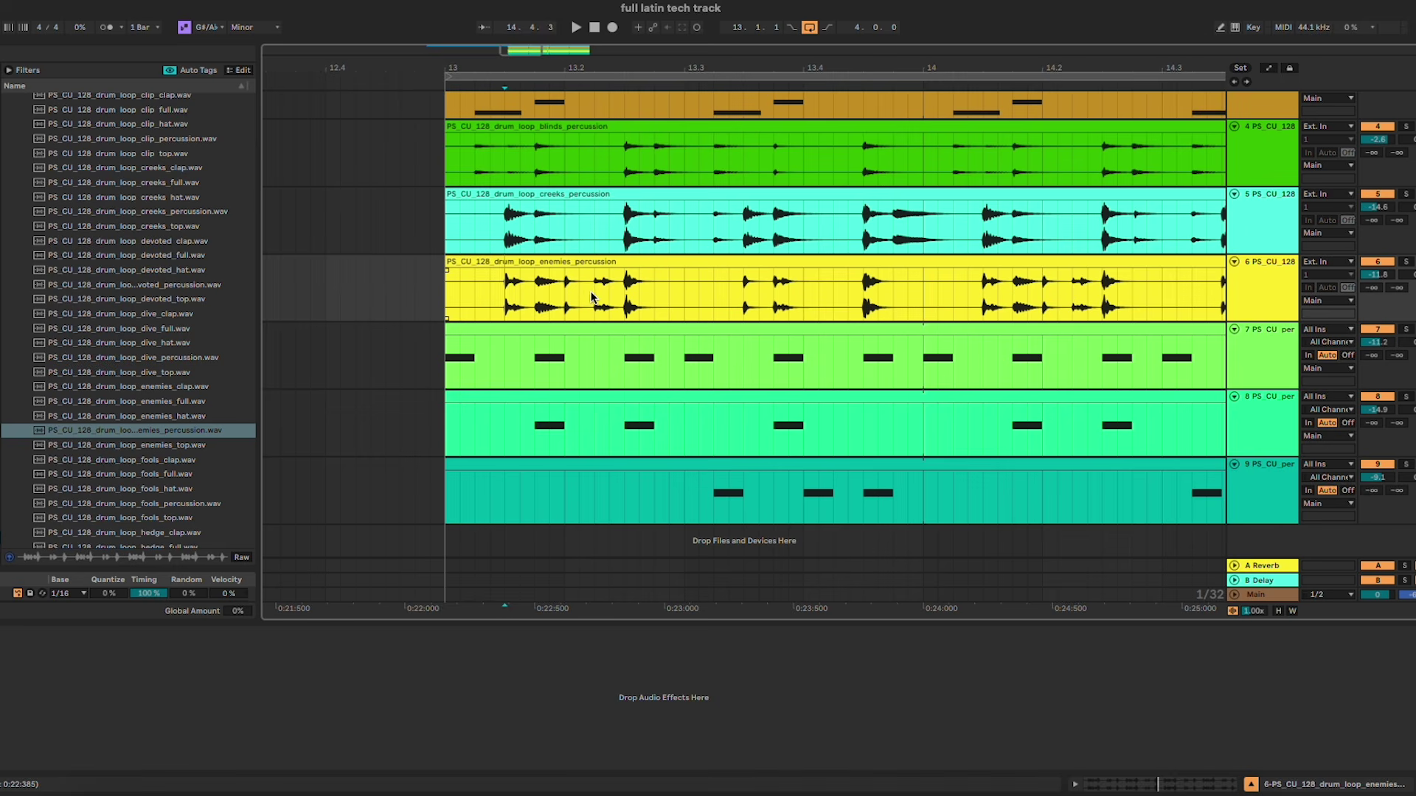
pyautogui.moveTo(580, 298); pyautogui.dragTo(543, 302)
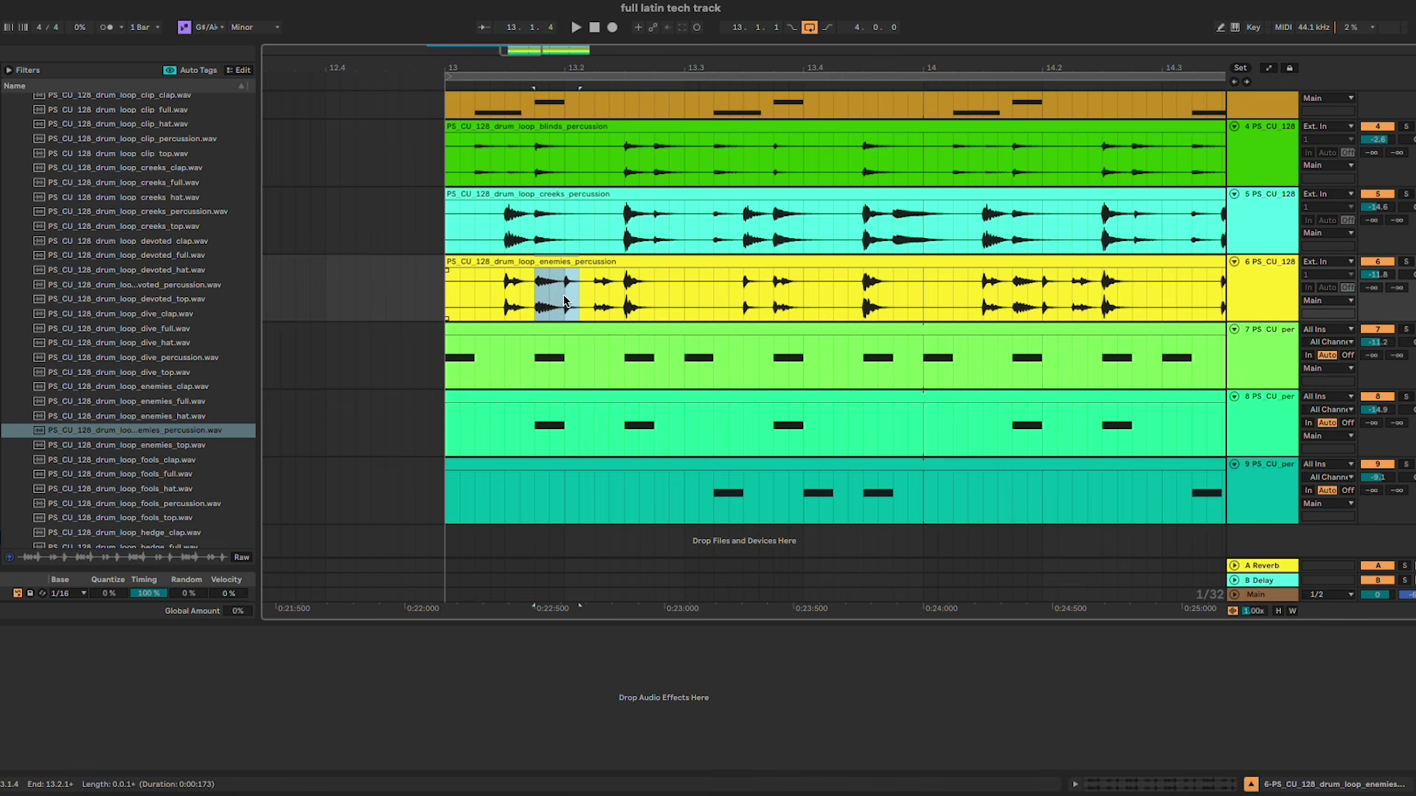
pyautogui.press('Delete')
pyautogui.press('space')
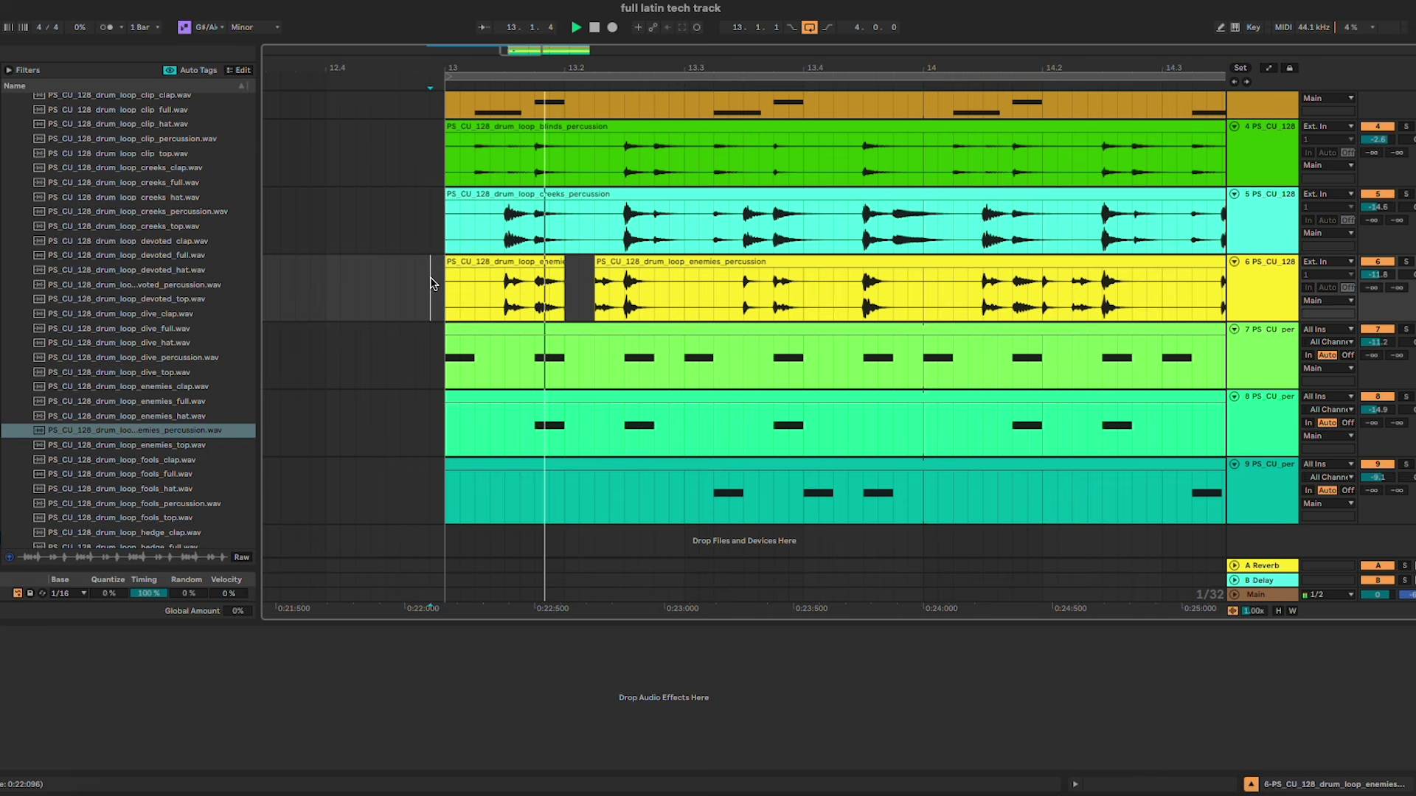
# Step: Remove the enemies loop segments from 13.2.3 to 13.3.1 and from 13.3.1 to 13.3.4
pyautogui.moveTo(625, 295); pyautogui.dragTo(677, 296)
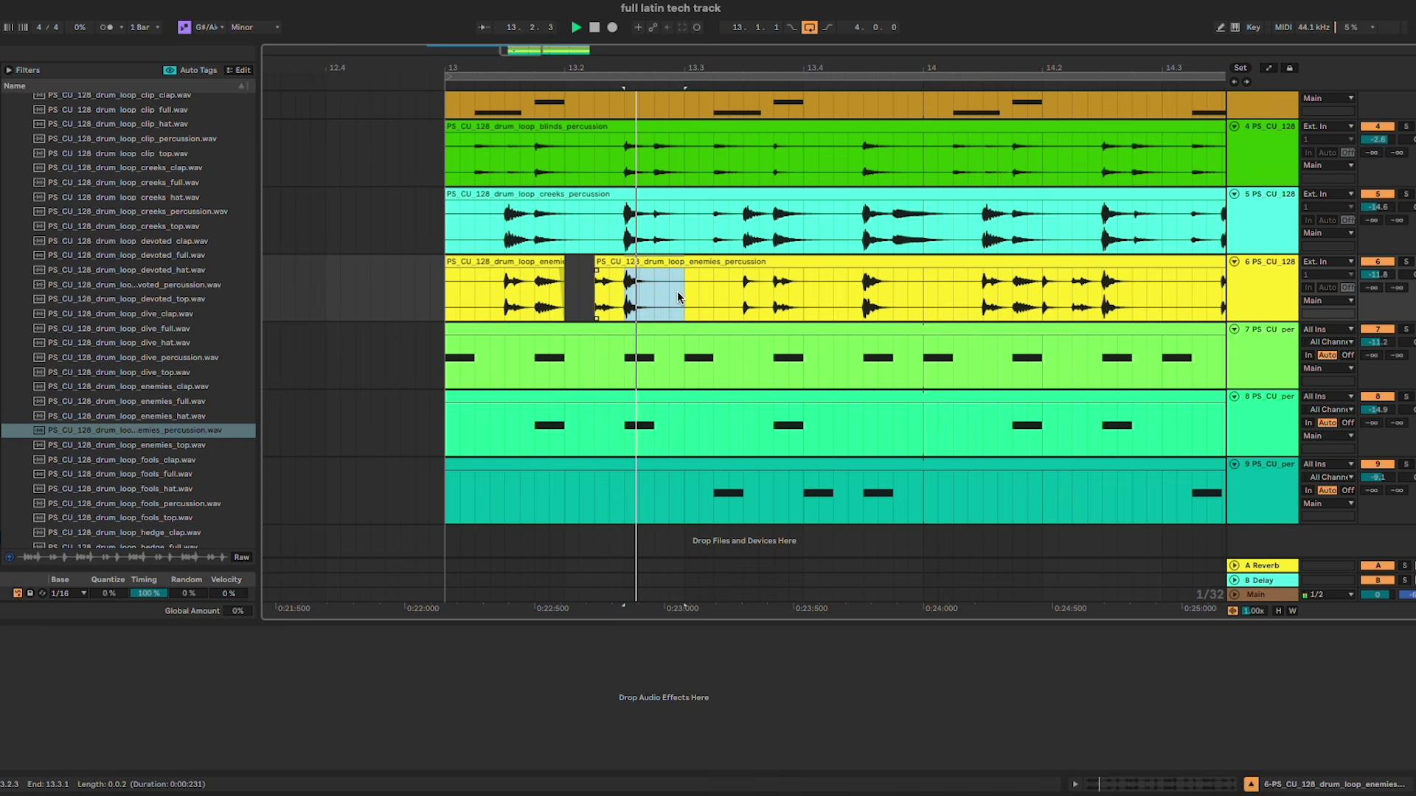
pyautogui.press('Delete')
pyautogui.click(468, 271)
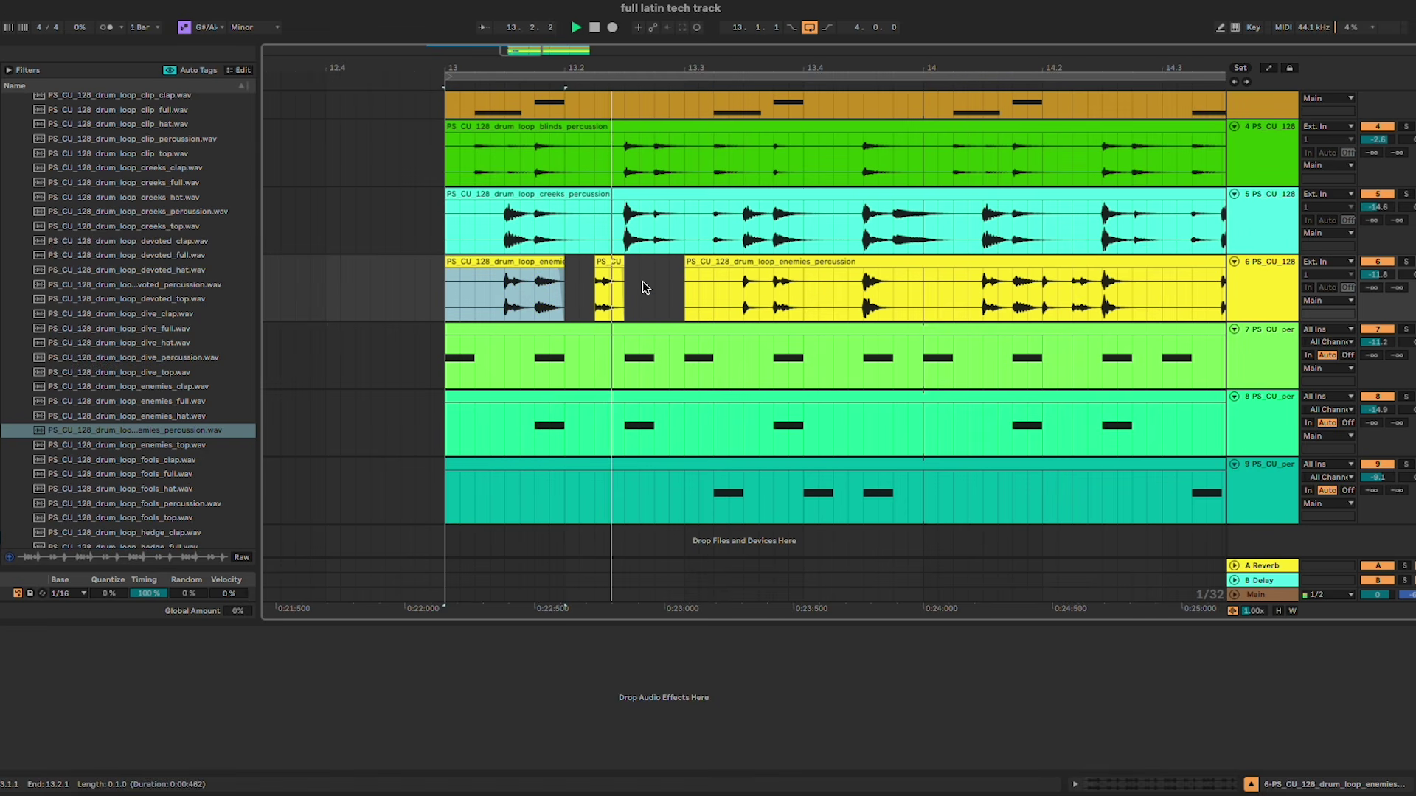
pyautogui.moveTo(767, 293); pyautogui.dragTo(681, 292)
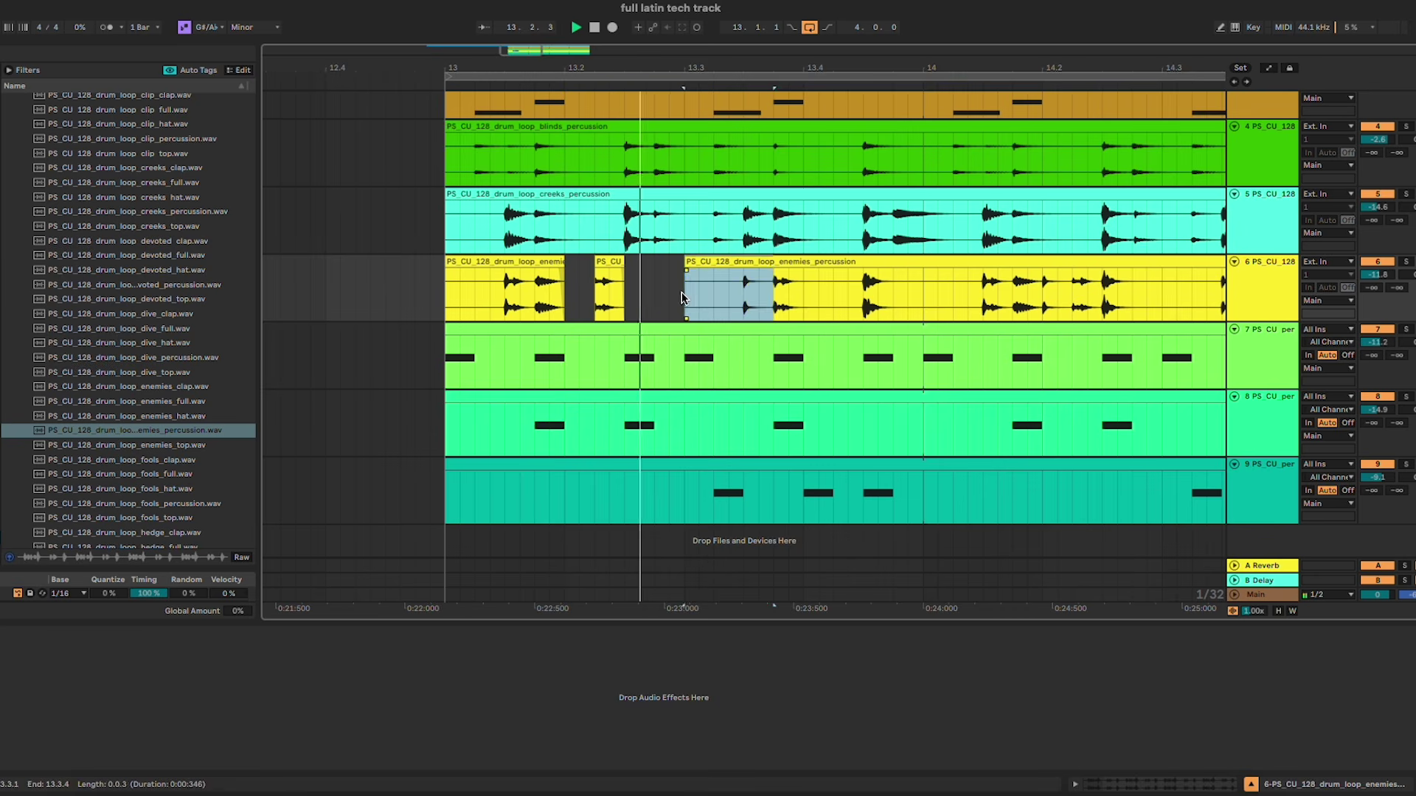
pyautogui.press('Delete')
# Step: Split the enemies percussion clip at bar 14 and delete everything after the split
pyautogui.hotkey('ctrl', 'e')
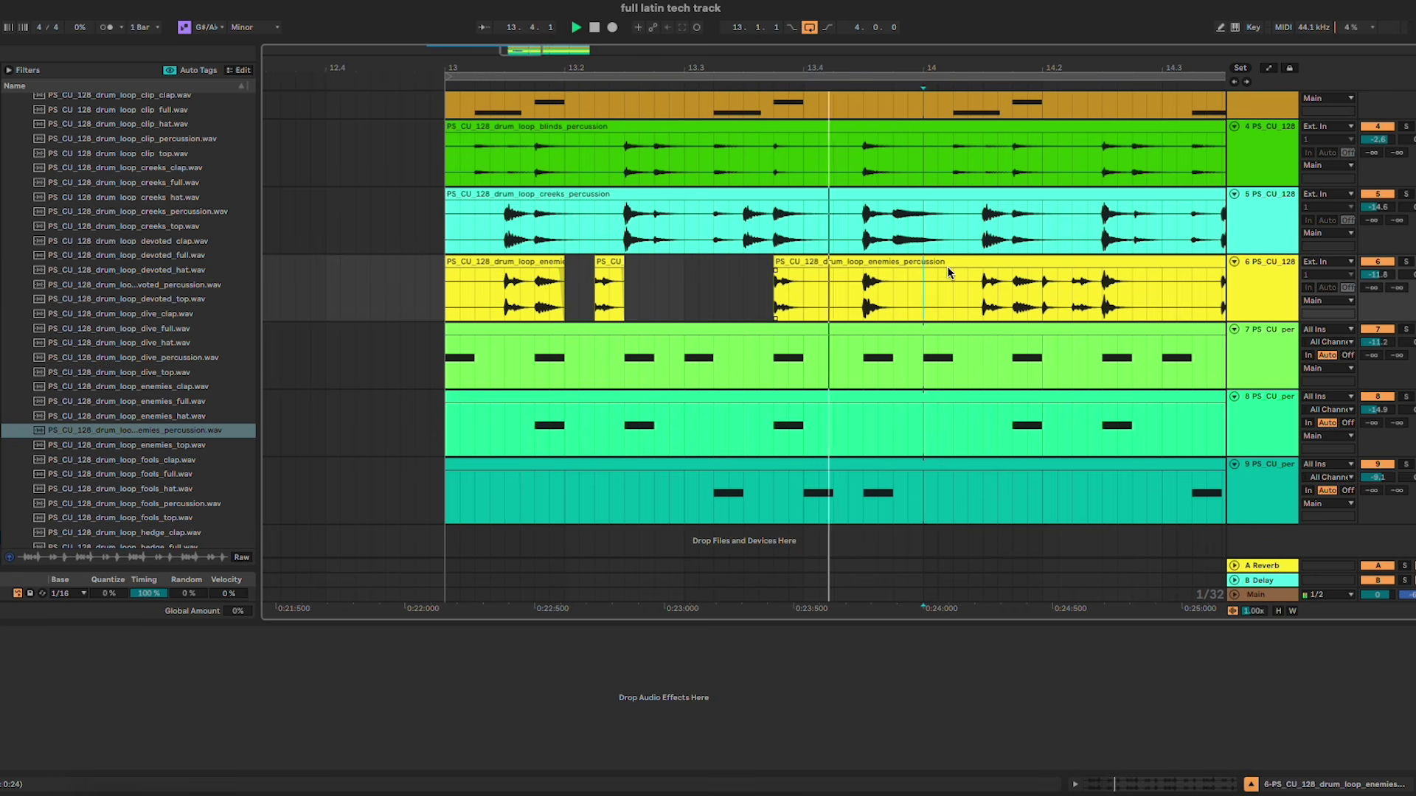
pyautogui.press('space')
pyautogui.click(947, 267)
pyautogui.press('Delete')
# Step: Duplicate the edited one-bar enemies pattern three times to fill the loop up to bar 17
pyautogui.click(877, 263)
pyautogui.keyDown('shift'); pyautogui.click(496, 267); pyautogui.keyUp('shift')
pyautogui.press('super+d')
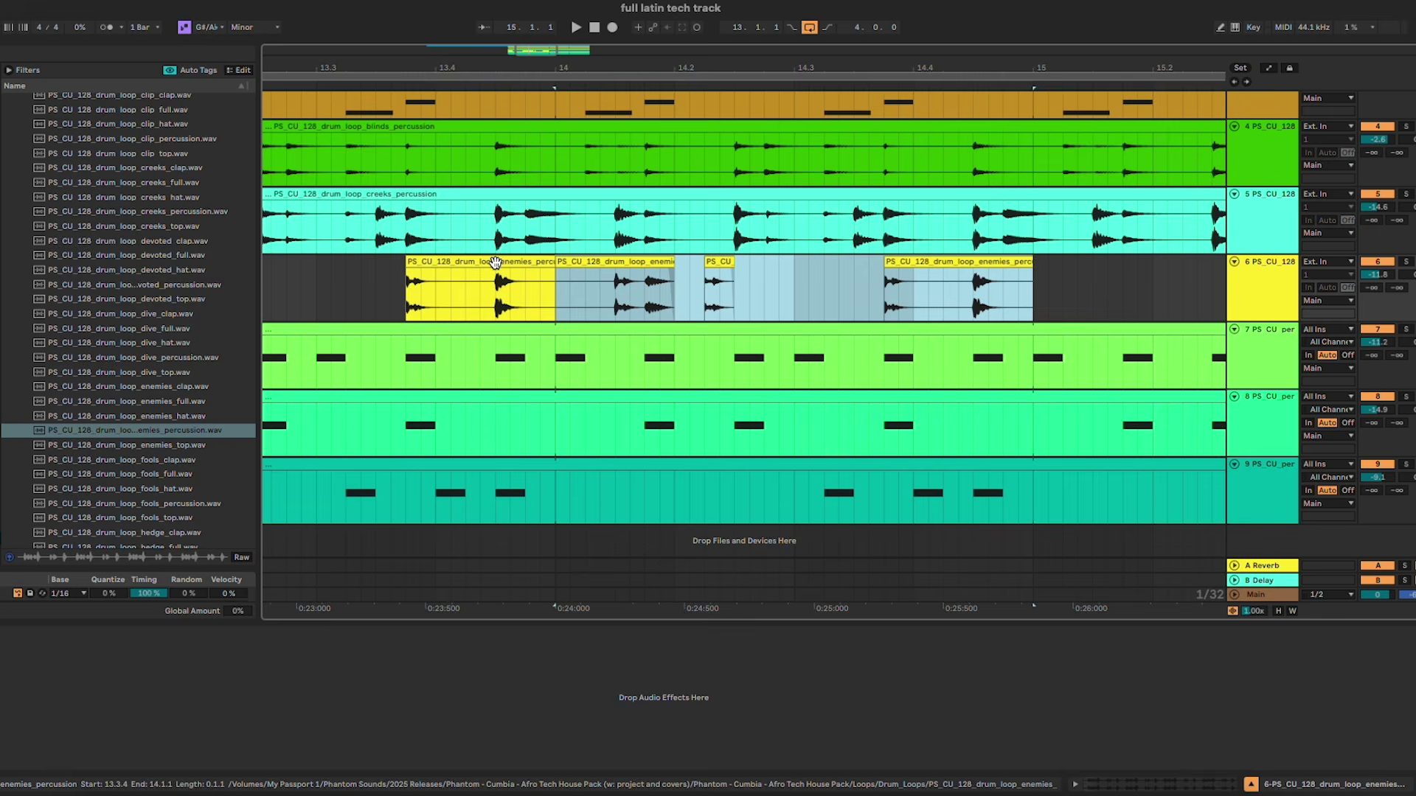
pyautogui.press('super+d')
pyautogui.scroll(4, 496, 267)
pyautogui.scroll(-6, 496, 267)
pyautogui.press('super+d')
# Step: Raise the enemies percussion track to about -10.0 dB during playback
pyautogui.press('space')
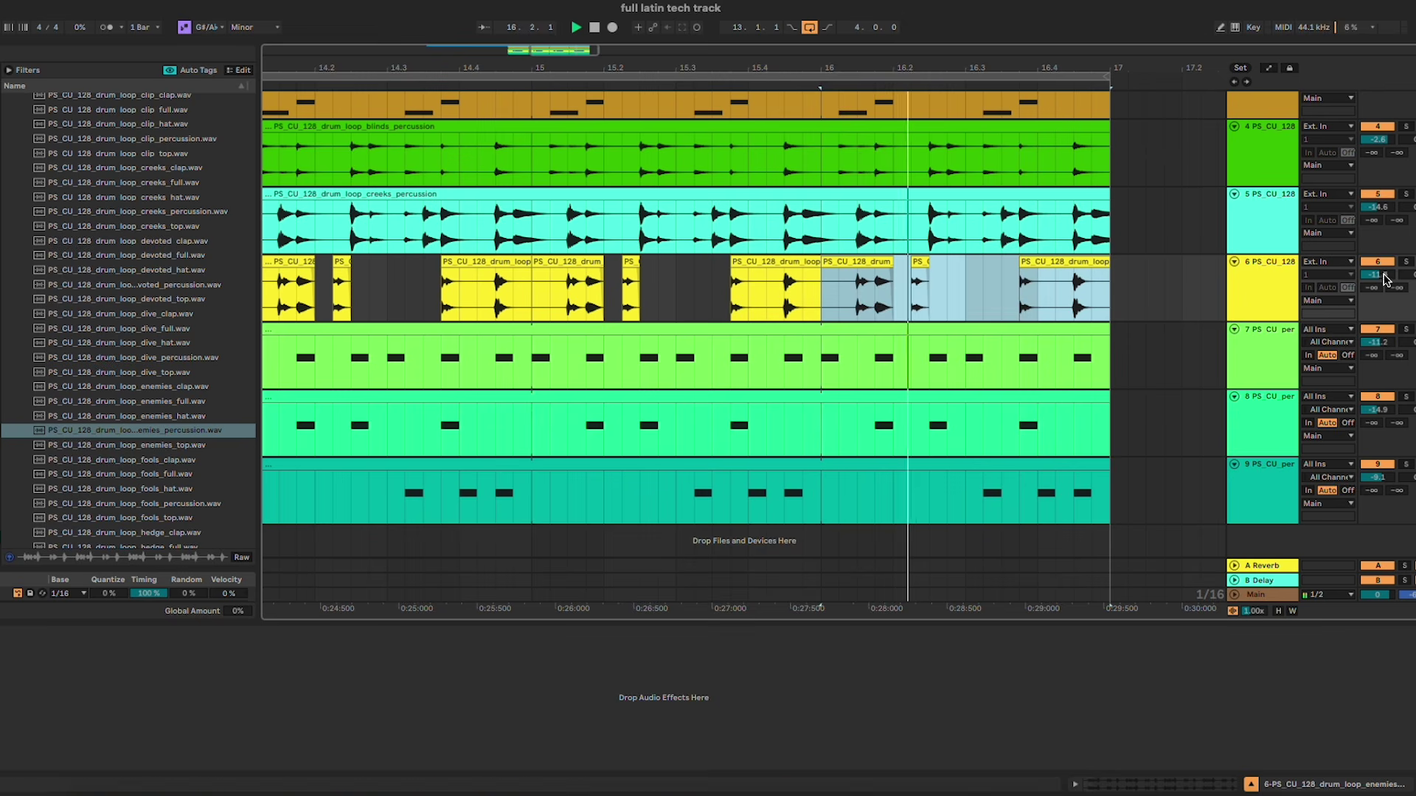
pyautogui.hscroll(-2, 1004, 282)
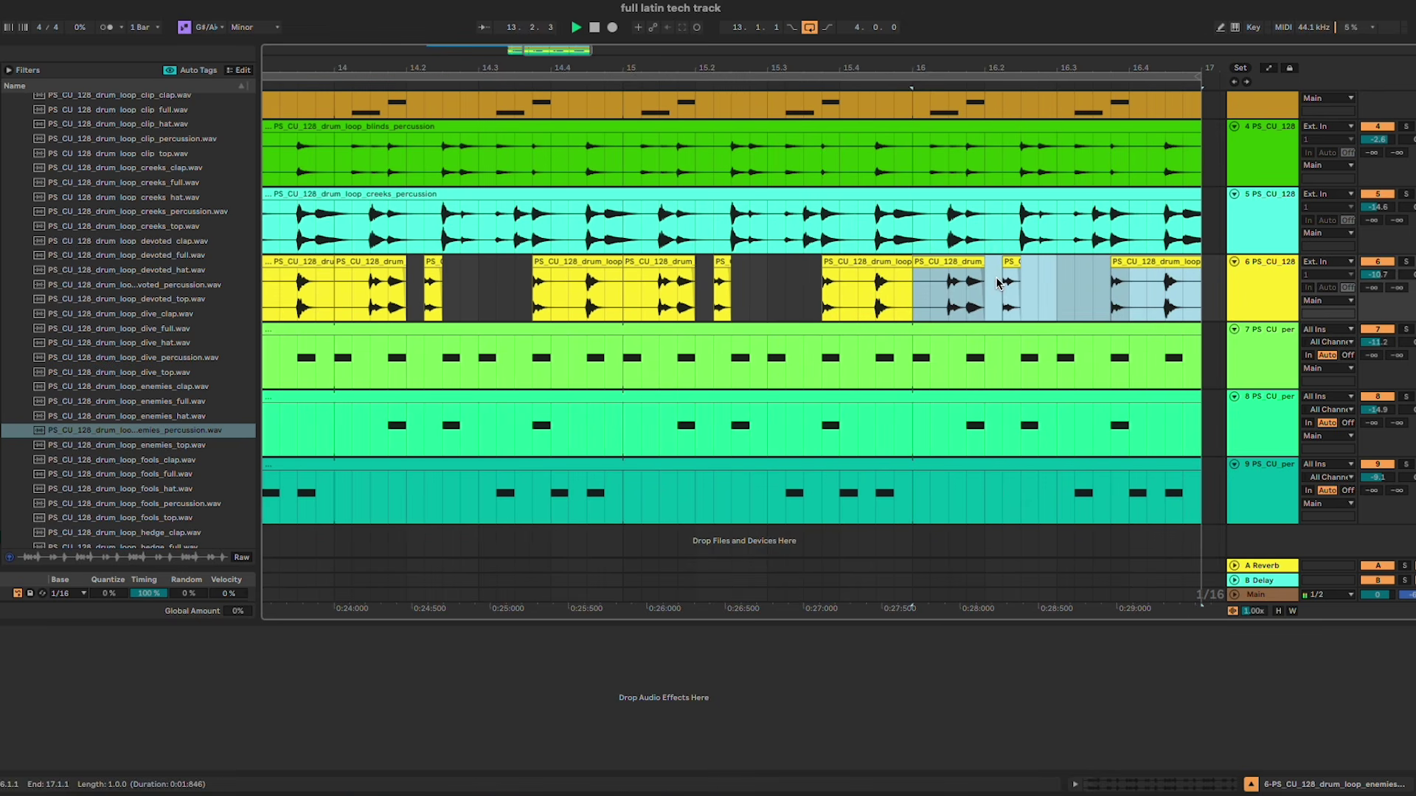
pyautogui.click(997, 282)
pyautogui.scroll(-2, 996, 283)
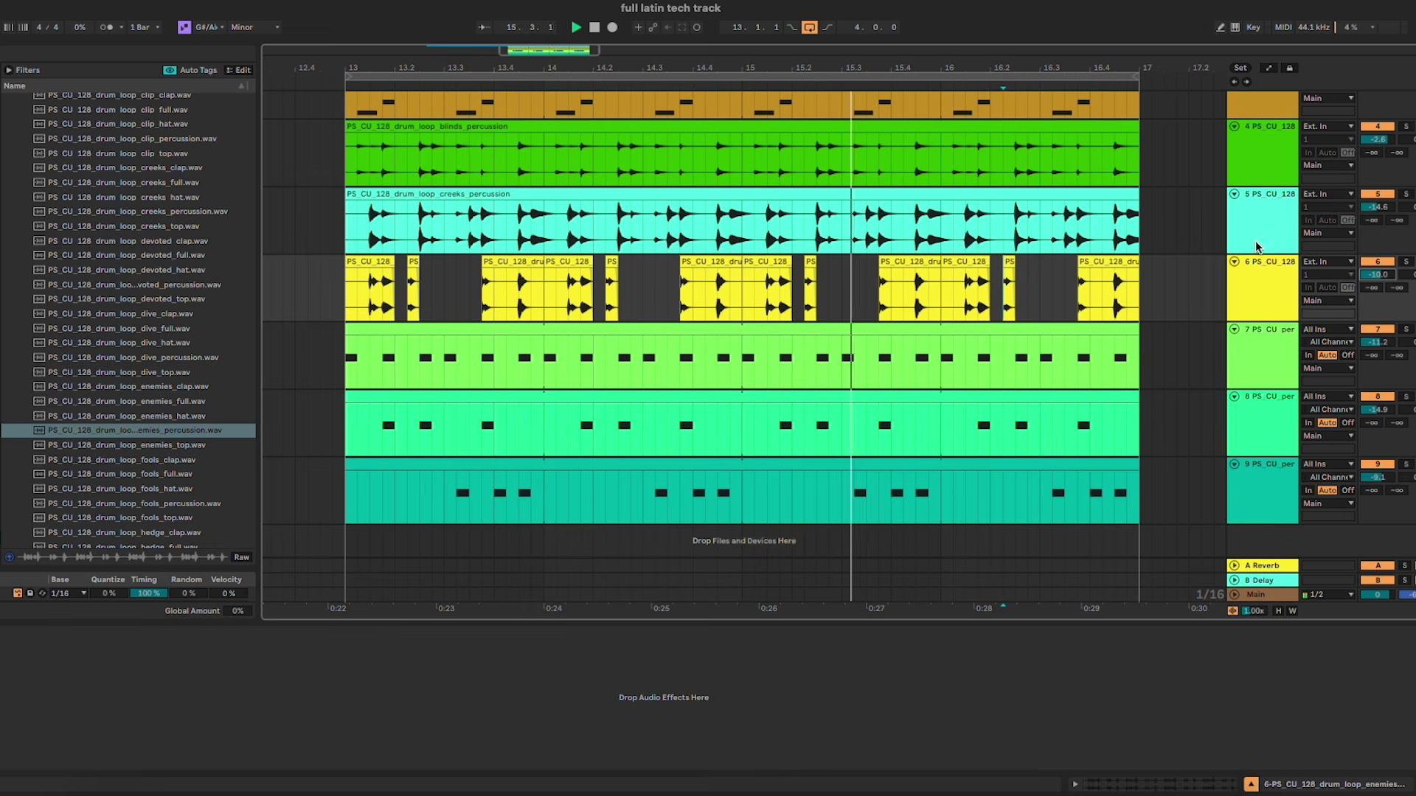
# Step: Review how the edited enemies loop sits with the kick, bass and other percussion tracks during playback
pyautogui.click(1262, 271)
pyautogui.scroll(2, 1262, 273)
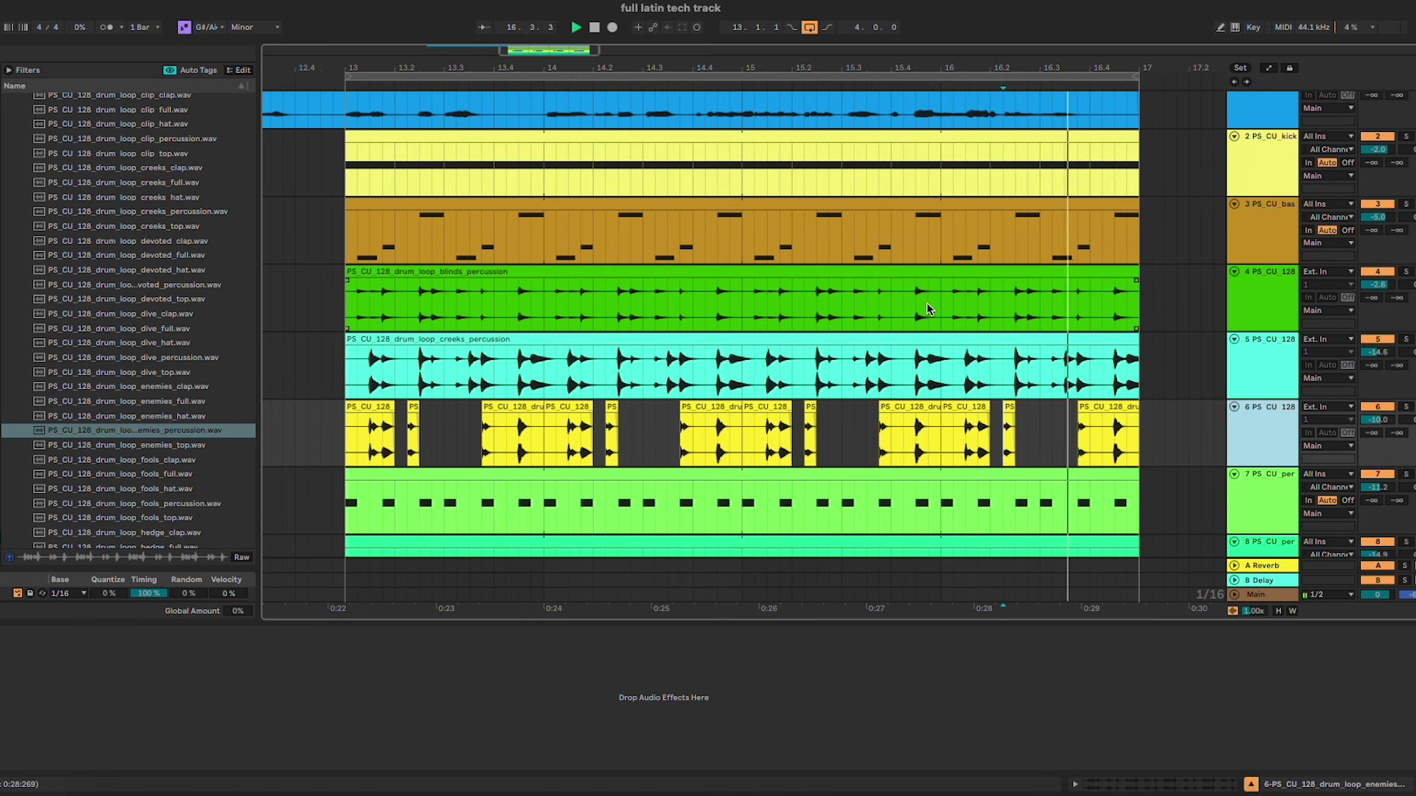
pyautogui.scroll(-2, 928, 309)
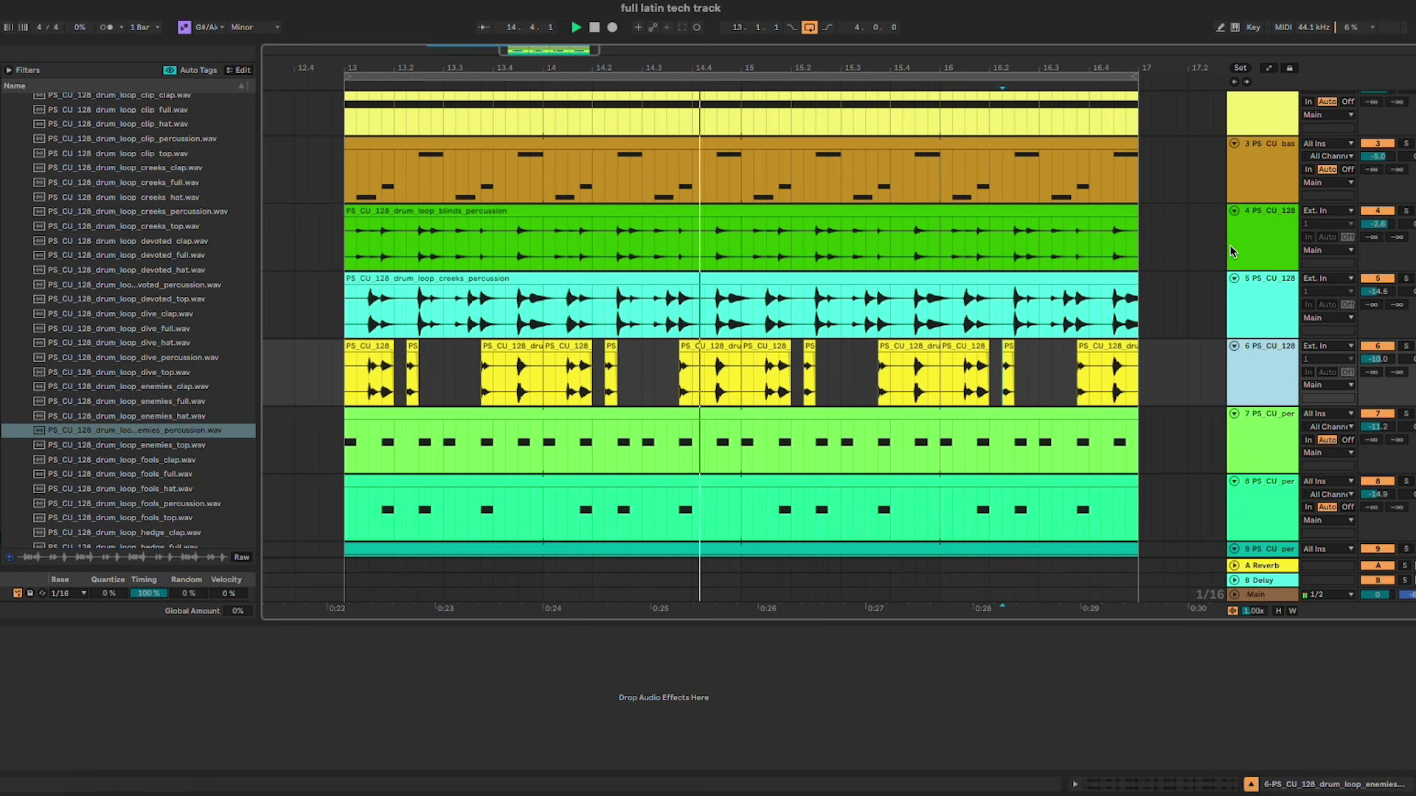
pyautogui.scroll(2, 1233, 250)
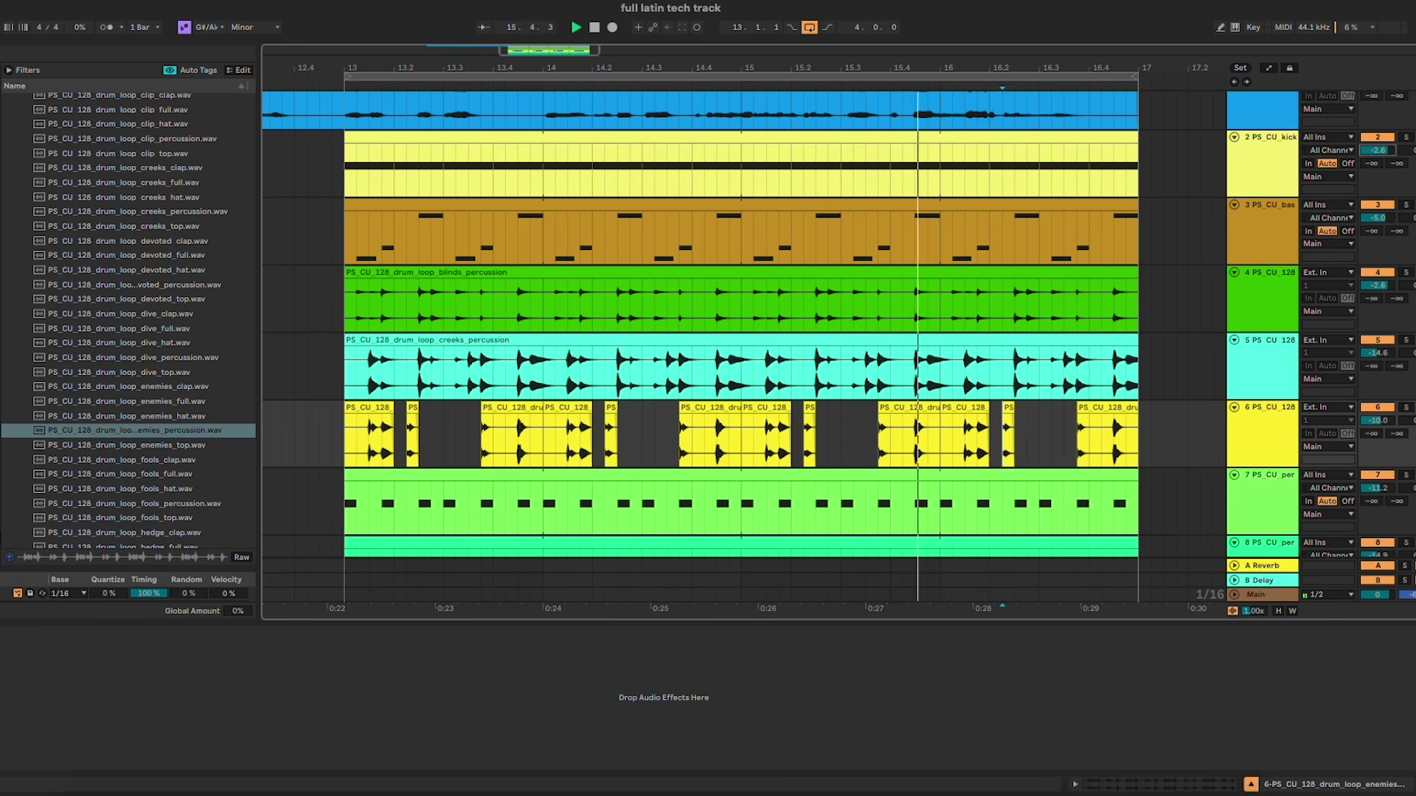
pyautogui.scroll(-1, 1173, 287)
pyautogui.scroll(-3, 1202, 354)
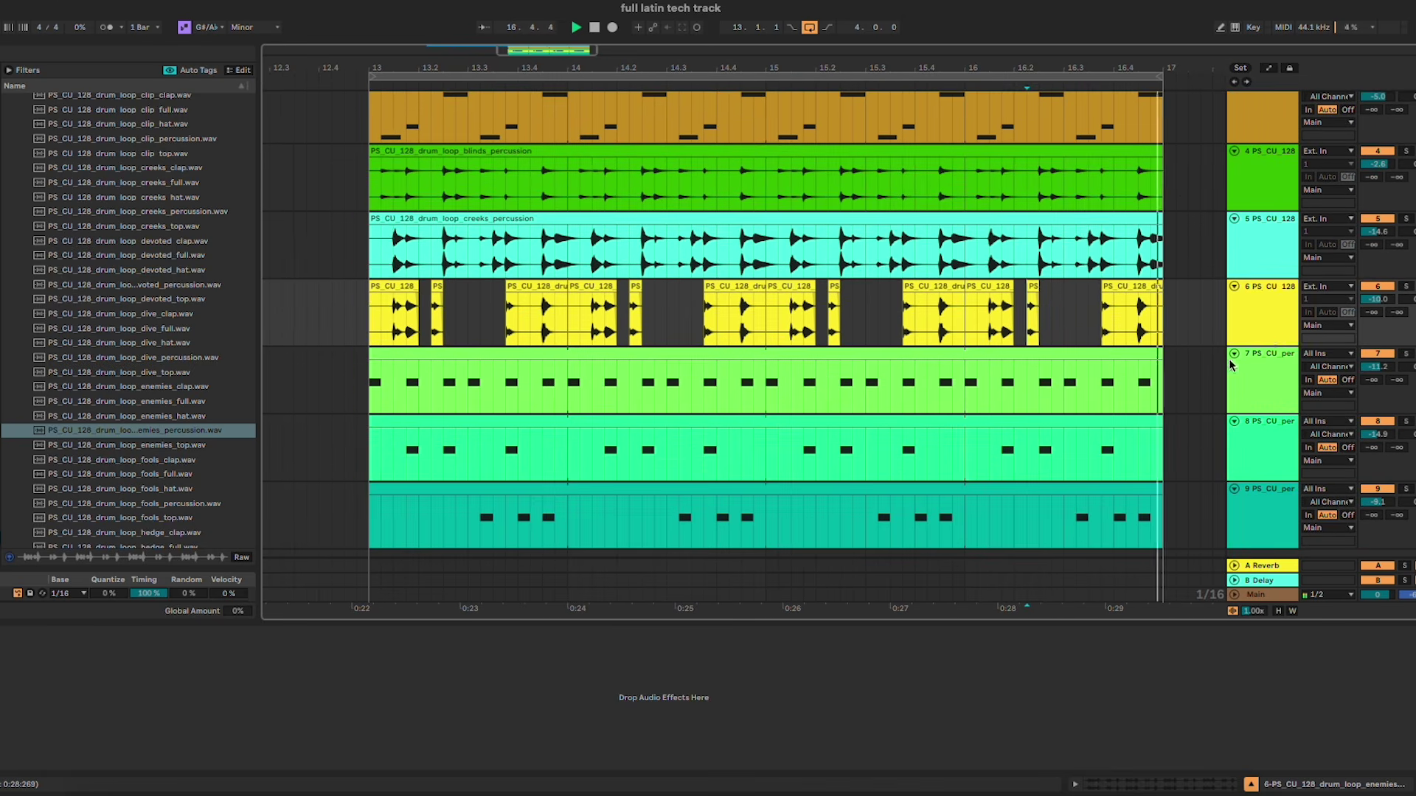
pyautogui.scroll(4, 1229, 221)
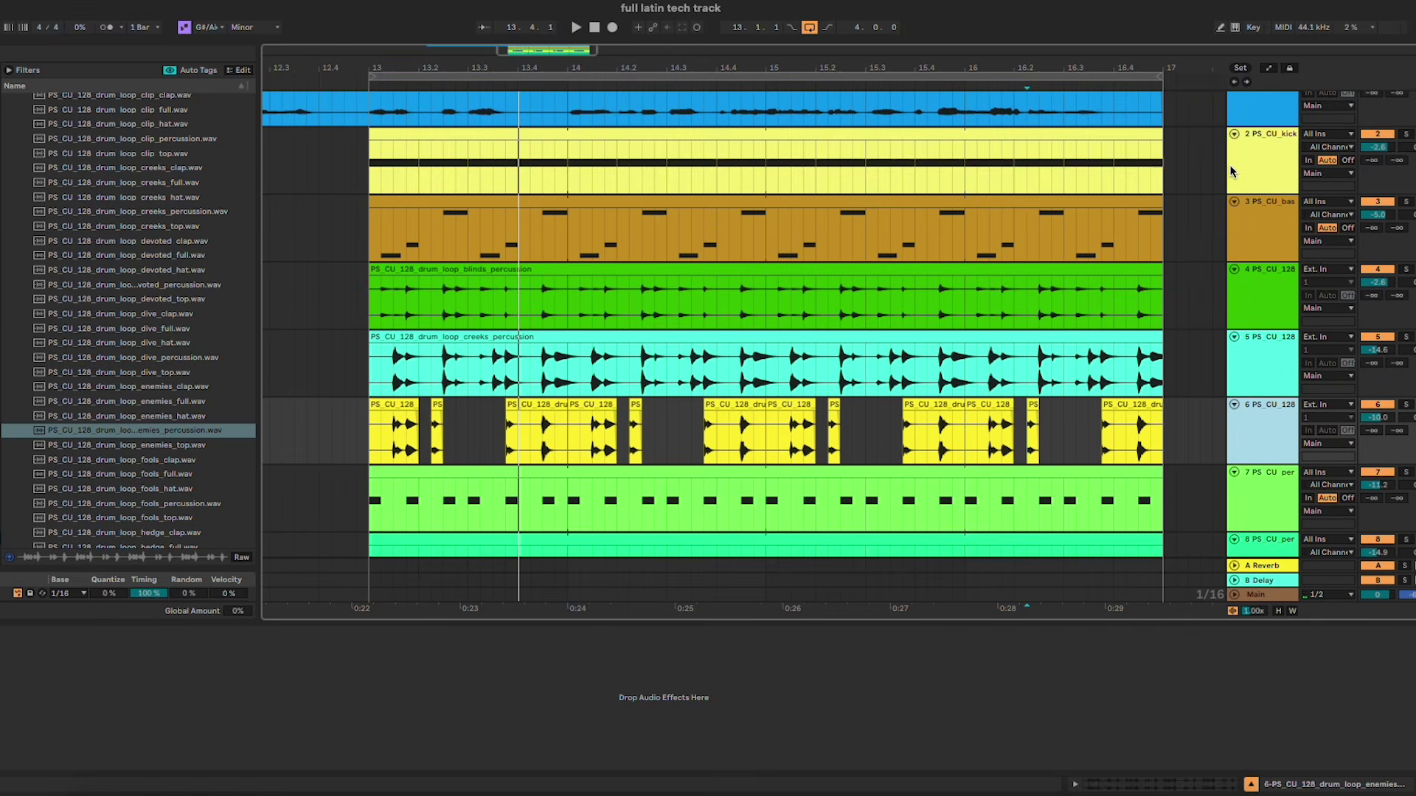
# Step: Open the drum one-shot Kicks folder and preview the balearic and benchmarks kick samples
pyautogui.click(1251, 174)
pyautogui.scroll(10, 155, 238)
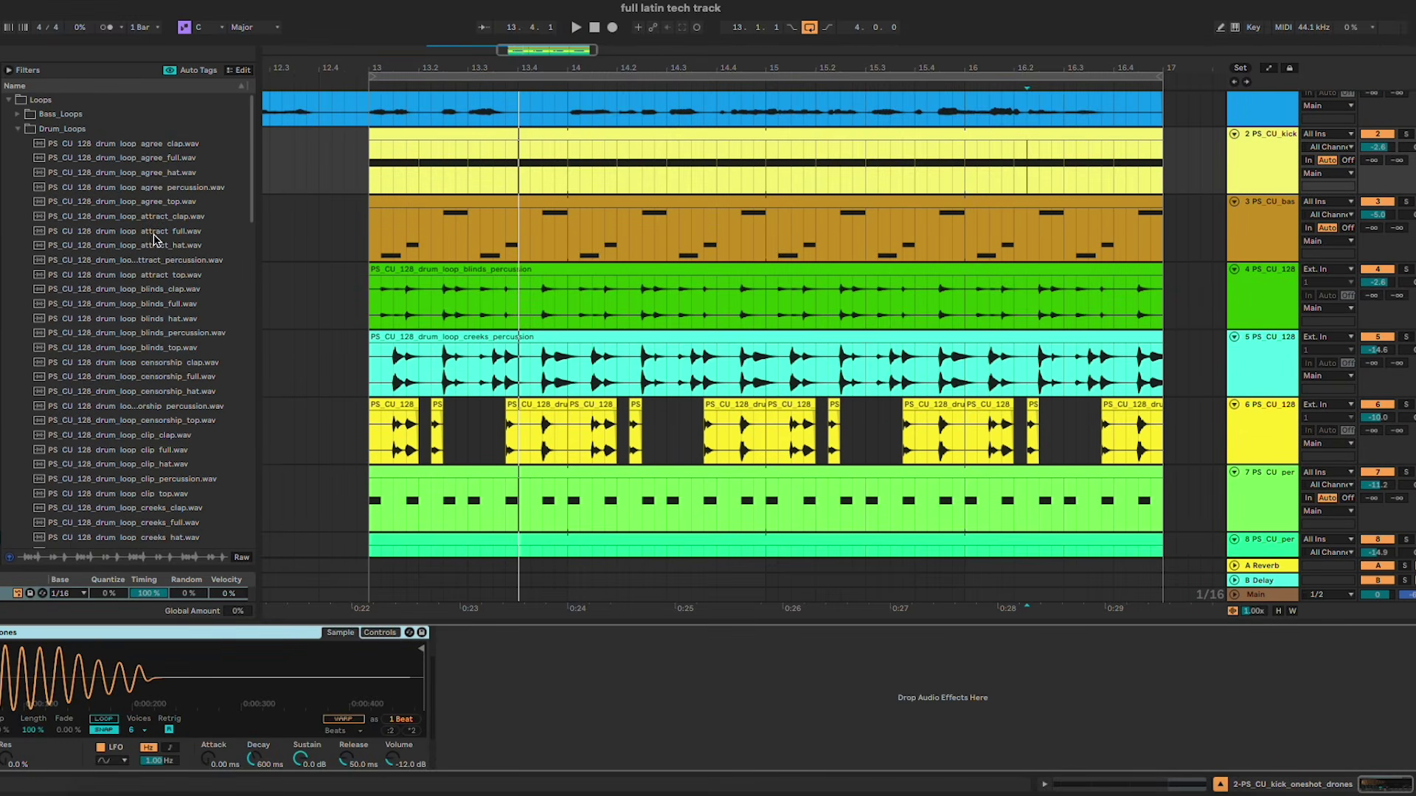
pyautogui.click(22, 135)
pyautogui.doubleClick(39, 205)
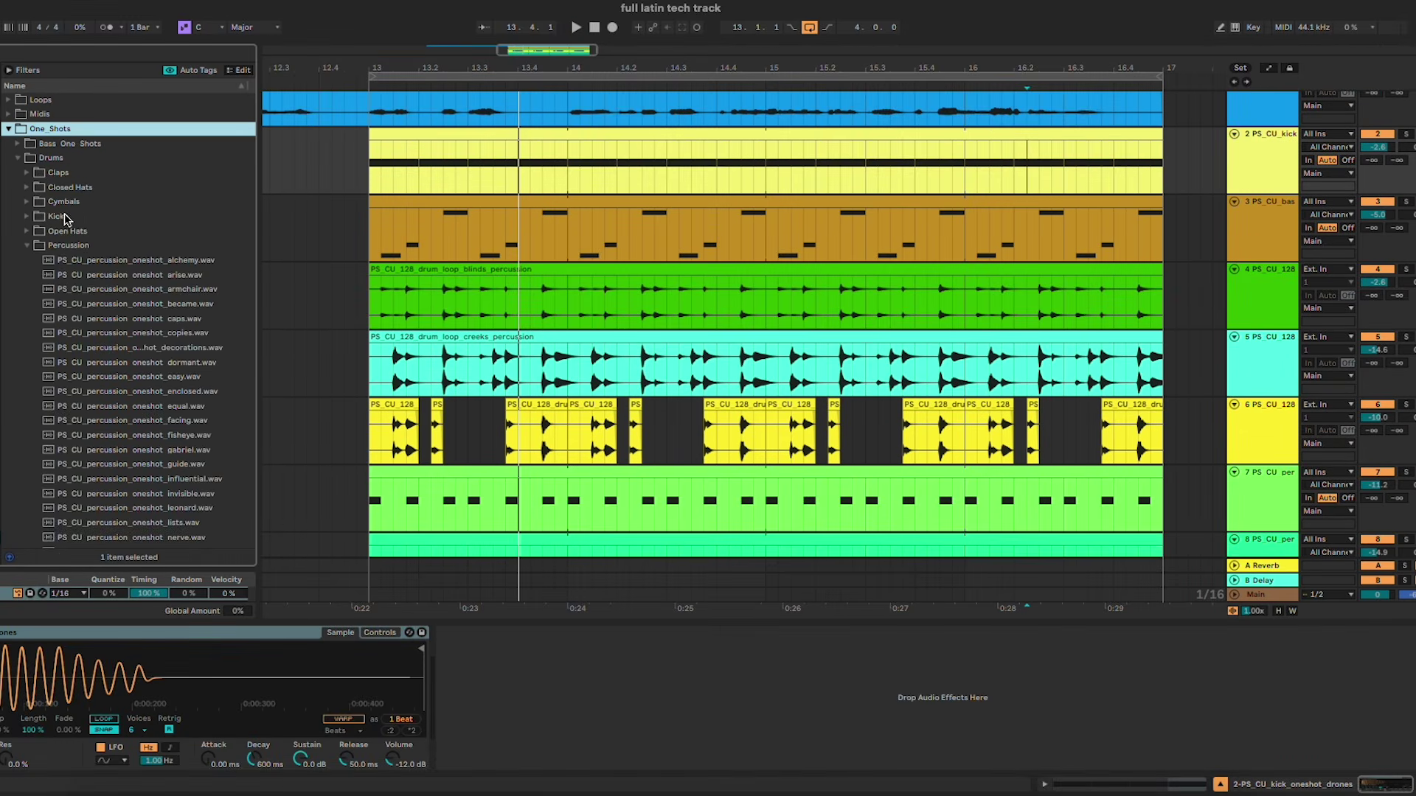
pyautogui.doubleClick(59, 216)
pyautogui.click(176, 262)
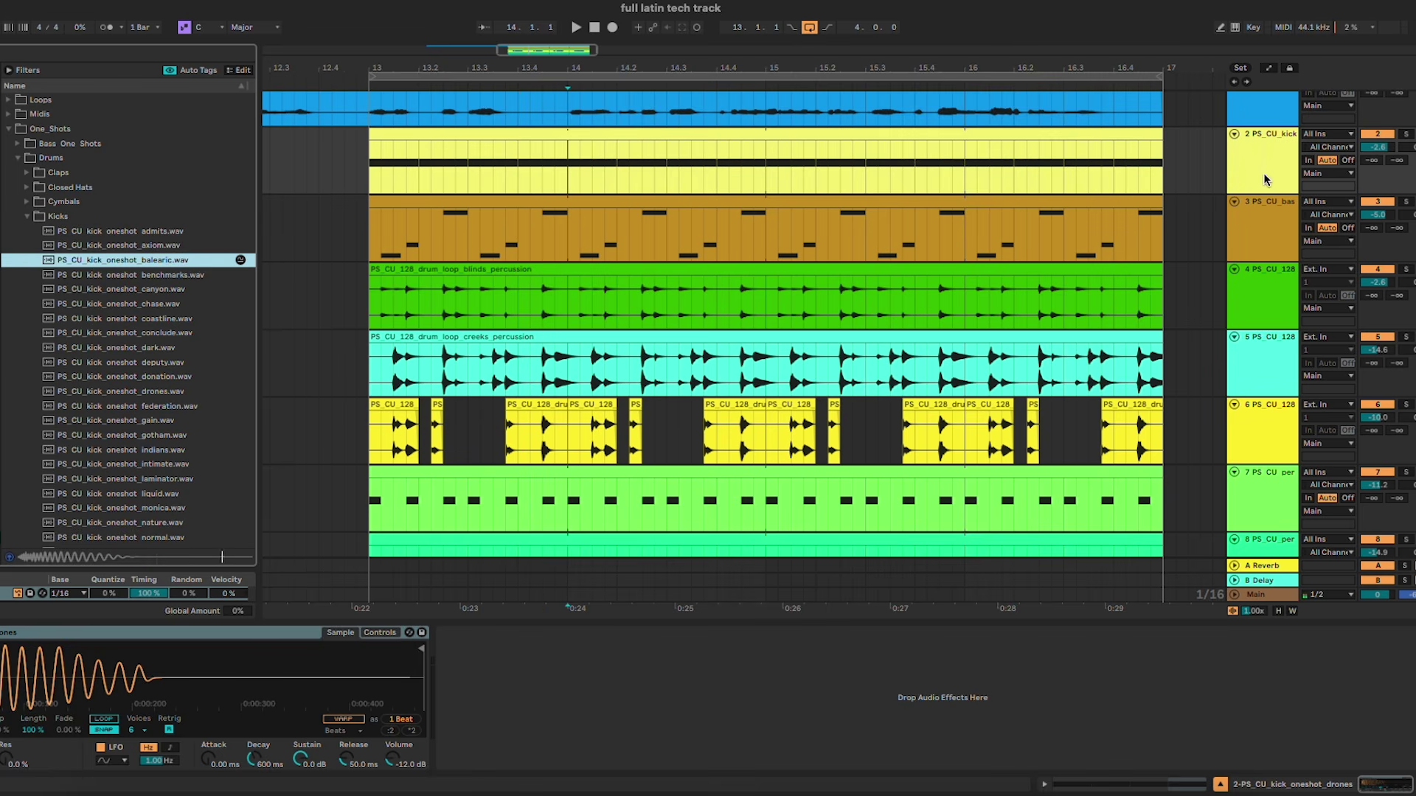
pyautogui.click(107, 281)
# Step: Duplicate the kick track as a backup, rename the original kick 1, and fold and deactivate it
pyautogui.click(1260, 168)
pyautogui.hotkey('ctrl', 'd')
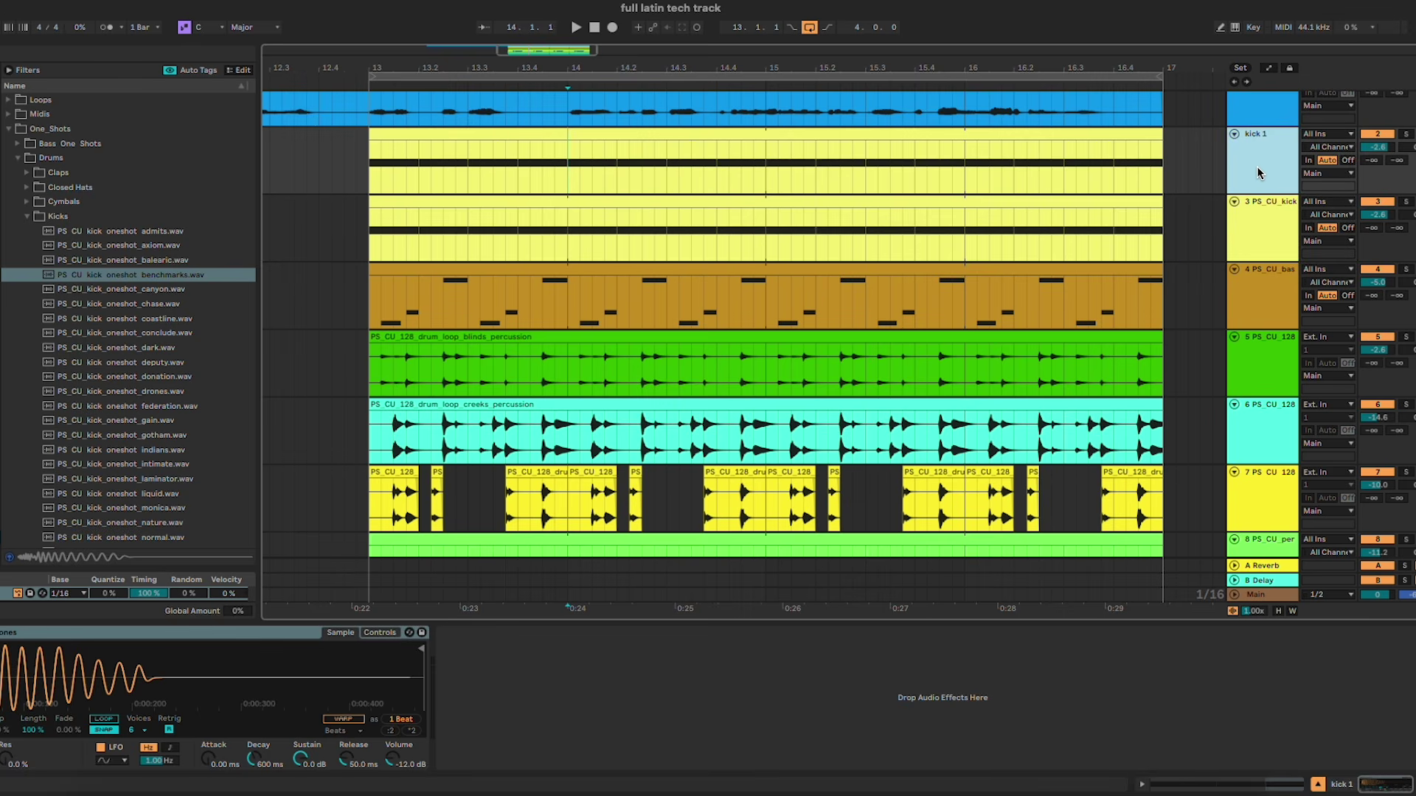
pyautogui.click(1234, 135)
pyautogui.click(690, 211)
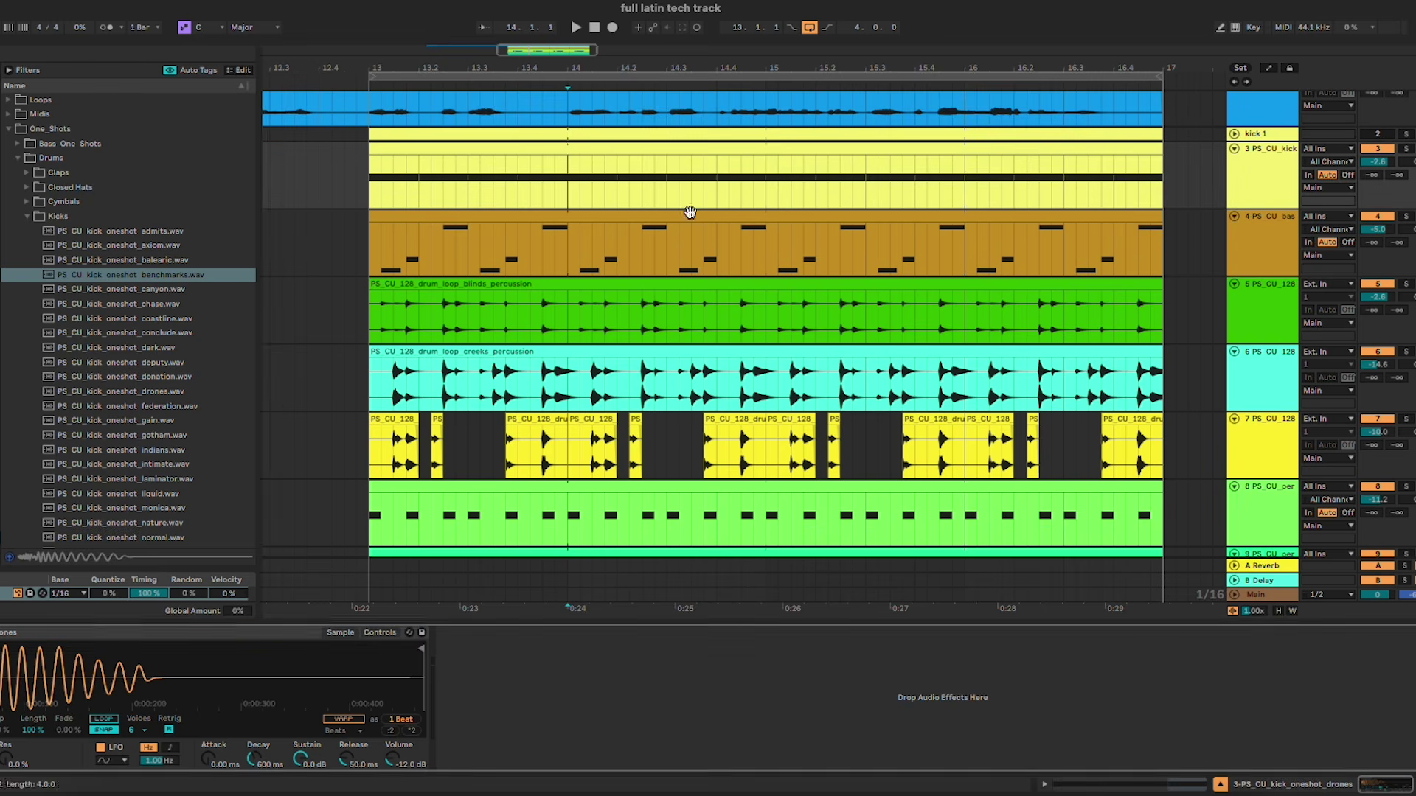
# Step: Audition the federation, gain and gotham kicks in the duplicated track during playback, and load PS_CU_kick_oneshot_indians.wav
pyautogui.click(638, 191)
pyautogui.doubleClick(154, 406)
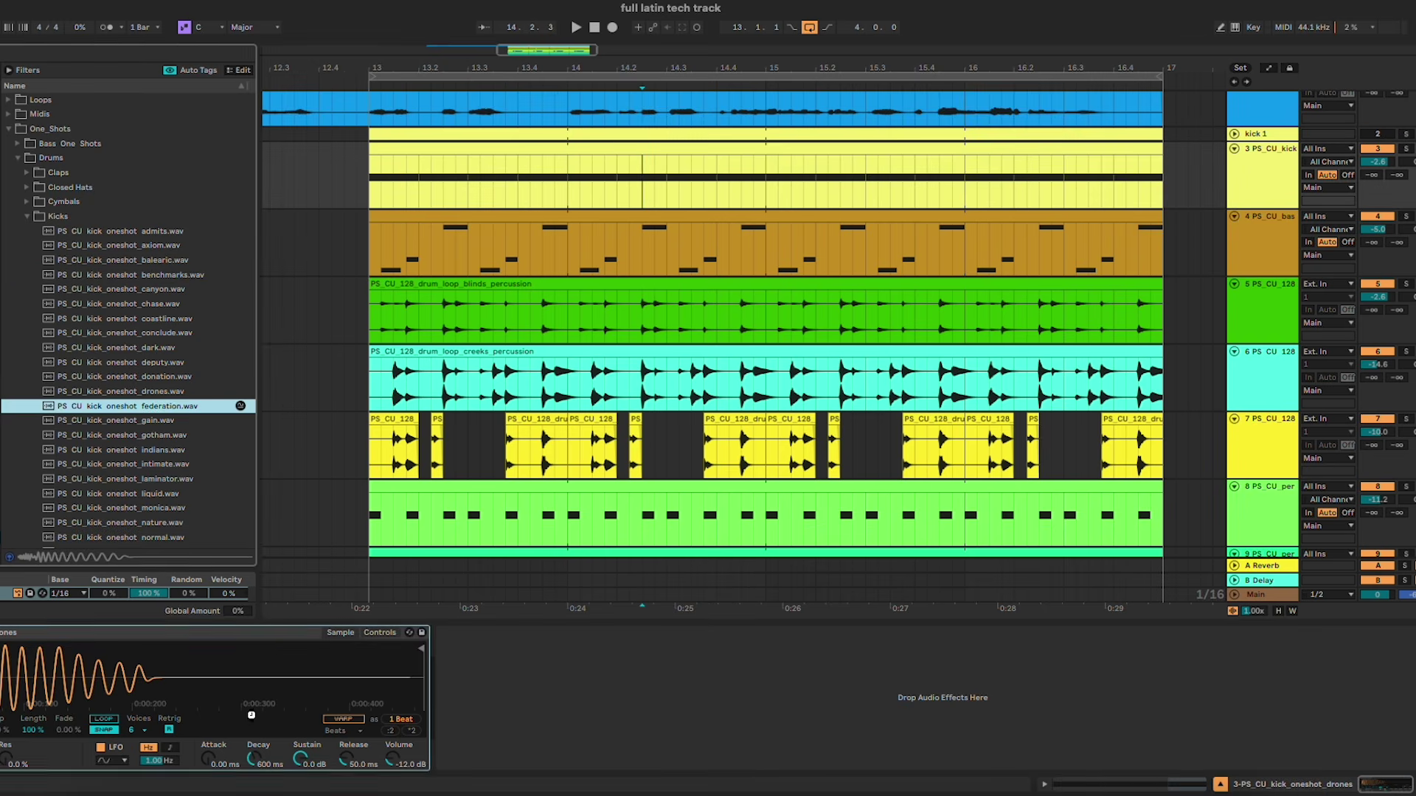
pyautogui.press('space')
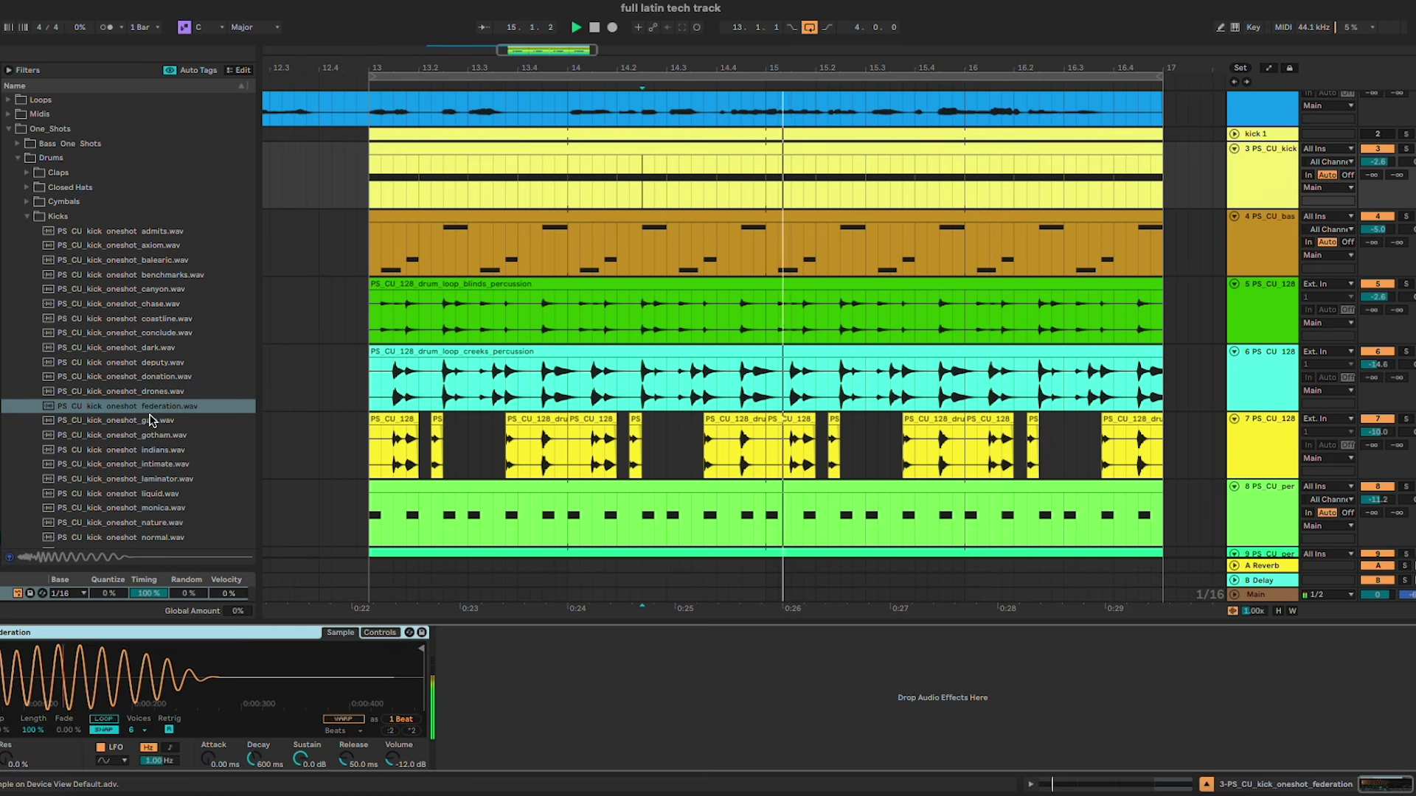
pyautogui.doubleClick(151, 420)
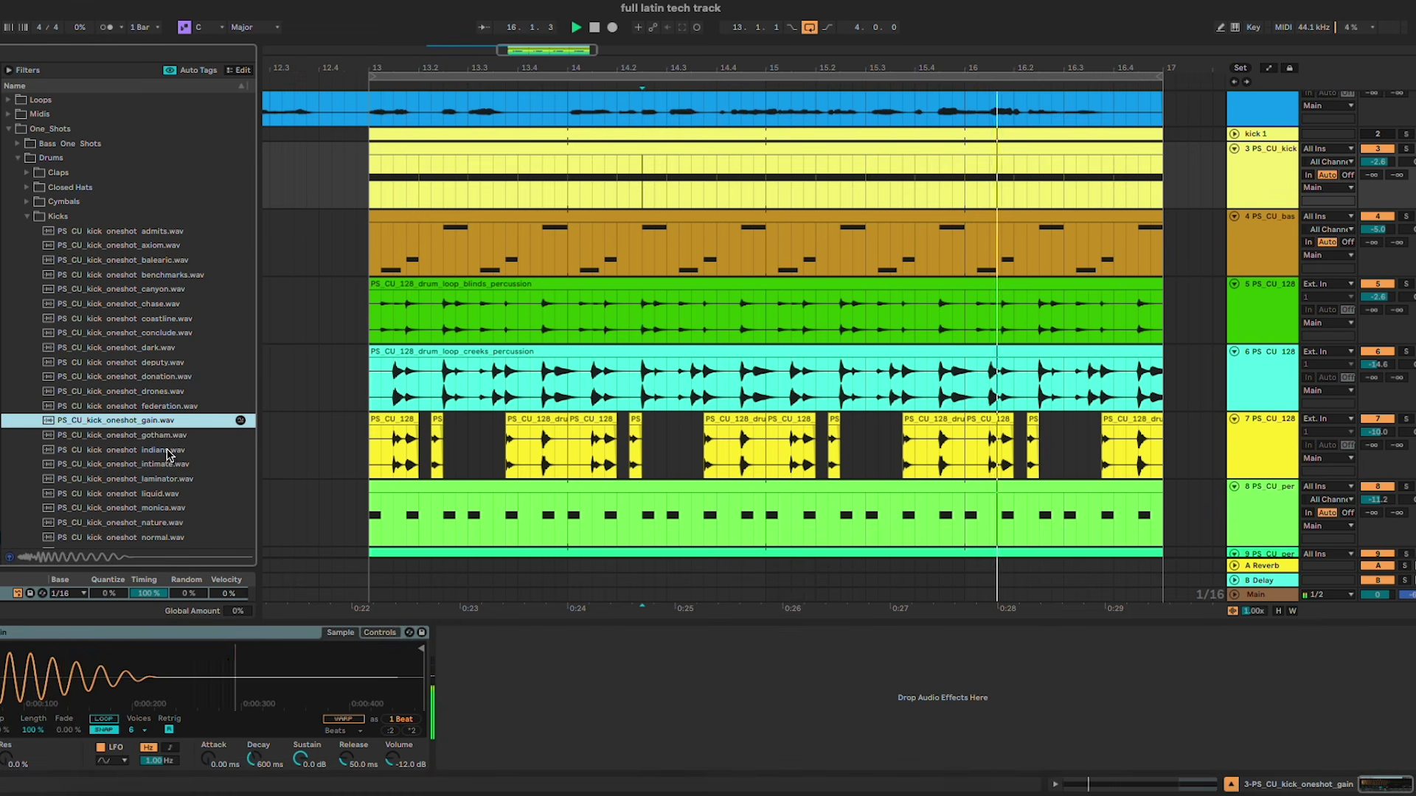
pyautogui.moveTo(167, 436); pyautogui.dragTo(289, 717)
pyautogui.moveTo(164, 450); pyautogui.dragTo(287, 716)
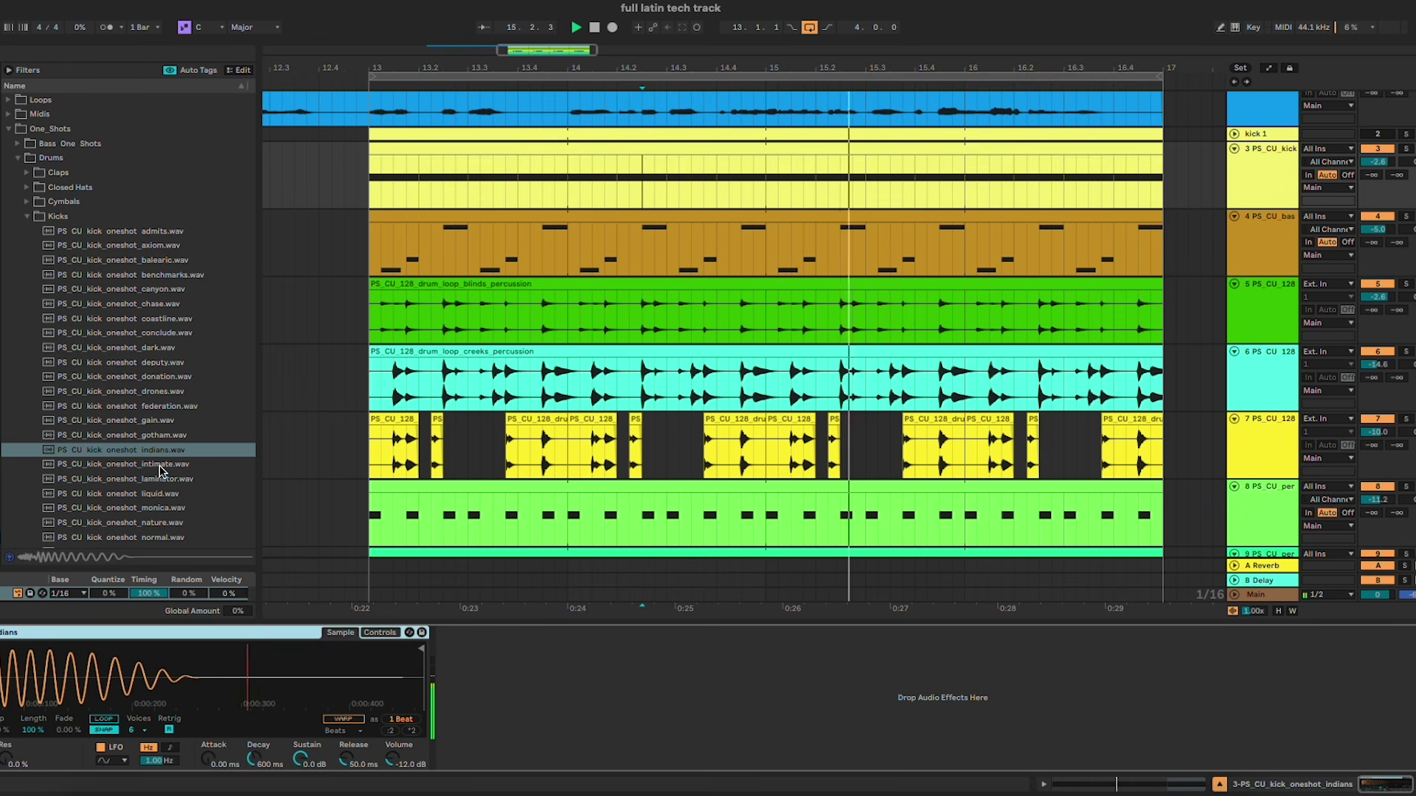
# Step: Duplicate the indians kick track, deactivate the original, and select the copy
pyautogui.press('space')
pyautogui.click(1342, 197)
pyautogui.hotkey('ctrl', 'd')
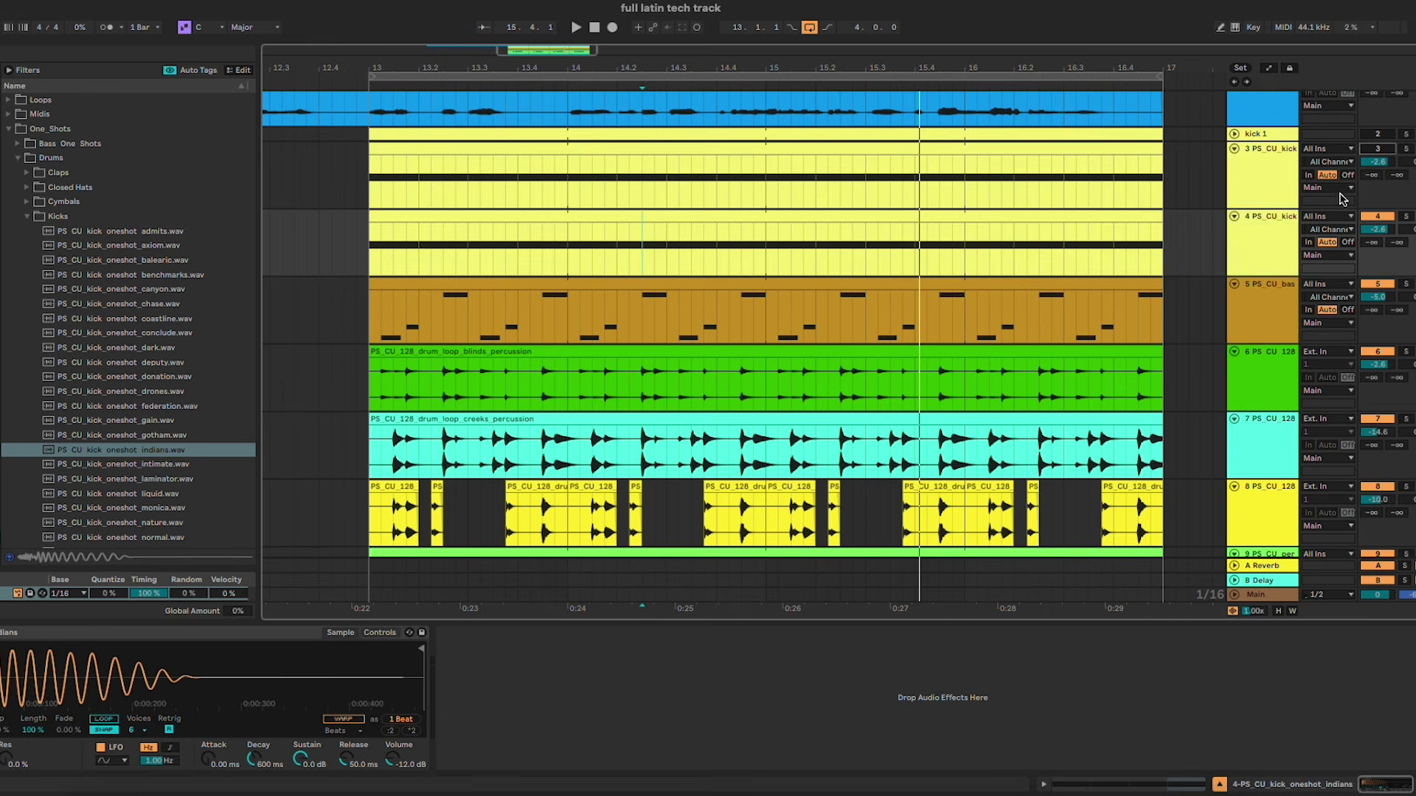
pyautogui.click(1272, 247)
# Step: Try the intimate and laminator kicks in the new copy during playback, and load PS_CU_kick_oneshot_liquid.wav
pyautogui.doubleClick(145, 478)
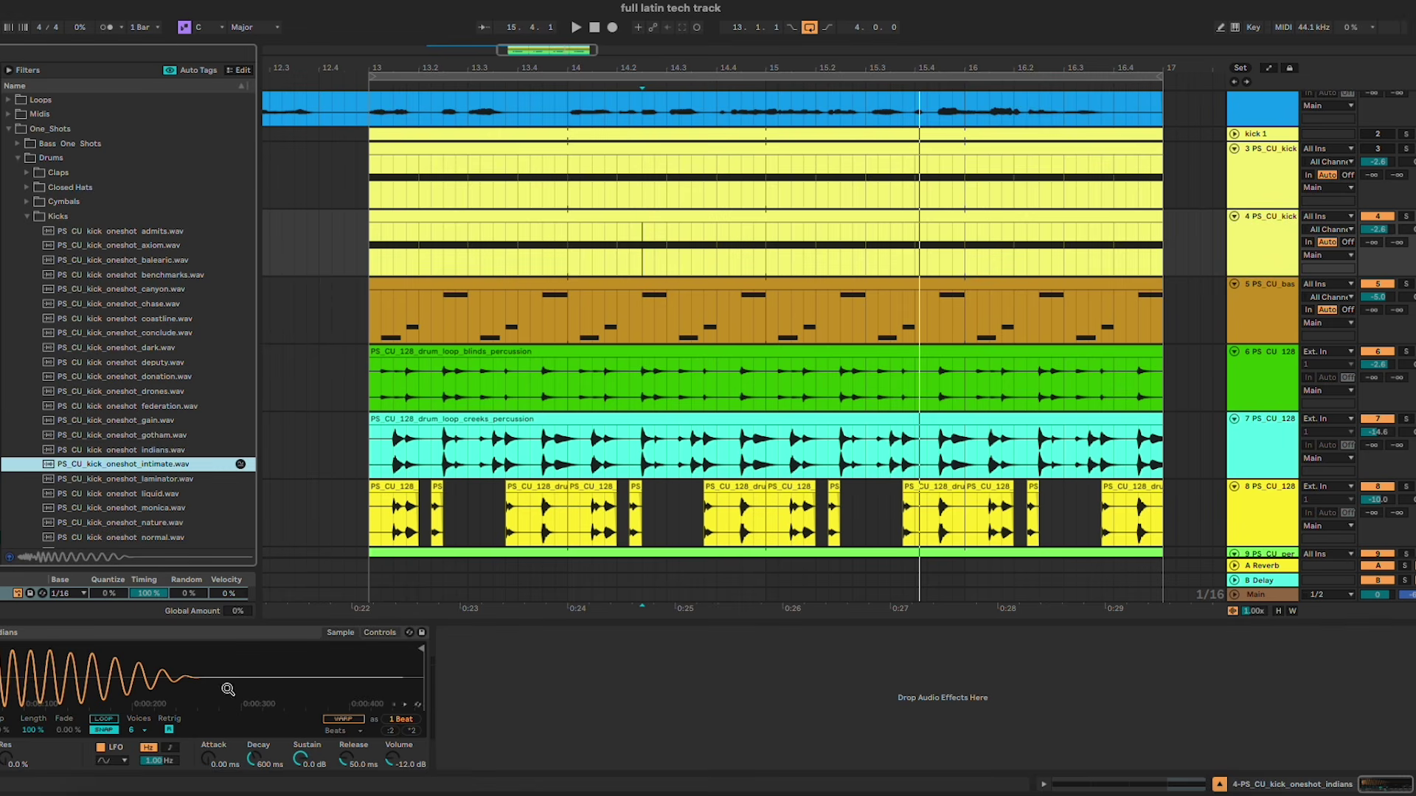
pyautogui.press('space')
pyautogui.scroll(-2, 173, 502)
pyautogui.scroll(-2, 175, 505)
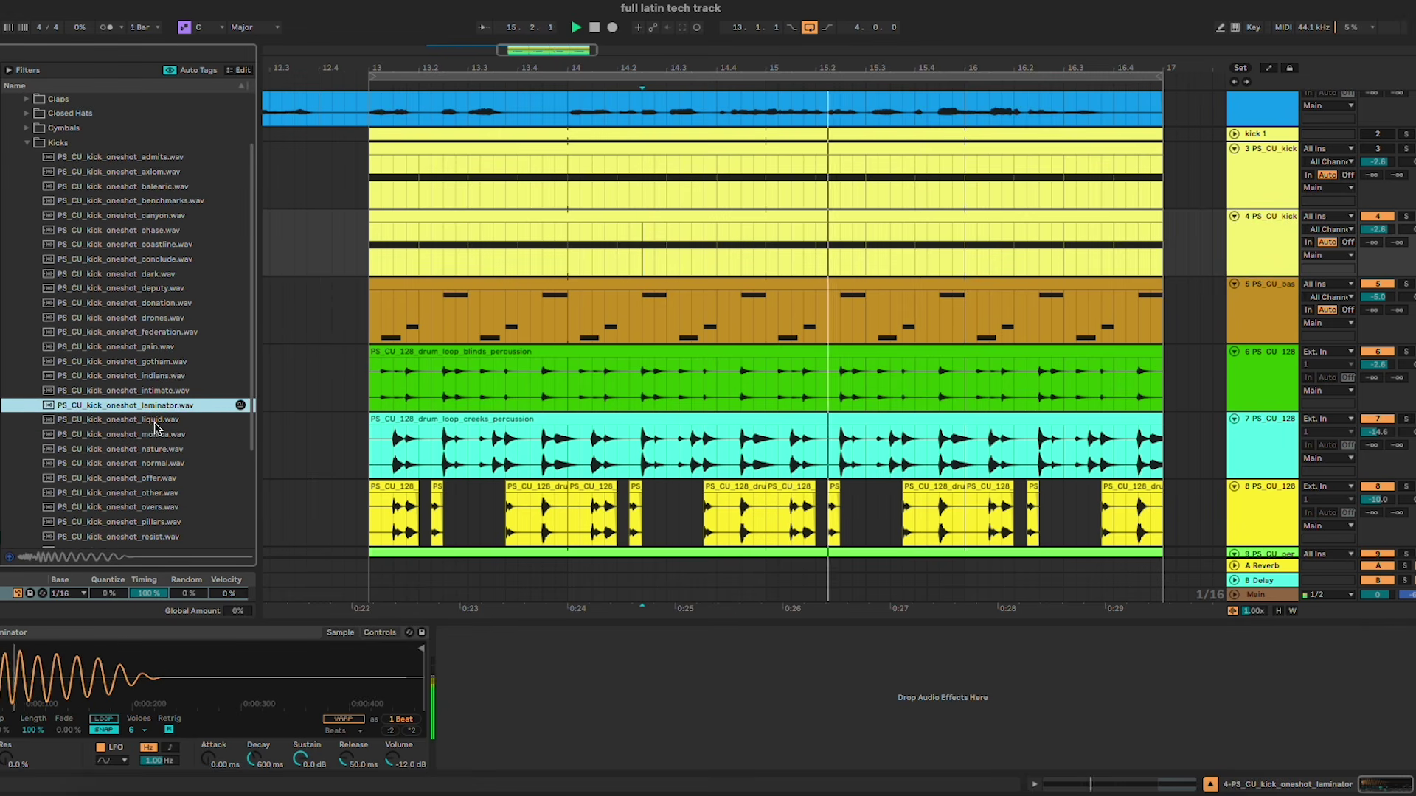
pyautogui.press('Down')
pyautogui.press('Return')
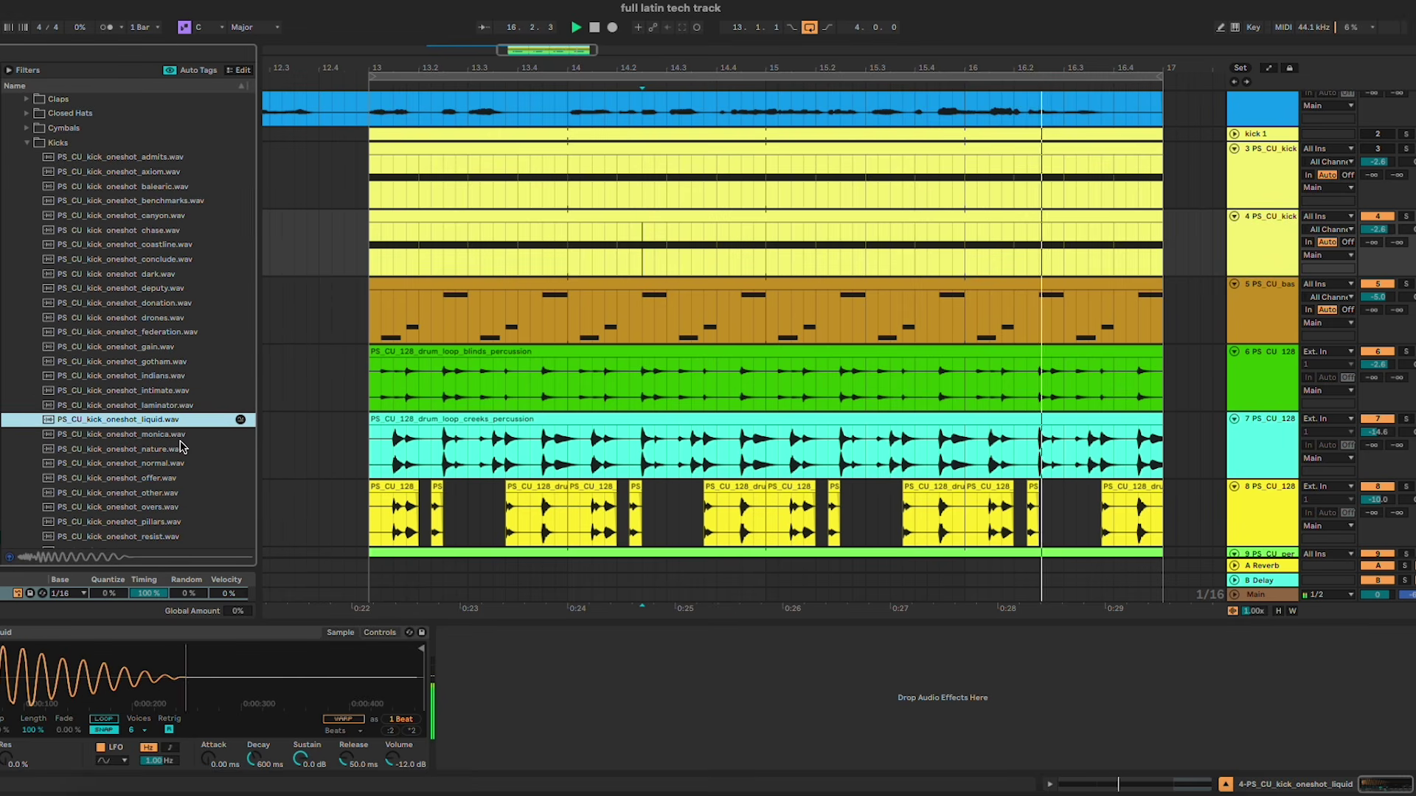
pyautogui.click(1266, 238)
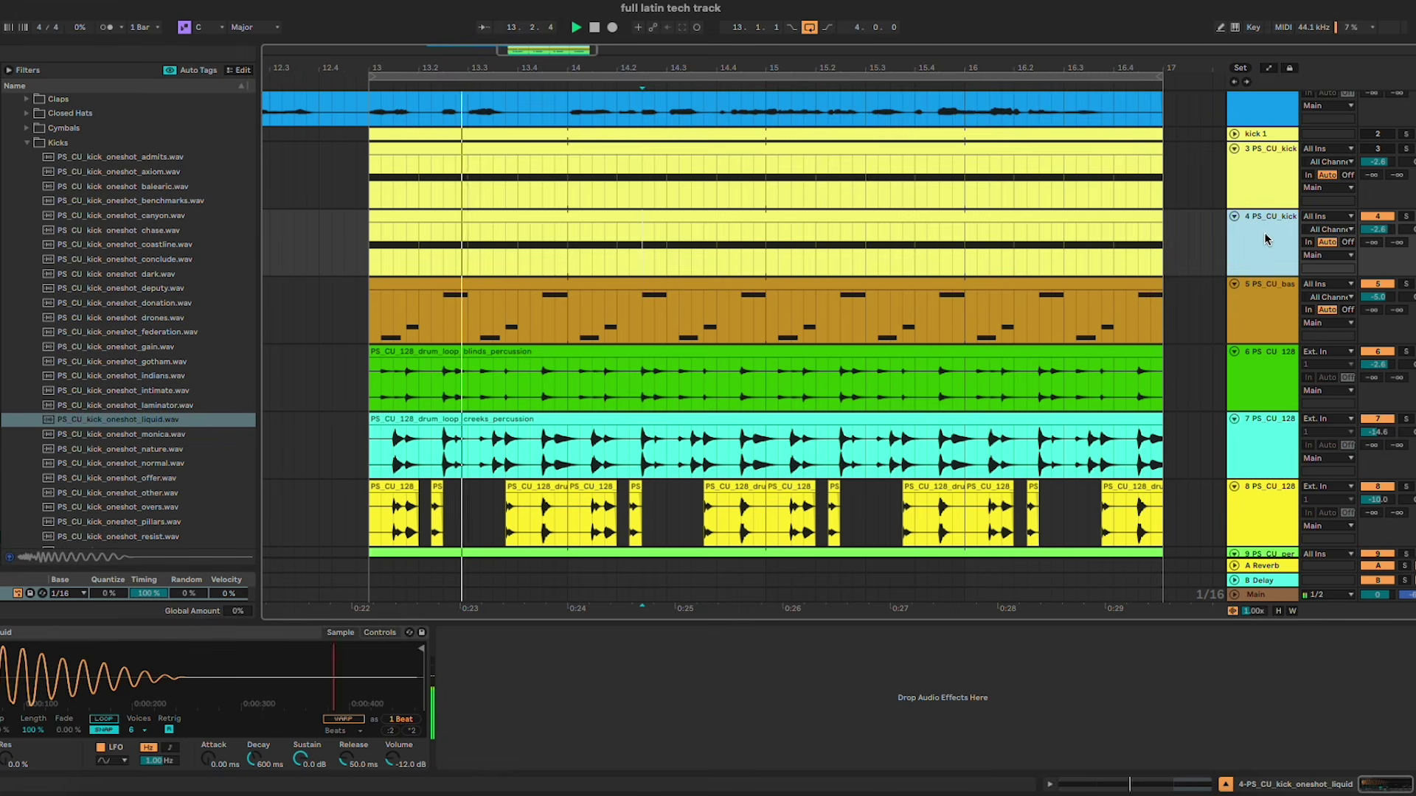
# Step: Duplicate the liquid kick track, deactivate the original, and load PS_CU_kick_oneshot_normal.wav in the copy after trying the monica and nature kicks
pyautogui.hotkey('ctrl', 'd')
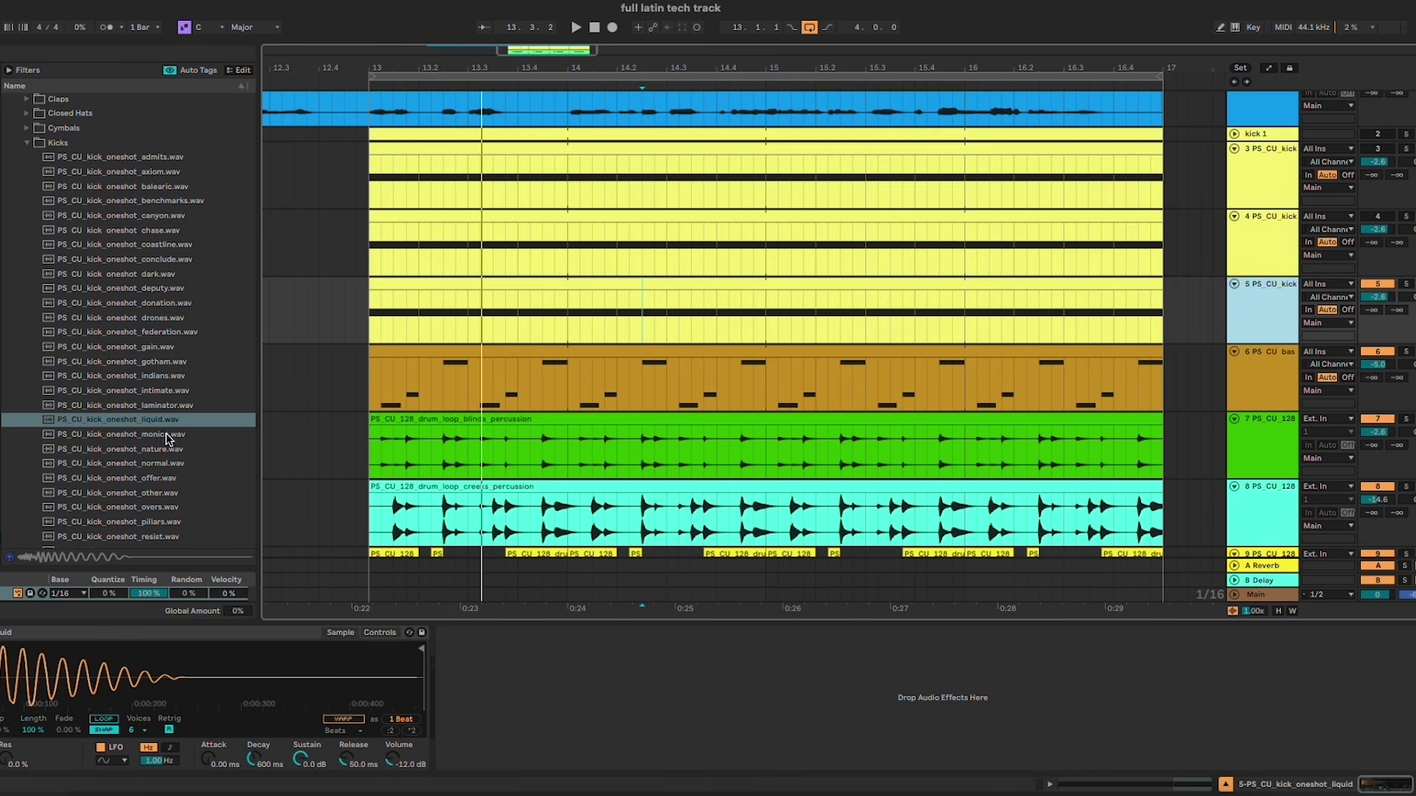
pyautogui.press('Down')
pyautogui.scroll(-3, 170, 441)
pyautogui.press('Down')
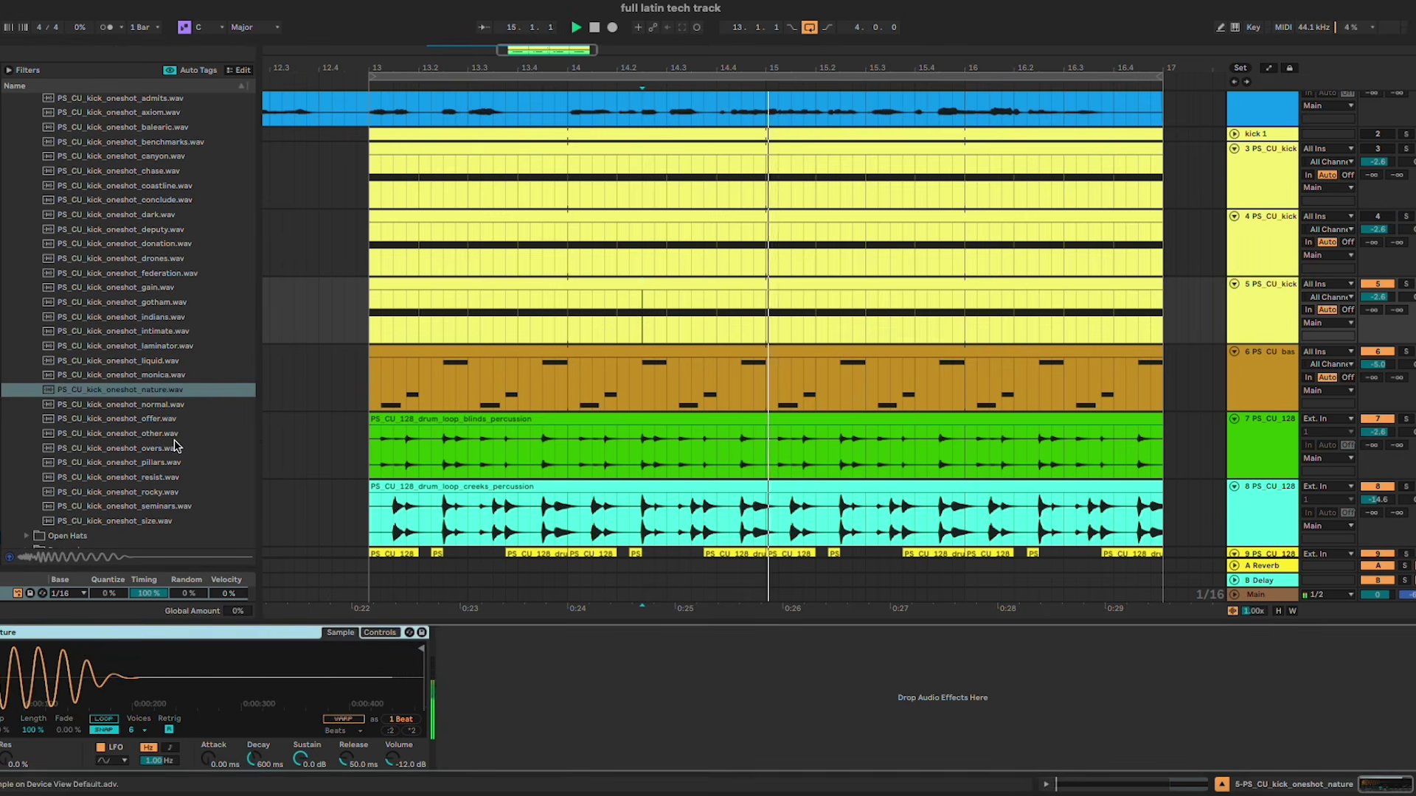
pyautogui.click(158, 406)
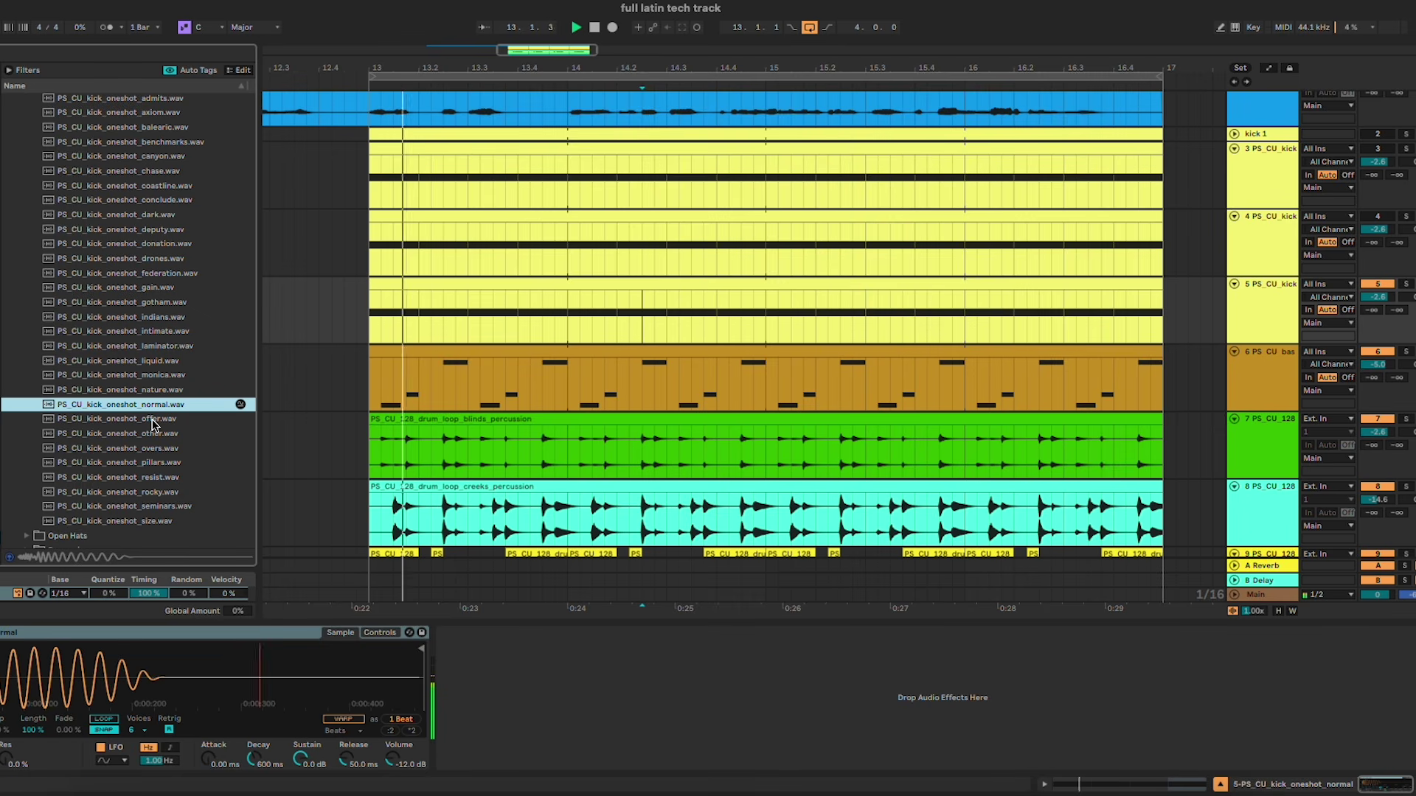
# Step: Duplicate the normal kick track, deactivate the original, and try the offer, other and overs kicks in the copy during playback
pyautogui.hotkey('ctrl', 'd')
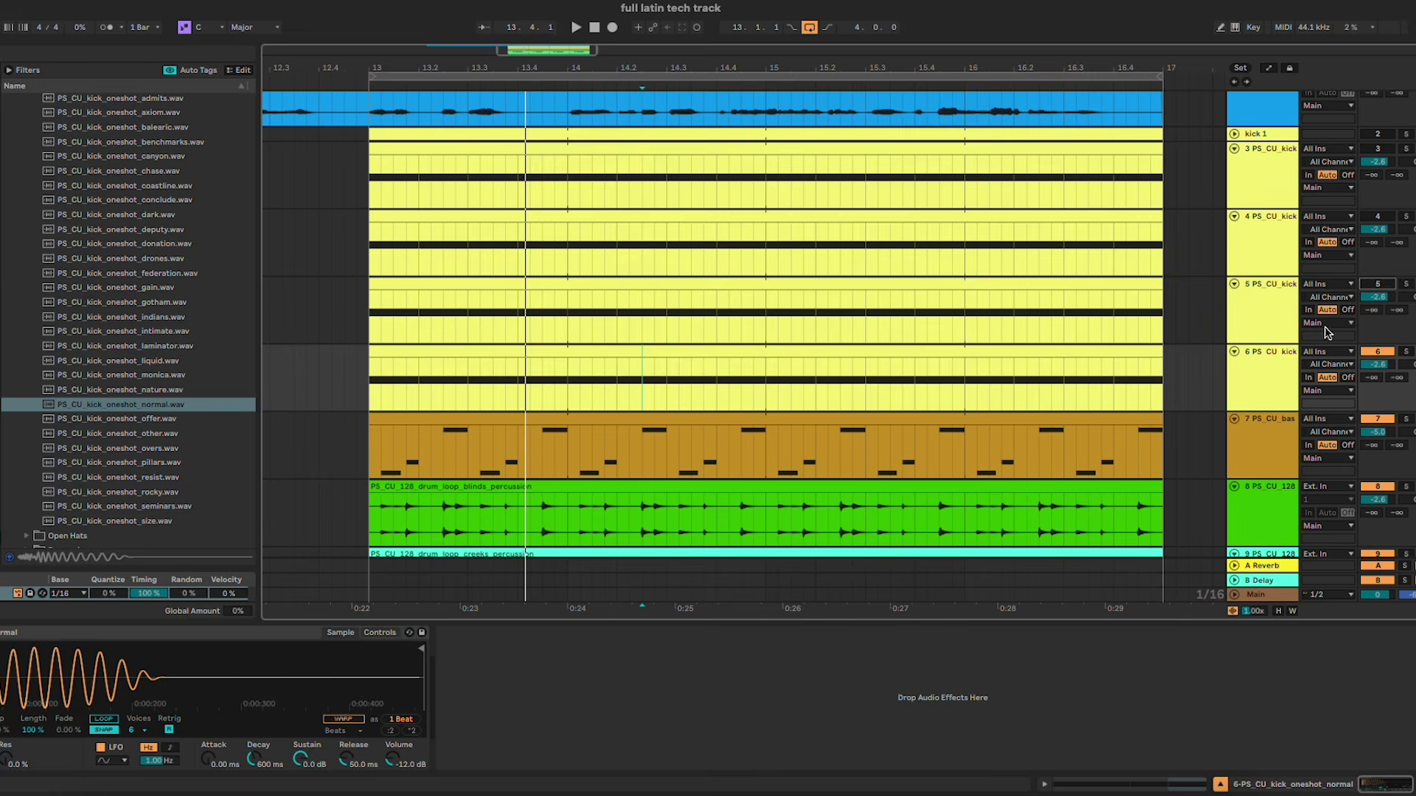
pyautogui.click(155, 420)
pyautogui.press('Down')
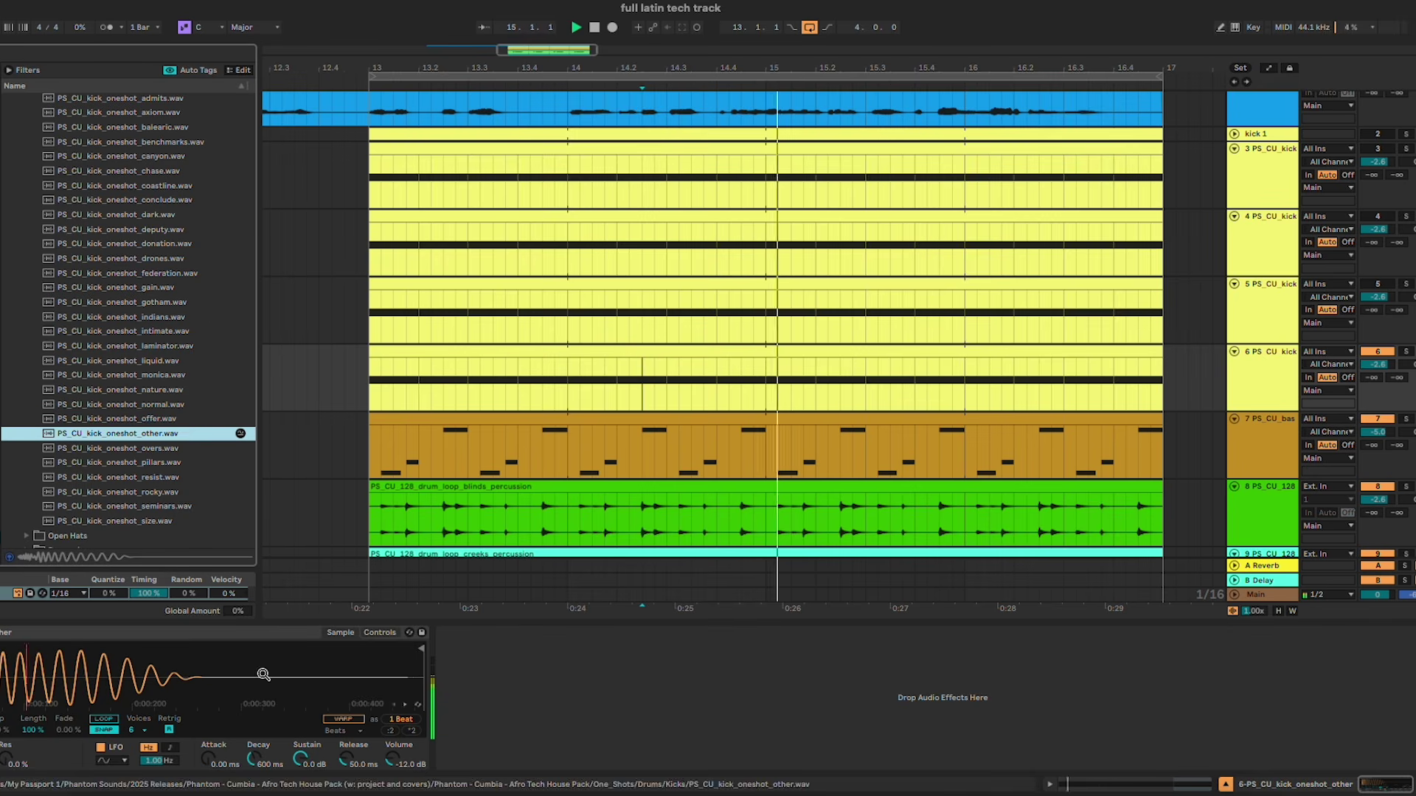
pyautogui.press('Down')
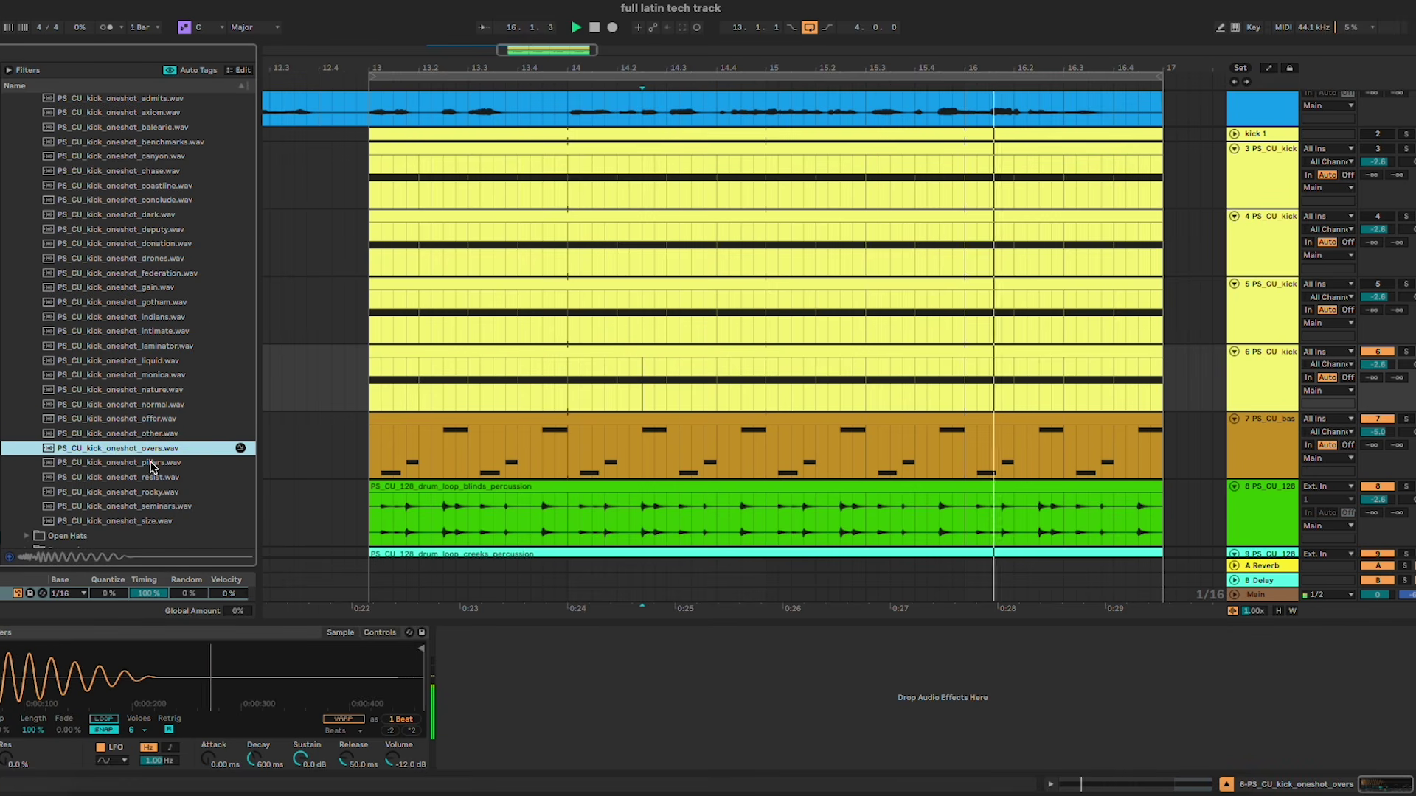
# Step: Try the pillars, resist, rocky, seminars and size kicks in the newest copy, stop playback, and delete that track
pyautogui.press('Down')
pyautogui.press('Down')
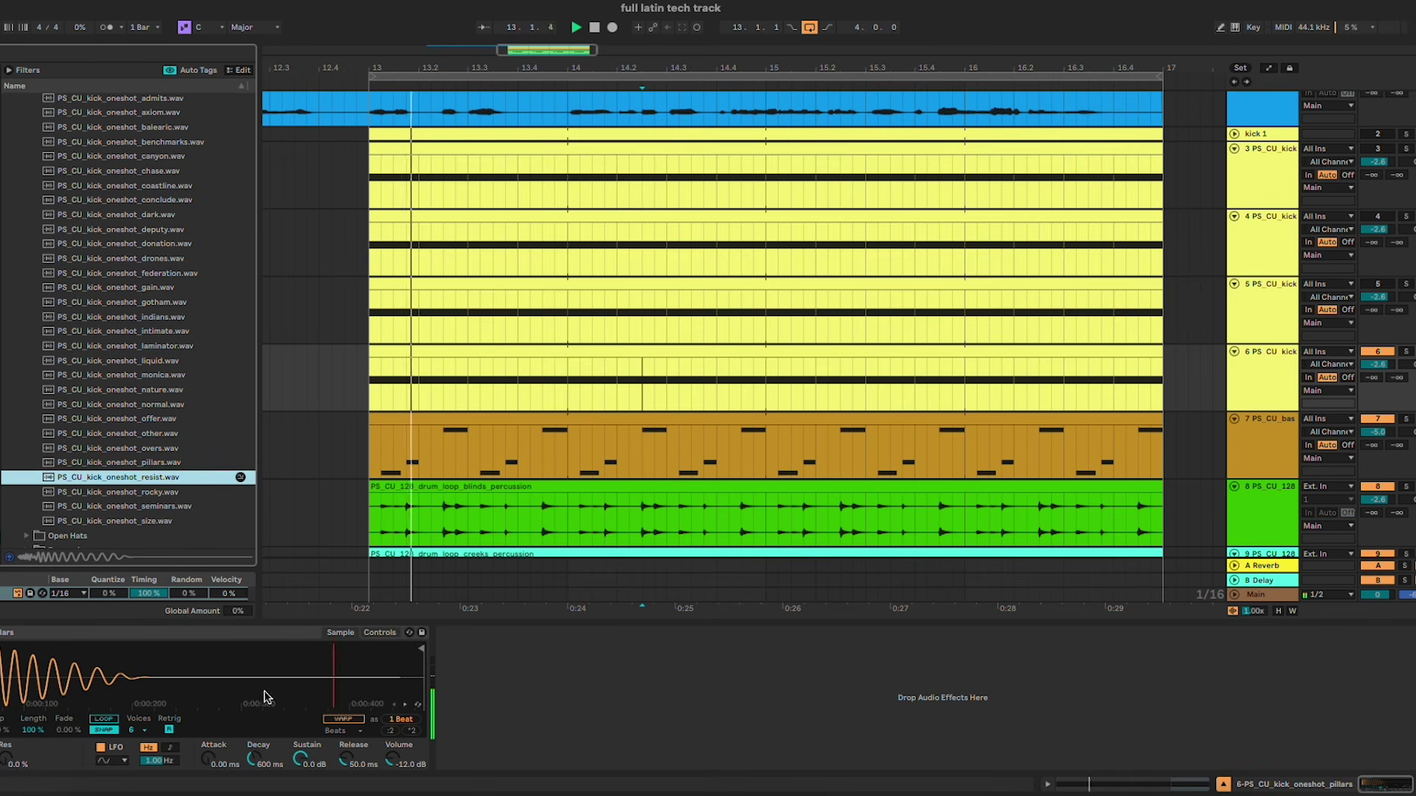
pyautogui.press('Down')
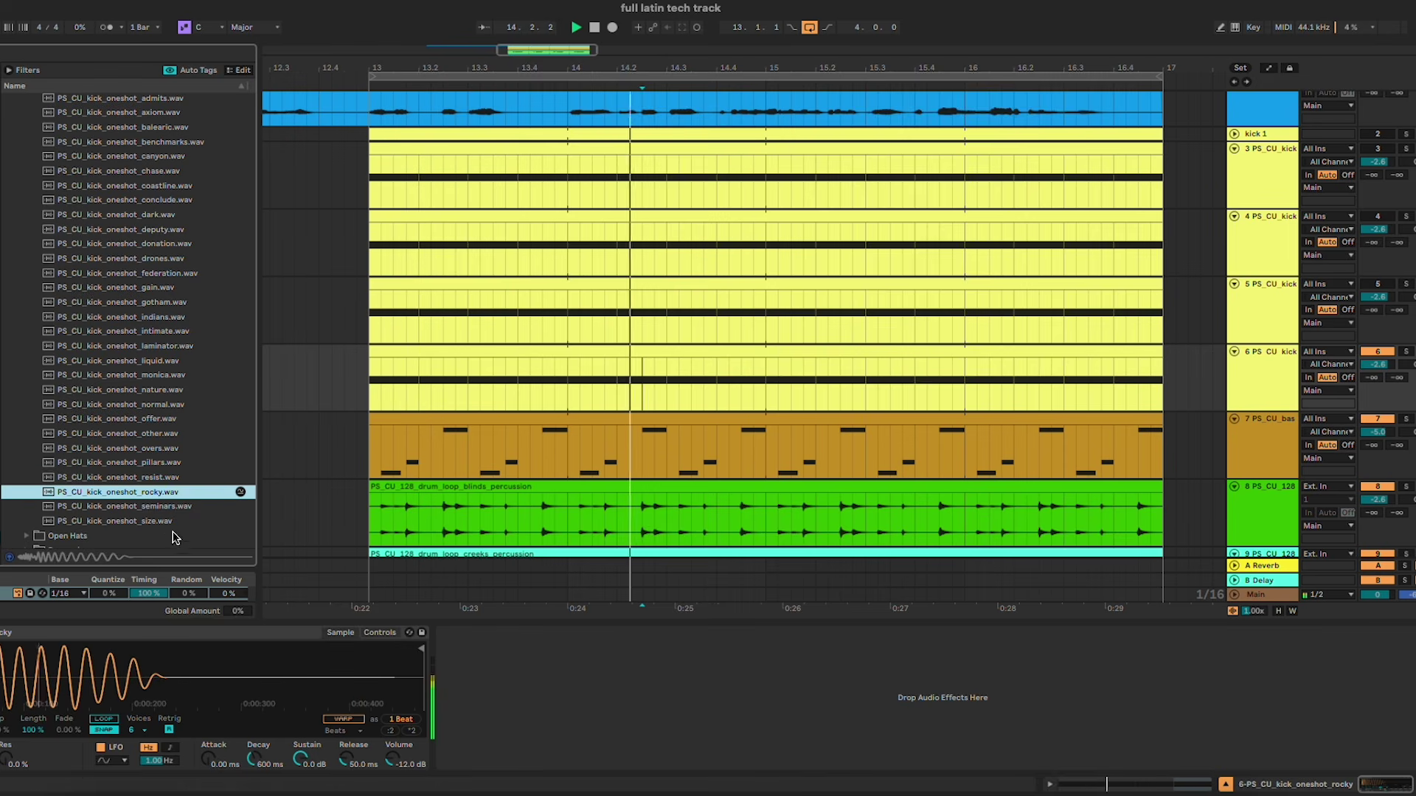
pyautogui.press('Down')
pyautogui.press('Down')
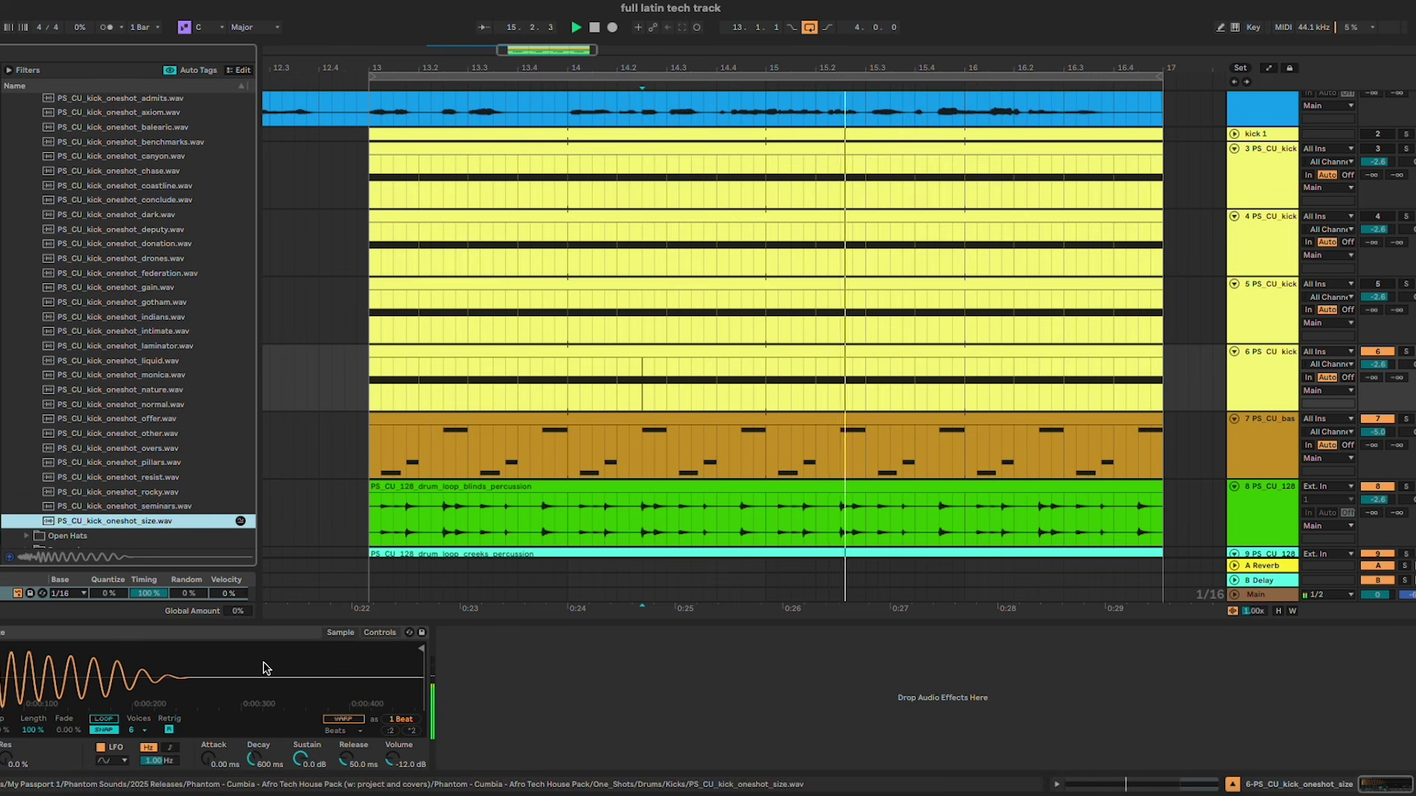
pyautogui.press('space')
pyautogui.click(1232, 377)
pyautogui.press('Delete')
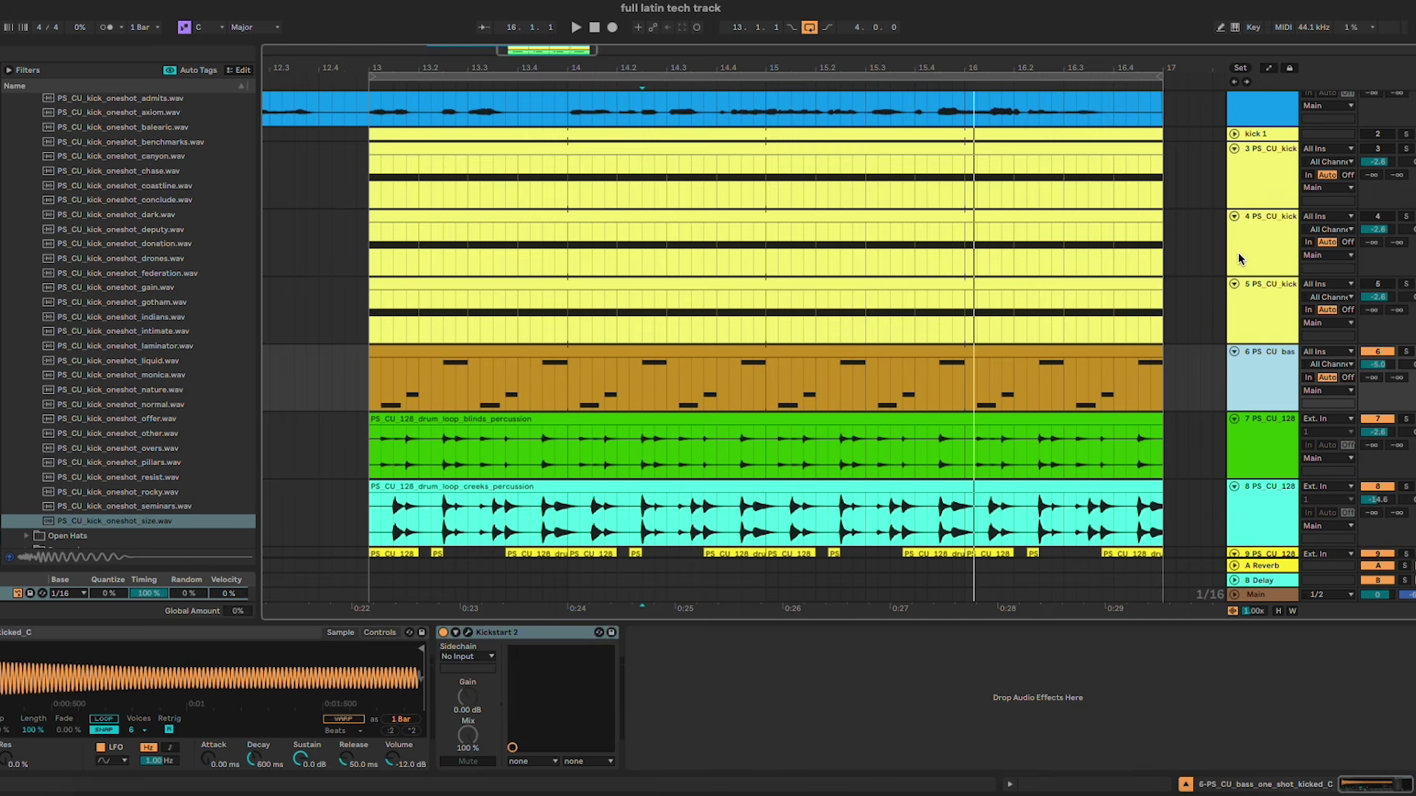
# Step: Compare the normal, liquid and indians kick tracks one at a time during playback, and delete the indians track
pyautogui.click(1268, 190)
pyautogui.click(1377, 285)
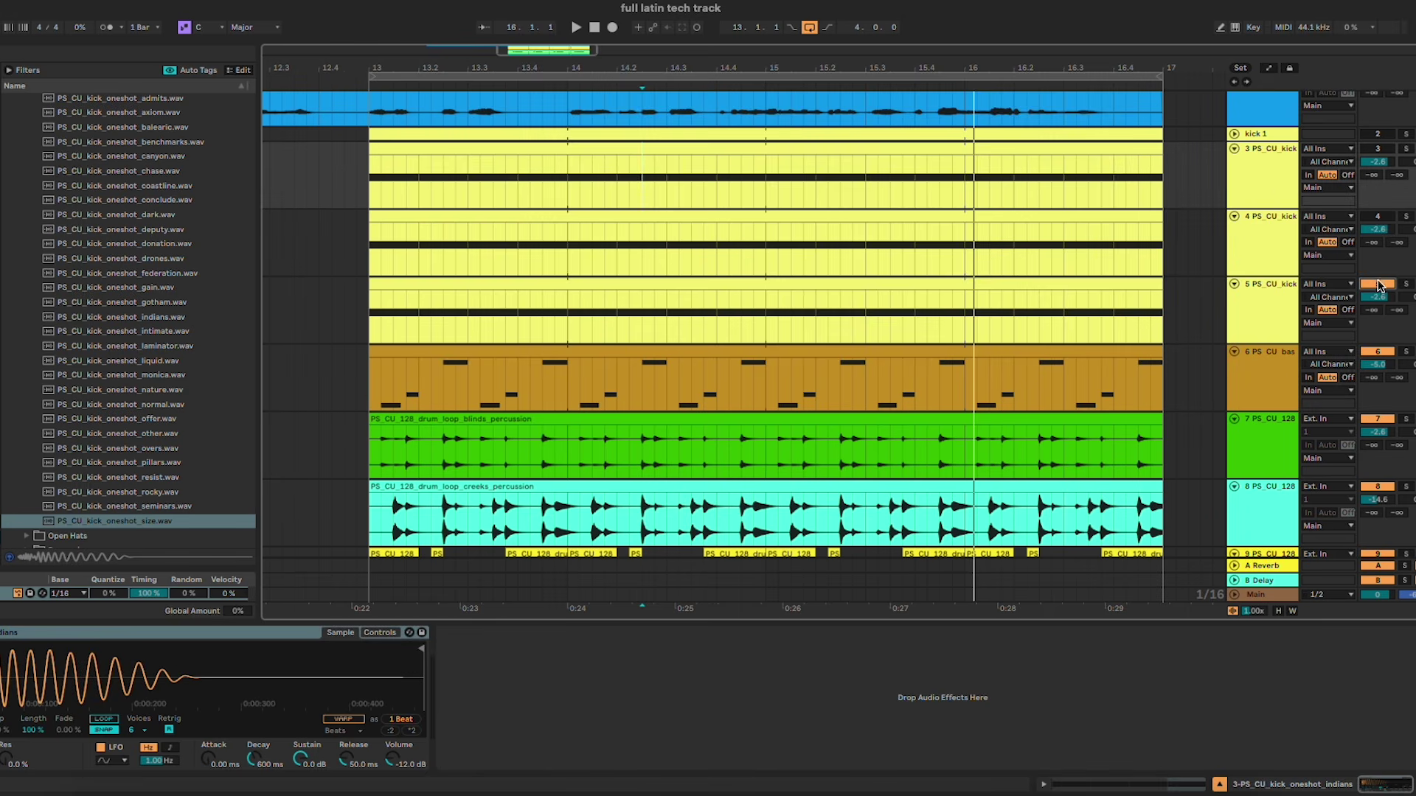
pyautogui.press('space')
pyautogui.click(1380, 284)
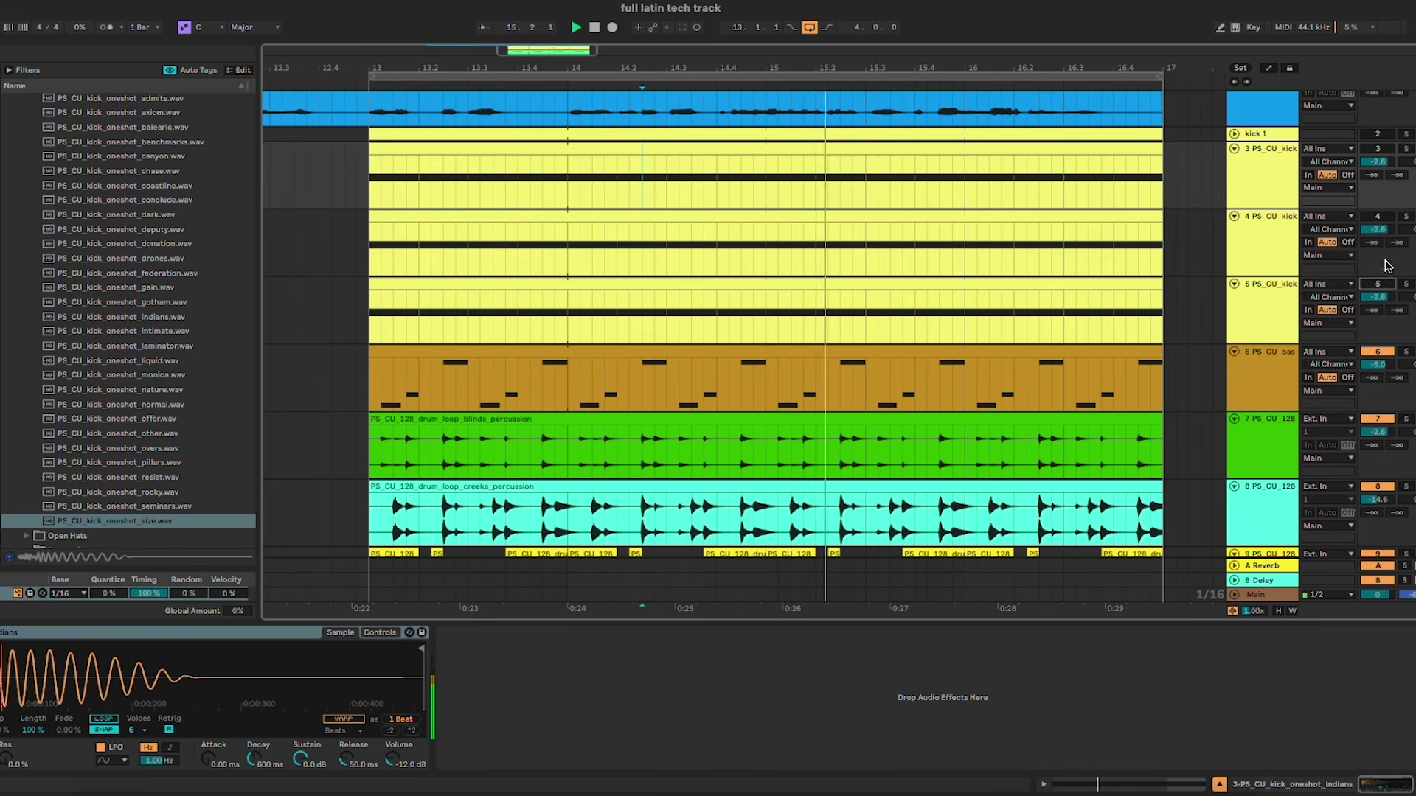
pyautogui.click(1384, 218)
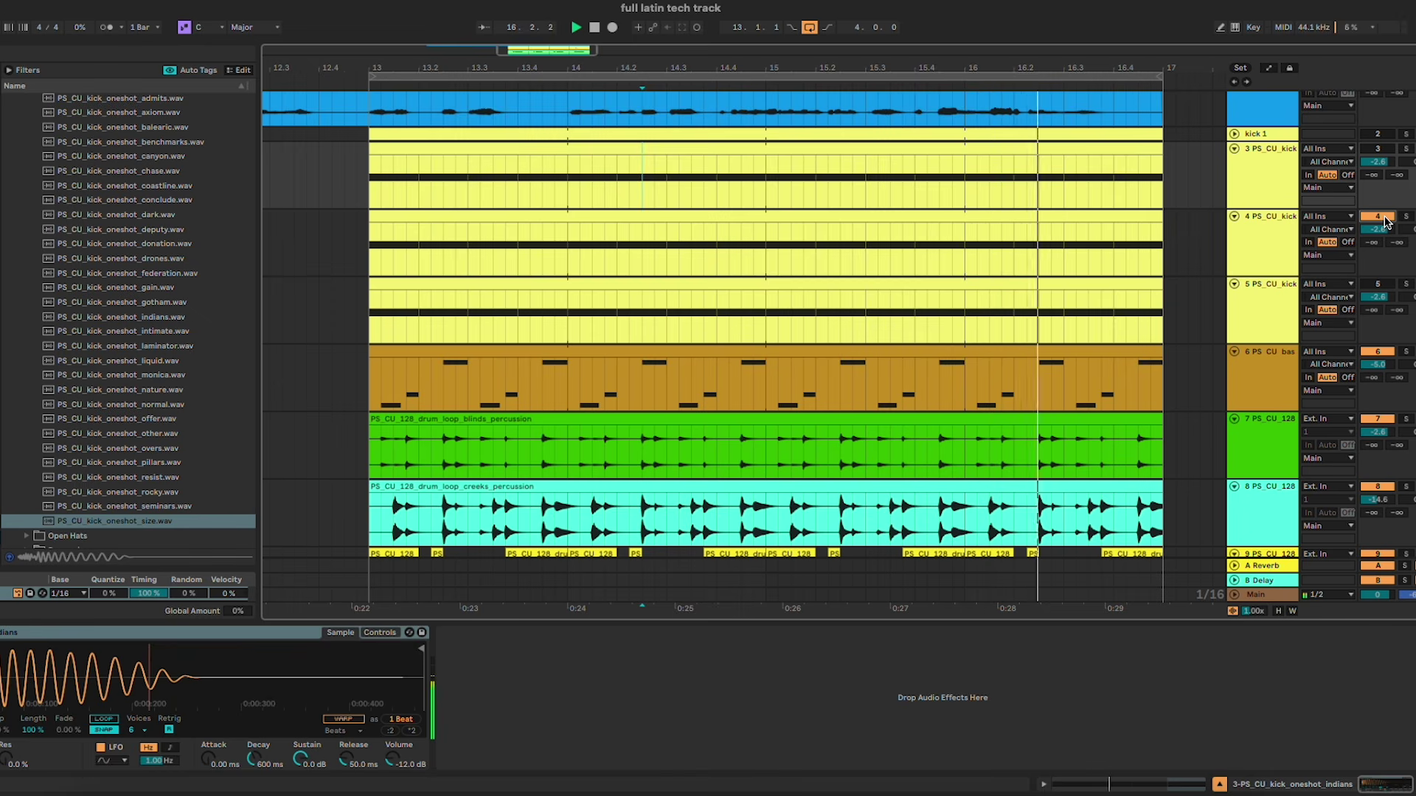
pyautogui.click(1384, 218)
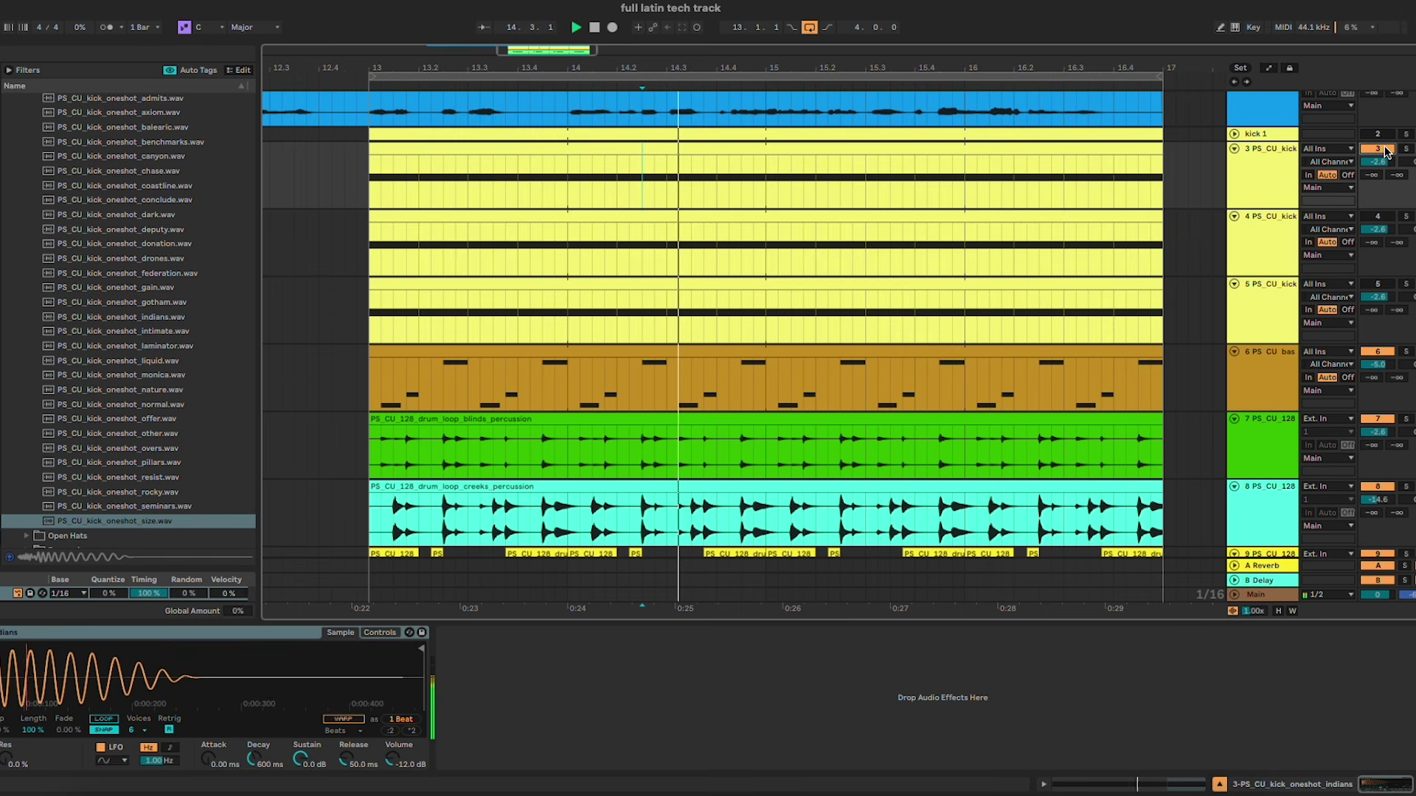
pyautogui.press('space')
pyautogui.click(1257, 184)
pyautogui.press('Delete')
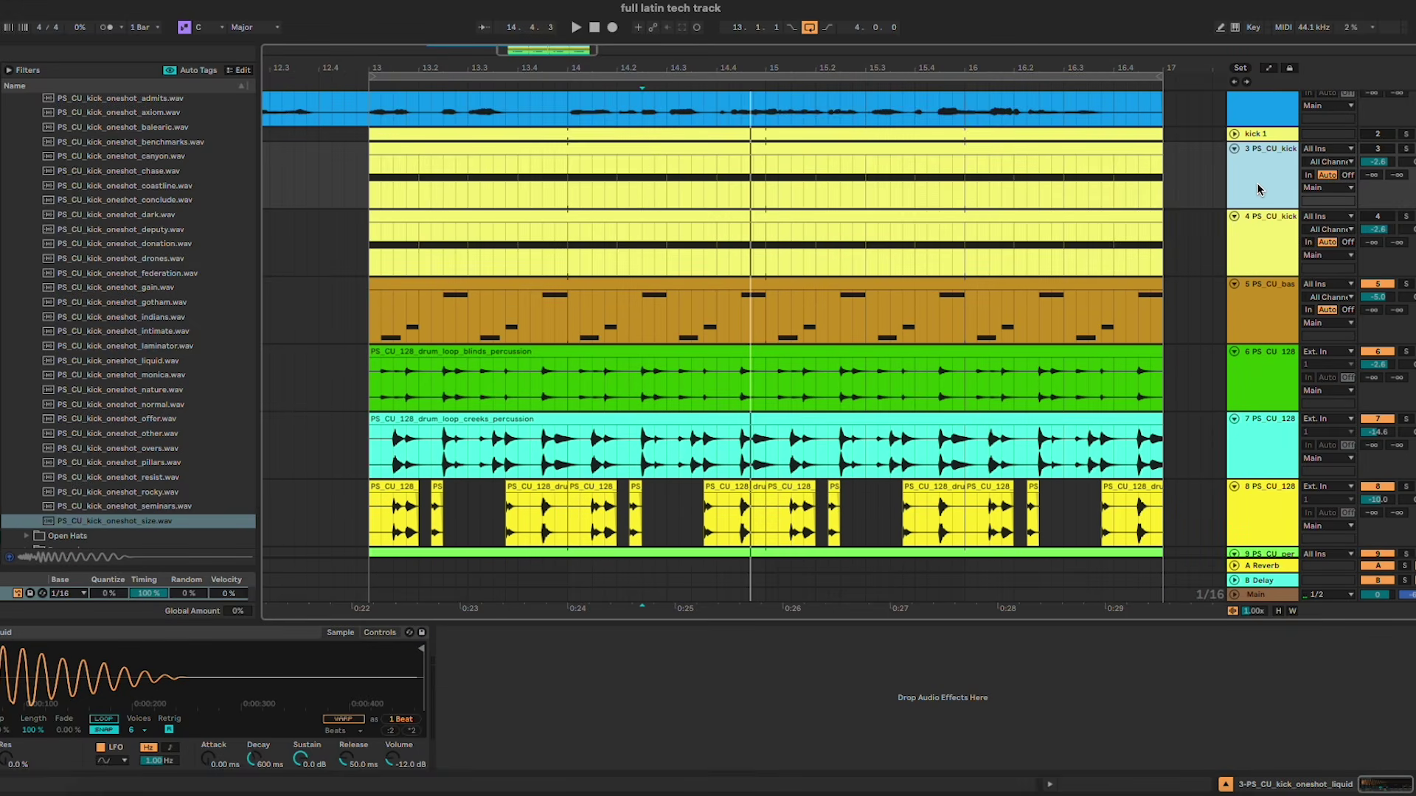
# Step: Compare kick 1 with the liquid kick during playback, leaving kick 1 deactivated and the liquid track active
pyautogui.click(1374, 135)
pyautogui.press('space')
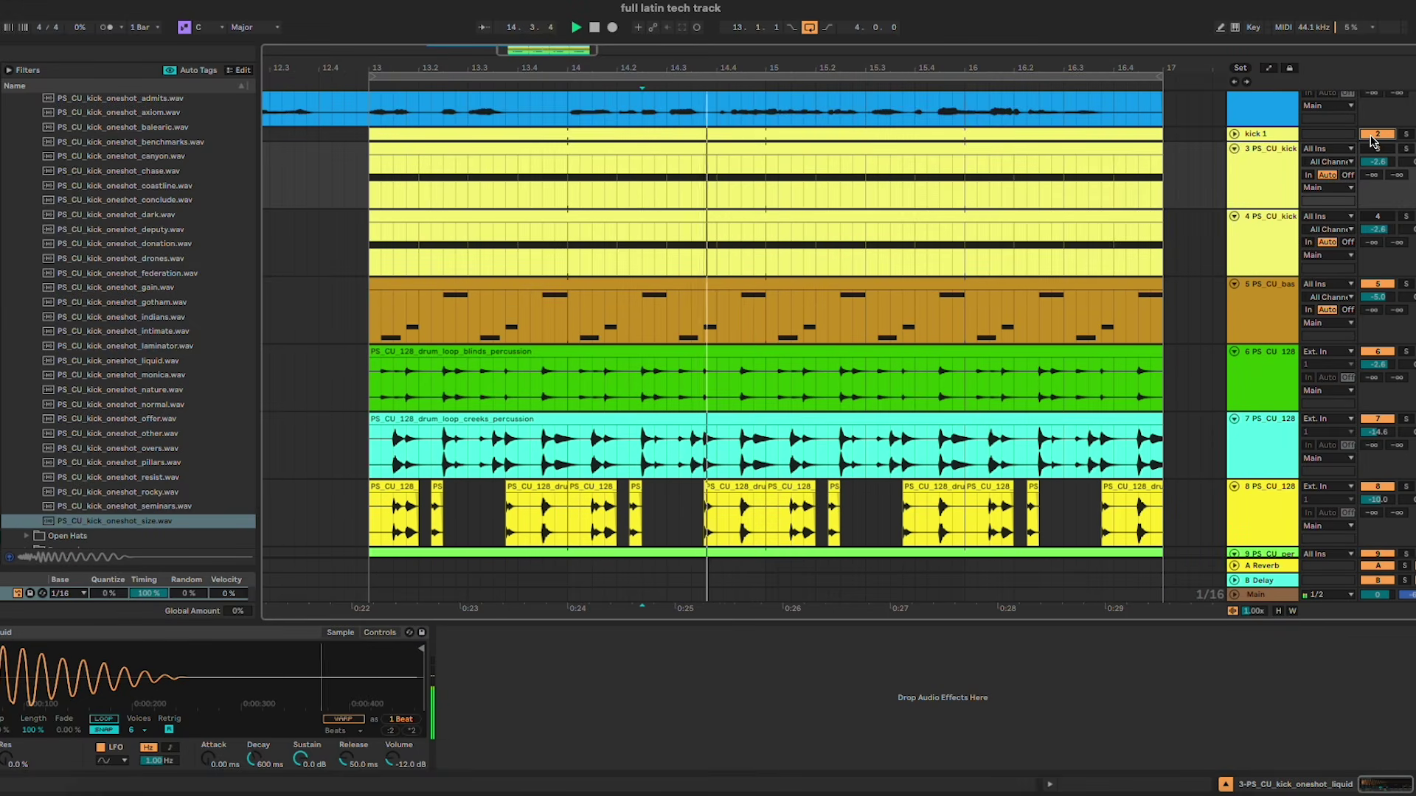
pyautogui.click(1371, 136)
pyautogui.click(1372, 151)
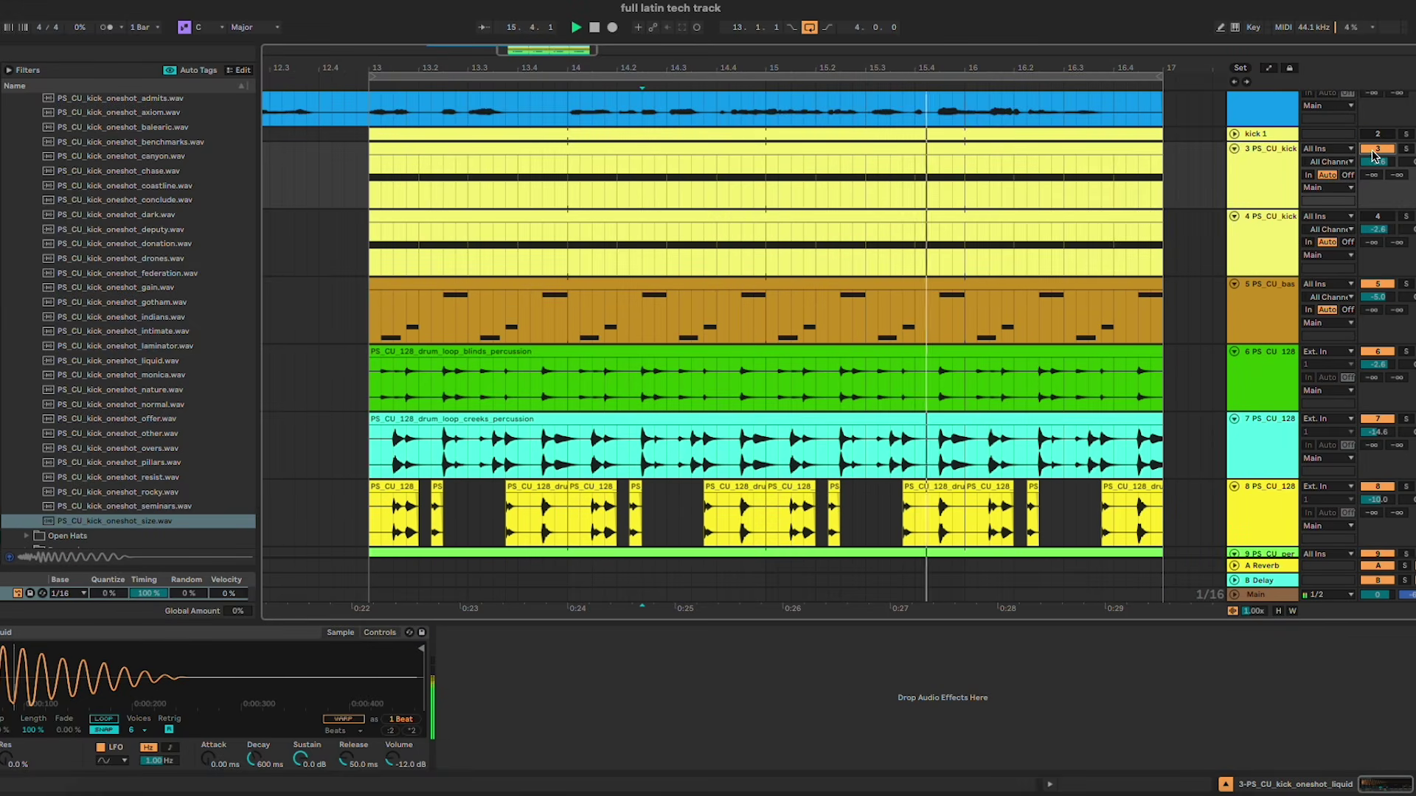
# Step: Delete the kick 1 track and the normal kick track, keeping only the liquid kick
pyautogui.click(1258, 133)
pyautogui.press('Delete')
pyautogui.click(1274, 253)
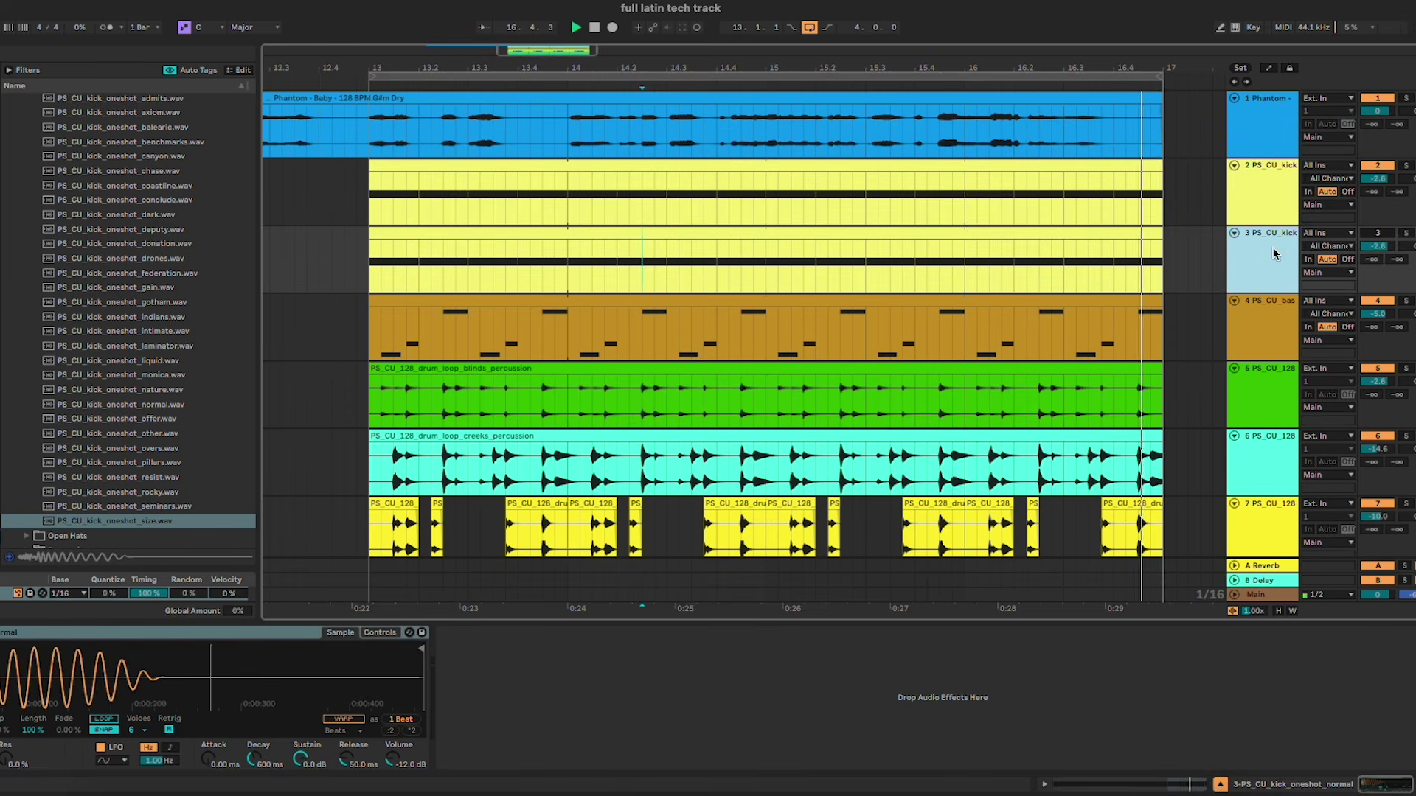
pyautogui.press('space')
pyautogui.press('Delete')
# Step: Listen to the liquid kick soloed and in the full mix, and look over the remaining percussion tracks
pyautogui.click(1258, 193)
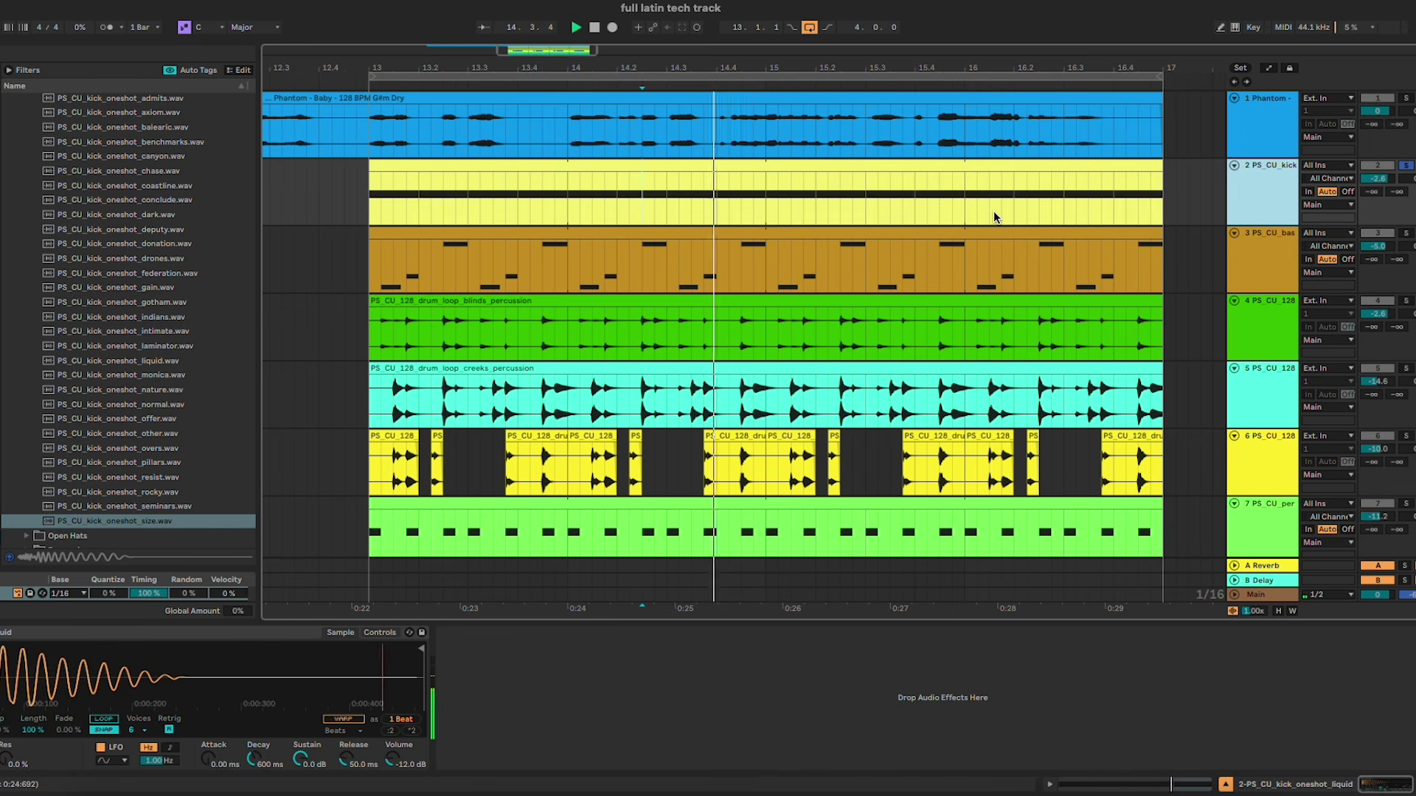
pyautogui.press('s')
pyautogui.click(970, 215)
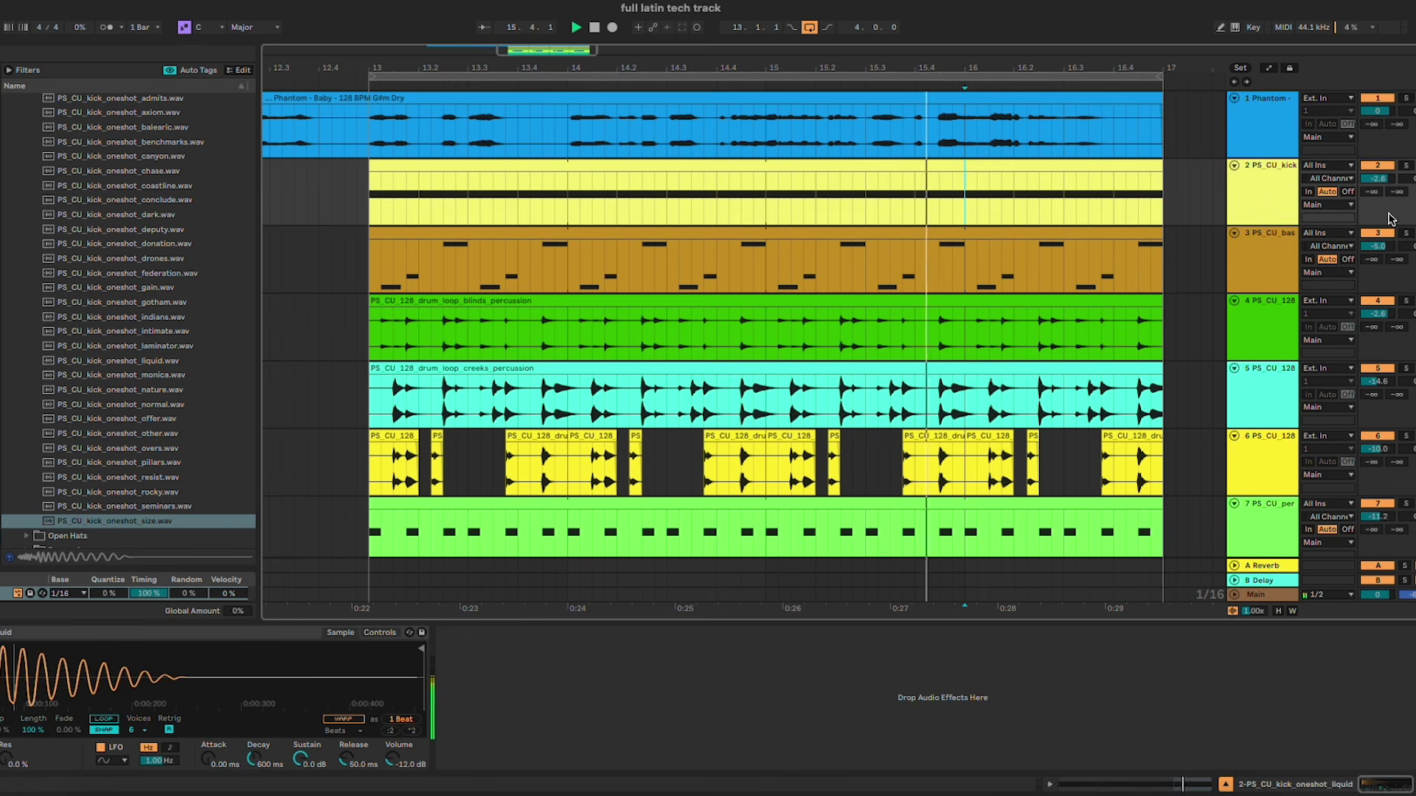
pyautogui.click(1260, 188)
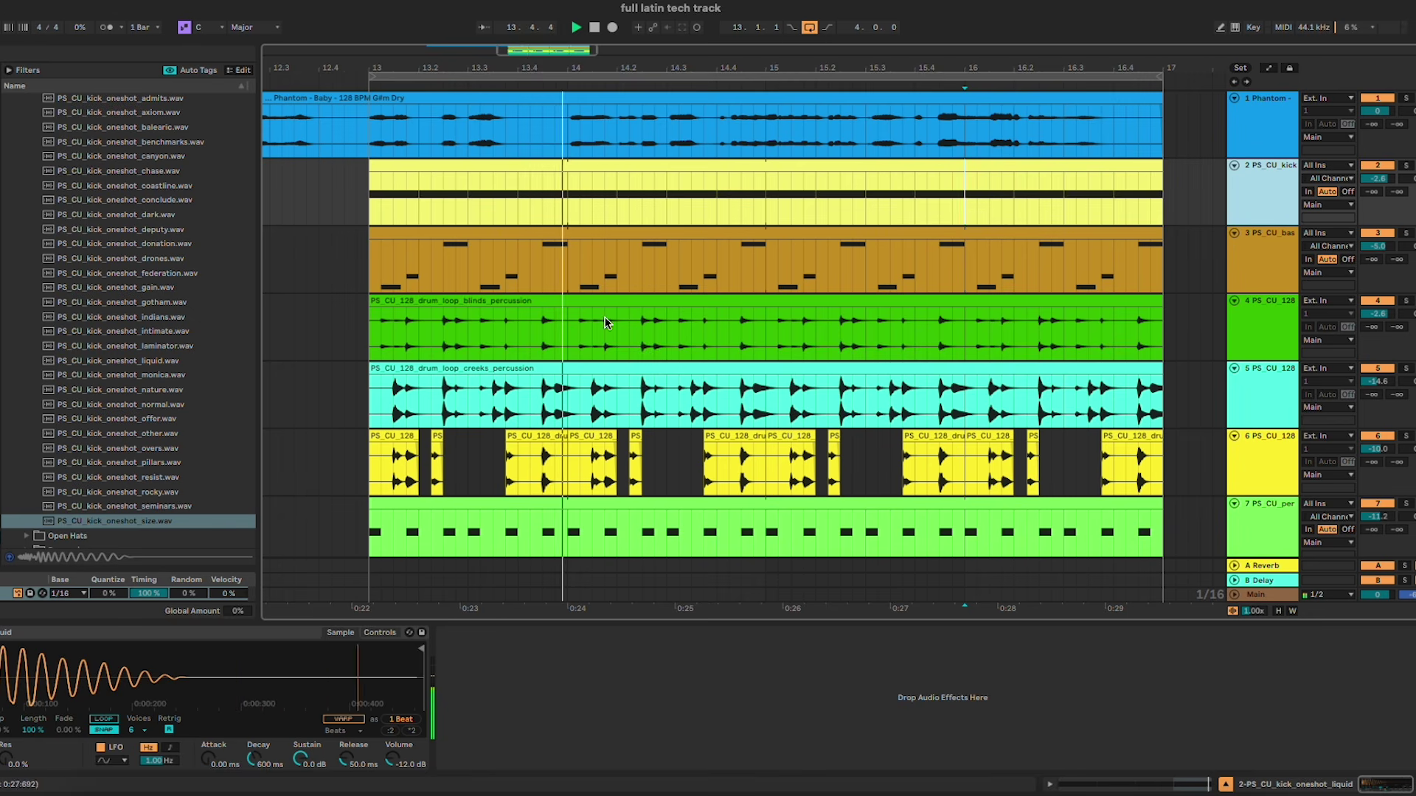
pyautogui.press('Down')
pyautogui.scroll(-2, 777, 200)
pyautogui.click(776, 200)
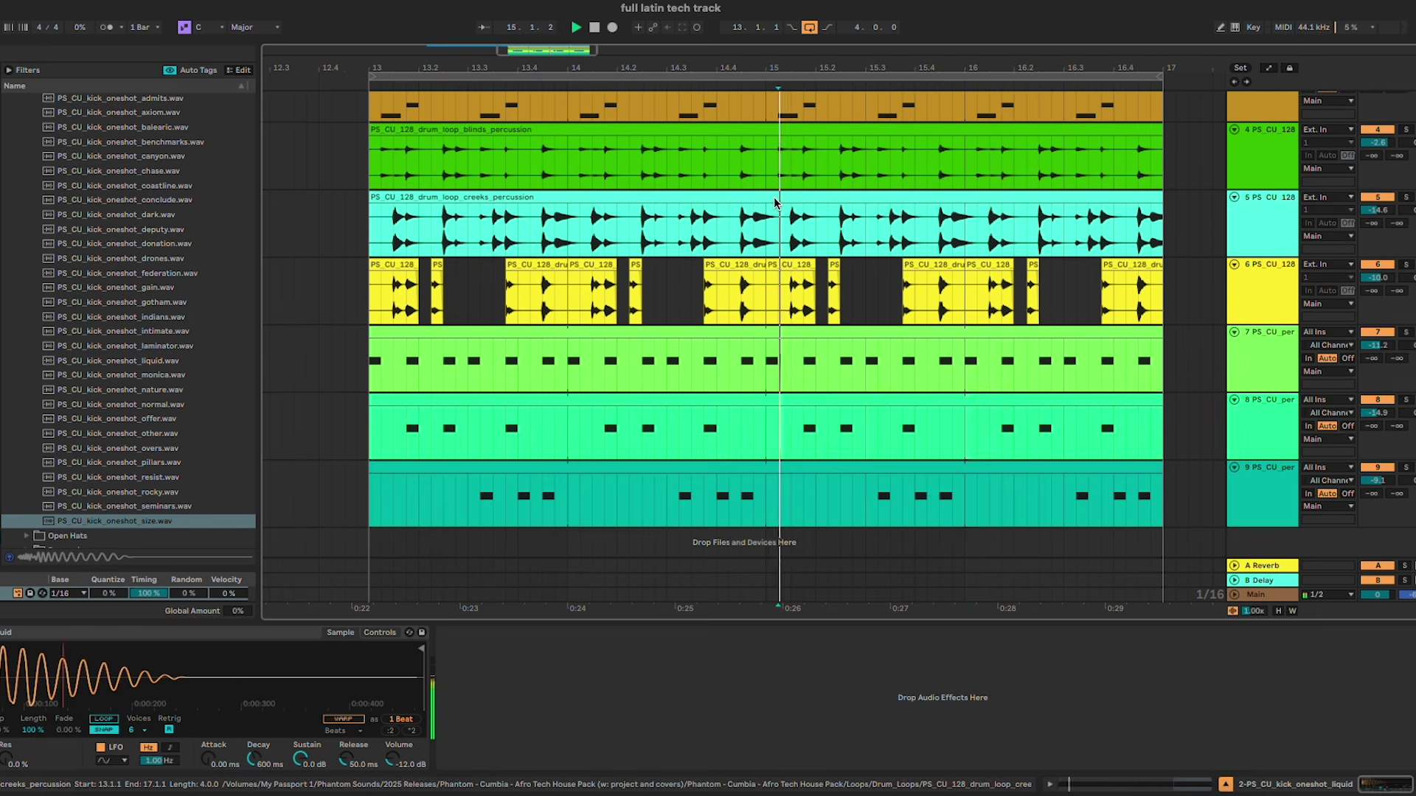
pyautogui.scroll(2, 773, 197)
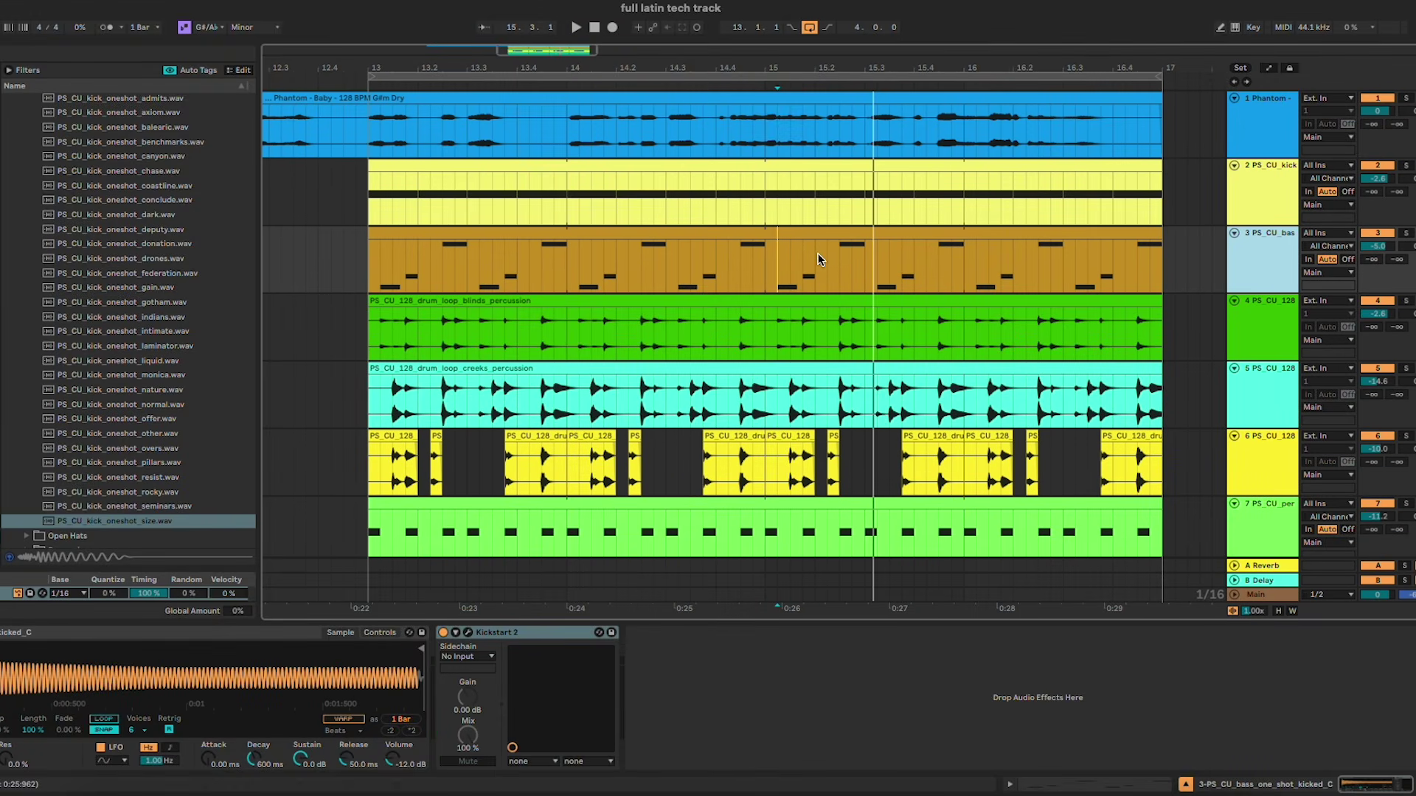
# Step: Collapse the Kicks folder, insert a MIDI track below the bass track, and create a MIDI clip from bar 13 to bar 17
pyautogui.scroll(-1, 816, 253)
pyautogui.press('Left')
pyautogui.press('Left')
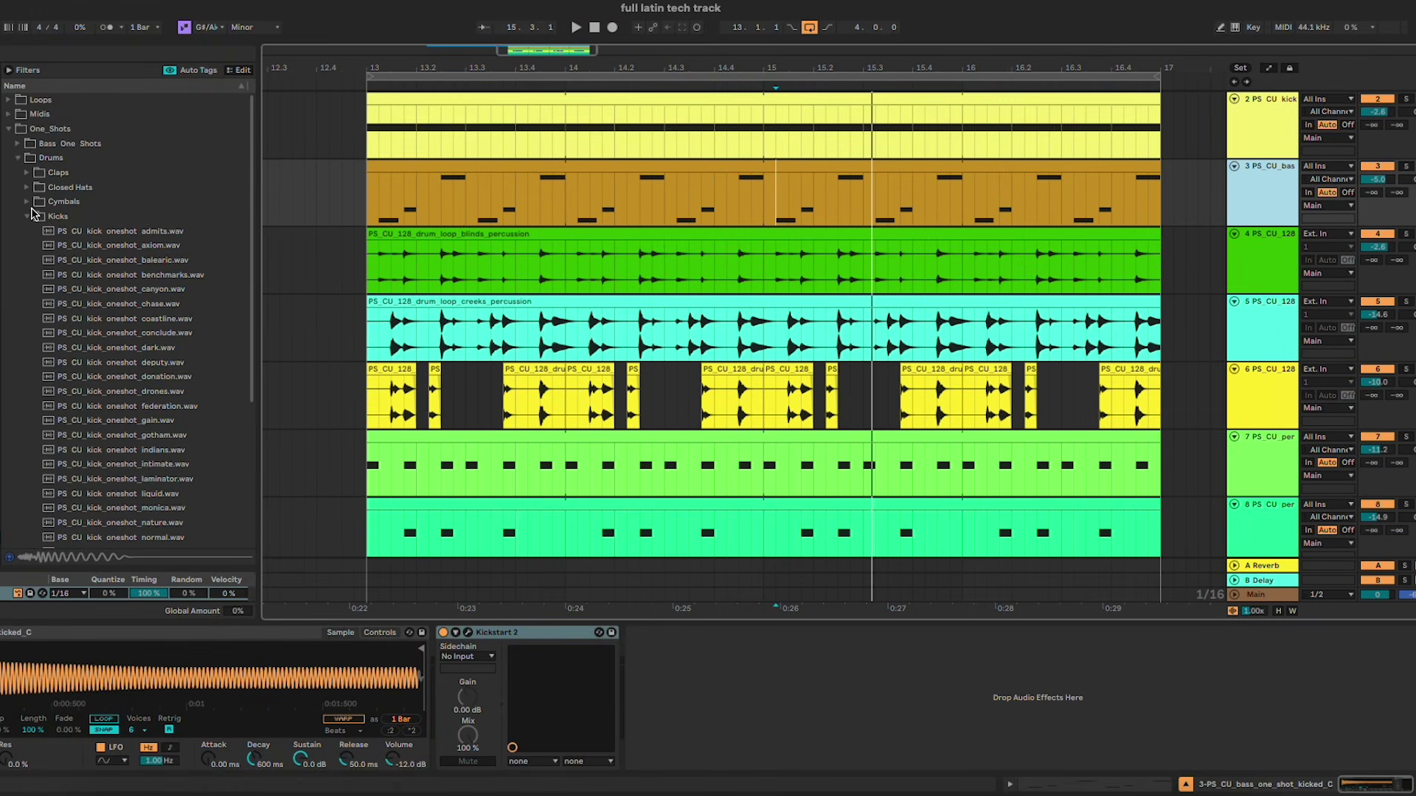
pyautogui.click(1282, 210)
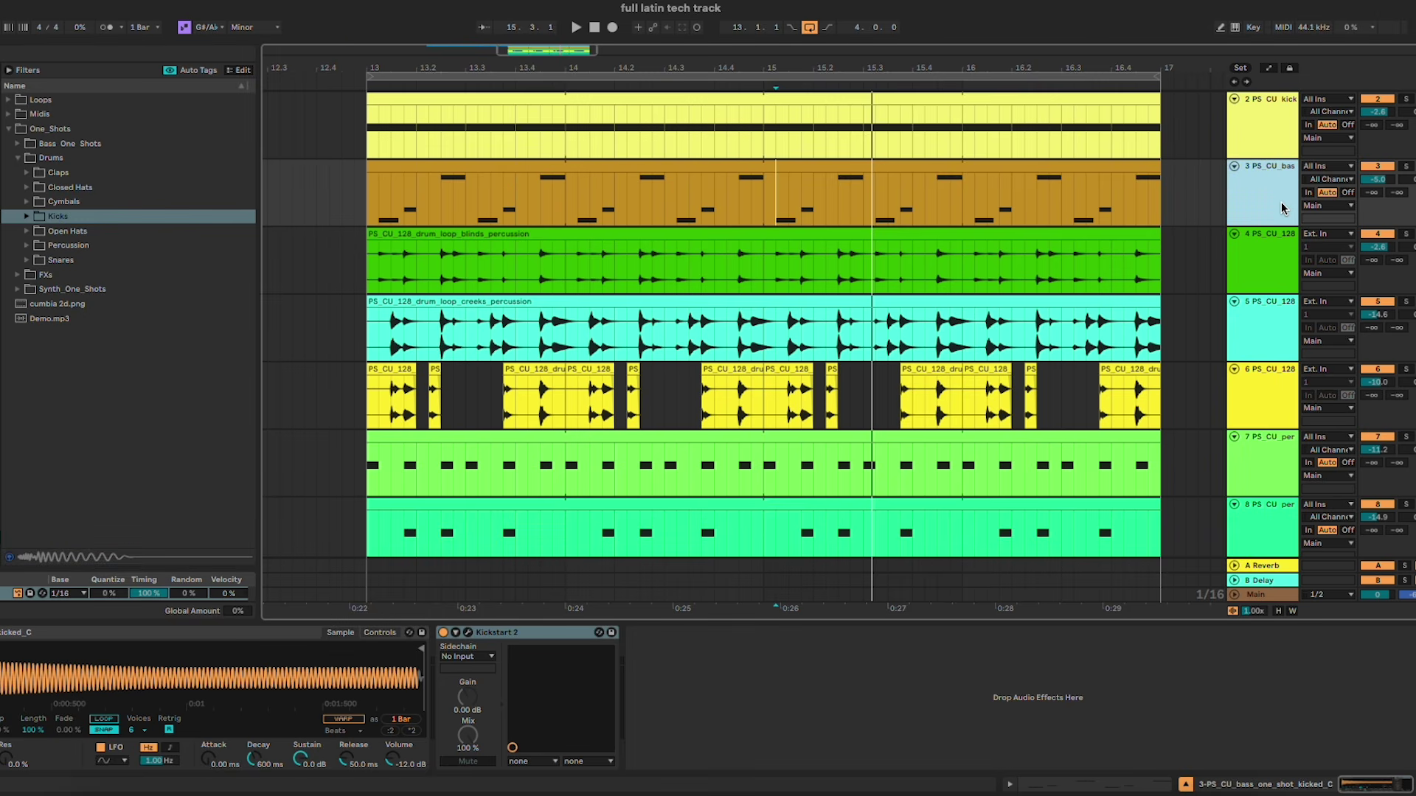
pyautogui.hotkey('ctrl', 'shift', 't')
pyautogui.moveTo(363, 270); pyautogui.dragTo(1159, 250)
pyautogui.hotkey('ctrl', 'shift', 'm')
# Step: Add C3 sixteenth notes on beats 2 and 4 of the new clip, and select its track
pyautogui.doubleClick(540, 714)
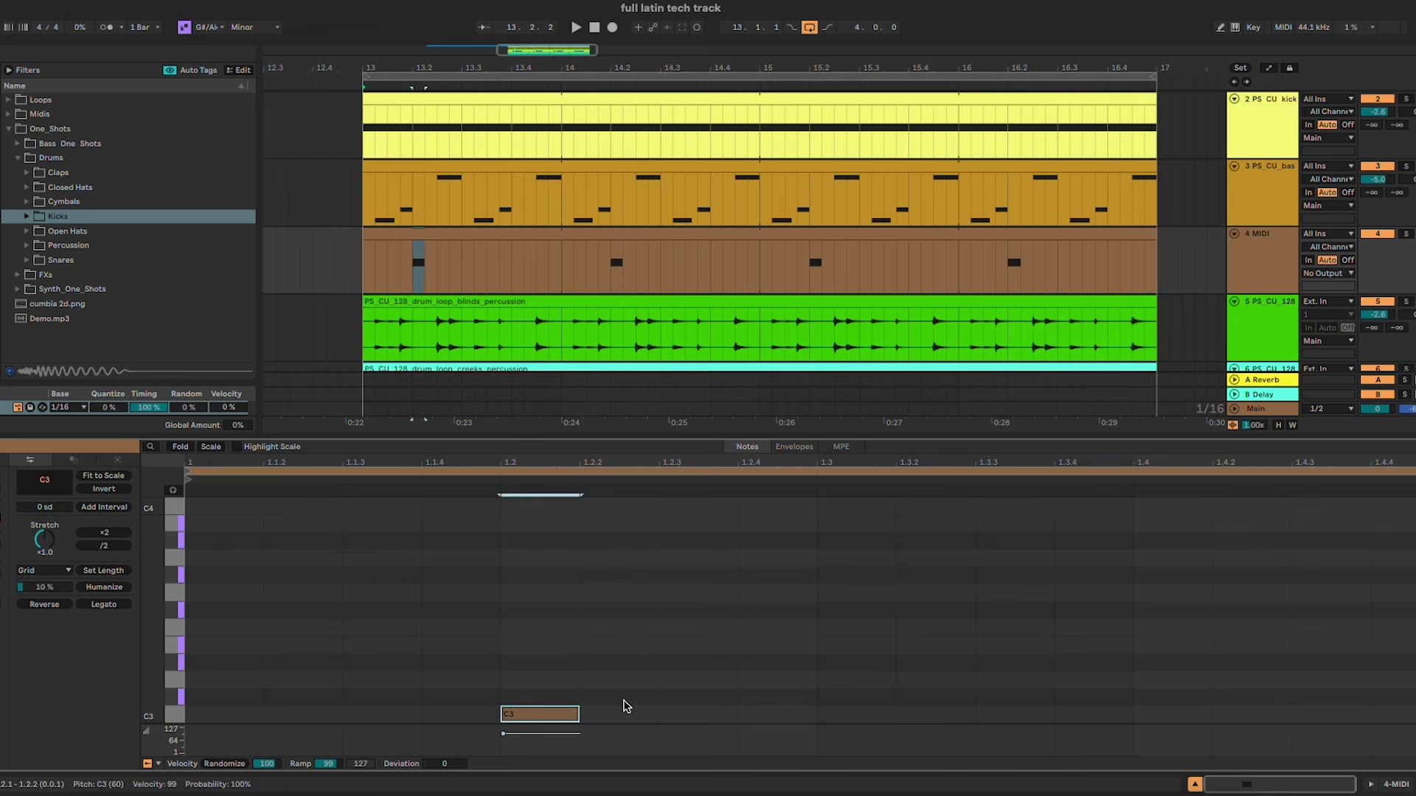
pyautogui.doubleClick(1147, 714)
pyautogui.click(1256, 291)
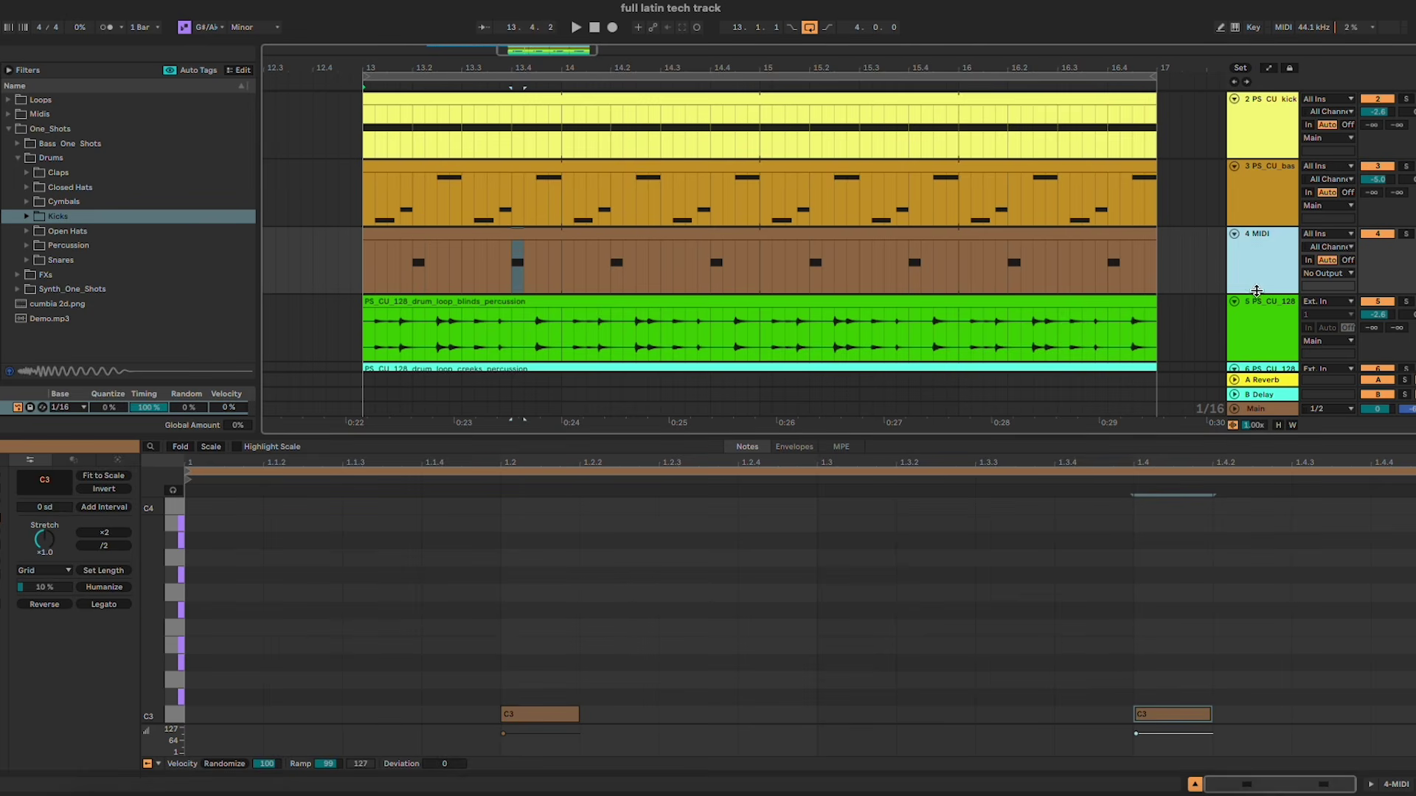
# Step: Audition clap one-shots from contract to outline in the Claps folder
pyautogui.click(40, 179)
pyautogui.click(111, 289)
pyautogui.click(111, 318)
pyautogui.click(112, 347)
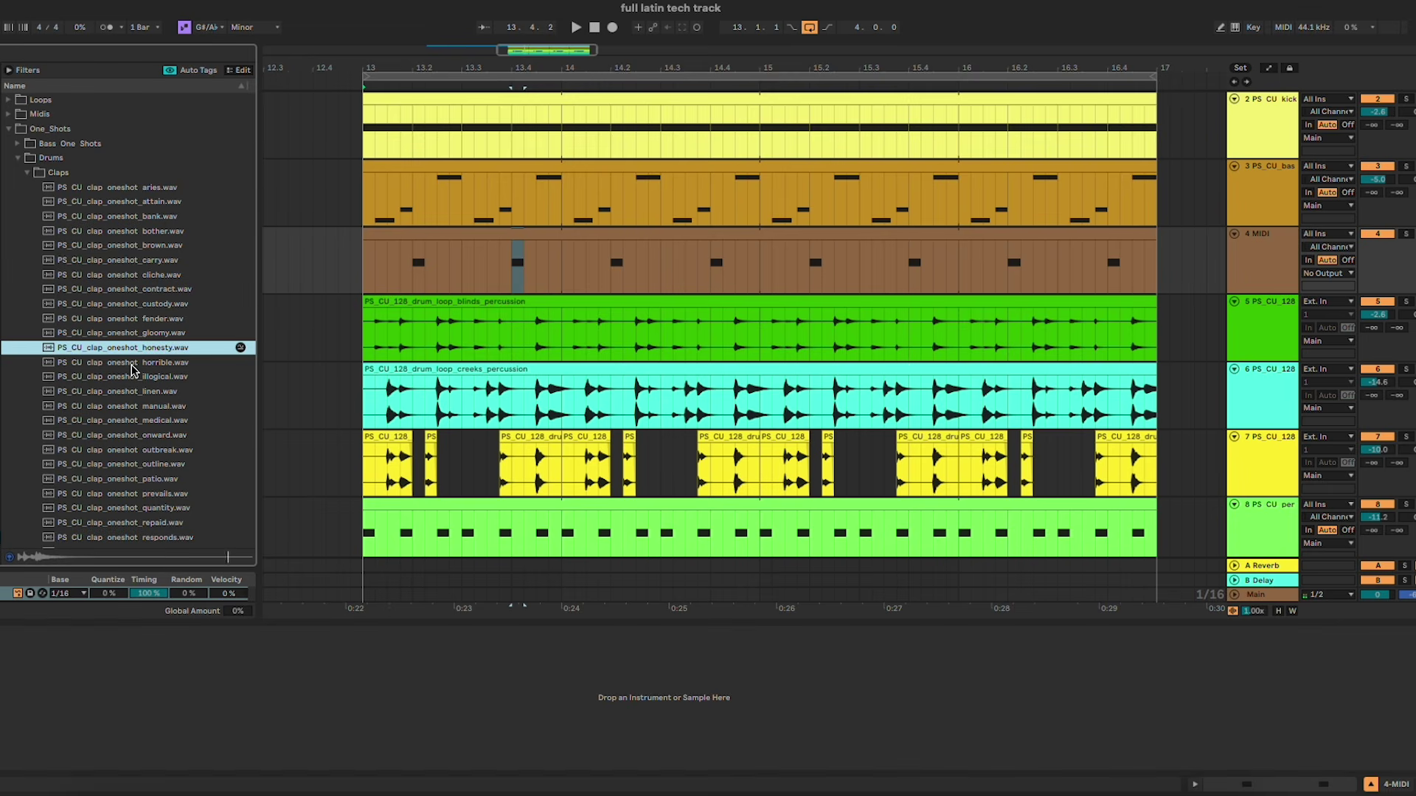
pyautogui.click(131, 364)
pyautogui.click(133, 380)
pyautogui.click(127, 394)
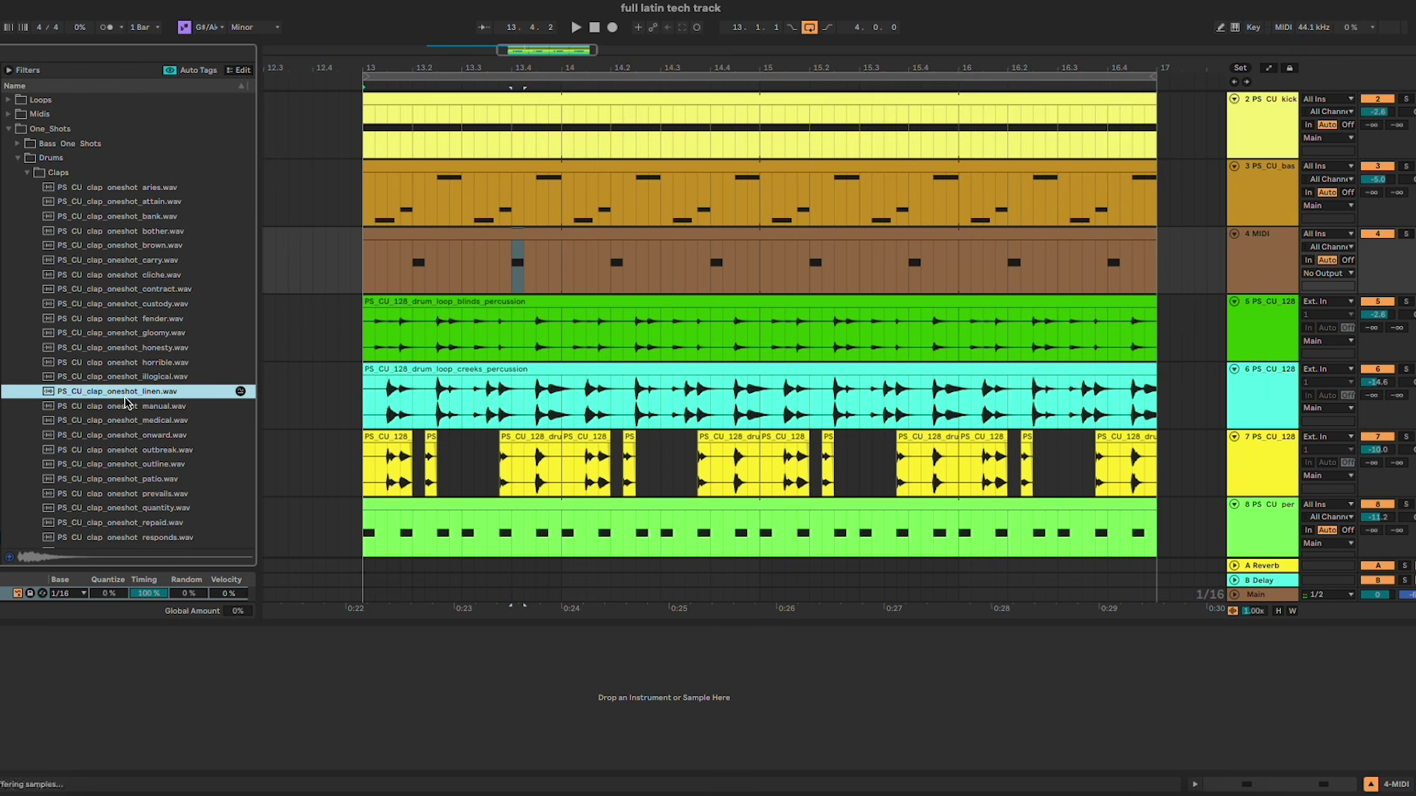
pyautogui.click(131, 408)
pyautogui.click(145, 420)
pyautogui.click(156, 435)
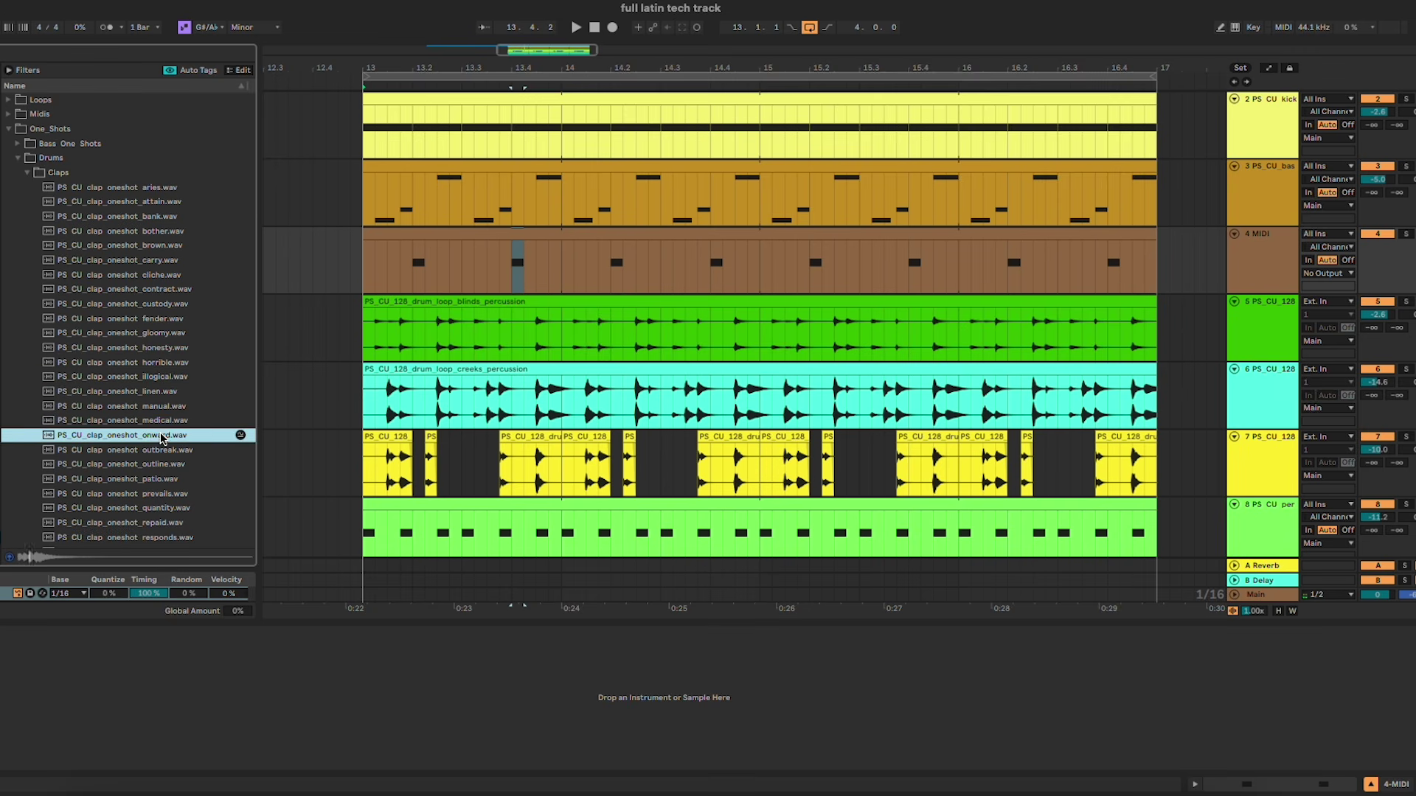
pyautogui.click(165, 451)
pyautogui.click(161, 463)
# Step: Load PS_CU_clap_oneshot_outline.wav on the new MIDI track and set its volume to -7.4 dB during playback
pyautogui.moveTo(163, 466); pyautogui.dragTo(278, 686)
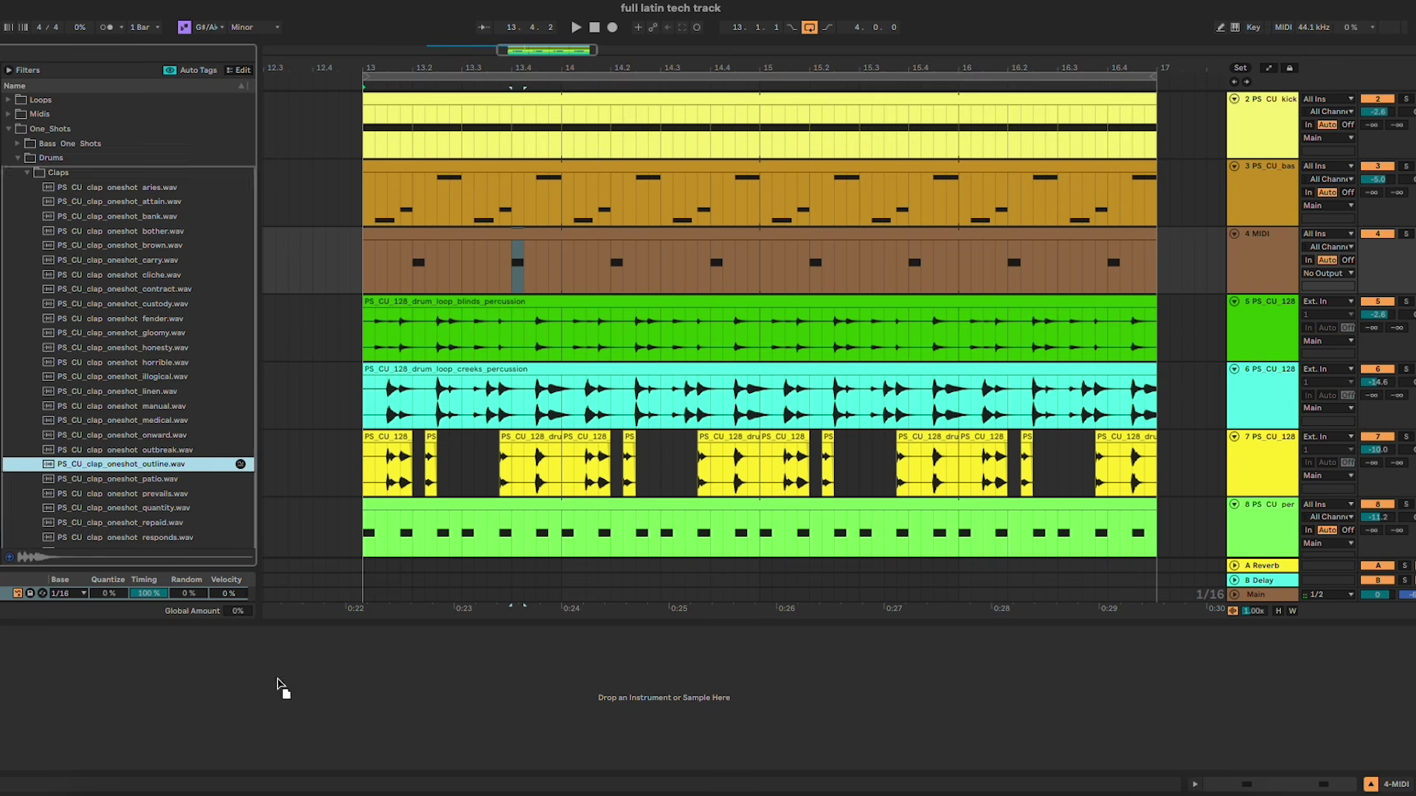
pyautogui.press('space')
pyautogui.moveTo(1377, 247); pyautogui.dragTo(1378, 279)
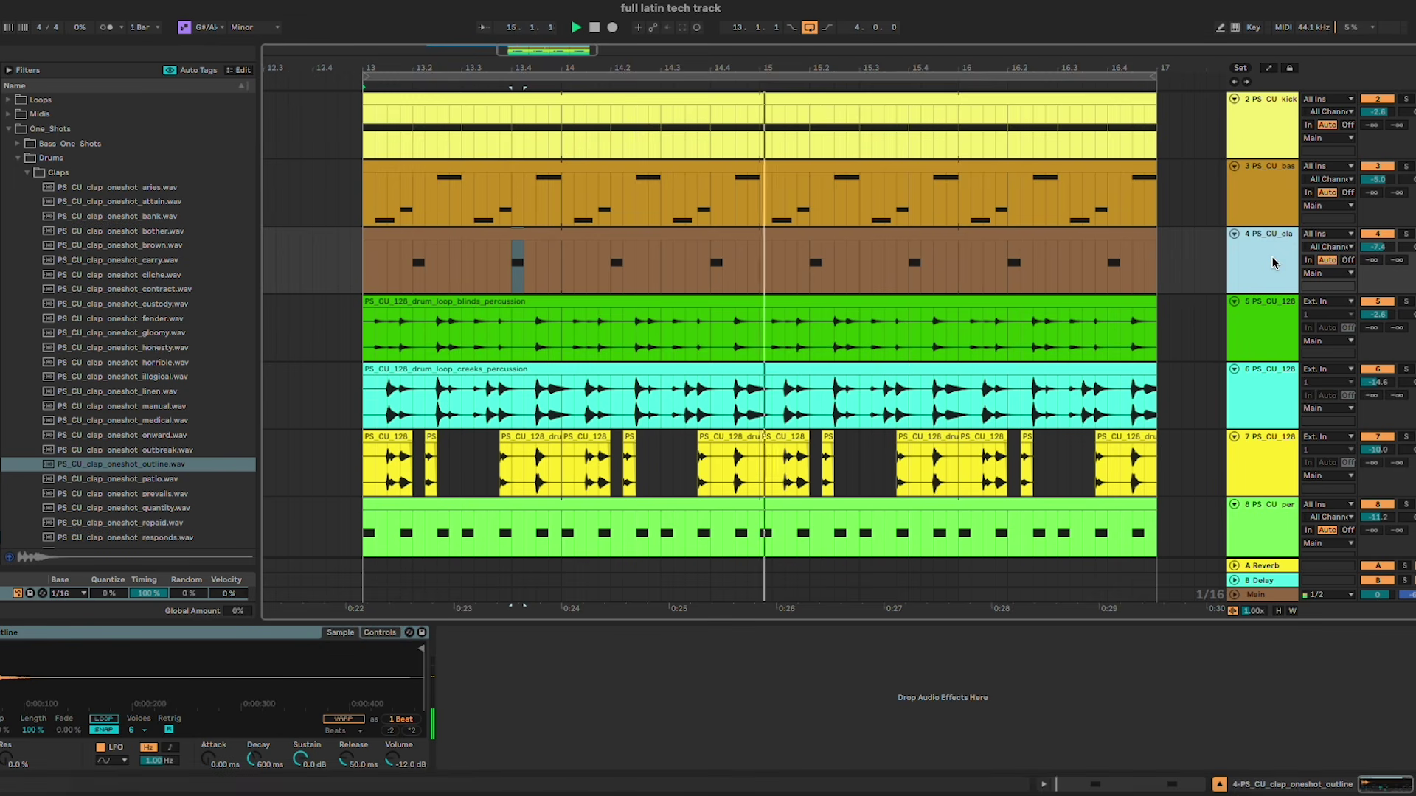
# Step: Insert another MIDI track below the clap track and create a MIDI clip from bar 13 to bar 17
pyautogui.hotkey('ctrl', 'shift', 't')
pyautogui.moveTo(398, 339); pyautogui.dragTo(1156, 316)
pyautogui.hotkey('ctrl', 'shift', 'm')
# Step: Add a C3 sixteenth note at 1.1.3 and duplicate it onto the off-beats of the other three beats
pyautogui.doubleClick(422, 707)
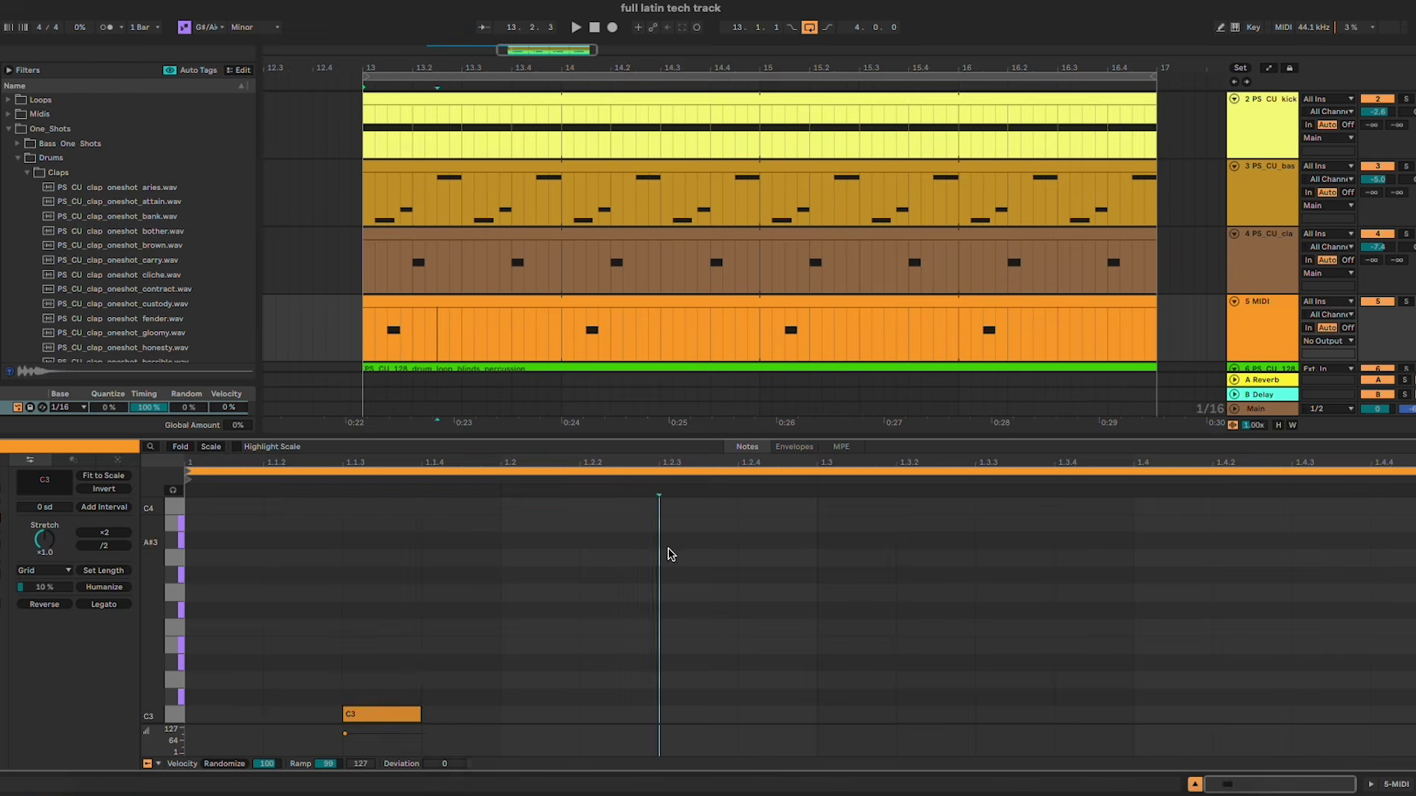
pyautogui.hotkey('ctrl', 'd')
pyautogui.hotkey('ctrl', 'd')
pyautogui.hotkey('ctrl', 'd')
# Step: Load PS_CU_open_hat_oneshot_cessna.wav from the Open Hats folder on the new MIDI track and set its volume to -10.1 dB during playback
pyautogui.hotkey('shift', 'Tab')
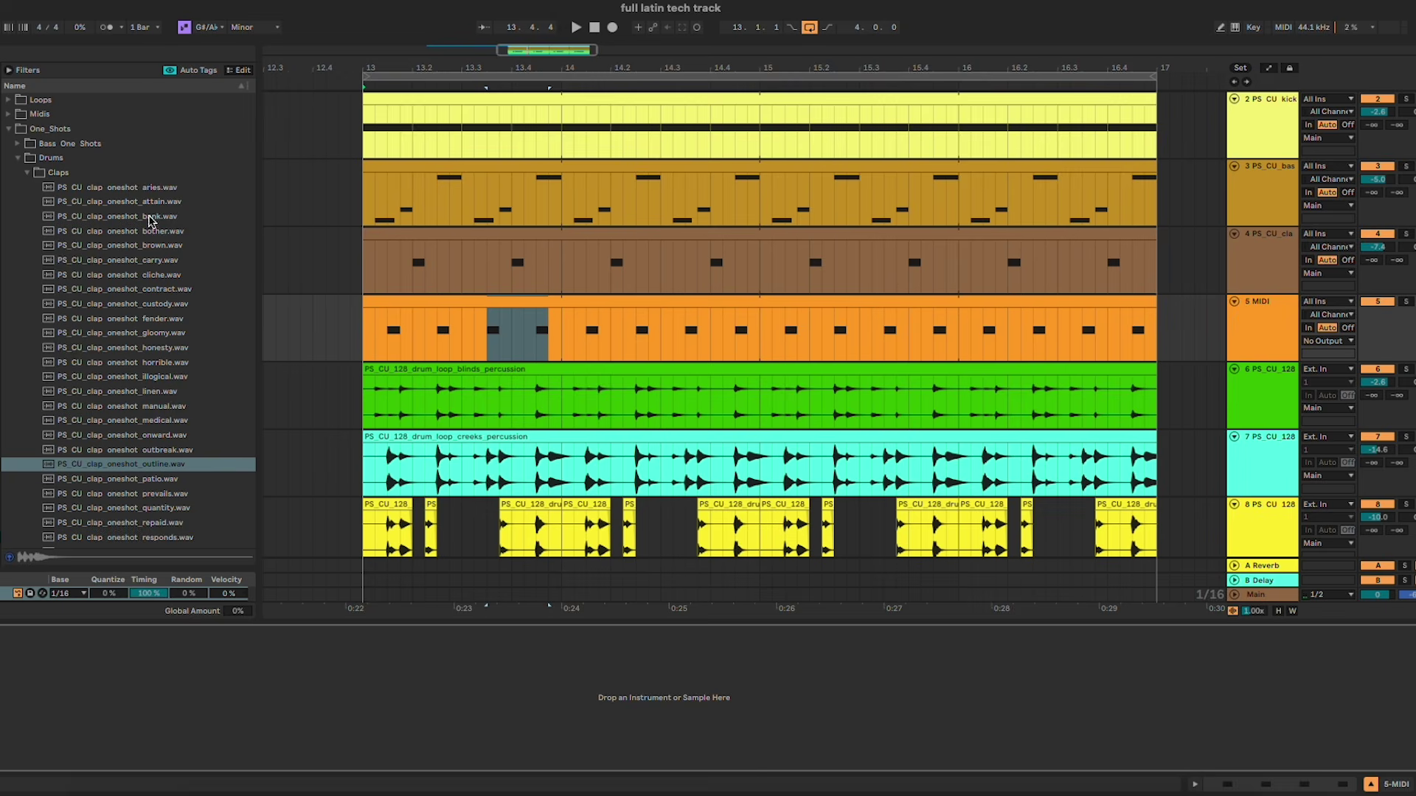
pyautogui.click(32, 174)
pyautogui.click(146, 322)
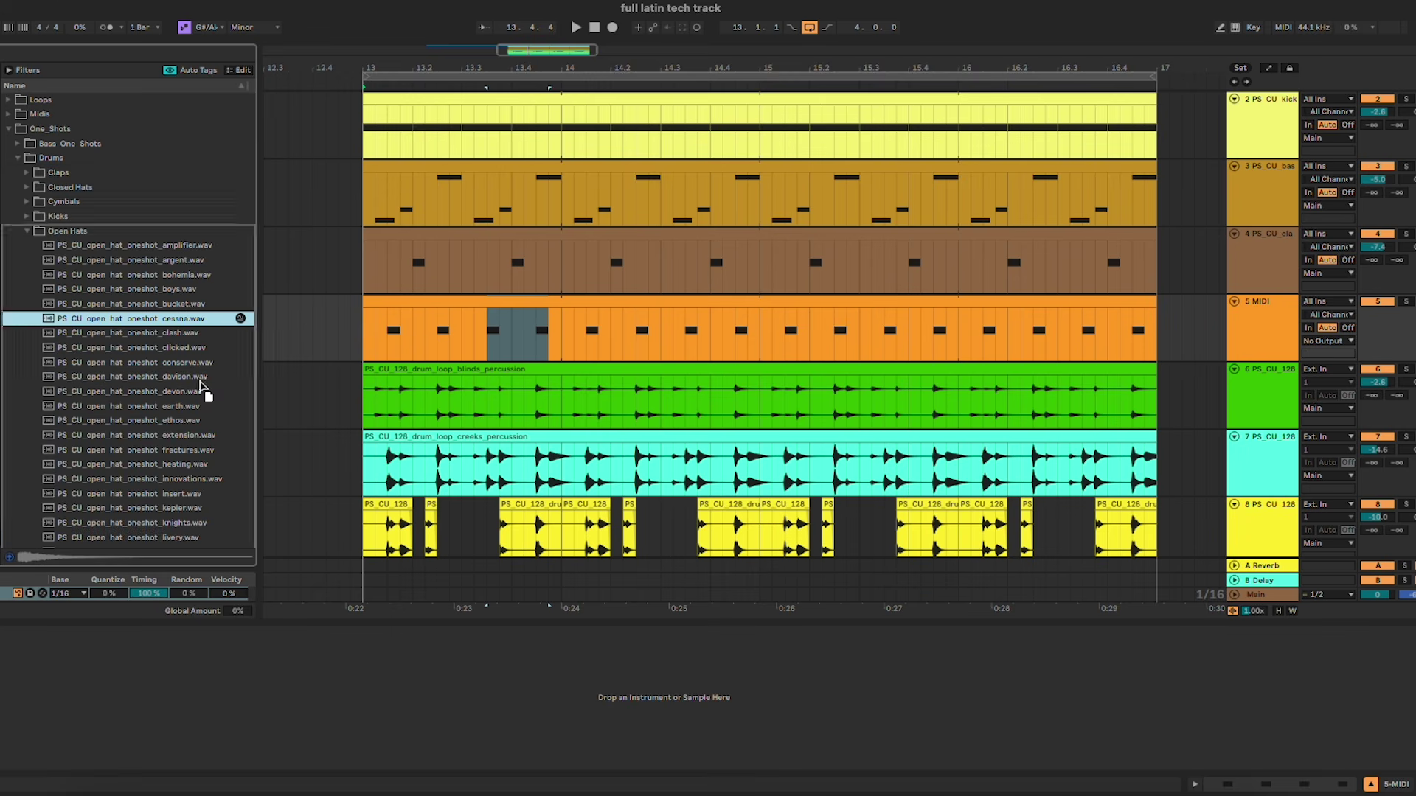
pyautogui.press('Return')
pyautogui.press('space')
pyautogui.moveTo(1378, 315); pyautogui.dragTo(1377, 339)
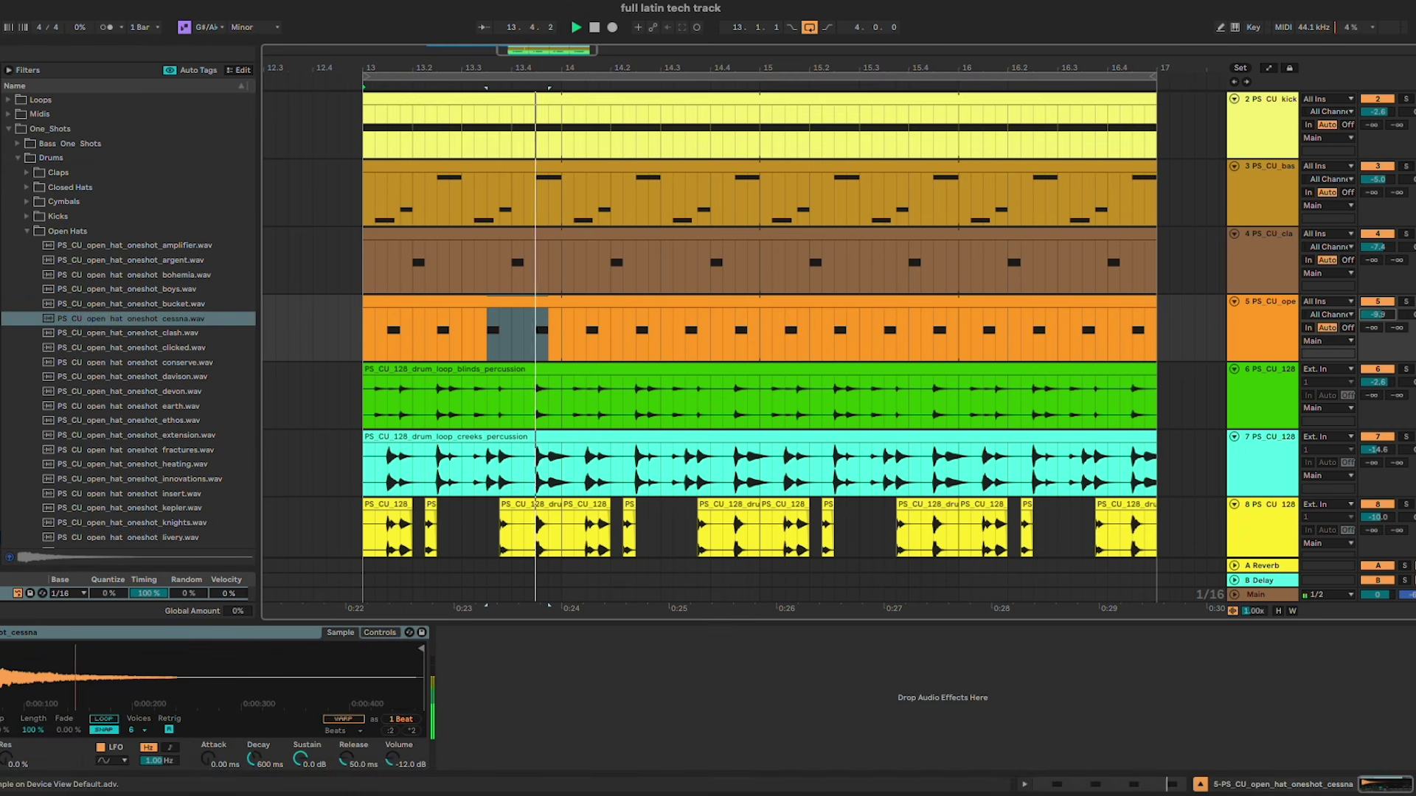
# Step: Try the clicked and conserve open hat one-shots in the hat track's sampler and readjust the track's volume
pyautogui.click(144, 337)
pyautogui.click(151, 349)
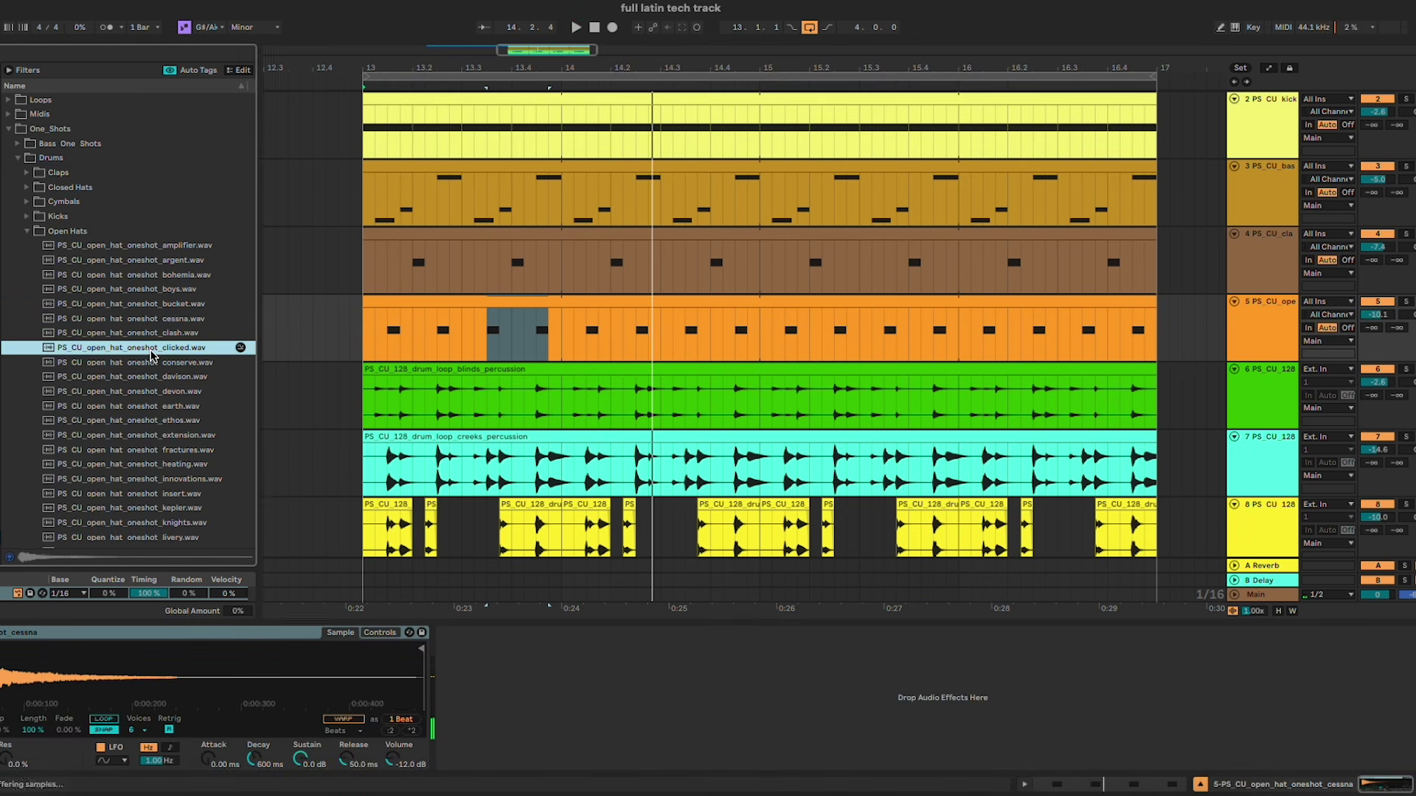
pyautogui.click(161, 365)
pyautogui.click(162, 348)
pyautogui.press('Return')
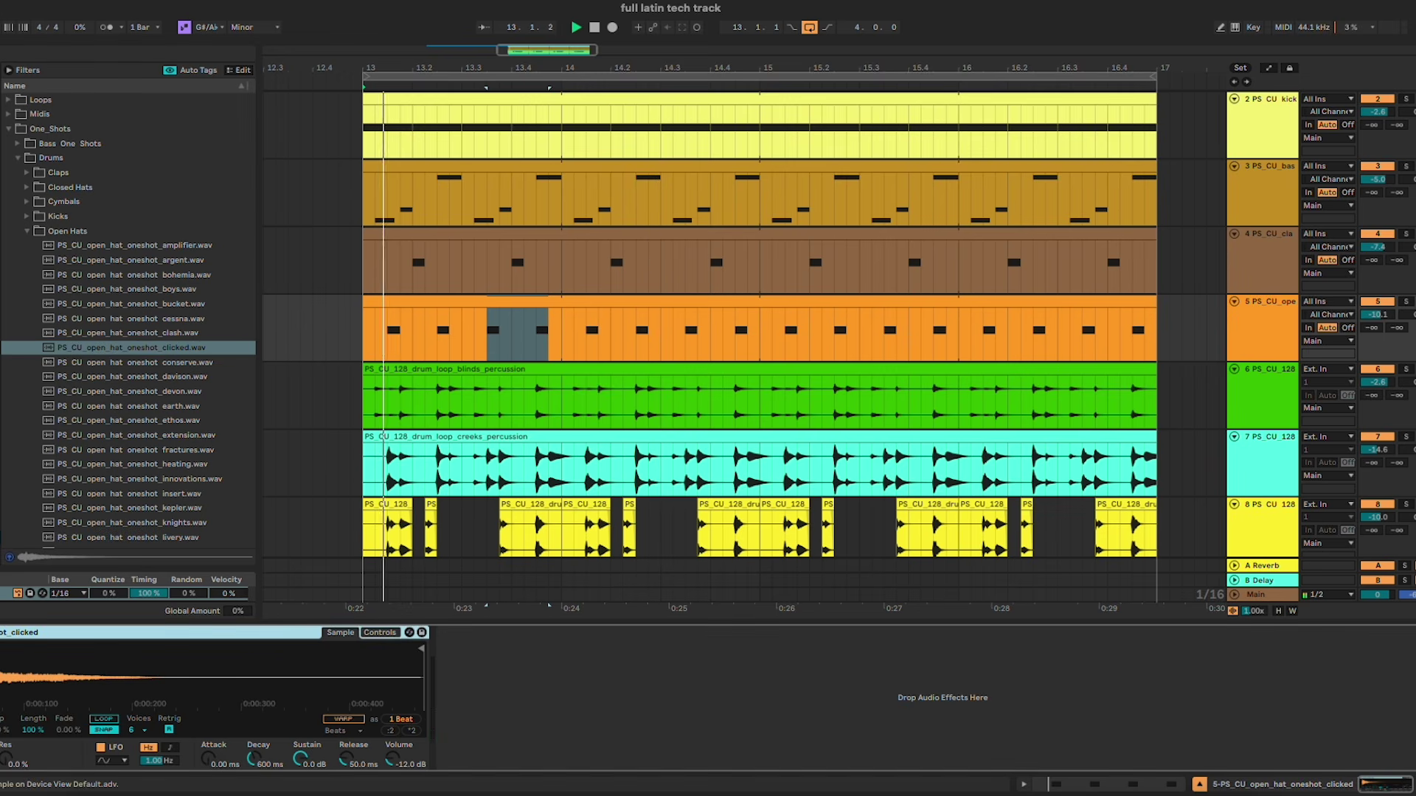
pyautogui.click(169, 362)
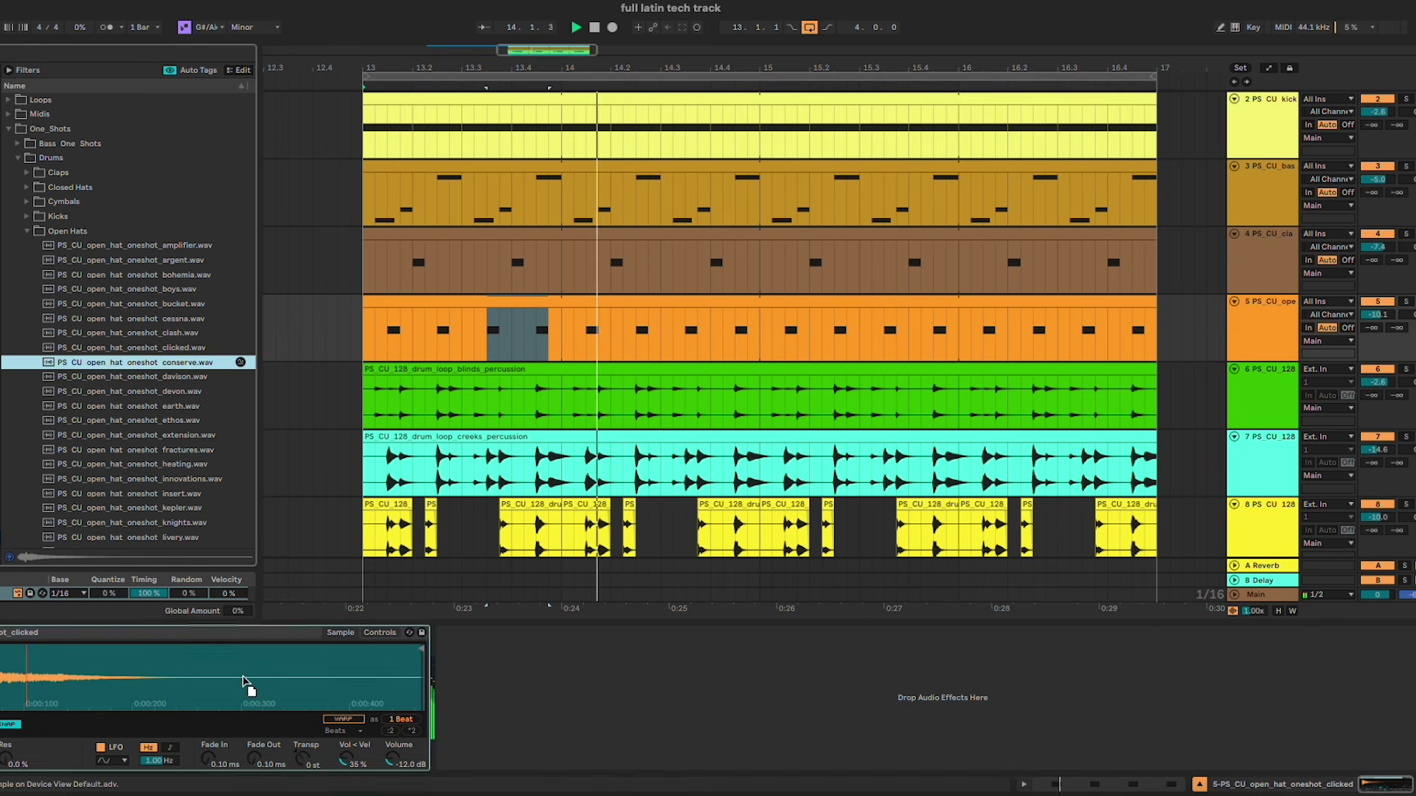
pyautogui.moveTo(1377, 315); pyautogui.dragTo(1384, 325)
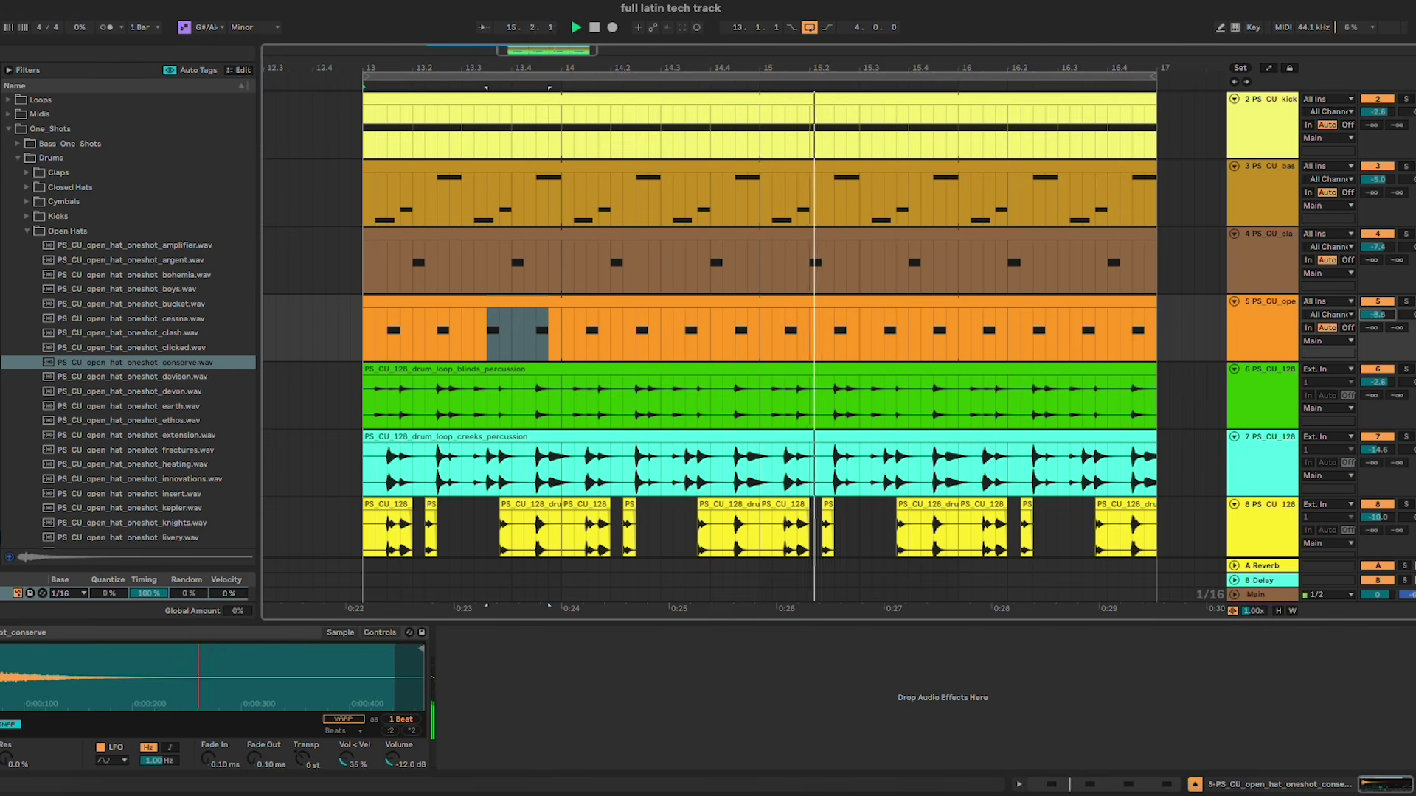
# Step: Try the open hat one-shots from davison to extension in the hat track's sampler during playback
pyautogui.moveTo(143, 377); pyautogui.dragTo(300, 675)
pyautogui.click(152, 391)
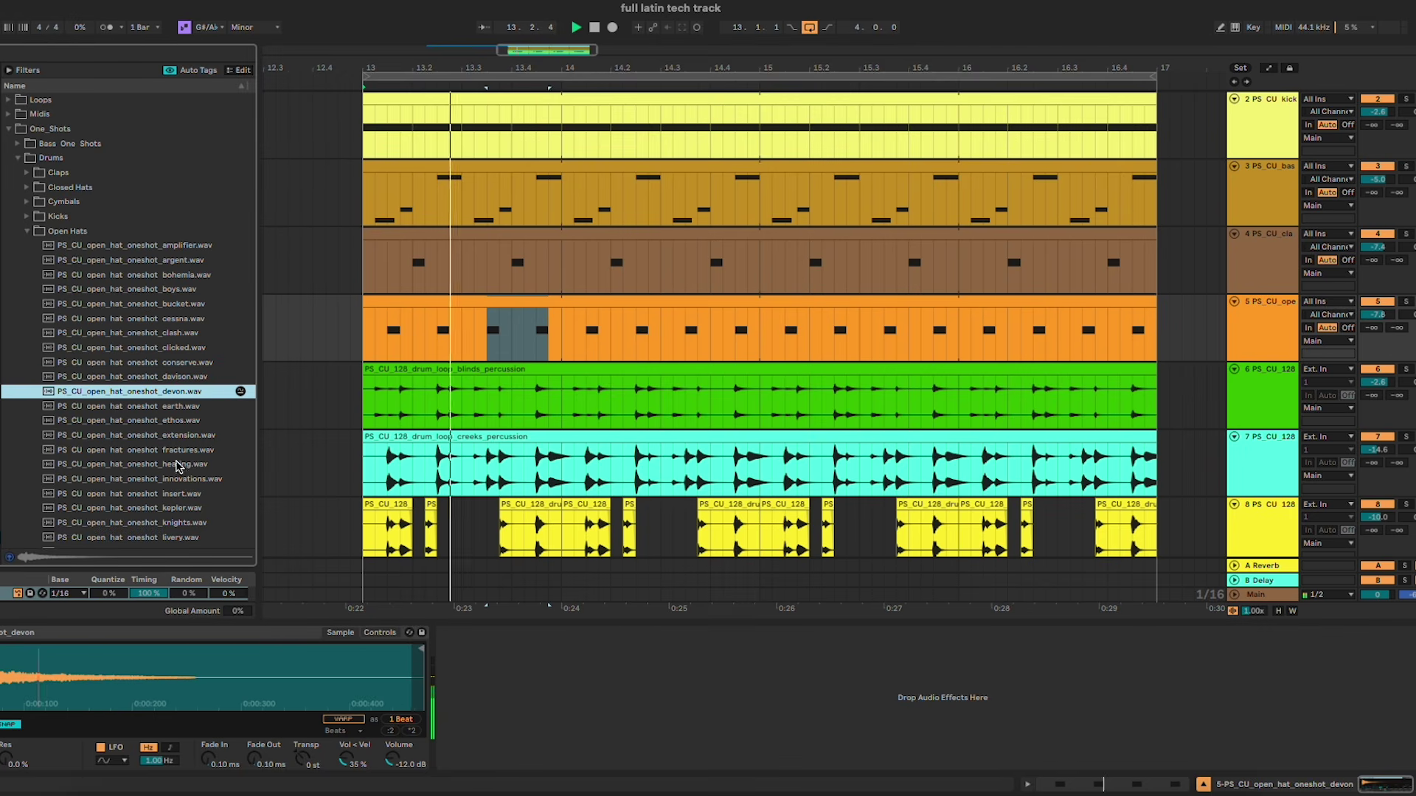
pyautogui.moveTo(151, 406); pyautogui.dragTo(293, 681)
pyautogui.moveTo(194, 422); pyautogui.dragTo(269, 688)
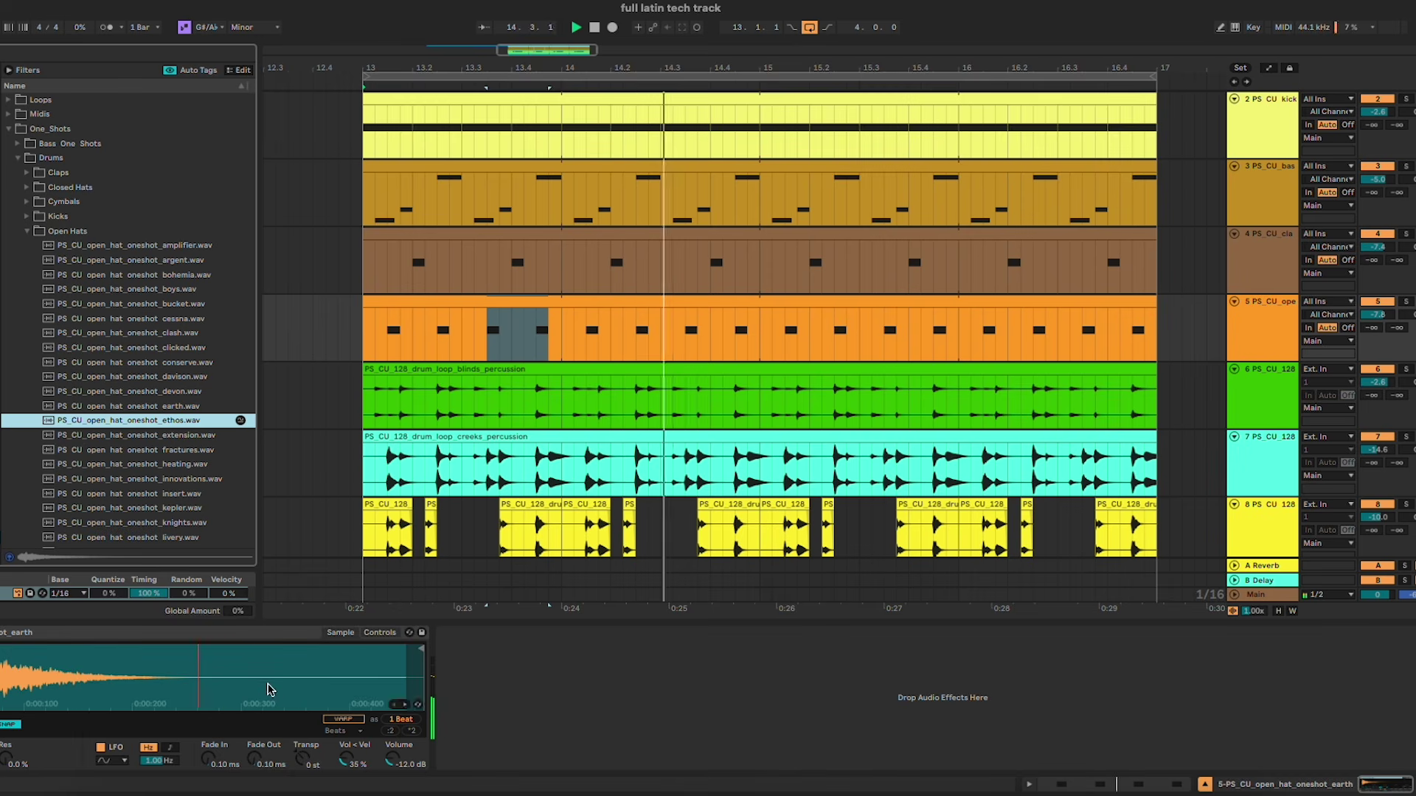
pyautogui.moveTo(190, 438); pyautogui.dragTo(280, 673)
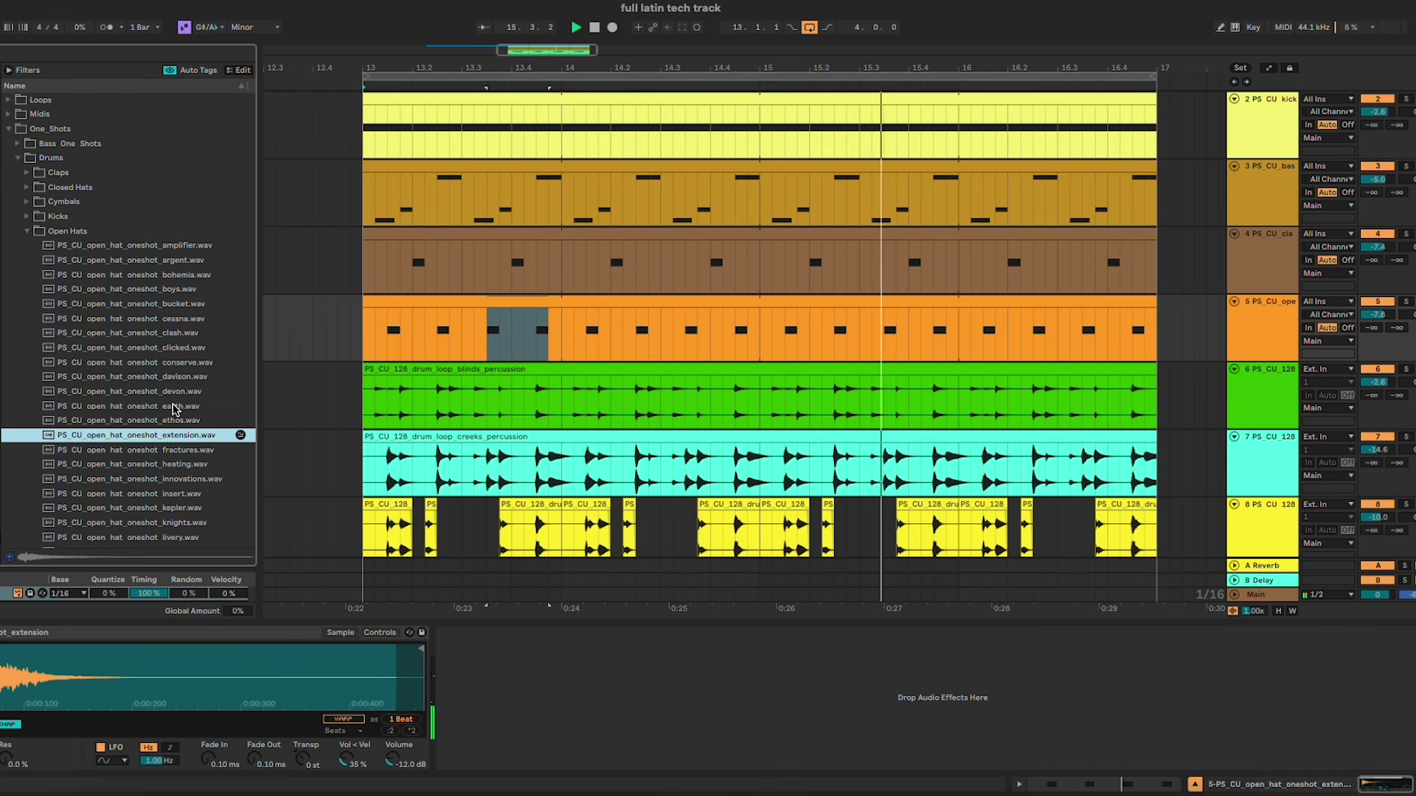
# Step: Load PS_CU_open_hat_oneshot_fractures.wav into the hat track's sampler and set the track's volume to -8.6 dB
pyautogui.moveTo(180, 450); pyautogui.dragTo(297, 676)
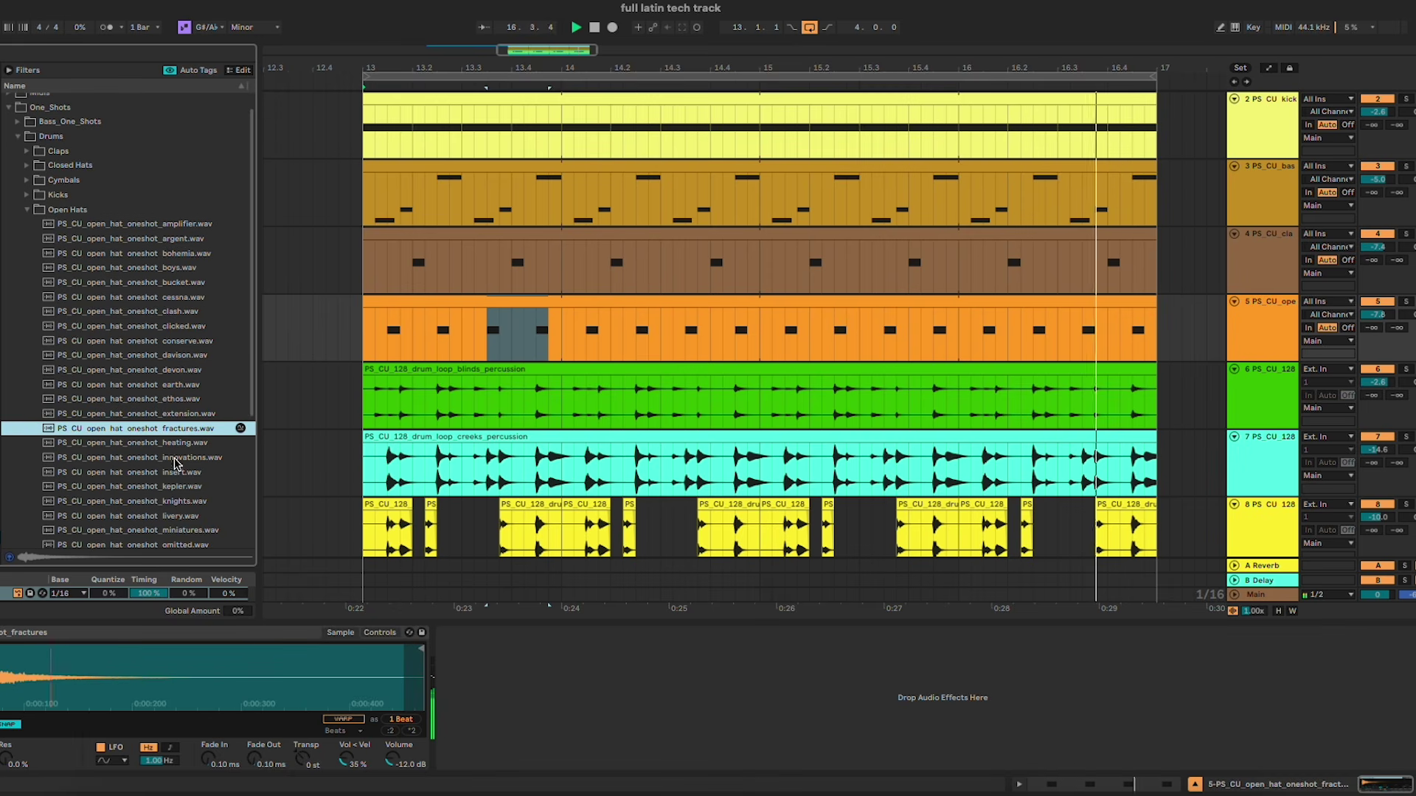
pyautogui.moveTo(1389, 326); pyautogui.dragTo(1388, 333)
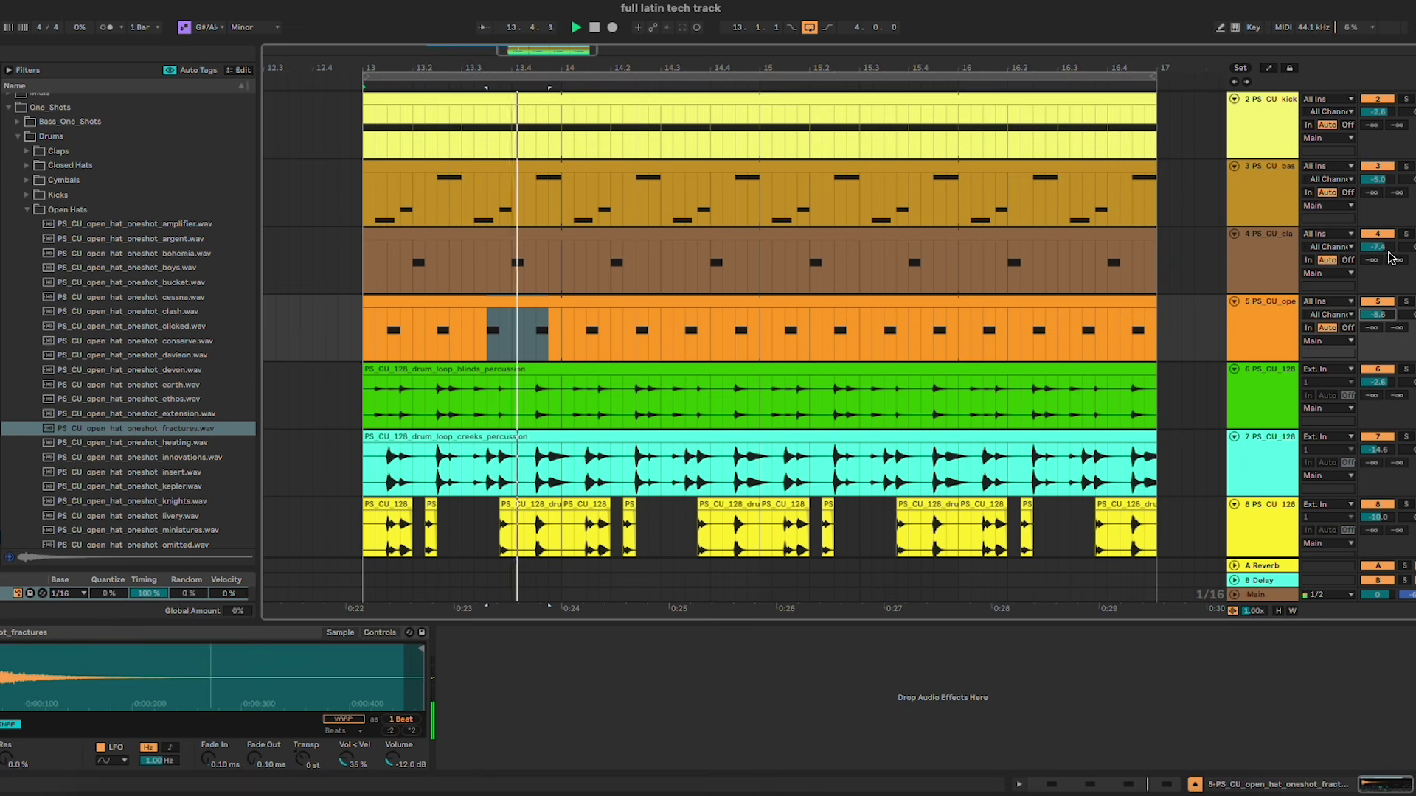
pyautogui.scroll(2, 1254, 331)
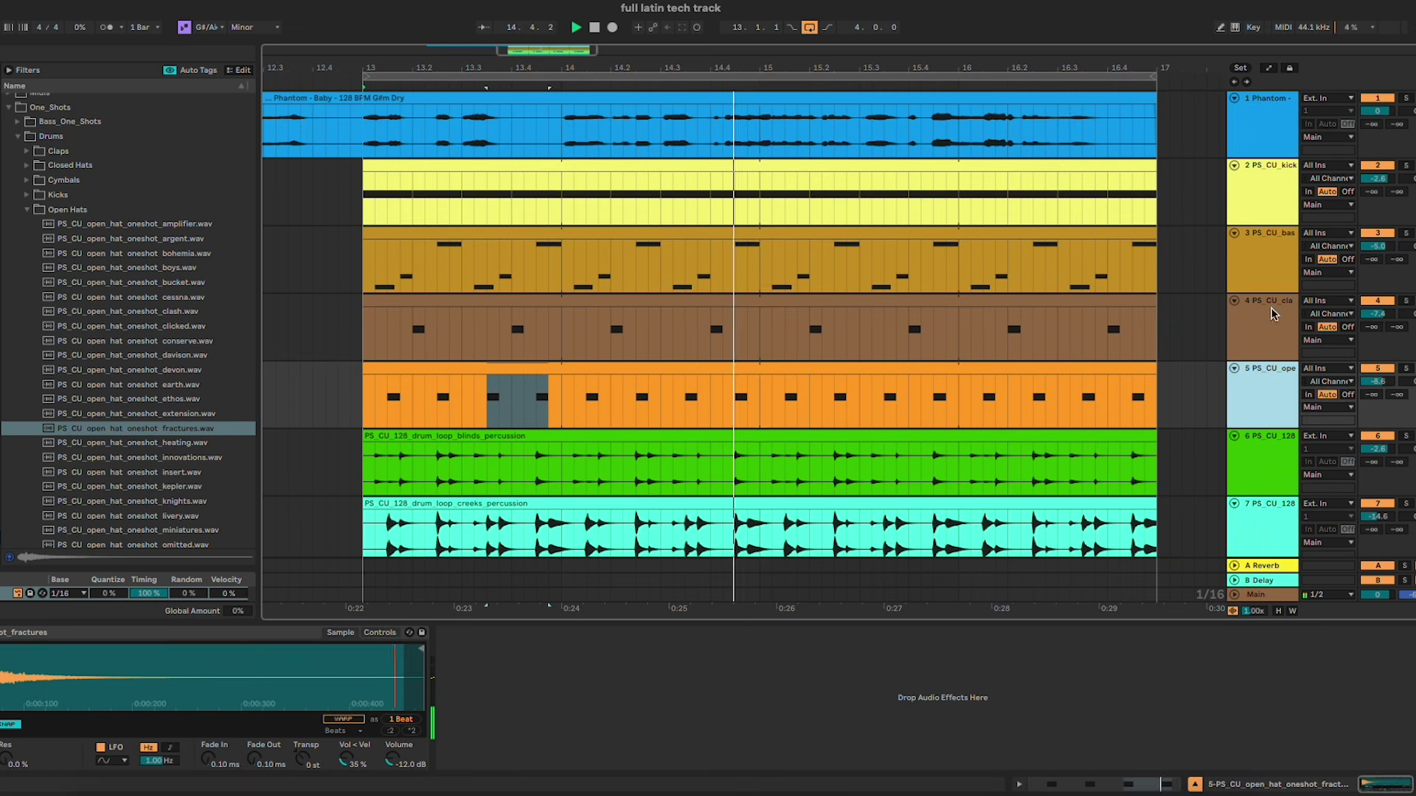
pyautogui.click(1370, 245)
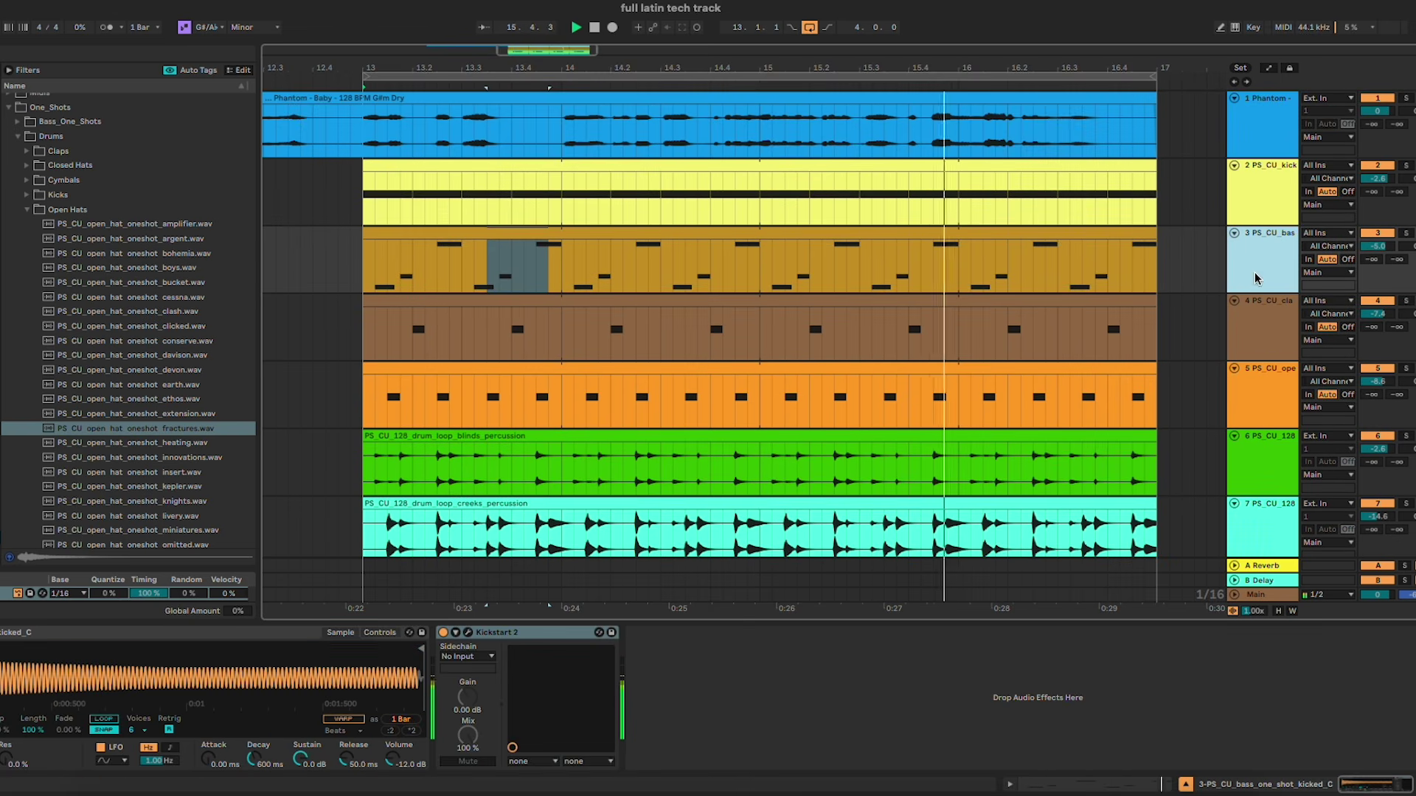
pyautogui.click(1257, 335)
# Step: Insert an audio track directly below the open hat track
pyautogui.click(1258, 402)
pyautogui.scroll(-3, 1264, 274)
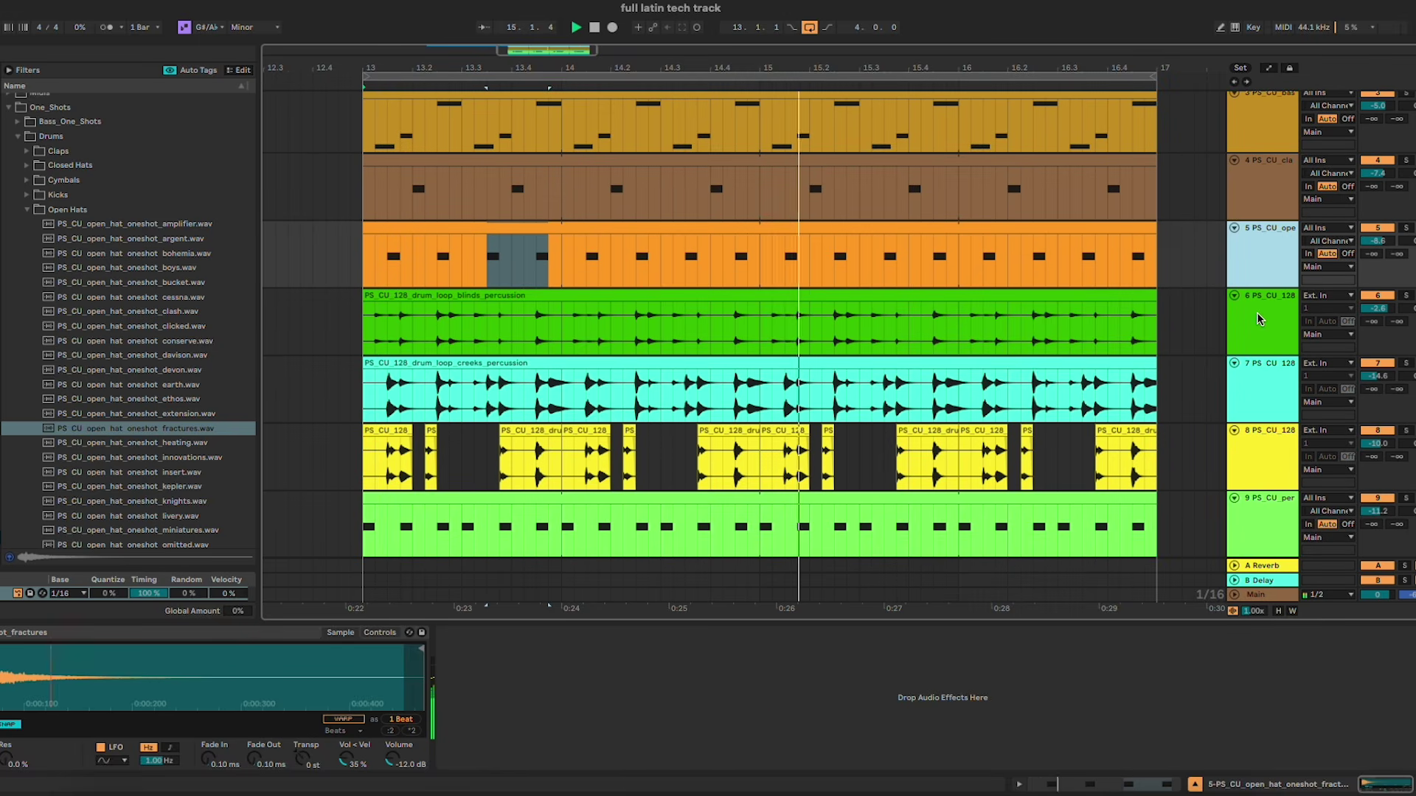
pyautogui.hotkey('ctrl', 't')
# Step: Place PS_CU_128_drum_loop_blinds_hat.wav from the Drum_Loops folder at bar 13 on the new audio track and set its volume to -15.9 dB
pyautogui.scroll(1, 32, 110)
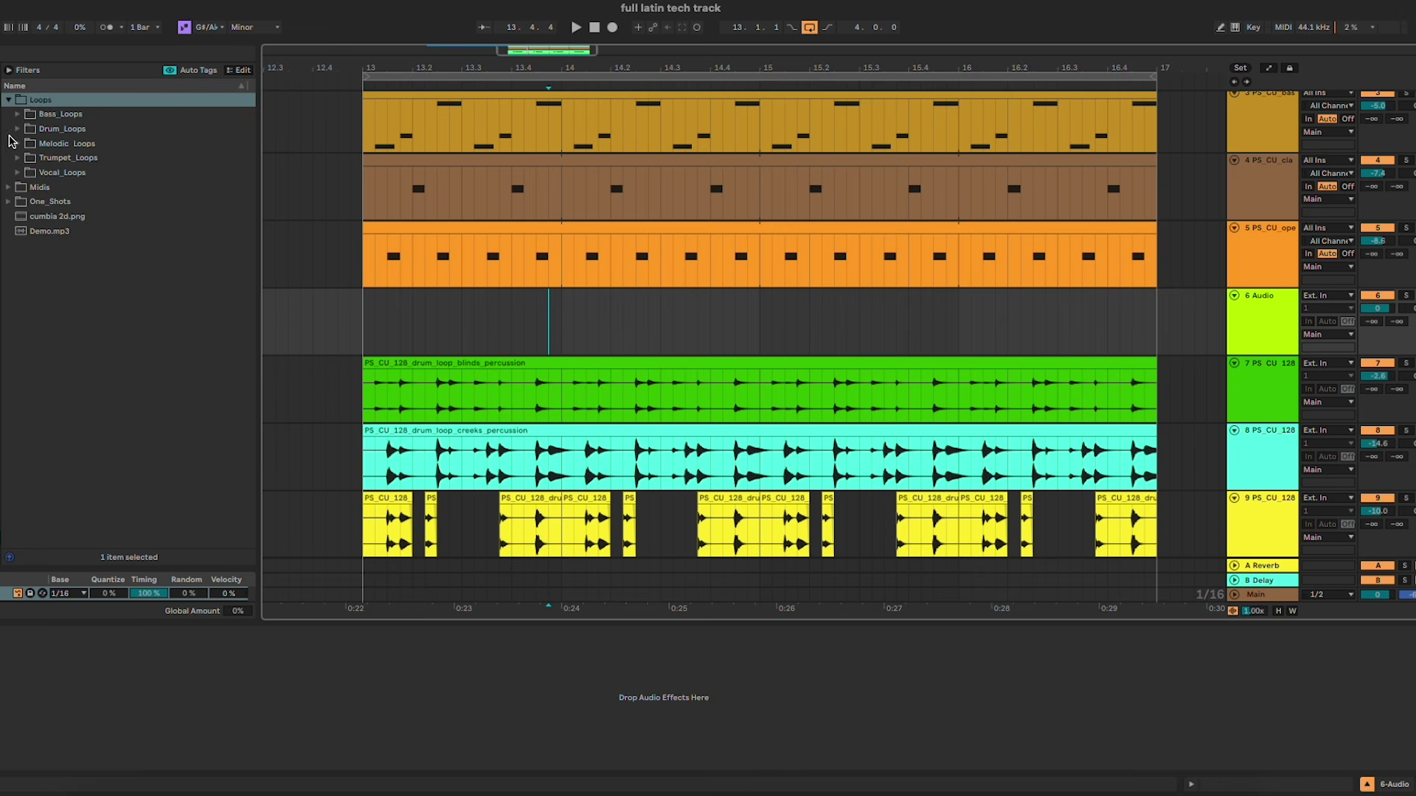
pyautogui.click(17, 128)
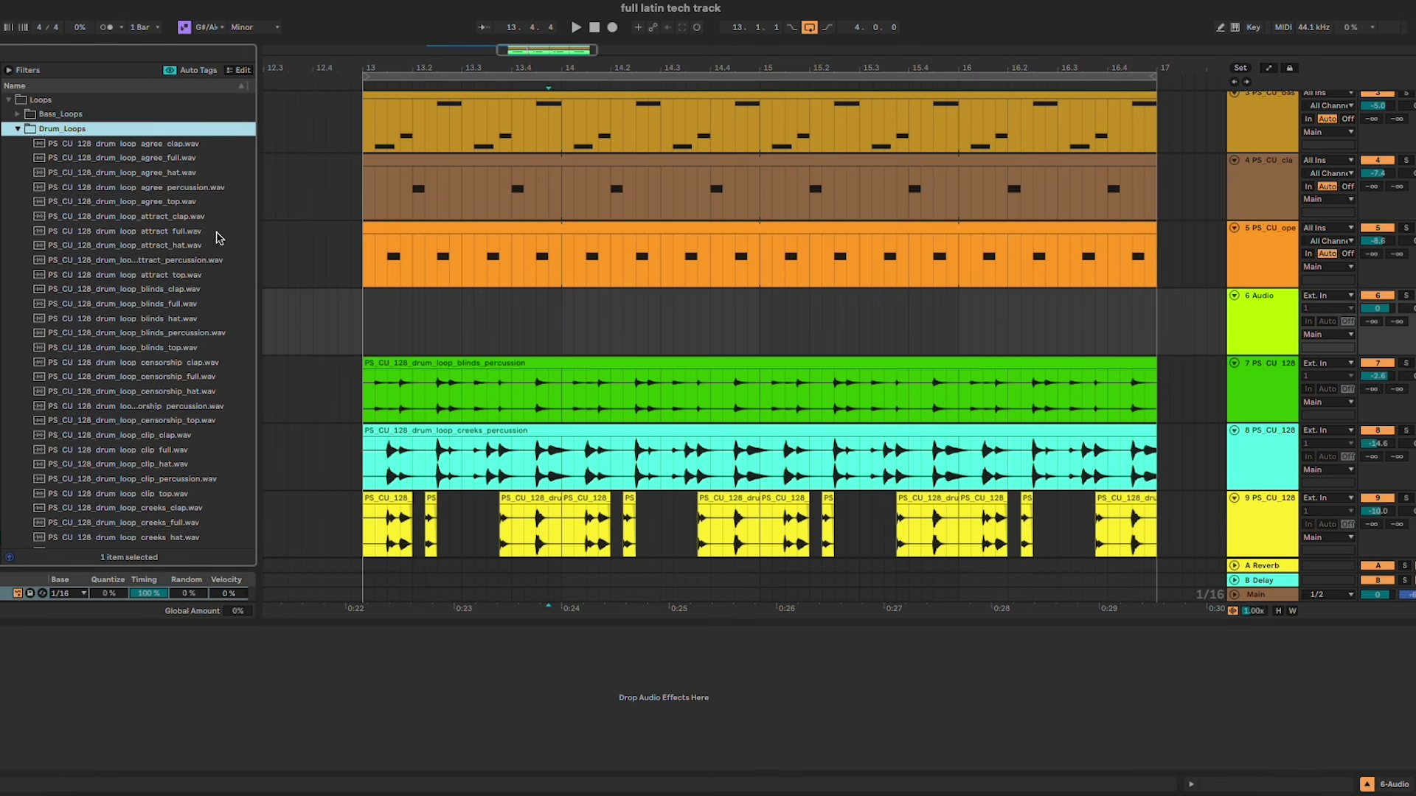
pyautogui.scroll(-5, 218, 238)
pyautogui.click(170, 171)
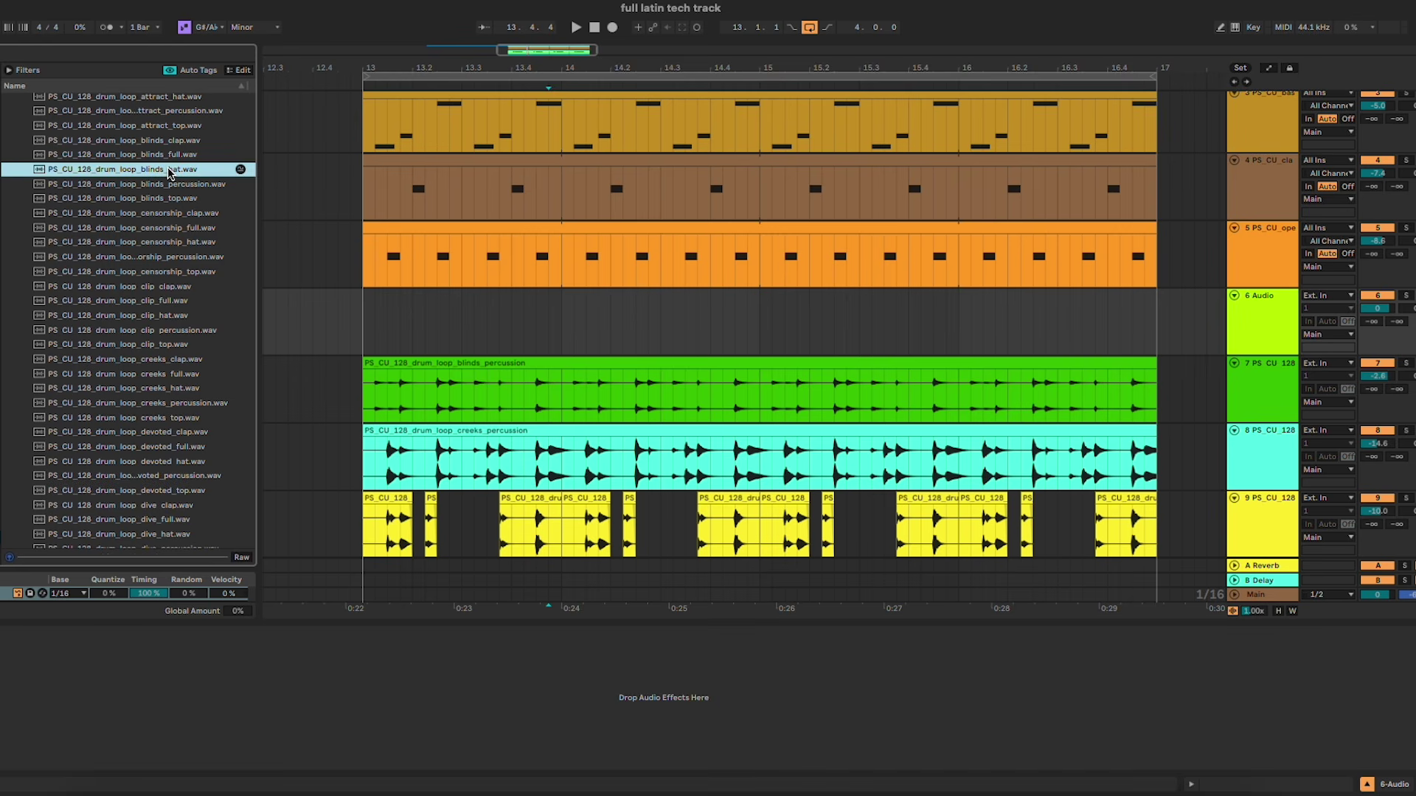
pyautogui.moveTo(169, 172); pyautogui.dragTo(363, 322)
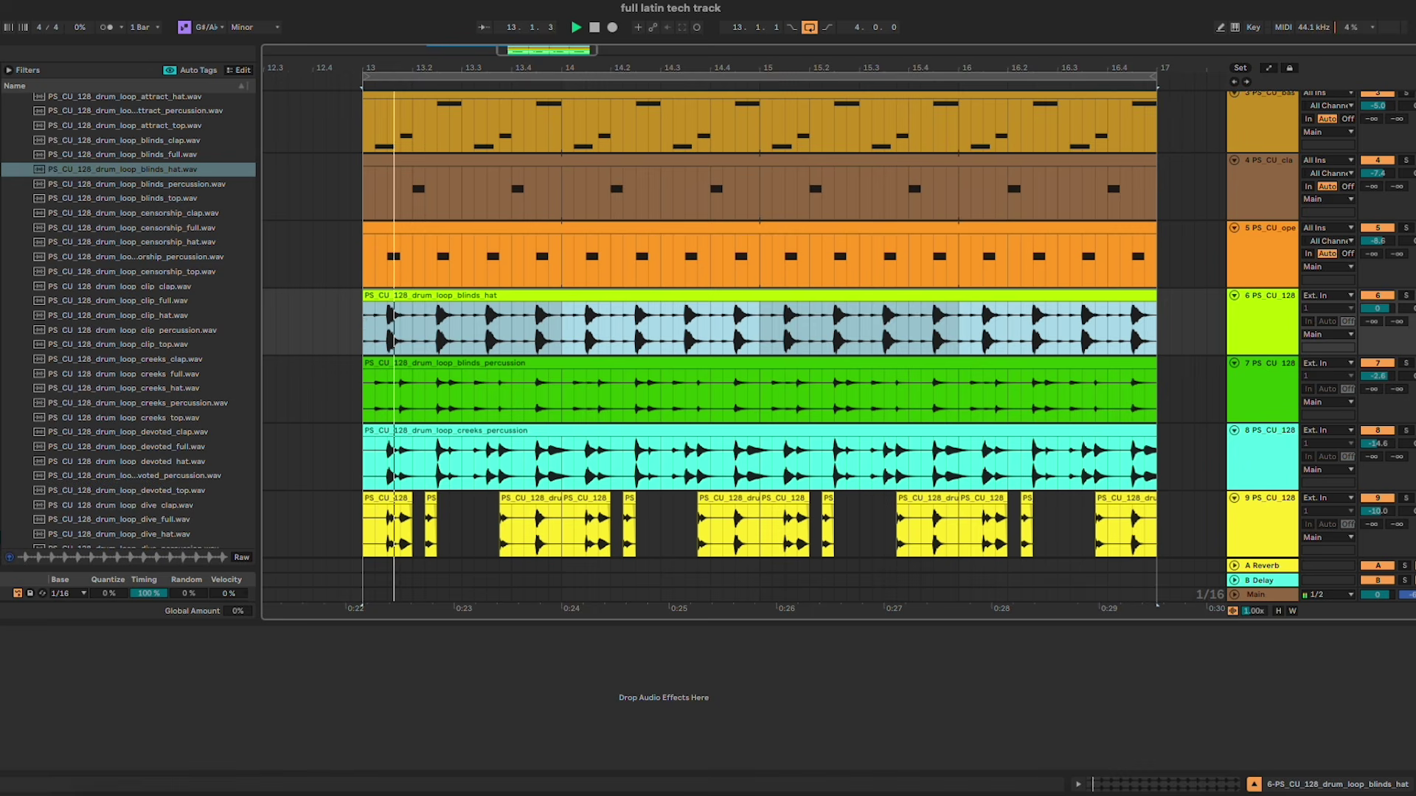
pyautogui.press('space')
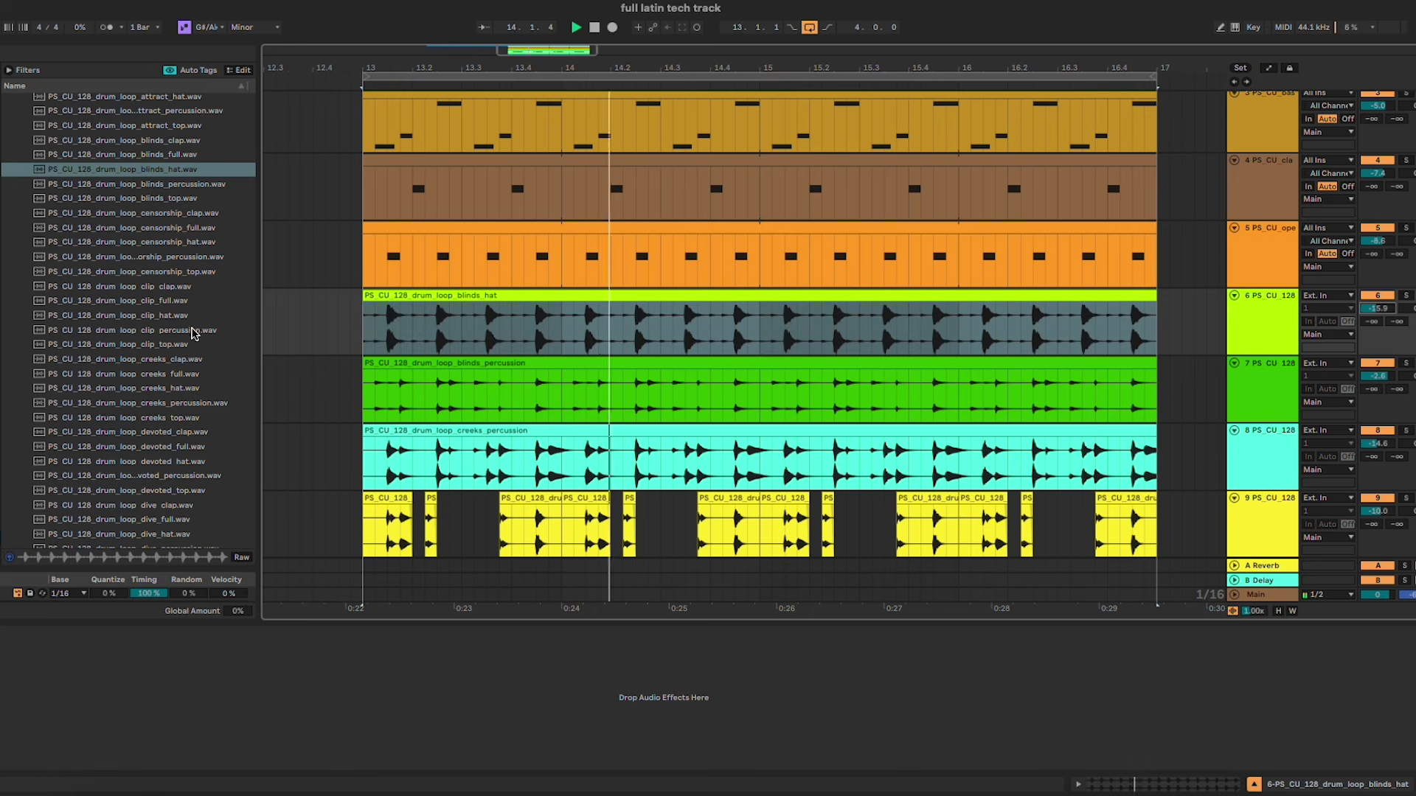
# Step: Try the clip_hat and creeks_hat drum loops in place of the blinds hat loop at bar 13
pyautogui.moveTo(188, 316); pyautogui.dragTo(369, 326)
pyautogui.scroll(-1, 88, 321)
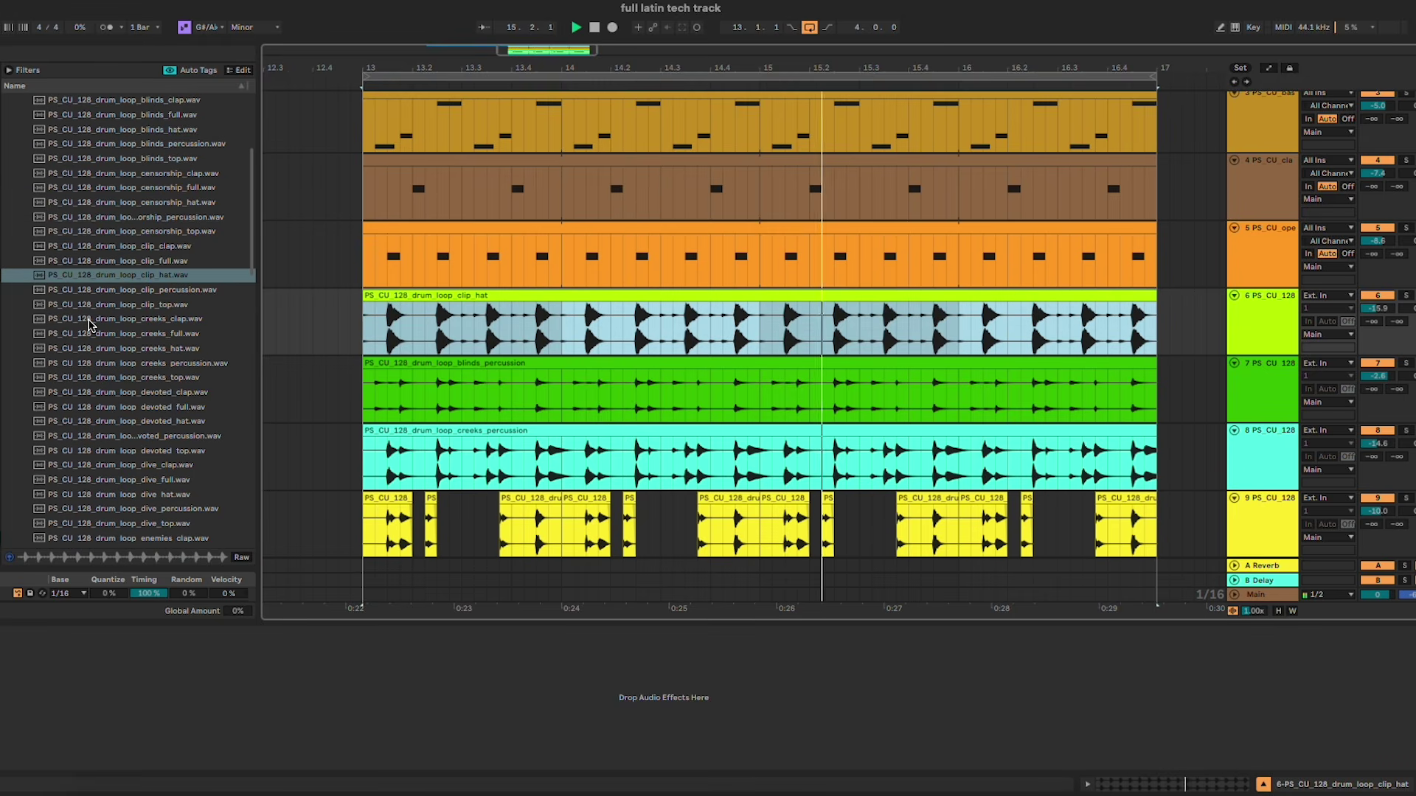
pyautogui.moveTo(170, 347); pyautogui.dragTo(369, 338)
pyautogui.scroll(-1, 122, 361)
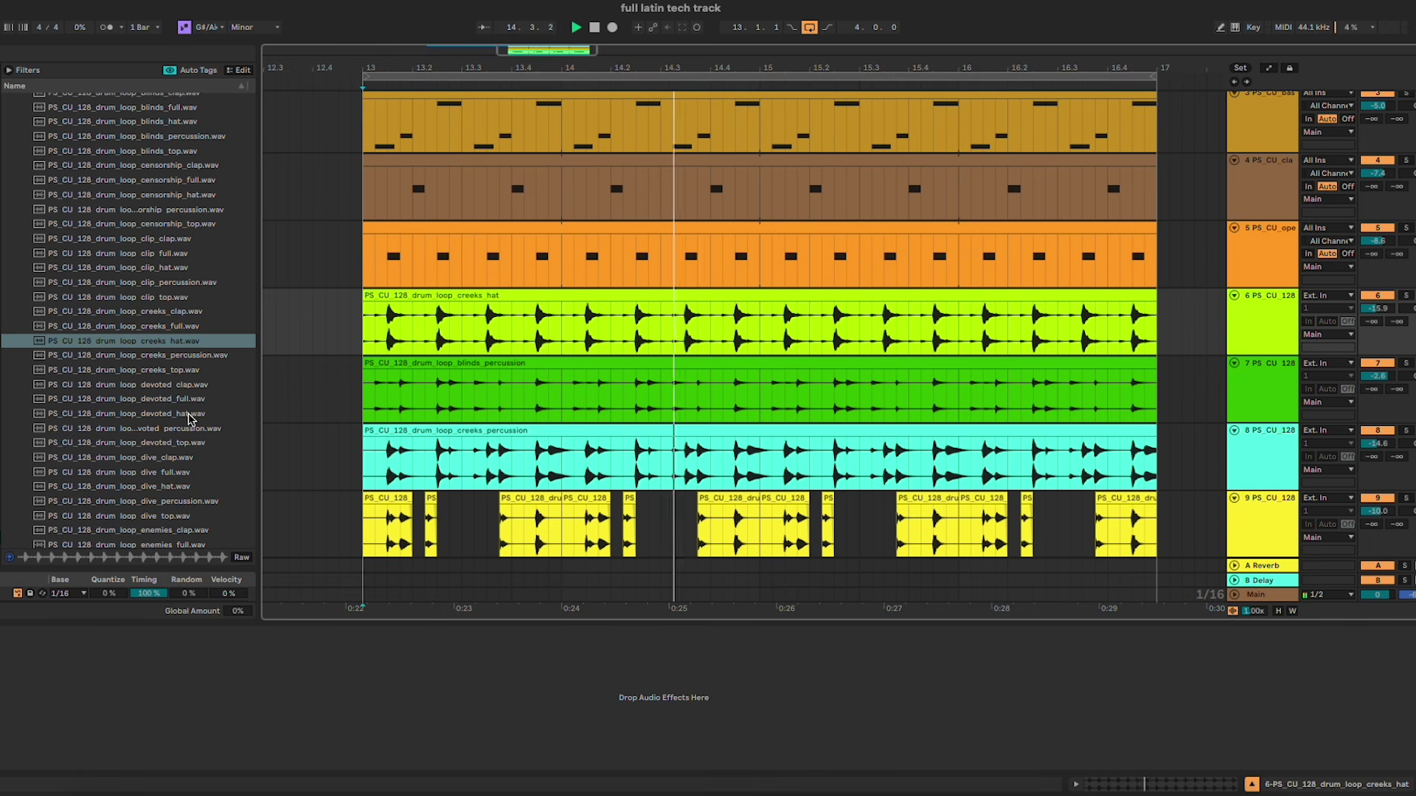
# Step: Try the devoted_top and dive_top drum loops at bar 13 on the same audio track and set its volume to -16.4 dB
pyautogui.click(206, 443)
pyautogui.moveTo(206, 444); pyautogui.dragTo(367, 337)
pyautogui.scroll(-1, 171, 344)
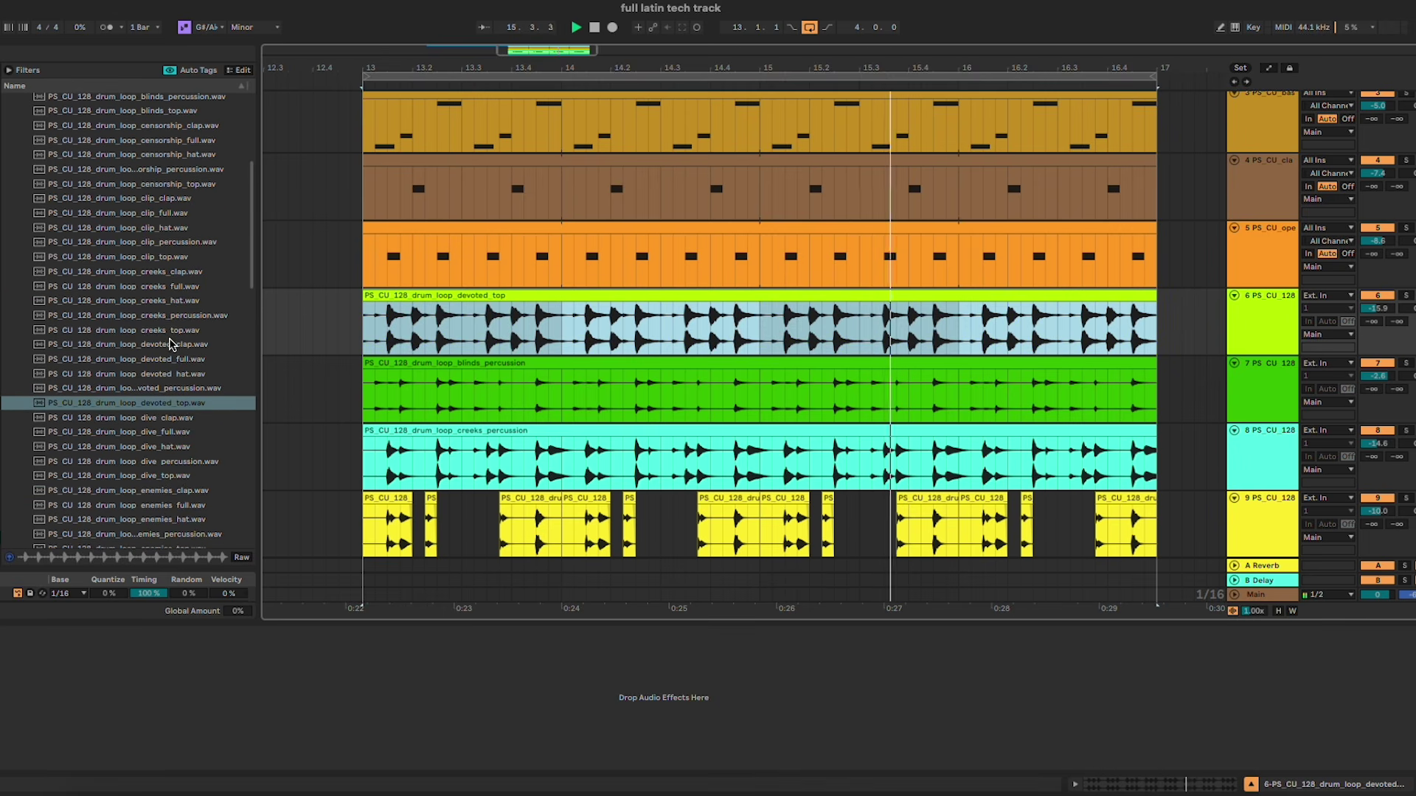
pyautogui.moveTo(214, 475); pyautogui.dragTo(824, 354)
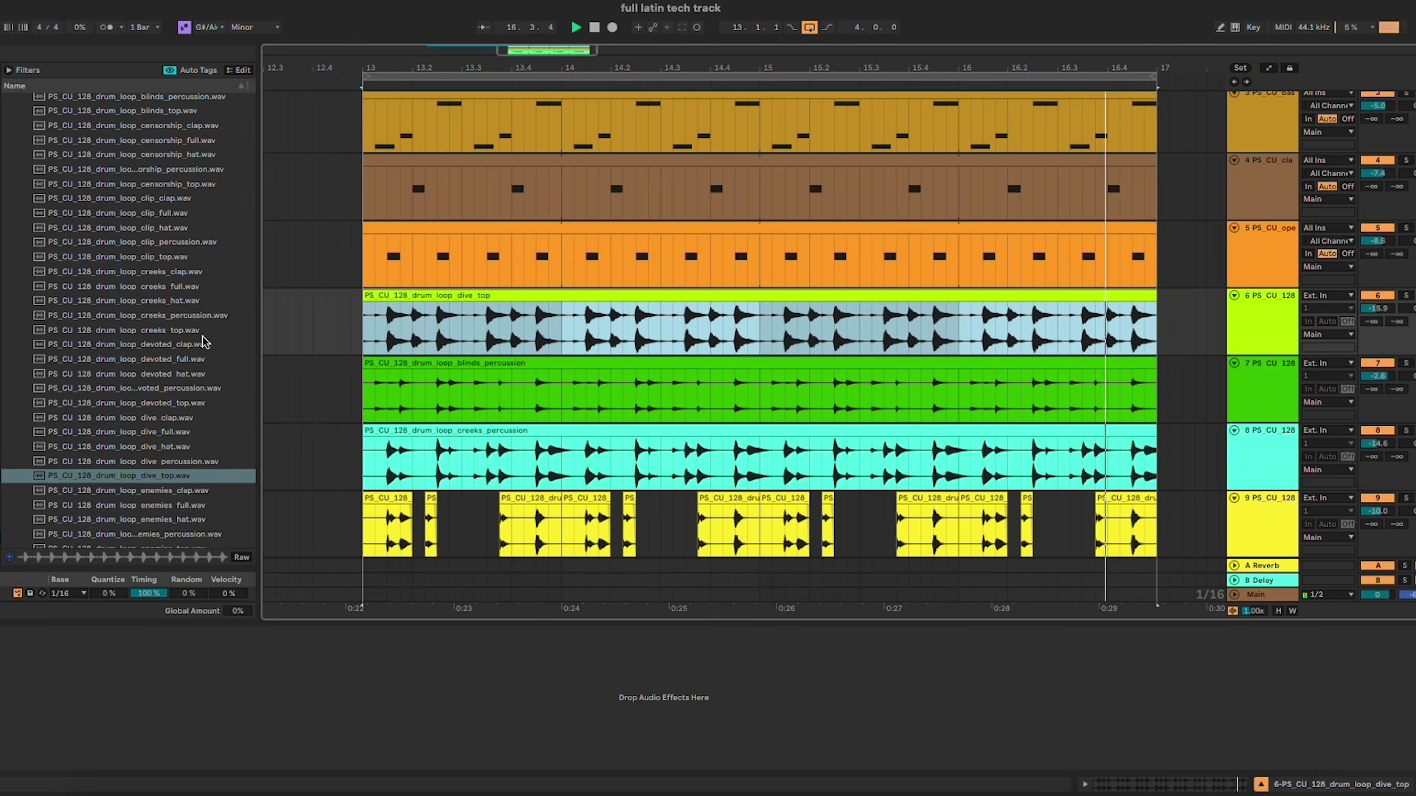
pyautogui.scroll(-3, 149, 452)
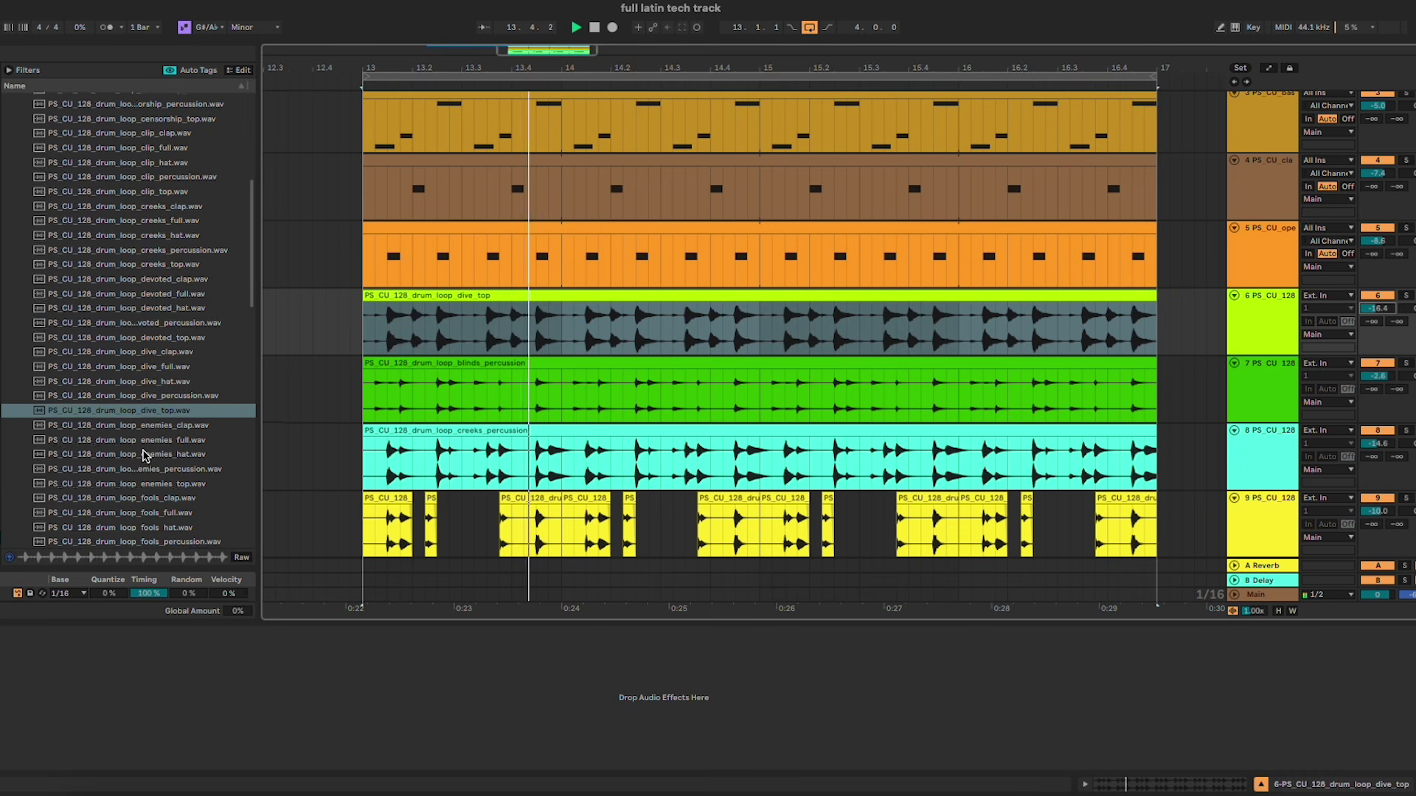
# Step: Try the enemies_top and fools_top drum loops at bar 13 in place of the dive top loop
pyautogui.moveTo(182, 421); pyautogui.dragTo(363, 326)
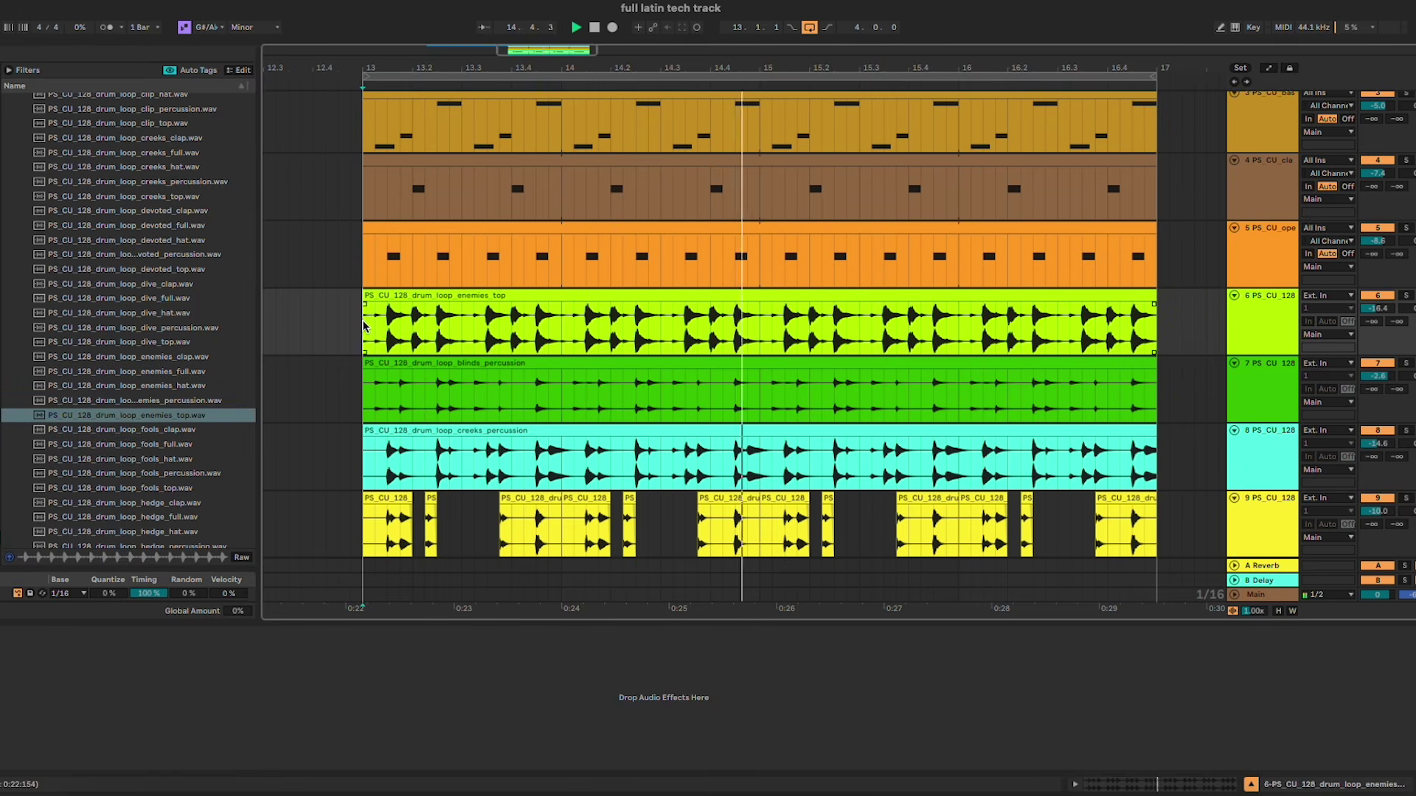
pyautogui.scroll(-3, 212, 455)
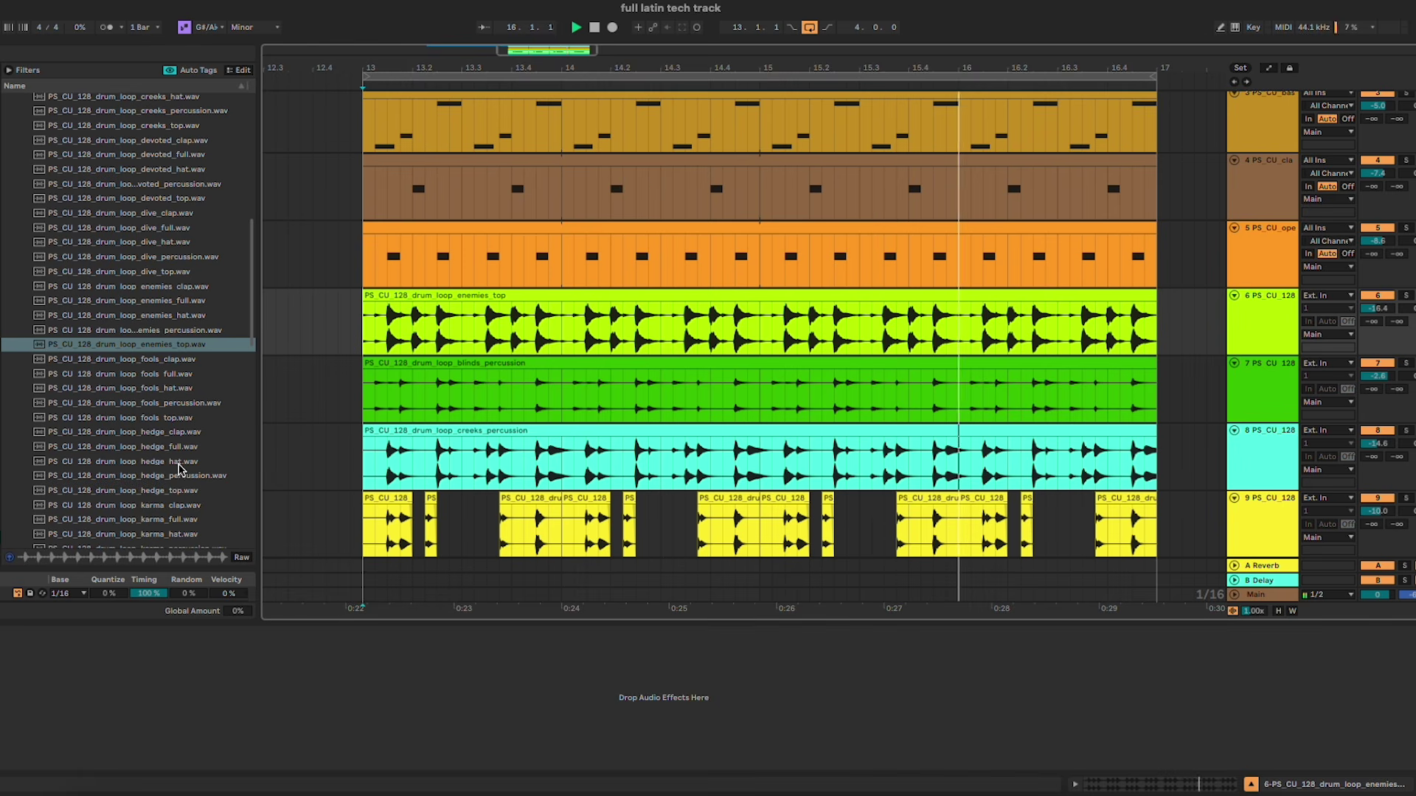
pyautogui.moveTo(173, 417); pyautogui.dragTo(365, 326)
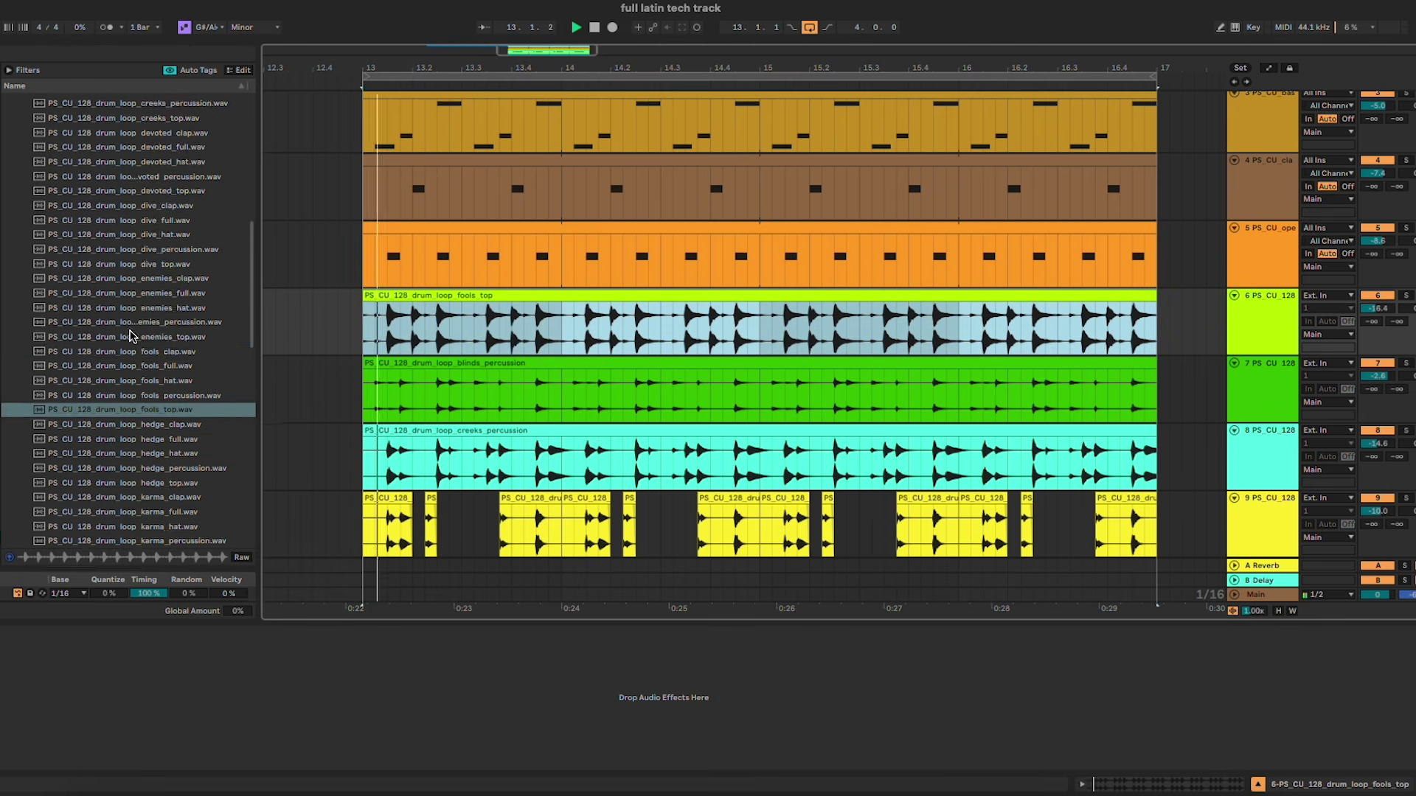
pyautogui.scroll(-3, 186, 426)
# Step: Try the hedge_top drum loop at bar 13 and set the loop track's volume to -17.1 dB
pyautogui.moveTo(171, 417); pyautogui.dragTo(369, 317)
pyautogui.scroll(-2, 126, 321)
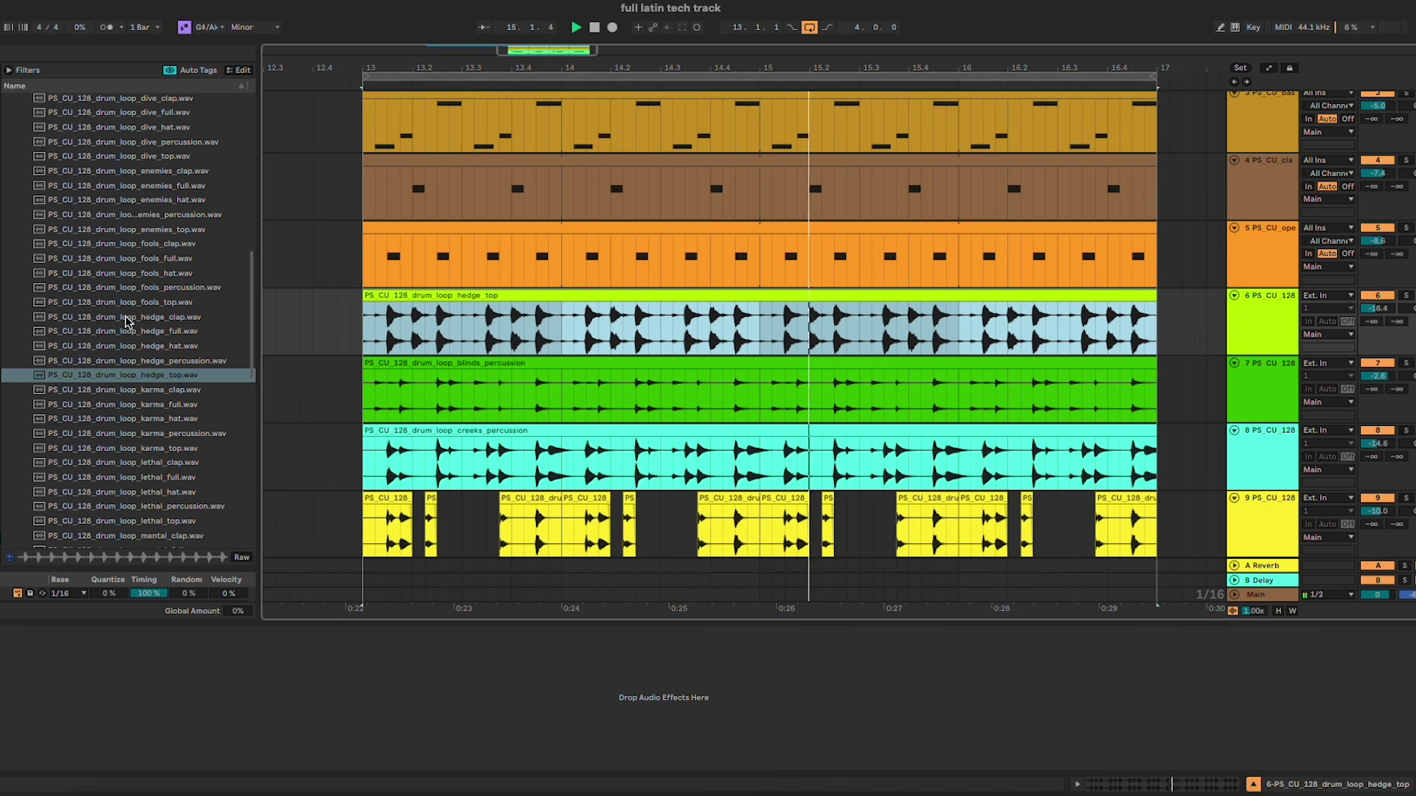
pyautogui.moveTo(1390, 313); pyautogui.dragTo(1390, 319)
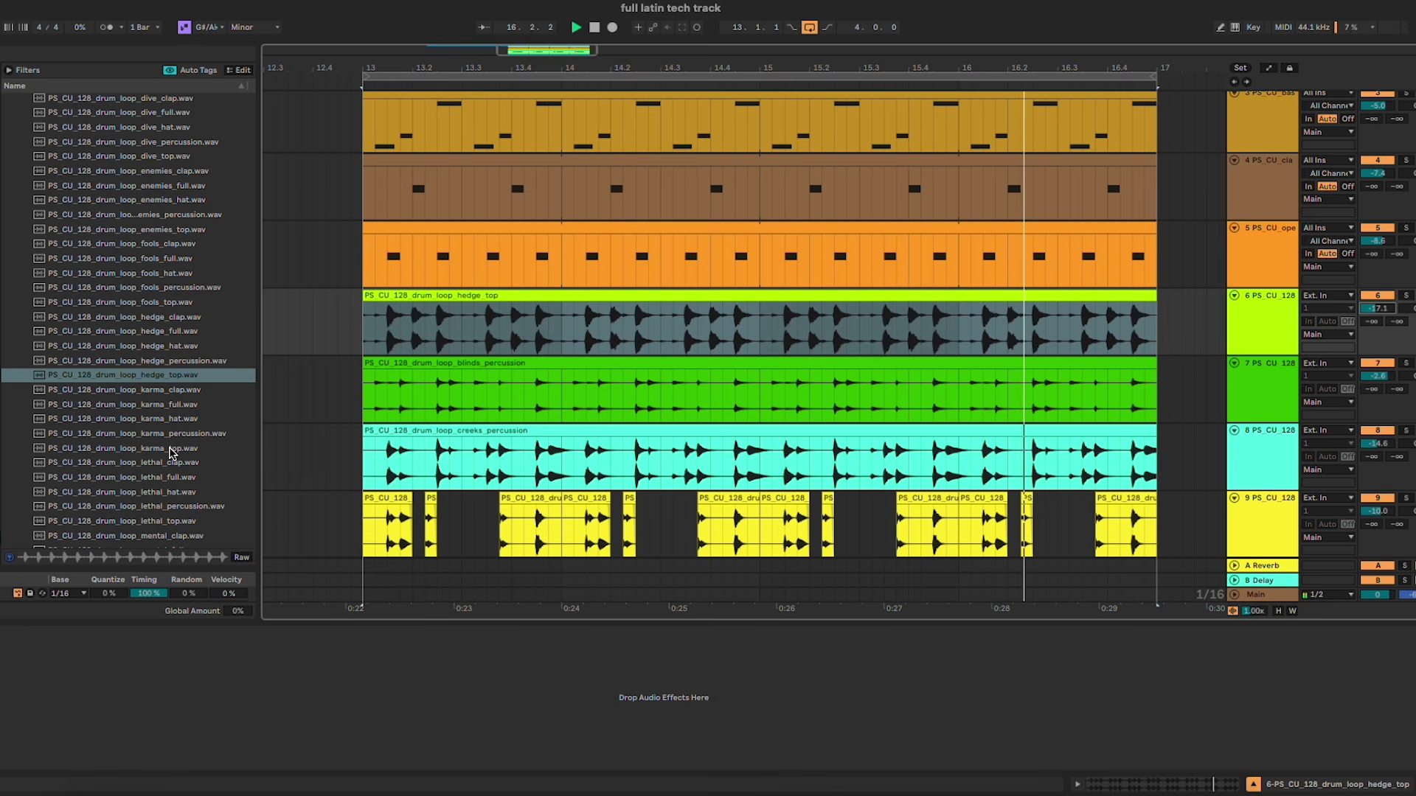
# Step: Try the karma_top loop, replace it with PS_CU_128_drum_loop_lethal_top.wav at bar 13, and set the track's volume to -17.7 dB
pyautogui.moveTo(171, 452); pyautogui.dragTo(365, 324)
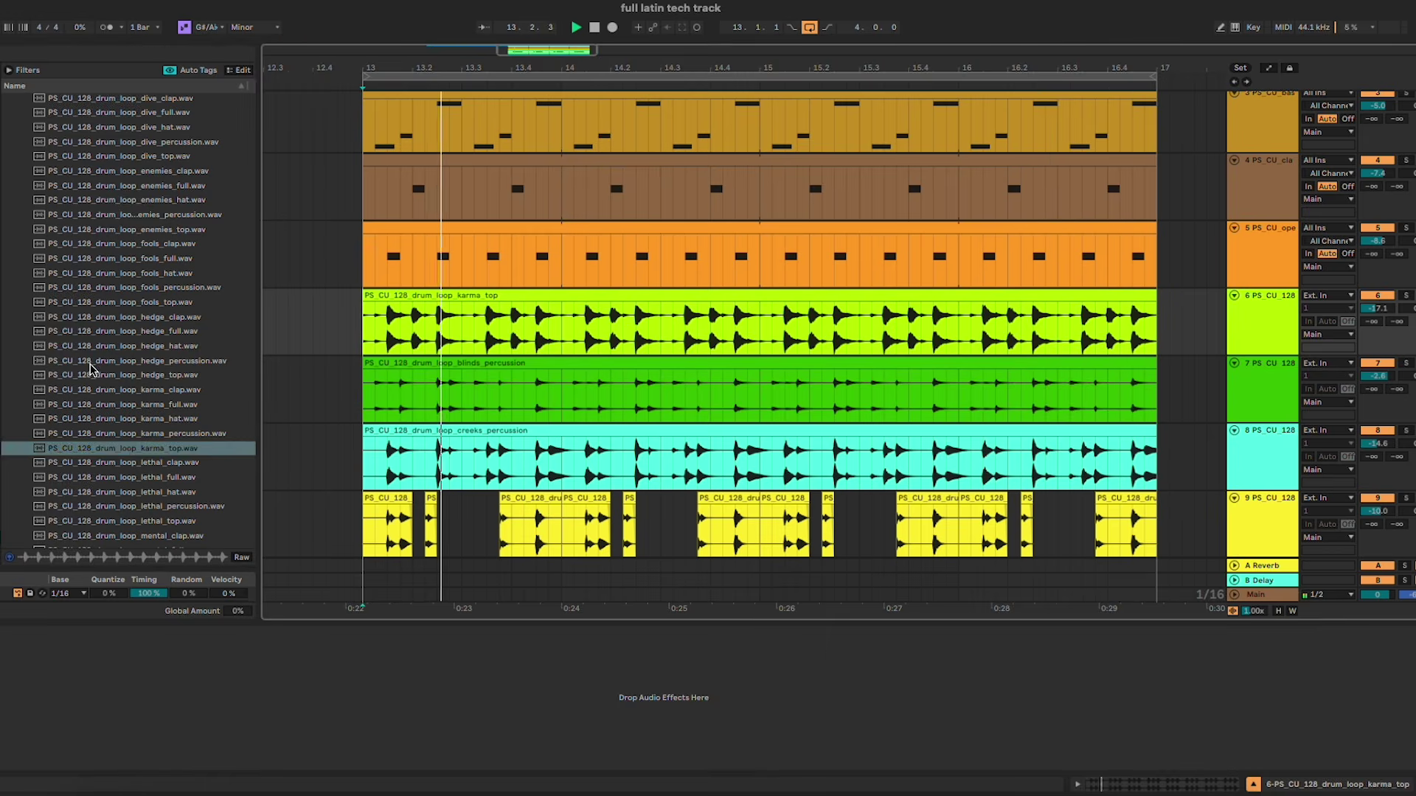
pyautogui.scroll(-3, 179, 445)
pyautogui.moveTo(171, 463); pyautogui.dragTo(362, 317)
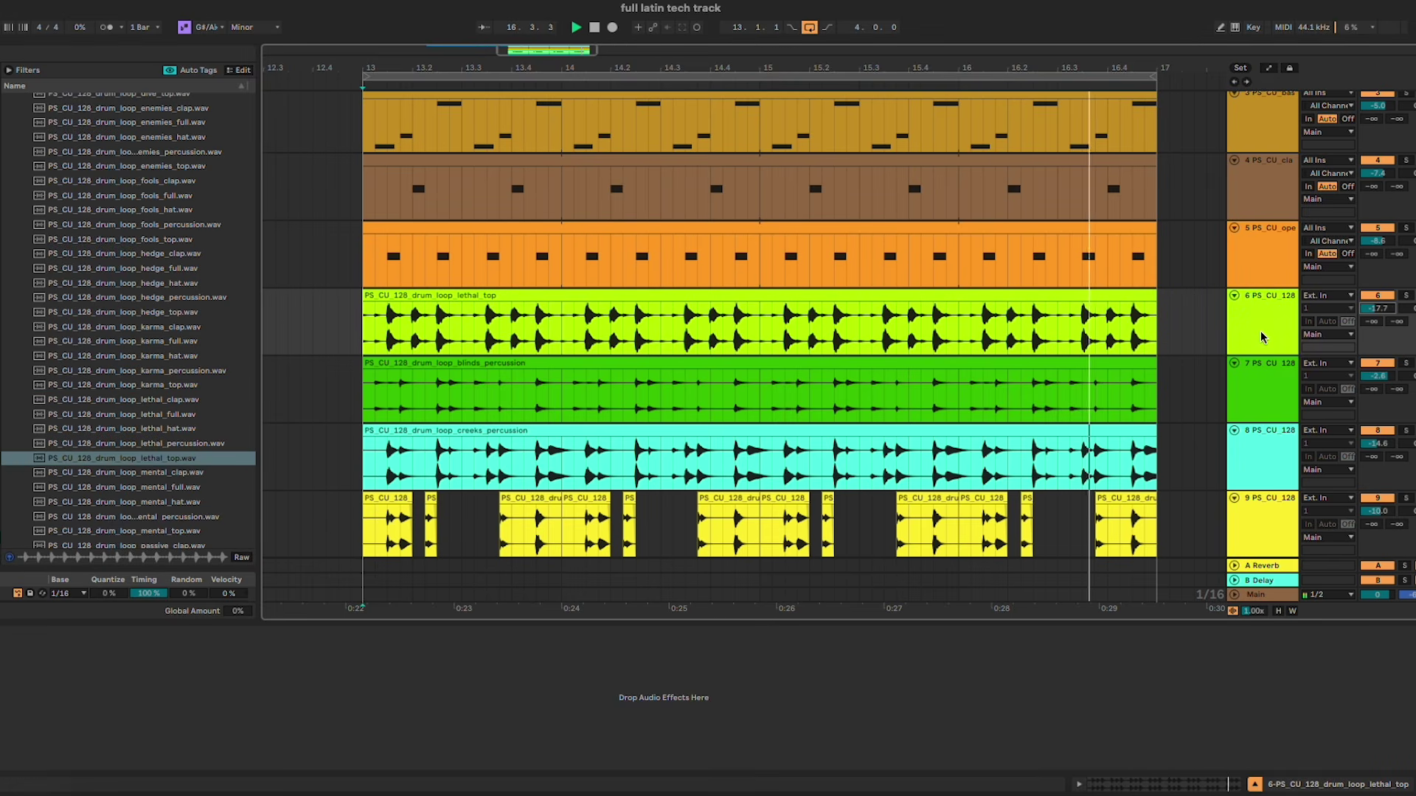
# Step: Check the lethal top loop's track in solo, turn solo off, and select the blinds percussion loop track
pyautogui.press('s')
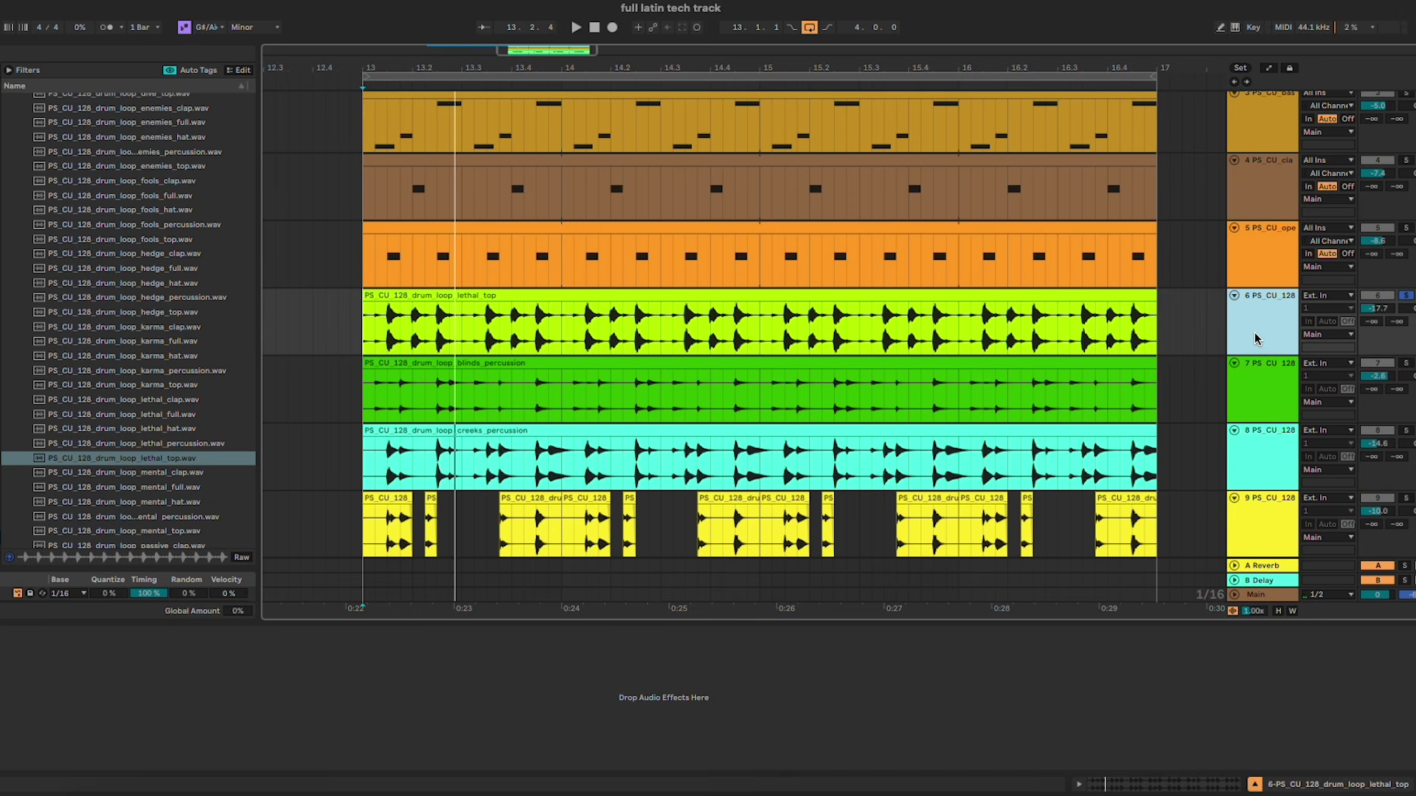
pyautogui.press('s')
pyautogui.scroll(-5, 1257, 332)
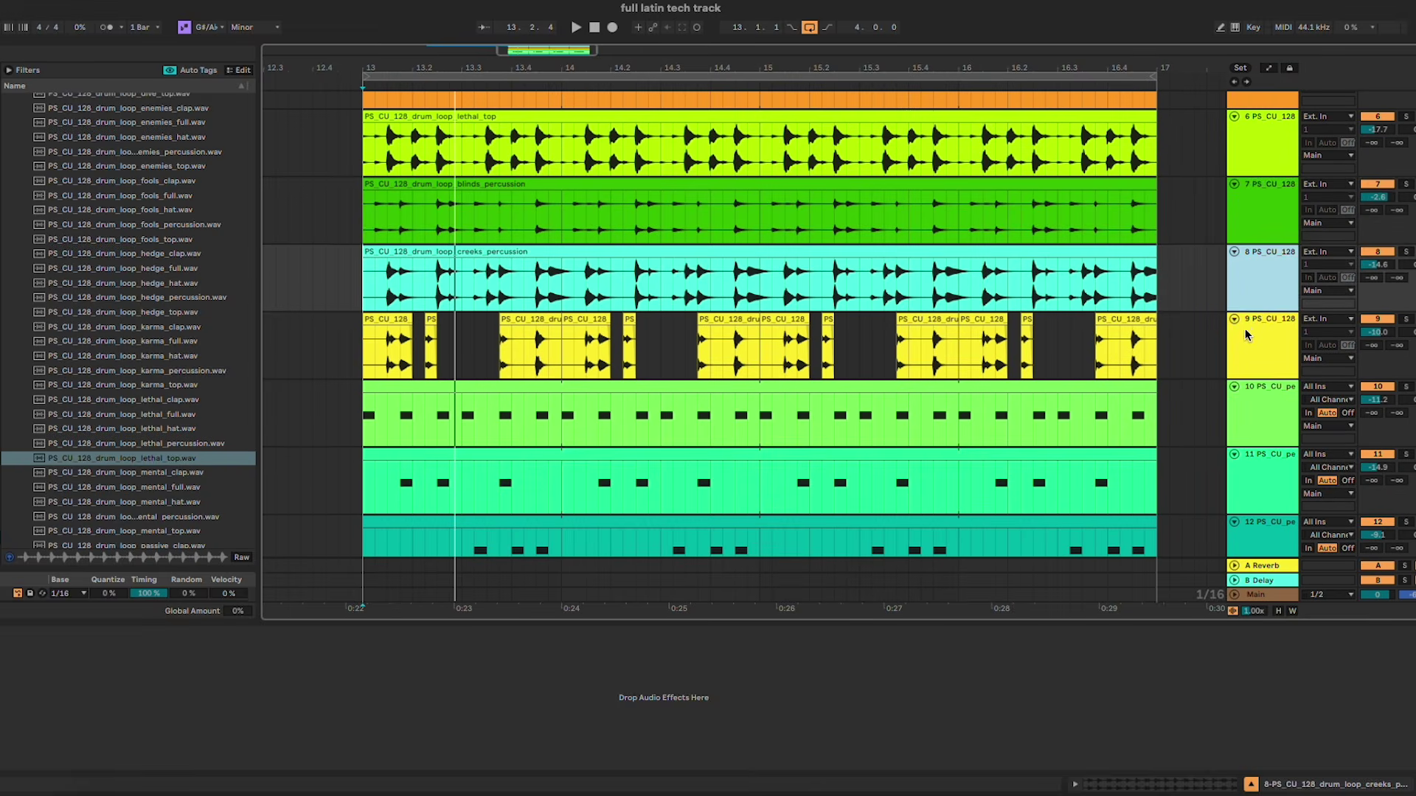
pyautogui.click(1259, 225)
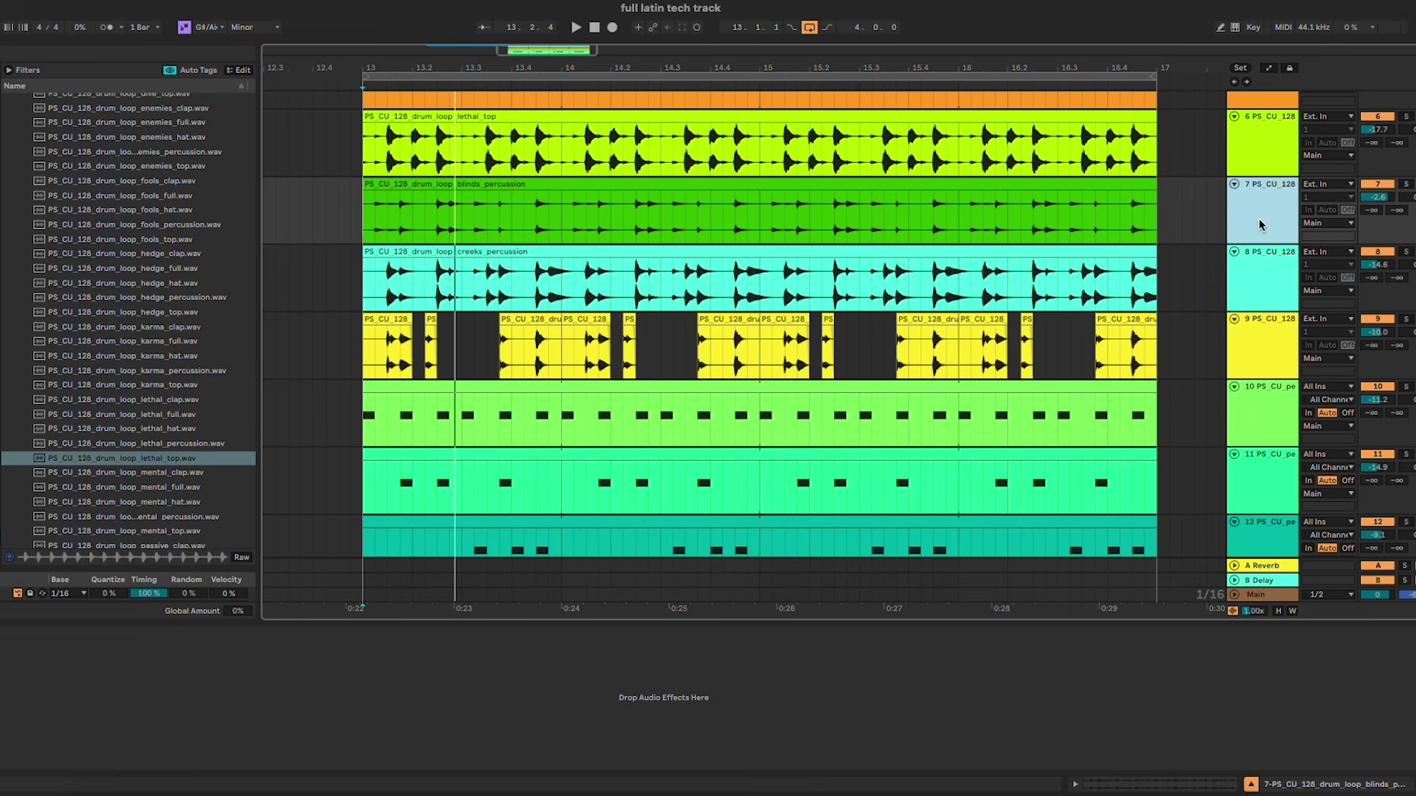
# Step: Solo the six percussion tracks, 7 to 12, and play them together
pyautogui.click(1406, 185)
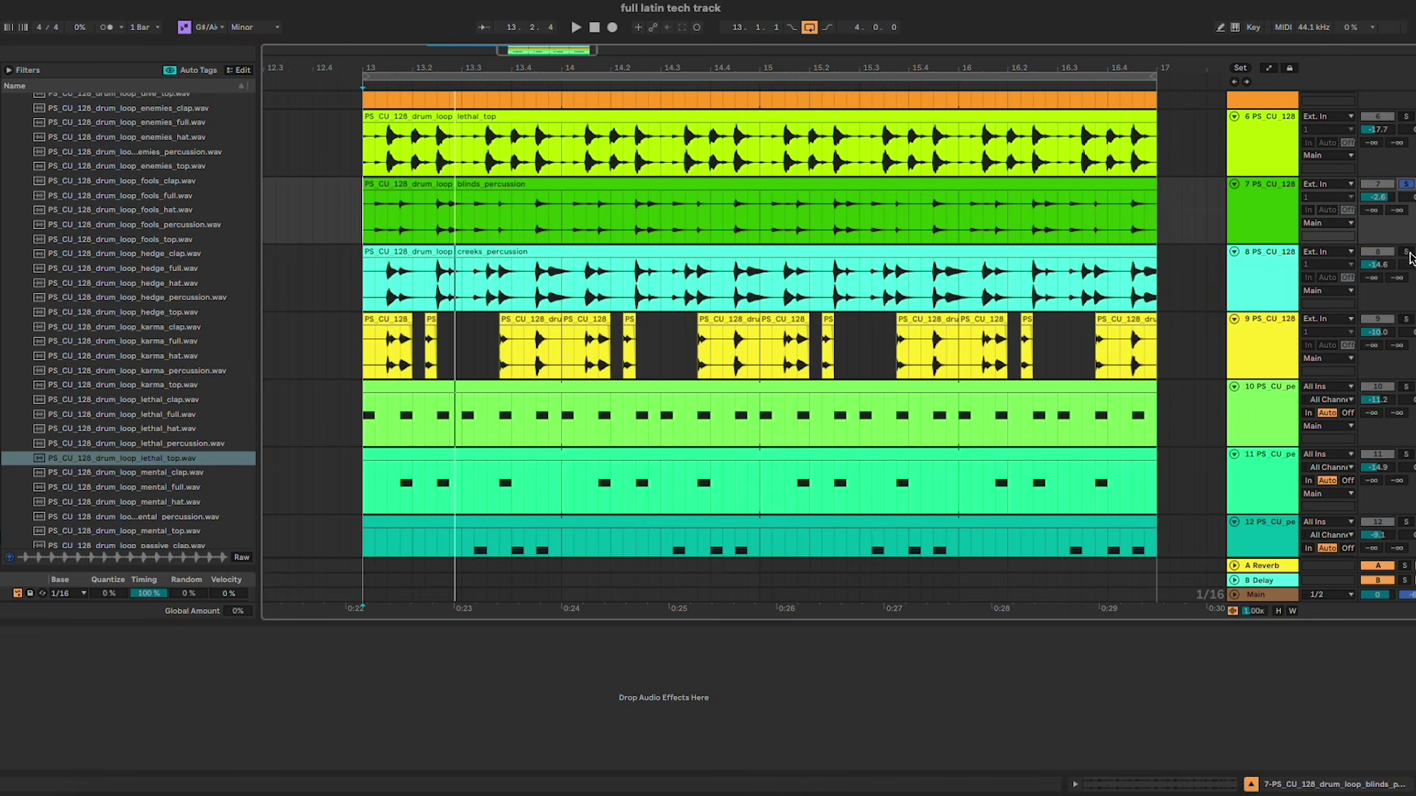
pyautogui.keyDown('ctrl'); pyautogui.click(1406, 251); pyautogui.keyUp('ctrl')
pyautogui.keyDown('ctrl'); pyautogui.click(1406, 320); pyautogui.keyUp('ctrl')
pyautogui.press('space')
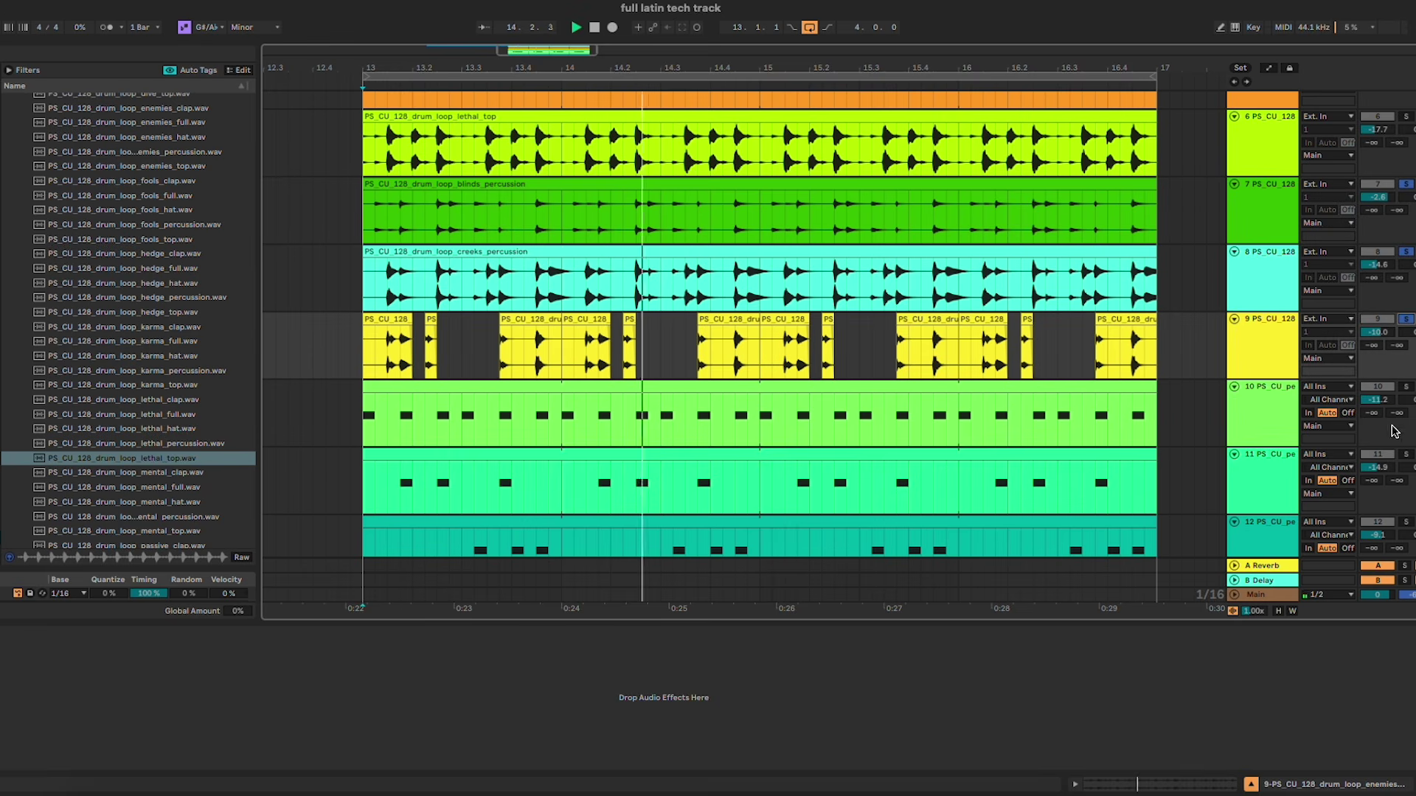
pyautogui.keyDown('ctrl'); pyautogui.click(1406, 387); pyautogui.keyUp('ctrl')
pyautogui.keyDown('ctrl'); pyautogui.click(1406, 455); pyautogui.keyUp('ctrl')
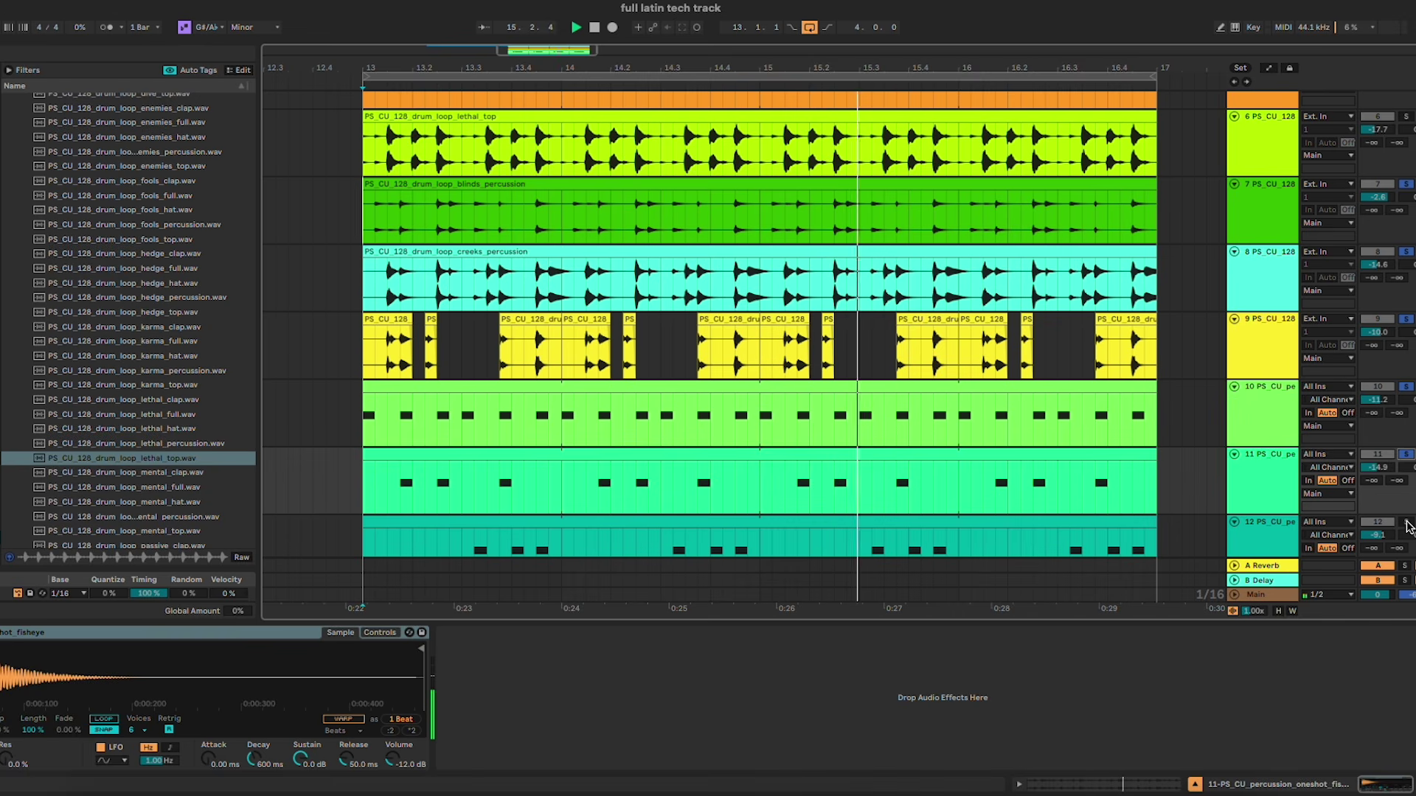
pyautogui.keyDown('ctrl'); pyautogui.click(1406, 525); pyautogui.keyUp('ctrl')
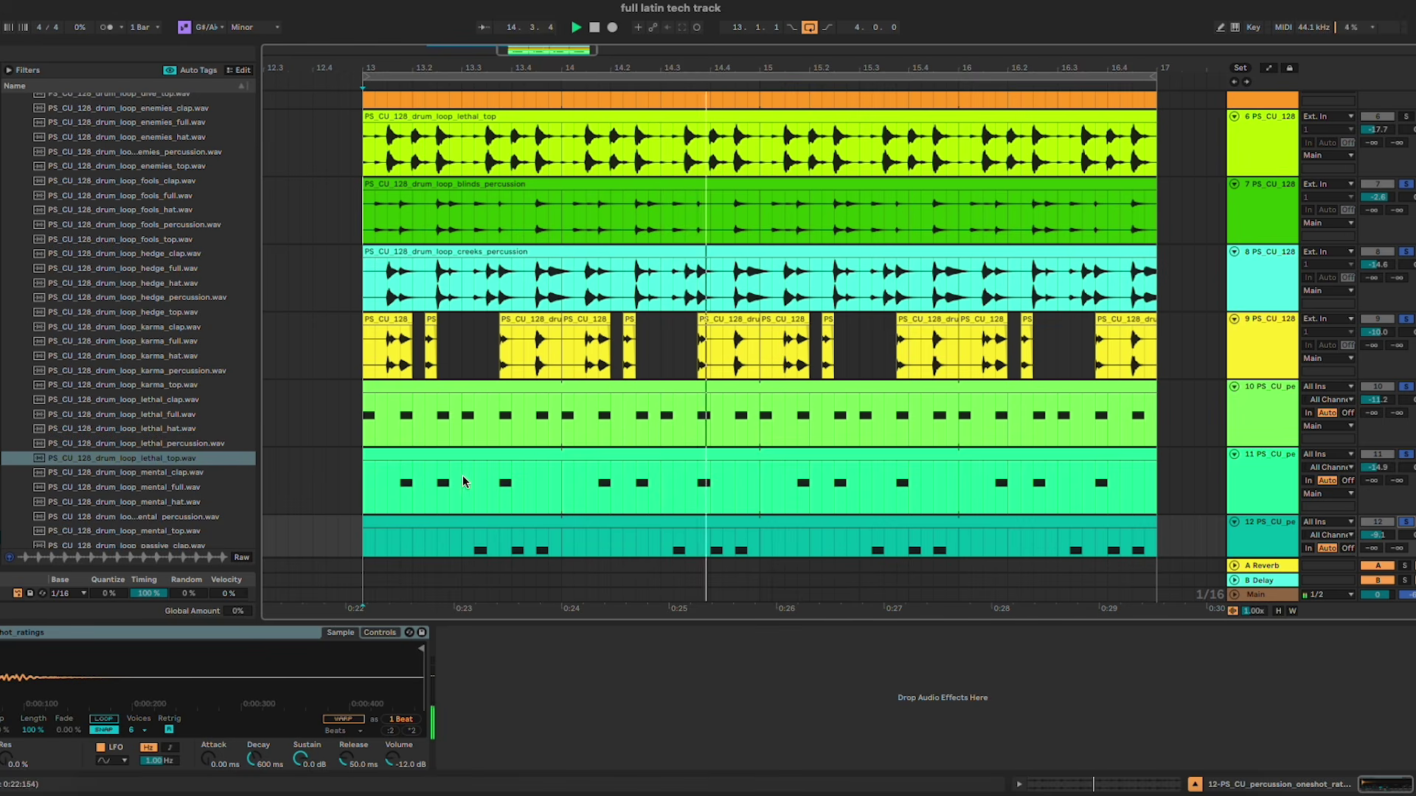
# Step: Remove the clip segment holding the third fisheye hit in bar 13 on track 11 and replay the loop
pyautogui.press('space')
pyautogui.moveTo(488, 483); pyautogui.dragTo(541, 485)
pyautogui.press('Delete')
pyautogui.click(435, 460)
pyautogui.press('space')
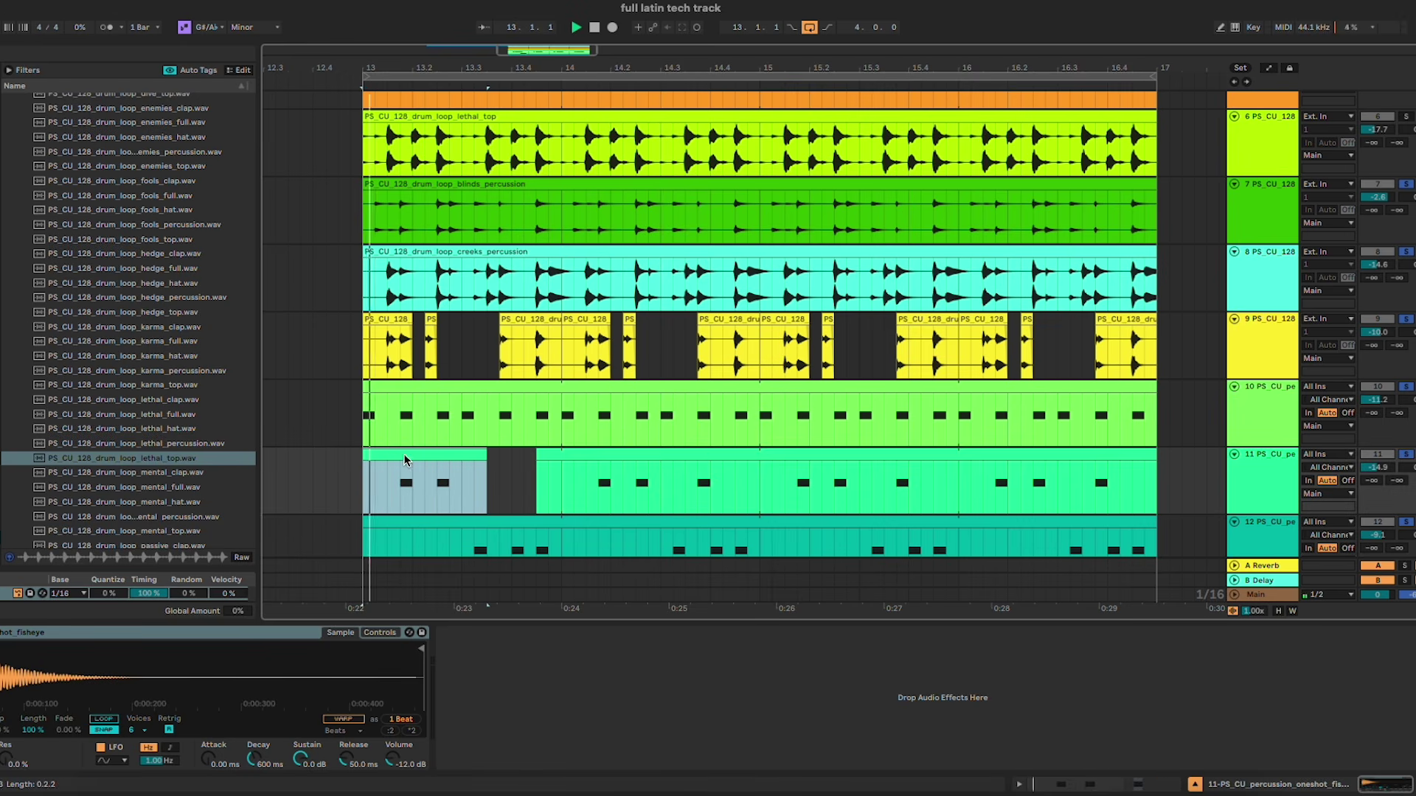
# Step: Split the fisheye clip at bar 14 and duplicate the edited bar 13 clips across bars 14 to 16
pyautogui.click(556, 474)
pyautogui.press('super+e')
pyautogui.click(547, 455)
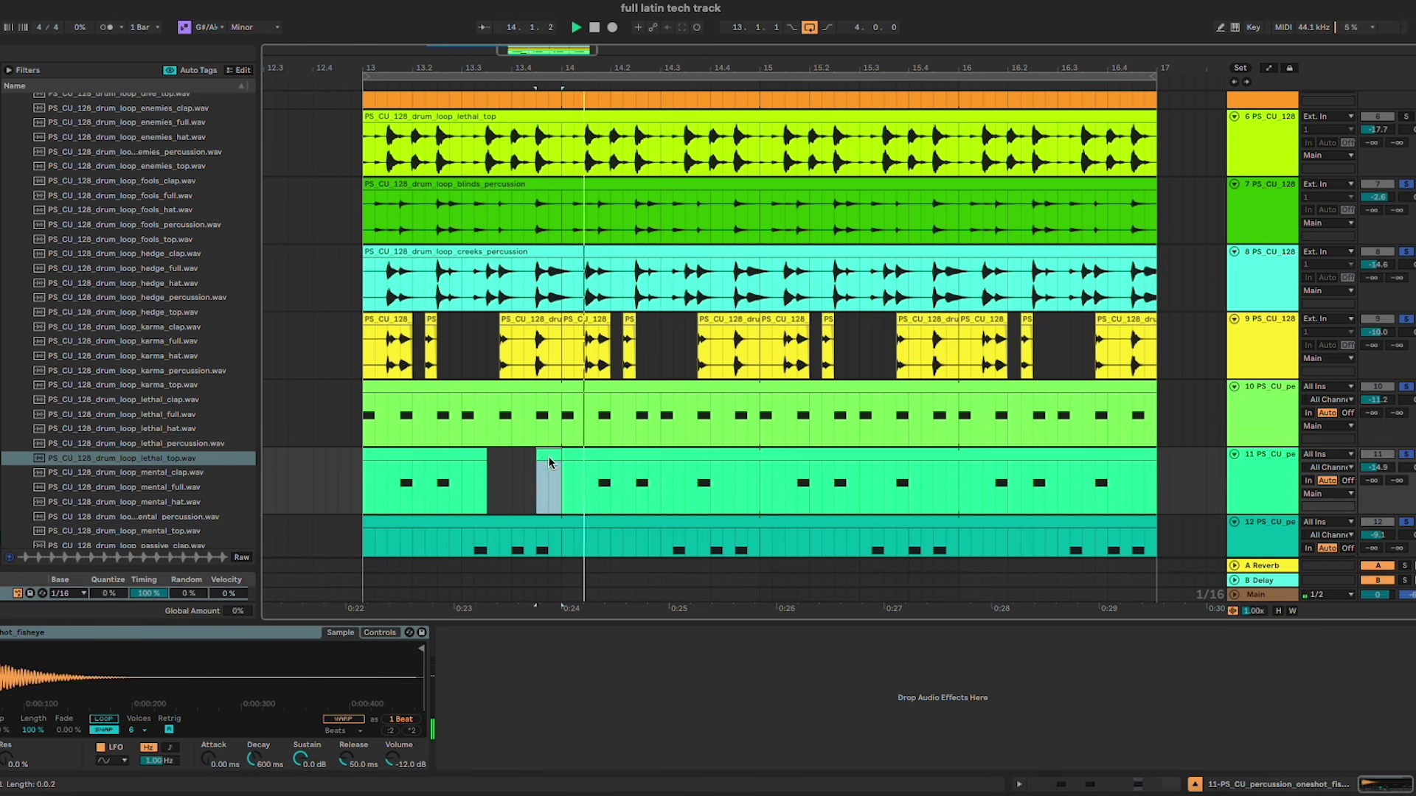
pyautogui.keyDown('shift'); pyautogui.click(459, 454); pyautogui.keyUp('shift')
pyautogui.press('super+d')
pyautogui.press('super+d')
pyautogui.press('super+d')
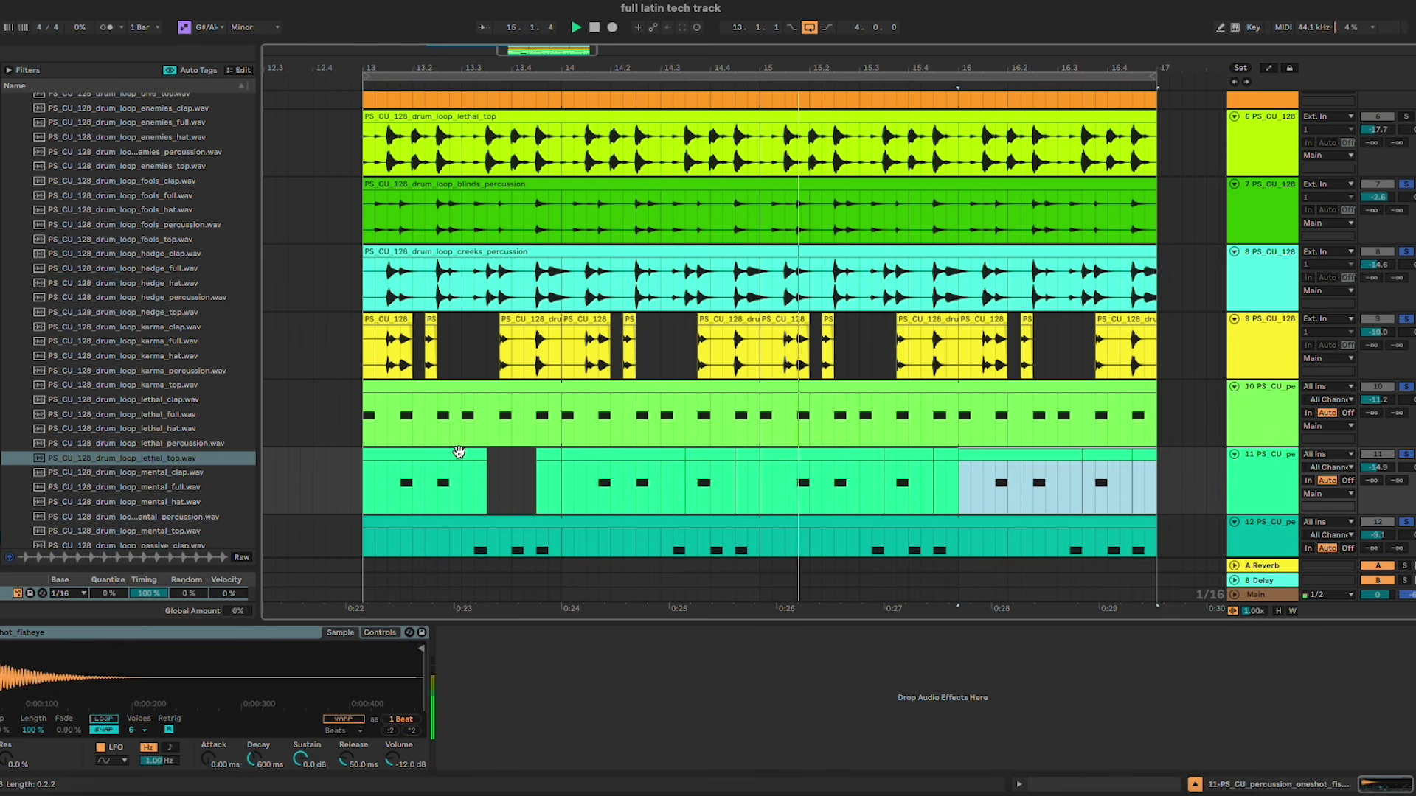
# Step: Delete the leftover third-hit segments in bars 14, 15 and 16 and consolidate the fisheye clips into one four-bar clip
pyautogui.moveTo(736, 464); pyautogui.dragTo(684, 465)
pyautogui.press('Delete')
pyautogui.moveTo(883, 465); pyautogui.dragTo(934, 465)
pyautogui.press('Delete')
pyautogui.moveTo(1081, 465); pyautogui.dragTo(1135, 463)
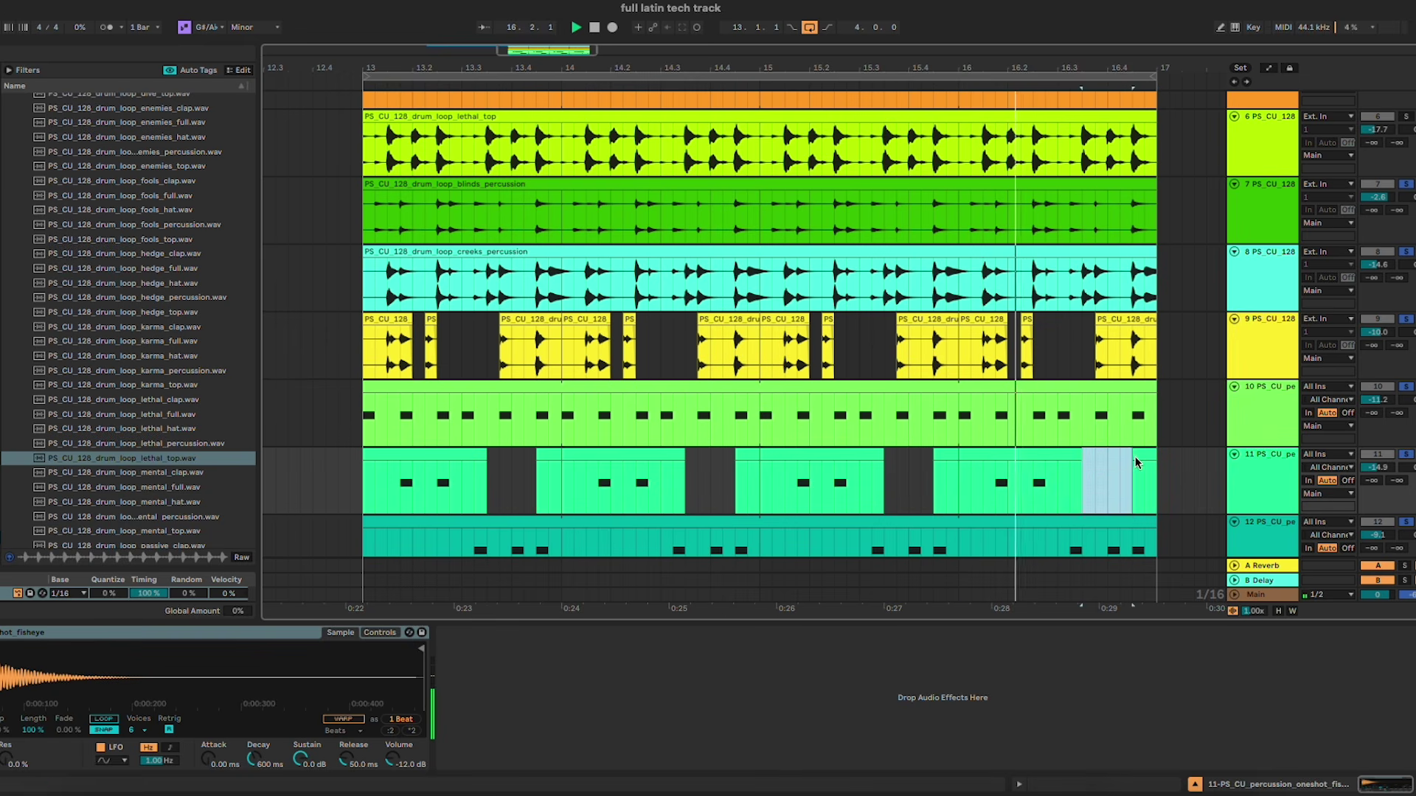
pyautogui.press('Delete')
pyautogui.click(432, 452)
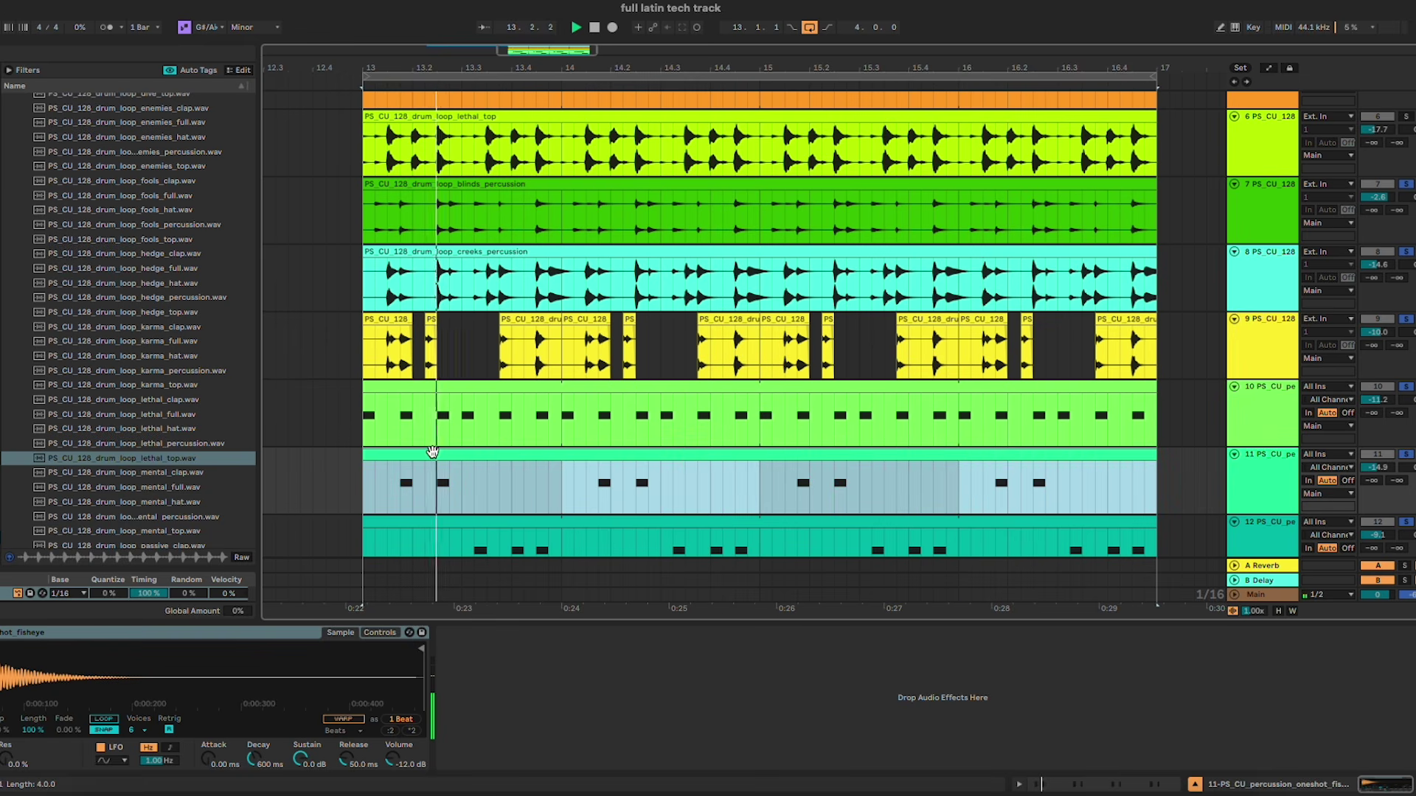
# Step: Turn off solo on the percussion tracks and hide the device view
pyautogui.click(885, 413)
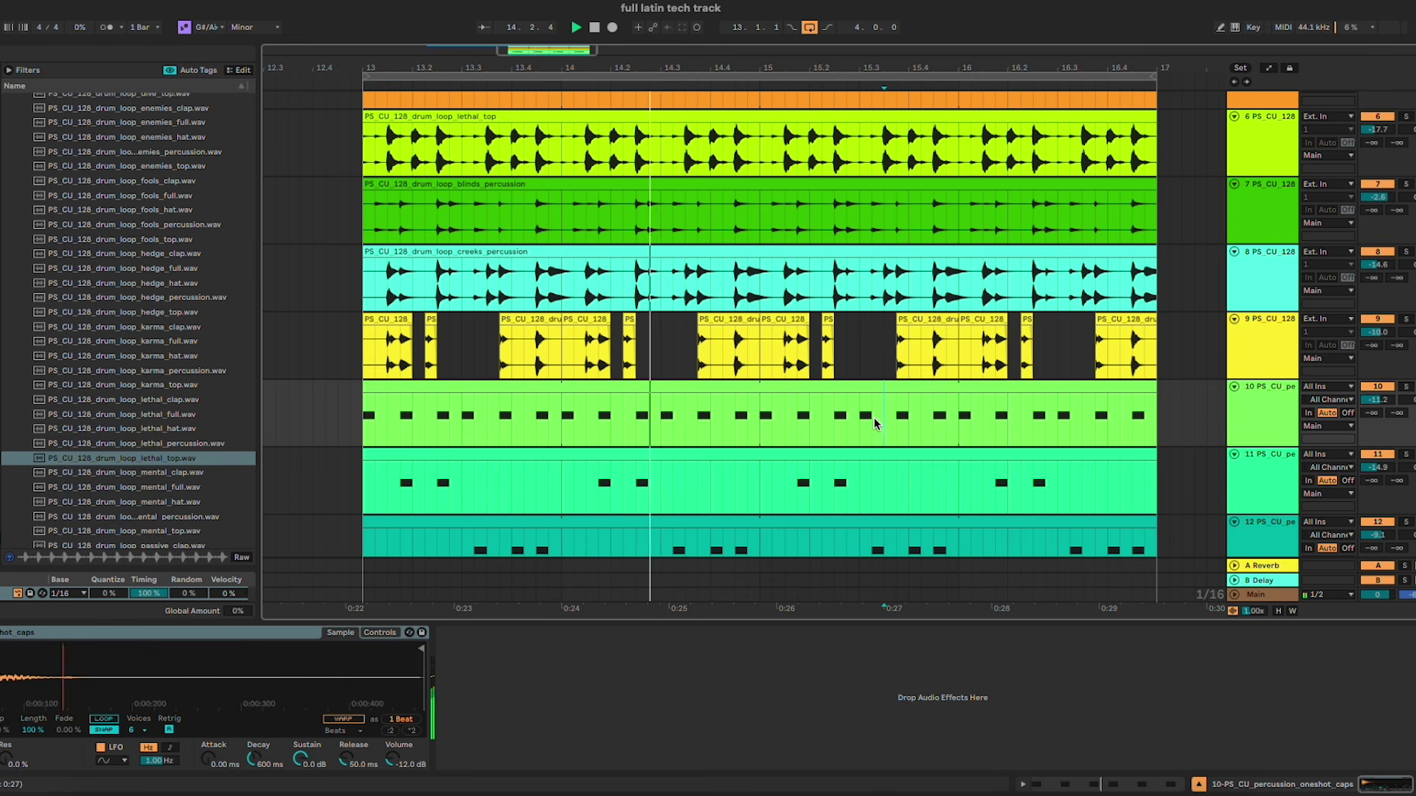
pyautogui.scroll(-2, 875, 422)
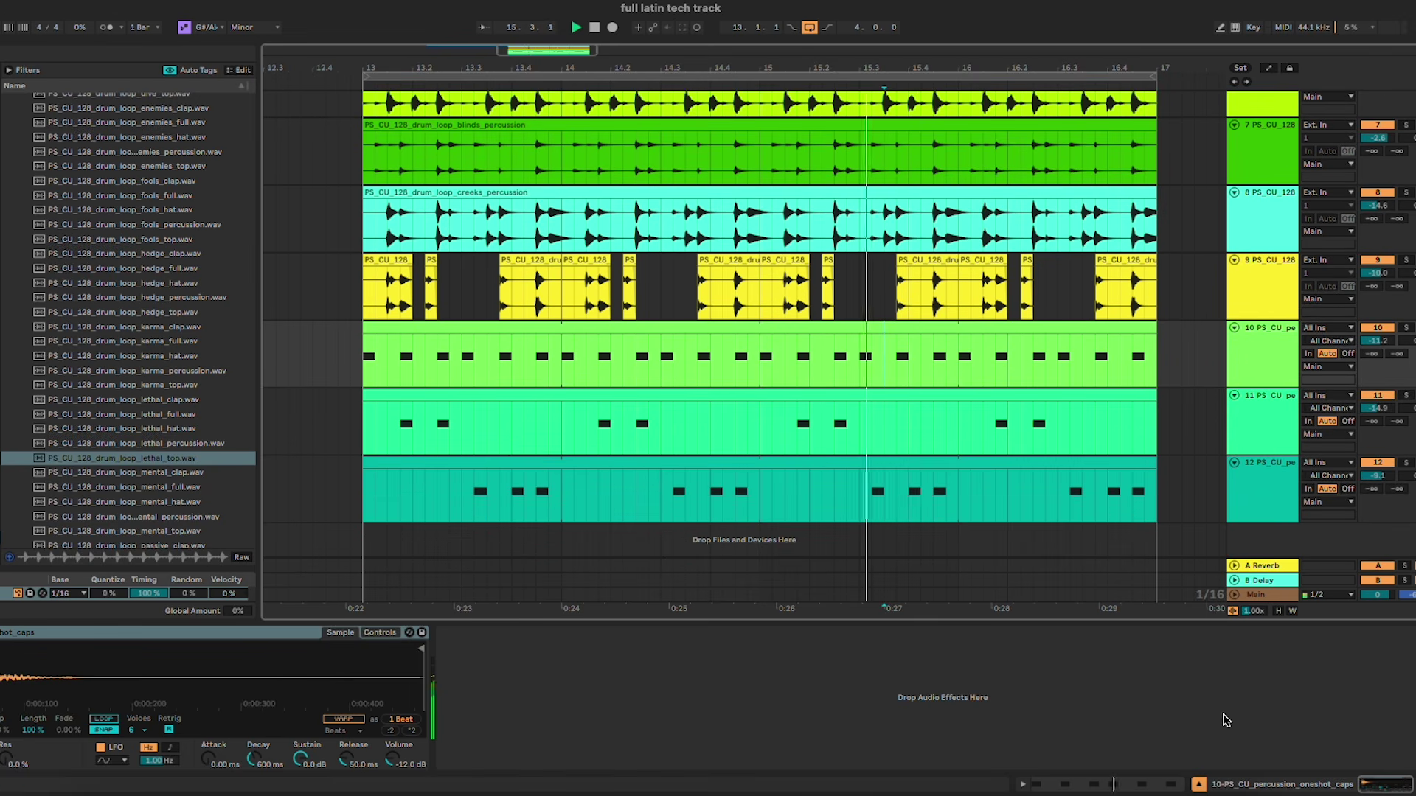
pyautogui.click(1198, 781)
pyautogui.scroll(2, 973, 518)
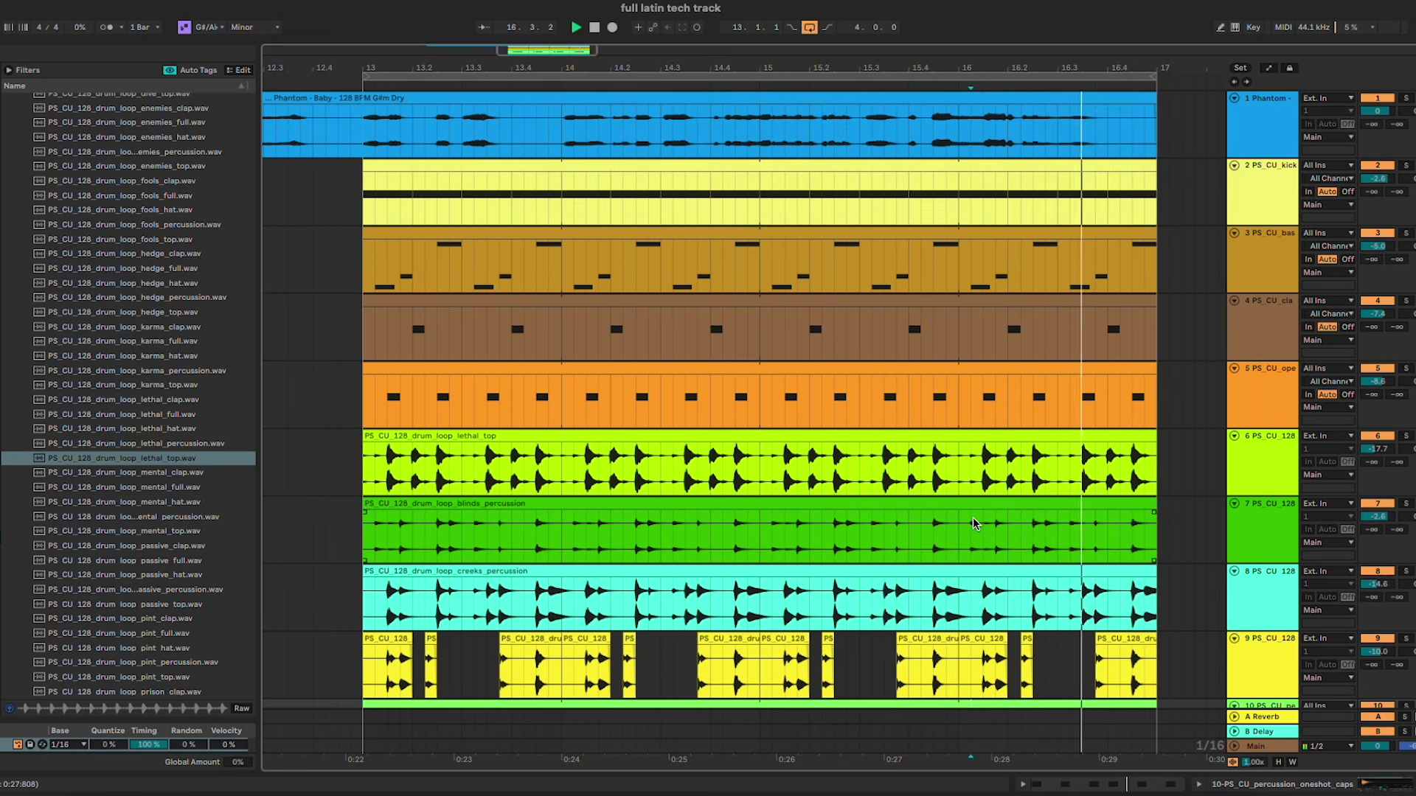
# Step: Look over the kick, bass, clap, hat, loop and percussion tracks while the full loop plays
pyautogui.scroll(-2, 973, 518)
pyautogui.scroll(4, 972, 516)
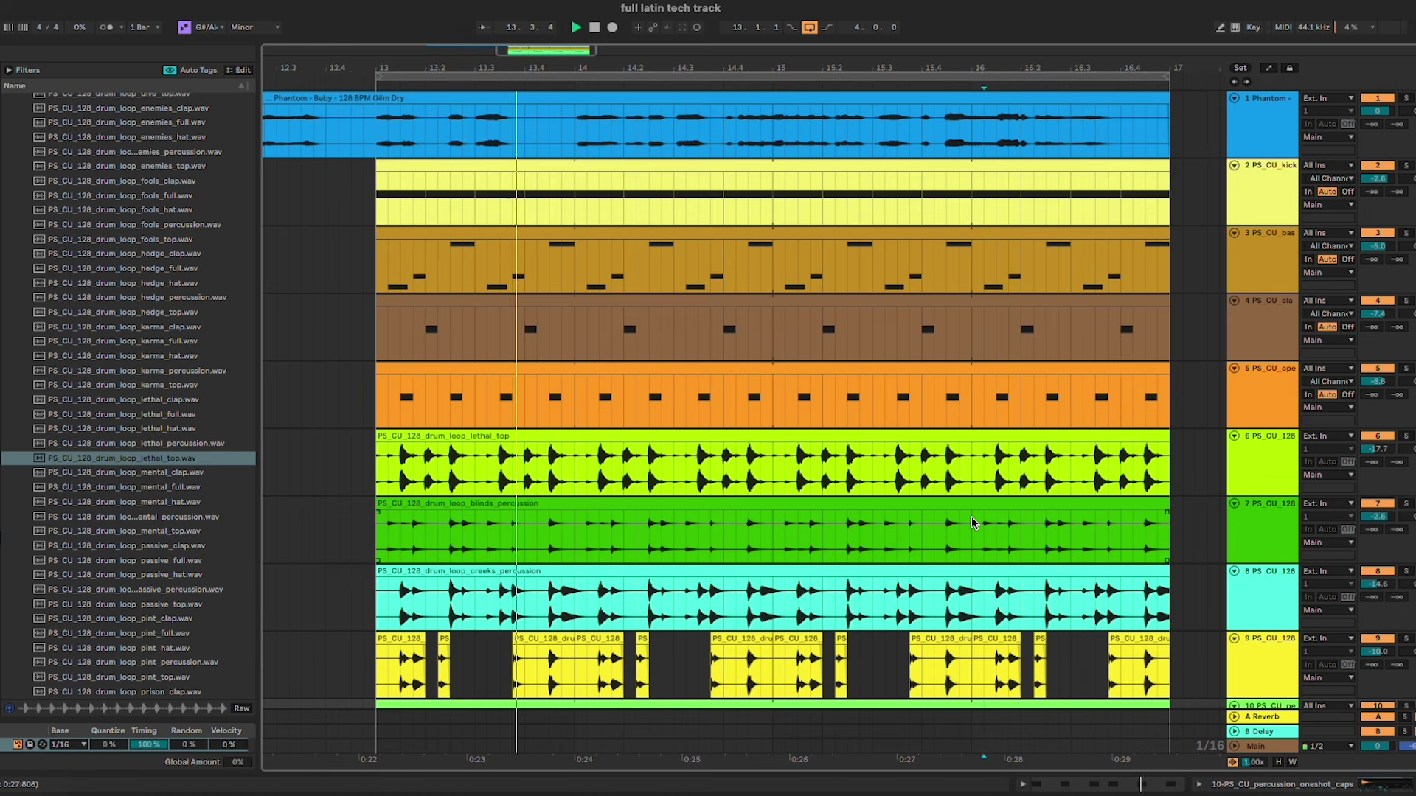
pyautogui.scroll(-4, 971, 516)
pyautogui.click(1266, 247)
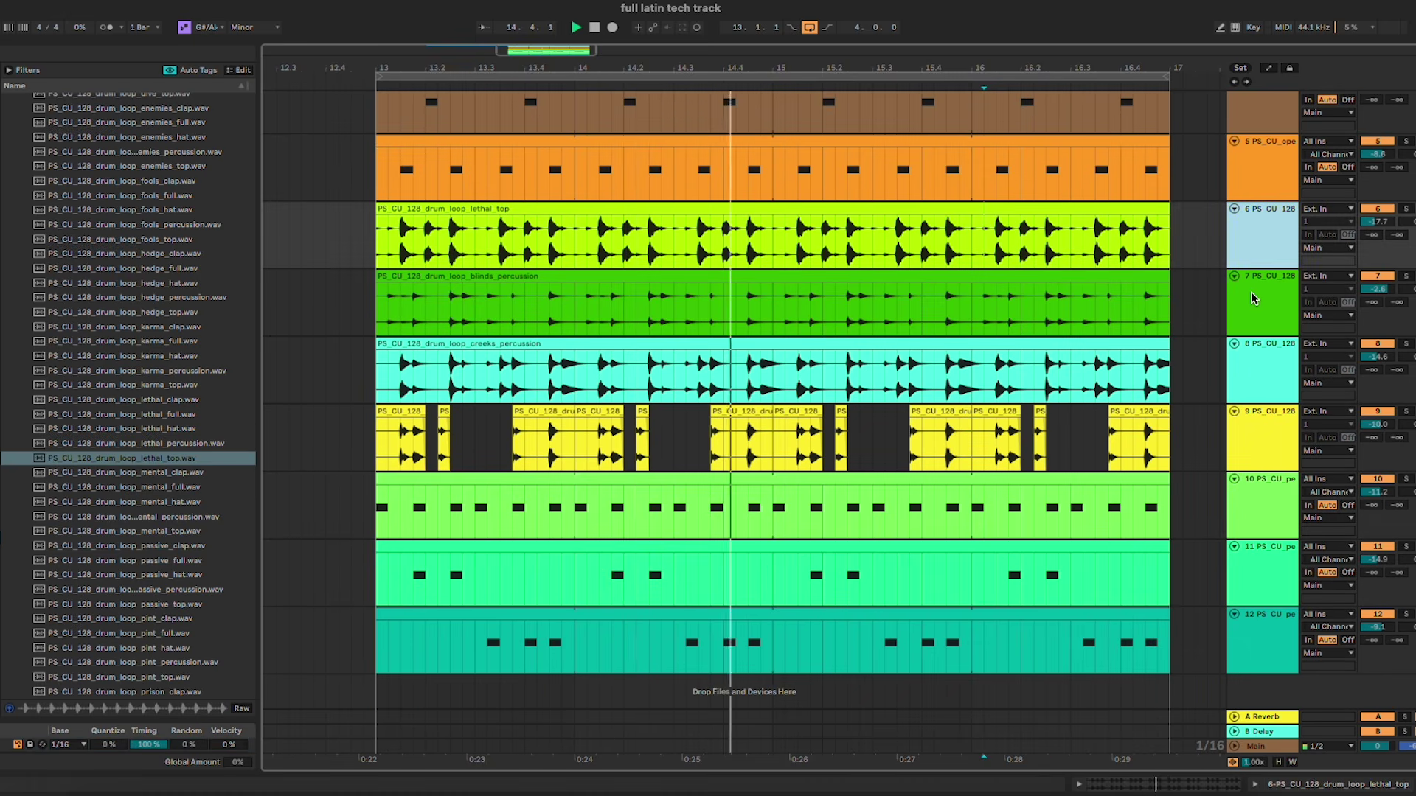
pyautogui.click(1255, 296)
pyautogui.click(1085, 224)
pyautogui.scroll(4, 1084, 222)
pyautogui.click(1255, 381)
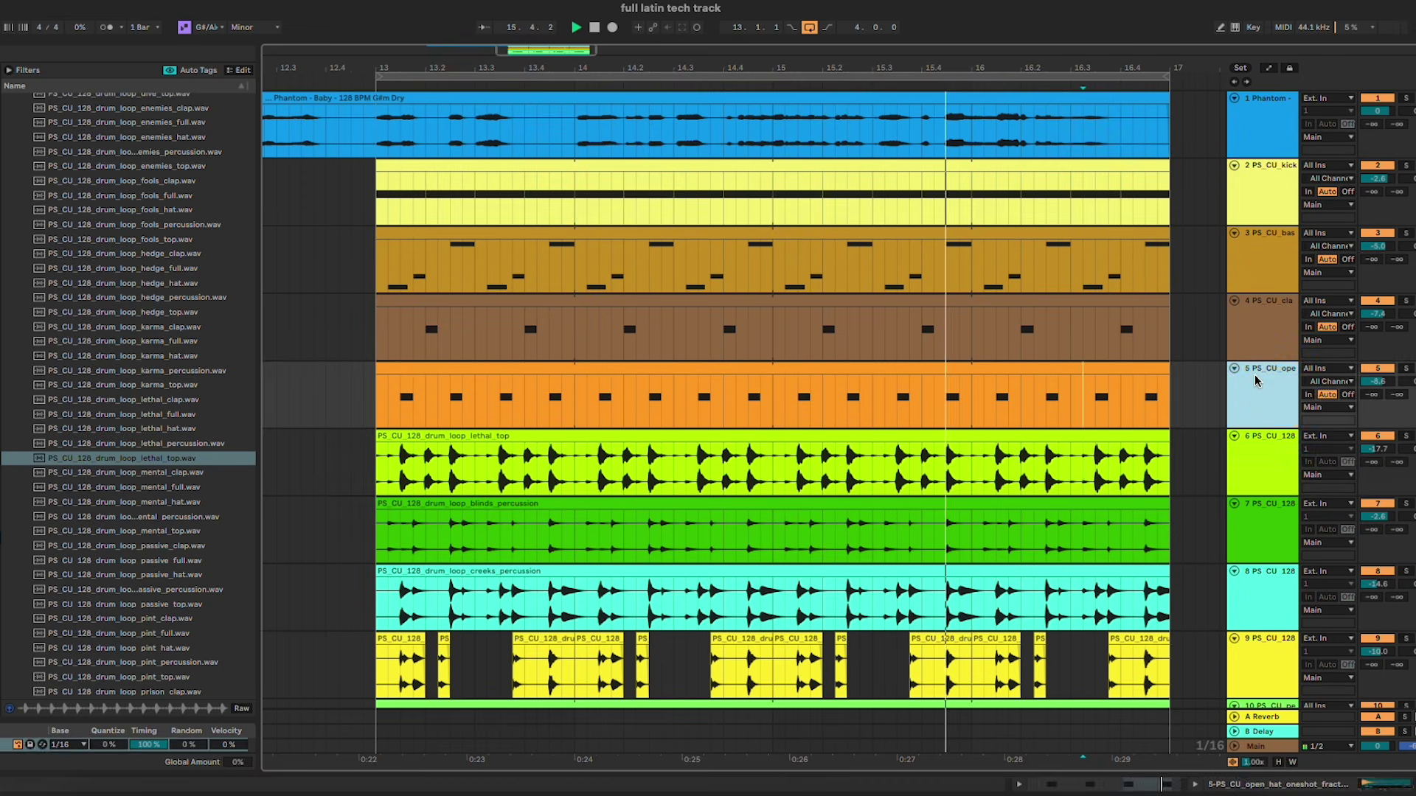
pyautogui.click(1267, 443)
pyautogui.scroll(-4, 812, 321)
pyautogui.scroll(-3, 812, 322)
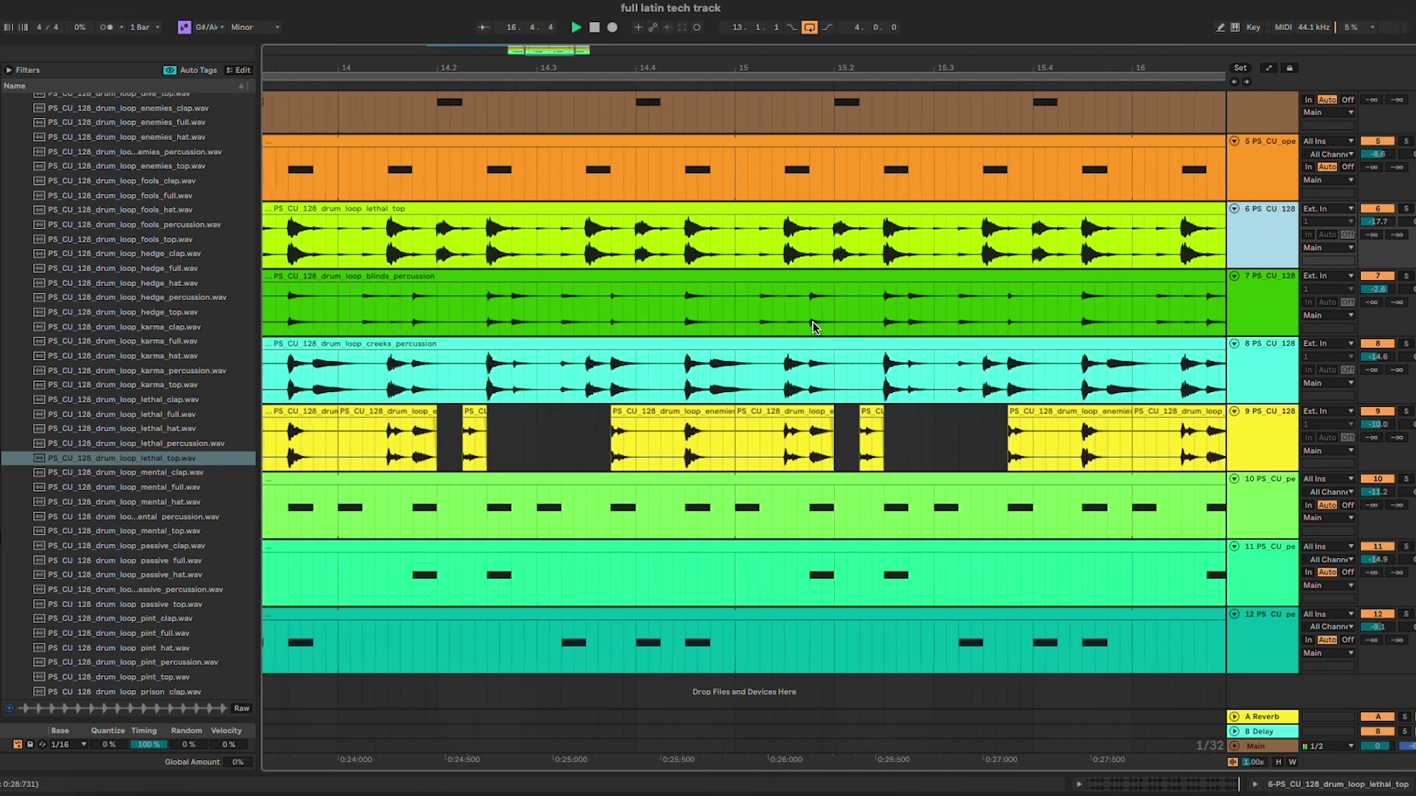
pyautogui.click(806, 300)
pyautogui.click(1260, 627)
pyautogui.scroll(3, 1264, 618)
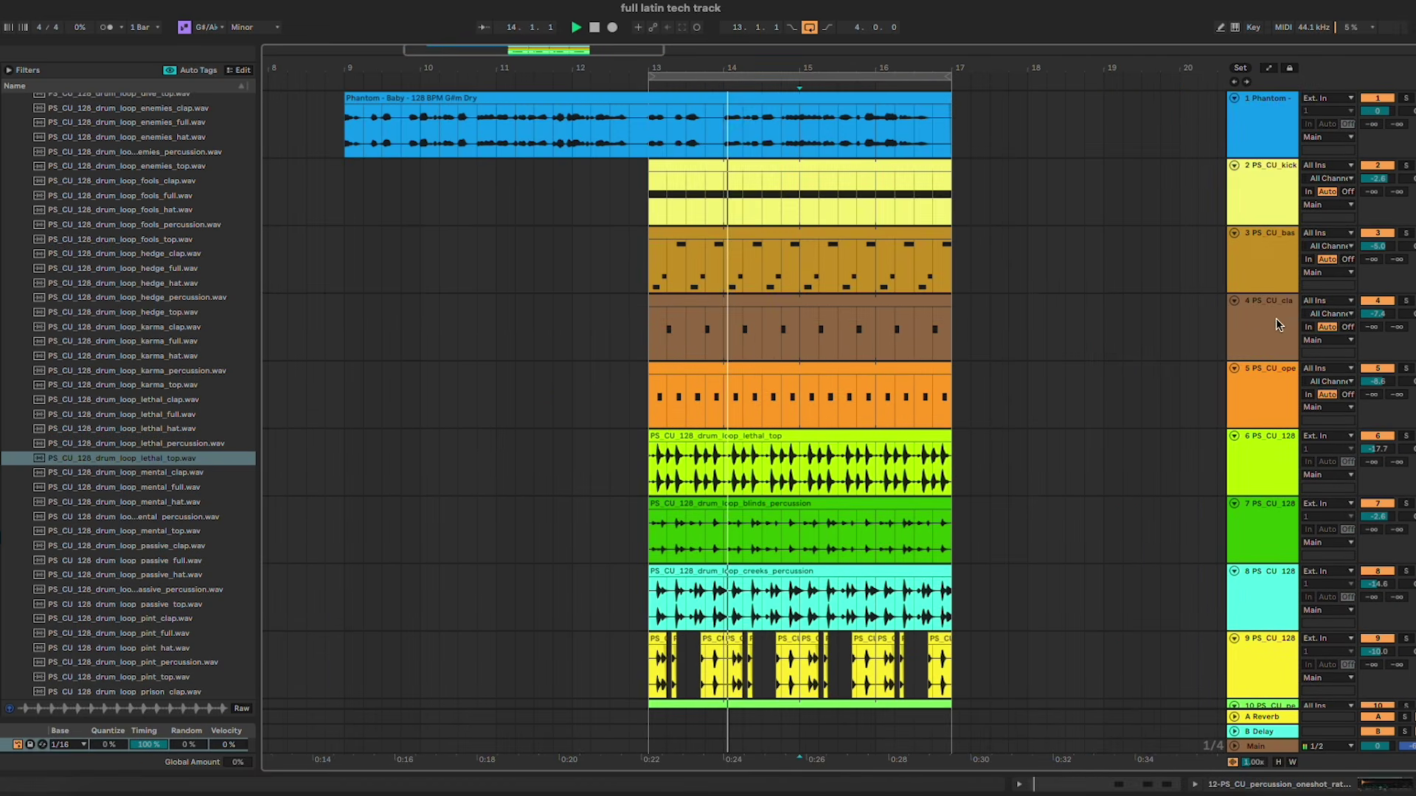
# Step: Fold tracks 2 to 12 in the arrangement and collapse the Drum_Loops folder in the browser
pyautogui.keyDown('shift'); pyautogui.click(1239, 188); pyautogui.keyUp('shift')
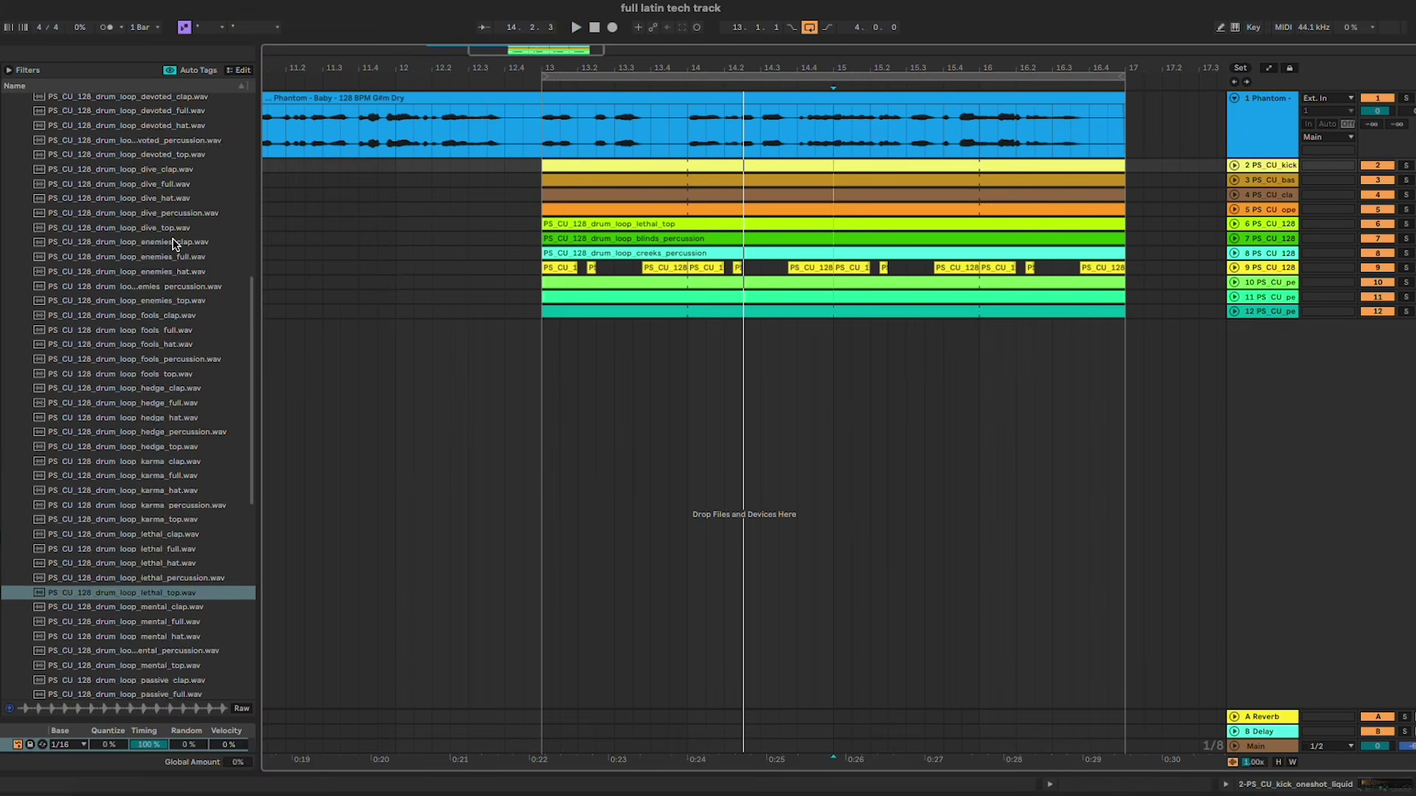
pyautogui.scroll(10, 174, 243)
pyautogui.click(17, 129)
# Step: Search the browser for SPAN, load it on the Main track and reposition its window
pyautogui.doubleClick(1258, 747)
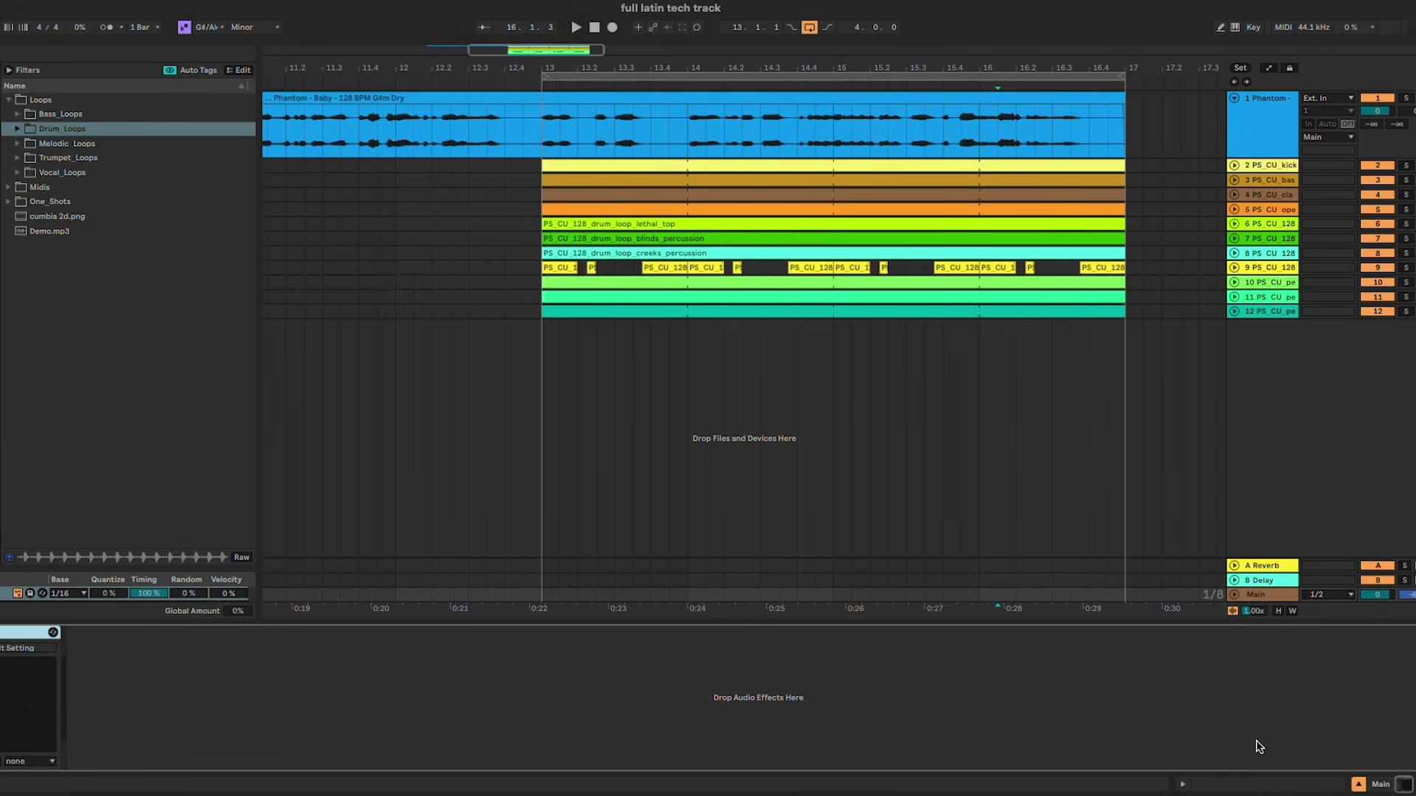
pyautogui.press('super+f')
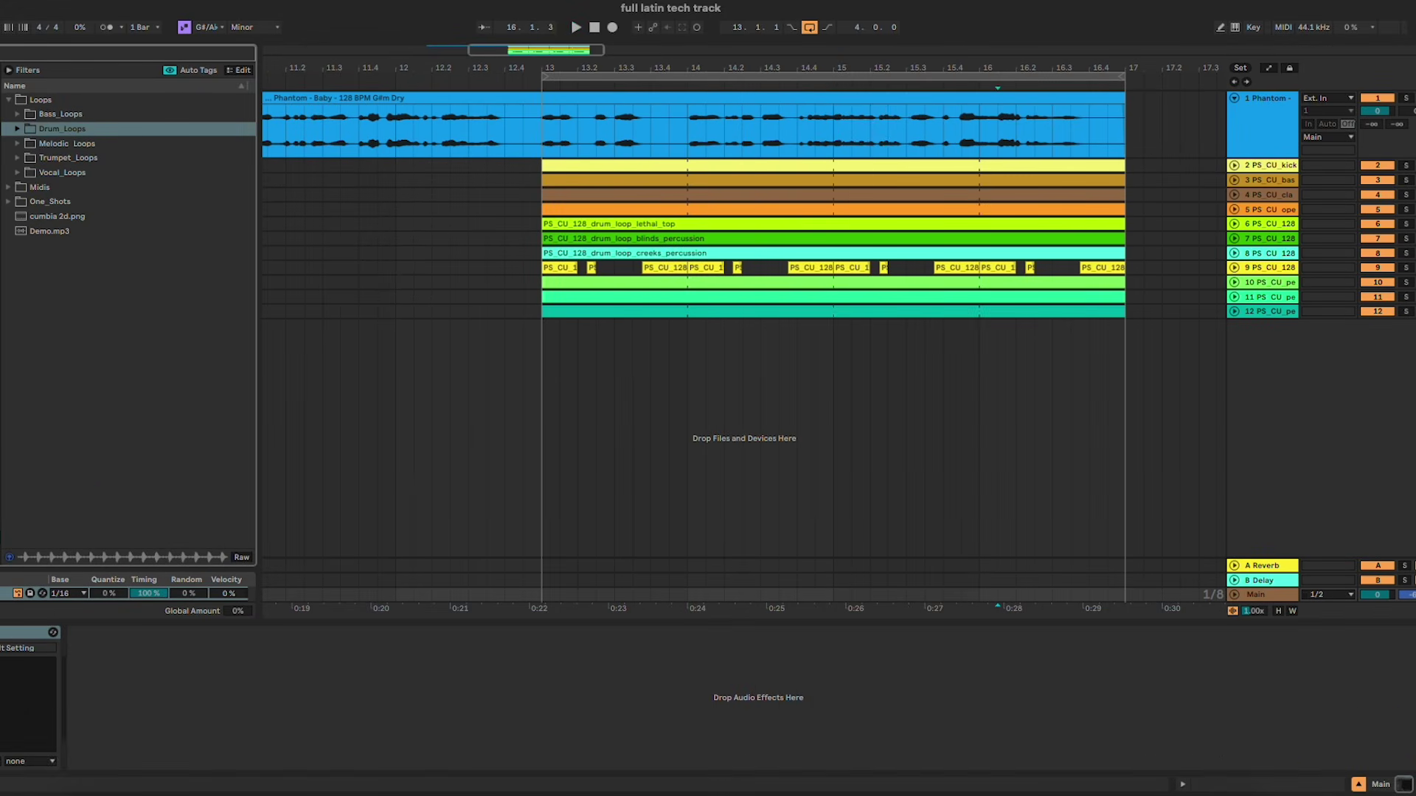
pyautogui.write('fx')
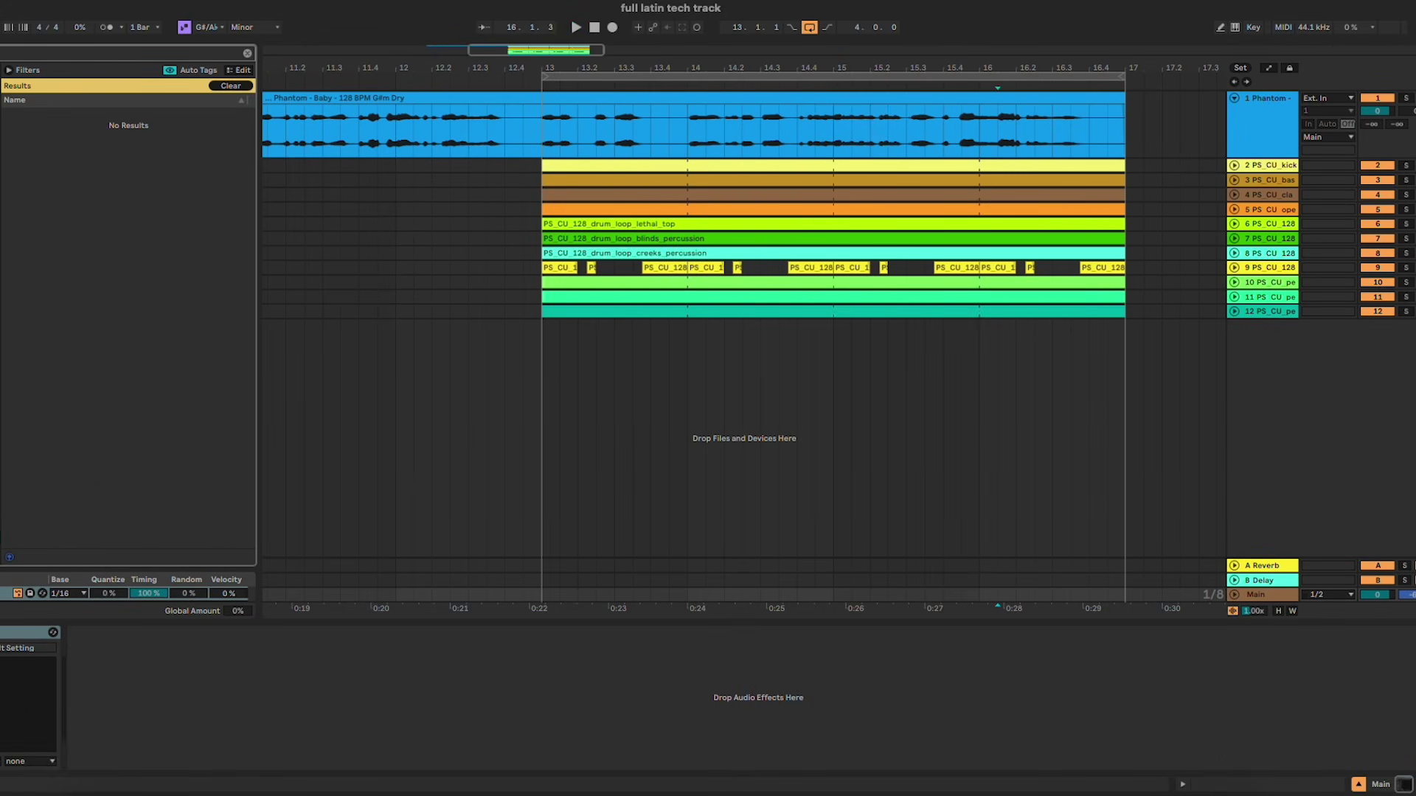
pyautogui.doubleClick(56, 113)
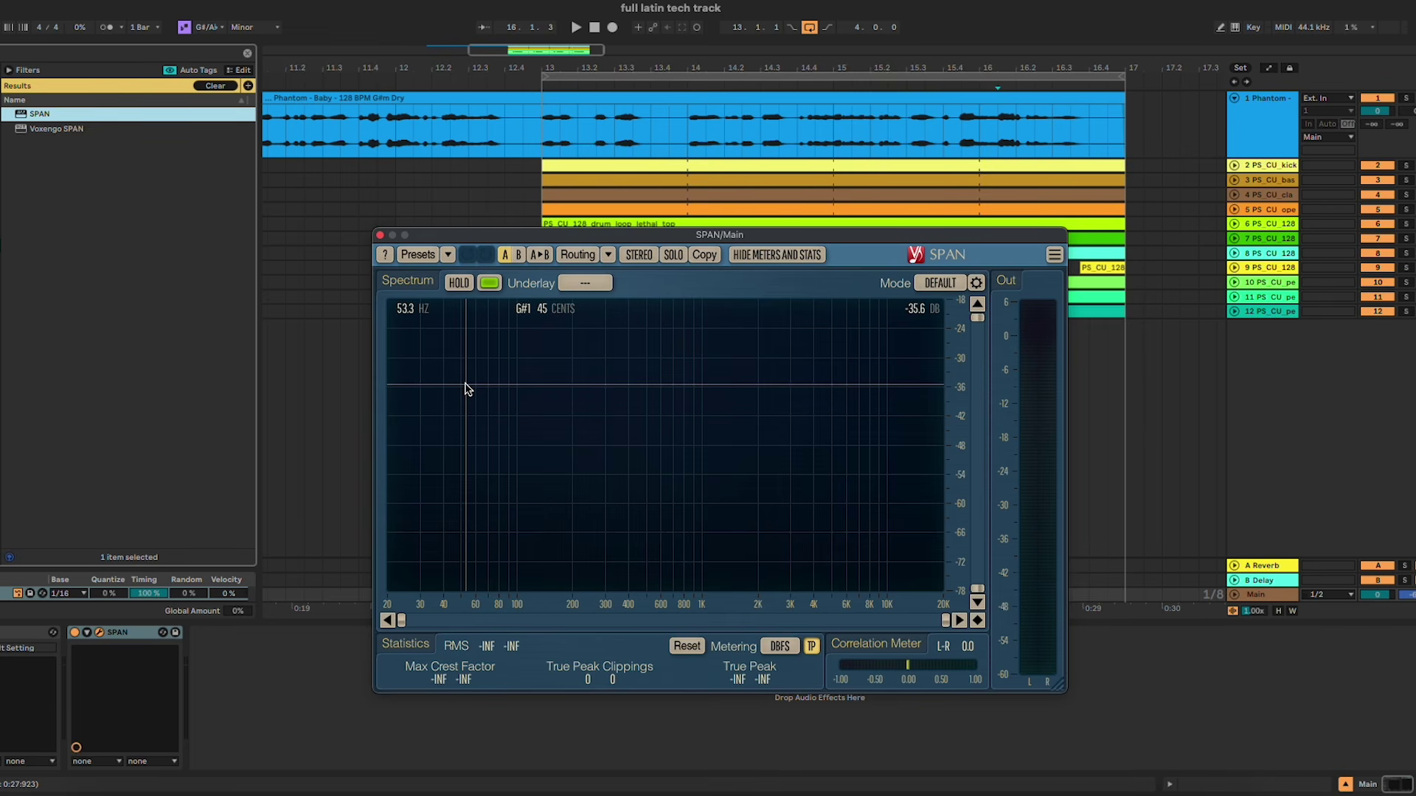
pyautogui.moveTo(693, 235); pyautogui.dragTo(678, 225)
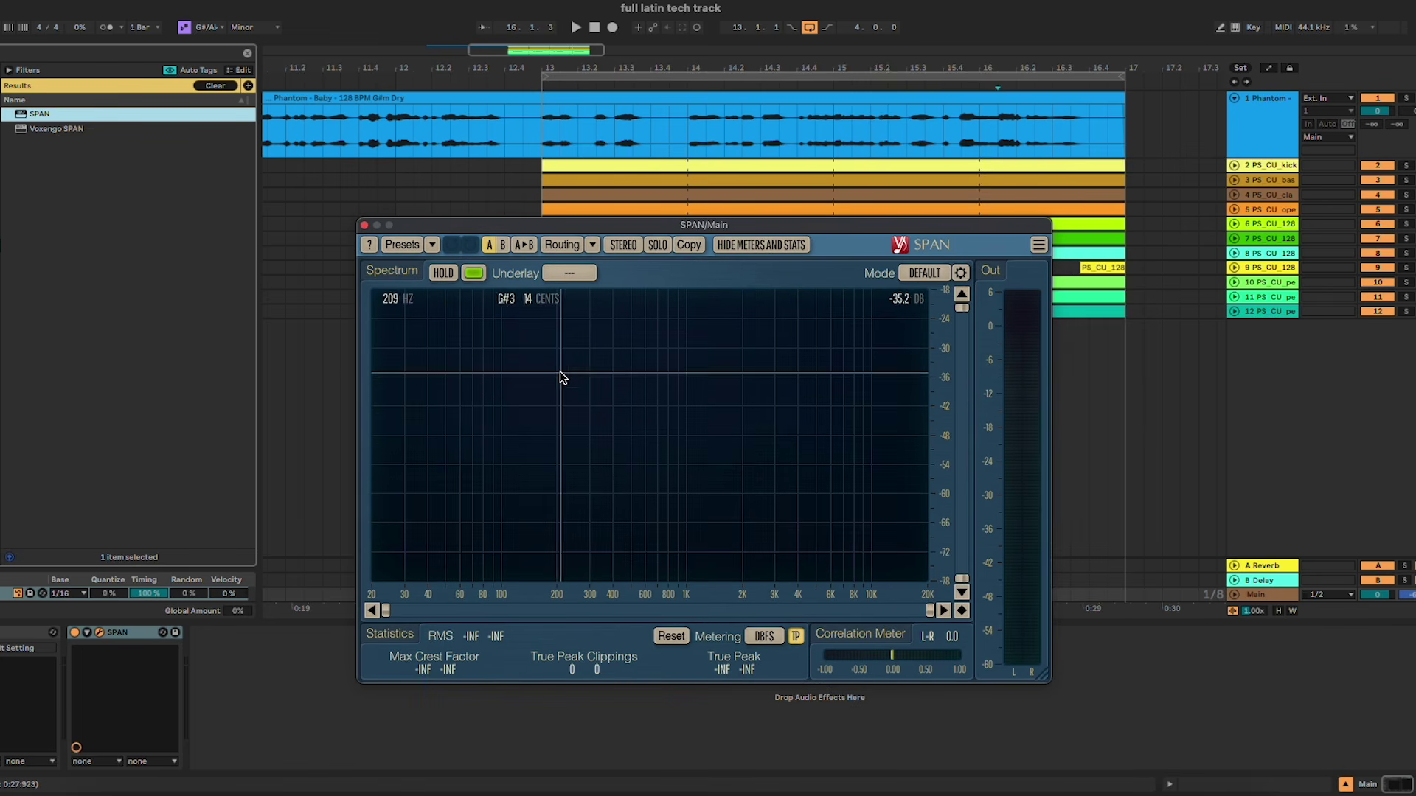
# Step: Play the loop to check its spectrum in SPAN, and unfold the kick and bass tracks
pyautogui.press('space')
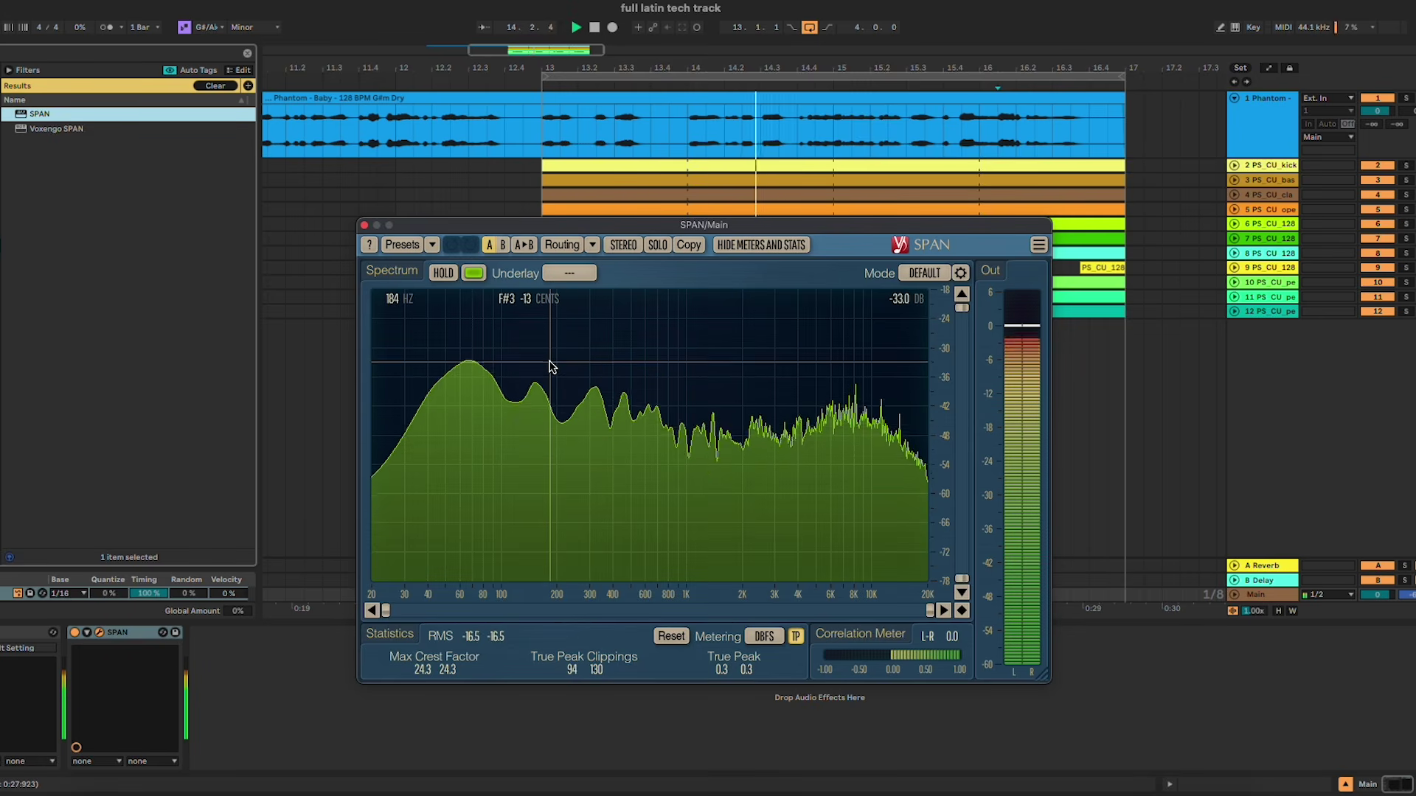
pyautogui.press('space')
pyautogui.click(1270, 166)
pyautogui.keyDown('shift'); pyautogui.click(1265, 180); pyautogui.keyUp('shift')
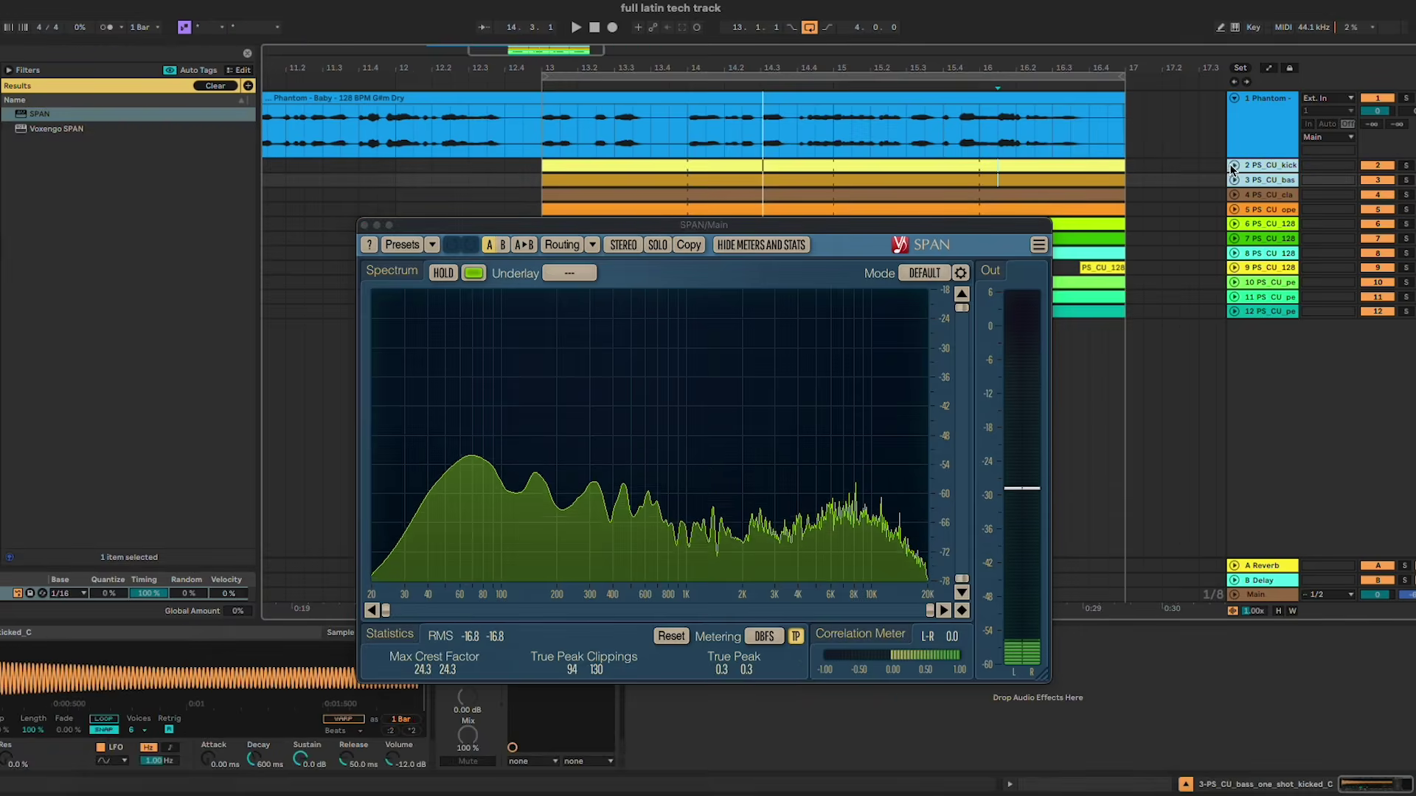
pyautogui.click(1230, 168)
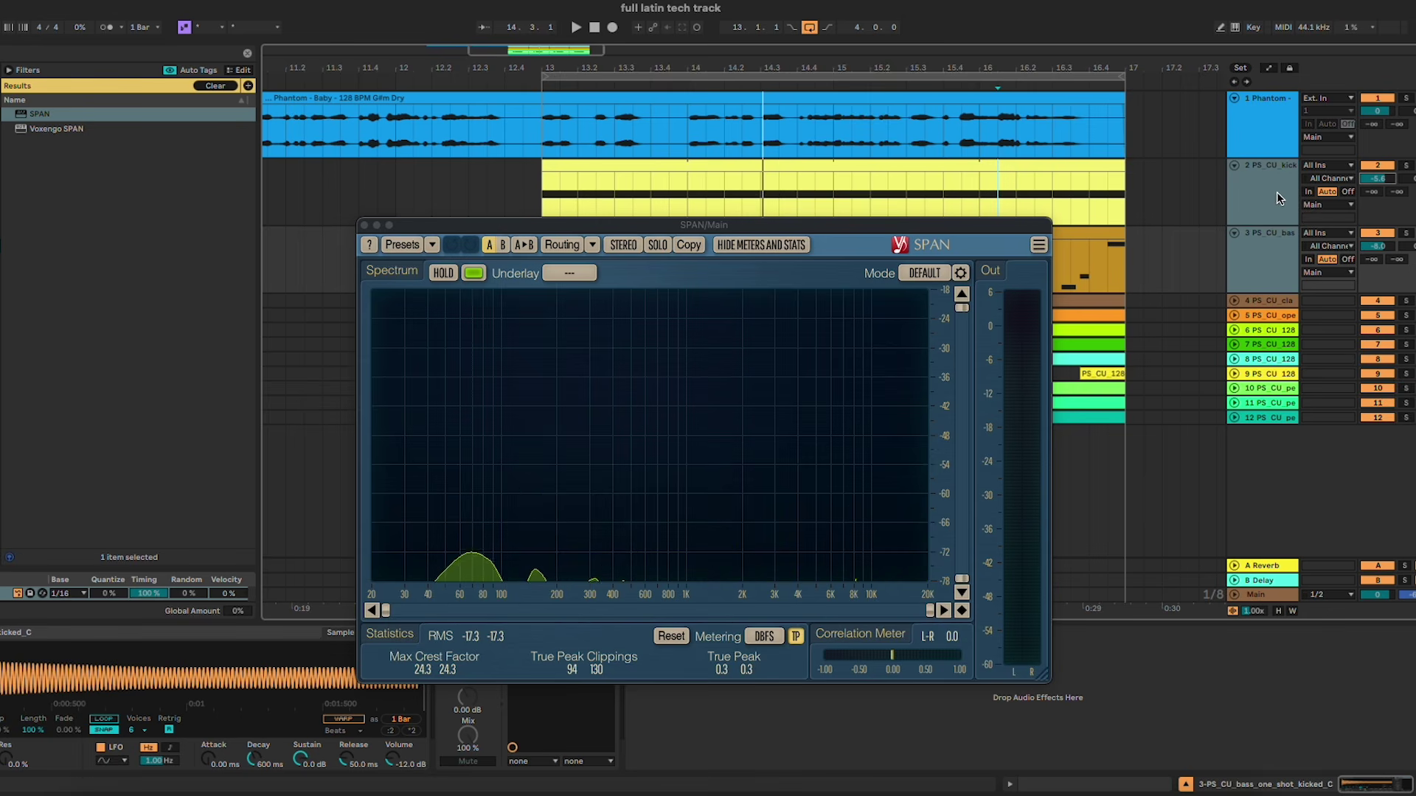
# Step: Select tracks 2 to 12 and play the loop to check the main output level in SPAN
pyautogui.keyDown('shift'); pyautogui.click(1283, 417); pyautogui.keyUp('shift')
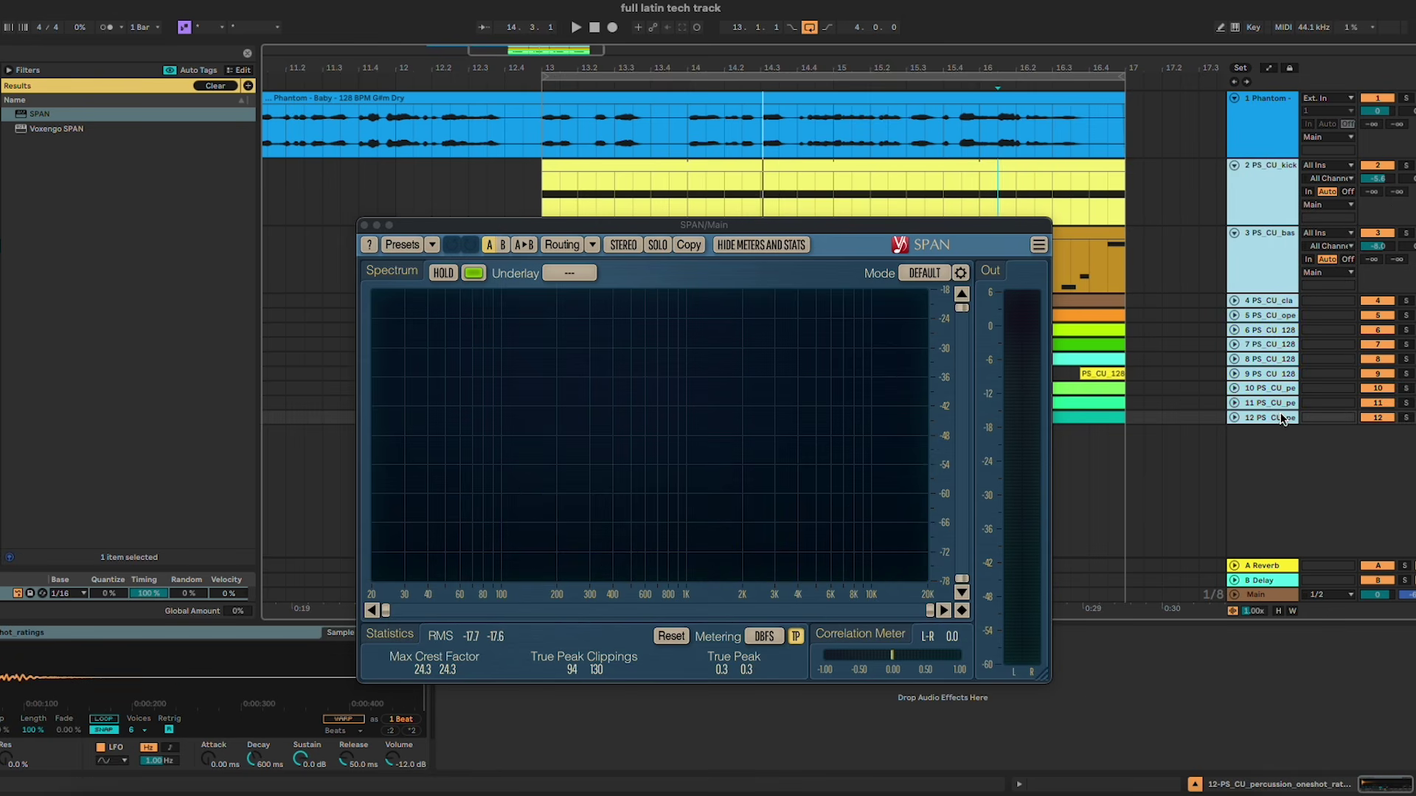
pyautogui.click(1379, 179)
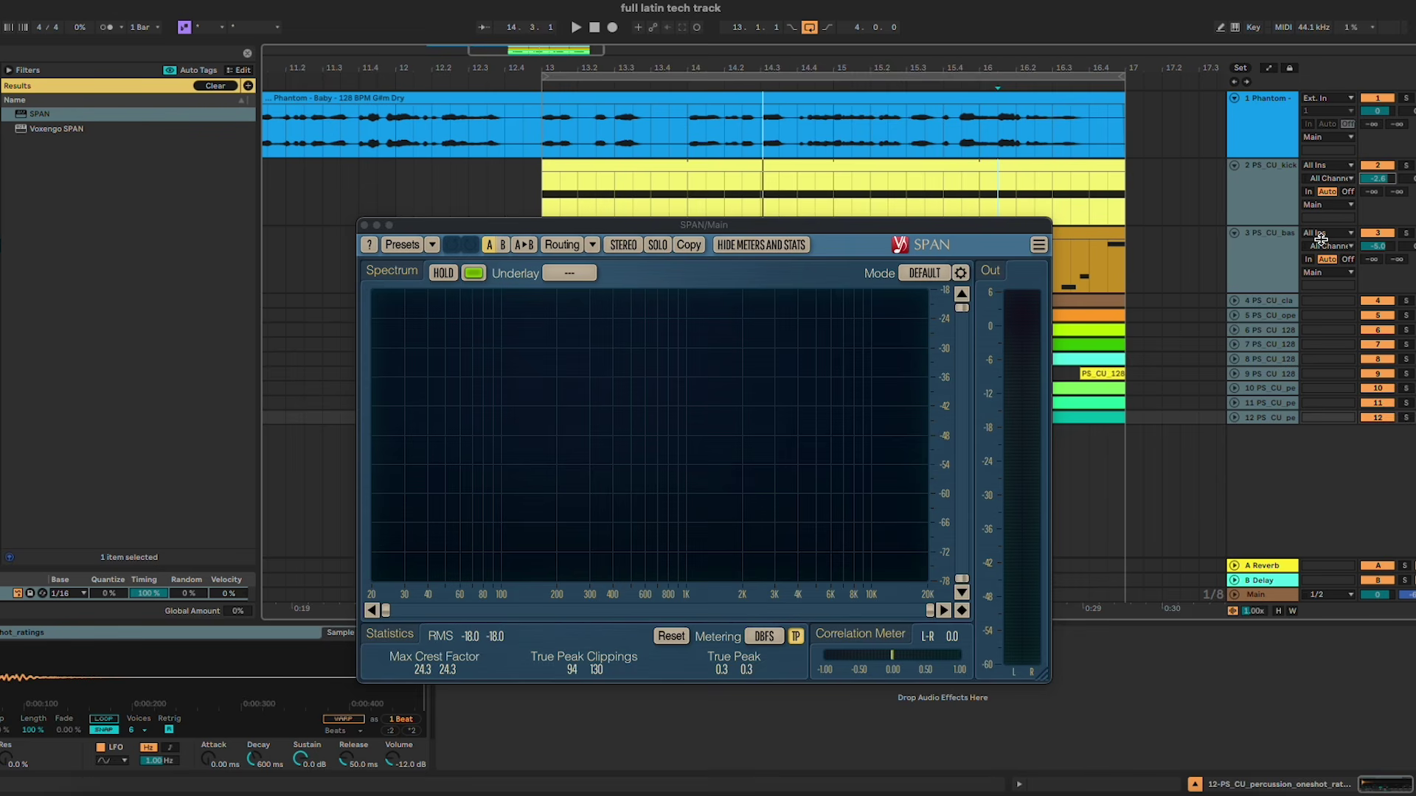
pyautogui.press('space')
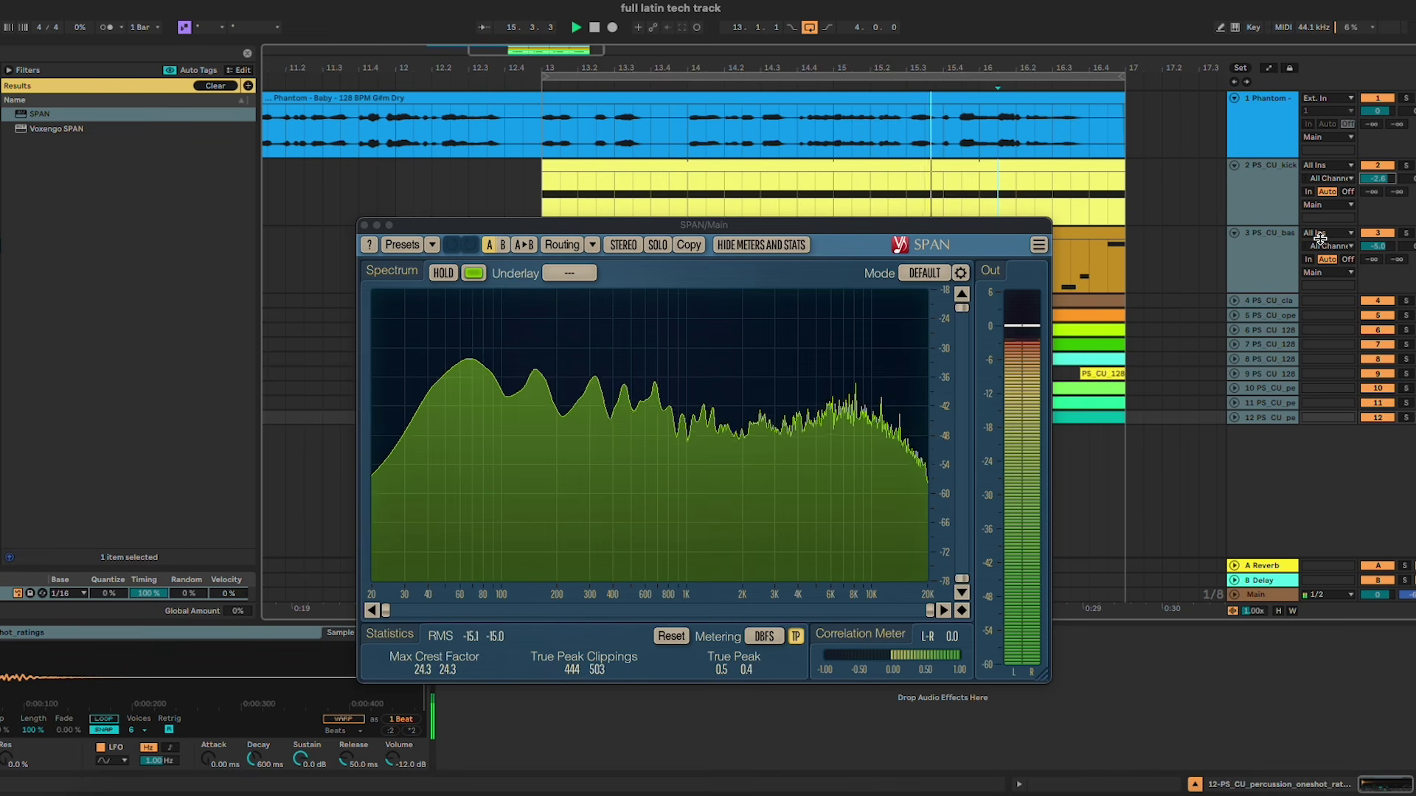
# Step: Try raising the kick and bass volumes together, with the bass at -5.3 dB
pyautogui.click(1273, 213)
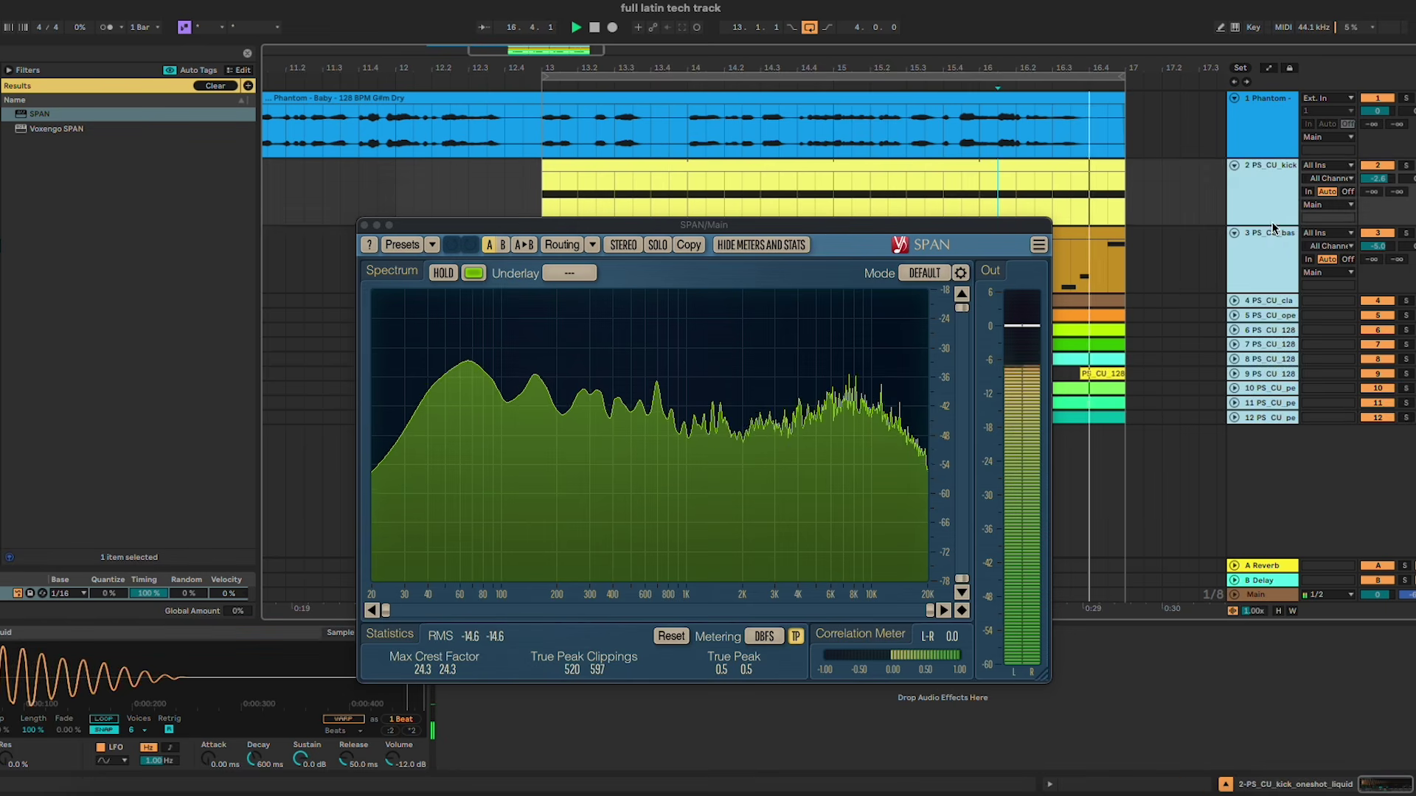
pyautogui.click(1273, 247)
pyautogui.click(1273, 209)
pyautogui.keyDown('shift'); pyautogui.click(1276, 266); pyautogui.keyUp('shift')
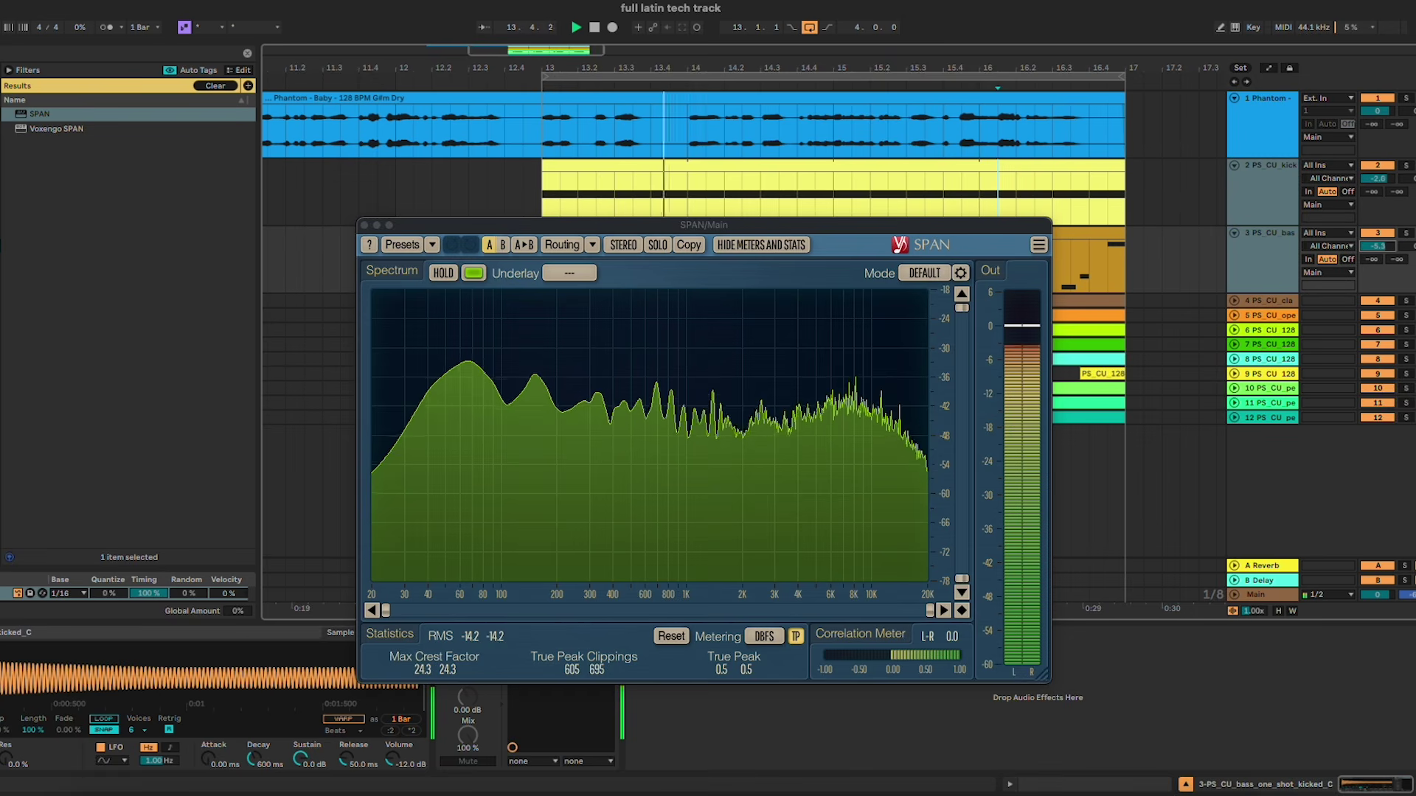
pyautogui.moveTo(1377, 246); pyautogui.dragTo(1377, 244)
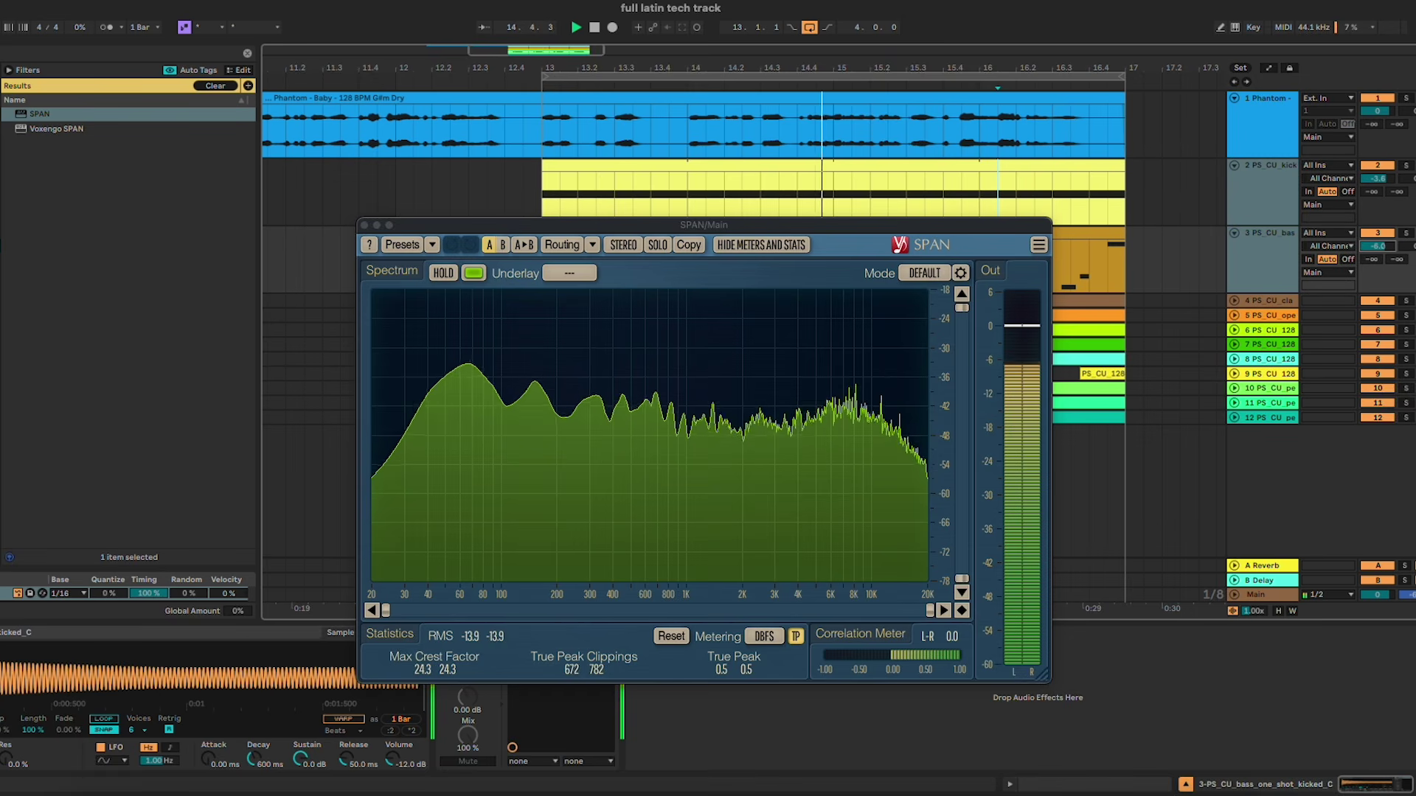
# Step: Raise the volumes of tracks 2 to 12 together, with the kick at -1.6 dB and the bass at -4.0 dB, and close SPAN
pyautogui.keyDown('shift'); pyautogui.click(1248, 211); pyautogui.keyUp('shift')
pyautogui.click(1277, 418)
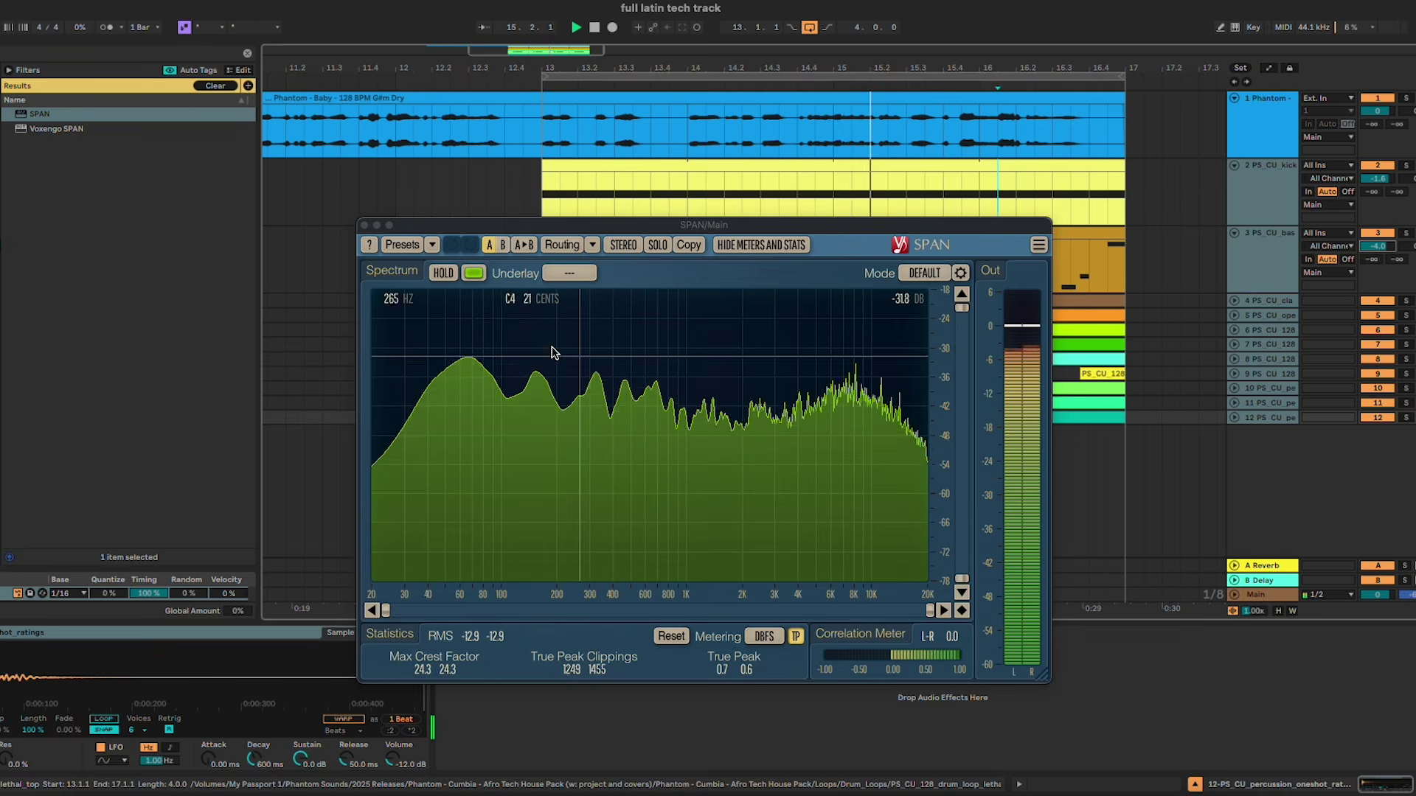
pyautogui.press('space')
pyautogui.click(364, 225)
# Step: Unfold the open hat track and duplicate it
pyautogui.click(943, 268)
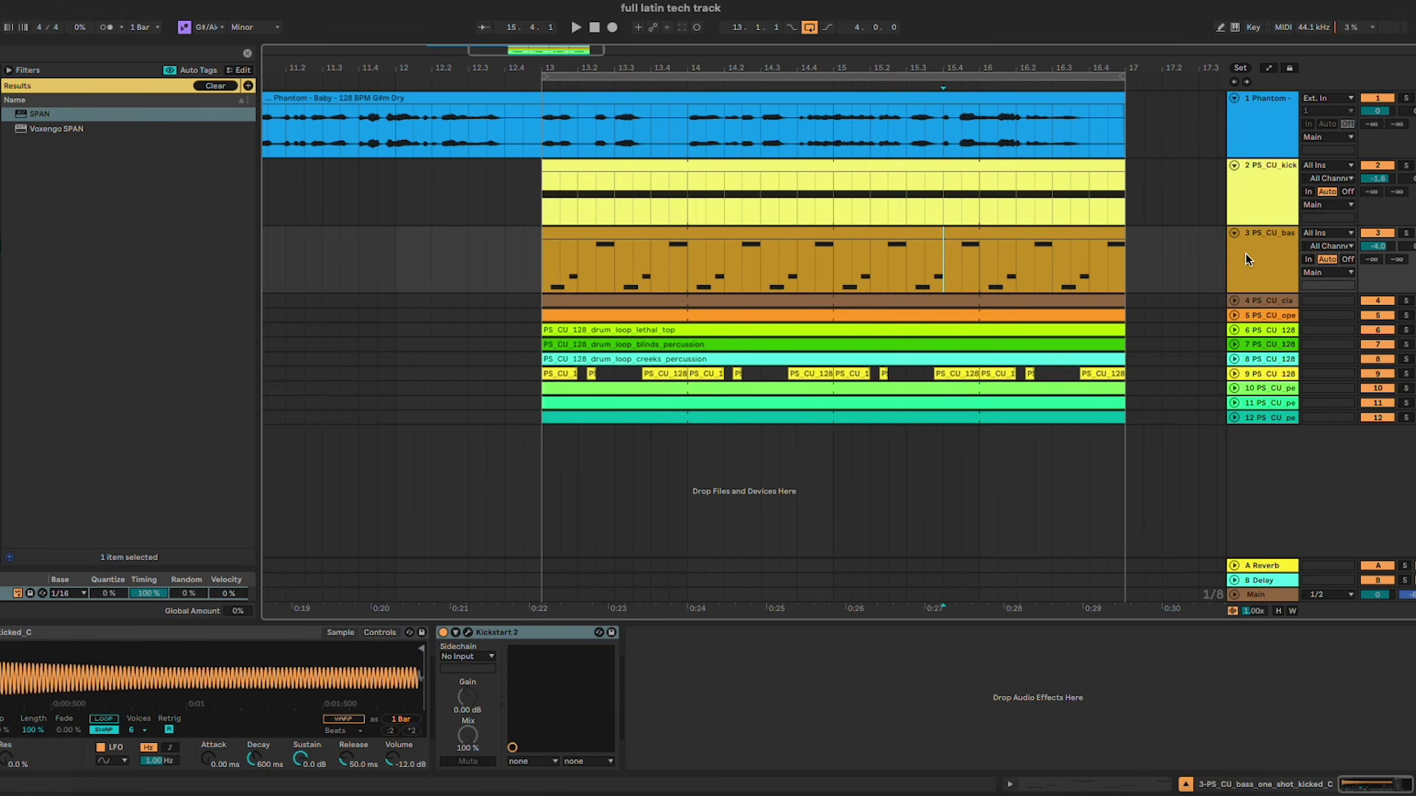
pyautogui.click(1249, 318)
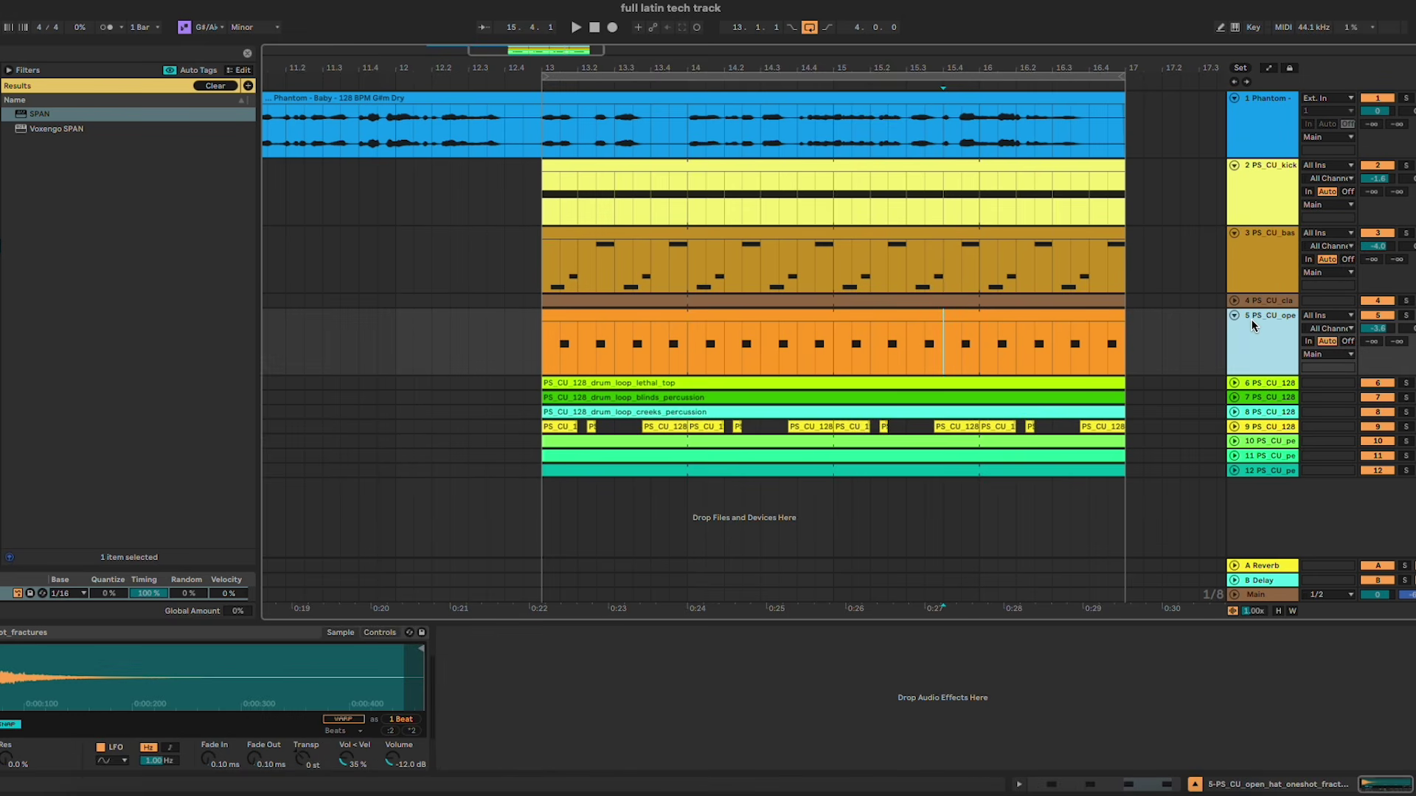
pyautogui.hotkey('ctrl', 'd')
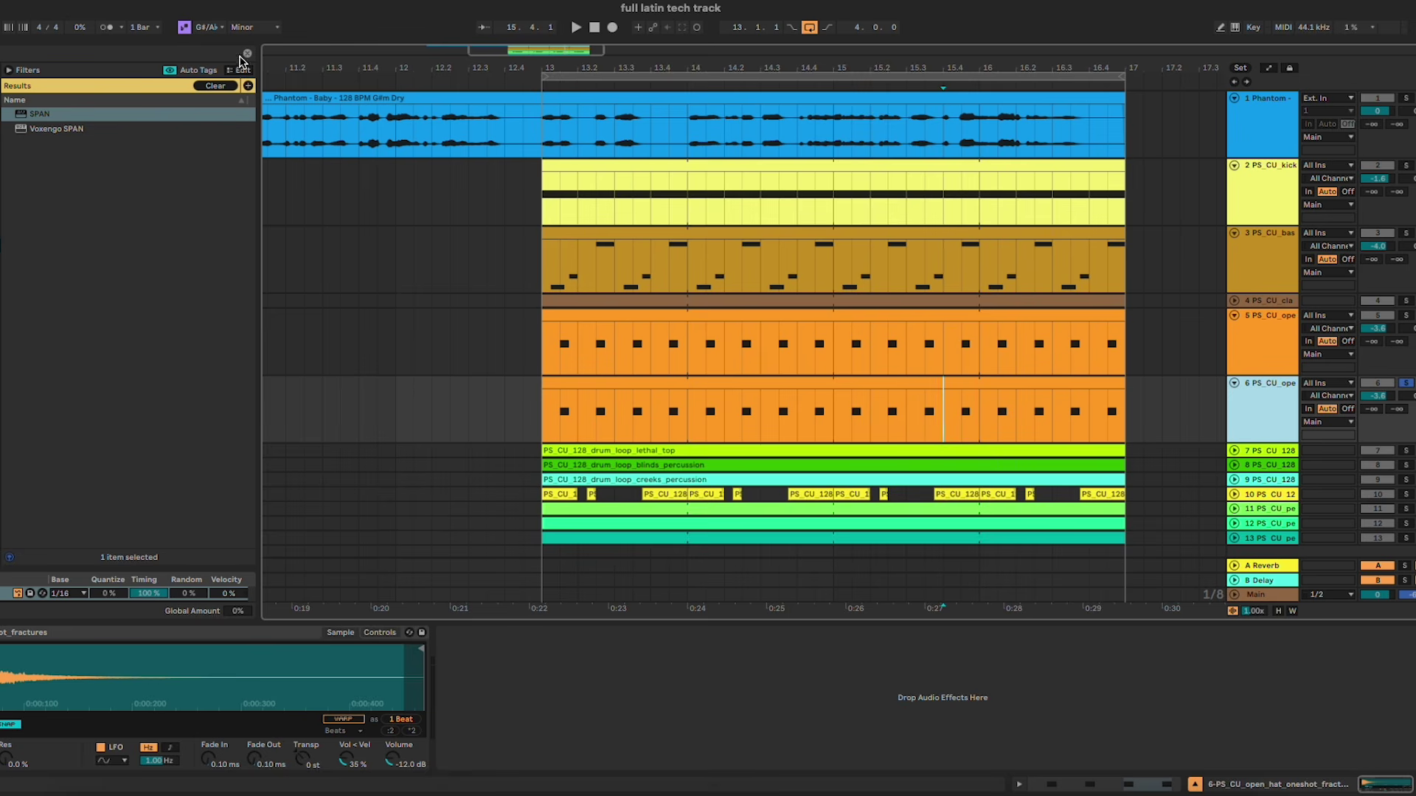
# Step: Audition open hat one-shots in solo and replace the duplicated track's sample with PS_CU_open_hat_oneshot_raining.wav
pyautogui.click(0, 545)
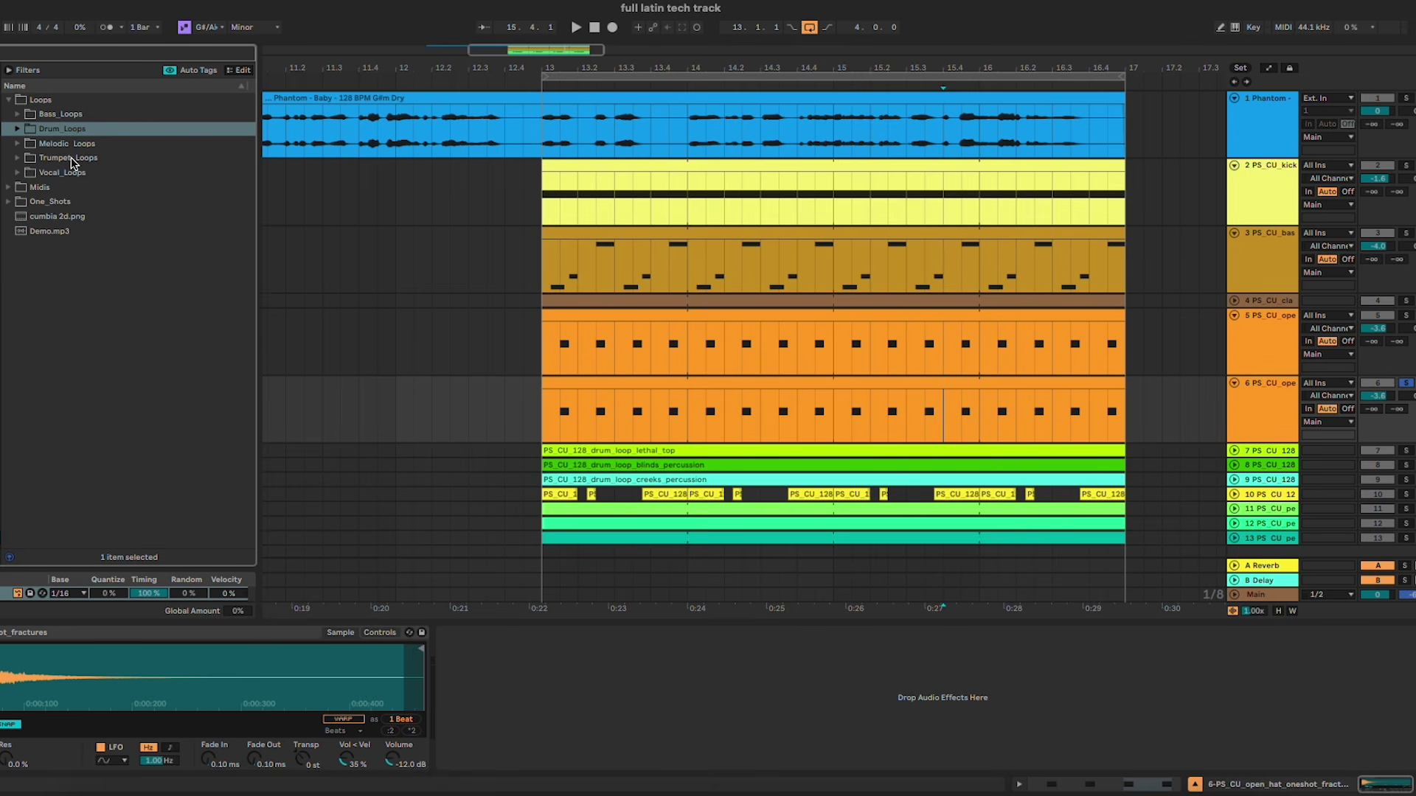
pyautogui.click(68, 204)
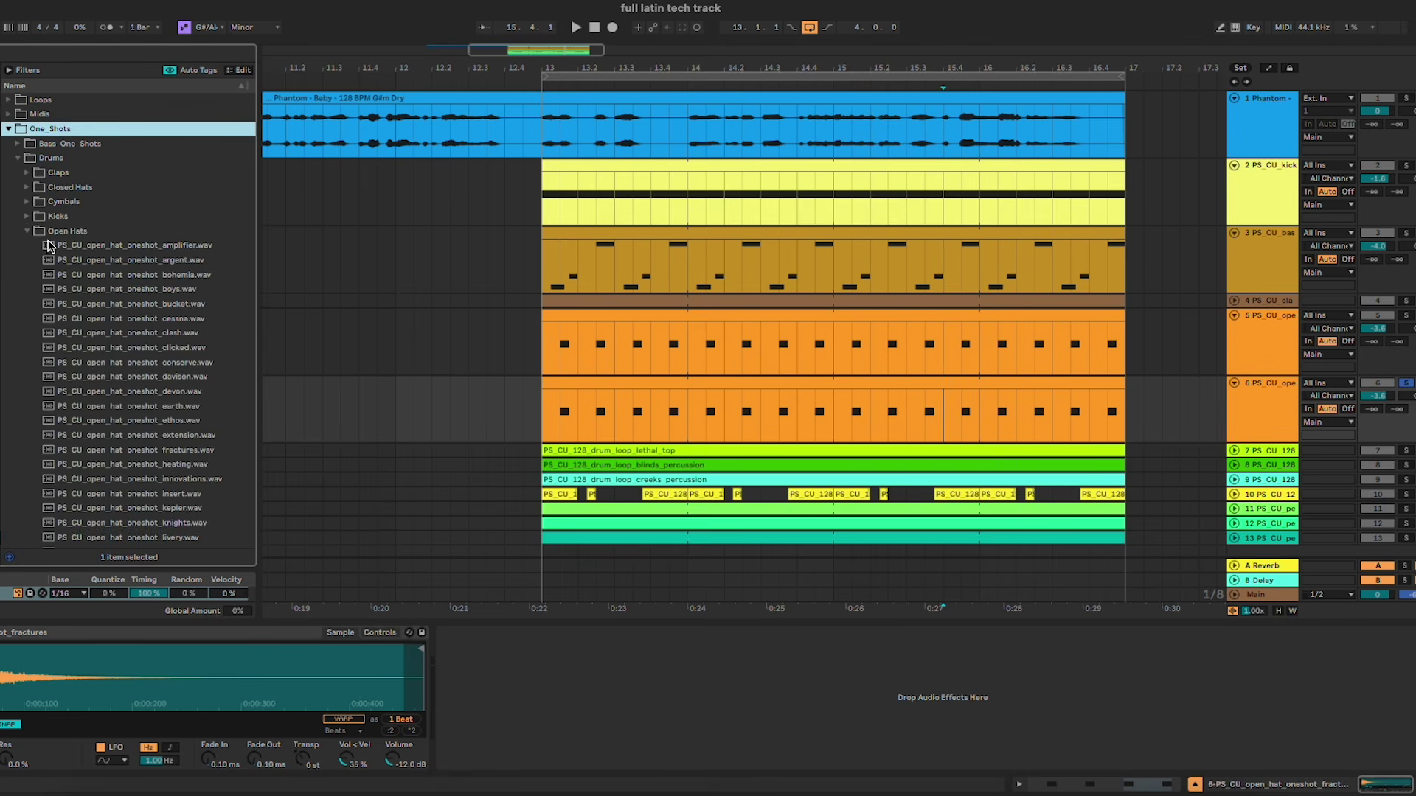
pyautogui.scroll(-5, 118, 383)
pyautogui.click(612, 412)
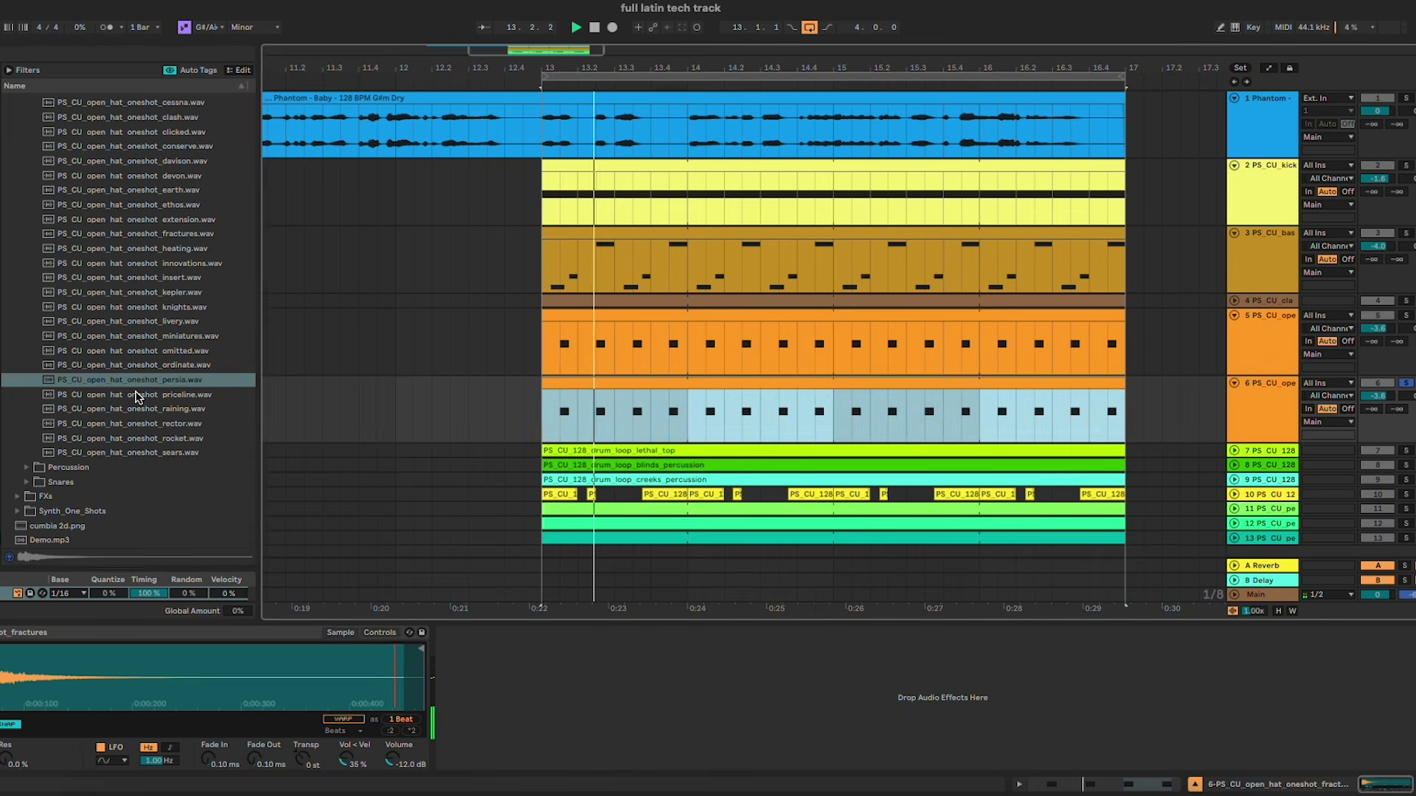
pyautogui.click(145, 397)
pyautogui.click(155, 408)
pyautogui.click(152, 396)
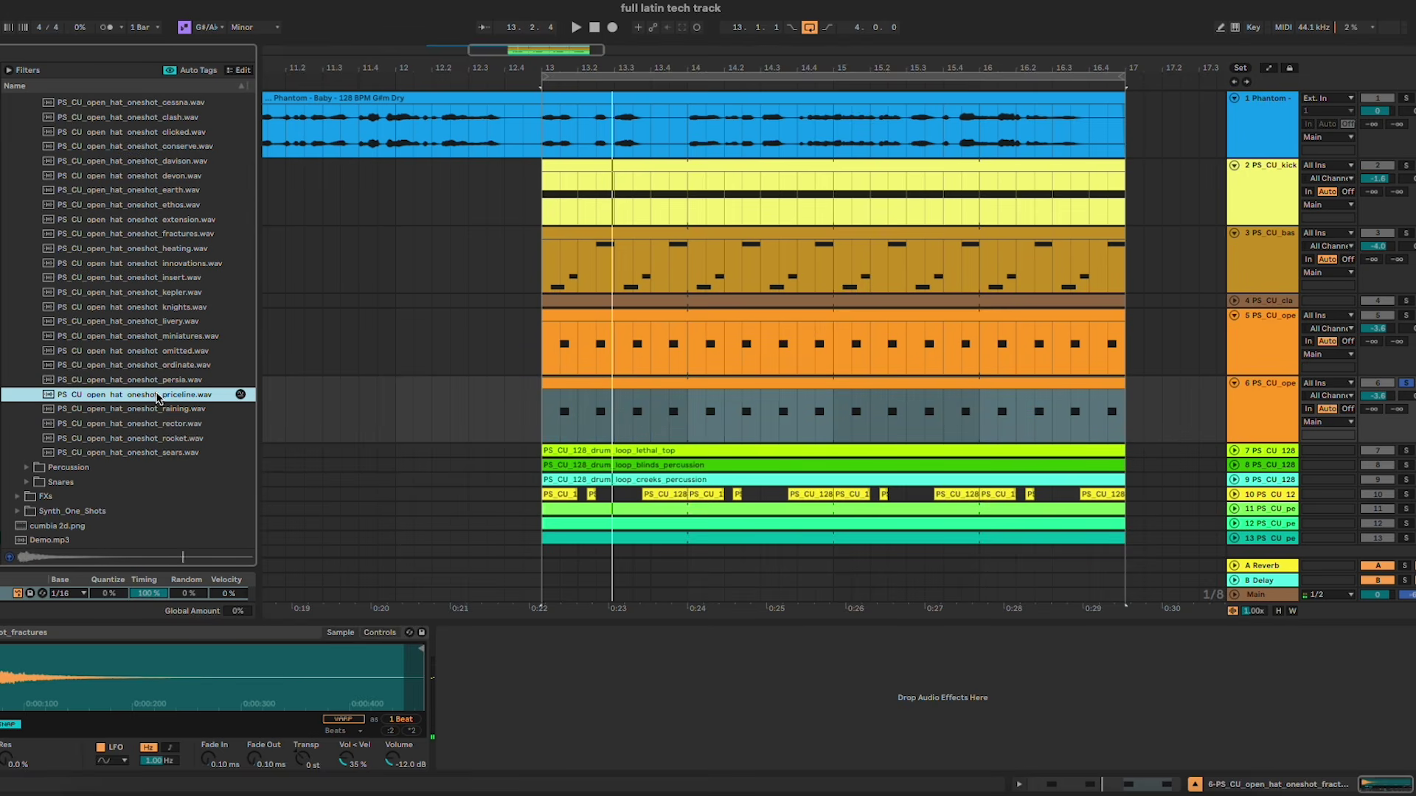
pyautogui.doubleClick(151, 408)
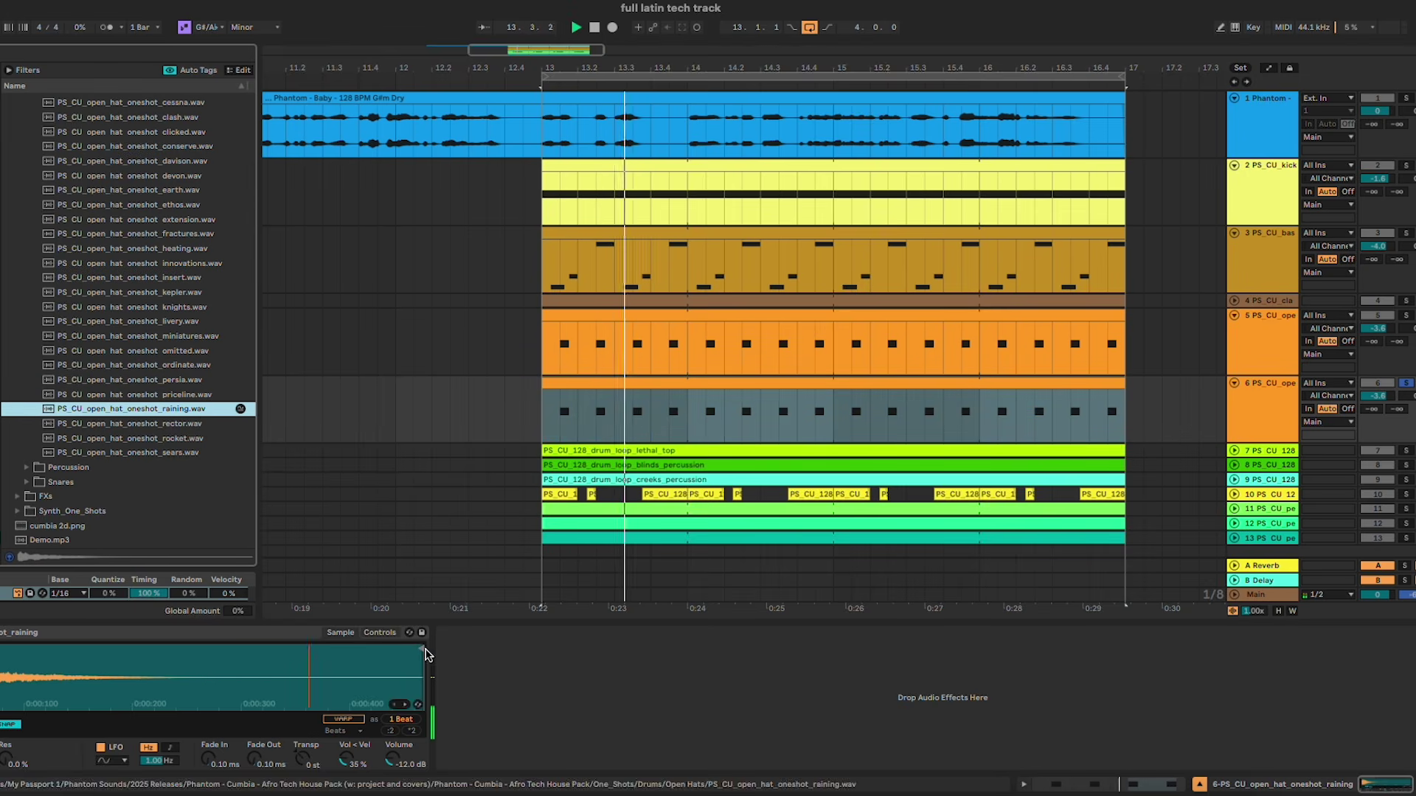
# Step: Unsolo the duplicated open hat track and lower its volume to -11.2 dB during playback
pyautogui.moveTo(1259, 416)
pyautogui.mouseDown()
pyautogui.moveTo(1260, 362)
pyautogui.moveTo(1259, 407)
pyautogui.mouseUp()
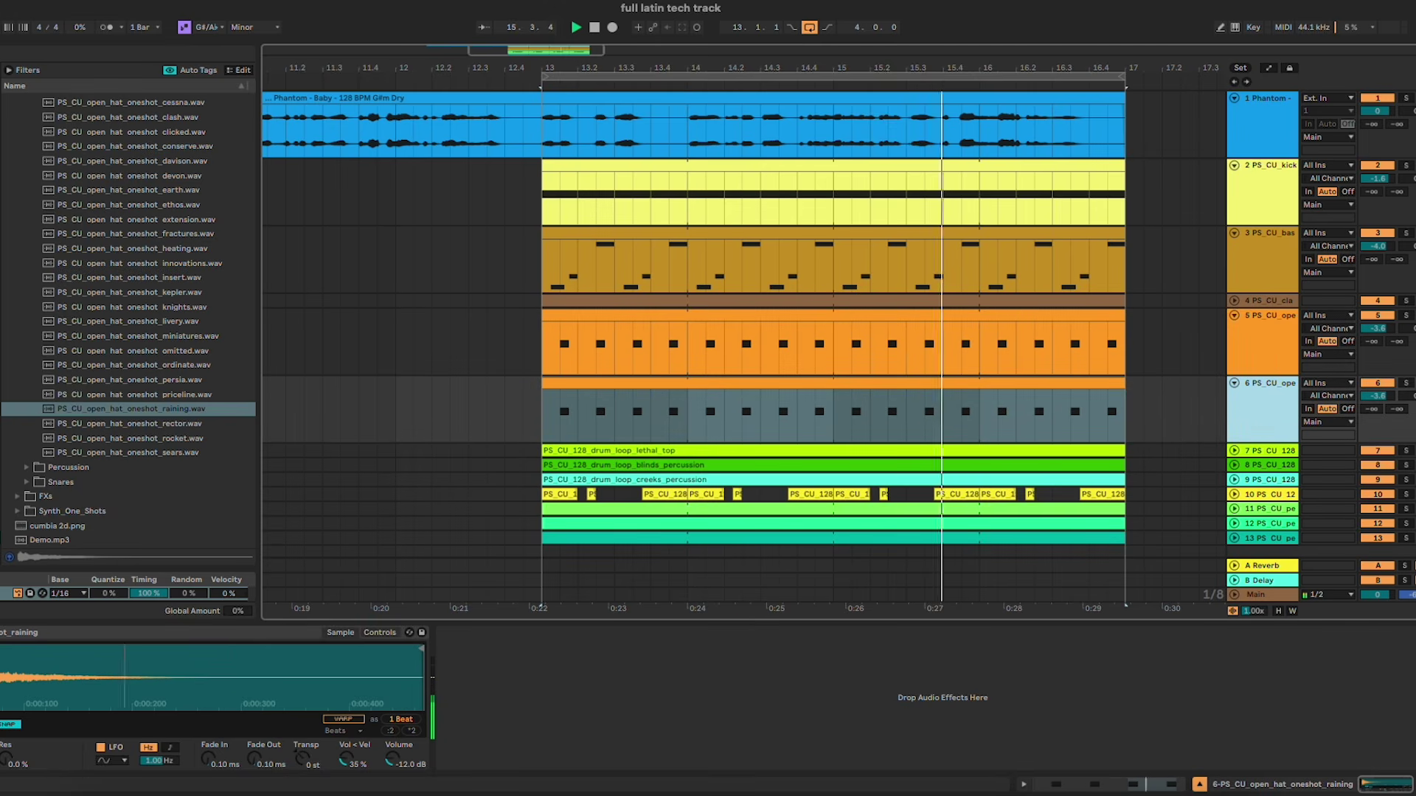
pyautogui.moveTo(1377, 396); pyautogui.dragTo(1377, 417)
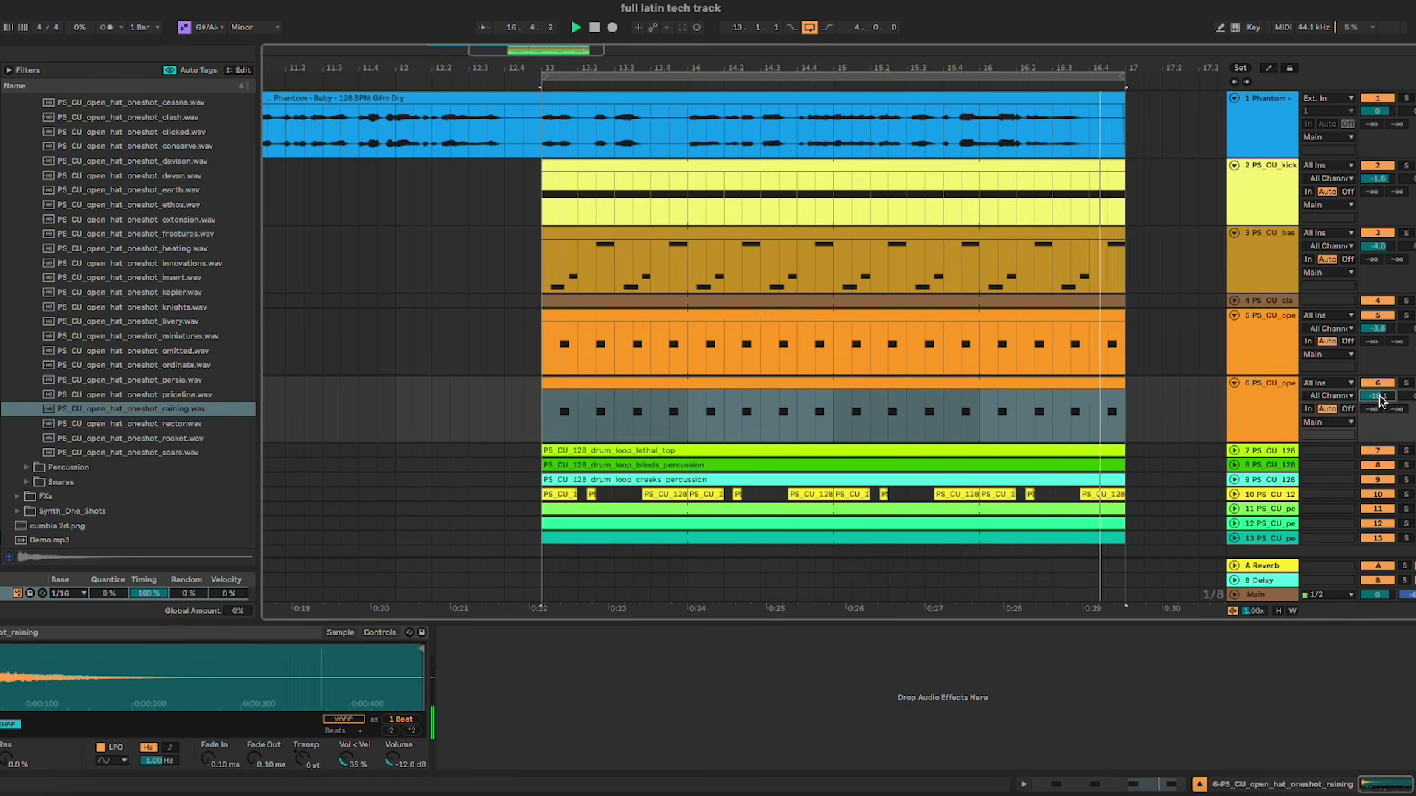
pyautogui.click(1246, 423)
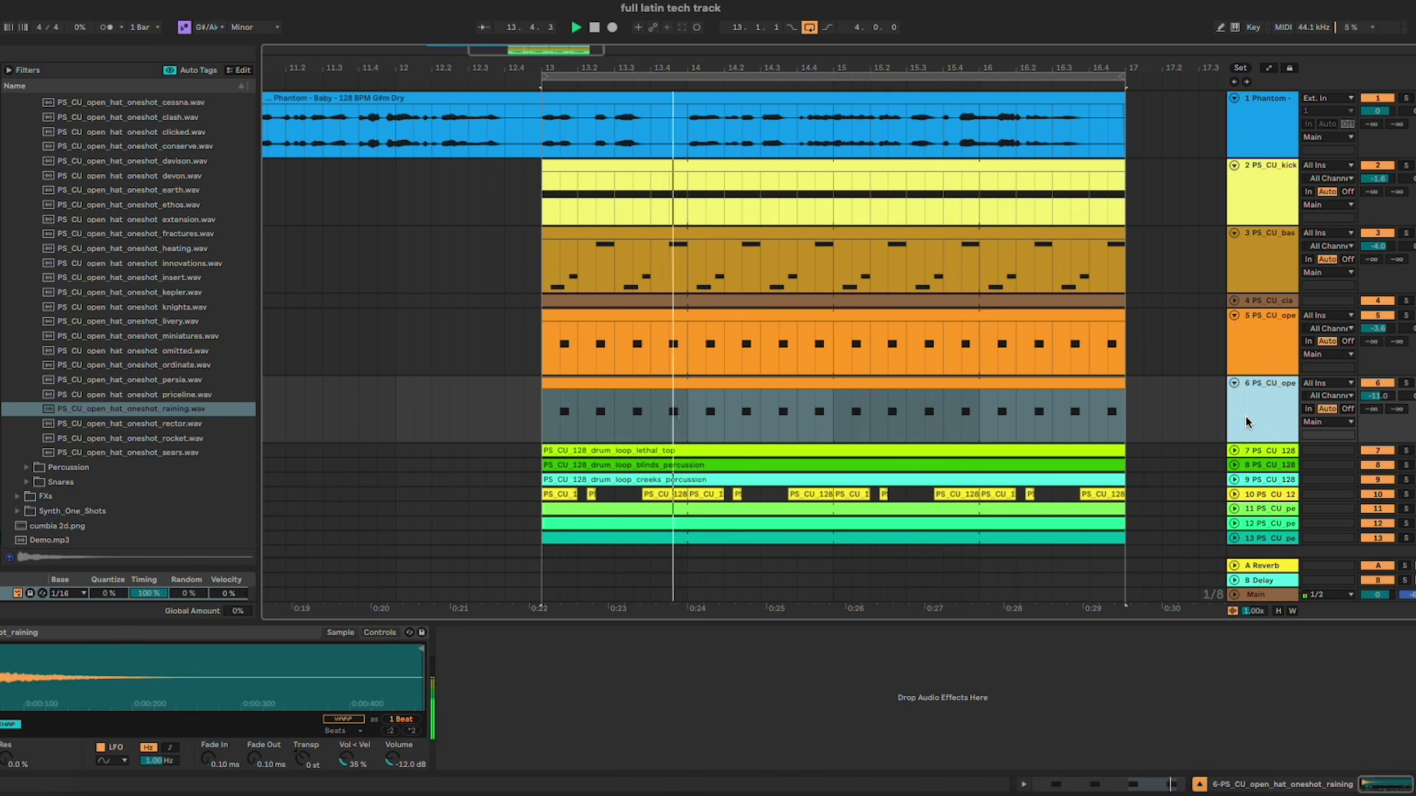
pyautogui.moveTo(1383, 405); pyautogui.dragTo(1383, 407)
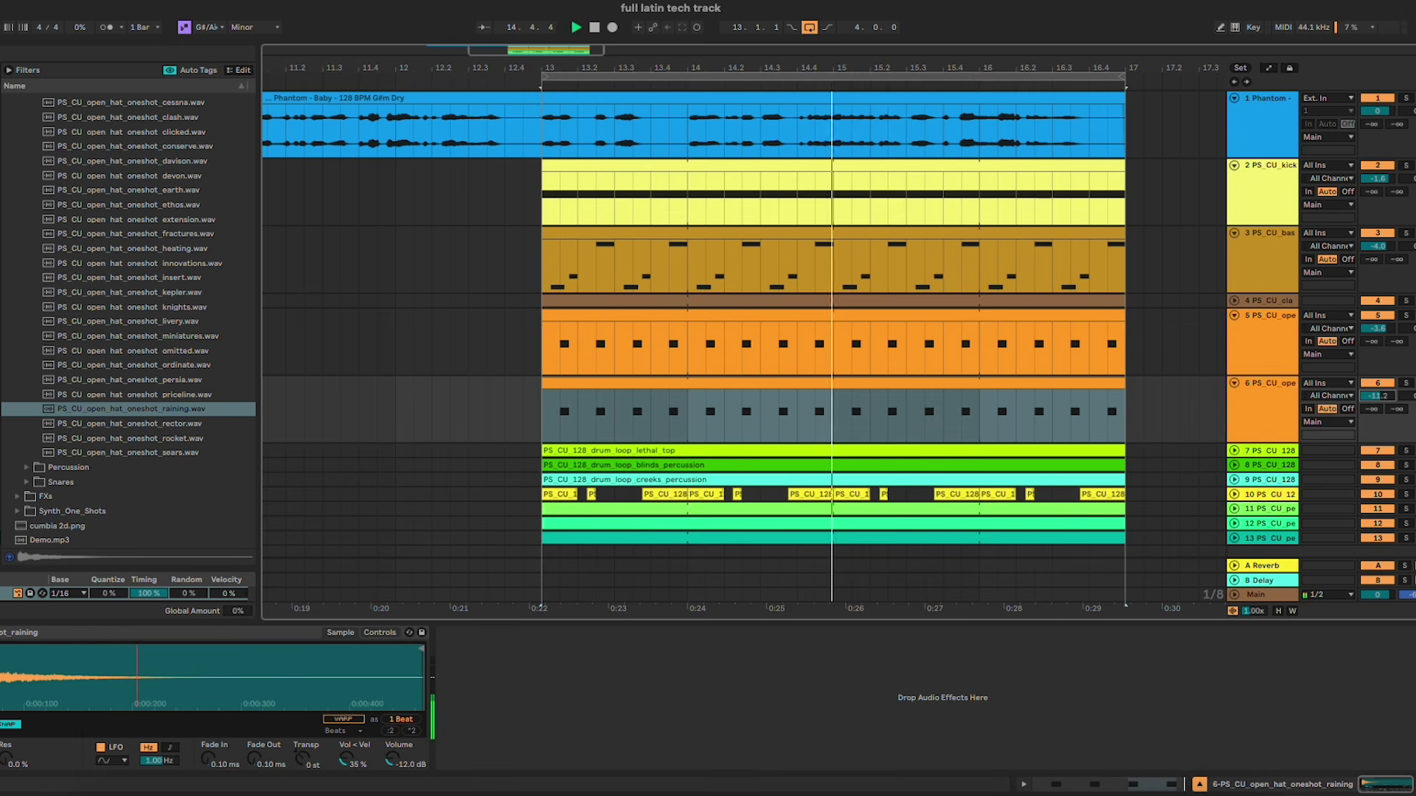
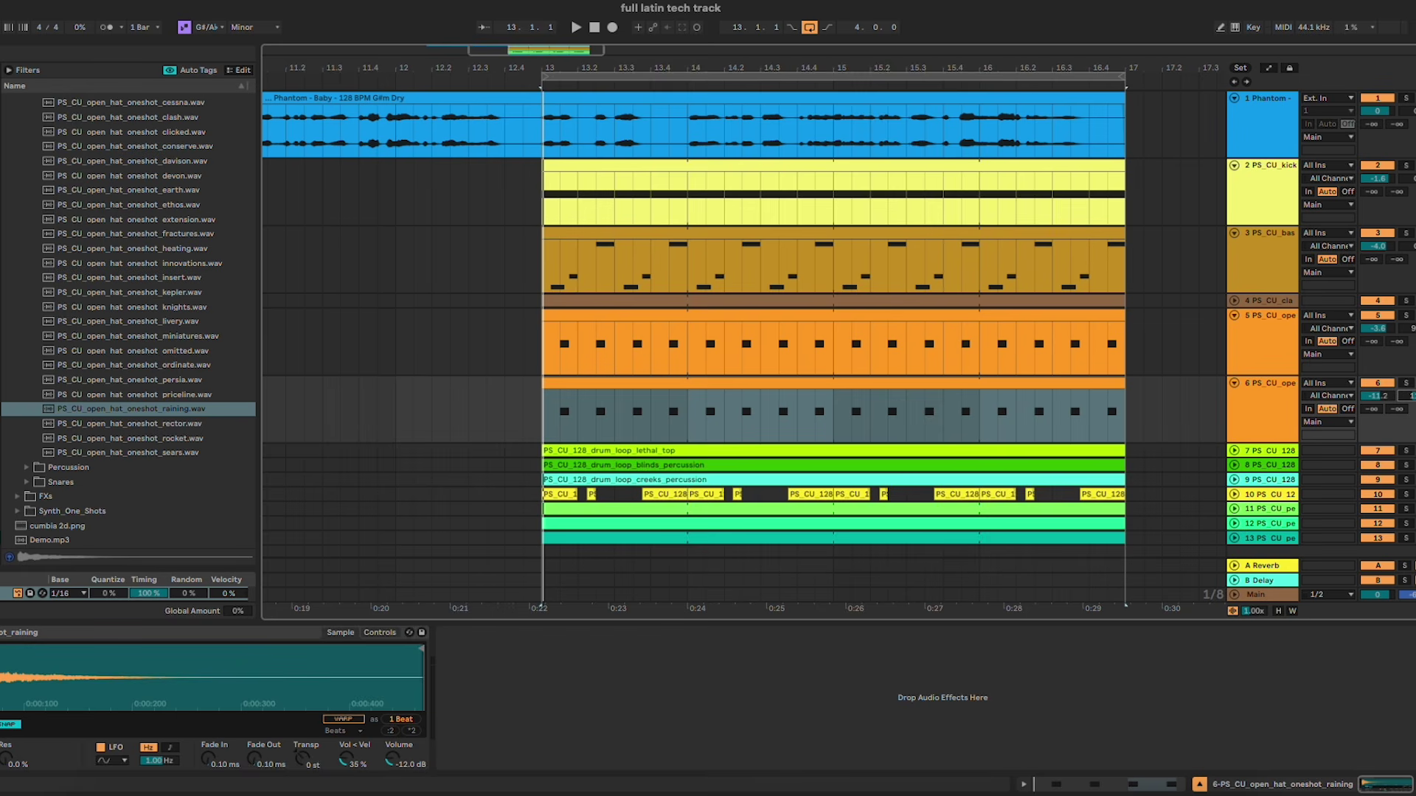
# Step: Fold the two open hat tracks, the bass track and the kick track
pyautogui.click(1233, 315)
pyautogui.click(1234, 330)
pyautogui.click(1255, 255)
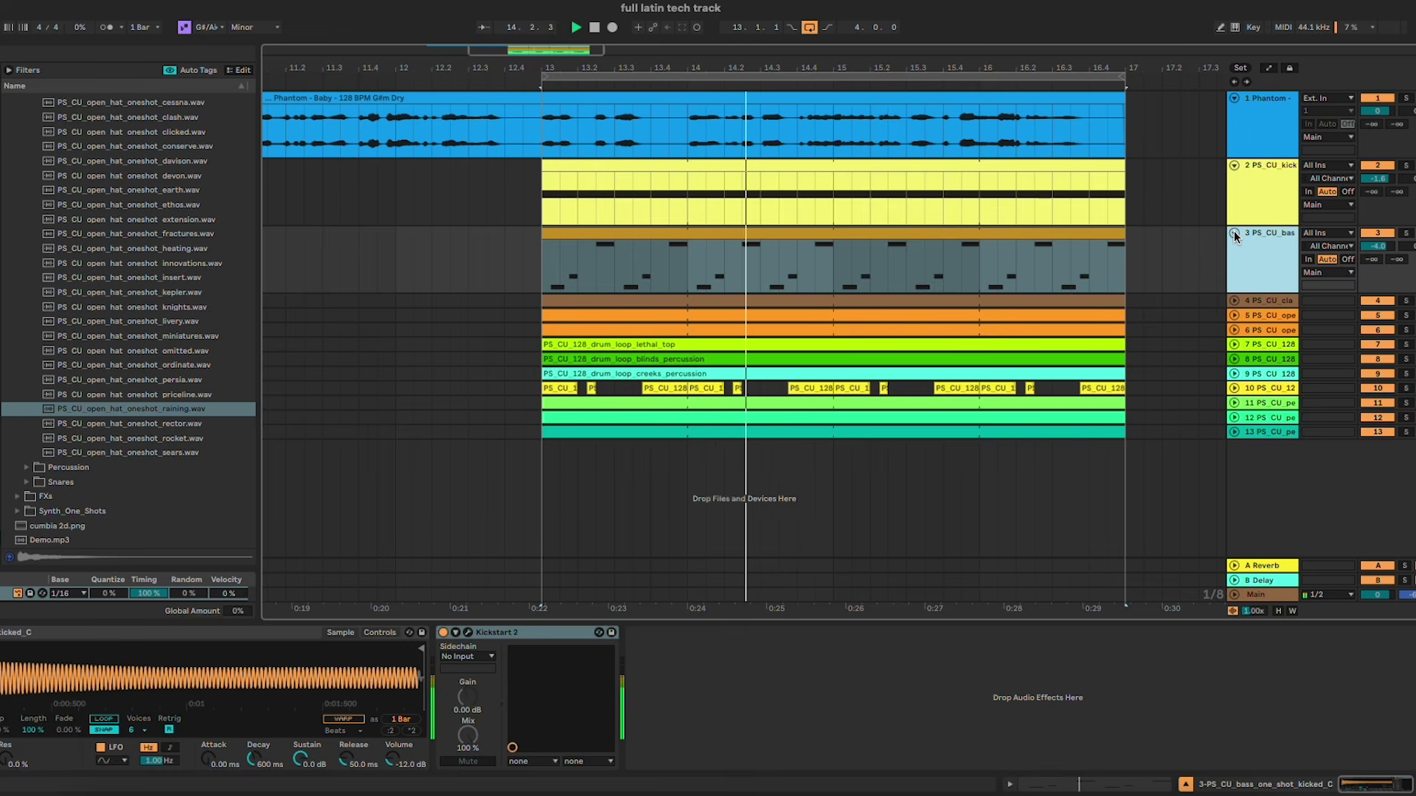
pyautogui.click(1234, 234)
pyautogui.click(1233, 165)
pyautogui.click(1034, 397)
# Step: Collapse the Open Hats folder and add an EQ Eight to the vocal track
pyautogui.scroll(2, 1035, 396)
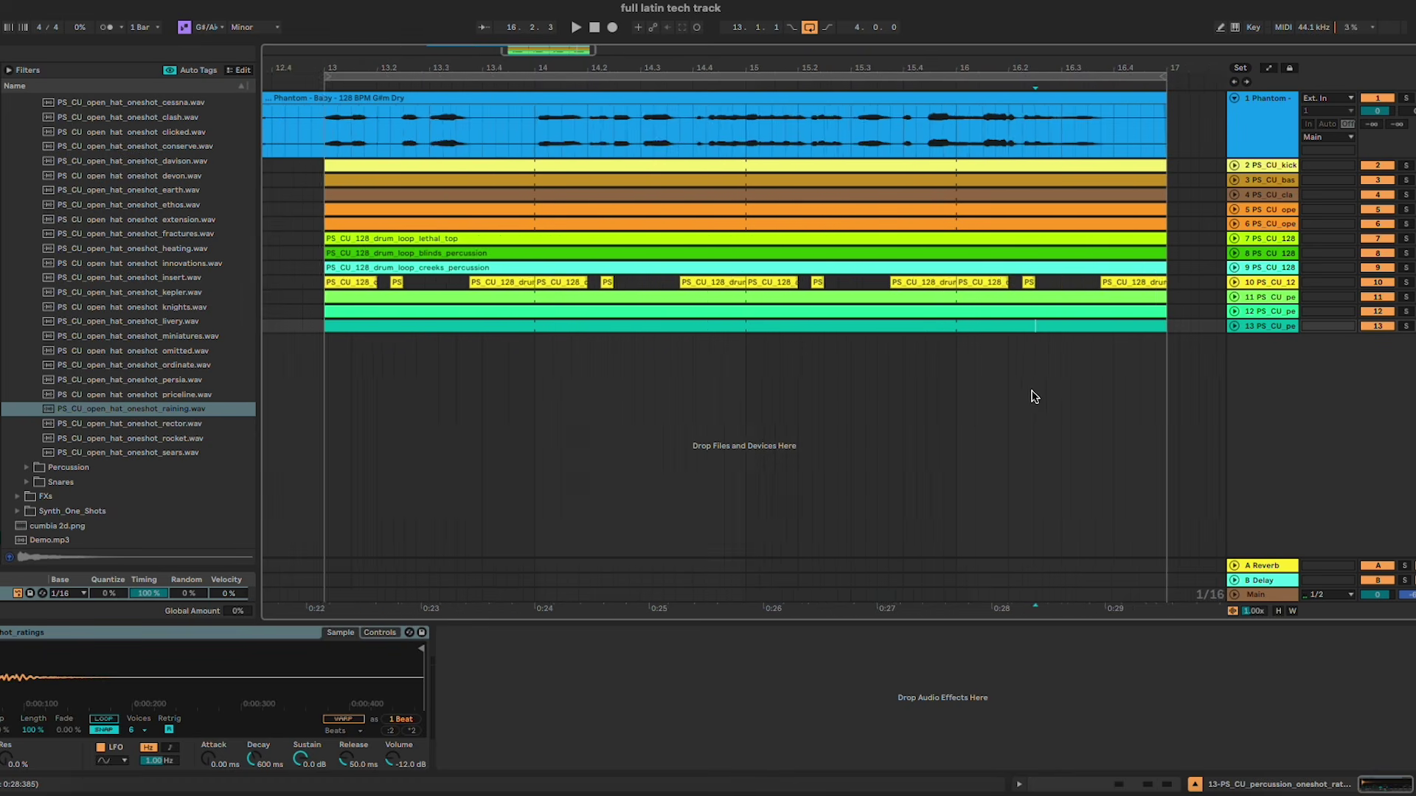
pyautogui.scroll(-2, 1035, 397)
pyautogui.scroll(5, 167, 229)
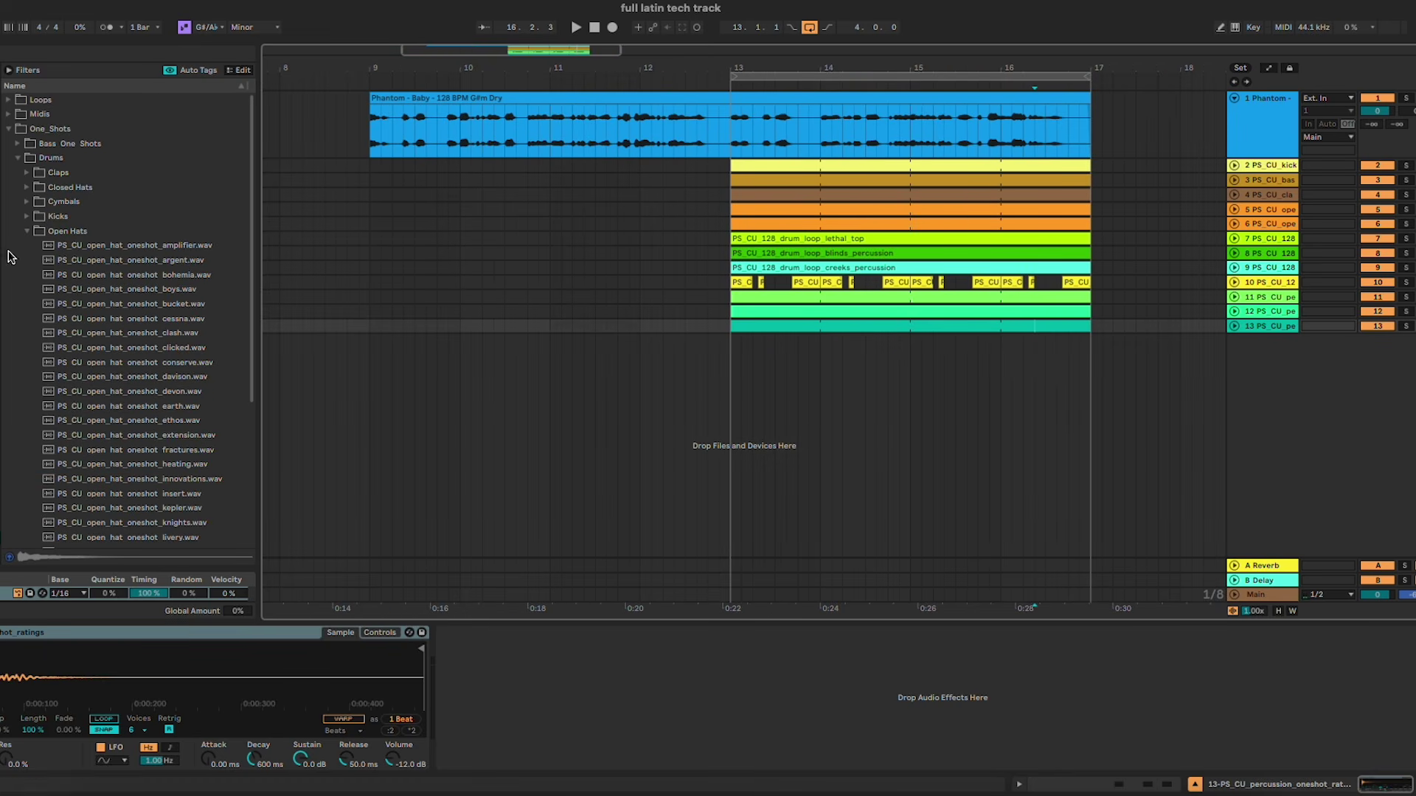
pyautogui.click(28, 231)
pyautogui.click(1047, 136)
pyautogui.click(1, 245)
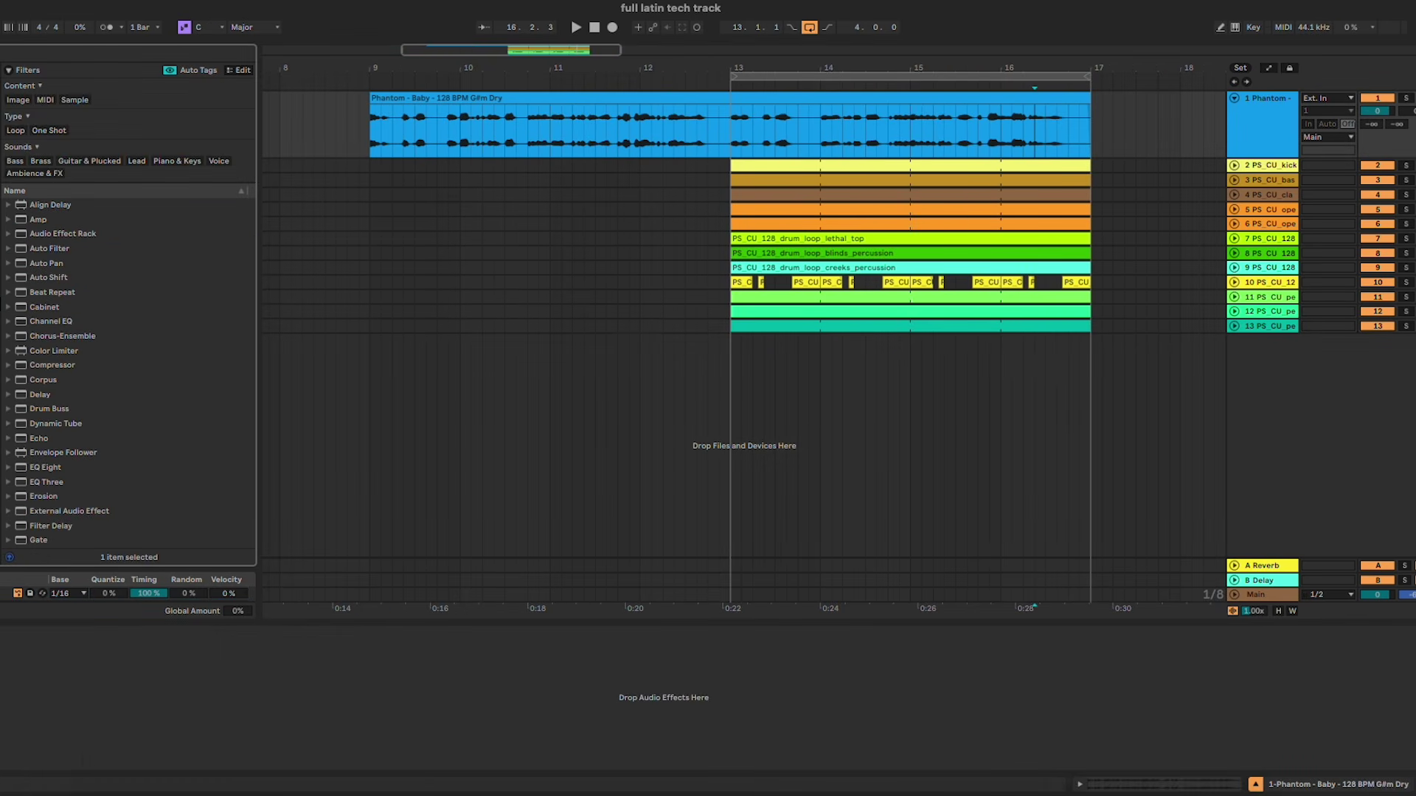
pyautogui.doubleClick(70, 469)
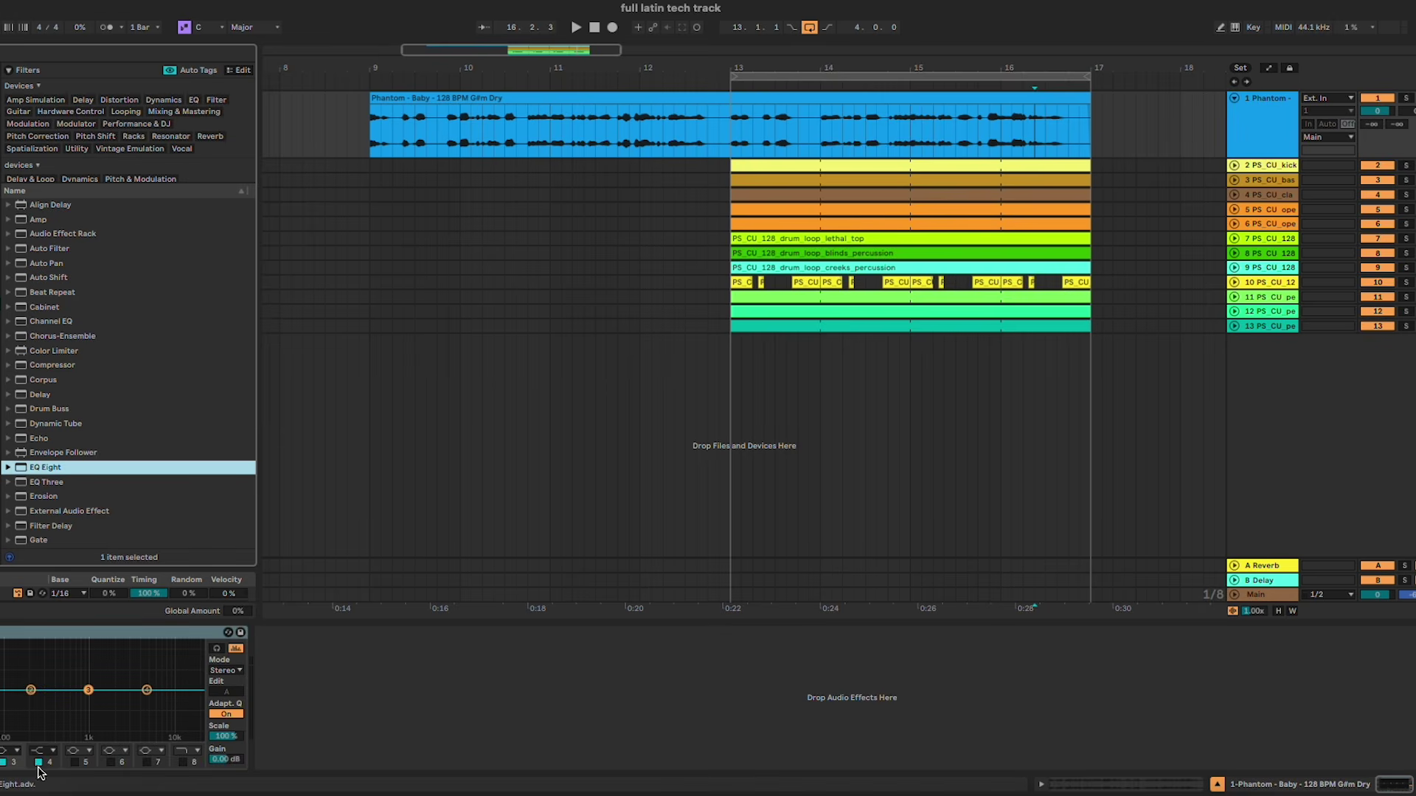
# Step: Boost the vocal's upper mids and highs with EQ Eight bands 3 and 4 during playback, and raise its volume to 1.3 dB
pyautogui.press('space')
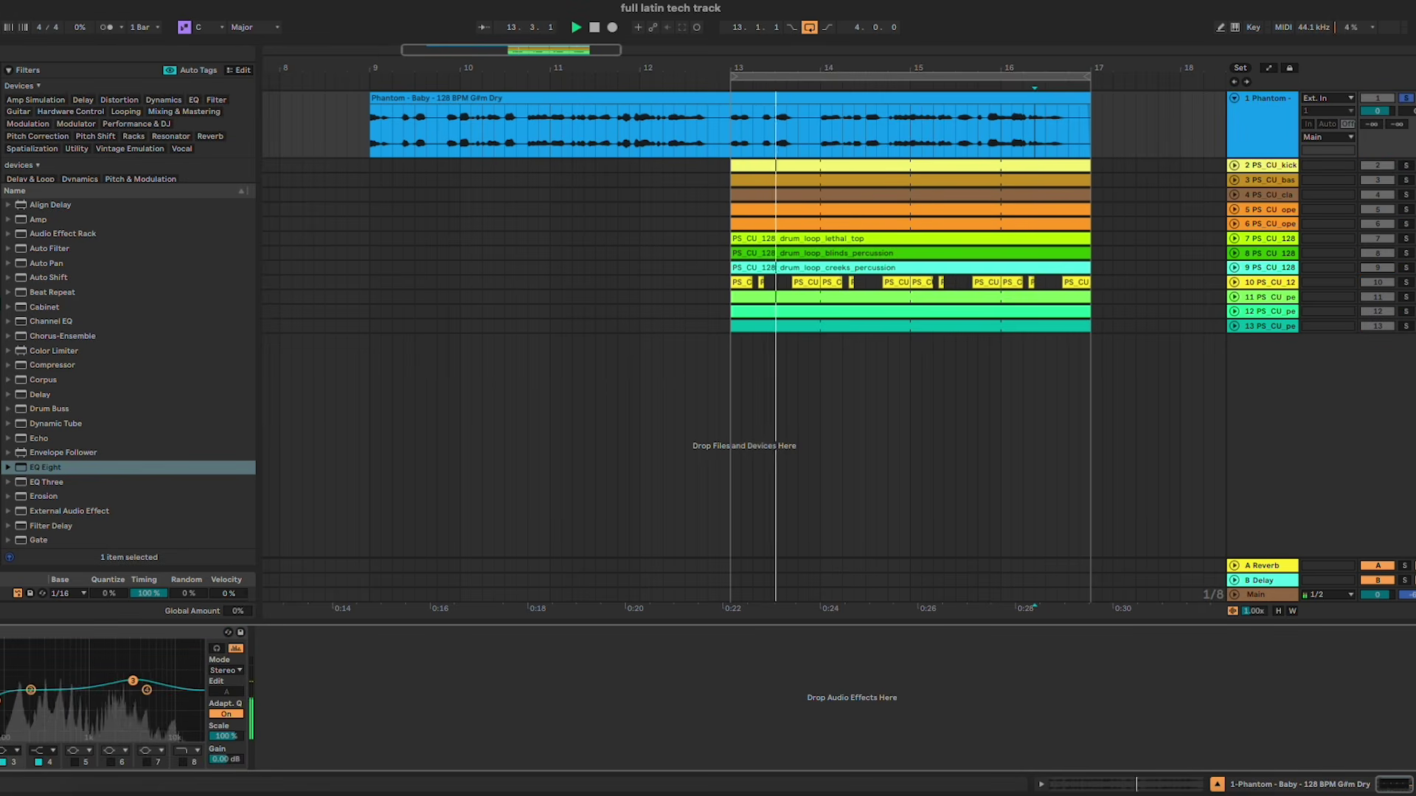
pyautogui.moveTo(137, 683); pyautogui.dragTo(153, 687)
pyautogui.press('s')
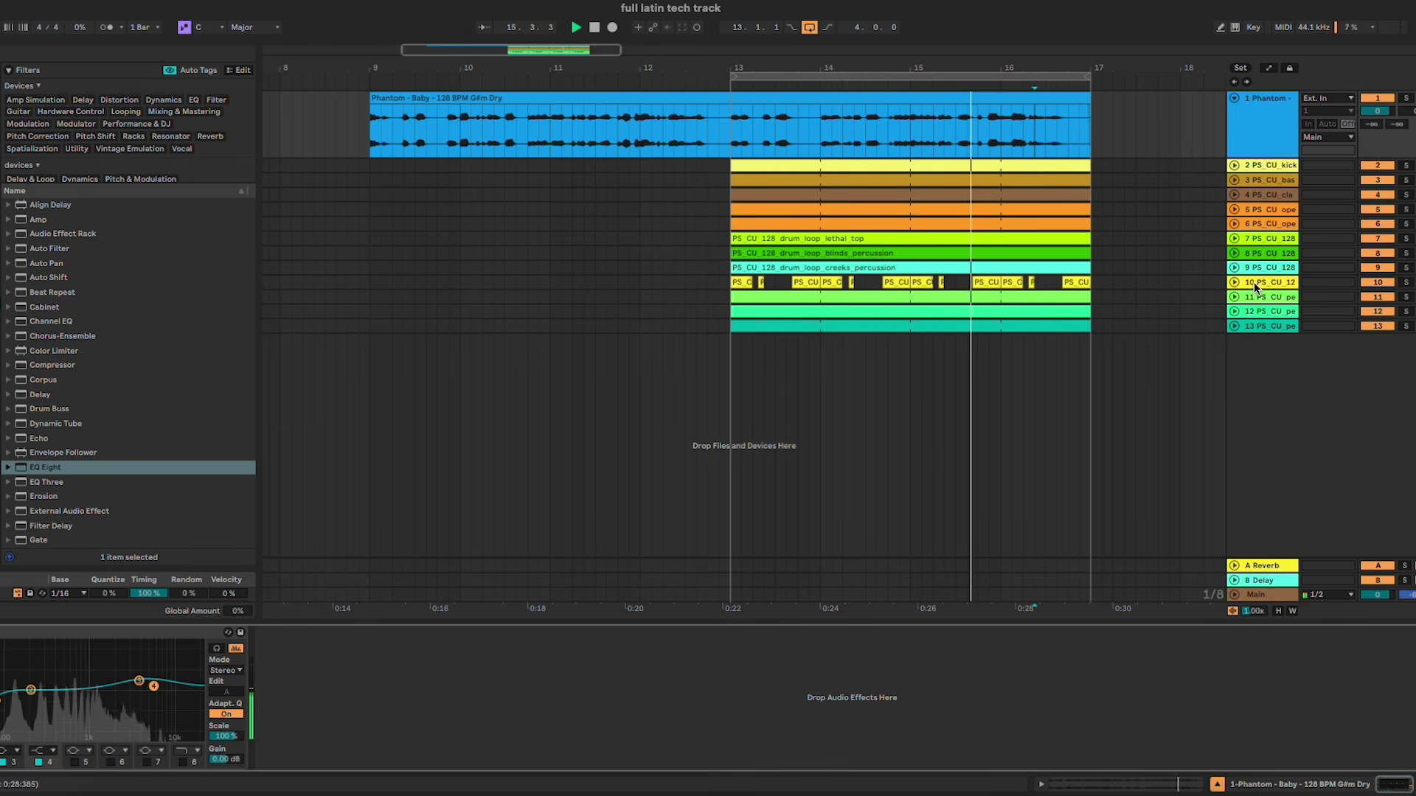
pyautogui.click(1287, 134)
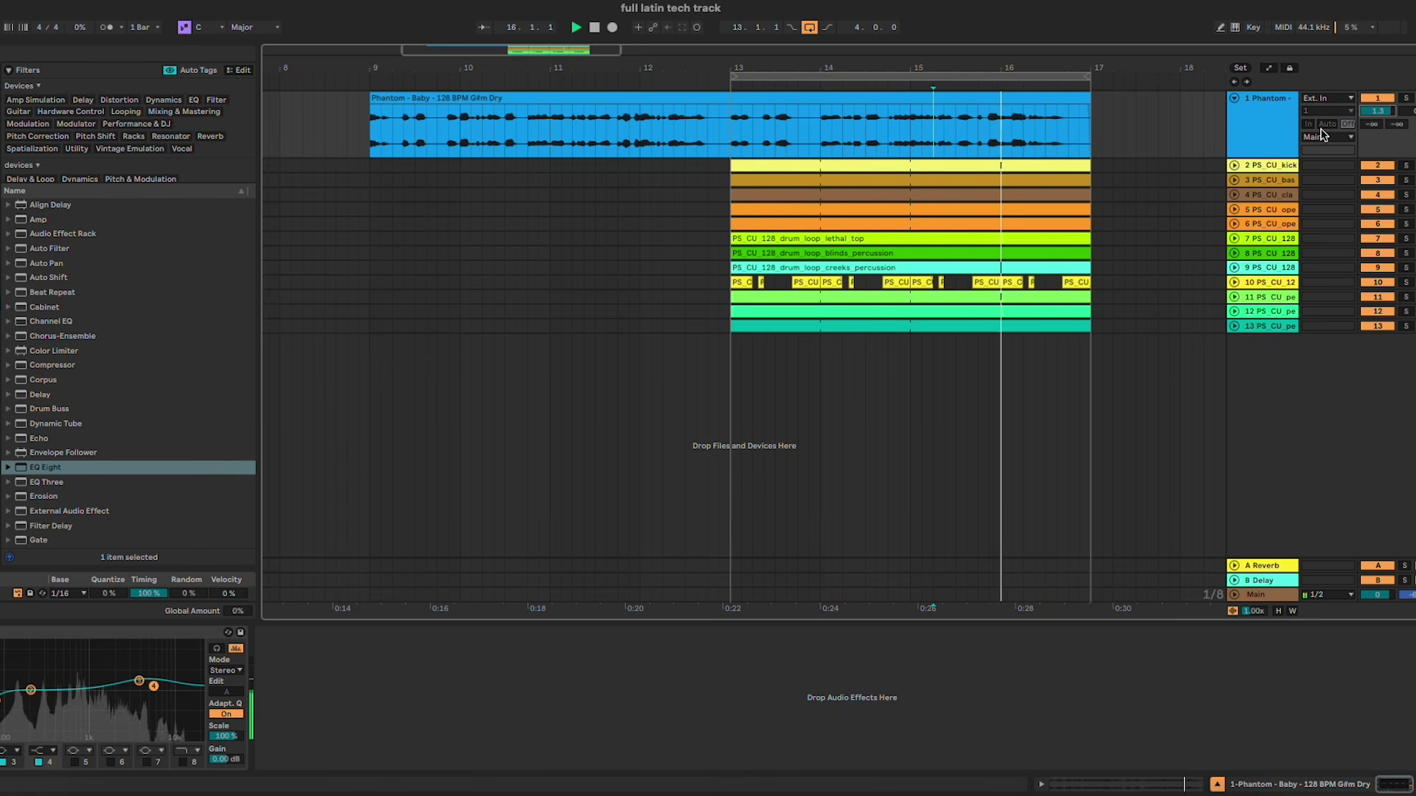
# Step: Turn off arrangement looping and move the vocal track below all the other tracks
pyautogui.press('-')
pyautogui.press('-')
pyautogui.press('-')
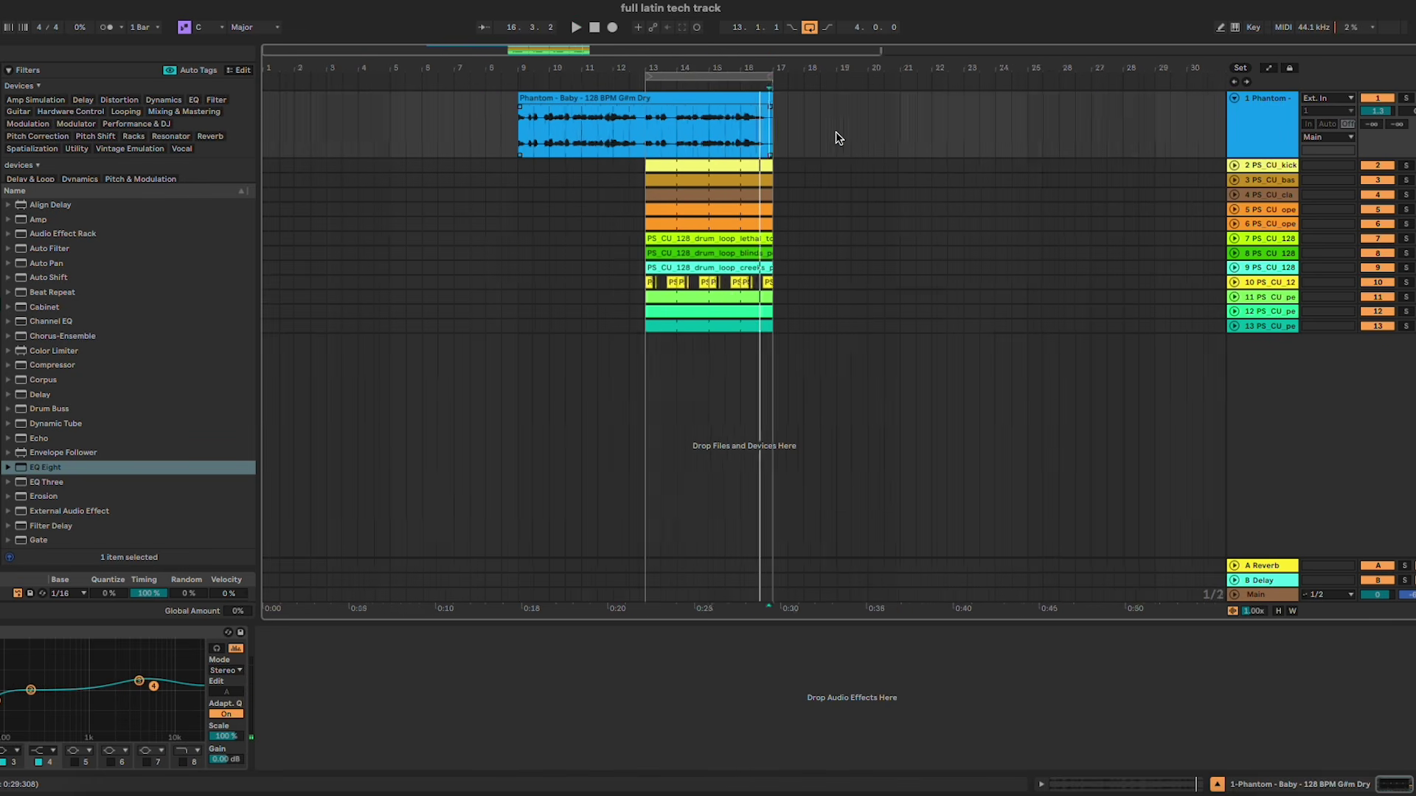
pyautogui.press('+')
pyautogui.press('+')
pyautogui.press('+')
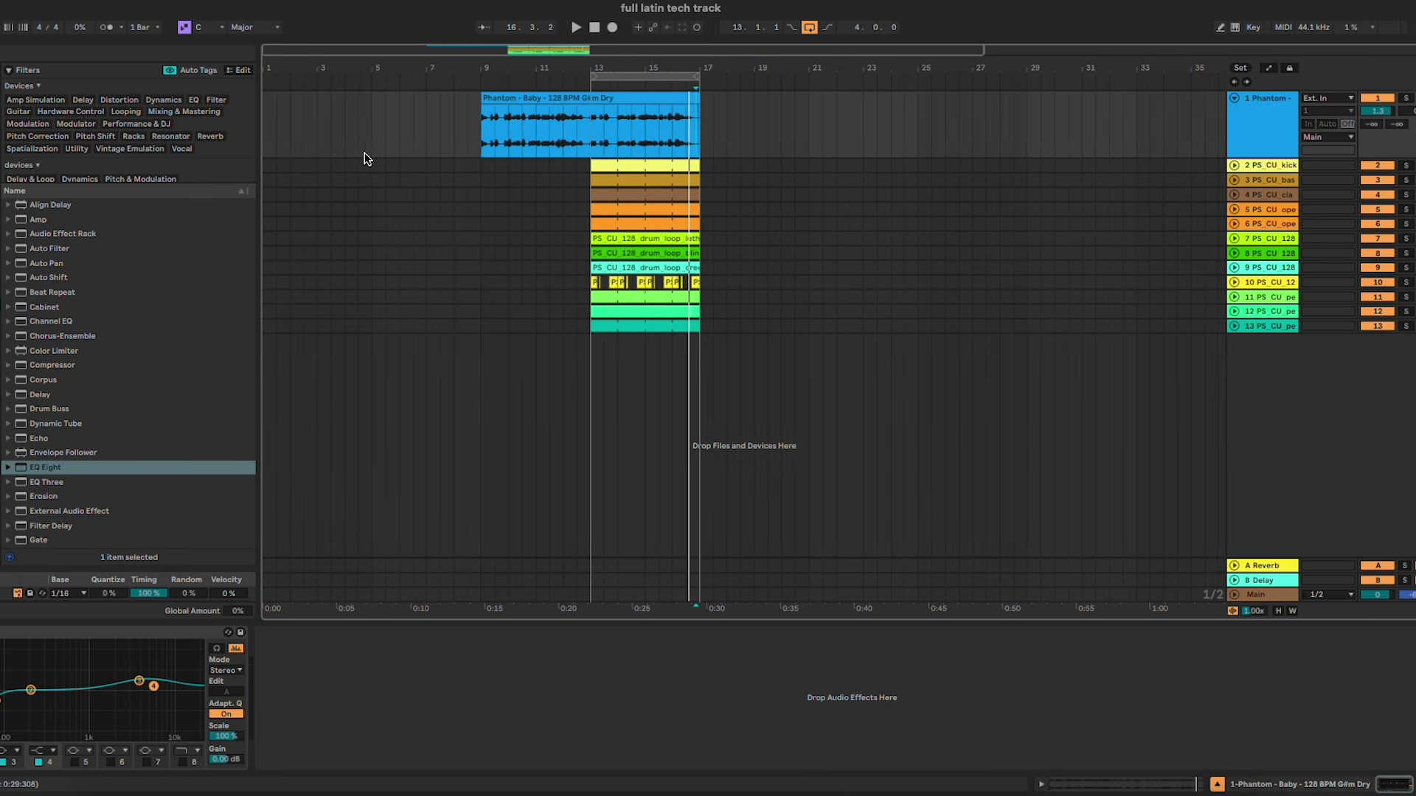
pyautogui.click(810, 30)
pyautogui.moveTo(1263, 122); pyautogui.dragTo(1270, 414)
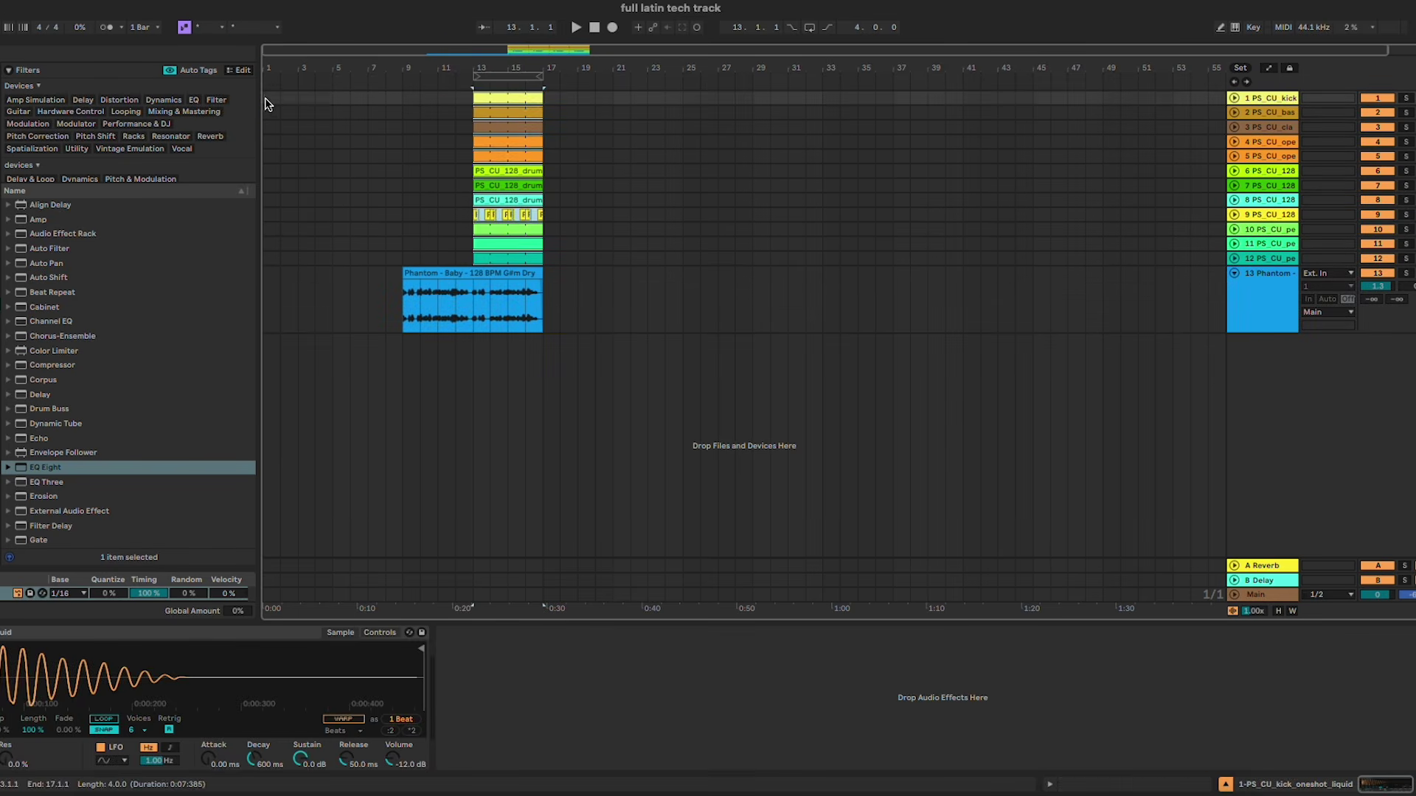
# Step: Copy the loop block at bars 13 to 17 on tracks 1 to 12 and paste it twice from bar 1
pyautogui.hotkey('ctrl', 'c')
pyautogui.click(265, 103)
pyautogui.hotkey('ctrl', 'v')
pyautogui.hotkey('ctrl', 'v')
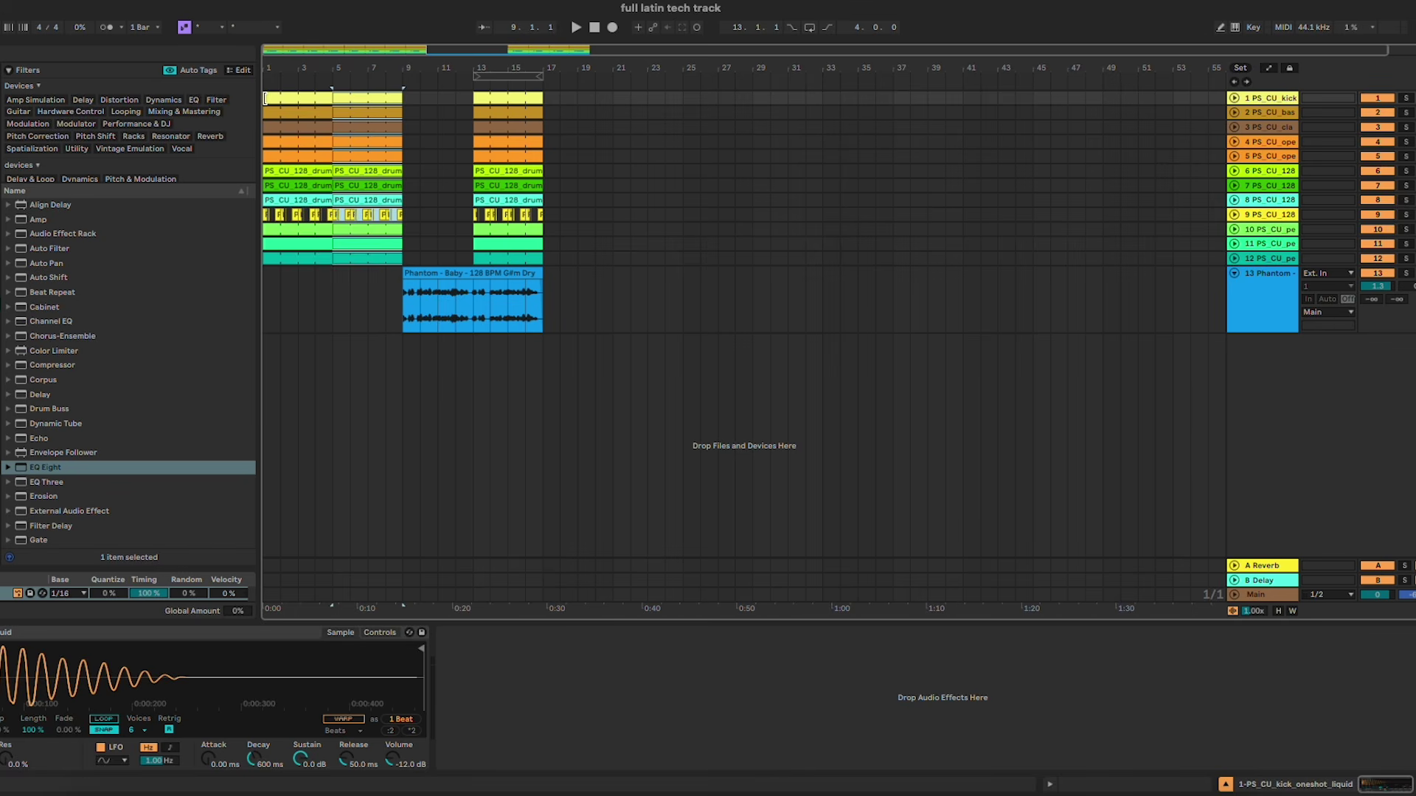
# Step: Rename track 1 as Kick and track 2 as Bass
pyautogui.doubleClick(1274, 102)
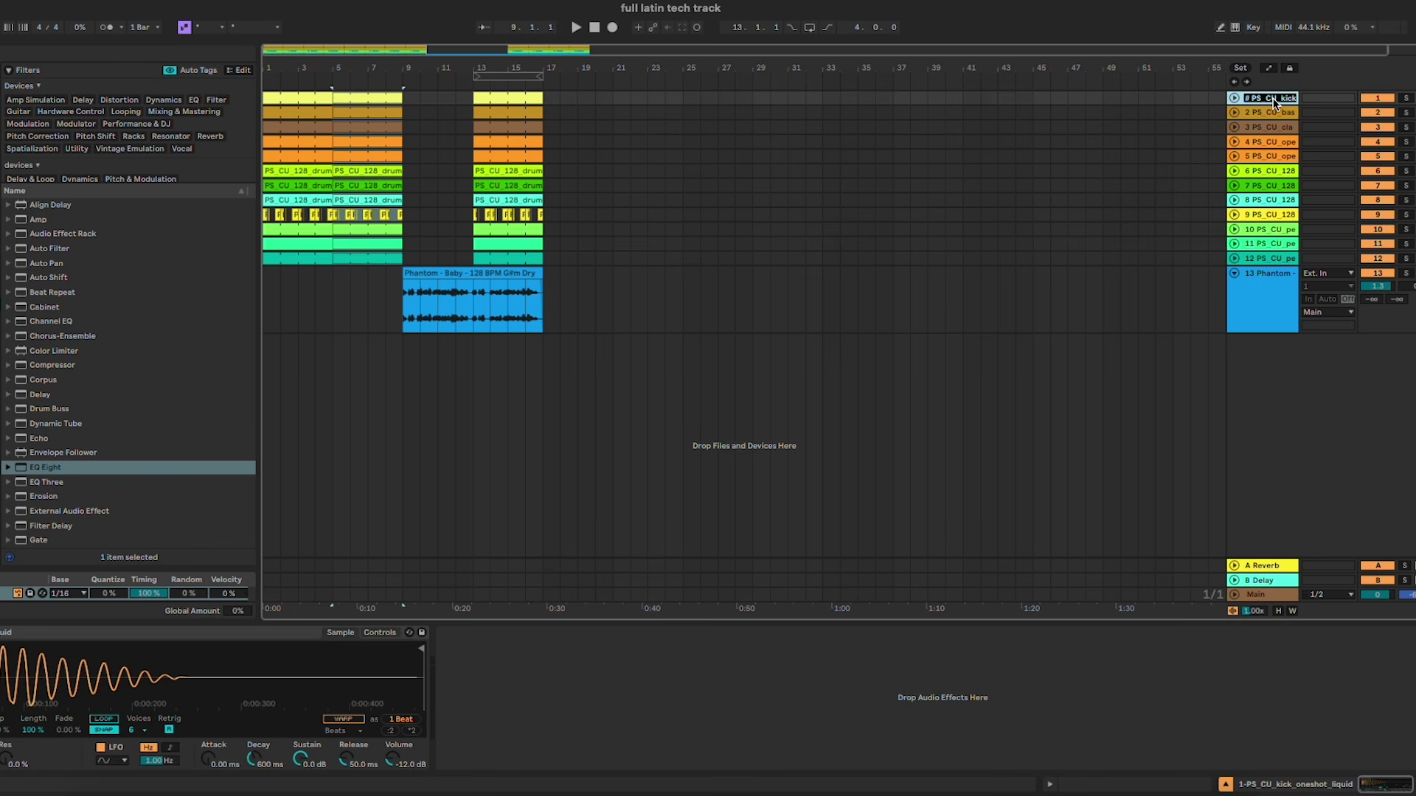
pyautogui.write('K')
pyautogui.press('Tab')
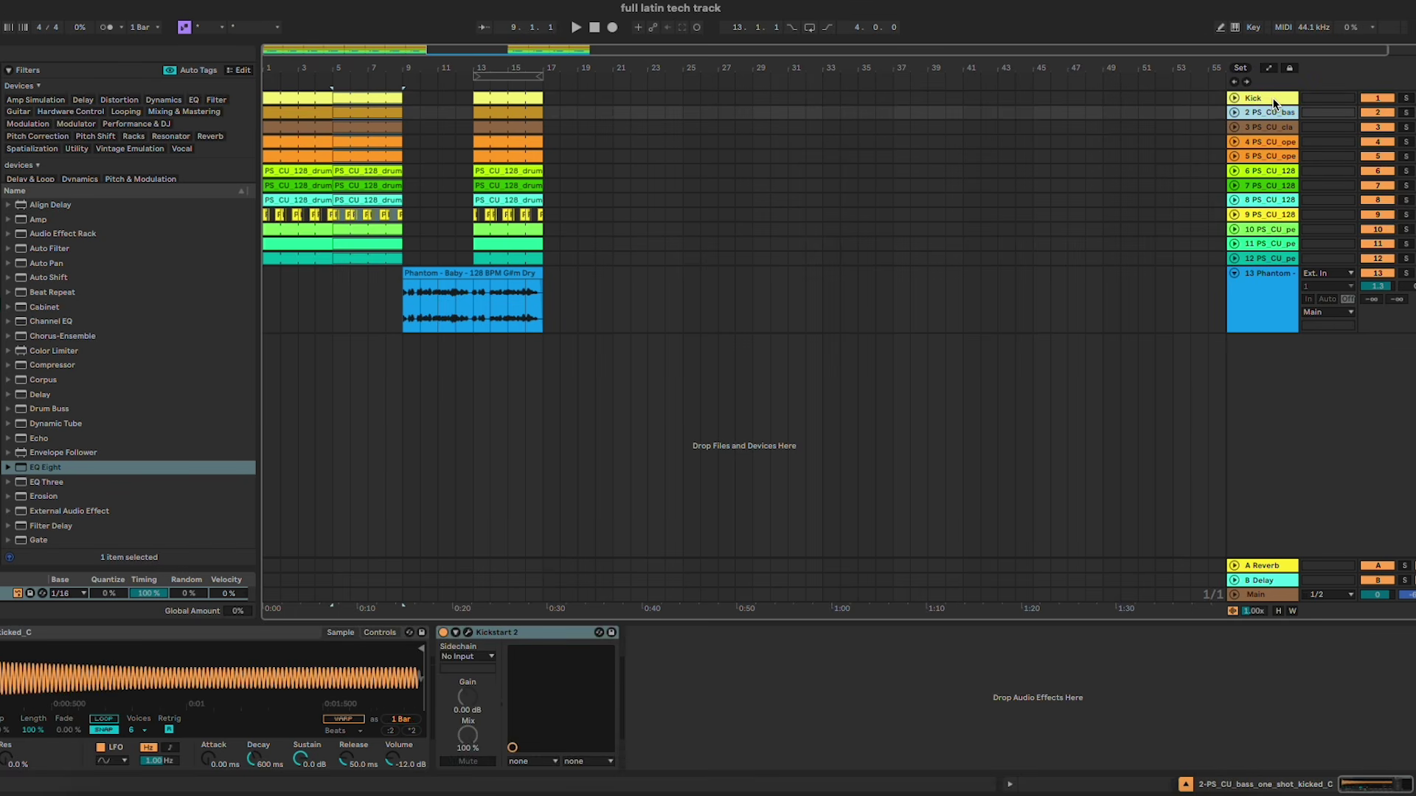
pyautogui.write('Bass')
pyautogui.press('Return')
pyautogui.press('Down')
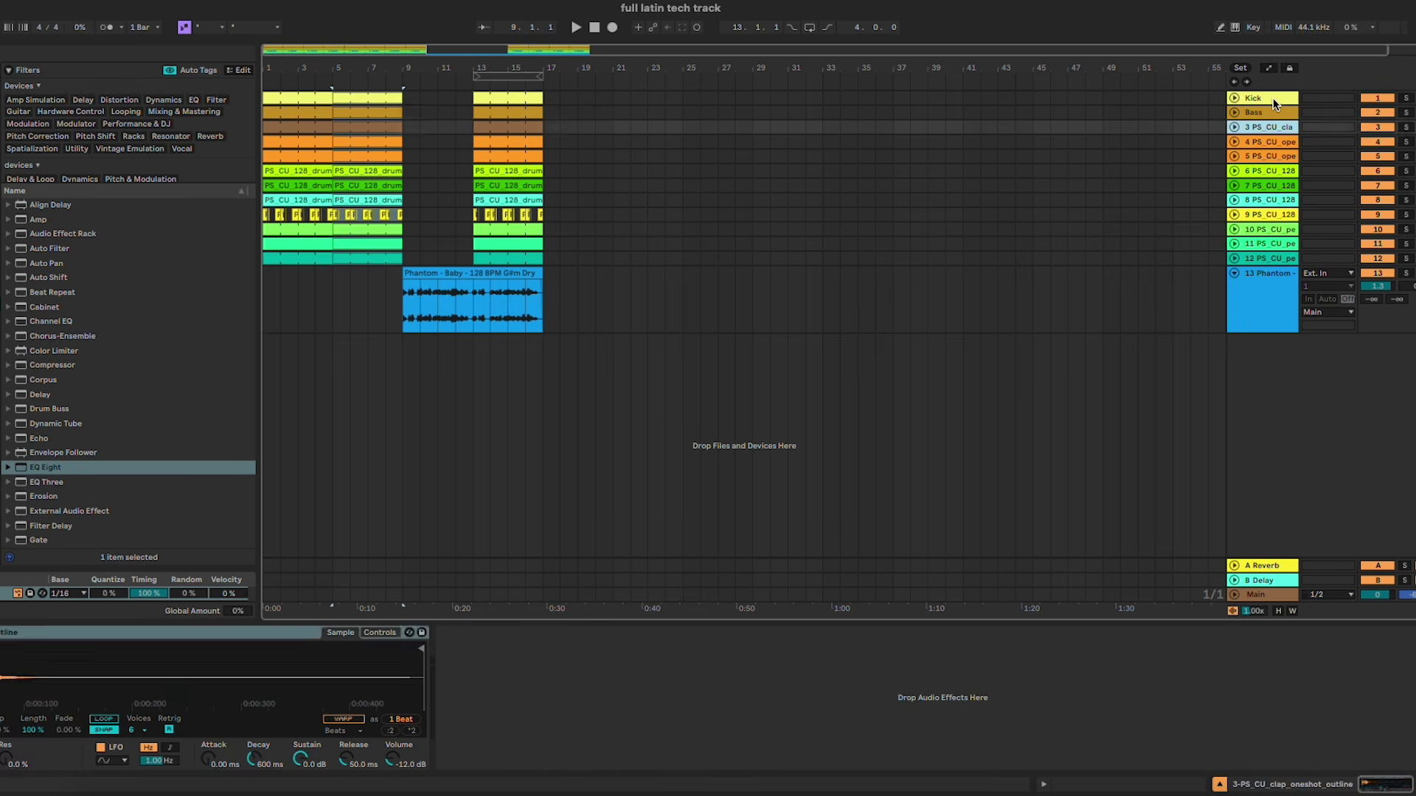
pyautogui.hotkey('shift', 'Down')
pyautogui.hotkey('shift', 'Down')
pyautogui.hotkey('shift', 'Down')
pyautogui.hotkey('shift', 'Down')
pyautogui.hotkey('shift', 'Down')
pyautogui.hotkey('shift', 'Down')
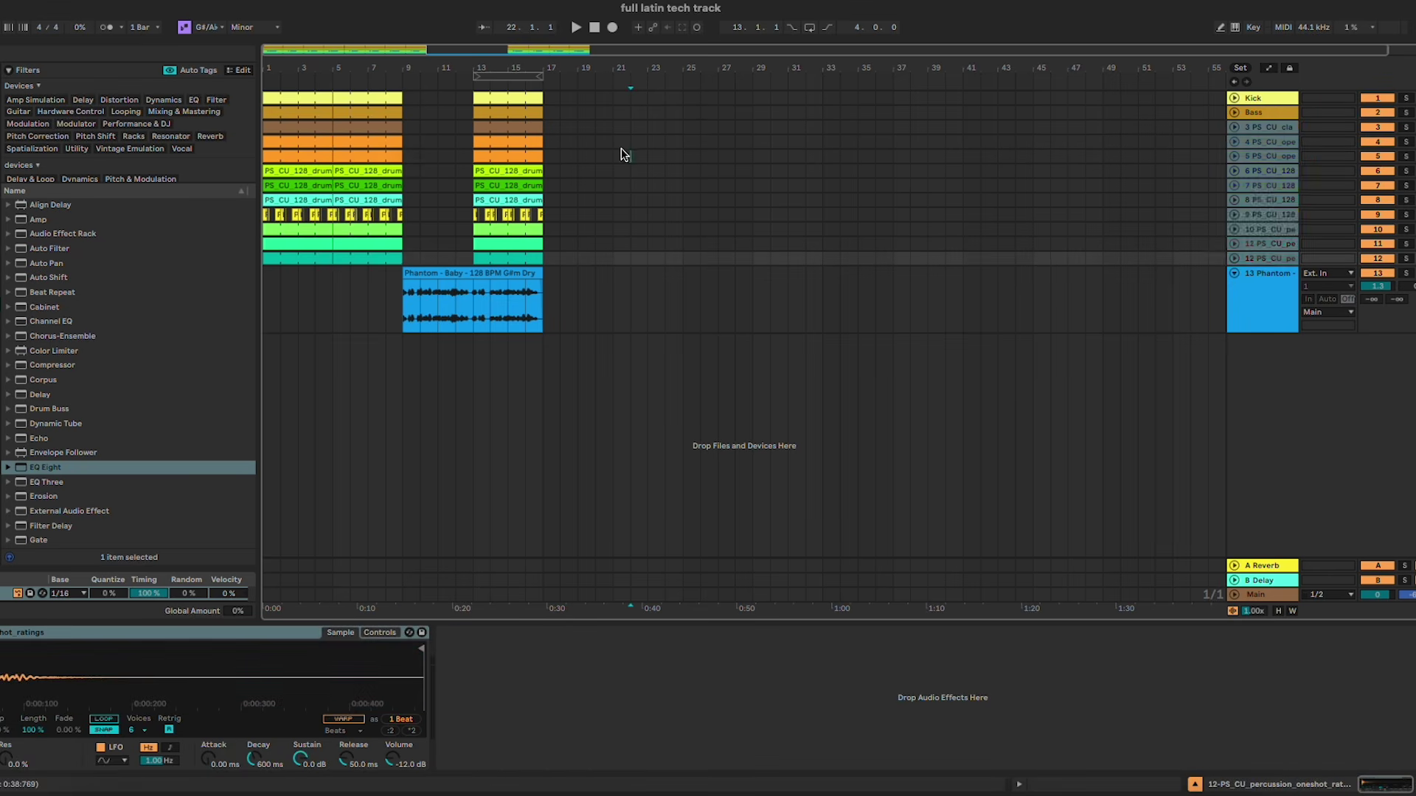
# Step: Remove the bass from bars 1 to 9 and move the loop block on tracks 1 to 12 from bar 13 to bar 41
pyautogui.click(505, 102)
pyautogui.keyDown('shift'); pyautogui.click(509, 258); pyautogui.keyUp('shift')
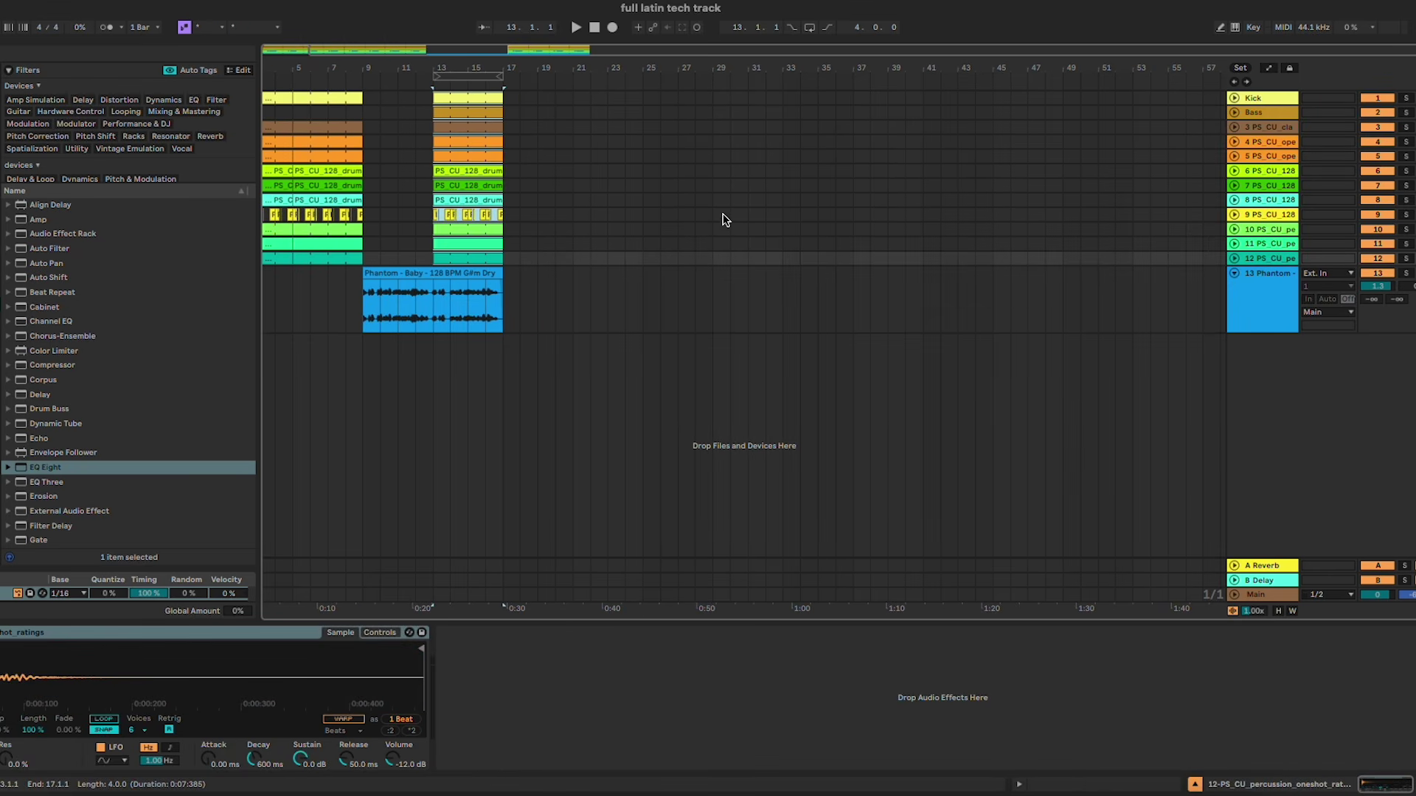
pyautogui.press('Delete')
pyautogui.click(926, 96)
pyautogui.press('super+v')
# Step: Duplicate the bass-free block at bars 1 to 9 on tracks 1 to 12 until it reaches bar 33
pyautogui.hscroll(-2, 313, 96)
pyautogui.click(309, 96)
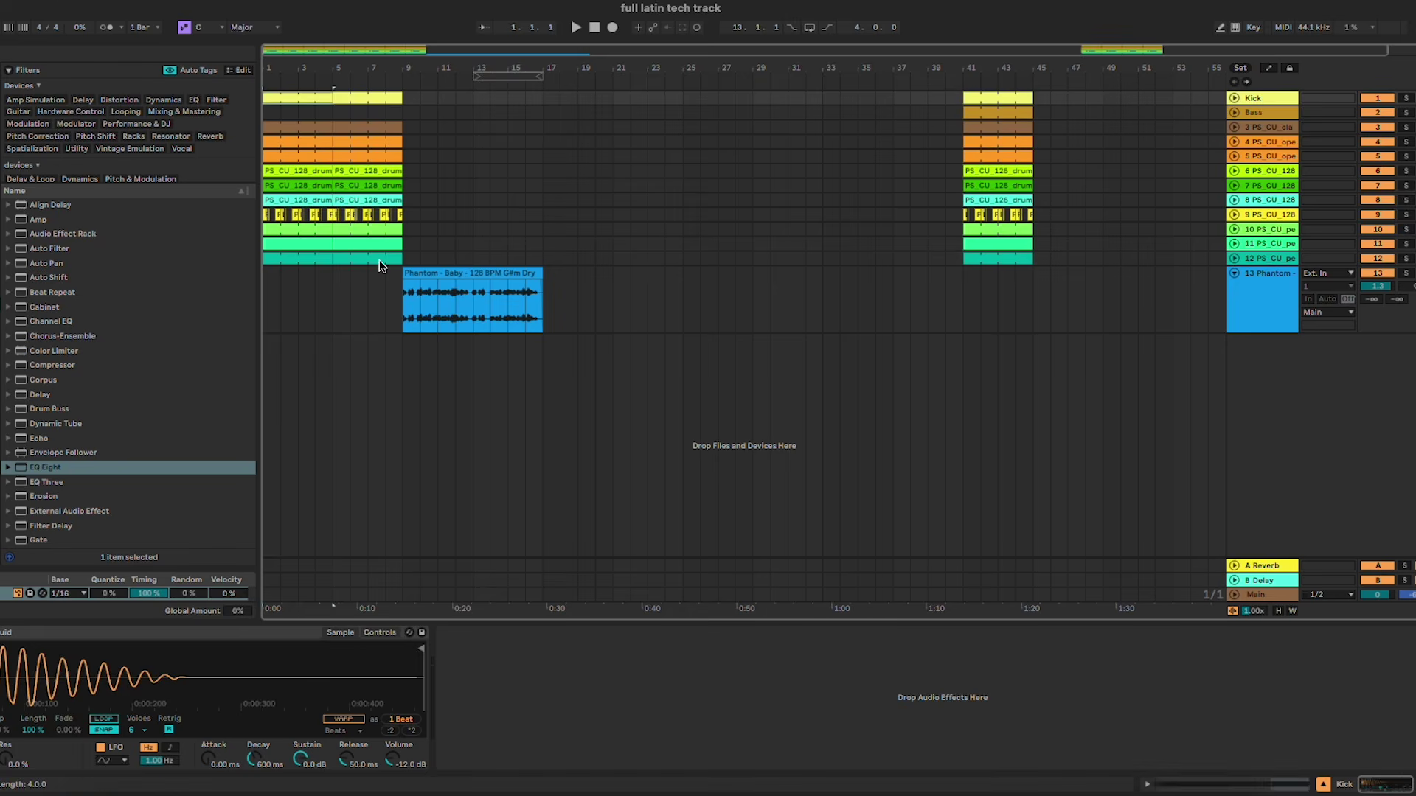
pyautogui.keyDown('shift'); pyautogui.click(378, 258); pyautogui.keyUp('shift')
pyautogui.press('super+d')
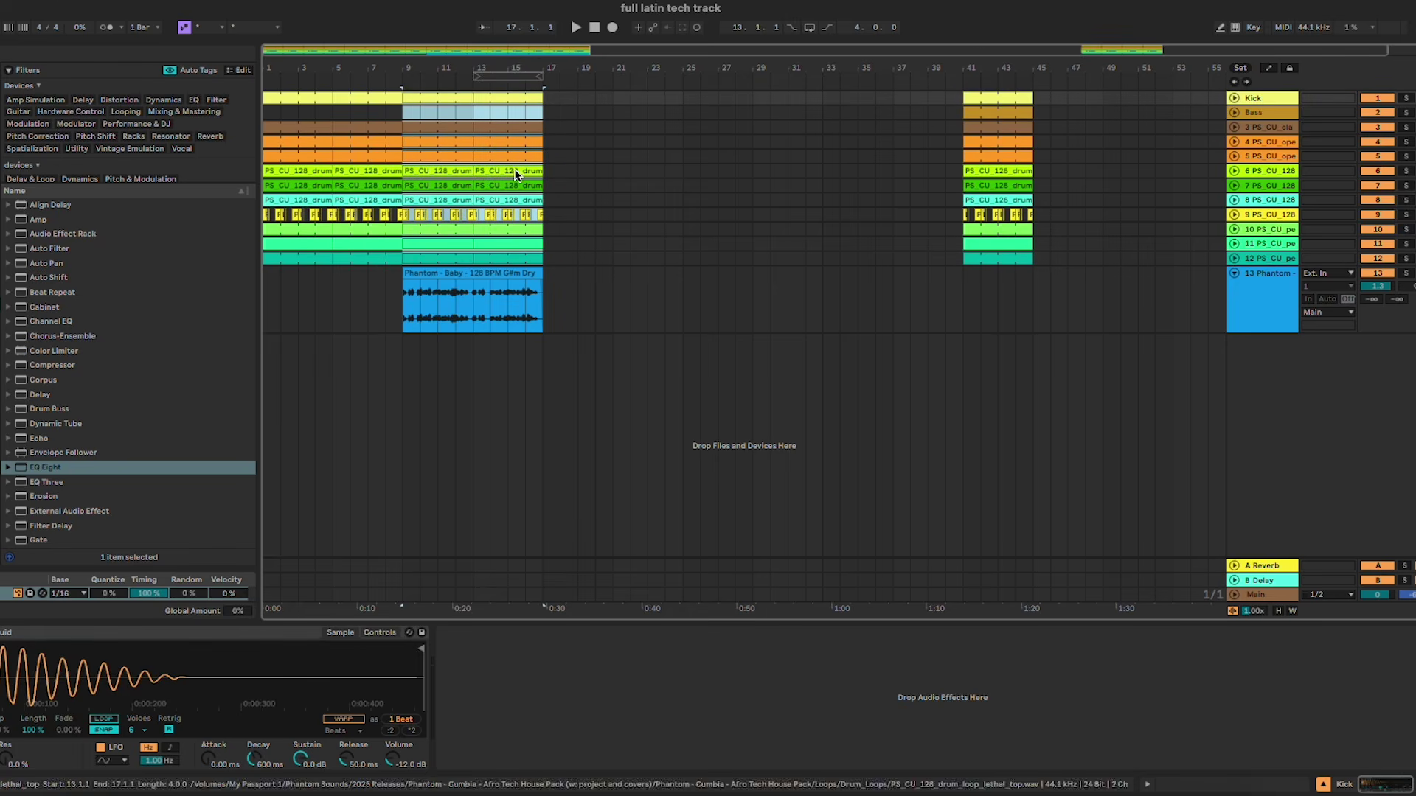
pyautogui.keyDown('shift'); pyautogui.click(290, 96); pyautogui.keyUp('shift')
# Step: Copy the bass clip at bar 41 to bar 17 and duplicate it up to bar 33
pyautogui.click(969, 110)
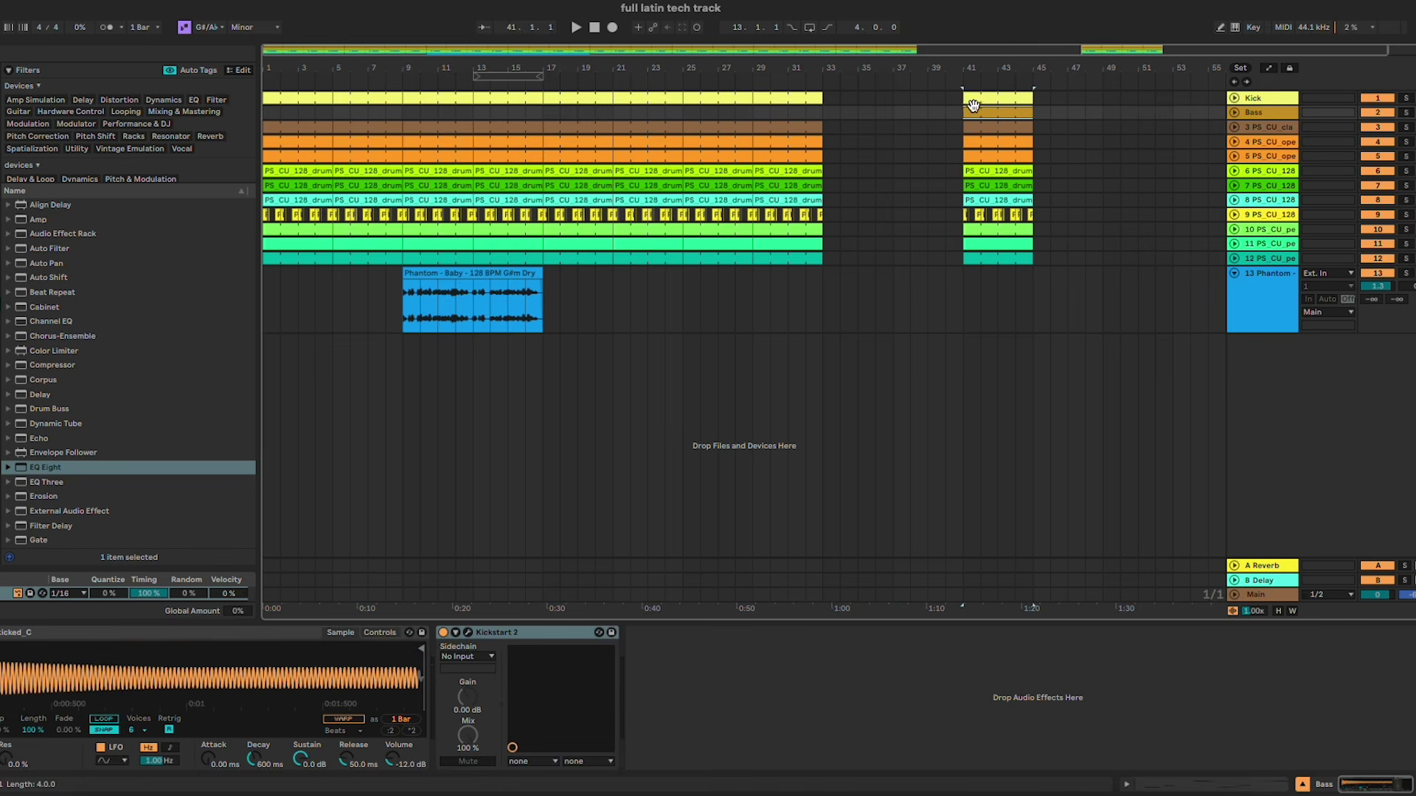
pyautogui.press('super+c')
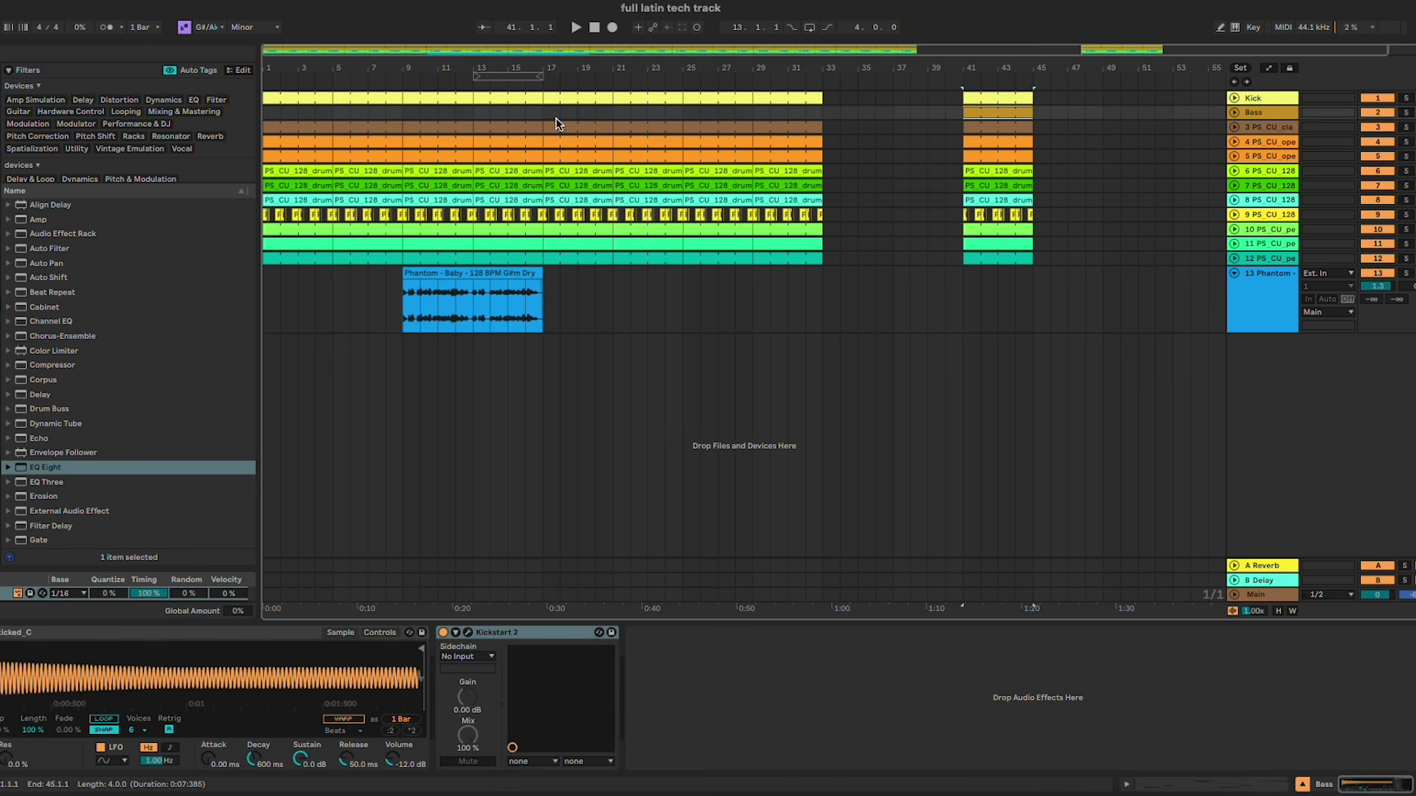
pyautogui.click(555, 115)
pyautogui.press('super+v')
pyautogui.press('super+d')
pyautogui.press('super+d')
pyautogui.press('super+d')
# Step: Move the loop block on tracks 1 to 12 from bar 41 to bar 57 and duplicate bars 17 to 33 up to bar 49
pyautogui.hscroll(1, 850, 162)
pyautogui.hscroll(2, 850, 168)
pyautogui.click(930, 98)
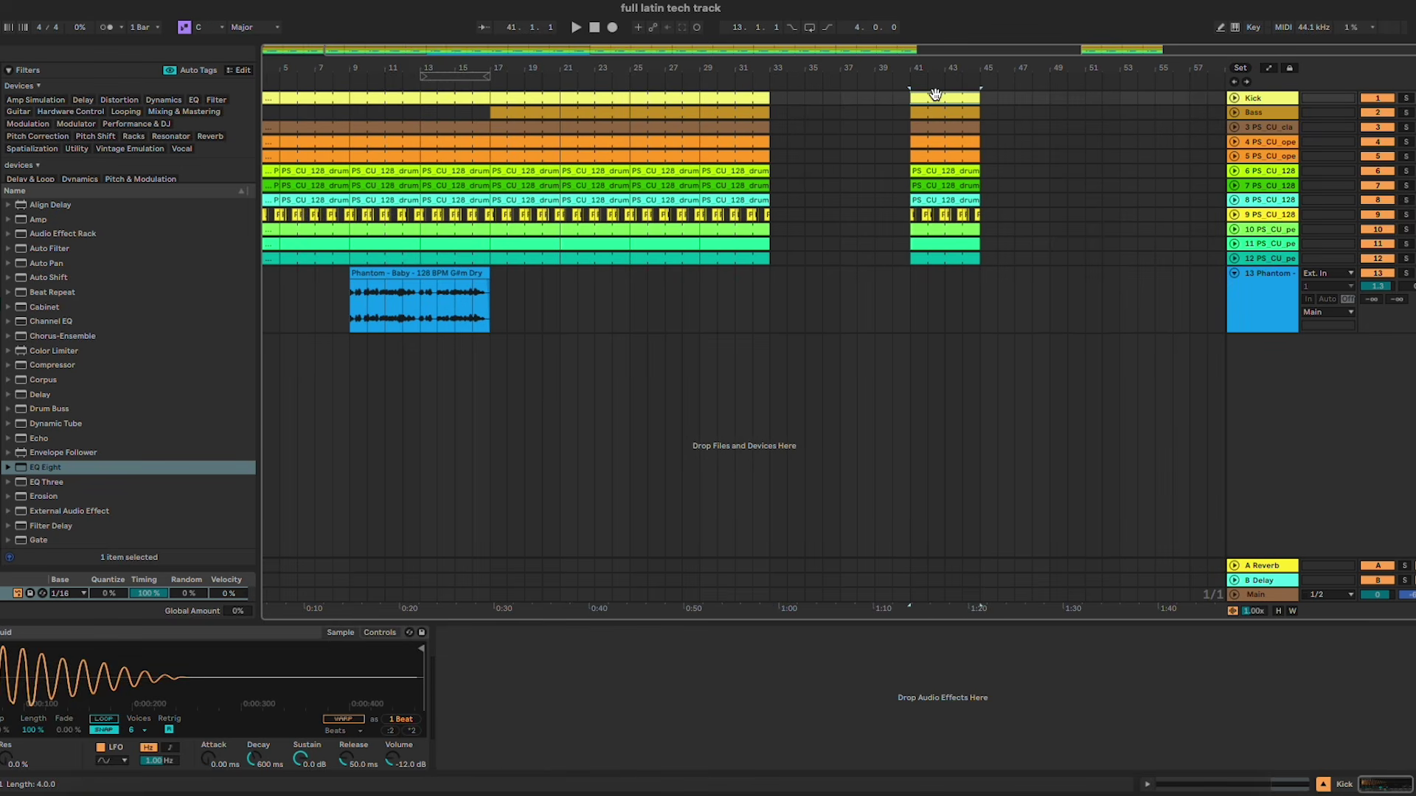
pyautogui.keyDown('shift'); pyautogui.click(945, 260); pyautogui.keyUp('shift')
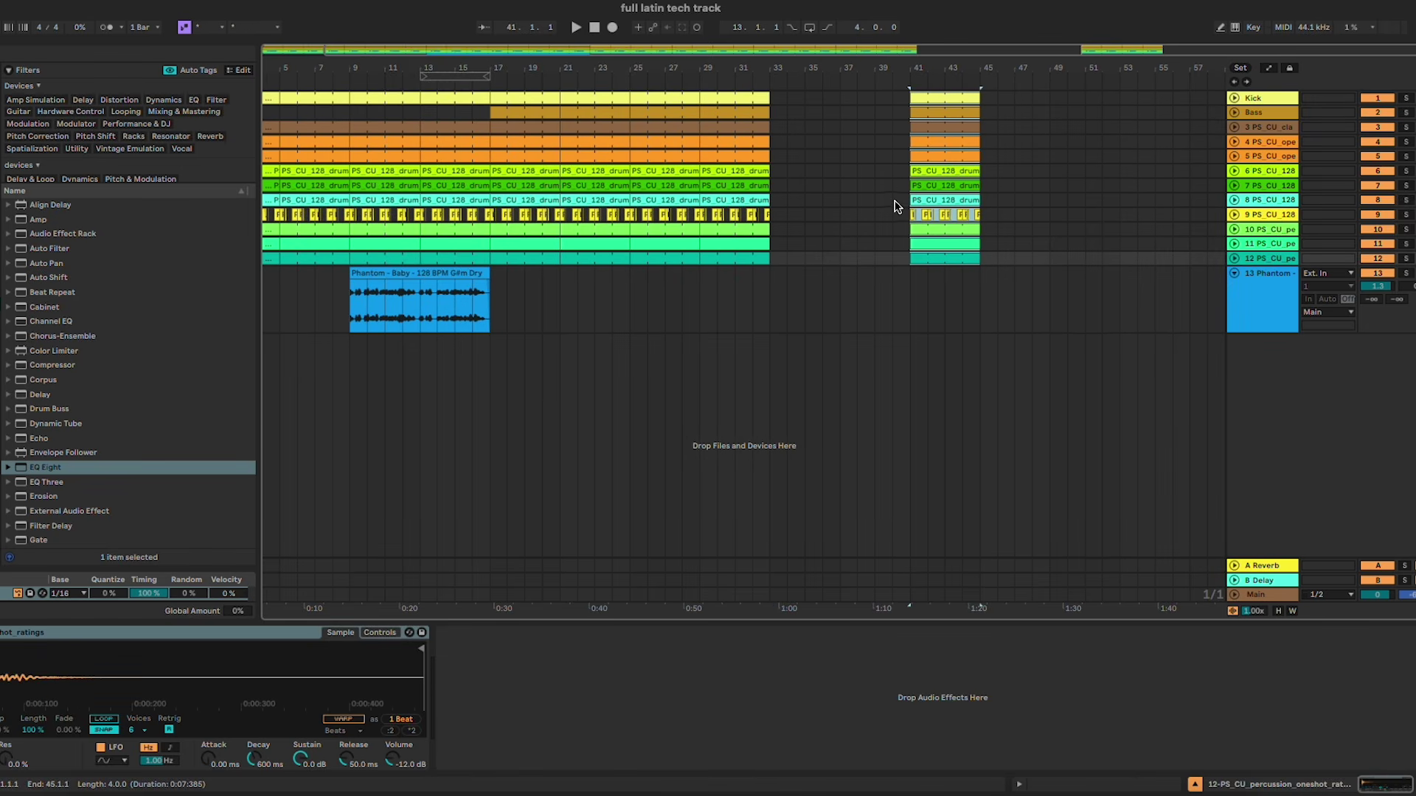
pyautogui.moveTo(901, 50); pyautogui.dragTo(898, 46)
pyautogui.press('super+x')
pyautogui.click(1189, 99)
pyautogui.press('super+v')
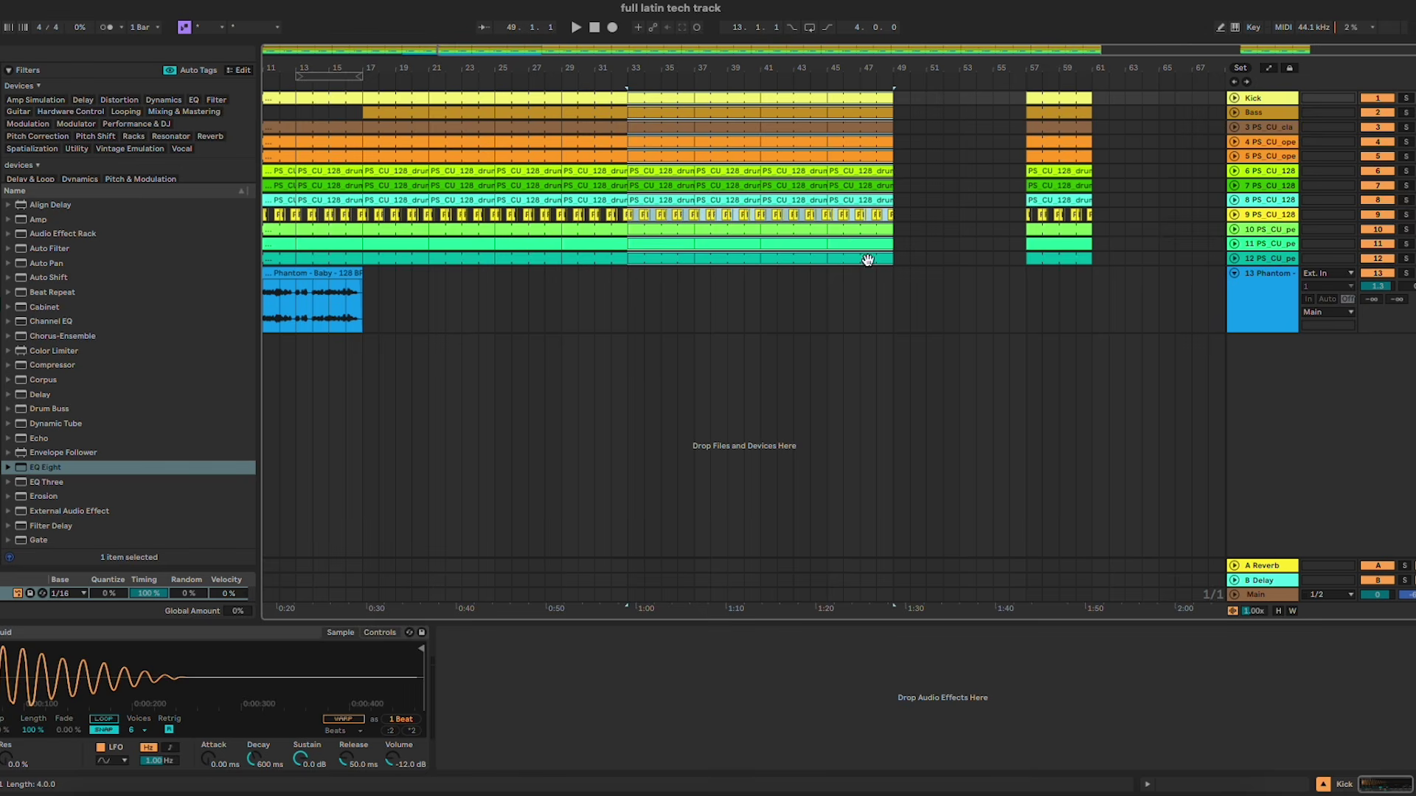
# Step: Remove the bass from bars 33 to 49 and duplicate the bass-free clips on tracks 1 to 12 up to bar 57
pyautogui.click(868, 258)
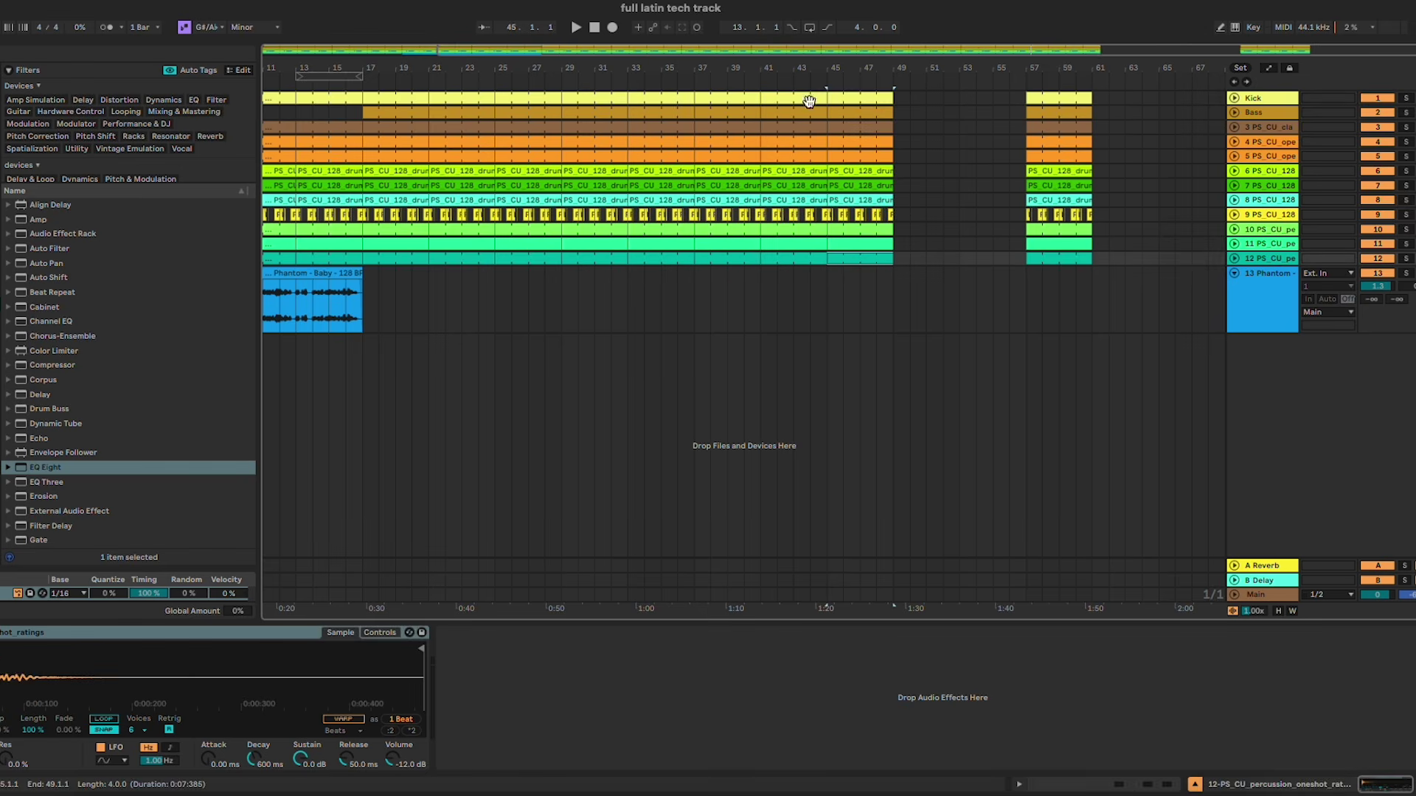
pyautogui.keyDown('shift'); pyautogui.click(809, 101); pyautogui.keyUp('shift')
pyautogui.click(658, 115)
pyautogui.press('Delete')
pyautogui.click(743, 113)
pyautogui.press('Delete')
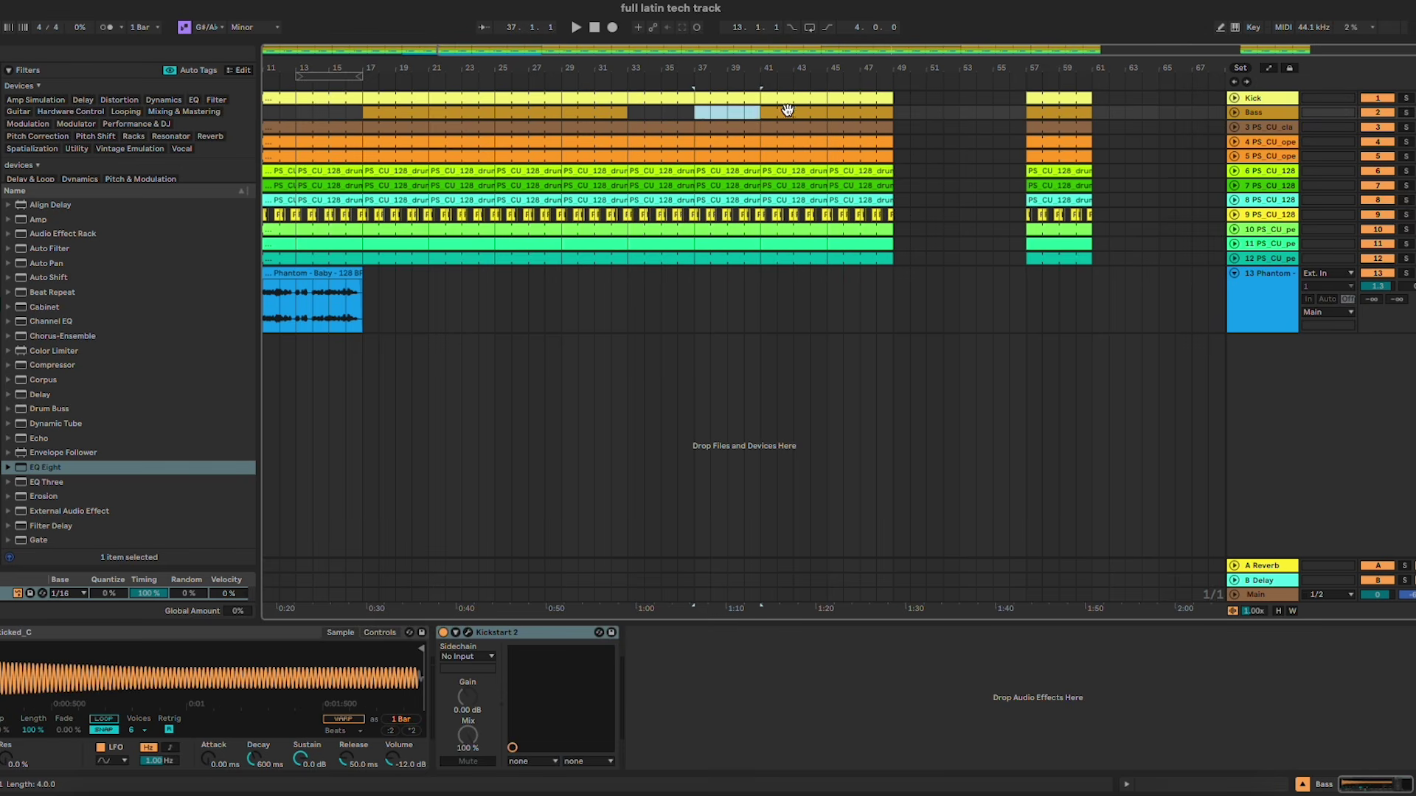
pyautogui.click(790, 111)
pyautogui.press('Delete')
pyautogui.click(860, 111)
pyautogui.press('Delete')
pyautogui.hotkey('ctrl', 'd')
pyautogui.click(1061, 259)
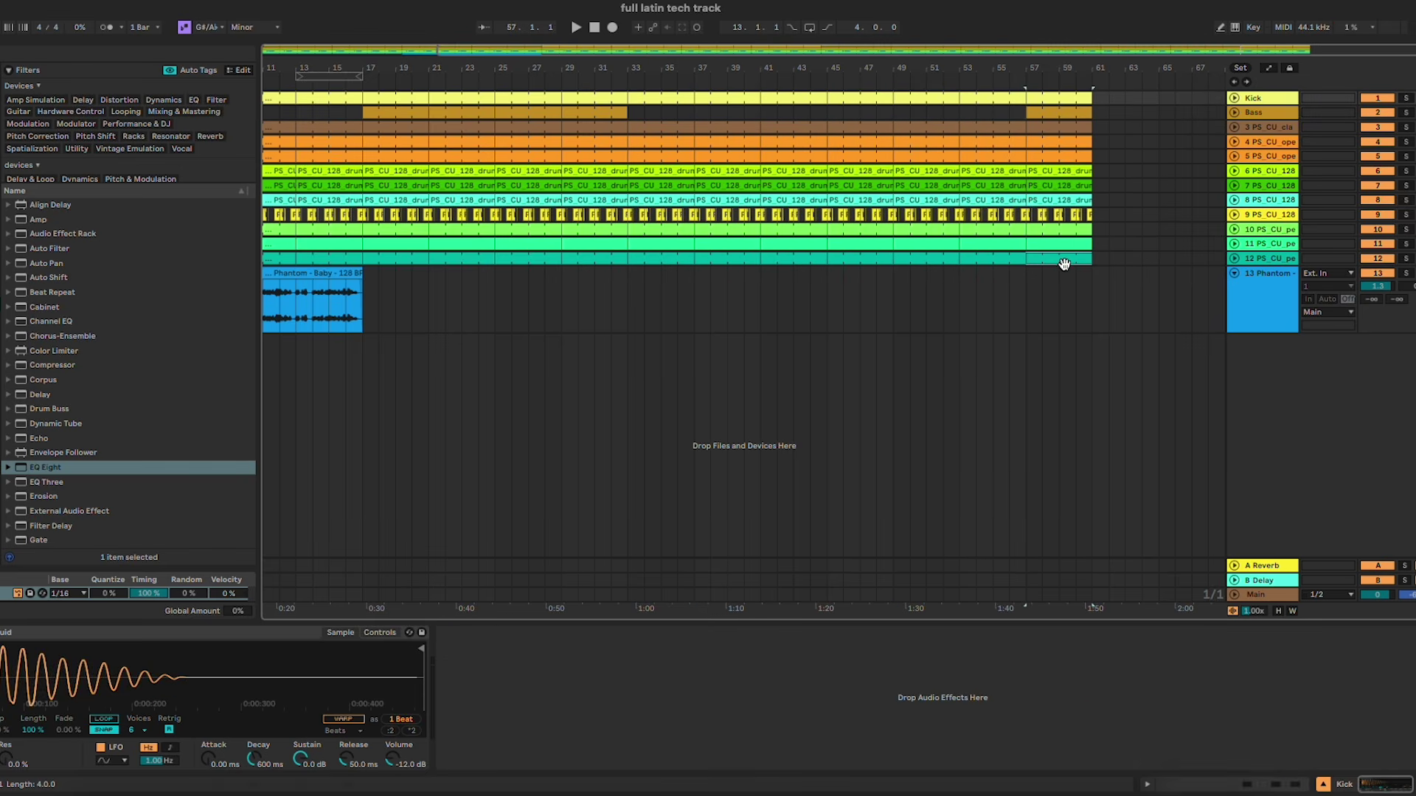
# Step: Add a locator named "break" at bar 33
pyautogui.rightClick(618, 78)
pyautogui.click(677, 122)
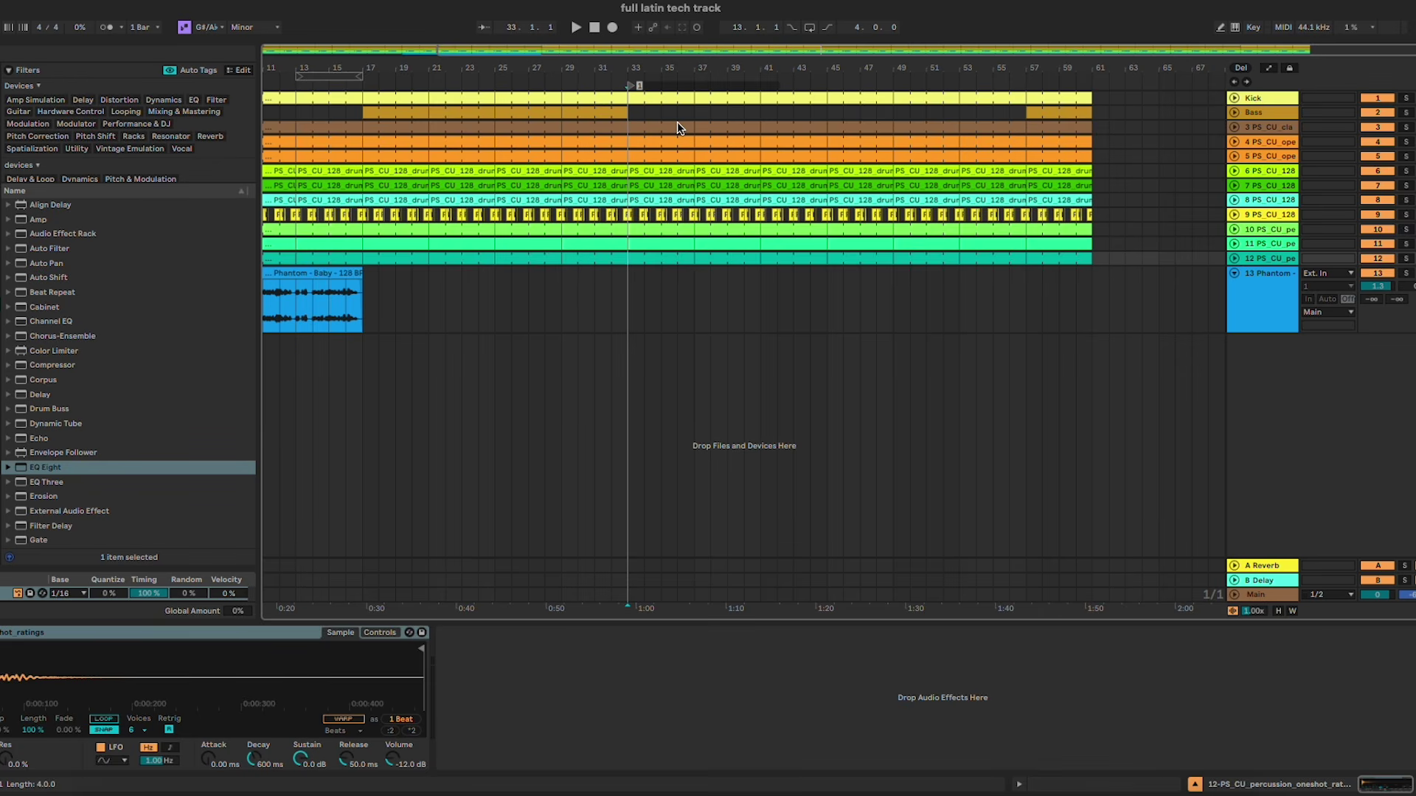
pyautogui.write('break')
pyautogui.press('Return')
# Step: Add a locator named "add bass" at bar 17, where the bass enters
pyautogui.hscroll(-5, 828, 221)
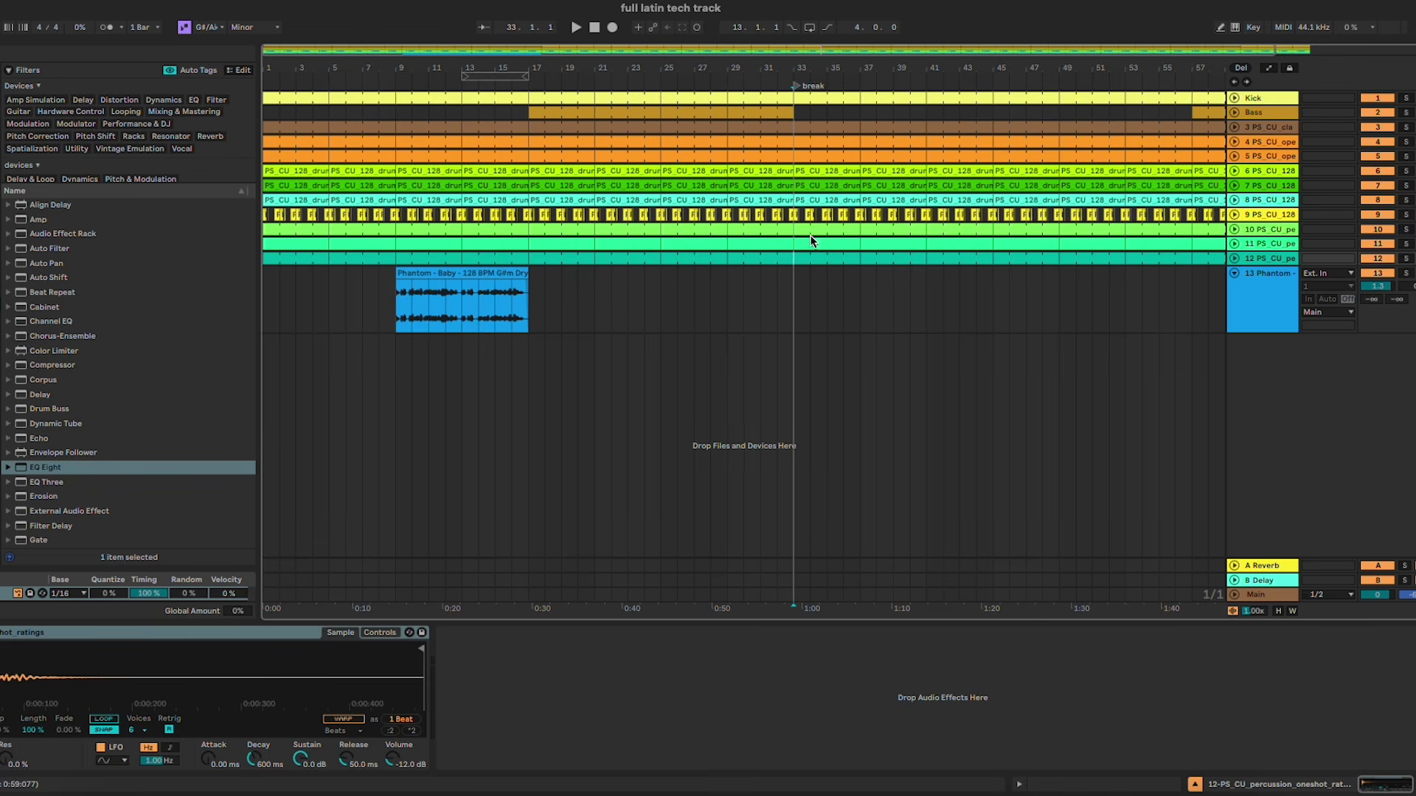
pyautogui.rightClick(533, 79)
pyautogui.click(573, 117)
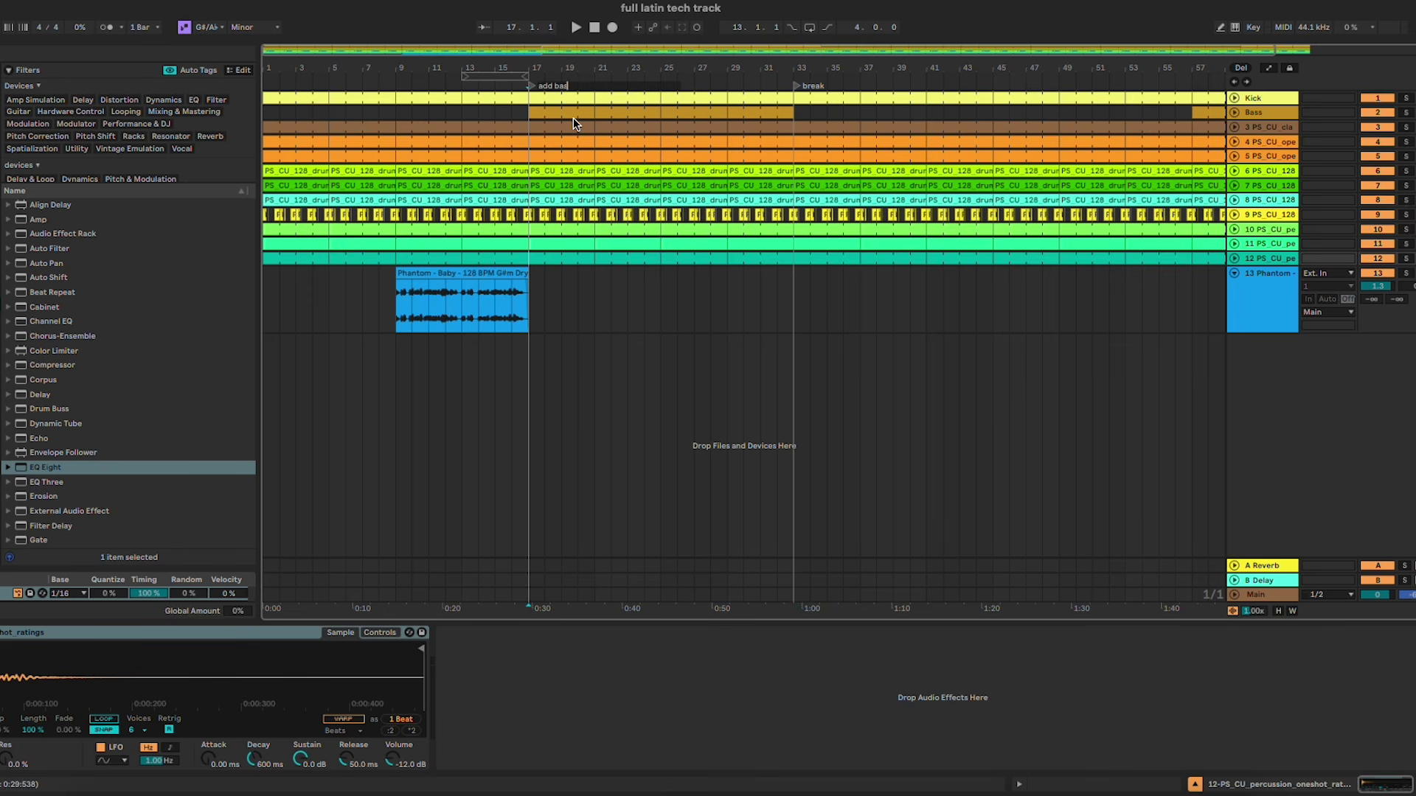
pyautogui.write('add bass')
pyautogui.press('Return')
# Step: Add a locator named "drop 1" and align it with the start of the full loop block at bar 57
pyautogui.hscroll(5, 469, 295)
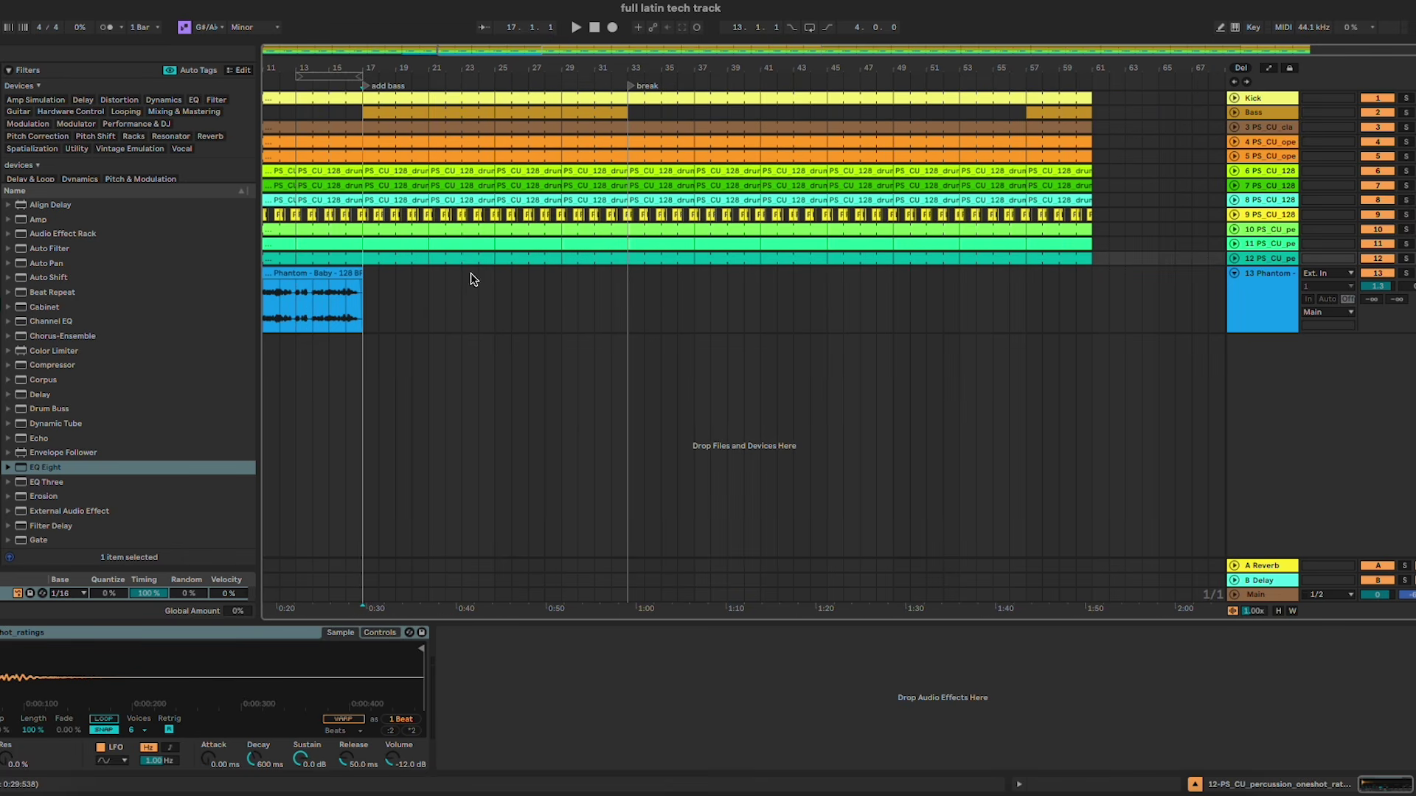
pyautogui.rightClick(1032, 79)
pyautogui.click(1072, 120)
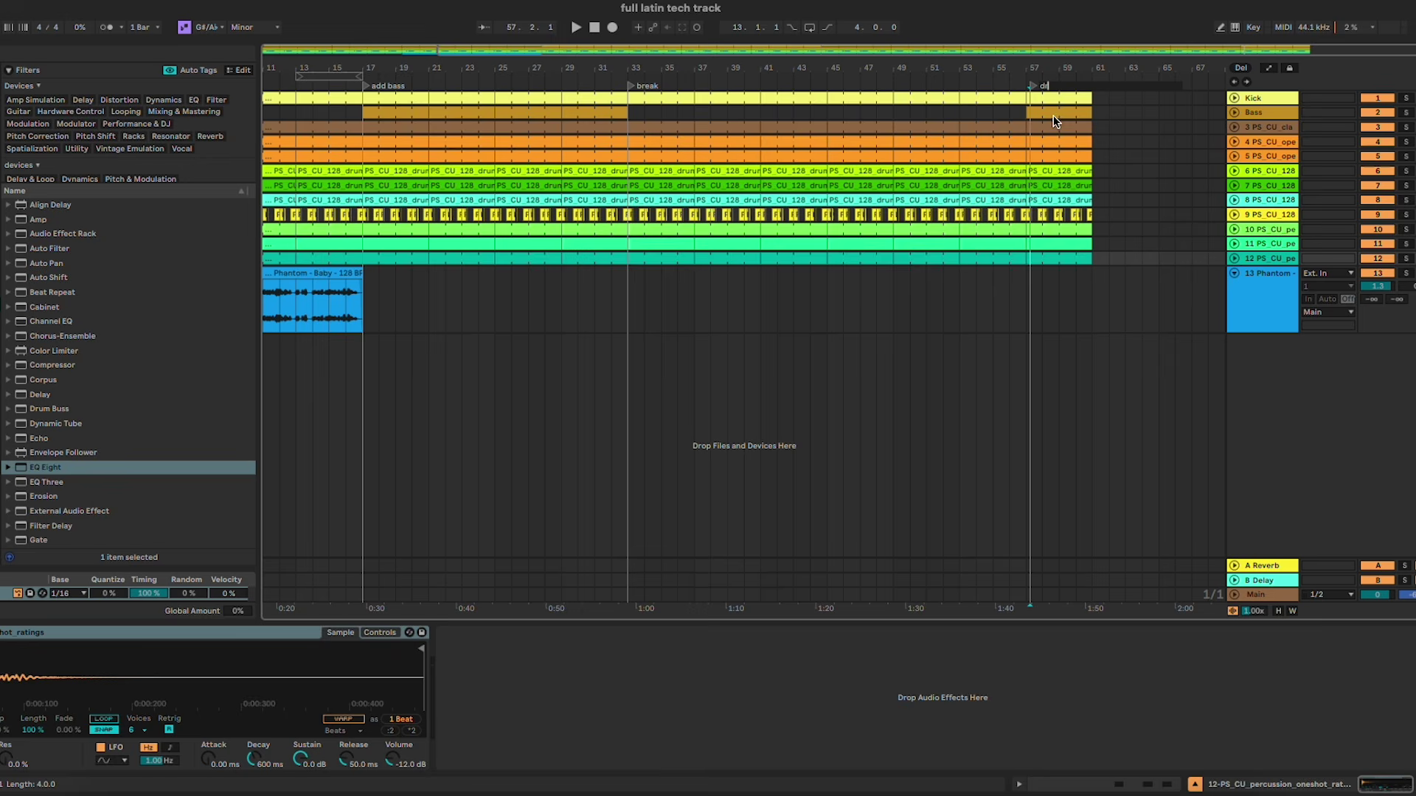
pyautogui.write('drop 1')
pyautogui.press('Return')
pyautogui.moveTo(1034, 86); pyautogui.dragTo(1030, 86)
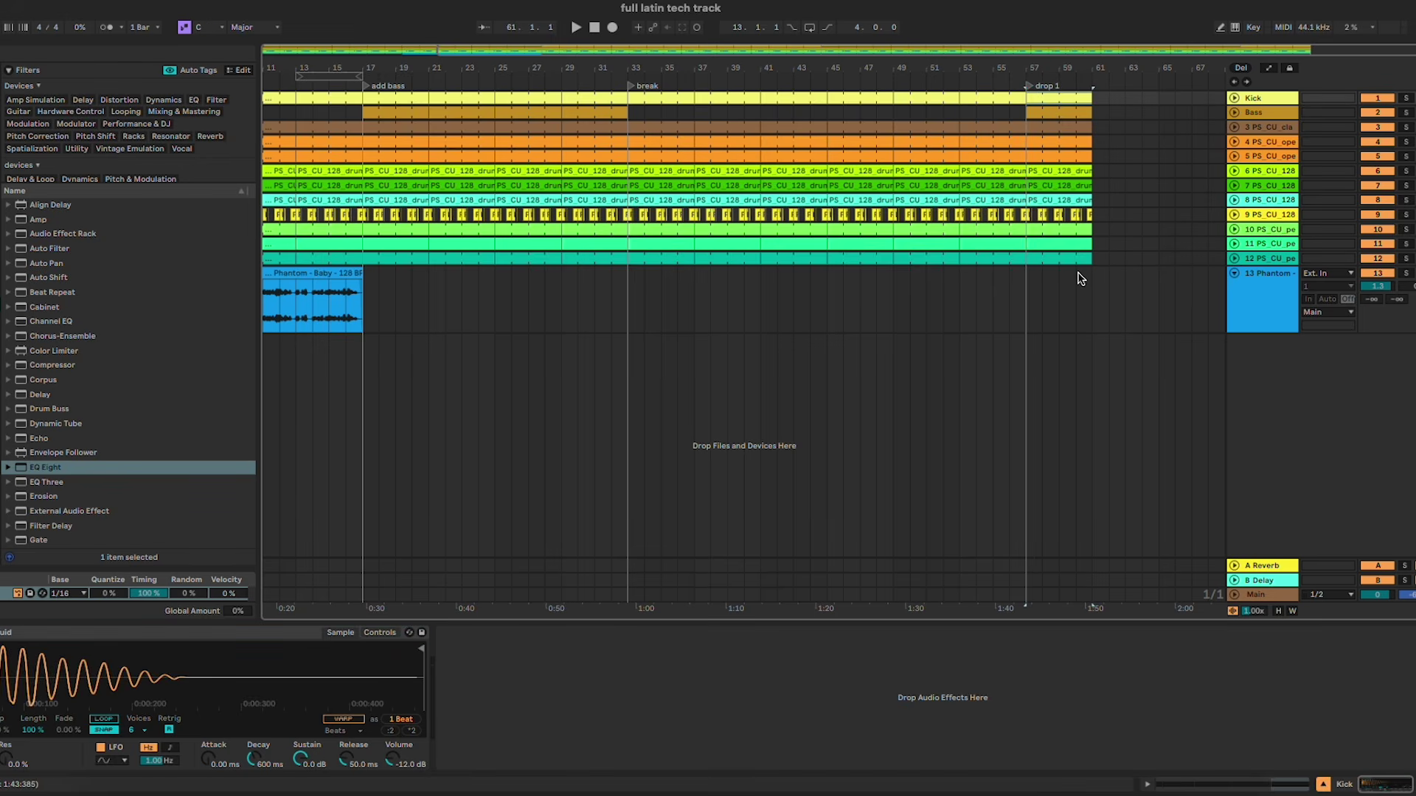
# Step: Duplicate the drop 1 block on tracks 1 to 12 until it reaches bar 73
pyautogui.keyDown('shift'); pyautogui.click(1076, 256); pyautogui.keyUp('shift')
pyautogui.press('super+d')
pyautogui.keyDown('shift'); pyautogui.click(1081, 260); pyautogui.keyUp('shift')
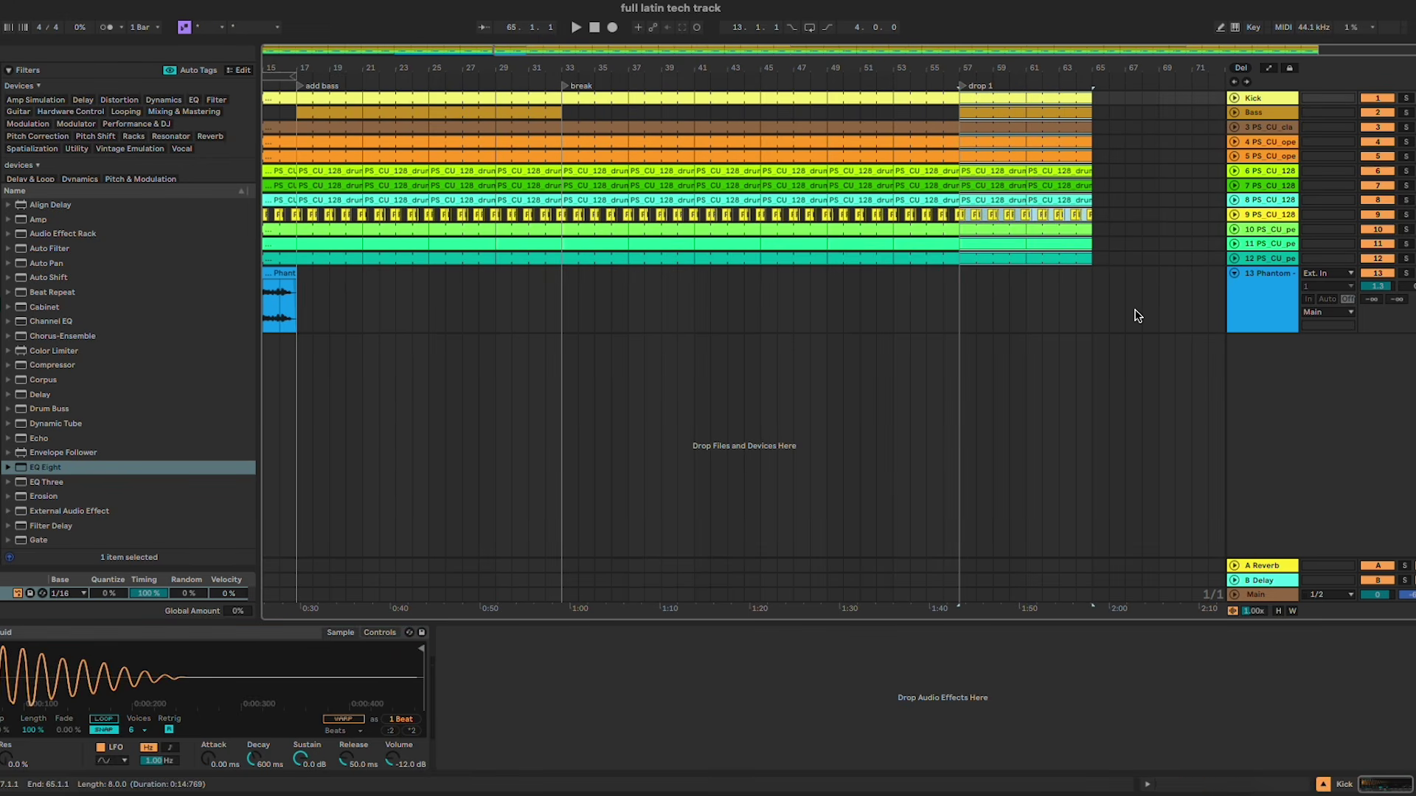
pyautogui.press('super+d')
# Step: Add a locator named "small break" at bar 73, where the drop 1 clips end
pyautogui.click(1092, 317)
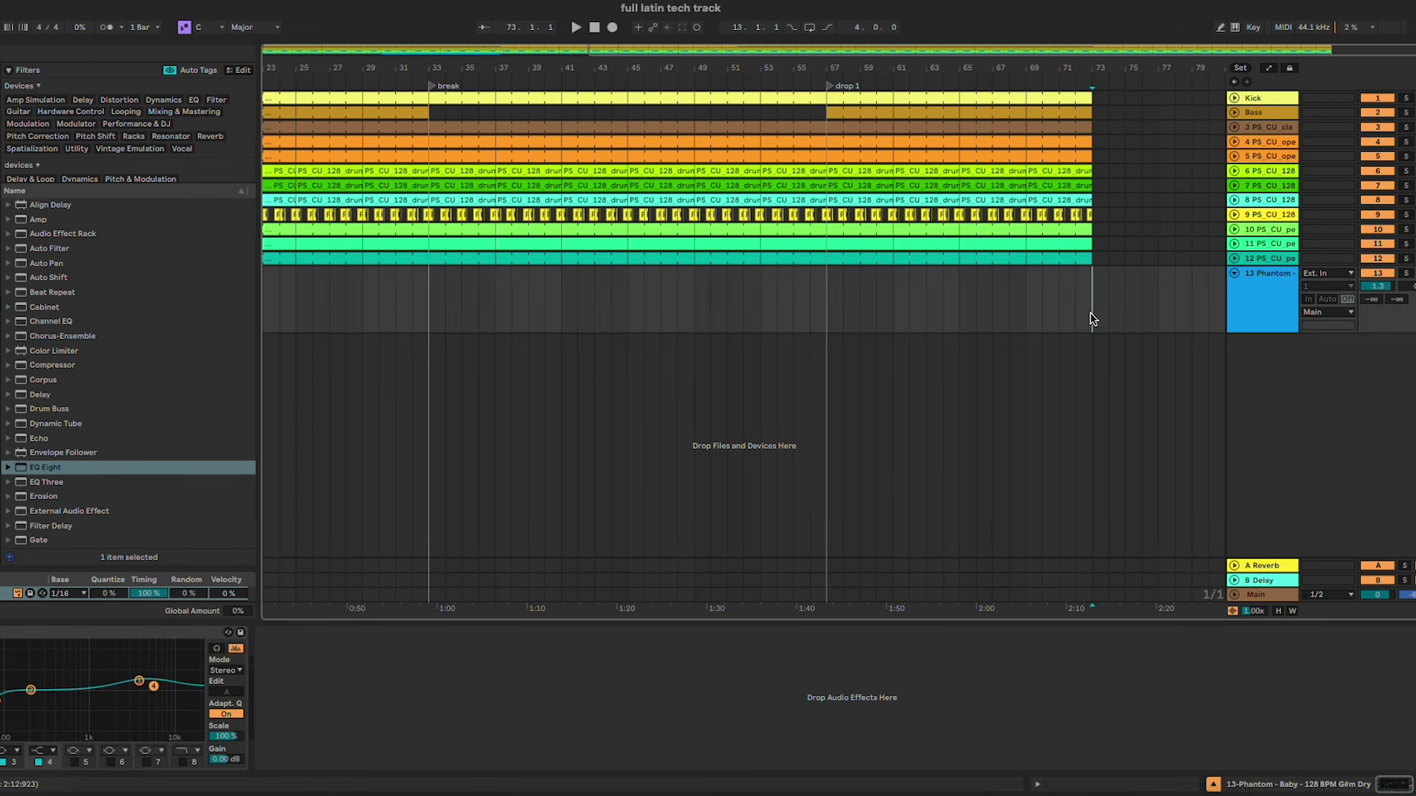
pyautogui.rightClick(1096, 83)
pyautogui.click(1114, 124)
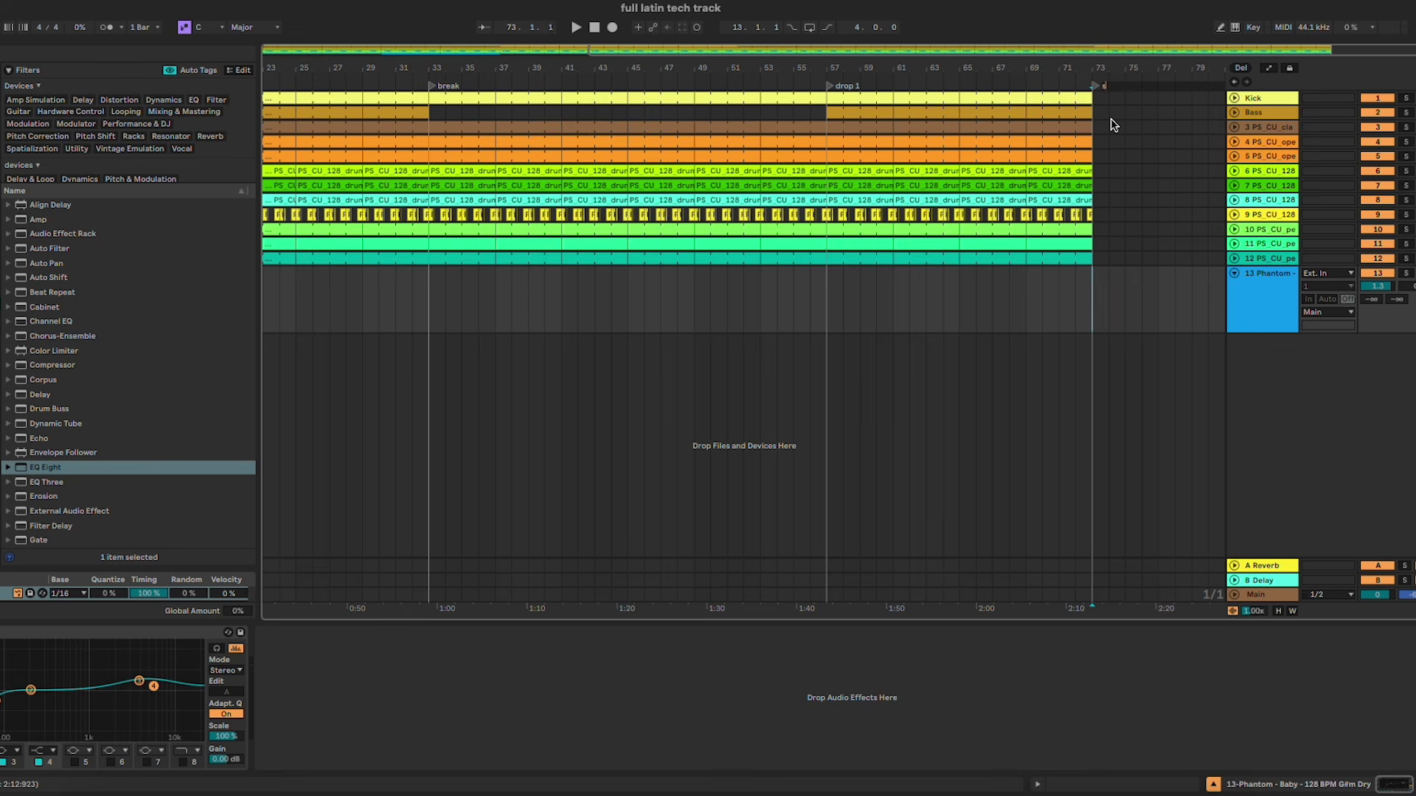
pyautogui.write('small break')
pyautogui.press('Return')
# Step: Duplicate bars 65 to 73 on tracks 1 to 12 up to bar 81 and remove the bass from the small break
pyautogui.click(1077, 98)
pyautogui.keyDown('shift'); pyautogui.click(1077, 257); pyautogui.keyUp('shift')
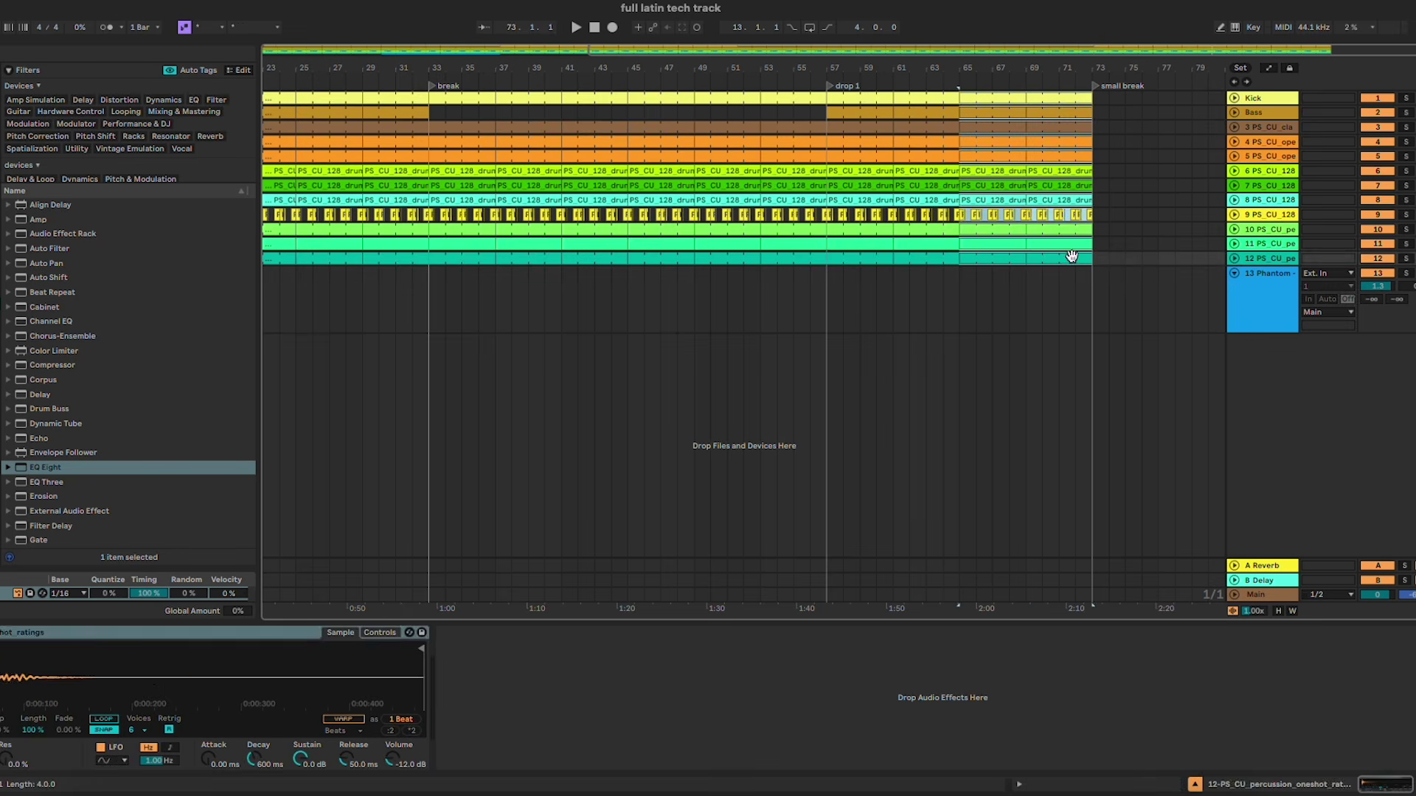
pyautogui.press('super+d')
pyautogui.click(984, 109)
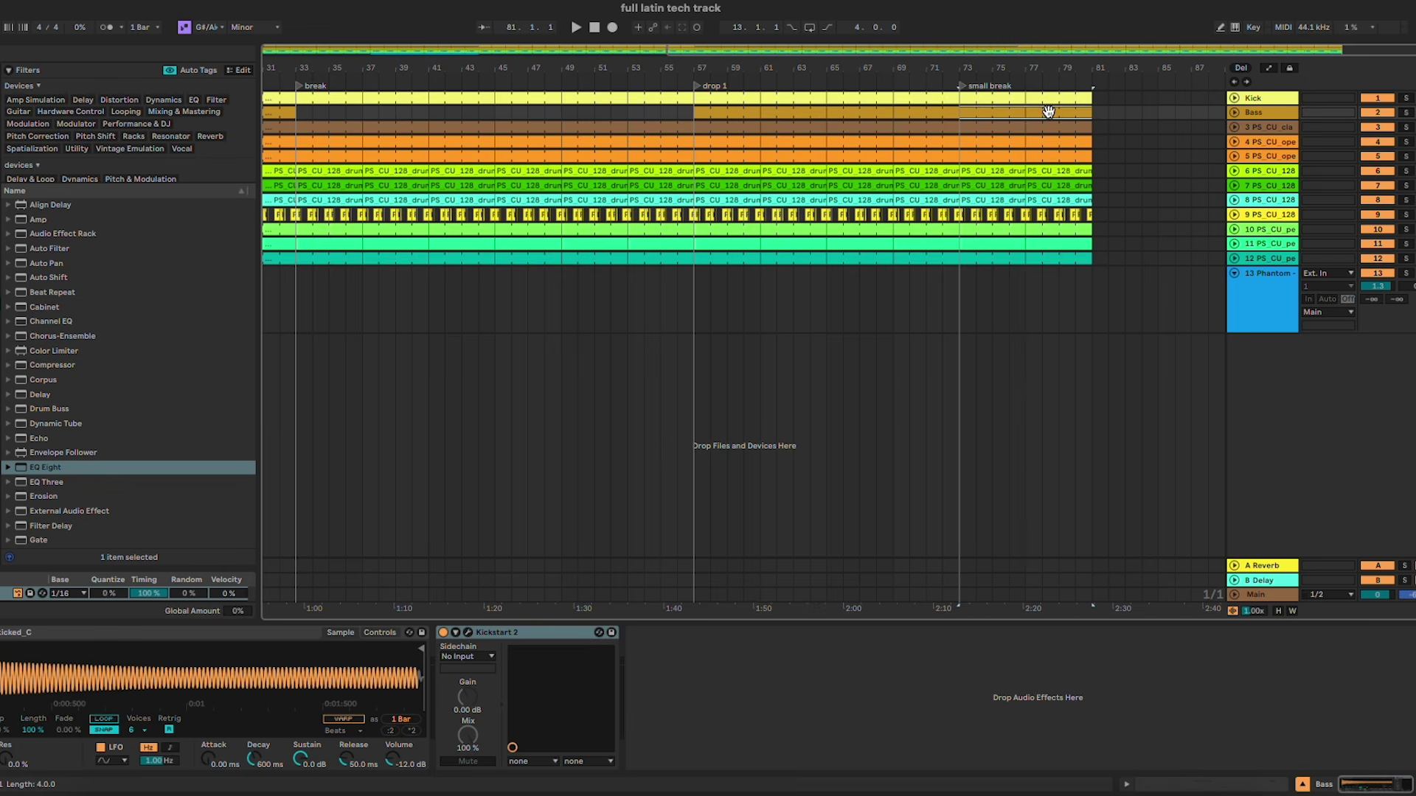
pyautogui.press('Delete')
# Step: Add a locator named "kick bass drop" at bar 81
pyautogui.rightClick(1093, 86)
pyautogui.click(1117, 127)
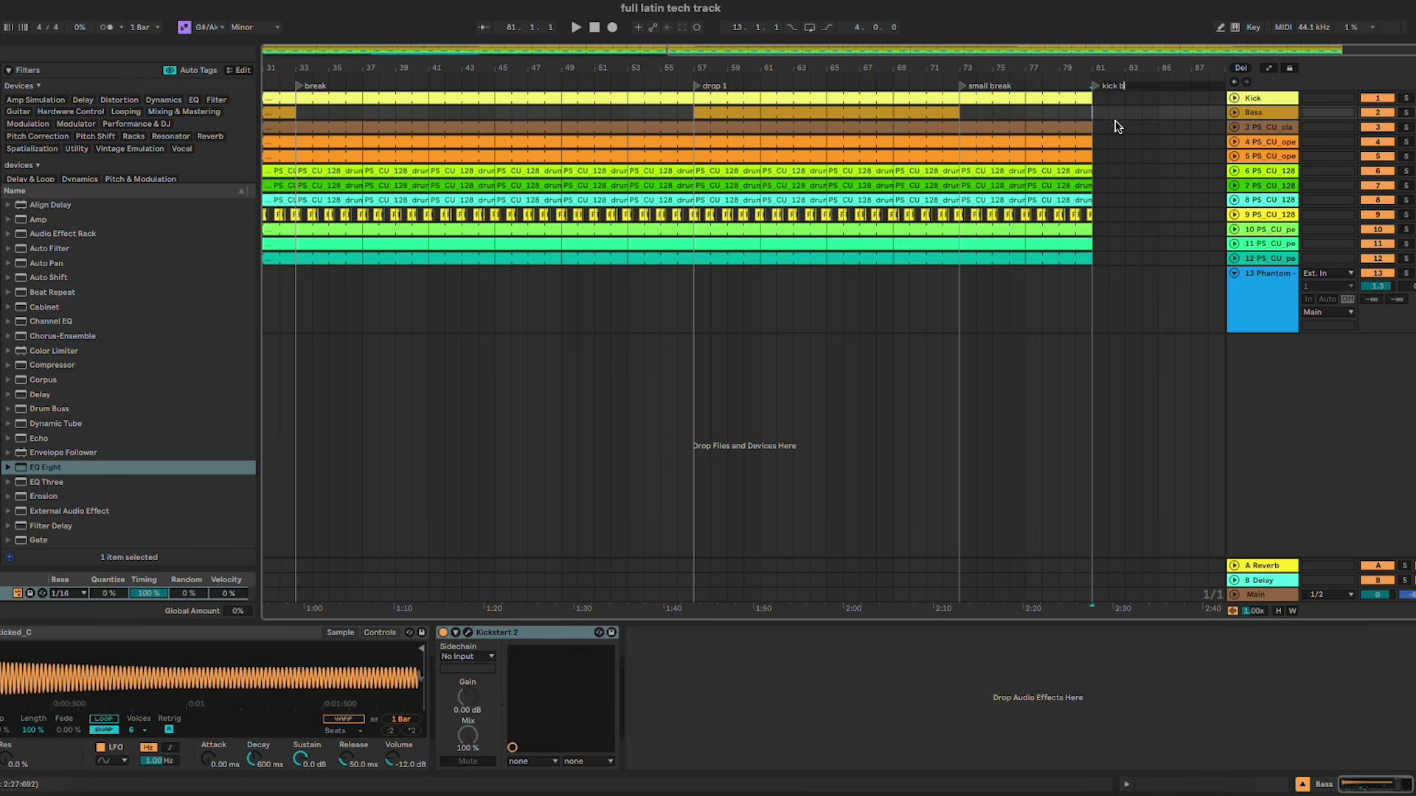
pyautogui.press('Return')
# Step: Fill bars 81 to 97 with only the kick and bass, duplicated from the drop 1 section
pyautogui.click(922, 98)
pyautogui.keyDown('shift'); pyautogui.click(922, 110); pyautogui.keyUp('shift')
pyautogui.press('super+d')
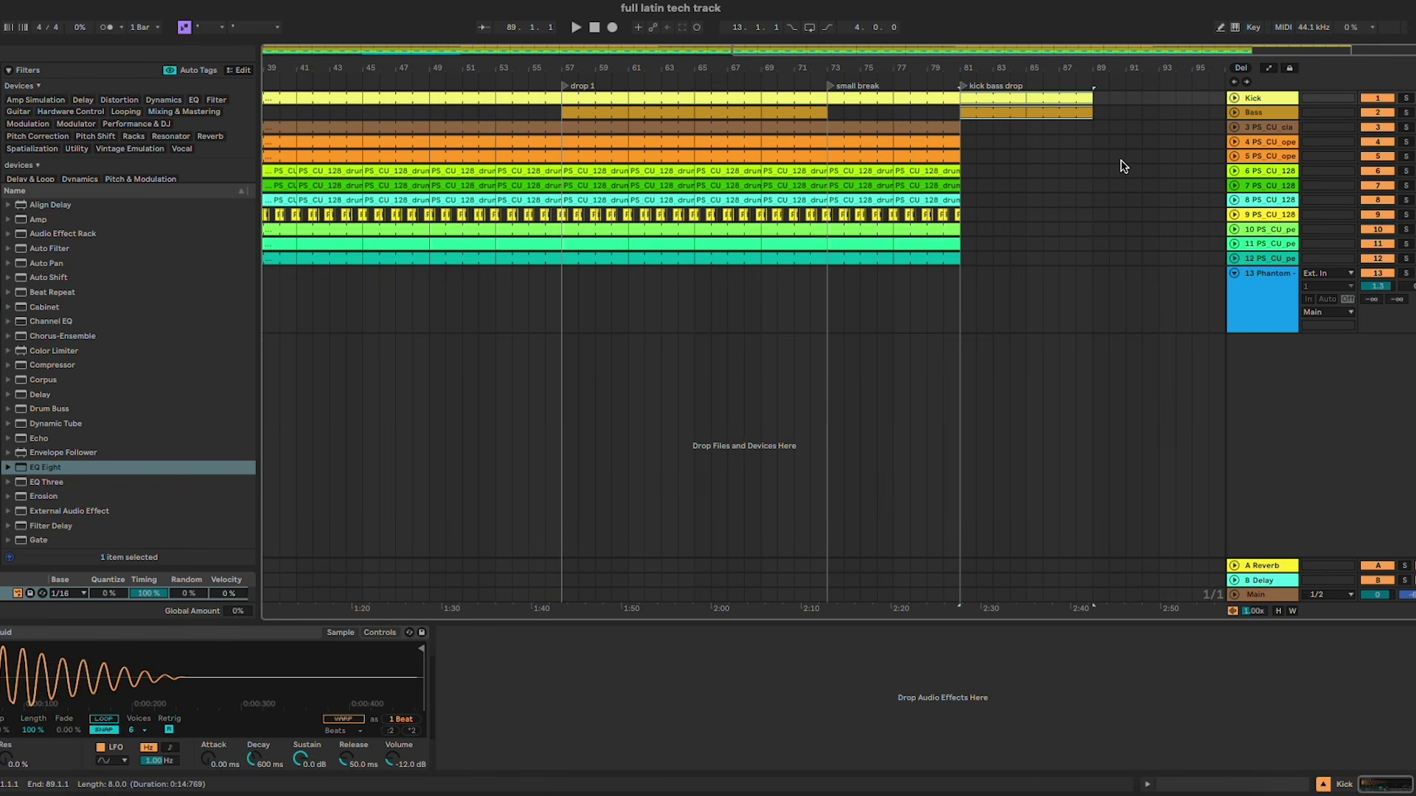
pyautogui.press('super+d')
pyautogui.click(963, 139)
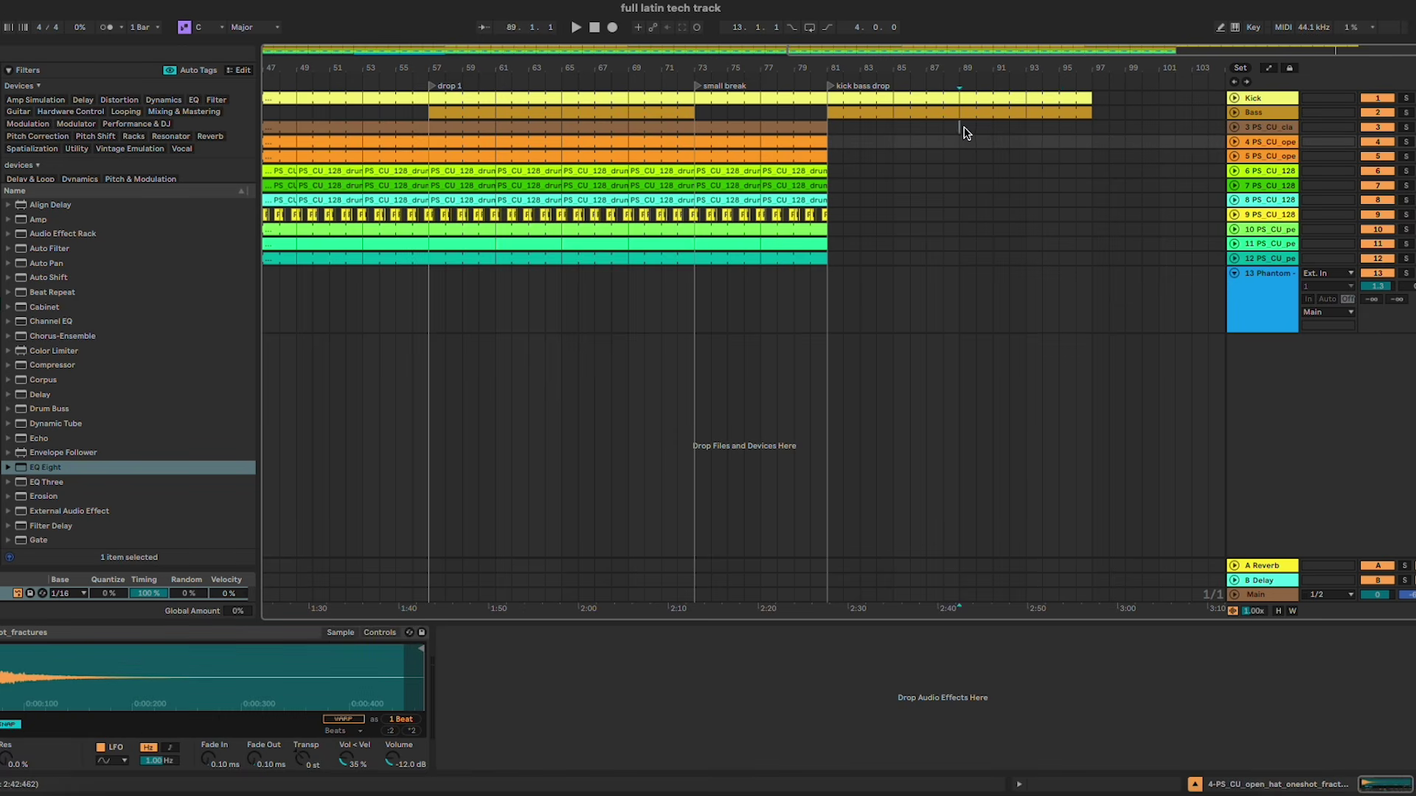
pyautogui.moveTo(963, 129); pyautogui.dragTo(1028, 221)
pyautogui.click(1027, 220)
pyautogui.moveTo(972, 143); pyautogui.dragTo(1079, 233)
pyautogui.click(1079, 234)
# Step: Copy the break at bars 33 to 49 on tracks 1 to 12 to bar 97
pyautogui.hscroll(-3, 430, 114)
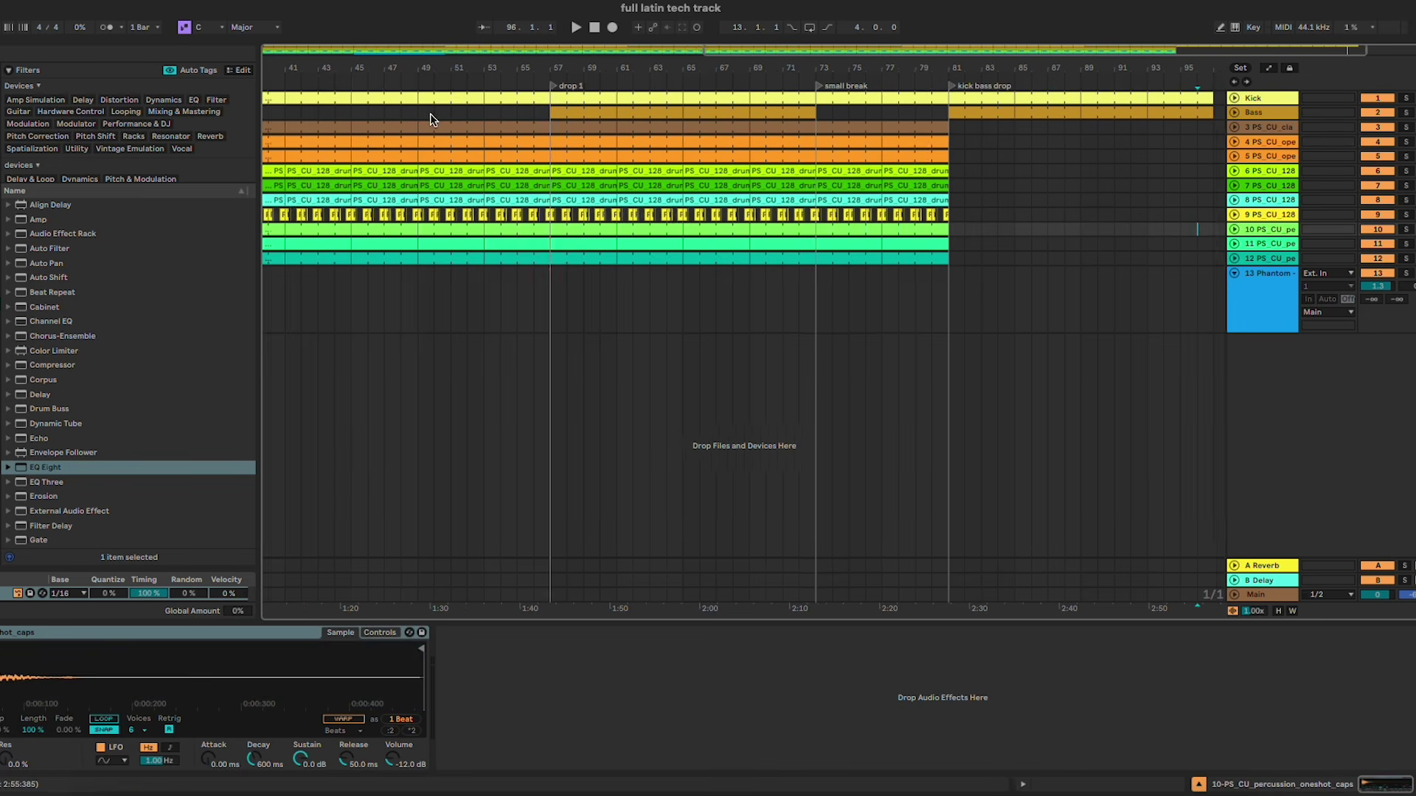
pyautogui.hscroll(-3, 430, 118)
pyautogui.click(337, 103)
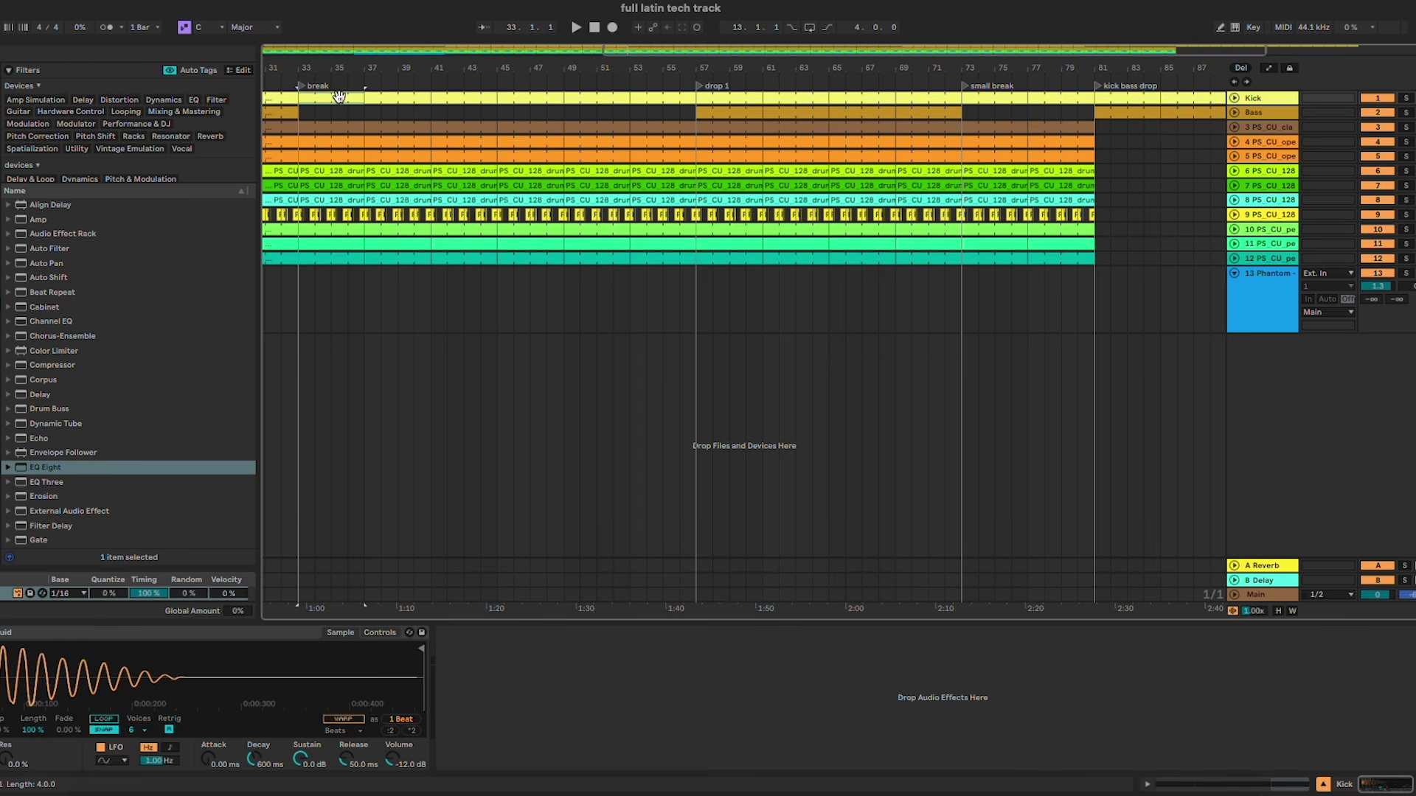
pyautogui.keyDown('shift'); pyautogui.click(546, 257); pyautogui.keyUp('shift')
pyautogui.press('super+c')
pyautogui.hscroll(4, 546, 258)
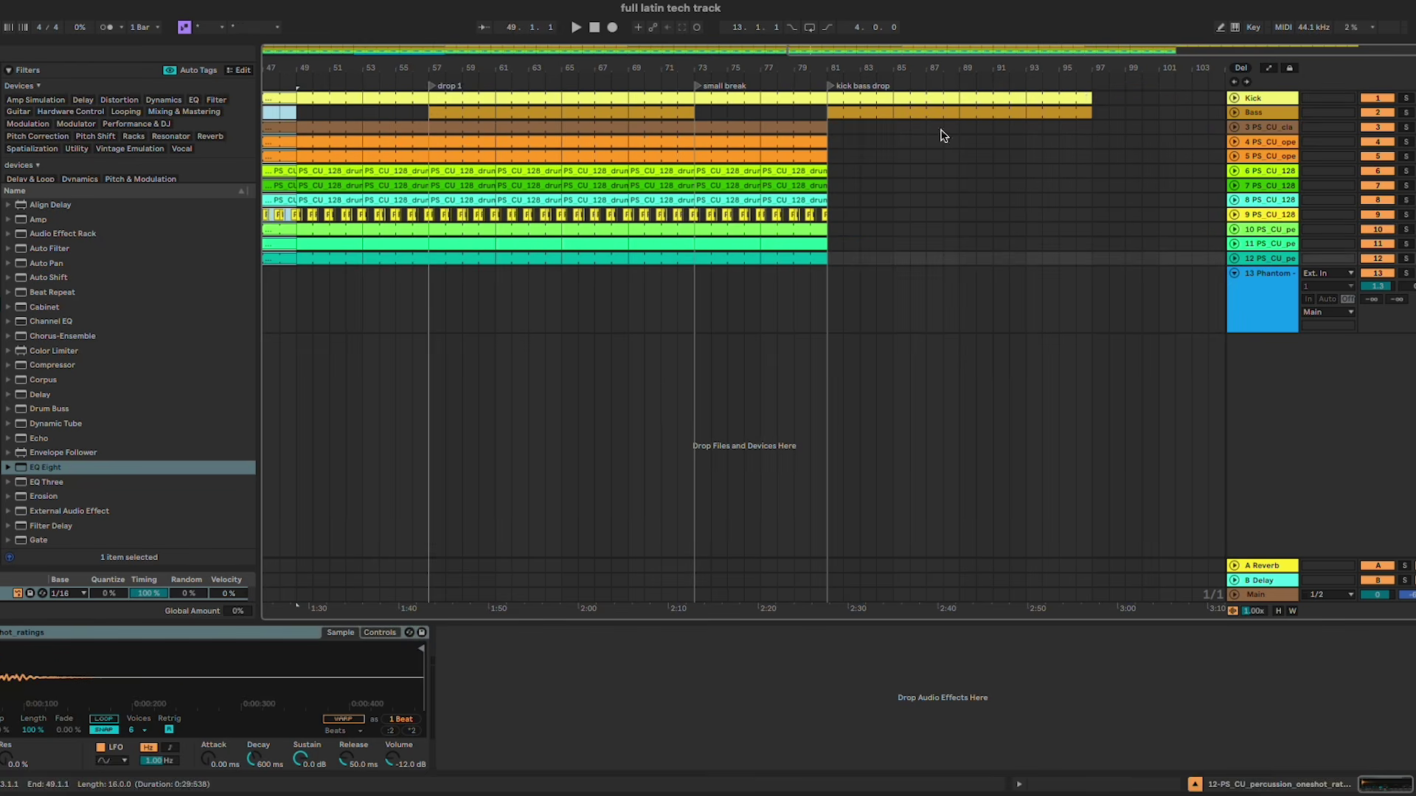
pyautogui.click(1096, 97)
pyautogui.press('super+v')
# Step: Add a locator named "break 2" at bar 97
pyautogui.rightClick(1094, 84)
pyautogui.click(1108, 119)
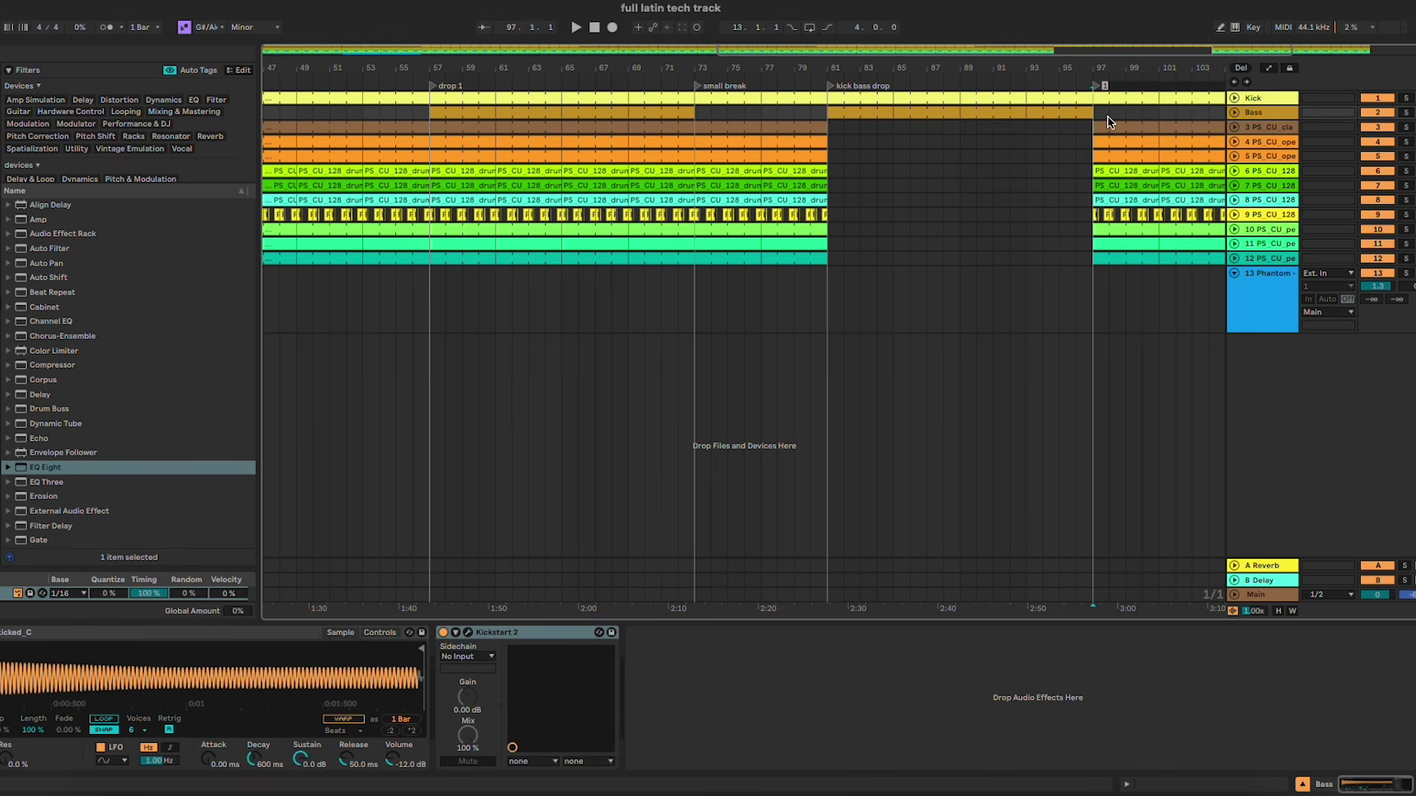
pyautogui.press('Return')
# Step: Add a locator named "vox only" at bar 113, where break 2 ends
pyautogui.hscroll(4, 1110, 121)
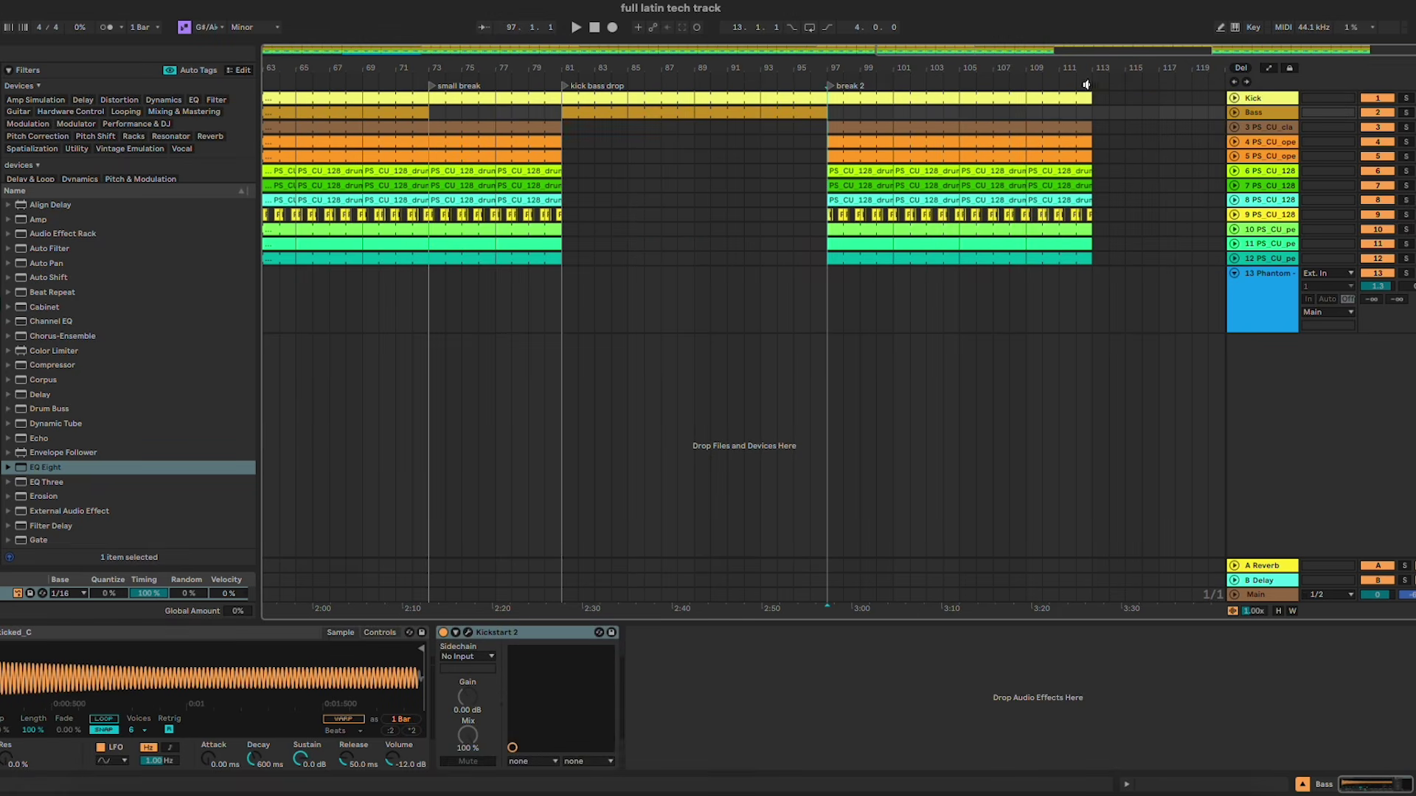
pyautogui.rightClick(1093, 83)
pyautogui.click(1115, 121)
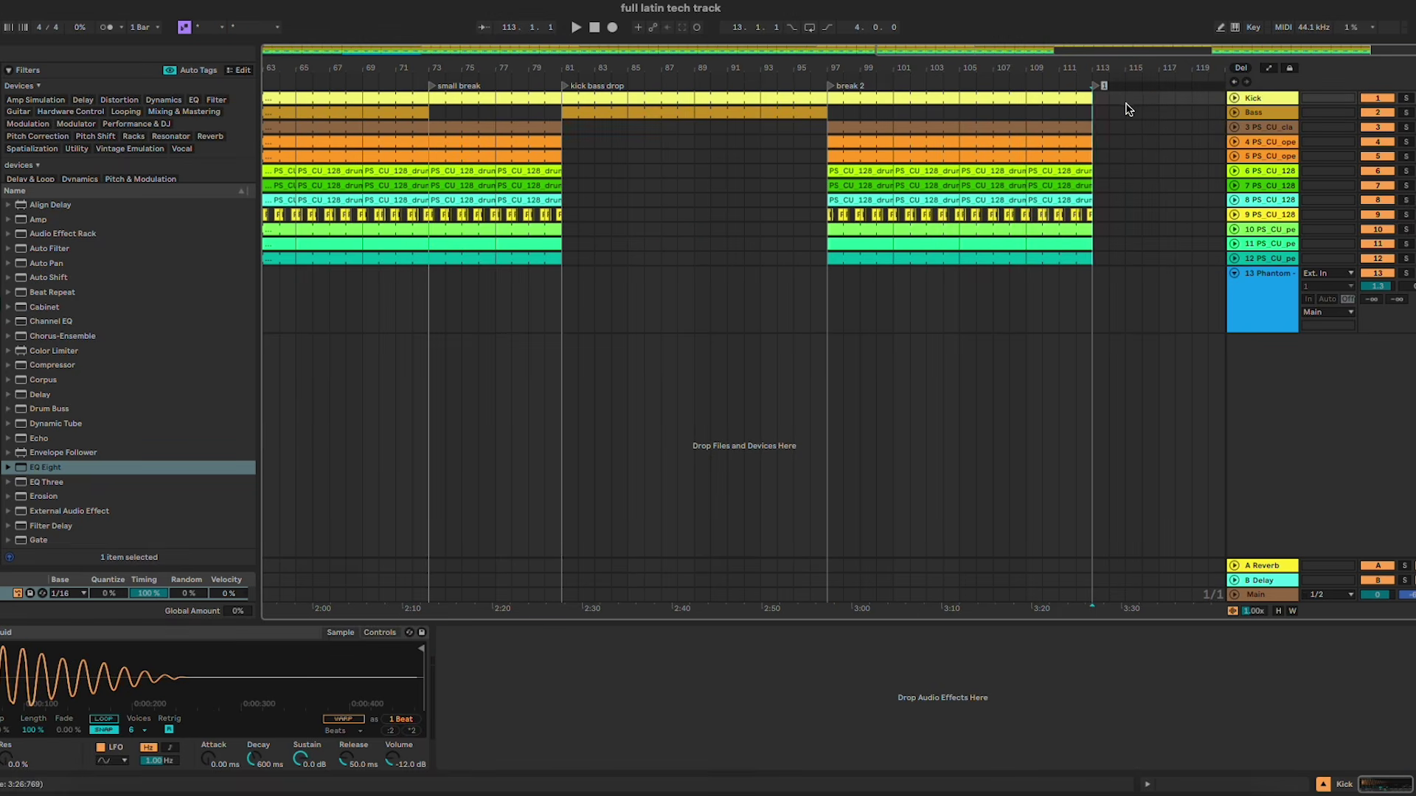
pyautogui.write('vox only')
pyautogui.press('Return')
# Step: Extend only the kick through the vox only section, from bar 113 to bar 117
pyautogui.press('-')
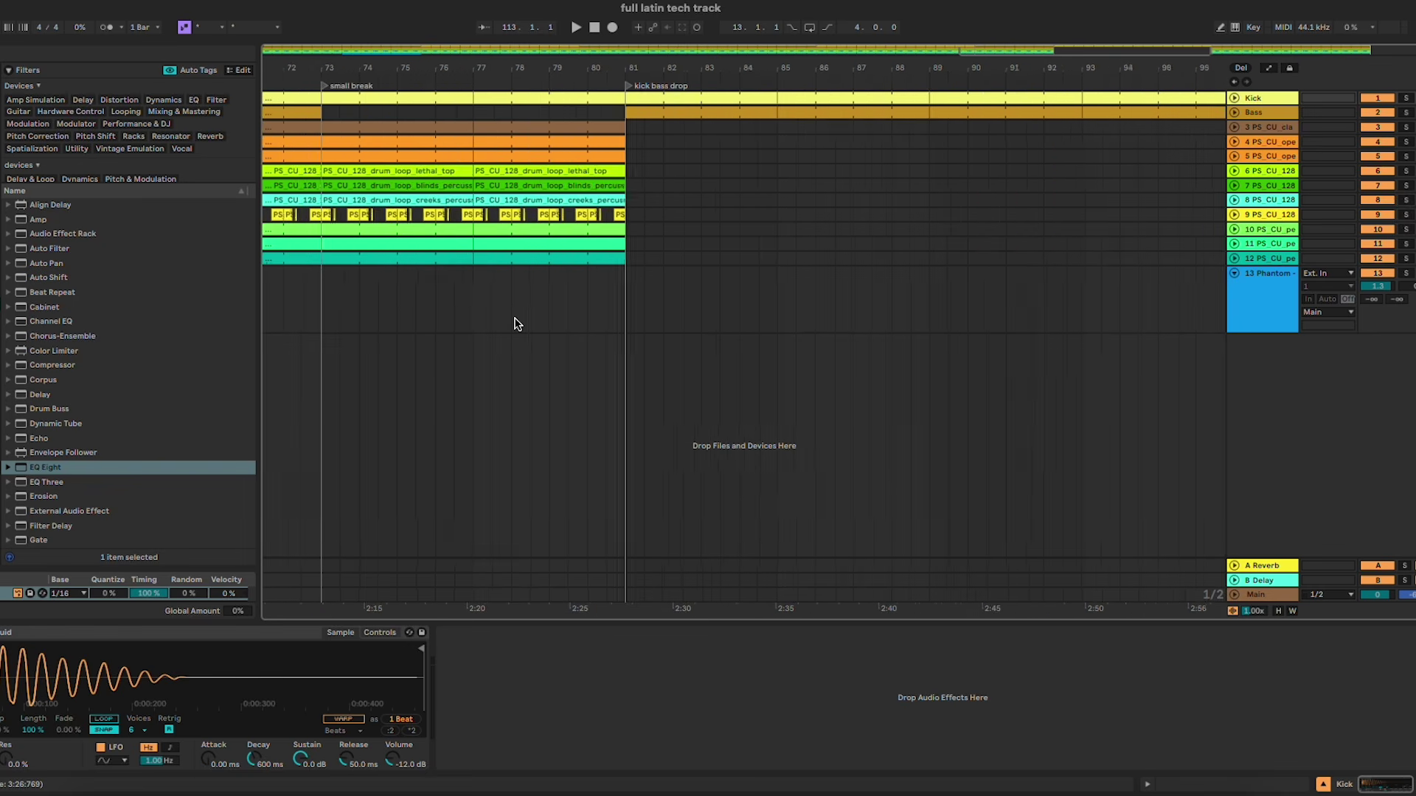
pyautogui.press('+')
pyautogui.press('+')
pyautogui.press('+')
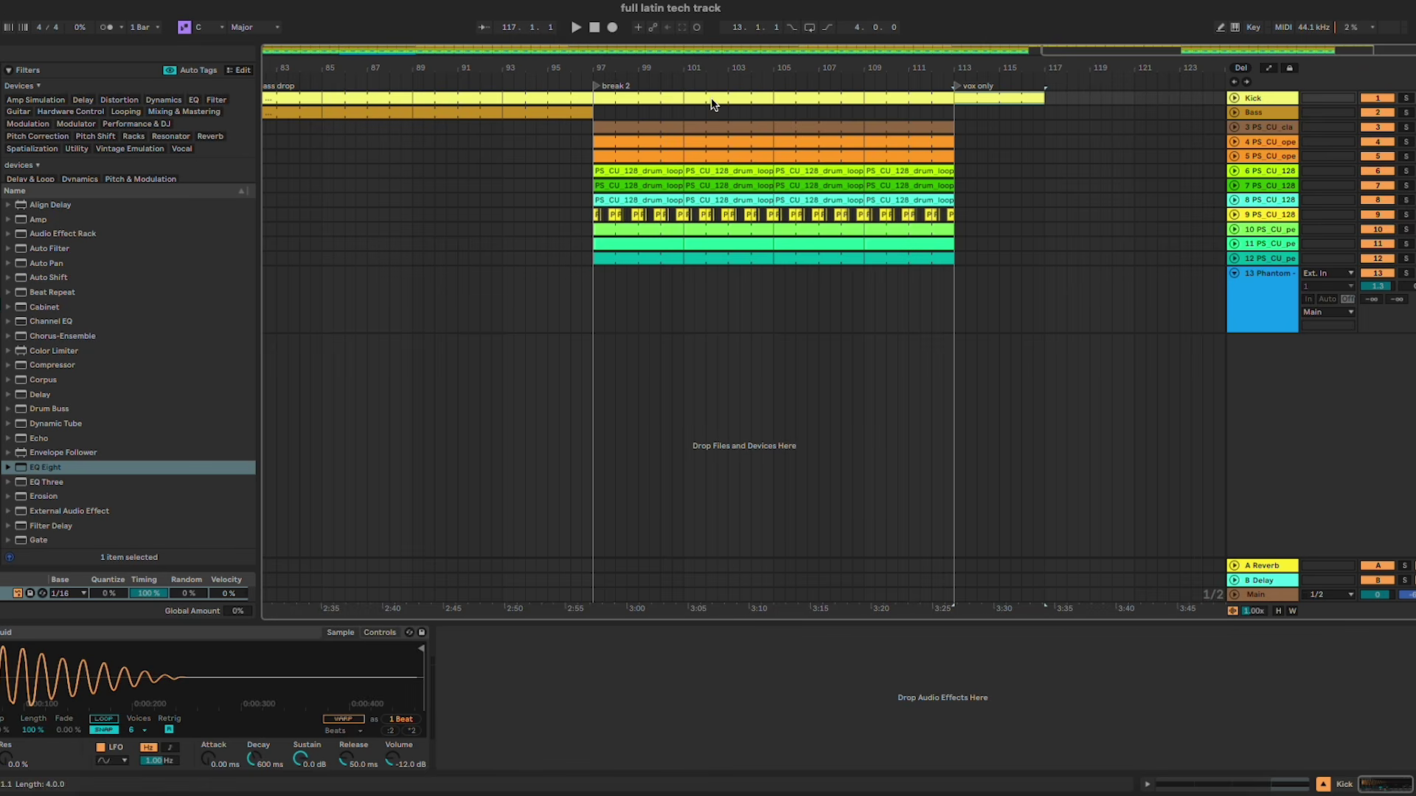
# Step: Copy the full drop 1 section at bars 57 to 73 on tracks 1 to 12 to bar 117
pyautogui.press('-')
pyautogui.press('-')
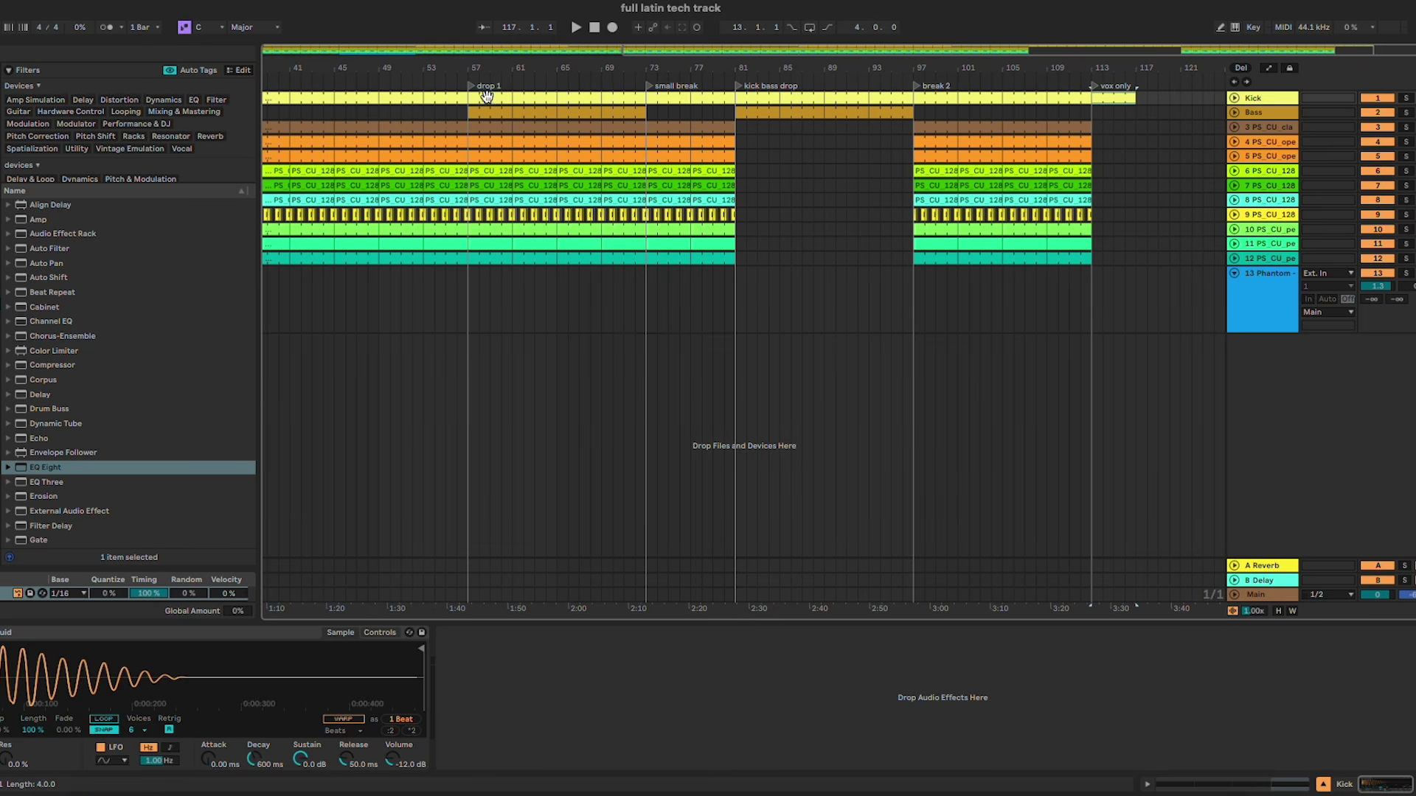
pyautogui.click(485, 96)
pyautogui.keyDown('shift'); pyautogui.click(627, 260); pyautogui.keyUp('shift')
pyautogui.hotkey('ctrl', 'c')
pyautogui.click(1139, 98)
pyautogui.hotkey('ctrl', 'v')
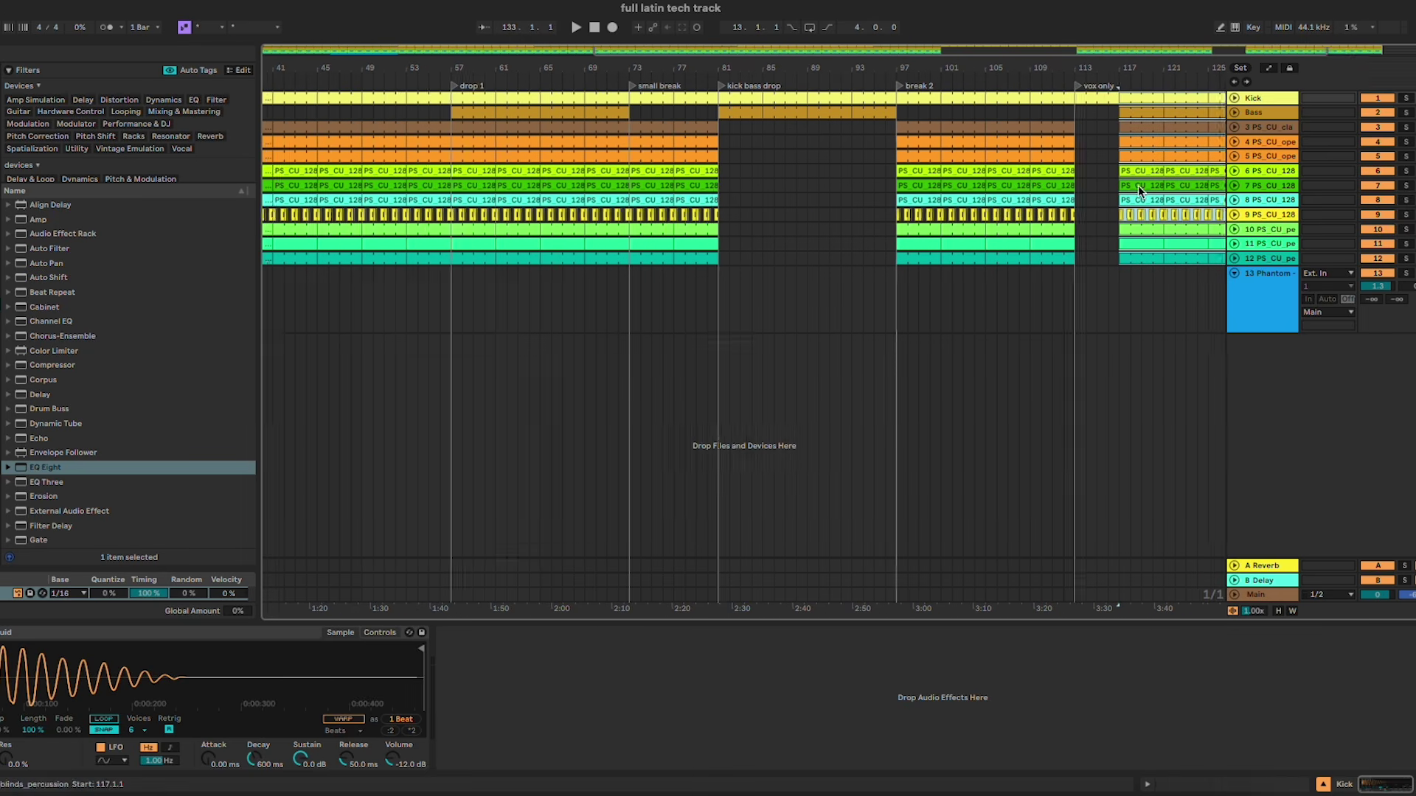
# Step: Add a locator named "drop 2" at bar 117
pyautogui.rightClick(955, 79)
pyautogui.click(977, 119)
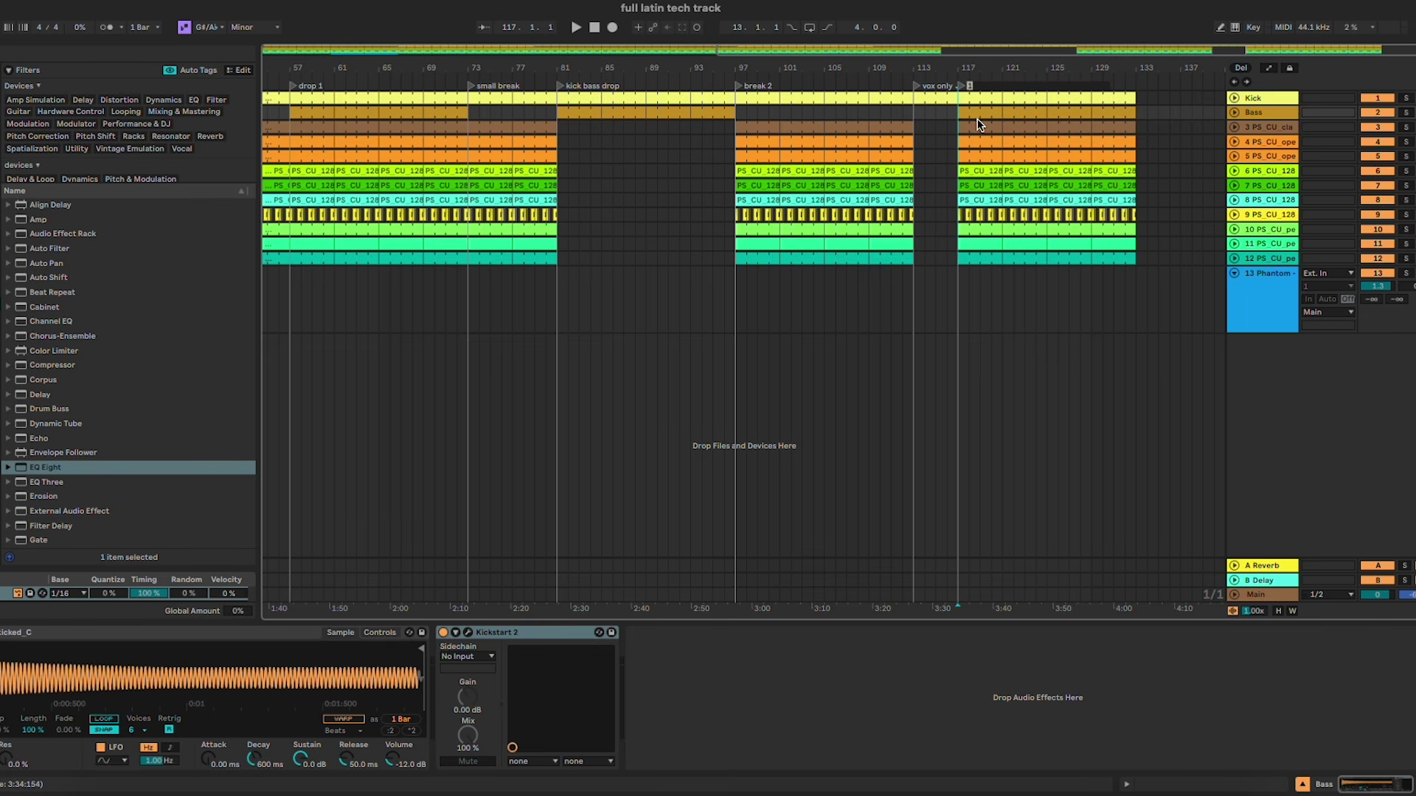
pyautogui.write('drk')
pyautogui.write('p 2')
pyautogui.press('Return')
# Step: Duplicate the drop 2 block on tracks 1 to 12 up to bar 149 and extend only the kick to bar 165
pyautogui.click(1052, 126)
pyautogui.keyDown('shift'); pyautogui.click(1118, 257); pyautogui.keyUp('shift')
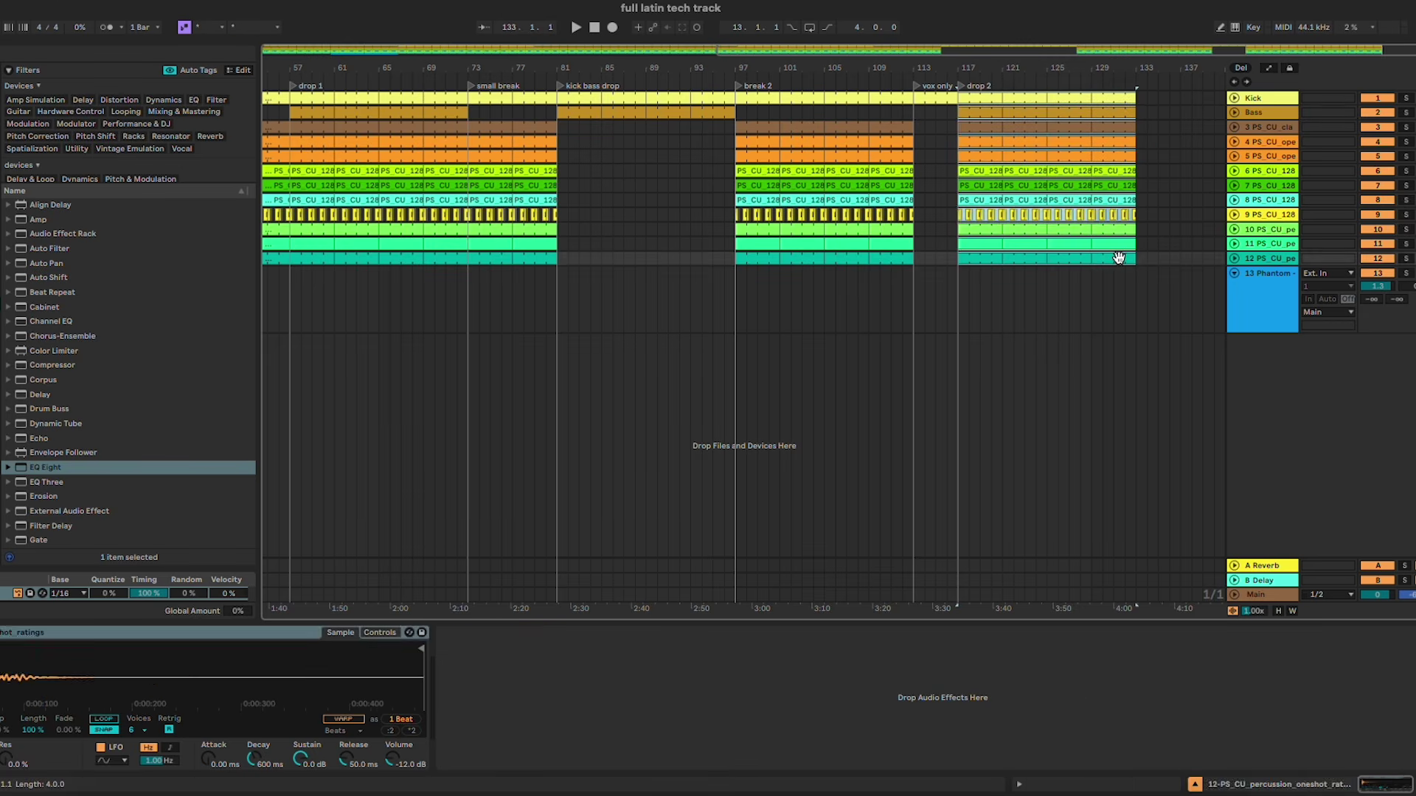
pyautogui.hotkey('ctrl', 'd')
pyautogui.click(989, 96)
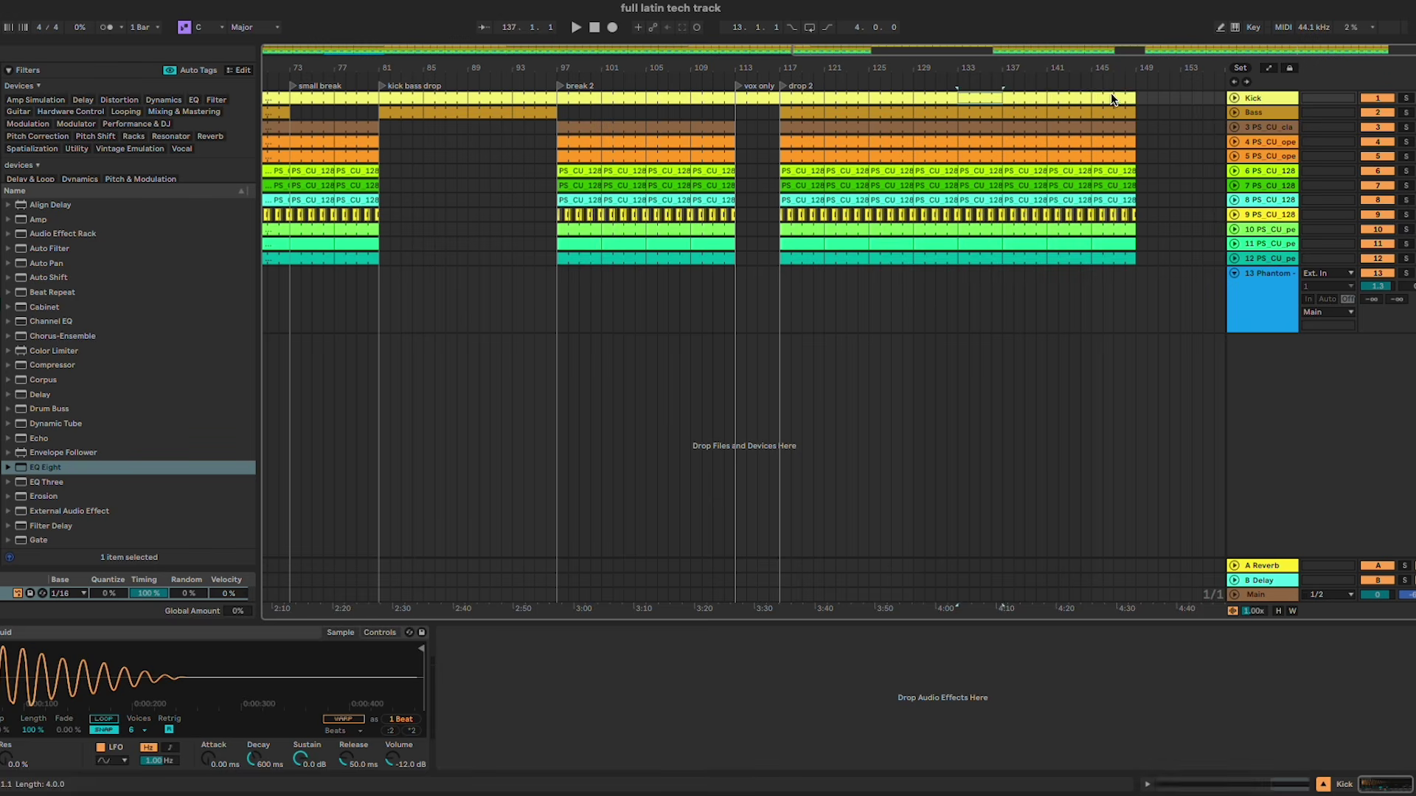
pyautogui.hotkey('ctrl', 'd')
# Step: Add a locator named "outro" at bar 149
pyautogui.rightClick(958, 81)
pyautogui.click(976, 119)
pyautogui.write('d')
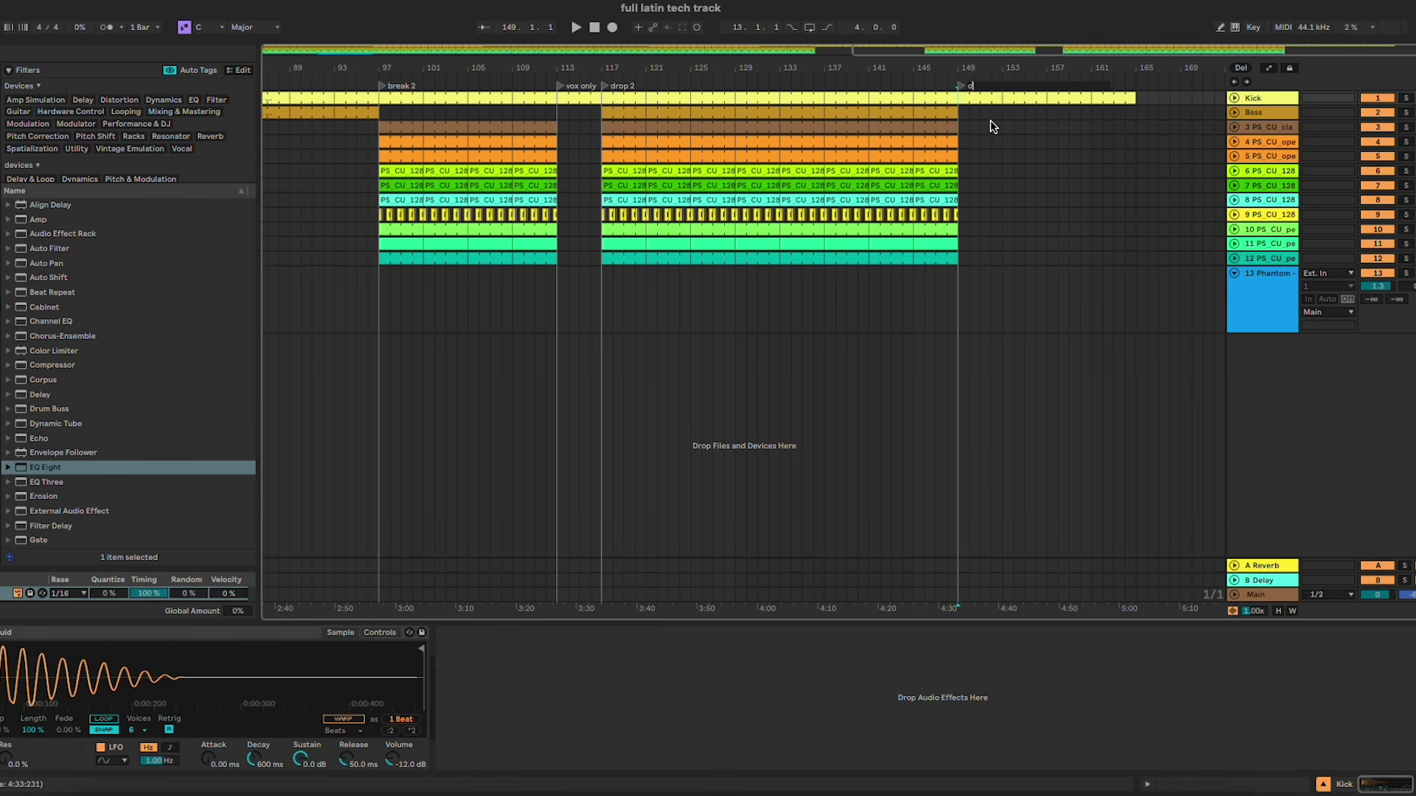
pyautogui.write('utro')
pyautogui.press('Return')
# Step: Duplicate the last 16 bars of drop 2 on tracks 3 to 12 into the outro at bars 149 to 165
pyautogui.click(566, 87)
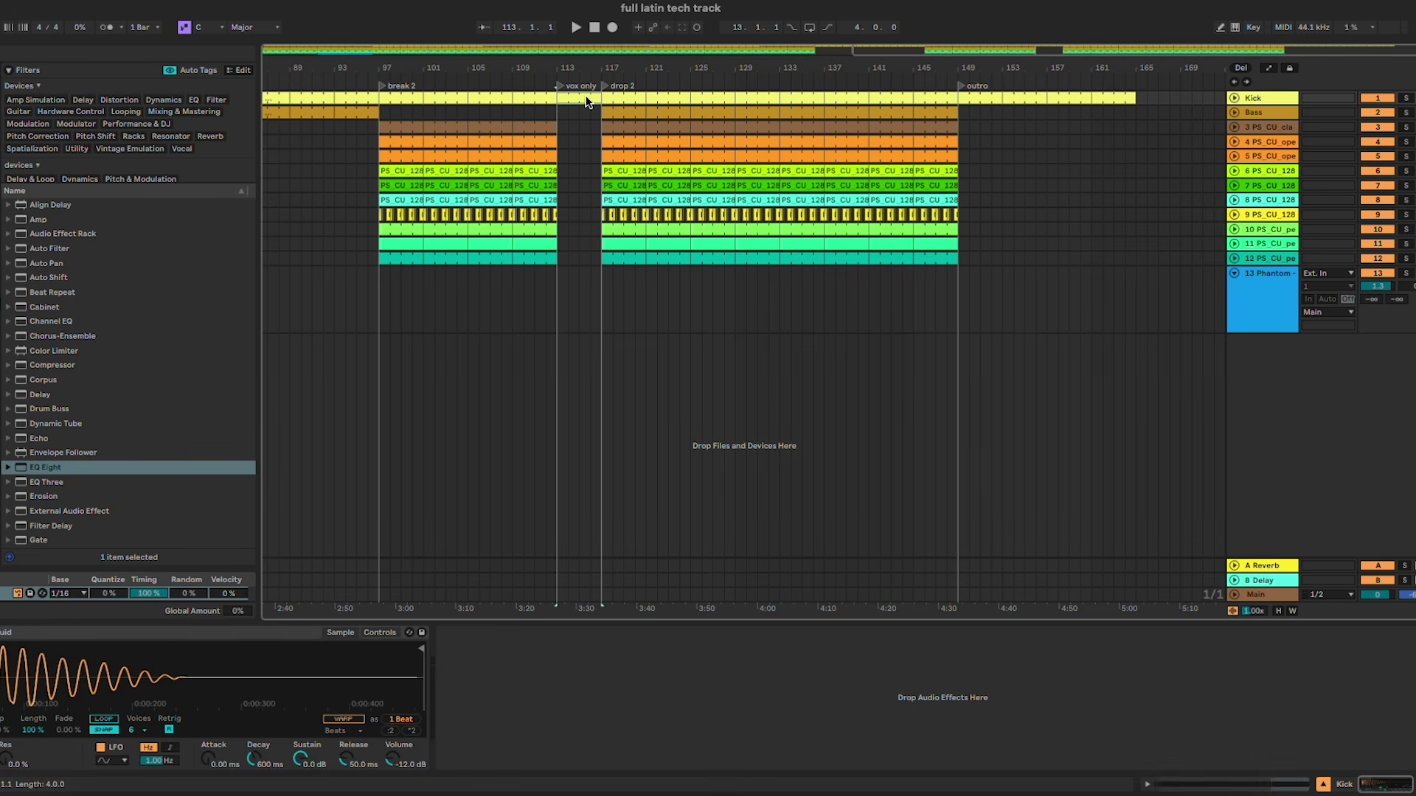
pyautogui.moveTo(956, 258); pyautogui.dragTo(796, 126)
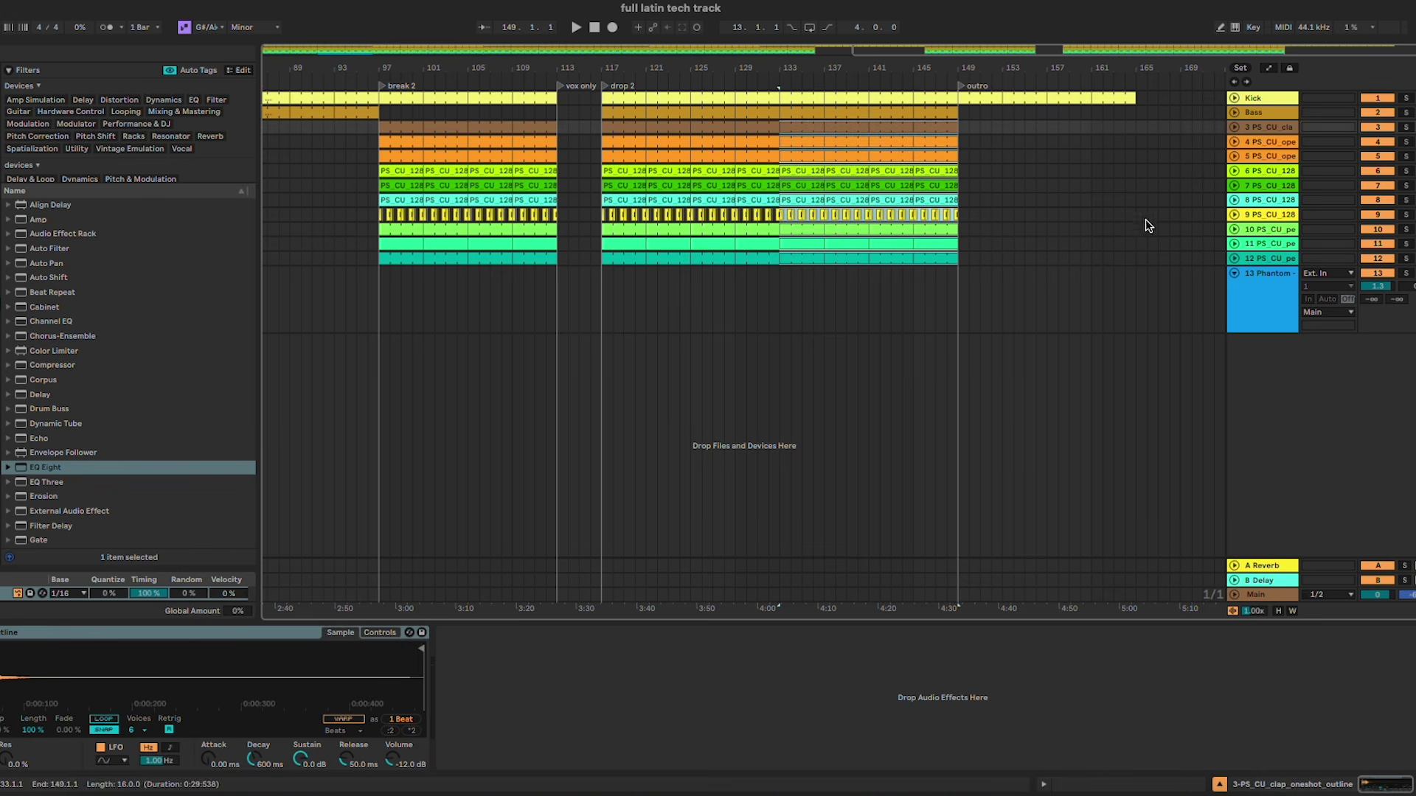
pyautogui.hotkey('ctrl', 'd')
pyautogui.click(1156, 244)
# Step: Move the vocal clip on track 13 to bars 49 to 57, directly before drop 1
pyautogui.hscroll(-10, 1049, 216)
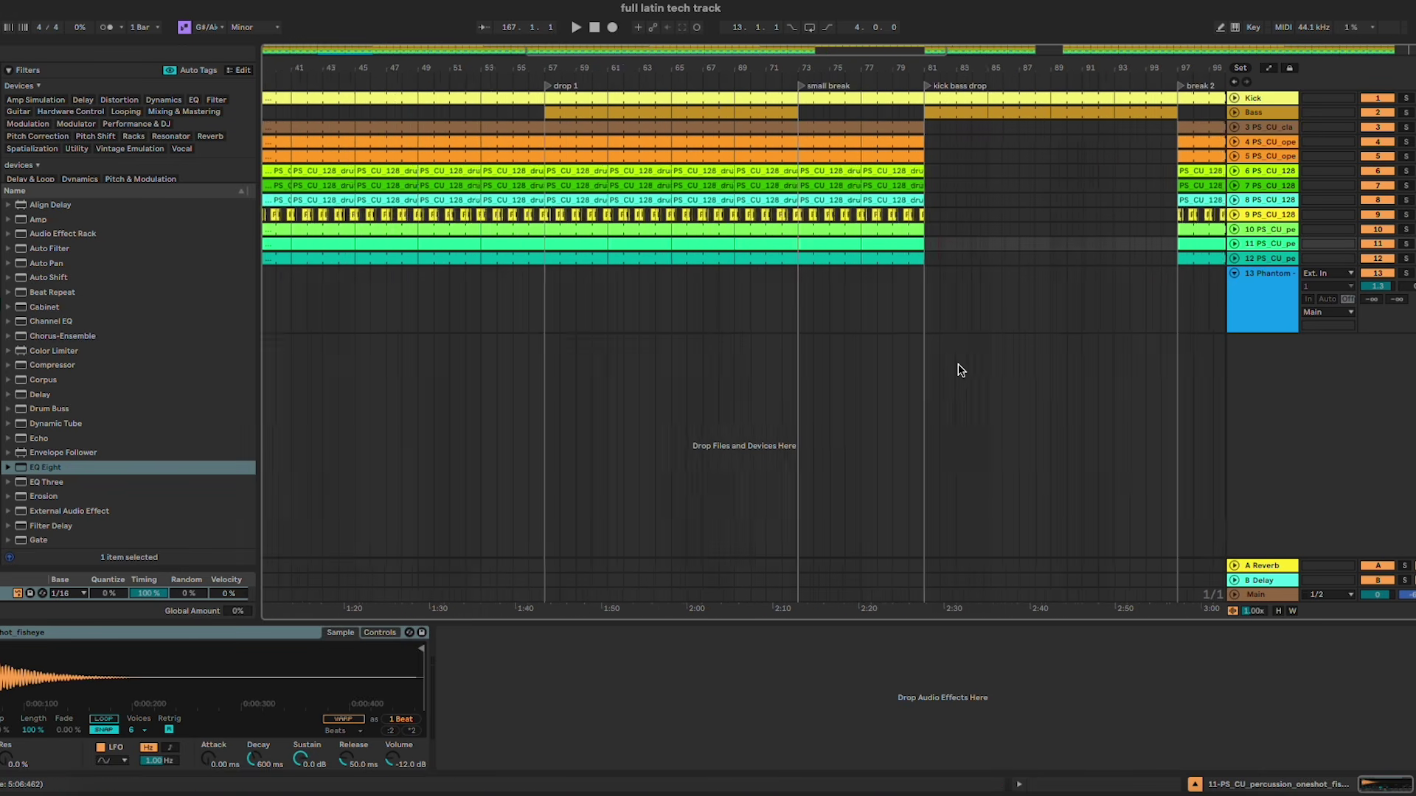
pyautogui.scroll(-5, 958, 364)
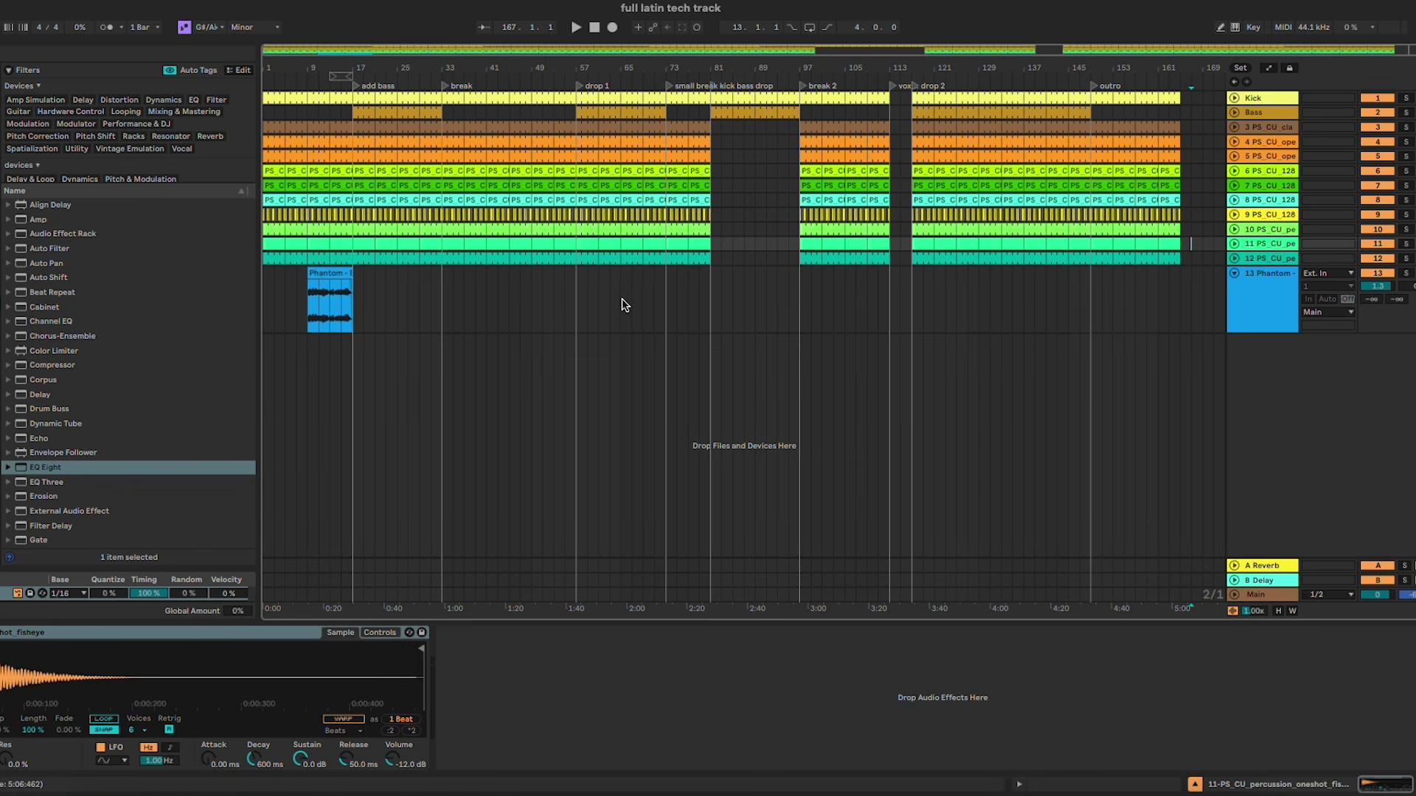
pyautogui.scroll(3, 625, 305)
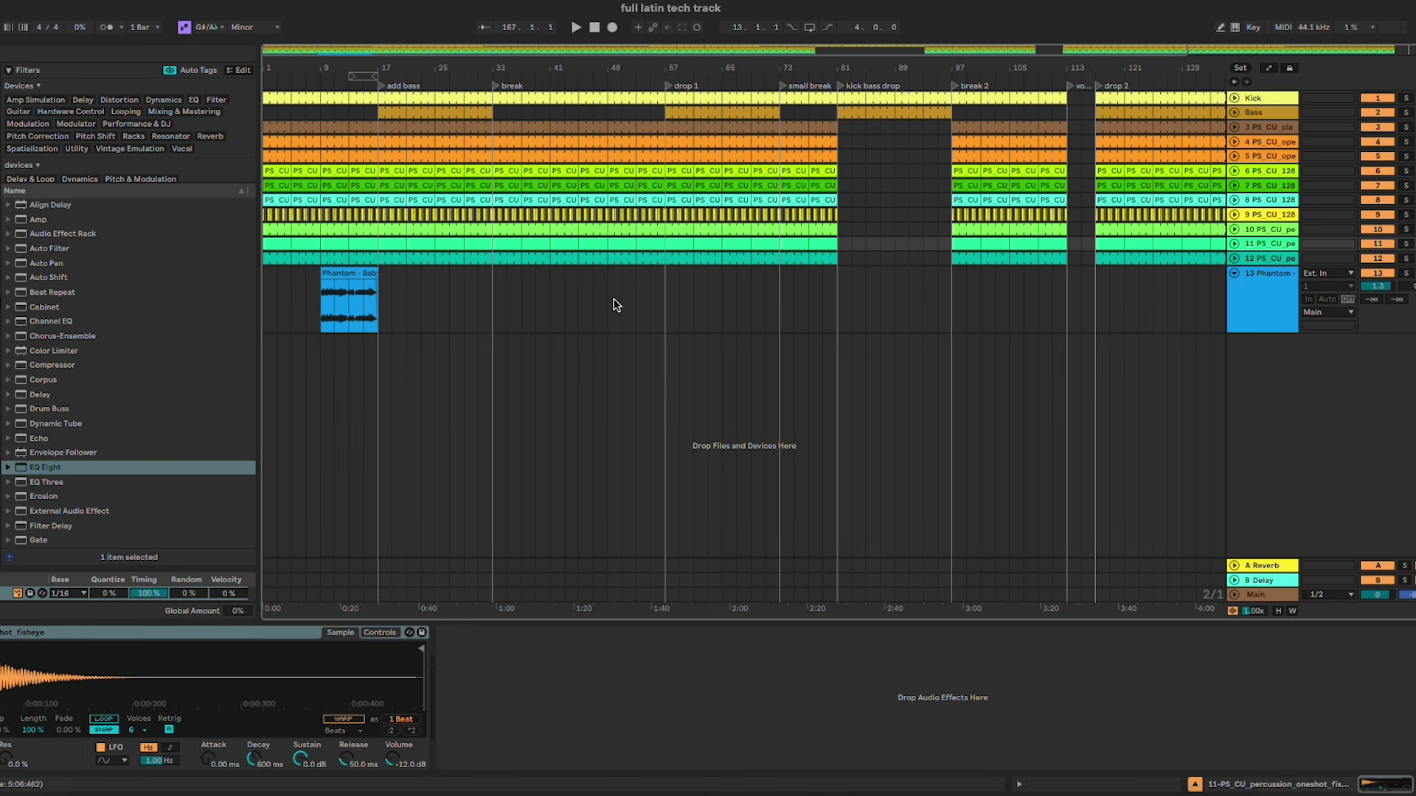
pyautogui.click(676, 349)
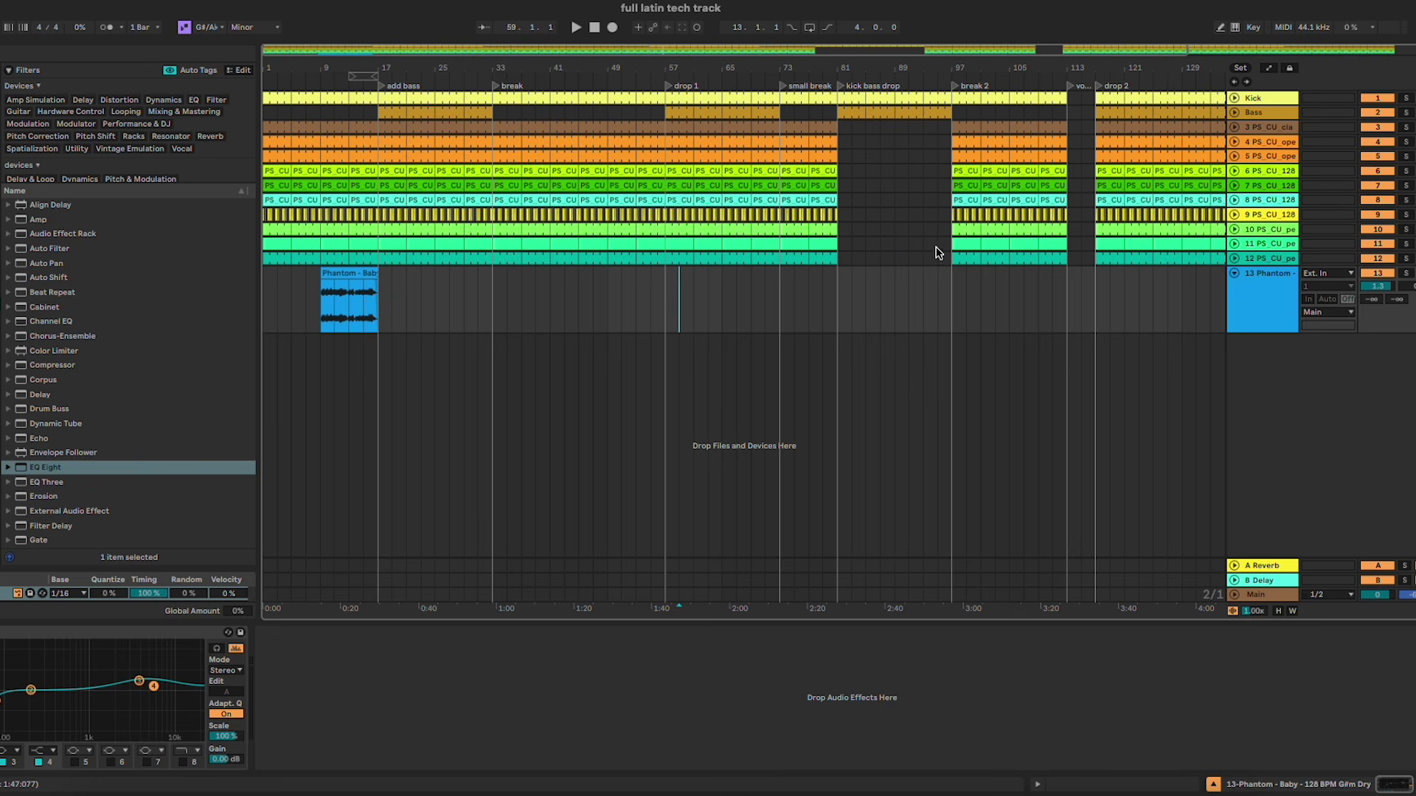
pyautogui.moveTo(774, 304); pyautogui.dragTo(953, 318)
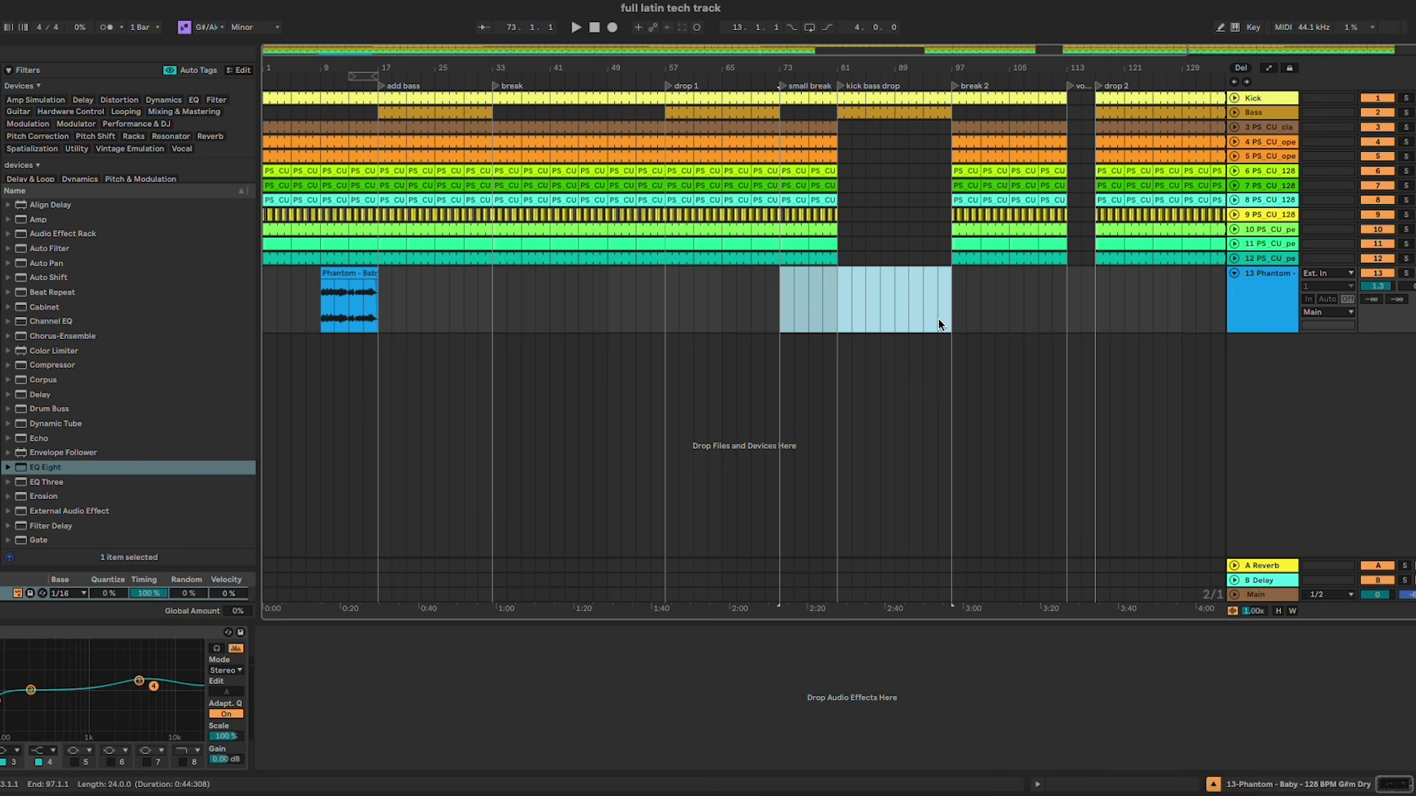
pyautogui.click(938, 322)
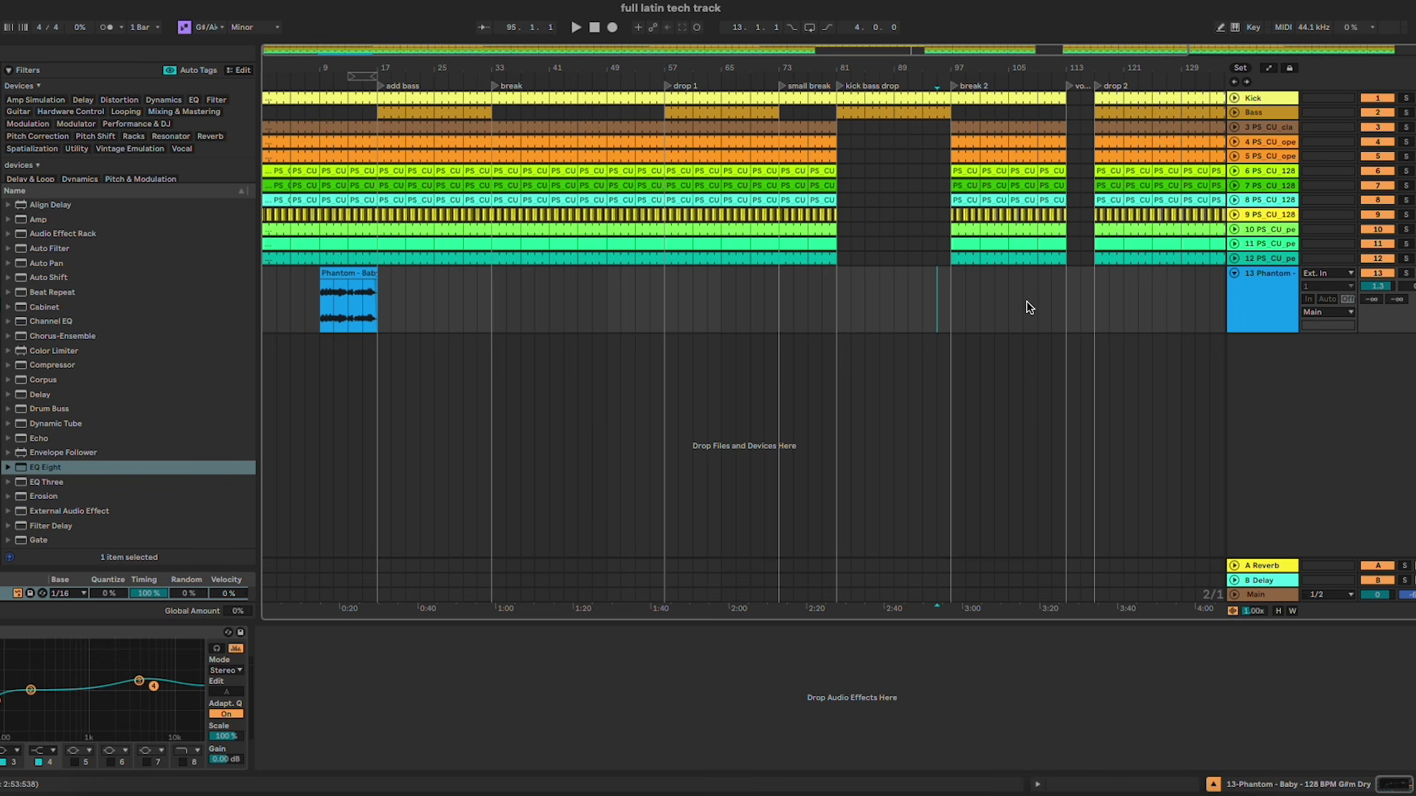
pyautogui.hscroll(4, 1119, 327)
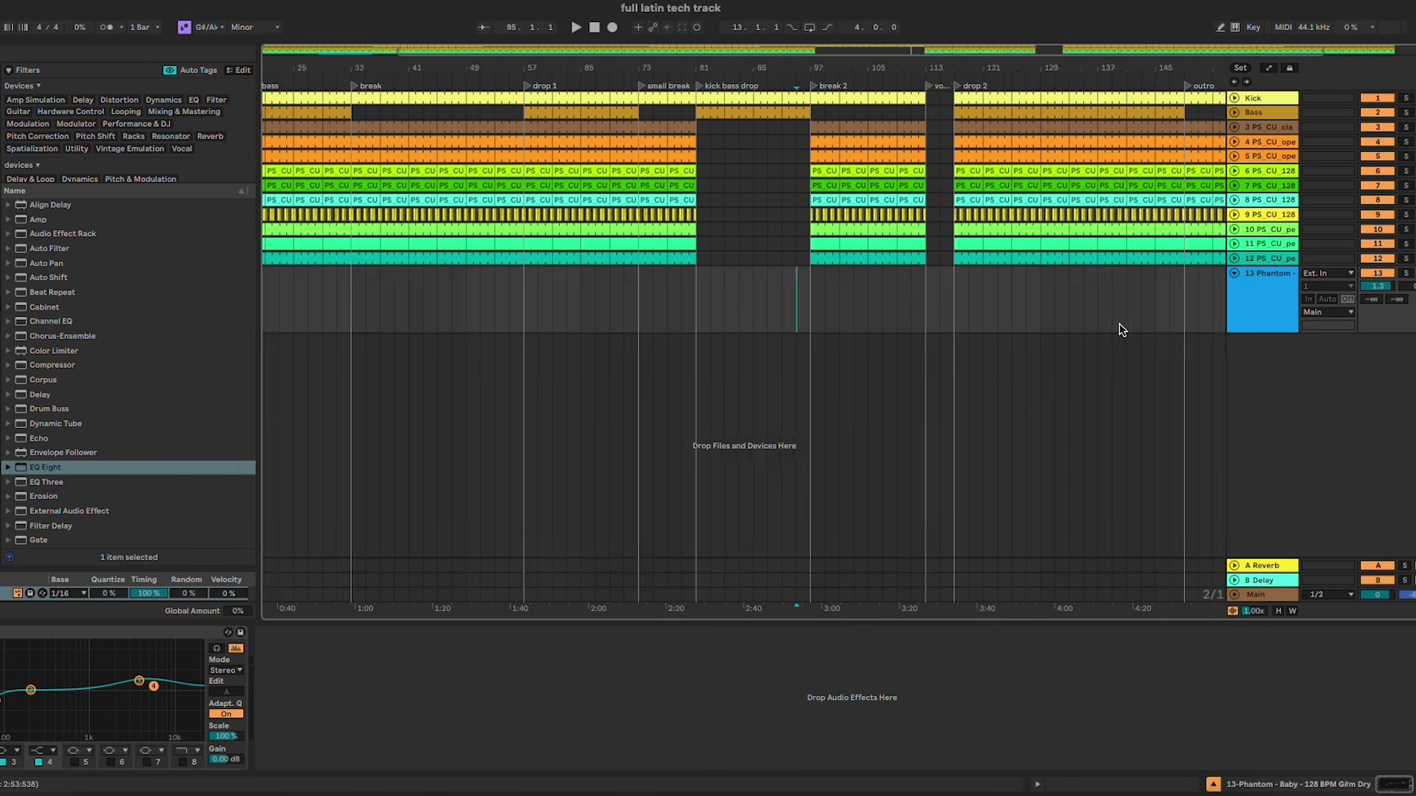
pyautogui.hscroll(-4, 1092, 349)
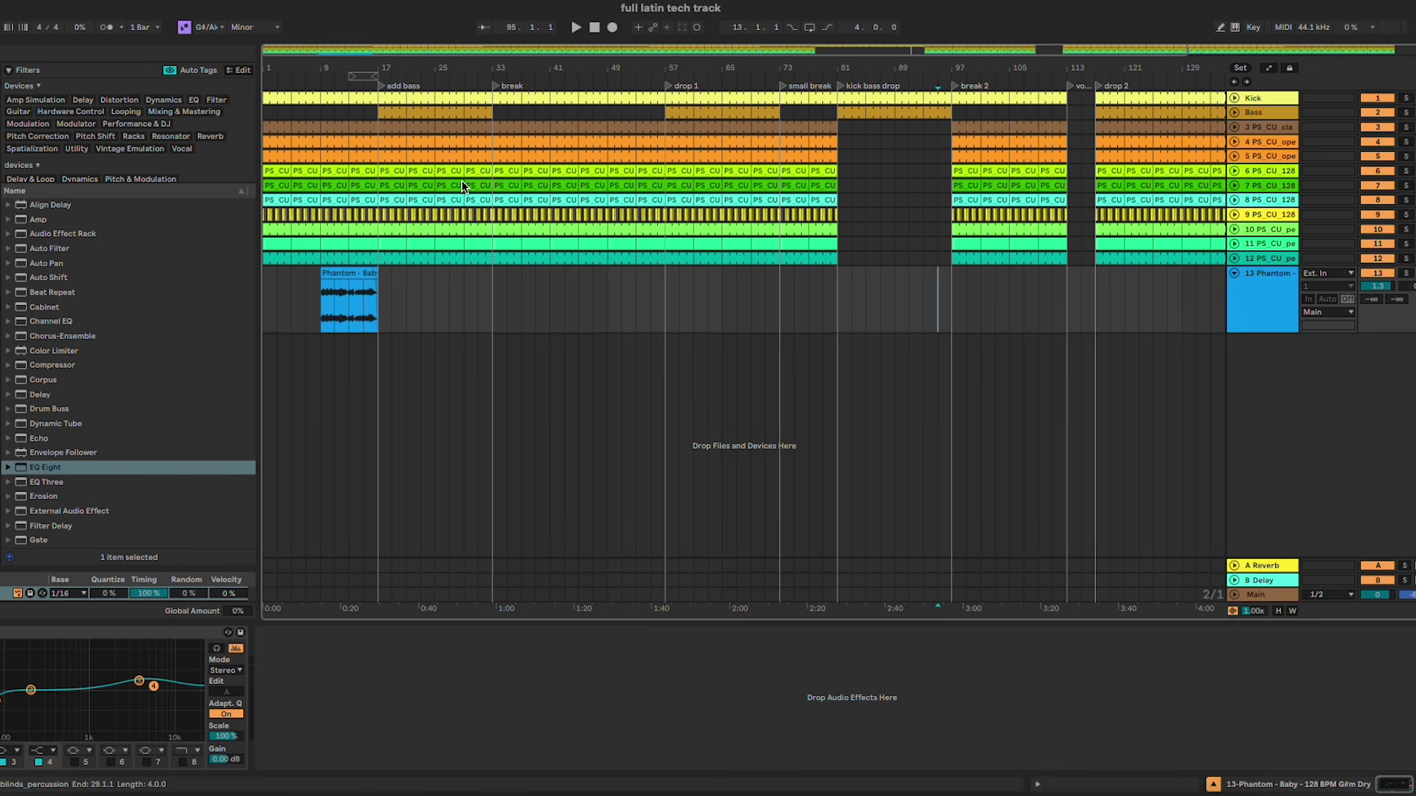
pyautogui.moveTo(348, 299); pyautogui.dragTo(634, 299)
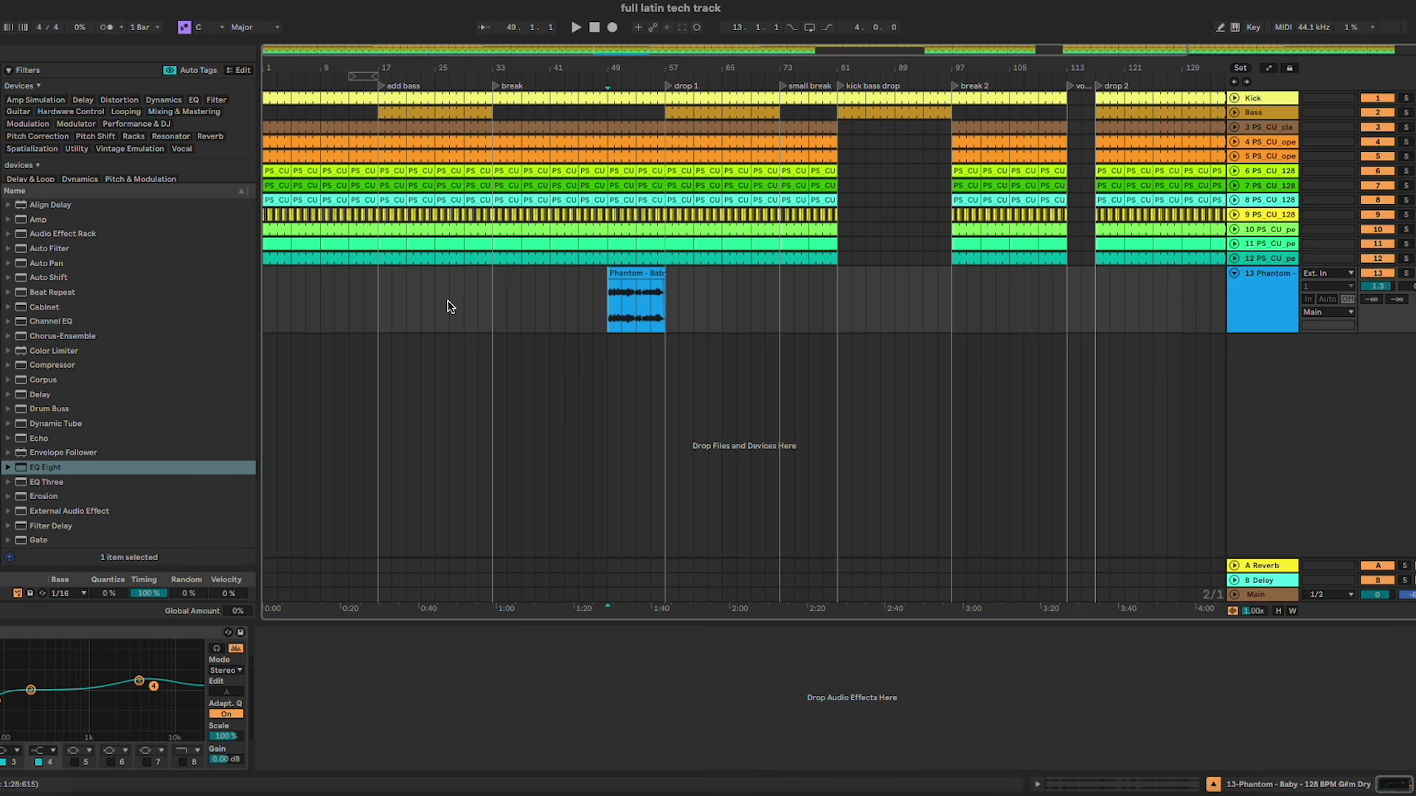
# Step: Play the arrangement from bar 1 to listen to the intro
pyautogui.scroll(5, 379, 315)
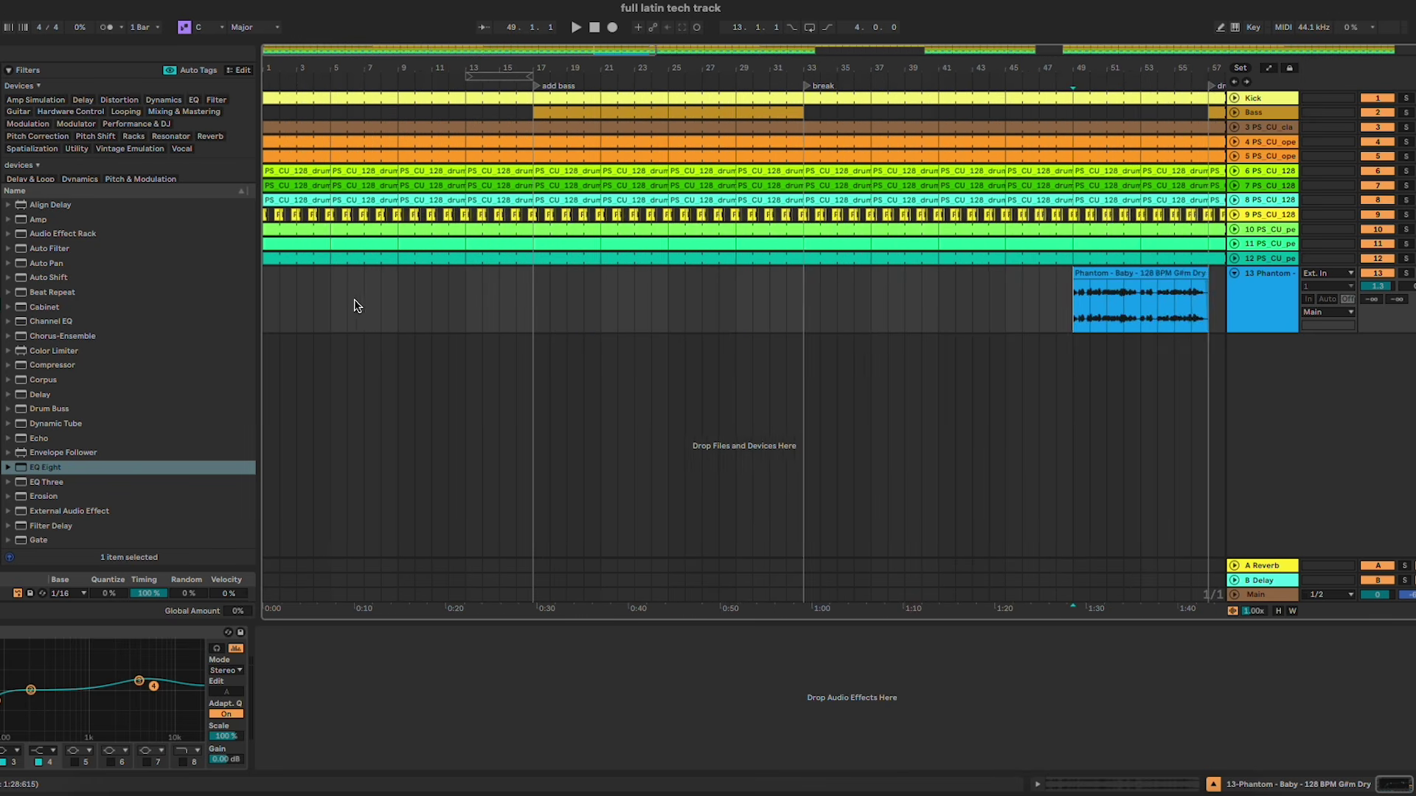
pyautogui.click(319, 259)
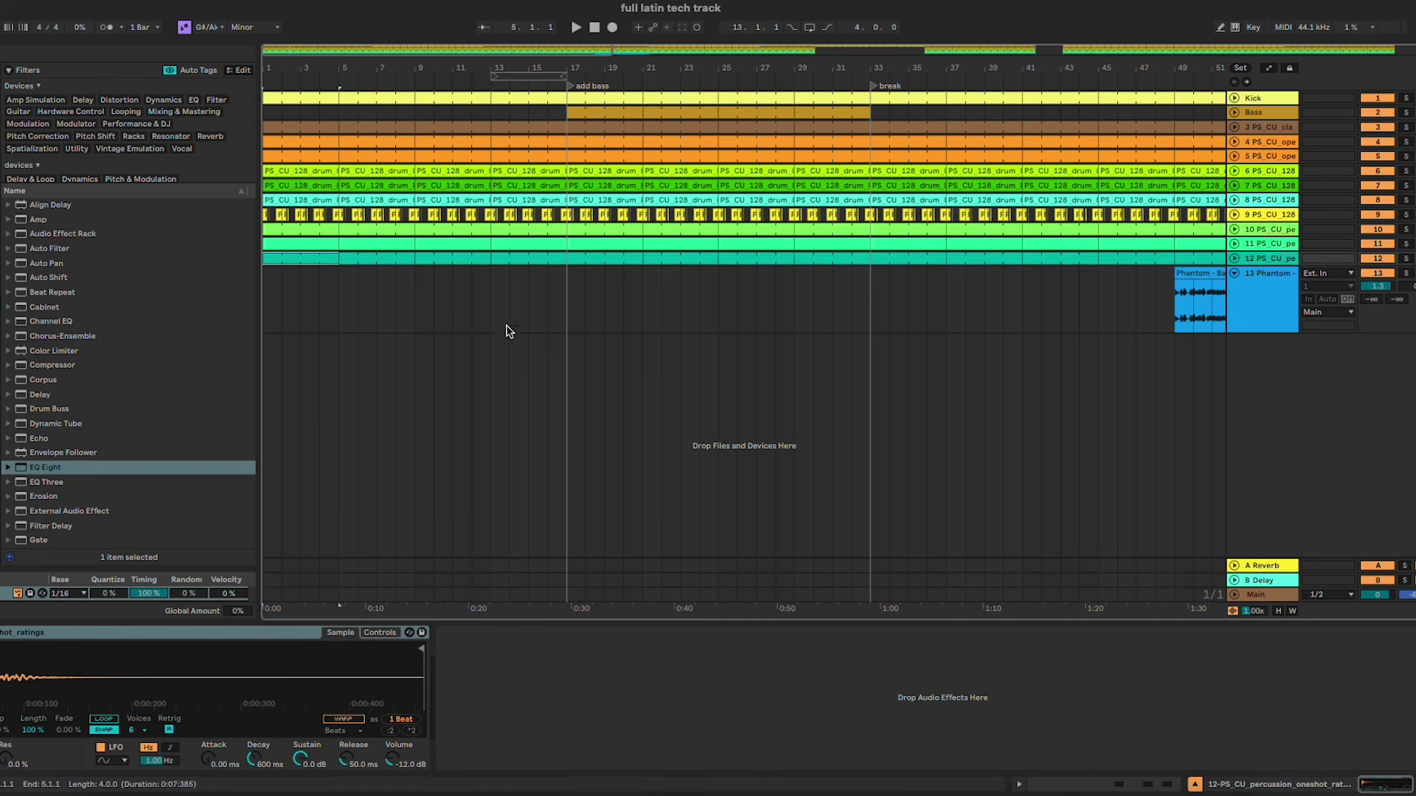
pyautogui.click(500, 259)
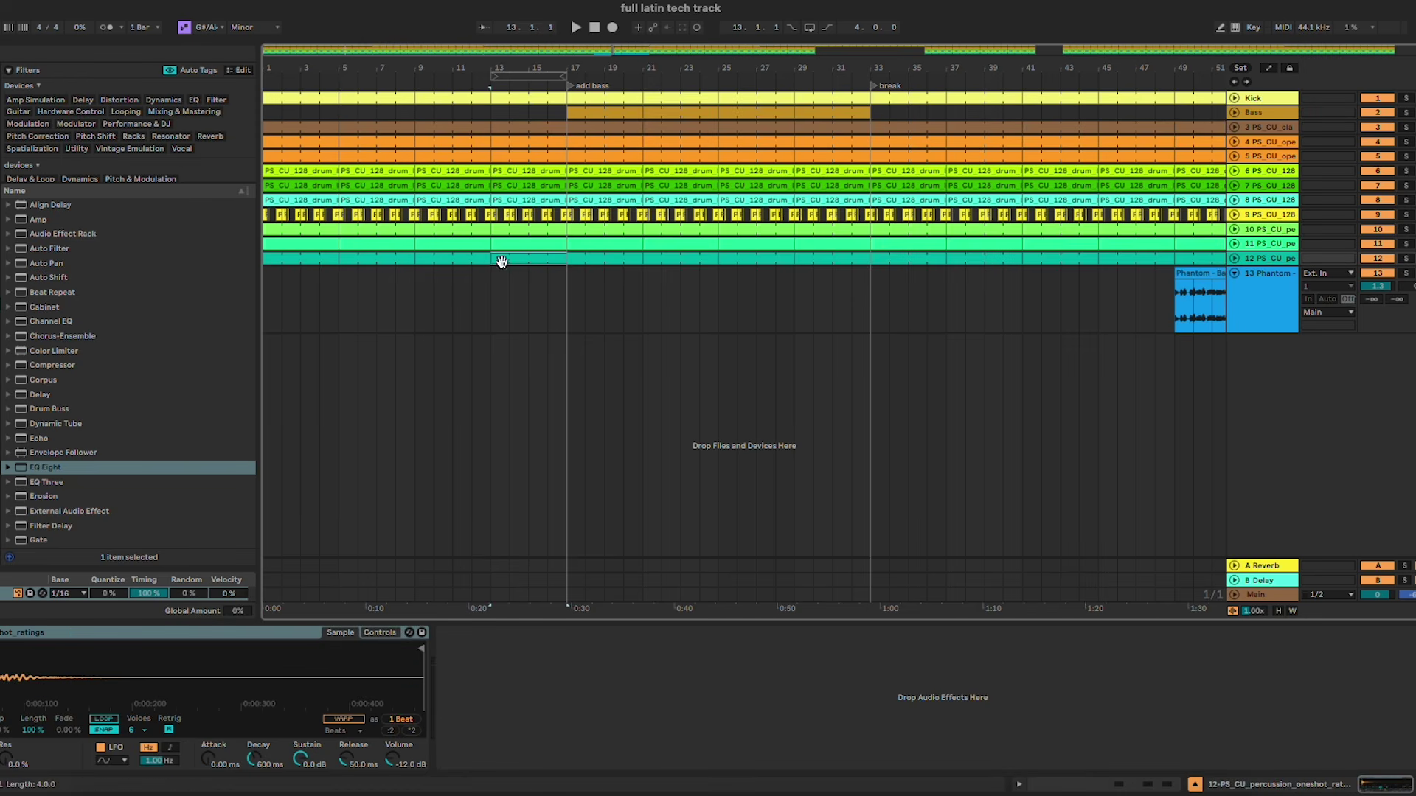
pyautogui.click(268, 120)
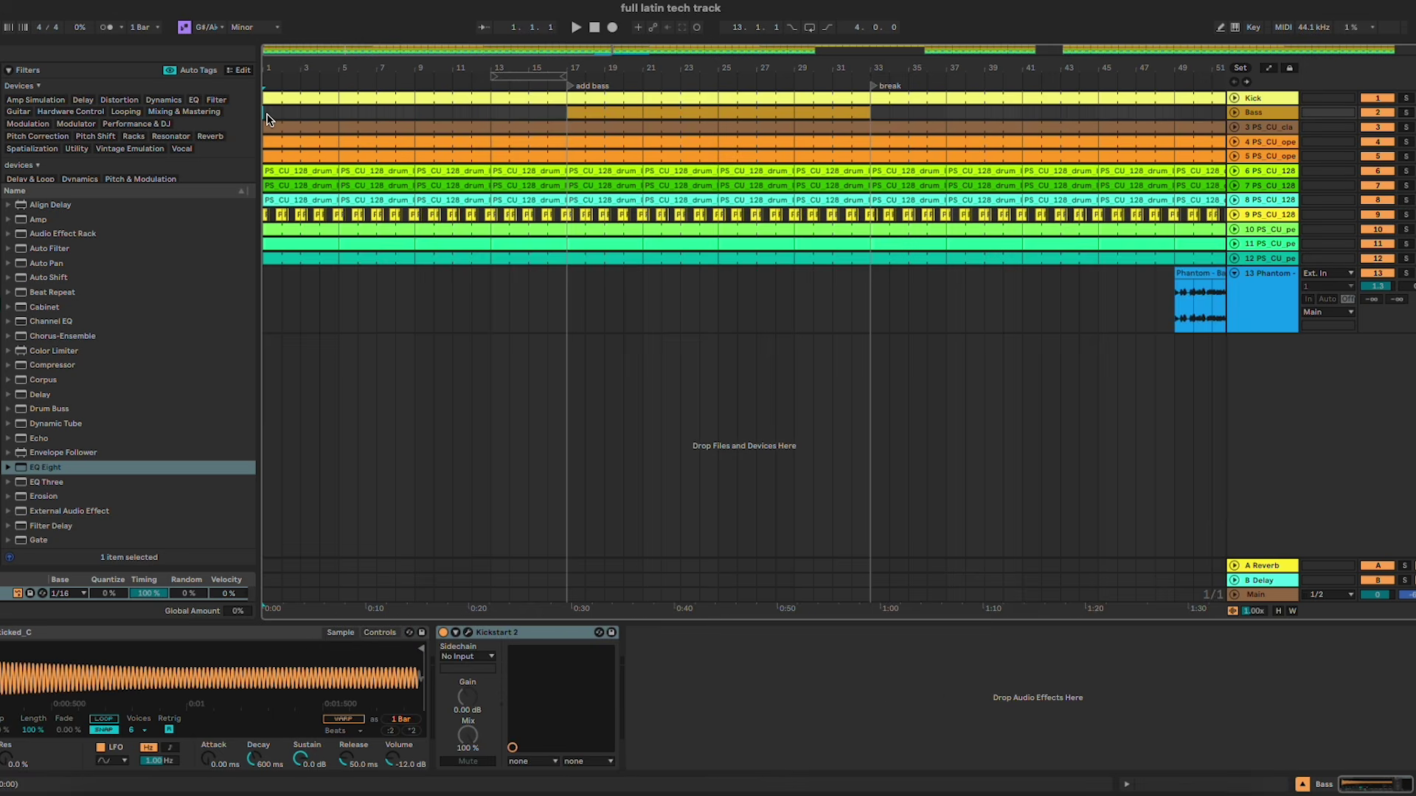
pyautogui.scroll(2, 268, 121)
pyautogui.press('space')
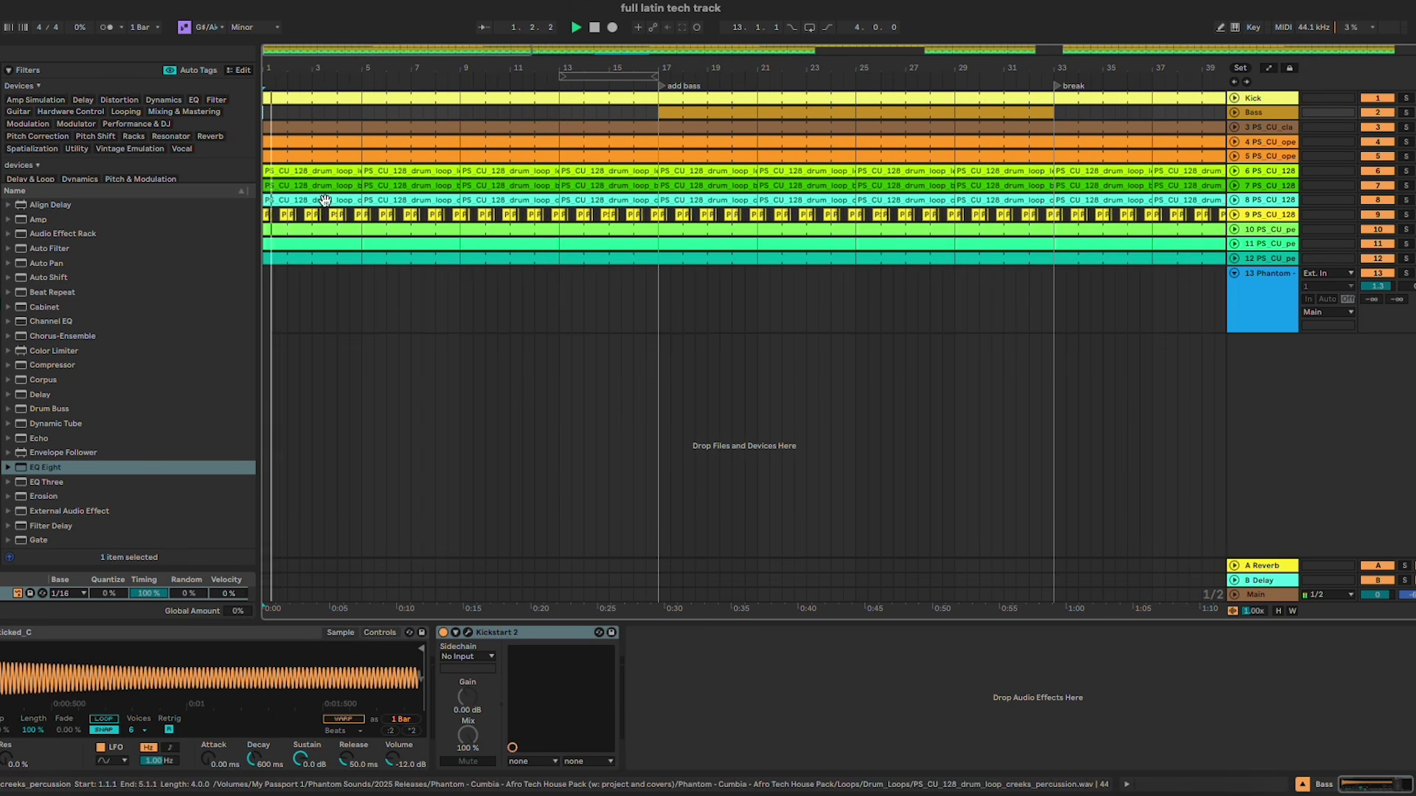
# Step: Clear the drum loop clips on tracks 8 and 9 from bar 1 to bar 9
pyautogui.click(351, 216)
pyautogui.hscroll(-1, 348, 214)
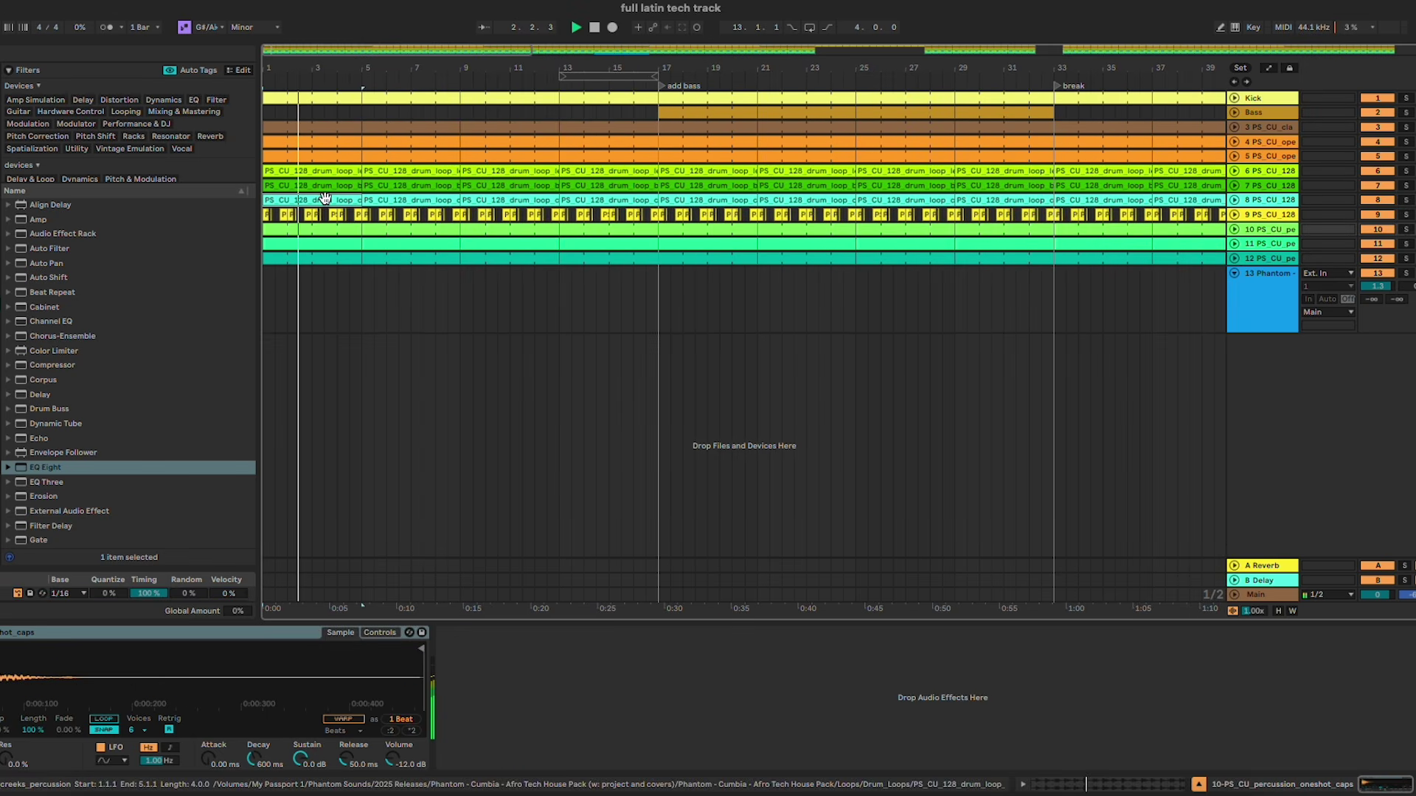
pyautogui.click(322, 199)
pyautogui.press('Delete')
pyautogui.moveTo(363, 215)
pyautogui.mouseDown()
pyautogui.moveTo(260, 212)
pyautogui.moveTo(349, 214)
pyautogui.mouseUp()
pyautogui.keyDown('shift'); pyautogui.click(654, 199); pyautogui.keyUp('shift')
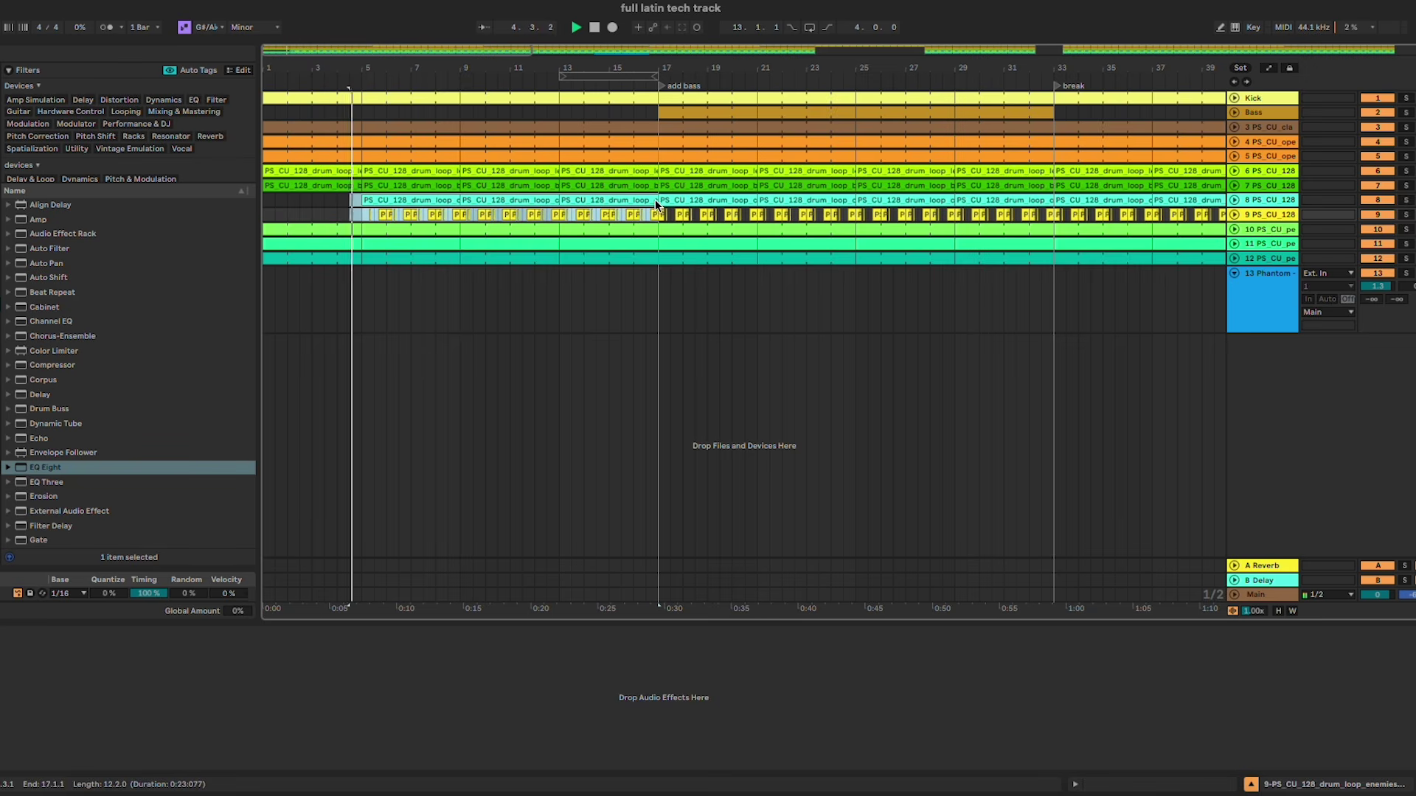
pyautogui.moveTo(348, 199); pyautogui.dragTo(465, 212)
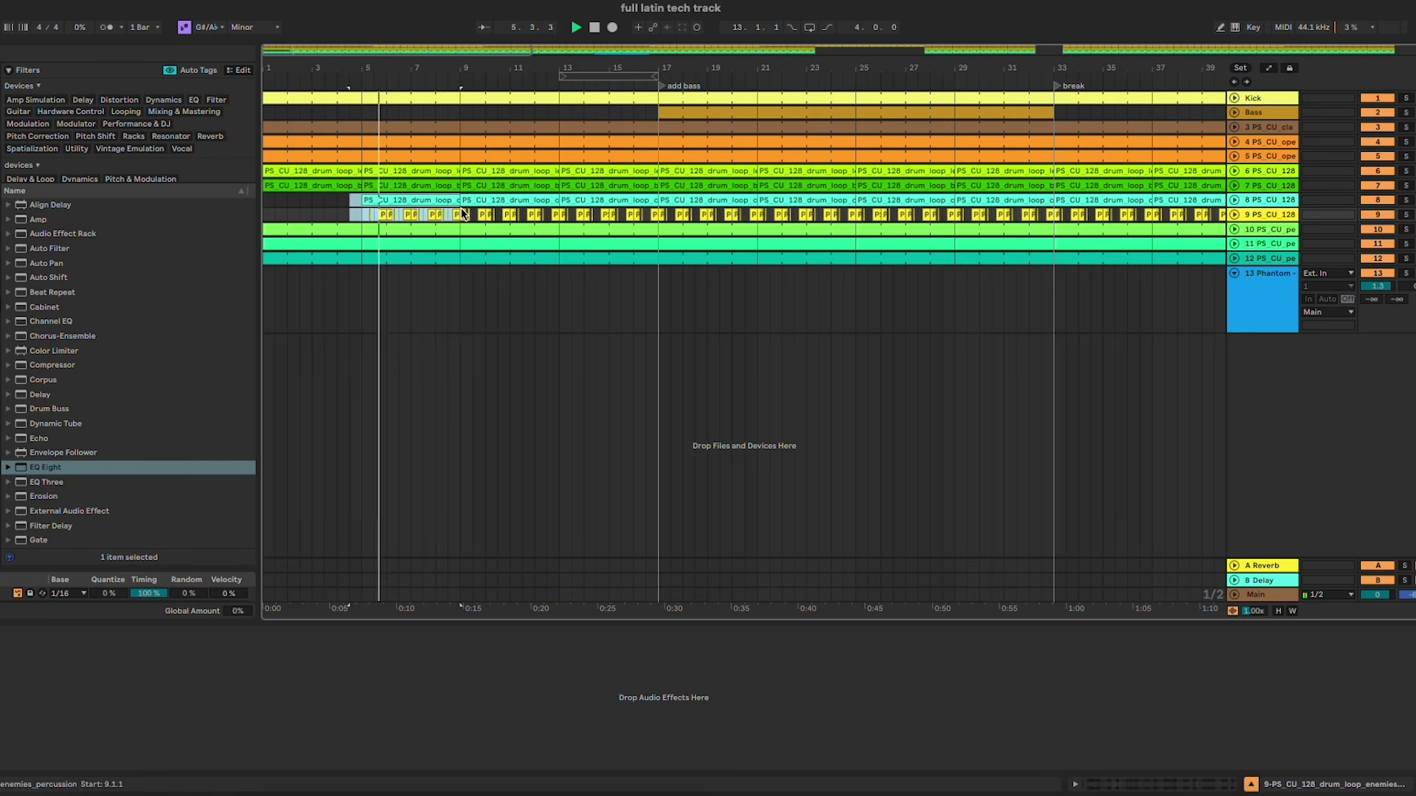
pyautogui.press('Delete')
# Step: Clear the percussion clips on tracks 11 and 12 from bar 1 to bar 9
pyautogui.click(447, 210)
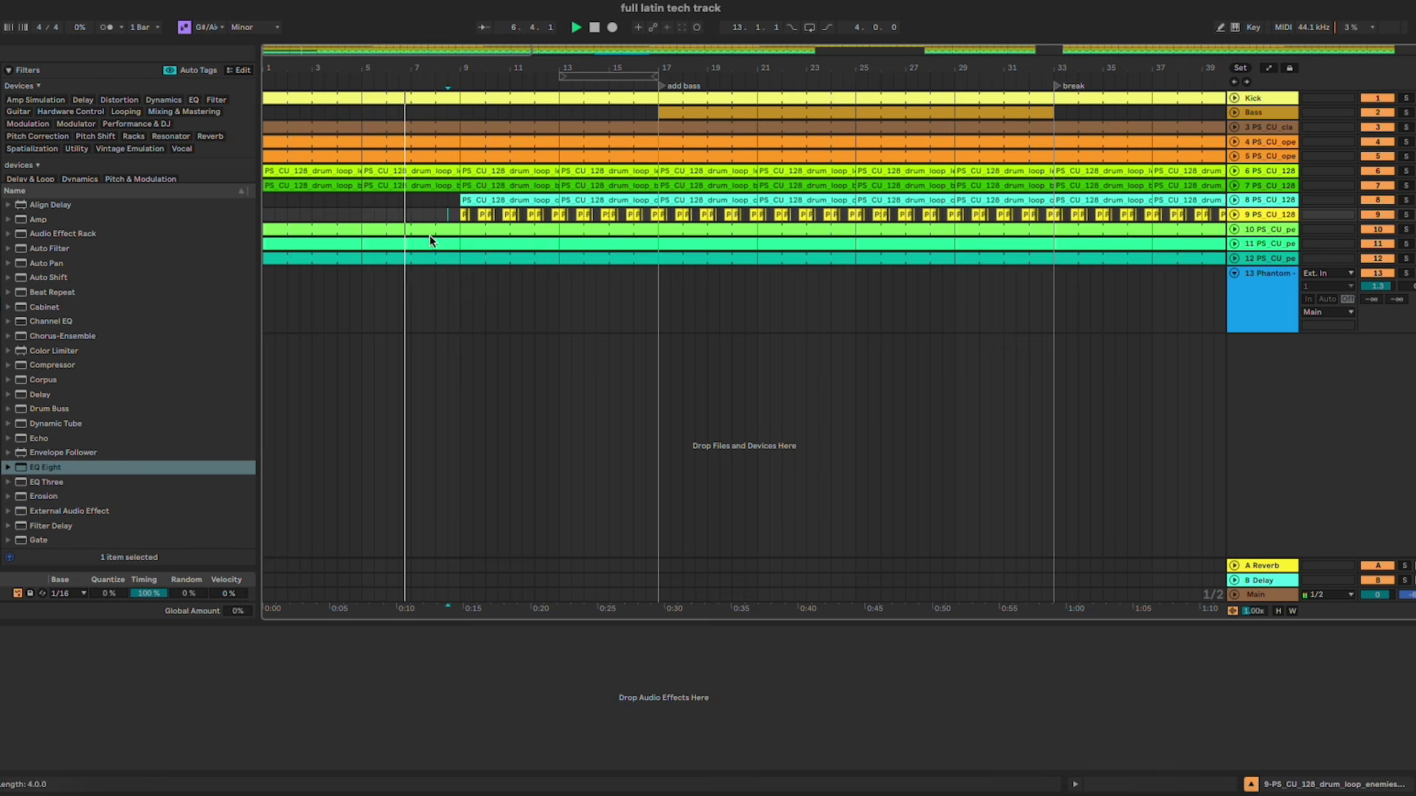
pyautogui.click(430, 230)
pyautogui.press('Delete')
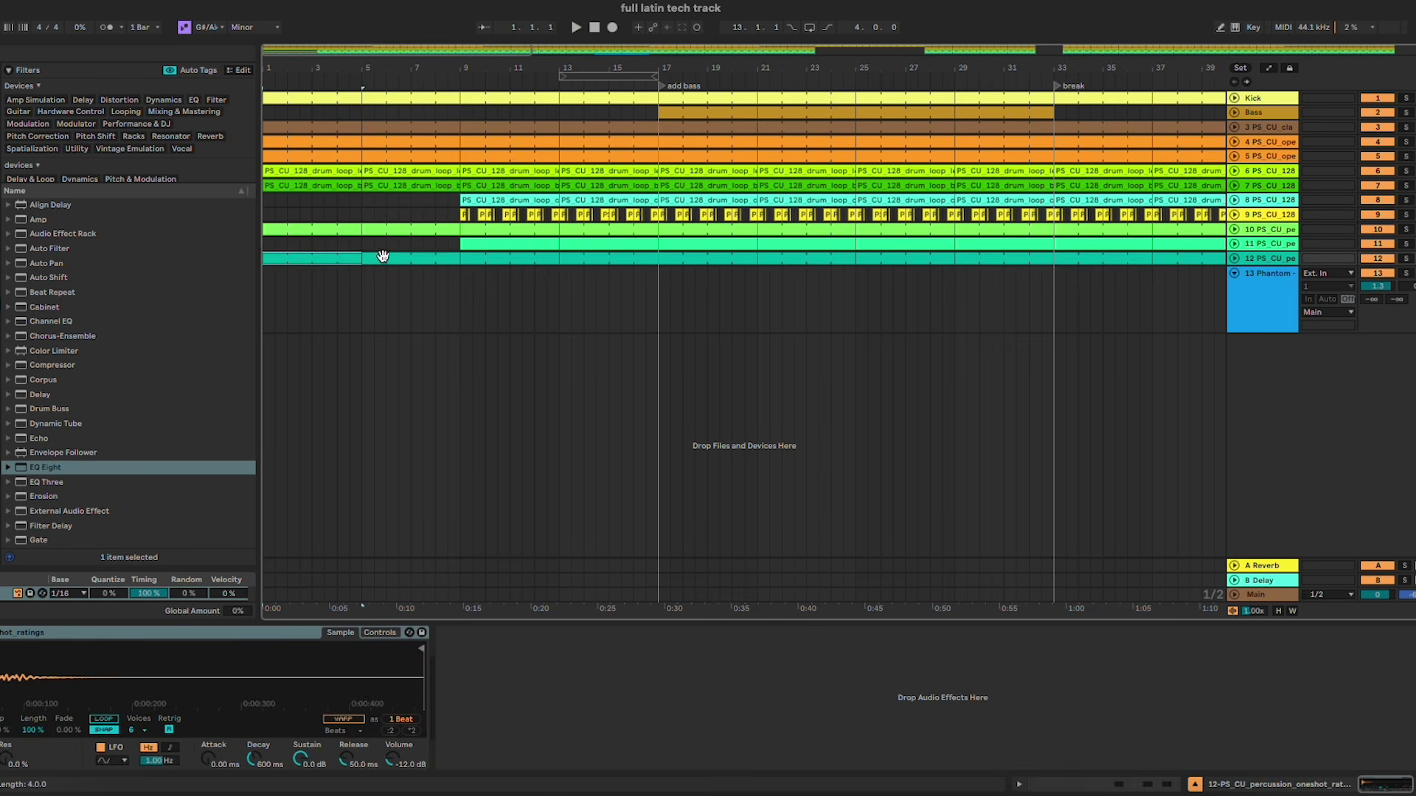
pyautogui.press('Delete')
pyautogui.click(380, 255)
pyautogui.press('Delete')
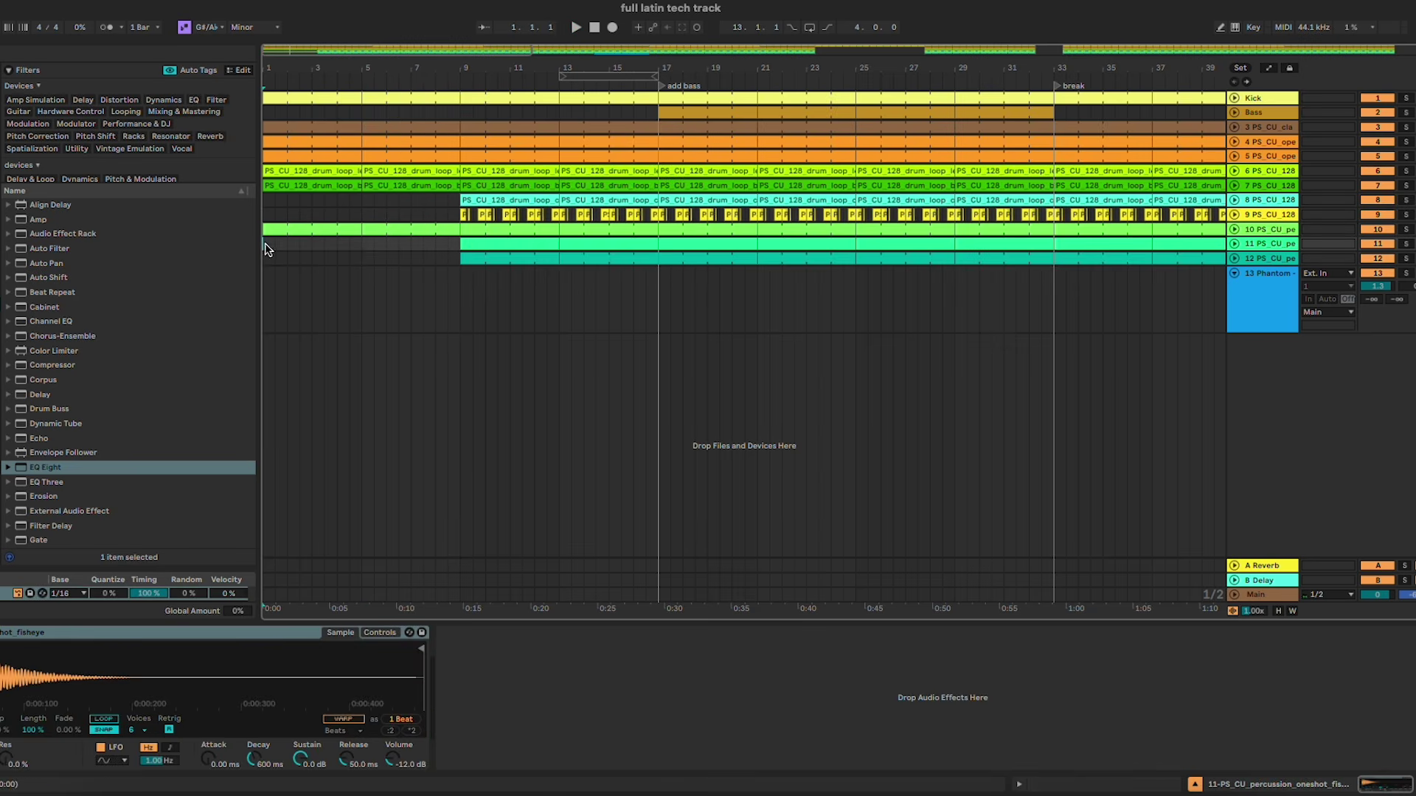
# Step: Try removing the track 7 drum loop from bars 1 to 9 during intro playback, and undo the removal
pyautogui.press('space')
pyautogui.click(324, 185)
pyautogui.press('Delete')
pyautogui.click(379, 184)
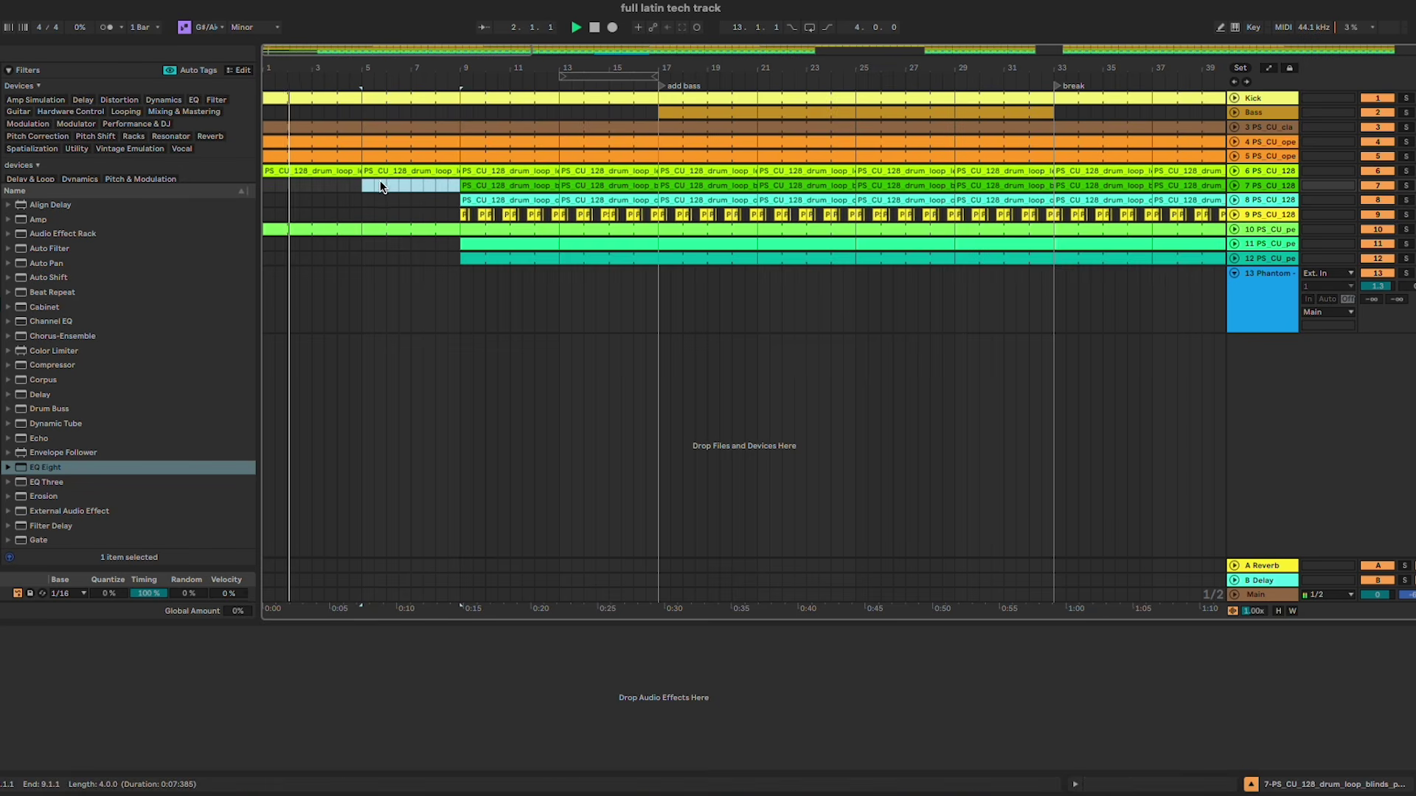
pyautogui.click(1234, 200)
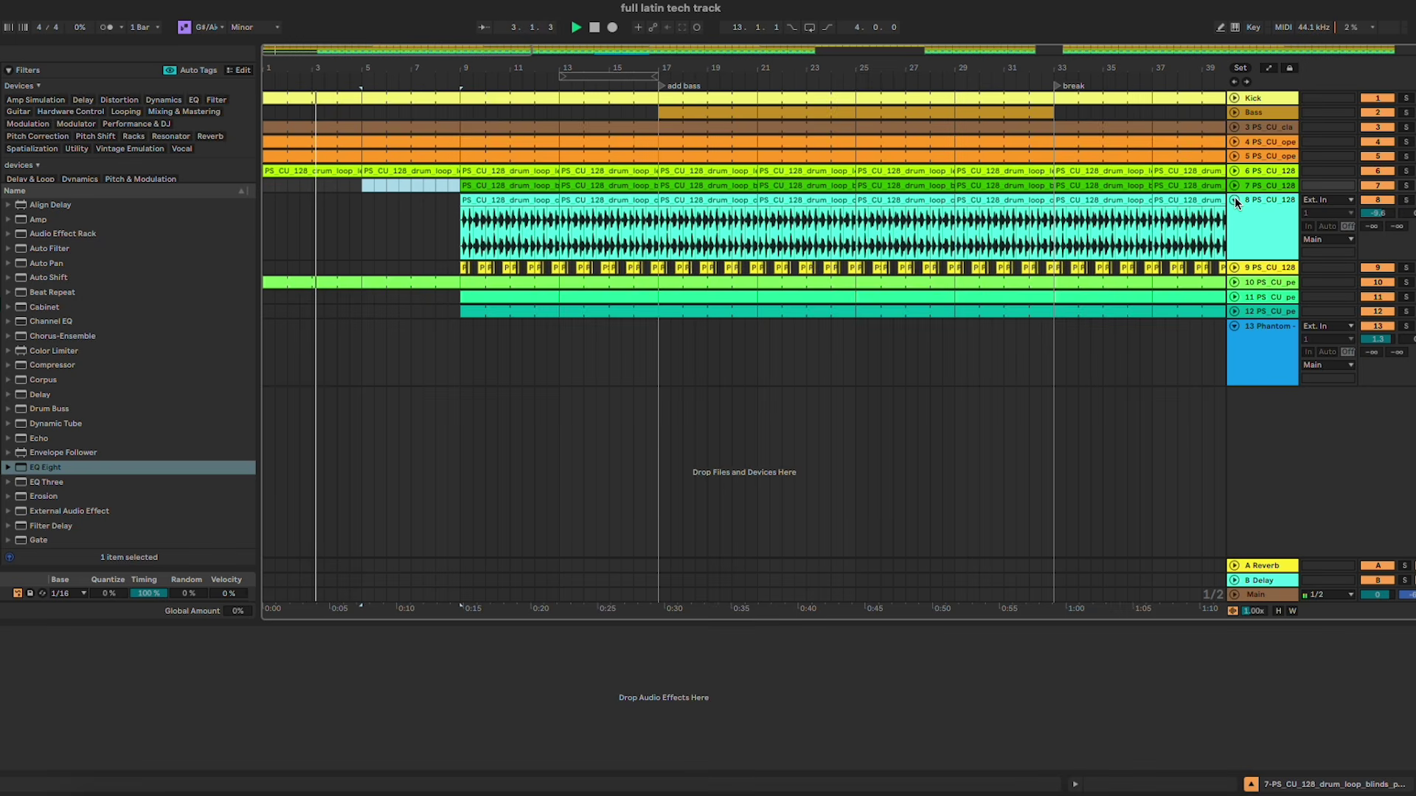
pyautogui.click(1234, 199)
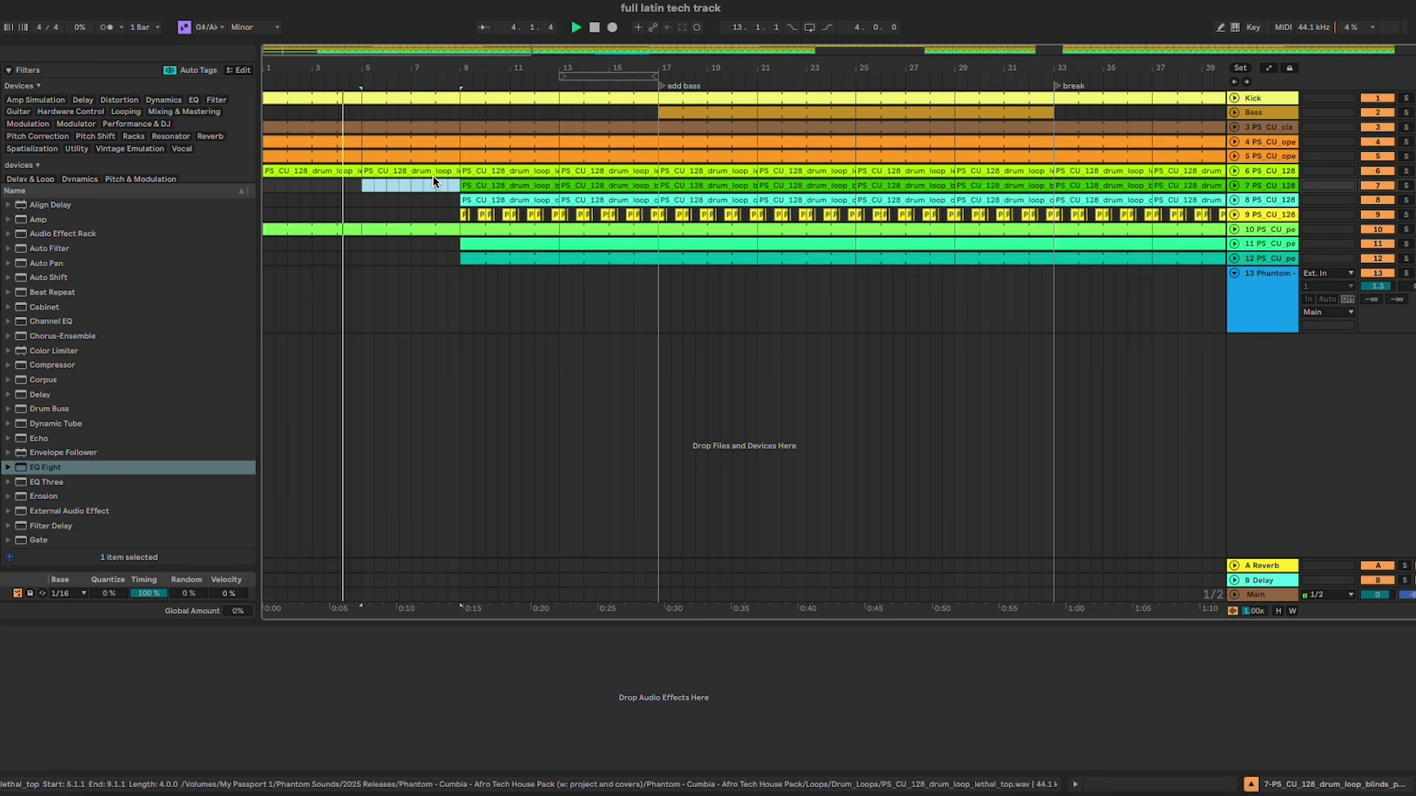
pyautogui.press('super+z')
pyautogui.press('super+z')
# Step: Delete the open hat clips on track 5 from bar 1 to bar 9 and play the intro
pyautogui.click(433, 171)
pyautogui.press('space')
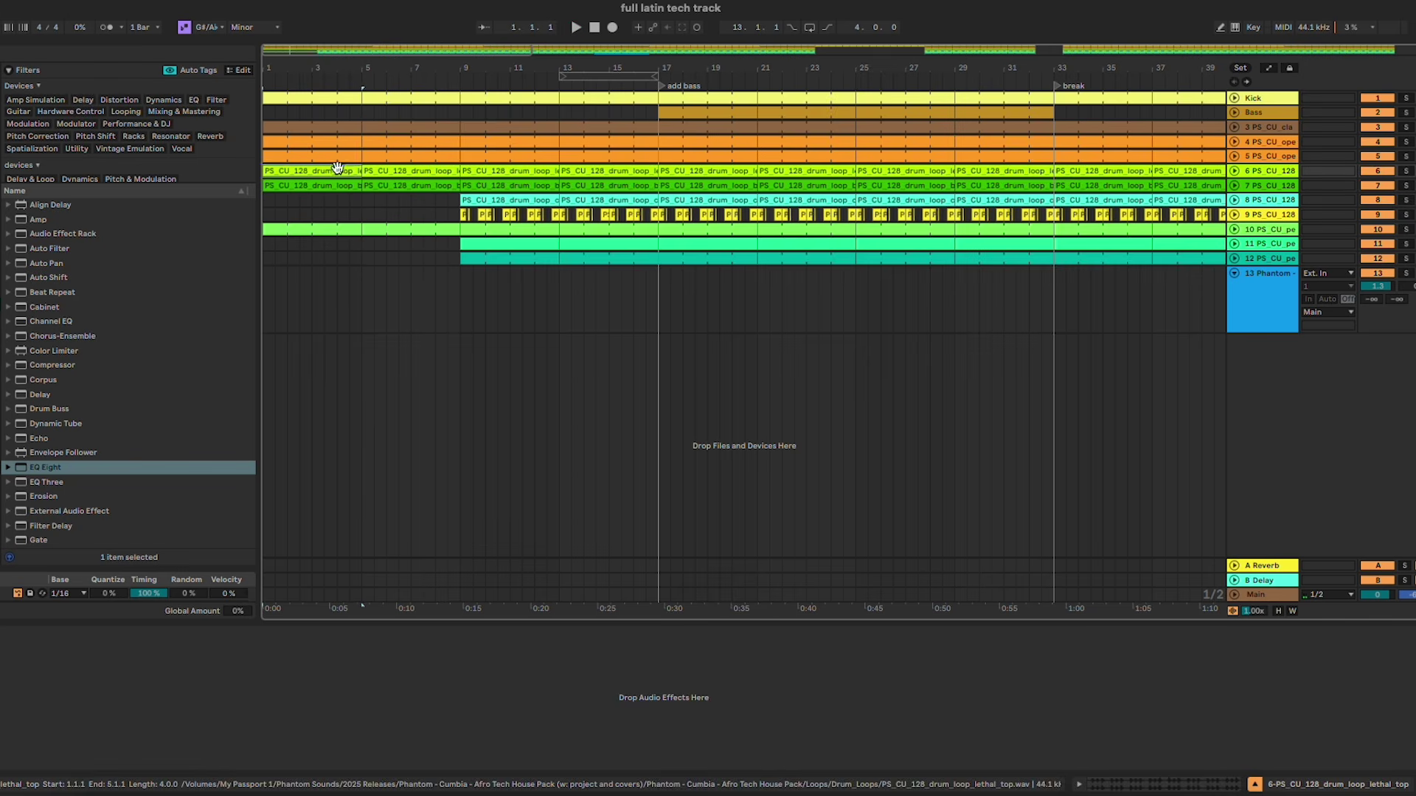
pyautogui.click(342, 157)
pyautogui.press('Delete')
pyautogui.click(394, 157)
pyautogui.press('Delete')
pyautogui.press('space')
pyautogui.click(379, 156)
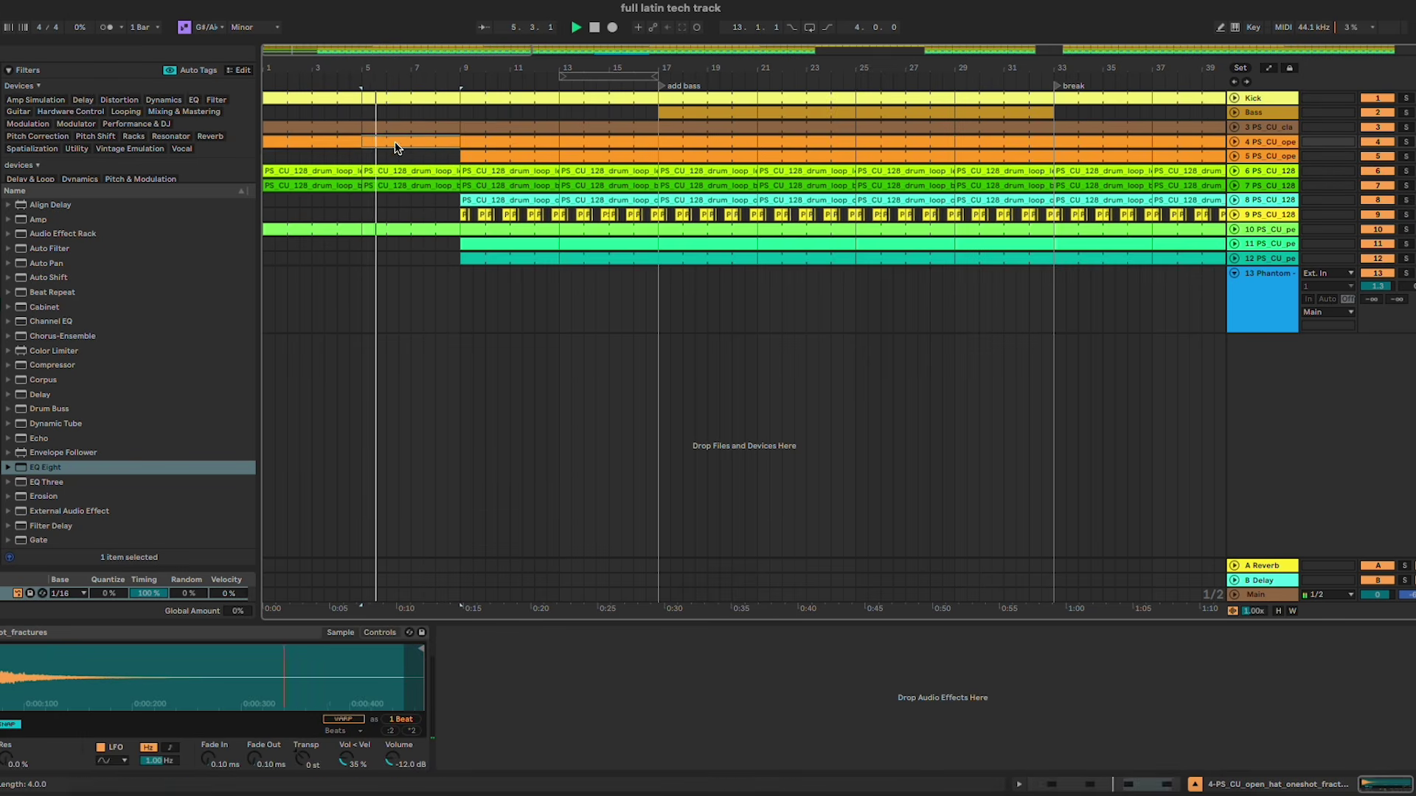
# Step: Try removing the track 4 open hat clip between bars 5 and 9, and undo the deletion
pyautogui.click(395, 141)
pyautogui.press('Delete')
pyautogui.click(337, 138)
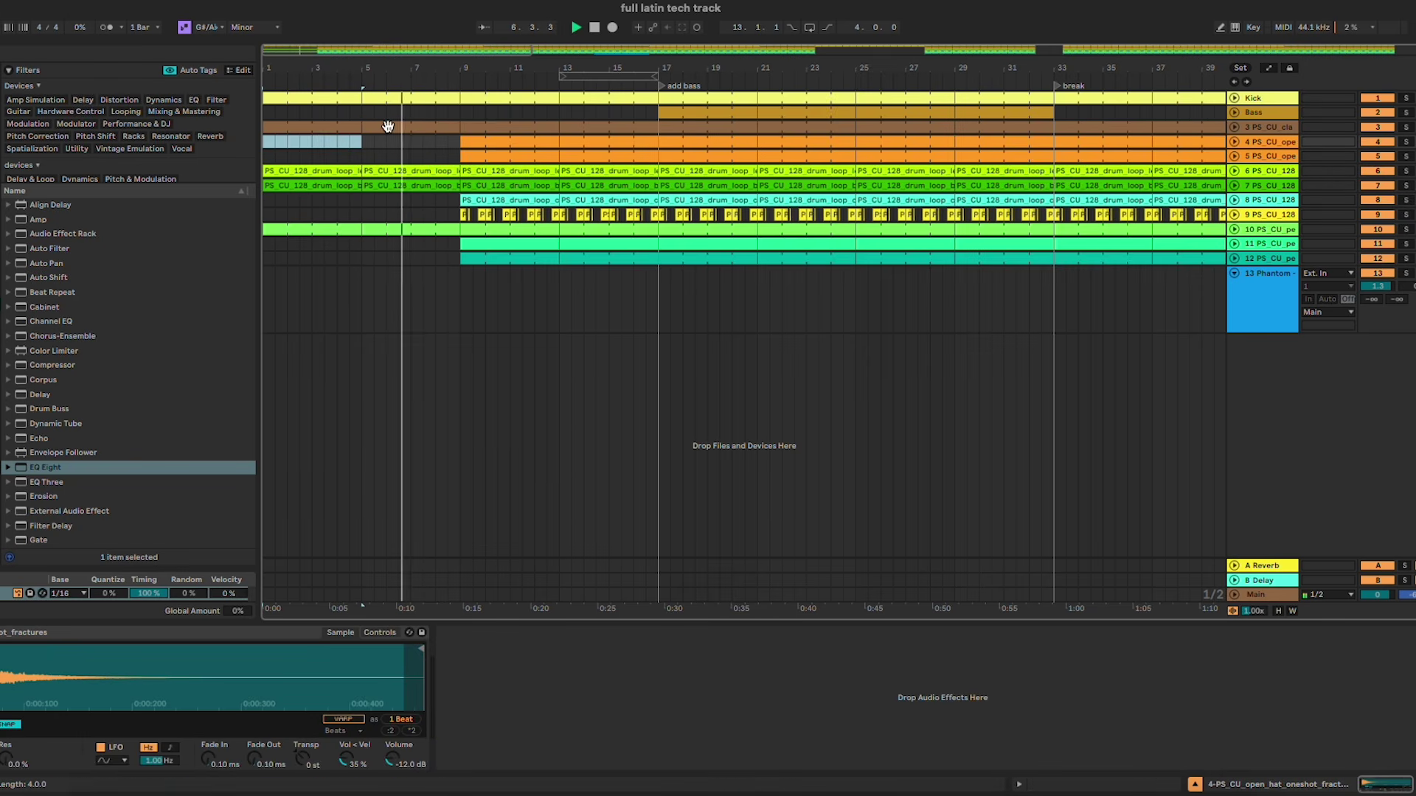
pyautogui.press('super+z')
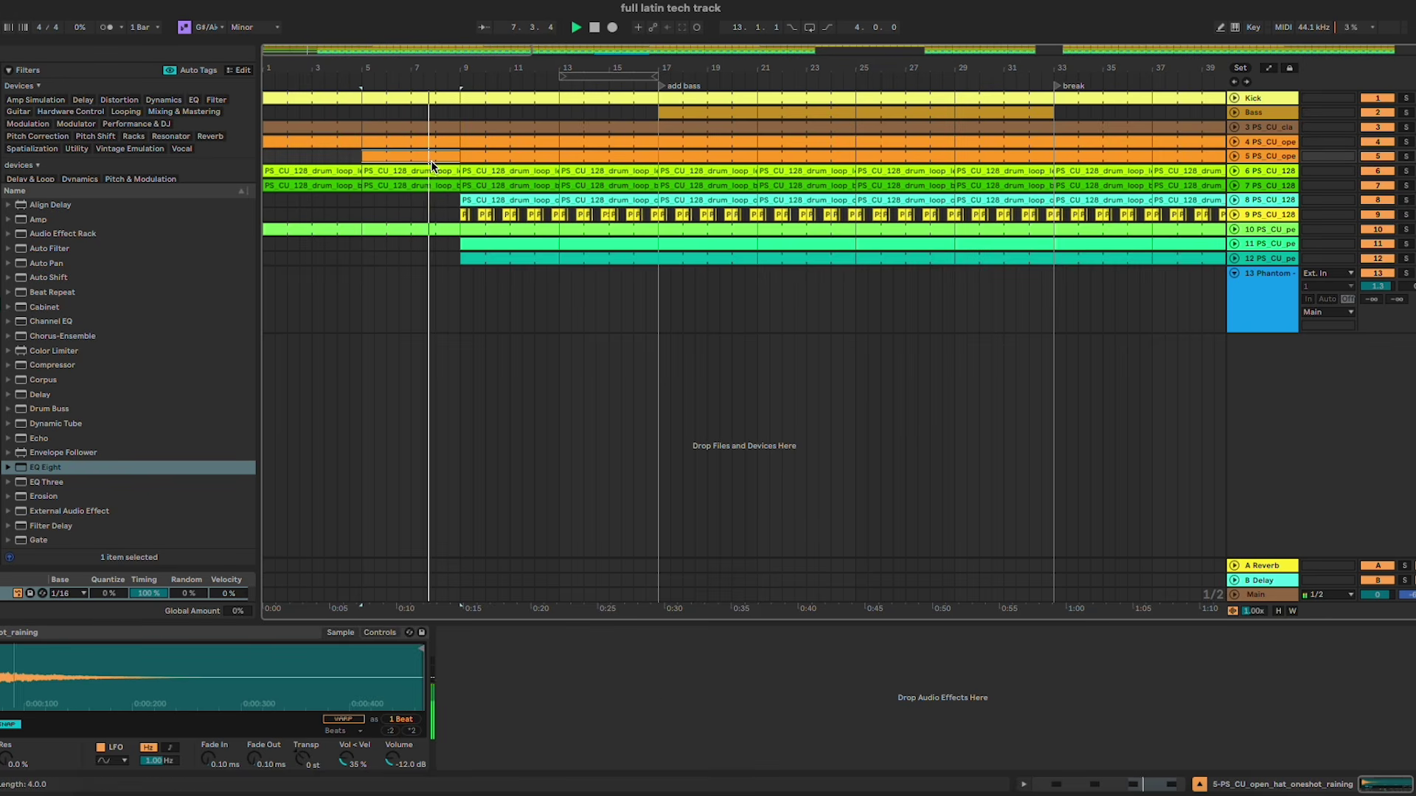
# Step: Delete the track 5 open hat clips between bars 5 and 17 so that part starts at the "add bass" marker
pyautogui.moveTo(431, 159); pyautogui.dragTo(479, 160)
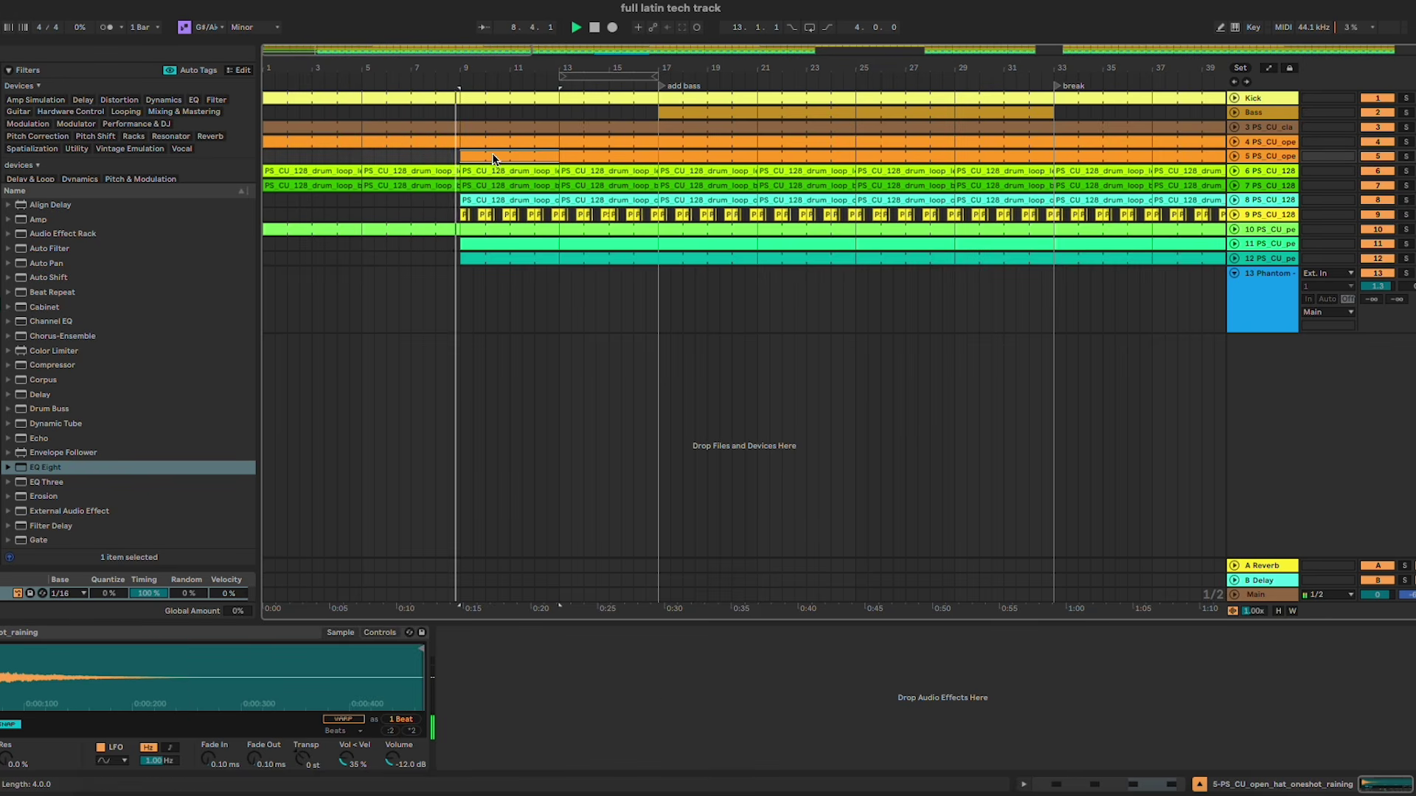
pyautogui.click(583, 156)
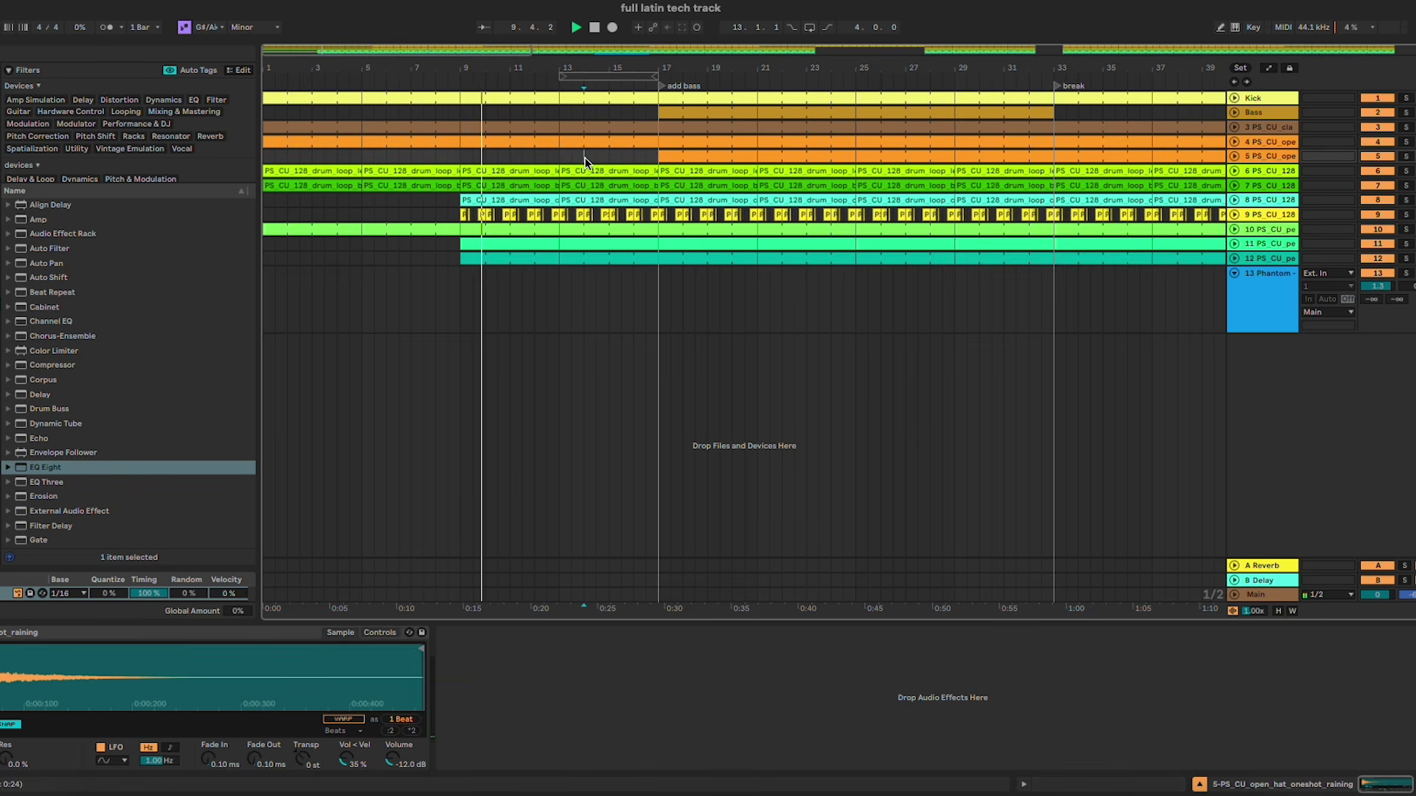
# Step: Unfold track 9, lower the drum loop's volume slightly, and fold the track again
pyautogui.click(1233, 215)
pyautogui.moveTo(1382, 233); pyautogui.dragTo(1383, 244)
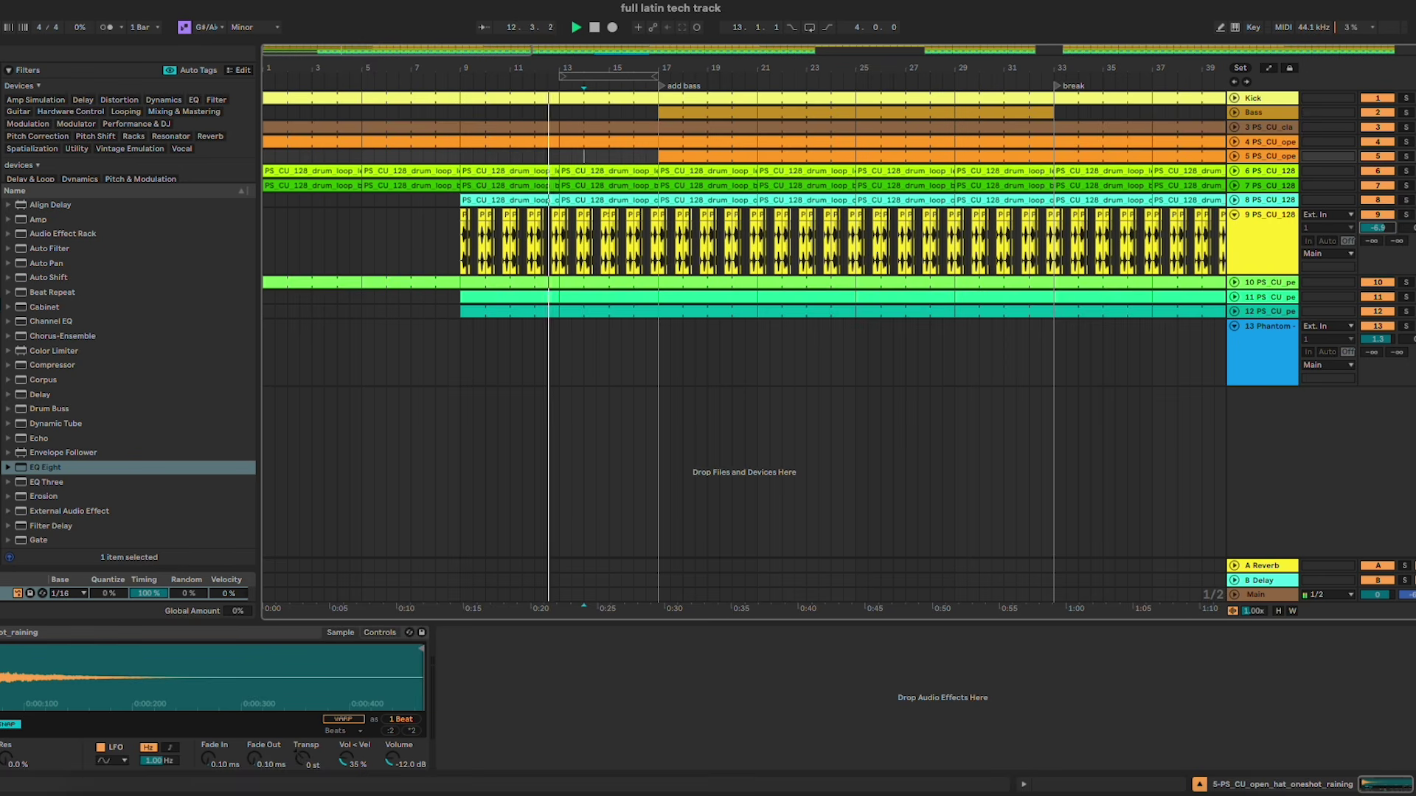
pyautogui.click(1246, 215)
pyautogui.click(1235, 215)
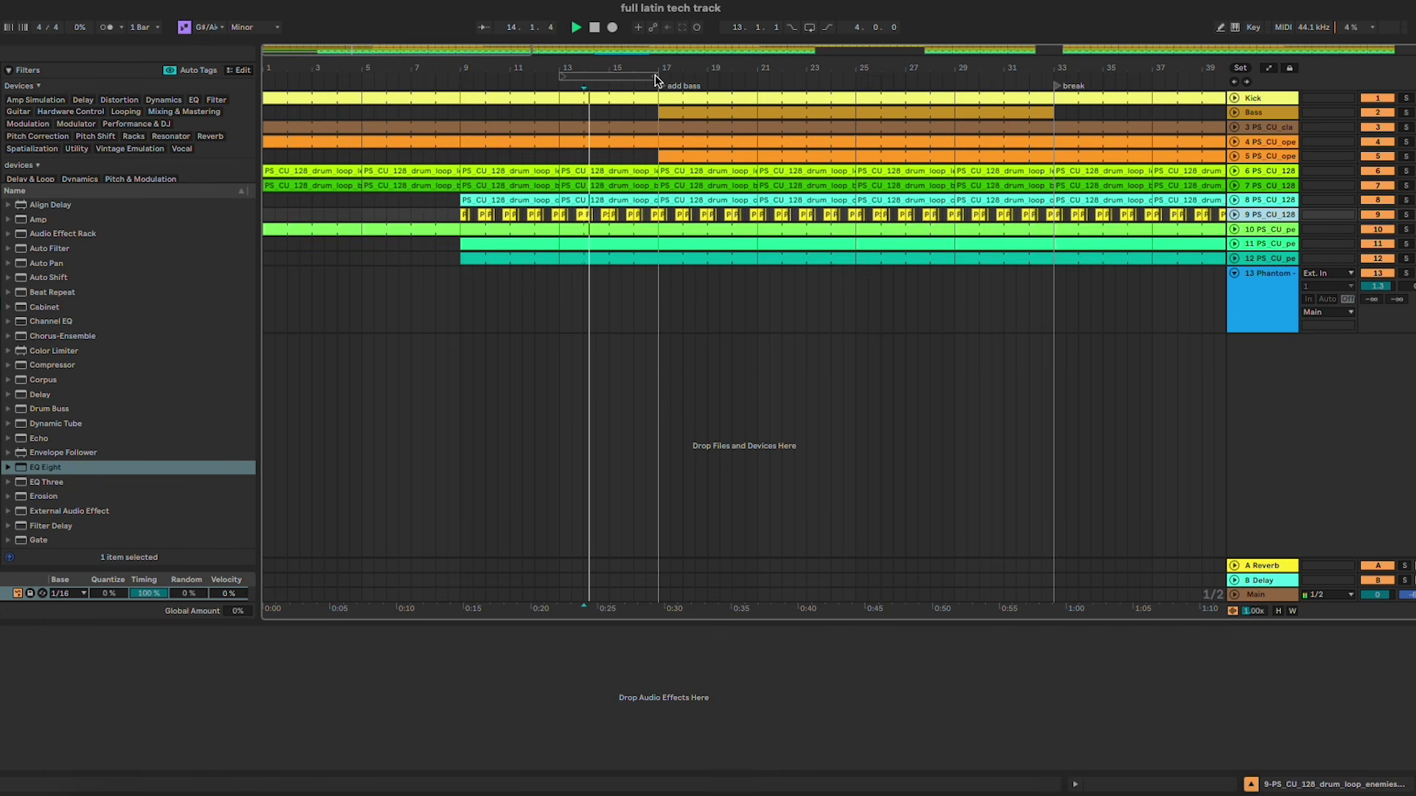
# Step: Remove the last bar of the kick before the "add bass" marker, from bar 16 to bar 17
pyautogui.moveTo(498, 45)
pyautogui.mouseDown()
pyautogui.moveTo(495, 148)
pyautogui.moveTo(540, 99)
pyautogui.moveTo(506, 97)
pyautogui.mouseUp()
pyautogui.click(521, 99)
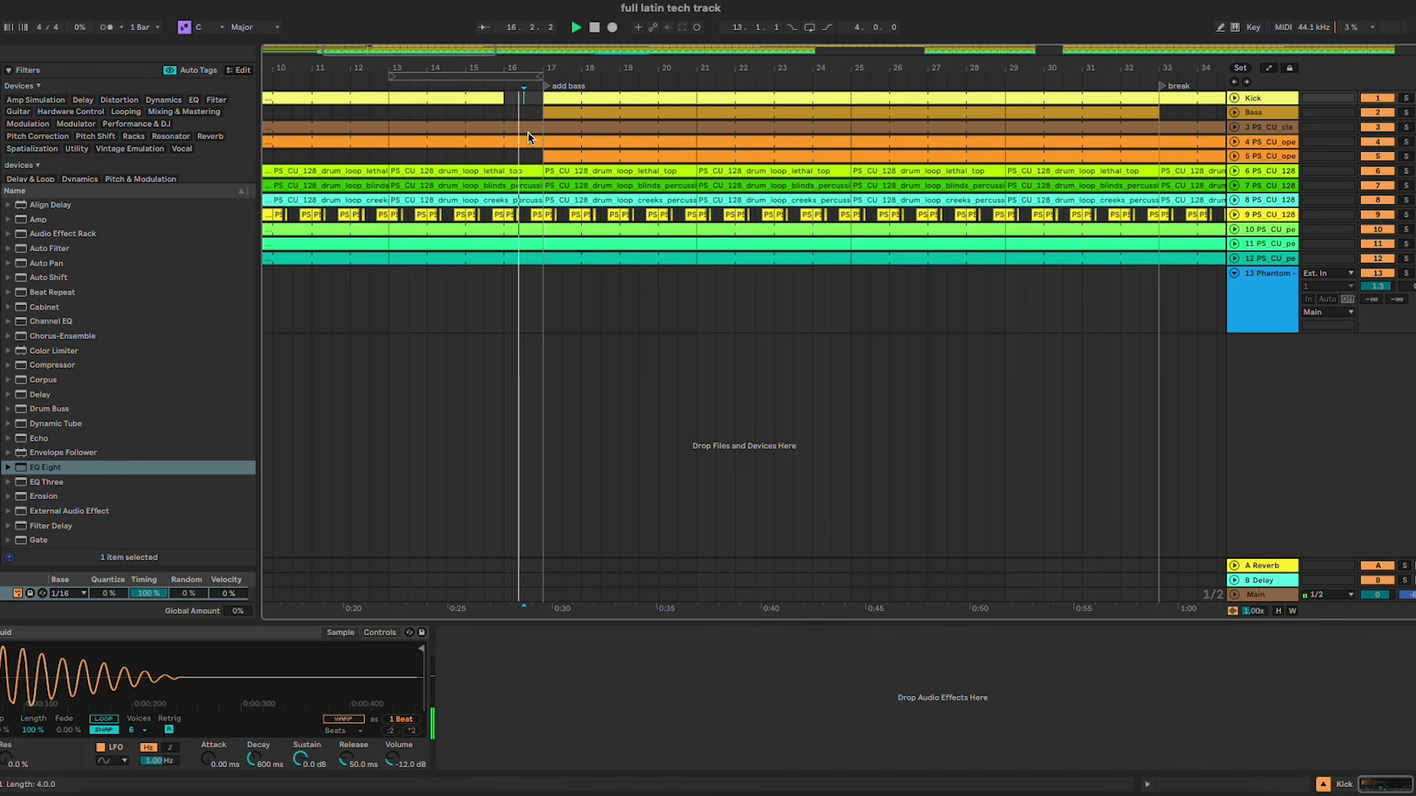
# Step: Unfold the Bass track to check its notes and volume, and fold it again
pyautogui.click(532, 111)
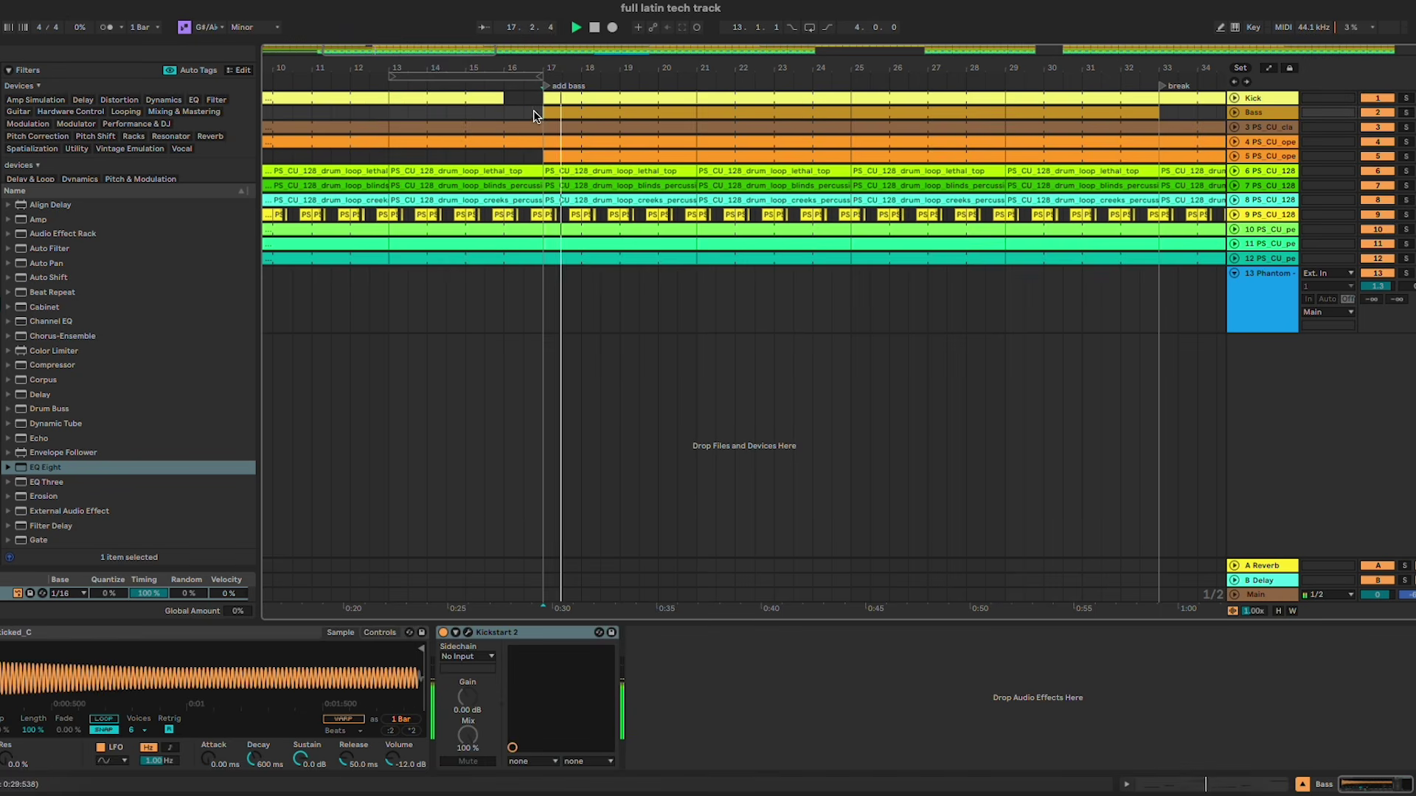
pyautogui.click(1234, 112)
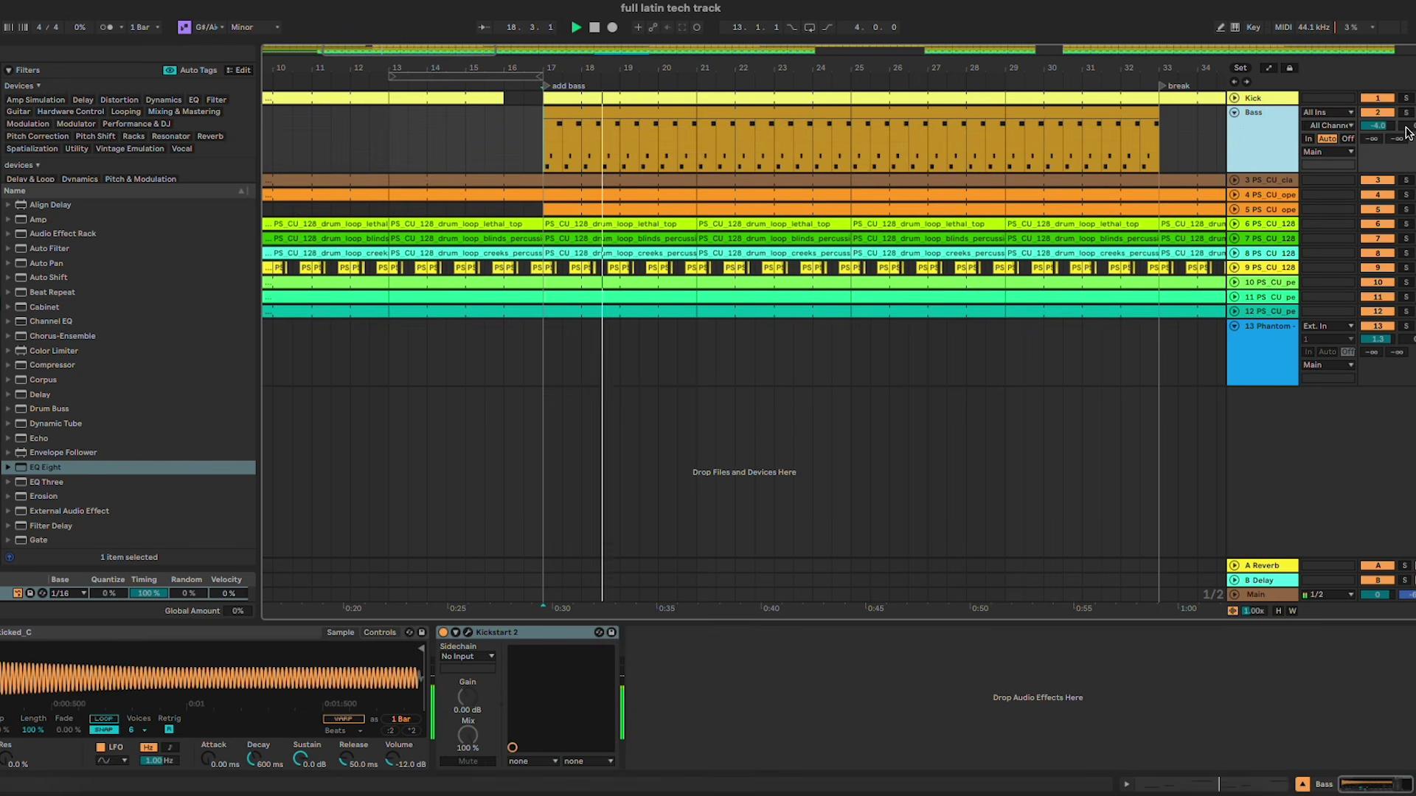
pyautogui.click(1234, 113)
# Step: Show the sample pack folder in the browser and cut the last kick beat before bar 25
pyautogui.click(1063, 276)
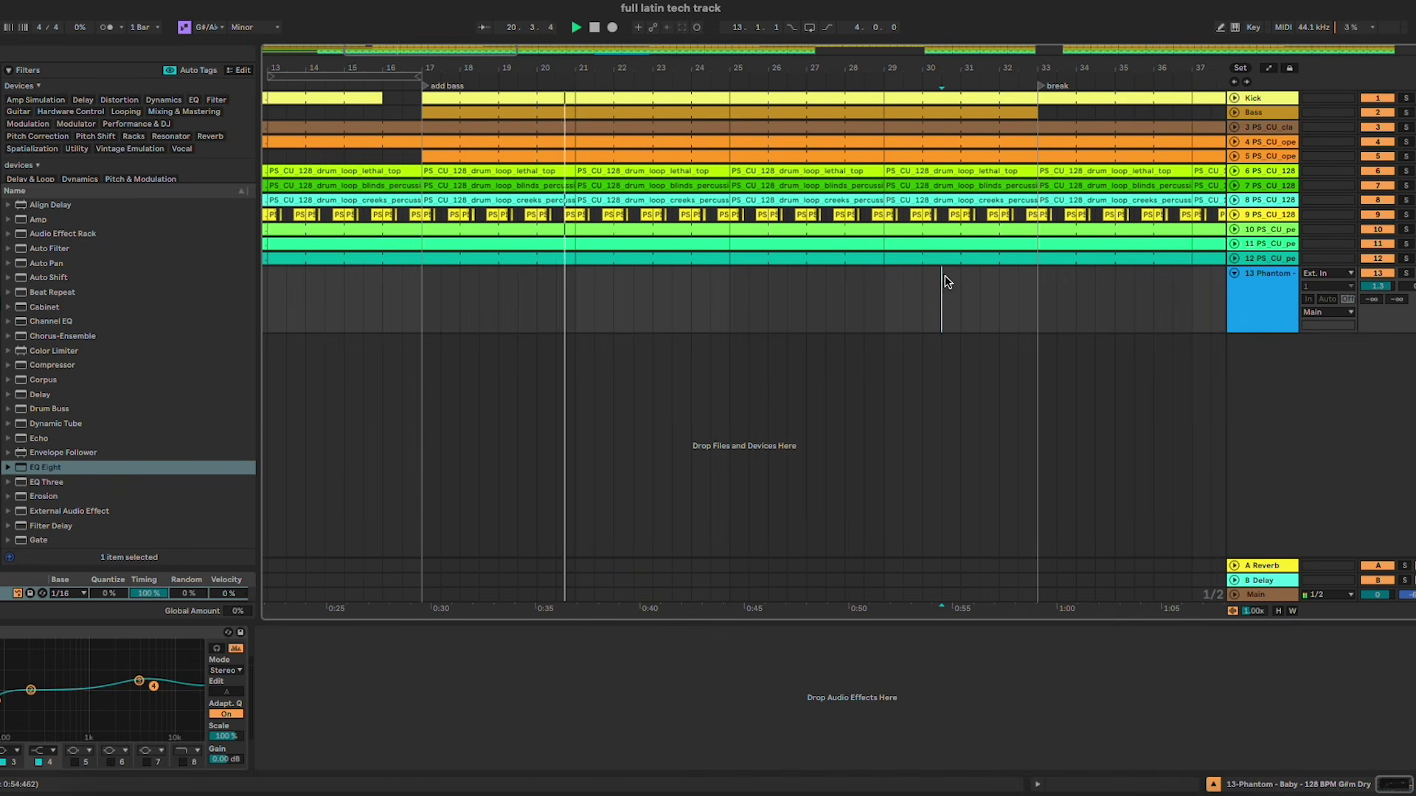
pyautogui.click(729, 305)
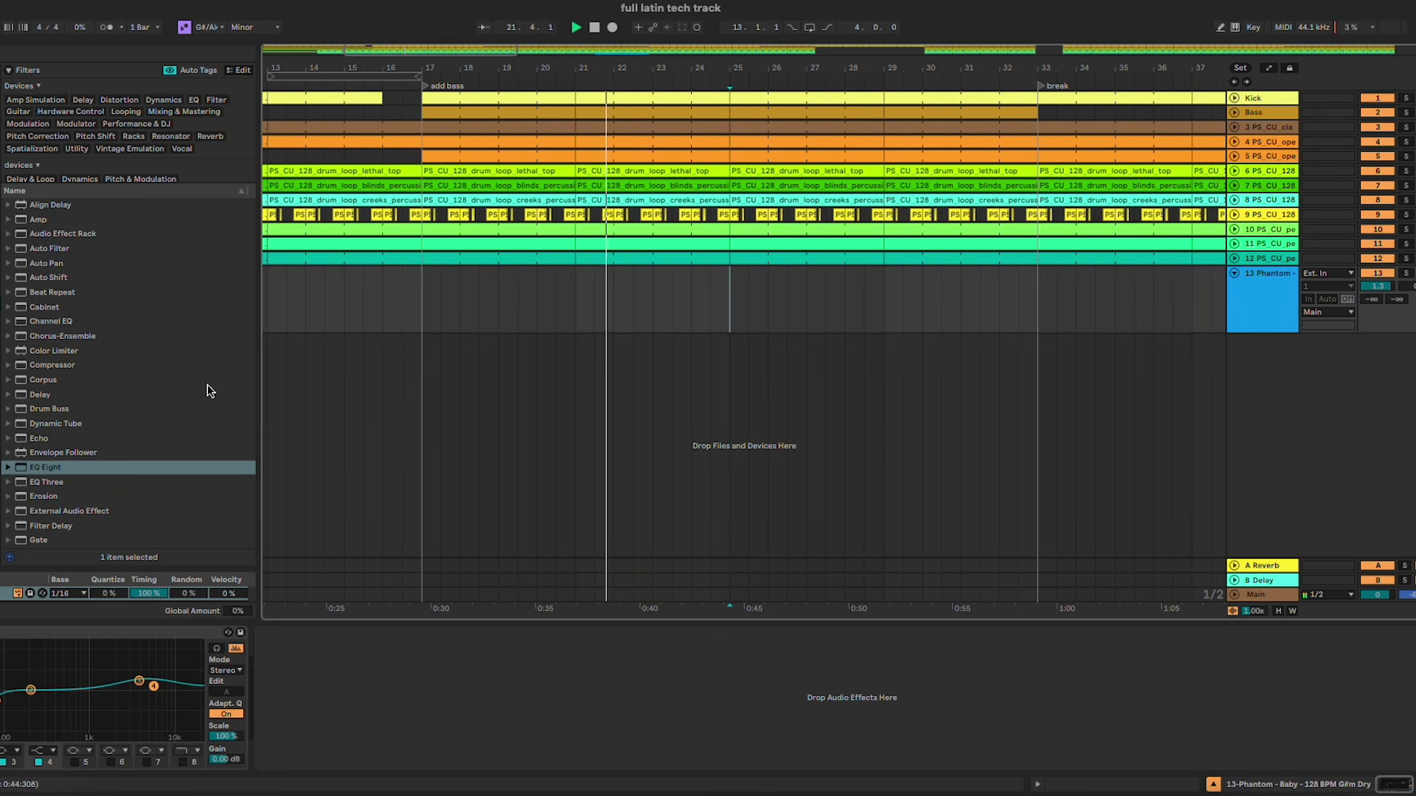
pyautogui.click(0, 527)
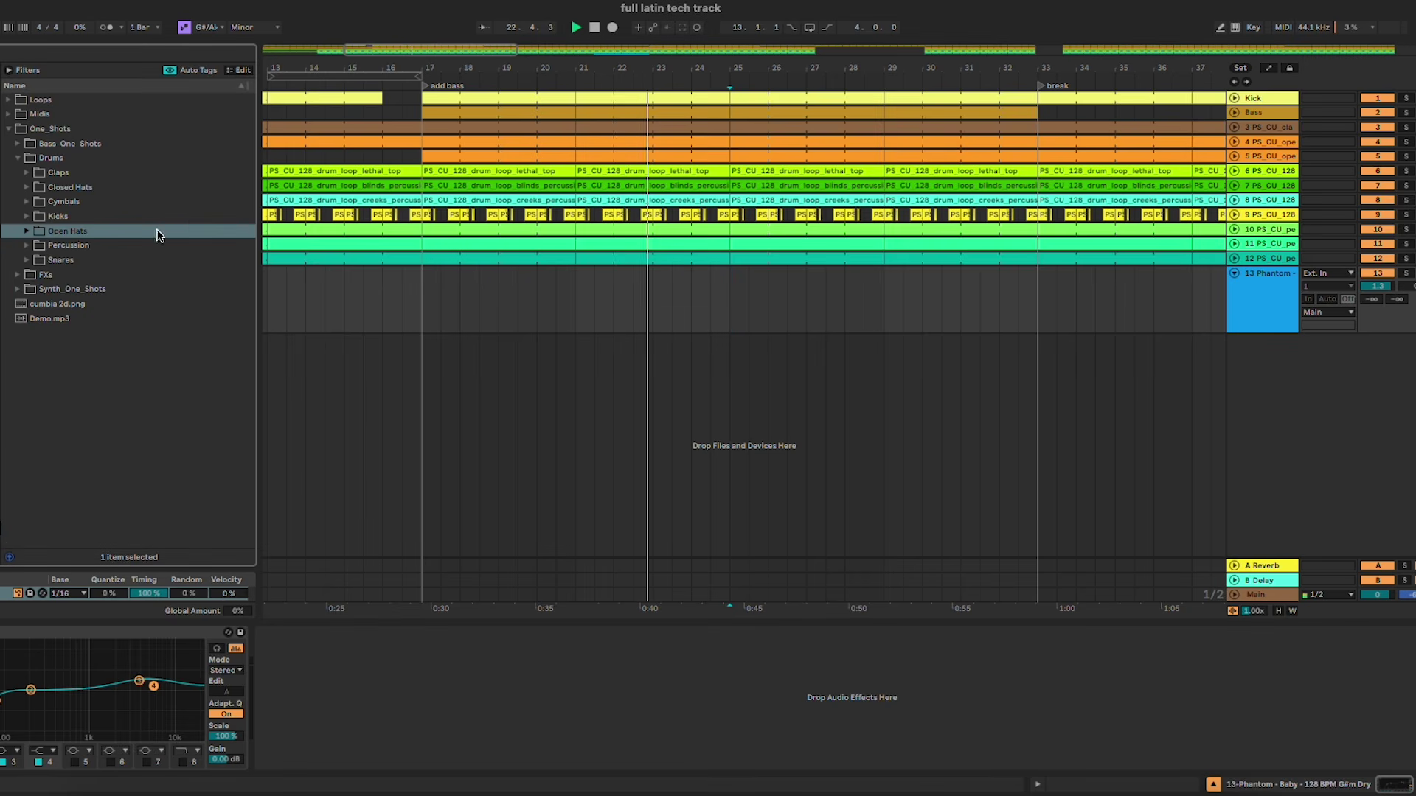
pyautogui.click(730, 306)
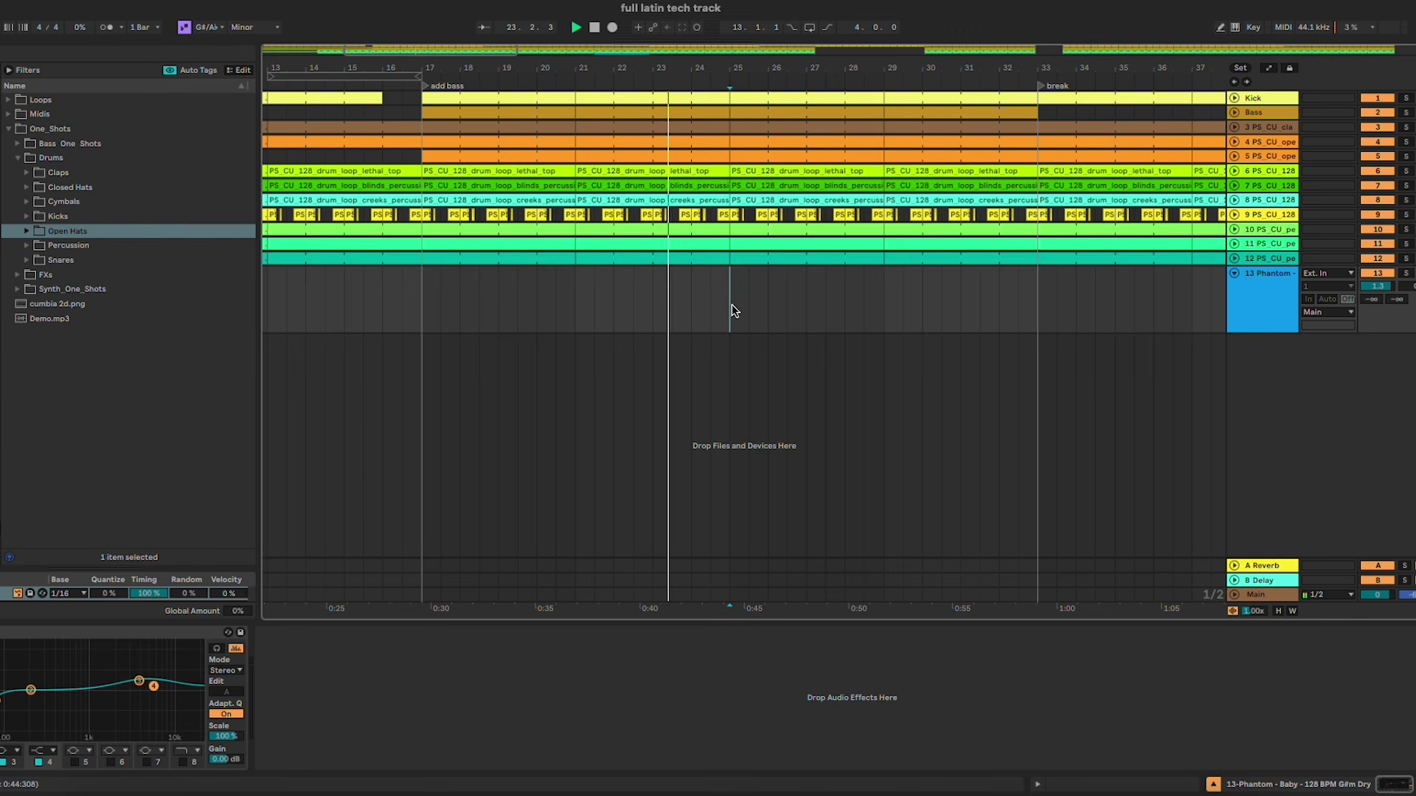
pyautogui.click(728, 96)
pyautogui.scroll(3, 735, 117)
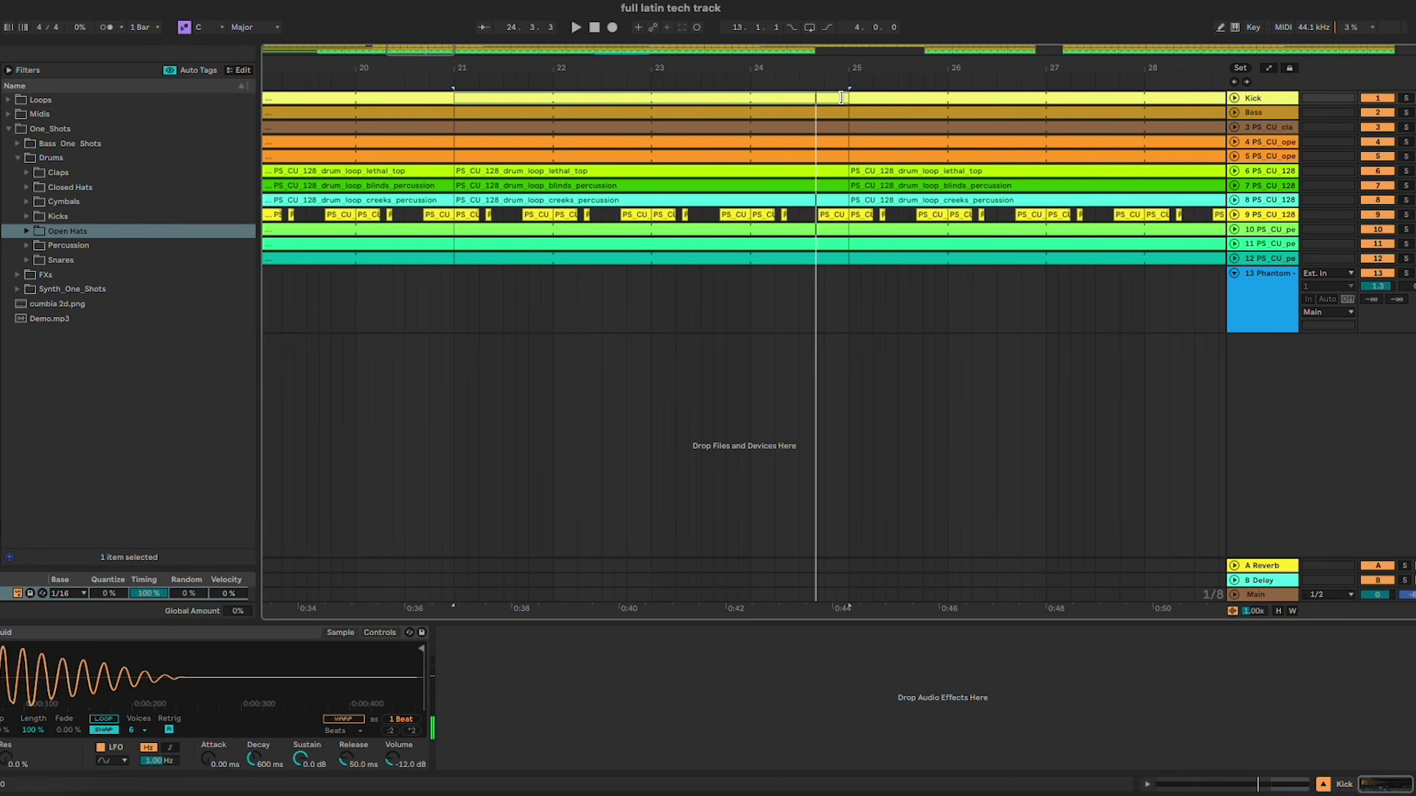
# Step: Open the pack's FXs folder and audition its one-shots, starting from PS_CU_fx_oneshot_abstract.wav, for an effect at bar 25
pyautogui.click(17, 275)
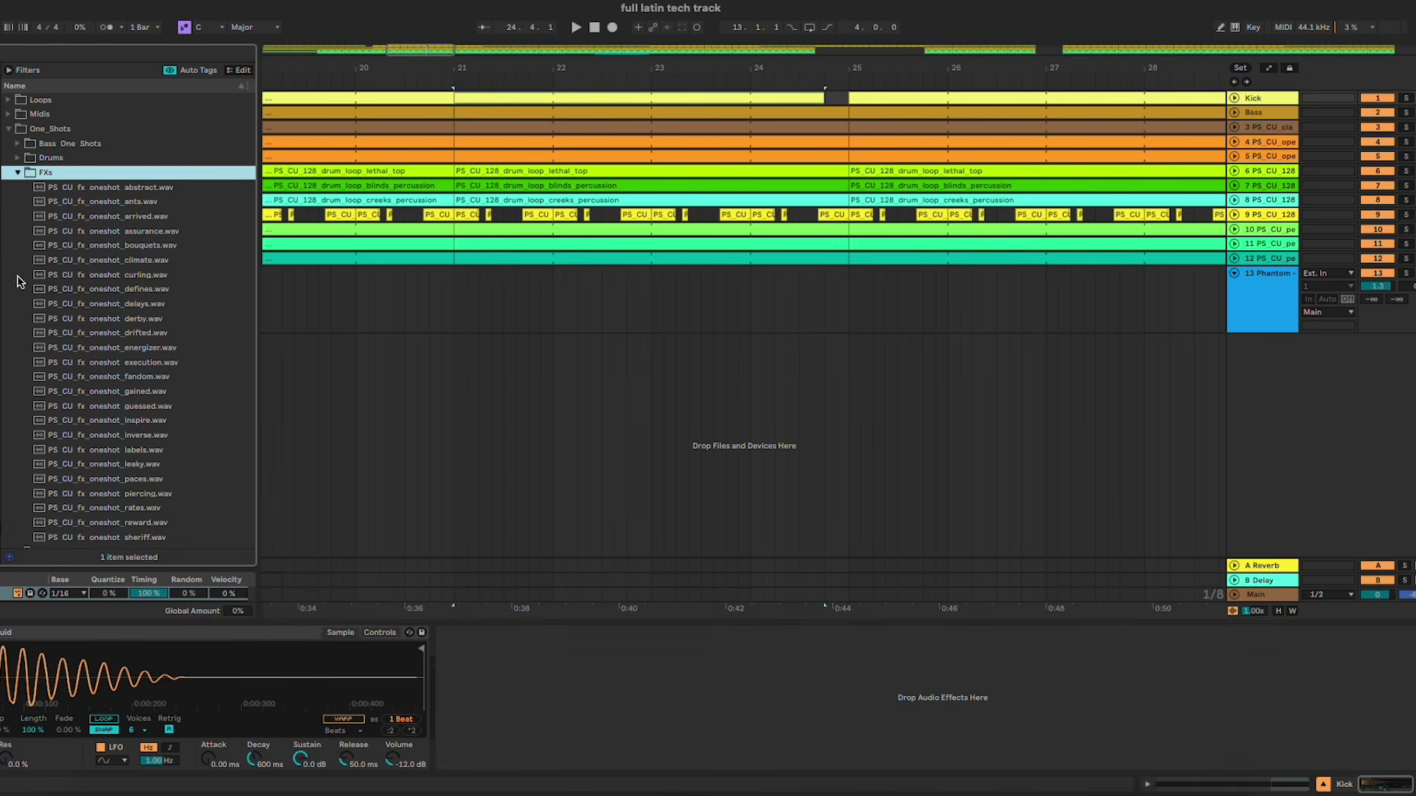
pyautogui.click(851, 328)
pyautogui.hscroll(2, 850, 321)
pyautogui.click(149, 187)
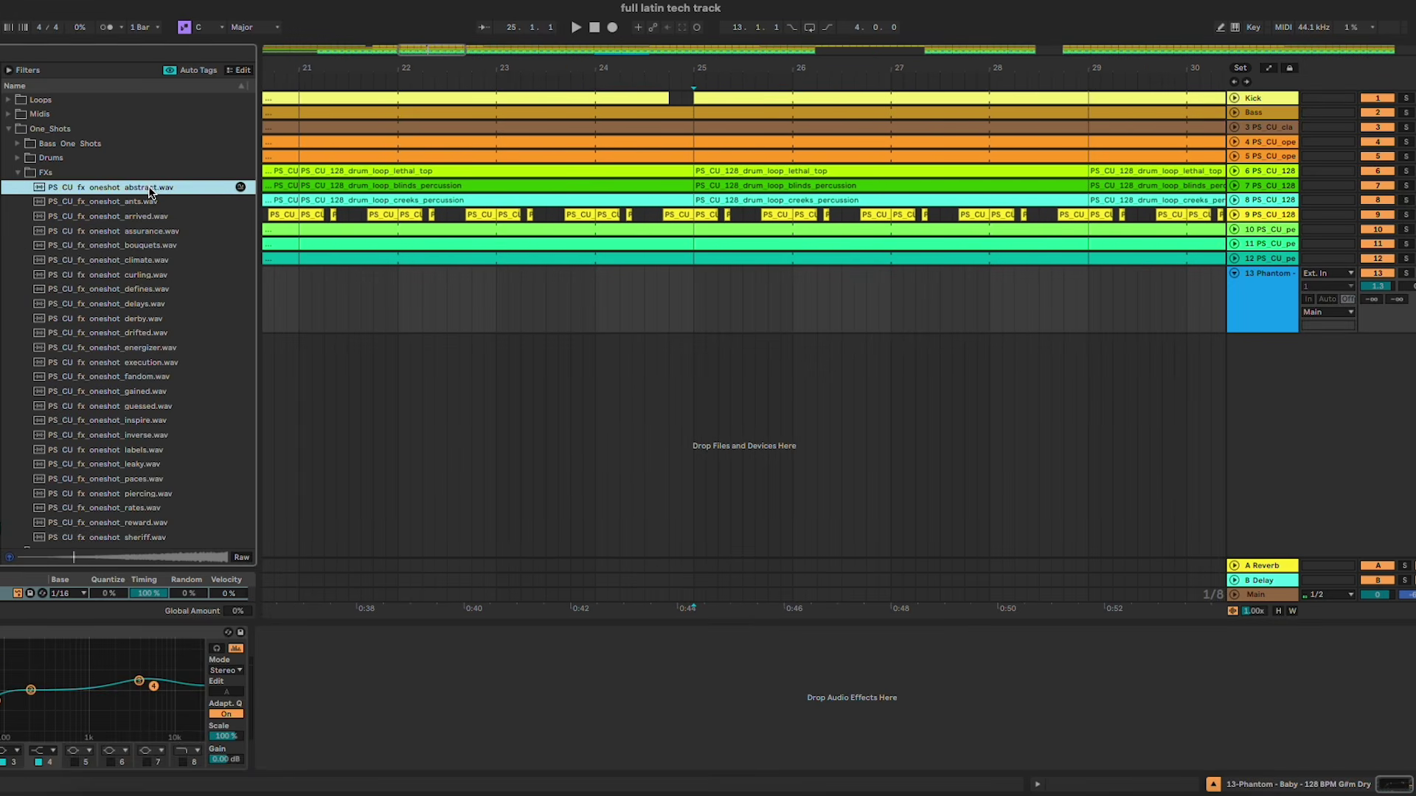
pyautogui.press('Down')
pyautogui.press('Down')
pyautogui.press('Down')
pyautogui.press('Down')
pyautogui.press('Down')
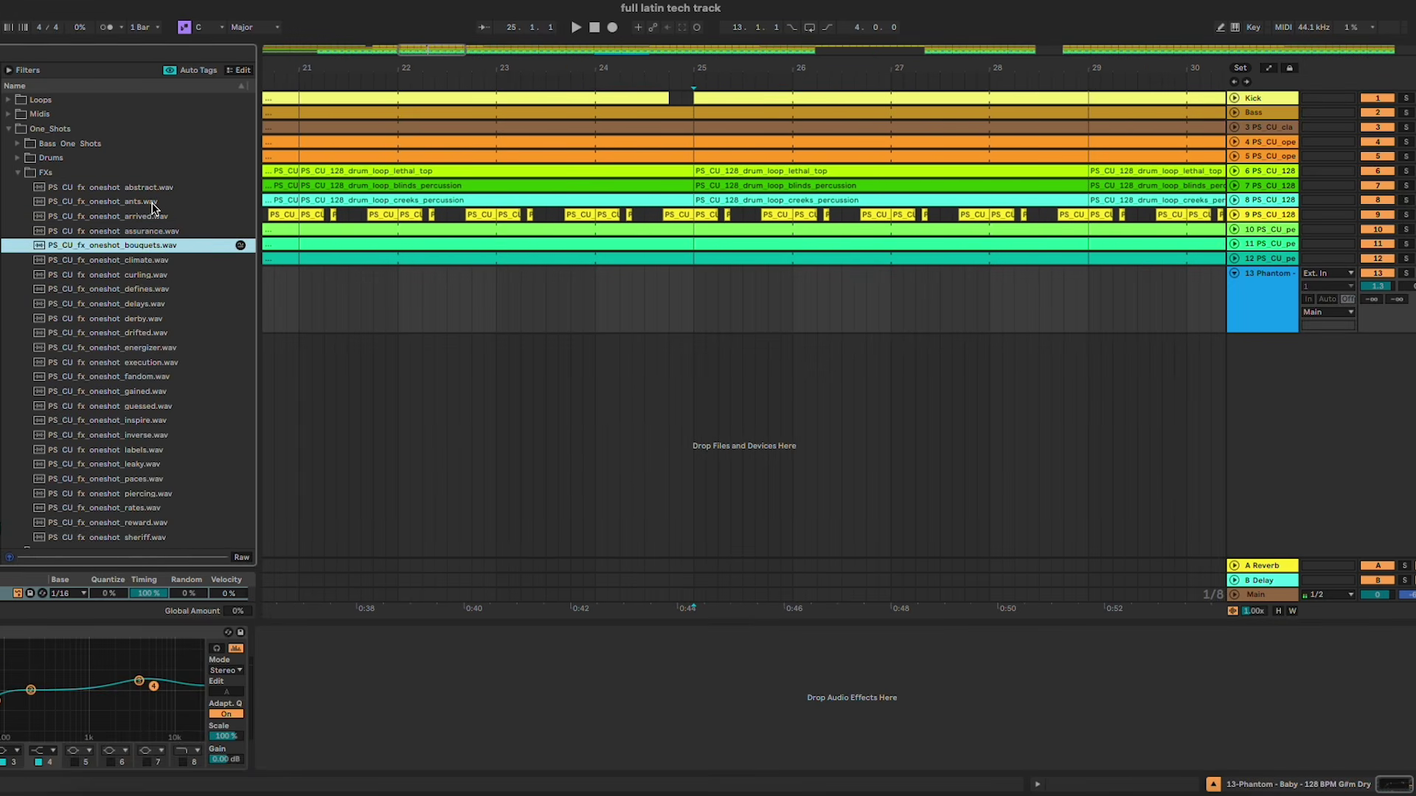
# Step: Place PS_CU_fx_oneshot_climate.wav at bar 25 on its own new track below track 13 and play it back
pyautogui.moveTo(148, 266); pyautogui.dragTo(693, 295)
pyautogui.press('space')
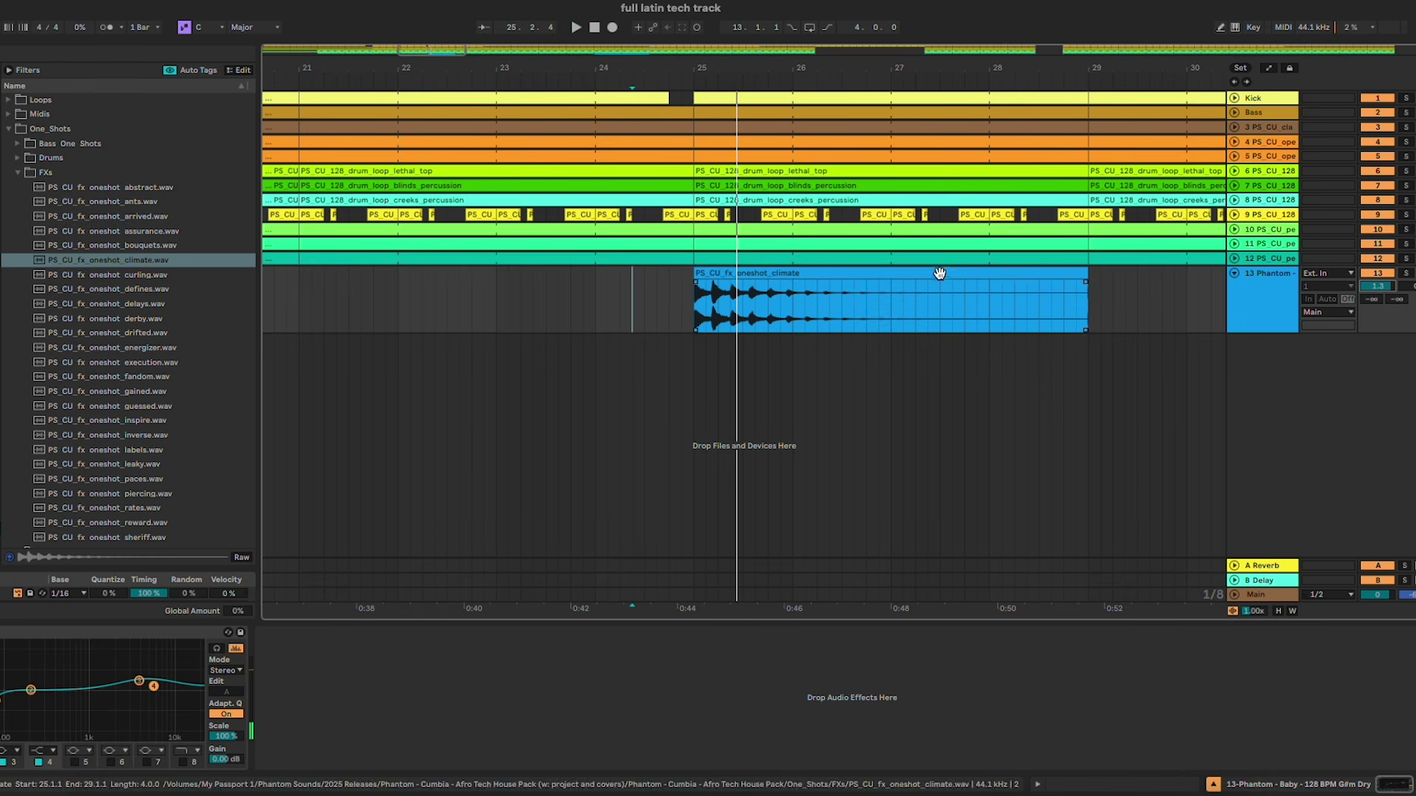
pyautogui.moveTo(938, 275); pyautogui.dragTo(937, 373)
pyautogui.click(683, 345)
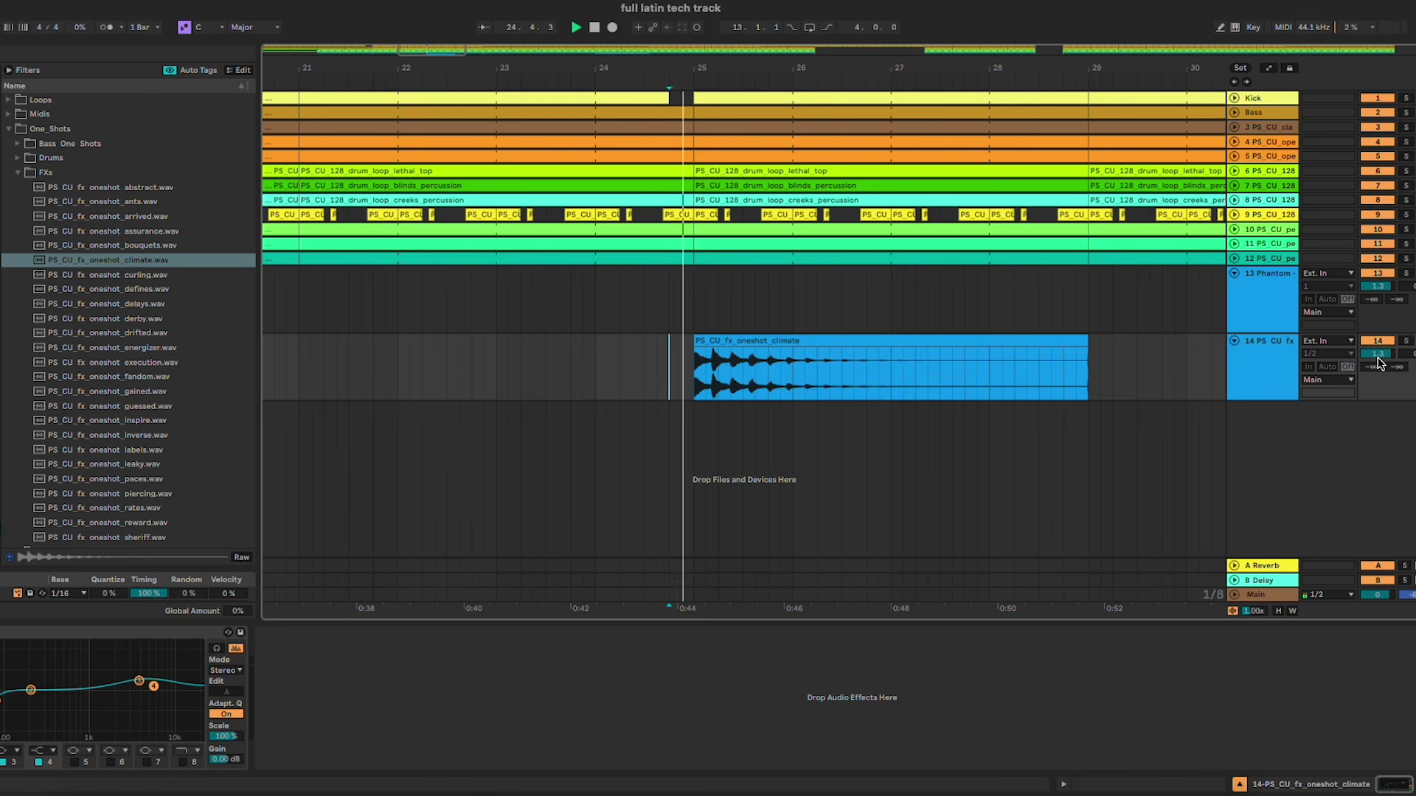
# Step: Shorten the climate effect to end at bar 27 with a fade-out, and lower its track volume to -16.7 dB
pyautogui.click(586, 285)
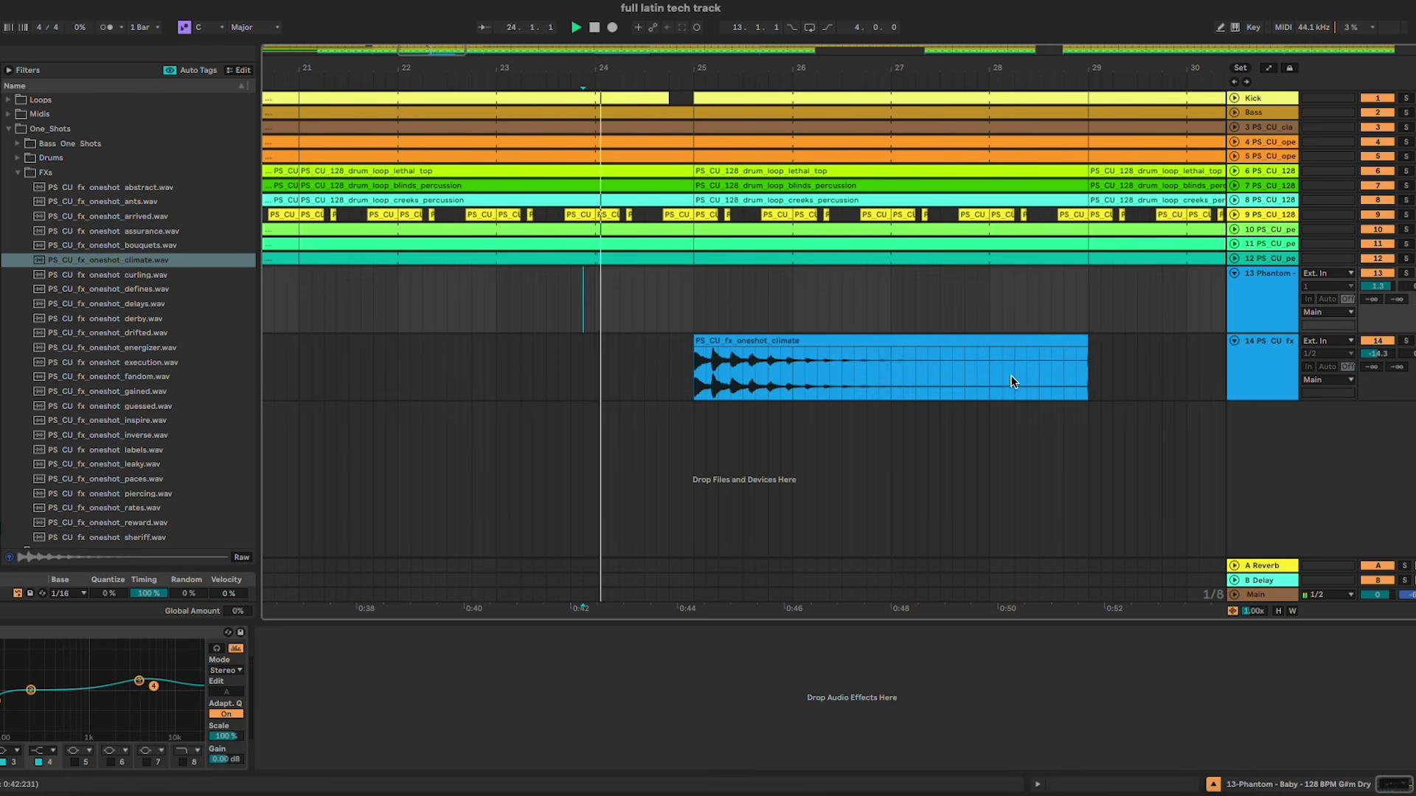
pyautogui.moveTo(1086, 345); pyautogui.dragTo(889, 356)
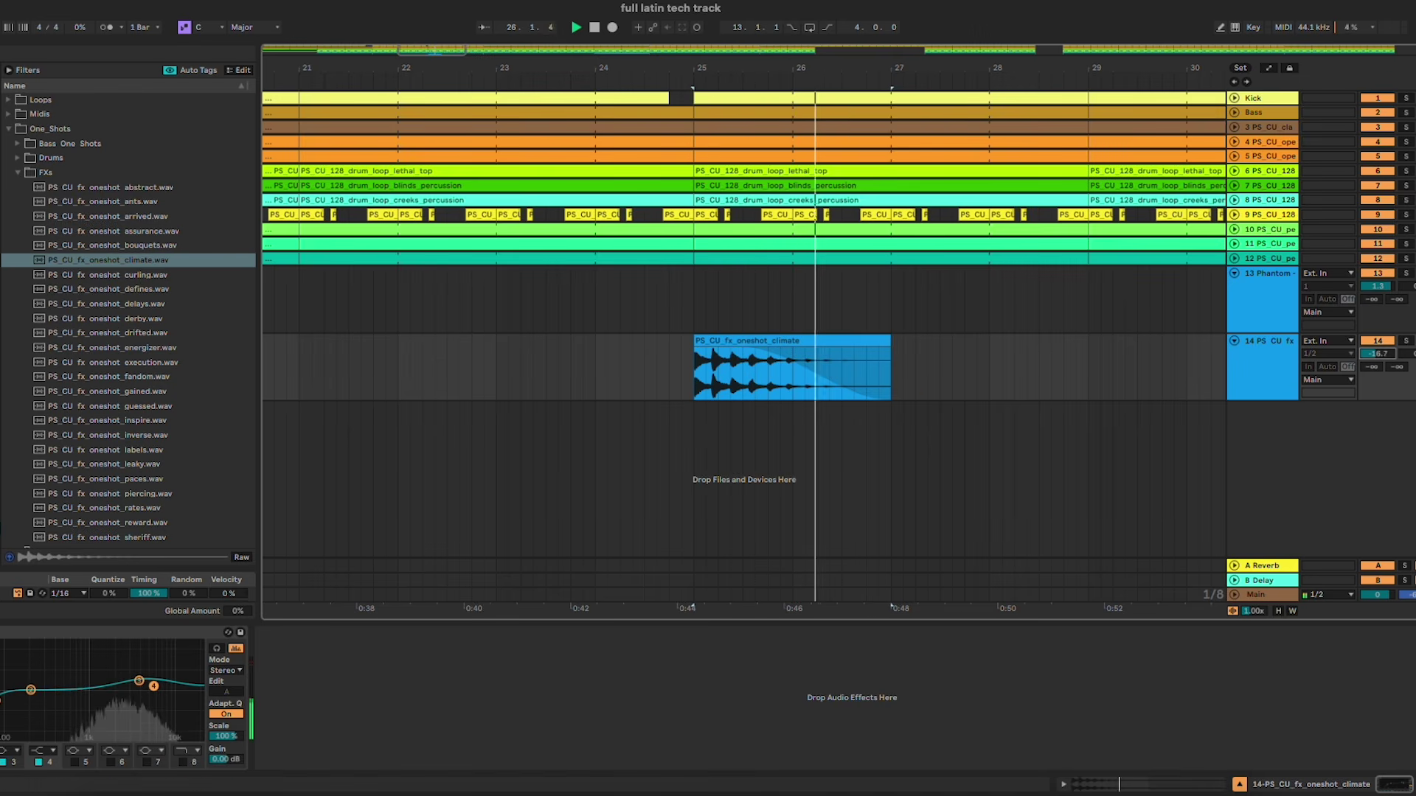
# Step: Set the climate clip's gain to -2.0 dB, listen to it in context, and hide the clip view
pyautogui.doubleClick(794, 338)
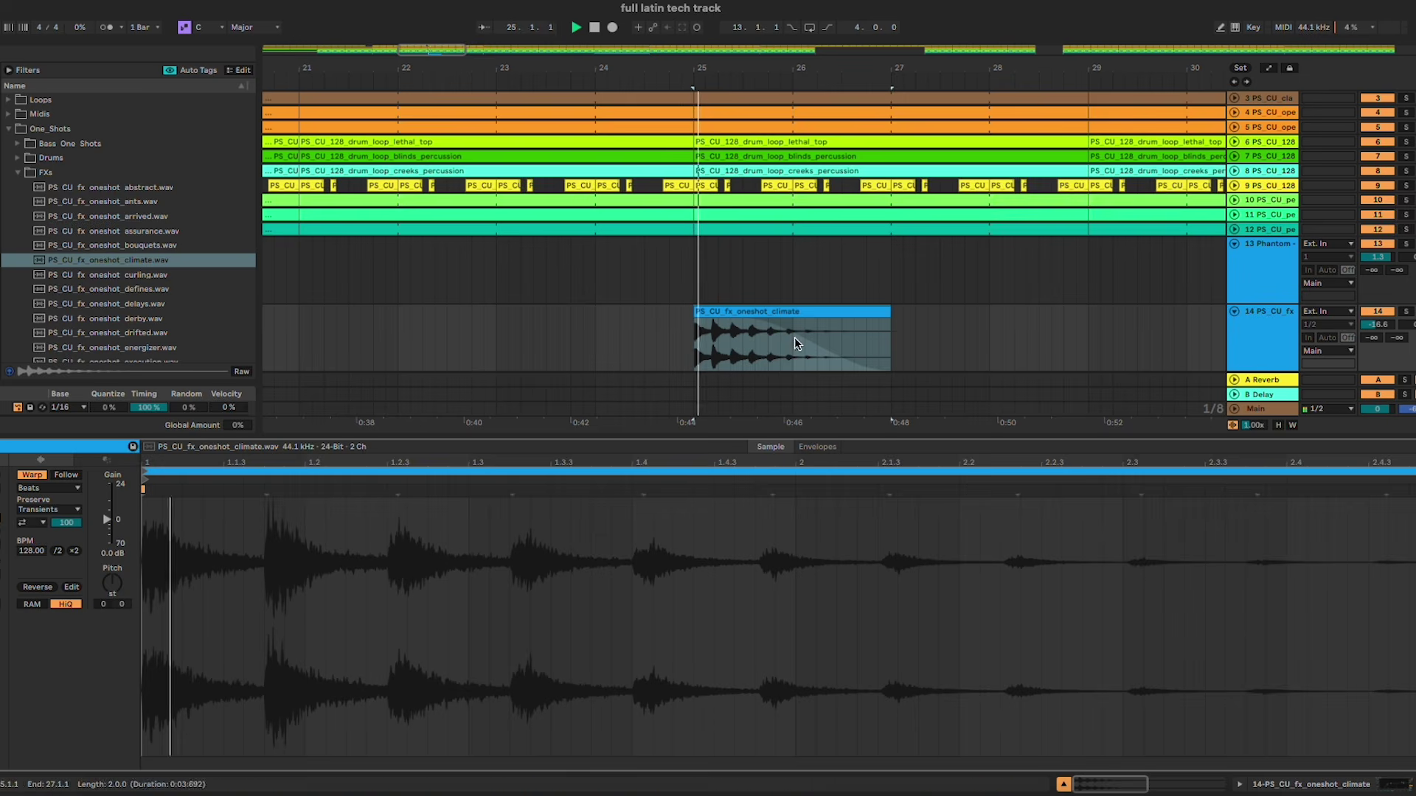
pyautogui.moveTo(117, 551); pyautogui.dragTo(117, 565)
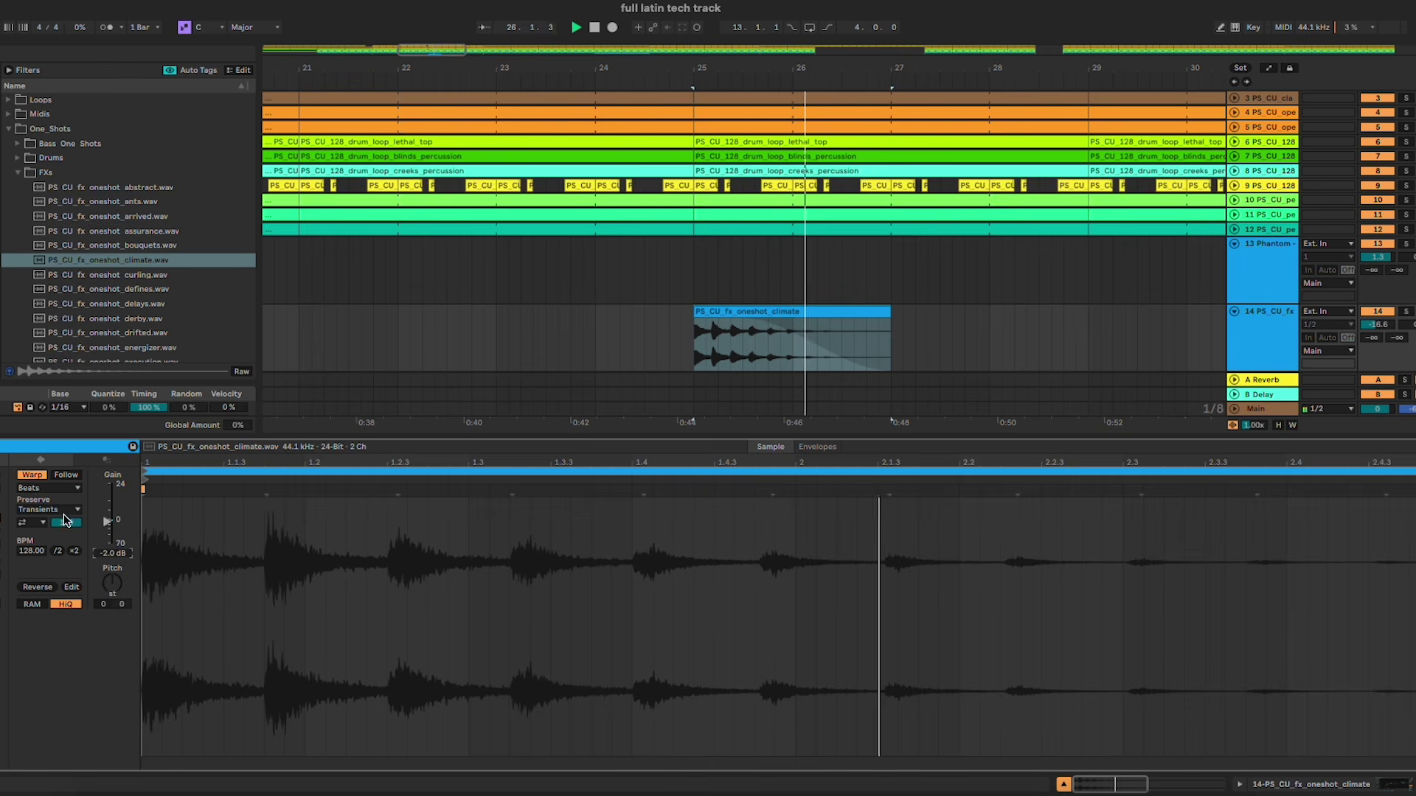
pyautogui.click(644, 345)
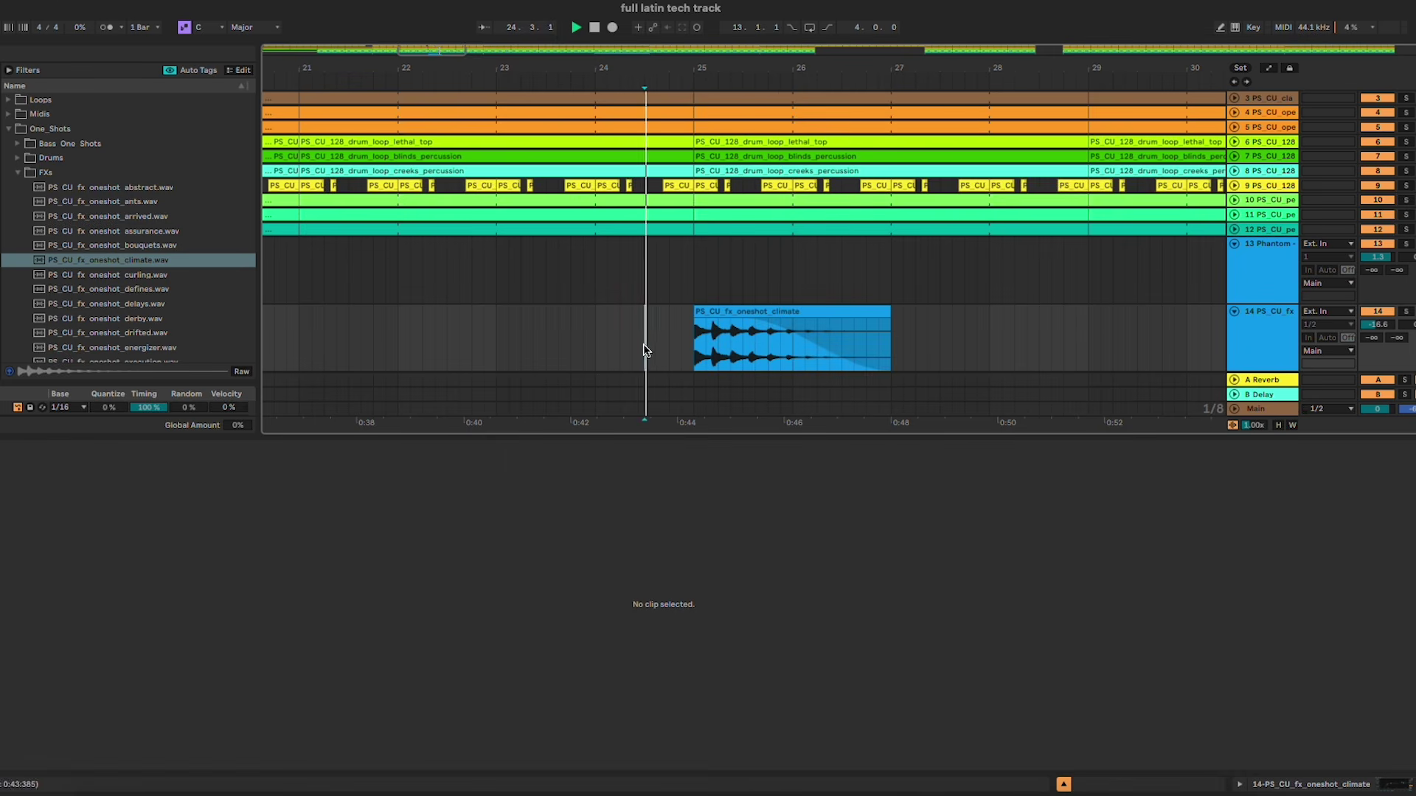
pyautogui.click(1064, 783)
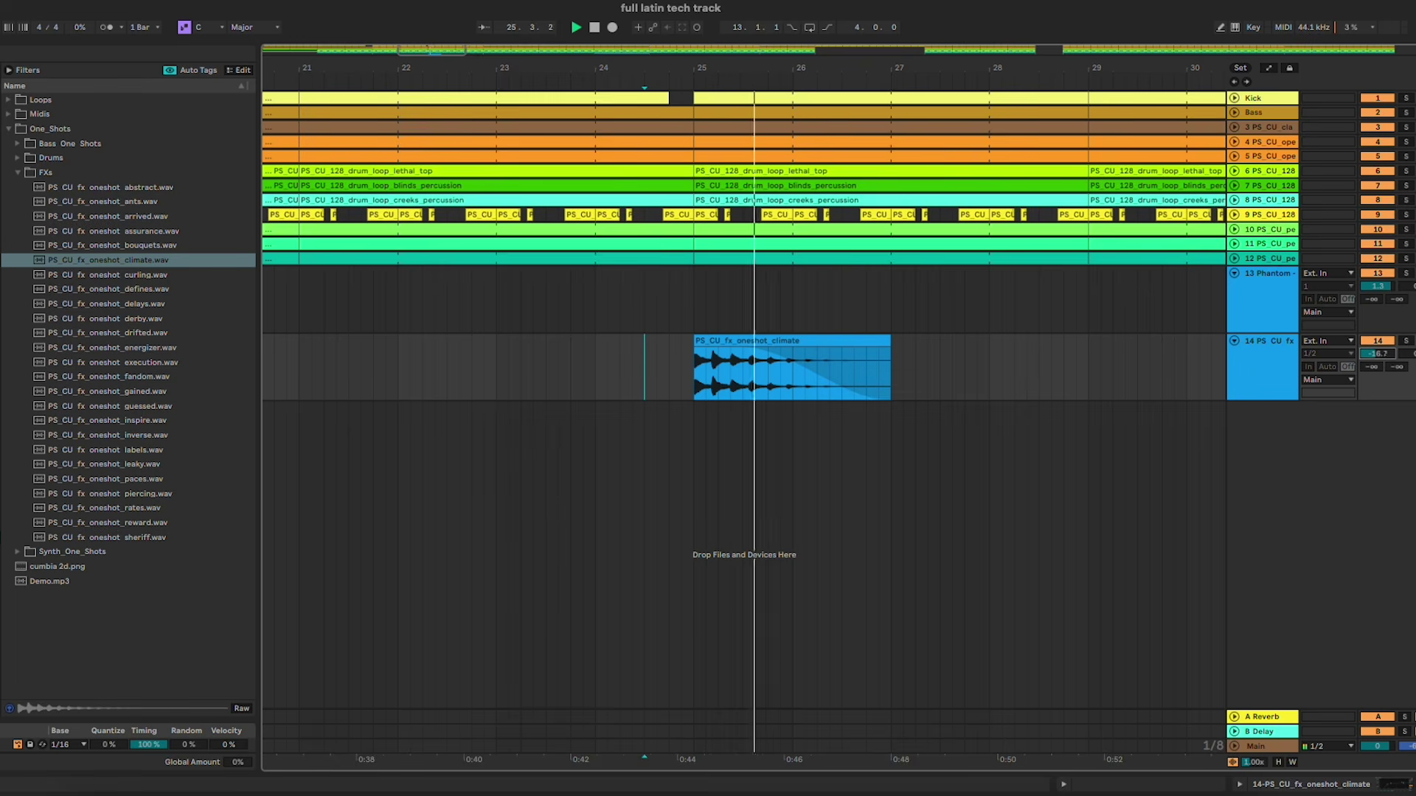
# Step: Fold track 14, which holds the climate effect, to its compact height
pyautogui.scroll(-3, 1050, 395)
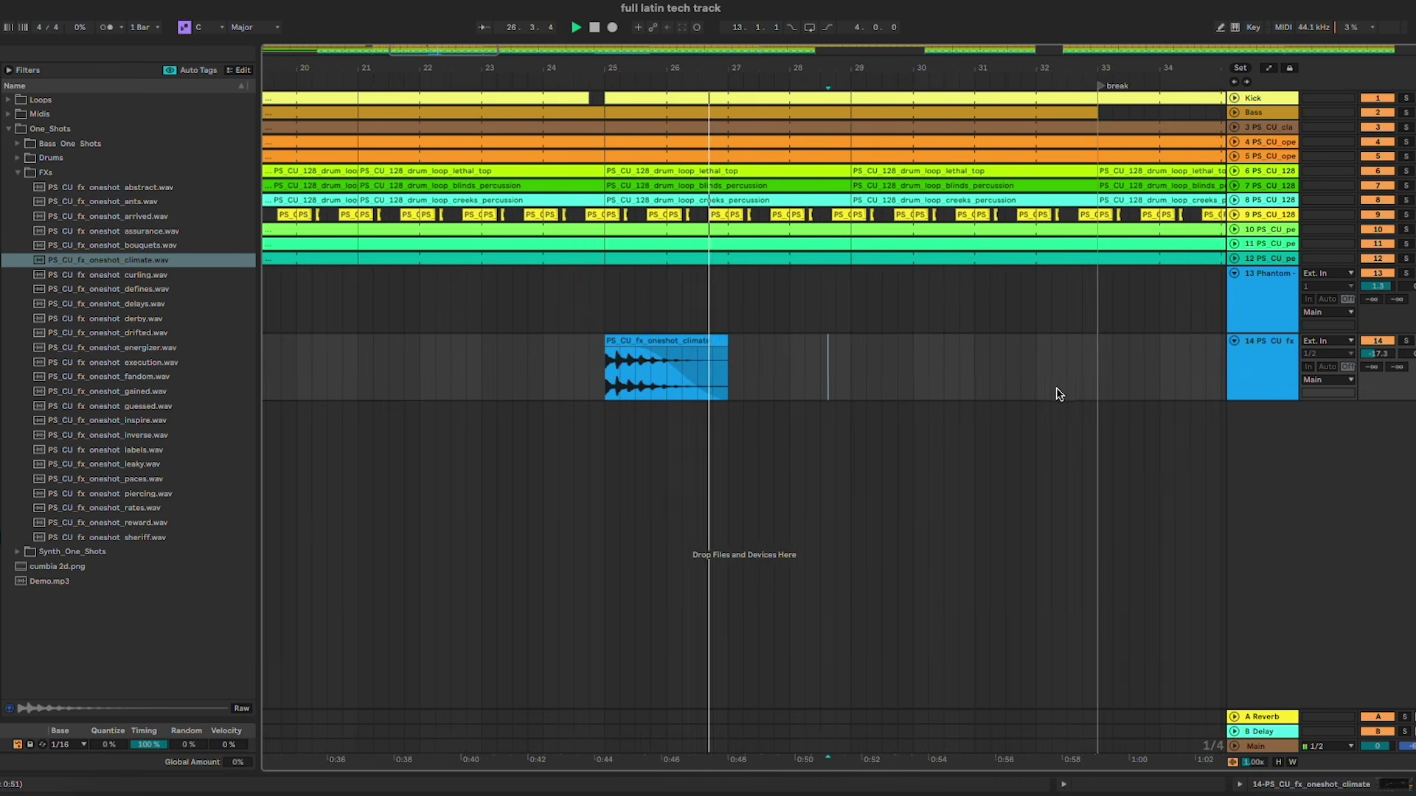
pyautogui.scroll(-5, 748, 322)
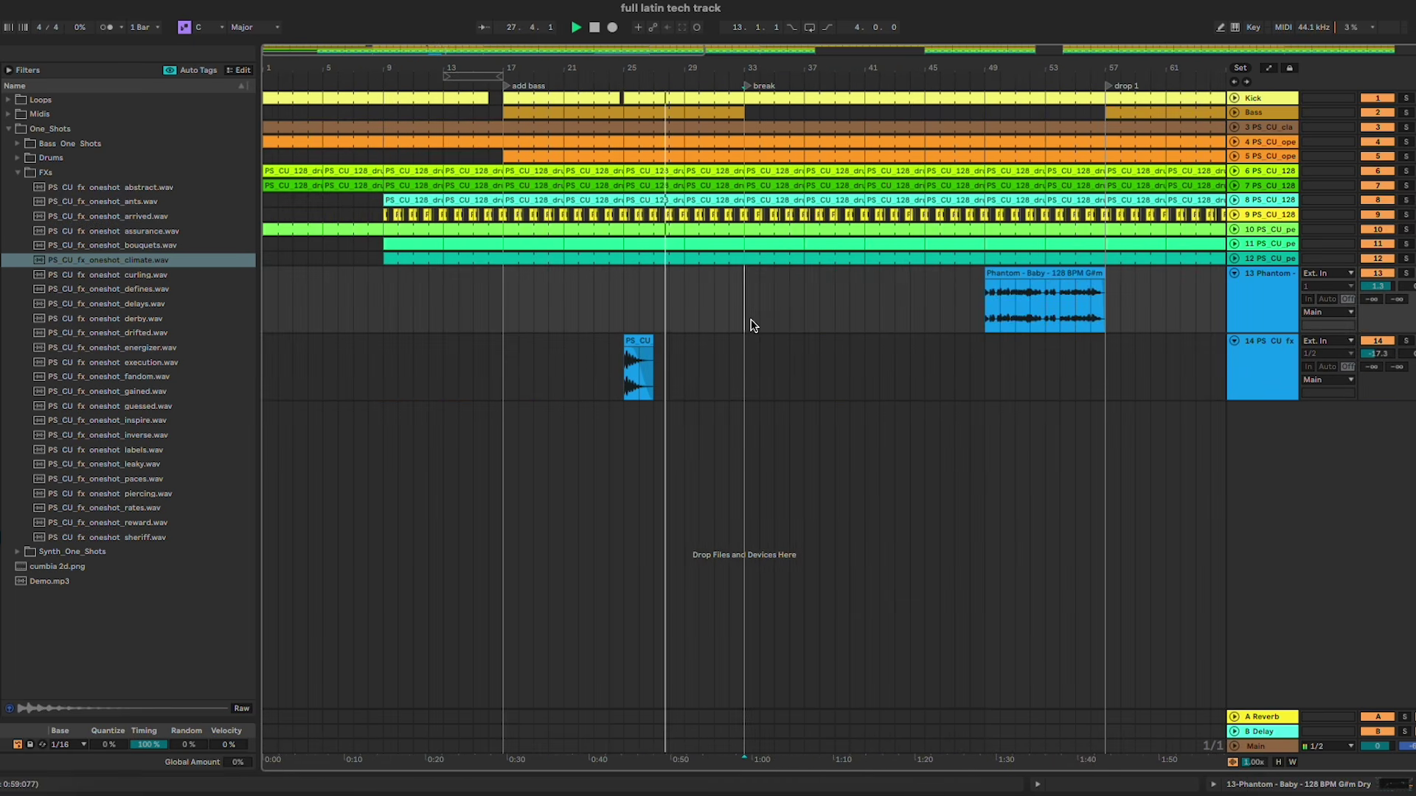
pyautogui.click(1268, 363)
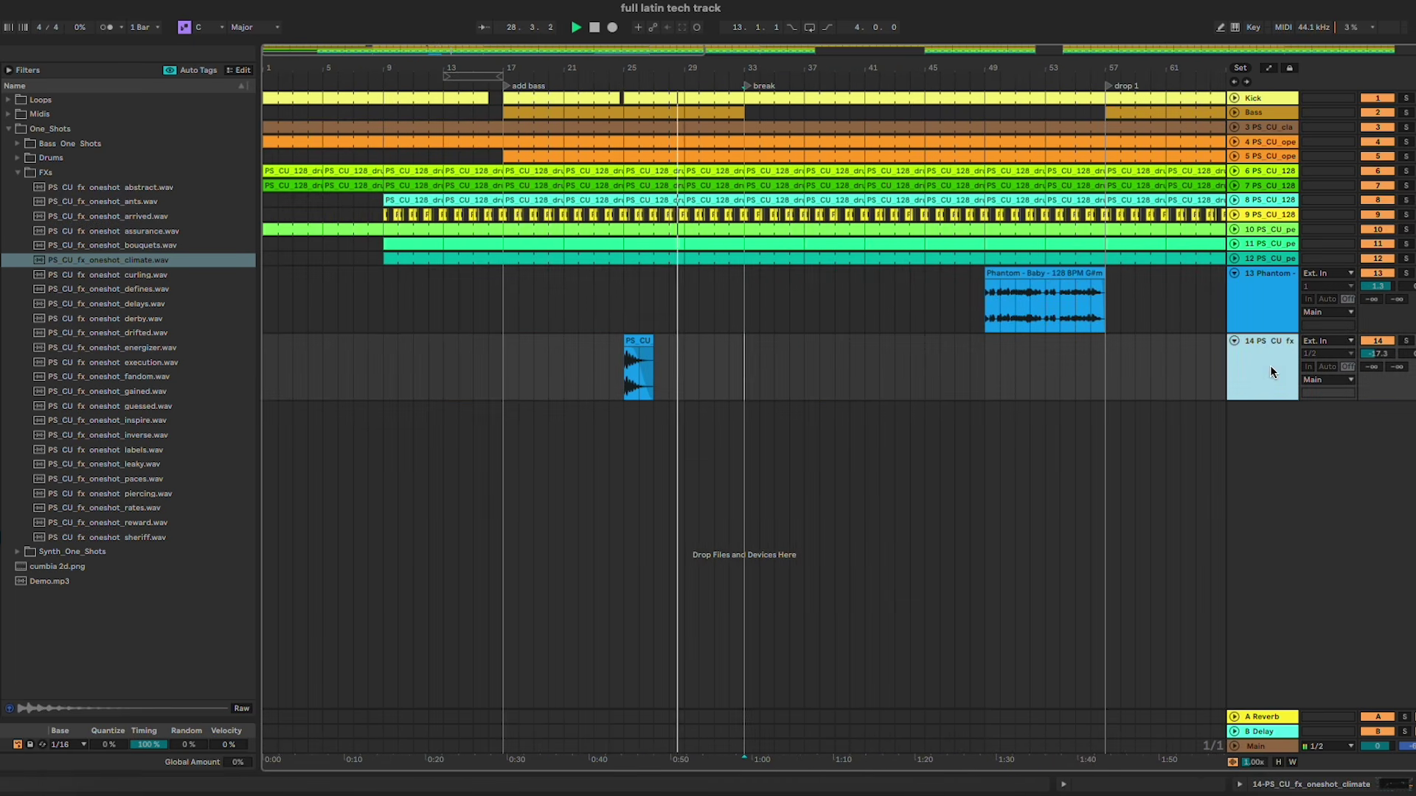
pyautogui.click(1233, 340)
# Step: Collapse the FXs folder and remove the last bar of the kick before the "break" marker, from bar 32 to bar 33
pyautogui.click(710, 283)
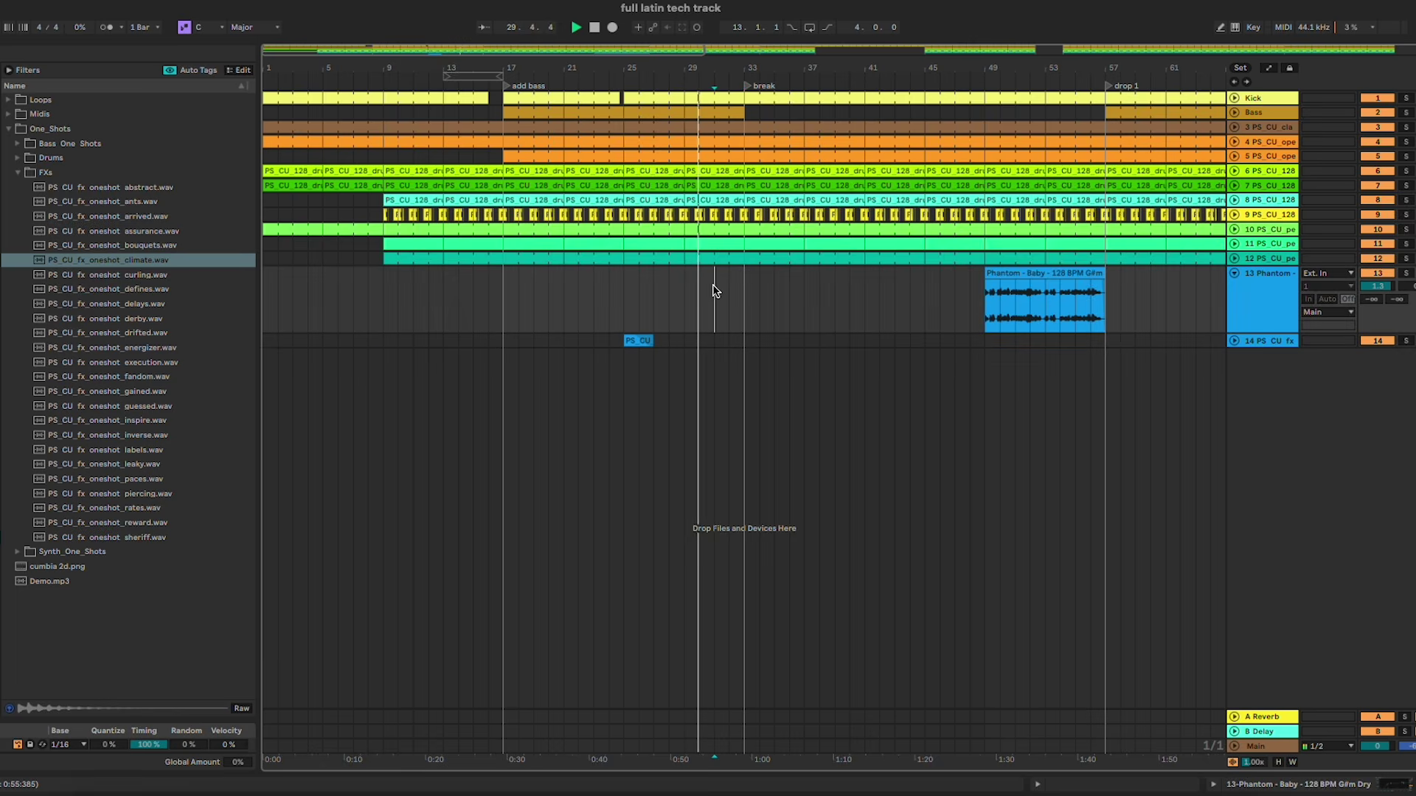
pyautogui.scroll(2, 711, 283)
pyautogui.scroll(2, 712, 292)
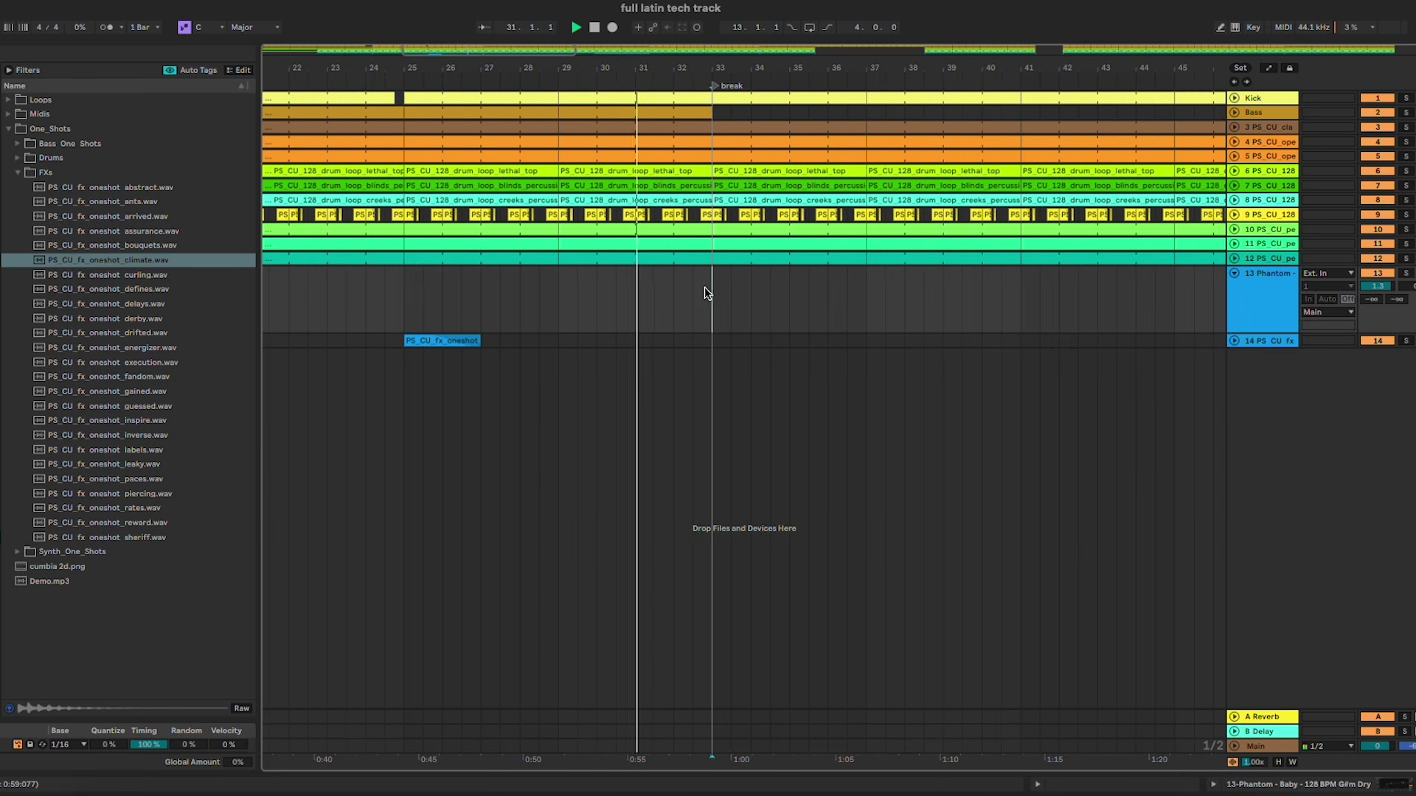
pyautogui.click(19, 173)
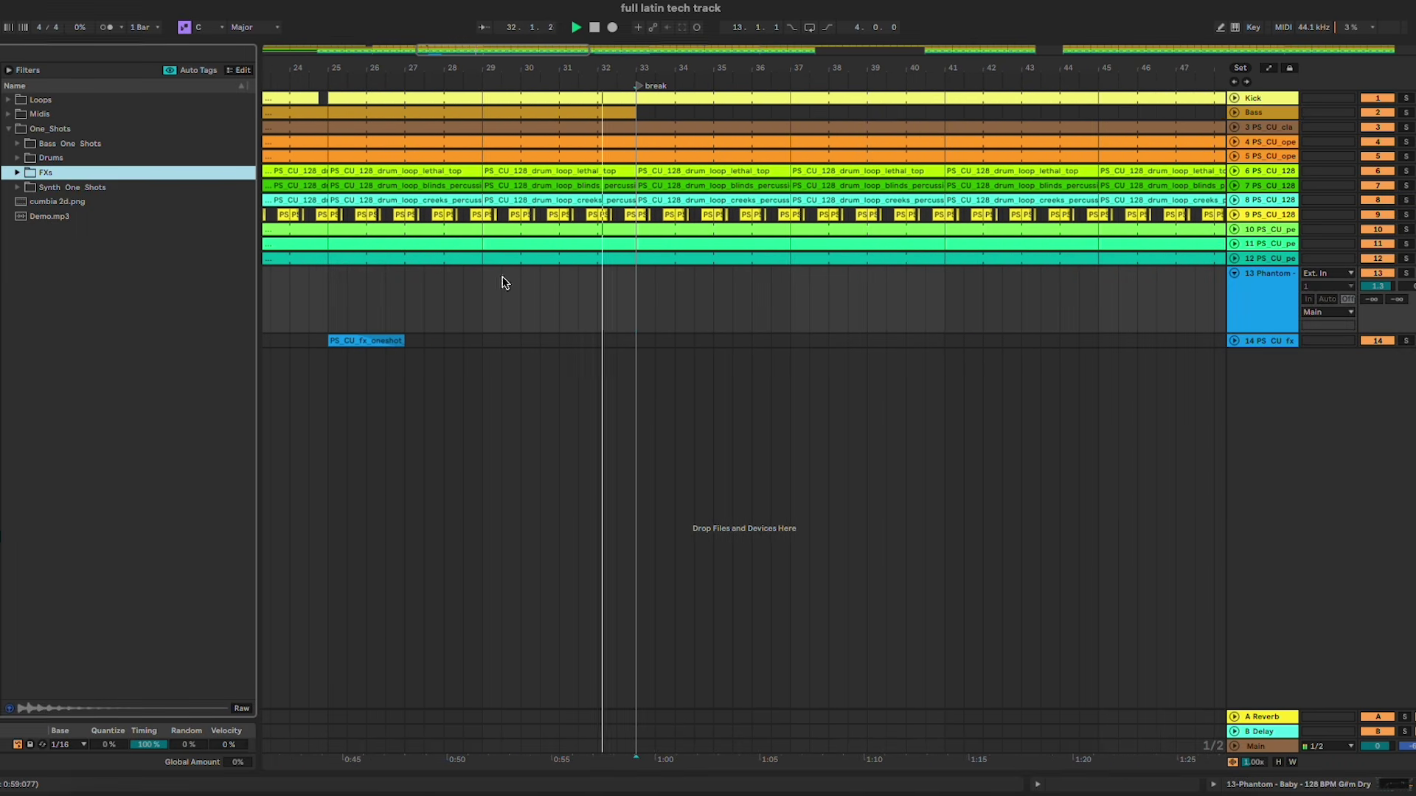
pyautogui.click(632, 302)
pyautogui.press('space')
pyautogui.moveTo(634, 97); pyautogui.dragTo(603, 96)
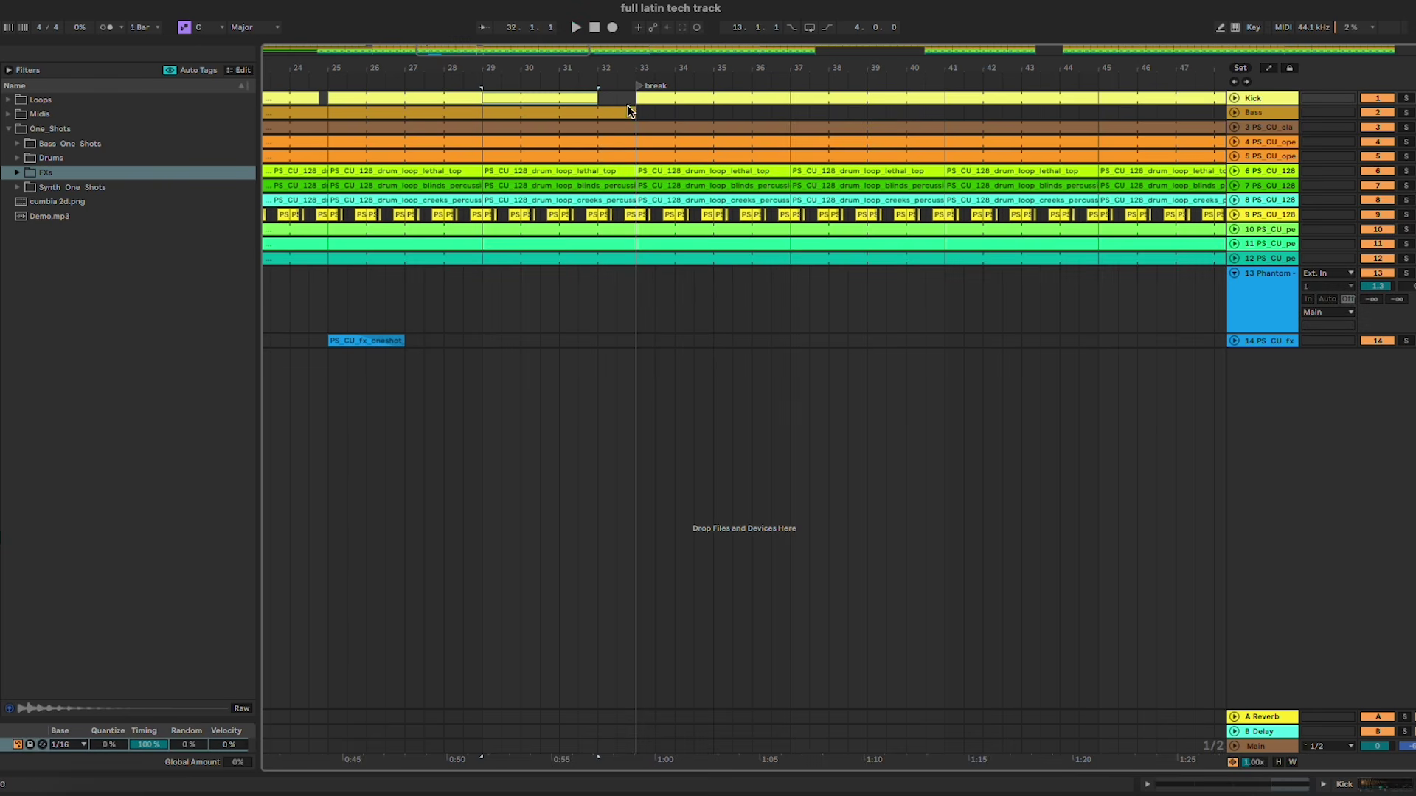
# Step: Duplicate the Kick track together with its clips
pyautogui.scroll(-3, 993, 121)
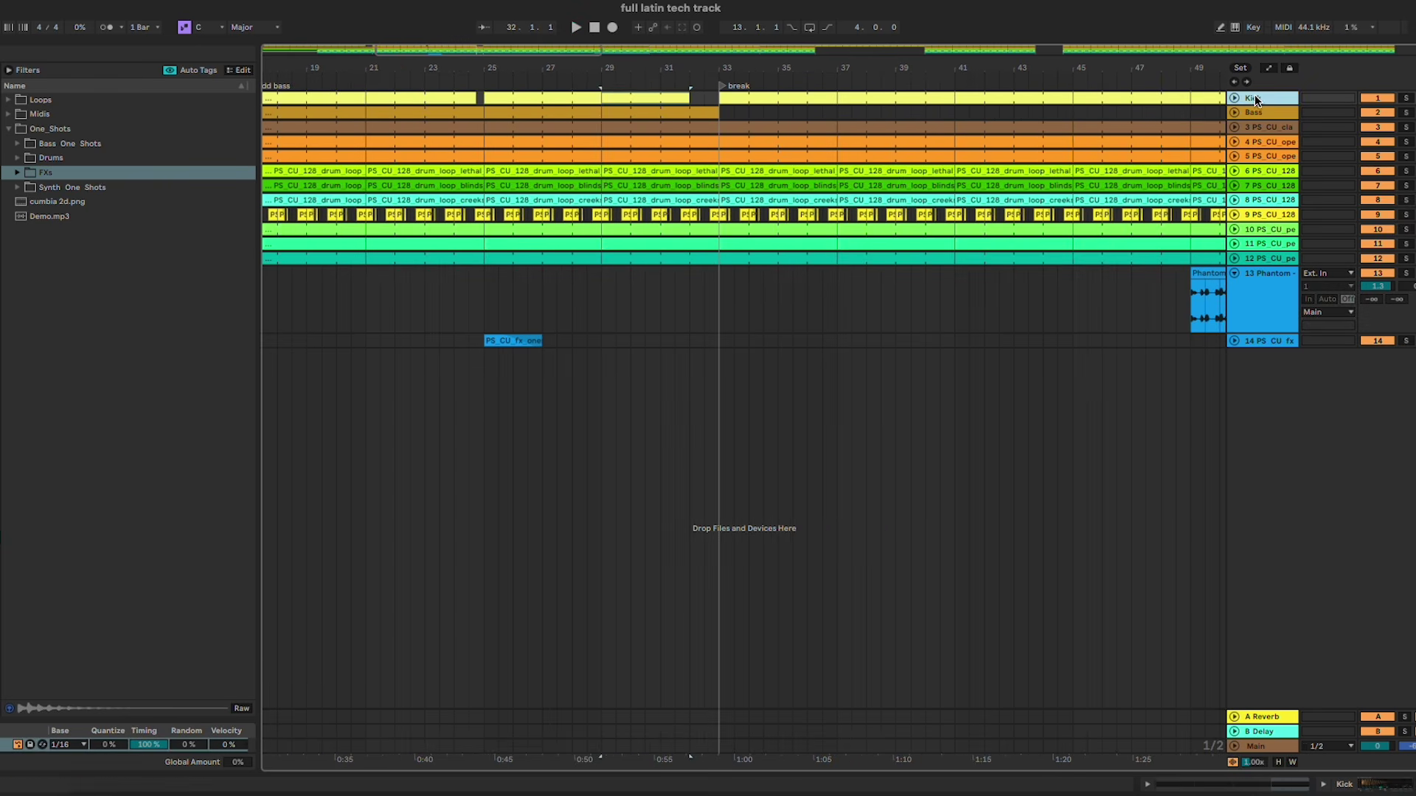
pyautogui.hotkey('ctrl', 'd')
pyautogui.scroll(-2, 1191, 120)
# Step: Add an Auto Filter to the duplicated Kick track and high-pass it at 150 Hz
pyautogui.doubleClick(1277, 111)
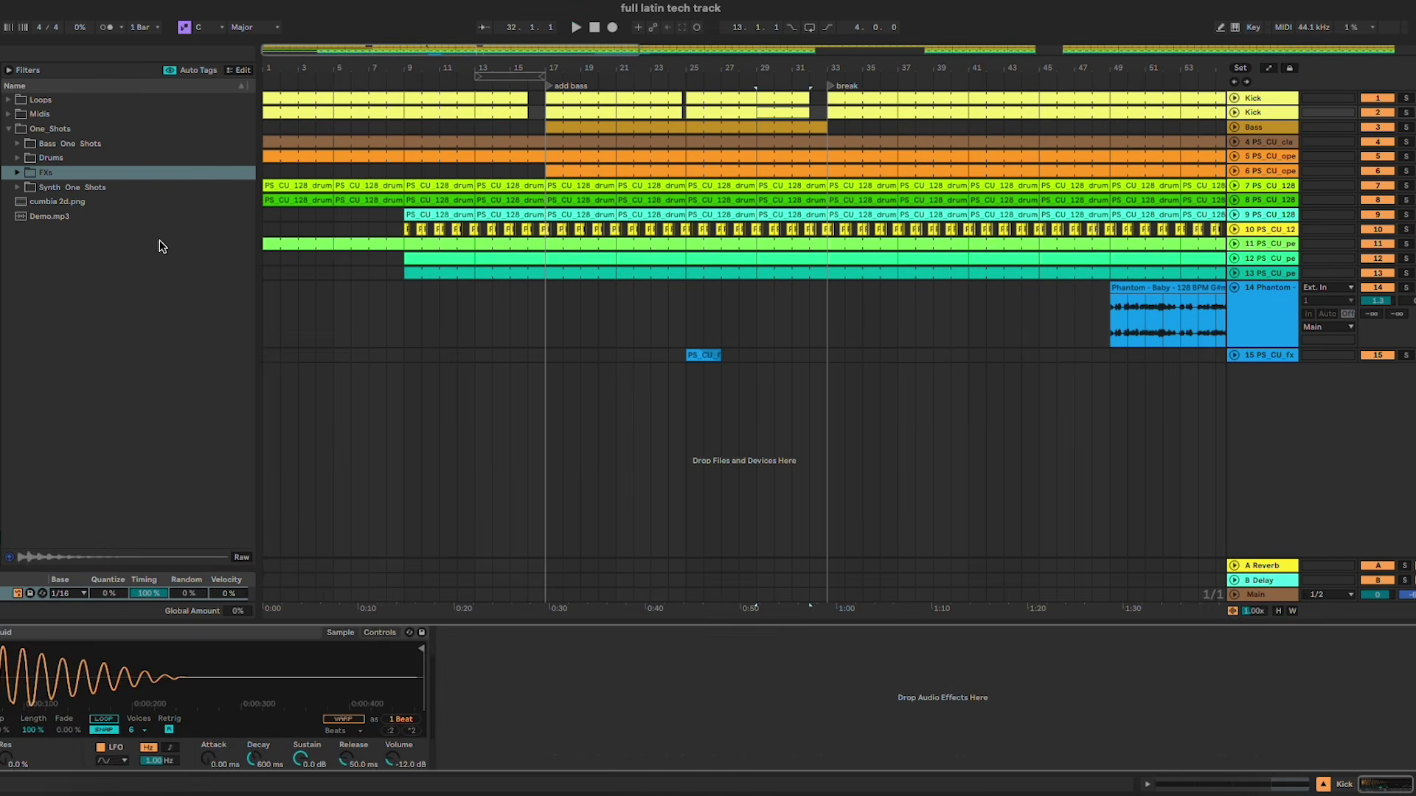
pyautogui.click(0, 292)
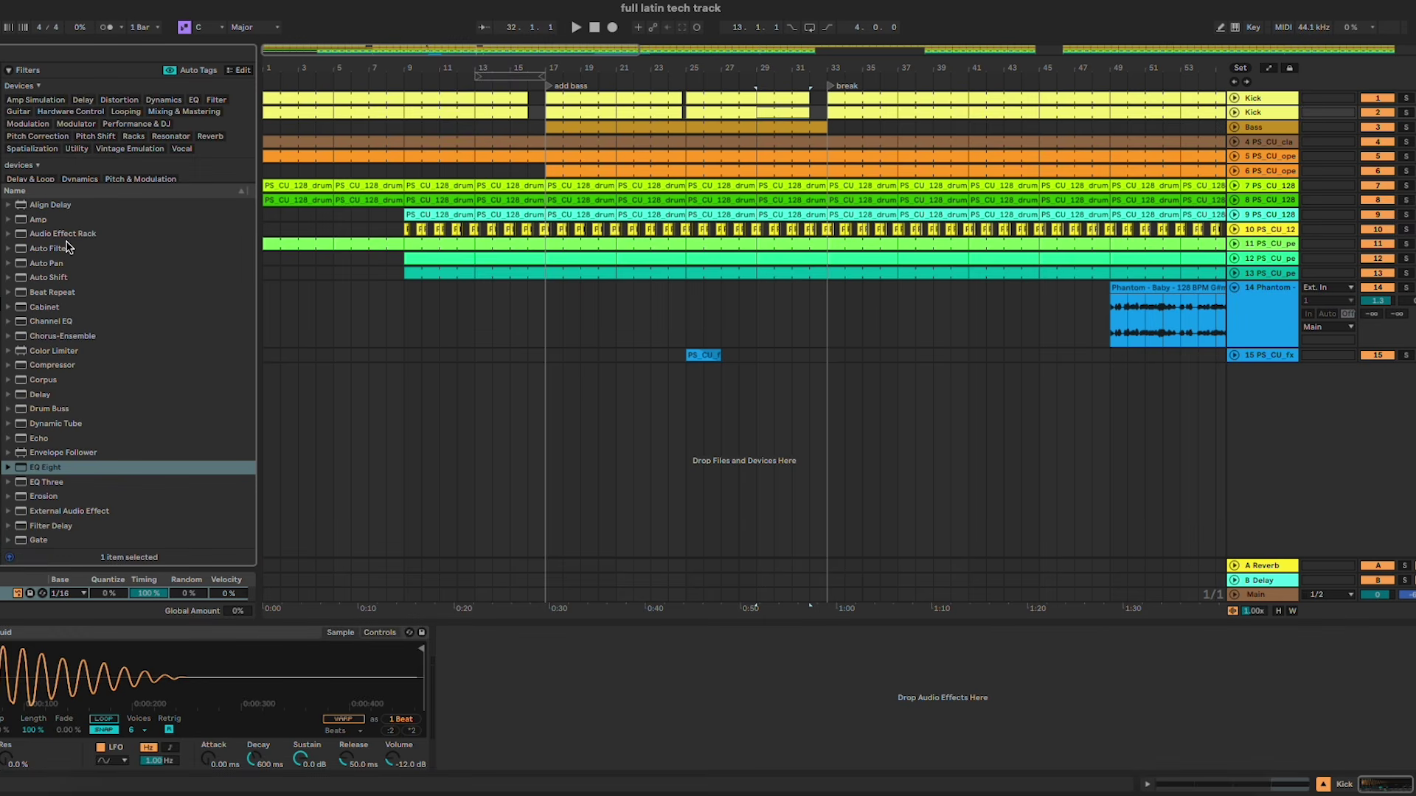
pyautogui.moveTo(66, 247); pyautogui.dragTo(691, 697)
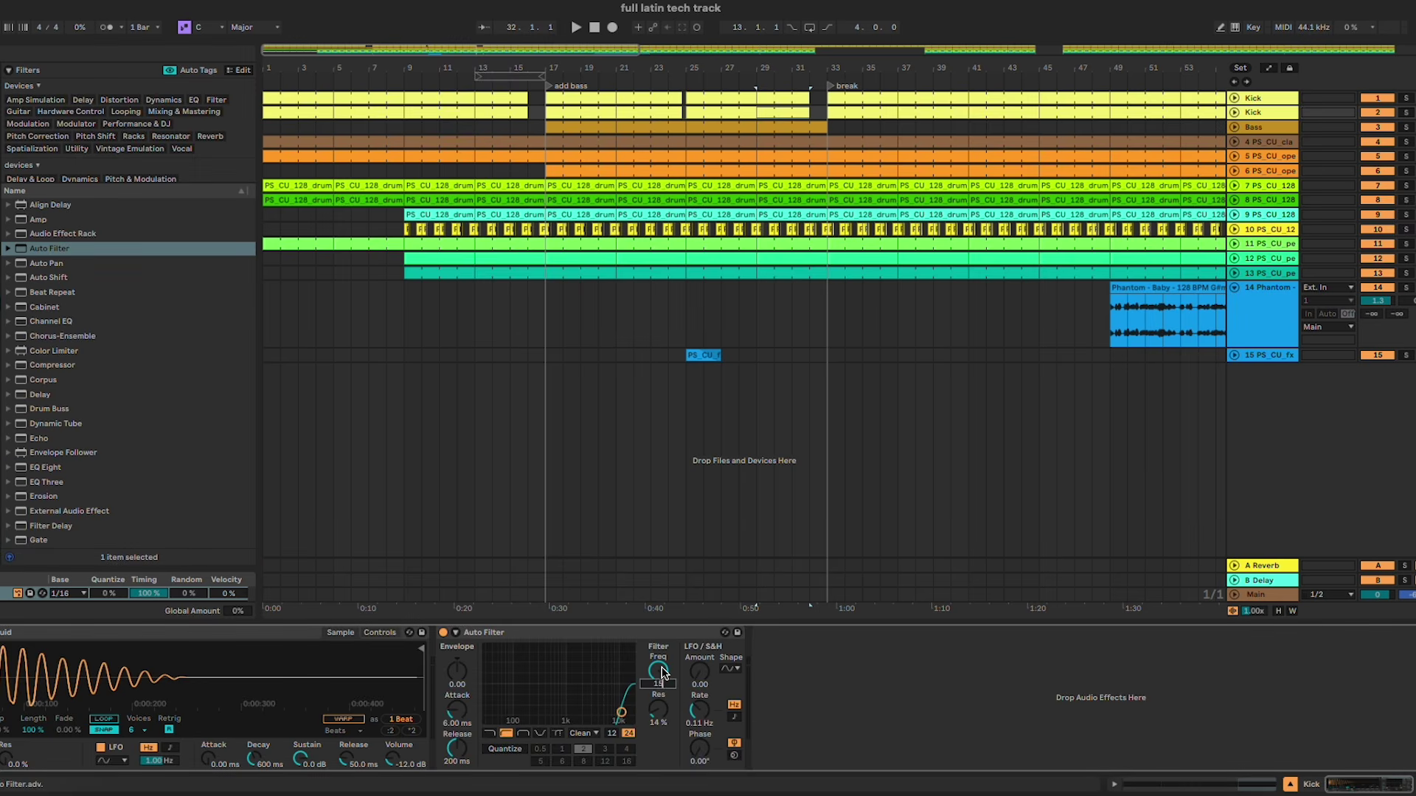
# Step: Clear the filtered Kick duplicate before the "break" marker and remove the original Kick from the break section
pyautogui.moveTo(816, 112); pyautogui.dragTo(247, 111)
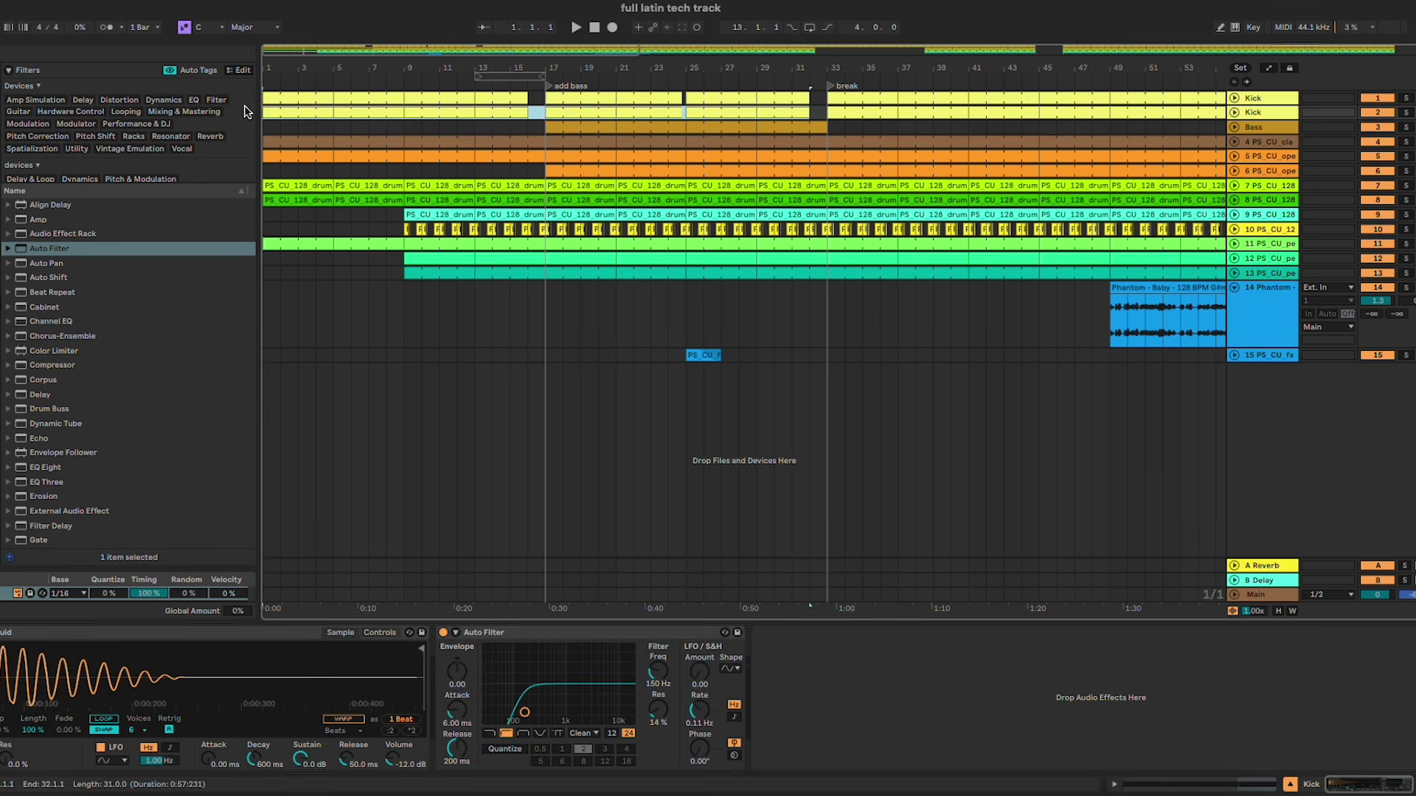
pyautogui.scroll(-3, 1061, 208)
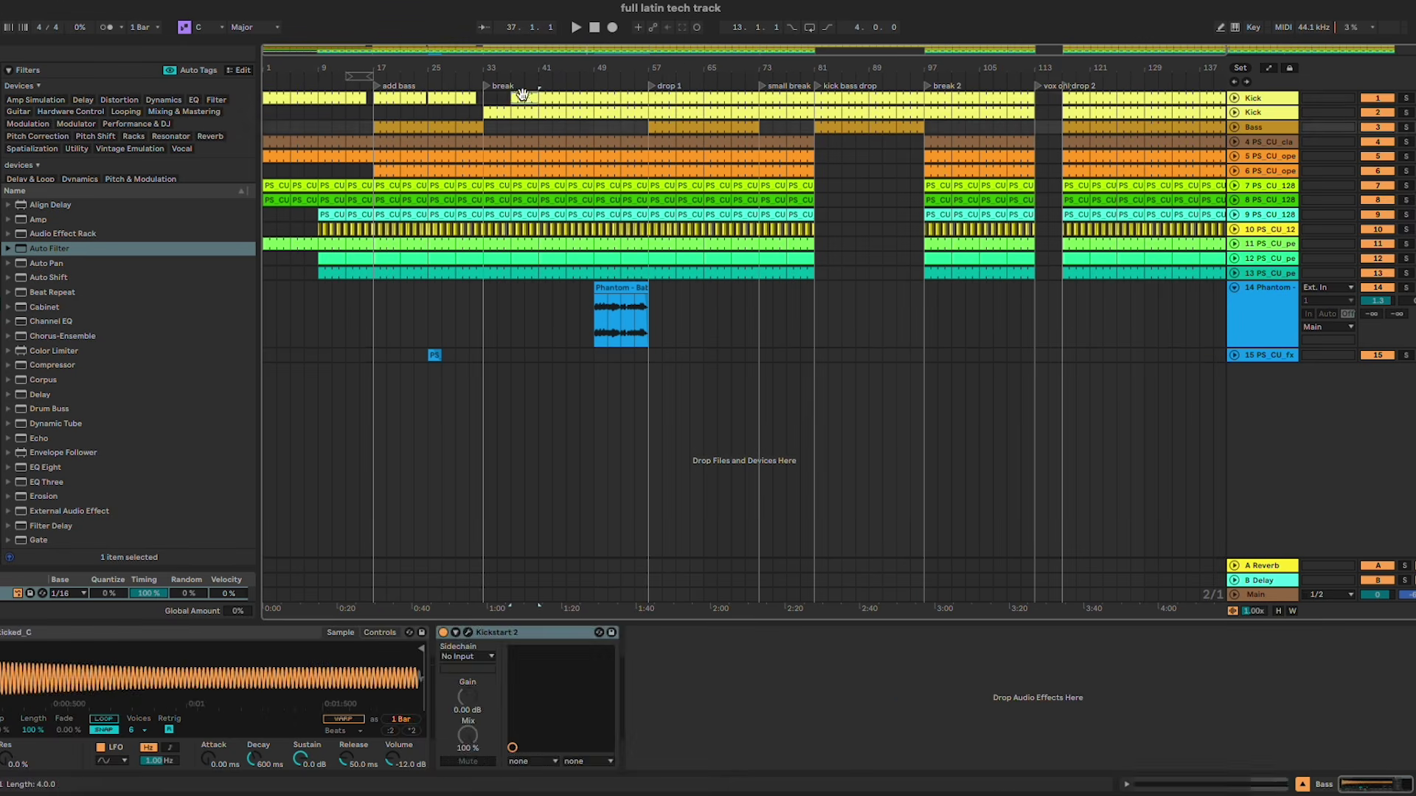
pyautogui.moveTo(538, 98); pyautogui.dragTo(568, 97)
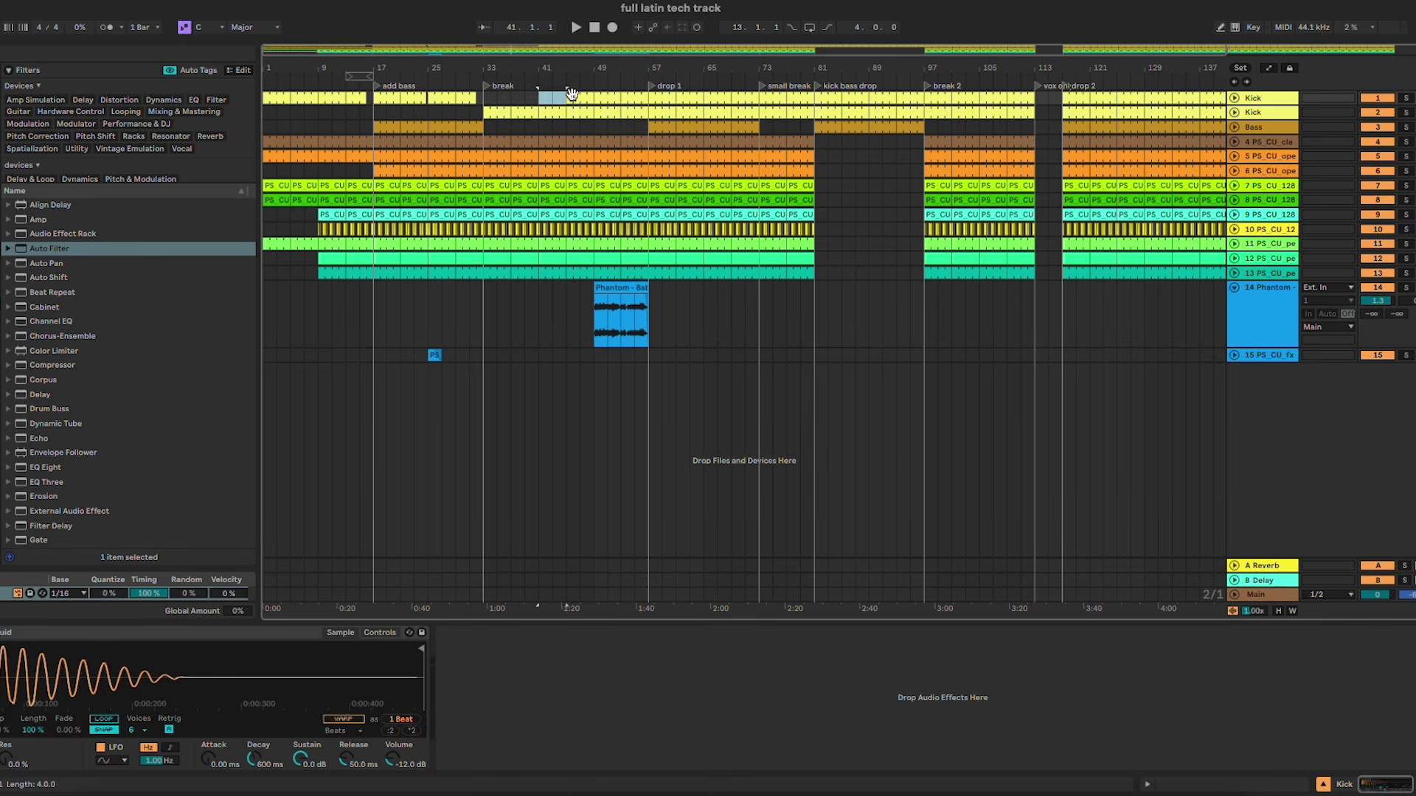
# Step: Remove the filtered Kick from drop 1 and the original Kick from the small break
pyautogui.click(663, 111)
pyautogui.press('Delete')
pyautogui.click(801, 98)
pyautogui.press('Delete')
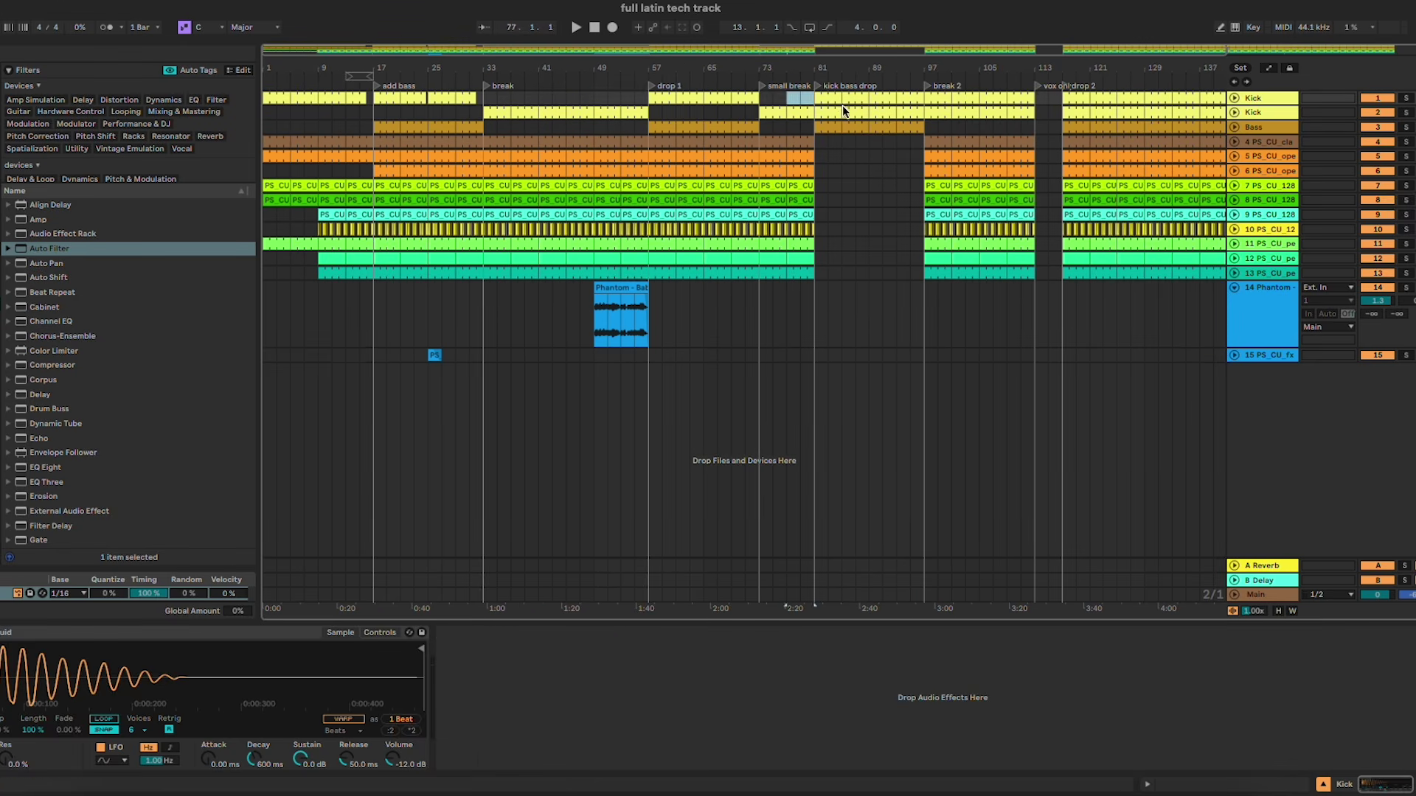
# Step: Remove the filtered Kick from the kick bass drop and from drop 2 onward, and clear the original Kick from break 2
pyautogui.click(842, 112)
pyautogui.press('Delete')
pyautogui.moveTo(840, 114); pyautogui.dragTo(1177, 121)
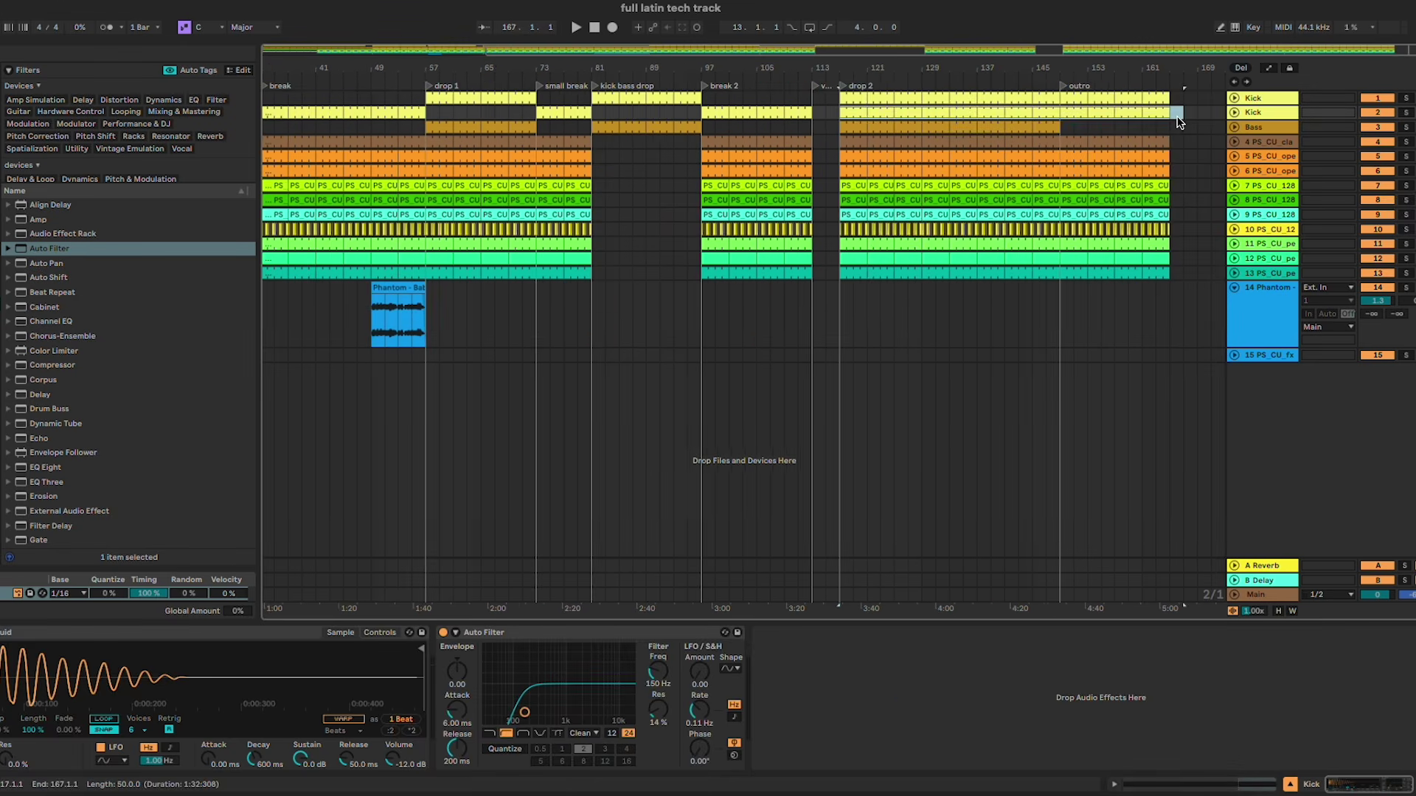
pyautogui.press('Delete')
pyautogui.hscroll(-5, 1026, 145)
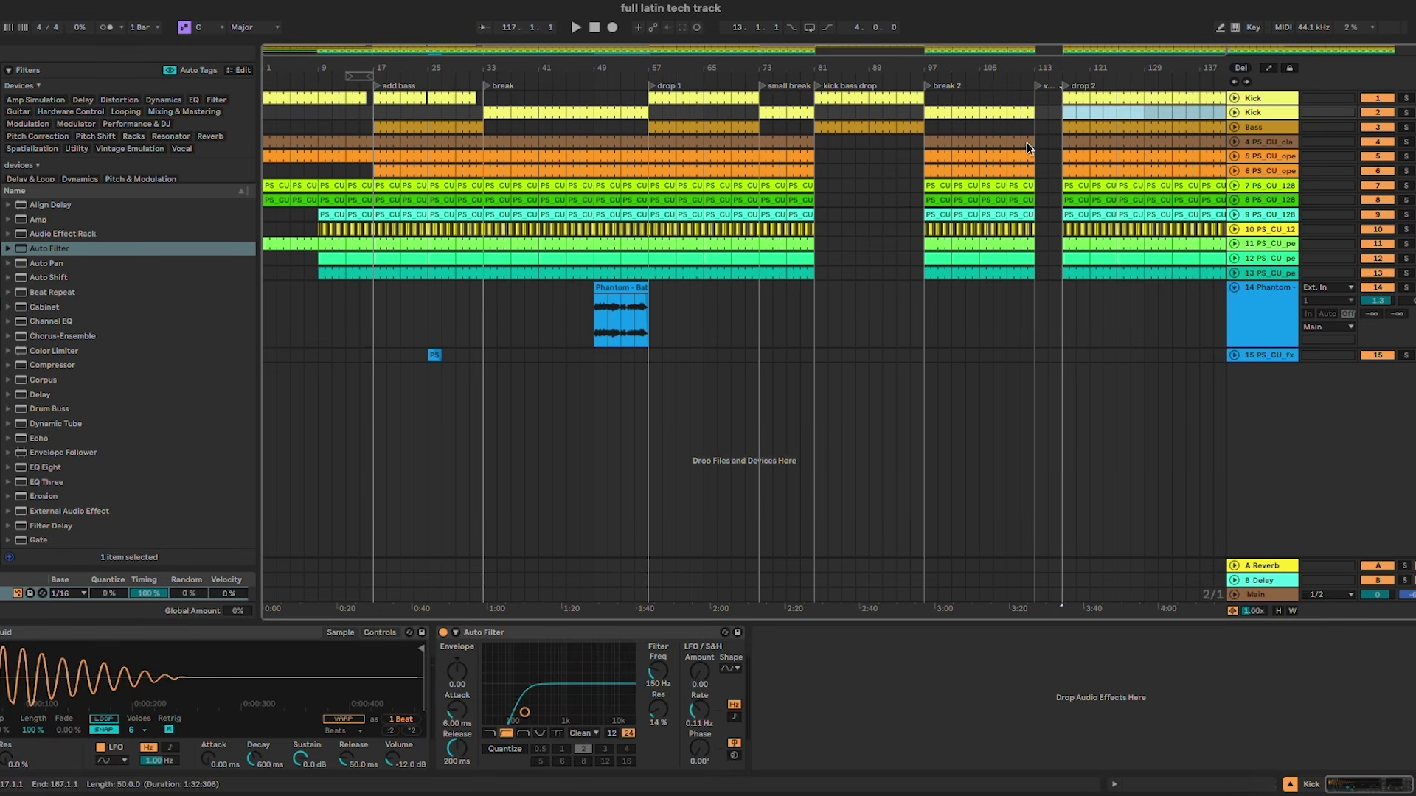
# Step: Move the intro Kick clips before the "add bass" marker onto the filtered Kick track and play the intro
pyautogui.click(347, 97)
pyautogui.moveTo(275, 97); pyautogui.dragTo(275, 114)
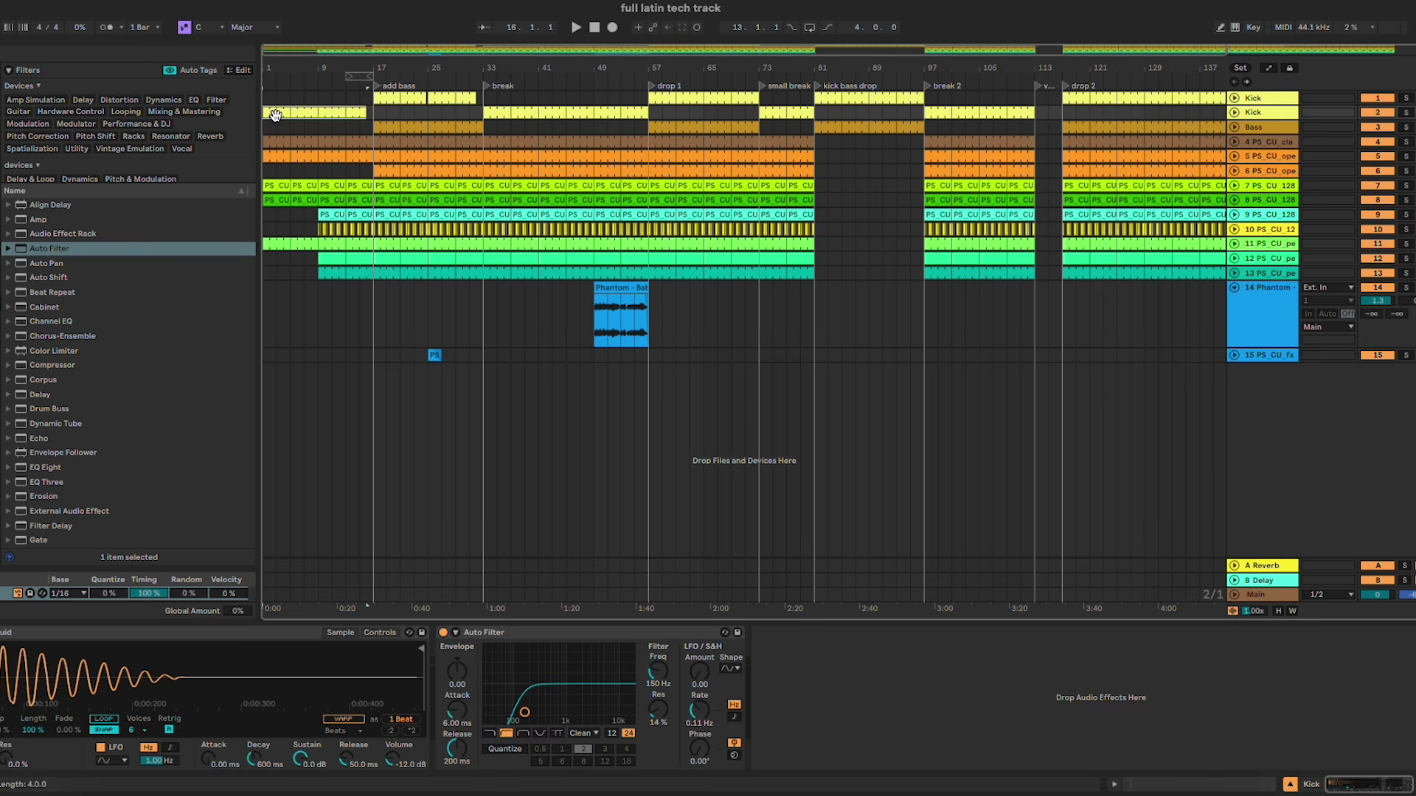
pyautogui.click(280, 129)
pyautogui.press('space')
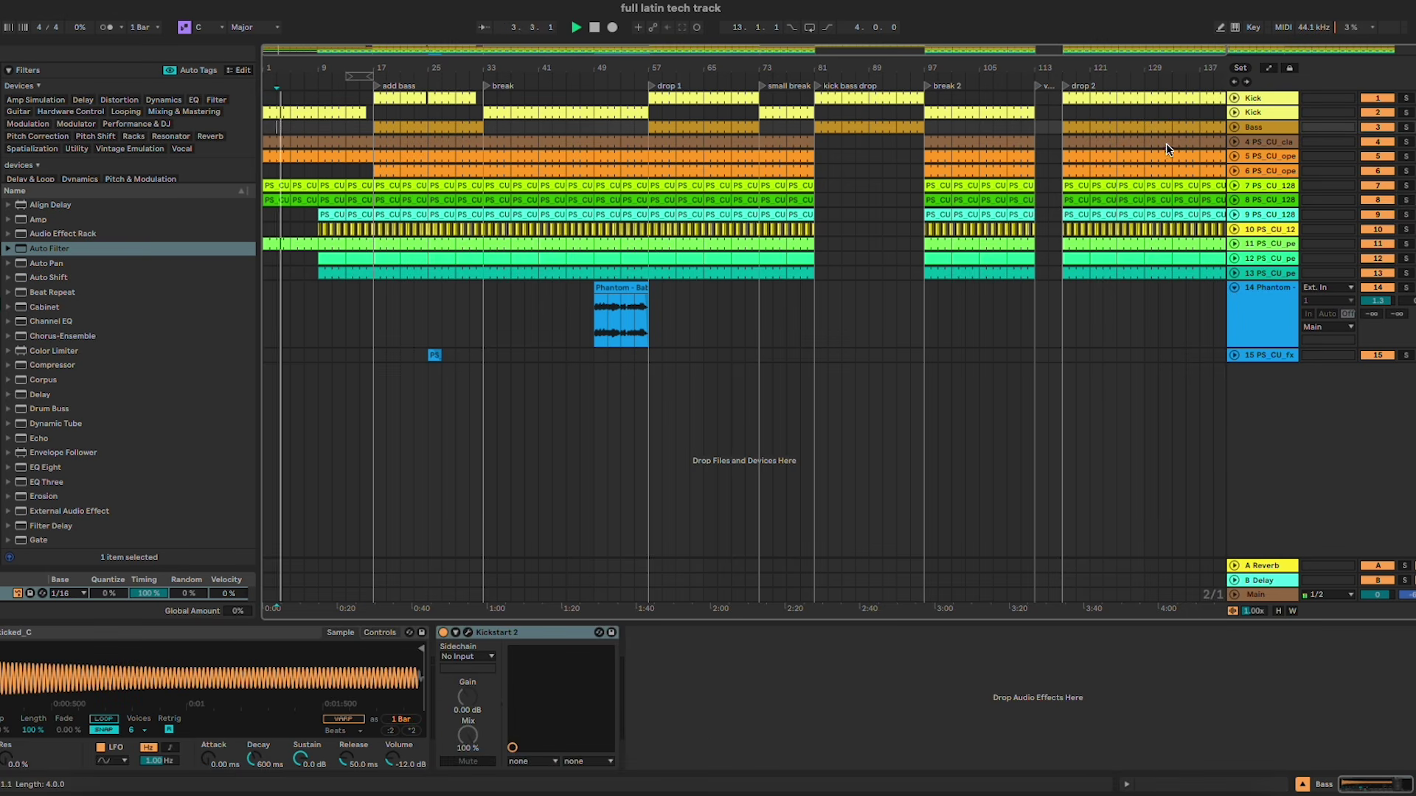
# Step: Rename the two kick tracks Main Kick and LC Kick, and group them as Kick
pyautogui.click(1258, 116)
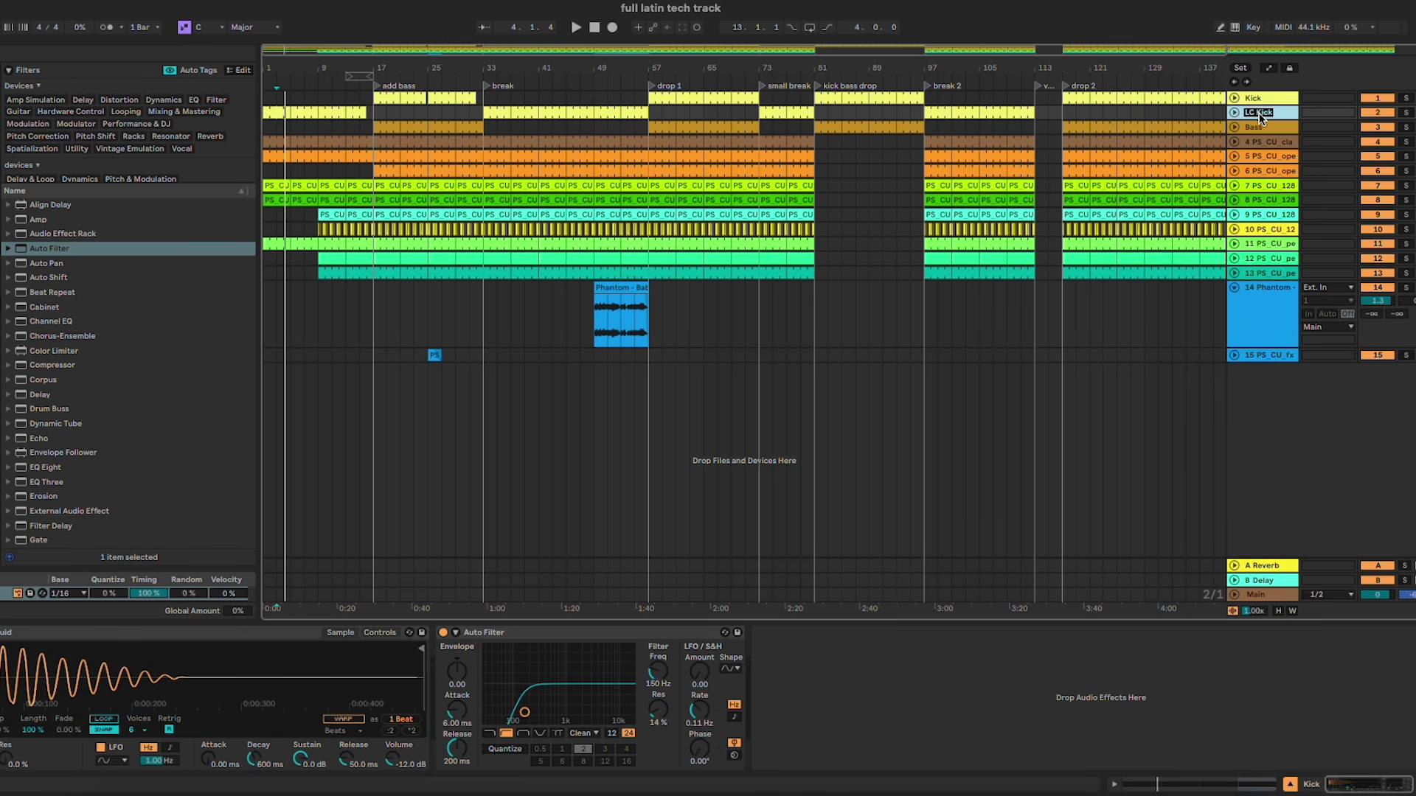
pyautogui.press('Delete')
pyautogui.hotkey('ctrl', 'g')
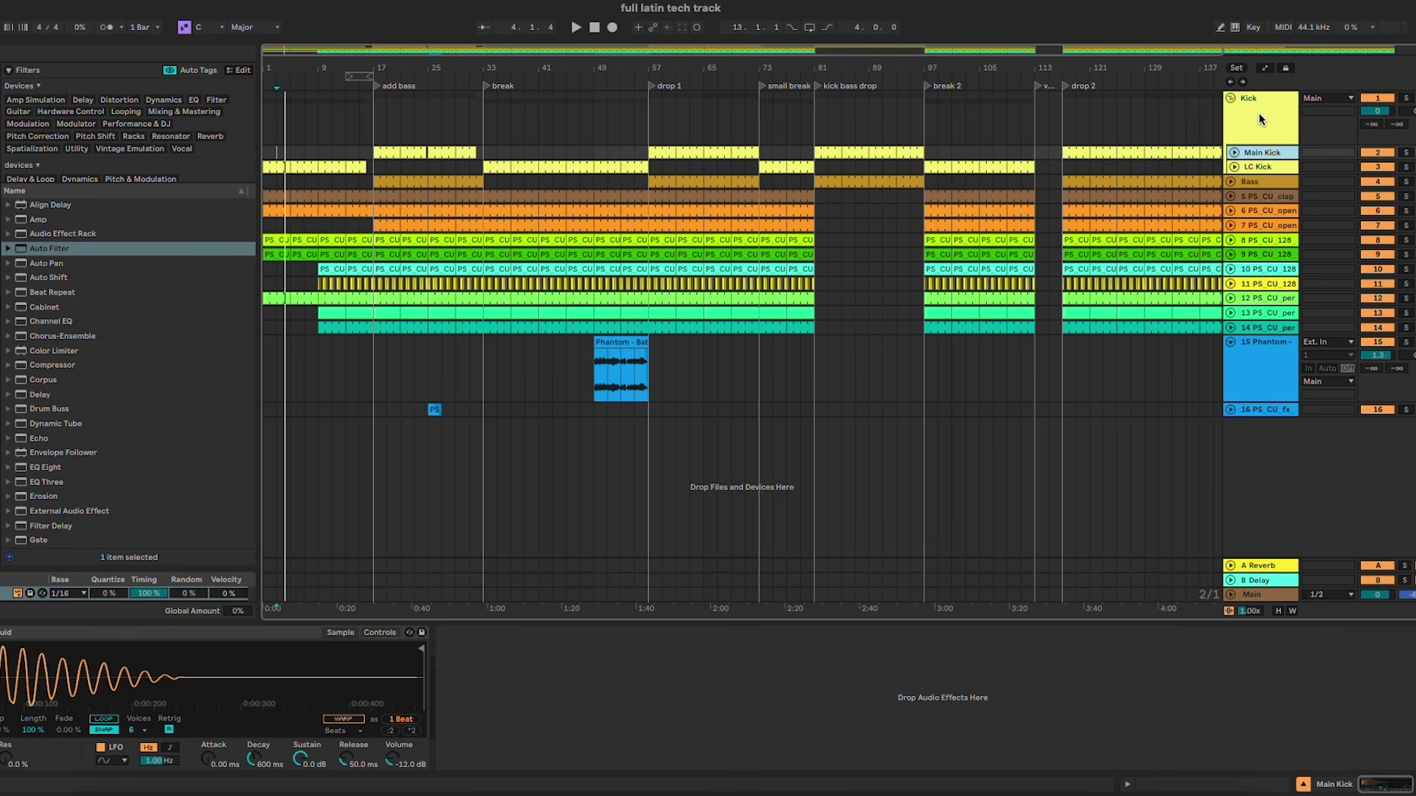
# Step: Listen to the transition into the break from bar 31
pyautogui.click(464, 126)
pyautogui.press('space')
pyautogui.scroll(5, 465, 127)
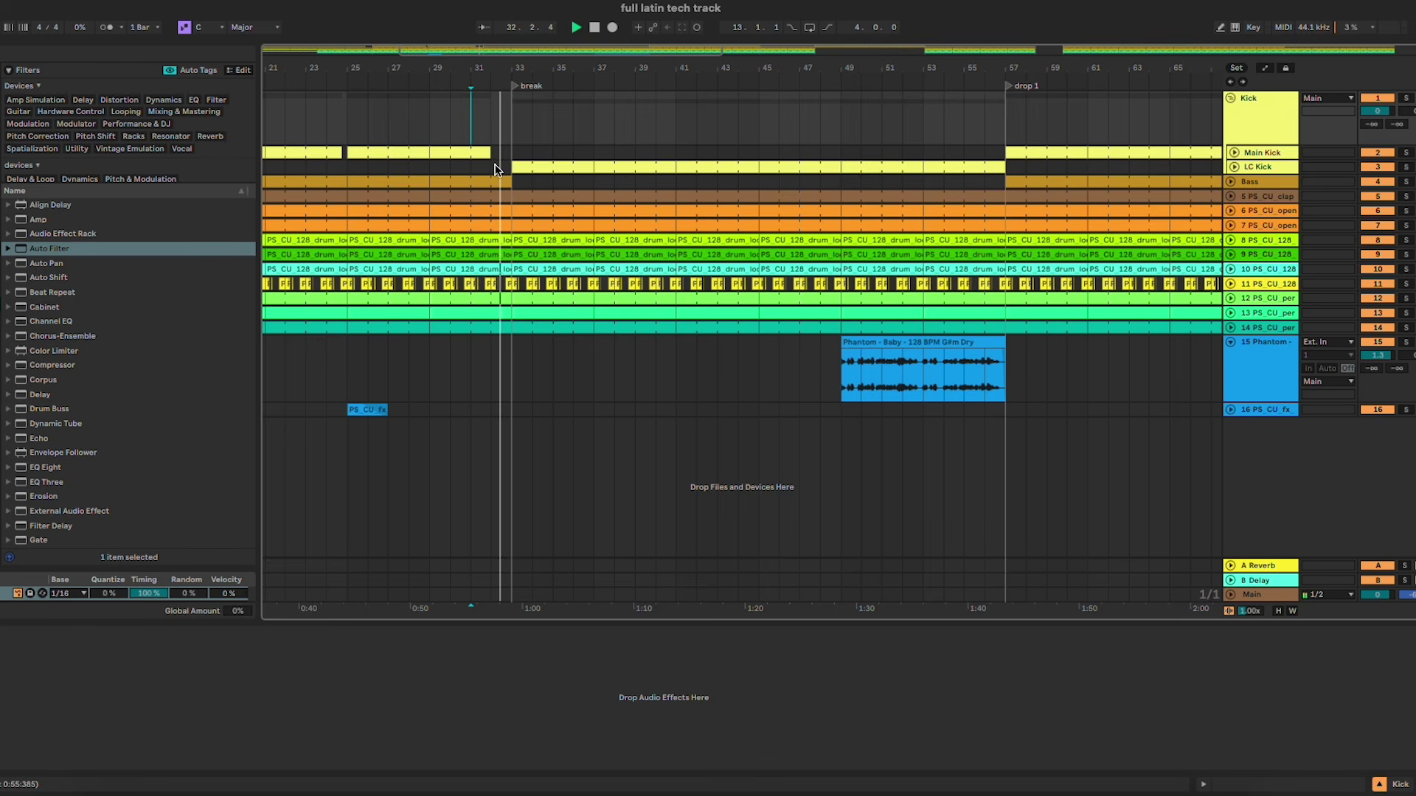
# Step: Duplicate the Bass track and, on the copy, fill the break from bar 33 to 57 and clear the "add bass" section
pyautogui.click(1271, 182)
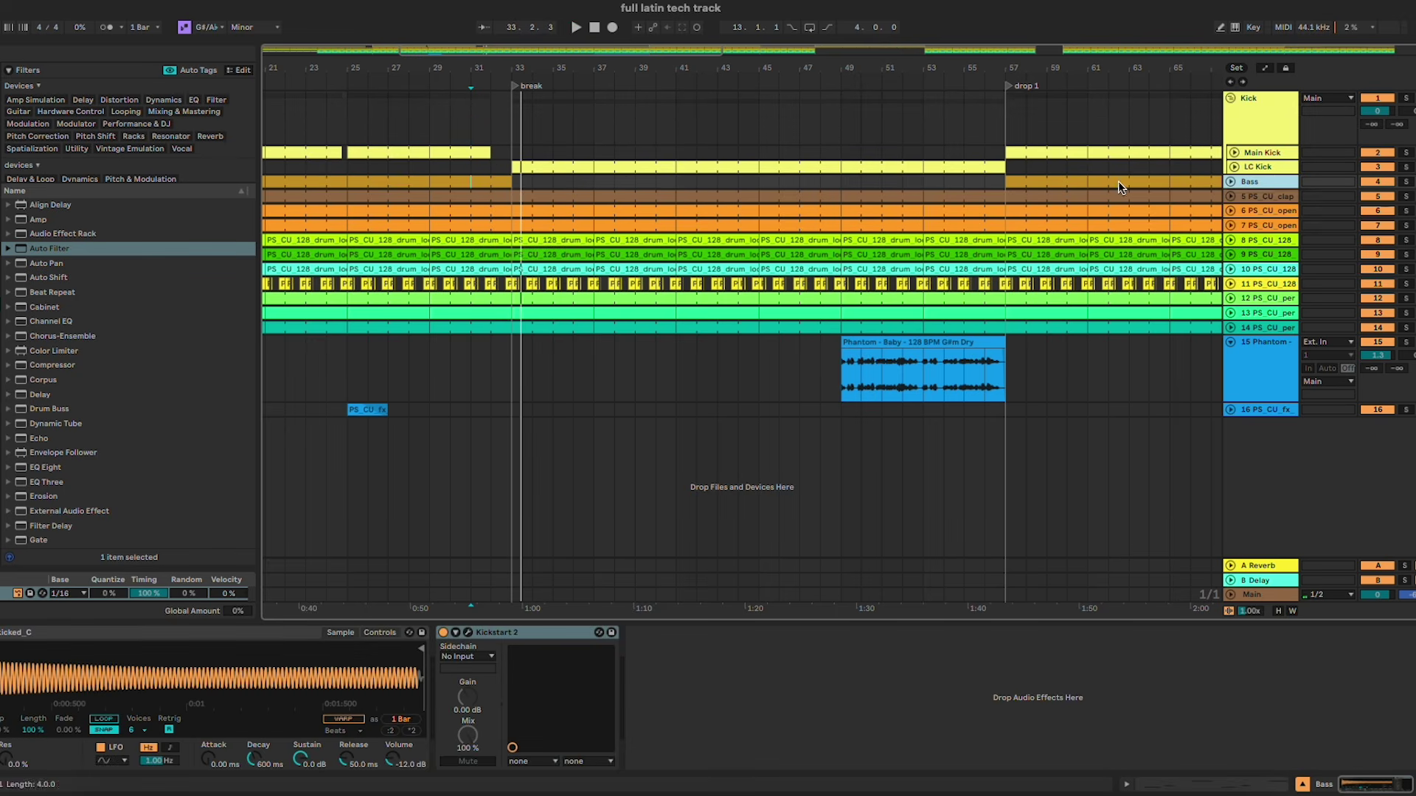
pyautogui.hotkey('ctrl', 'd')
pyautogui.scroll(-4, 545, 196)
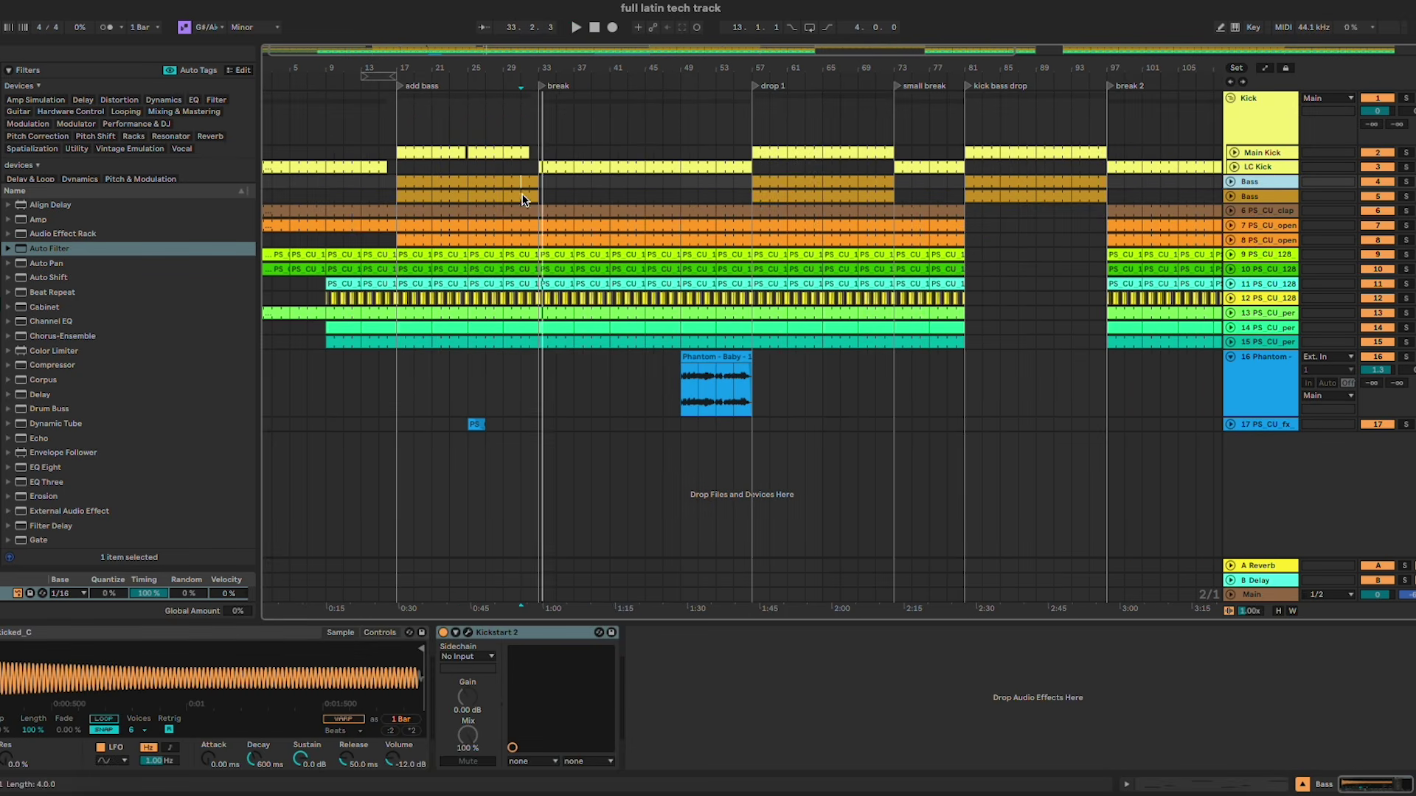
pyautogui.moveTo(525, 197); pyautogui.dragTo(566, 195)
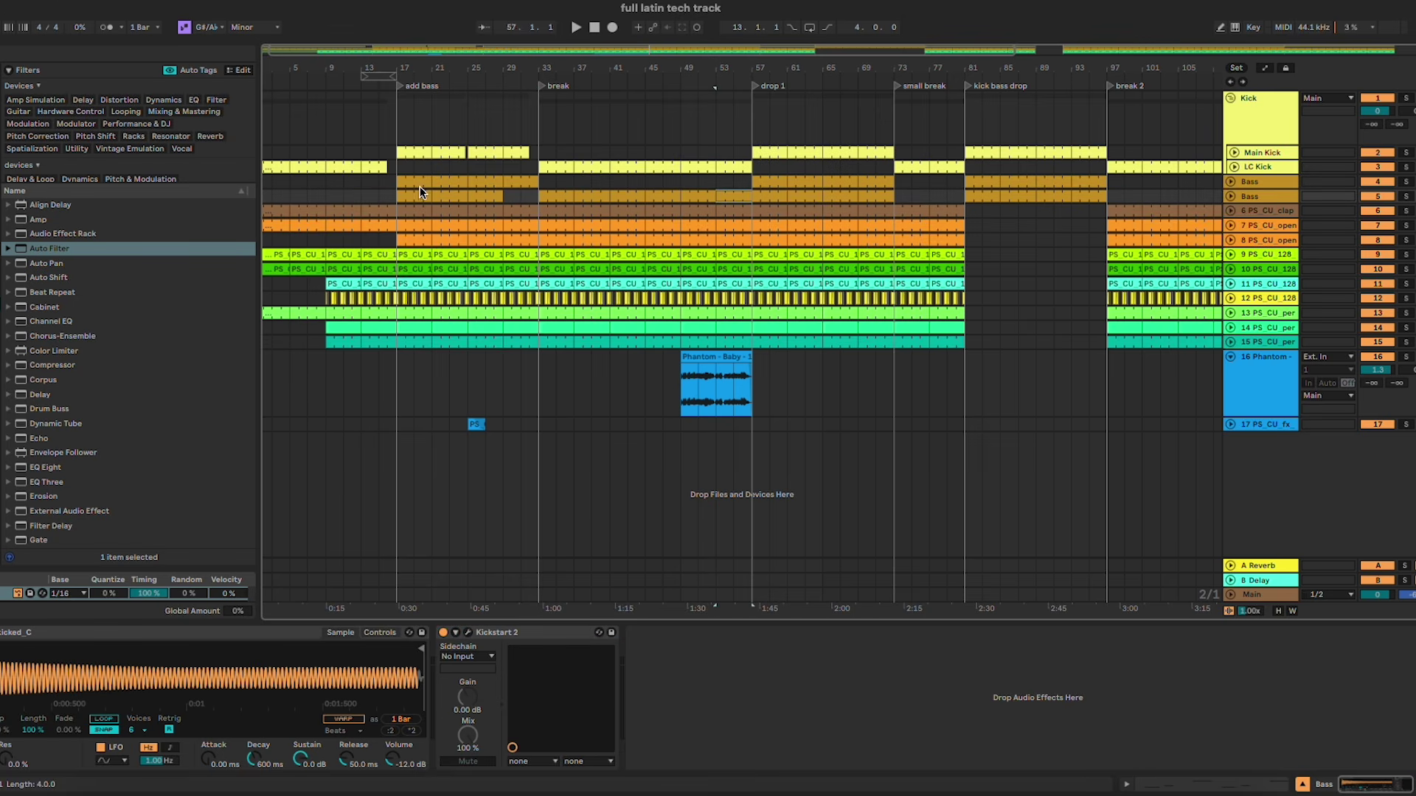
pyautogui.moveTo(484, 193); pyautogui.dragTo(405, 195)
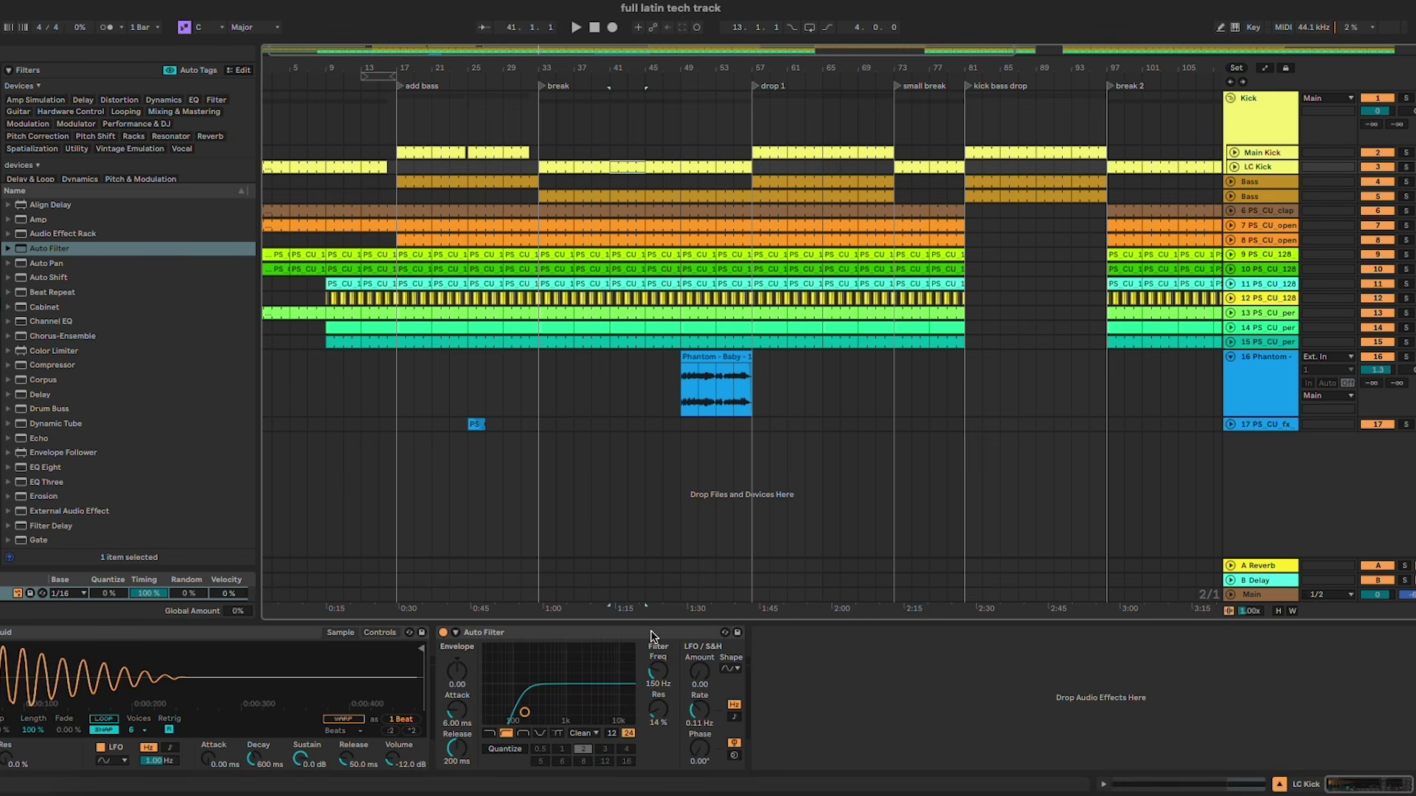
# Step: Copy the 150 Hz Auto Filter onto the duplicated Bass, listen to the break, and delete that track's clips from drop 1 onward
pyautogui.click(636, 196)
pyautogui.press('space')
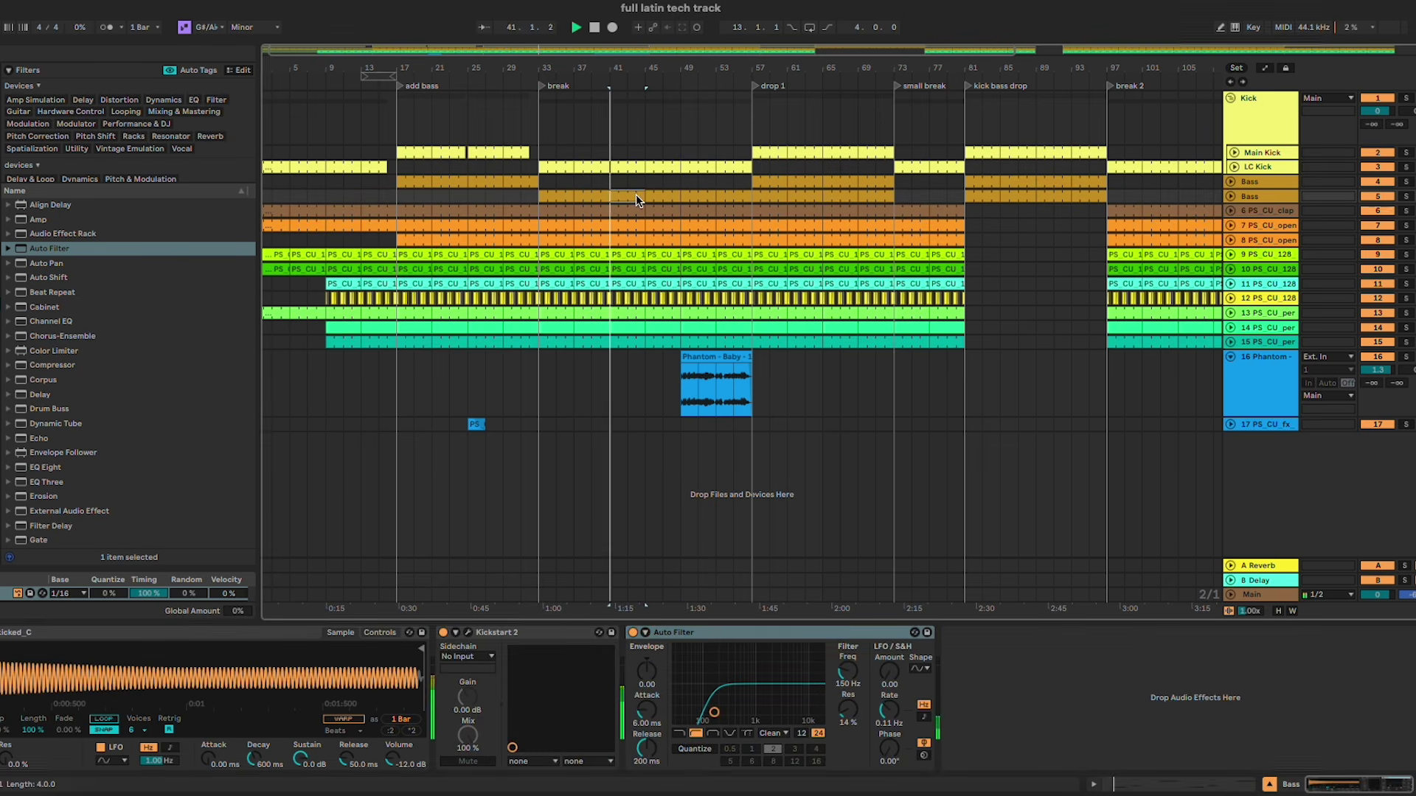
pyautogui.moveTo(753, 197); pyautogui.dragTo(937, 196)
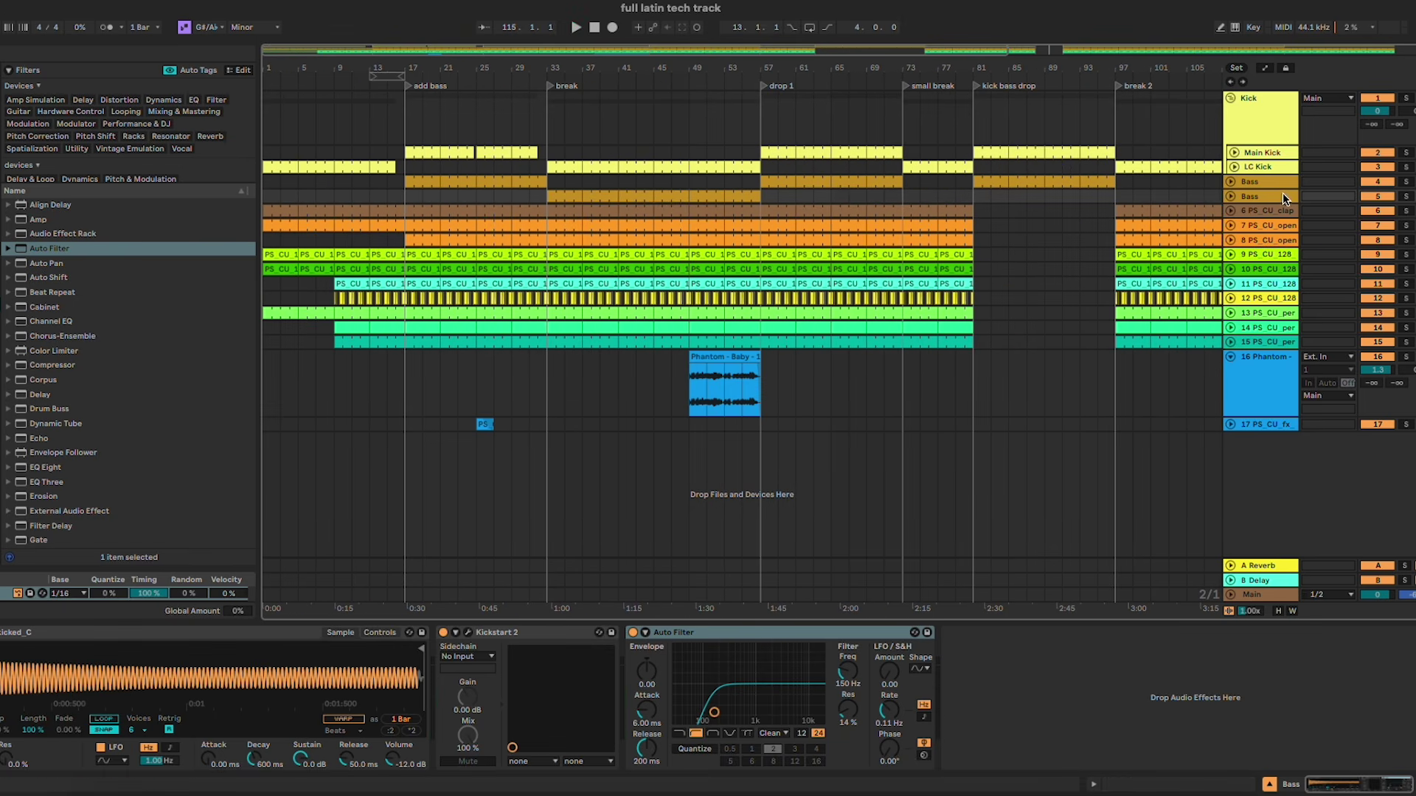
# Step: Rename the two bass tracks Main Bass and LC Bass, and group them as Bass
pyautogui.press('Return')
pyautogui.press('Up')
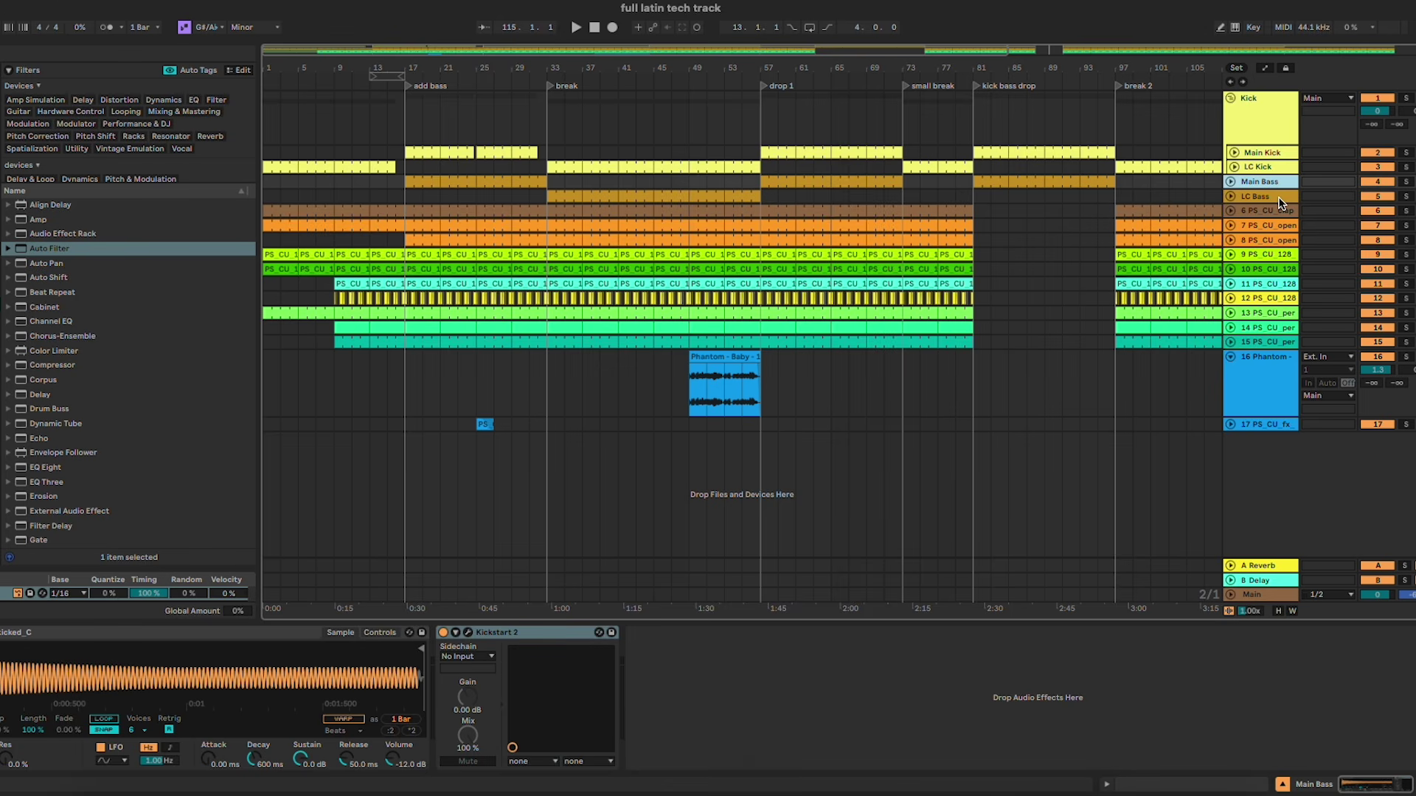
pyautogui.hotkey('ctrl', 'g')
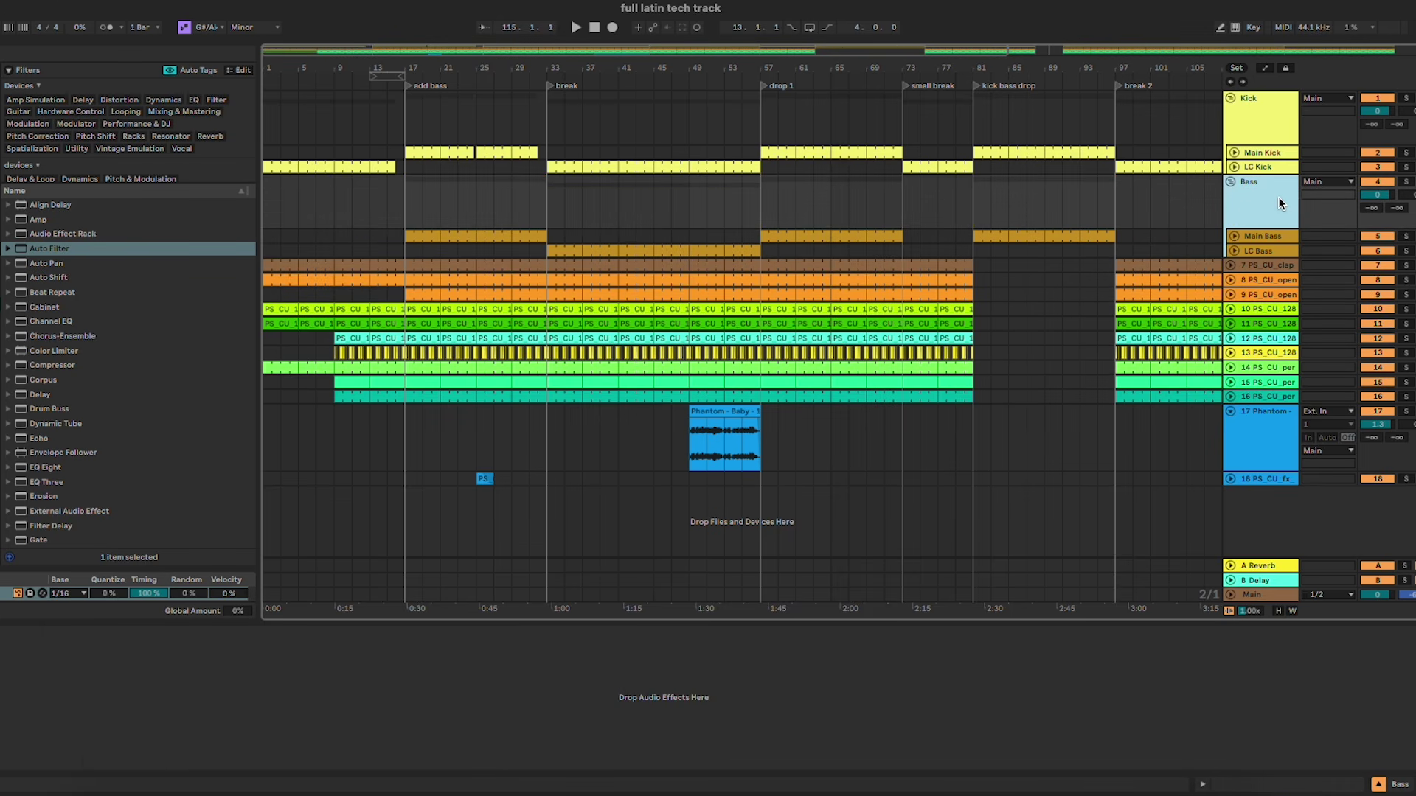
# Step: Listen to the break with the filtered kick and bass from bar 41
pyautogui.click(619, 210)
pyautogui.press('+')
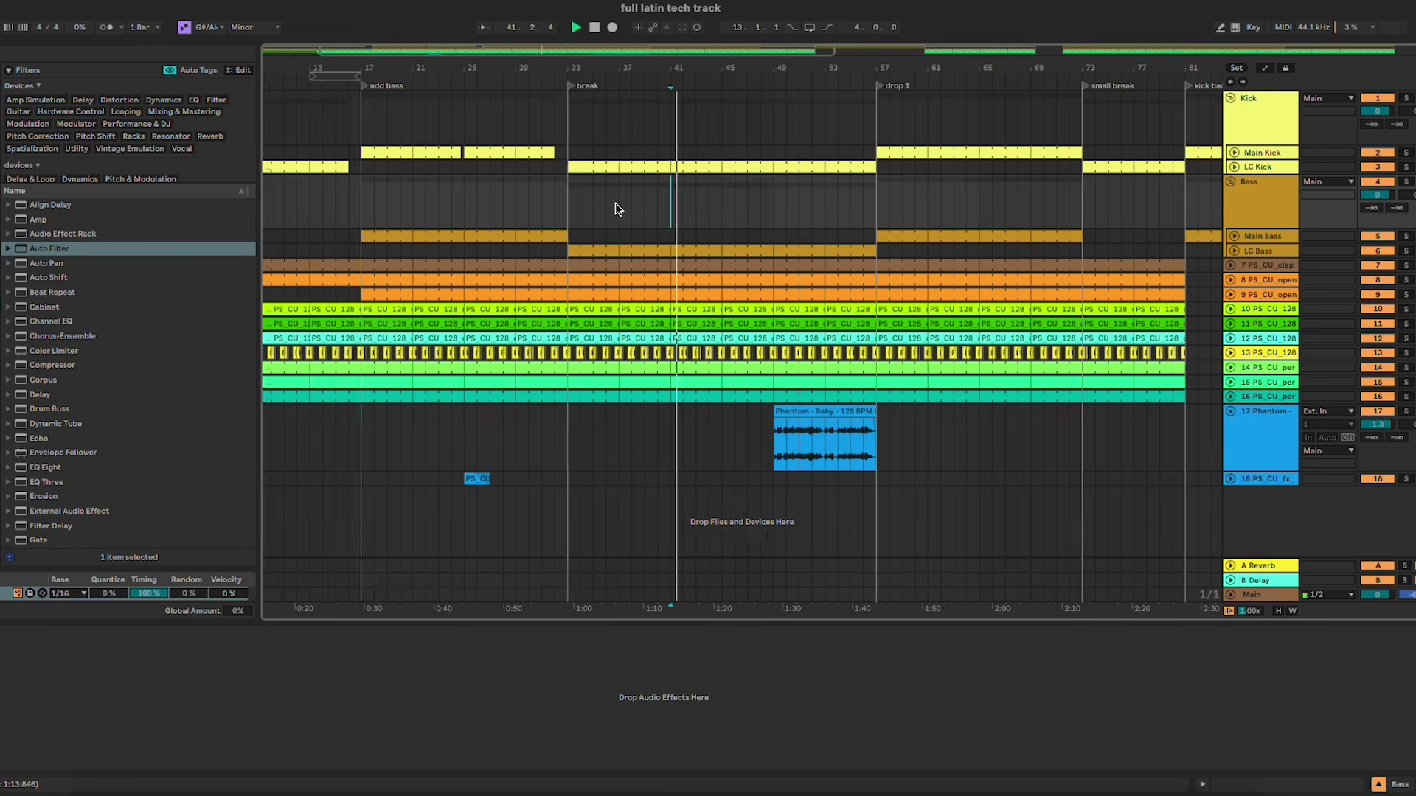
pyautogui.scroll(3, 618, 208)
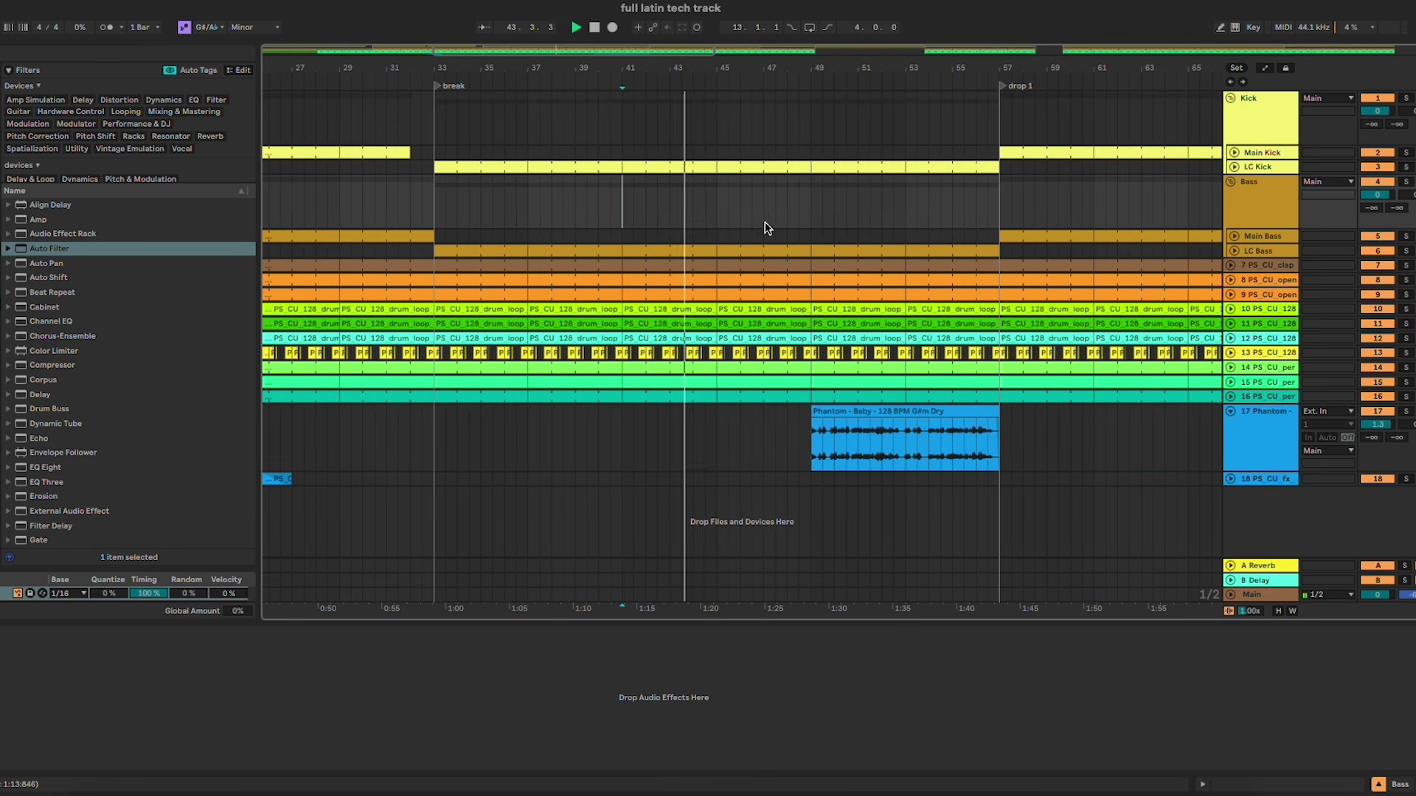
pyautogui.click(905, 152)
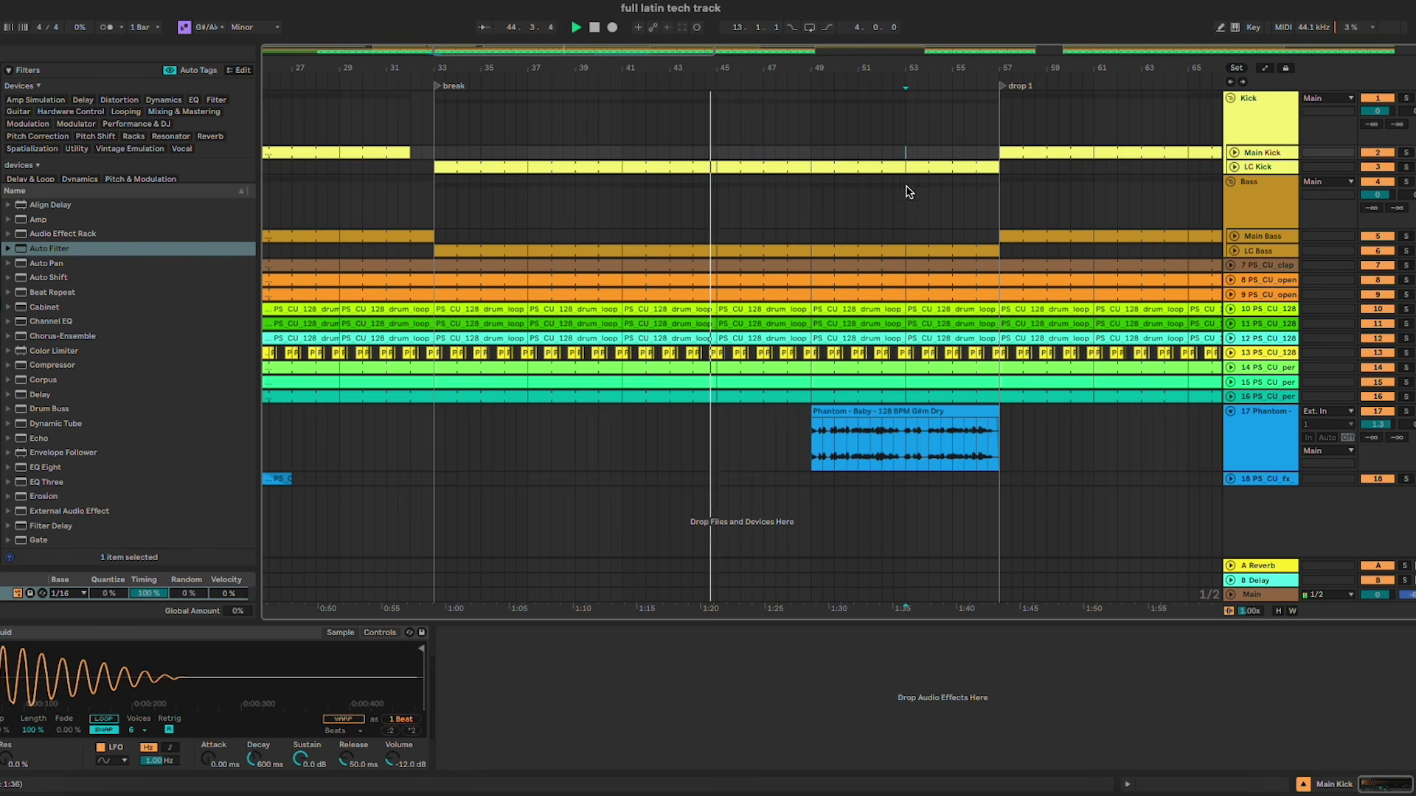
pyautogui.press('space')
# Step: Delete the kick, bass, drum and percussion clips from bar 53 to 57, keeping the Phantom vocal
pyautogui.moveTo(923, 236); pyautogui.dragTo(998, 390)
pyautogui.hscroll(5, 999, 391)
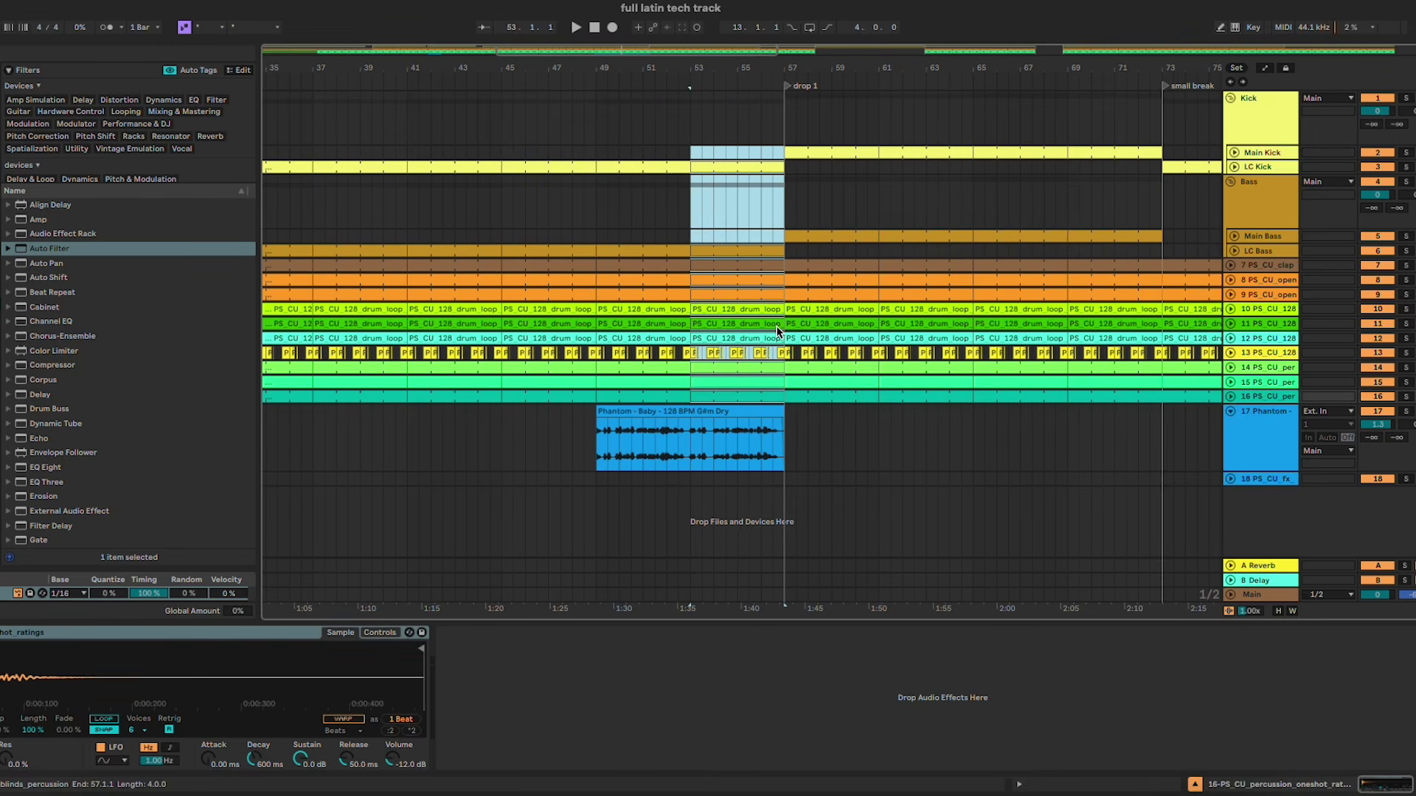
pyautogui.click(773, 310)
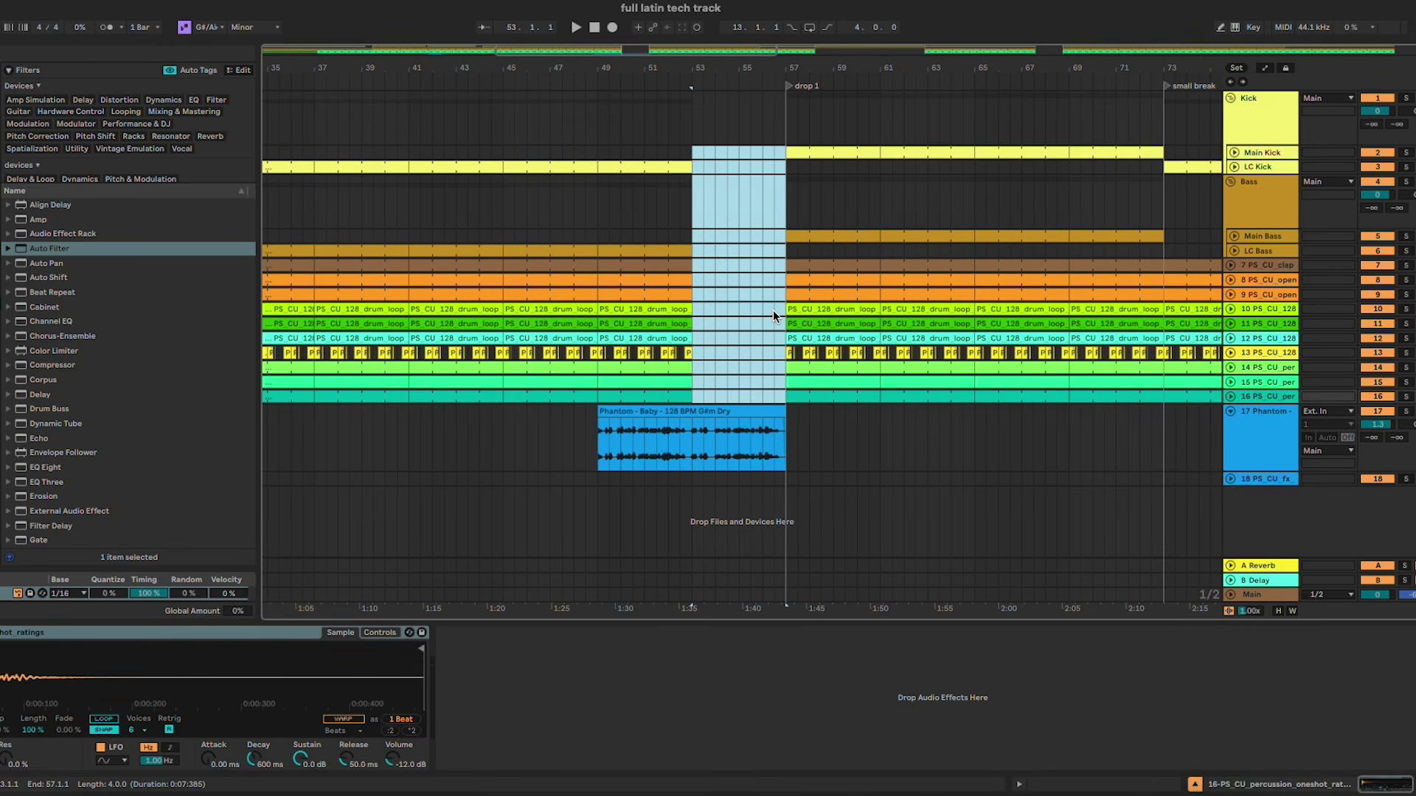
pyautogui.press('Delete')
# Step: Duplicate track 13's drum loop clips from bars 49 to 53 into the gap before drop 1
pyautogui.moveTo(688, 354); pyautogui.dragTo(606, 351)
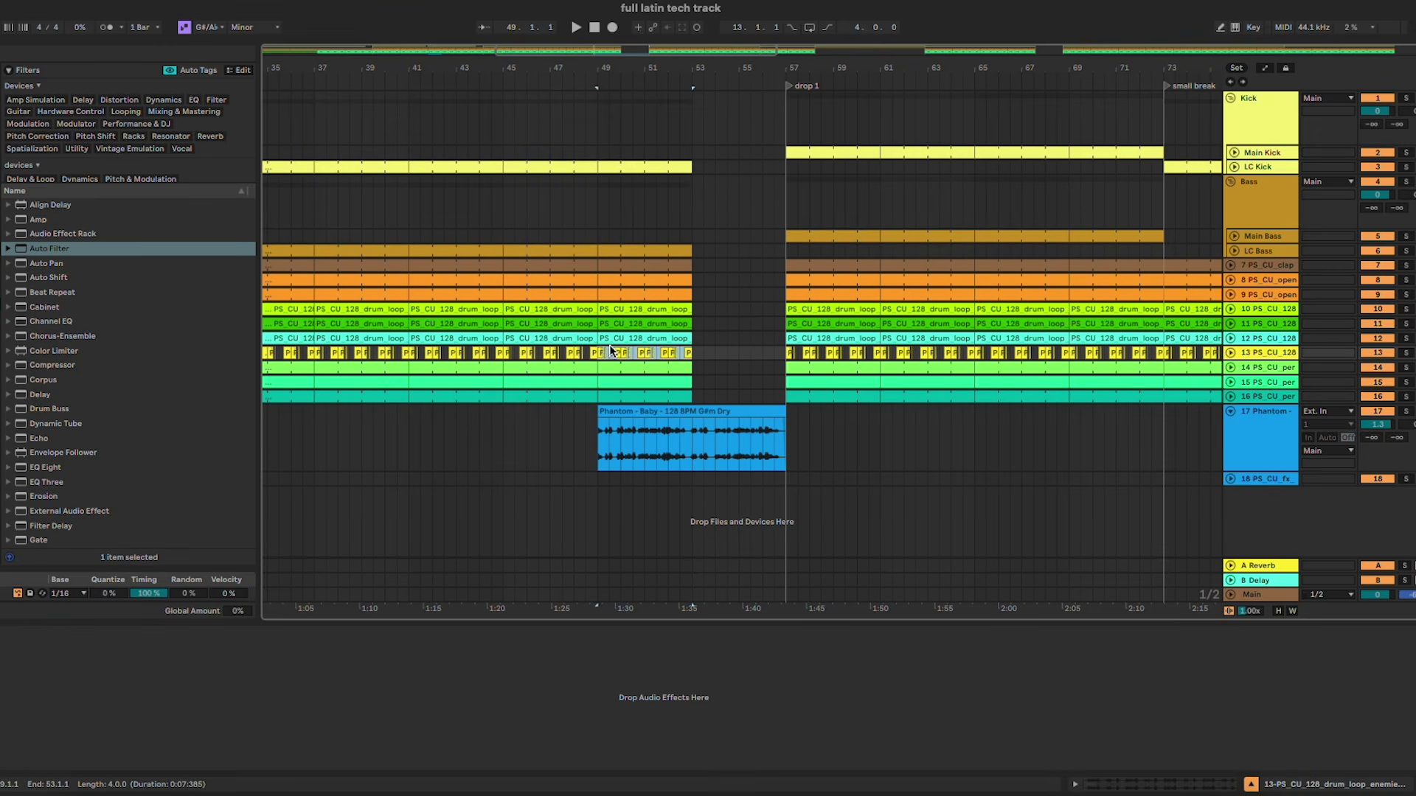
pyautogui.press('super+d')
pyautogui.click(775, 338)
# Step: Listen to the start of the break from bar 33
pyautogui.hscroll(-7, 759, 335)
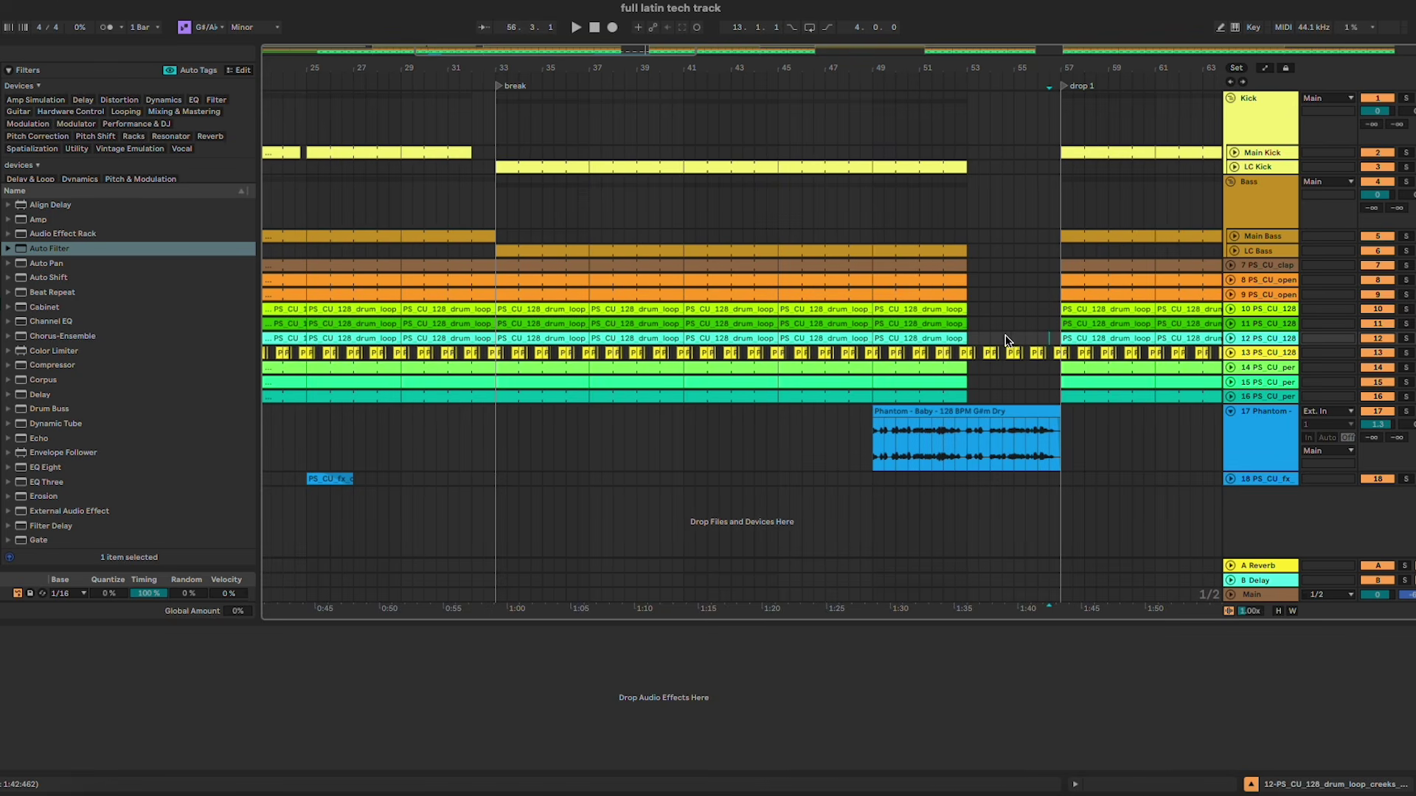
pyautogui.click(1006, 323)
pyautogui.hscroll(-4, 742, 374)
pyautogui.press('+')
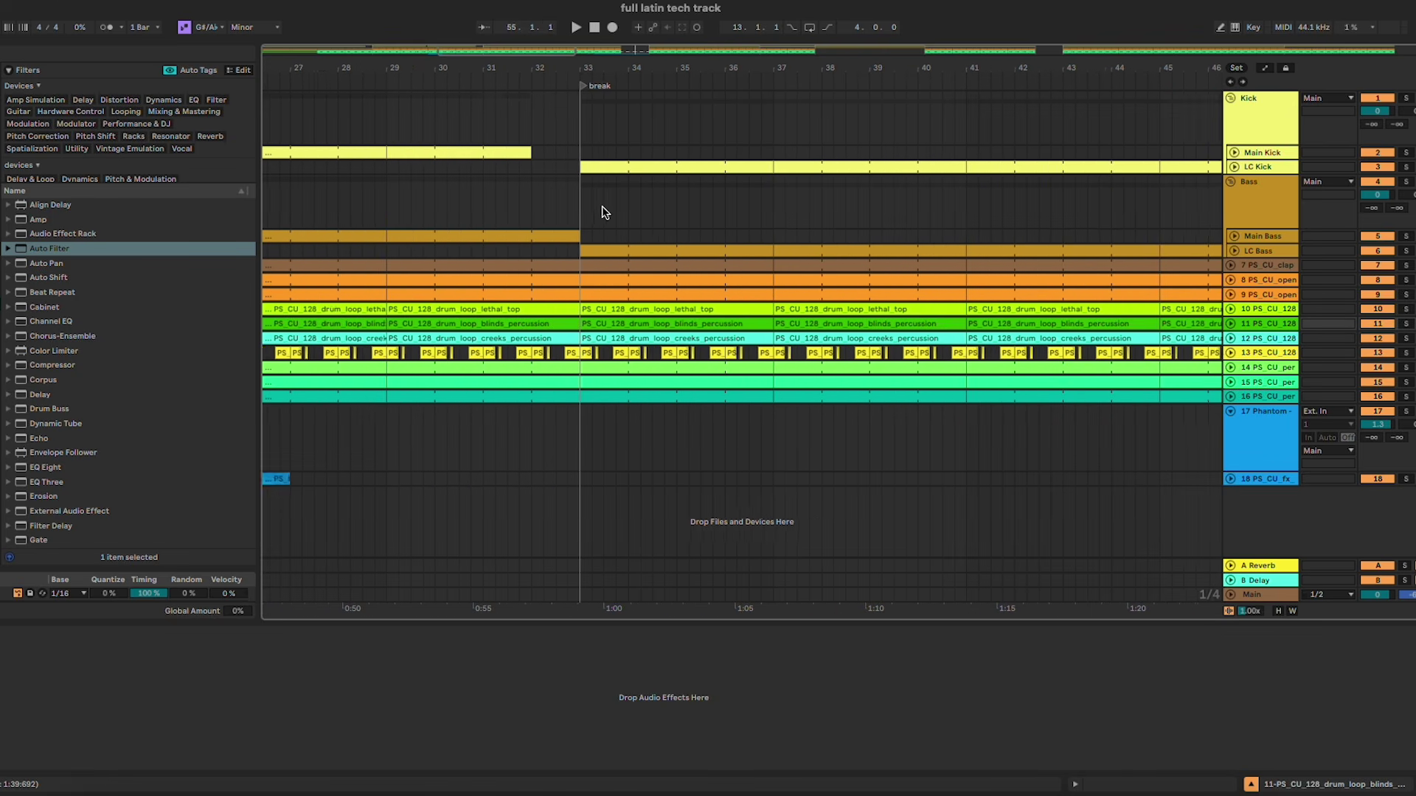
pyautogui.click(520, 193)
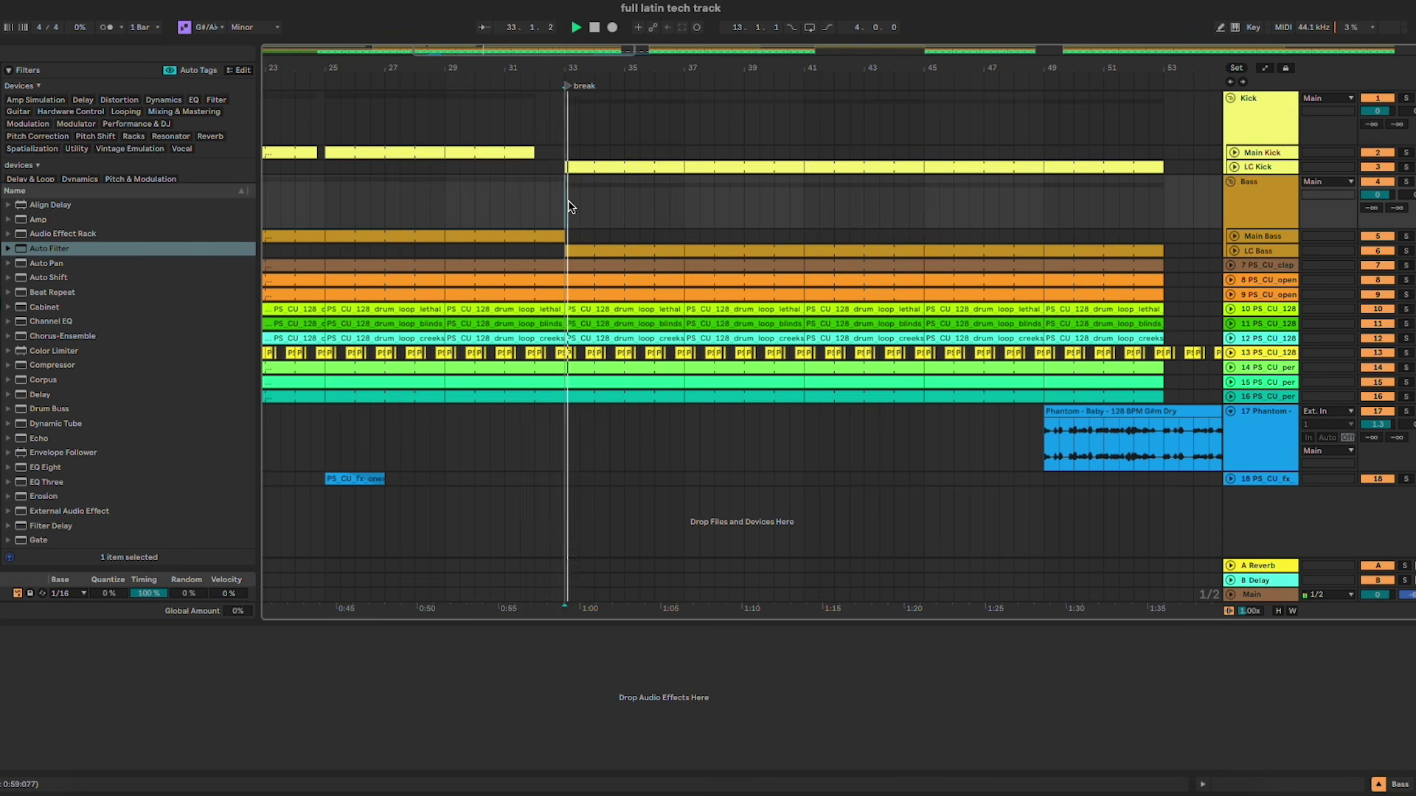
pyautogui.press('space')
# Step: Insert a MIDI track below the Phantom vocal track and load the vocal clip into it as a sampler sliced by transient
pyautogui.click(1257, 438)
pyautogui.press('super+shift+t')
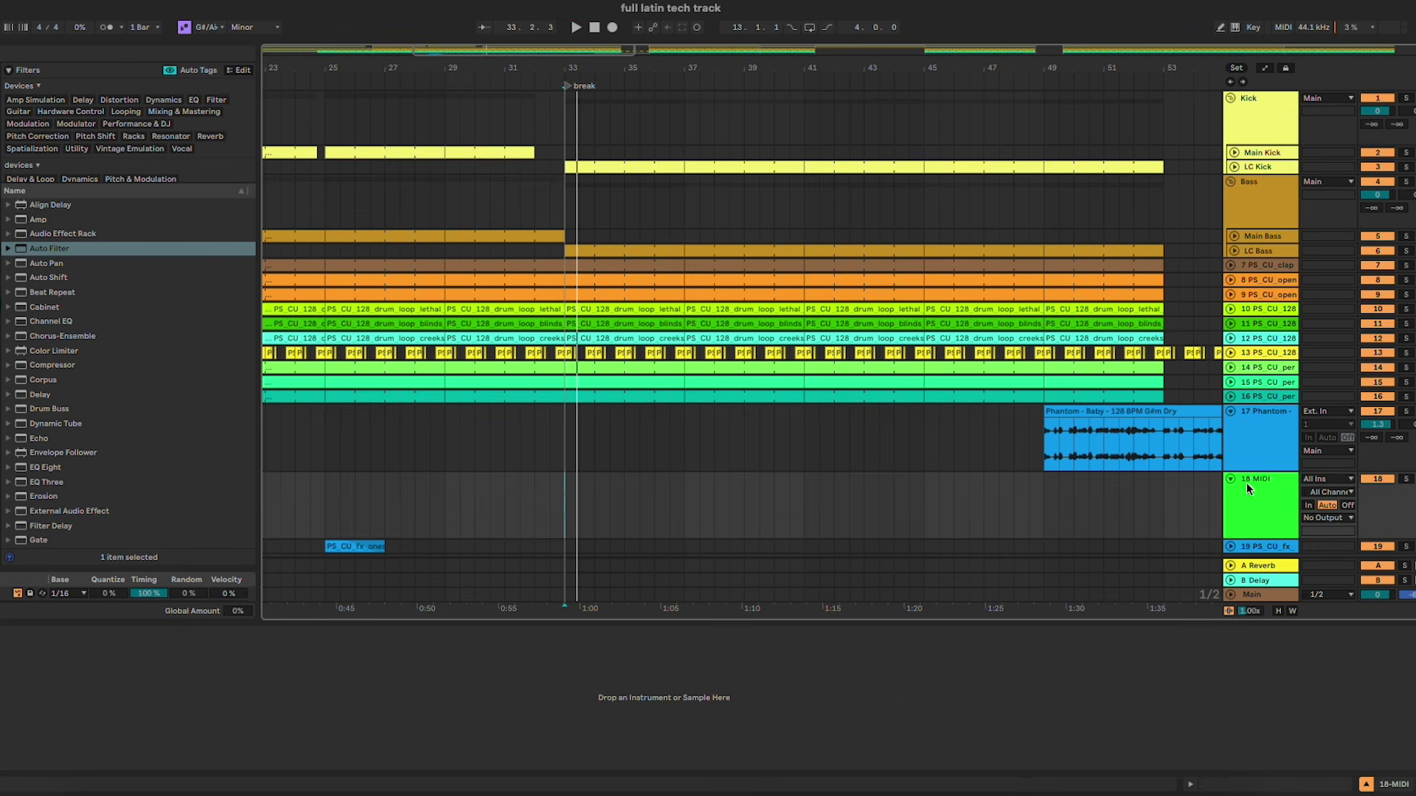
pyautogui.scroll(-1, 849, 442)
pyautogui.moveTo(1136, 382); pyautogui.dragTo(870, 674)
pyautogui.scroll(1, 661, 397)
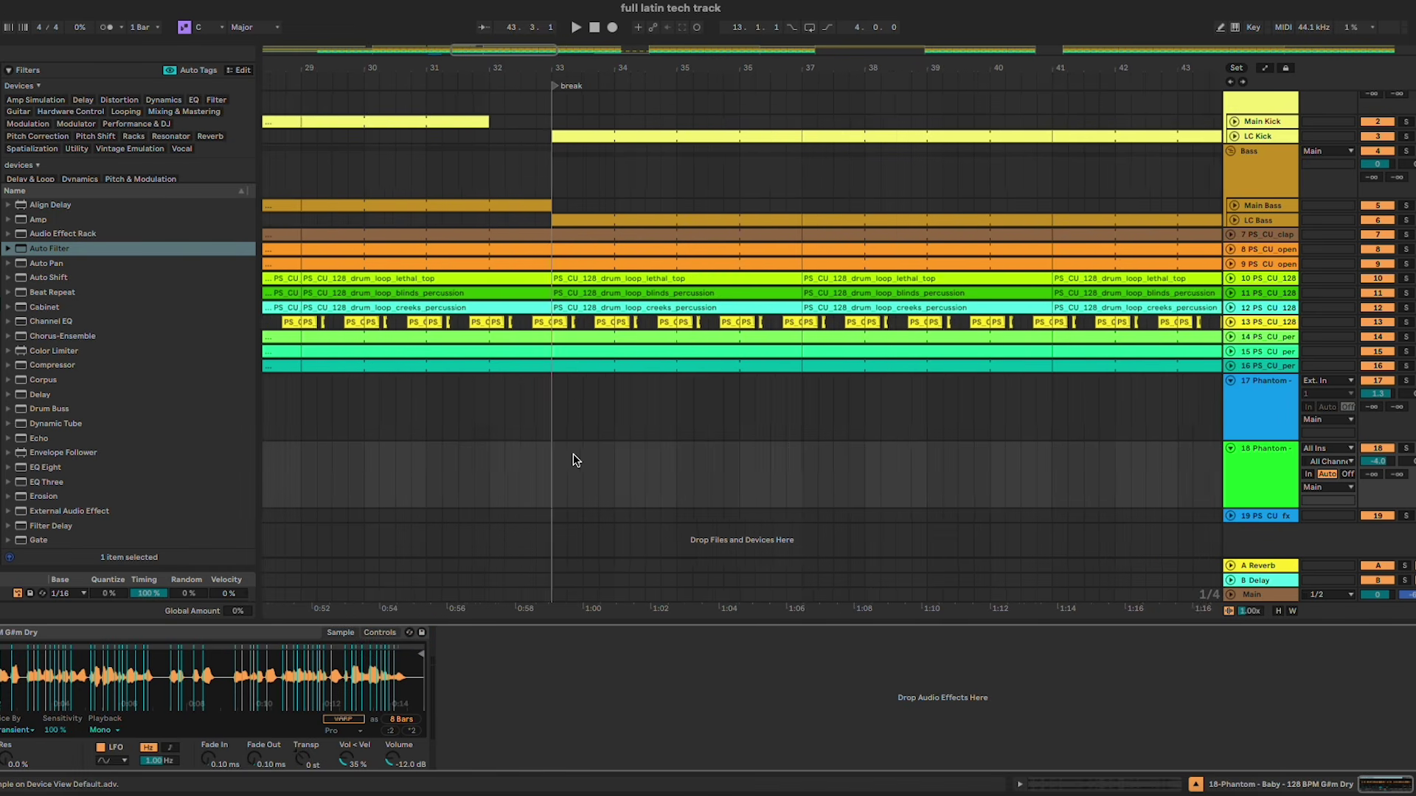
# Step: Create an empty four-bar MIDI clip on the vocal sampler track from bar 33 to 37 and loop that range
pyautogui.scroll(3, 573, 453)
pyautogui.moveTo(547, 460); pyautogui.dragTo(853, 497)
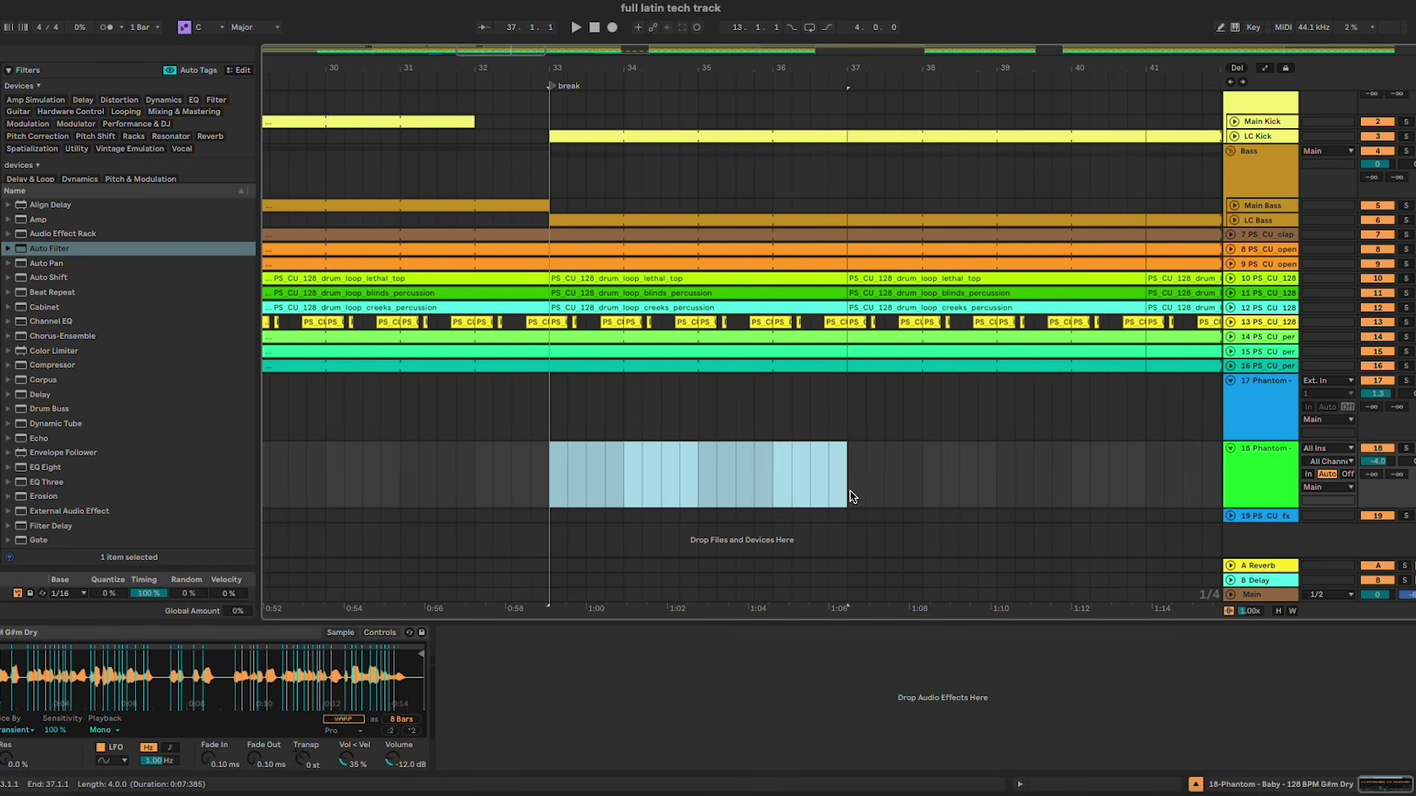
pyautogui.hotkey('ctrl', 'shift', 'm')
pyautogui.hotkey('ctrl', 'l')
pyautogui.scroll(-5, 822, 299)
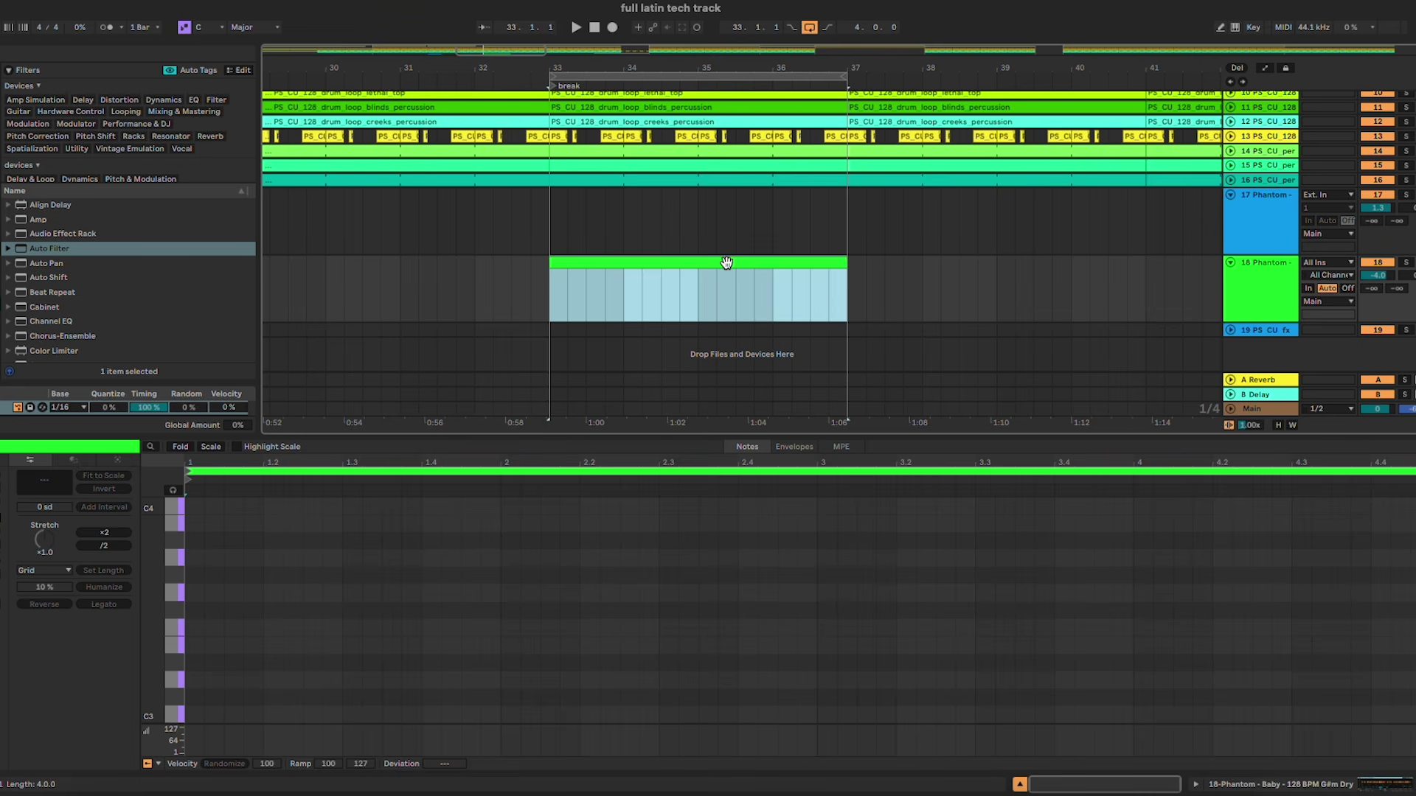
# Step: Open track 18's empty vocal clip, add a D2 slice note at 1.1.3 and audition it soloed
pyautogui.click(50, 654)
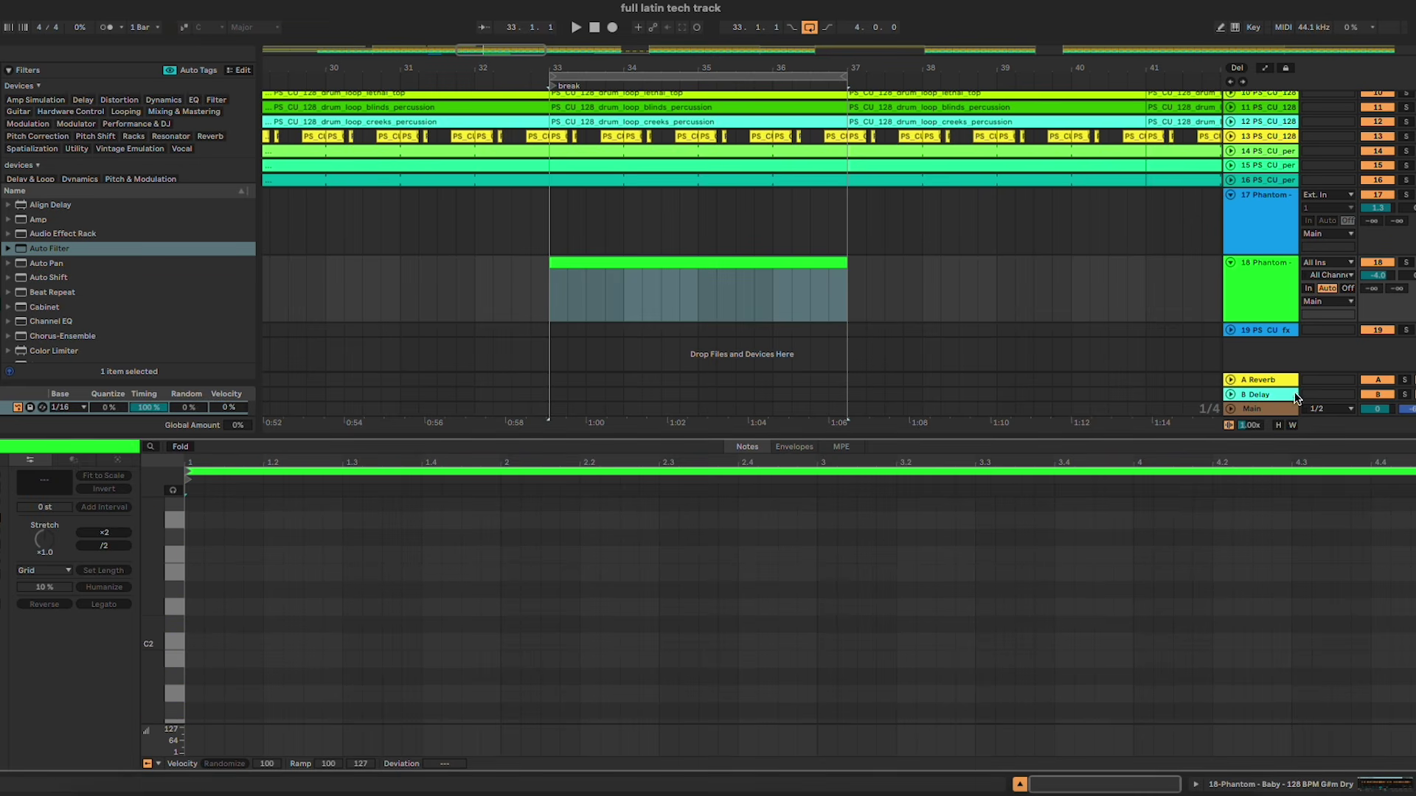
pyautogui.click(1260, 278)
pyautogui.click(163, 632)
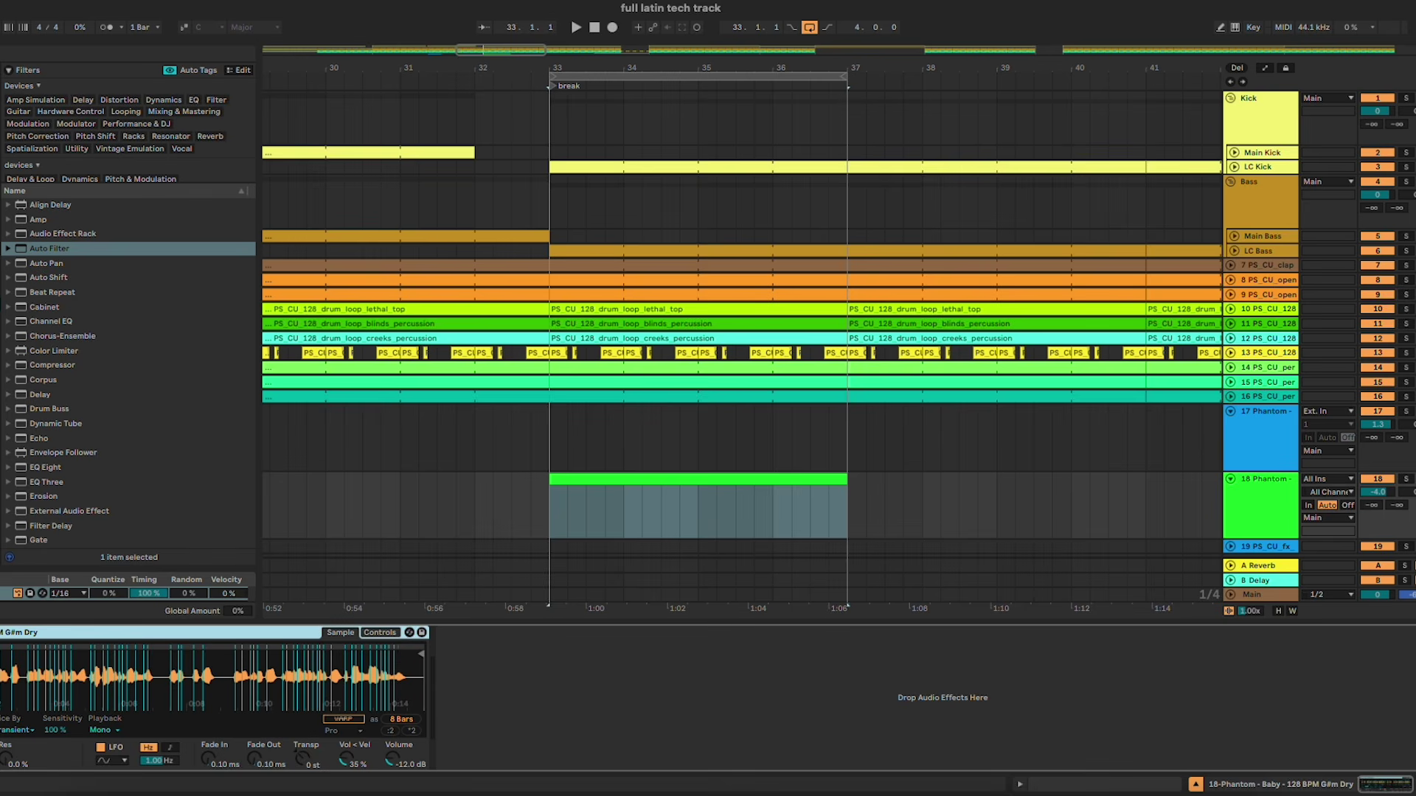
pyautogui.click(684, 479)
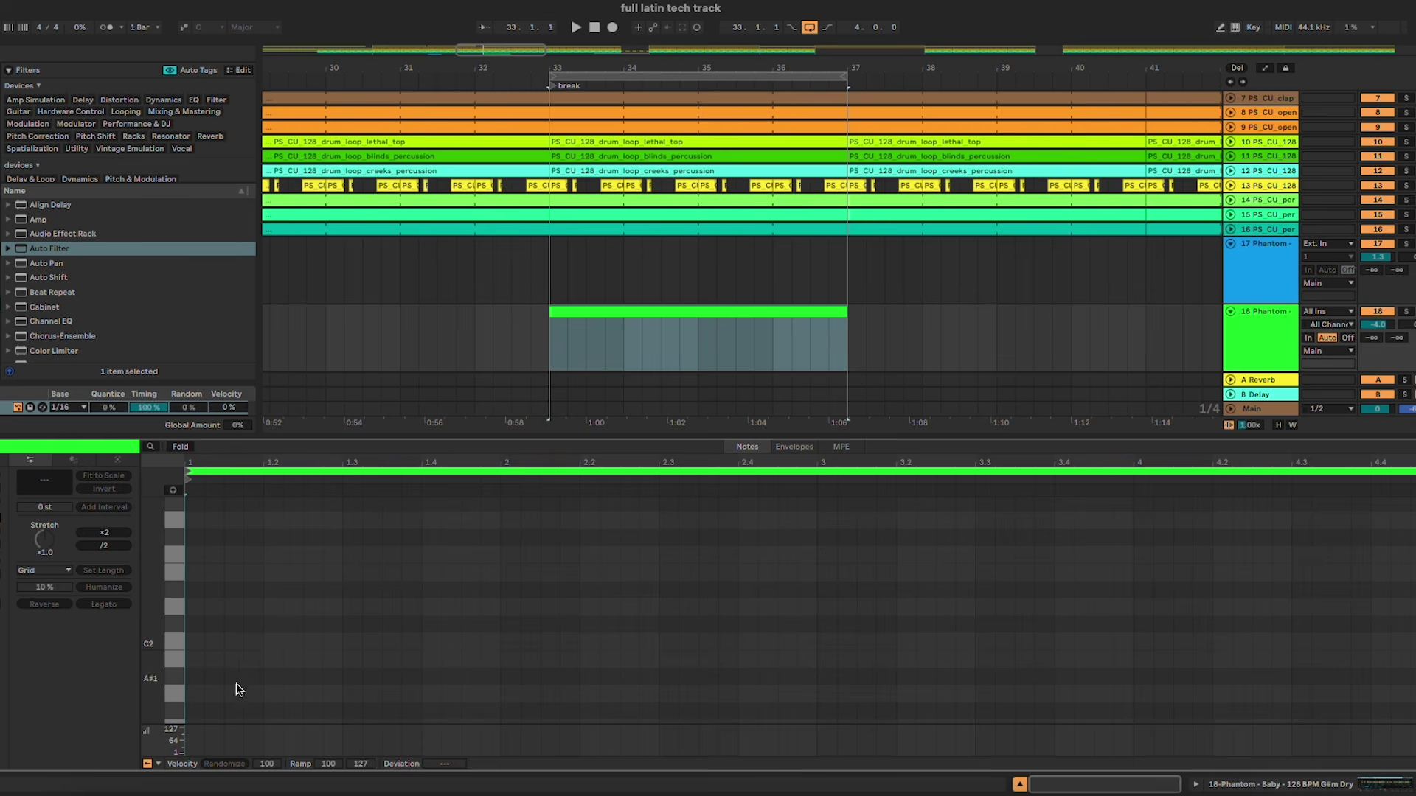
pyautogui.doubleClick(233, 607)
pyautogui.press('space')
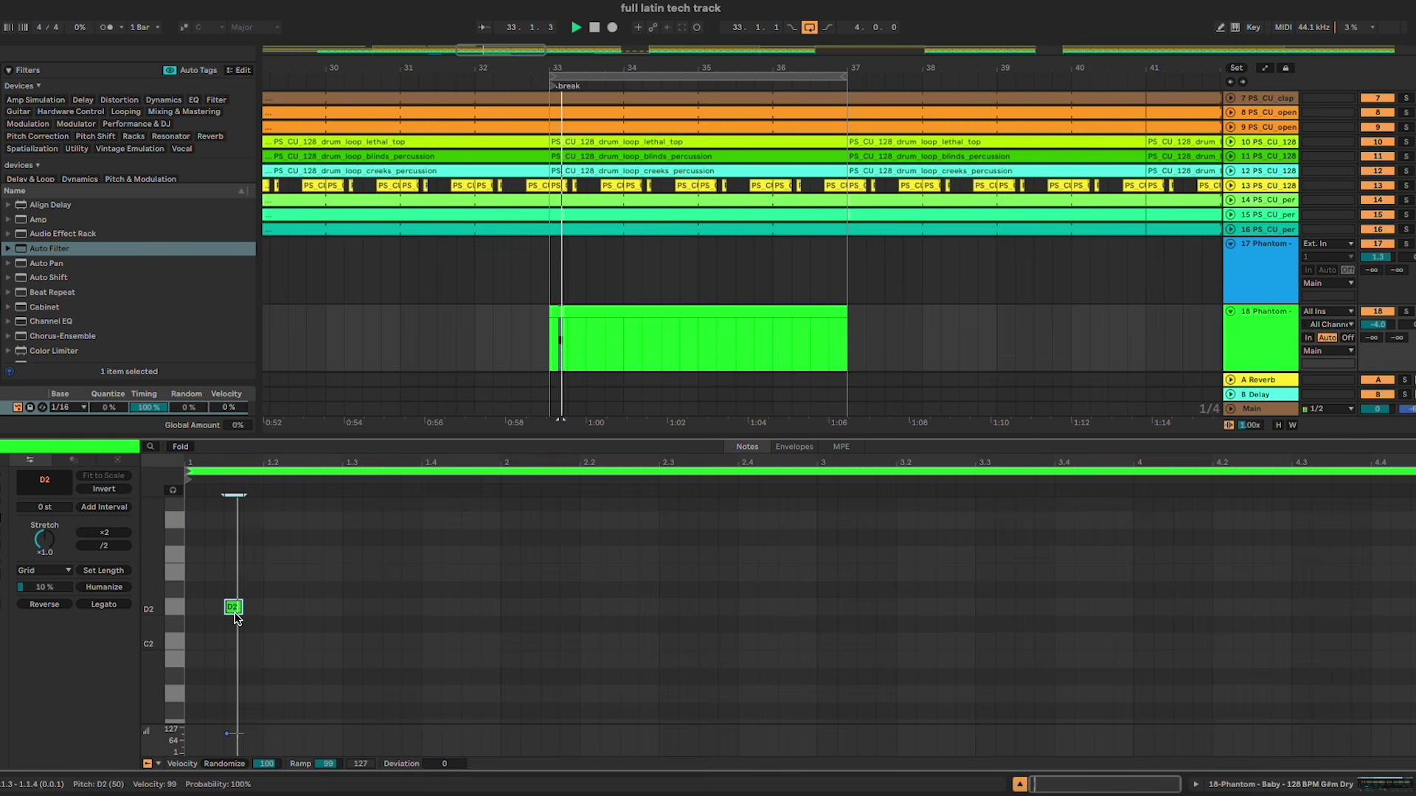
pyautogui.press('s')
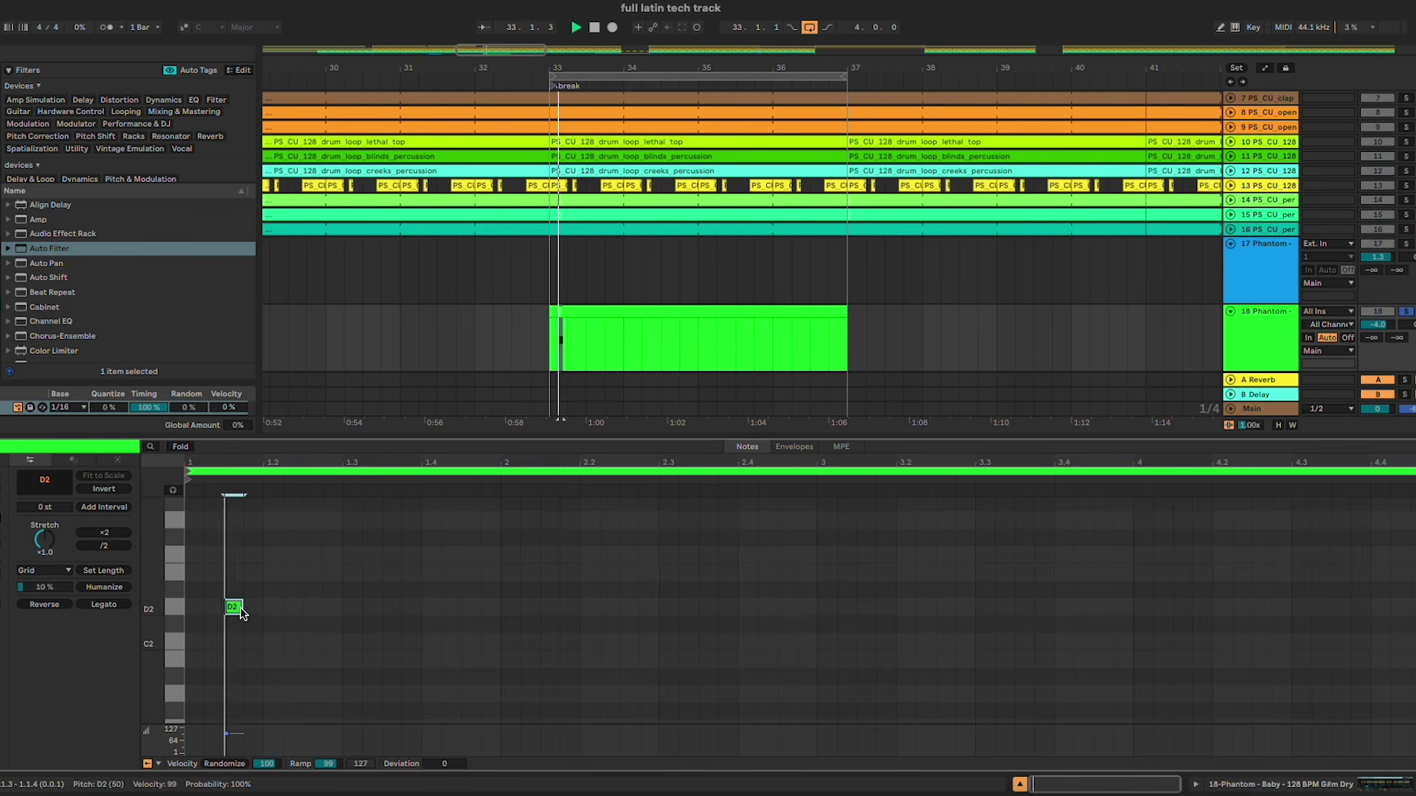
# Step: Add a B1 slice note at 1.2.2 in the vocal clip and listen to it with the full mix
pyautogui.doubleClick(313, 641)
pyautogui.moveTo(312, 642); pyautogui.dragTo(297, 673)
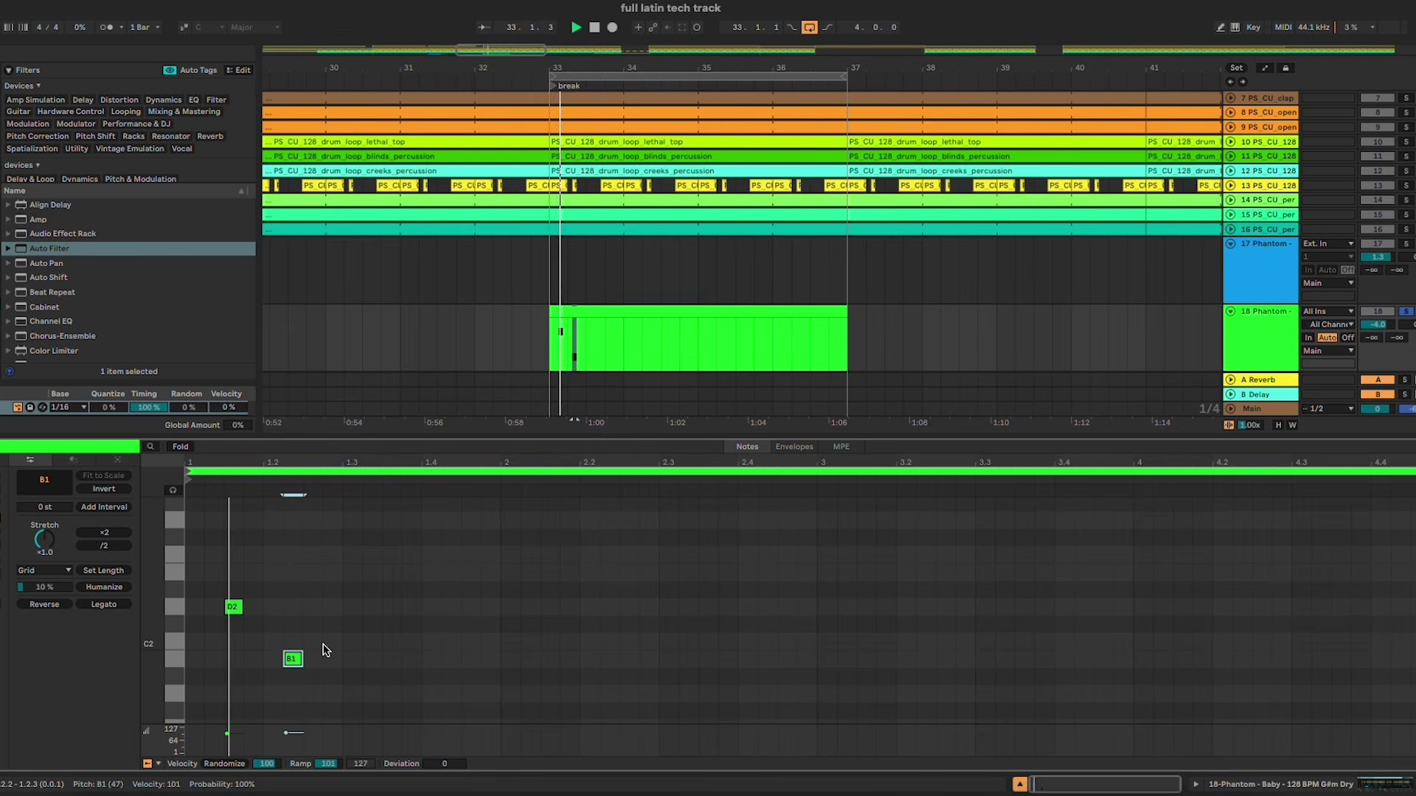
pyautogui.press('s')
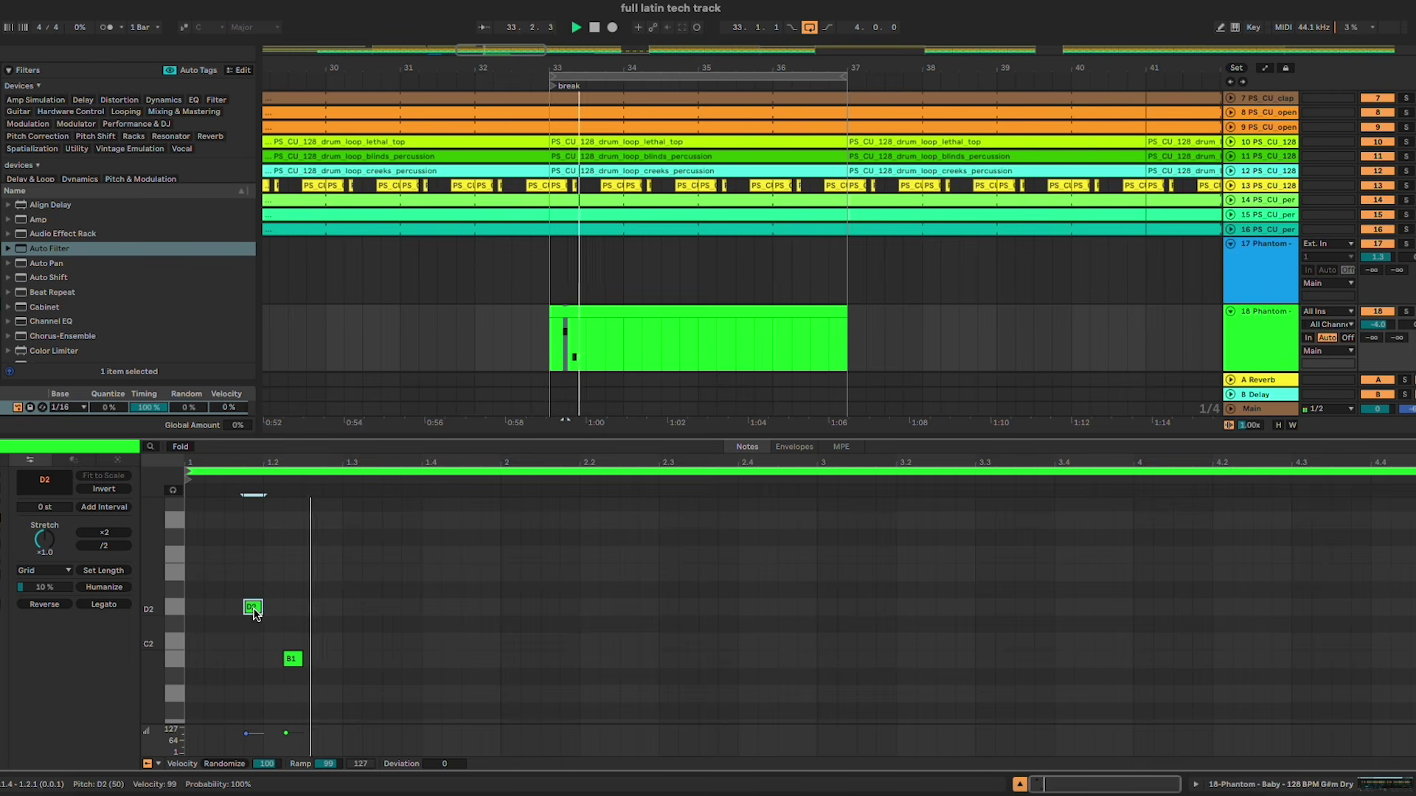
# Step: Copy the B1 note to 1.3.1 and change the opening D2 note to A#1 at 1.1.3, auditioning the pattern
pyautogui.moveTo(239, 612); pyautogui.dragTo(200, 616)
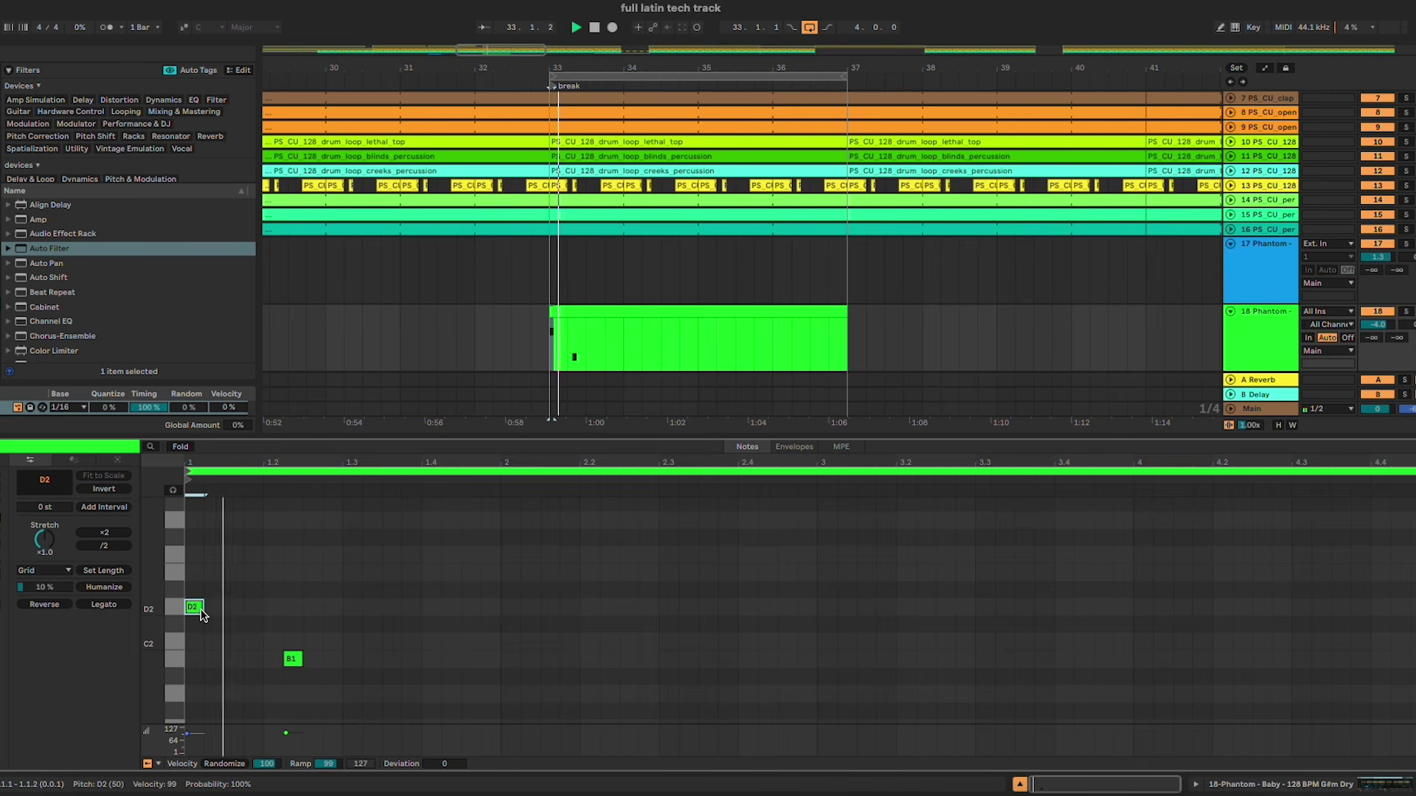
pyautogui.moveTo(207, 609); pyautogui.dragTo(227, 609)
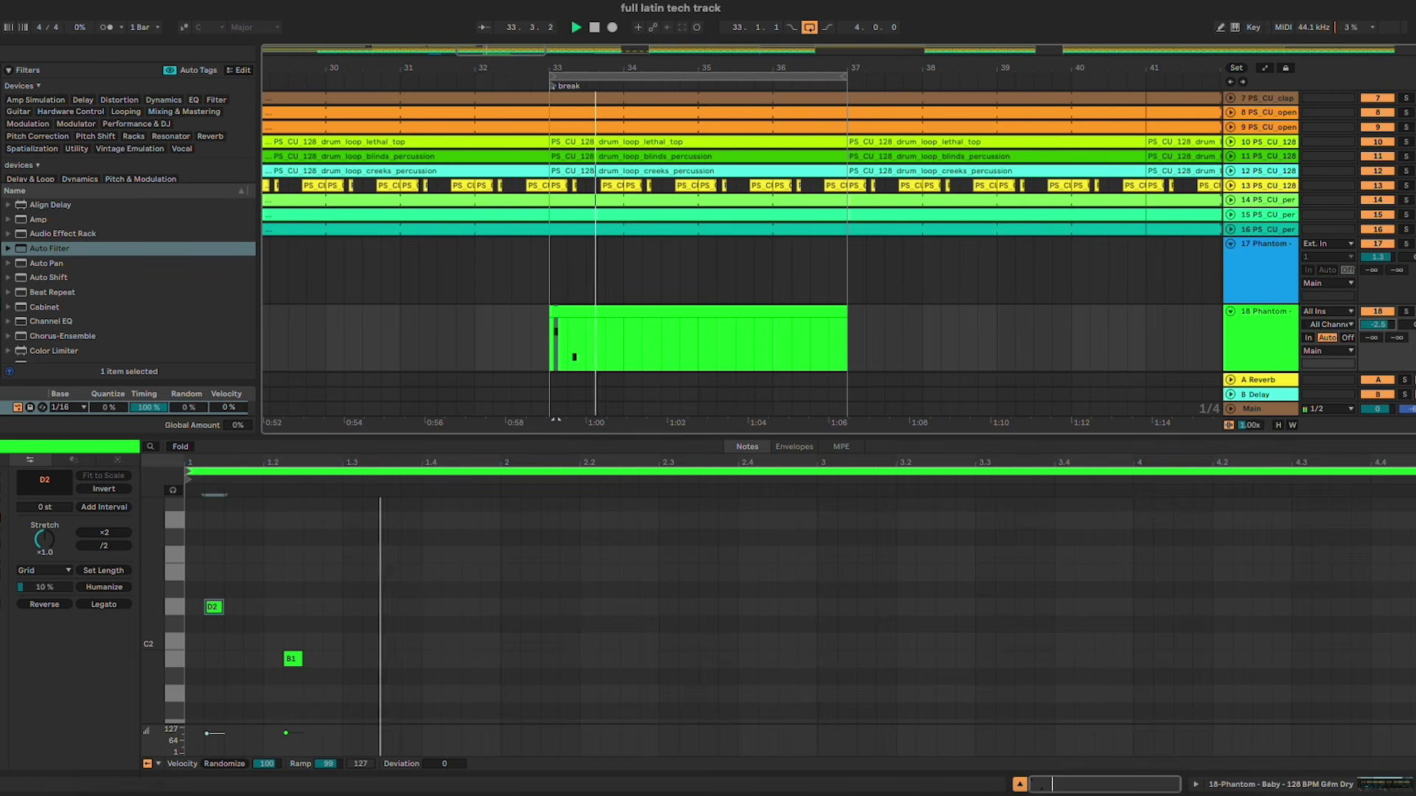
pyautogui.moveTo(294, 662); pyautogui.dragTo(343, 661)
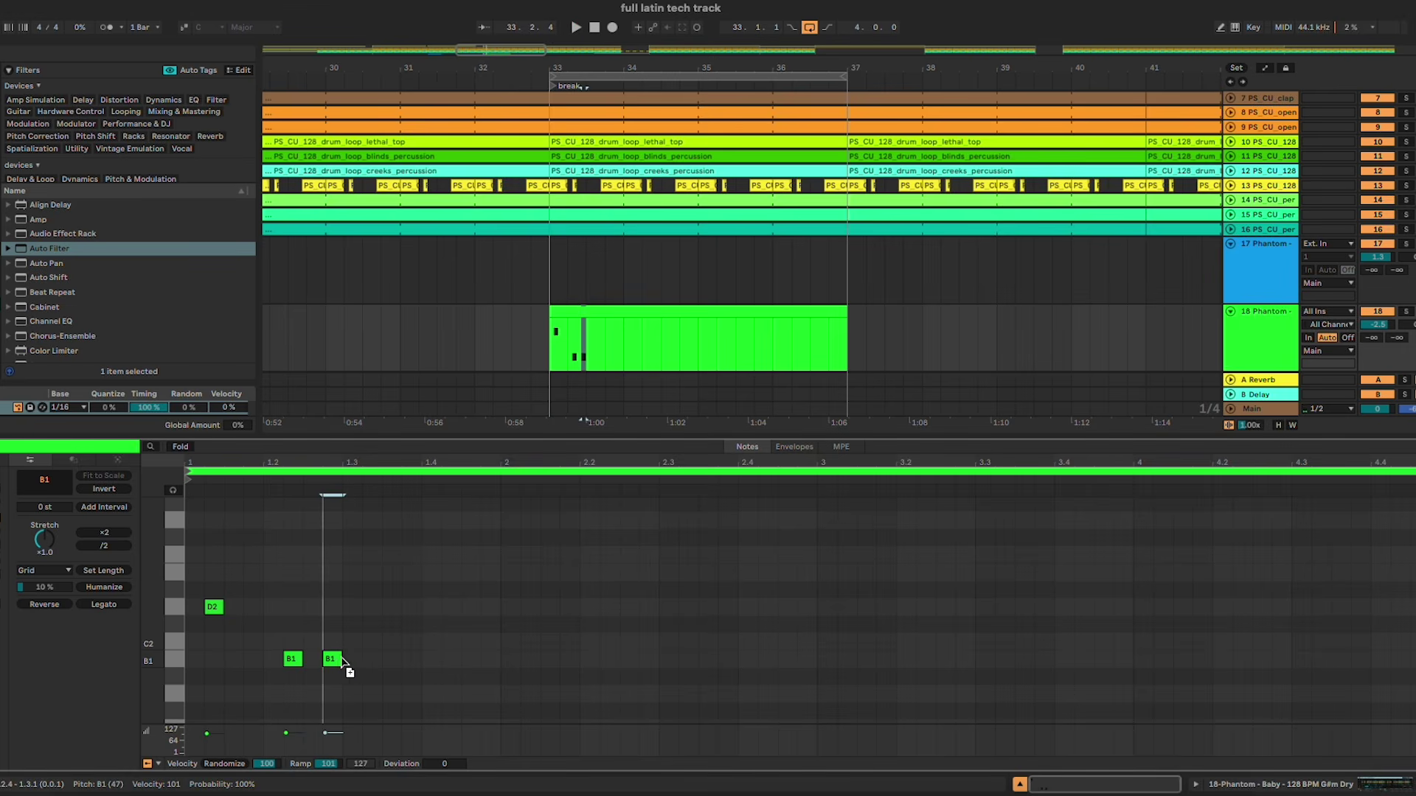
pyautogui.click(367, 632)
pyautogui.press('space')
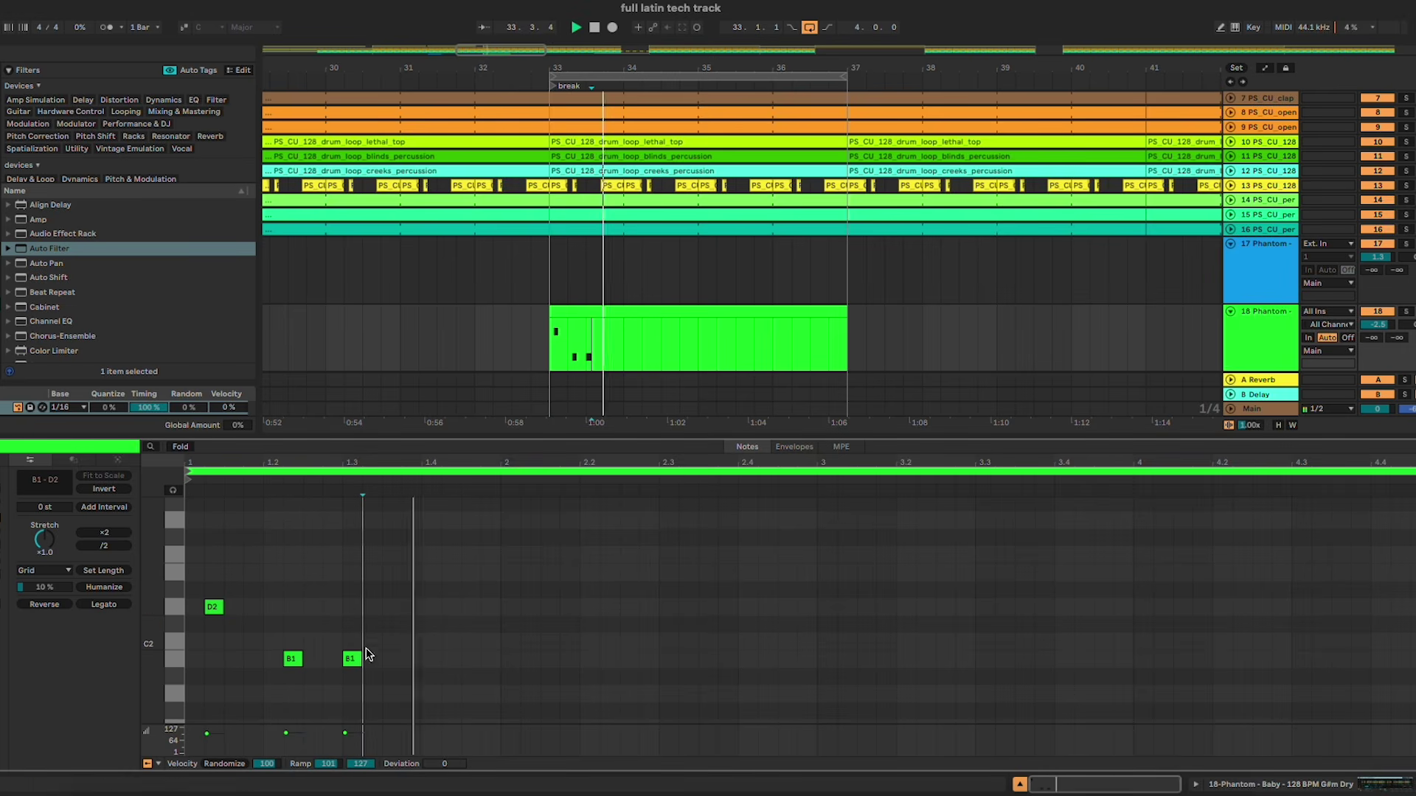
pyautogui.moveTo(215, 612); pyautogui.dragTo(235, 678)
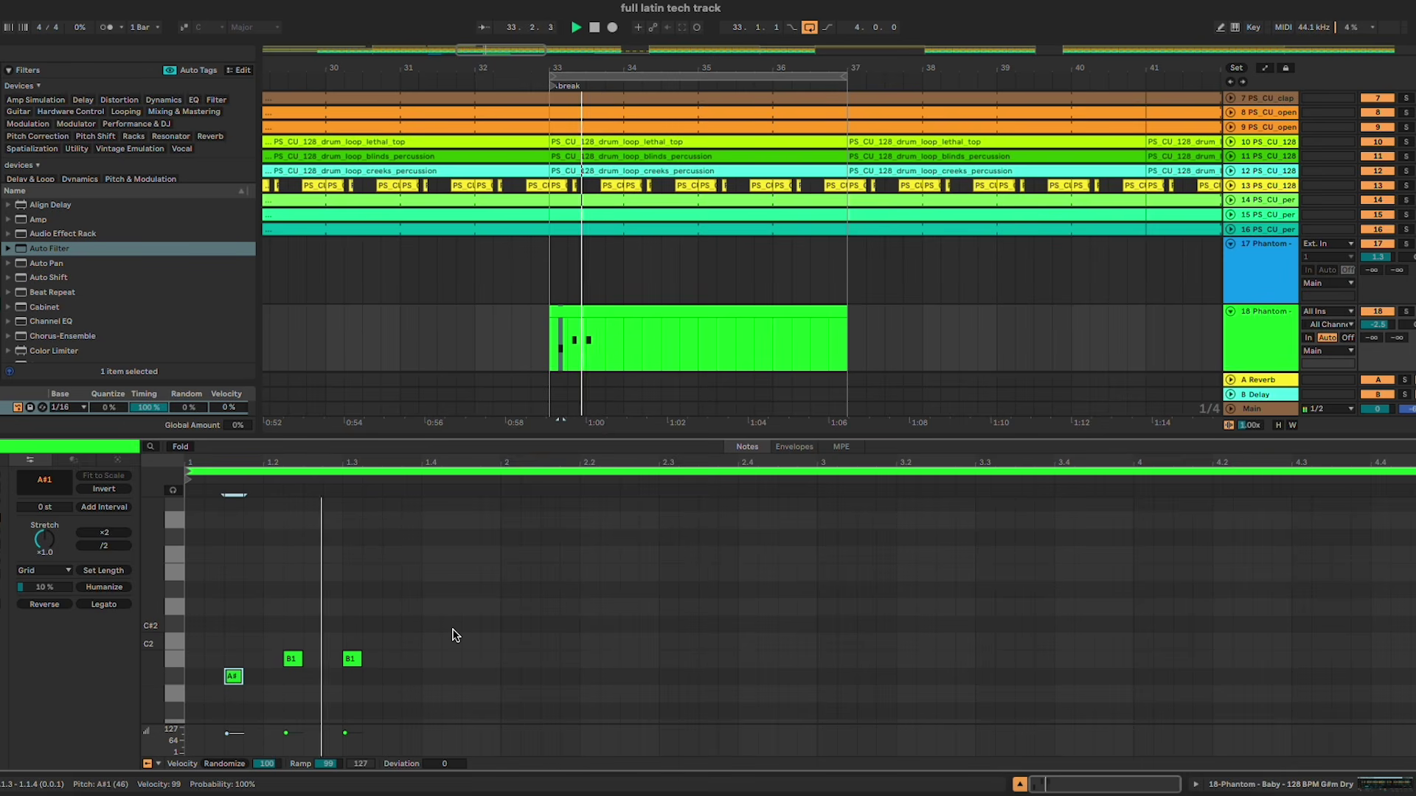
# Step: Add a fourth slice note at 1.3.4, set its pitch to E2, and audition it soloed and in the mix
pyautogui.doubleClick(413, 607)
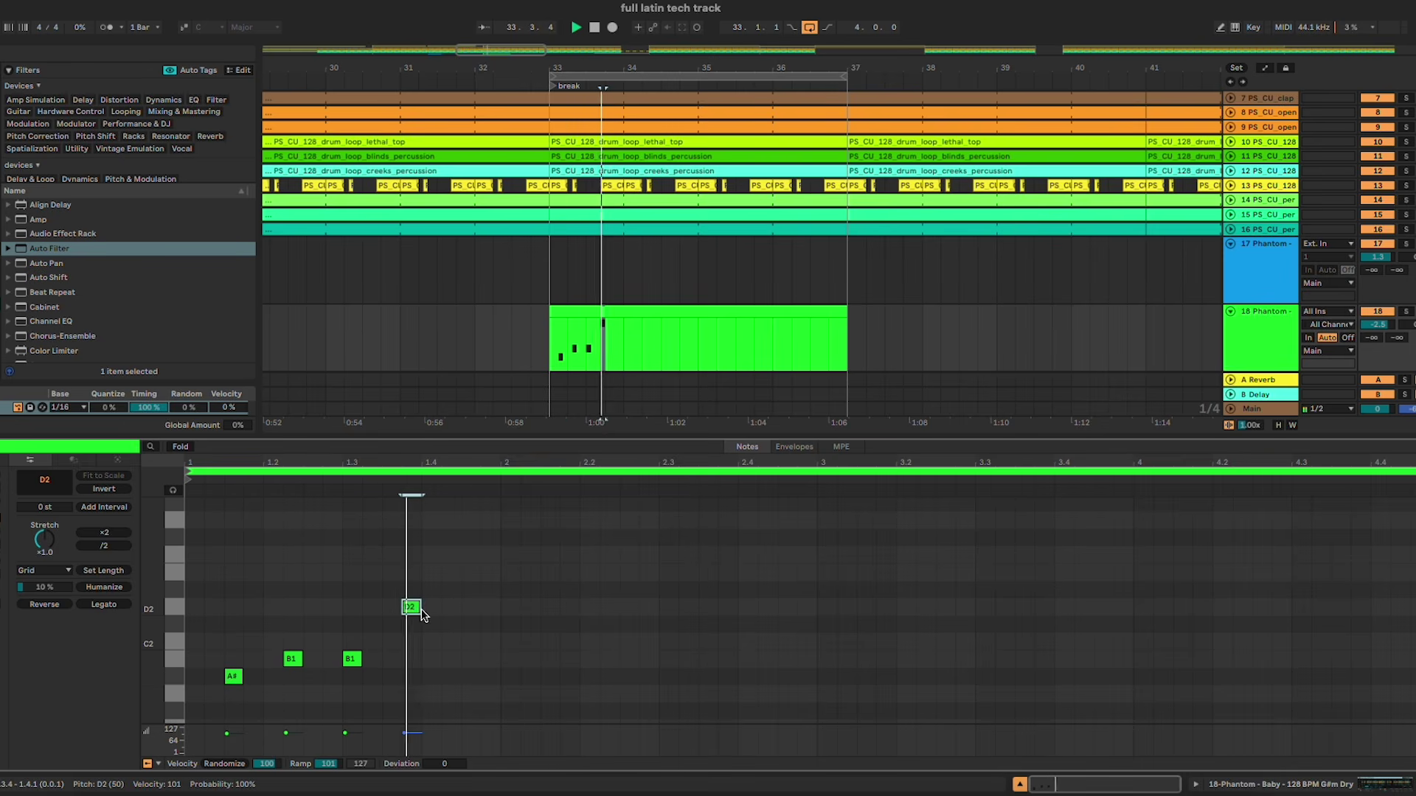
pyautogui.moveTo(412, 607); pyautogui.dragTo(411, 558)
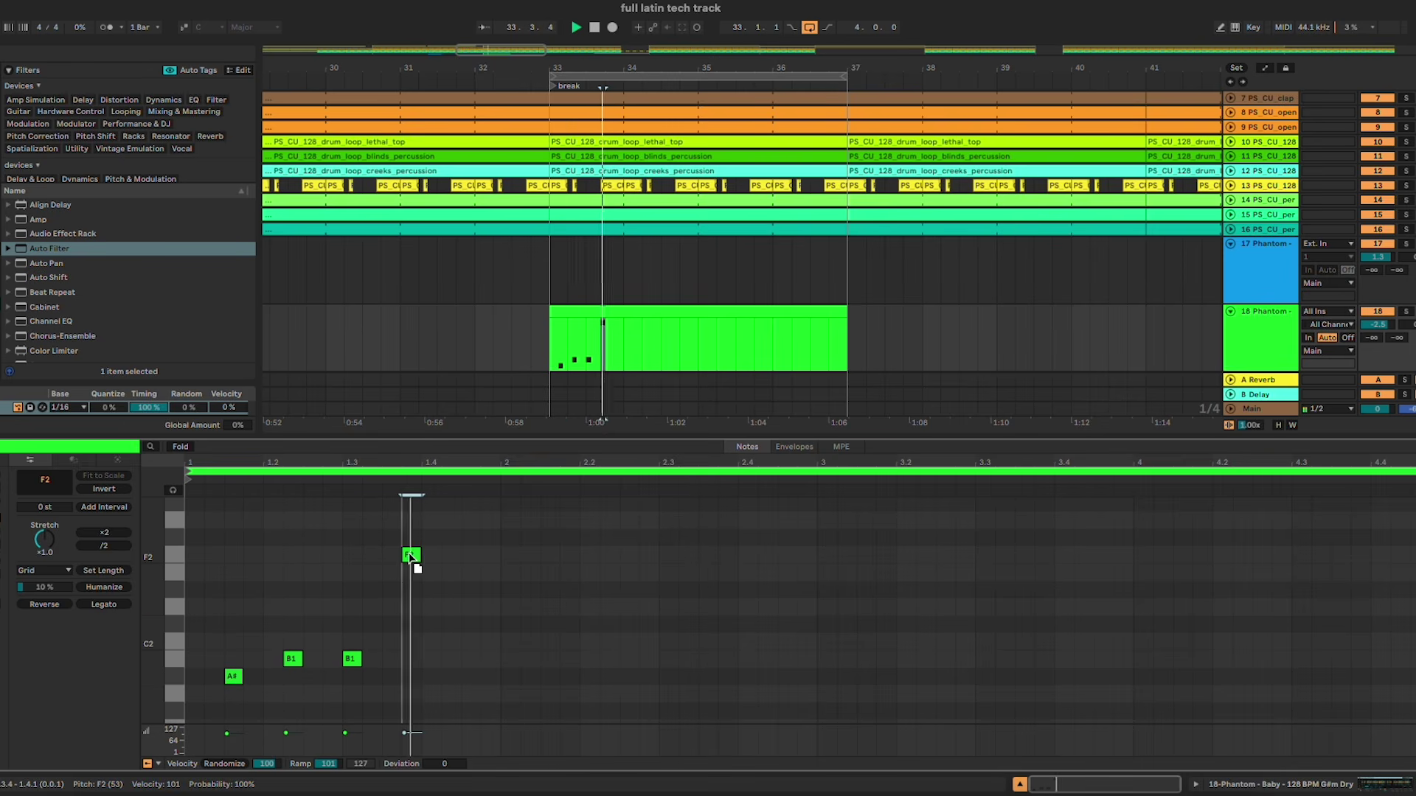
pyautogui.press('space')
pyautogui.press('s')
pyautogui.press('space')
pyautogui.press('space')
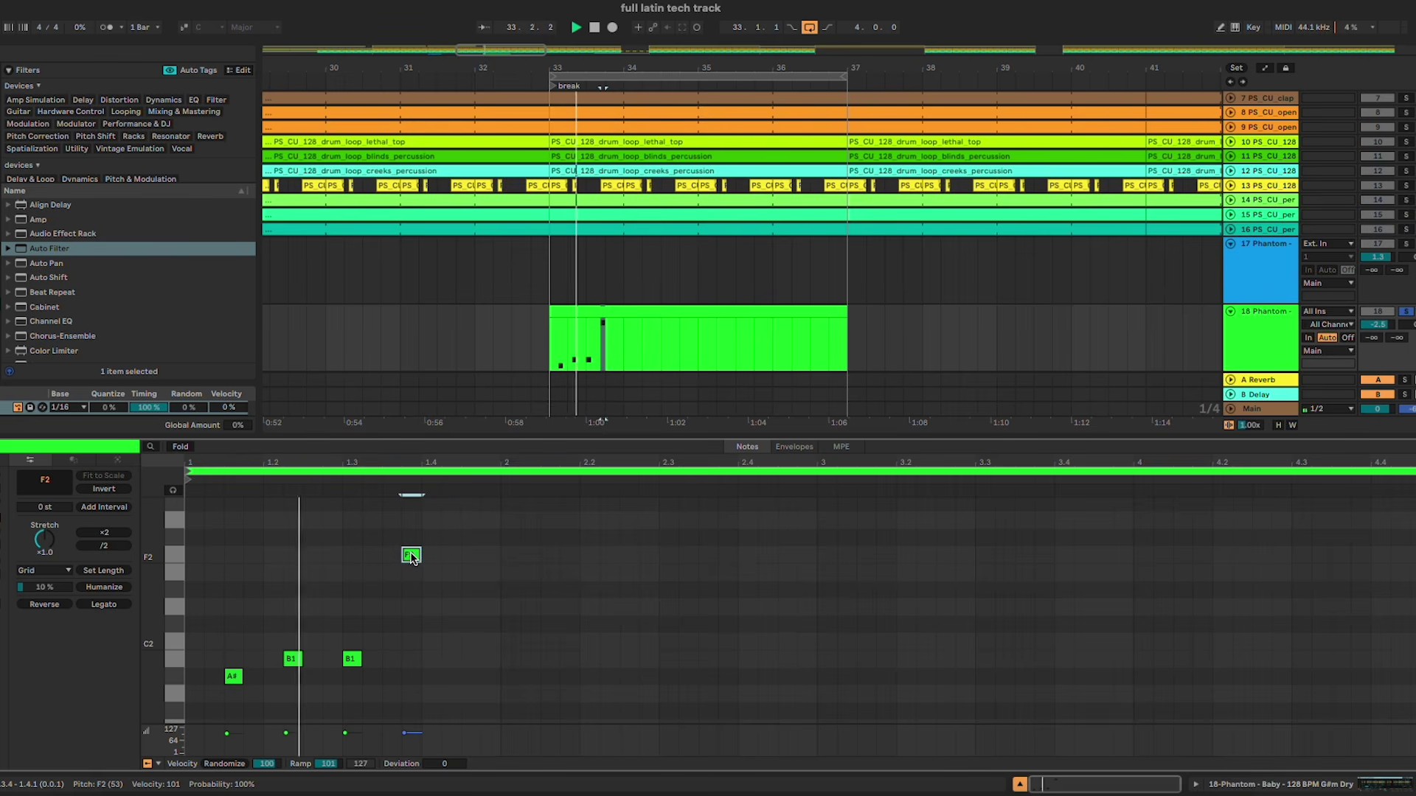
pyautogui.moveTo(413, 558); pyautogui.dragTo(413, 574)
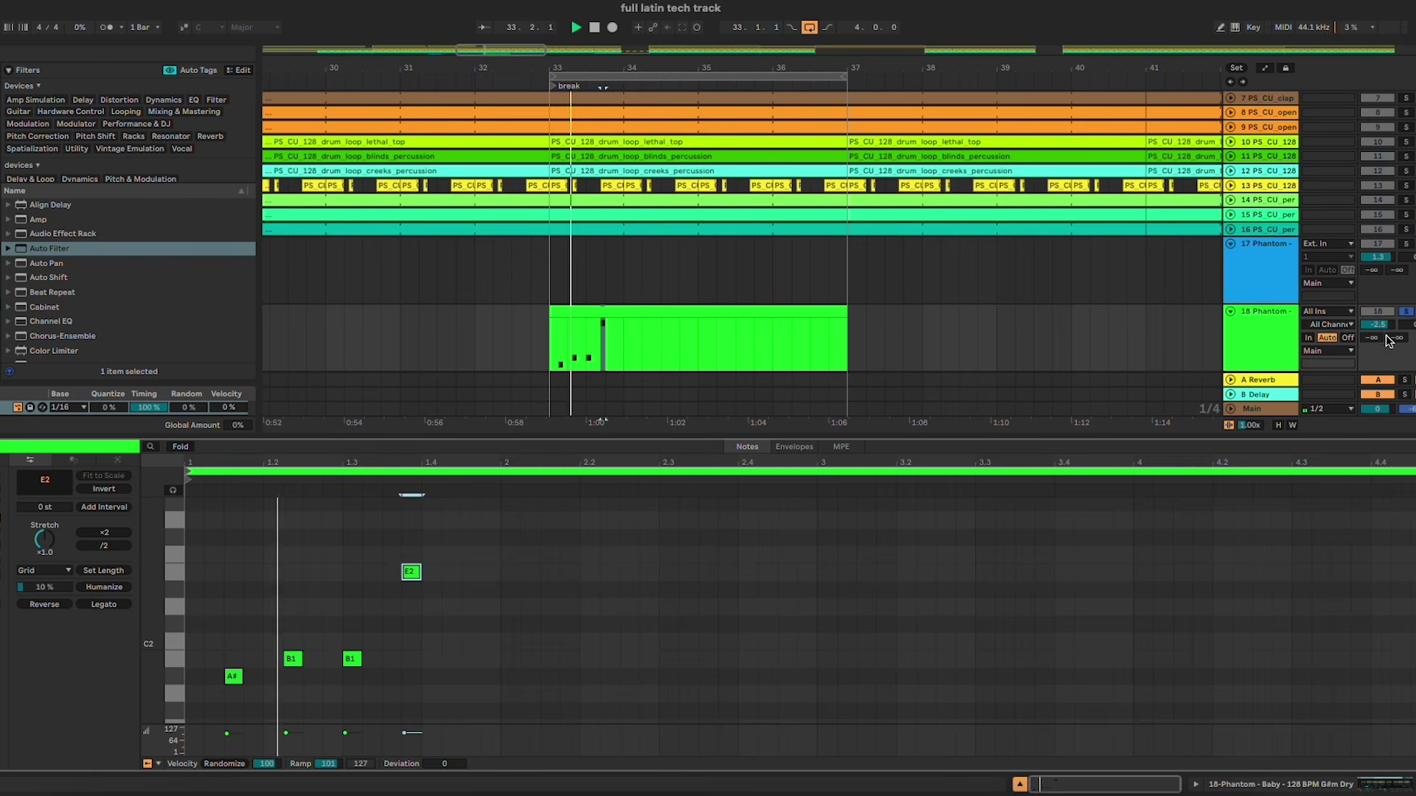
pyautogui.press('s')
pyautogui.press('space')
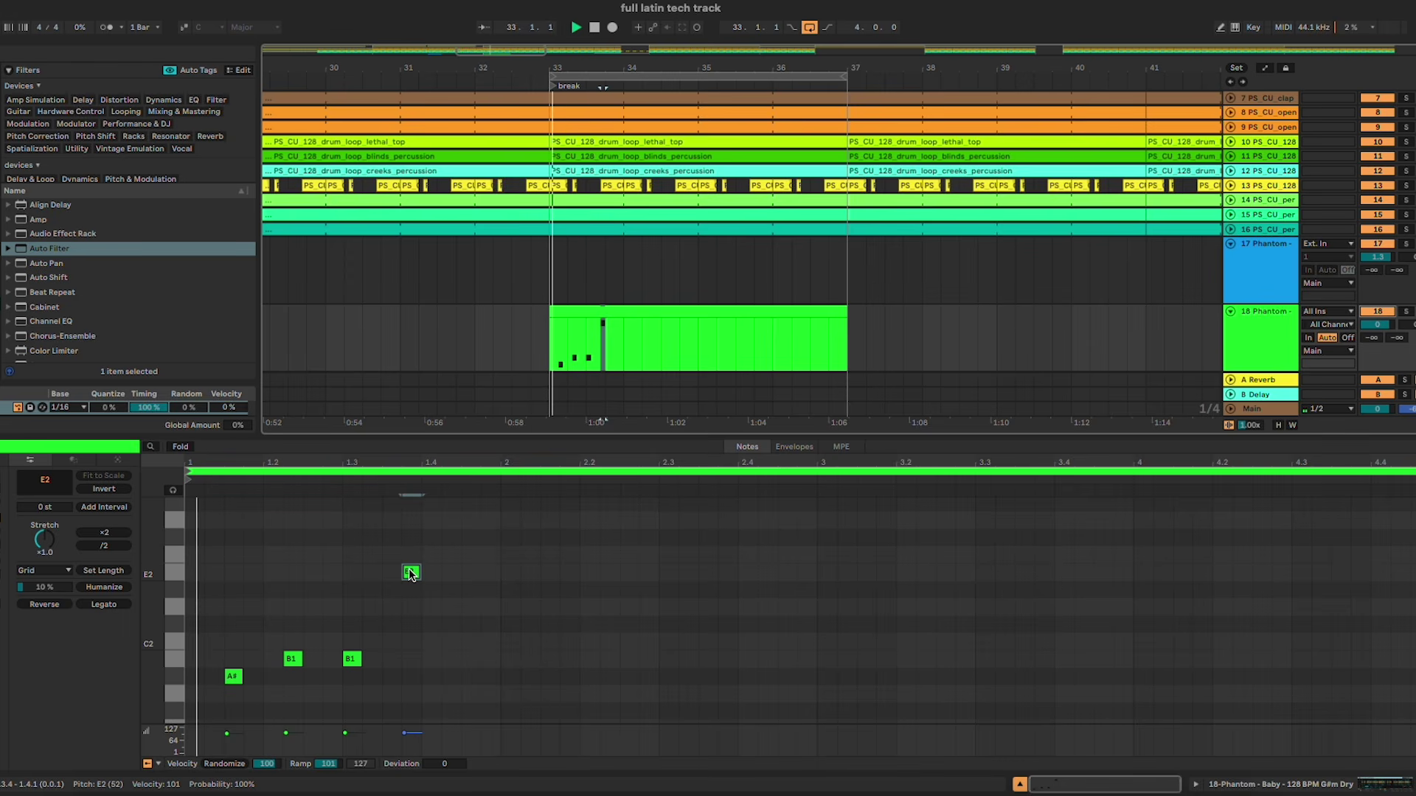
# Step: Duplicate the four-note pattern across all four bars and nudge the notes of bars 3 and 4 slightly earlier to match the grid
pyautogui.hotkey('ctrl', 'a')
pyautogui.press('space')
pyautogui.hotkey('ctrl', 'd')
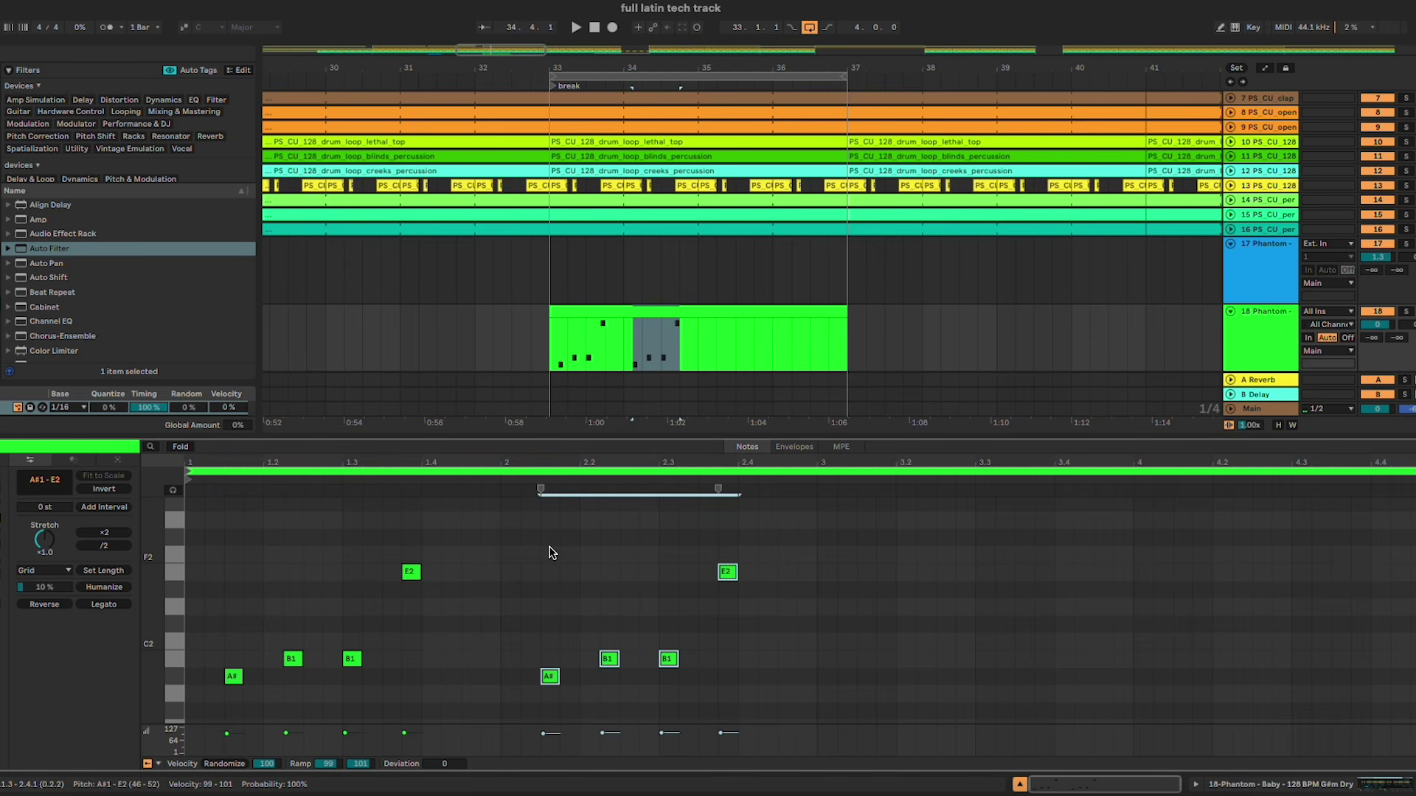
pyautogui.click(862, 533)
pyautogui.hotkey('ctrl', 'a')
pyautogui.hotkey('ctrl', 'd')
pyautogui.press('space')
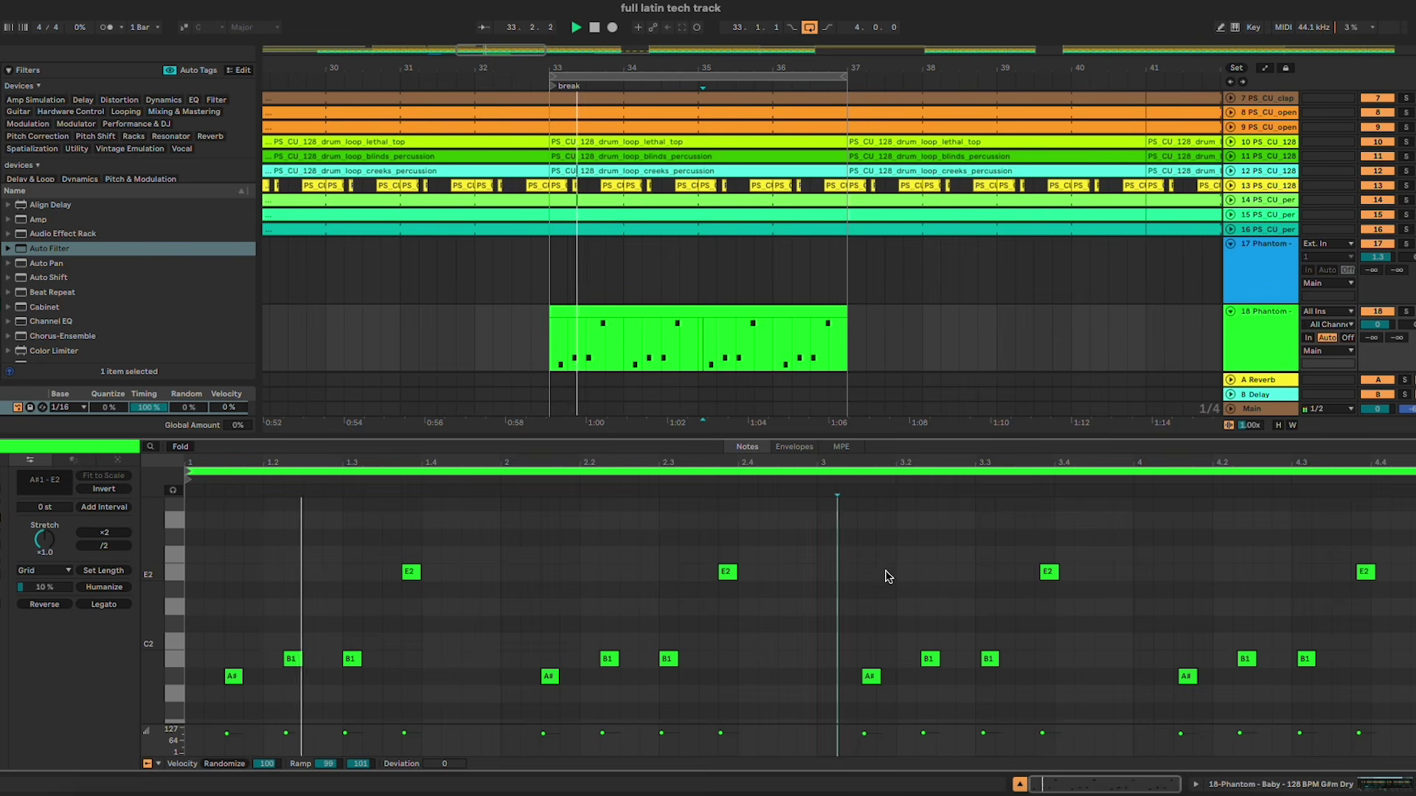
pyautogui.moveTo(876, 538); pyautogui.dragTo(1405, 708)
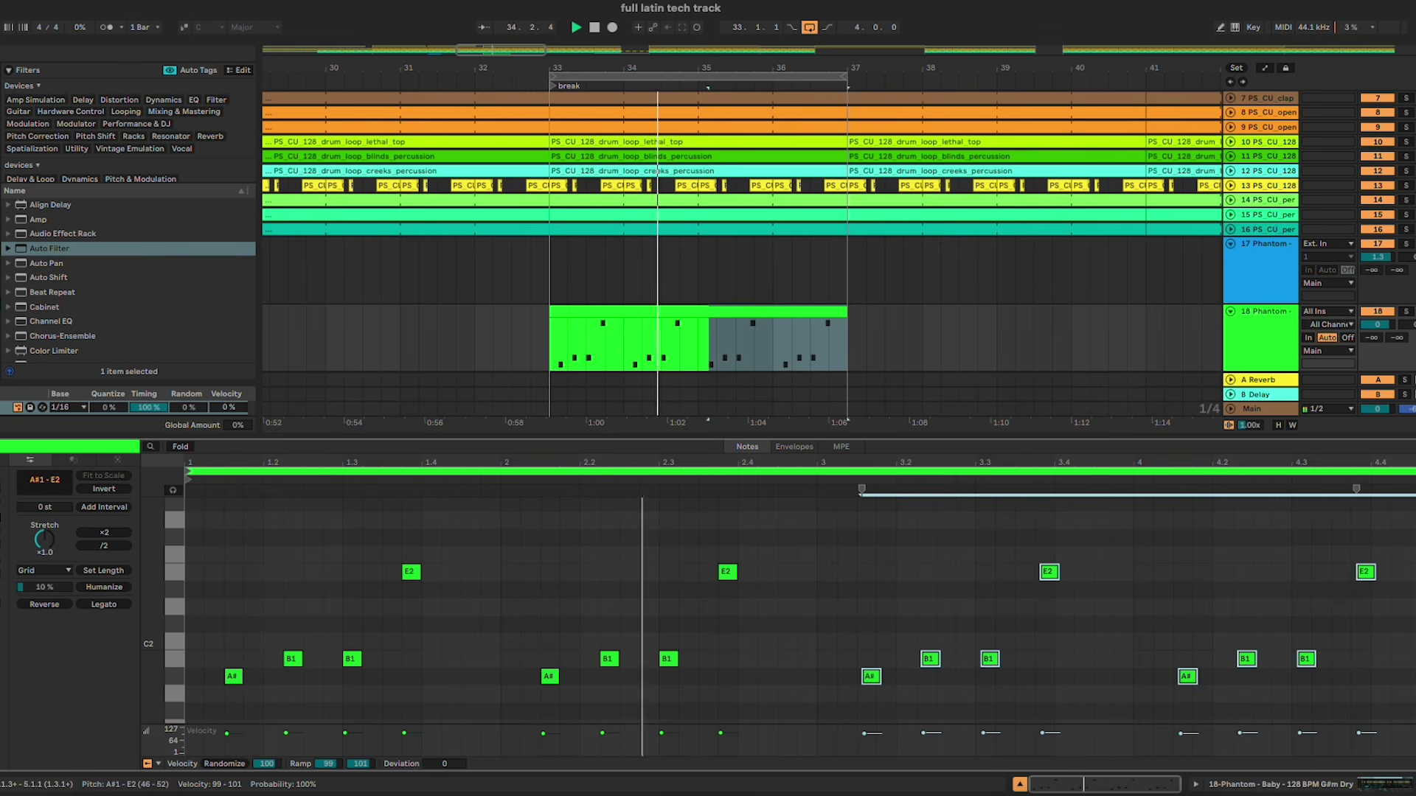
pyautogui.press('Left')
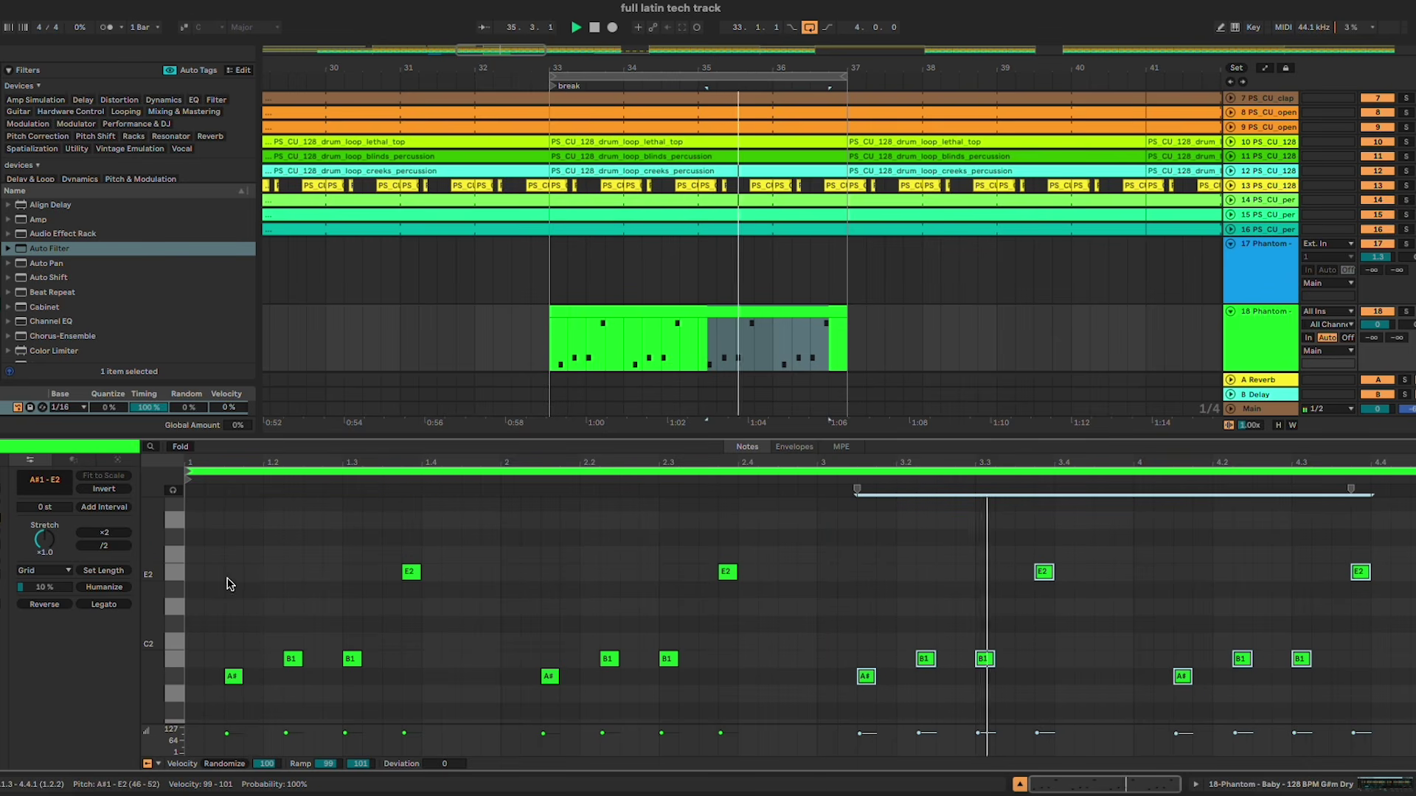
# Step: Select all the E2 notes and transpose them down to D1 while listening to the slices
pyautogui.click(174, 573)
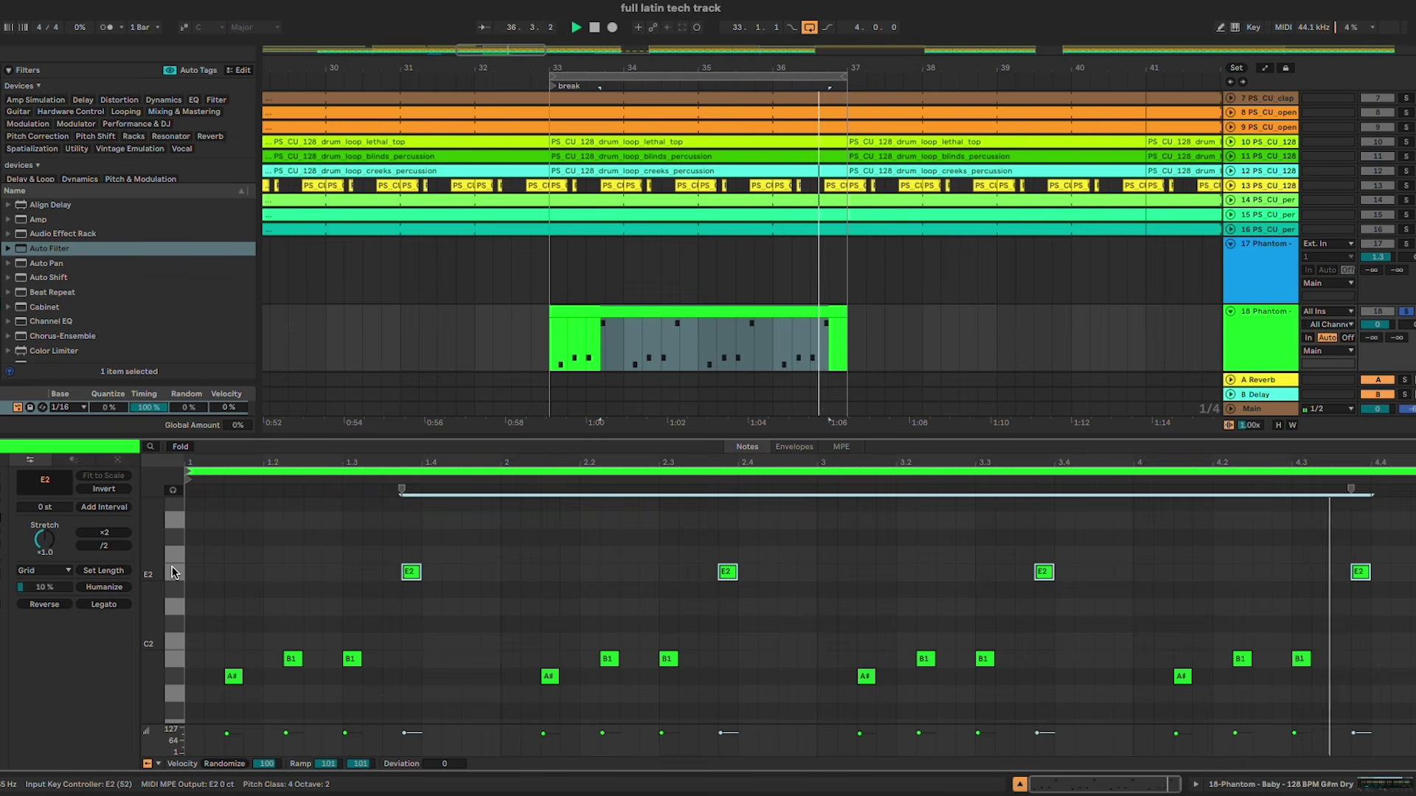
pyautogui.press('Down')
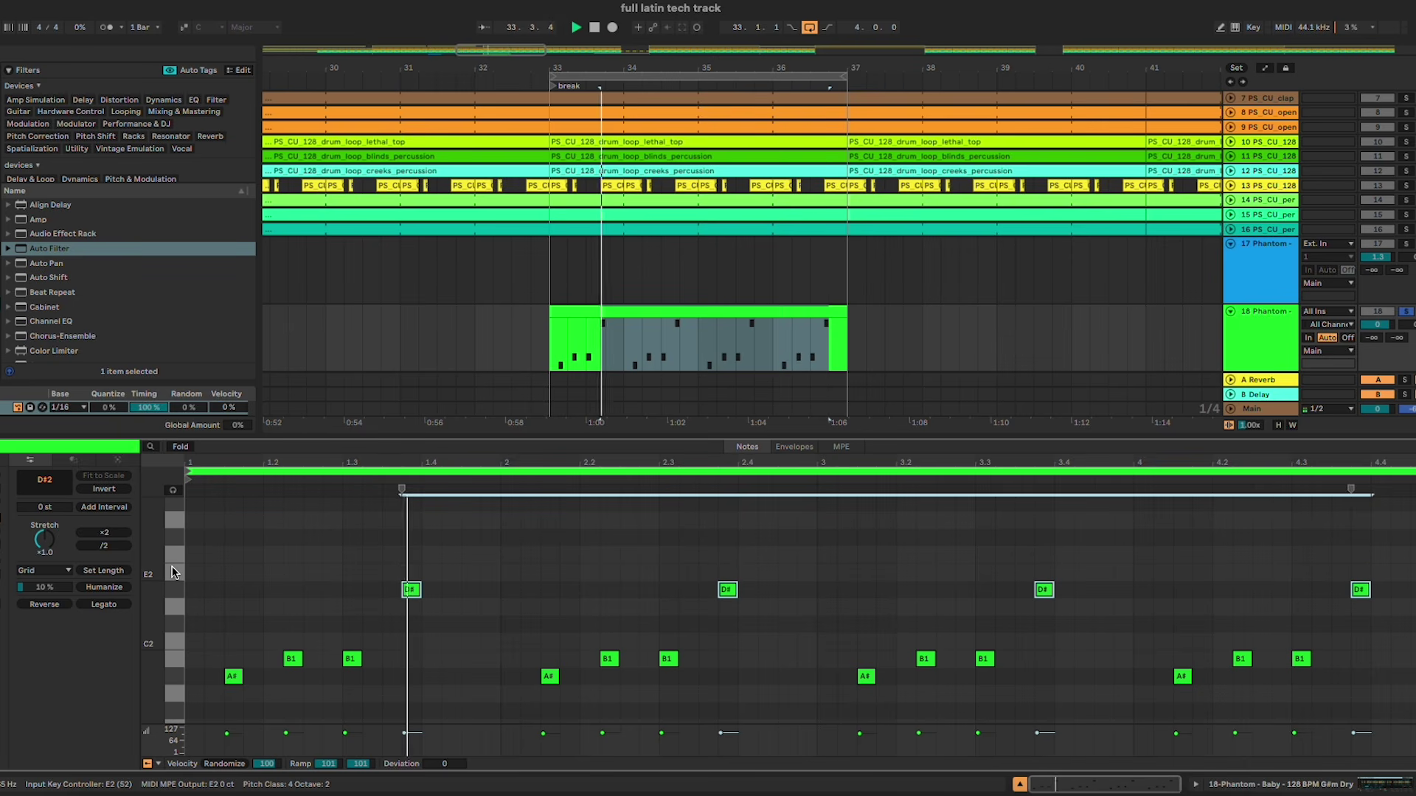
pyautogui.press('Down')
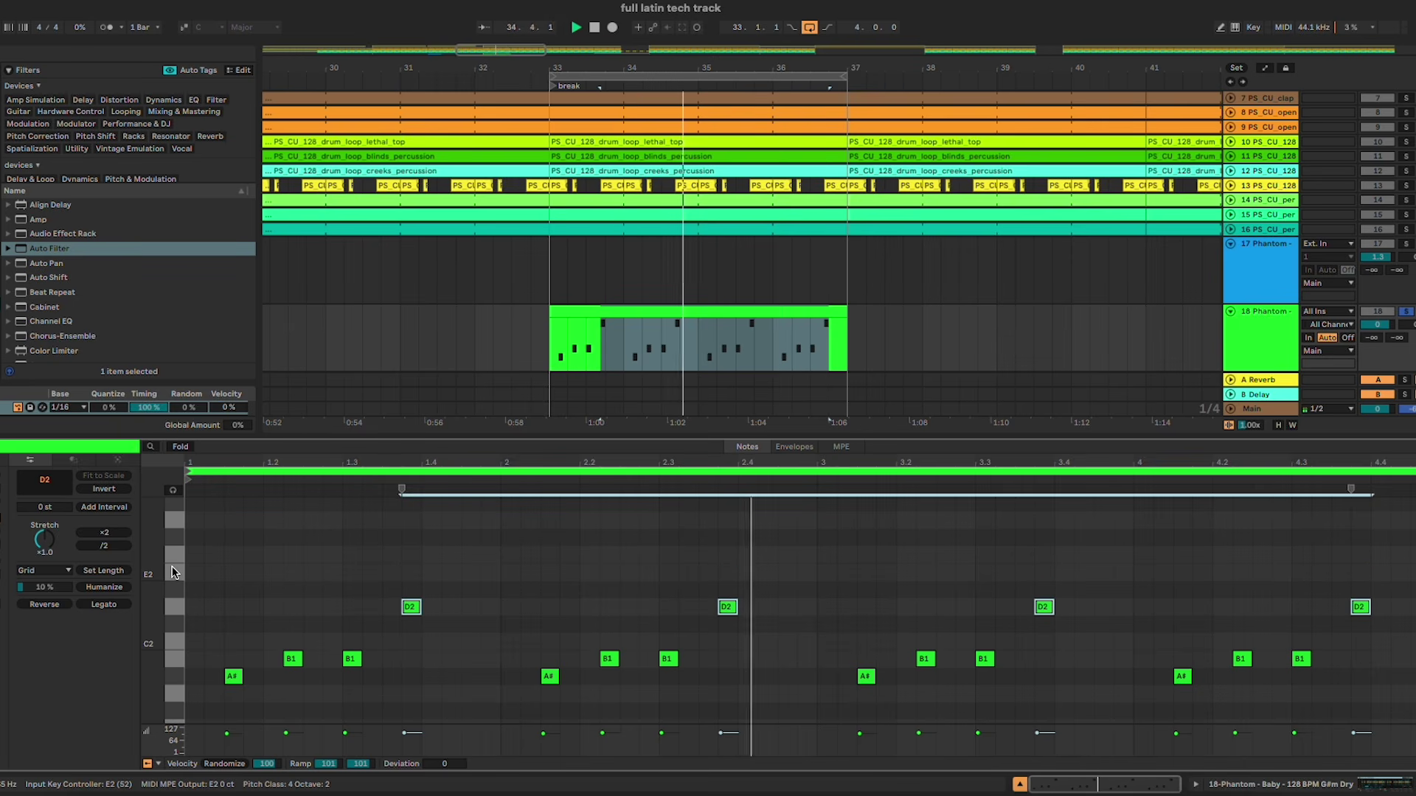
pyautogui.hotkey('shift', 'Down')
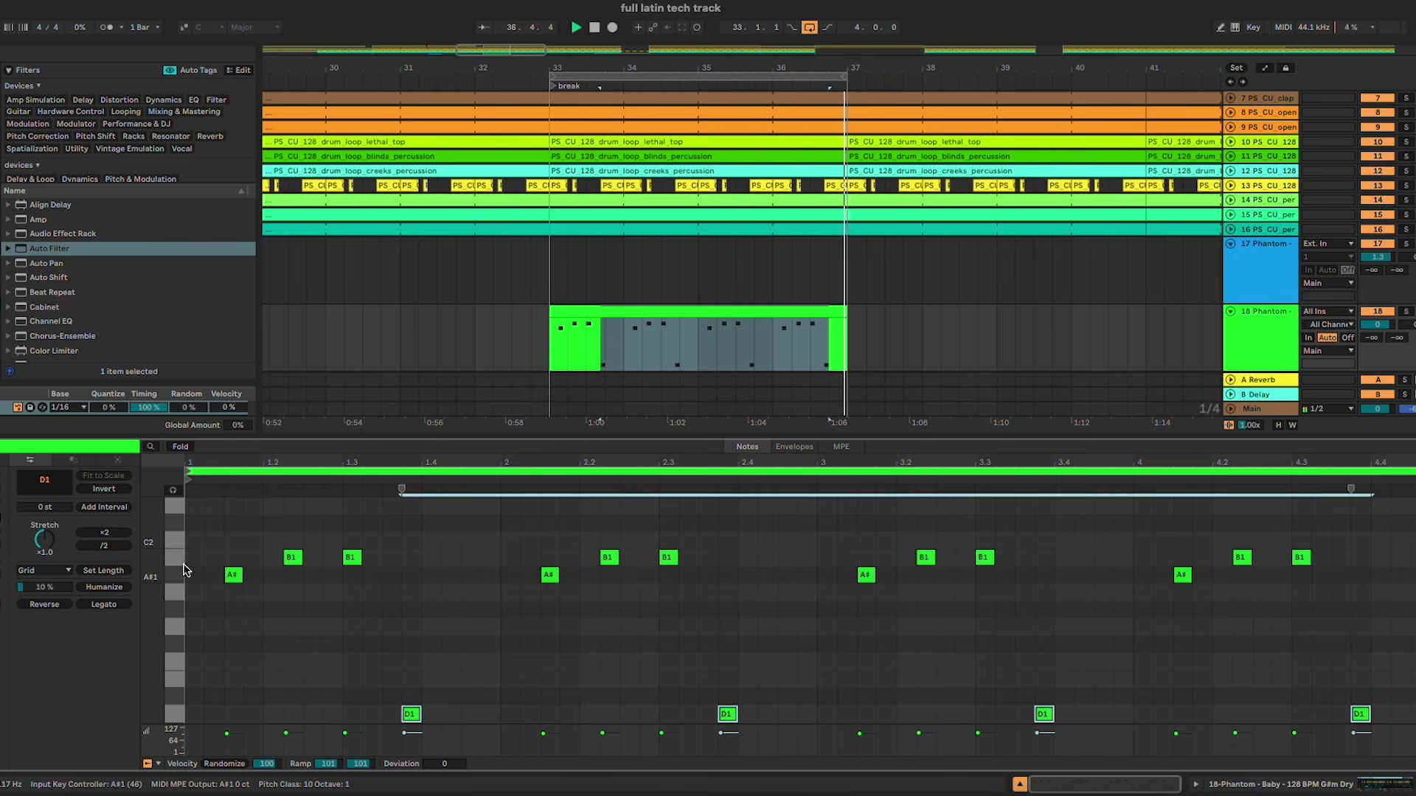
# Step: Move the end marker of the D1 slice in the sampler earlier to about 0.6 s and play the result
pyautogui.click(1260, 335)
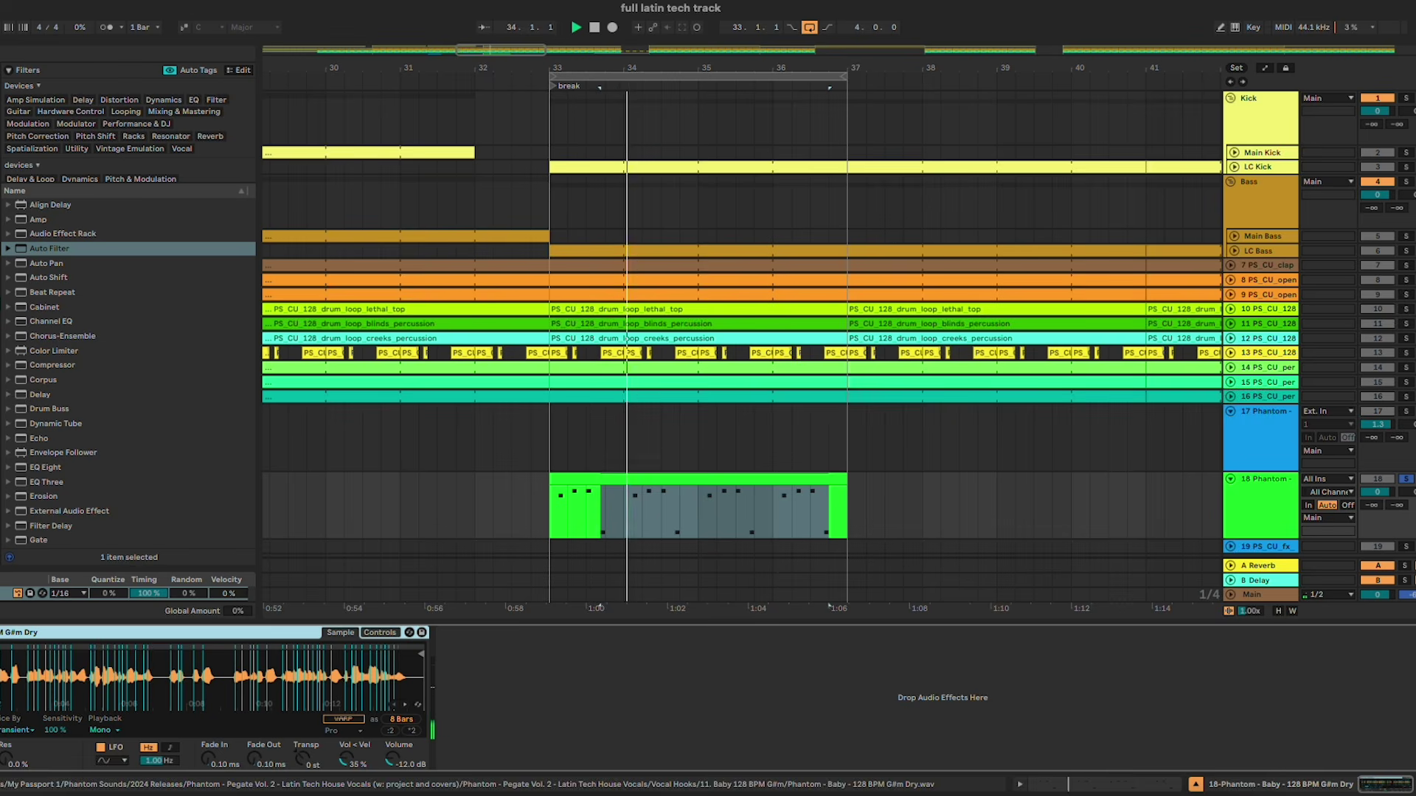
pyautogui.press('space')
pyautogui.moveTo(6, 675); pyautogui.dragTo(139, 692)
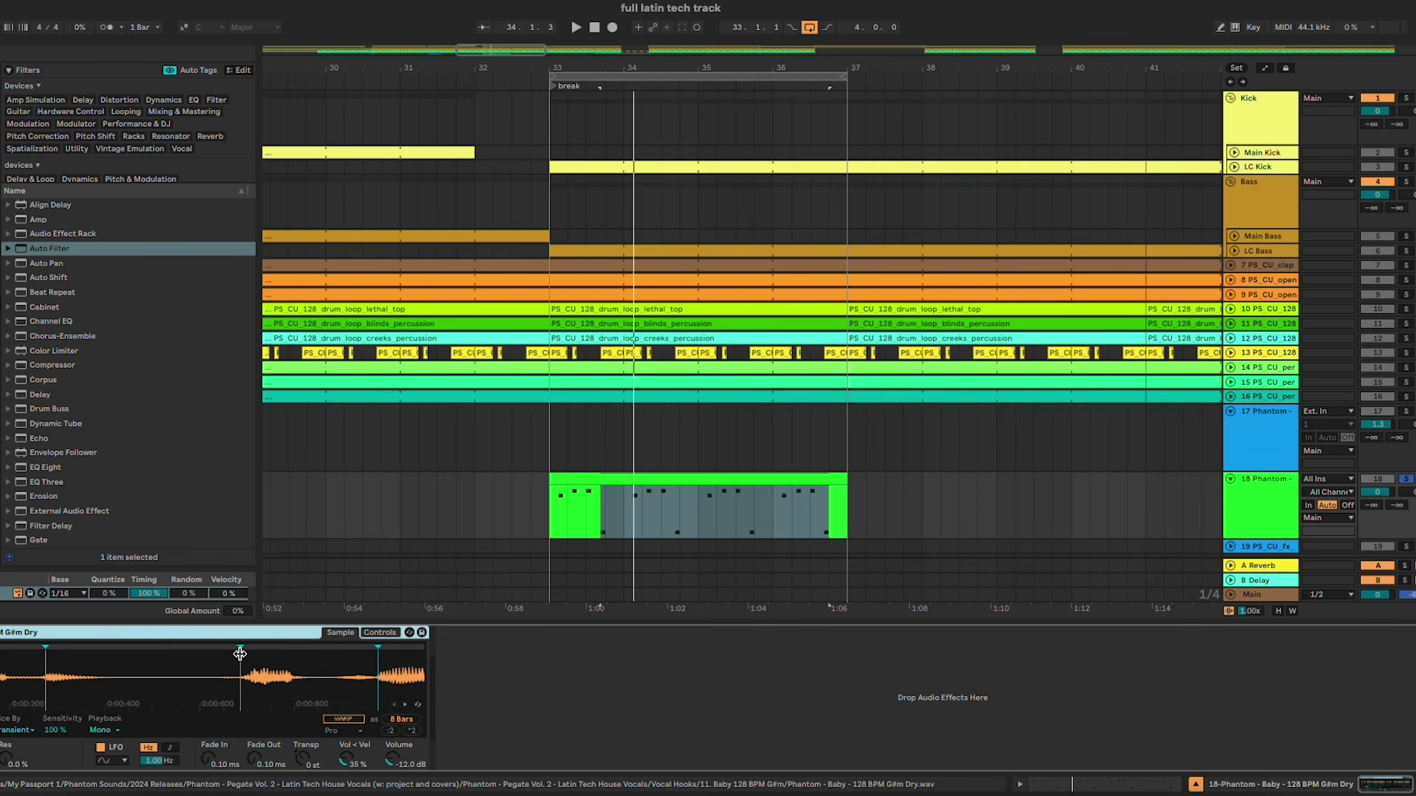
pyautogui.moveTo(240, 654); pyautogui.dragTo(237, 654)
pyautogui.press('space')
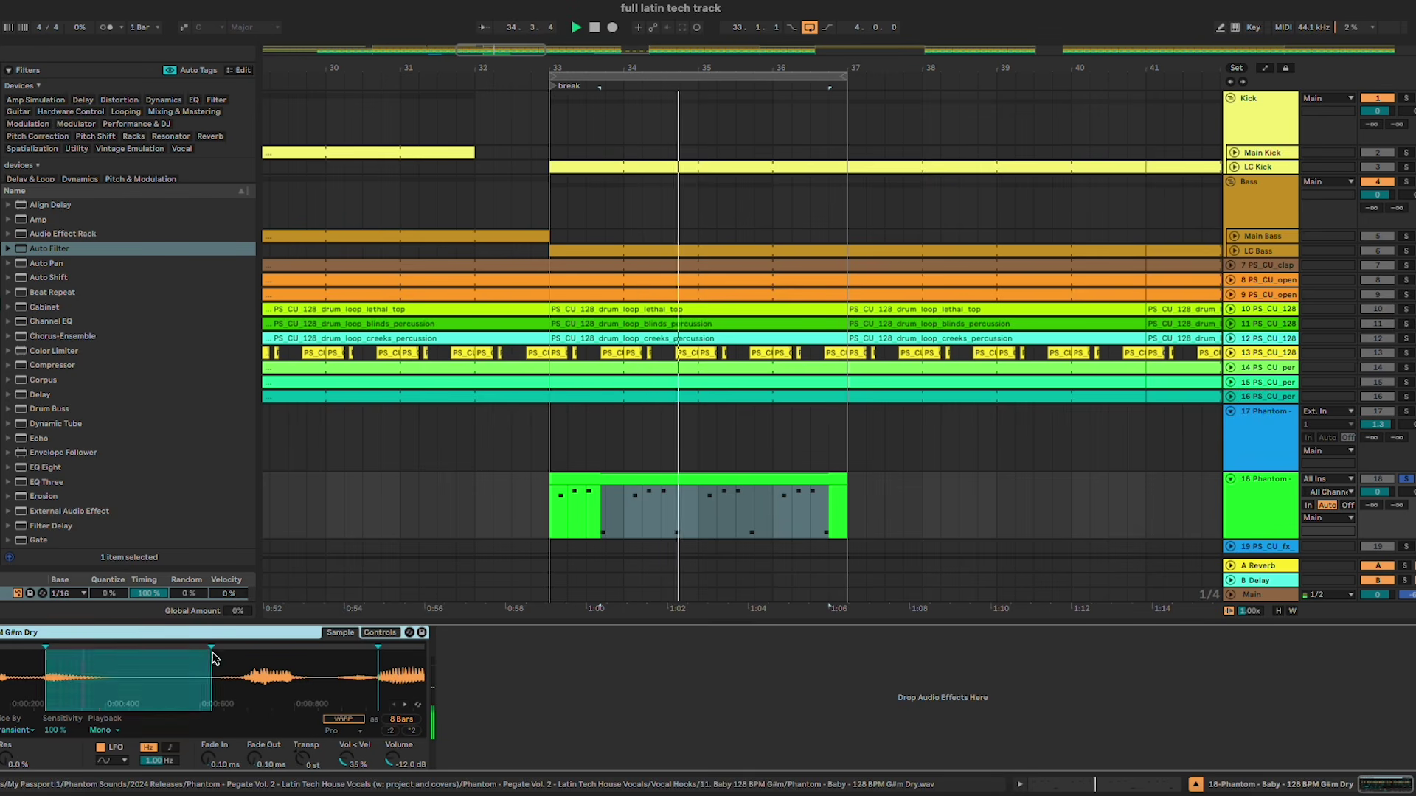
# Step: Copy every D1 note three sixteenths later in the vocal clip, placing a second hit at 1.4.3 and its equivalents
pyautogui.doubleClick(721, 490)
pyautogui.click(364, 654)
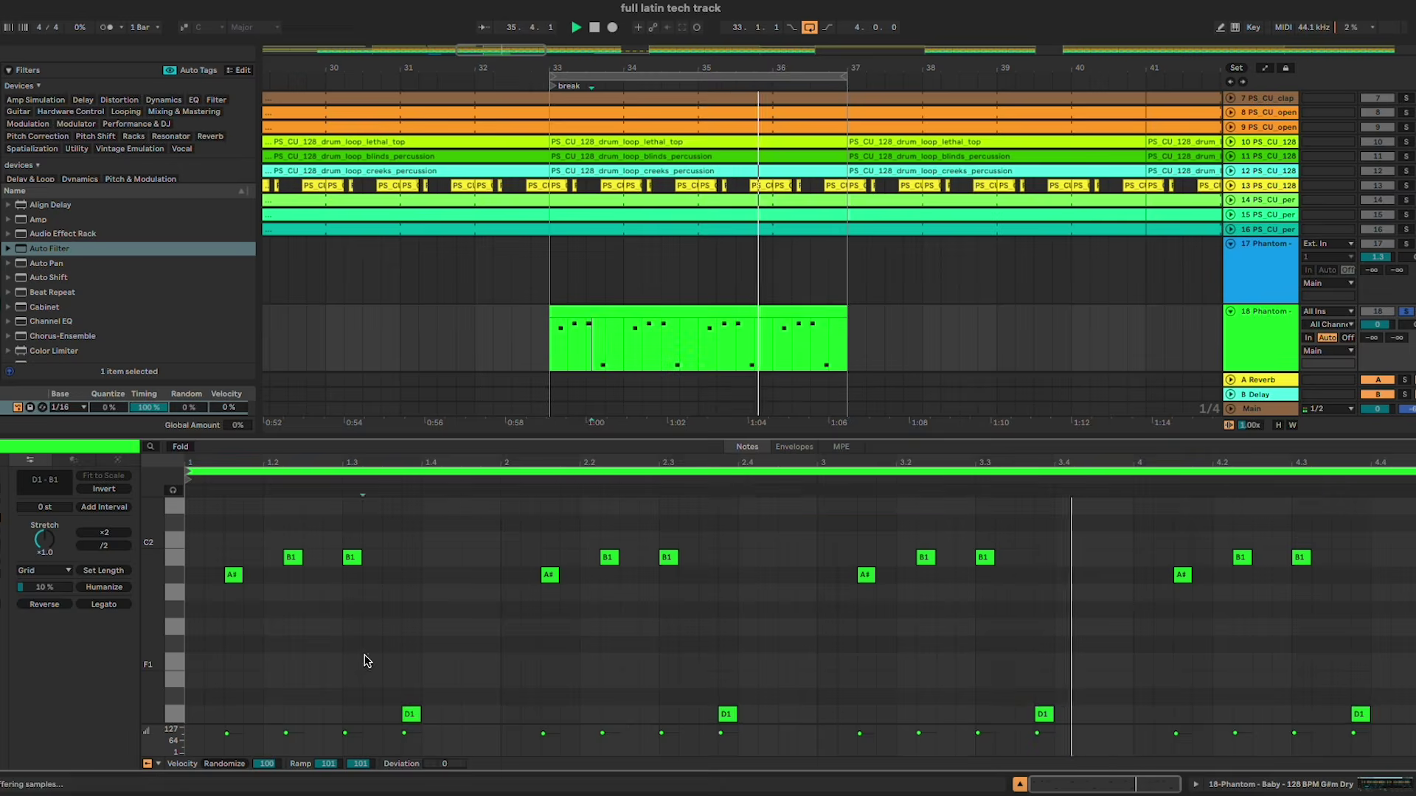
pyautogui.click(174, 715)
pyautogui.moveTo(417, 715); pyautogui.dragTo(472, 717)
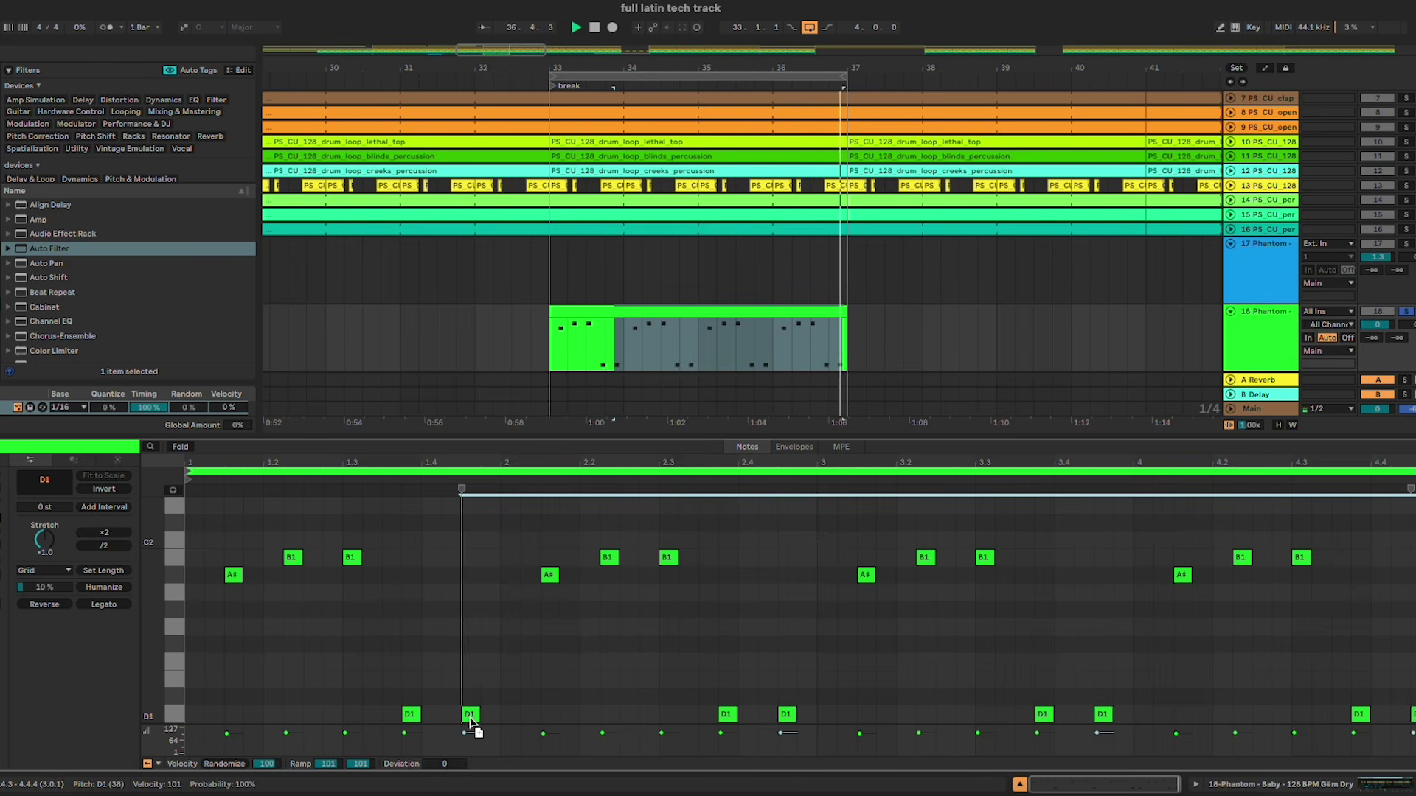
pyautogui.click(480, 697)
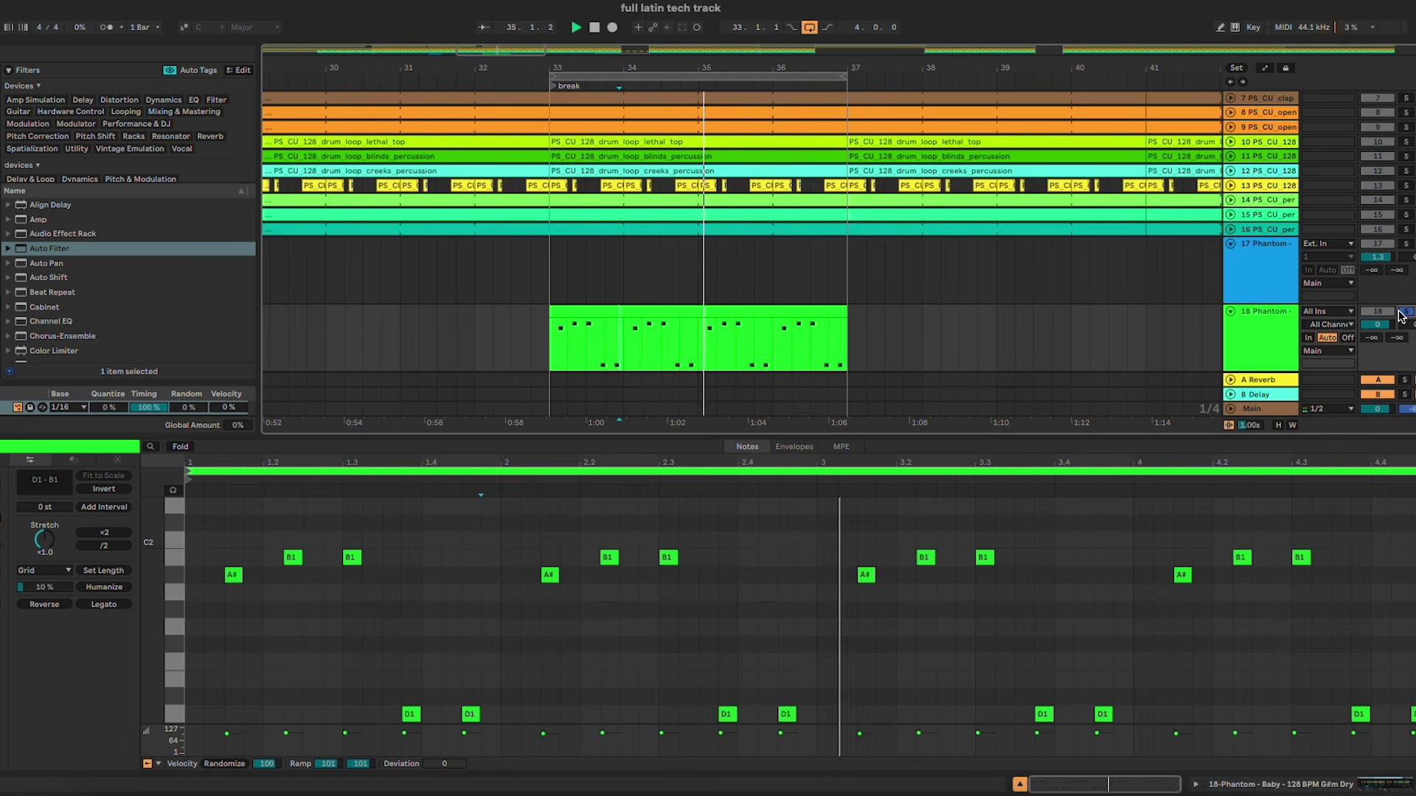
# Step: Transpose all the D1 notes up to E1 and deactivate the one at 1.4.3
pyautogui.click(1282, 341)
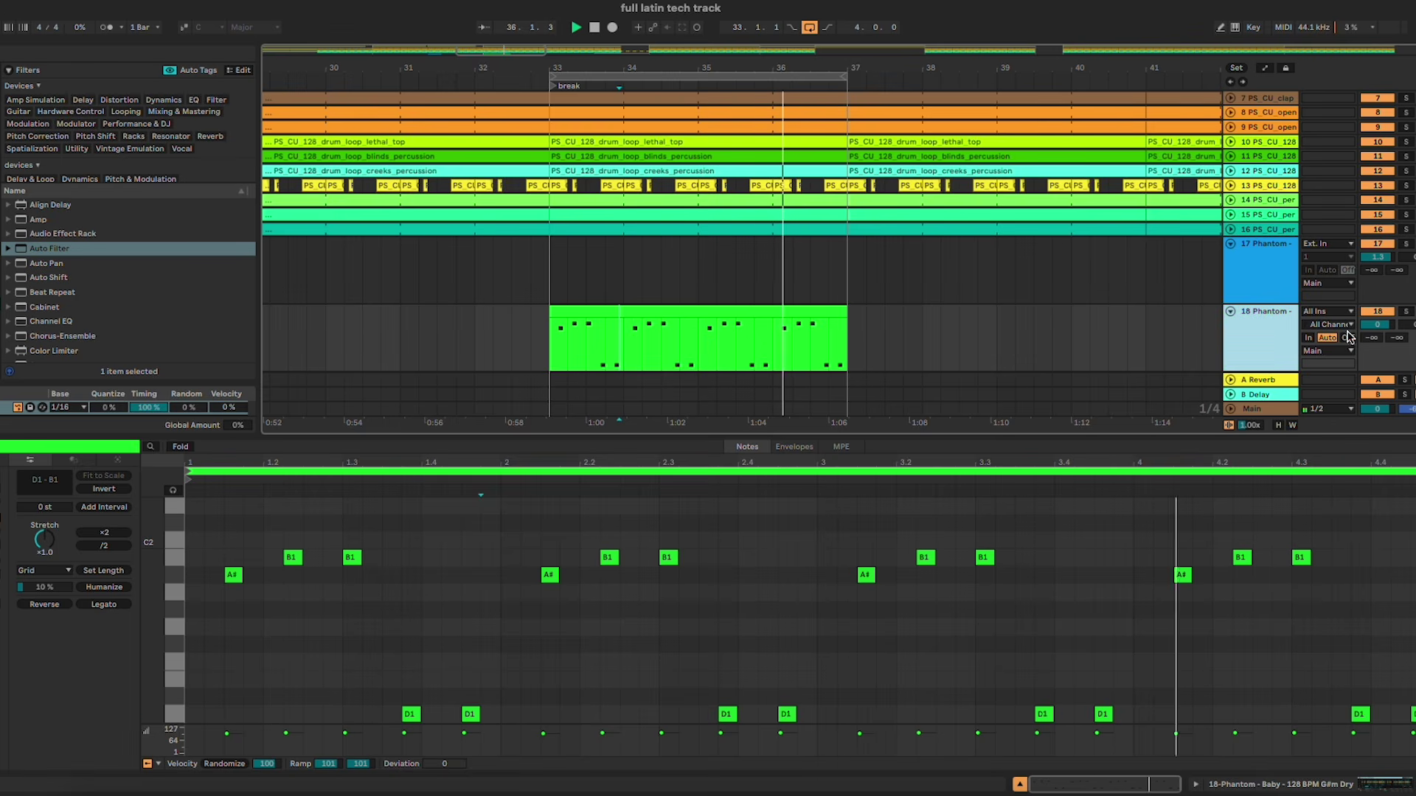
pyautogui.click(180, 723)
pyautogui.press('Up')
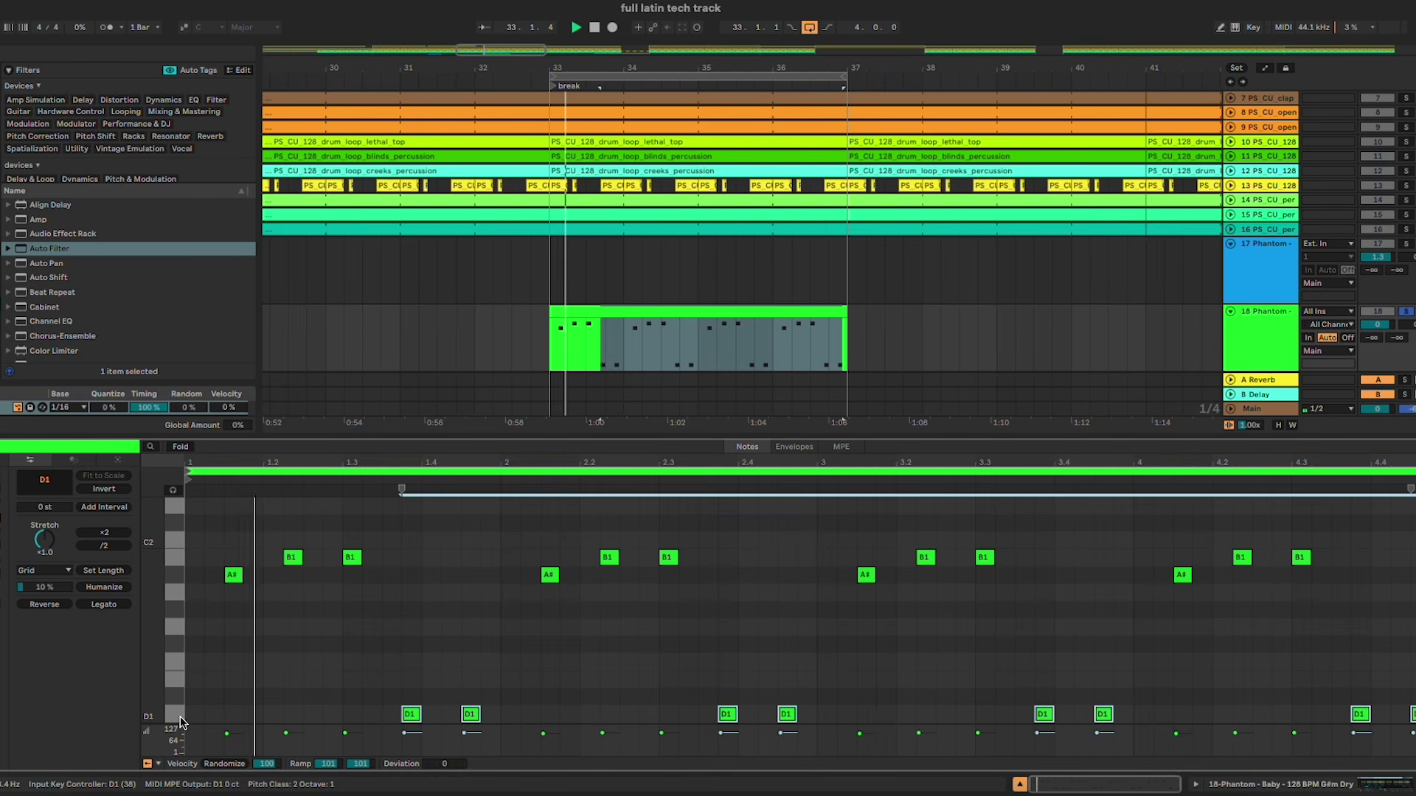
pyautogui.press('Up')
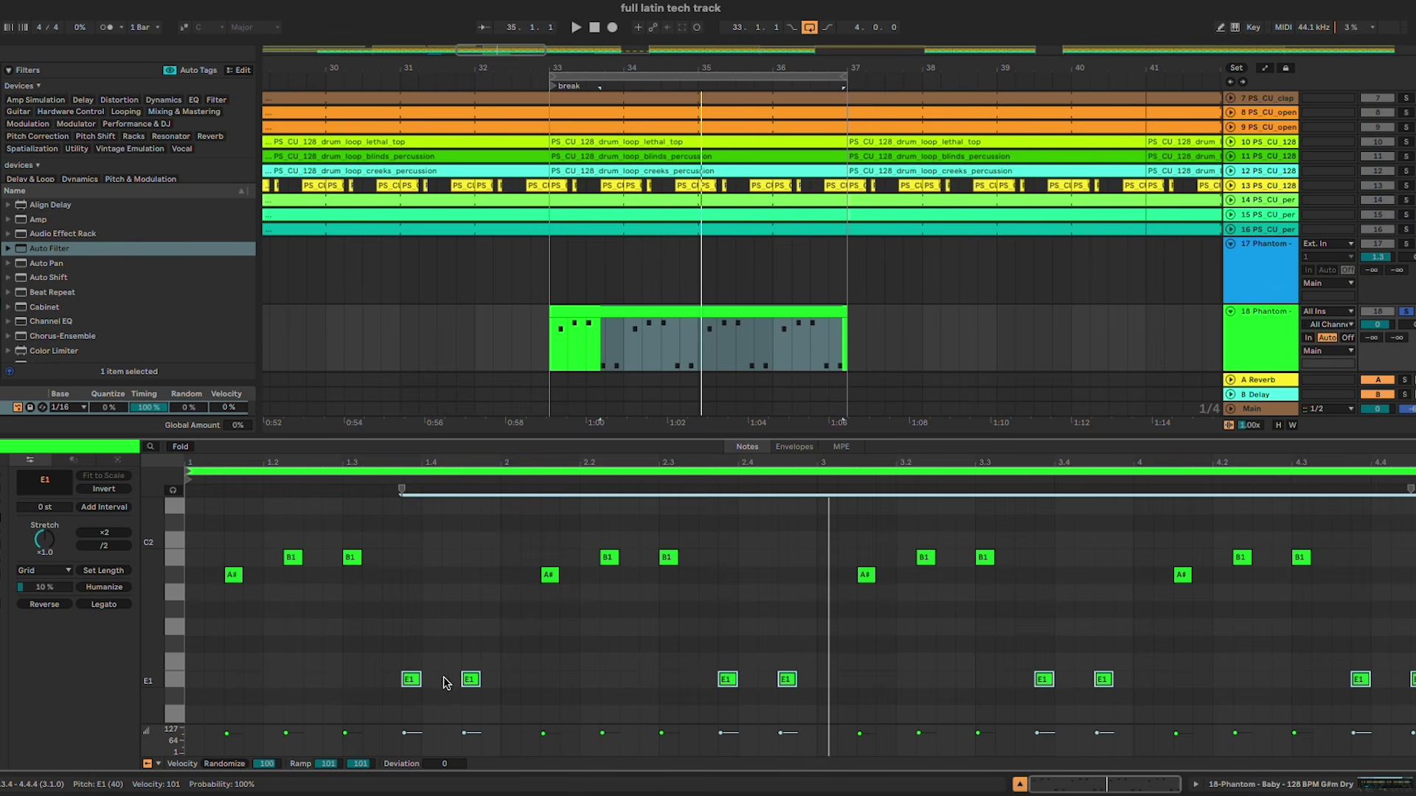
pyautogui.click(471, 680)
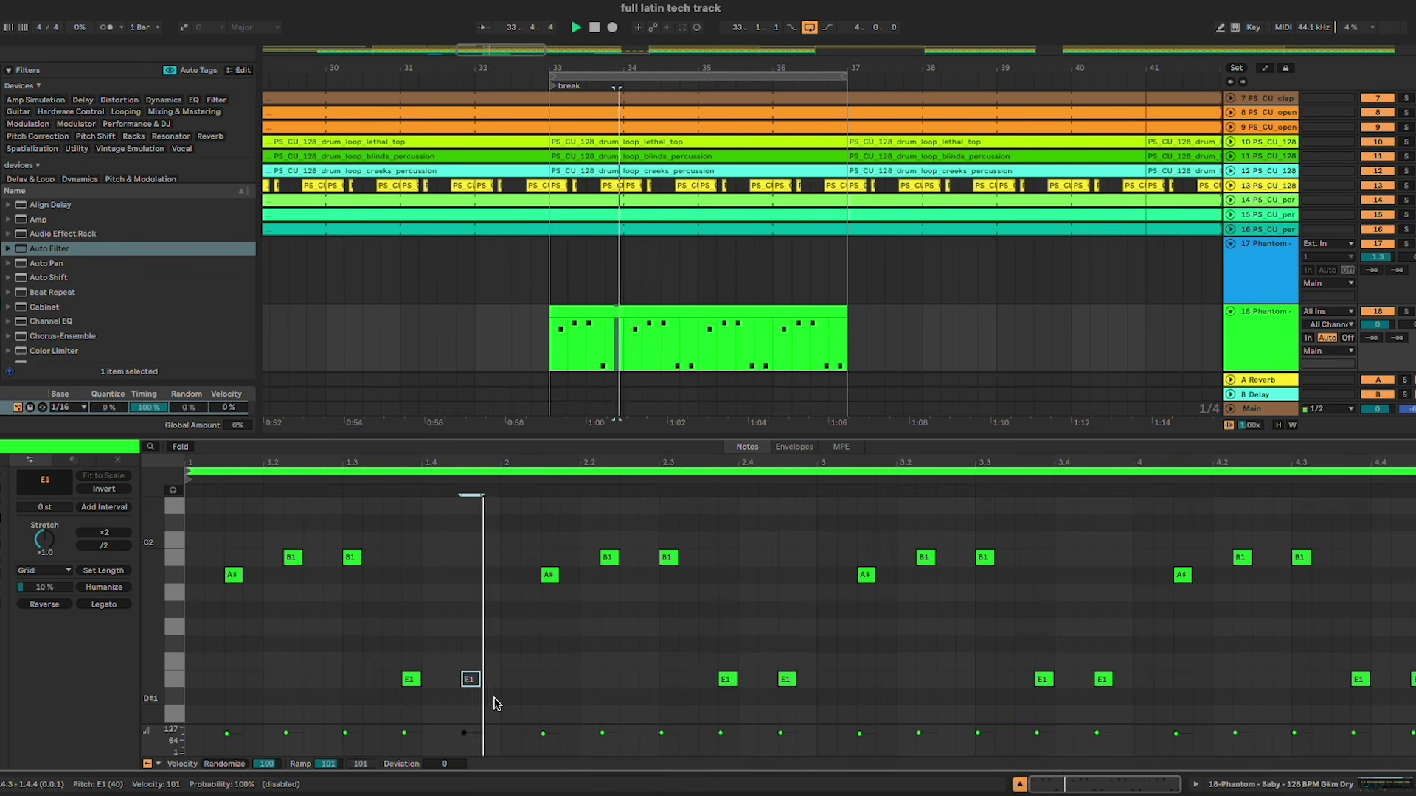
# Step: Delete the second E1 hit in each bar of the vocal clip, leaving one E1 hit per bar
pyautogui.press('0')
pyautogui.click(787, 679)
pyautogui.press('Delete')
pyautogui.doubleClick(469, 679)
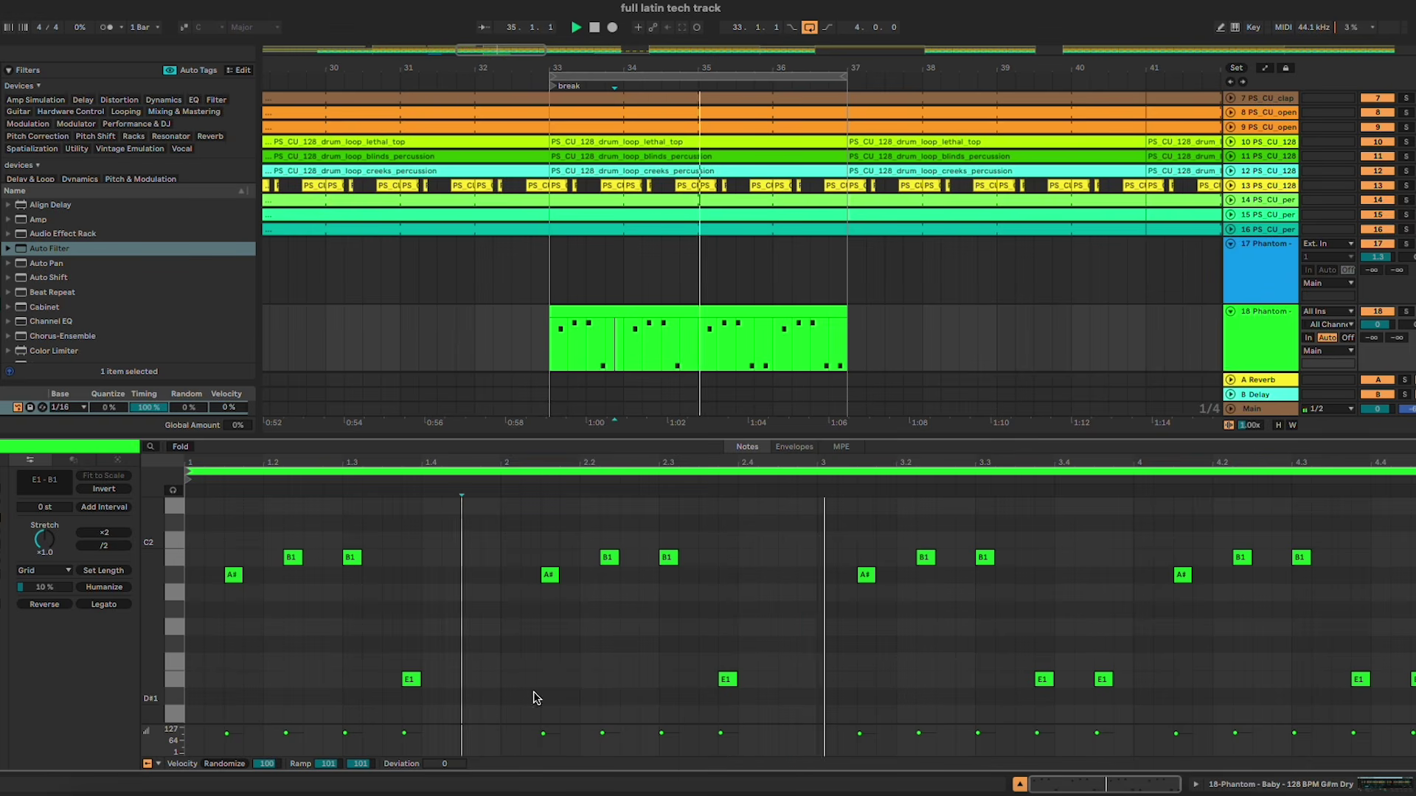
pyautogui.doubleClick(1101, 679)
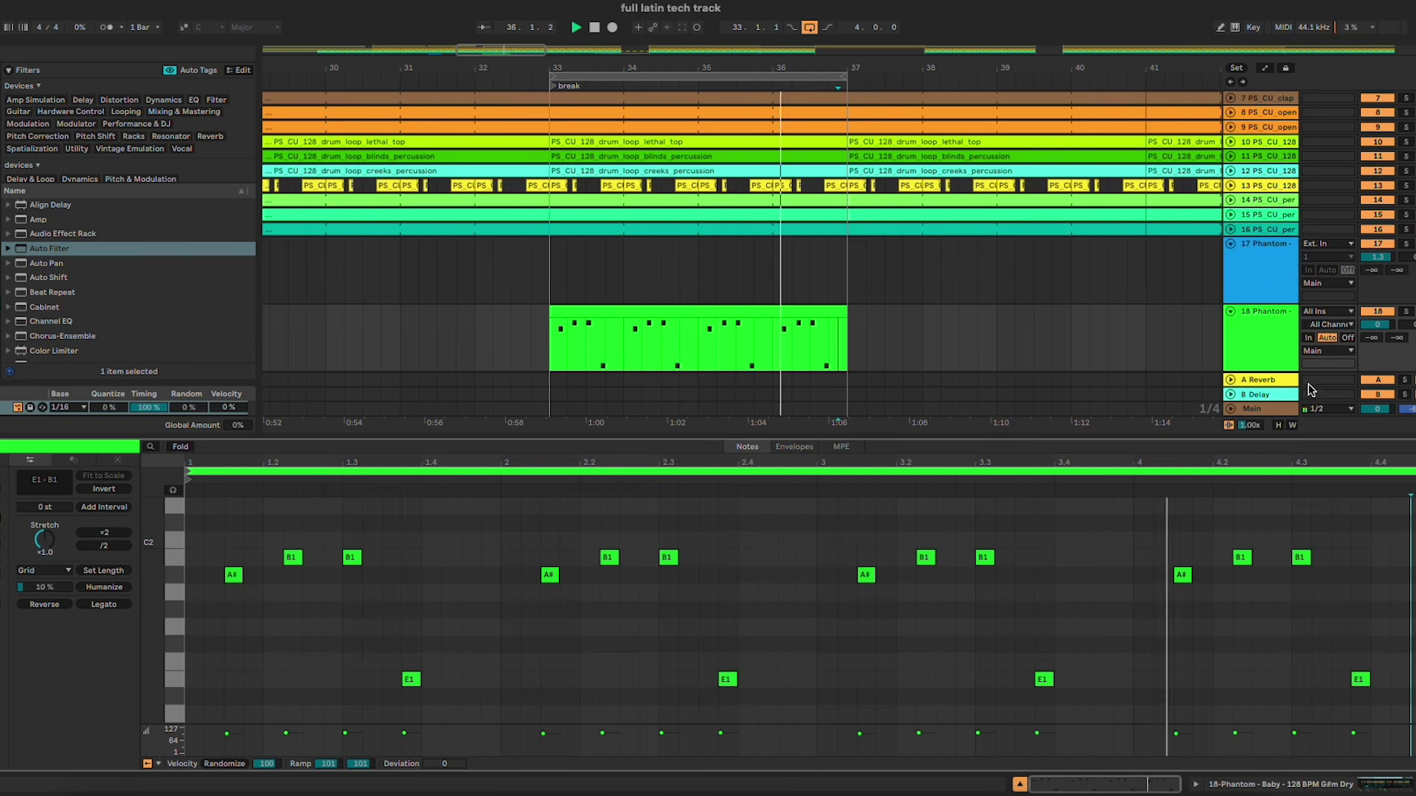
# Step: Solo the vocal chop track and add an EQ Eight that cuts the lows and boosts 1.38 kHz by 1.81 dB
pyautogui.click(1285, 350)
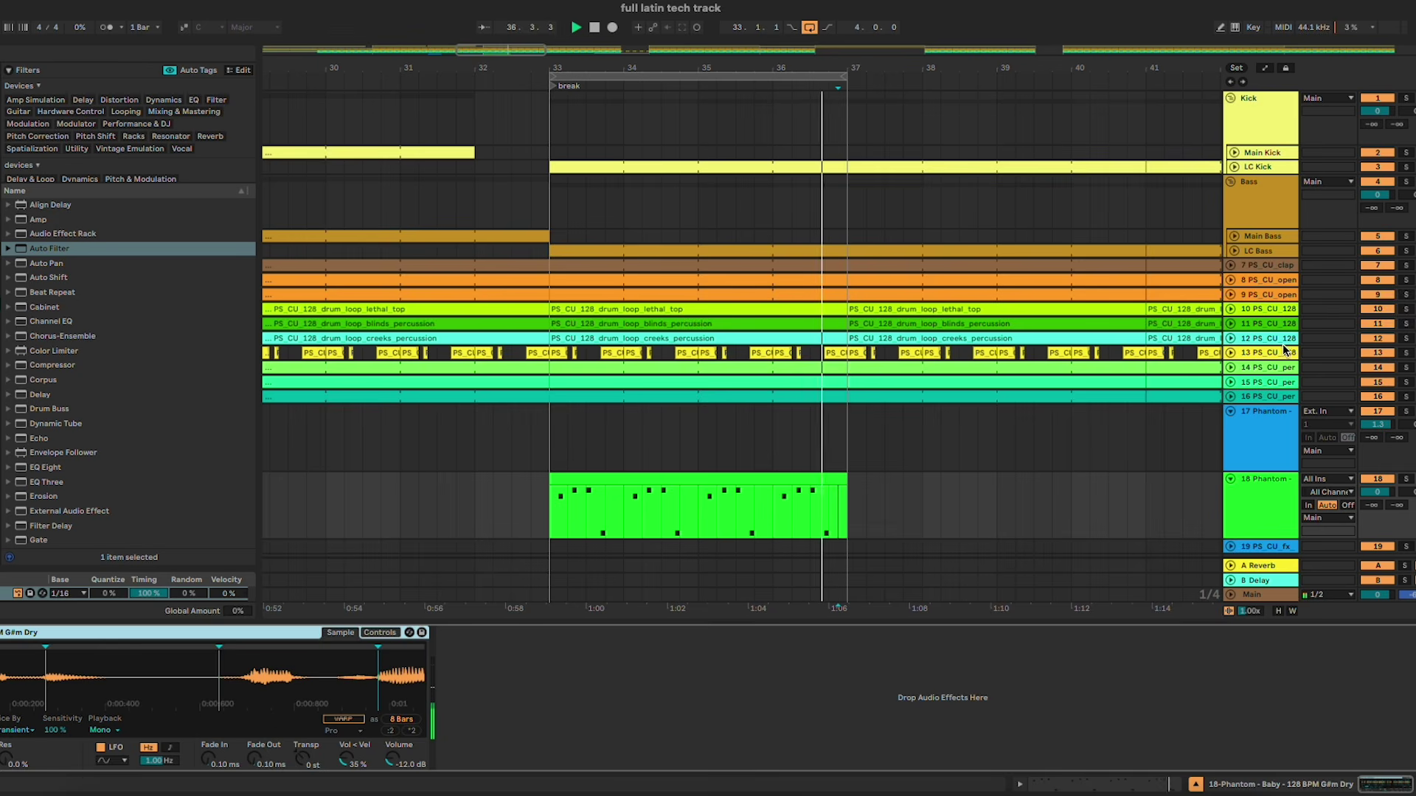
pyautogui.click(1405, 478)
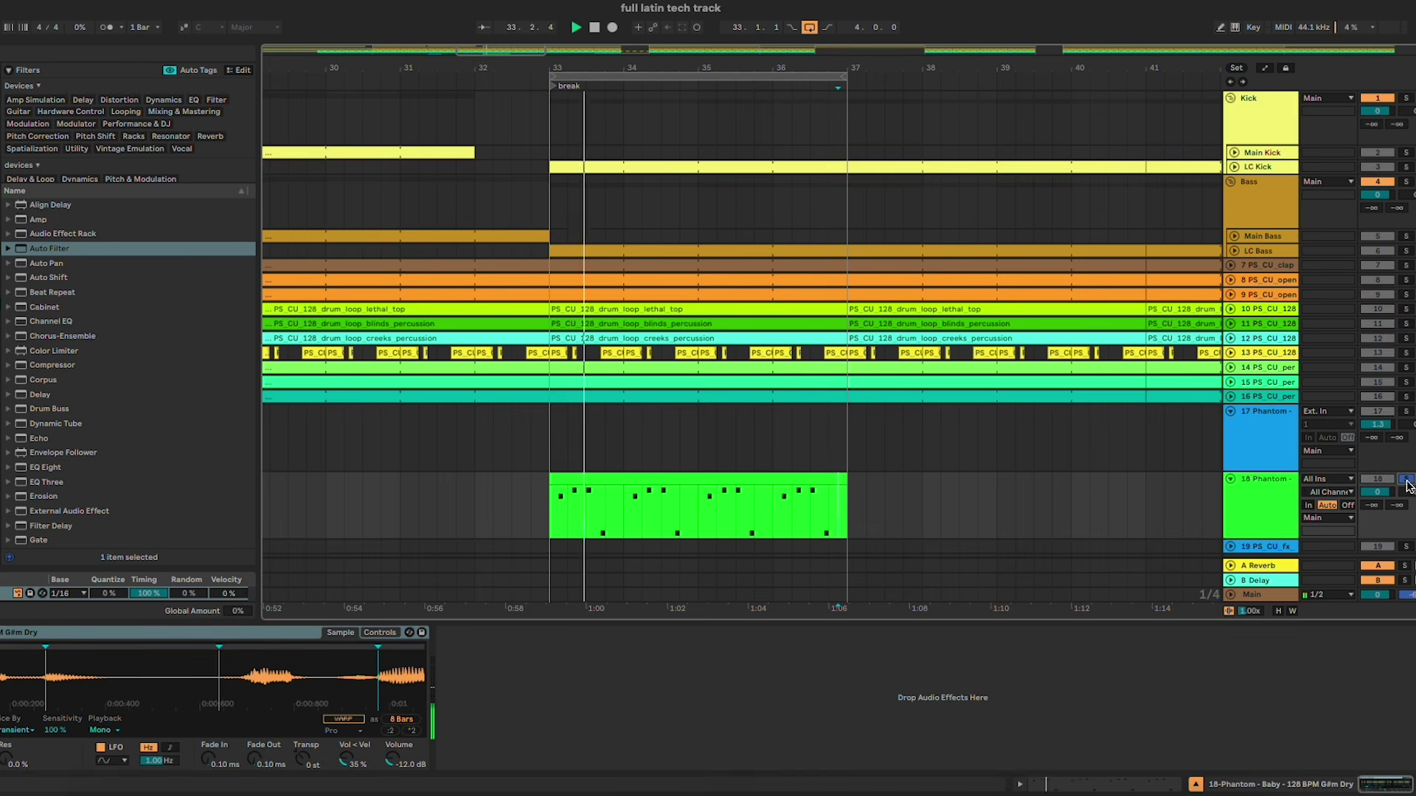
pyautogui.doubleClick(56, 467)
pyautogui.click(491, 751)
pyautogui.click(492, 670)
pyautogui.press('space')
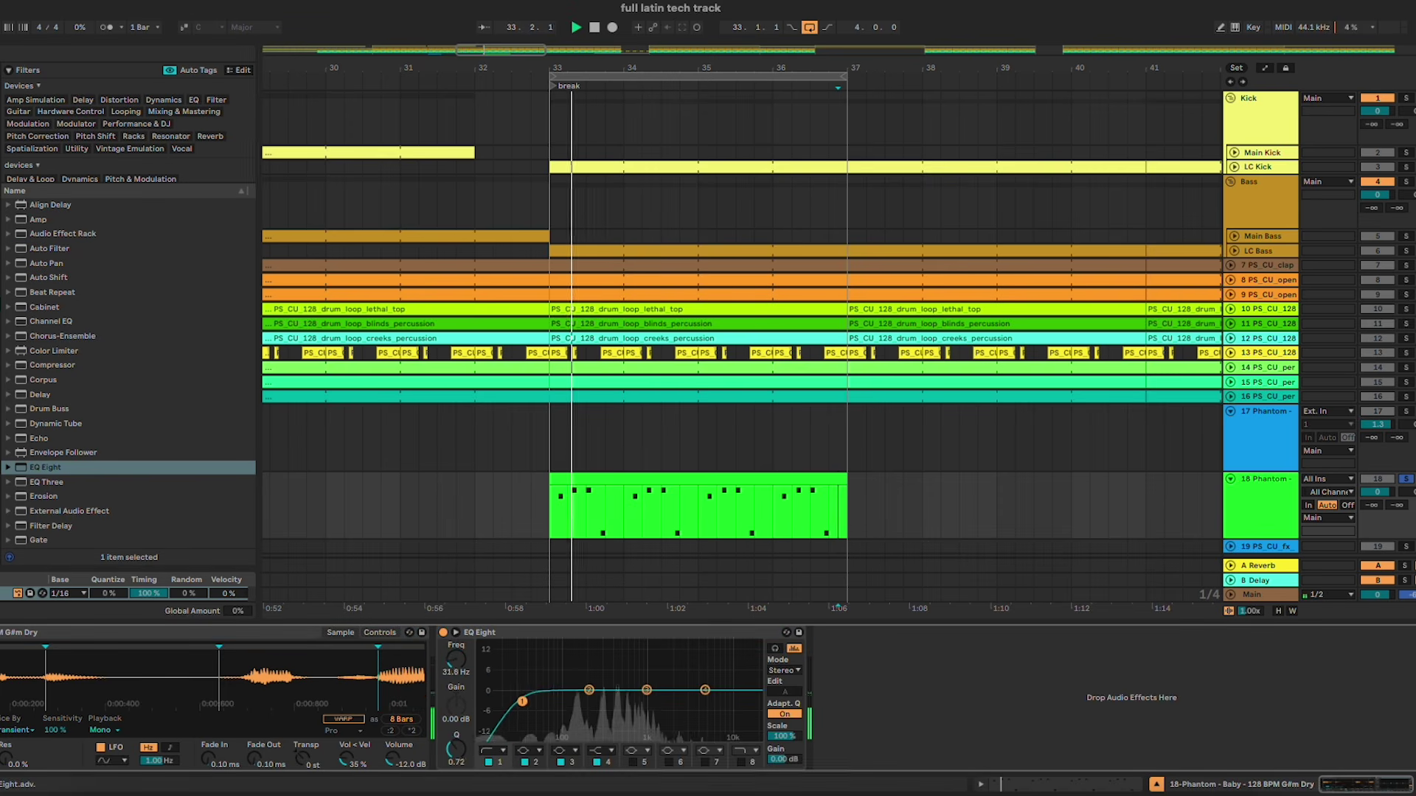
pyautogui.moveTo(521, 702); pyautogui.dragTo(659, 686)
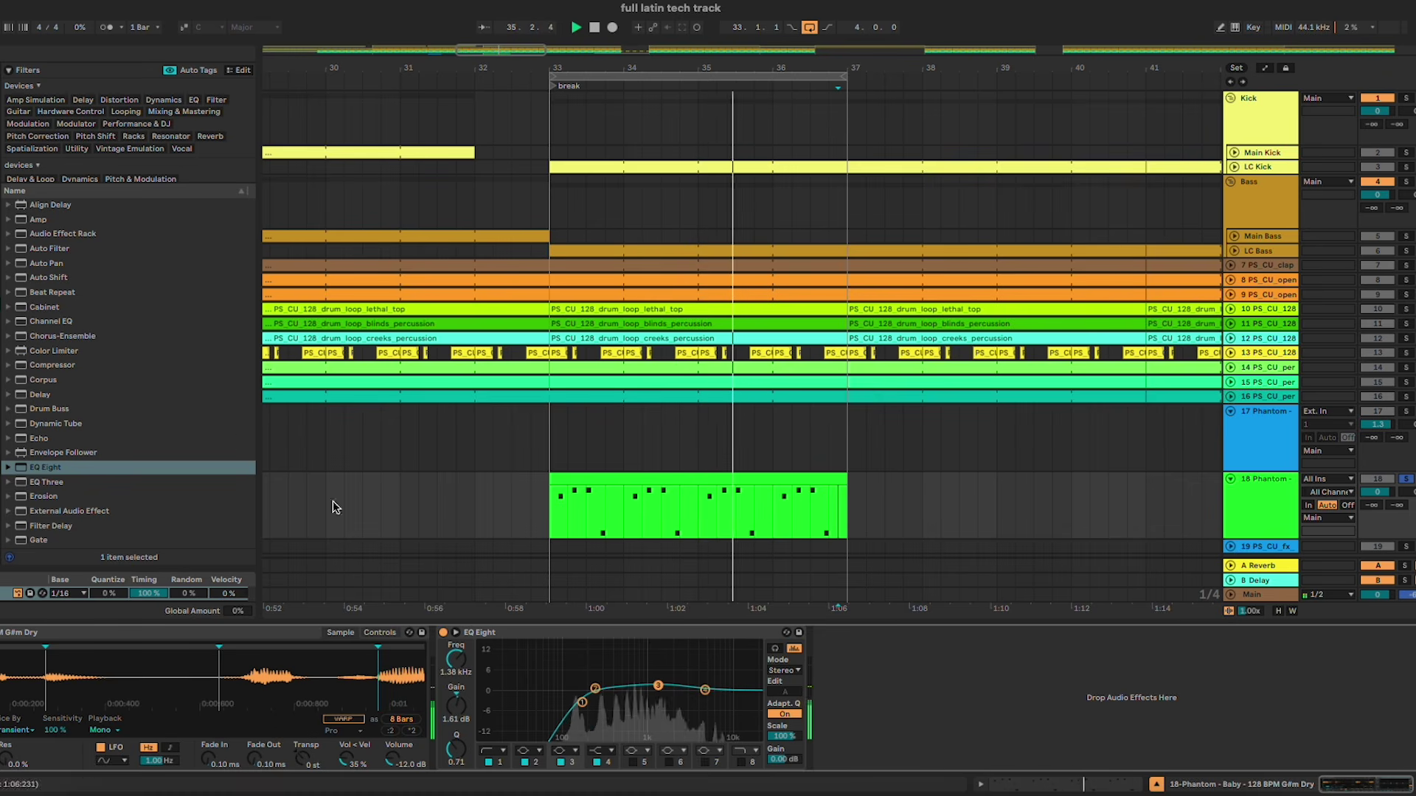
# Step: Add a Hybrid Reverb after the EQ, set its routing to Algorithm with the Tides algorithm, and play the loop
pyautogui.scroll(-5, 157, 386)
pyautogui.doubleClick(110, 421)
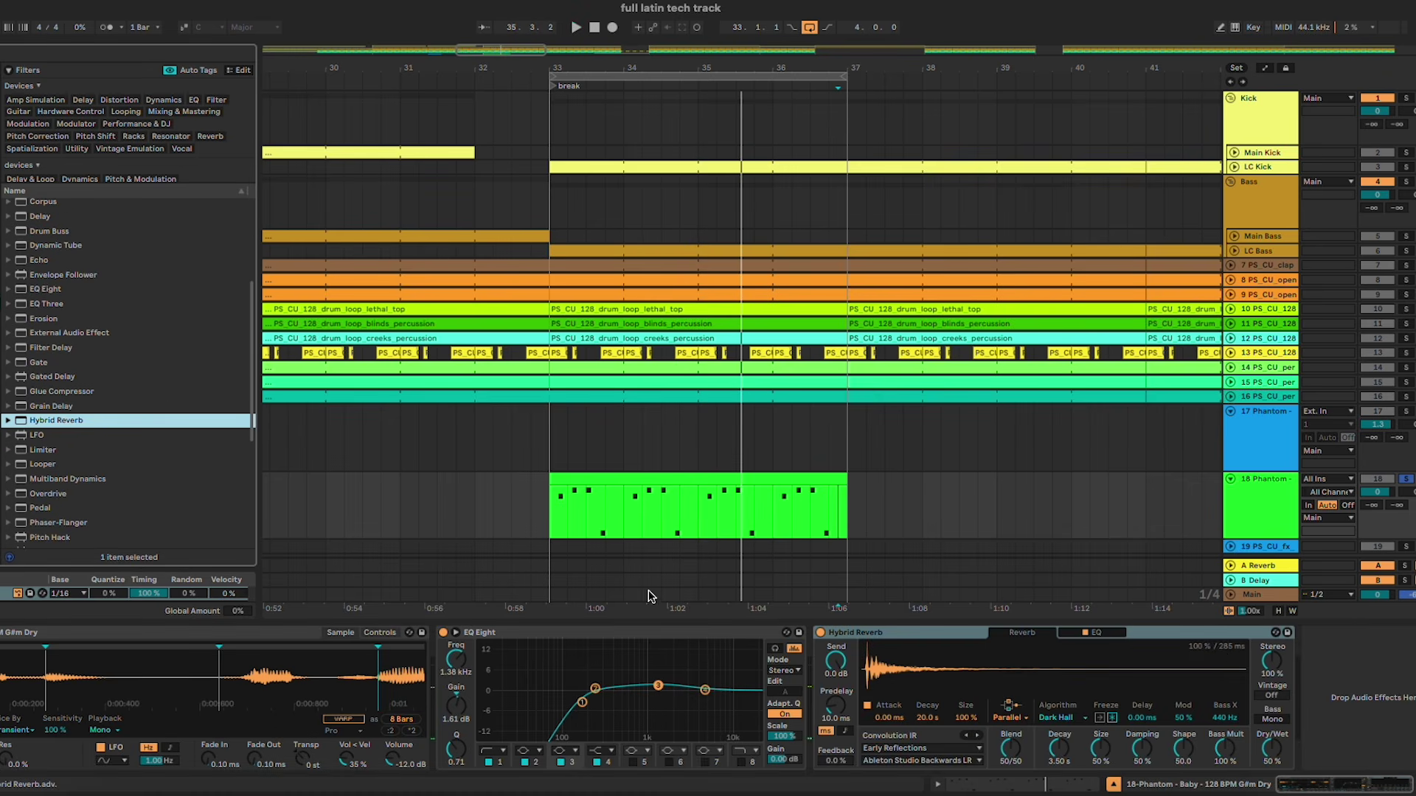
pyautogui.click(1221, 633)
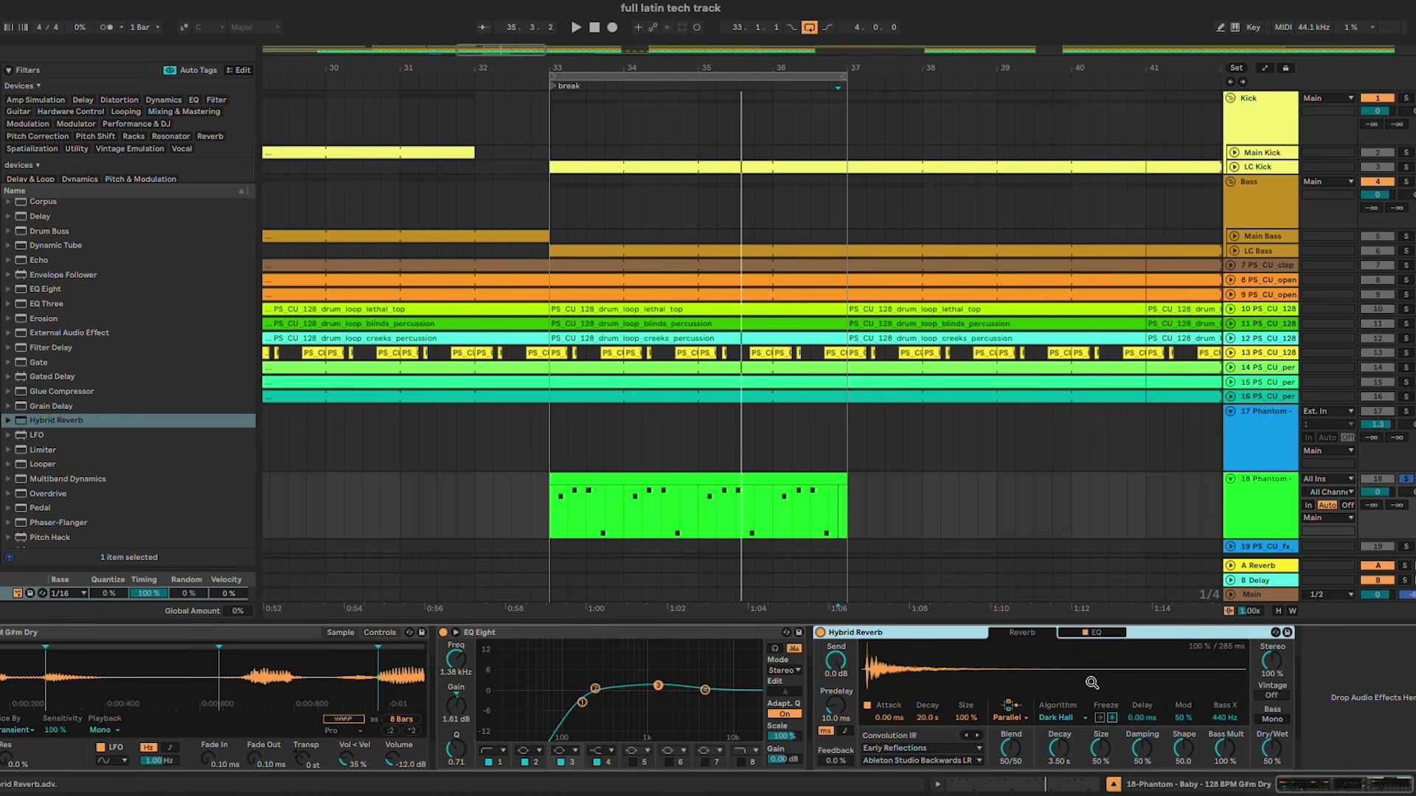
pyautogui.click(1020, 719)
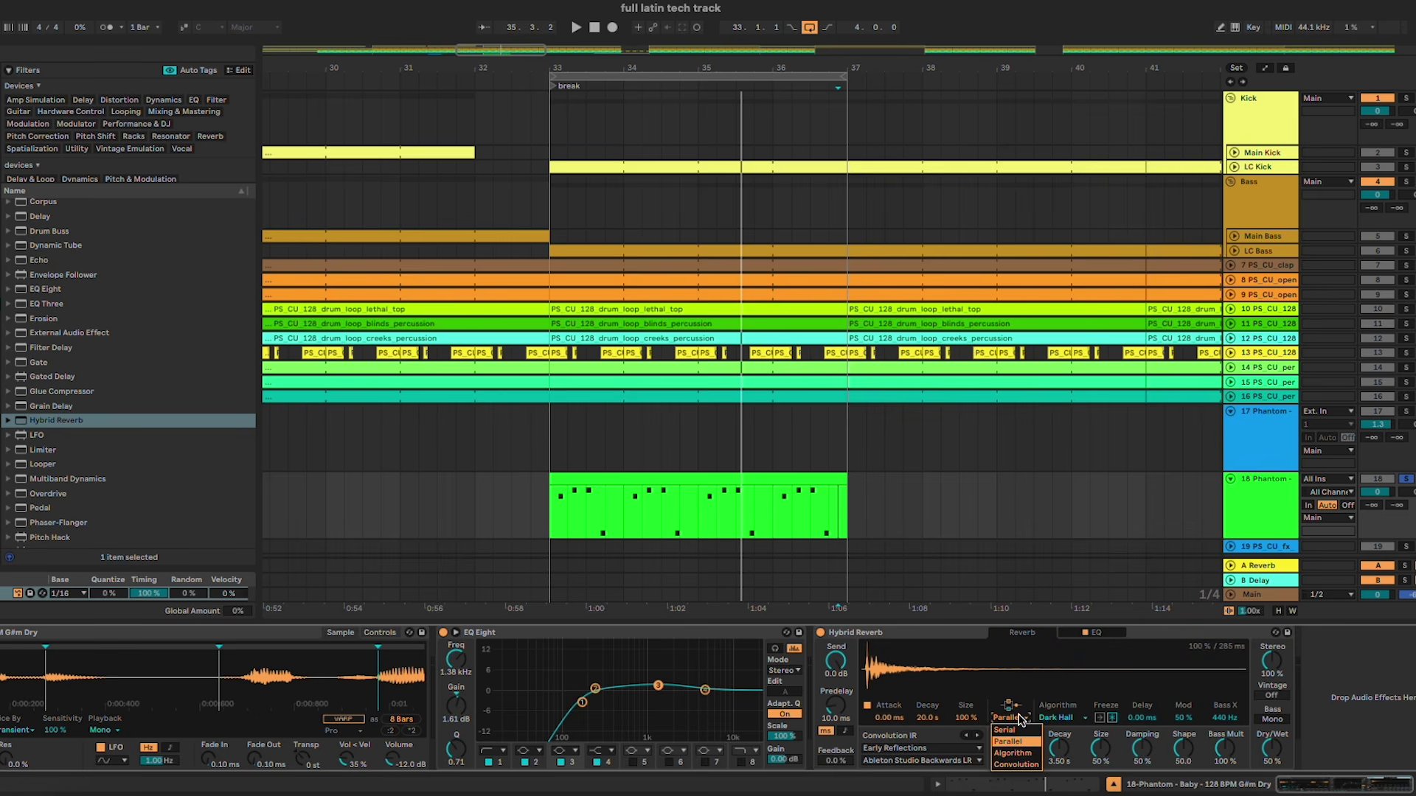
pyautogui.click(1023, 754)
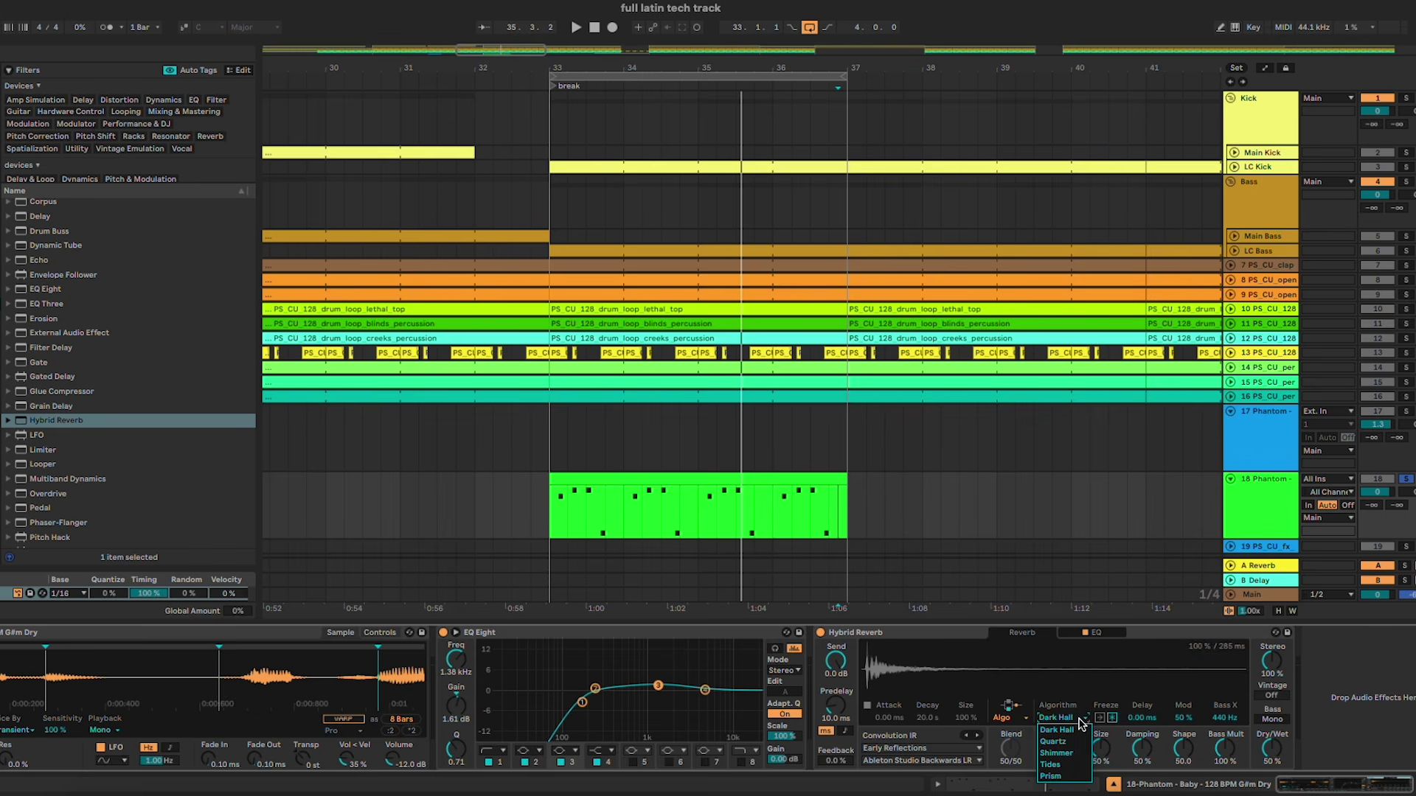
pyautogui.click(1062, 767)
pyautogui.press('space')
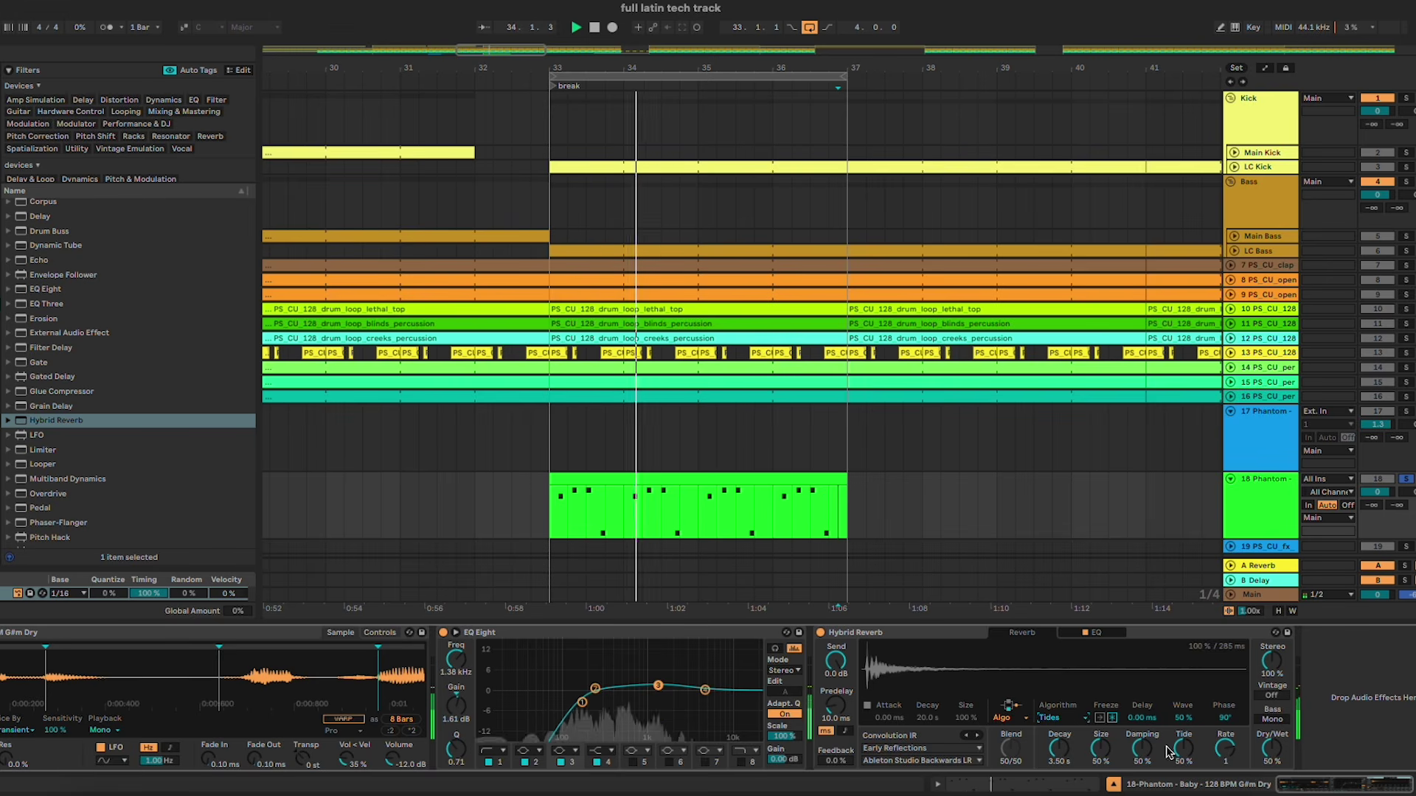
# Step: Set the Hybrid Reverb's predelay to 26.7 ms, Dry/Wet to 34% and Tide to 75%
pyautogui.moveTo(835, 706); pyautogui.dragTo(835, 693)
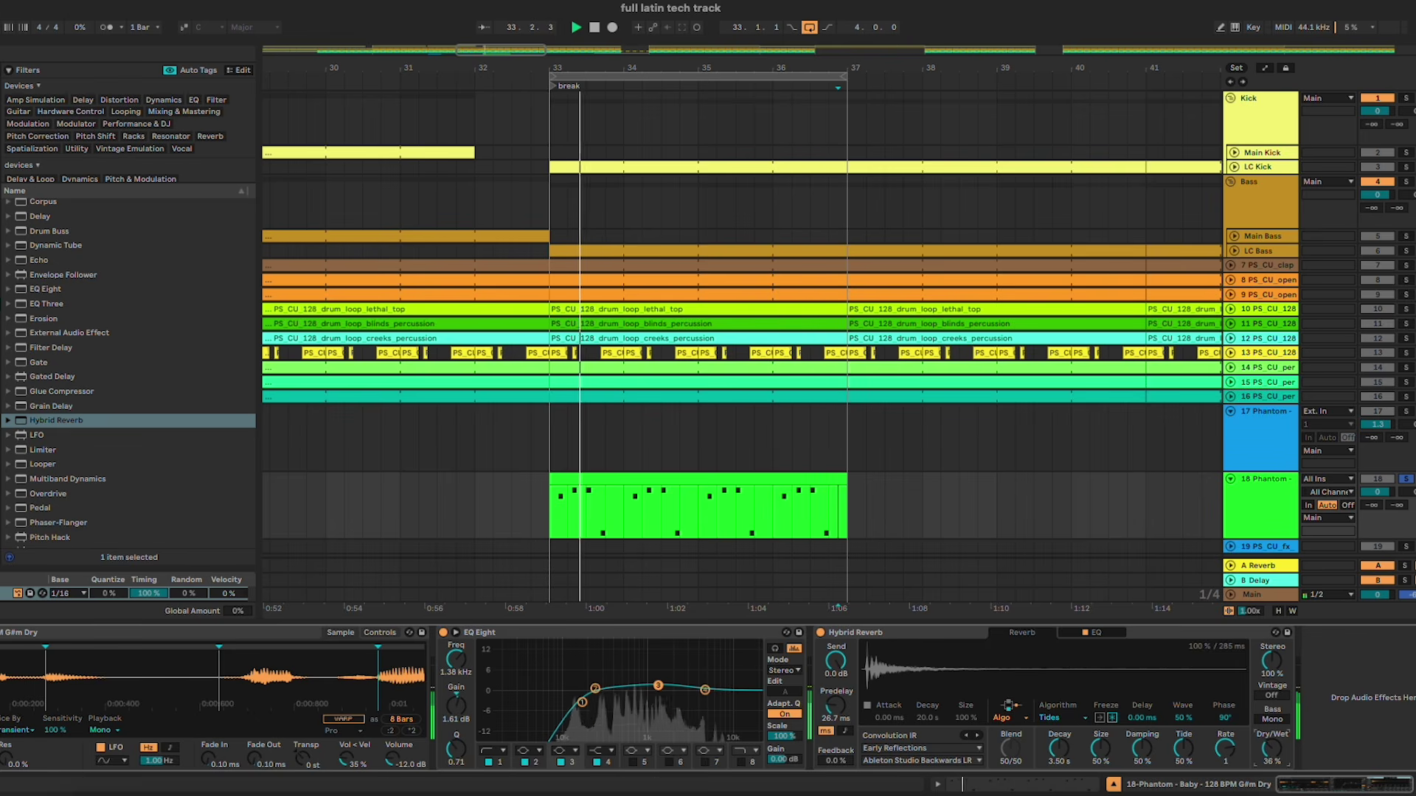
pyautogui.moveTo(1279, 754); pyautogui.dragTo(1279, 756)
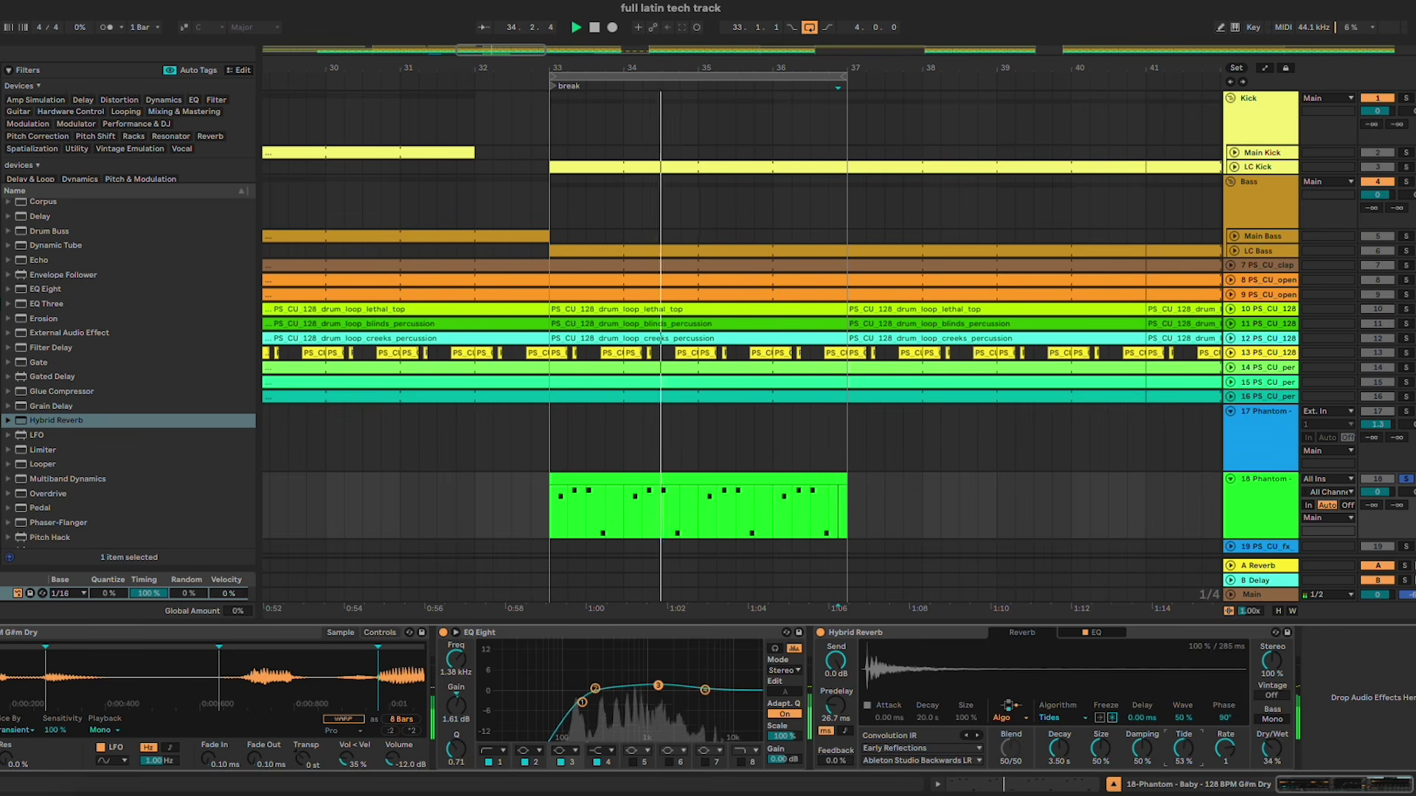
pyautogui.moveTo(1183, 749); pyautogui.dragTo(1184, 735)
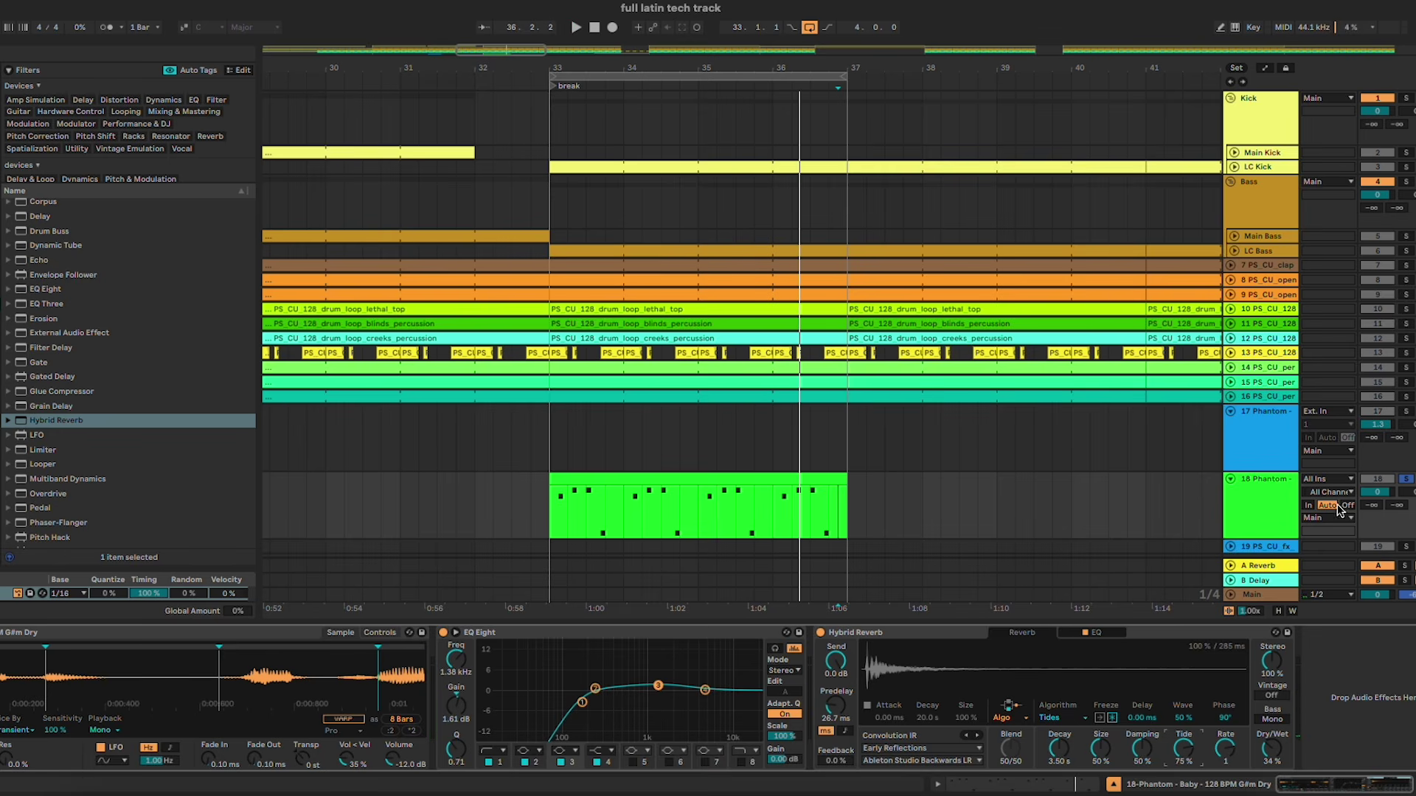
# Step: Lower the vocal chop track to -1.7 dB and set the reverb's decay to 6.29 s with Dry/Wet at 29%
pyautogui.moveTo(1377, 492); pyautogui.dragTo(1377, 501)
pyautogui.press('space')
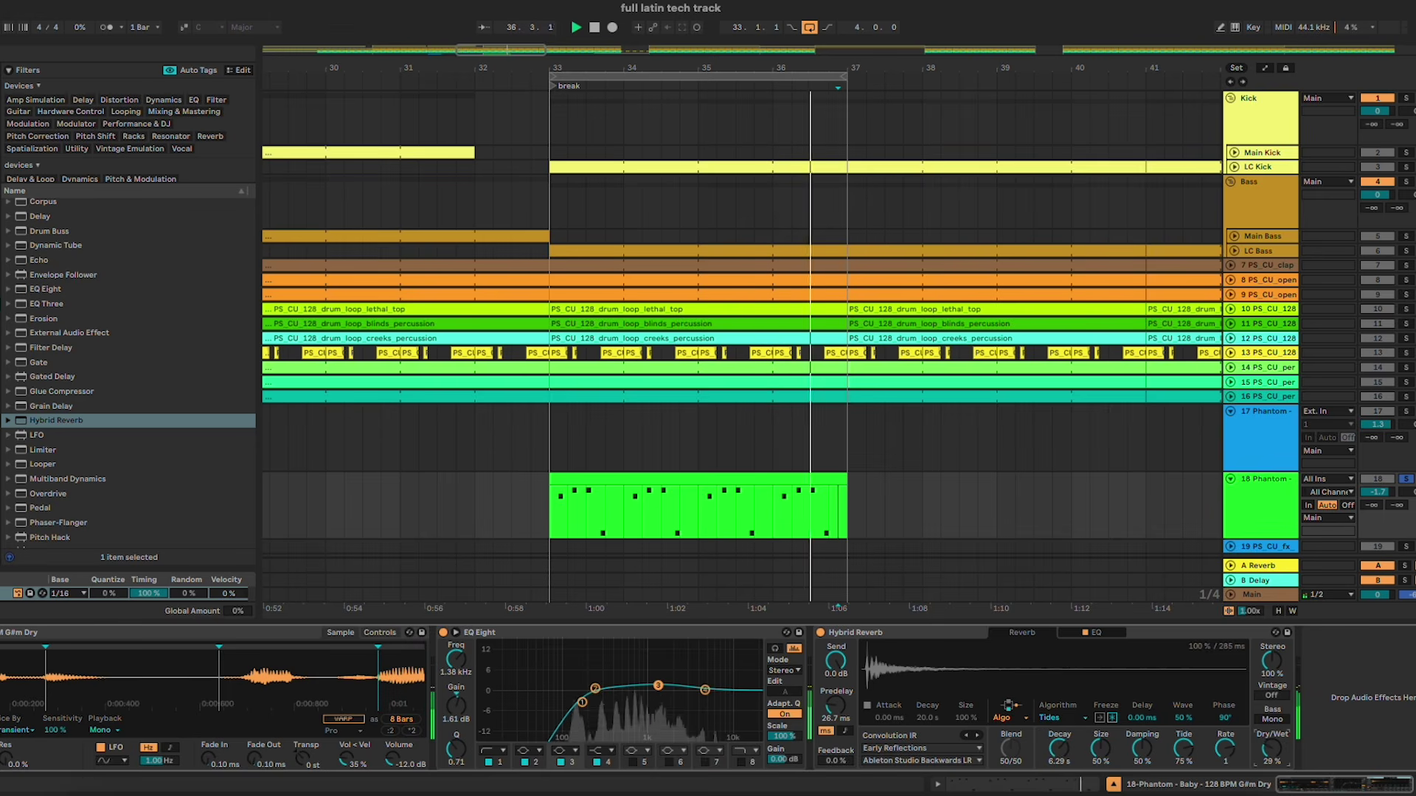
pyautogui.moveTo(1270, 749); pyautogui.dragTo(1278, 760)
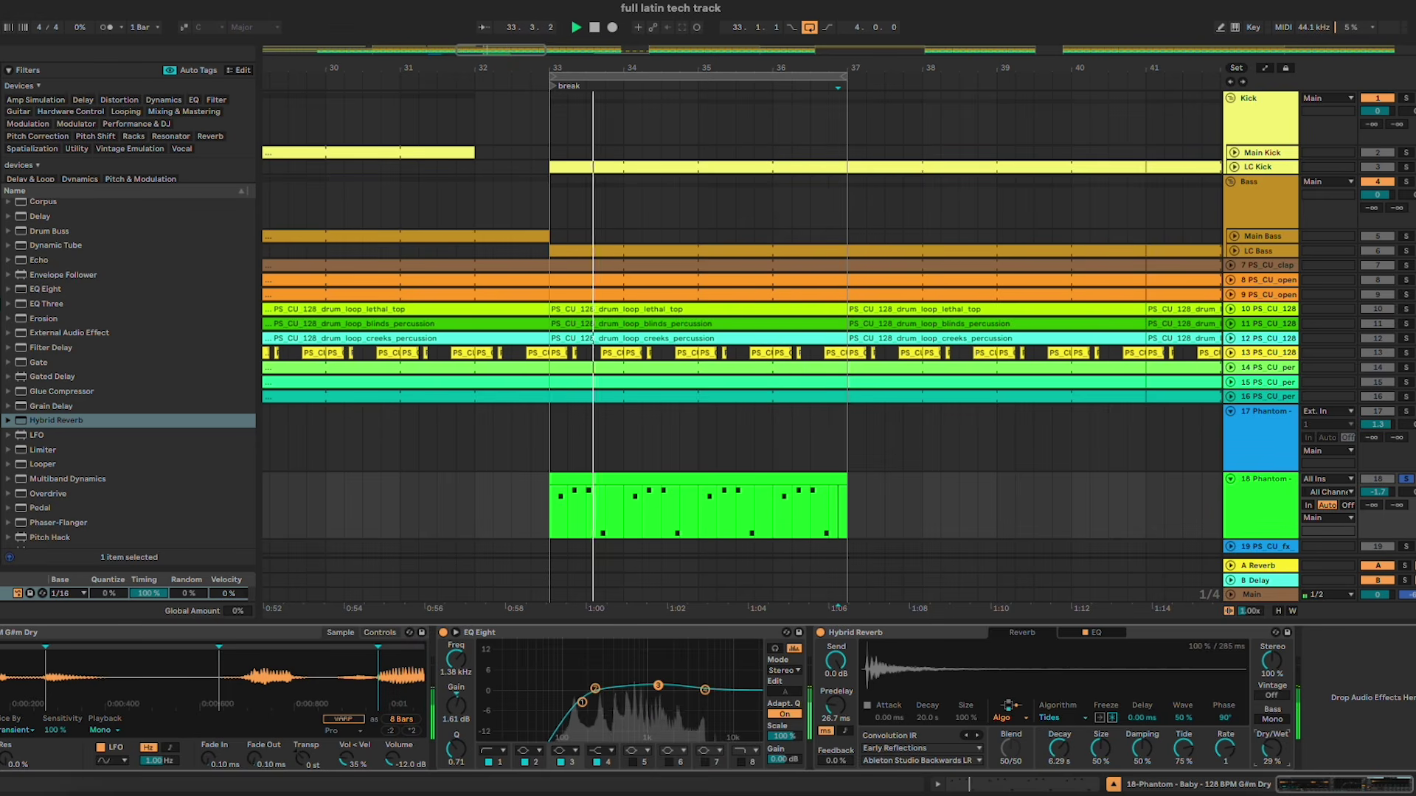
# Step: Unsolo the vocal chop track and balance it in the mix at -3.5 dB with the reverb's Dry/Wet at 25%
pyautogui.click(1406, 479)
pyautogui.moveTo(1378, 492); pyautogui.dragTo(1381, 495)
pyautogui.click(834, 481)
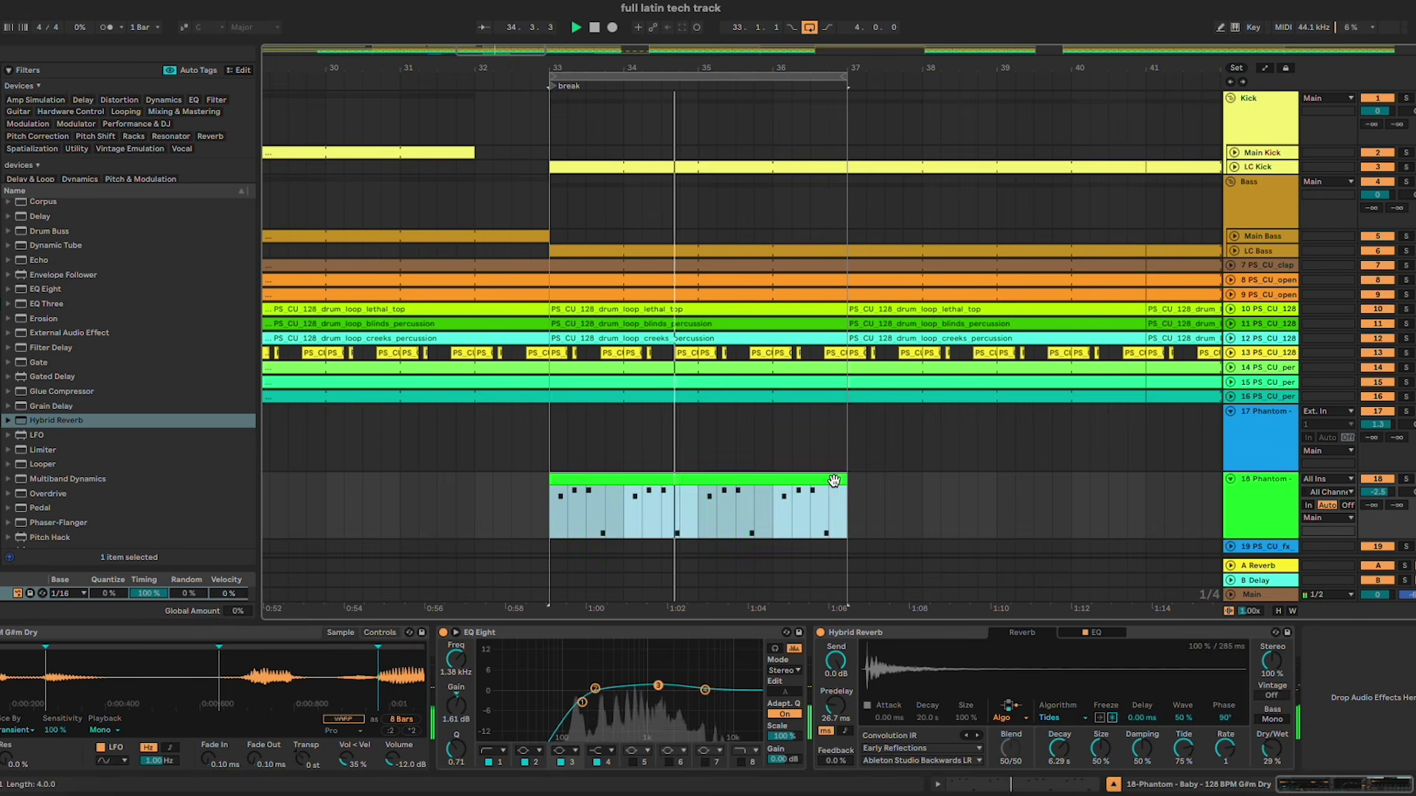
pyautogui.moveTo(1270, 749); pyautogui.dragTo(1271, 755)
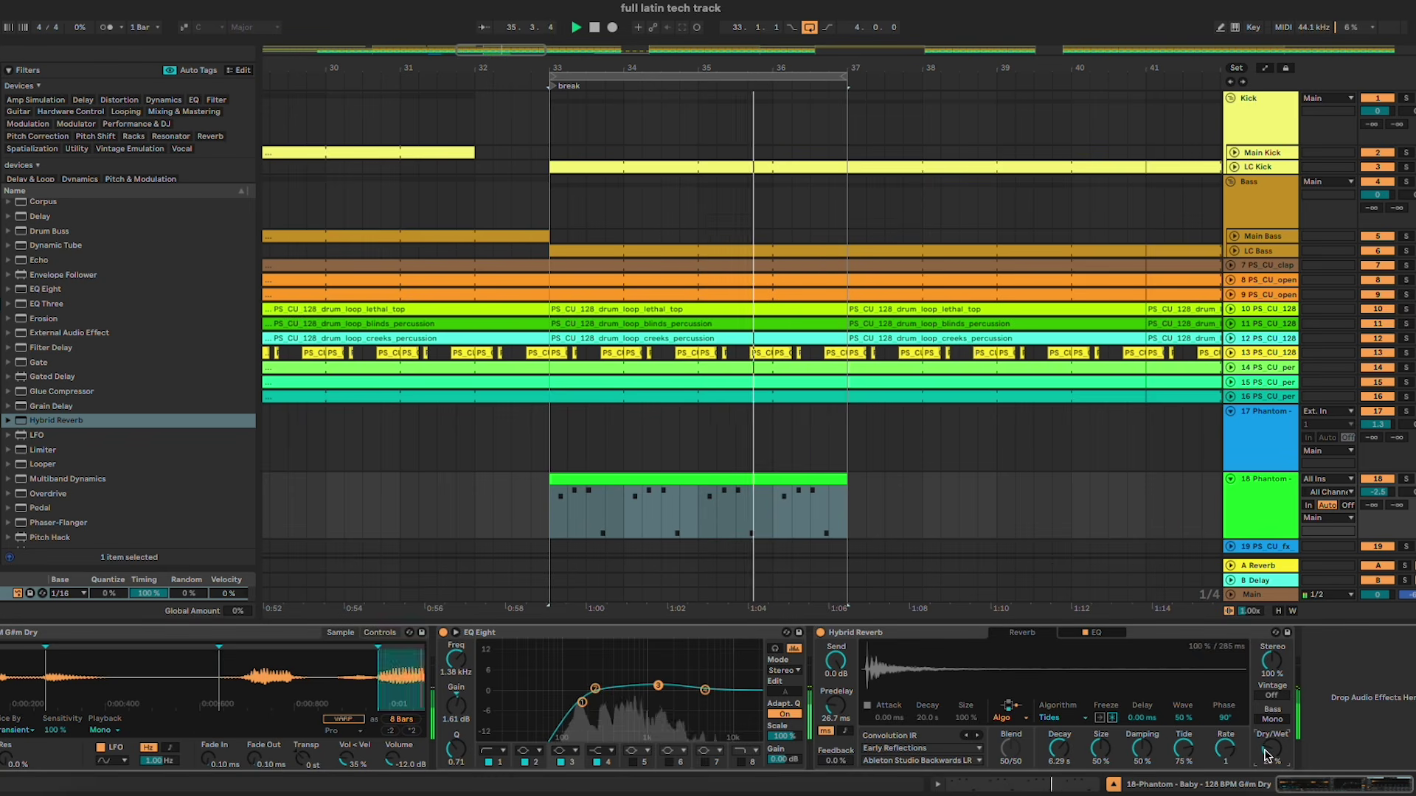
pyautogui.click(829, 503)
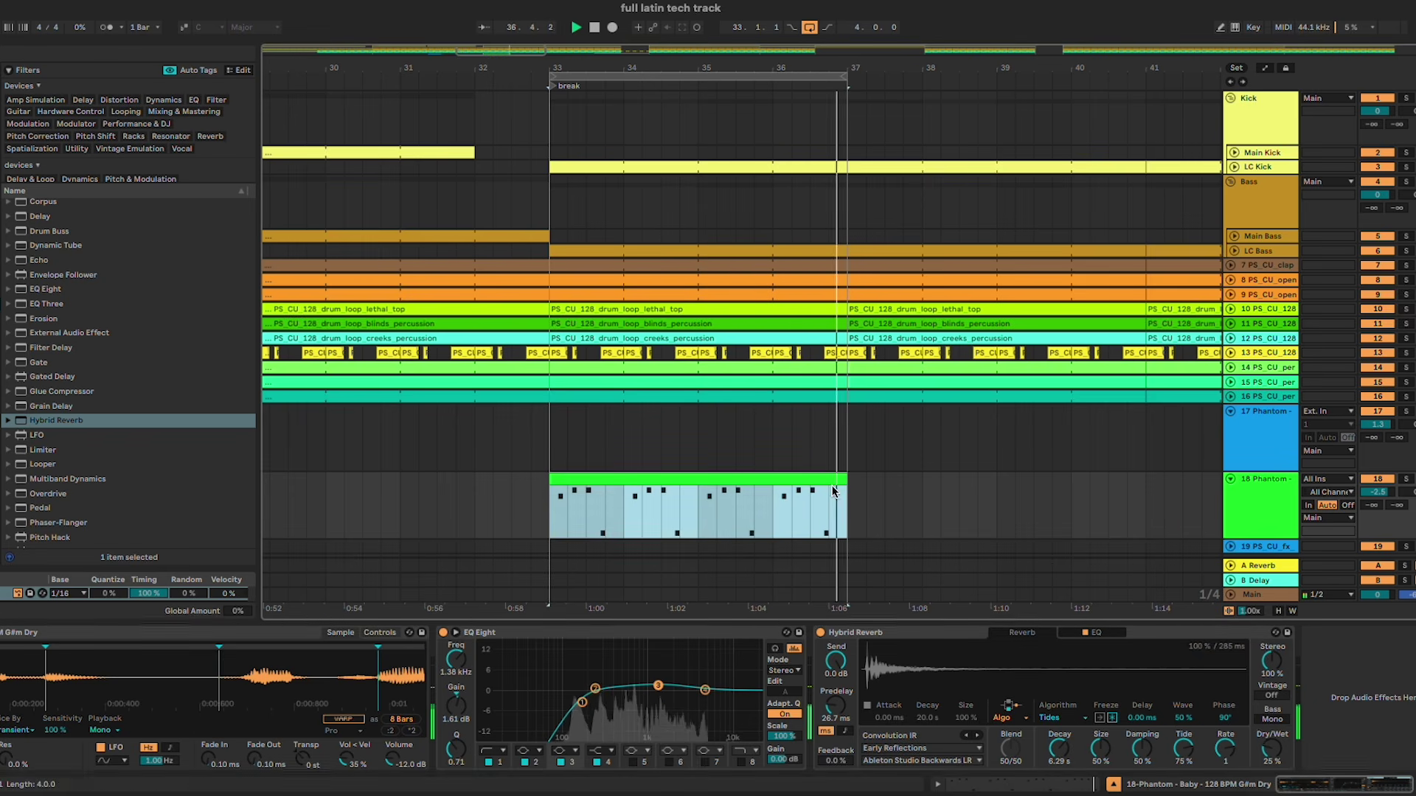
# Step: Turn off looping and duplicate the four-bar vocal chop clip through the break up to bar 53
pyautogui.click(807, 29)
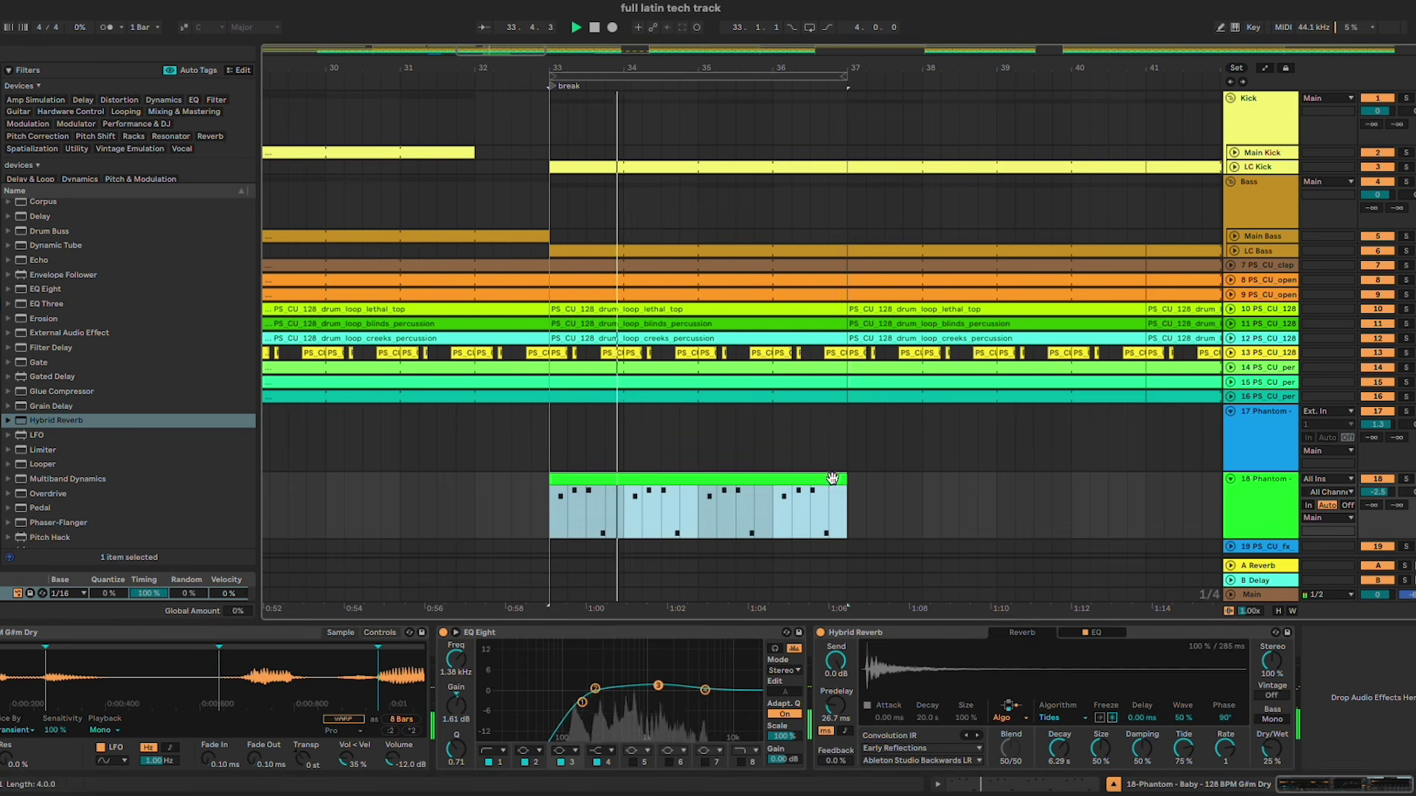
pyautogui.hotkey('ctrl', 'd')
pyautogui.hotkey('ctrl', 'd')
pyautogui.hotkey('ctrl', 'd')
pyautogui.scroll(3, 830, 476)
pyautogui.scroll(-5, 830, 477)
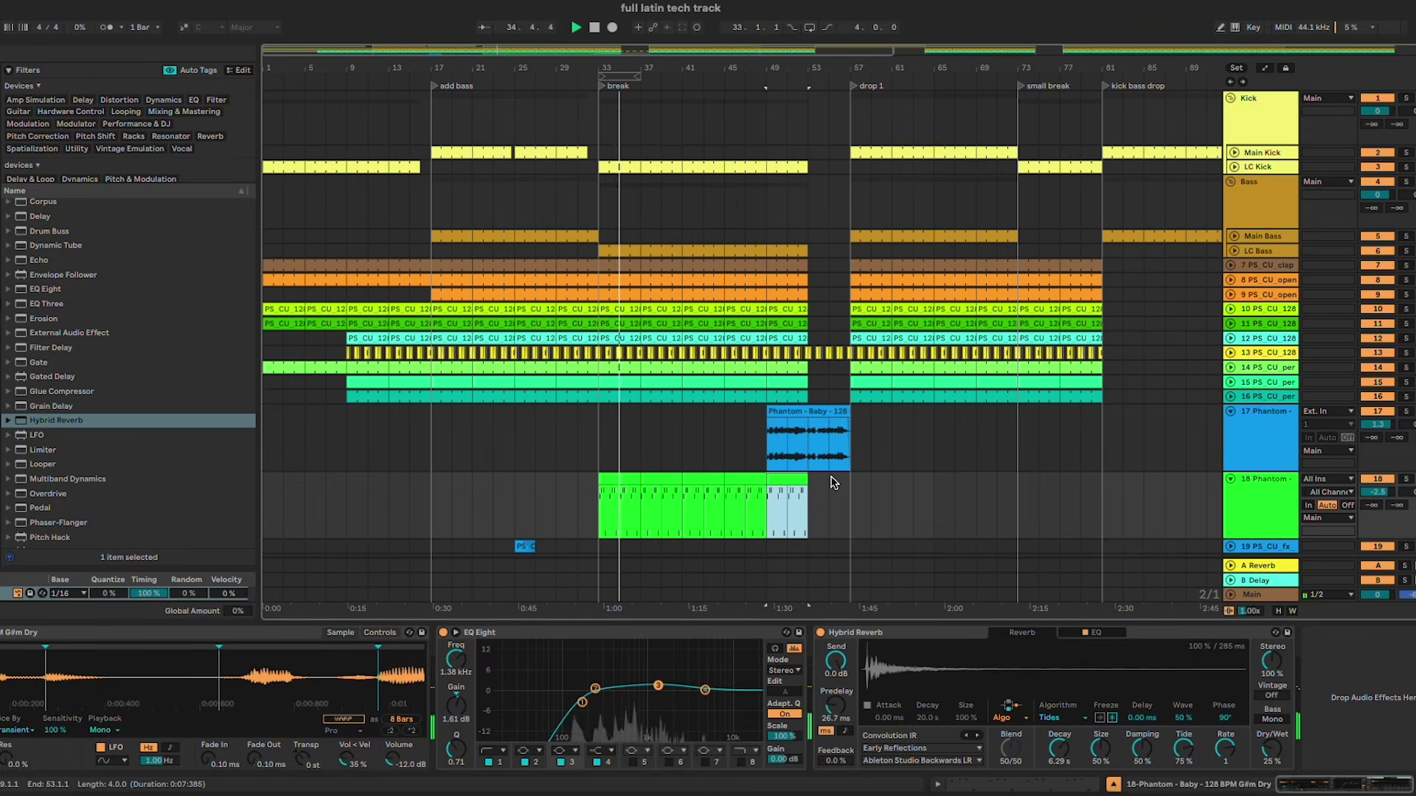
pyautogui.scroll(2, 594, 468)
pyautogui.click(596, 452)
pyautogui.scroll(2, 596, 452)
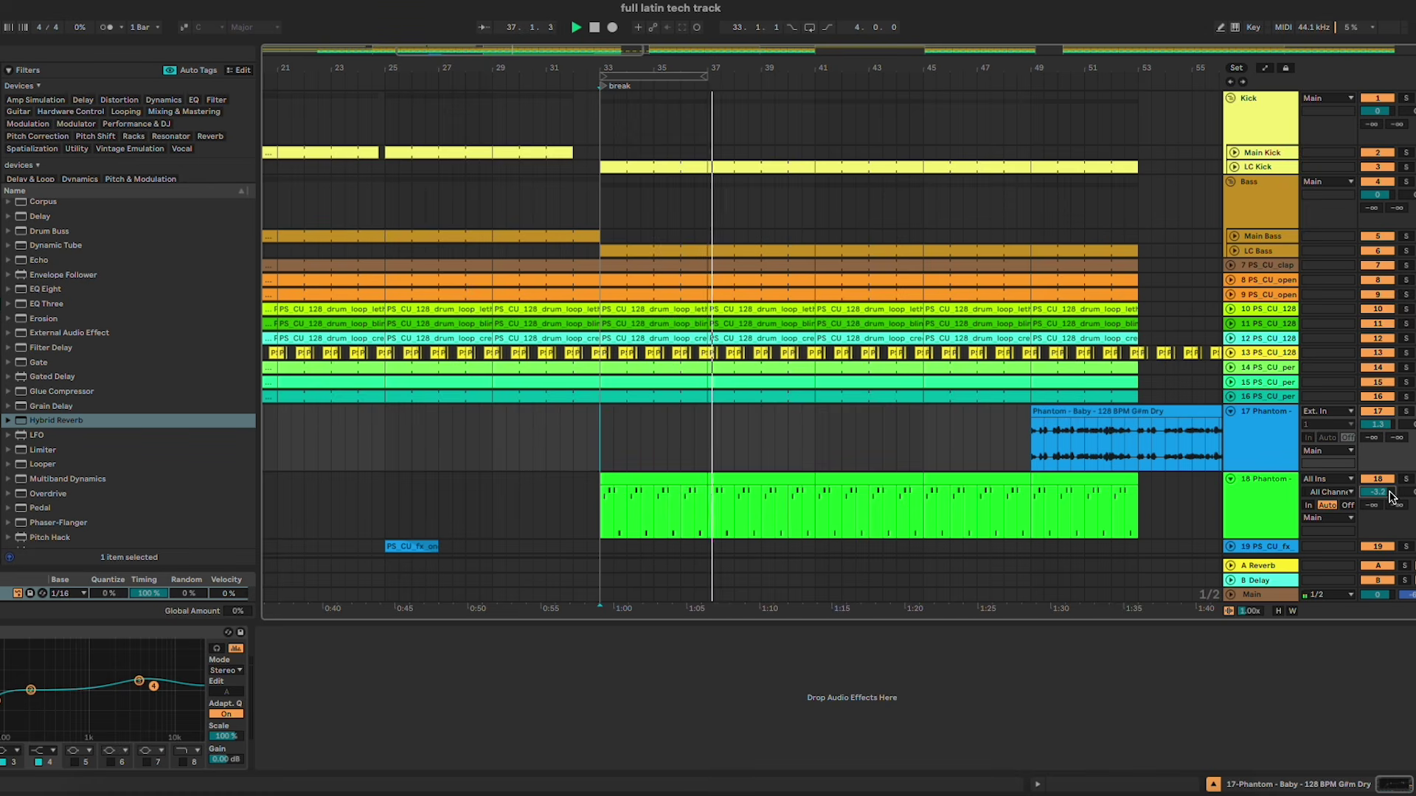
# Step: Look through the sample pack's Loops folder and check the LC Kick track's Auto Filter settings
pyautogui.click(885, 444)
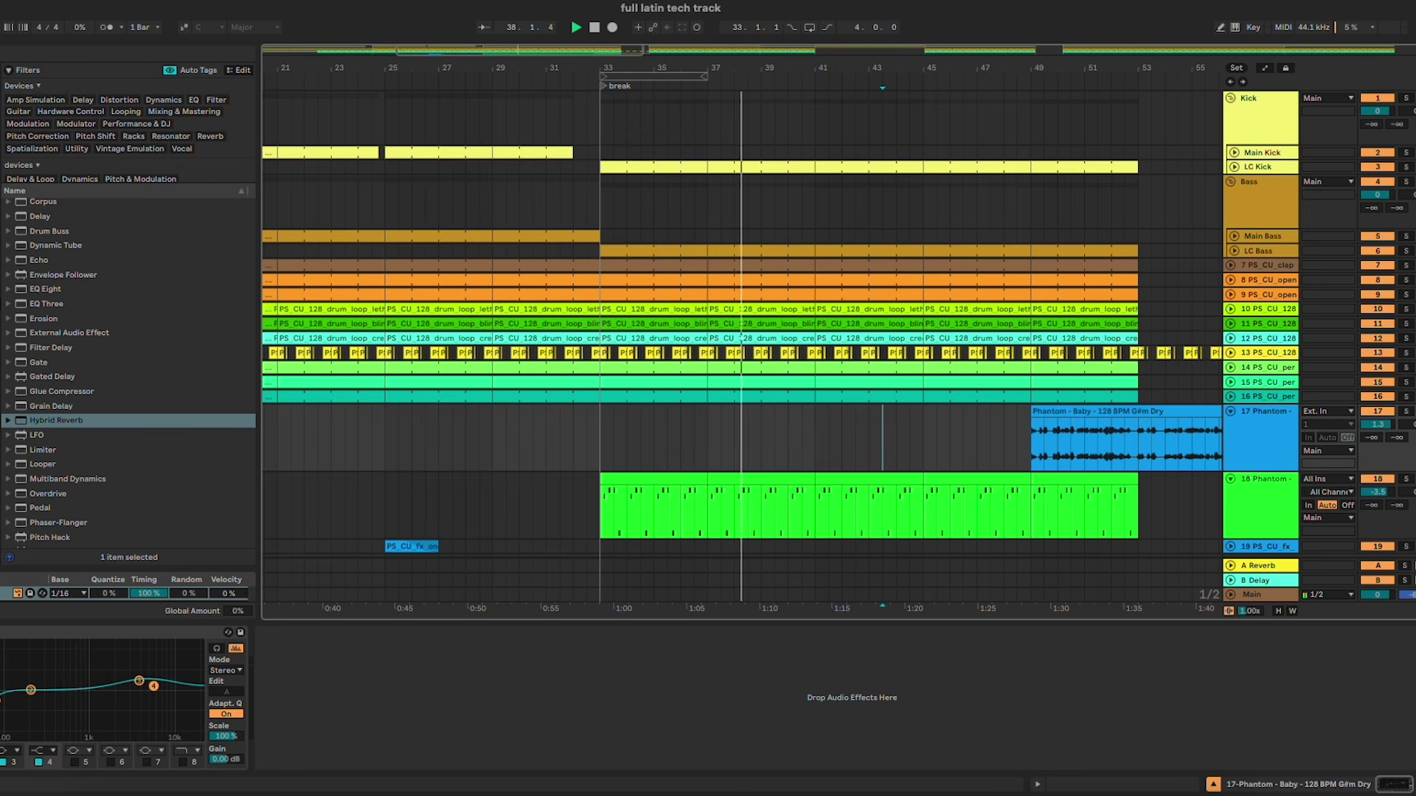
pyautogui.click(1, 538)
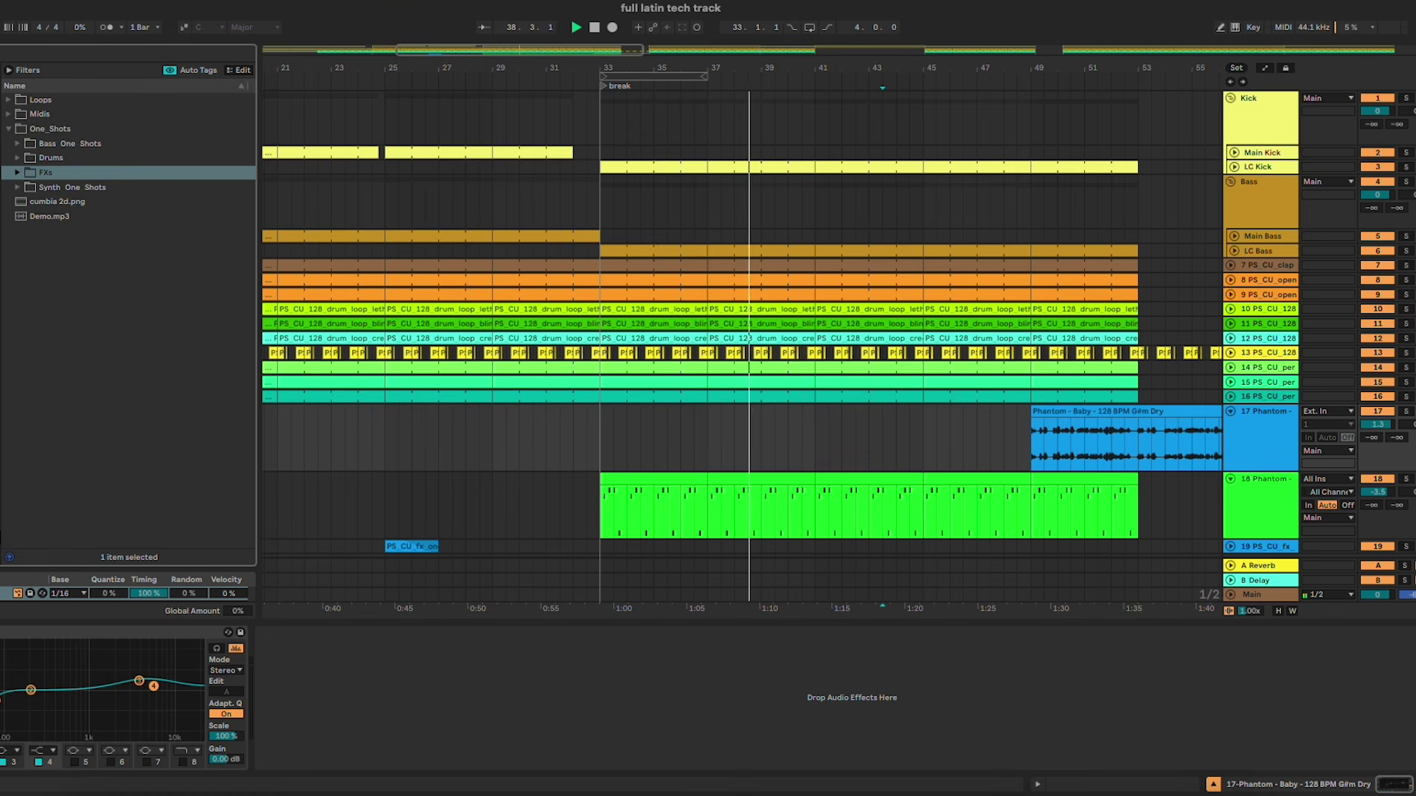
pyautogui.click(8, 129)
pyautogui.click(8, 99)
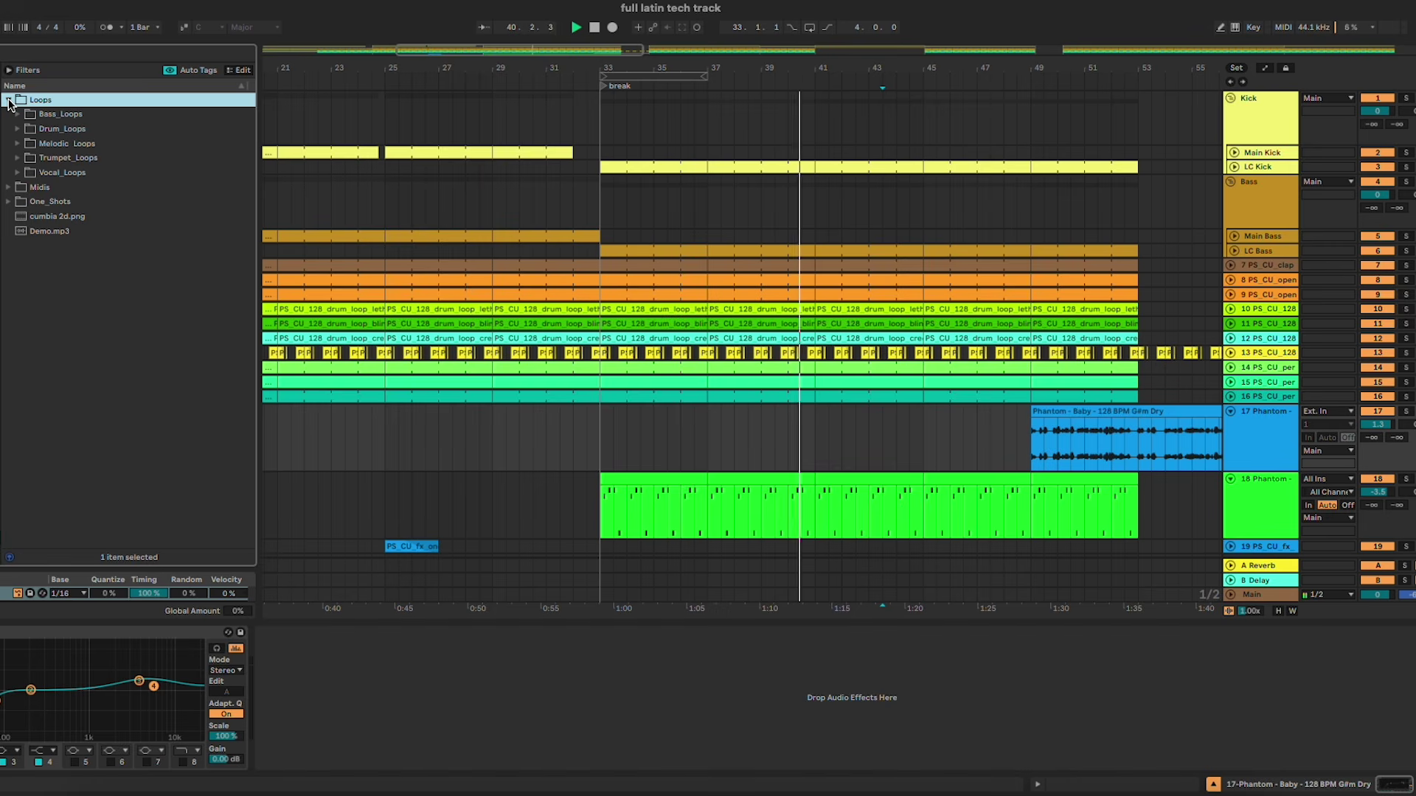
pyautogui.click(774, 451)
pyautogui.hscroll(2, 885, 442)
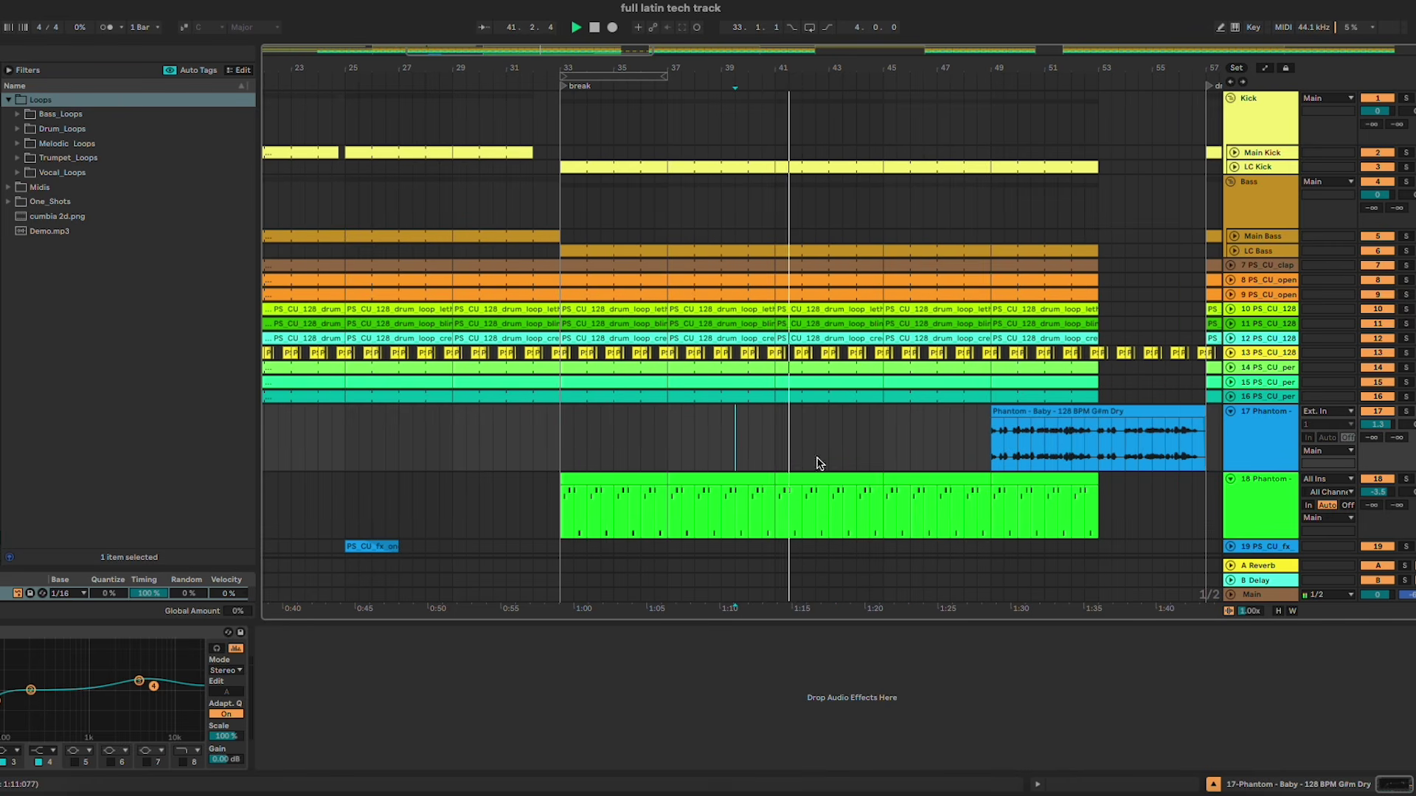
pyautogui.click(1082, 414)
pyautogui.click(848, 164)
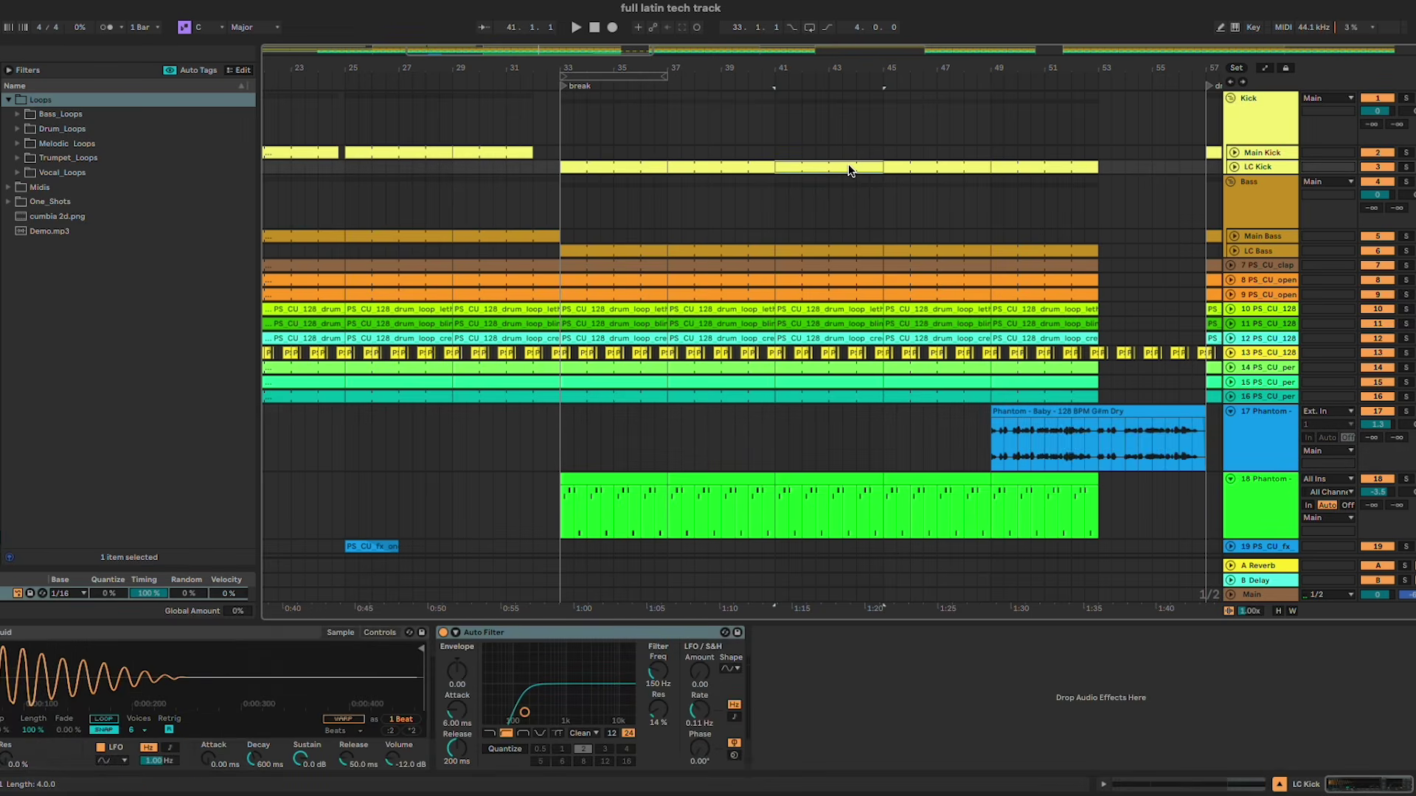
# Step: Add an Auto Filter after the Hybrid Reverb on the vocal chop track
pyautogui.click(764, 505)
pyautogui.click(2, 252)
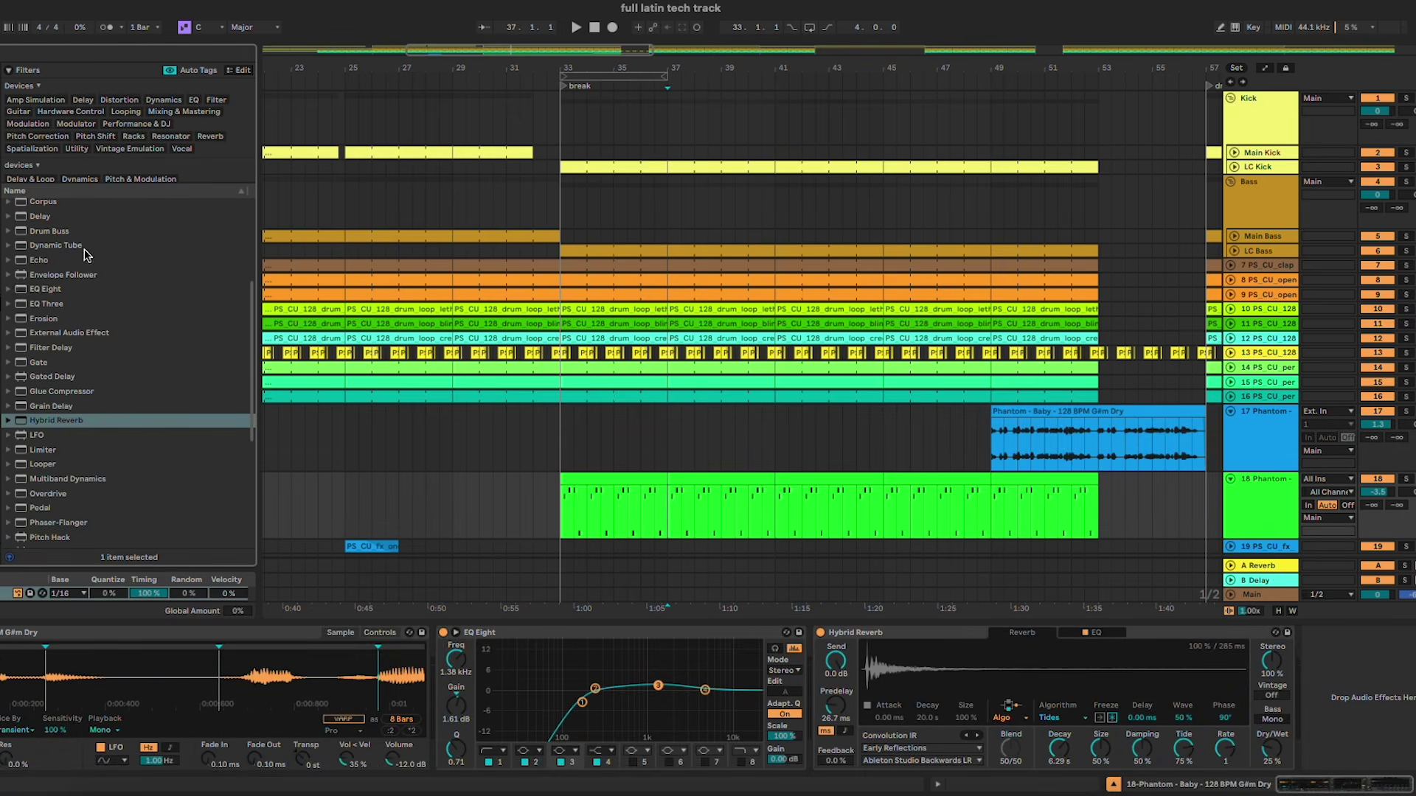
pyautogui.scroll(5, 84, 252)
pyautogui.doubleClick(84, 251)
# Step: Automate the Auto Filter frequency on the vocal chop track to rise from 508 Hz at bar 33 to open at bar 41
pyautogui.click(1360, 673)
pyautogui.press('a')
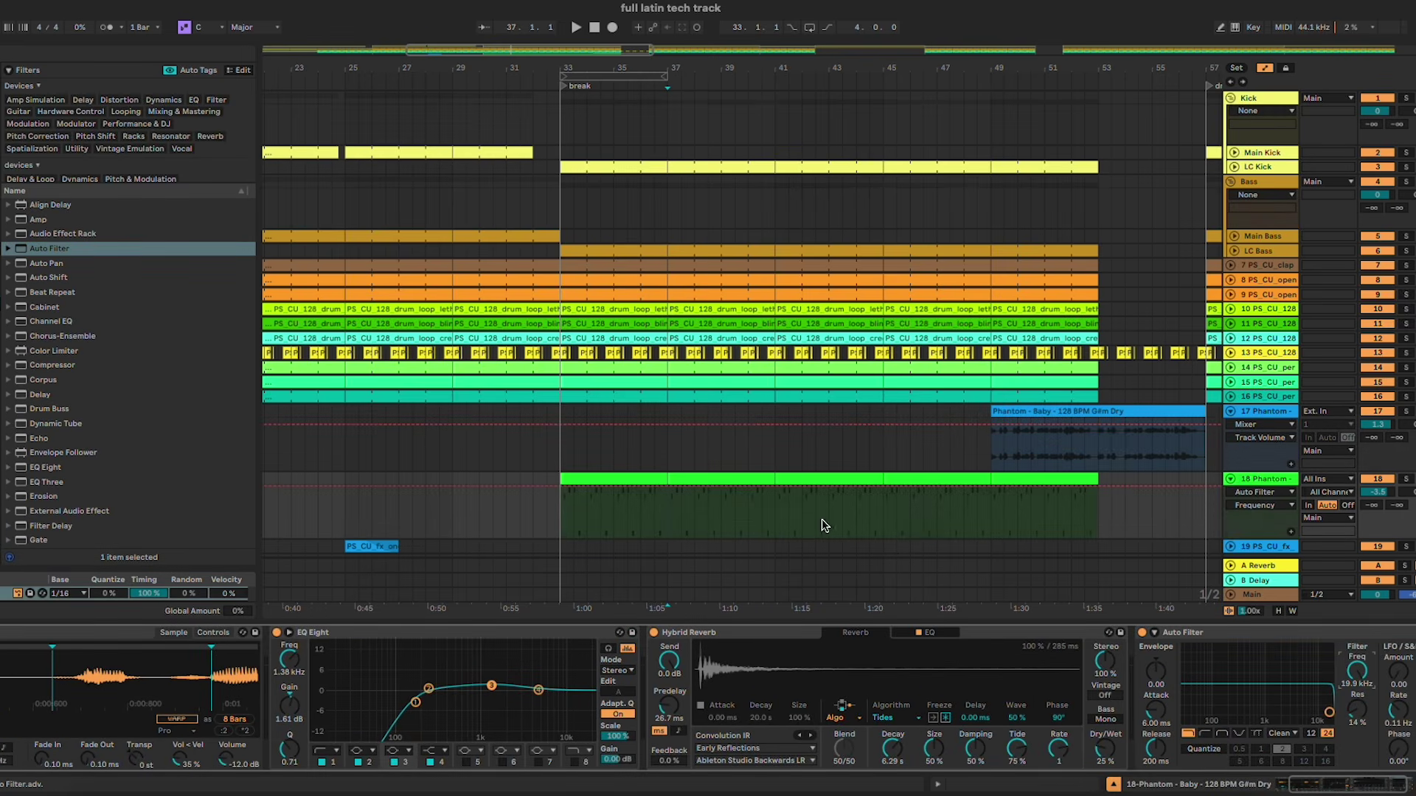
pyautogui.click(774, 489)
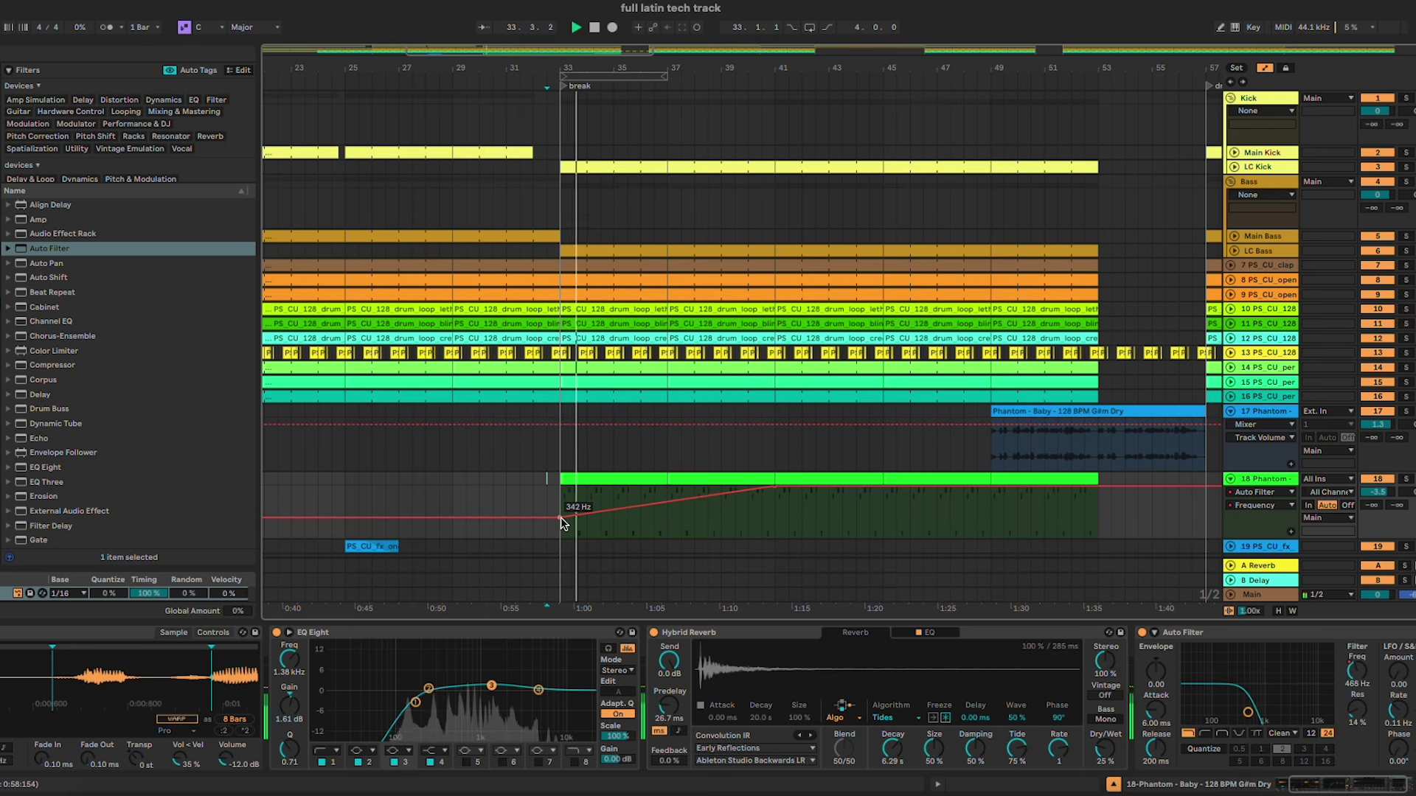
pyautogui.moveTo(560, 518); pyautogui.dragTo(560, 515)
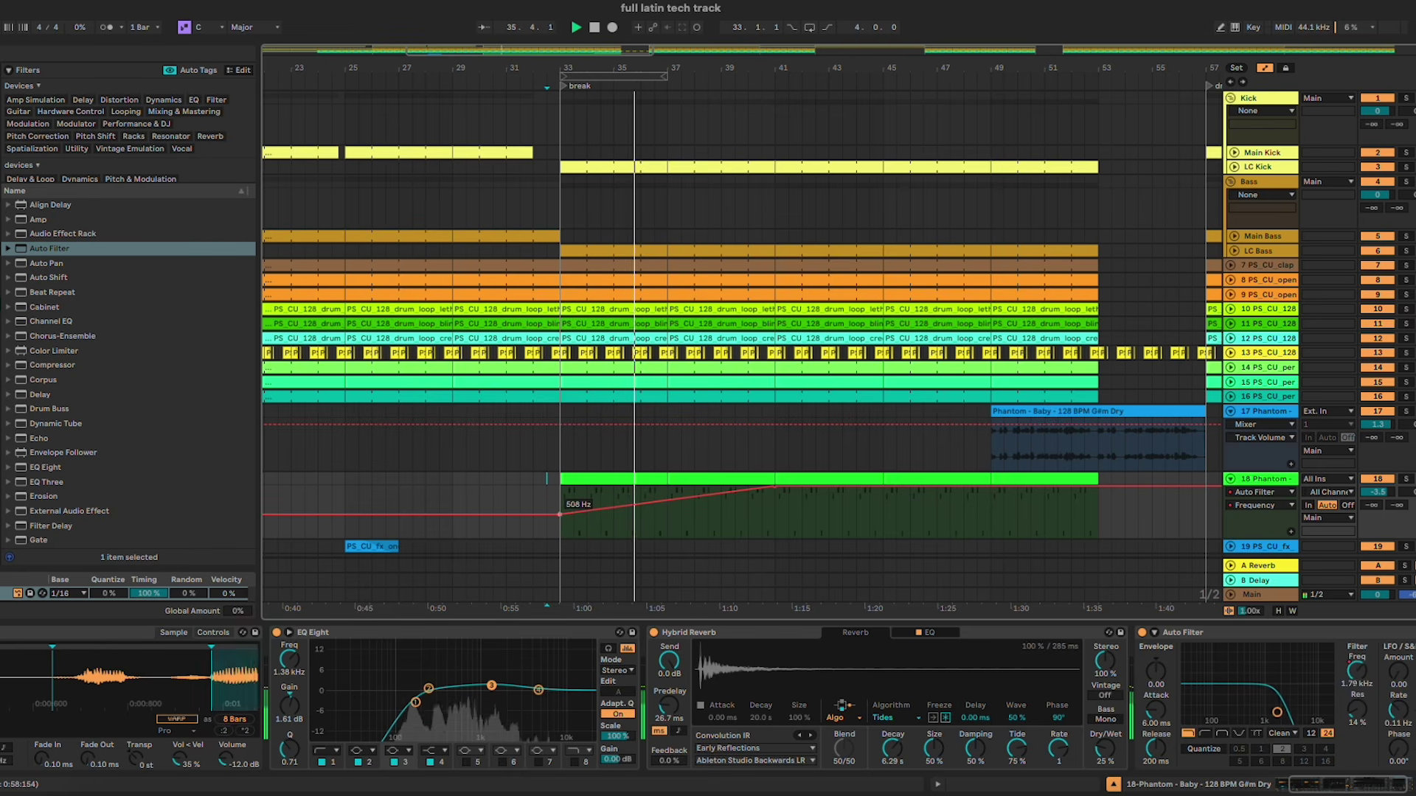
# Step: Copy the first bar of the original vocal clip at bar 49 and paste it at bar 39 on the same track
pyautogui.click(1038, 413)
pyautogui.press('a')
pyautogui.moveTo(995, 447); pyautogui.dragTo(1018, 446)
pyautogui.click(721, 439)
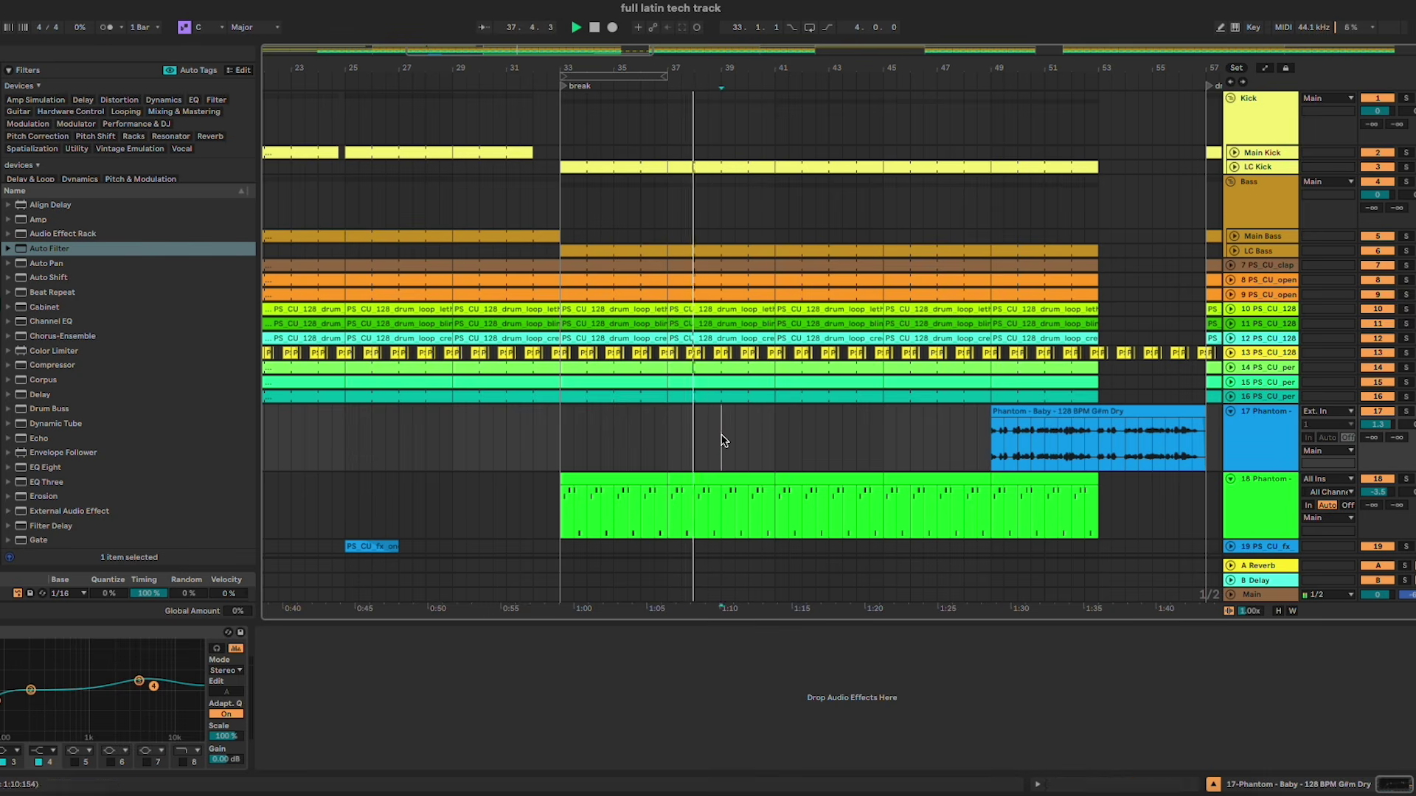
pyautogui.hotkey('ctrl', 'v')
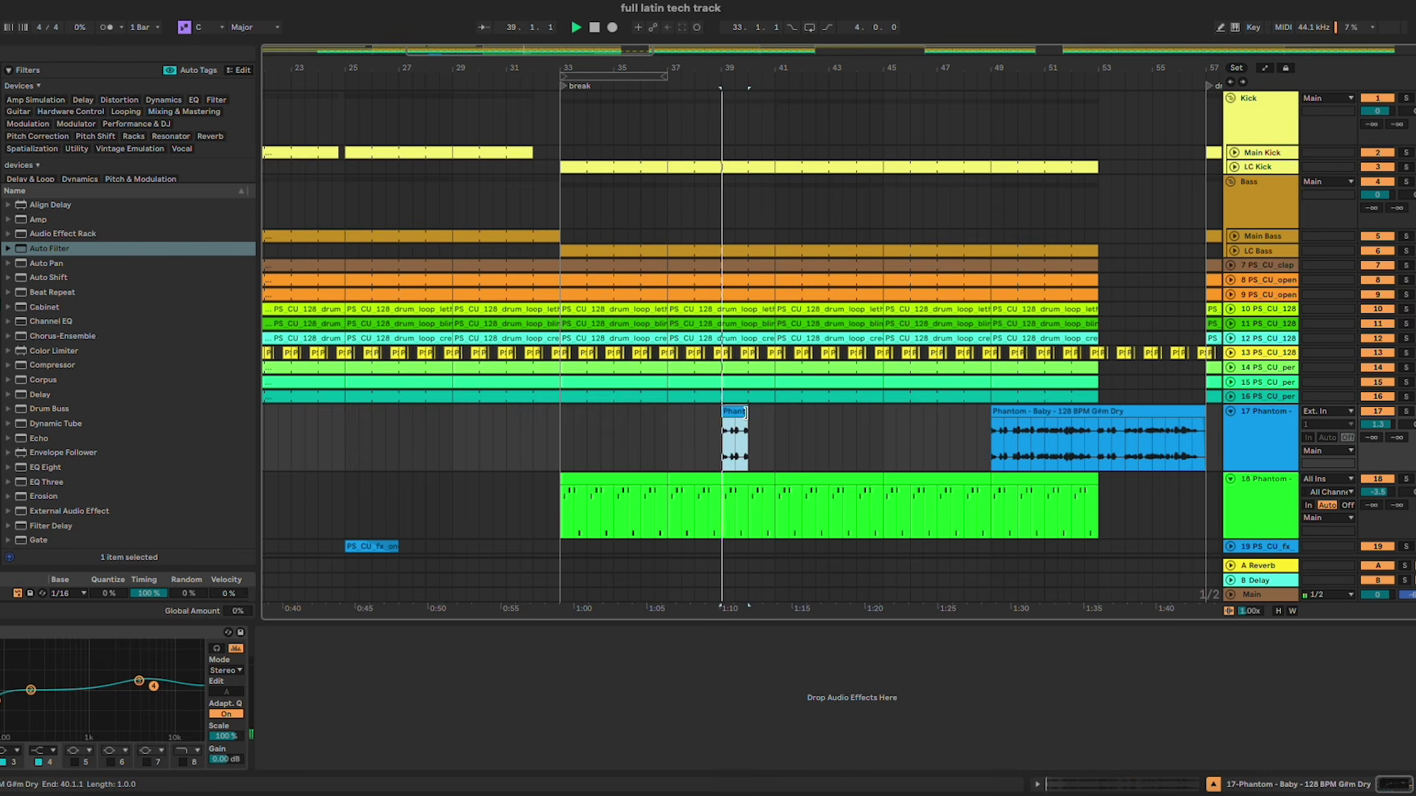
# Step: Trim the end of the pasted vocal clip at bar 39 so it lasts about one beat
pyautogui.moveTo(748, 417); pyautogui.dragTo(735, 414)
pyautogui.scroll(5, 735, 413)
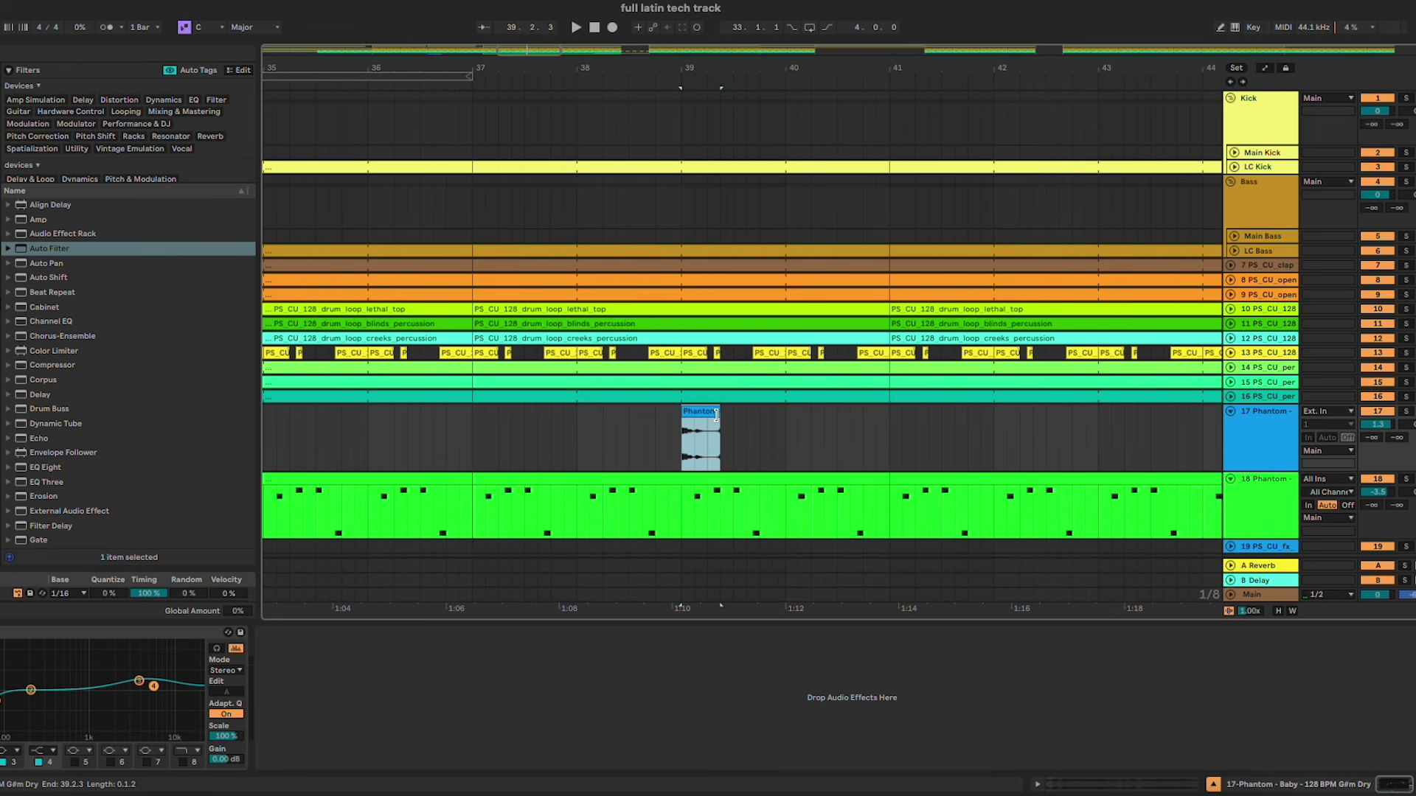
pyautogui.click(684, 431)
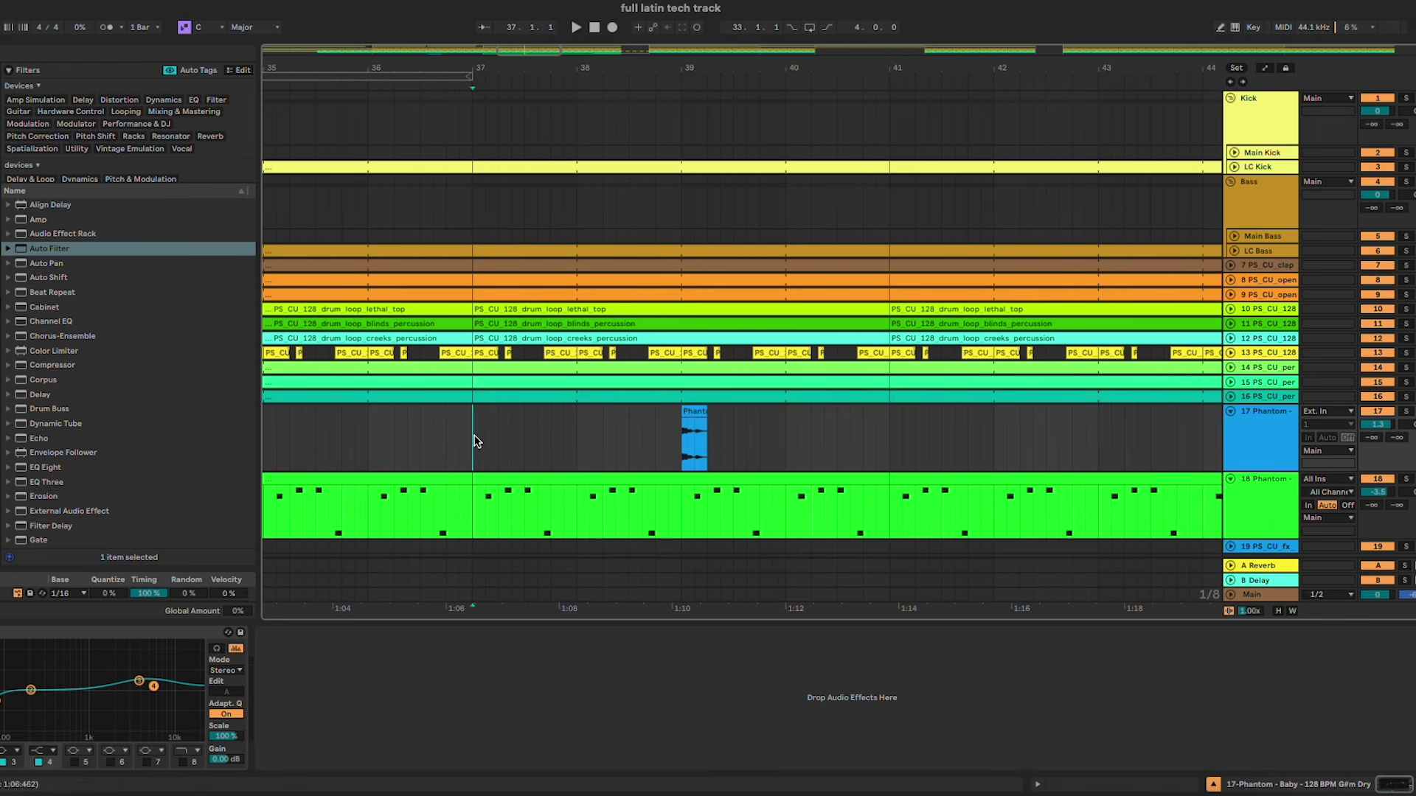
# Step: Paste the short vocal snippet at bar 37 on track 17, then copy bars 37 to 41 of that track to bar 33
pyautogui.press('space')
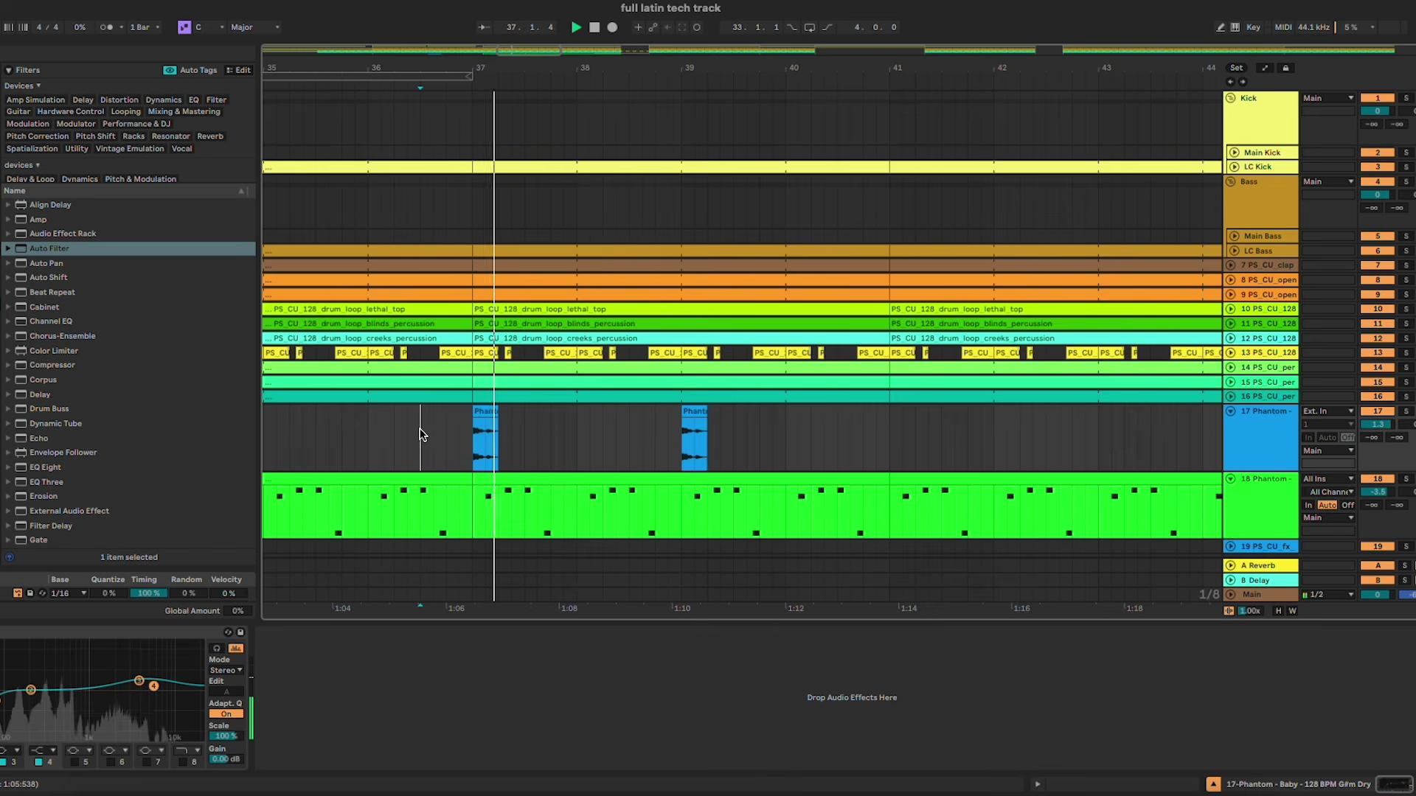
pyautogui.scroll(-3, 557, 439)
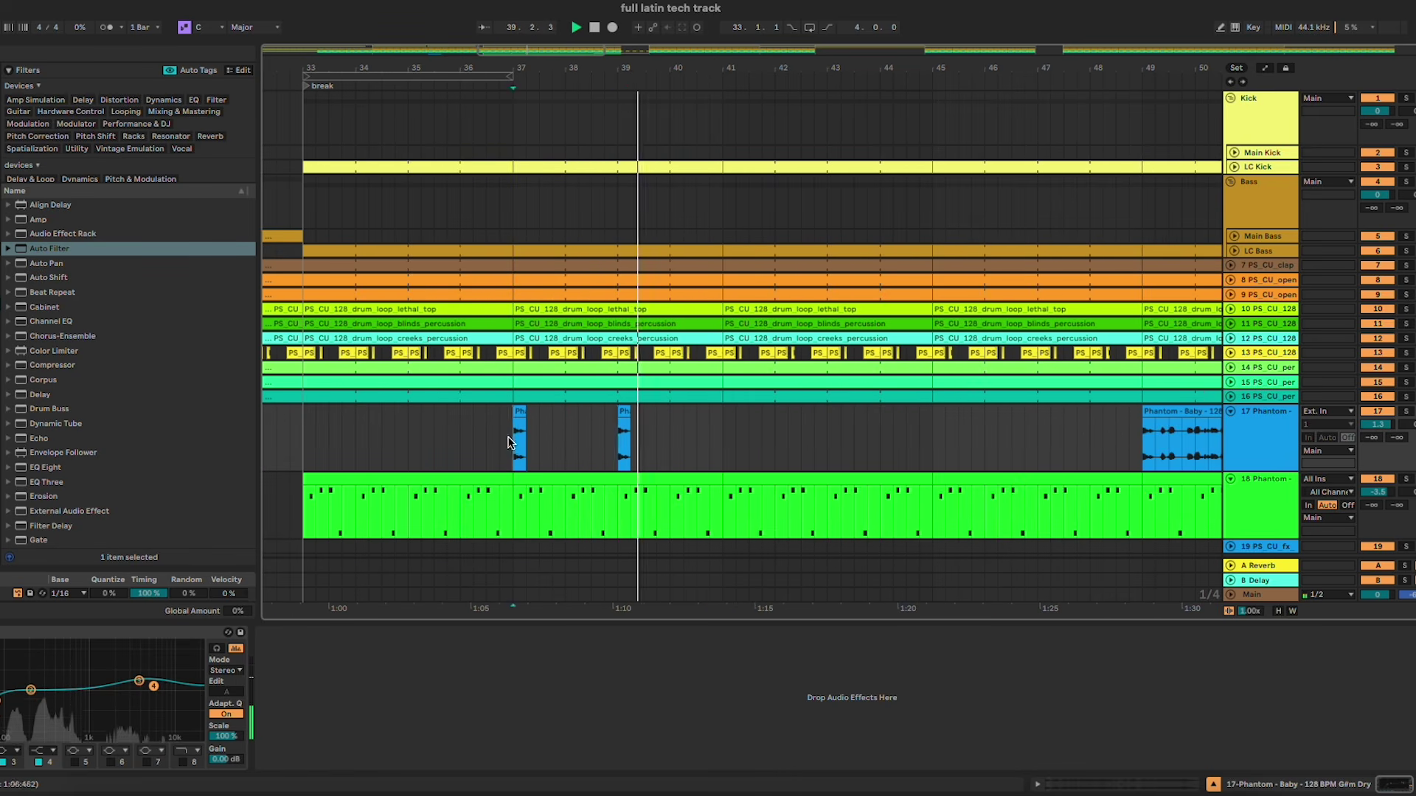
pyautogui.moveTo(543, 445); pyautogui.dragTo(717, 449)
pyautogui.click(306, 444)
pyautogui.press('super+v')
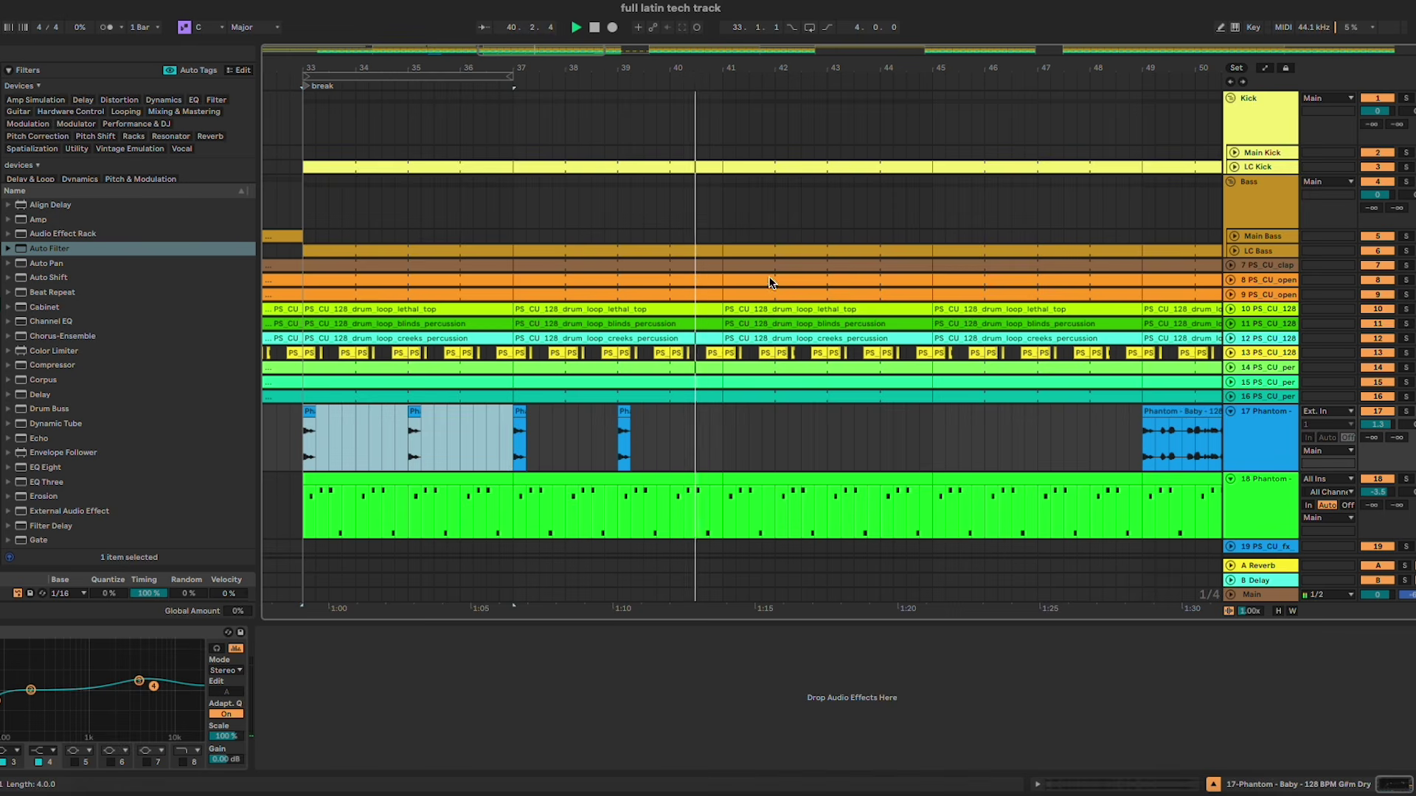
# Step: Delete the LC Kick clip from bar 41 to bar 53
pyautogui.click(834, 165)
pyautogui.moveTo(834, 169); pyautogui.dragTo(1209, 171)
pyautogui.scroll(-2, 686, 186)
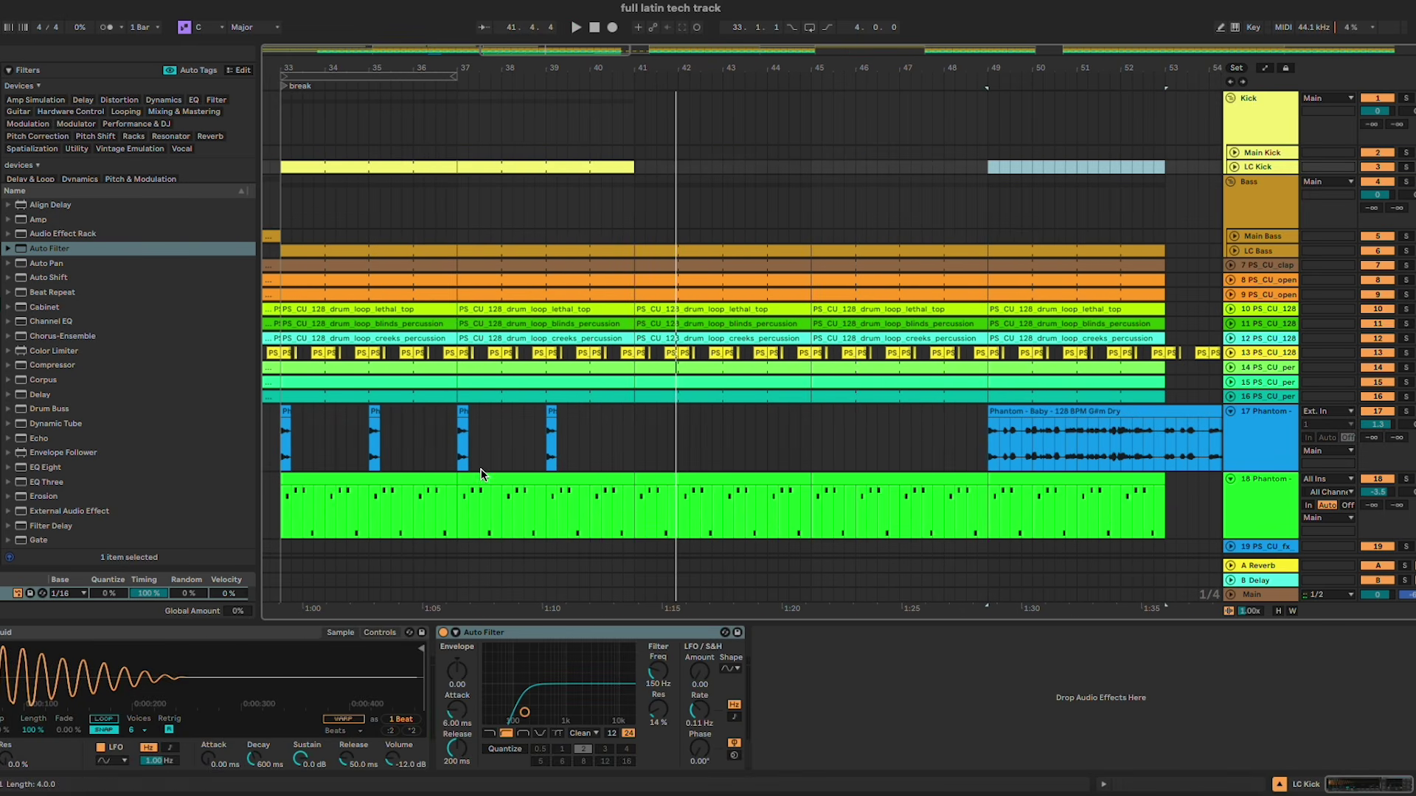
pyautogui.press('Delete')
# Step: Copy the short vocal snippet from bar 39 to bar 41 and play the transition into the break
pyautogui.click(454, 443)
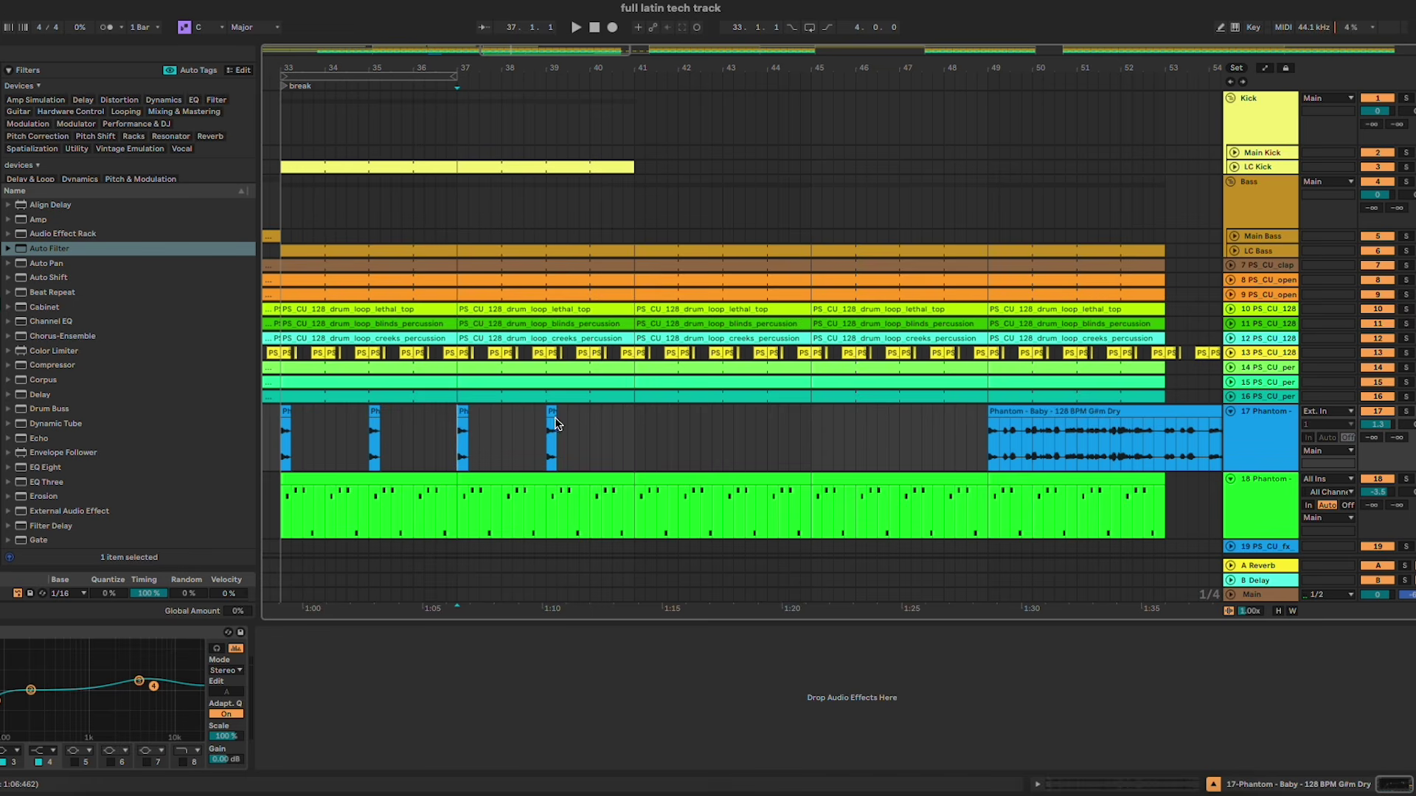
pyautogui.click(554, 415)
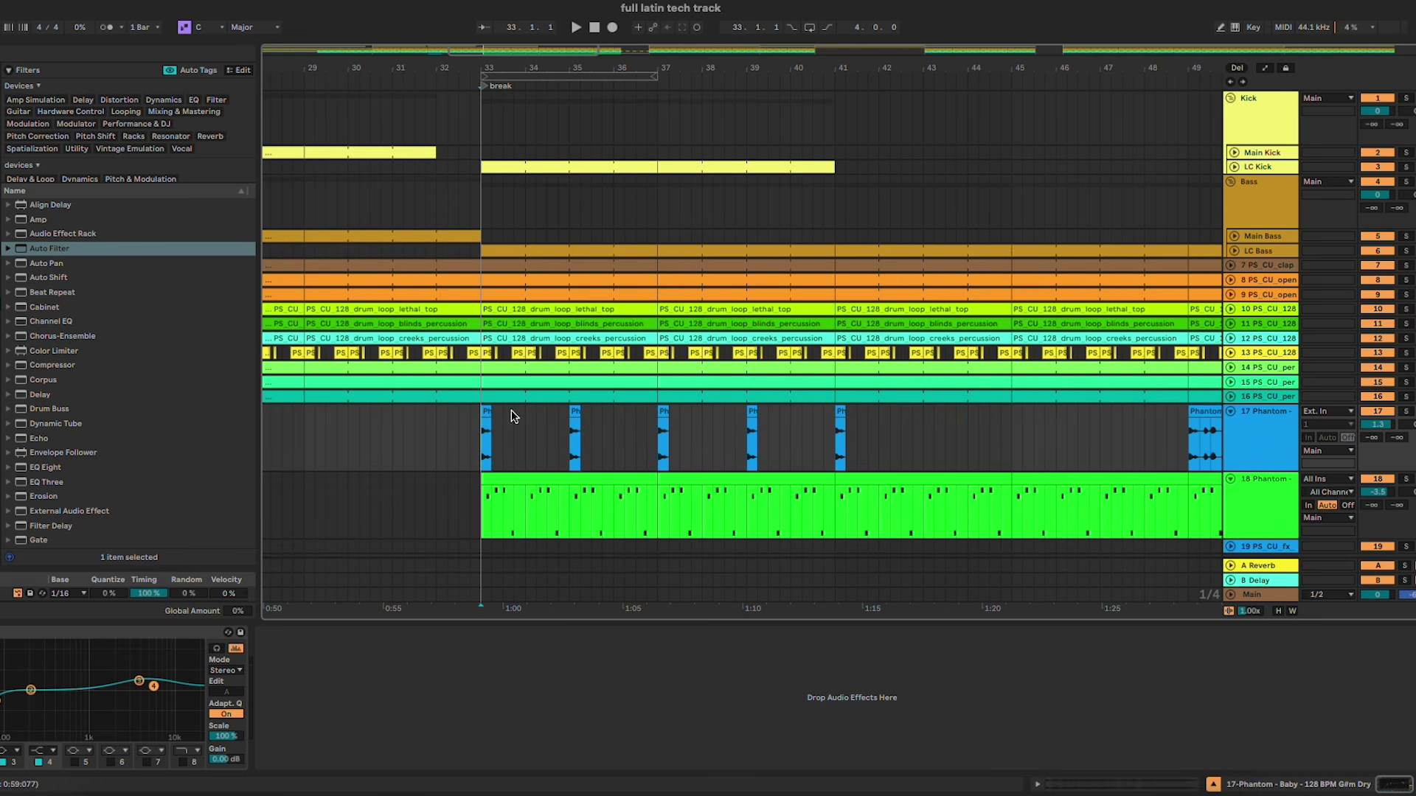
pyautogui.hscroll(-2, 596, 463)
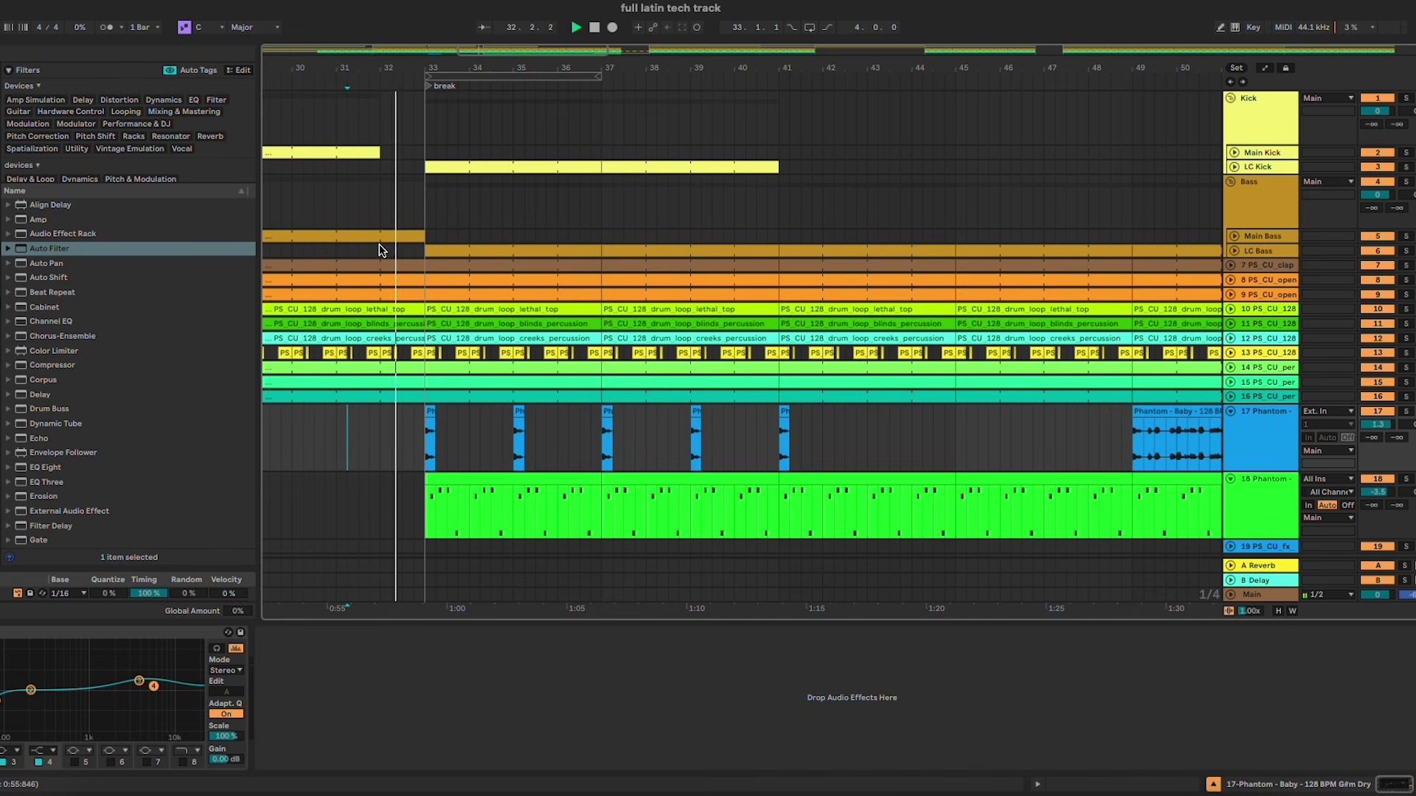
pyautogui.click(403, 225)
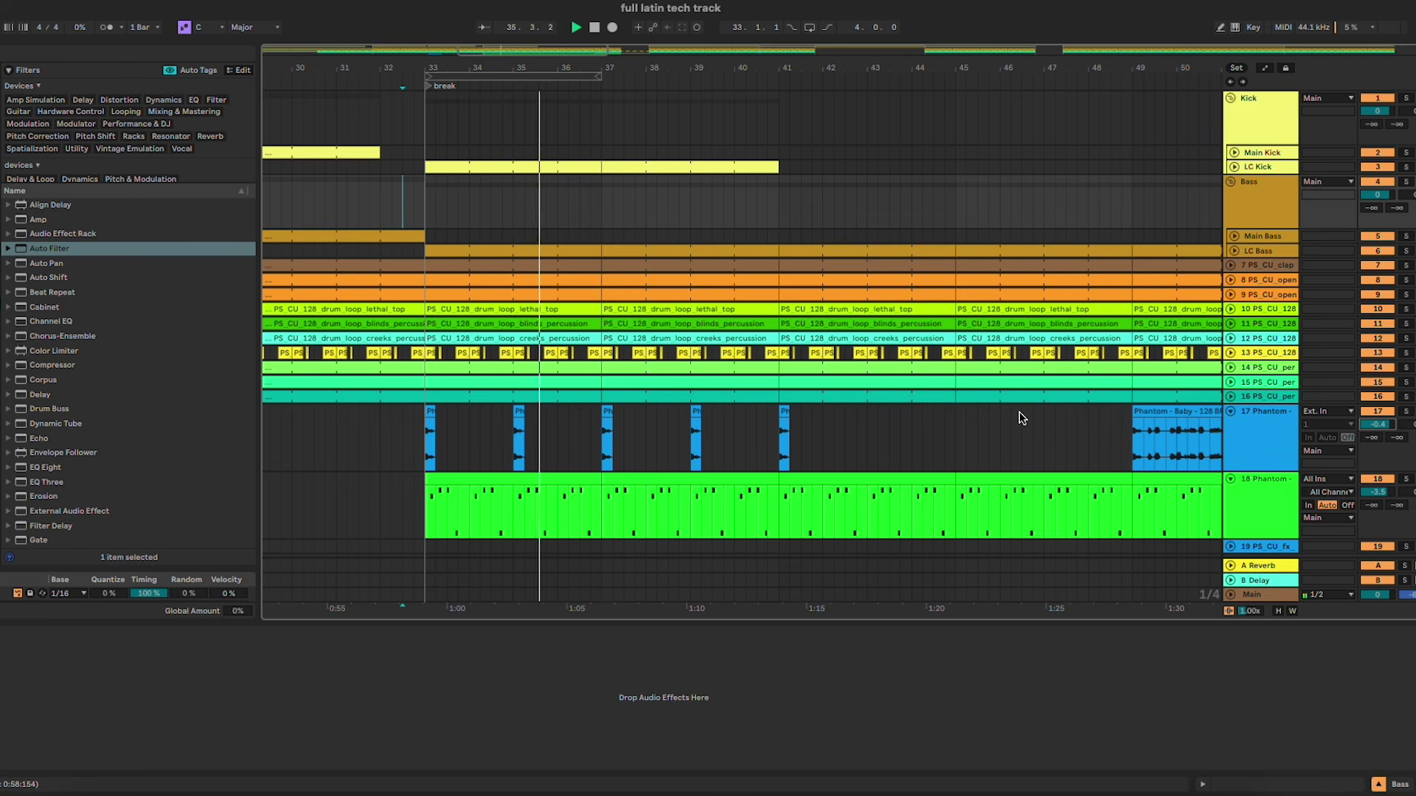
# Step: Copy the first two bars of the vocal clip at bar 49 to bar 41 and cut off the copy's last beat
pyautogui.scroll(-2, 1017, 413)
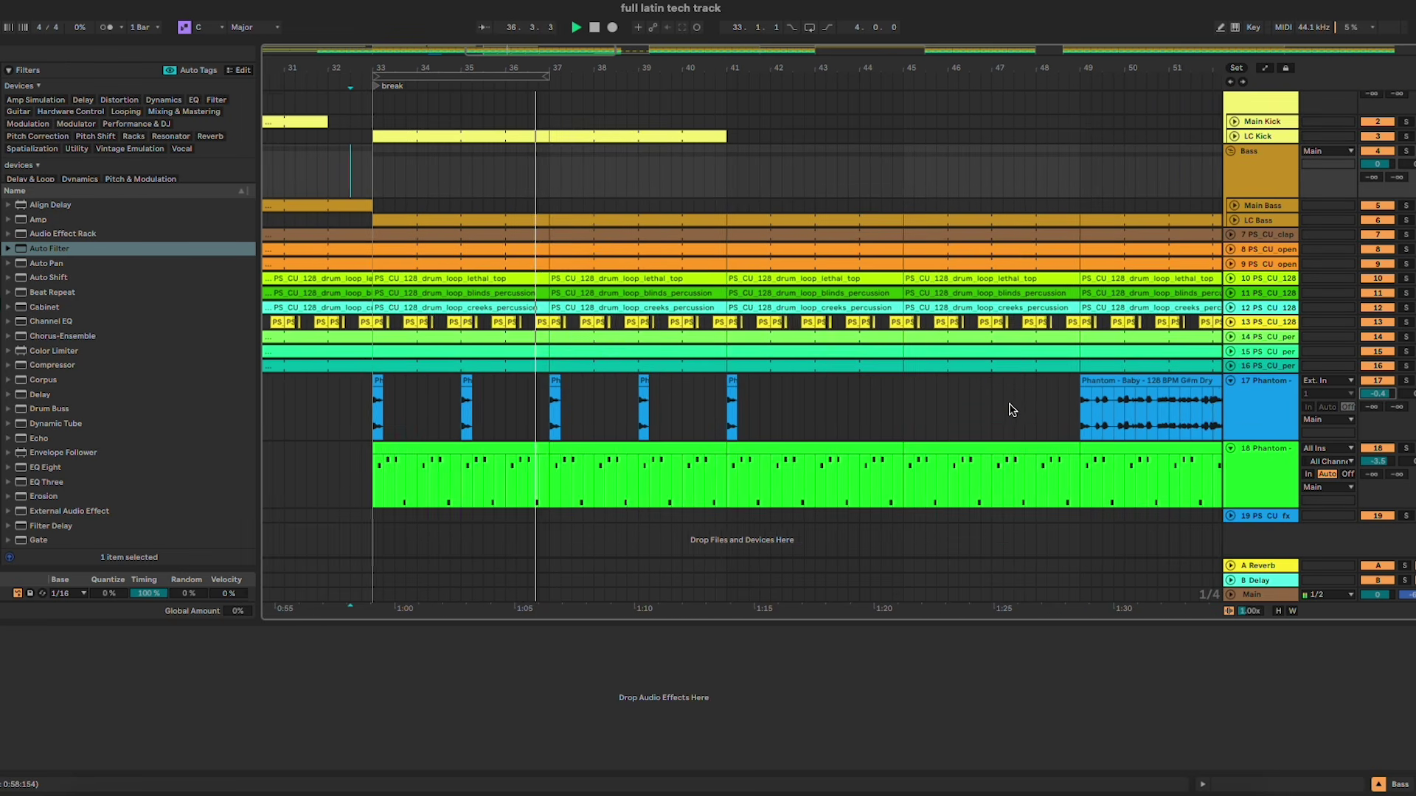
pyautogui.hscroll(3, 1010, 408)
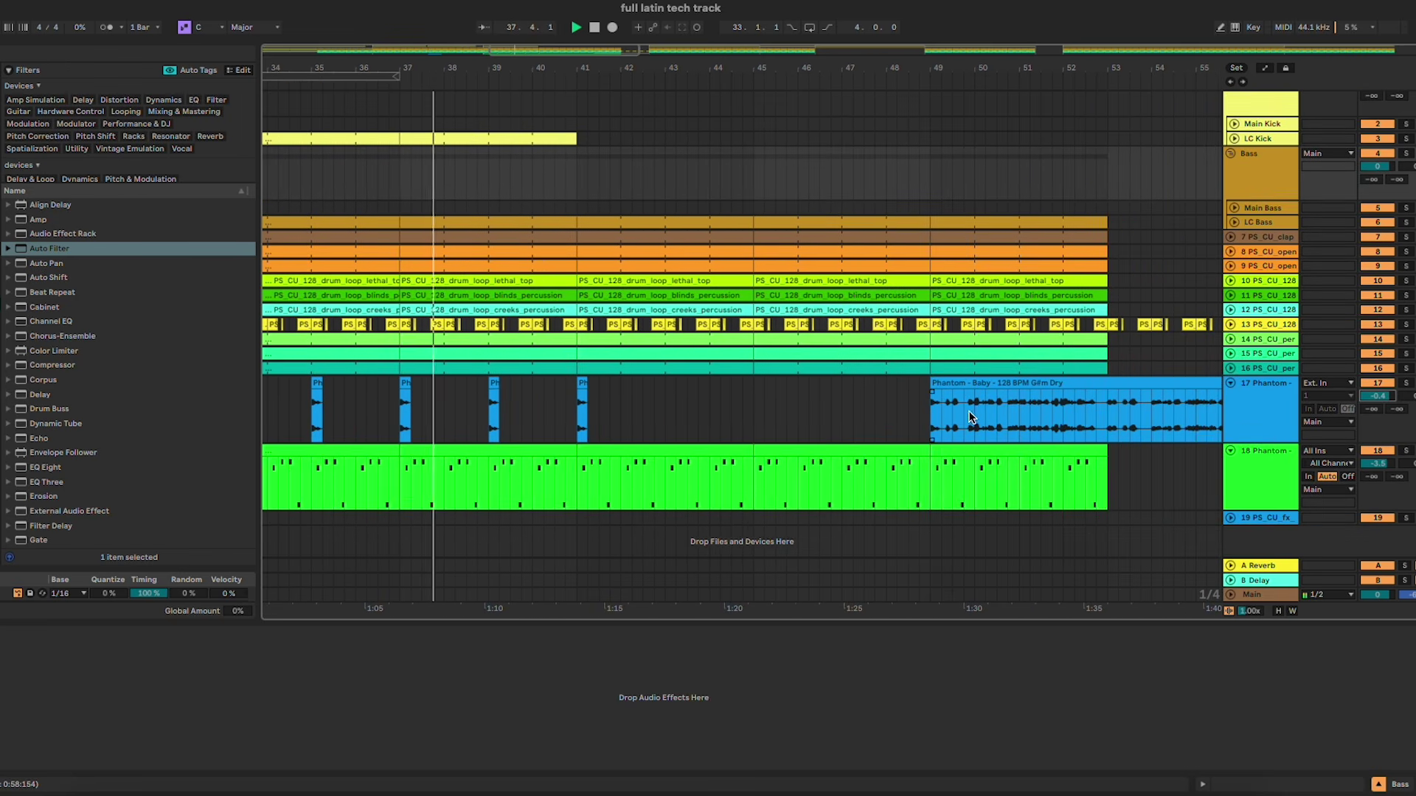
pyautogui.click(587, 387)
pyautogui.moveTo(587, 386); pyautogui.dragTo(663, 393)
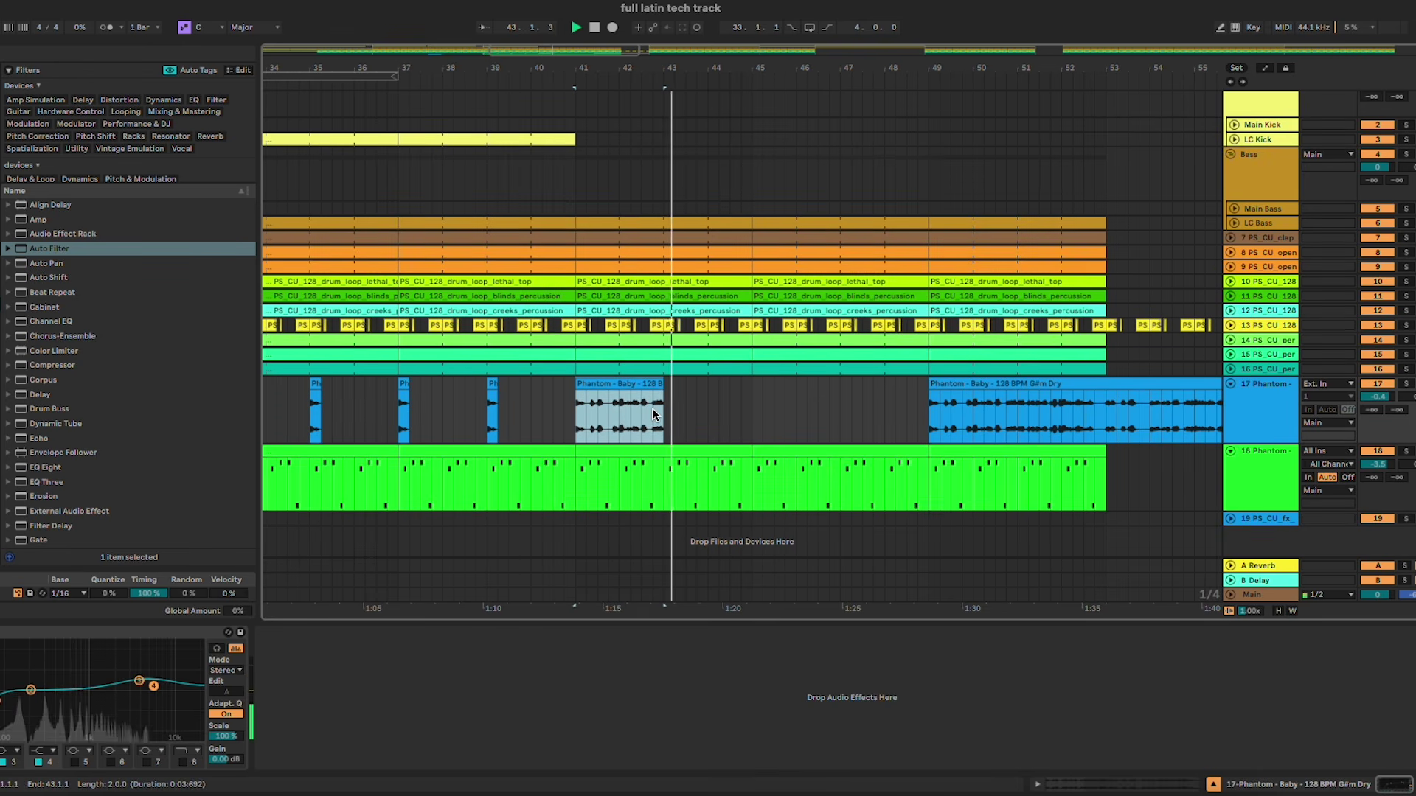
pyautogui.moveTo(652, 409); pyautogui.dragTo(670, 409)
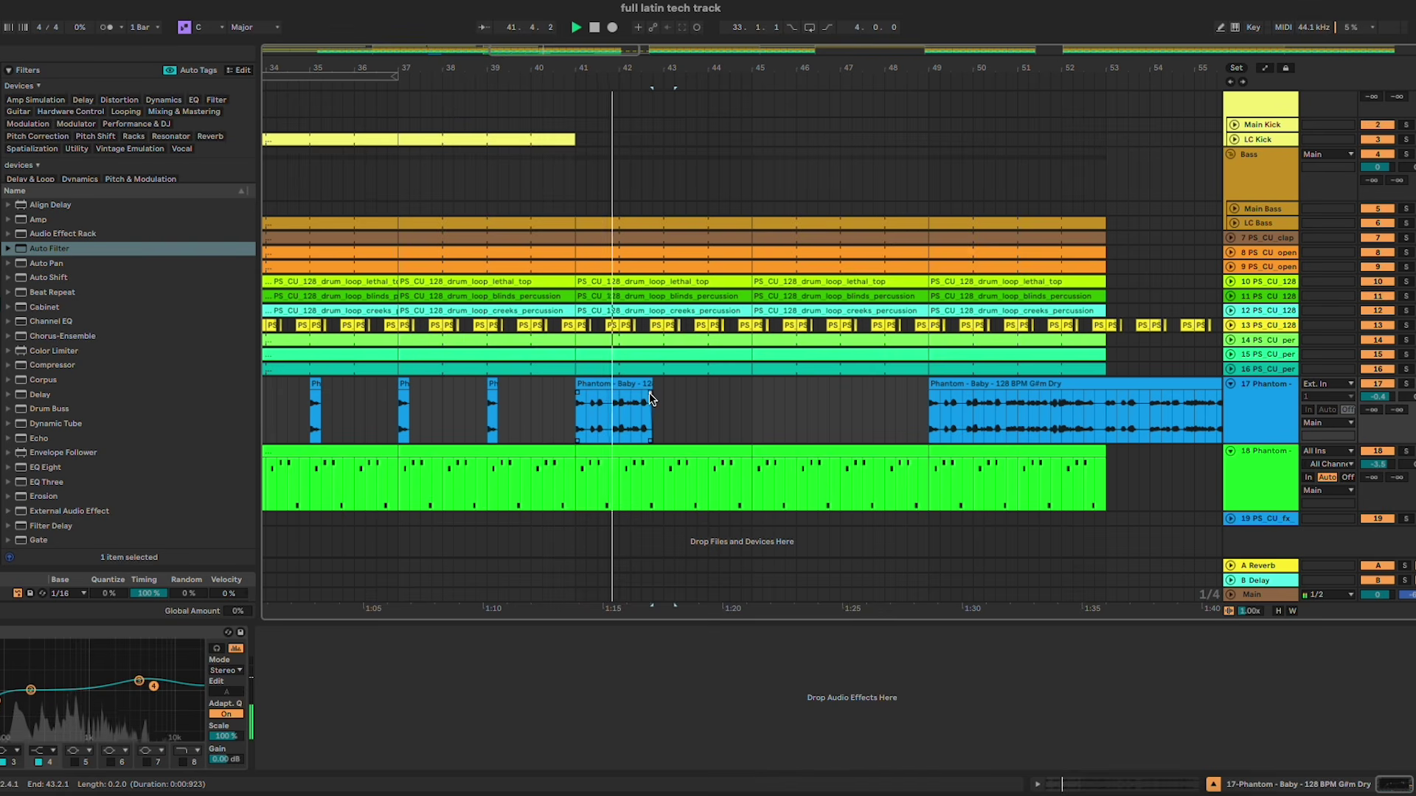
# Step: Copy the trimmed vocal phrase from bar 41 to bars 43, 45 and 47, and lower track 18's volume to -3.7 dB
pyautogui.click(639, 384)
pyautogui.press('super+c')
pyautogui.click(662, 391)
pyautogui.press('super+v')
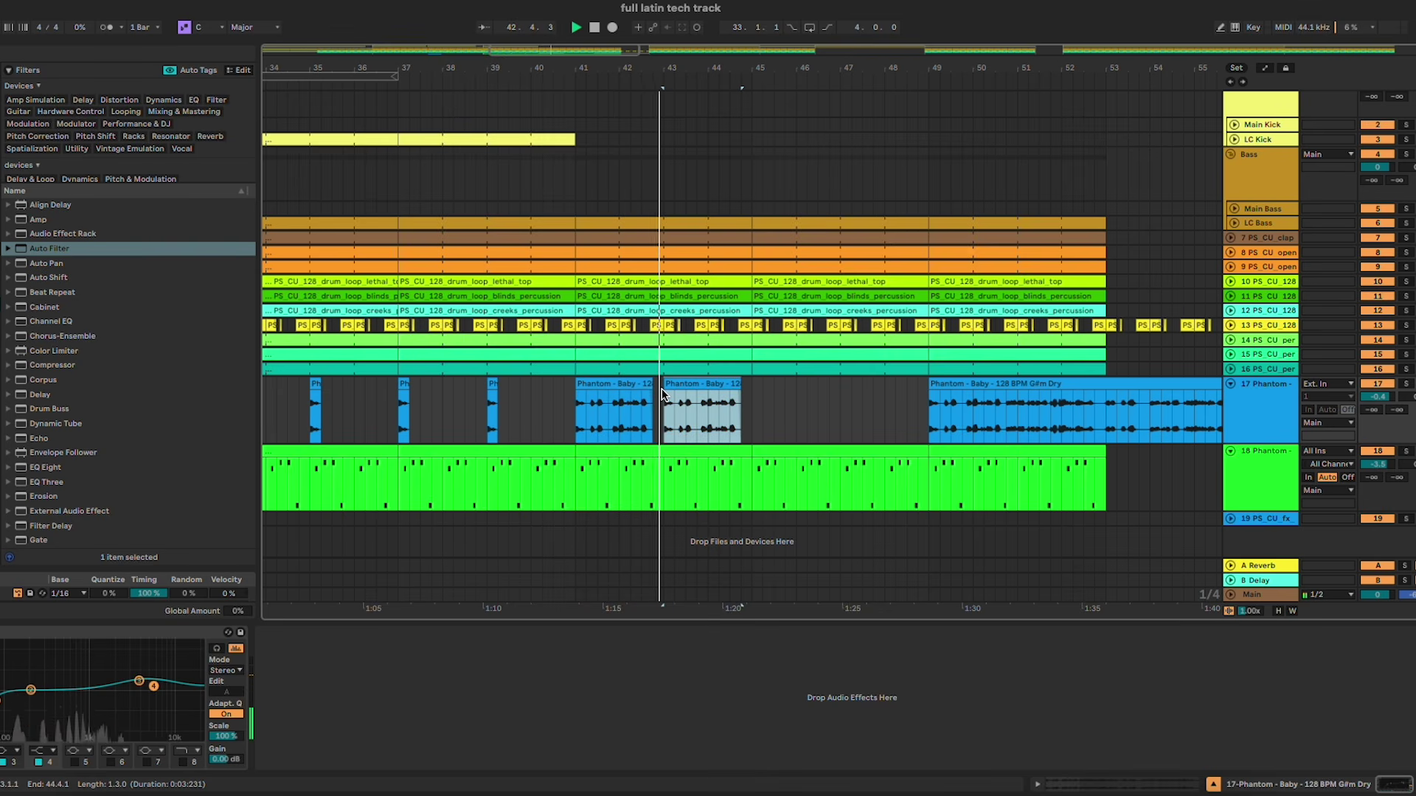
pyautogui.click(758, 406)
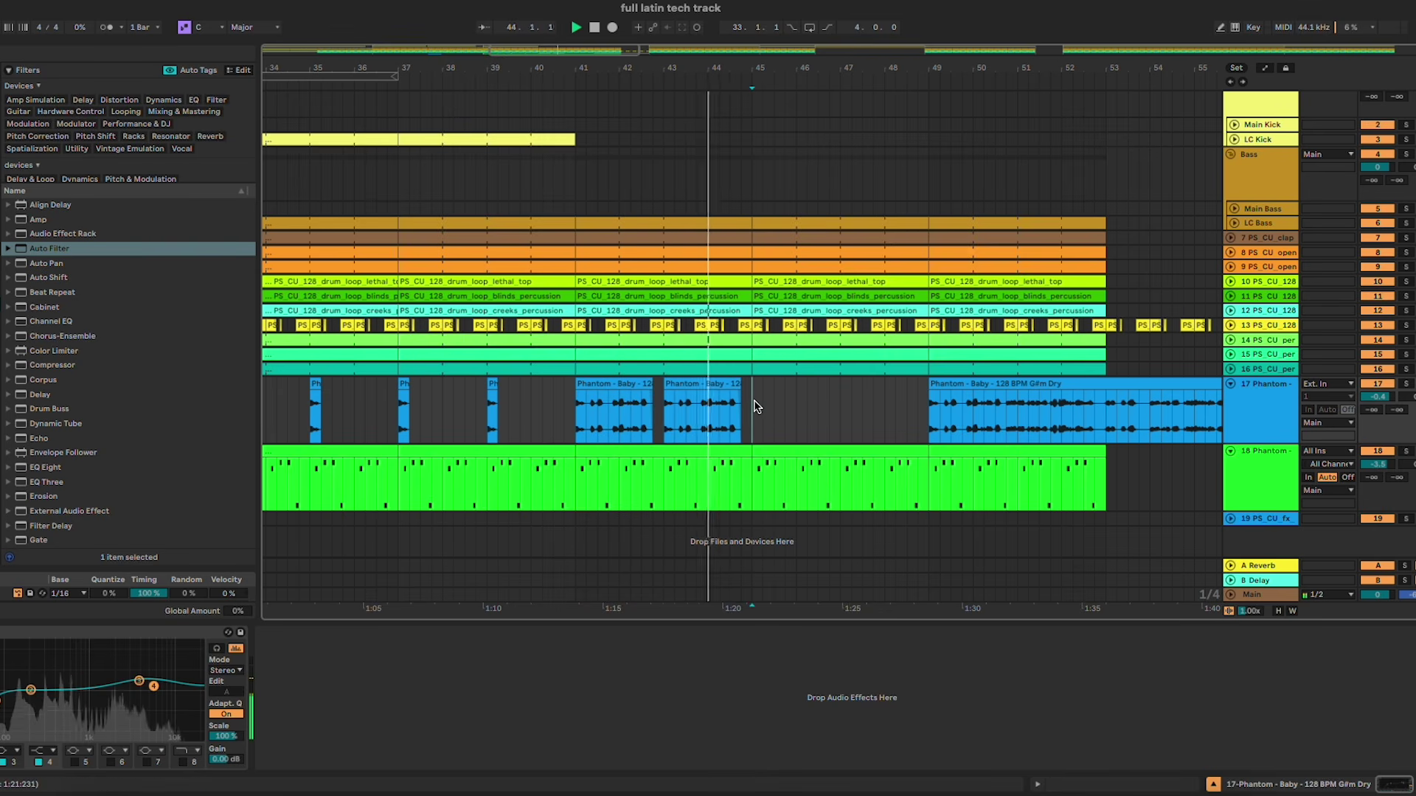
pyautogui.press('super+v')
pyautogui.click(842, 397)
pyautogui.press('super+v')
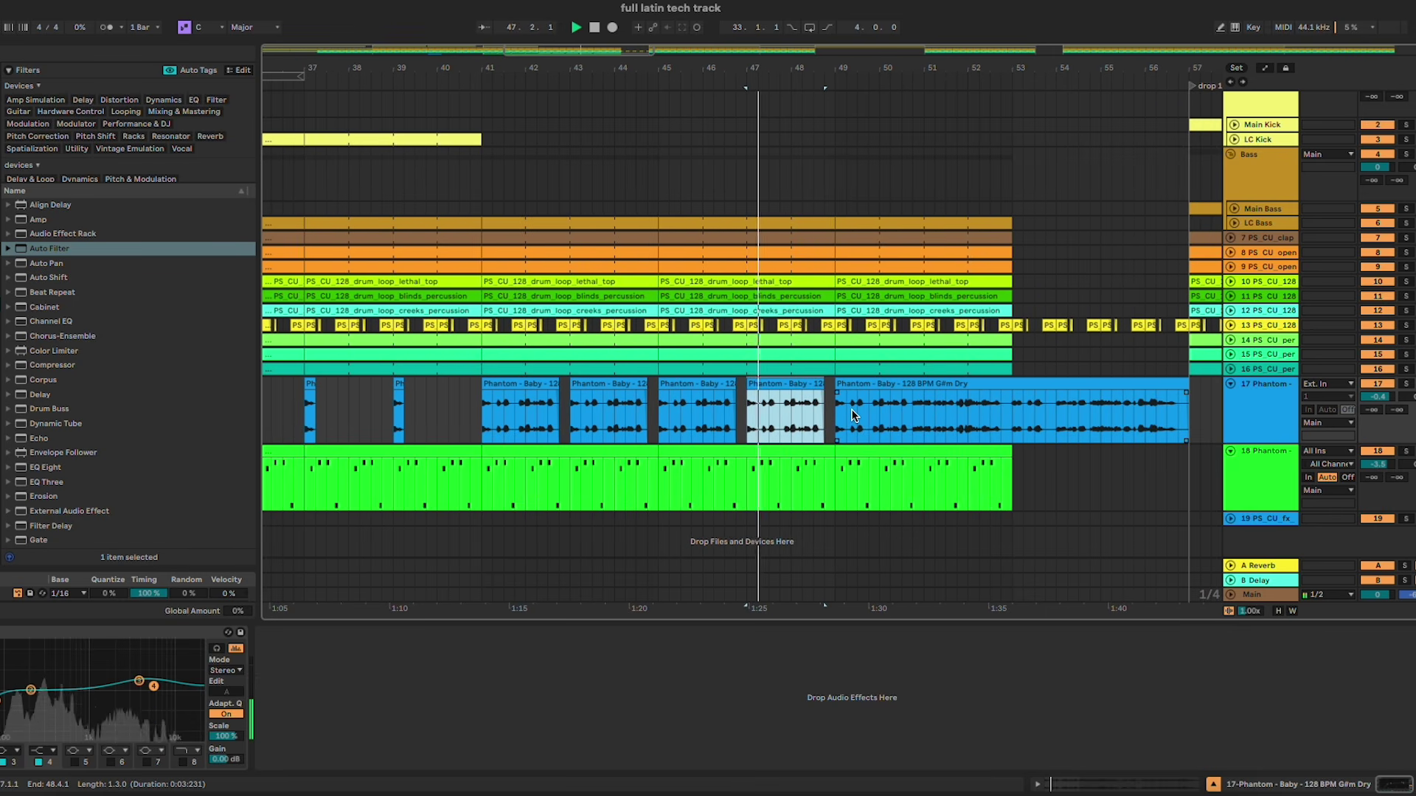
pyautogui.moveTo(1377, 465); pyautogui.dragTo(1377, 467)
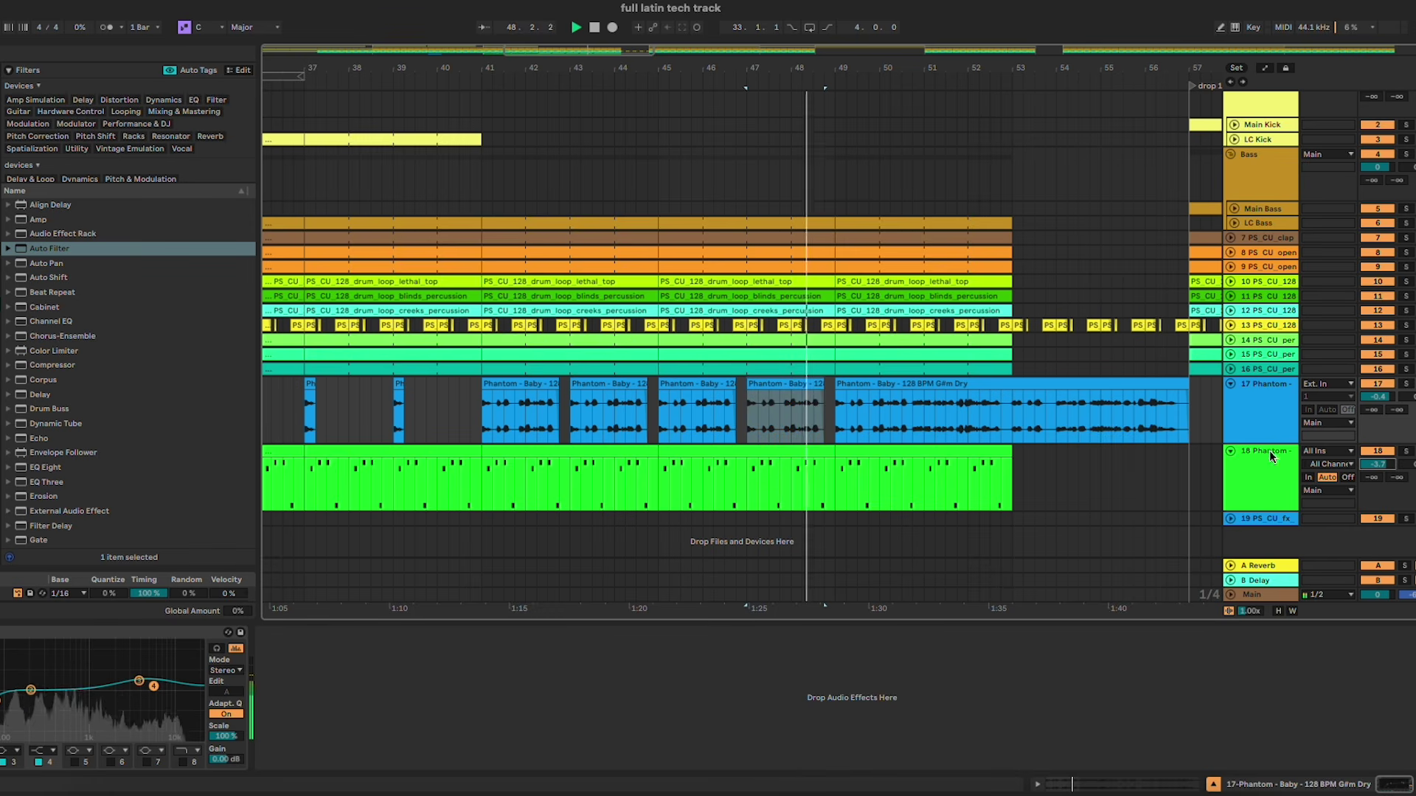
pyautogui.click(1045, 383)
pyautogui.click(918, 253)
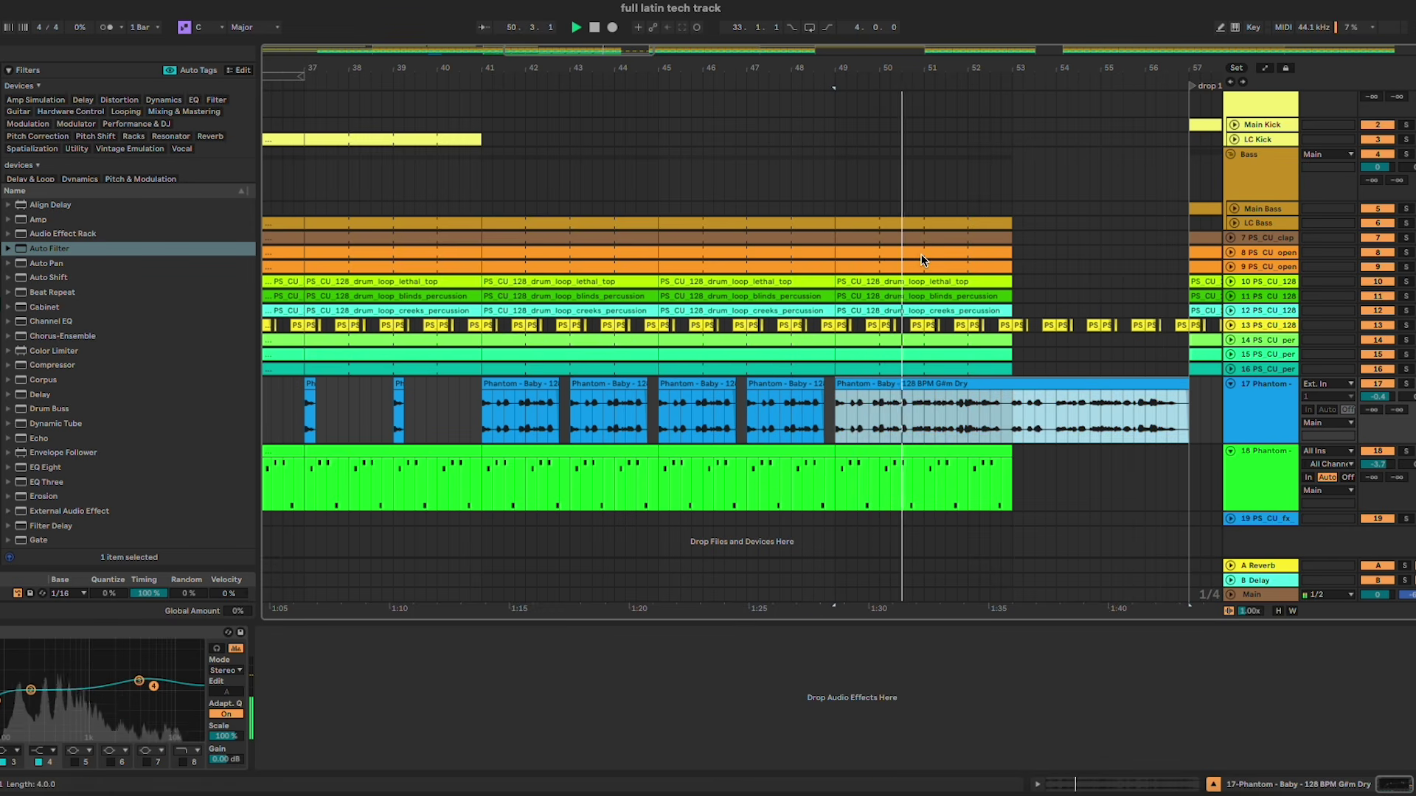
pyautogui.click(888, 226)
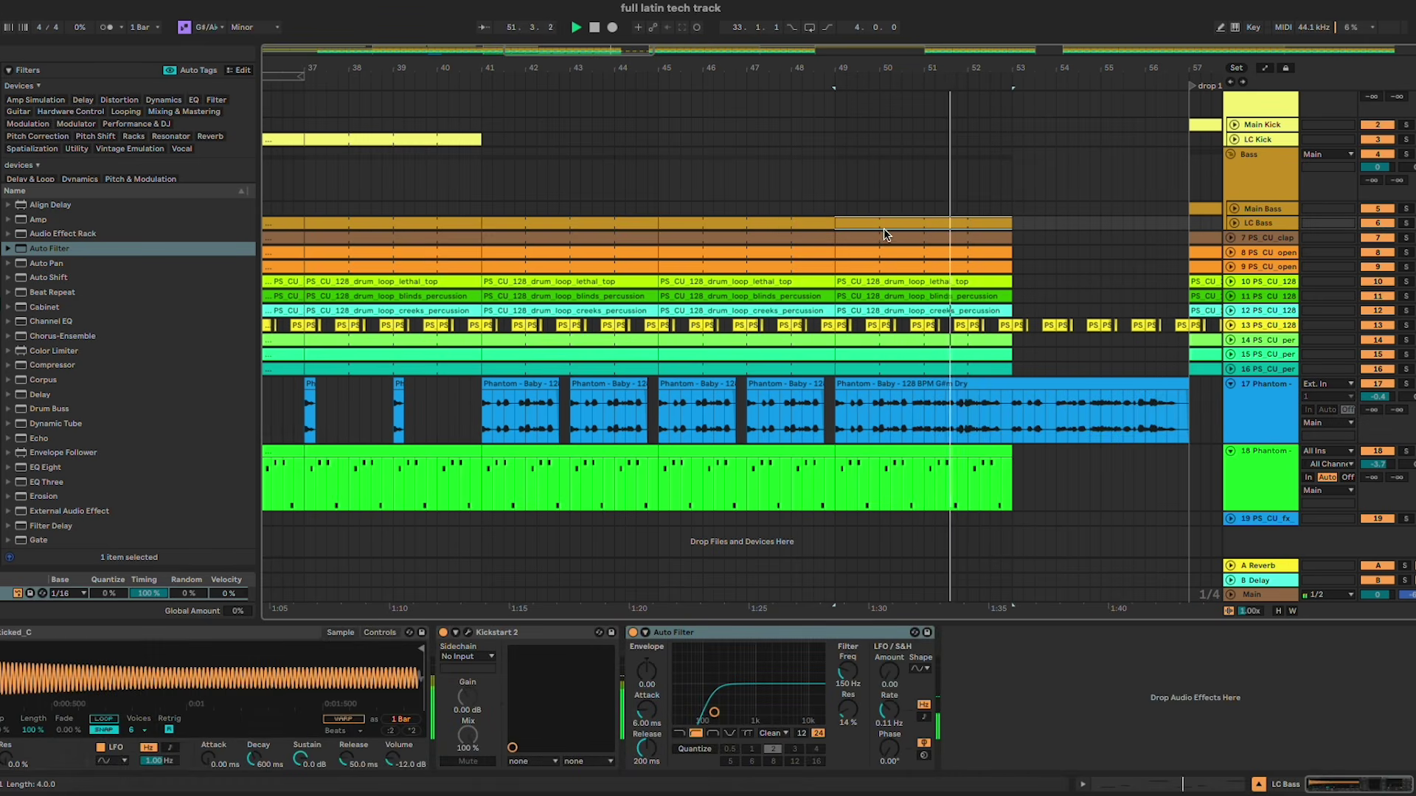
pyautogui.click(1006, 389)
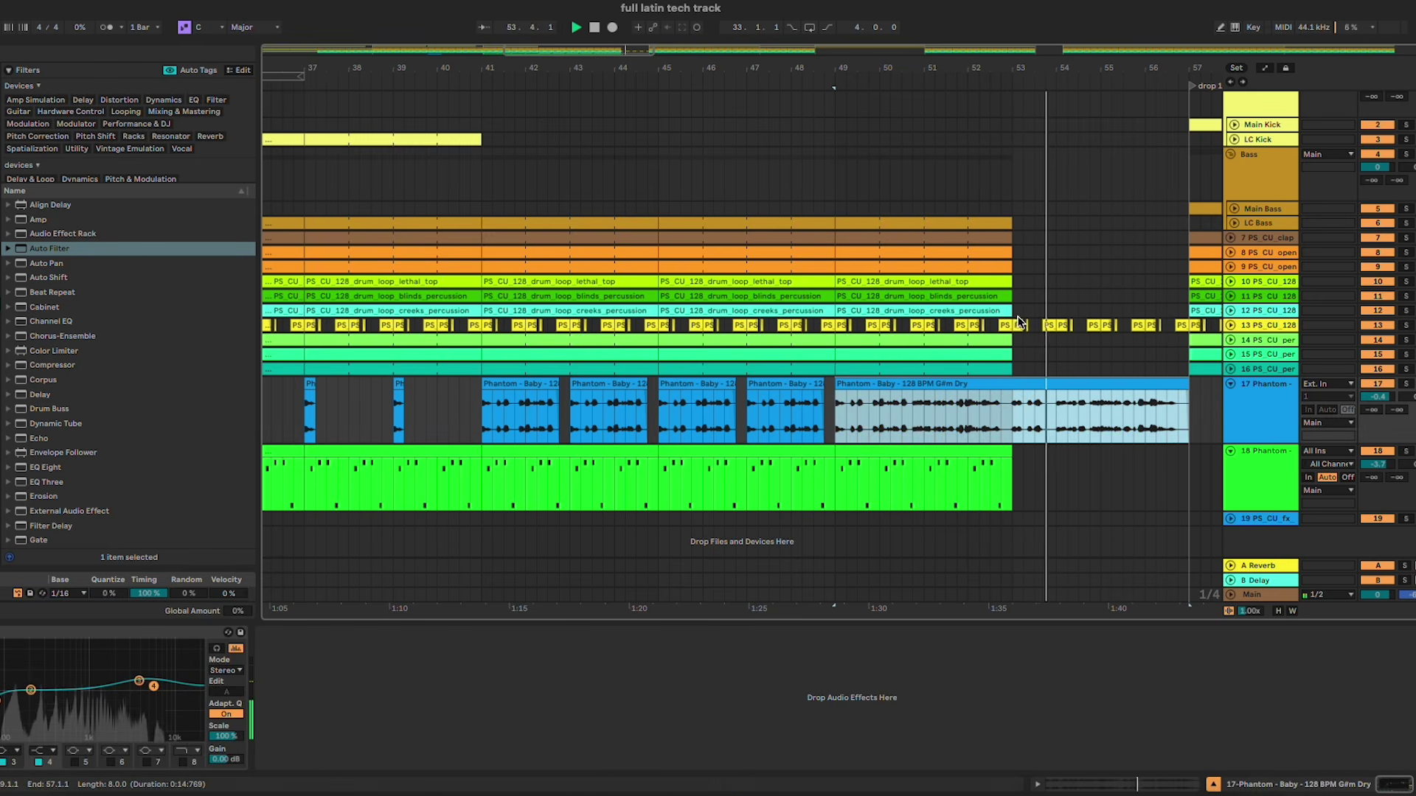
pyautogui.moveTo(1023, 310); pyautogui.dragTo(1122, 329)
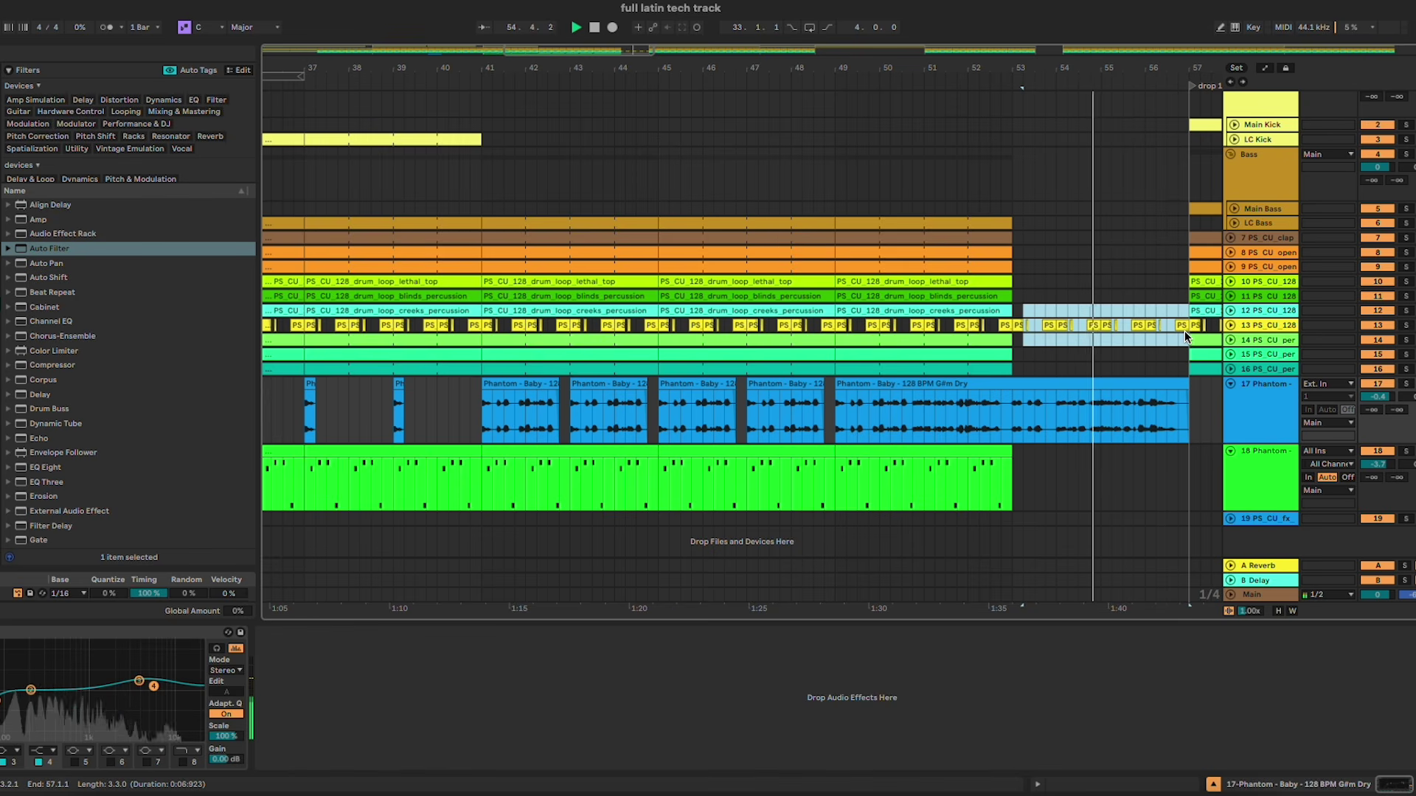
pyautogui.keyDown('shift'); pyautogui.click(1184, 339); pyautogui.keyUp('shift')
pyautogui.click(1184, 339)
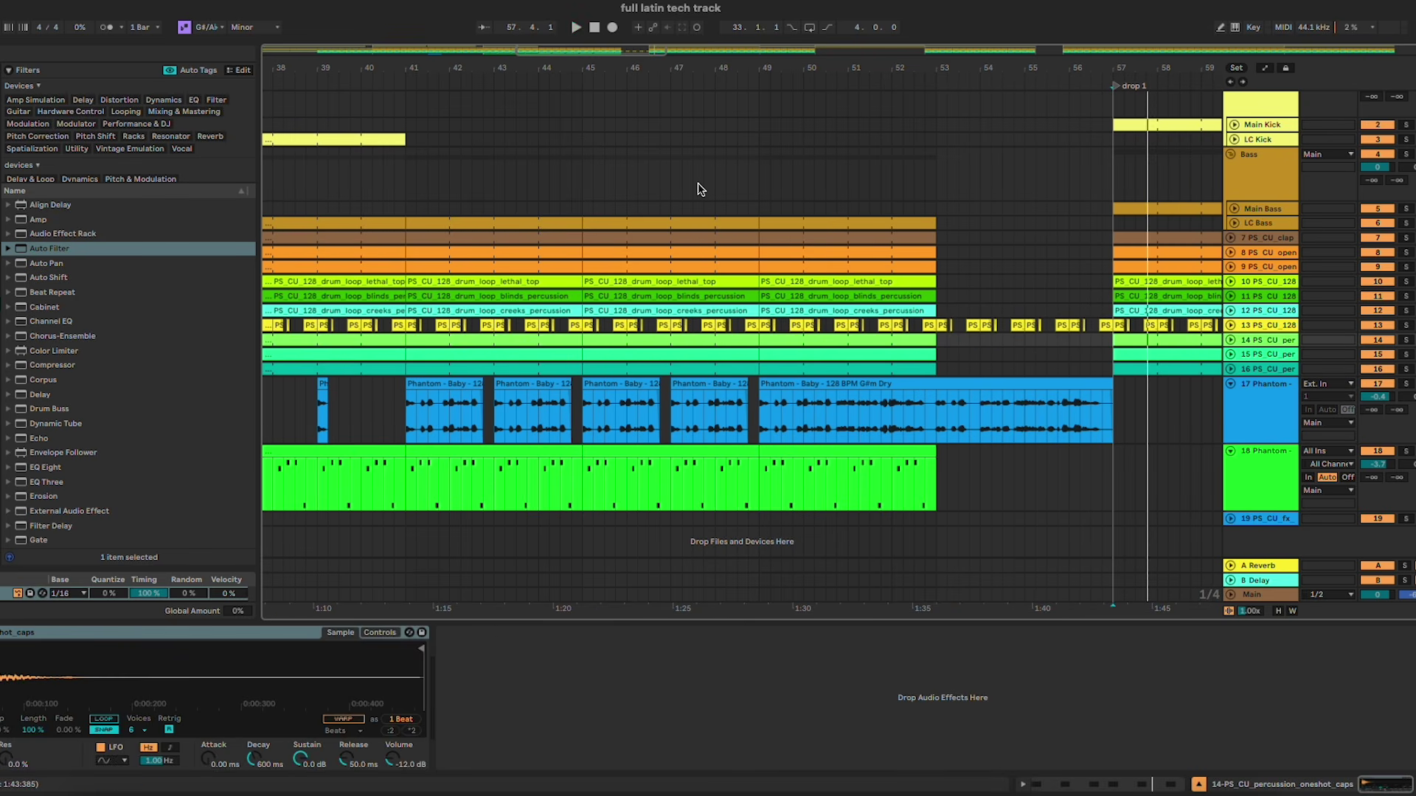
# Step: Add an Auto Filter to vocal track 17, removing the Auto Pan loaded by mistake
pyautogui.hscroll(-6, 664, 413)
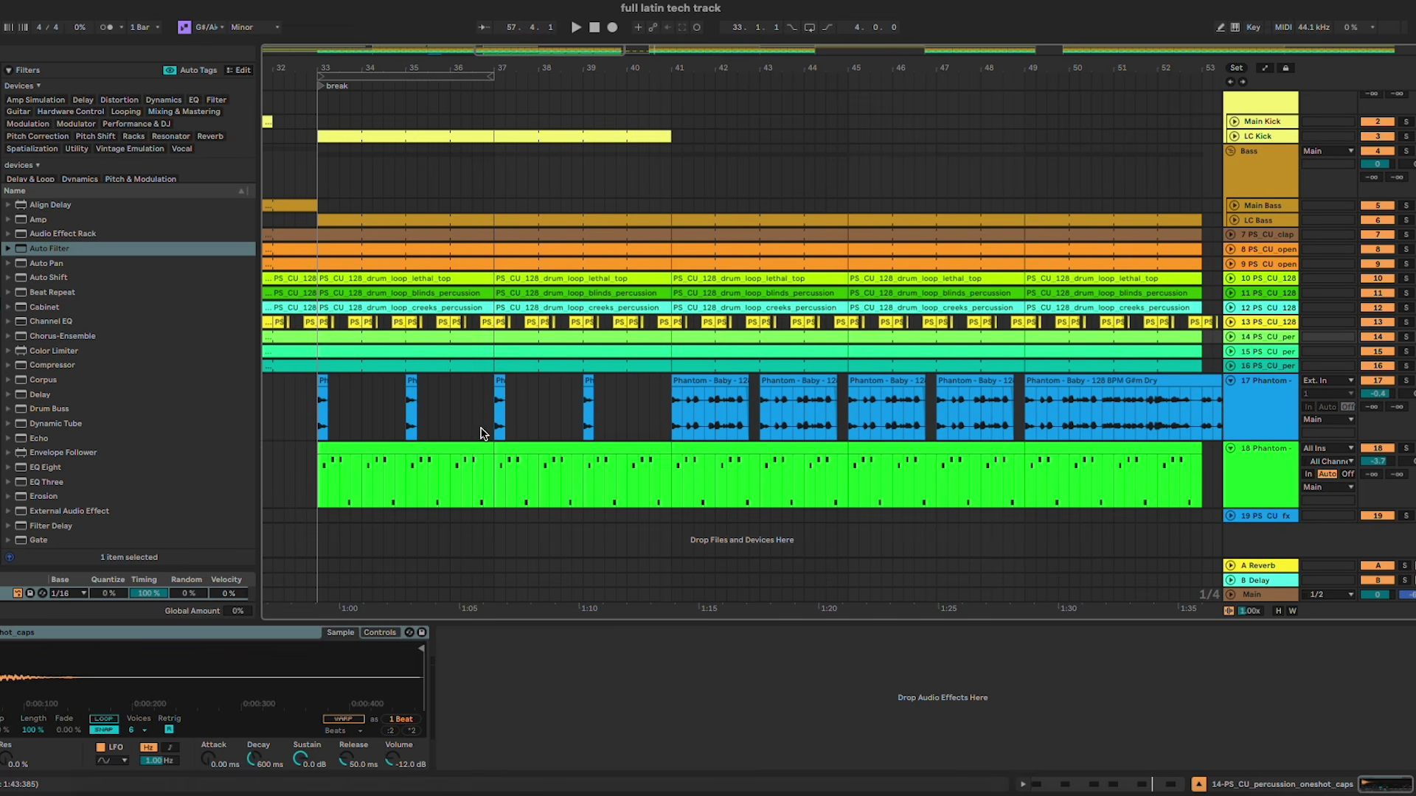
pyautogui.click(631, 409)
pyautogui.doubleClick(91, 248)
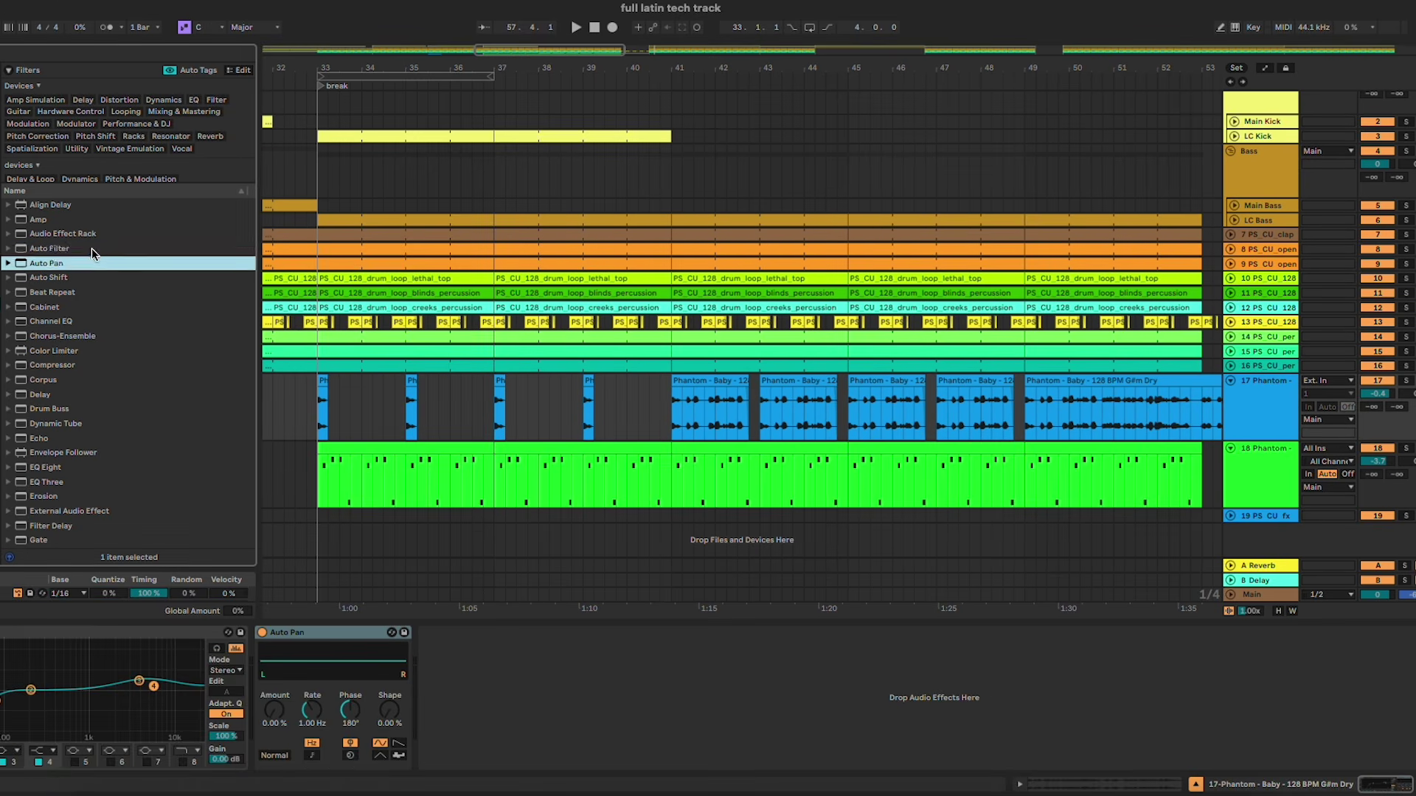
pyautogui.click(346, 633)
pyautogui.press('Delete')
# Step: Automate track 17's Auto Filter frequency from 155 Hz at bar 33 to open at bar 41, and slightly raise its starting frequency
pyautogui.moveTo(477, 674); pyautogui.dragTo(477, 666)
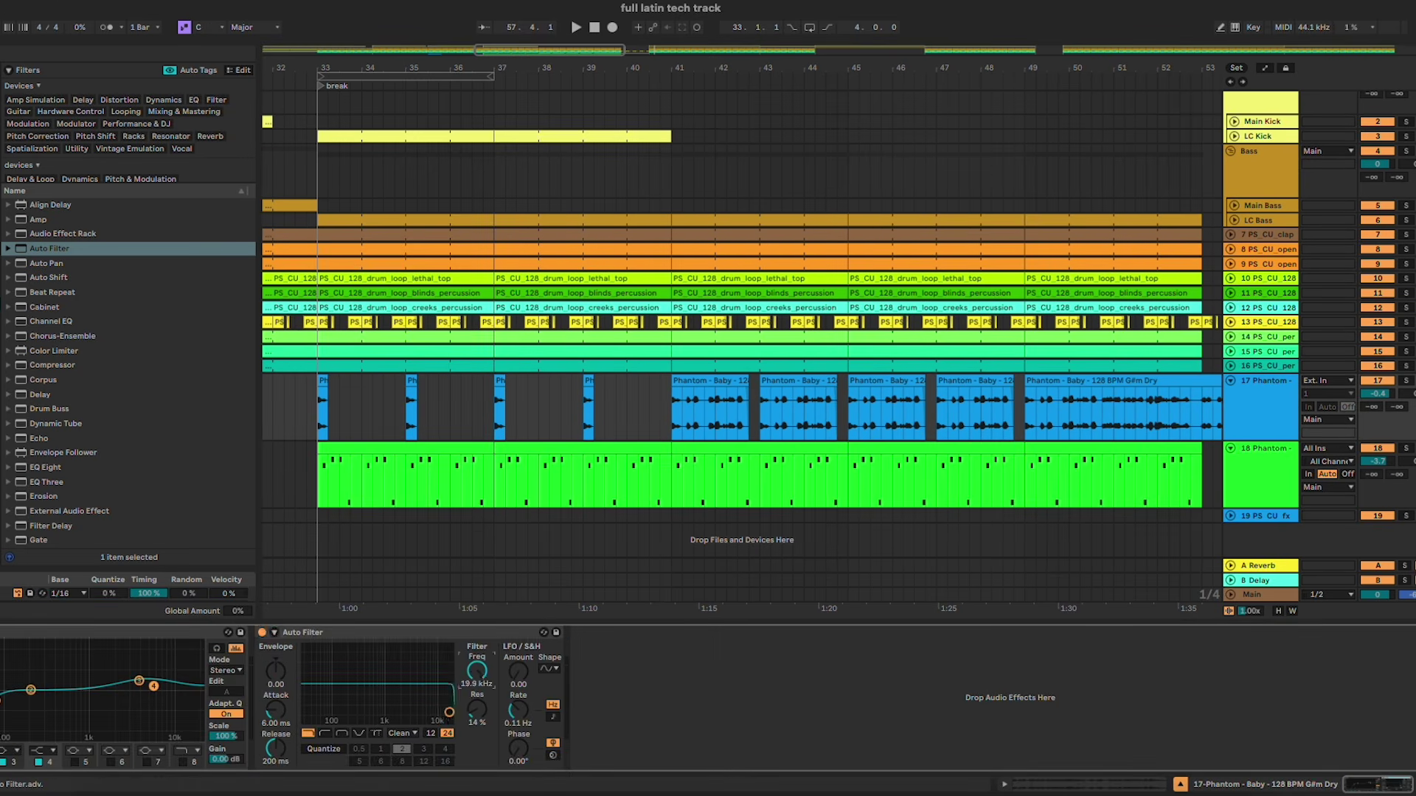
pyautogui.press('a')
pyautogui.click(677, 394)
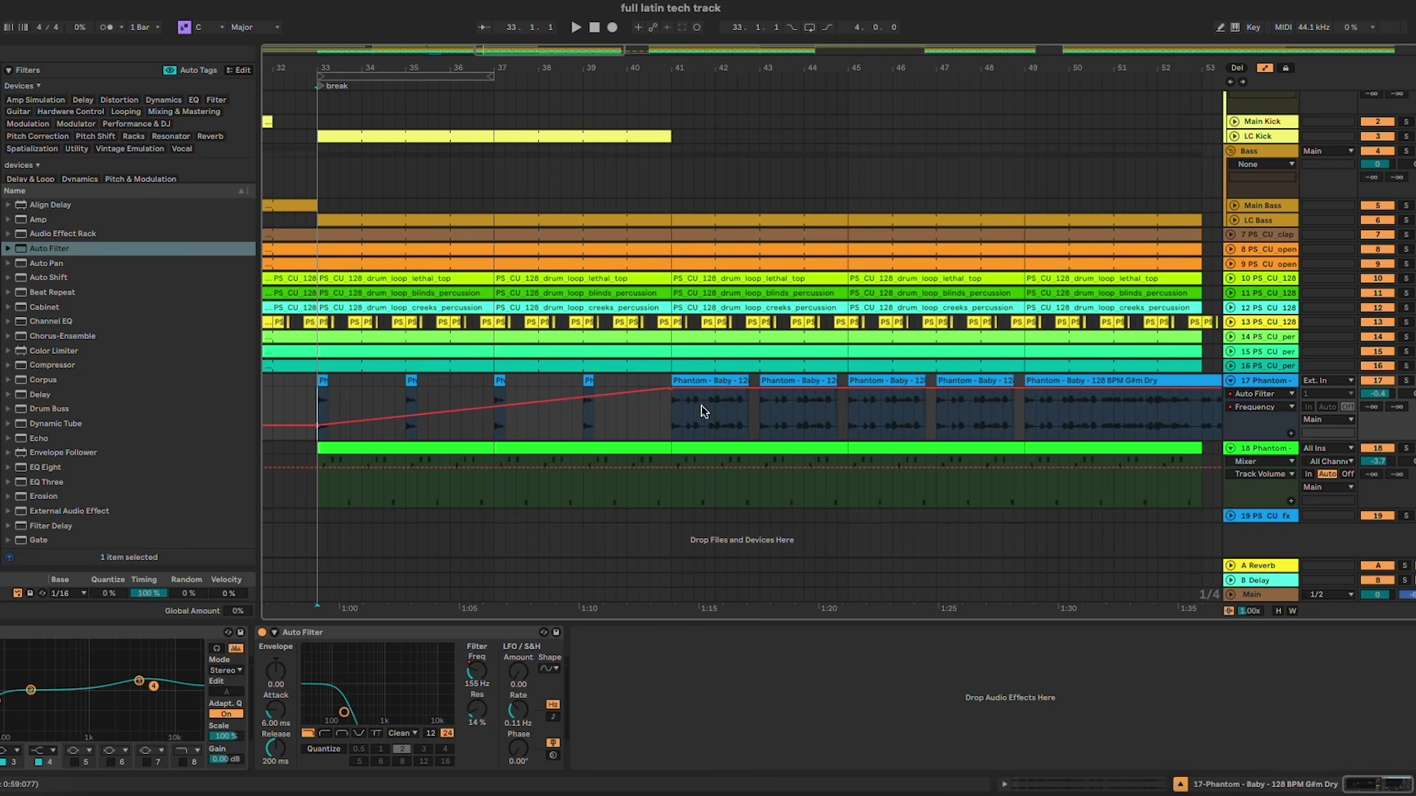
pyautogui.press('space')
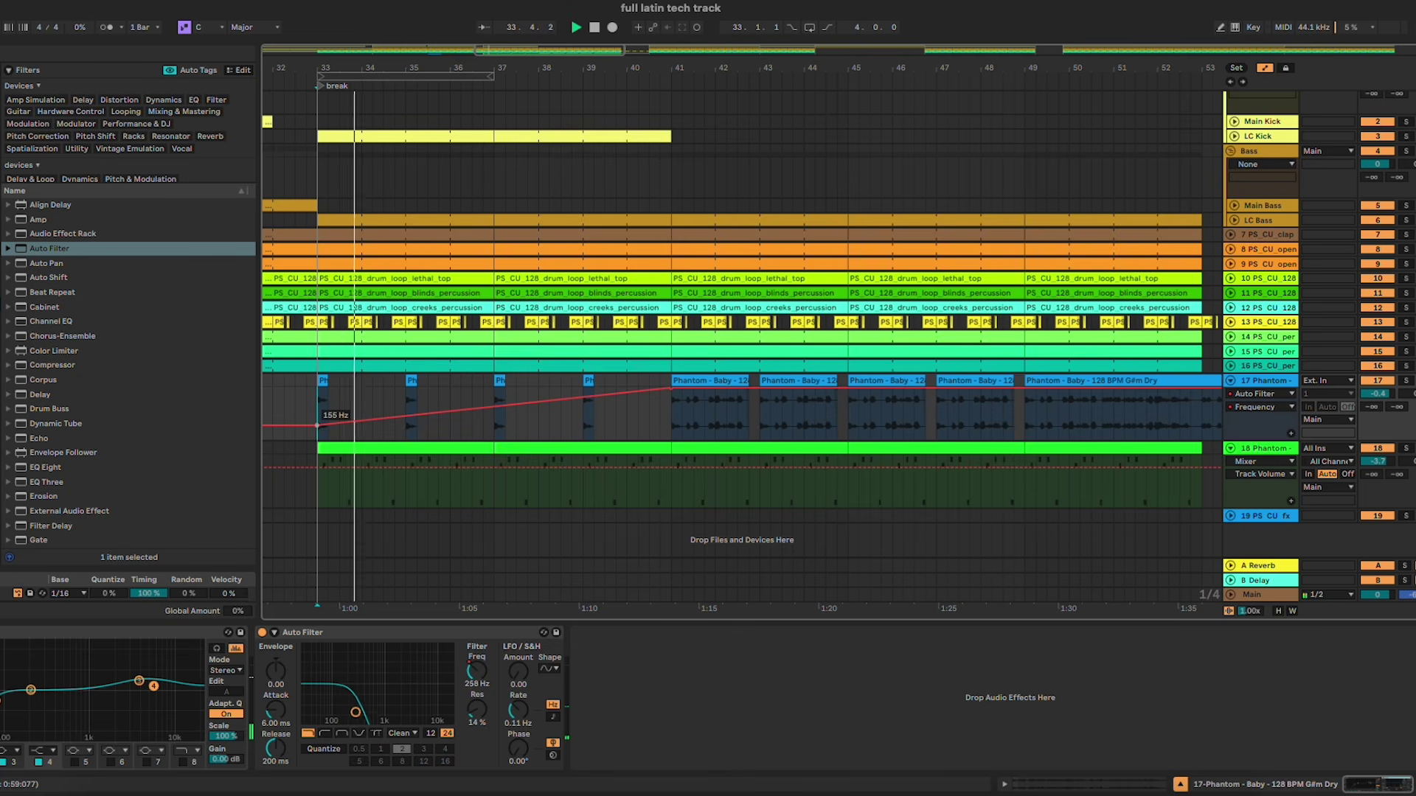
pyautogui.moveTo(481, 416); pyautogui.dragTo(479, 412)
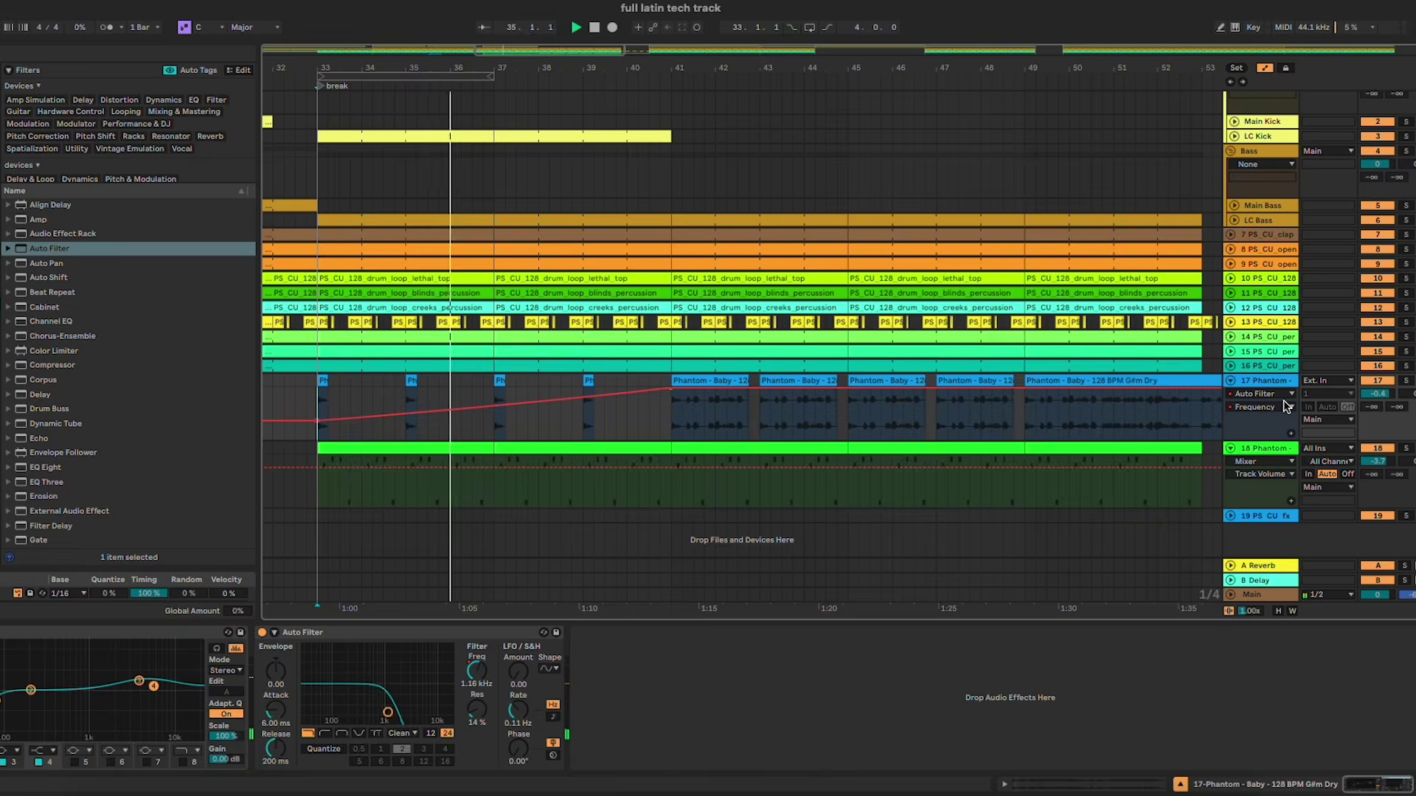
pyautogui.press('a')
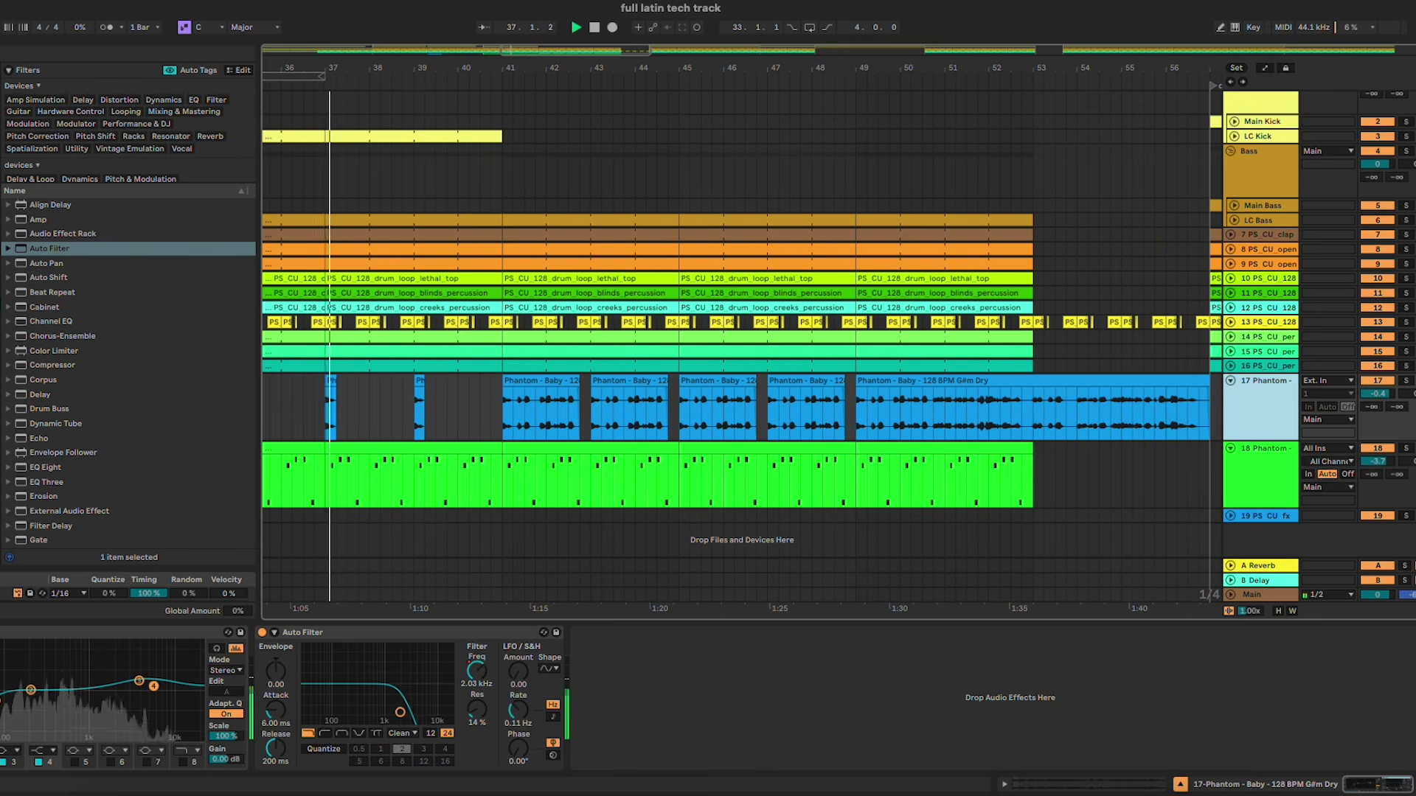
# Step: Open the FXs folder under One_Shots in the sample pack and show the file sizes
pyautogui.click(1, 369)
pyautogui.click(78, 201)
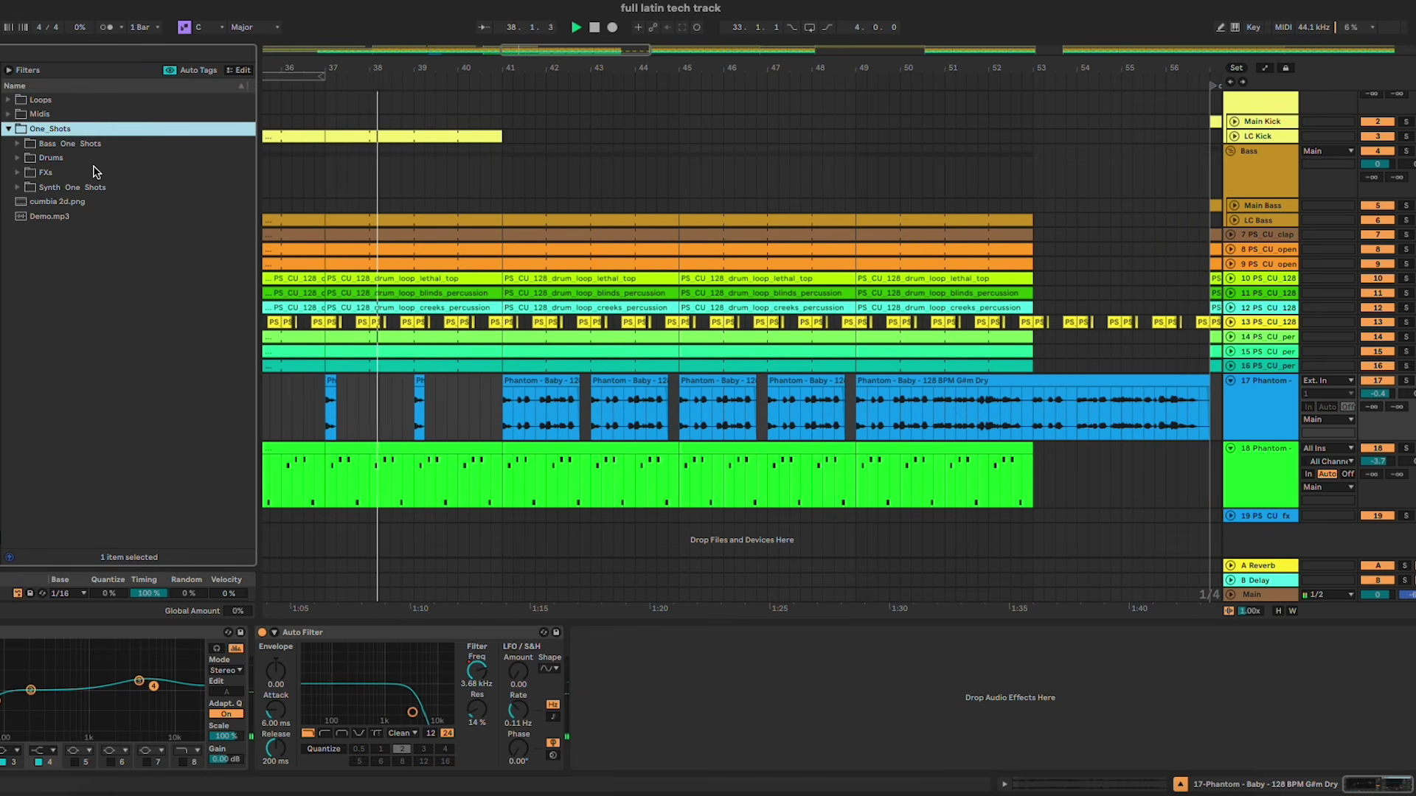
pyautogui.click(45, 172)
pyautogui.rightClick(194, 86)
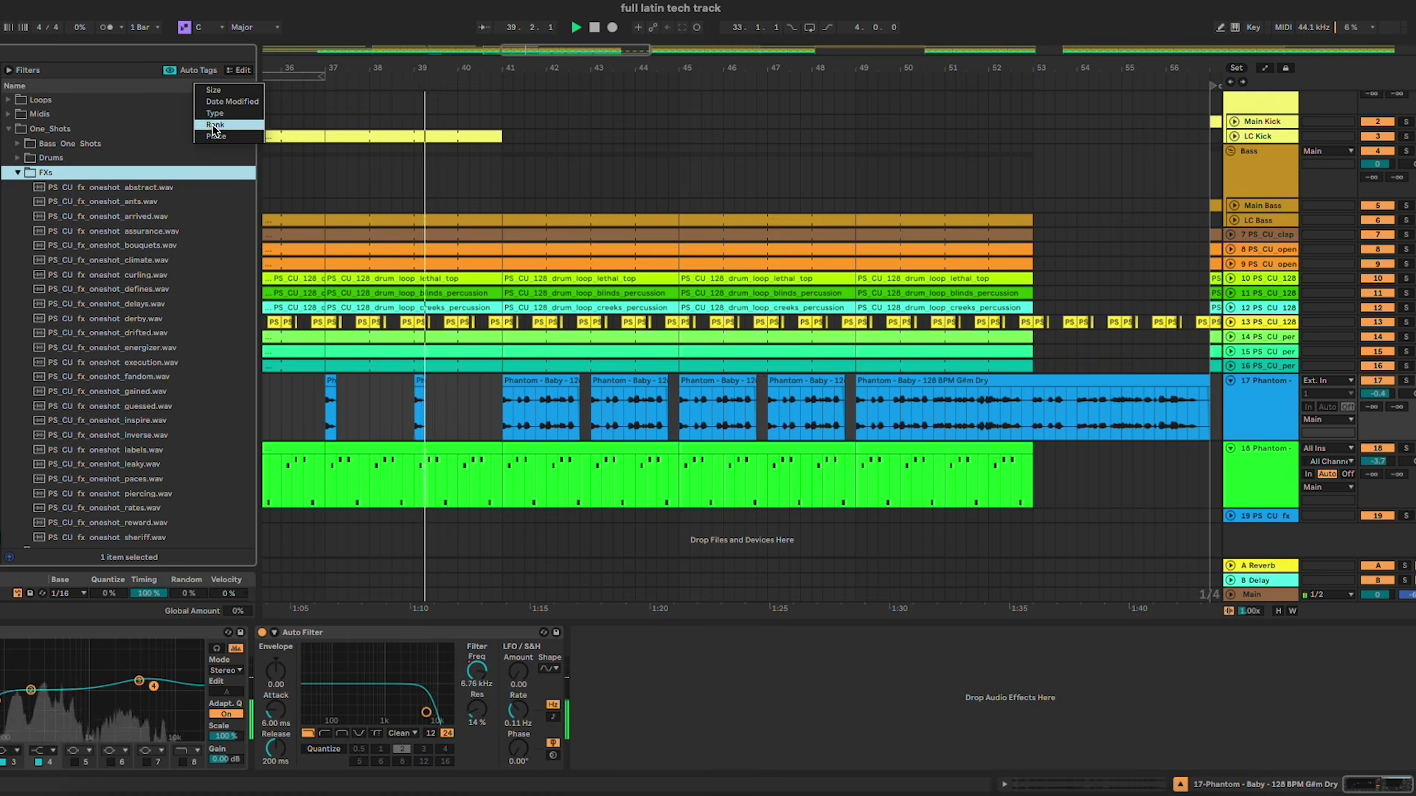
pyautogui.click(214, 90)
pyautogui.scroll(-3, 213, 282)
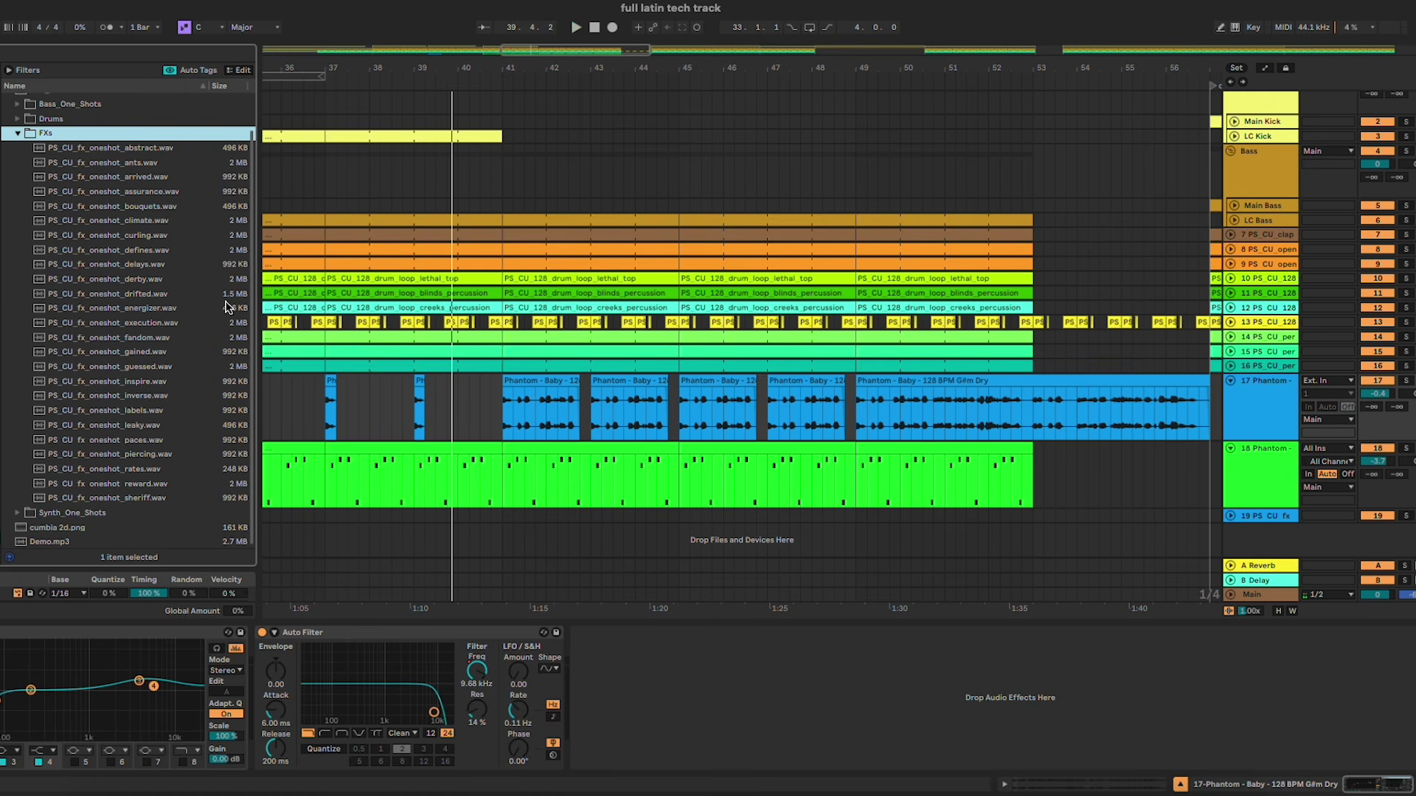
# Step: Place PS_CU_fx_oneshot_execution.wav on a new audio track at bar 49 and set the track's volume to -23.4 dB
pyautogui.moveTo(228, 330); pyautogui.dragTo(857, 534)
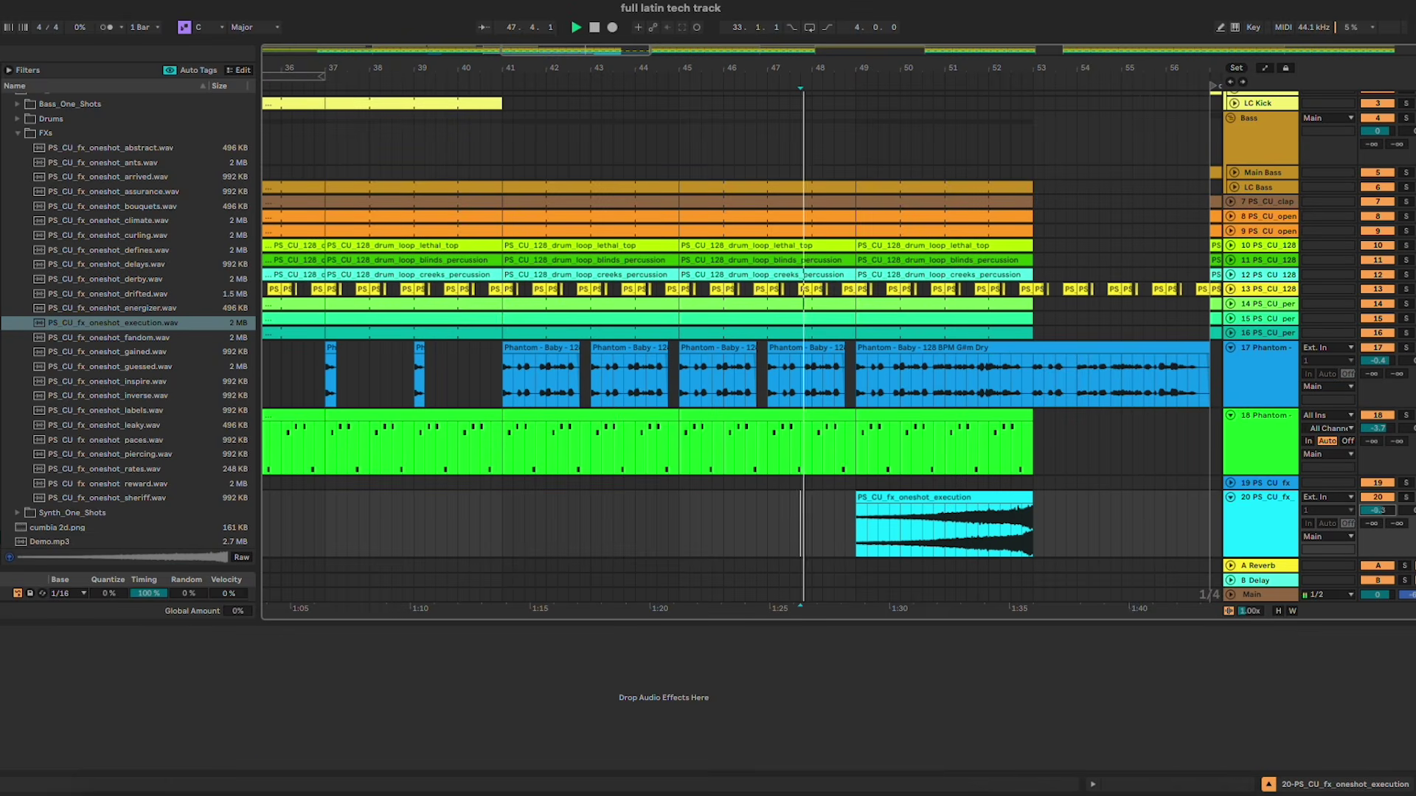
pyautogui.moveTo(1386, 512); pyautogui.dragTo(1383, 514)
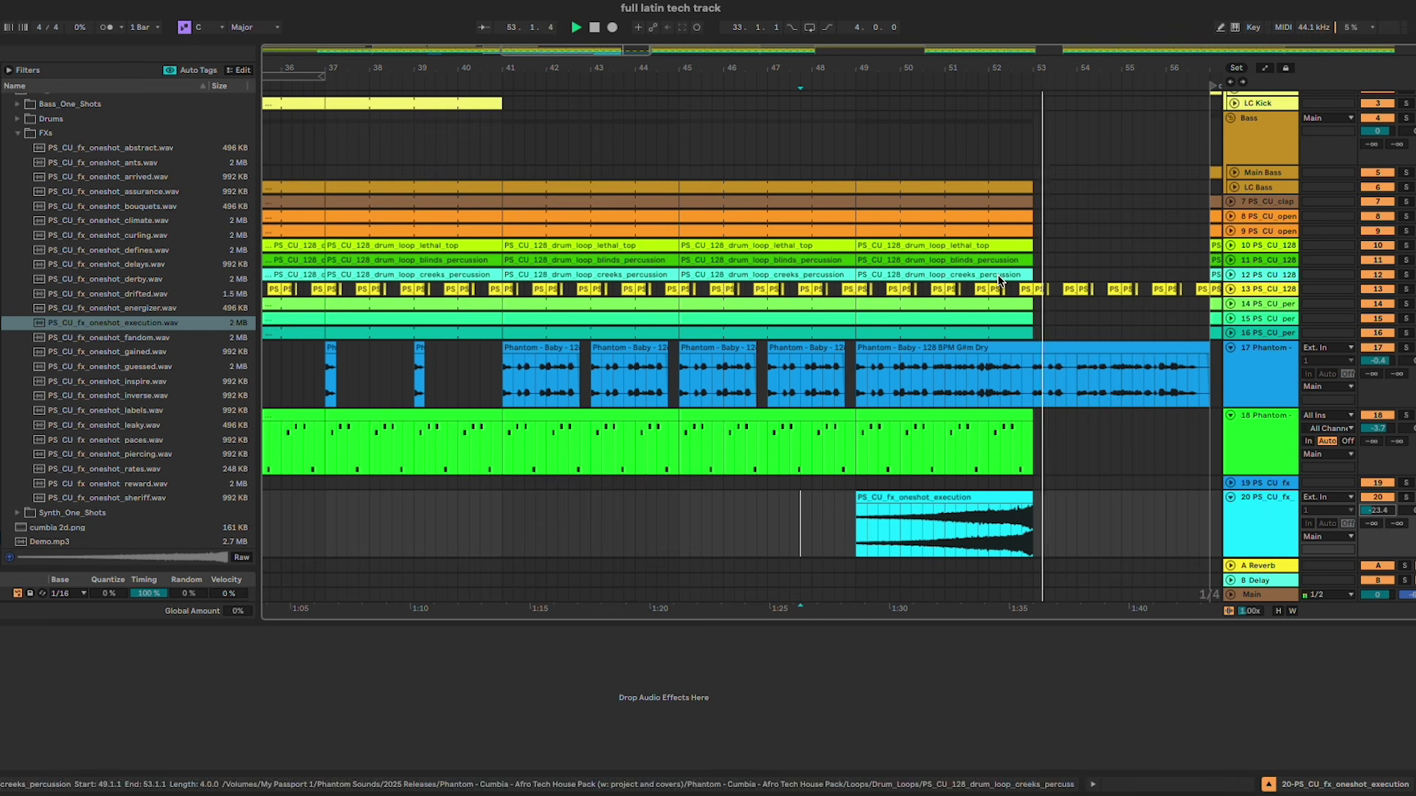
# Step: Delete the clap, both open hats and the lethal top drum loop on tracks 7 to 10 between bars 49 and 53
pyautogui.click(998, 198)
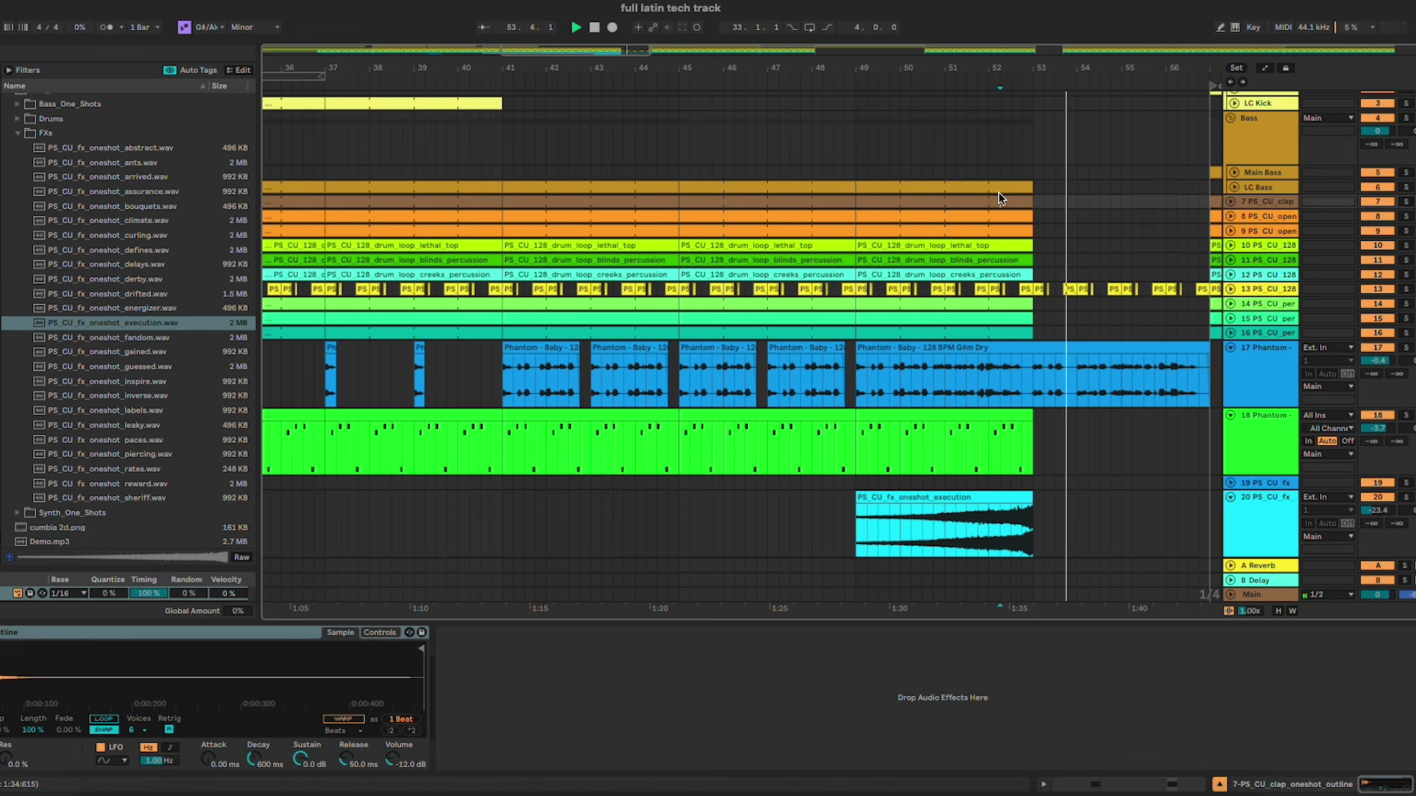
pyautogui.click(970, 243)
pyautogui.click(913, 199)
pyautogui.press('space')
pyautogui.moveTo(1046, 240); pyautogui.dragTo(857, 213)
pyautogui.press('Delete')
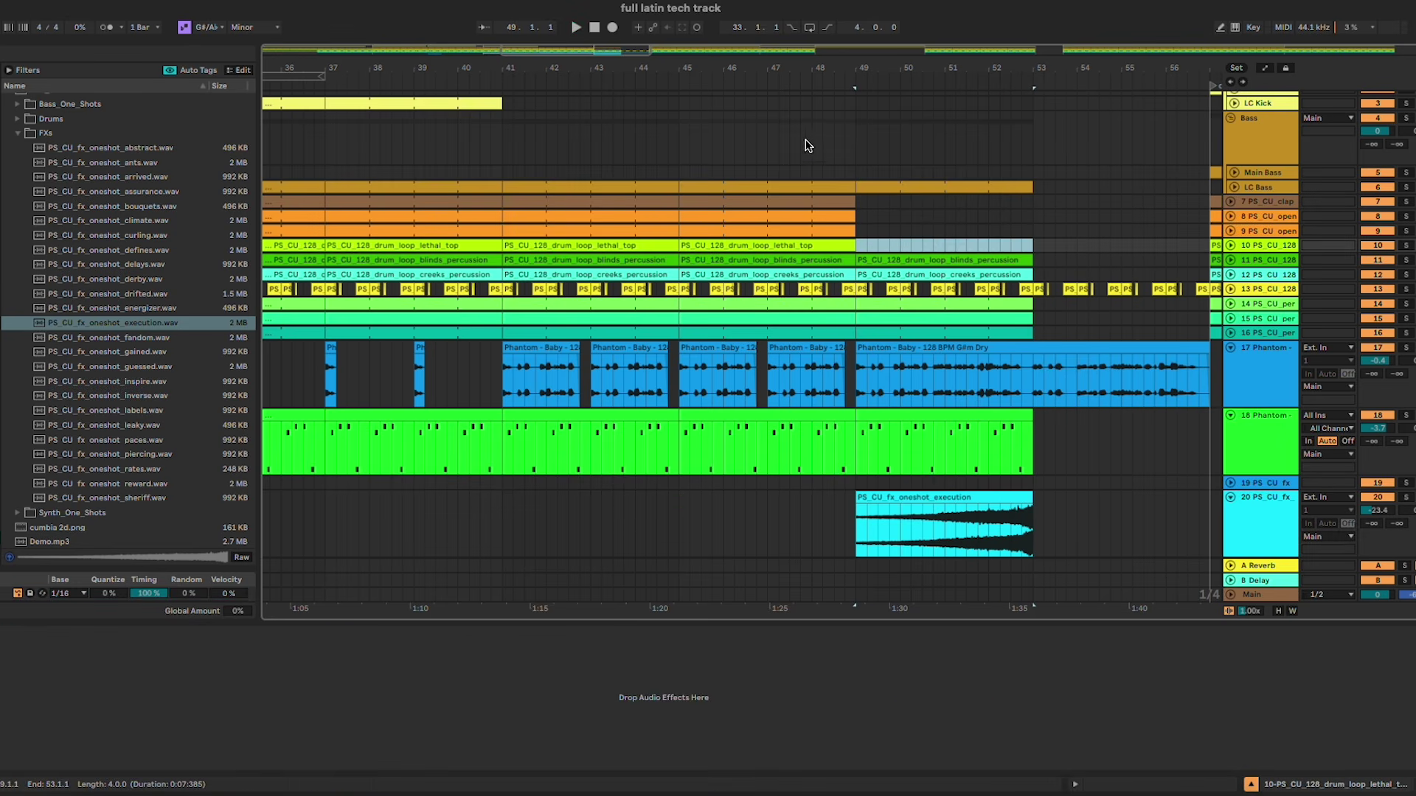
# Step: Play the arrangement from late in bar 47 to hear the riser and thinned drums come in at bar 49
pyautogui.click(801, 145)
pyautogui.press('space')
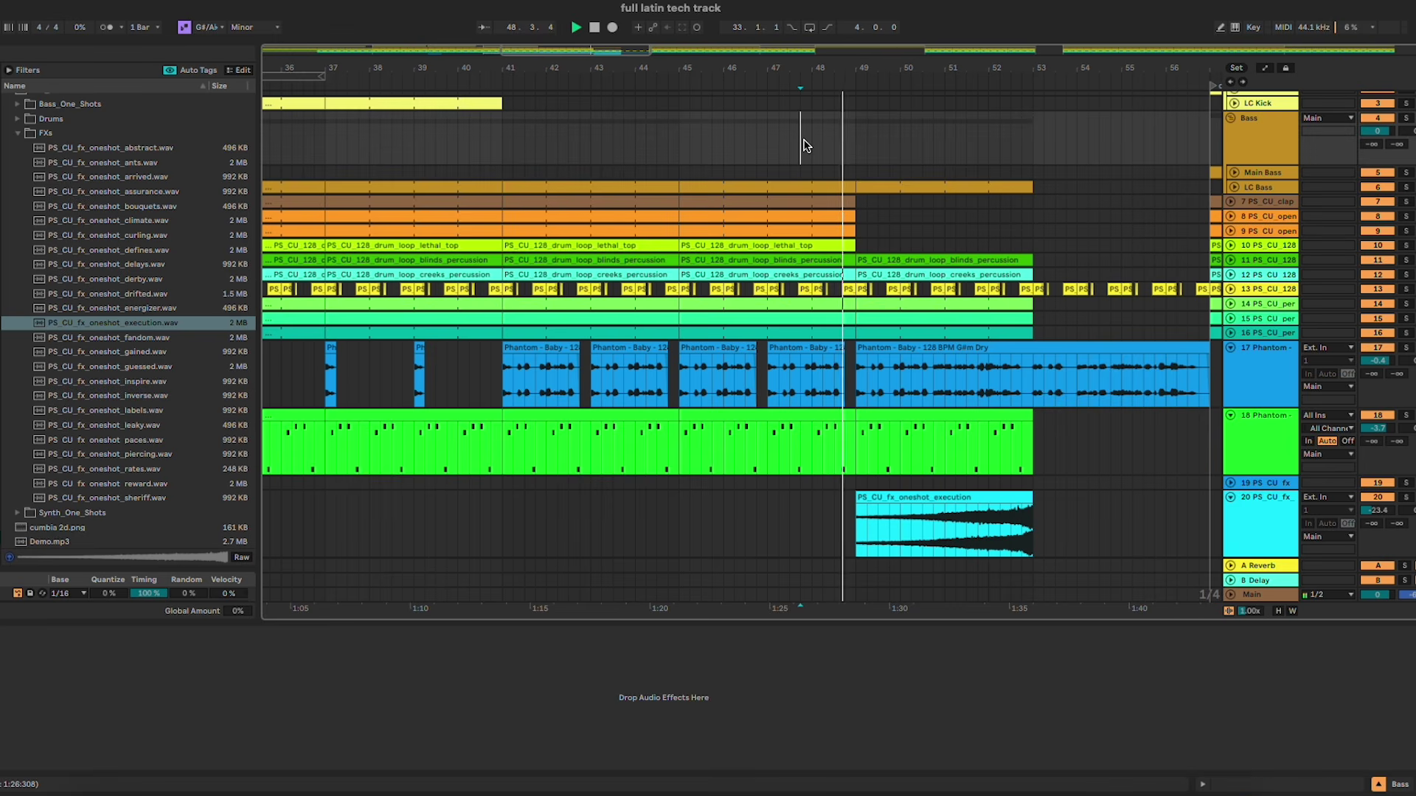
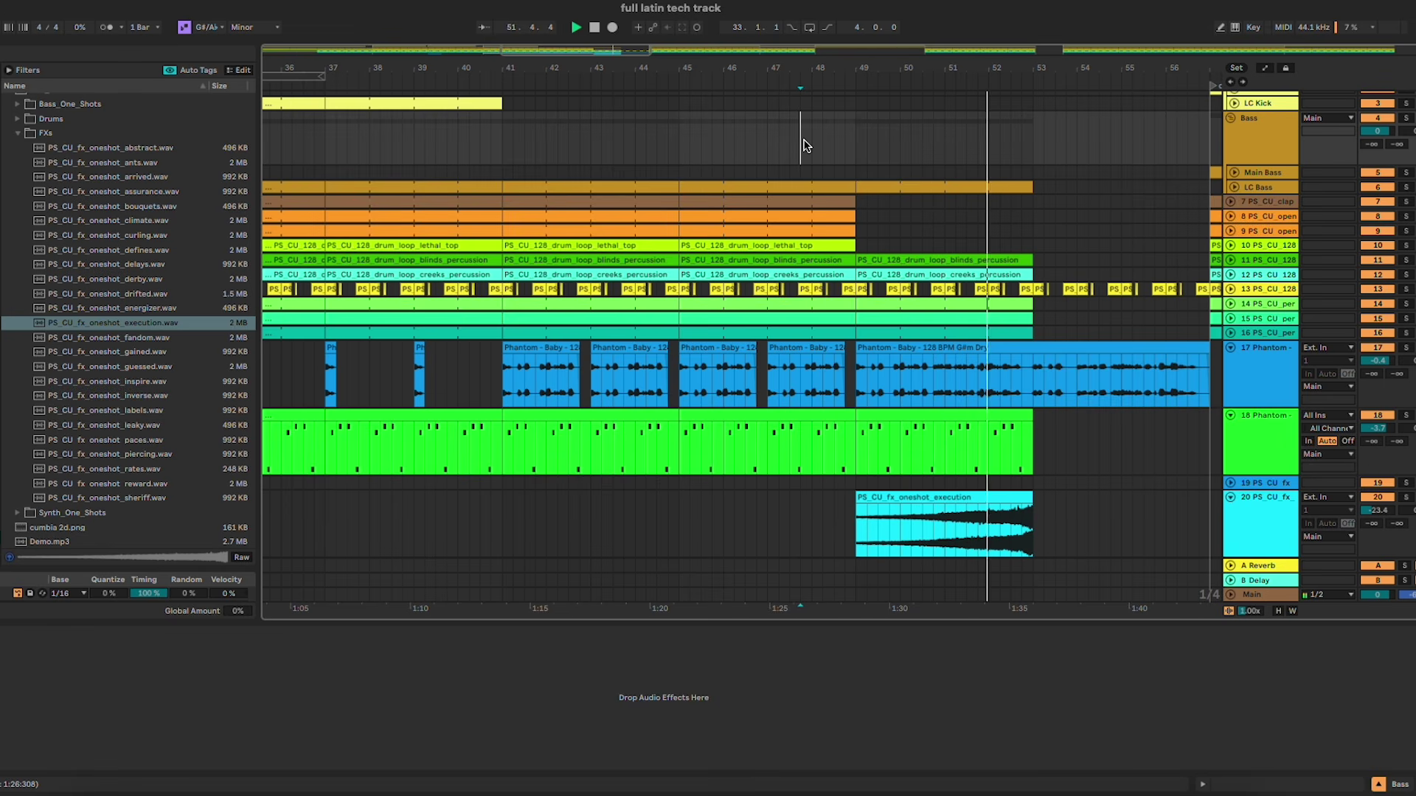
pyautogui.click(999, 299)
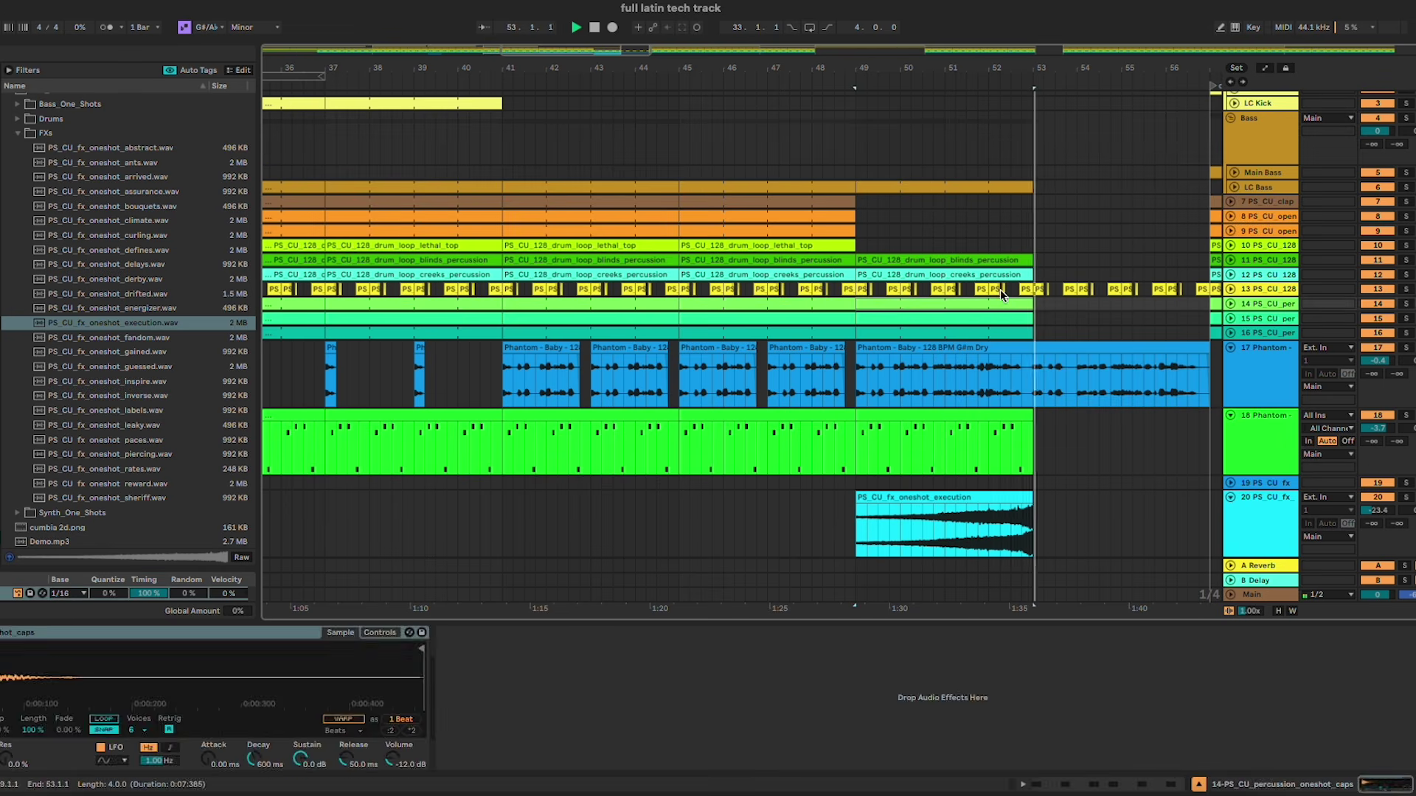
pyautogui.press('super+d')
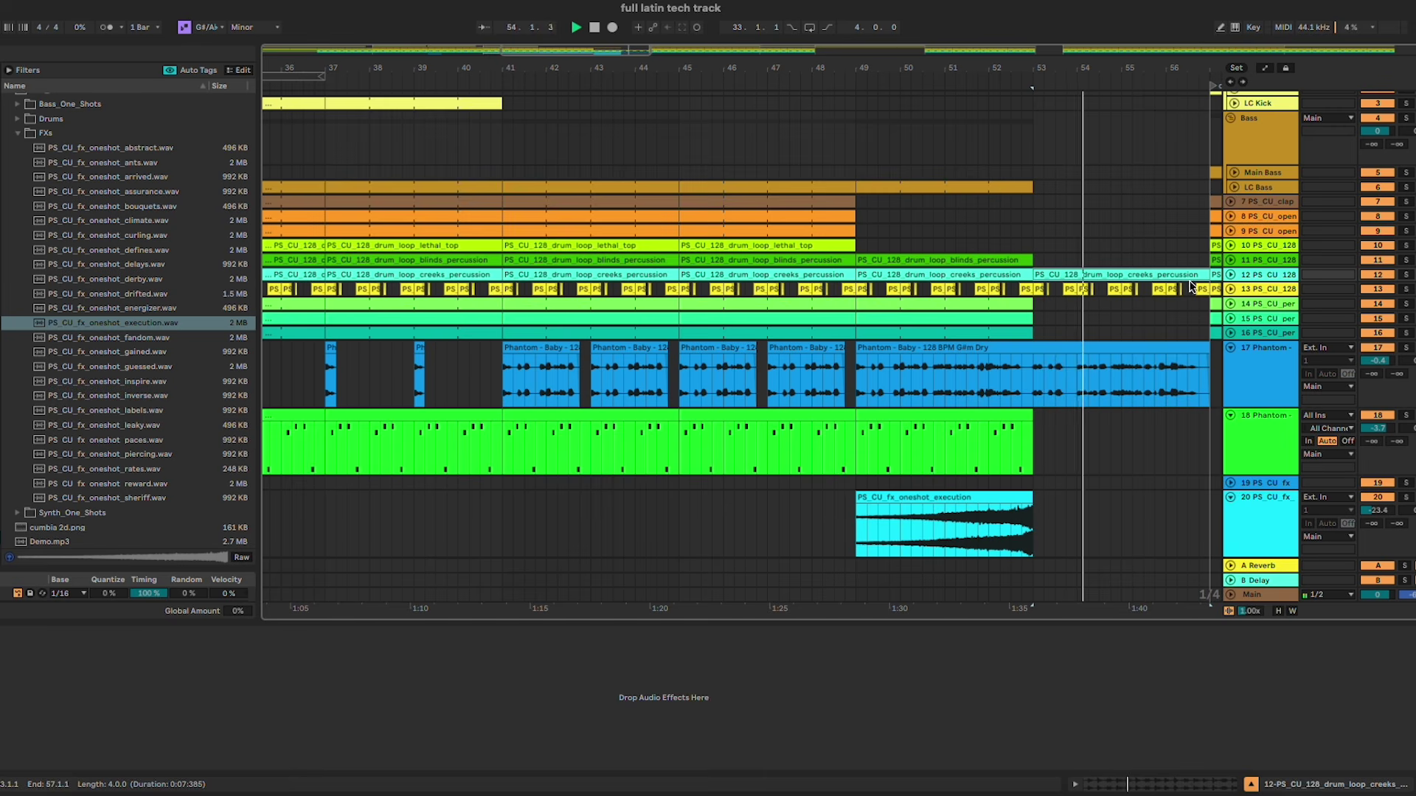
pyautogui.press('Delete')
# Step: Duplicate the percussion clip on track 14 into bars 53 to 57, up to drop 1
pyautogui.click(970, 306)
pyautogui.press('super+d')
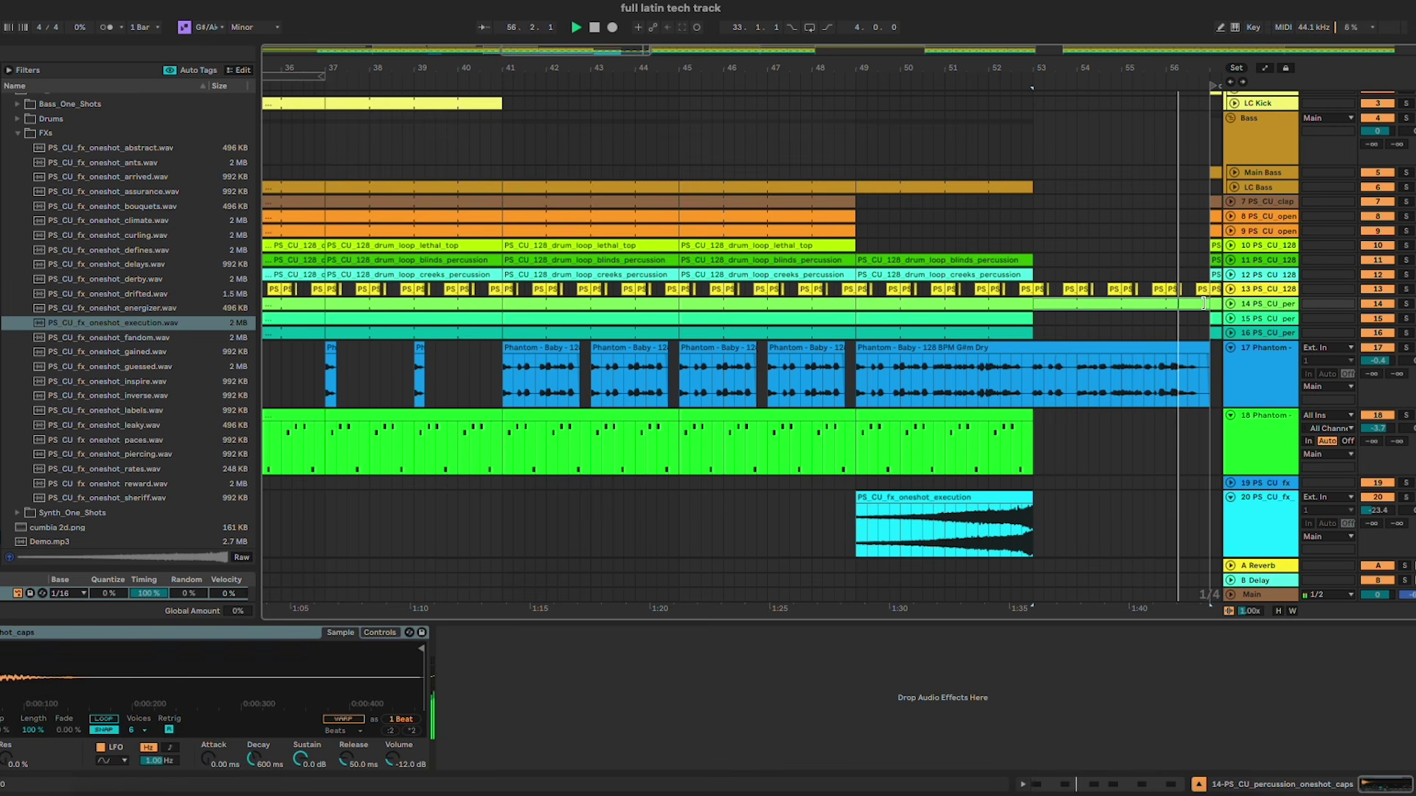
pyautogui.click(1179, 332)
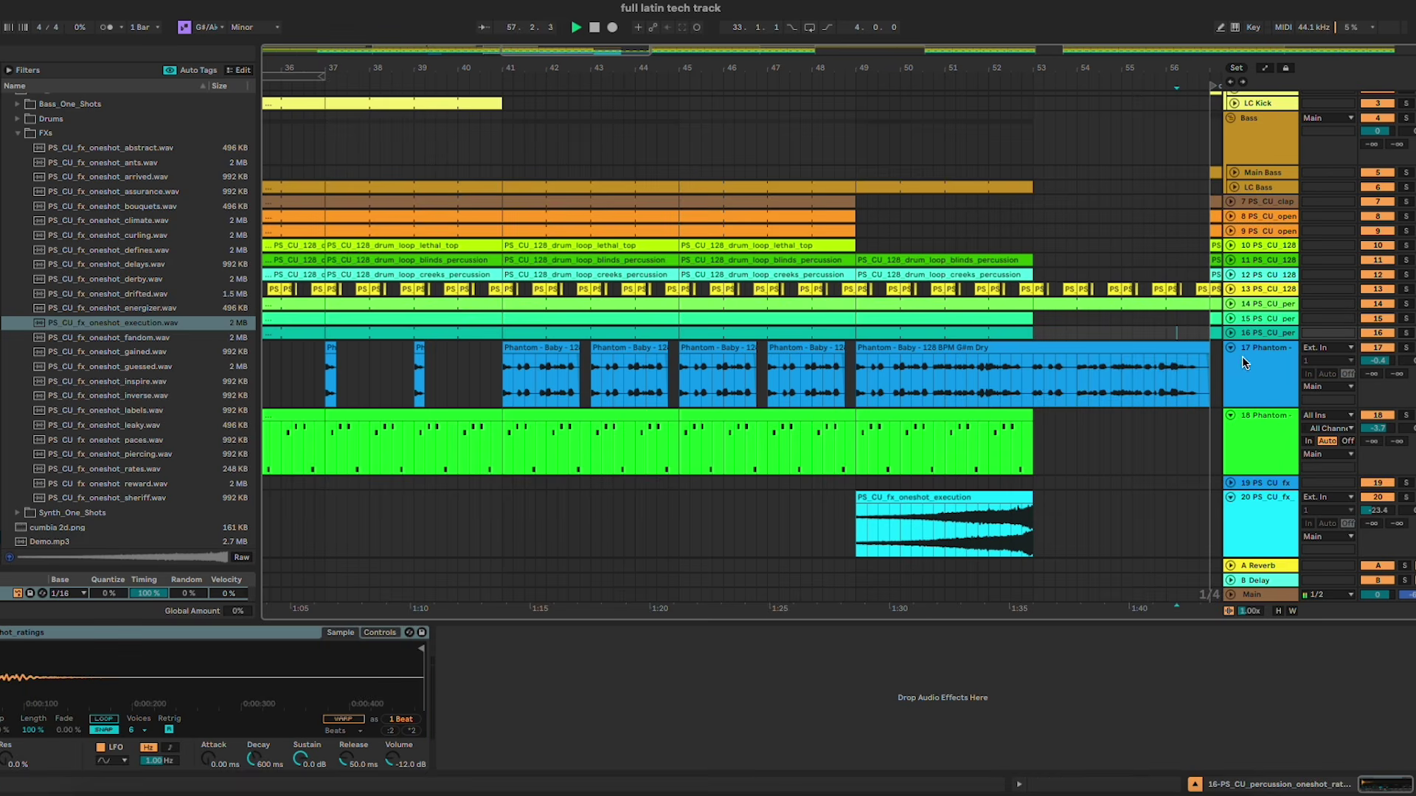
# Step: Collapse all unfolded tracks so the whole arrangement fits compactly
pyautogui.click(1230, 348)
pyautogui.click(1230, 348)
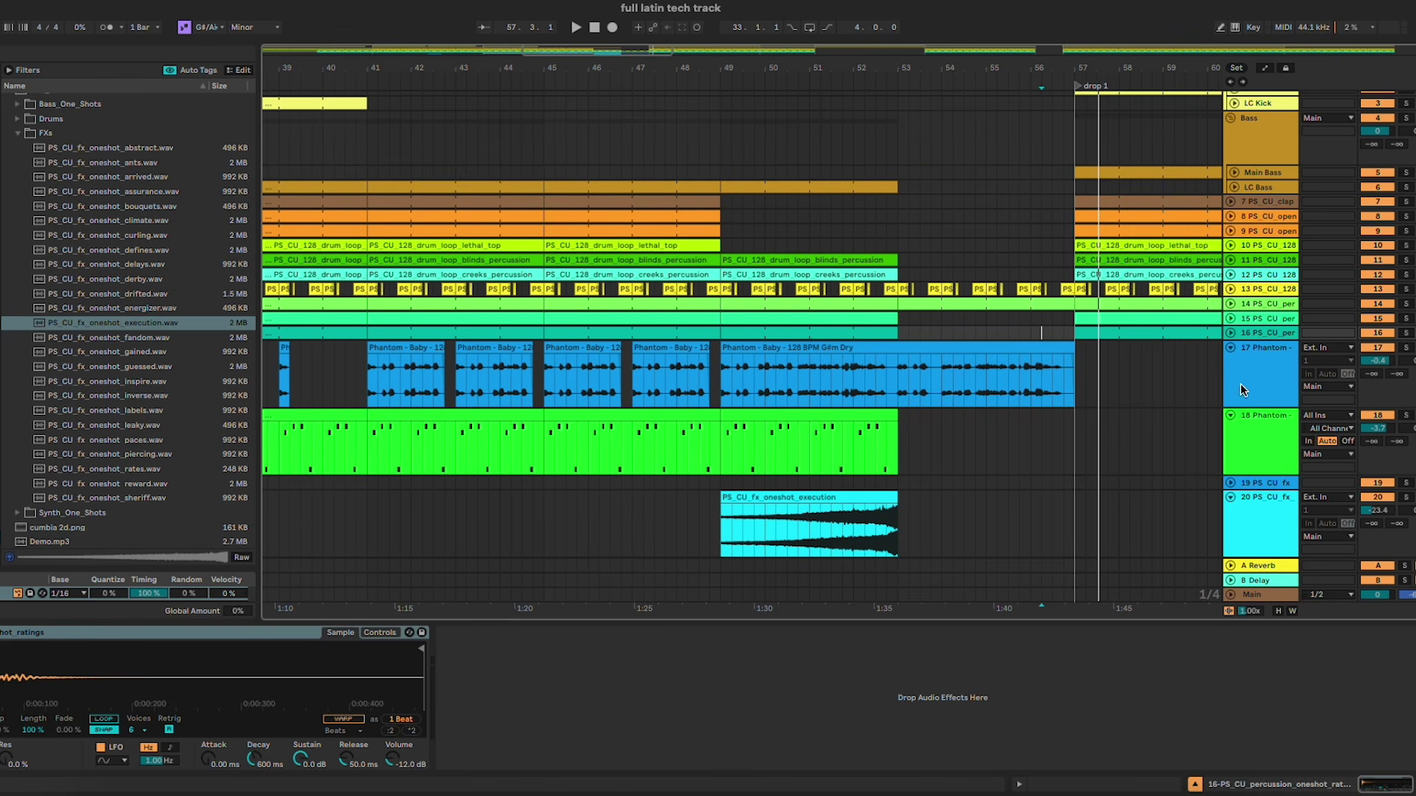
pyautogui.keyDown('alt'); pyautogui.click(1228, 413); pyautogui.keyUp('alt')
# Step: Insert a new MIDI track below track 20 and create an empty MIDI clip on it from bar 41 to bar 53
pyautogui.click(1261, 456)
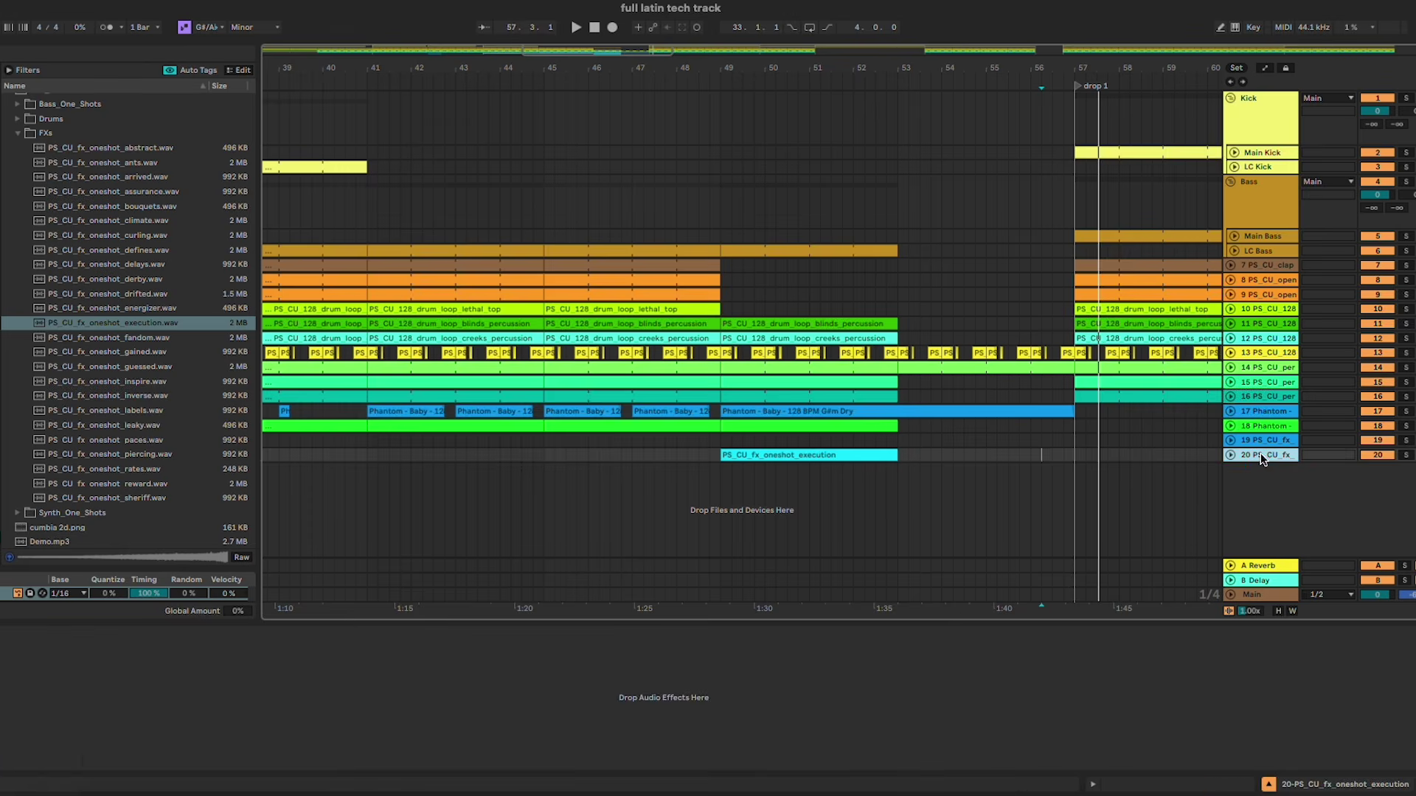
pyautogui.press('super+shift+t')
pyautogui.hscroll(-2, 489, 488)
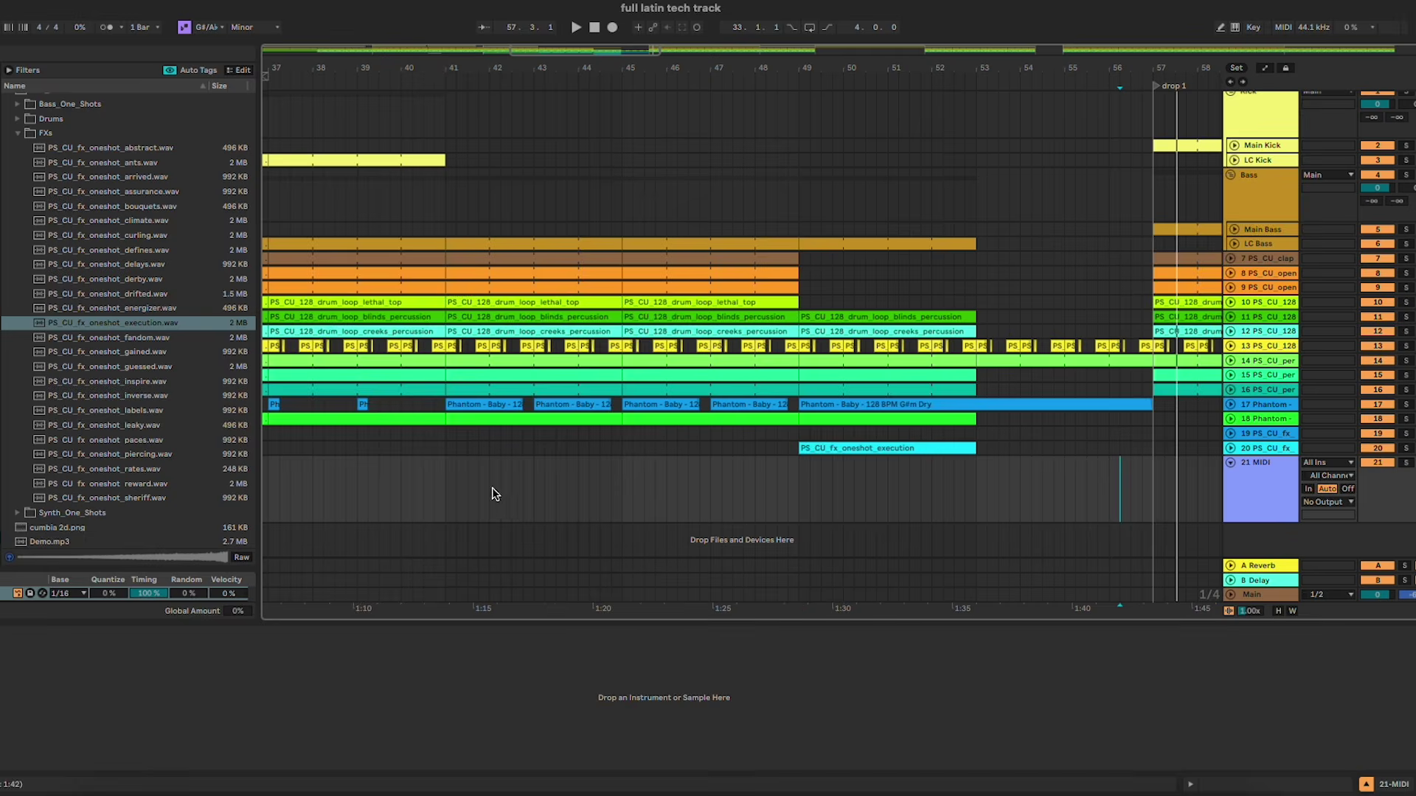
pyautogui.moveTo(447, 481); pyautogui.dragTo(974, 506)
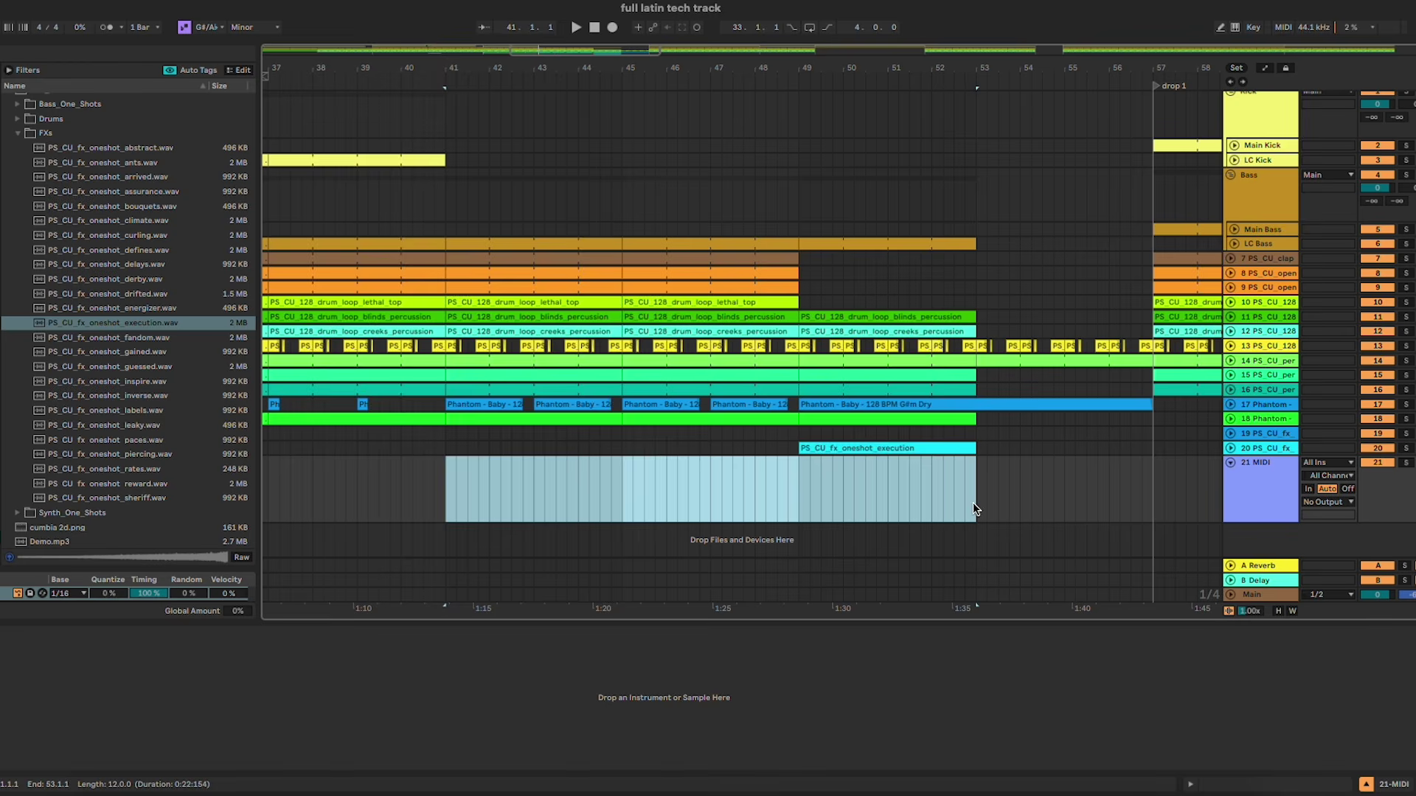
pyautogui.press('super+shift+m')
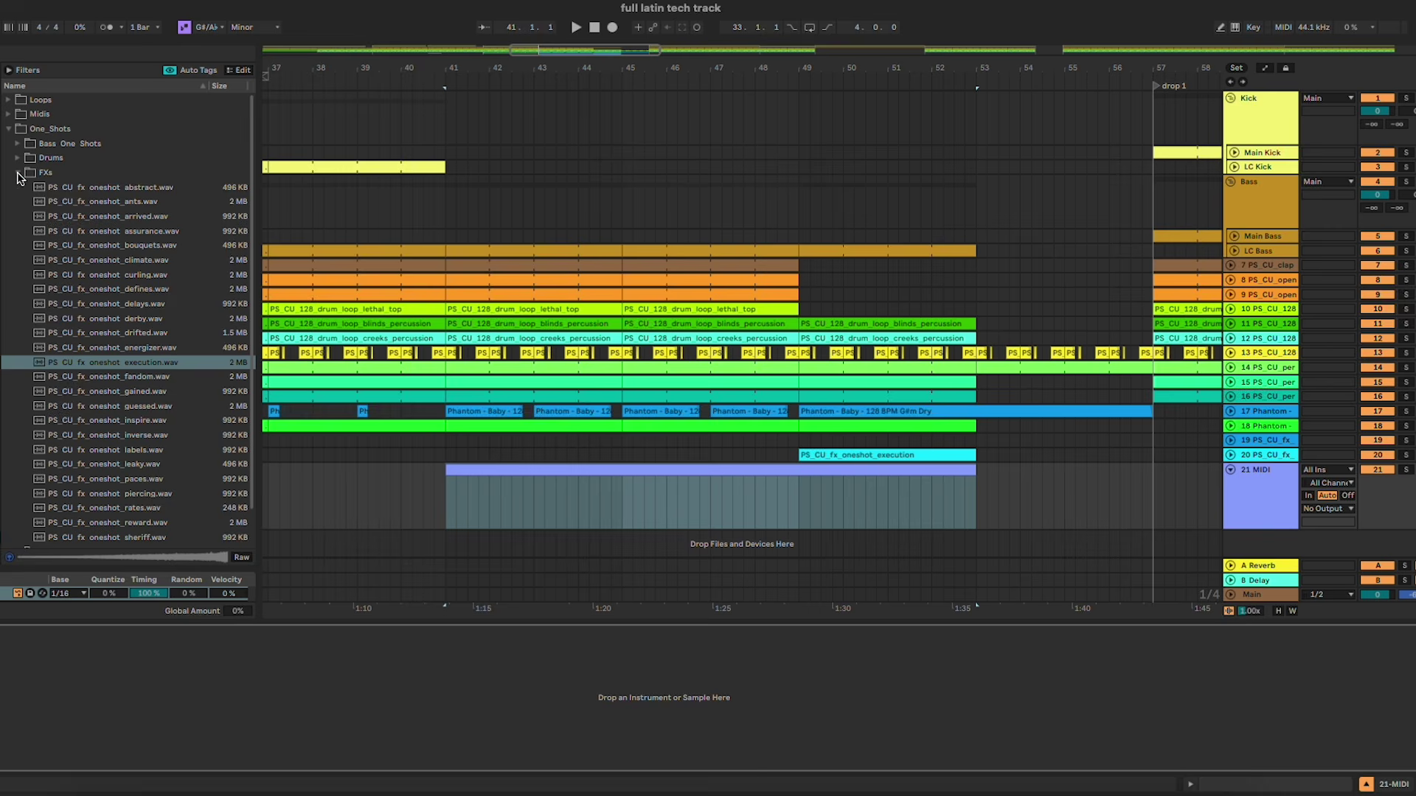
# Step: Load PS_CU_snare_oneshot_eggplant.wav from the Drums > Snares one-shots onto the new MIDI track 21
pyautogui.click(18, 158)
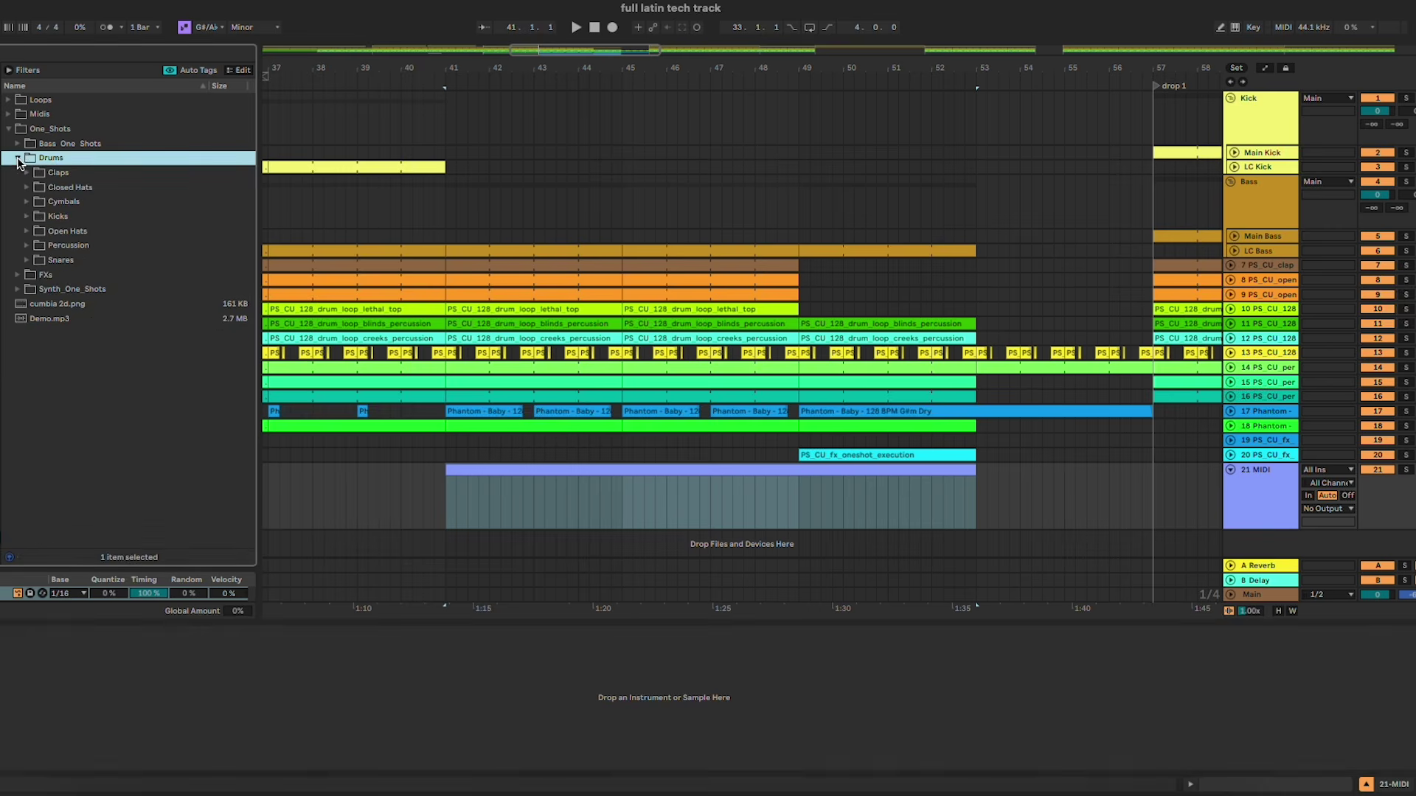
pyautogui.click(123, 349)
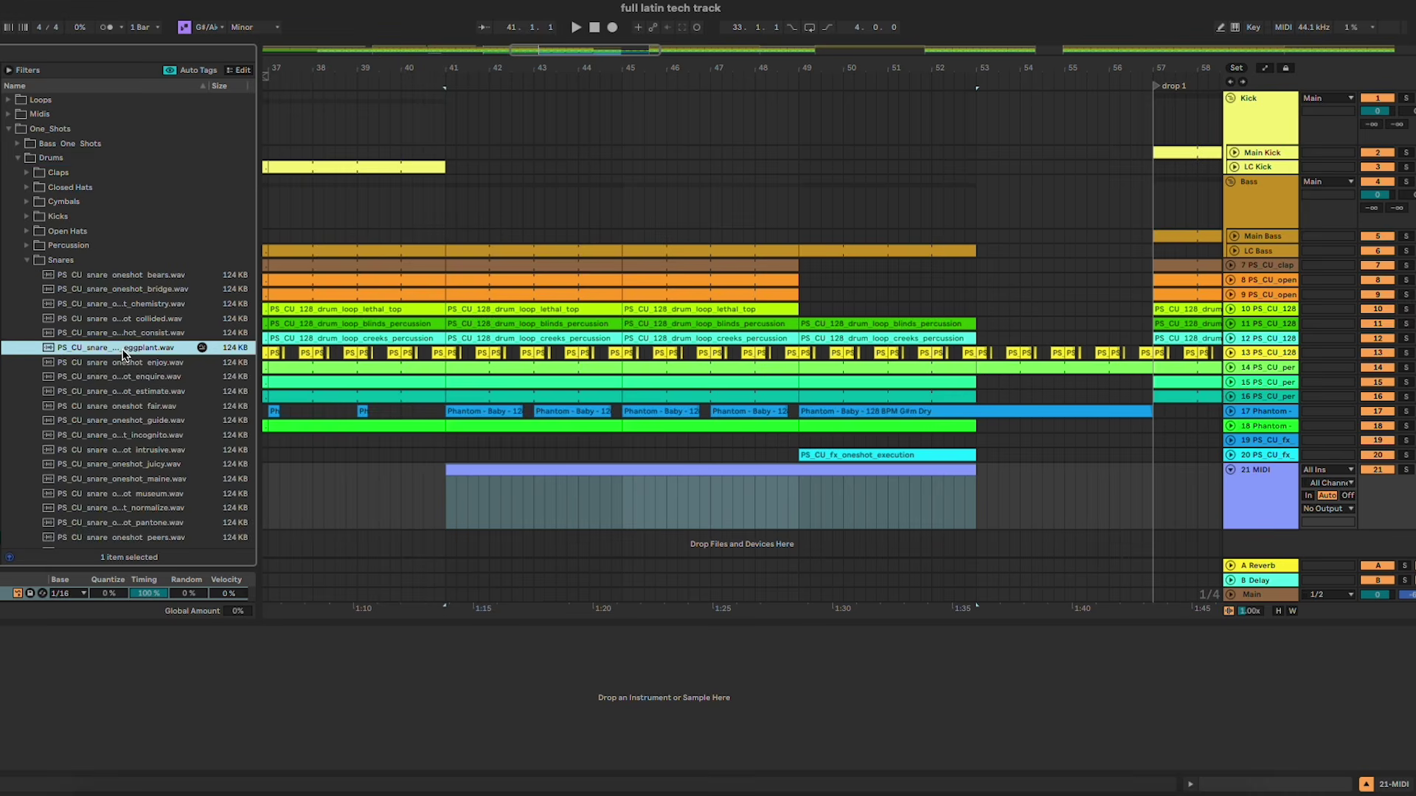
pyautogui.click(123, 362)
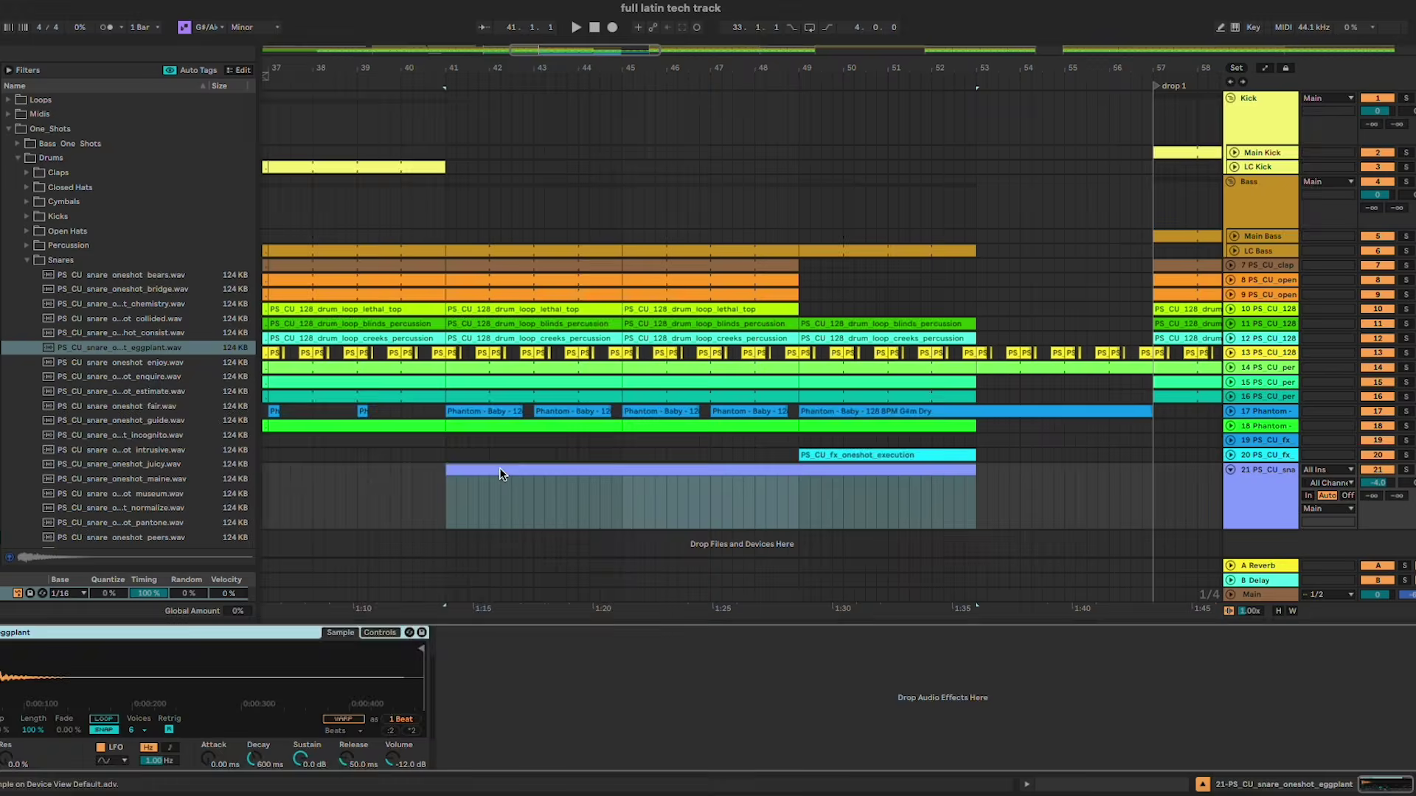
# Step: Open the empty snare clip for note editing and loop the arrangement over bar 41
pyautogui.doubleClick(499, 470)
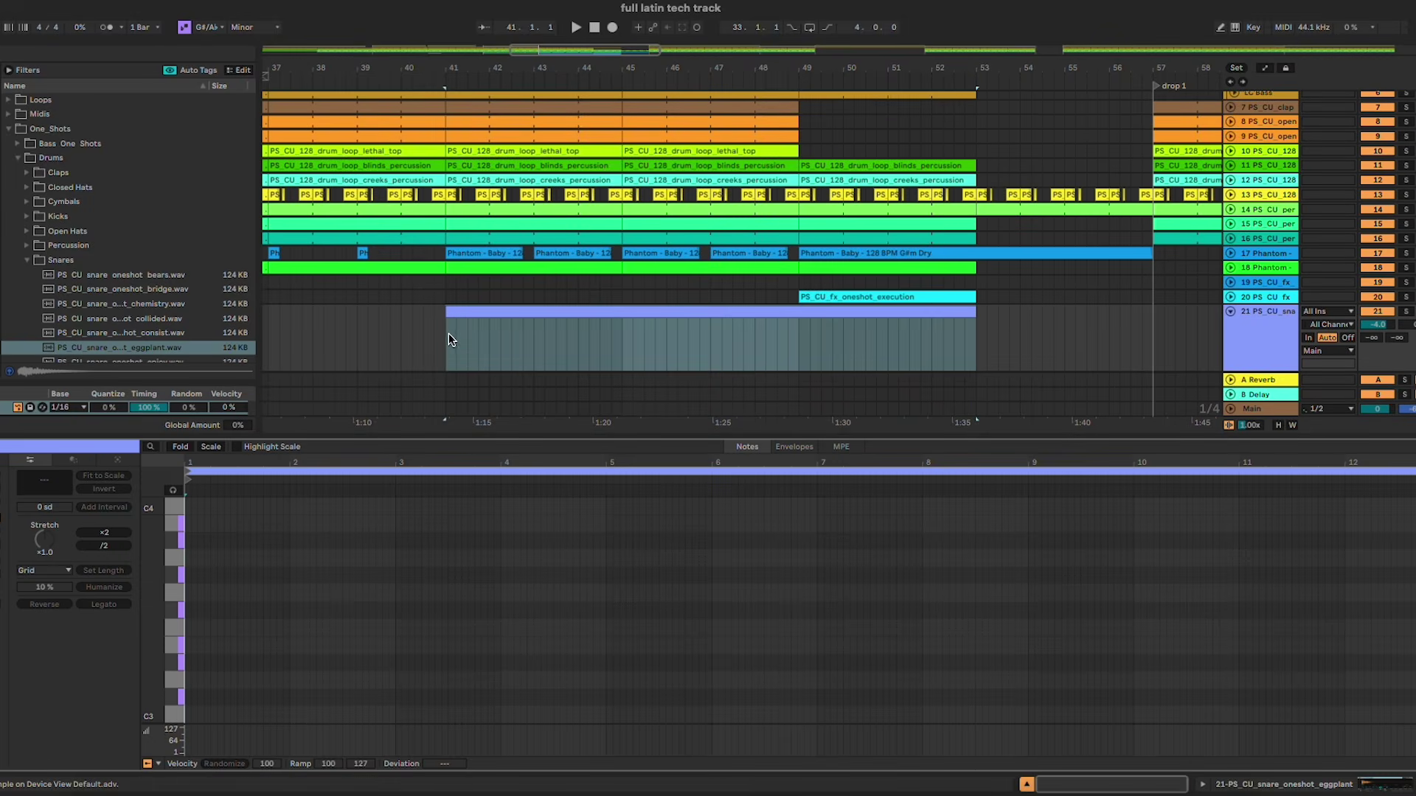
pyautogui.moveTo(448, 333); pyautogui.dragTo(497, 333)
pyautogui.hotkey('ctrl', 'l')
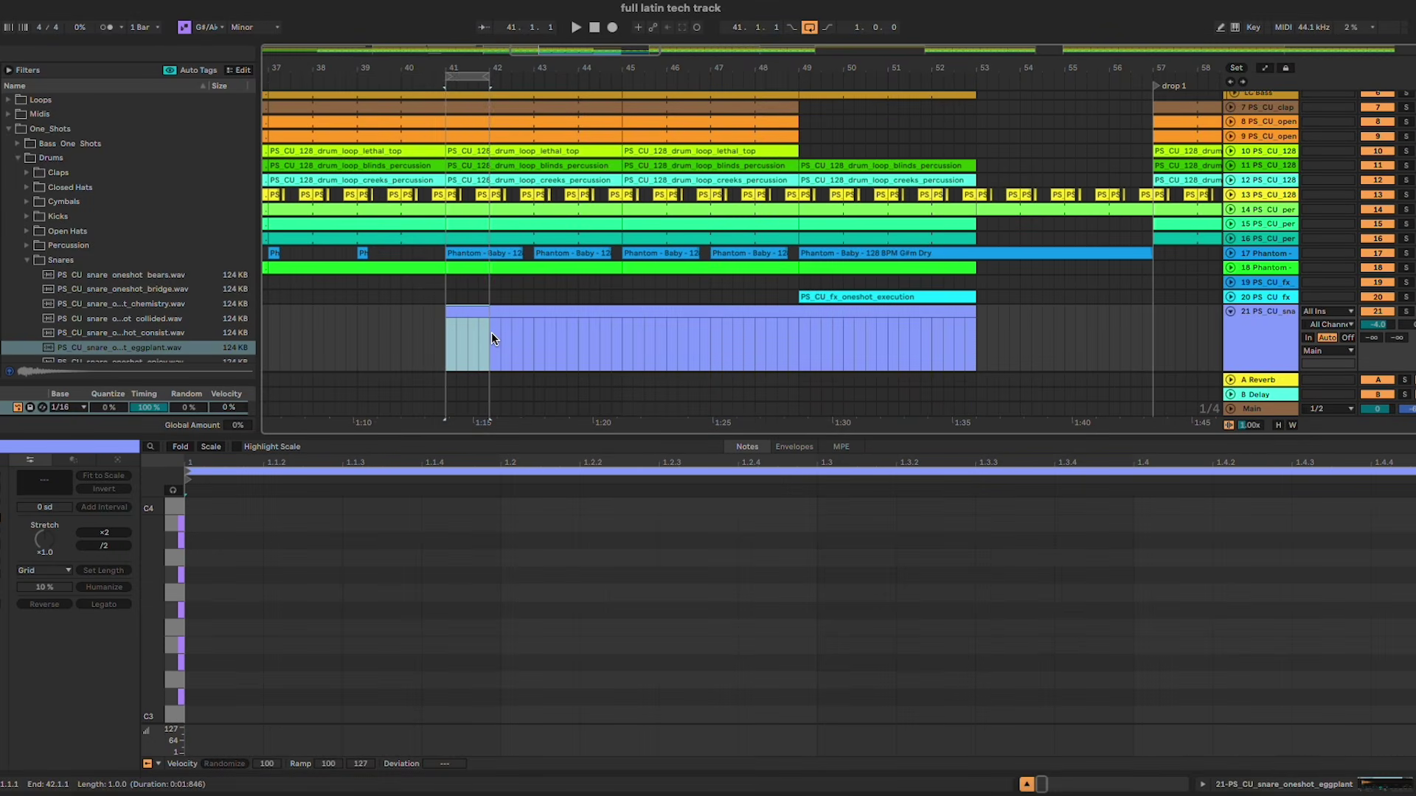
# Step: Enter a one-bar snare pattern of C3 sixteenth notes at 1, 1.1.4, 1.2, 1.2.3, 1.3, 1.3.4 and 1.4.3
pyautogui.doubleClick(225, 714)
pyautogui.doubleClick(382, 714)
pyautogui.hotkey('ctrl', 'd')
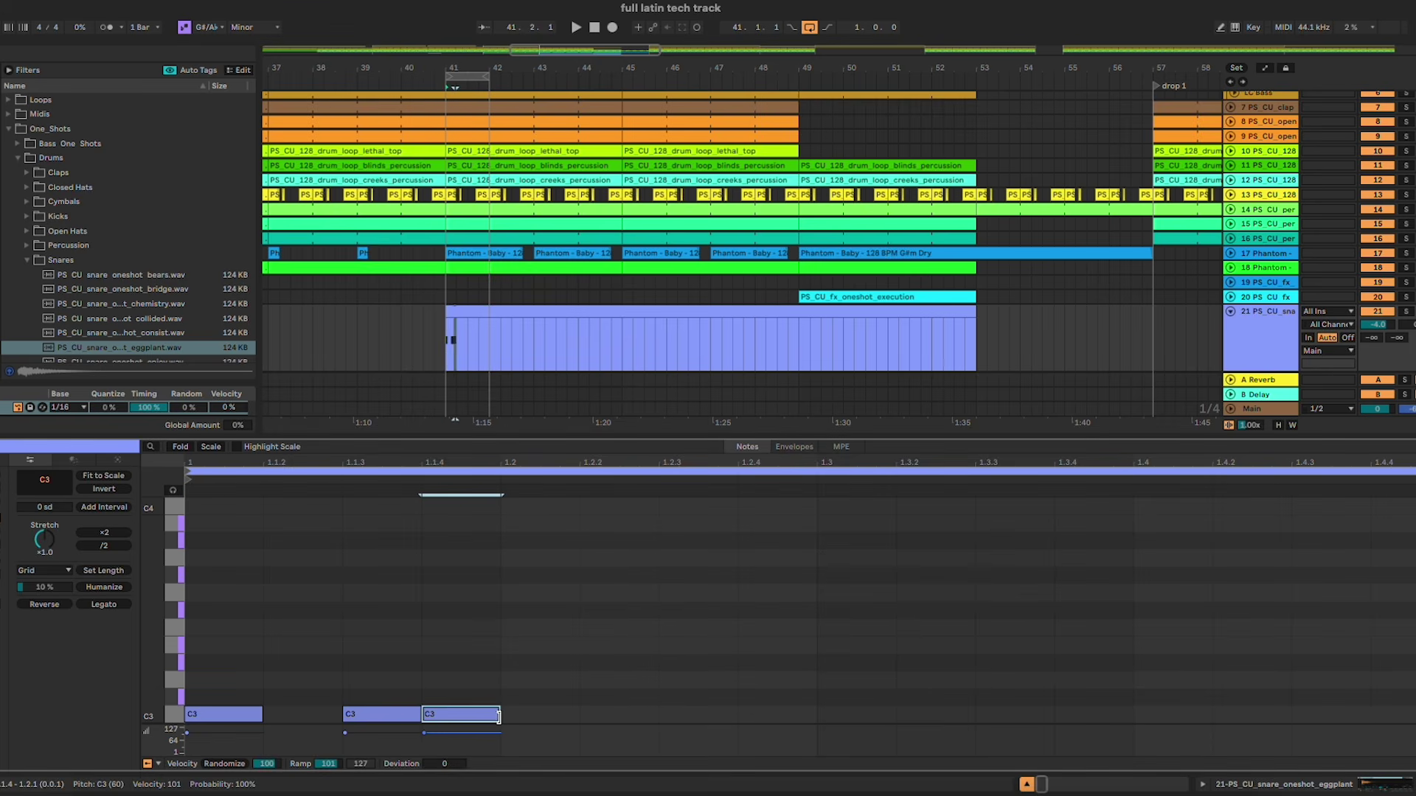
pyautogui.press('space')
pyautogui.doubleClick(409, 715)
pyautogui.press('space')
pyautogui.doubleClick(549, 715)
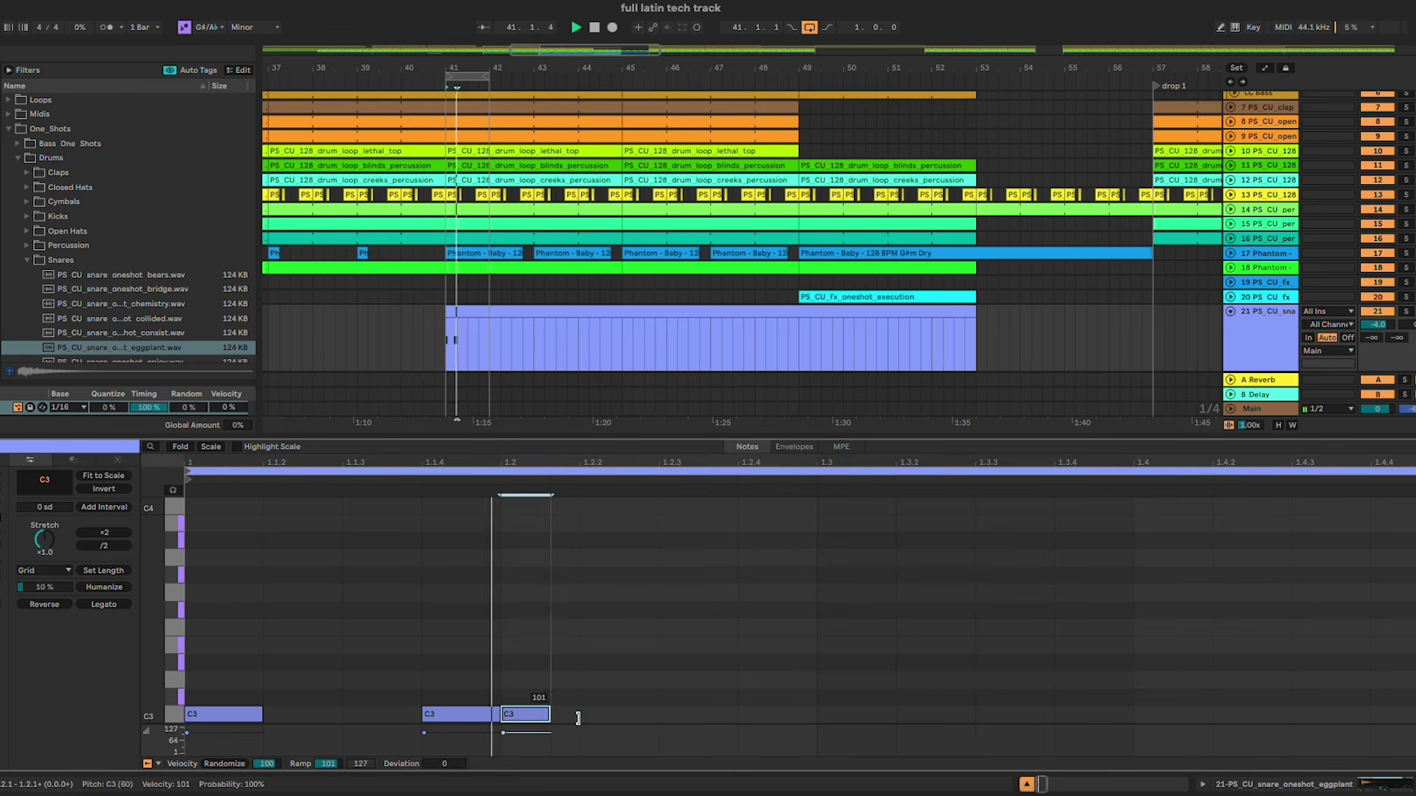
pyautogui.doubleClick(688, 716)
pyautogui.press('space')
pyautogui.press('space')
pyautogui.doubleClick(885, 714)
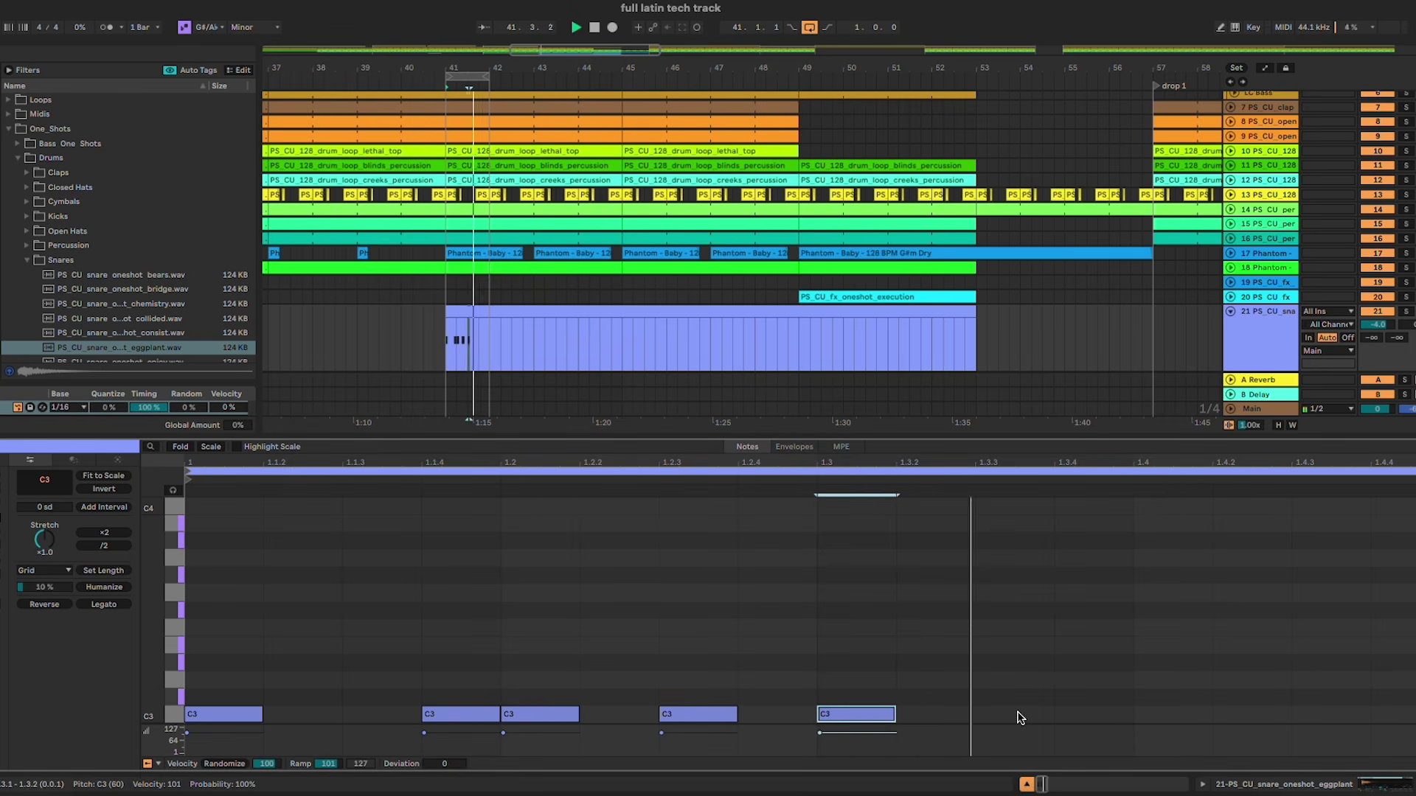
pyautogui.doubleClick(1073, 714)
pyautogui.doubleClick(1302, 714)
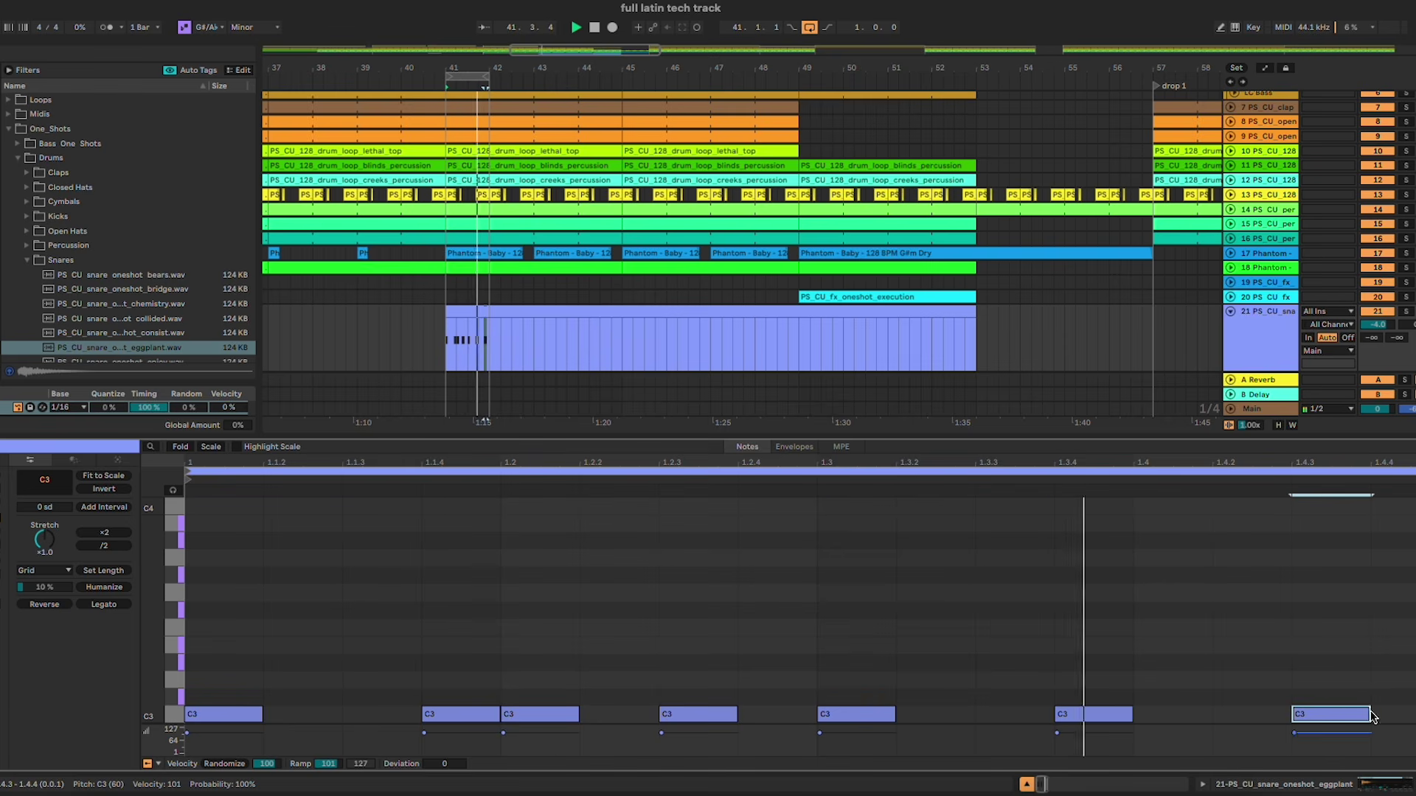
# Step: Duplicate the one-bar snare pattern through bar 6 of the clip and turn the arrangement loop off
pyautogui.press('-')
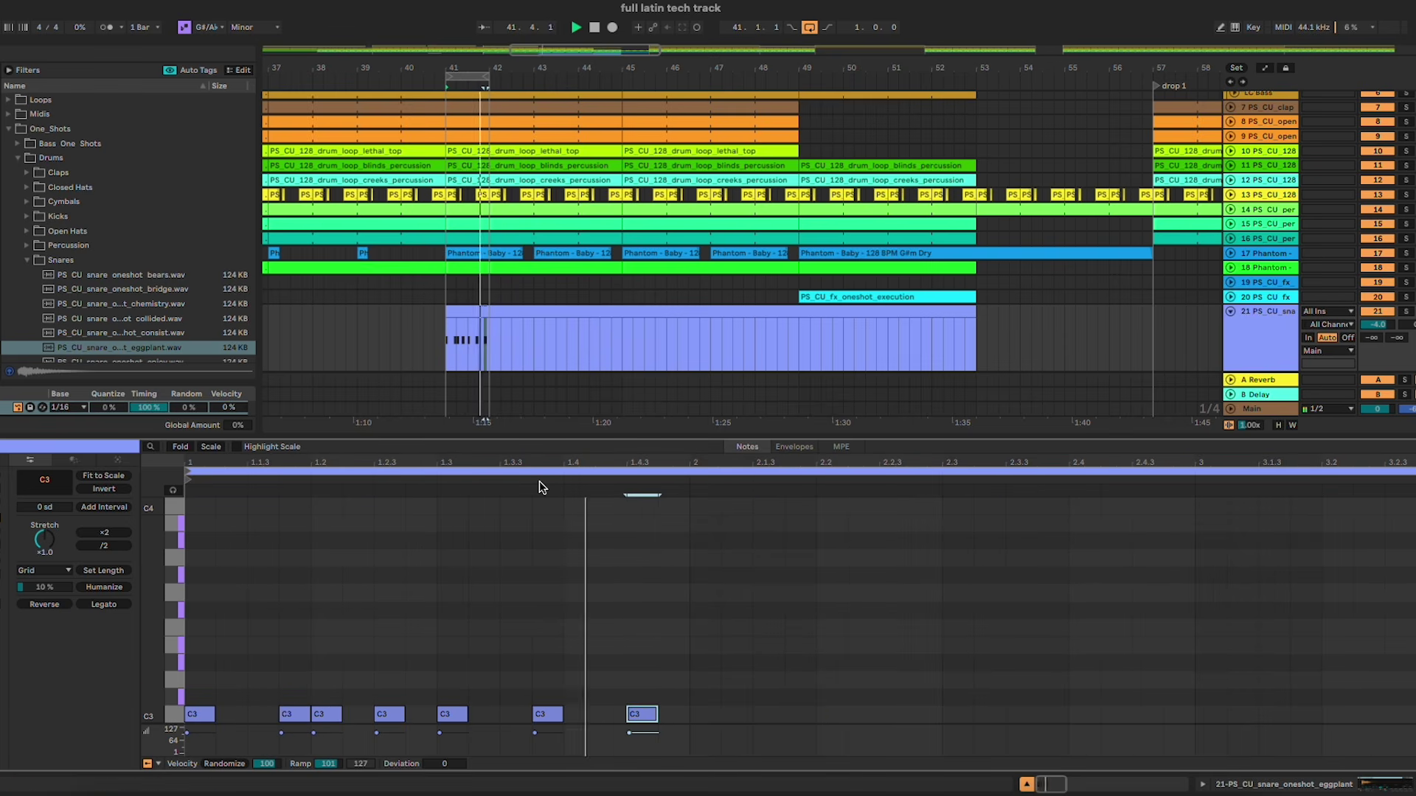
pyautogui.hotkey('ctrl', 'a')
pyautogui.press('space')
pyautogui.hotkey('ctrl', 'd')
pyautogui.press('-')
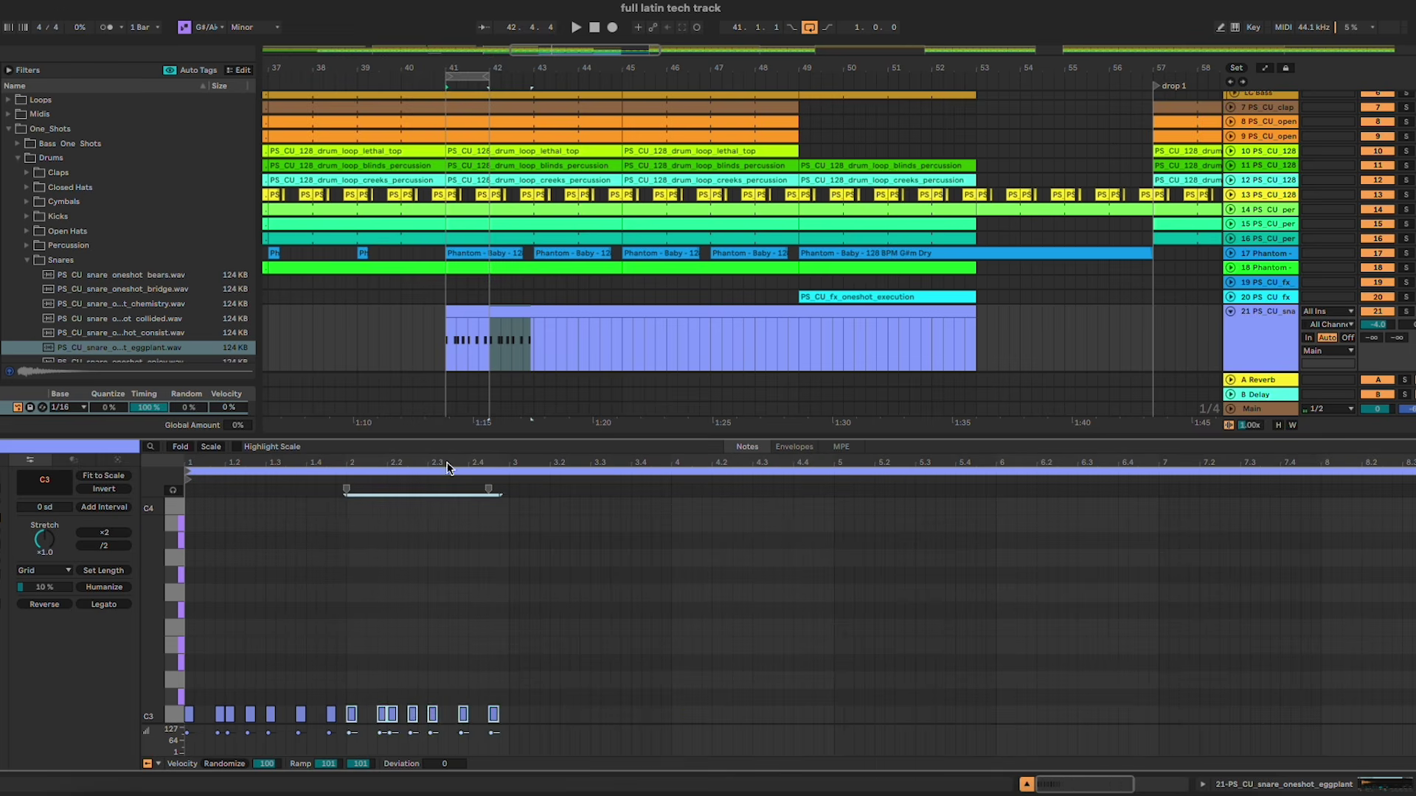
pyautogui.hotkey('ctrl', 'l')
pyautogui.hotkey('ctrl', 'd')
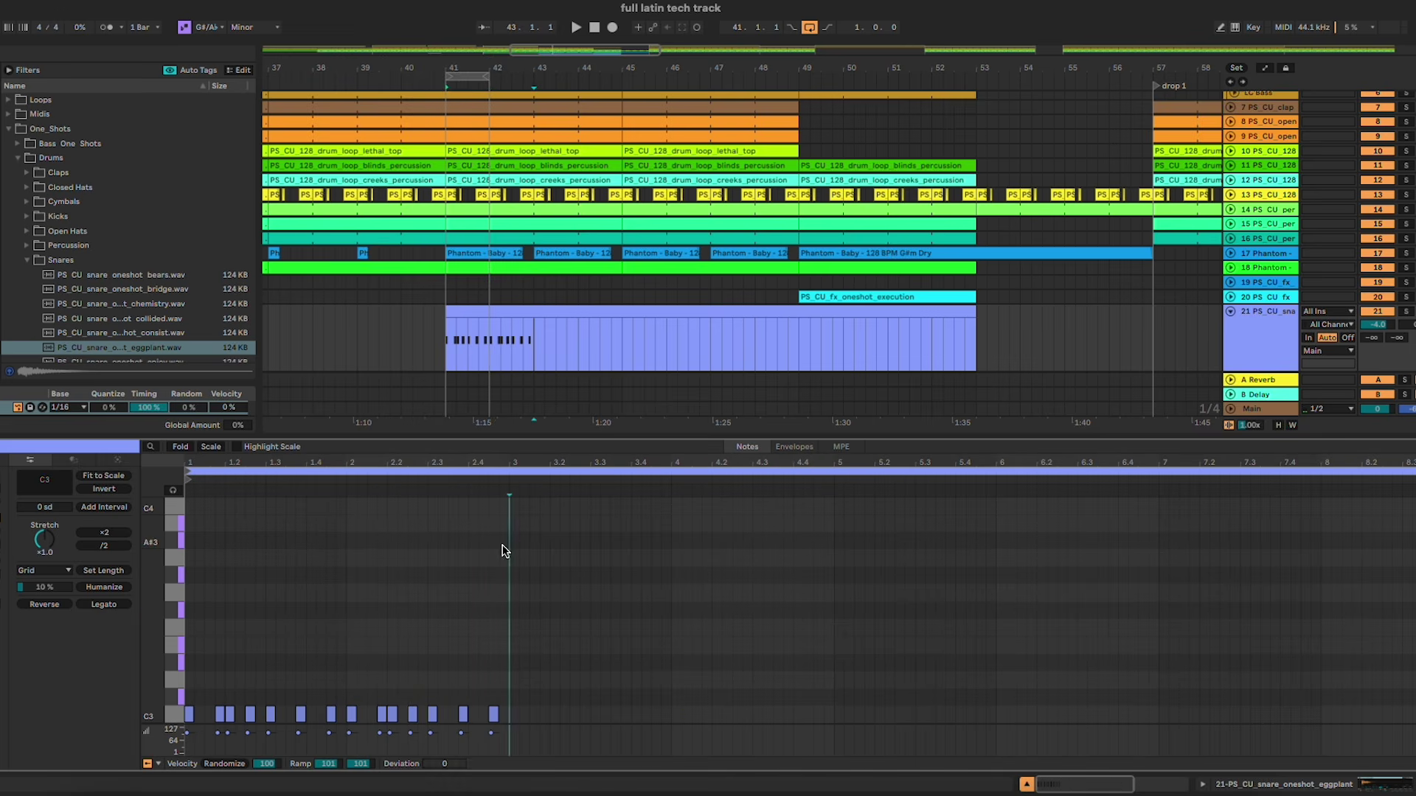
pyautogui.hotkey('ctrl', 'd')
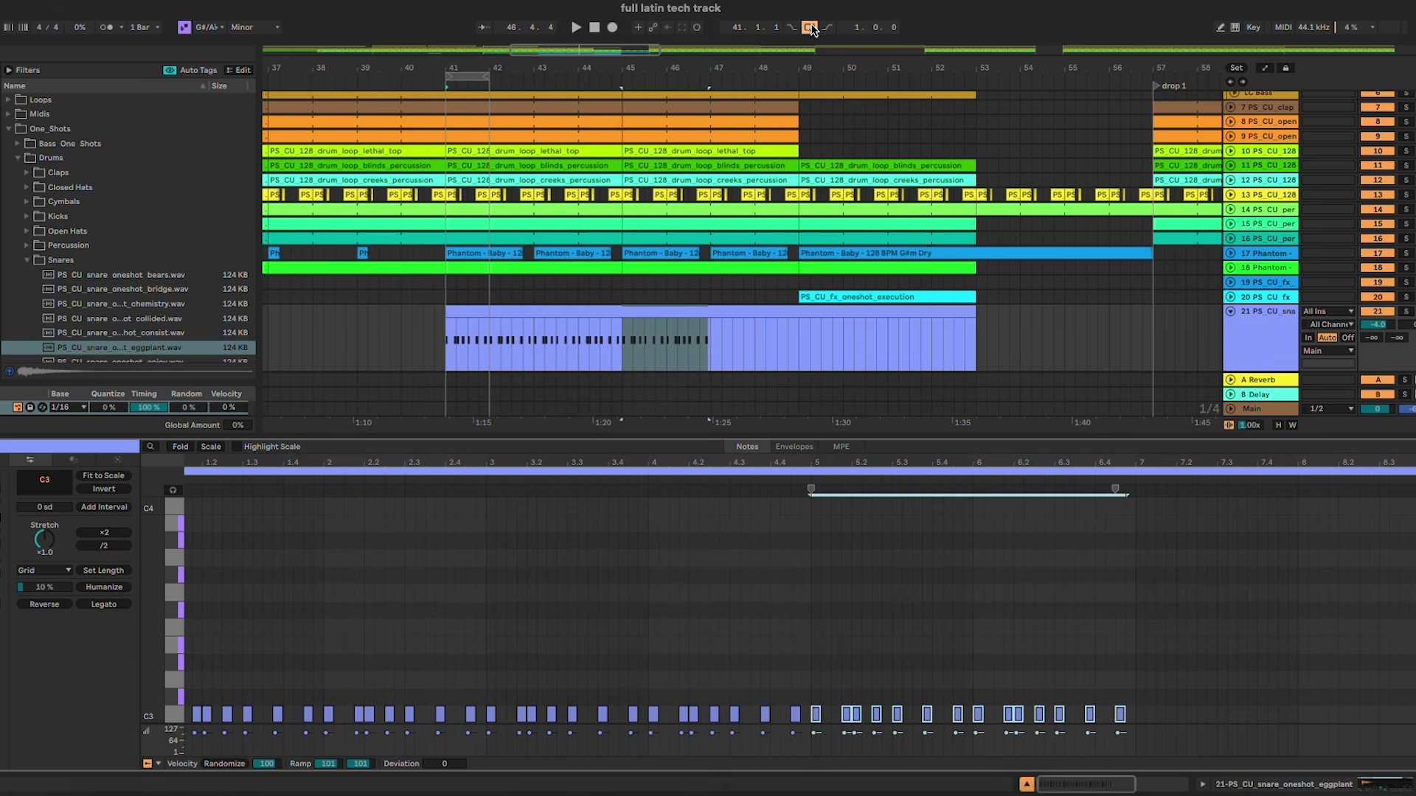
pyautogui.click(811, 27)
# Step: Add extra C3 sixteenth notes between the existing hits in bars 5 and 6 of the snare clip
pyautogui.scroll(-3, 704, 292)
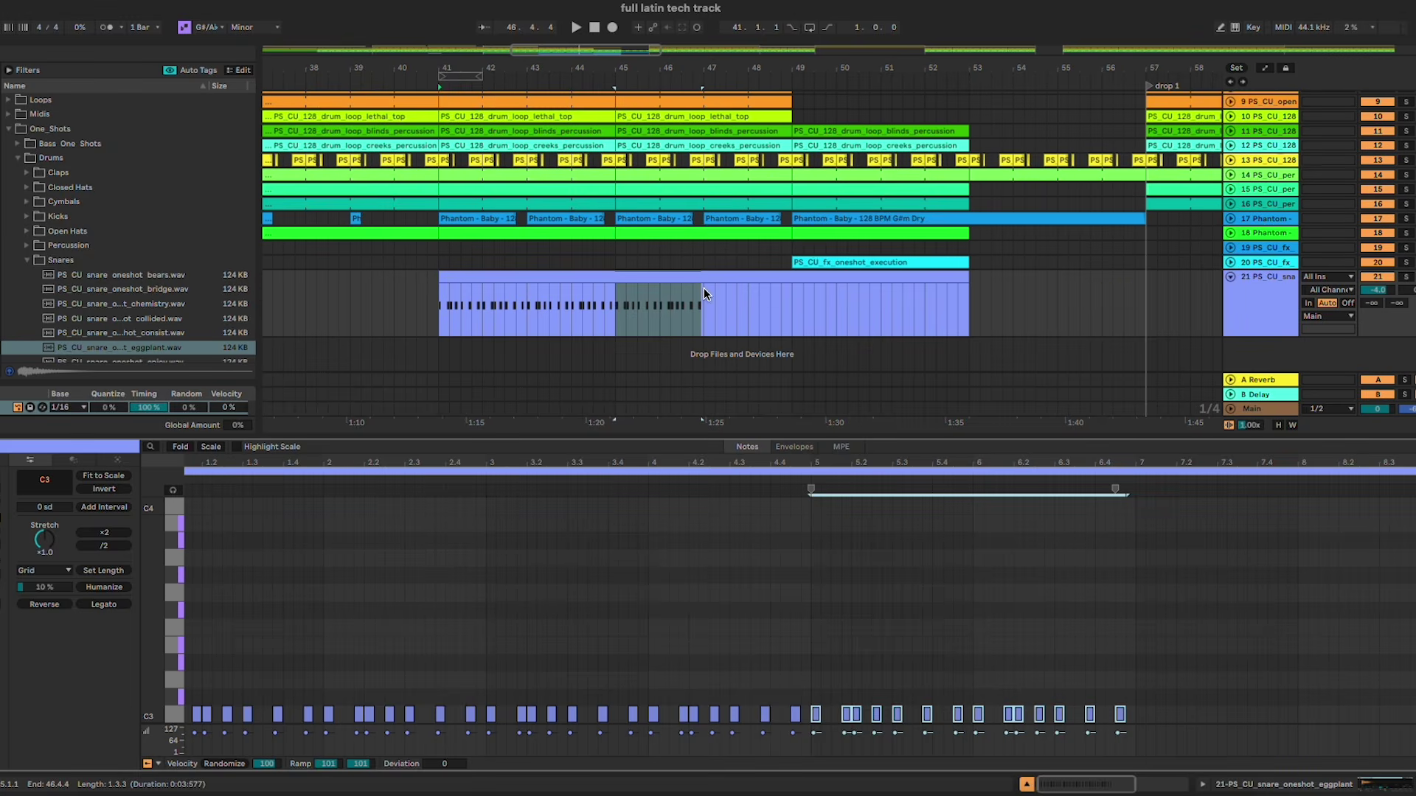
pyautogui.click(617, 294)
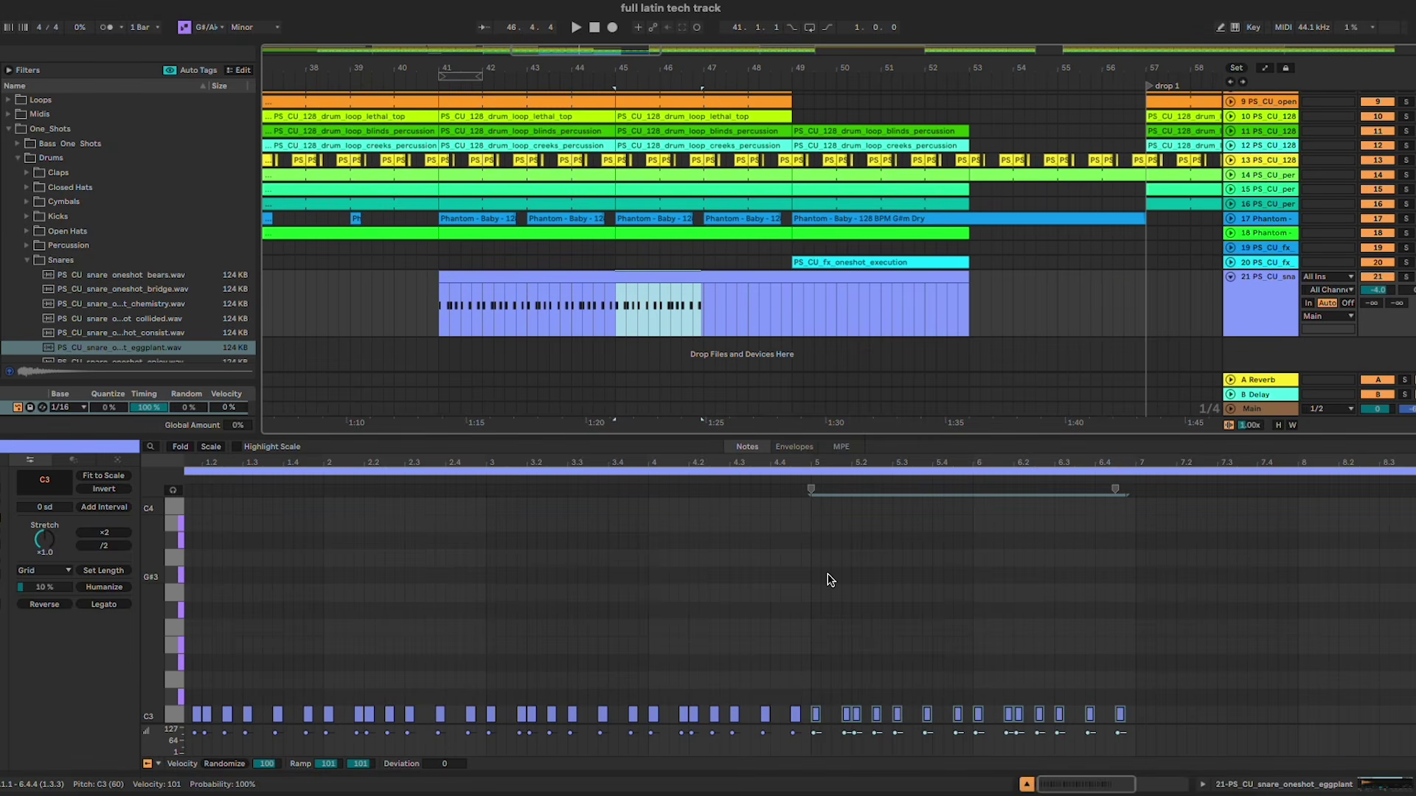
pyautogui.scroll(-4, 831, 580)
pyautogui.scroll(5, 828, 579)
pyautogui.scroll(-4, 489, 580)
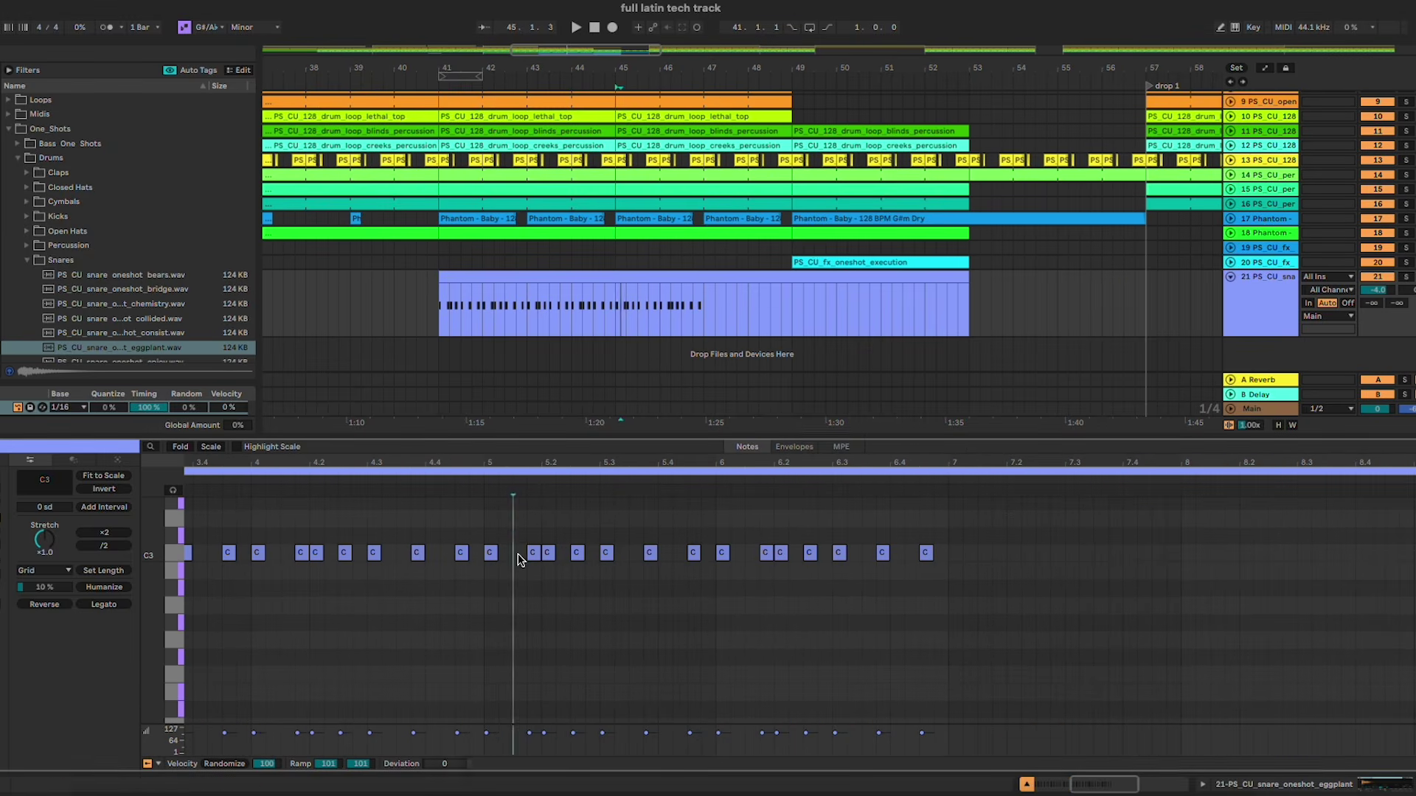
pyautogui.doubleClick(516, 553)
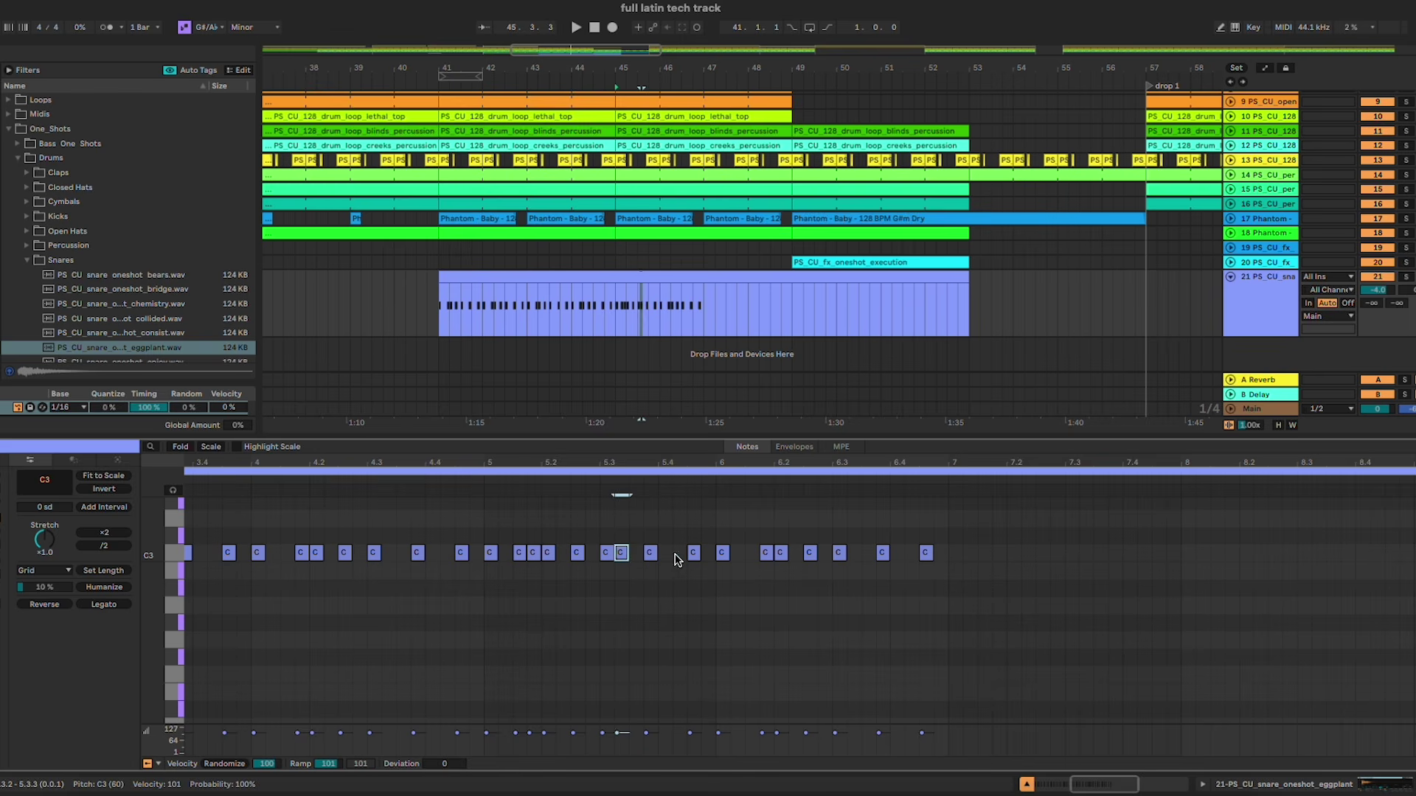
pyautogui.doubleClick(736, 553)
pyautogui.doubleClick(867, 553)
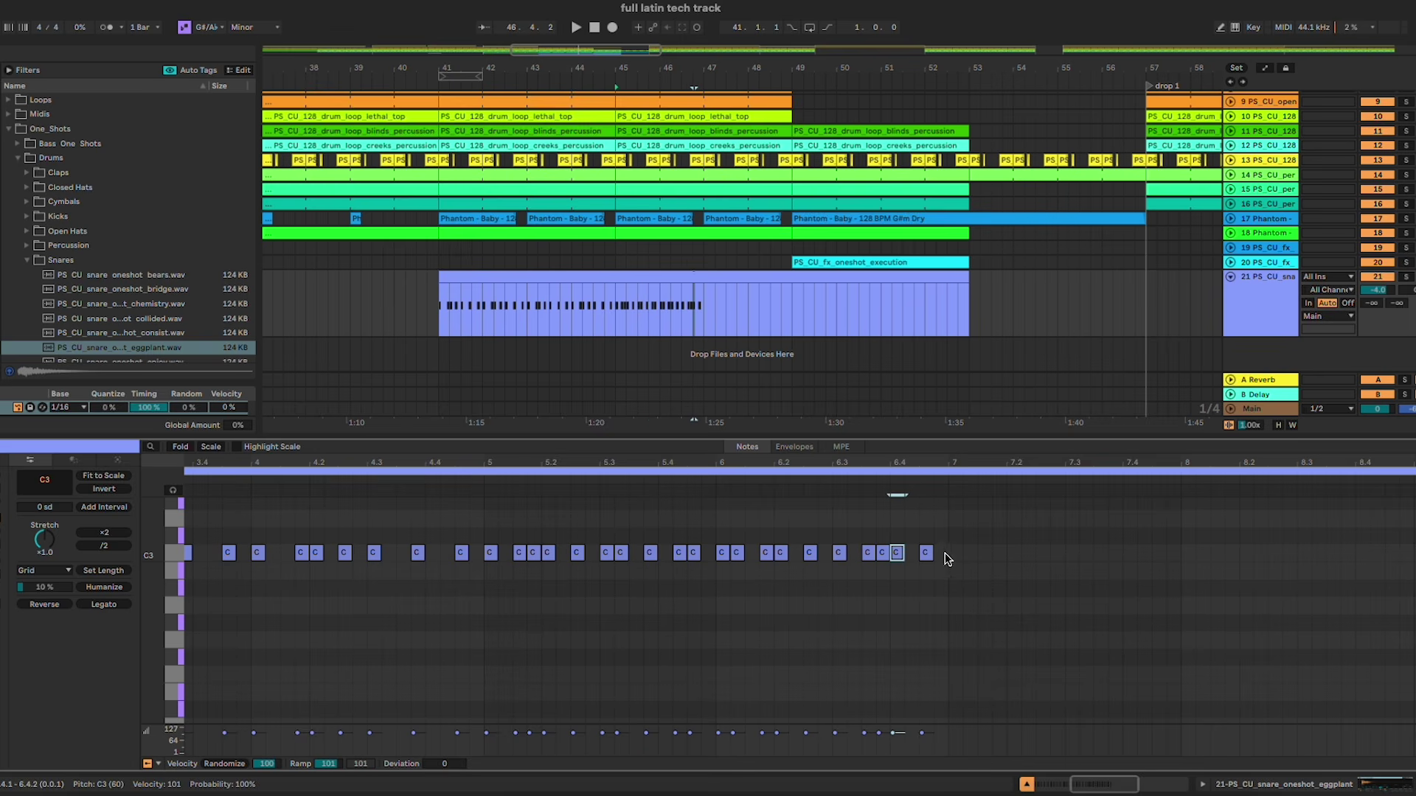
# Step: Duplicate the denser snare pattern of bars 5 and 6 into bars 7 and 8, with a C3 note starting bar 9
pyautogui.scroll(-3, 1008, 558)
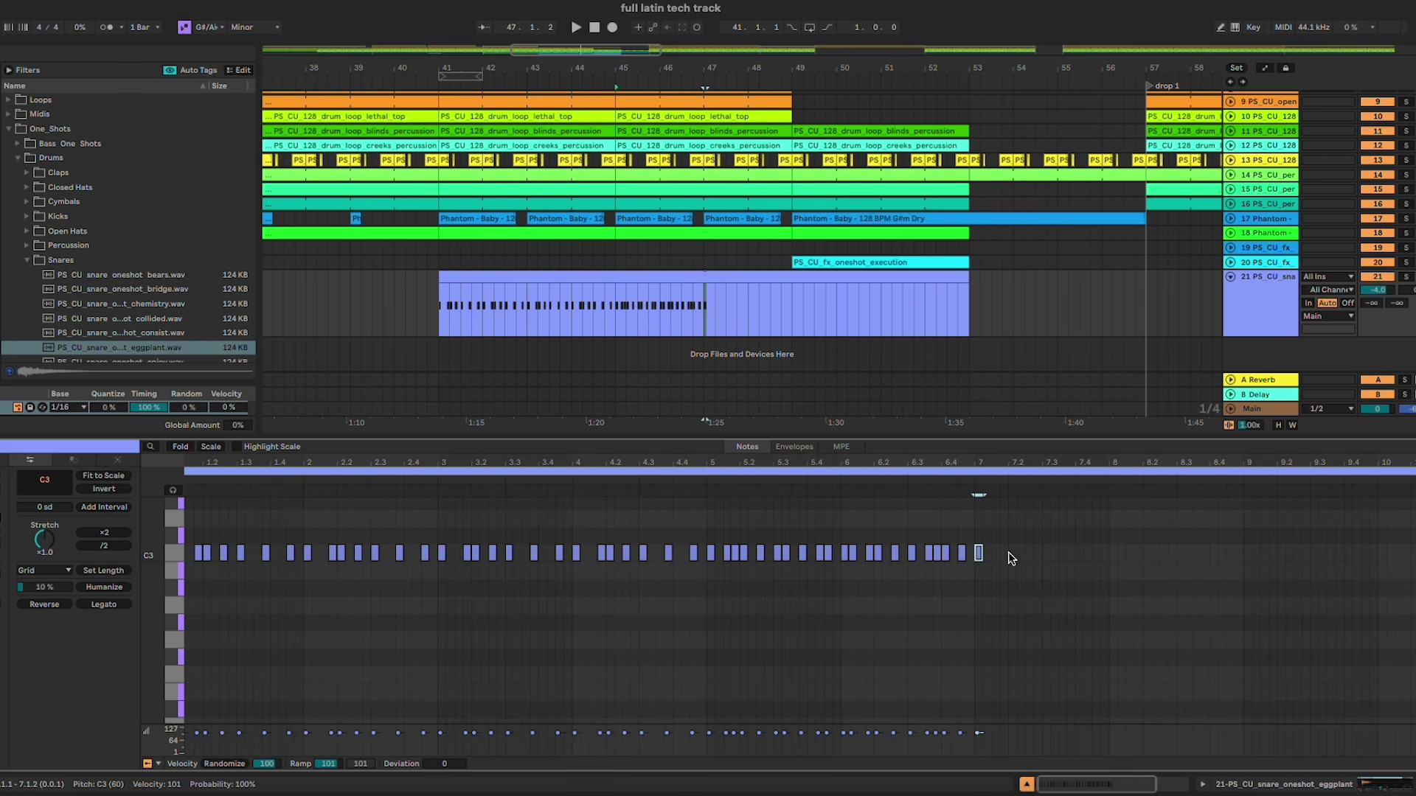
pyautogui.moveTo(1214, 553); pyautogui.dragTo(1246, 554)
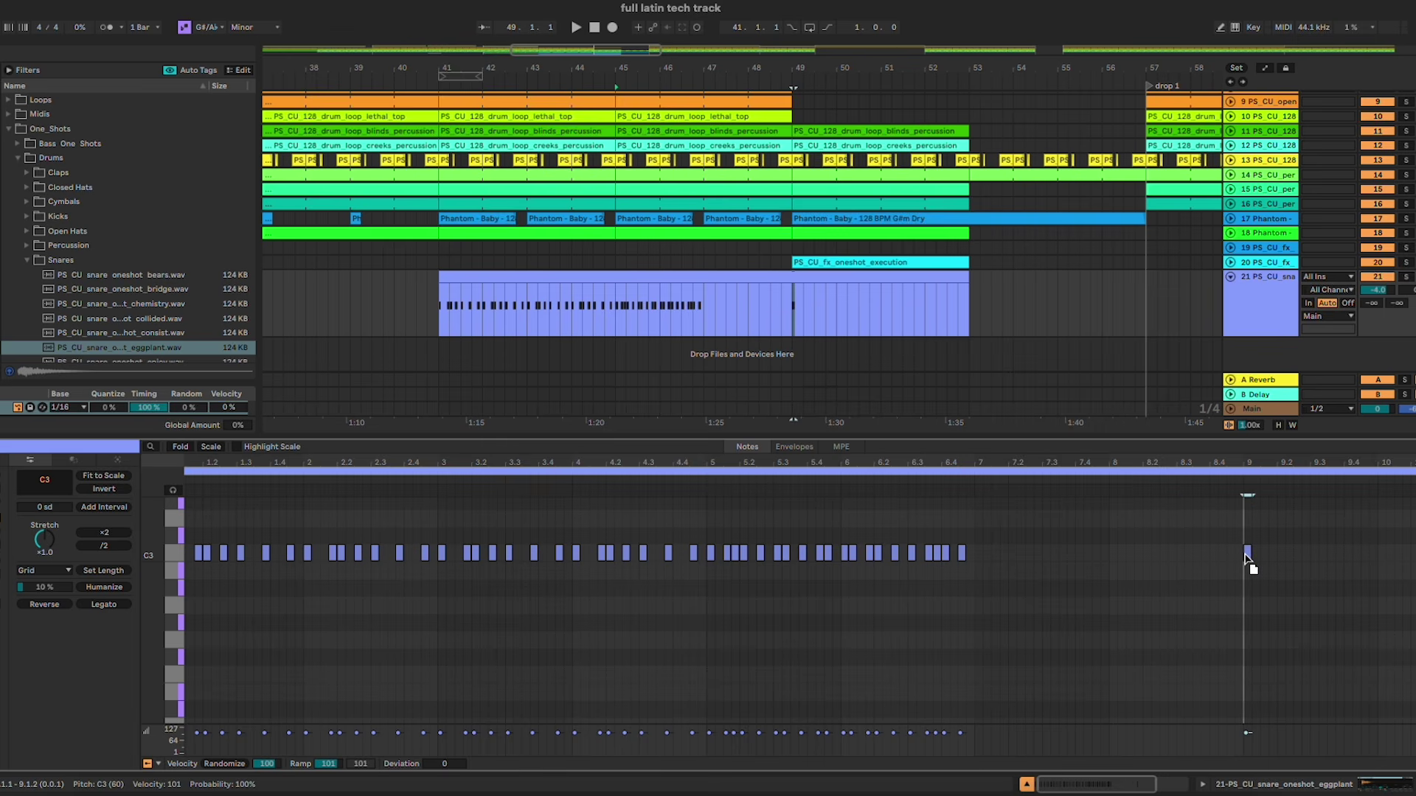
pyautogui.moveTo(933, 561); pyautogui.dragTo(704, 566)
pyautogui.hotkey('ctrl', 'd')
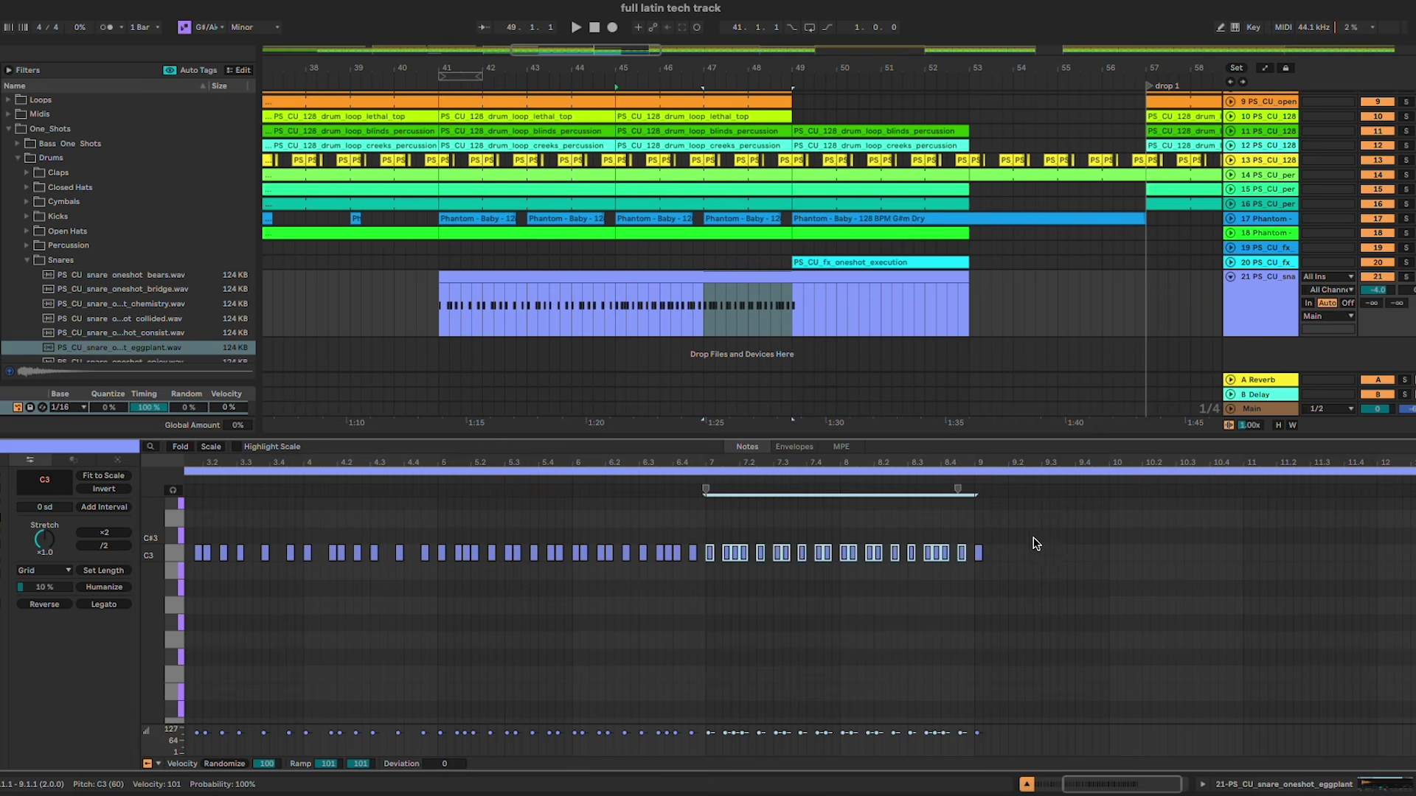
# Step: Build a continuous C3 sixteenth-note snare roll from bar 9 through bar 12 of the clip
pyautogui.doubleClick(995, 553)
pyautogui.moveTo(1008, 572); pyautogui.dragTo(985, 554)
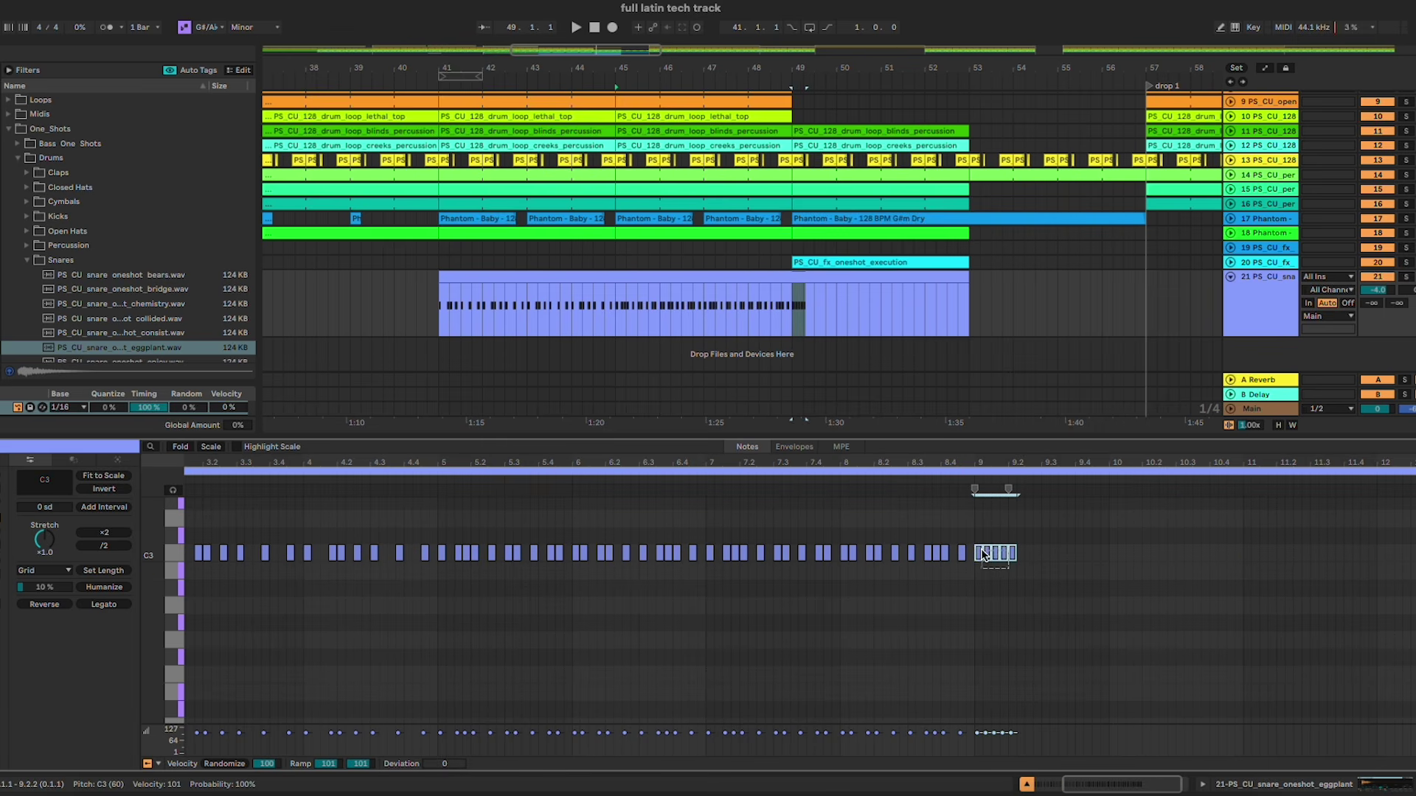
pyautogui.hotkey('ctrl', 'd')
pyautogui.hotkey('ctrl', 'd')
pyautogui.hotkey('ctrl', 'd')
pyautogui.hotkey('ctrl', 'd')
pyautogui.hotkey('ctrl', 'd')
pyautogui.hotkey('ctrl', 'd')
pyautogui.hotkey('ctrl', 'd')
pyautogui.hotkey('ctrl', 'd')
pyautogui.hotkey('ctrl', 'd')
pyautogui.hotkey('ctrl', 'd')
pyautogui.hotkey('ctrl', 'd')
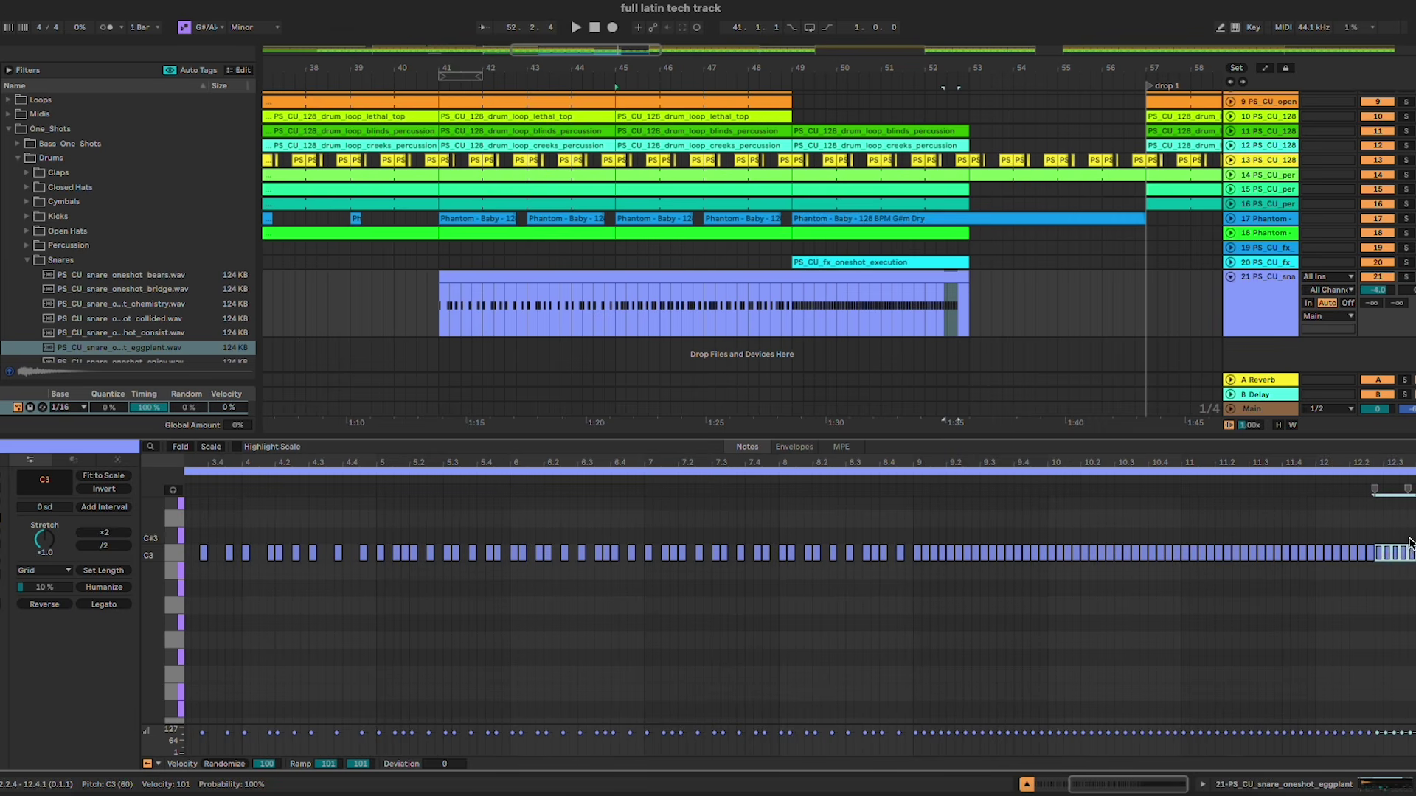
# Step: Lower the snare track's volume and play the build-up from about bar 40 to judge the balance
pyautogui.click(1390, 547)
pyautogui.moveTo(1377, 289); pyautogui.dragTo(1377, 299)
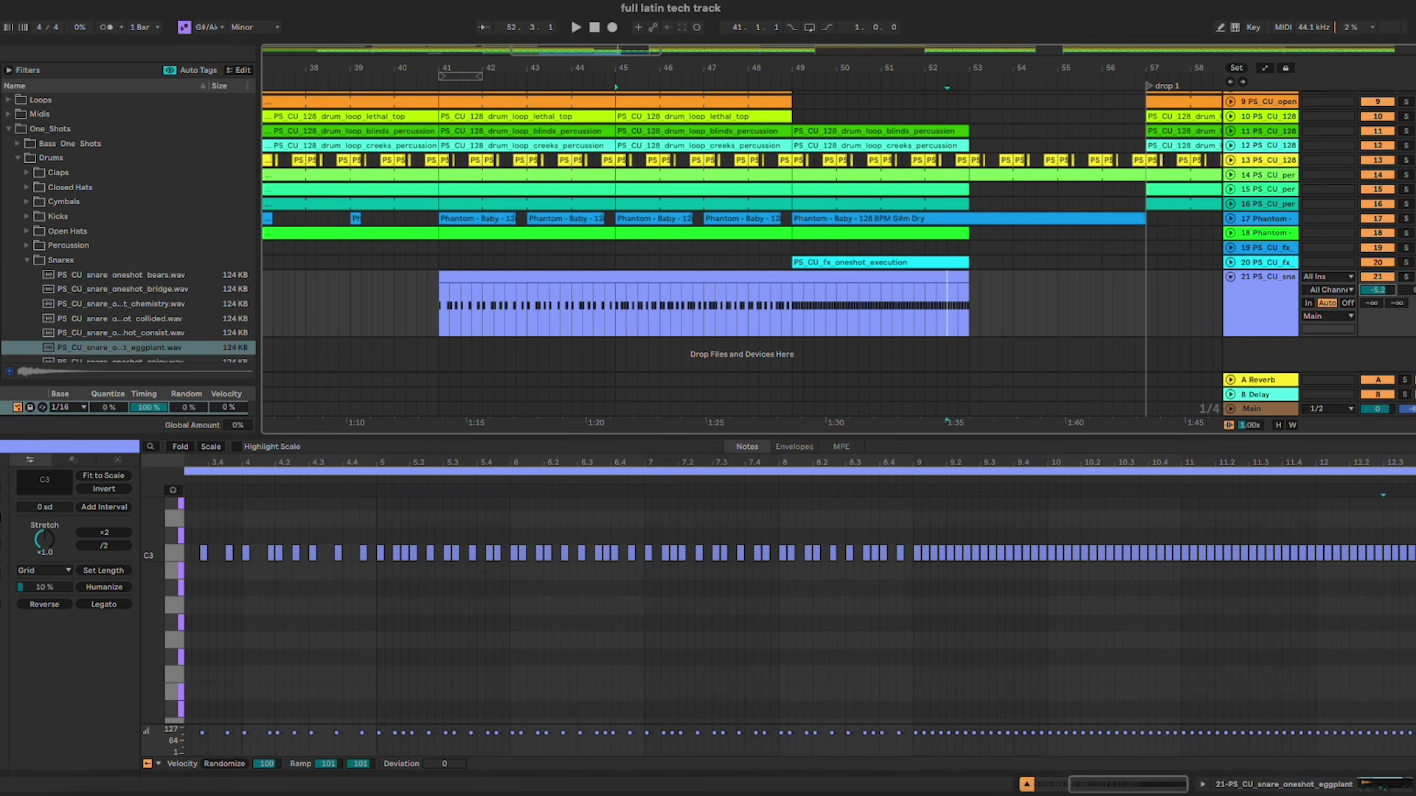
pyautogui.click(373, 297)
pyautogui.press('space')
pyautogui.click(404, 302)
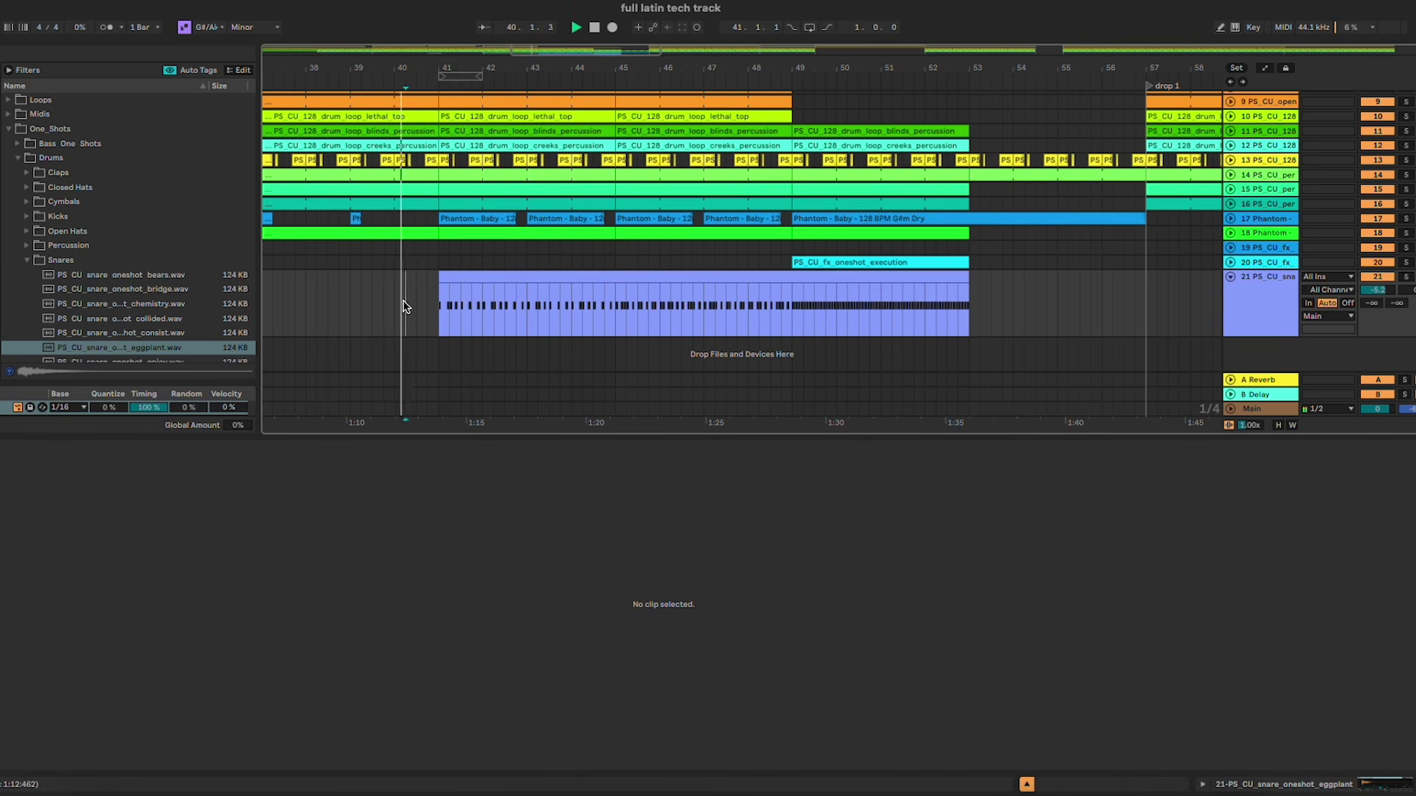
pyautogui.scroll(3, 404, 303)
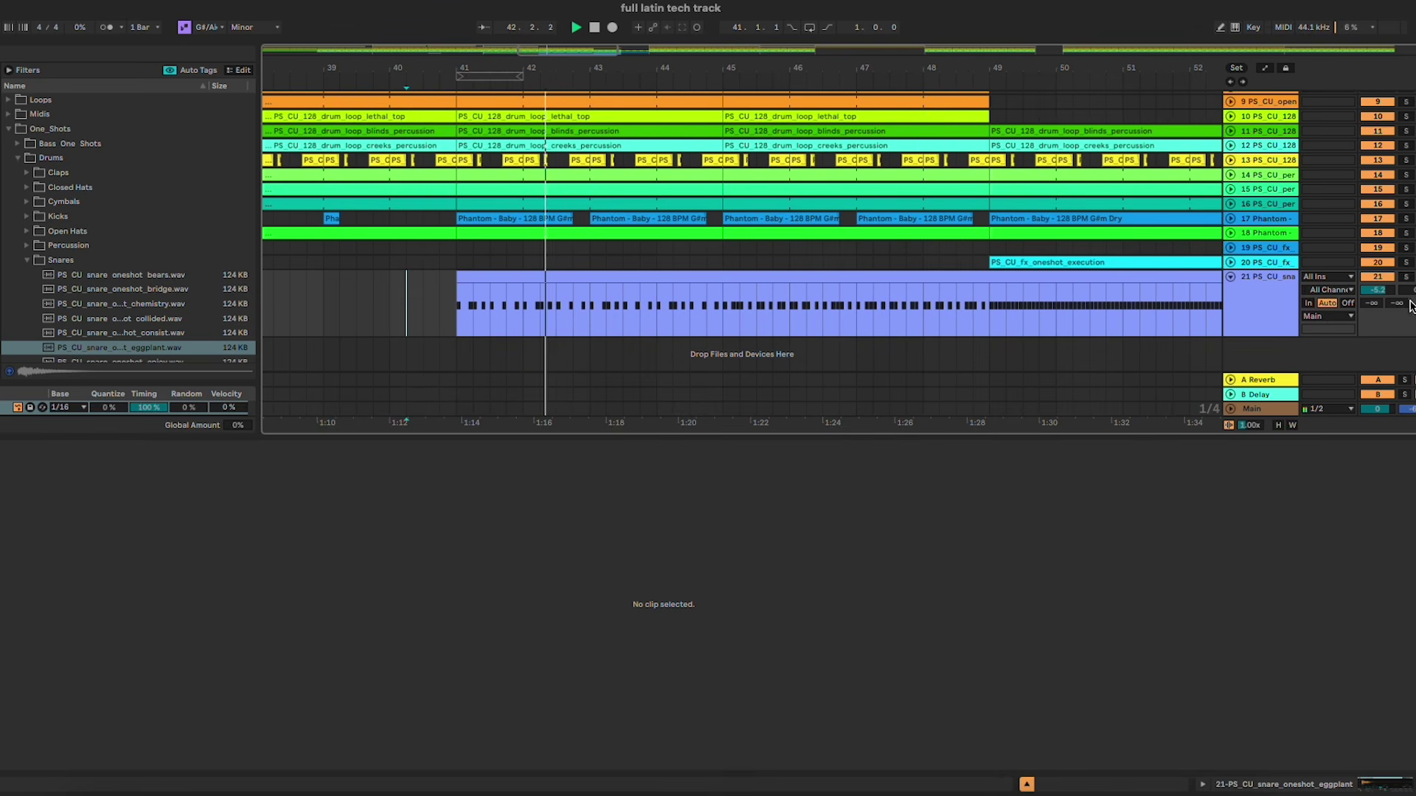
# Step: Unfold the vocal track 17 and fine-tune the snare track's volume to about -6 dB while the build-up plays
pyautogui.click(1231, 220)
pyautogui.click(1244, 237)
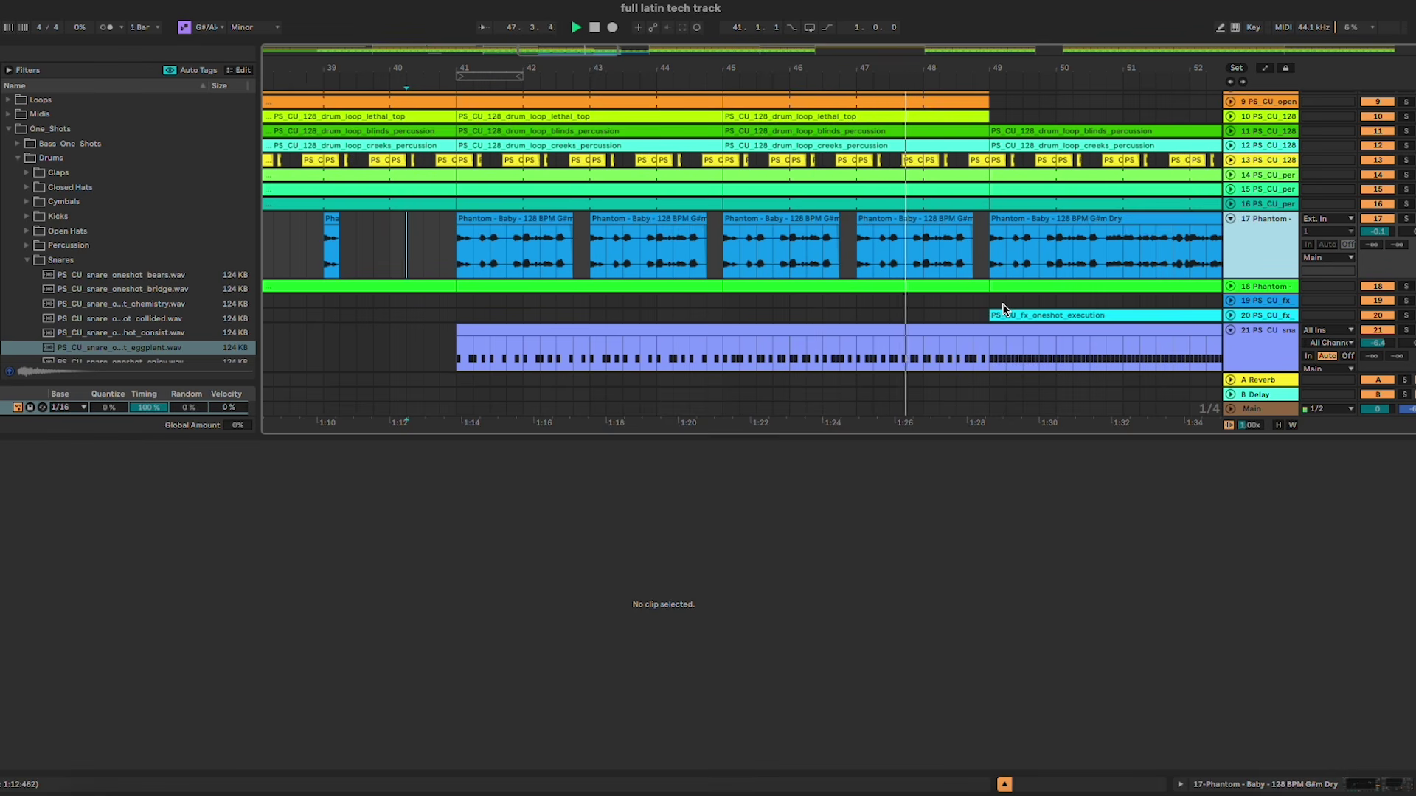
pyautogui.scroll(-1, 1003, 308)
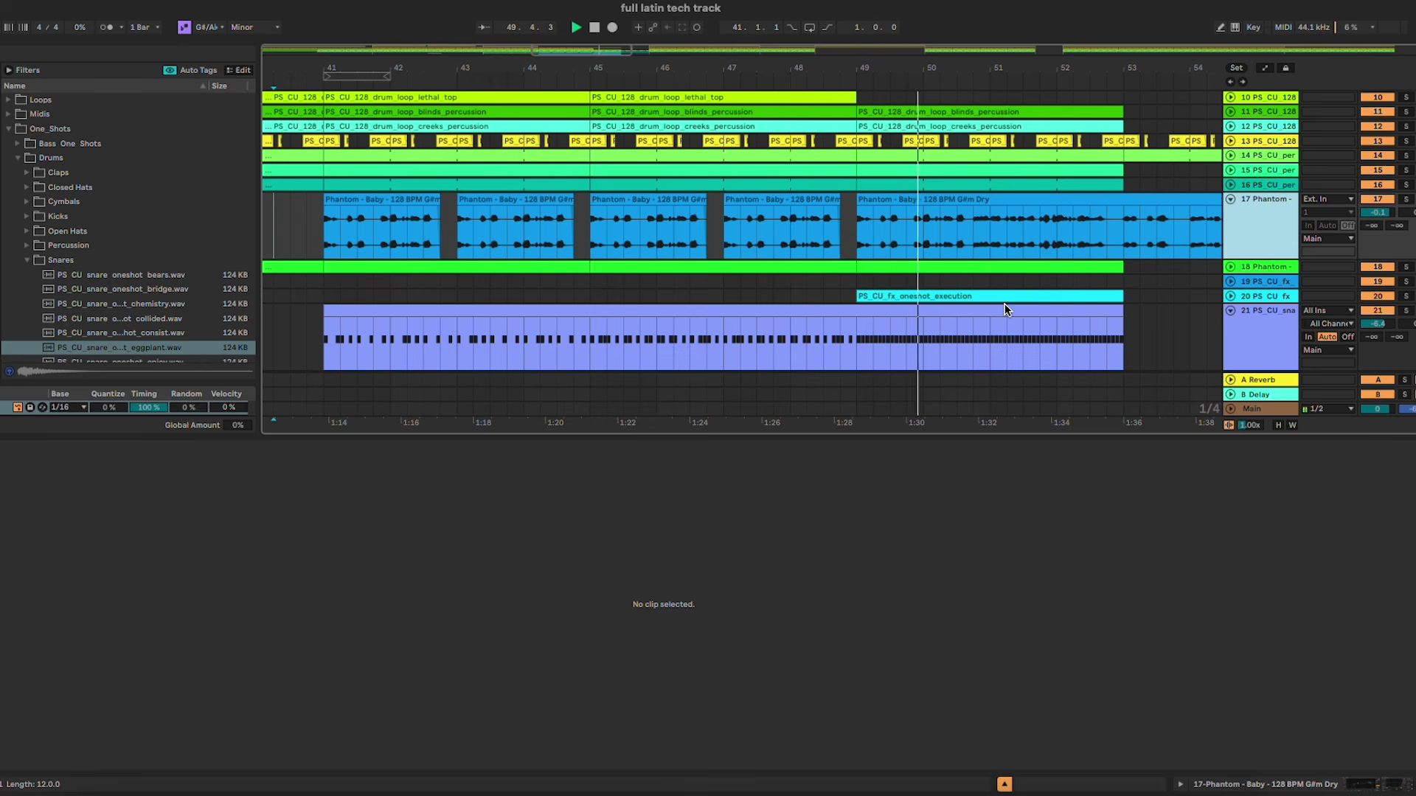
pyautogui.moveTo(1392, 322); pyautogui.dragTo(1393, 317)
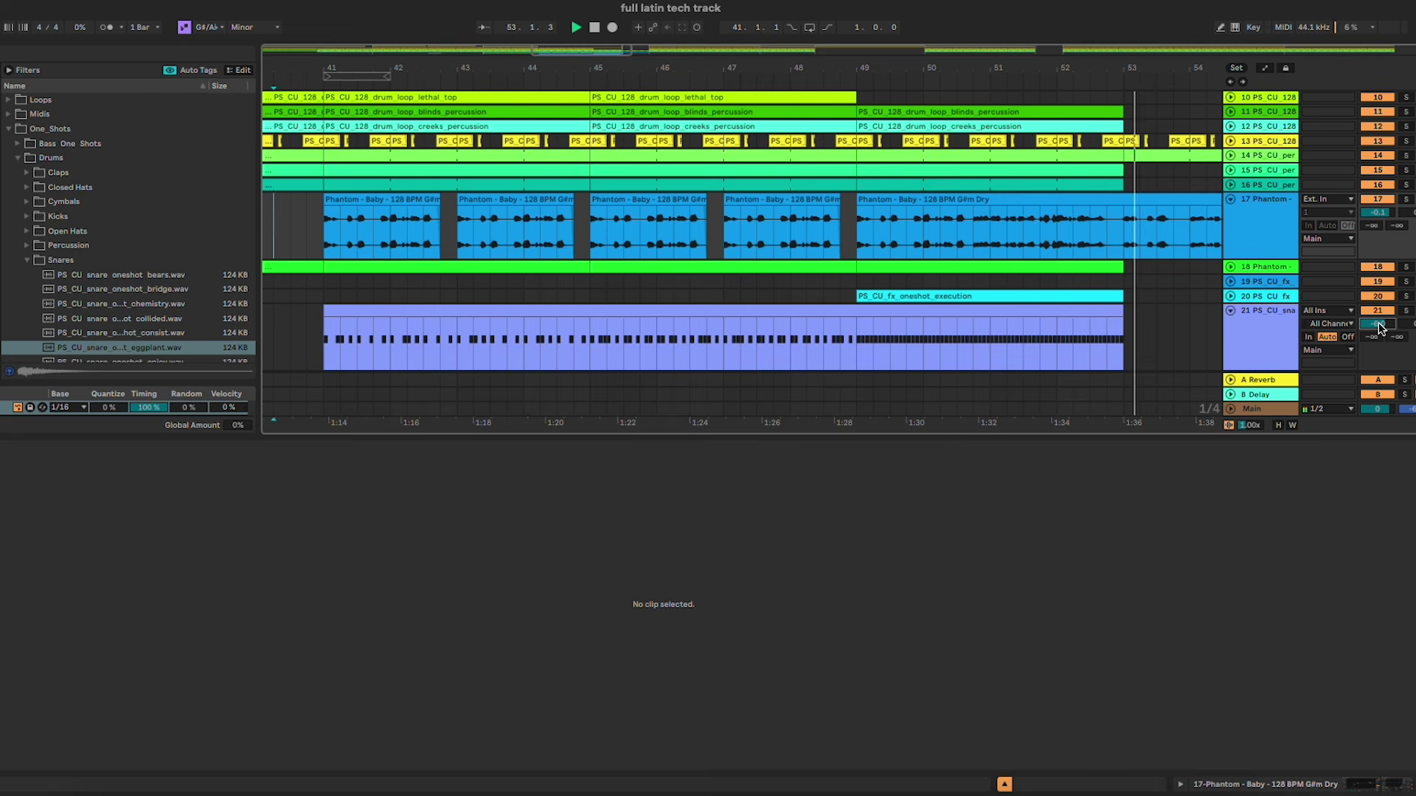
pyautogui.keyDown('ctrl'); pyautogui.scroll(-5, 1073, 284); pyautogui.keyUp('ctrl')
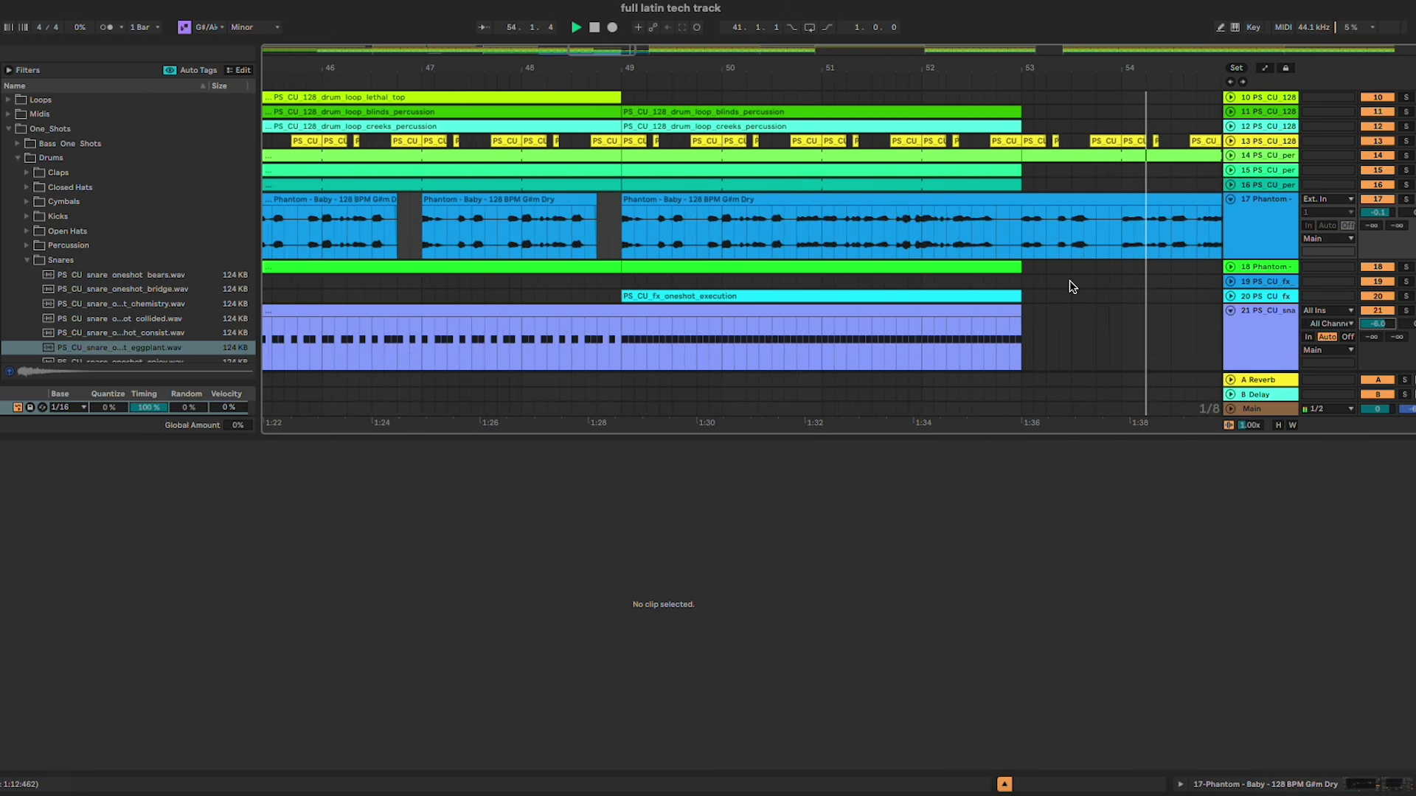
# Step: Add EQ Eight to percussion track 14 and cut its highs with band 4 at about 2.55 kHz and -8 dB
pyautogui.doubleClick(1261, 157)
pyautogui.click(1, 243)
pyautogui.click(55, 249)
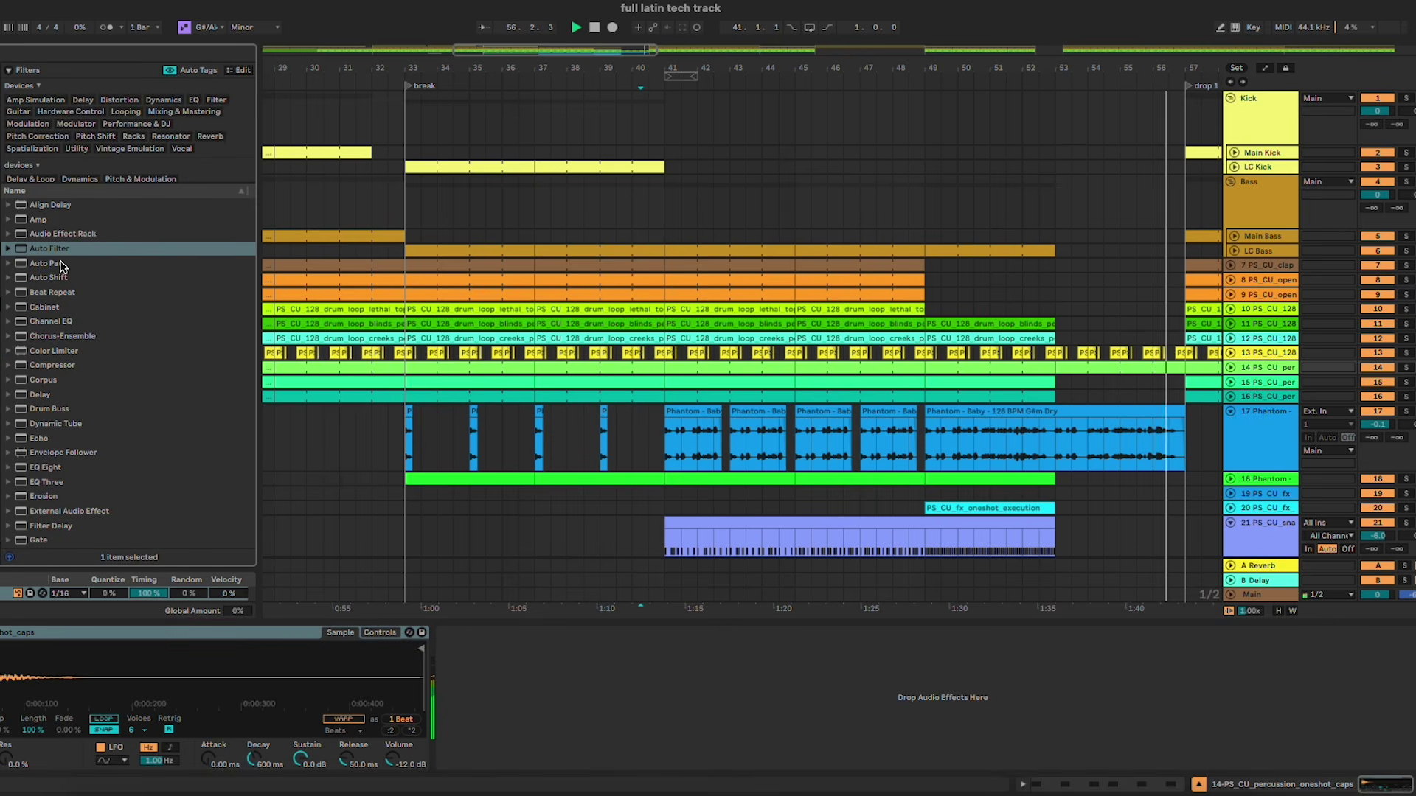
pyautogui.moveTo(46, 467); pyautogui.dragTo(616, 654)
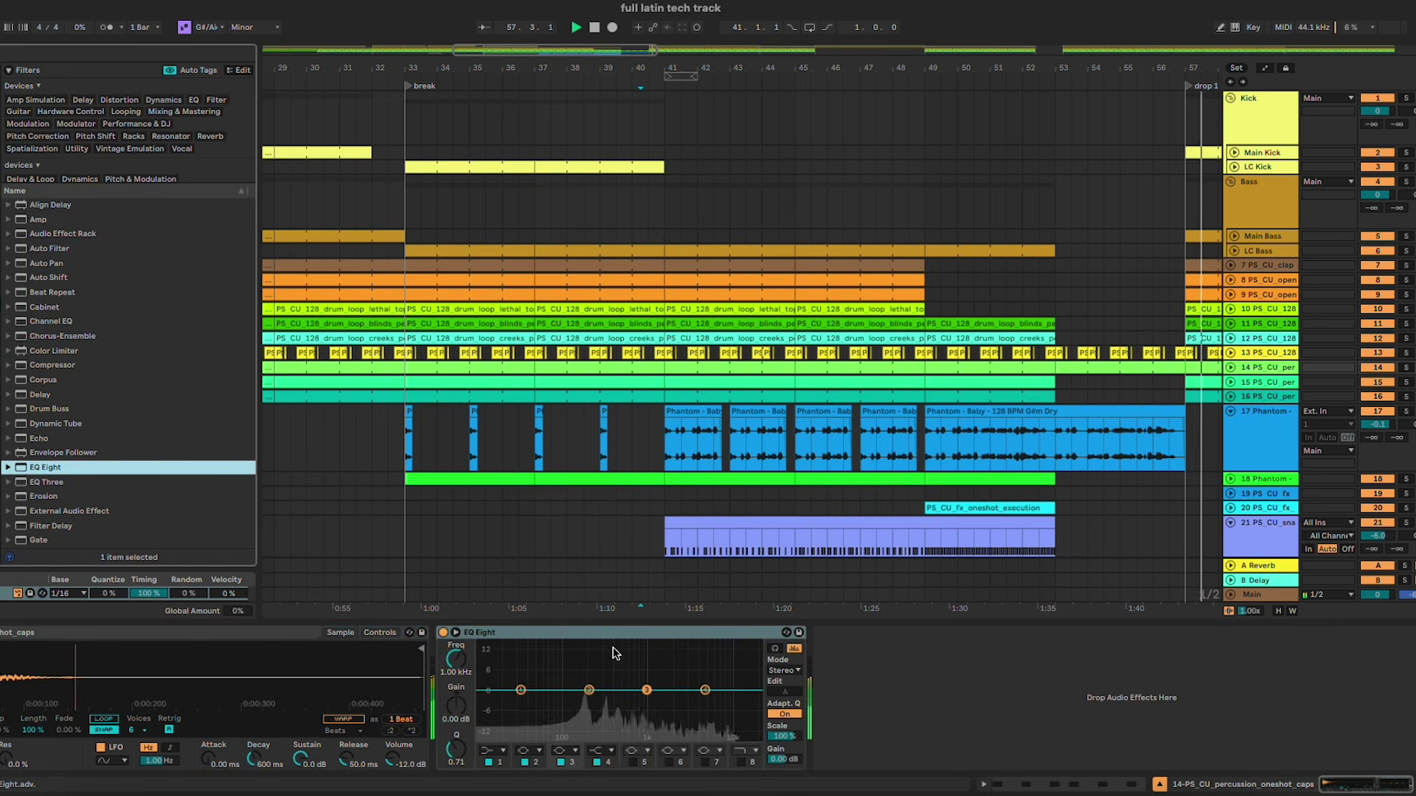
pyautogui.moveTo(705, 690); pyautogui.dragTo(699, 699)
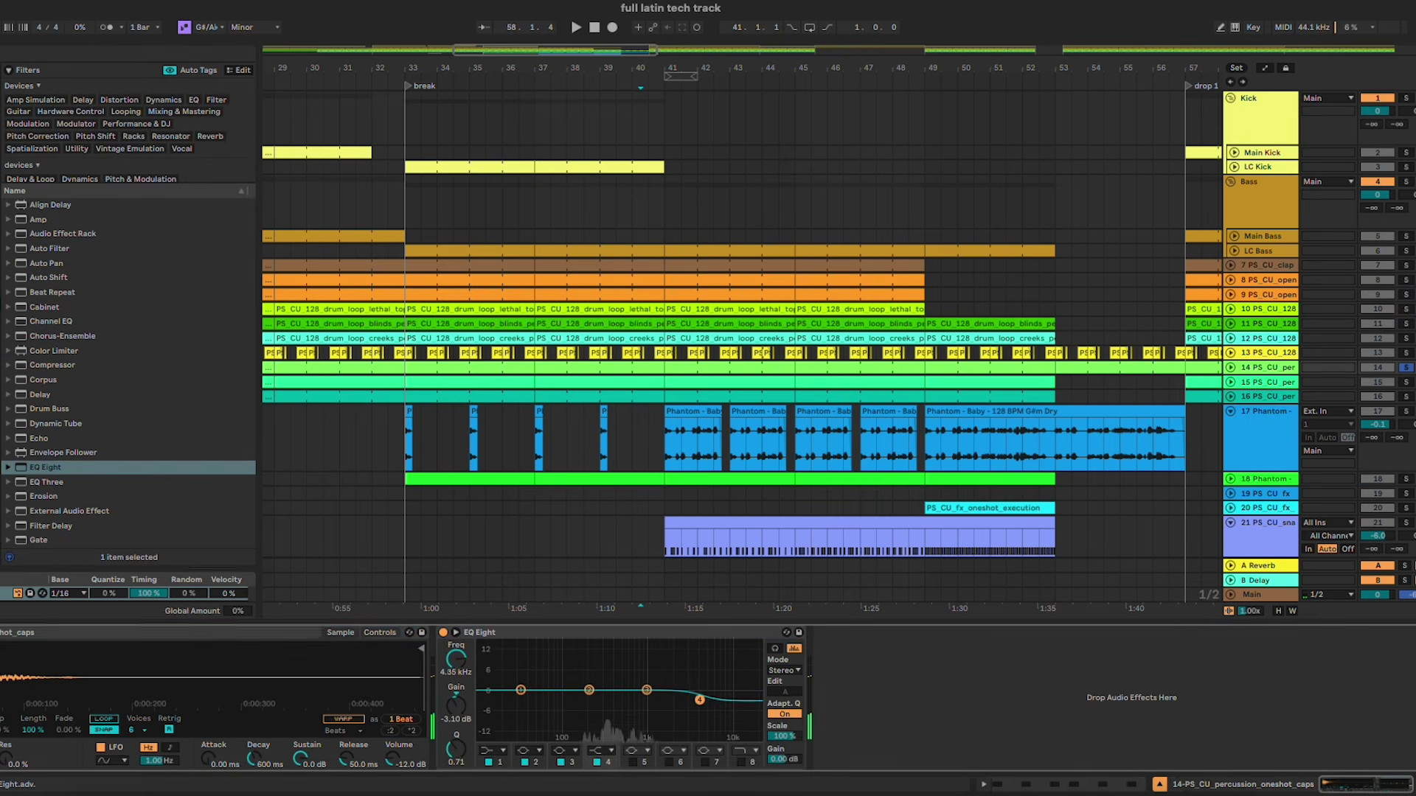
pyautogui.press('space')
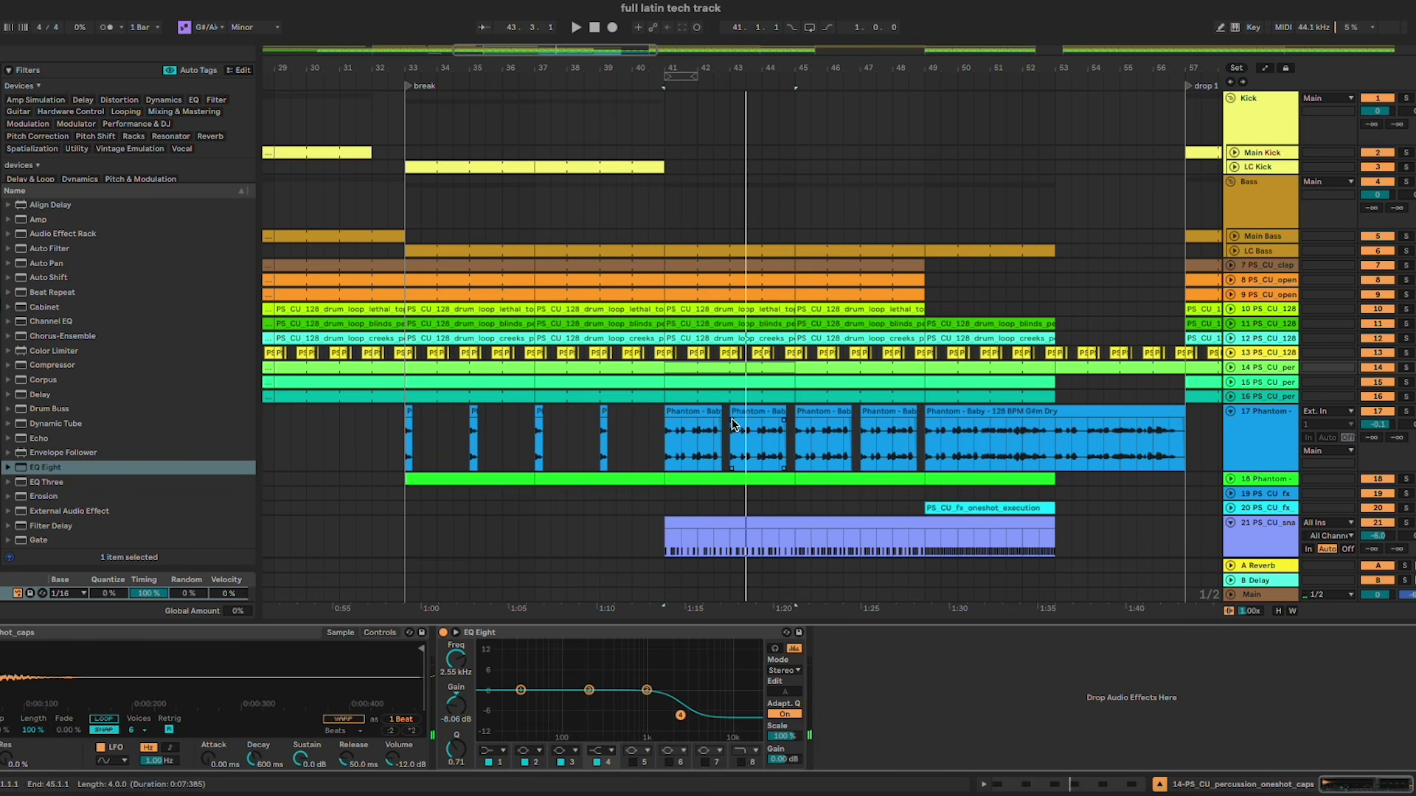
pyautogui.click(1157, 784)
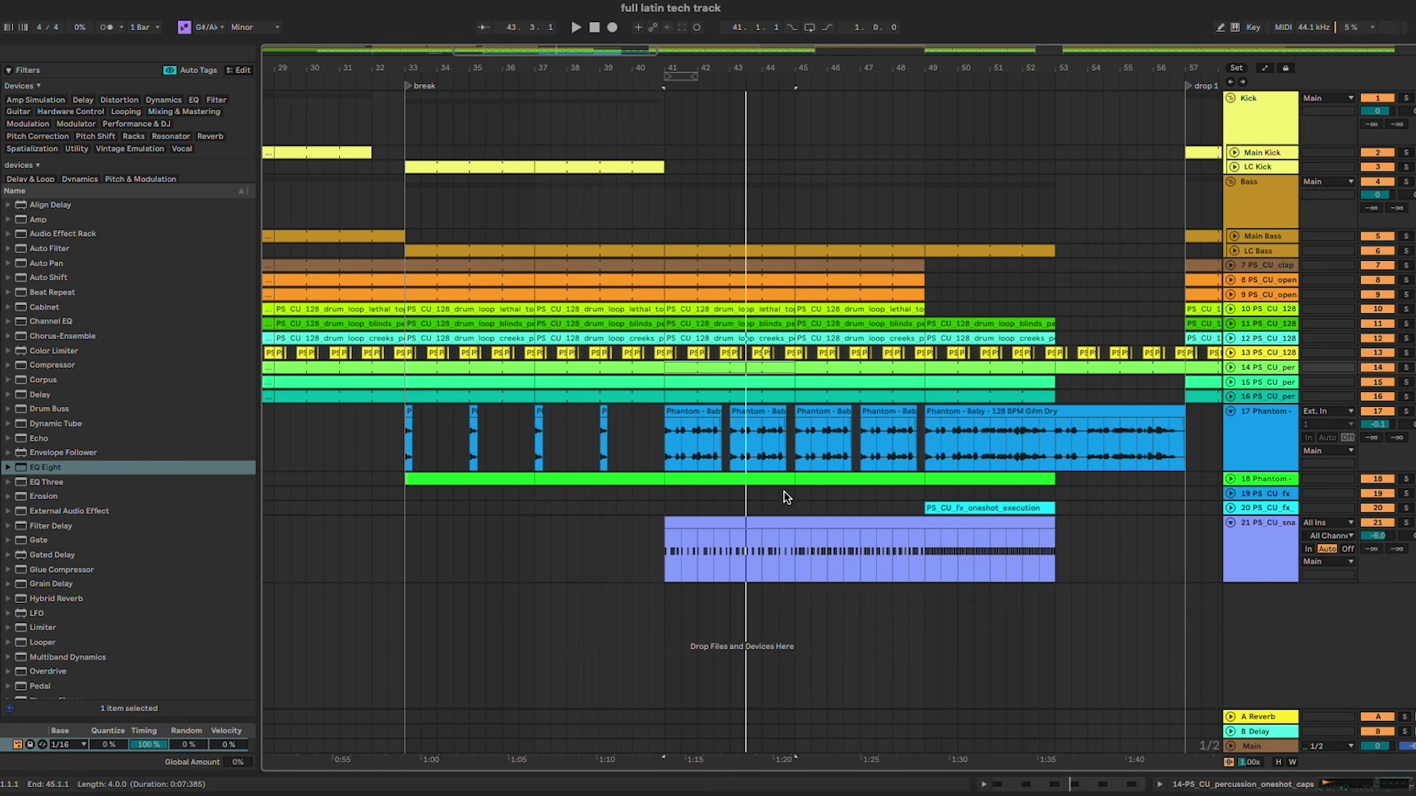
# Step: Extend the vocal clip at bar 41 to four bars, audition it, and duplicate it over bars 45 to 48
pyautogui.moveTo(721, 415); pyautogui.dragTo(796, 413)
pyautogui.click(662, 446)
pyautogui.scroll(3, 848, 442)
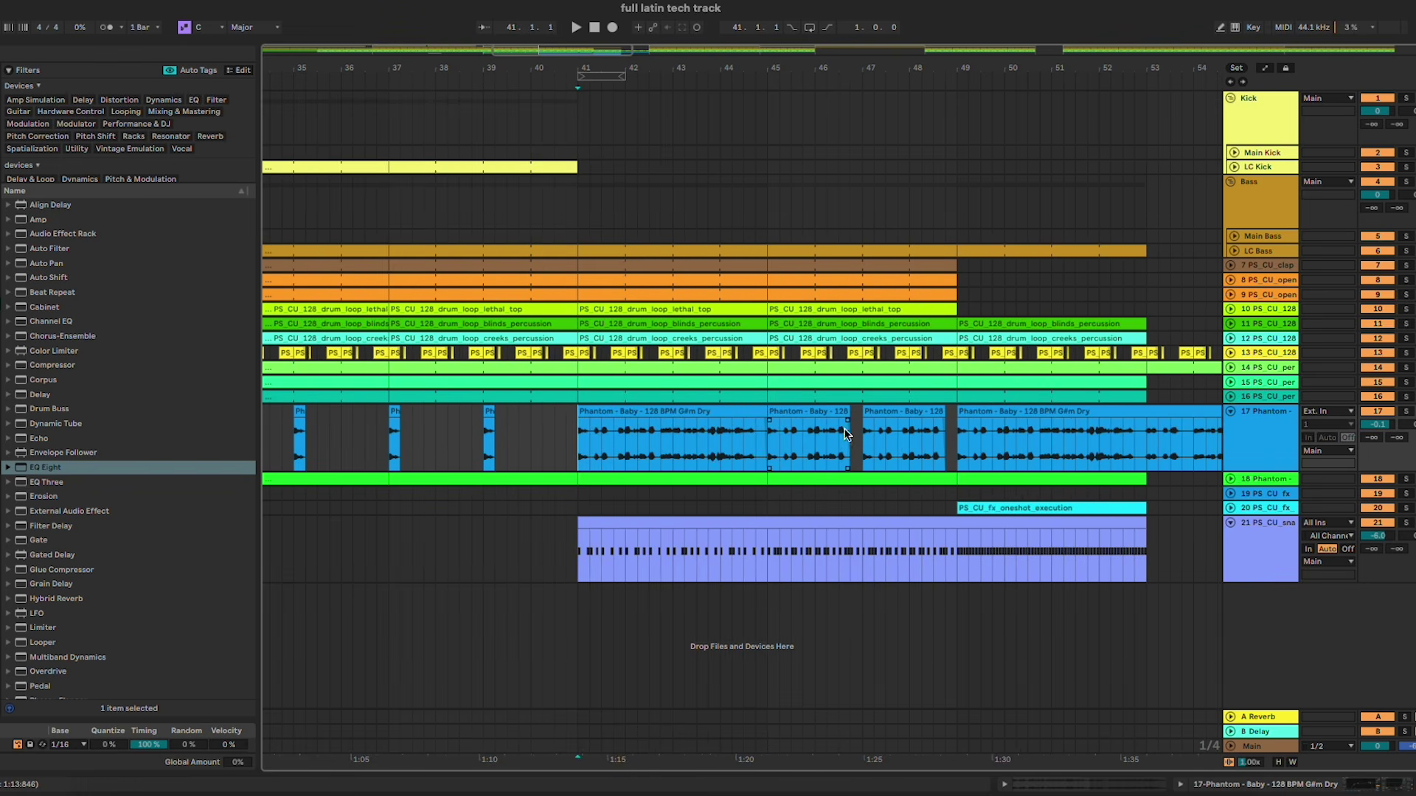
pyautogui.click(808, 435)
pyautogui.click(555, 431)
pyautogui.press('space')
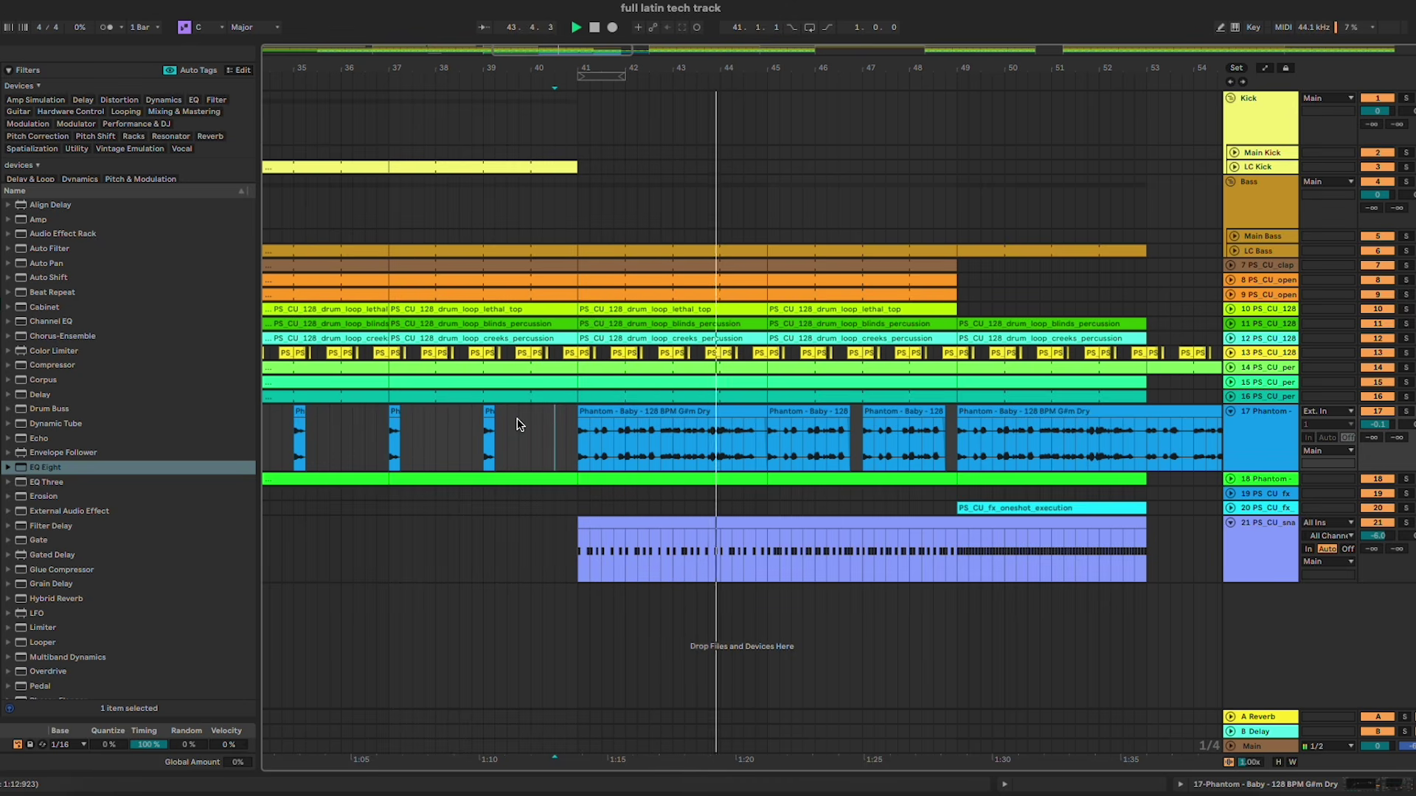
pyautogui.click(706, 407)
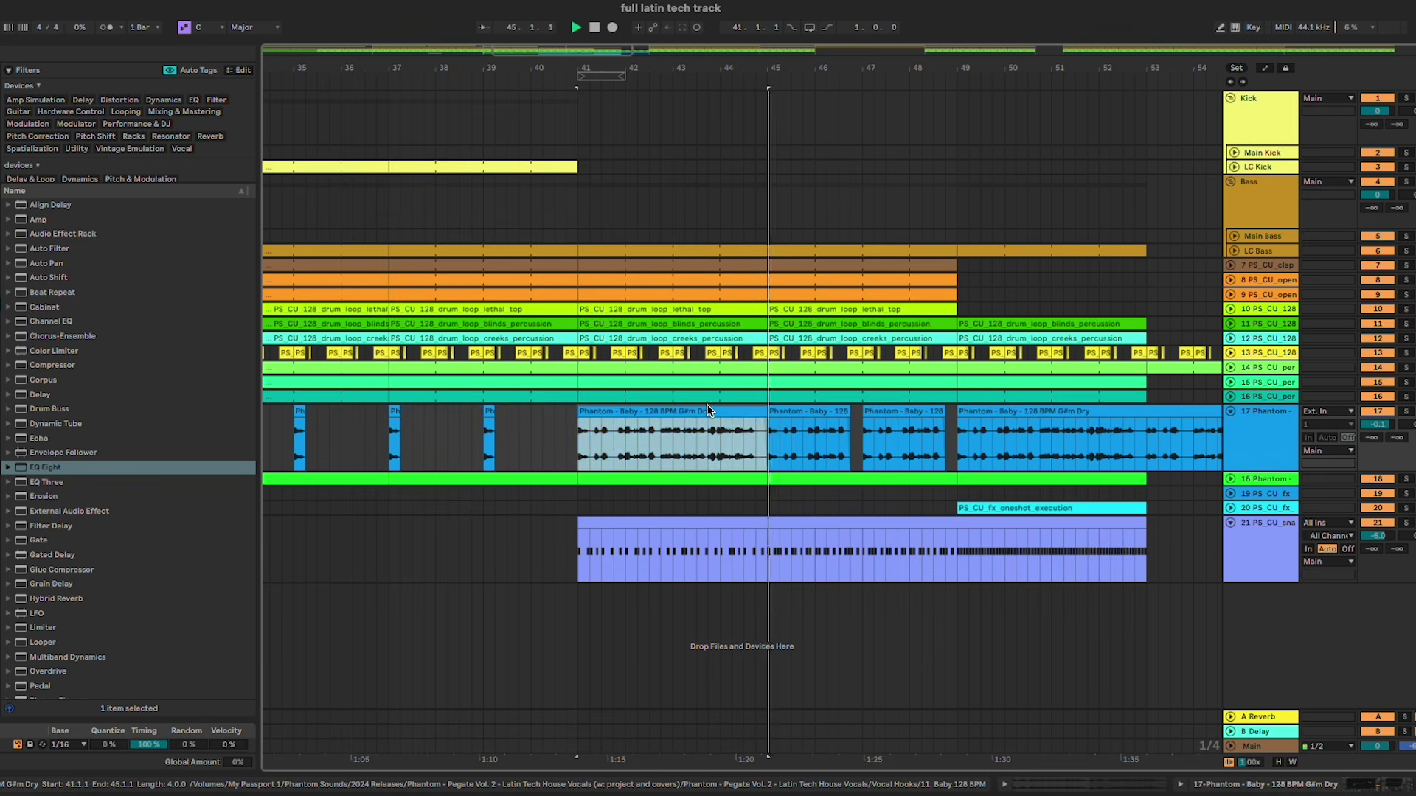
pyautogui.hotkey('ctrl', 'd')
# Step: Lengthen the vocal chops at bars 37 and 39 to three beats each and play back the break from its start
pyautogui.hscroll(-4, 637, 437)
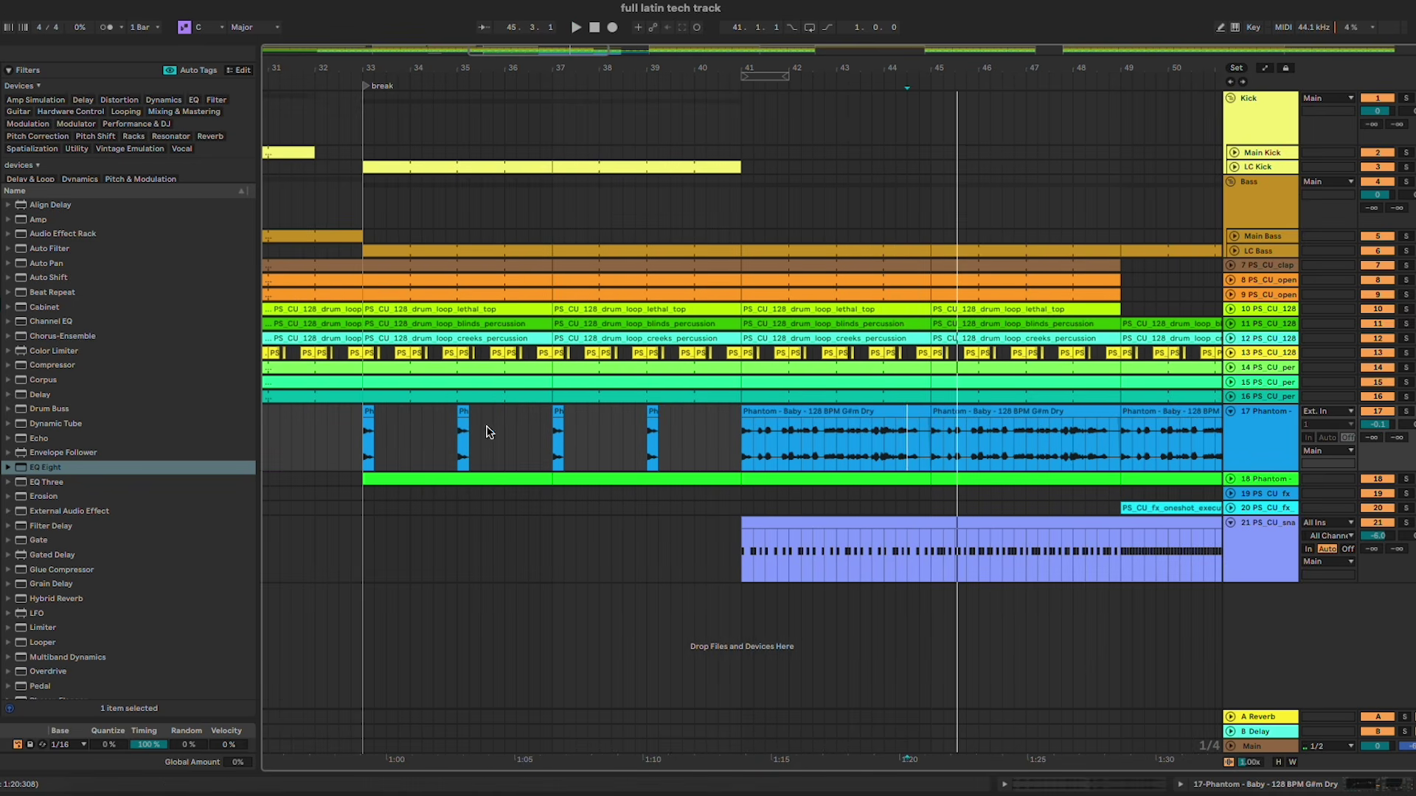
pyautogui.moveTo(562, 417); pyautogui.dragTo(582, 413)
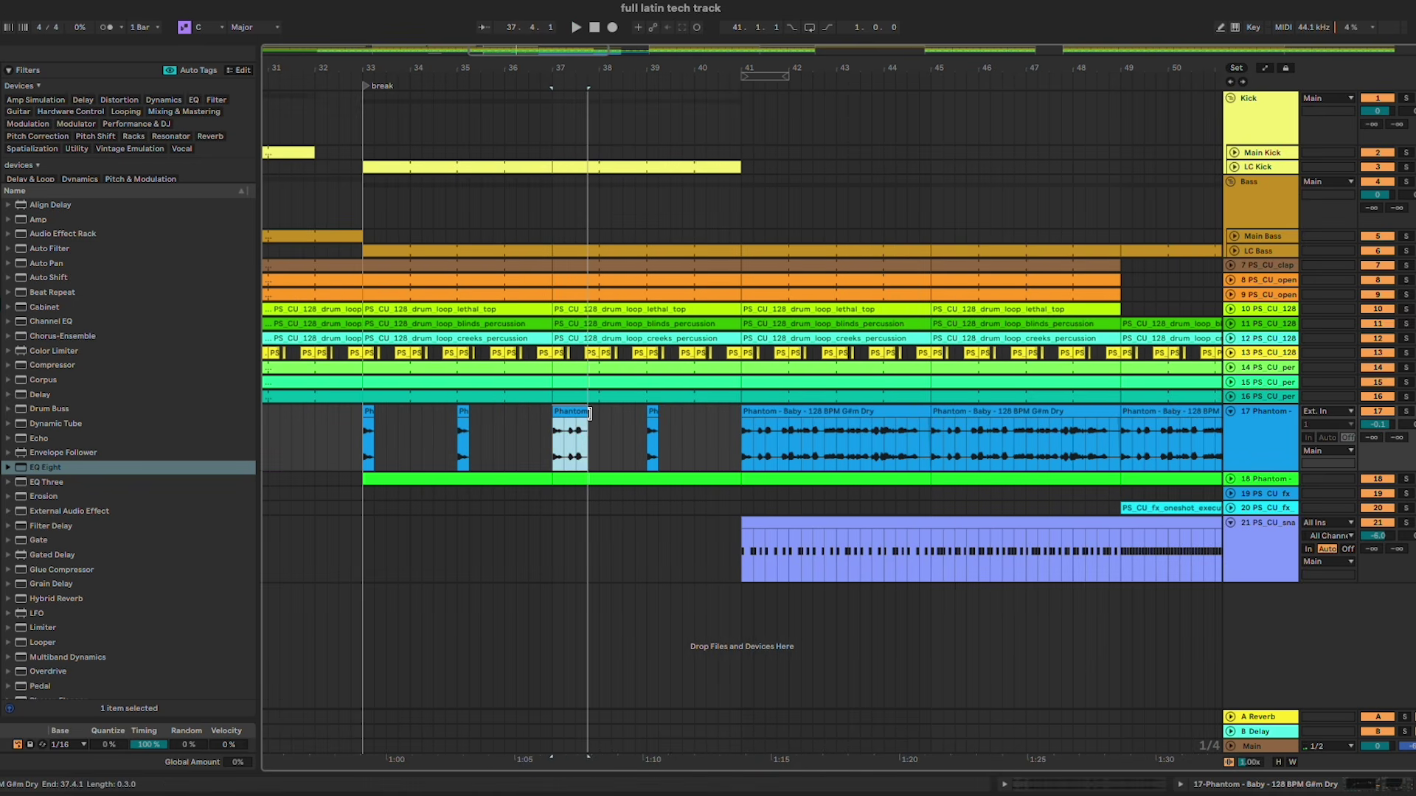
pyautogui.click(369, 421)
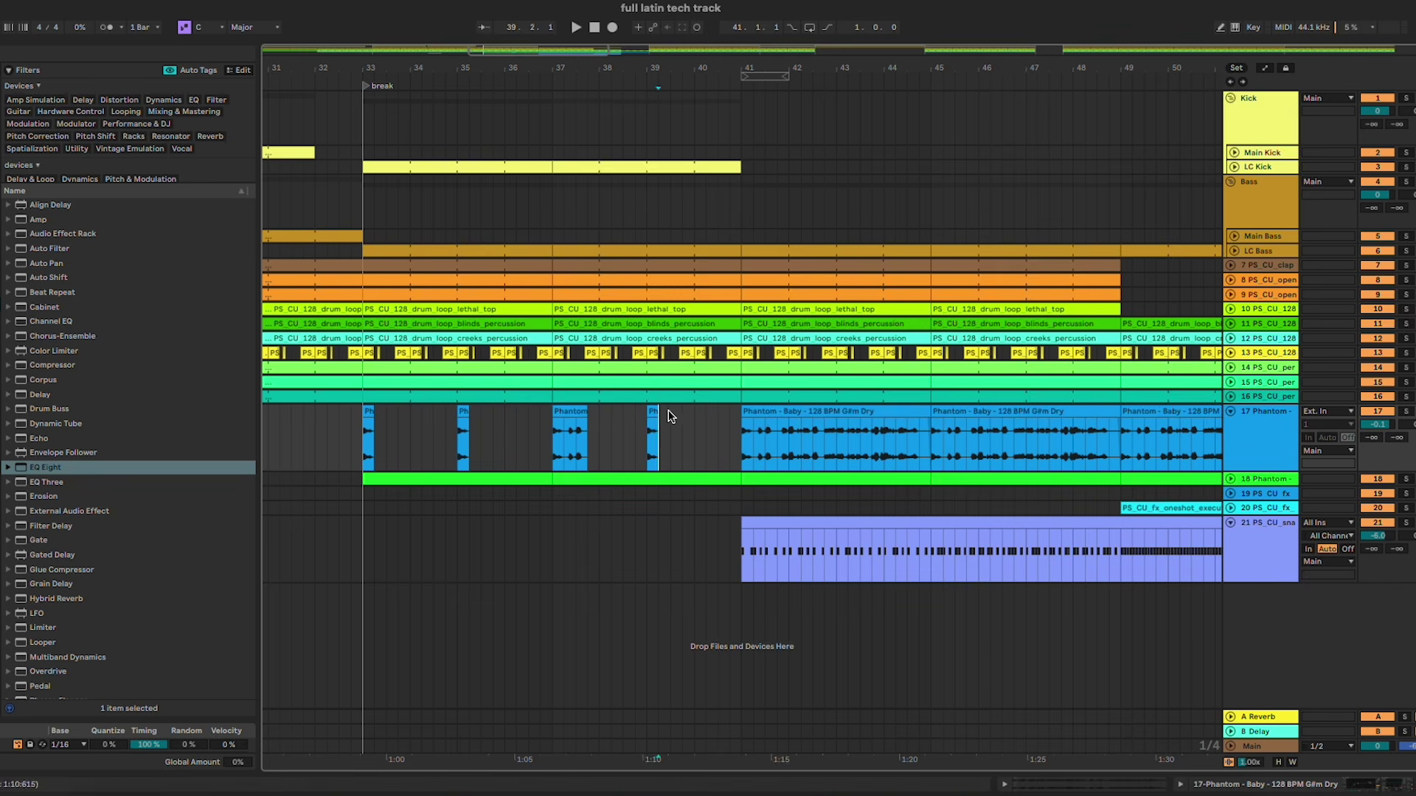
pyautogui.hotkey('ctrl', 'd')
pyautogui.click(356, 440)
pyautogui.press('space')
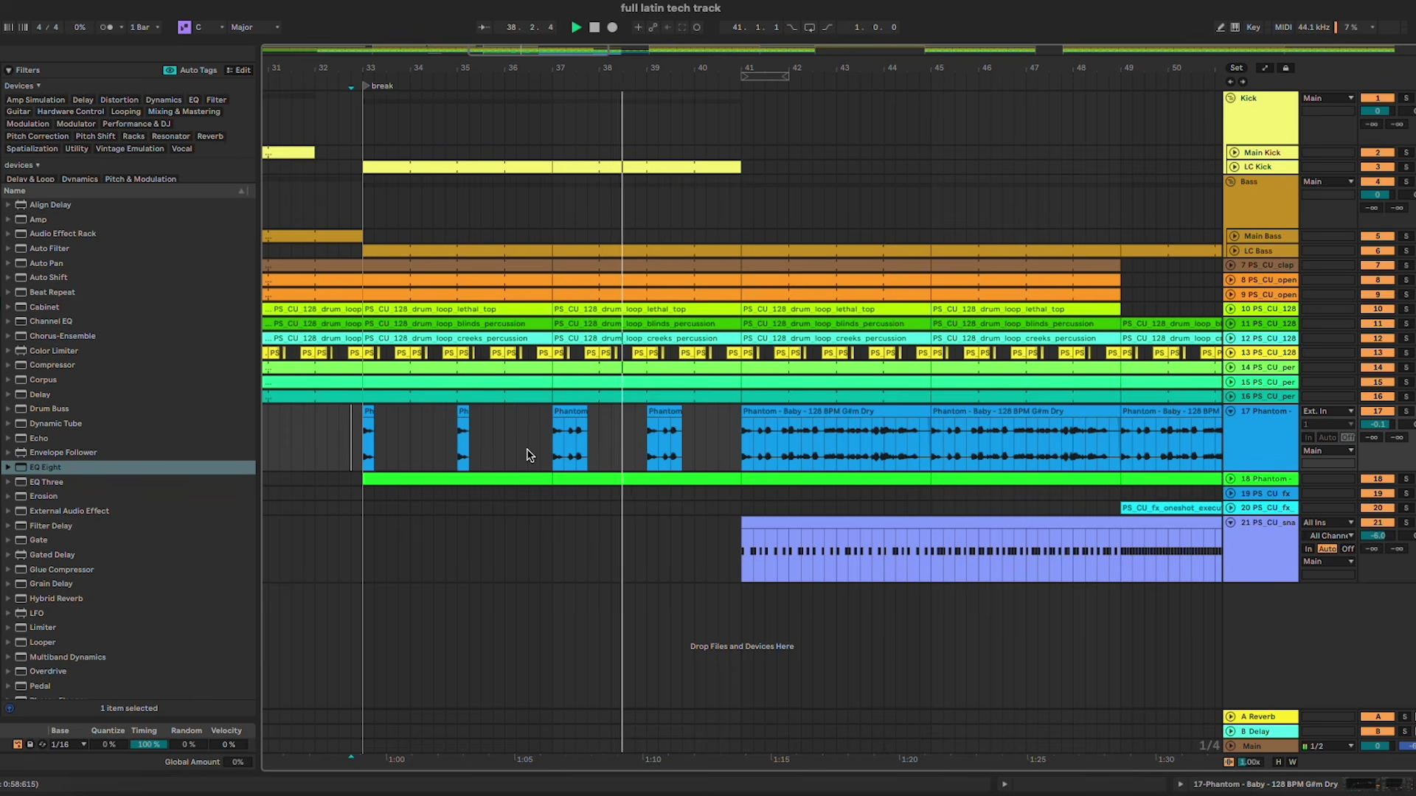
# Step: Show the vocal track's effect chain and listen through the rest of the break towards the drop
pyautogui.hscroll(2, 531, 455)
pyautogui.doubleClick(1277, 452)
pyautogui.hscroll(5, 946, 423)
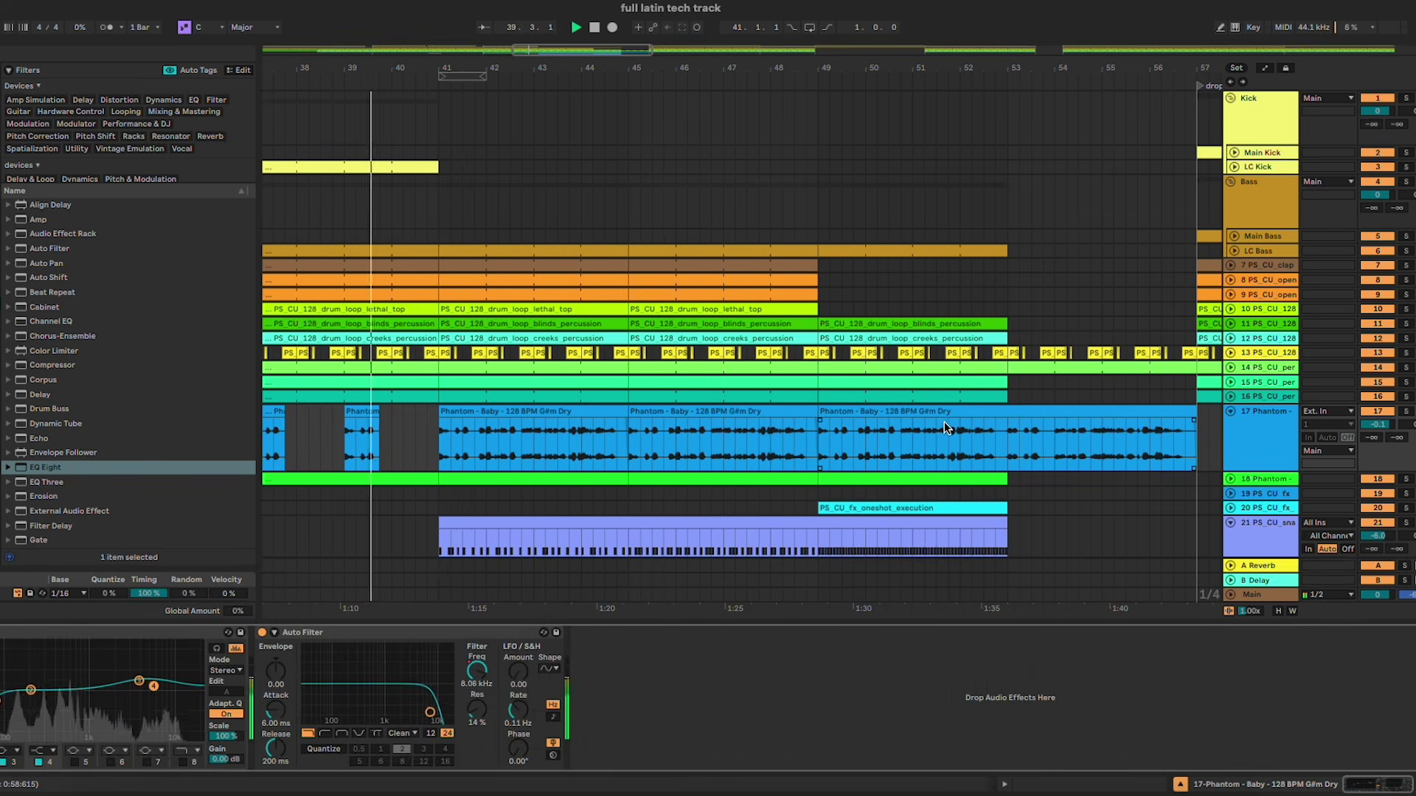
# Step: Load Operator onto a new MIDI track below the snare track and set its oscillator wave to white noise (NoW)
pyautogui.scroll(-2, 943, 428)
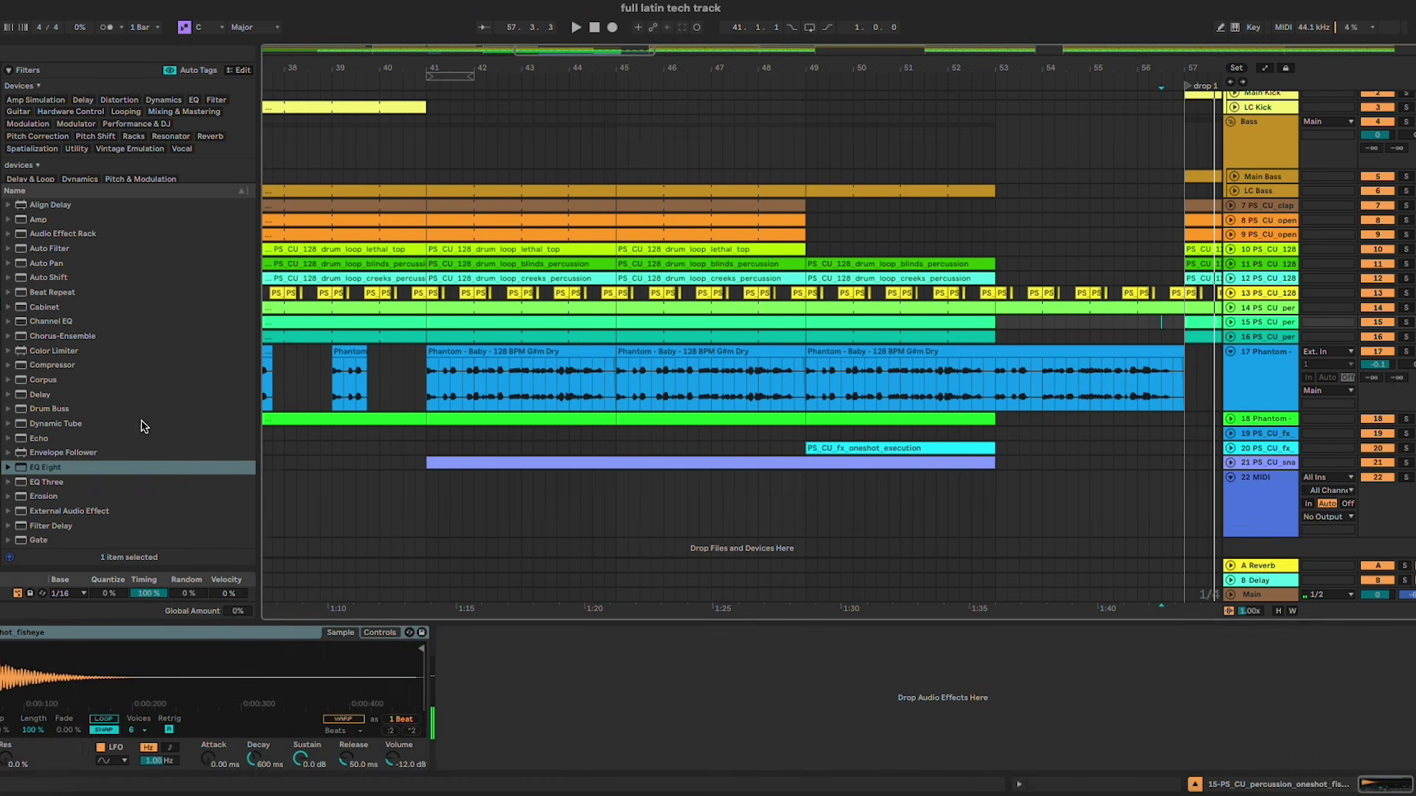
pyautogui.scroll(-5, 0, 362)
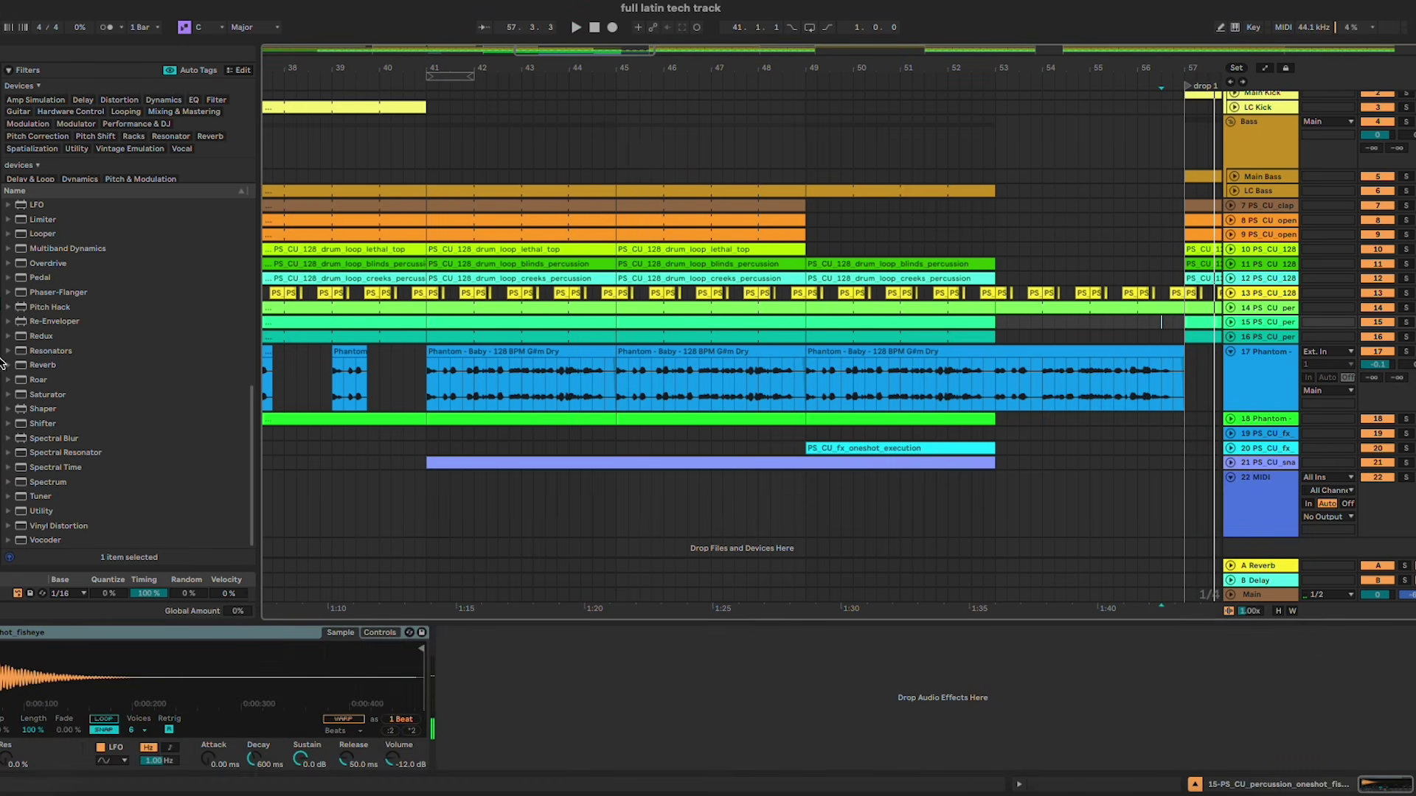
pyautogui.click(2, 243)
pyautogui.scroll(-2, 26, 418)
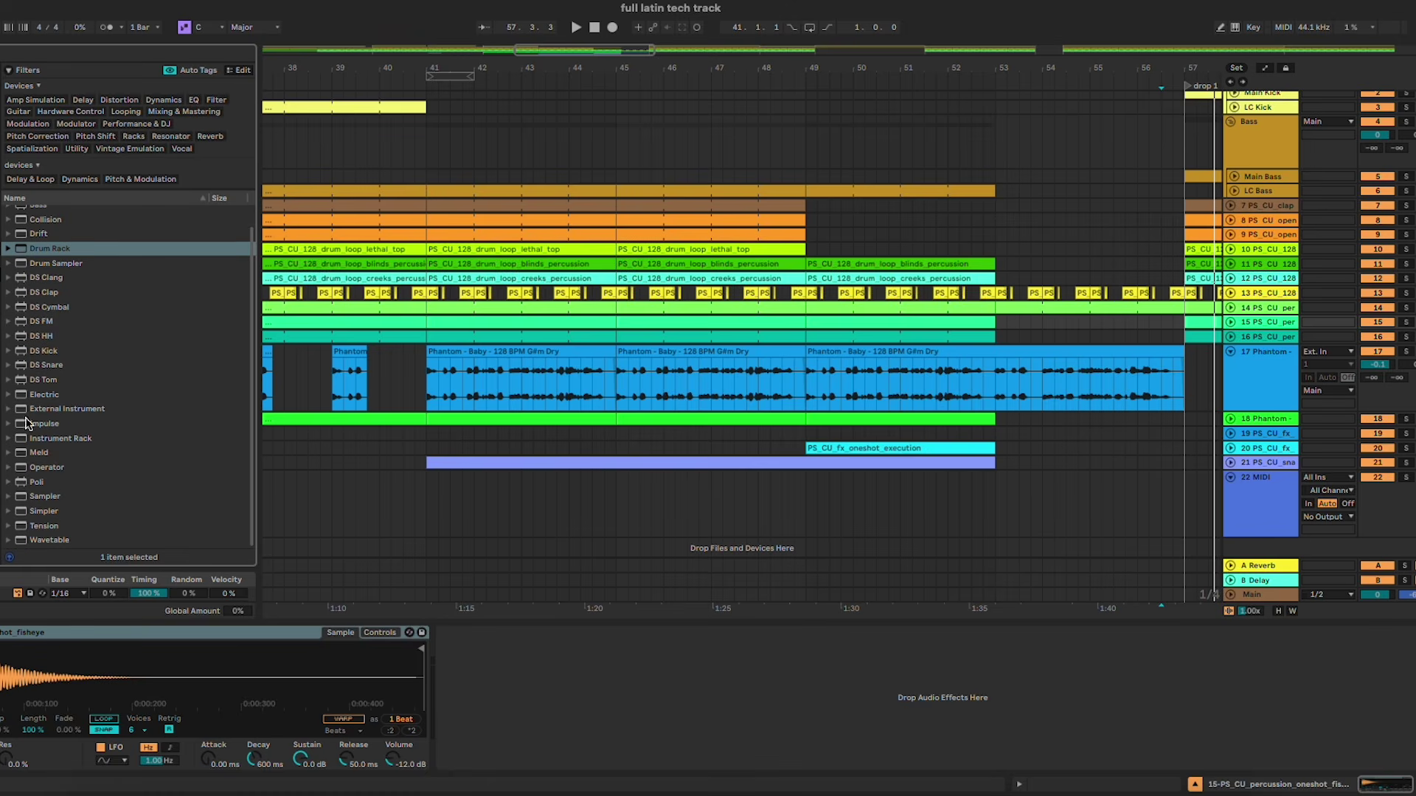
pyautogui.moveTo(45, 424); pyautogui.dragTo(516, 507)
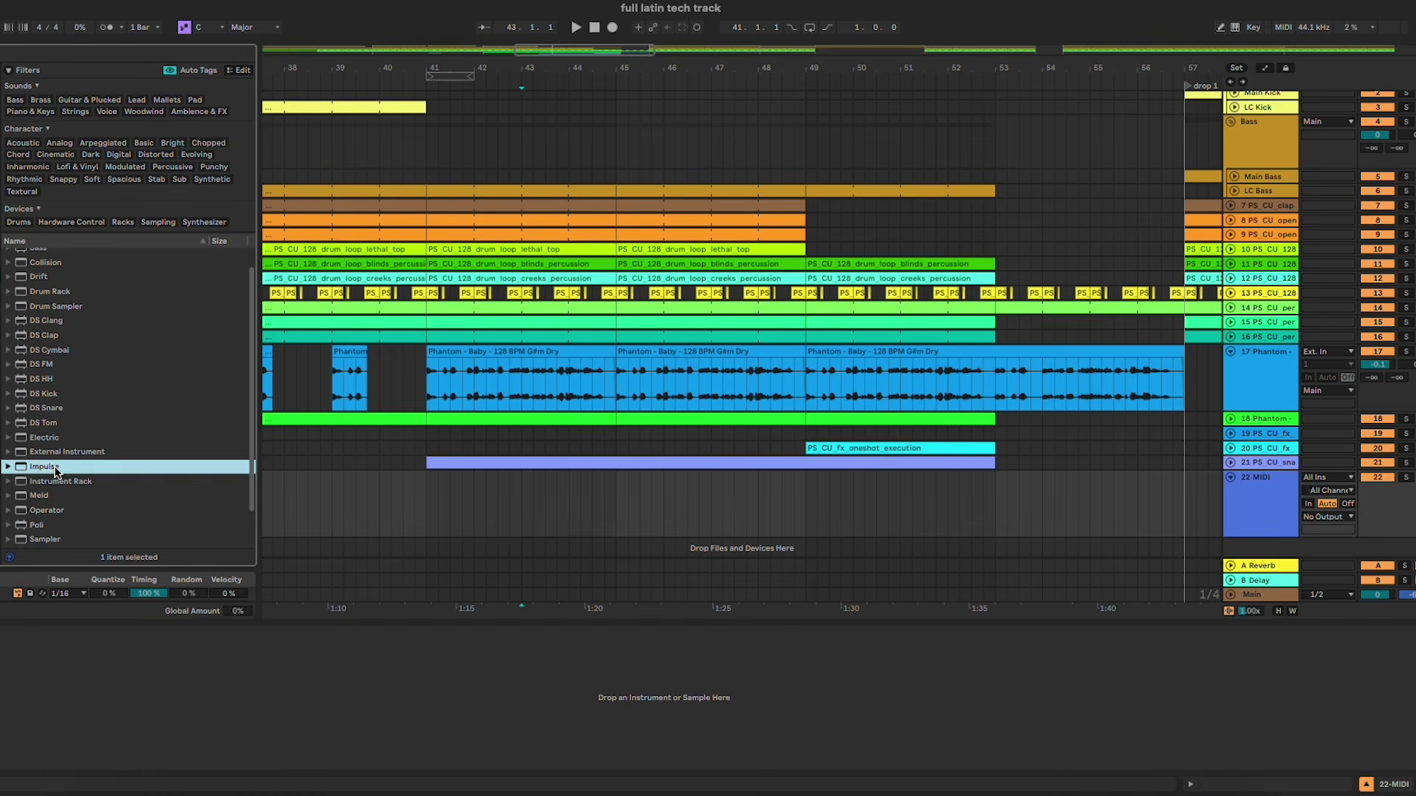
pyautogui.click(56, 511)
pyautogui.moveTo(55, 510); pyautogui.dragTo(87, 657)
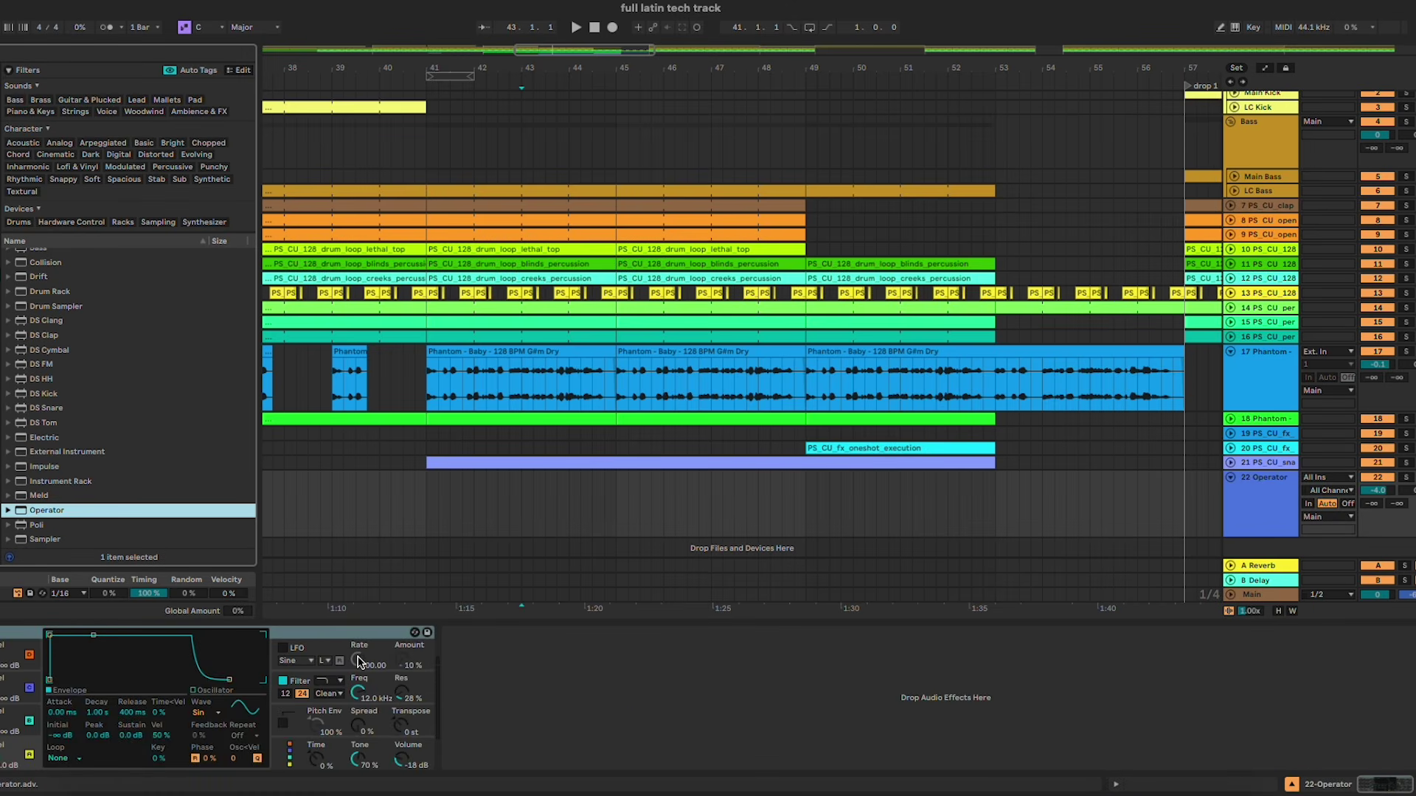
pyautogui.moveTo(203, 713); pyautogui.dragTo(219, 696)
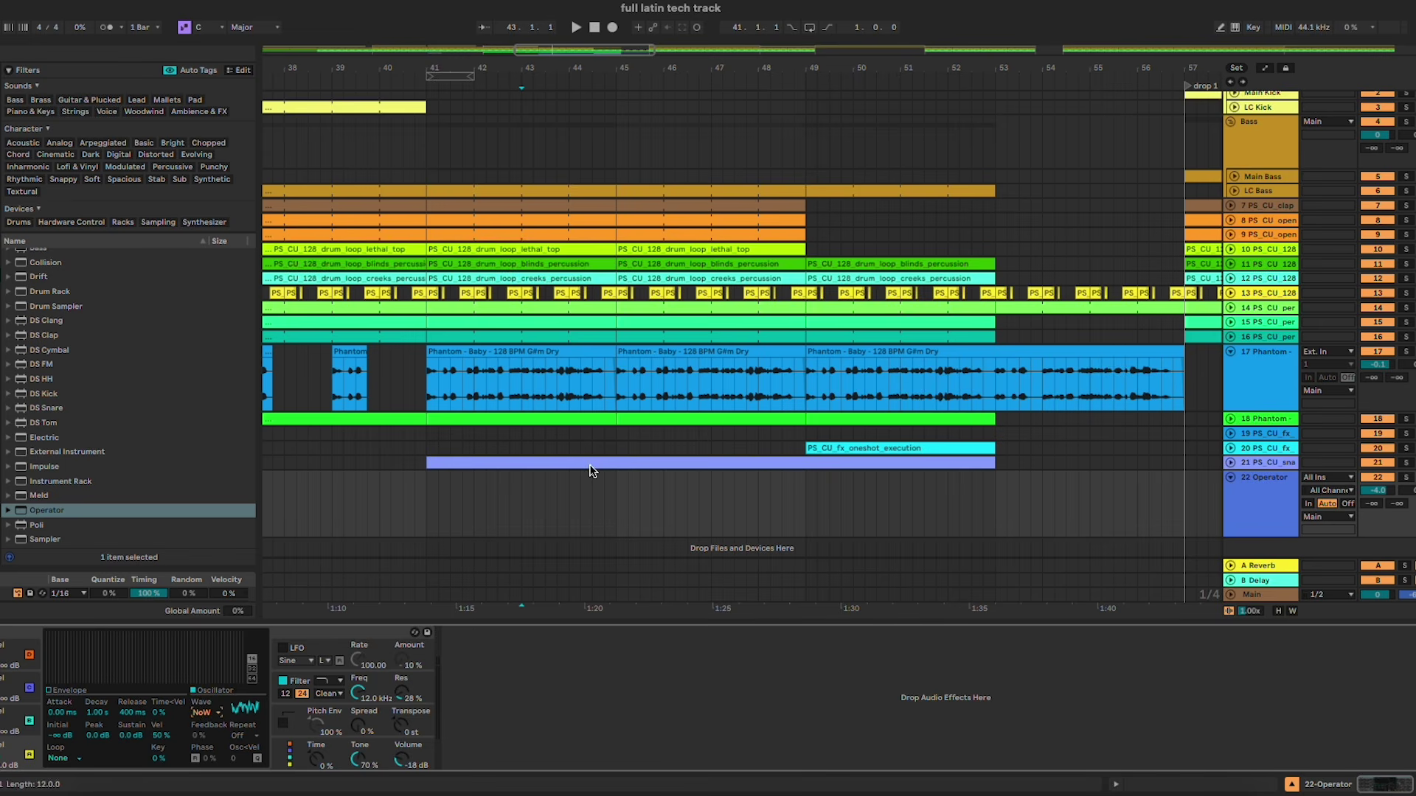
# Step: Create a MIDI clip from bar 41 to bar 53 on the Operator track, fill it with one sustained C3 note, and play it
pyautogui.moveTo(426, 498); pyautogui.dragTo(996, 502)
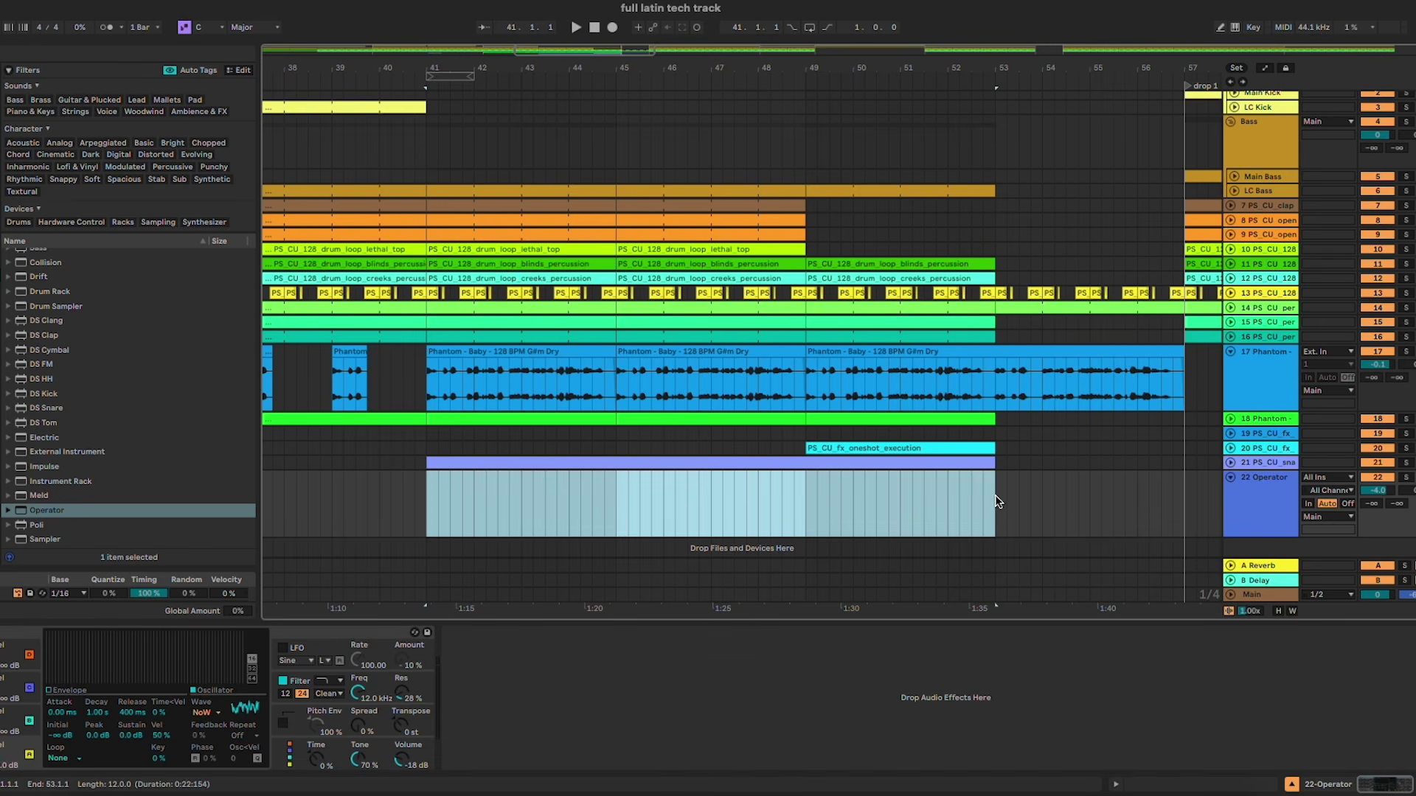
pyautogui.hotkey('ctrl', 'shift', 'm')
pyautogui.doubleClick(187, 714)
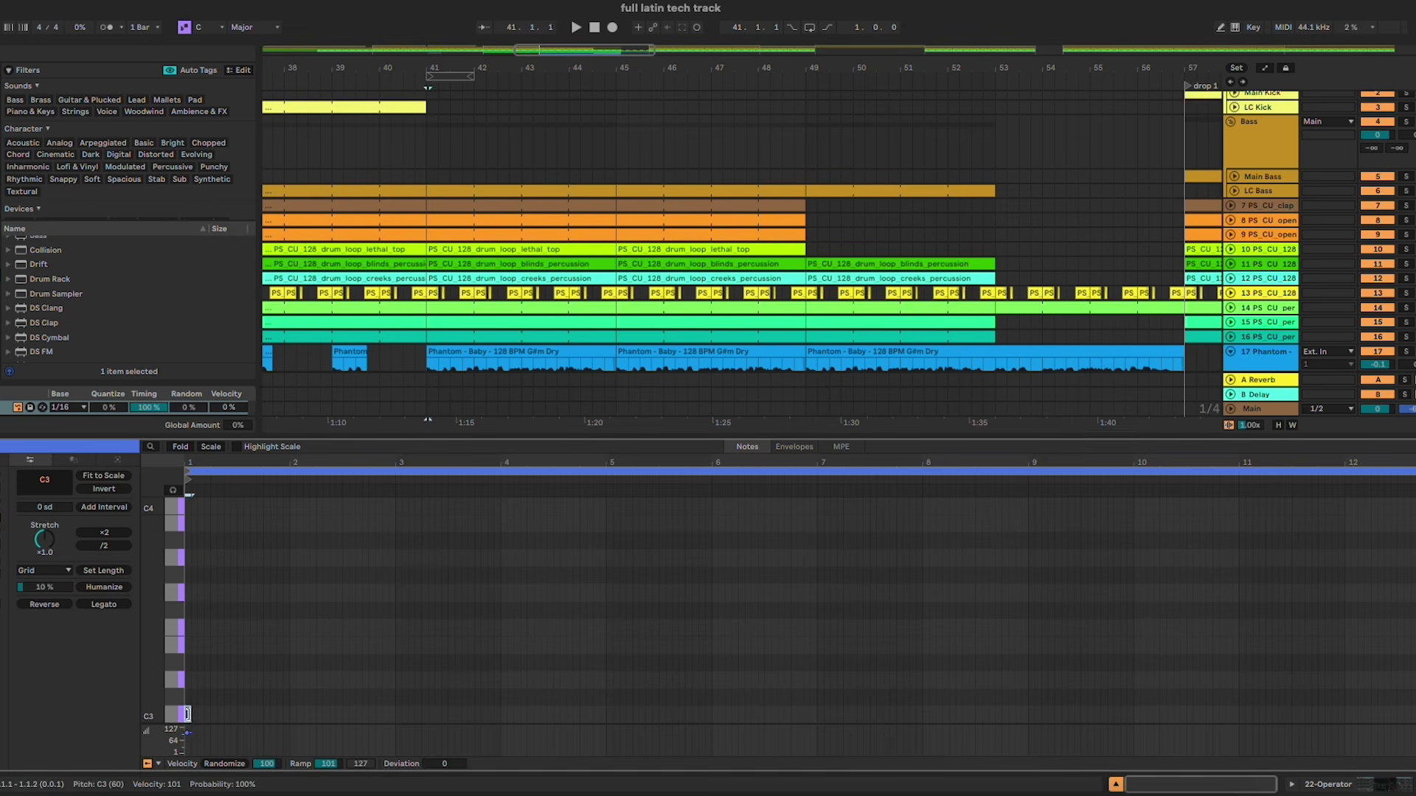
pyautogui.moveTo(276, 714); pyautogui.dragTo(1378, 708)
pyautogui.press('space')
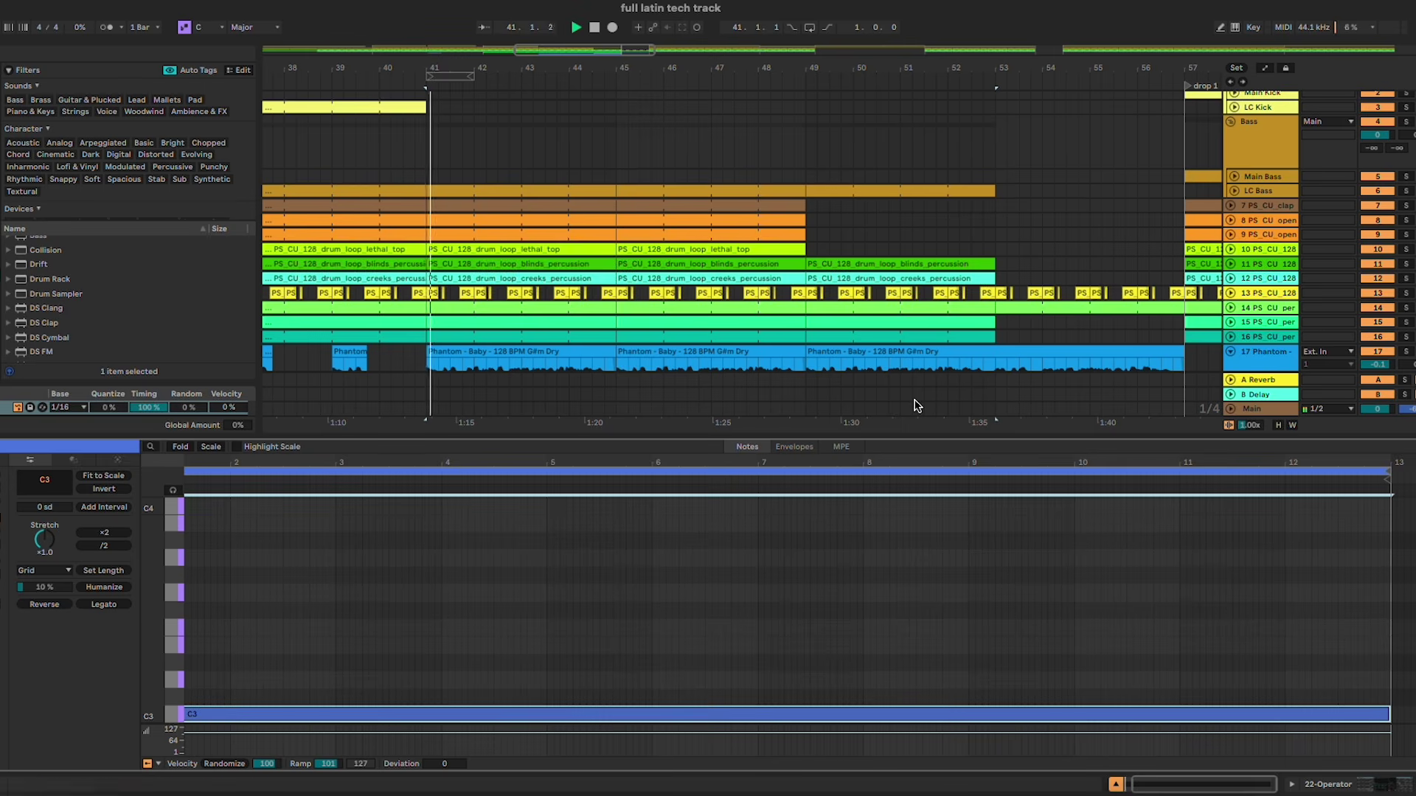
# Step: Transpose the sustained noise note up two octaves to C5
pyautogui.scroll(-5, 874, 294)
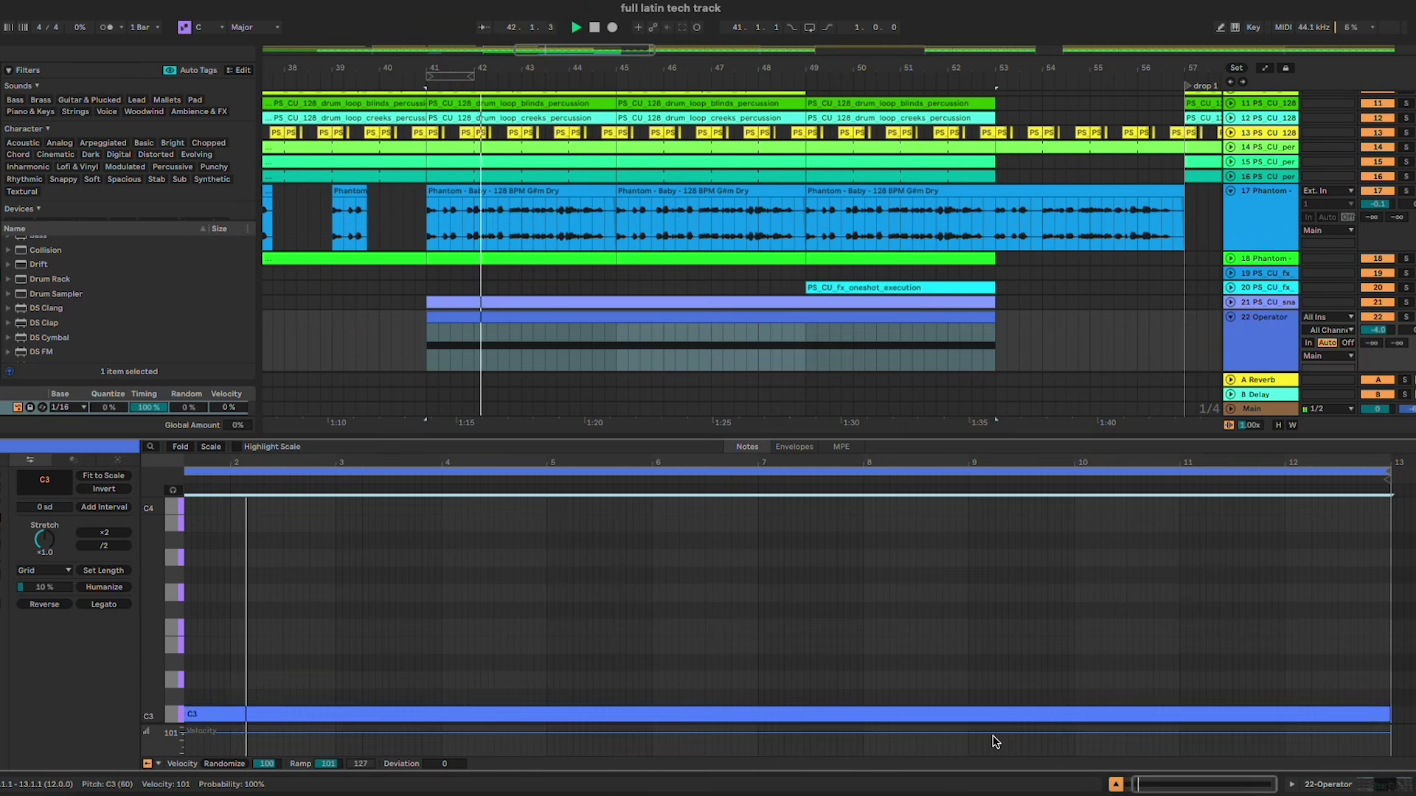
pyautogui.hotkey('shift', 'Up')
pyautogui.hotkey('shift', 'Up')
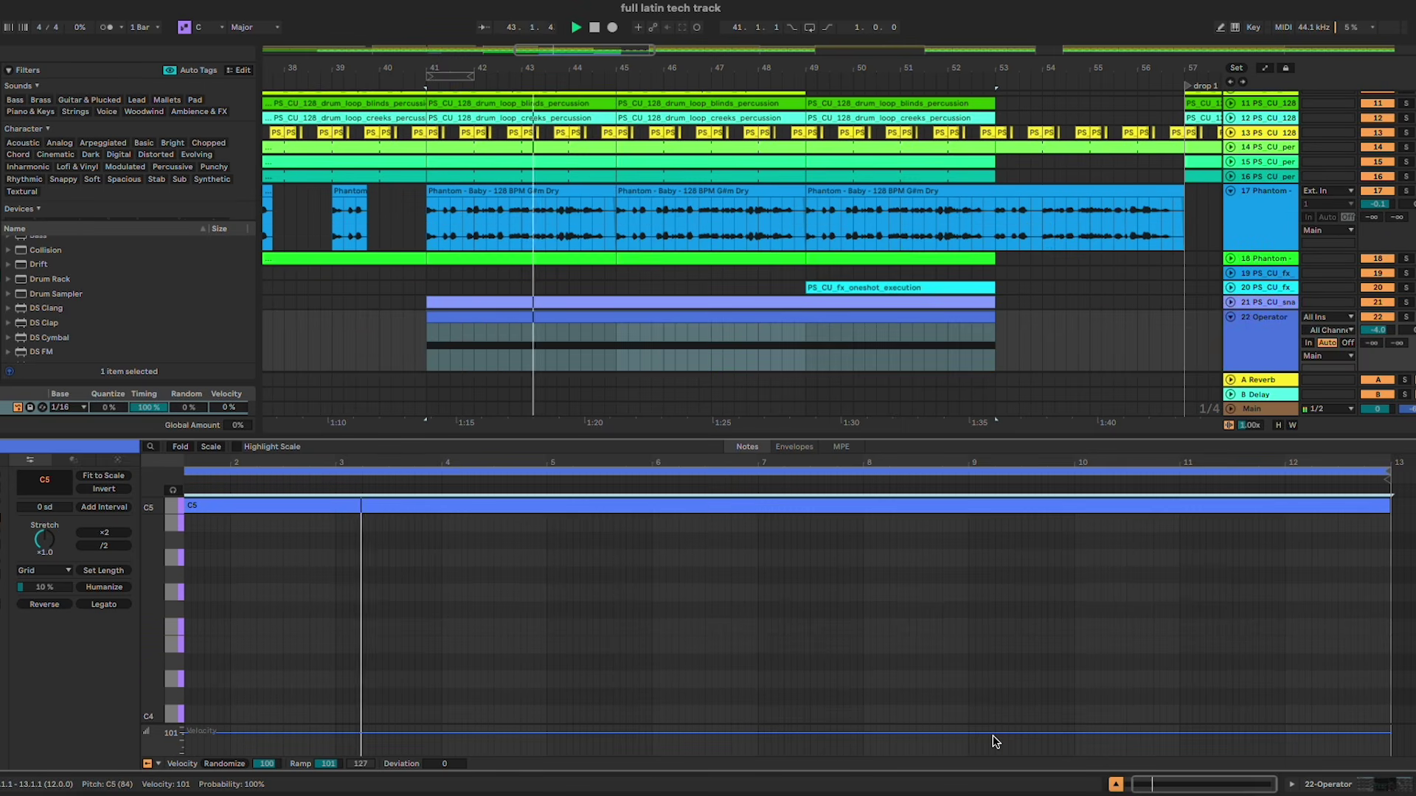
# Step: Return to the Operator track's devices and add an Auto Filter after Operator
pyautogui.hotkey('shift', 'Tab')
pyautogui.click(1, 275)
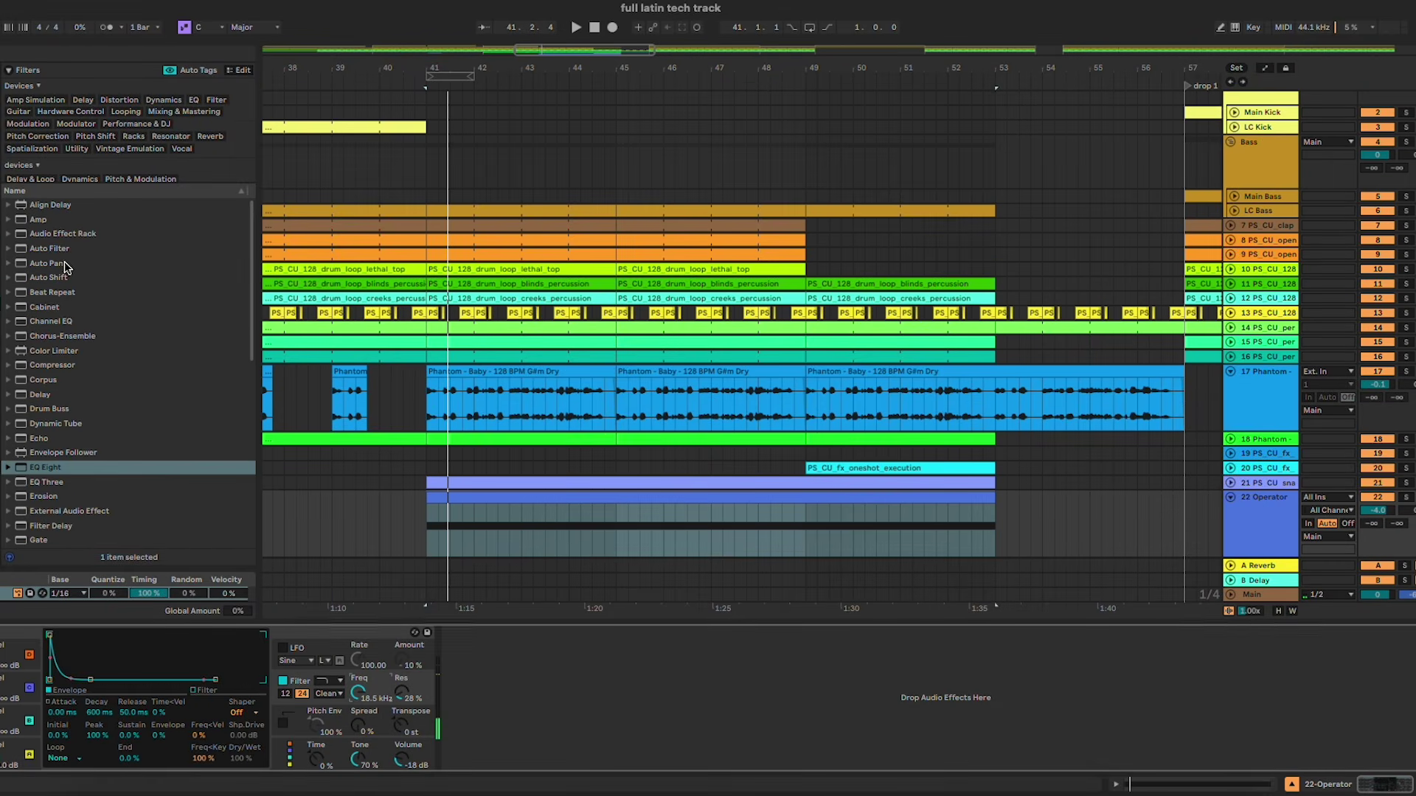
pyautogui.doubleClick(60, 249)
# Step: Automate the Auto Filter frequency rising from about 52 Hz at bar 41 to open at bar 53, and lower the Operator track's volume
pyautogui.click(664, 672)
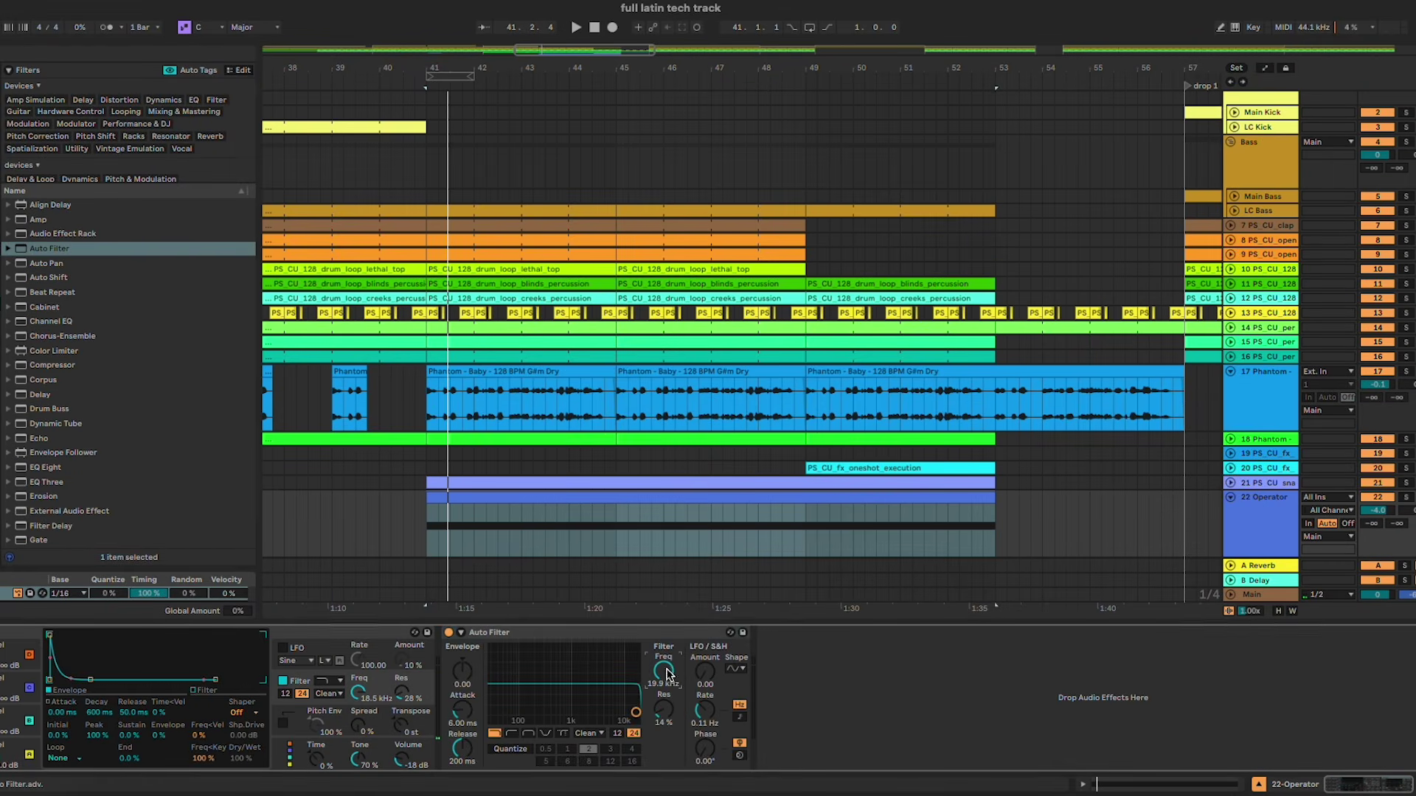
pyautogui.press('a')
pyautogui.press('space')
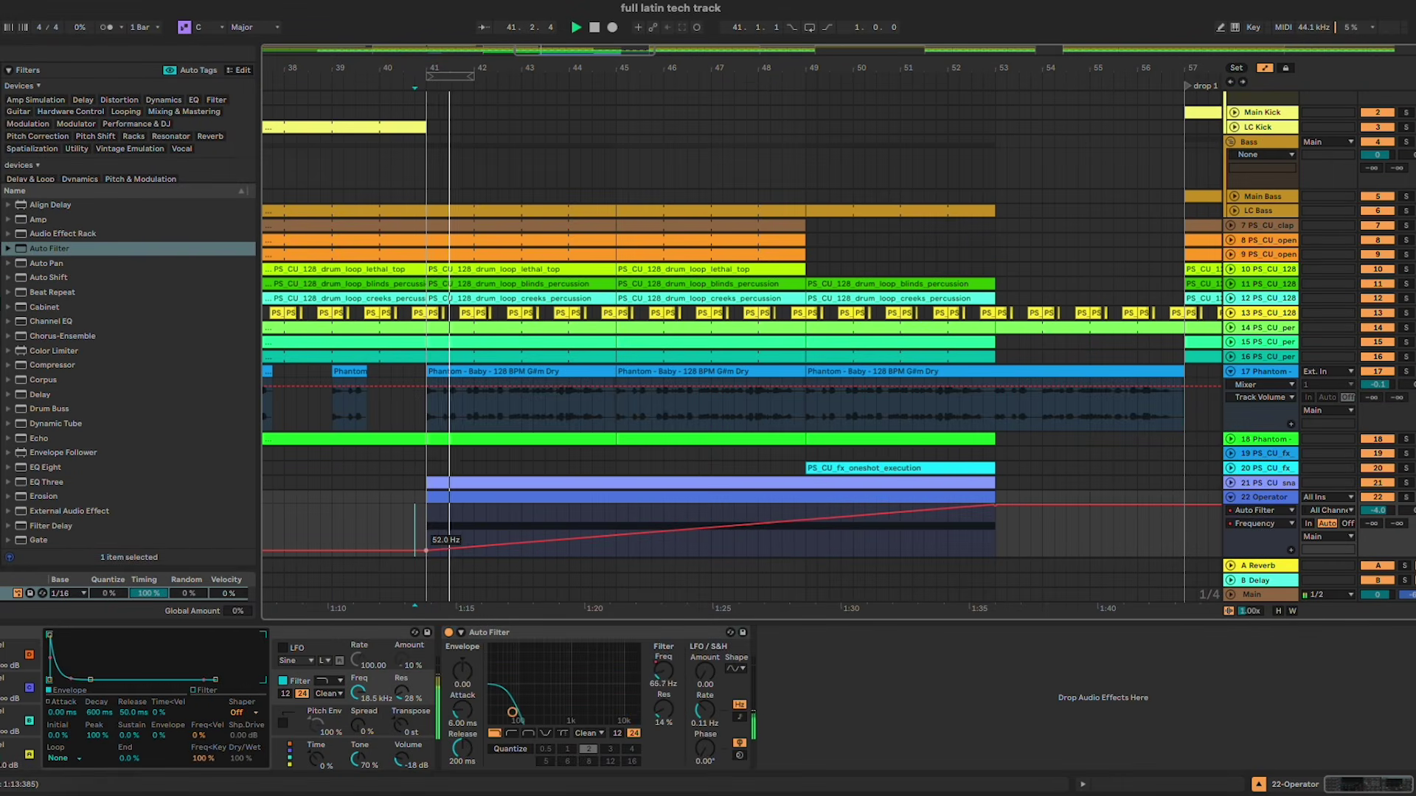
pyautogui.moveTo(426, 550); pyautogui.dragTo(426, 548)
pyautogui.moveTo(1376, 511); pyautogui.dragTo(1375, 523)
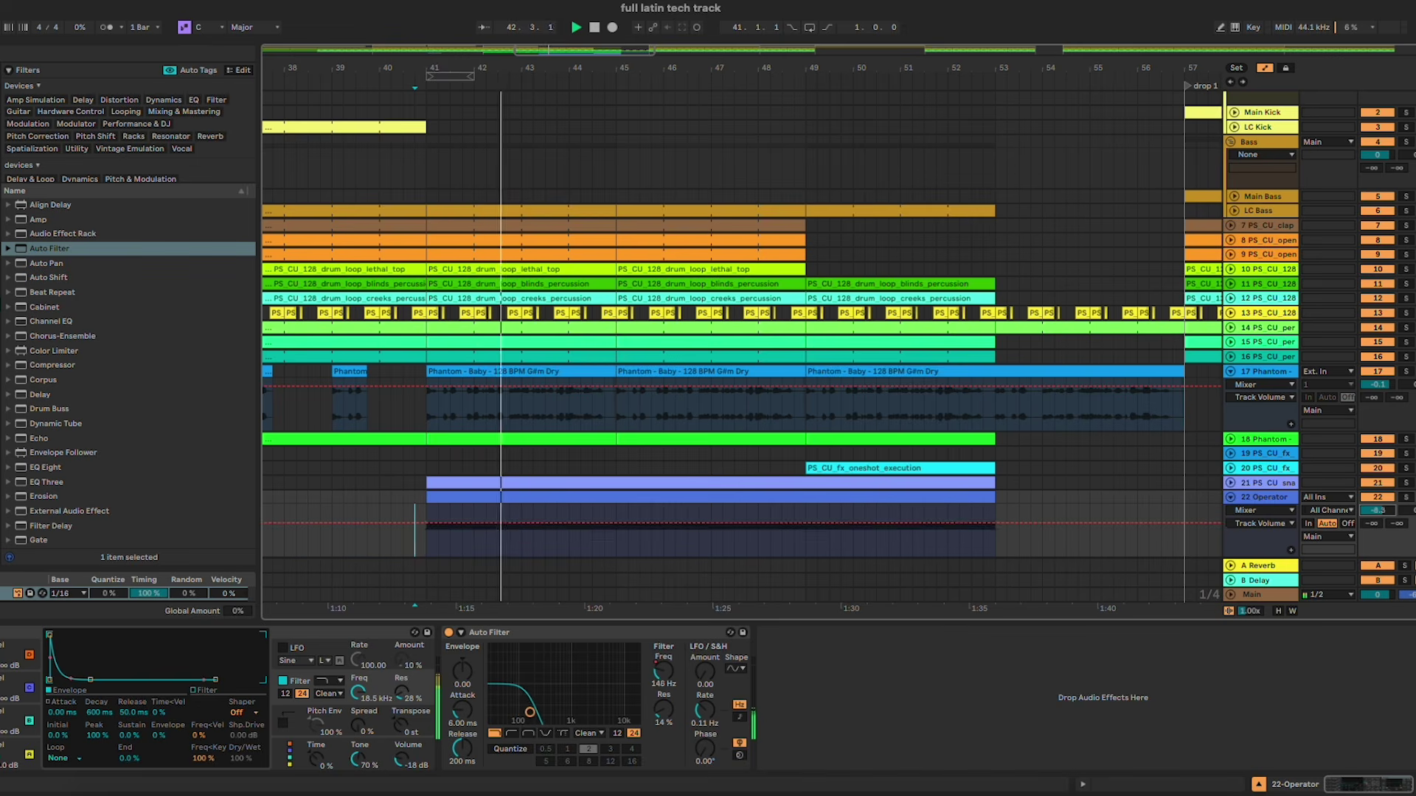
# Step: Raise the start of the Auto Filter frequency automation at bar 41 and lower the Operator track's volume to -10.4 dB
pyautogui.click(1261, 510)
pyautogui.click(1253, 542)
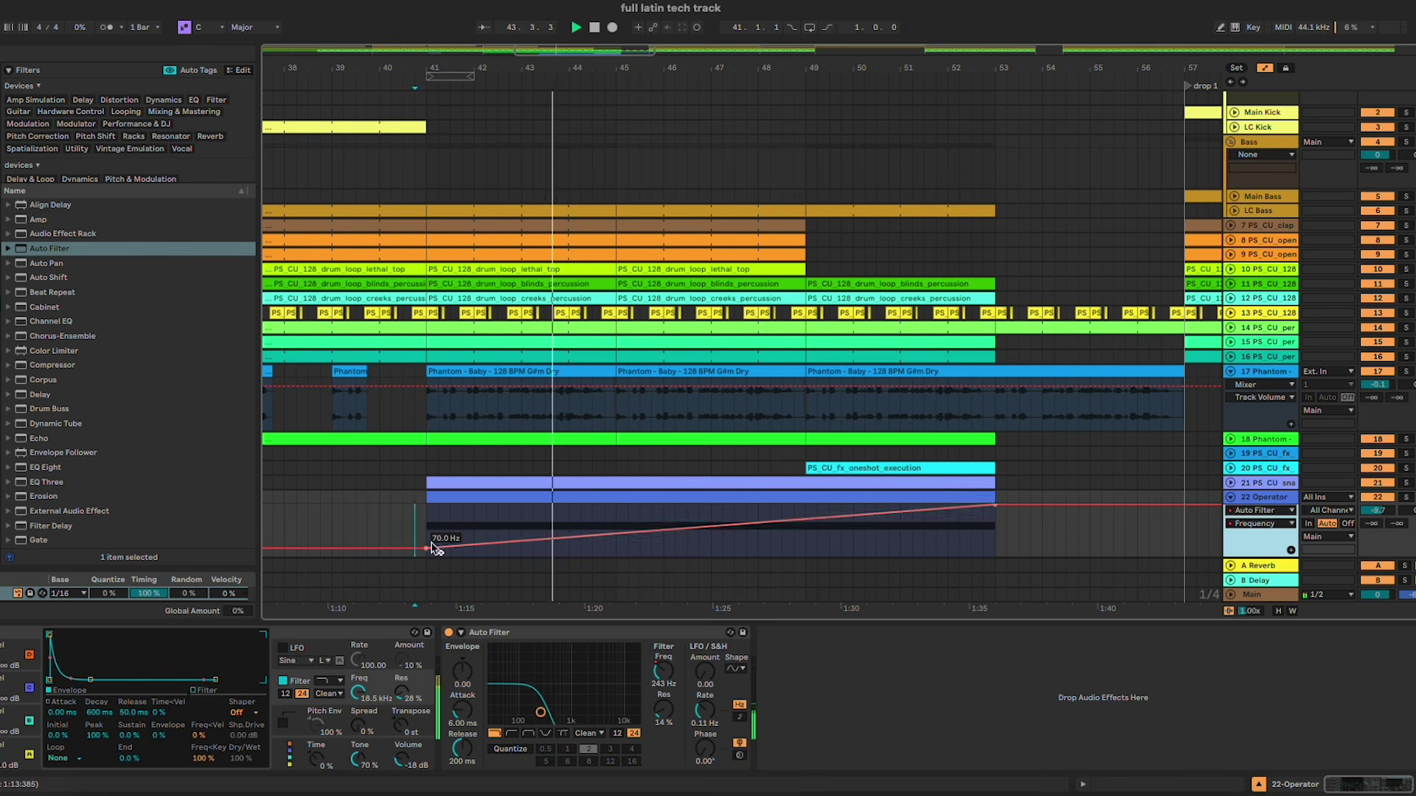
pyautogui.moveTo(434, 550); pyautogui.dragTo(427, 530)
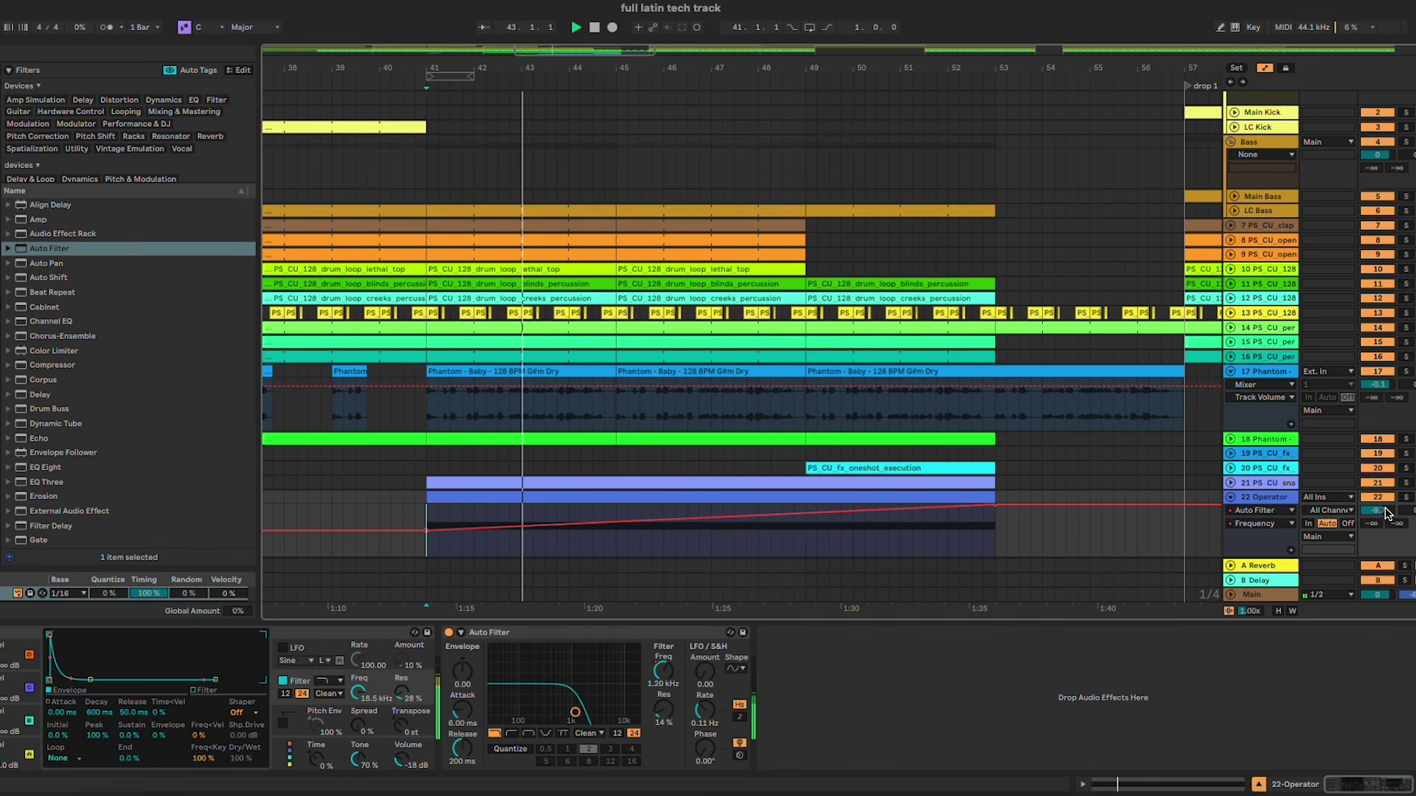
pyautogui.moveTo(1386, 512); pyautogui.dragTo(1386, 516)
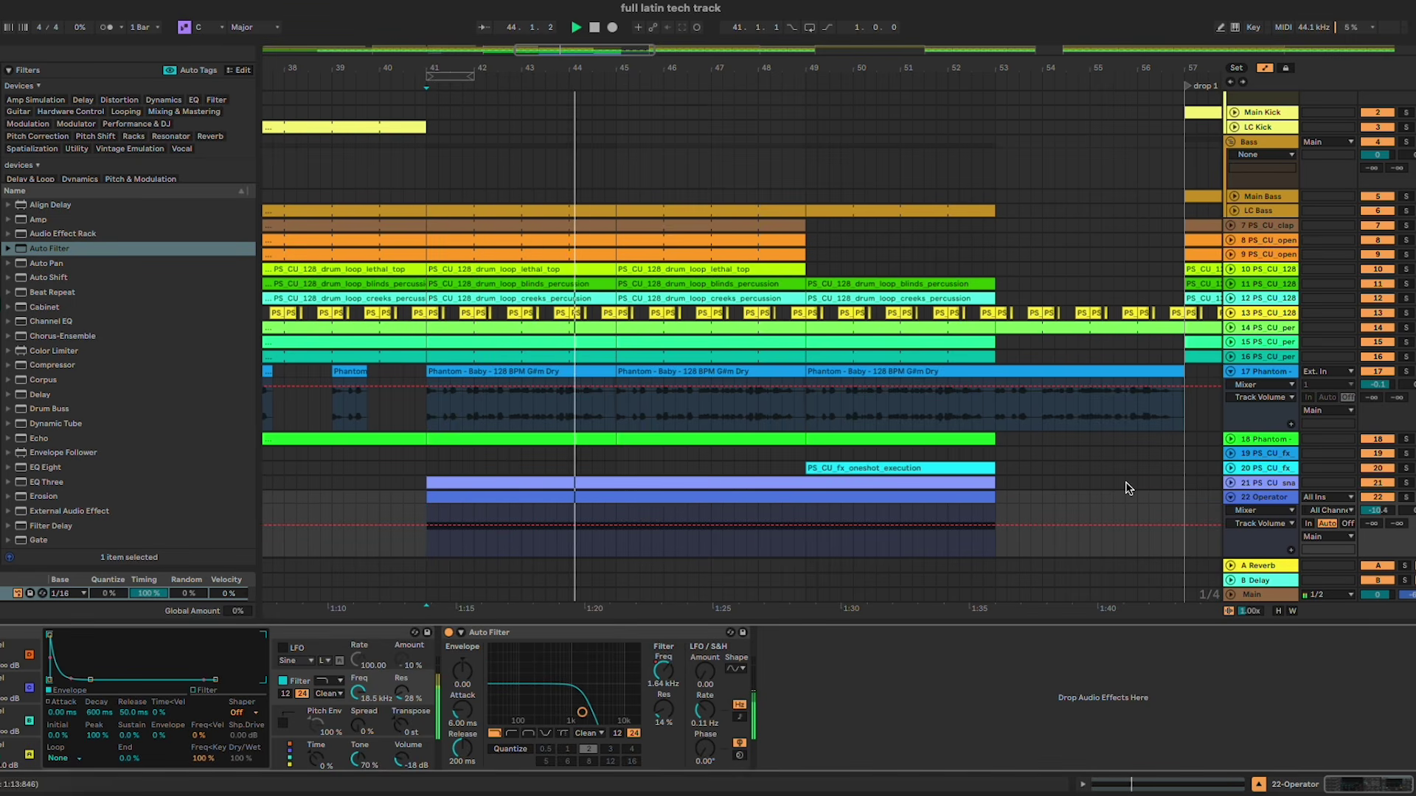
# Step: Add EQ Eight after Auto Filter with a low cut at about 587 Hz, and set the Operator track's volume to -12.0 dB
pyautogui.doubleClick(70, 464)
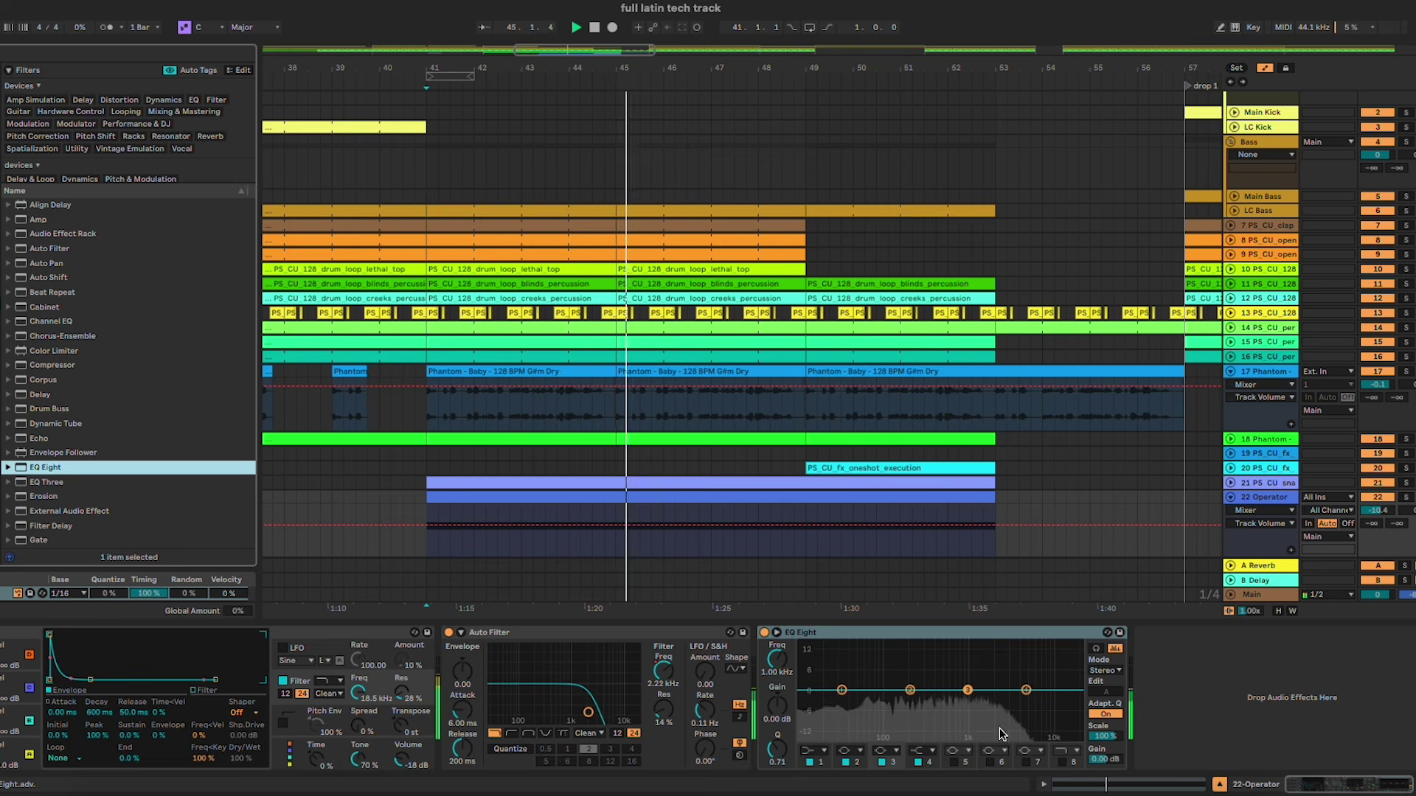
pyautogui.click(848, 751)
pyautogui.click(848, 671)
pyautogui.moveTo(910, 700); pyautogui.dragTo(948, 702)
pyautogui.moveTo(1379, 511); pyautogui.dragTo(1380, 521)
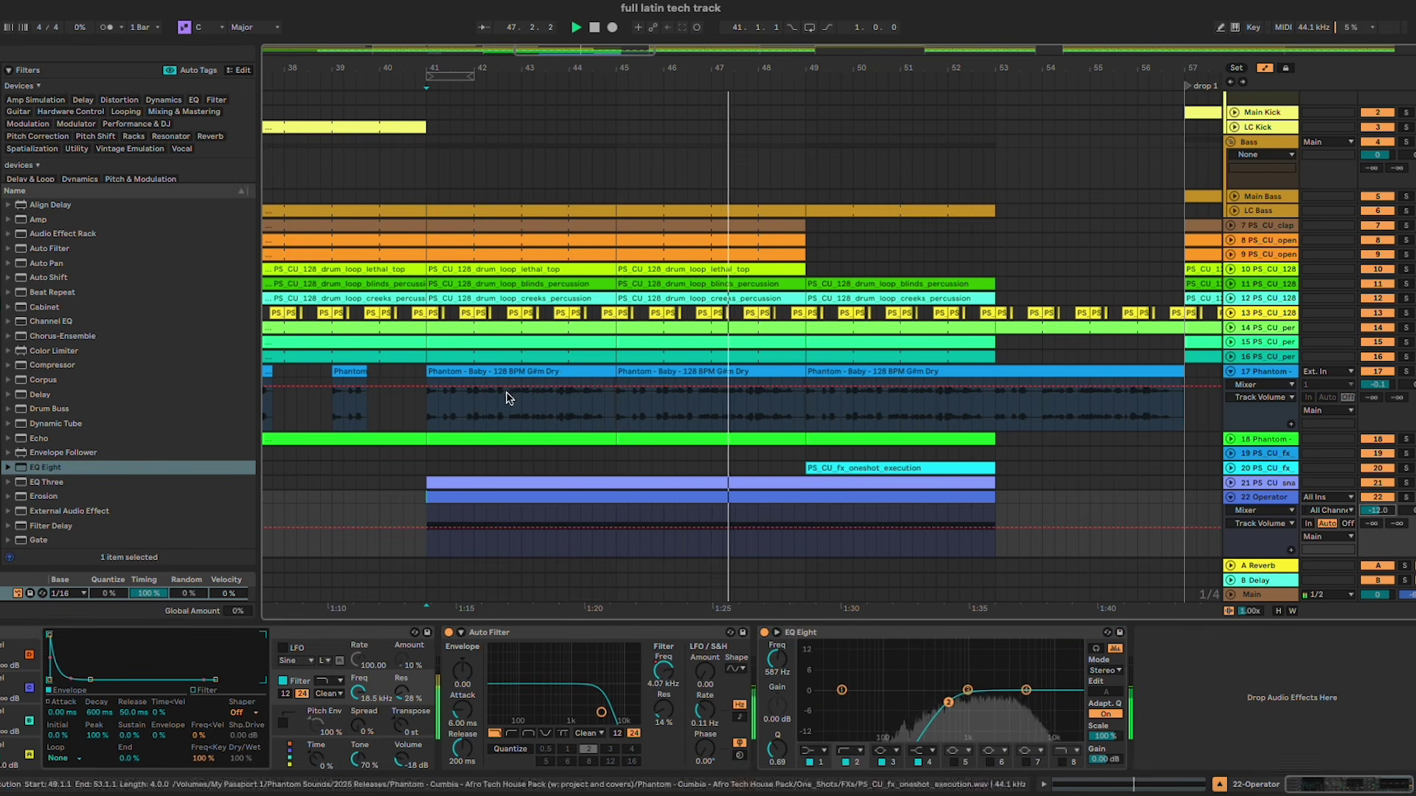
# Step: Unfold the FX riser track 20 and select its PS_CU_fx_oneshot_execution clip
pyautogui.click(0, 245)
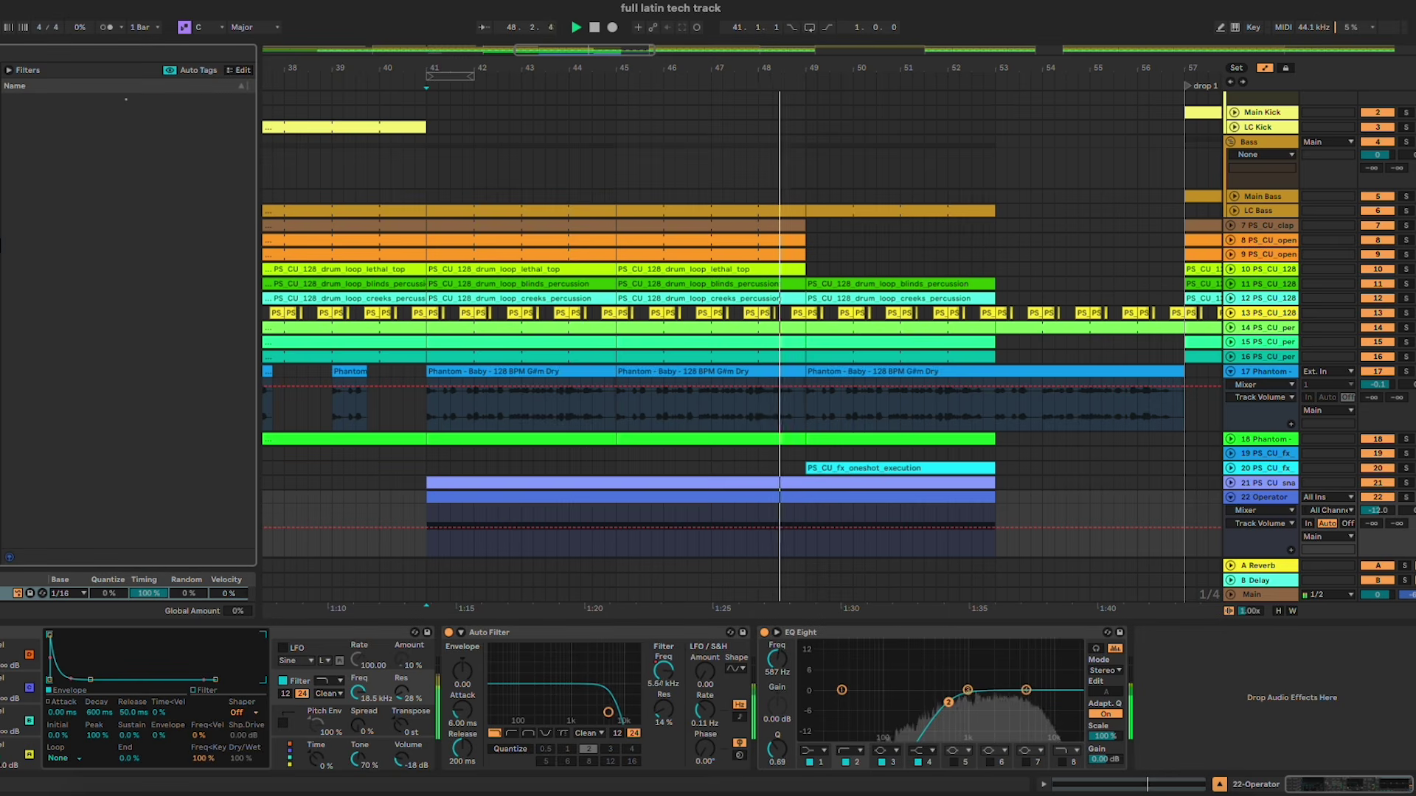
pyautogui.click(848, 498)
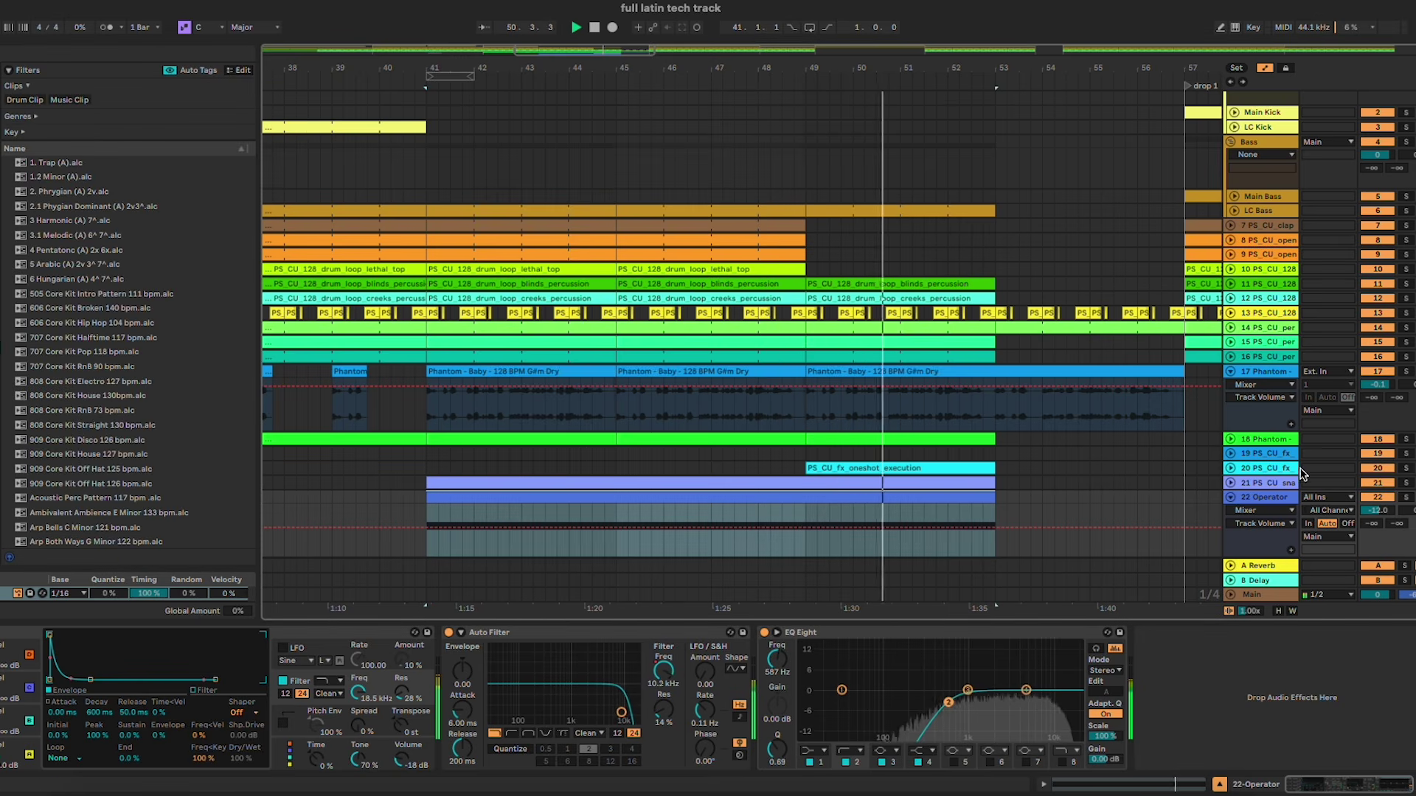
pyautogui.click(1230, 468)
pyautogui.click(1262, 468)
pyautogui.scroll(-3, 1244, 472)
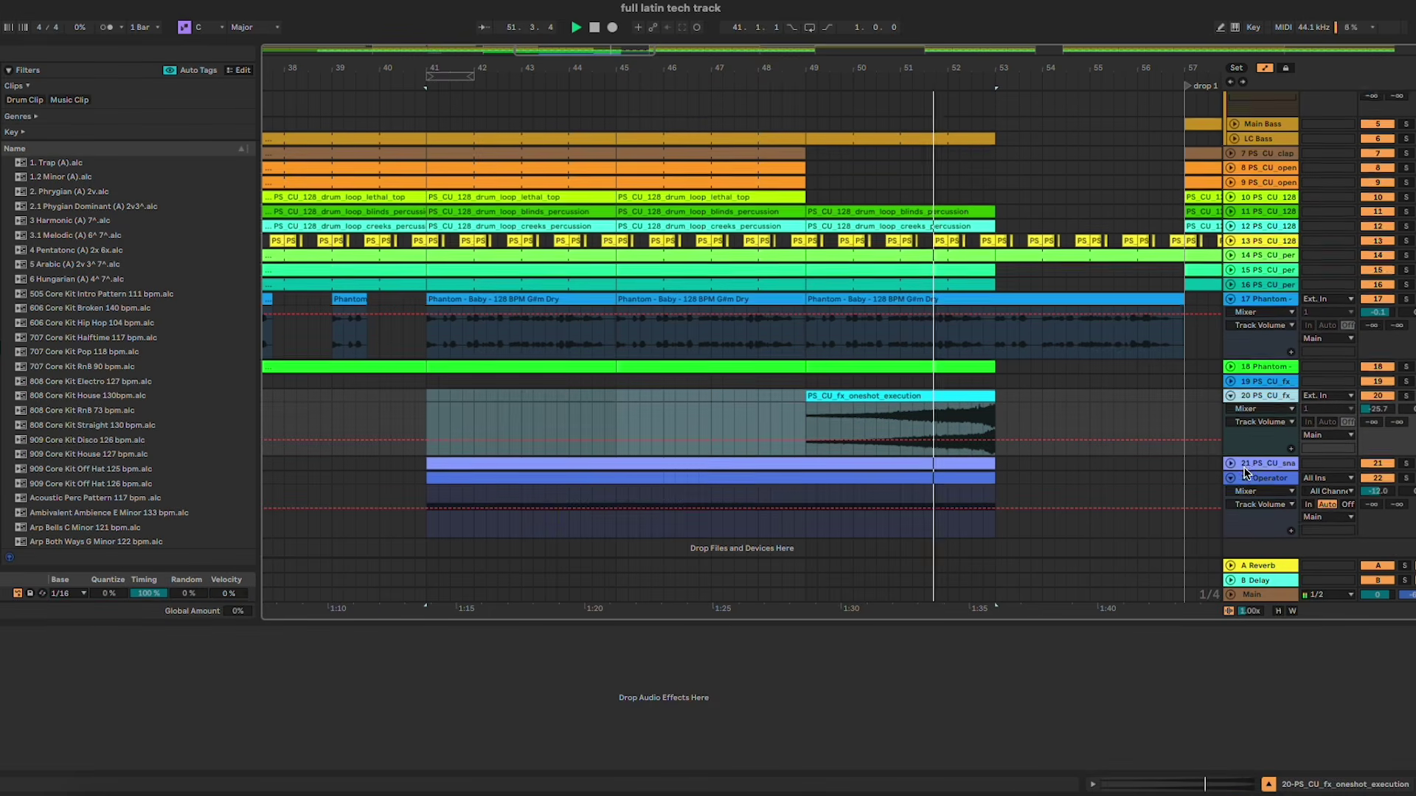
pyautogui.click(950, 382)
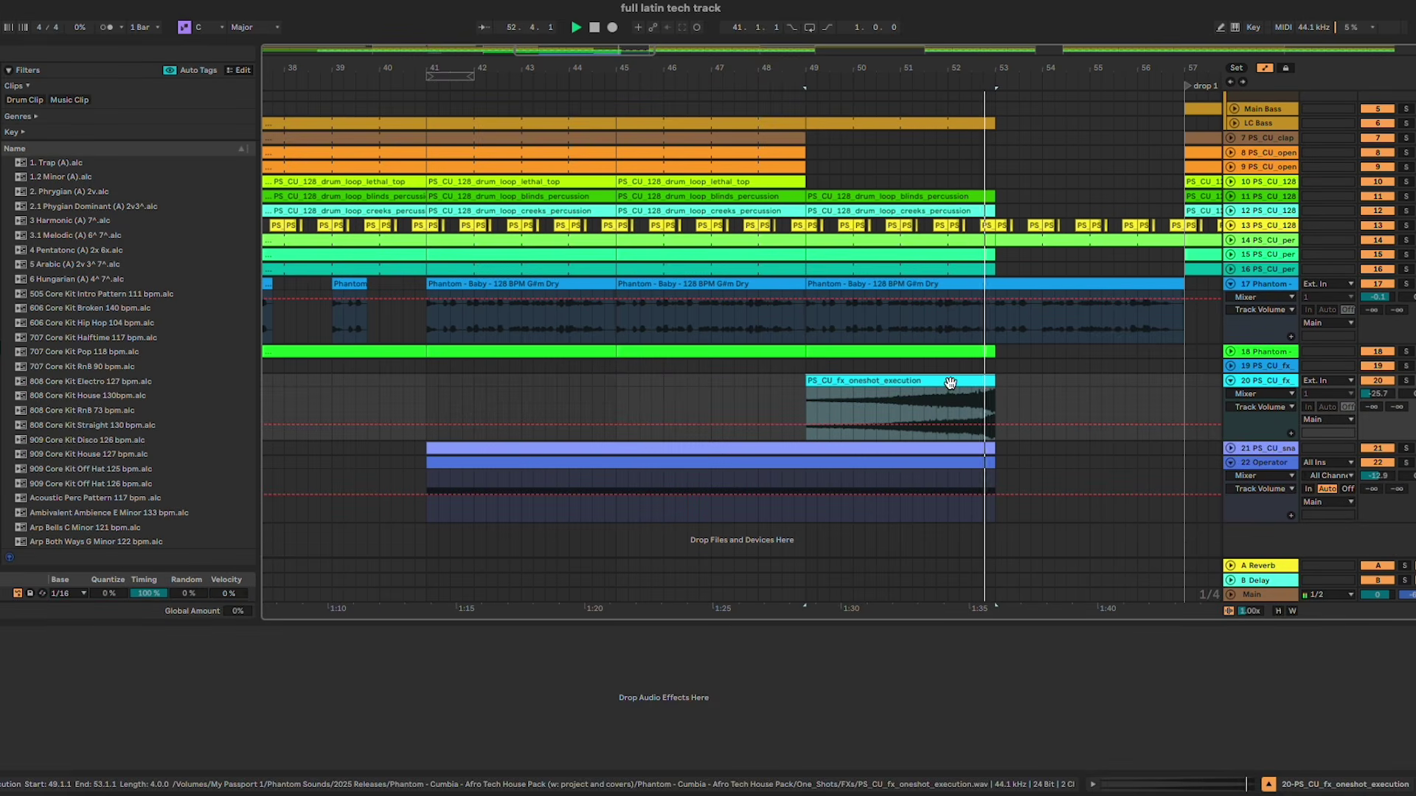
# Step: Audition the effect one-shots in the sample pack's One_Shots FXs folder, working from fandom up to ants
pyautogui.click(1, 538)
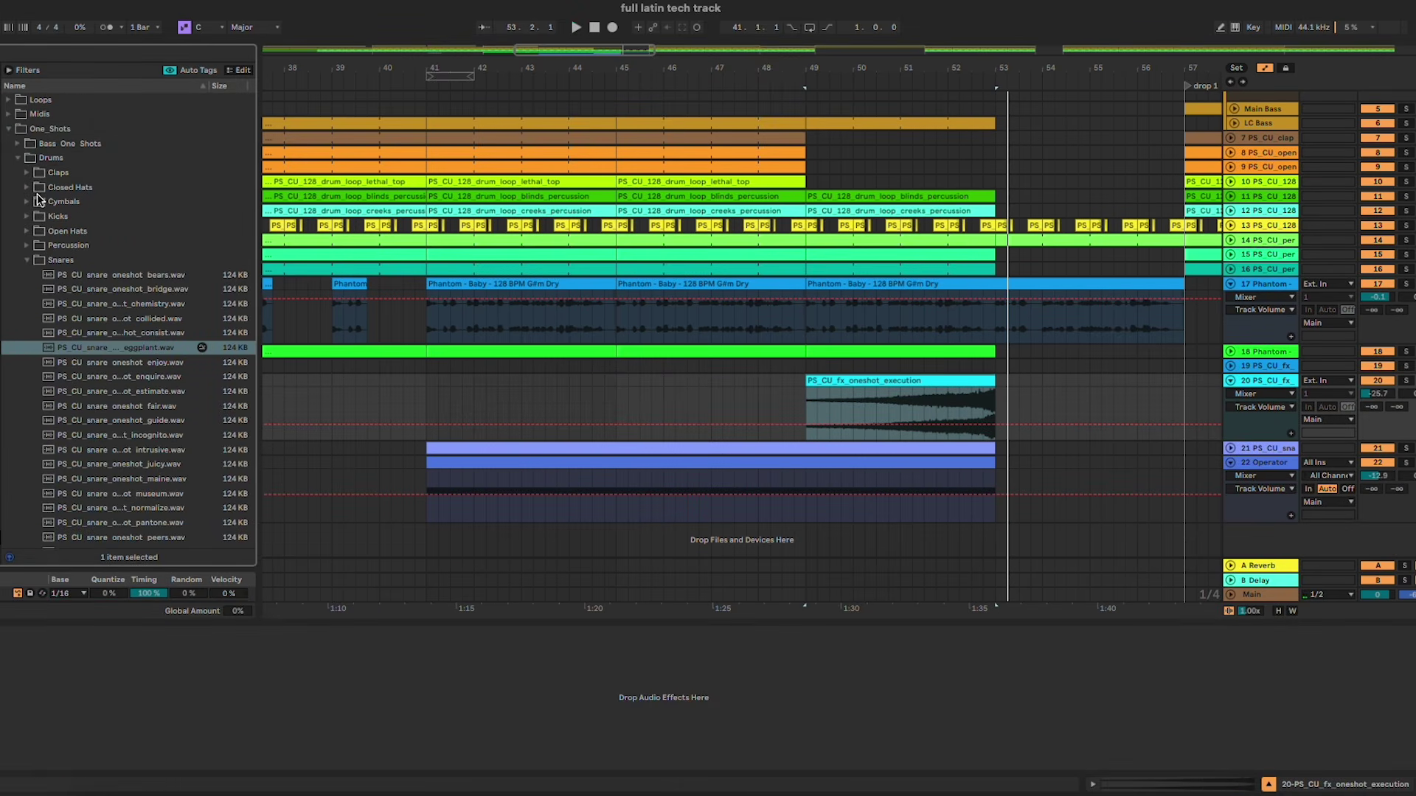
pyautogui.click(7, 131)
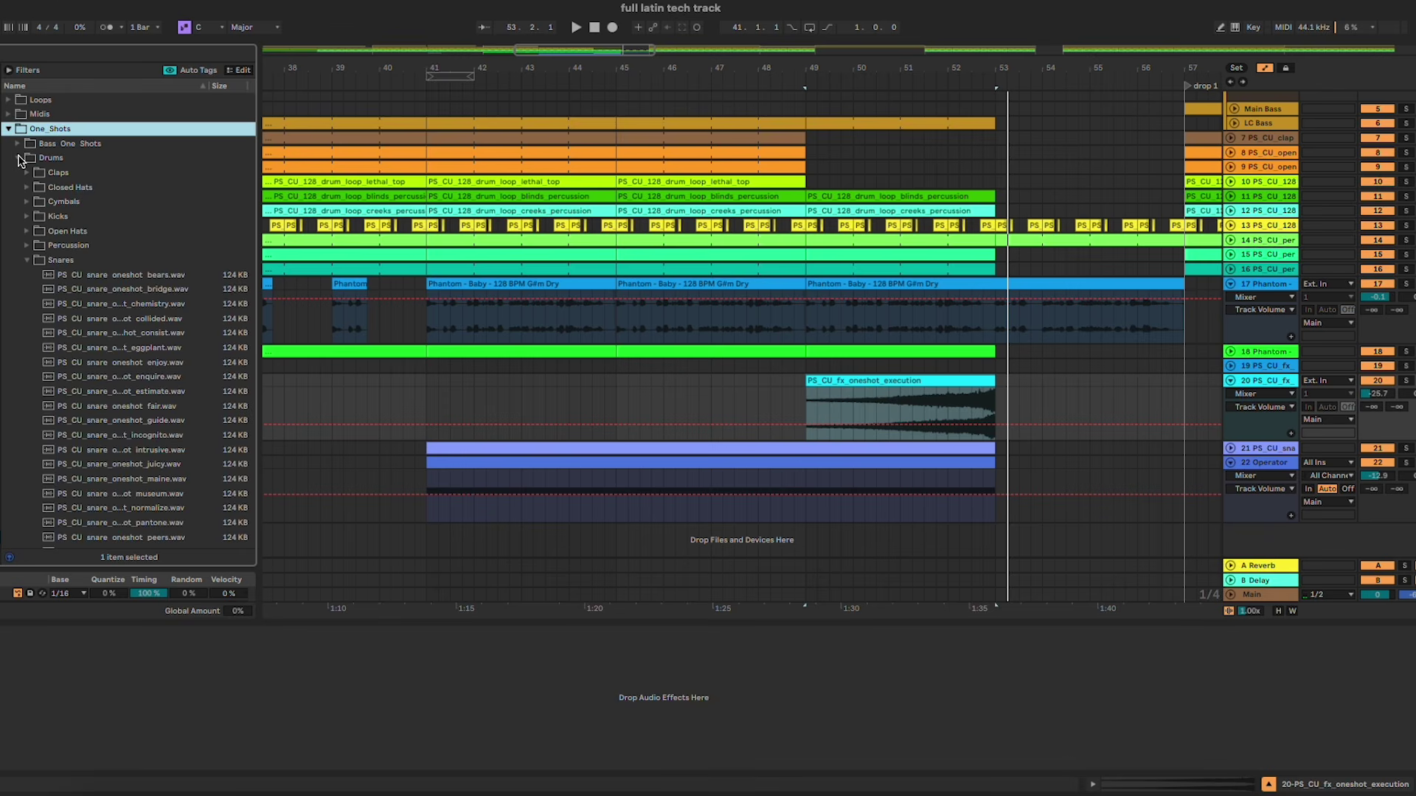
pyautogui.click(20, 161)
pyautogui.click(18, 172)
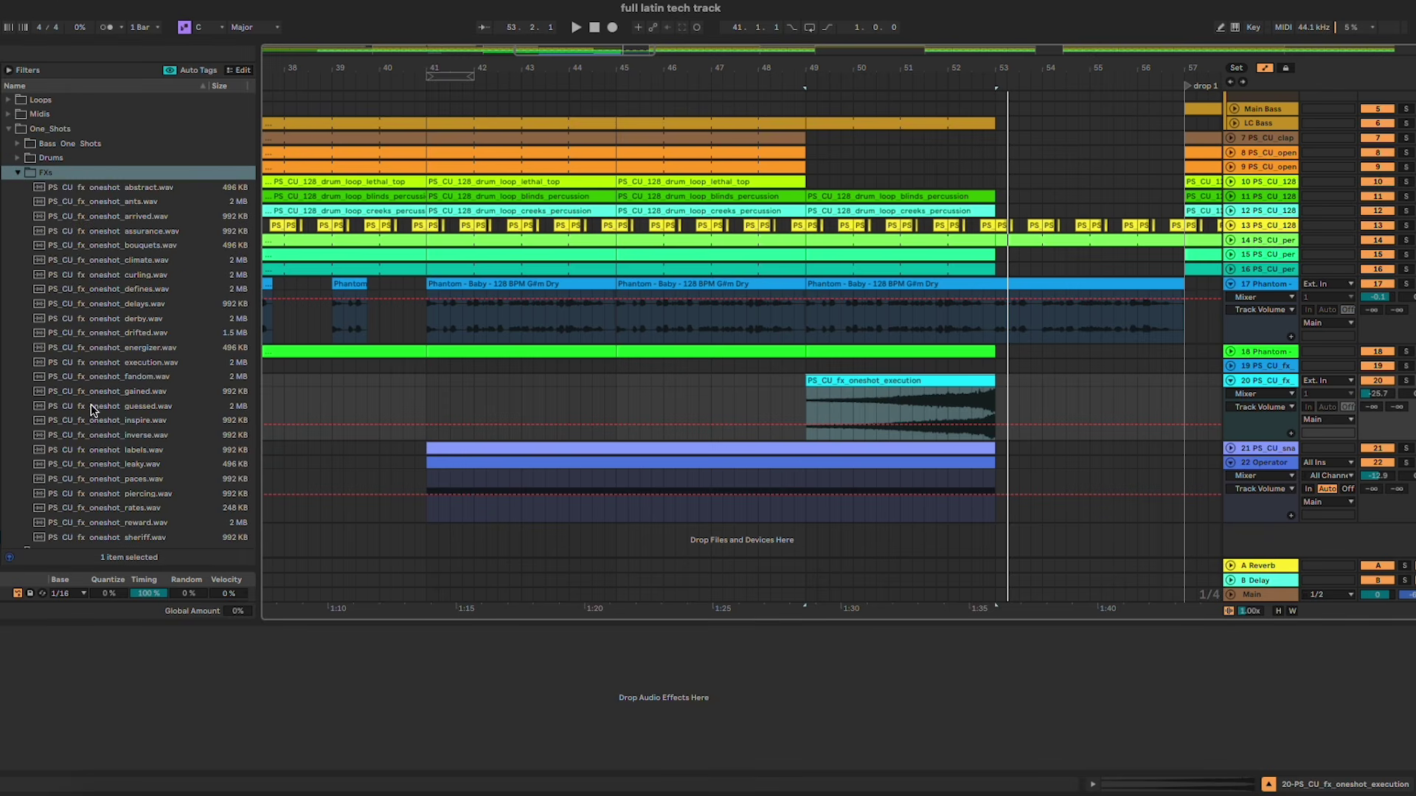
pyautogui.scroll(-3, 103, 413)
pyautogui.click(170, 484)
pyautogui.click(195, 336)
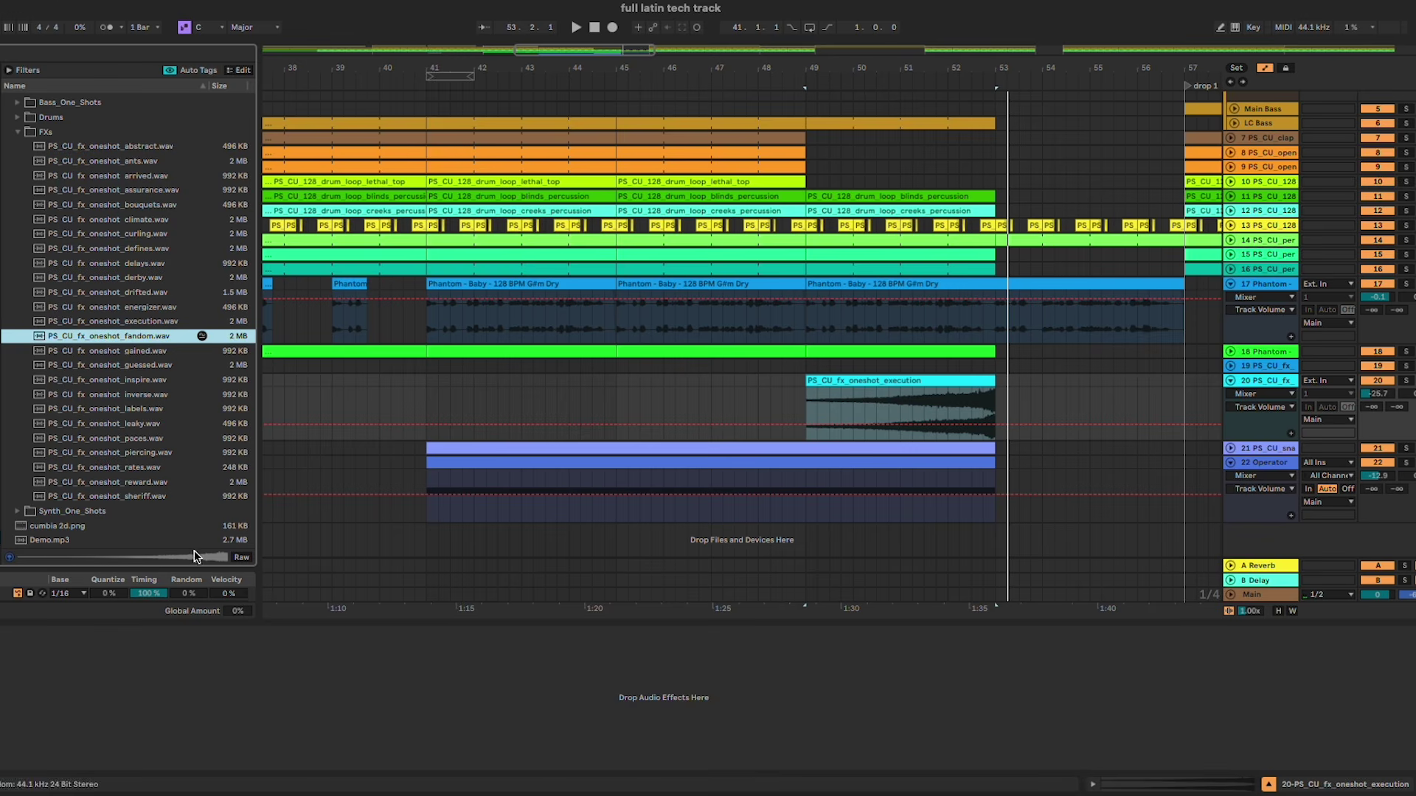
pyautogui.press('Up')
pyautogui.press('Up')
pyautogui.press('Up')
pyautogui.press('Up')
pyautogui.press('Up')
pyautogui.press('Up')
pyautogui.press('Up')
pyautogui.press('Up')
pyautogui.press('Up')
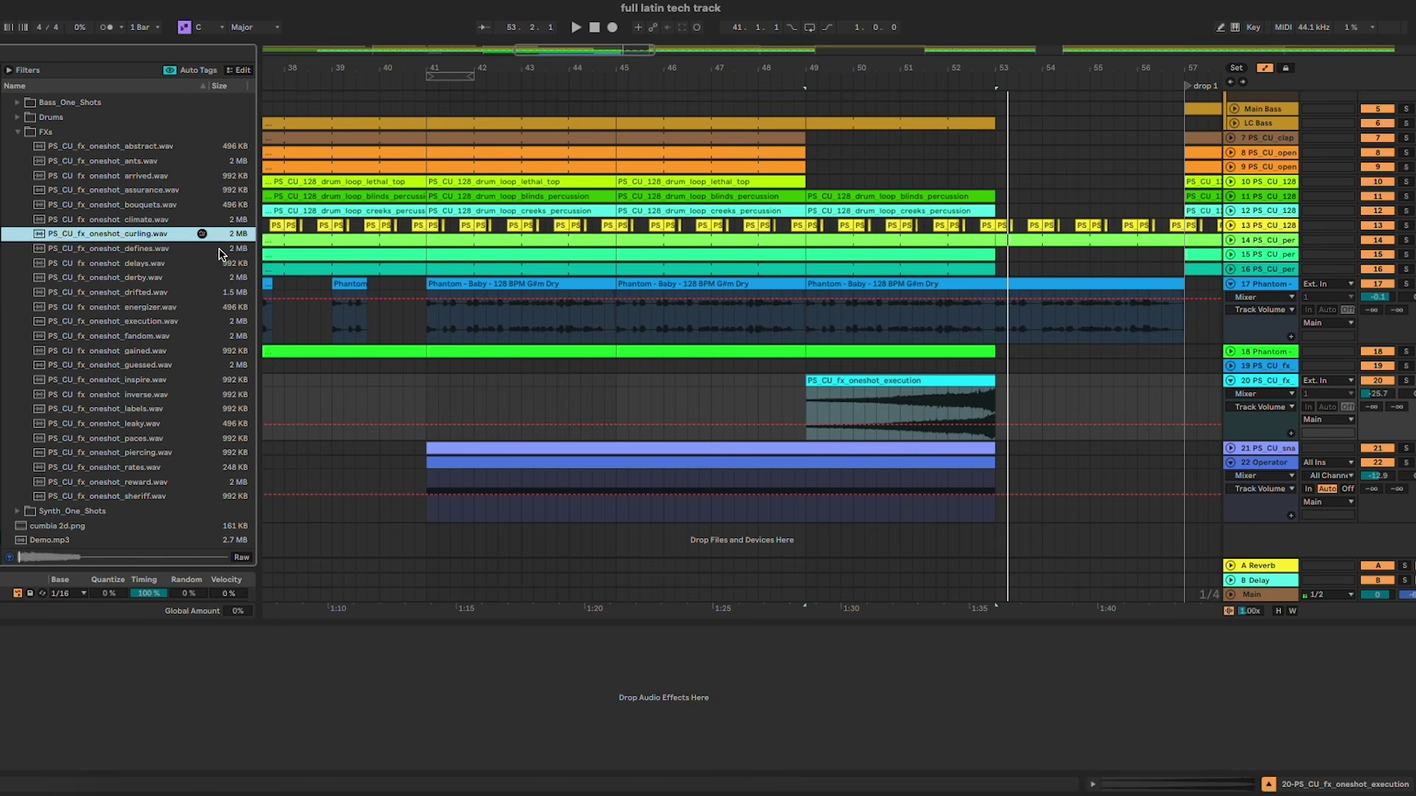
pyautogui.press('Up')
pyautogui.press('Up')
pyautogui.press('Up')
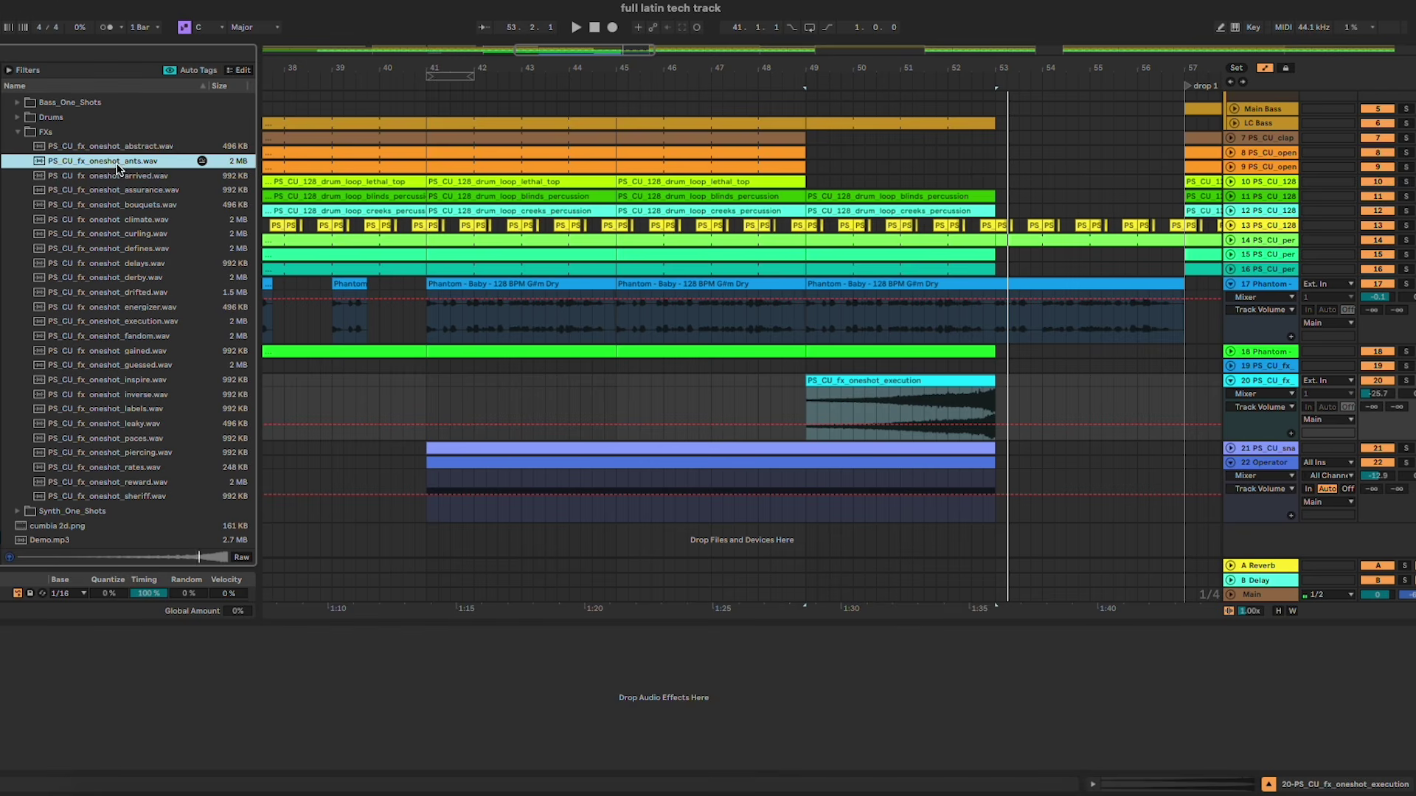
# Step: Replace the riser at bar 49 with PS_CU_fx_oneshot_ants, play it, and raise its track volume to -20.6 dB
pyautogui.moveTo(118, 168); pyautogui.dragTo(821, 393)
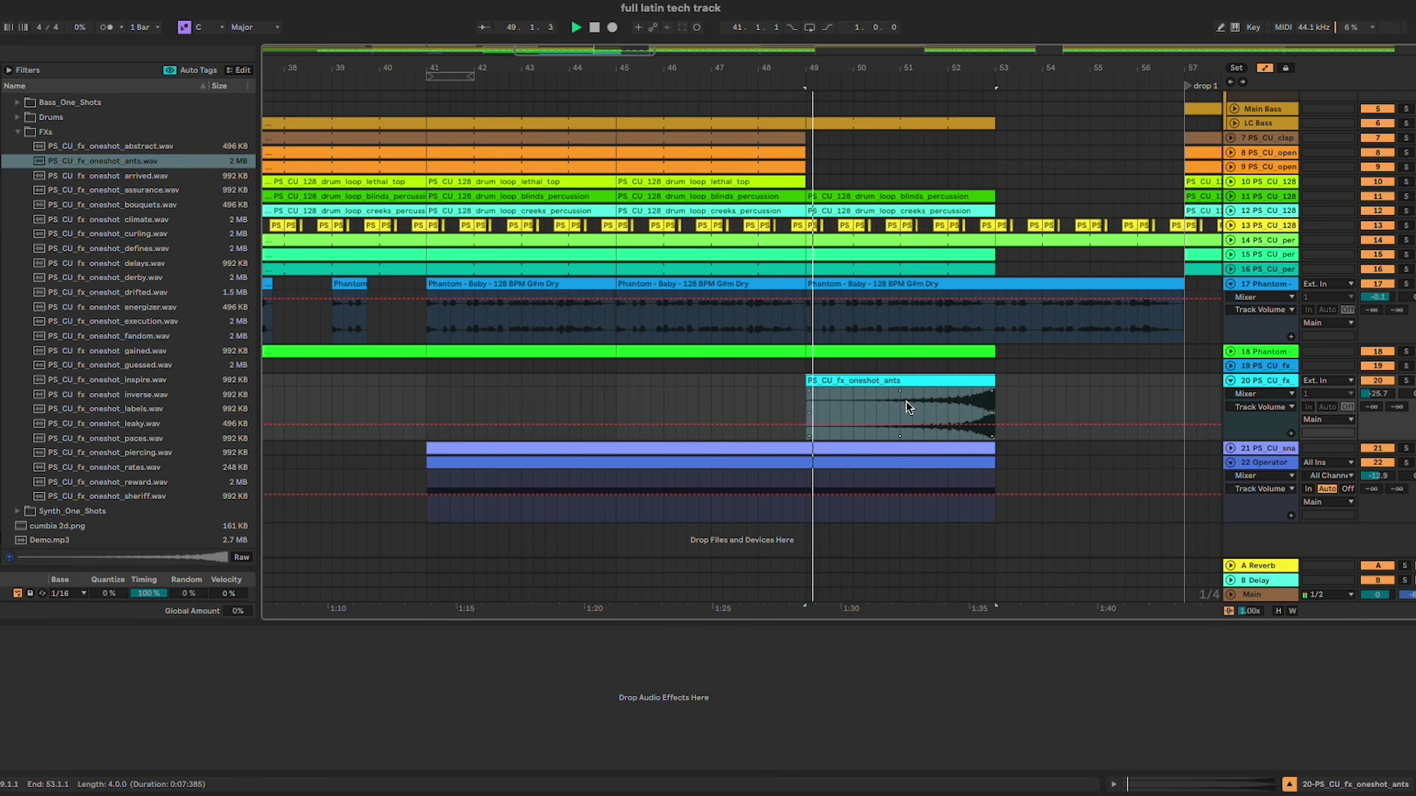
pyautogui.press('space')
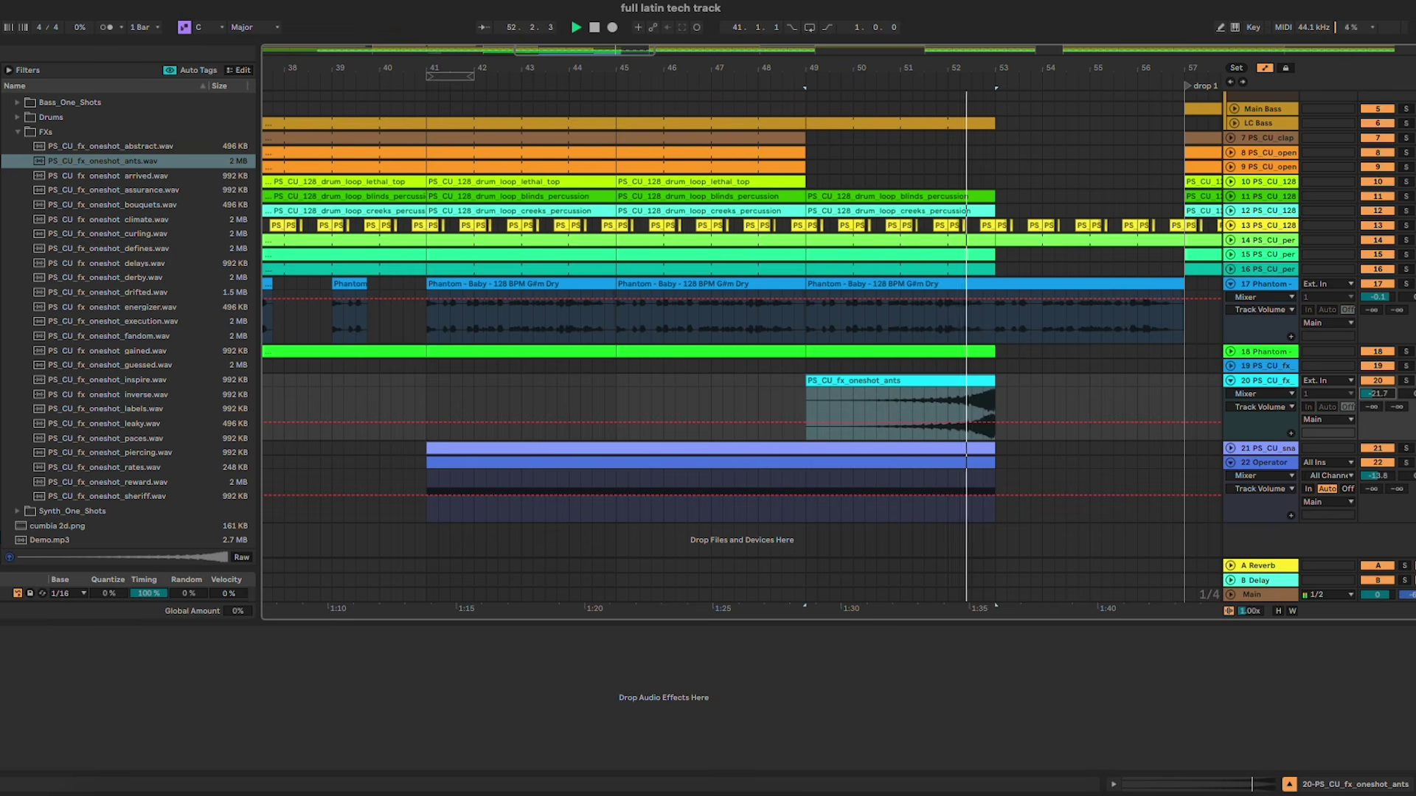
pyautogui.moveTo(1379, 395); pyautogui.dragTo(1378, 391)
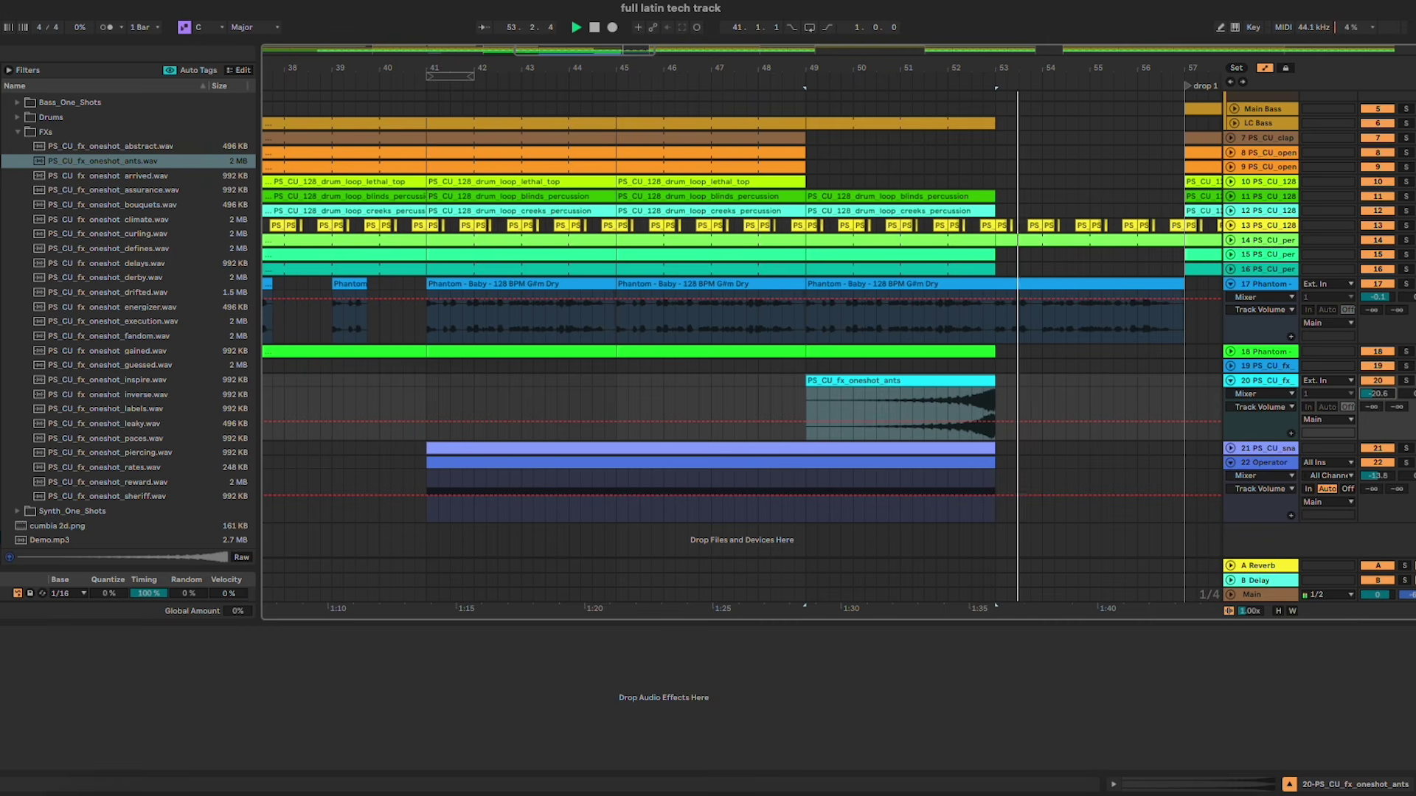
# Step: Fold the FX riser and Operator tracks and hide the automation around drop 1
pyautogui.click(1230, 381)
pyautogui.click(1229, 410)
pyautogui.hscroll(5, 1081, 379)
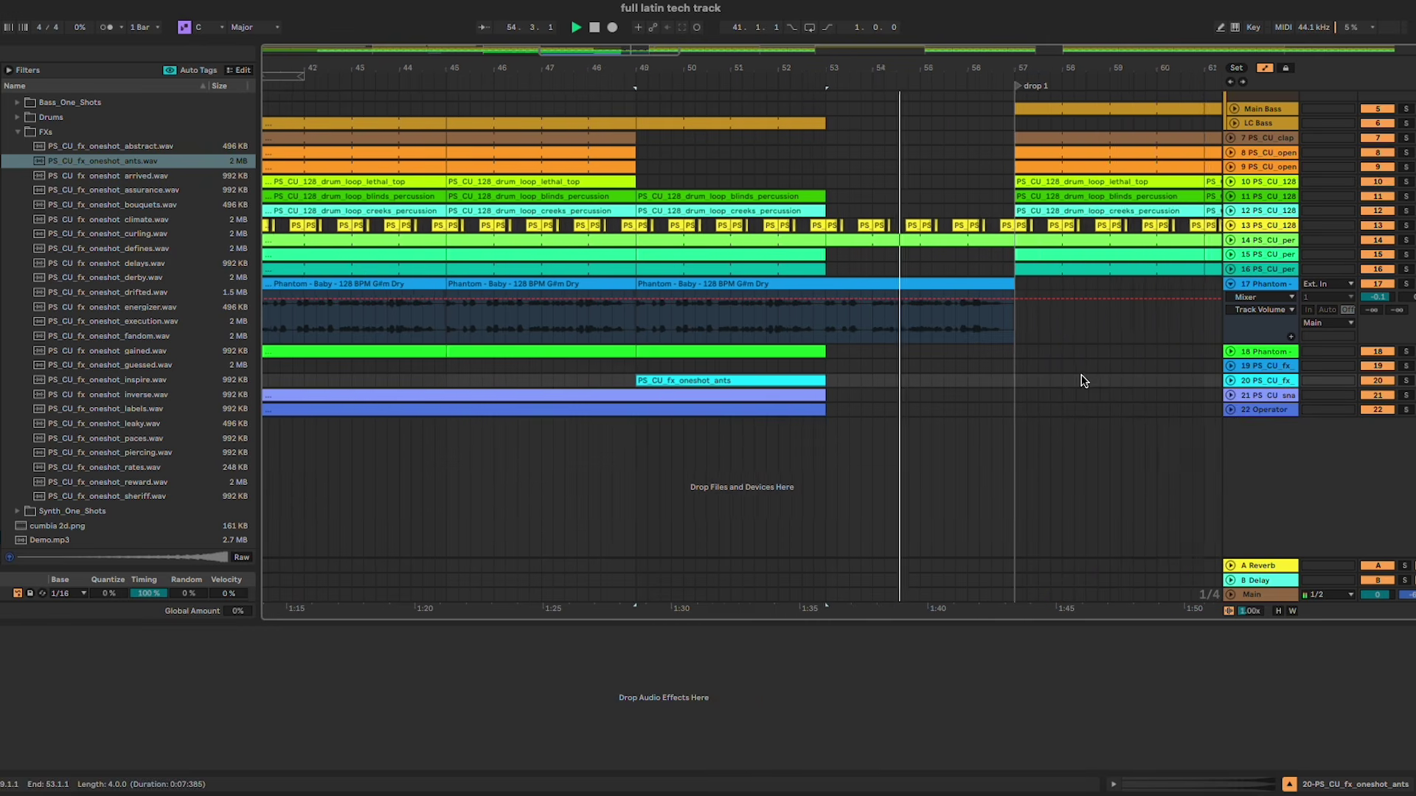
pyautogui.click(1014, 379)
pyautogui.click(1013, 348)
pyautogui.press('a')
pyautogui.scroll(5, 910, 314)
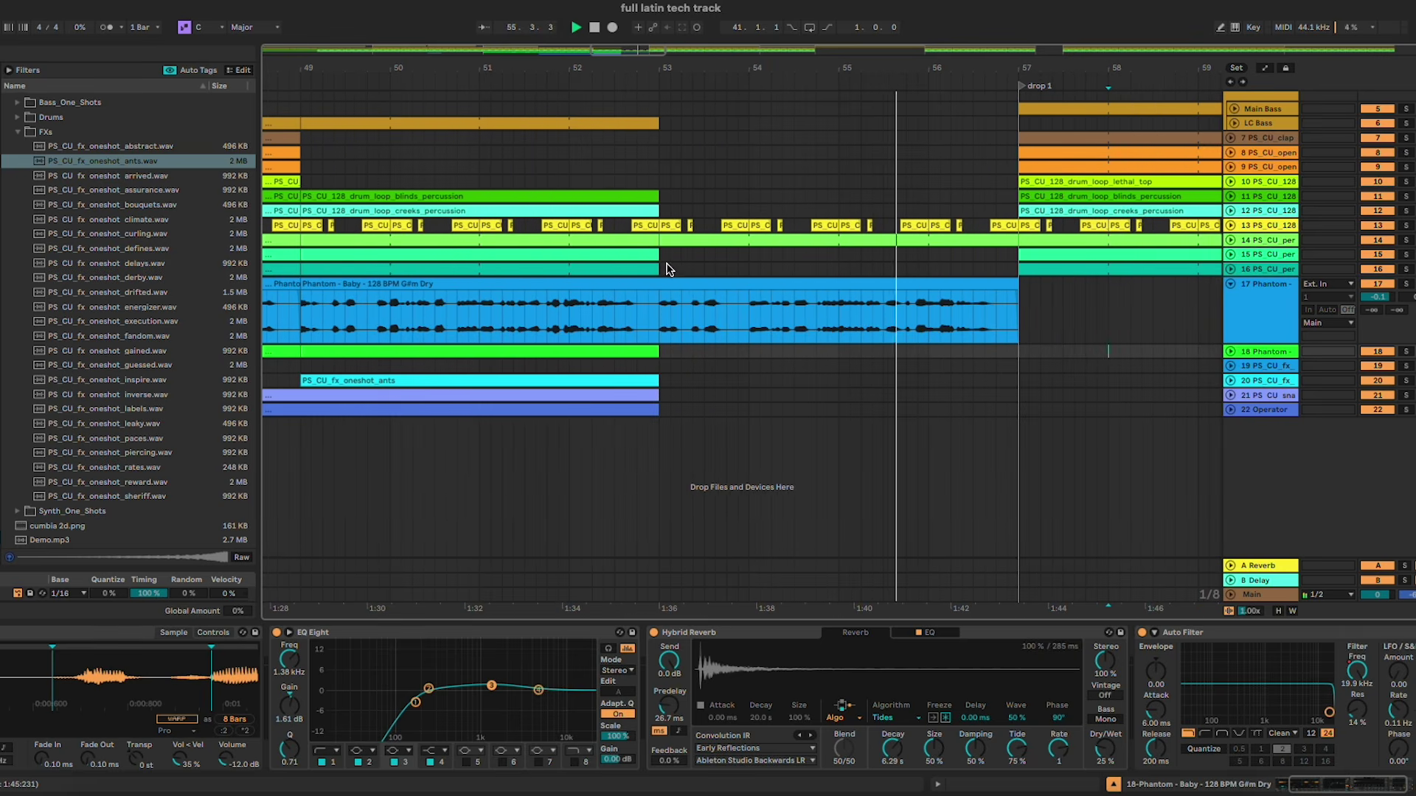
pyautogui.moveTo(657, 197); pyautogui.dragTo(635, 194)
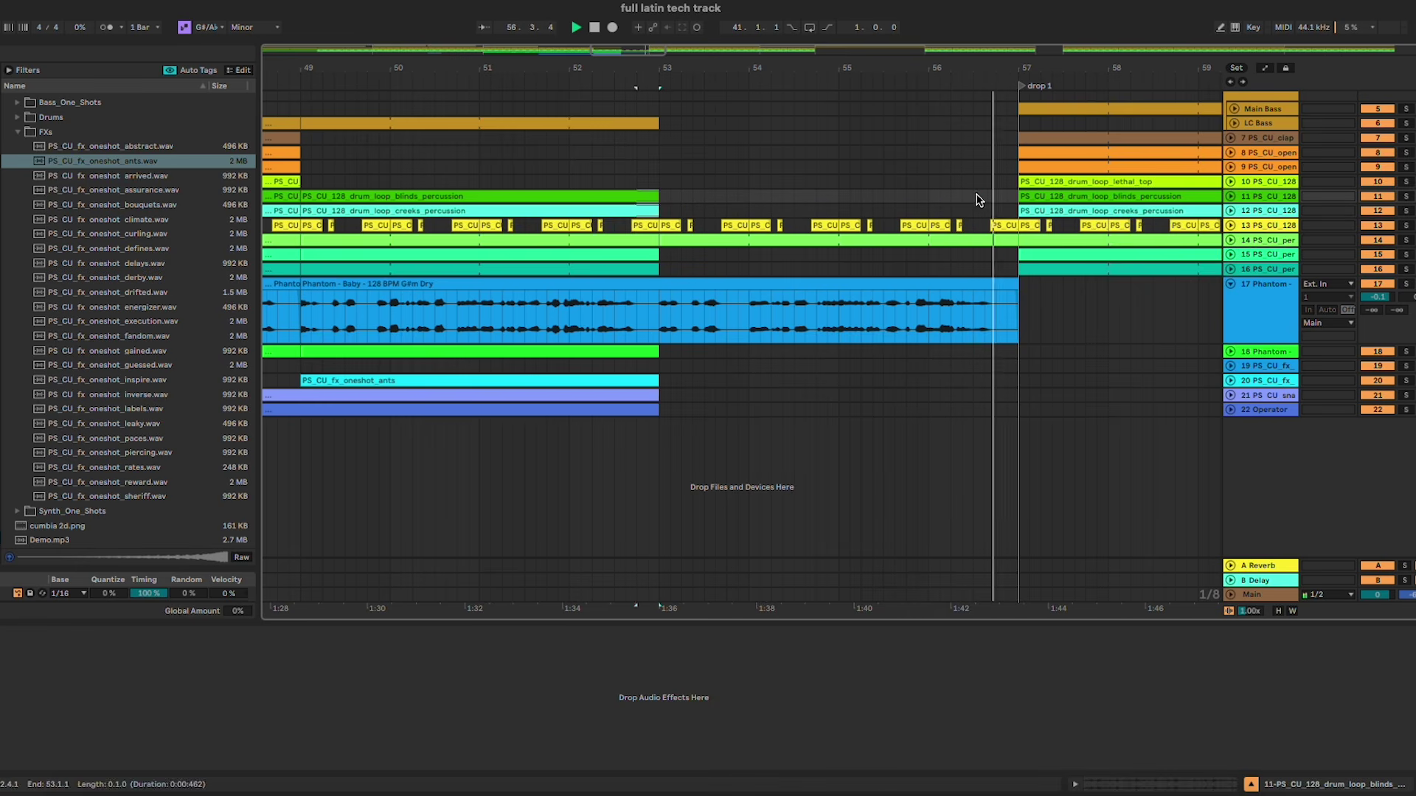
pyautogui.moveTo(984, 199); pyautogui.dragTo(1013, 196)
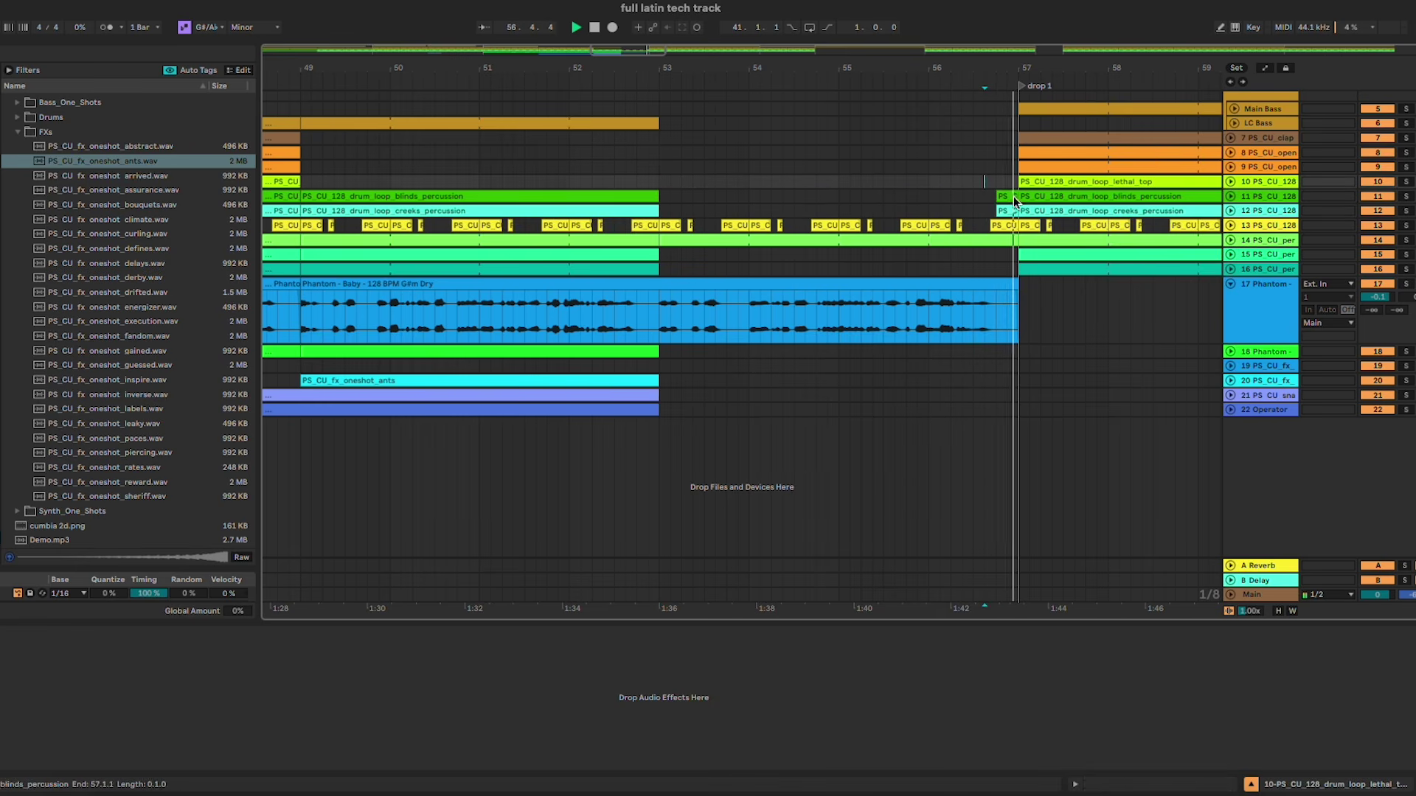
pyautogui.press('Delete')
# Step: Stop playback at bar 57 and insert a new MIDI track below the Operator track
pyautogui.click(1015, 378)
pyautogui.press('space')
pyautogui.click(1267, 409)
pyautogui.hotkey('ctrl', 'shift', 't')
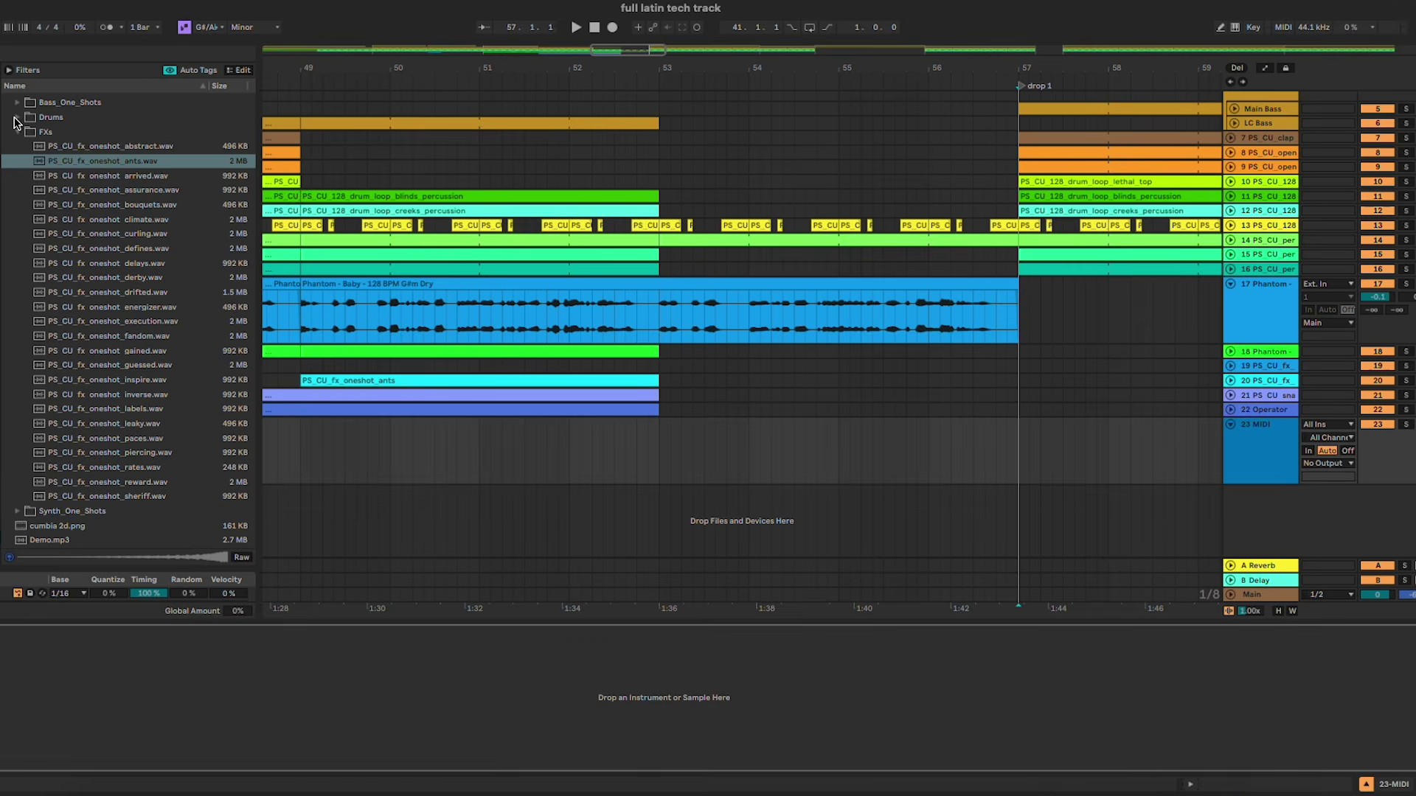
# Step: Audition the one-shots in the pack's Drums Percussion folder, from alchemy down to guide
pyautogui.click(28, 246)
pyautogui.click(104, 262)
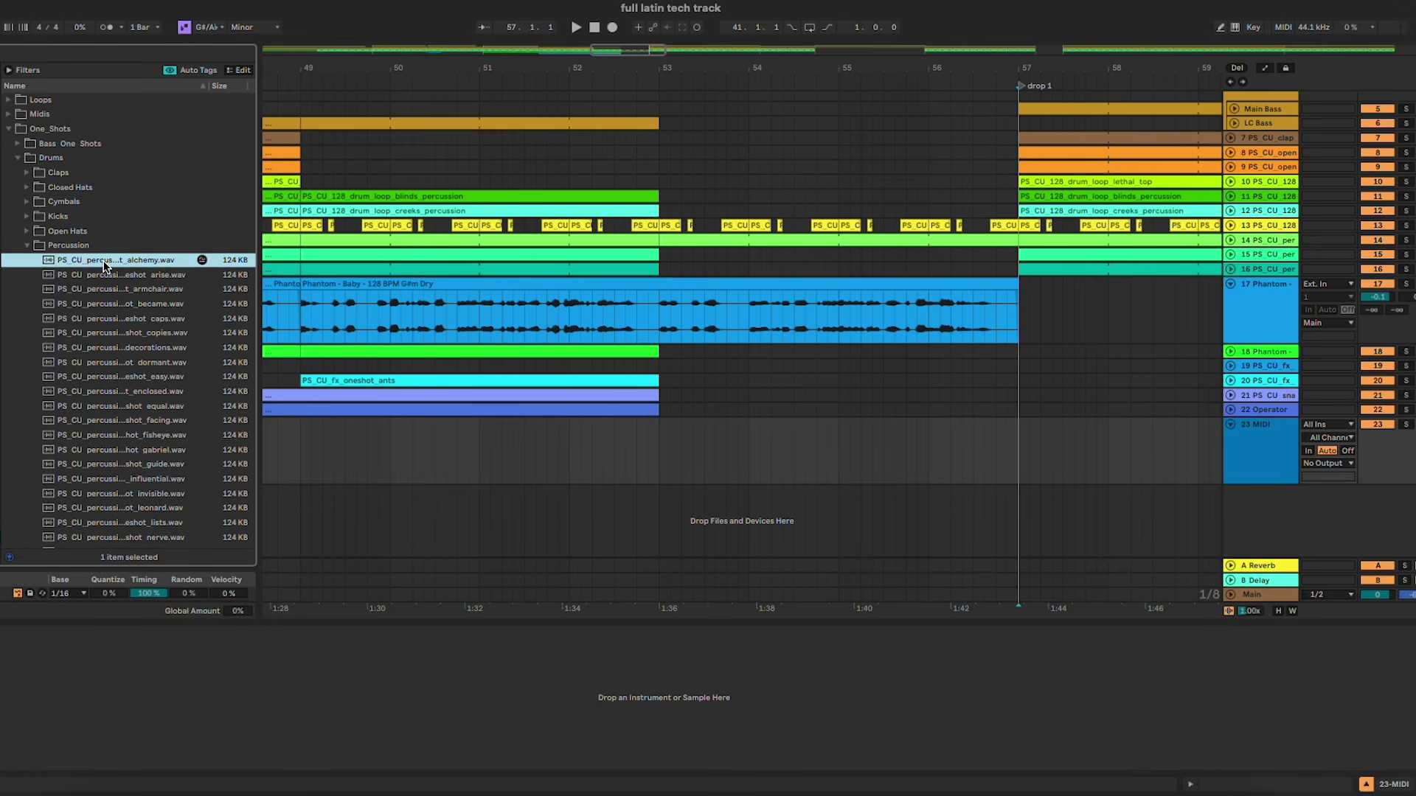
pyautogui.press('Down')
pyautogui.press('Down')
pyautogui.press('Down')
pyautogui.press('Down')
pyautogui.press('Down')
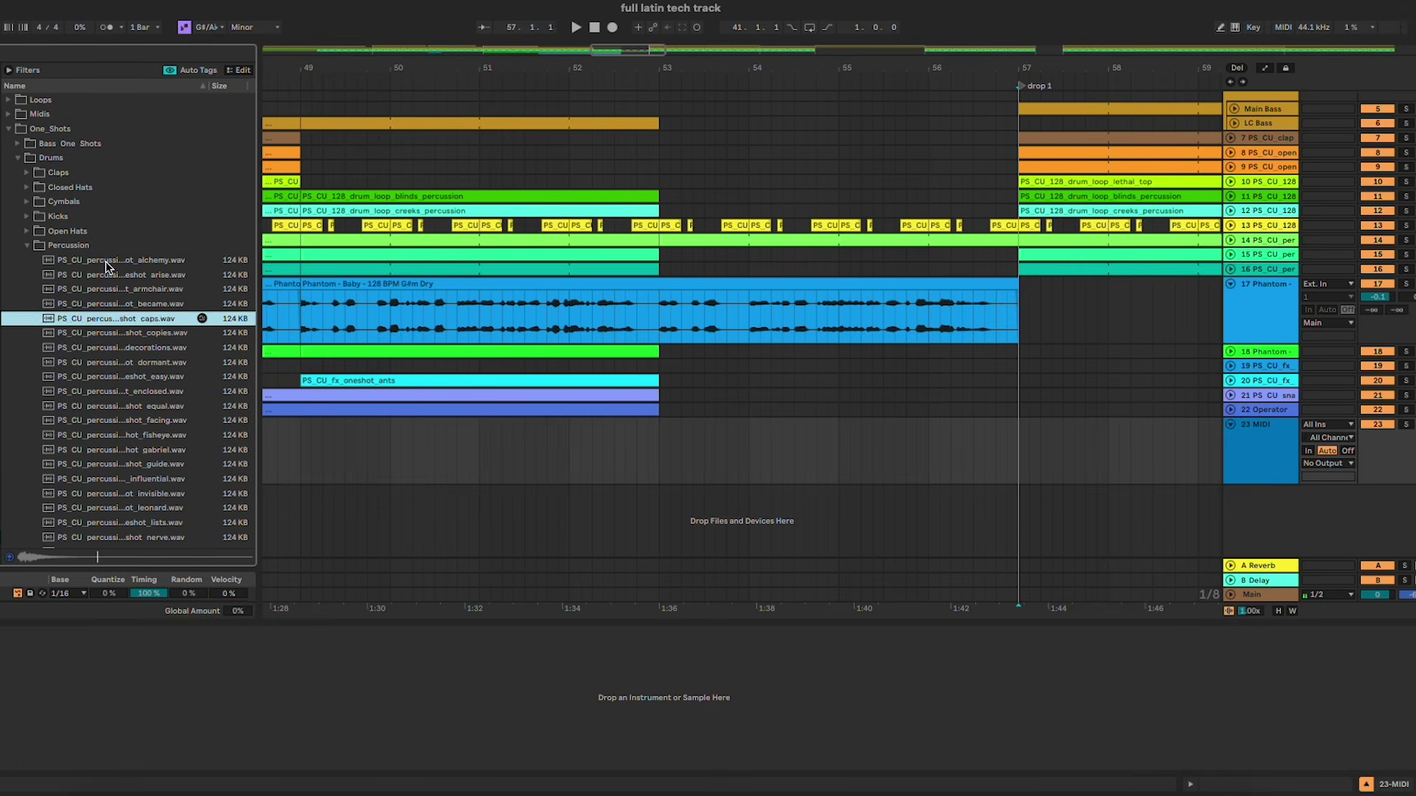
pyautogui.press('Down')
pyautogui.press('Down')
pyautogui.press('Down')
pyautogui.press('Up')
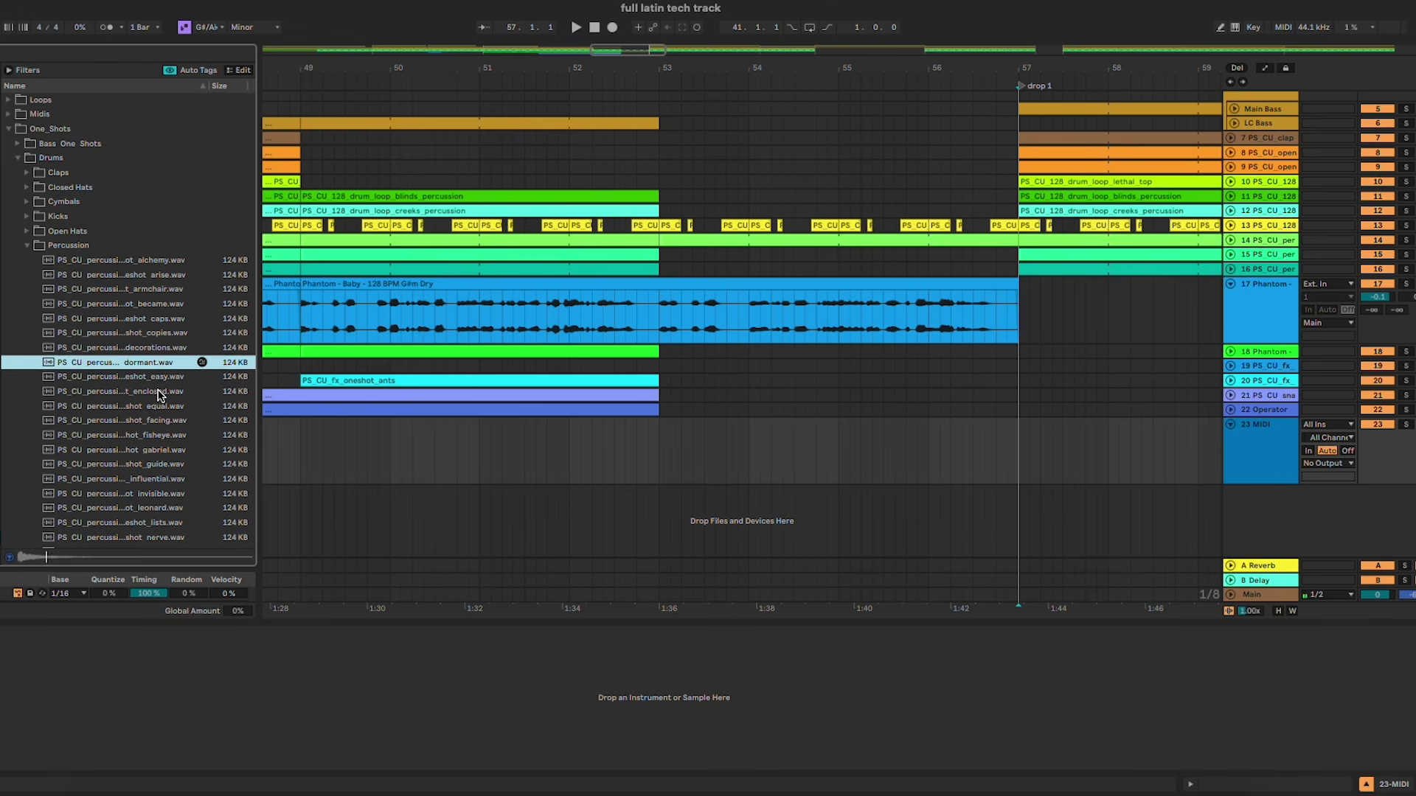
pyautogui.press('Down')
pyautogui.press('Down')
pyautogui.press('Down')
pyautogui.press('Down')
pyautogui.press('Down')
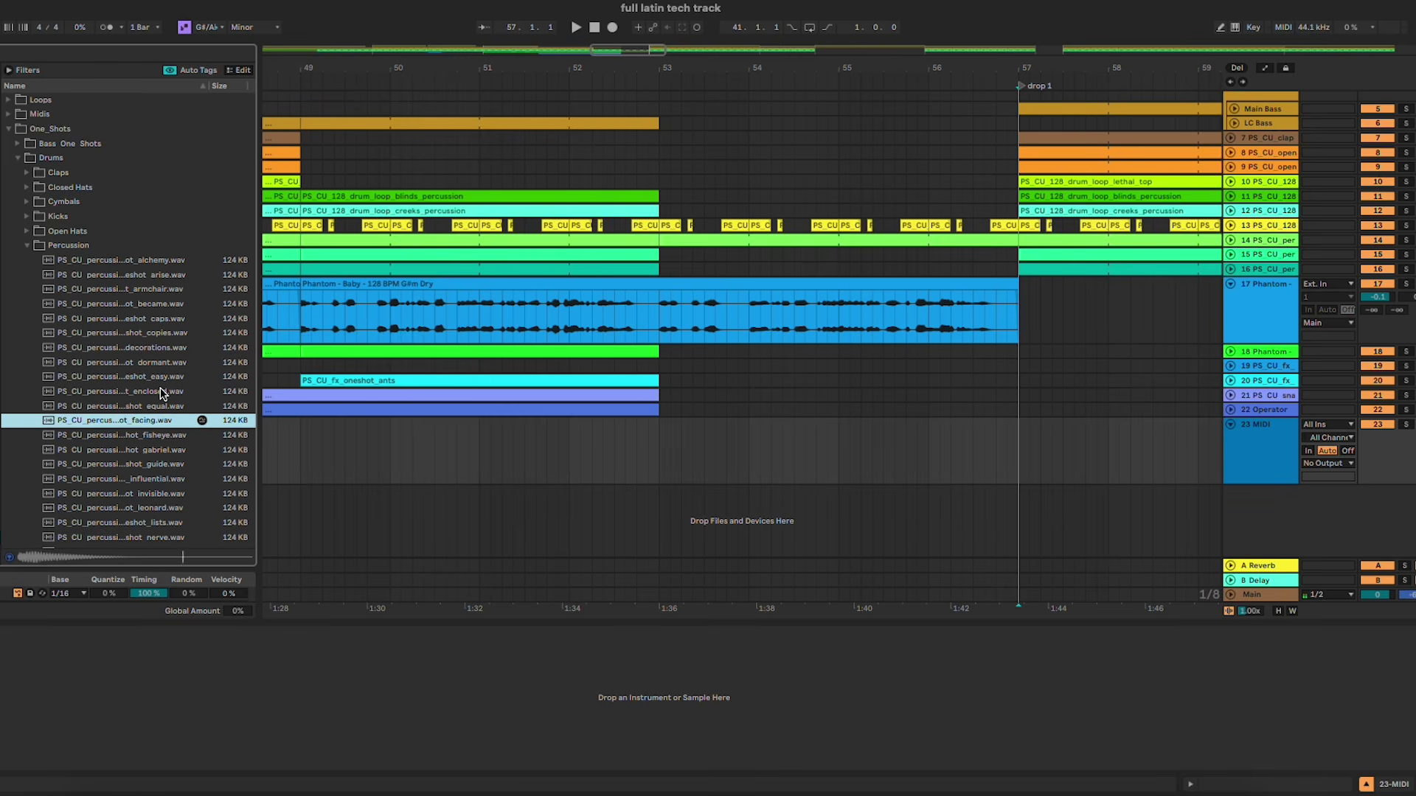
pyautogui.press('Down')
pyautogui.press('Down')
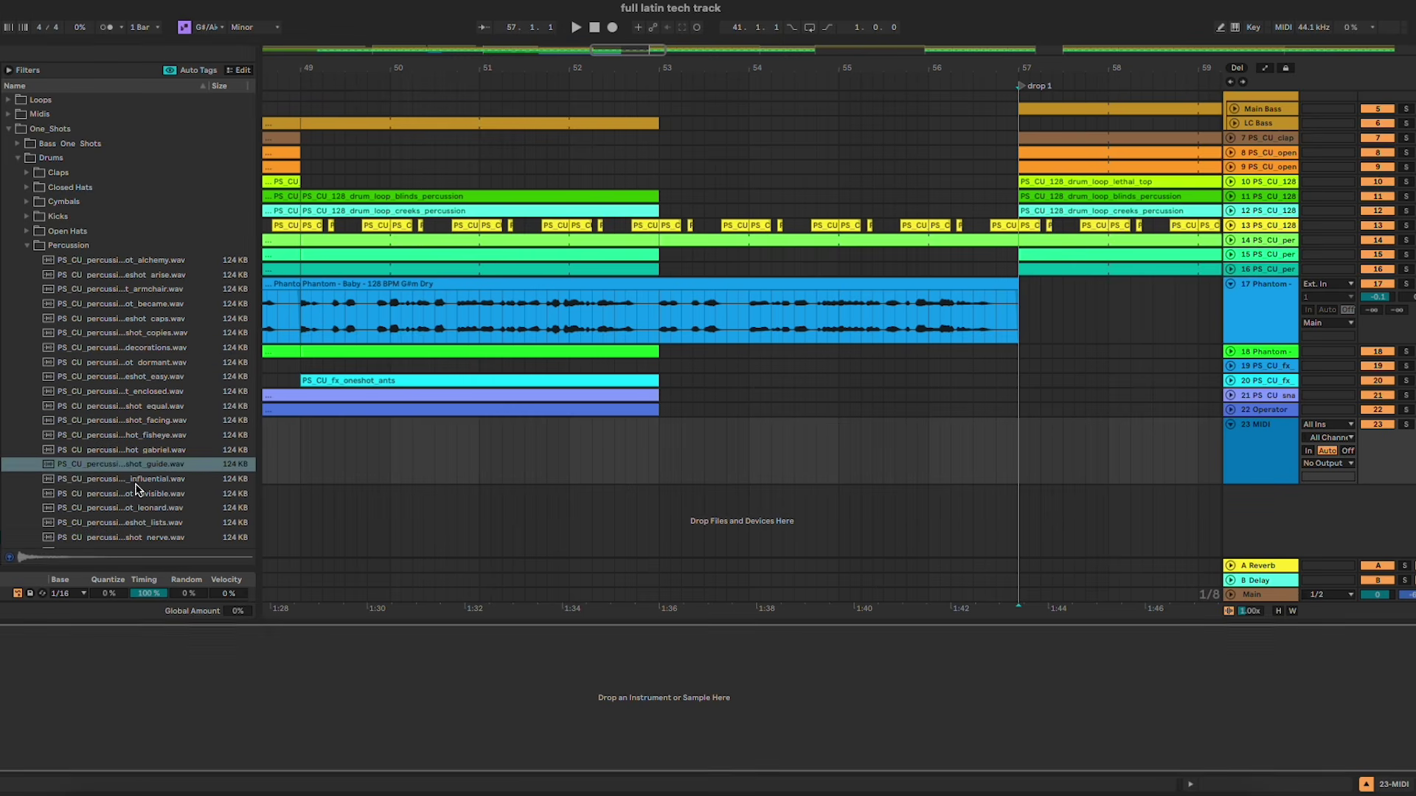
# Step: Load the percussion one-shot guide onto the new MIDI track and create a one-bar clip from bar 56 to bar 57
pyautogui.moveTo(249, 673); pyautogui.dragTo(290, 747)
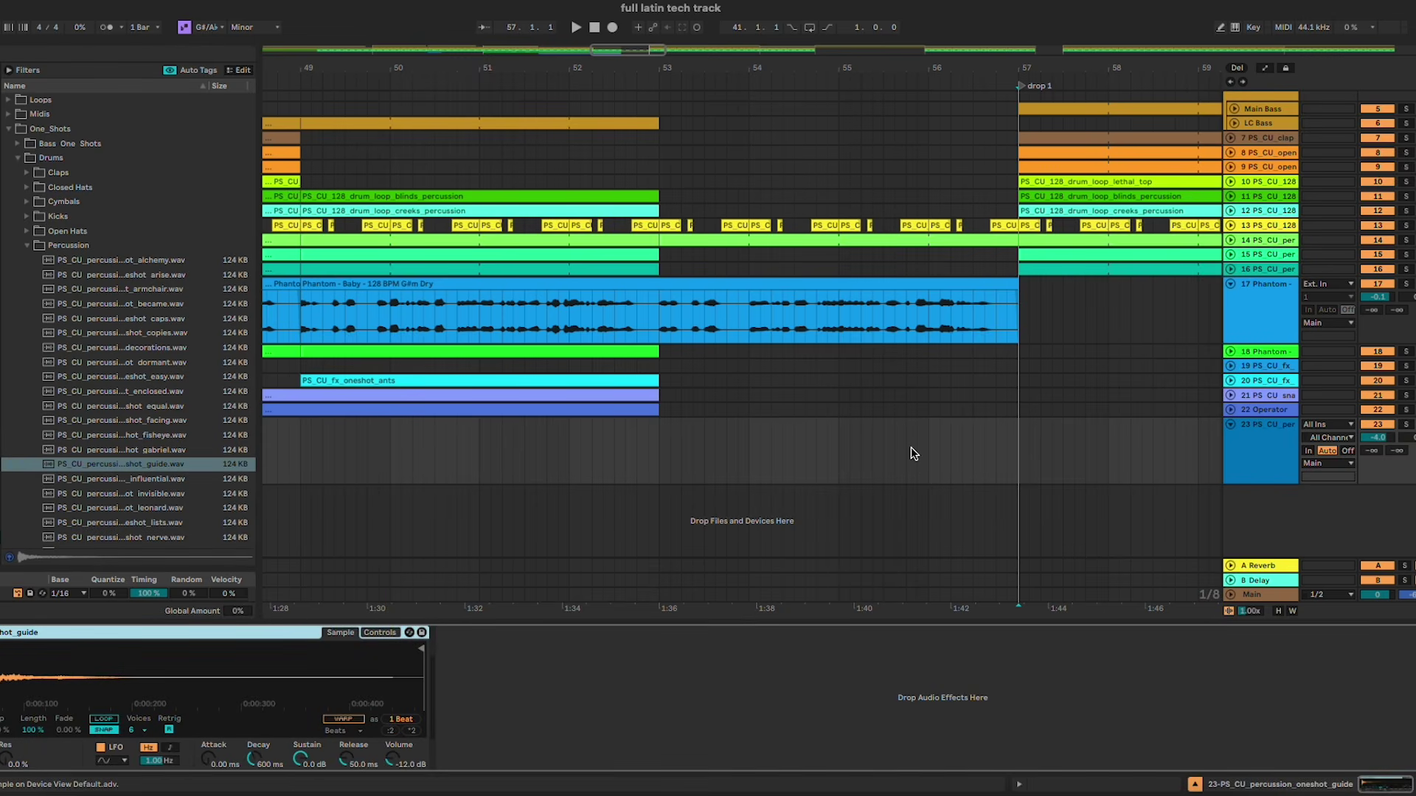
pyautogui.moveTo(929, 451); pyautogui.dragTo(1021, 456)
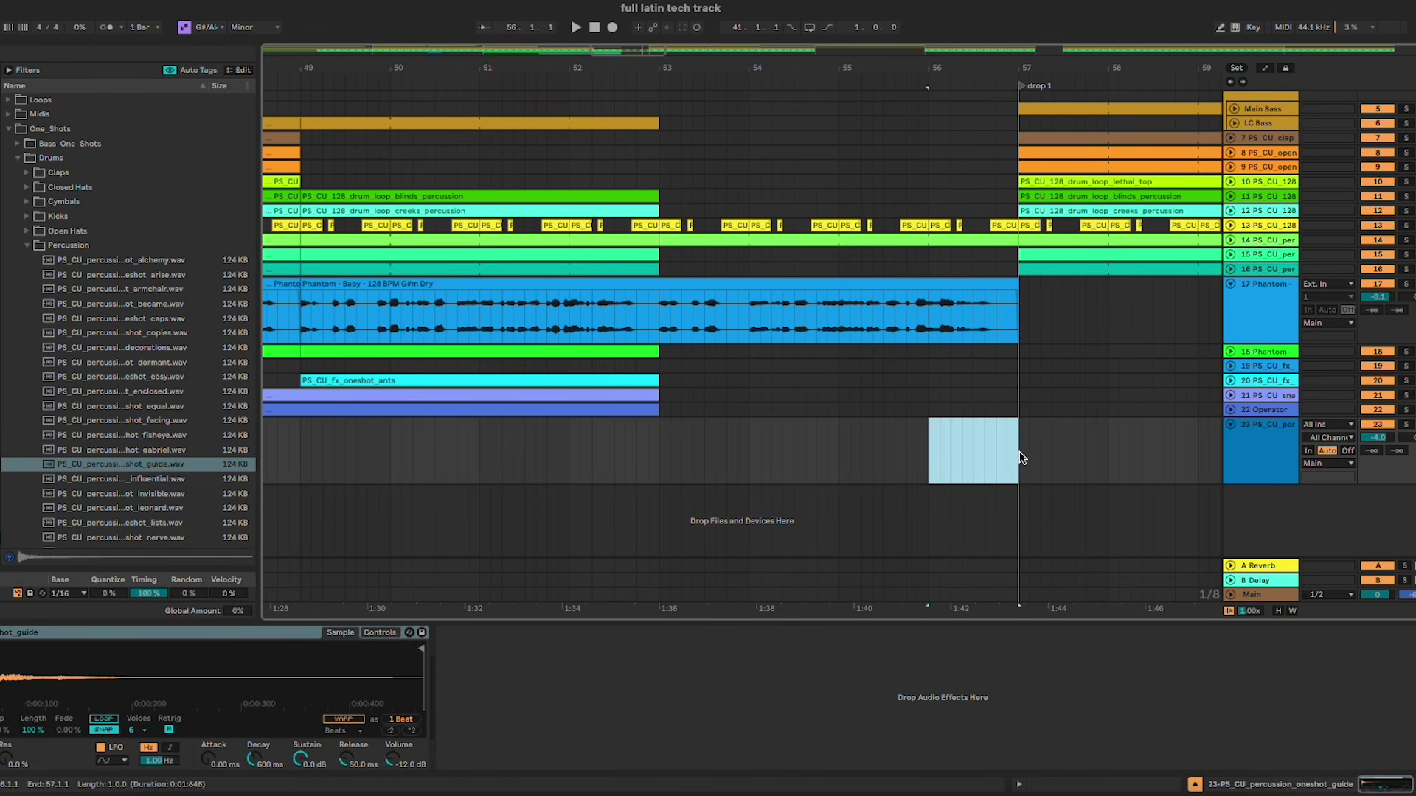
pyautogui.hotkey('ctrl', 'shift', 'm')
# Step: Place C3 notes at 1.2.3, 1.3.3 and 1.4.3 in the percussion clip while it plays
pyautogui.doubleClick(712, 714)
pyautogui.press('space')
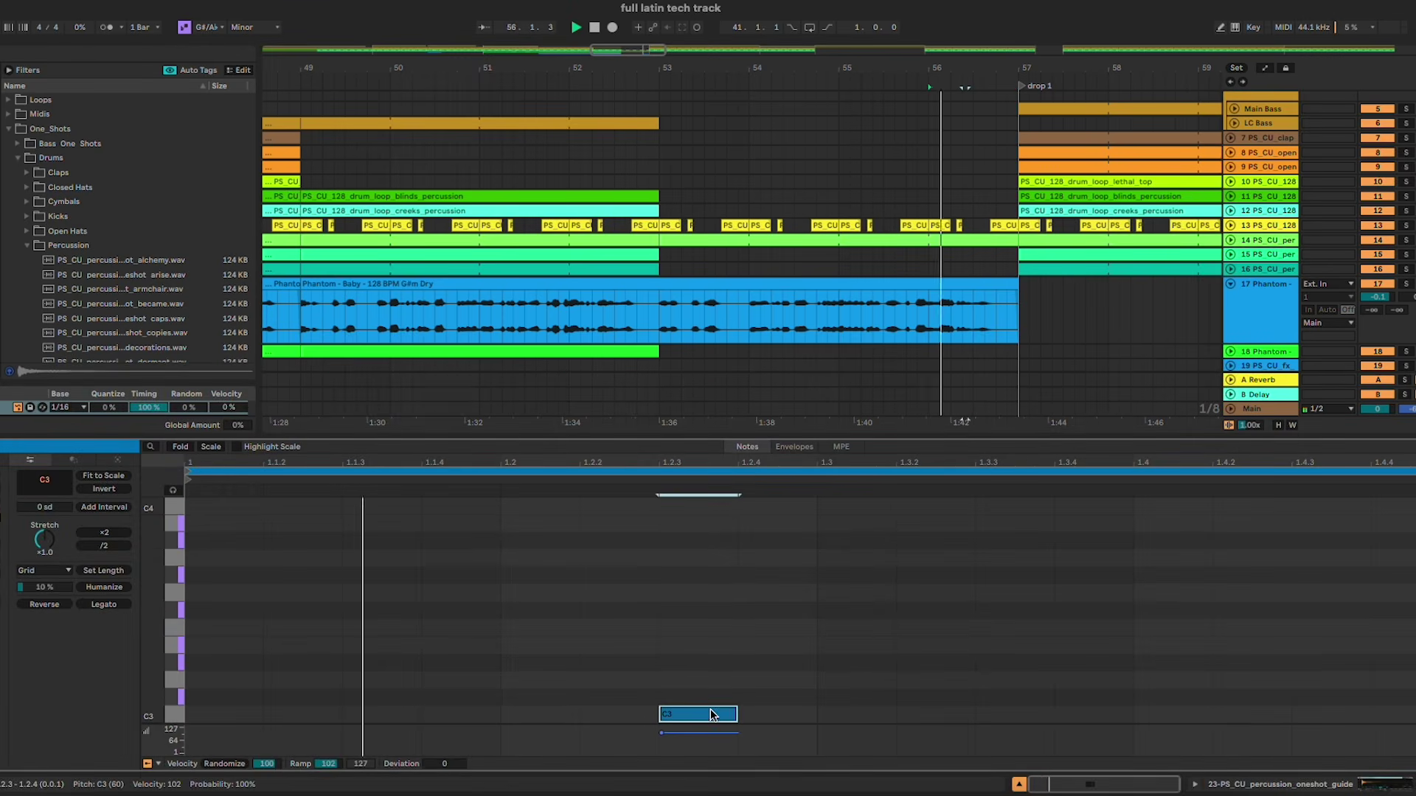
pyautogui.doubleClick(1014, 713)
pyautogui.doubleClick(1317, 719)
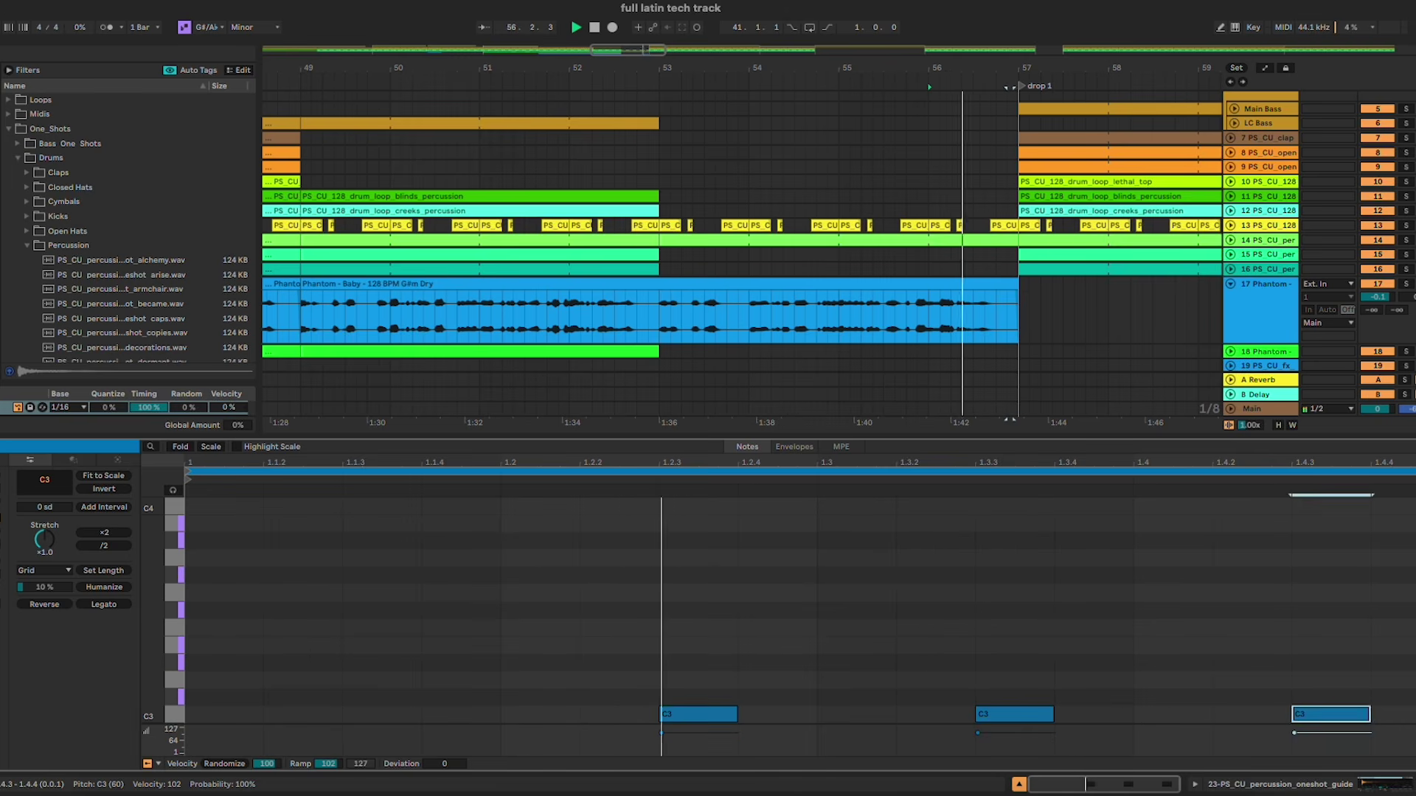
pyautogui.doubleClick(1392, 713)
pyautogui.scroll(-5, 1343, 278)
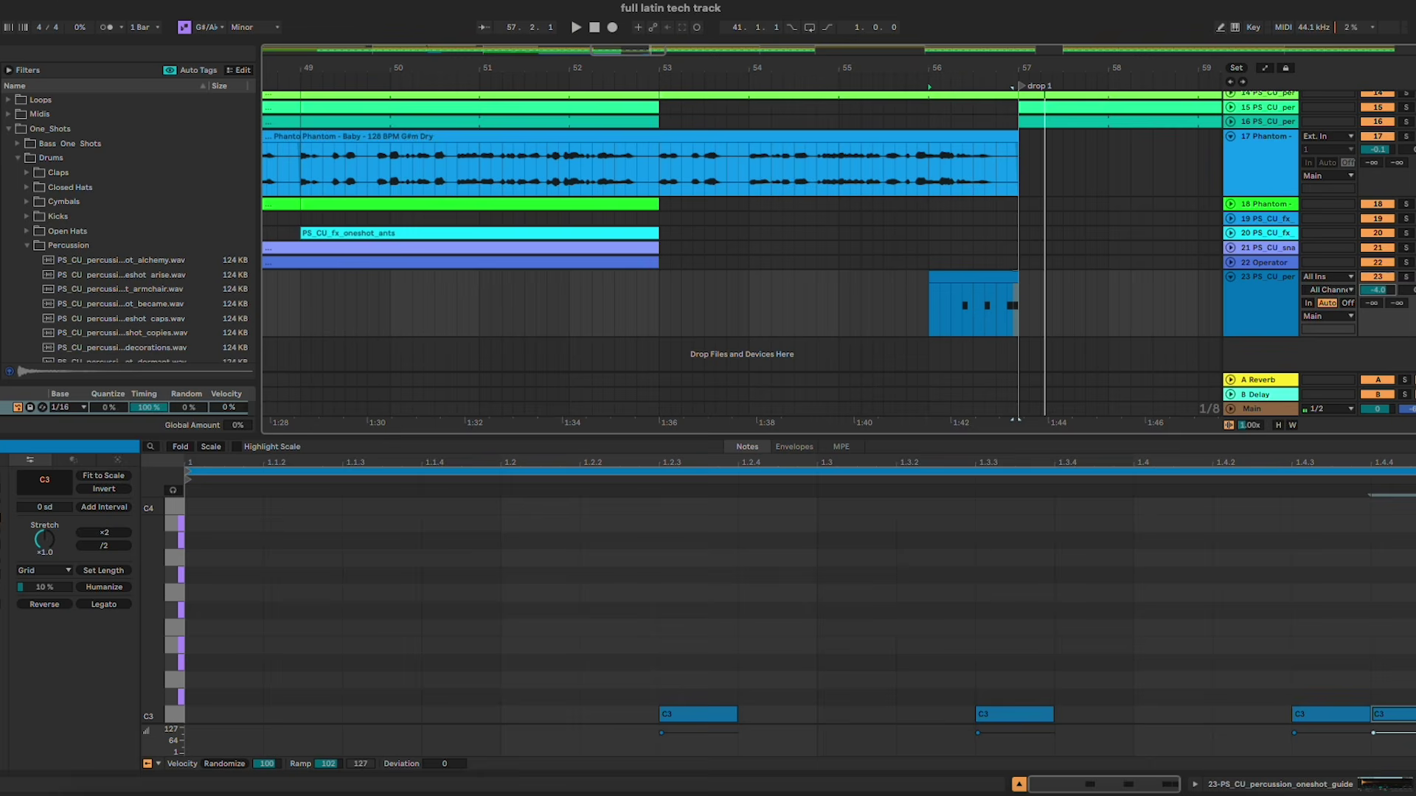
pyautogui.press('Delete')
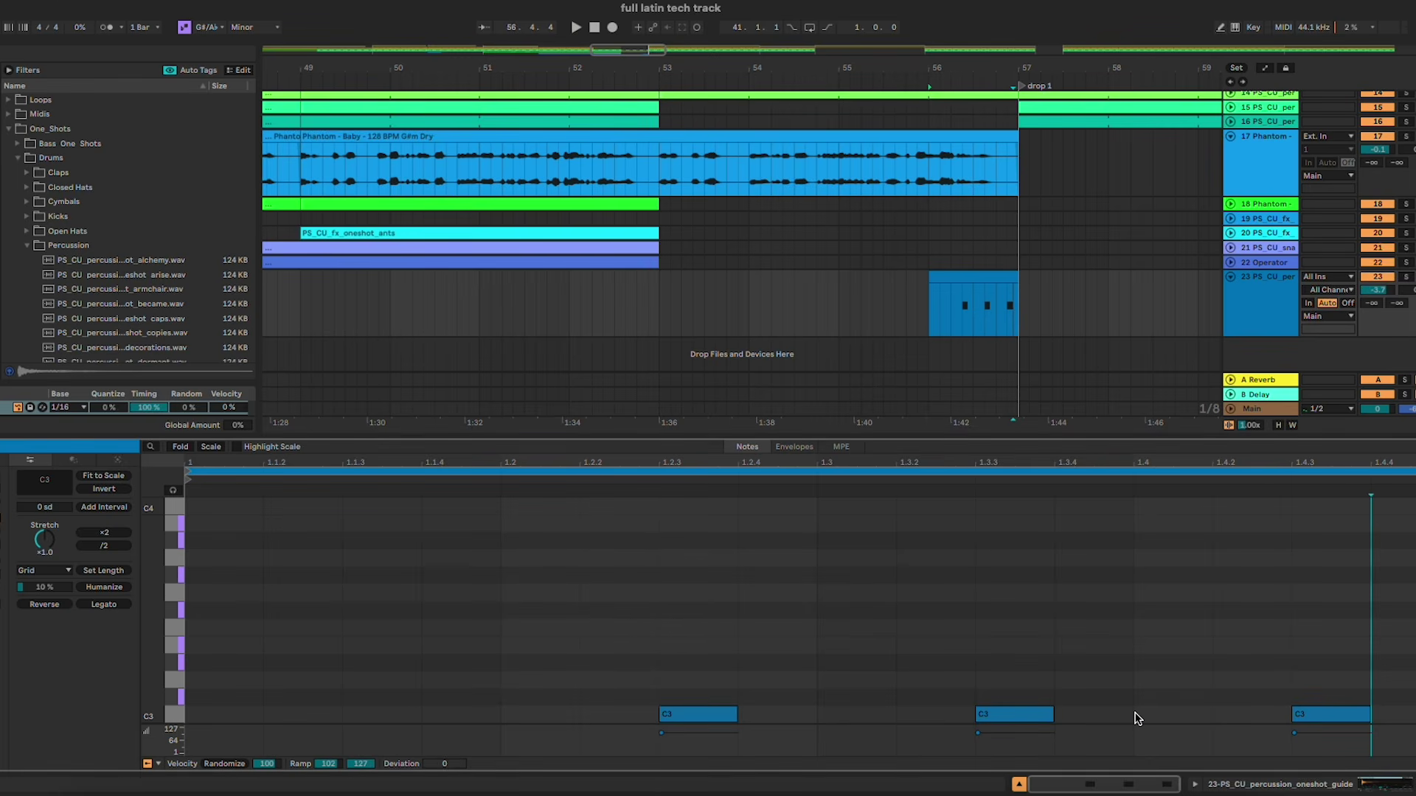
# Step: Add a C3 note at 1.4 in the percussion clip and play the fill
pyautogui.doubleClick(1138, 715)
pyautogui.press('space')
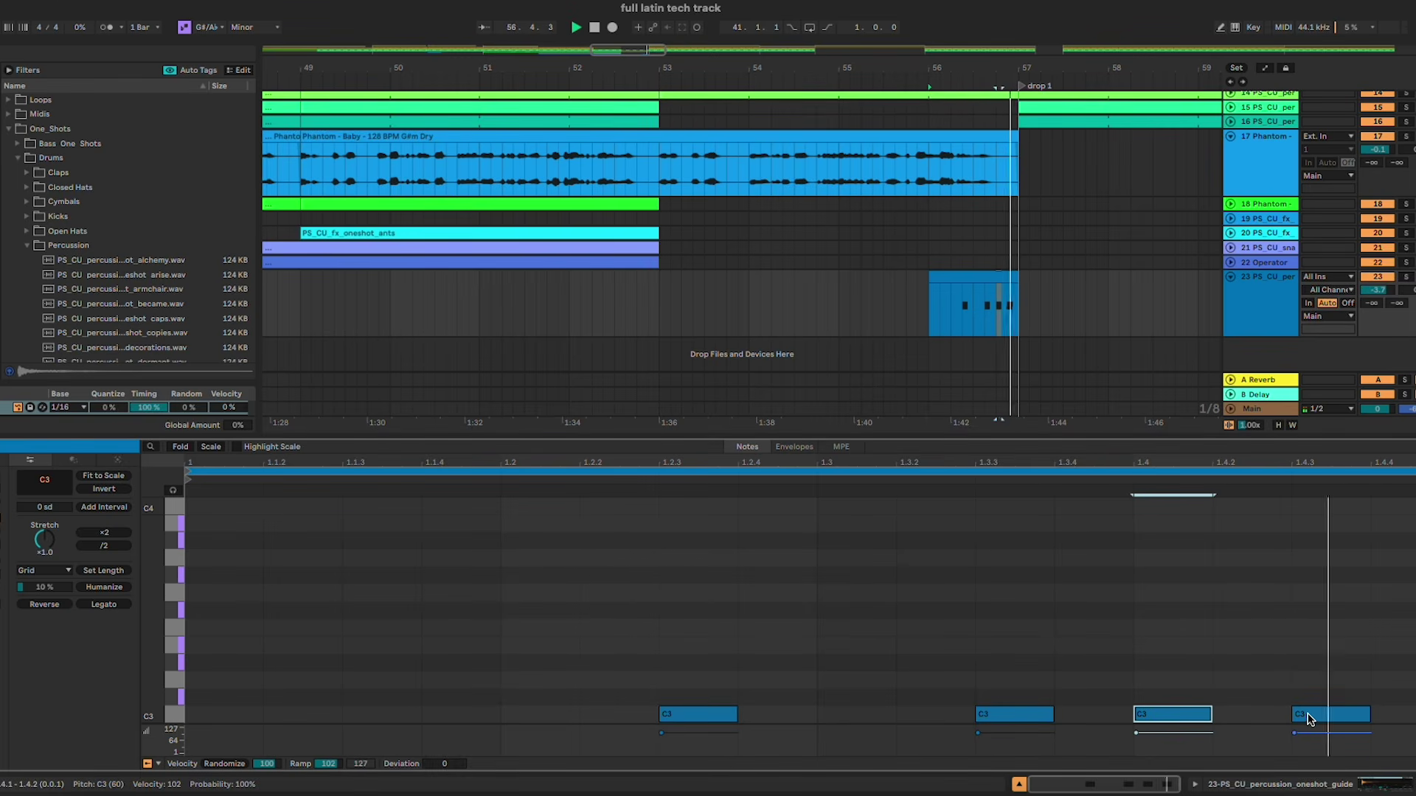
# Step: Move the C3 note at 1.4 to 1.3.4 in the percussion clip, lower track 23's volume and play the fill
pyautogui.moveTo(1171, 715)
pyautogui.mouseDown()
pyautogui.moveTo(1251, 716)
pyautogui.moveTo(1090, 712)
pyautogui.mouseUp()
pyautogui.click(1276, 679)
pyautogui.click(1114, 688)
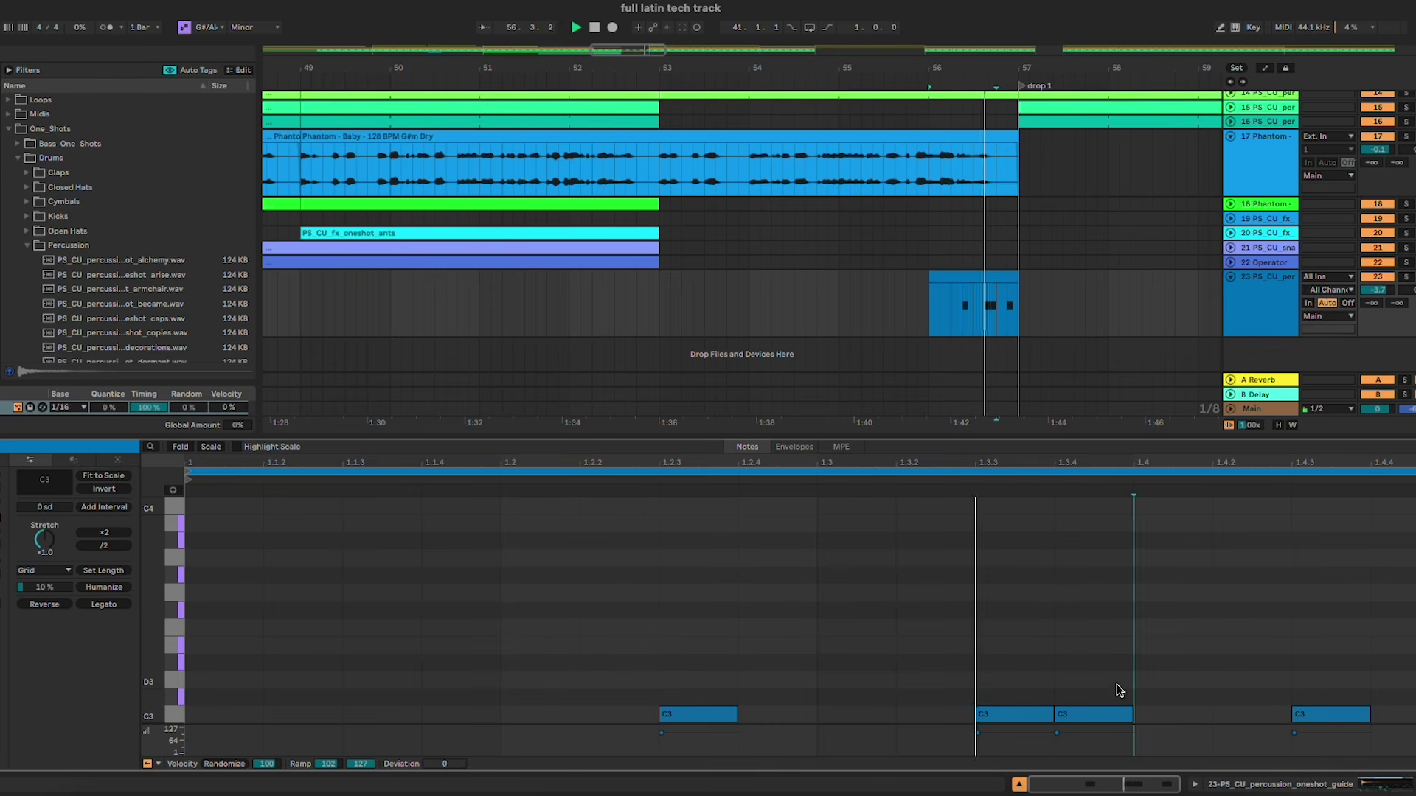
pyautogui.moveTo(1382, 292); pyautogui.dragTo(1382, 304)
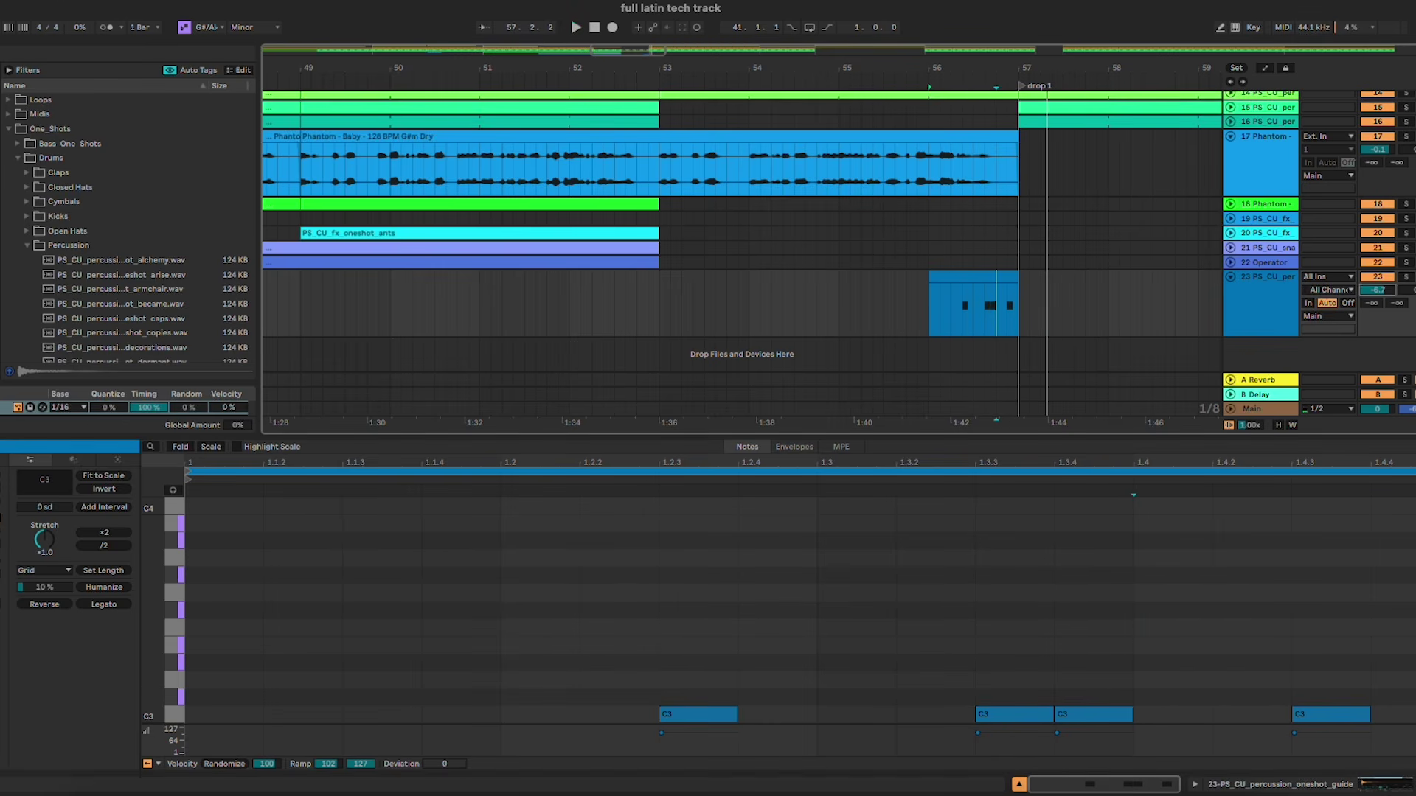
pyautogui.press('space')
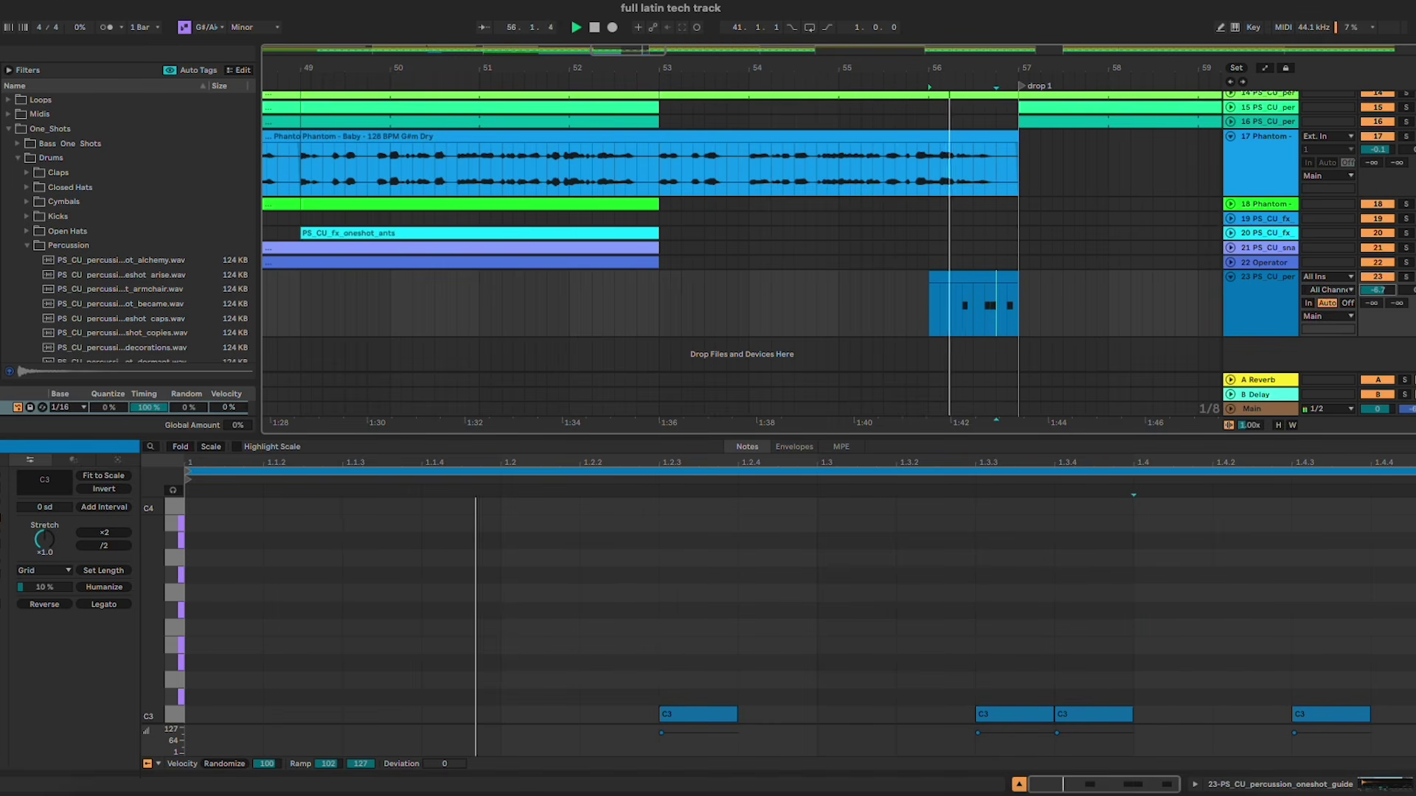
pyautogui.press('space')
# Step: Try the percussion one-shot leonard as the fill's sample, playing the clip from bar 56 and lowering track 23's volume
pyautogui.click(1260, 290)
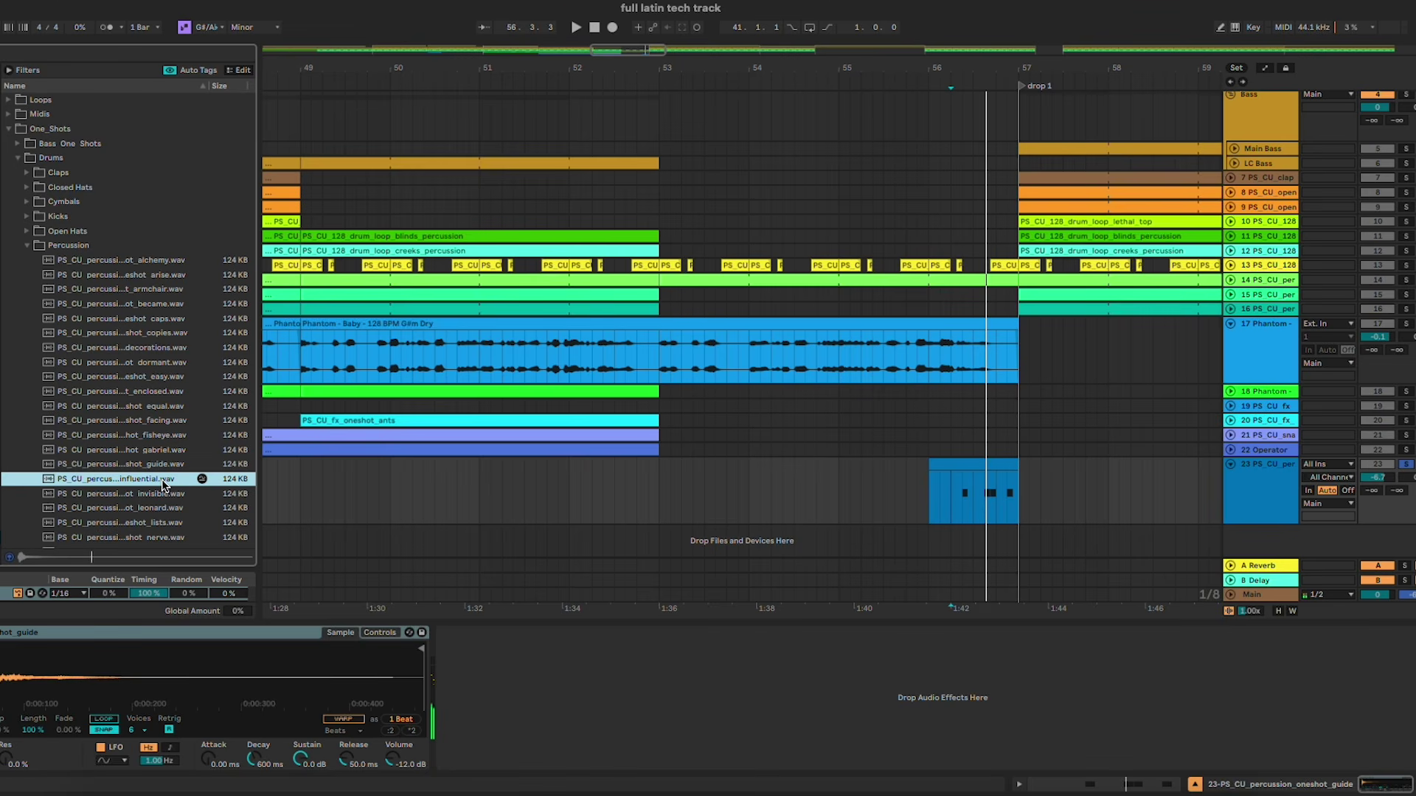
pyautogui.press('Down')
pyautogui.press('Down')
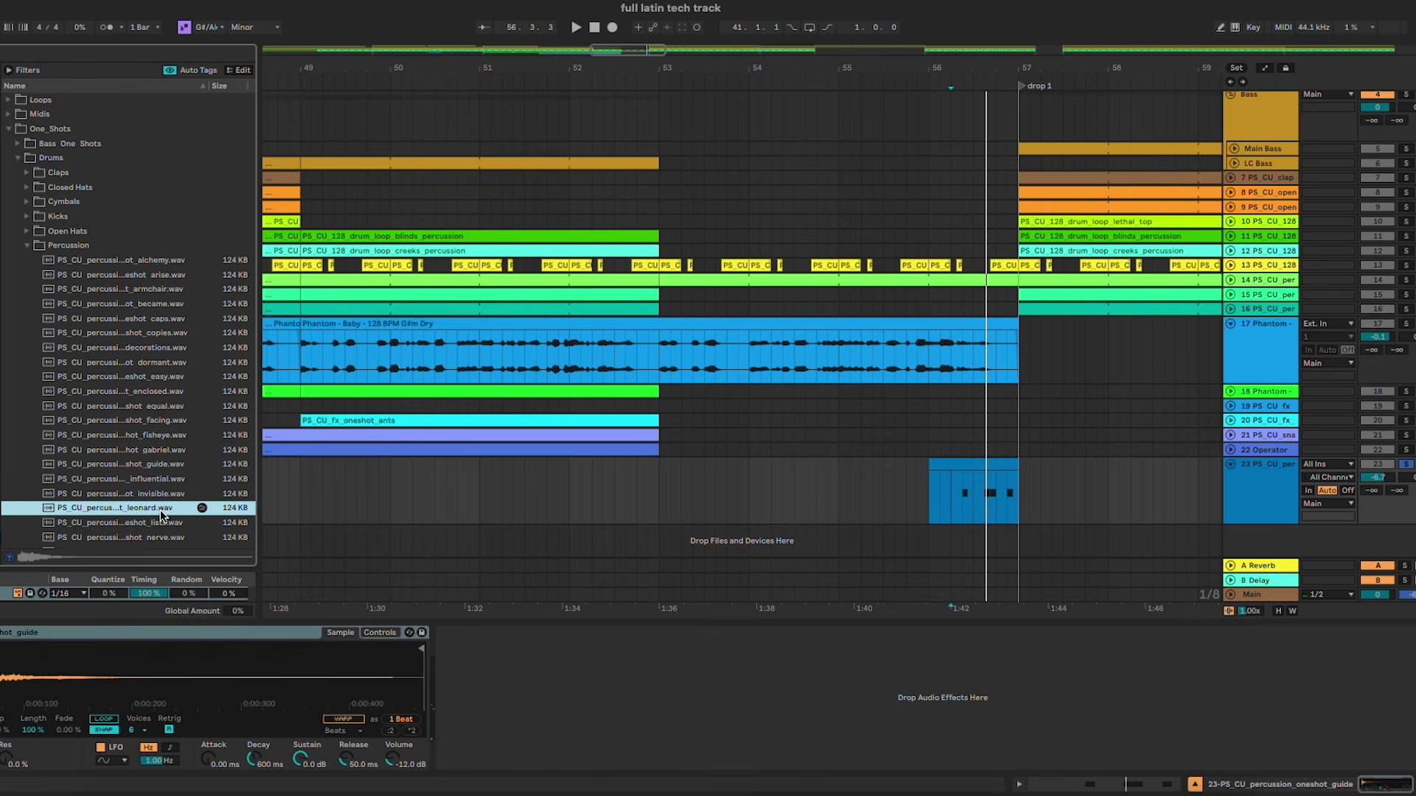
pyautogui.press('Return')
pyautogui.press('space')
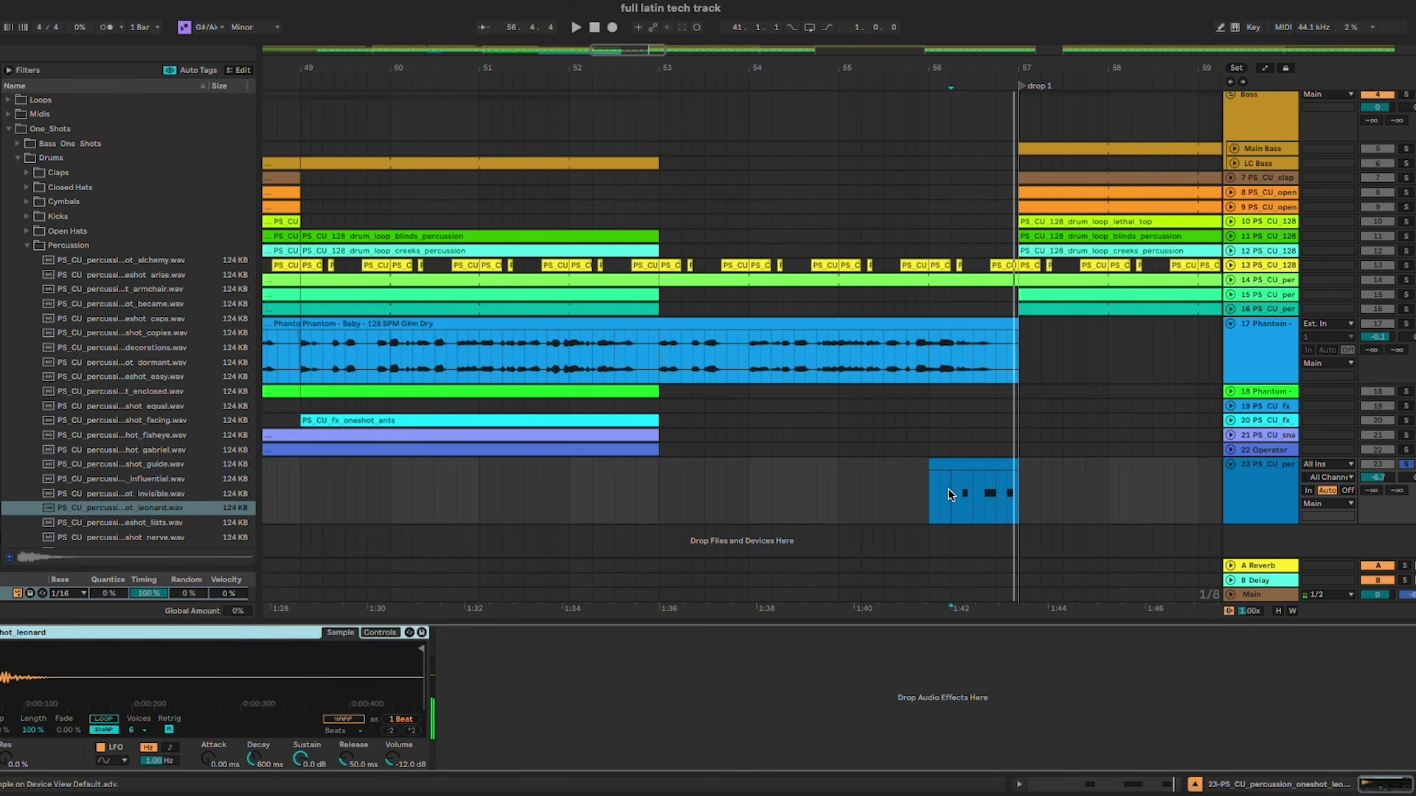
pyautogui.click(932, 488)
pyautogui.press('space')
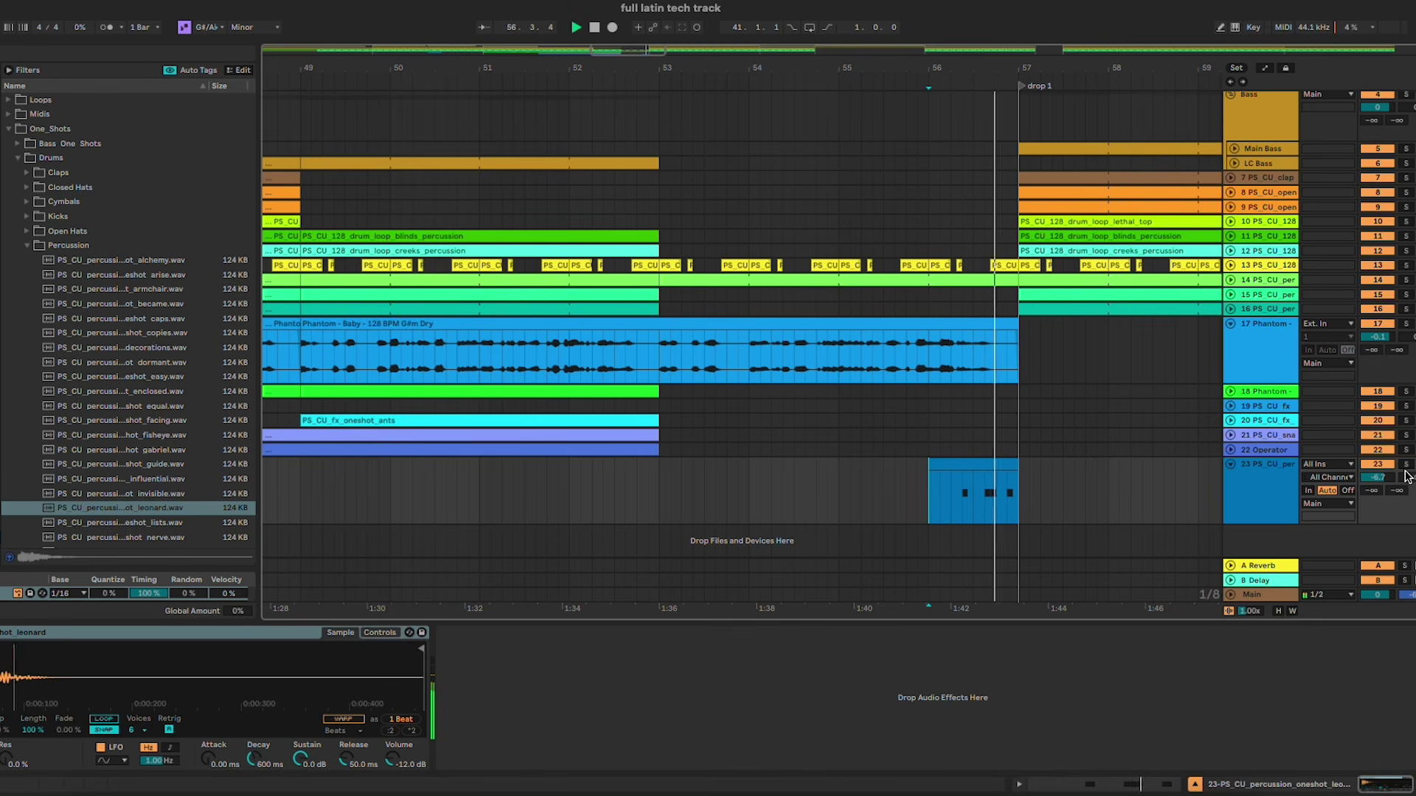
pyautogui.moveTo(1407, 475); pyautogui.dragTo(1387, 484)
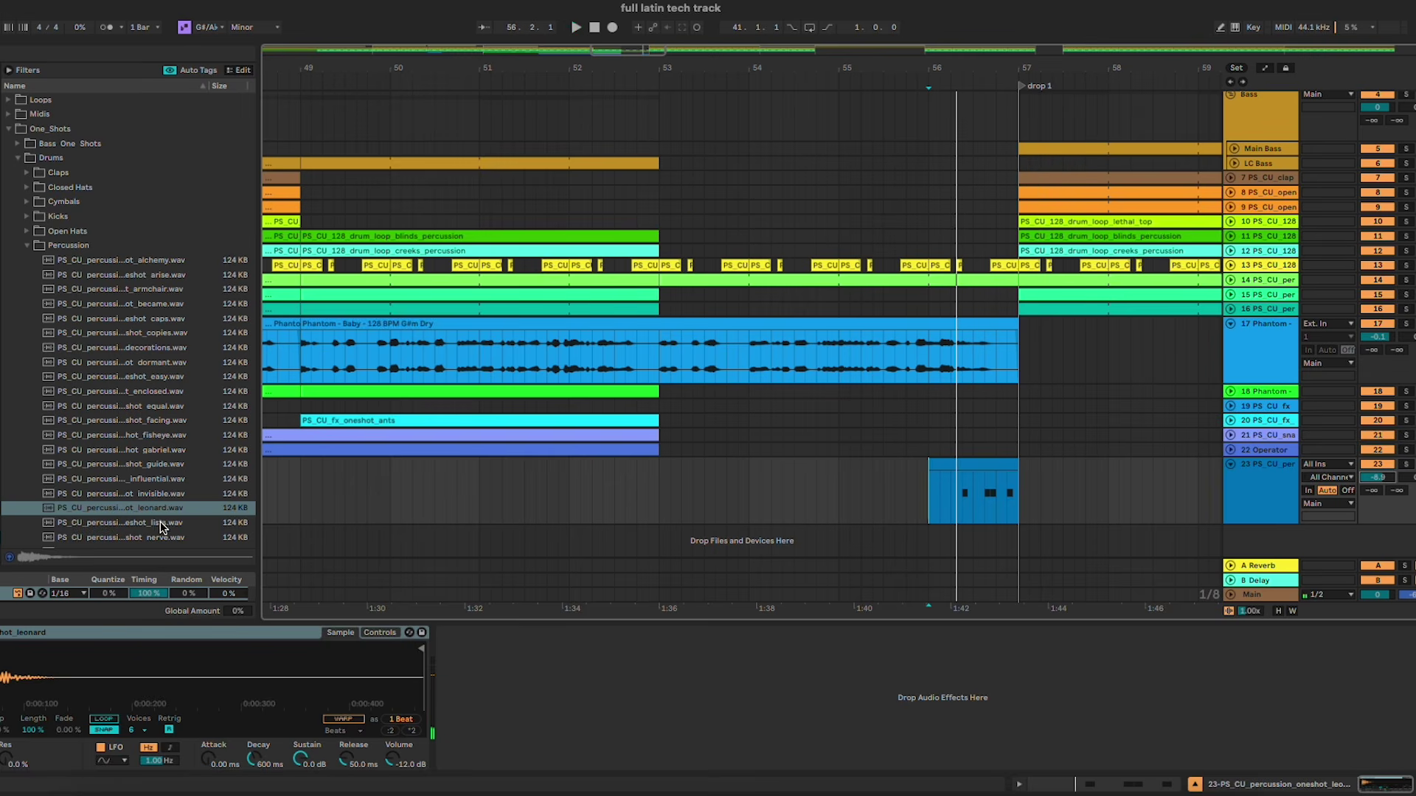
# Step: Audition the remaining percussion one-shots from nomad down to ratings and open the pack's Snares folder
pyautogui.scroll(-2, 162, 509)
pyautogui.click(166, 488)
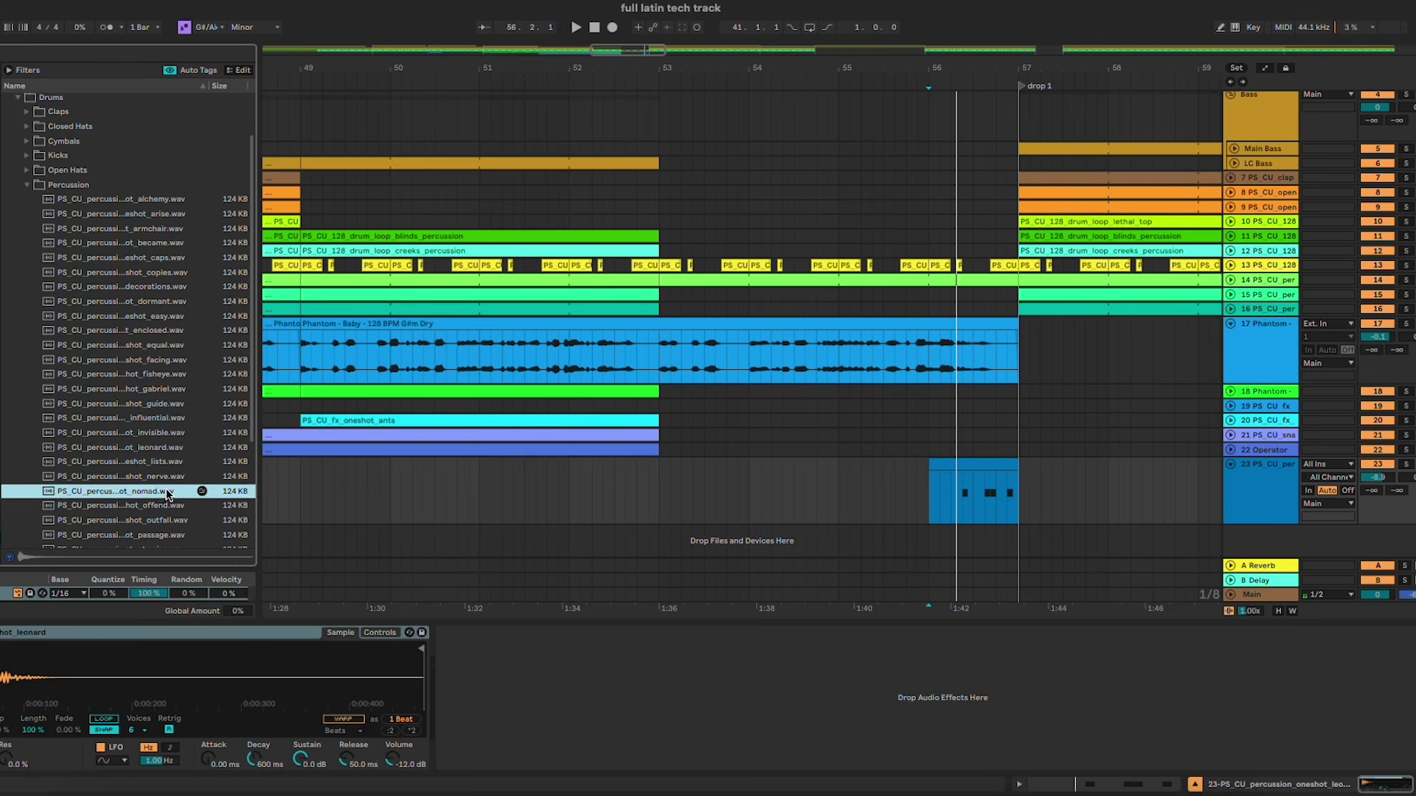
pyautogui.click(166, 507)
pyautogui.click(166, 522)
pyautogui.press('Down')
pyautogui.press('Down')
pyautogui.press('Down')
pyautogui.press('Down')
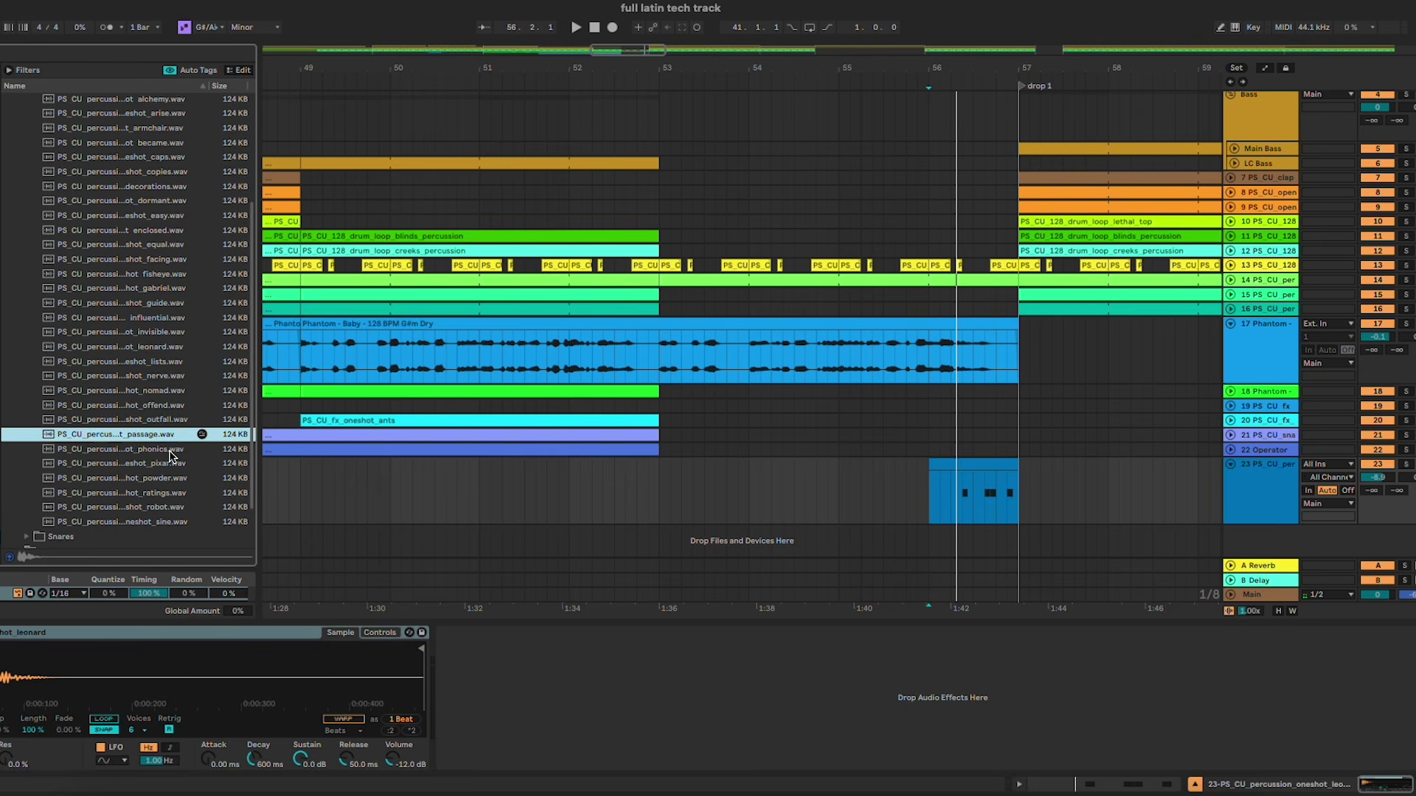
pyautogui.press('Down')
pyautogui.press('Down')
pyautogui.press('Down')
pyautogui.press('Down')
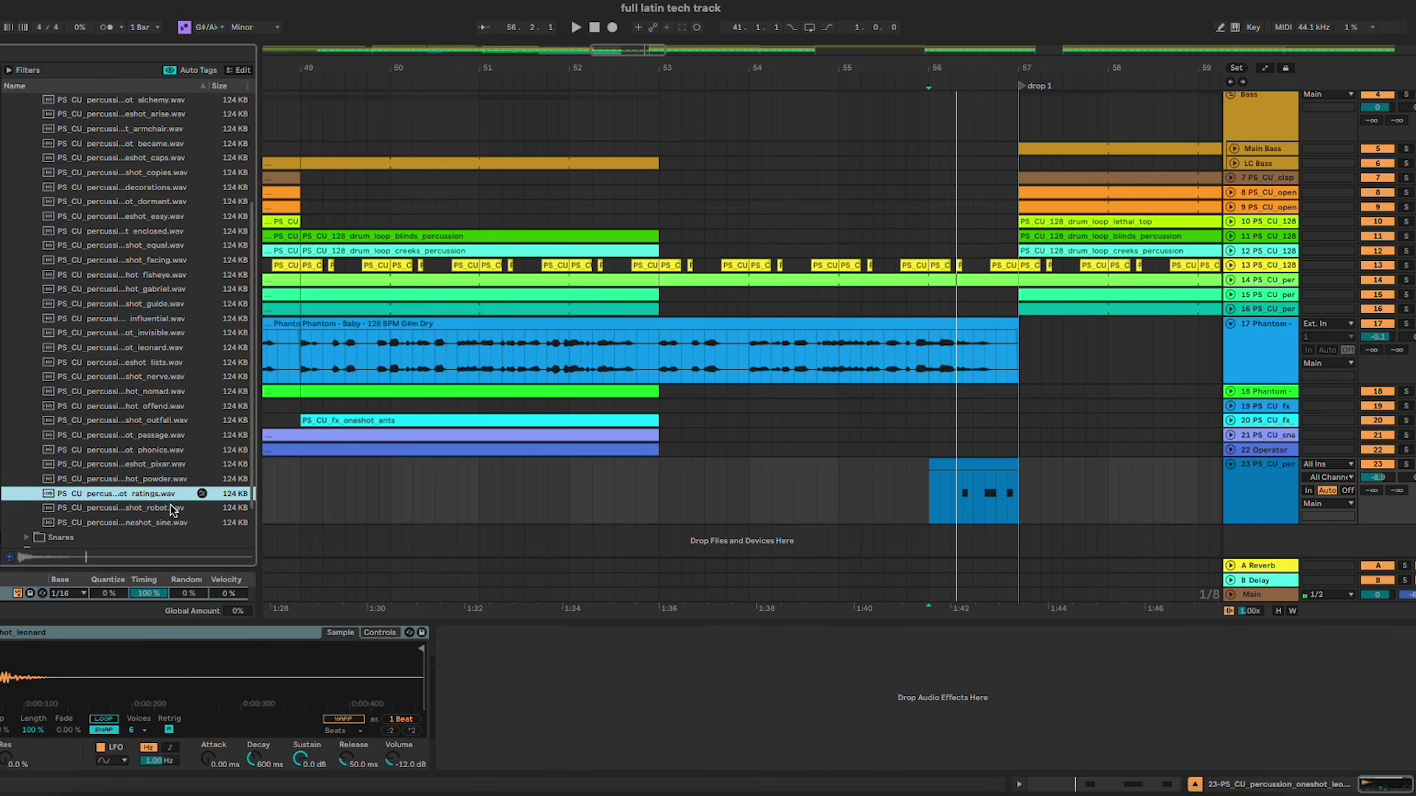
pyautogui.press('Right')
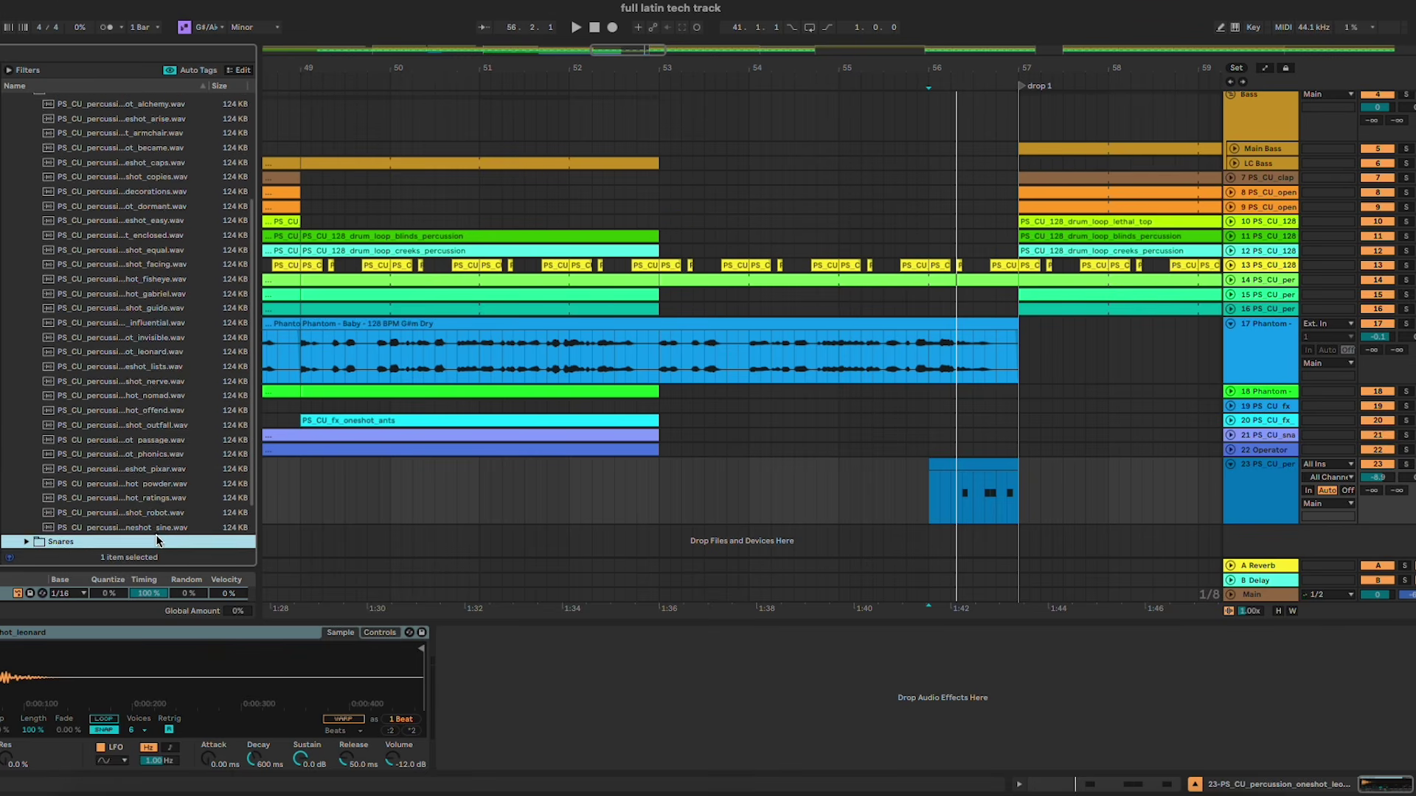
pyautogui.scroll(-5, 156, 502)
# Step: Try the snare one-shot intrusive as the fill's sample and play the clip leading into drop 1
pyautogui.click(154, 450)
pyautogui.press('Return')
pyautogui.press('space')
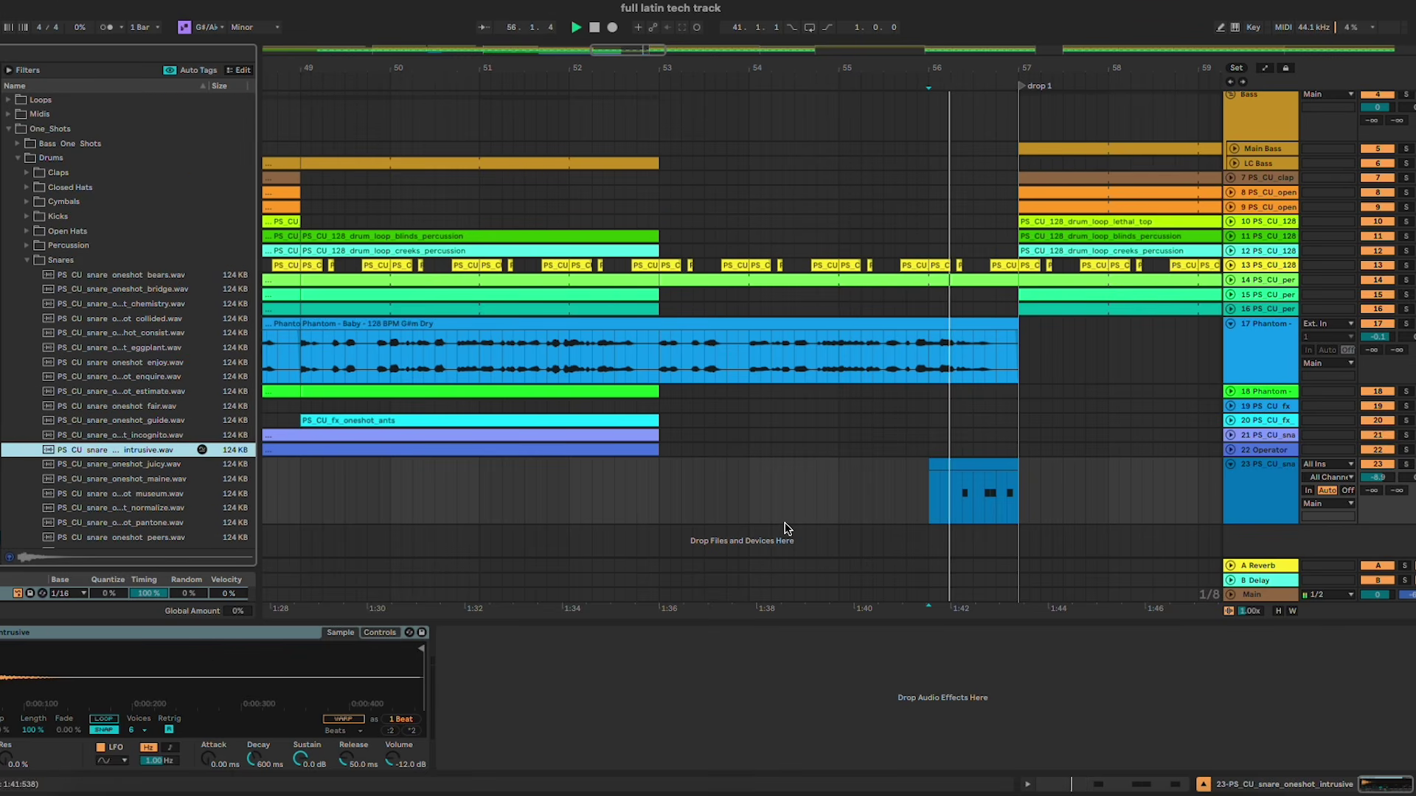
pyautogui.click(971, 475)
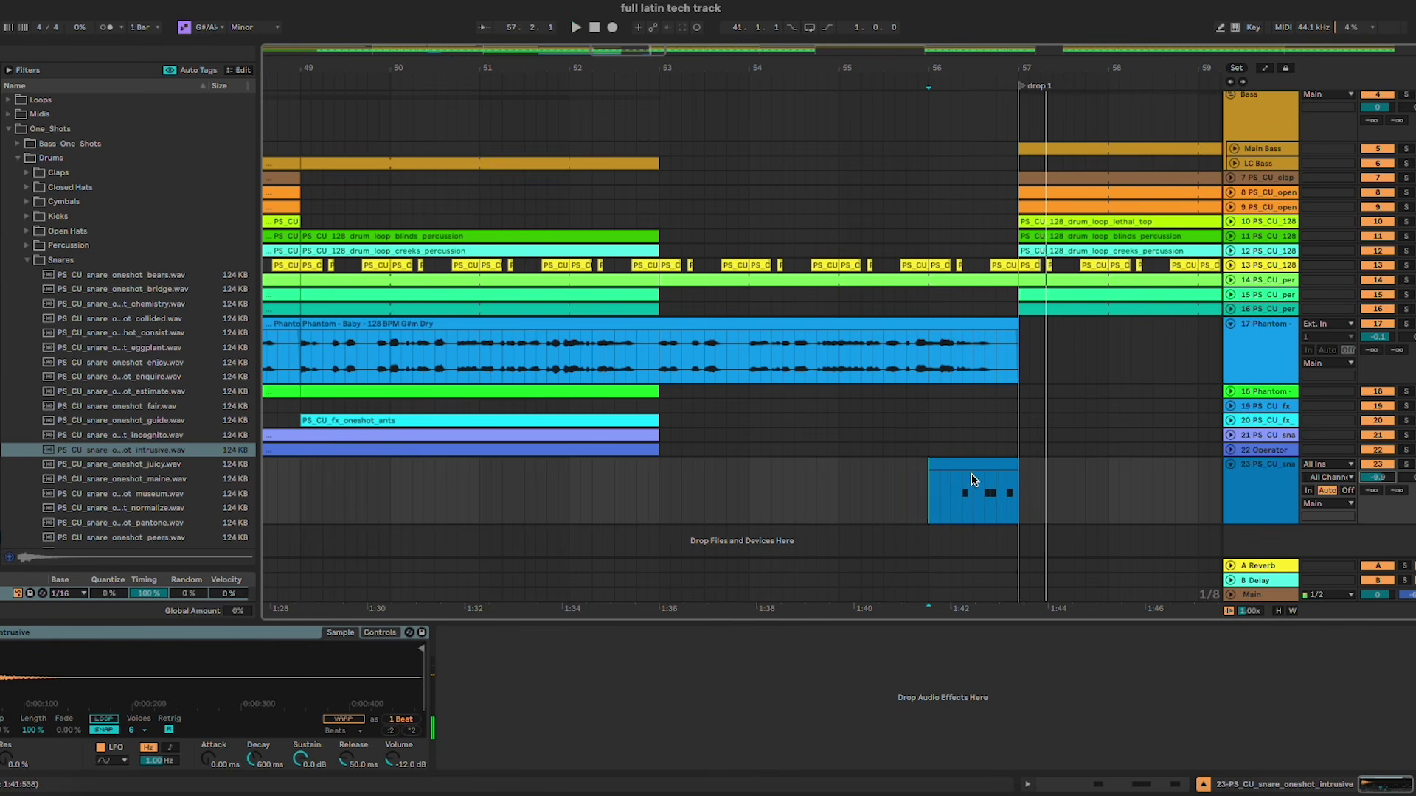
pyautogui.click(1, 686)
pyautogui.press('space')
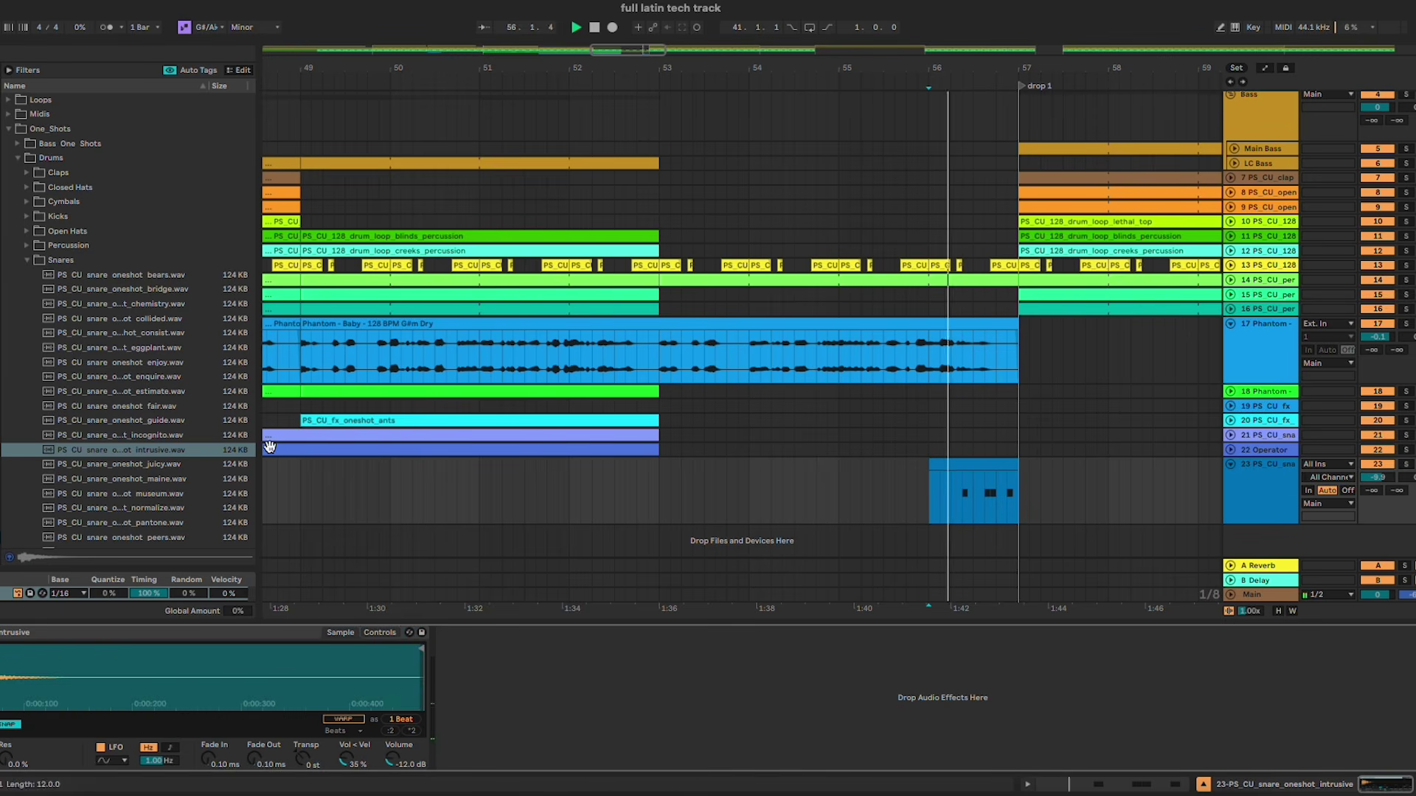
# Step: Try the snare one-shots maine and museum as the fill's sample, with track 23's volume at -10.6 dB
pyautogui.click(152, 479)
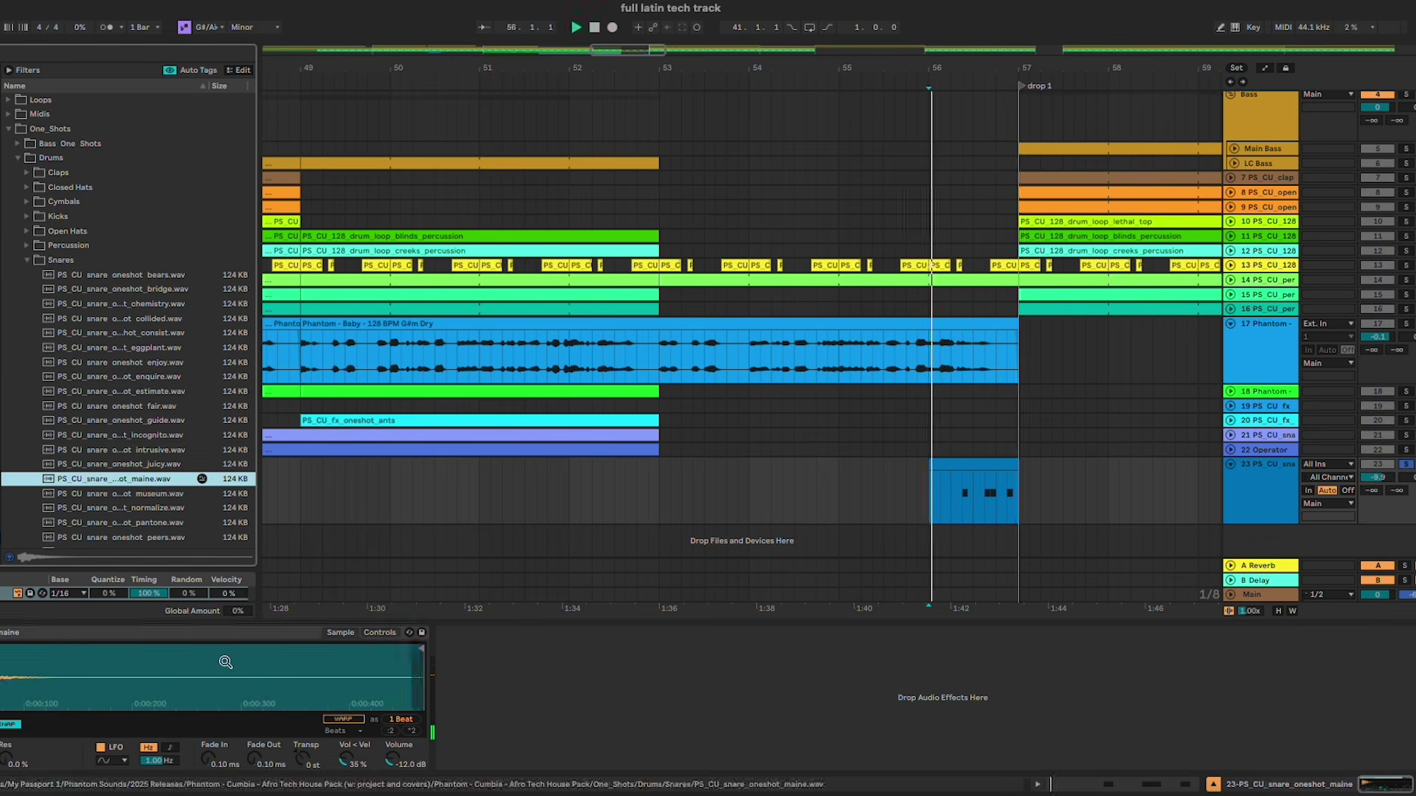
pyautogui.click(170, 495)
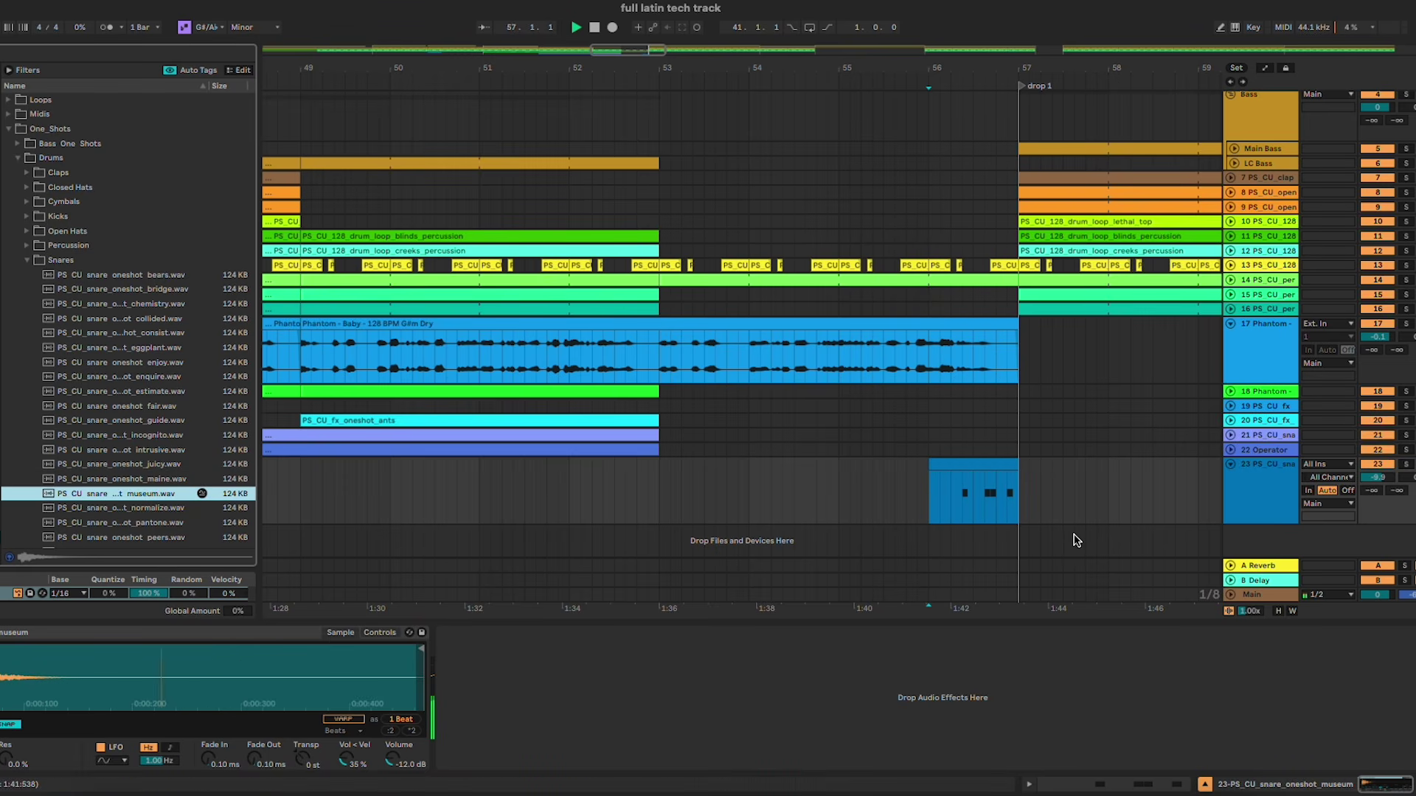
pyautogui.click(939, 492)
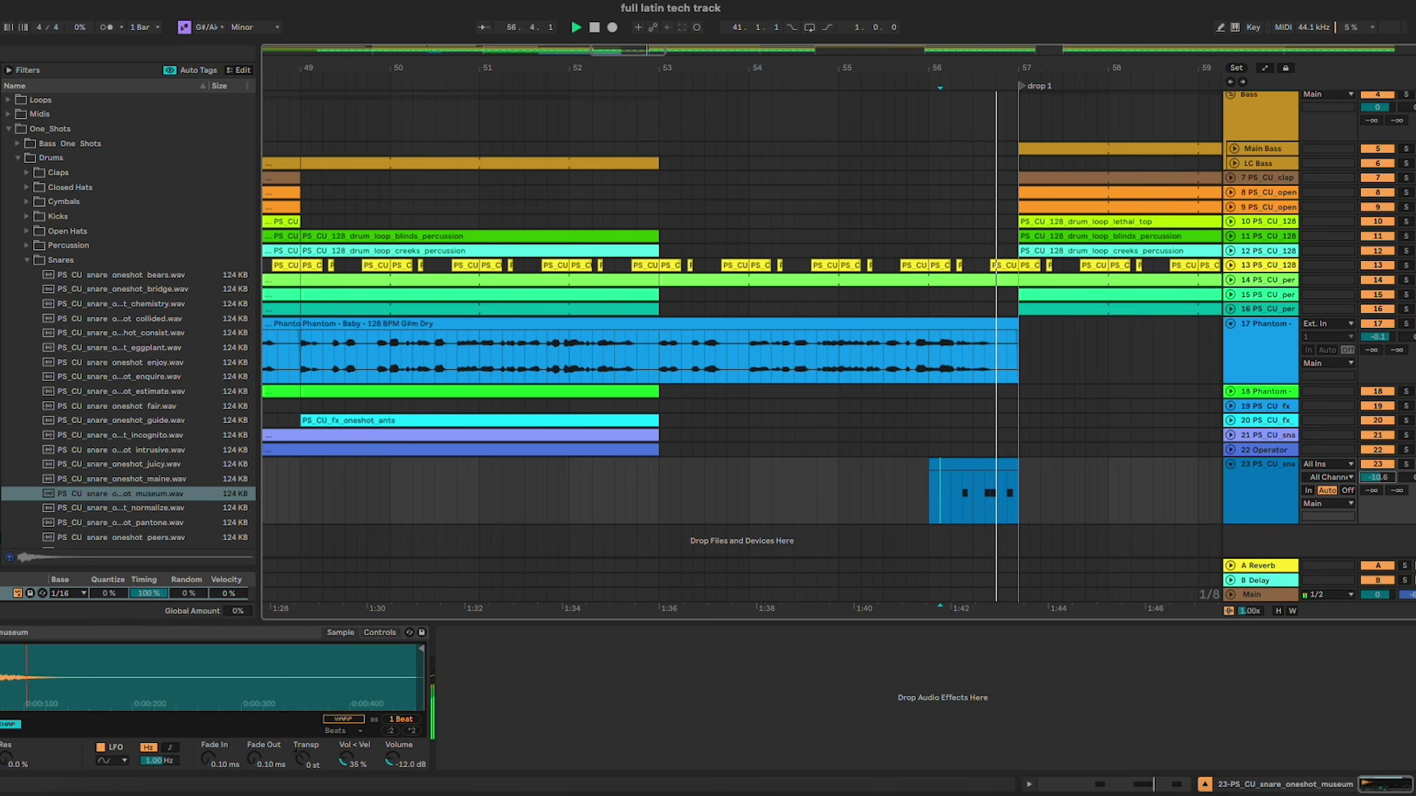
pyautogui.press('space')
# Step: Audition the snare one-shots from normalize to production and try production as the fill's sample
pyautogui.click(131, 507)
pyautogui.click(120, 519)
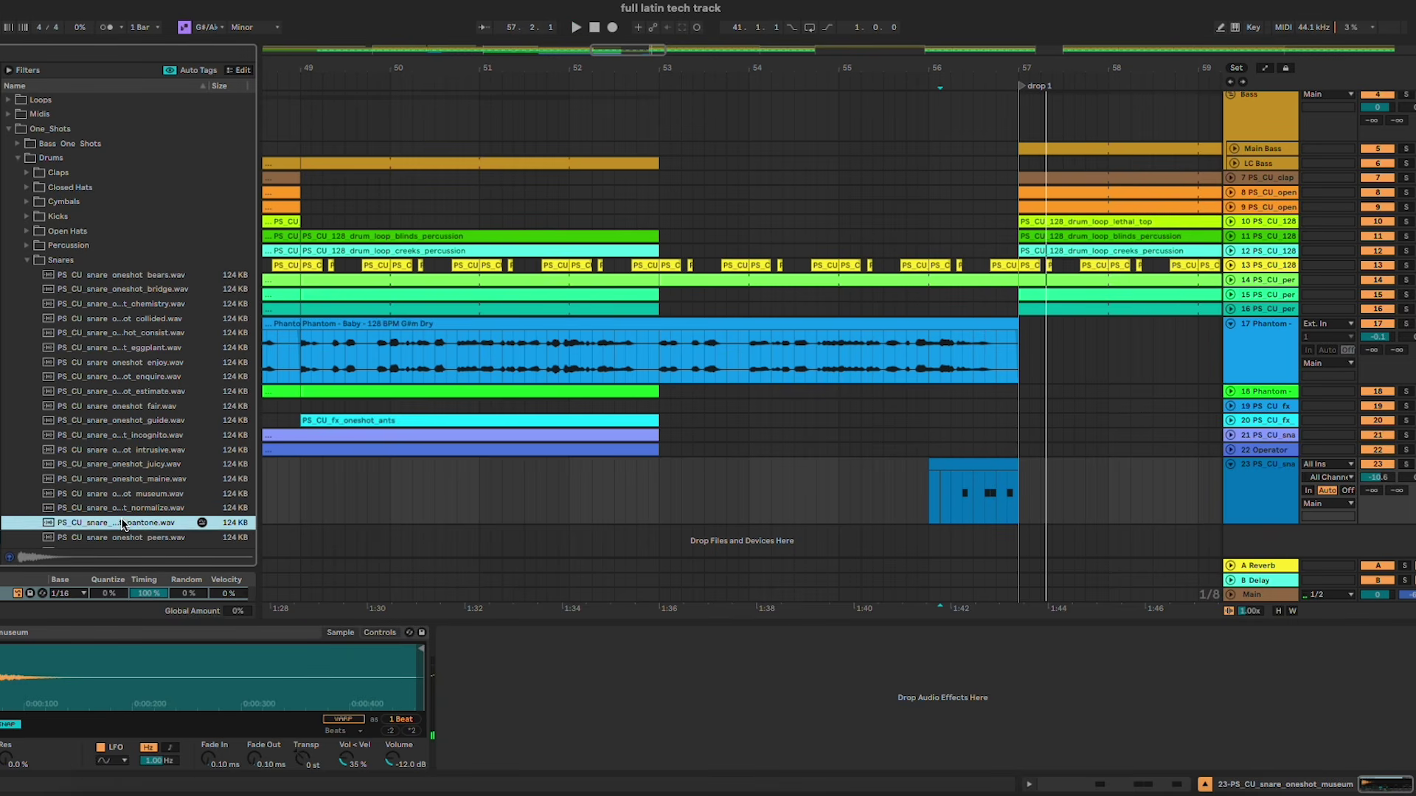
pyautogui.click(129, 535)
pyautogui.scroll(-2, 133, 527)
pyautogui.click(138, 482)
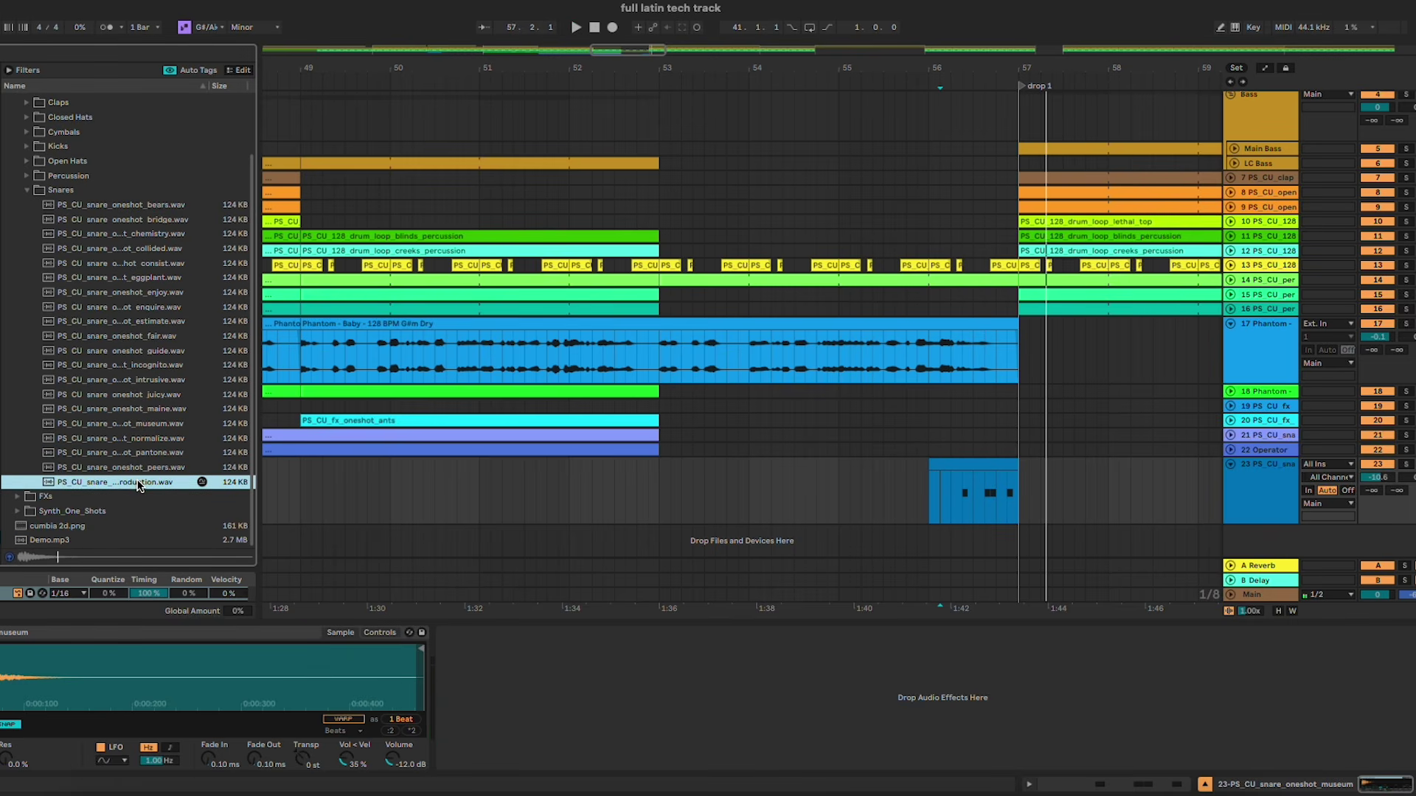
pyautogui.press('space')
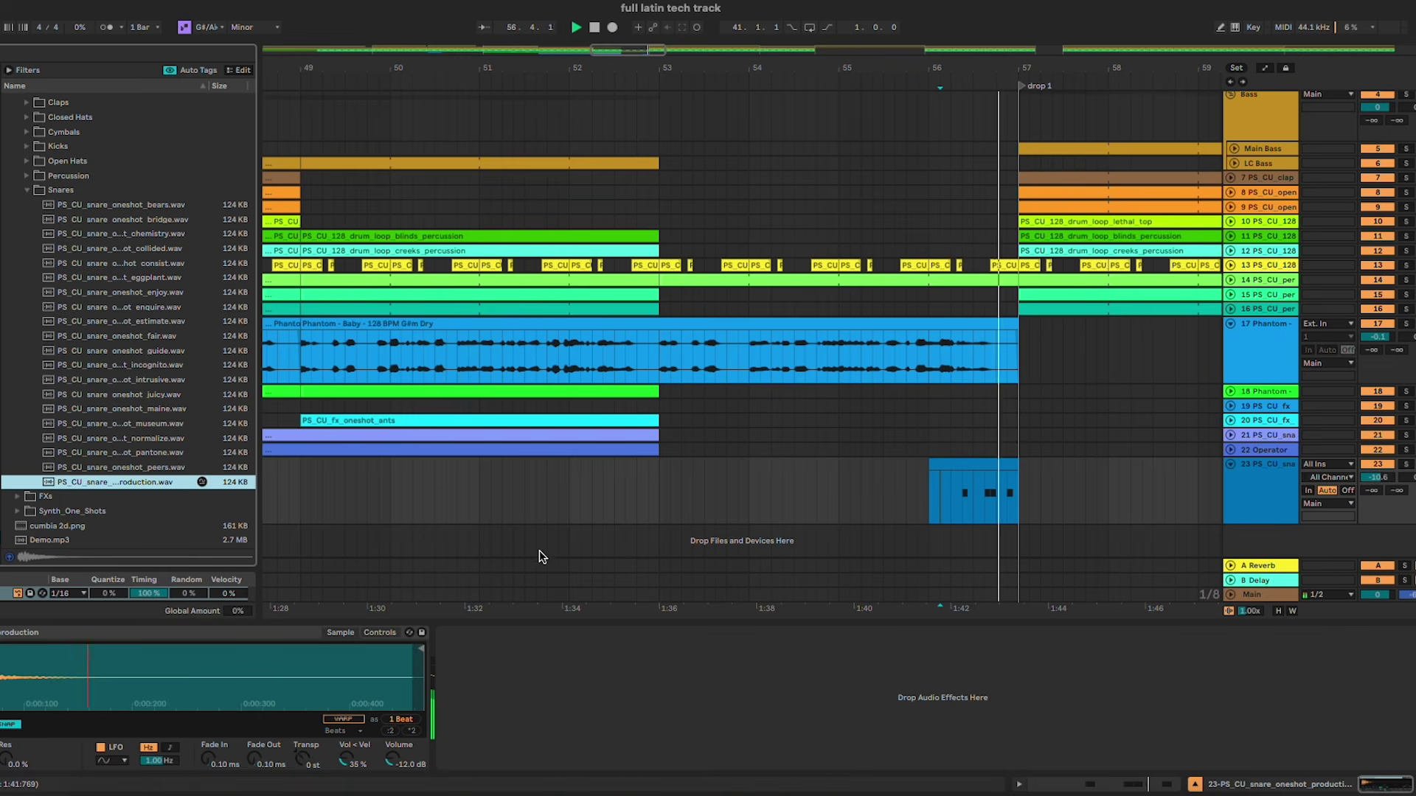
pyautogui.press('space')
# Step: Audition the snares from bears to eggplant, load eggplant as the fill's sample, and play it with track 23 at -11.0 dB
pyautogui.click(136, 205)
pyautogui.click(140, 221)
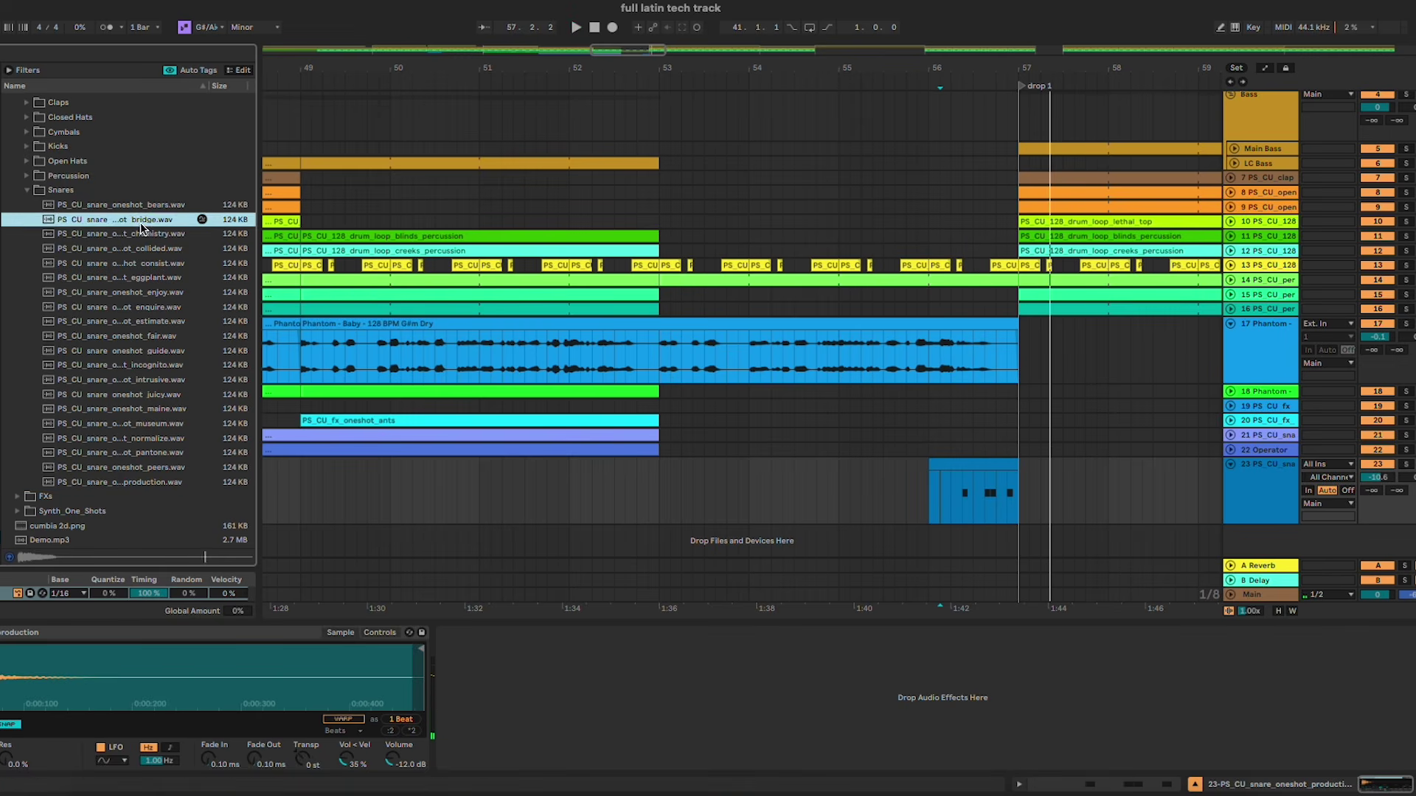
pyautogui.click(143, 234)
pyautogui.click(148, 249)
pyautogui.click(153, 262)
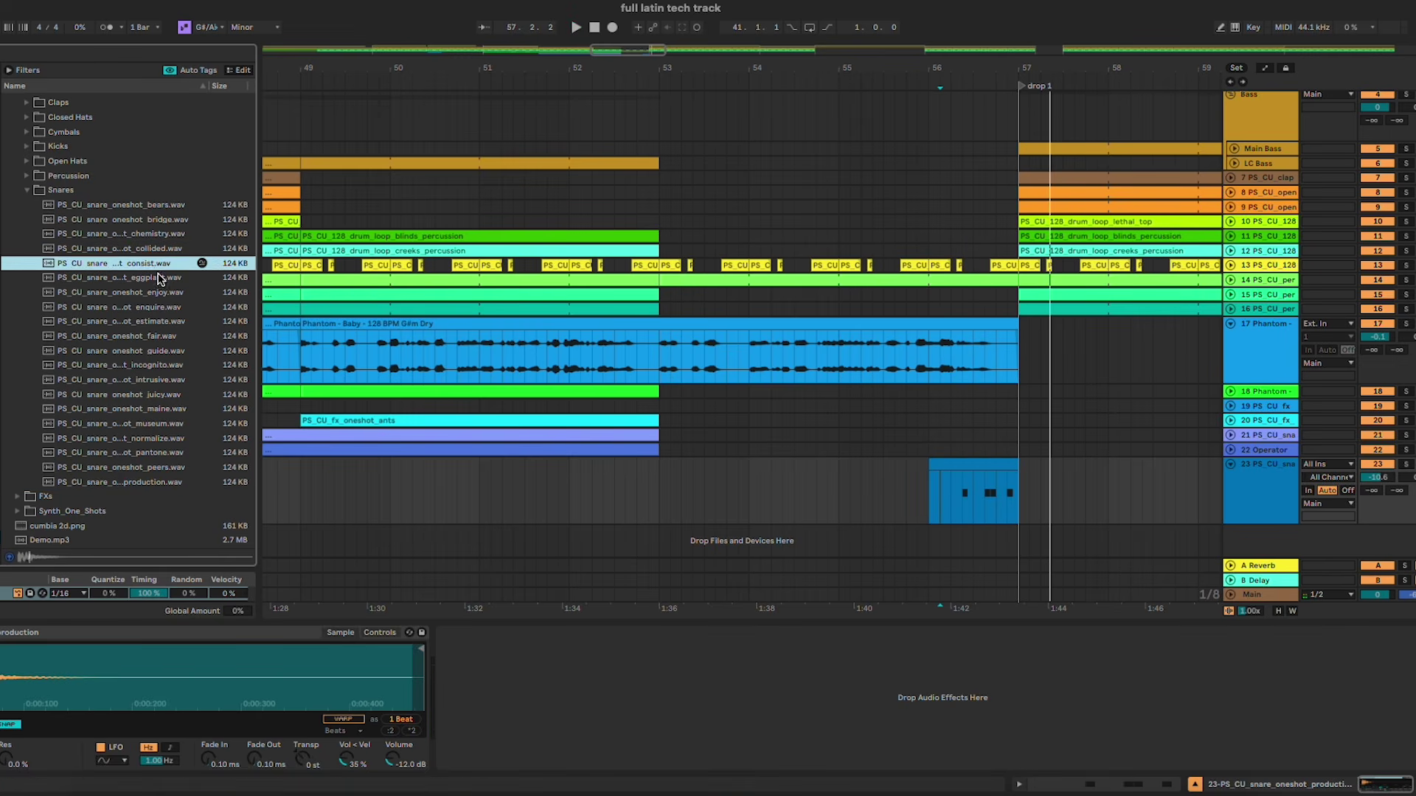
pyautogui.click(159, 278)
pyautogui.moveTo(127, 277); pyautogui.dragTo(253, 658)
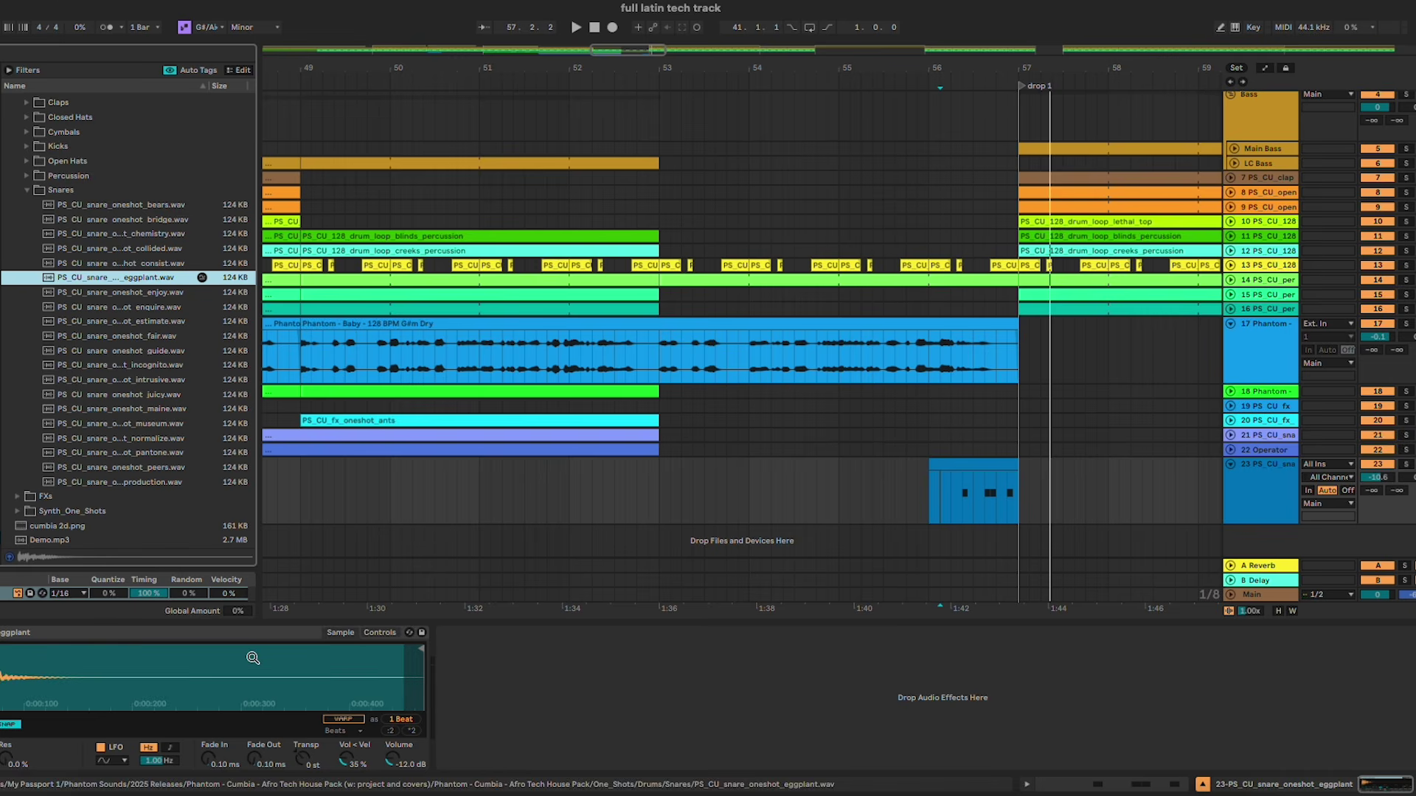
pyautogui.click(1373, 481)
pyautogui.click(984, 435)
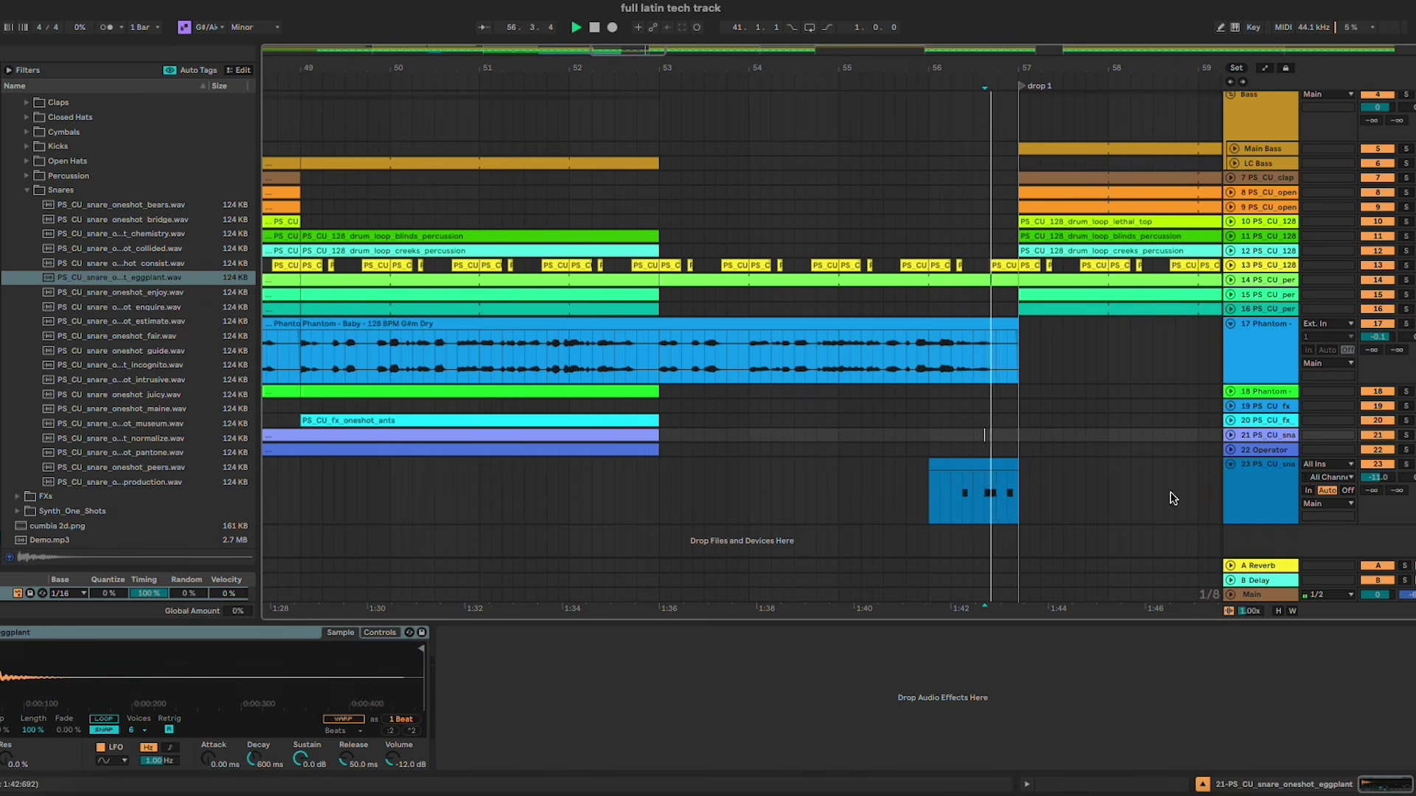
# Step: Unfold the Main Kick track and add two pickup kicks on beat 56.4, just before drop 1
pyautogui.scroll(3, 942, 184)
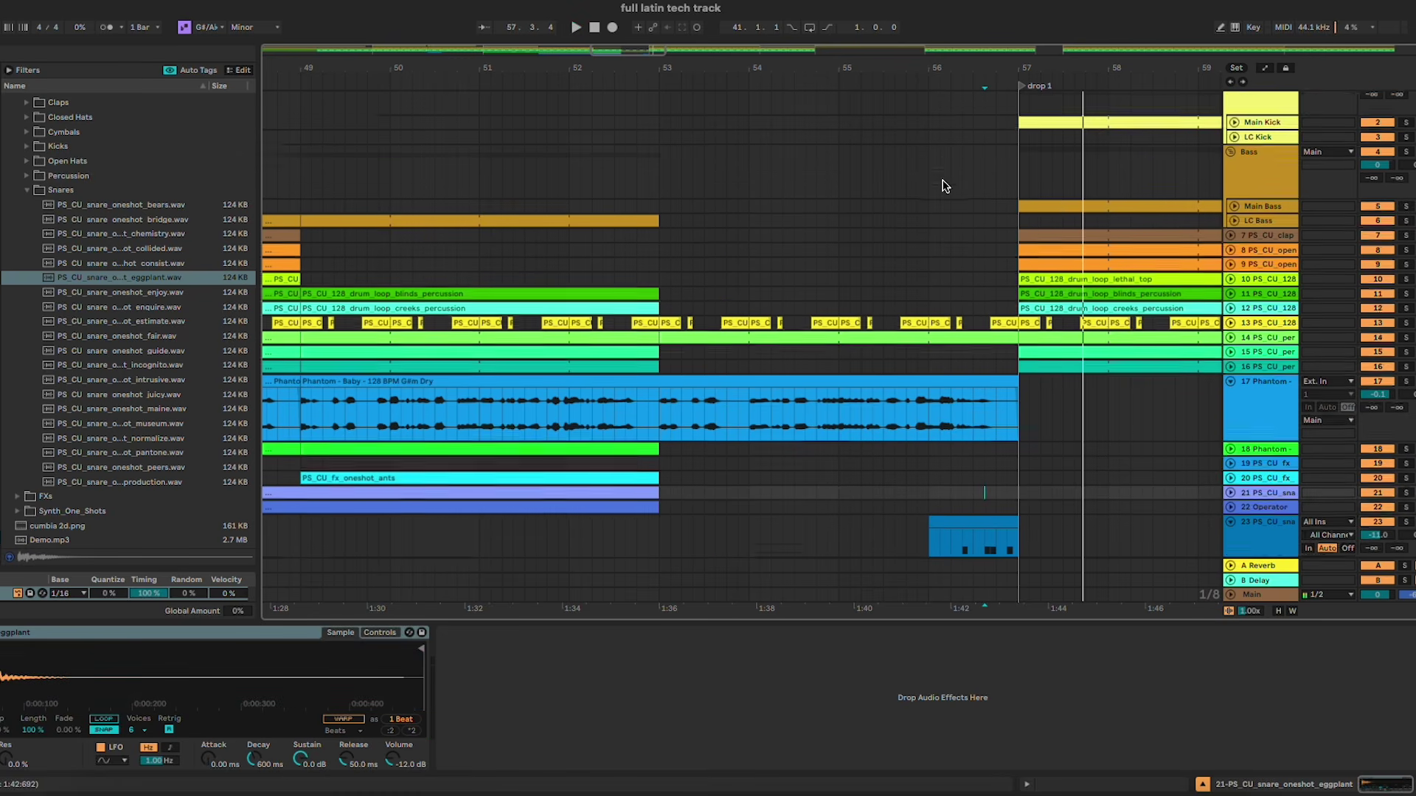
pyautogui.click(1239, 153)
pyautogui.click(1025, 186)
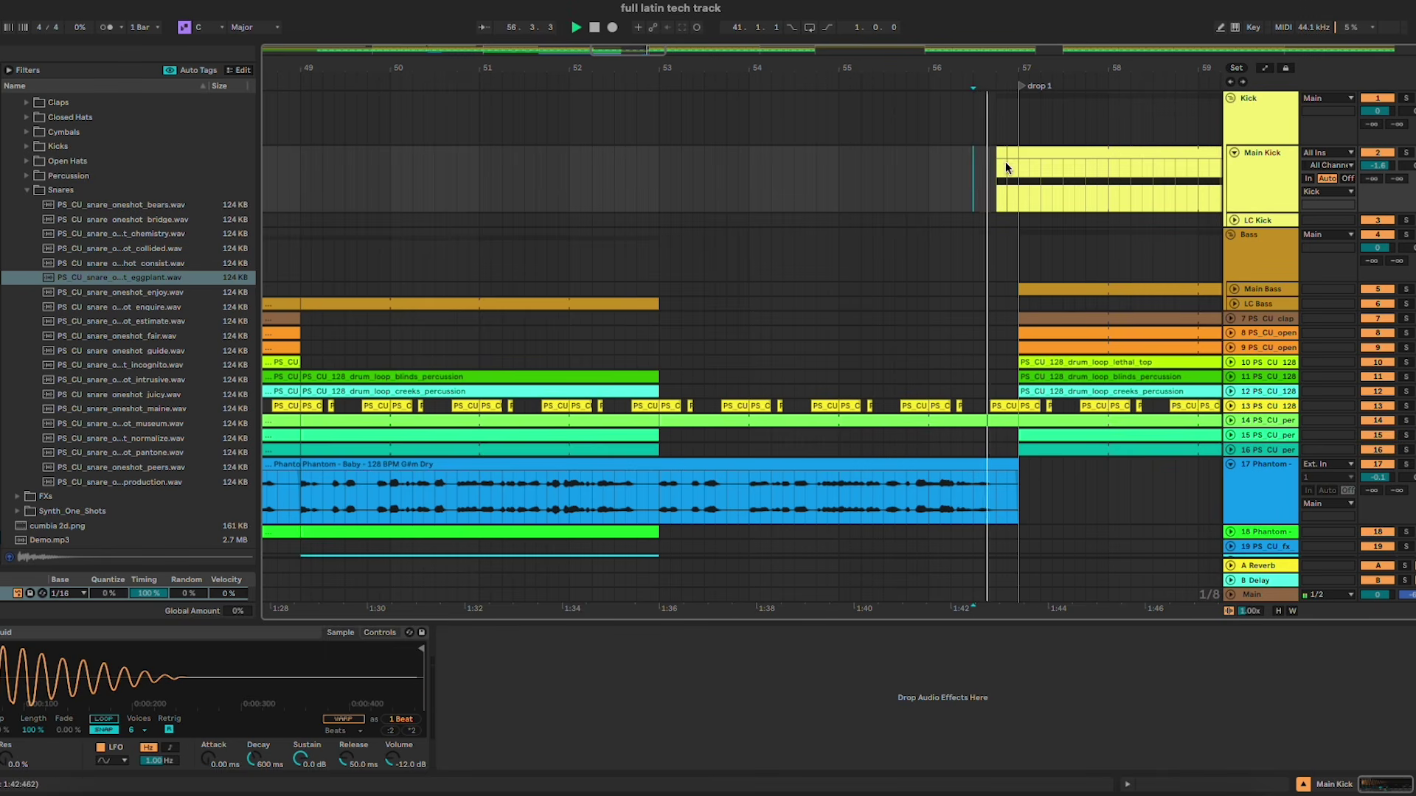
# Step: Lower the velocity of the two pickup kick notes at 1.4 and 1.4.3 to 44 and play the transition
pyautogui.hotkey('shift', 'Tab')
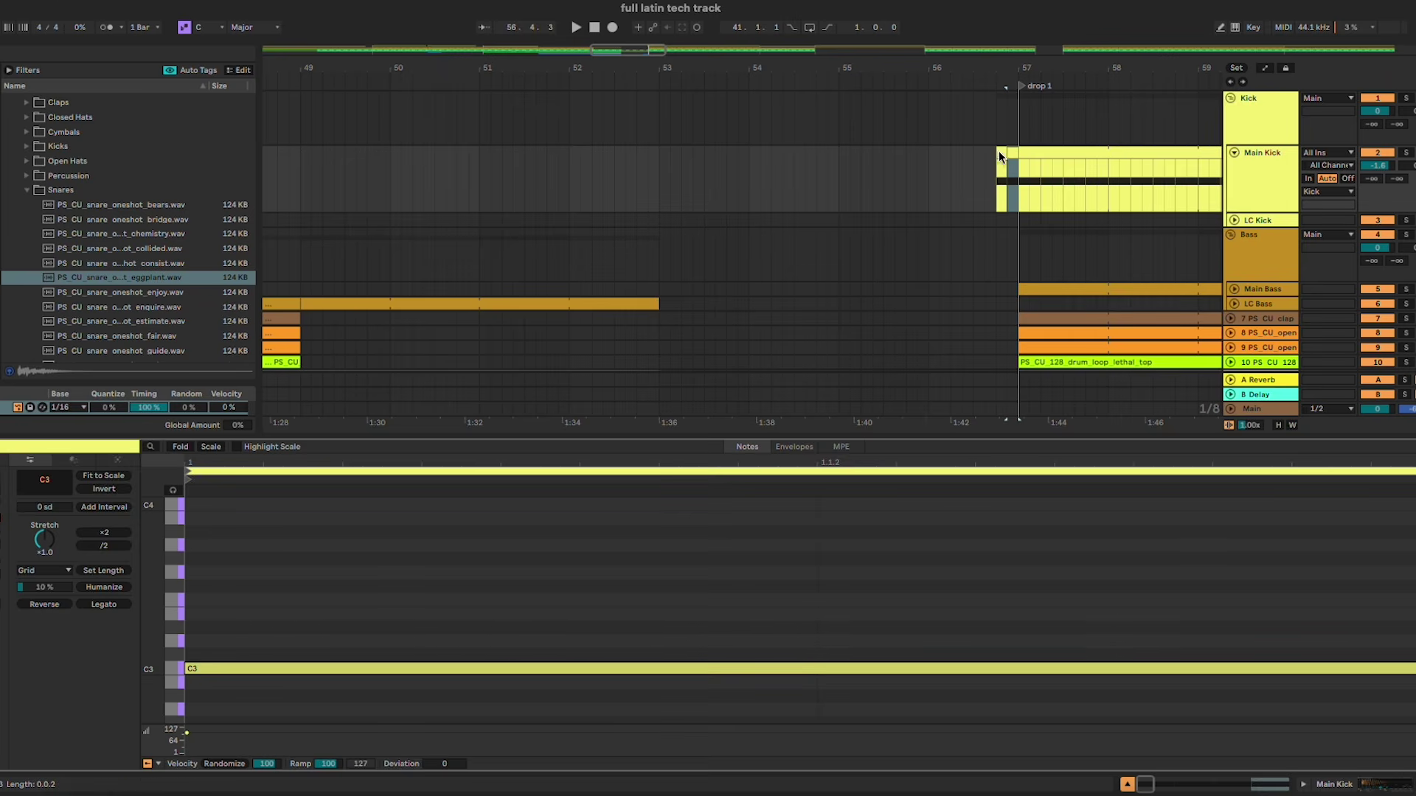
pyautogui.keyDown('shift'); pyautogui.click(998, 152); pyautogui.keyUp('shift')
pyautogui.click(998, 151)
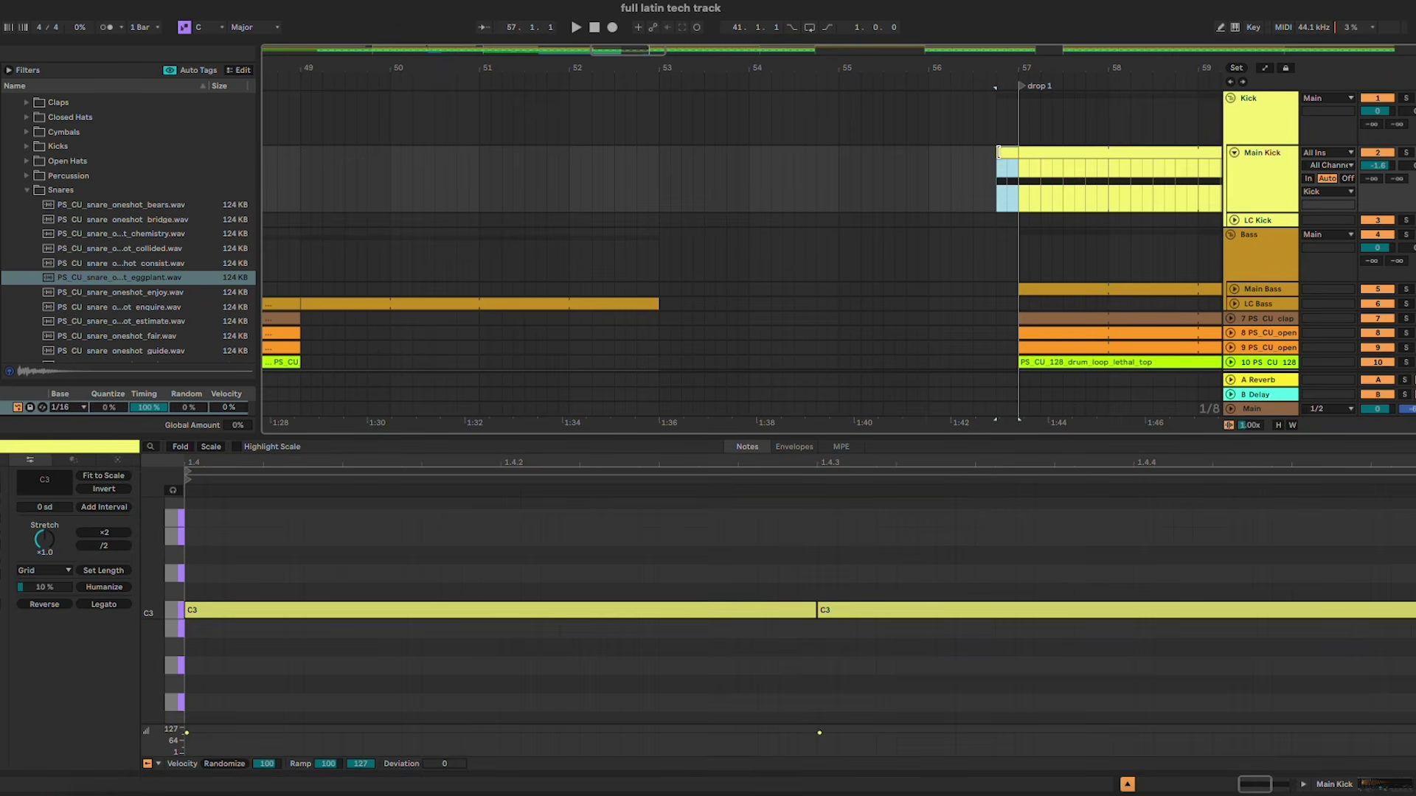
pyautogui.click(979, 583)
pyautogui.press('space')
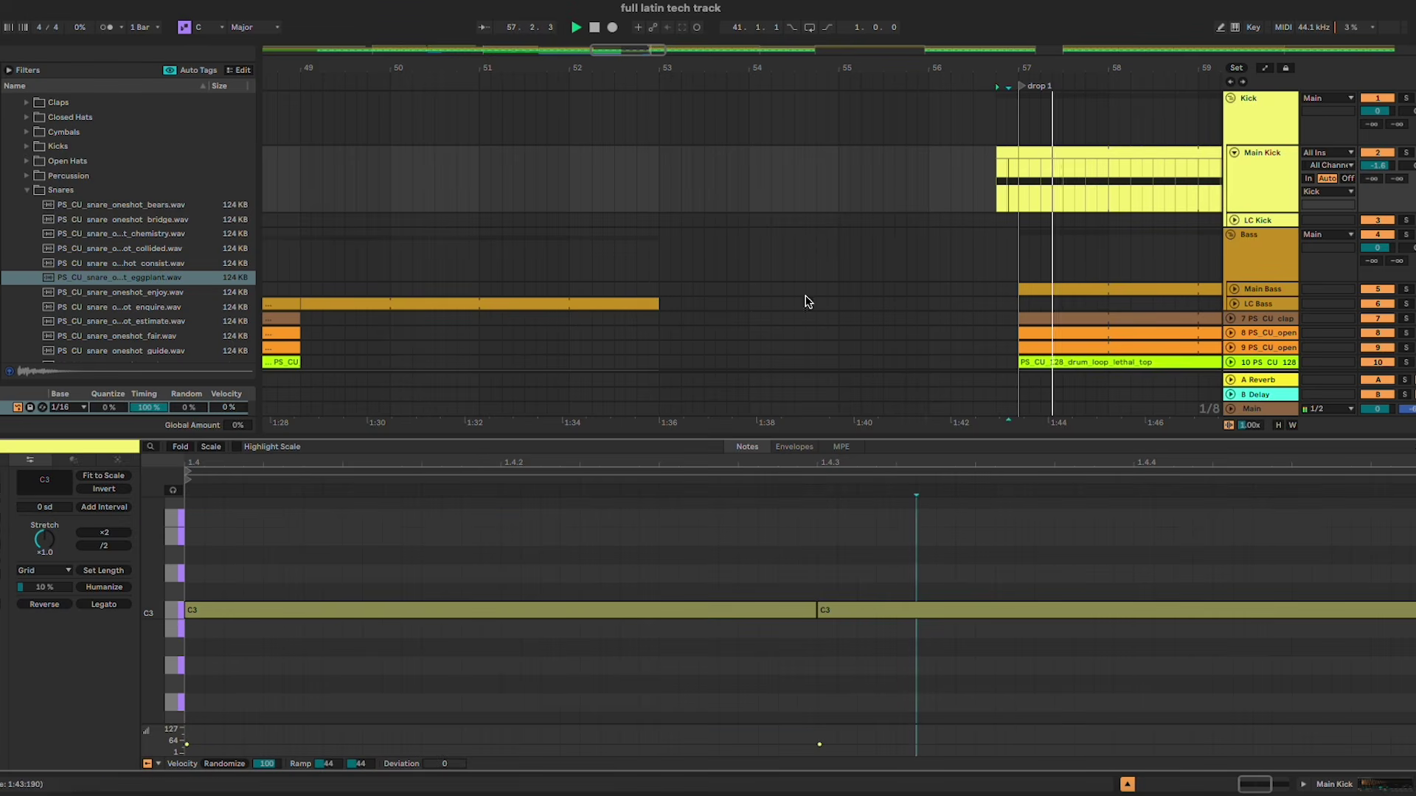
# Step: Play the break from bar 51 with the clip editor hidden to review all tracks leading into the drop
pyautogui.click(504, 202)
pyautogui.scroll(-5, 514, 201)
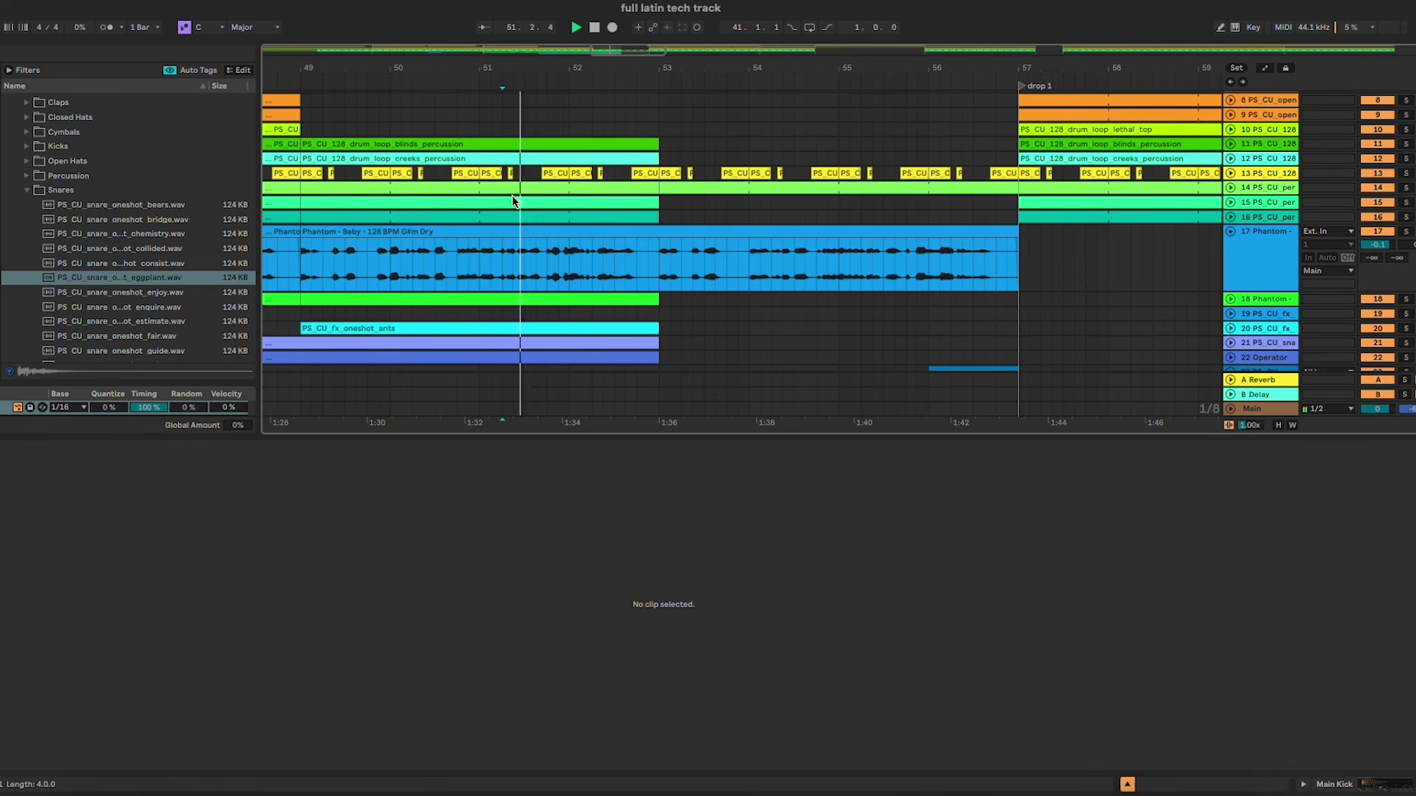
pyautogui.click(1126, 784)
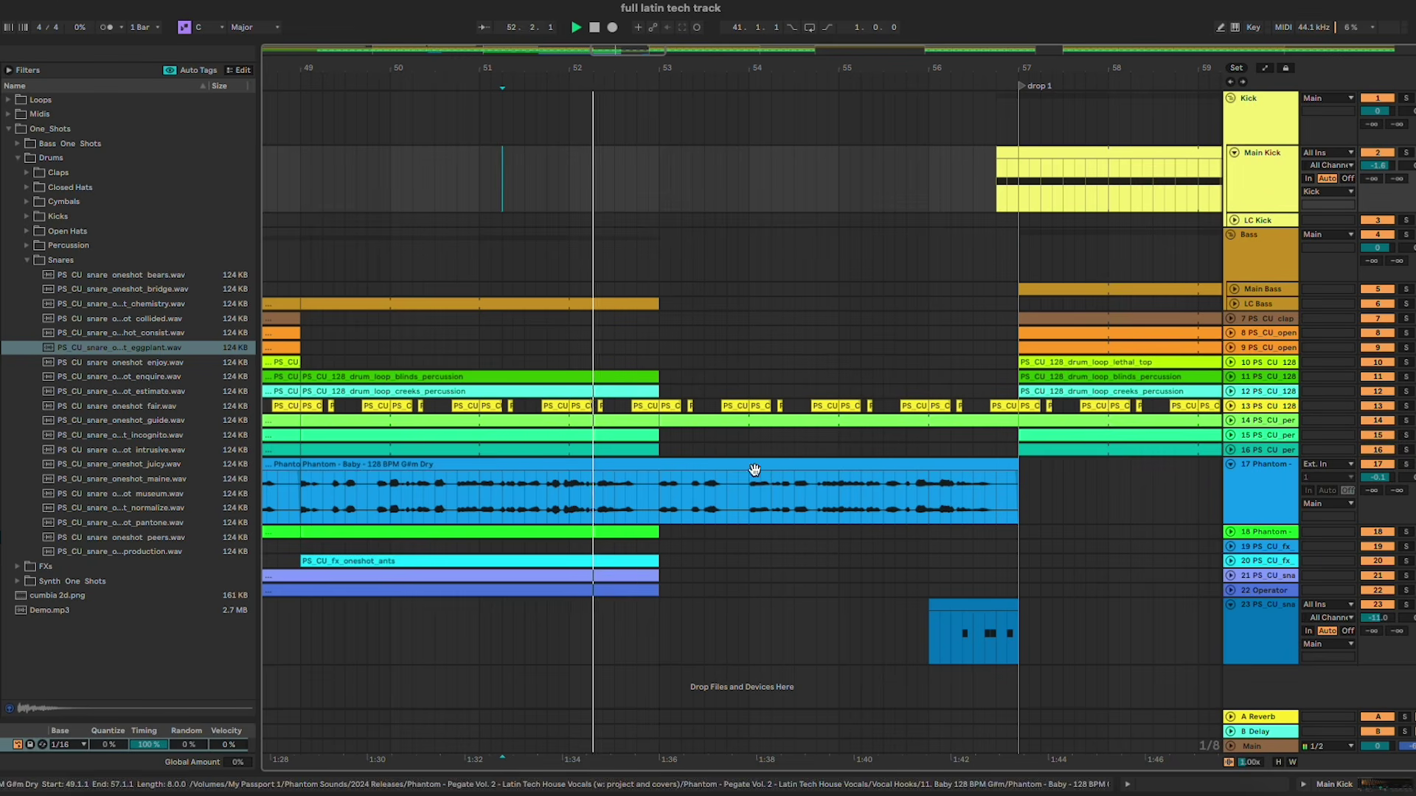
pyautogui.click(1231, 531)
pyautogui.click(1249, 520)
pyautogui.click(1230, 531)
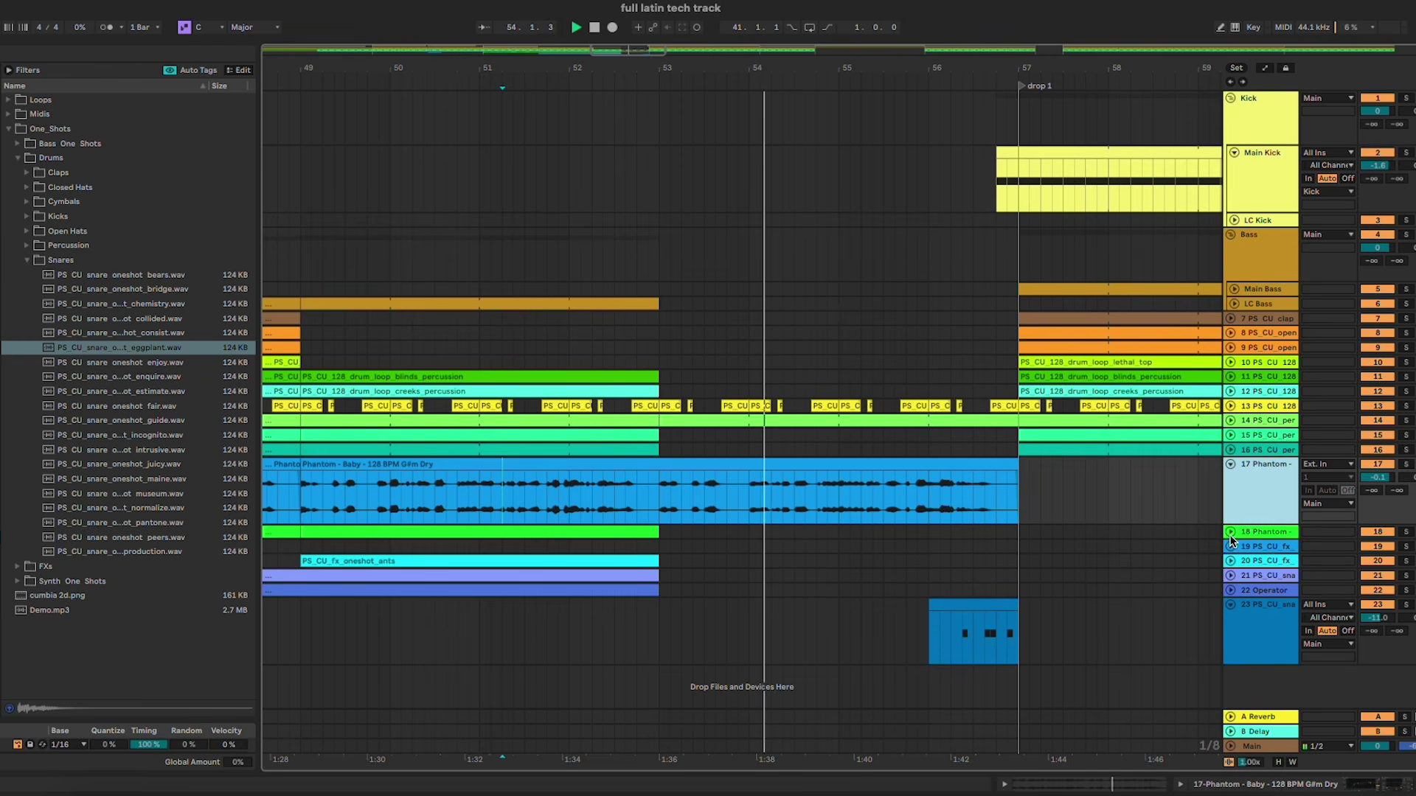
# Step: Deactivate the percussion clips on tracks 13 and 14 from bar 53 to 56.3.3 and remove the pickup kicks before drop 1
pyautogui.moveTo(716, 388); pyautogui.dragTo(859, 423)
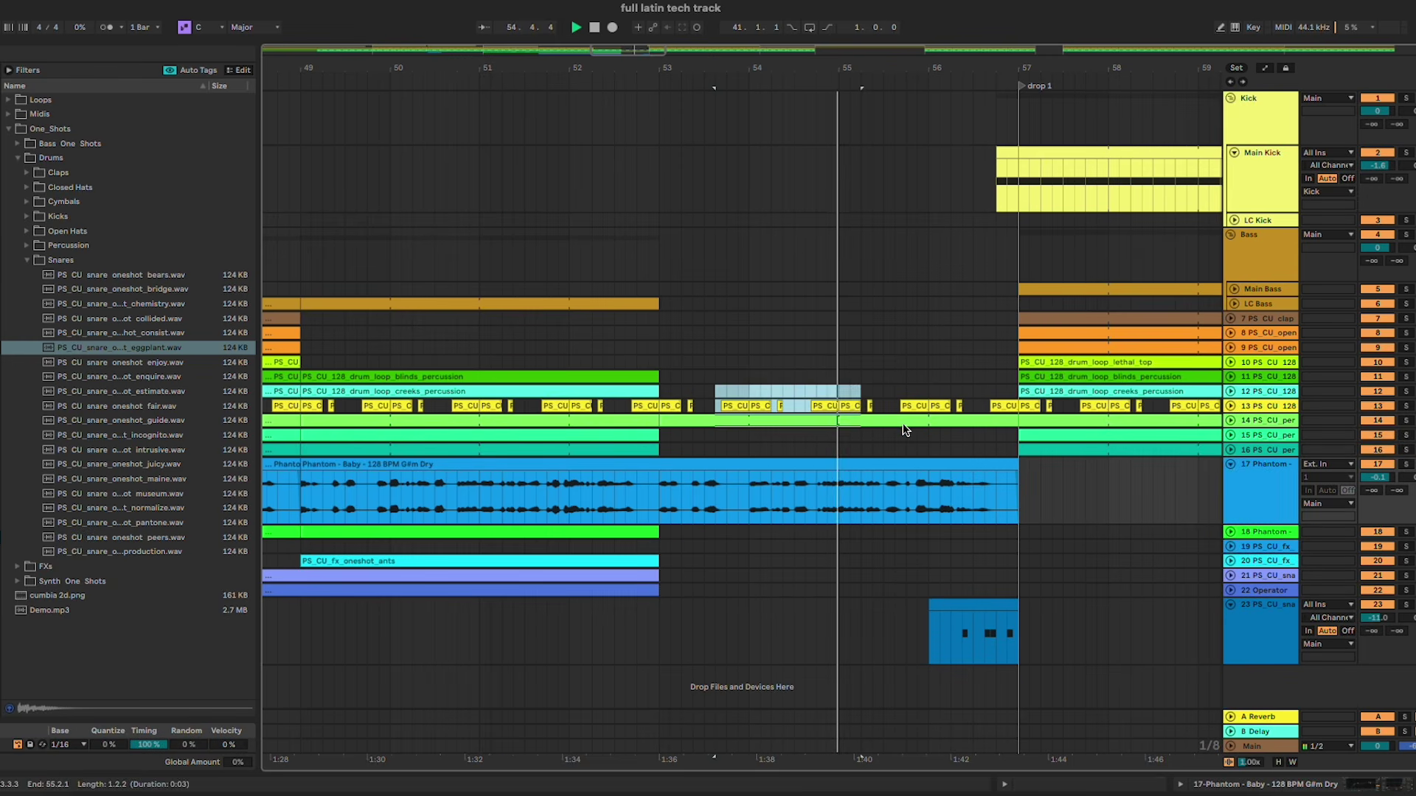
pyautogui.keyDown('shift'); pyautogui.click(981, 437); pyautogui.keyUp('shift')
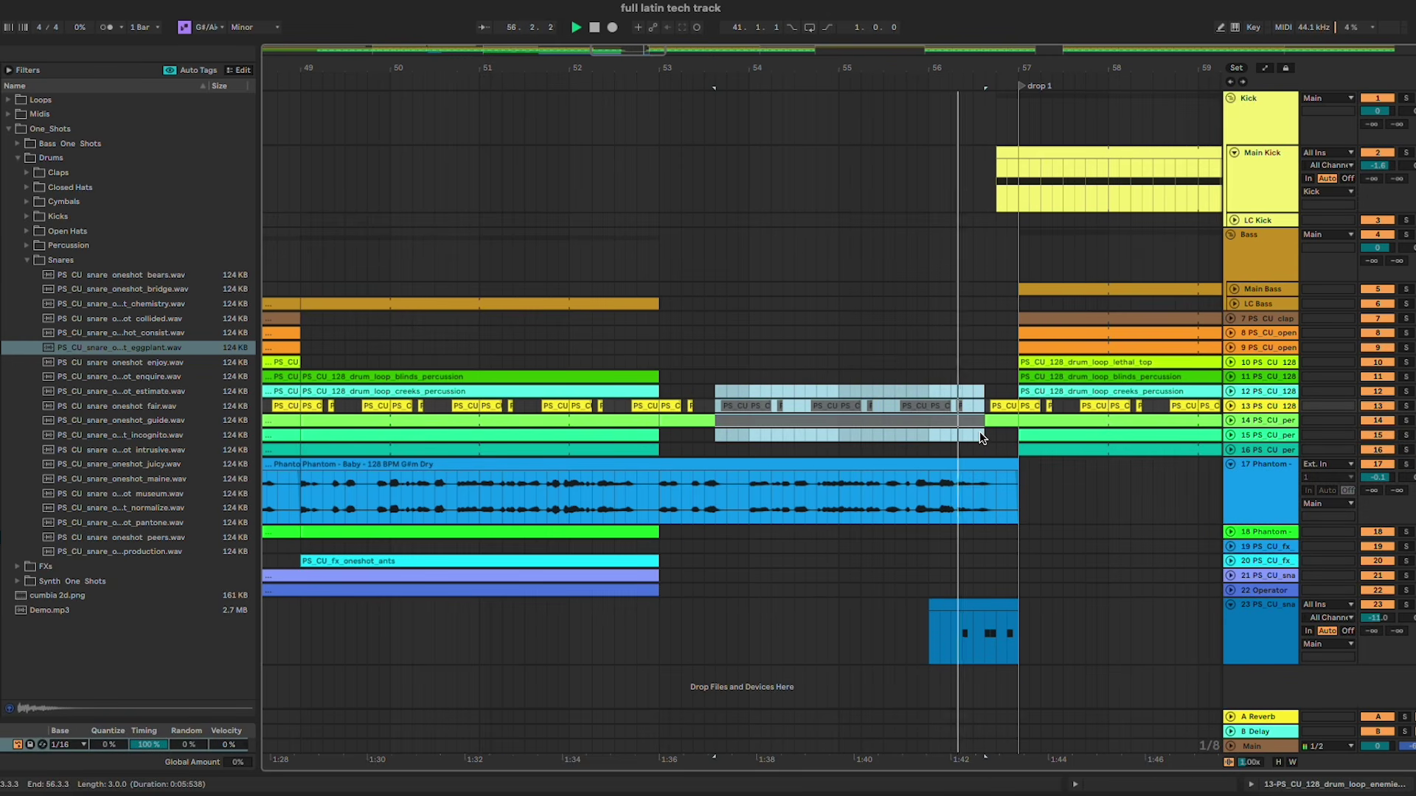
pyautogui.click(1008, 158)
pyautogui.moveTo(658, 391); pyautogui.dragTo(724, 435)
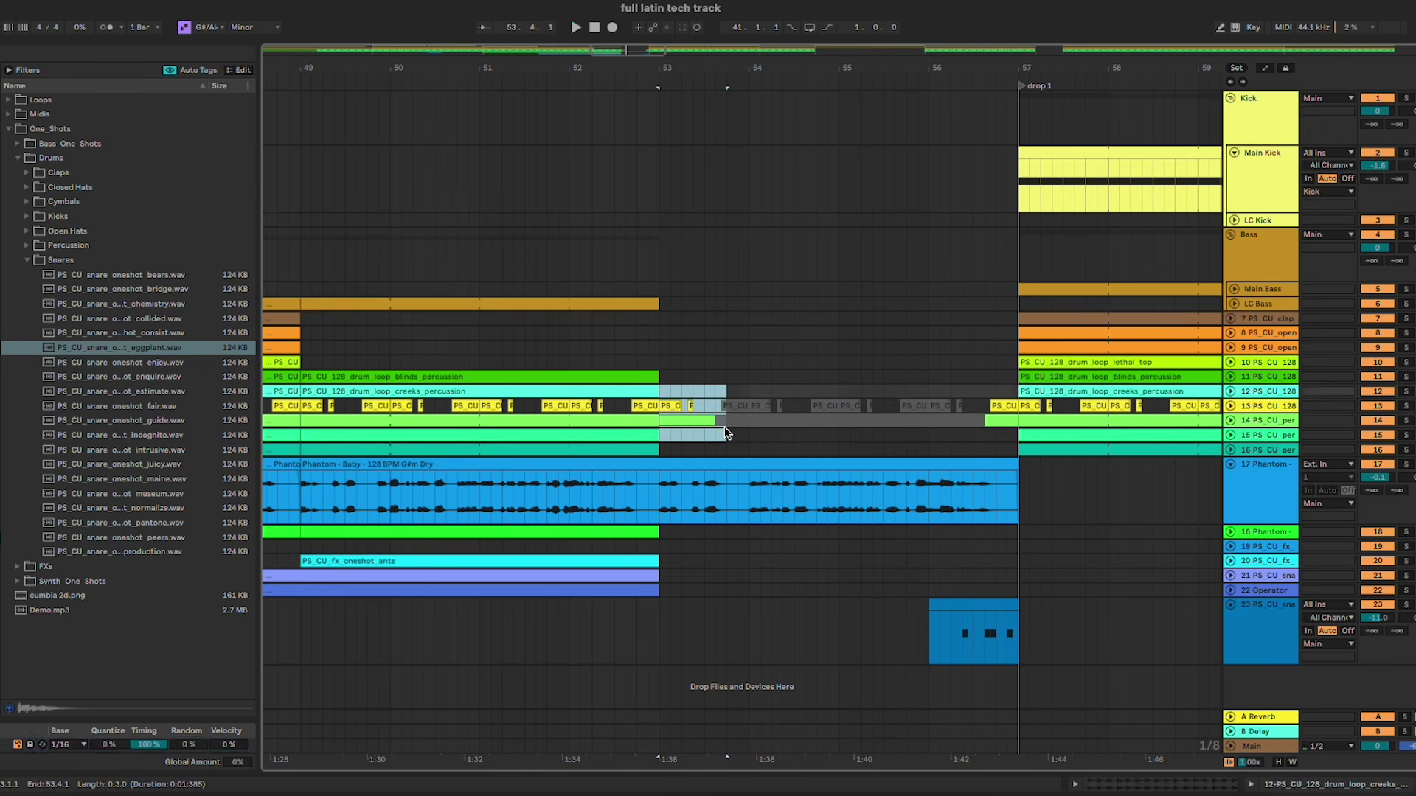
# Step: Start the track 14 percussion clip at 56.3.1 and delete the deactivated clips on tracks 13 and 14 from bar 53 up to there
pyautogui.press('space')
pyautogui.click(459, 258)
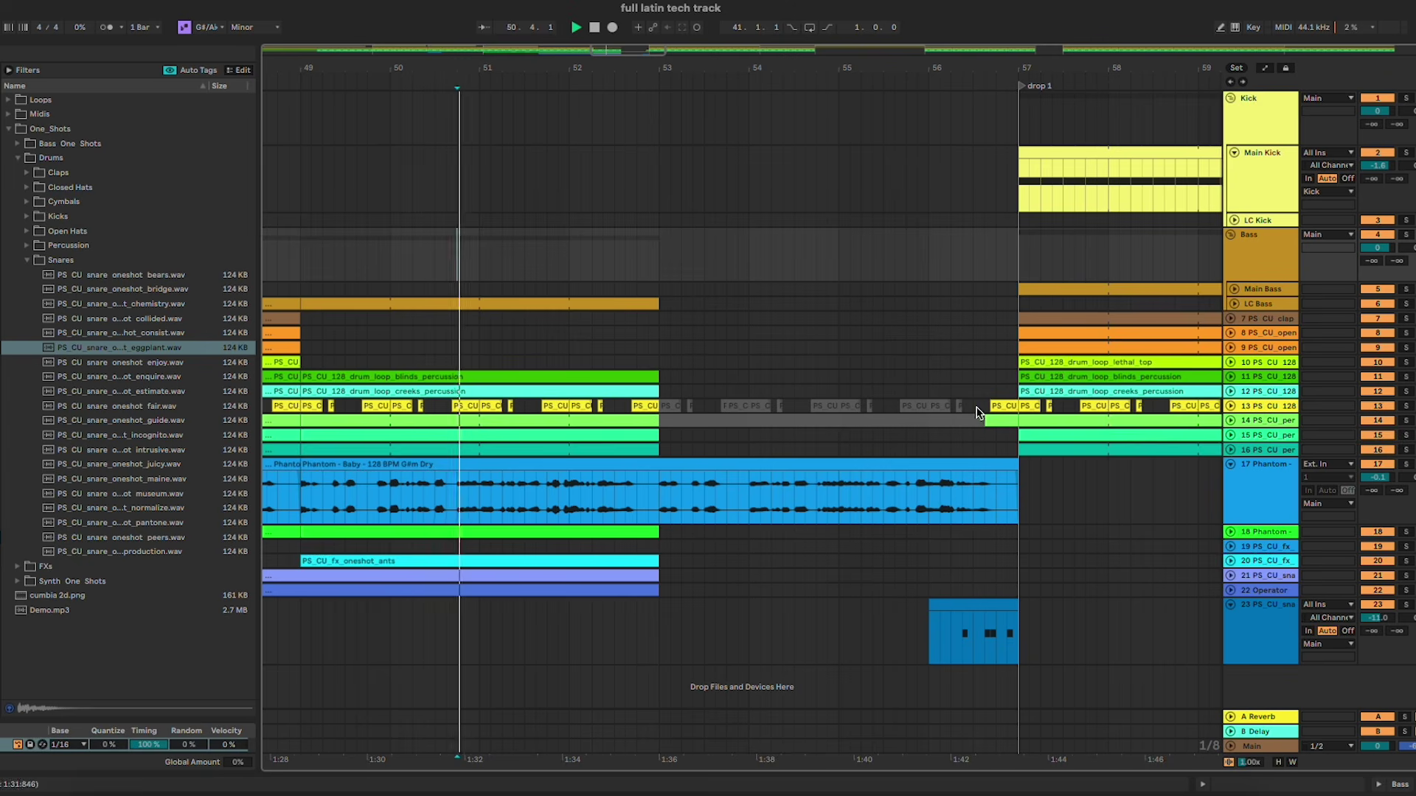
pyautogui.press('space')
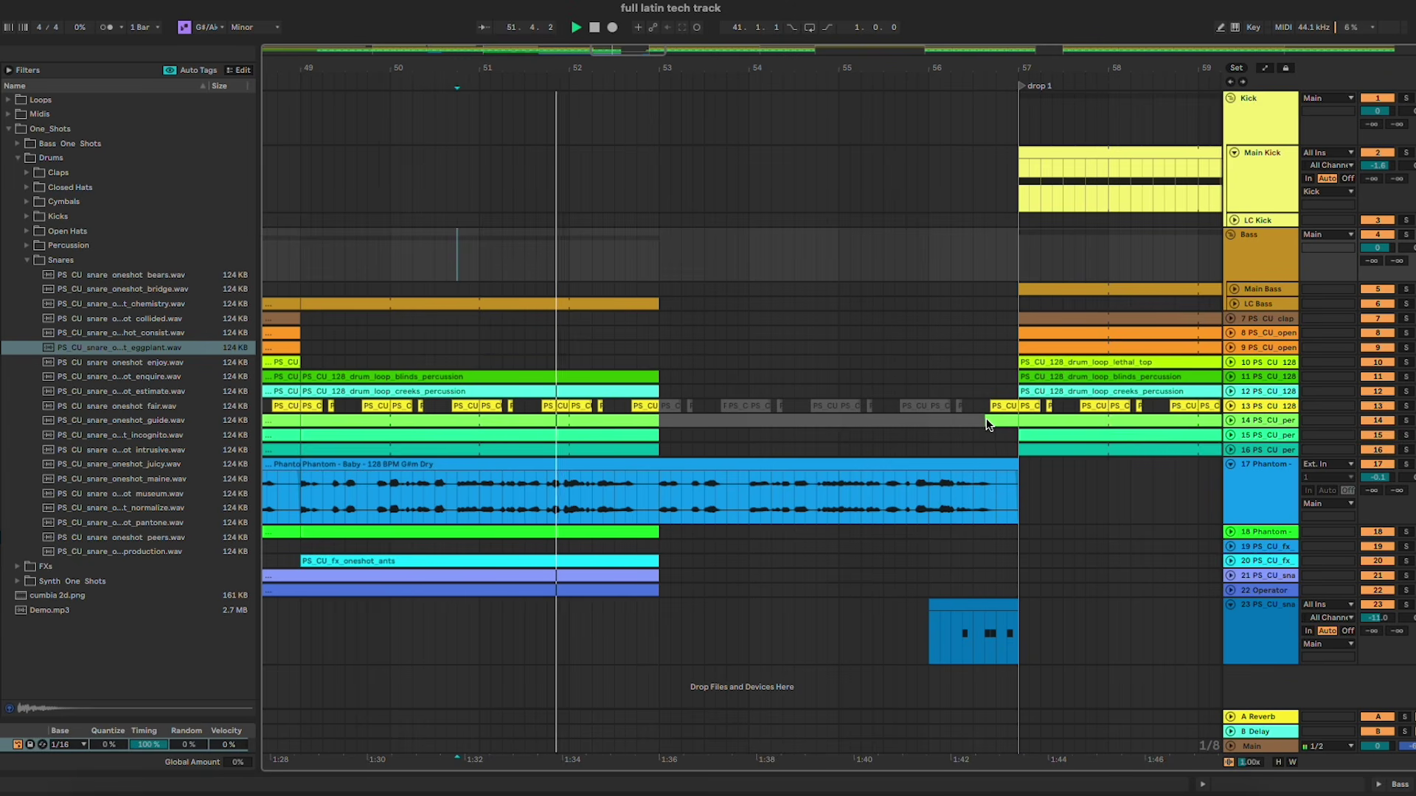
pyautogui.moveTo(986, 418); pyautogui.dragTo(970, 436)
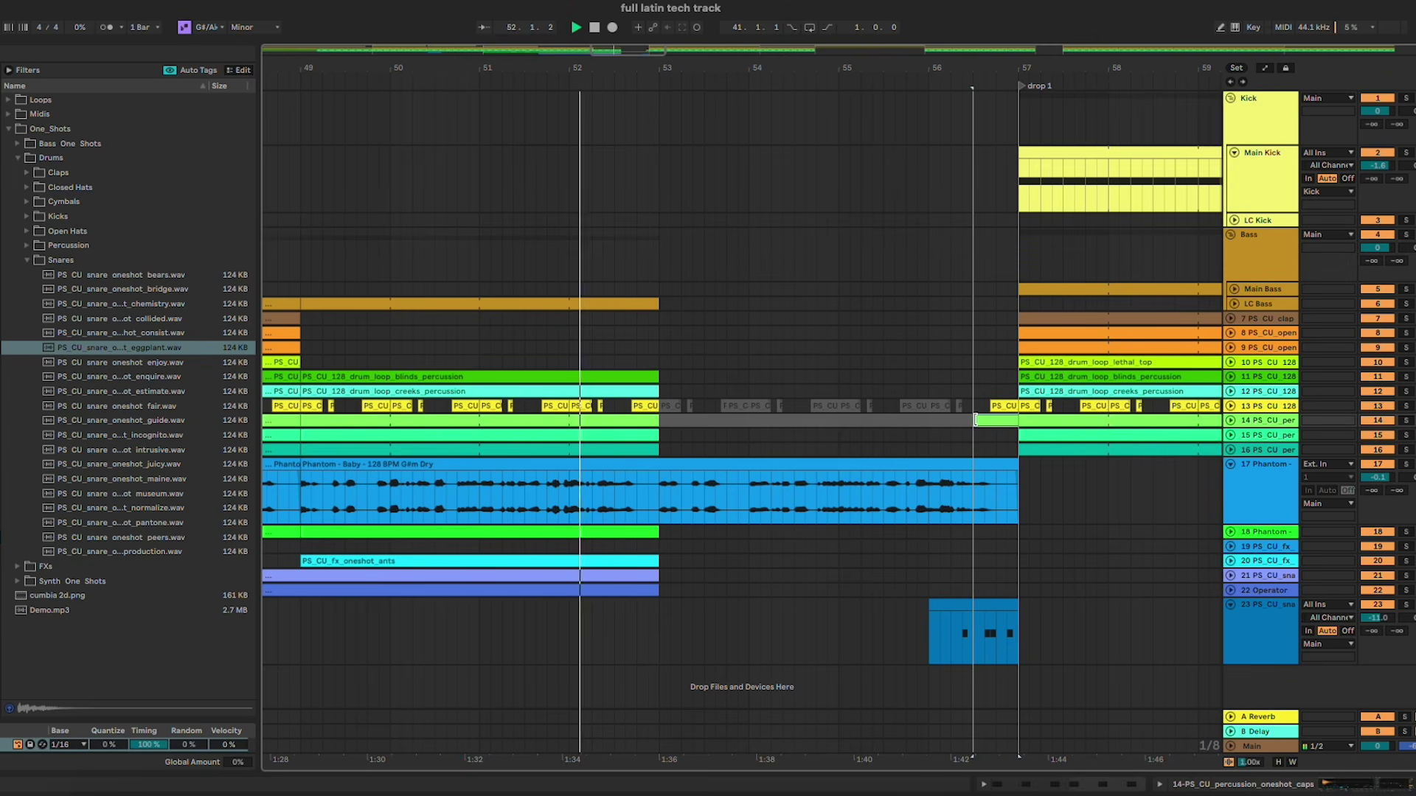
pyautogui.click(1229, 420)
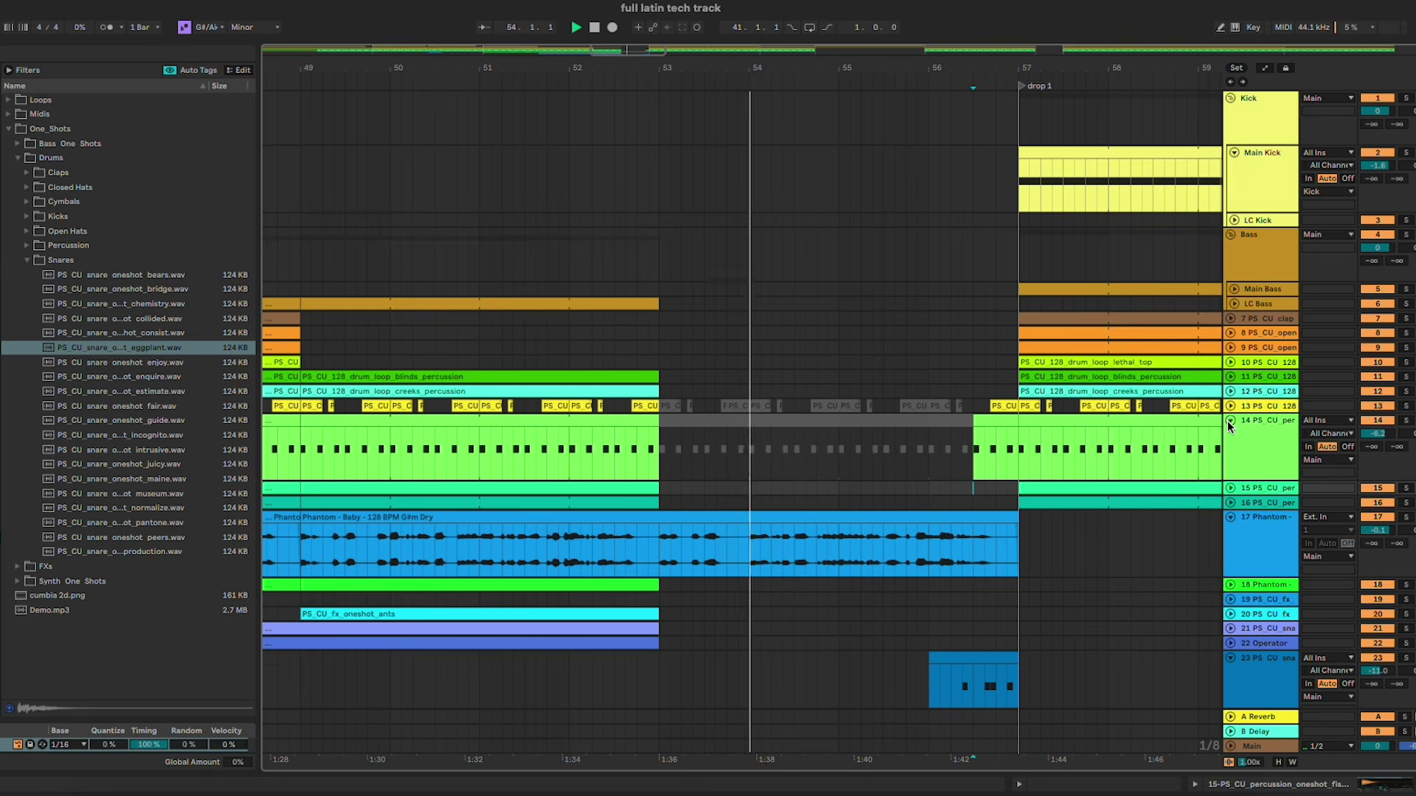
pyautogui.click(1229, 421)
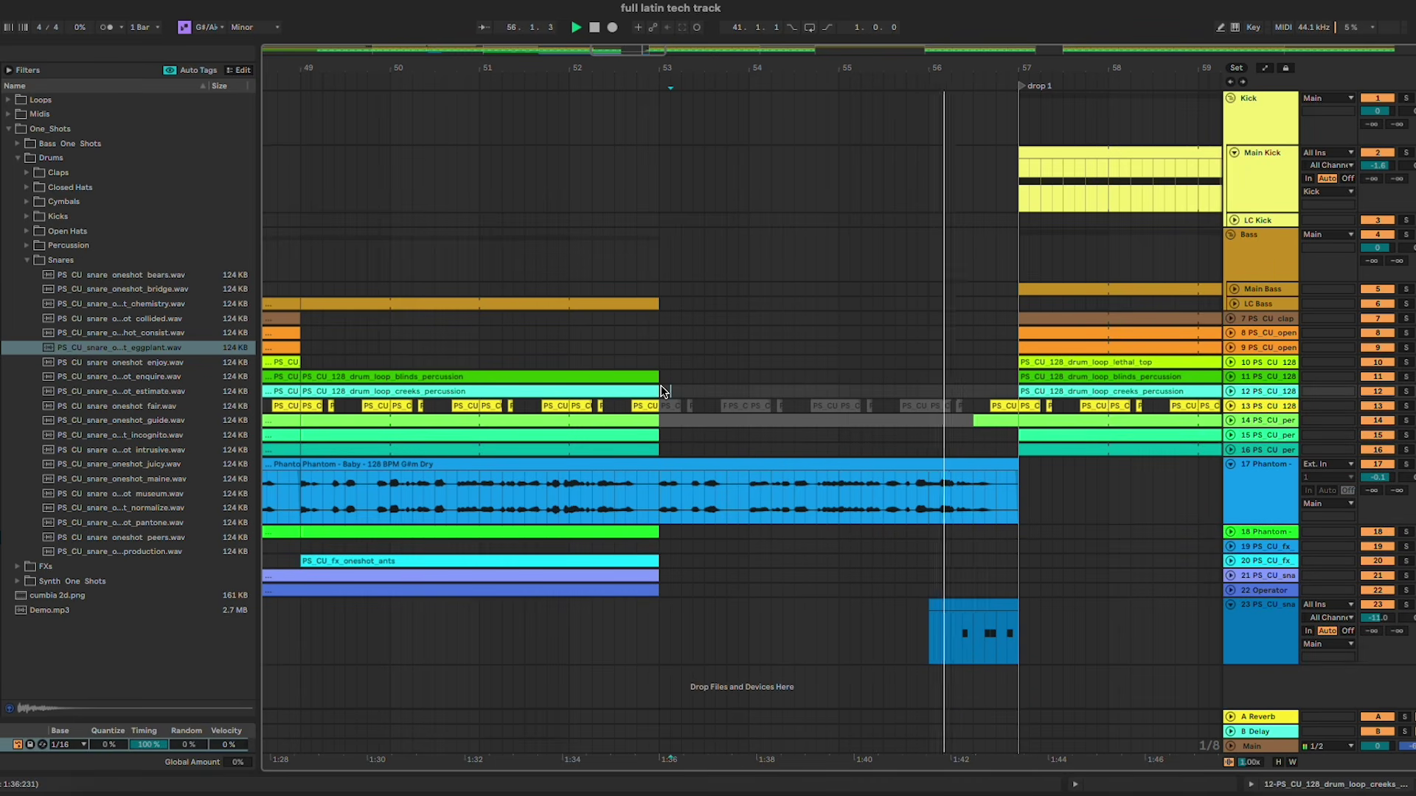
pyautogui.moveTo(666, 392); pyautogui.dragTo(969, 425)
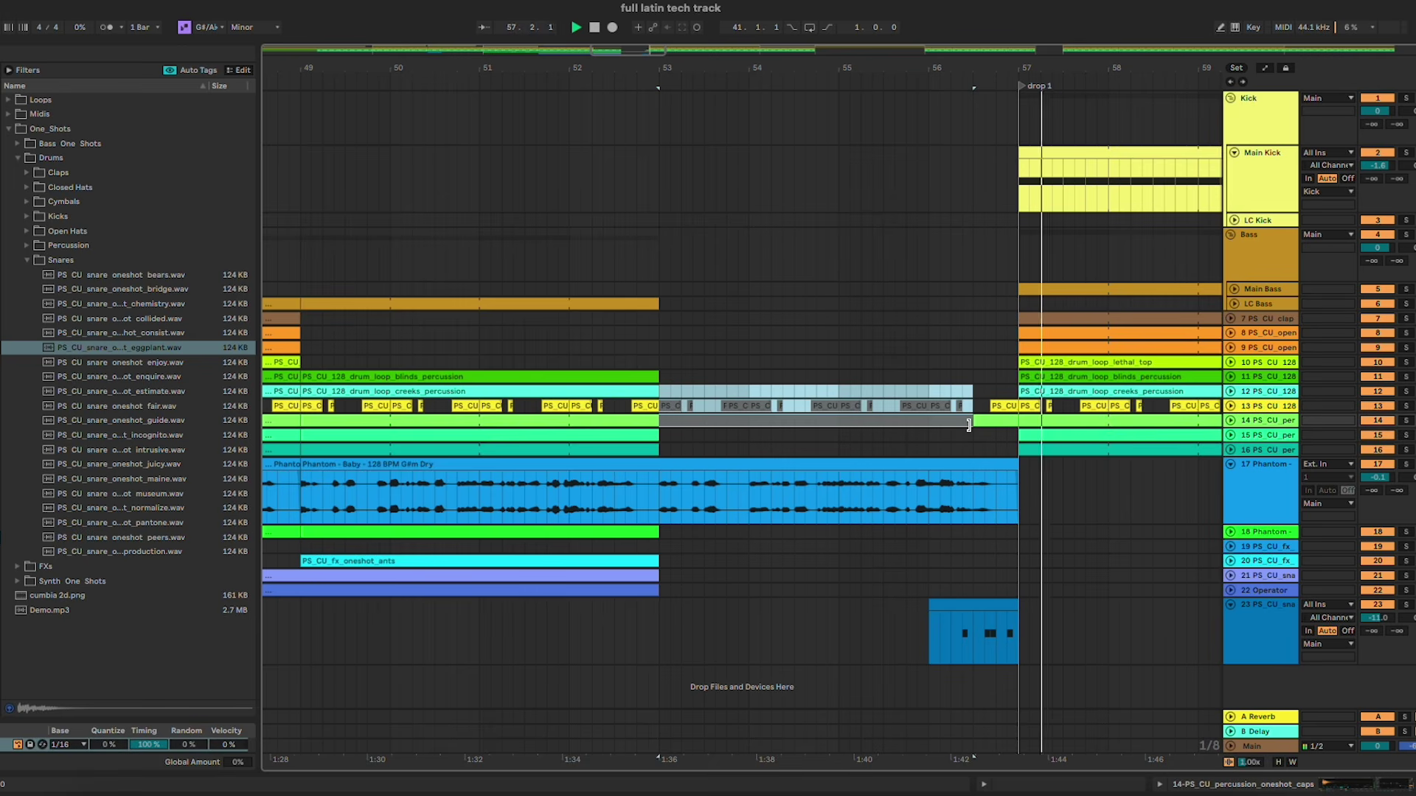
pyautogui.press('Delete')
# Step: Play the transition with the snare fill on track 23 muted, delete that track, and fold vocal track 17
pyautogui.click(1376, 605)
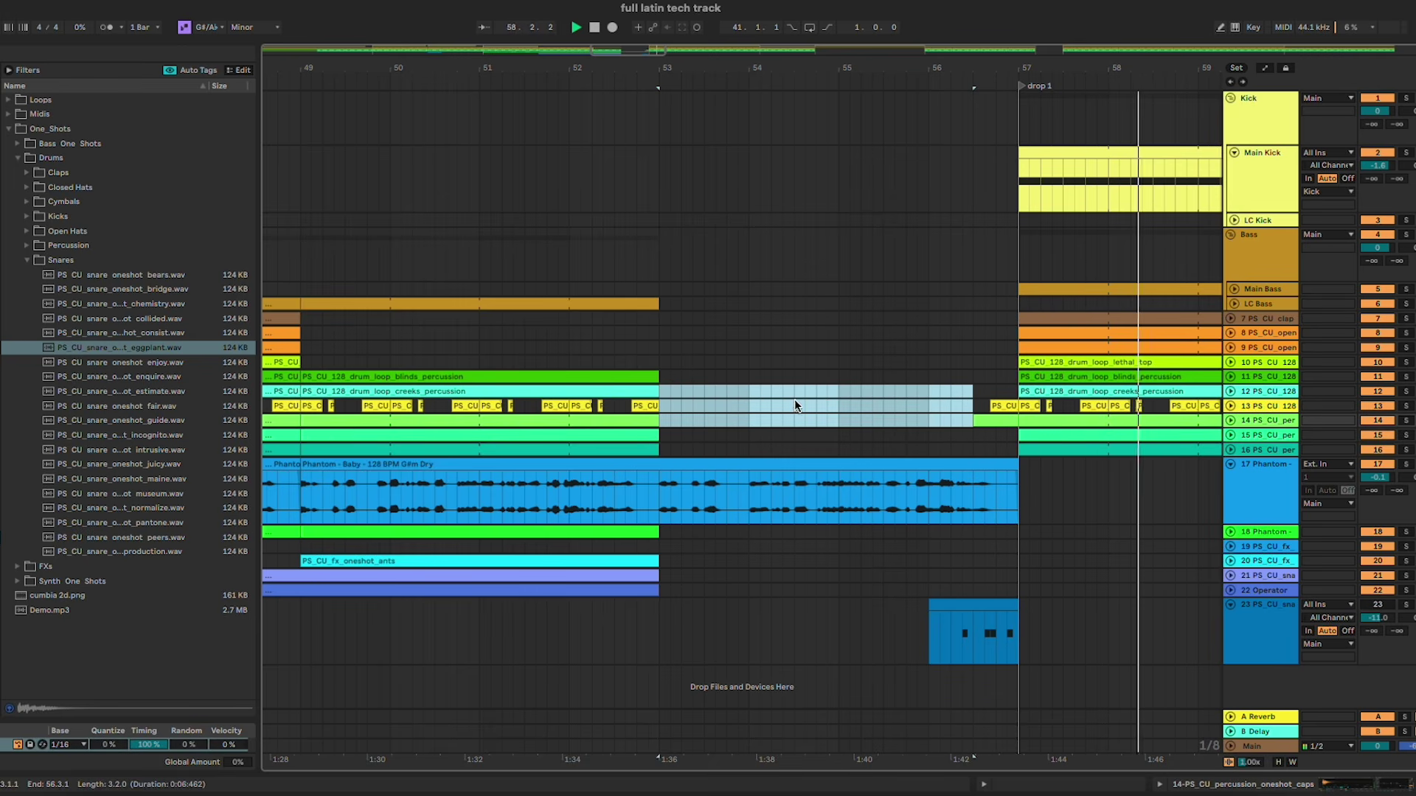
pyautogui.click(929, 420)
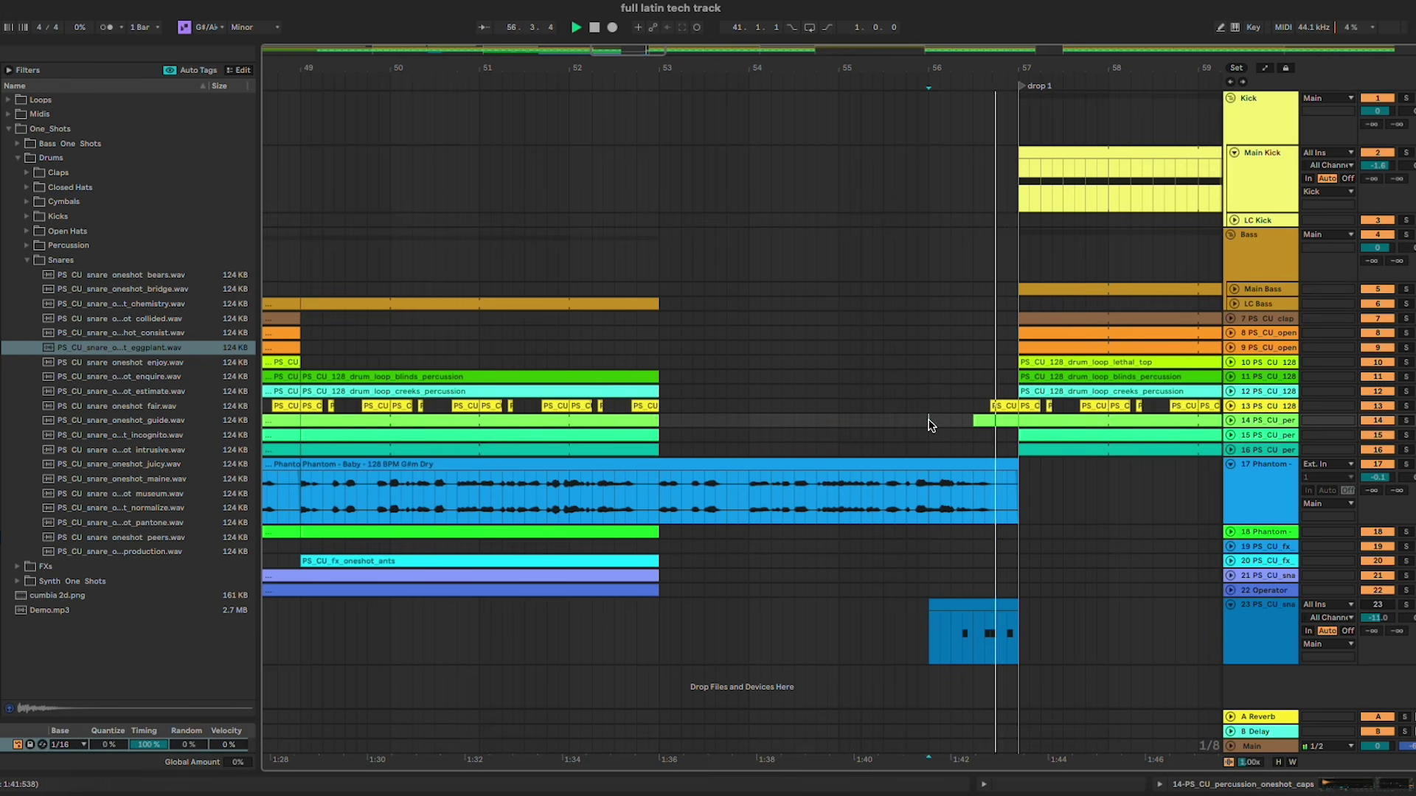
pyautogui.moveTo(1052, 628); pyautogui.dragTo(960, 627)
pyautogui.moveTo(851, 628); pyautogui.dragTo(815, 628)
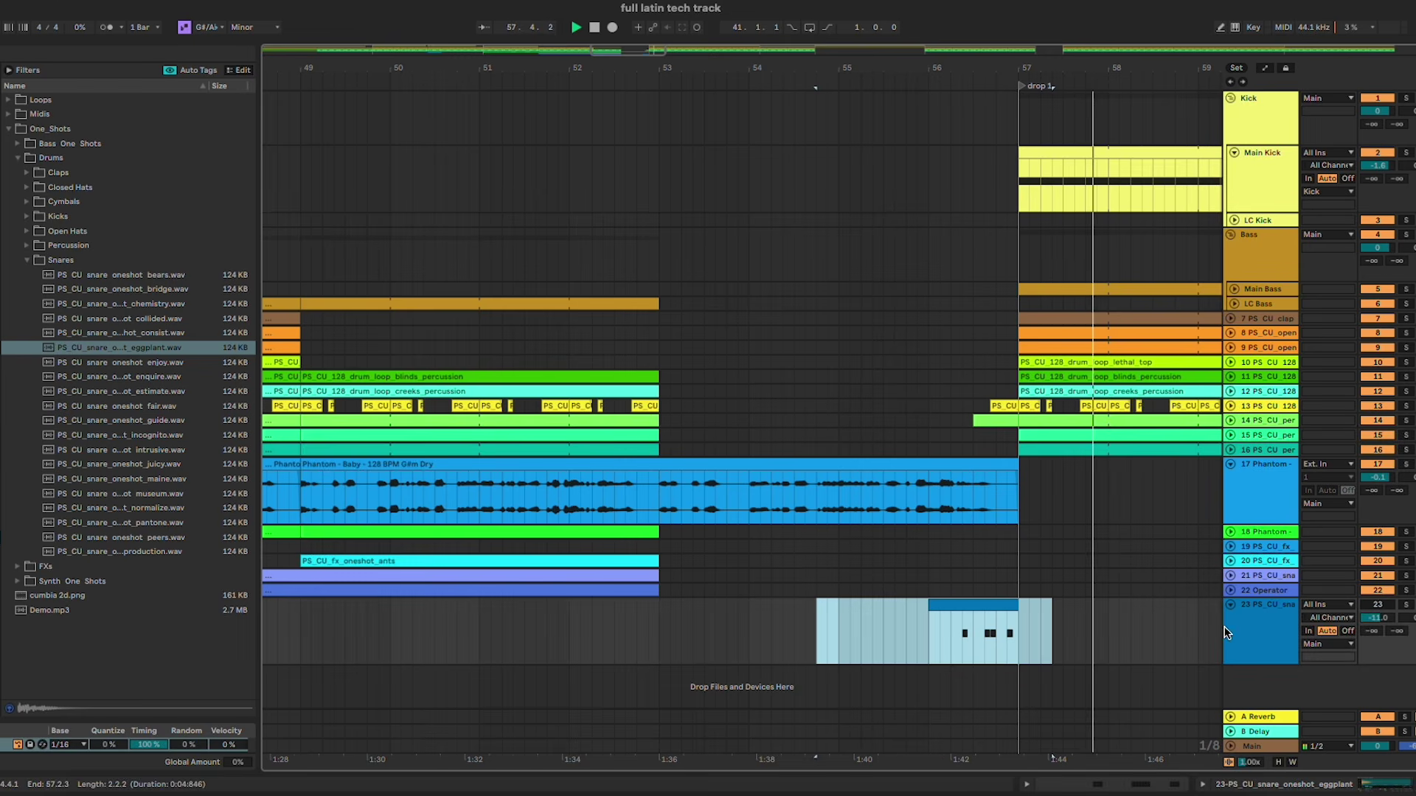
pyautogui.click(1243, 608)
pyautogui.press('Delete')
pyautogui.click(1230, 465)
pyautogui.click(978, 554)
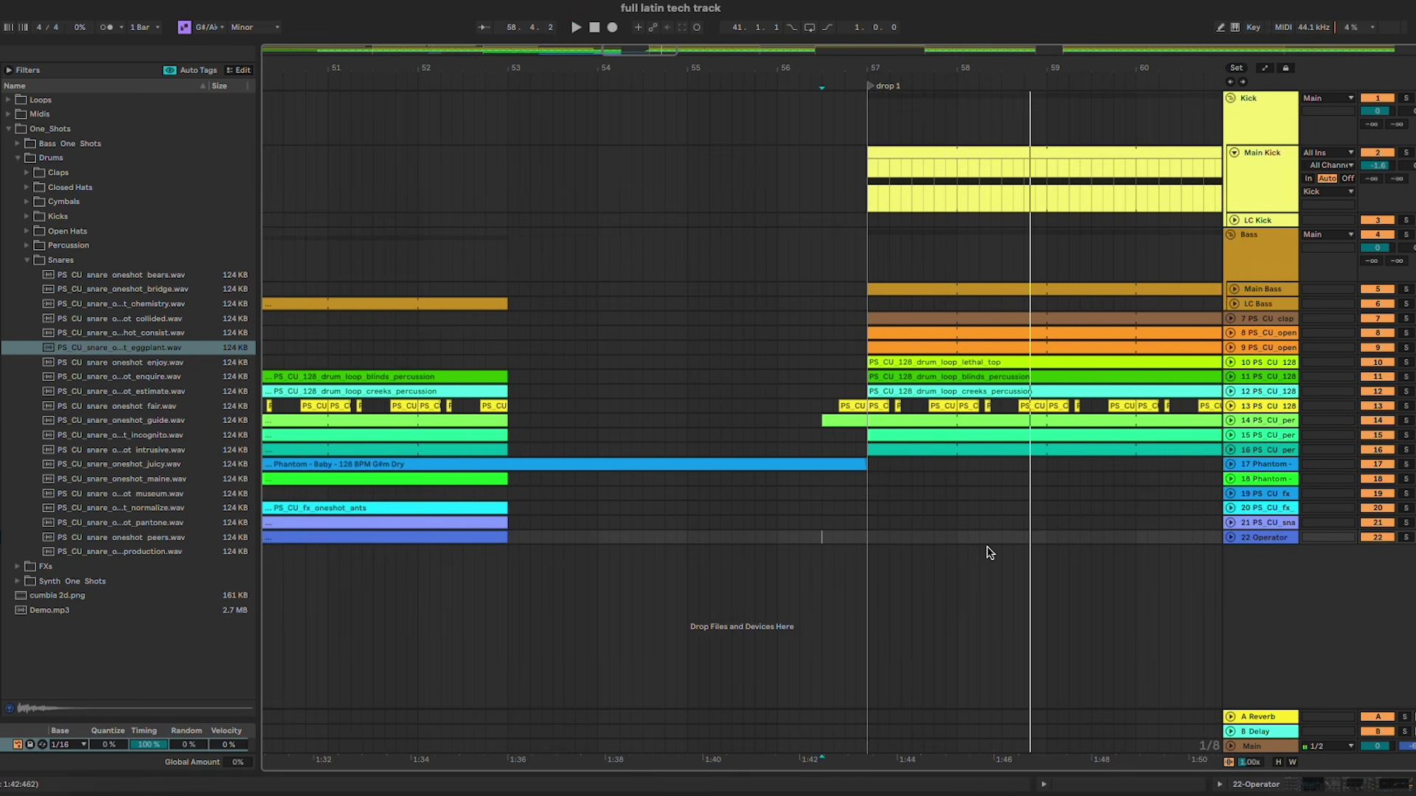
# Step: Audition the FX one-shots from assurance to defines and place PS_CU_fx_oneshot_curling on a new track at drop 1
pyautogui.click(9, 129)
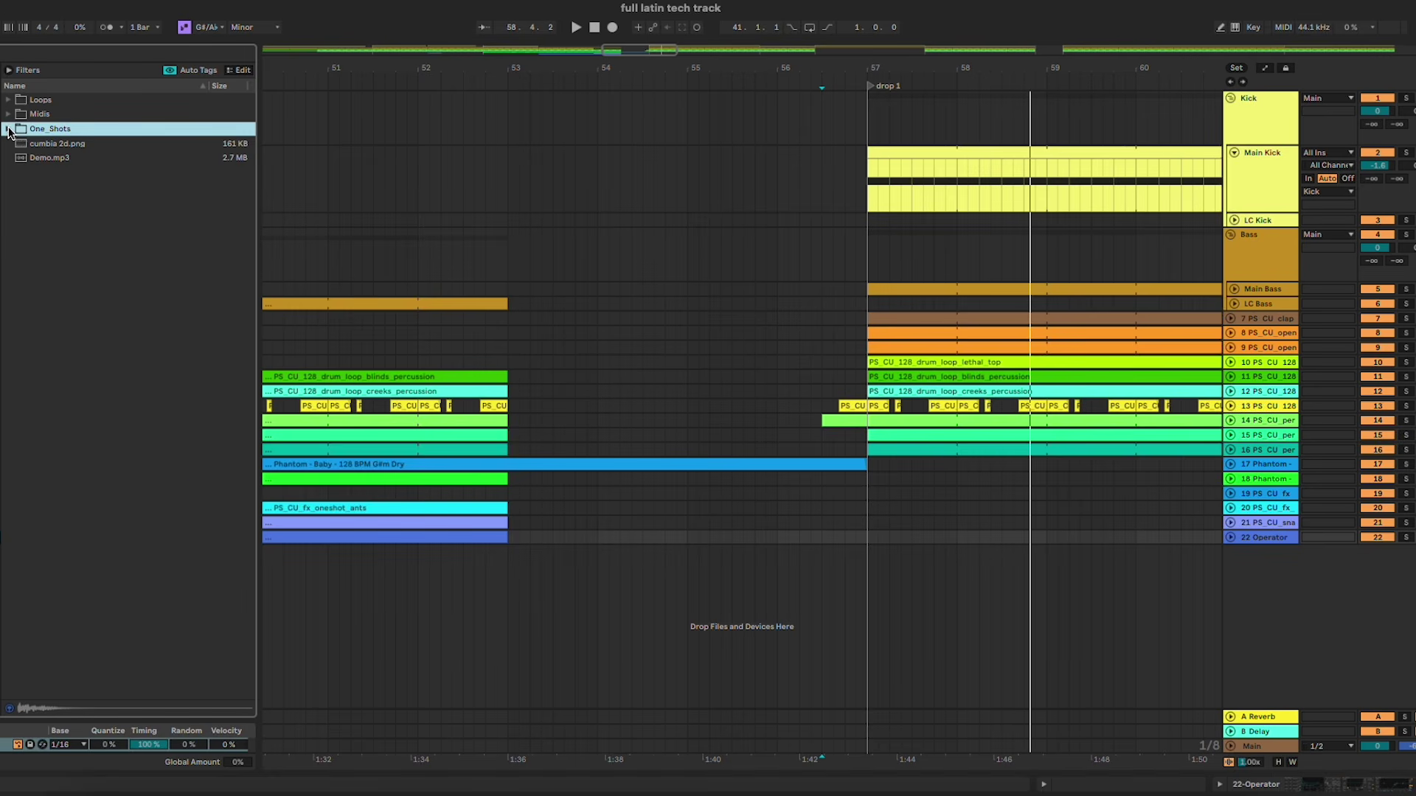
pyautogui.click(9, 130)
pyautogui.click(165, 235)
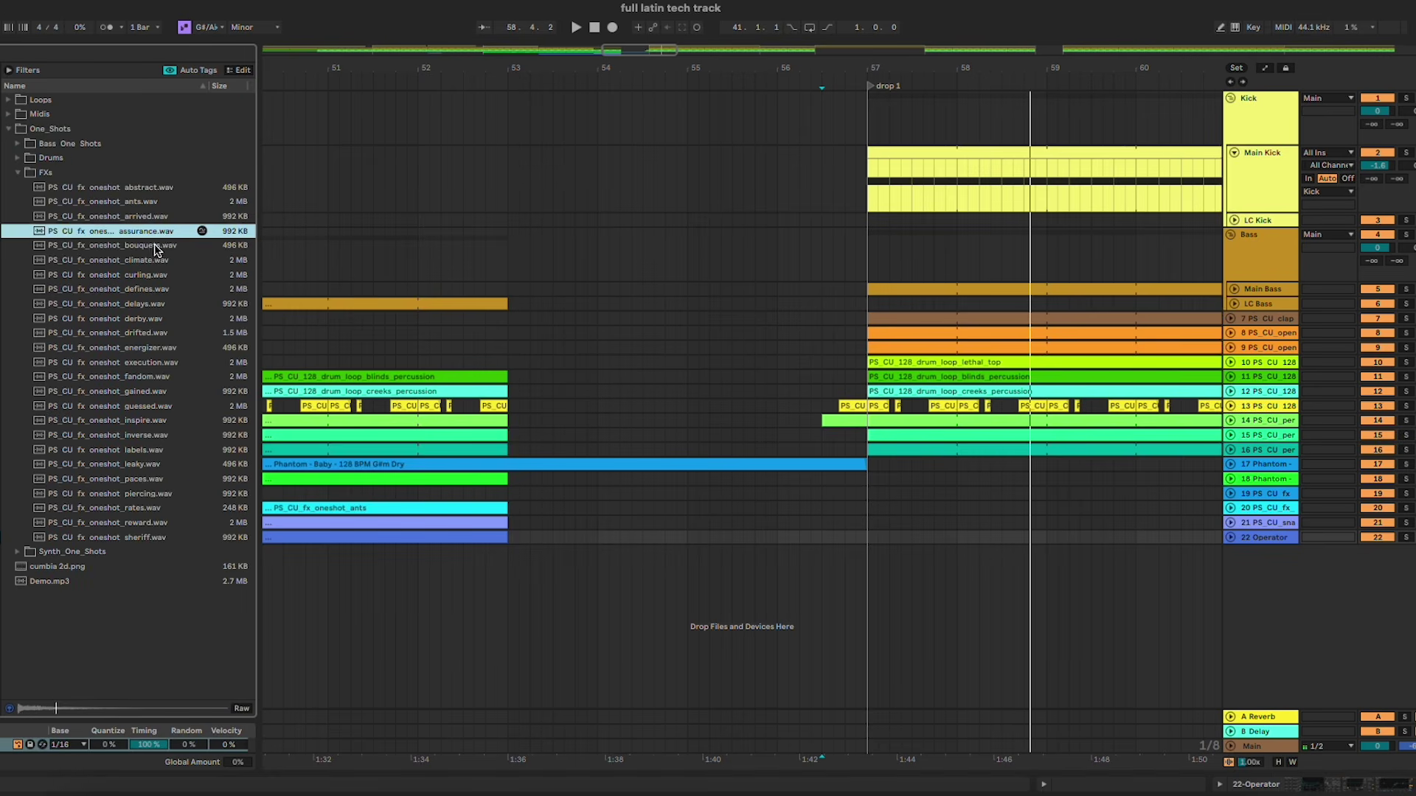
pyautogui.click(157, 247)
pyautogui.click(152, 261)
pyautogui.click(151, 274)
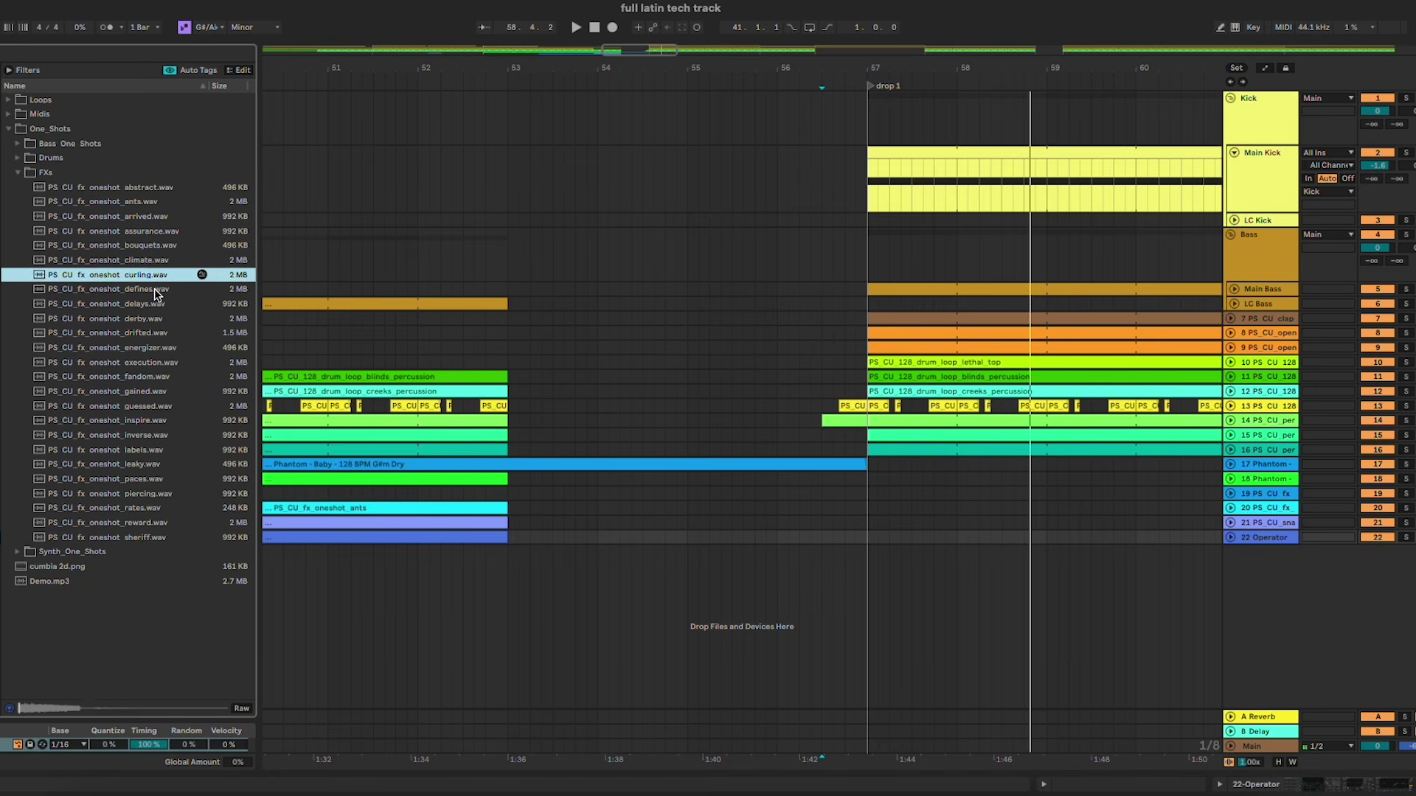
pyautogui.click(153, 292)
pyautogui.moveTo(136, 279); pyautogui.dragTo(870, 613)
# Step: Trim the curling clip to two bars with a fade-out, lower its gain to -5.8 dB, and set track 23 to -28.0 dB
pyautogui.click(756, 599)
pyautogui.press('space')
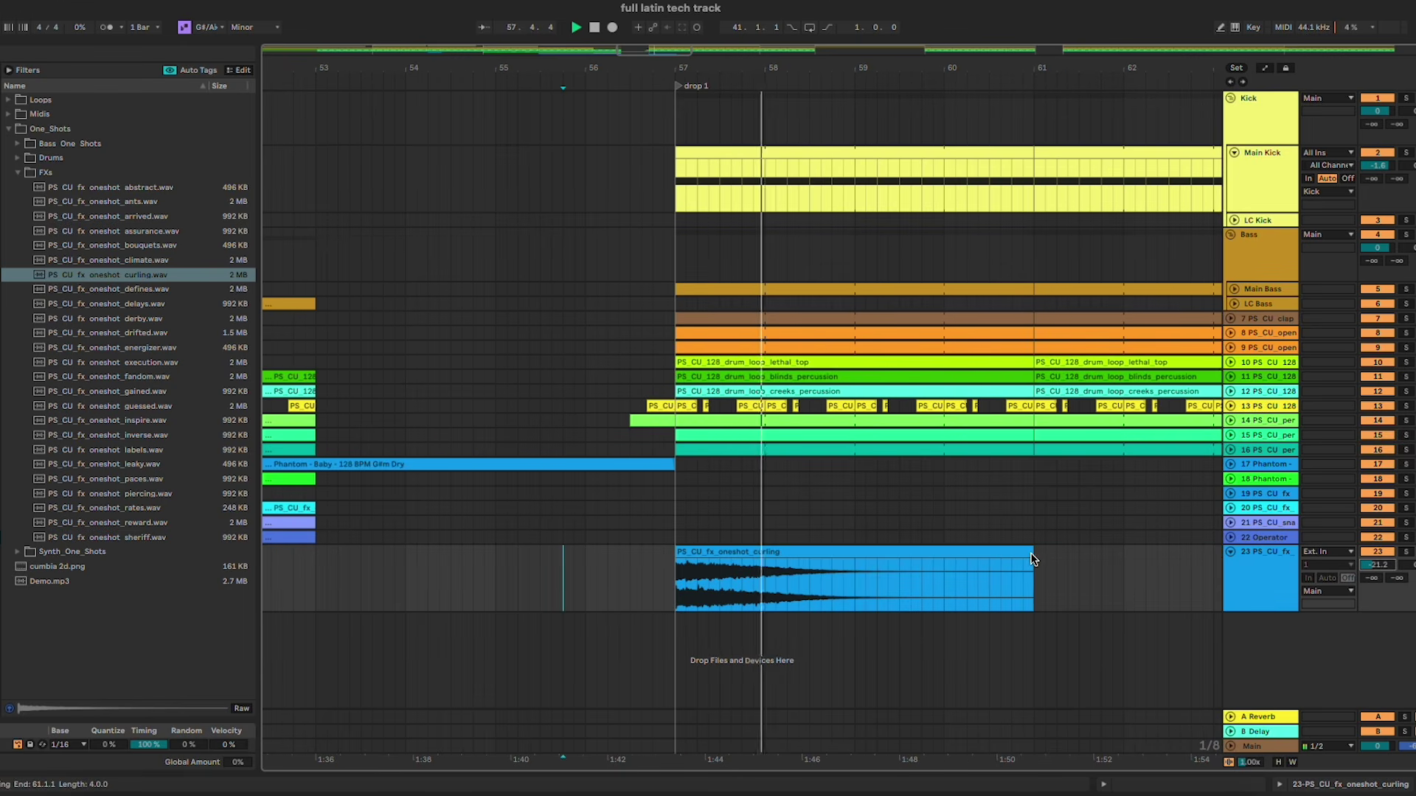
pyautogui.doubleClick(1031, 559)
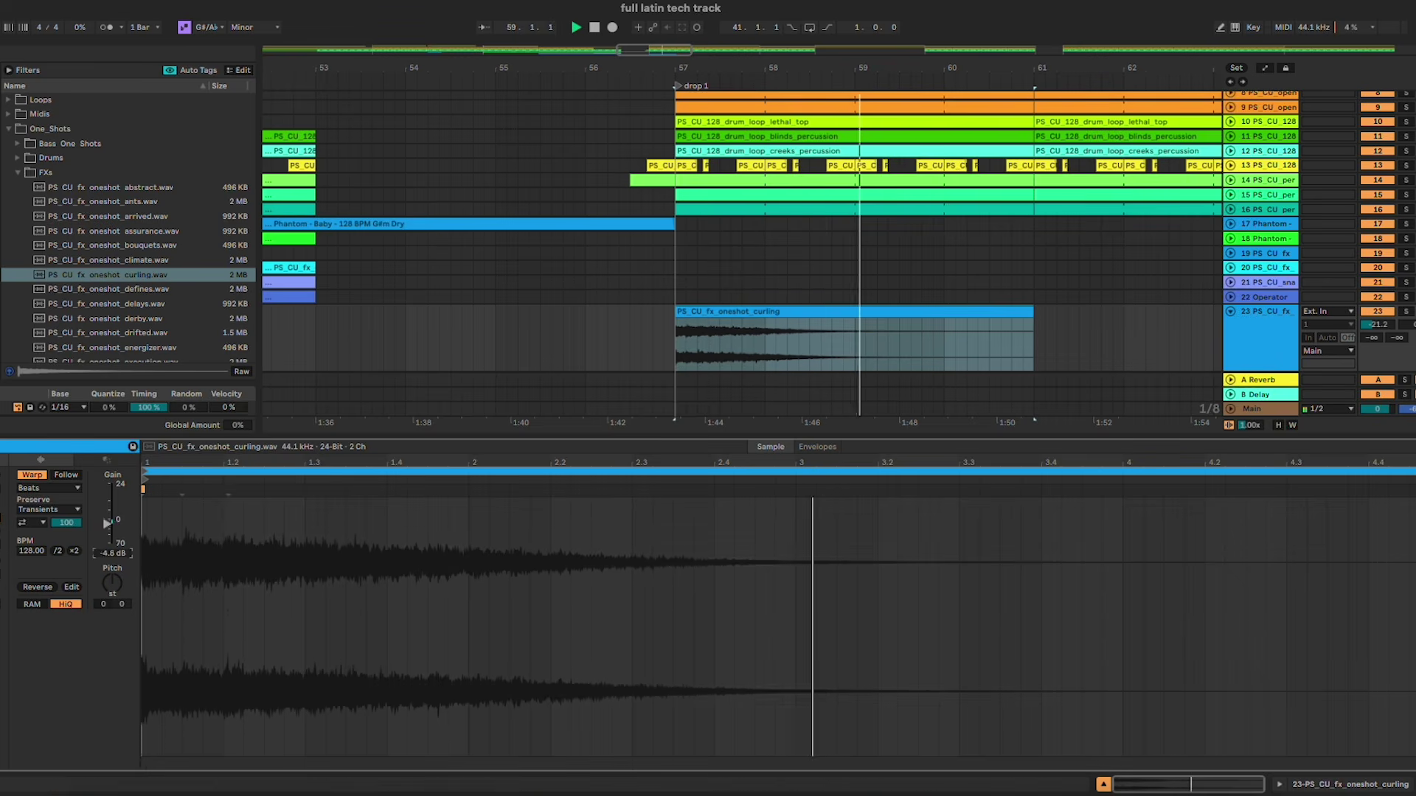
pyautogui.moveTo(1032, 347); pyautogui.dragTo(852, 328)
pyautogui.press('Delete')
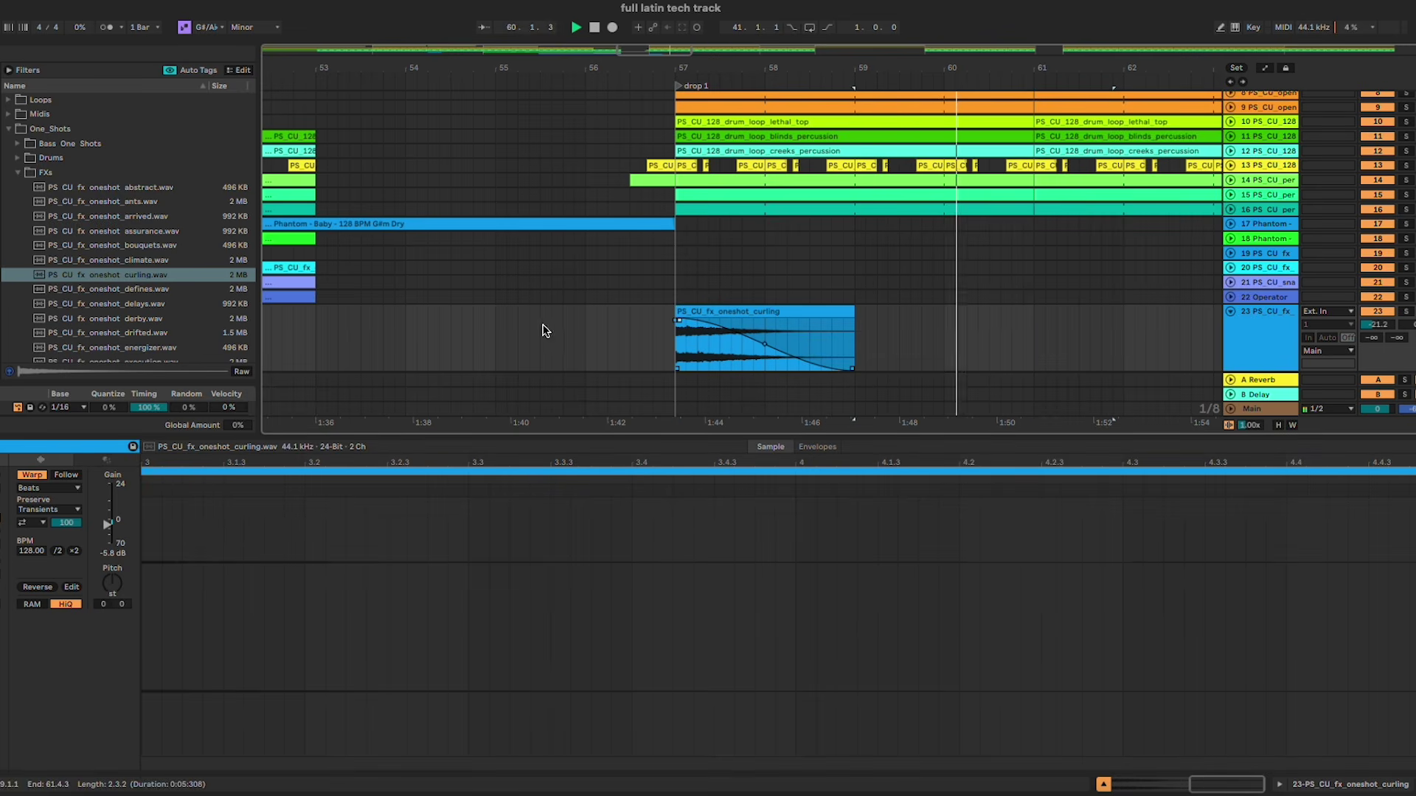
pyautogui.click(619, 341)
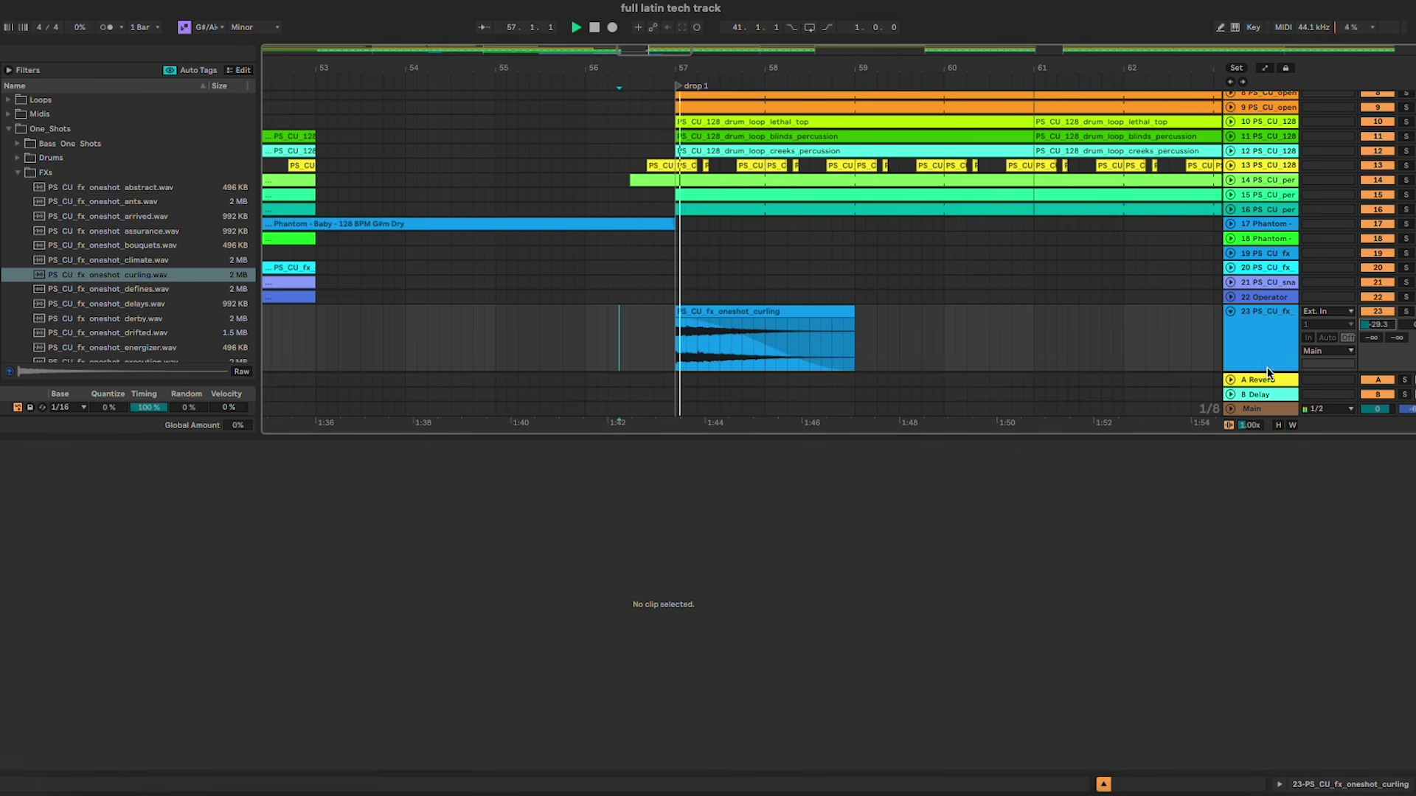
pyautogui.click(1266, 367)
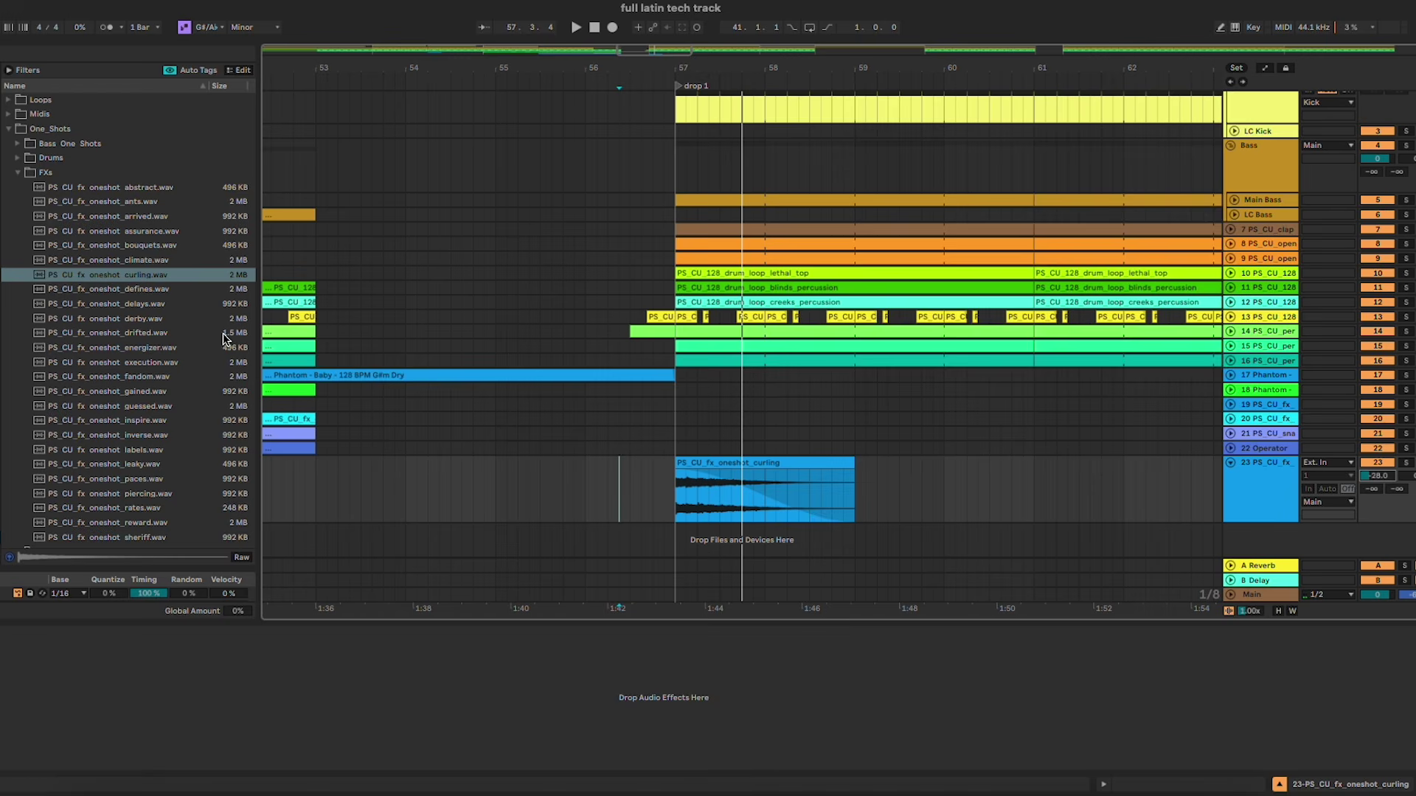
# Step: Audition the FX one-shots from defines to derby, replace the curling clip with PS_CU_fx_oneshot_derby at drop 1, and play it
pyautogui.click(188, 288)
pyautogui.press('Down')
pyautogui.press('Down')
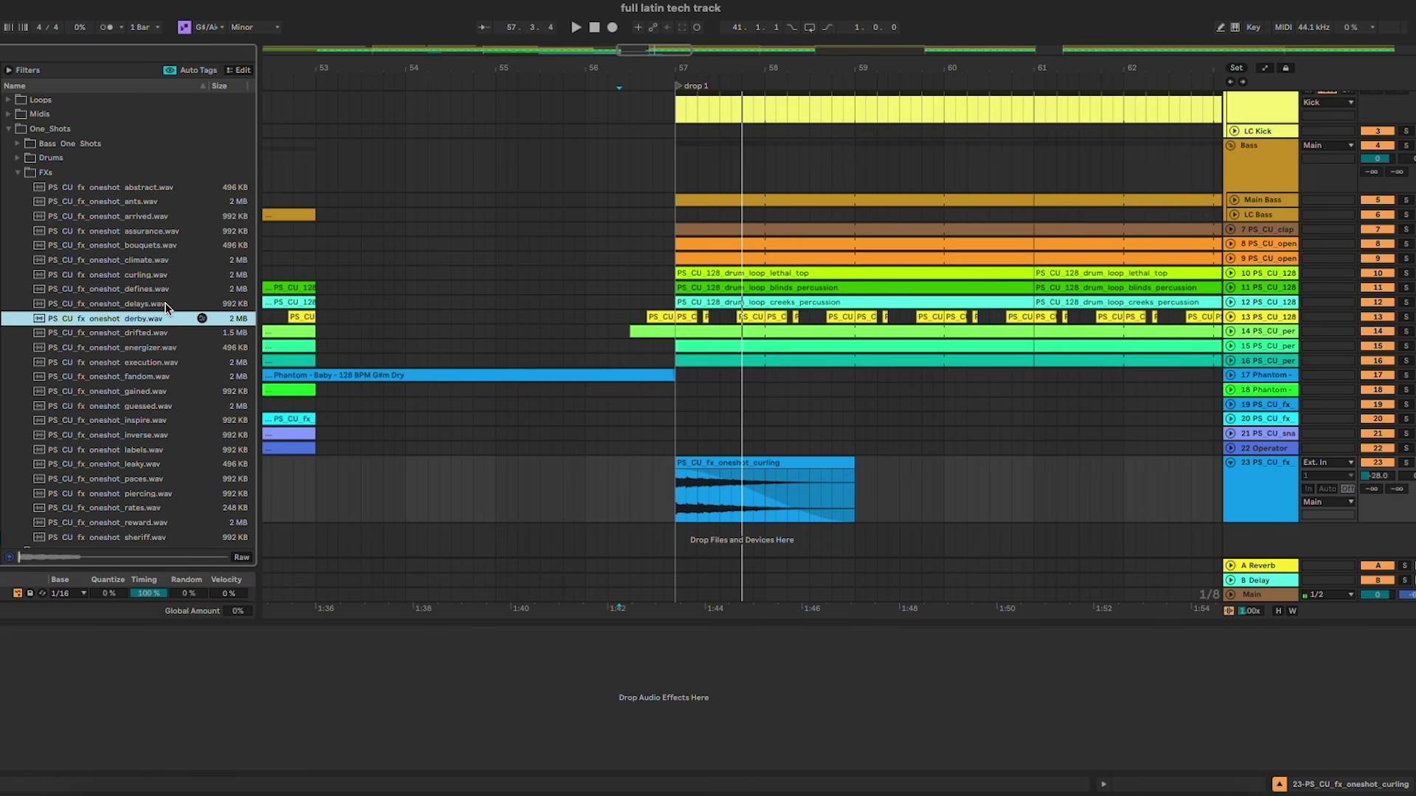
pyautogui.moveTo(144, 309)
pyautogui.mouseDown()
pyautogui.moveTo(656, 454)
pyautogui.moveTo(679, 491)
pyautogui.mouseUp()
pyautogui.click(619, 487)
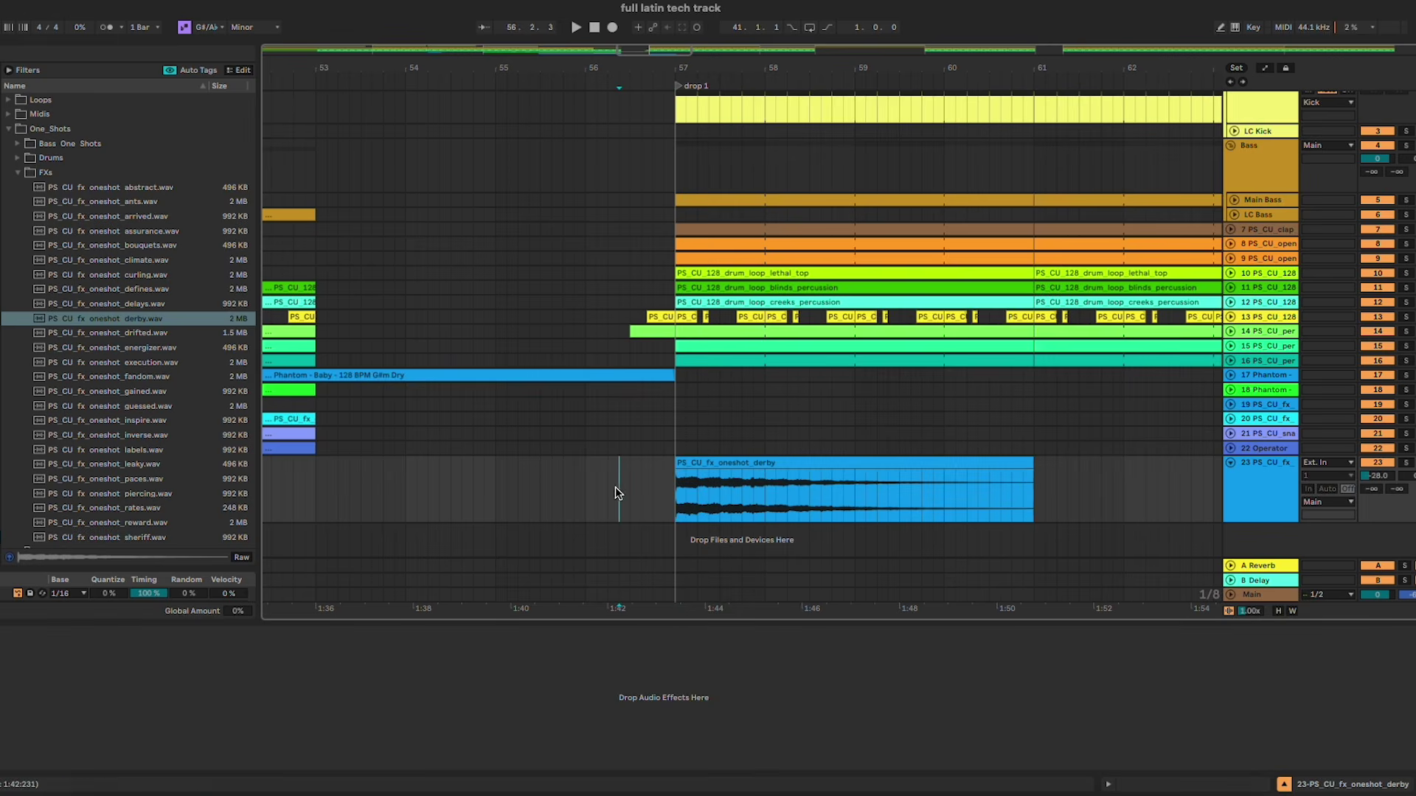
pyautogui.press('space')
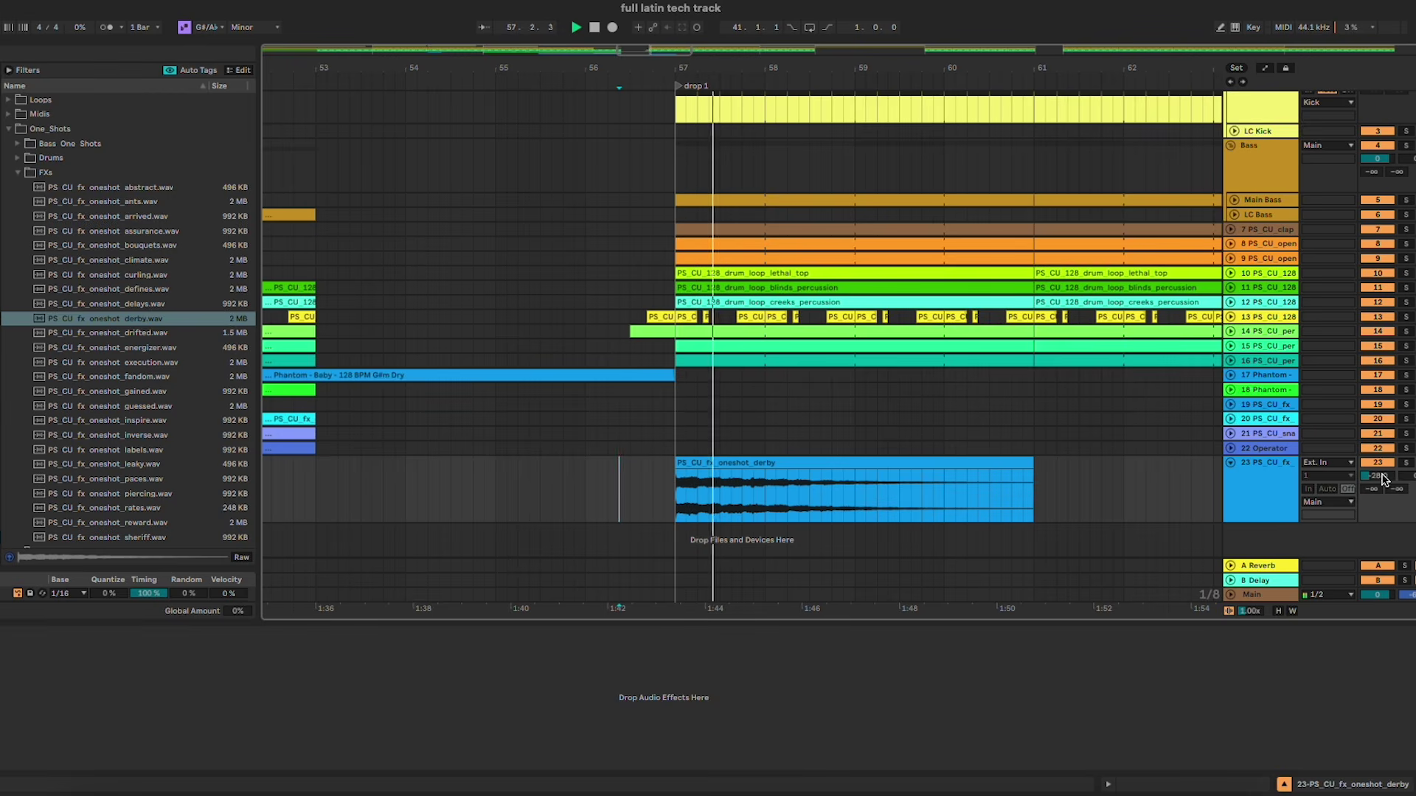
# Step: Fold the Main Kick track and unfold vocal track 17
pyautogui.scroll(-5, 1103, 465)
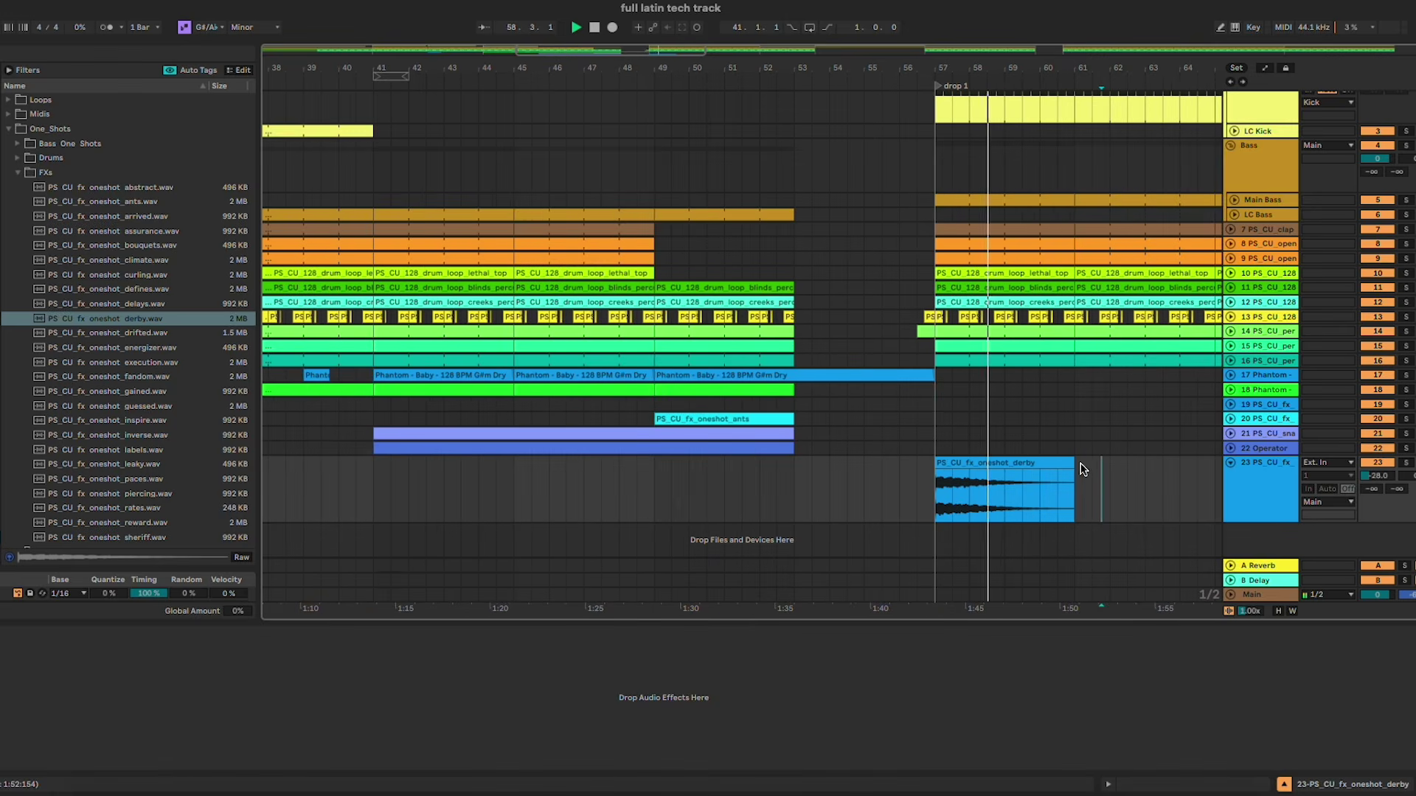
pyautogui.hscroll(3, 1073, 466)
pyautogui.scroll(3, 877, 455)
pyautogui.hscroll(1, 877, 455)
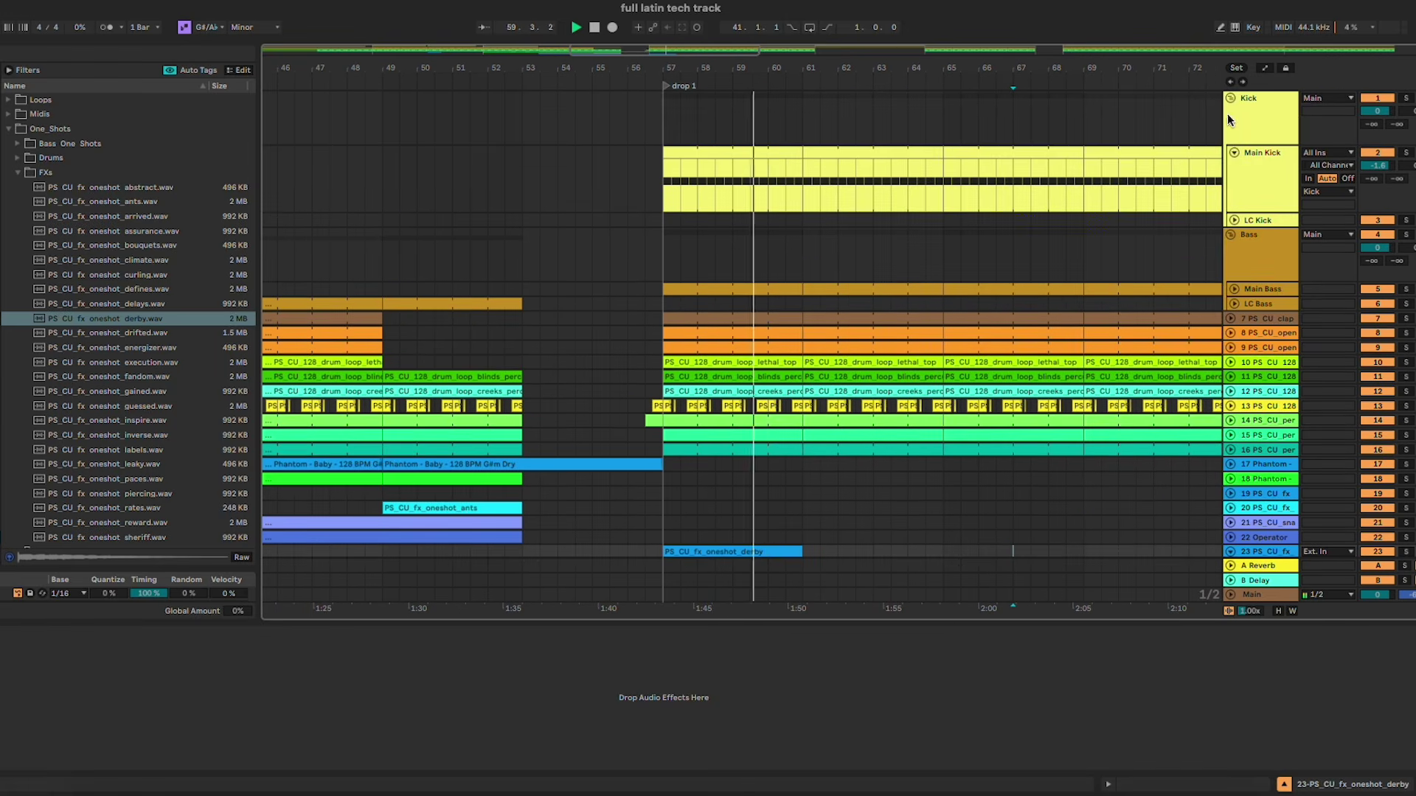
pyautogui.click(1232, 152)
pyautogui.click(875, 199)
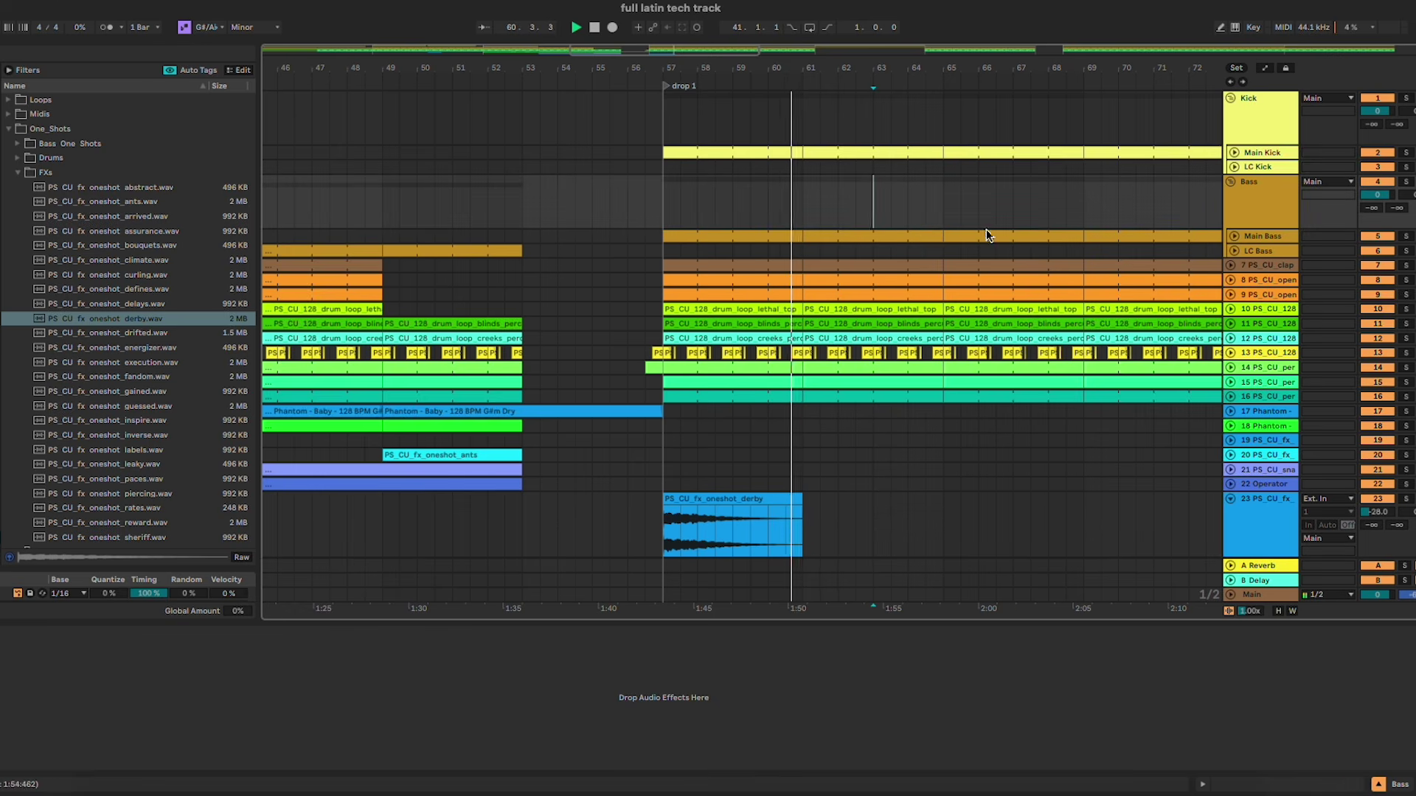
pyautogui.click(1231, 410)
# Step: Duplicate the vocal's last half bar before drop 1 three times in a row, starting at bar 57
pyautogui.click(646, 437)
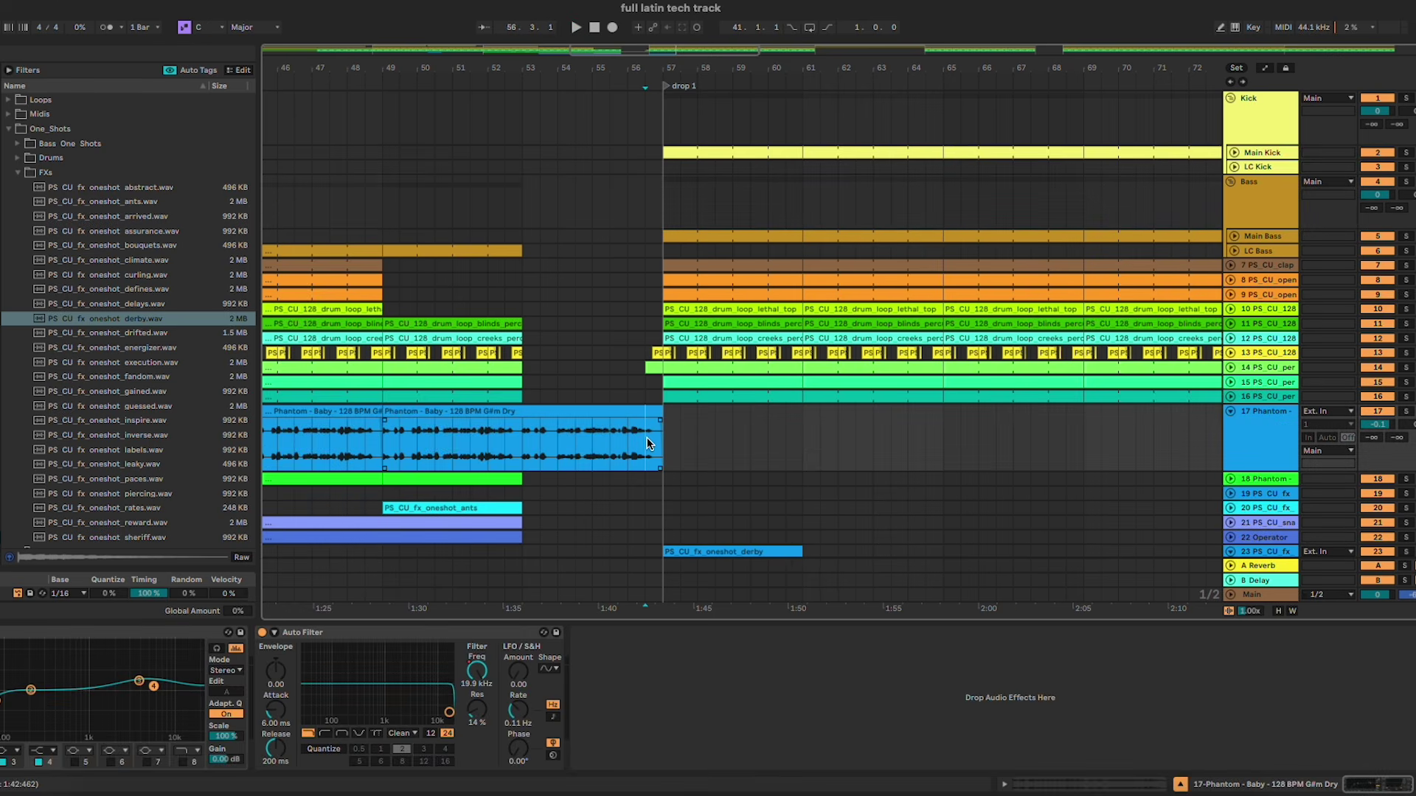
pyautogui.scroll(3, 648, 436)
pyautogui.press('space')
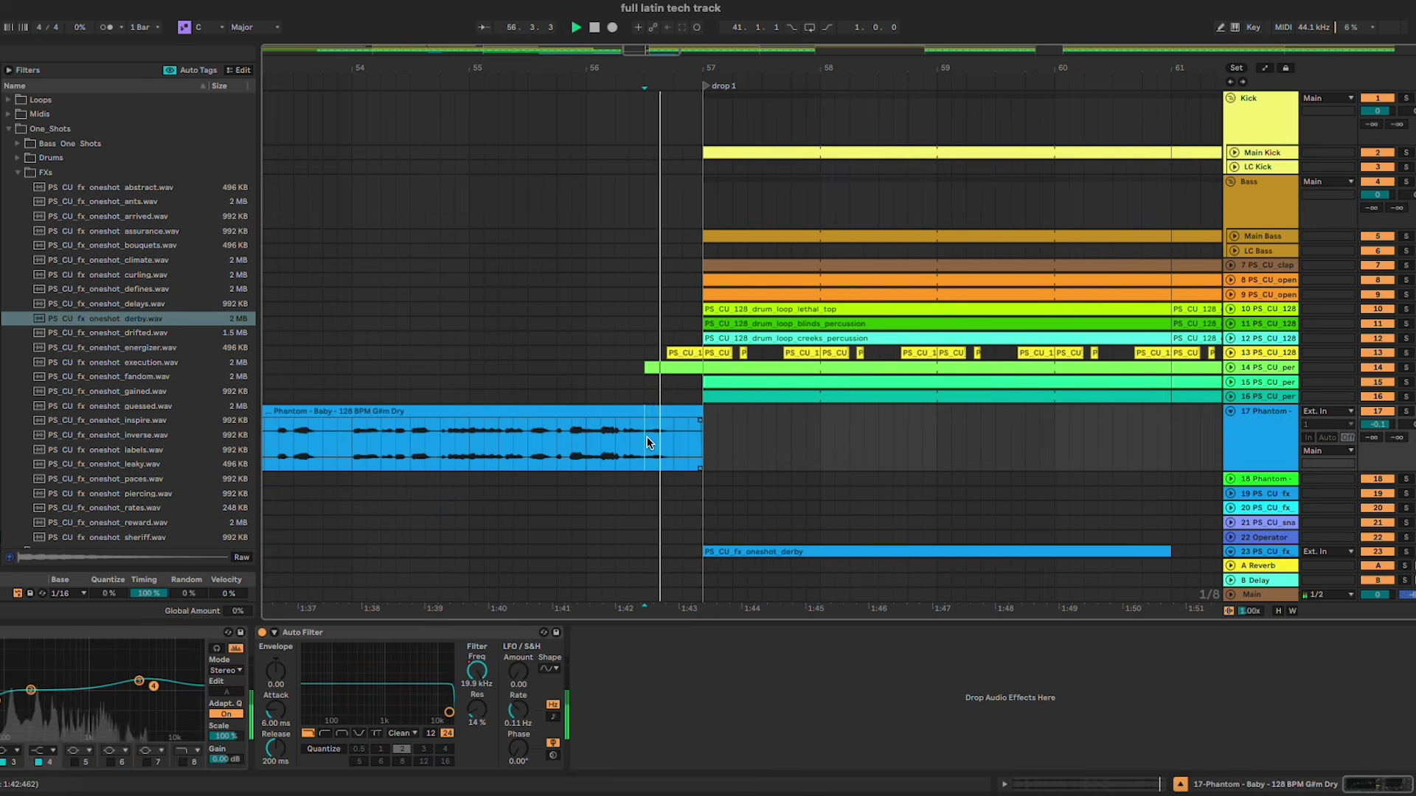
pyautogui.press('space')
pyautogui.moveTo(647, 436); pyautogui.dragTo(700, 440)
pyautogui.hotkey('ctrl', 'd')
pyautogui.hotkey('ctrl', 'd')
pyautogui.hotkey('ctrl', 'd')
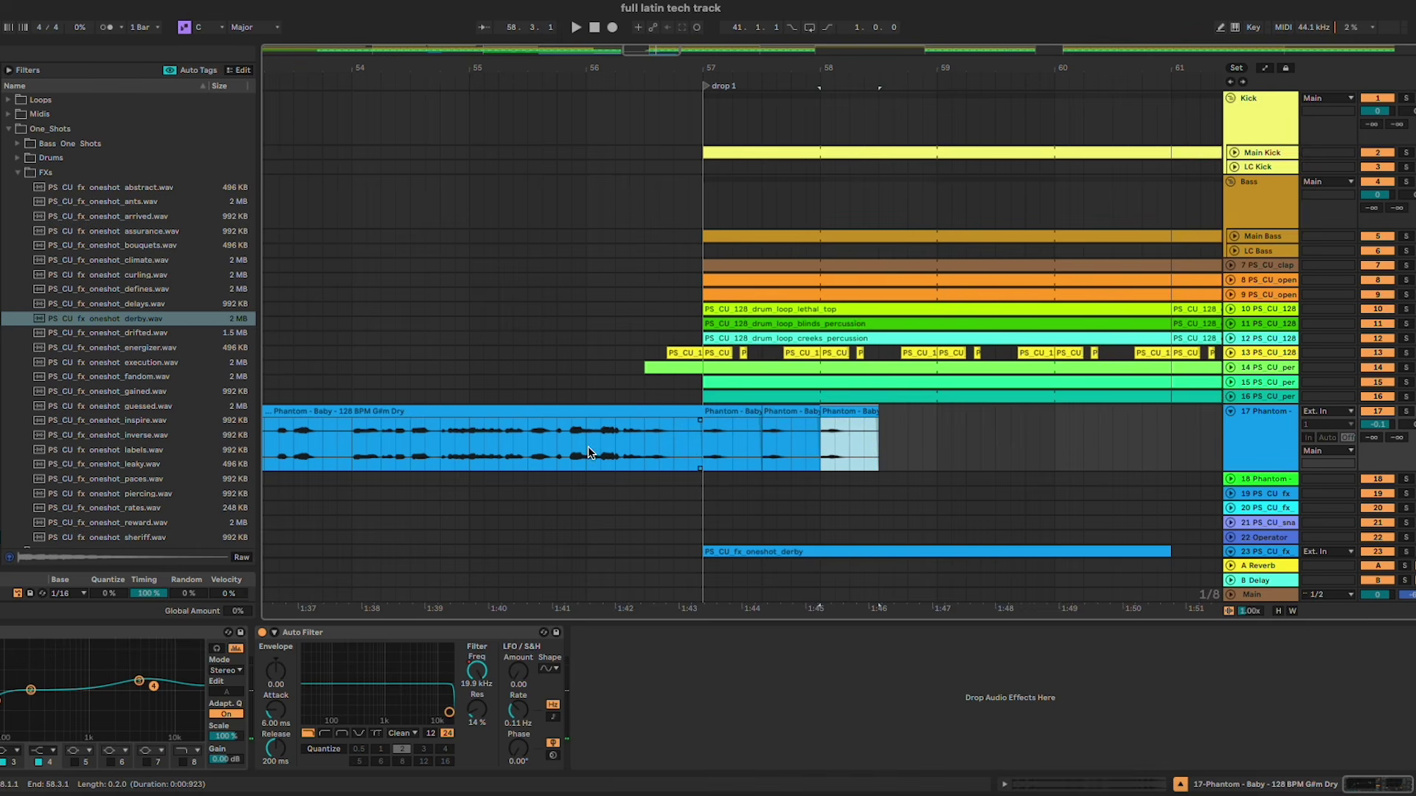
# Step: Play the transition into drop 1 and examine the three repeated vocal clips on track 17 as a group
pyautogui.click(587, 446)
pyautogui.press('space')
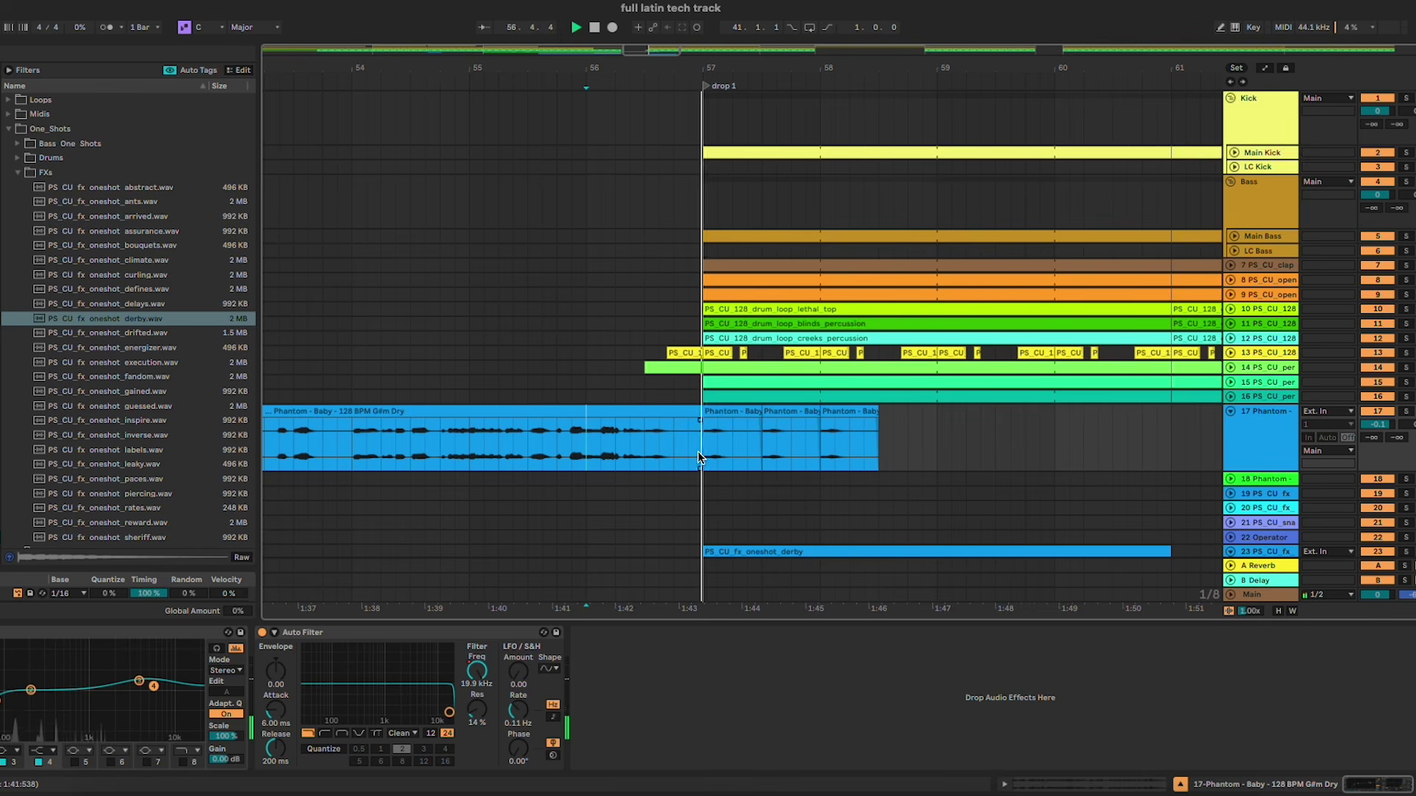
pyautogui.click(748, 413)
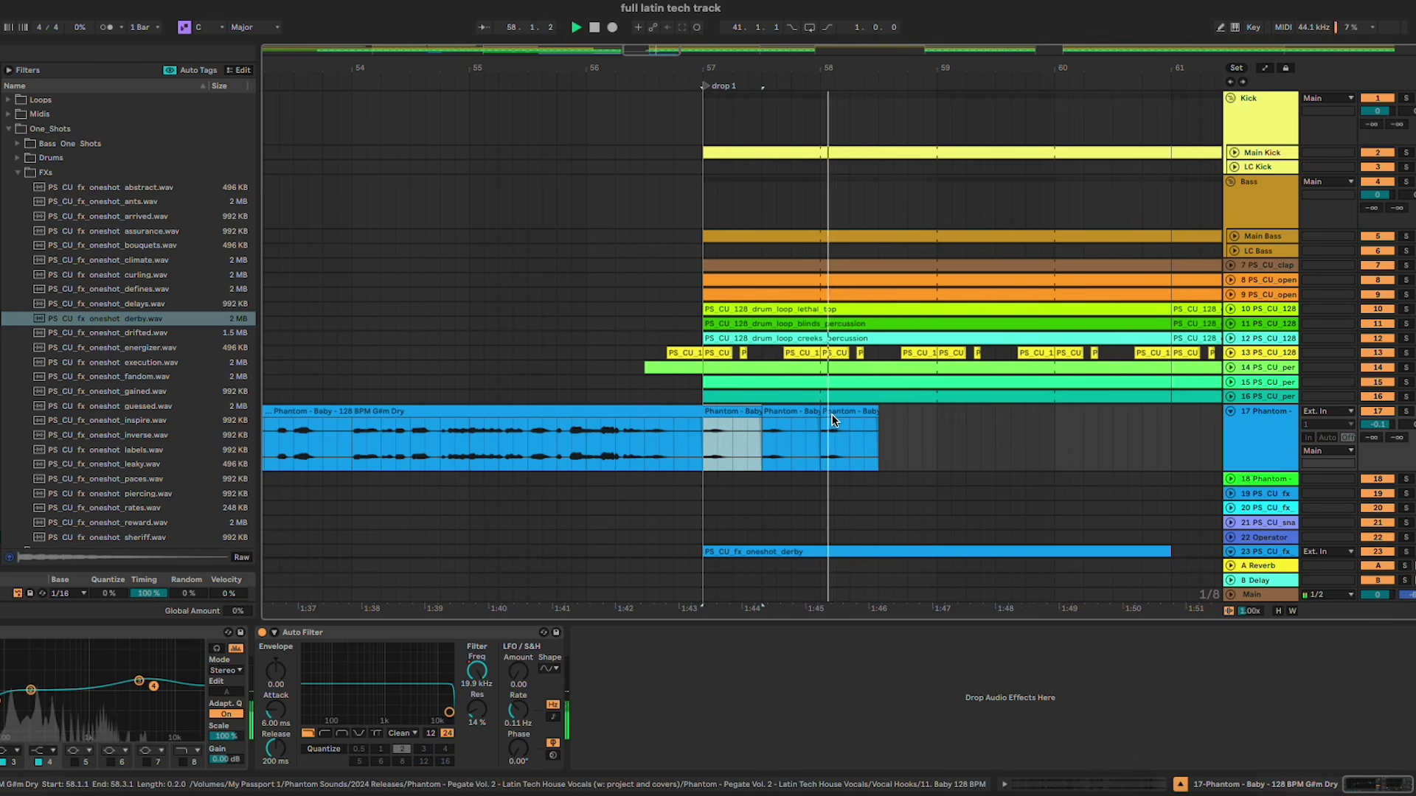
pyautogui.click(848, 411)
pyautogui.keyDown('shift'); pyautogui.click(725, 410); pyautogui.keyUp('shift')
pyautogui.press('space')
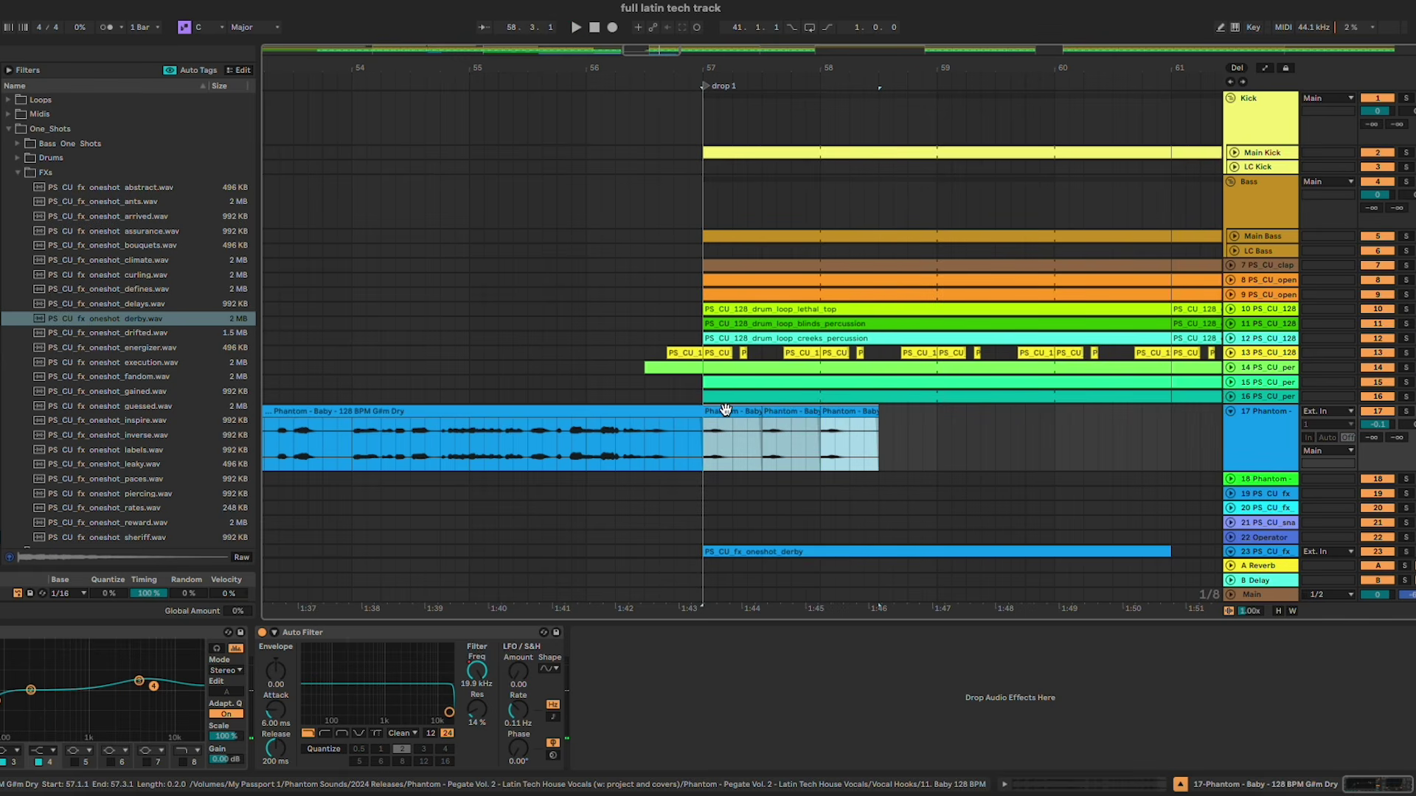
pyautogui.press('+')
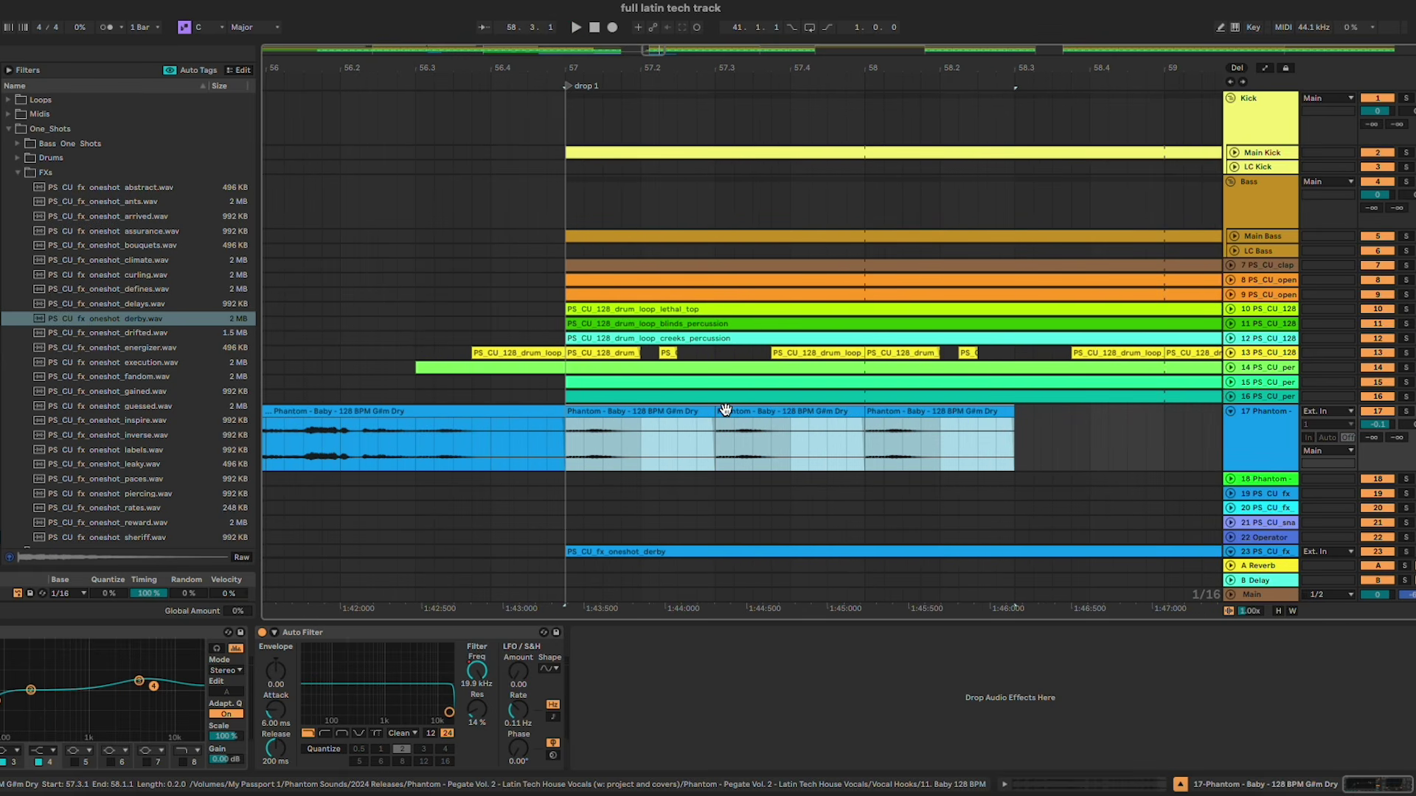
pyautogui.press('space')
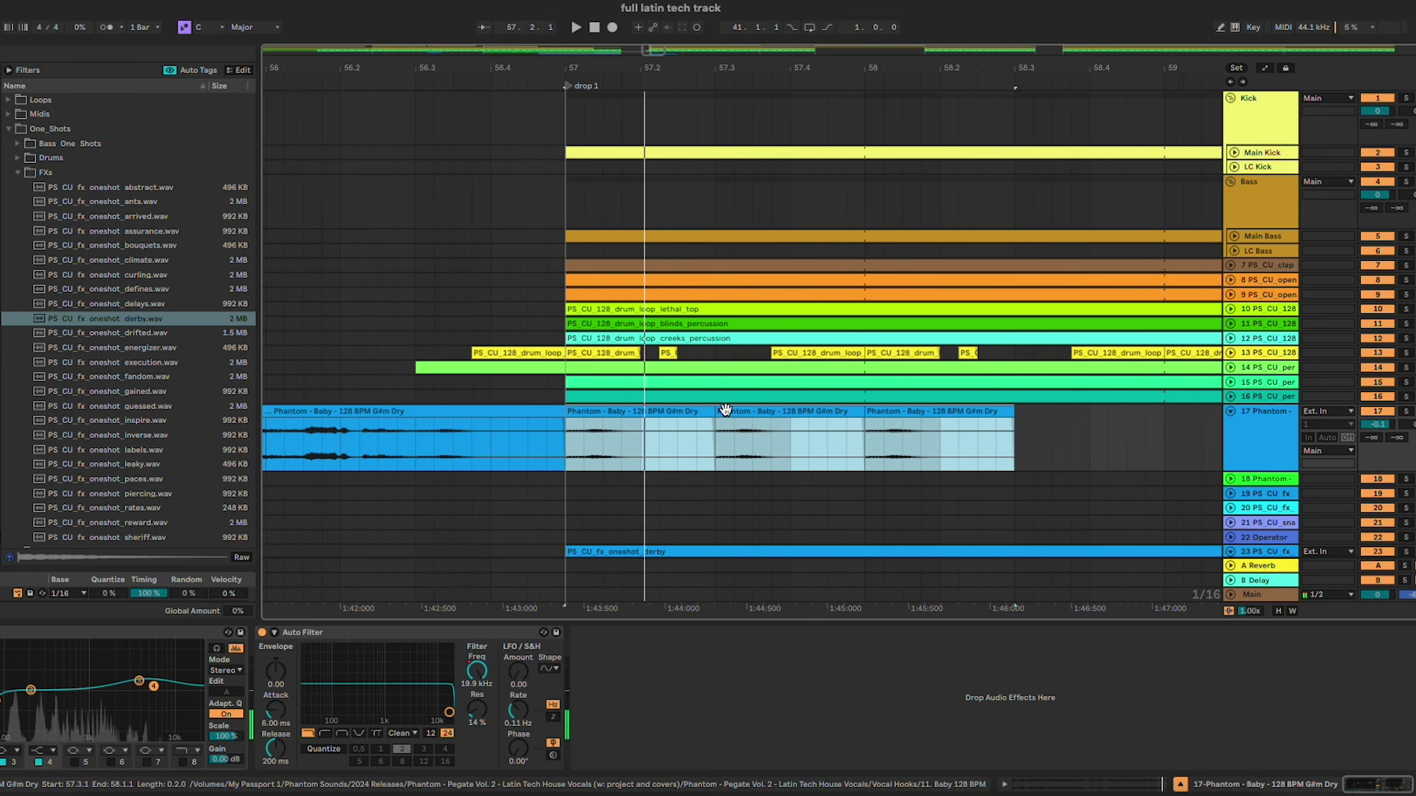
# Step: Cut the first repeated vocal clip at drop 1 down to a short chop ending at 57.1.3 and play it
pyautogui.moveTo(607, 436); pyautogui.dragTo(702, 444)
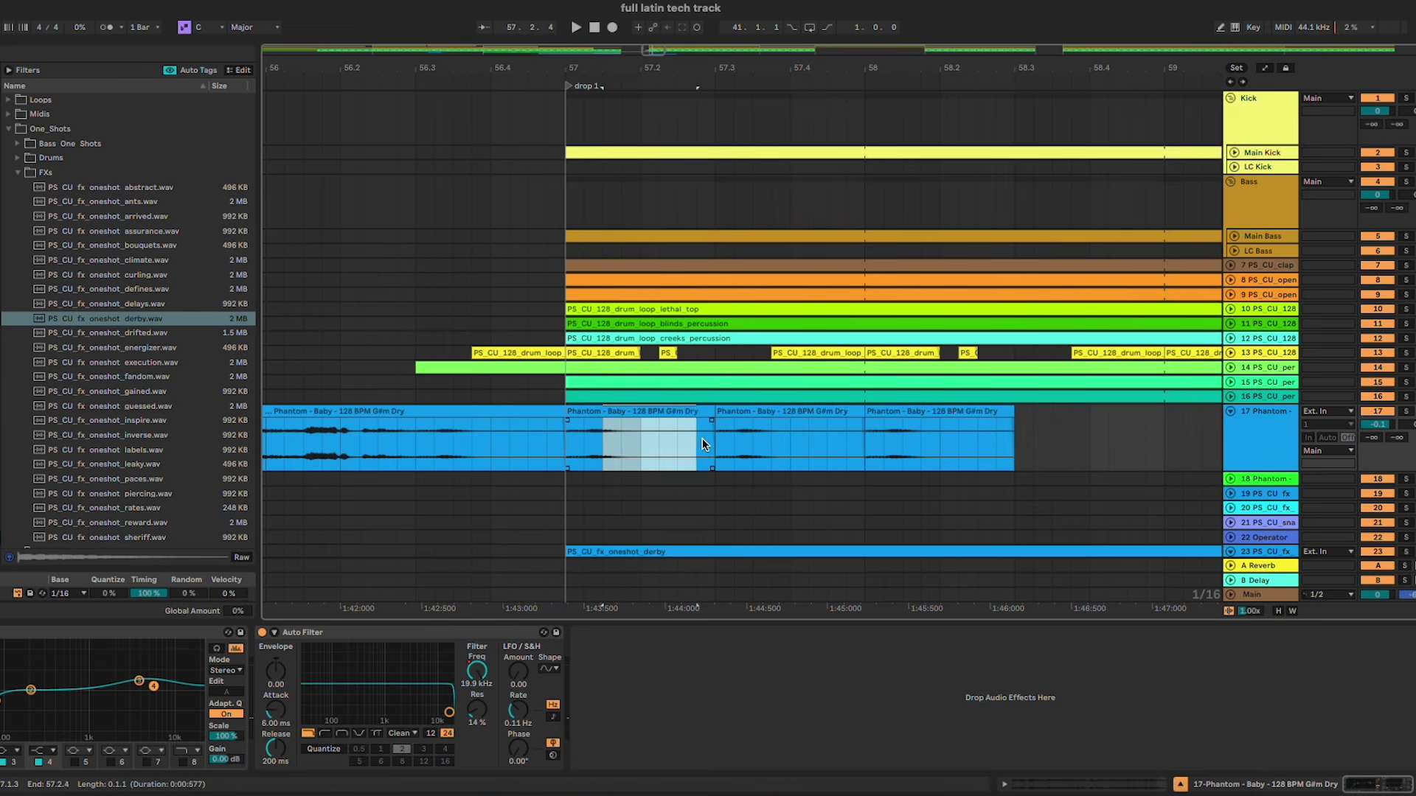
pyautogui.press('Delete')
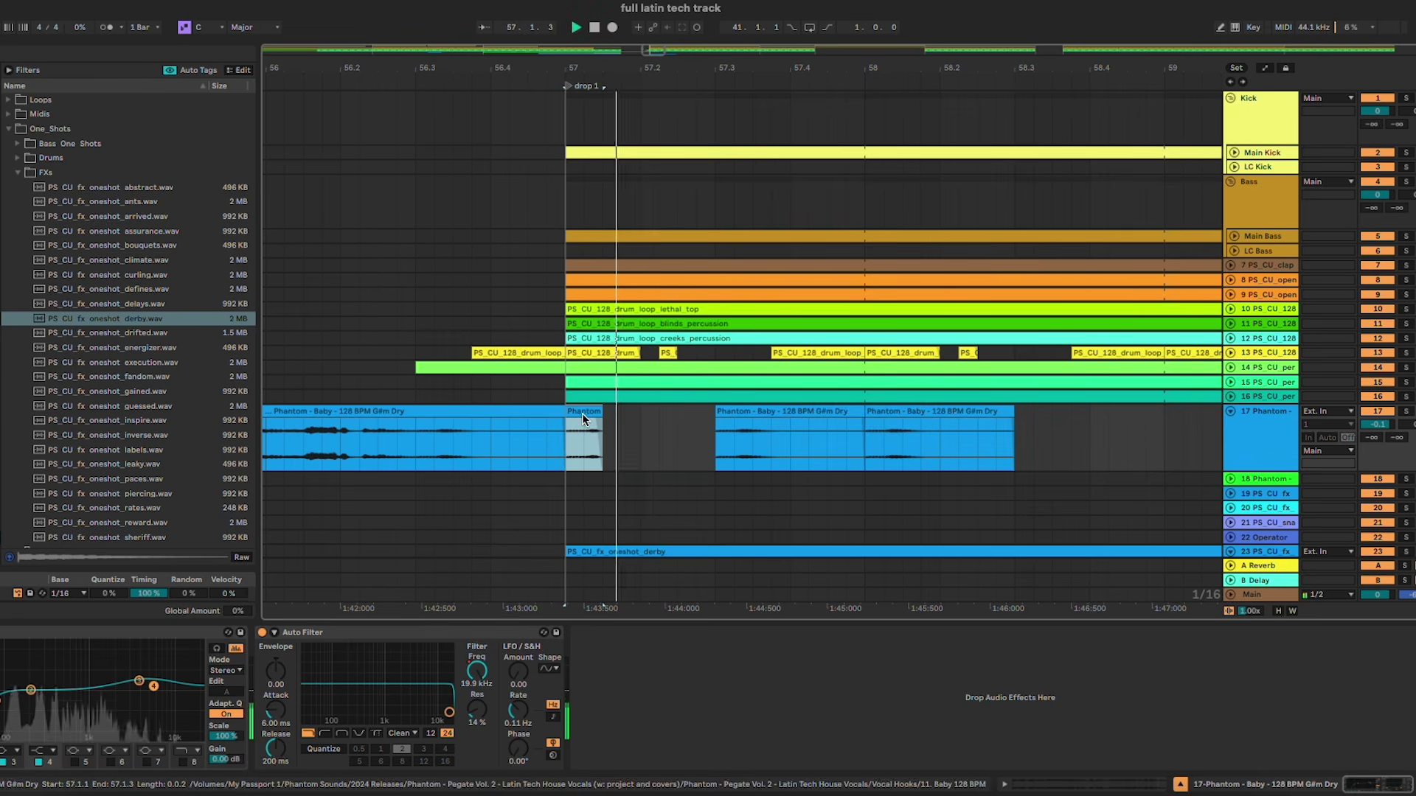
pyautogui.press('space')
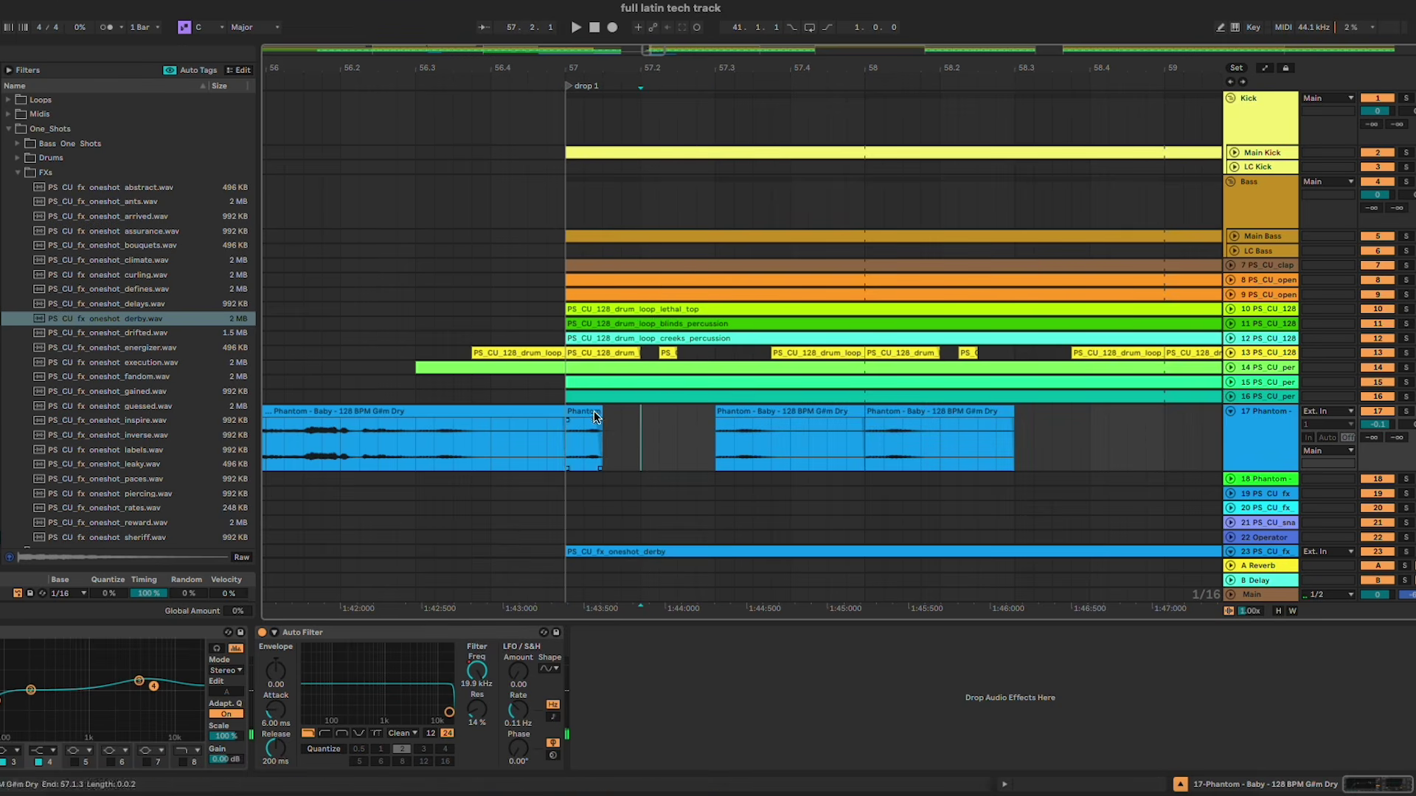
# Step: Place a copy of the short vocal chop at 57.2 and play it
pyautogui.click(526, 434)
pyautogui.press('space')
pyautogui.click(660, 413)
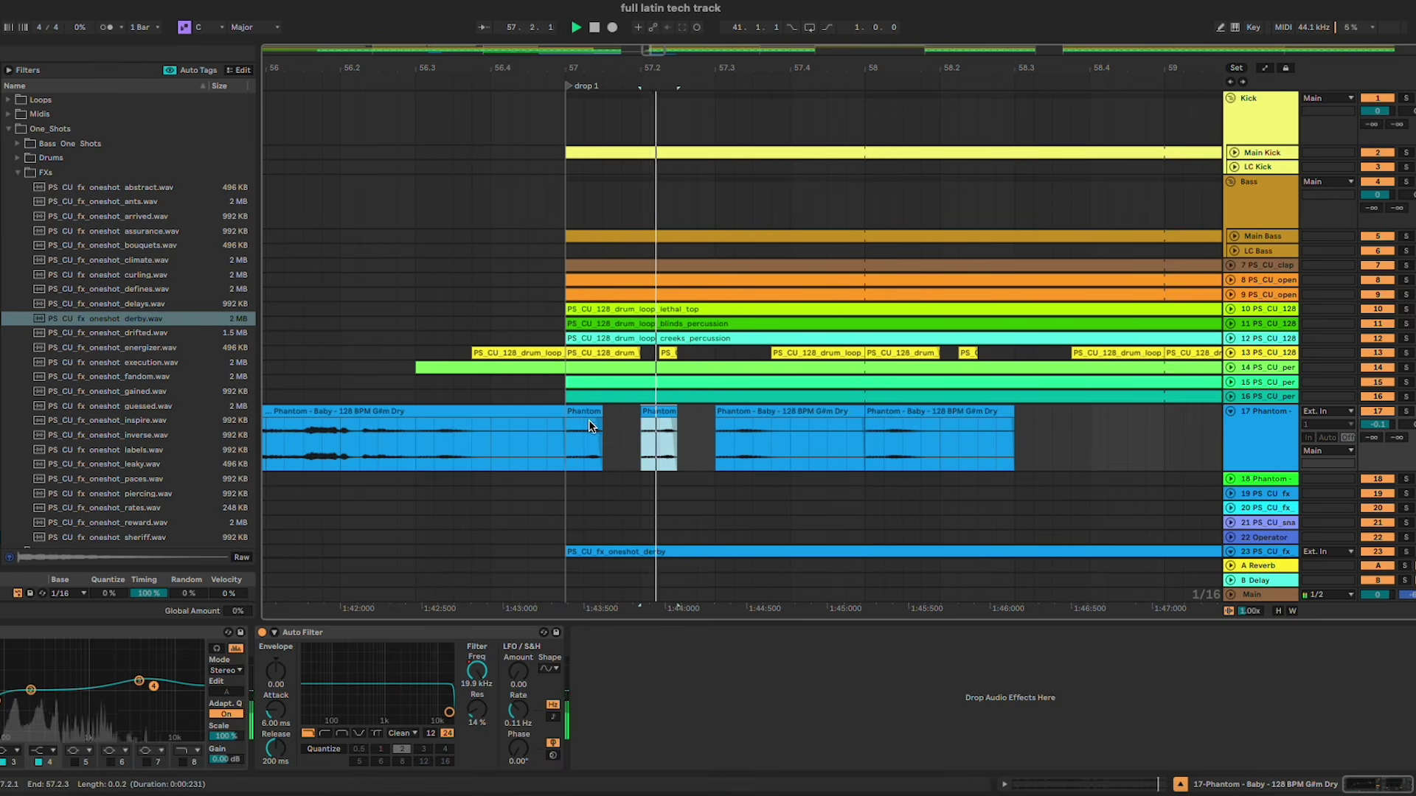
# Step: Repeat the short vocal chop at 57.3 and 57.4 with gaps between the chops, and play the transition into drop 1
pyautogui.keyDown('shift'); pyautogui.click(580, 412); pyautogui.keyUp('shift')
pyautogui.press('super+d')
pyautogui.press('super+d')
pyautogui.press('super+z')
pyautogui.press('super+z')
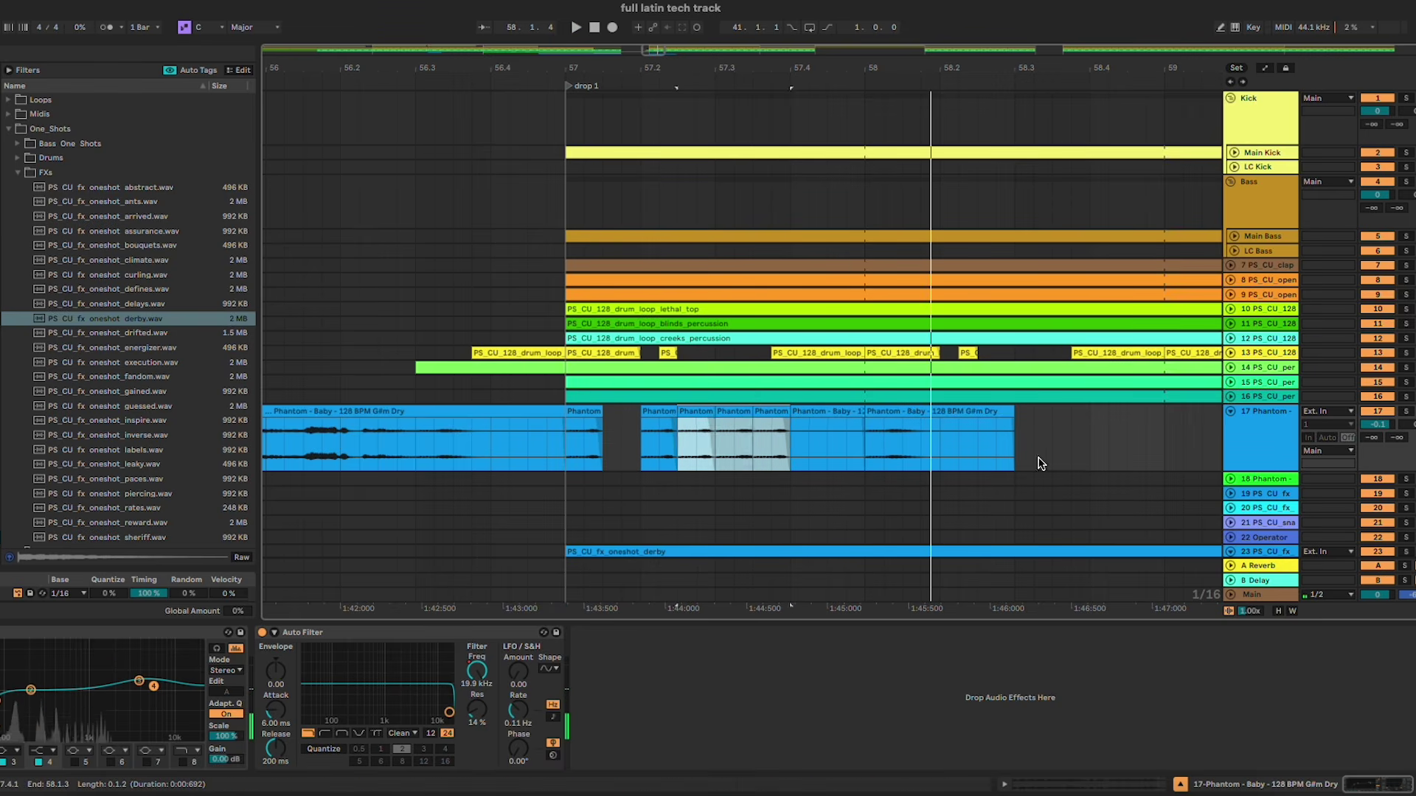
pyautogui.click(711, 427)
pyautogui.press('super+v')
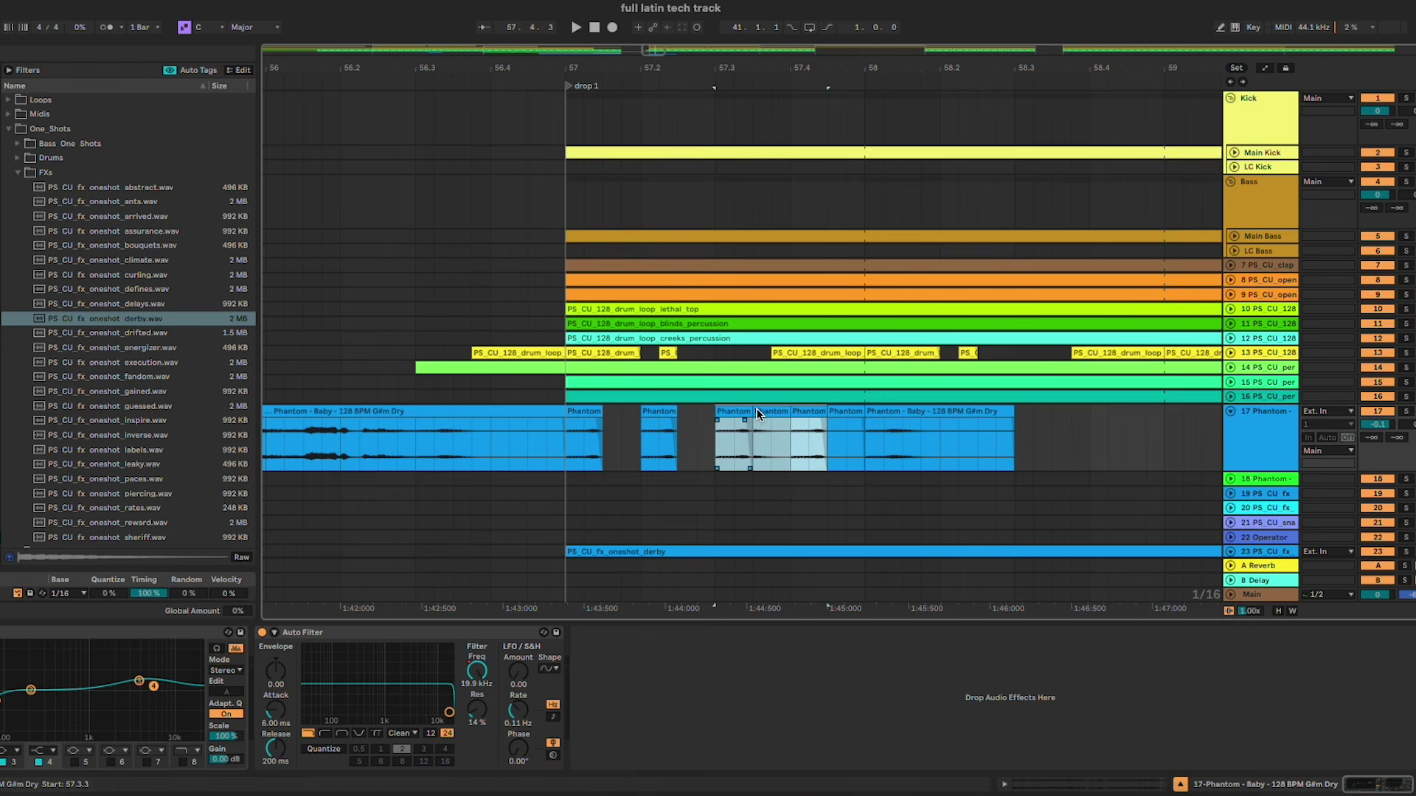
pyautogui.click(758, 410)
pyautogui.click(303, 454)
pyautogui.press('space')
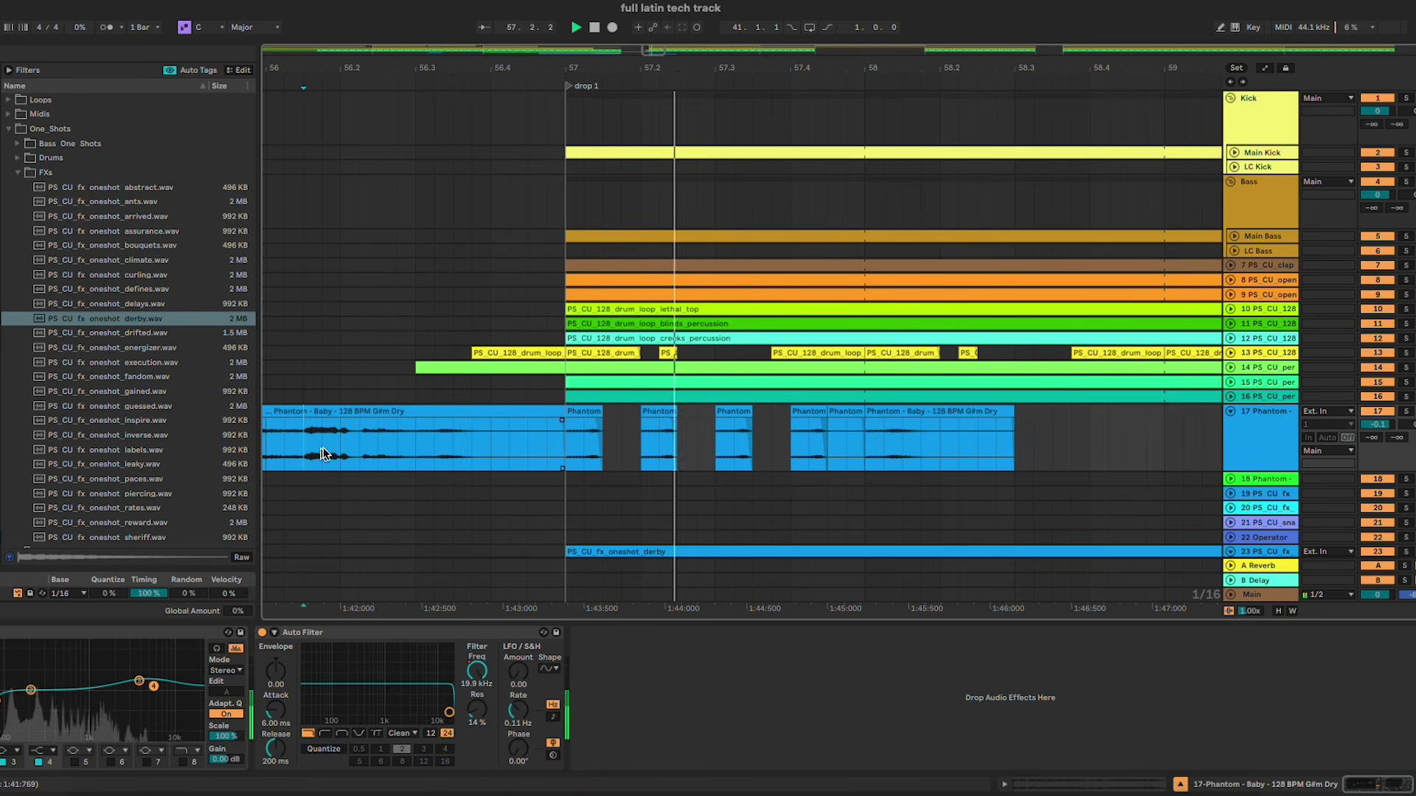
# Step: Shorten the first vocal chop at drop 1 so it ends slightly after 57.1.2
pyautogui.moveTo(339, 448); pyautogui.dragTo(397, 448)
pyautogui.click(661, 432)
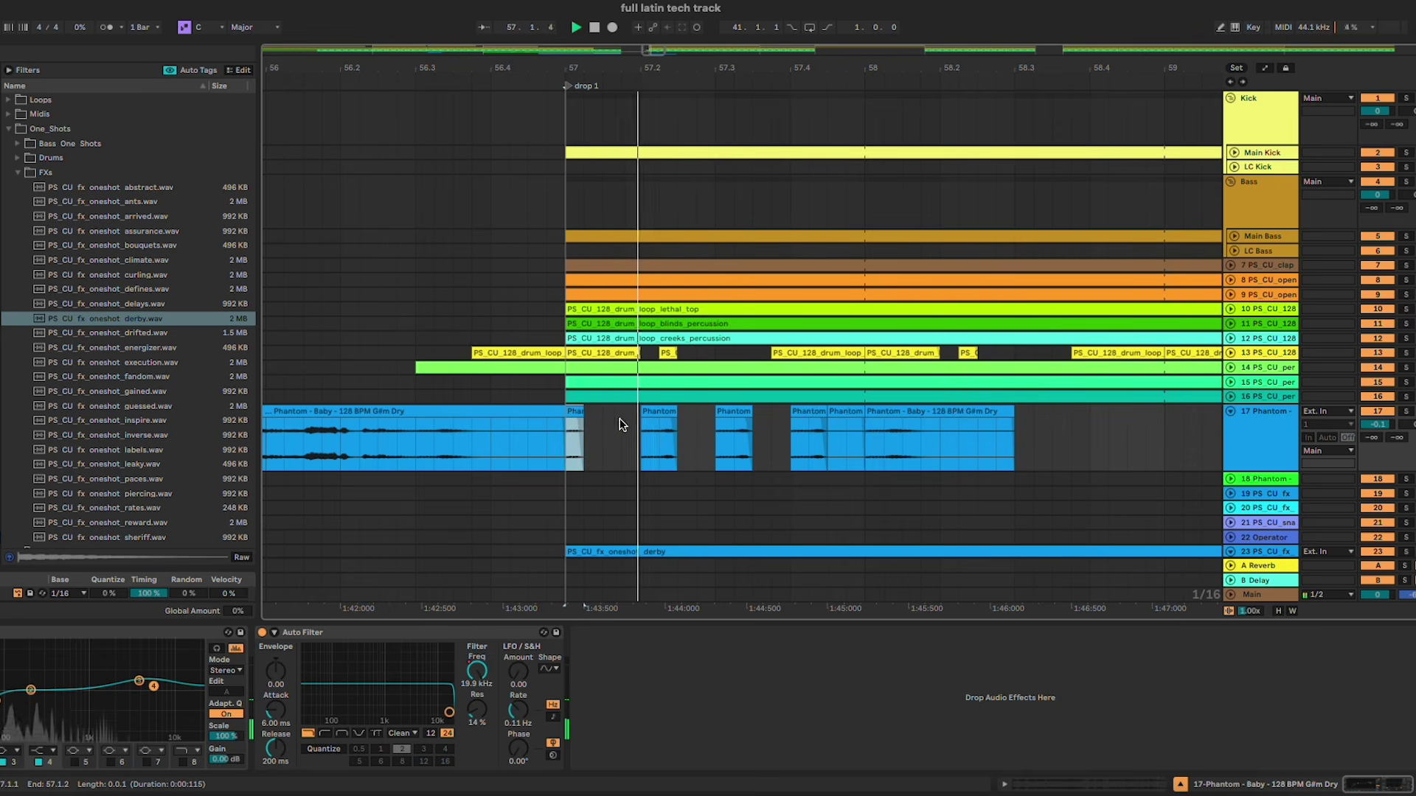
pyautogui.keyDown('ctrl'); pyautogui.scroll(3, 572, 435); pyautogui.keyUp('ctrl')
pyautogui.keyDown('ctrl'); pyautogui.scroll(2, 574, 440); pyautogui.keyUp('ctrl')
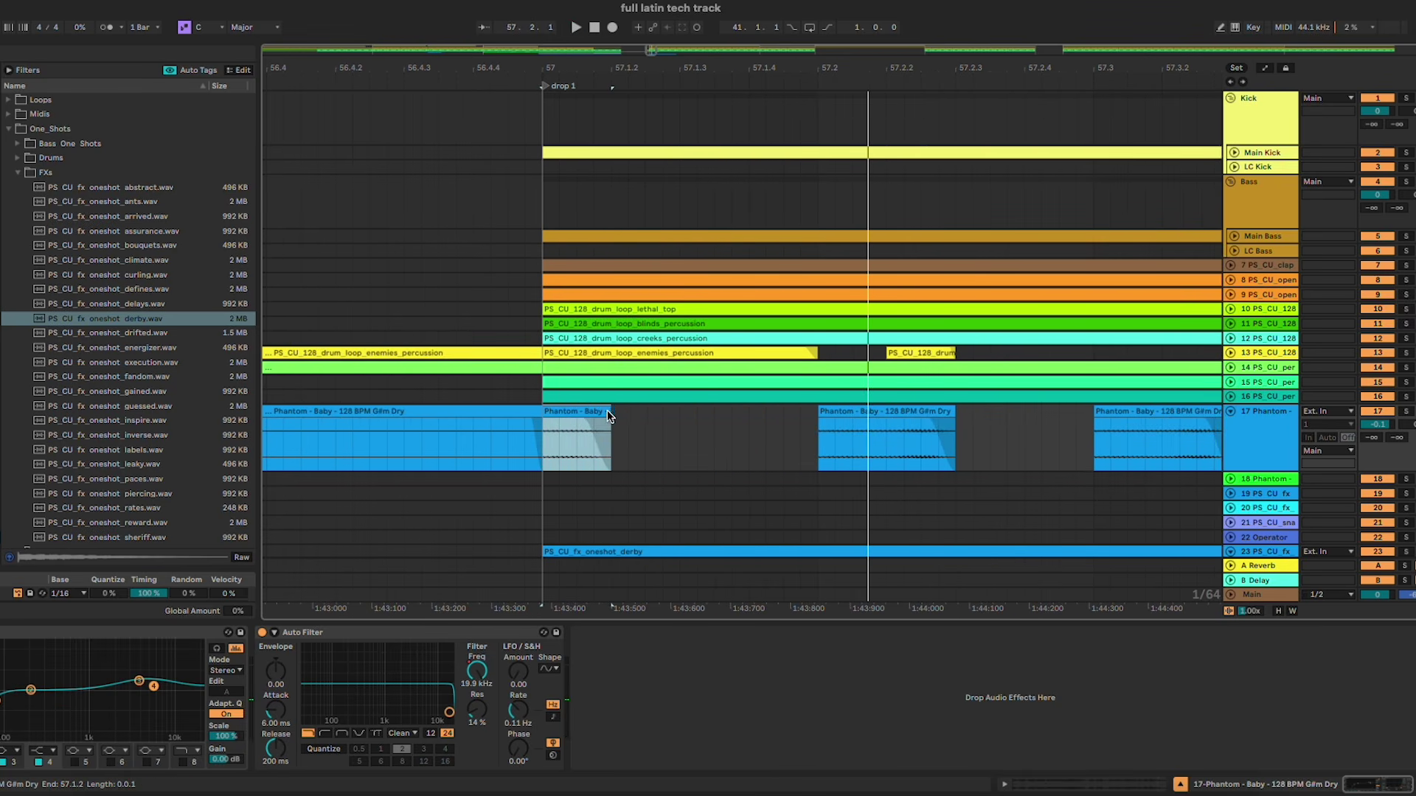
pyautogui.moveTo(612, 413); pyautogui.dragTo(641, 427)
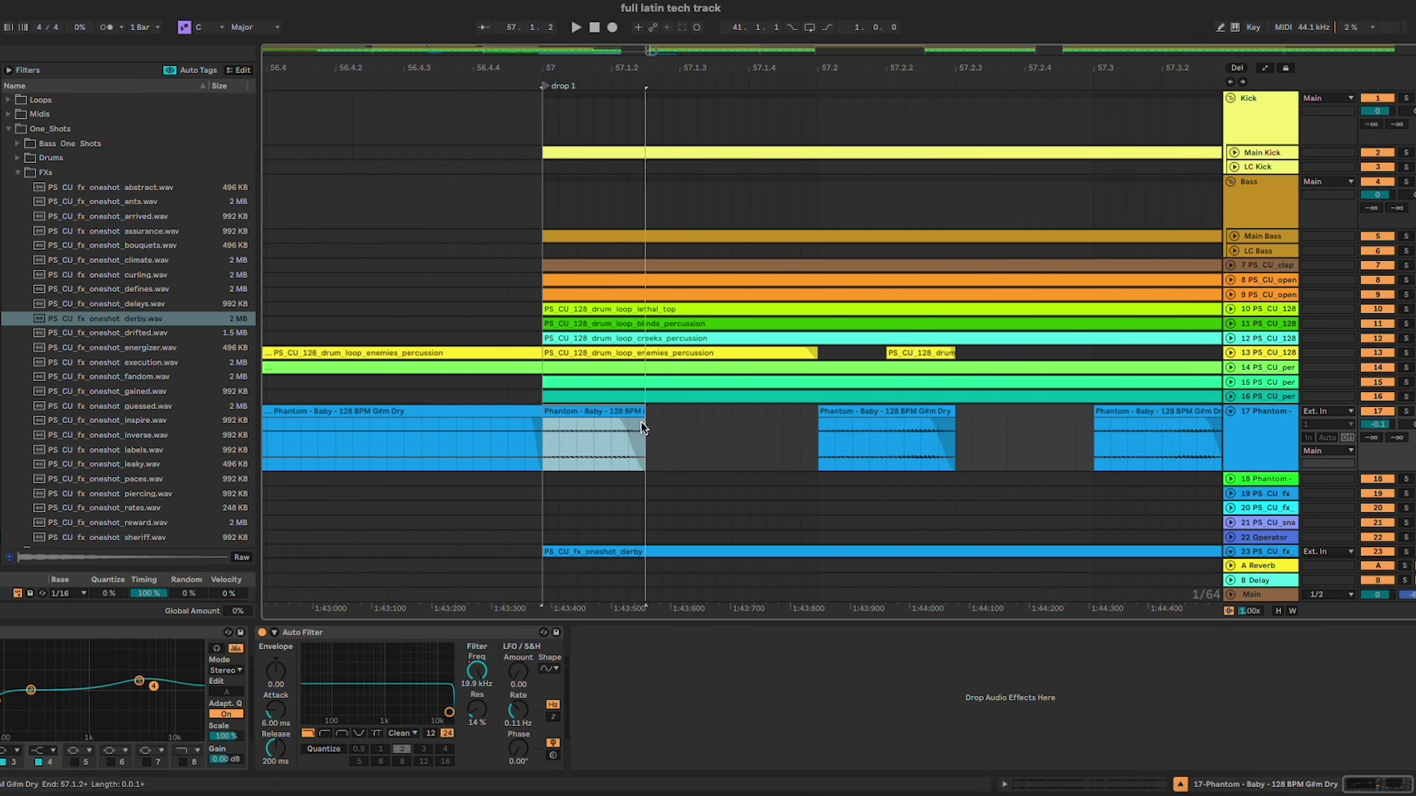
# Step: Delete the longer vocal chops after the first one and repeat the shortened chop once per beat from 57.2 through 58.4
pyautogui.click(904, 410)
pyautogui.press('Delete')
pyautogui.keyDown('ctrl'); pyautogui.scroll(-1, 903, 409); pyautogui.keyUp('ctrl')
pyautogui.keyDown('ctrl'); pyautogui.scroll(-3, 902, 409); pyautogui.keyUp('ctrl')
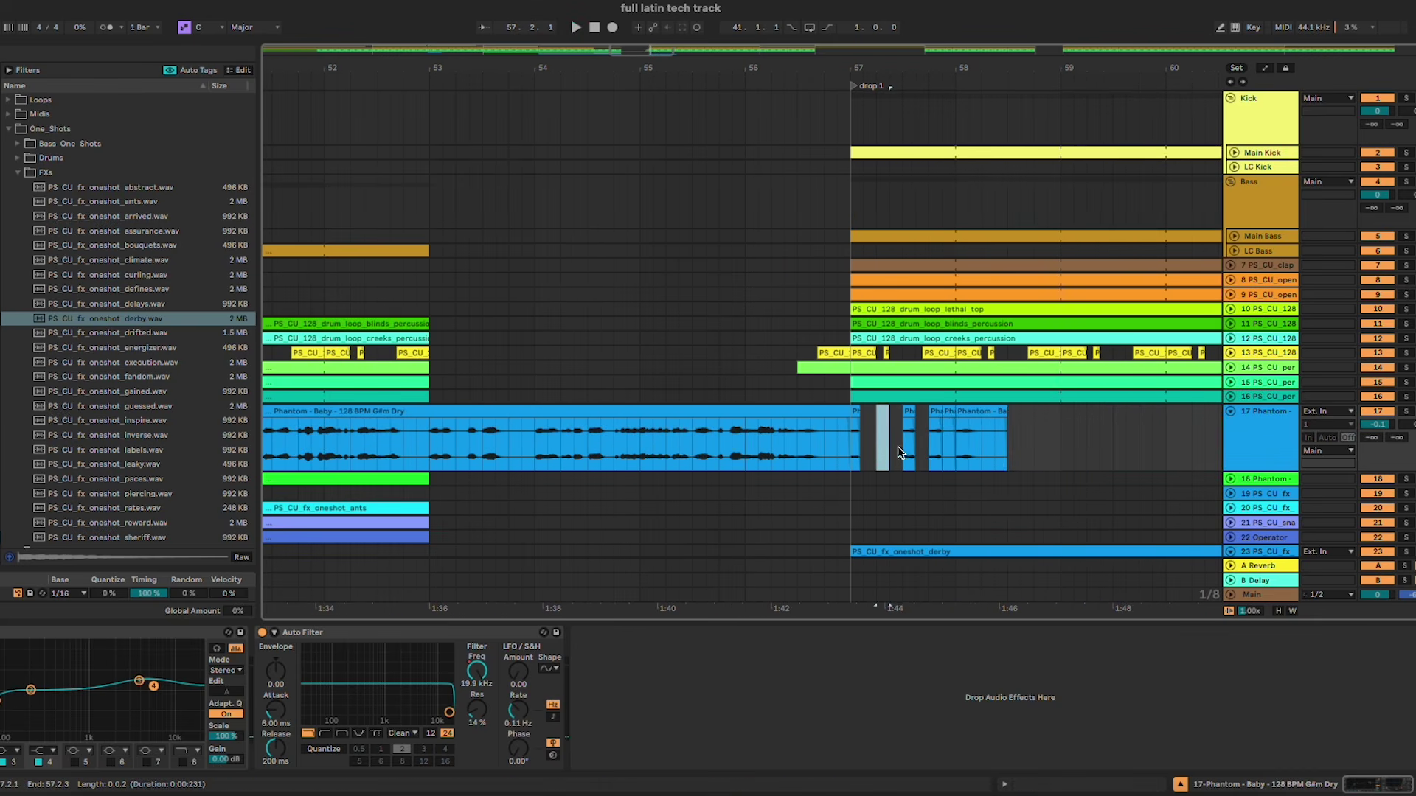
pyautogui.moveTo(897, 445); pyautogui.dragTo(1010, 443)
pyautogui.press('Delete')
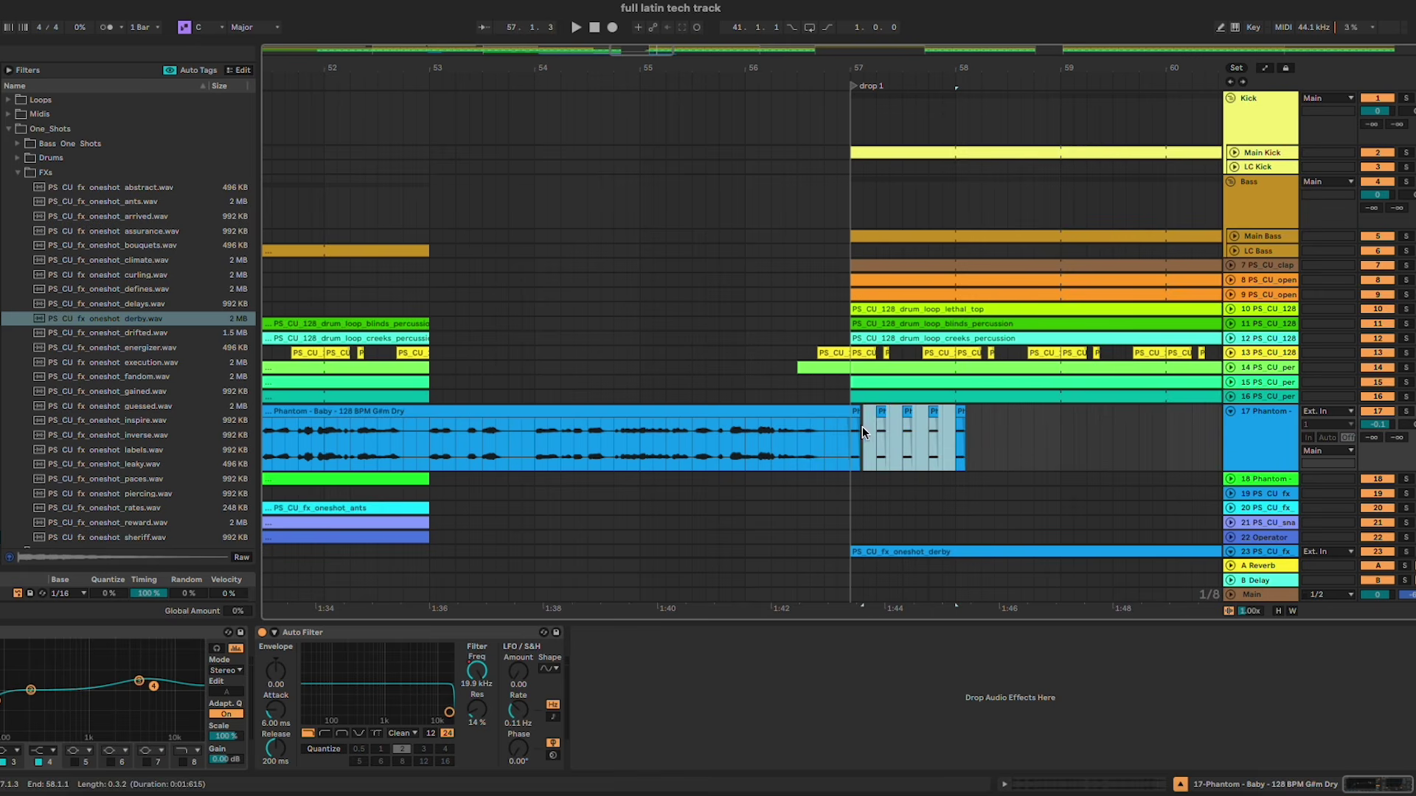
# Step: Play the vocal break from 53.3 into drop 1 to check the vocal chops on every beat
pyautogui.click(462, 436)
pyautogui.press('space')
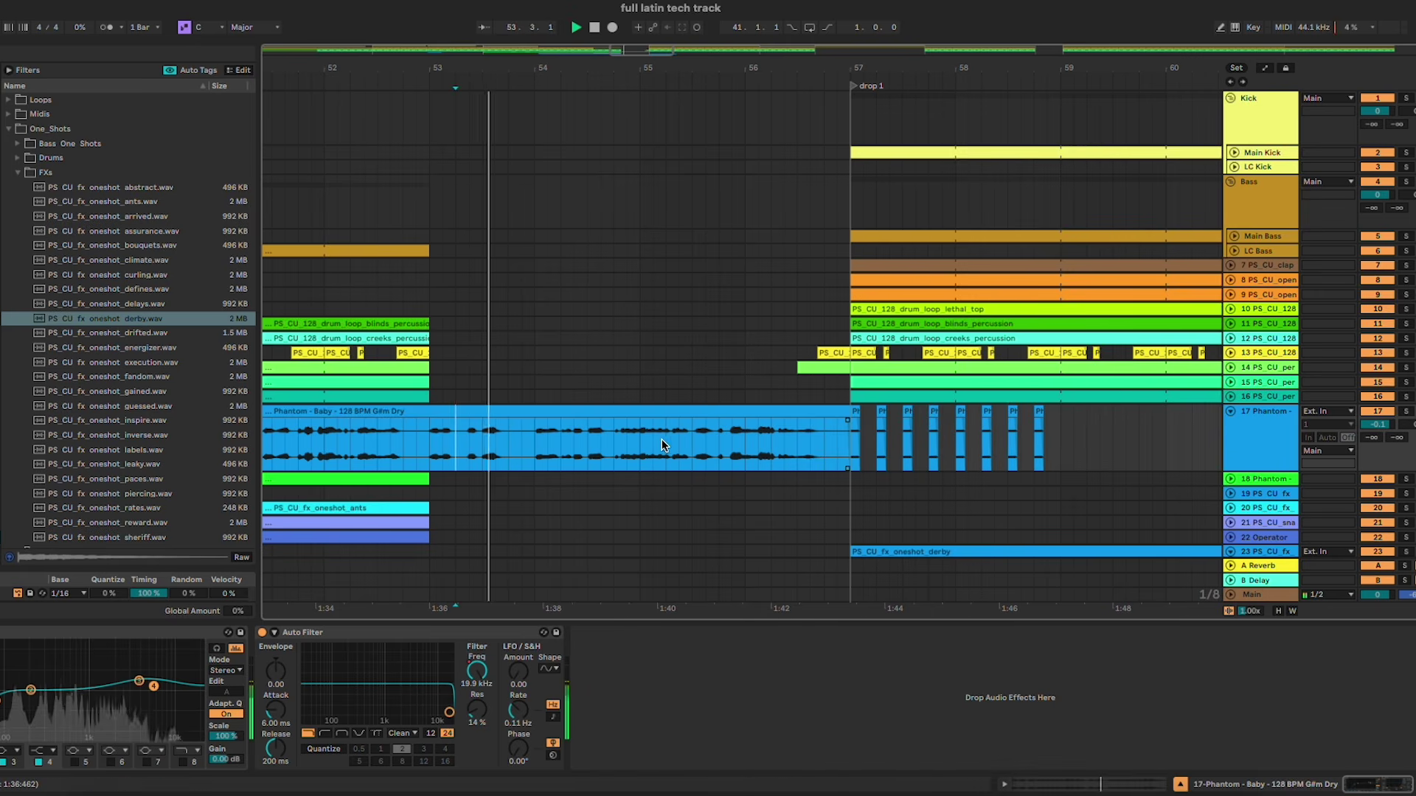
pyautogui.hscroll(1, 661, 439)
pyautogui.hscroll(2, 1069, 419)
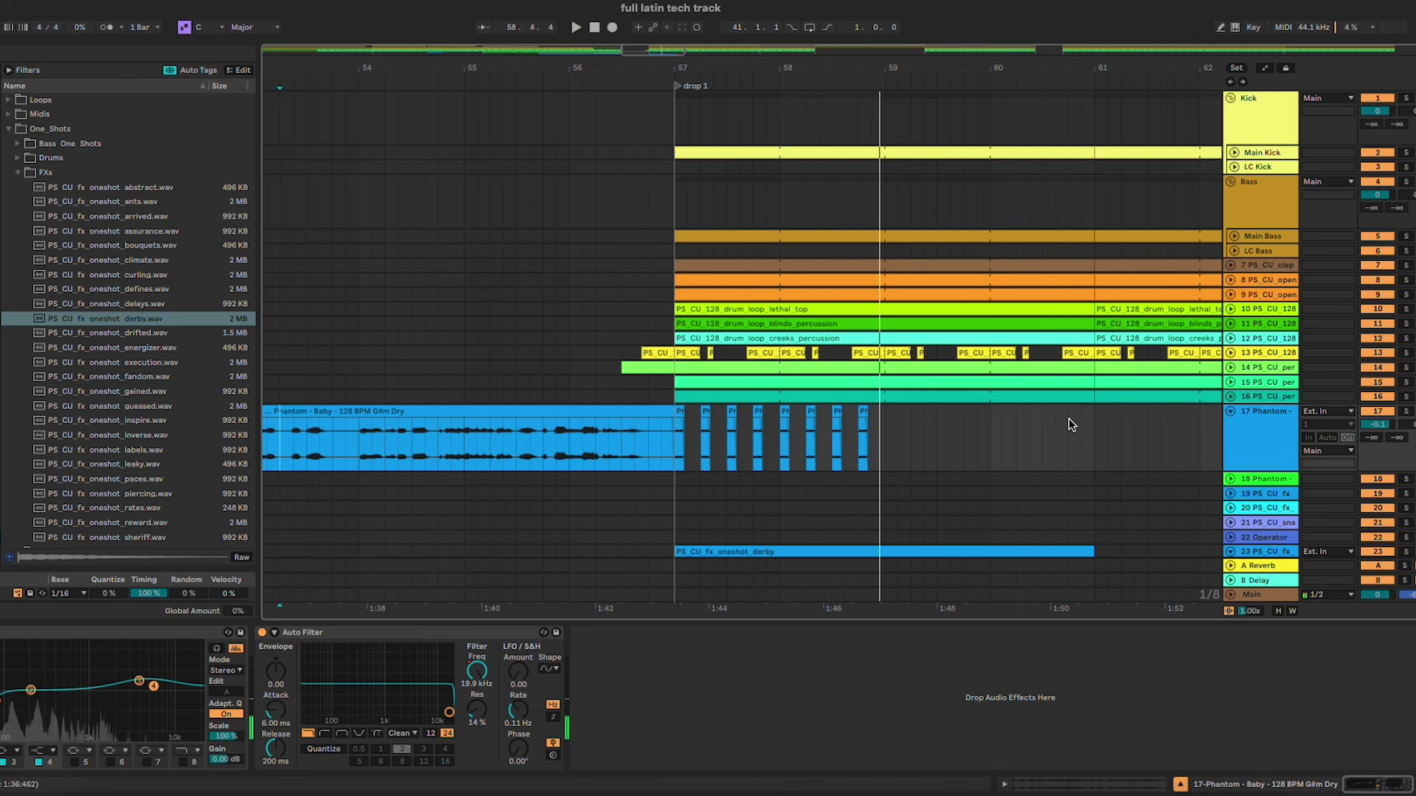
# Step: Set the gain of the vocal chops in bars 57 and 58 to 3.0 dB and duplicate the two-bar pattern twice
pyautogui.moveTo(676, 415); pyautogui.dragTo(890, 420)
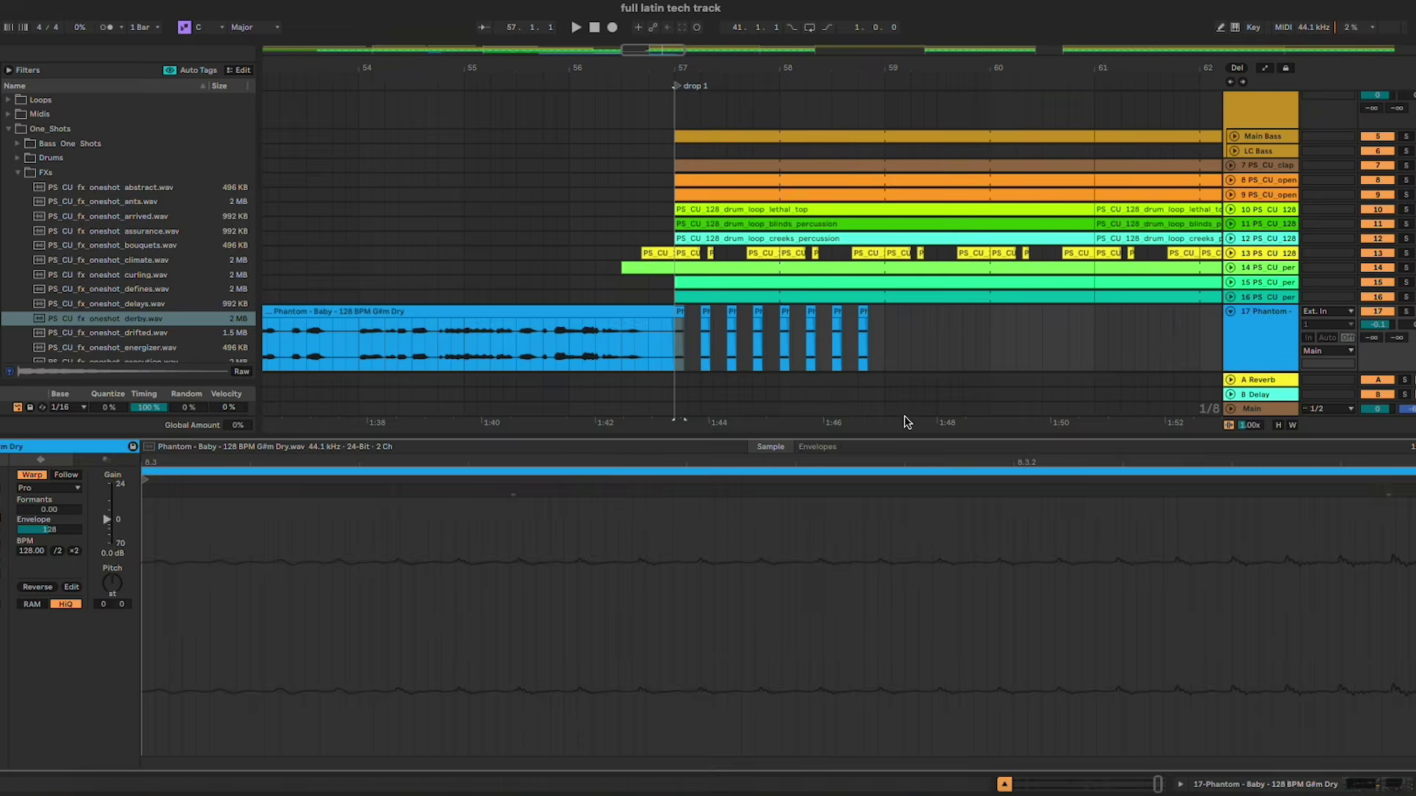
pyautogui.click(111, 551)
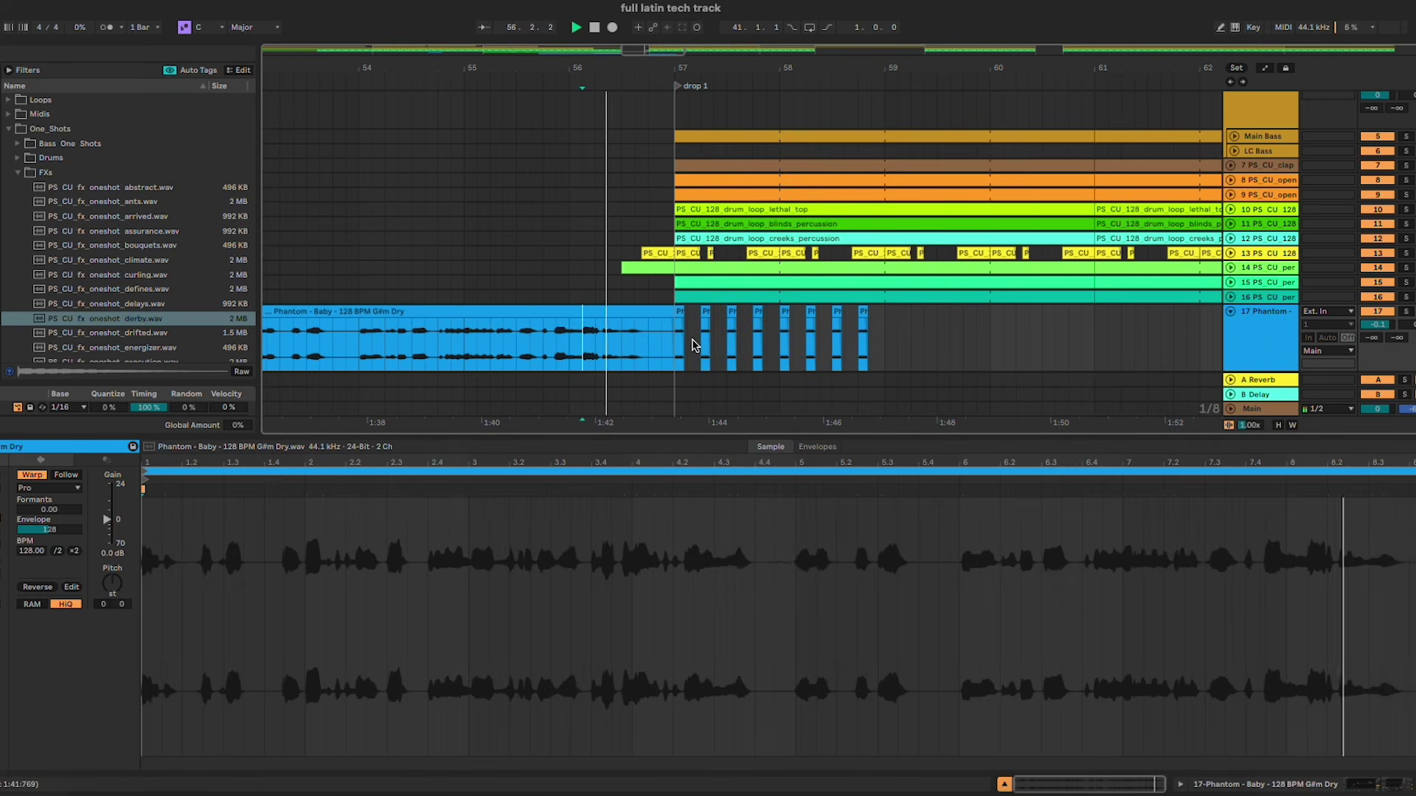
pyautogui.moveTo(676, 352); pyautogui.dragTo(891, 345)
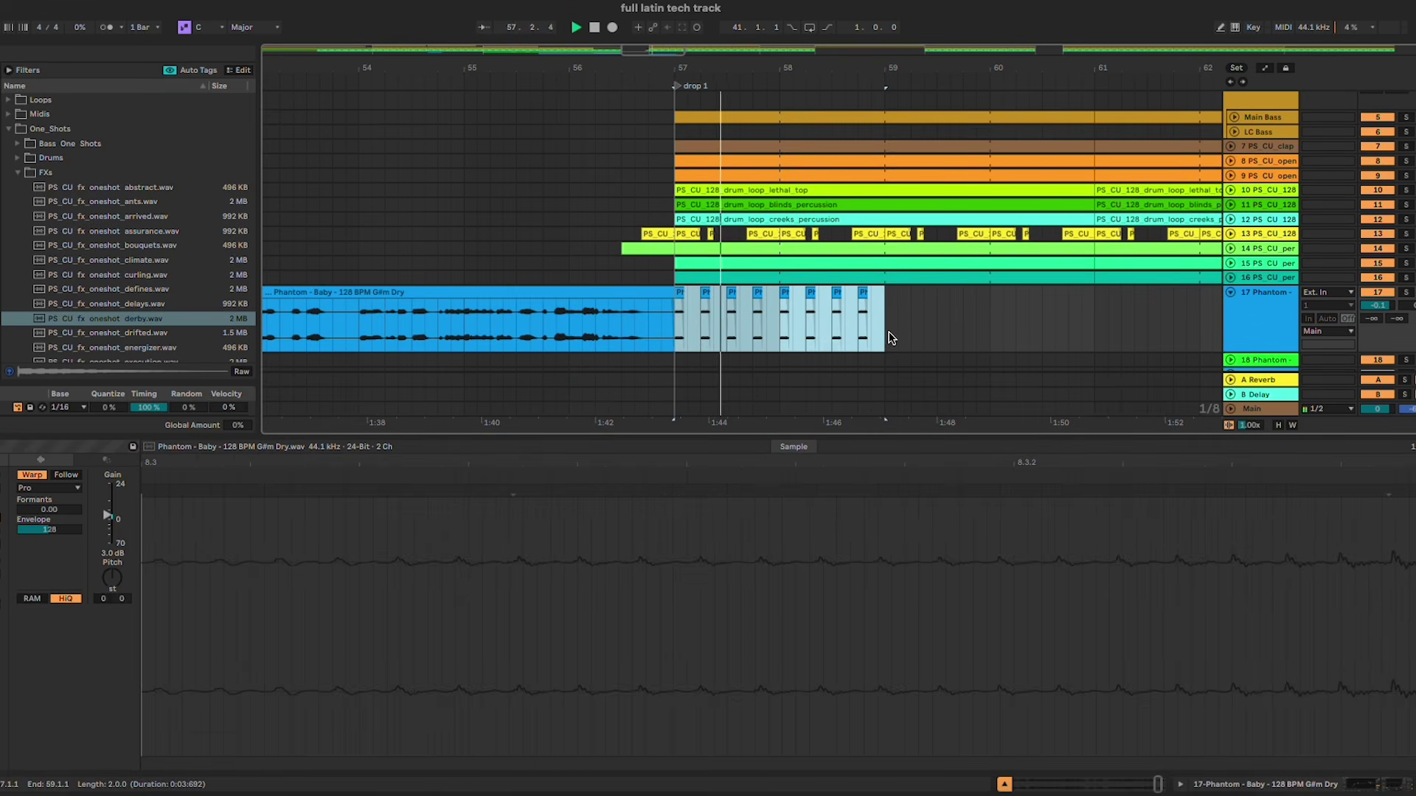
pyautogui.hotkey('ctrl', 'd')
pyautogui.hotkey('ctrl', 'd')
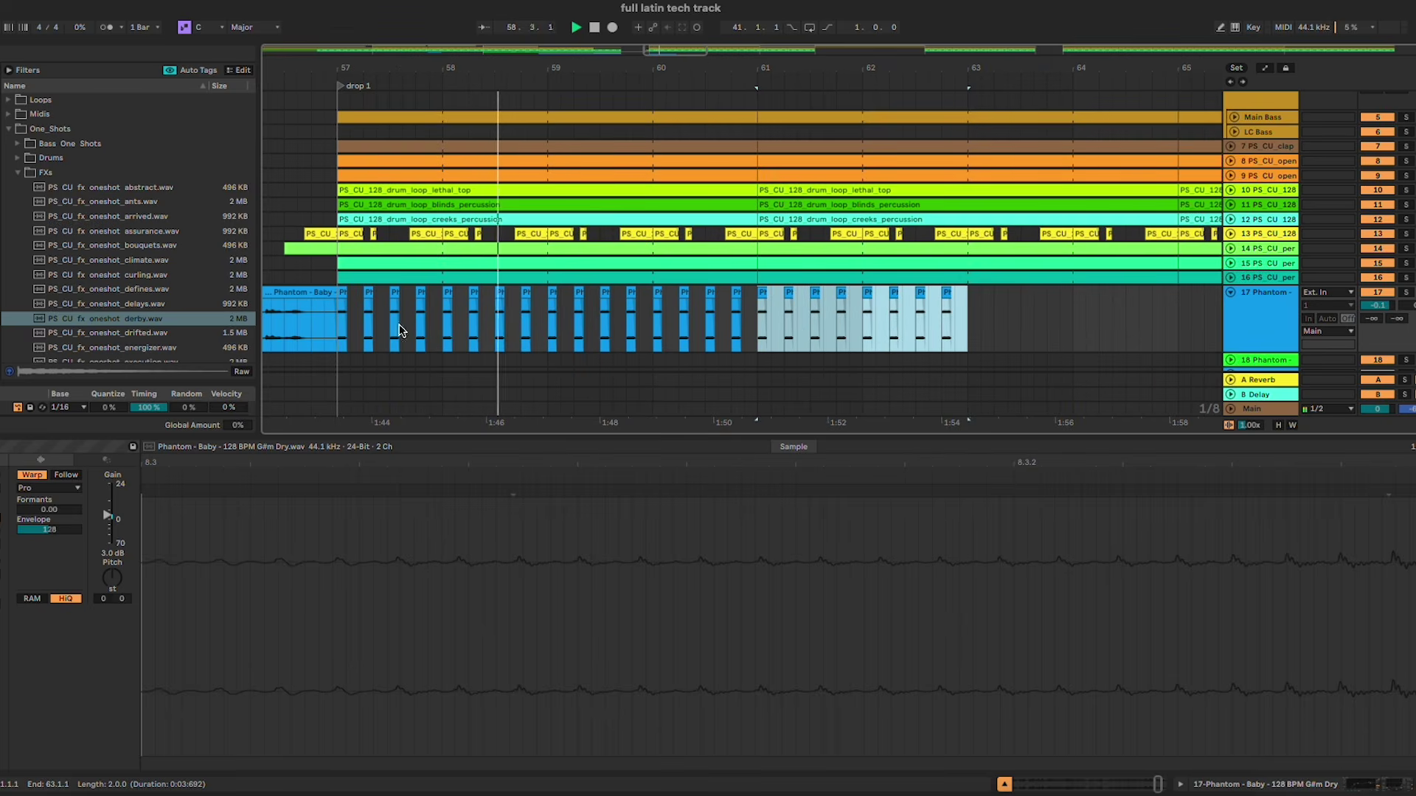
# Step: Paste a one-beat phrase from the vocal before drop 1 at 58.4 in place of the chop and play the transition
pyautogui.click(538, 310)
pyautogui.press('space')
pyautogui.click(601, 319)
pyautogui.hotkey('ctrl', 'v')
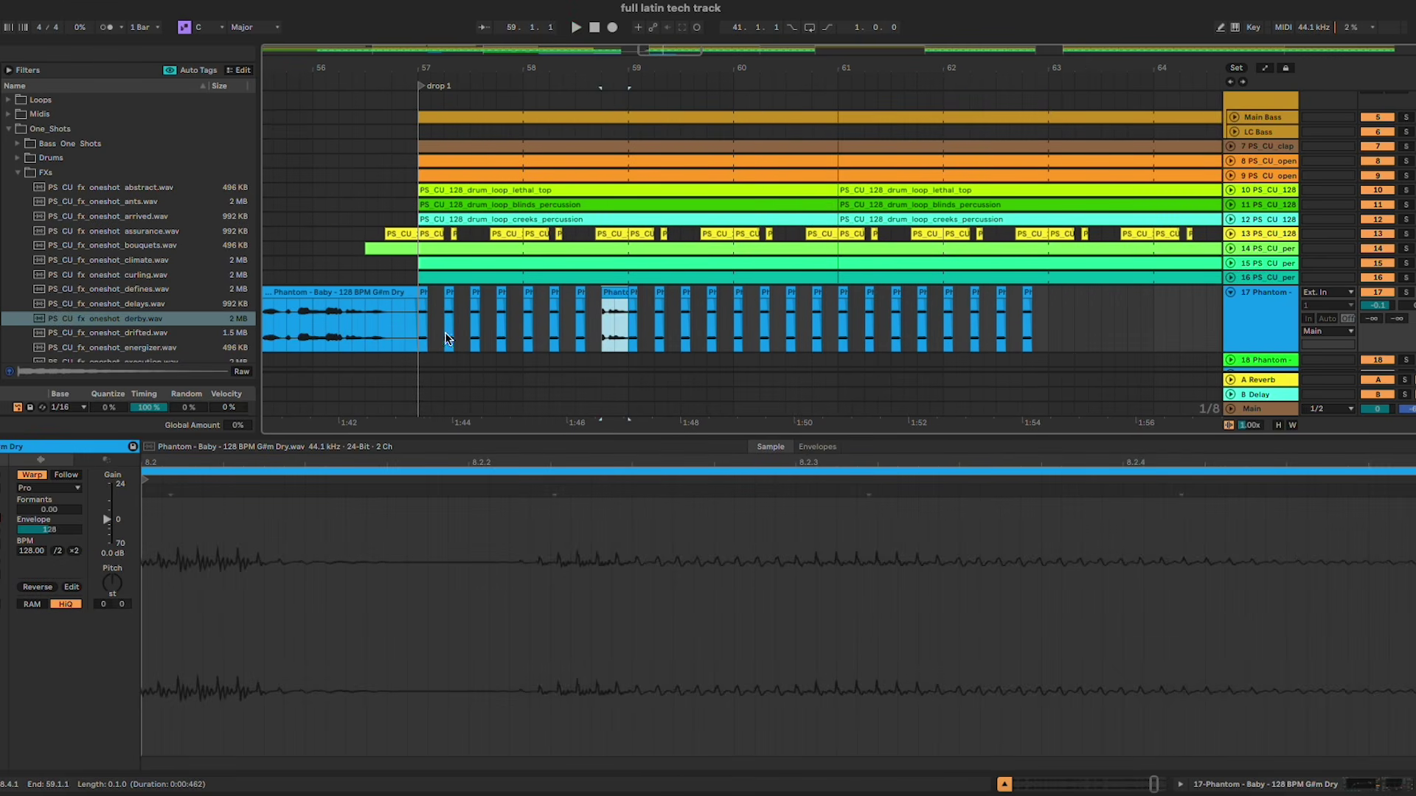
pyautogui.click(404, 318)
pyautogui.press('space')
# Step: Duplicate the two-bar vocal pattern from bar 57 to 59, including the phrase at 58.4, three times up to bar 65
pyautogui.click(614, 295)
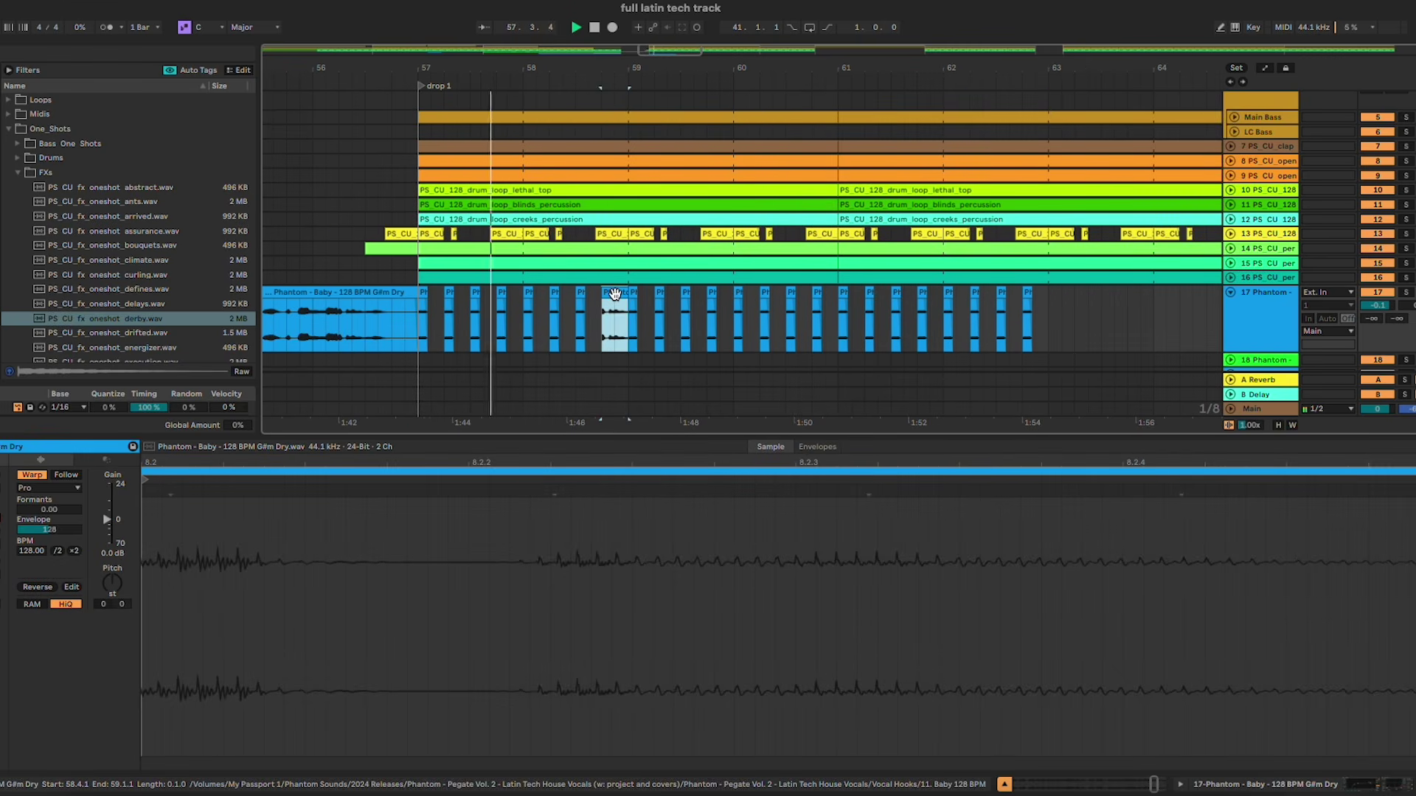
pyautogui.keyDown('shift'); pyautogui.click(420, 293); pyautogui.keyUp('shift')
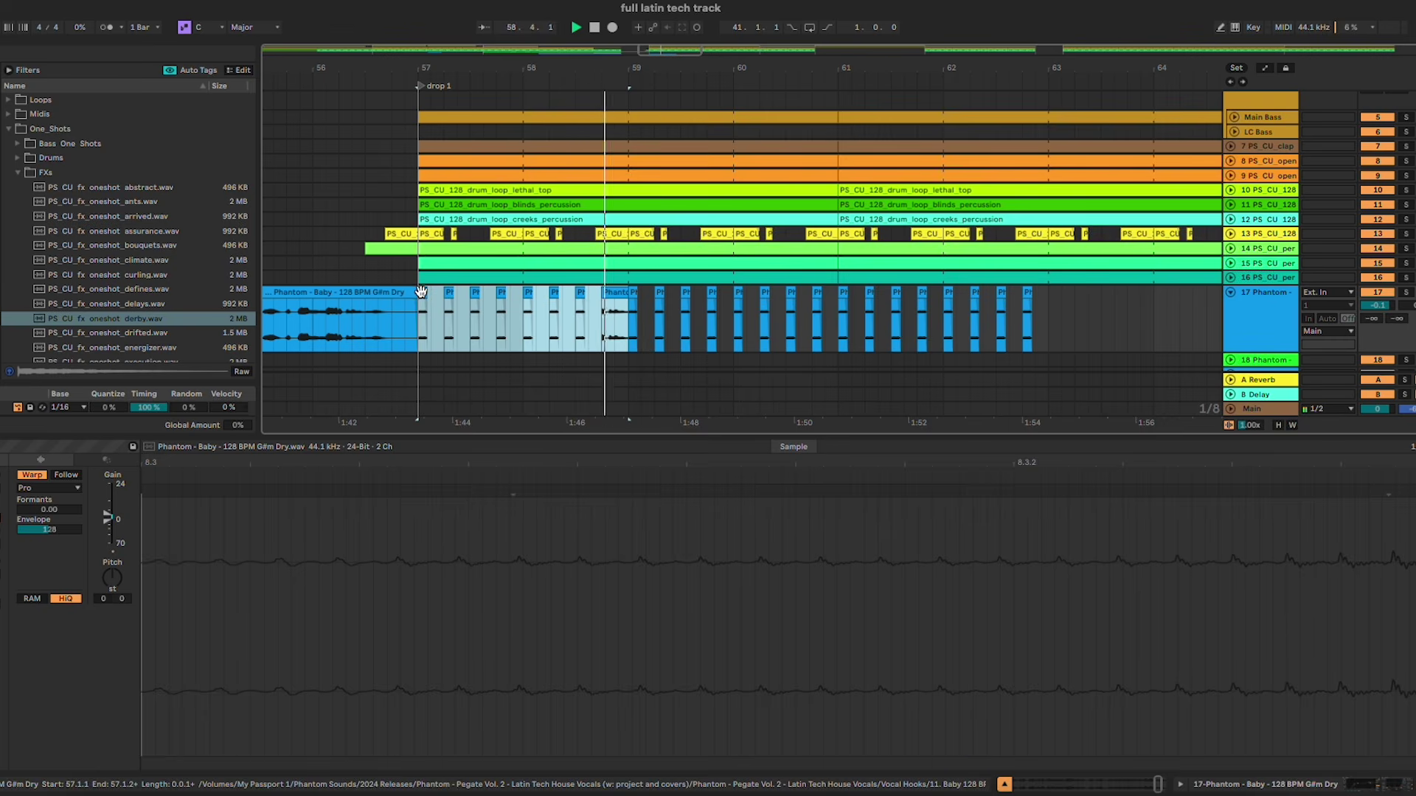
pyautogui.hotkey('ctrl', 'd')
pyautogui.hotkey('ctrl', 'd')
pyautogui.hotkey('ctrl', 'd')
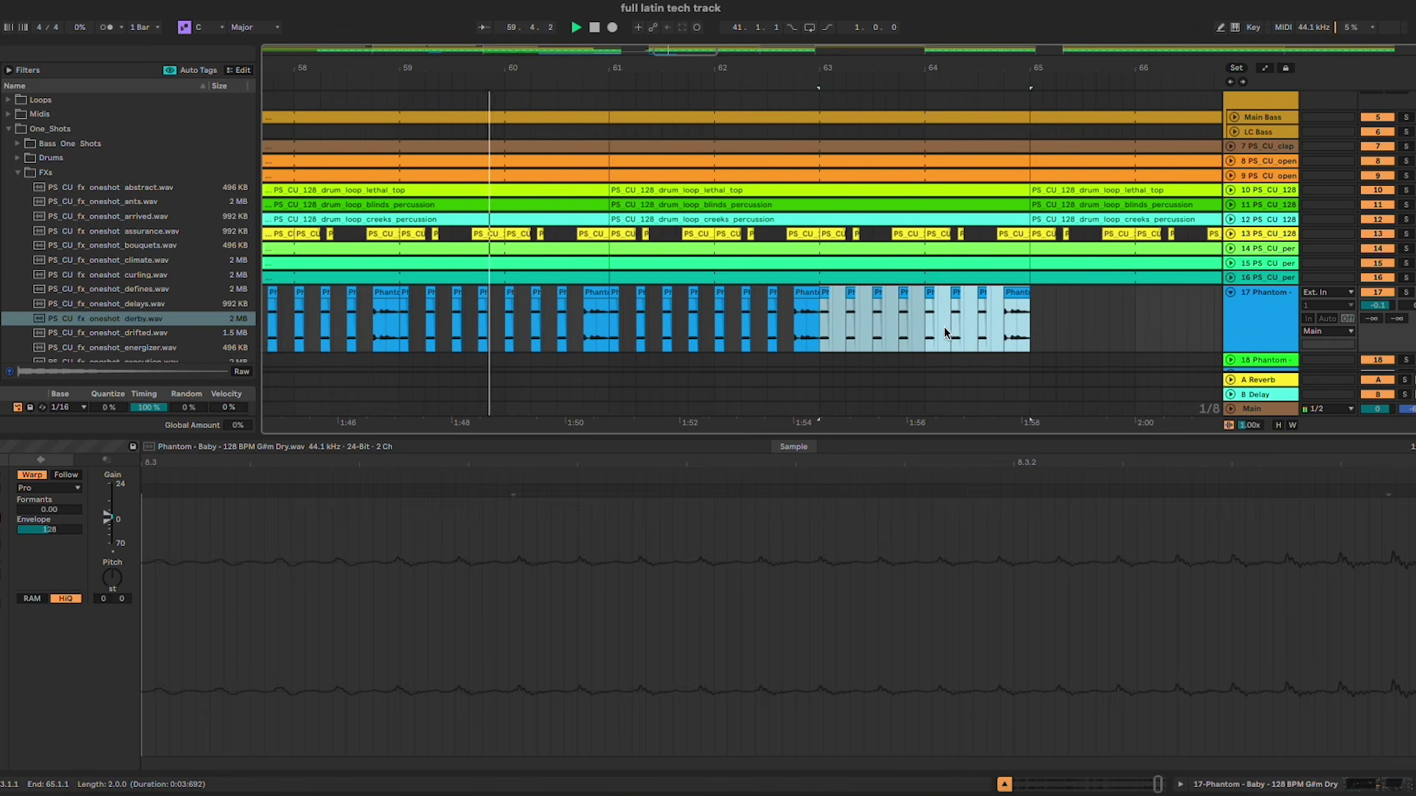
# Step: Hide the clip view and keep duplicating the two-bar vocal pattern until the small break at bar 73
pyautogui.press('+')
pyautogui.press('-')
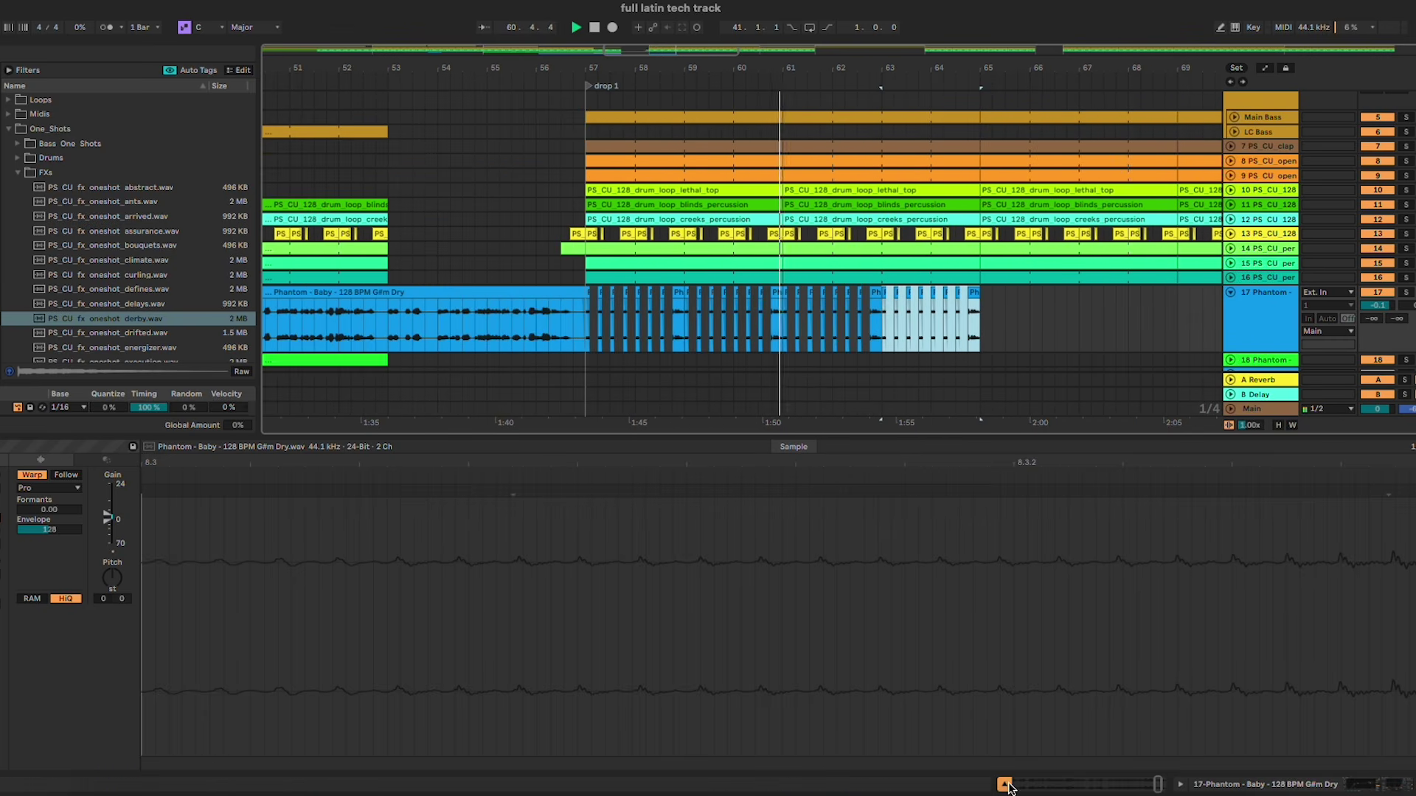
pyautogui.click(1005, 784)
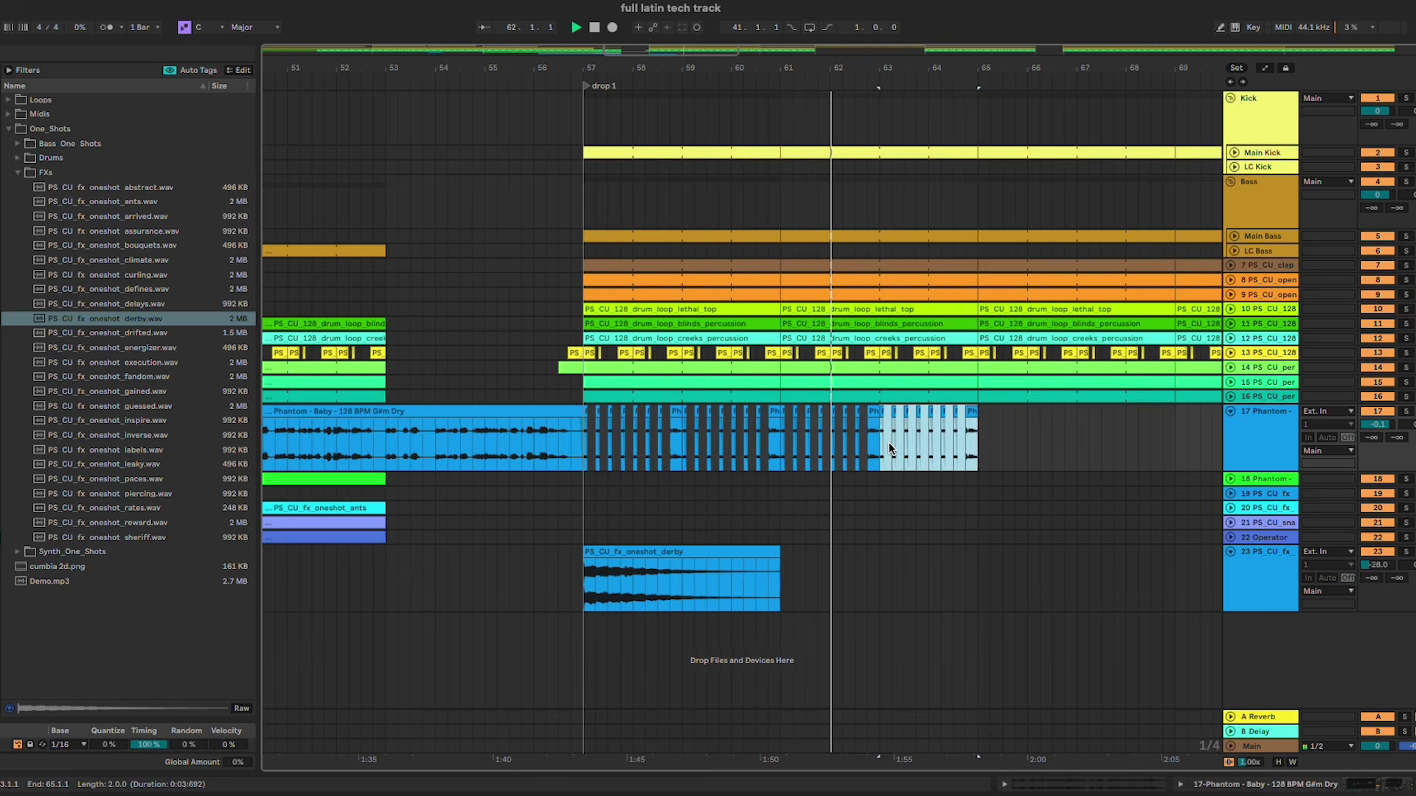
pyautogui.press('-')
pyautogui.hotkey('ctrl', 'd')
pyautogui.hotkey('ctrl', 'd')
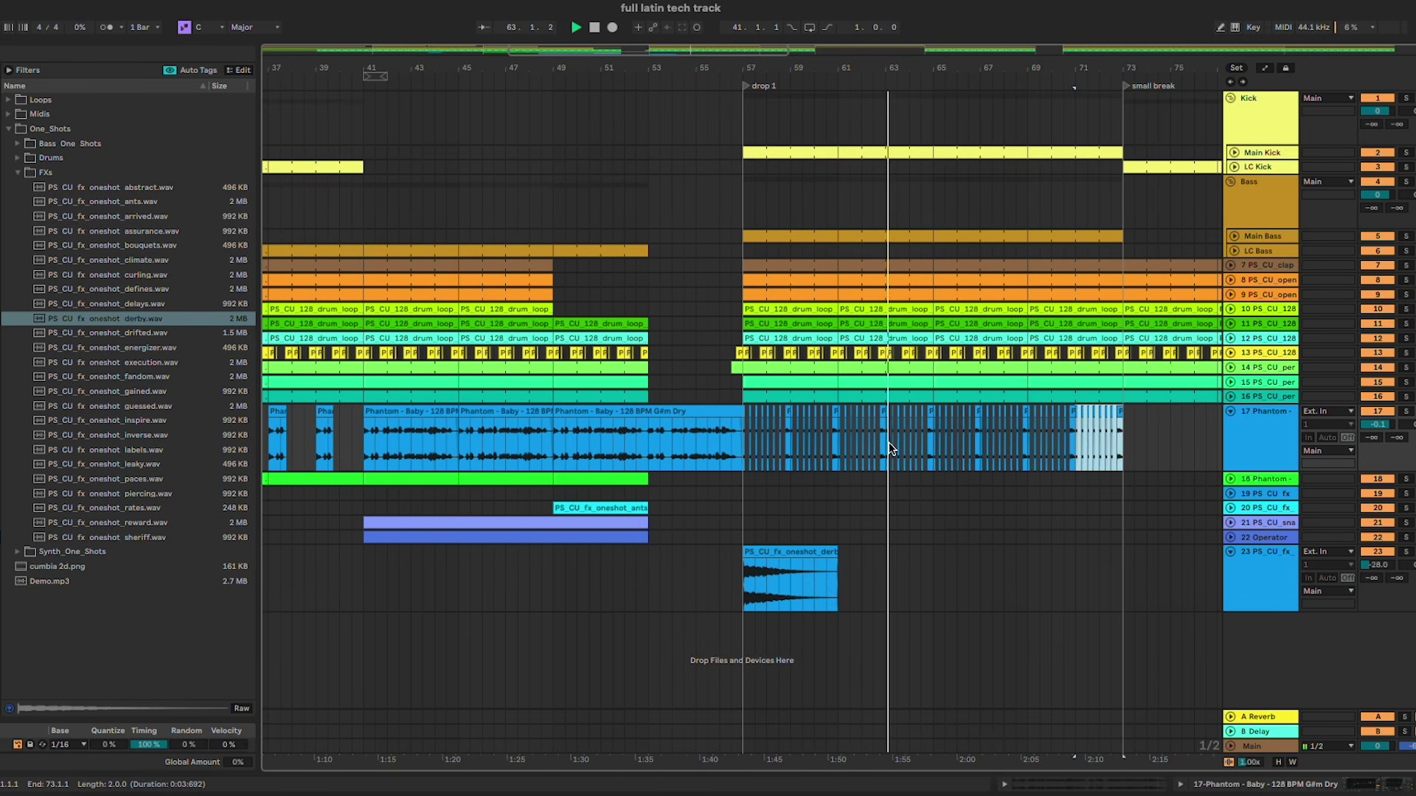
# Step: Move bar 64 of the Main Kick to the LC Kick track and bar 64 of the Main Bass to the LC Bass track
pyautogui.scroll(5, 944, 492)
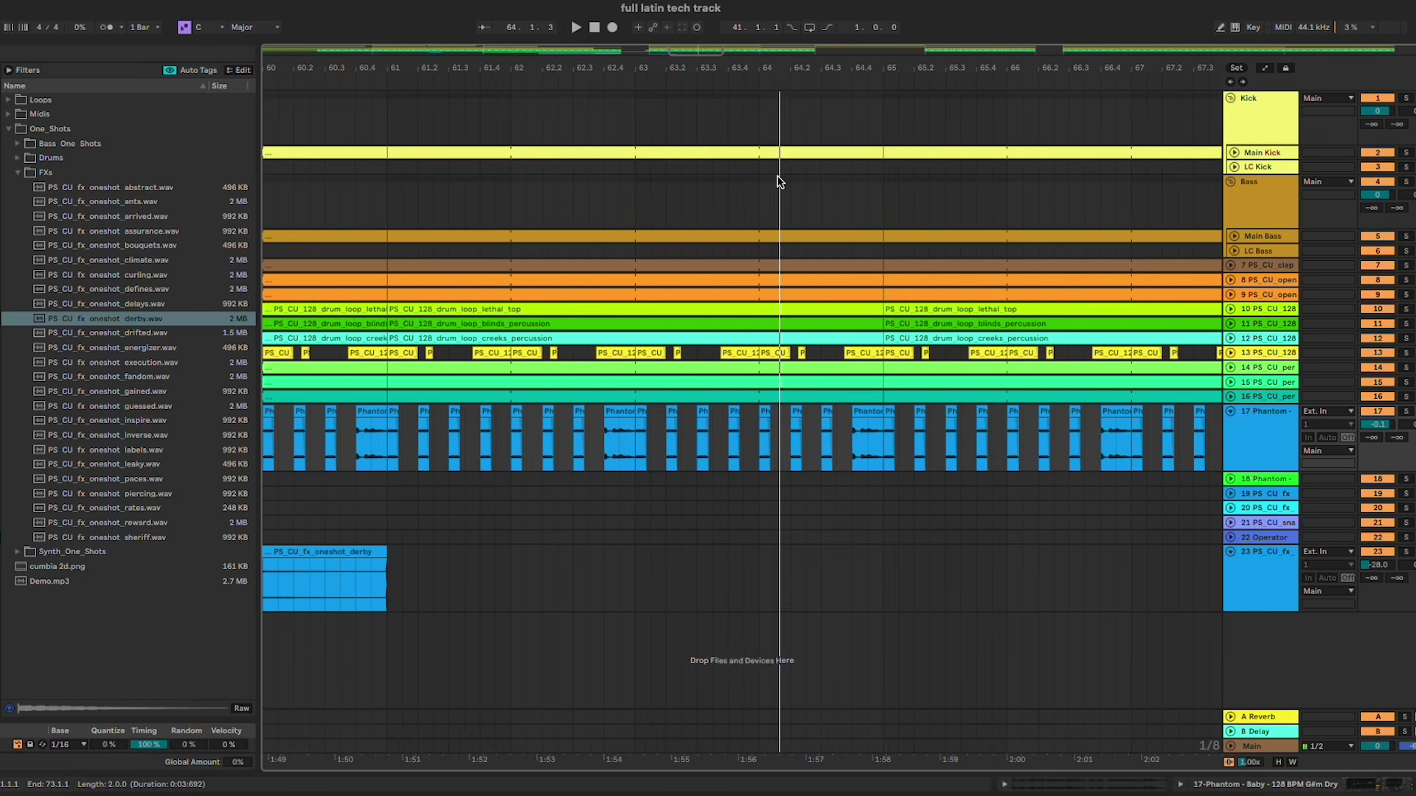
pyautogui.moveTo(760, 155); pyautogui.dragTo(883, 156)
pyautogui.moveTo(769, 151); pyautogui.dragTo(769, 167)
pyautogui.moveTo(760, 239)
pyautogui.mouseDown()
pyautogui.moveTo(883, 238)
pyautogui.moveTo(779, 250)
pyautogui.mouseUp()
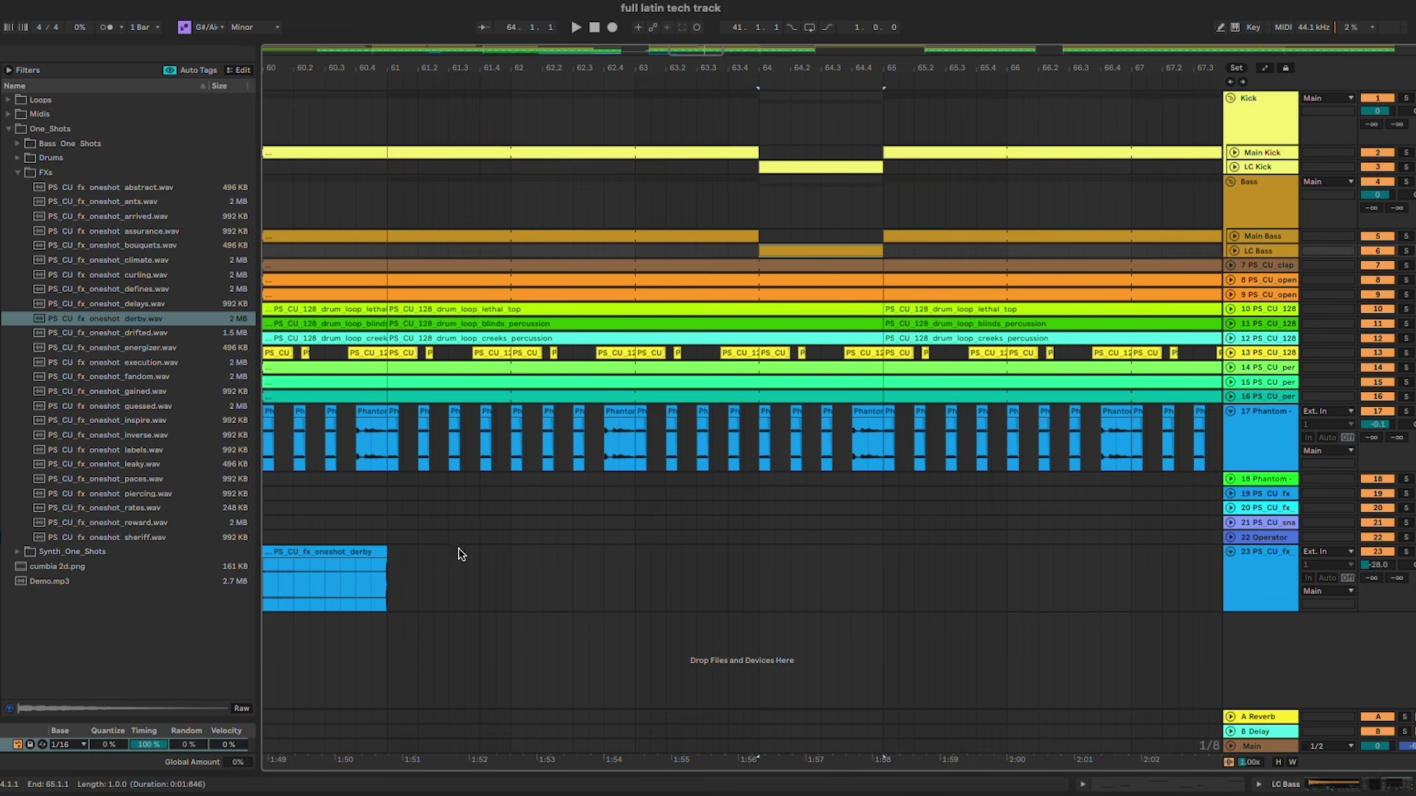
# Step: Copy the PS_CU_fx_oneshot_derby clip and paste it on the same track at bar 65
pyautogui.click(377, 565)
pyautogui.click(371, 552)
pyautogui.press('super+c')
pyautogui.click(879, 565)
pyautogui.press('super+v')
# Step: Listen to the one-bar kick and bass switch at bar 64 and the rest of drop 1
pyautogui.click(713, 508)
pyautogui.press('space')
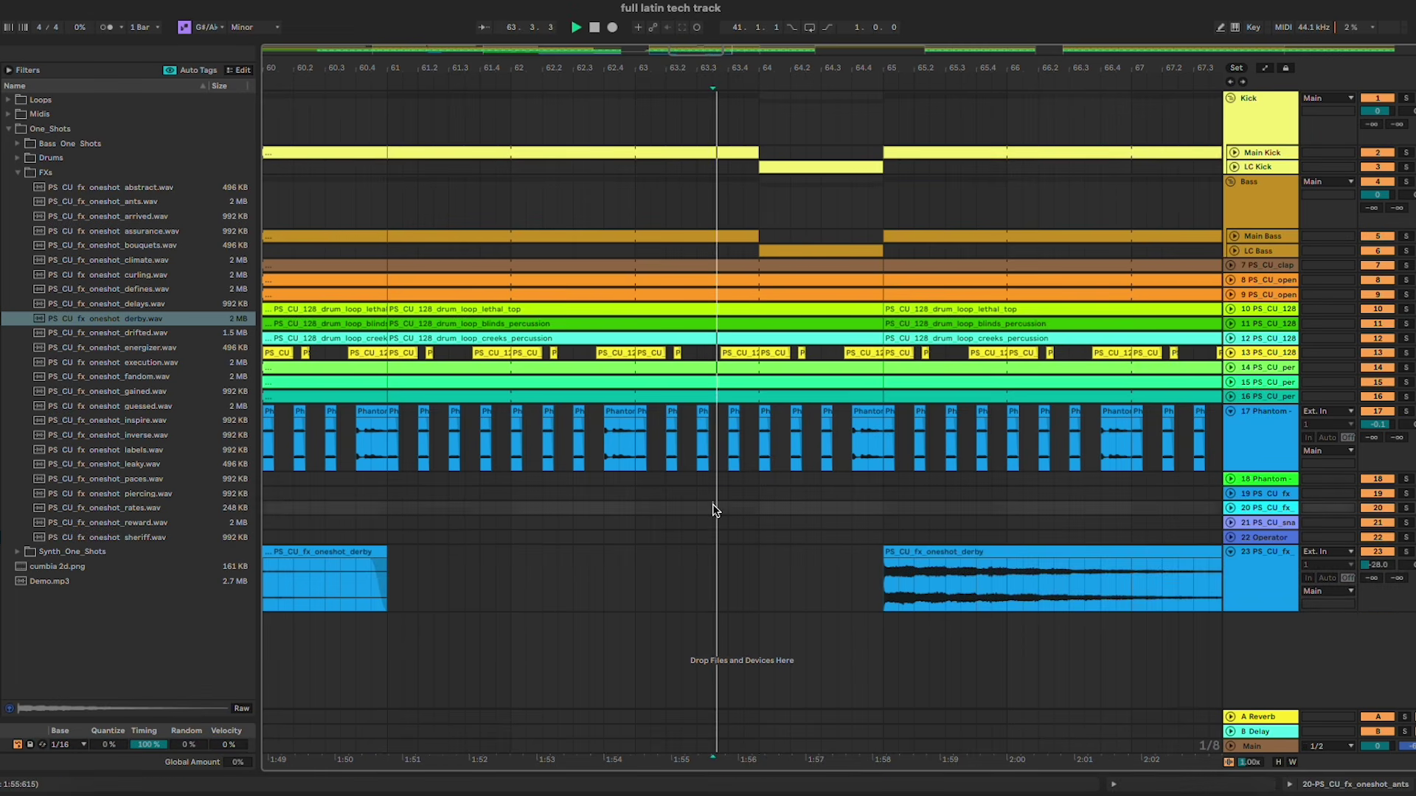
pyautogui.click(822, 564)
pyautogui.scroll(-6, 821, 560)
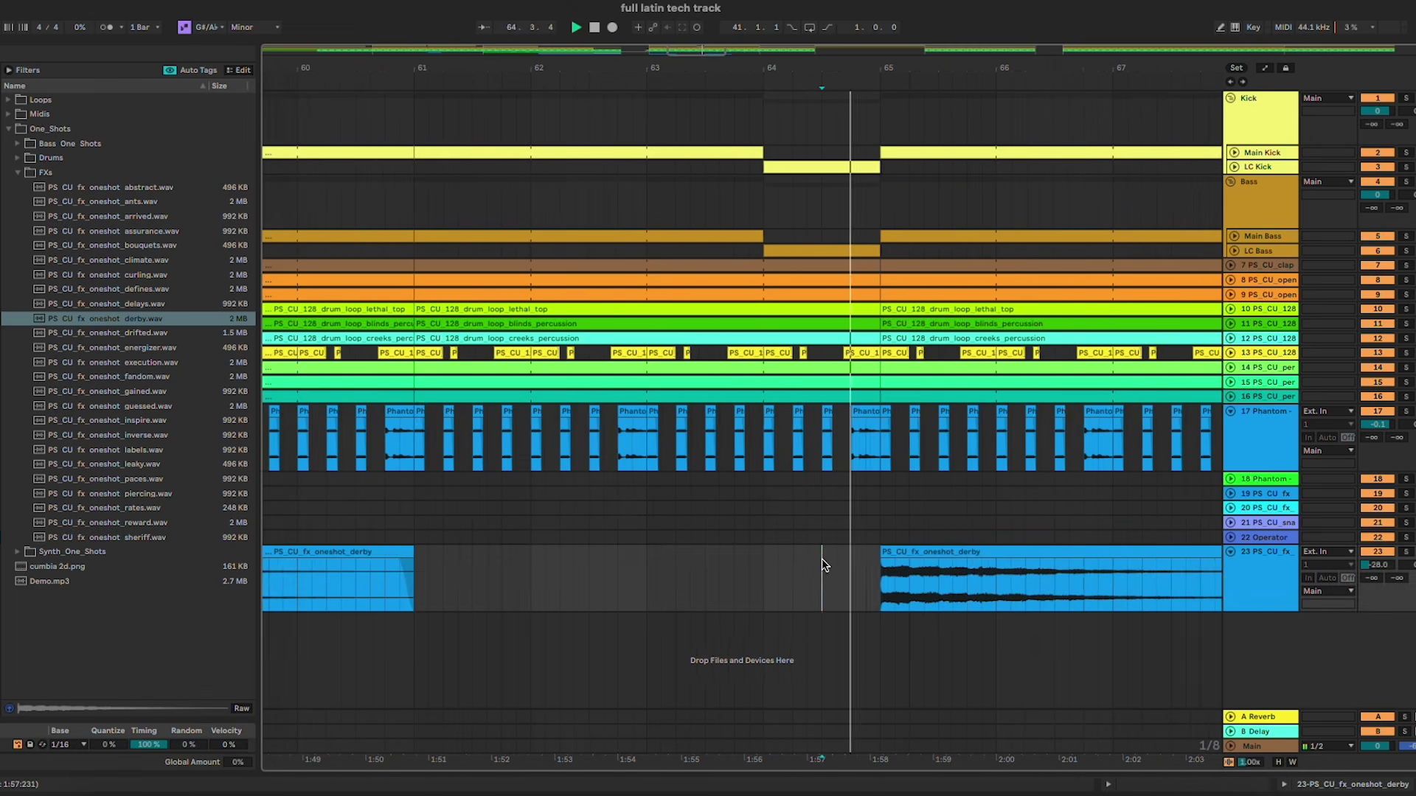
pyautogui.hscroll(3, 1033, 502)
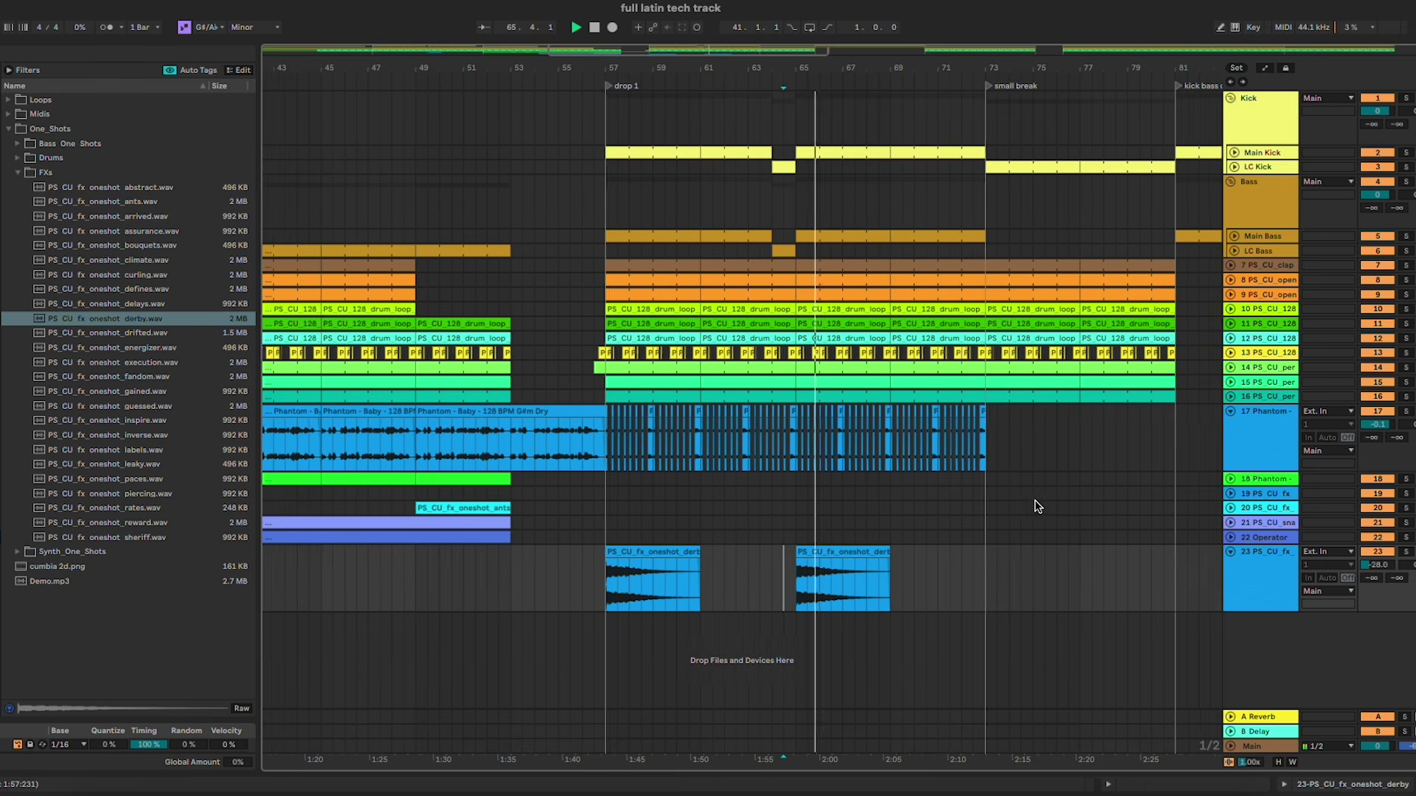
pyautogui.click(1015, 507)
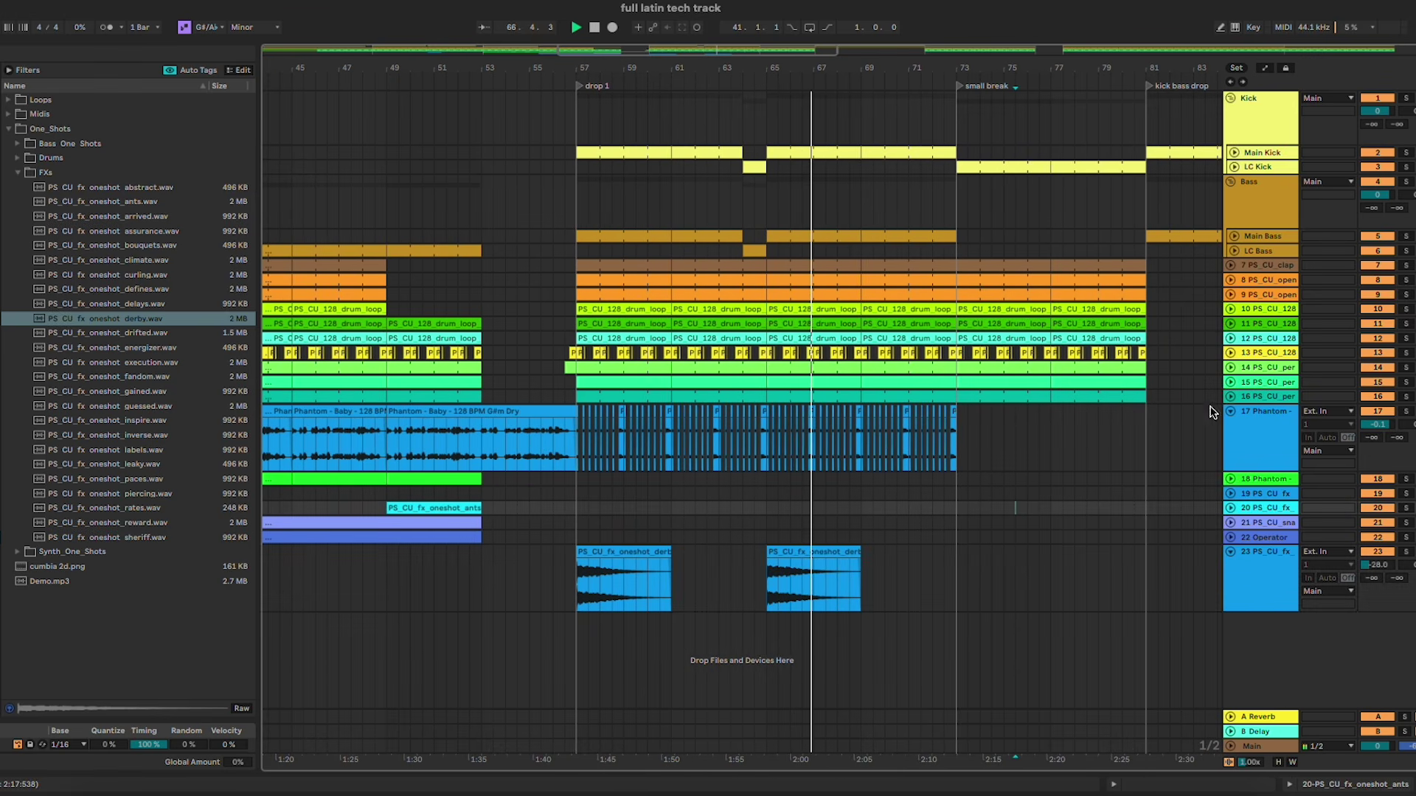
pyautogui.click(581, 435)
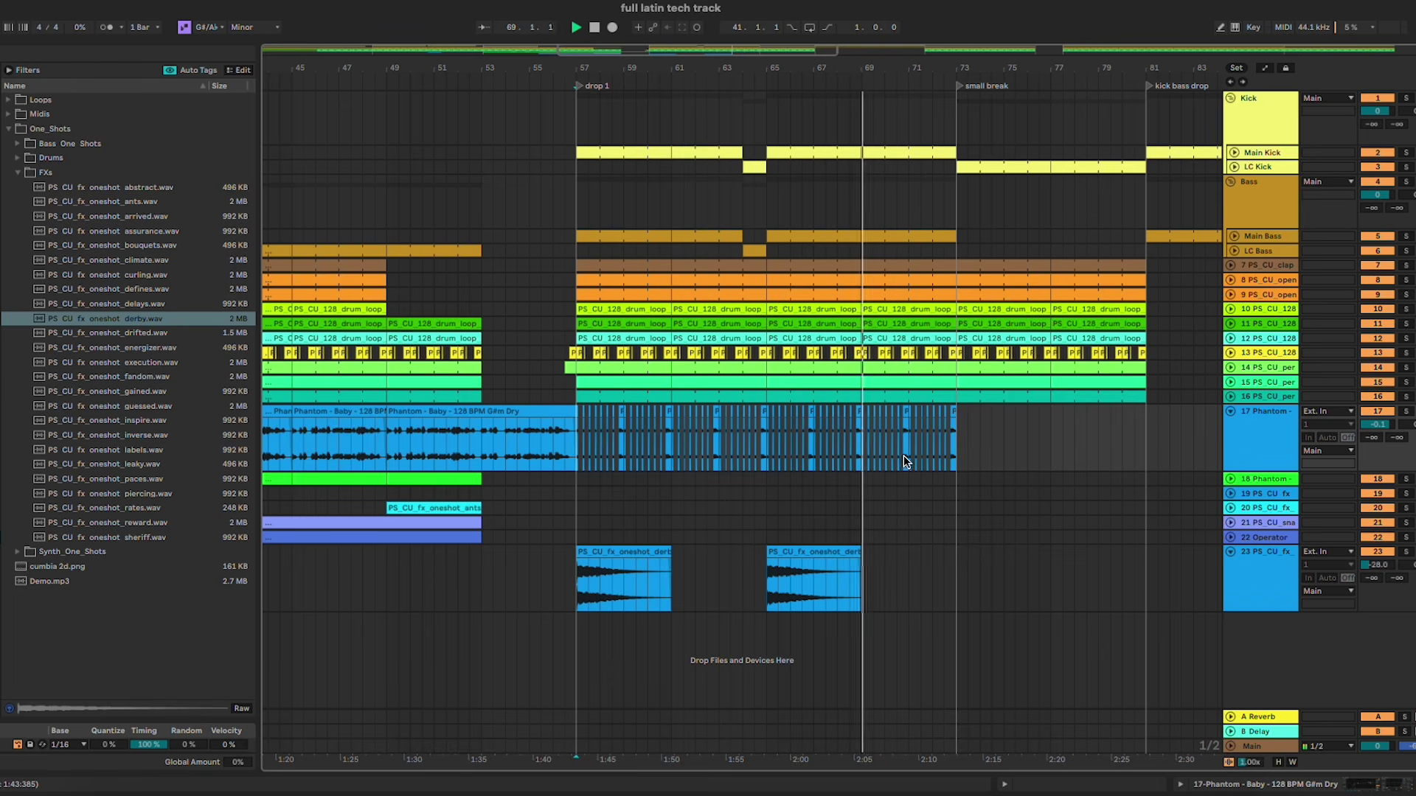
pyautogui.click(944, 432)
pyautogui.press('space')
# Step: Select bars 65 to 69 on percussion track 16 and open the Cymbals folder of the Drums one-shots
pyautogui.click(1259, 399)
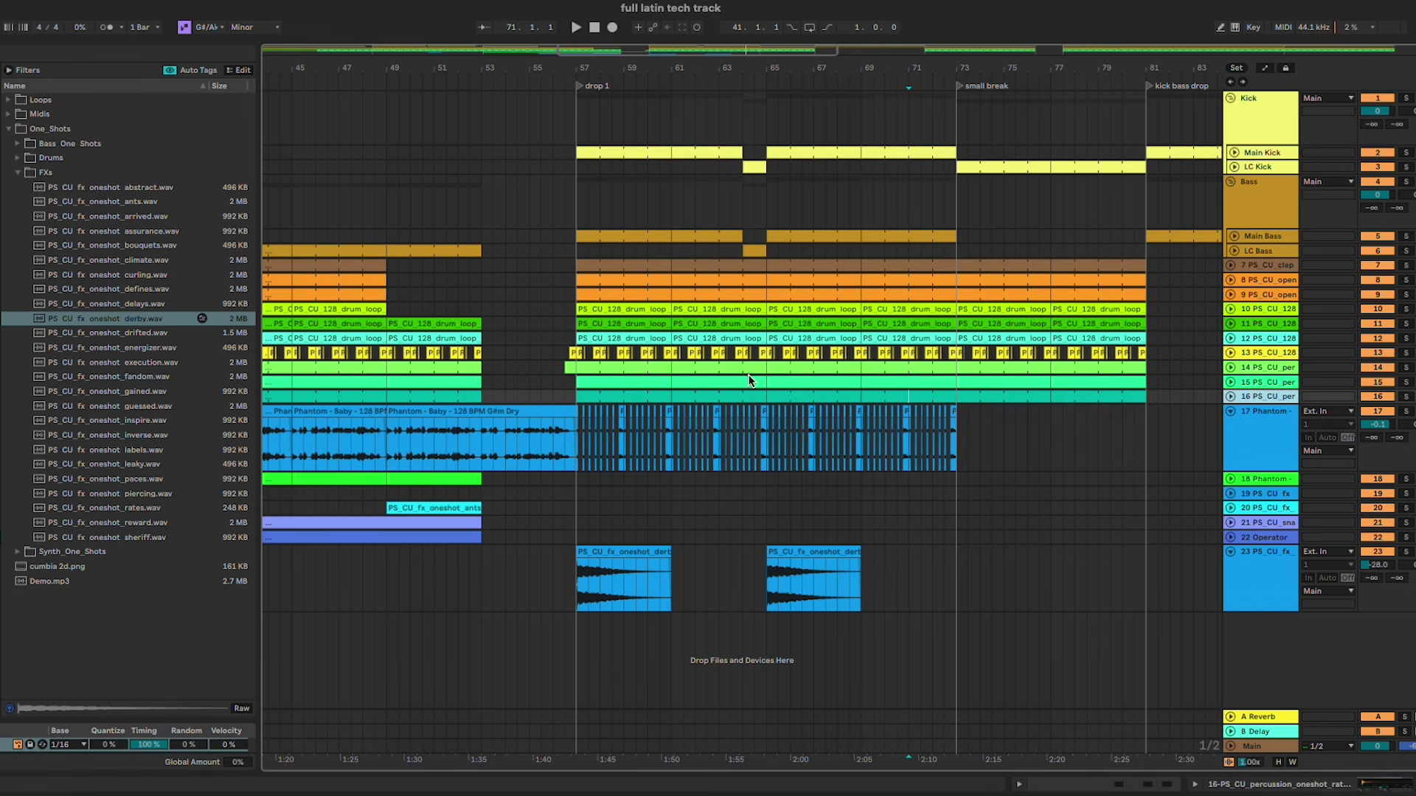
pyautogui.click(836, 394)
pyautogui.click(19, 159)
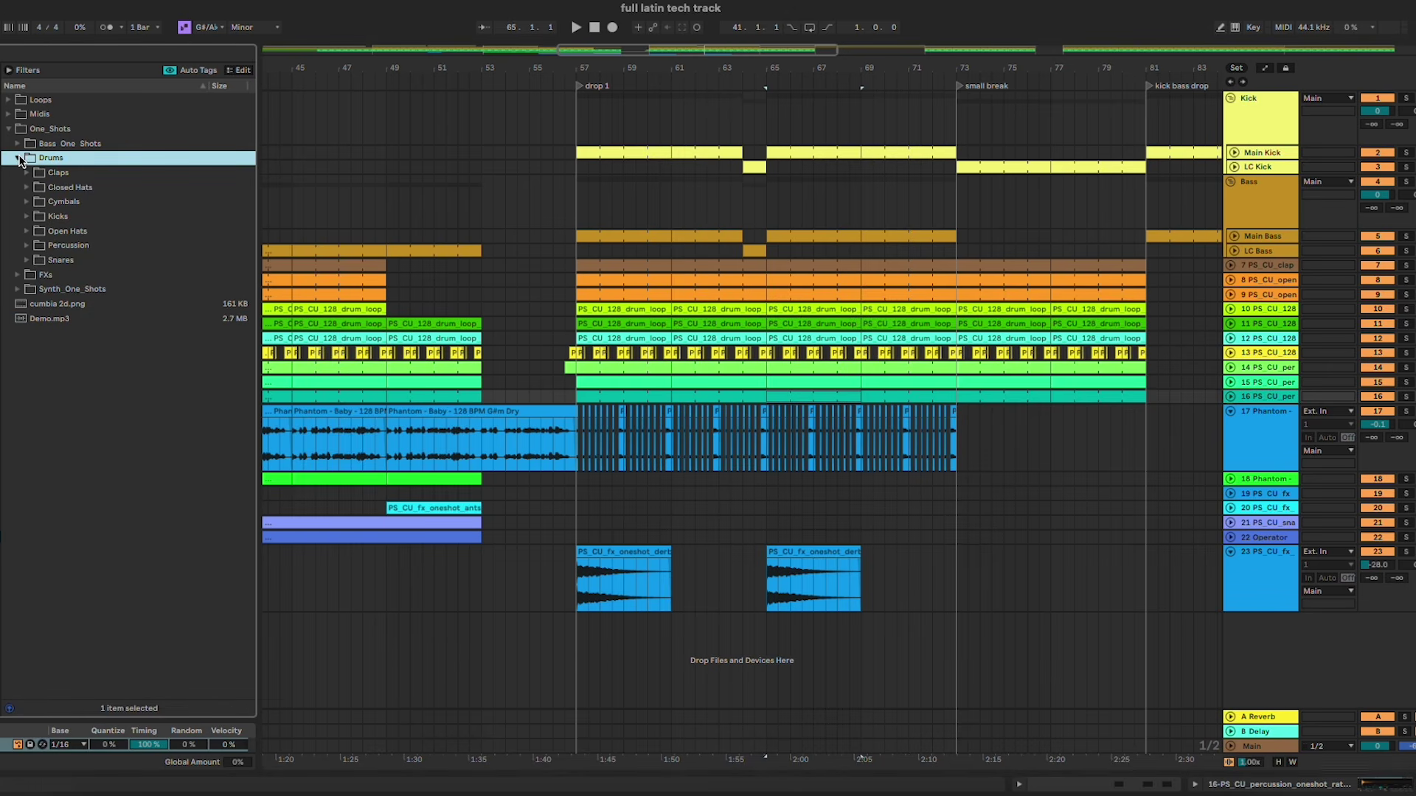
pyautogui.press('Down')
pyautogui.press('Down')
pyautogui.press('Down')
pyautogui.press('Right')
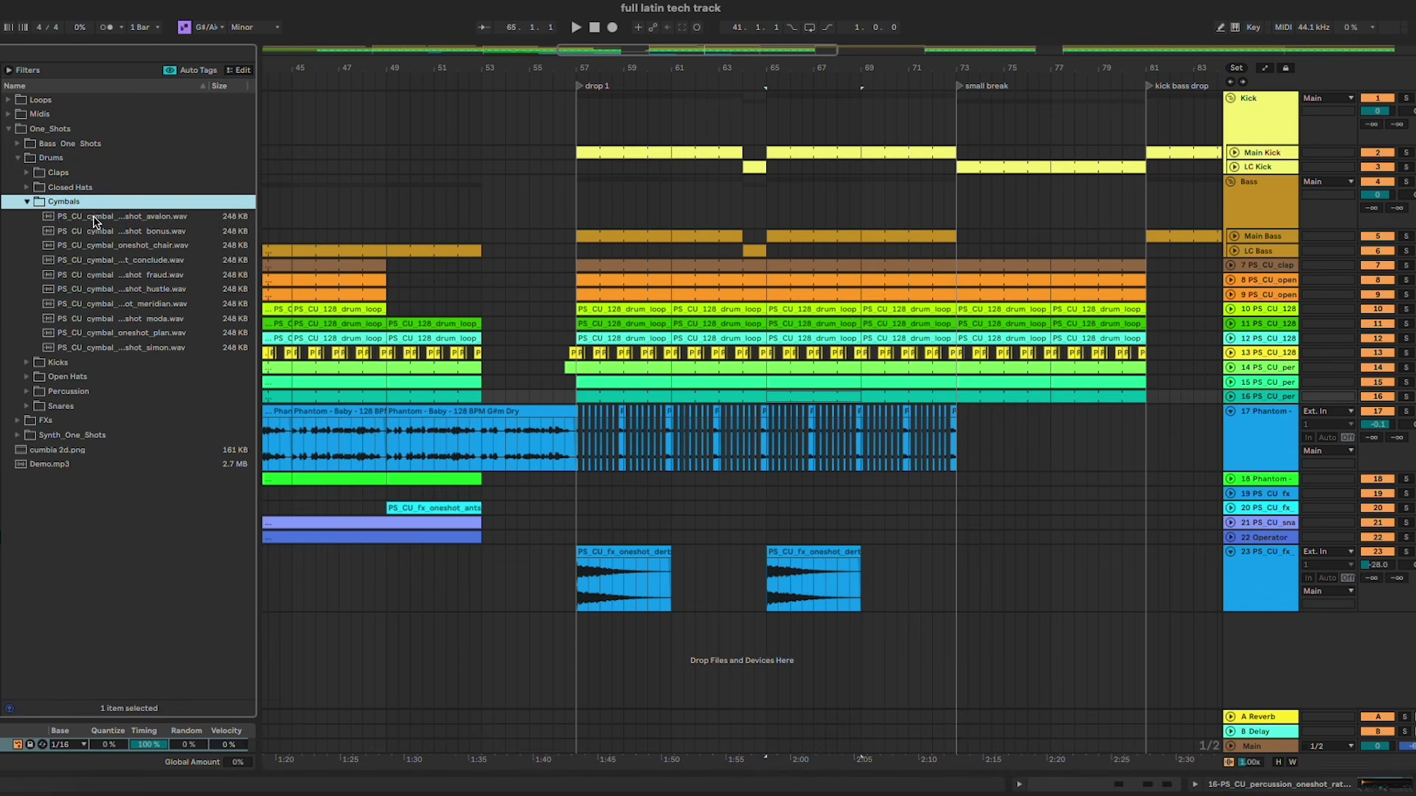
# Step: Audition the cymbal one-shots from the avalon sample through the fraud sample
pyautogui.click(93, 217)
pyautogui.press('Down')
pyautogui.press('Down')
pyautogui.press('Down')
pyautogui.press('Down')
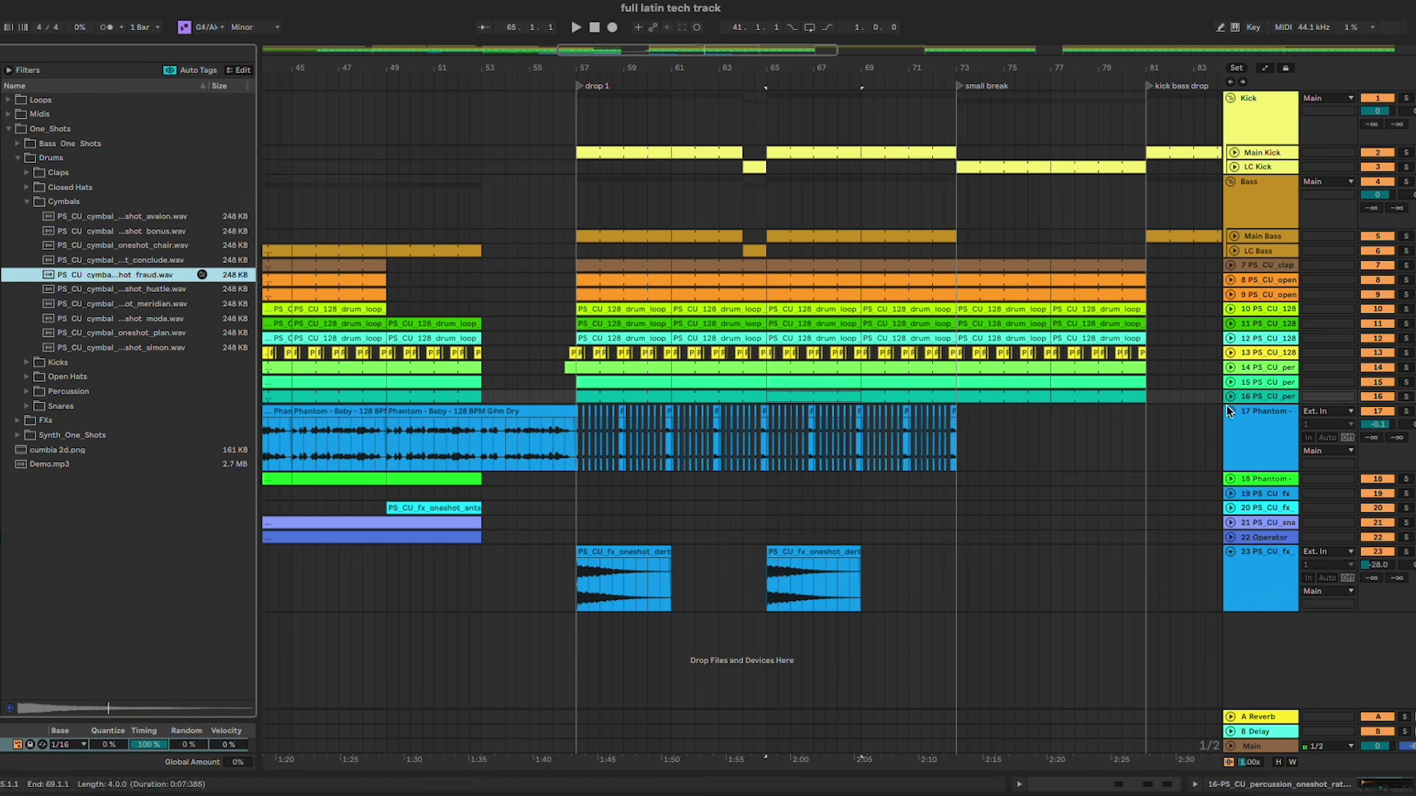
# Step: Add an audio track below track 16 and place the fraud cymbal one-shot on the off-beats from bar 65, with the track volume at -37.0 dB
pyautogui.hotkey('ctrl', 't')
pyautogui.scroll(5, 763, 426)
pyautogui.scroll(3, 764, 426)
pyautogui.moveTo(68, 275); pyautogui.dragTo(798, 425)
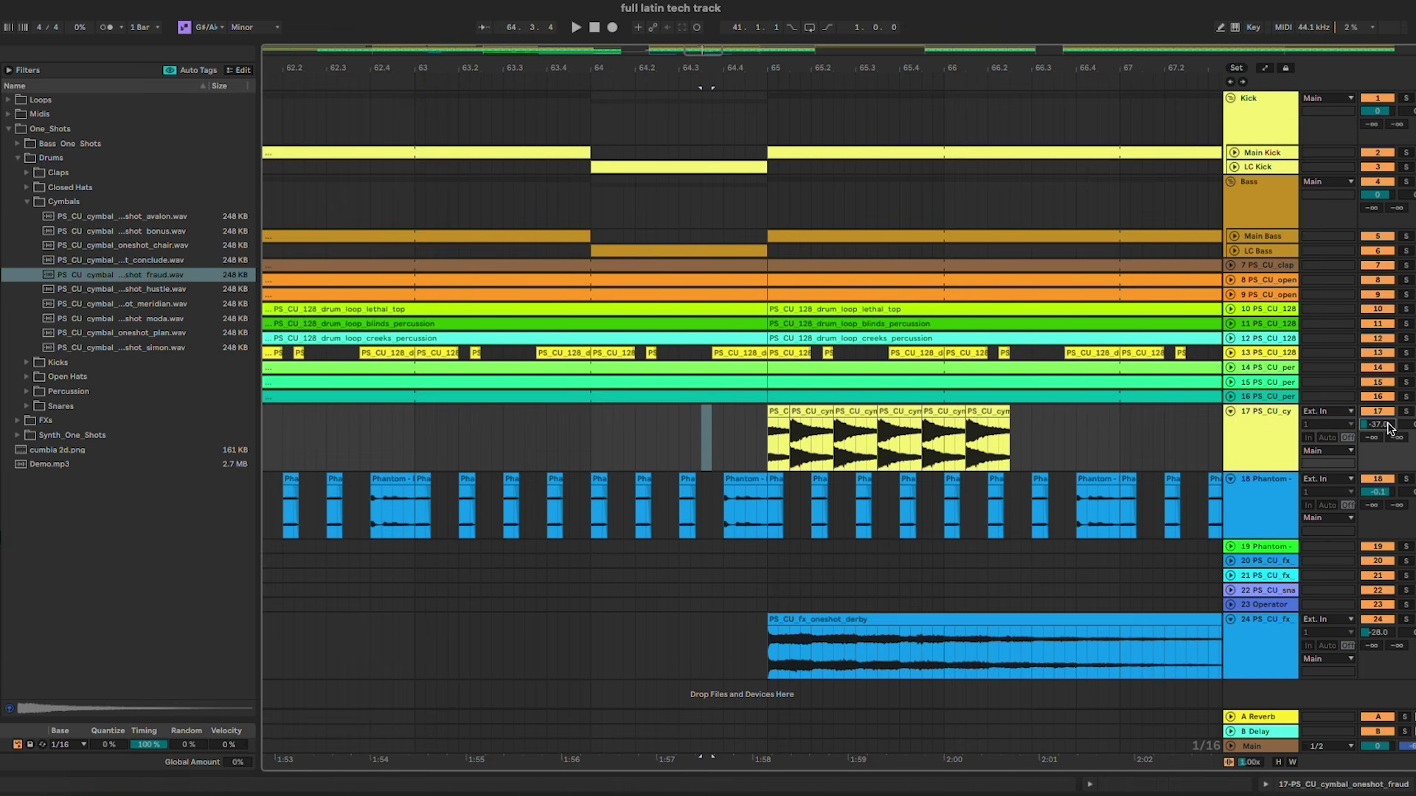
# Step: Duplicate the cymbal clip on every beat up to the small break, trim it at bar 73, and set the track volume to -34.0 dB
pyautogui.press('space')
pyautogui.click(983, 413)
pyautogui.hotkey('ctrl', 'd')
pyautogui.hotkey('ctrl', 'd')
pyautogui.hotkey('ctrl', 'd')
pyautogui.hotkey('ctrl', 'd')
pyautogui.hotkey('ctrl', 'd')
pyautogui.hotkey('ctrl', 'd')
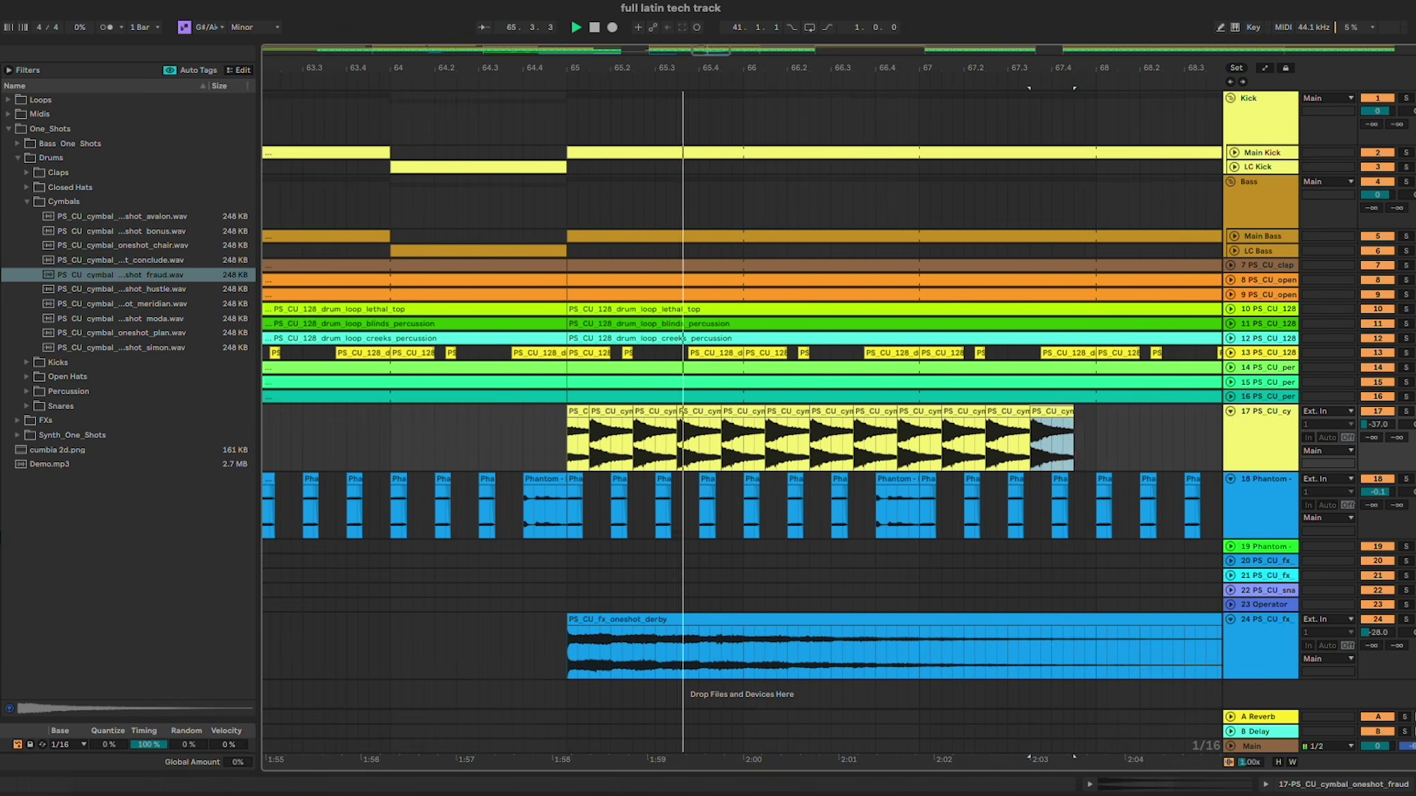
pyautogui.hotkey('ctrl', 'd')
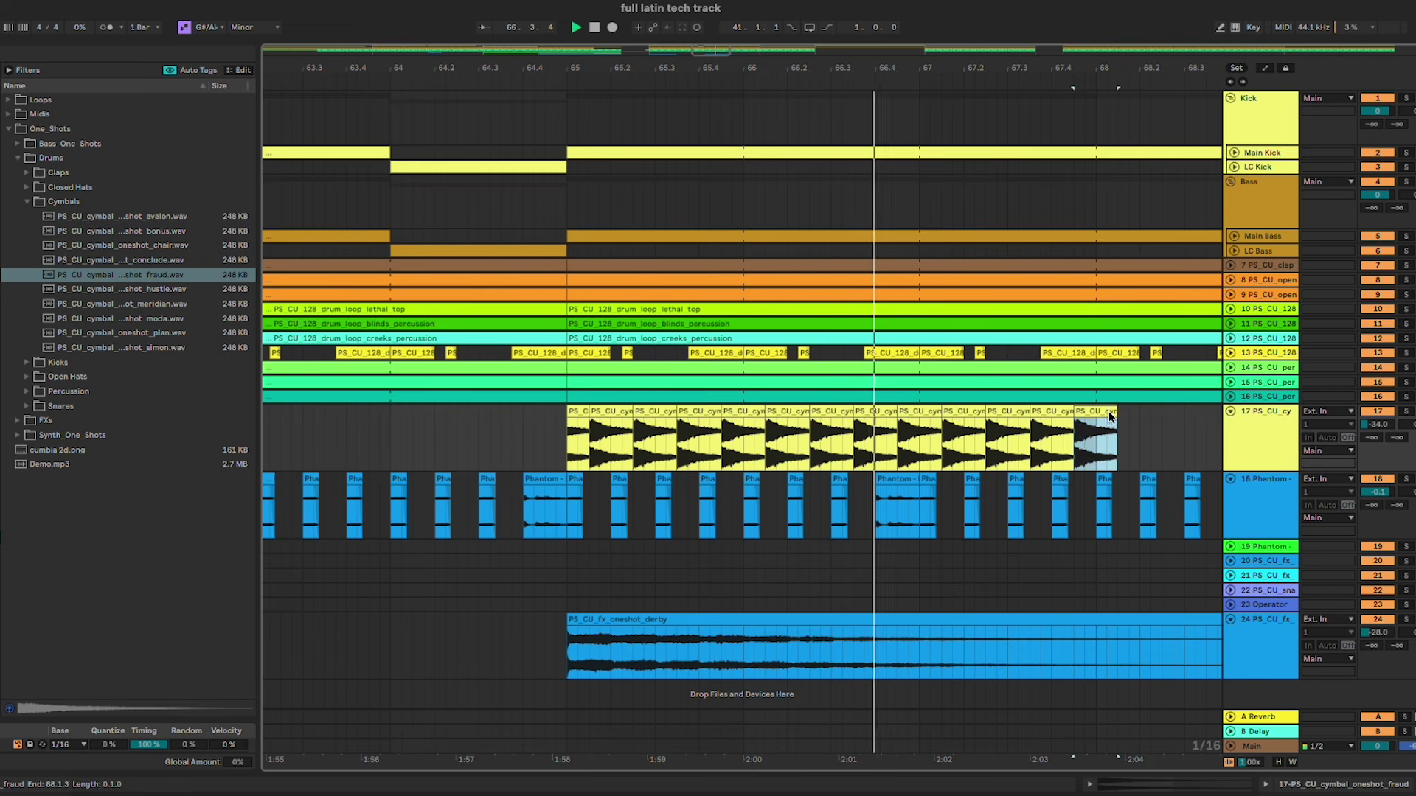
pyautogui.hotkey('ctrl', 'd')
pyautogui.hotkey('ctrl', 'd')
pyautogui.hotkey('ctrl', 'd')
pyautogui.hotkey('ctrl', 'd')
pyautogui.hotkey('ctrl', 'd')
pyautogui.hotkey('ctrl', 'd')
pyautogui.hotkey('ctrl', 'd')
pyautogui.hotkey('ctrl', 'd')
pyautogui.hotkey('ctrl', 'd')
pyautogui.hotkey('ctrl', 'd')
pyautogui.hotkey('ctrl', 'd')
pyautogui.hotkey('ctrl', 'd')
pyautogui.hotkey('ctrl', 'd')
pyautogui.hotkey('ctrl', 'd')
pyautogui.hotkey('ctrl', 'd')
pyautogui.hotkey('ctrl', 'd')
pyautogui.hotkey('ctrl', 'd')
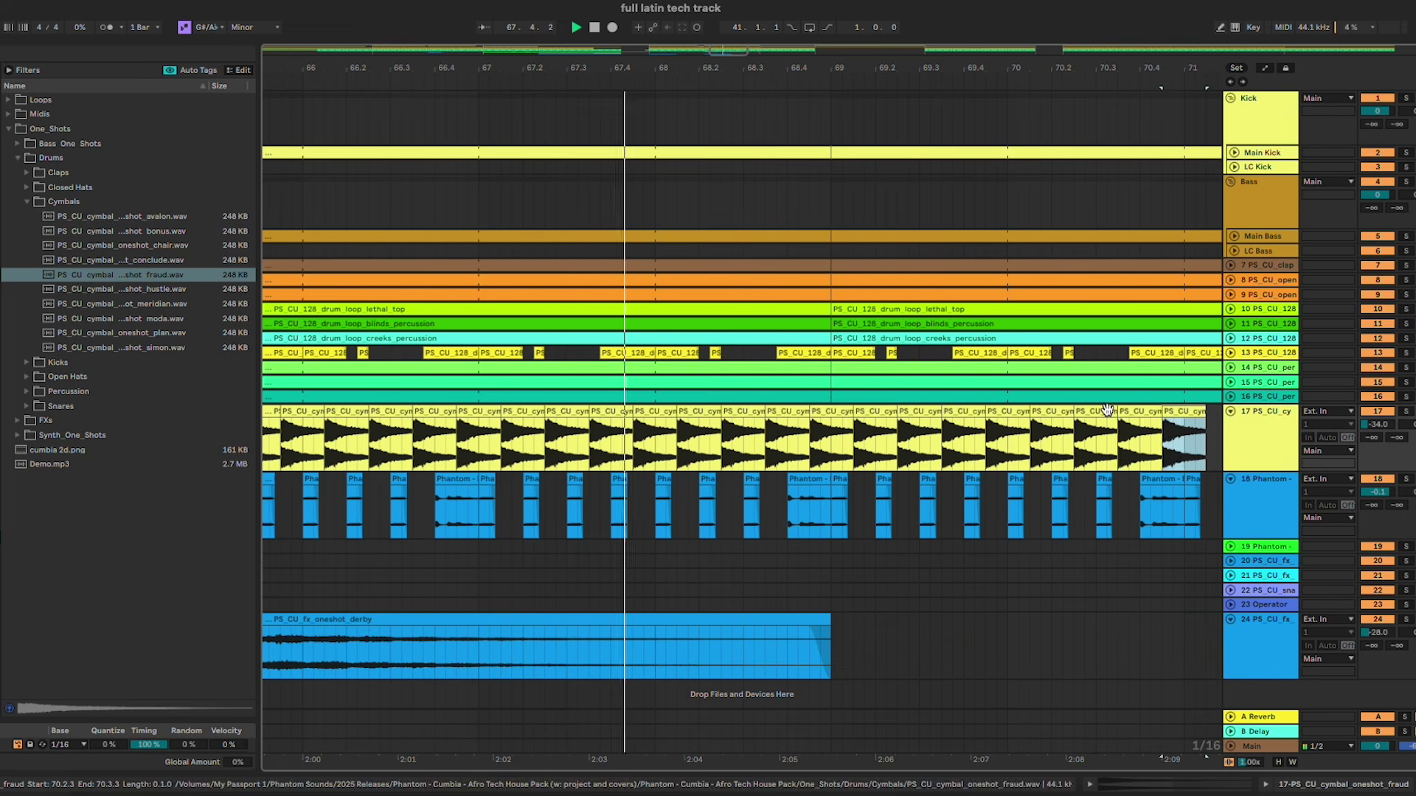
pyautogui.hotkey('ctrl', 'd')
pyautogui.hotkey('ctrl', 'd')
pyautogui.hotkey('ctrl', 'd')
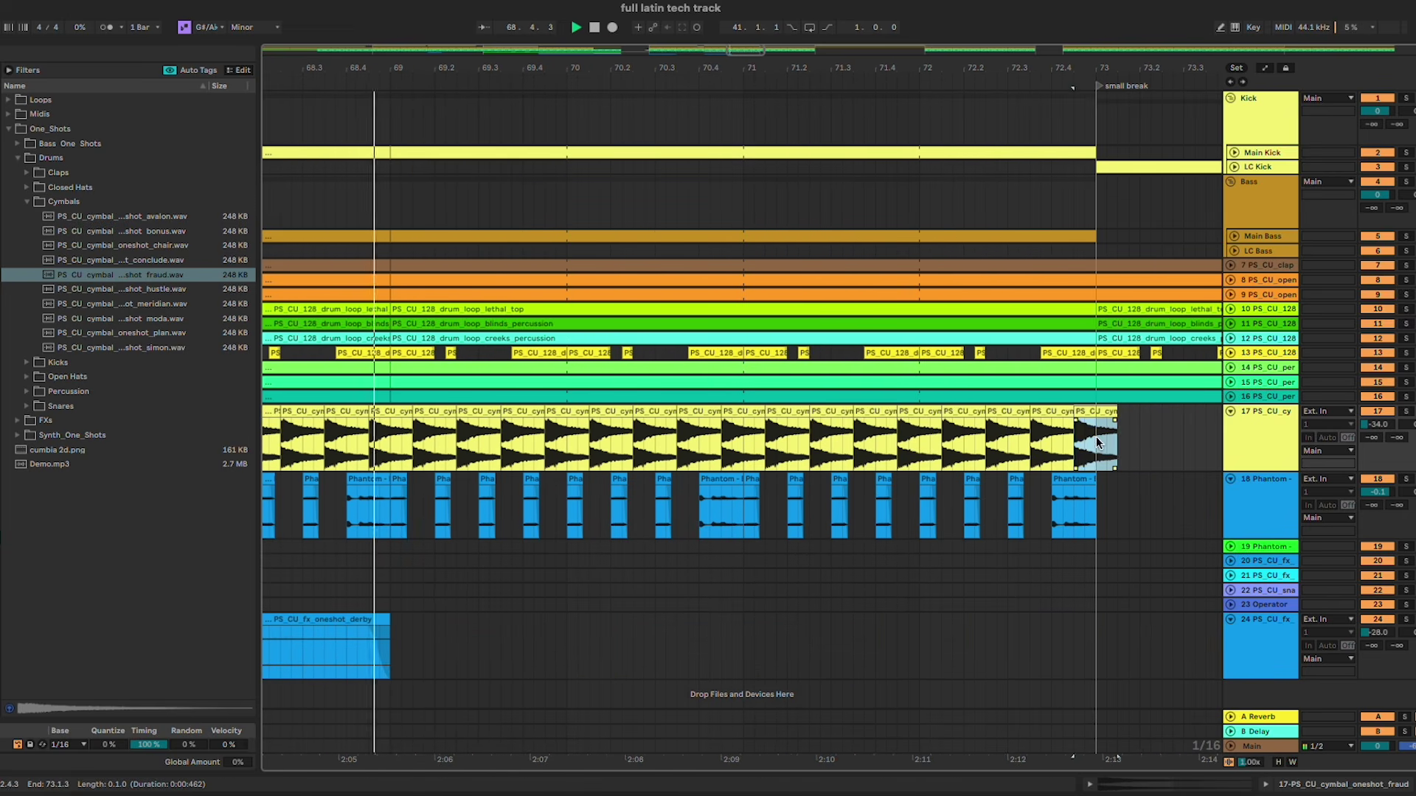
pyautogui.scroll(-5, 1106, 442)
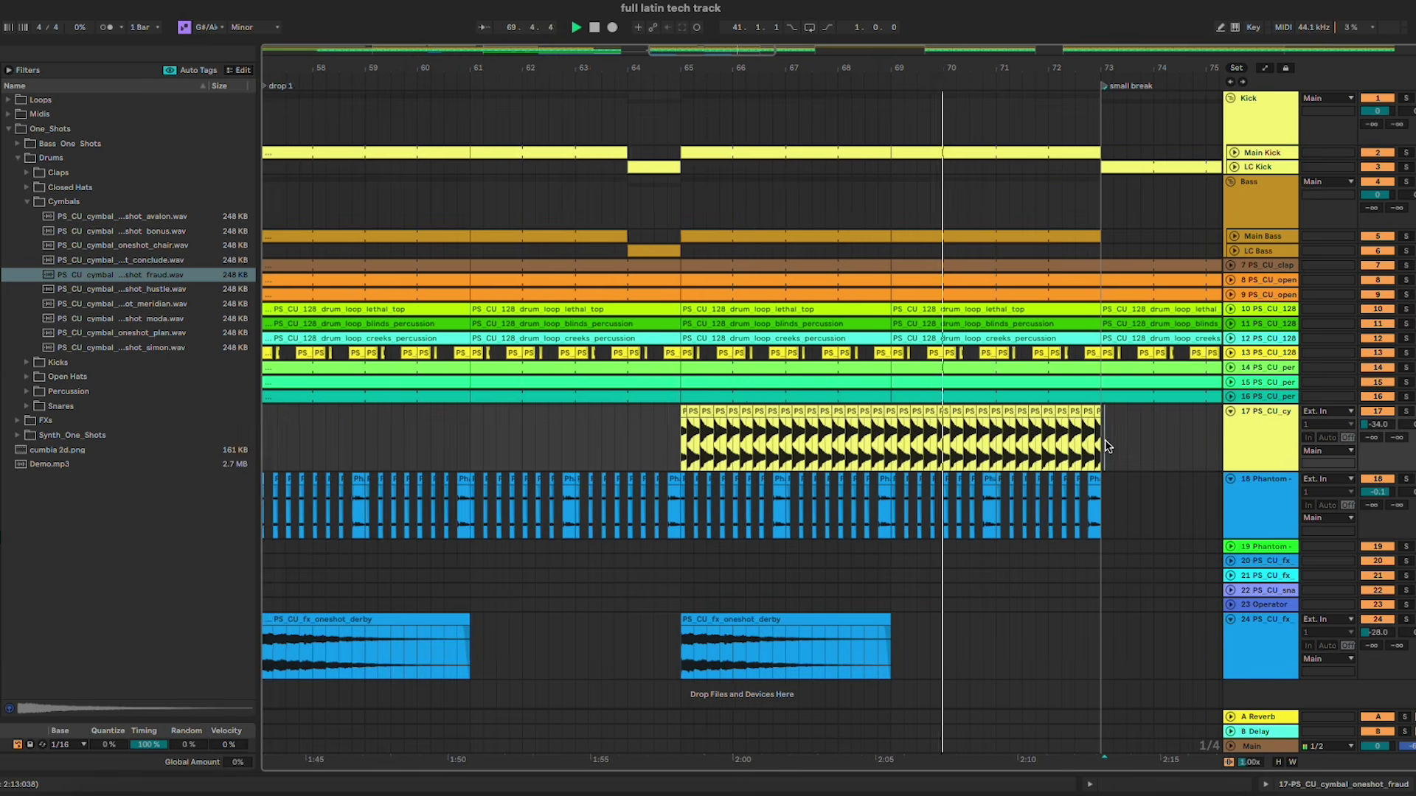
# Step: Duplicate the Phantom - Baby vocal track 18 together with its clips
pyautogui.scroll(-2, 1081, 479)
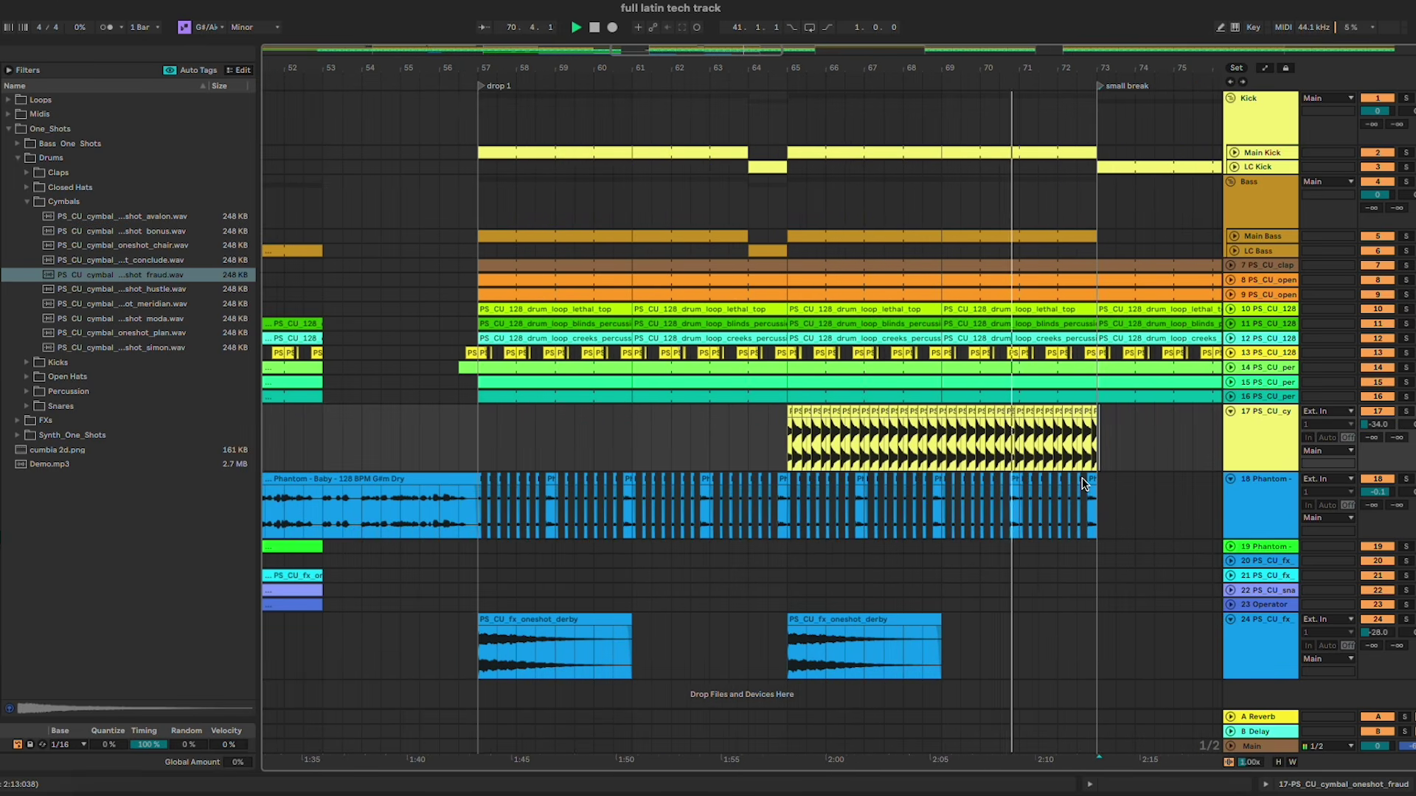
pyautogui.click(1249, 536)
pyautogui.scroll(-4, 1249, 535)
pyautogui.hotkey('ctrl', 'd')
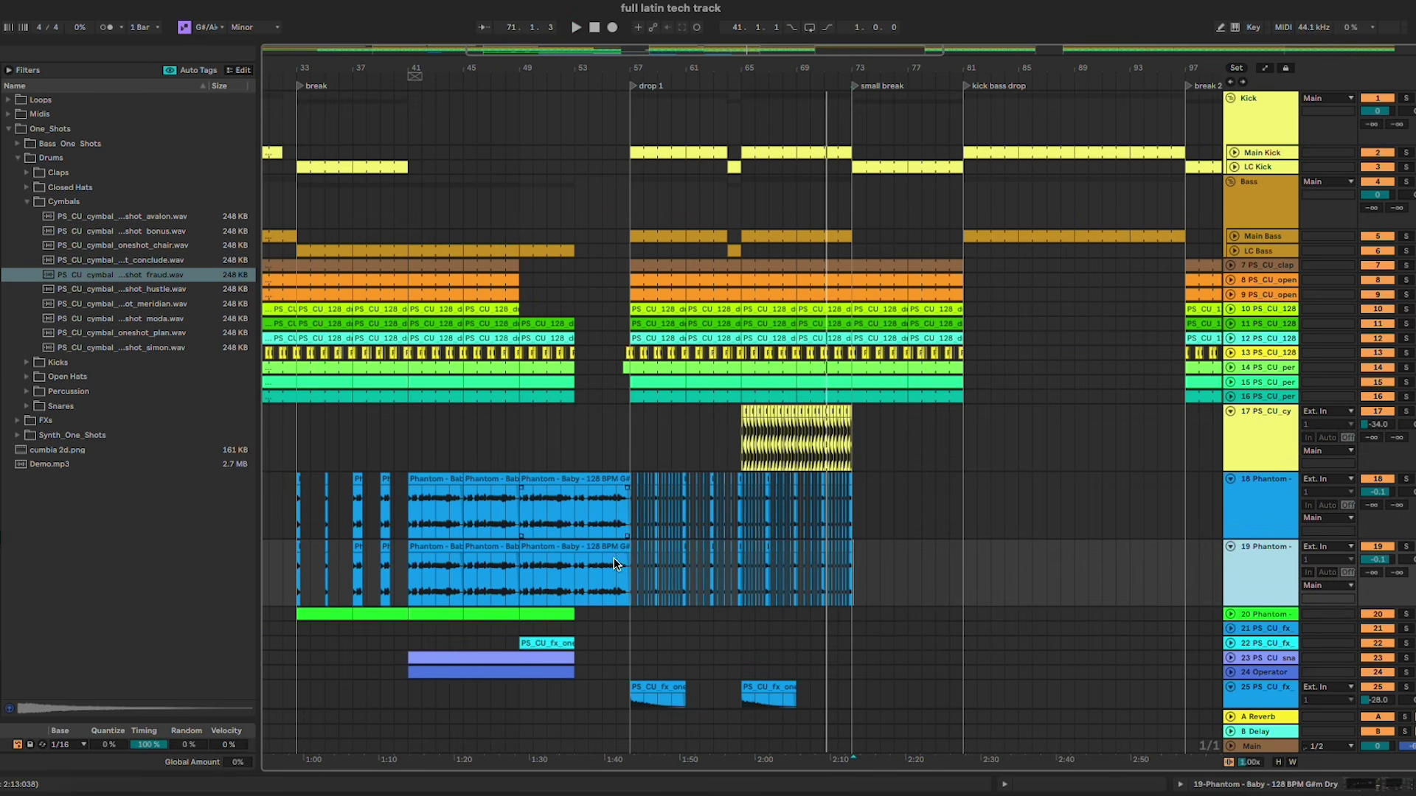
# Step: Delete the vocal clips before drop 1 from duplicate track 19 and the drop's vocal chops from track 18
pyautogui.moveTo(629, 578); pyautogui.dragTo(242, 578)
pyautogui.press('Delete')
pyautogui.moveTo(631, 501); pyautogui.dragTo(922, 508)
pyautogui.press('Delete')
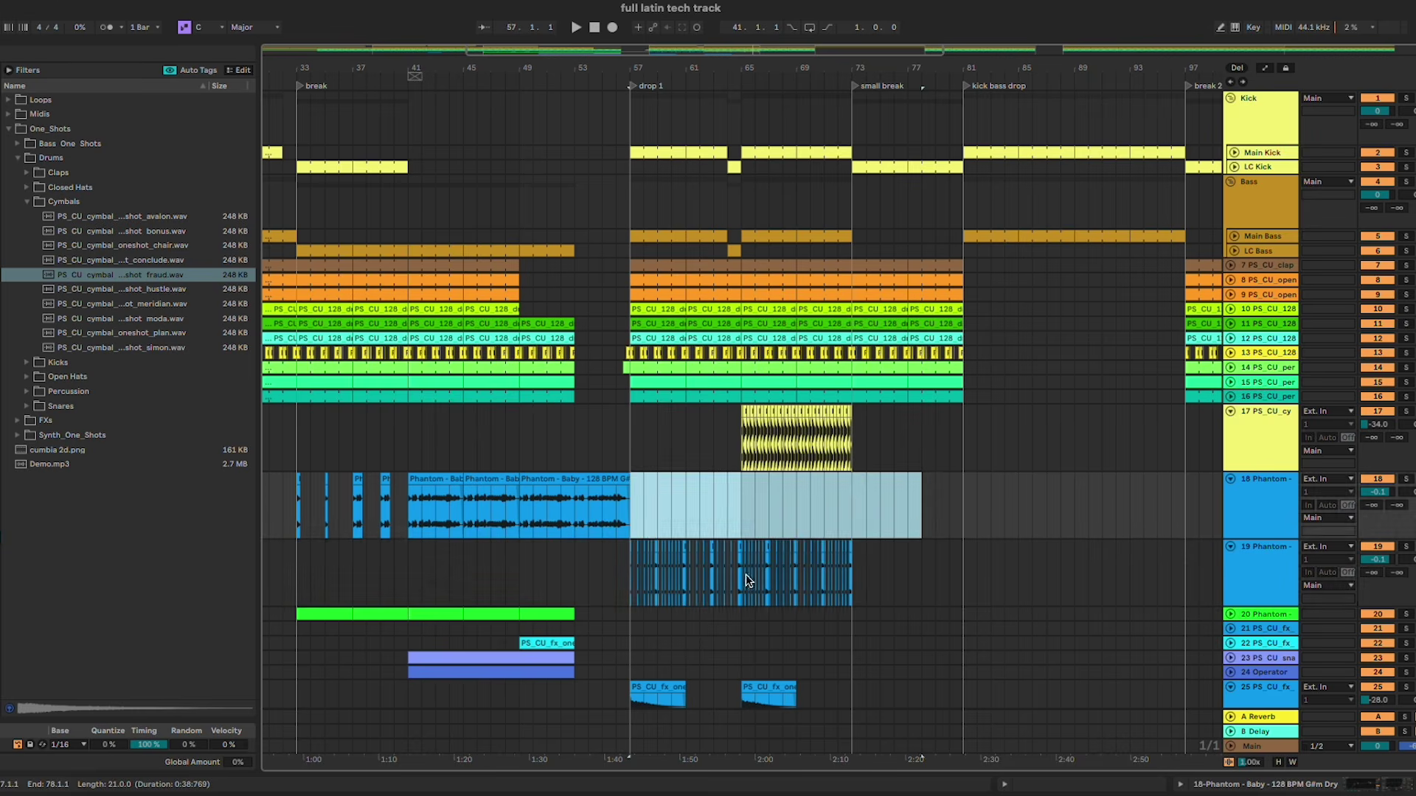
# Step: Set vocal track 19's volume to 3.1 dB and the gain of its longer clip at the end of bar 58 to -1.2 dB
pyautogui.click(1375, 565)
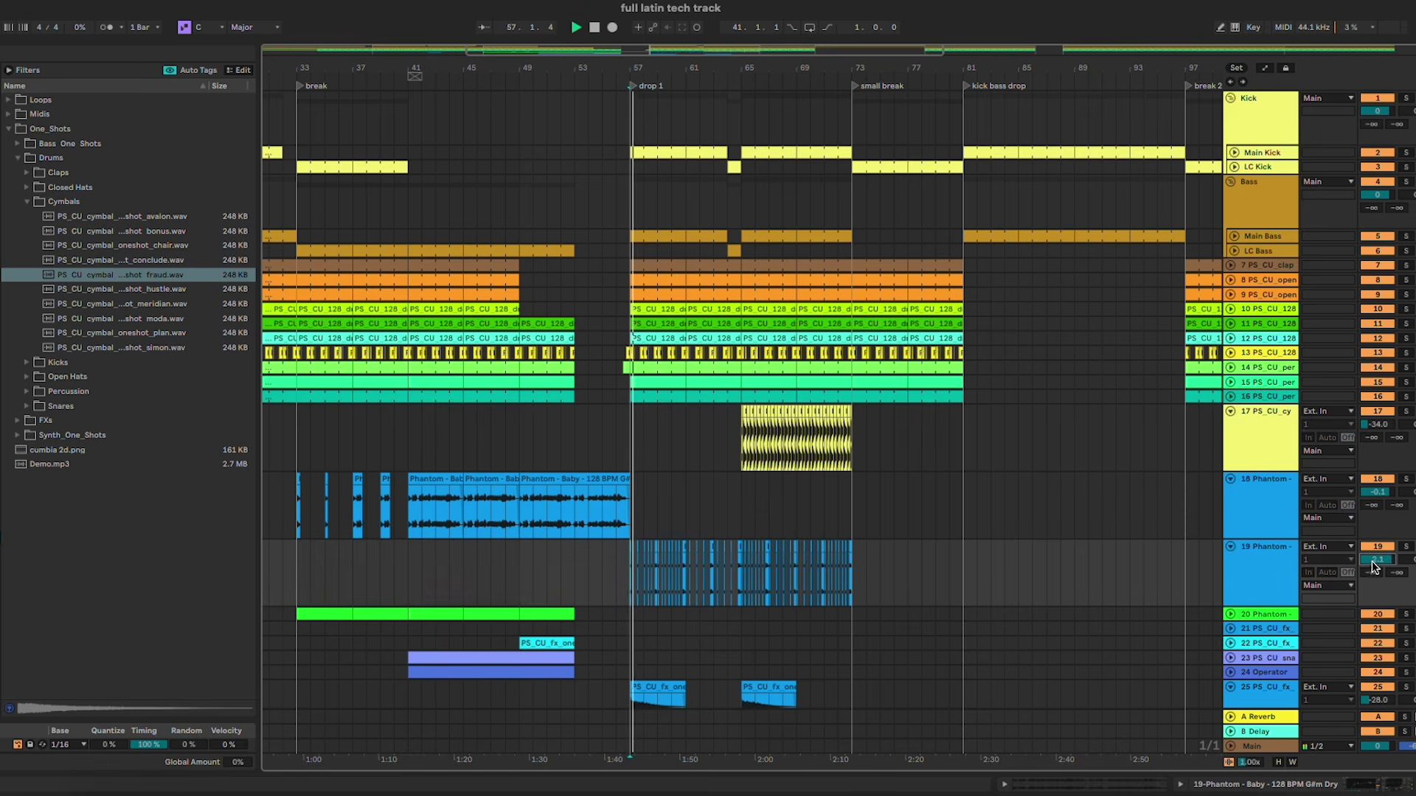
pyautogui.click(634, 504)
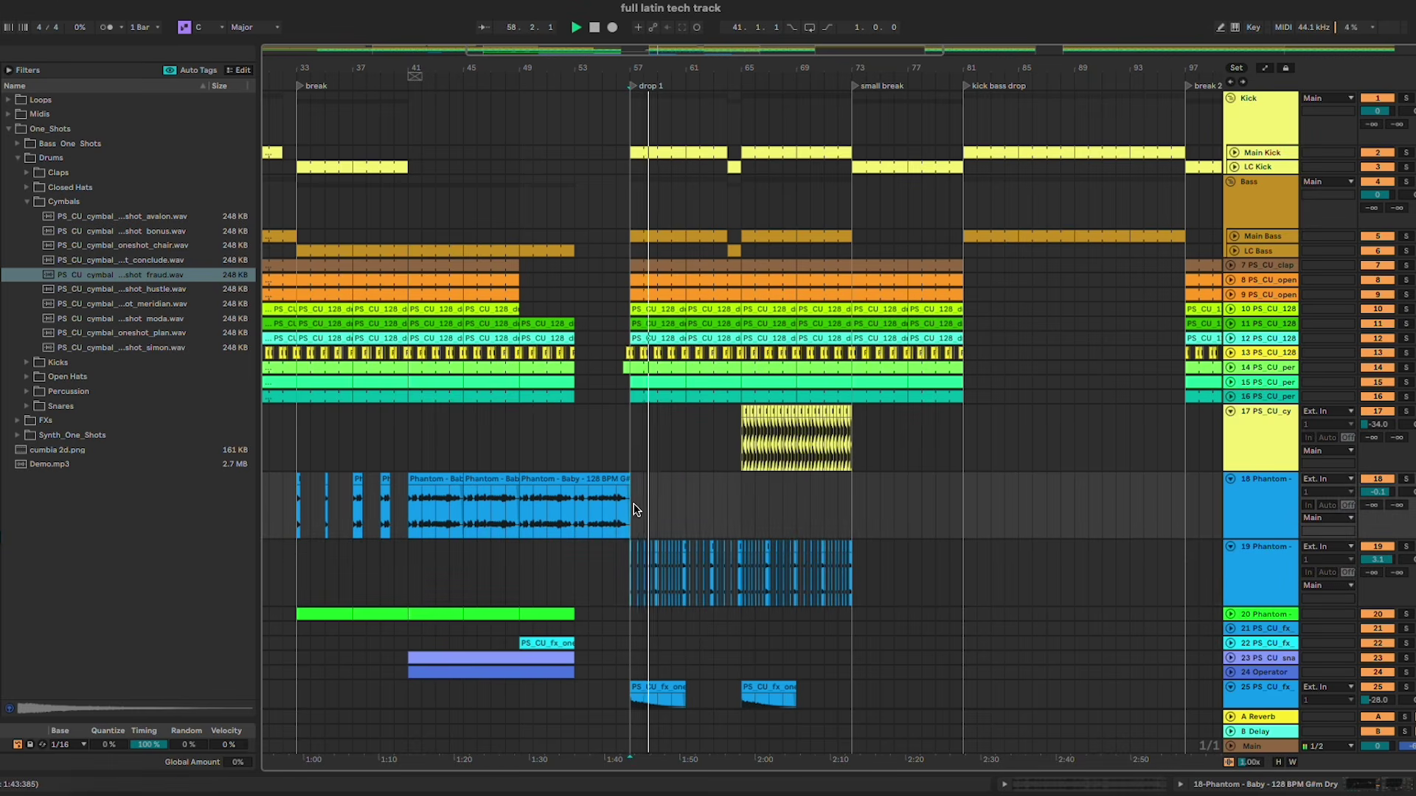
pyautogui.press('+')
pyautogui.press('+')
pyautogui.press('+')
pyautogui.doubleClick(802, 544)
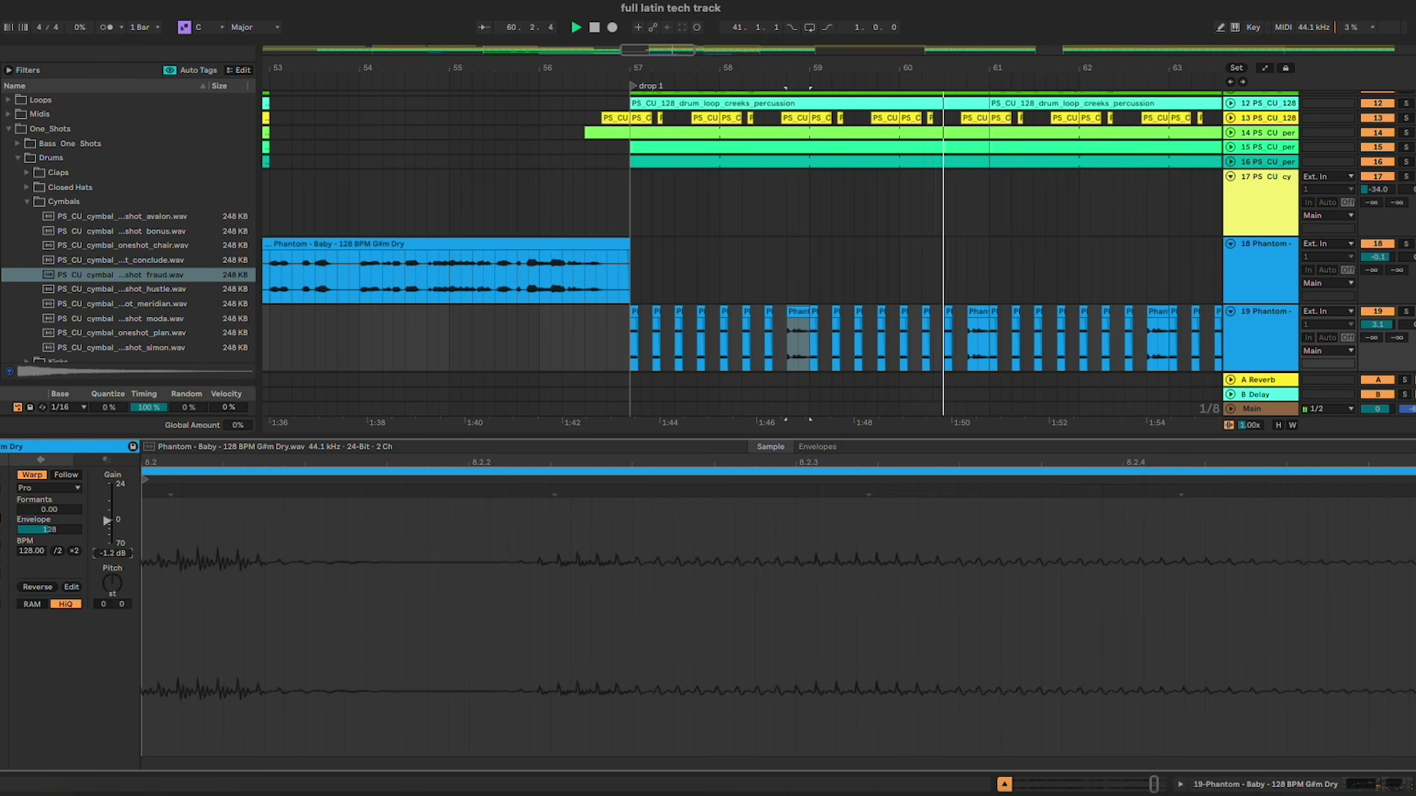
# Step: Adjust the gain of the following longer vocal clips on track 19, setting the one just before bar 61 to -1.7 dB, and close the clip view
pyautogui.moveTo(909, 356); pyautogui.dragTo(972, 339)
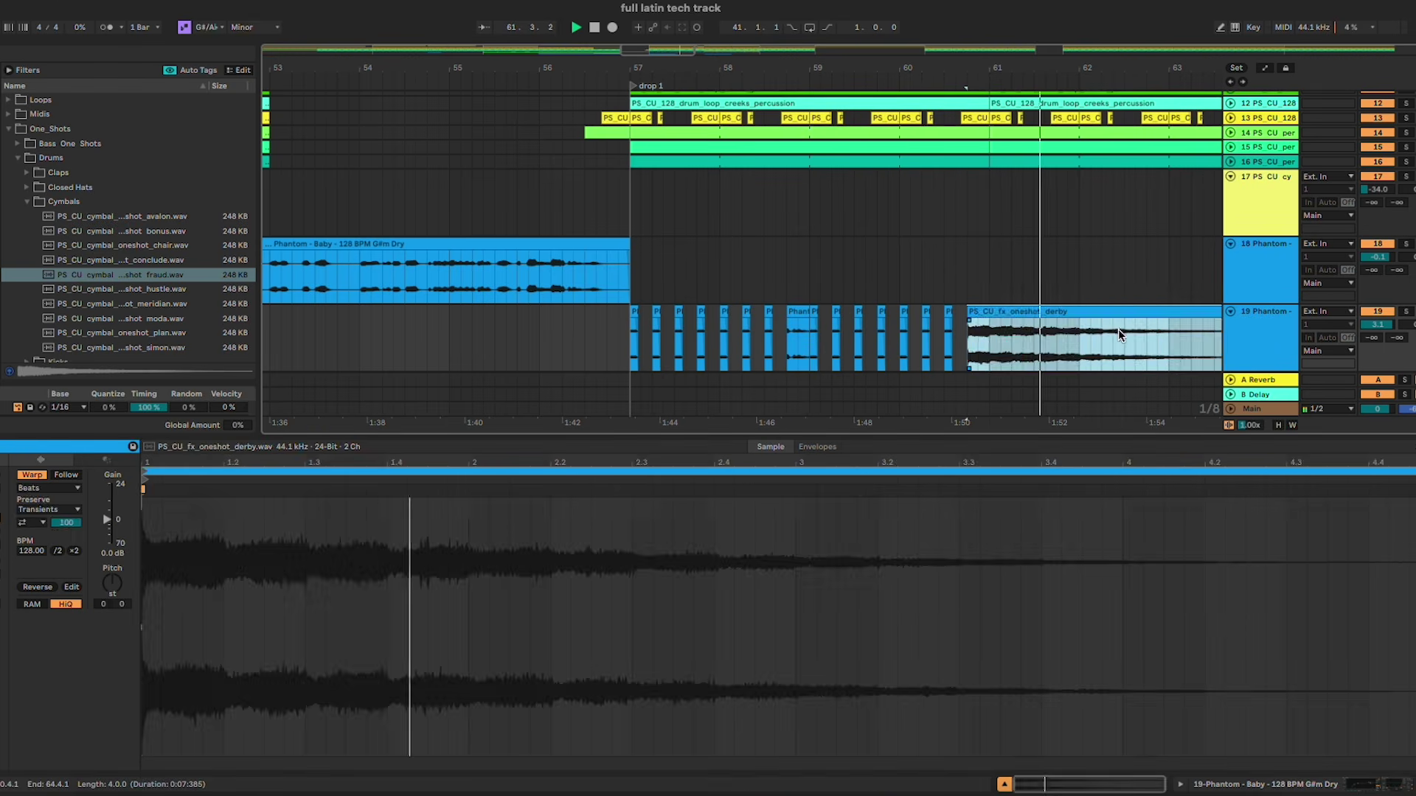
pyautogui.hotkey('ctrl', 'z')
pyautogui.click(793, 312)
pyautogui.click(981, 324)
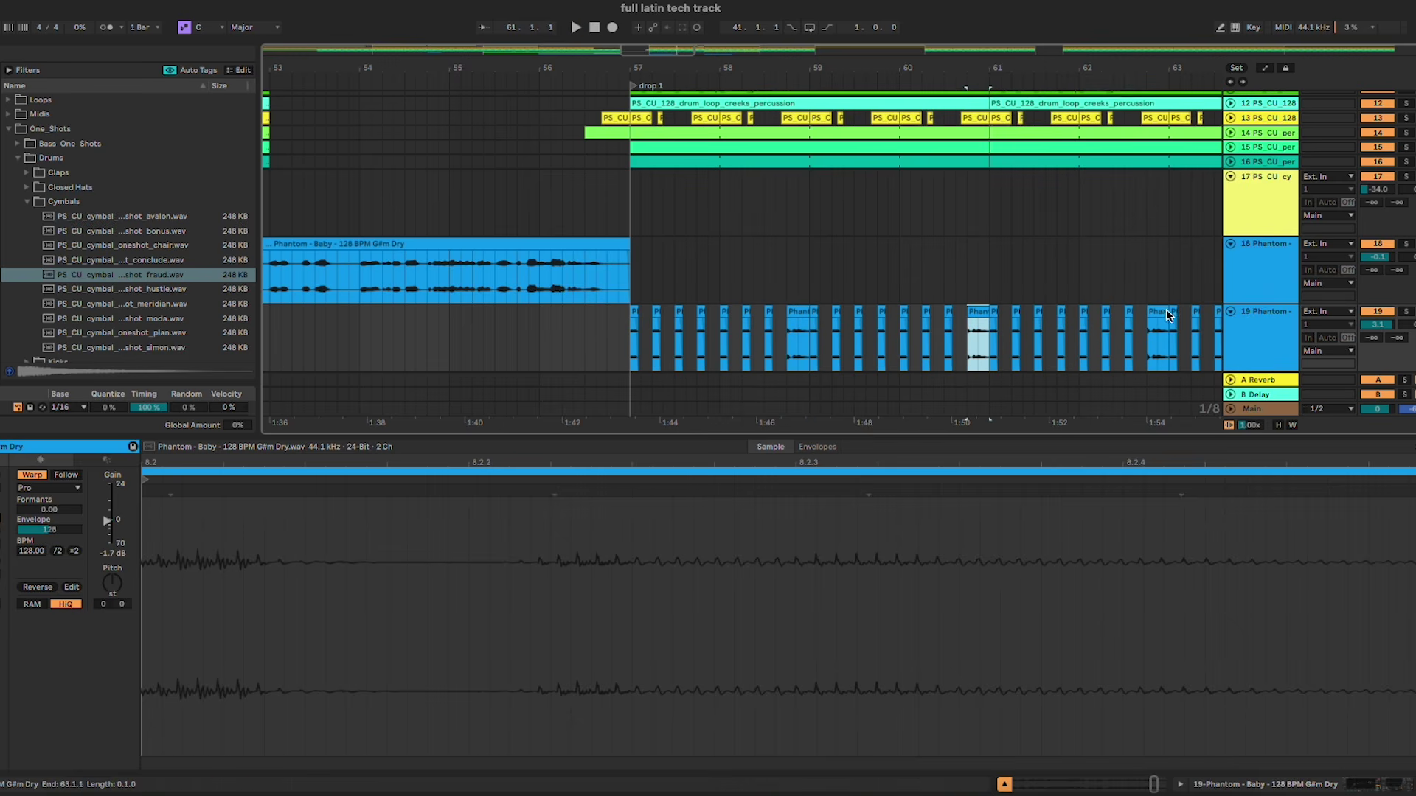
pyautogui.click(1166, 310)
pyautogui.hscroll(3, 1152, 317)
pyautogui.click(1144, 314)
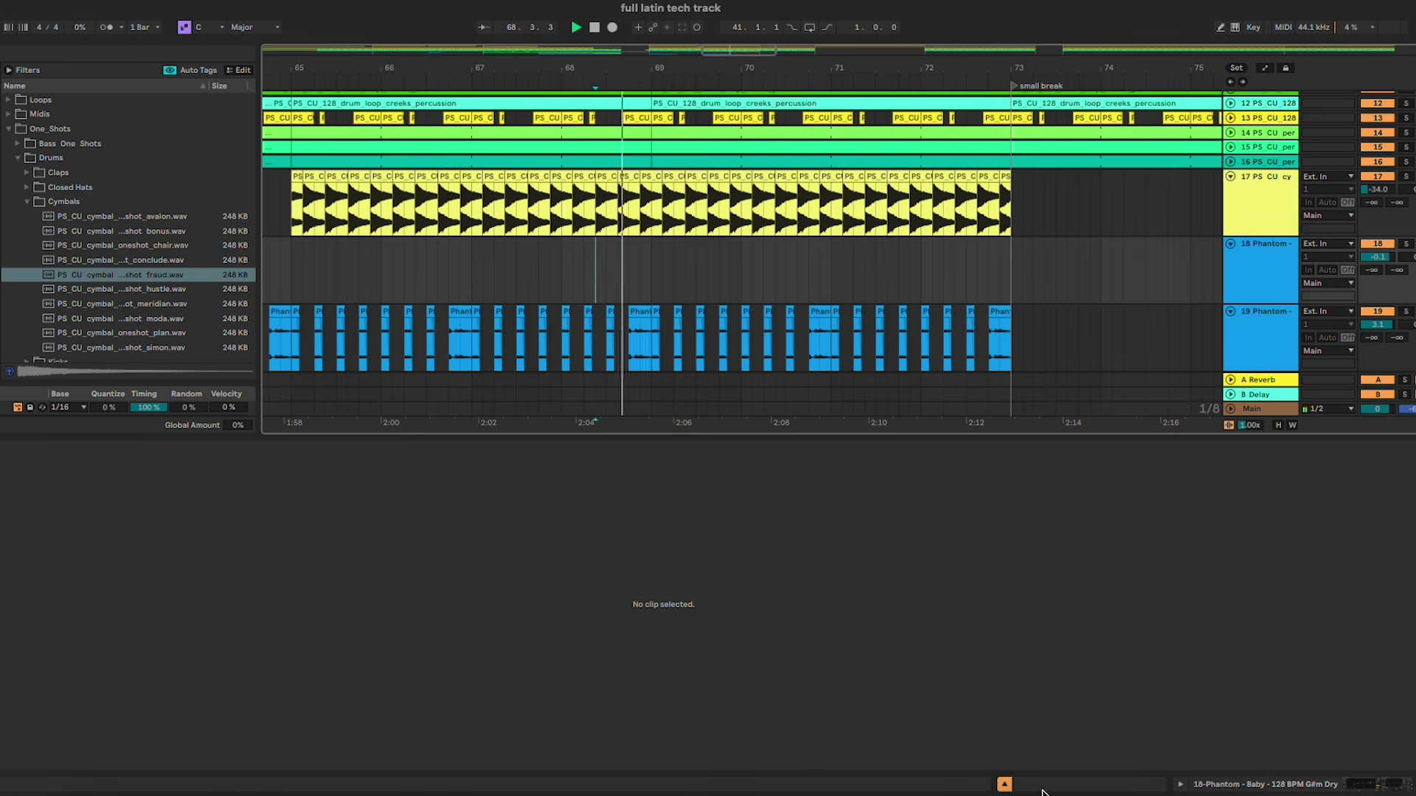
pyautogui.click(1006, 784)
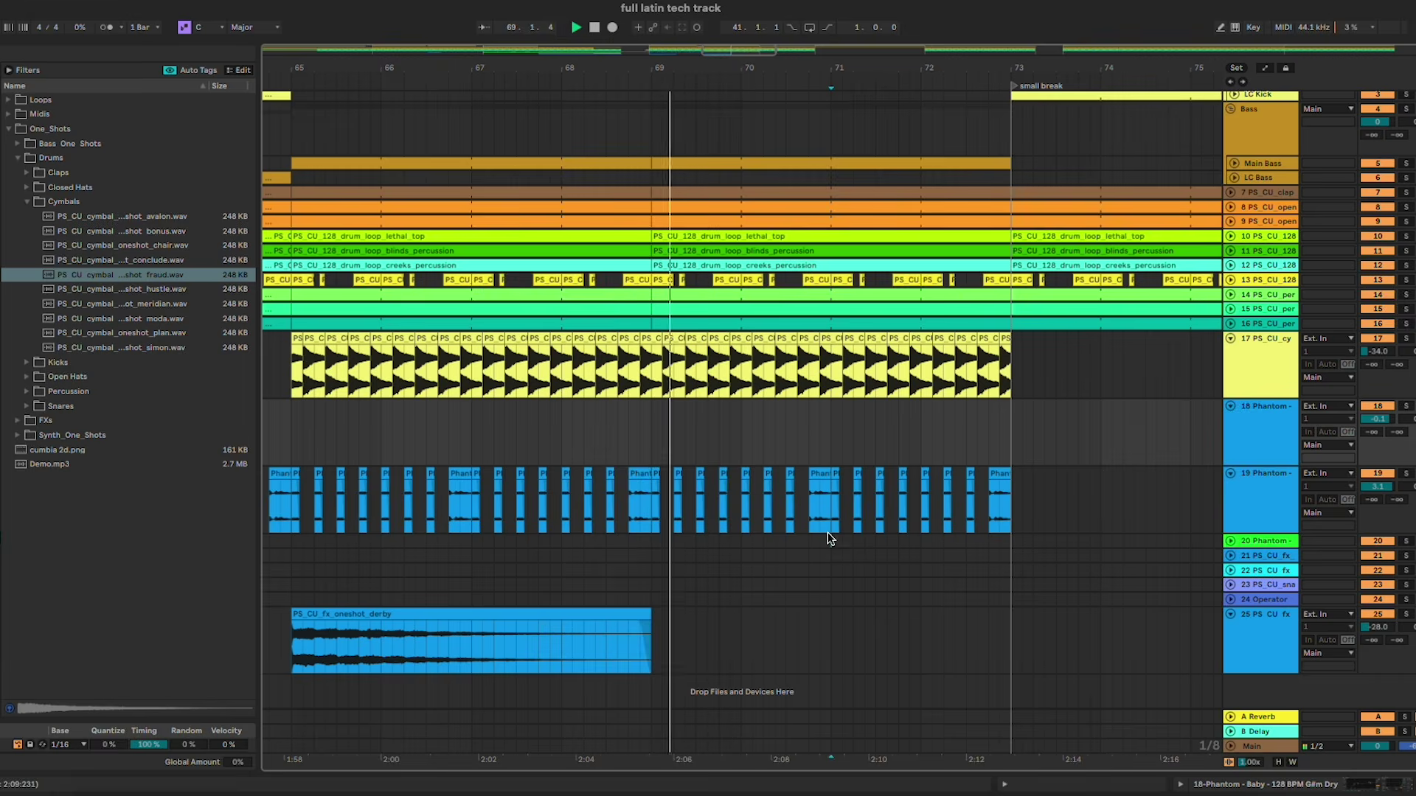
# Step: Set the cymbal track's volume to -32.0 dB and collapse the Cymbals and Drums folders
pyautogui.hscroll(-1, 827, 538)
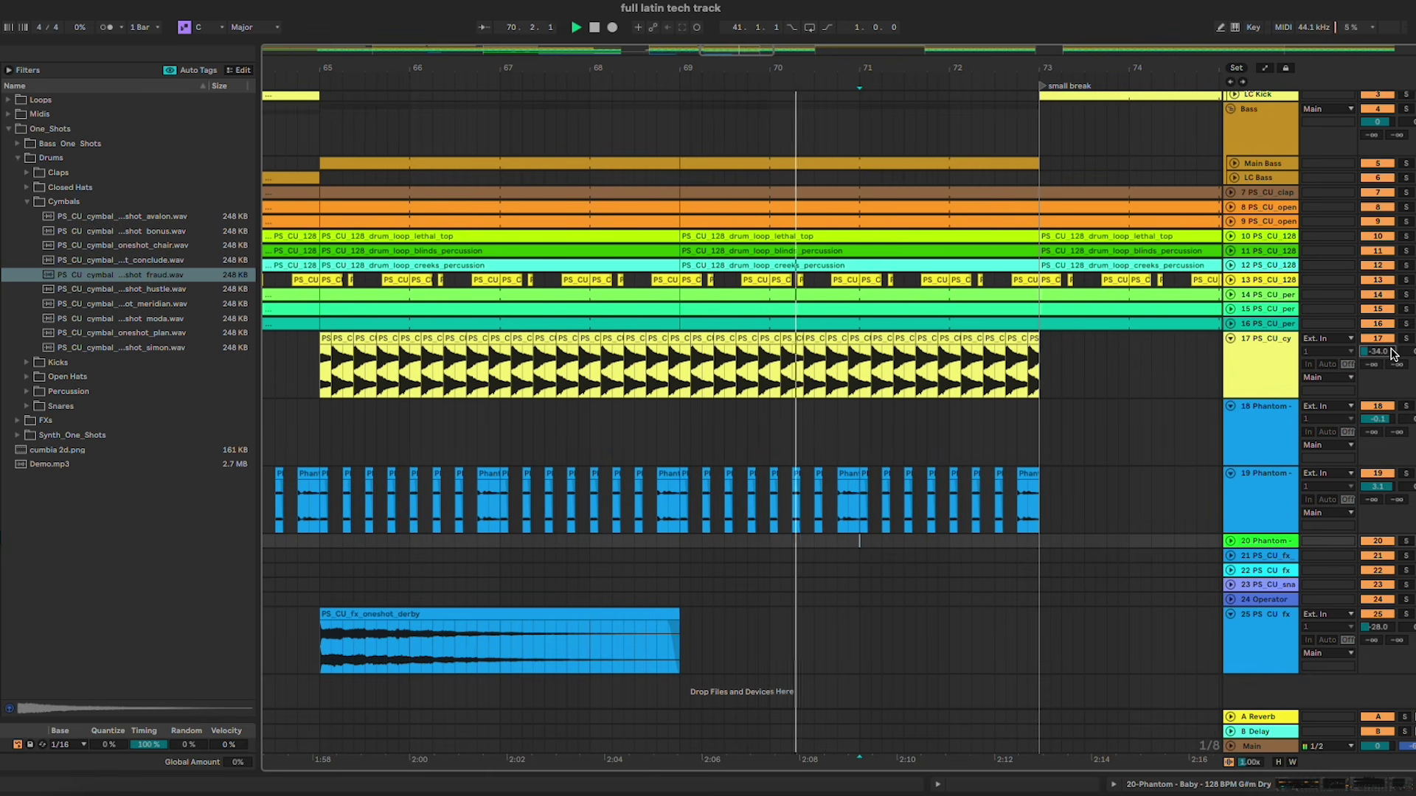
pyautogui.moveTo(1394, 354); pyautogui.dragTo(1393, 352)
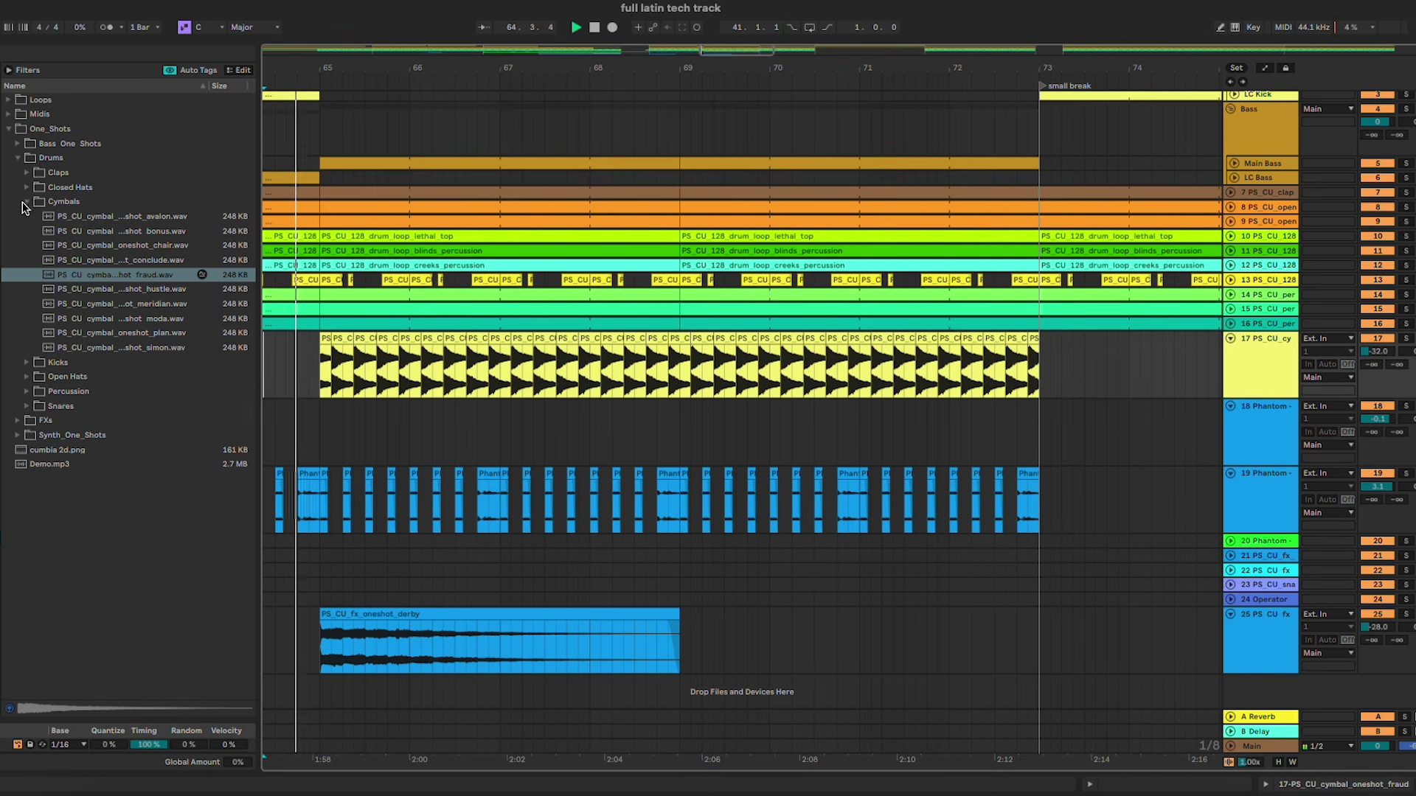
pyautogui.click(26, 202)
pyautogui.click(20, 158)
# Step: Set the cymbal track's volume to -31.0 dB and fold the track
pyautogui.keyDown('ctrl'); pyautogui.scroll(-5, 894, 421); pyautogui.keyUp('ctrl')
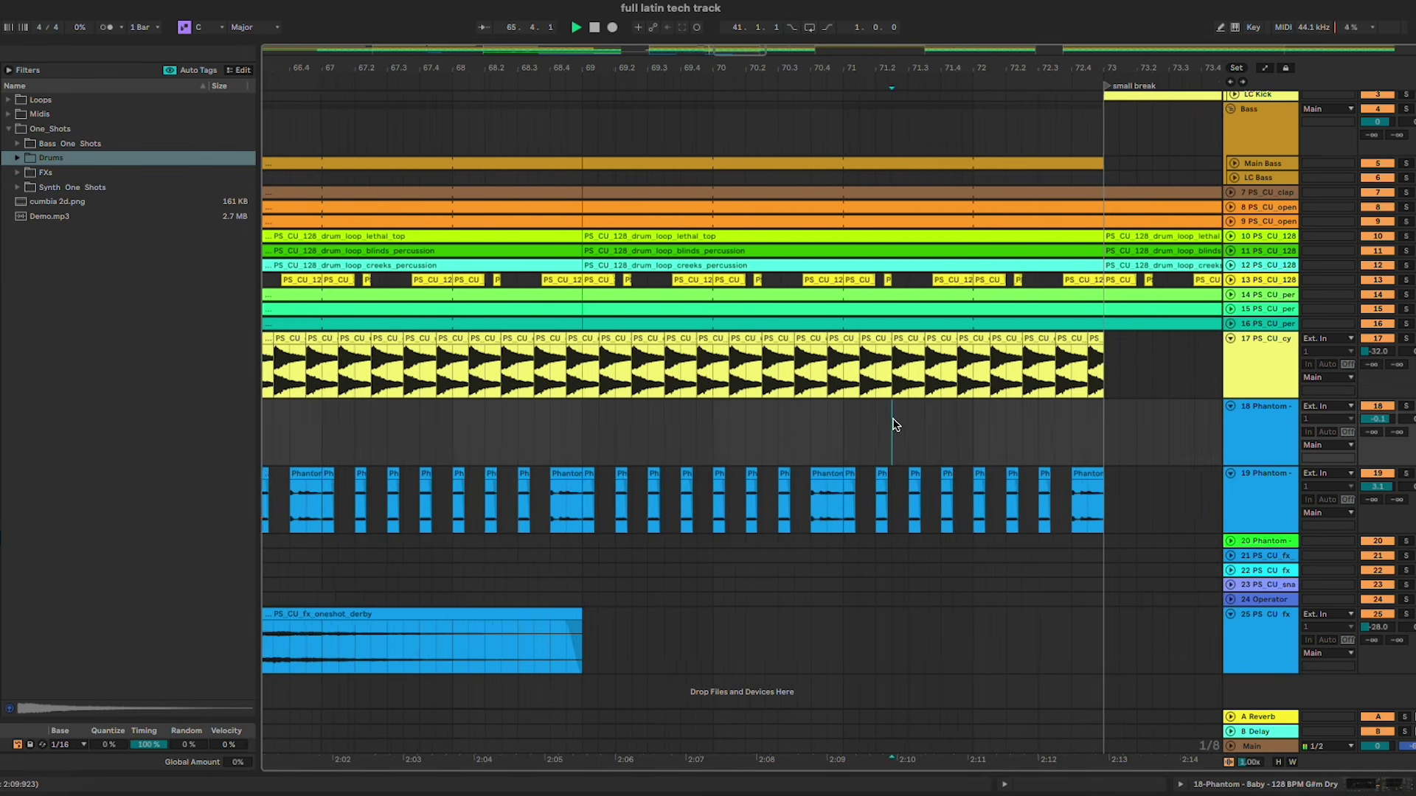
pyautogui.keyDown('ctrl'); pyautogui.scroll(-2, 894, 423); pyautogui.keyUp('ctrl')
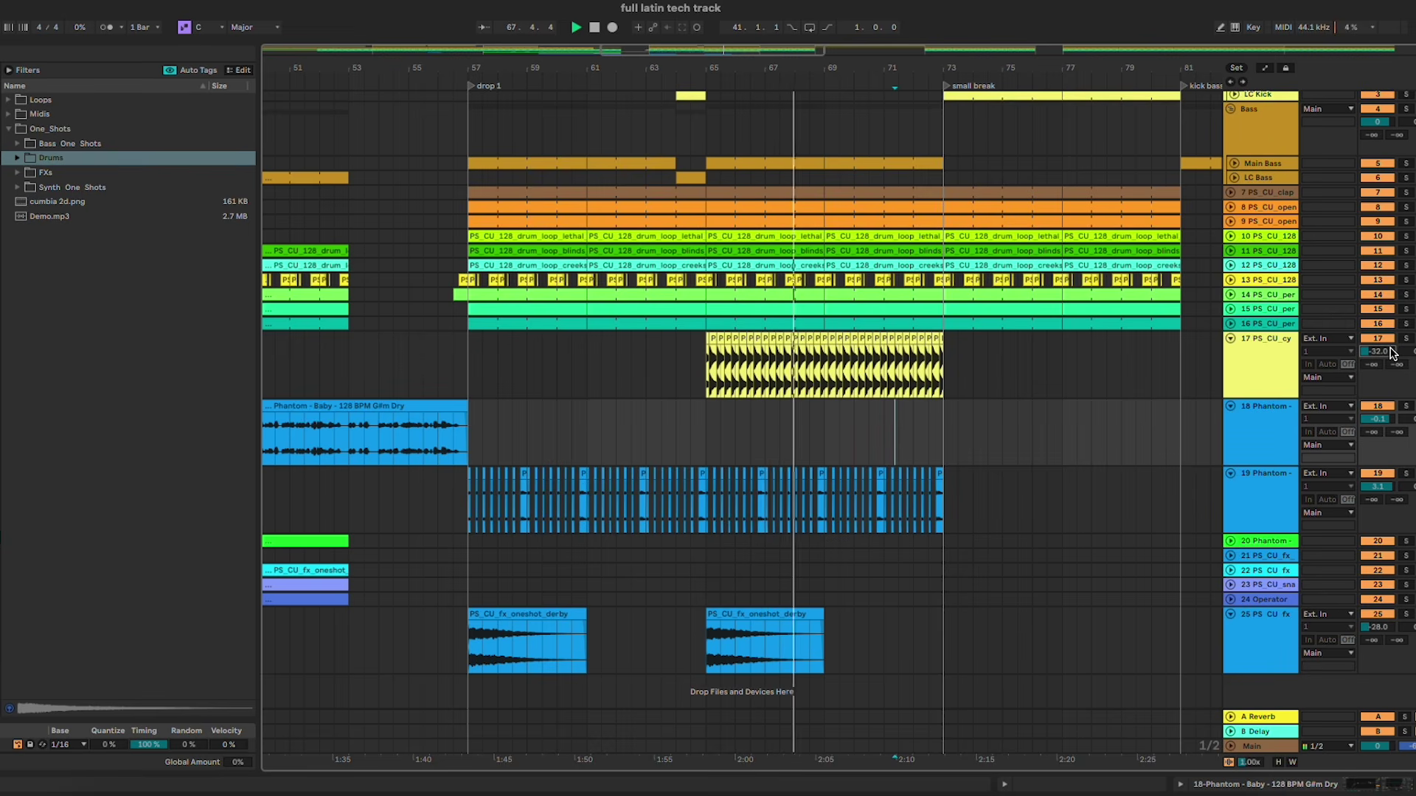
pyautogui.scroll(1, 1392, 353)
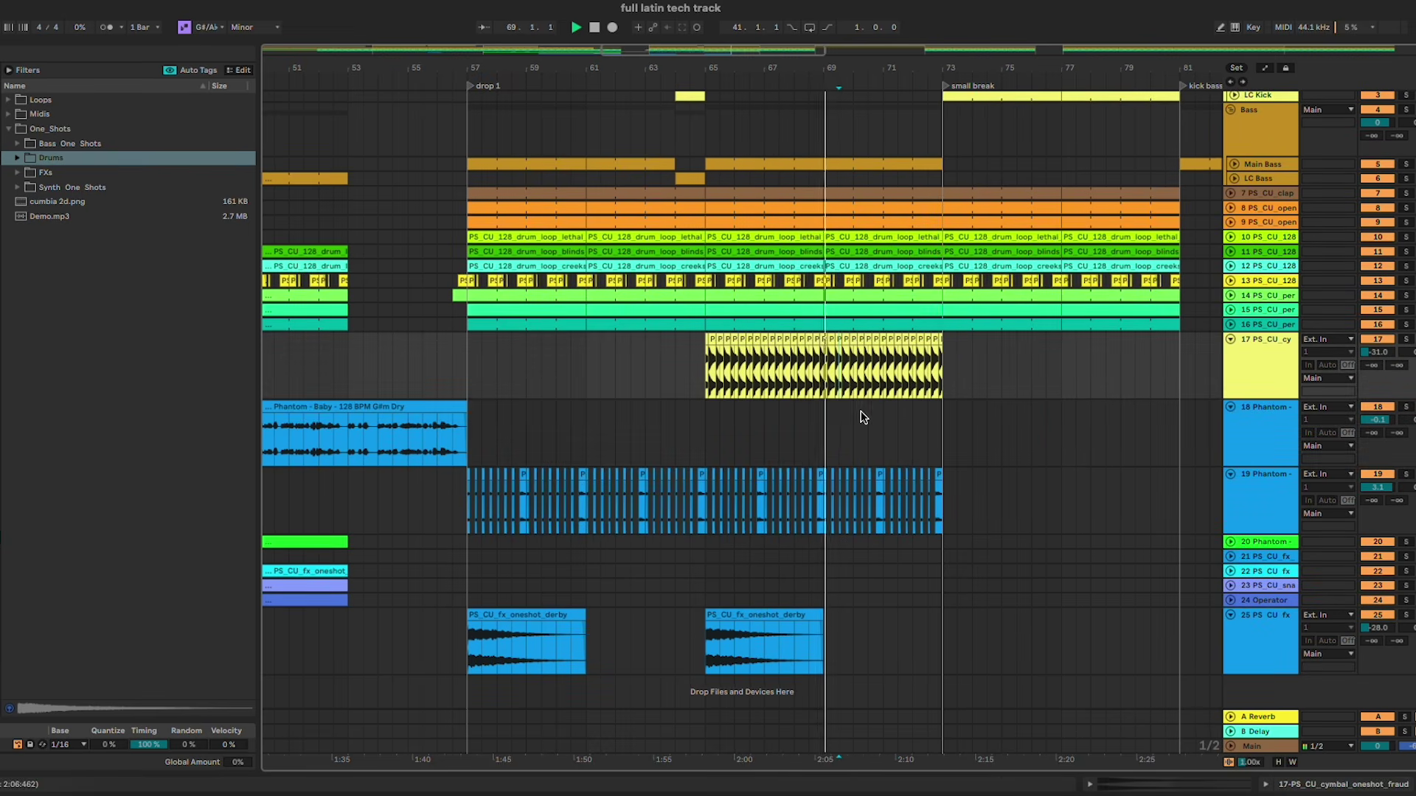
pyautogui.keyDown('ctrl'); pyautogui.scroll(3, 863, 410); pyautogui.keyUp('ctrl')
pyautogui.click(1231, 340)
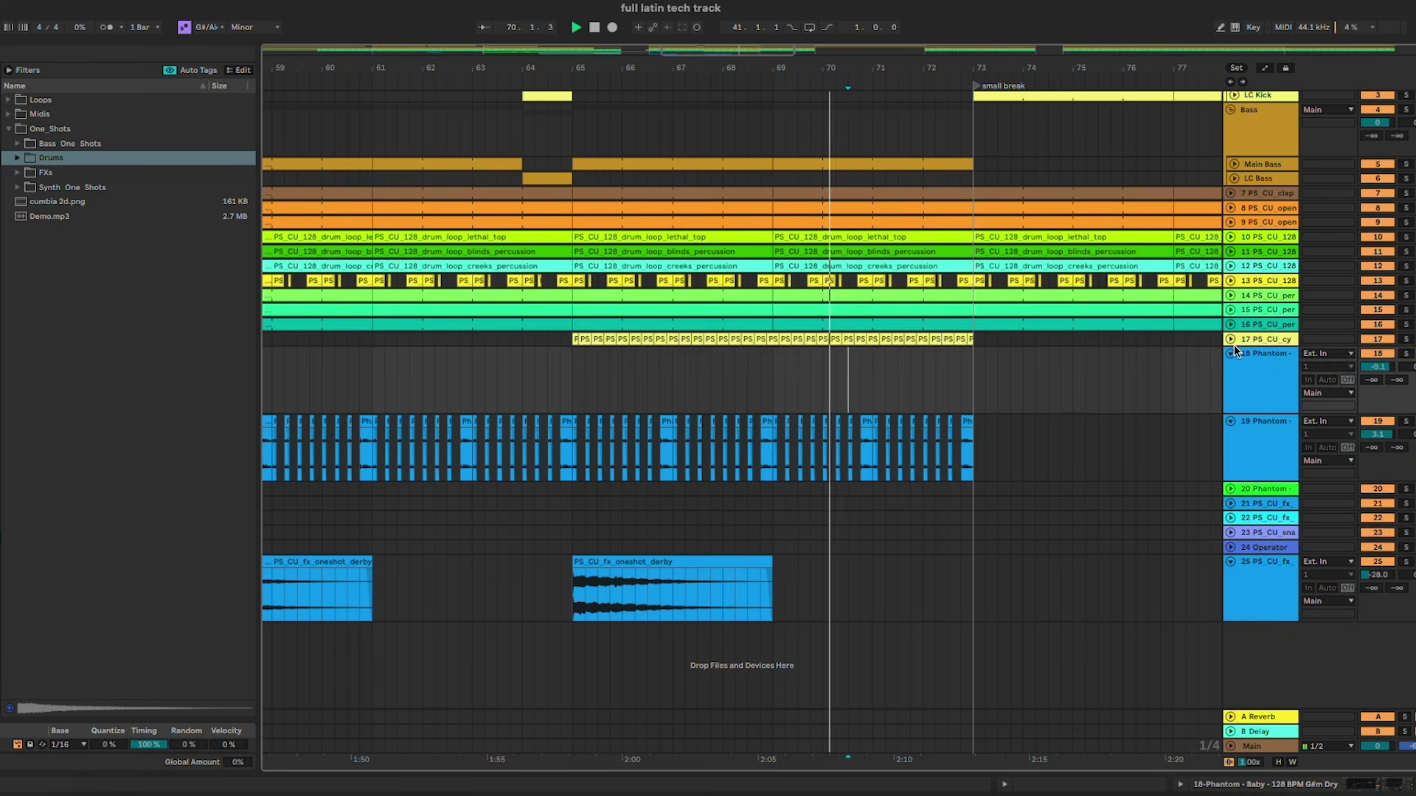
# Step: Lower the volume of percussion track 14 slightly and close its device view
pyautogui.click(1230, 295)
pyautogui.doubleClick(1262, 309)
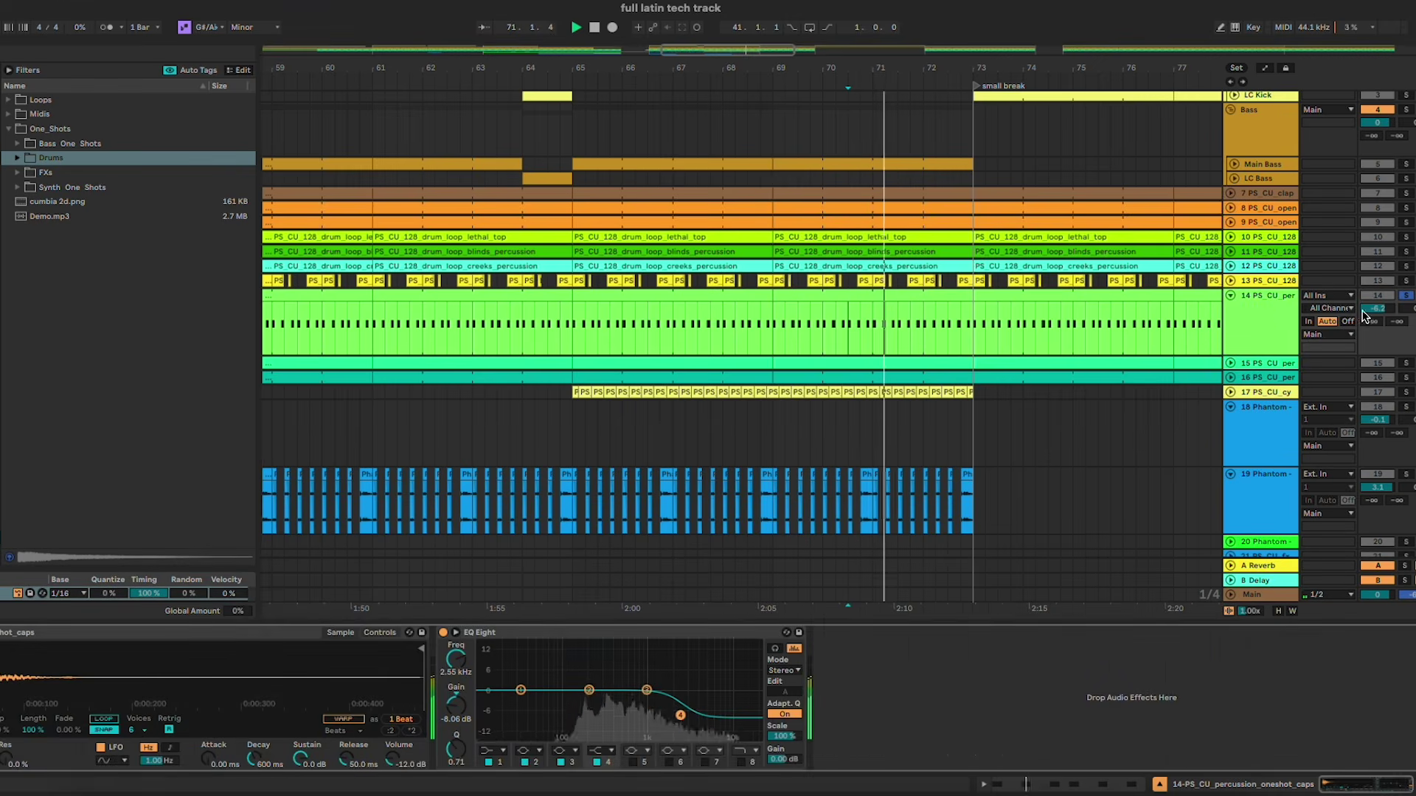
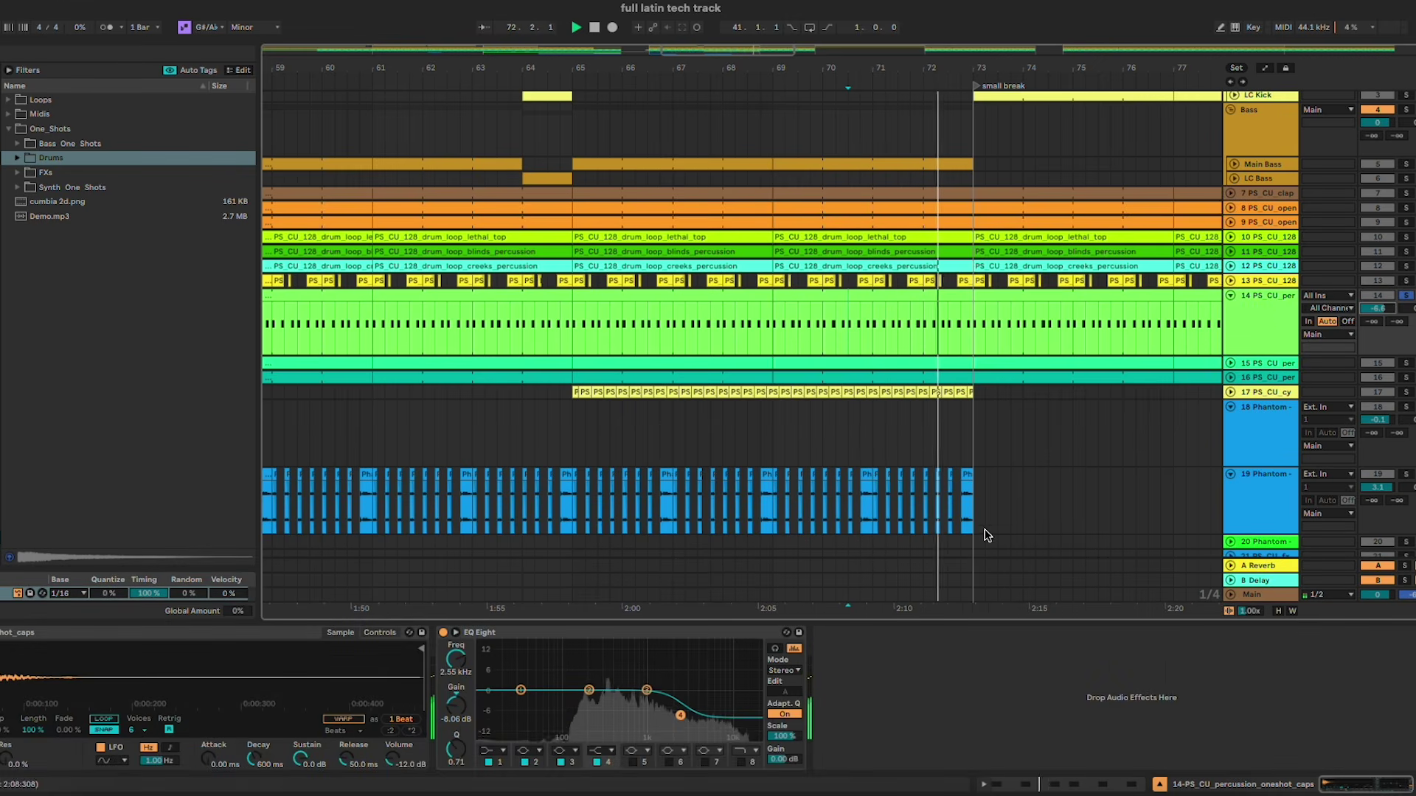
pyautogui.click(1159, 785)
# Step: Fold track 18 and duplicate the vocal chops of bars 65–73 on track 19 into the small break, bars 73–81
pyautogui.click(1230, 407)
pyautogui.moveTo(973, 447); pyautogui.dragTo(558, 448)
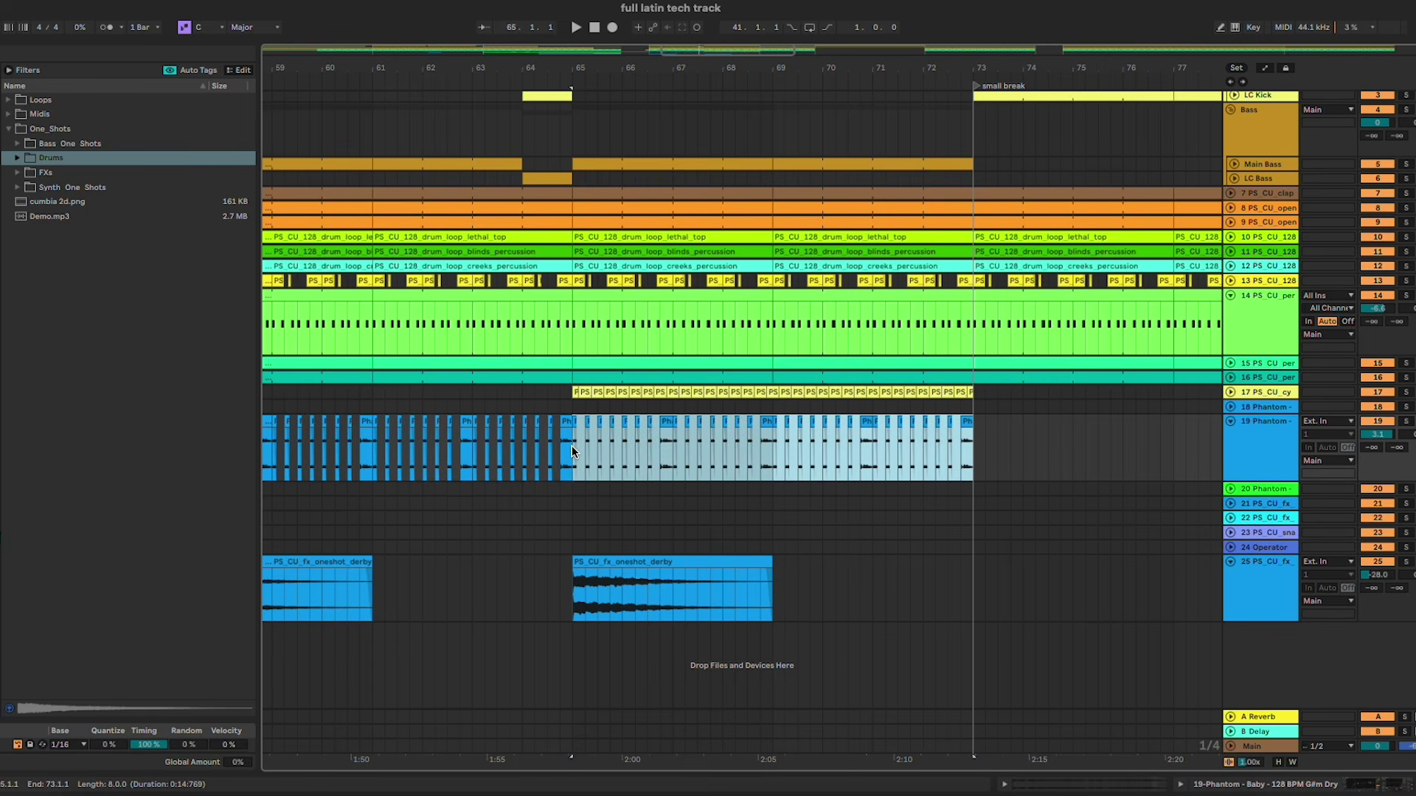
pyautogui.hotkey('ctrl', 'd')
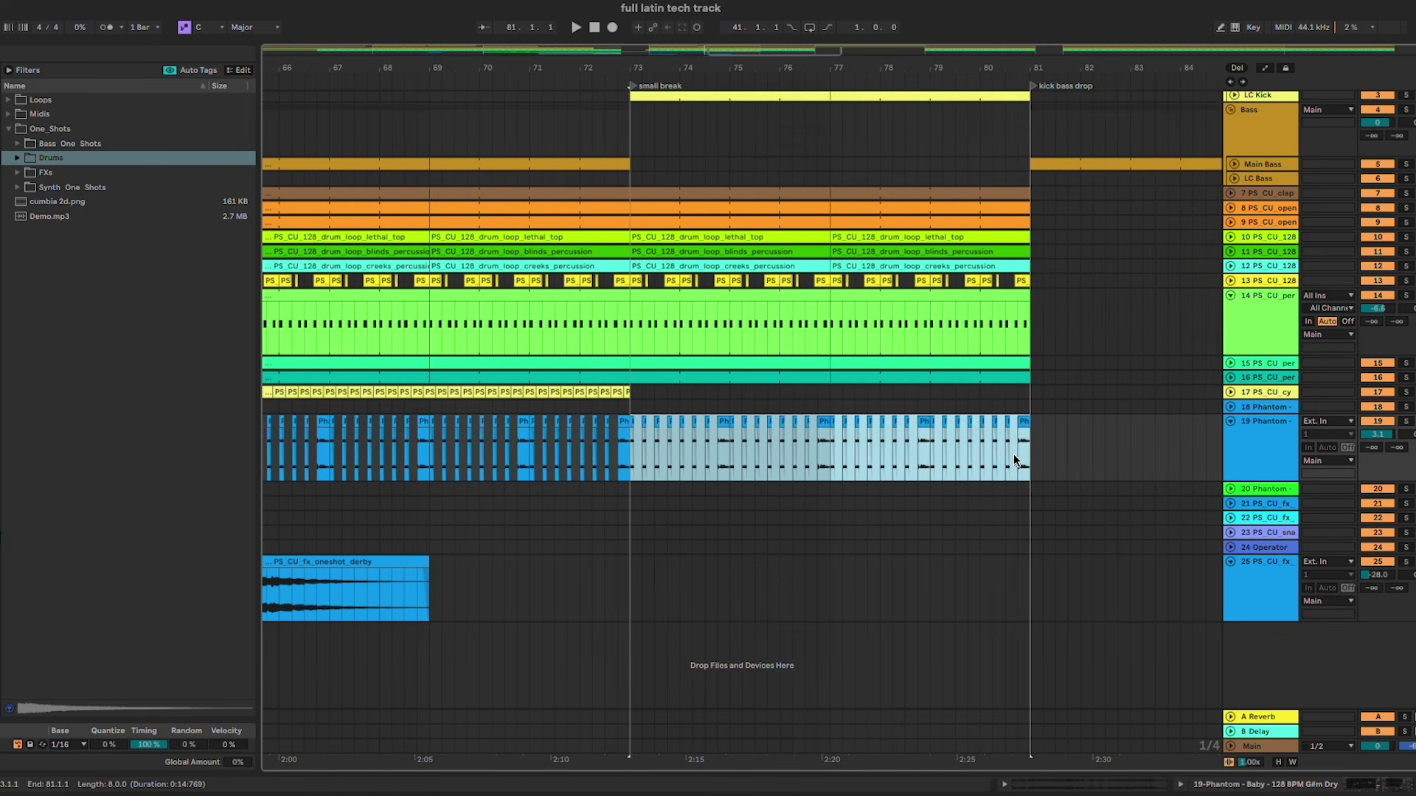
pyautogui.scroll(-3, 1019, 455)
pyautogui.scroll(-4, 1021, 461)
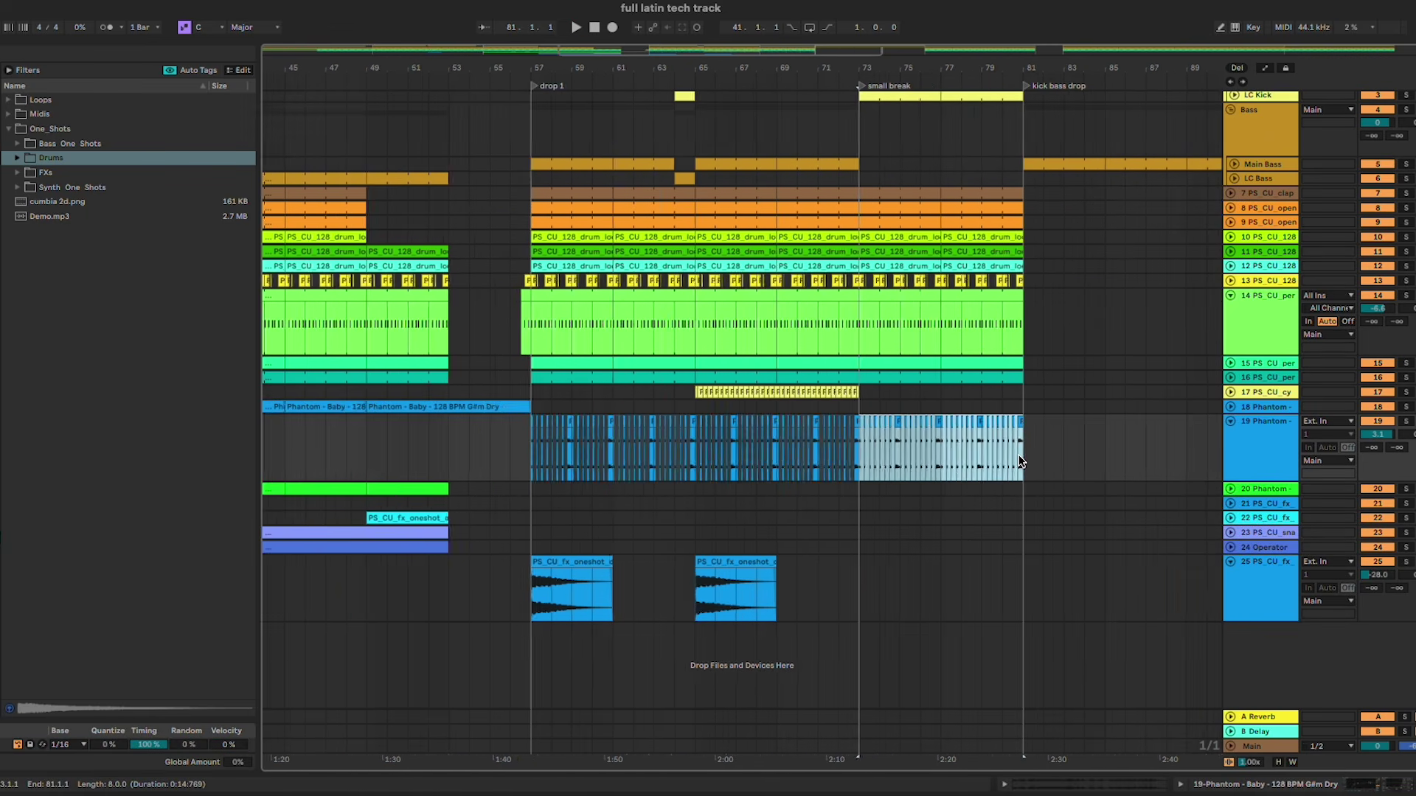
# Step: Copy bars 49–53 of the MIDI part on track 20 into the small break, fill bars 73–81 with it, and play it
pyautogui.click(585, 492)
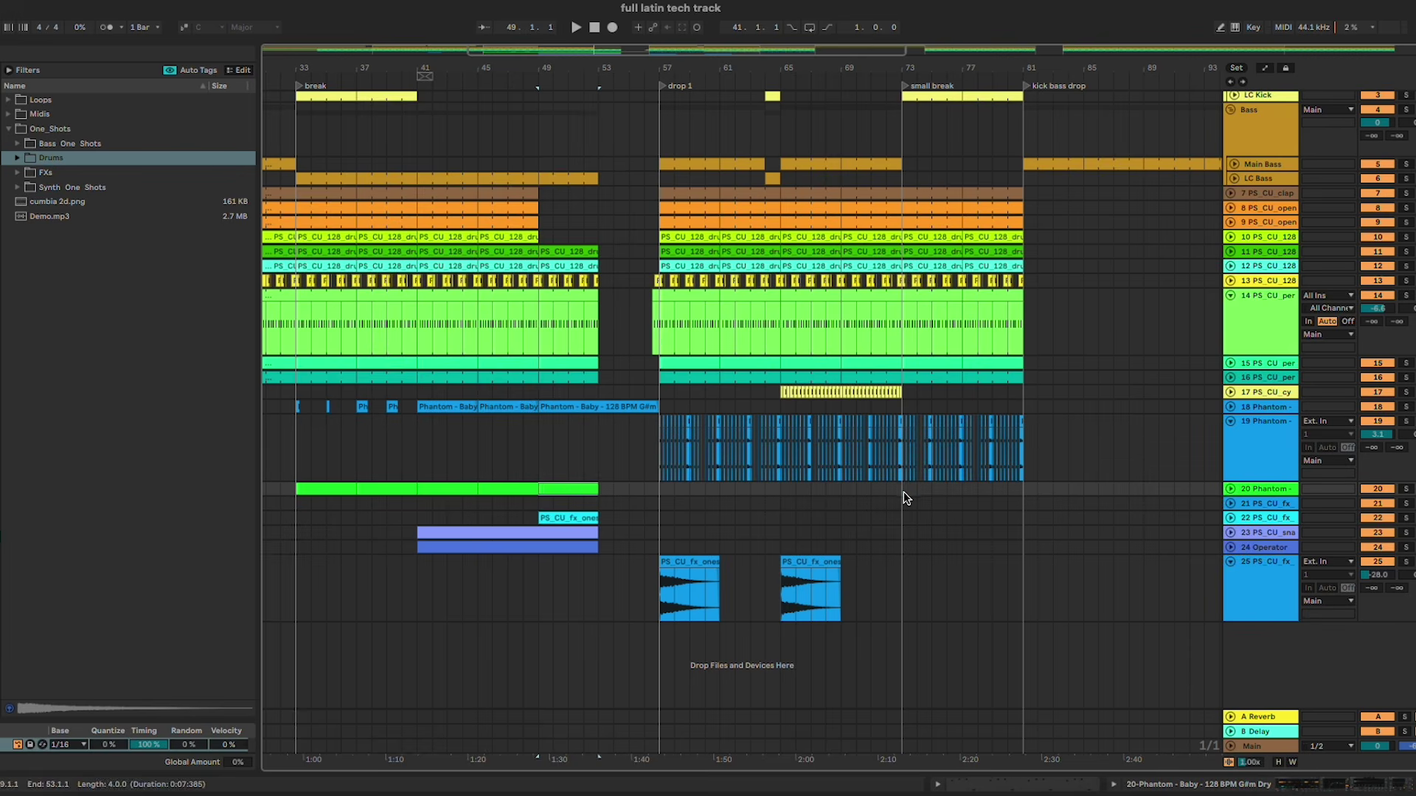
pyautogui.click(898, 511)
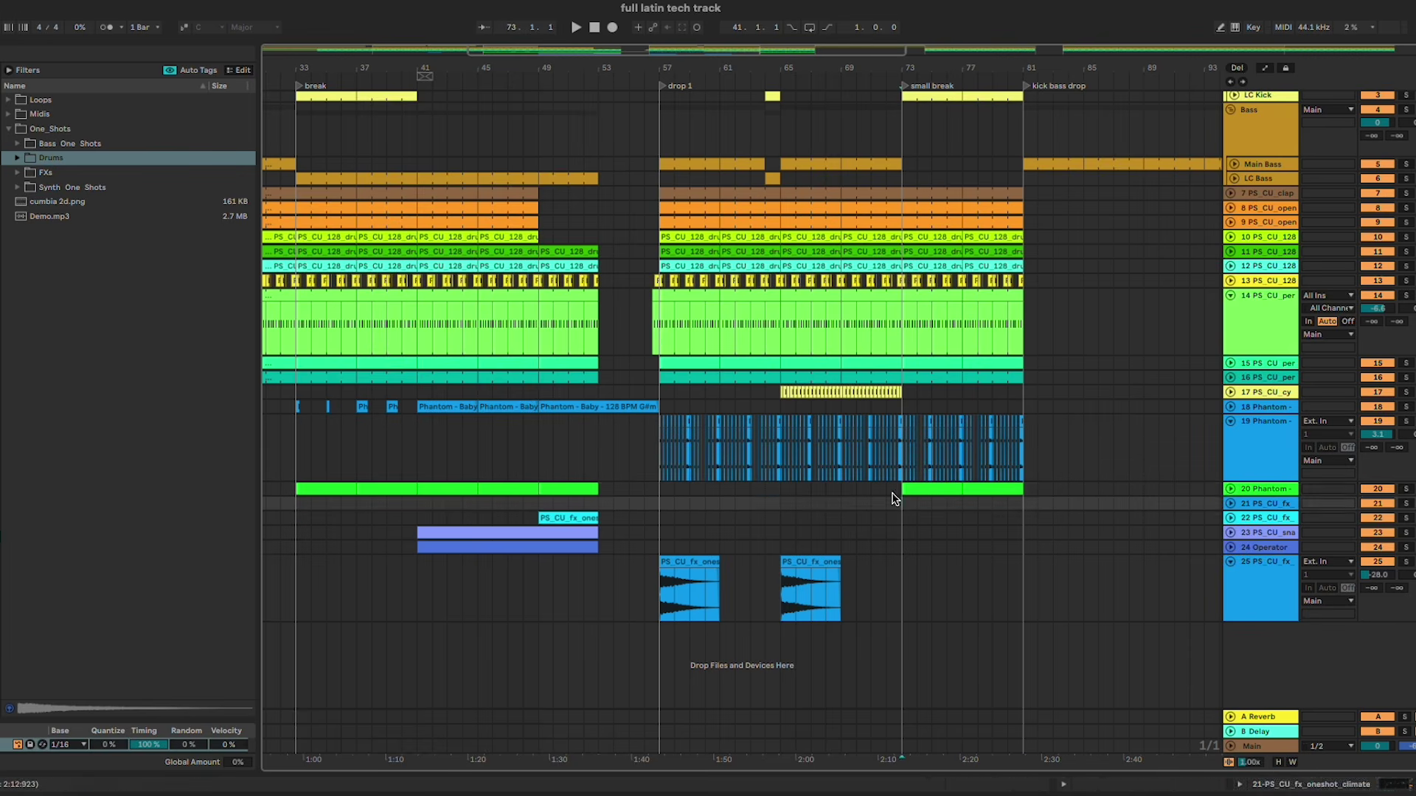
pyautogui.click(892, 492)
pyautogui.press('space')
pyautogui.click(919, 507)
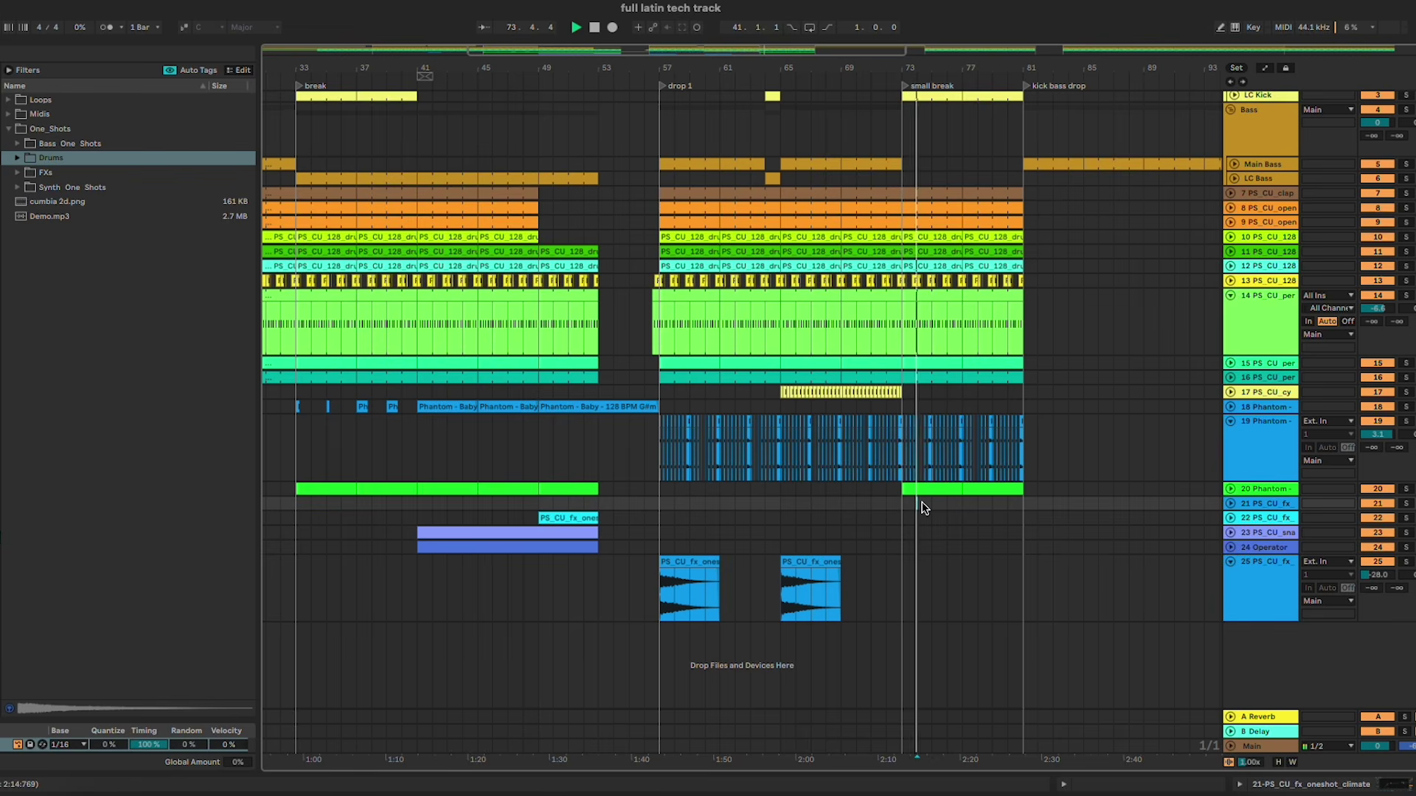
# Step: Set track 20's volume to -4.3 dB and automate its Auto Filter frequency to rise across the small break, bars 73–81
pyautogui.click(1229, 490)
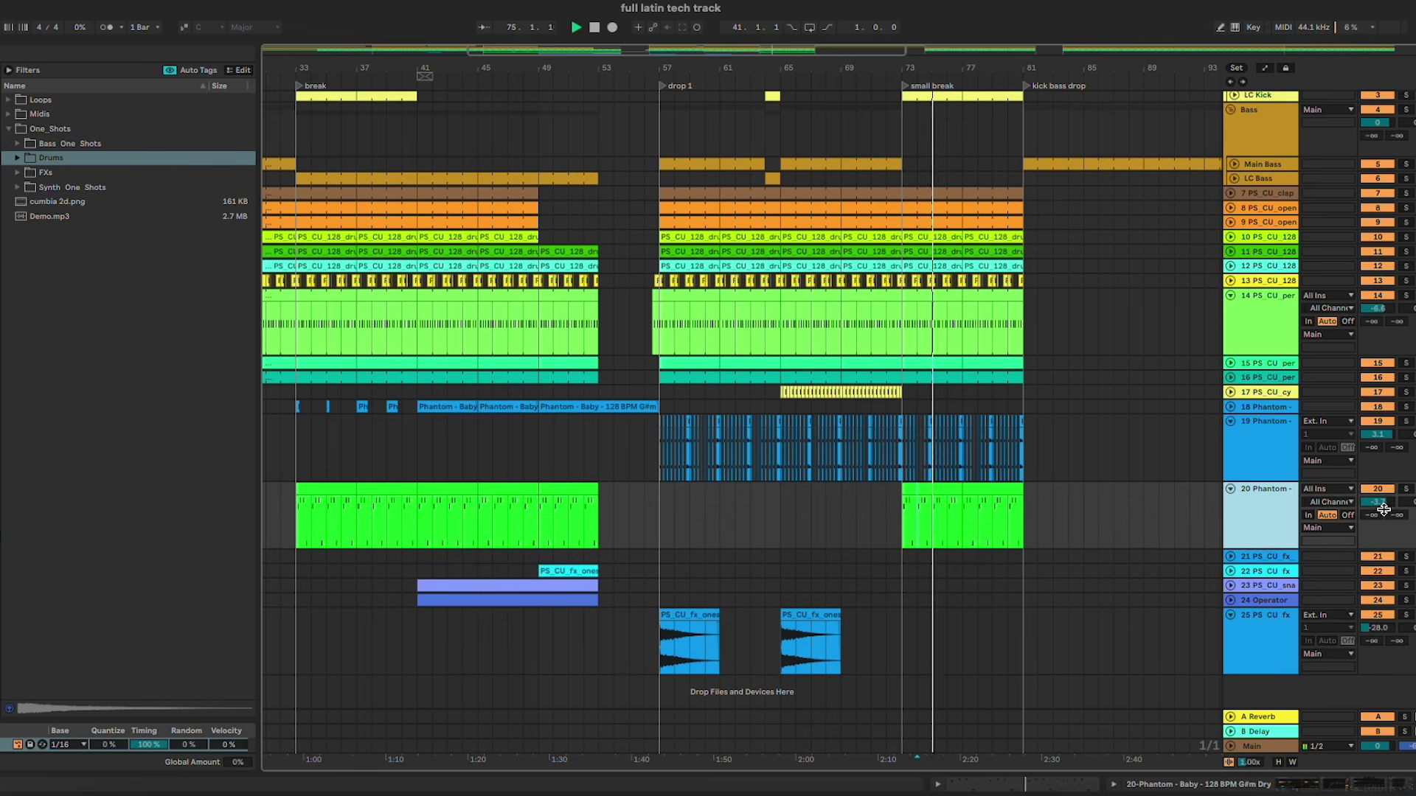
pyautogui.press('a')
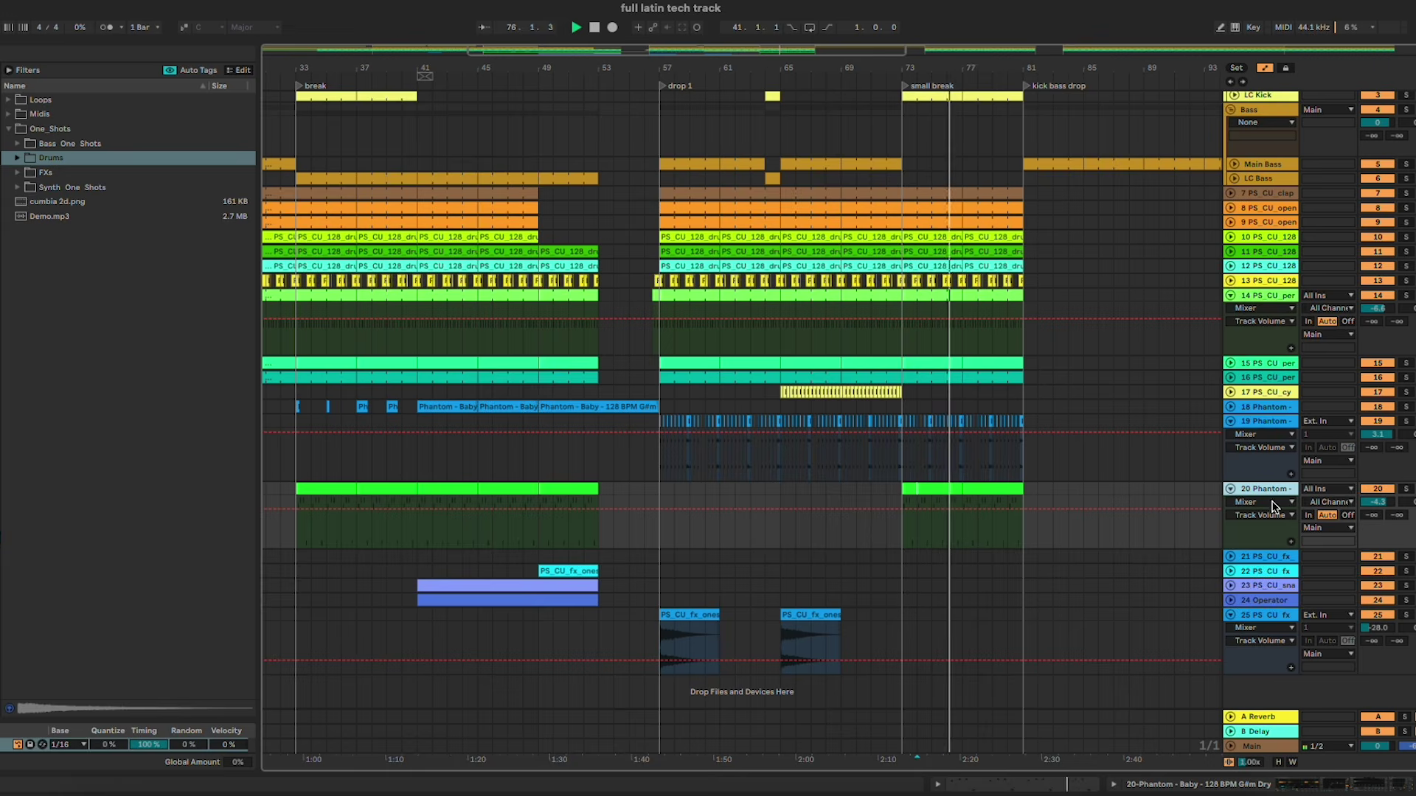
pyautogui.click(1275, 506)
pyautogui.click(1261, 559)
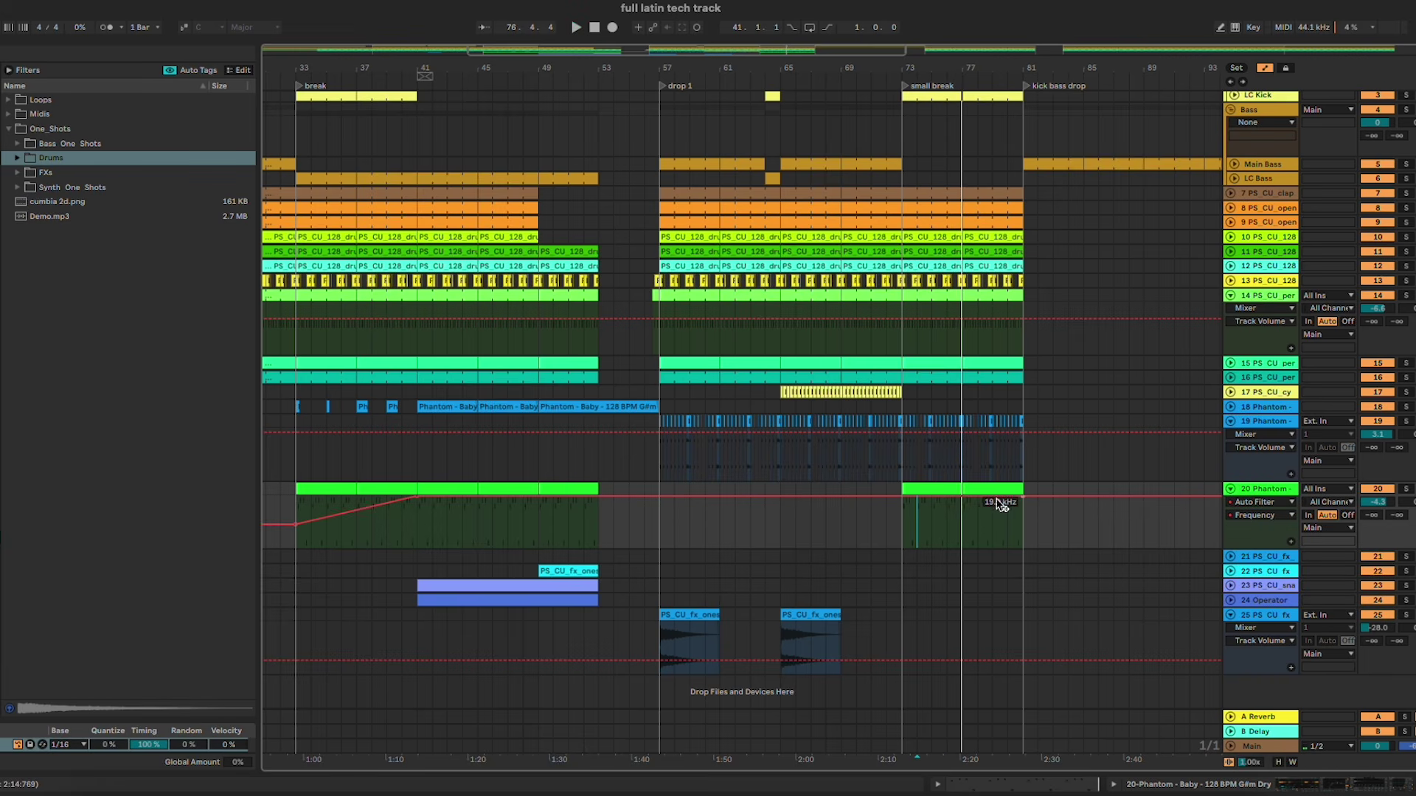
# Step: Create an eight-bar MIDI clip on the Operator track at bar 73 and fill it with consecutive 1/16 C3 notes
pyautogui.moveTo(603, 604); pyautogui.dragTo(542, 606)
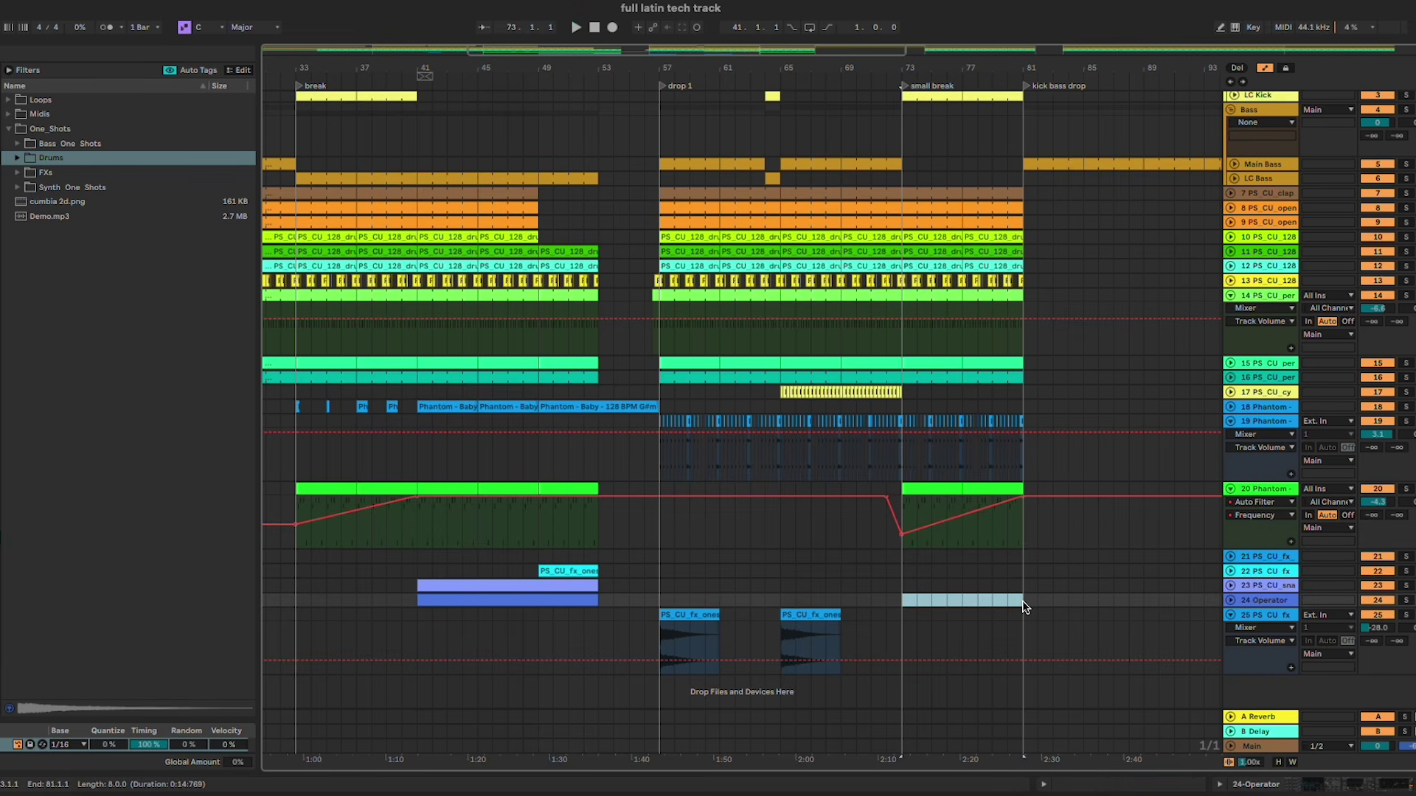
pyautogui.hotkey('ctrl', 'shift', 'm')
pyautogui.doubleClick(196, 714)
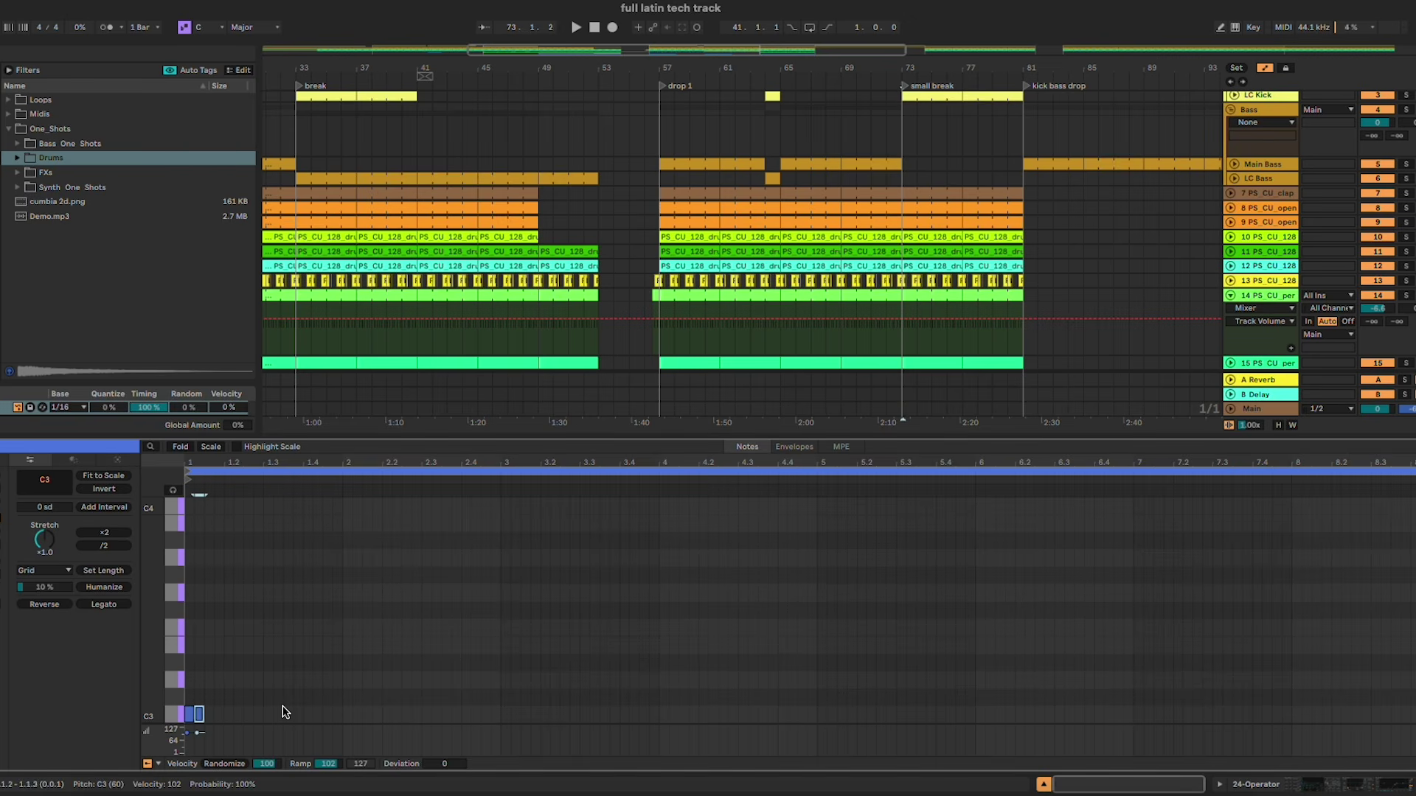
pyautogui.hotkey('ctrl', 'd')
pyautogui.hotkey('ctrl', 'd')
pyautogui.hotkey('ctrl', 'd')
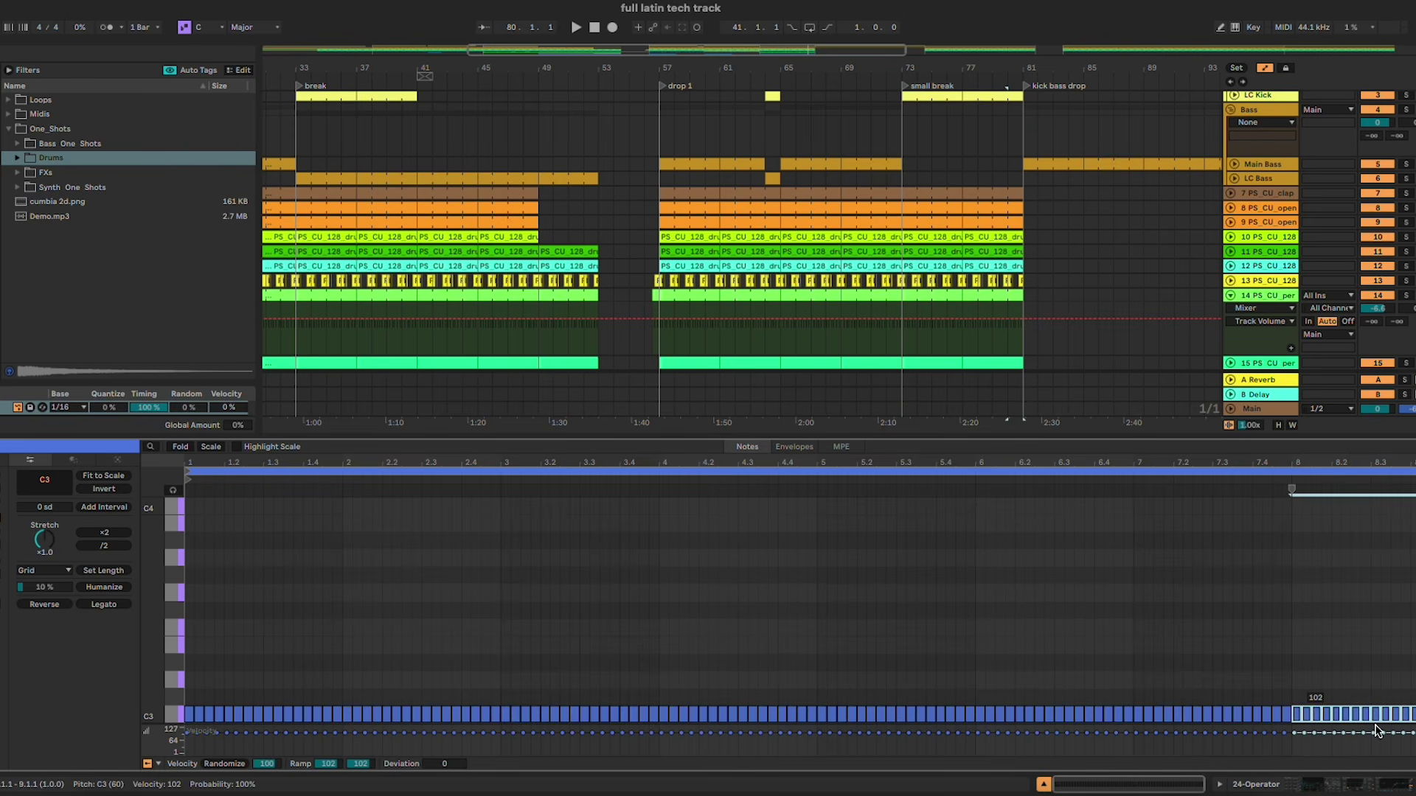
# Step: Enlarge the velocity lane and draw a rising velocity ramp from about 5 to about 97 across the C3 notes
pyautogui.moveTo(1376, 724); pyautogui.dragTo(1372, 652)
pyautogui.click(1371, 636)
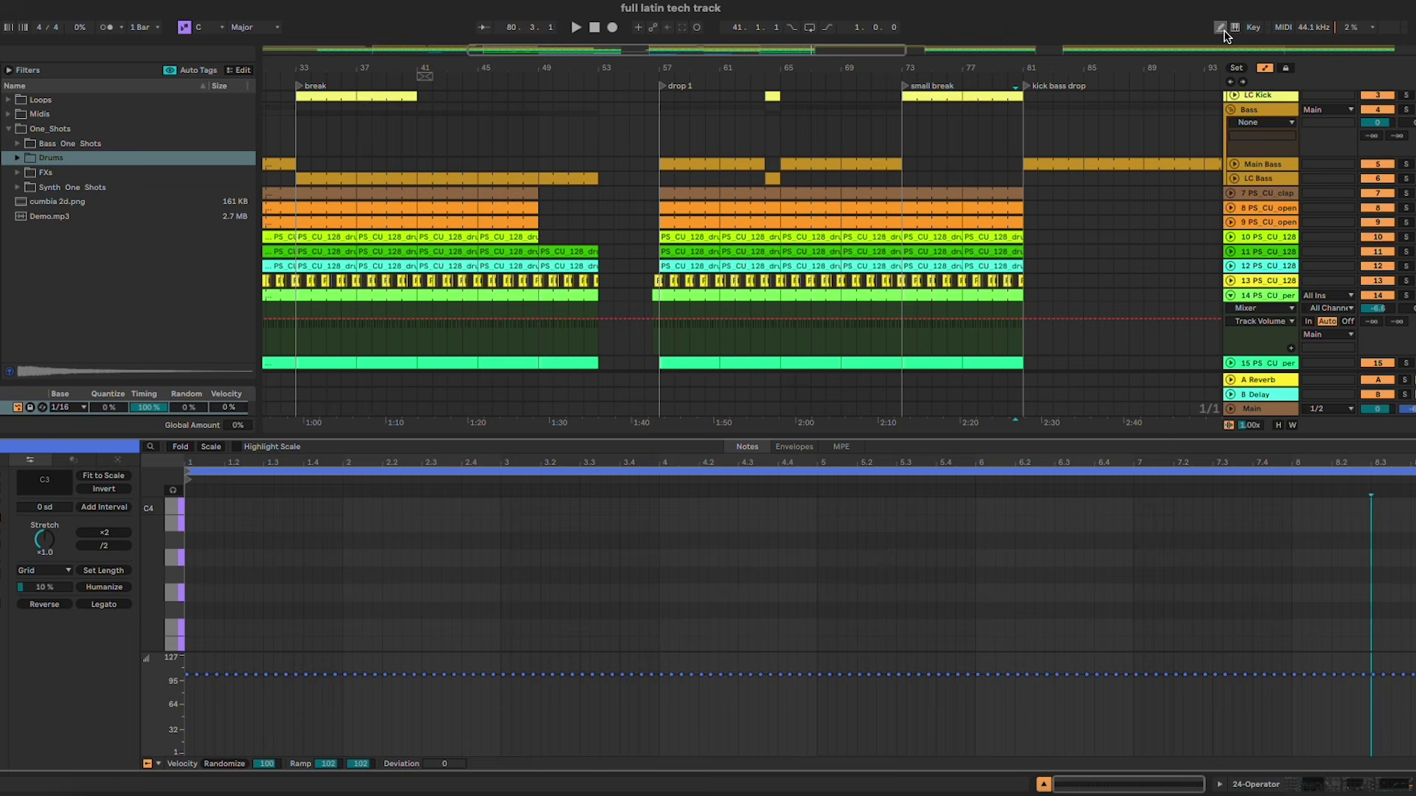
pyautogui.moveTo(192, 744); pyautogui.dragTo(1412, 677)
# Step: Move the new roll clip to snare track 23, play it, assign the track colour to its clips, and close the clip view
pyautogui.scroll(-5, 1000, 246)
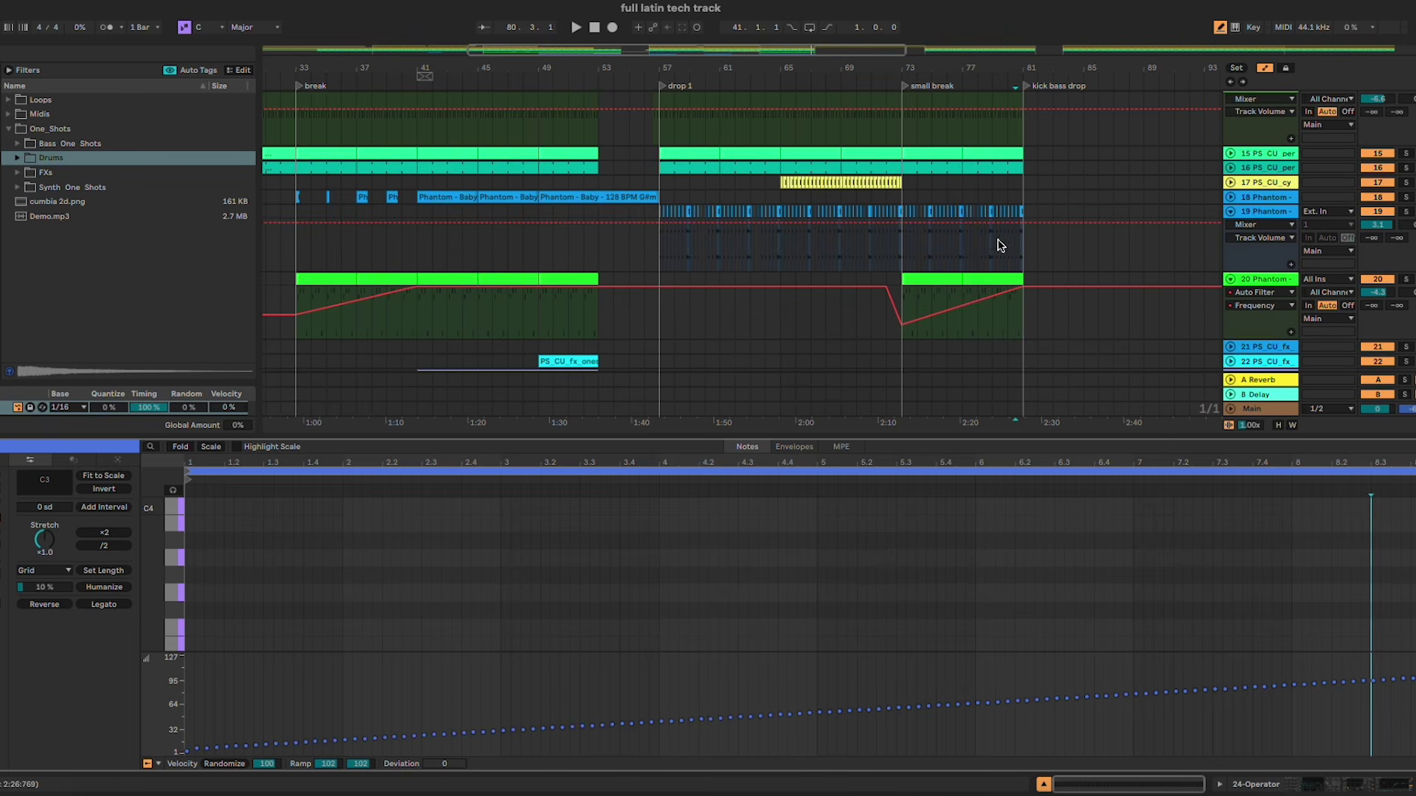
pyautogui.scroll(-3, 960, 299)
pyautogui.click(951, 301)
pyautogui.press('space')
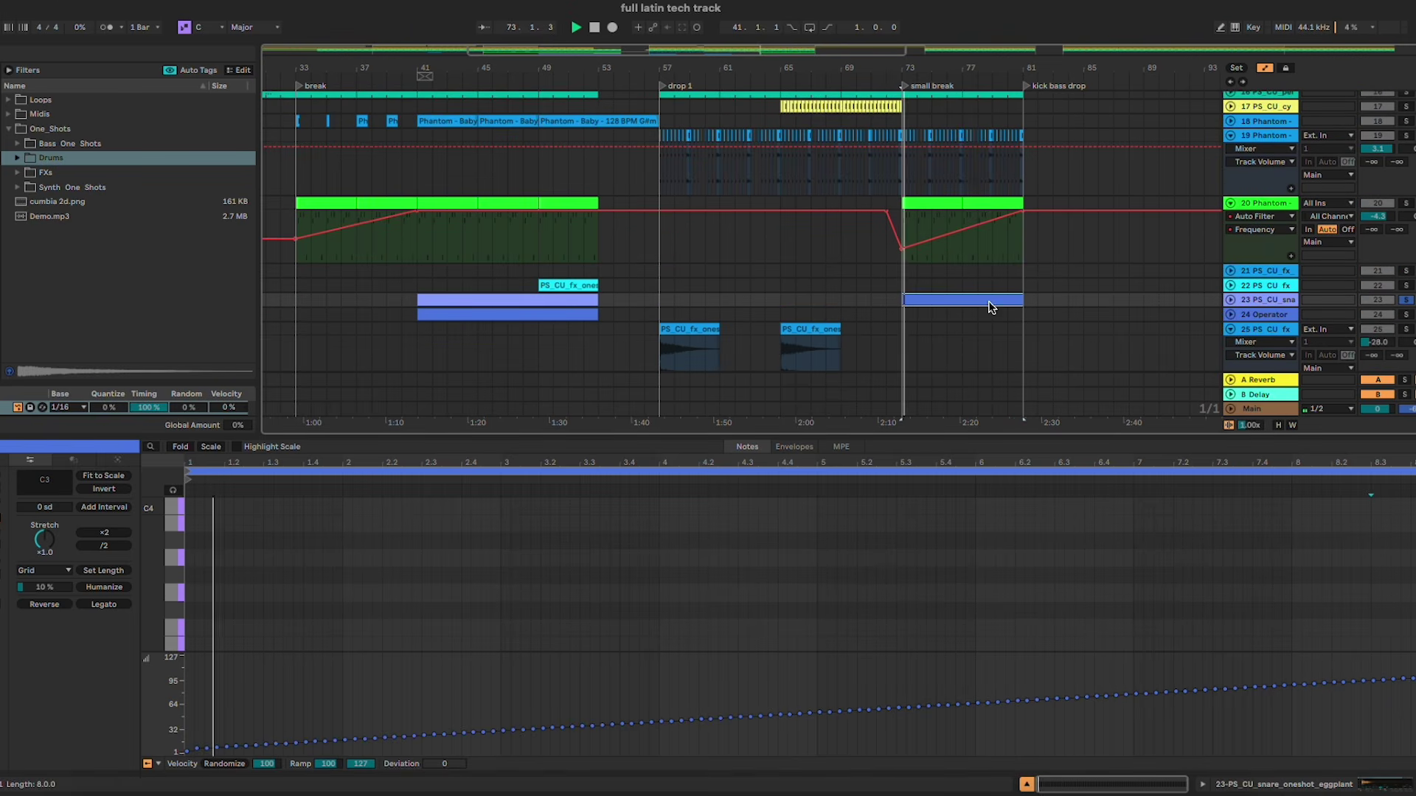
pyautogui.rightClick(1261, 300)
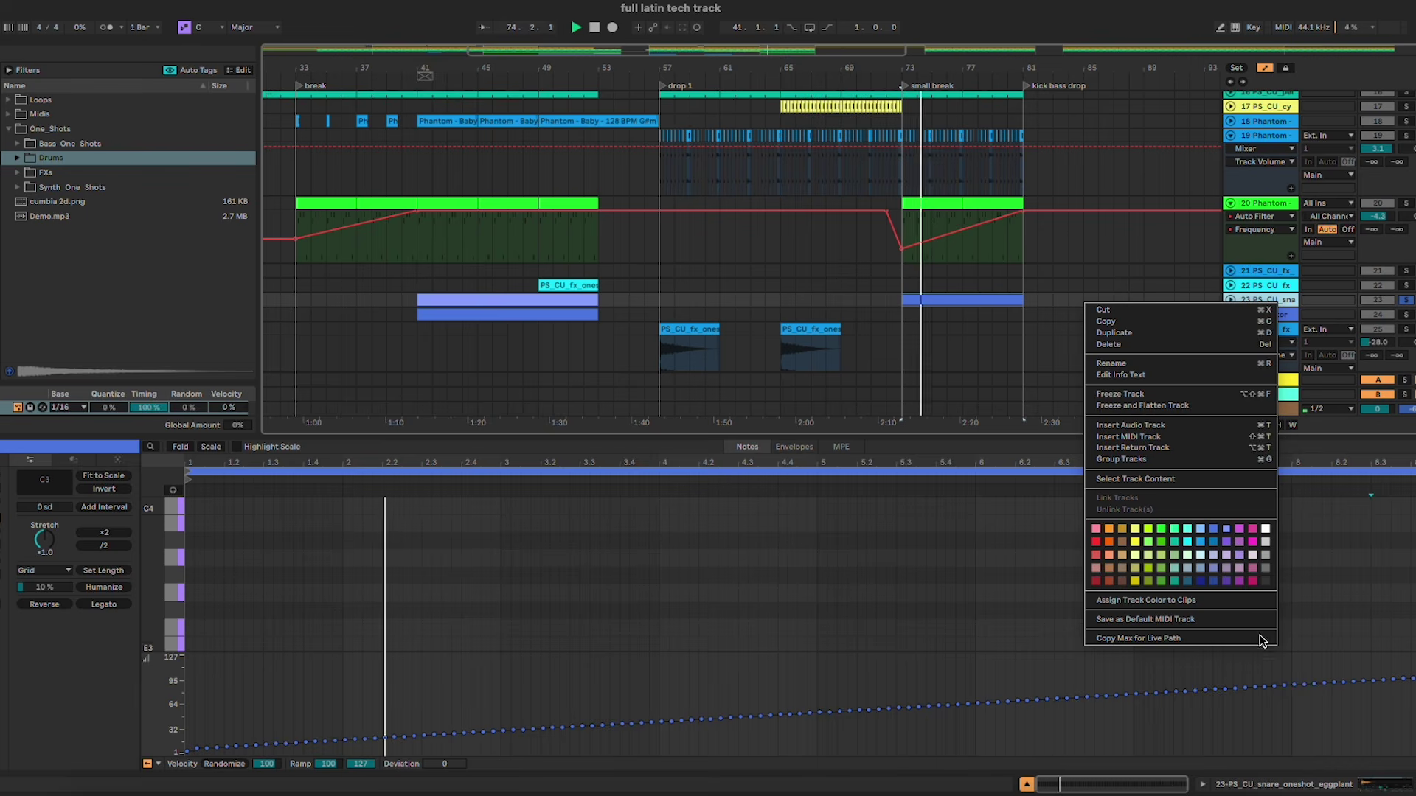
pyautogui.click(1220, 601)
pyautogui.click(1025, 784)
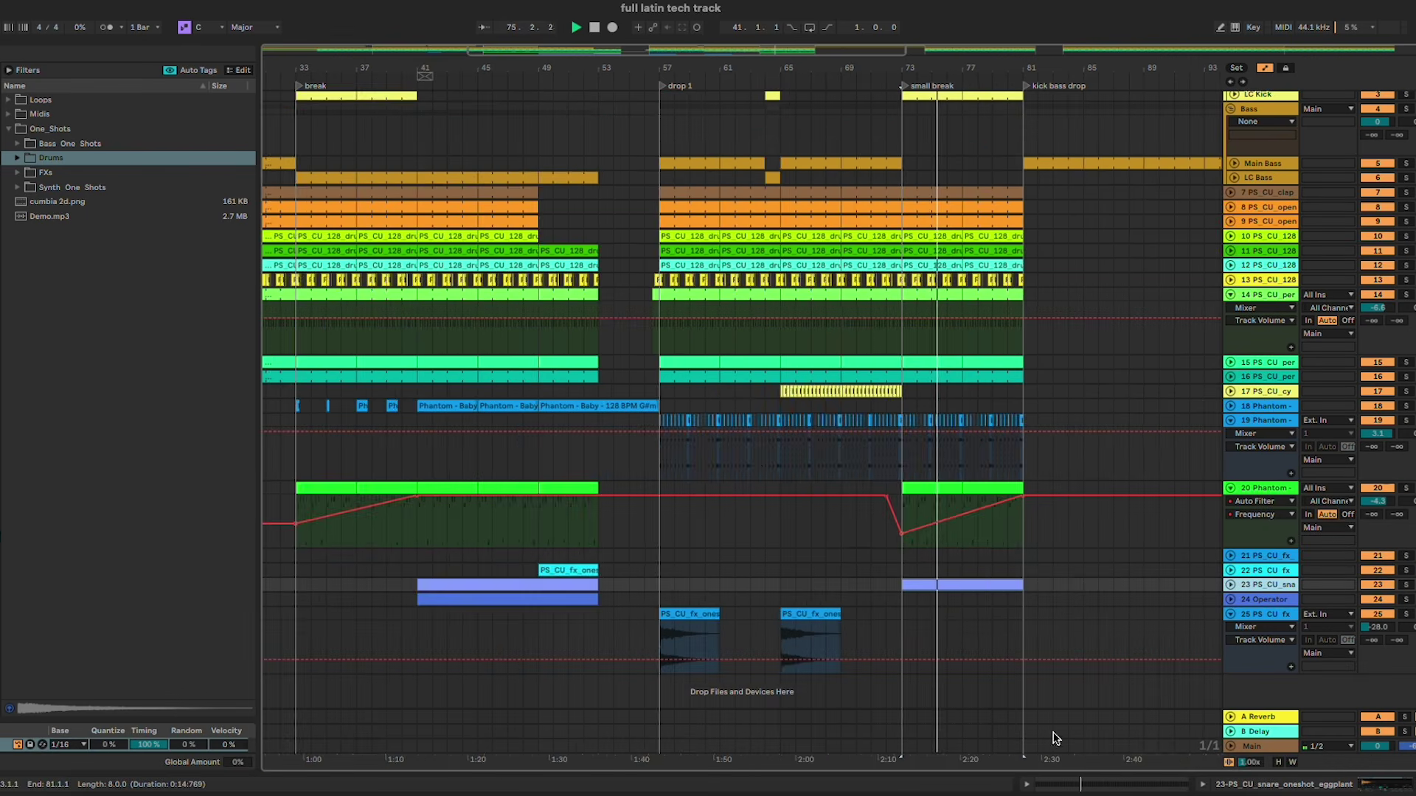
# Step: Stop playback and copy the Operator clip from the break into the small break, bars 73–81
pyautogui.scroll(3, 1018, 612)
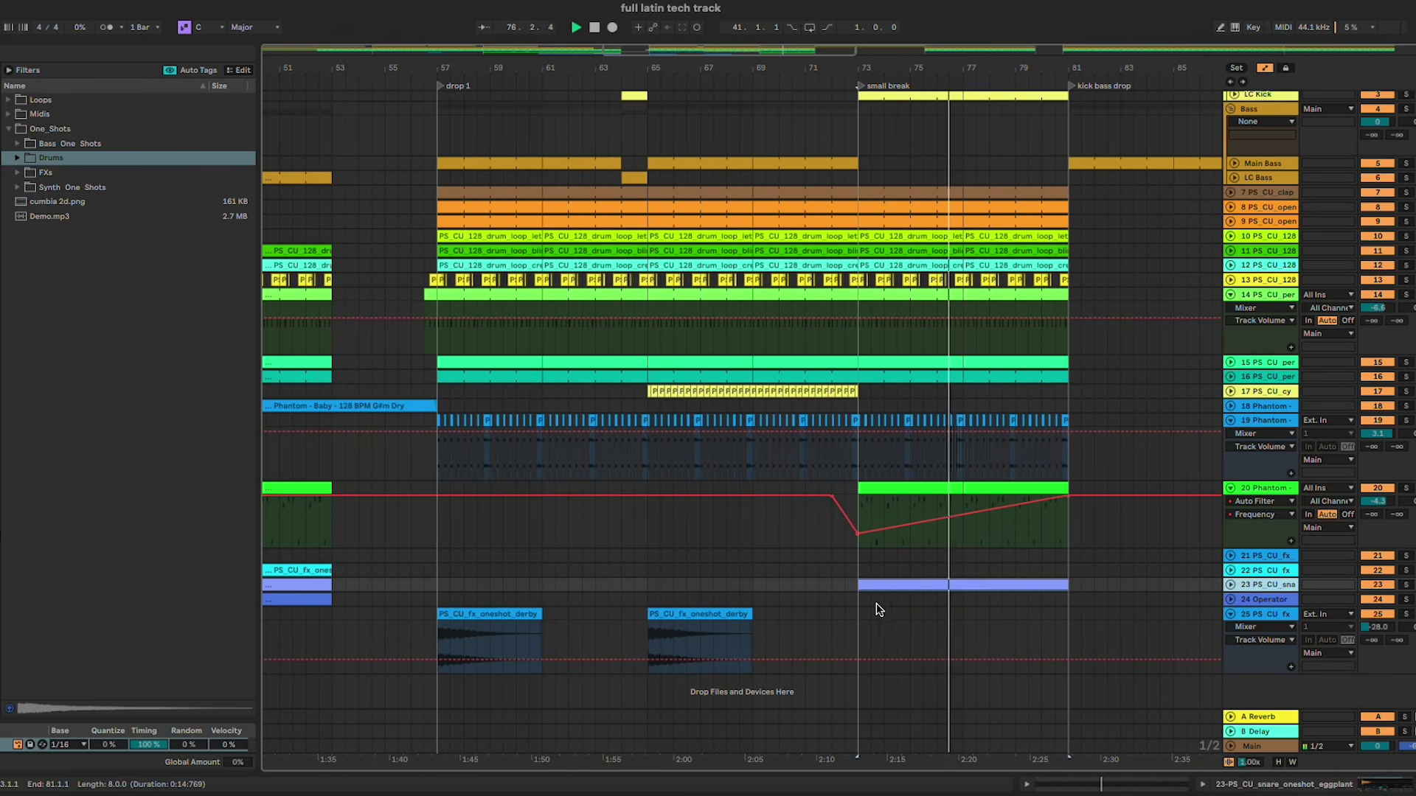
pyautogui.press('space')
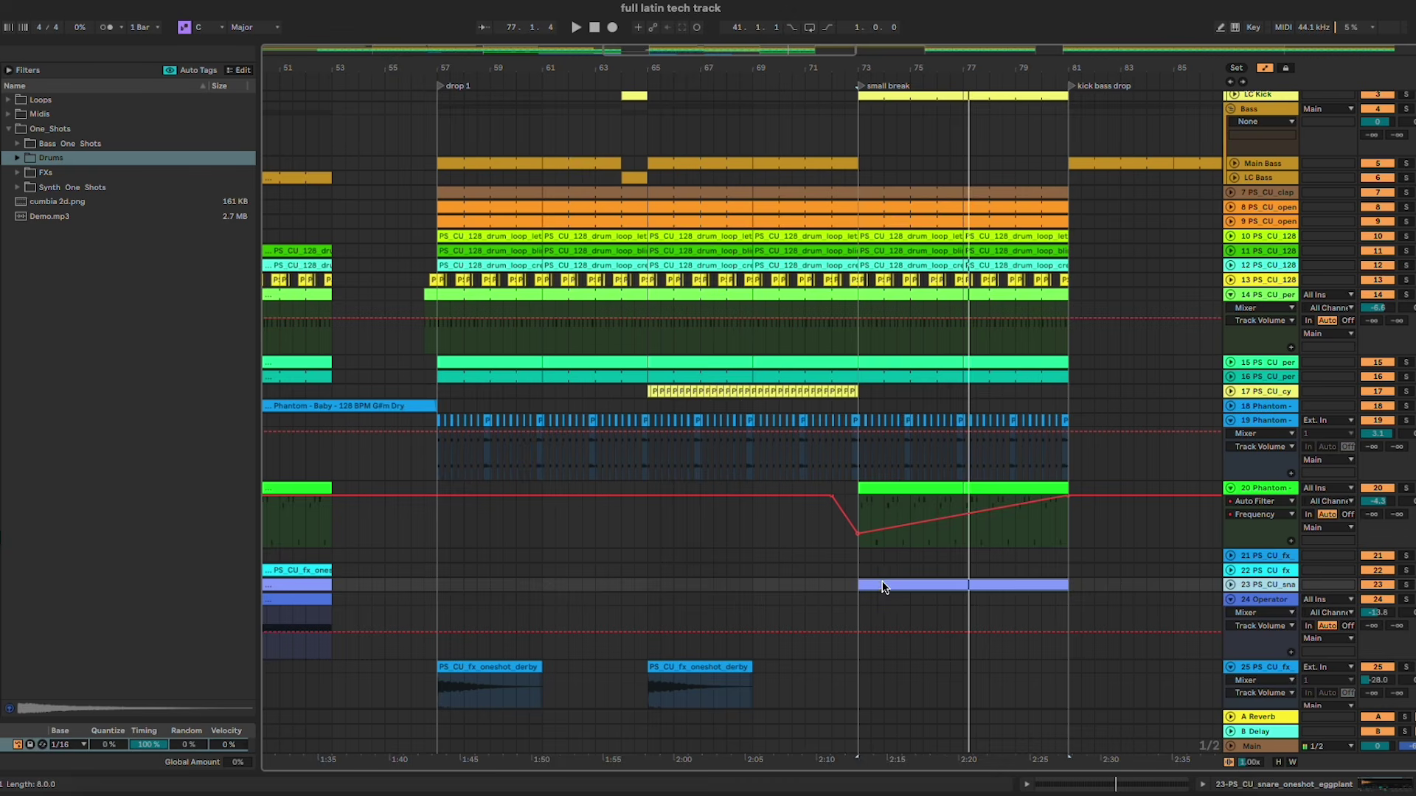
pyautogui.scroll(-3, 884, 588)
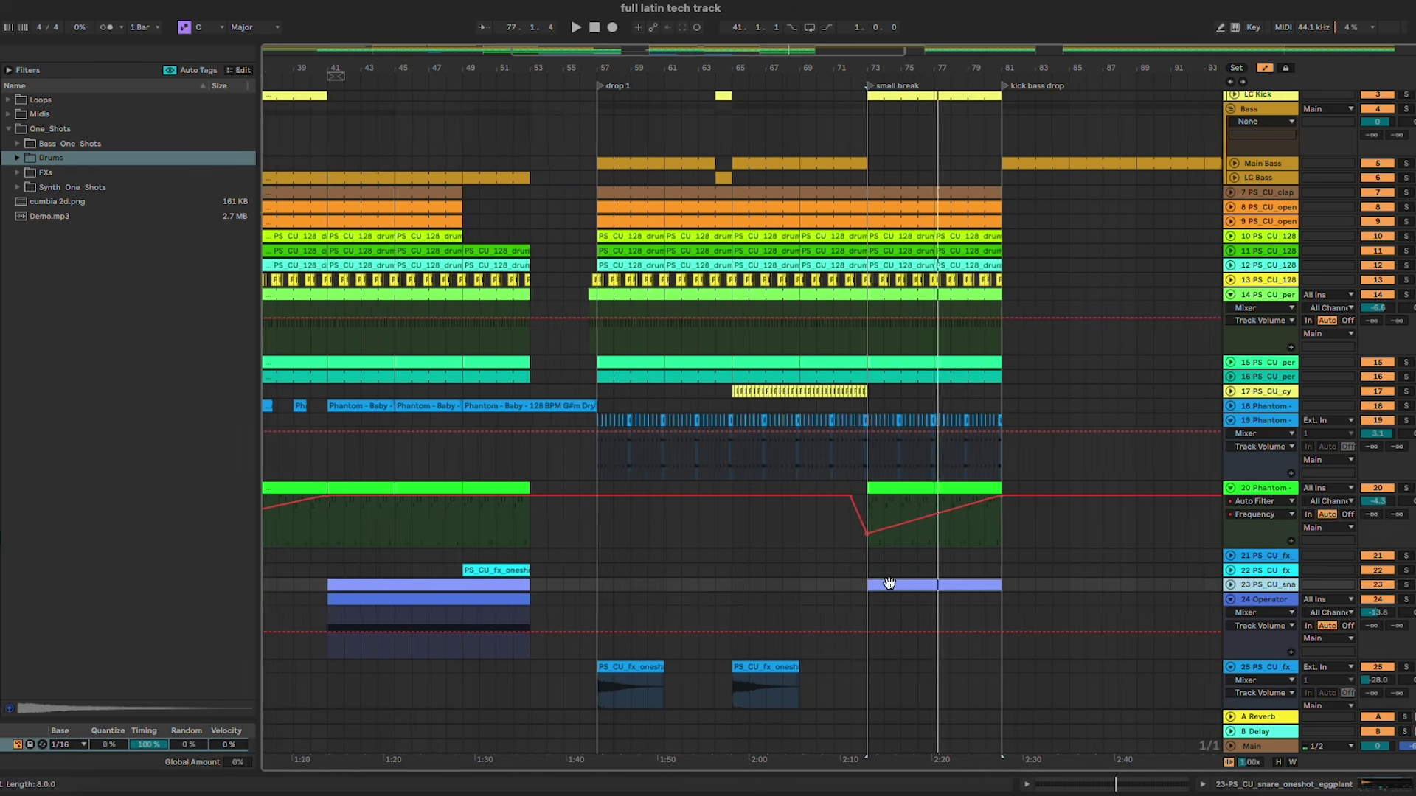
pyautogui.moveTo(483, 601); pyautogui.dragTo(987, 622)
# Step: Automate the Operator track's Auto Filter frequency to rise over the small break, then hide automation, play the section and fold the track
pyautogui.click(1262, 612)
pyautogui.click(1260, 646)
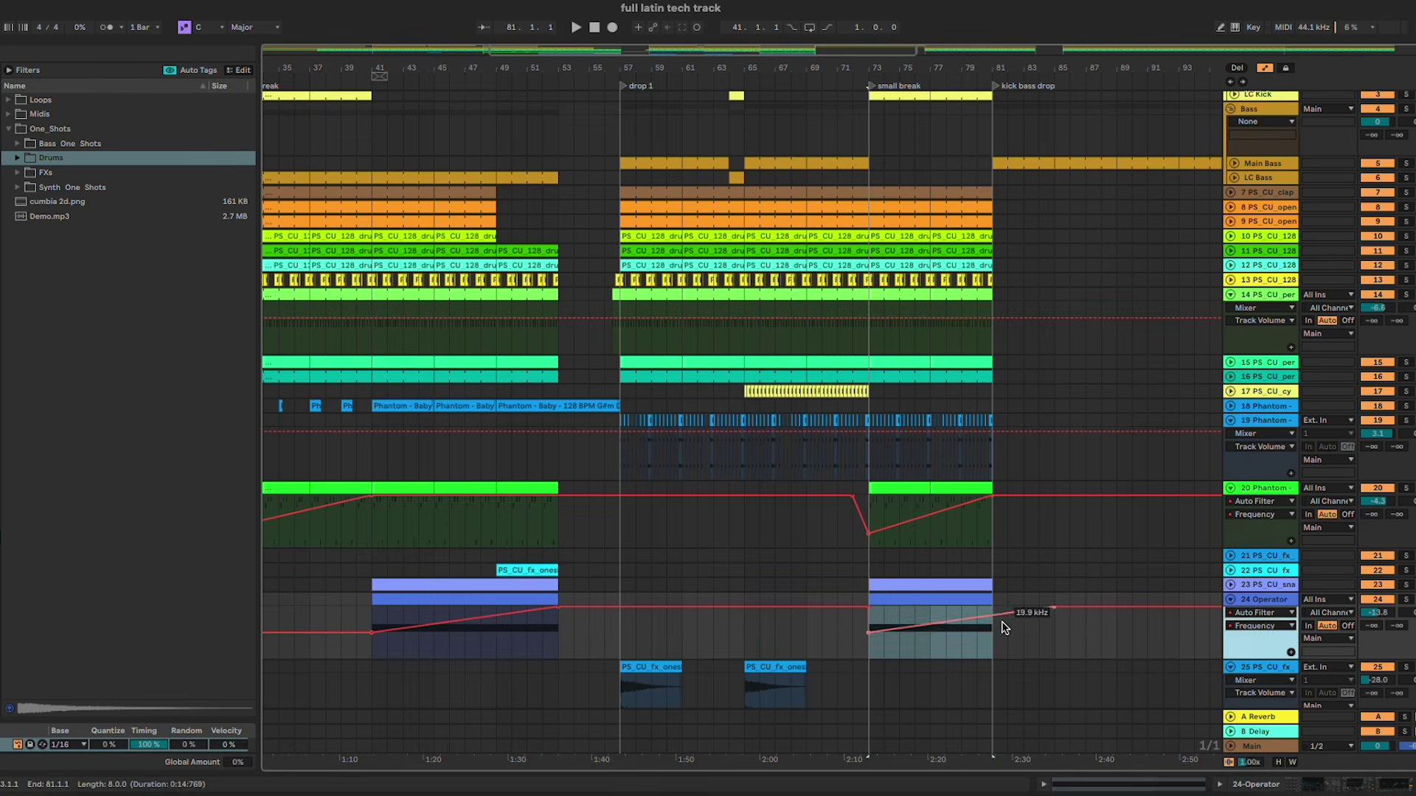
pyautogui.click(1007, 627)
pyautogui.press('a')
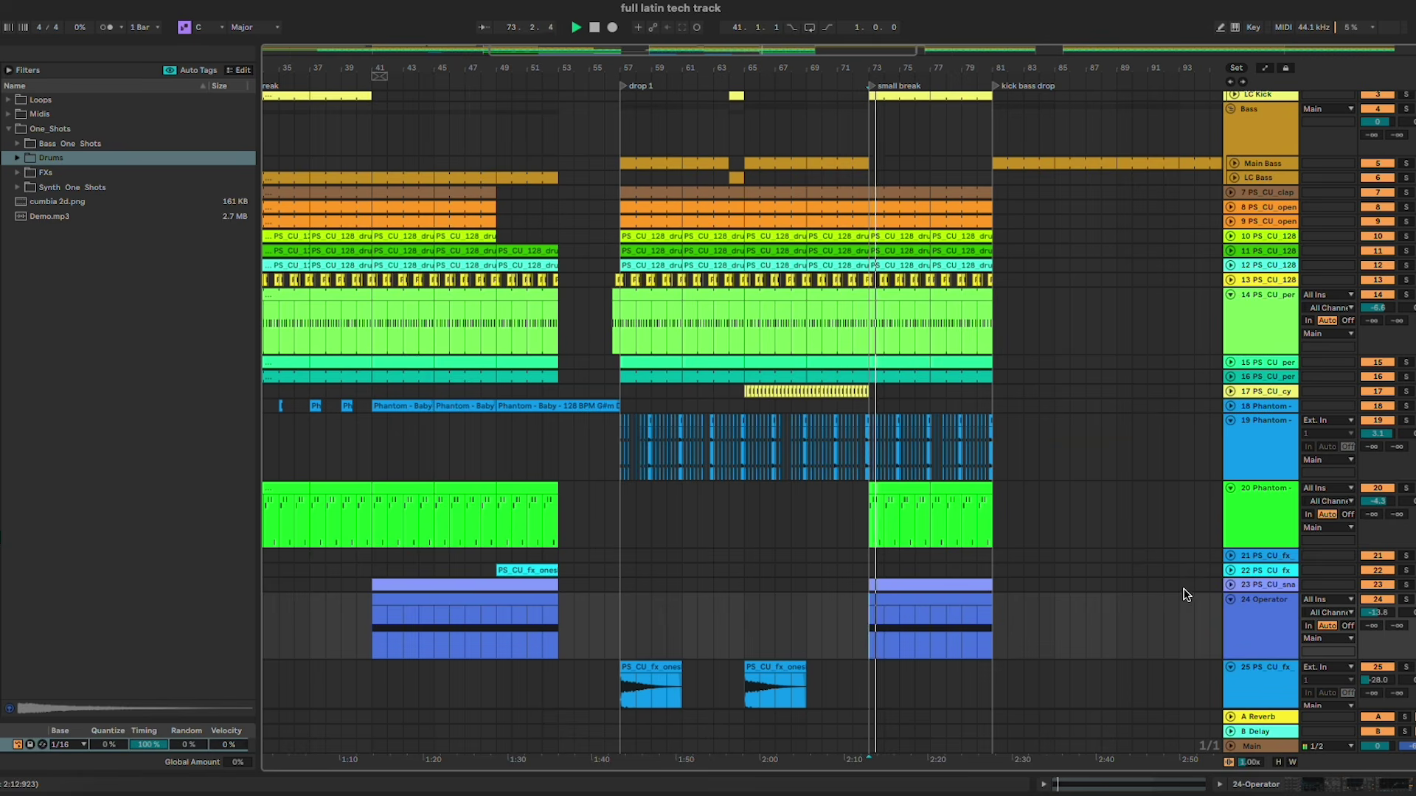
pyautogui.click(1229, 598)
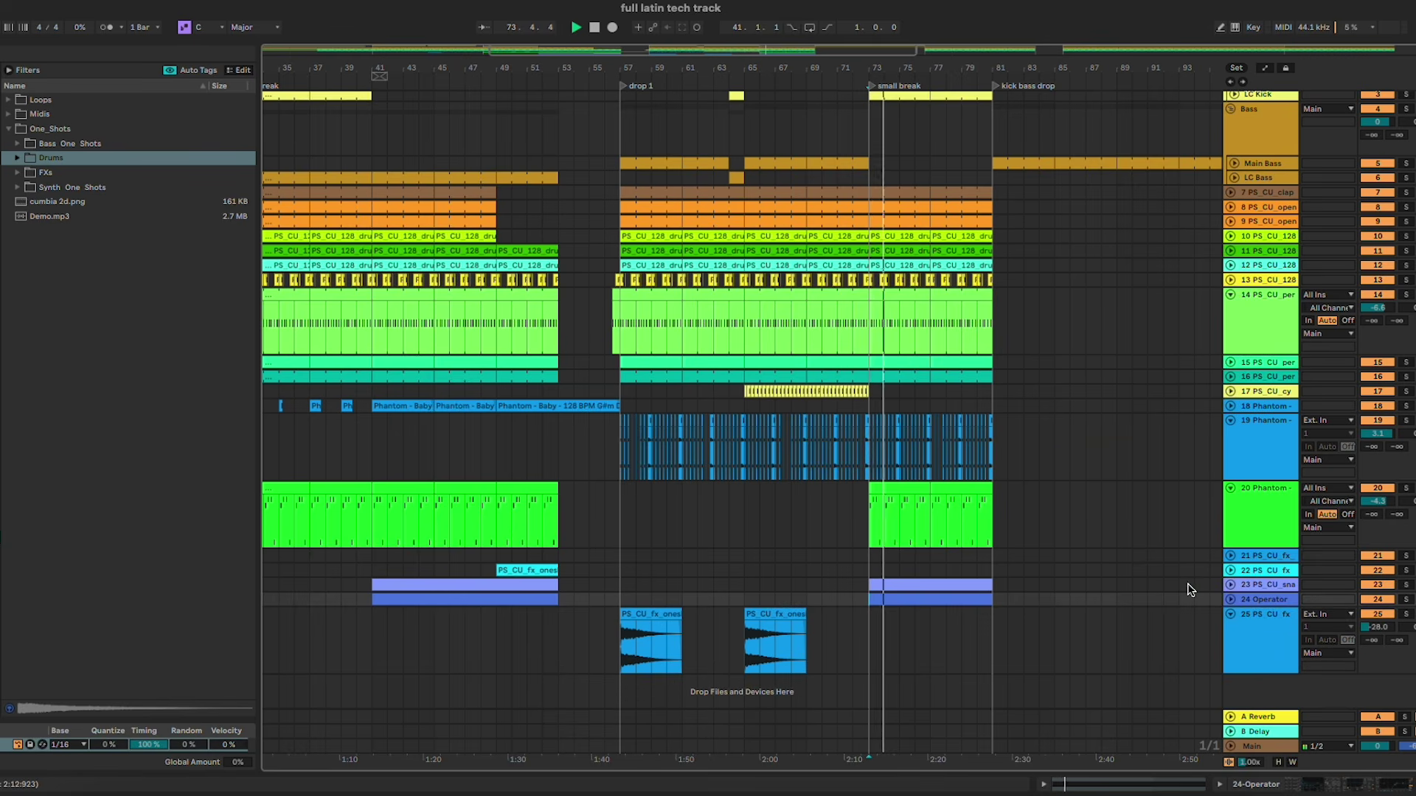
# Step: Copy a four-bar Main Bass section onto the LC Bass track at bar 73 and duplicate it to fill the small break
pyautogui.click(857, 163)
pyautogui.press('super+c')
pyautogui.click(869, 177)
pyautogui.press('super+v')
pyautogui.press('super+d')
pyautogui.scroll(2, 971, 211)
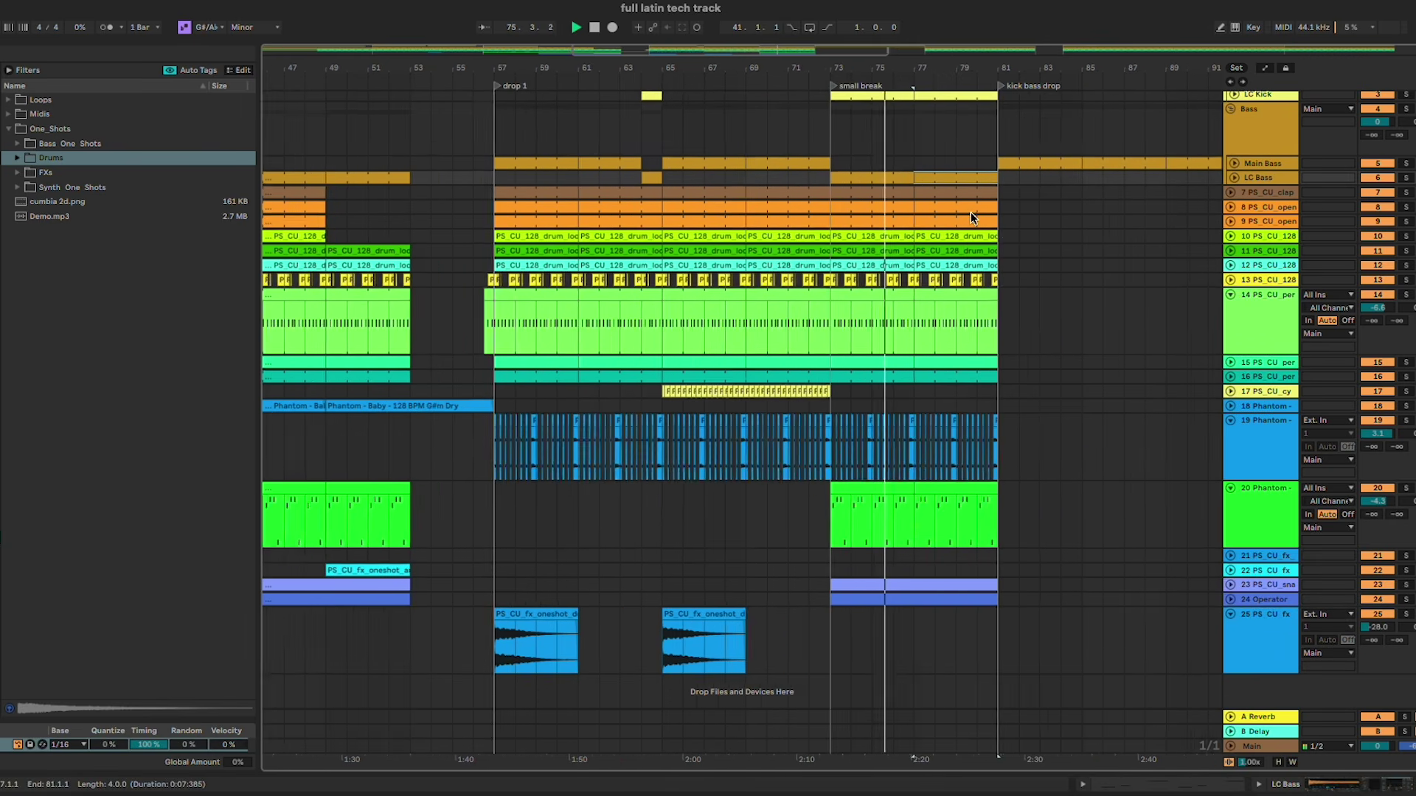
# Step: Delete the kick, bass, clap, open-hat and loop parts on tracks 3 to 12 in the last bar before the kick bass drop
pyautogui.scroll(6, 977, 176)
pyautogui.moveTo(985, 145); pyautogui.dragTo(1014, 400)
pyautogui.press('Delete')
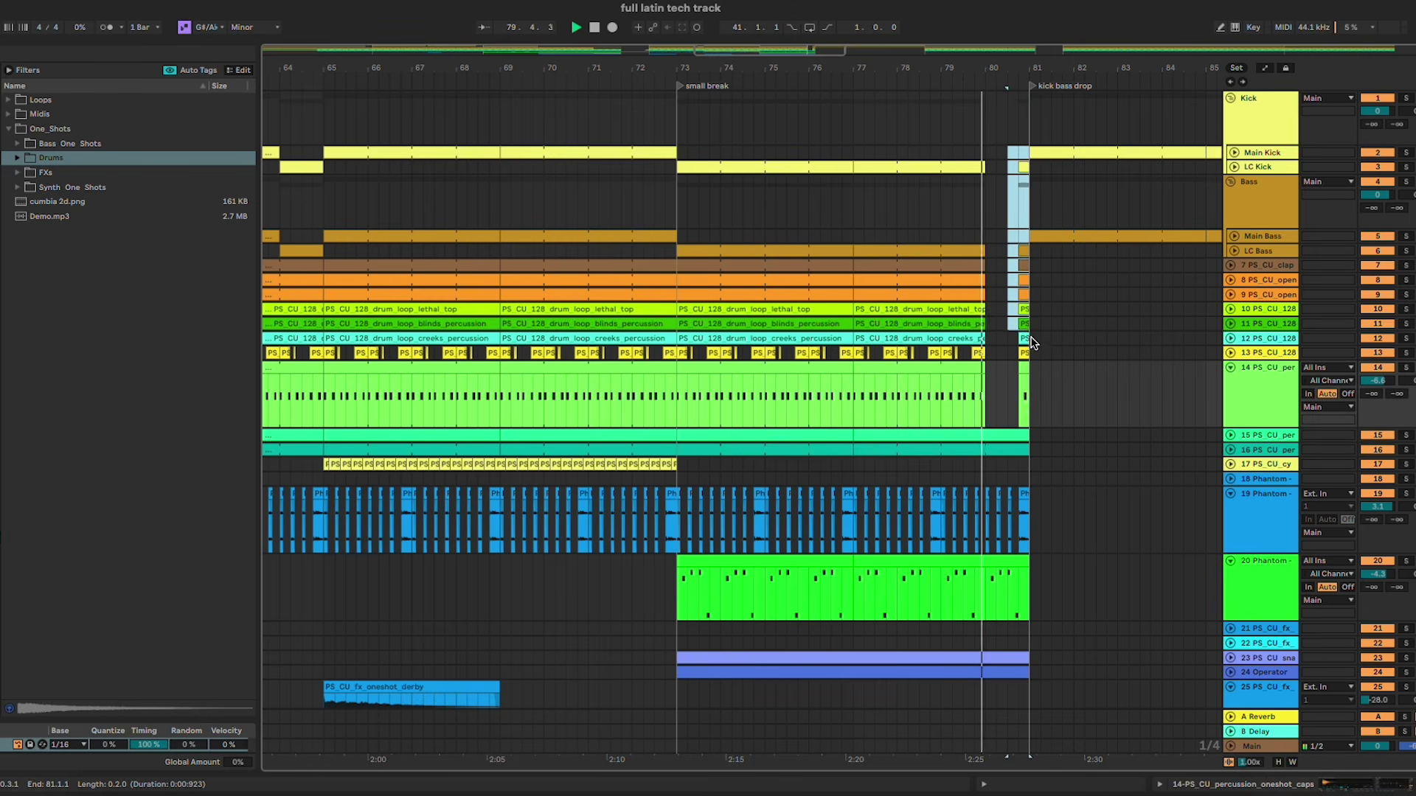
# Step: Delete percussion tracks 14 to 16 from bar 80 to 80.4, remove track 19's last vocal chop before bar 81, and play the gap
pyautogui.click(992, 424)
pyautogui.moveTo(993, 426); pyautogui.dragTo(1015, 464)
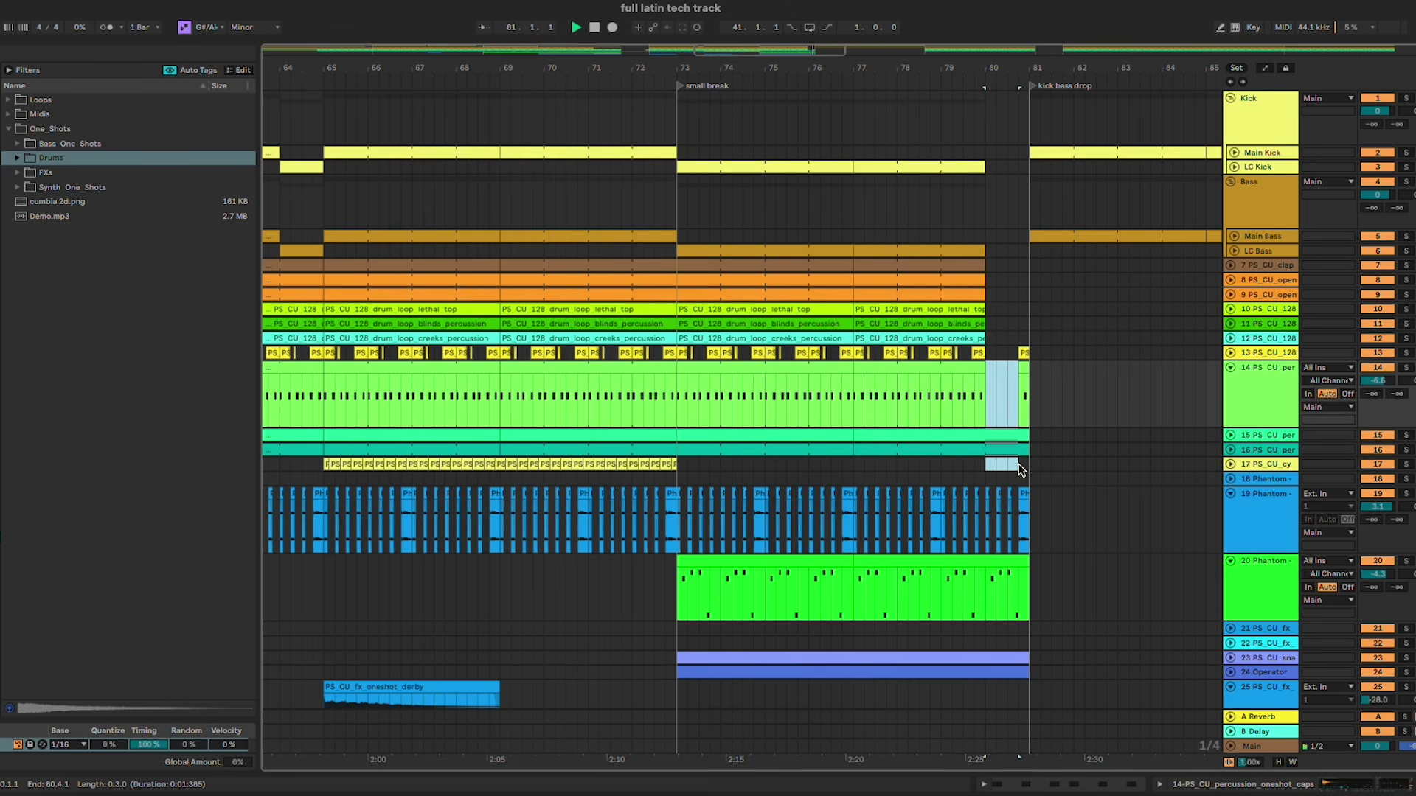
pyautogui.hscroll(3, 1069, 461)
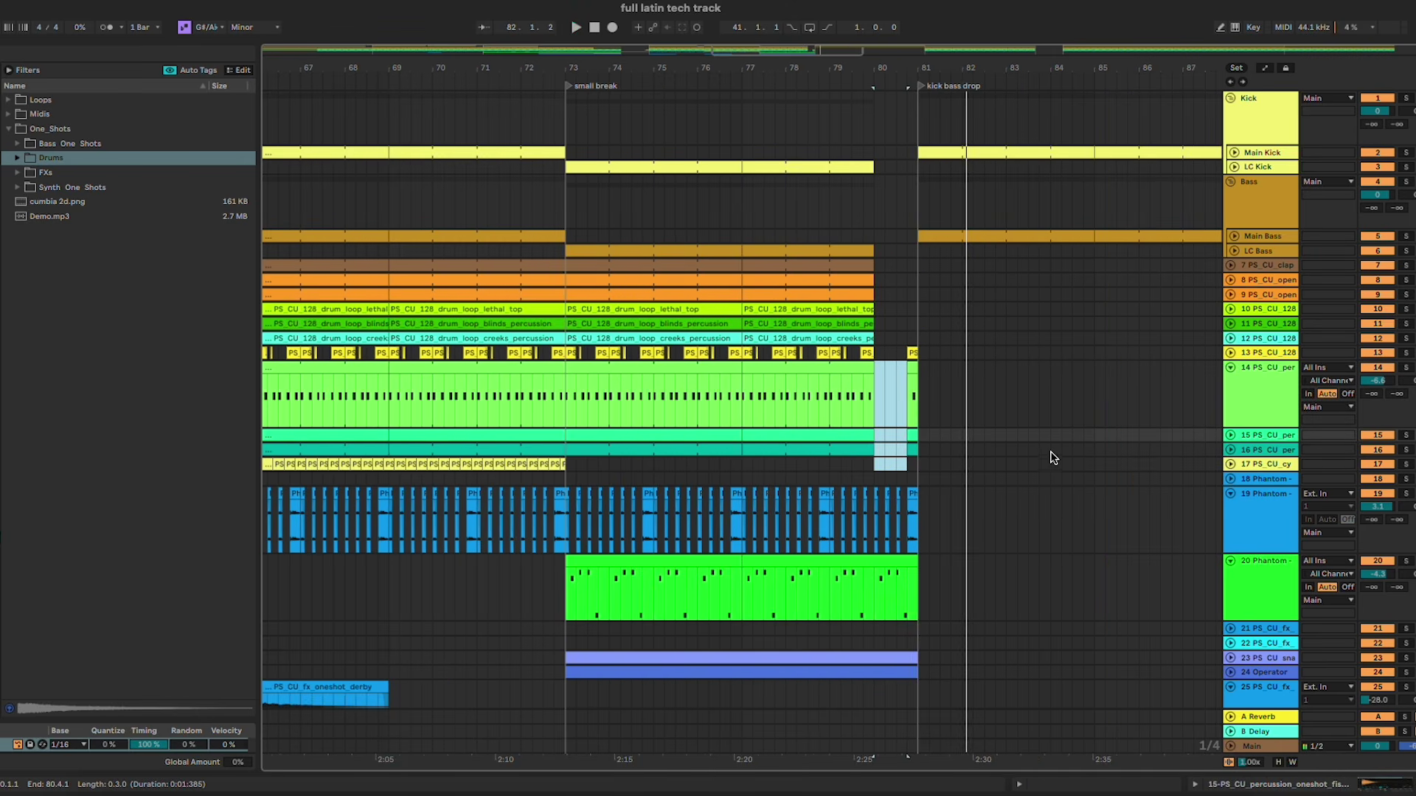
pyautogui.press('Delete')
pyautogui.click(911, 497)
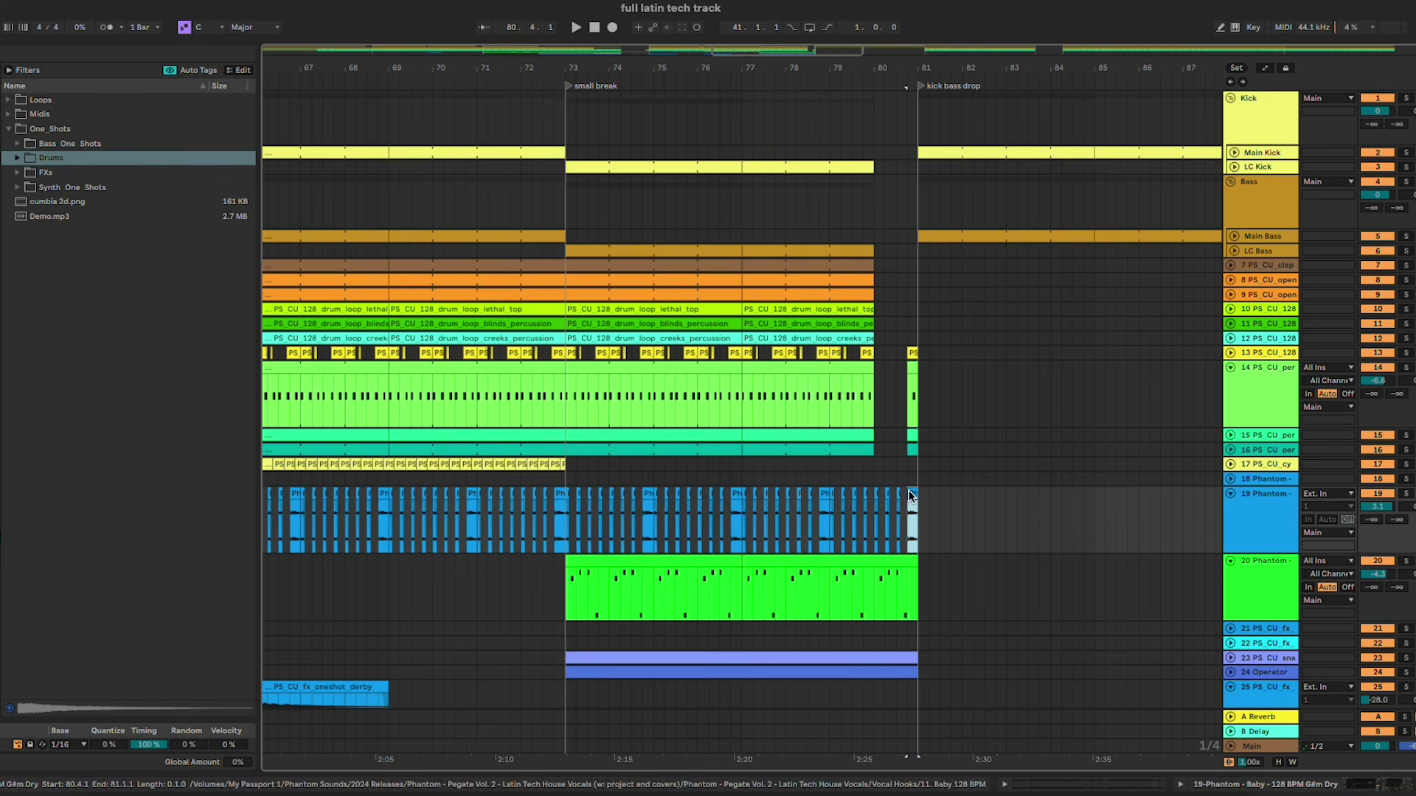
pyautogui.press('space')
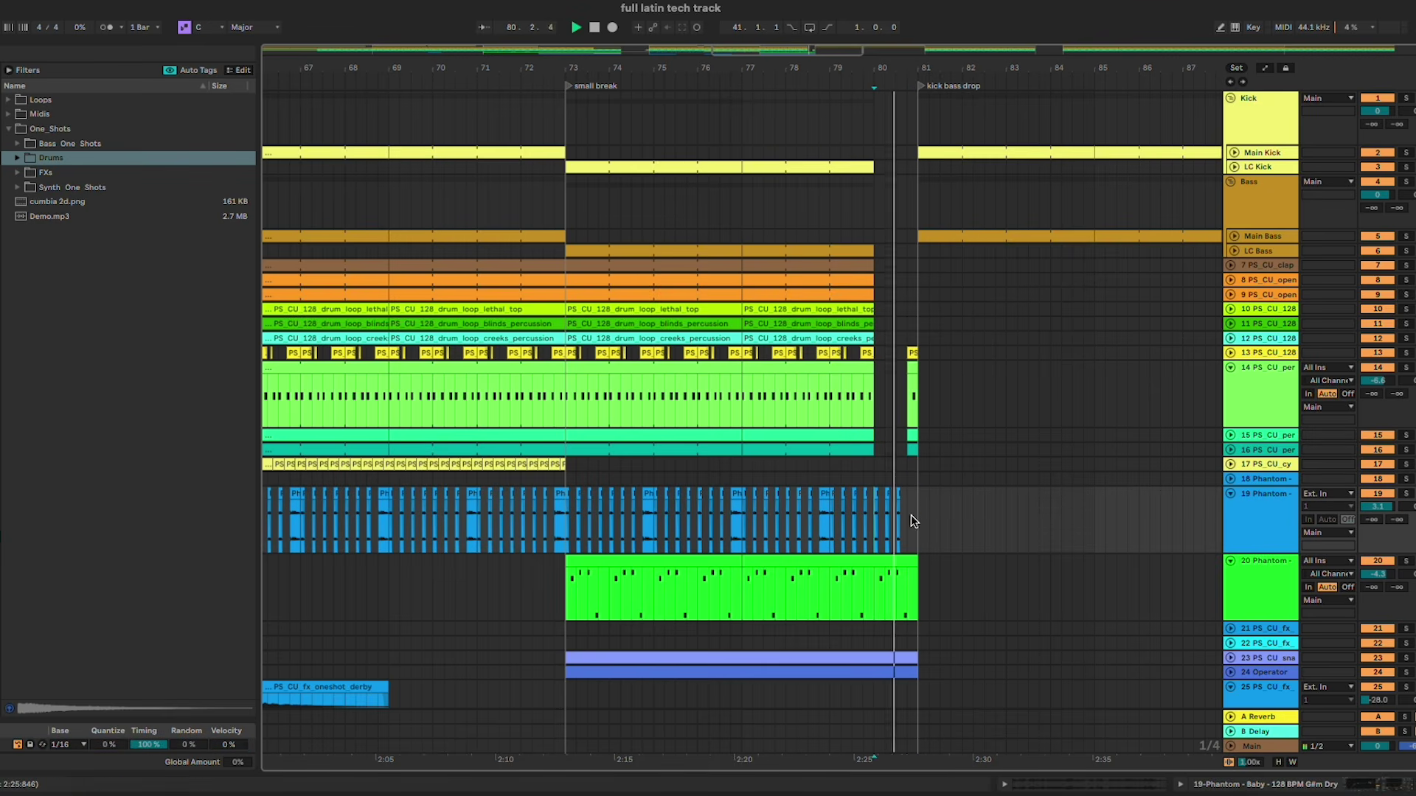
# Step: Delete the last percussion hits on tracks 15 and 16, extend the final clips of tracks 13 and 14 back to bar 80.3, and play
pyautogui.scroll(5, 914, 545)
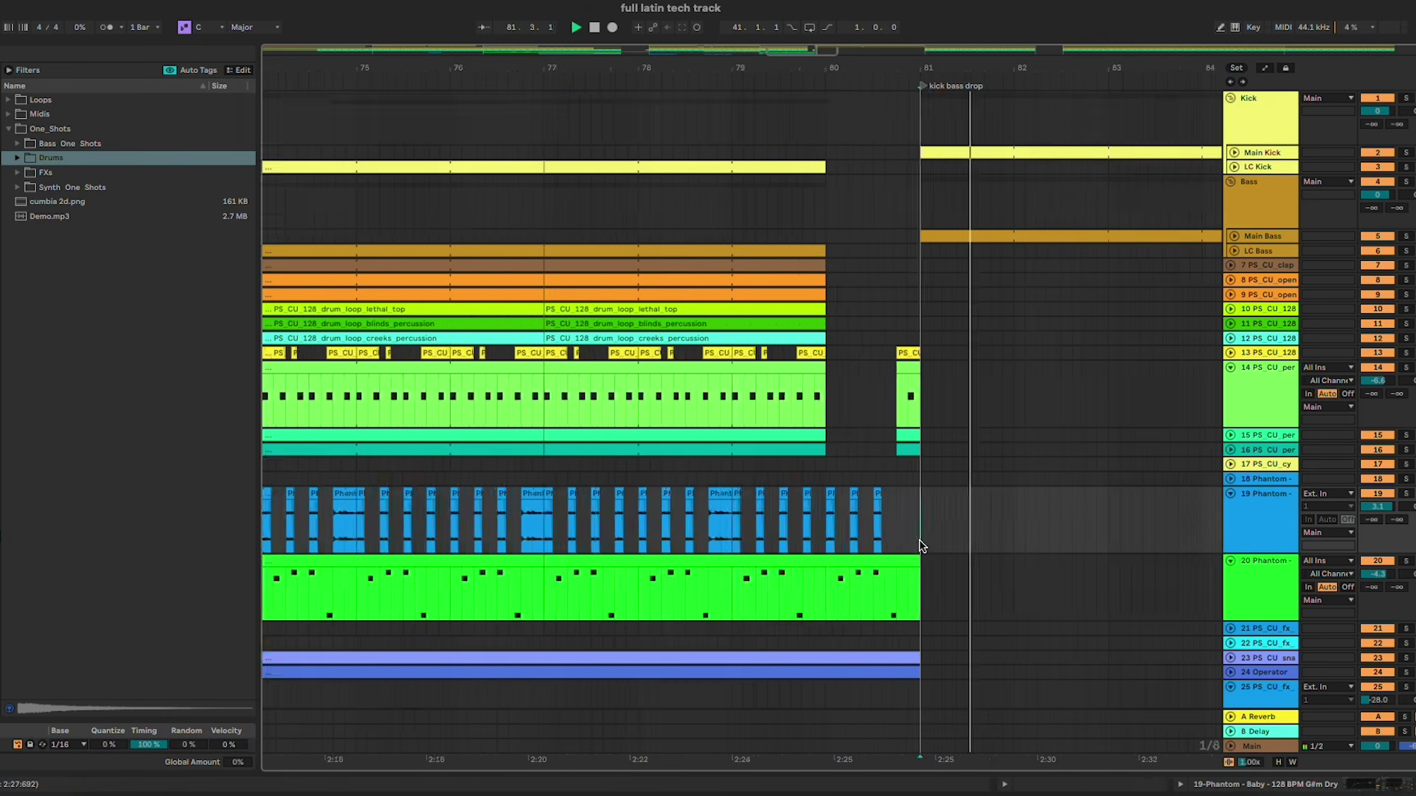
pyautogui.click(903, 446)
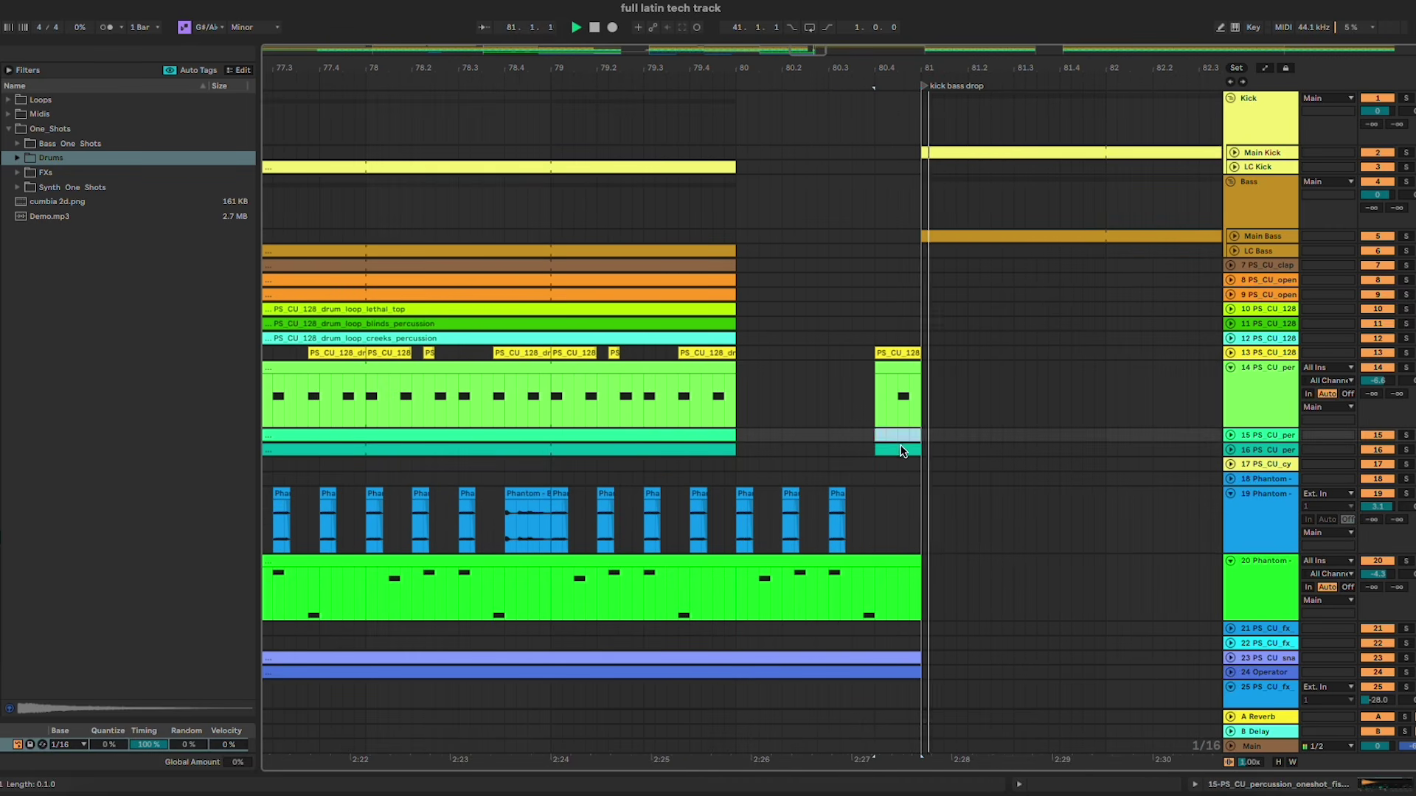
pyautogui.moveTo(875, 372); pyautogui.dragTo(829, 373)
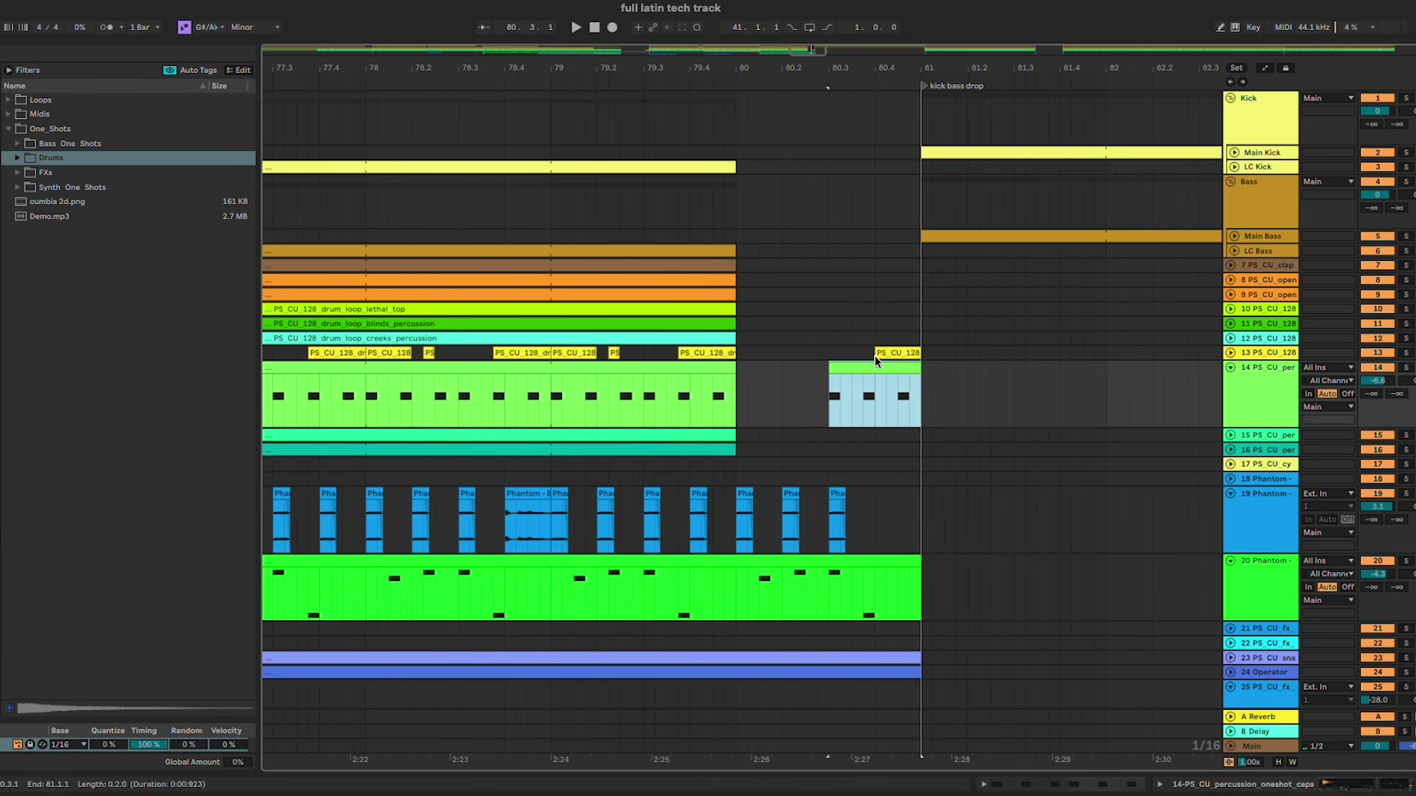
pyautogui.click(516, 201)
pyautogui.press('space')
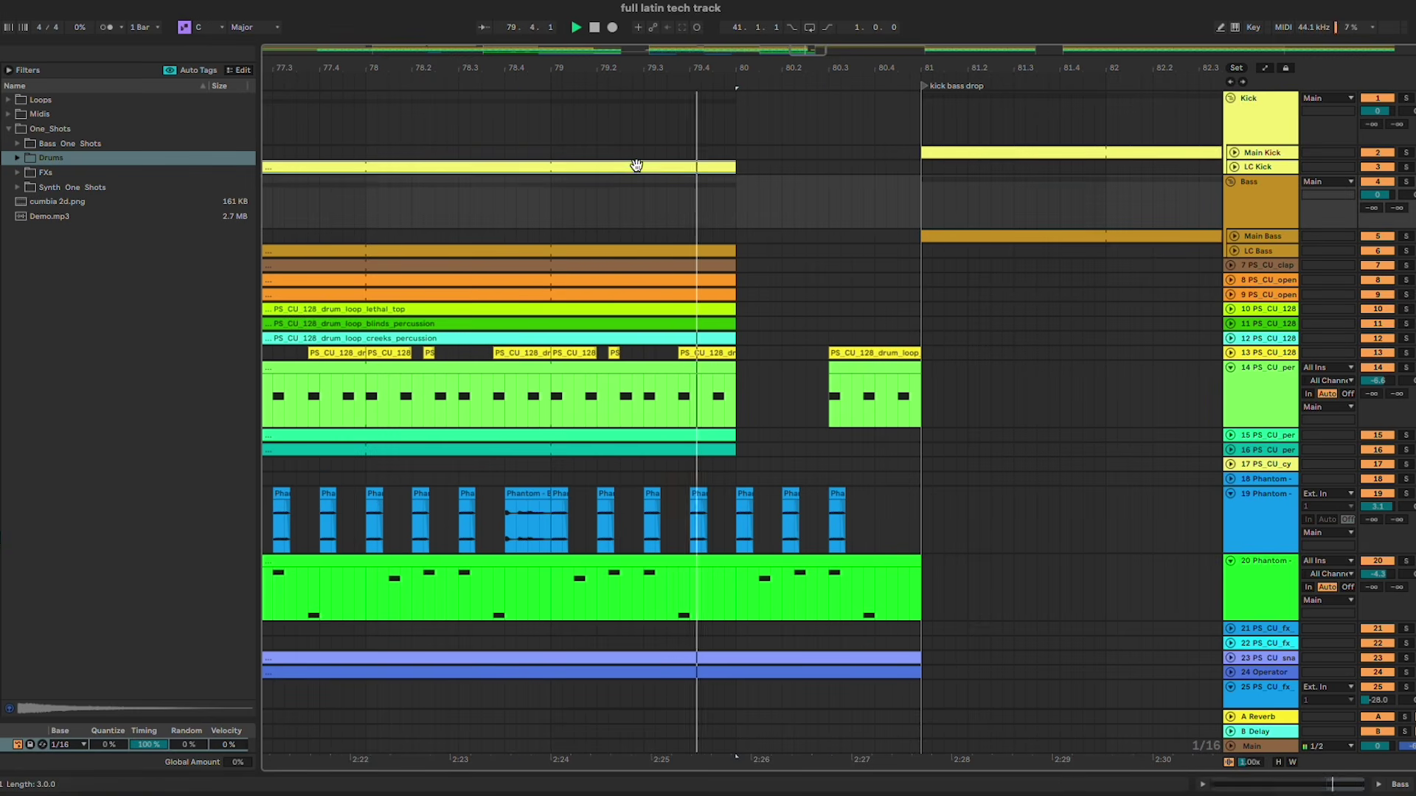
# Step: Stop playback, copy track 19's vocal chops from bar 73 to 77, and paste them four times from bar 81 up to break 2
pyautogui.click(635, 167)
pyautogui.scroll(-6, 636, 167)
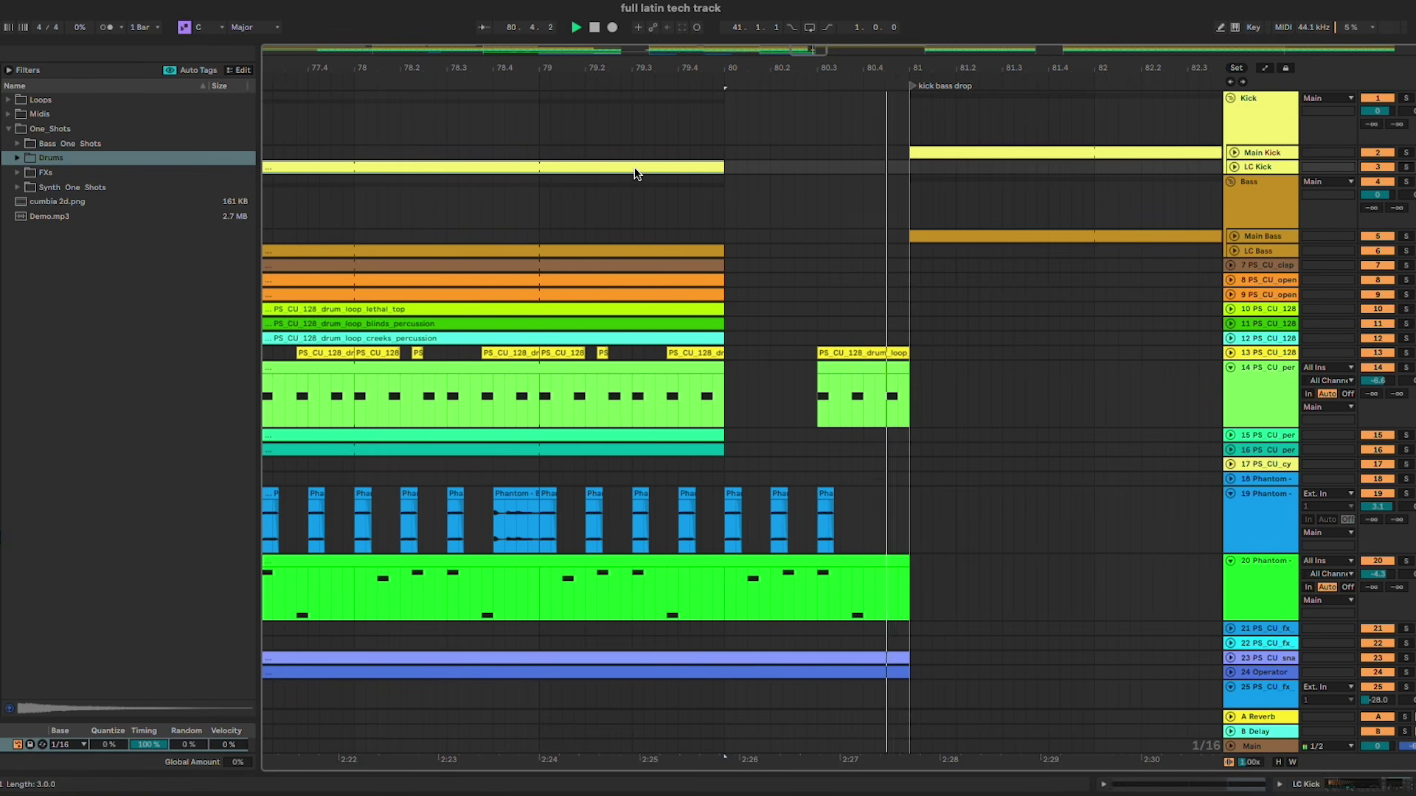
pyautogui.press('space')
pyautogui.moveTo(301, 516); pyautogui.dragTo(483, 516)
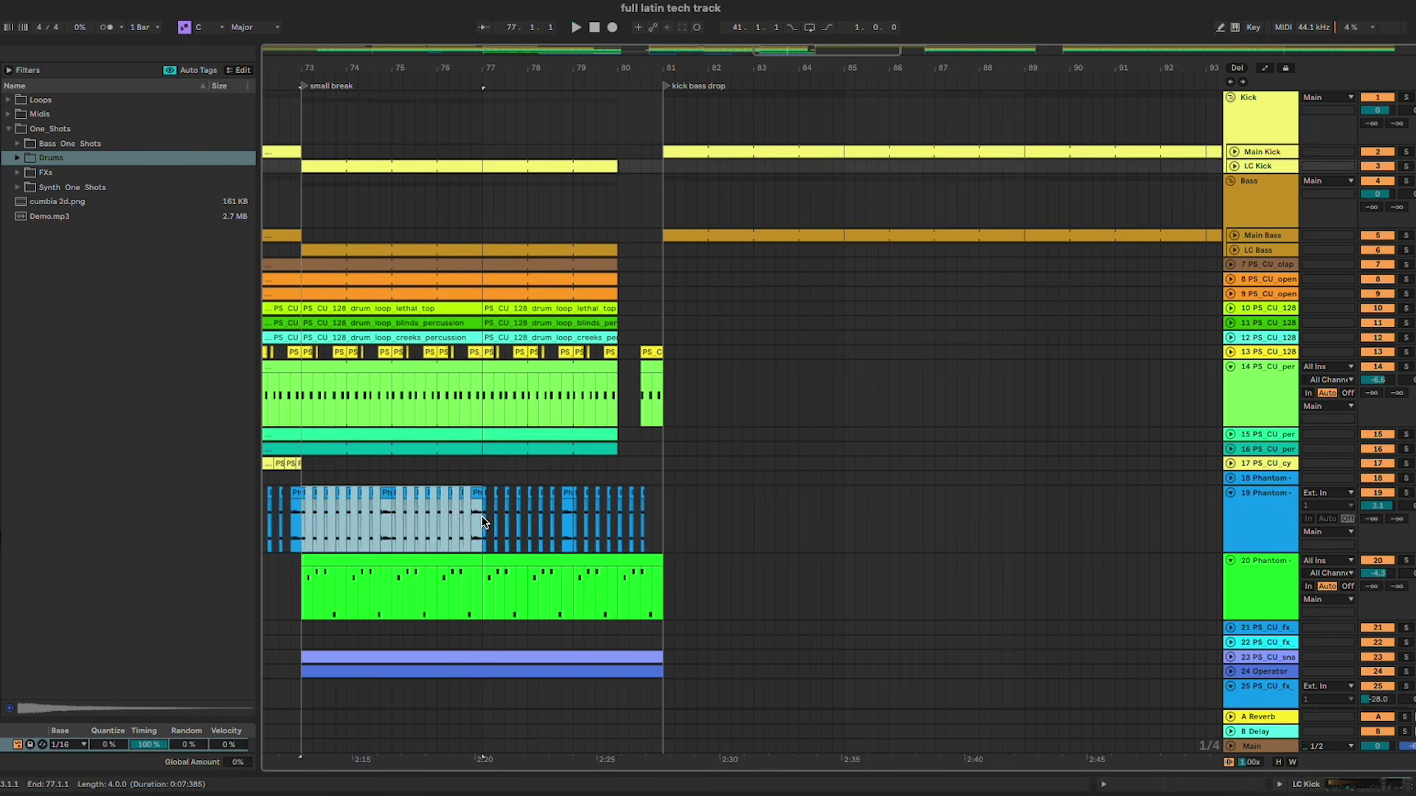
pyautogui.press('super+c')
pyautogui.click(667, 509)
pyautogui.press('super+v')
pyautogui.press('super+v')
pyautogui.press('super+v')
pyautogui.press('super+v')
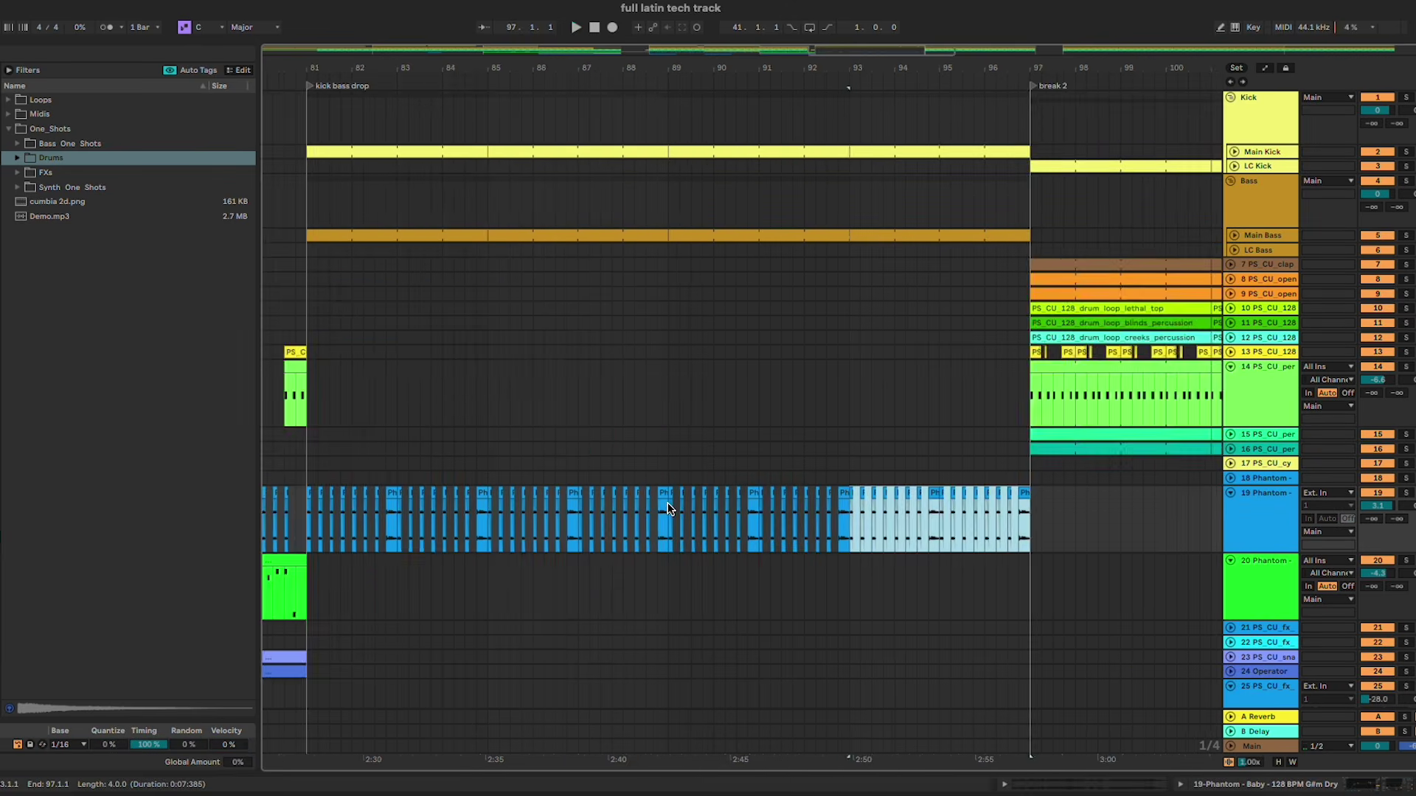
# Step: Copy the one-bar low-cut kick and bass fill from before bar 65 to bar 88 across the kick and bass tracks, and play
pyautogui.scroll(-5, 690, 376)
pyautogui.scroll(4, 424, 192)
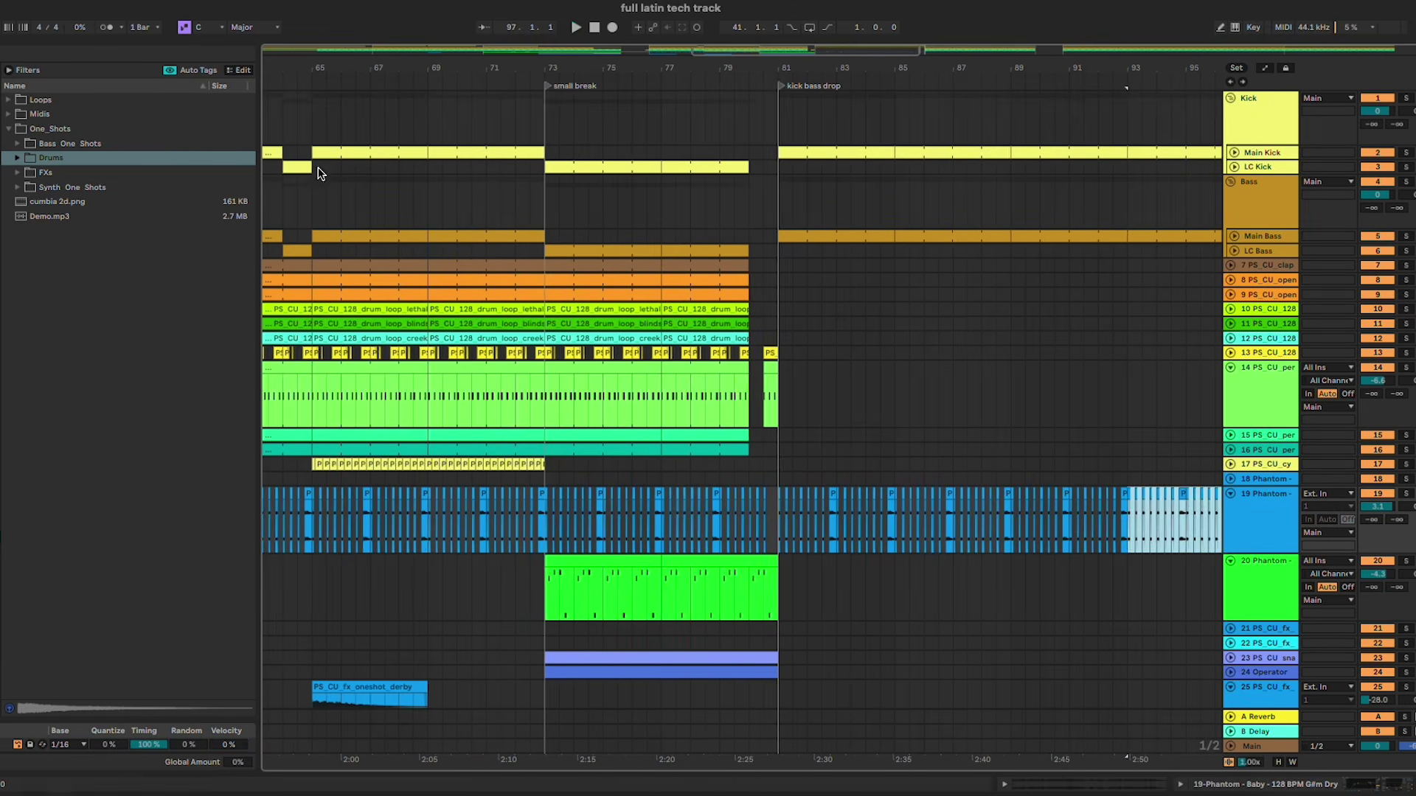
pyautogui.hscroll(-3, 318, 169)
pyautogui.moveTo(419, 249); pyautogui.dragTo(305, 154)
pyautogui.hscroll(5, 737, 229)
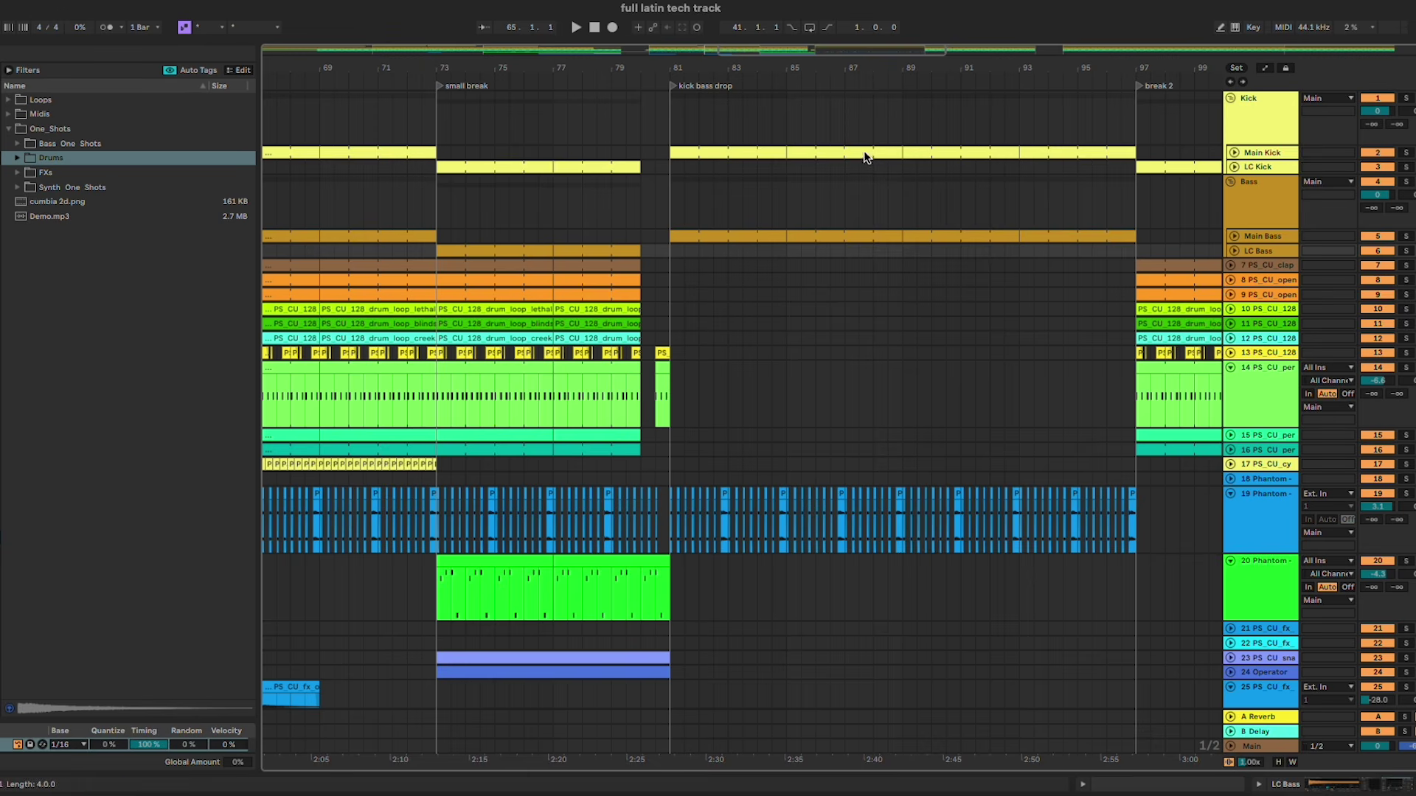
pyautogui.moveTo(866, 157); pyautogui.dragTo(938, 251)
pyautogui.press('space')
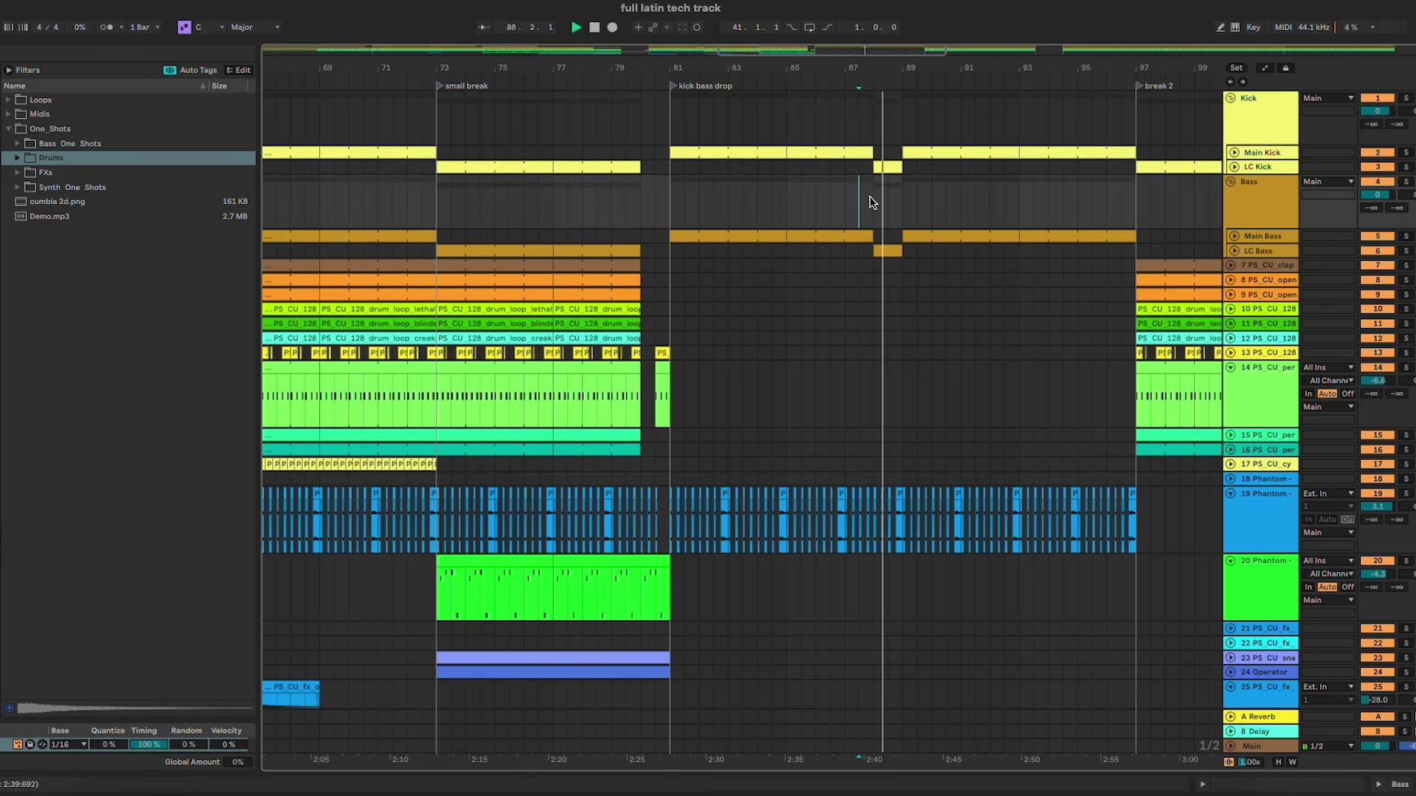
# Step: Copy tracks 13 and 14 from bar 73 to 77 and paste them four times from bar 81 up to break 2
pyautogui.click(510, 367)
pyautogui.keyDown('shift'); pyautogui.click(510, 353); pyautogui.keyUp('shift')
pyautogui.press('space')
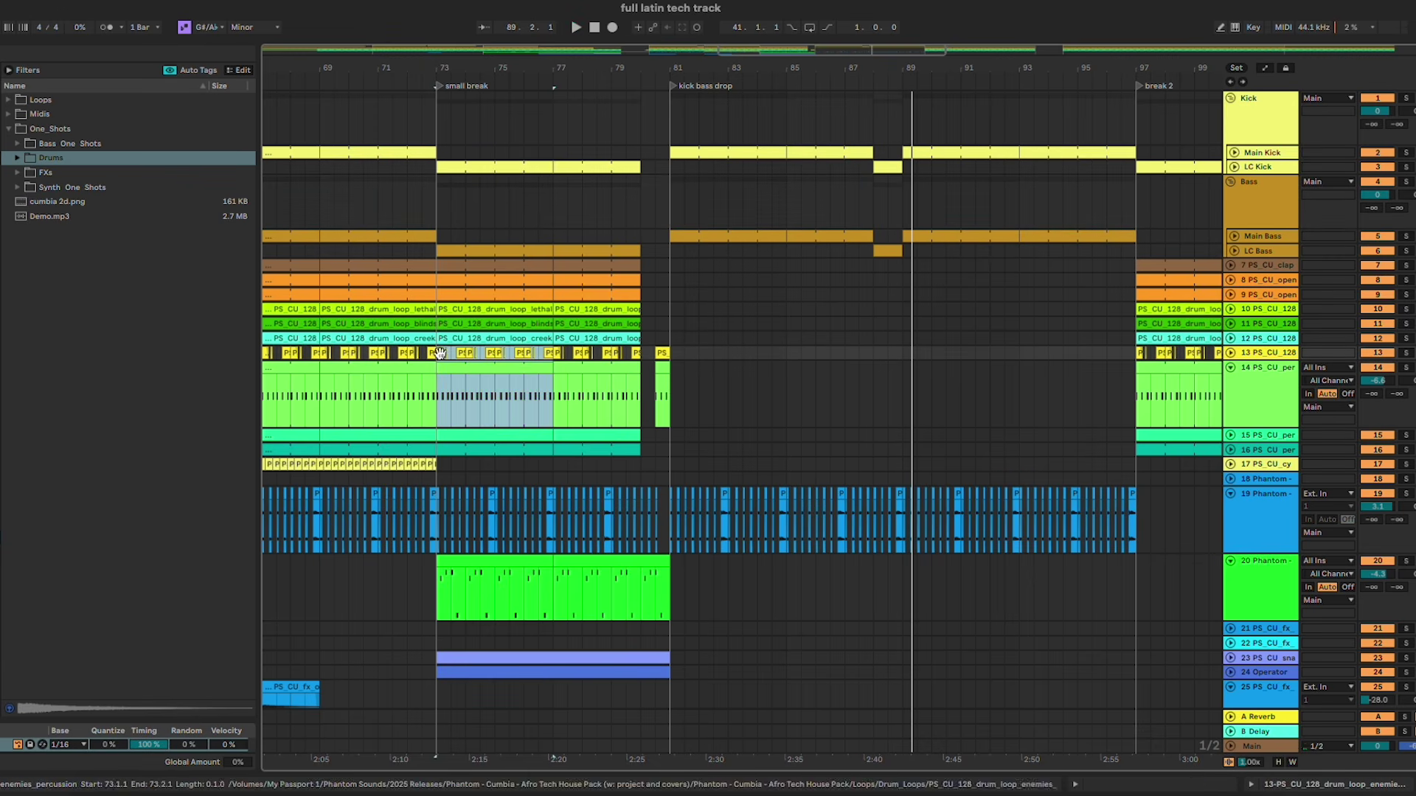
pyautogui.press('super+c')
pyautogui.click(674, 354)
pyautogui.press('super+v')
pyautogui.press('super+v')
pyautogui.press('super+v')
pyautogui.press('super+v')
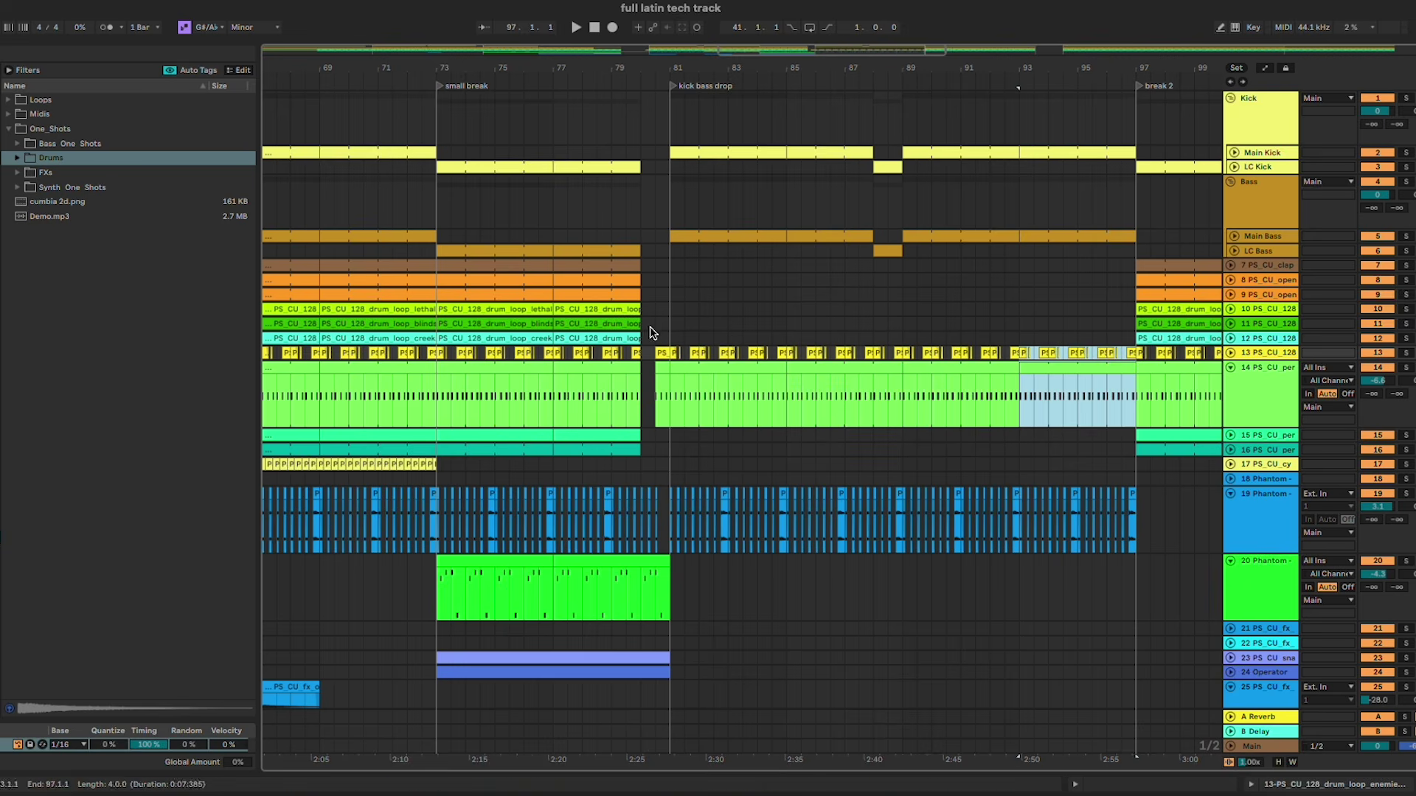
# Step: Play the end of the small break and copy track 25's derby FX one-shot from drop 1 to bar 81
pyautogui.click(597, 203)
pyautogui.press('space')
pyautogui.hscroll(-3, 713, 498)
pyautogui.scroll(-1, 714, 498)
pyautogui.hscroll(-5, 811, 613)
pyautogui.click(759, 612)
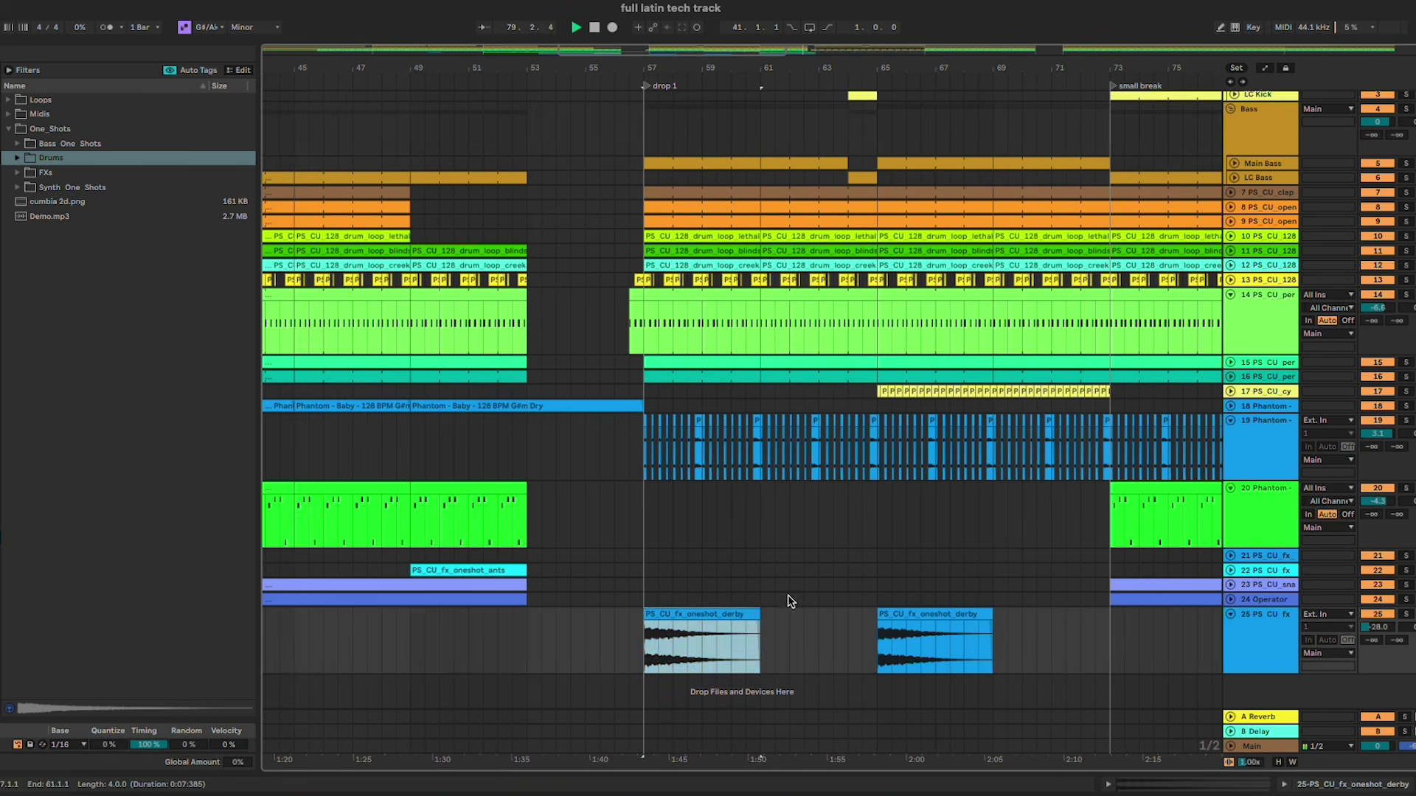
pyautogui.hscroll(5, 1049, 629)
pyautogui.press('super+c')
pyautogui.click(971, 636)
pyautogui.press('super+v')
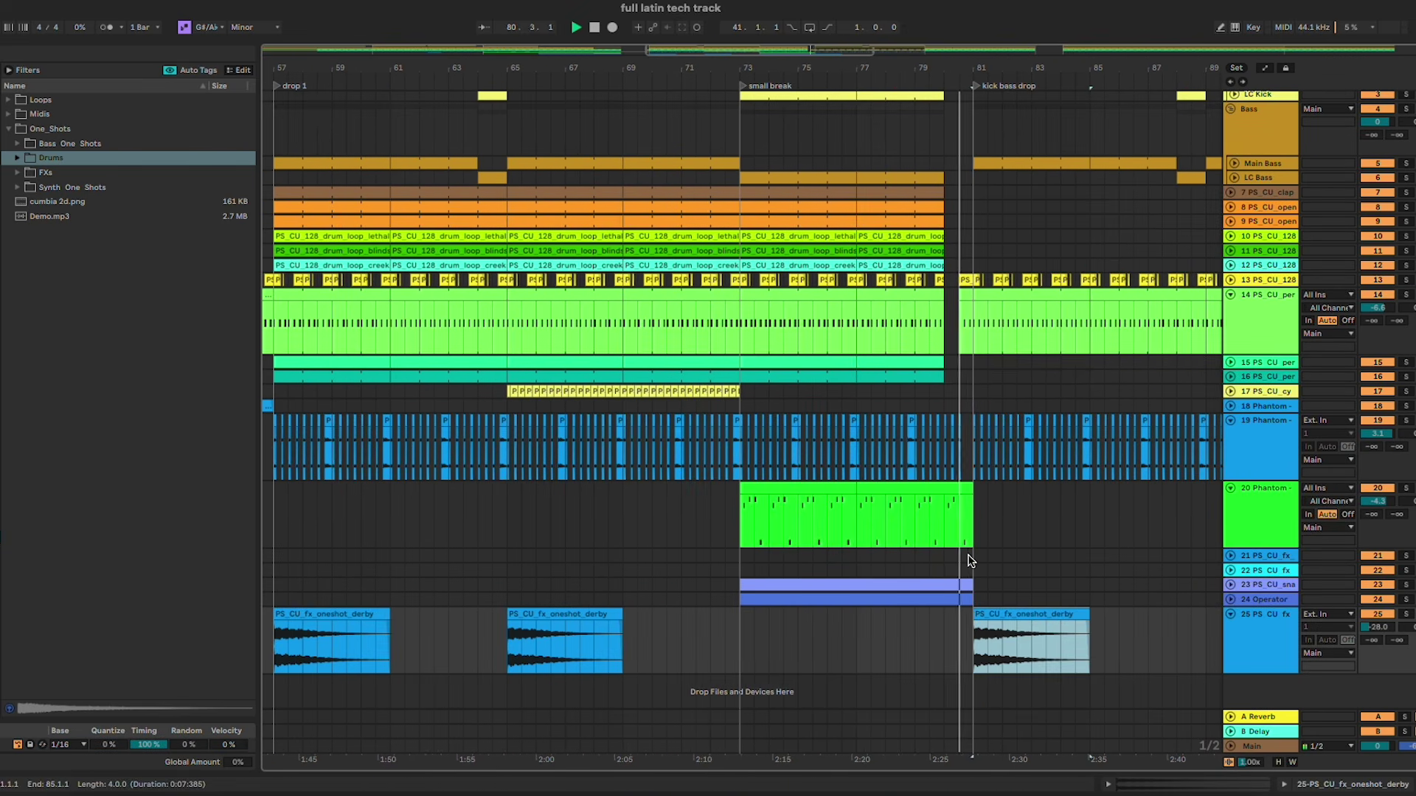
pyautogui.click(968, 560)
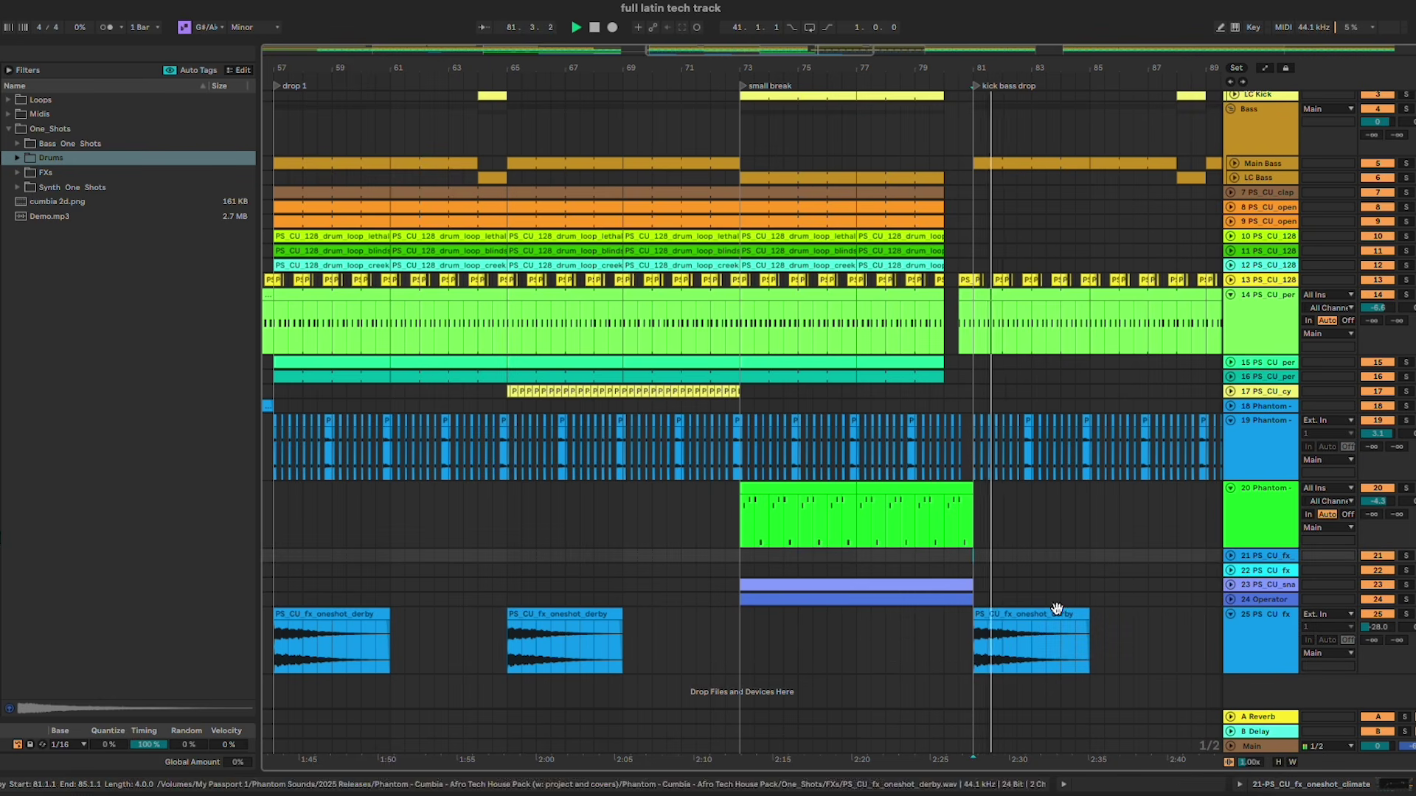
# Step: Delete the track 14 percussion clips from bar 81 to bar 89 in the kick bass drop
pyautogui.scroll(1, 968, 431)
pyautogui.hscroll(1, 968, 431)
pyautogui.scroll(1, 968, 431)
pyautogui.hscroll(1, 968, 432)
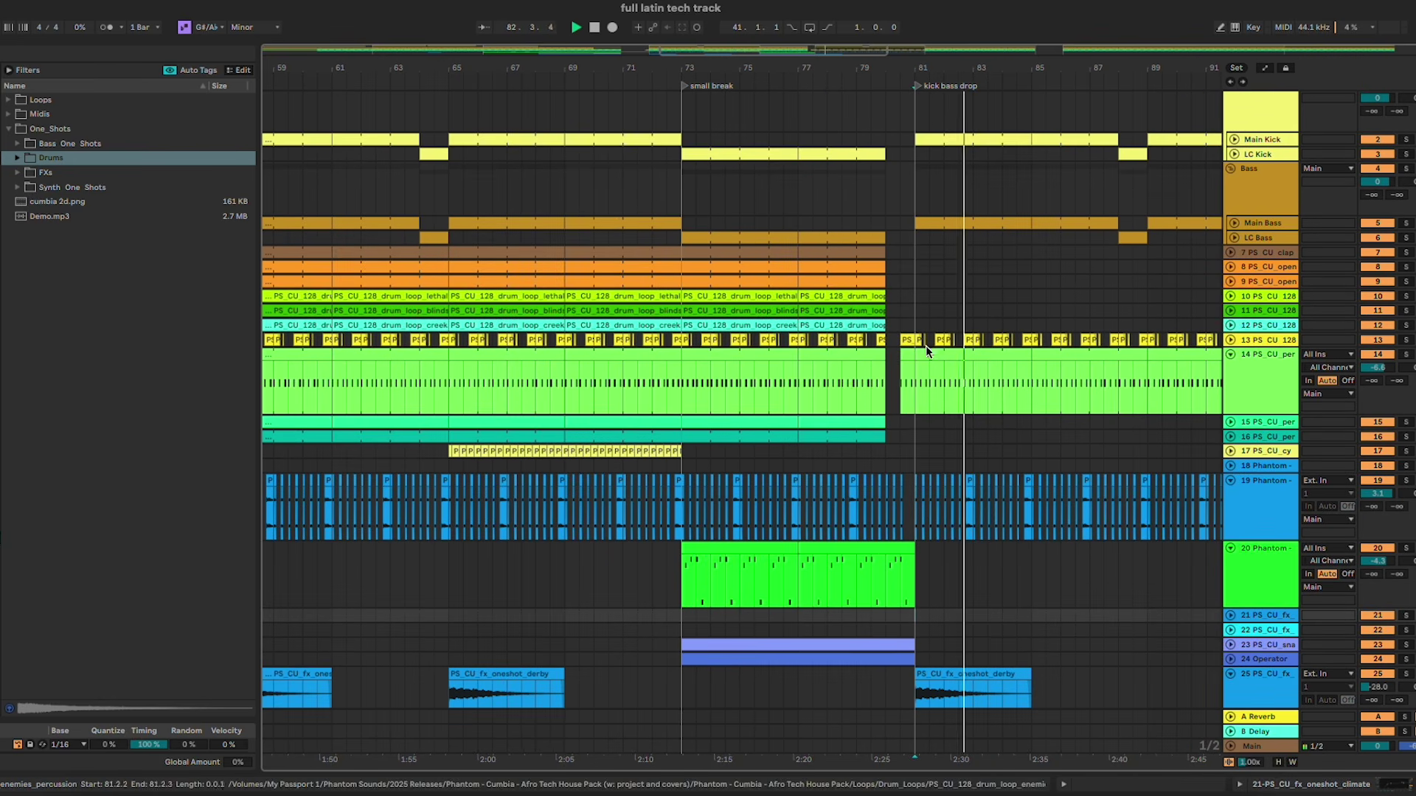
pyautogui.click(926, 352)
pyautogui.press('Delete')
pyautogui.click(1054, 354)
pyautogui.press('Delete')
pyautogui.hscroll(2, 1054, 351)
pyautogui.click(1056, 351)
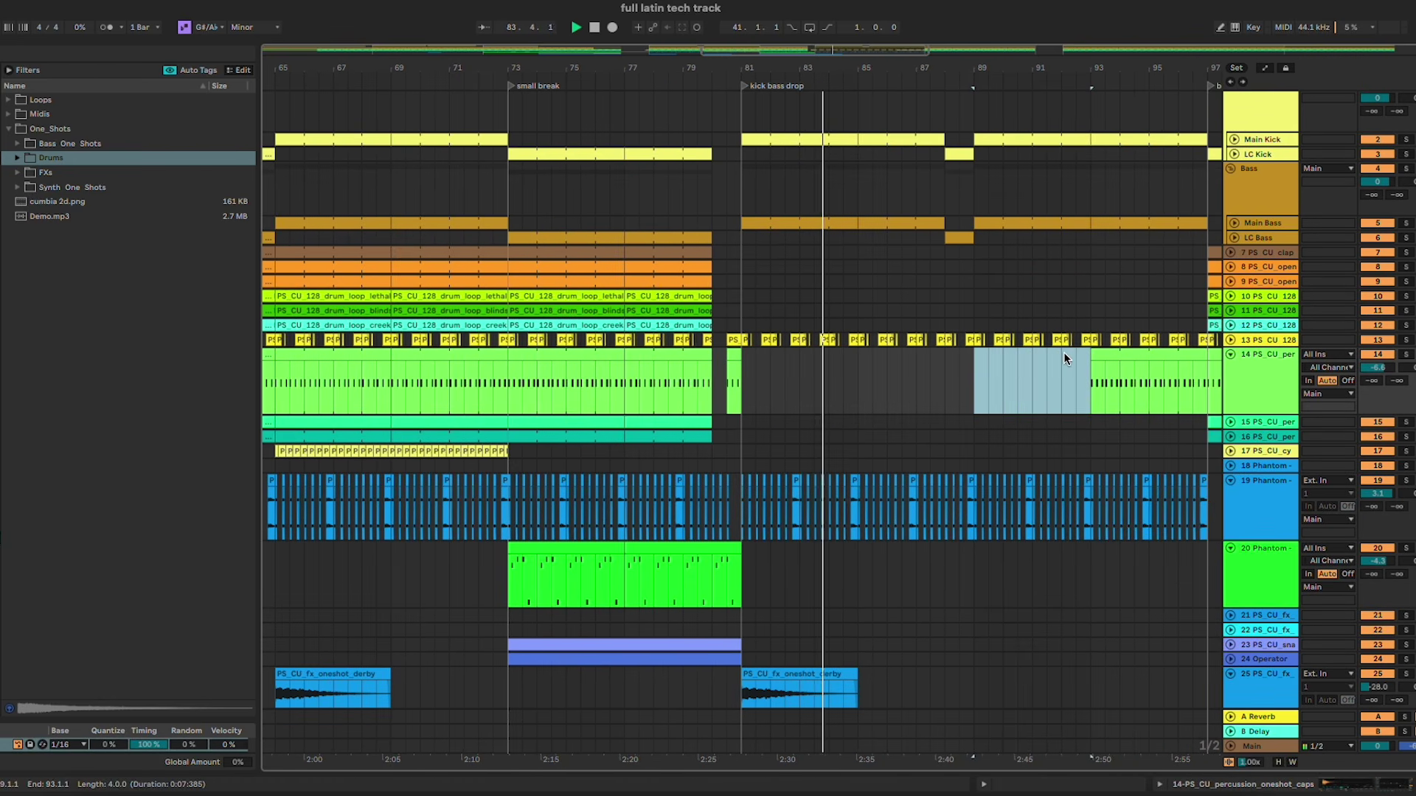
pyautogui.click(935, 372)
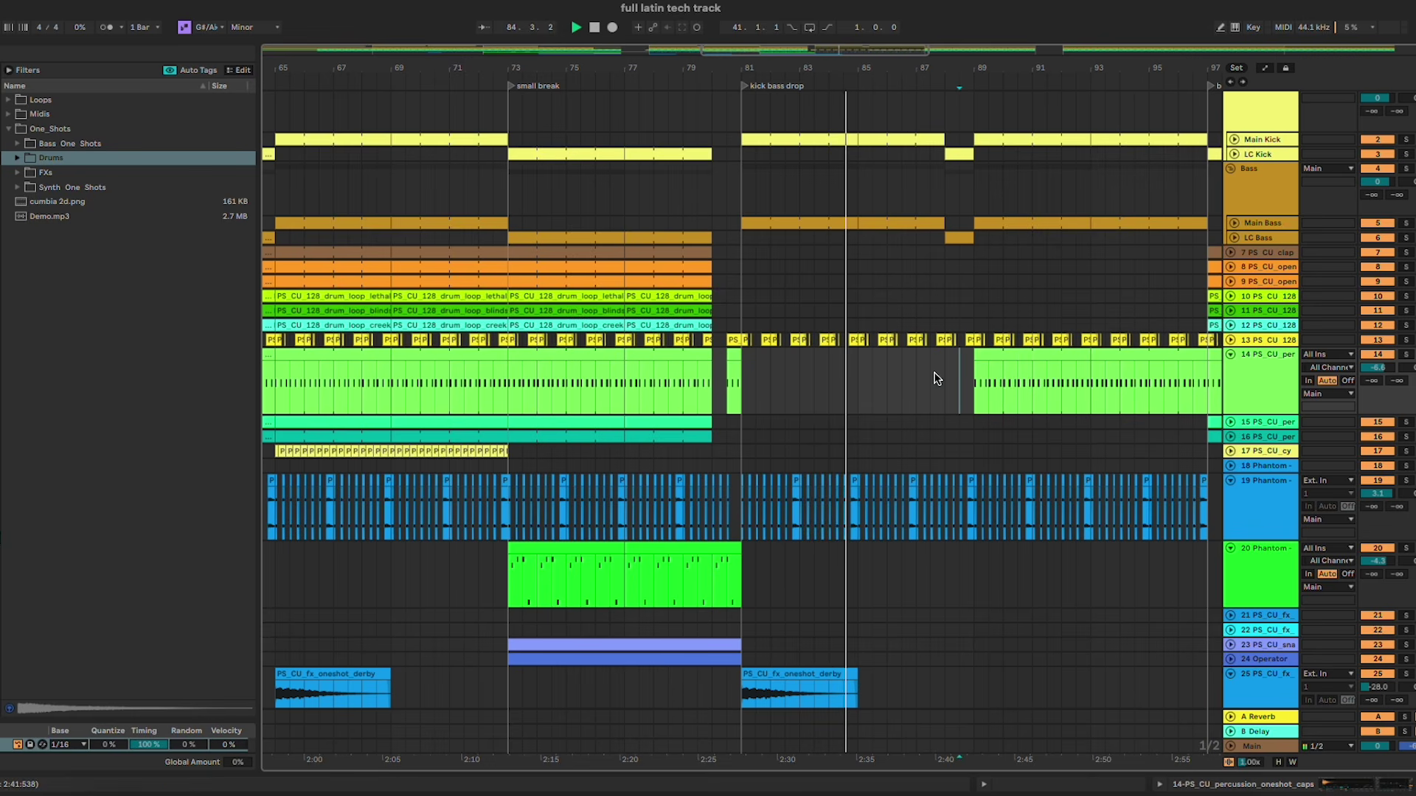
# Step: Copy the blinds percussion loop on track 11 to bar 85, extend it to four bars, and duplicate it up to break 2
pyautogui.click(666, 311)
pyautogui.click(869, 310)
pyautogui.hotkey('ctrl', 'v')
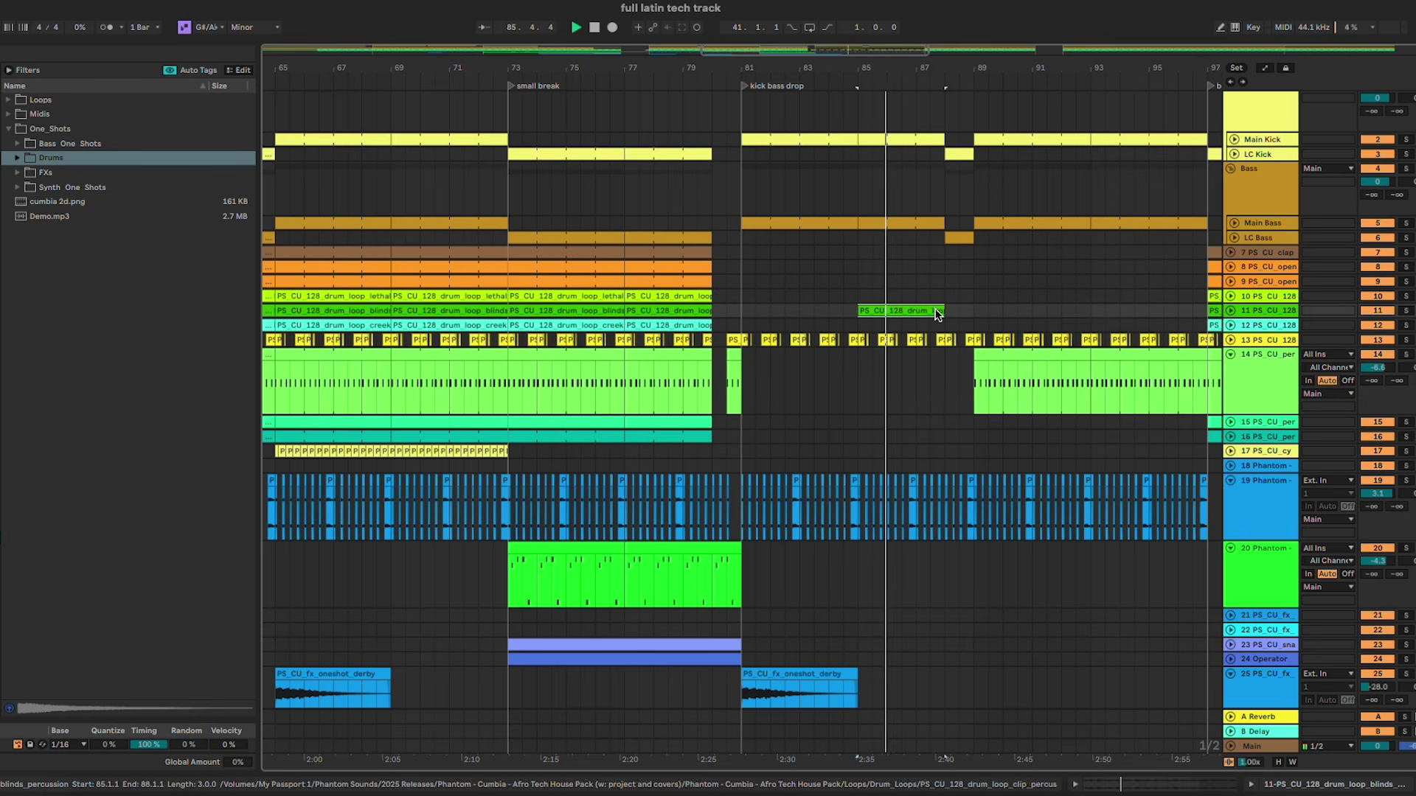
pyautogui.moveTo(945, 311); pyautogui.dragTo(968, 311)
pyautogui.hotkey('ctrl', 'd')
pyautogui.hotkey('ctrl', 'd')
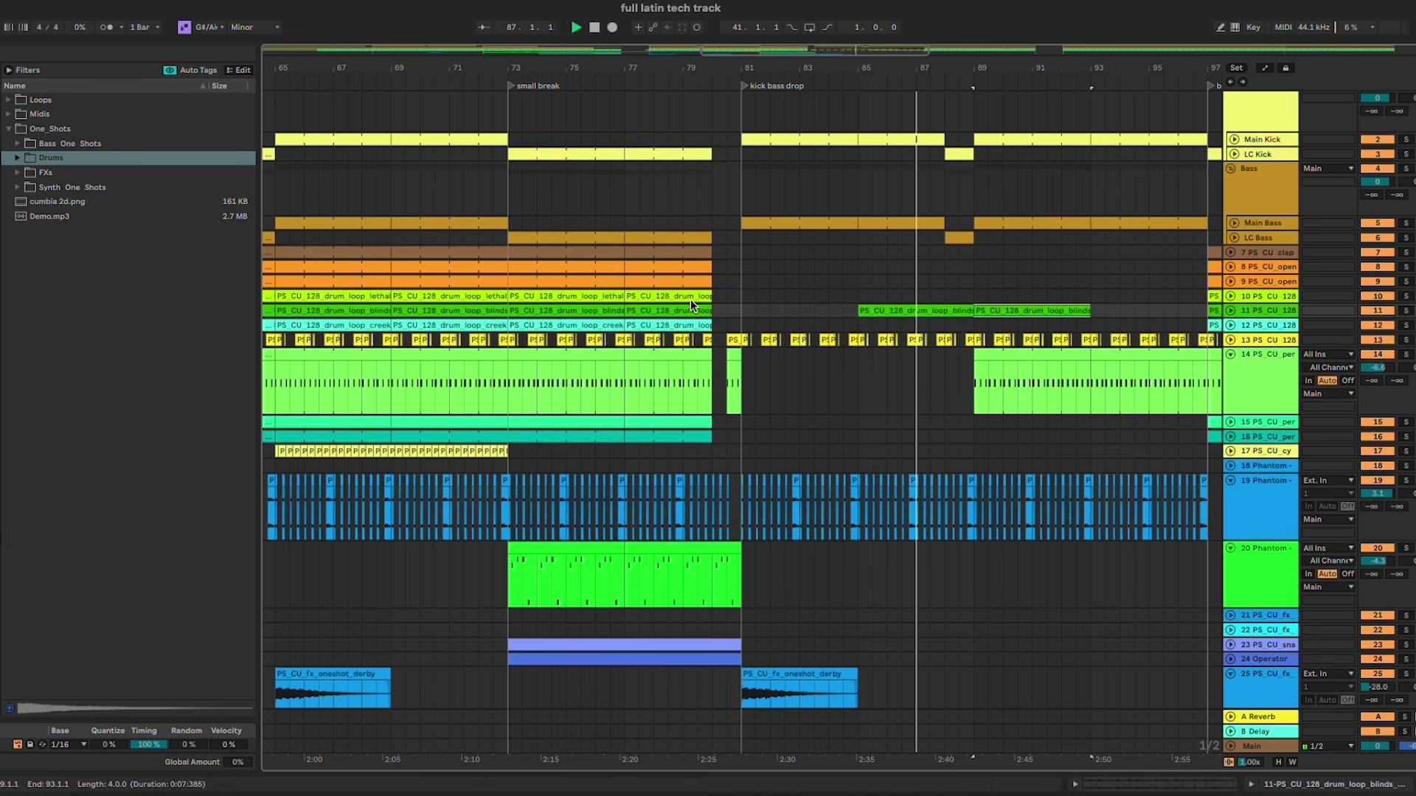
# Step: Try copying the lethal top loop on track 10 into the kick bass drop from bar 85
pyautogui.moveTo(605, 297); pyautogui.dragTo(951, 298)
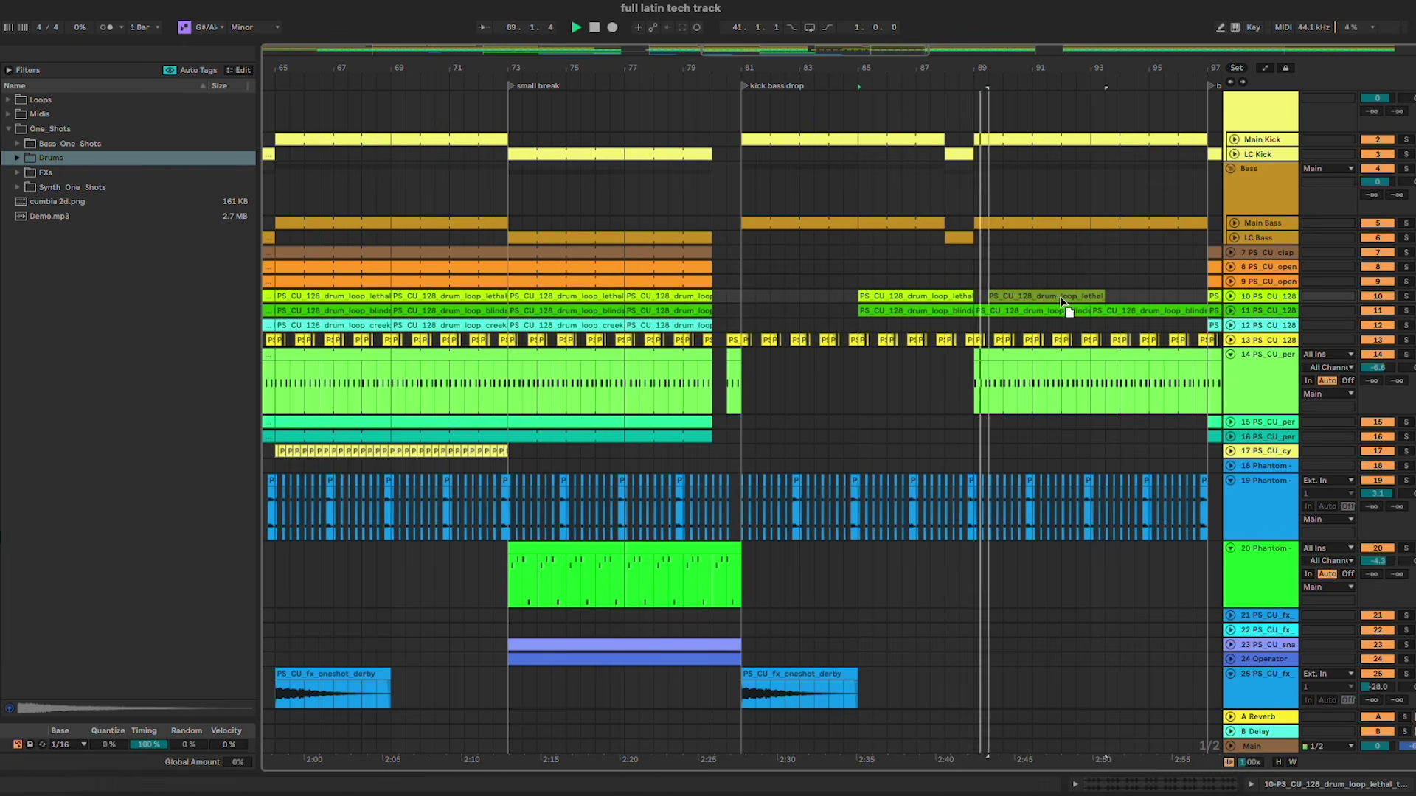
pyautogui.press('Delete')
# Step: Copy the track 7 clap part to bar 89, repeat it through the second half of the kick bass drop, and play from bar 88
pyautogui.click(660, 257)
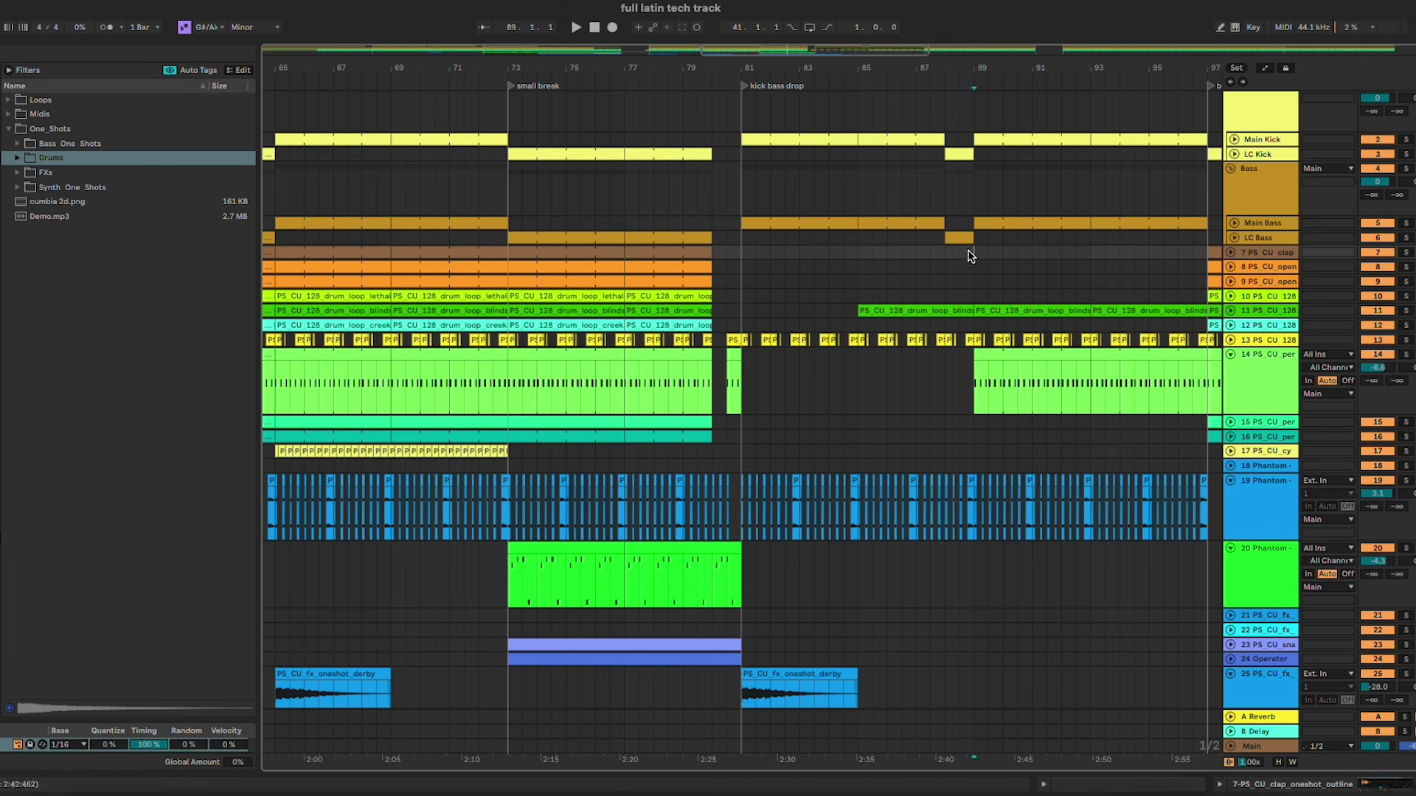
pyautogui.press('super+v')
pyautogui.press('super+v')
pyautogui.press('super+v')
pyautogui.click(737, 255)
pyautogui.press('space')
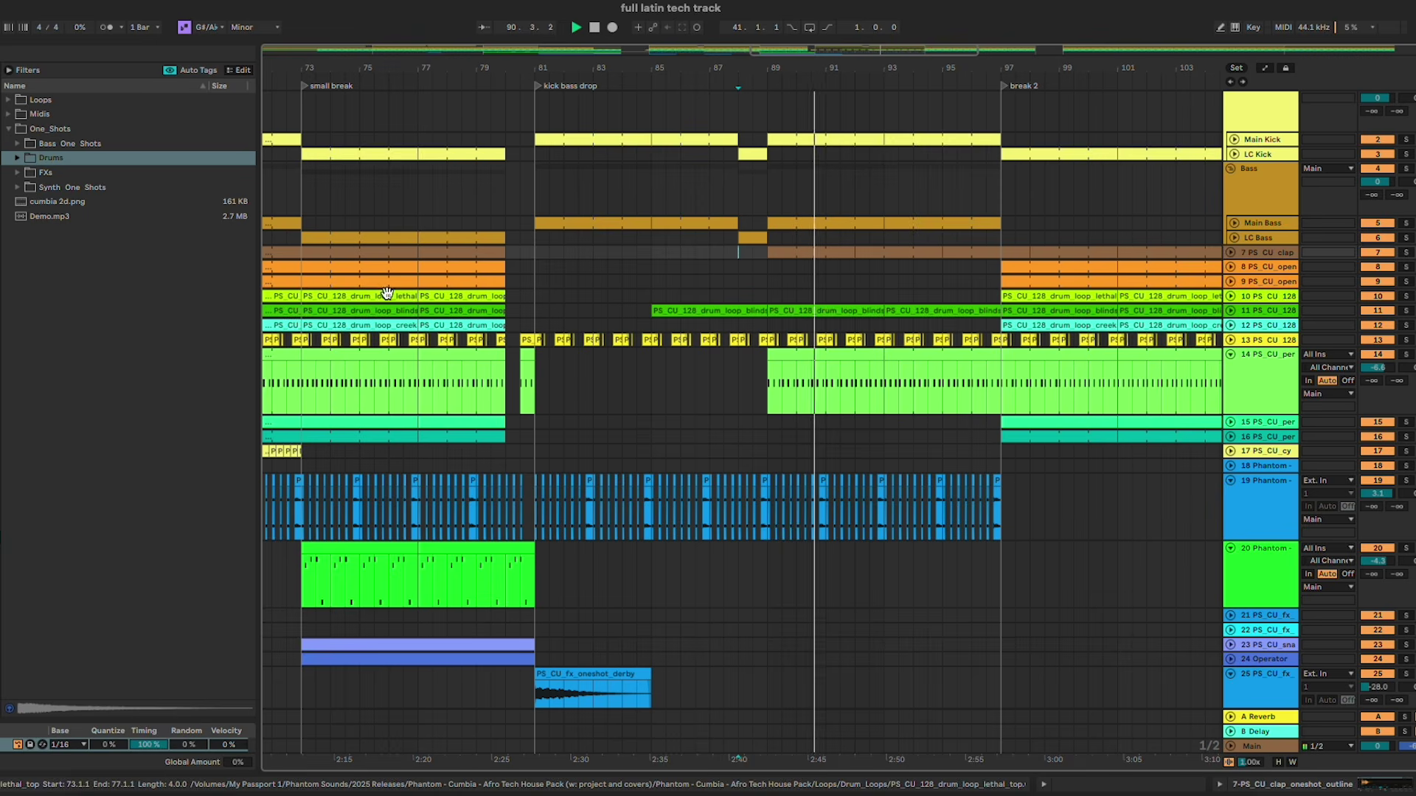
# Step: Copy track 25's derby FX one-shot from bar 81 to bar 89, and cut the one at bar 81 down to one bar
pyautogui.scroll(-2, 752, 489)
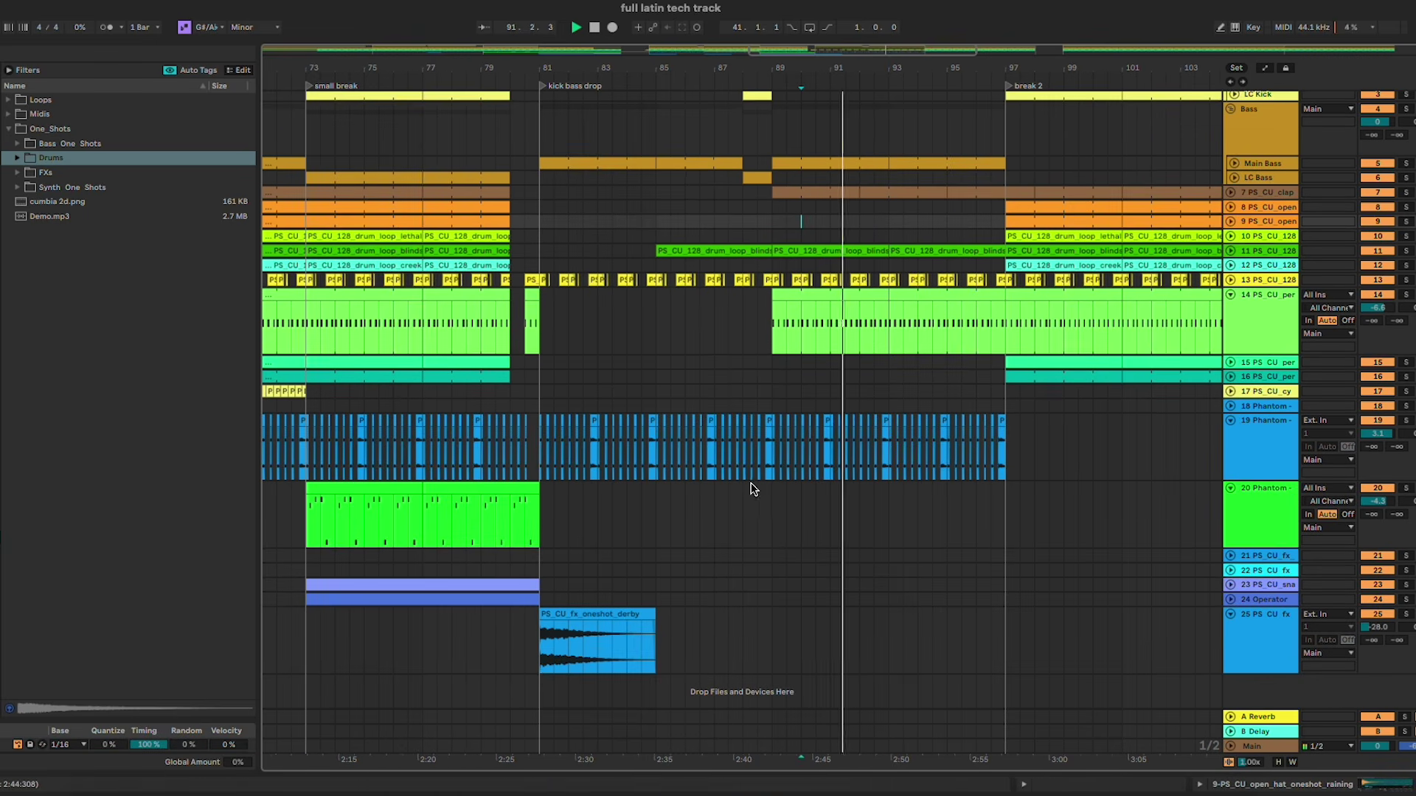
pyautogui.click(631, 615)
pyautogui.press('super+c')
pyautogui.click(772, 616)
pyautogui.press('super+v')
pyautogui.press('space')
pyautogui.moveTo(700, 643); pyautogui.dragTo(569, 642)
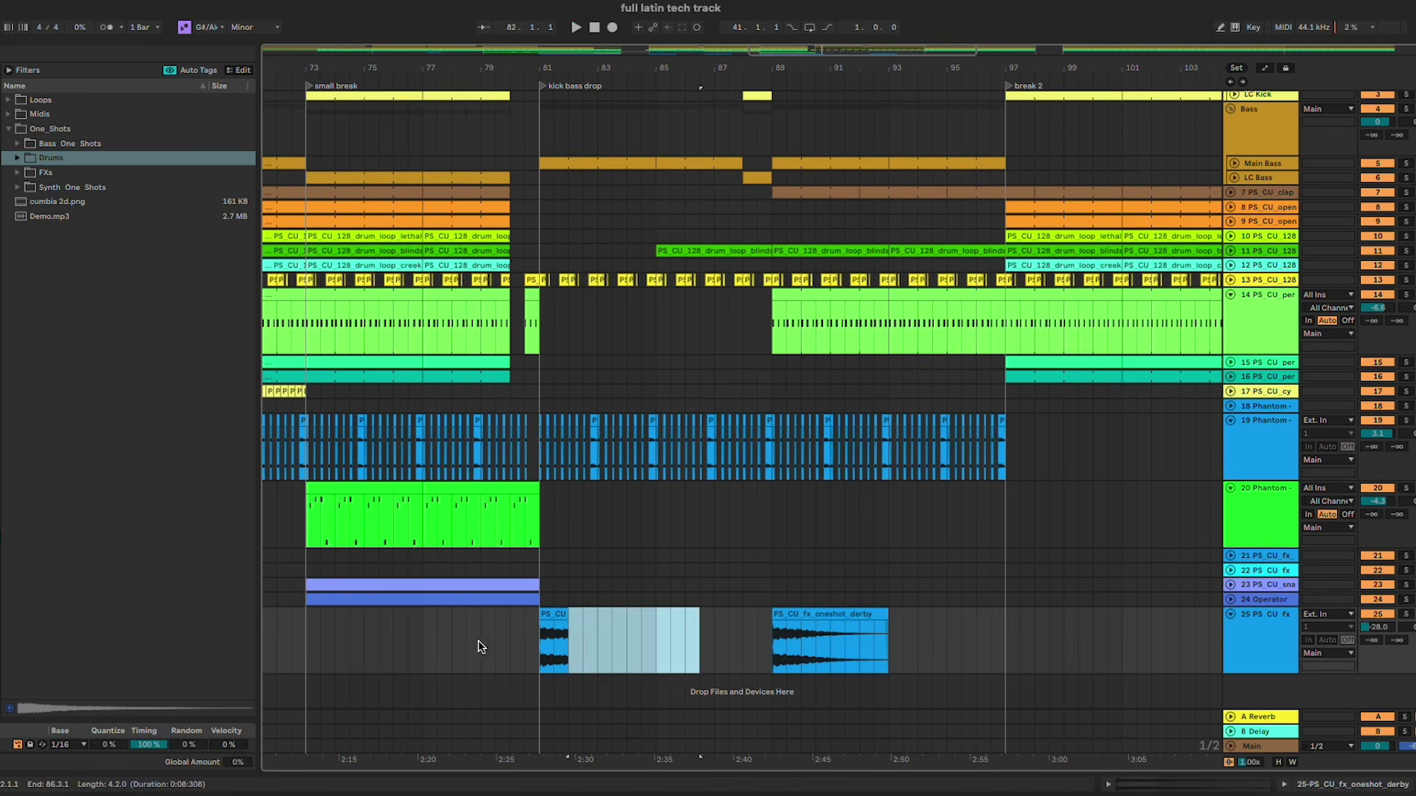
pyautogui.press('Delete')
# Step: Play the end of the small break from bar 77
pyautogui.click(483, 634)
pyautogui.scroll(5, 482, 626)
pyautogui.hscroll(-1, 404, 522)
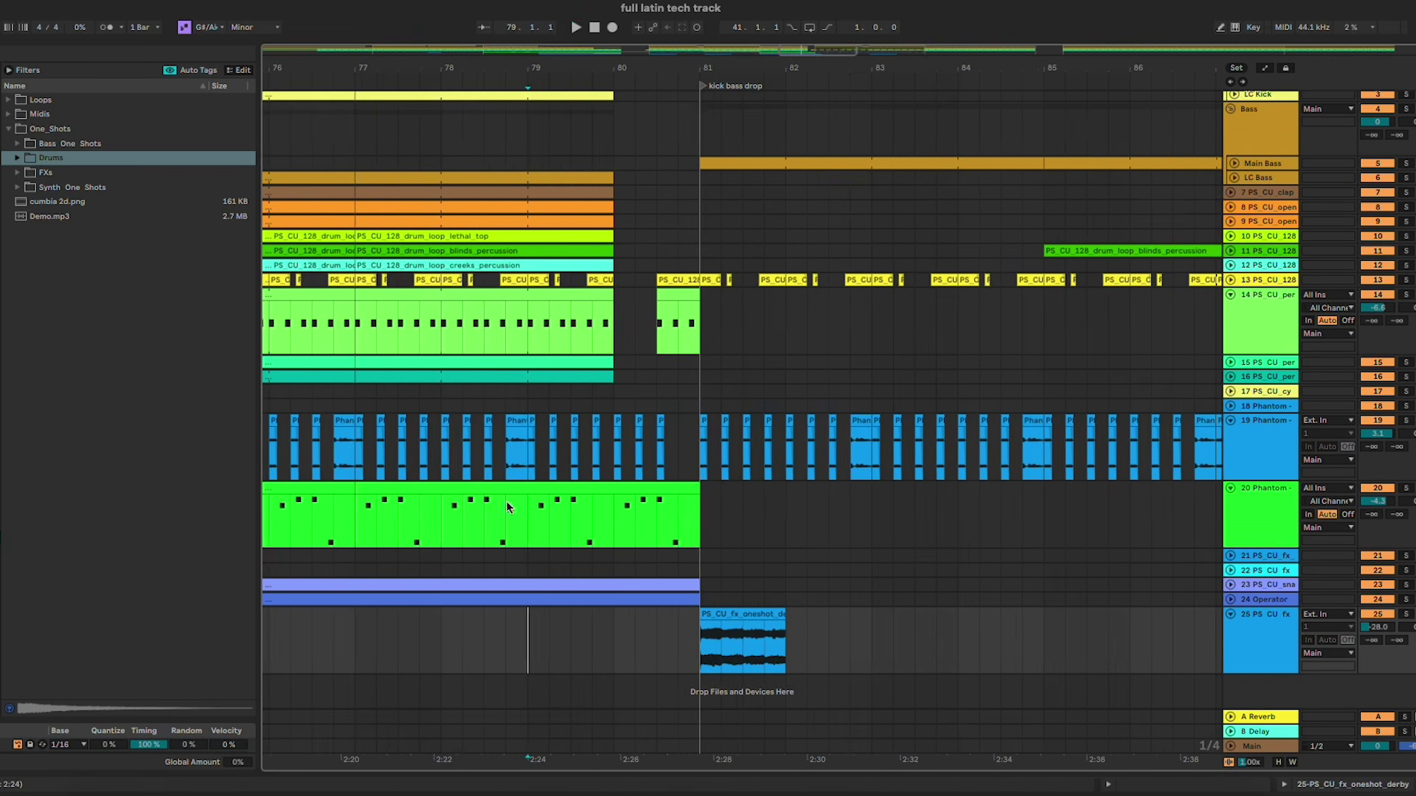
pyautogui.click(347, 511)
pyautogui.press('space')
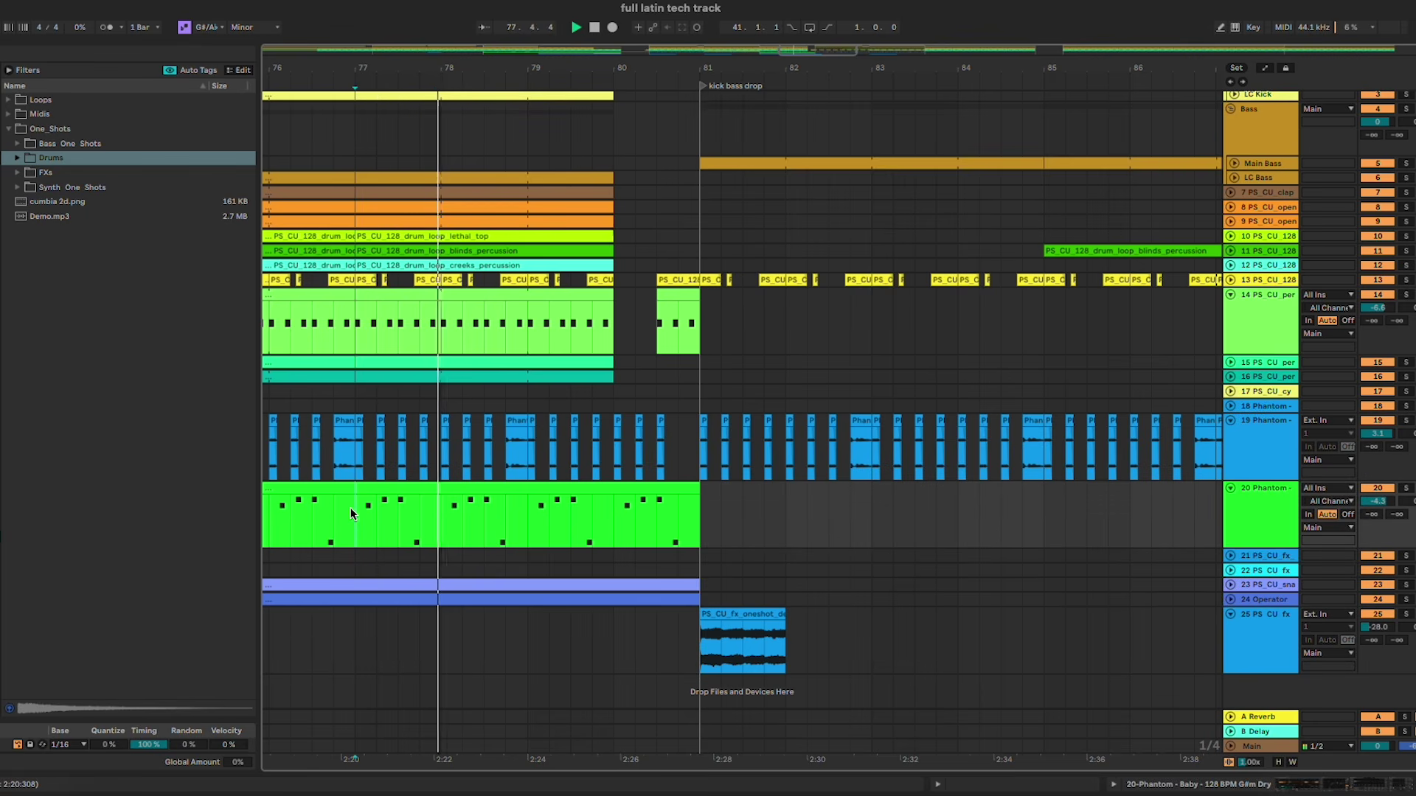
# Step: Delete both open-hat parts, the lethal top loop and the clap on tracks 7 to 10 from bar 77 to bar 80
pyautogui.click(511, 221)
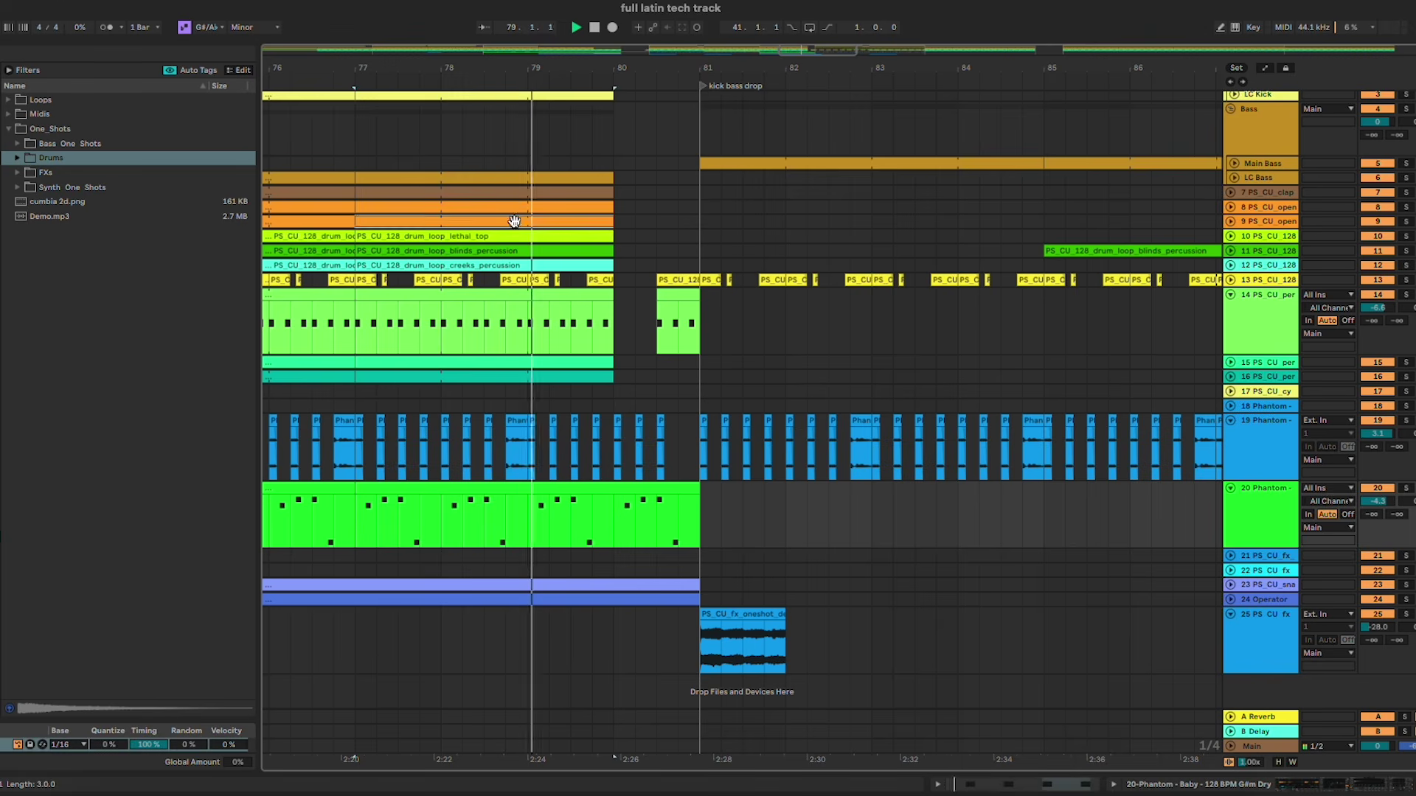
pyautogui.press('Delete')
pyautogui.click(511, 208)
pyautogui.press('Delete')
pyautogui.click(514, 236)
pyautogui.press('Delete')
pyautogui.click(523, 194)
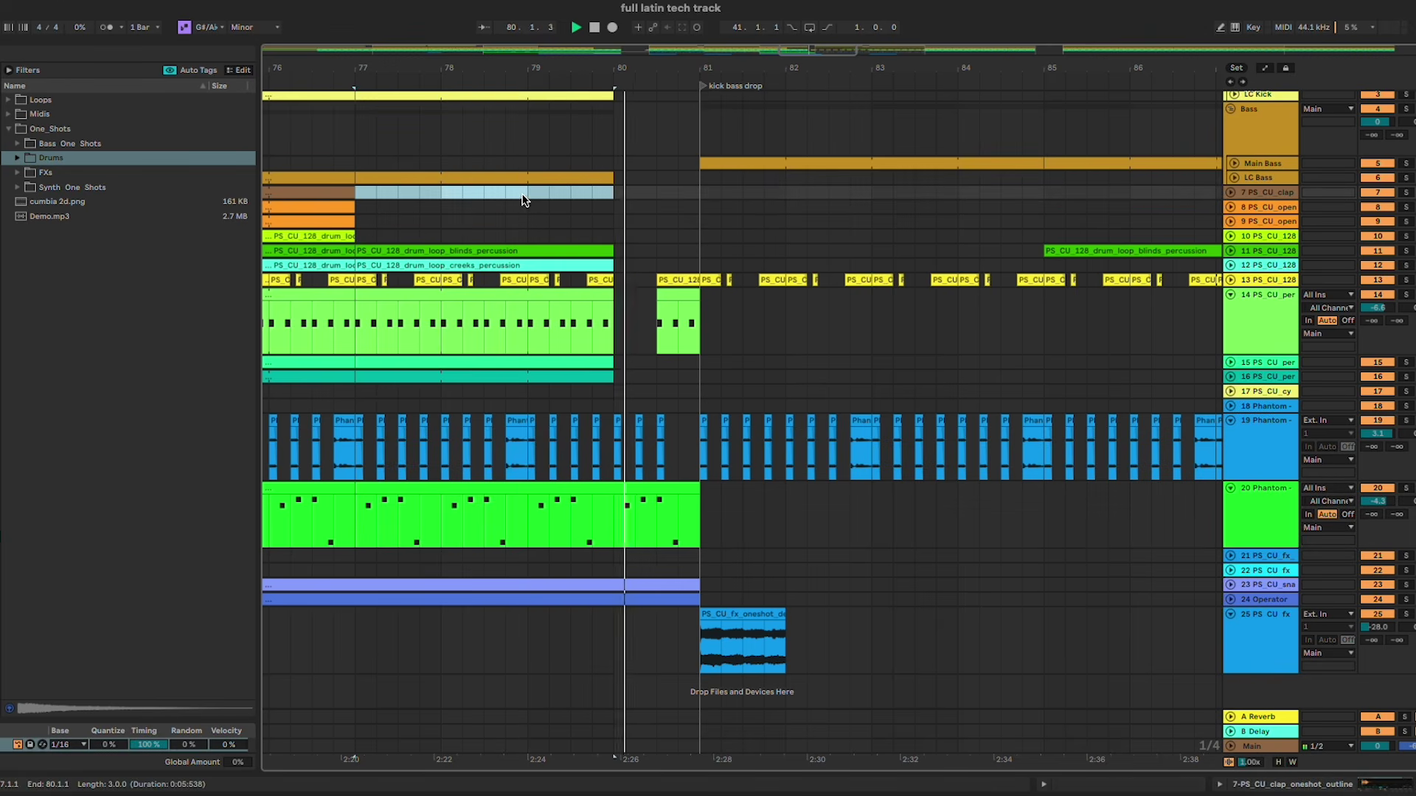
pyautogui.press('Delete')
pyautogui.click(644, 235)
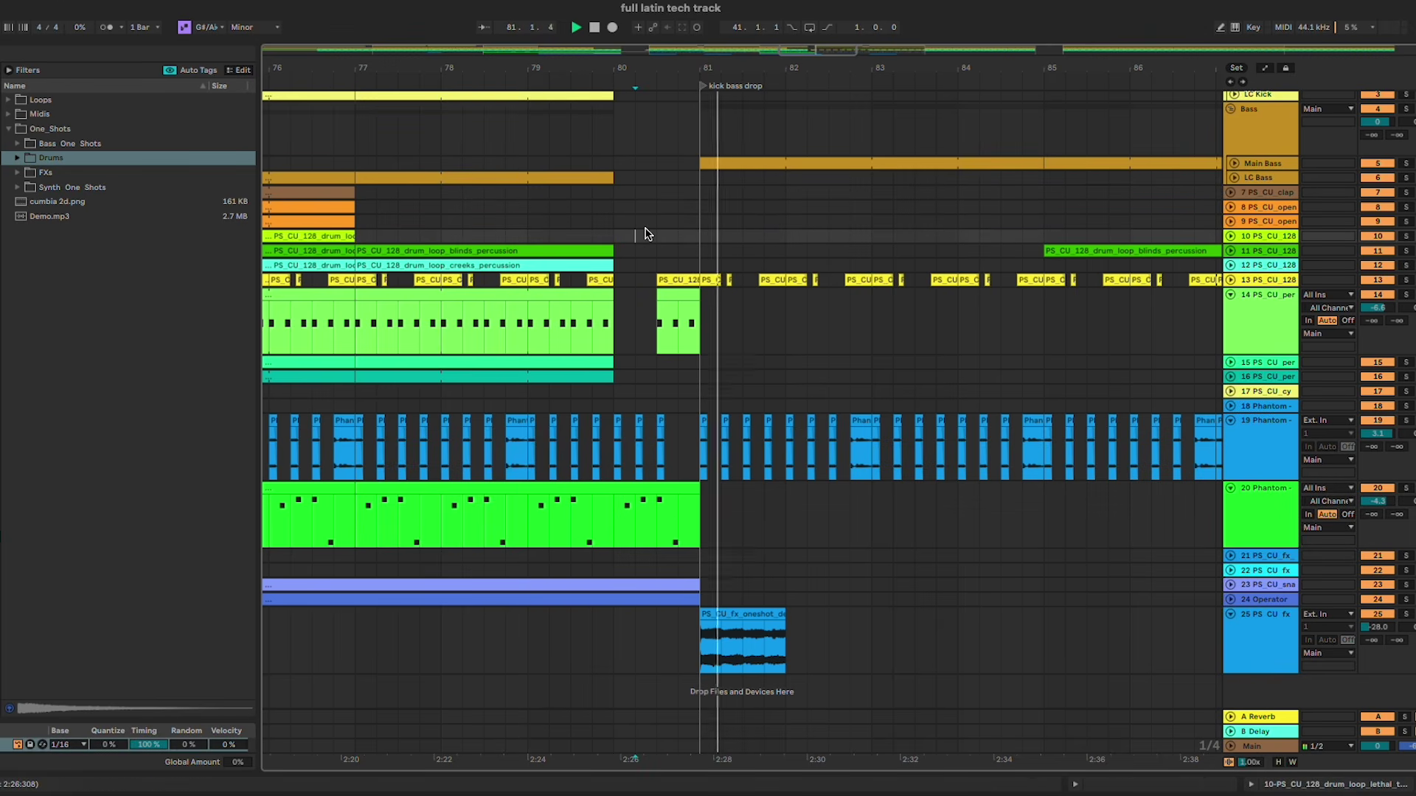
# Step: Cut track 25's derby FX one-shot at bar 89 down to one bar
pyautogui.hscroll(10, 953, 454)
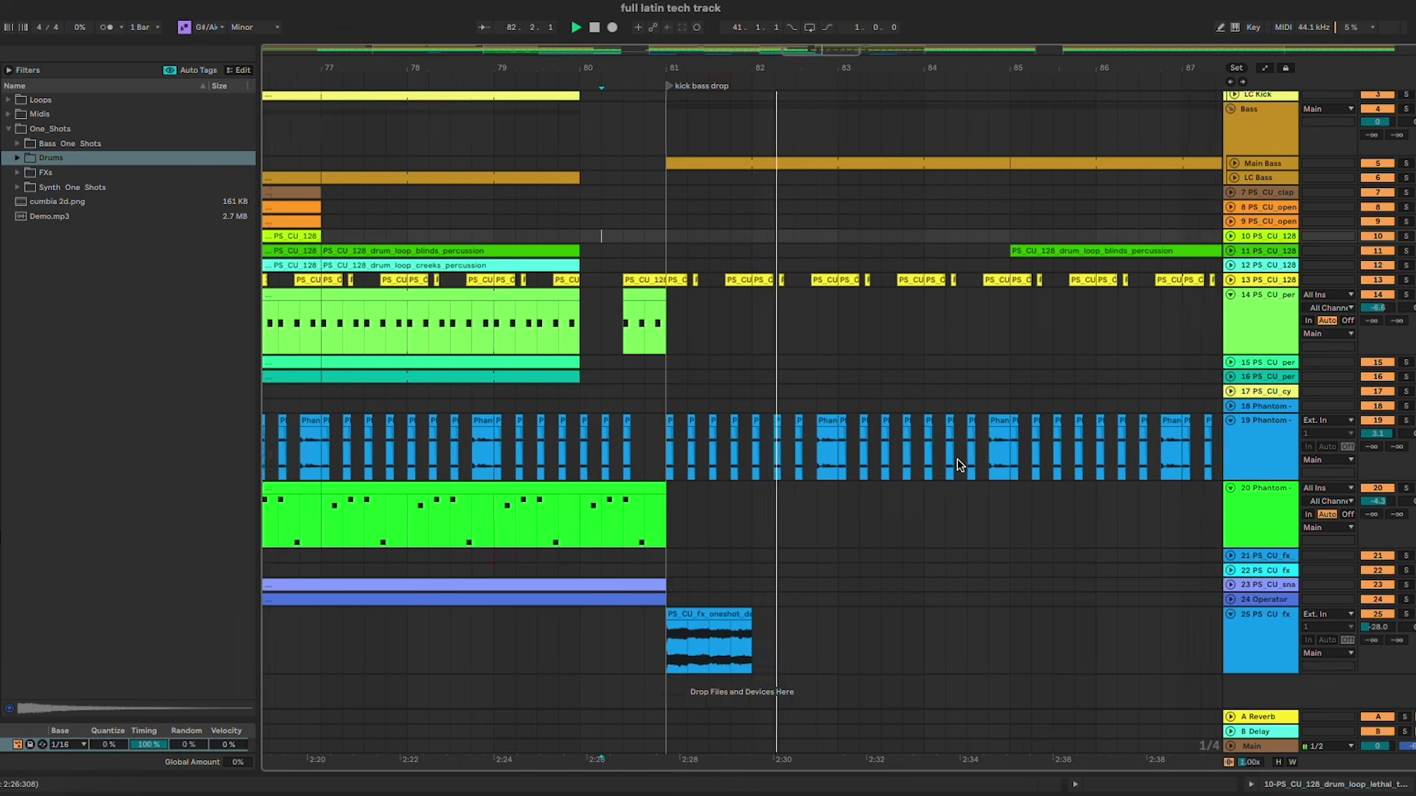
pyautogui.click(981, 649)
pyautogui.moveTo(985, 649); pyautogui.dragTo(1099, 634)
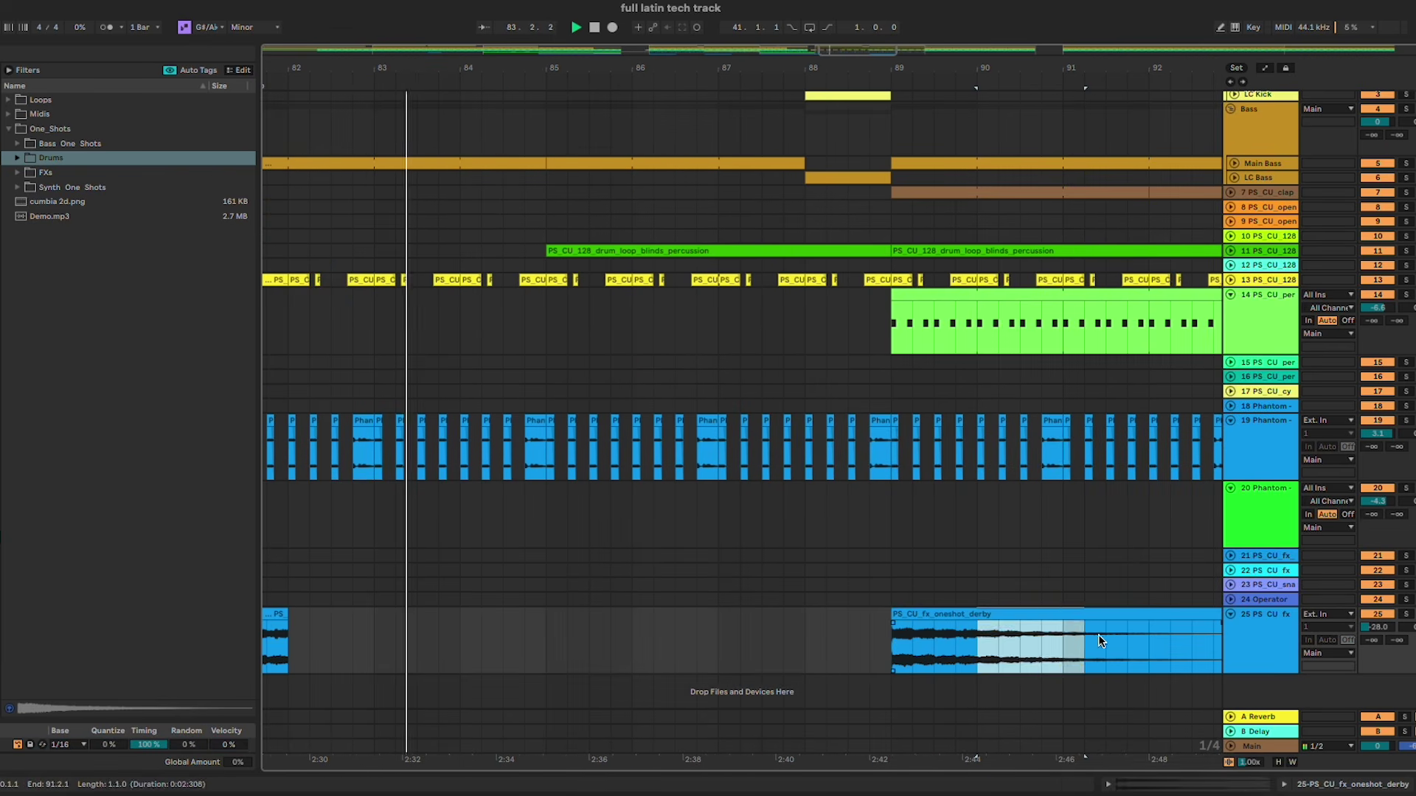
pyautogui.press('Delete')
pyautogui.hscroll(-2, 861, 595)
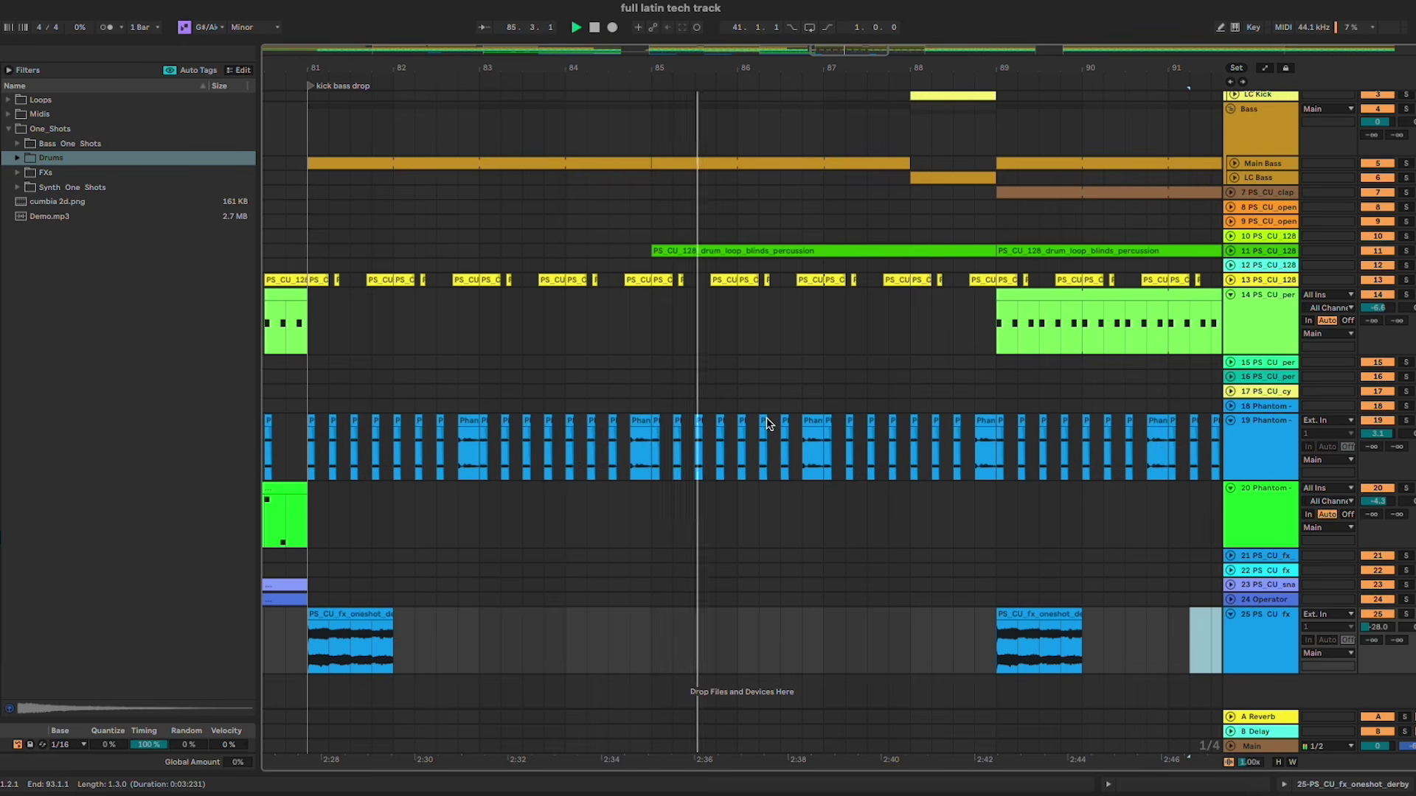
# Step: Collapse track 14 and zoom out to show the arrangement from drop 1 to break 2
pyautogui.click(772, 328)
pyautogui.click(1230, 295)
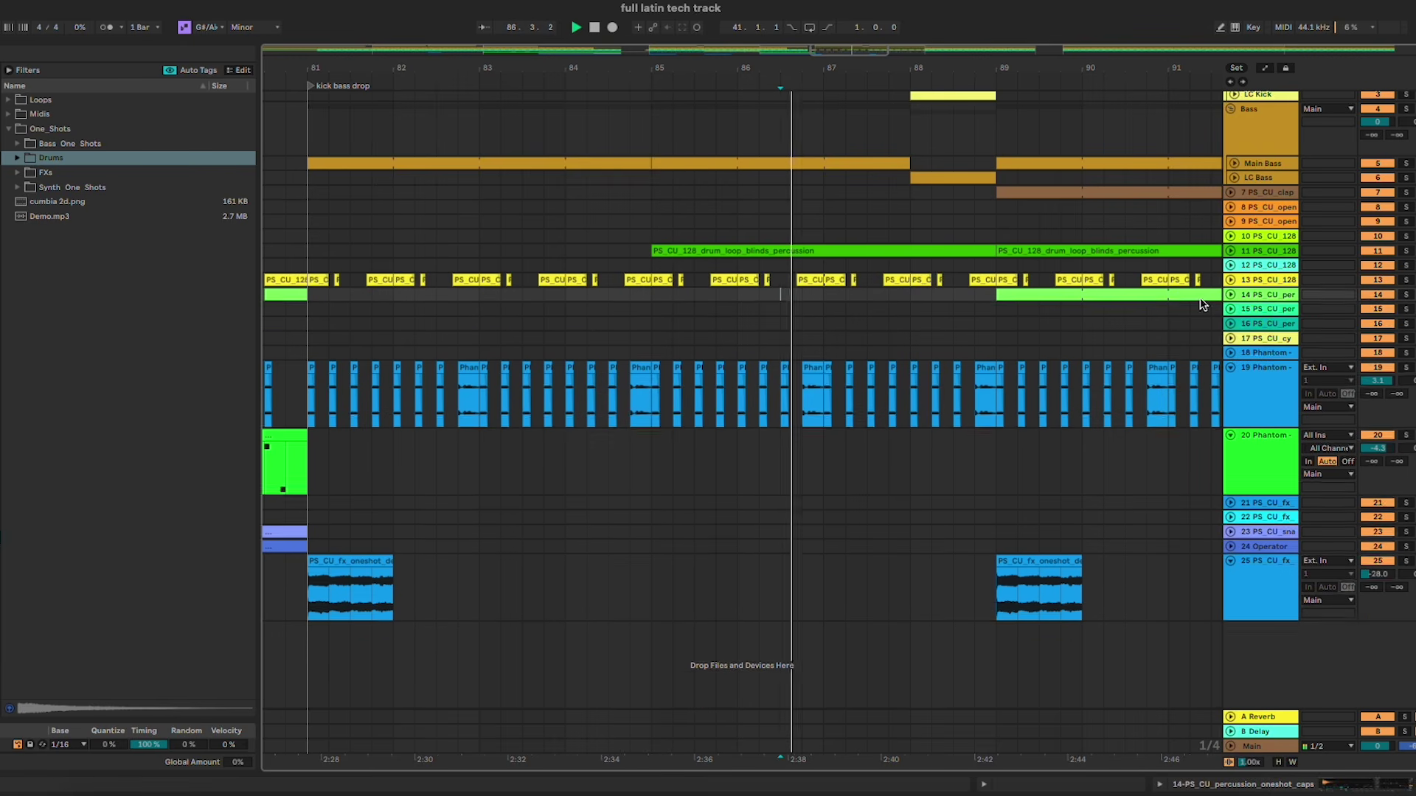
pyautogui.scroll(3, 1197, 300)
pyautogui.click(1272, 202)
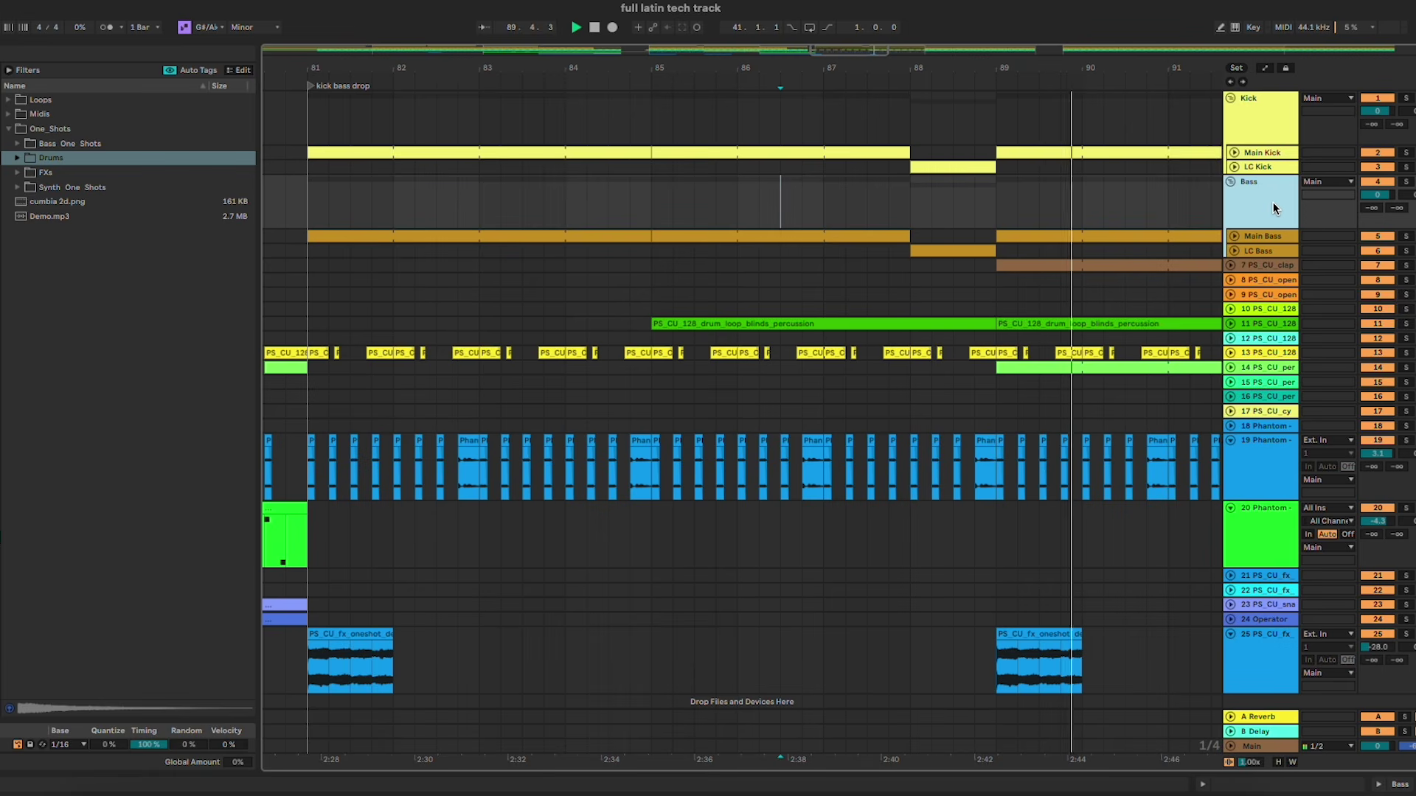
pyautogui.click(1110, 303)
pyautogui.press('-')
pyautogui.press('-')
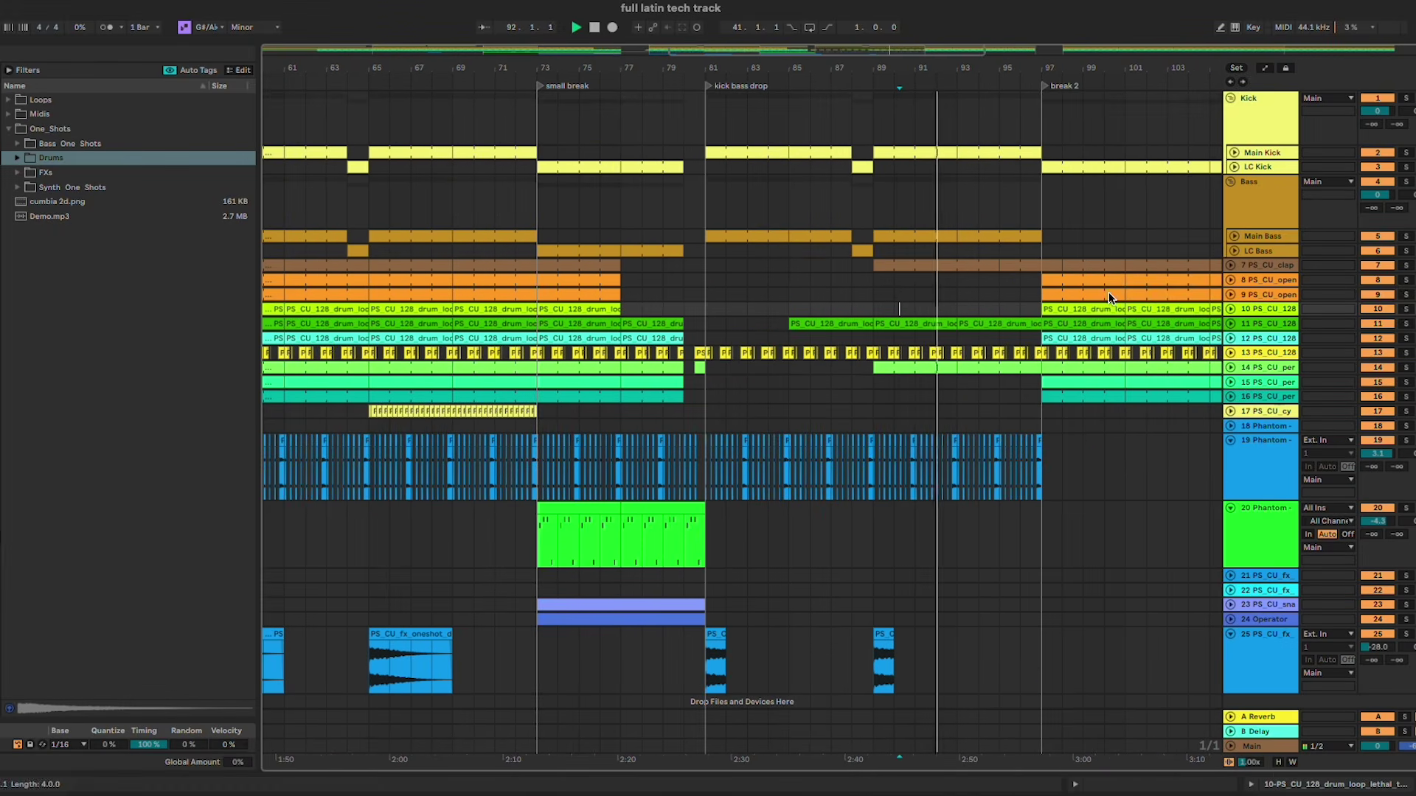
pyautogui.doubleClick(921, 265)
pyautogui.click(996, 280)
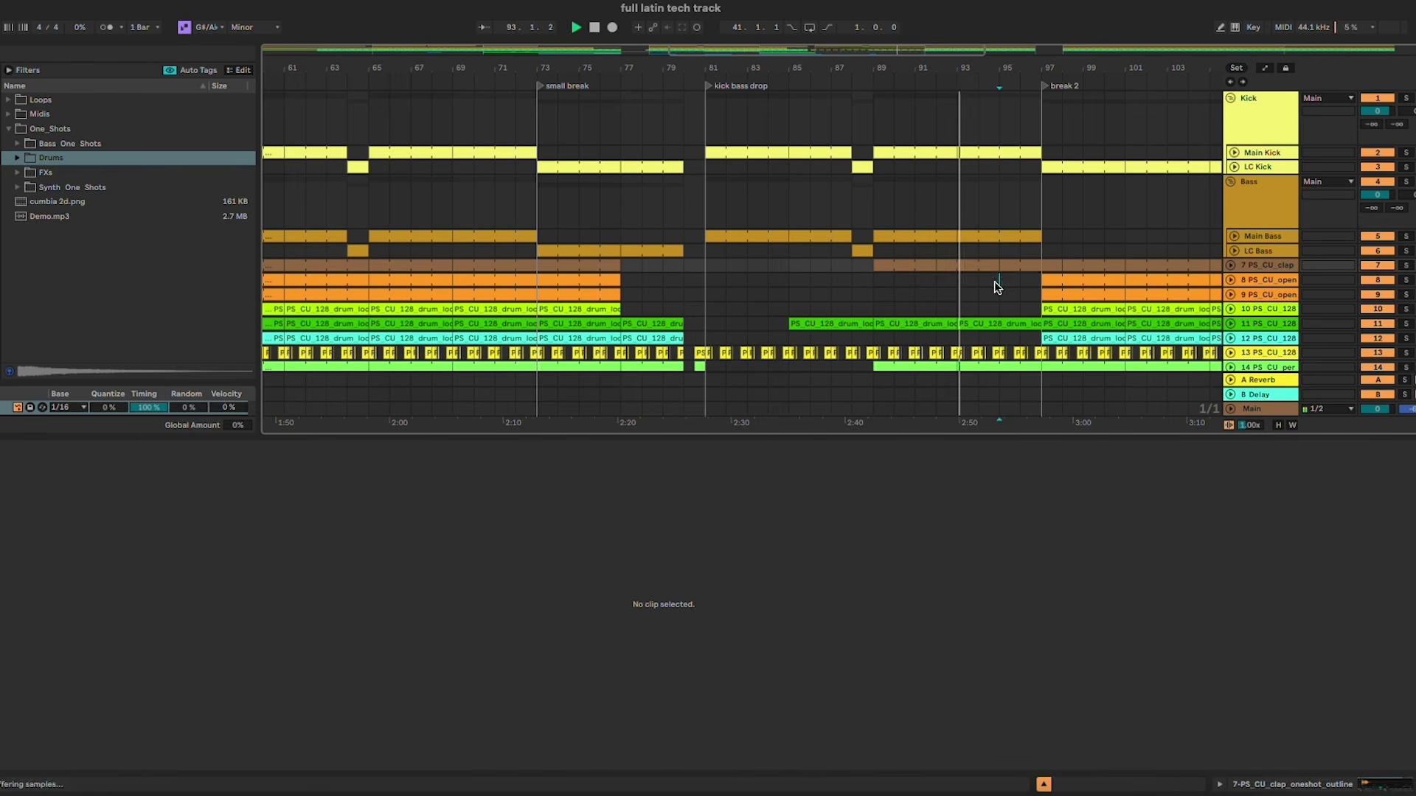
pyautogui.hotkey('ctrl', 'alt', 'l')
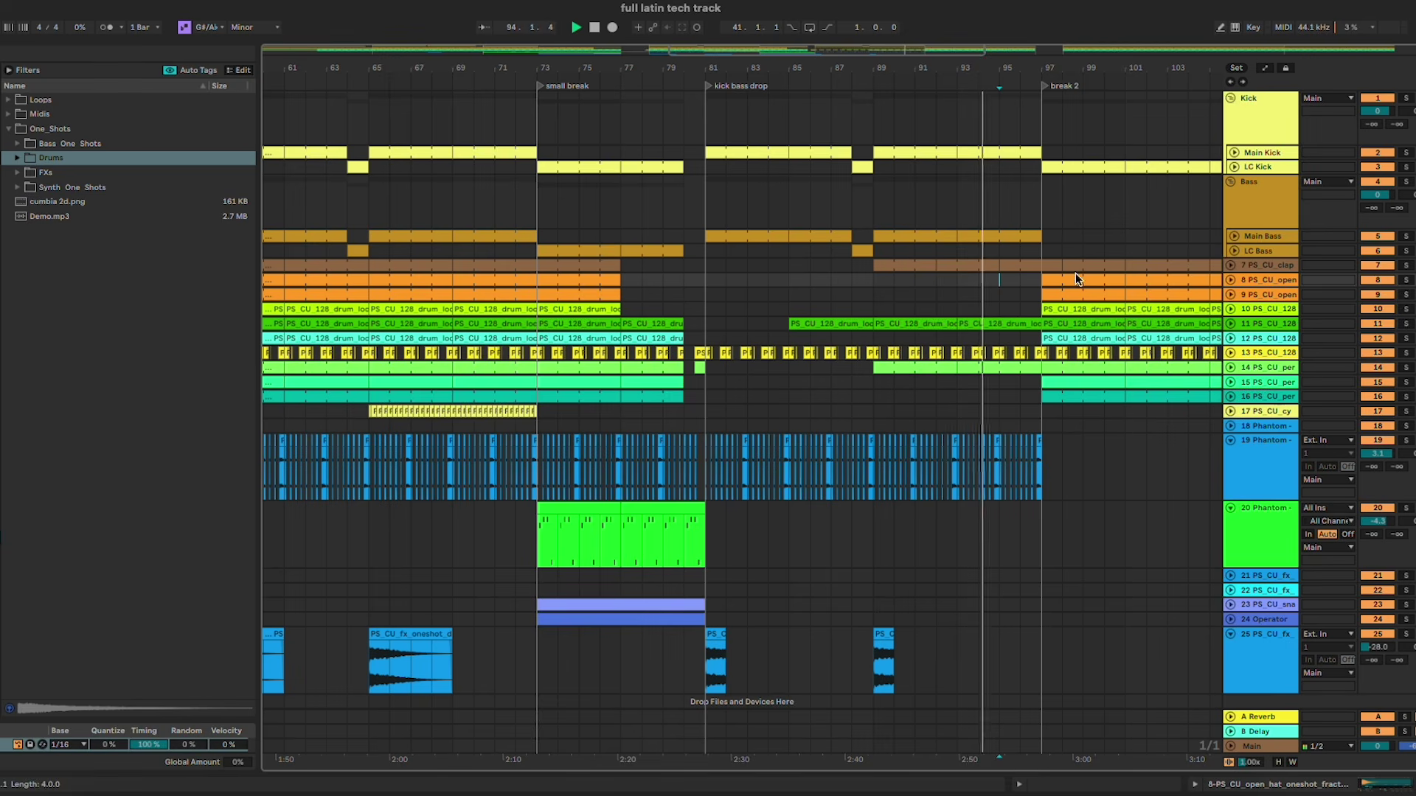
# Step: Play the last bars of the kick bass drop into break 2
pyautogui.moveTo(1126, 264); pyautogui.dragTo(1042, 264)
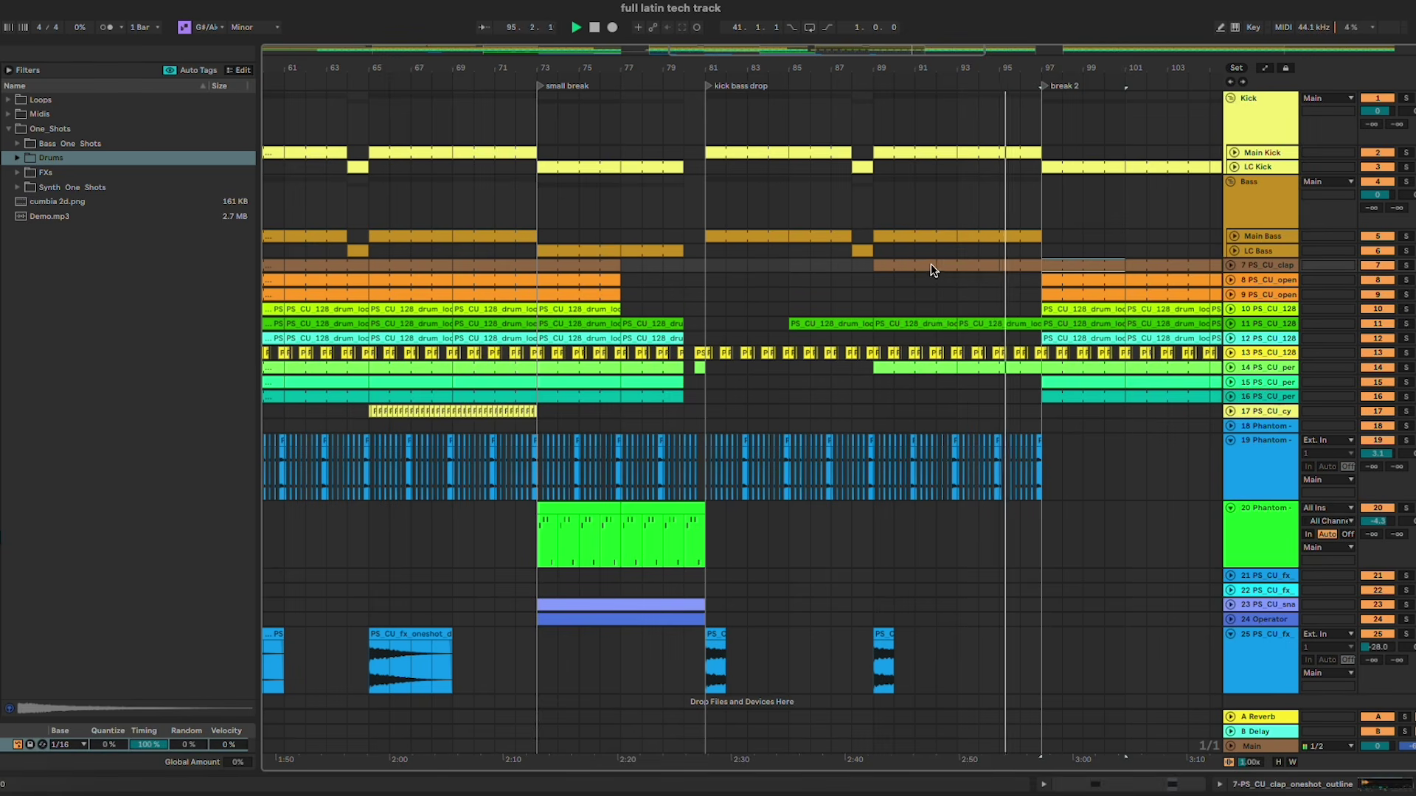
pyautogui.click(1024, 284)
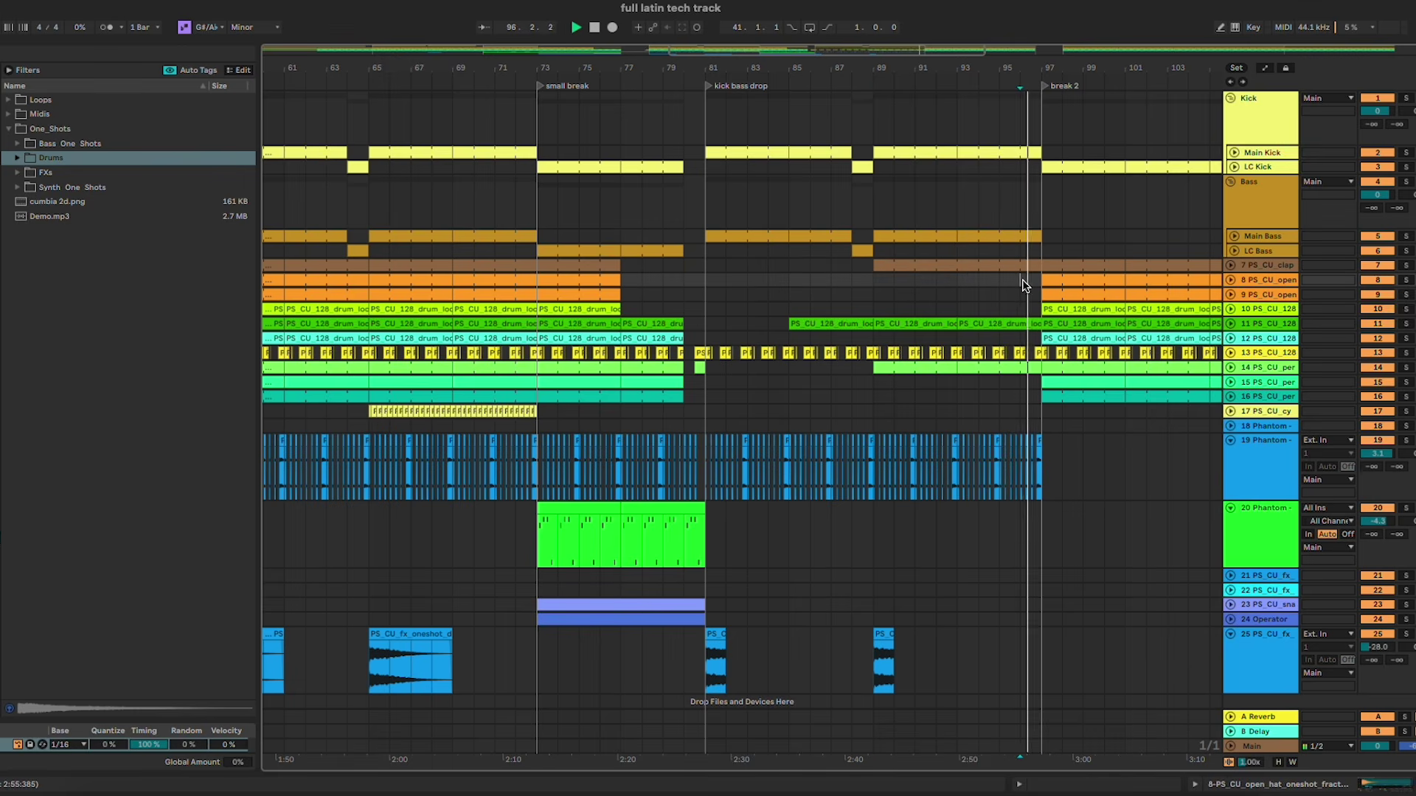
pyautogui.hscroll(4, 1025, 285)
pyautogui.hscroll(-3, 514, 286)
pyautogui.press('space')
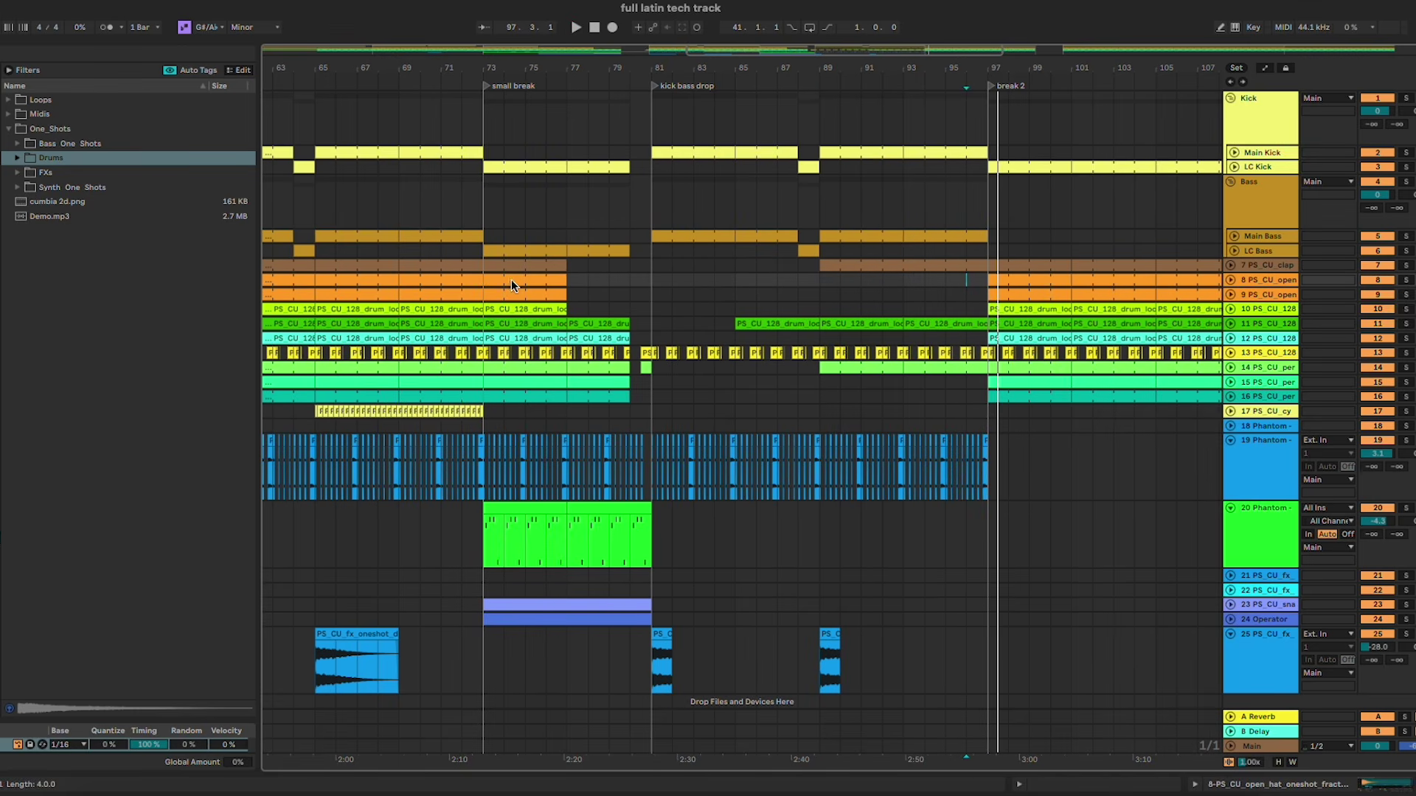
# Step: Copy the open-hat parts of tracks 8 and 9 into the kick bass drop from bar 89 to bar 97
pyautogui.click(798, 268)
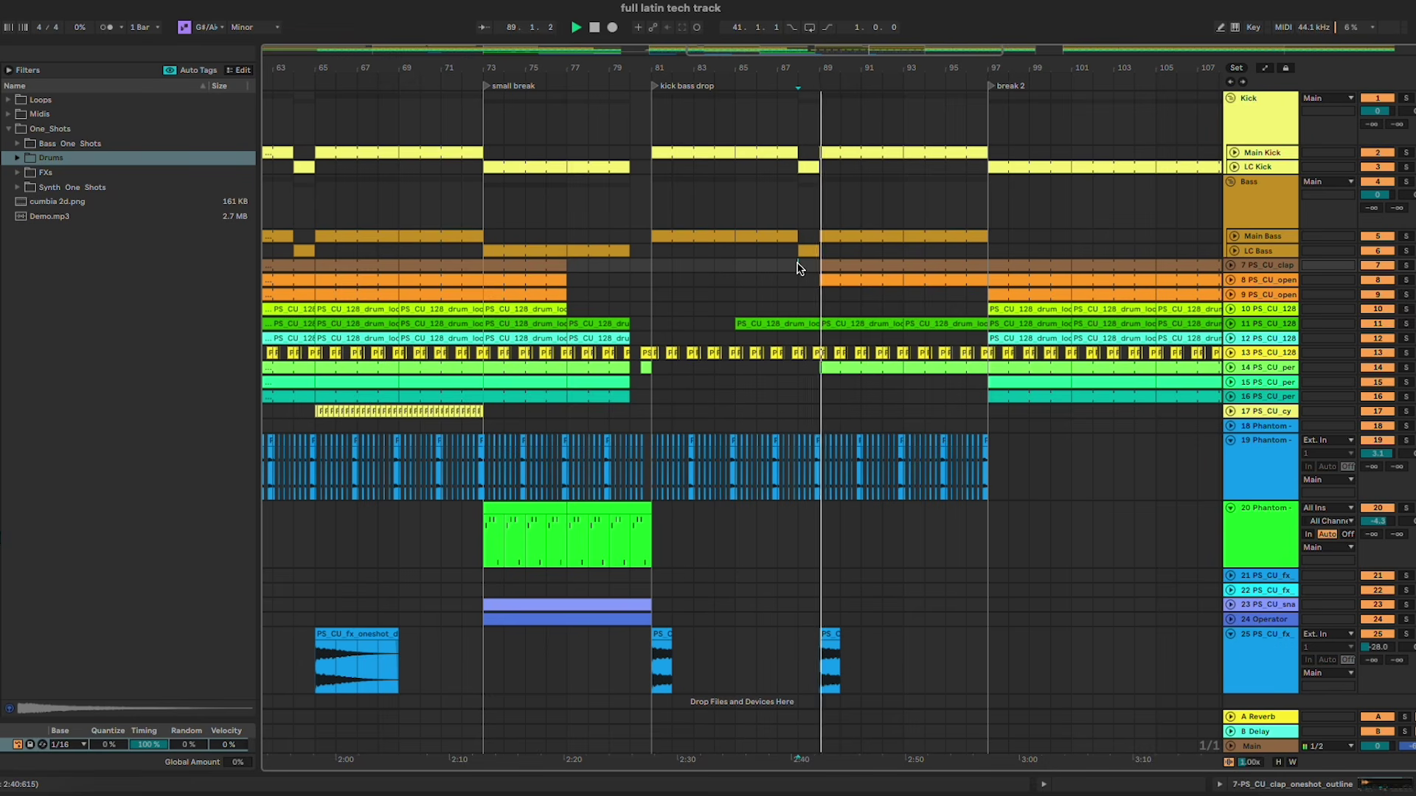
pyautogui.click(873, 279)
pyautogui.click(936, 279)
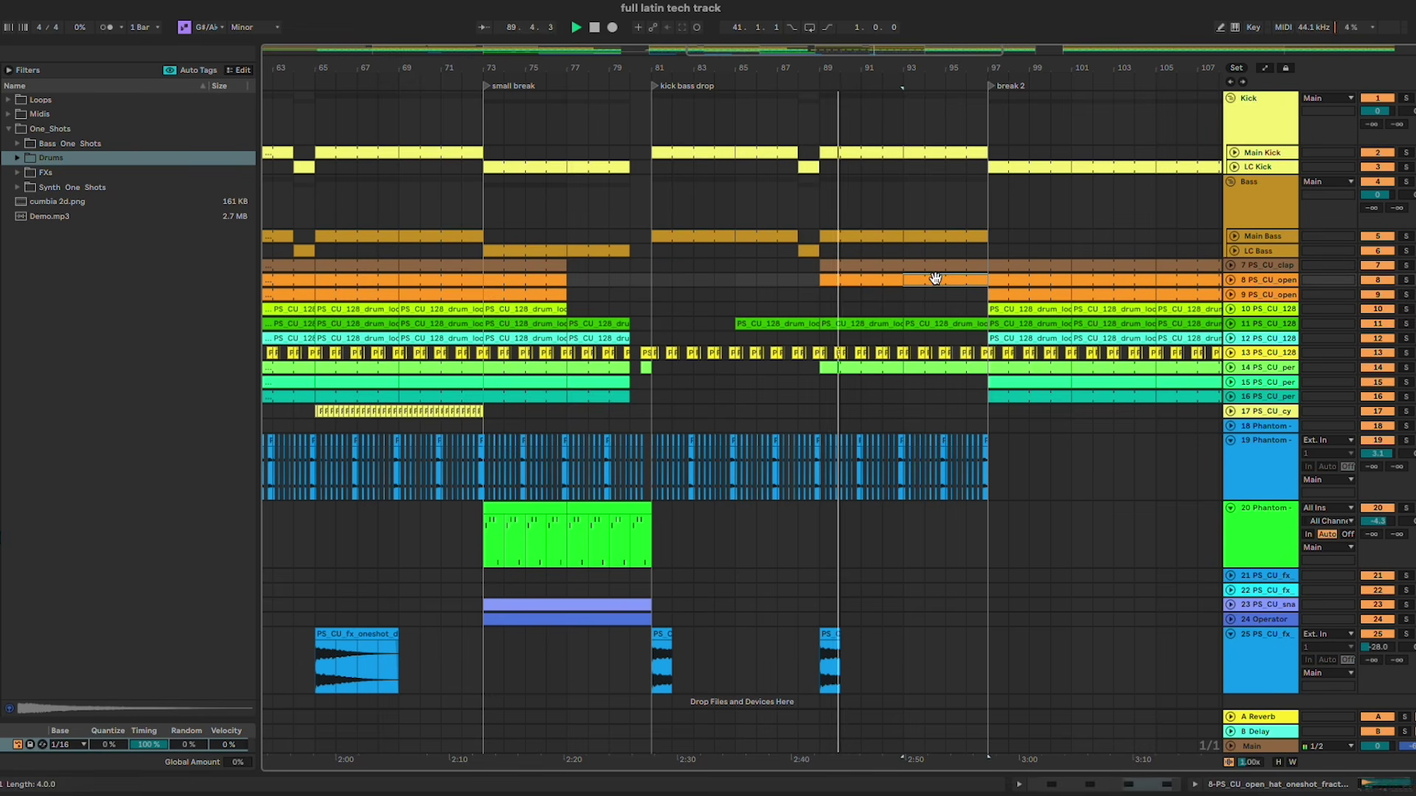
pyautogui.click(529, 296)
pyautogui.press('super+c')
pyautogui.click(816, 295)
pyautogui.press('super+v')
pyautogui.press('super+d')
pyautogui.press('super+d')
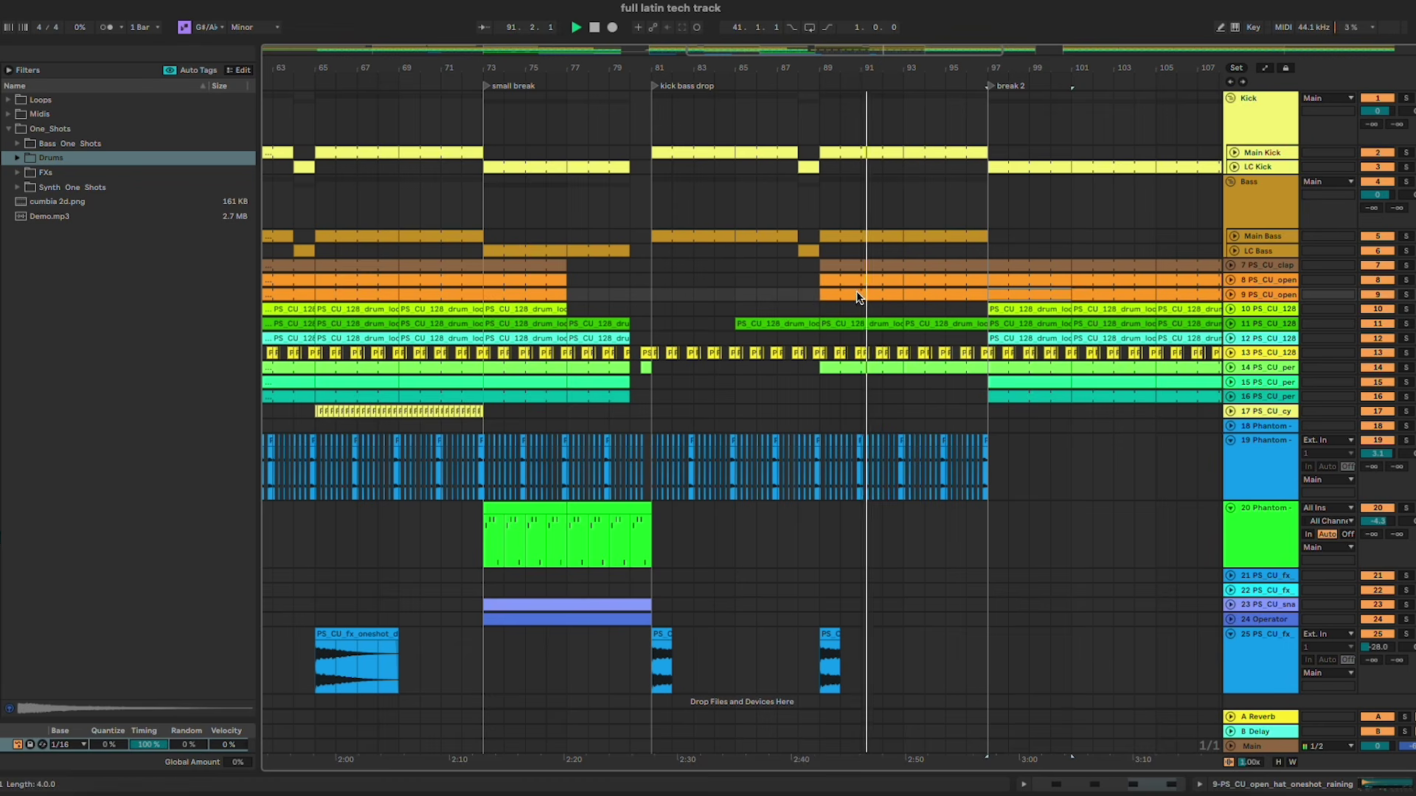
# Step: Delete the copied open-hat parts on tracks 8 and 9 from bar 89 to bar 97
pyautogui.click(876, 280)
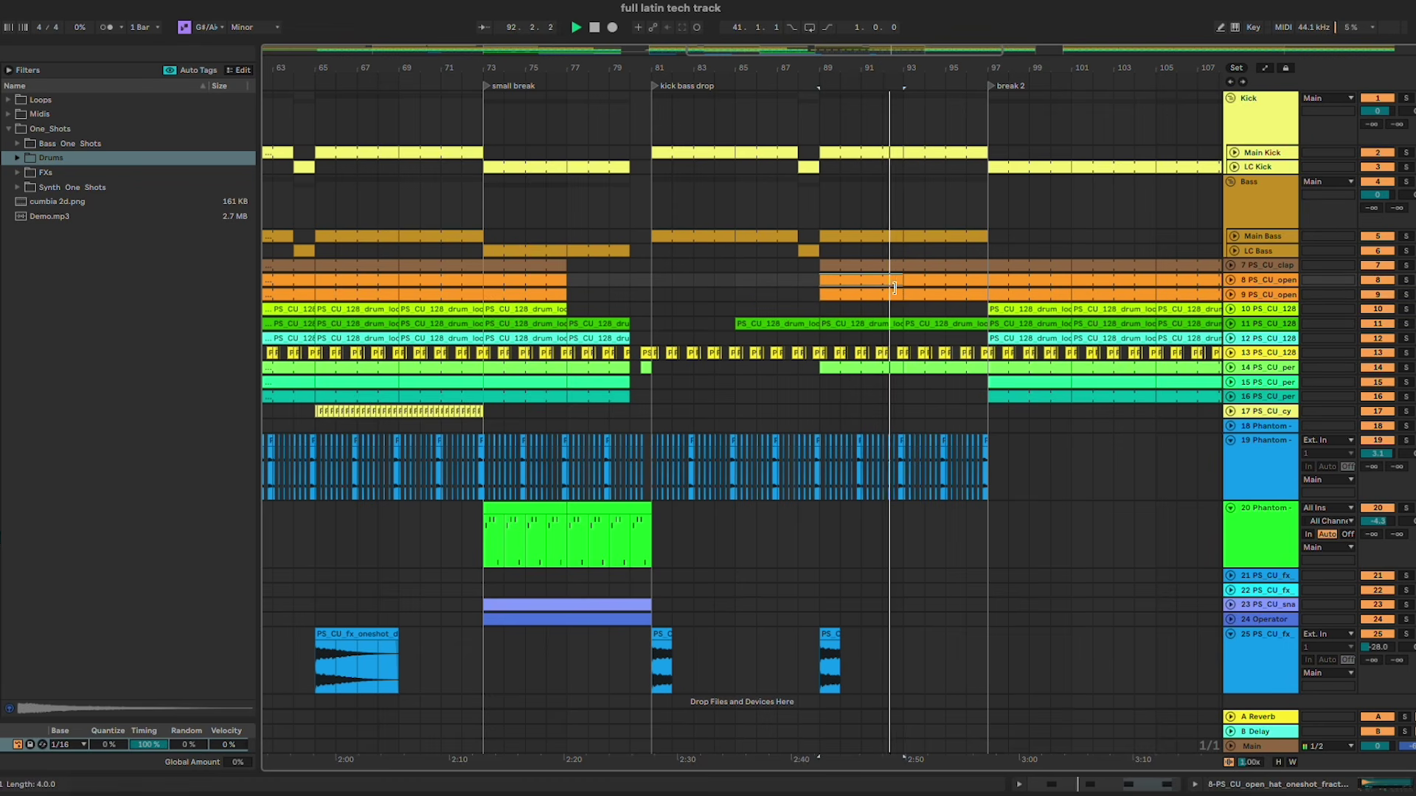
pyautogui.keyDown('shift'); pyautogui.click(914, 292); pyautogui.keyUp('shift')
pyautogui.press('0')
pyautogui.press('0')
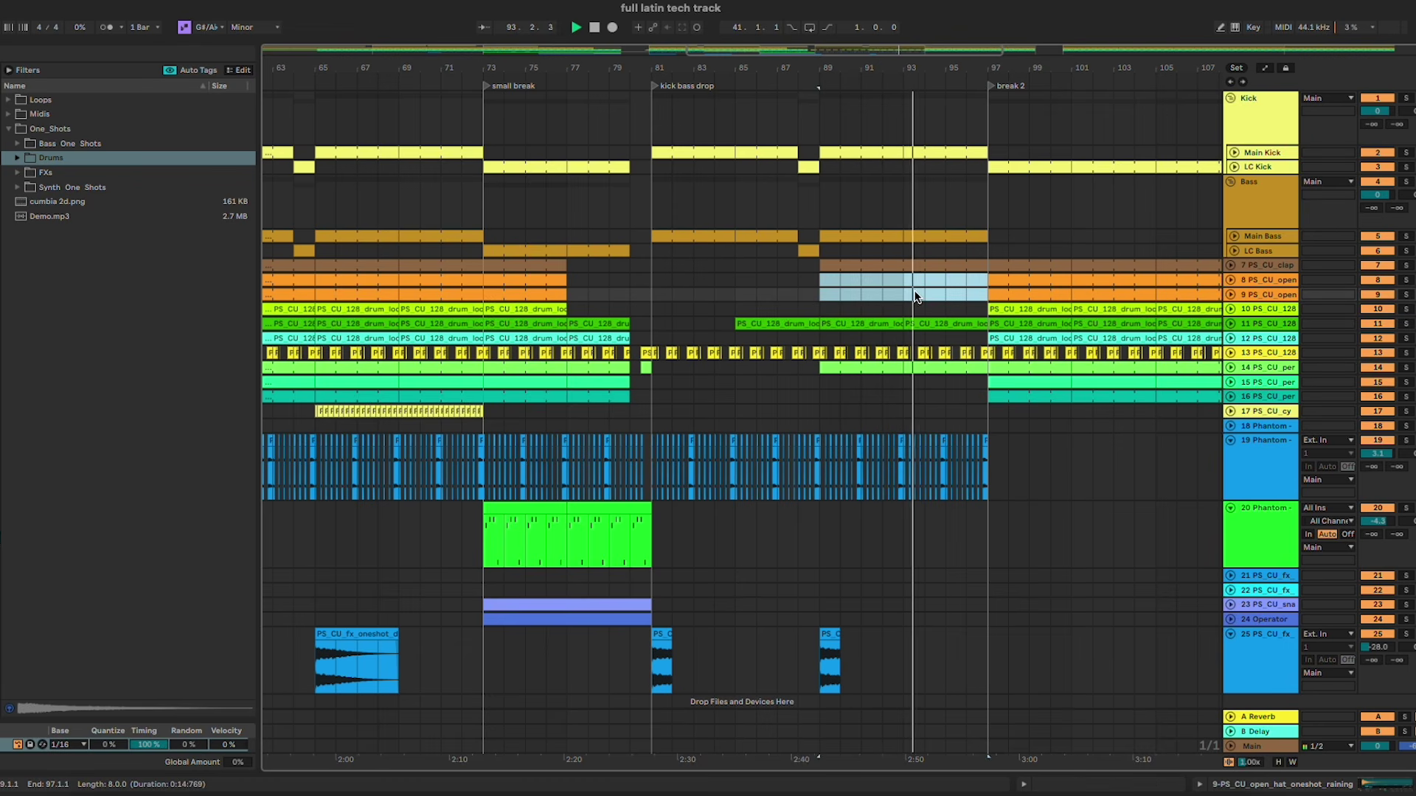
pyautogui.press('Delete')
# Step: Delete both open-hat parts and the lethal top loop on tracks 8 to 10 from bar 97 to bar 105
pyautogui.hscroll(3, 914, 293)
pyautogui.press('space')
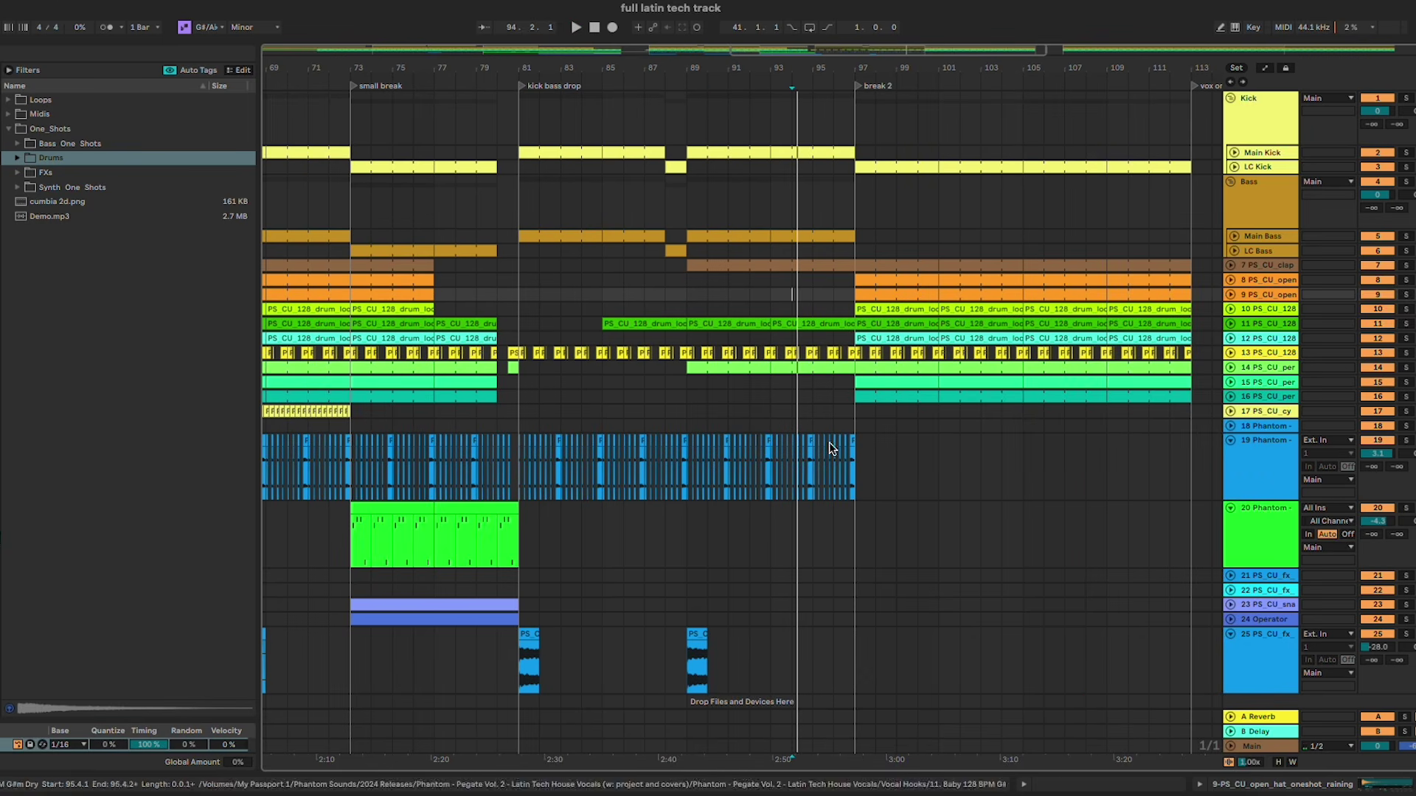
pyautogui.click(892, 285)
pyautogui.press('Delete')
pyautogui.click(908, 306)
pyautogui.press('Delete')
pyautogui.click(911, 293)
pyautogui.press('Delete')
pyautogui.click(964, 282)
pyautogui.press('Delete')
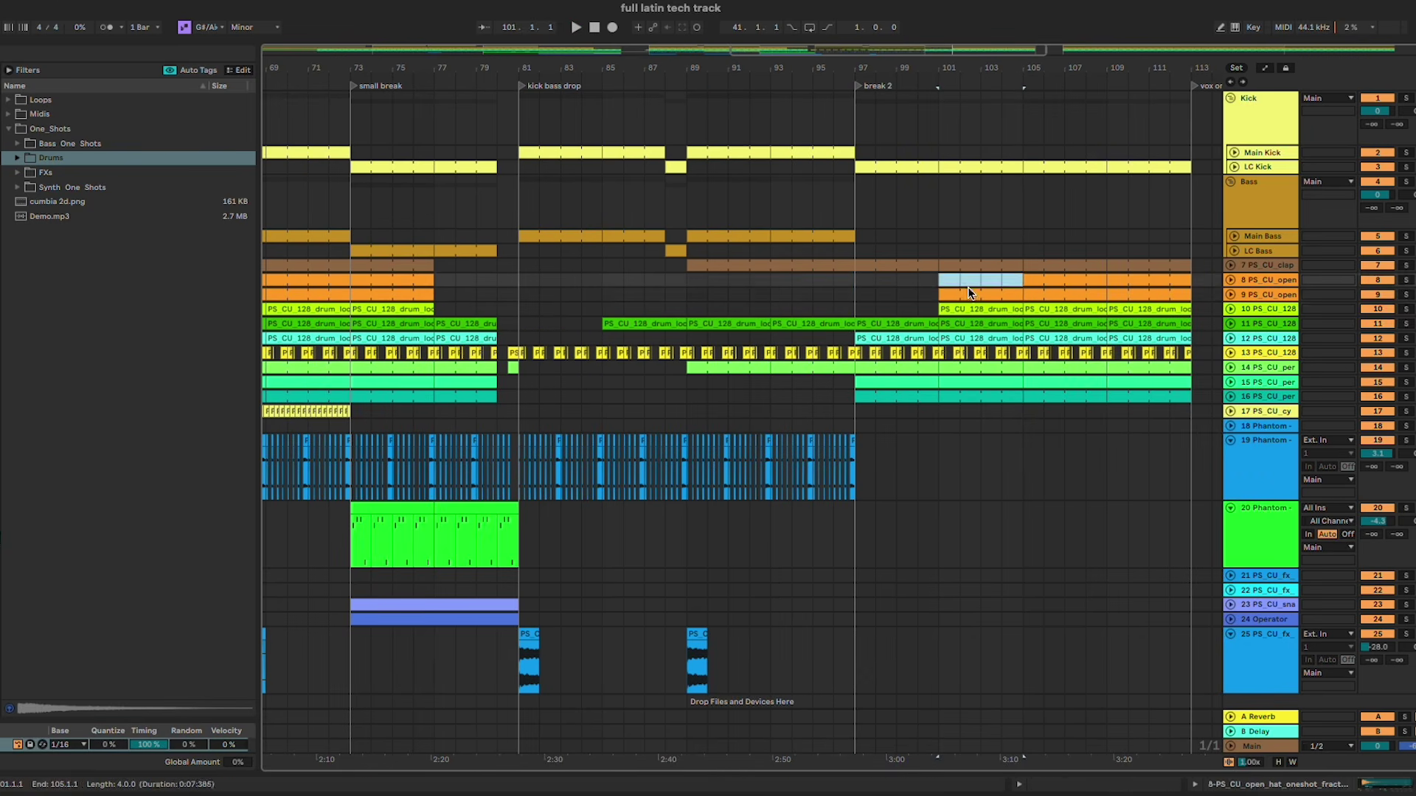
pyautogui.click(966, 292)
# Step: Delete the creeks percussion loop on track 12 and the percussion parts on tracks 15 and 16 from bar 97 to bar 105
pyautogui.click(885, 340)
pyautogui.press('Delete')
pyautogui.click(961, 339)
pyautogui.press('Delete')
pyautogui.click(932, 368)
pyautogui.click(929, 382)
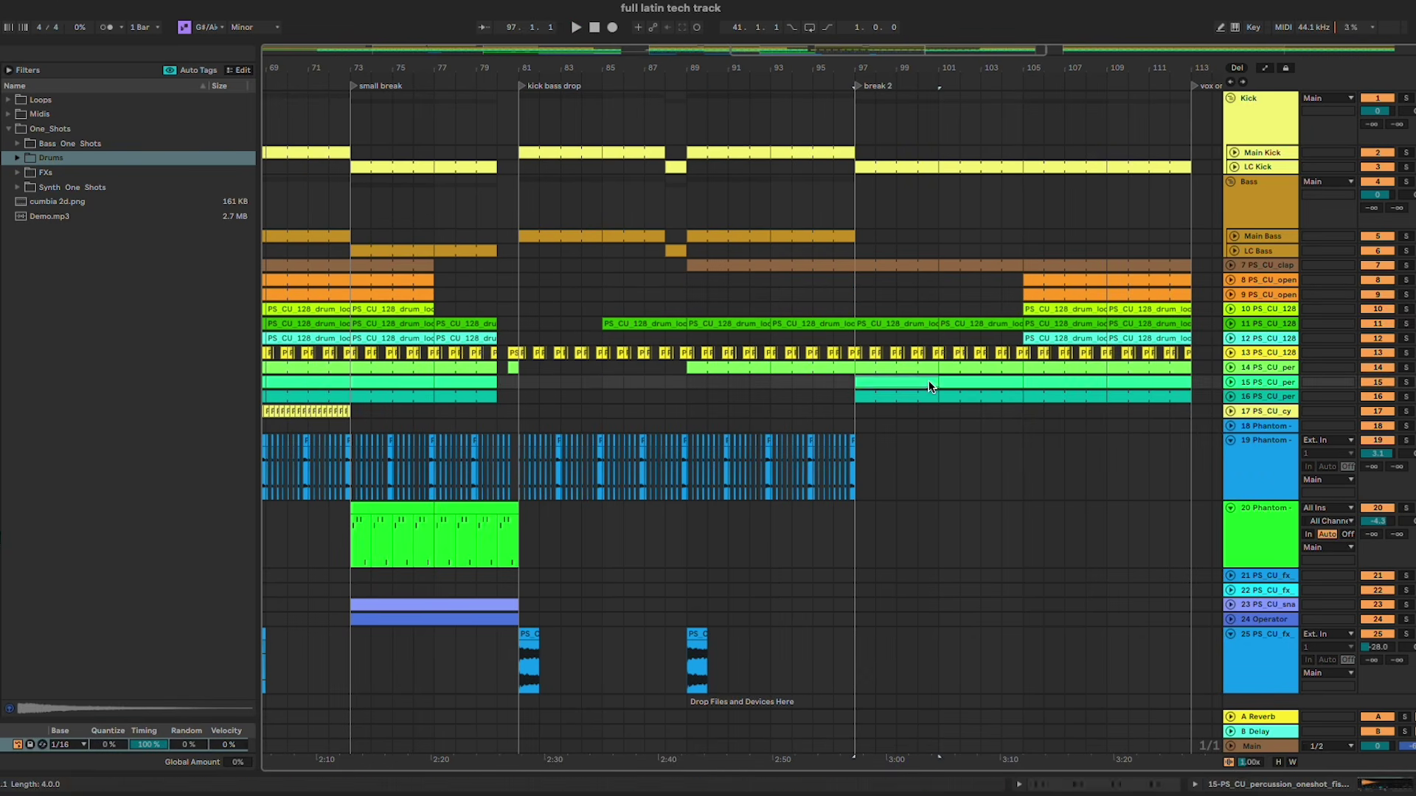
pyautogui.press('Down')
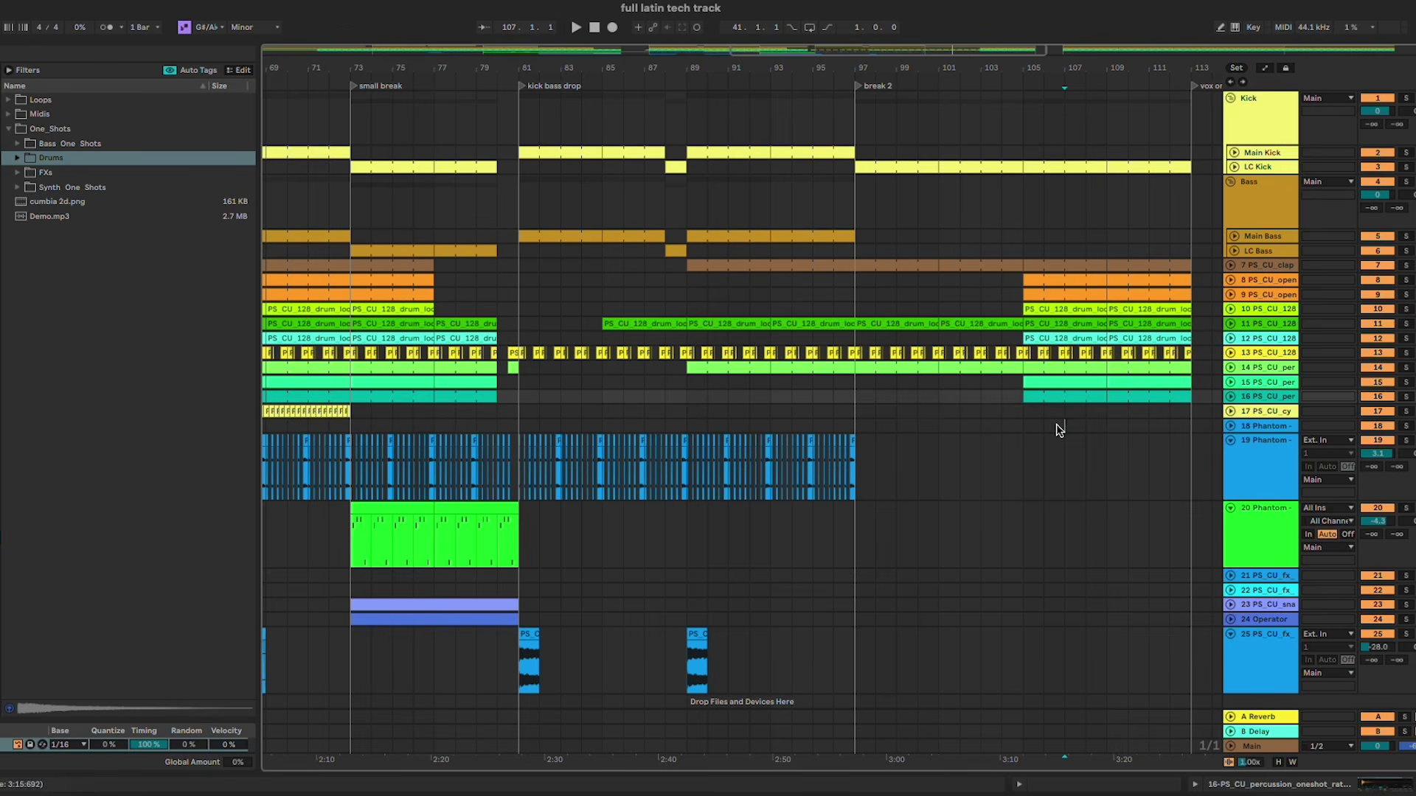
# Step: Play the small break from bar 75
pyautogui.scroll(-1, 981, 411)
pyautogui.hscroll(2, 981, 411)
pyautogui.click(984, 288)
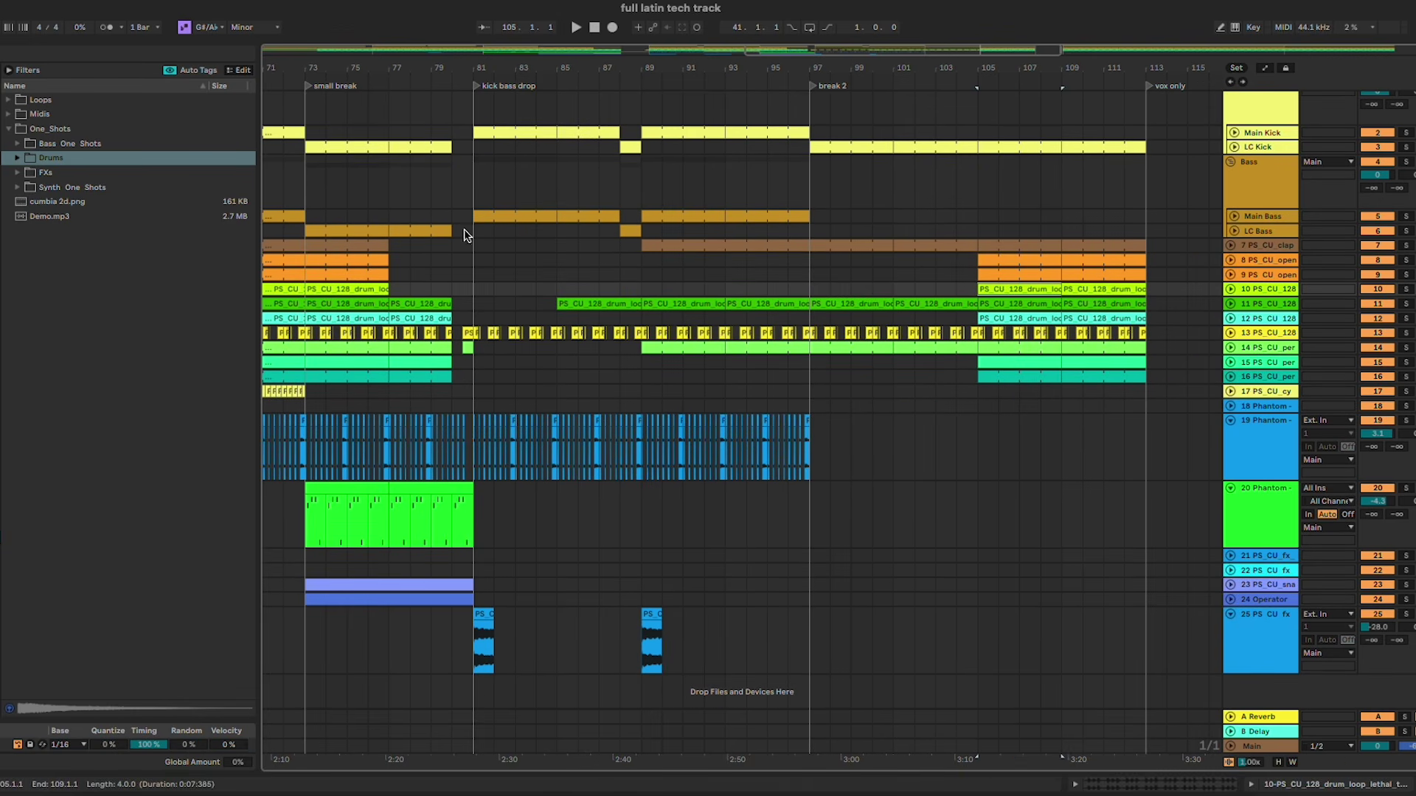
pyautogui.click(350, 184)
pyautogui.press('space')
pyautogui.scroll(2, 376, 224)
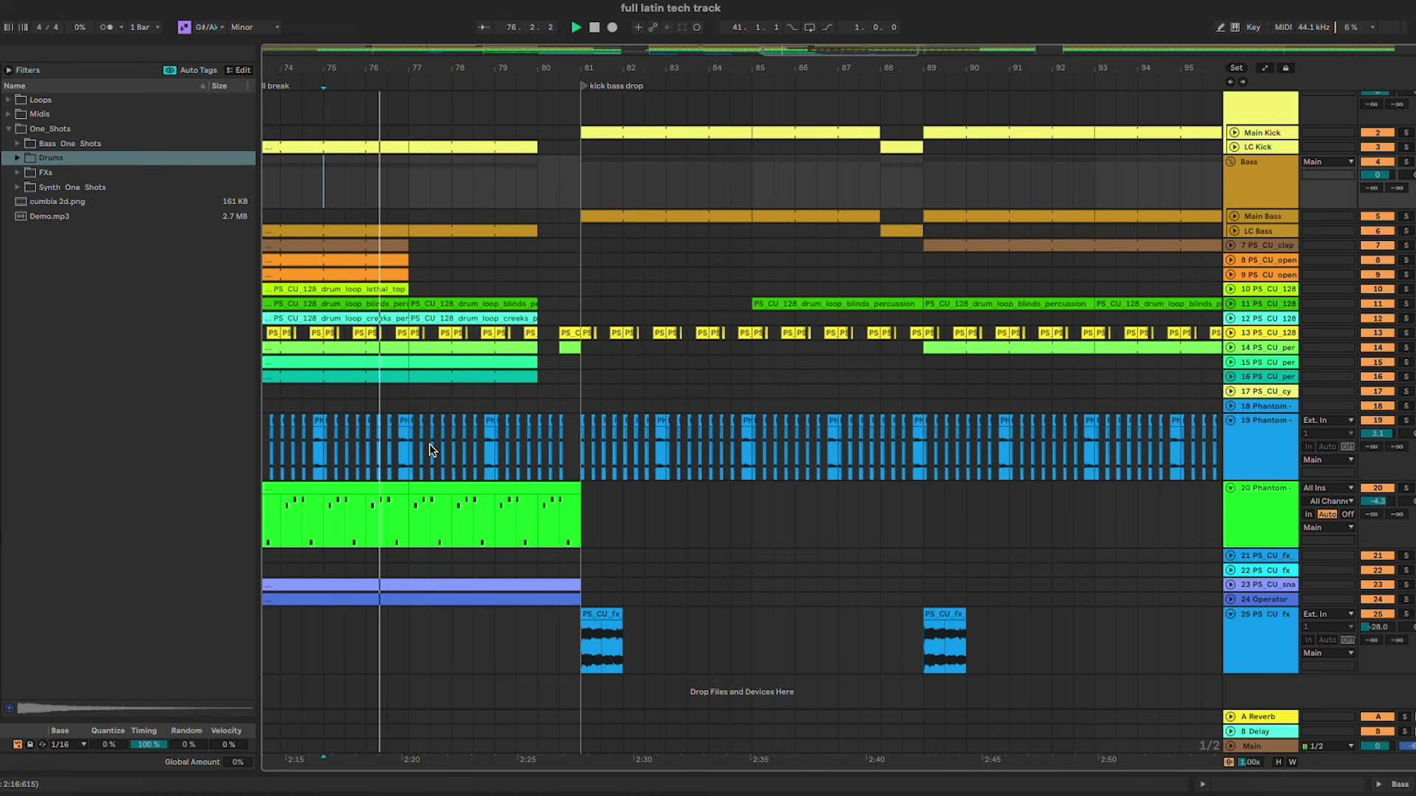
pyautogui.scroll(-2, 430, 450)
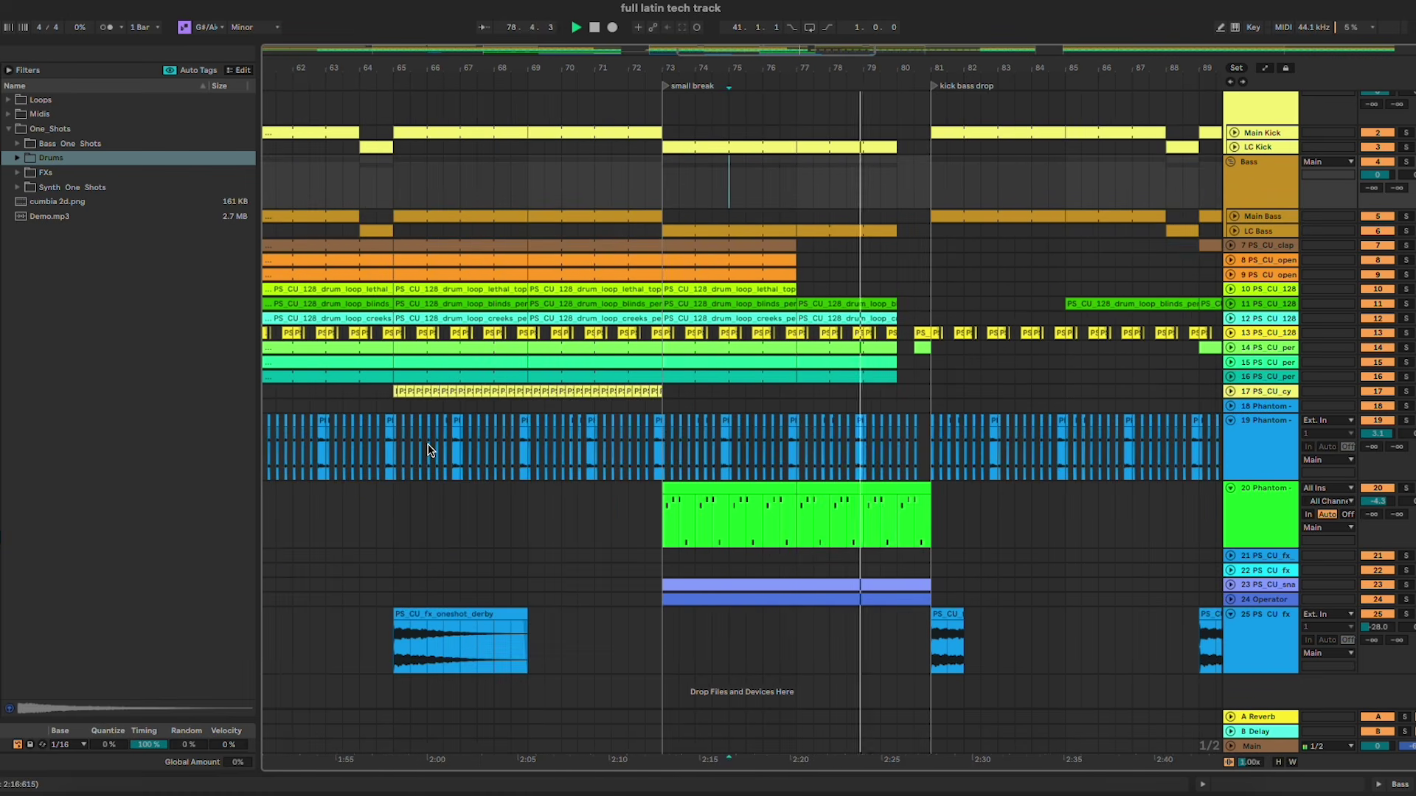
# Step: Copy the Phantom - Baby vocal from before drop 1 into the small break, bars 73 to 81, and unfold track 18
pyautogui.hscroll(-5, 598, 411)
pyautogui.click(528, 406)
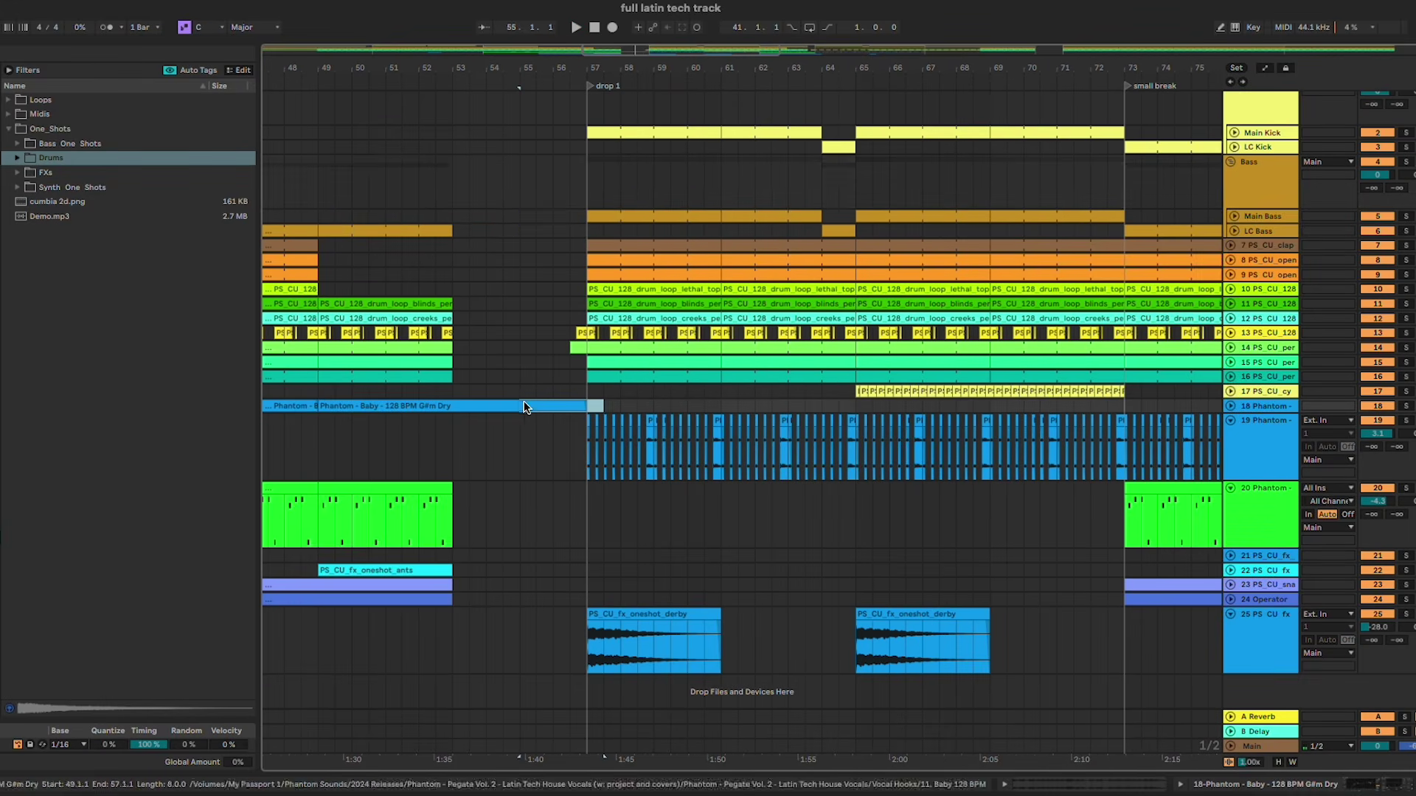
pyautogui.hscroll(6, 853, 414)
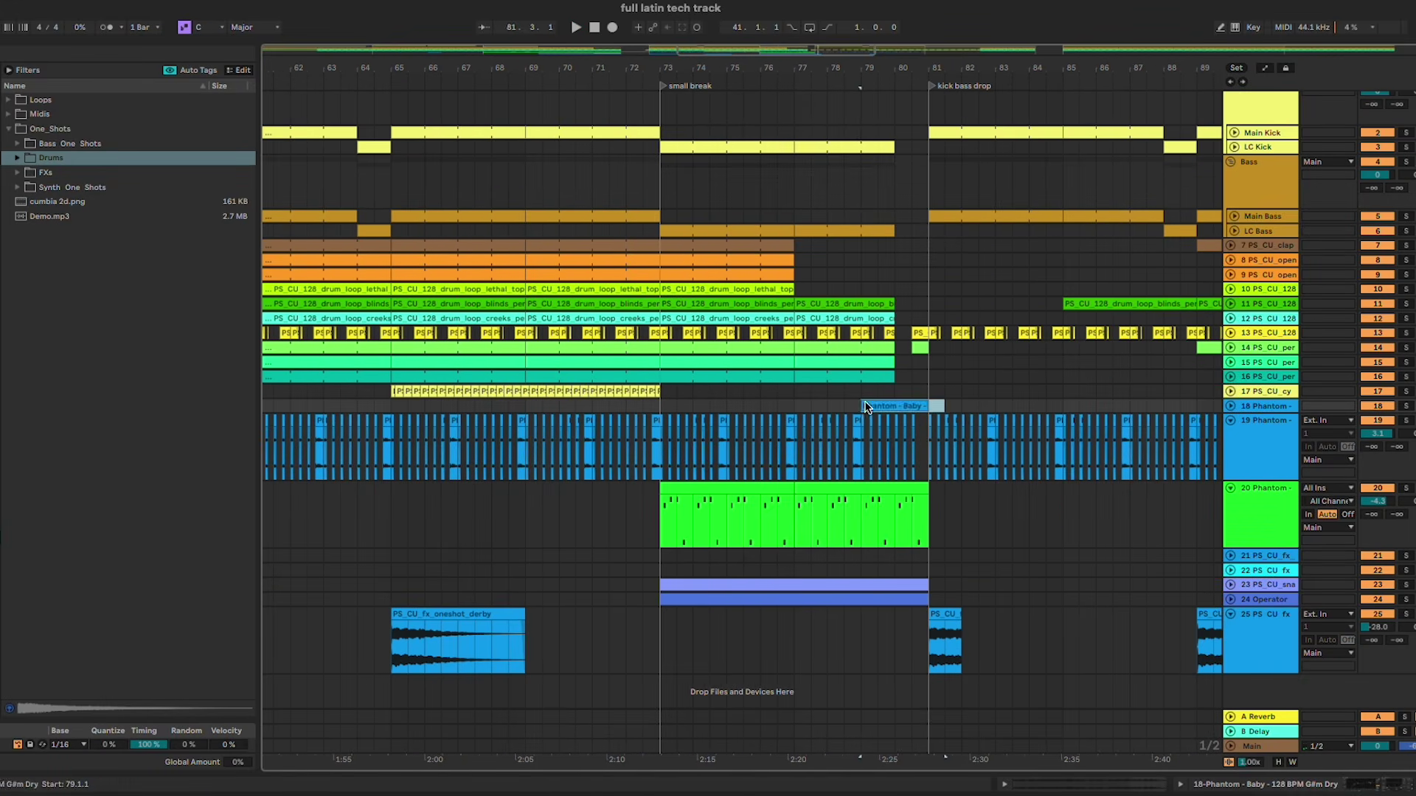
pyautogui.click(1230, 407)
# Step: Automate track 18's Auto Filter frequency to dip at bar 73 and curve back up to 19.9 kHz by bar 79
pyautogui.press('a')
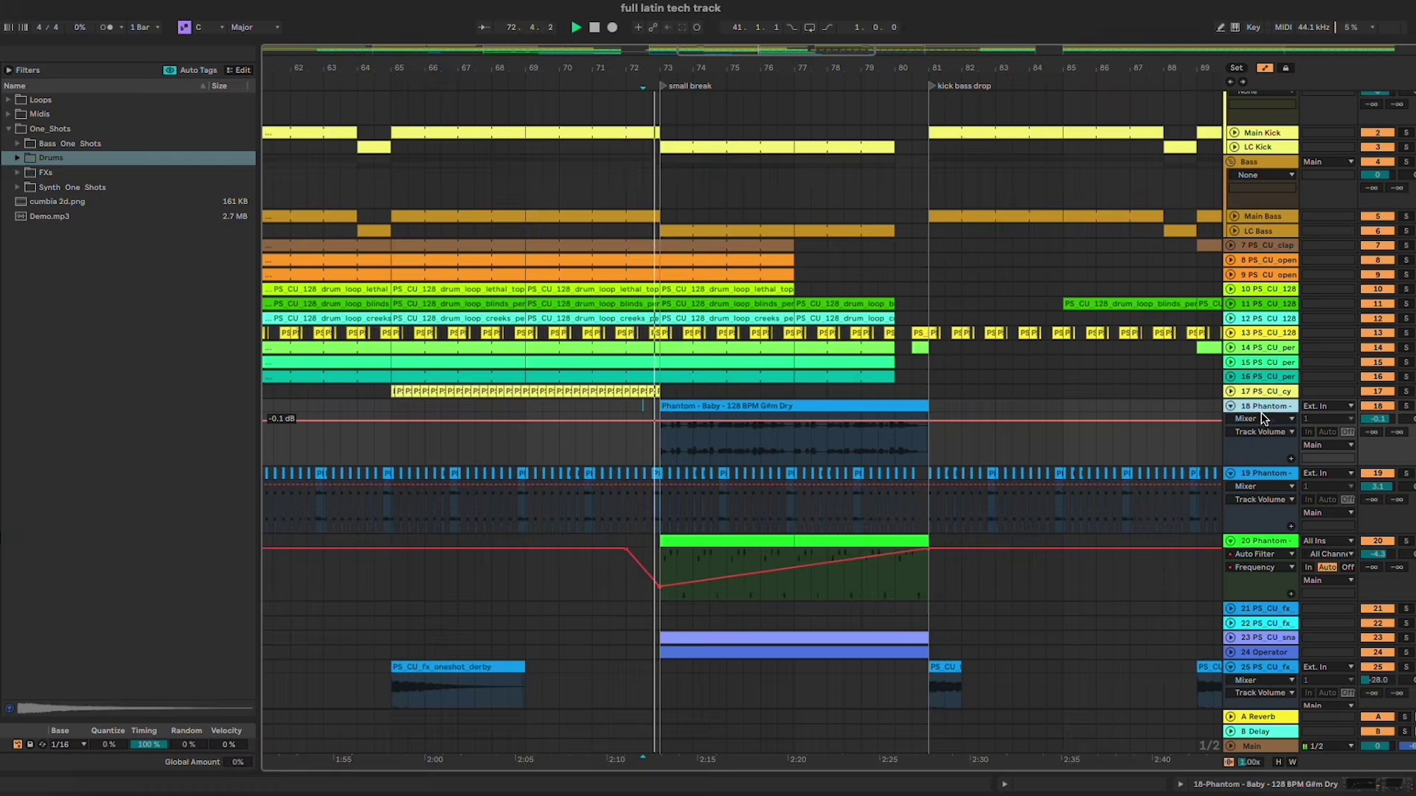
pyautogui.click(811, 435)
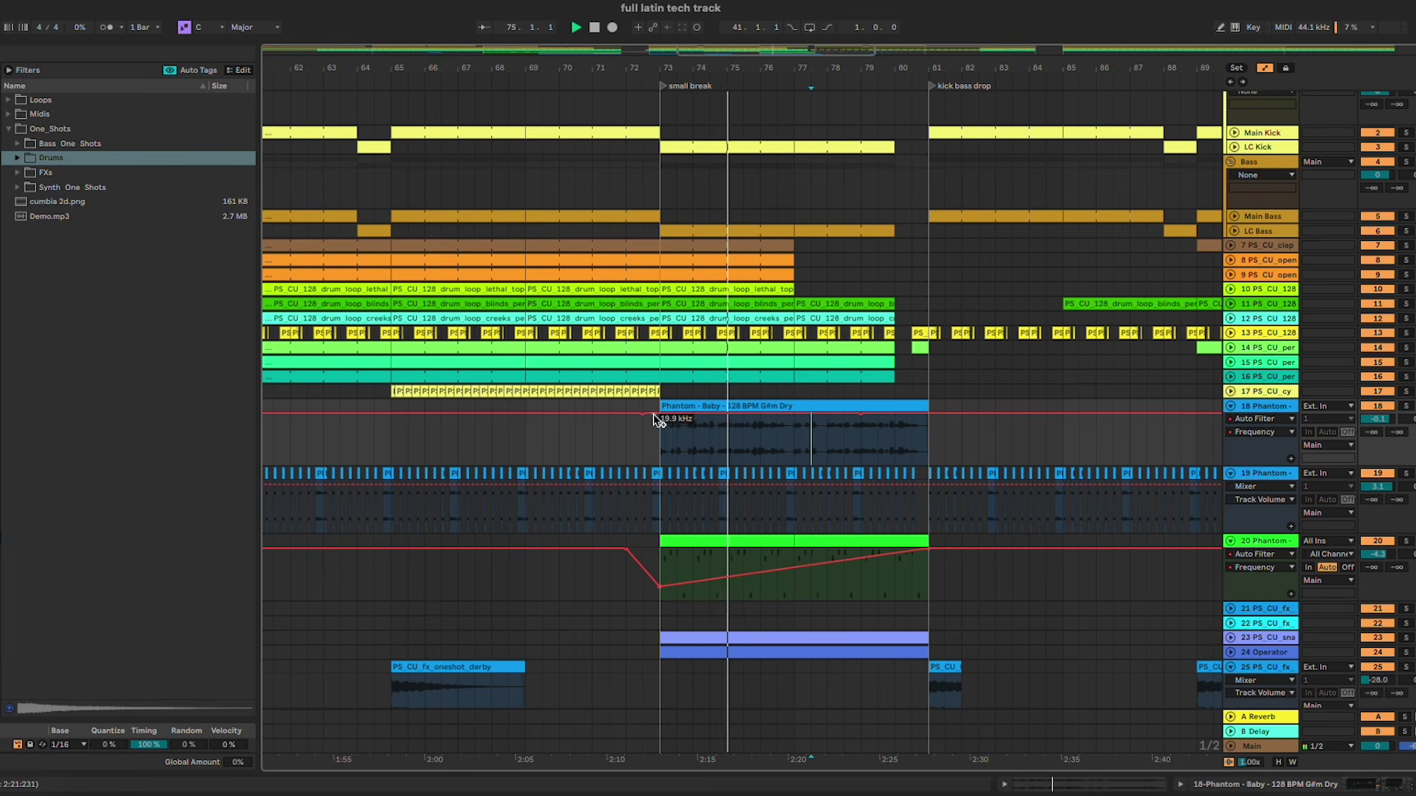
pyautogui.moveTo(658, 413); pyautogui.dragTo(658, 452)
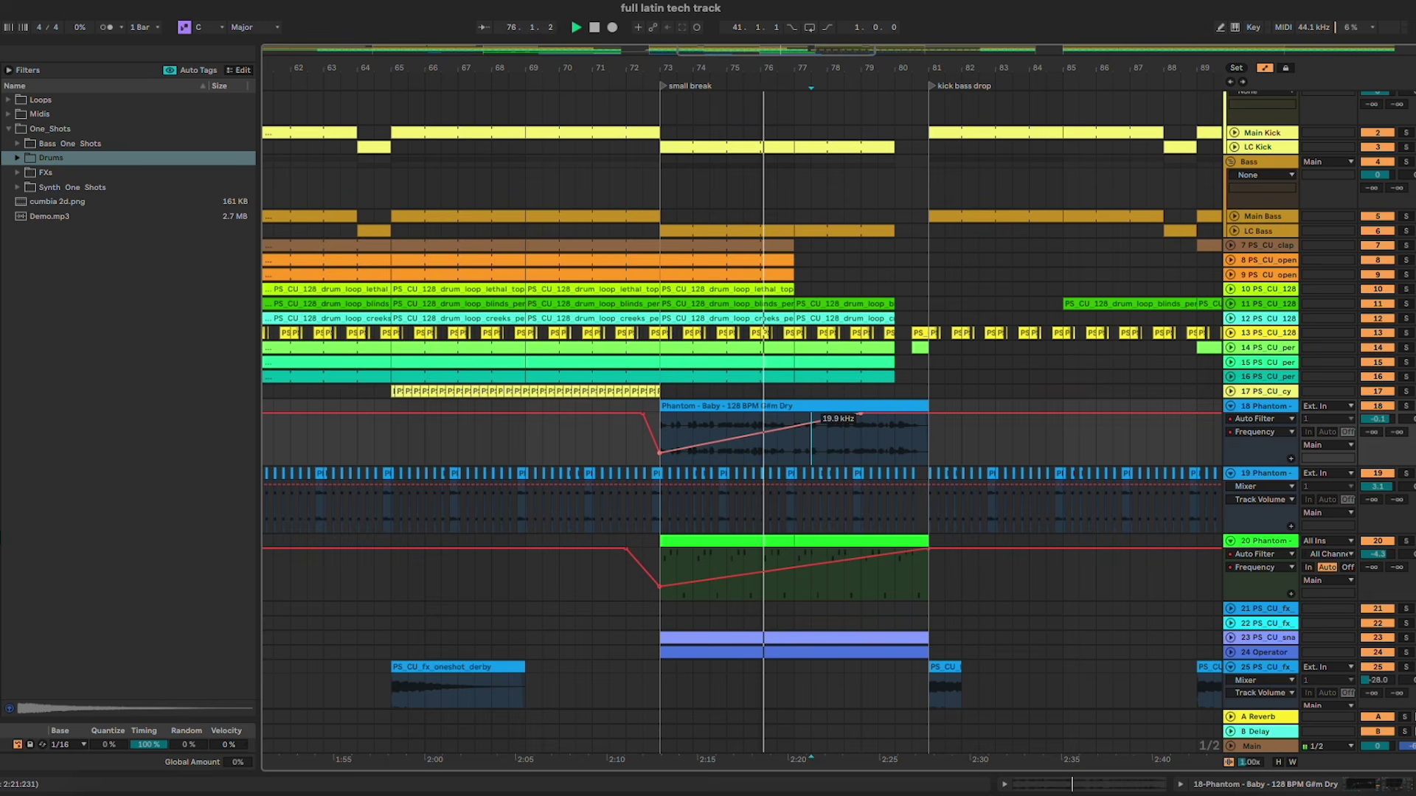
pyautogui.moveTo(814, 423); pyautogui.dragTo(813, 431)
pyautogui.click(829, 435)
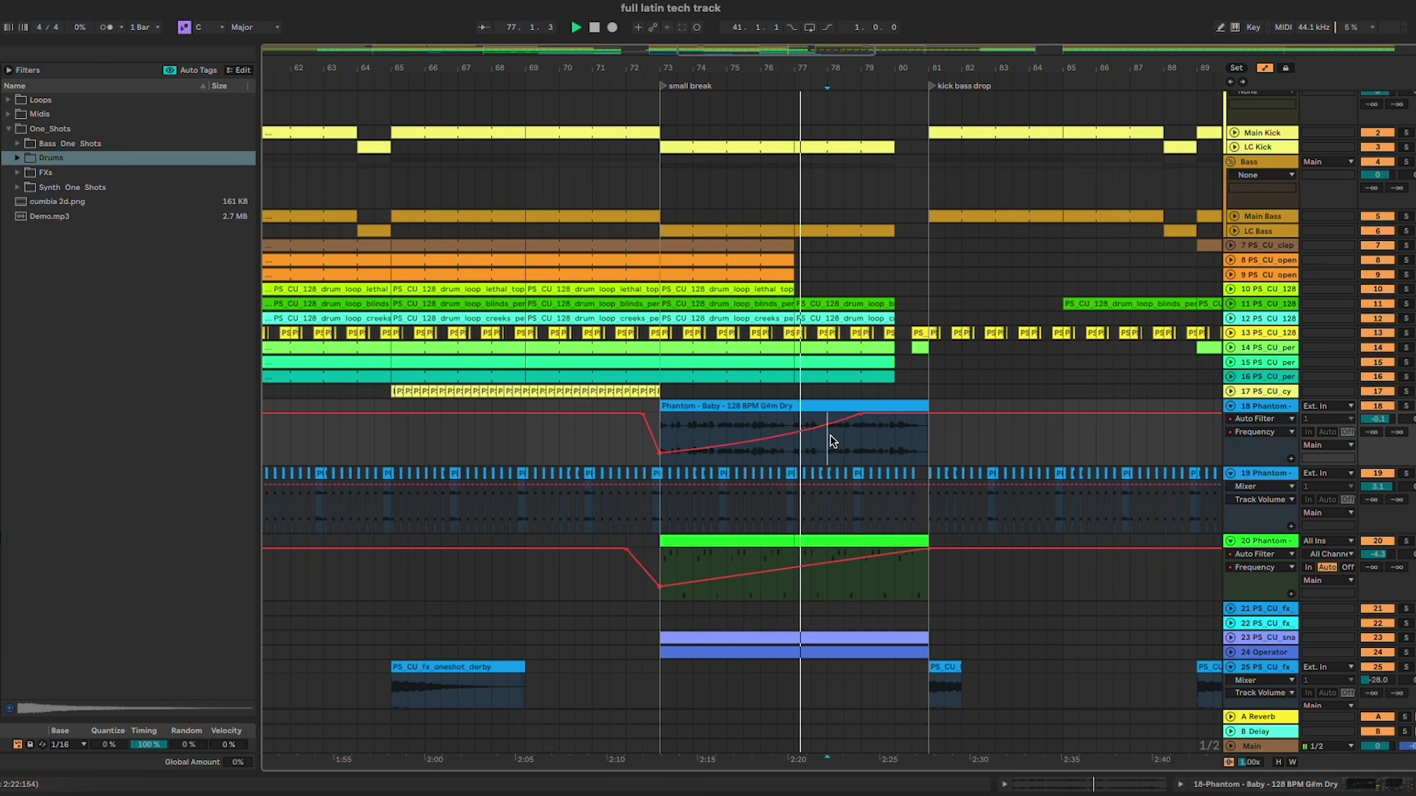
pyautogui.click(883, 448)
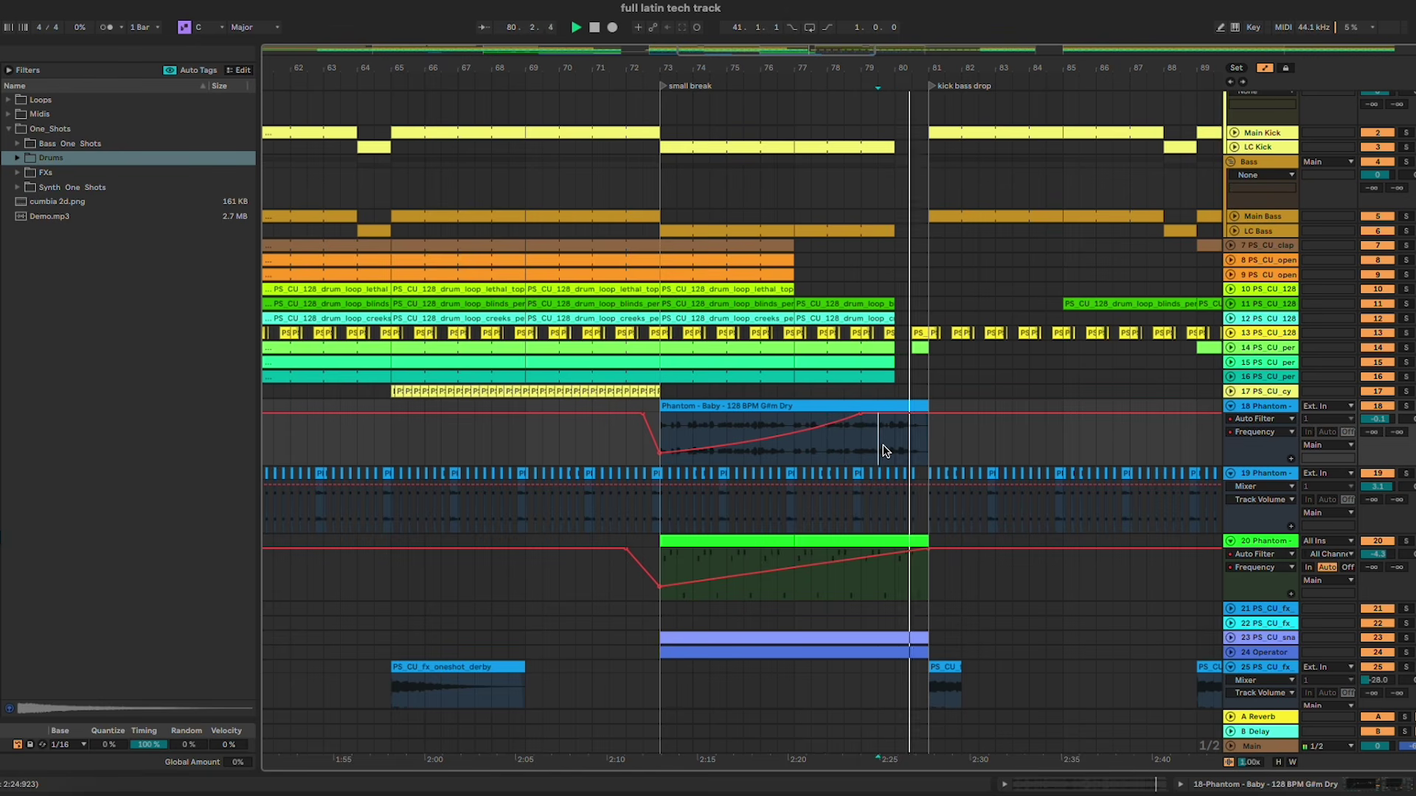
pyautogui.press('a')
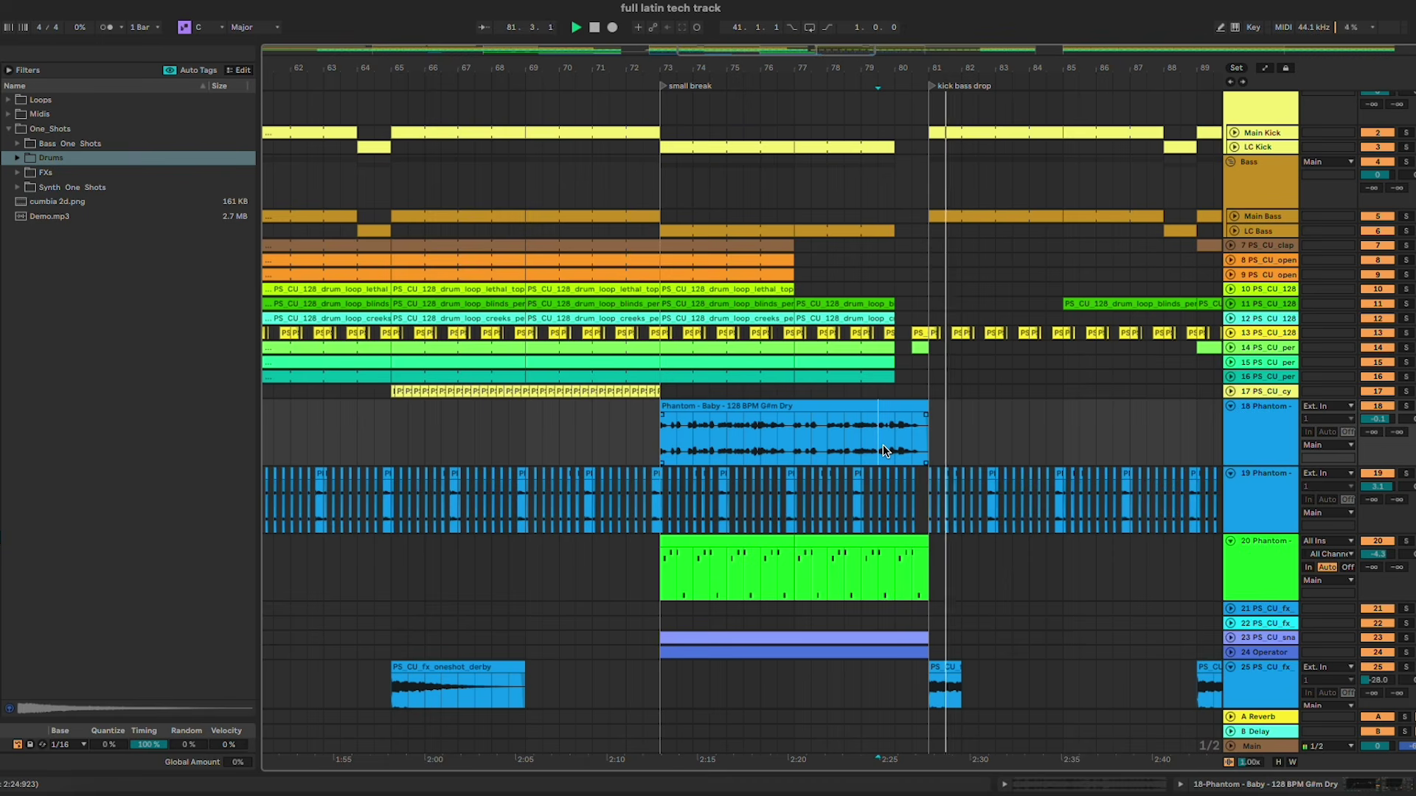
# Step: Automate track 19's Auto Filter frequency to curve down from bar 77 to 377 Hz at bar 81
pyautogui.click(661, 427)
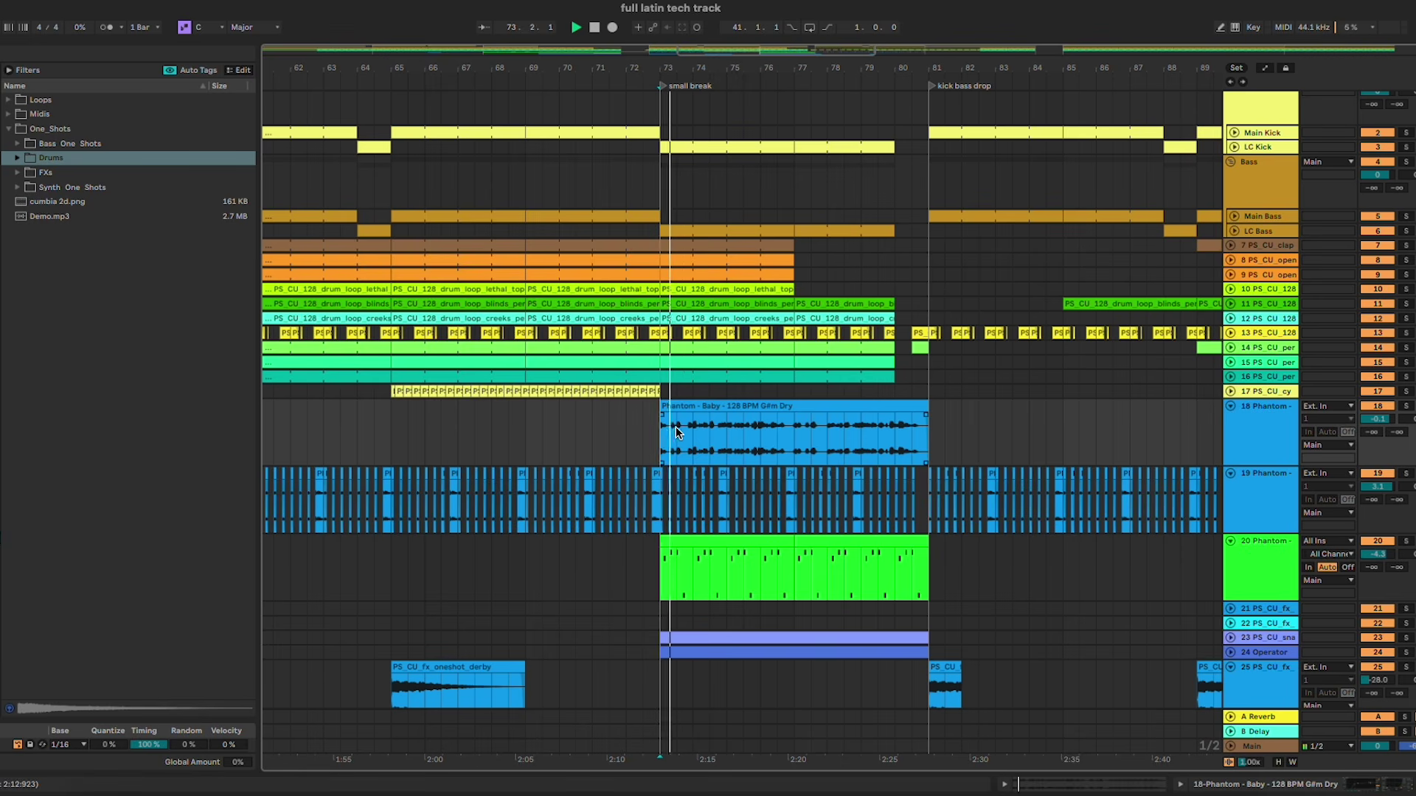
pyautogui.click(848, 419)
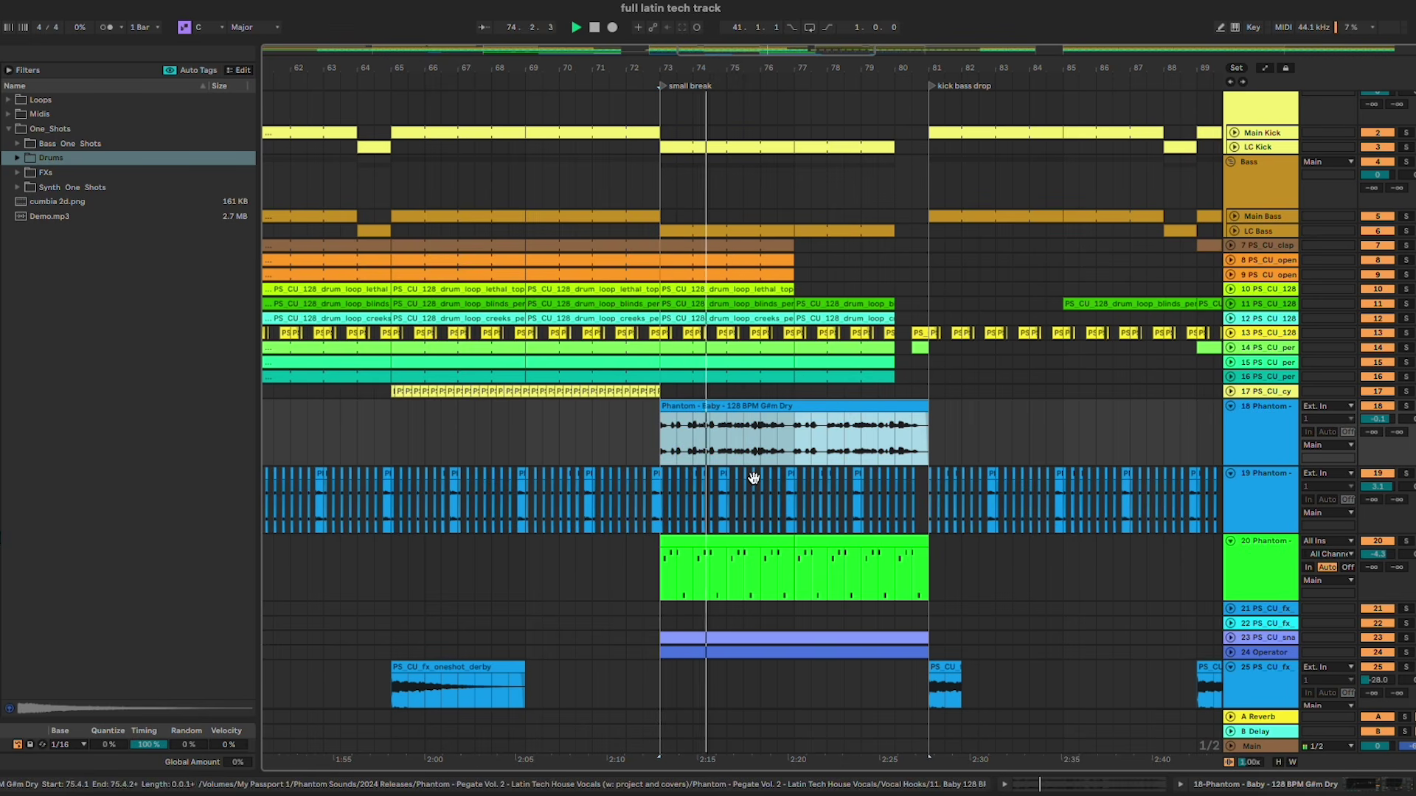
pyautogui.press('a')
pyautogui.click(1259, 487)
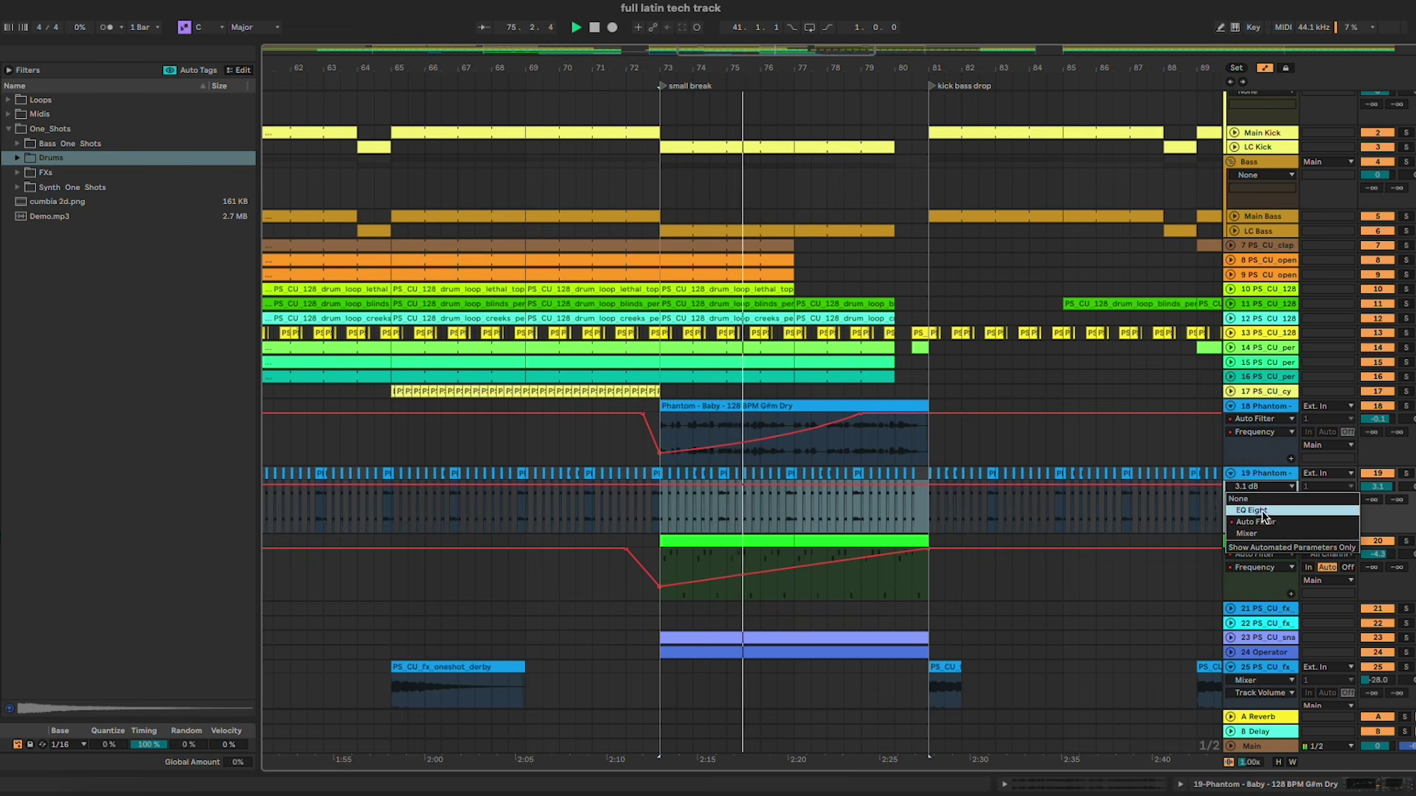
pyautogui.click(1257, 521)
pyautogui.click(795, 483)
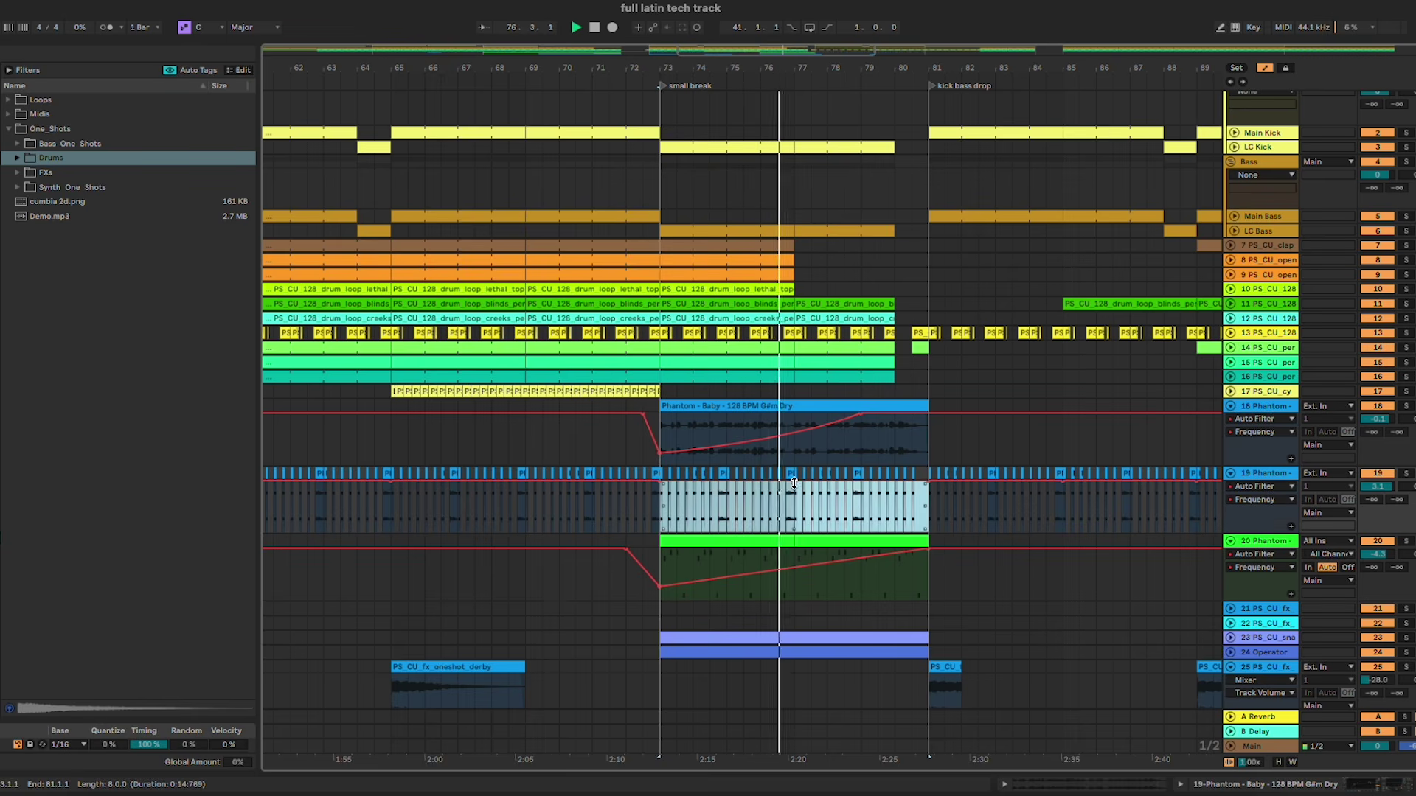
pyautogui.click(793, 512)
pyautogui.moveTo(794, 483); pyautogui.dragTo(929, 512)
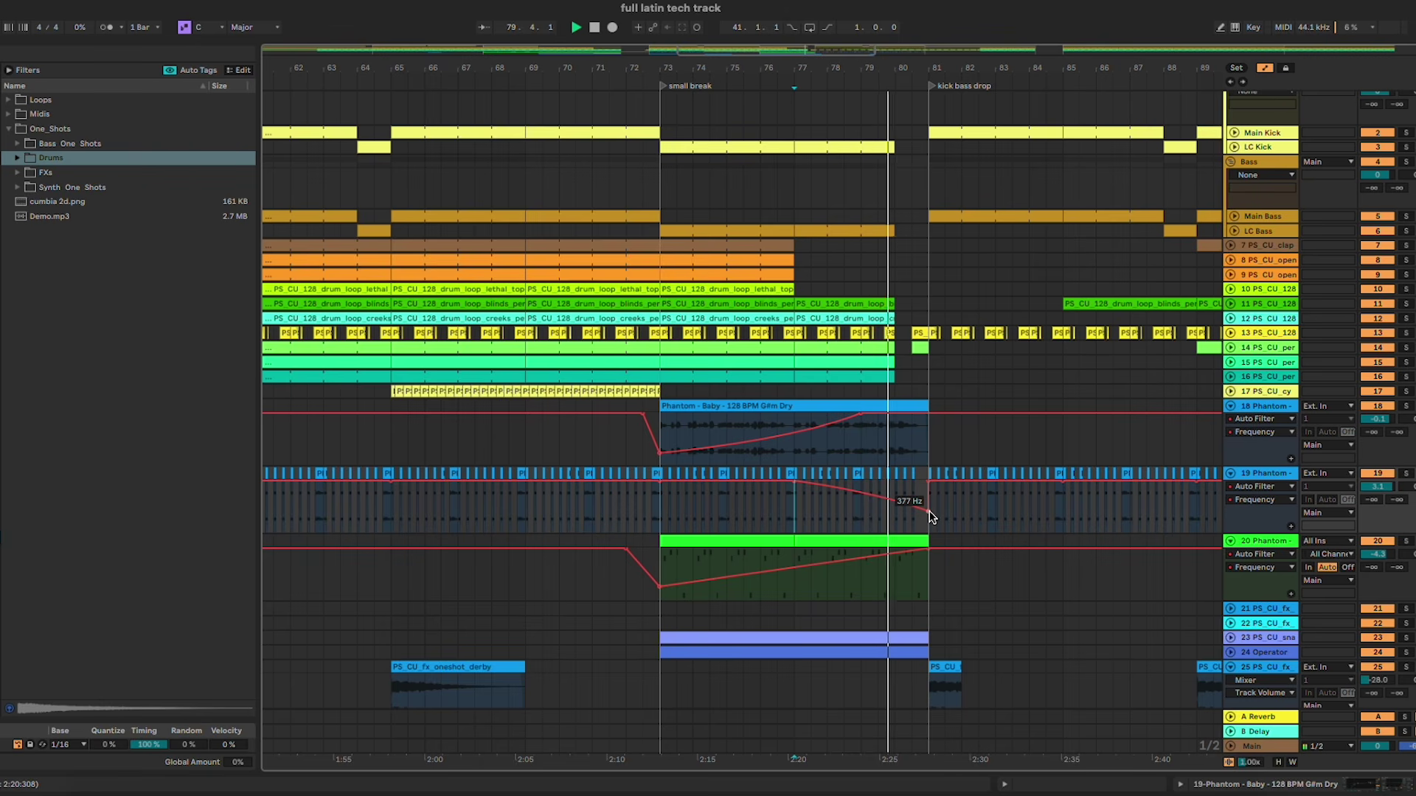
# Step: Mute track 19's vocal chops and listen to the start of the kick bass drop without them
pyautogui.click(1379, 474)
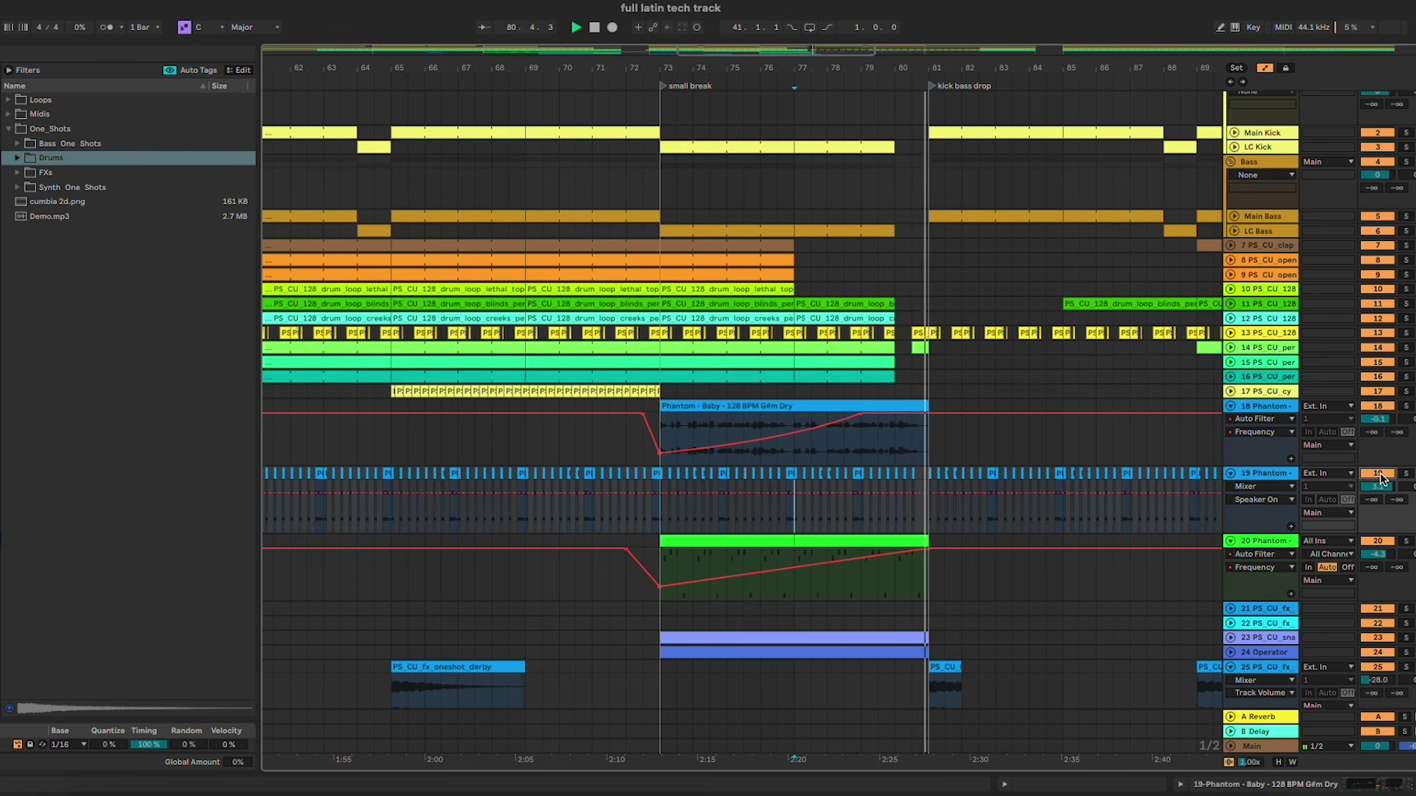
pyautogui.press('a')
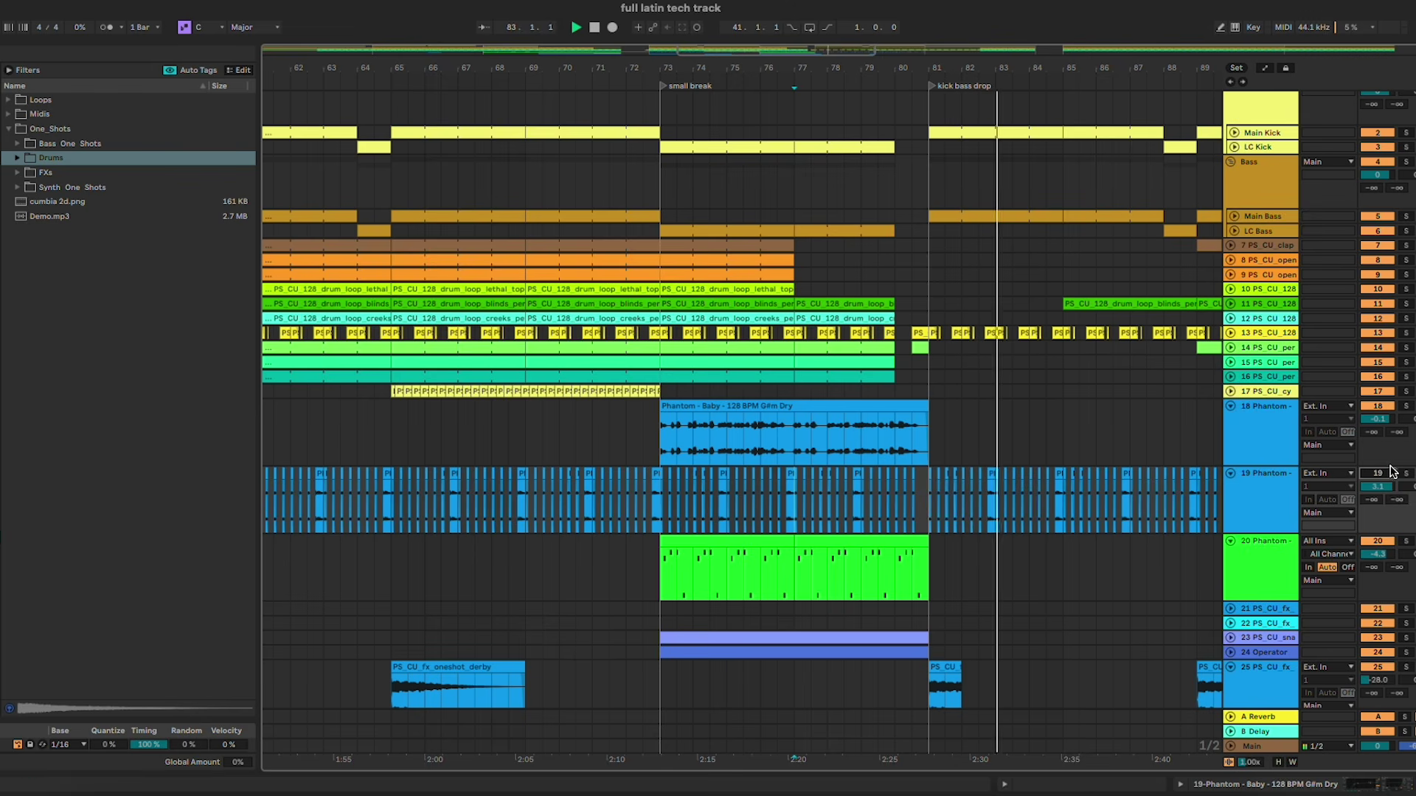
pyautogui.click(1390, 476)
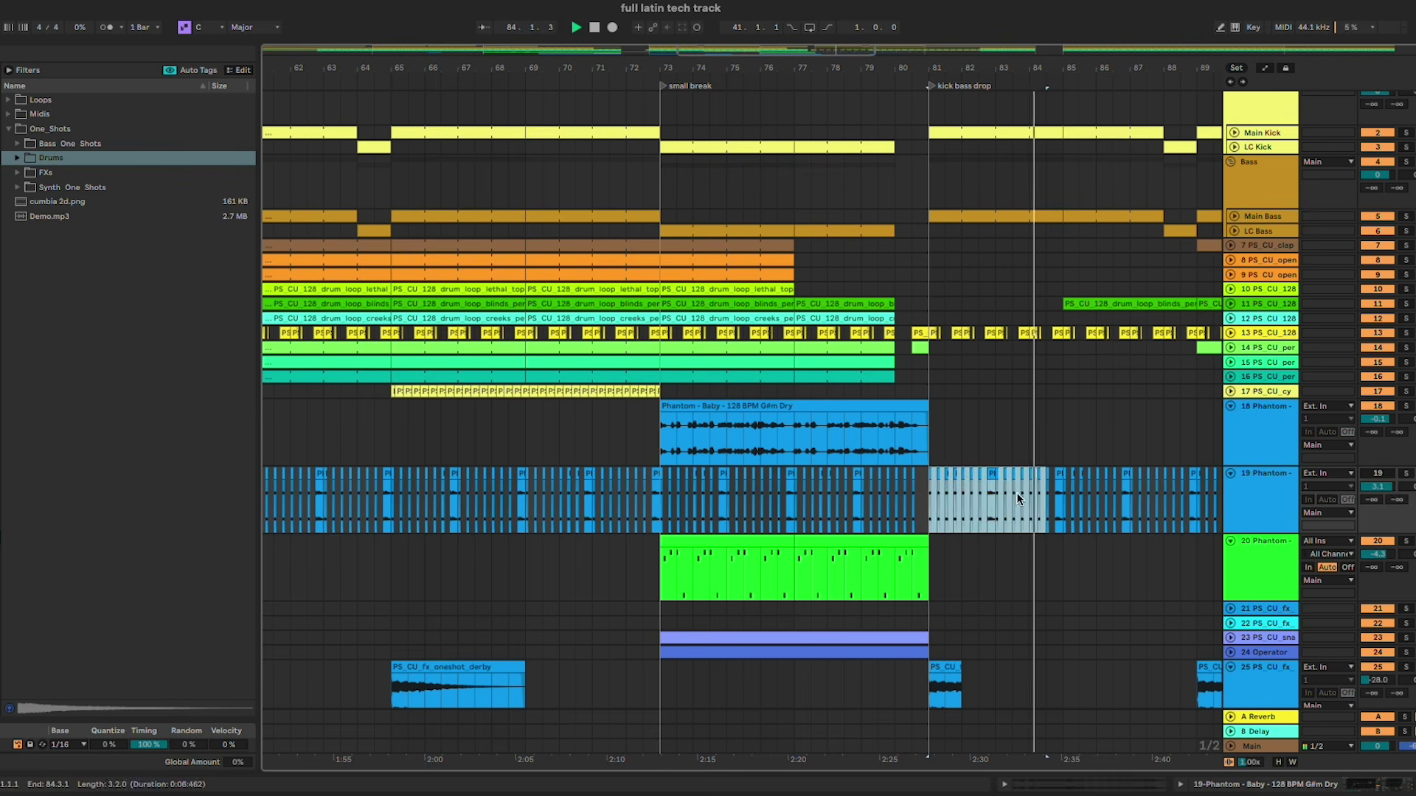
pyautogui.click(1390, 475)
# Step: Delete track 19's vocal chops from bar 81 to 84.3 and from bar 85 to 88.3
pyautogui.click(1048, 501)
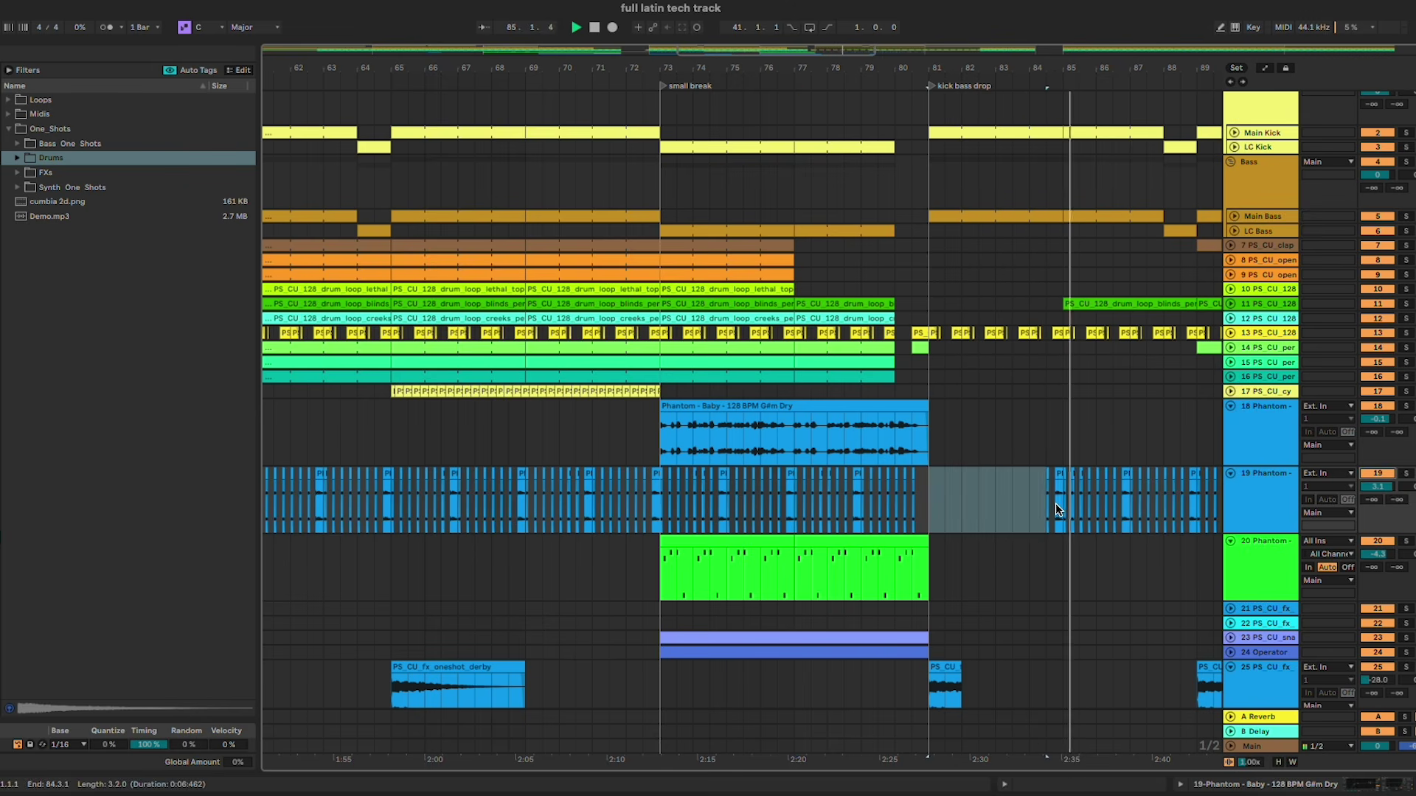
pyautogui.press('Delete')
pyautogui.moveTo(1041, 498); pyautogui.dragTo(1191, 497)
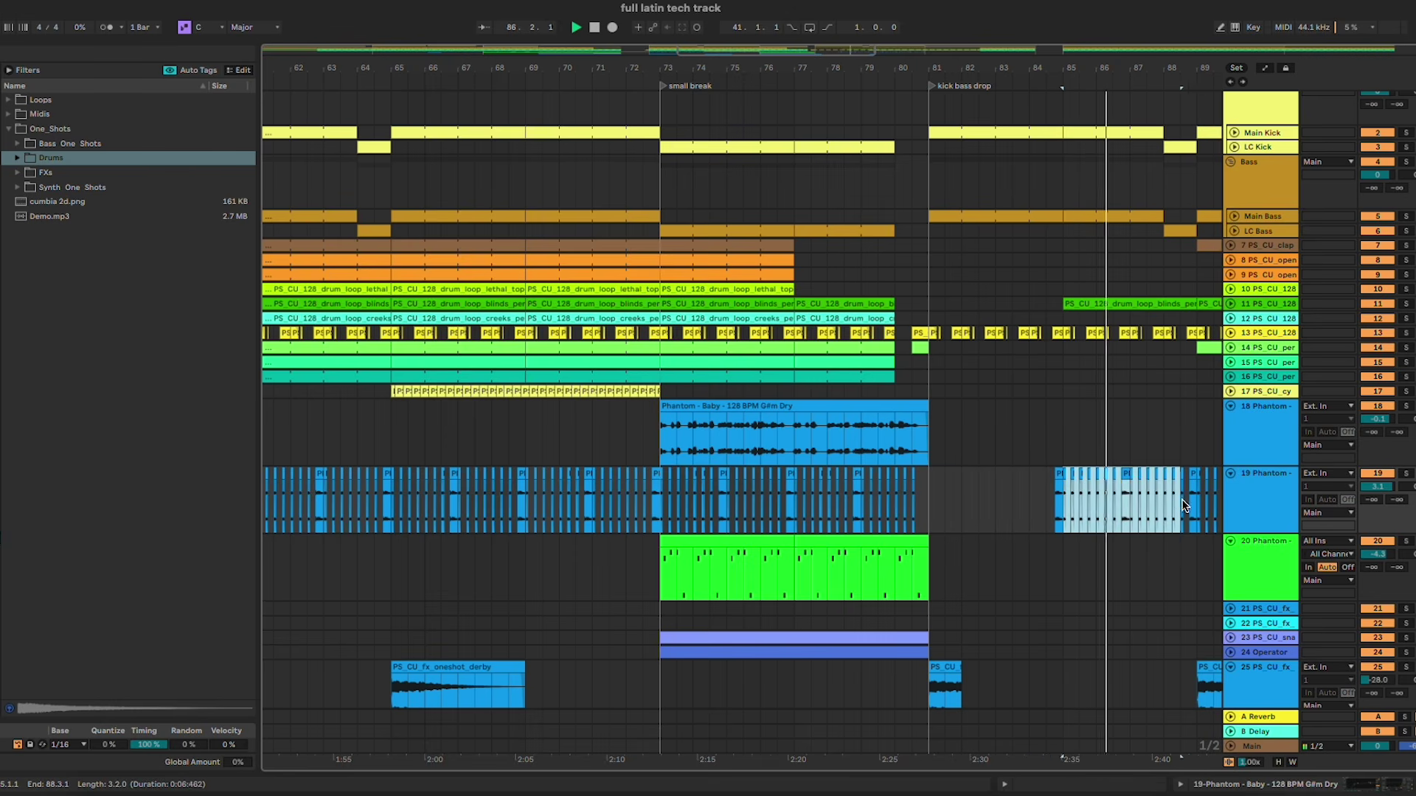
pyautogui.press('Delete')
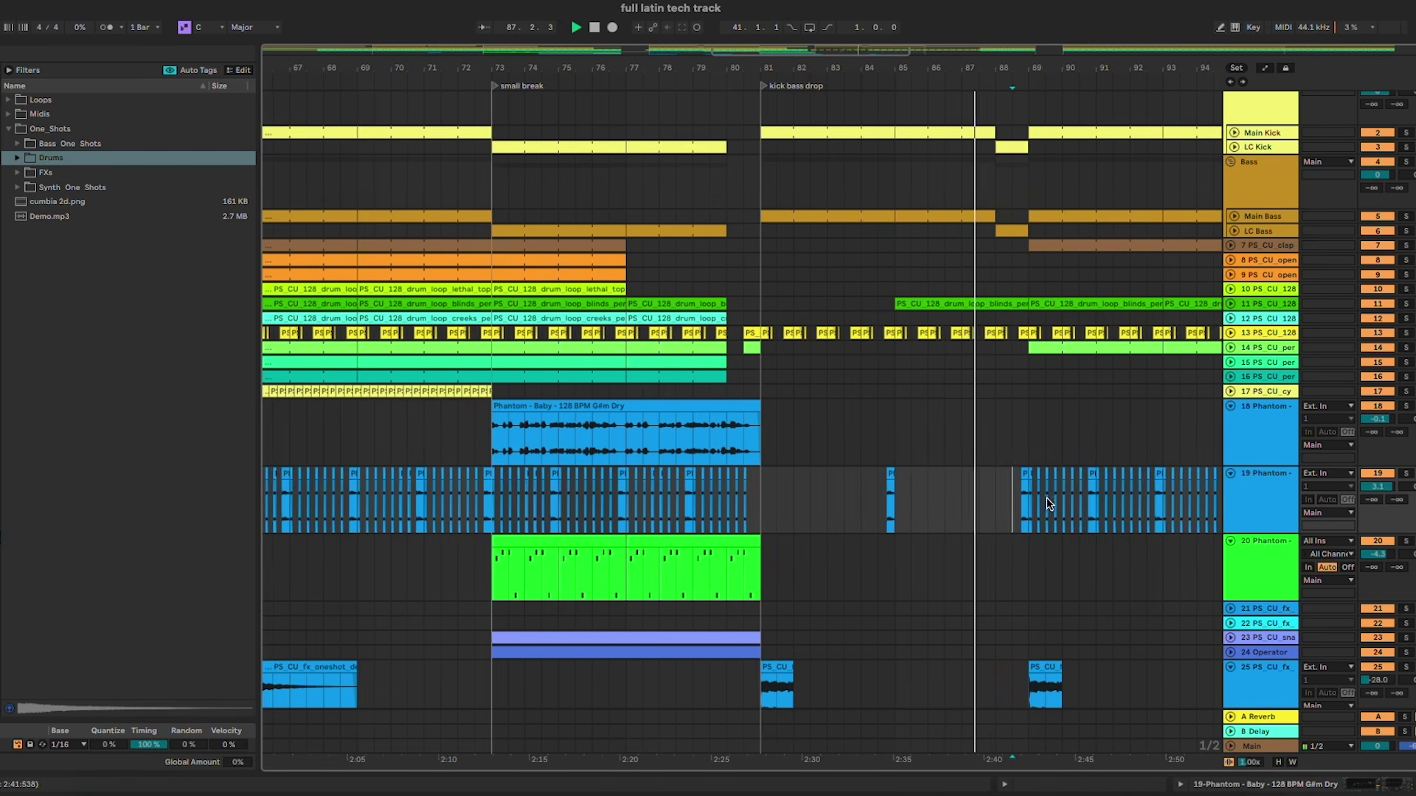
pyautogui.click(1005, 418)
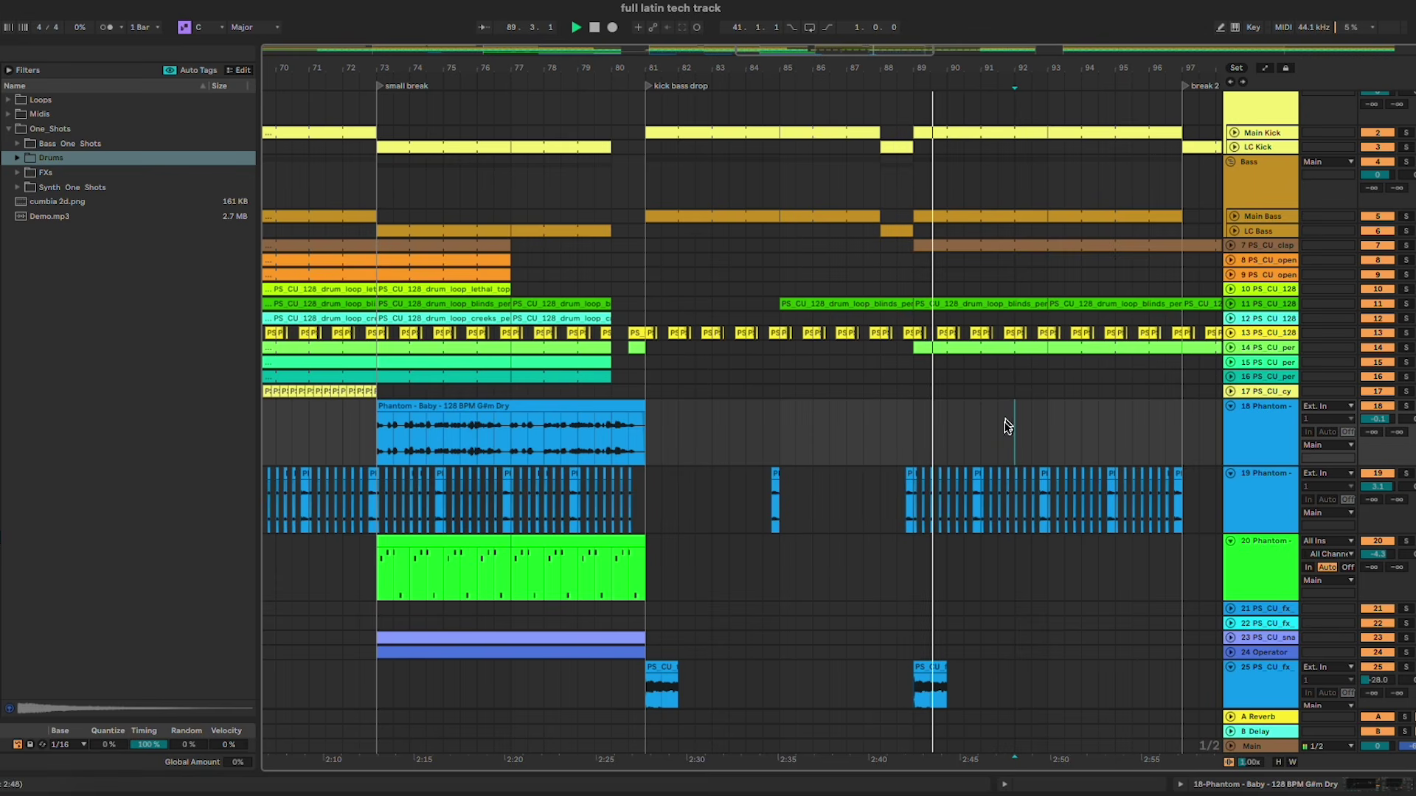
# Step: Play through the second half of the kick bass drop and remove the Main Kick from bar 96 to 97
pyautogui.click(946, 573)
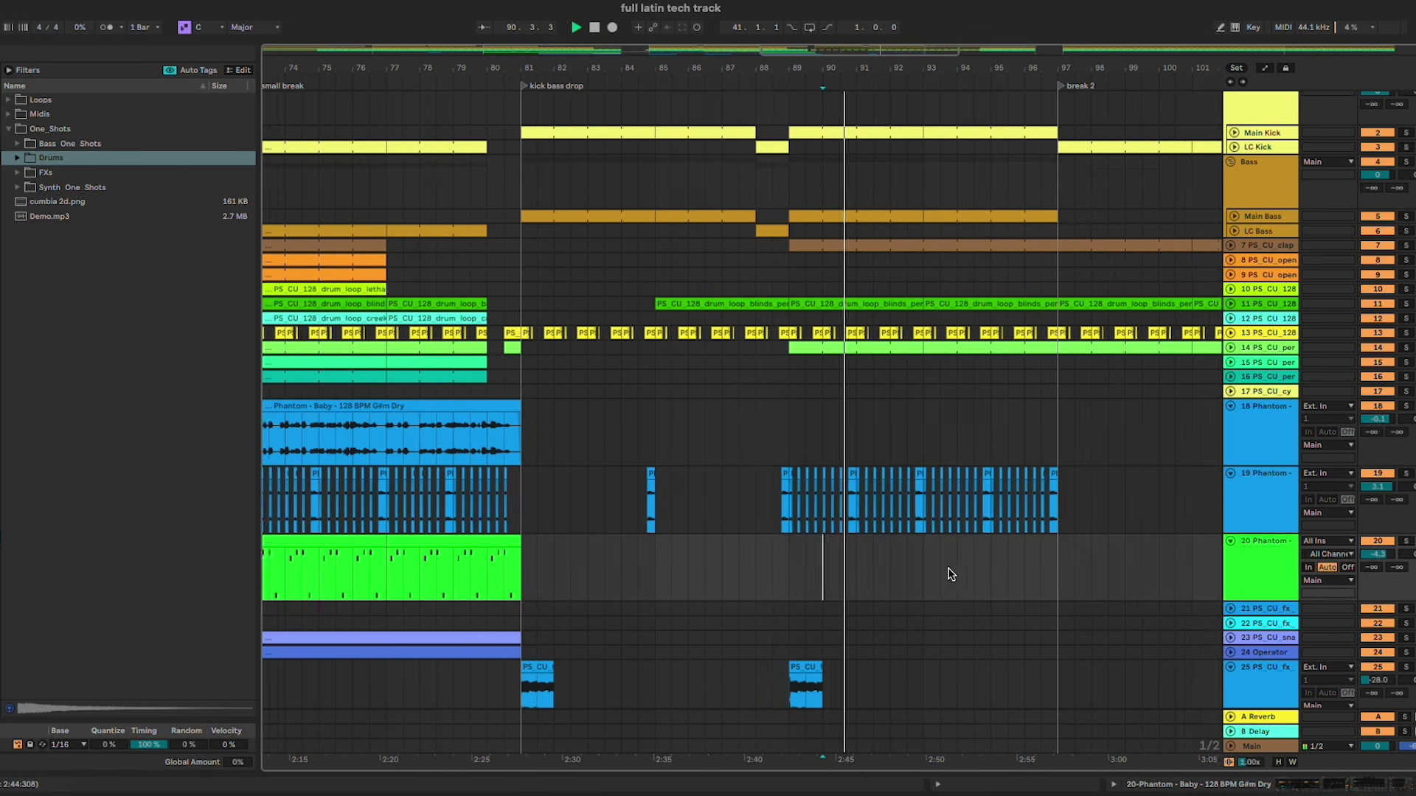
pyautogui.click(808, 424)
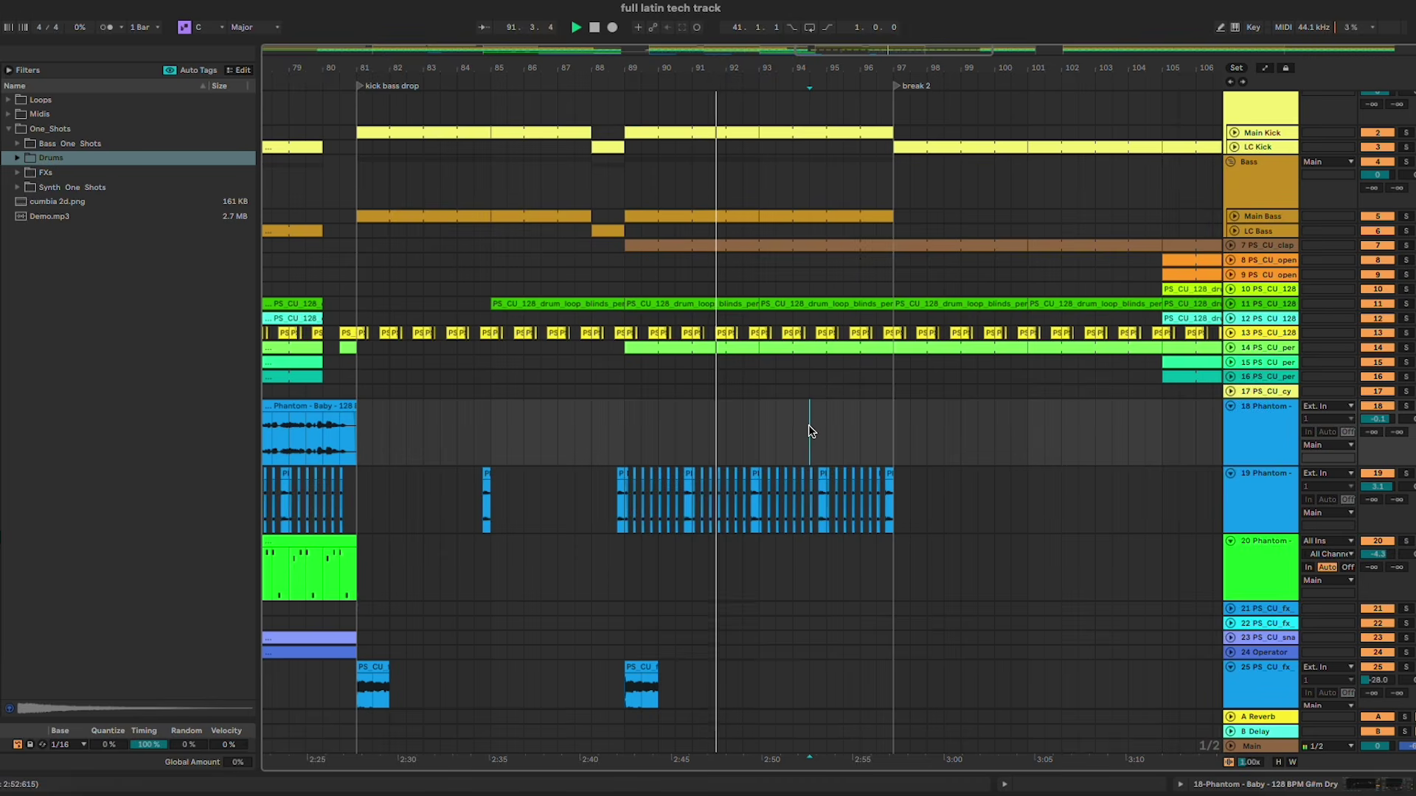
pyautogui.scroll(-2, 811, 421)
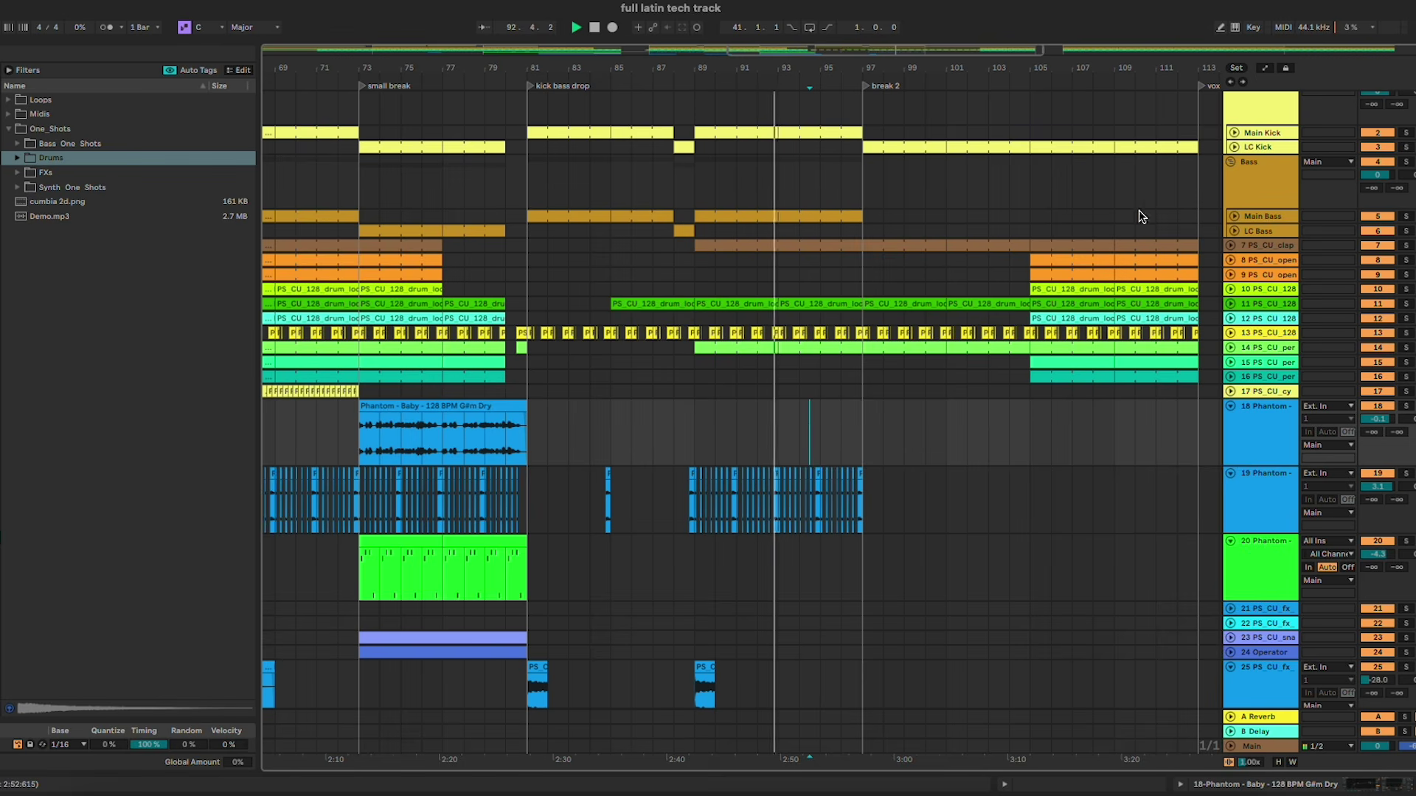
pyautogui.click(1371, 247)
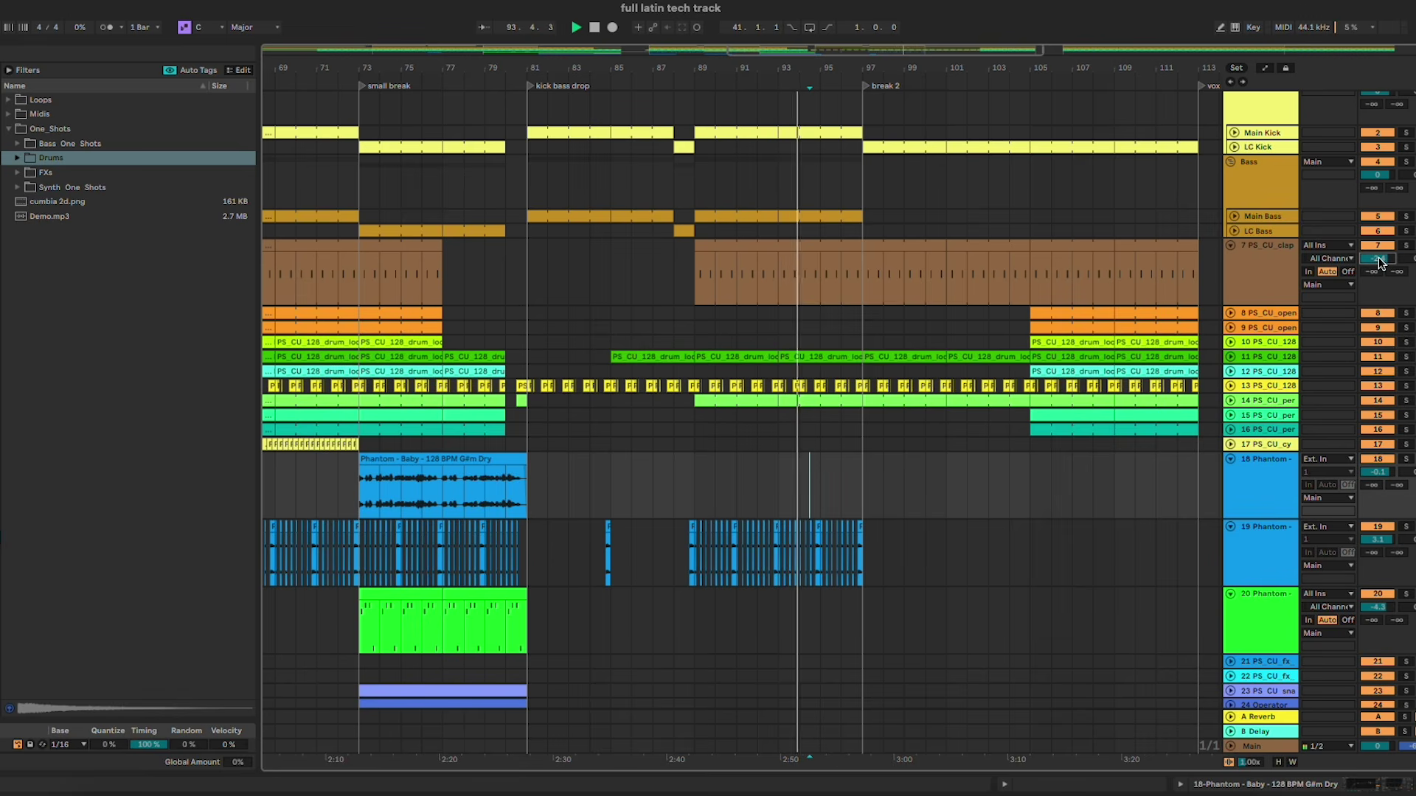
pyautogui.click(1229, 246)
pyautogui.click(839, 157)
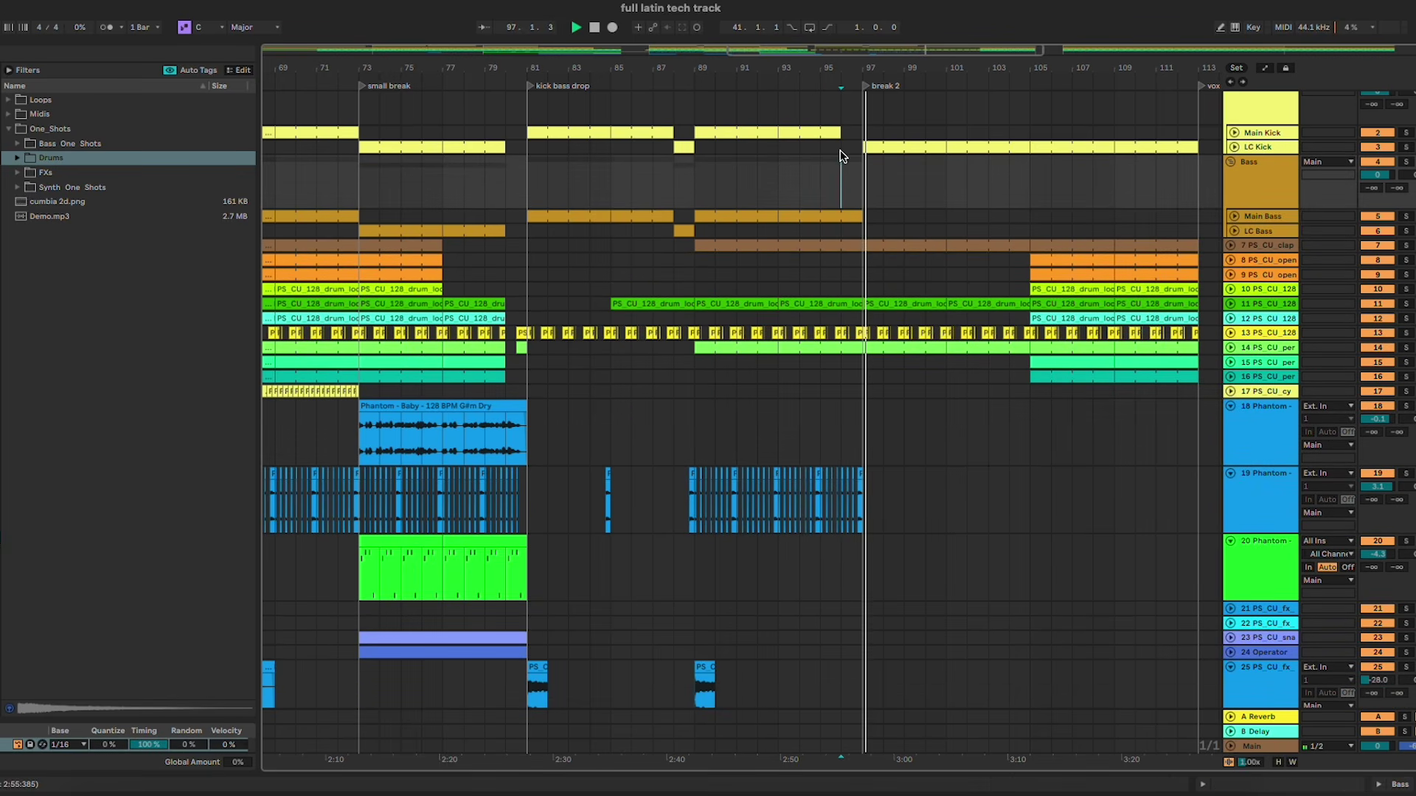
# Step: Fill break 2 on the LC Bass track with bass clips from bar 97 to 113
pyautogui.click(843, 216)
pyautogui.click(843, 216)
pyautogui.press('super+v')
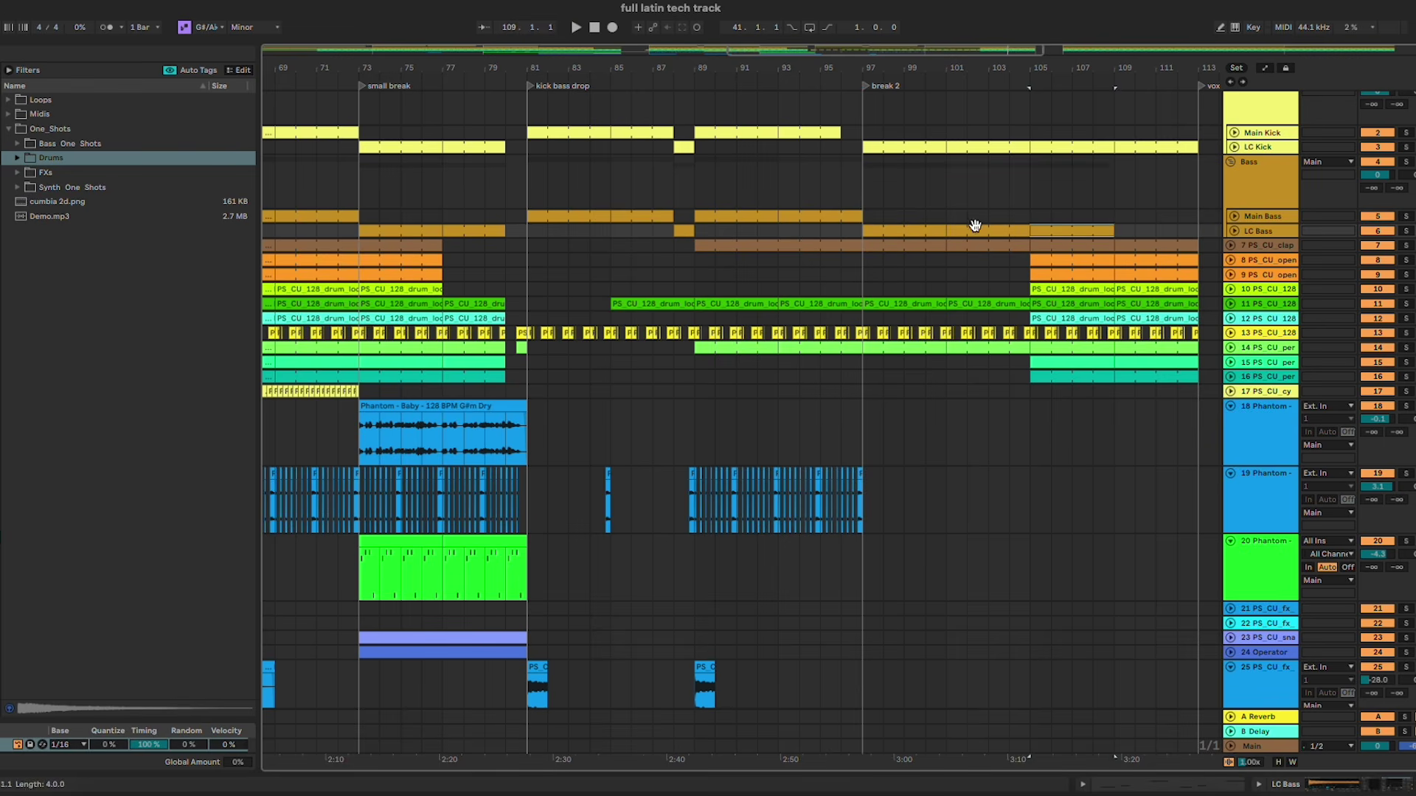
pyautogui.hscroll(5, 981, 199)
pyautogui.click(986, 177)
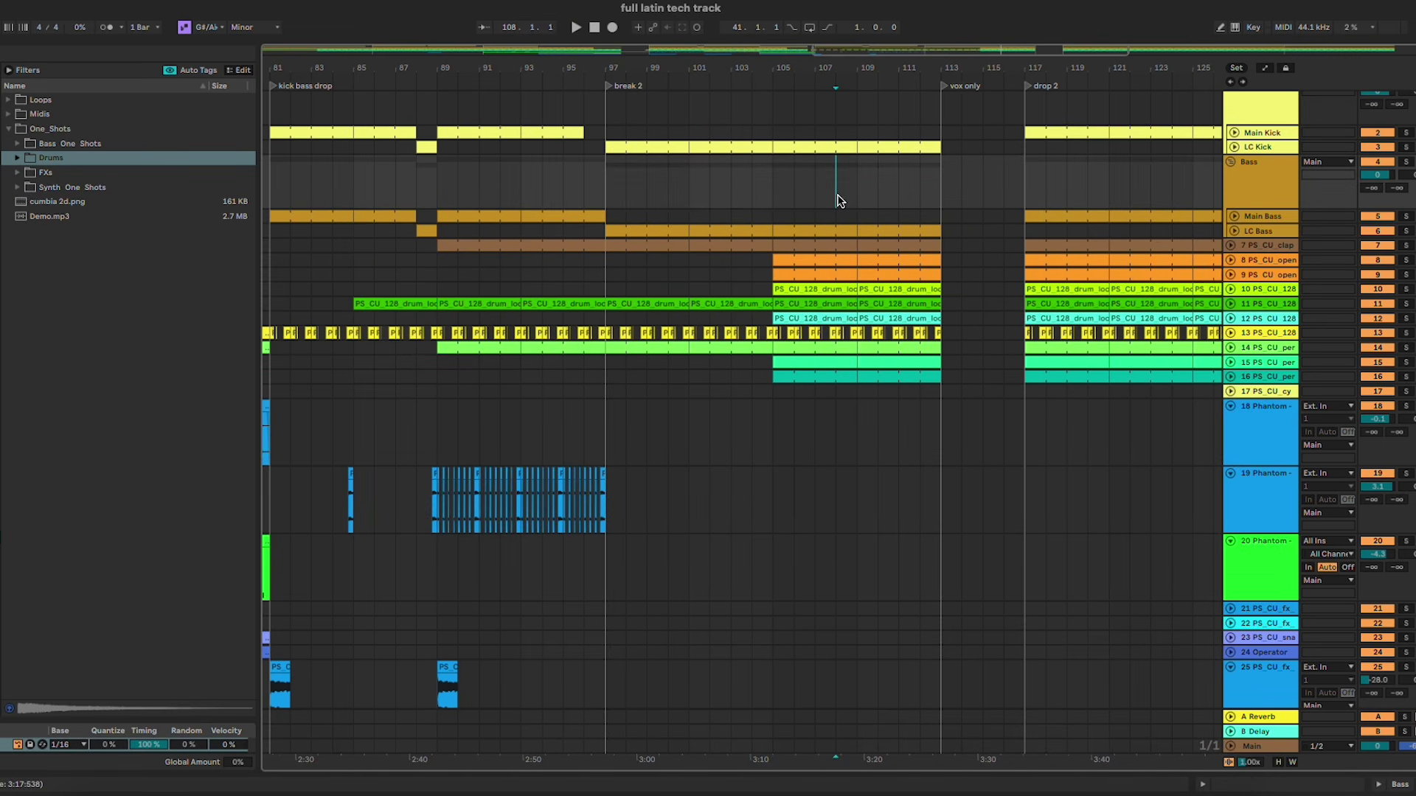
# Step: Collapse tracks 18, 19, 20 and 25 to their minimum height in the arrangement
pyautogui.scroll(-5, 839, 200)
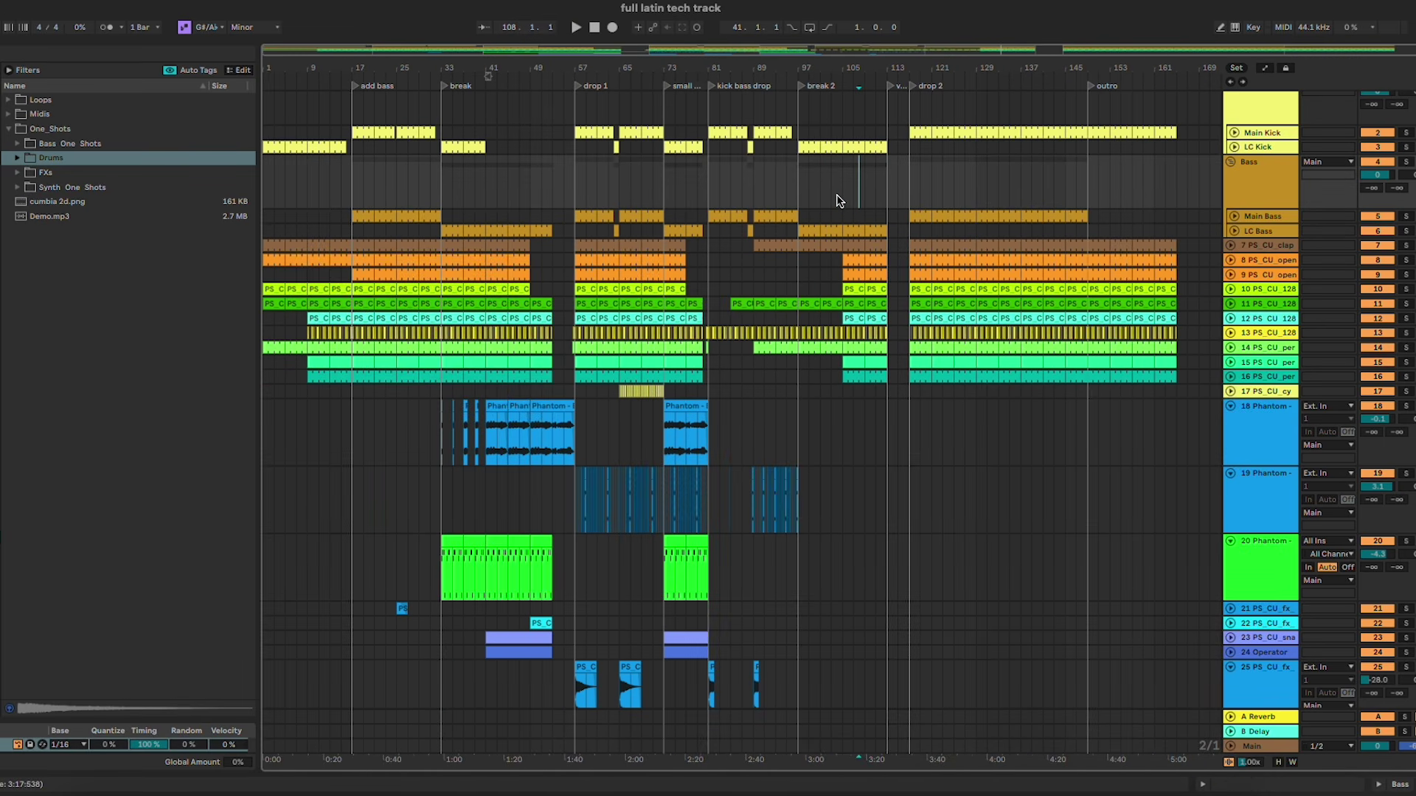
pyautogui.click(759, 427)
pyautogui.scroll(10, 759, 427)
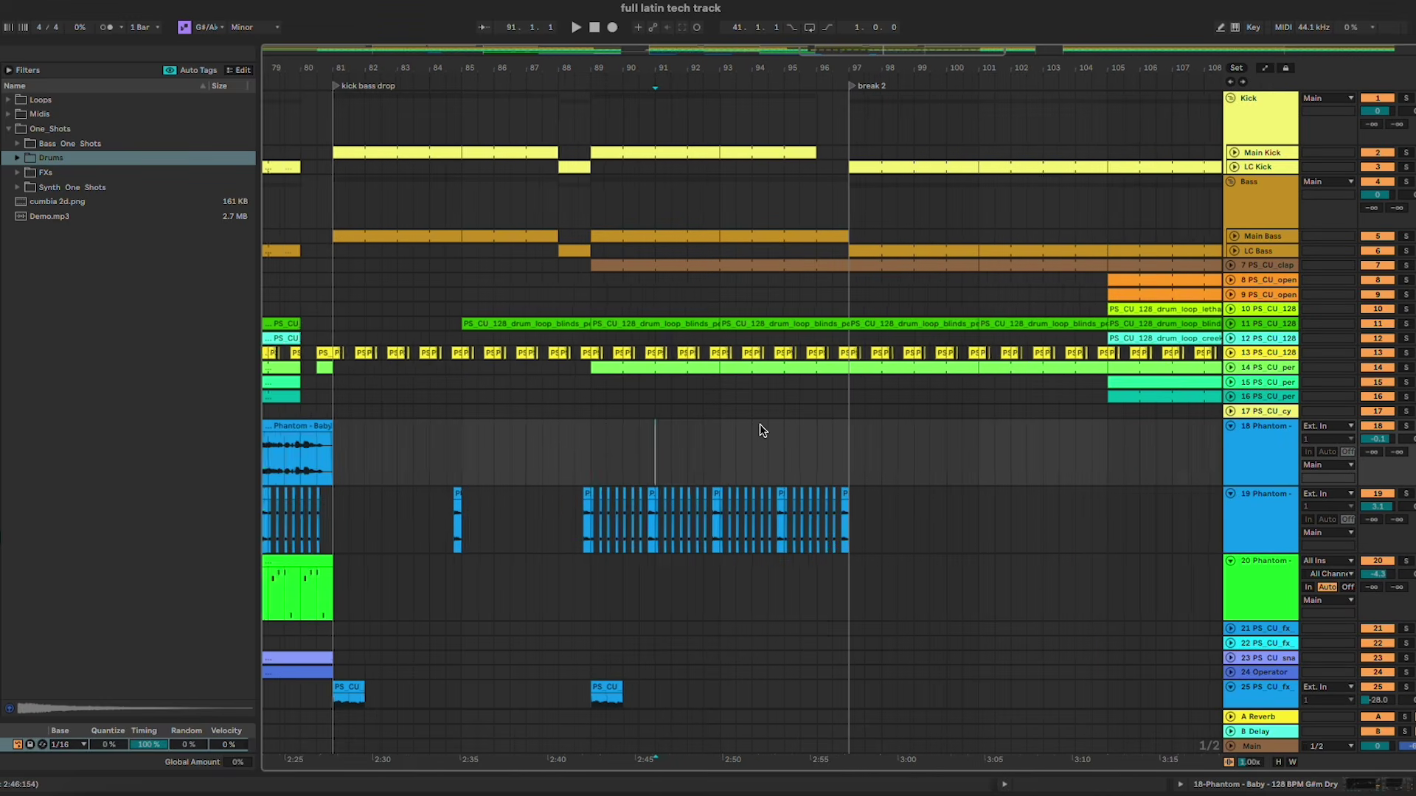
pyautogui.scroll(-2, 760, 424)
pyautogui.hscroll(1, 701, 351)
pyautogui.hscroll(2, 719, 377)
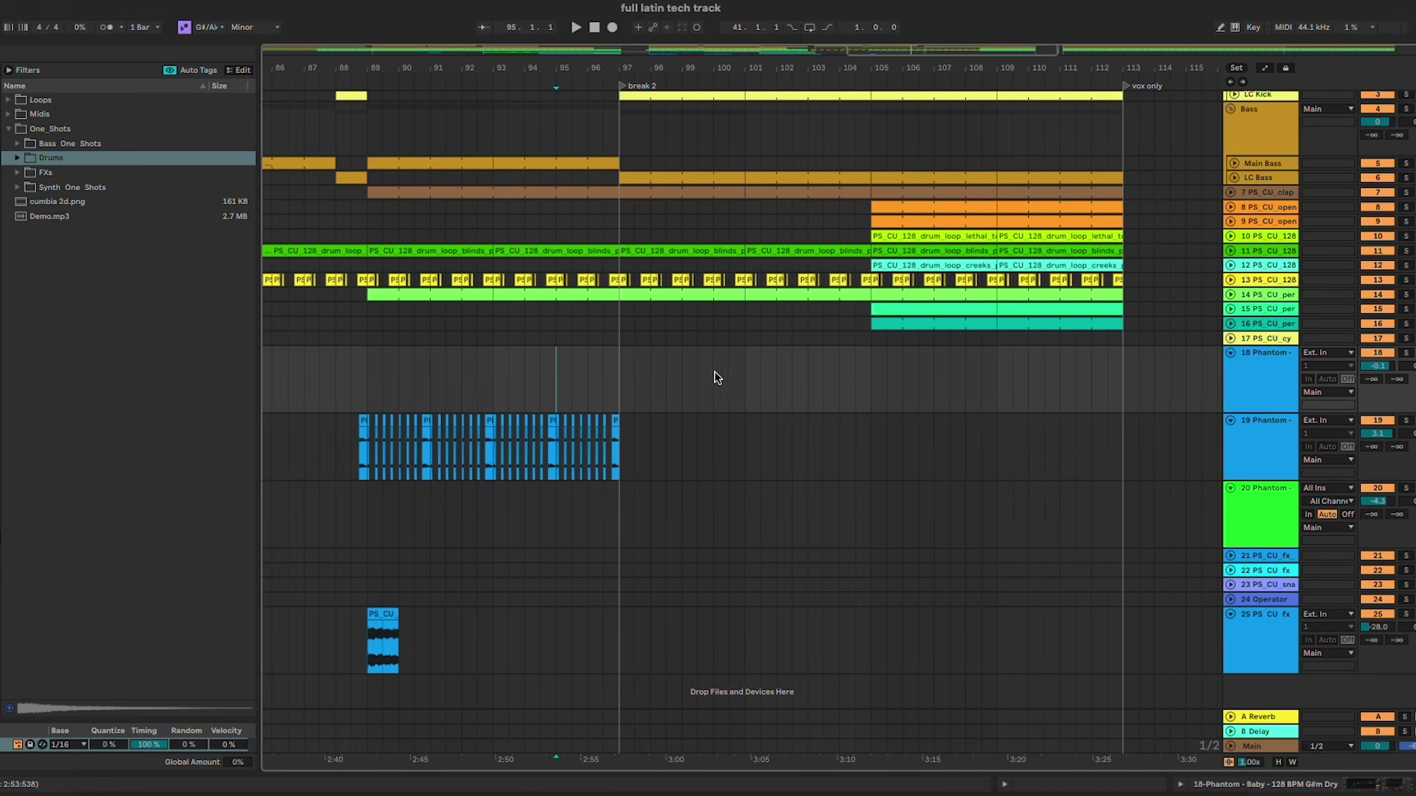
pyautogui.click(1229, 616)
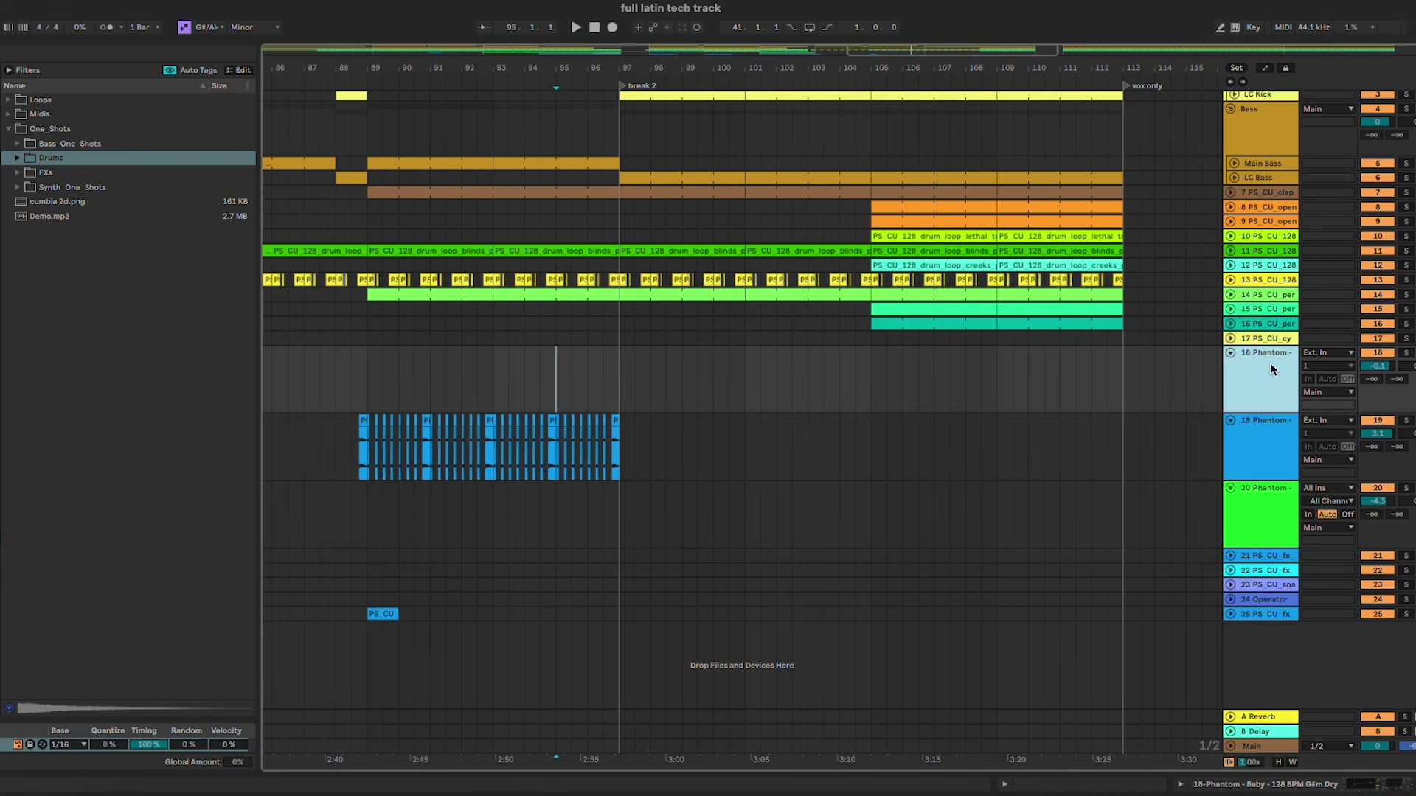
pyautogui.keyDown('shift'); pyautogui.click(1254, 450); pyautogui.keyUp('shift')
pyautogui.keyDown('shift'); pyautogui.click(1246, 507); pyautogui.keyUp('shift')
pyautogui.click(1231, 488)
pyautogui.press('-')
pyautogui.press('-')
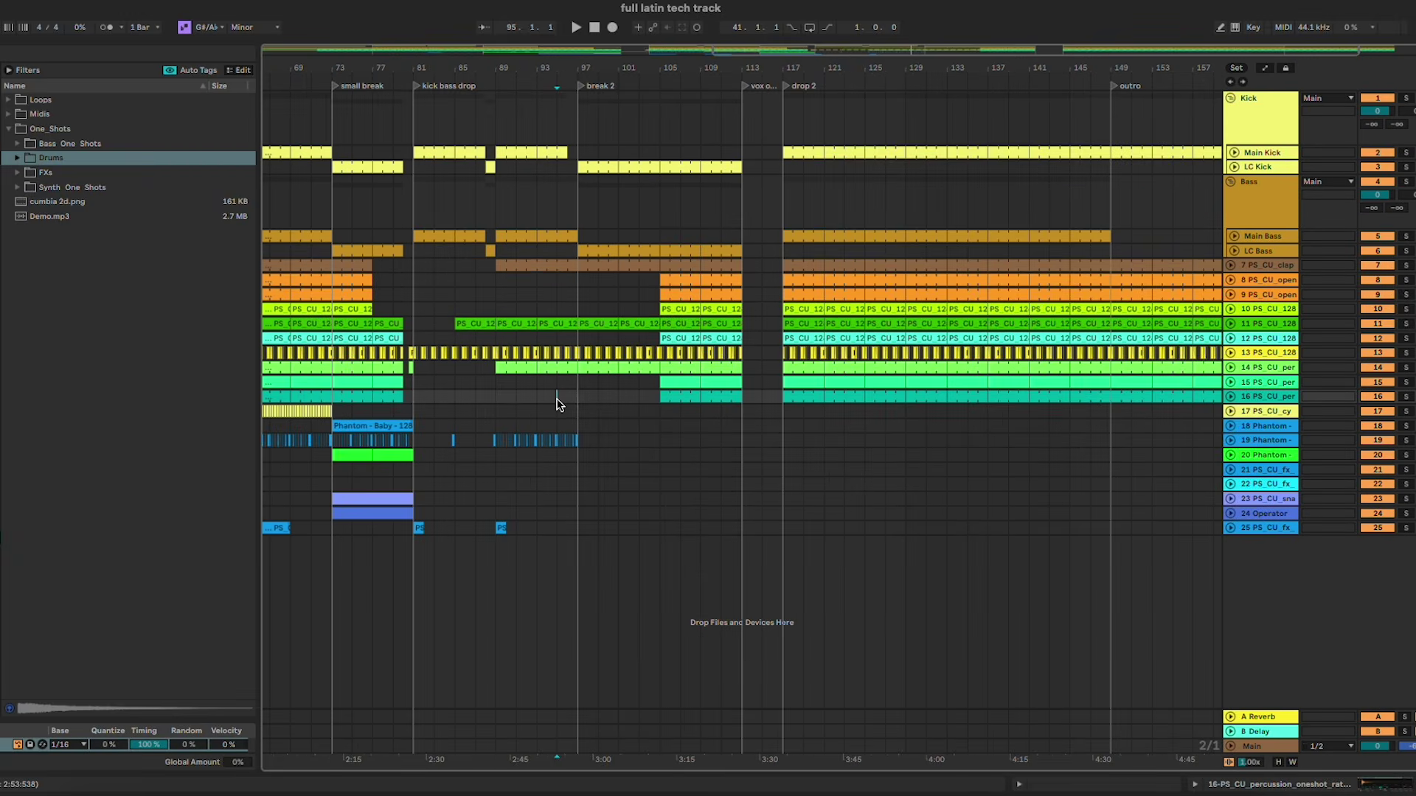
# Step: Copy track 18's long vocals from bars 41 to 57 into break 2, running from bar 101 to drop 2
pyautogui.hscroll(-5, 524, 406)
pyautogui.click(551, 430)
pyautogui.keyDown('shift'); pyautogui.click(452, 428); pyautogui.keyUp('shift')
pyautogui.press('super+c')
pyautogui.hscroll(8, 453, 427)
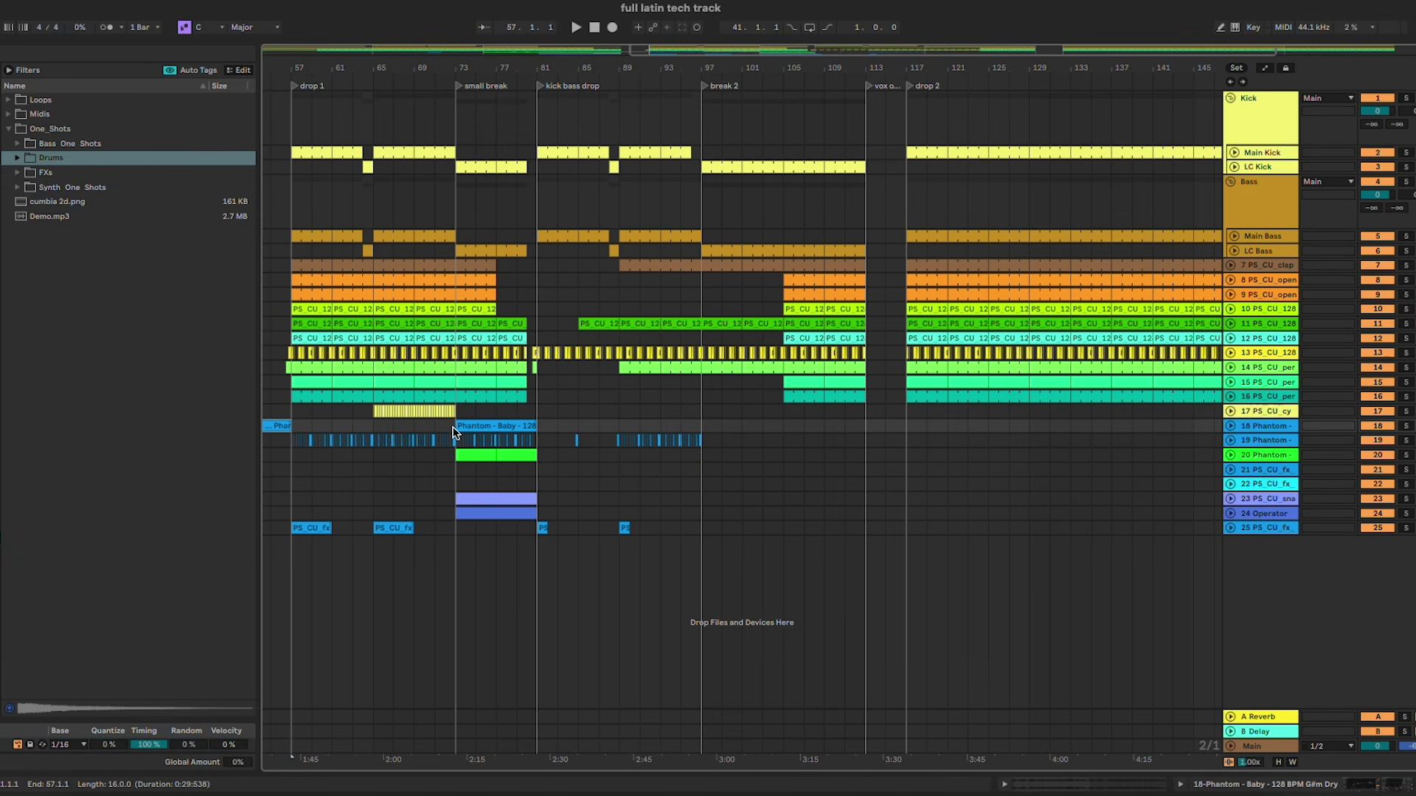
pyautogui.hscroll(-3, 762, 431)
pyautogui.click(833, 436)
pyautogui.press('super+v')
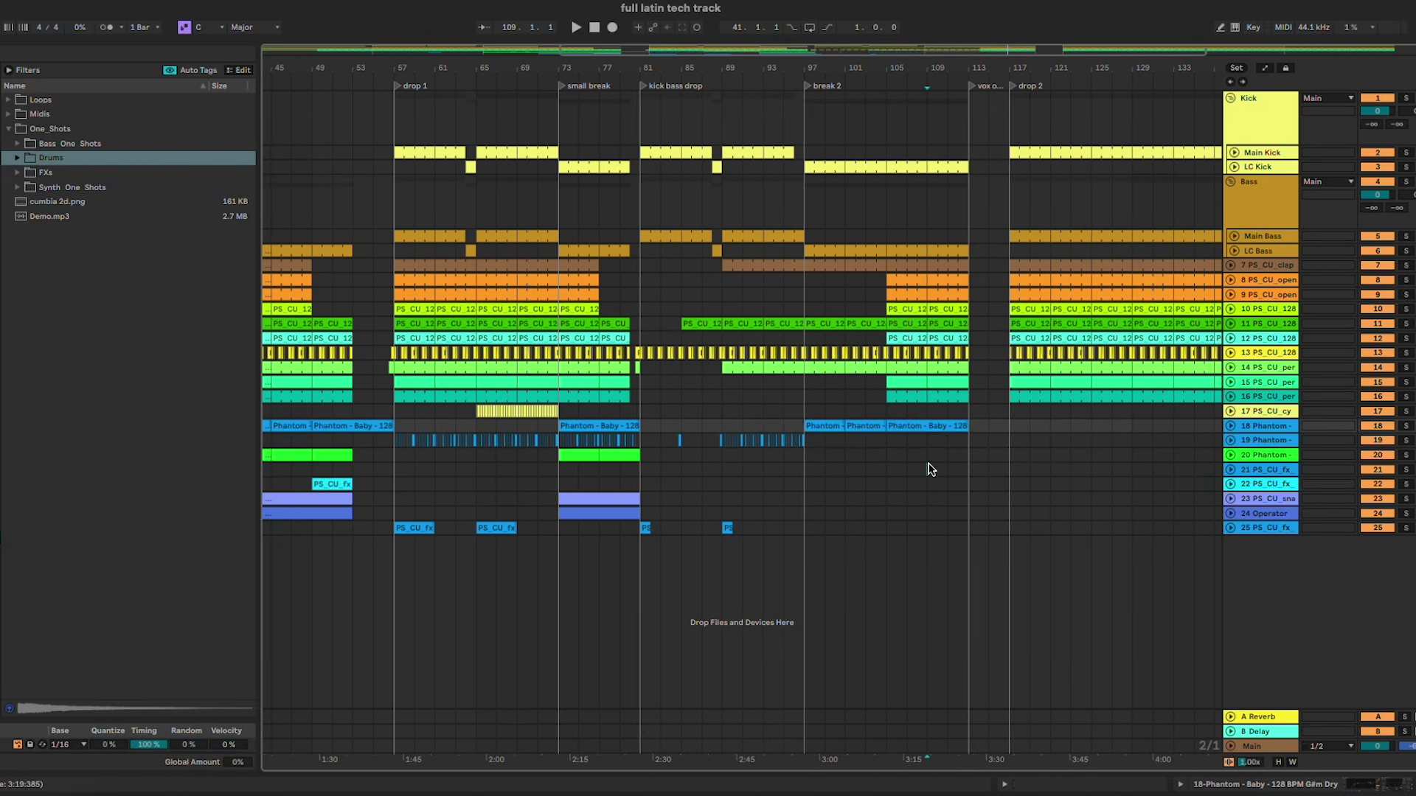
pyautogui.click(926, 469)
pyautogui.press('super+v')
# Step: Copy the first break's short vocal chops on track 18 and MIDI clip on track 20 to bar 97
pyautogui.hscroll(-5, 449, 456)
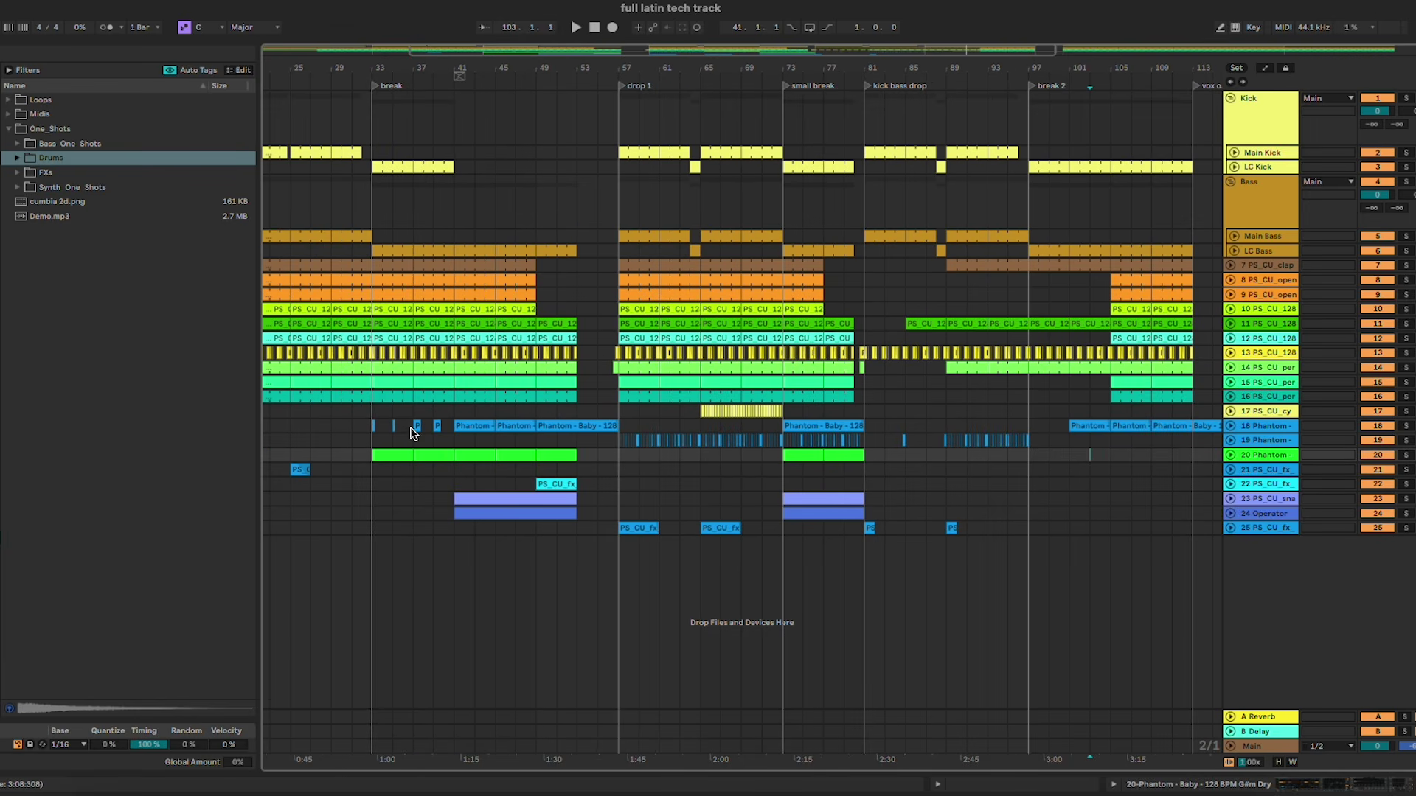
pyautogui.click(1031, 426)
pyautogui.press('super+v')
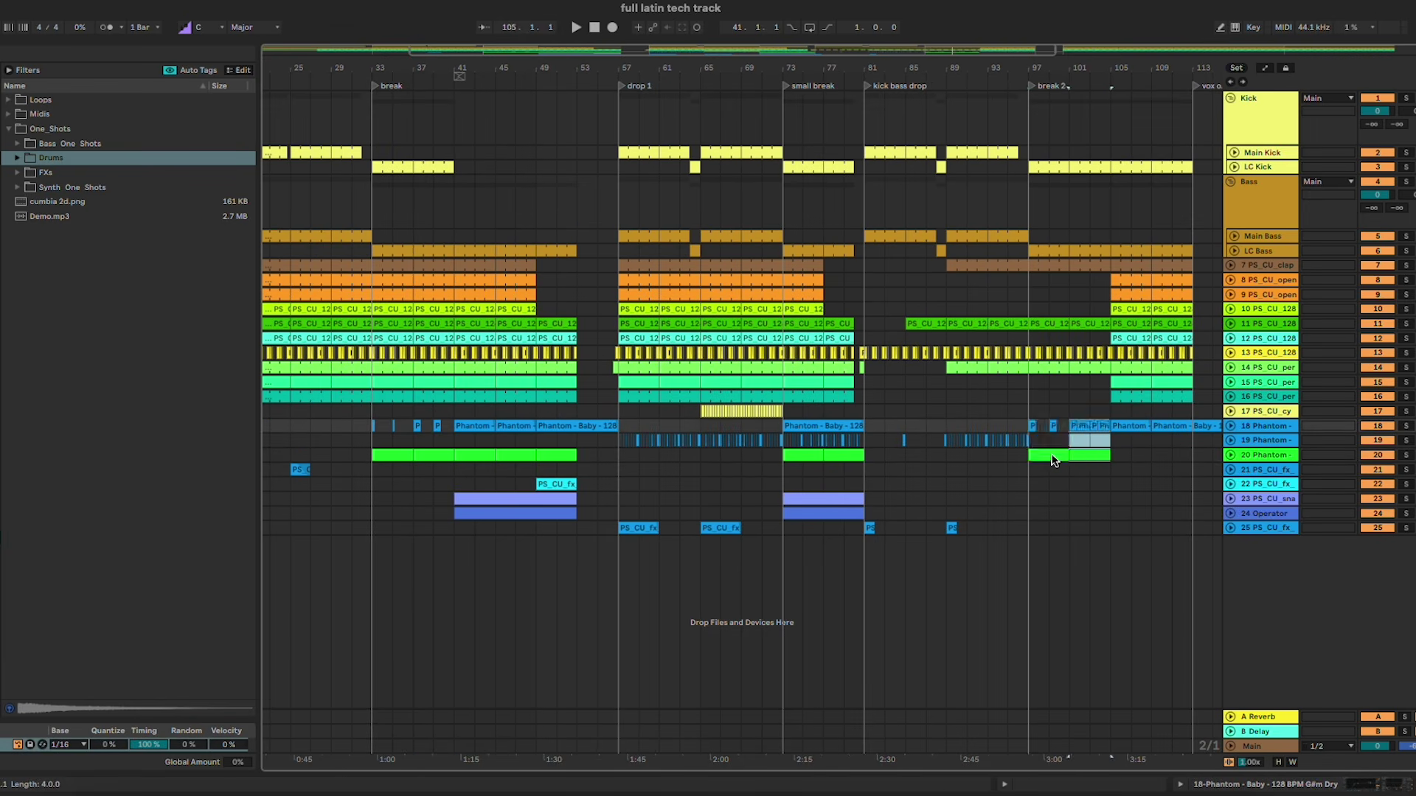
# Step: Repeat the short vocal chops on track 18 from bar 101 to 105 and curve its Auto Filter frequency up from bar 97 to 105
pyautogui.hscroll(4, 1053, 461)
pyautogui.click(862, 392)
pyautogui.press('space')
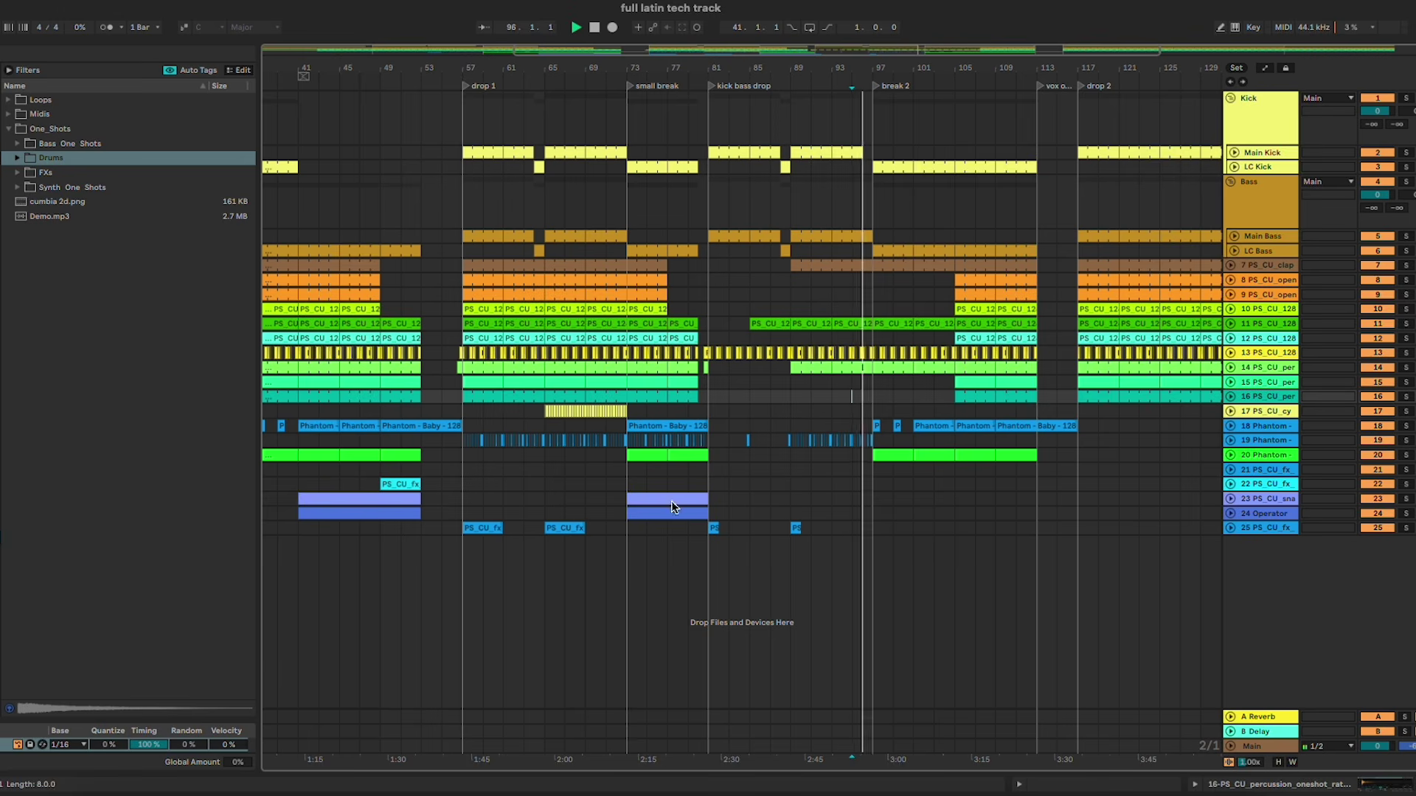
pyautogui.click(885, 512)
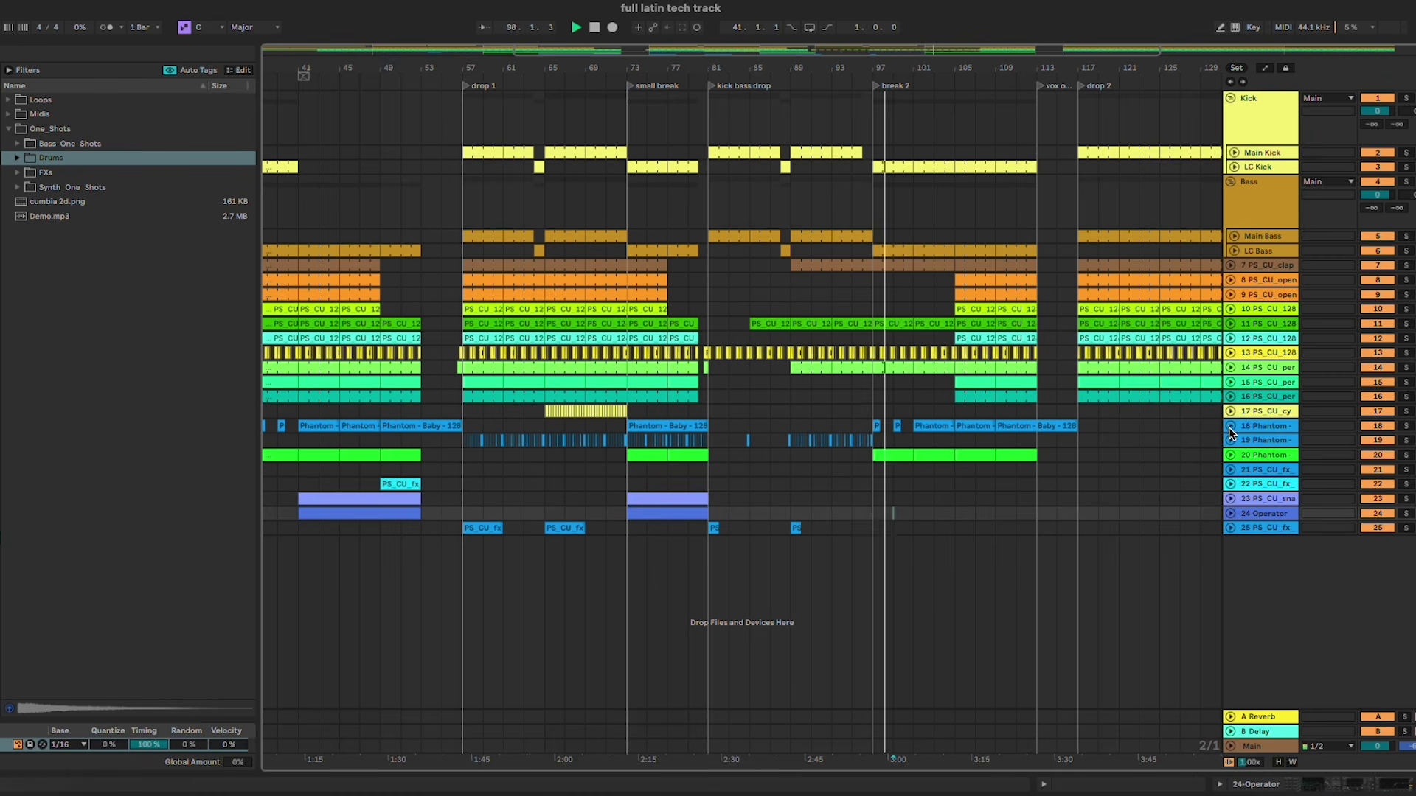
pyautogui.press('a')
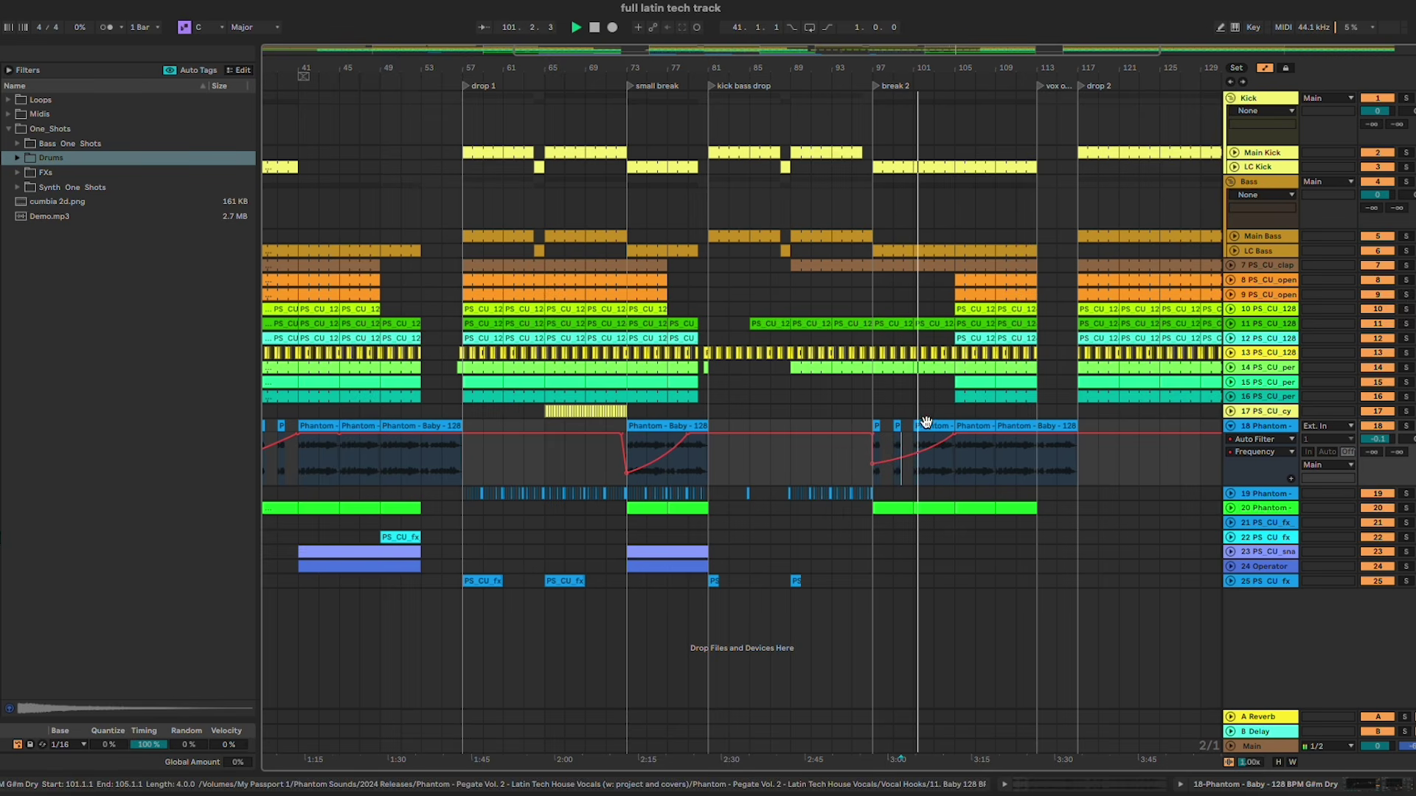
pyautogui.click(926, 424)
pyautogui.press('space')
pyautogui.hotkey('ctrl', 'd')
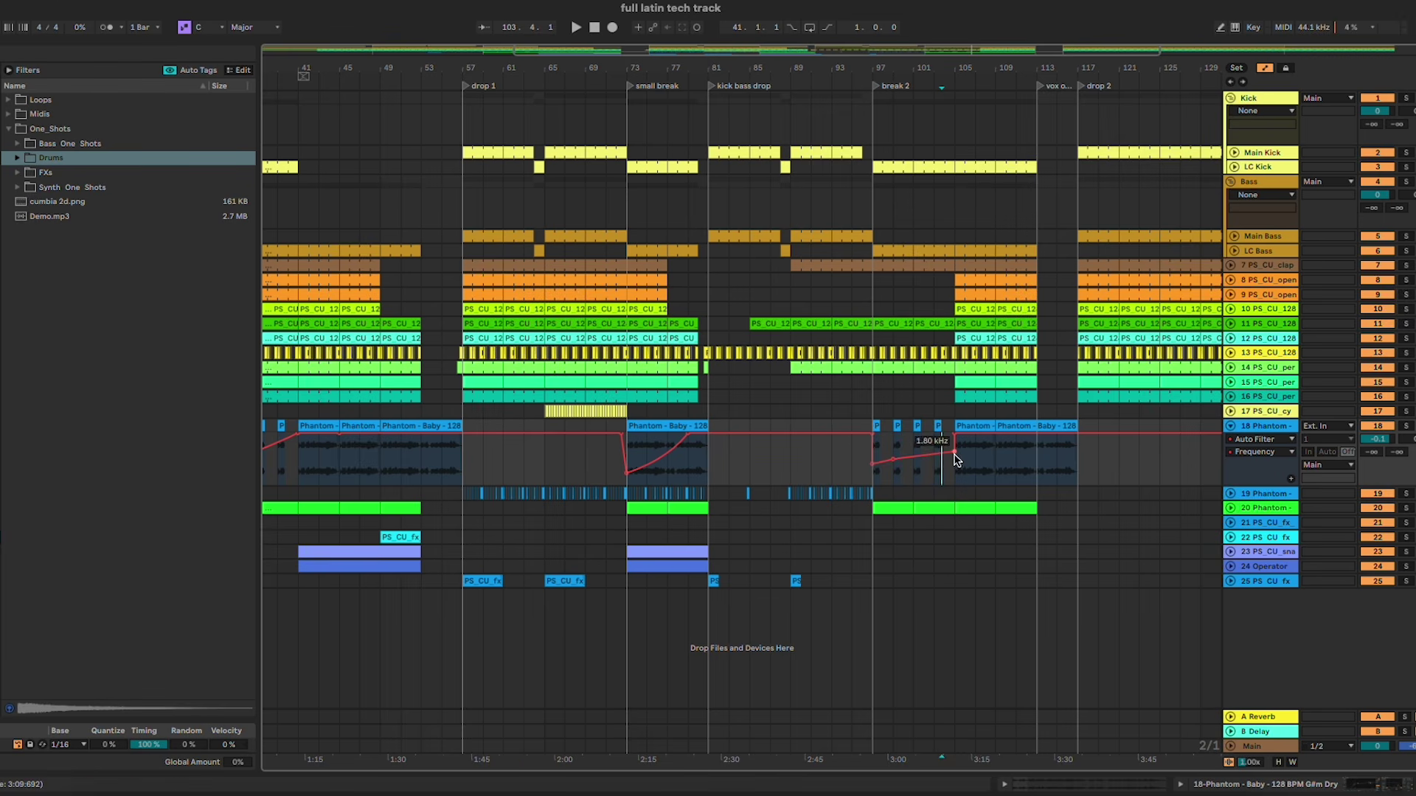
pyautogui.press('a')
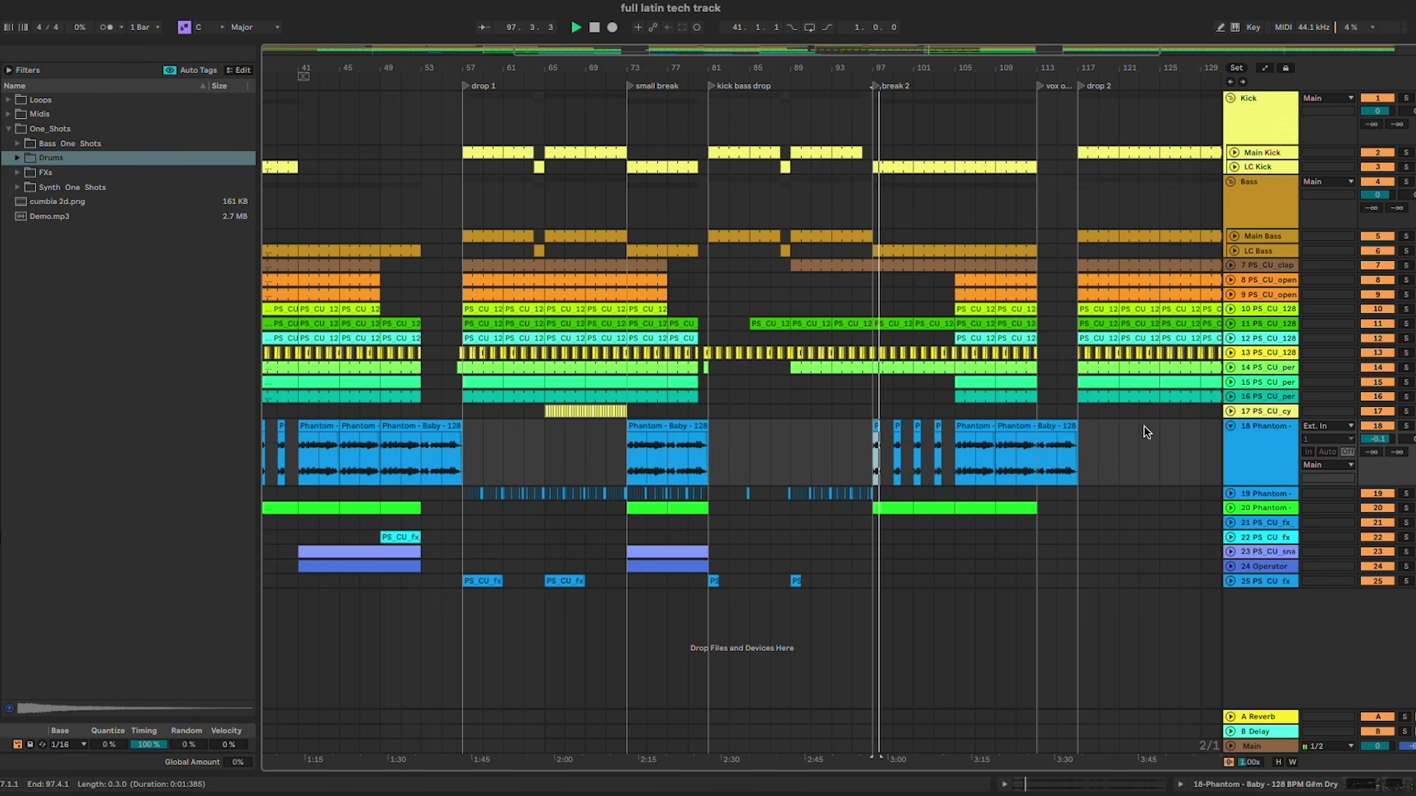
# Step: Copy the snare and Operator build clips on tracks 23 and 24 from the first break to bar 97
pyautogui.scroll(4, 932, 401)
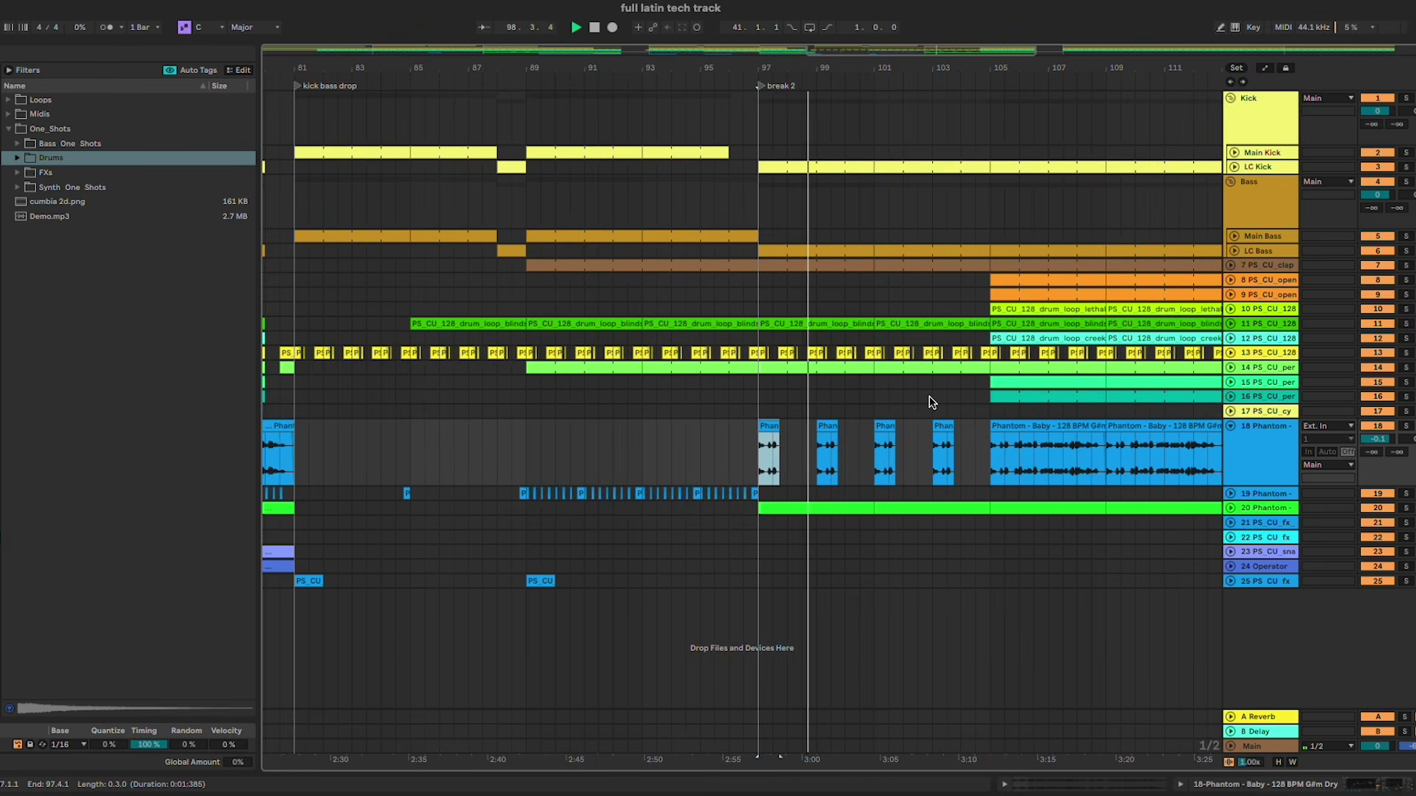
pyautogui.scroll(-4, 929, 401)
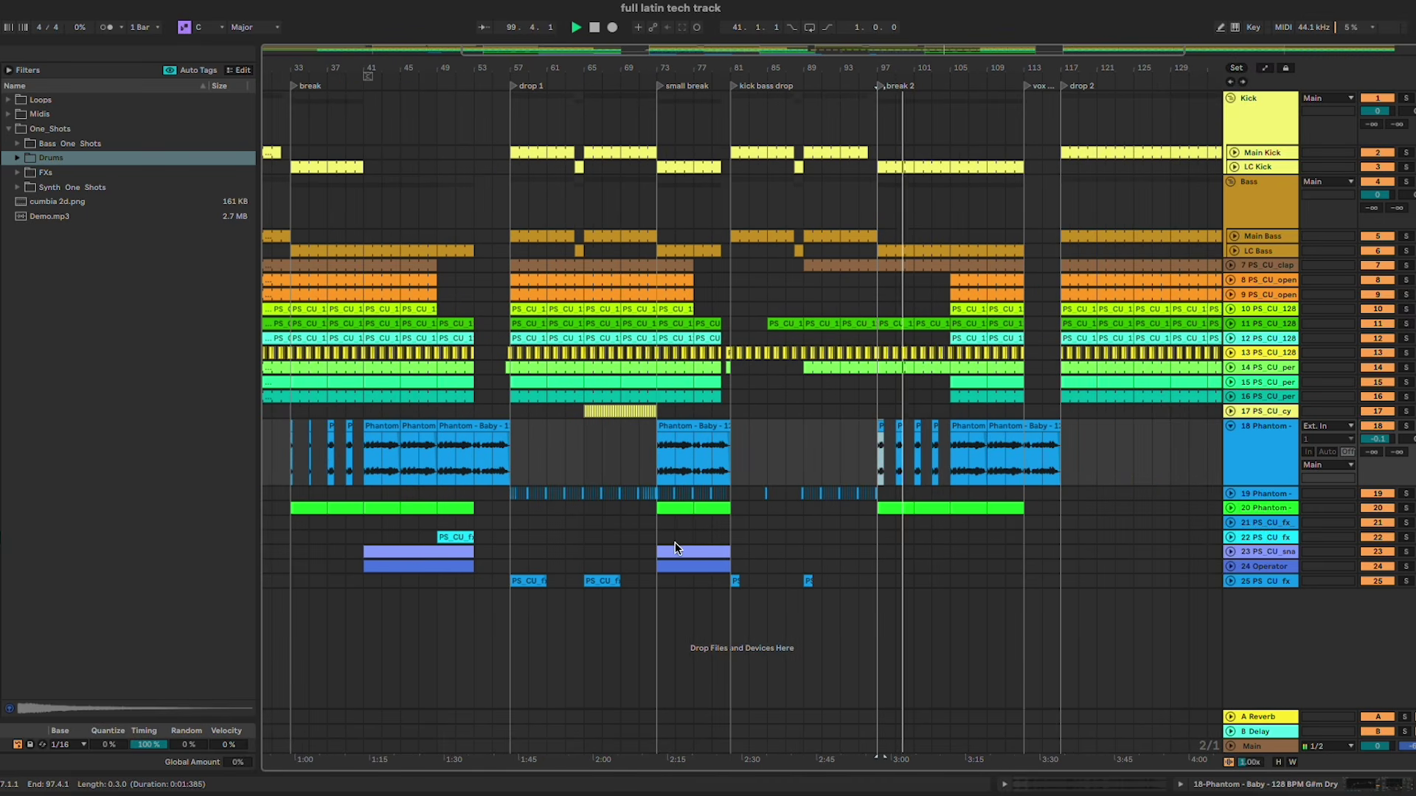
pyautogui.moveTo(418, 553); pyautogui.dragTo(954, 548)
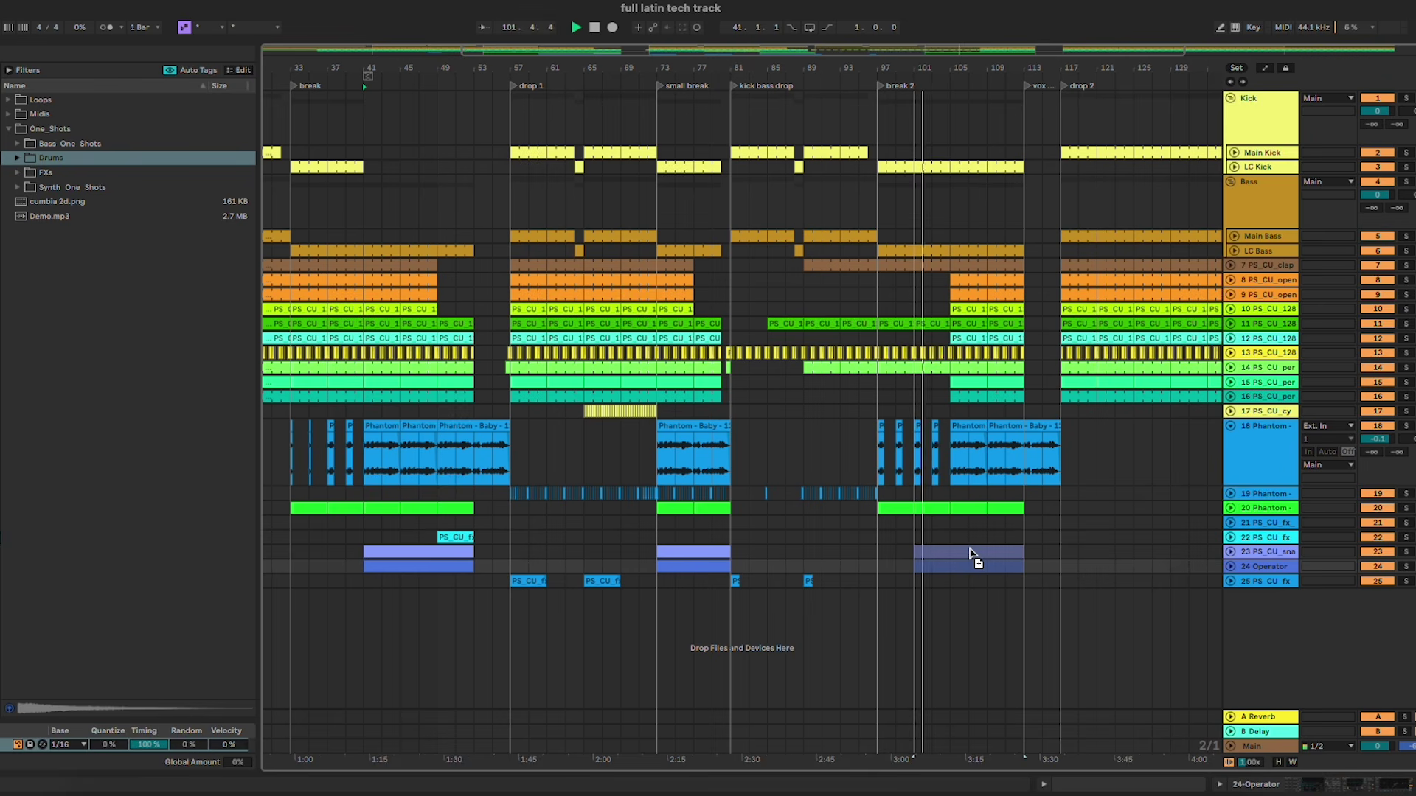
pyautogui.moveTo(971, 554); pyautogui.dragTo(993, 563)
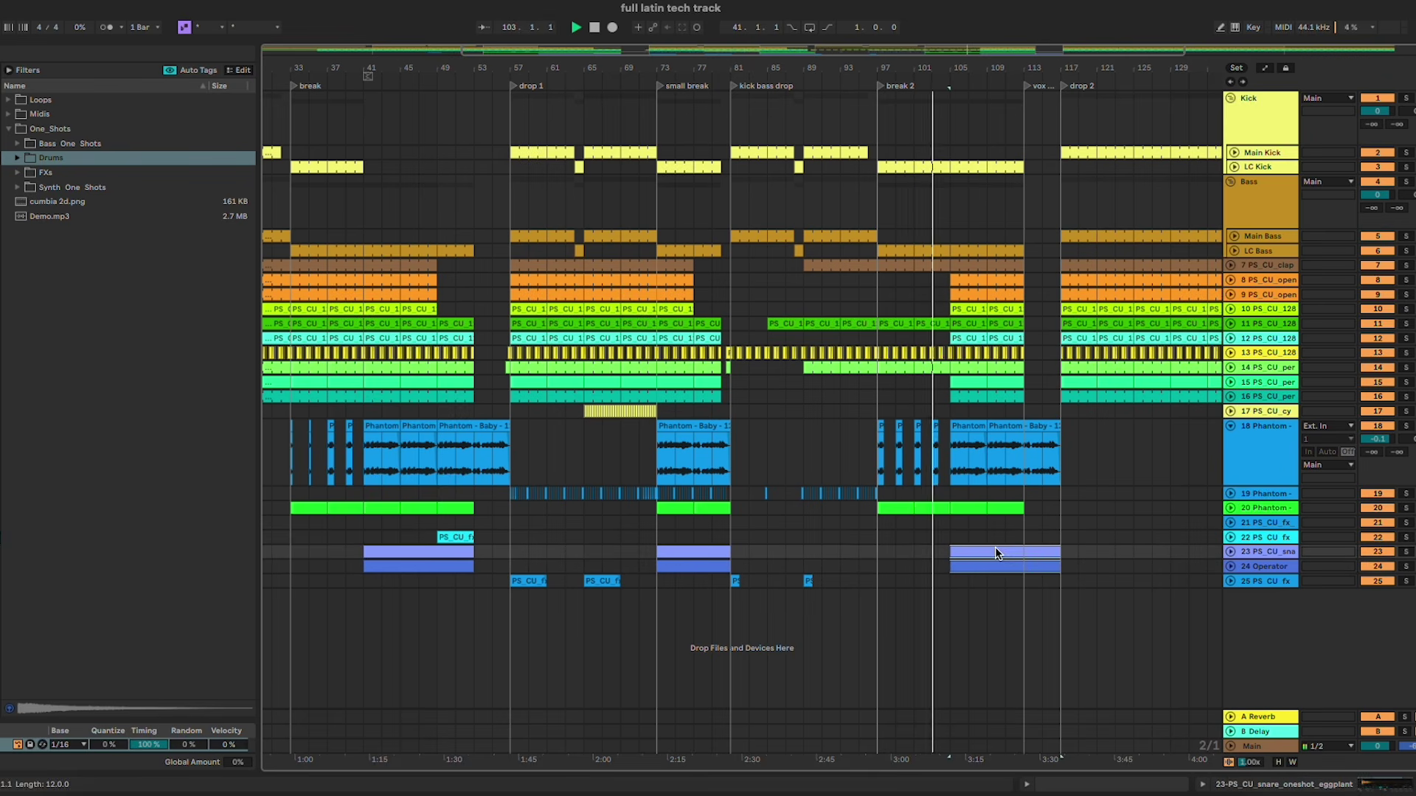
pyautogui.click(1020, 534)
pyautogui.press('space')
pyautogui.click(918, 557)
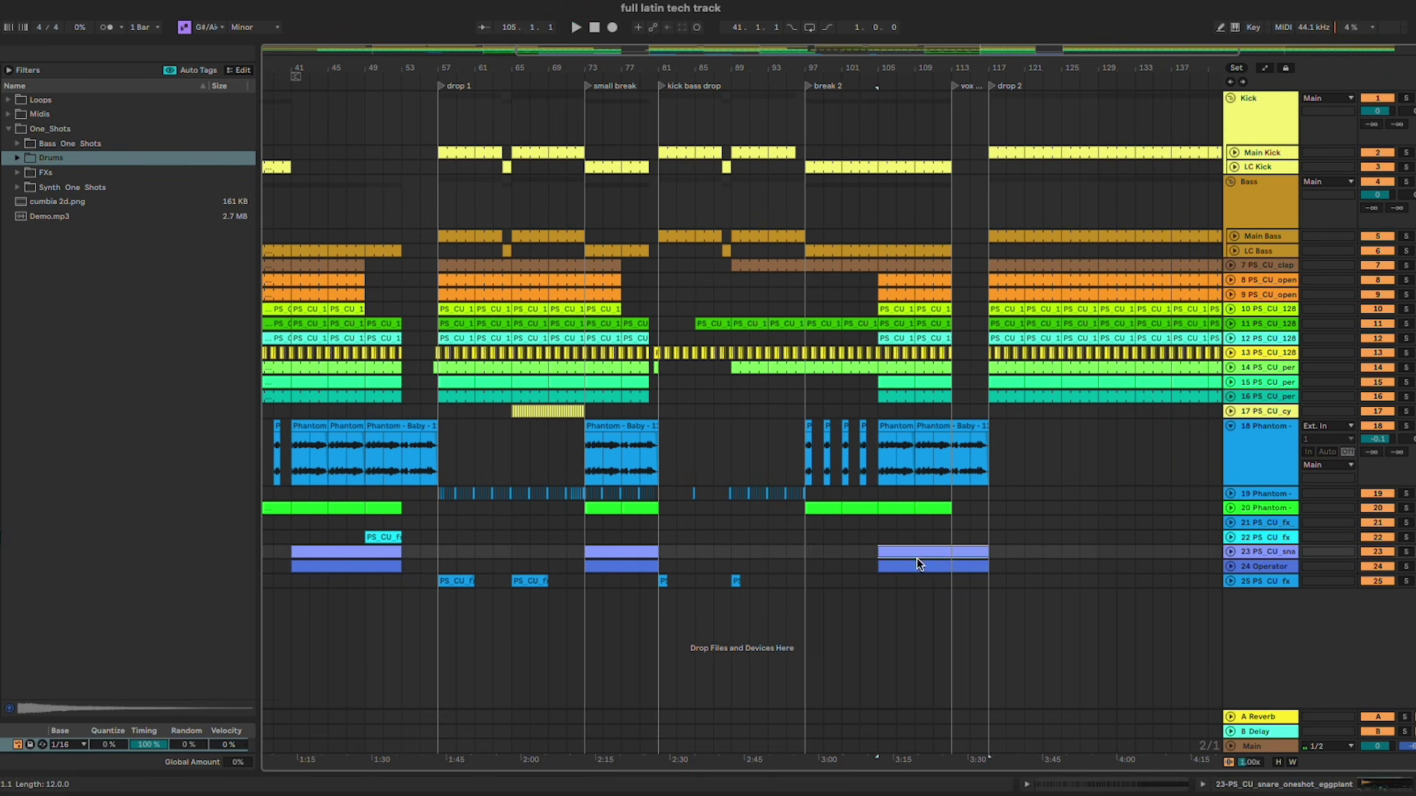
pyautogui.moveTo(845, 558); pyautogui.dragTo(845, 559)
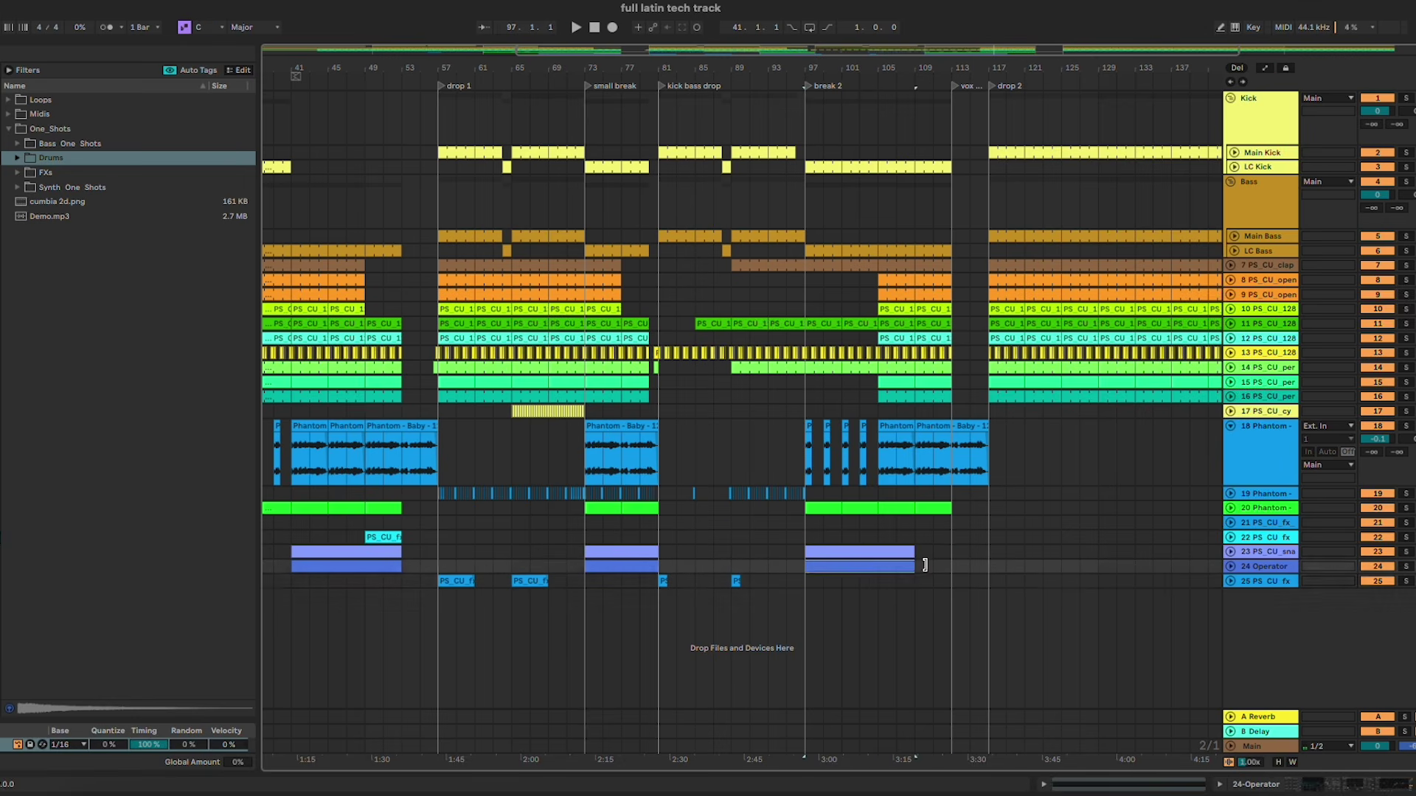
# Step: Extend the break 2 clips on tracks 23 and 24 to bar 113, with the tracks expanded and automation shown
pyautogui.press('a')
pyautogui.press('space')
pyautogui.click(1230, 552)
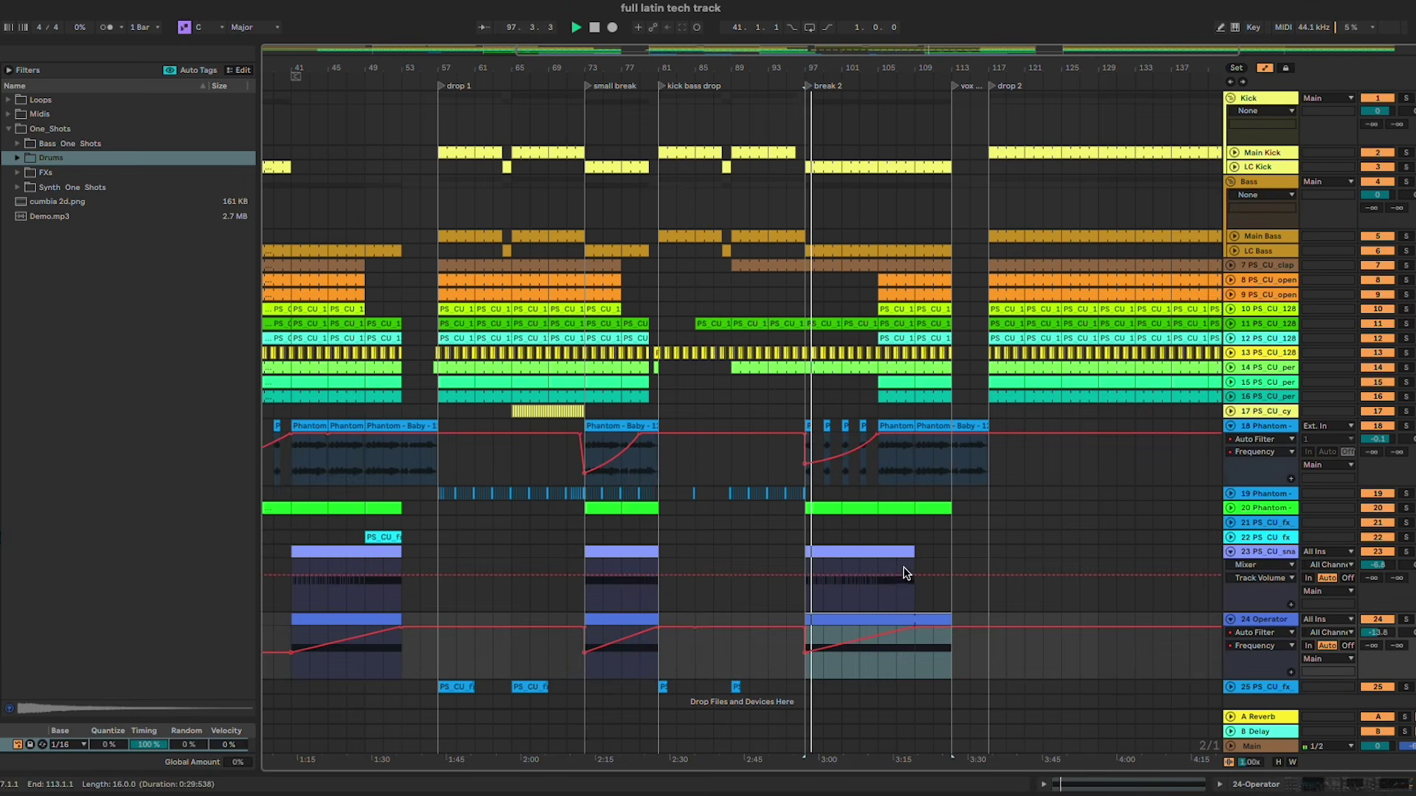
pyautogui.click(918, 555)
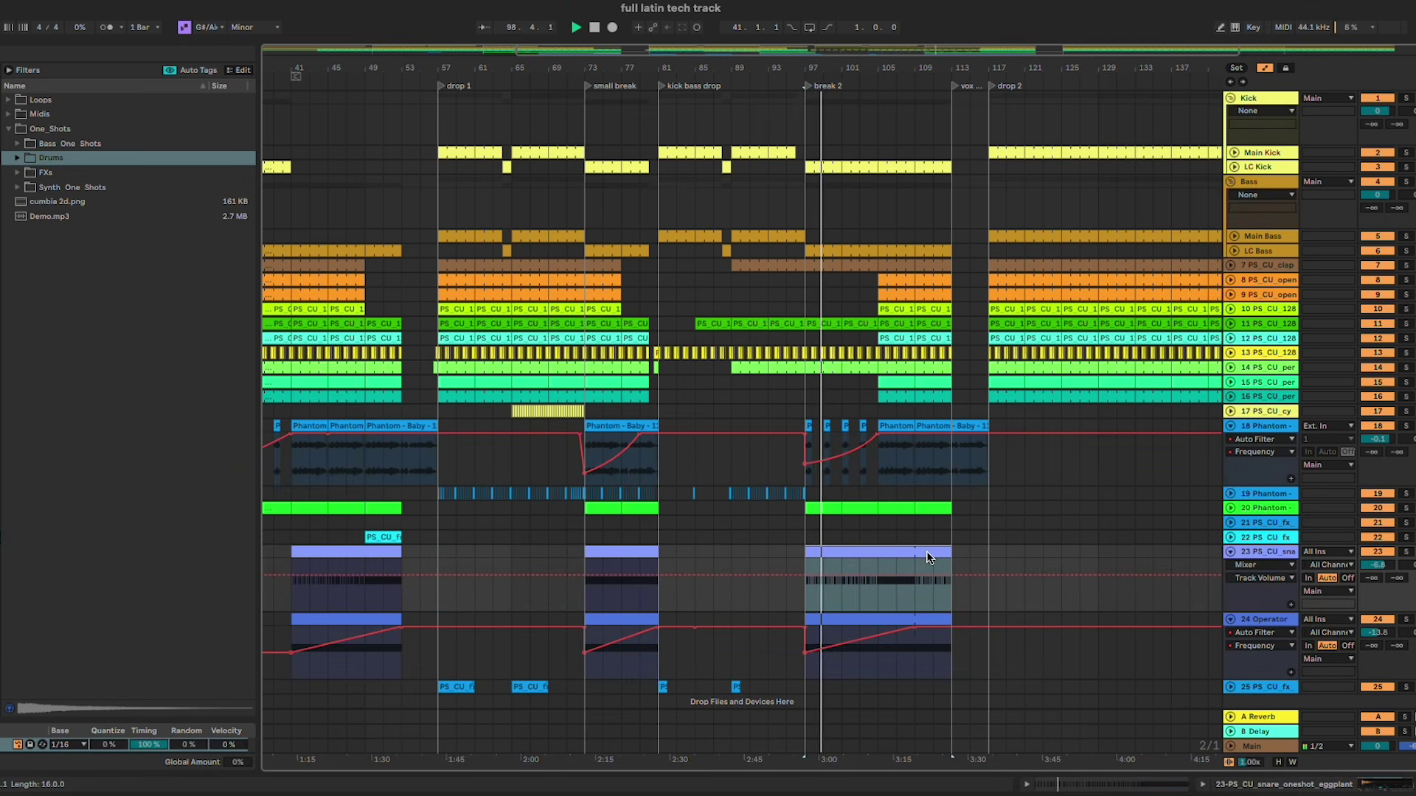
# Step: Rebuild break 2's snare roll over 16 bars, removing the looped notes, shifting the denser hits four bars later and repeating bars 5 to 9
pyautogui.doubleClick(926, 553)
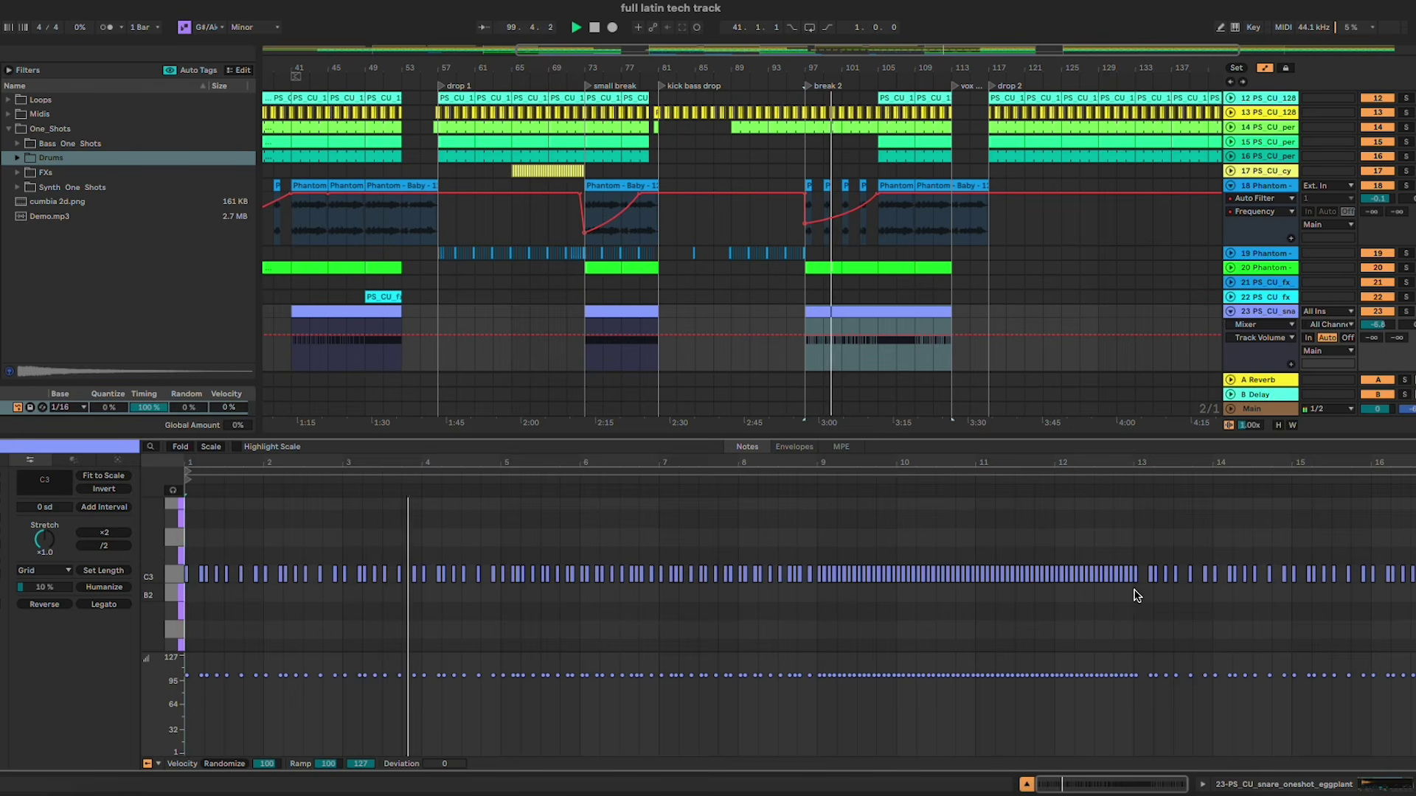
pyautogui.moveTo(1134, 588); pyautogui.dragTo(978, 570)
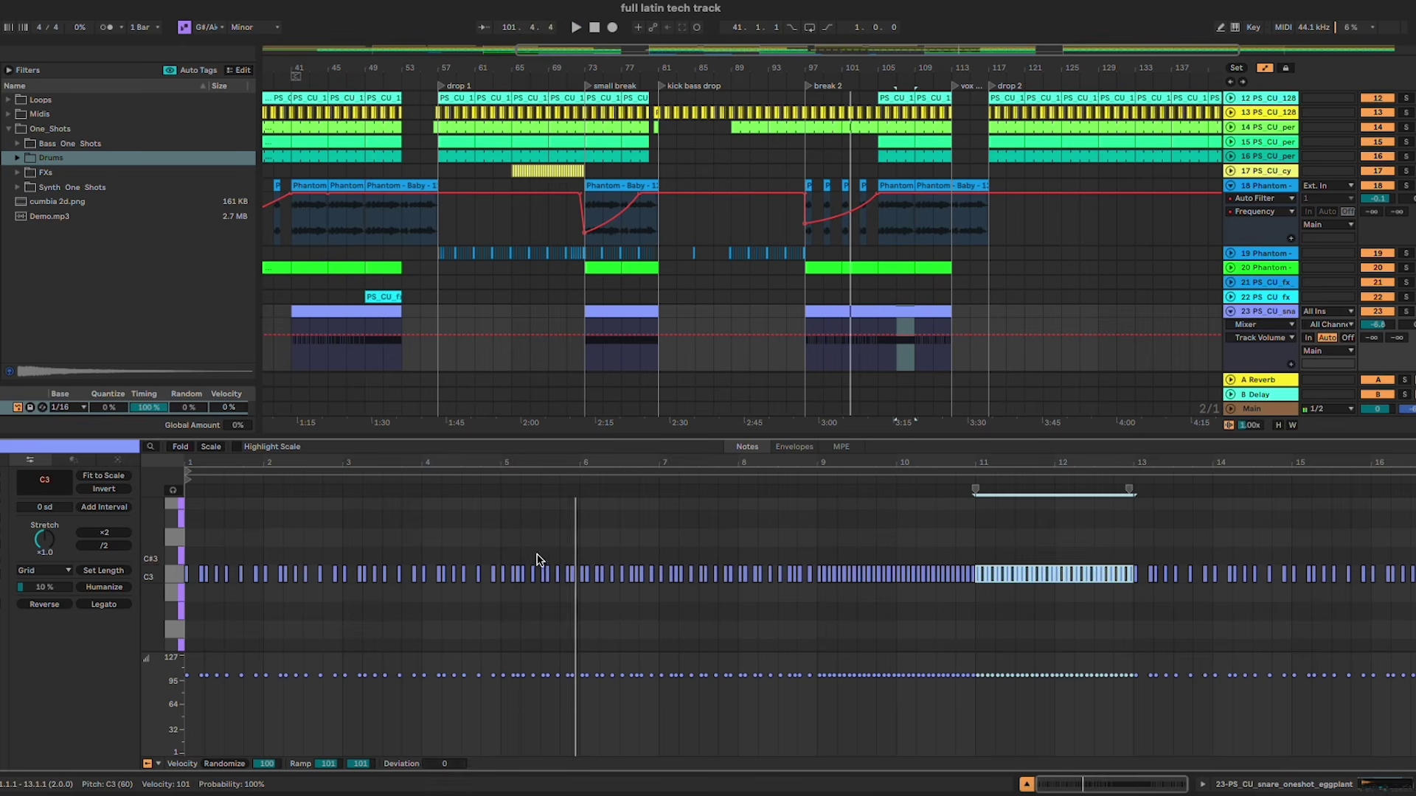
pyautogui.moveTo(536, 559); pyautogui.dragTo(1128, 607)
pyautogui.click(1156, 566)
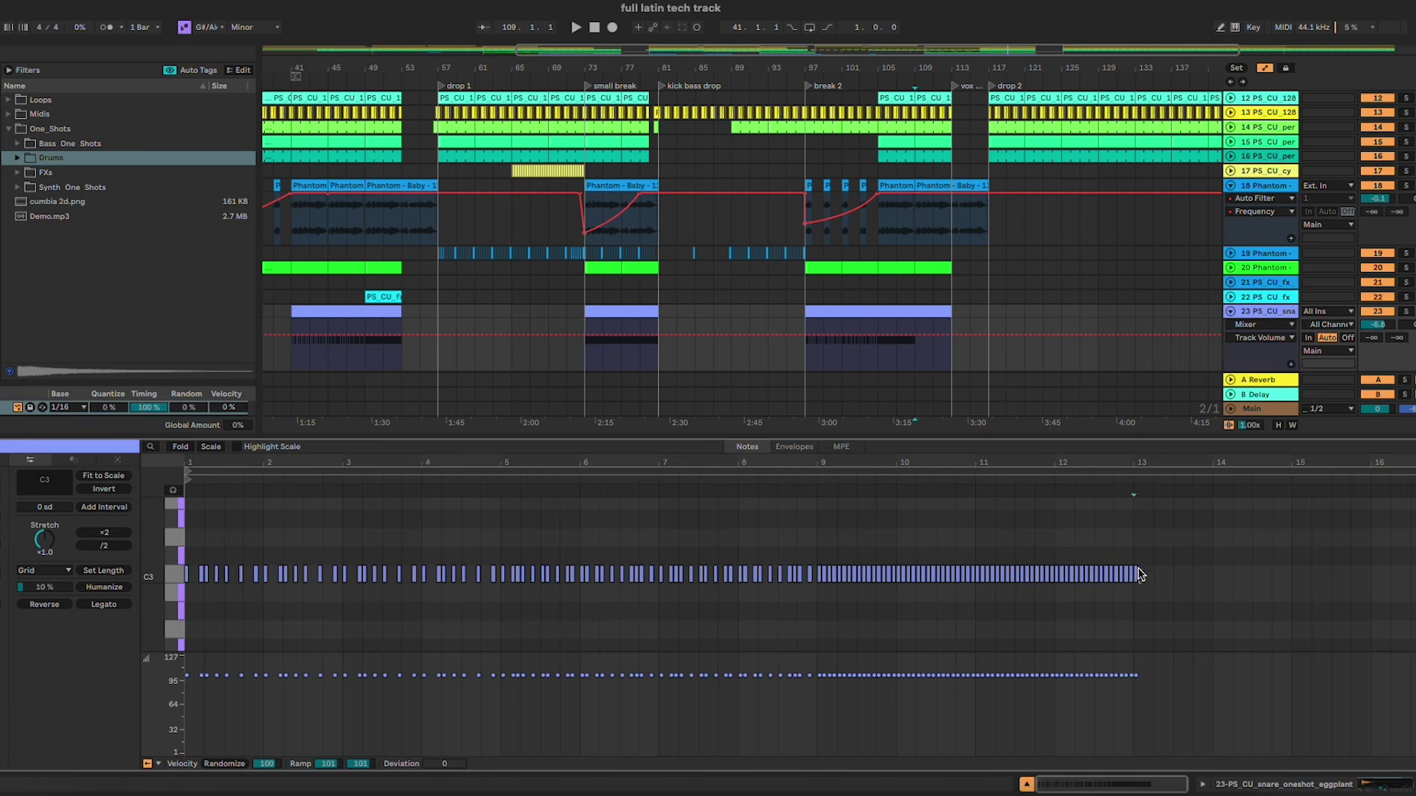
pyautogui.click(864, 314)
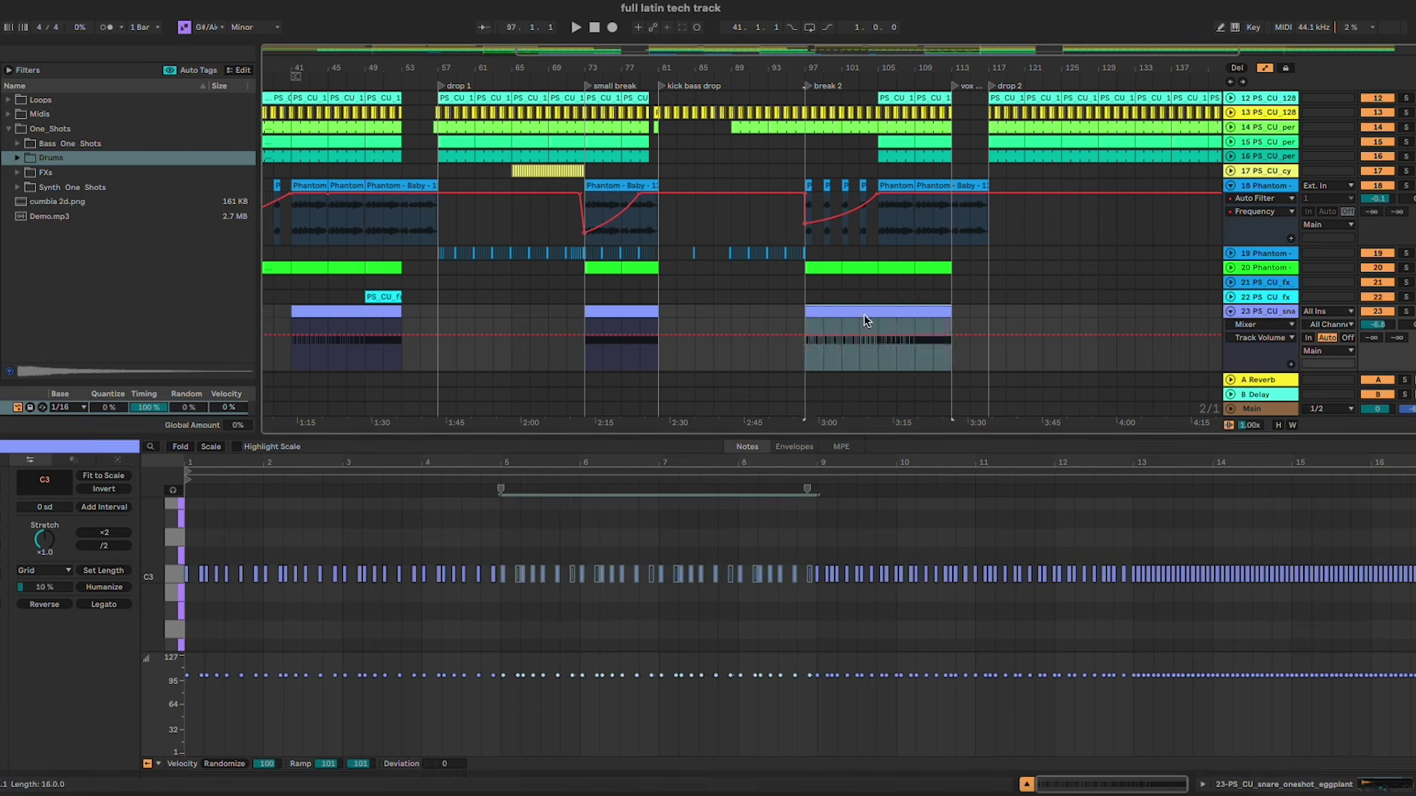
# Step: Play break 2 from bar 97 to check the snare build, with automation hidden and track 23 collapsed
pyautogui.press('space')
pyautogui.click(1251, 311)
pyautogui.press('a')
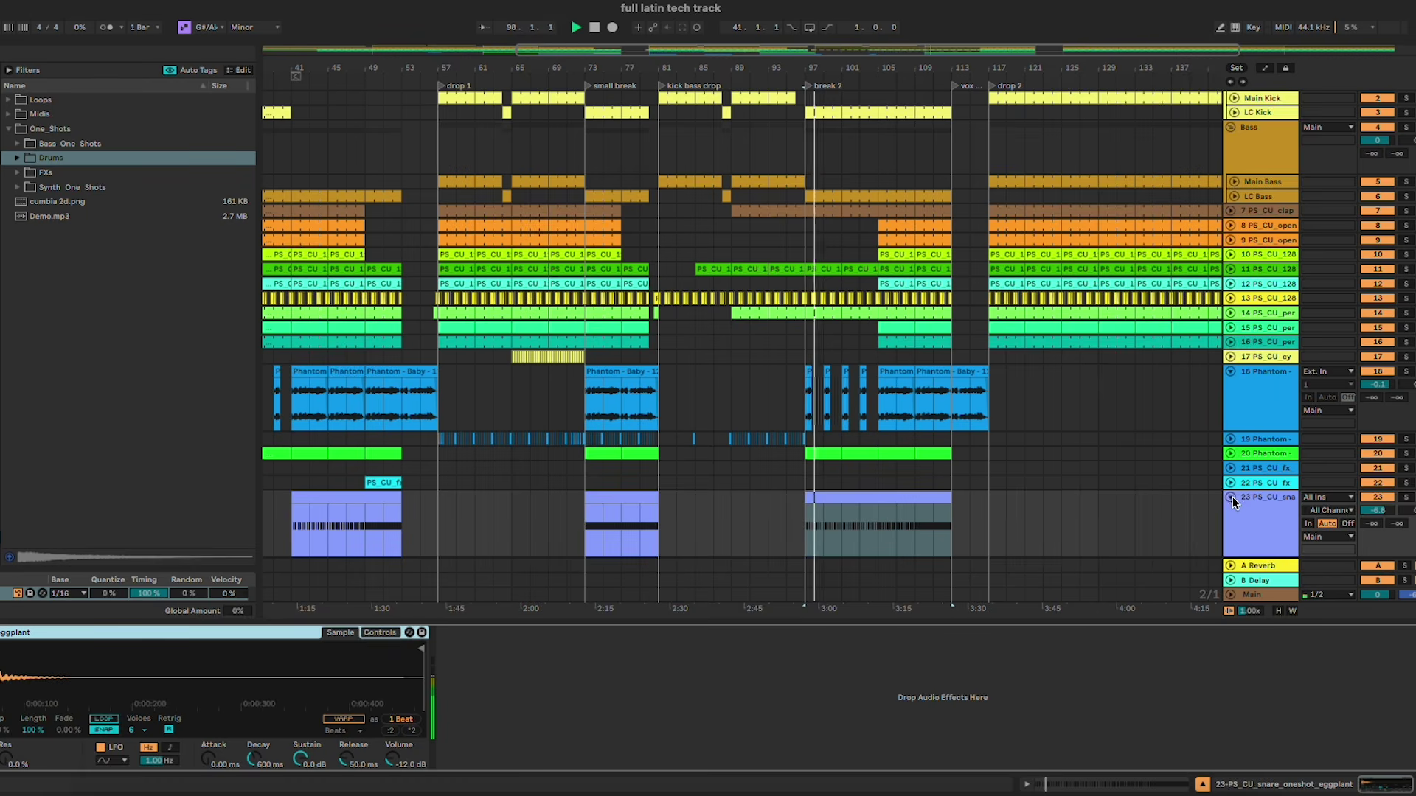
pyautogui.click(1231, 497)
pyautogui.scroll(-3, 811, 376)
pyautogui.scroll(4, 805, 373)
pyautogui.scroll(3, 958, 383)
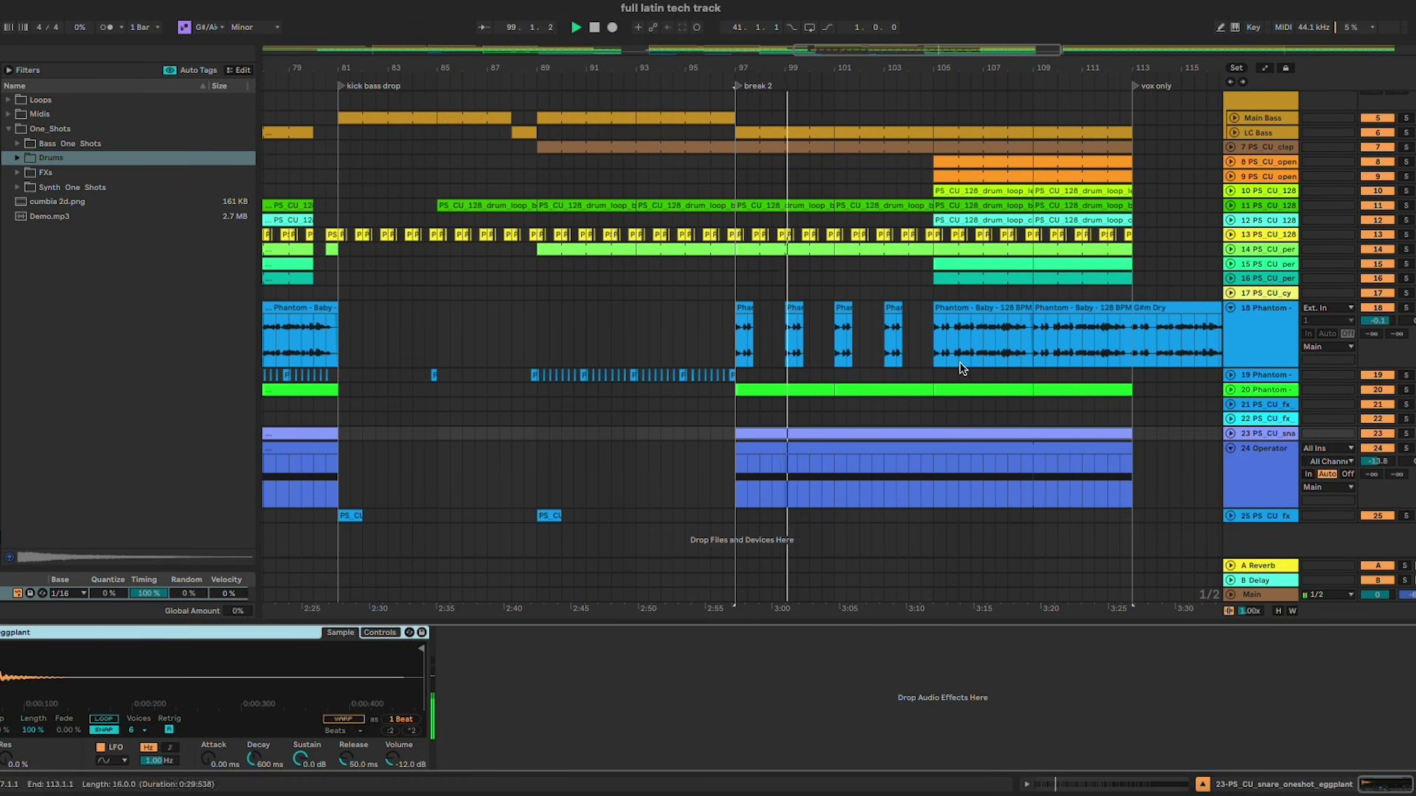
# Step: Try to copy the open hat and drum loop clips on tracks 8 to 10 from bar 105 to bar 101
pyautogui.click(959, 160)
pyautogui.keyDown('shift'); pyautogui.click(957, 188); pyautogui.keyUp('shift')
pyautogui.press('super+c')
pyautogui.click(842, 164)
pyautogui.press('super+v')
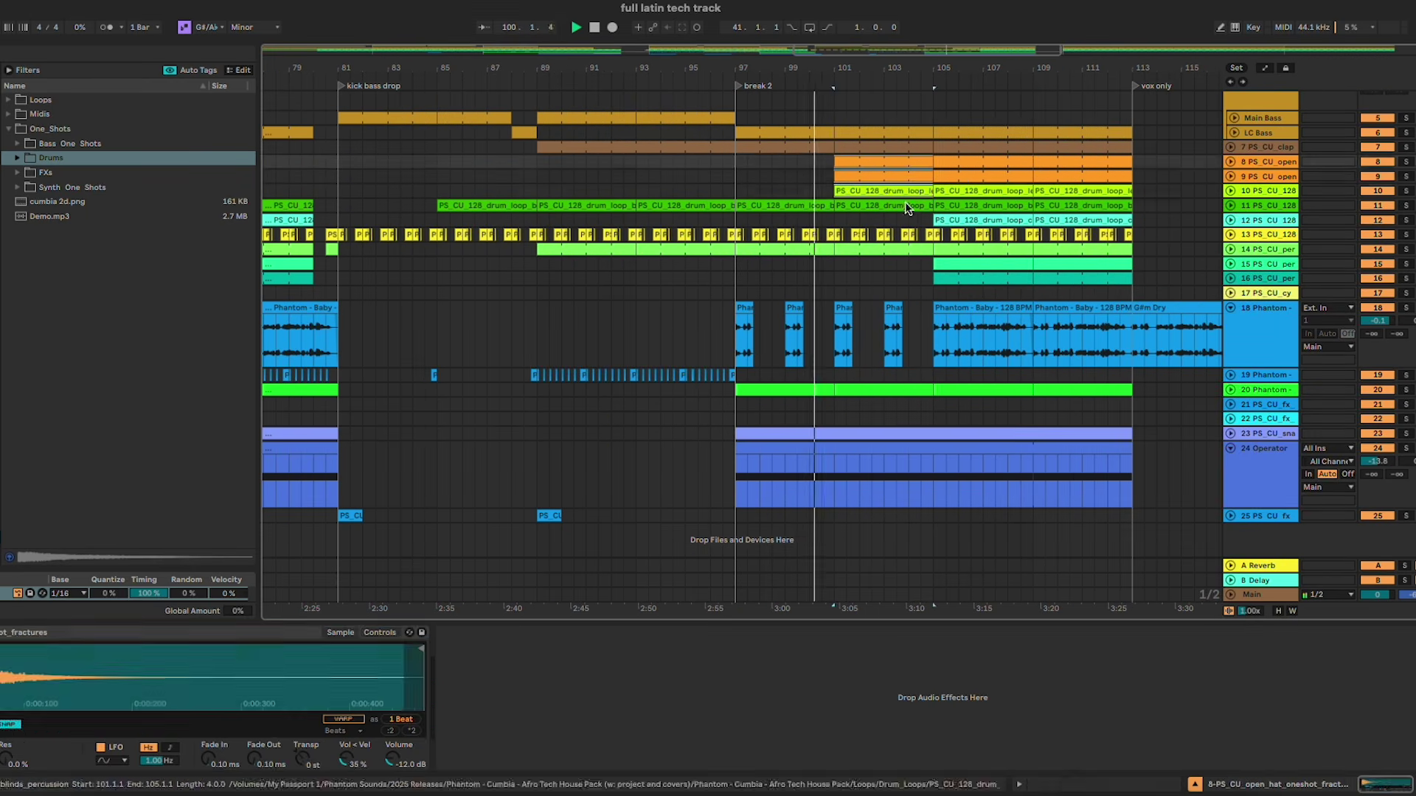
pyautogui.click(913, 179)
pyautogui.scroll(3, 912, 179)
pyautogui.click(914, 184)
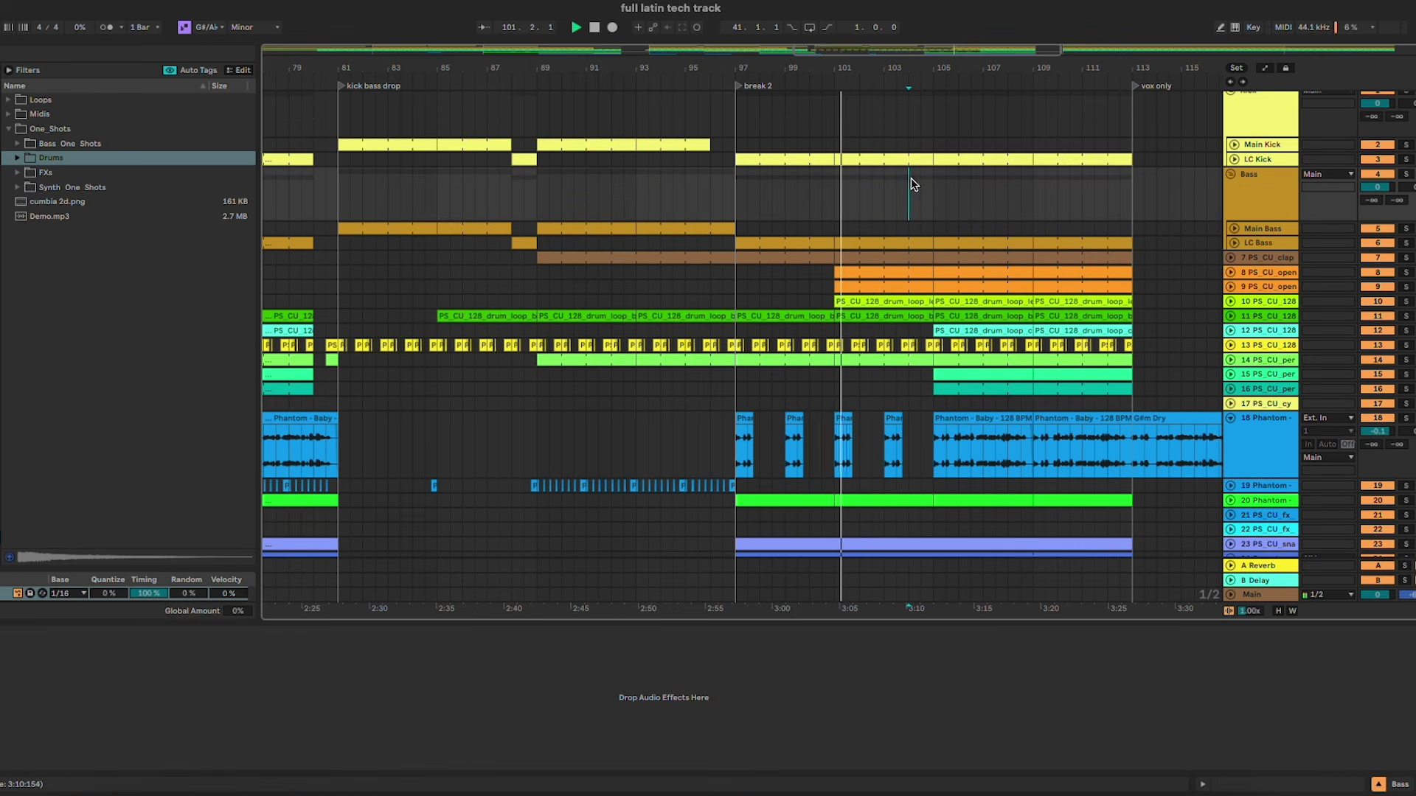
pyautogui.press('super+z')
# Step: Copy the creeks percussion loop on track 12 from bar 105 to bar 101 and repeat it across bars 89 to 101
pyautogui.click(985, 330)
pyautogui.press('super+c')
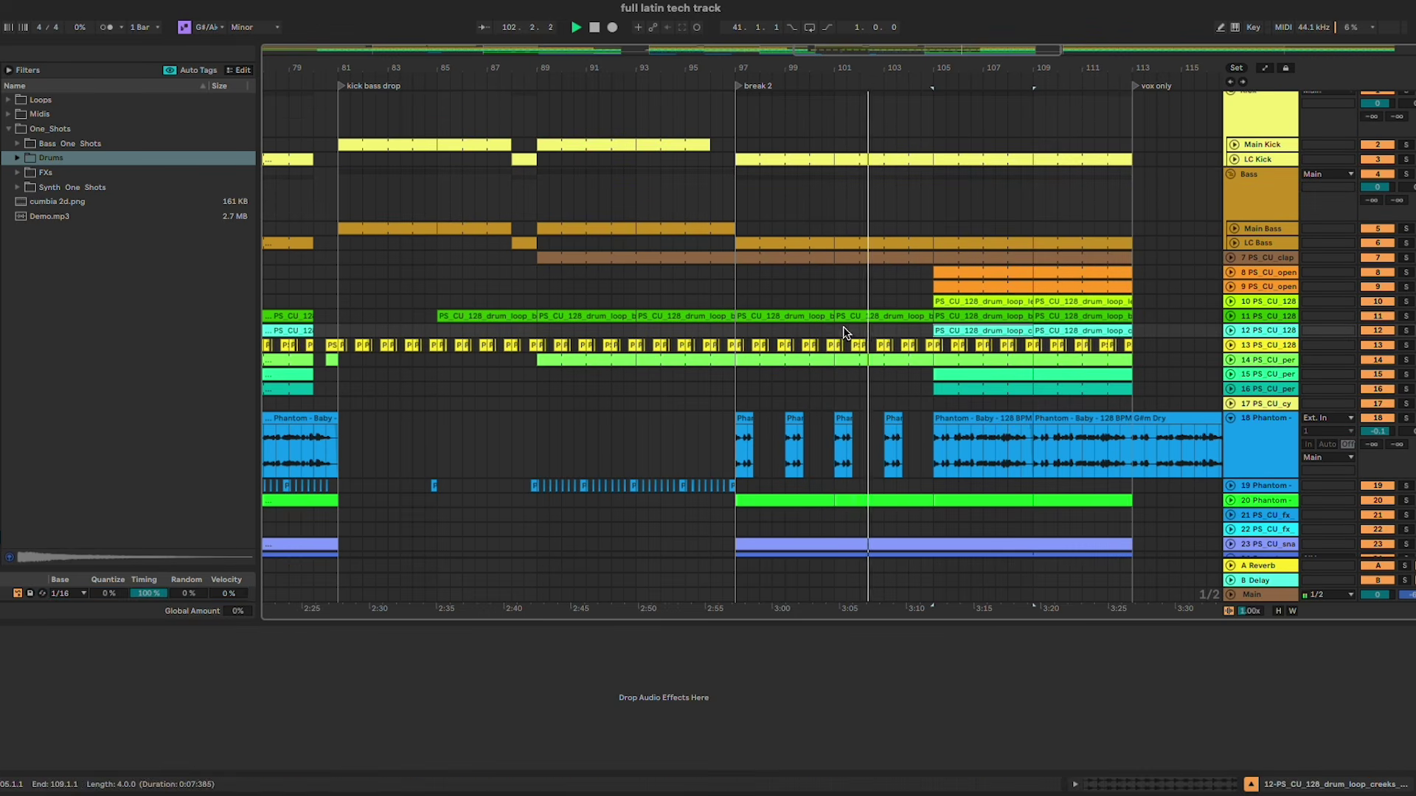
pyautogui.click(847, 333)
pyautogui.press('super+v')
pyautogui.click(958, 374)
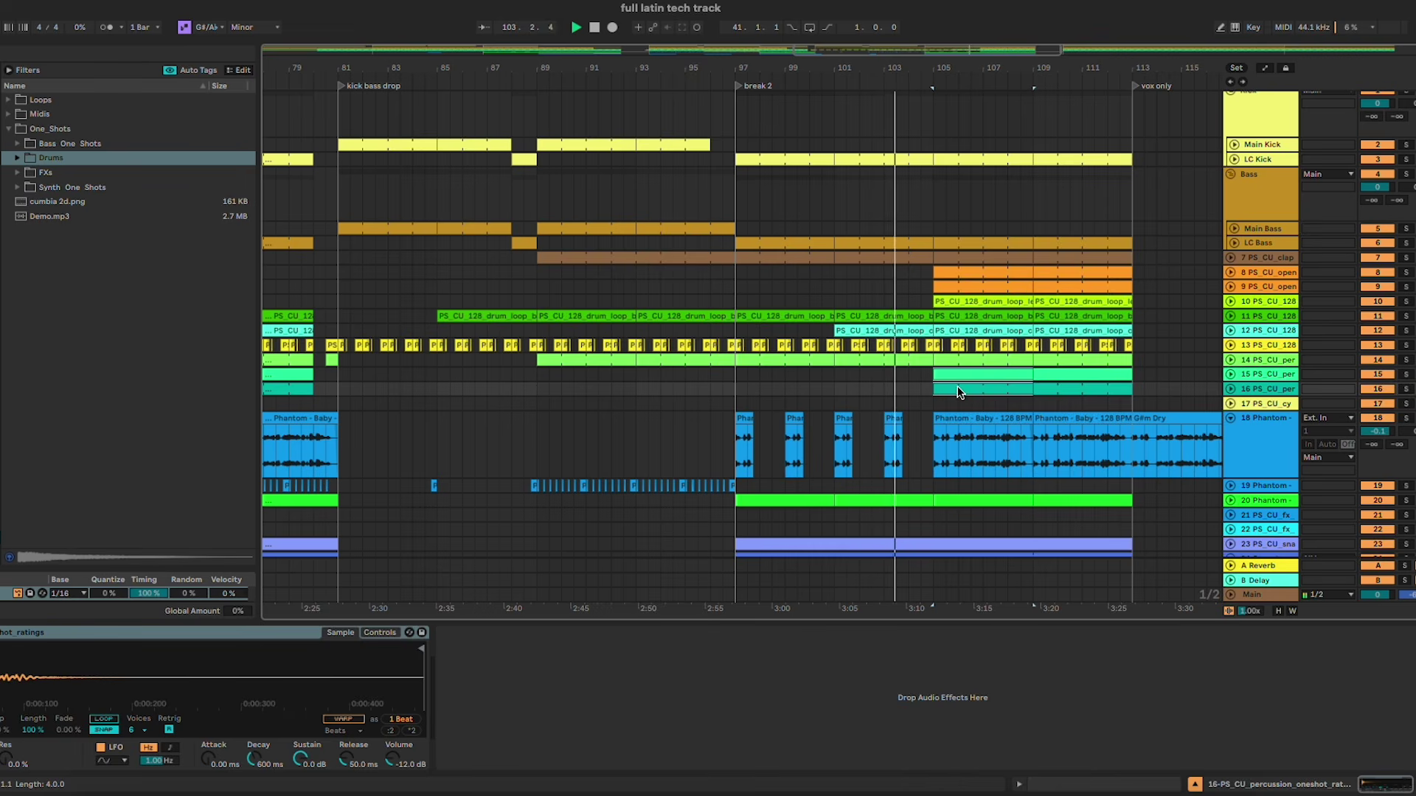
pyautogui.click(895, 331)
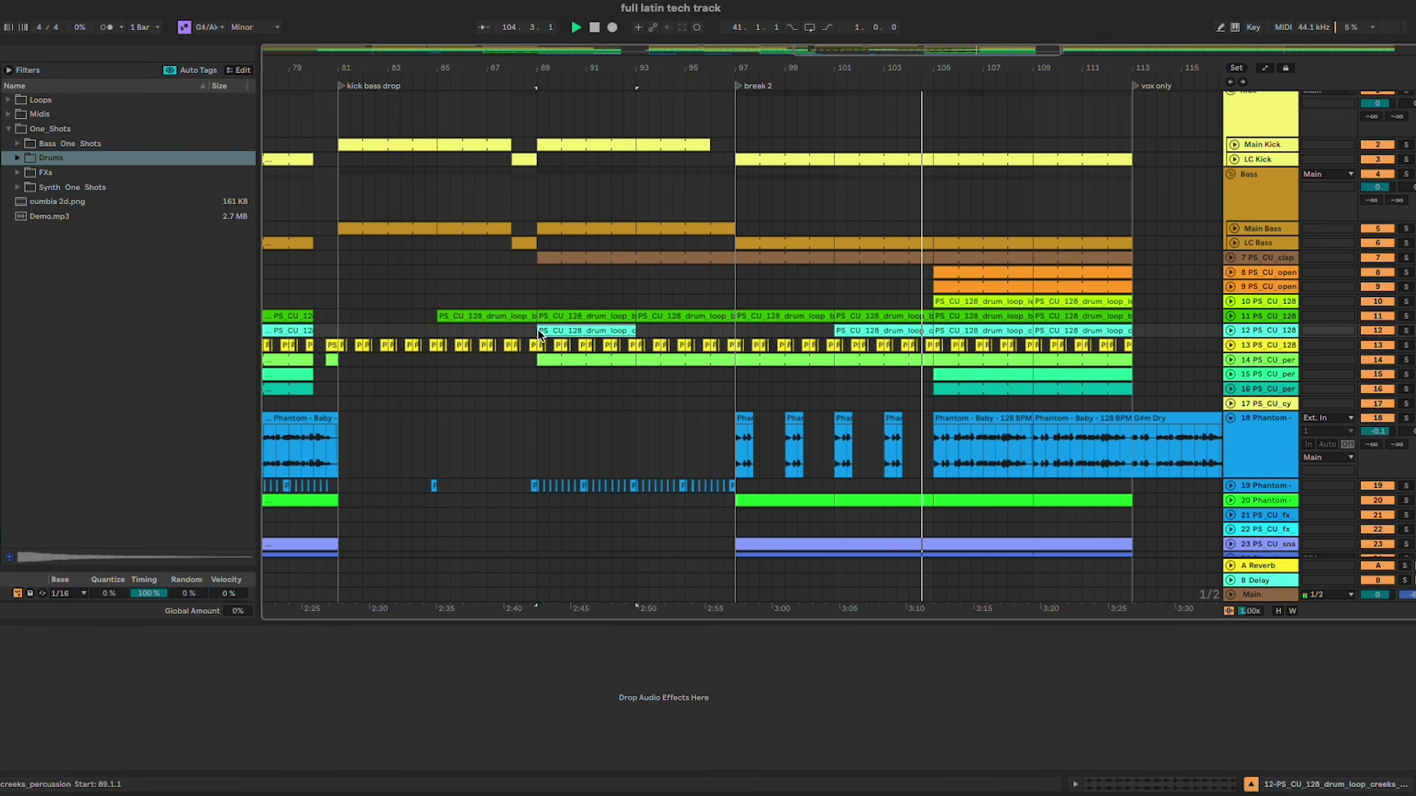
pyautogui.click(537, 328)
pyautogui.press('super+v')
pyautogui.press('super+v')
pyautogui.press('super+v')
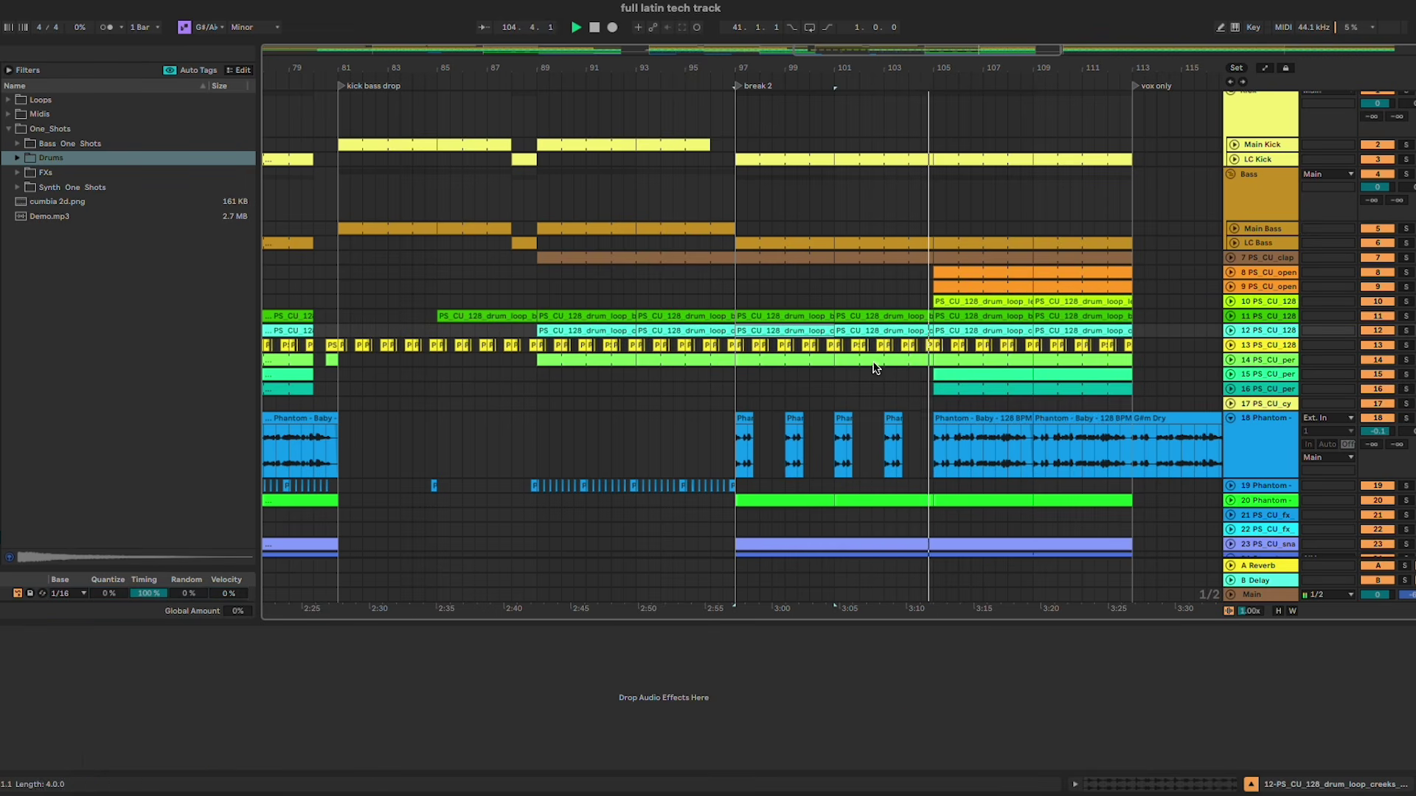
# Step: Rework the snare roll notes in bars 9 to 13 of track 23's break 2 clip and play them back
pyautogui.click(951, 391)
pyautogui.click(909, 286)
pyautogui.scroll(-3, 908, 293)
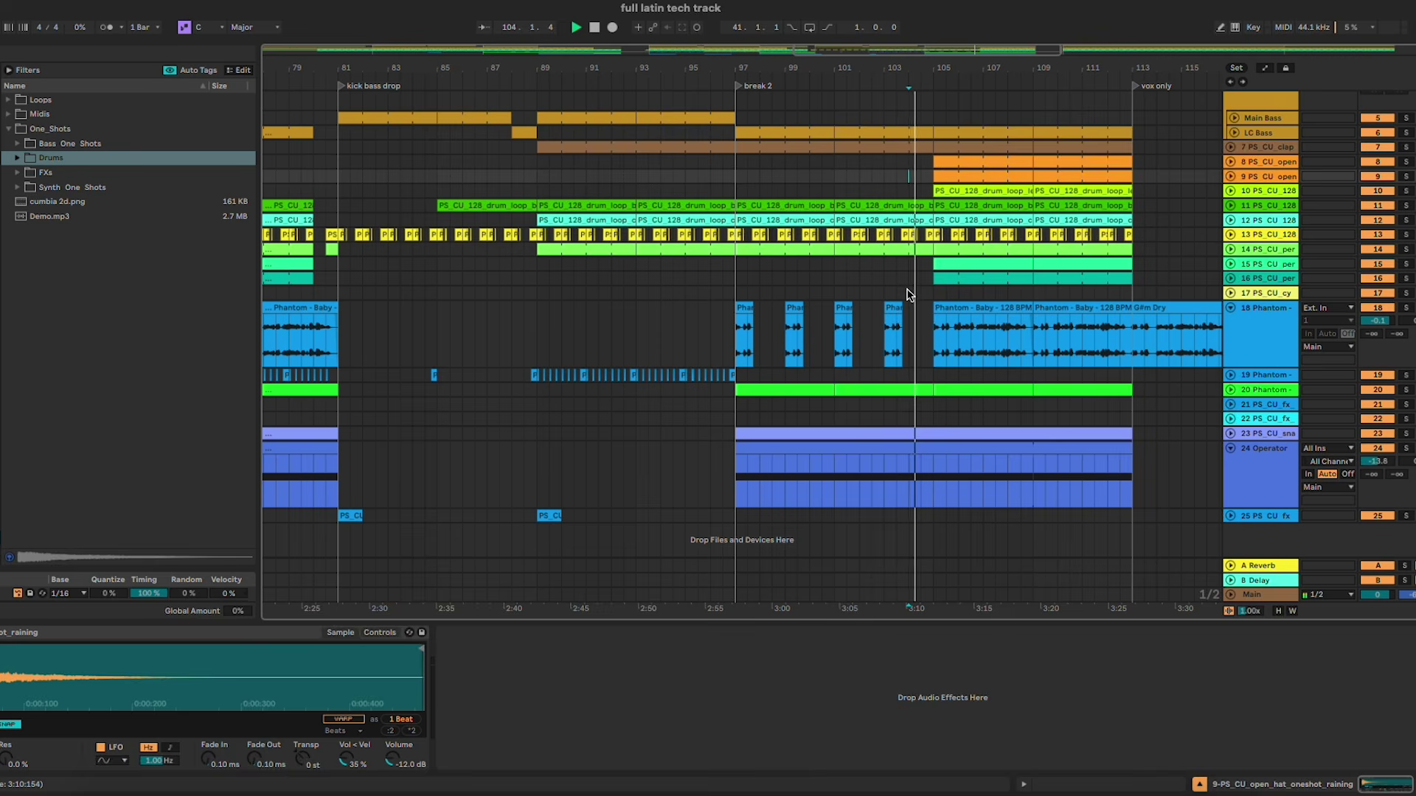
pyautogui.doubleClick(967, 434)
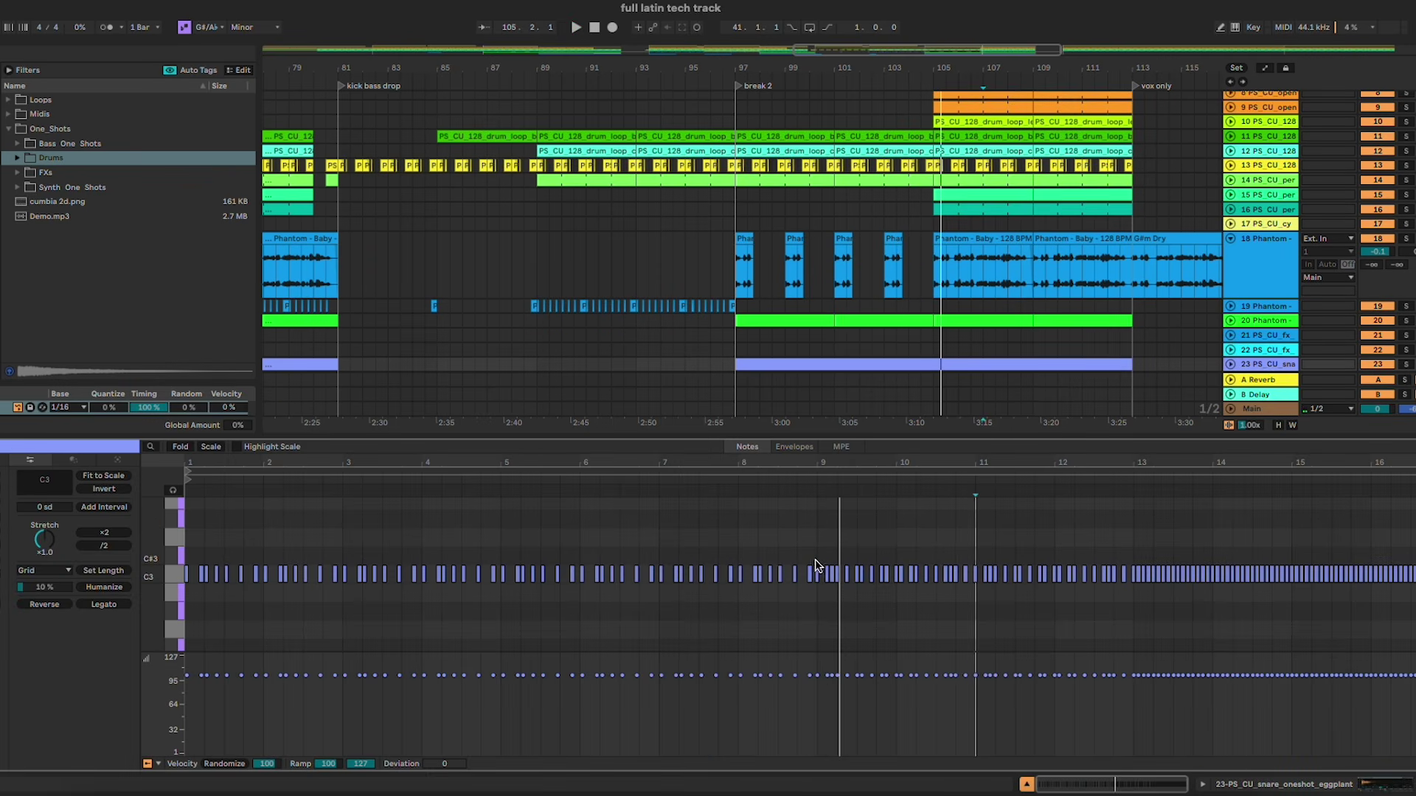
pyautogui.moveTo(814, 567); pyautogui.dragTo(1129, 593)
pyautogui.click(918, 345)
pyautogui.press('space')
pyautogui.click(958, 360)
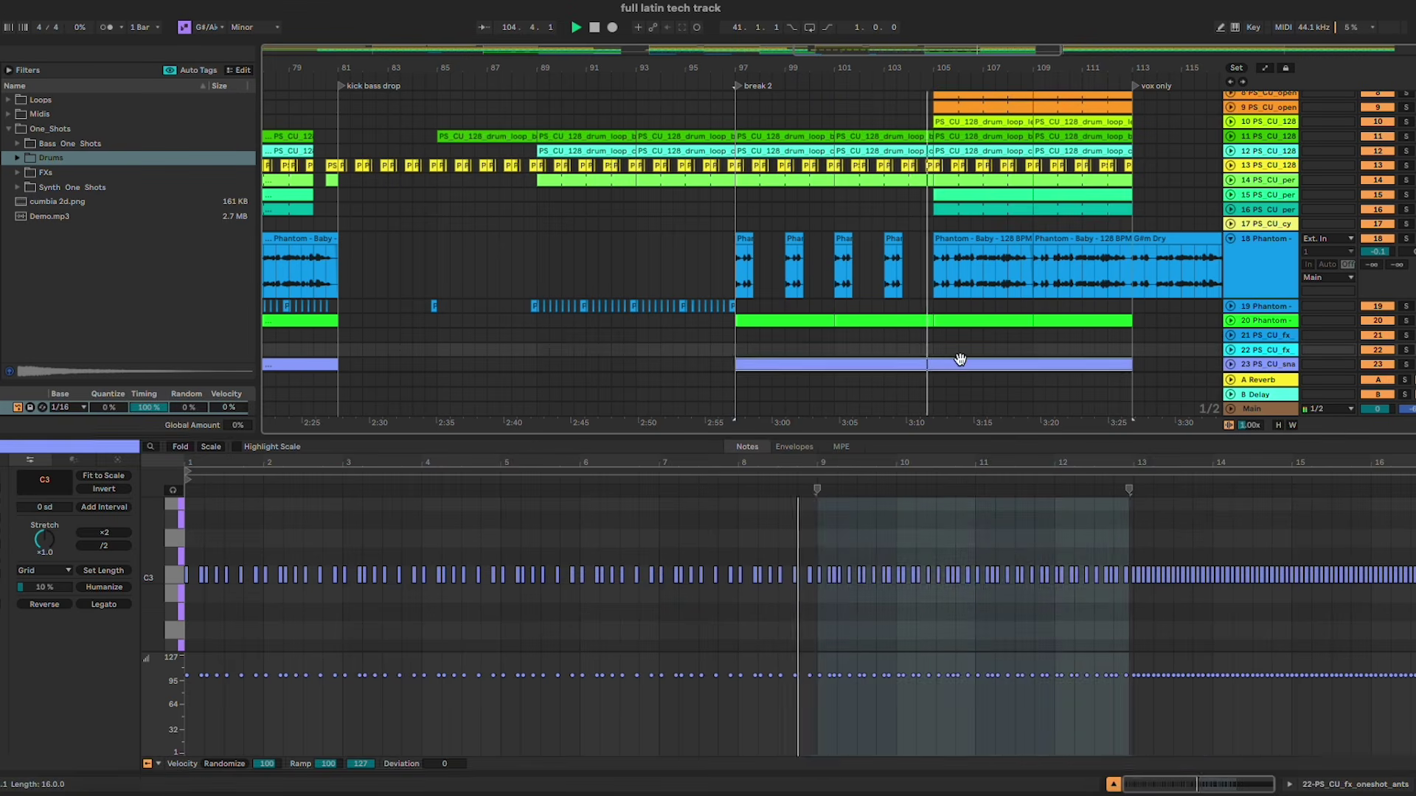
pyautogui.click(1055, 546)
pyautogui.click(1055, 547)
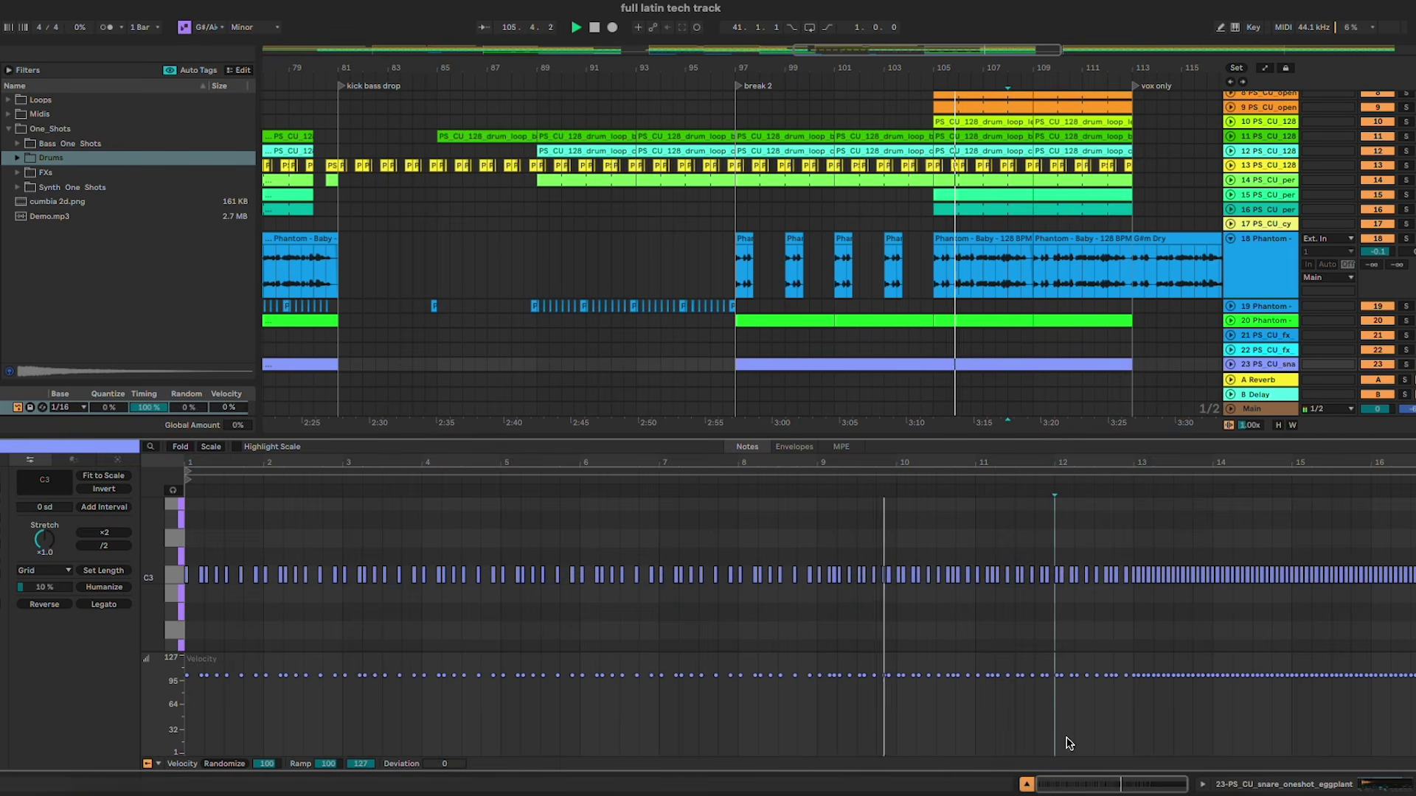
pyautogui.click(1026, 784)
# Step: Stretch the Operator track's Auto Filter Frequency rise to peak at 19.9 kHz at bar 113, leaving automation hidden and track 24 collapsed
pyautogui.click(1264, 586)
pyautogui.press('a')
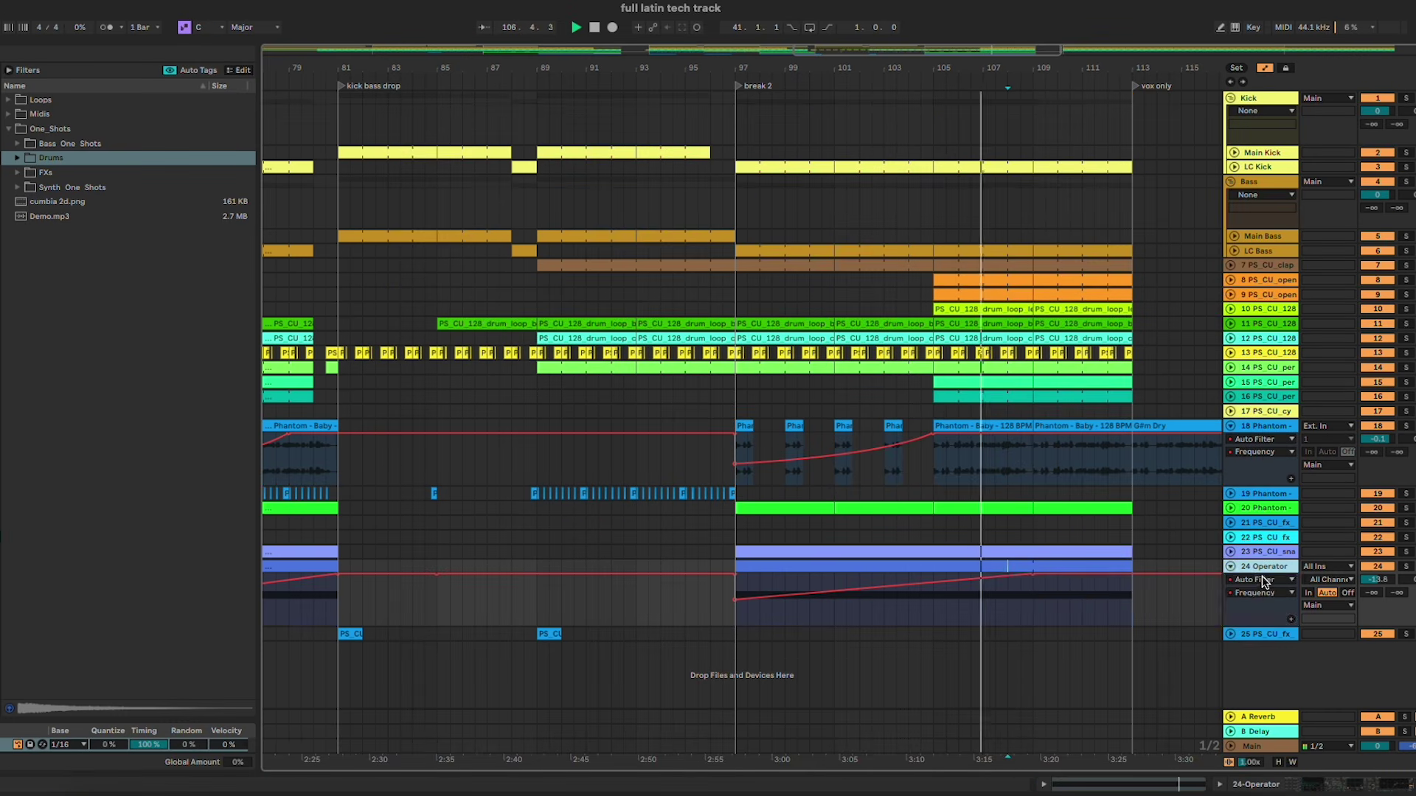
pyautogui.moveTo(1033, 575); pyautogui.dragTo(1131, 574)
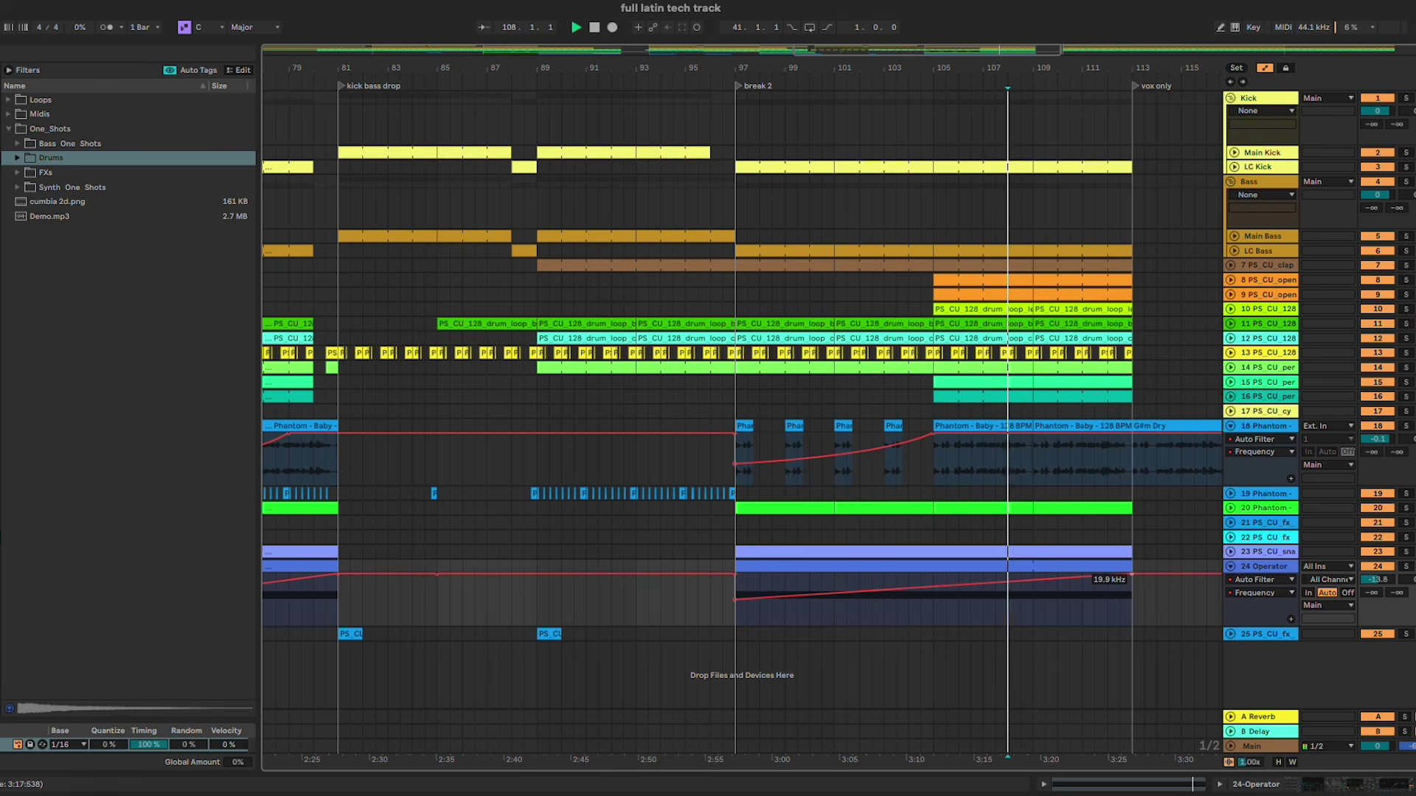
pyautogui.press('a')
pyautogui.click(1229, 566)
# Step: Copy the FX one-shot on track 22 from bar 49 to bar 109, under the last four bars of break 2
pyautogui.scroll(-5, 906, 531)
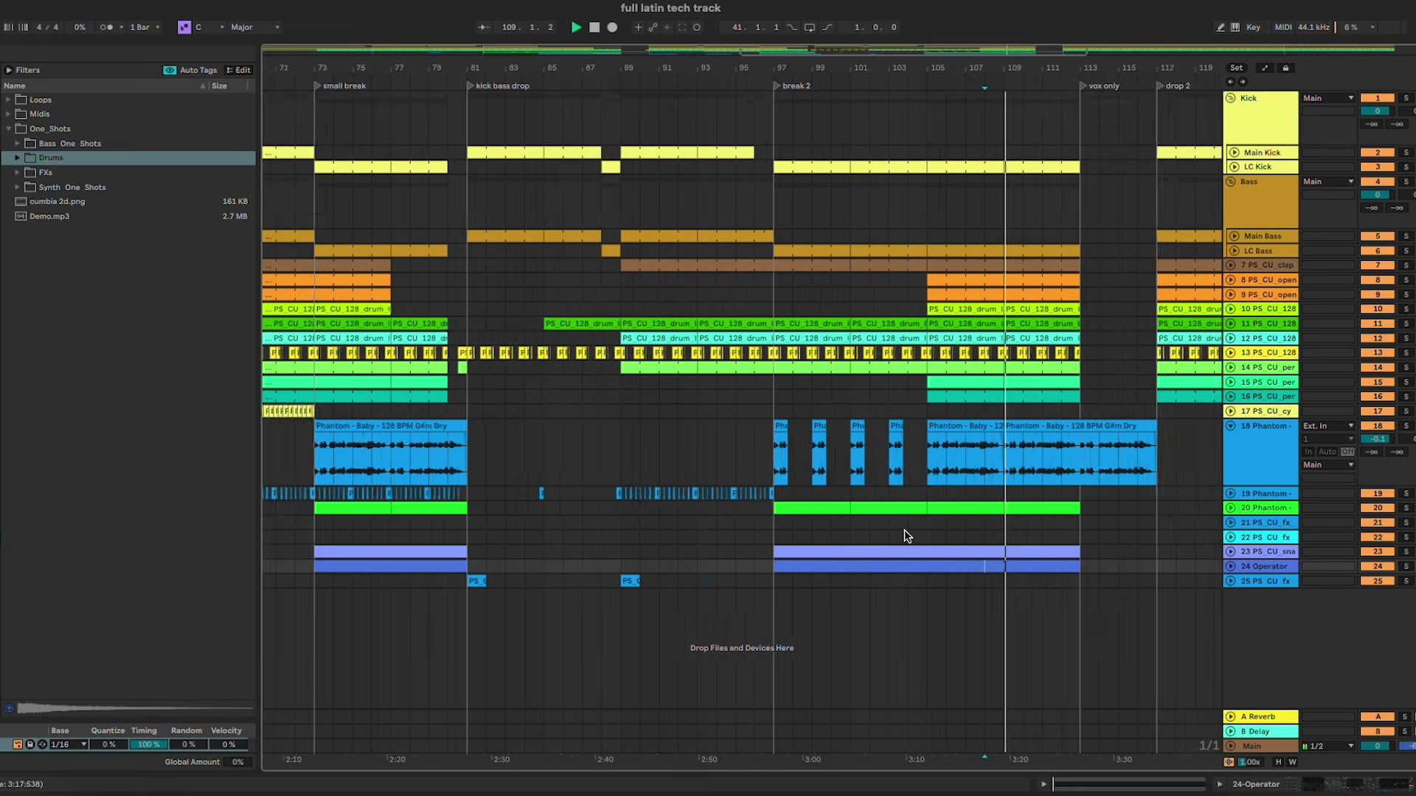
pyautogui.click(394, 538)
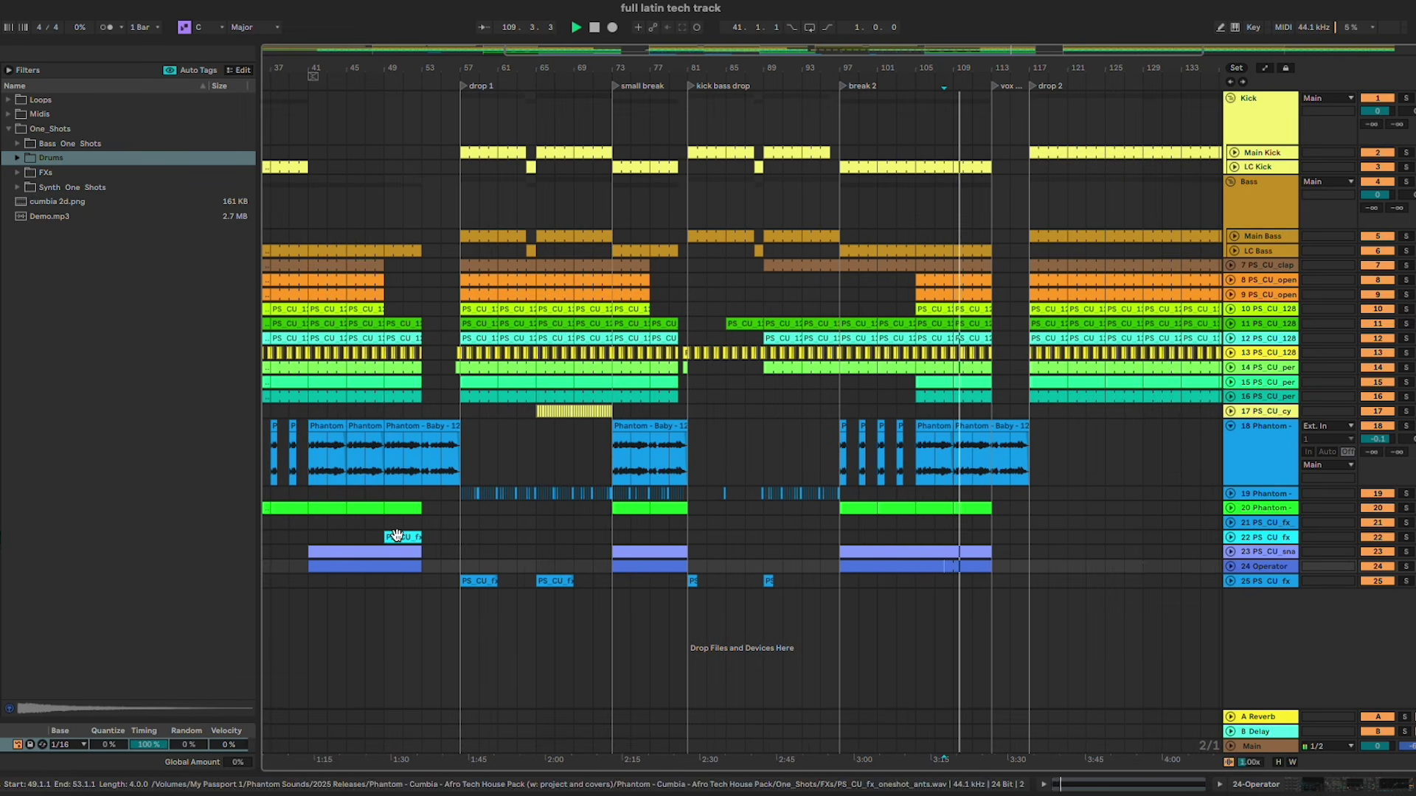
pyautogui.hotkey('ctrl', 'v')
# Step: Adjust the dense closing hits from bar 13 of track 23's break 2 snare clip and play the section back
pyautogui.doubleClick(958, 552)
pyautogui.moveTo(1134, 561); pyautogui.dragTo(1411, 637)
pyautogui.moveTo(1134, 491); pyautogui.dragTo(217, 491)
pyautogui.click(935, 350)
pyautogui.press('space')
pyautogui.click(1113, 784)
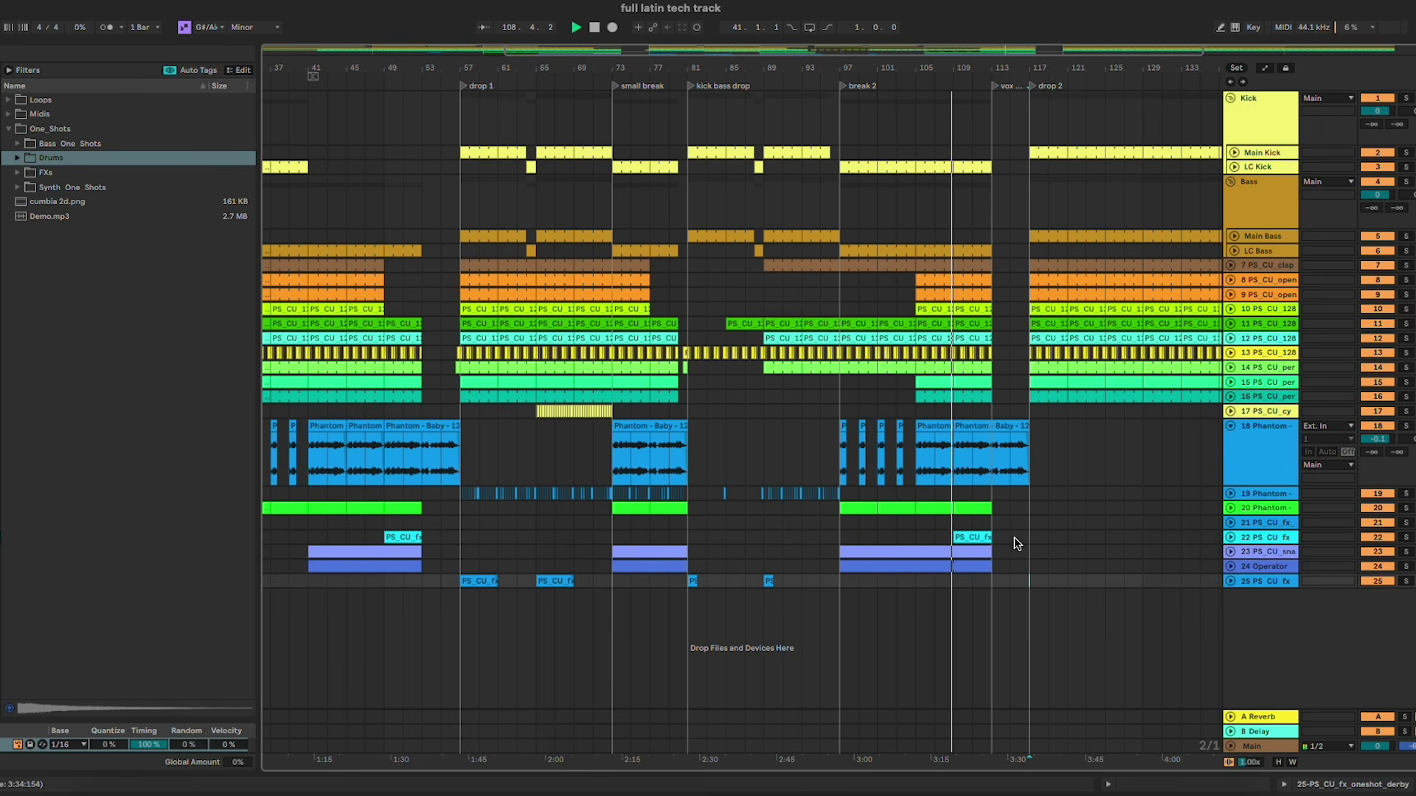
pyautogui.press('space')
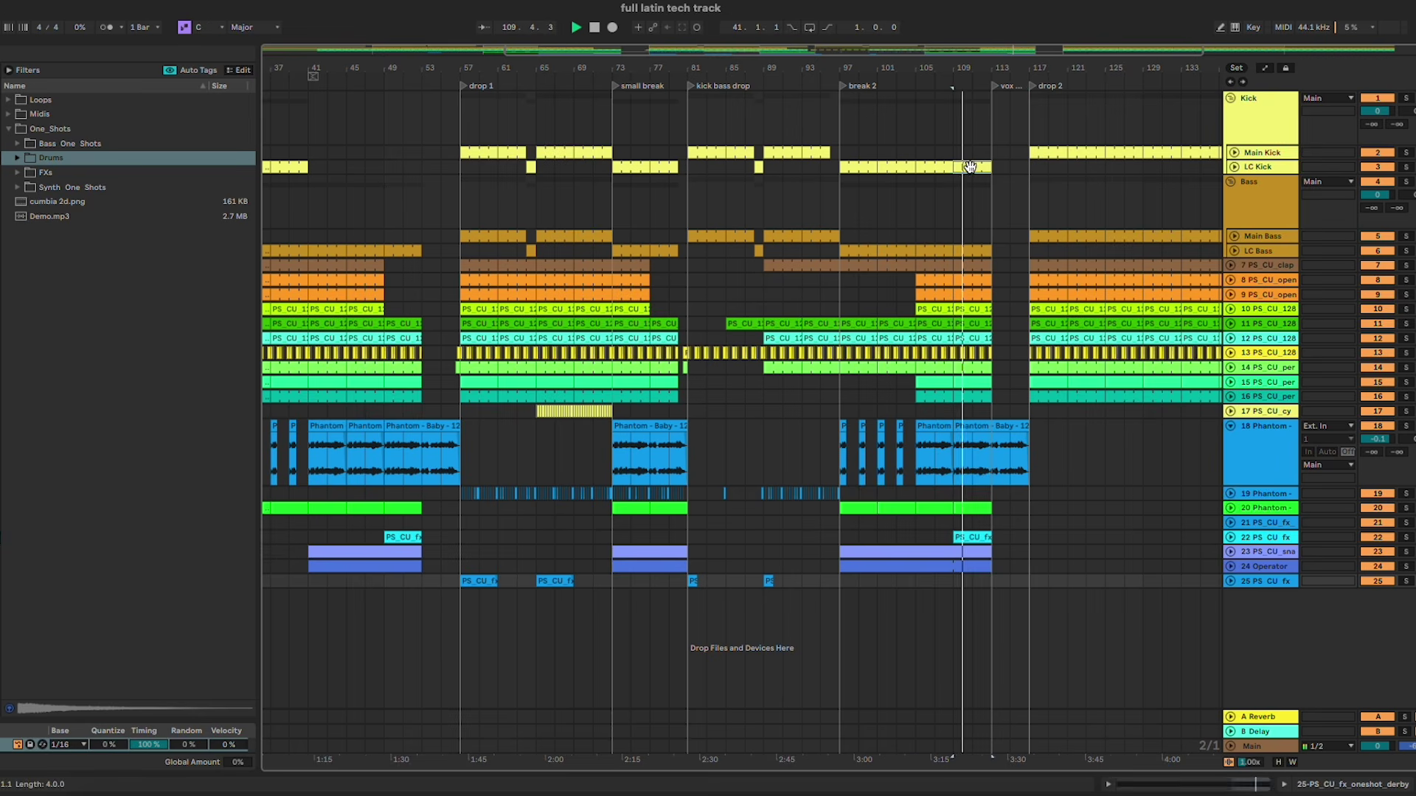
# Step: Consolidate the LC Kick clips from bar 105 to 113 and fill the clip with eighth-note C3 hits
pyautogui.click(936, 165)
pyautogui.doubleClick(936, 165)
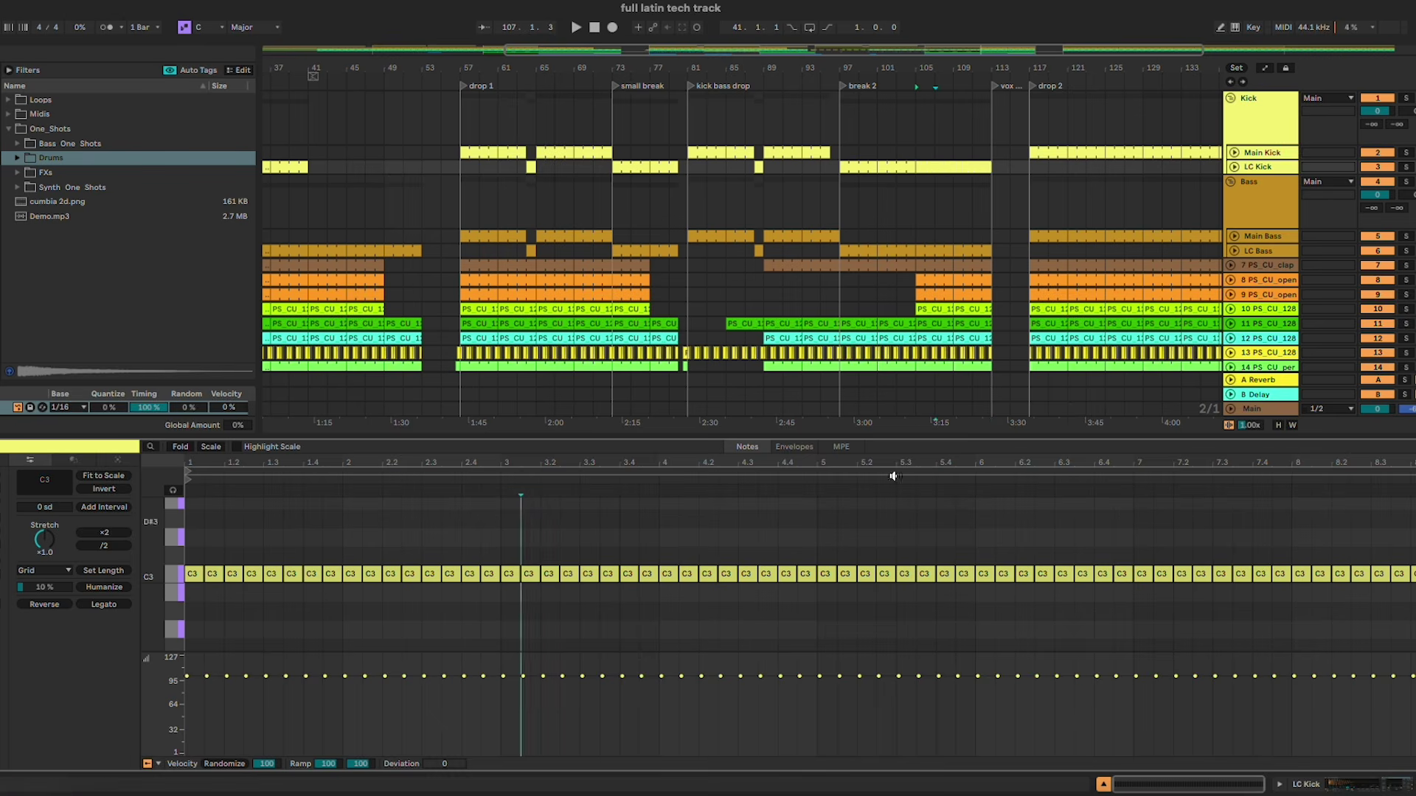
pyautogui.press('space')
pyautogui.click(1130, 586)
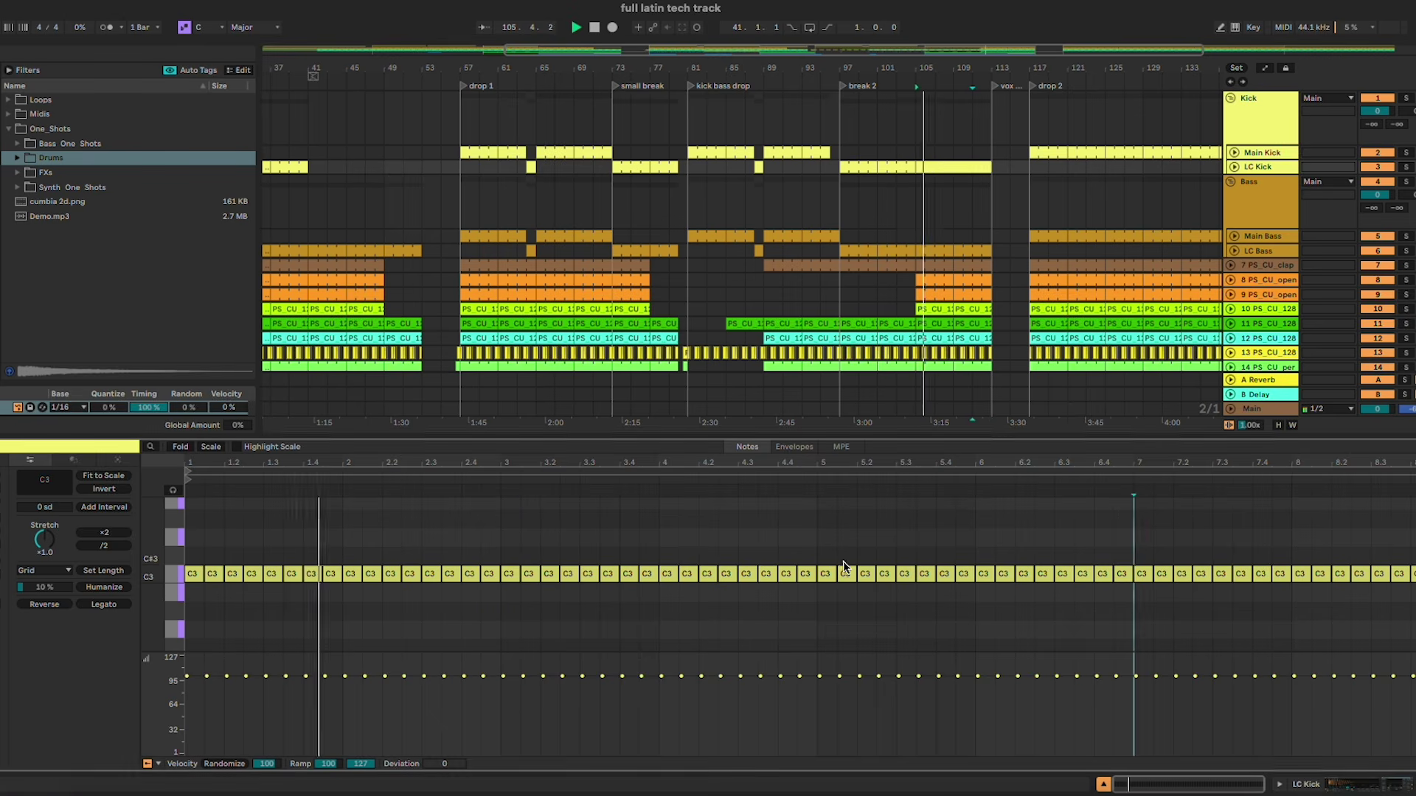
# Step: Build the LC Kick roll with sixteenth notes from the clip's bar 5 and thirty-second notes in bar 8, listening through to bar 113
pyautogui.moveTo(825, 561); pyautogui.dragTo(1401, 586)
pyautogui.press('z')
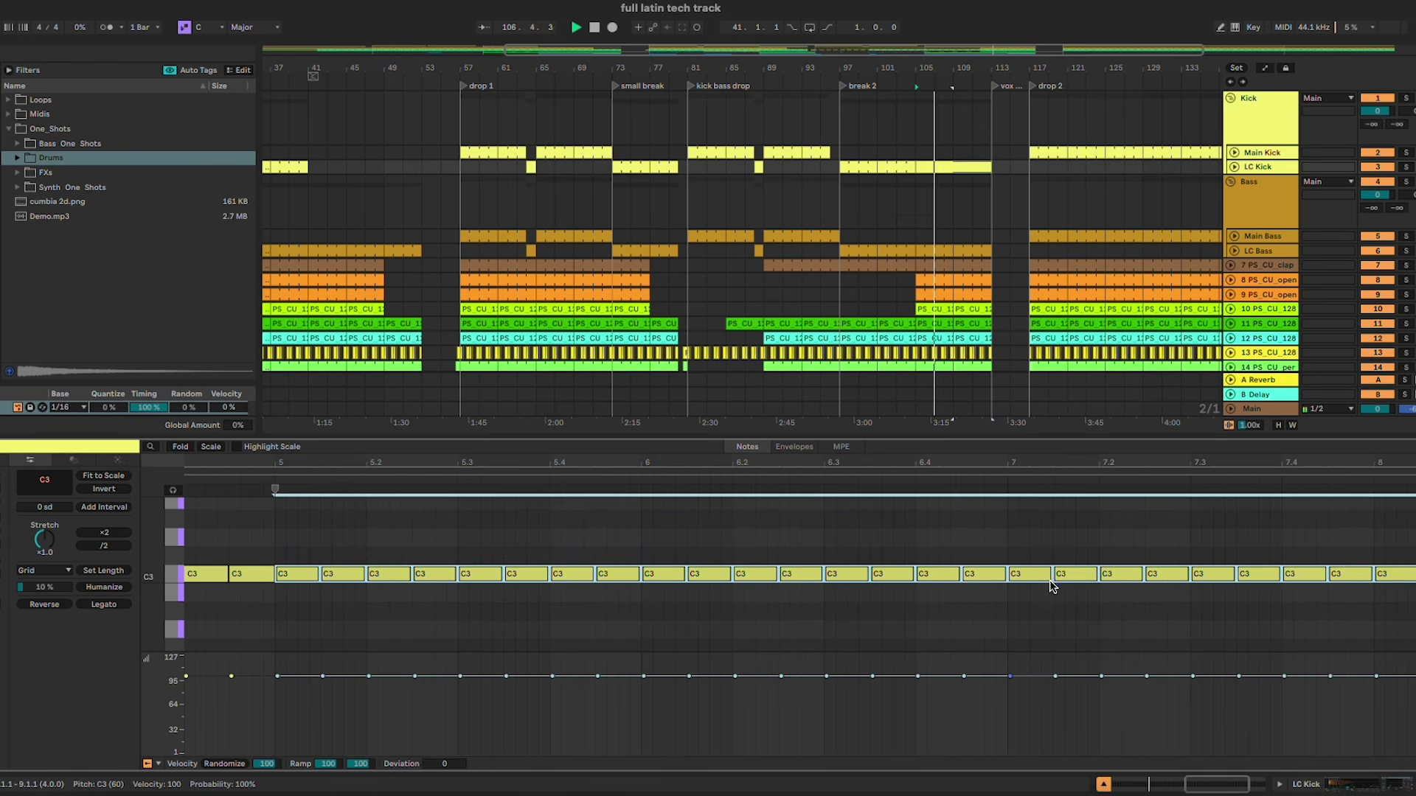
pyautogui.moveTo(1052, 578); pyautogui.dragTo(1415, 629)
pyautogui.click(1061, 556)
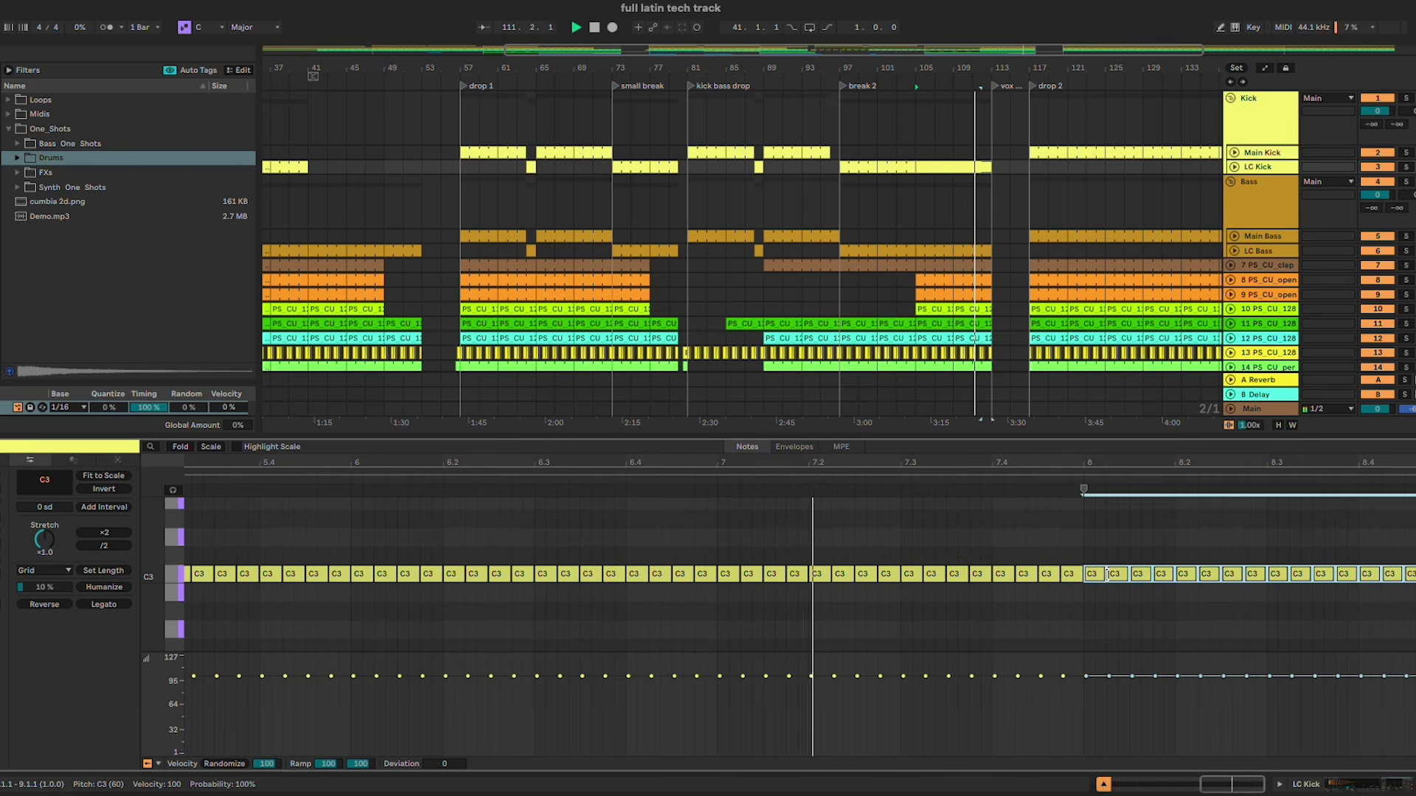
pyautogui.moveTo(1151, 575); pyautogui.dragTo(1094, 570)
pyautogui.press('space')
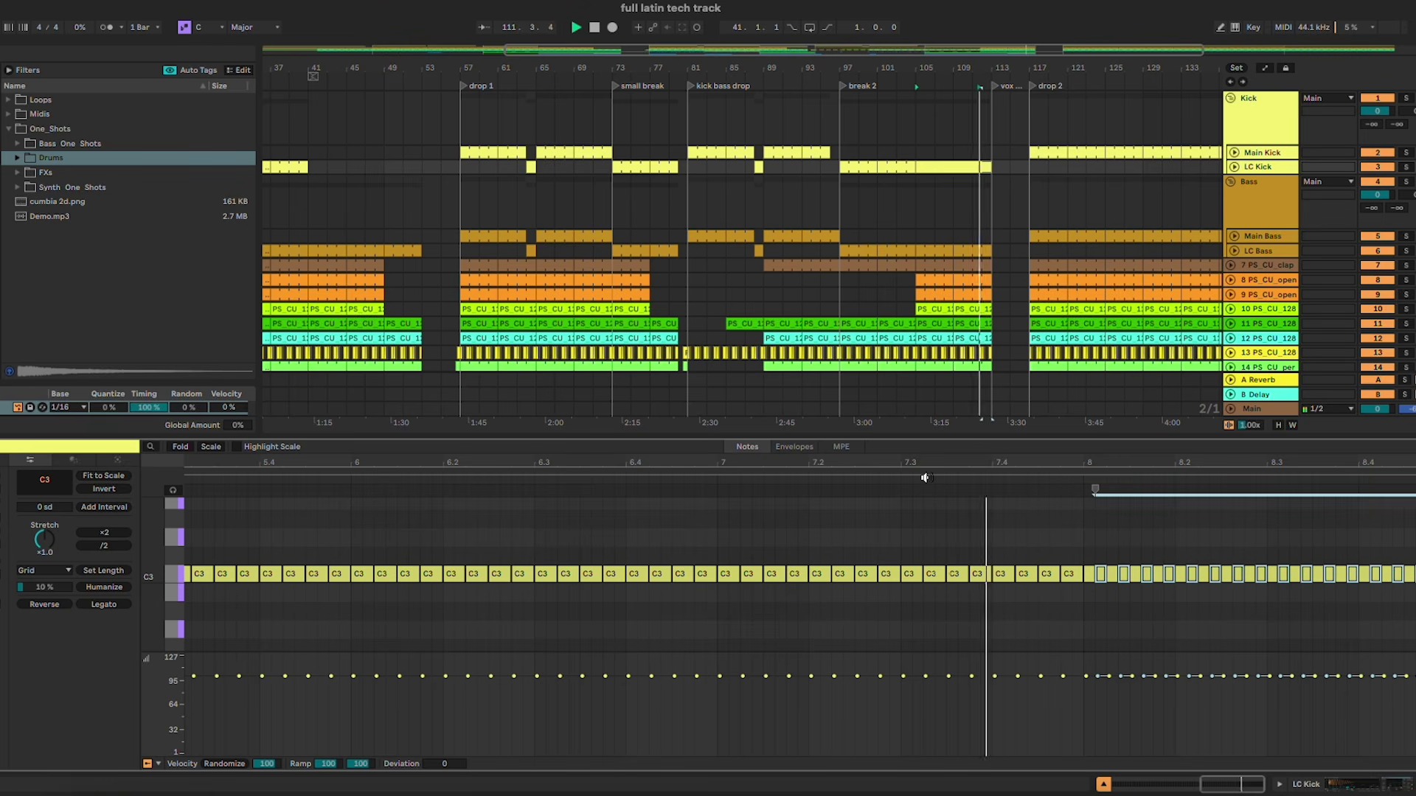
pyautogui.click(1103, 786)
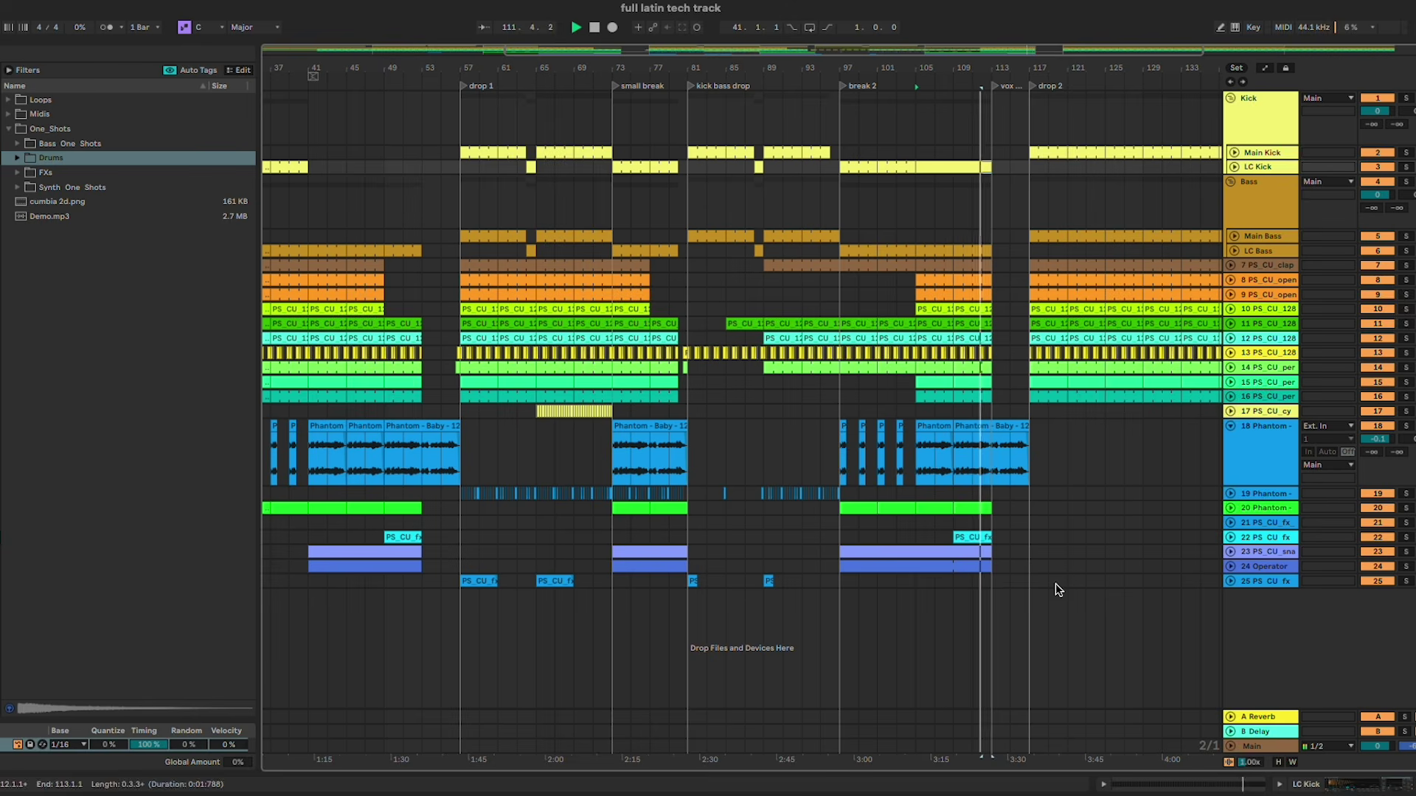
pyautogui.click(1086, 566)
pyautogui.click(986, 196)
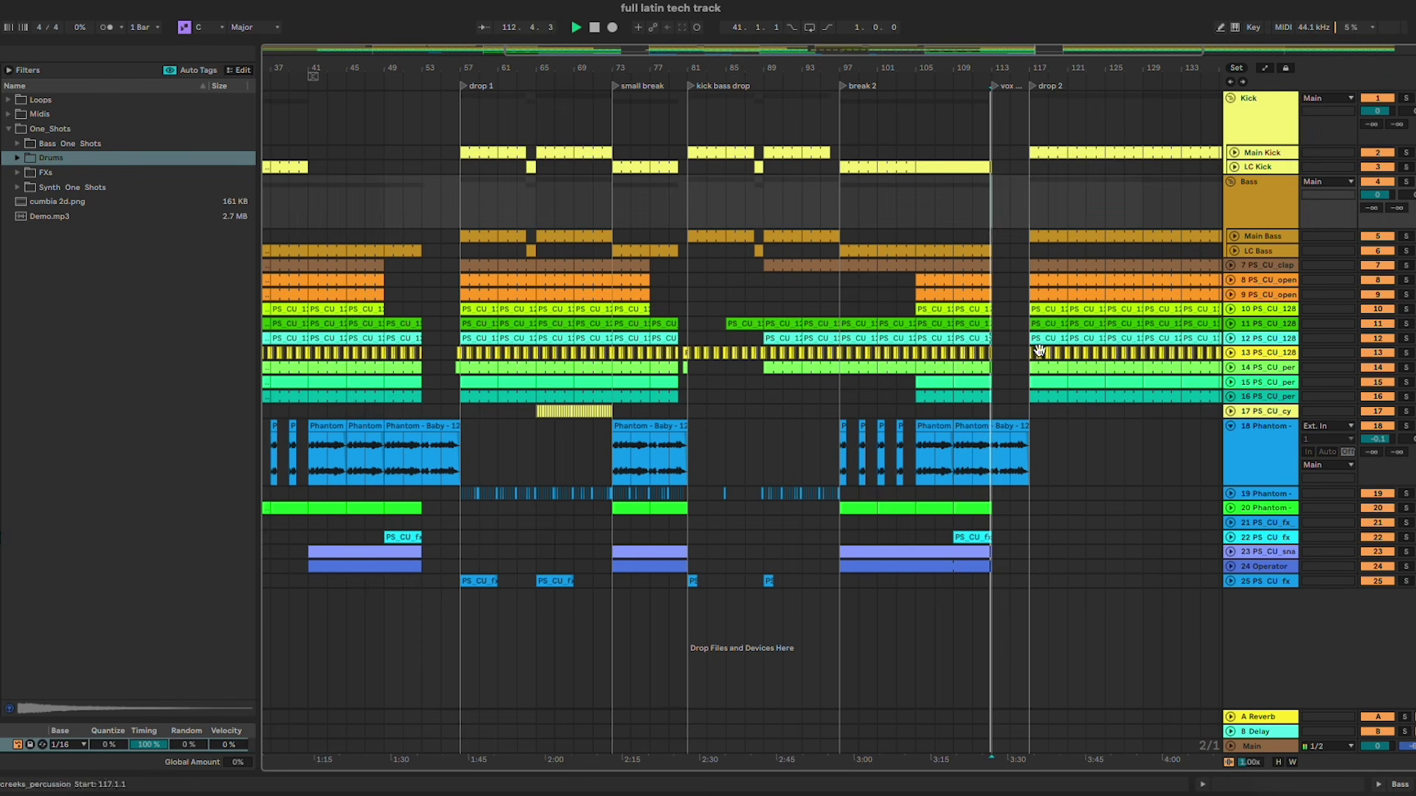
# Step: Copy the first eight bars of drop 1 on tracks 19 to 25, with vocal chops and FX, to drop 2 at bar 117
pyautogui.click(457, 496)
pyautogui.moveTo(457, 496); pyautogui.dragTo(537, 583)
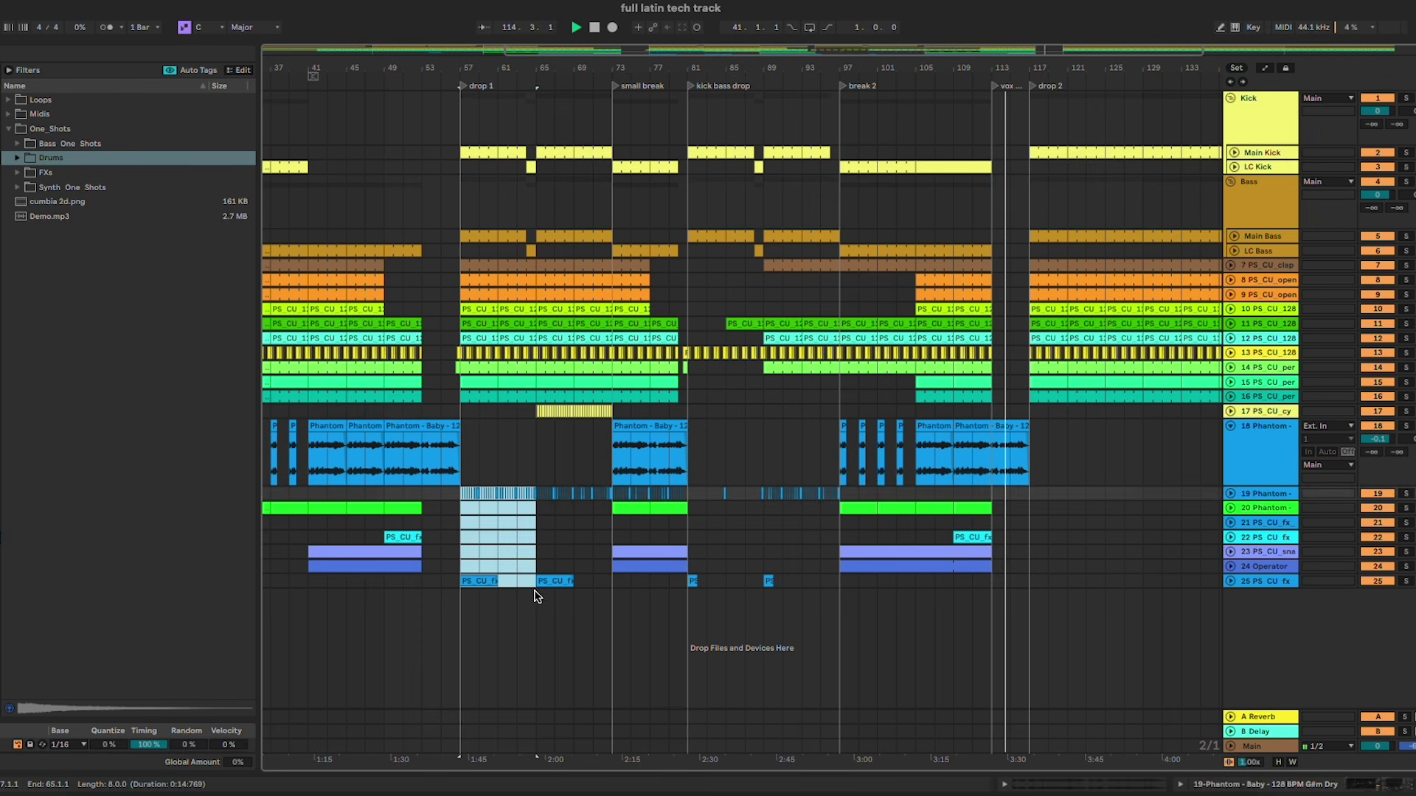
pyautogui.click(1028, 495)
pyautogui.hotkey('ctrl', 'v')
# Step: Copy the percussion pickup on tracks 13 and 14 from just before drop 1 to just before drop 2
pyautogui.moveTo(440, 351); pyautogui.dragTo(458, 371)
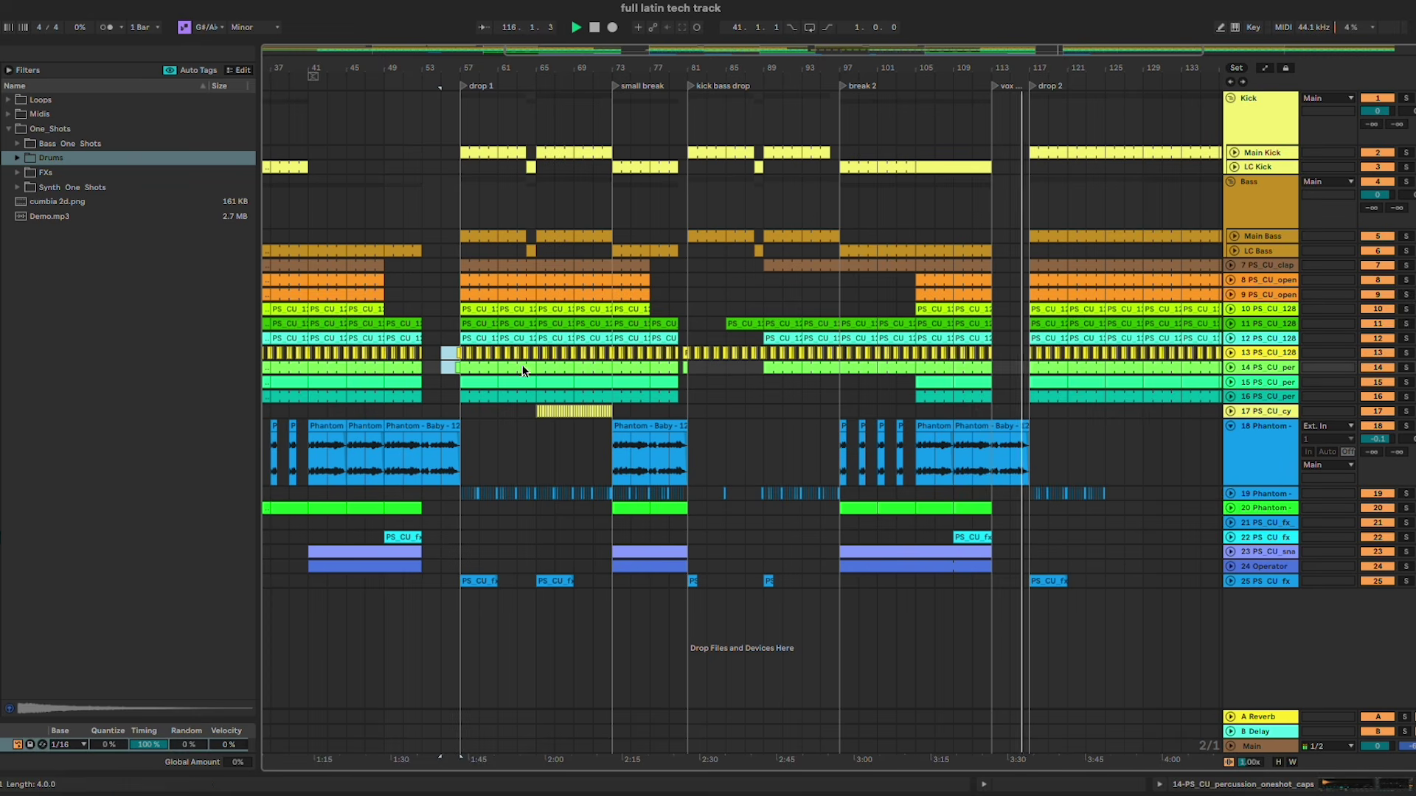
pyautogui.hotkey('ctrl', 'c')
pyautogui.click(1024, 353)
pyautogui.hotkey('ctrl', 'v')
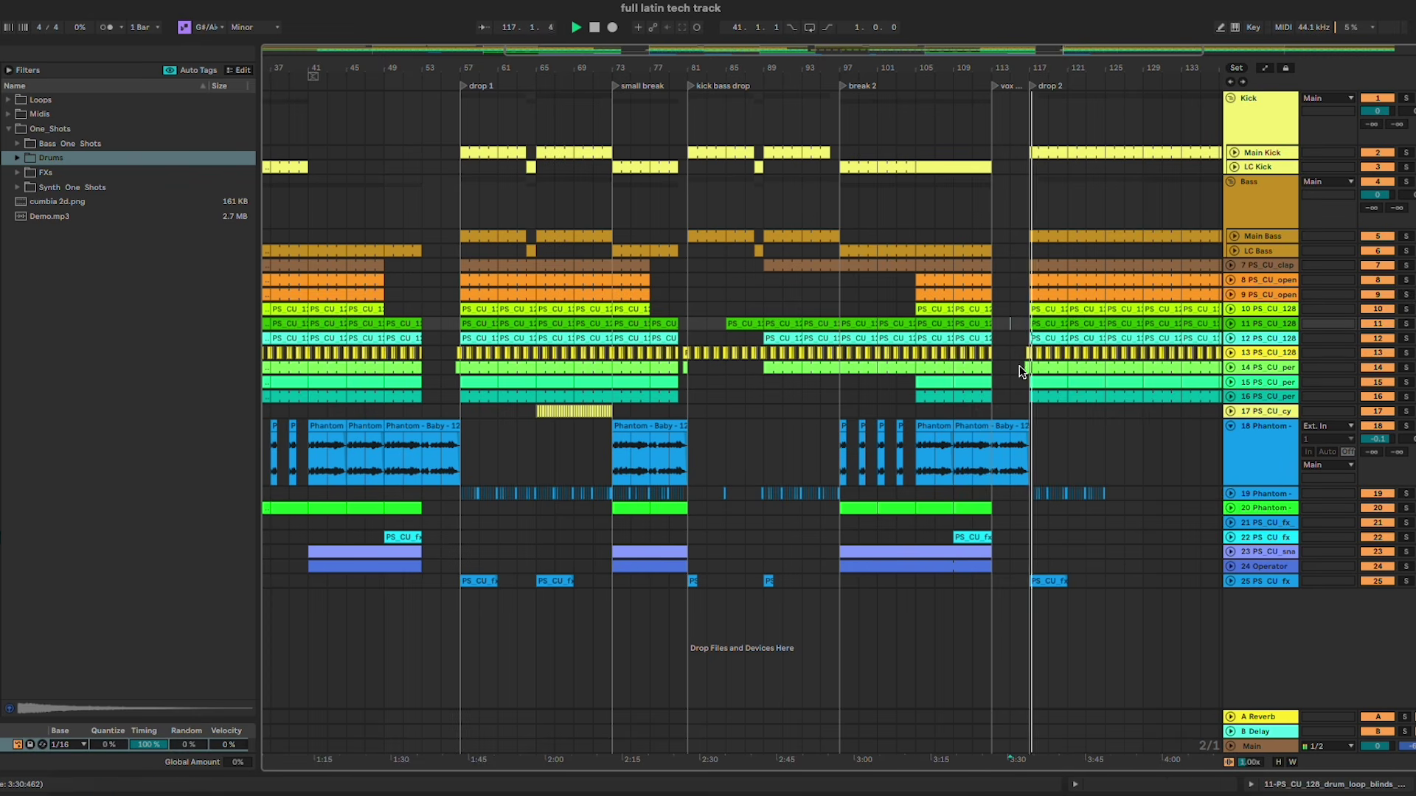
# Step: Play the opening of drop 2 to check the copied vocal chops on track 19
pyautogui.click(1062, 493)
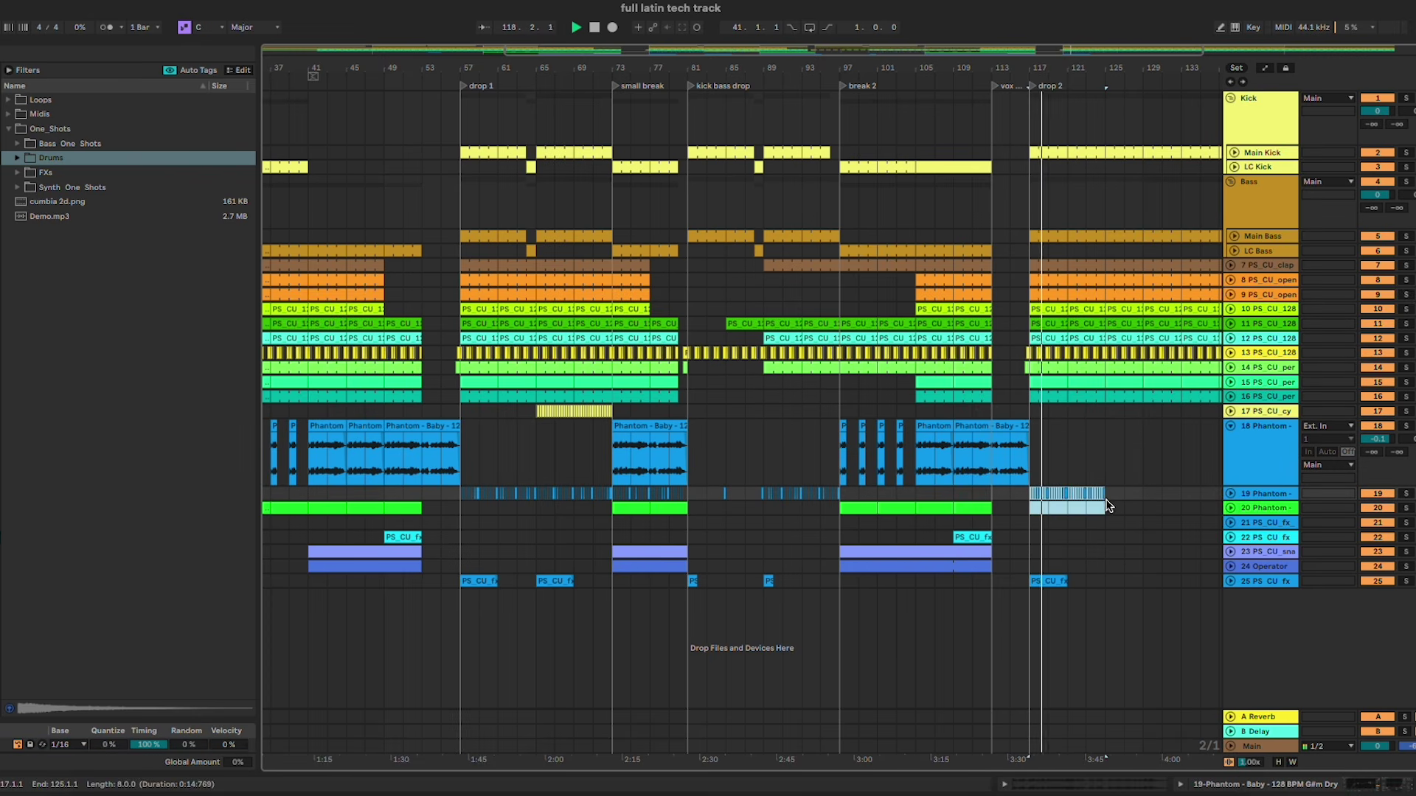
pyautogui.moveTo(1112, 504); pyautogui.dragTo(1112, 502)
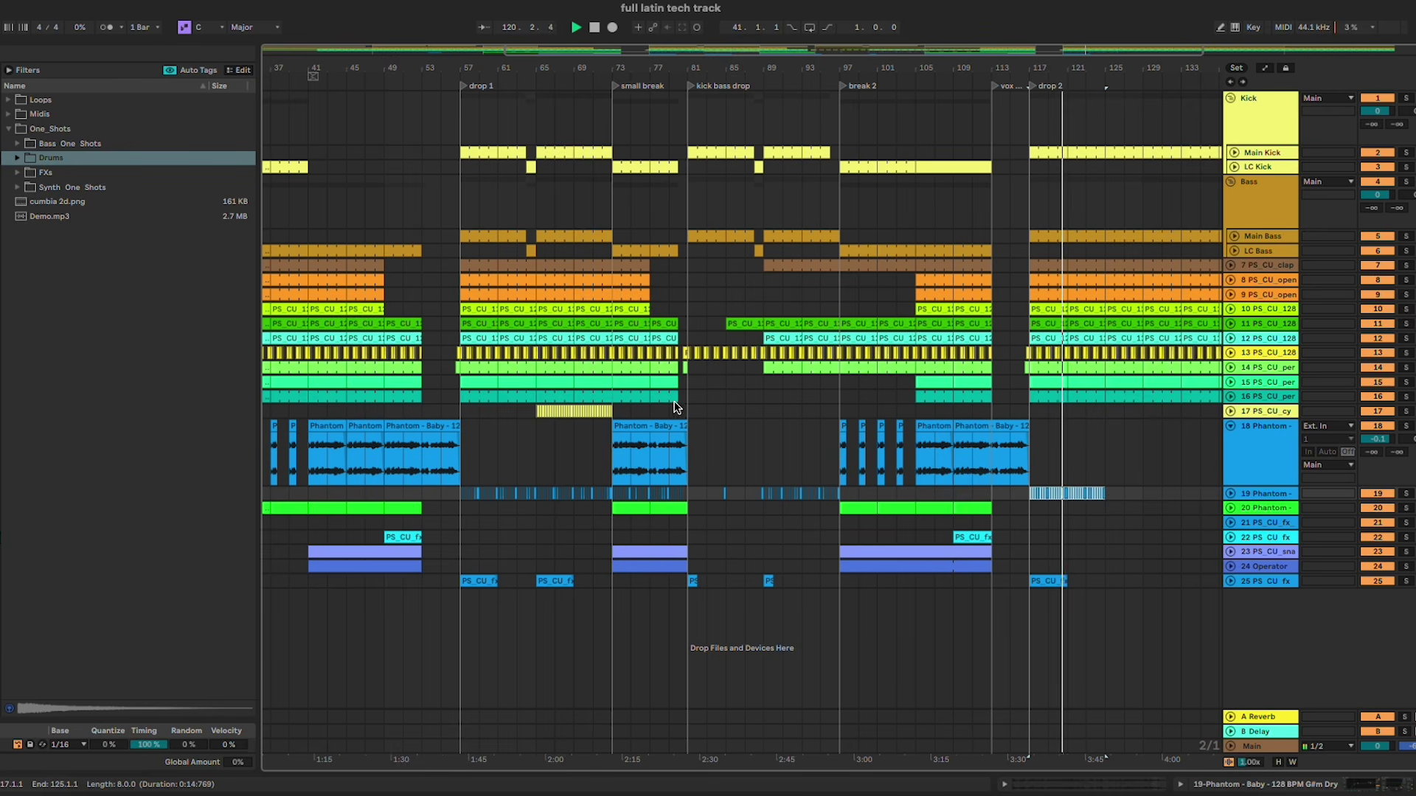
pyautogui.press('space')
# Step: Add a short creeks percussion pickup on track 12 before drop 2, trimming its start to just after 116.4
pyautogui.scroll(5, 677, 407)
pyautogui.click(1230, 338)
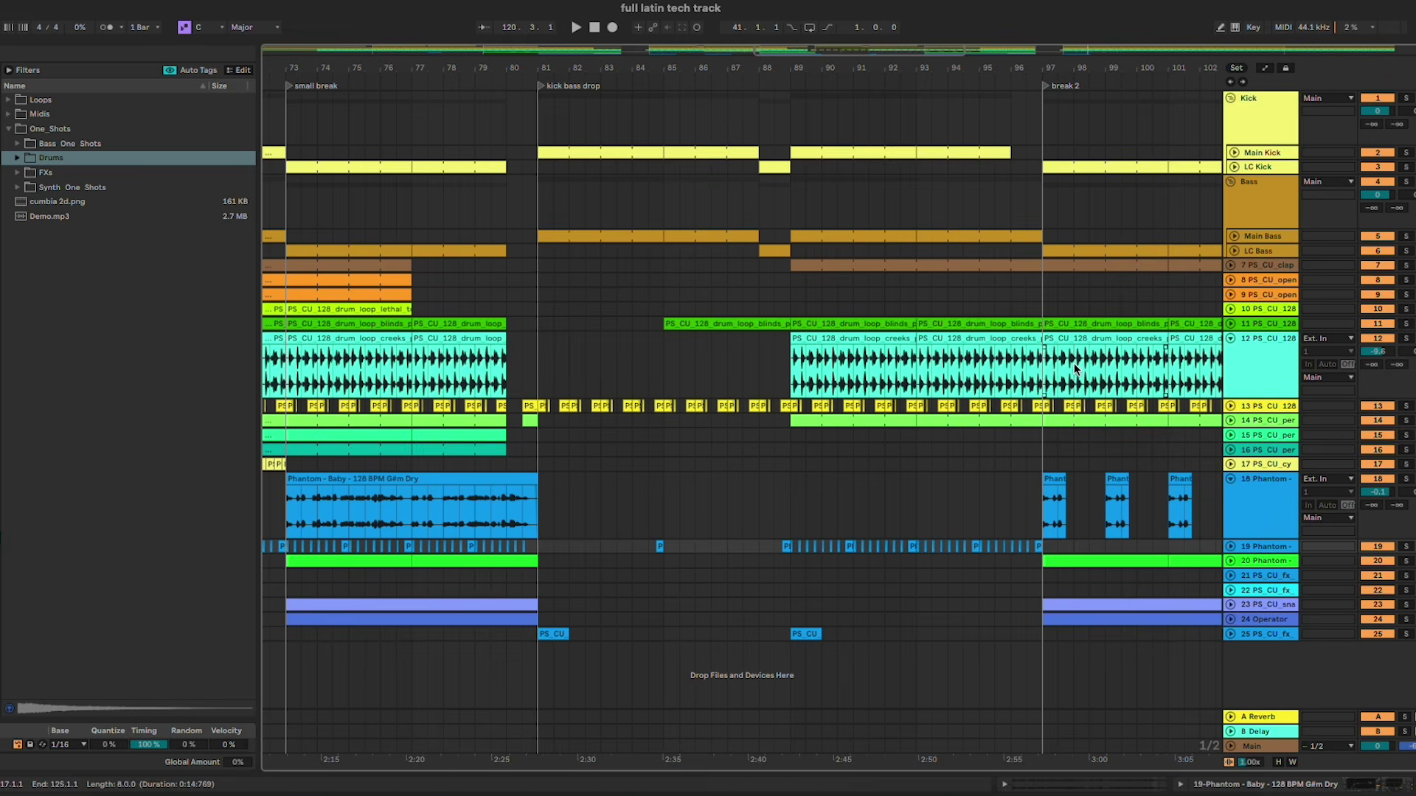
pyautogui.click(1032, 365)
pyautogui.hscroll(10, 1171, 387)
pyautogui.click(982, 344)
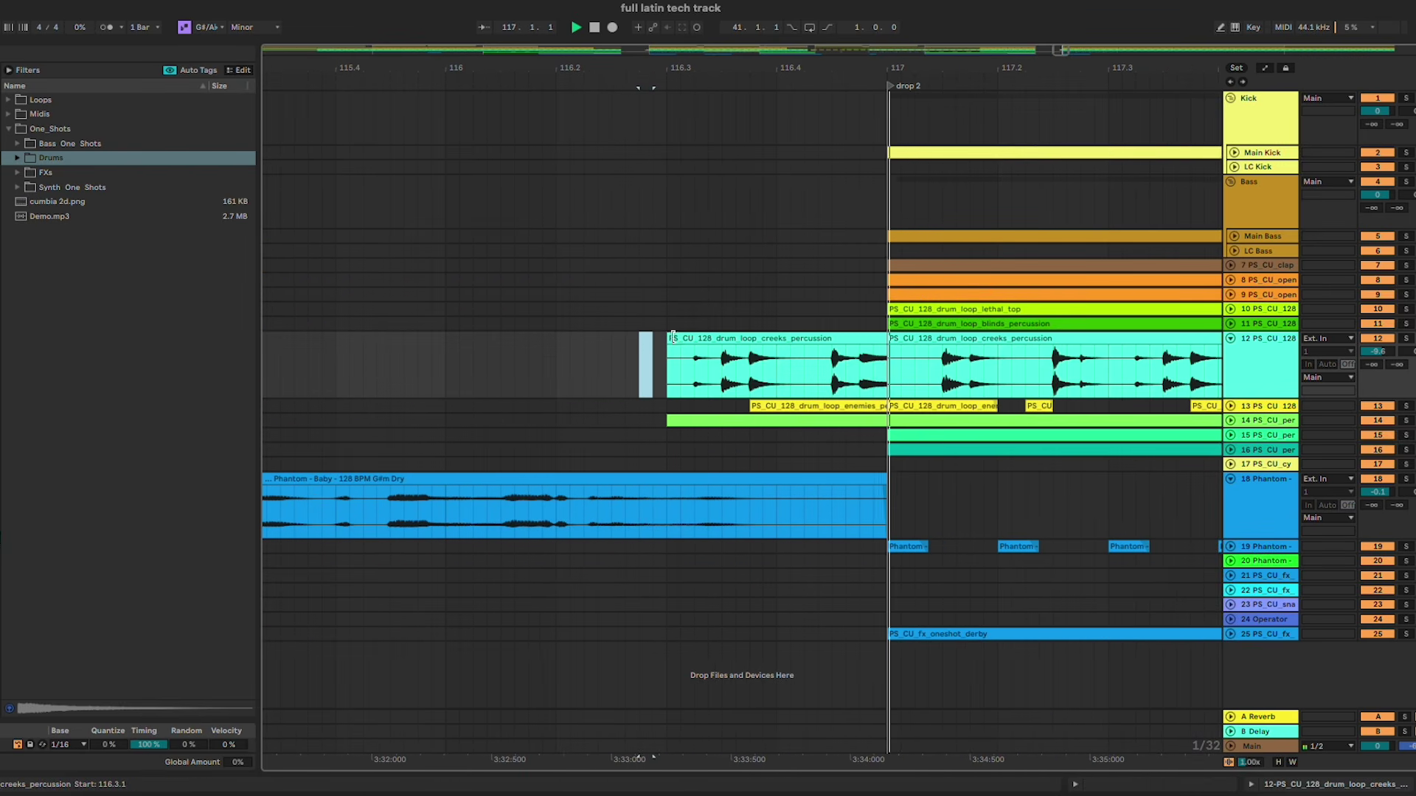
pyautogui.moveTo(672, 336); pyautogui.dragTo(804, 338)
pyautogui.click(614, 357)
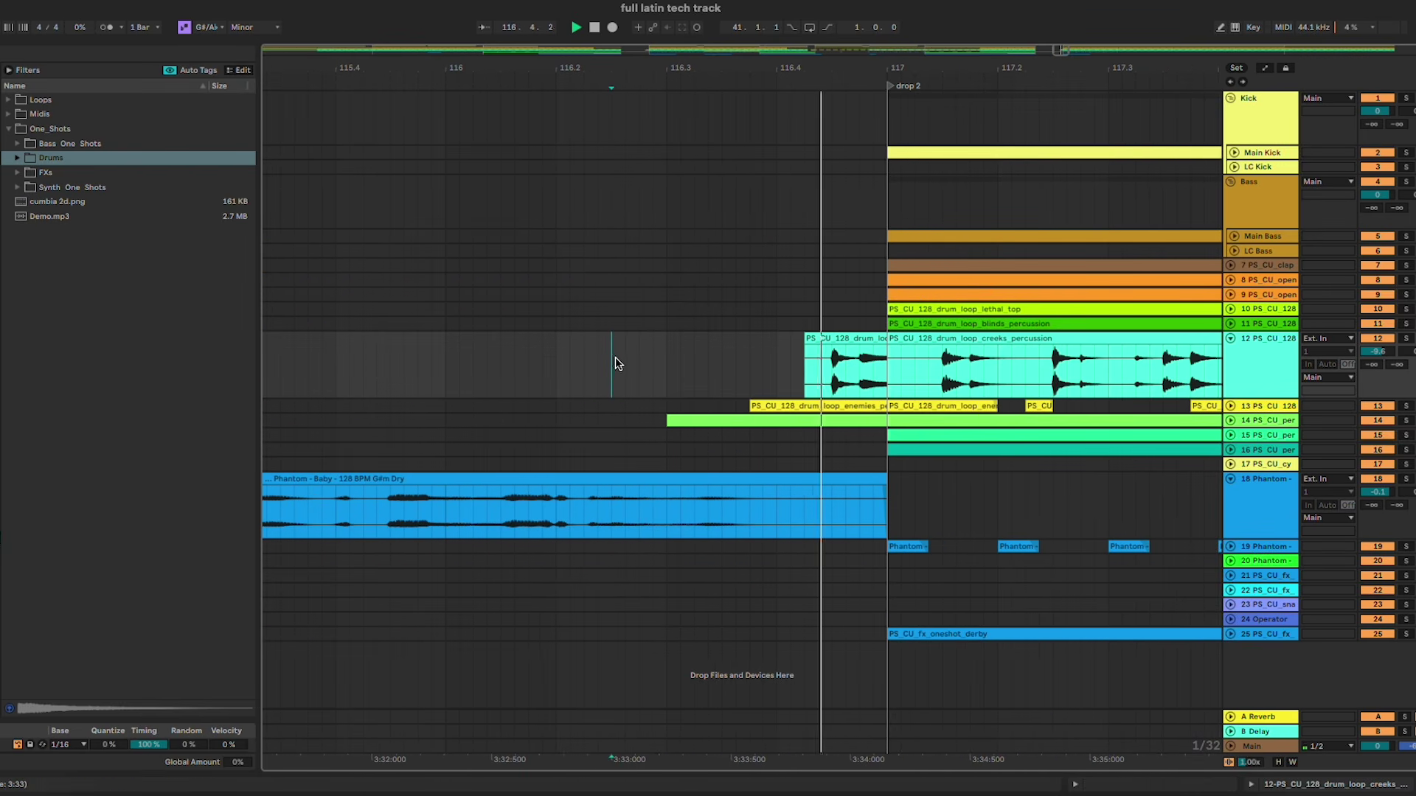
# Step: Copy the creeks percussion pickup on track 12 to just before the kick bass drop at bar 81
pyautogui.scroll(-10, 615, 359)
pyautogui.press('space')
pyautogui.moveTo(639, 362); pyautogui.dragTo(603, 363)
pyautogui.hscroll(-15, 628, 362)
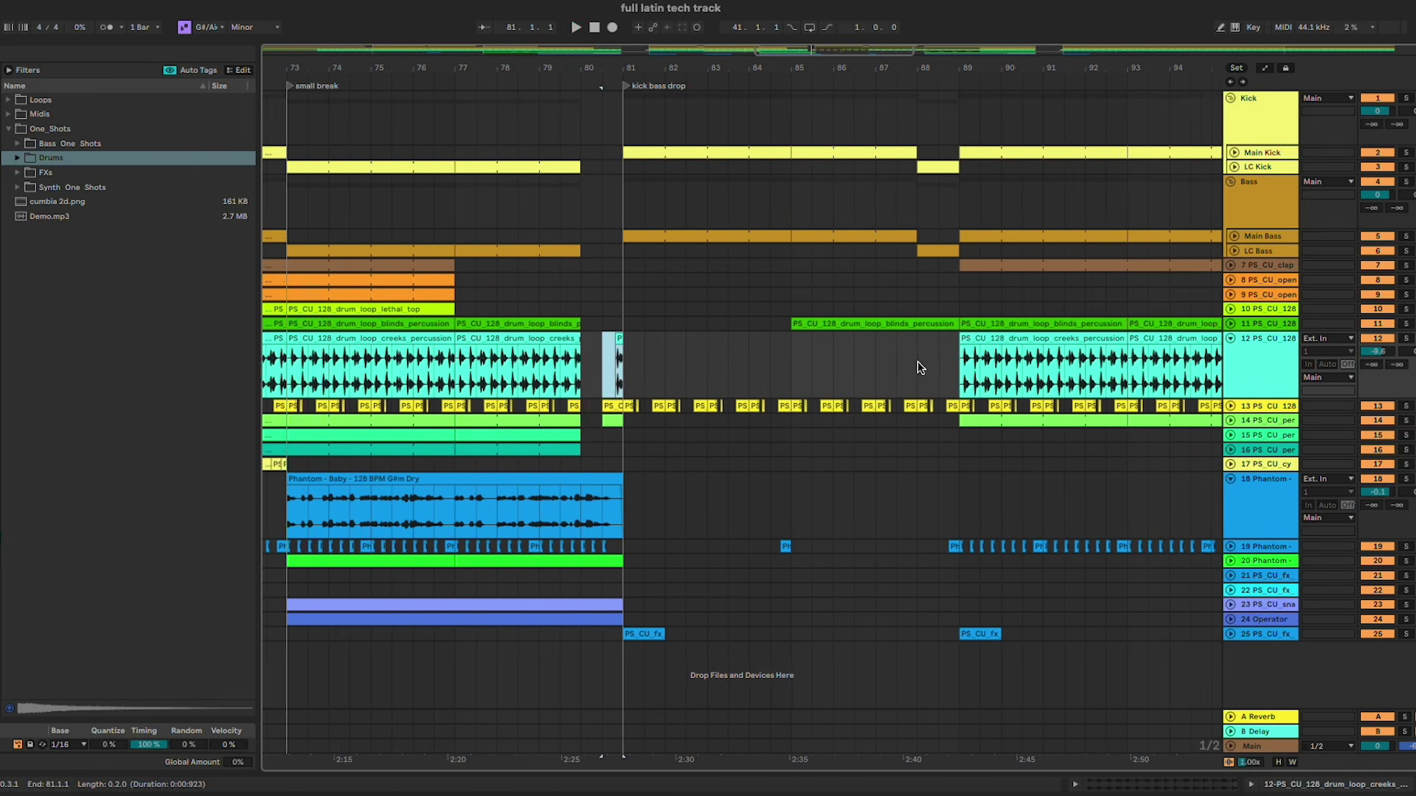
# Step: Play the kick bass drop from bar 89 to check its percussion, with track 12 collapsed
pyautogui.hscroll(3, 917, 367)
pyautogui.click(759, 363)
pyautogui.press('space')
pyautogui.click(823, 340)
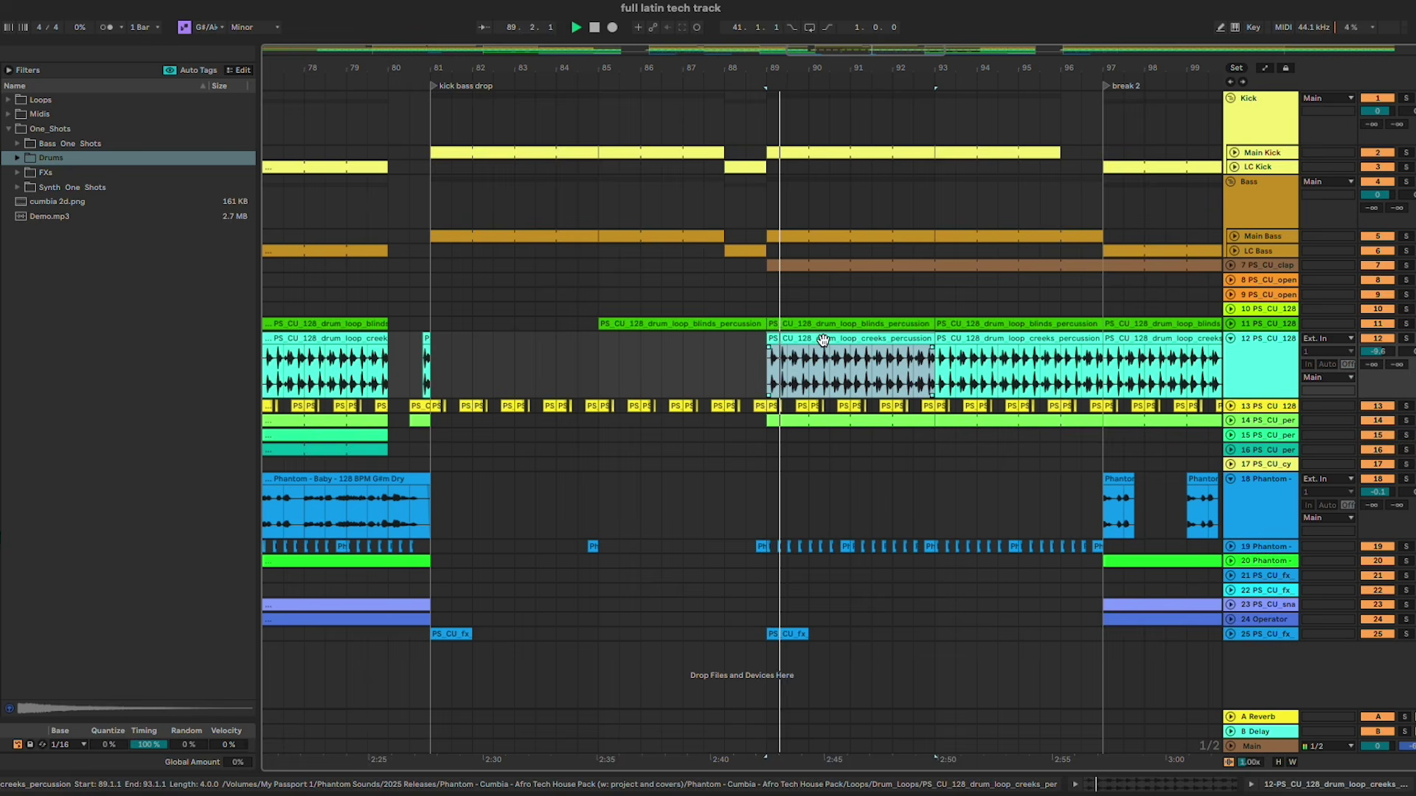
pyautogui.press('Left')
pyautogui.hscroll(3, 946, 397)
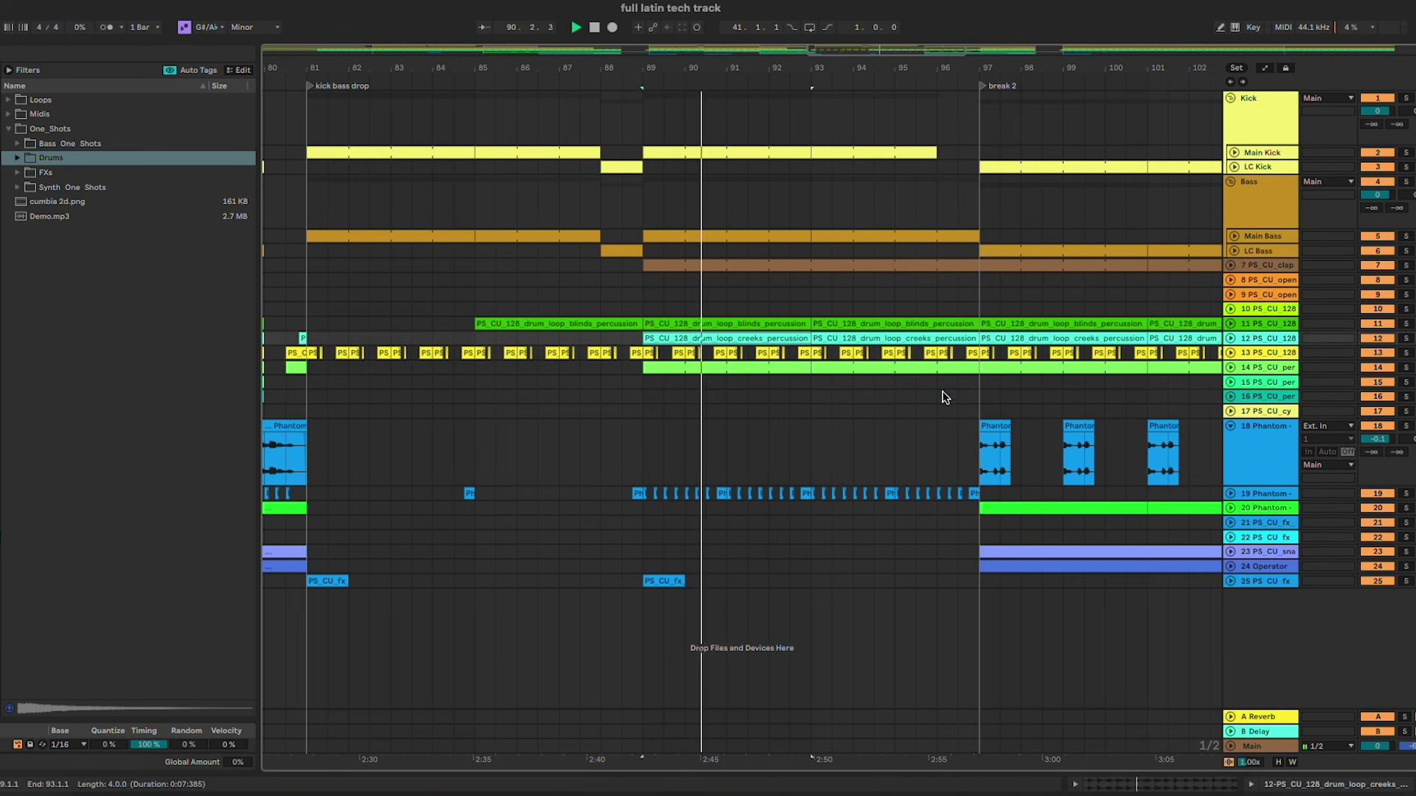
pyautogui.hscroll(3, 938, 398)
pyautogui.hscroll(-3, 939, 399)
pyautogui.click(935, 396)
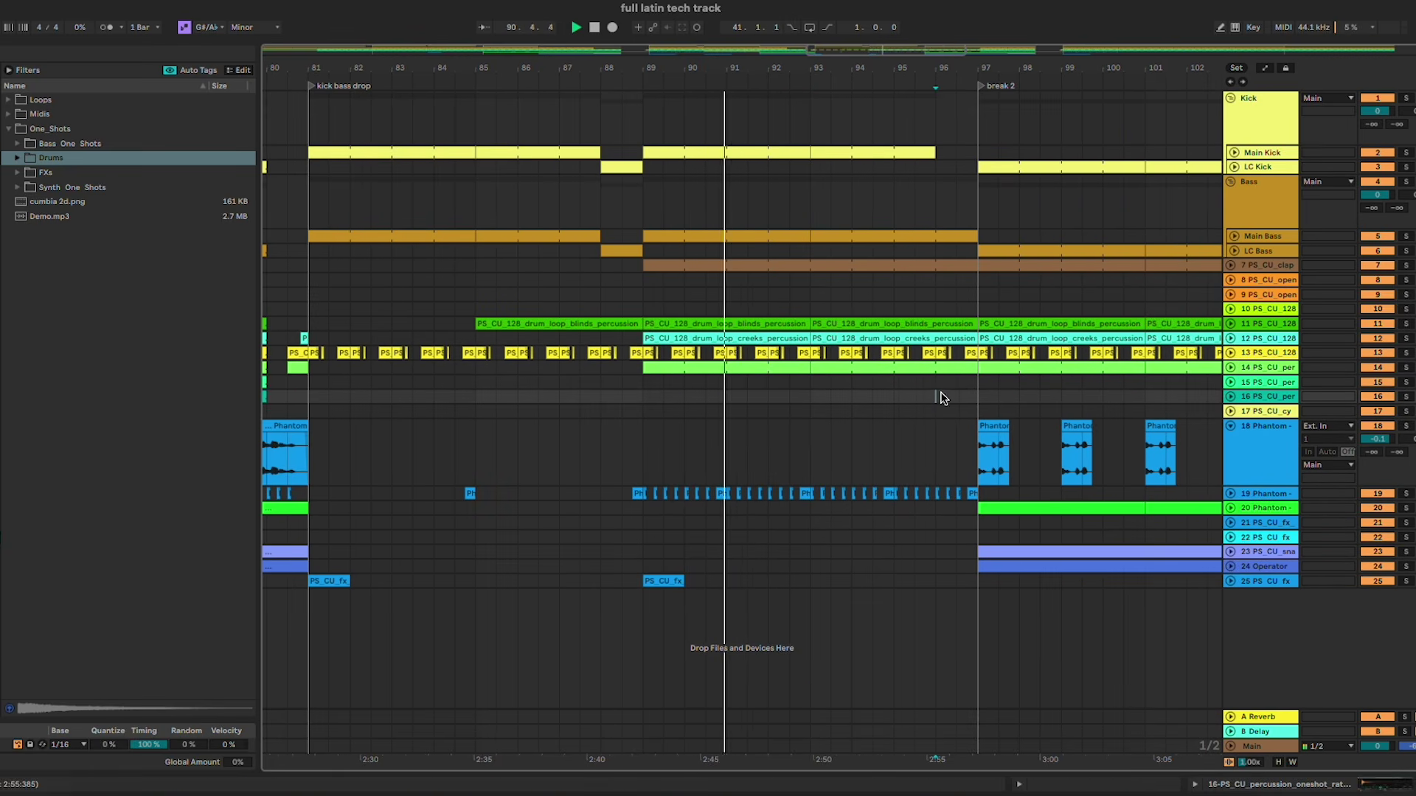
# Step: Set the volume of the vocal chops on track 19 to 3.1 dB and play through into break 2
pyautogui.click(1231, 493)
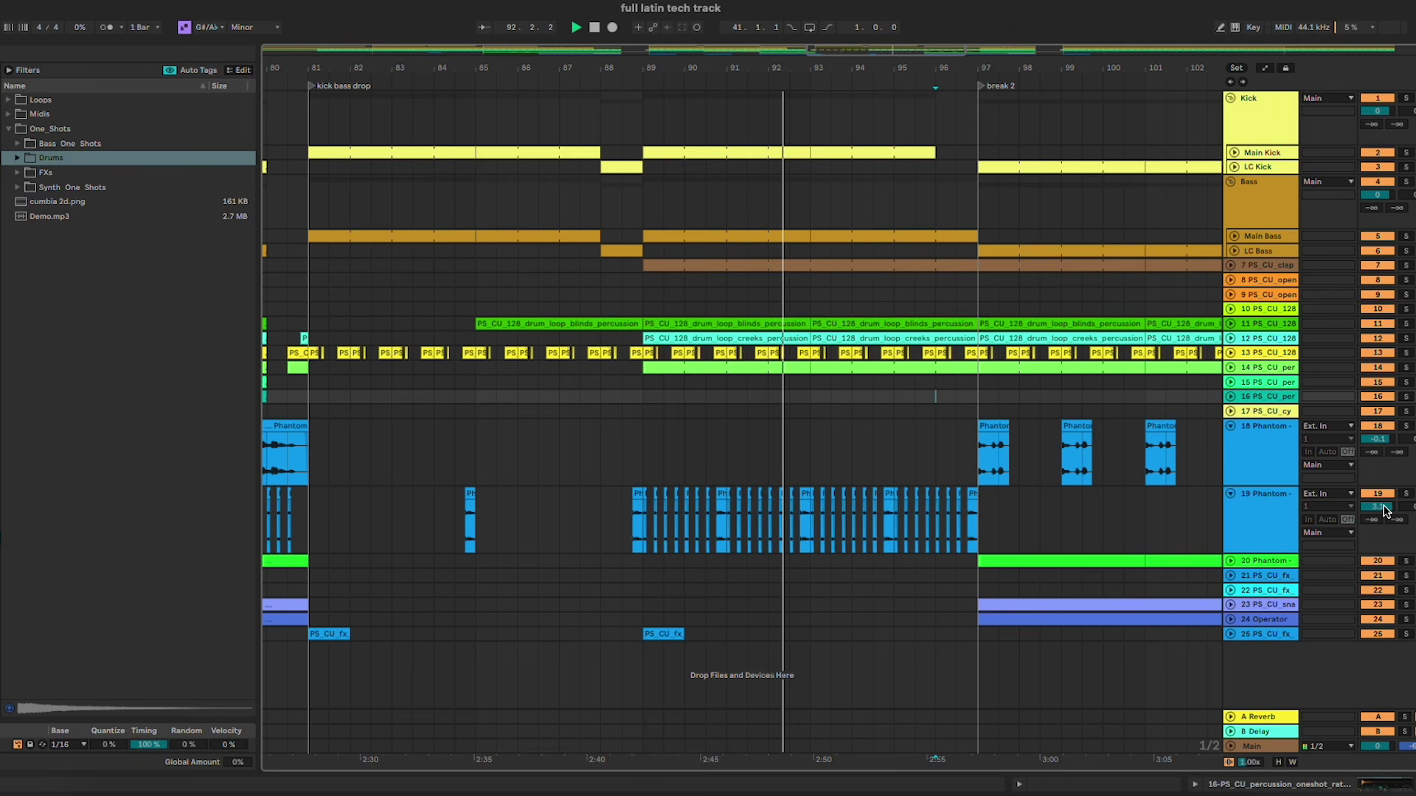
pyautogui.click(955, 444)
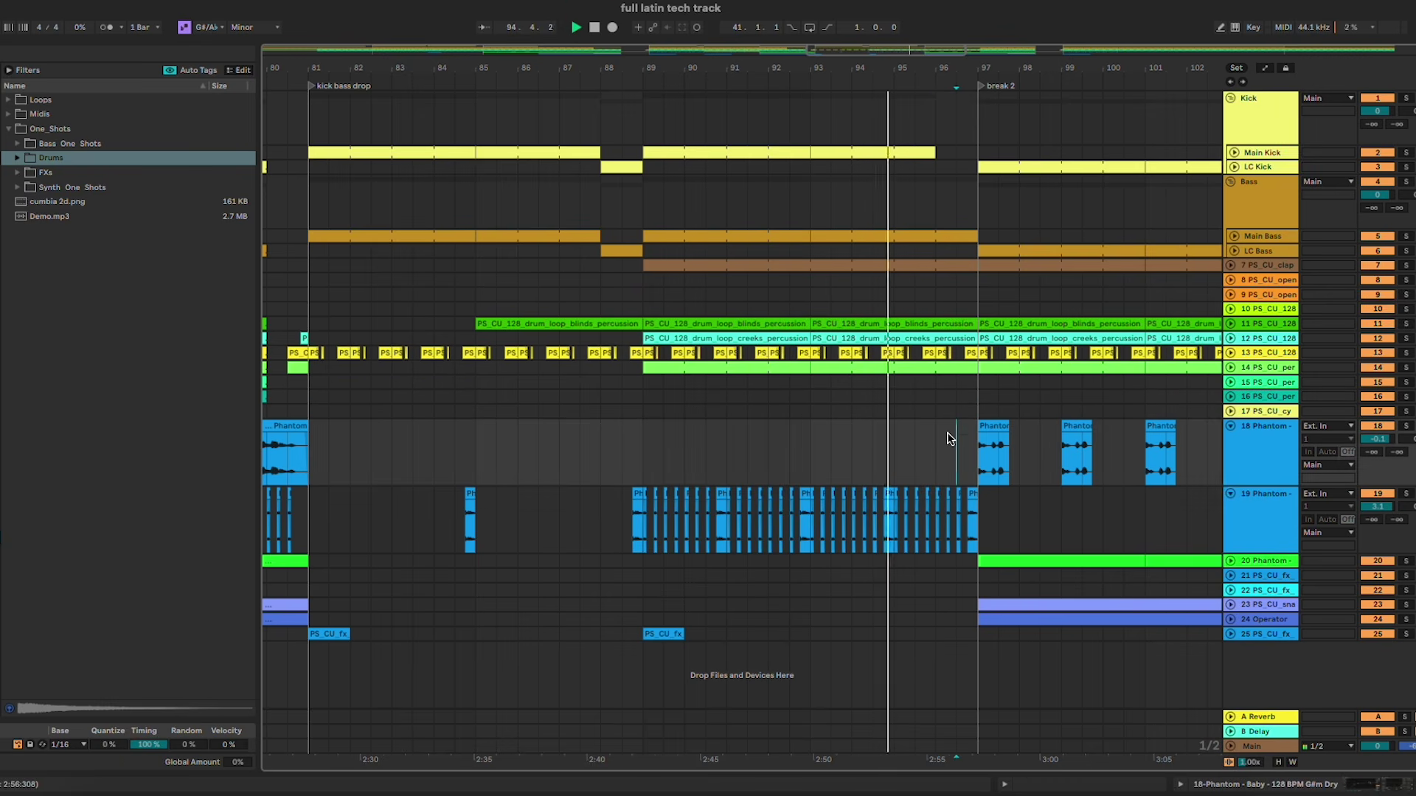
pyautogui.hscroll(3, 951, 438)
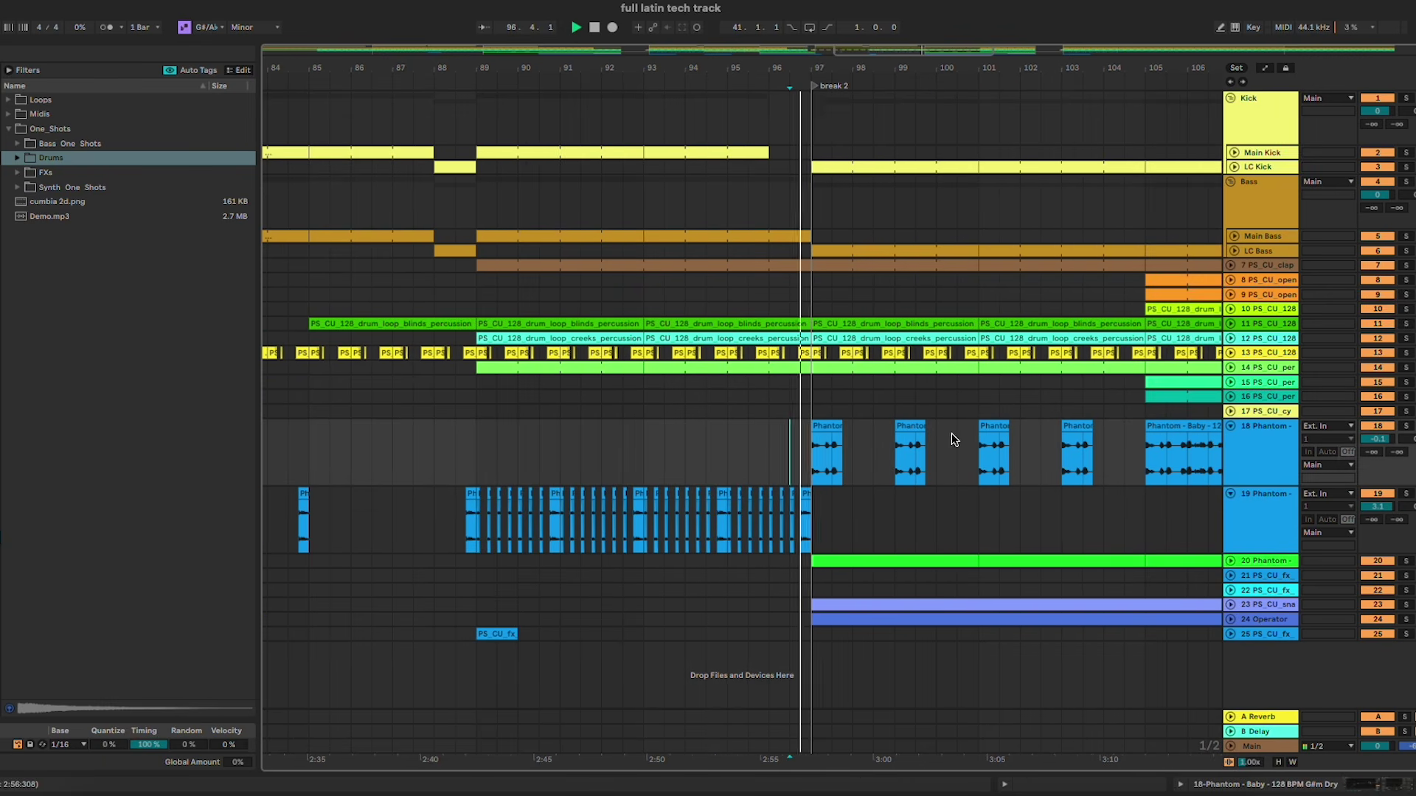
pyautogui.hscroll(3, 950, 435)
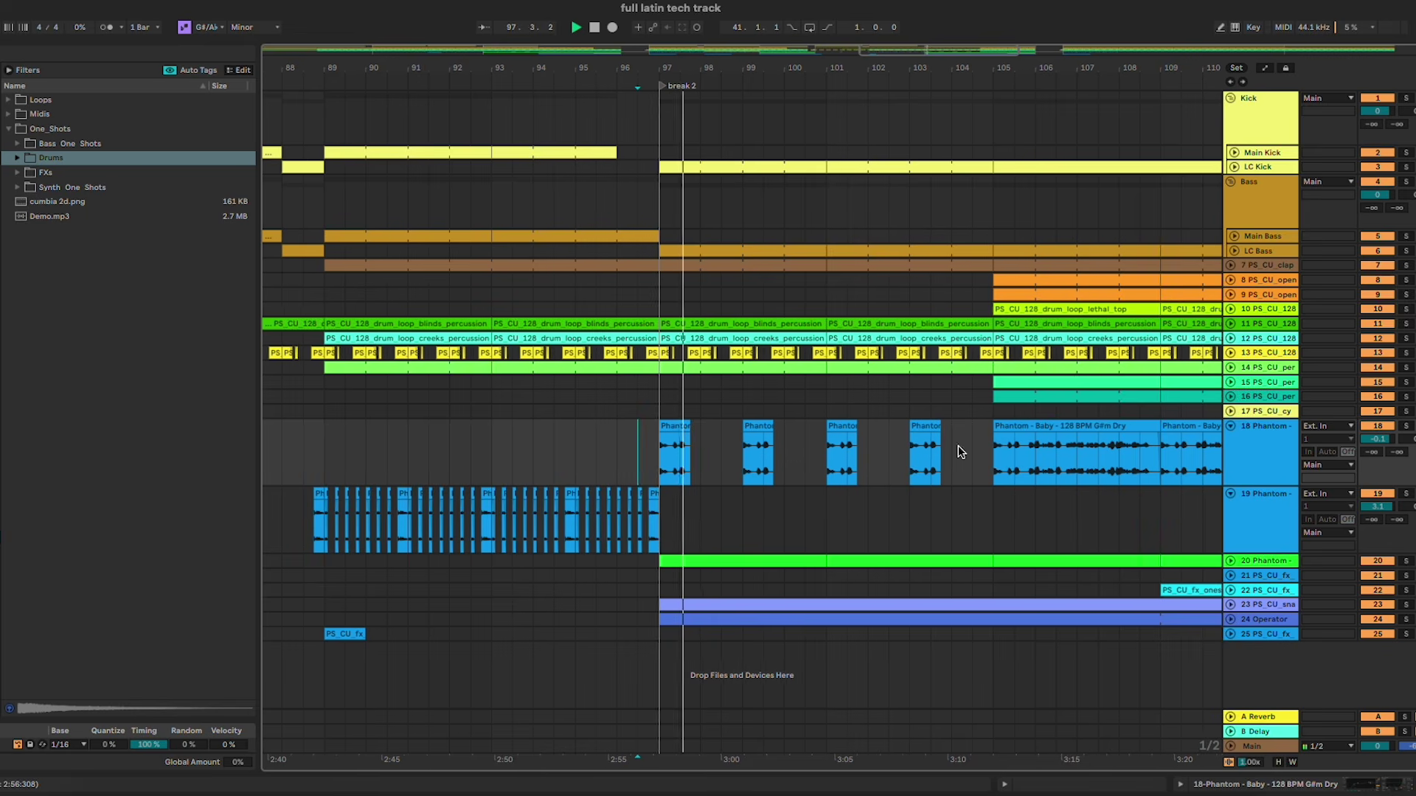
# Step: Place PS_CU_fx_oneshot_guessed.wav on a new audio track at the start of break 2 and lower its volume to -19.7 dB
pyautogui.click(47, 173)
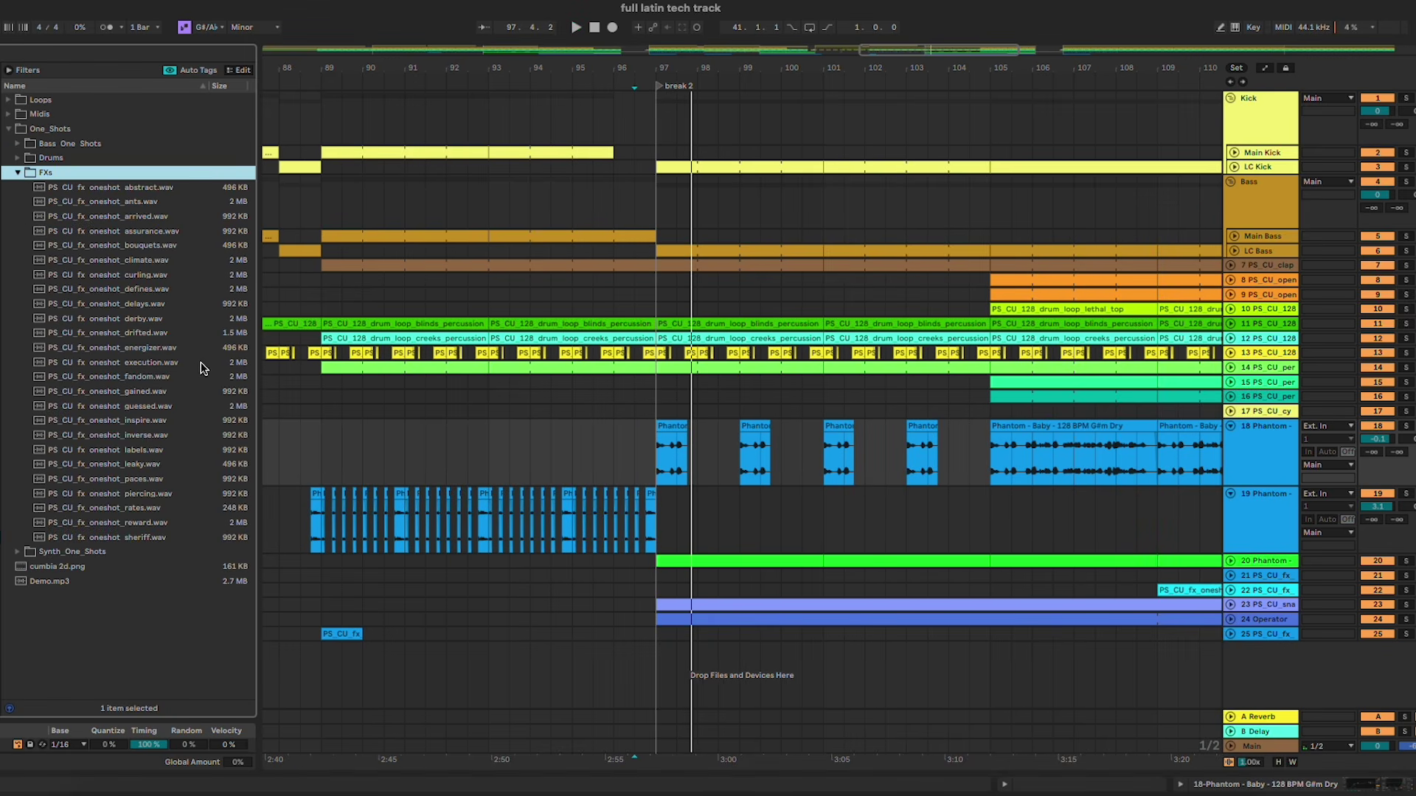
pyautogui.click(222, 406)
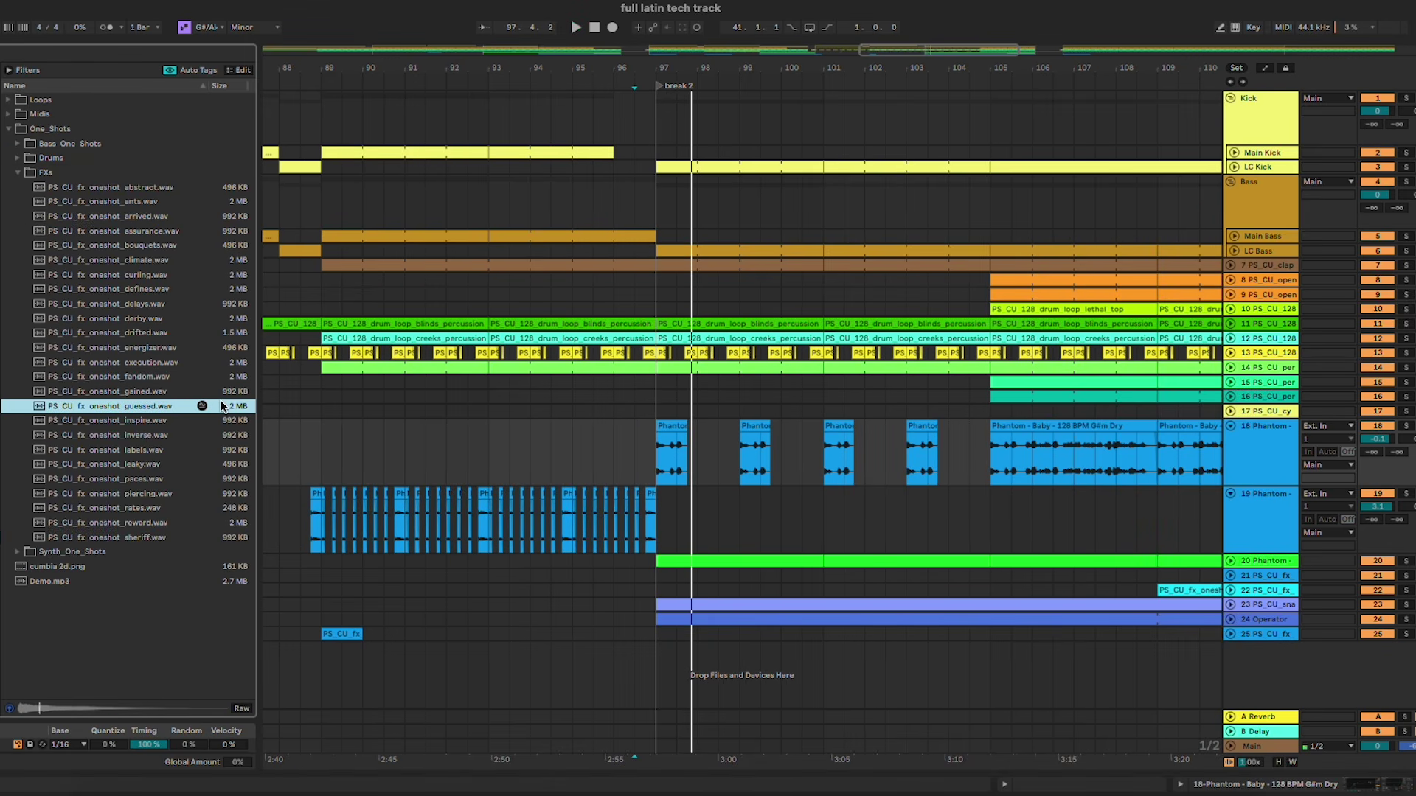
pyautogui.moveTo(222, 406); pyautogui.dragTo(627, 669)
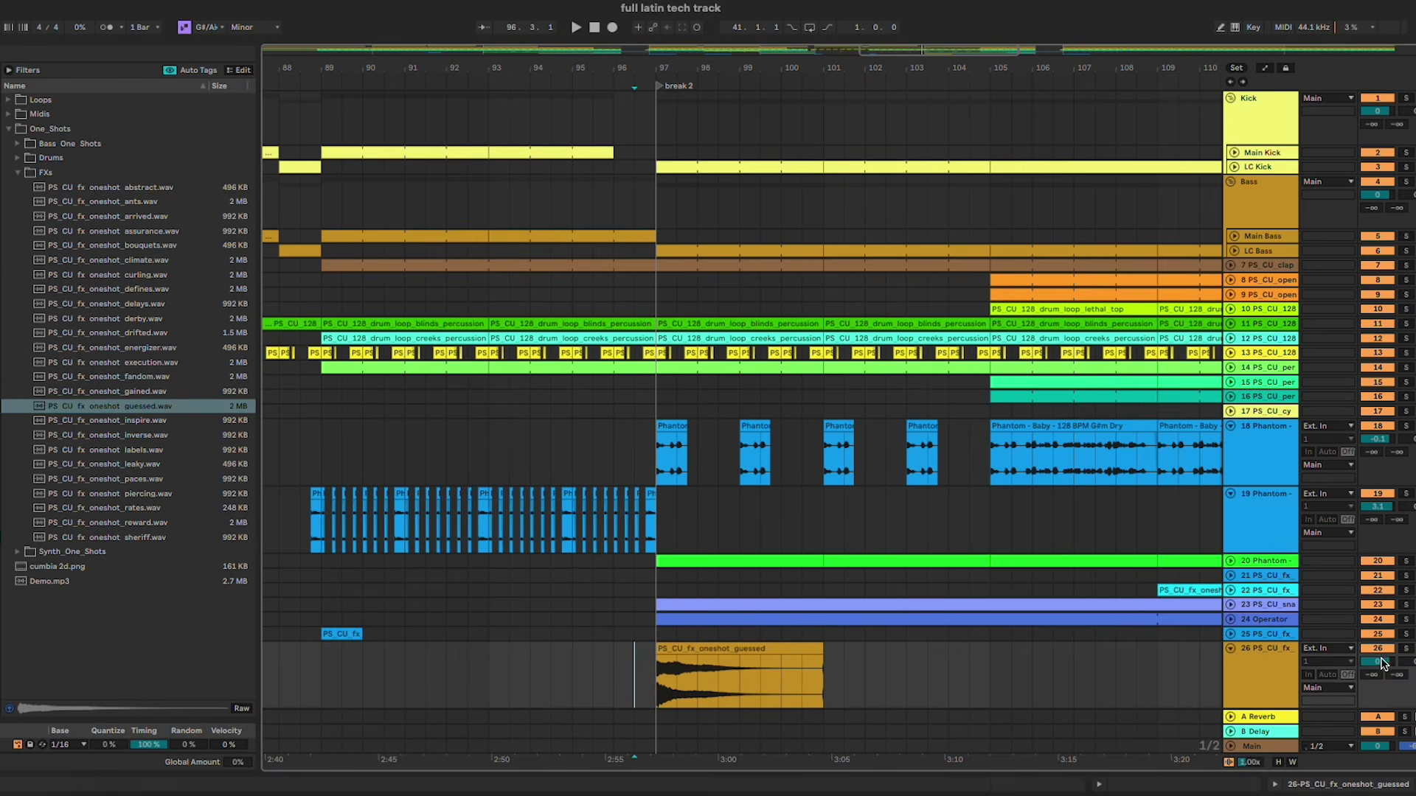
pyautogui.moveTo(1381, 664); pyautogui.dragTo(1381, 653)
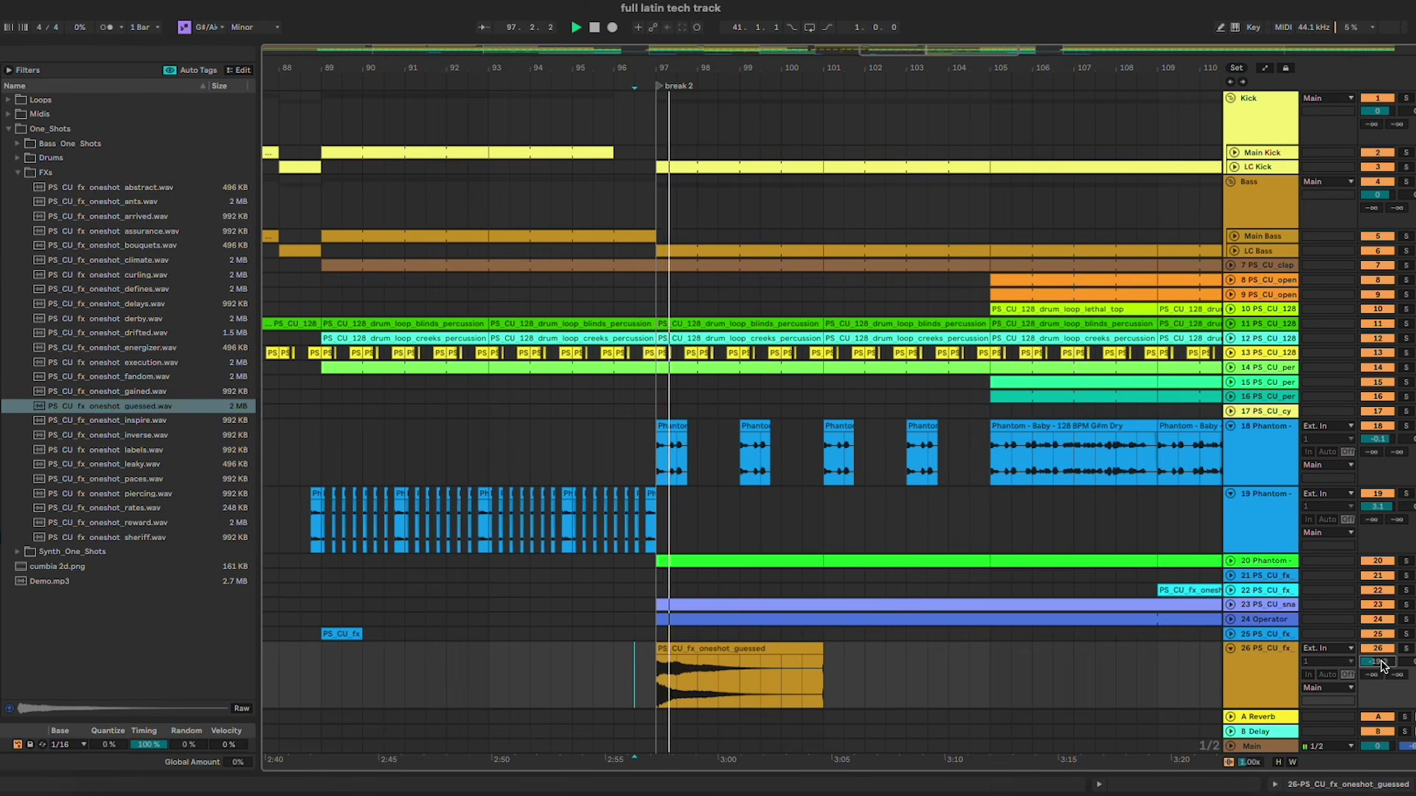
pyautogui.hscroll(-2, 889, 593)
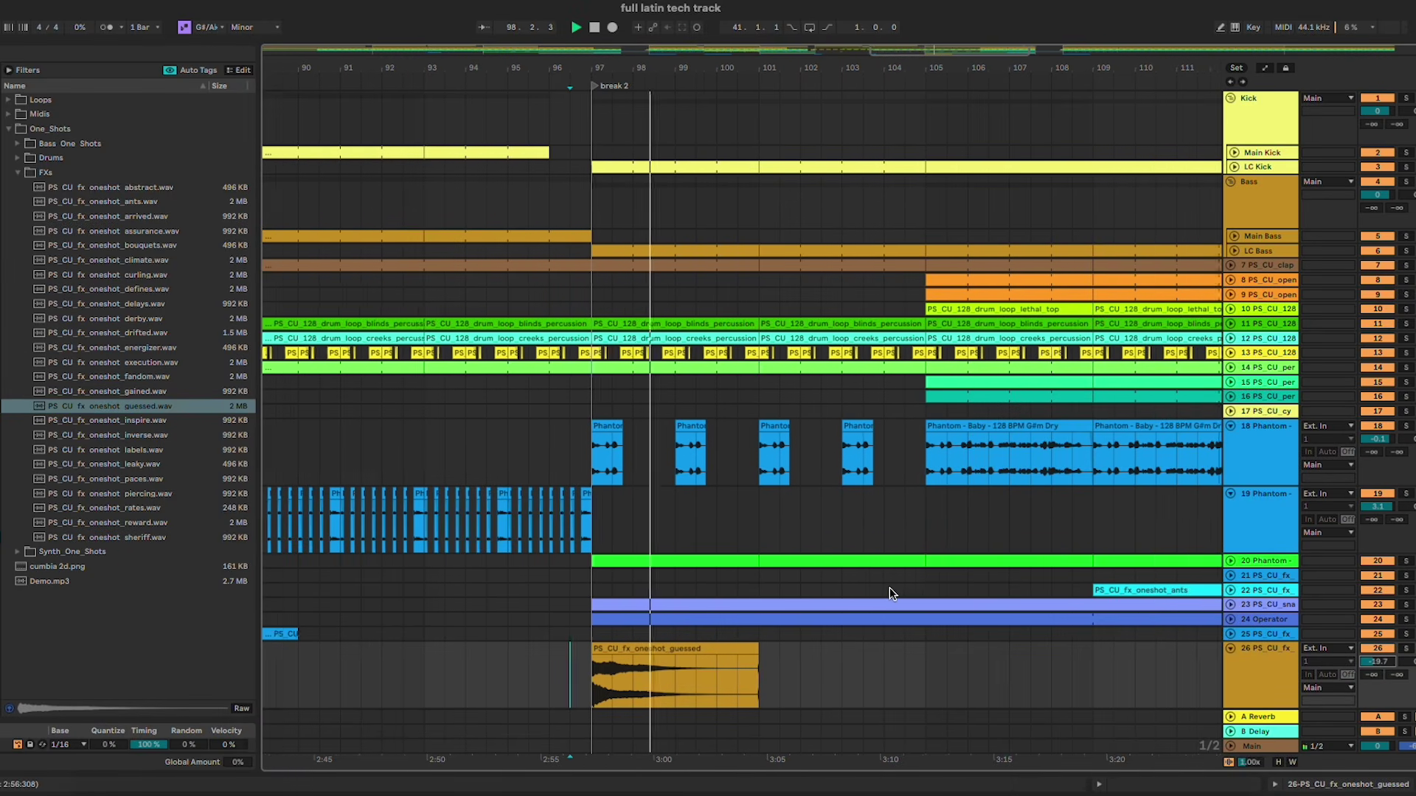
# Step: Set the Hybrid Reverb dry/wet on track 20 to 36 % and the track volume to -7.2 dB, then collapse the track
pyautogui.hscroll(1, 889, 592)
pyautogui.press('a')
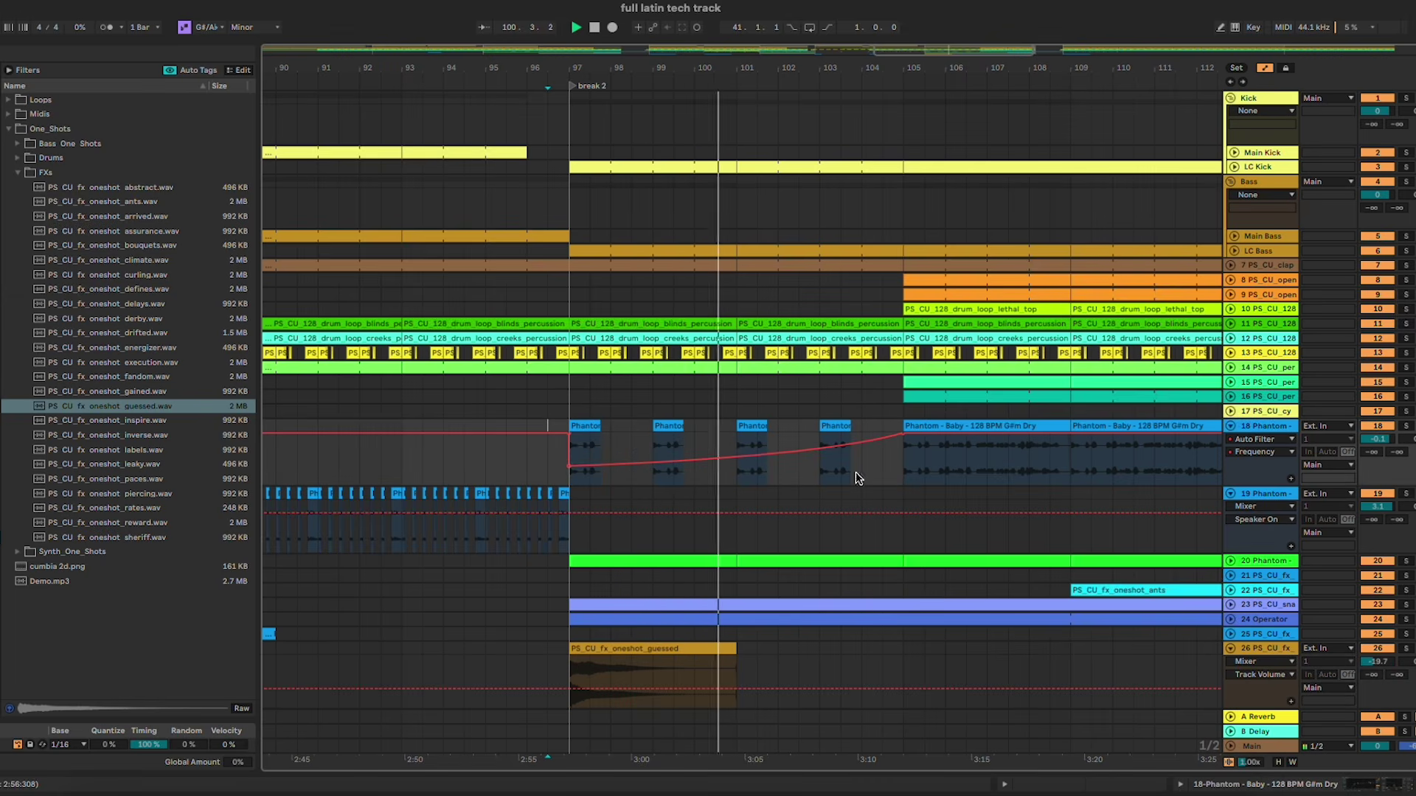
pyautogui.press('a')
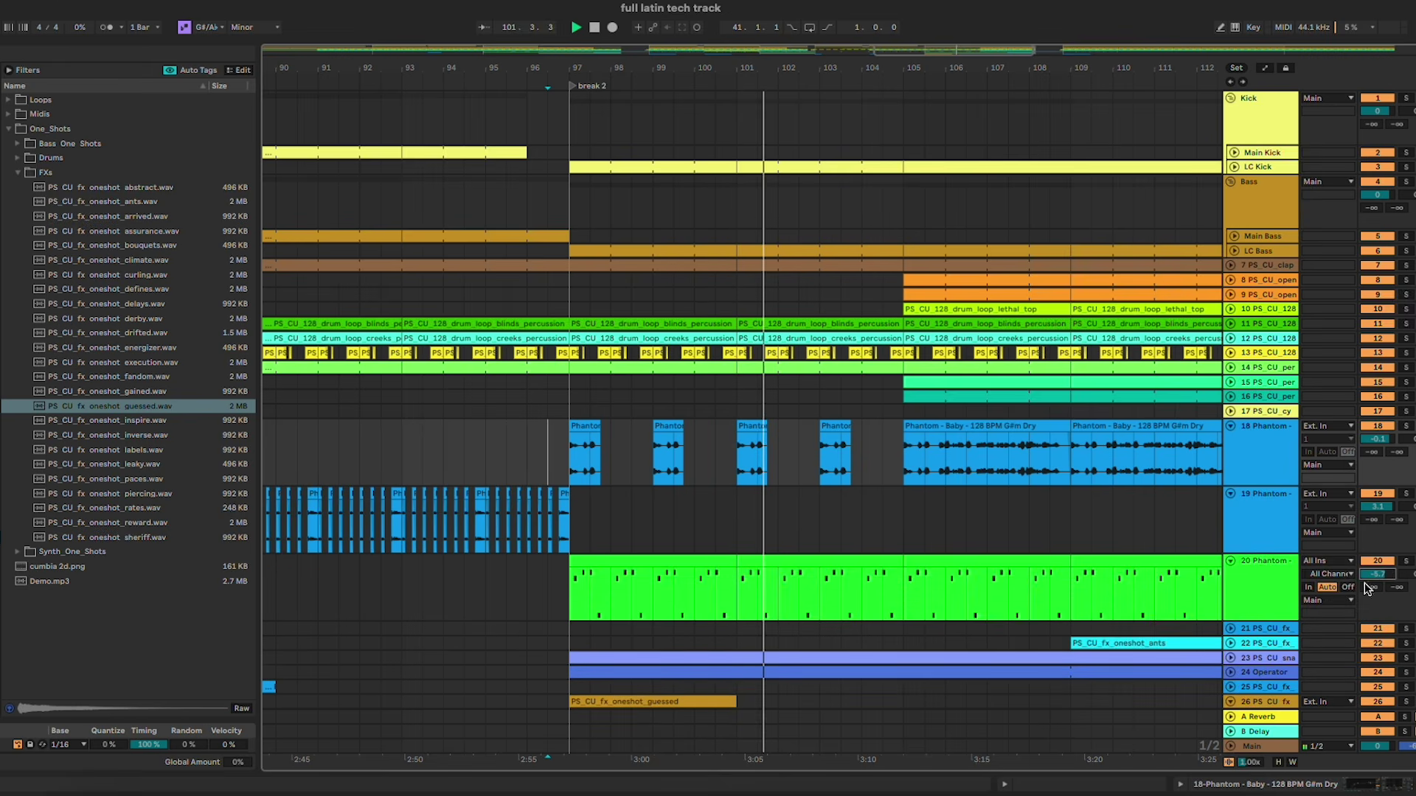
pyautogui.doubleClick(1366, 588)
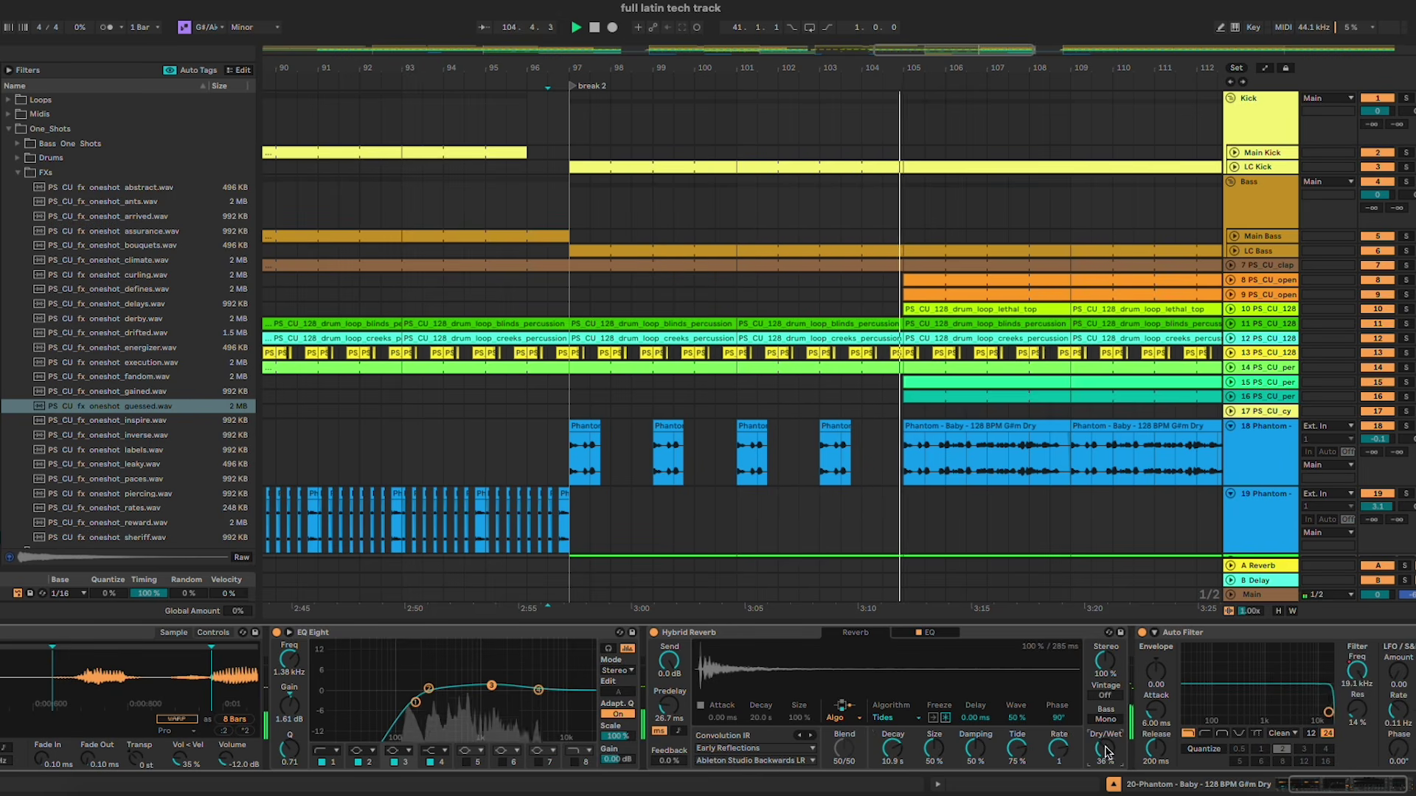
pyautogui.scroll(-4, 1036, 460)
pyautogui.hscroll(4, 1036, 460)
pyautogui.click(1376, 407)
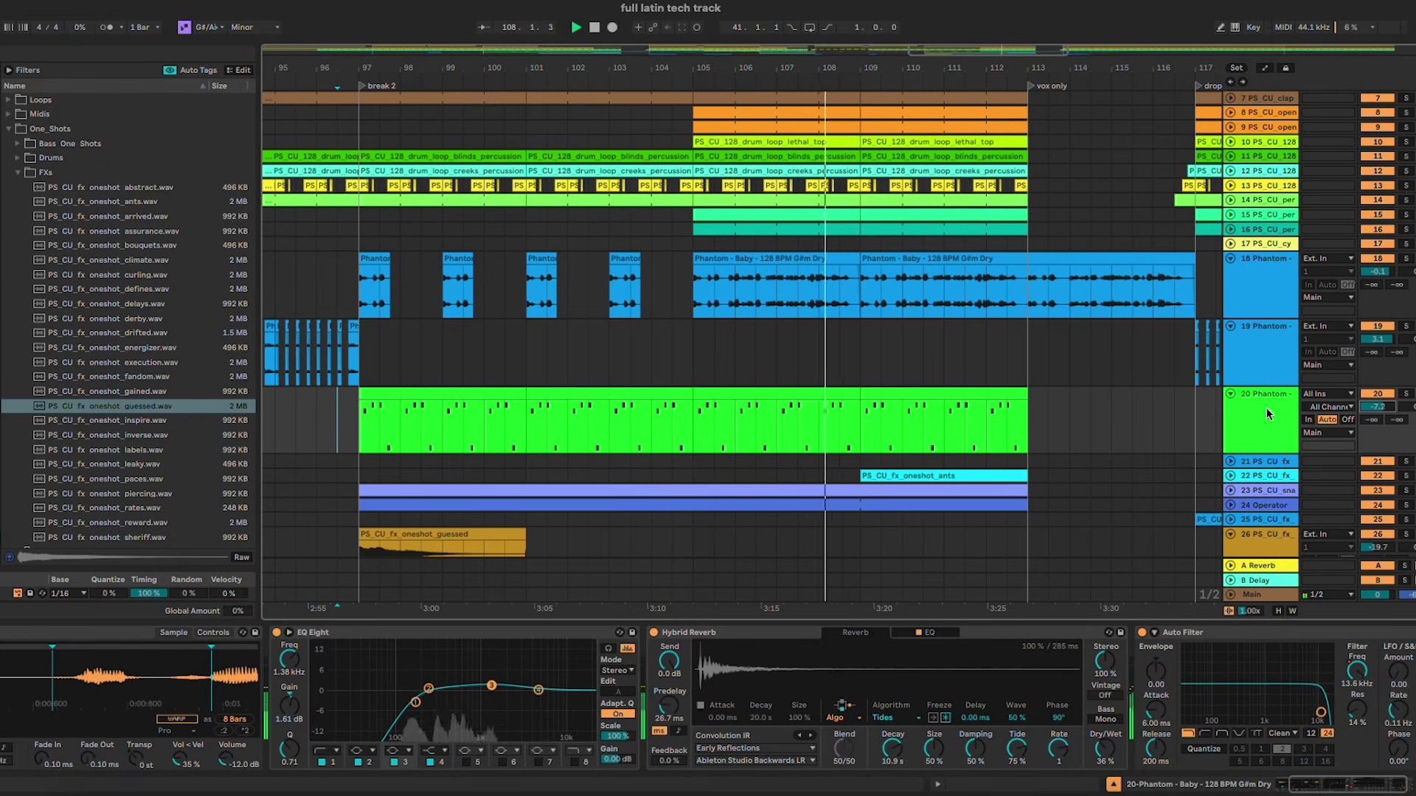
pyautogui.click(1231, 394)
# Step: Delete the clap, hat and percussion clips on tracks 7 to 17 in the first four bars of drop 2, bars 117 to 121
pyautogui.click(1007, 357)
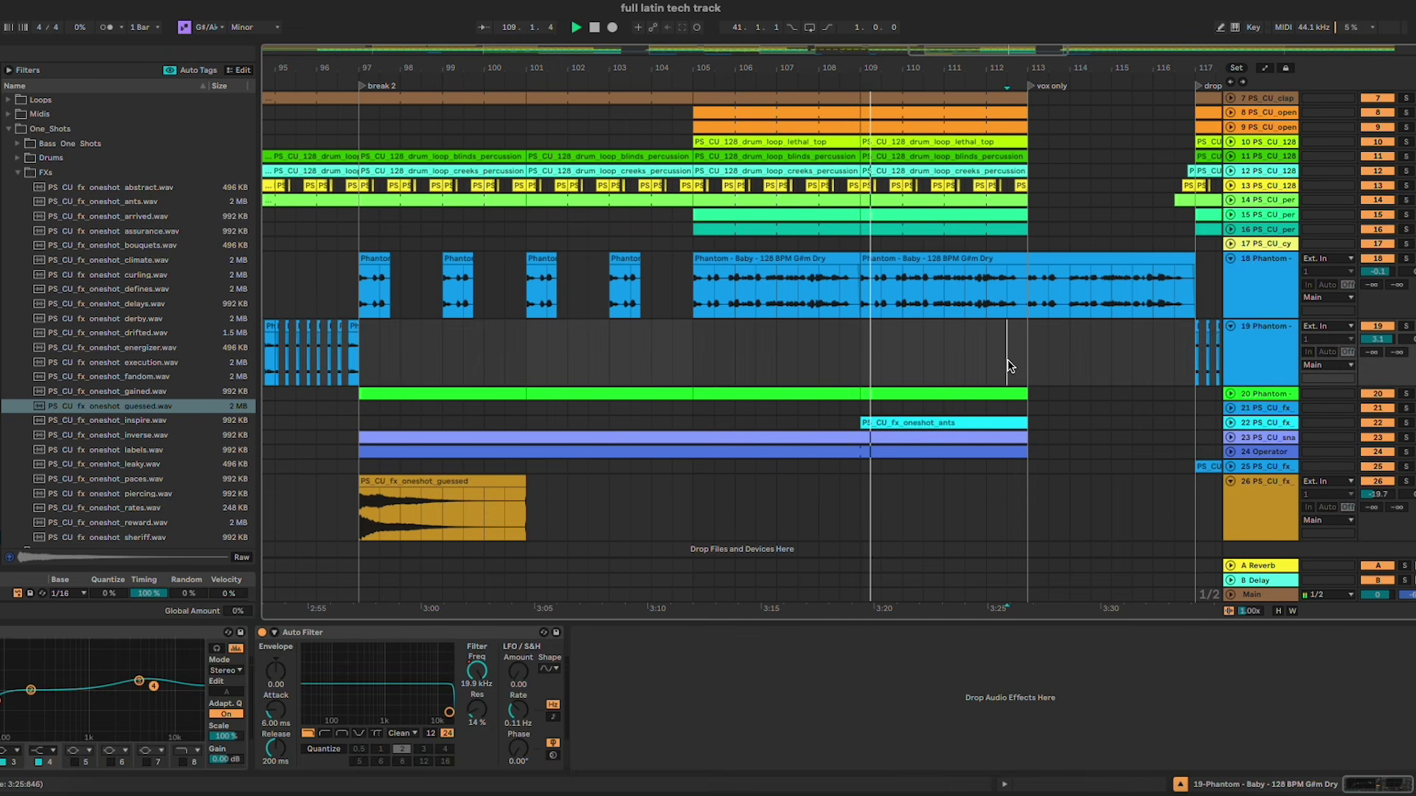
pyautogui.scroll(3, 1007, 359)
pyautogui.scroll(-2, 1006, 357)
pyautogui.scroll(1, 1008, 358)
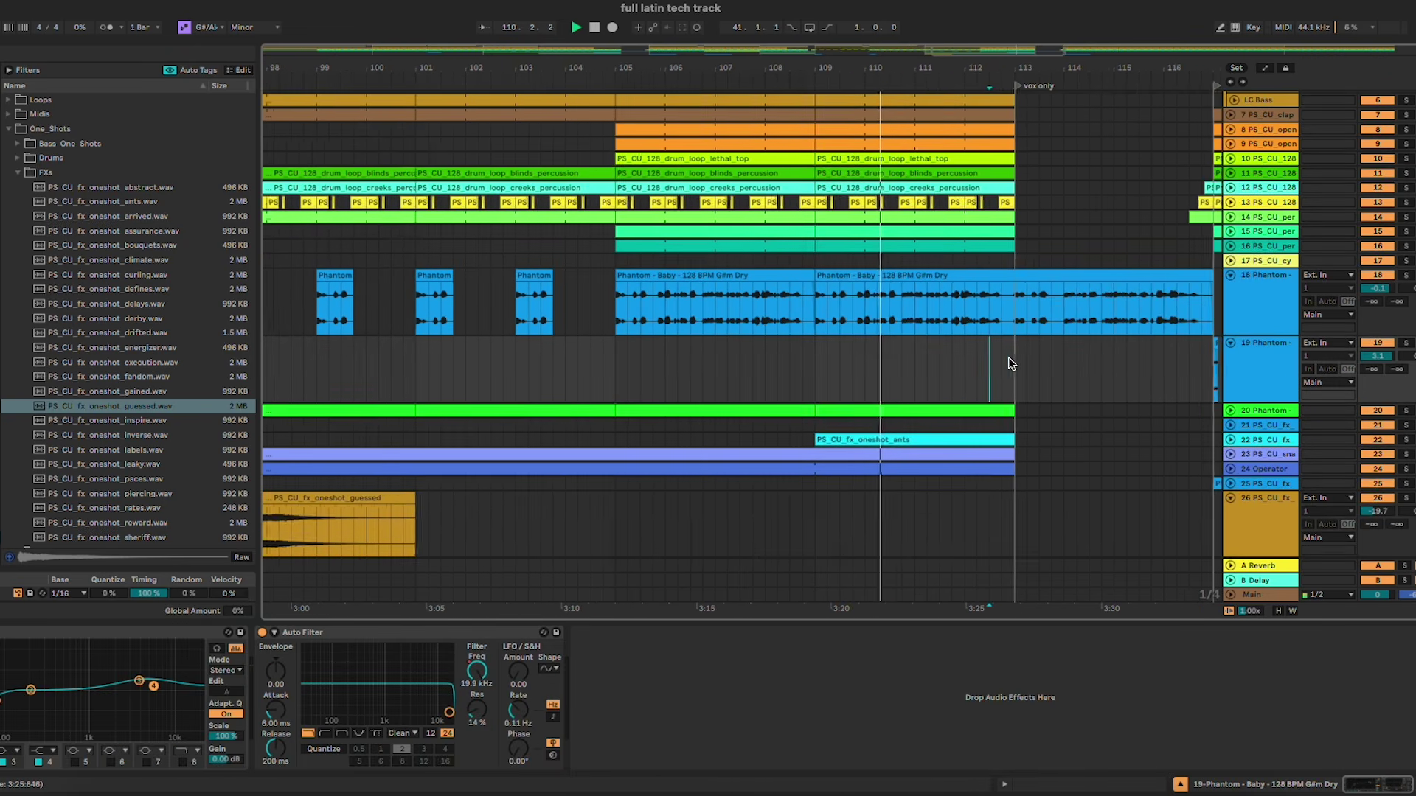
pyautogui.scroll(5, 1008, 356)
pyautogui.hscroll(5, 1007, 357)
pyautogui.click(906, 263)
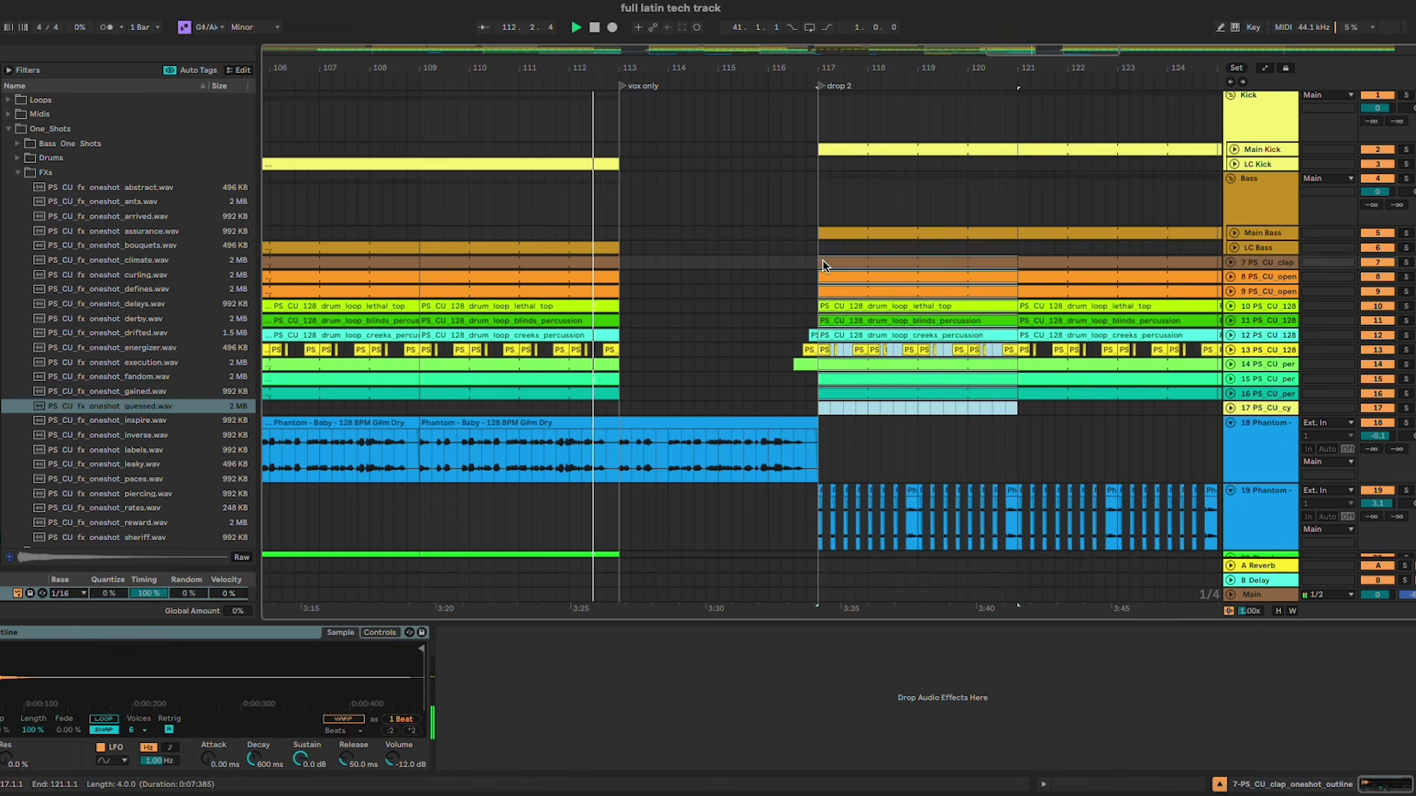
pyautogui.moveTo(822, 259); pyautogui.dragTo(1017, 401)
pyautogui.press('Delete')
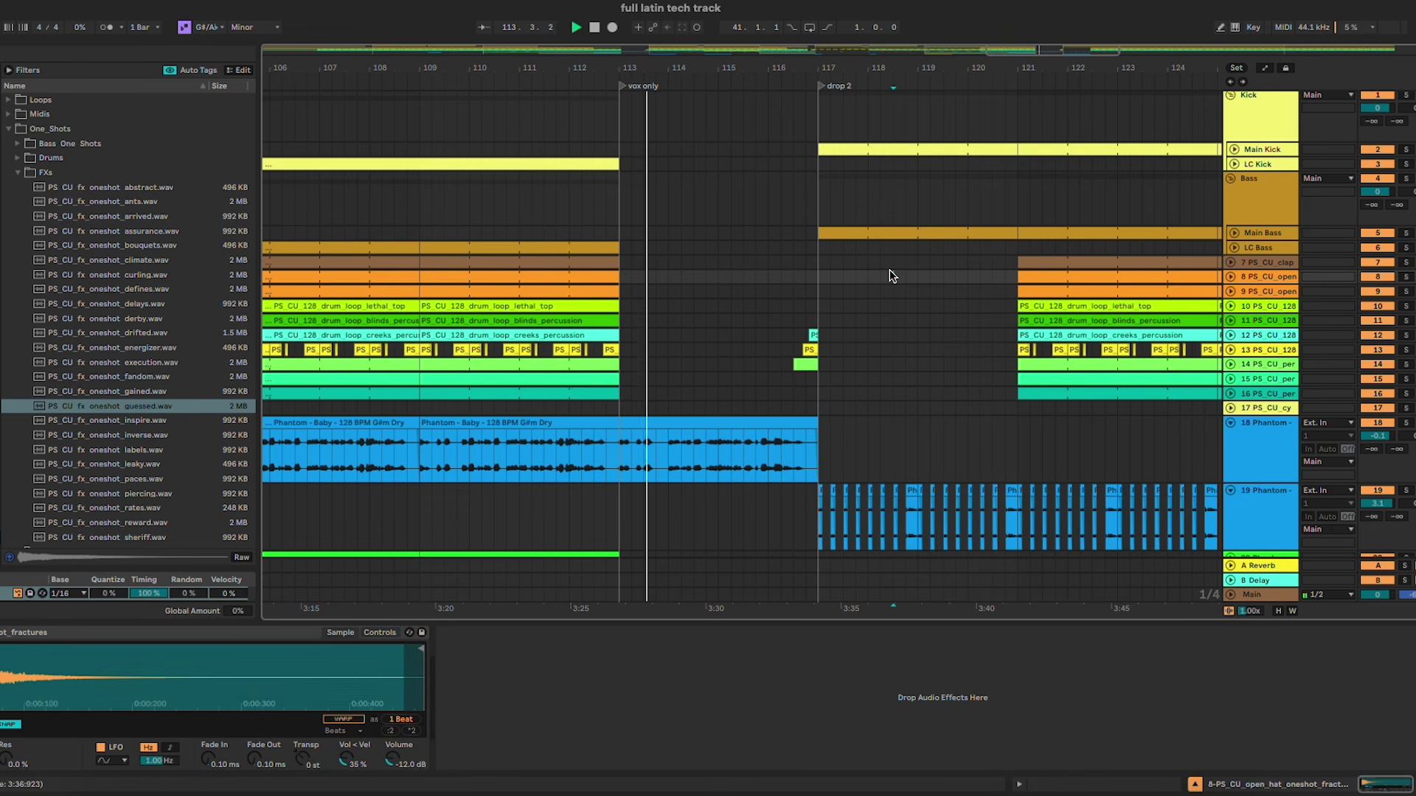
# Step: Set the vocal volume on track 18 to 0.2 dB and delete the vocal chops on track 19 from bar 117 to 121
pyautogui.scroll(-3, 889, 273)
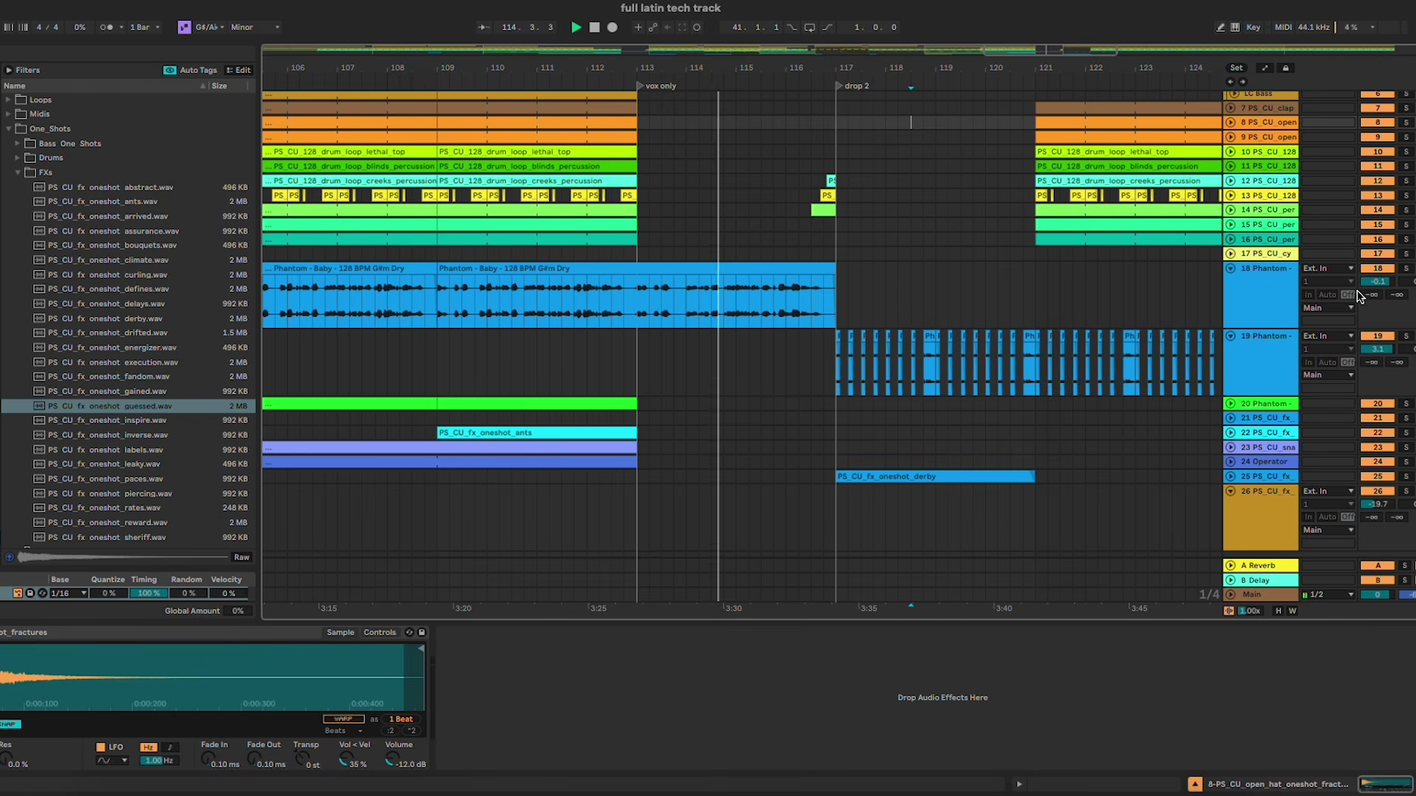
pyautogui.click(876, 241)
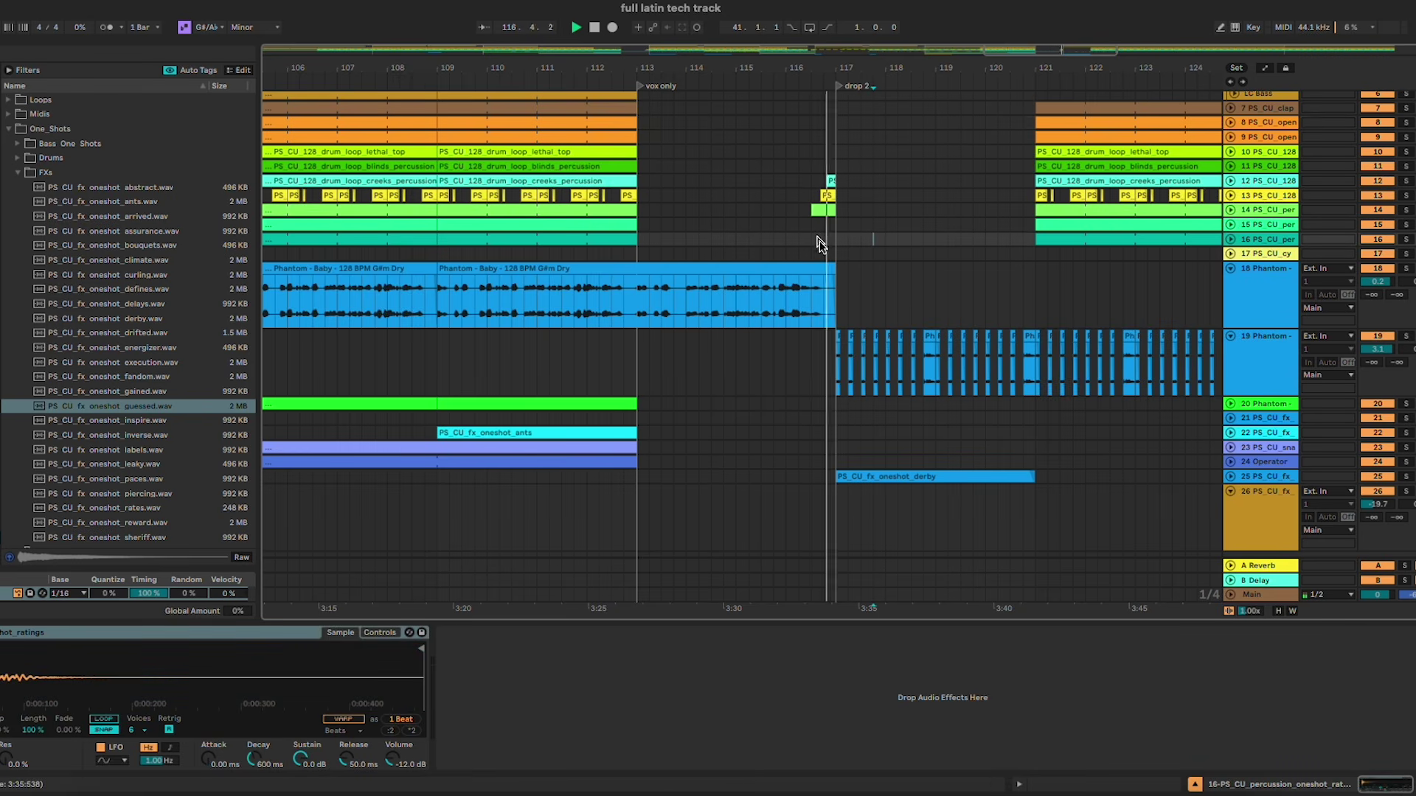
pyautogui.moveTo(833, 377); pyautogui.dragTo(1032, 365)
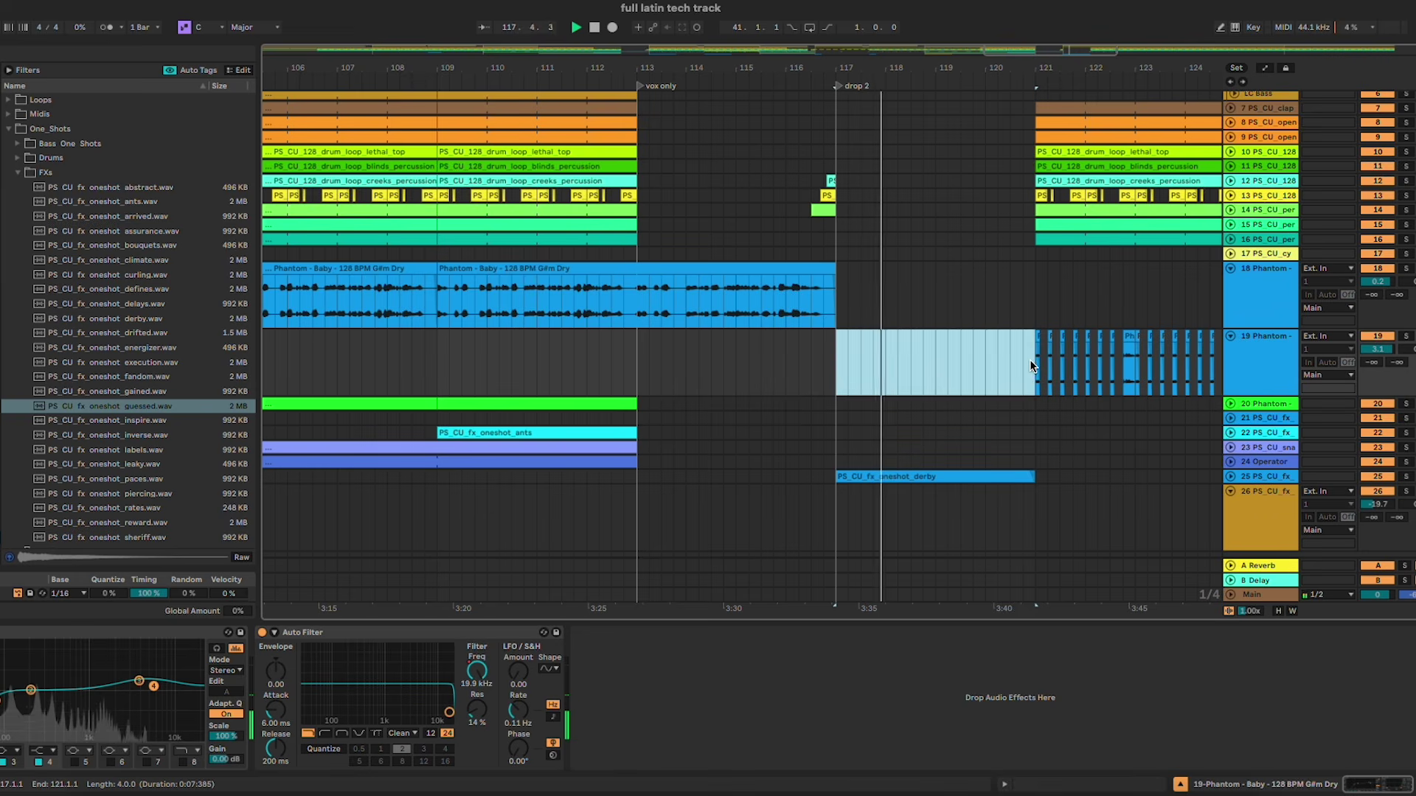
pyautogui.press('Delete')
# Step: Fill the first four bars of drop 2 with the blinds percussion loop on track 11 and the short percussion clips on track 13
pyautogui.scroll(5, 1032, 353)
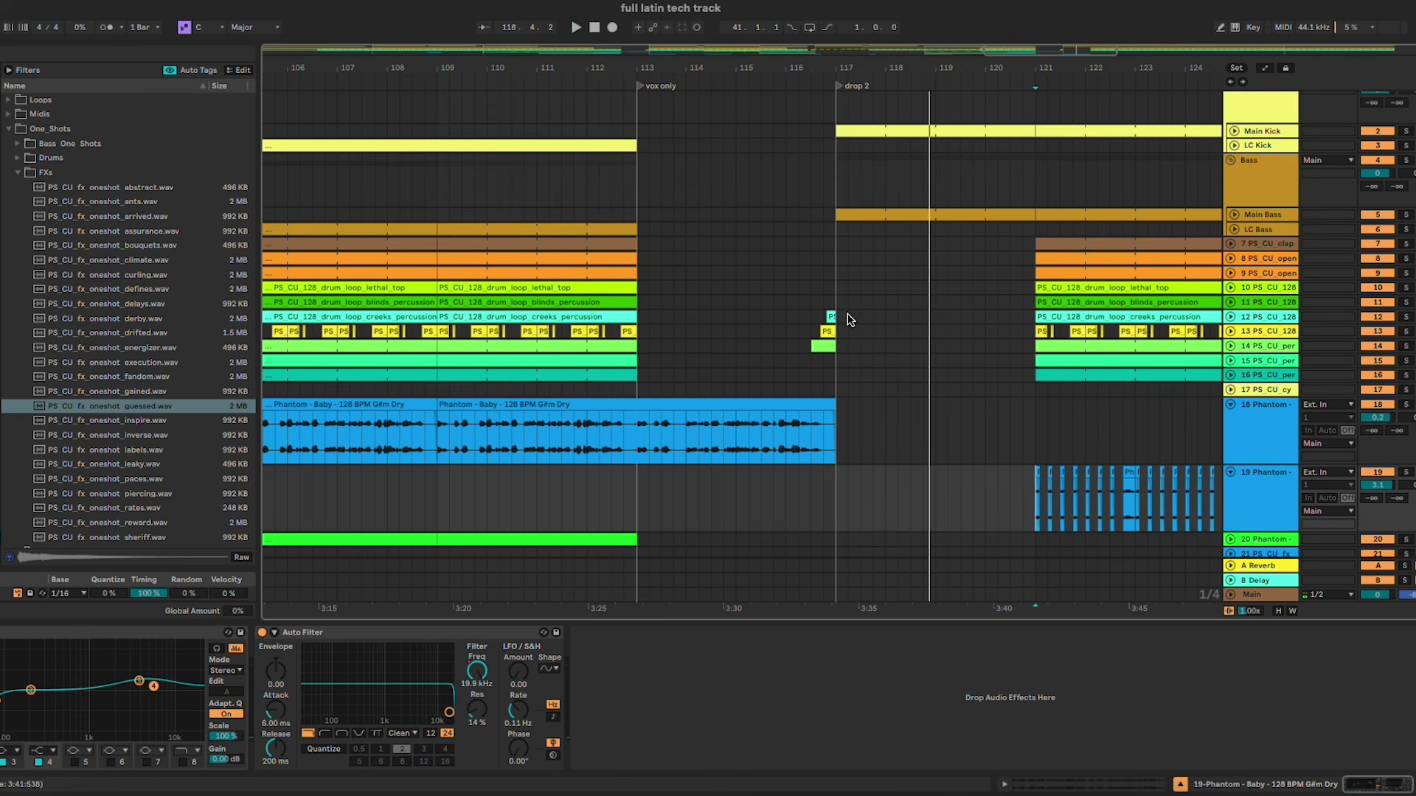
pyautogui.press('space')
pyautogui.scroll(5, 845, 319)
pyautogui.scroll(-5, 845, 319)
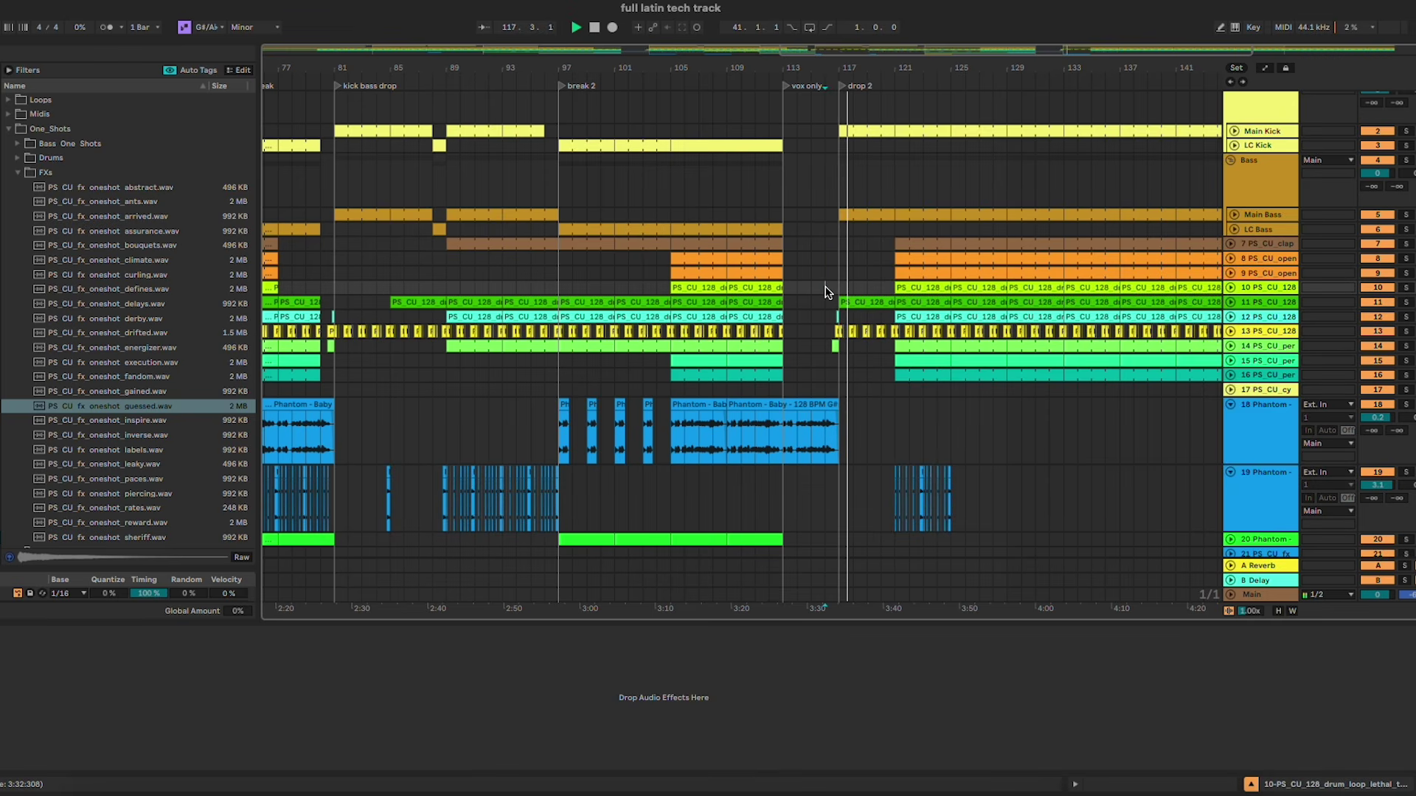
pyautogui.scroll(6, 825, 291)
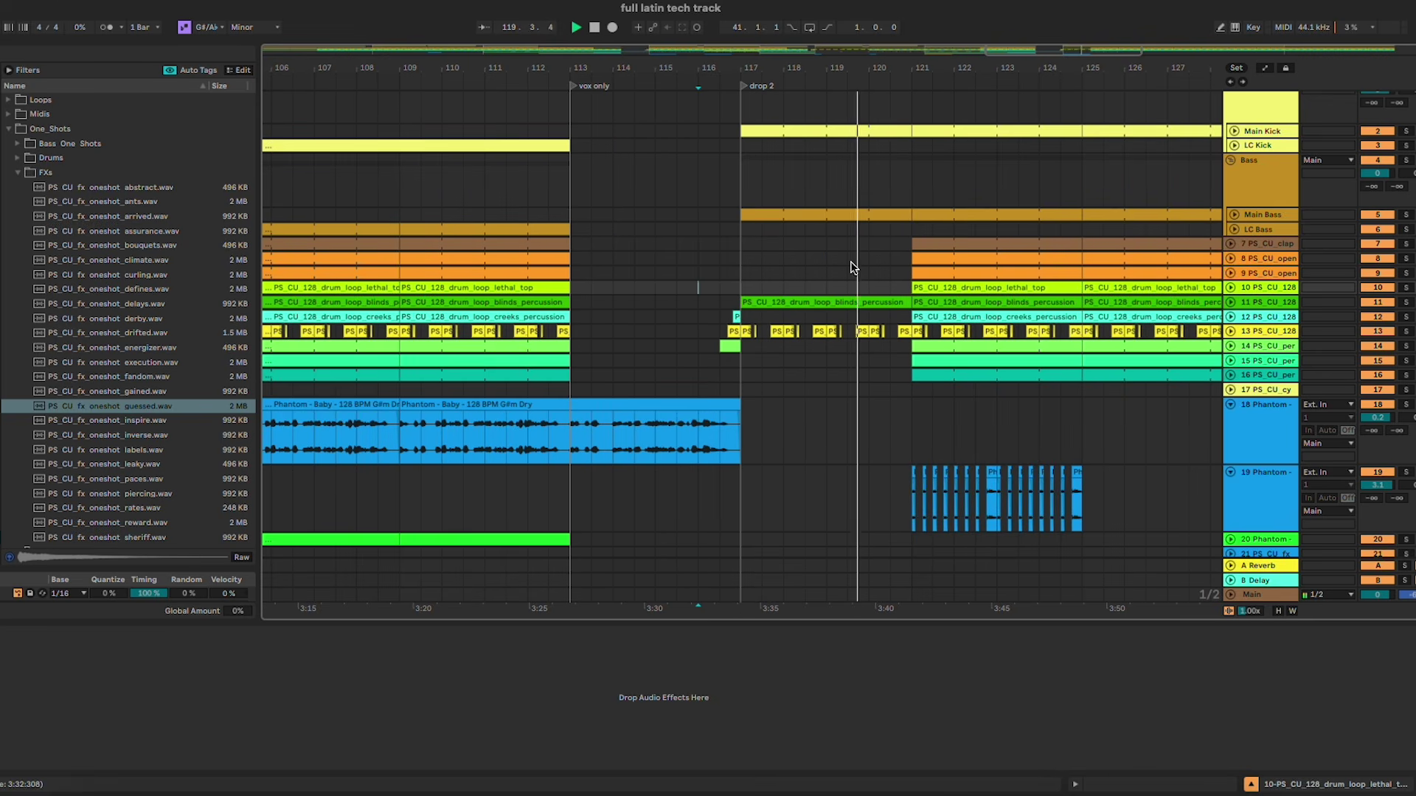
# Step: Cut the main kick for the half bar before bar 121 and add a vocal chop pickup on track 19 just before bar 121
pyautogui.click(895, 137)
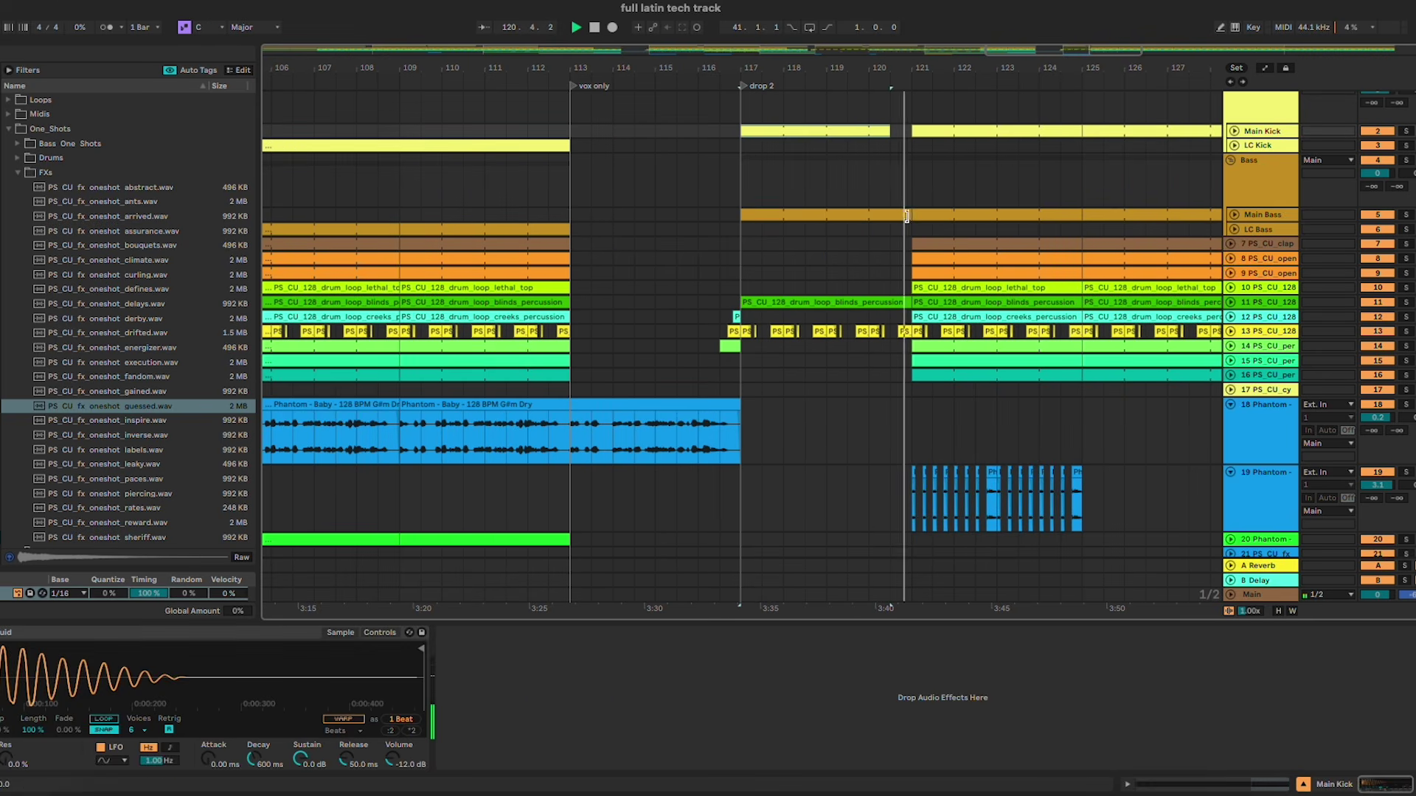
pyautogui.click(913, 185)
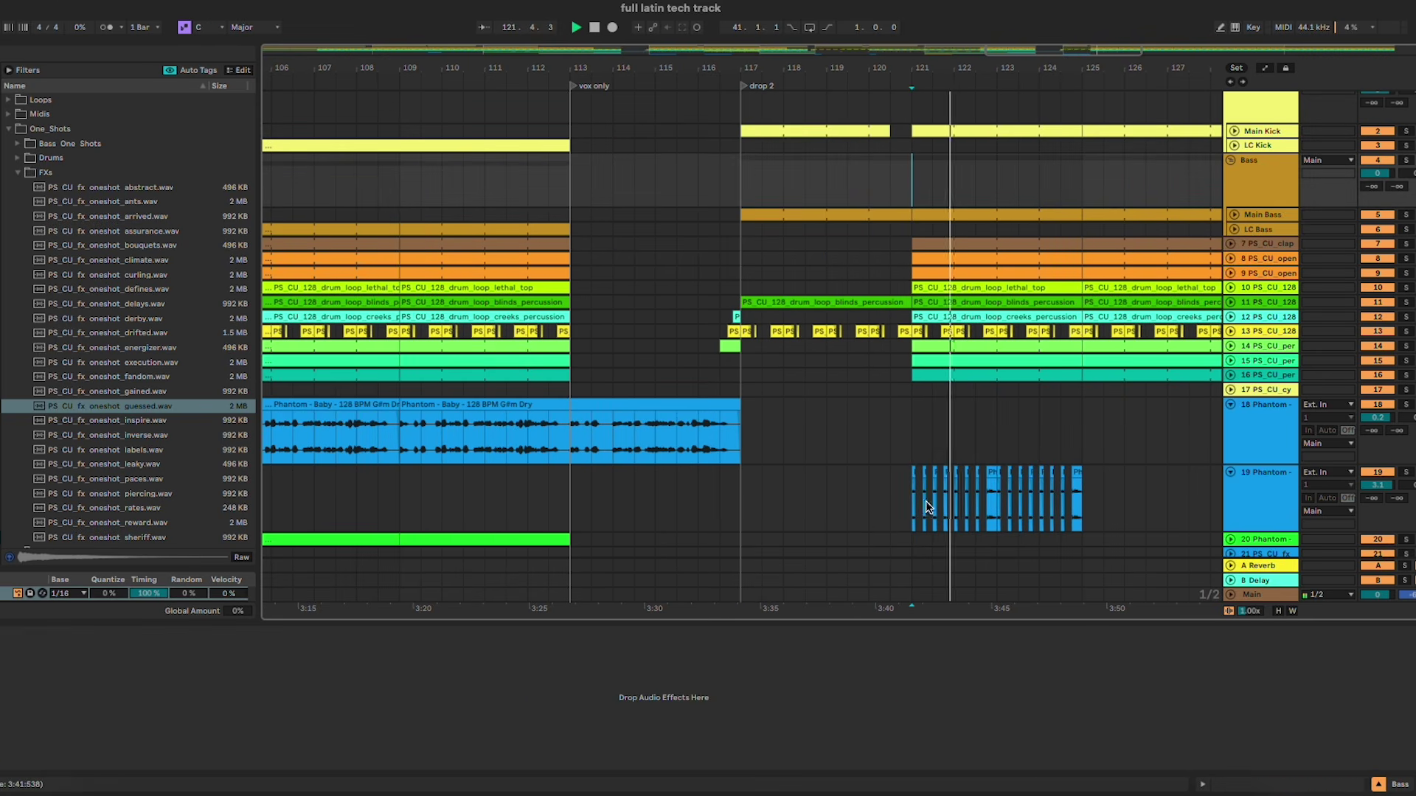
pyautogui.click(875, 431)
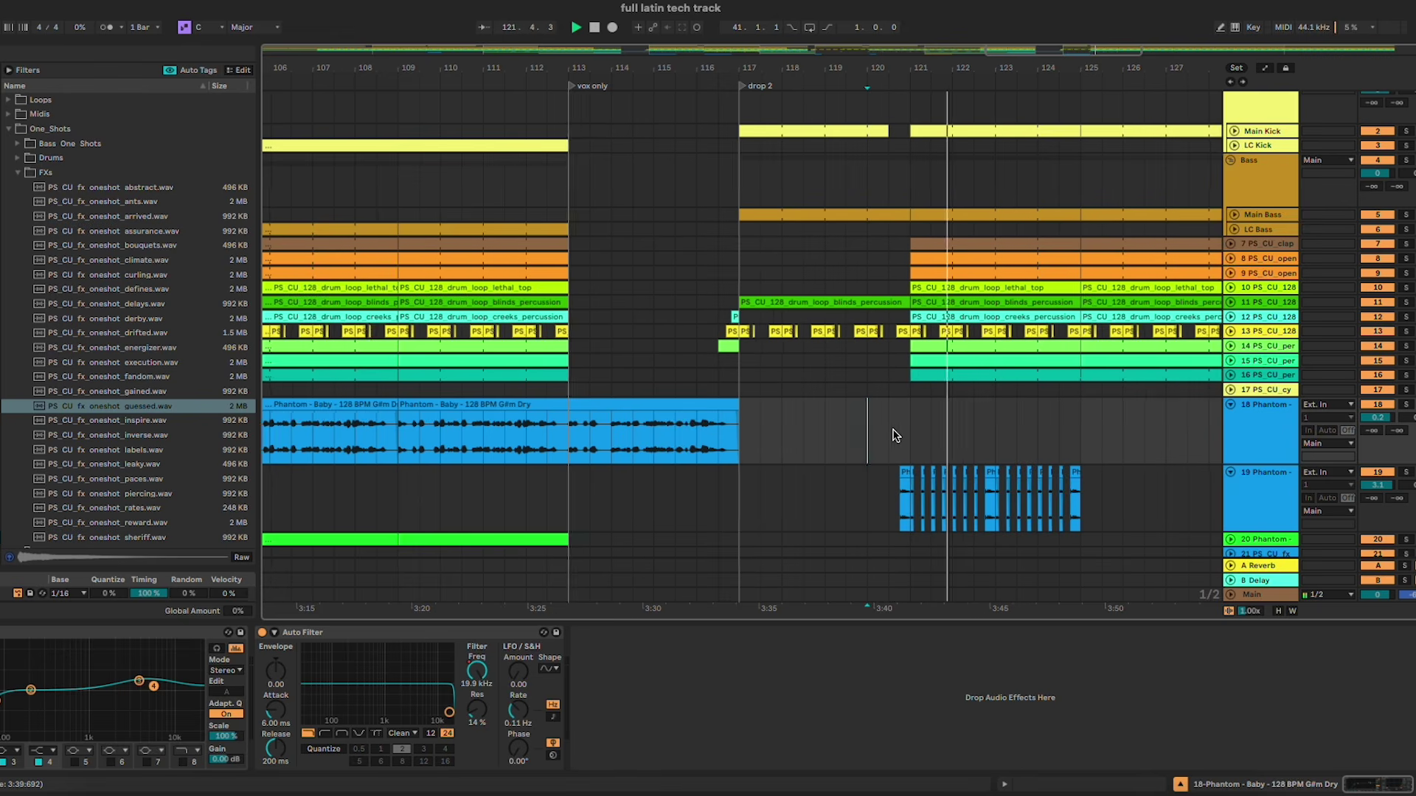
# Step: Copy the one-bar derby FX clip on track 25 from bar 89 to drop 2, delete the old remainder from bar 118 to 121, and collapse the track
pyautogui.hscroll(4, 894, 436)
pyautogui.scroll(-2, 895, 437)
pyautogui.scroll(-4, 895, 437)
pyautogui.press('space')
pyautogui.hscroll(-6, 721, 430)
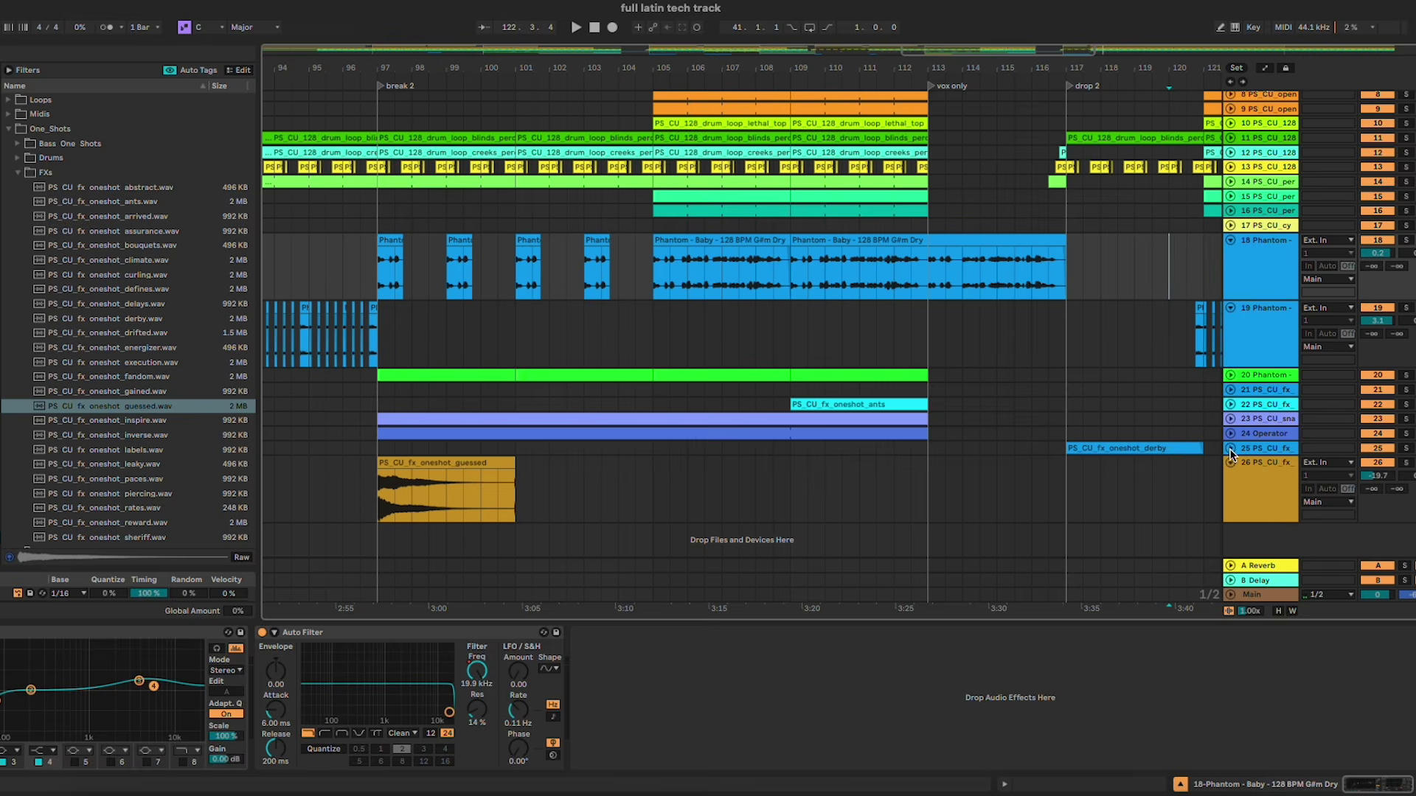
pyautogui.click(1229, 449)
pyautogui.scroll(-4, 1026, 440)
pyautogui.moveTo(506, 452); pyautogui.dragTo(1067, 482)
pyautogui.click(1097, 453)
pyautogui.press('Delete')
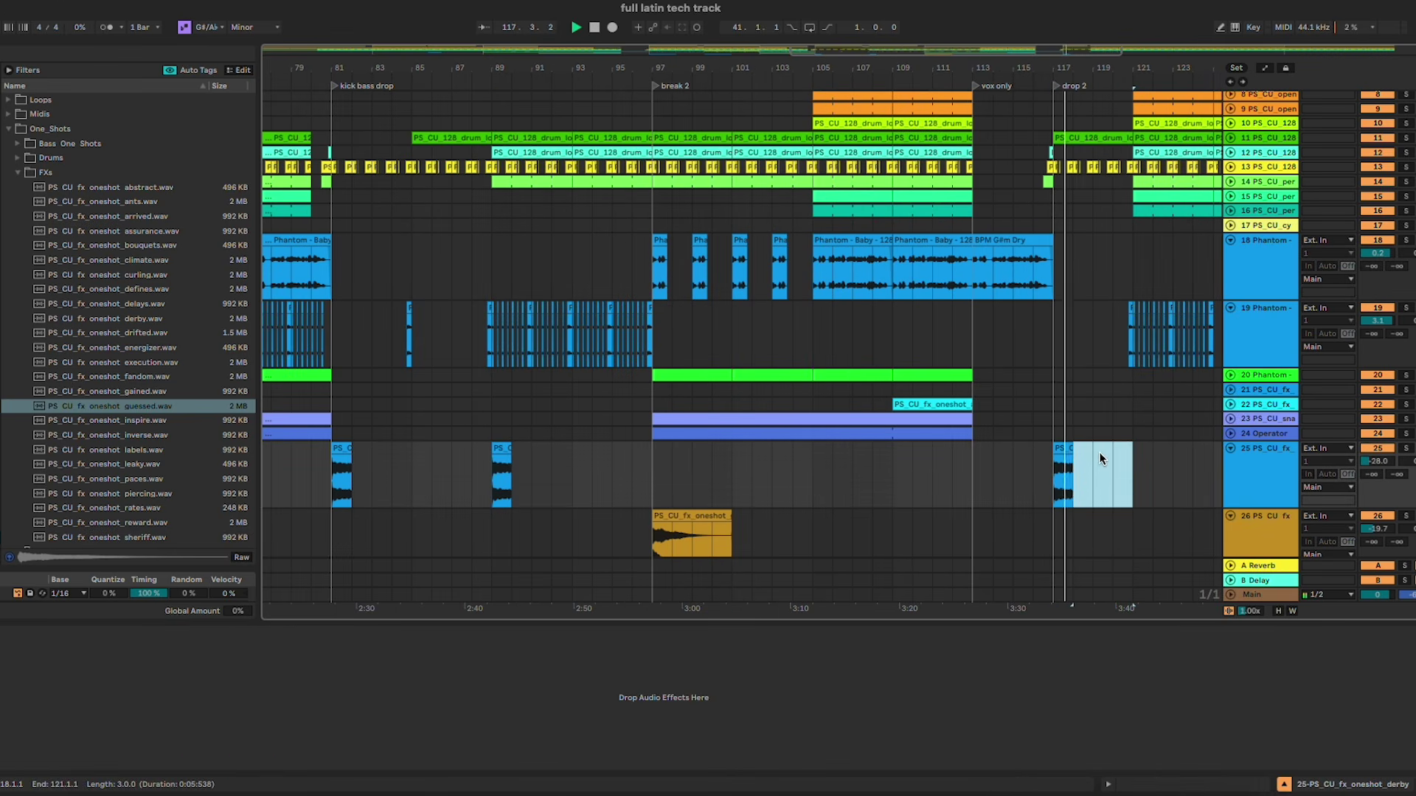
pyautogui.hscroll(1, 1099, 459)
pyautogui.hscroll(5, 1100, 465)
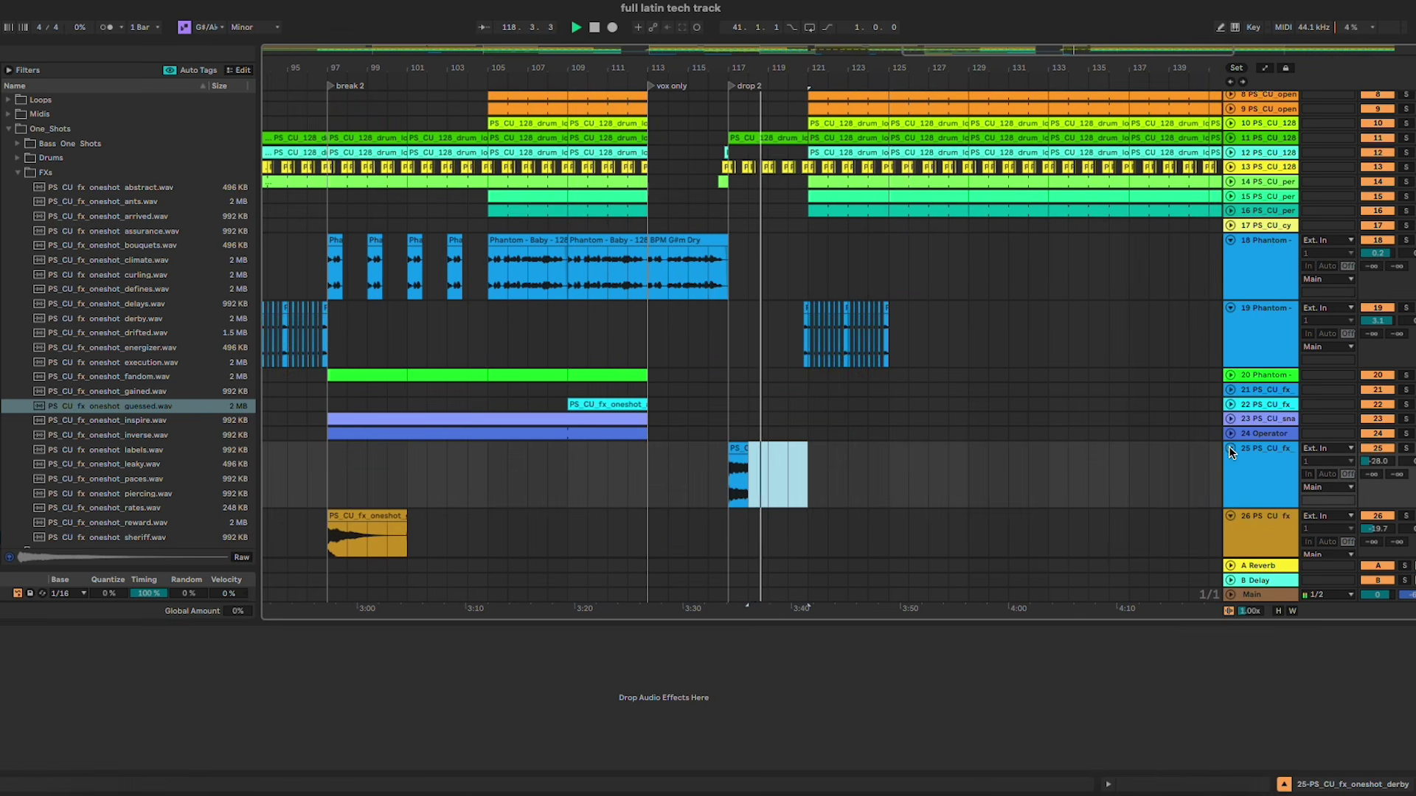
pyautogui.scroll(5, 1036, 426)
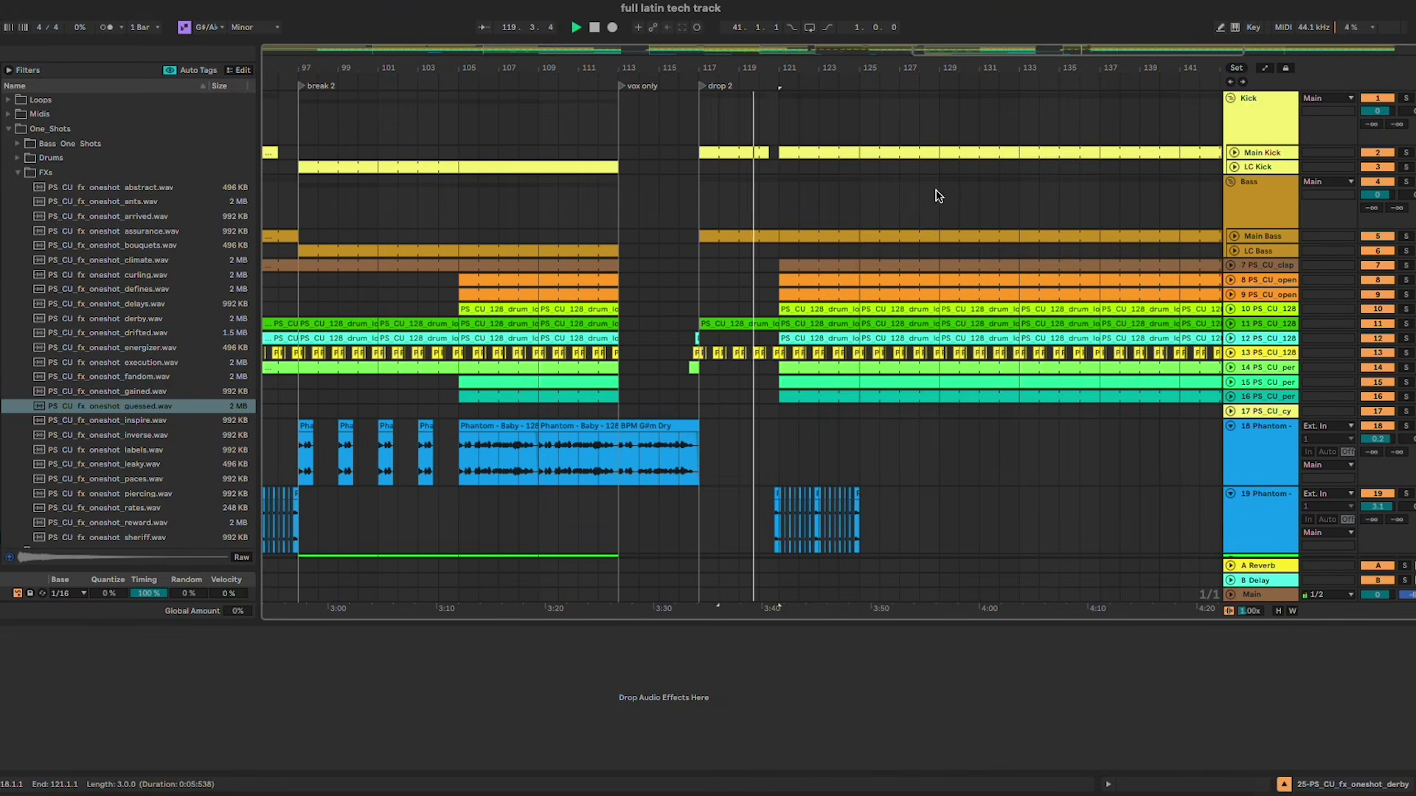
# Step: Collapse tracks 18 and 19 and duplicate the four-bar vocal chops on track 19 twice, extending them from bar 125 to 133
pyautogui.click(938, 196)
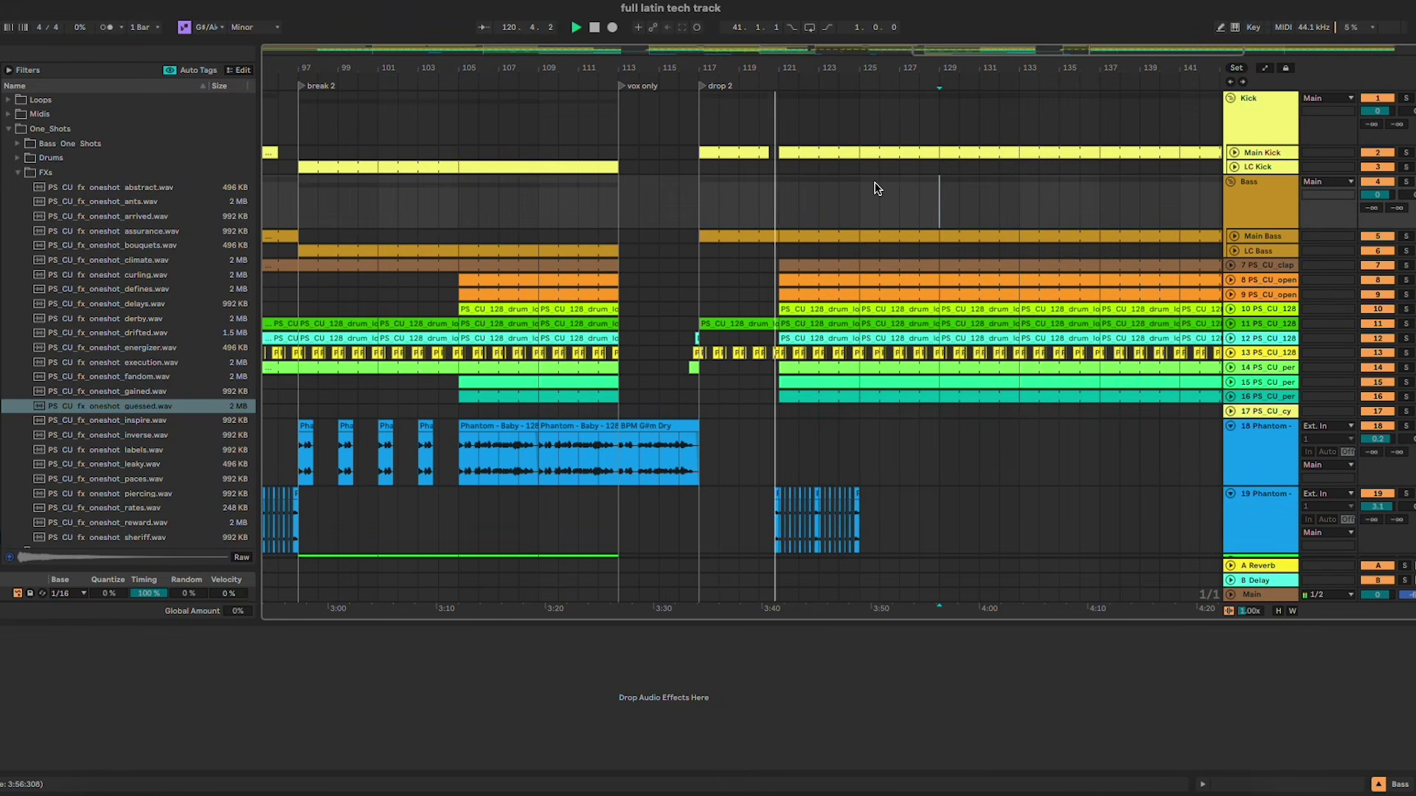
pyautogui.scroll(-5, 875, 184)
pyautogui.scroll(5, 875, 185)
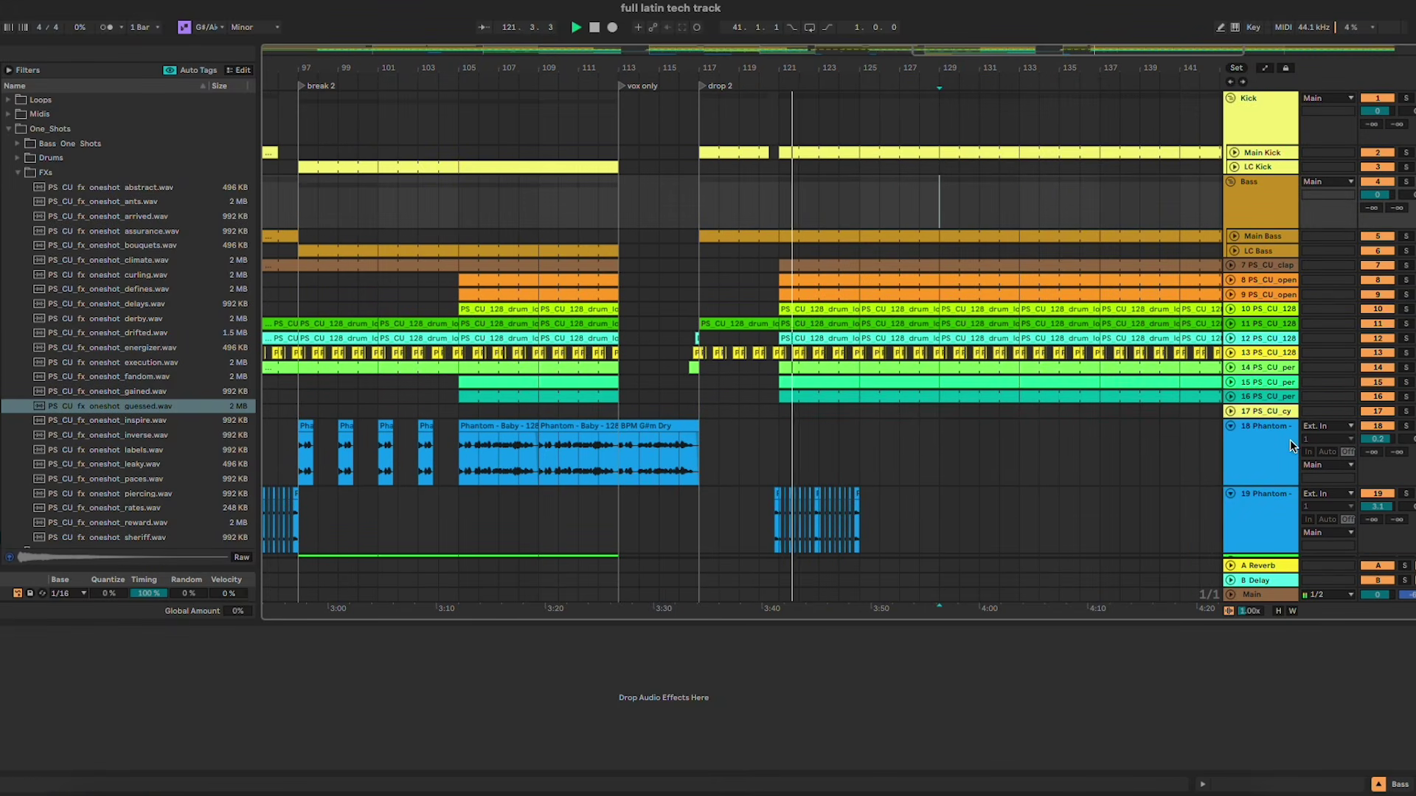
pyautogui.click(1230, 426)
pyautogui.click(1229, 440)
pyautogui.click(855, 441)
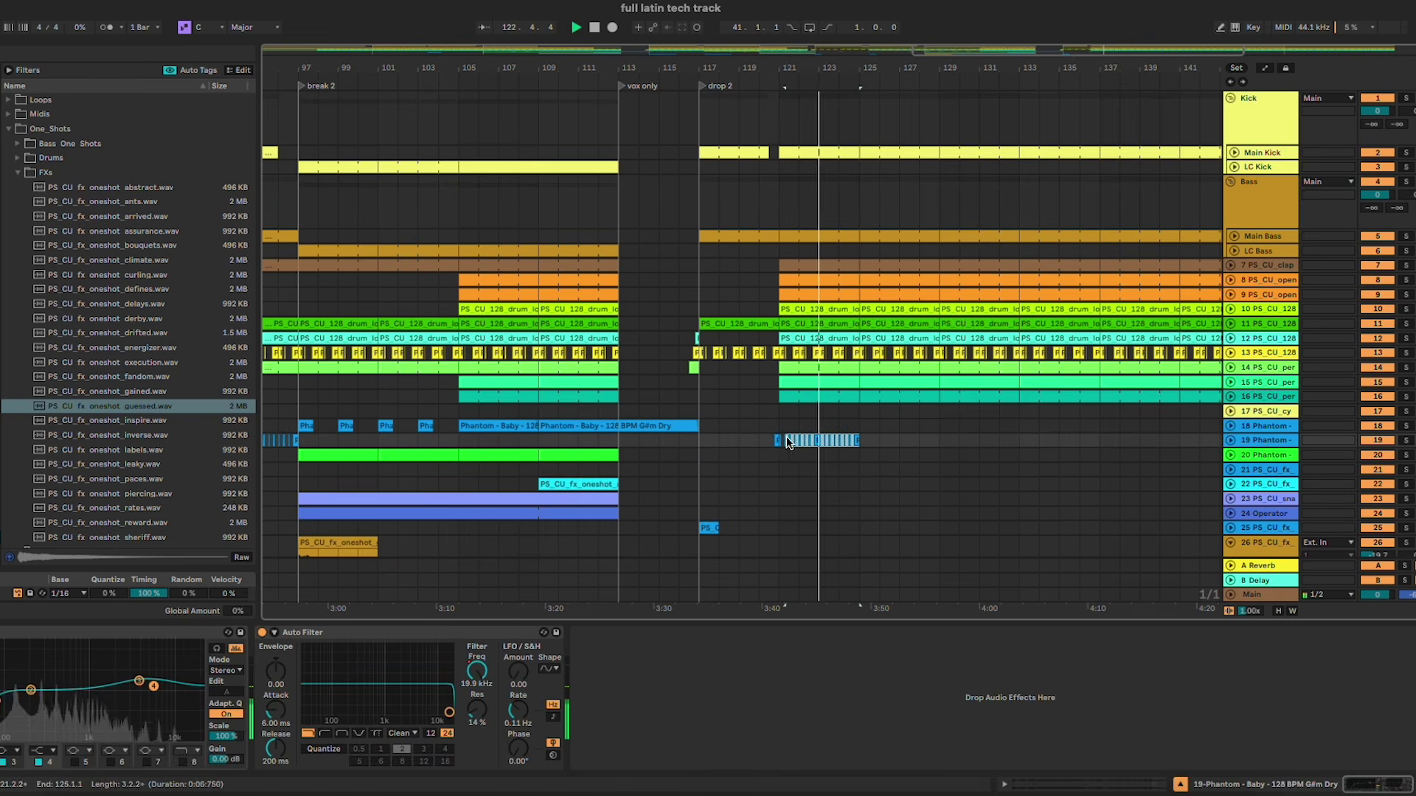
pyautogui.hotkey('ctrl', 'd')
pyautogui.hotkey('ctrl', 'd')
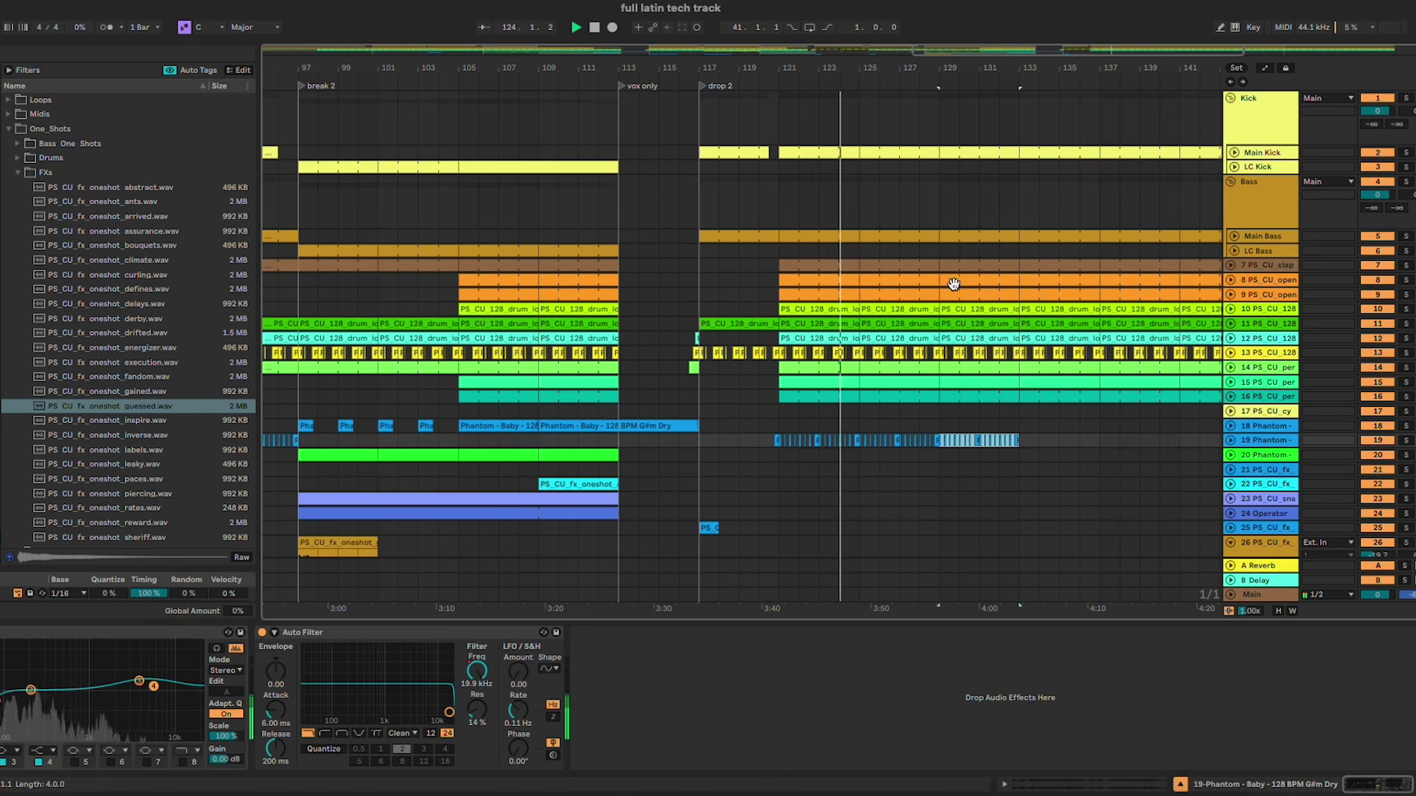
pyautogui.click(1001, 153)
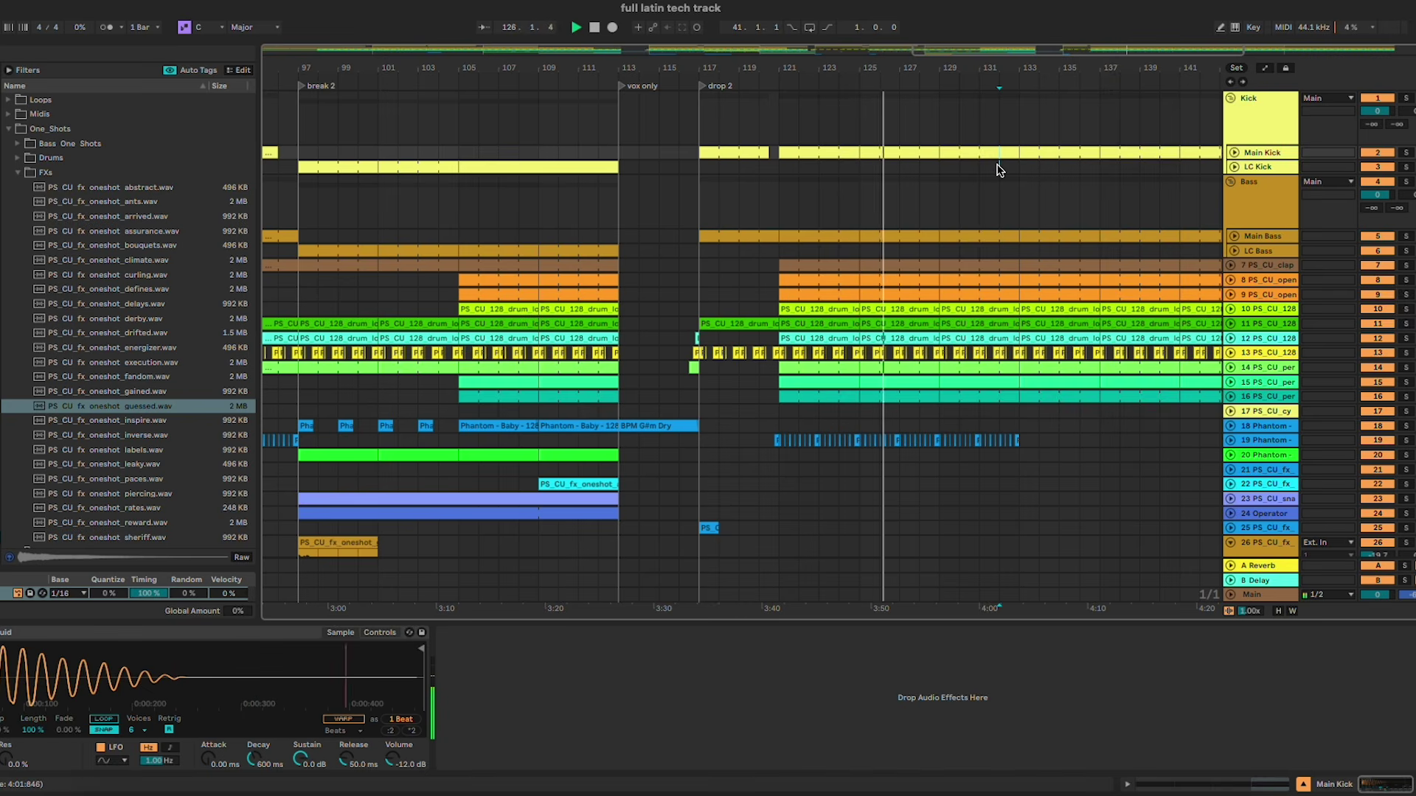
# Step: Move the kick and bass in the bar from 132 to 133 onto the LC Kick and LC Bass tracks
pyautogui.moveTo(1007, 153); pyautogui.dragTo(1007, 166)
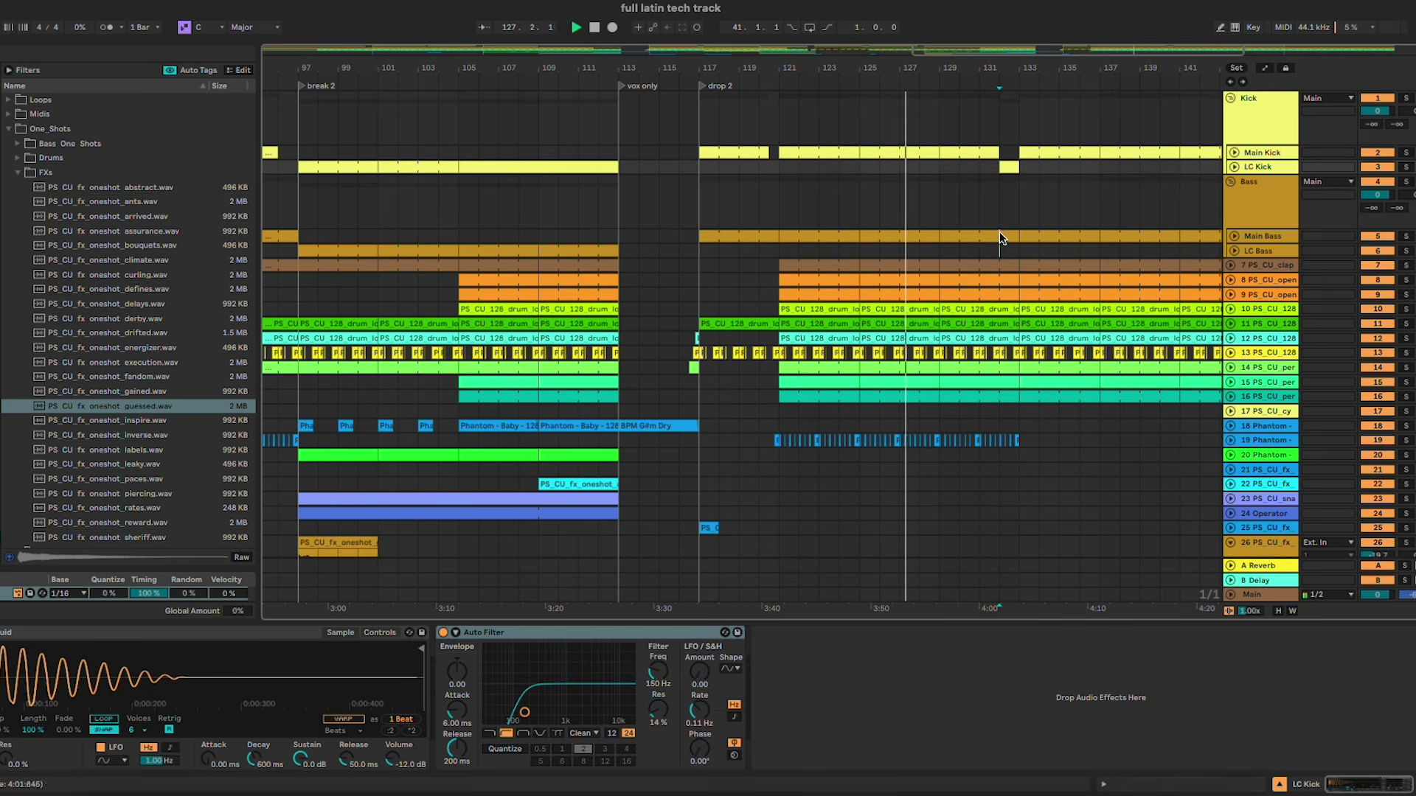
pyautogui.moveTo(1000, 238); pyautogui.dragTo(1001, 251)
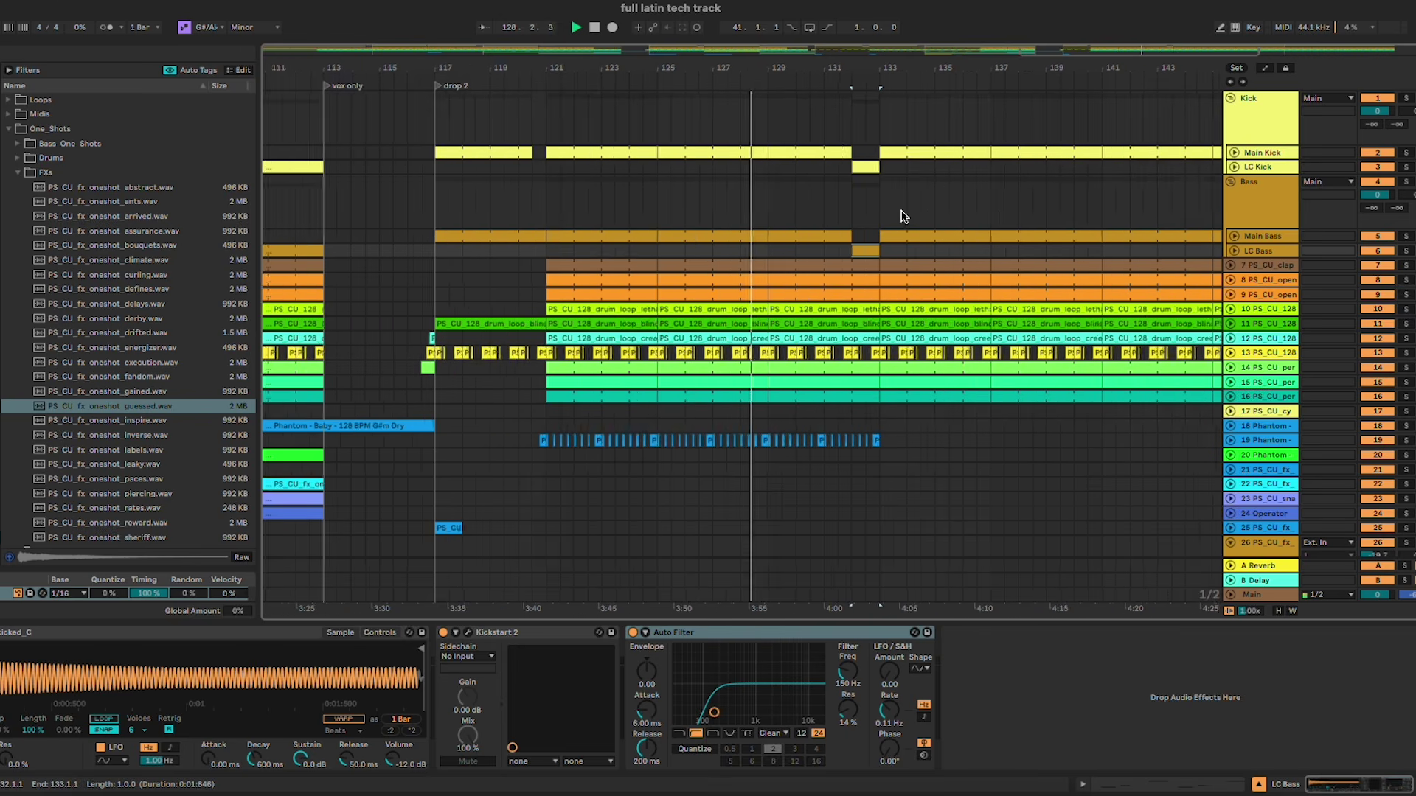
pyautogui.scroll(-3, 903, 216)
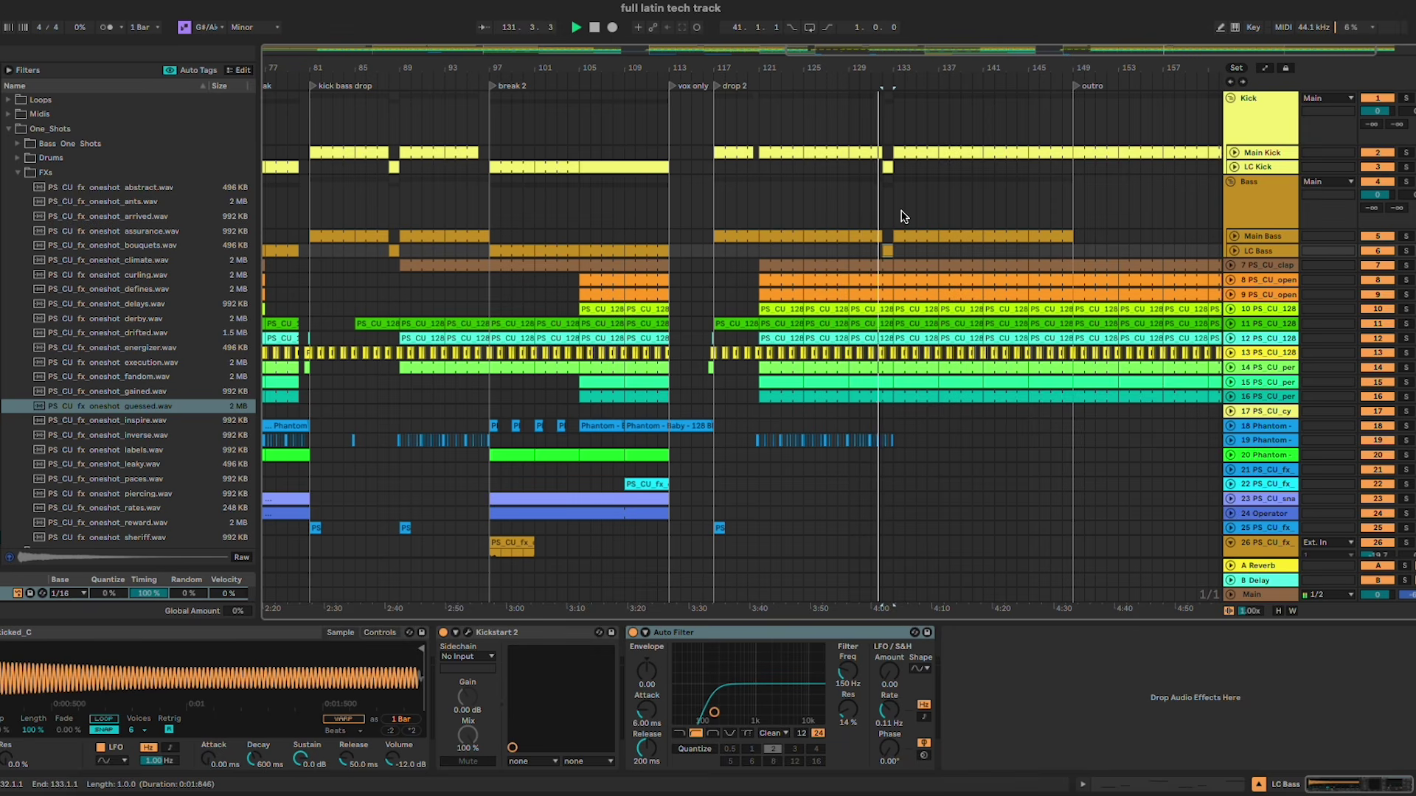
# Step: Copy the four-bar derby FX clip on track 25 from bar 65 in drop 1 to bar 133 in drop 2
pyautogui.click(720, 528)
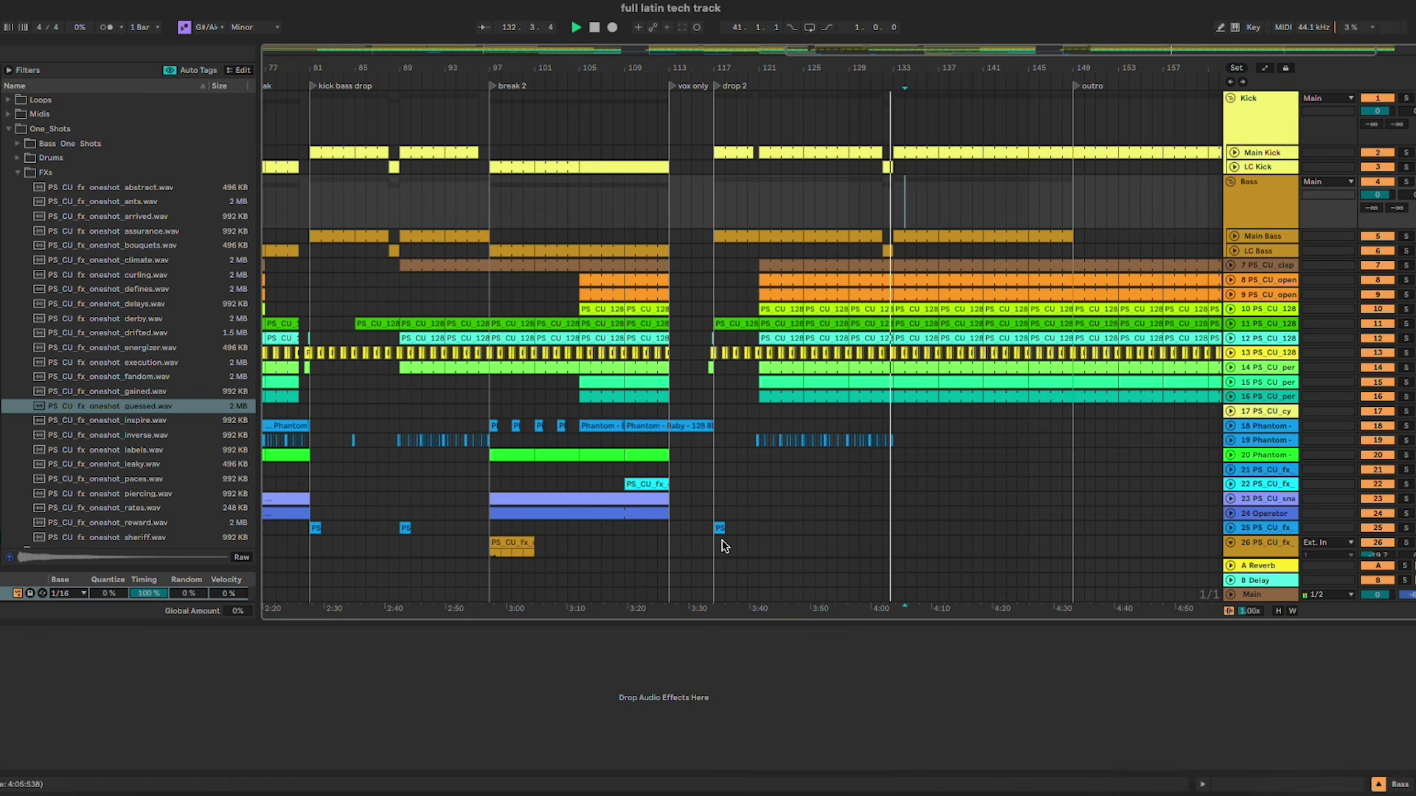
pyautogui.hscroll(-3, 452, 560)
pyautogui.scroll(-2, 452, 560)
pyautogui.scroll(3, 493, 484)
pyautogui.scroll(-5, 493, 483)
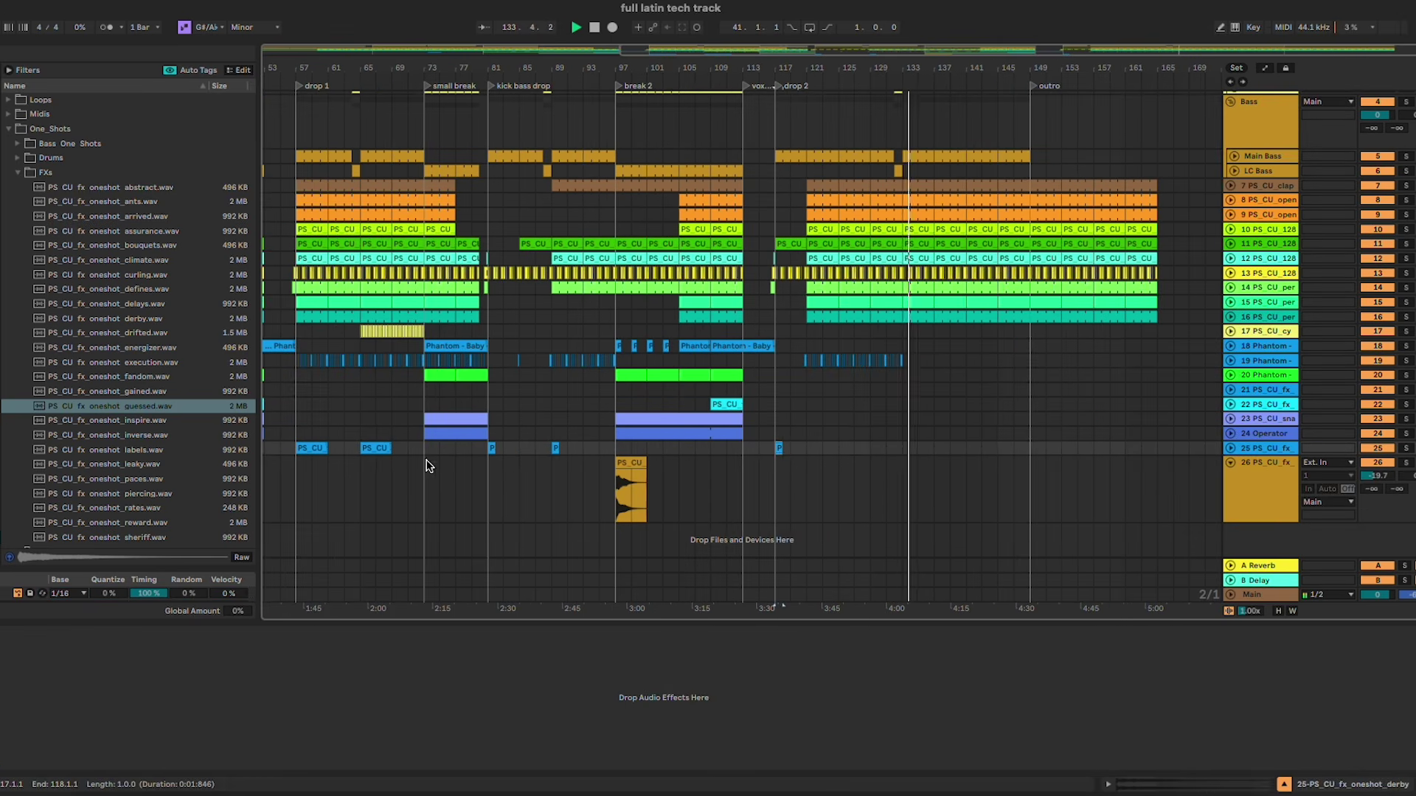
pyautogui.press('space')
pyautogui.click(369, 446)
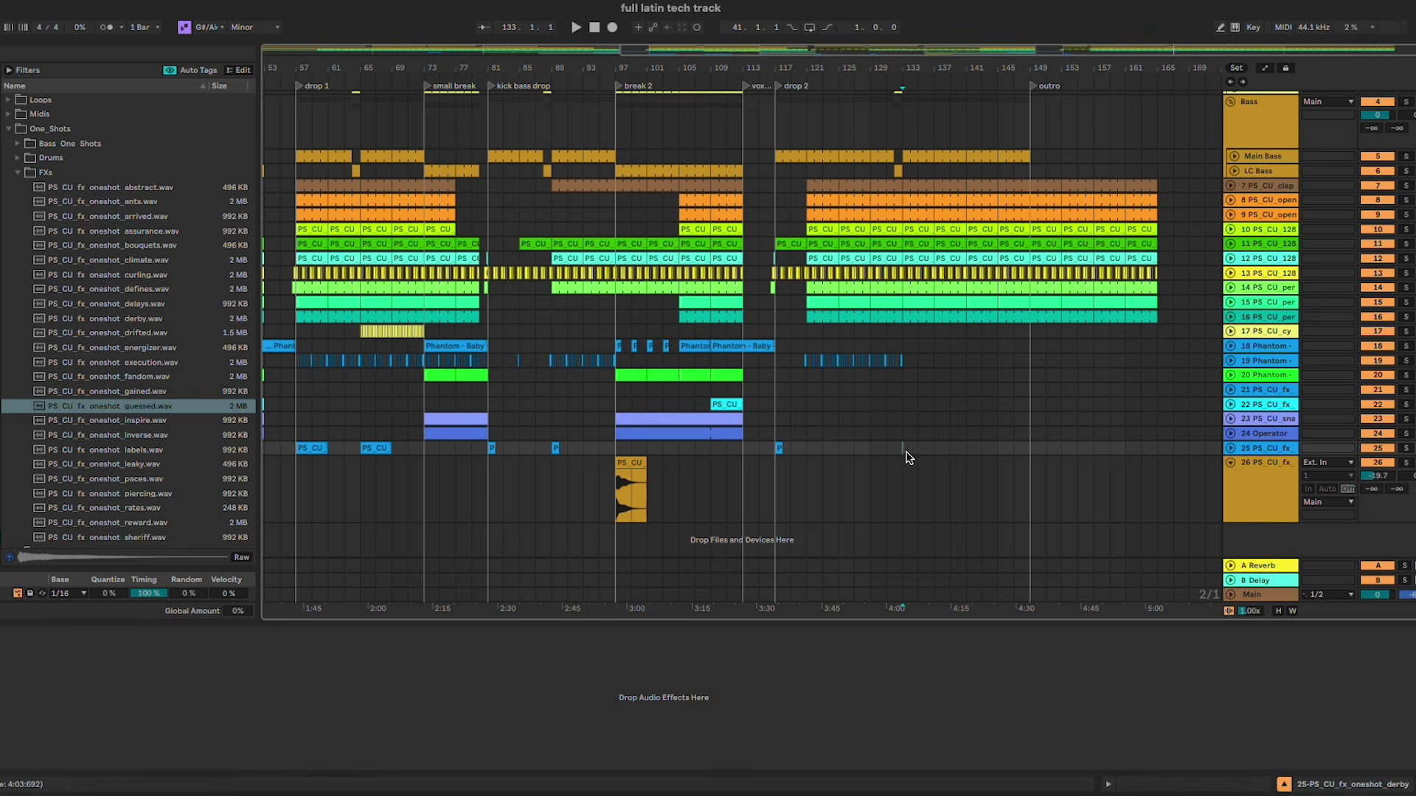
pyautogui.click(939, 348)
pyautogui.scroll(4, 952, 424)
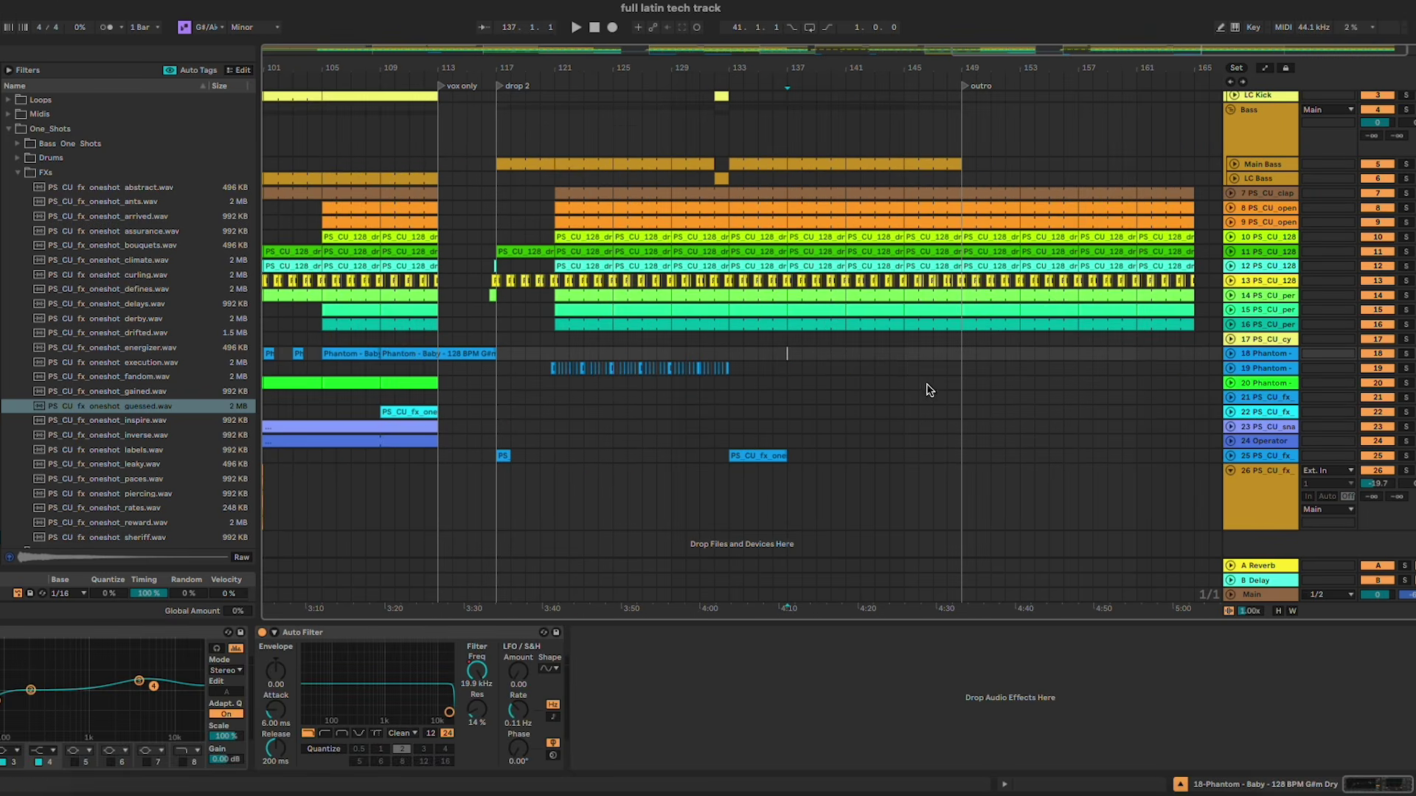
# Step: Play drop 2 from around bar 132 to hear the low-cut bar leading into the FX clip at bar 133
pyautogui.click(714, 131)
pyautogui.press('space')
pyautogui.click(814, 395)
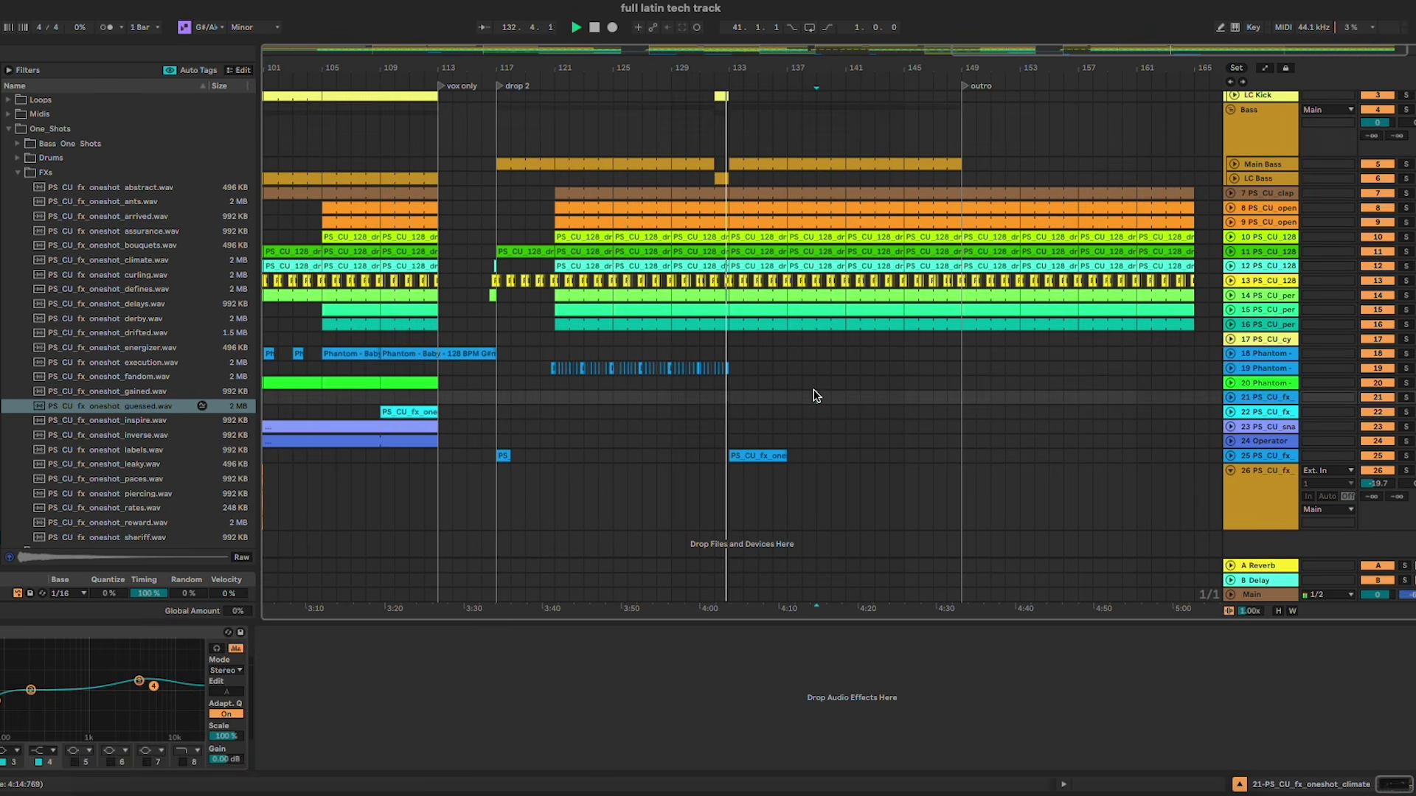
pyautogui.scroll(2, 814, 395)
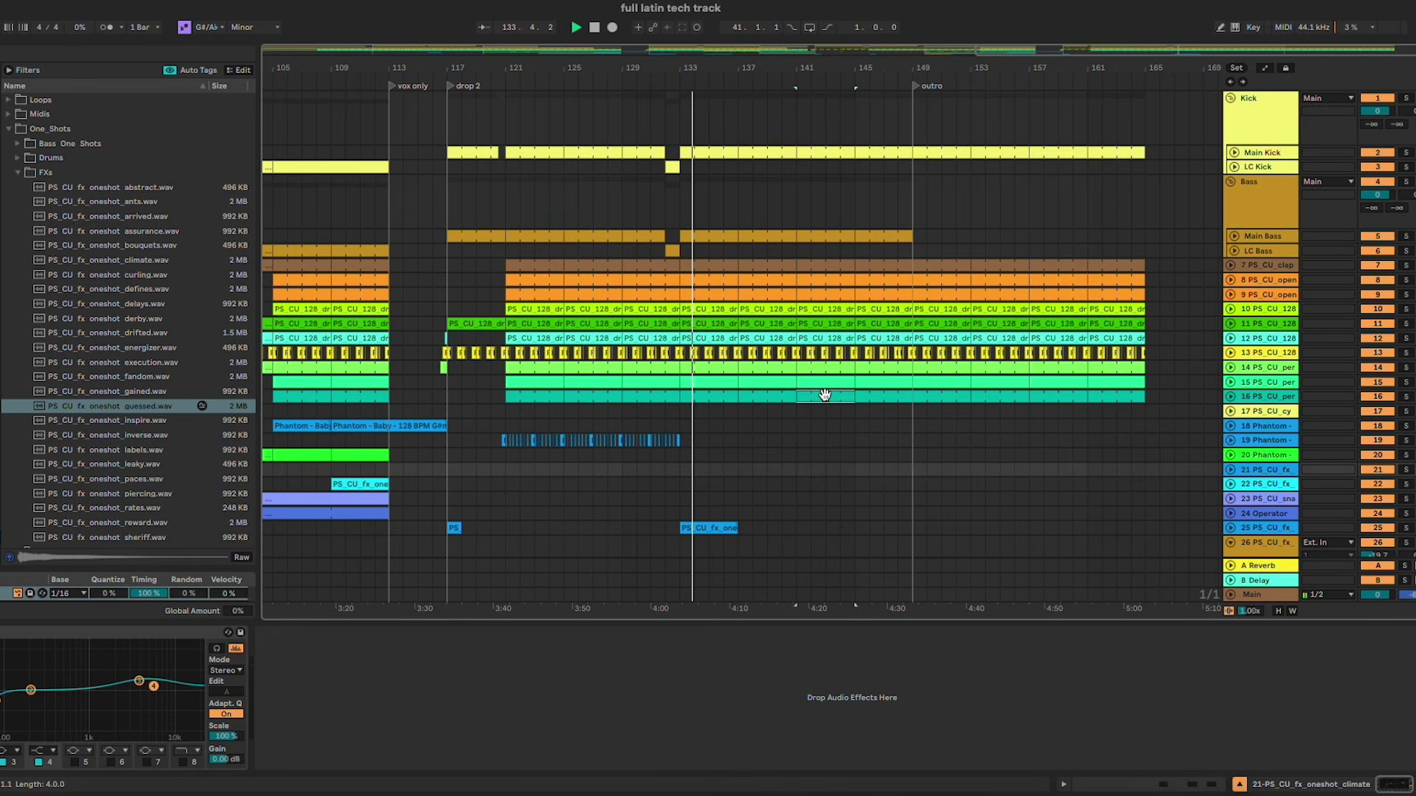
pyautogui.click(829, 276)
pyautogui.click(797, 201)
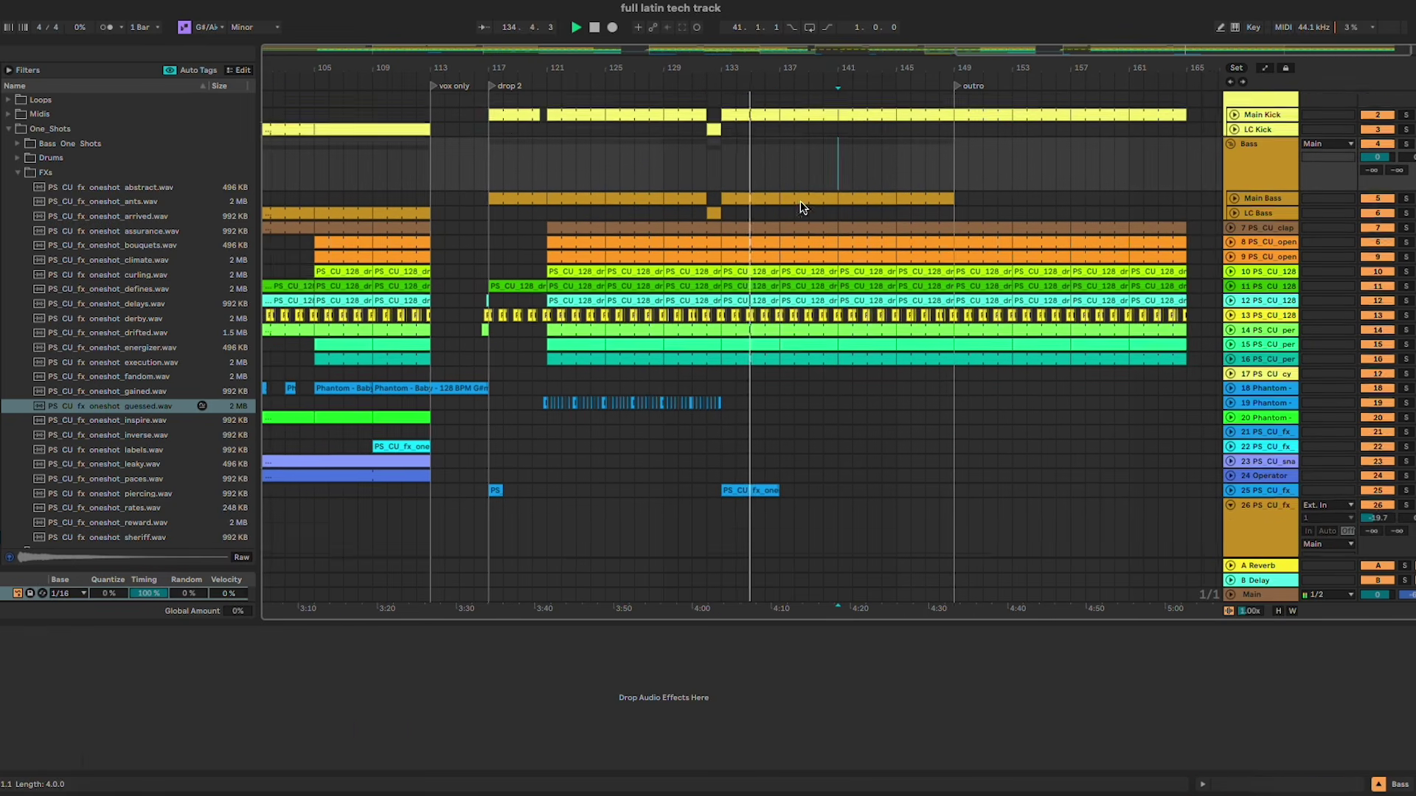
# Step: Repeat the short vocal chop pickup on track 19 at the end of every four bars from bar 133 to 149
pyautogui.scroll(-3, 799, 200)
pyautogui.hscroll(-5, 799, 201)
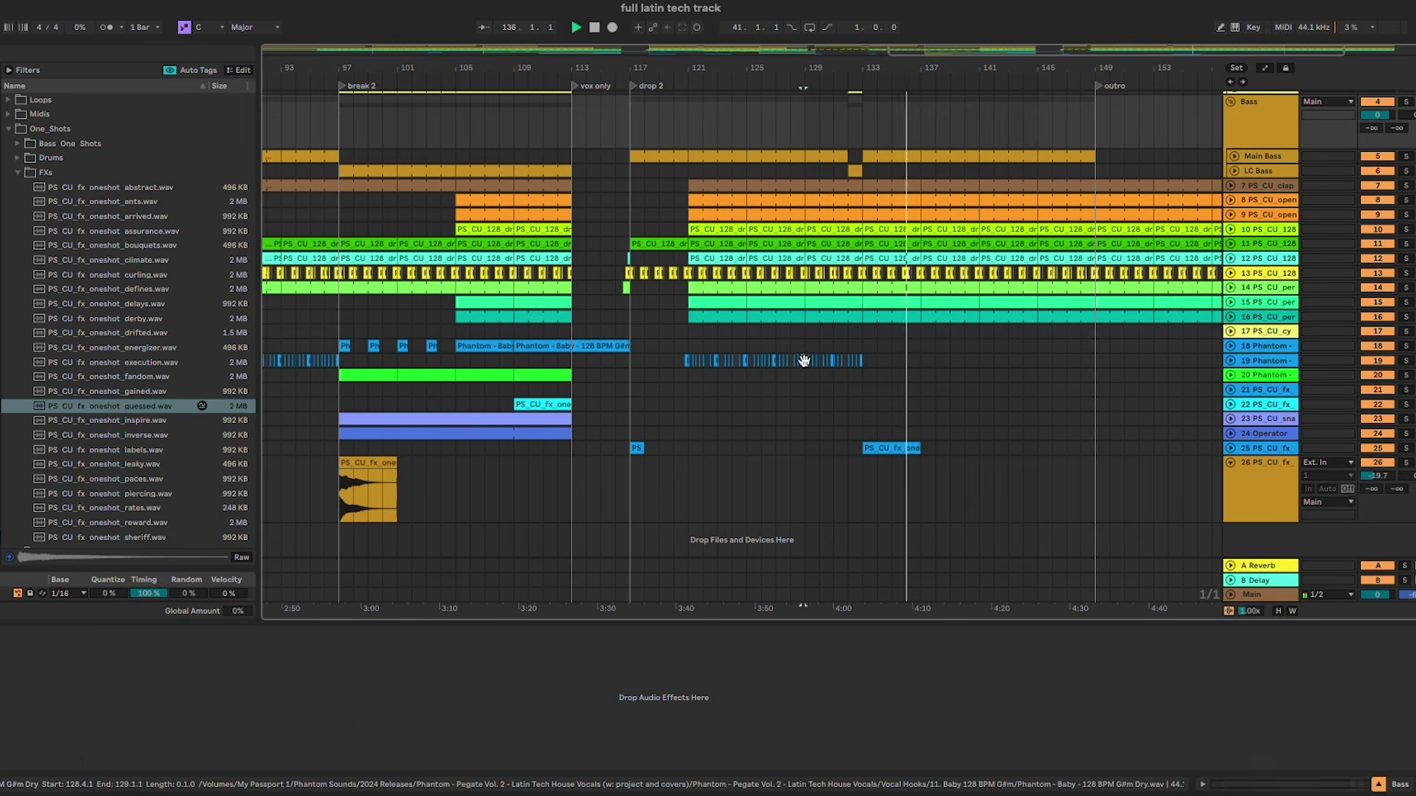
pyautogui.click(921, 363)
pyautogui.moveTo(921, 361); pyautogui.dragTo(862, 361)
pyautogui.press('super+d')
pyautogui.press('super+d')
pyautogui.click(1007, 379)
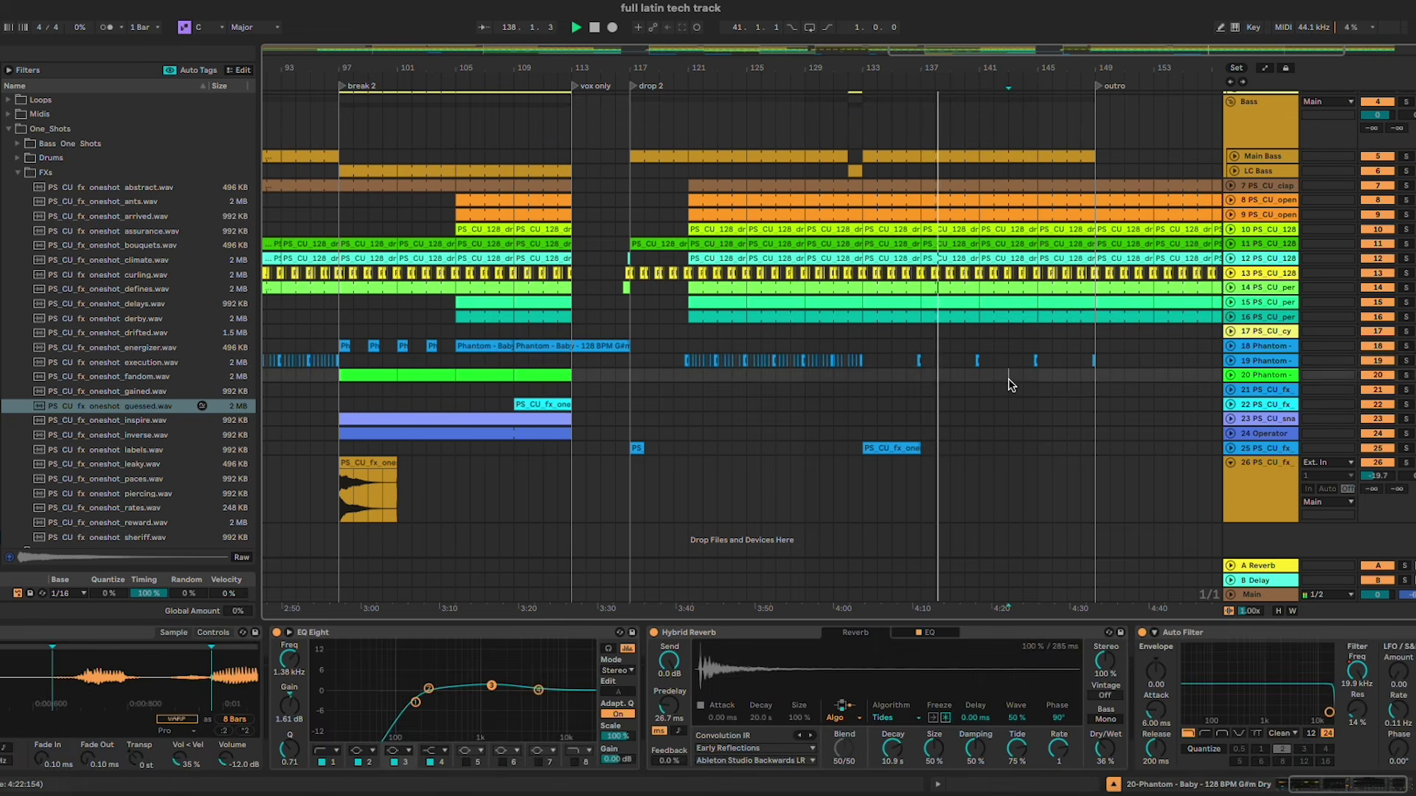
# Step: Copy the cymbal pattern on track 17 from bar 65 in drop 1 to drop 2, filling bars 121 to 133
pyautogui.hscroll(-12, 1007, 379)
pyautogui.click(365, 332)
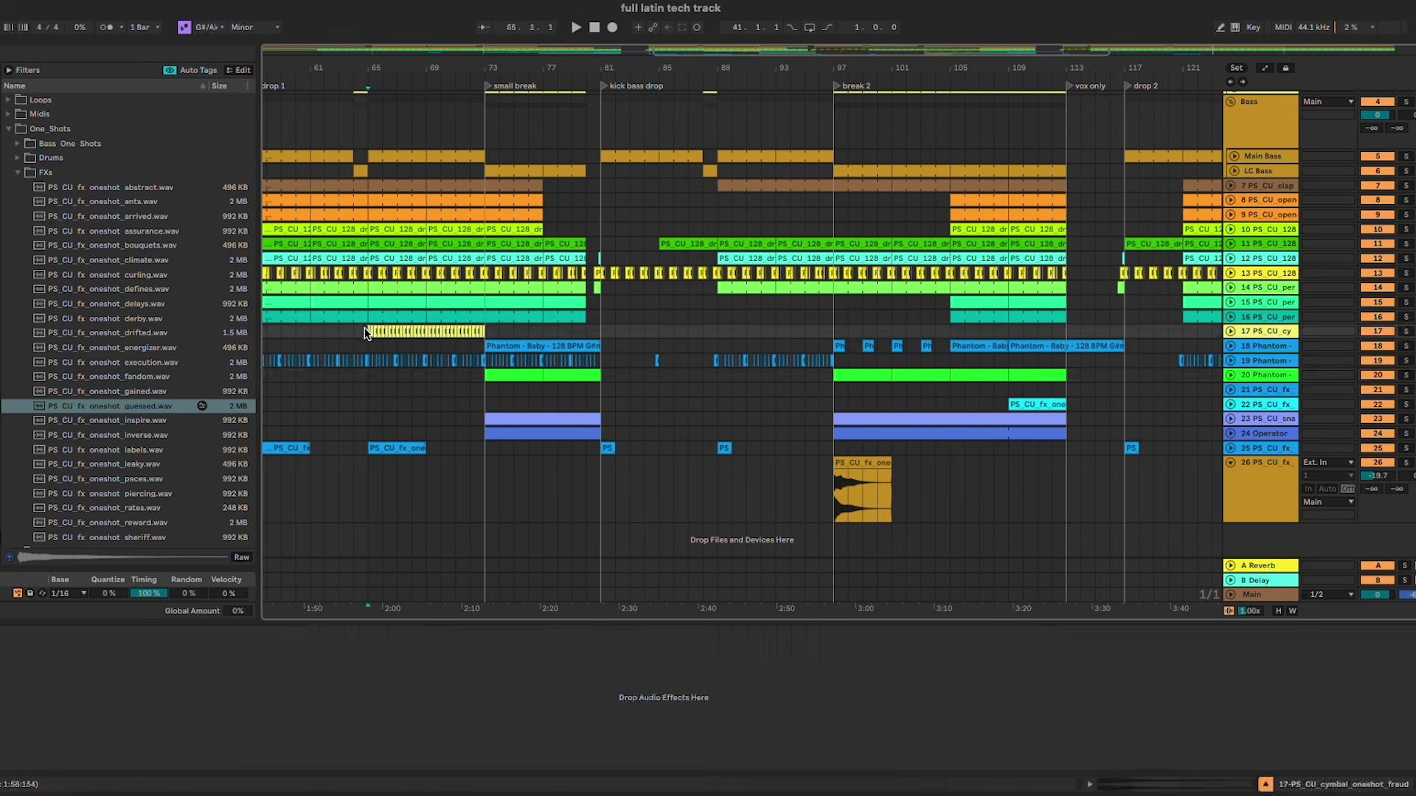
pyautogui.hscroll(10, 958, 330)
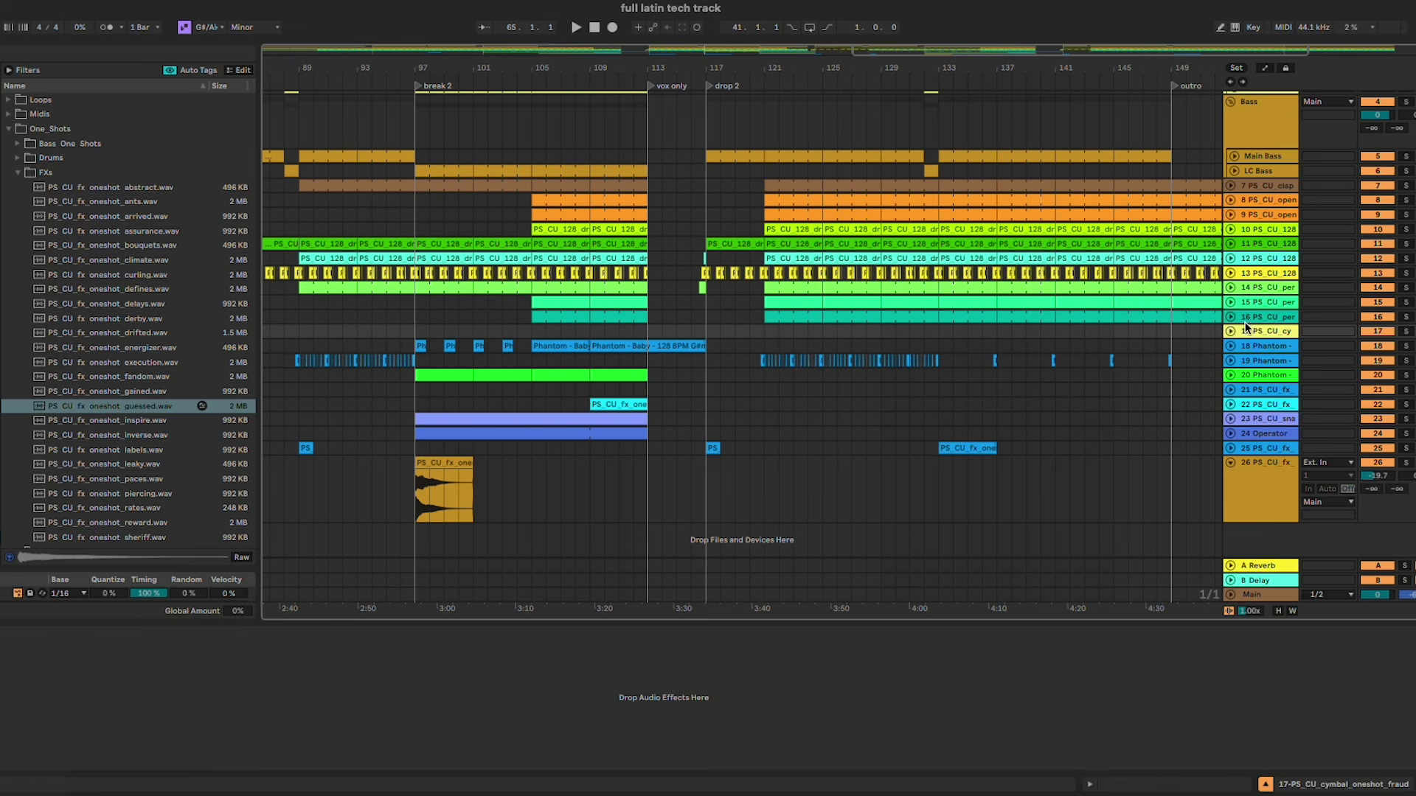
pyautogui.click(769, 337)
pyautogui.hotkey('ctrl', 'v')
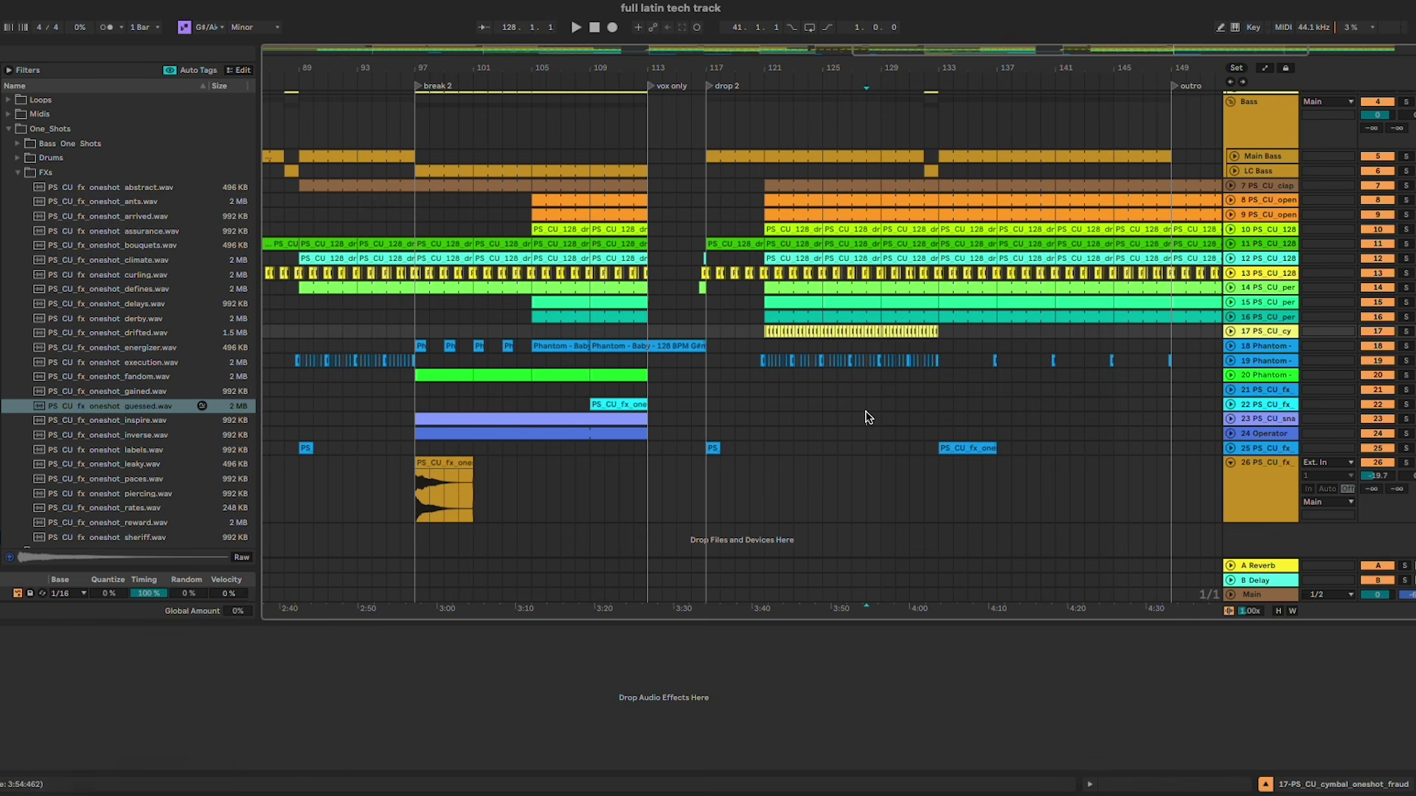
pyautogui.hotkey('ctrl', 'd')
# Step: Play the end of break 2 from bar 110 and check the level of snare track 23
pyautogui.click(606, 338)
pyautogui.press('space')
pyautogui.click(749, 390)
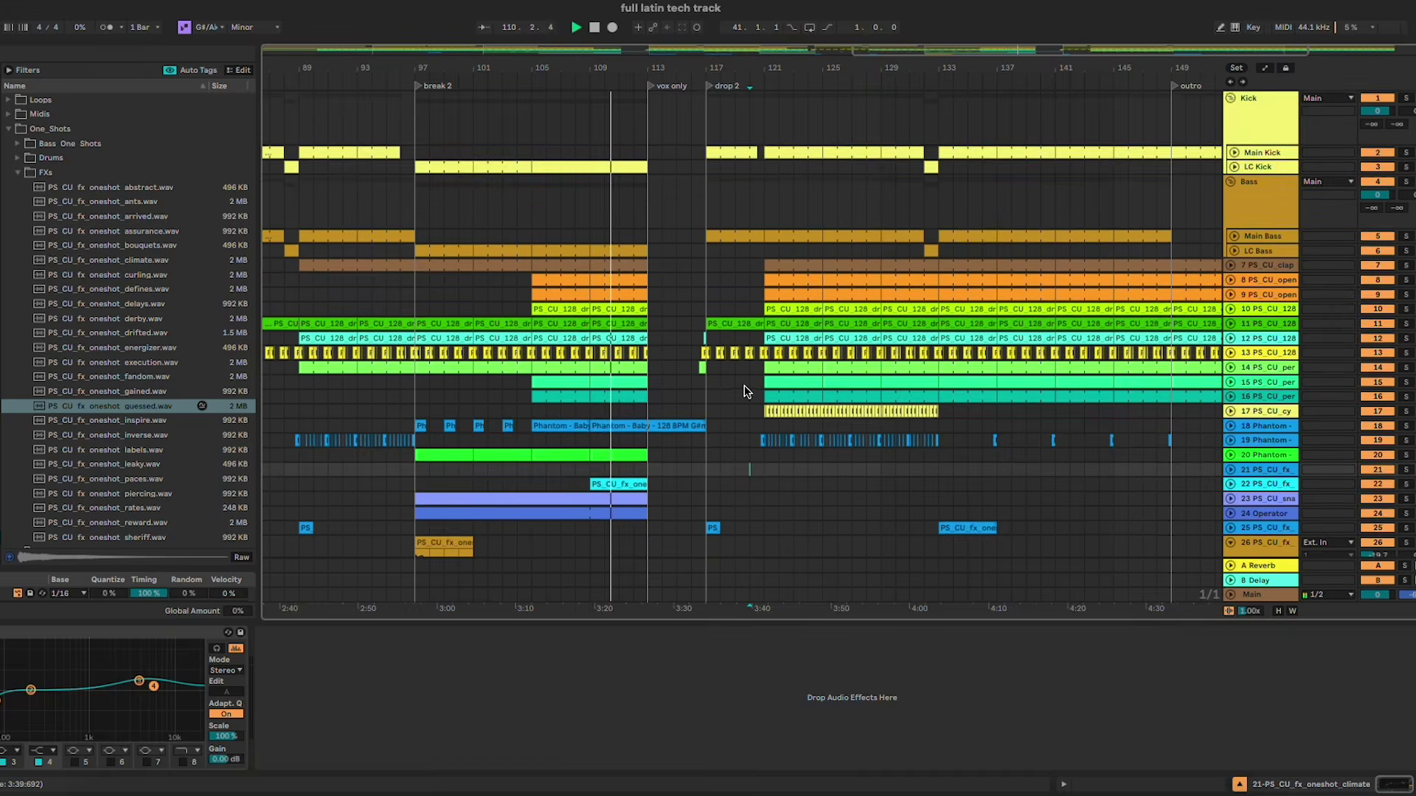
pyautogui.click(1229, 419)
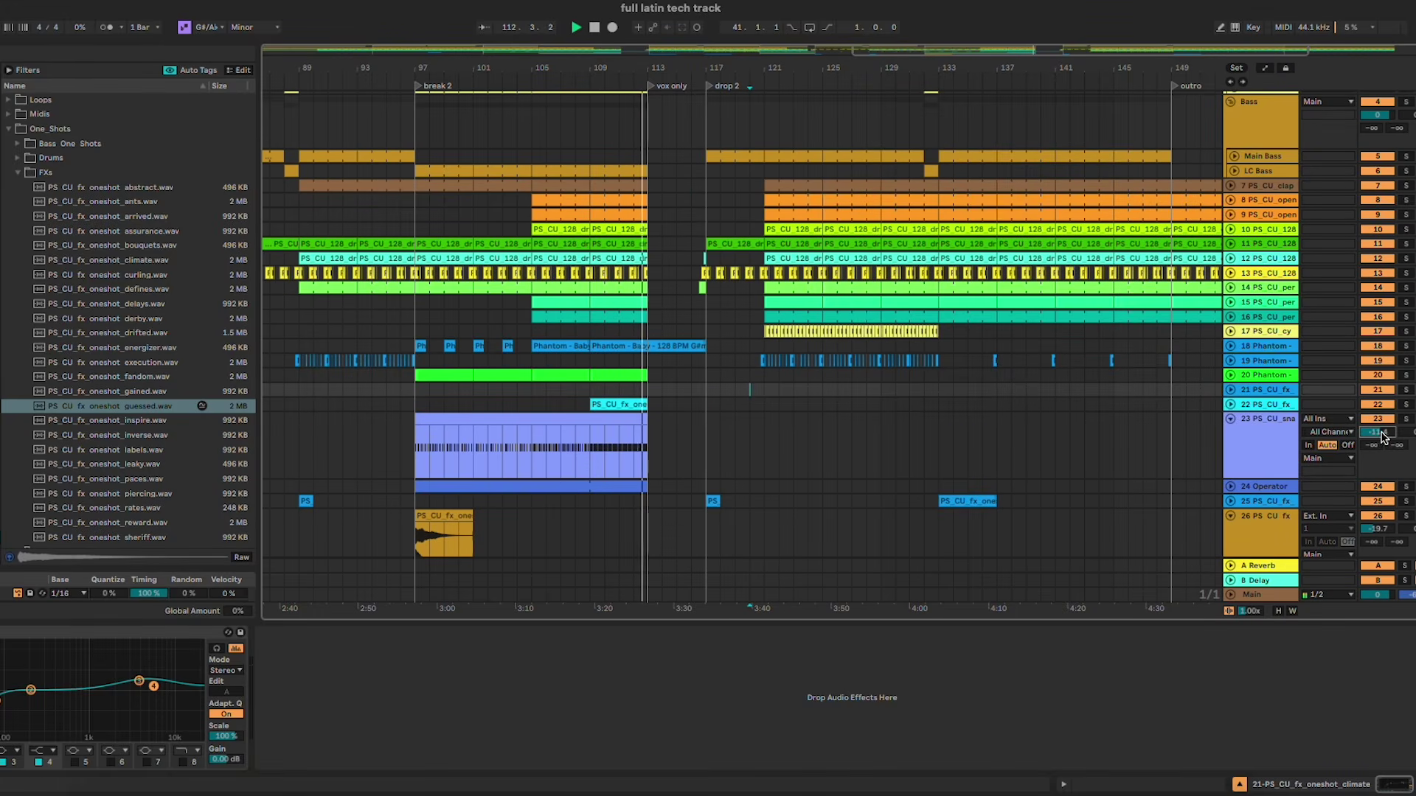
pyautogui.click(1230, 419)
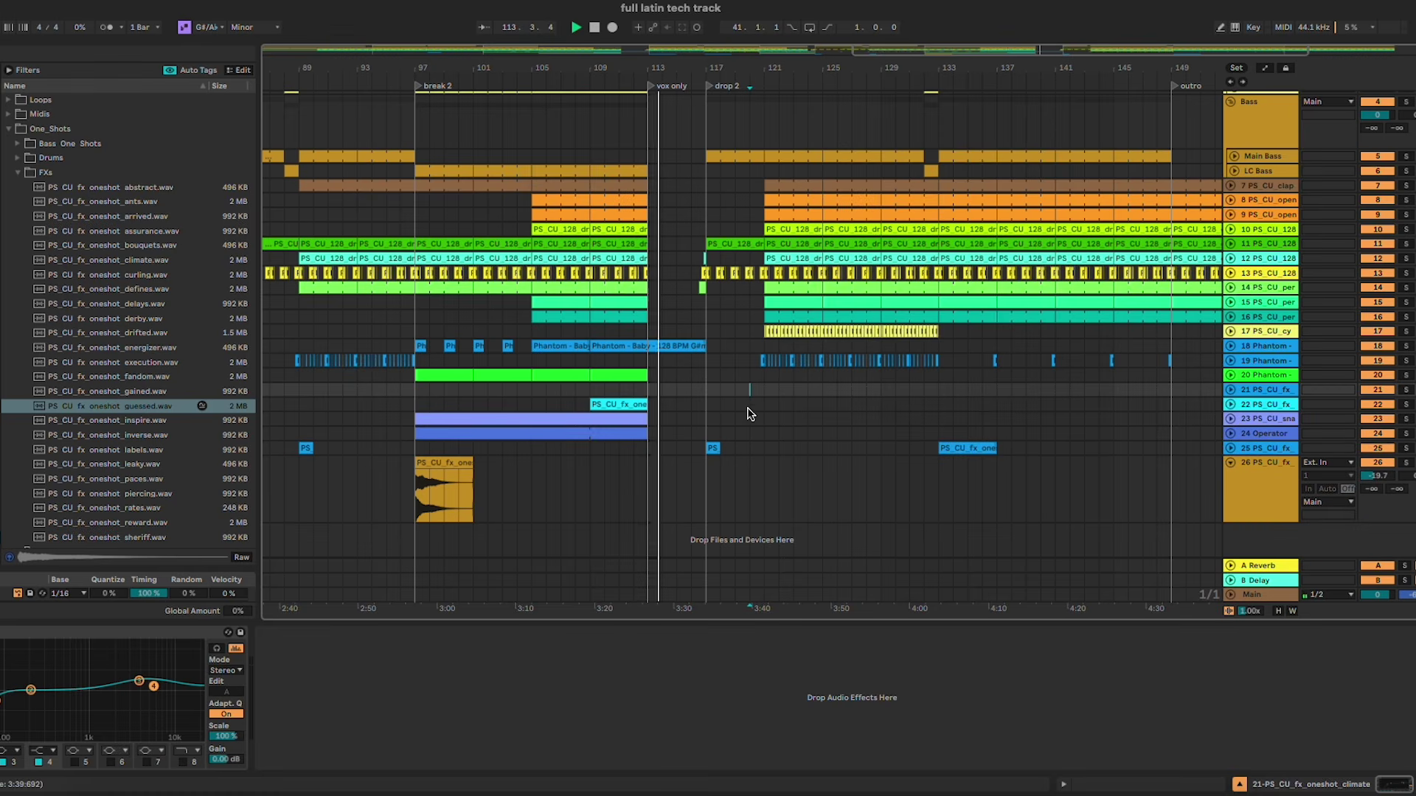
# Step: Review the arrangement of drop 2 from bar 117 through the outro while it plays
pyautogui.hscroll(-2, 733, 412)
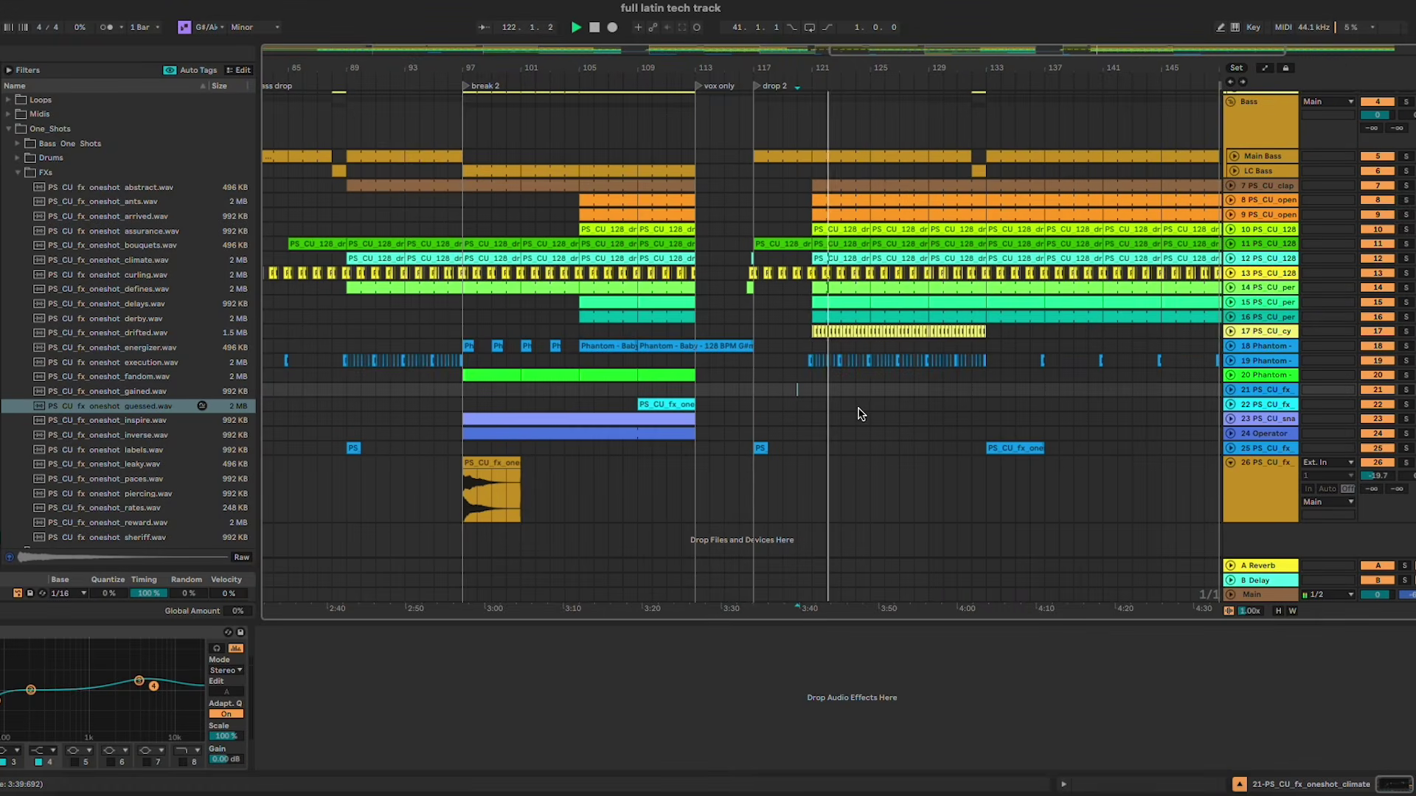
pyautogui.hscroll(2, 859, 413)
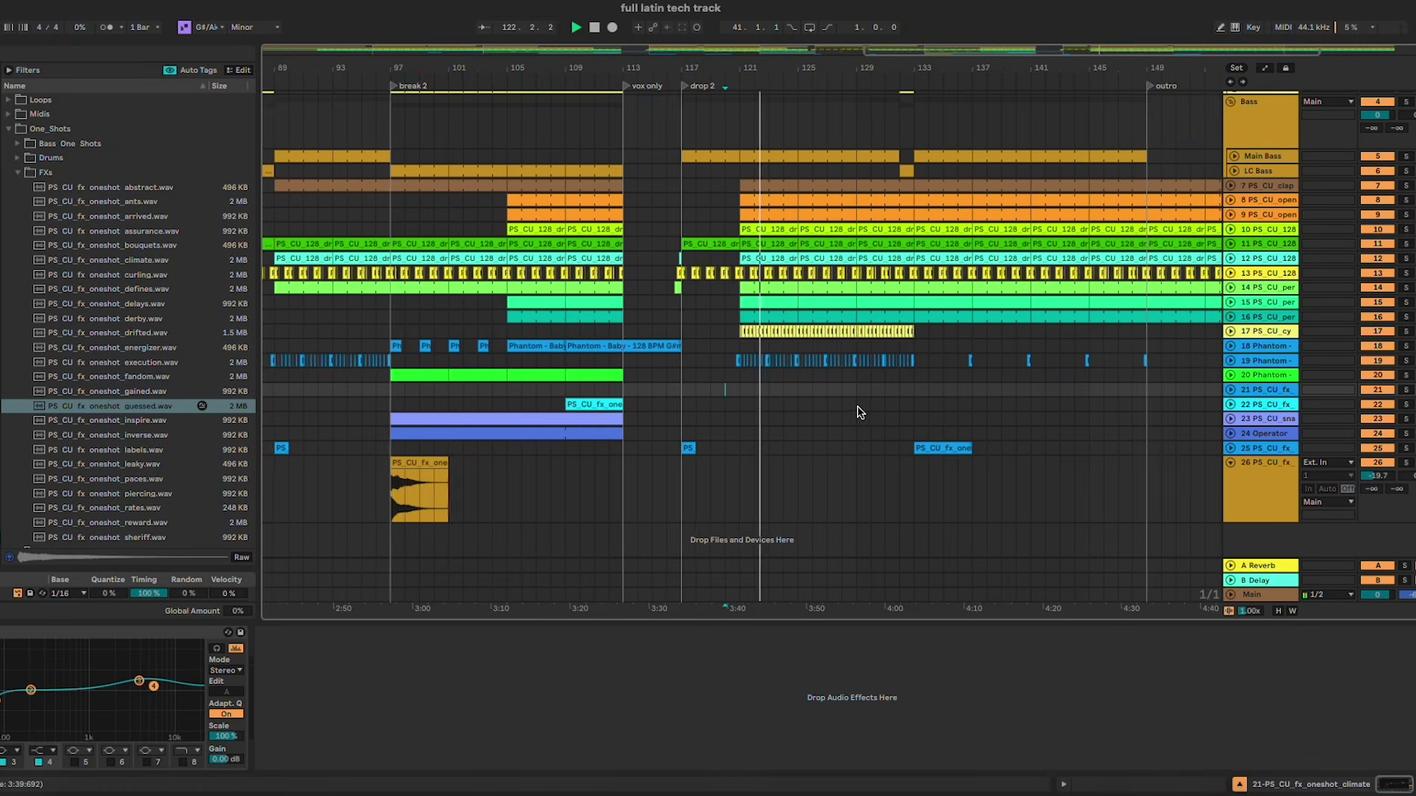
pyautogui.scroll(3, 858, 411)
pyautogui.hscroll(4, 1037, 394)
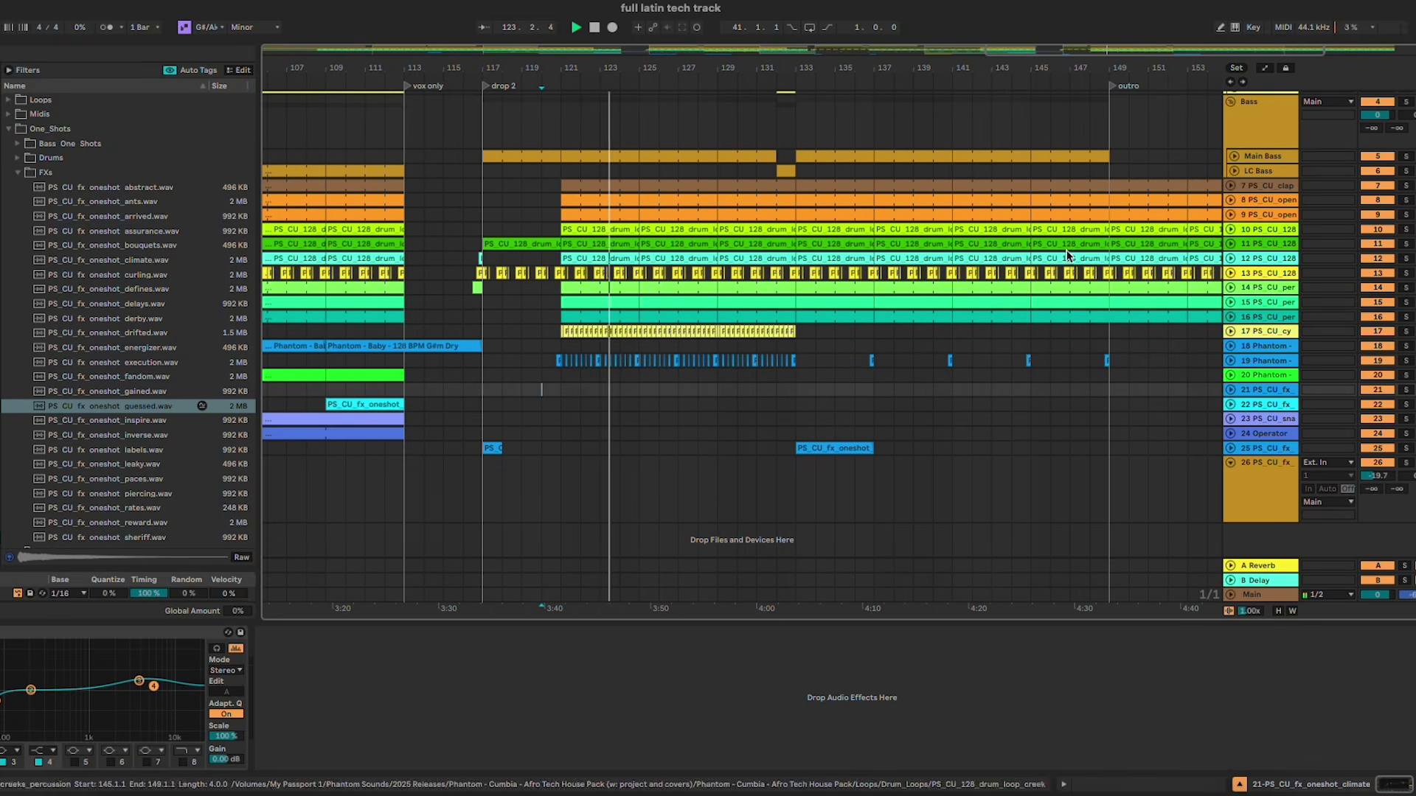
pyautogui.hscroll(4, 1039, 395)
pyautogui.scroll(2, 514, 155)
pyautogui.hscroll(-1, 513, 154)
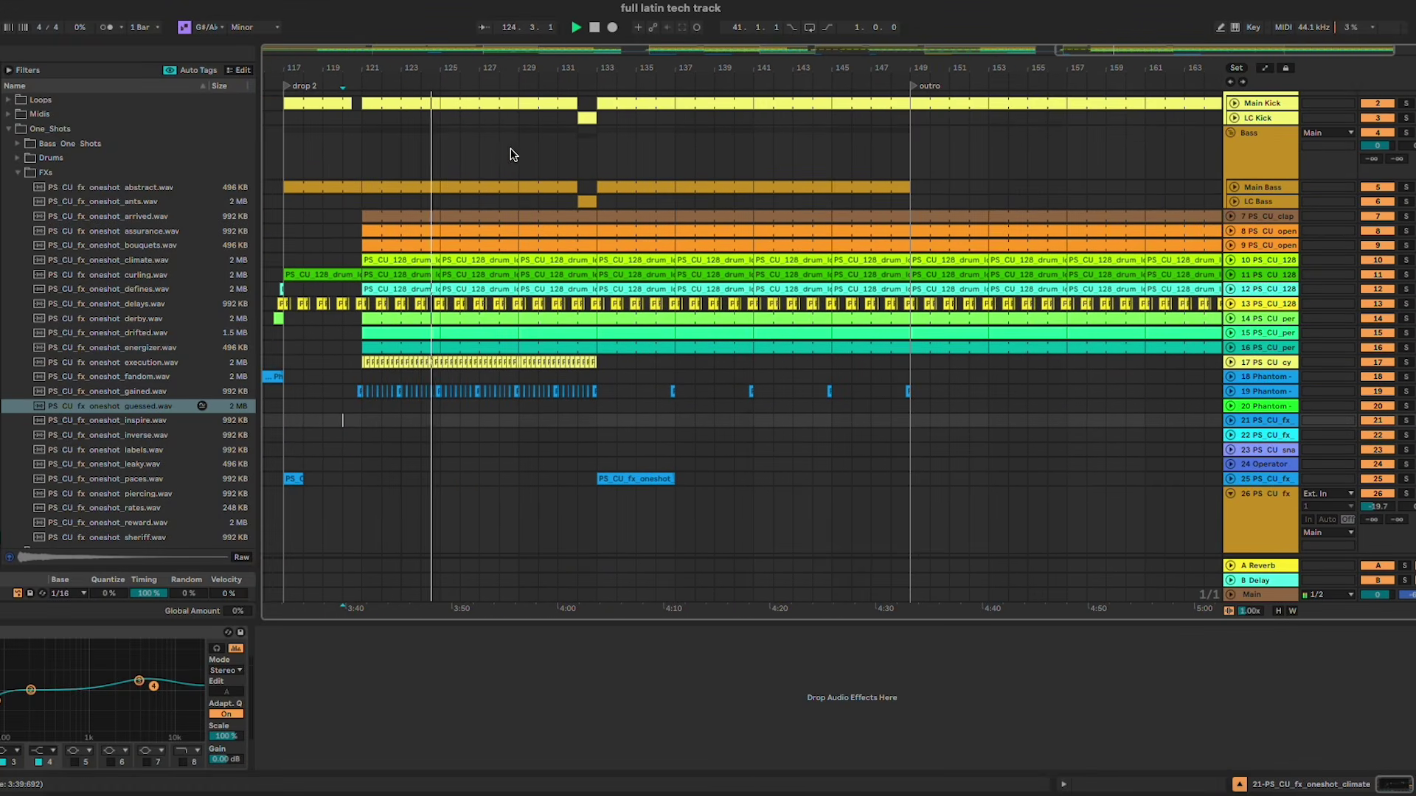
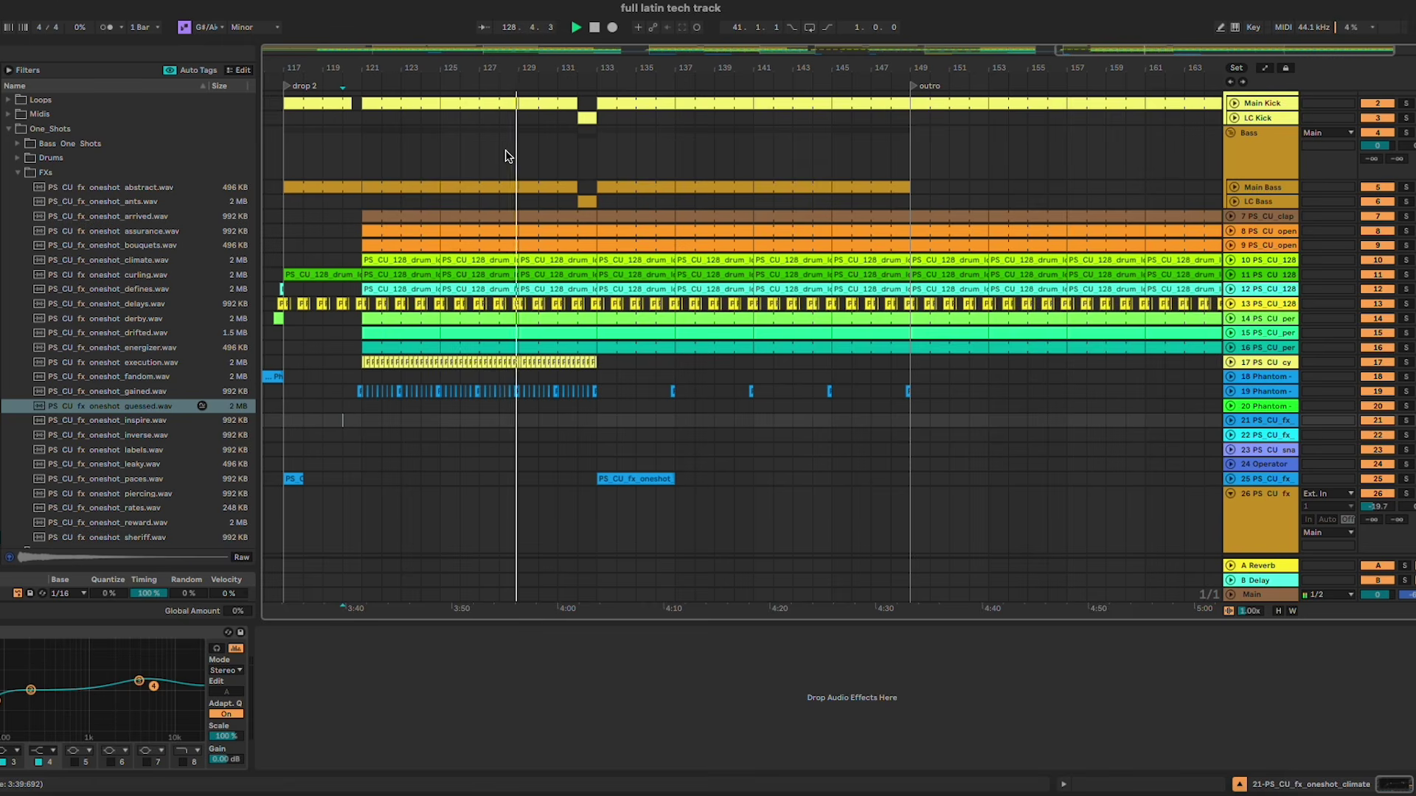
pyautogui.click(516, 150)
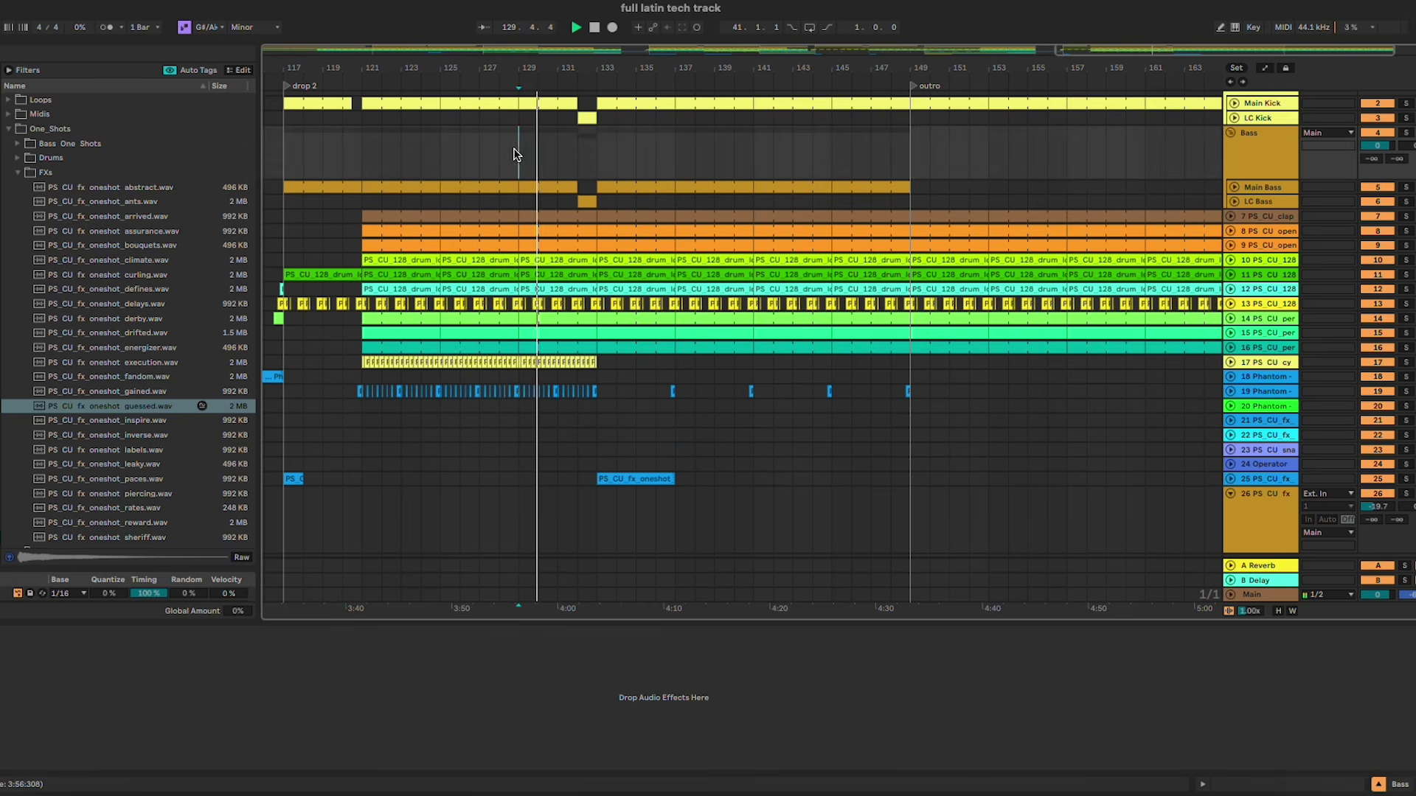
pyautogui.hscroll(3, 547, 158)
pyautogui.hscroll(-4, 547, 158)
pyautogui.hscroll(-1, 550, 162)
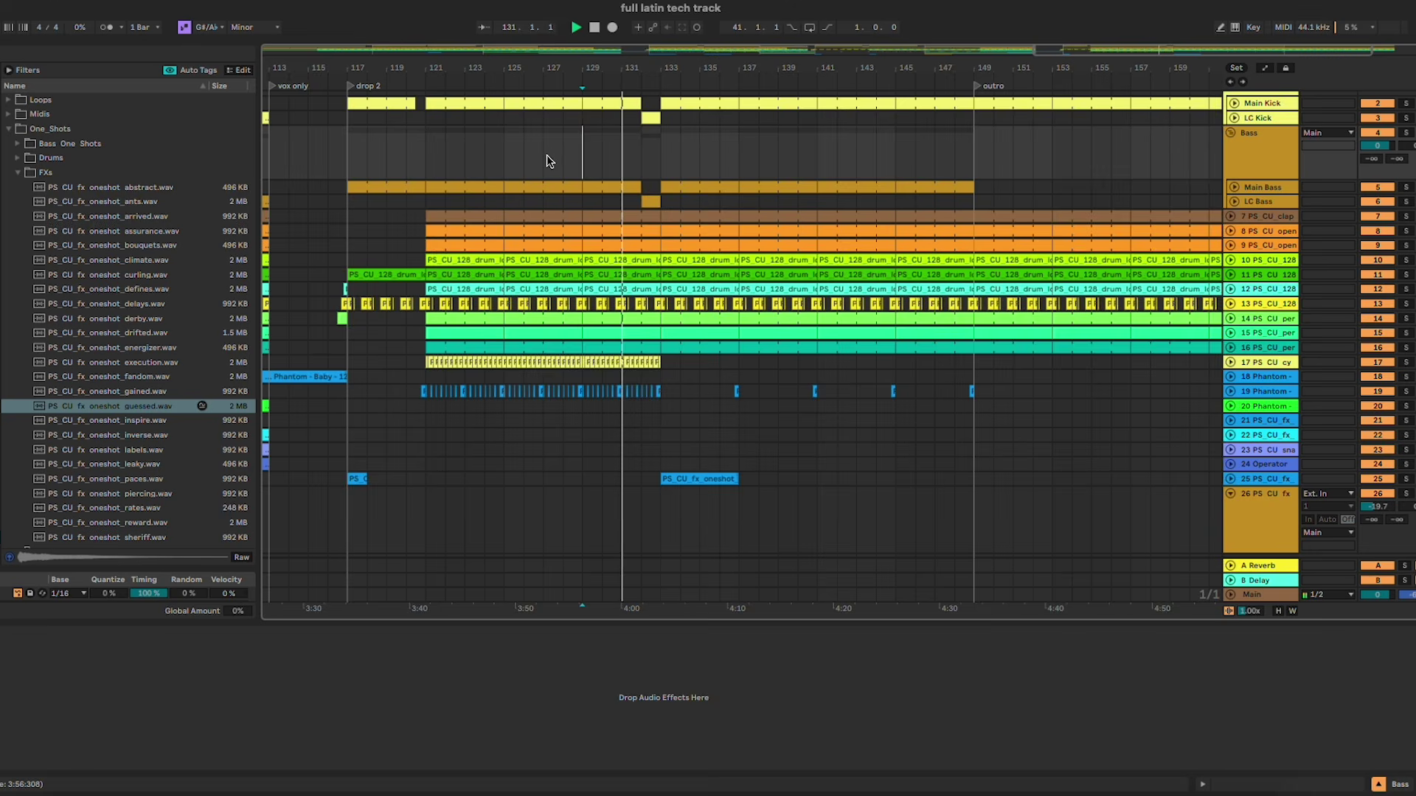
pyautogui.hscroll(4, 550, 161)
pyautogui.hscroll(-2, 550, 161)
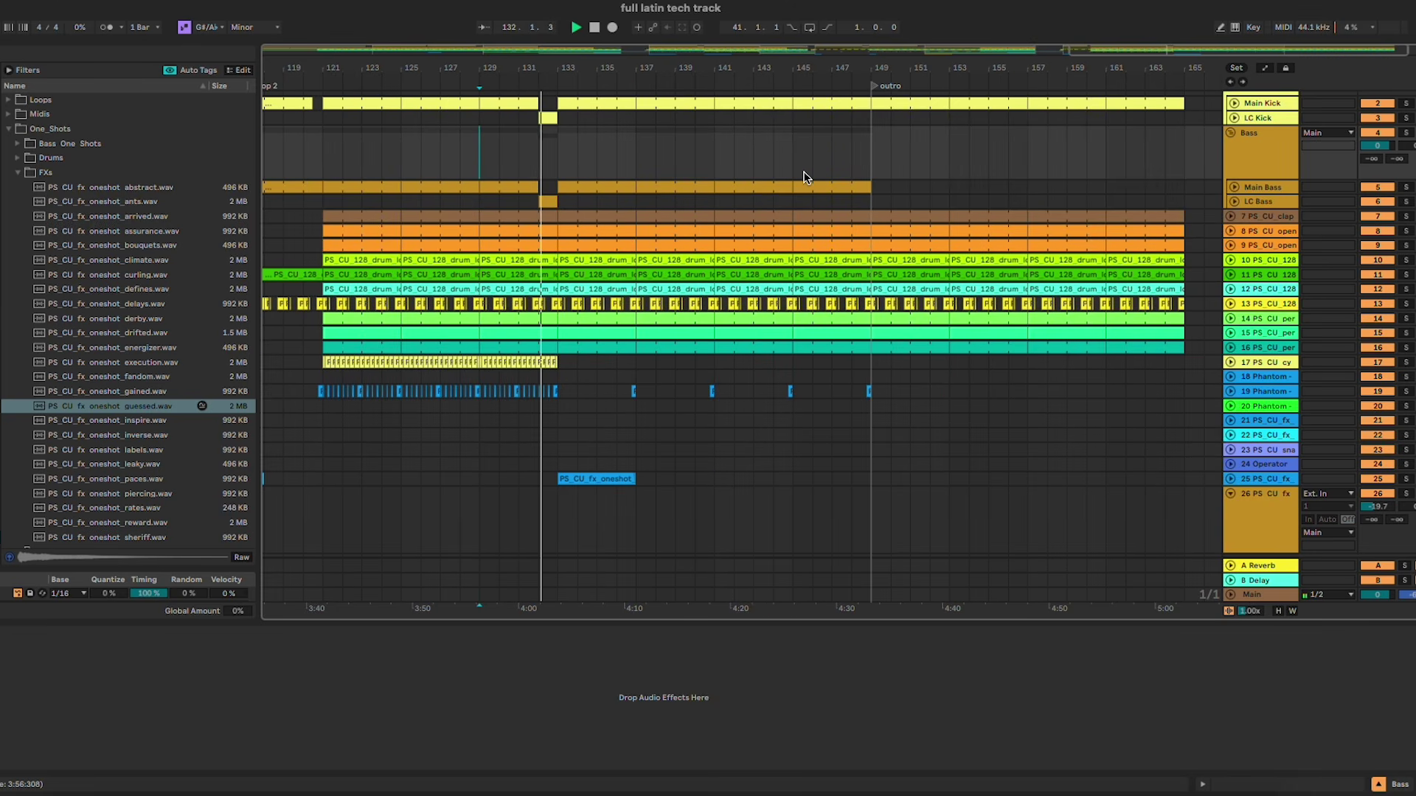
# Step: Check the volumes of vocal chop track 19 and derby FX track 25 during playback, leaving tracks 19, 25 and 26 collapsed
pyautogui.click(1243, 395)
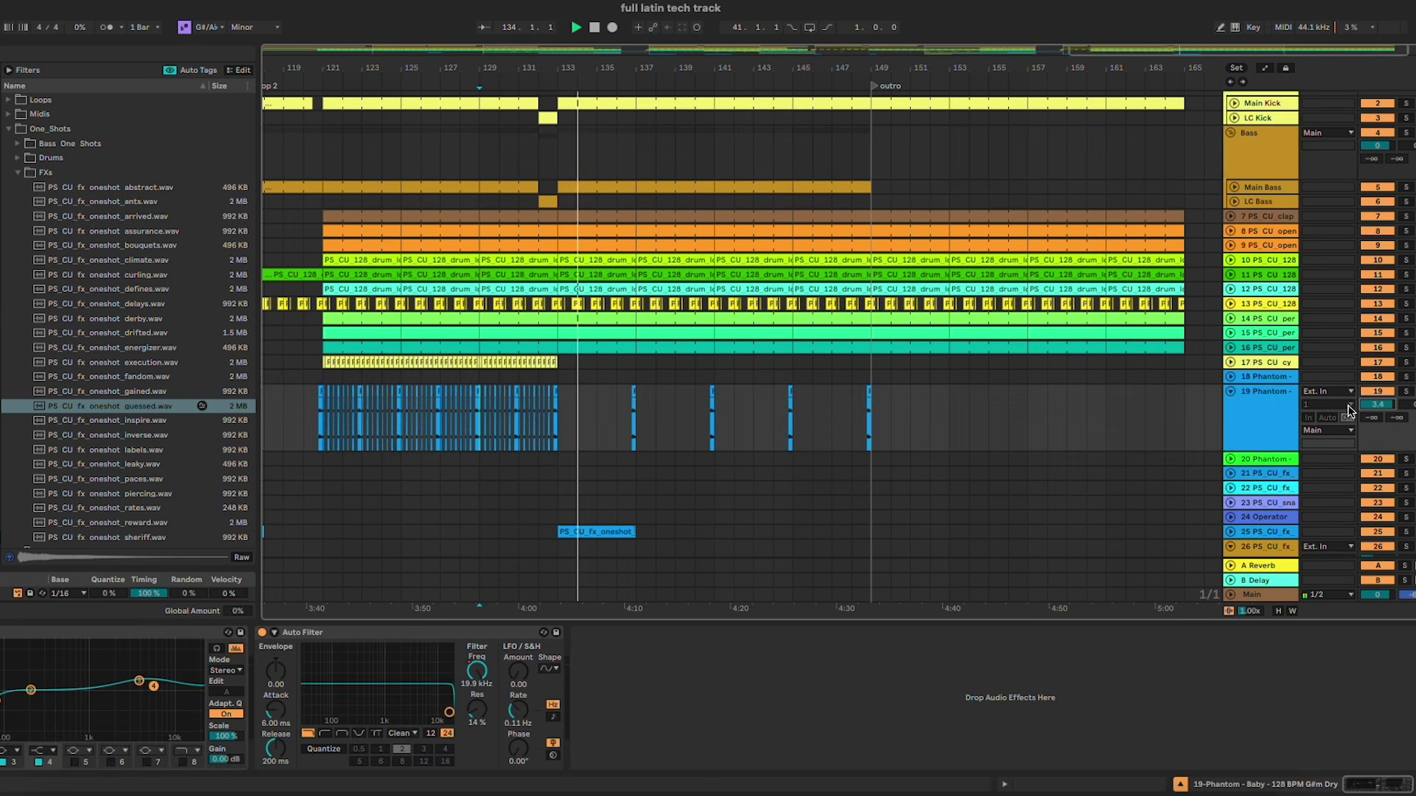
pyautogui.click(1230, 391)
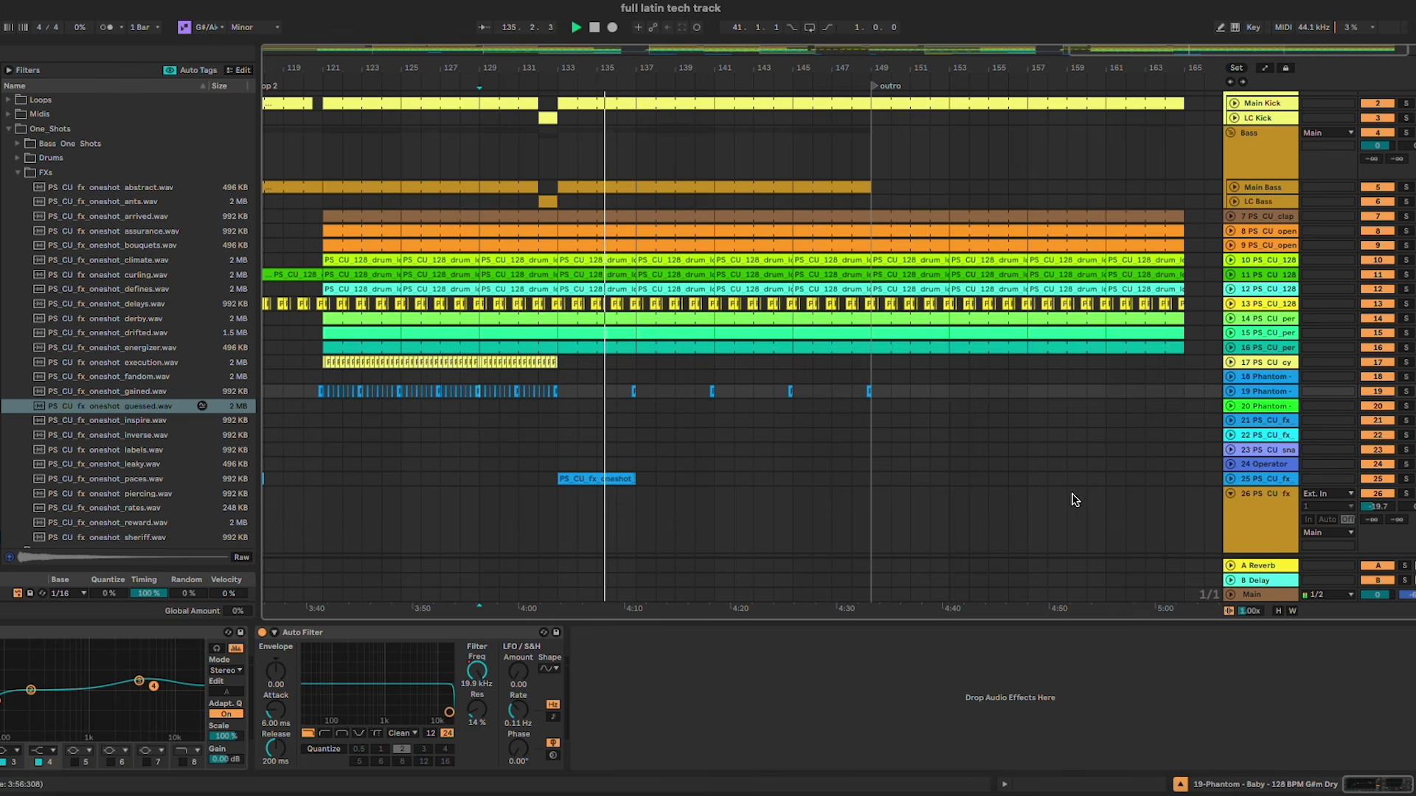
pyautogui.click(1259, 480)
pyautogui.click(1230, 479)
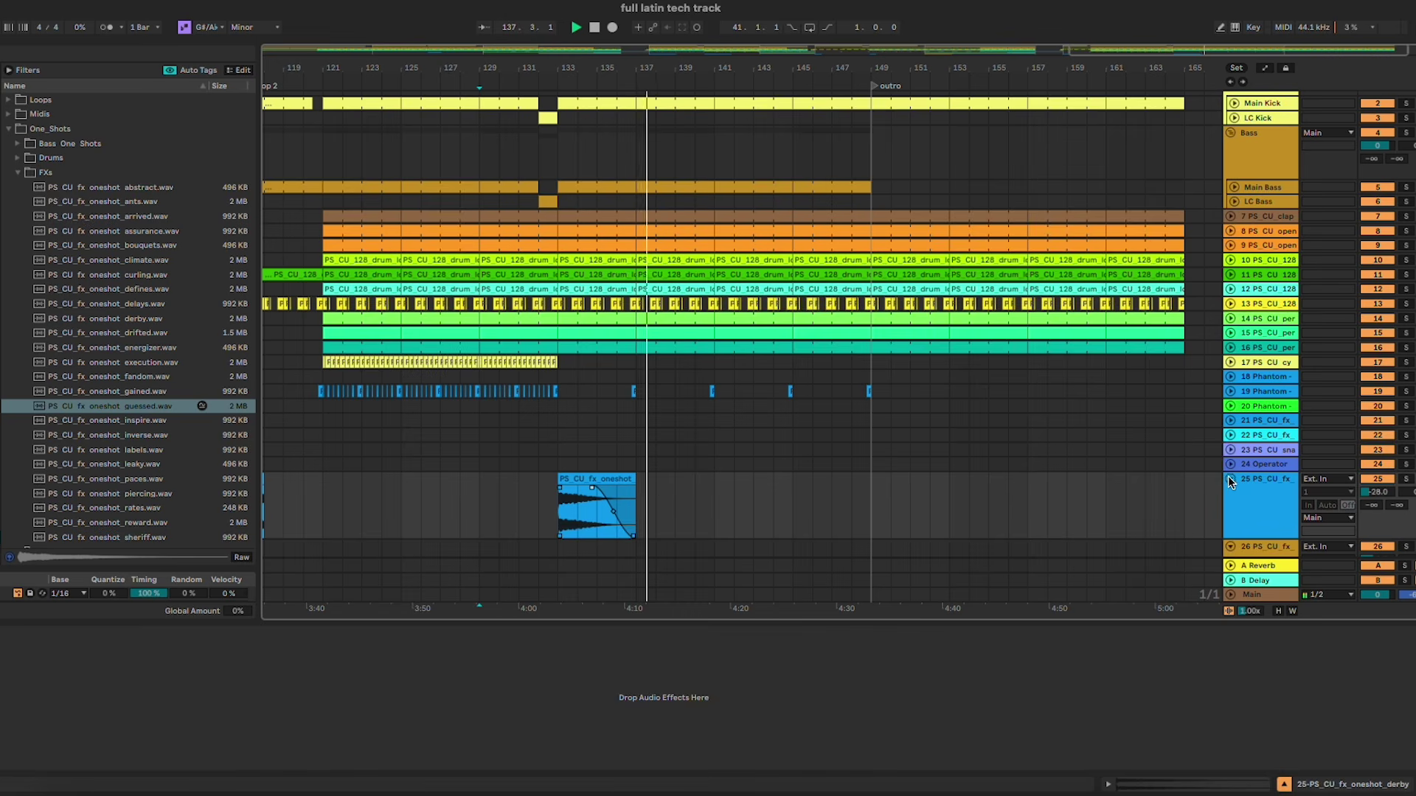
pyautogui.click(1230, 479)
pyautogui.click(831, 421)
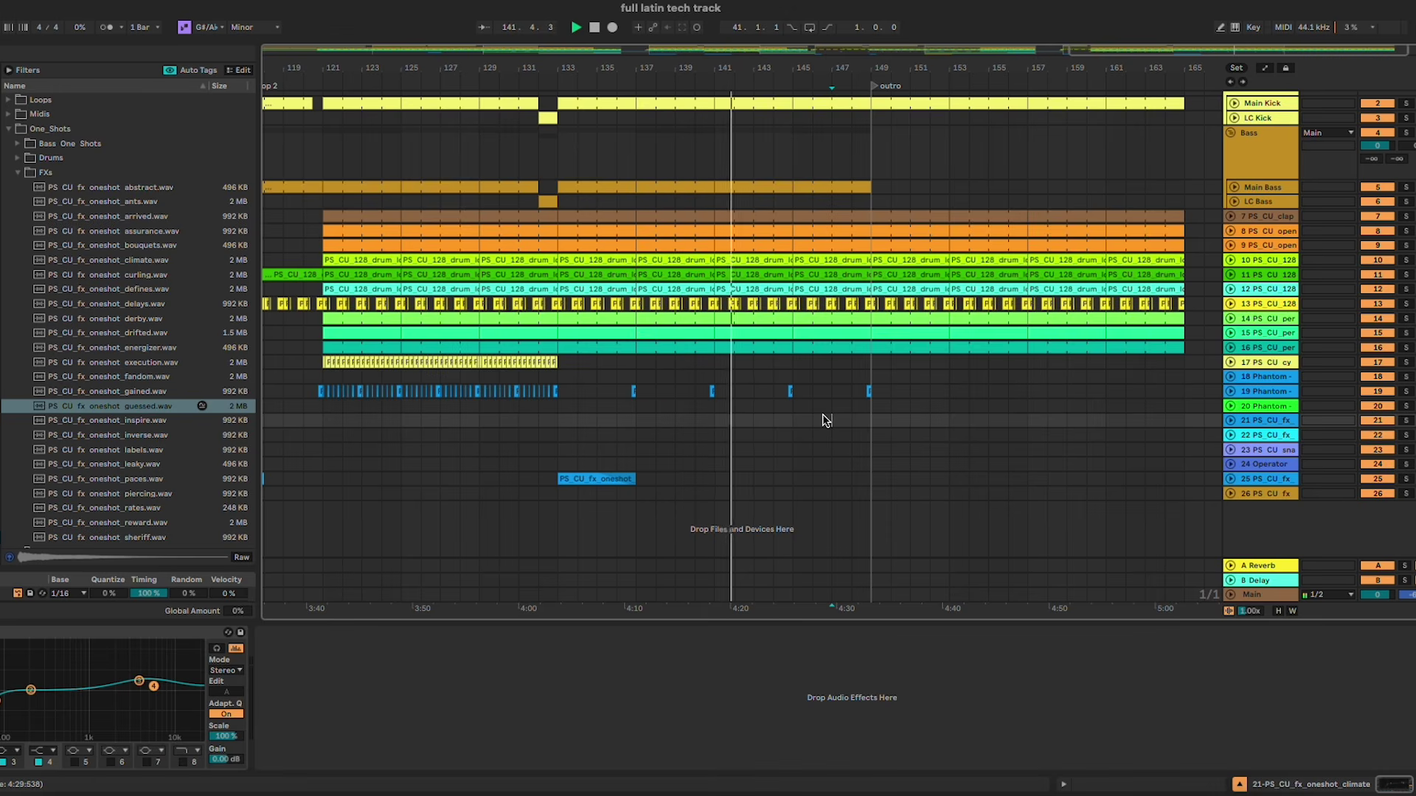
# Step: Move the outro kick clips from bar 149 to 165 from the Main Kick track to the LC Kick track
pyautogui.scroll(3, 916, 275)
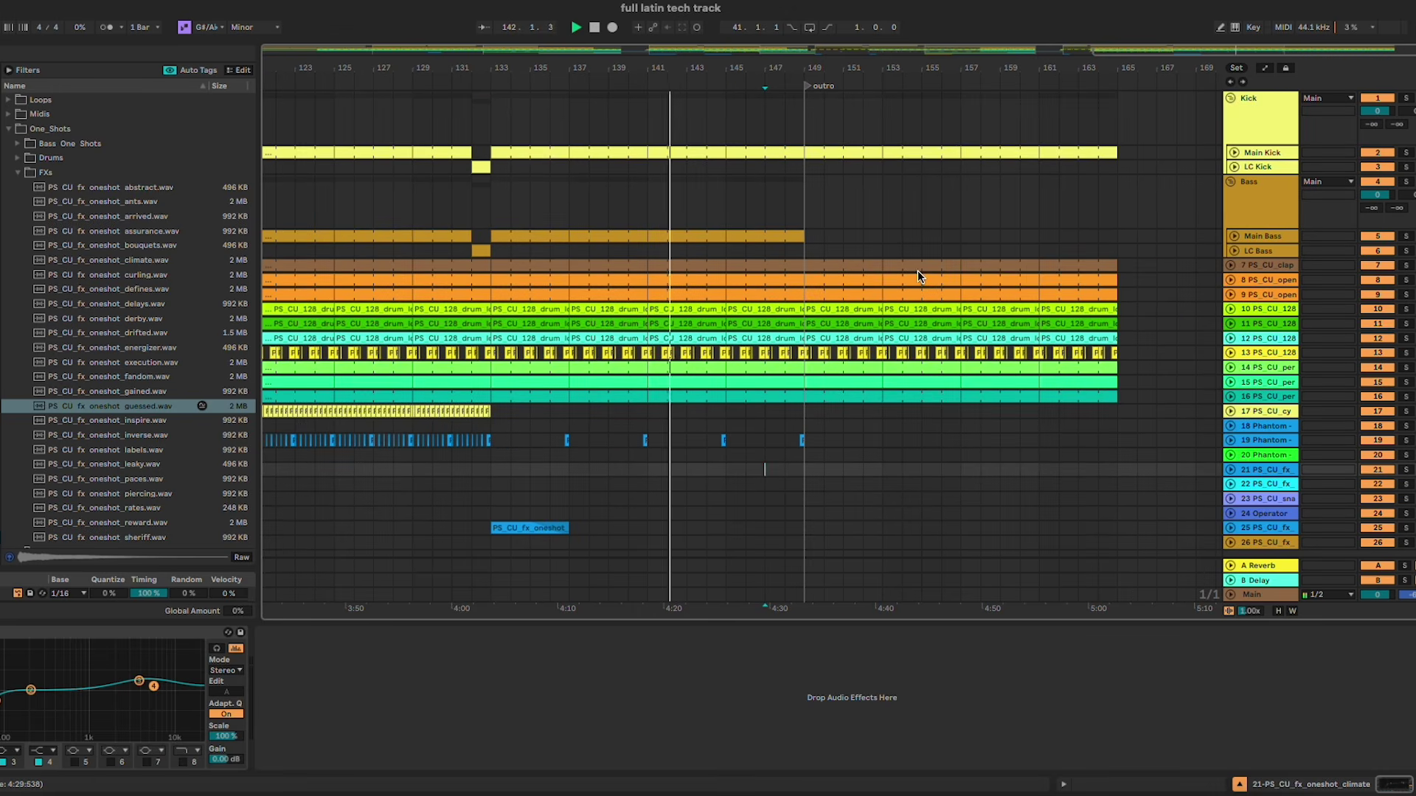
pyautogui.click(842, 155)
pyautogui.moveTo(1154, 151); pyautogui.dragTo(1150, 165)
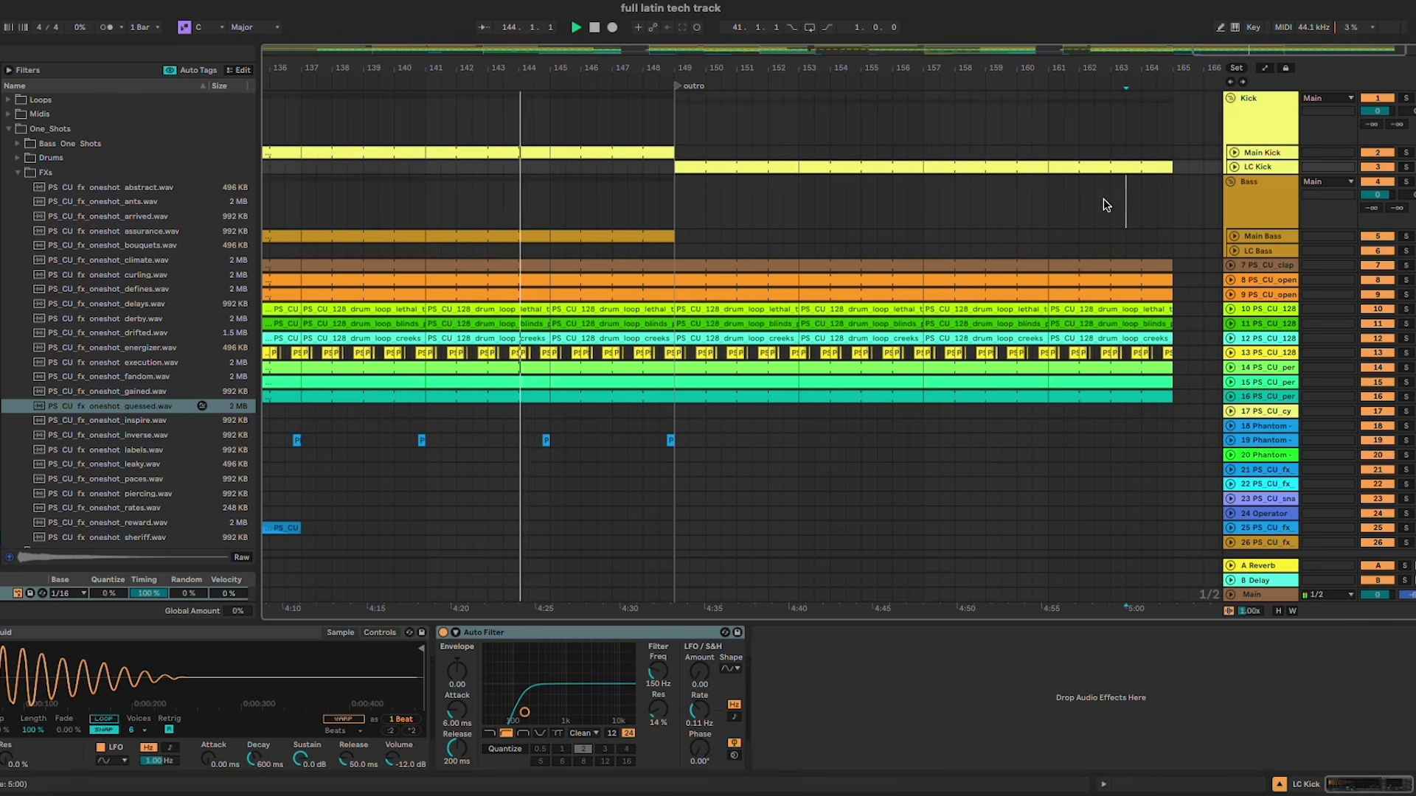
pyautogui.scroll(-5, 959, 197)
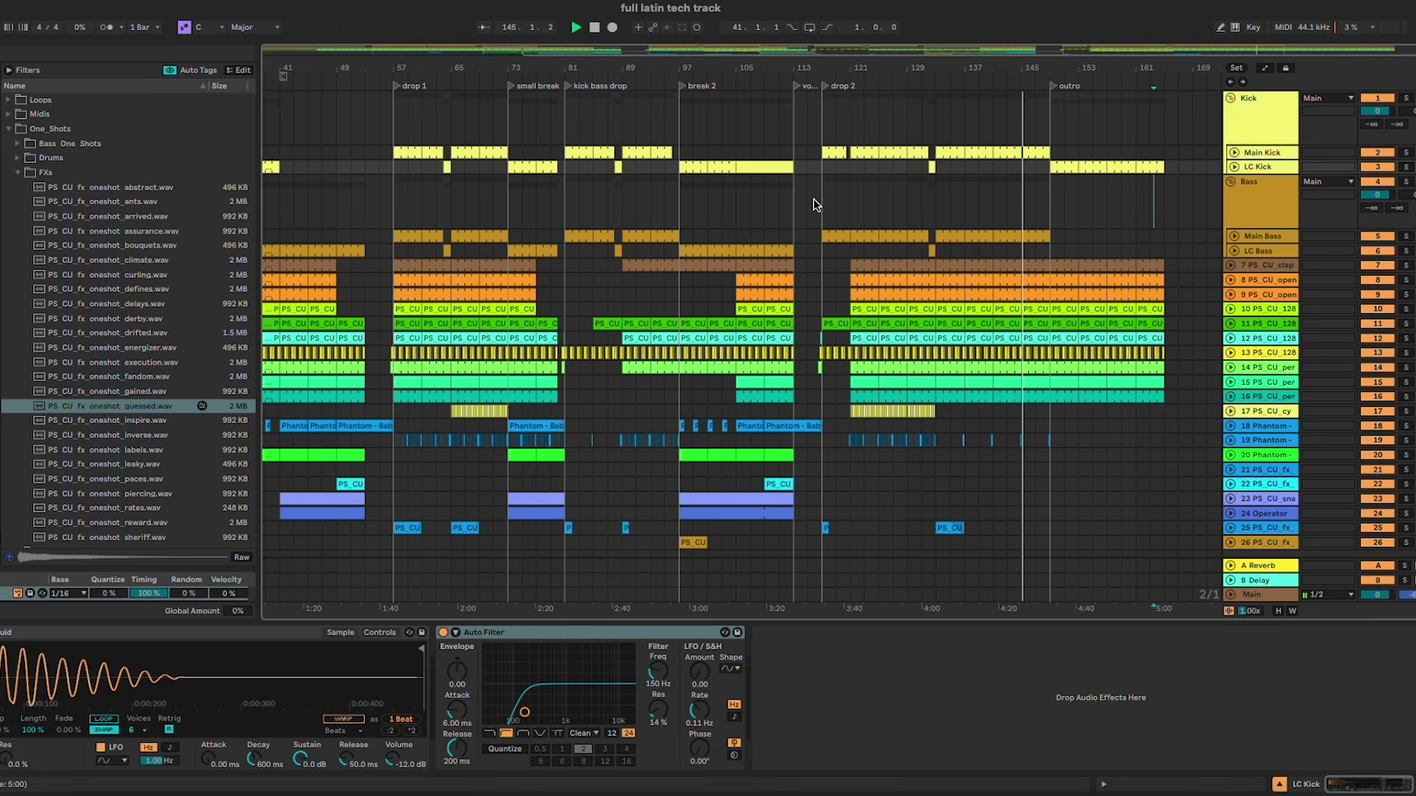
# Step: Stop playback and fill bars 1 to 17 of open hat track 9 with the hat clips copied from bar 17
pyautogui.press('space')
pyautogui.scroll(-3, 814, 198)
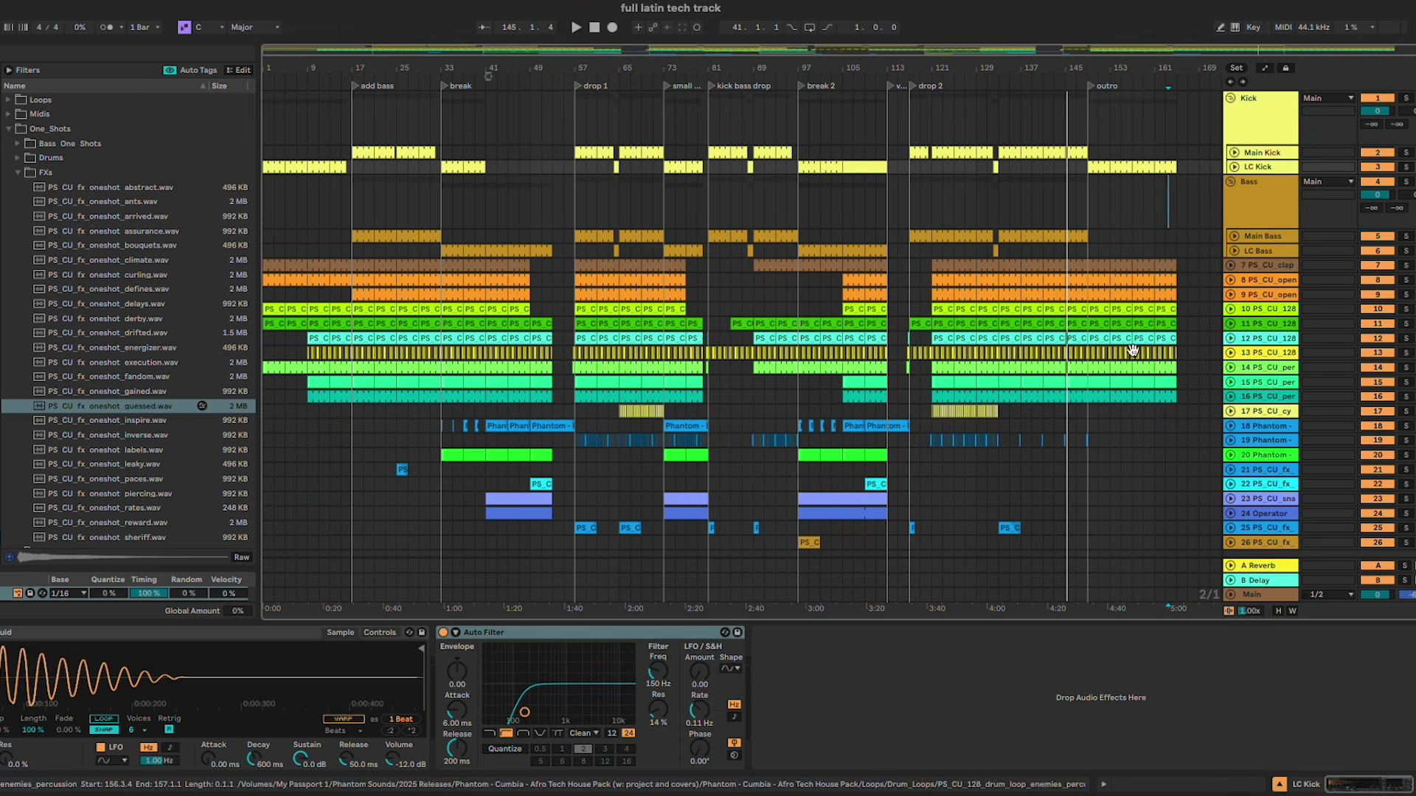
pyautogui.click(1161, 295)
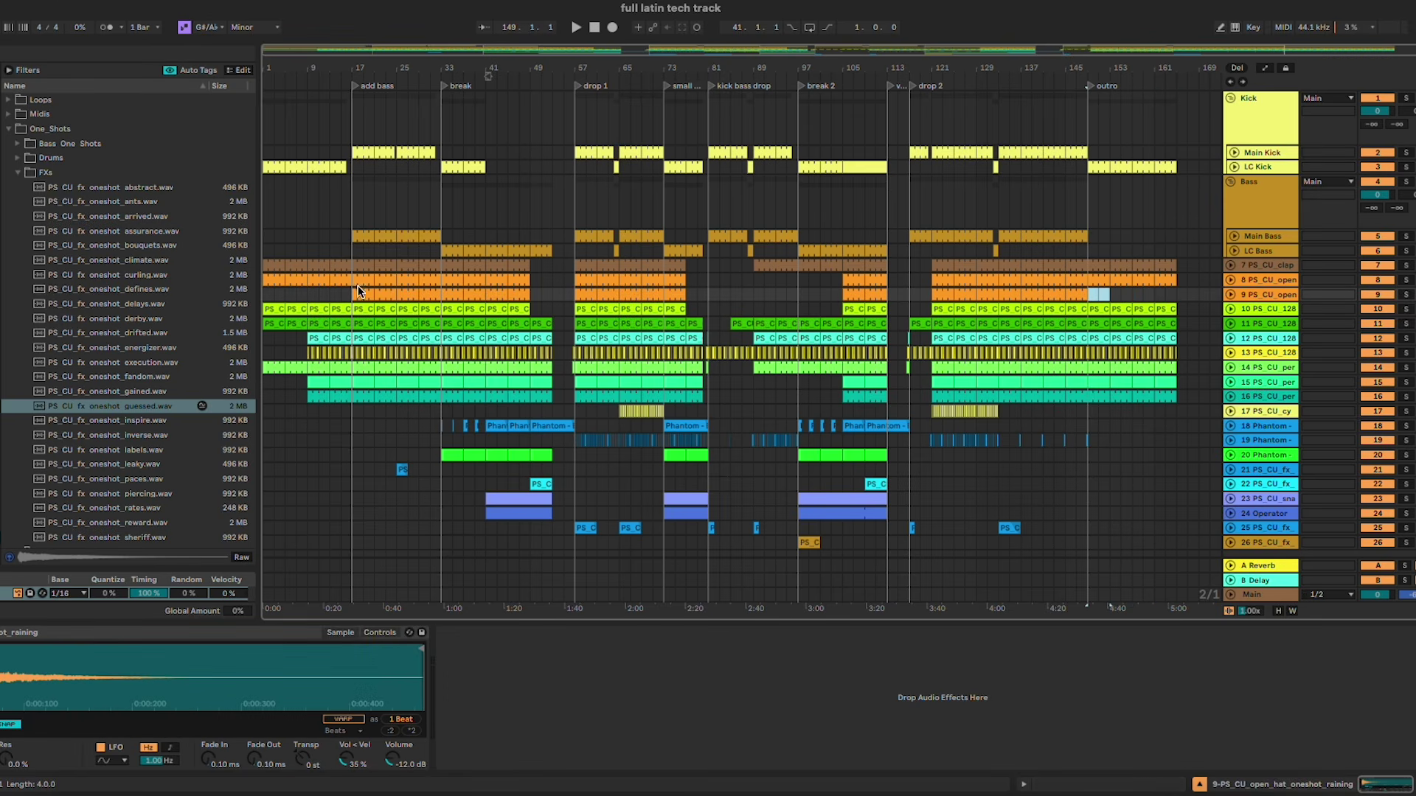
pyautogui.hotkey('ctrl', 'x')
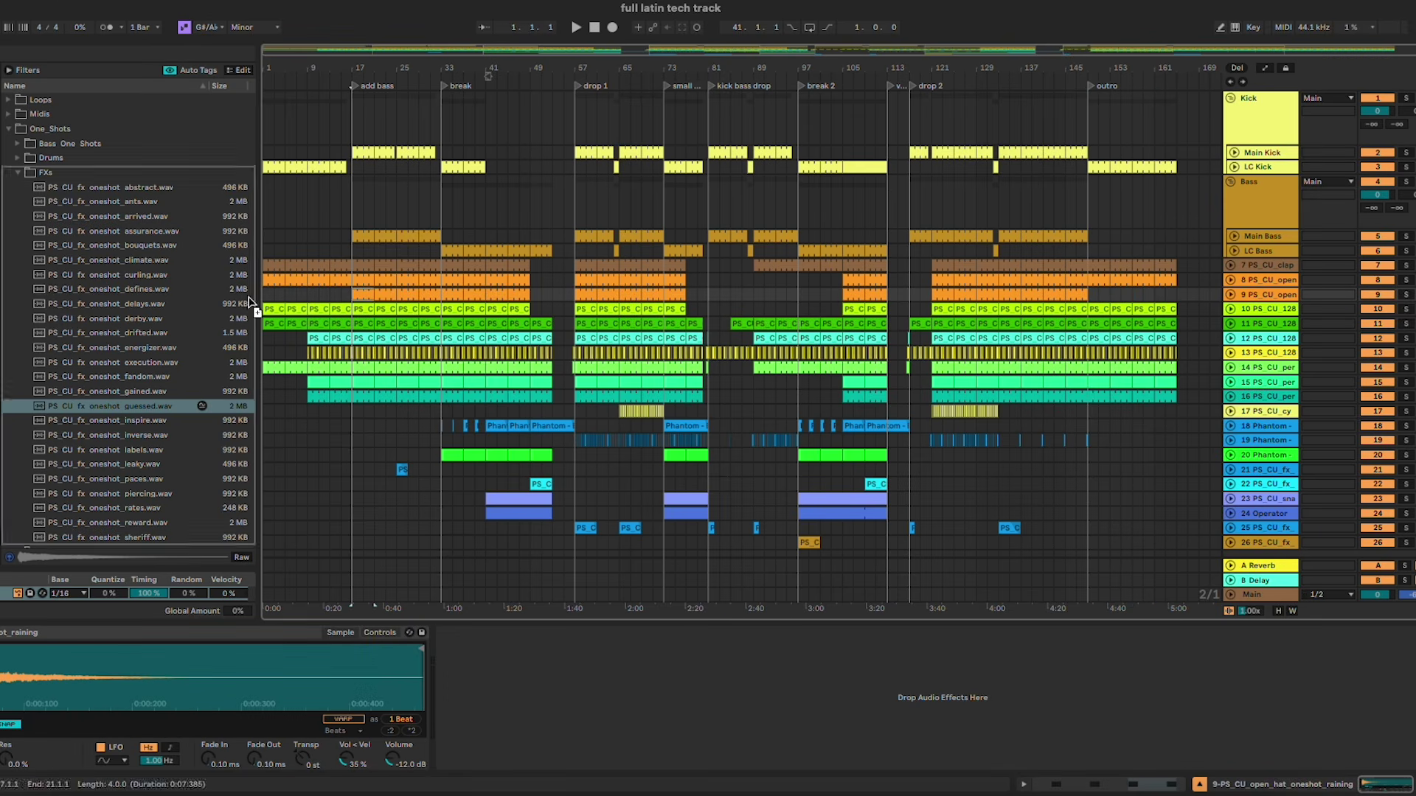
pyautogui.click(267, 295)
pyautogui.hotkey('ctrl', 'v')
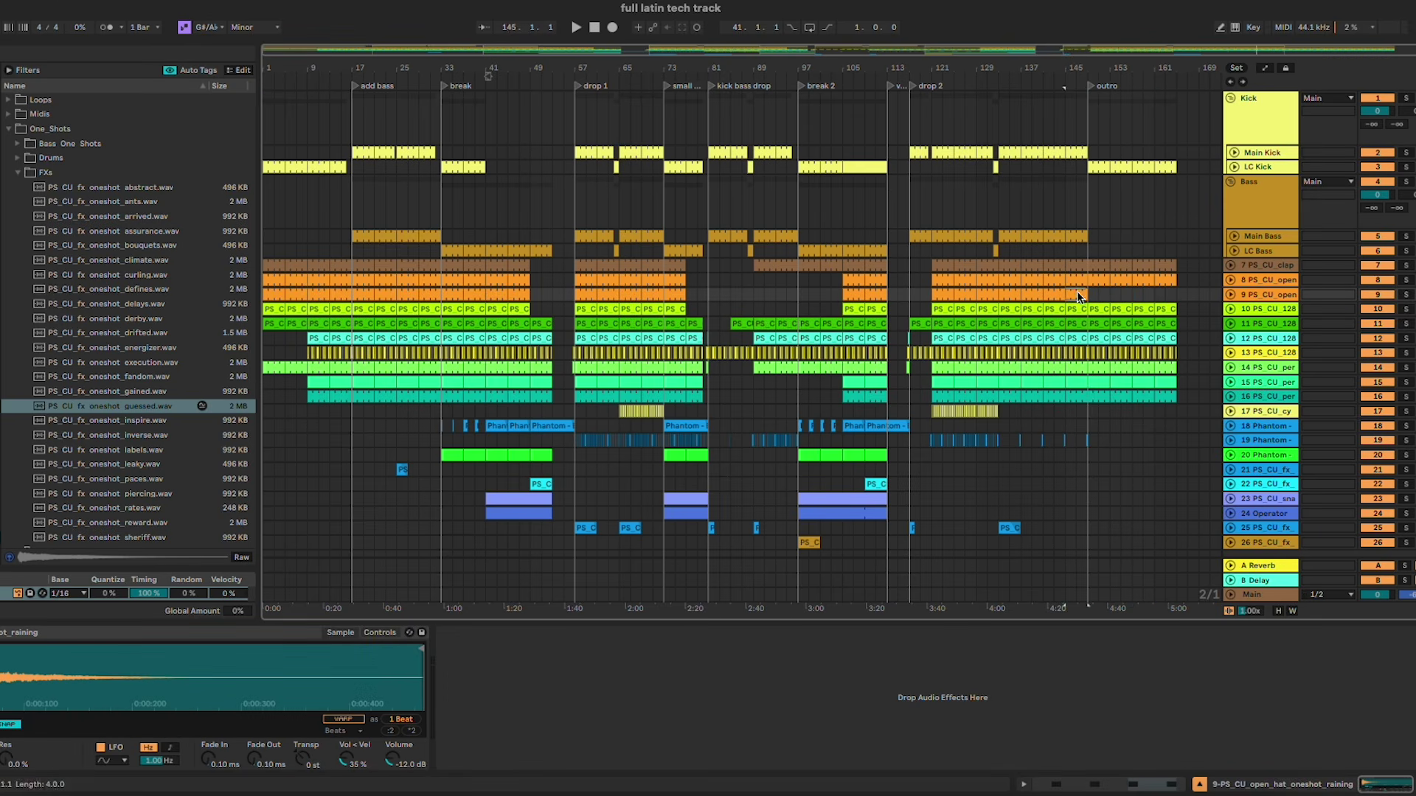
# Step: Delete the outro clips on tracks 12 and 13 from bar 149 and on percussion tracks 15 and 16 from bar 157
pyautogui.moveTo(1178, 351); pyautogui.dragTo(1131, 335)
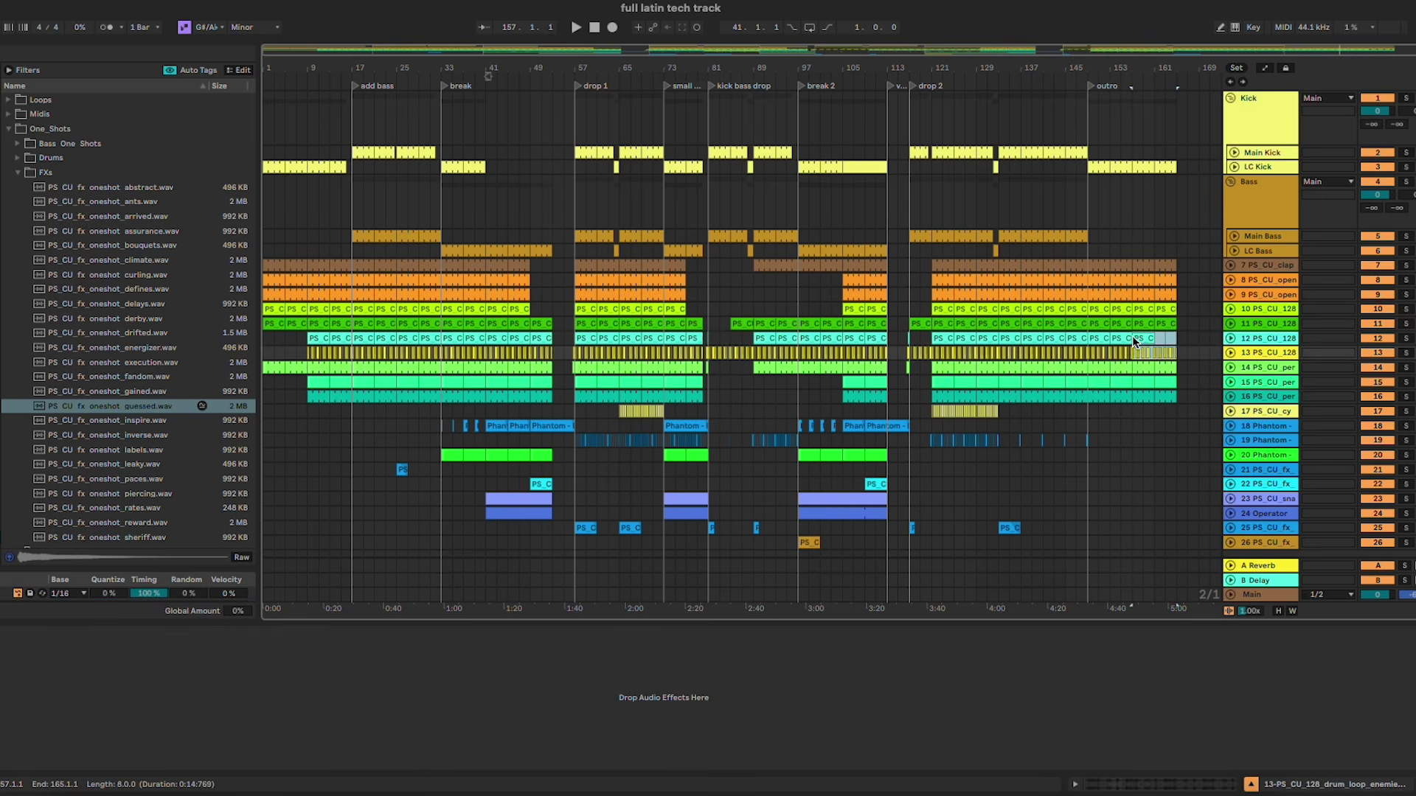
pyautogui.moveTo(1184, 399); pyautogui.dragTo(1134, 385)
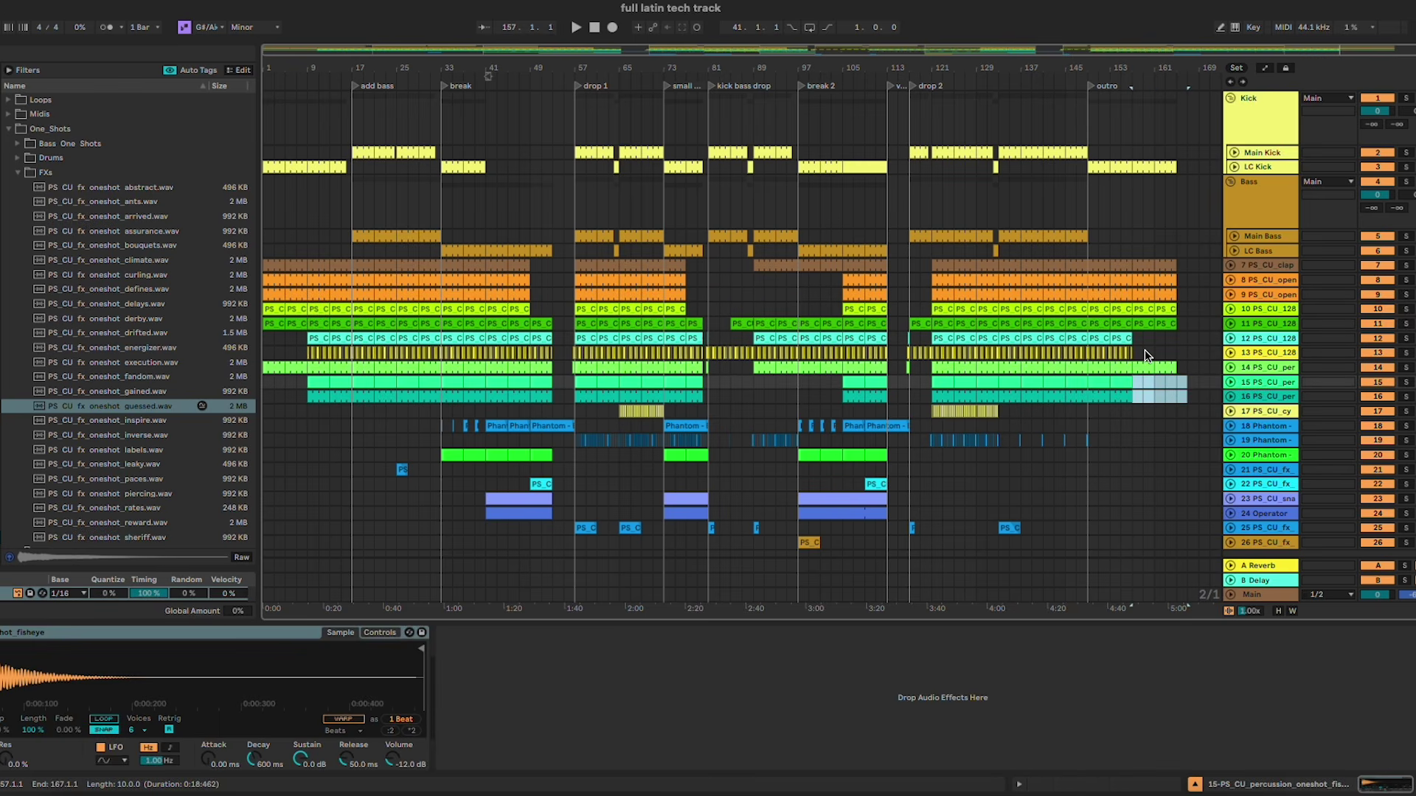
pyautogui.press('Delete')
pyautogui.scroll(3, 1139, 343)
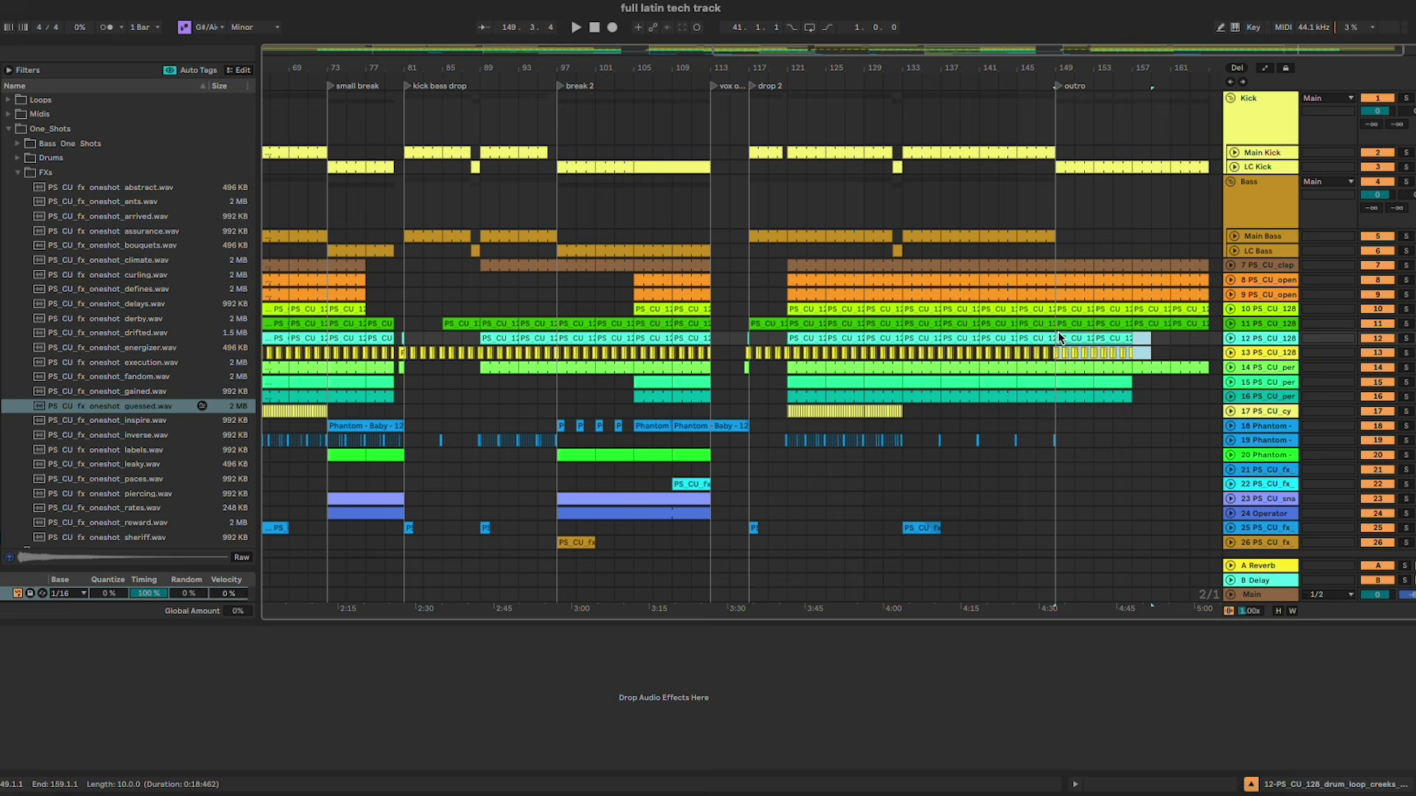
pyautogui.press('Delete')
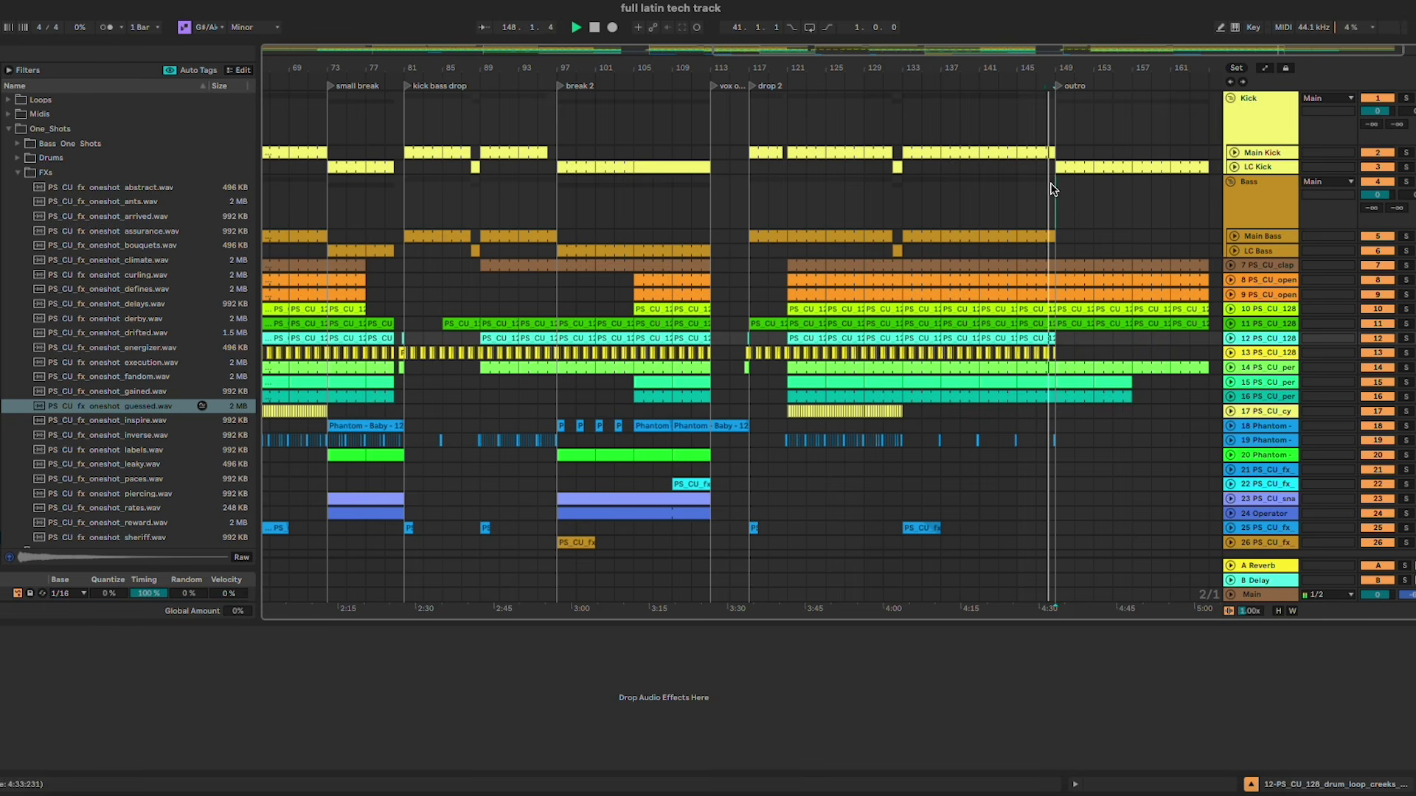
# Step: Audition the outro from bar 149 and delete the clips on tracks 11 and 14 from bar 157 onward
pyautogui.click(1075, 219)
pyautogui.hscroll(2, 1076, 222)
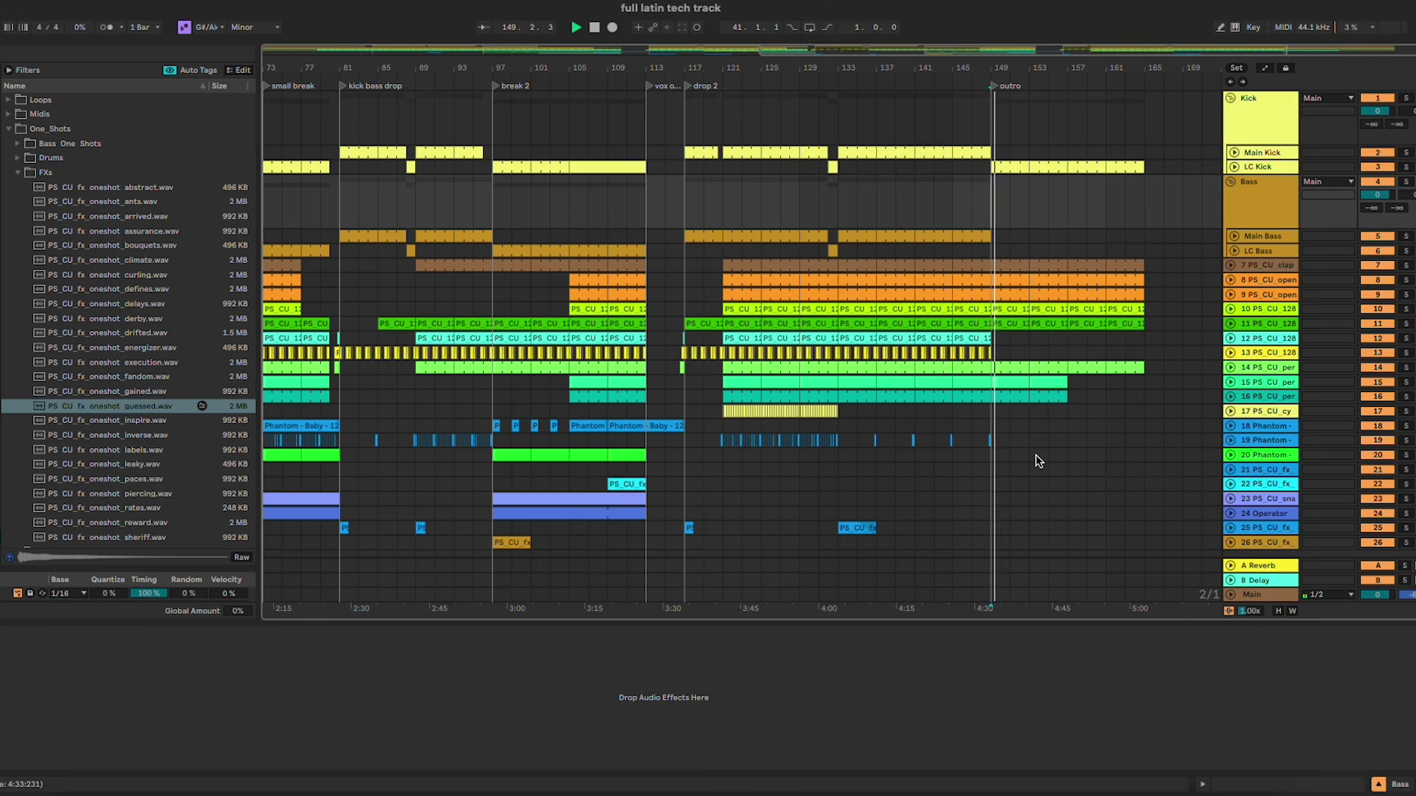
pyautogui.click(1069, 205)
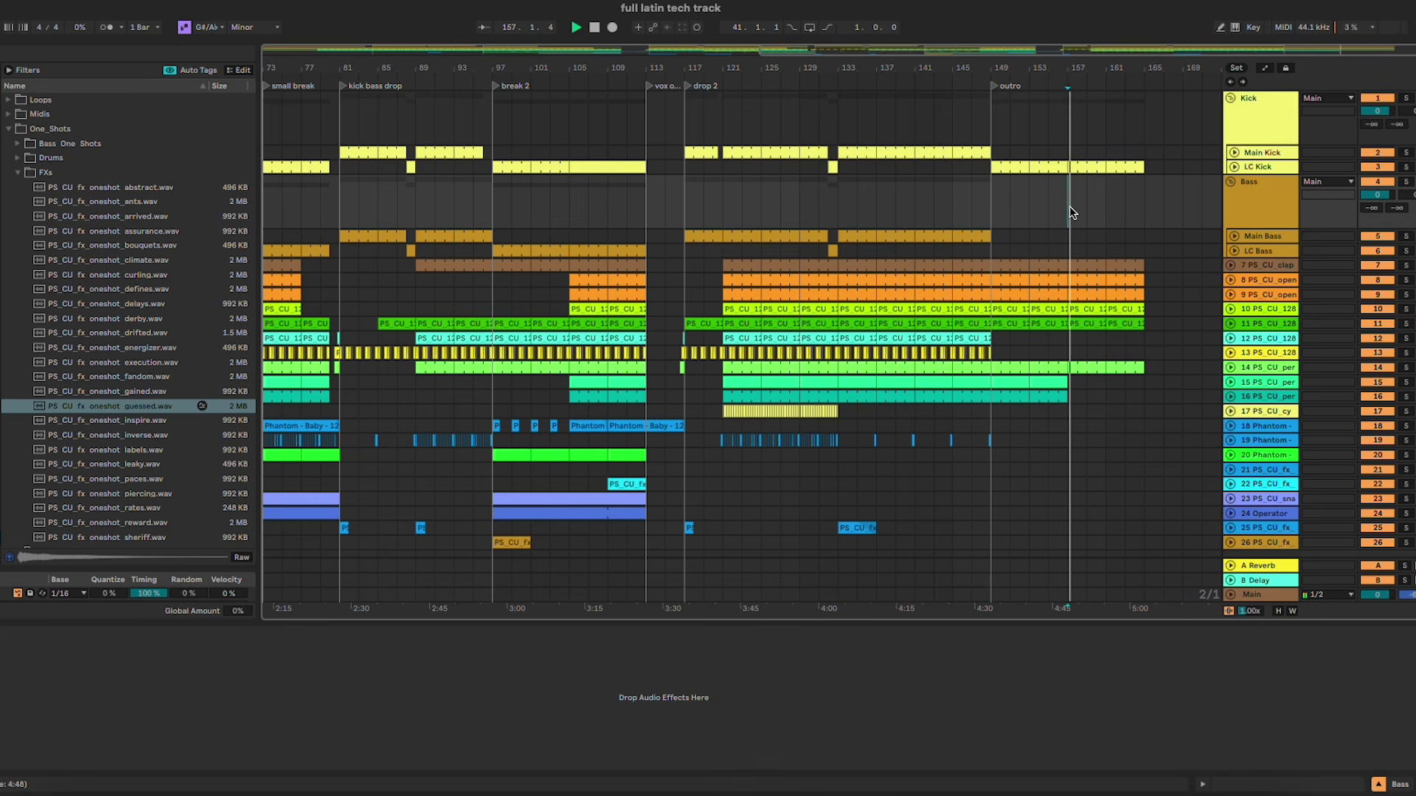
pyautogui.click(1103, 325)
pyautogui.press('Delete')
pyautogui.click(1102, 337)
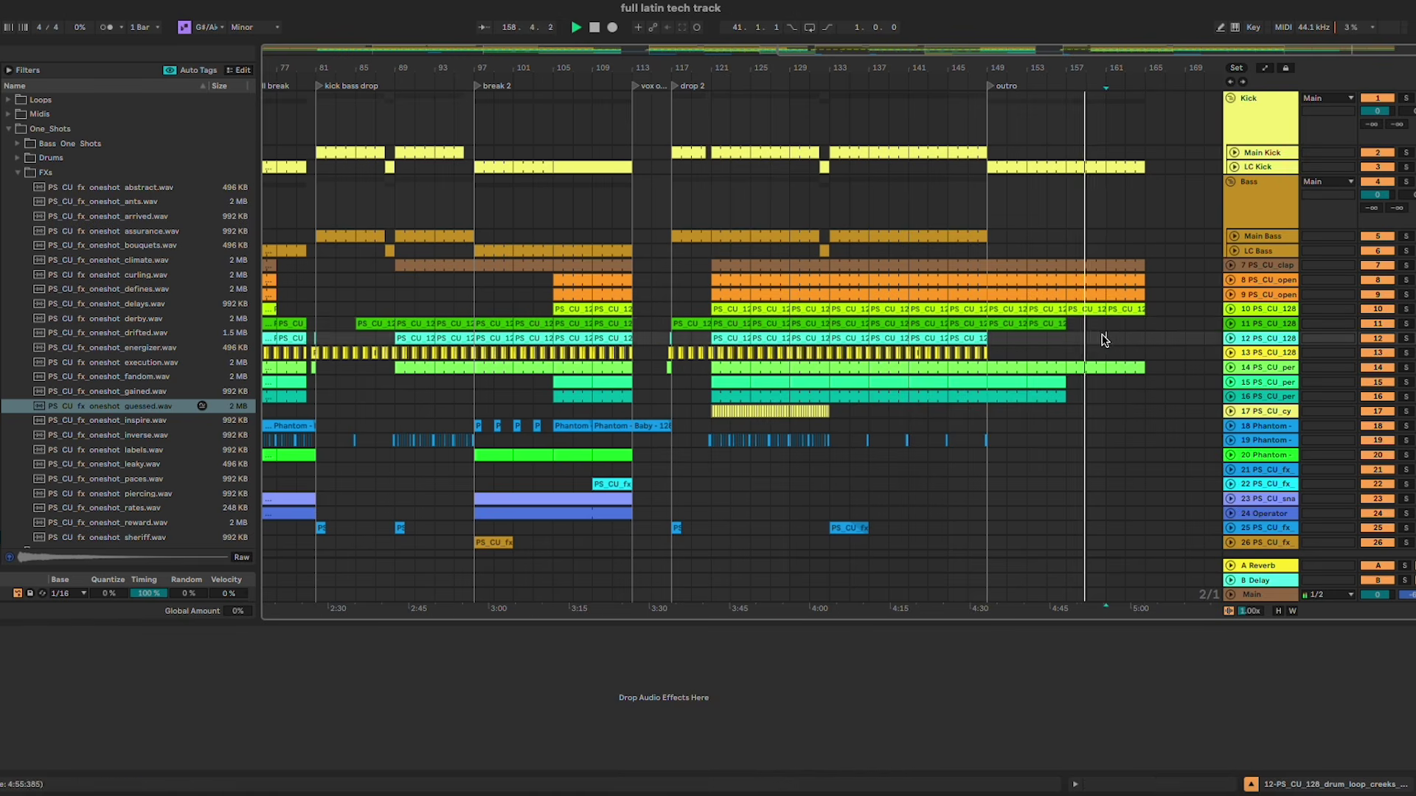
pyautogui.click(1122, 367)
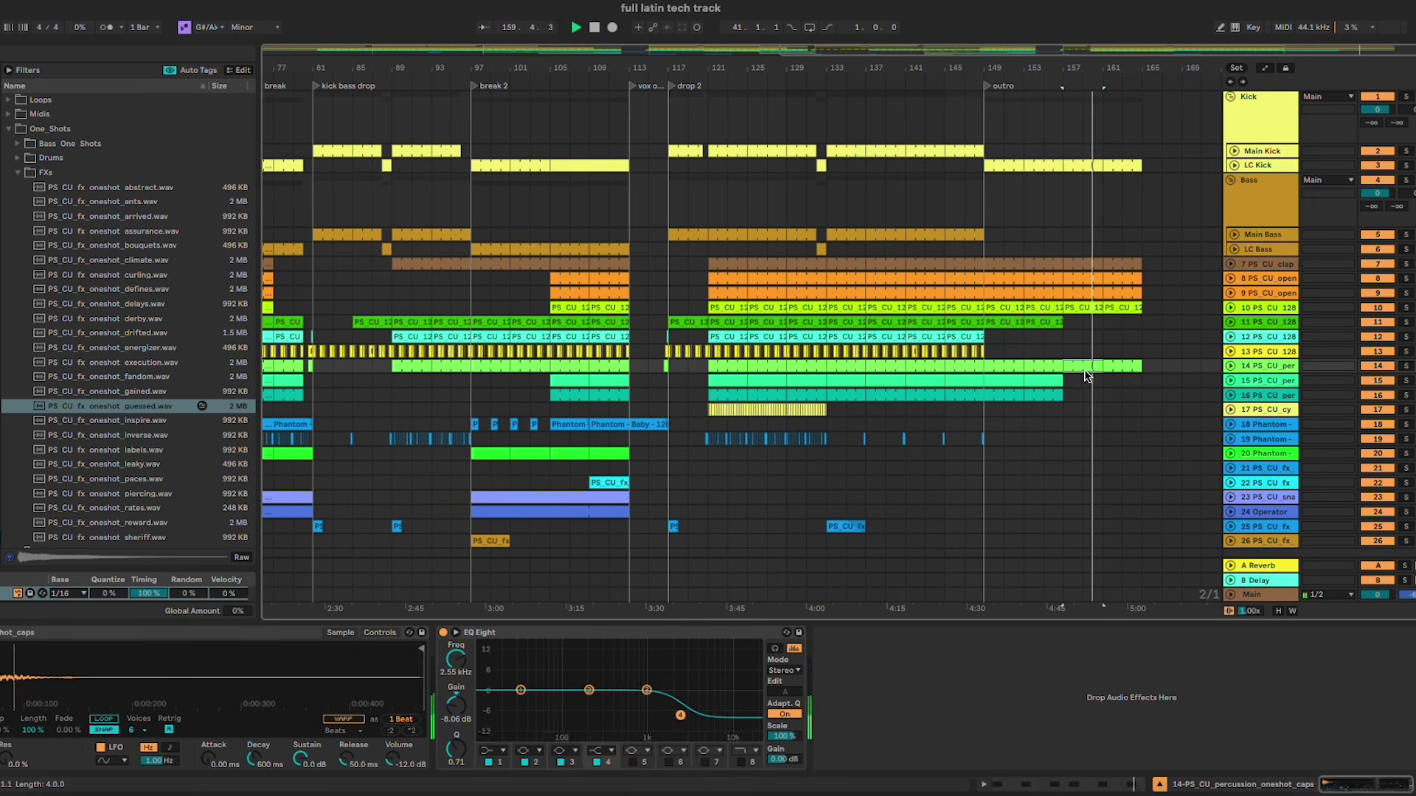
pyautogui.scroll(-5, 1088, 357)
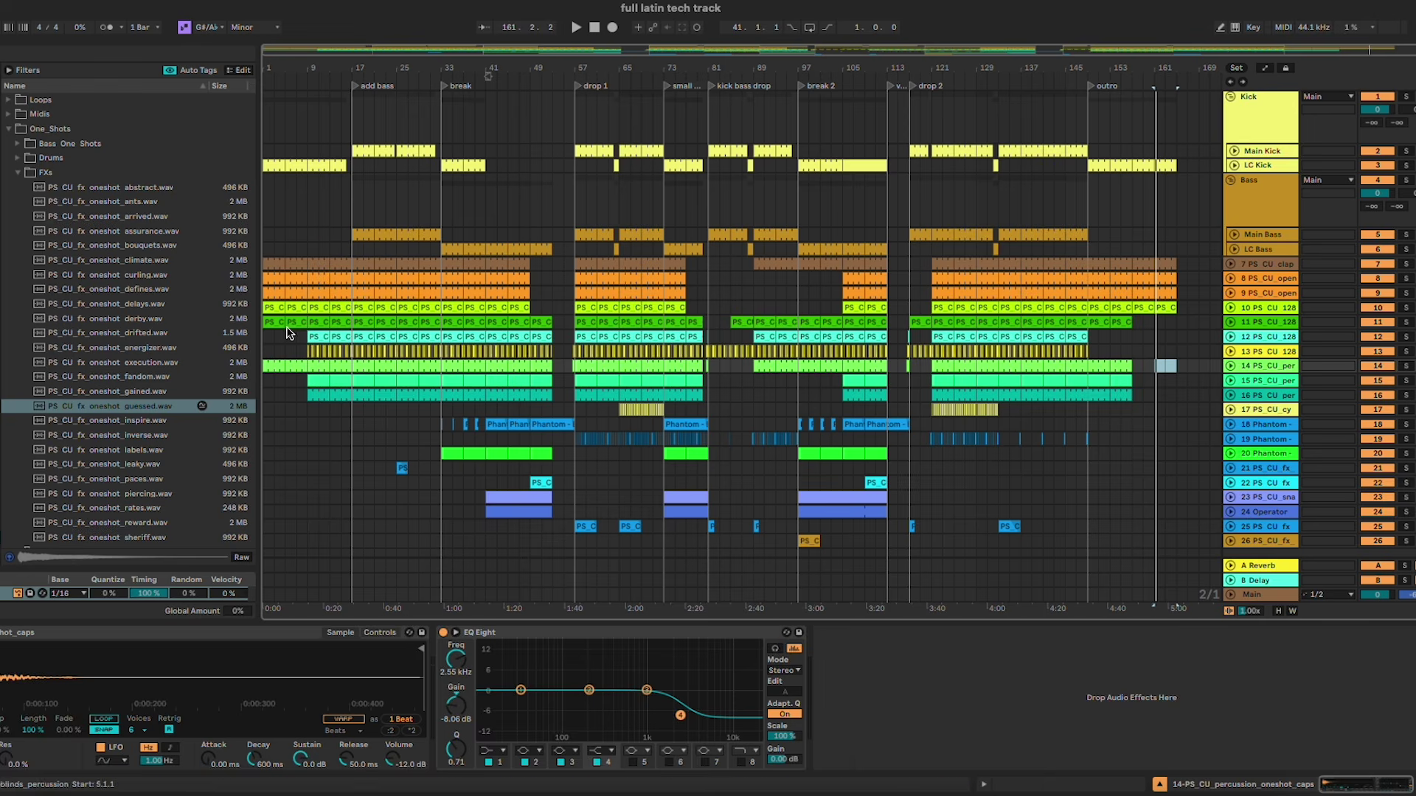
pyautogui.press('Delete')
# Step: Delete the intro clips on tracks 10 to 14 from bar 1 to 9, and on tracks 12 and 13 up to bar 17
pyautogui.moveTo(295, 364); pyautogui.dragTo(311, 346)
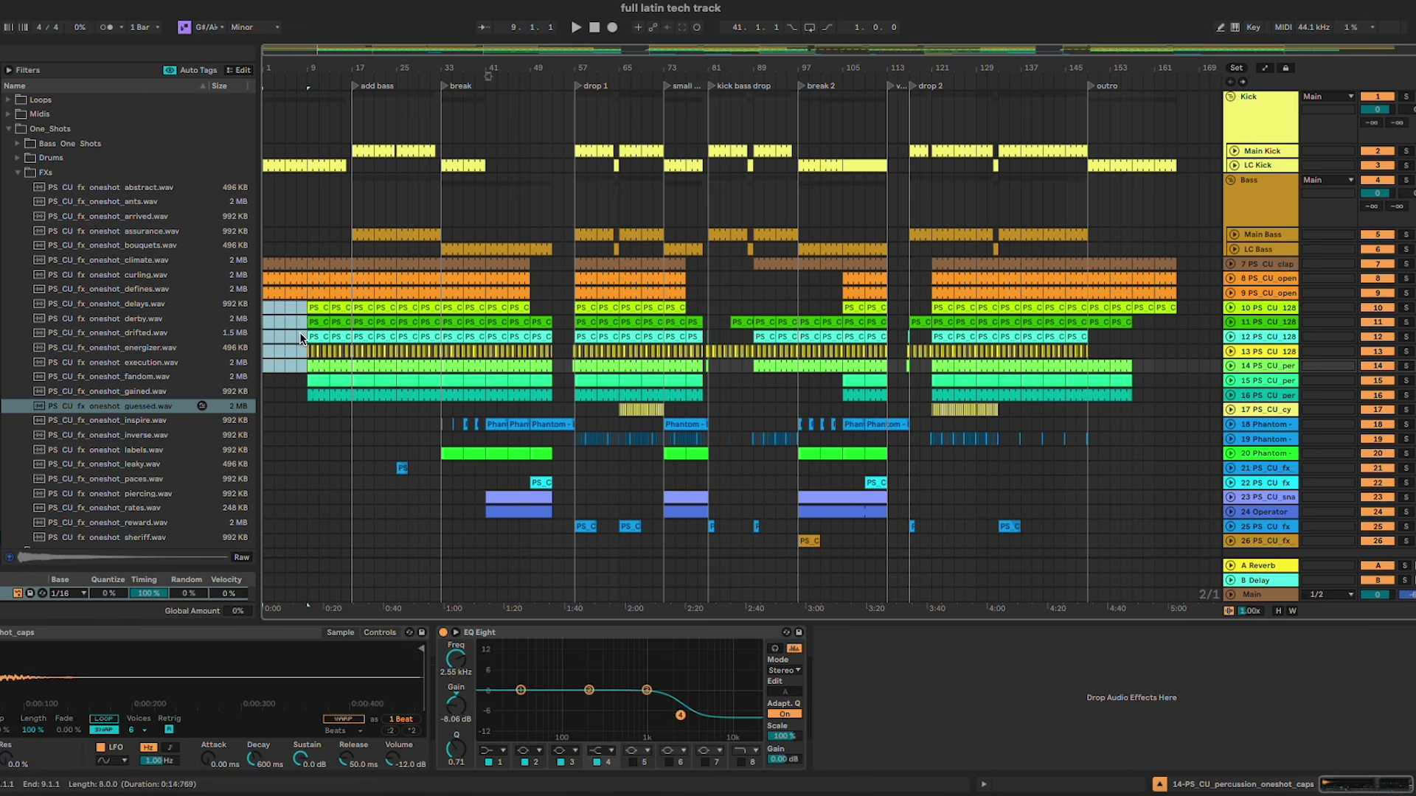
pyautogui.press('Delete')
pyautogui.click(291, 310)
# Step: Play the intro from bar 7 and fill track 10 with its top drum loop from bar 1 to 9
pyautogui.press('space')
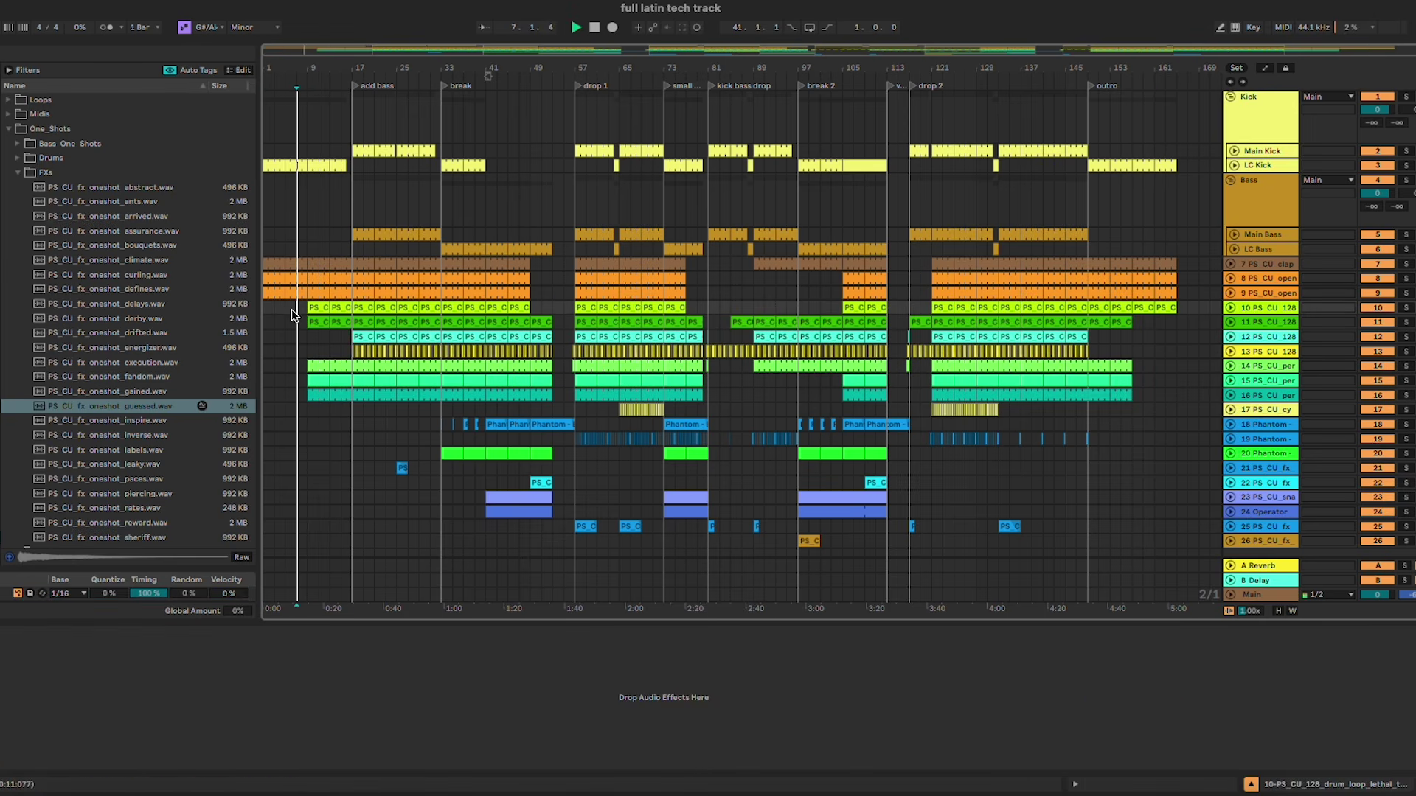
pyautogui.scroll(3, 291, 310)
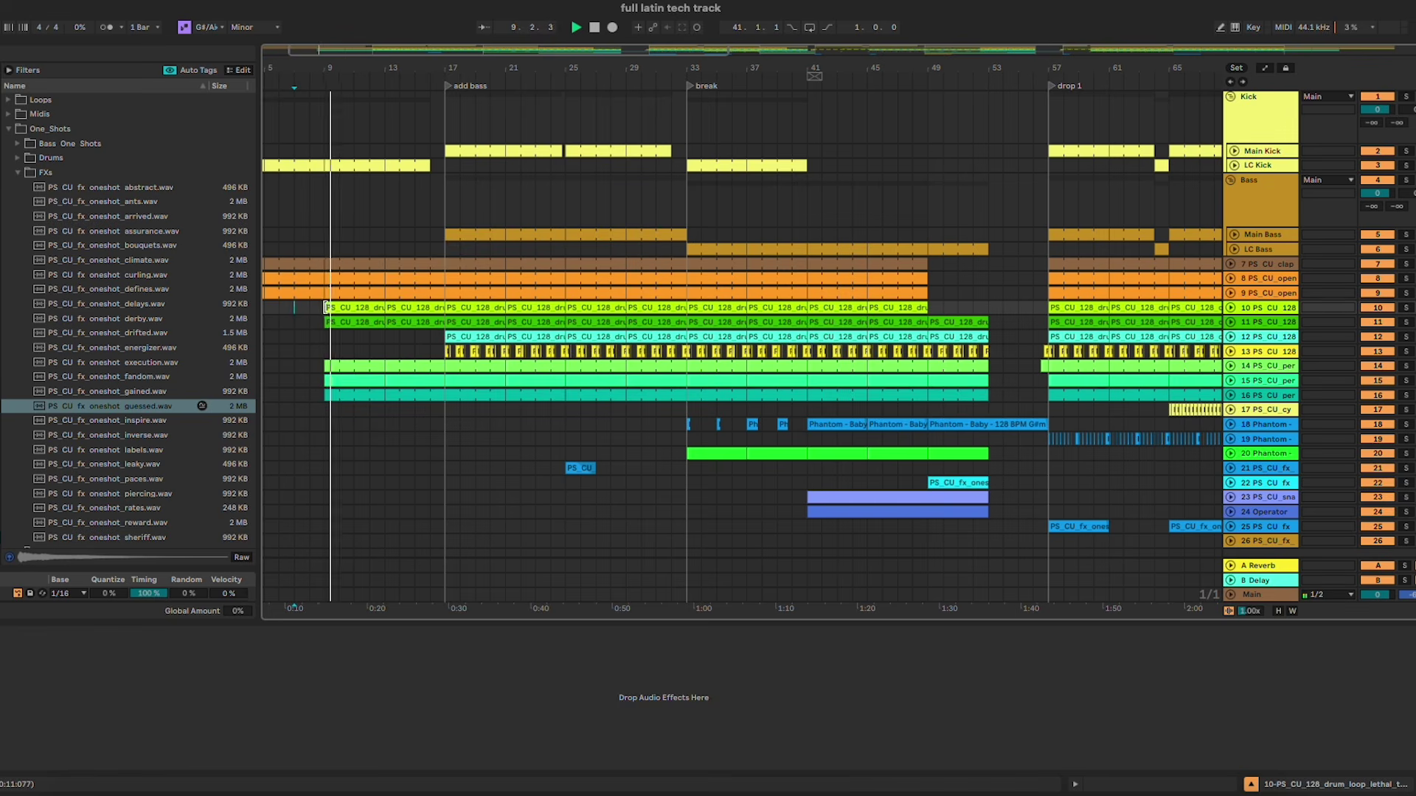
pyautogui.moveTo(361, 307); pyautogui.dragTo(299, 317)
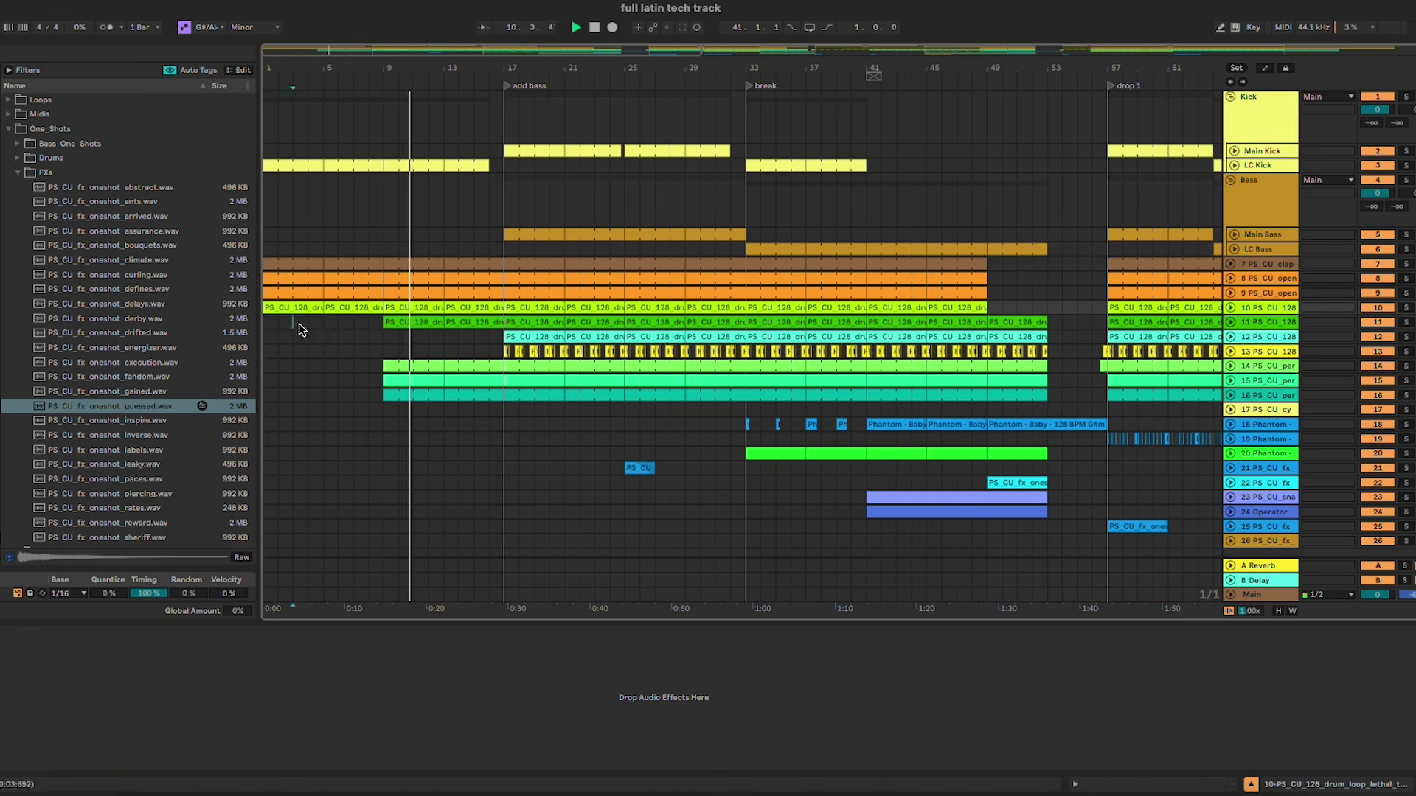
# Step: Audition the intro around bar 9 and delete the percussion clips on track 14 from bar 9 to 25
pyautogui.click(370, 324)
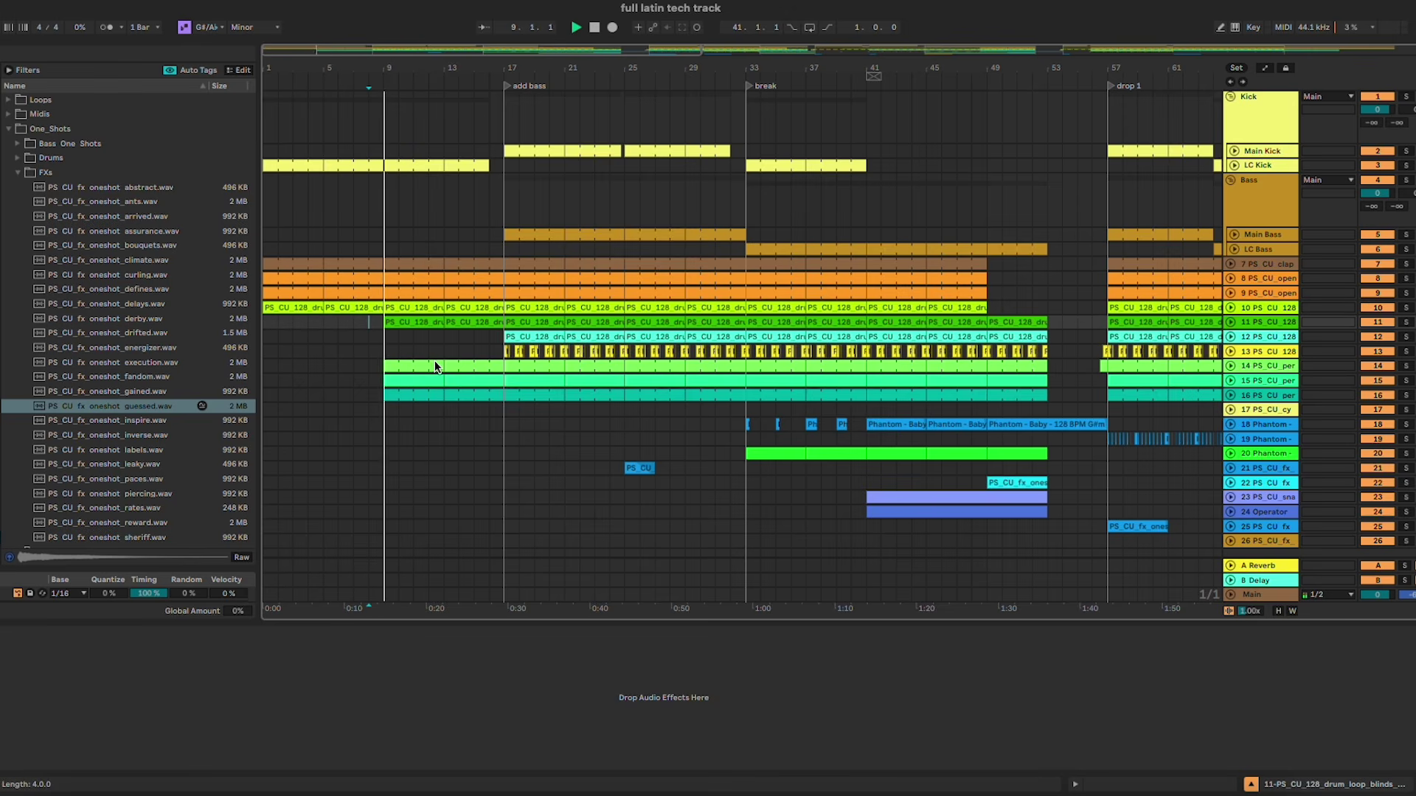
pyautogui.click(430, 325)
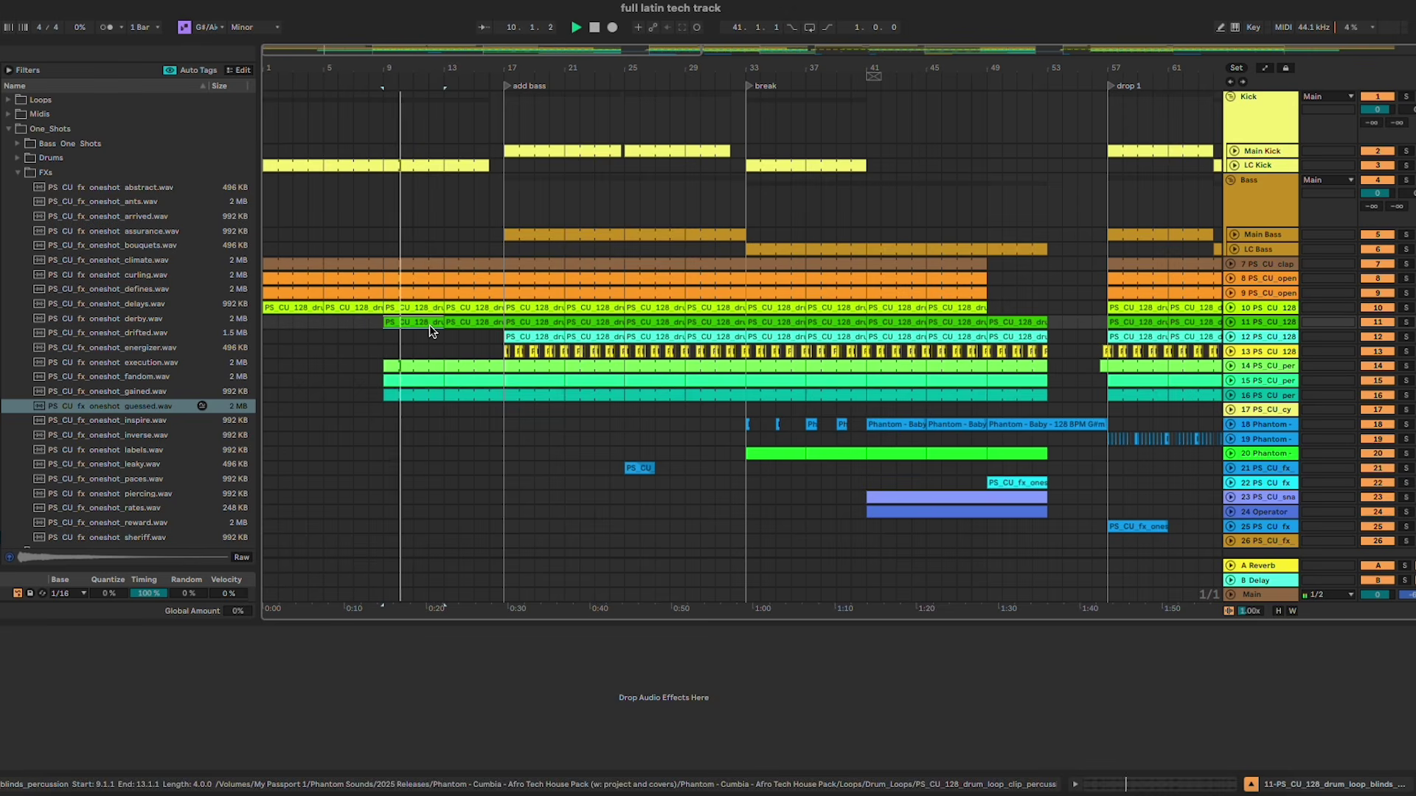
pyautogui.click(435, 365)
pyautogui.click(473, 351)
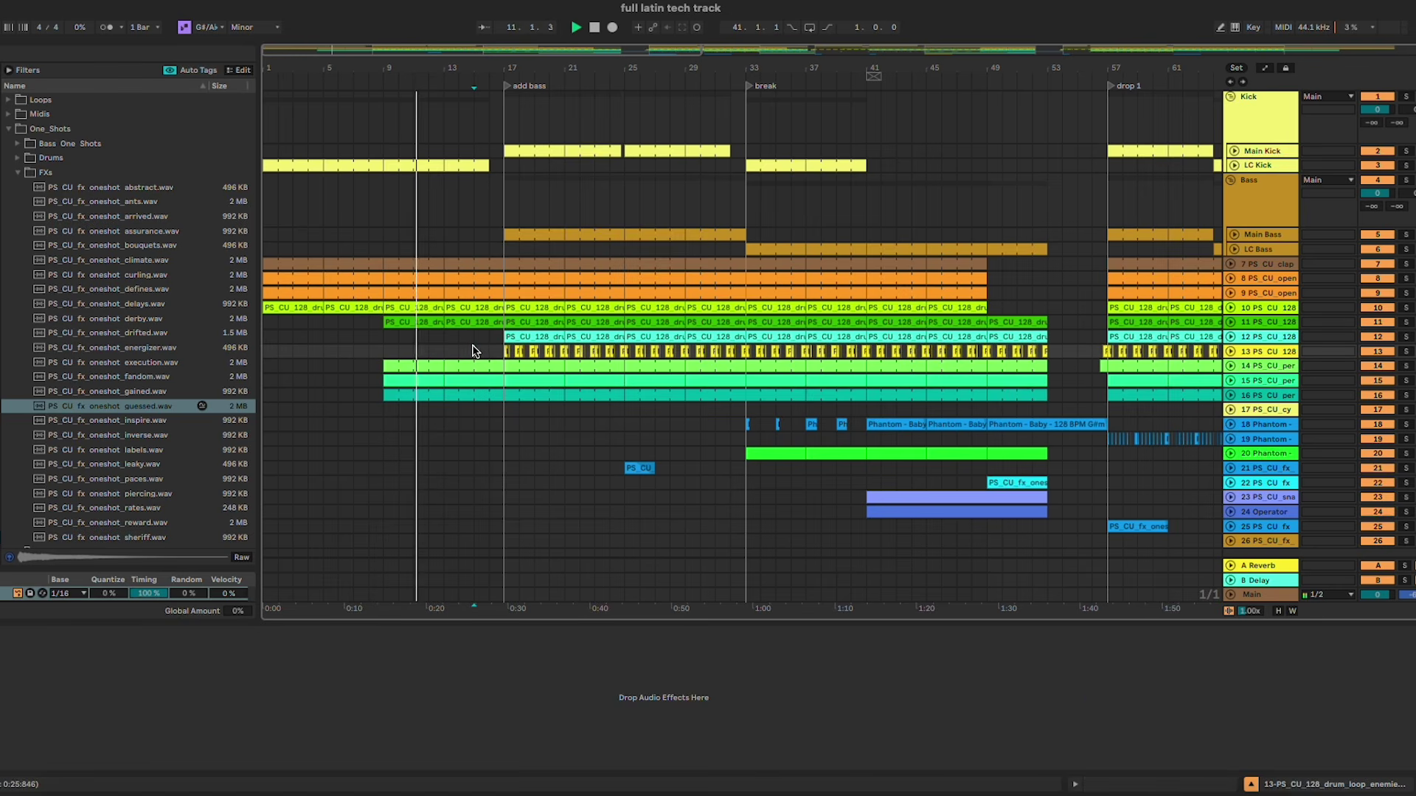
pyautogui.click(457, 367)
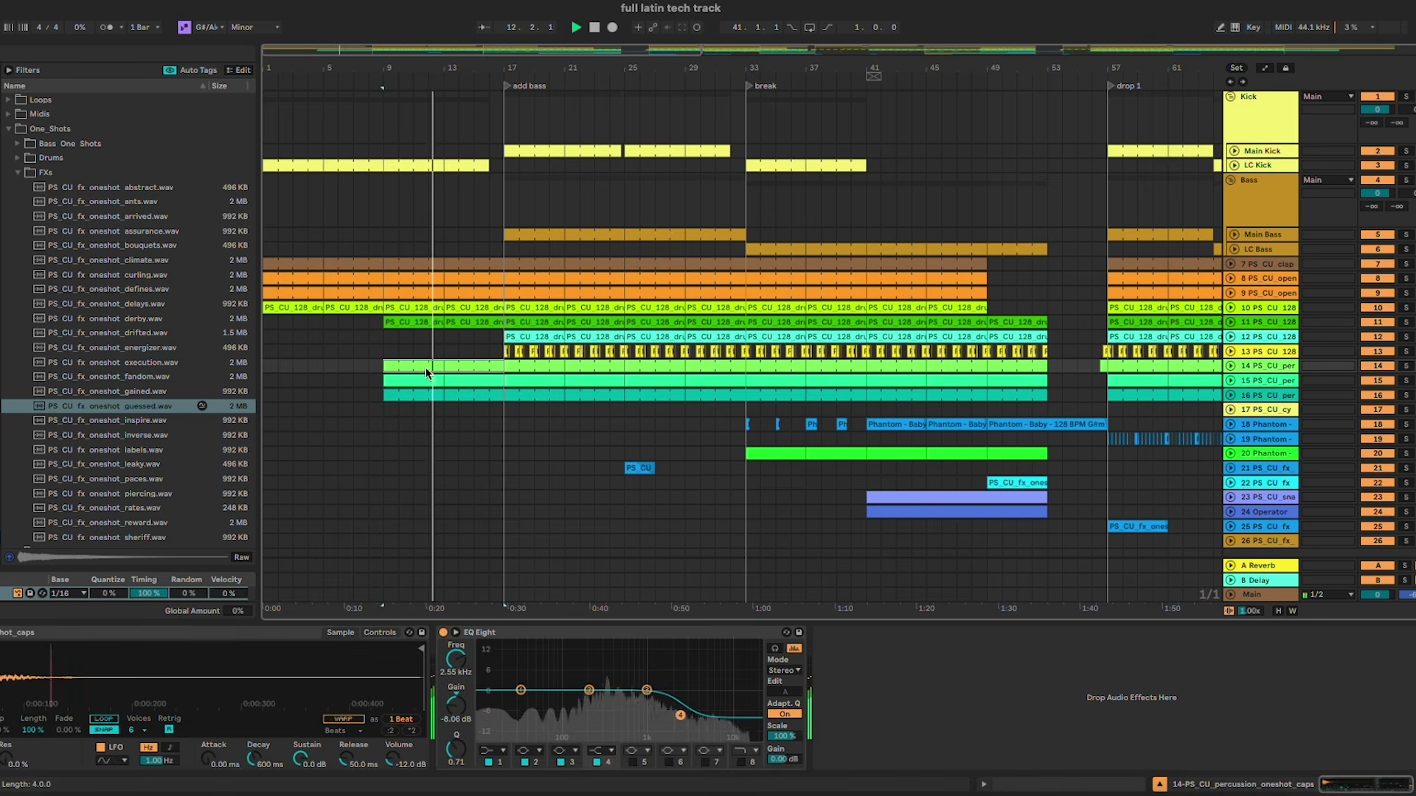
pyautogui.press('Delete')
pyautogui.click(546, 367)
pyautogui.press('Delete')
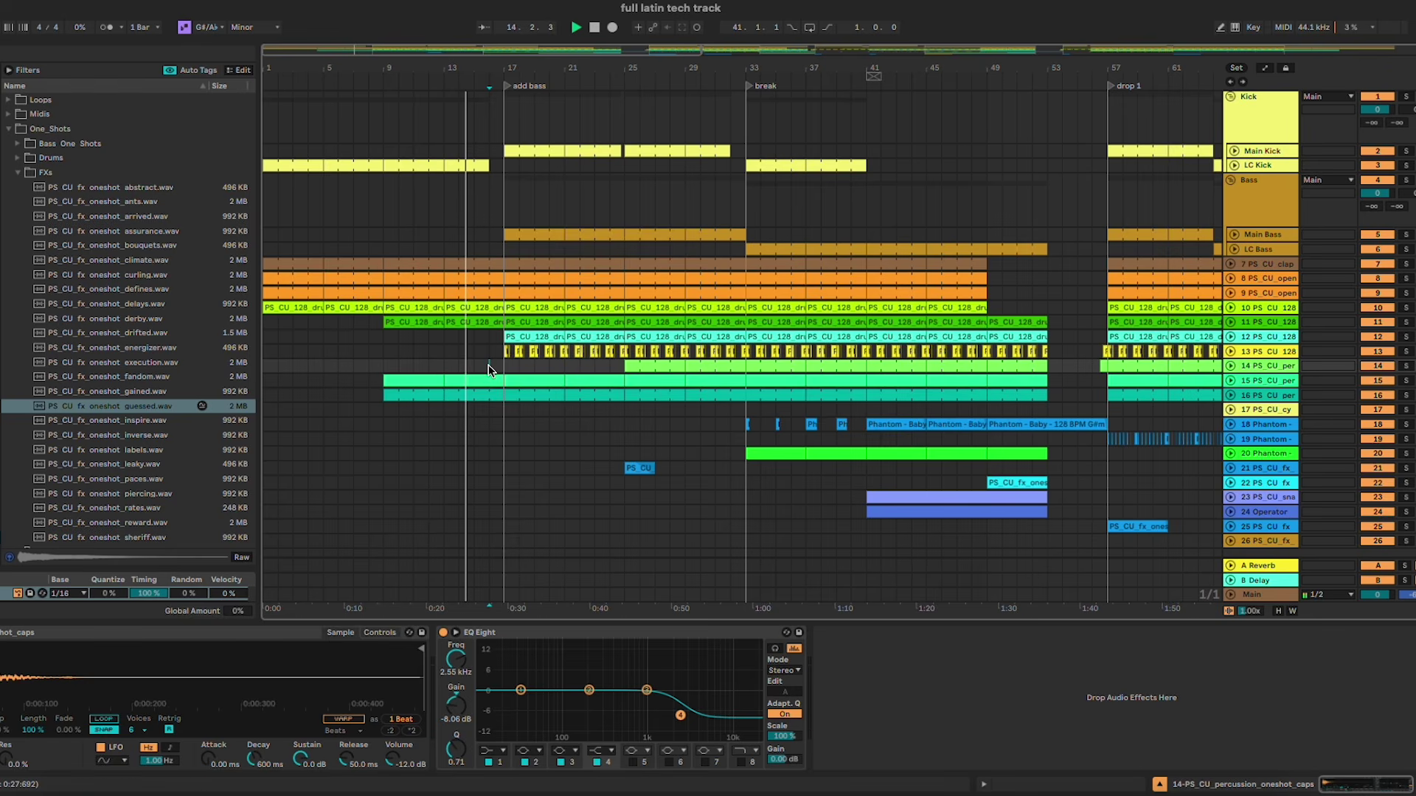
# Step: Play through the add bass section and set the gain of the climate FX clip at bar 25 on track 21 to -4 dB
pyautogui.hscroll(2, 497, 364)
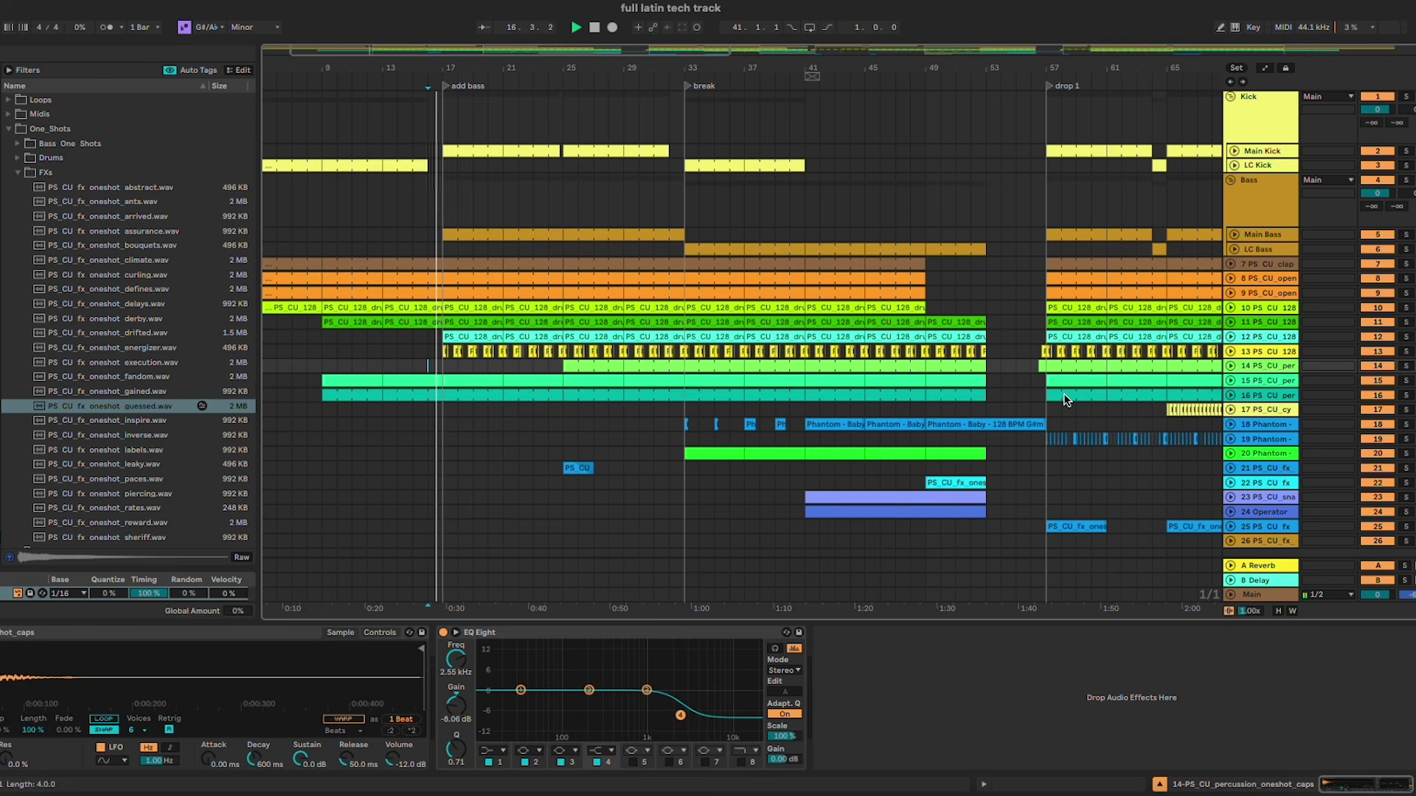
pyautogui.scroll(-1, 672, 417)
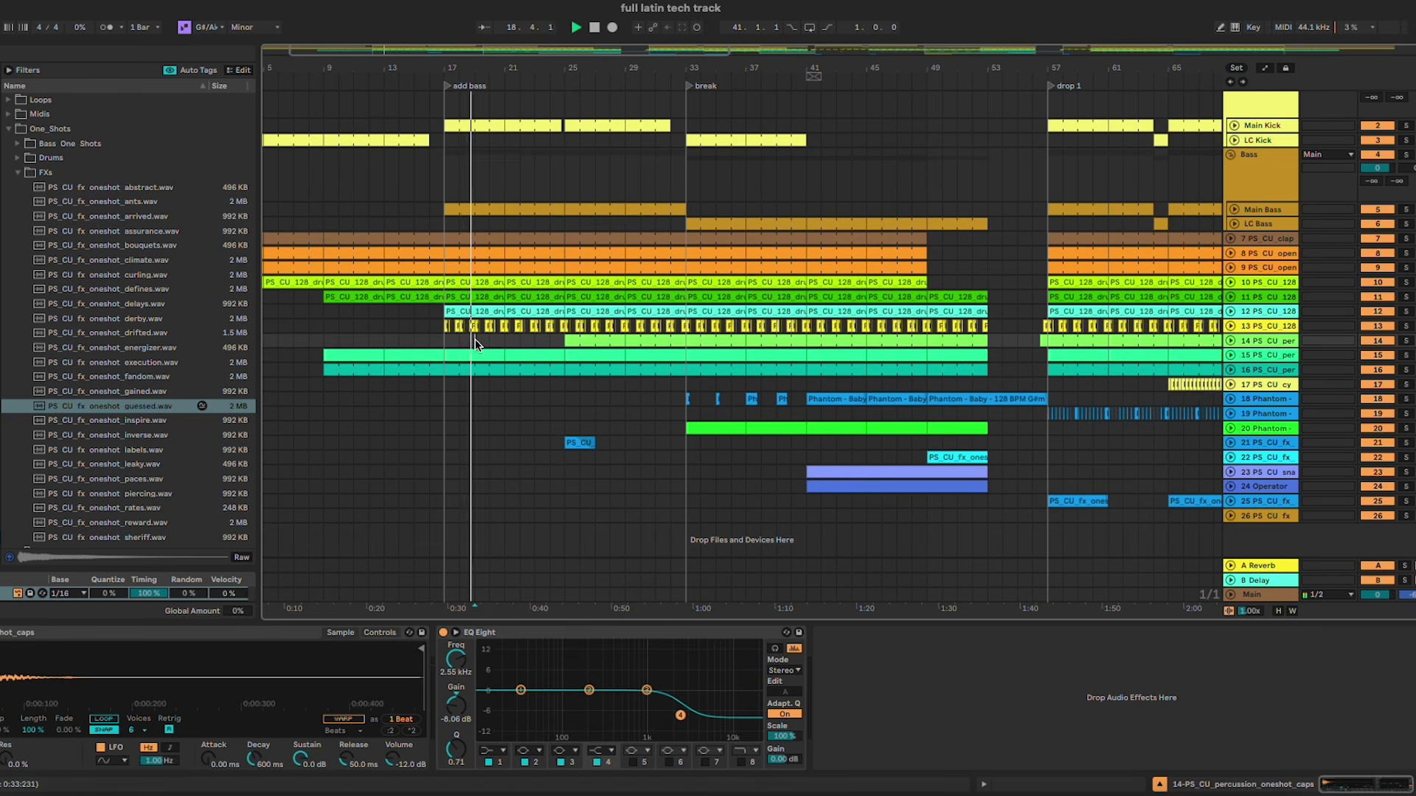
pyautogui.scroll(1, 475, 344)
pyautogui.scroll(3, 469, 281)
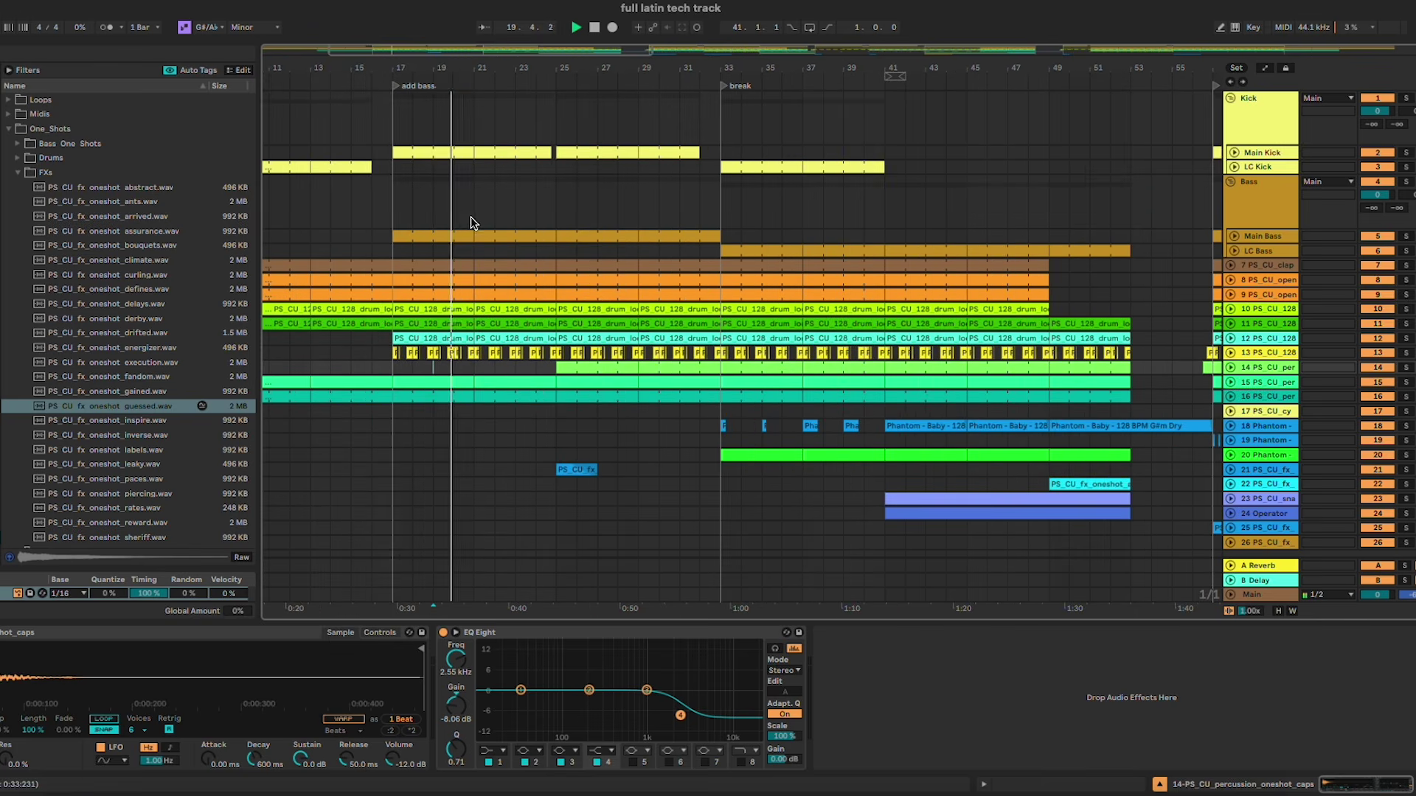
pyautogui.hscroll(3, 470, 221)
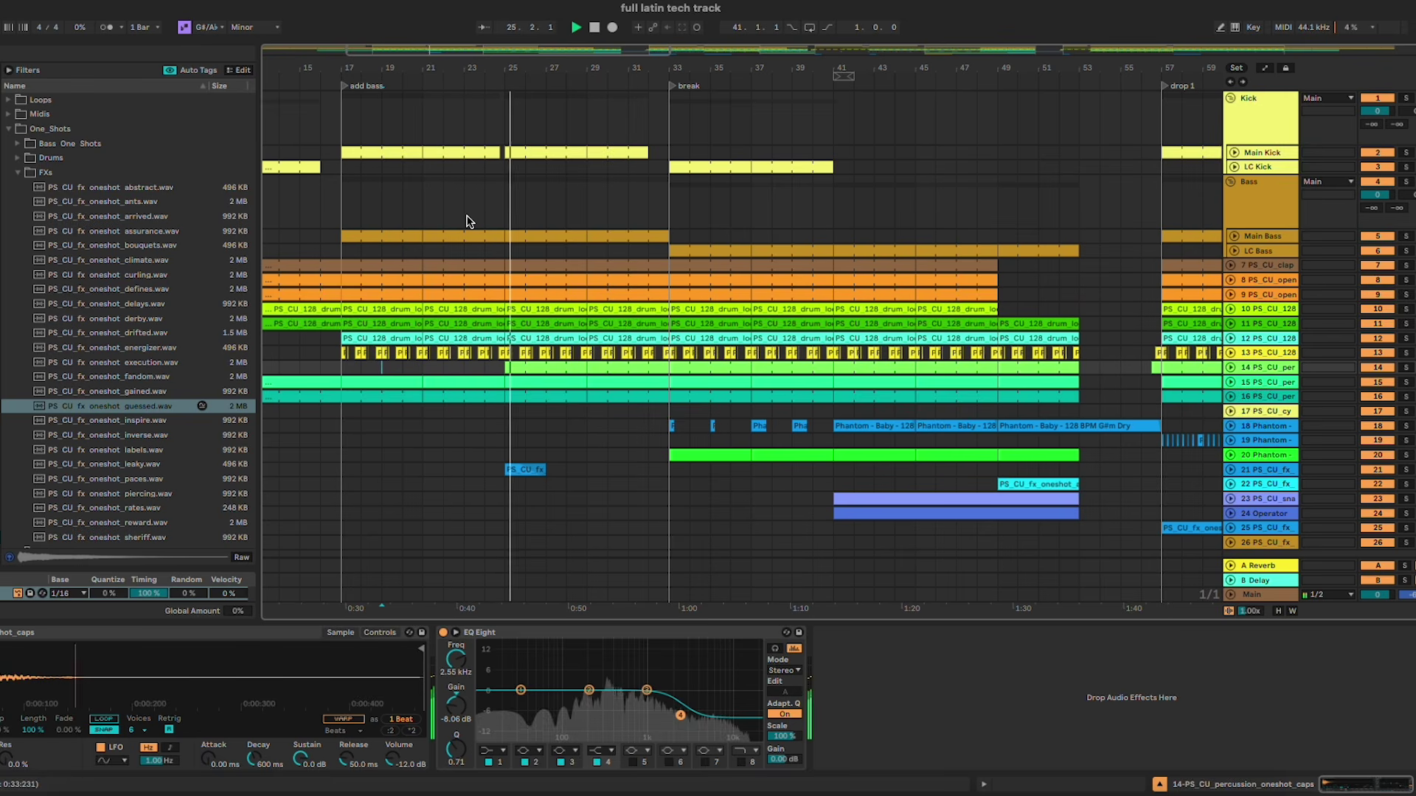
pyautogui.doubleClick(509, 469)
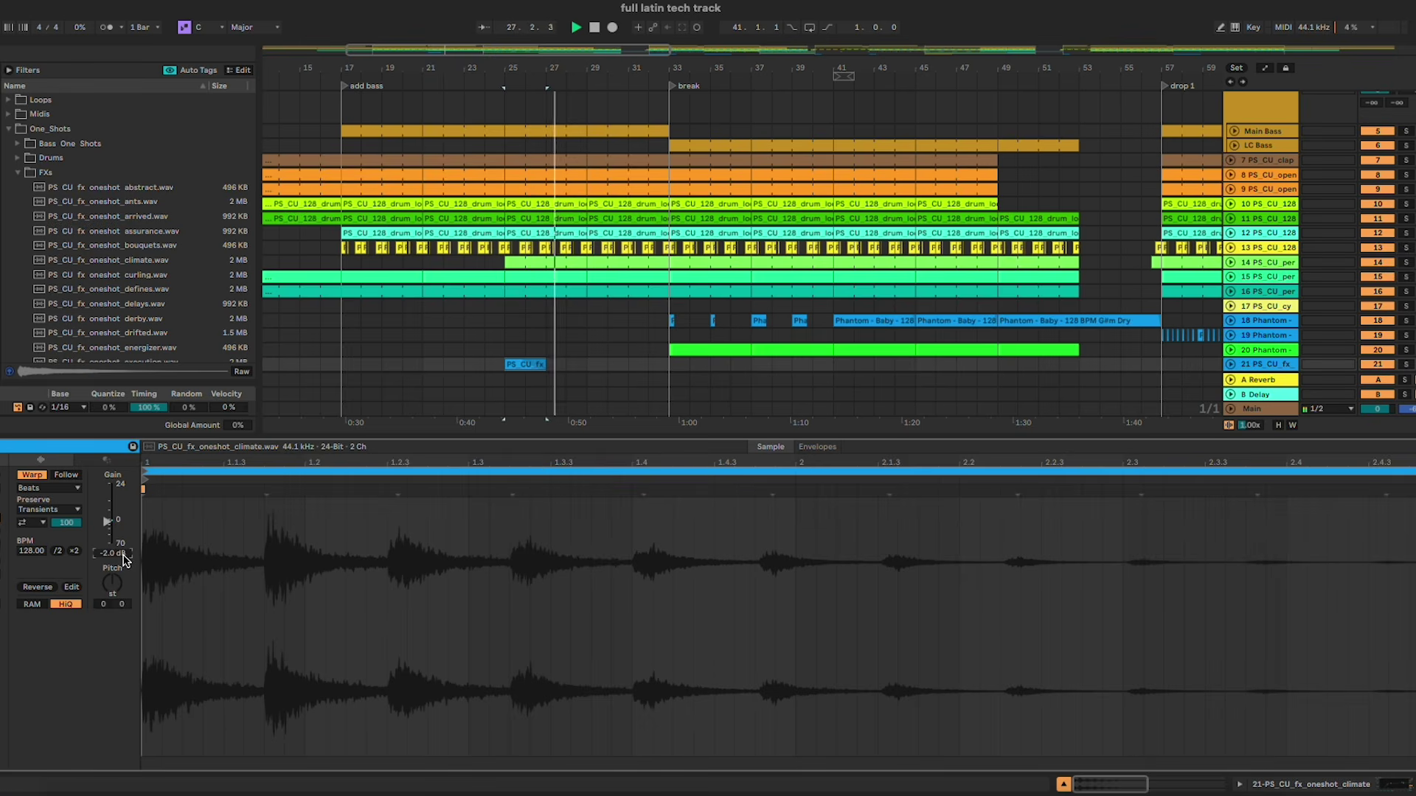
pyautogui.click(124, 558)
pyautogui.write('-4')
pyautogui.press('Return')
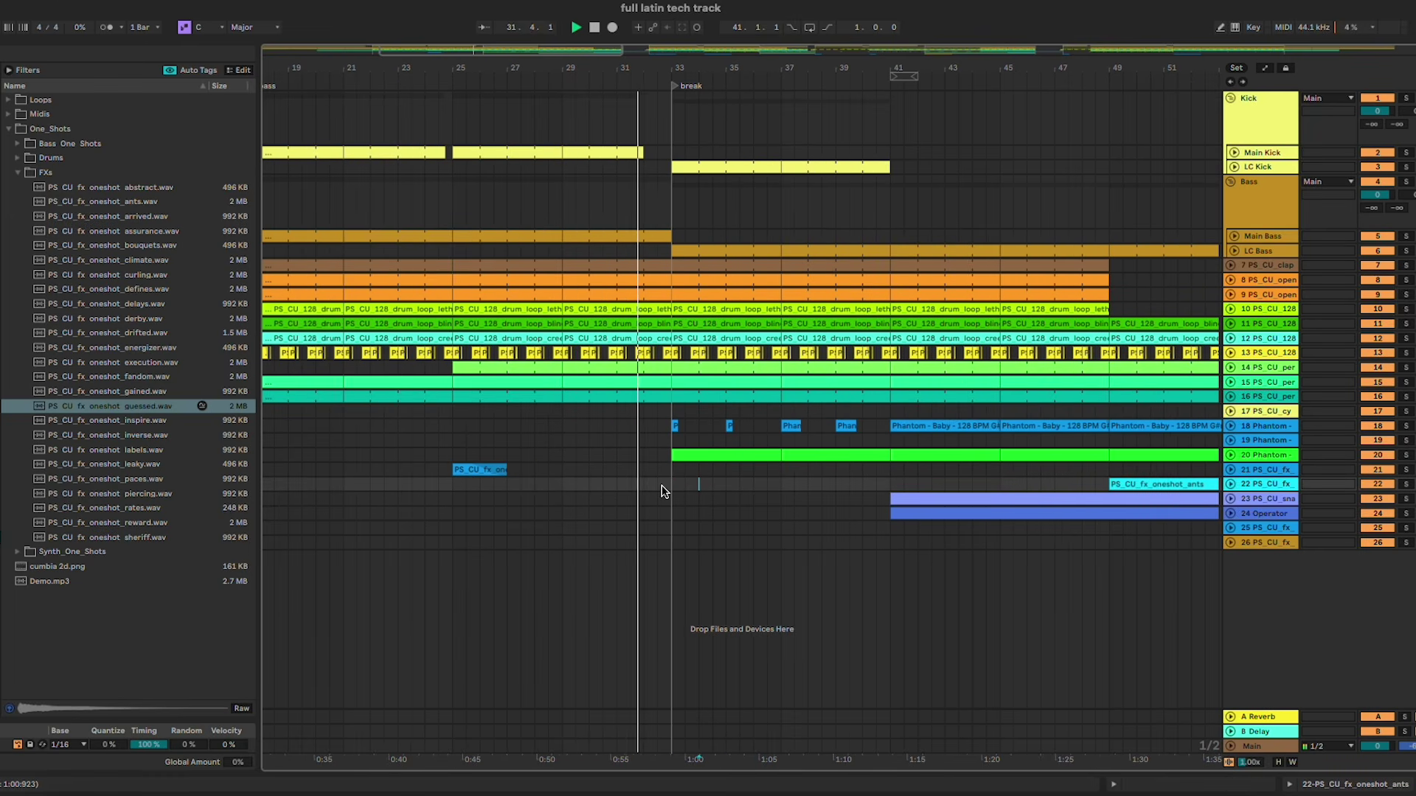
# Step: Copy the guessed FX clip on track 26 from break 2 at bar 97 to the start of the first break at bar 33
pyautogui.scroll(3, 661, 491)
pyautogui.scroll(-5, 661, 486)
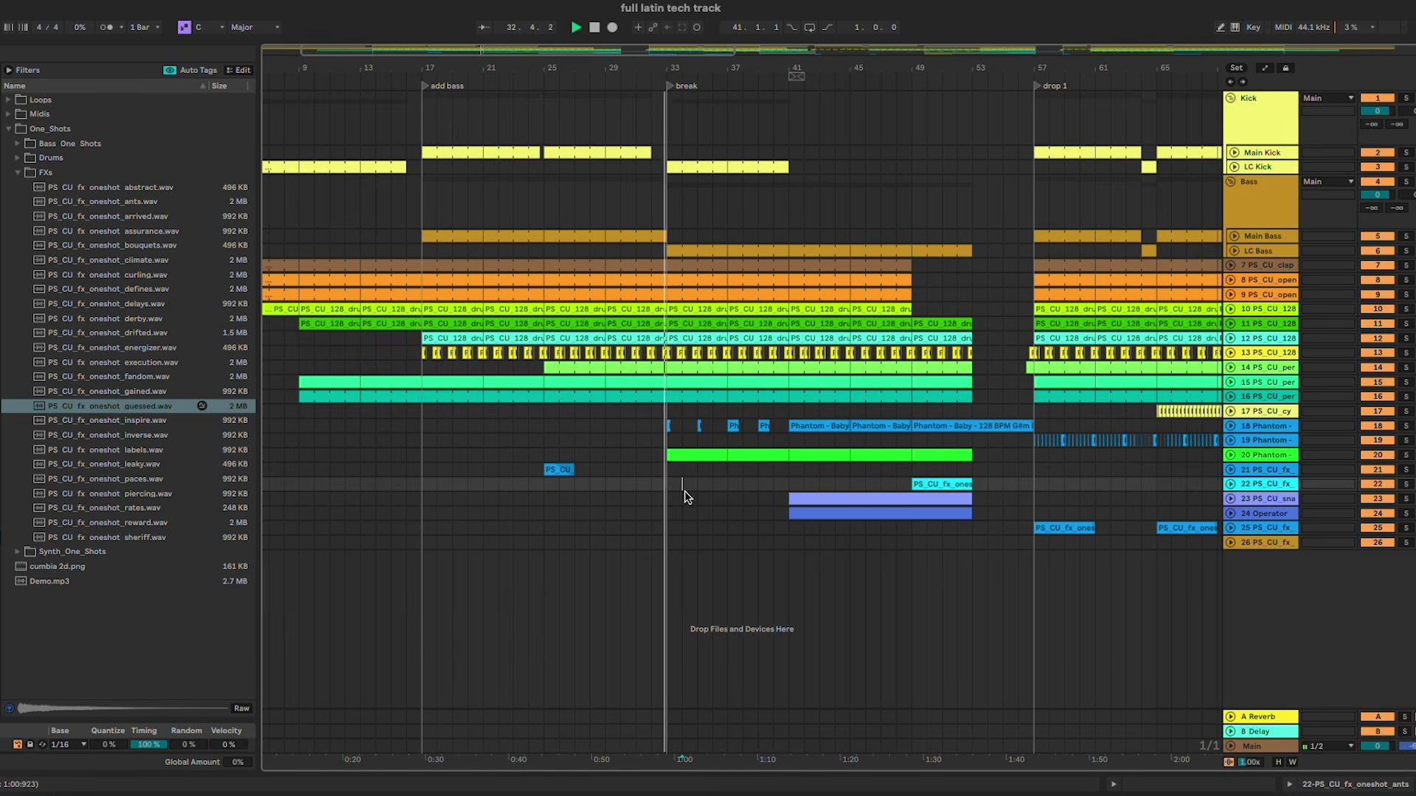
pyautogui.scroll(-2, 1085, 526)
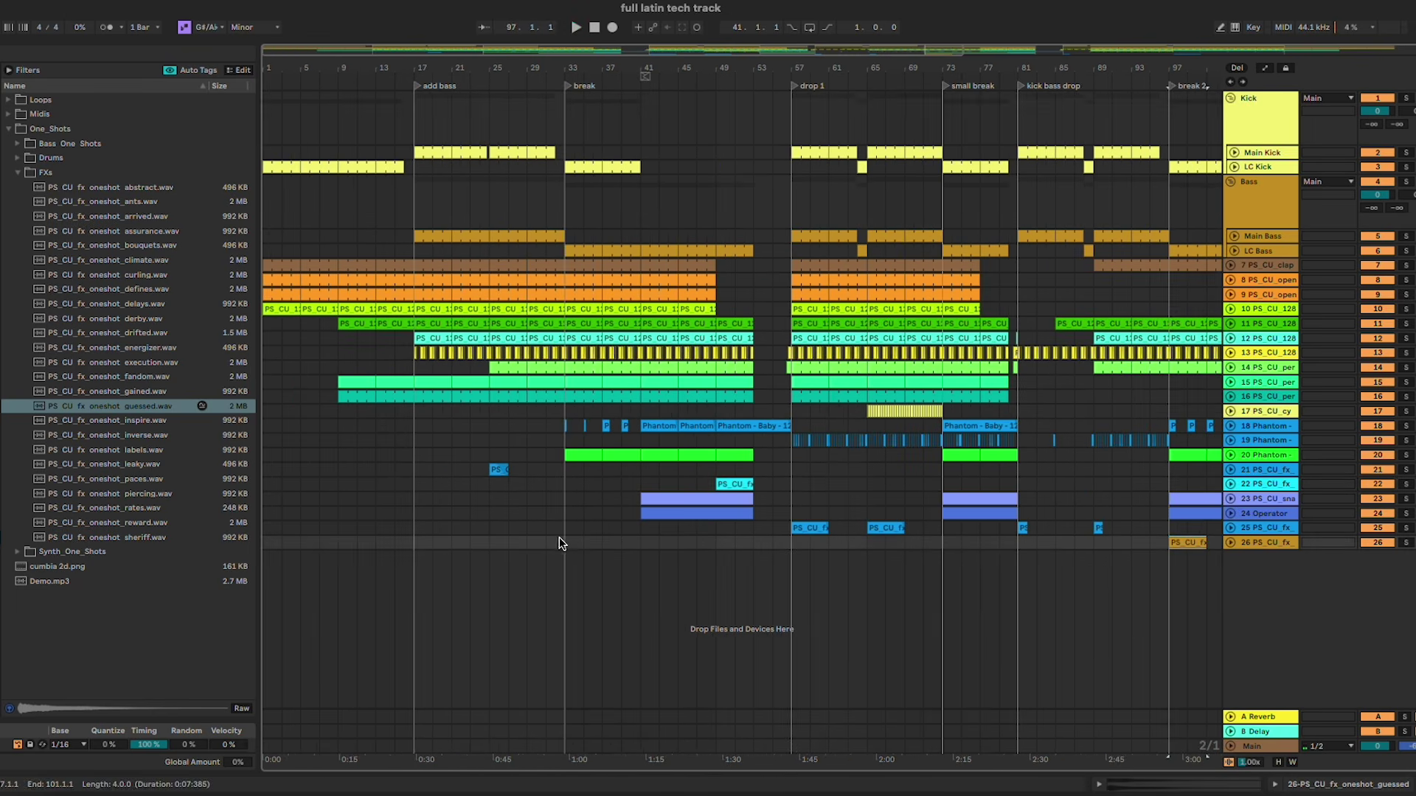
pyautogui.click(559, 543)
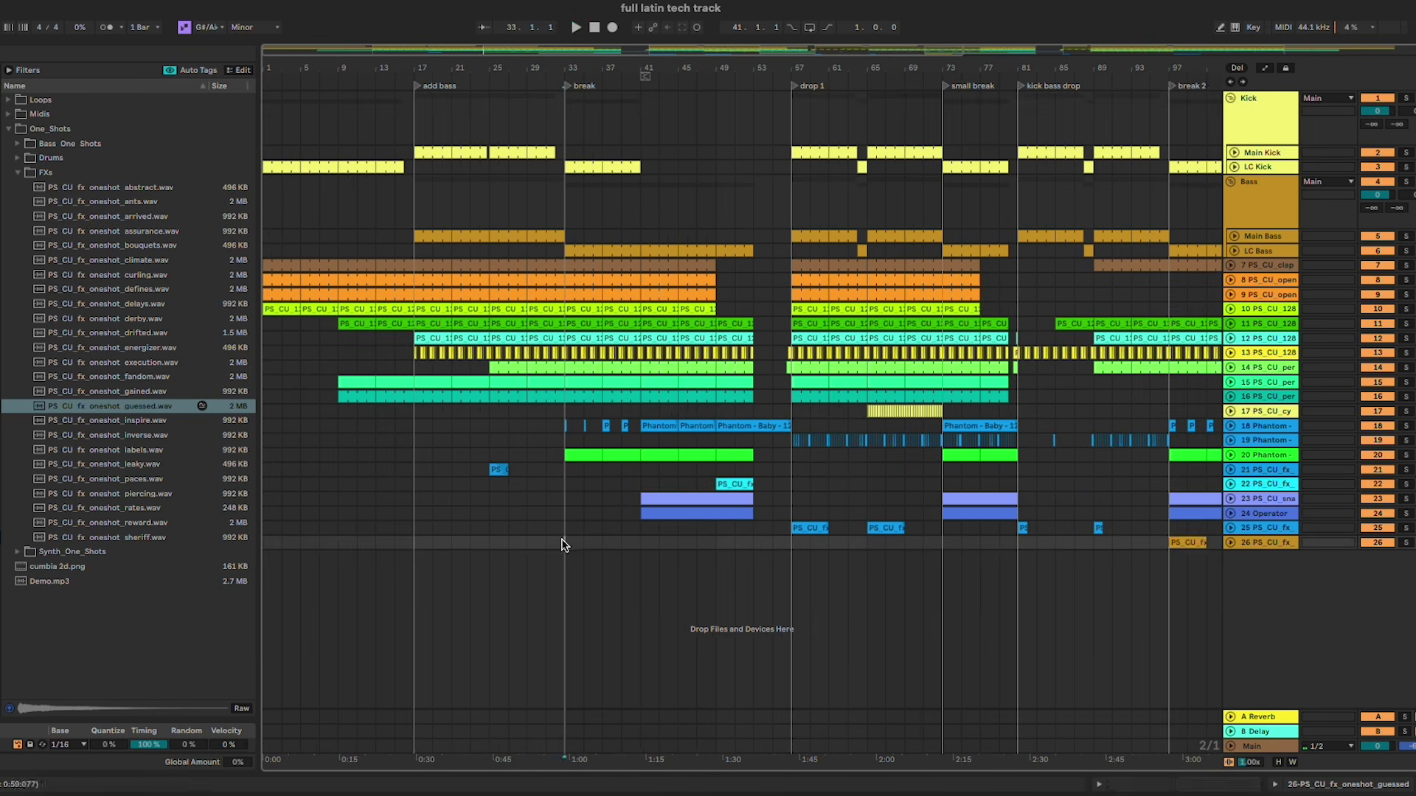
pyautogui.hotkey('ctrl', 'v')
pyautogui.scroll(4, 563, 540)
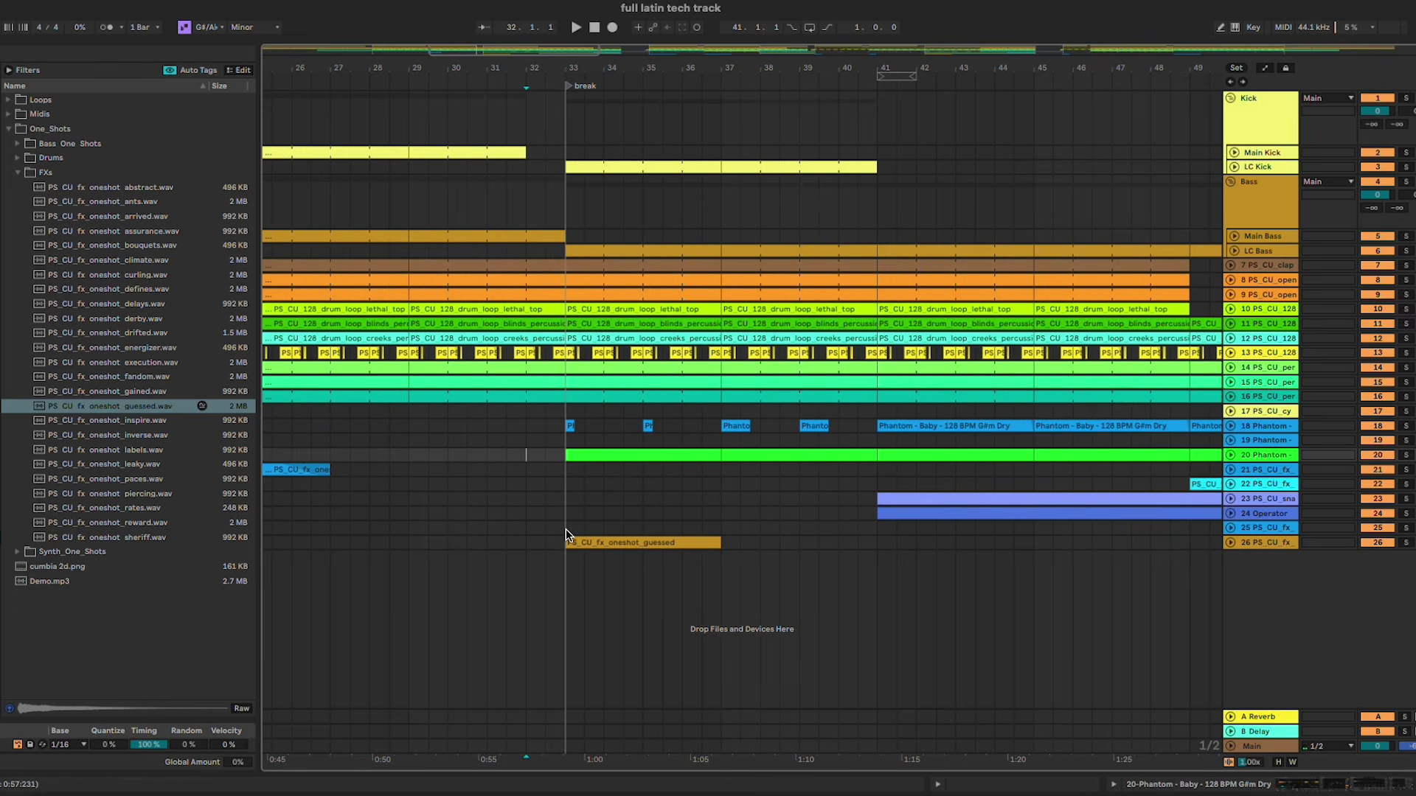
# Step: Play the first break from bar 33 and open the MIDI clip on track 20 for note editing
pyautogui.press('space')
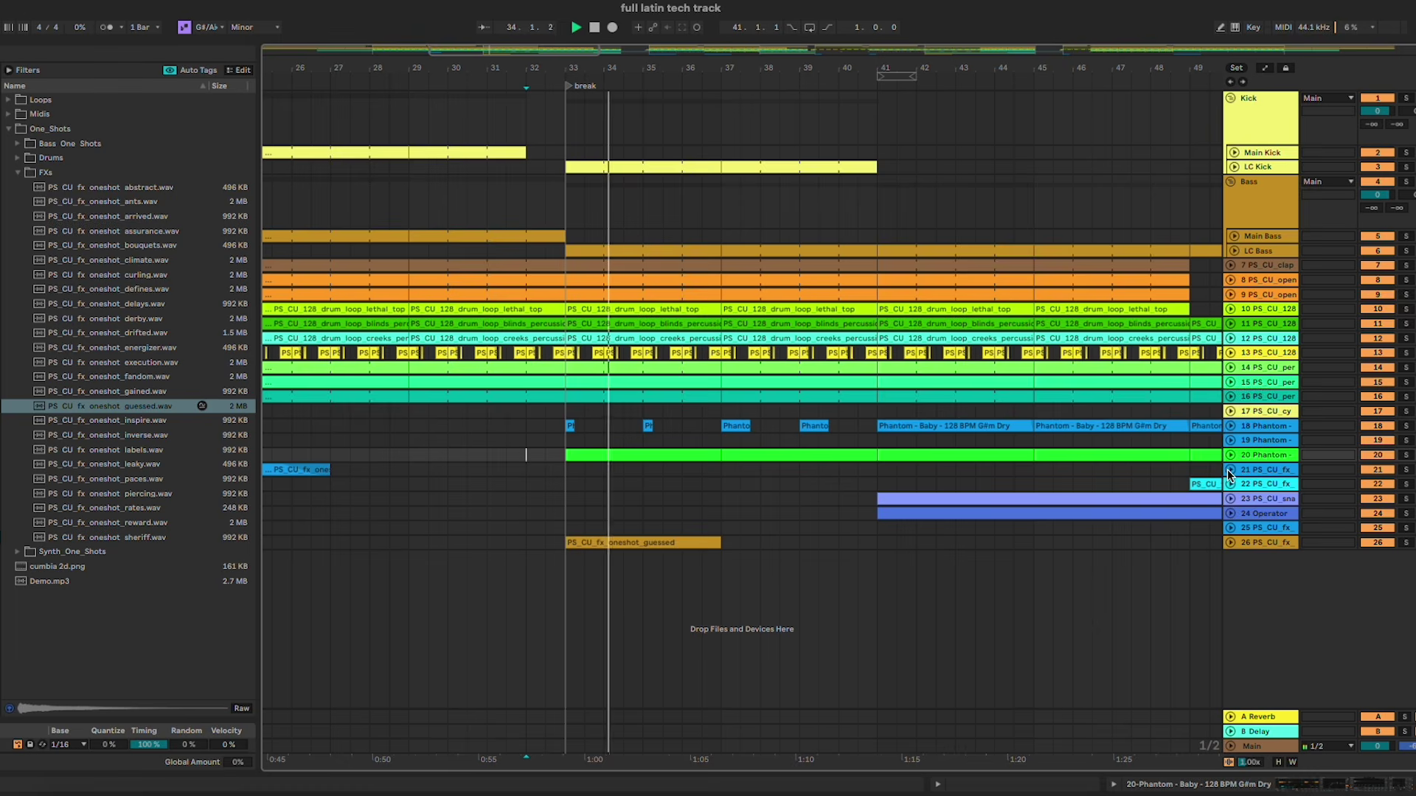
pyautogui.click(1230, 425)
pyautogui.click(1231, 506)
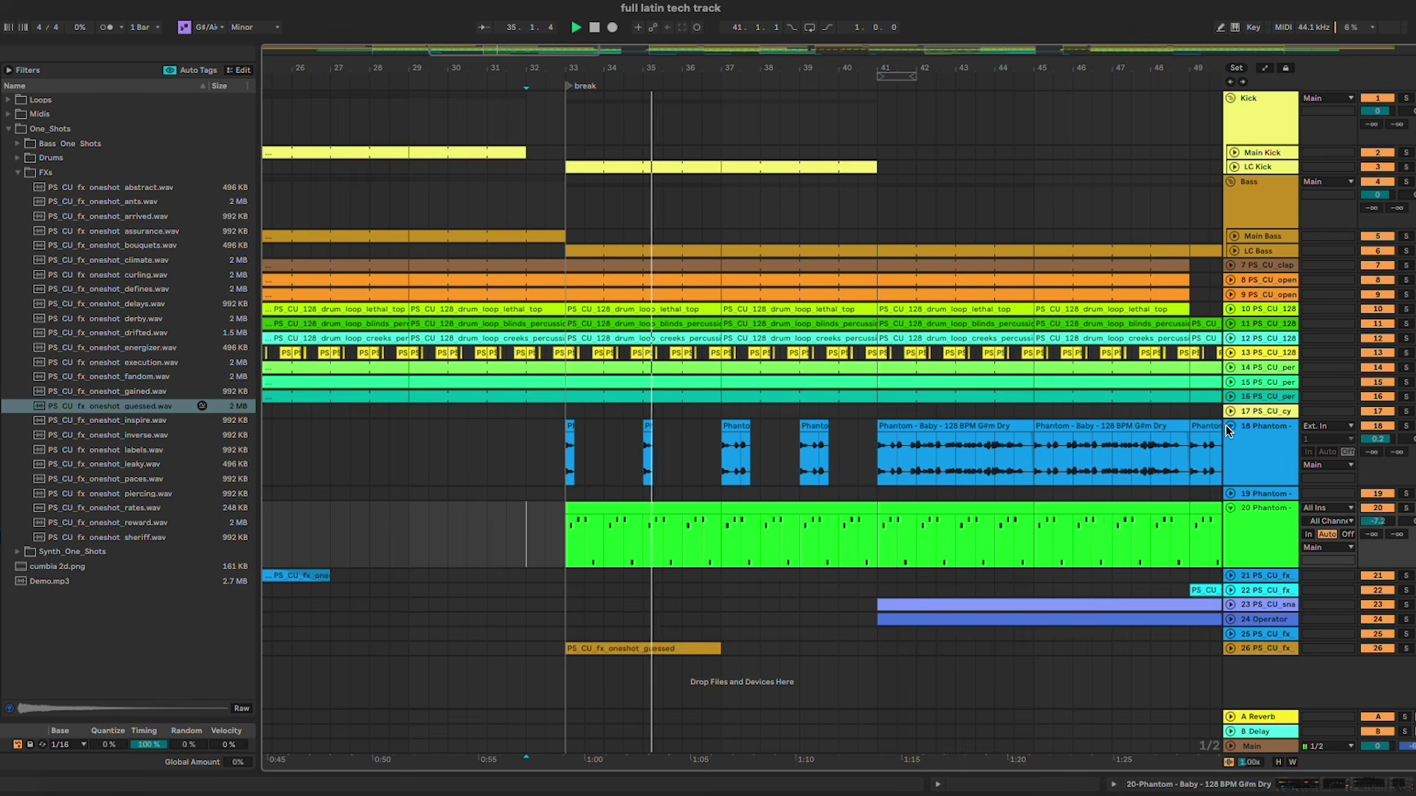
pyautogui.click(1229, 426)
pyautogui.moveTo(571, 483); pyautogui.dragTo(1077, 493)
pyautogui.hscroll(6, 721, 449)
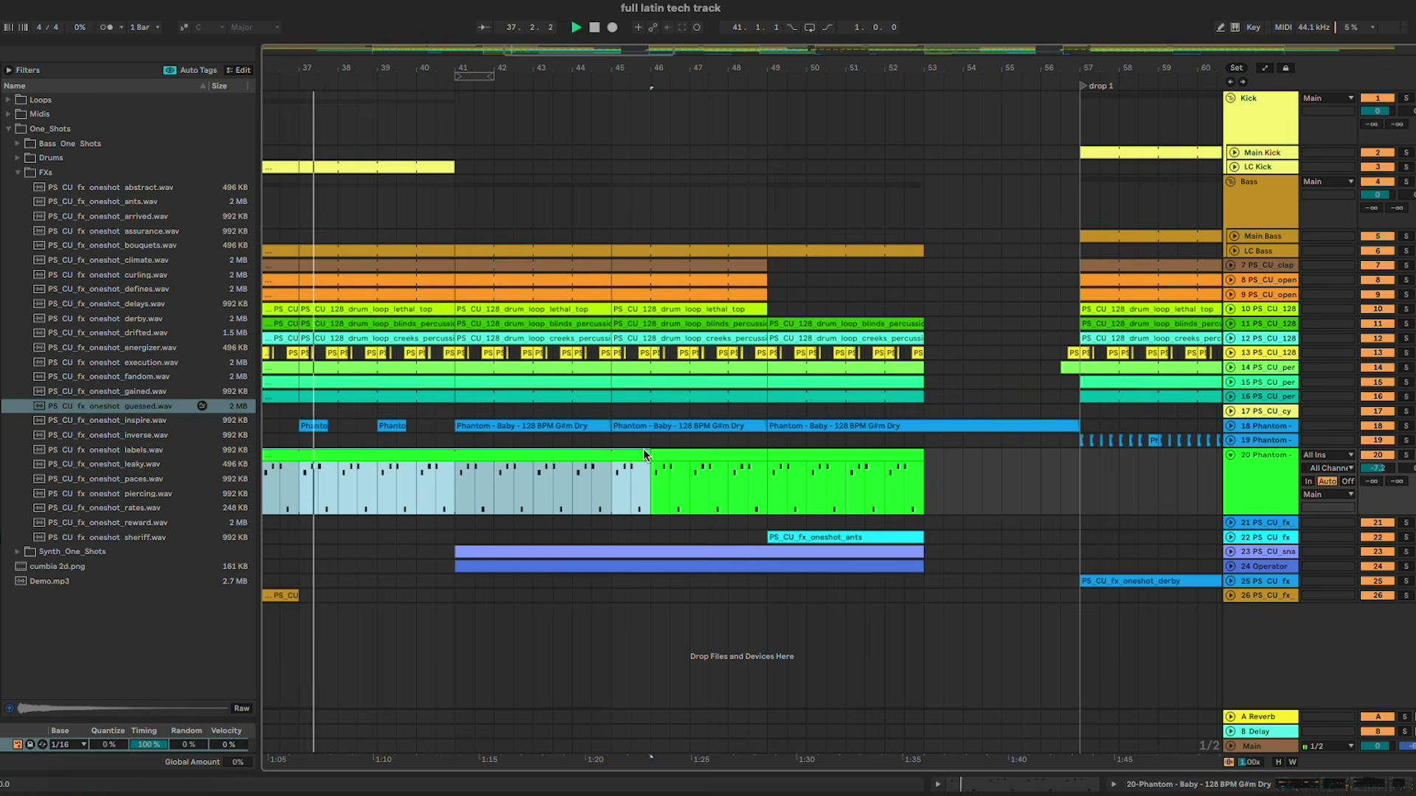
pyautogui.doubleClick(907, 455)
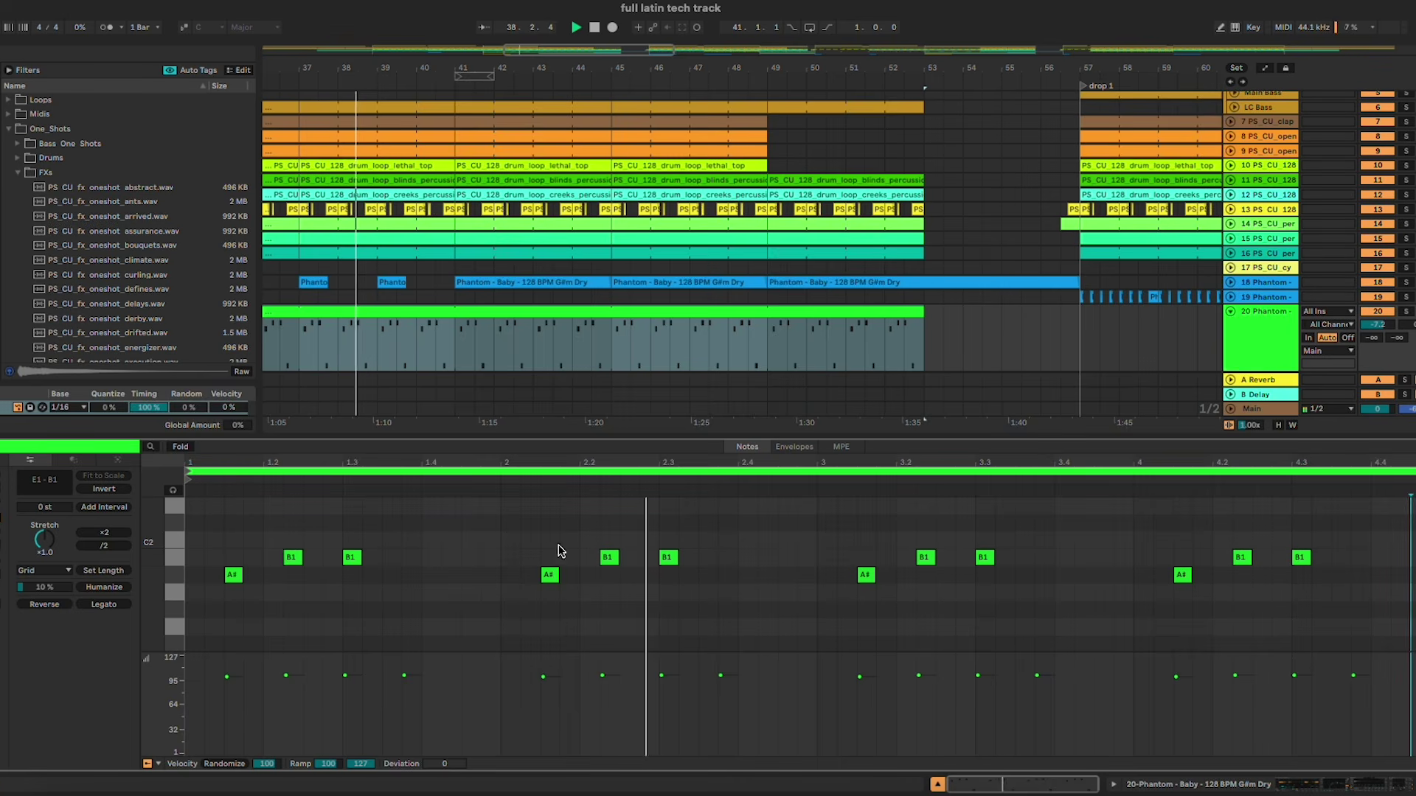
# Step: Try removing the first of the two B1 notes in every bar of the track 20 clip
pyautogui.doubleClick(290, 558)
pyautogui.click(926, 558)
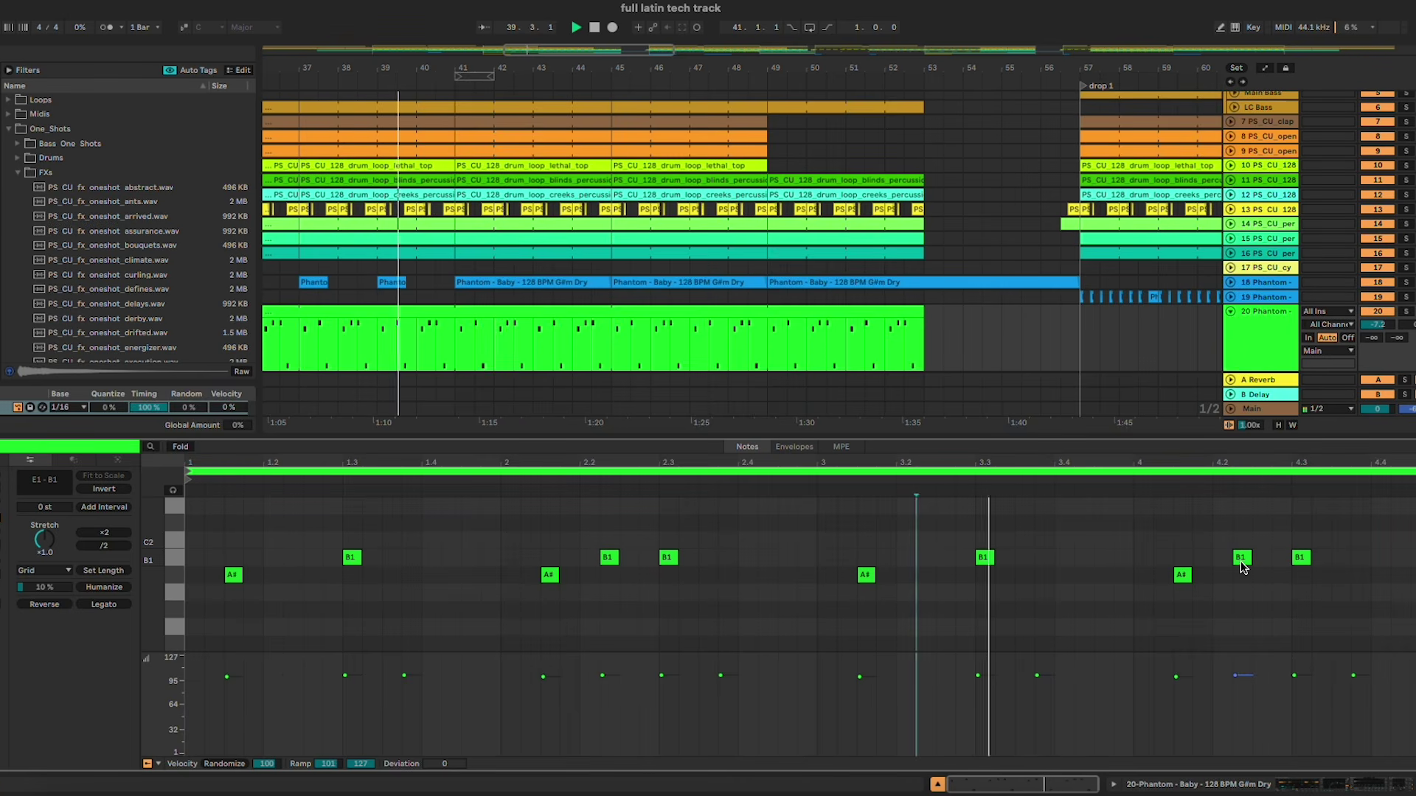
pyautogui.doubleClick(1240, 558)
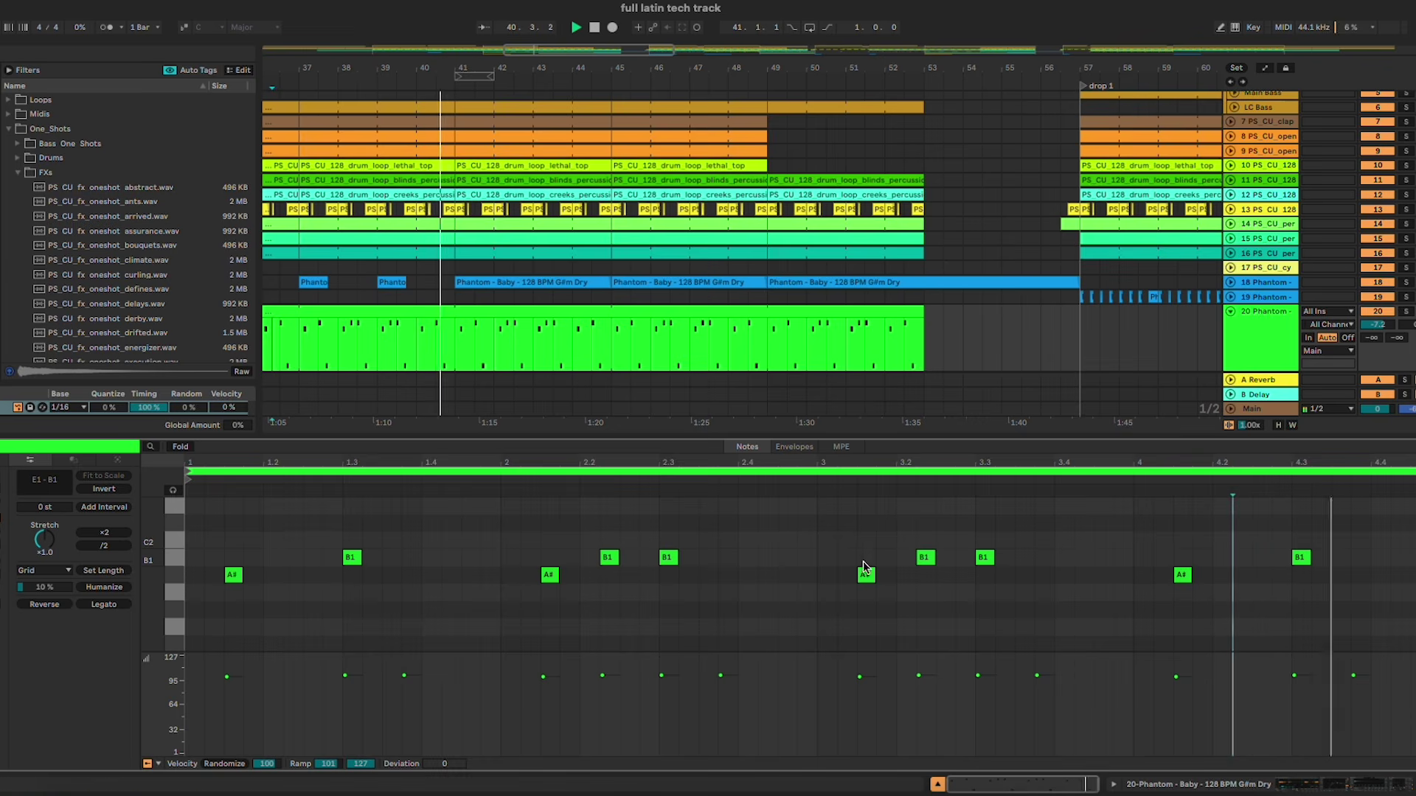
pyautogui.doubleClick(925, 557)
pyautogui.doubleClick(609, 557)
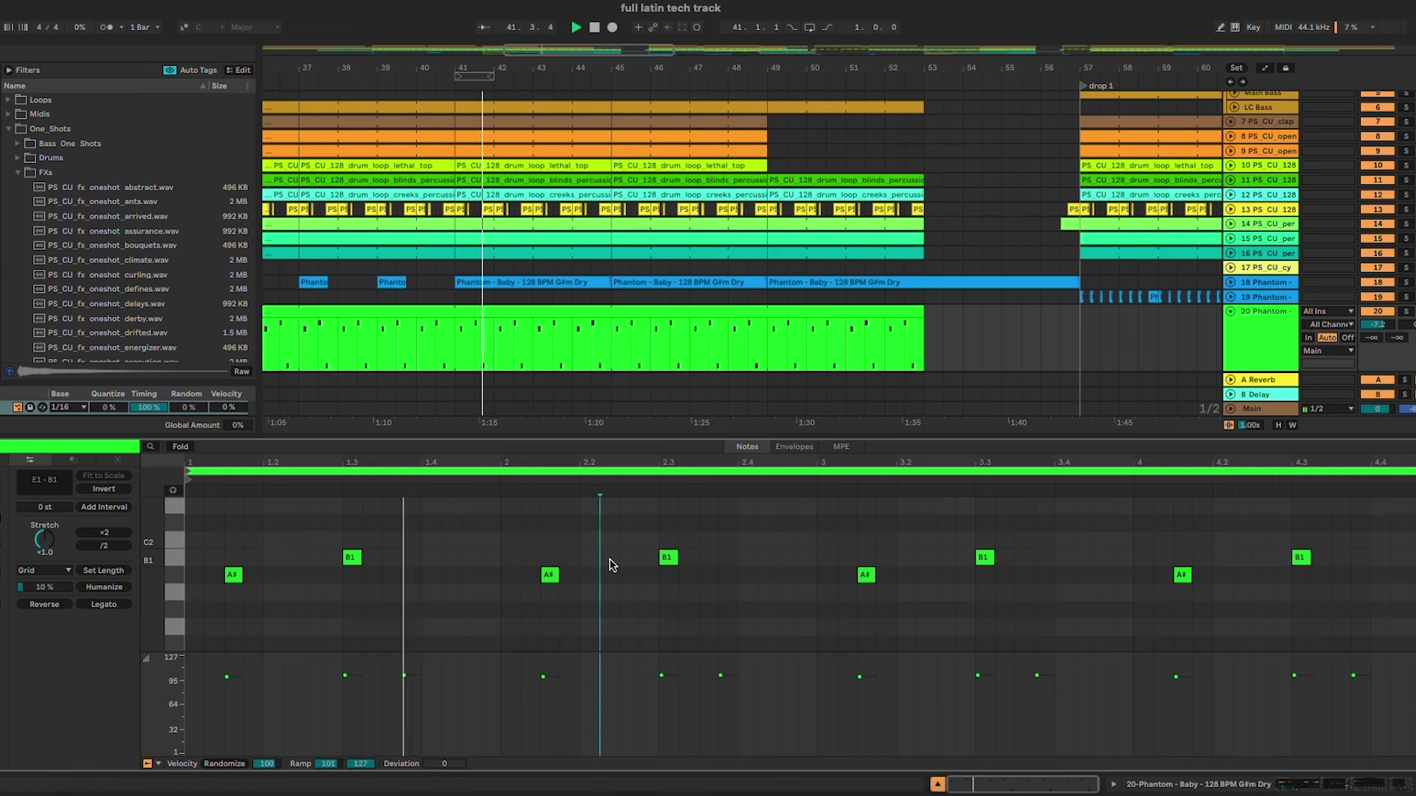
# Step: Try shifting the remaining B1 notes two grid steps earlier and the E1 notes one grid step earlier in every bar
pyautogui.click(174, 565)
pyautogui.press('Left')
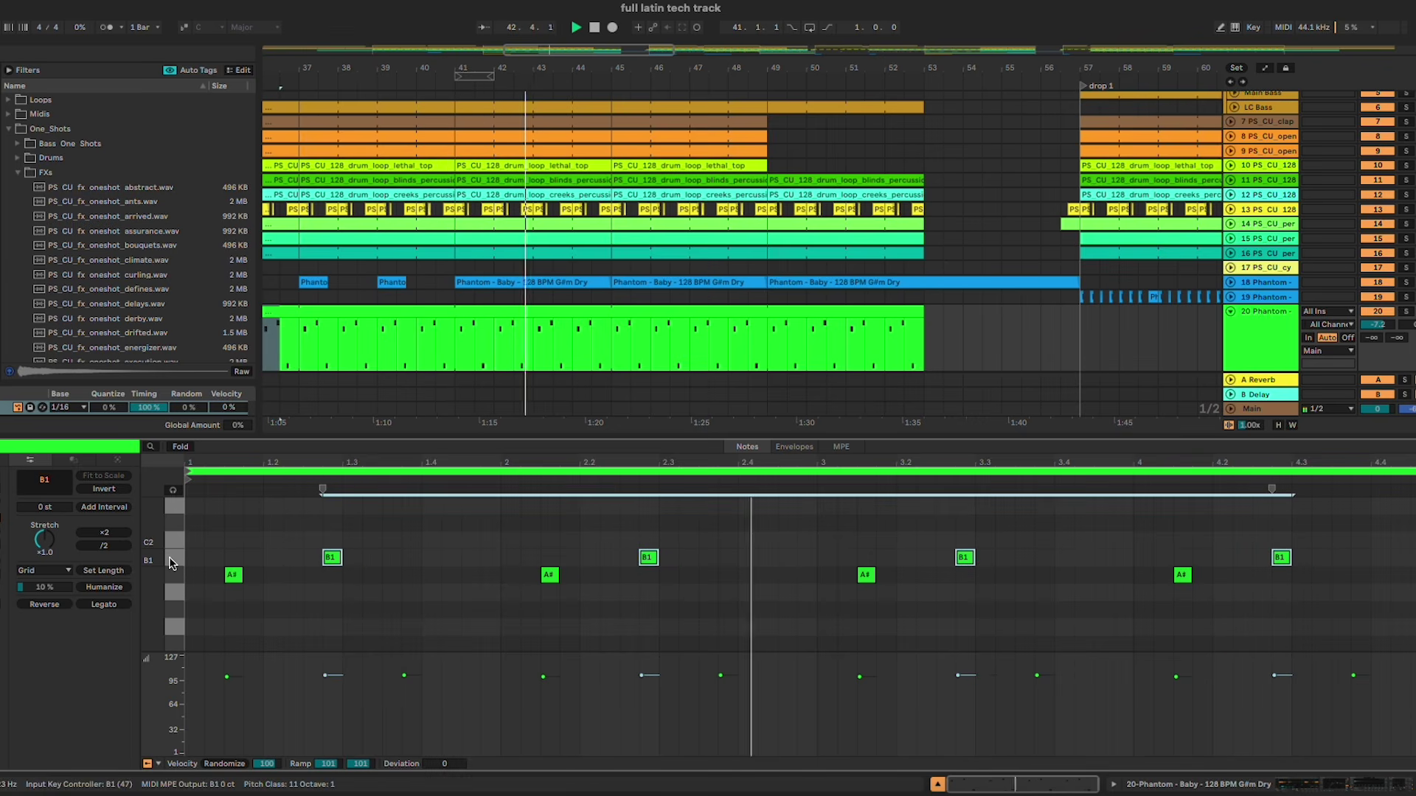
pyautogui.press('Left')
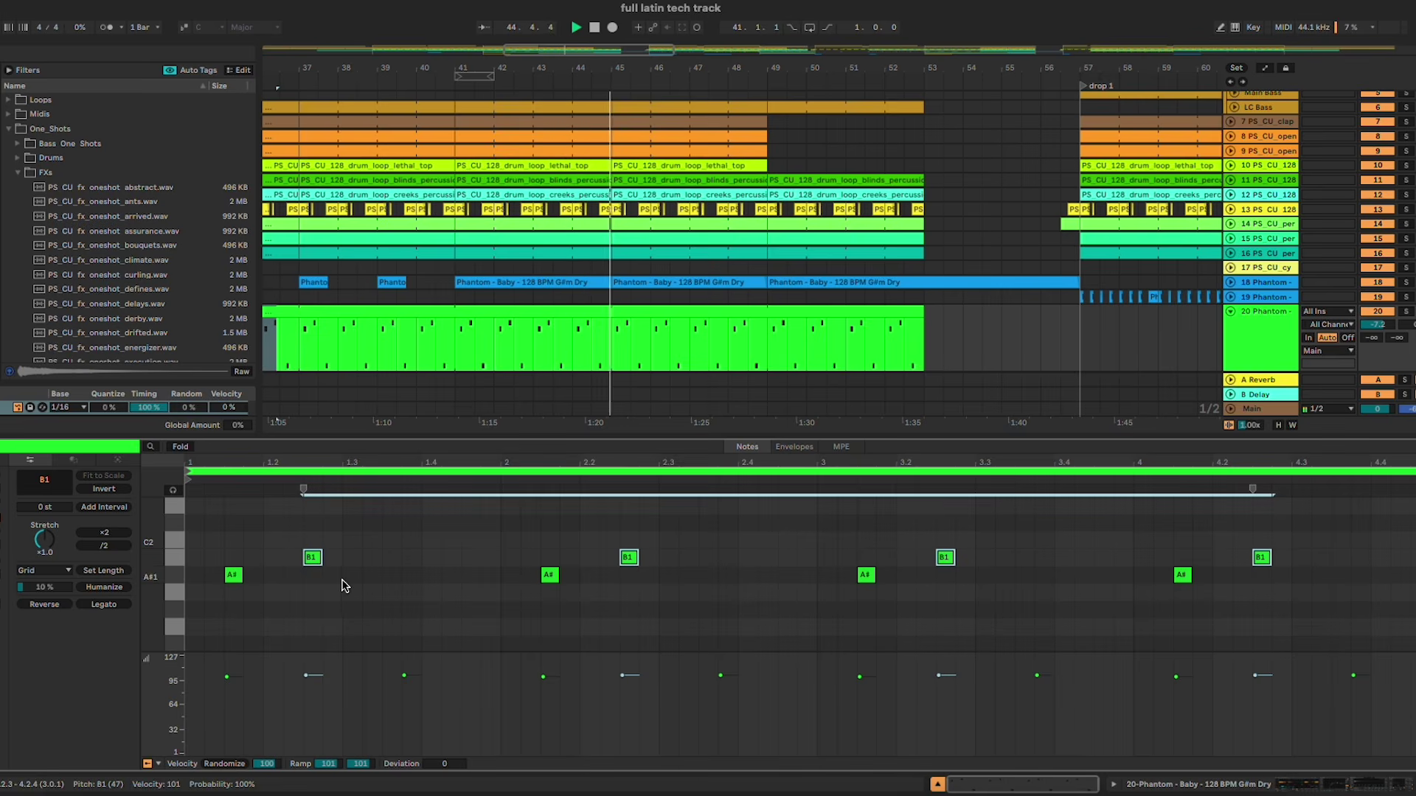
pyautogui.scroll(-4, 177, 560)
pyautogui.click(177, 546)
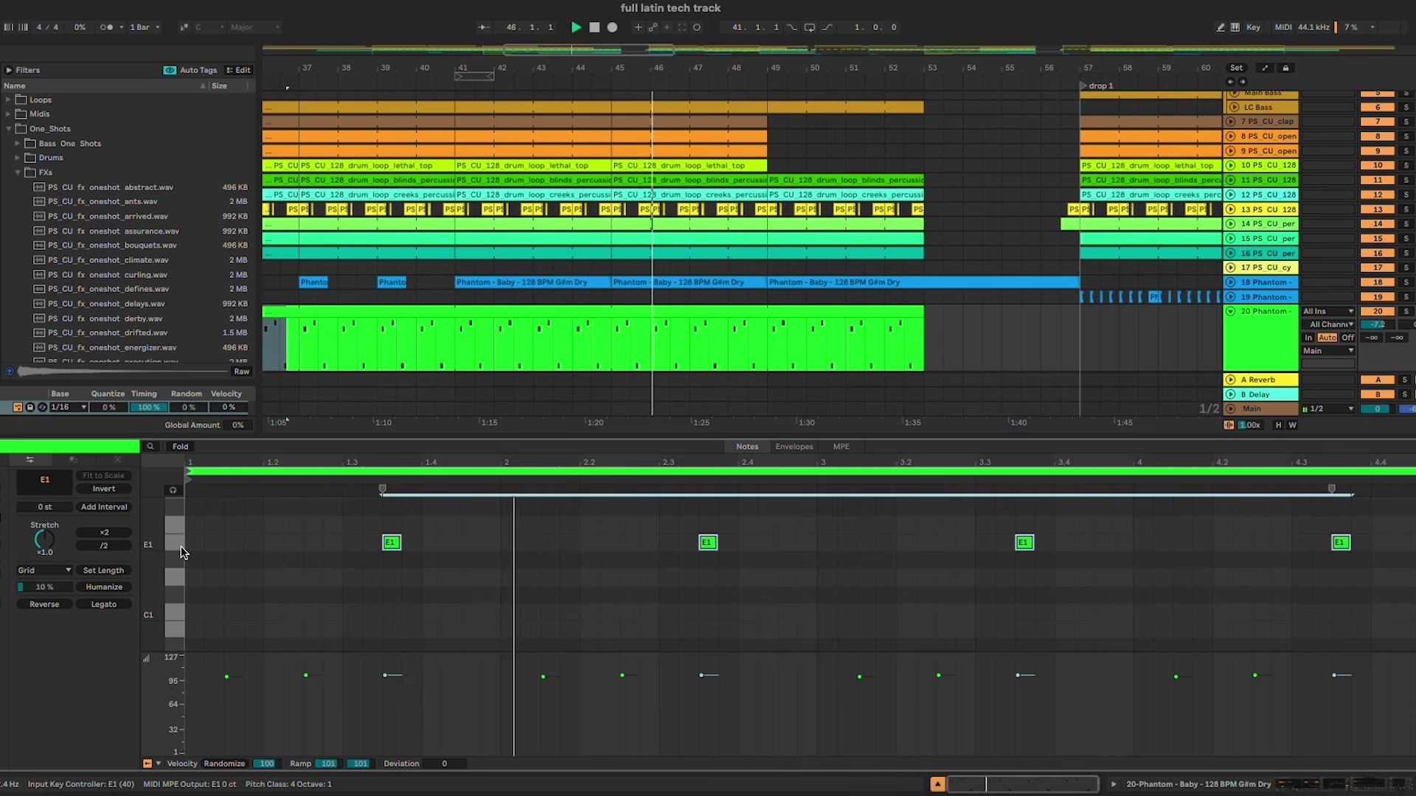
pyautogui.press('Left')
pyautogui.press('Left')
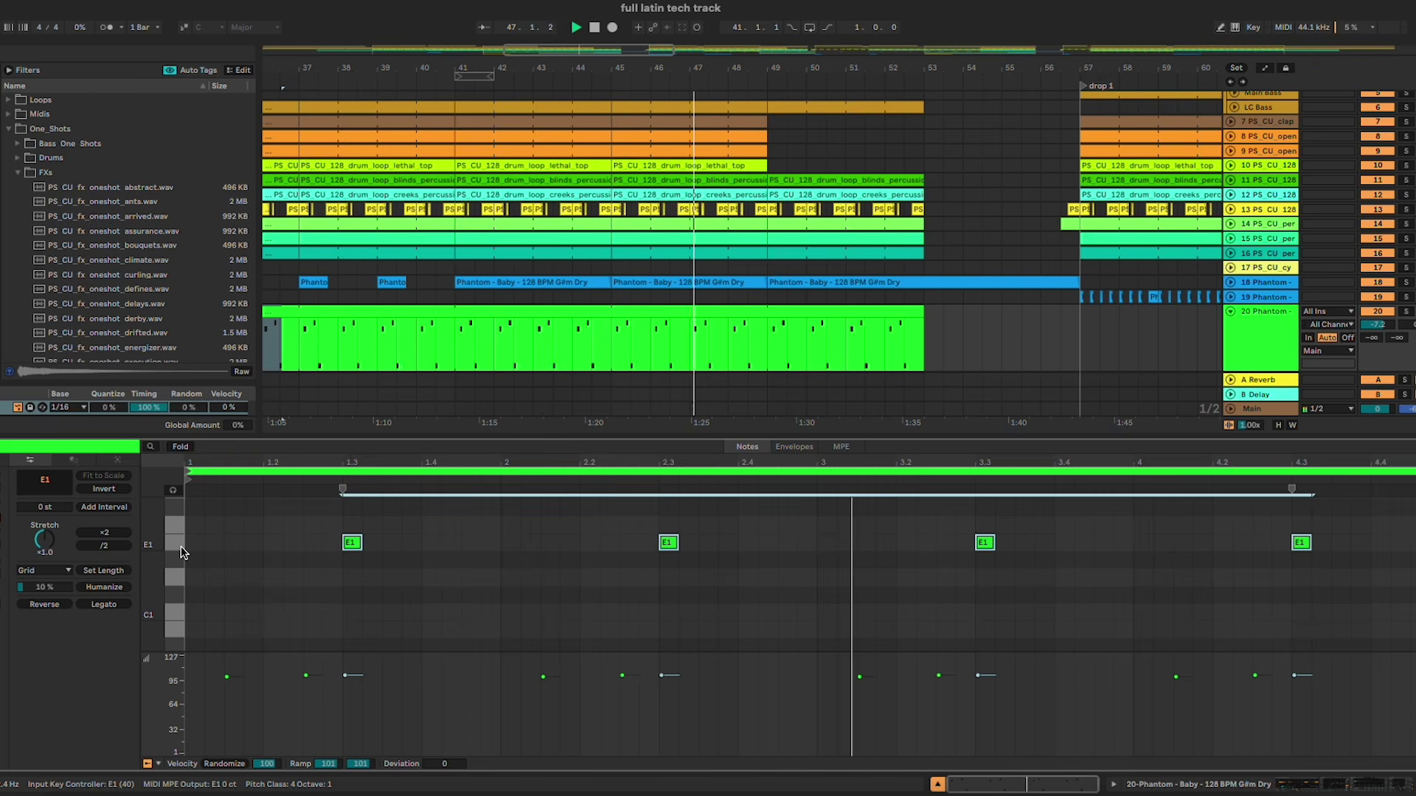
pyautogui.press('Right')
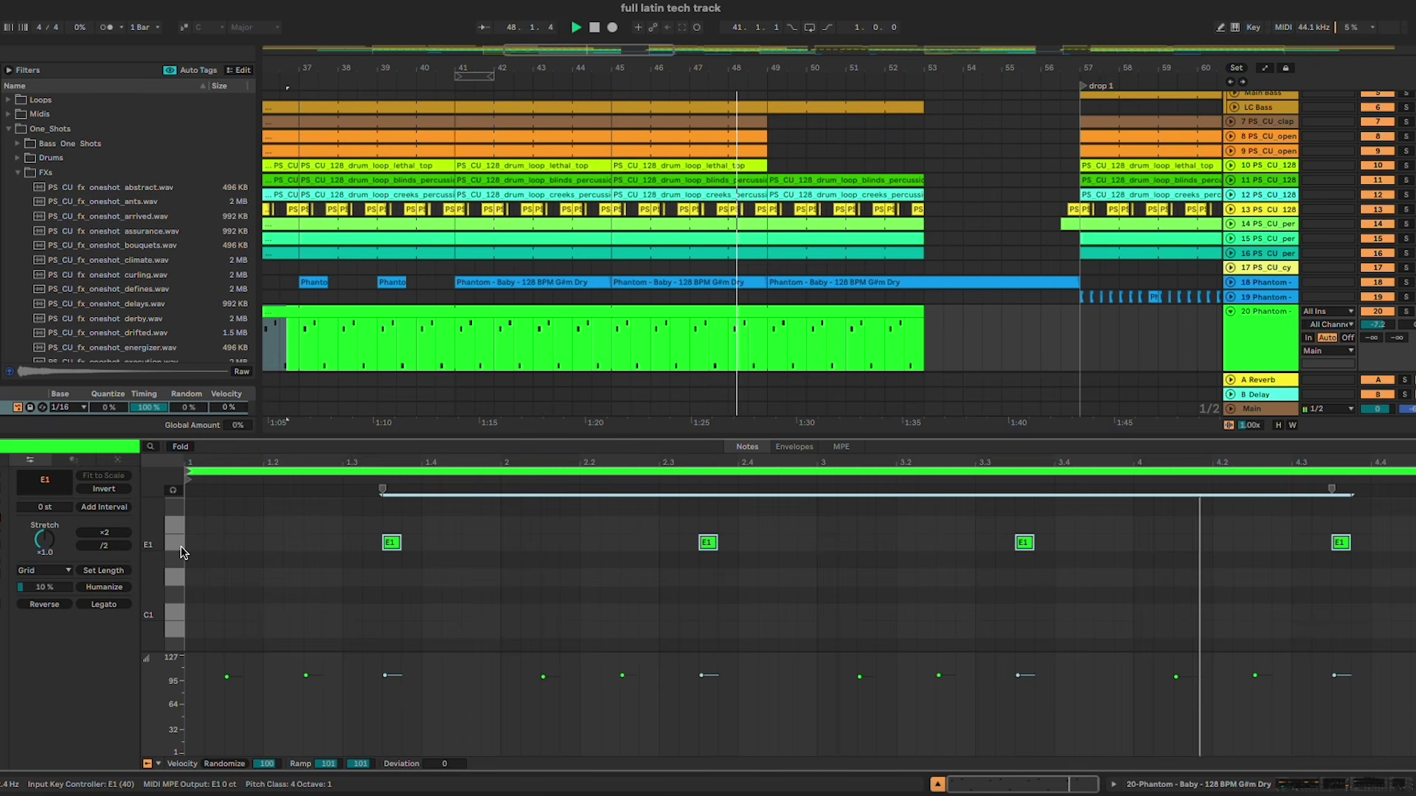
# Step: Undo all note deletions and shifts in the track 20 clip, then close the note editor and collapse the track
pyautogui.press('super+z')
pyautogui.press('super+z')
pyautogui.press('super+z')
pyautogui.press('super+z')
pyautogui.press('super+z')
pyautogui.press('super+z')
pyautogui.press('super+z')
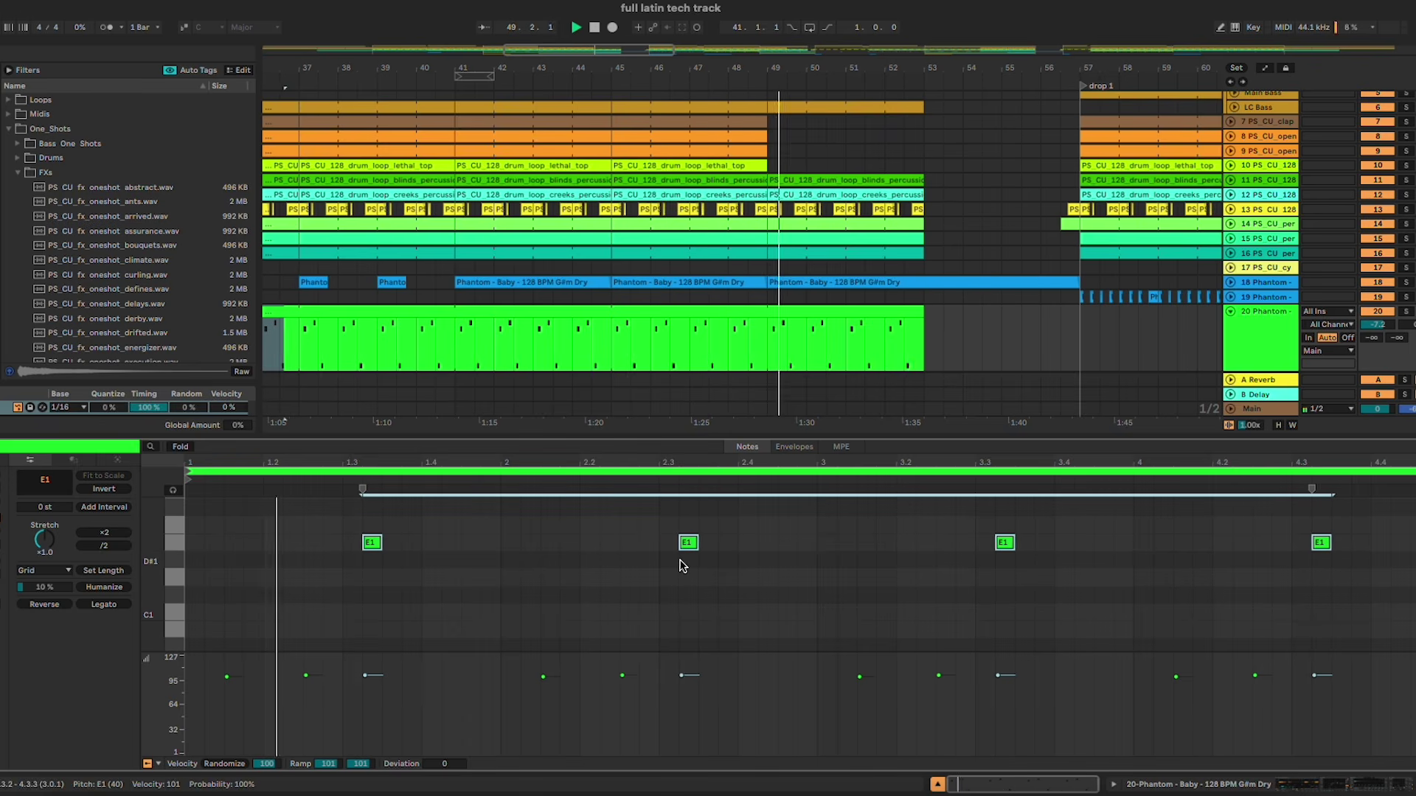
pyautogui.press('super+z')
pyautogui.press('super+z')
pyautogui.press('super+z')
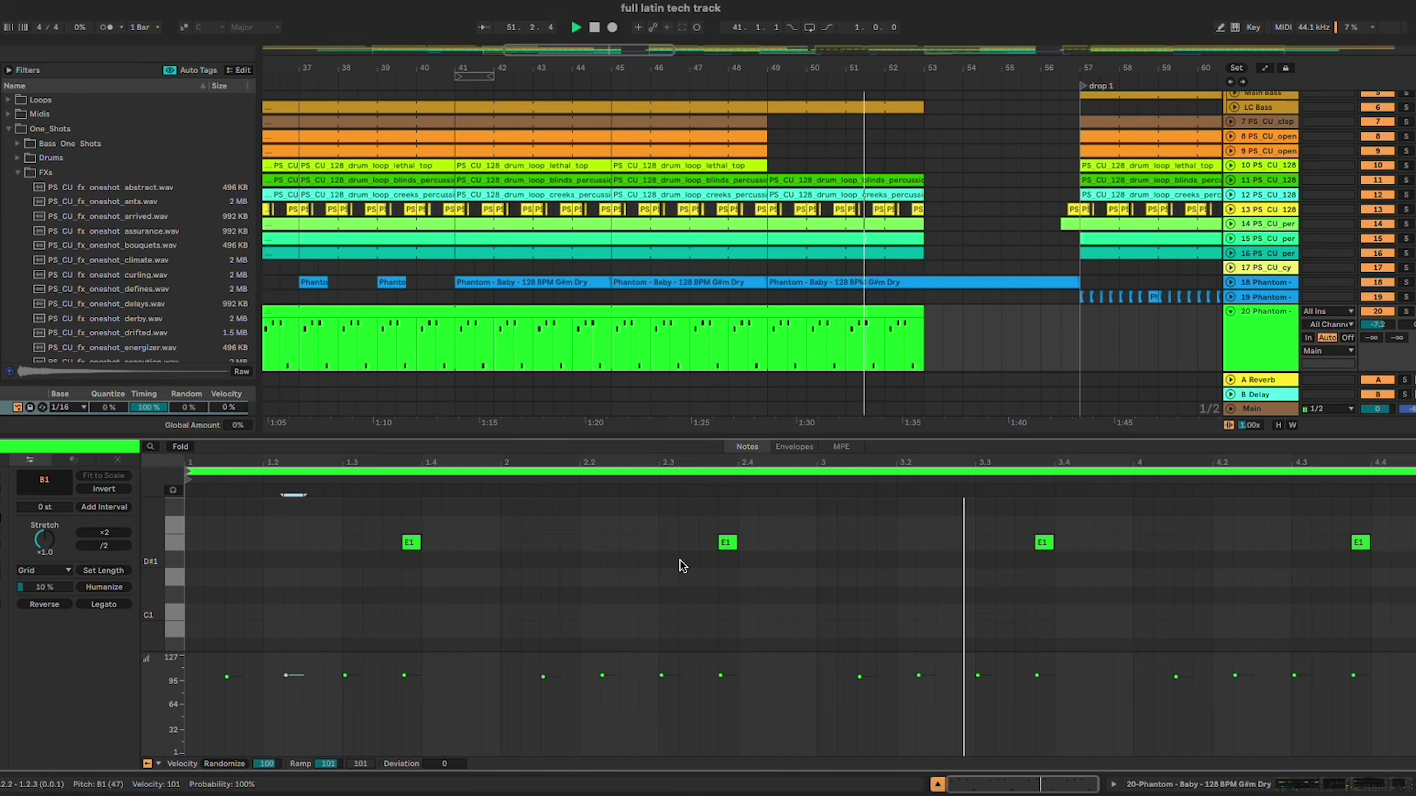
pyautogui.scroll(3, 682, 565)
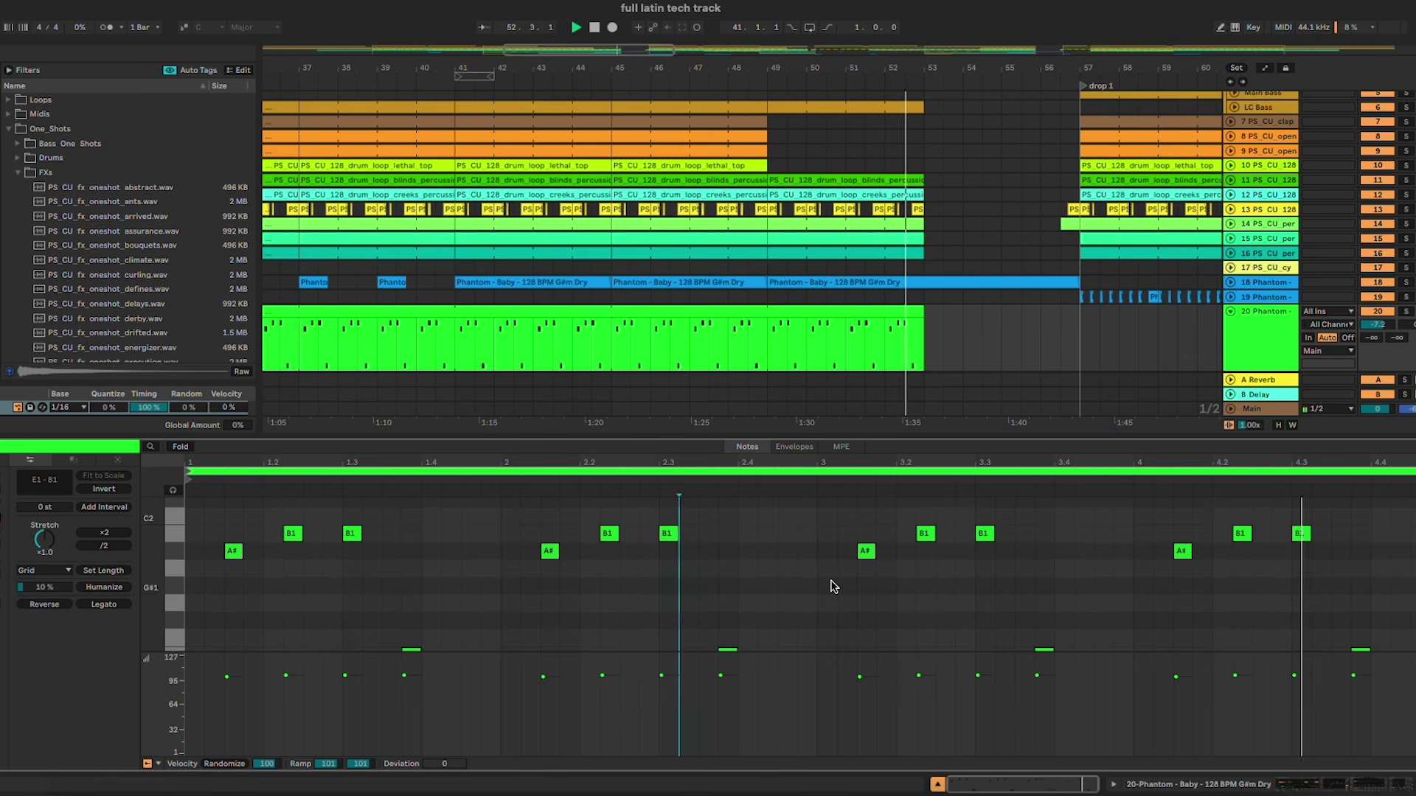
pyautogui.click(937, 783)
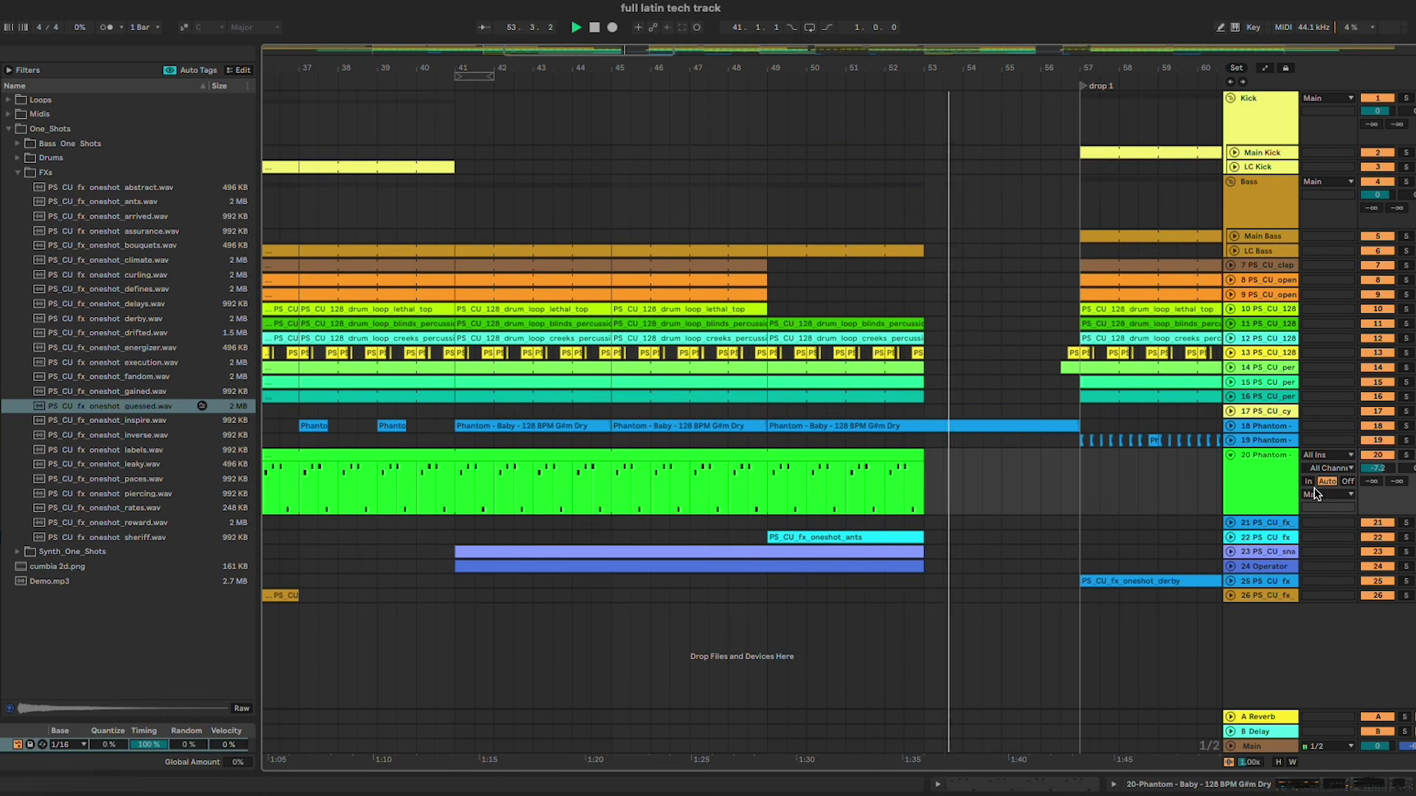
pyautogui.moveTo(1392, 473); pyautogui.dragTo(1392, 479)
pyautogui.click(1232, 455)
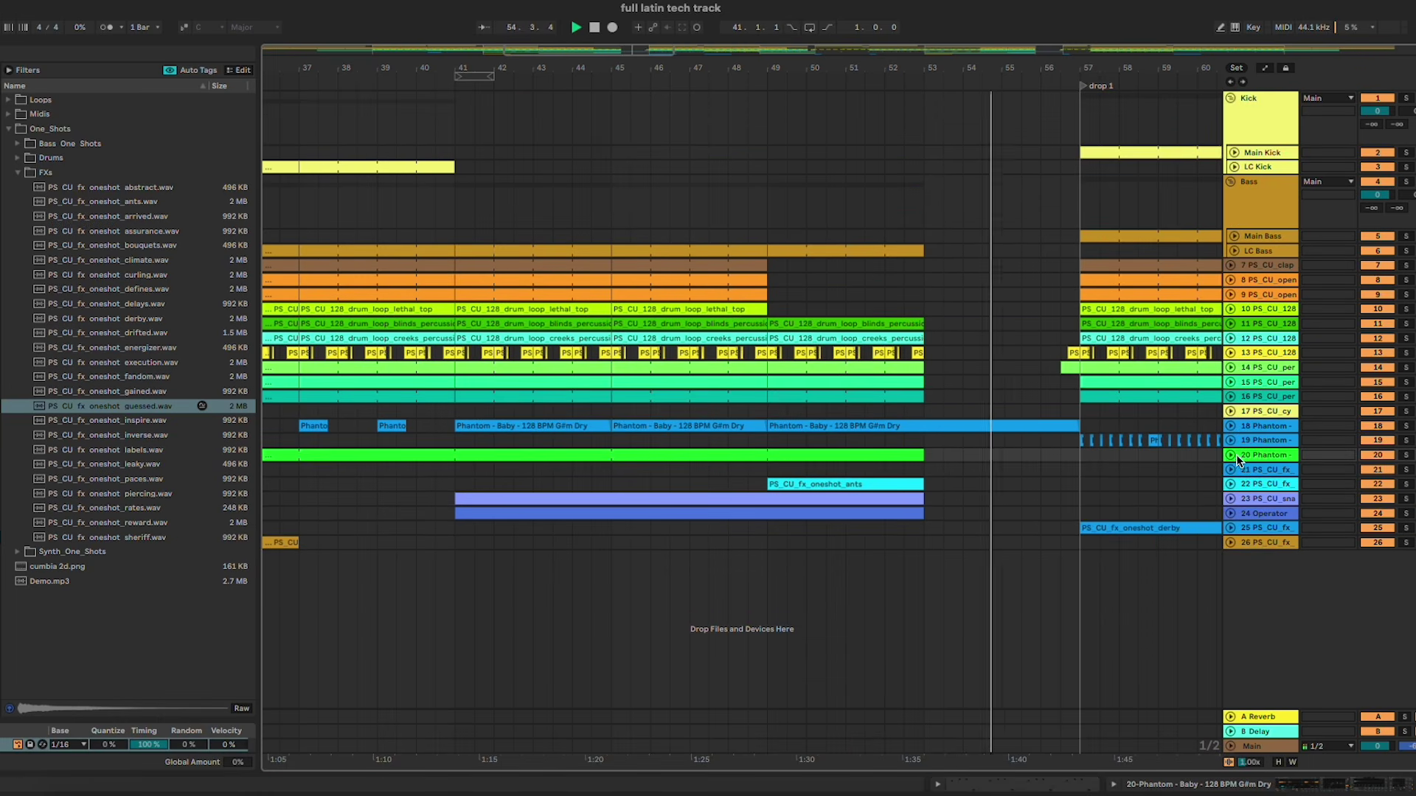
# Step: Listen to the start of drop 1 and check the volume of the vocal track 19
pyautogui.click(1017, 460)
pyautogui.scroll(-5, 1016, 461)
pyautogui.scroll(-4, 1017, 463)
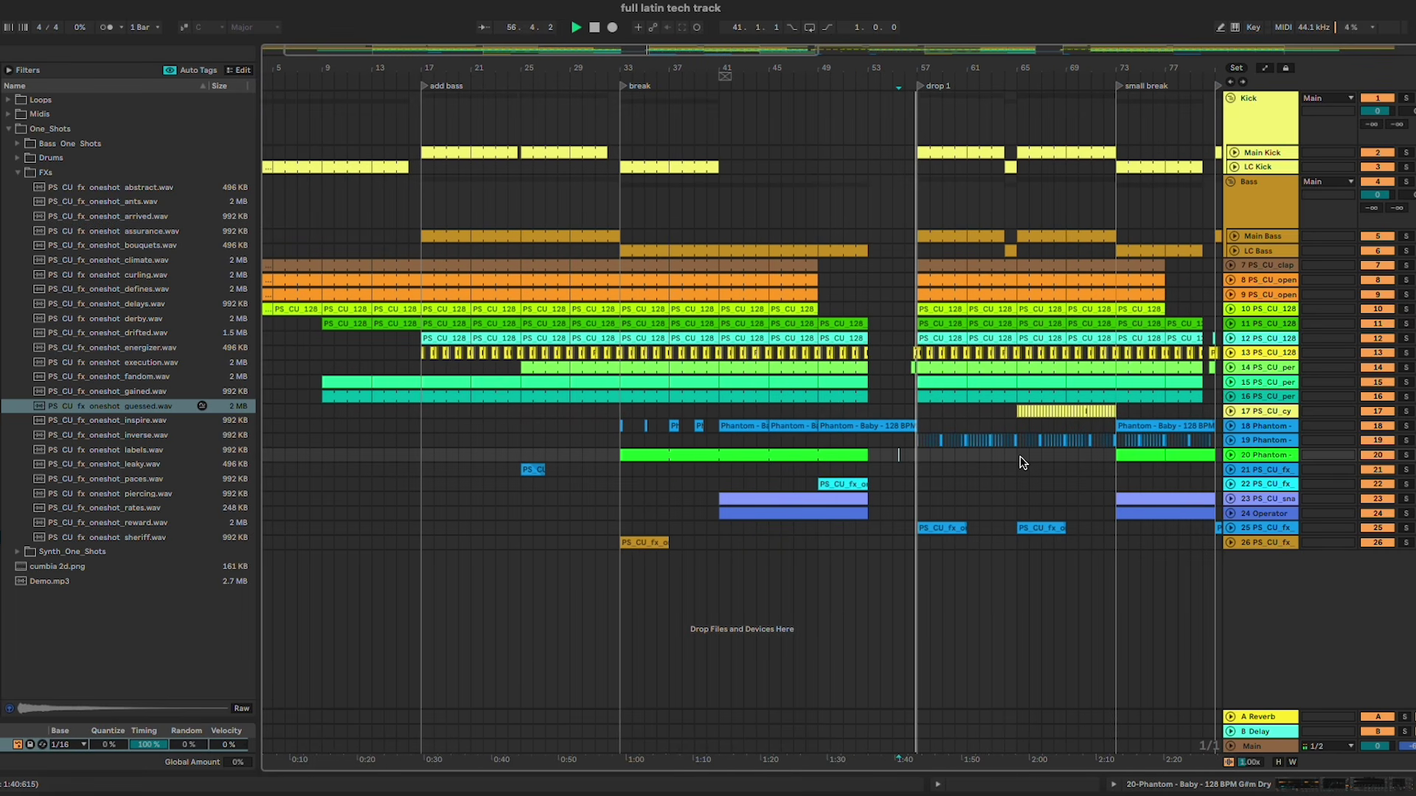
pyautogui.scroll(7, 957, 461)
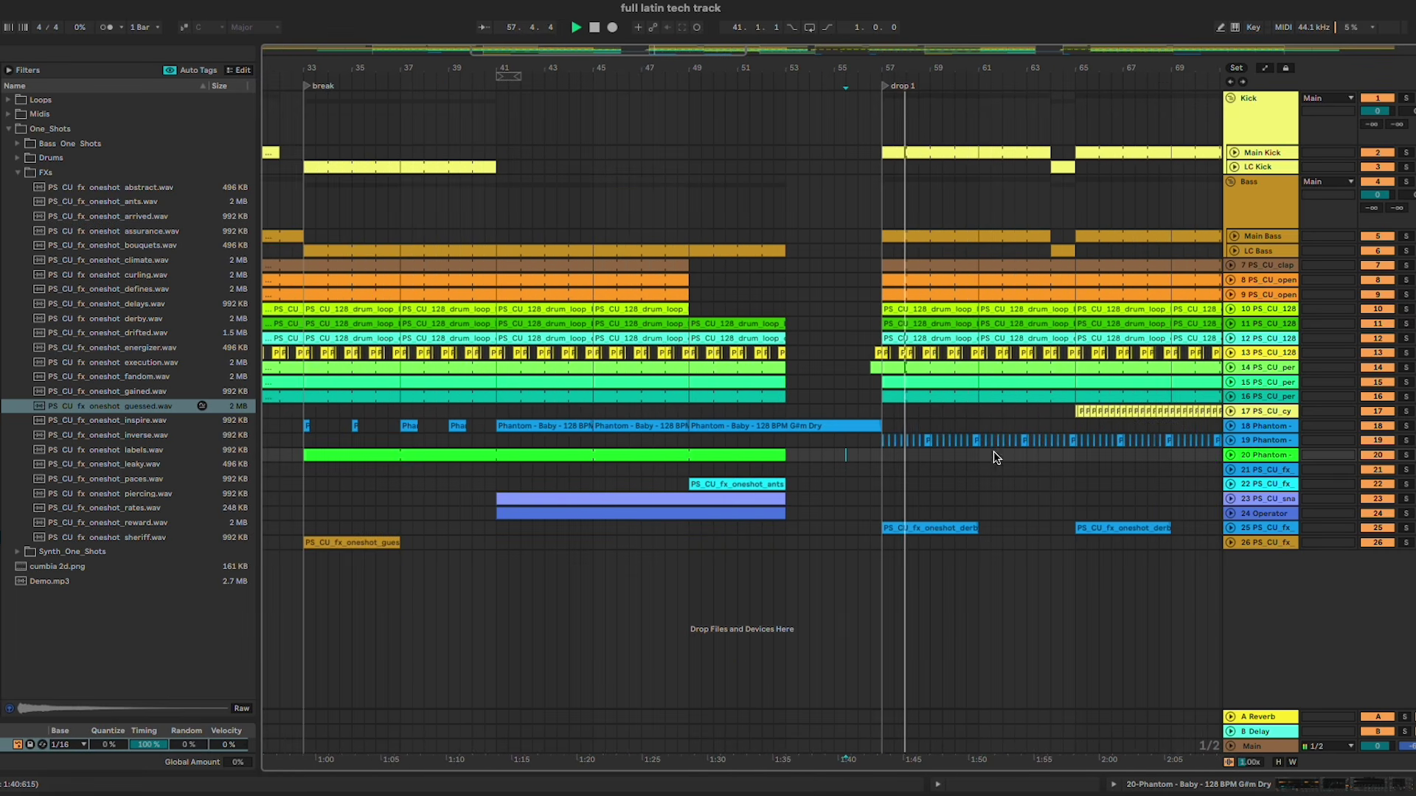
pyautogui.click(1231, 441)
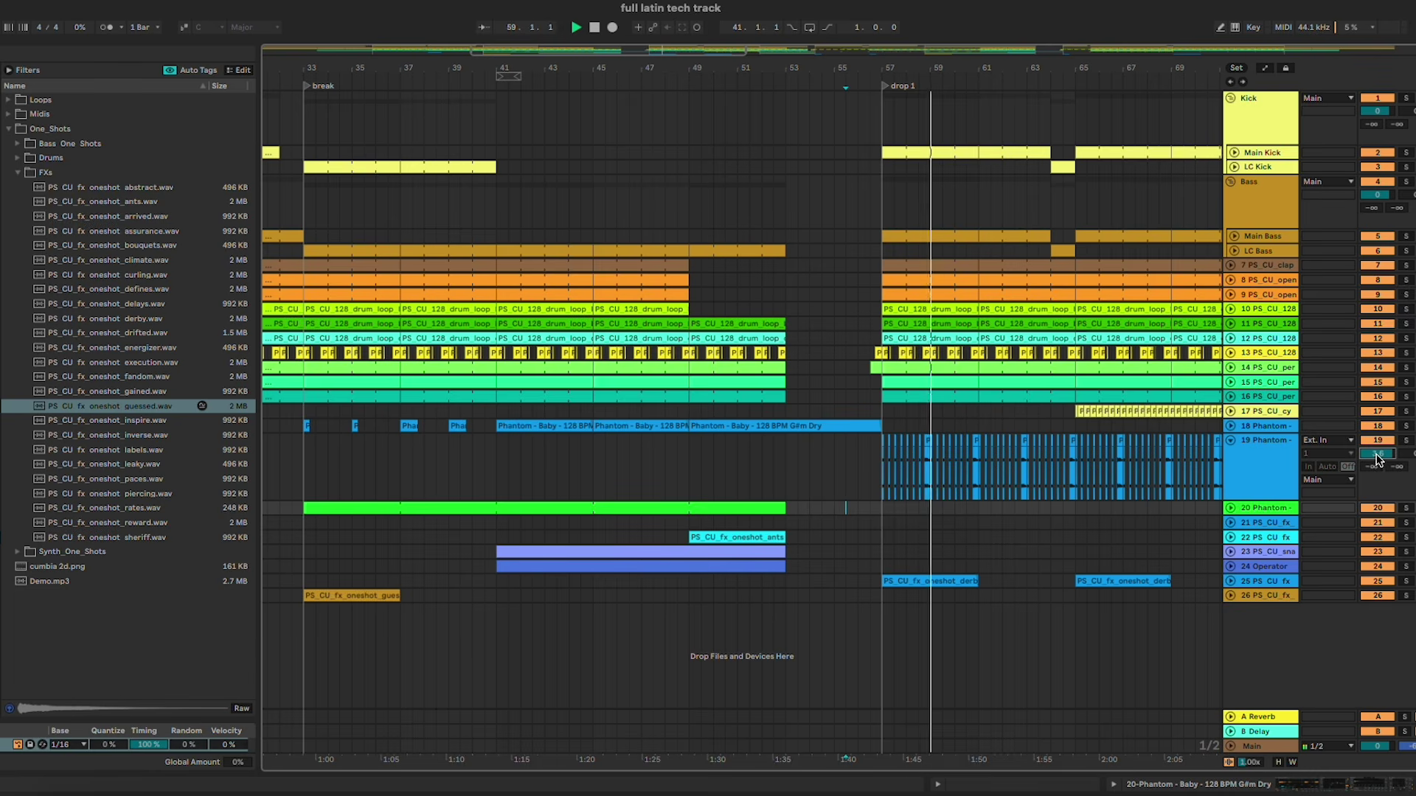
pyautogui.click(1230, 440)
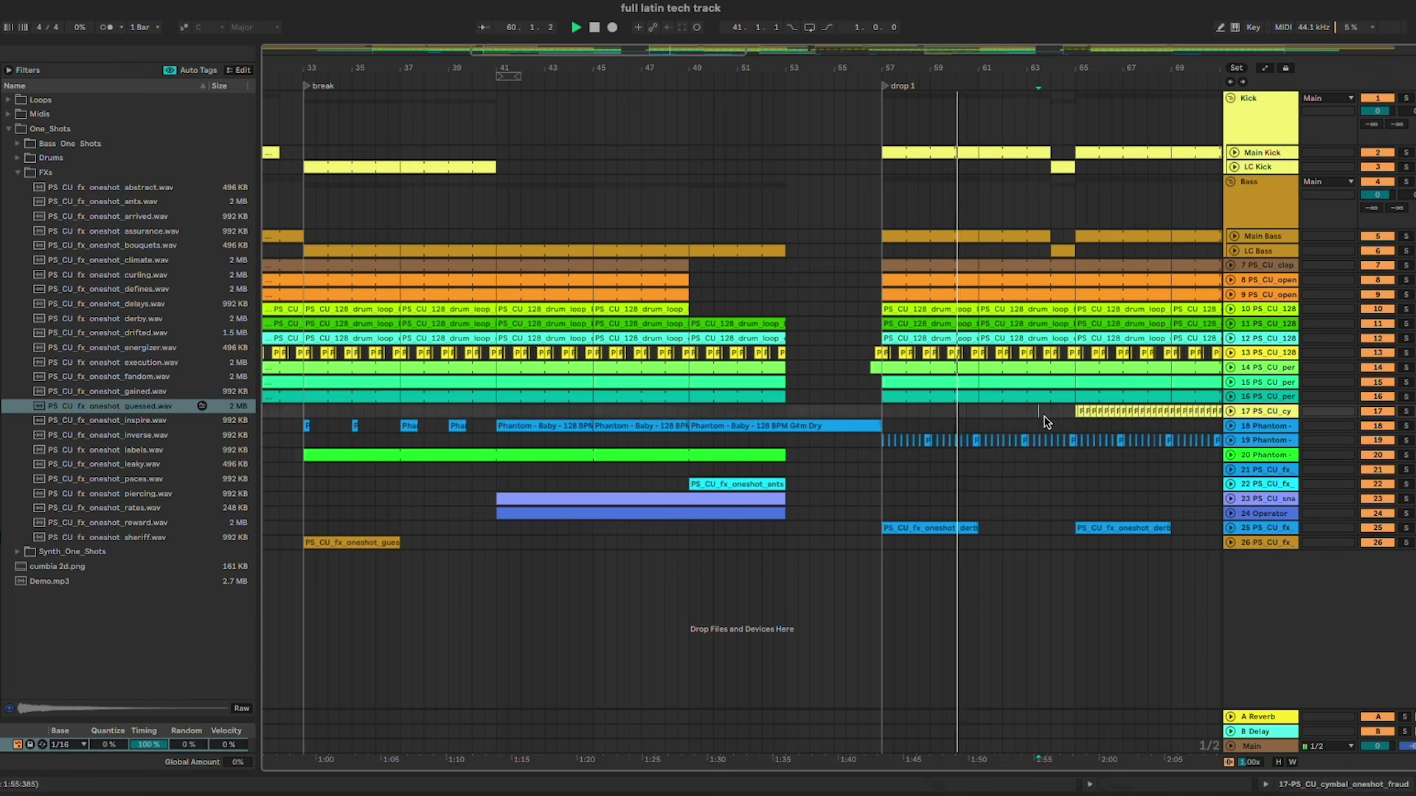
pyautogui.scroll(4, 1045, 422)
pyautogui.scroll(-10, 1045, 422)
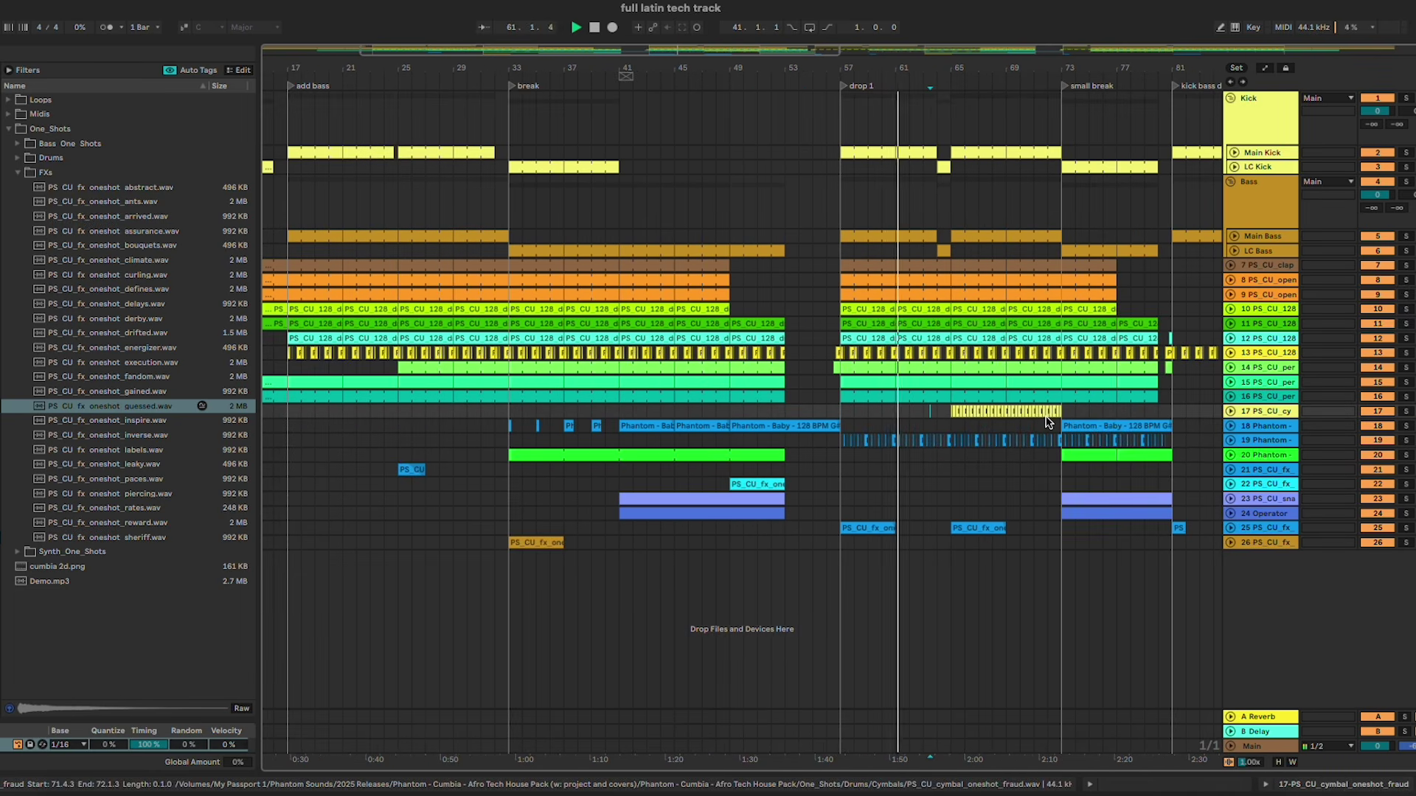
pyautogui.hscroll(5, 1041, 383)
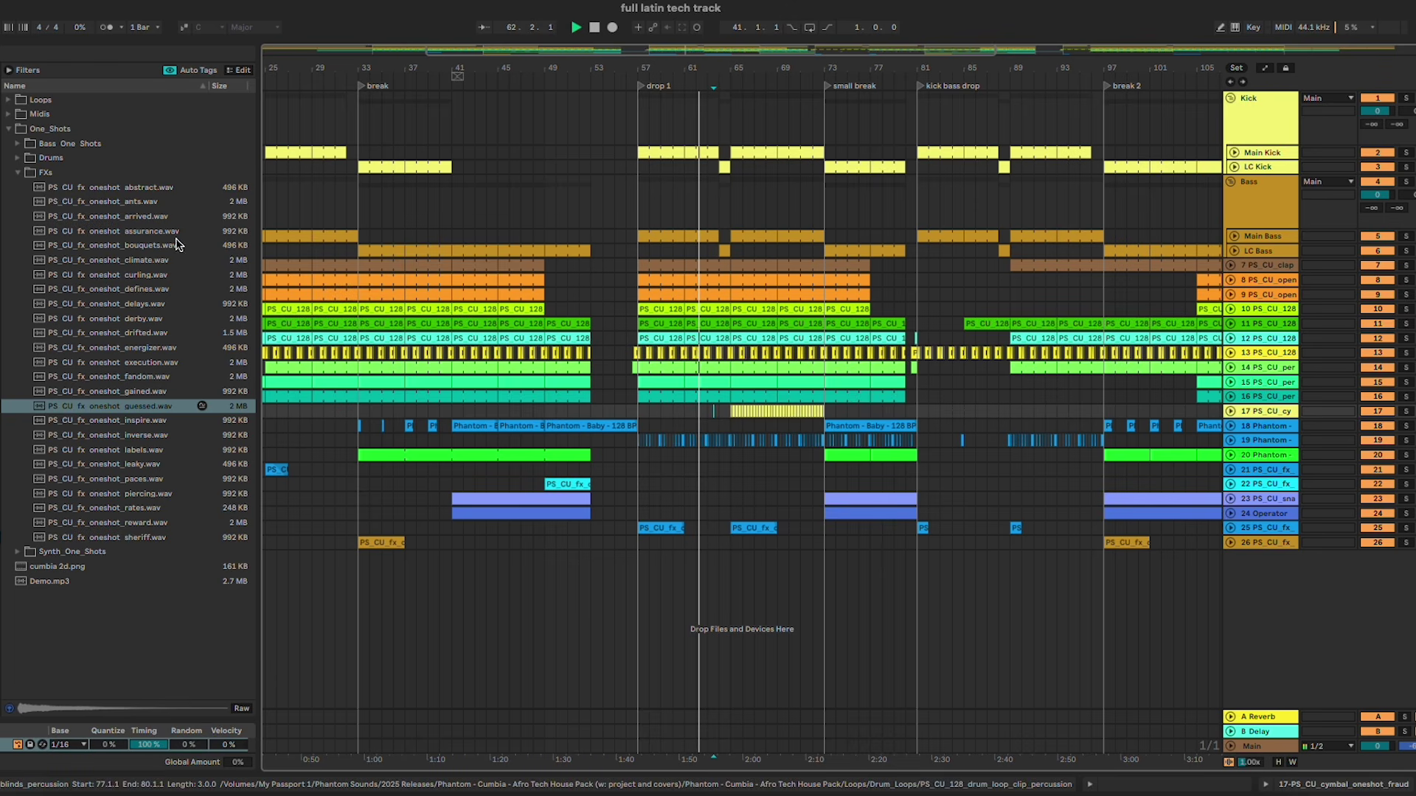
# Step: Listen to the second half of drop 1 up to the small break and inspect tracks 18 and 19
pyautogui.click(24, 176)
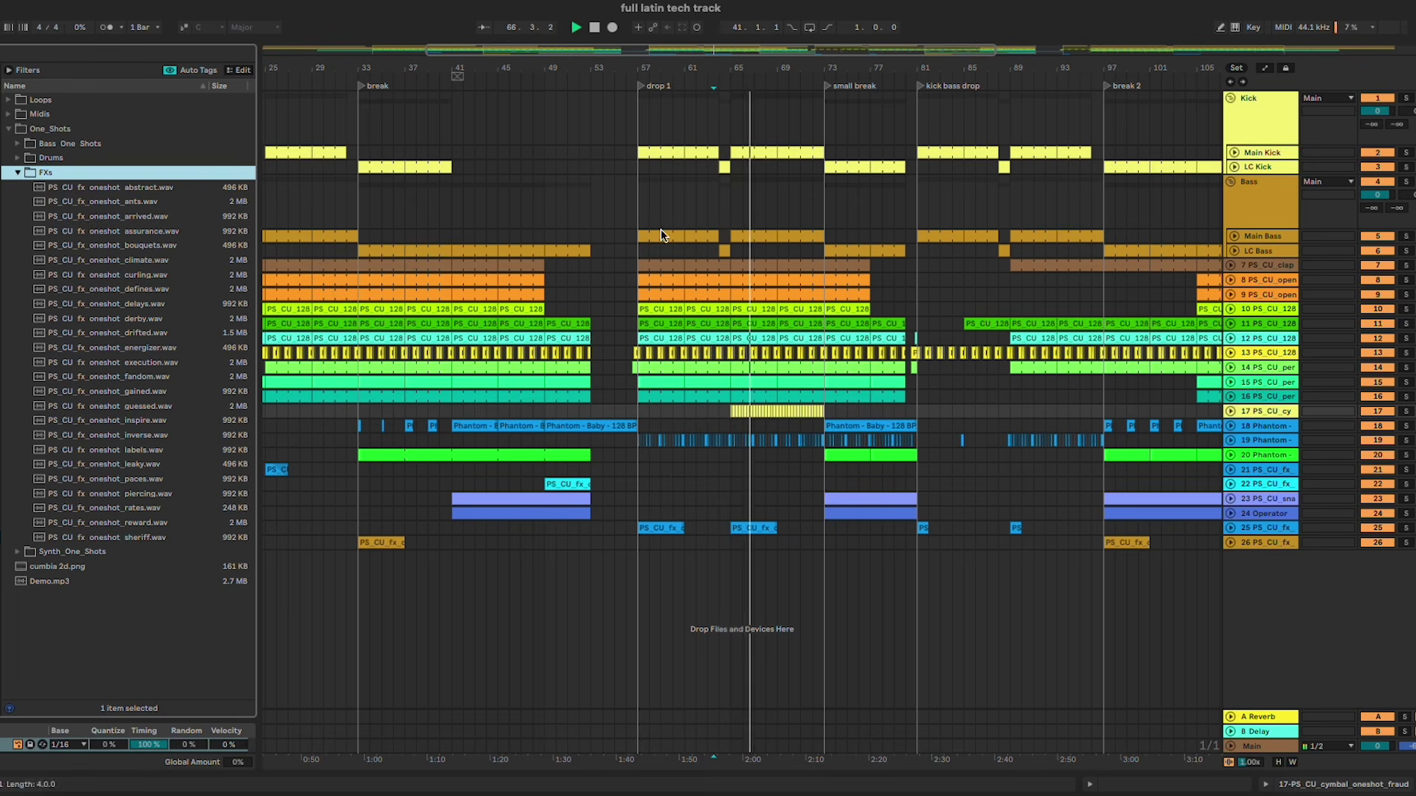
pyautogui.click(800, 205)
pyautogui.press('+')
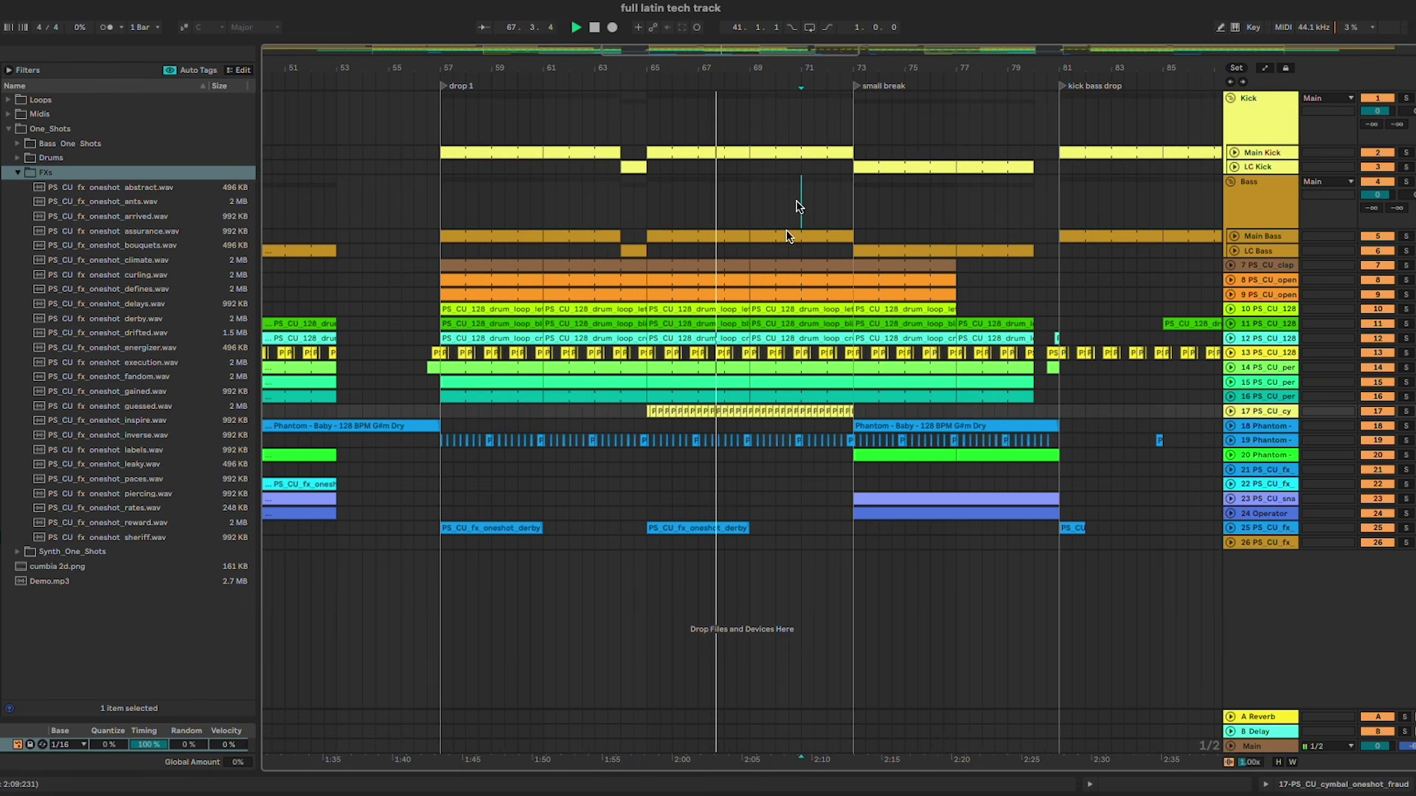
pyautogui.click(788, 490)
pyautogui.press('+')
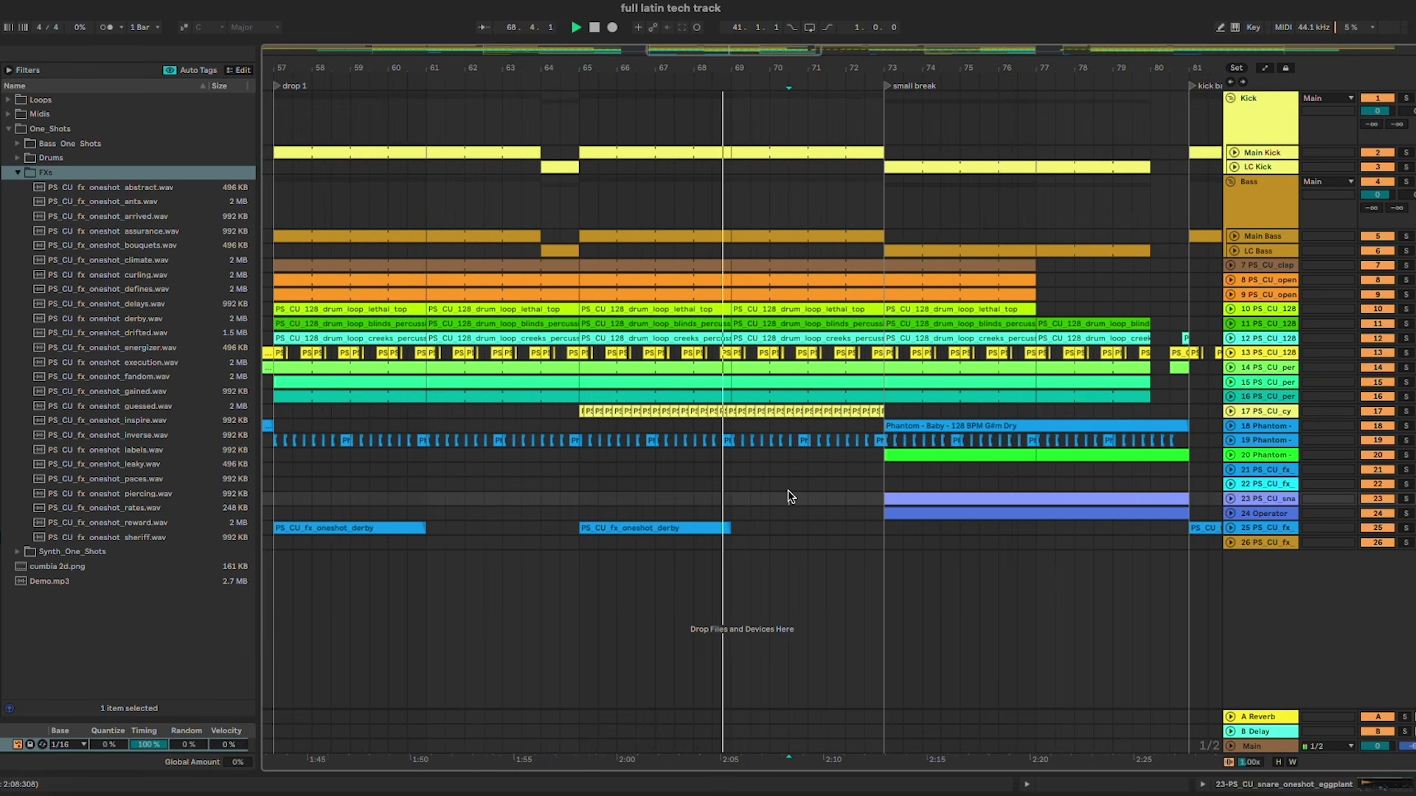
pyautogui.click(1230, 441)
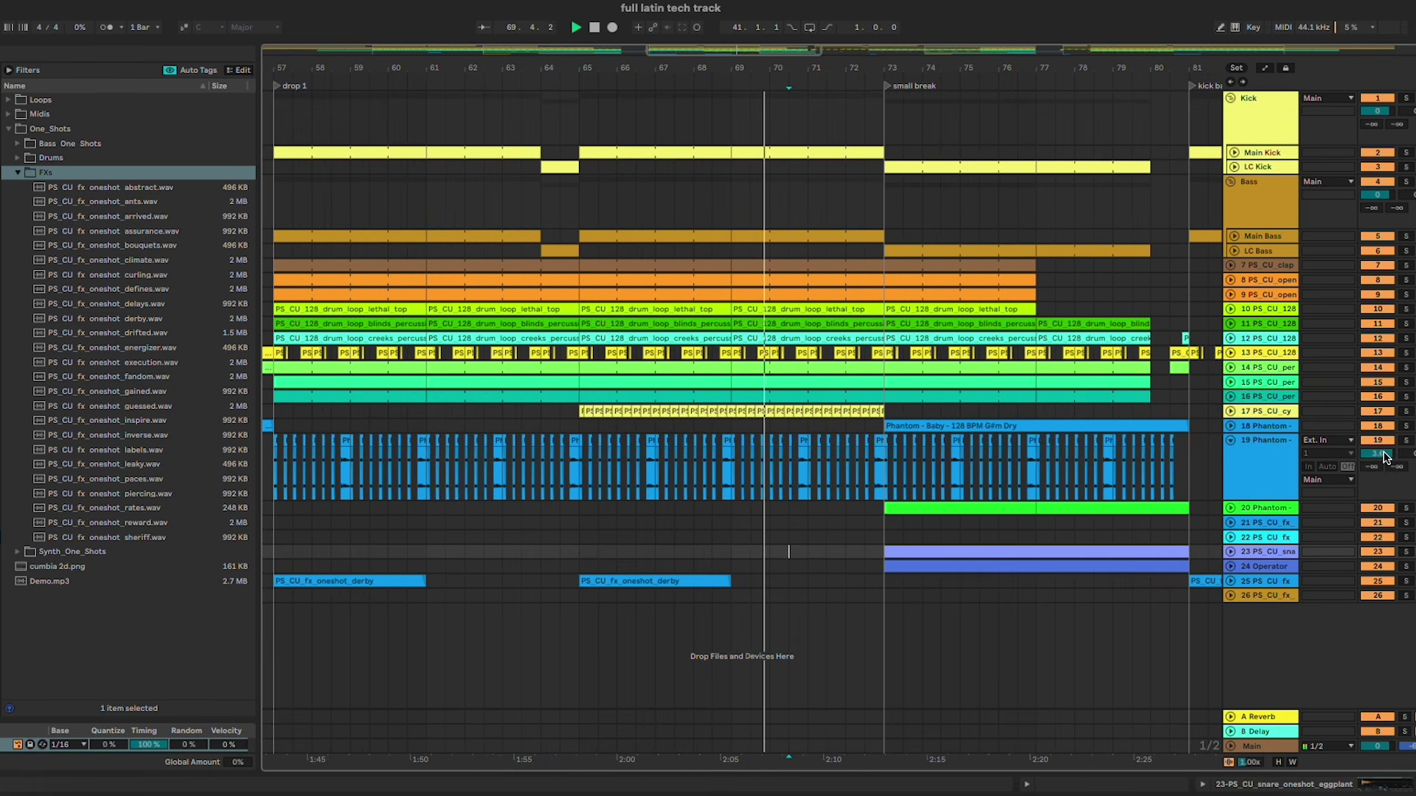
pyautogui.click(1230, 439)
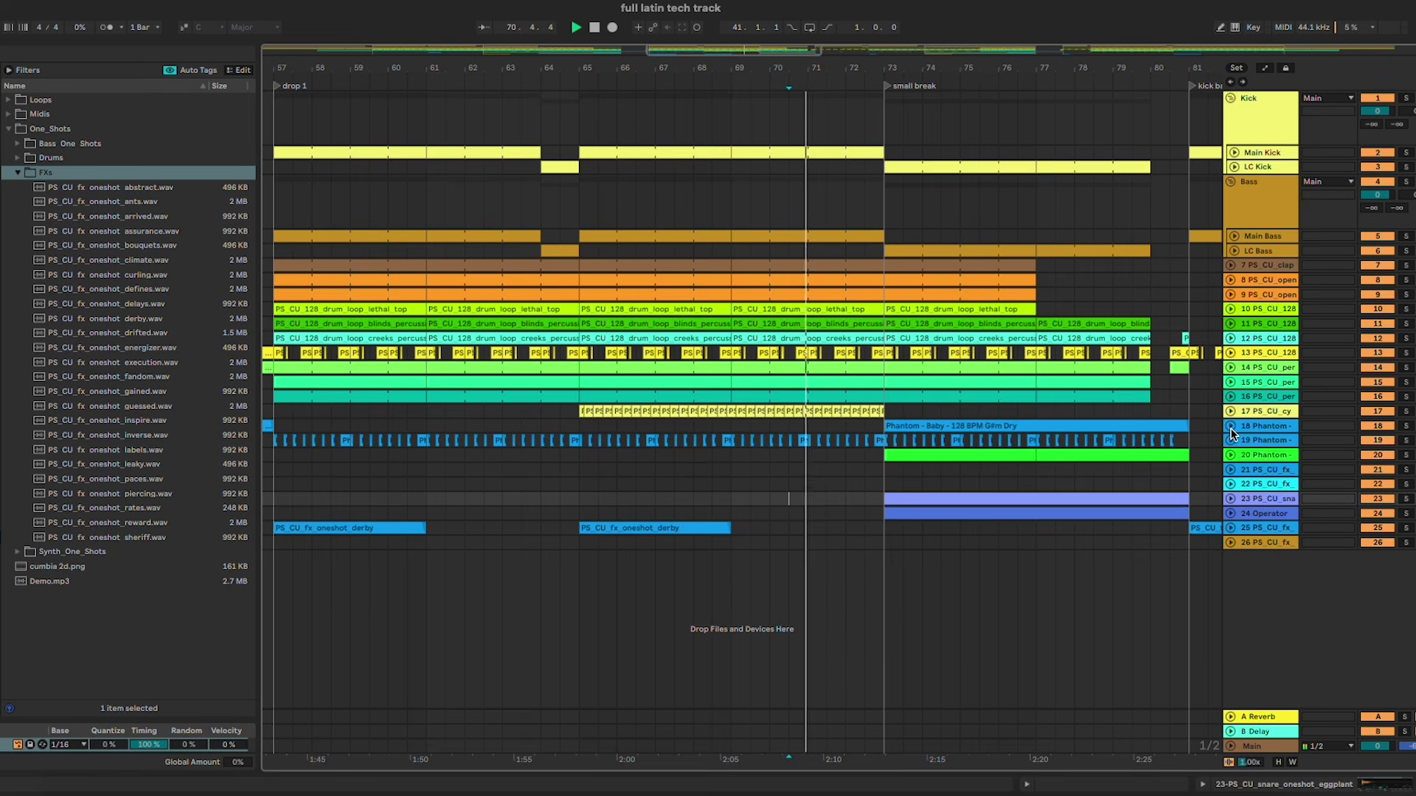
pyautogui.click(1229, 428)
pyautogui.click(1231, 428)
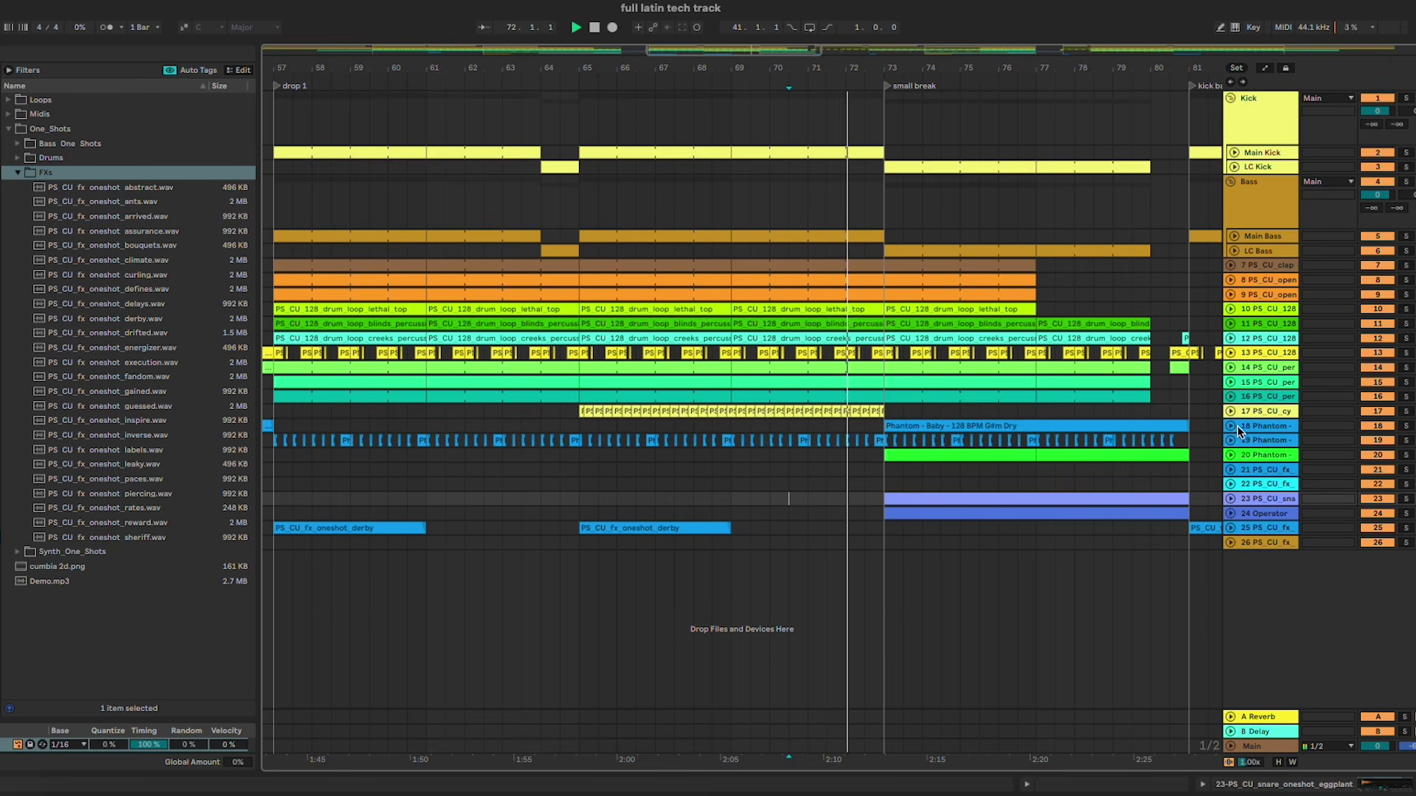
# Step: Copy the guessed FX clip on track 26 from break 2 to the start of the small break at bar 73
pyautogui.scroll(-5, 896, 537)
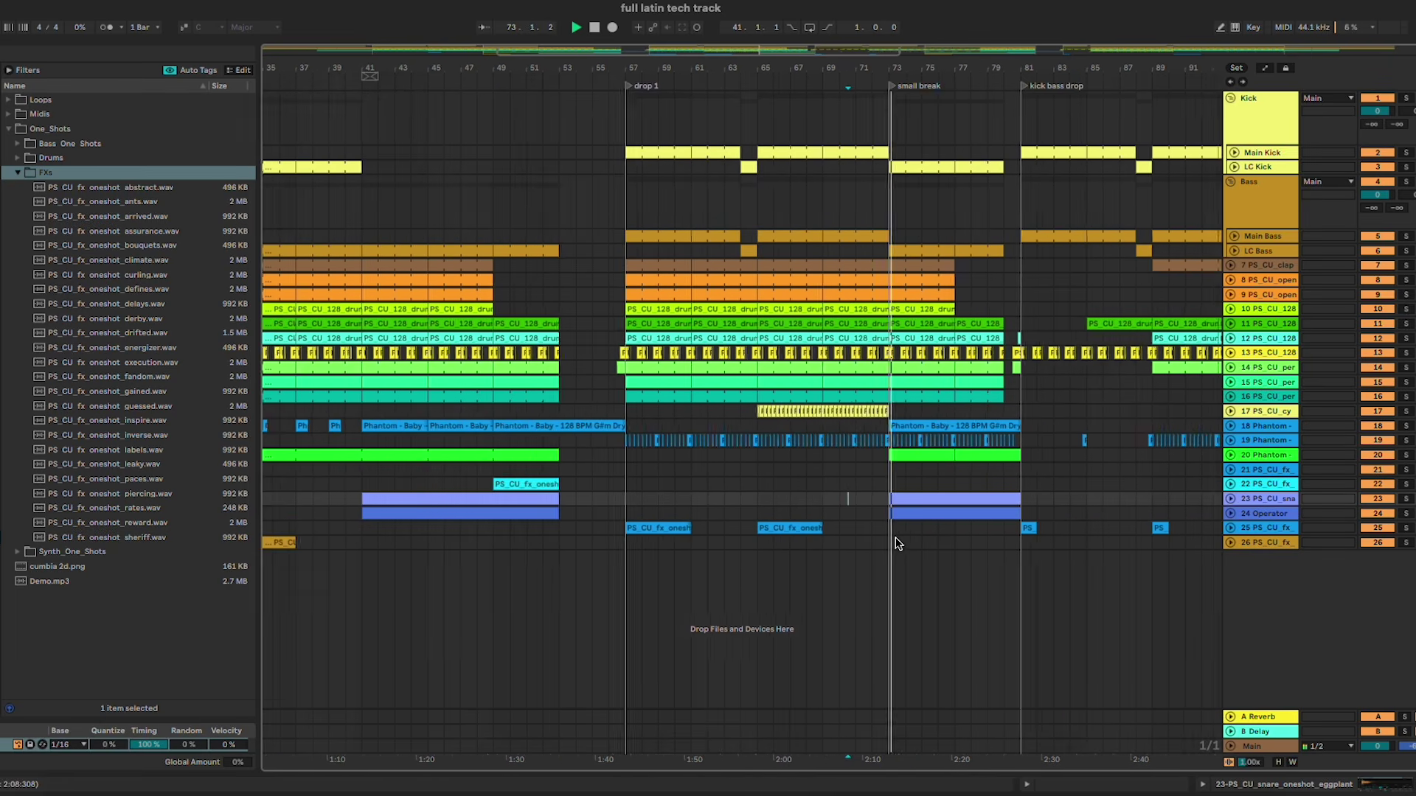
pyautogui.scroll(-3, 897, 543)
pyautogui.moveTo(1219, 541); pyautogui.dragTo(910, 547)
pyautogui.scroll(4, 937, 564)
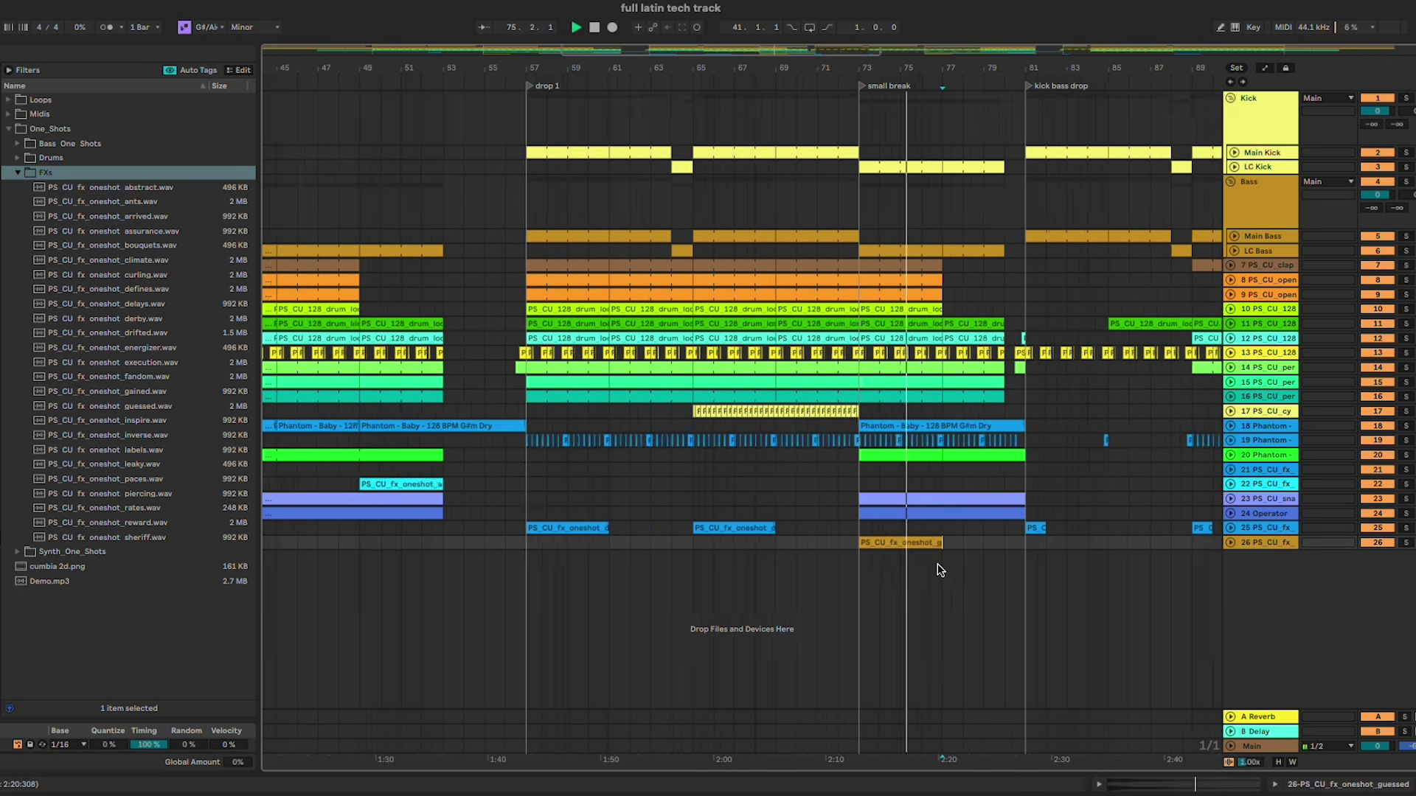
# Step: Make the Auto Filter frequency automation on track 19 start falling earlier, near the beginning of the small break
pyautogui.scroll(2, 936, 563)
pyautogui.click(1229, 440)
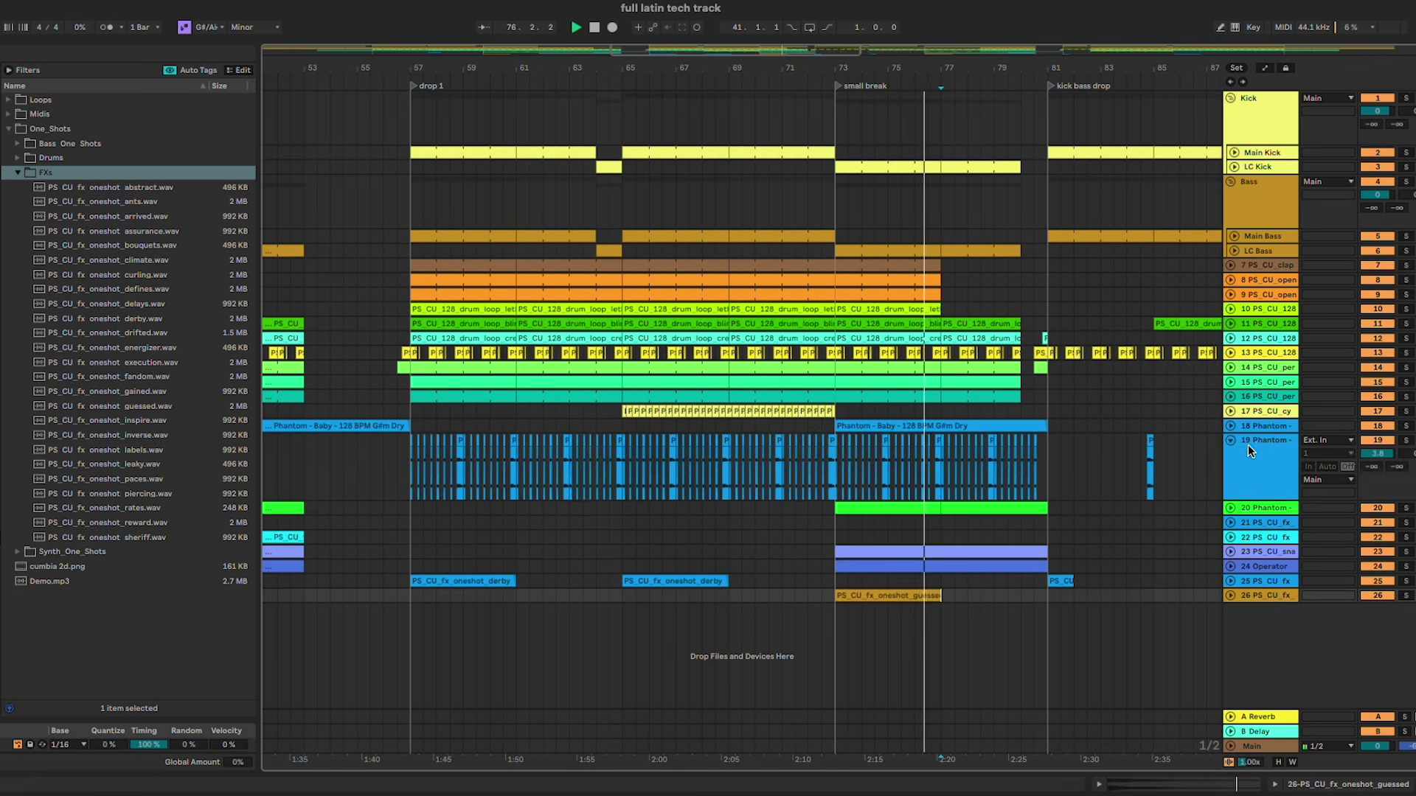
pyautogui.press('a')
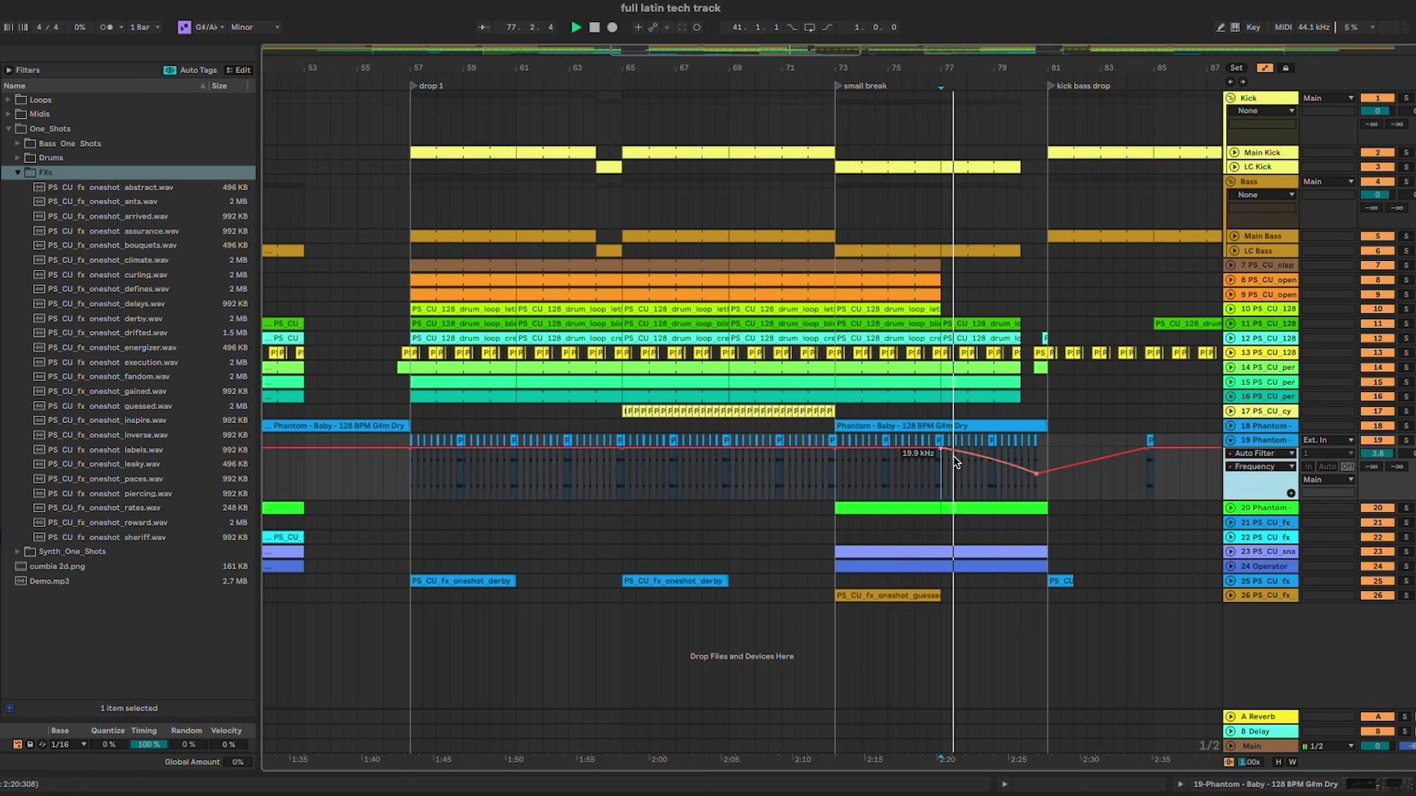
pyautogui.moveTo(956, 461); pyautogui.dragTo(904, 458)
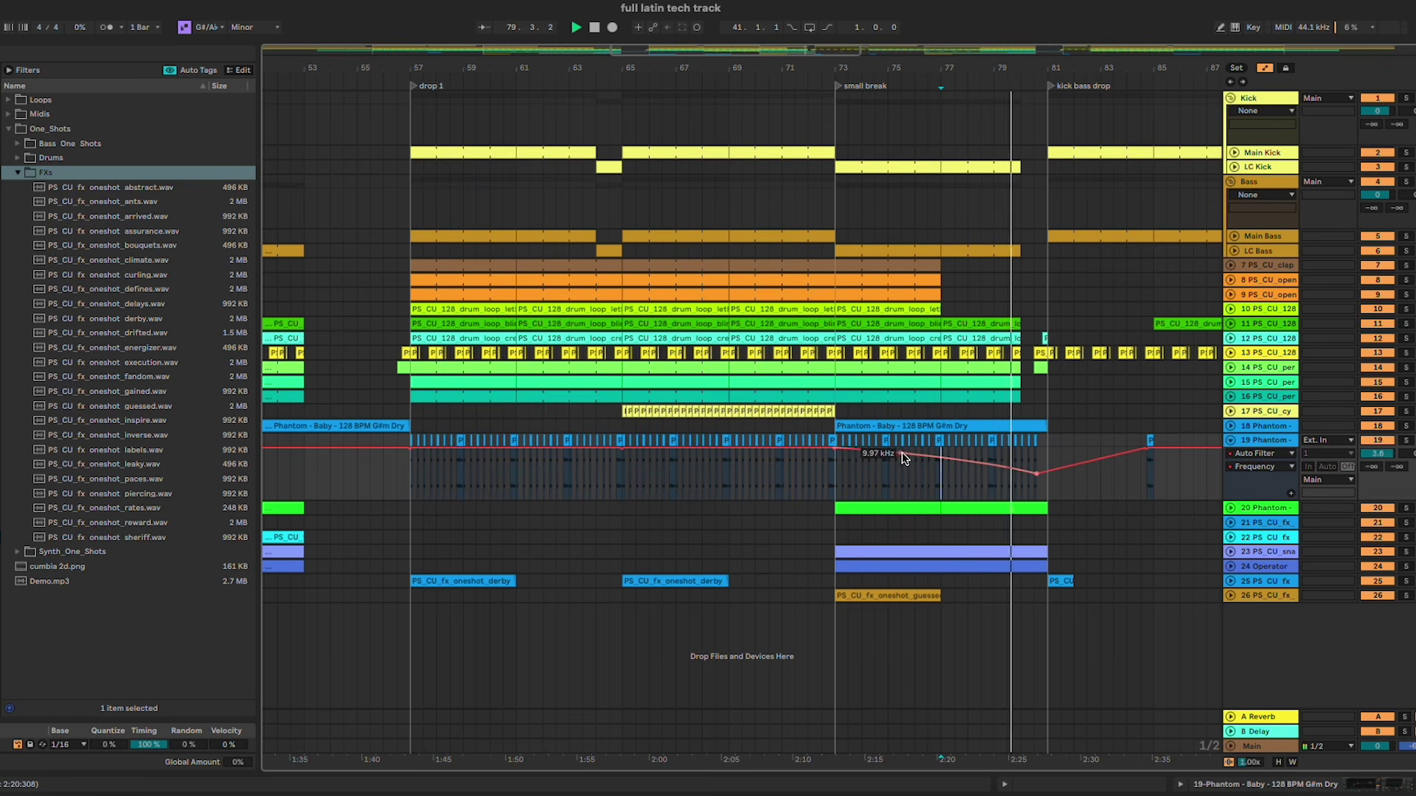
pyautogui.press('a')
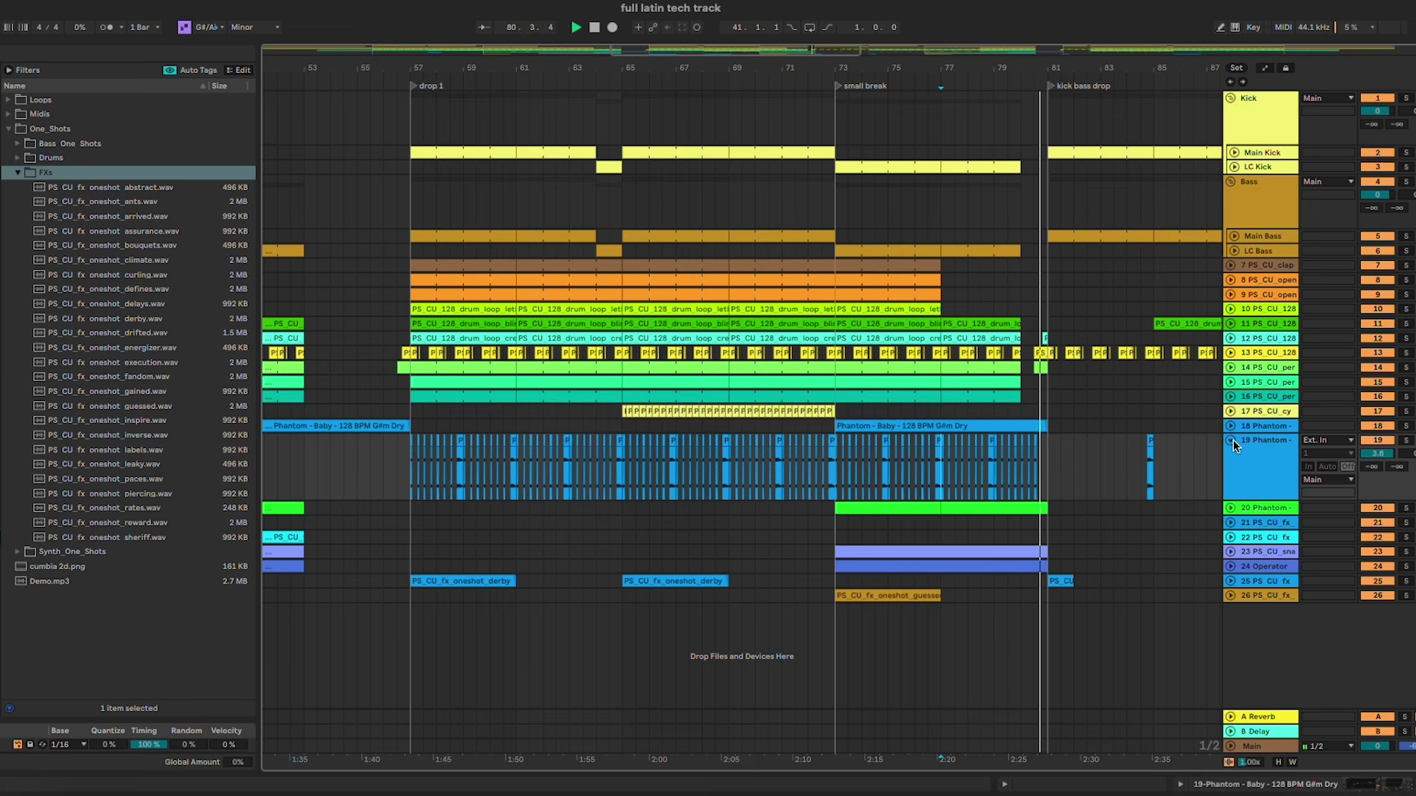
# Step: Place PS_CU_fx_oneshot_abstract.wav on a new audio track at bar 72, just before the small break
pyautogui.click(1231, 440)
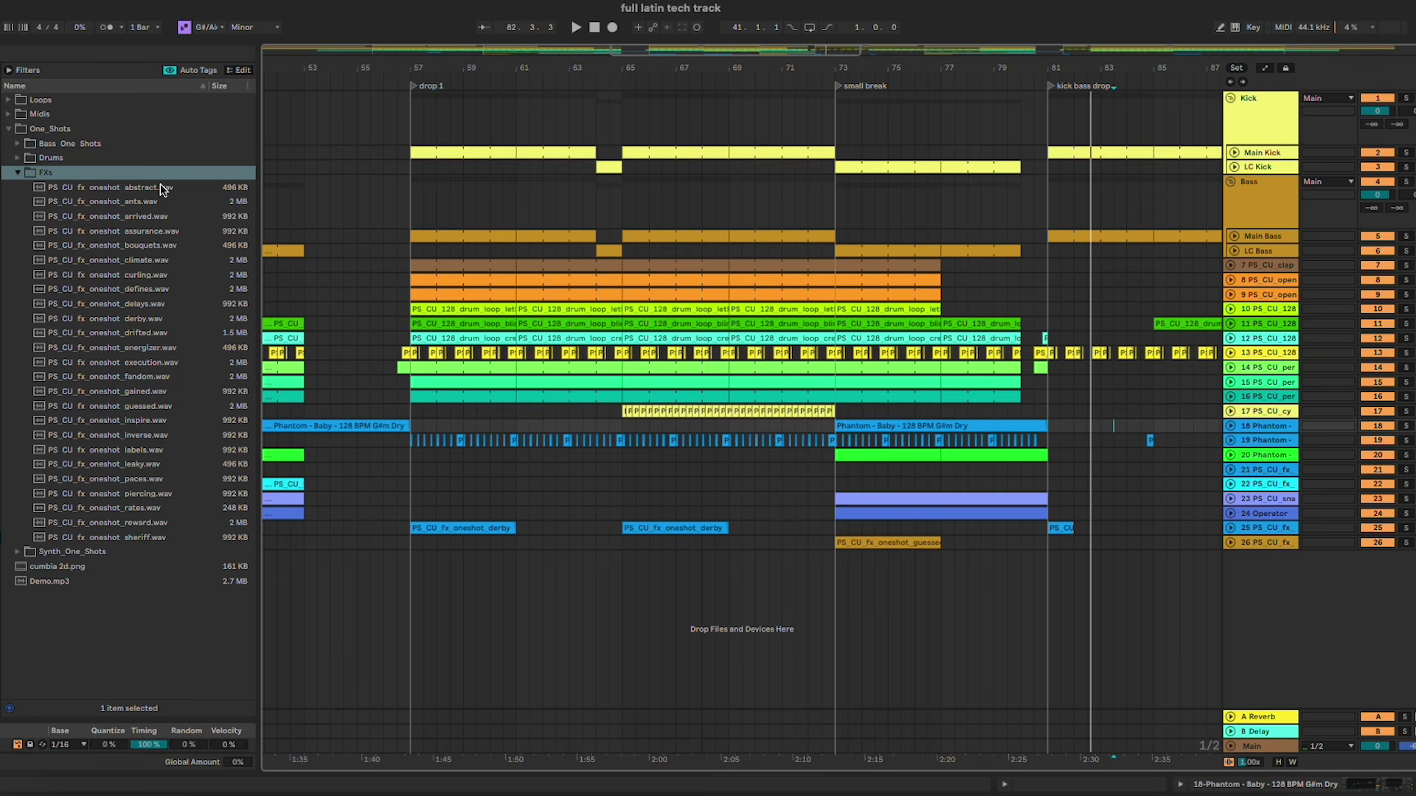
pyautogui.scroll(3, 842, 525)
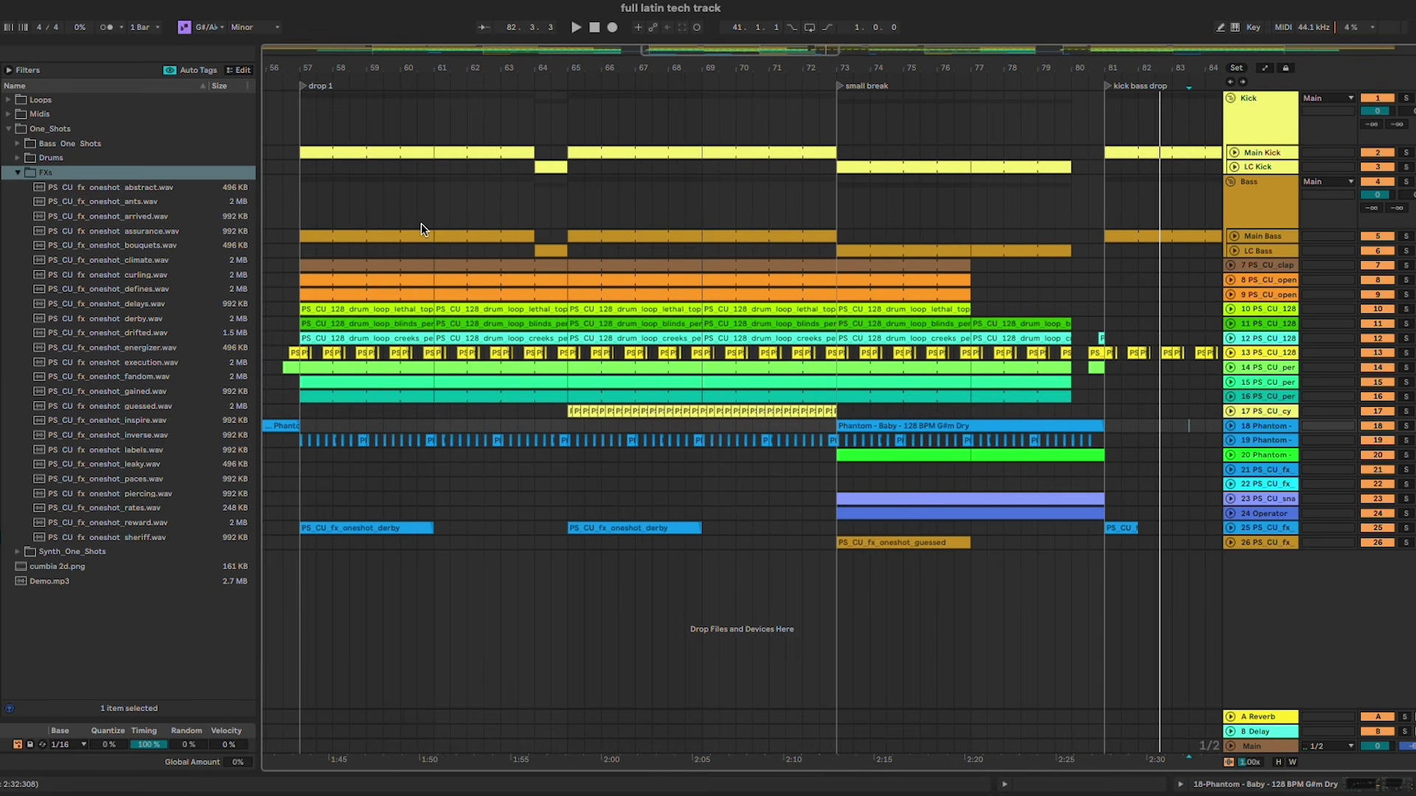
pyautogui.click(165, 189)
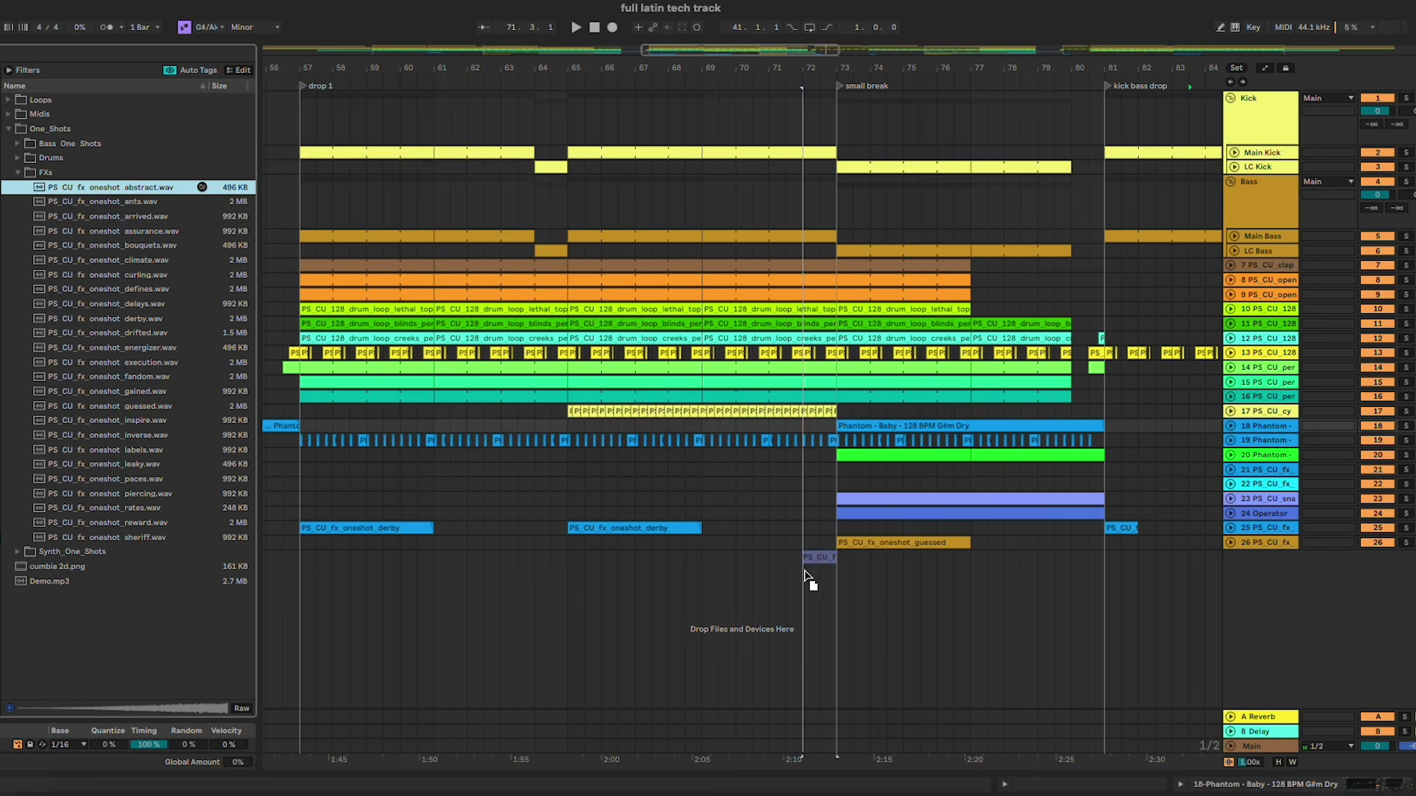
pyautogui.moveTo(805, 571); pyautogui.dragTo(804, 568)
# Step: Lower the volume of track 27 to -26.6 dB while listening to the transition into the small break
pyautogui.scroll(5, 804, 568)
pyautogui.press('space')
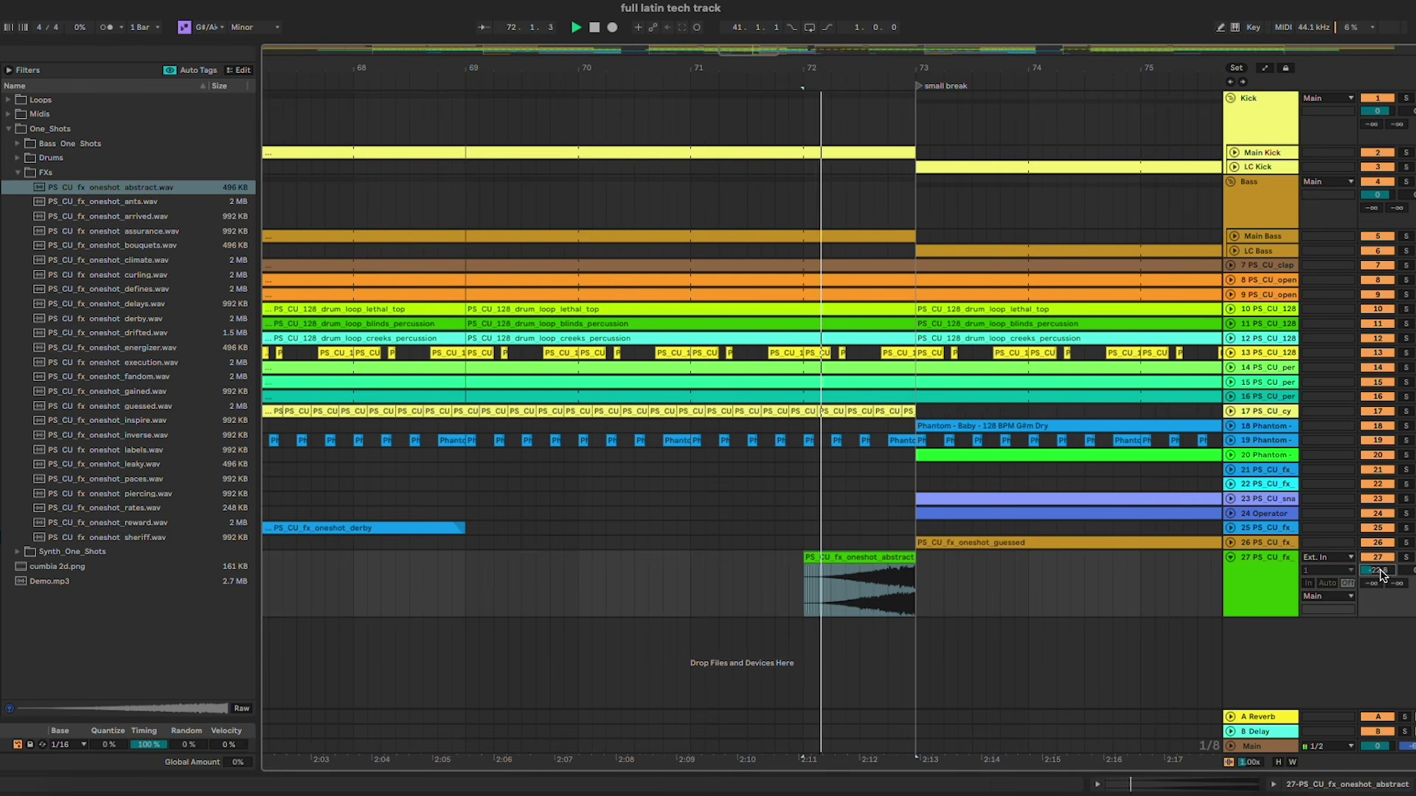
pyautogui.moveTo(1376, 570); pyautogui.dragTo(1376, 579)
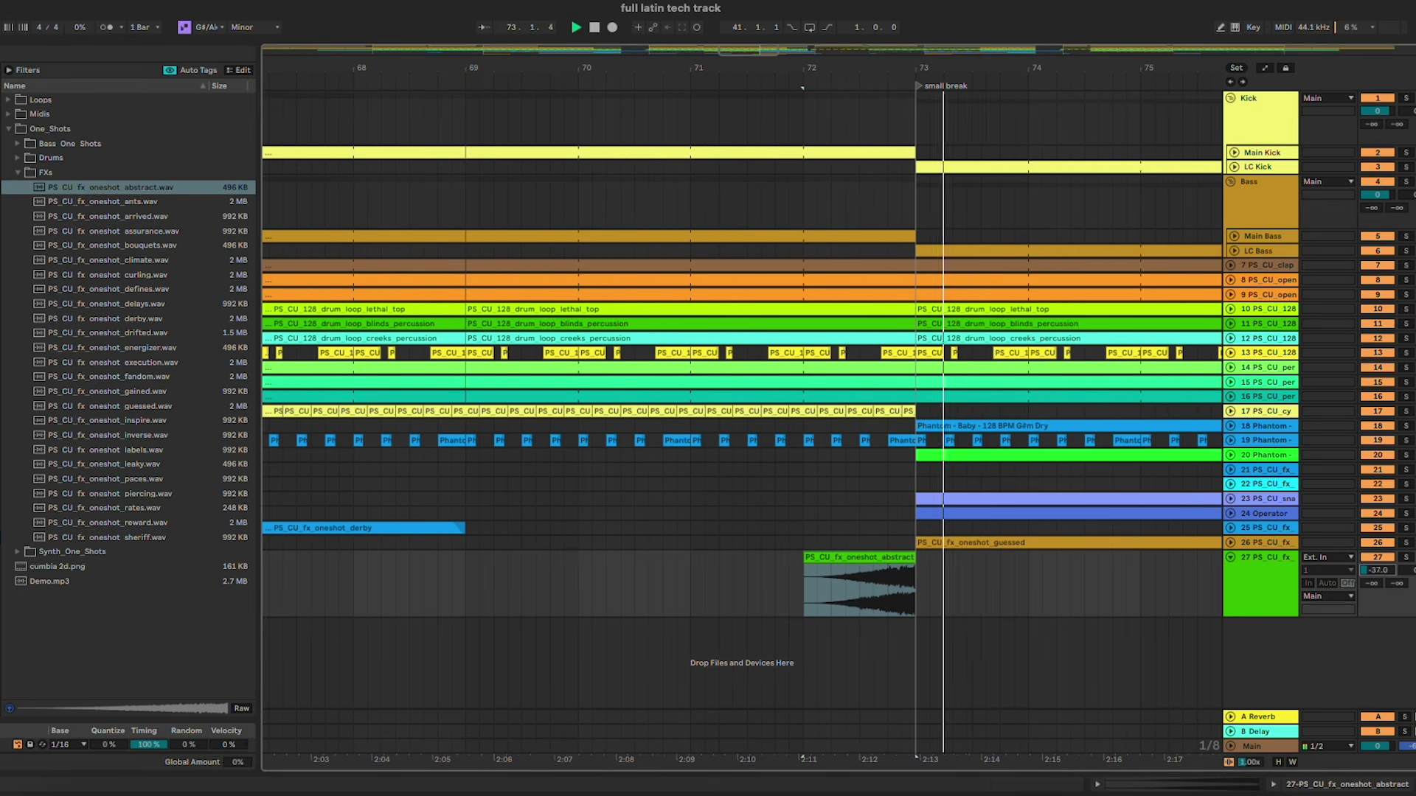
pyautogui.press('space')
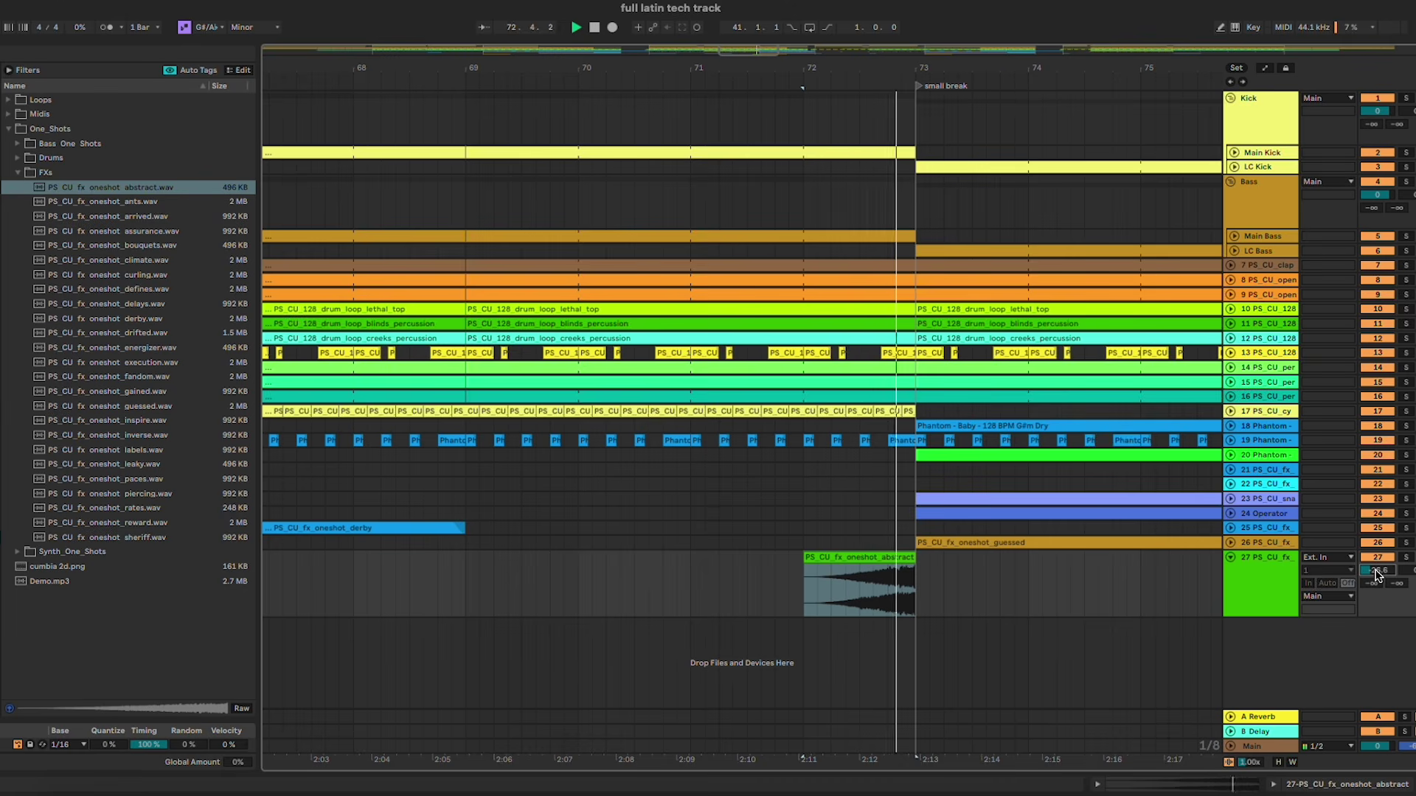
# Step: Replace the abstract clip on track 27 at bar 72 with PS_CU_fx_oneshot_energizer.wav and listen to it
pyautogui.click(188, 306)
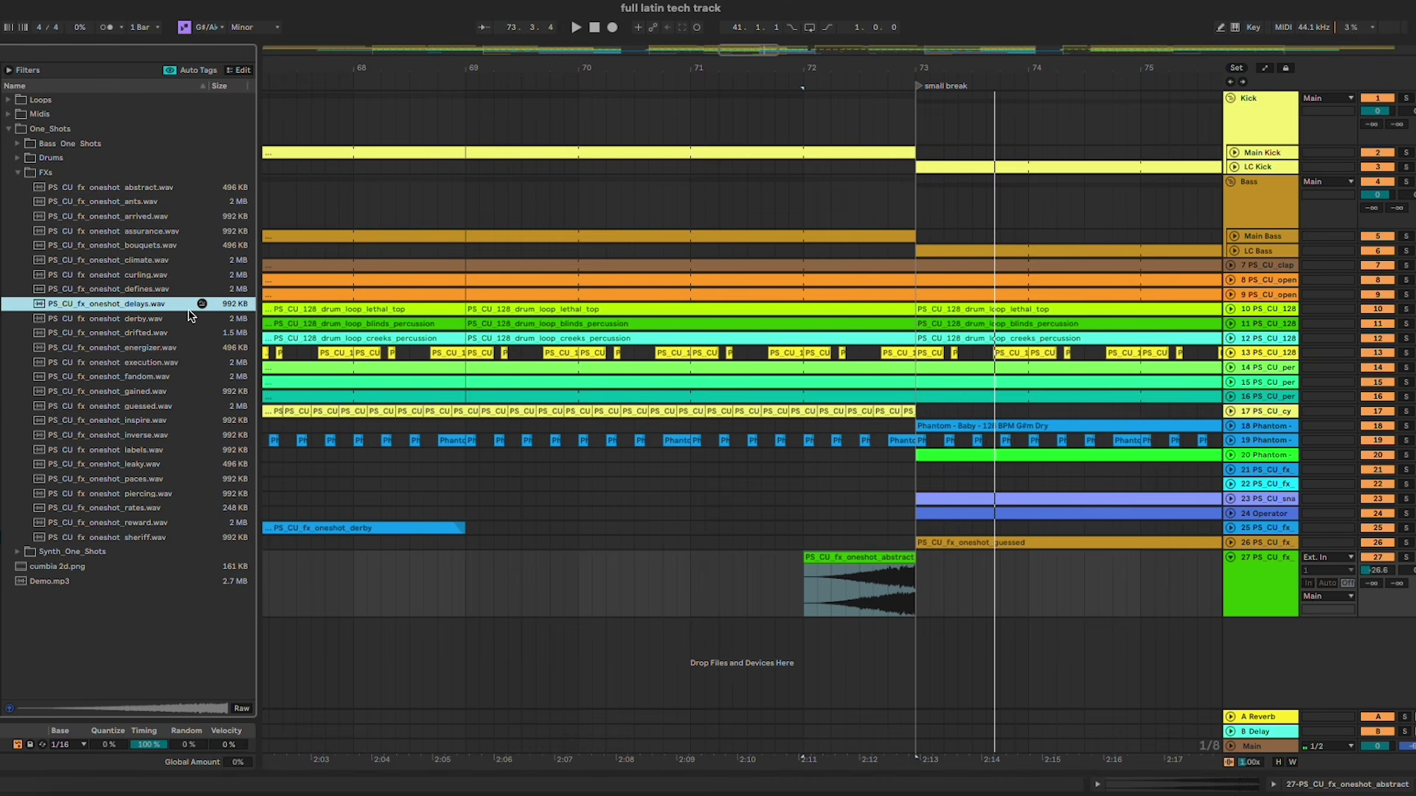
pyautogui.click(231, 350)
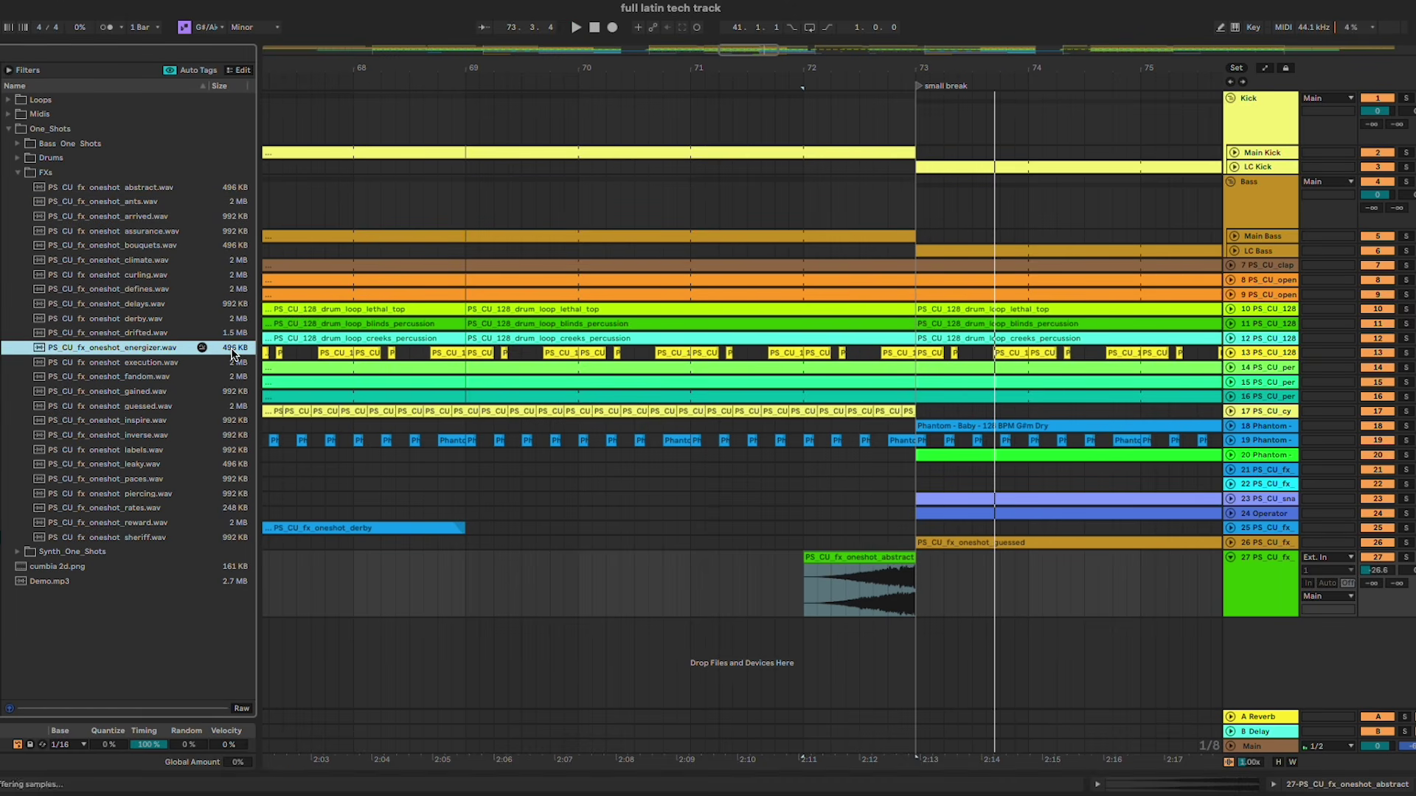
pyautogui.moveTo(233, 355); pyautogui.dragTo(800, 571)
pyautogui.press('space')
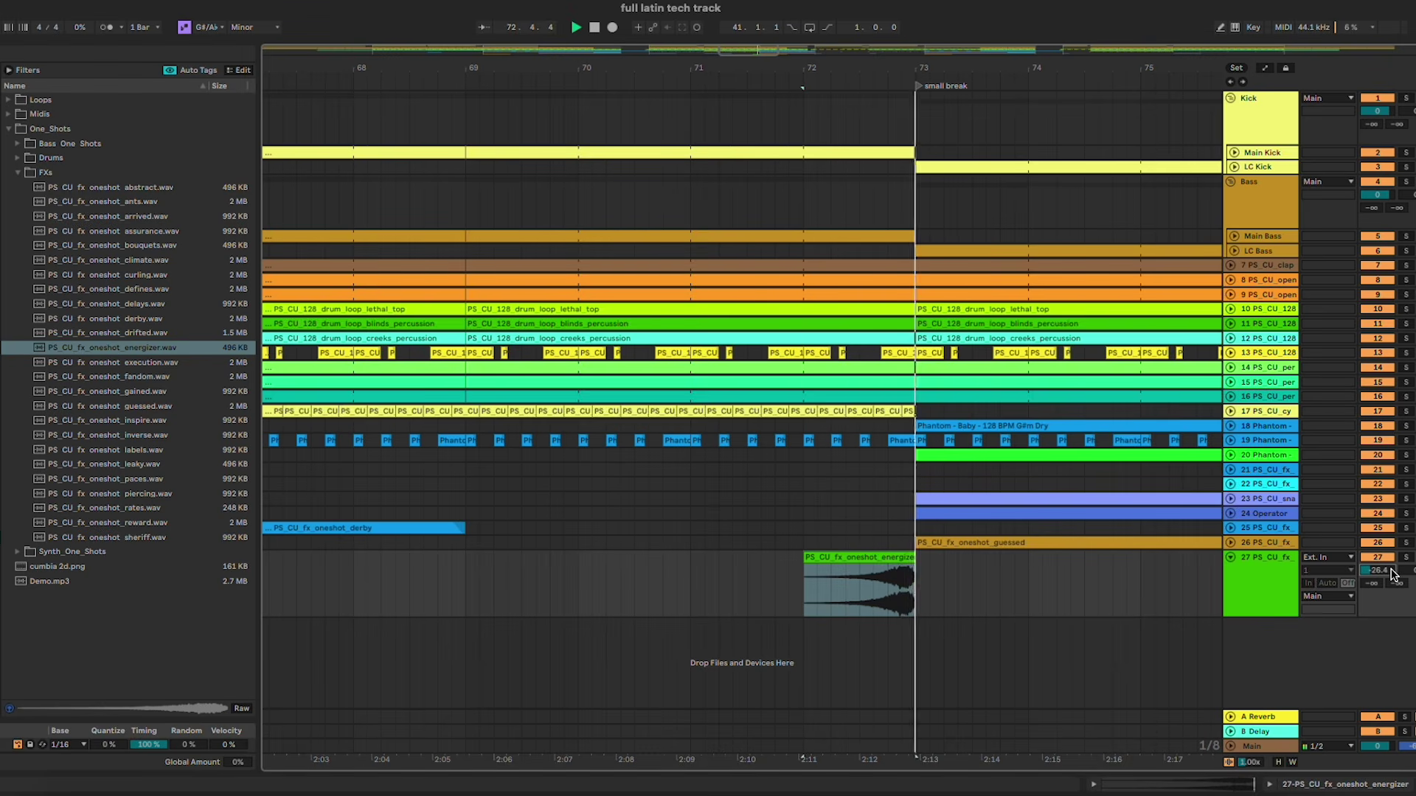
# Step: Copy the energizer clip on track 27 to just before the break and break 2, and set the track's volume to -25.3 dB
pyautogui.scroll(-5, 1099, 587)
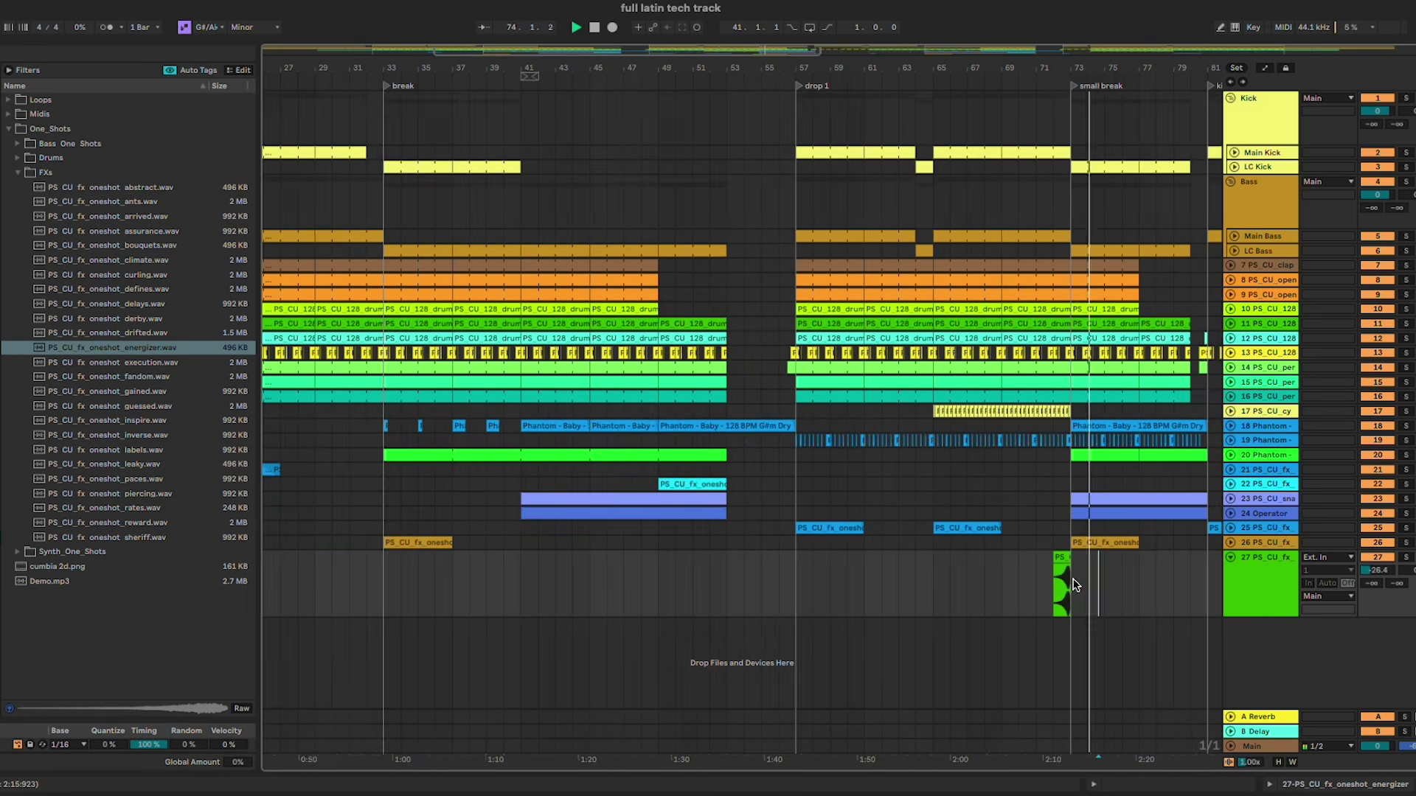
pyautogui.scroll(-4, 1073, 585)
pyautogui.click(1030, 559)
pyautogui.hscroll(6, 654, 578)
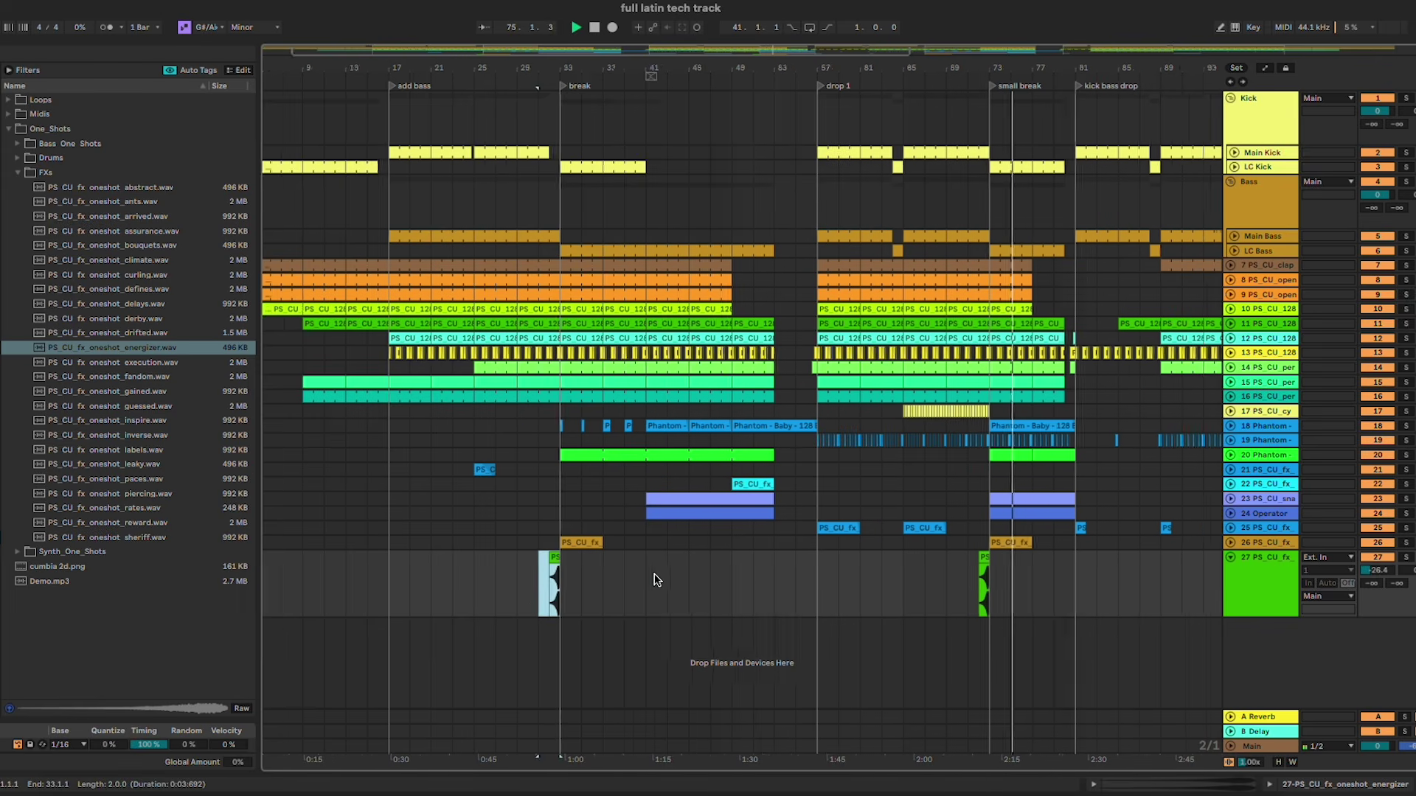
pyautogui.click(932, 562)
pyautogui.hotkey('ctrl', 'v')
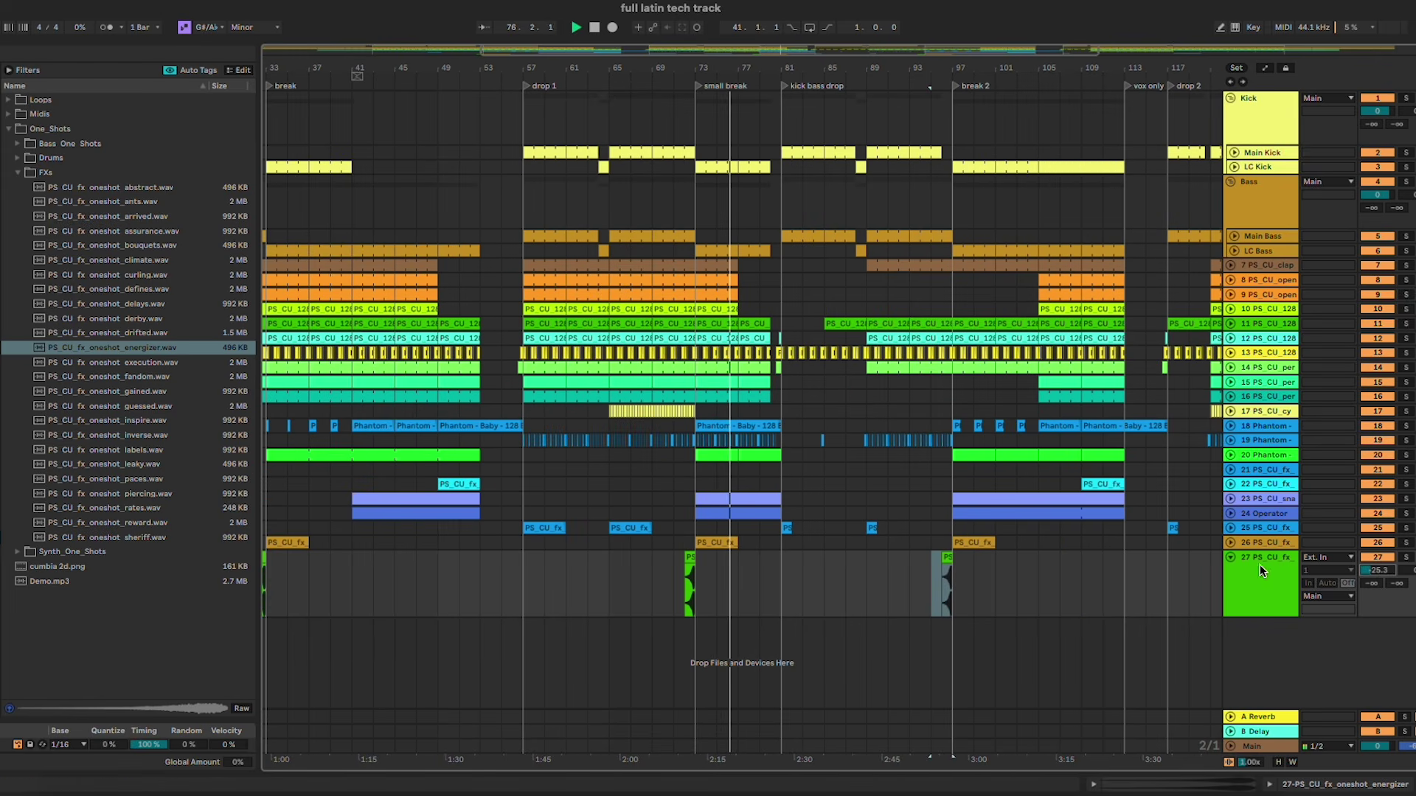
# Step: Inspect track 20 during the small break, and collapse the FXs sample folder
pyautogui.click(1230, 558)
pyautogui.scroll(5, 783, 490)
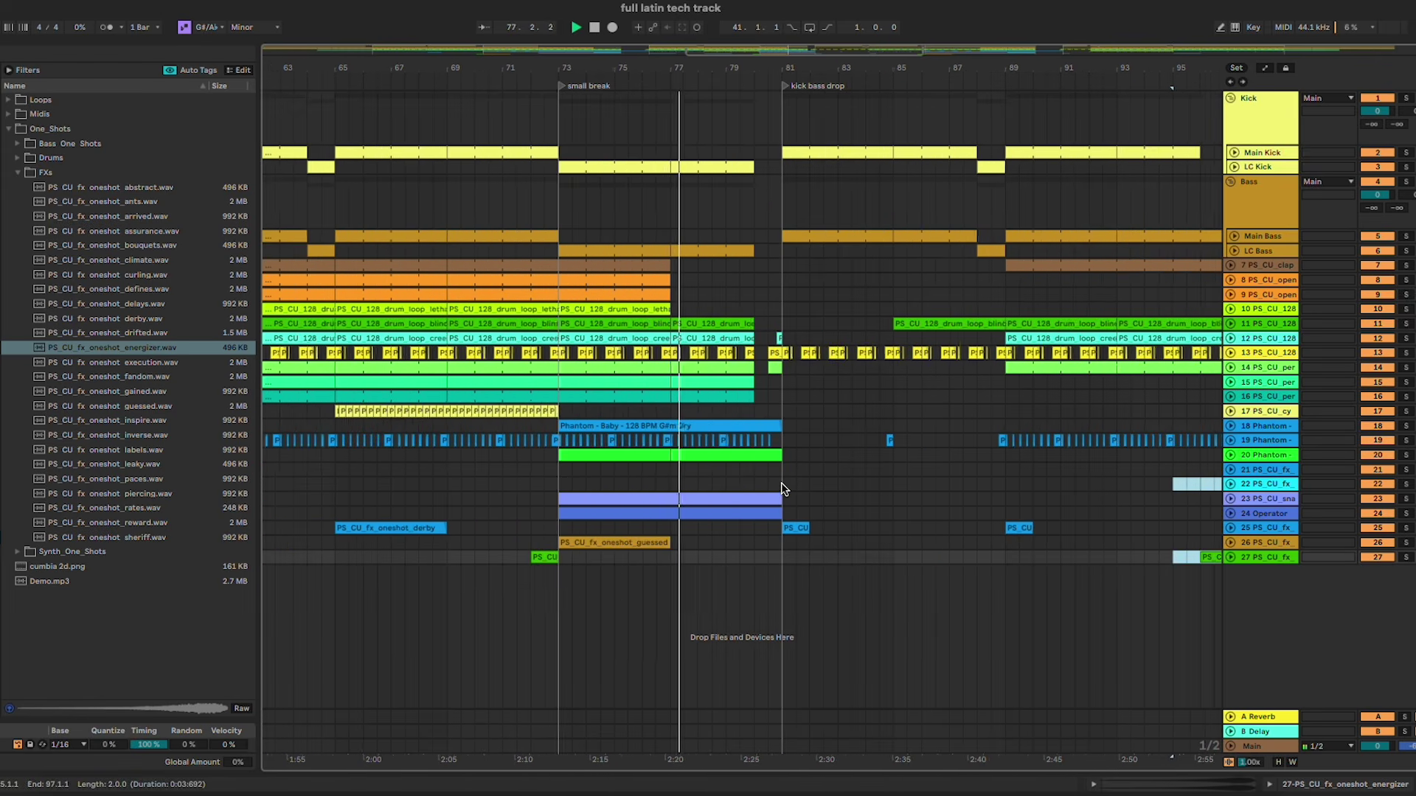
pyautogui.click(1231, 455)
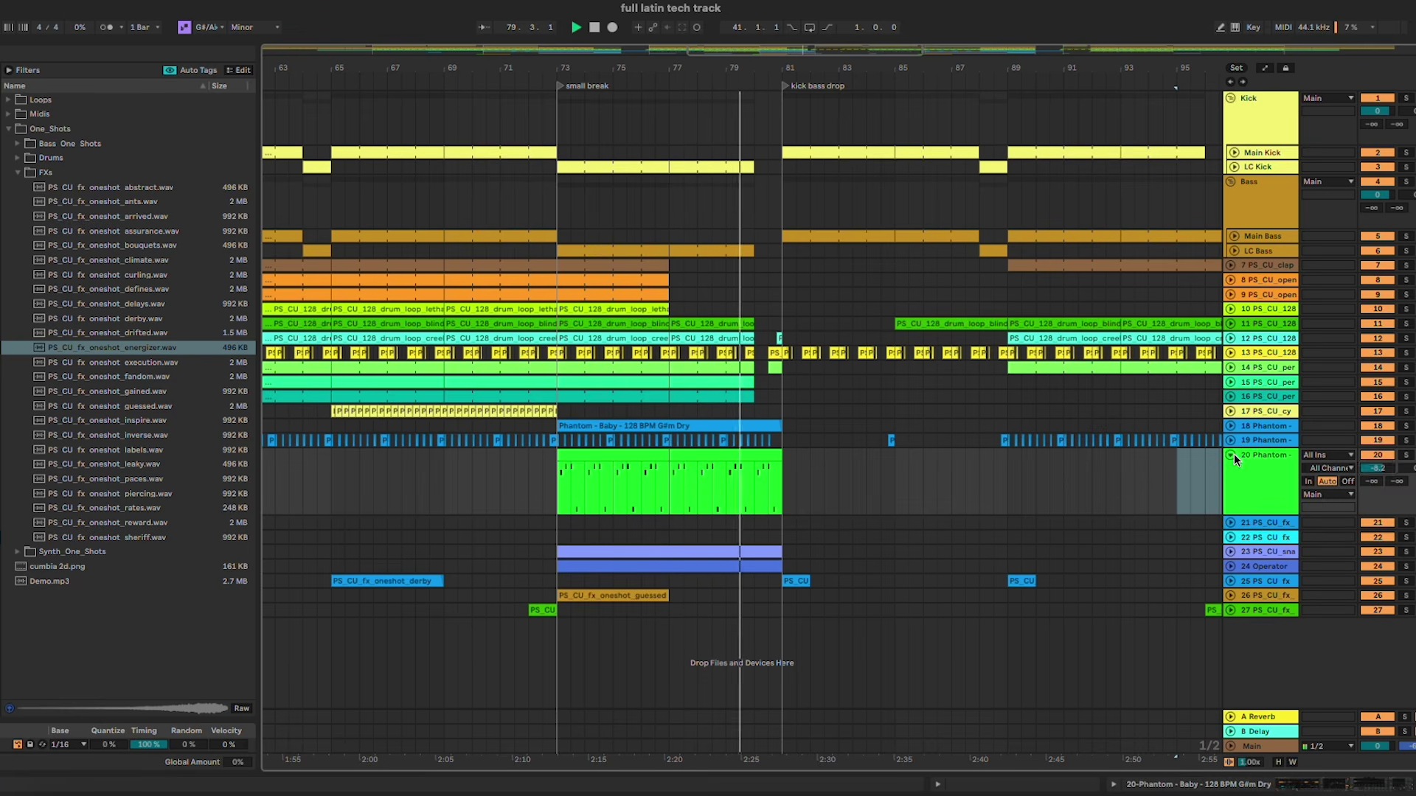
pyautogui.click(1231, 455)
pyautogui.press('Left')
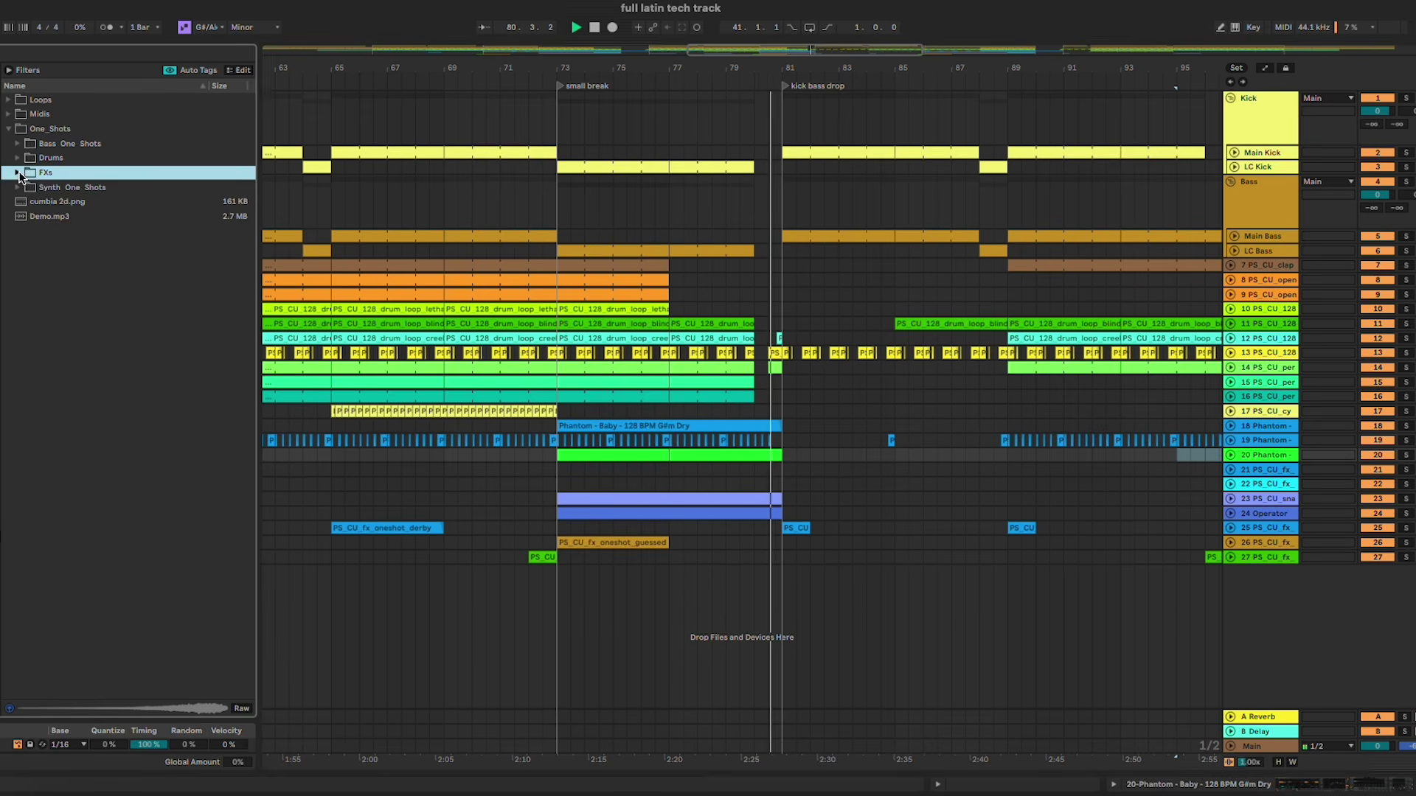
# Step: Remove the track 19 vocal chops in bar 80 and shorten the clips on tracks 23 and 24 to end at bar 80
pyautogui.click(782, 396)
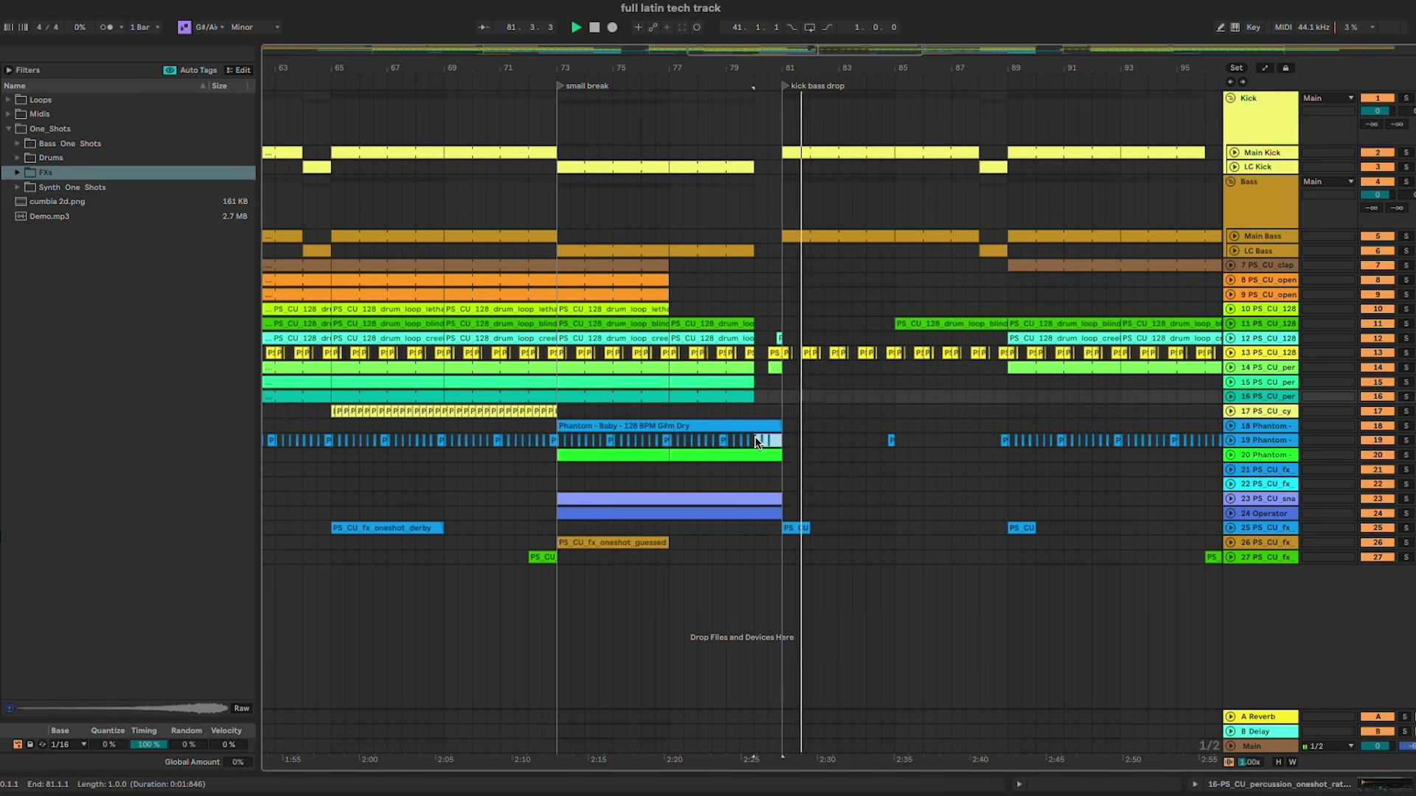
pyautogui.click(716, 472)
pyautogui.scroll(5, 719, 478)
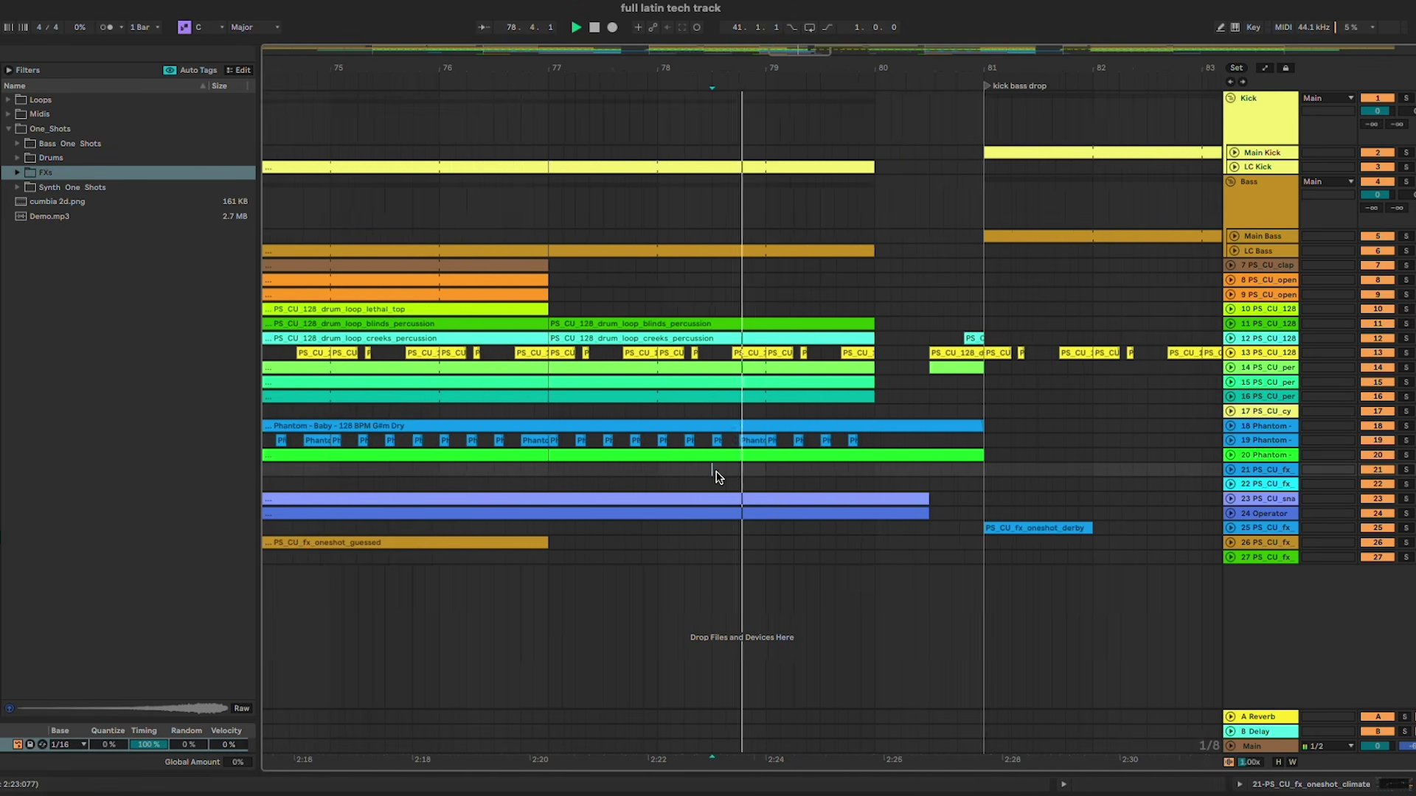
pyautogui.click(923, 514)
pyautogui.moveTo(922, 514); pyautogui.dragTo(903, 499)
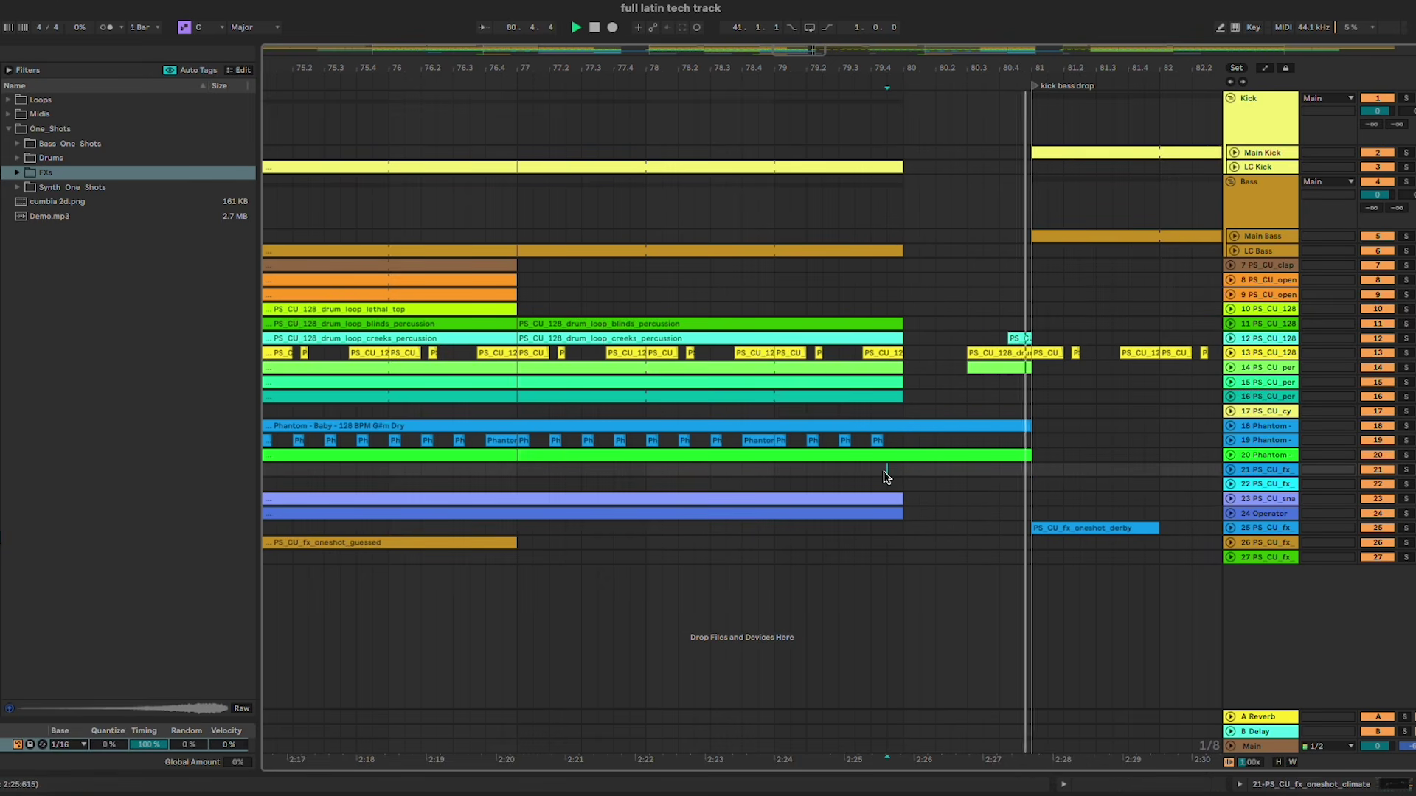
# Step: Shorten the track 20 clip to end at bar 80 and listen to the transition into the kick bass drop
pyautogui.click(758, 455)
pyautogui.moveTo(1023, 454); pyautogui.dragTo(904, 455)
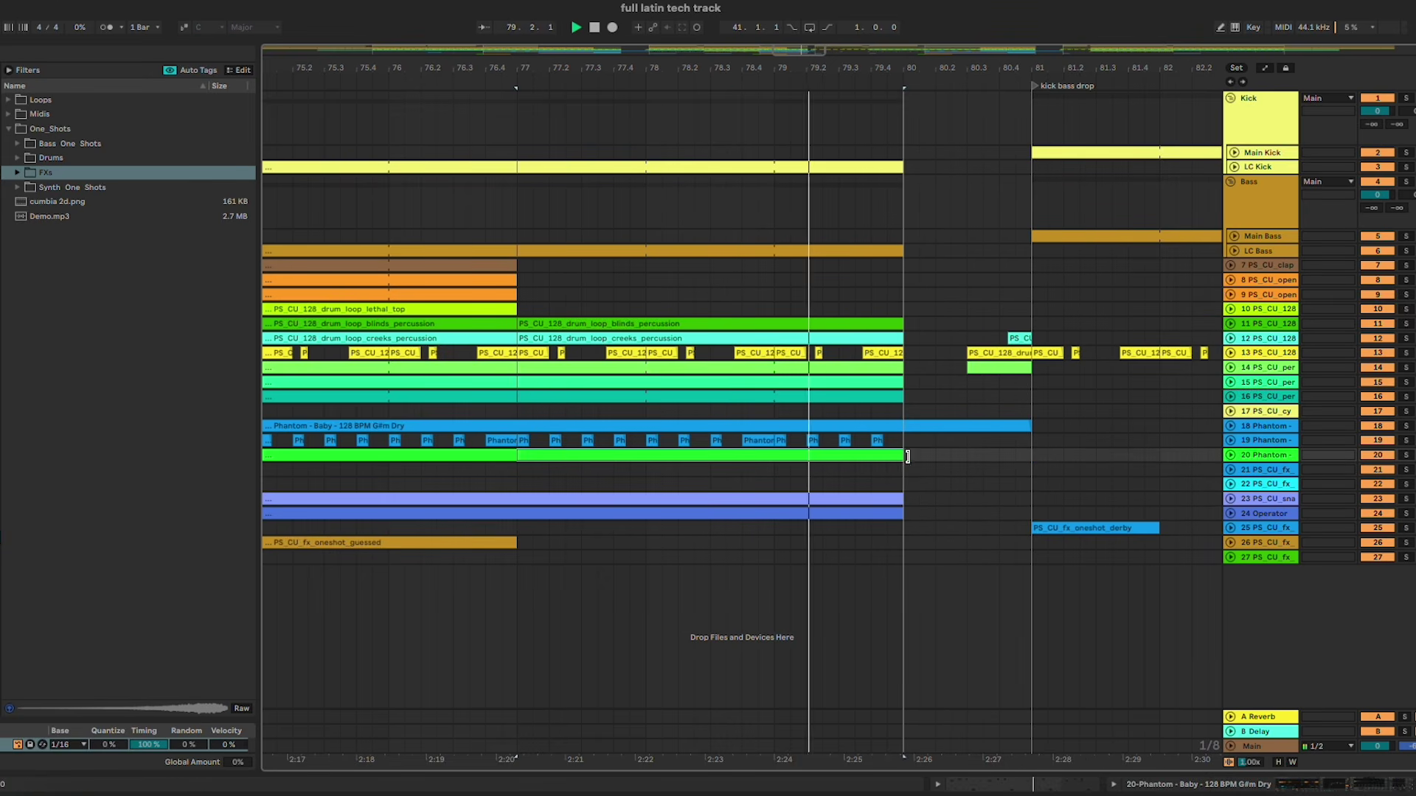
pyautogui.click(841, 470)
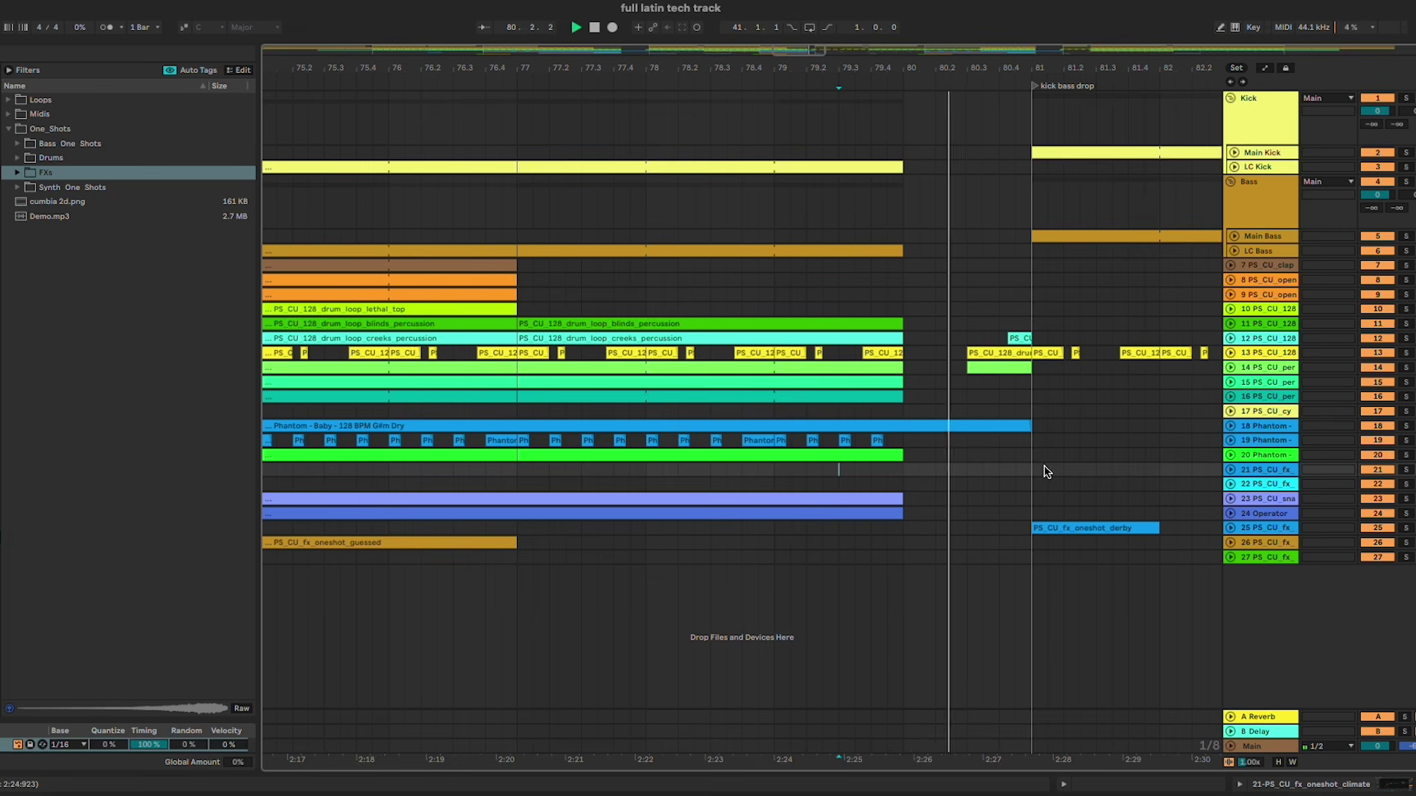
pyautogui.press('w')
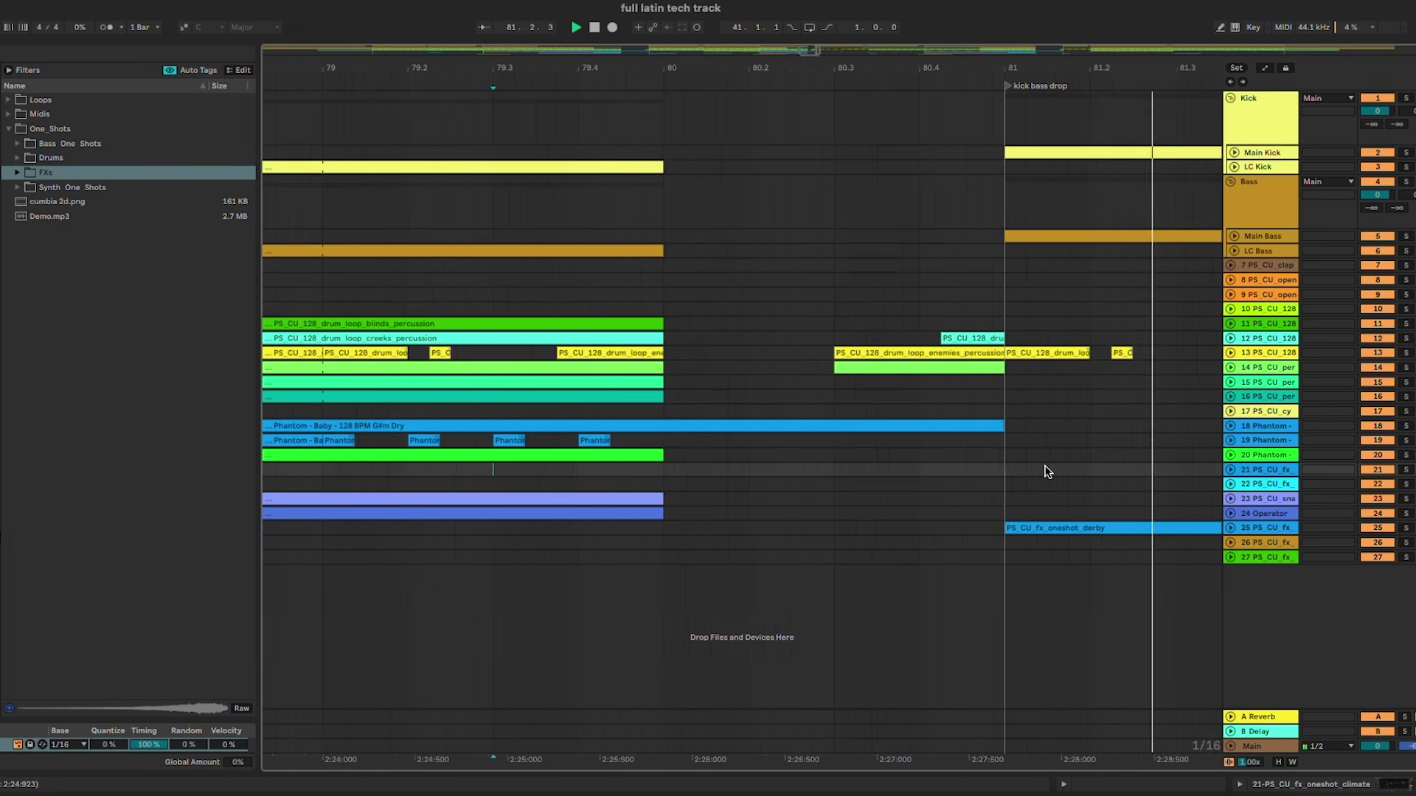
# Step: Review the arrangement from the first break through the kick bass drop and break 2 to drop 2
pyautogui.scroll(5, 833, 391)
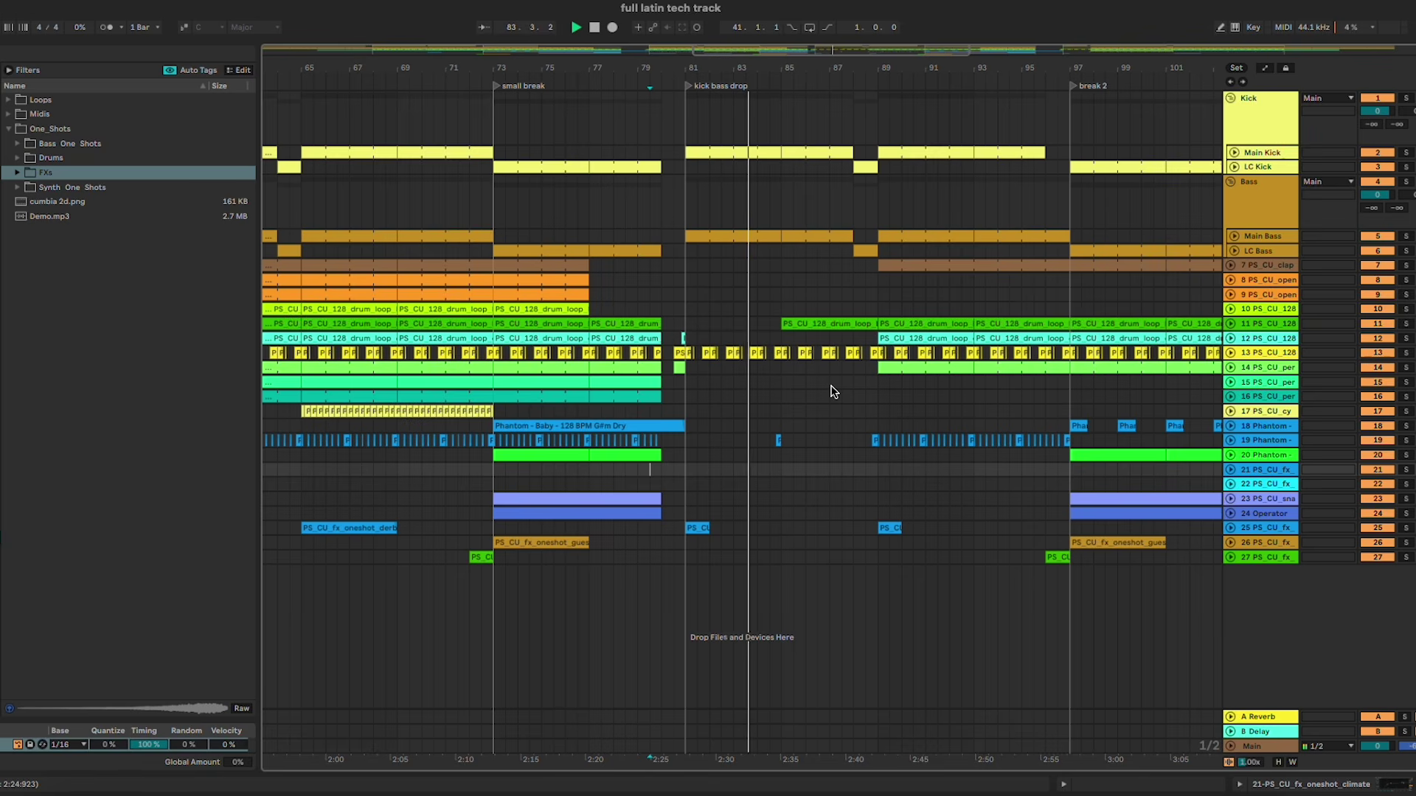
pyautogui.scroll(-5, 829, 228)
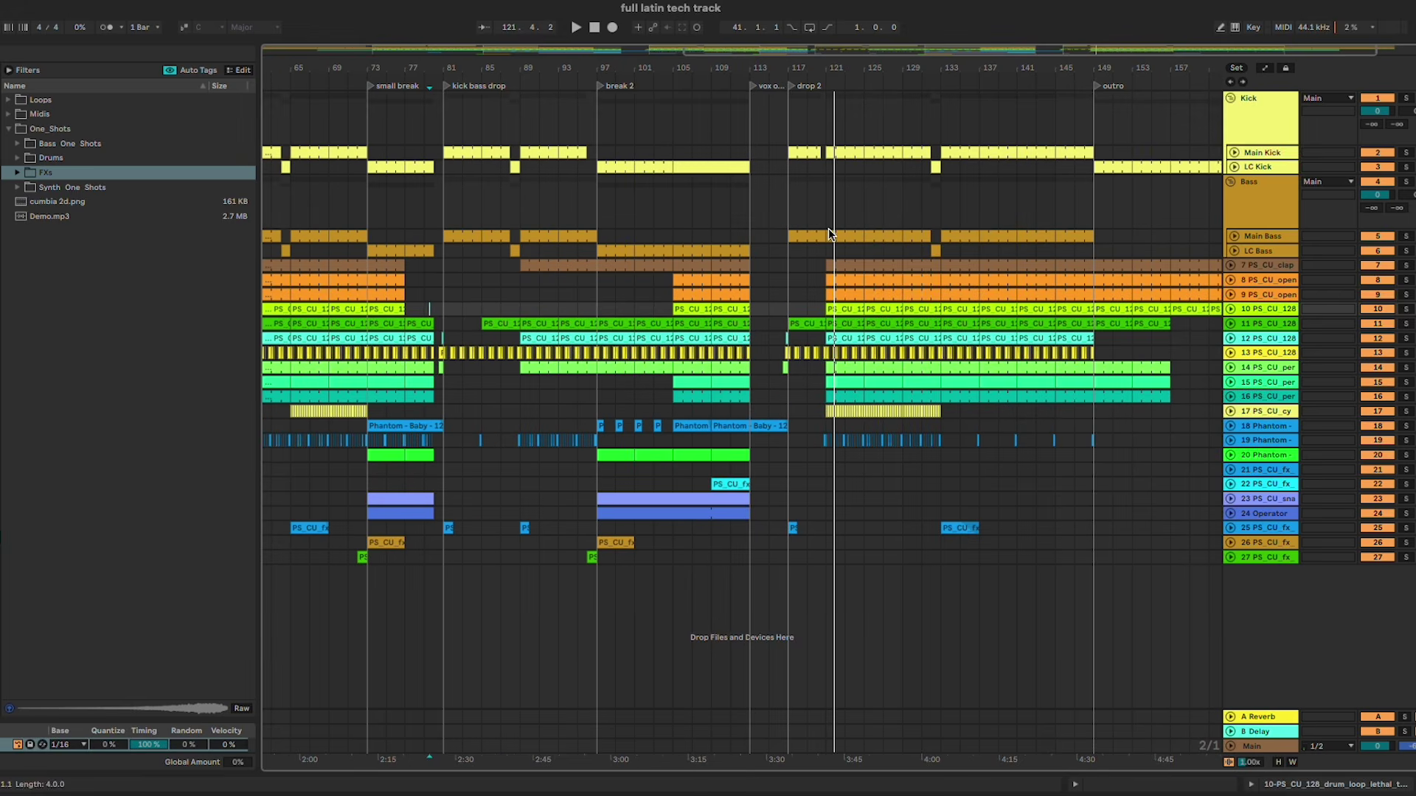
pyautogui.hscroll(-3, 610, 222)
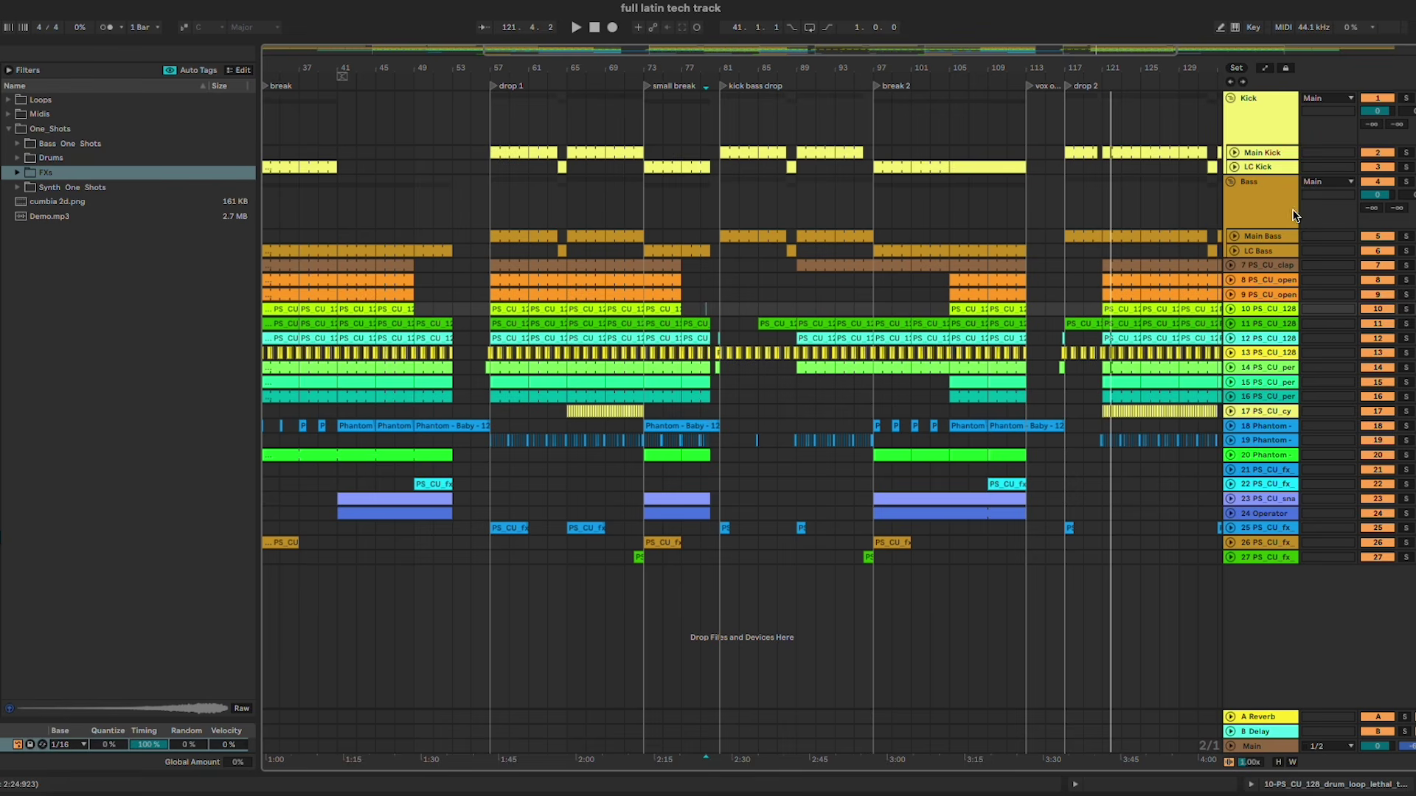
pyautogui.click(1273, 104)
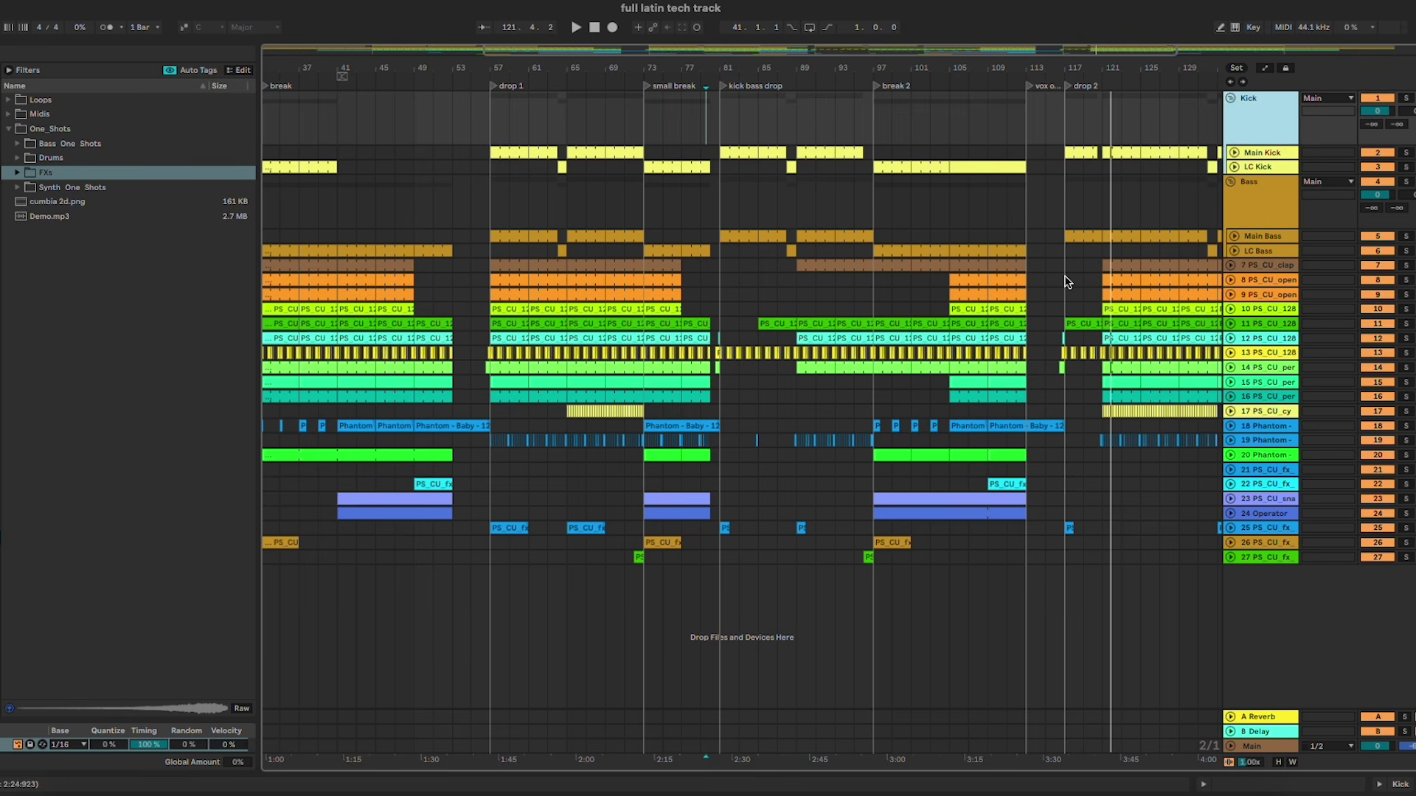
pyautogui.hscroll(-4, 1058, 264)
pyautogui.scroll(3, 793, 186)
pyautogui.hscroll(5, 794, 186)
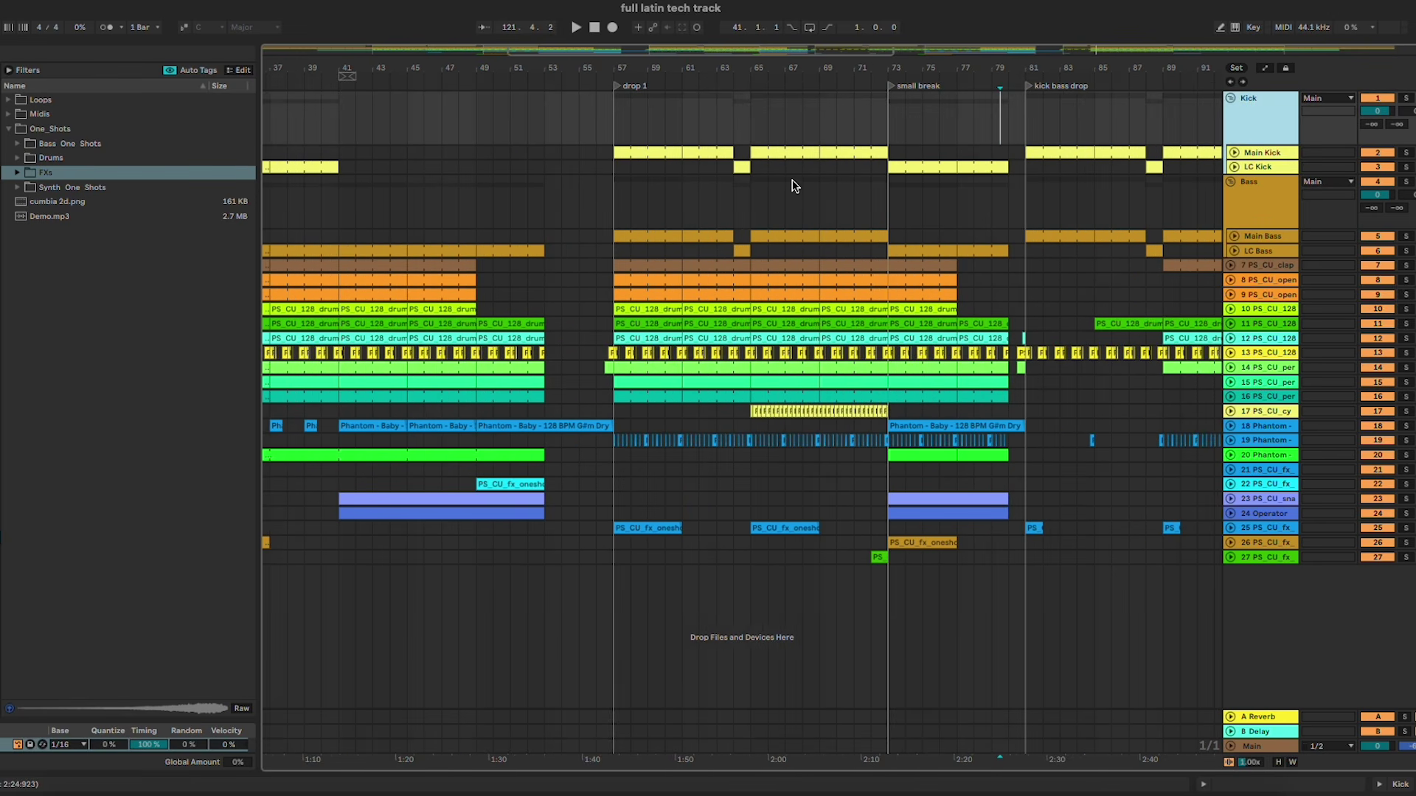
pyautogui.hscroll(10, 793, 186)
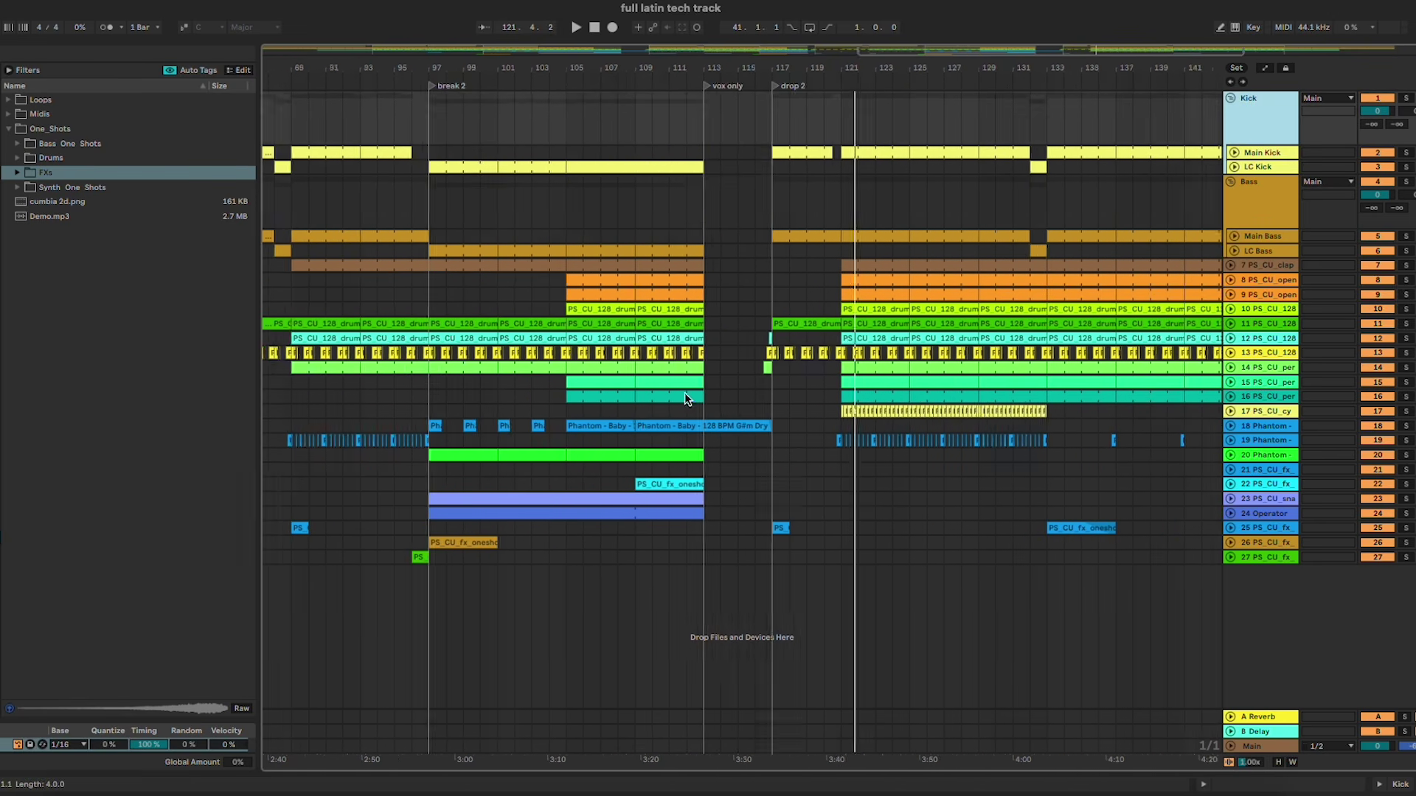
# Step: Set an eight-bar loop in drop 2, starting at bar 121
pyautogui.click(636, 371)
pyautogui.keyDown('shift'); pyautogui.click(700, 396); pyautogui.keyUp('shift')
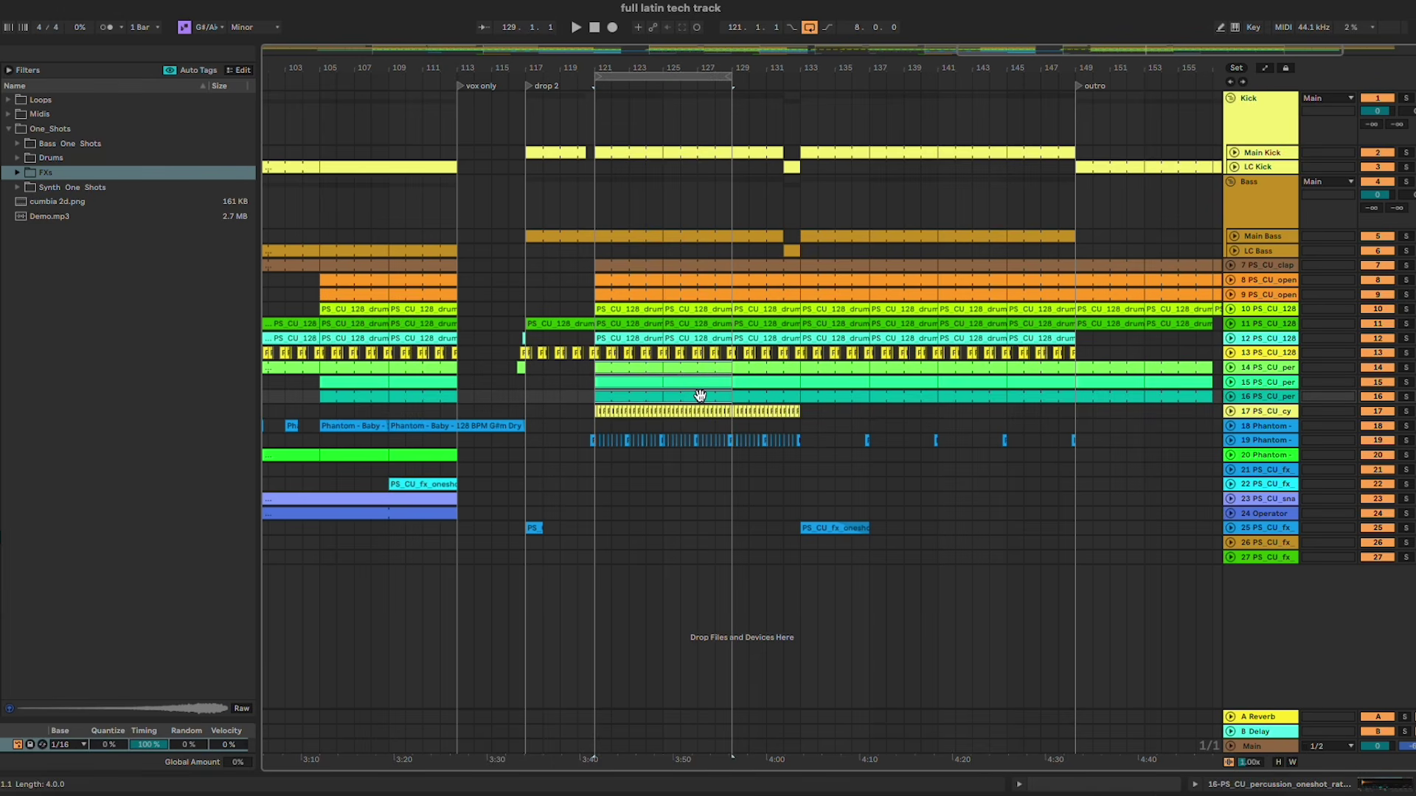
pyautogui.click(652, 428)
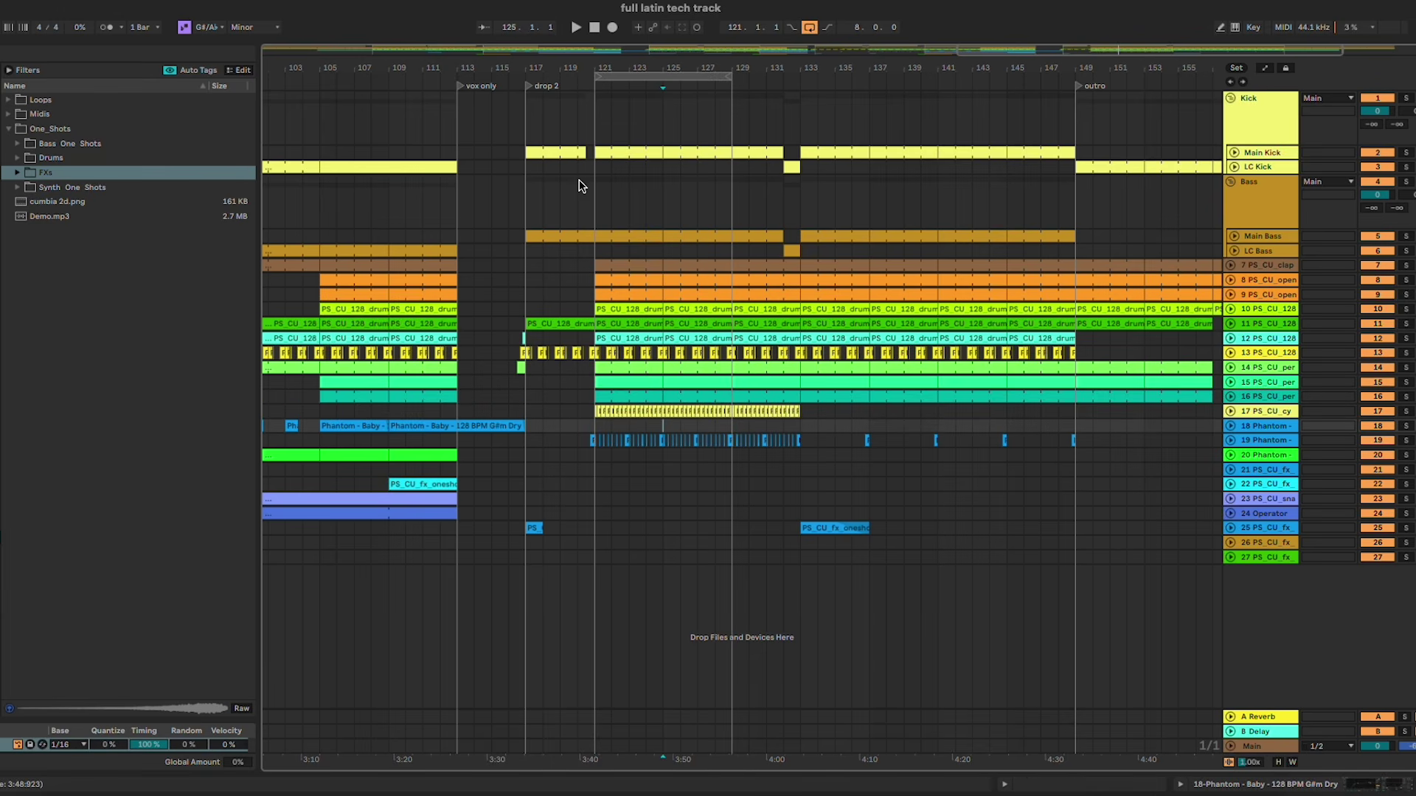
# Step: Solo the Kick group, play the second drop and show the Main Kick track's devices
pyautogui.scroll(3, 579, 185)
pyautogui.click(1249, 128)
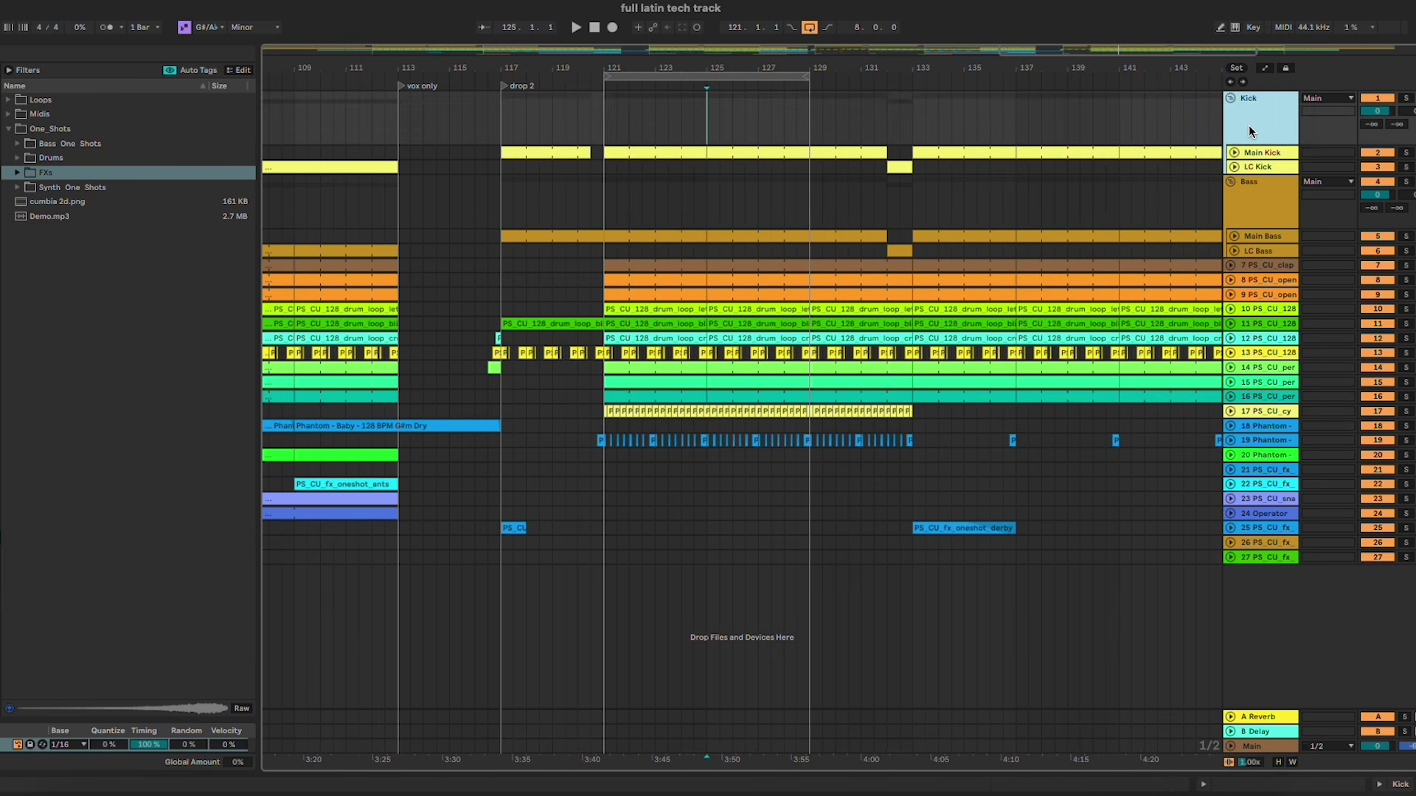
pyautogui.press('space')
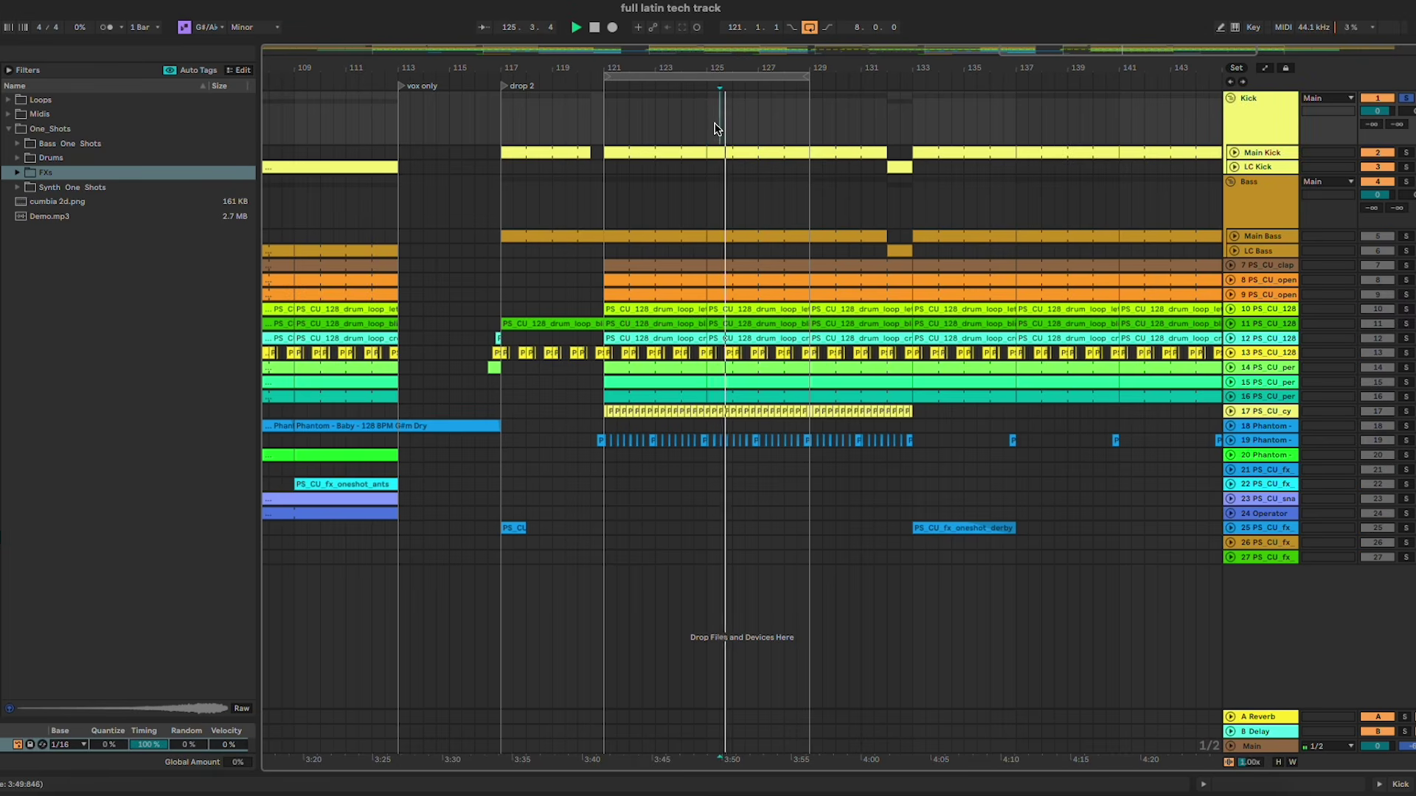
pyautogui.doubleClick(1263, 142)
pyautogui.click(1265, 152)
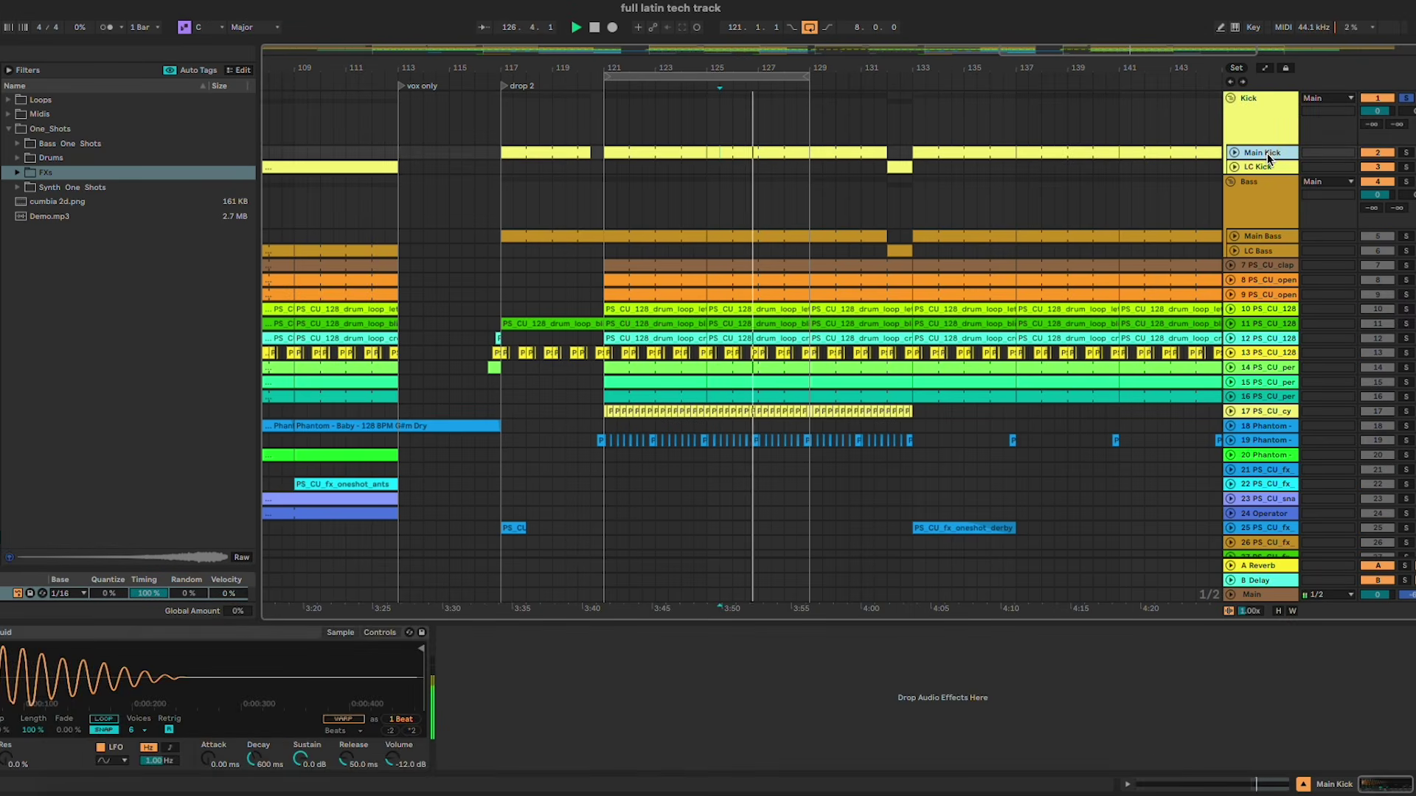
# Step: Add an EQ Eight to the Kick group from the audio effects list
pyautogui.click(1270, 128)
pyautogui.click(2, 258)
pyautogui.press('space')
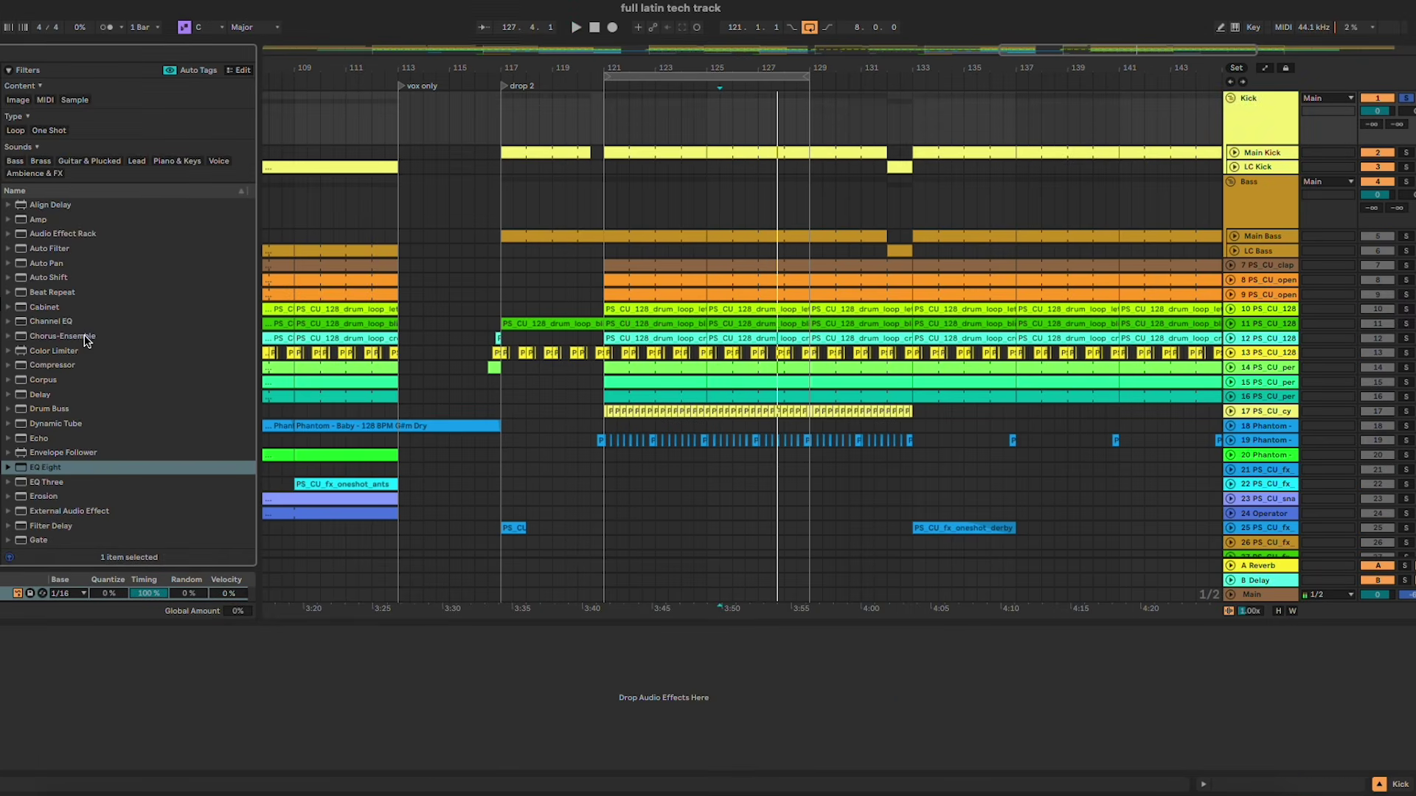
pyautogui.doubleClick(91, 468)
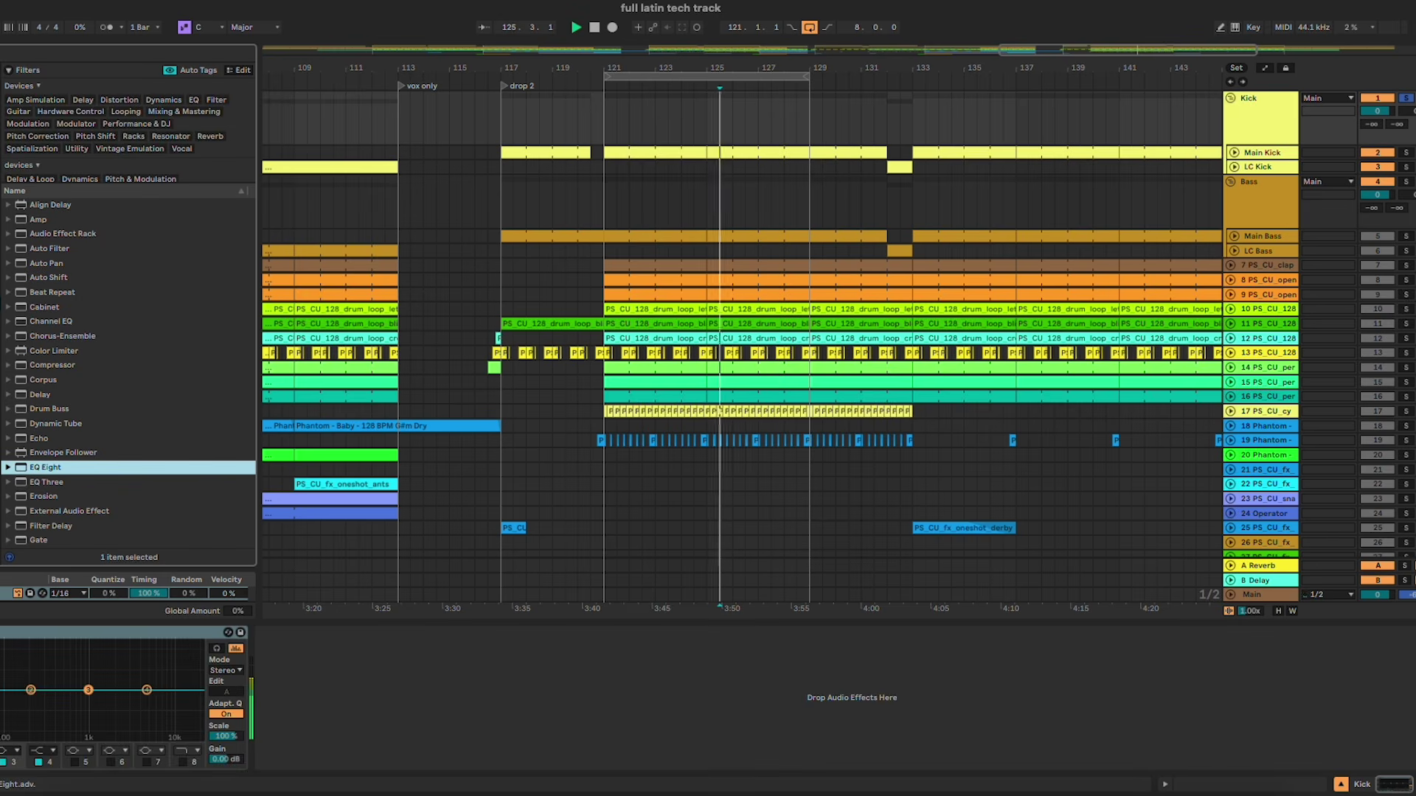
# Step: Boost the kick's upper frequencies at about 5 kHz with band 3 in the enlarged EQ Eight display
pyautogui.click(2, 633)
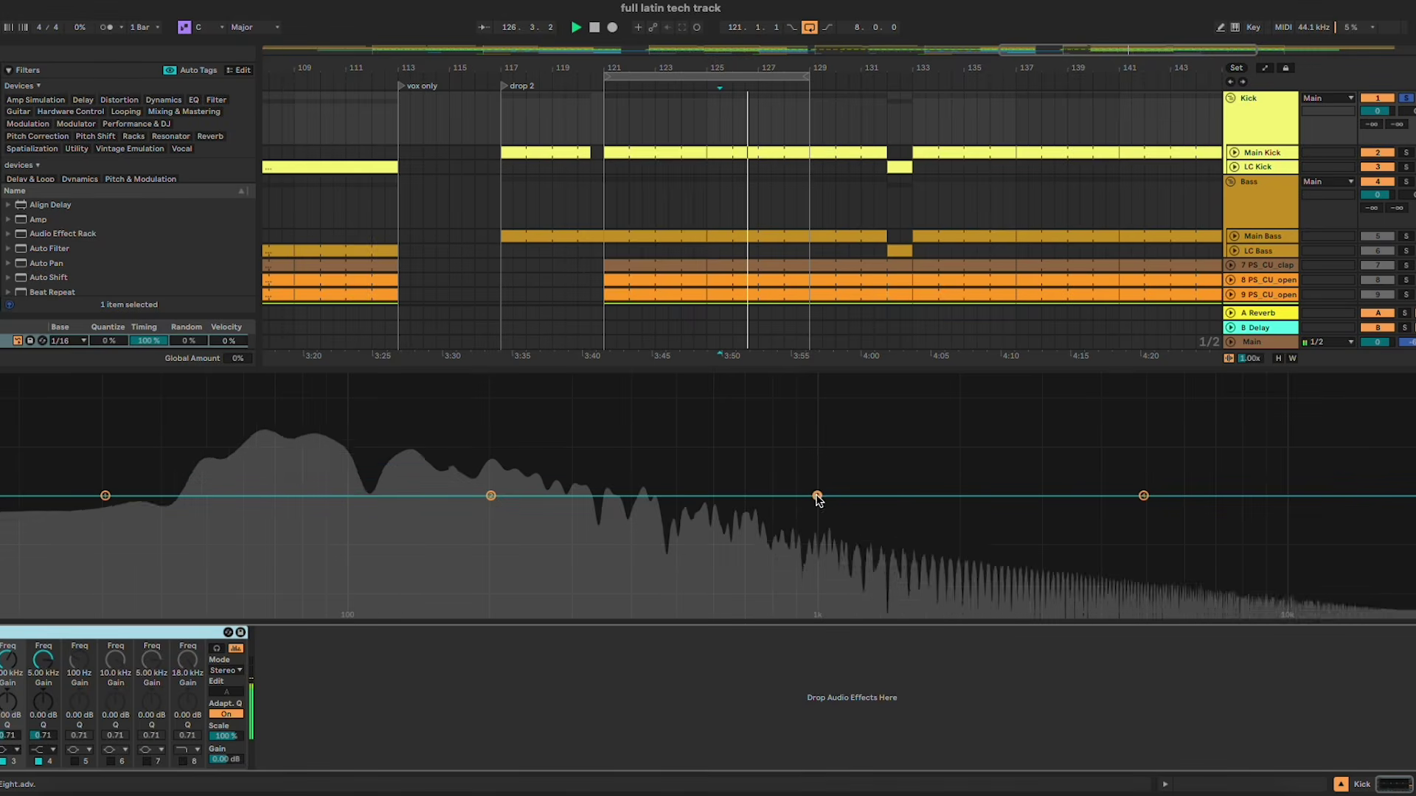
pyautogui.moveTo(817, 495); pyautogui.dragTo(1131, 439)
pyautogui.moveTo(1144, 497)
pyautogui.mouseDown()
pyautogui.moveTo(1140, 435)
pyautogui.moveTo(1133, 496)
pyautogui.mouseUp()
pyautogui.moveTo(1131, 440)
pyautogui.mouseDown()
pyautogui.moveTo(1087, 431)
pyautogui.moveTo(1175, 423)
pyautogui.moveTo(1158, 443)
pyautogui.mouseUp()
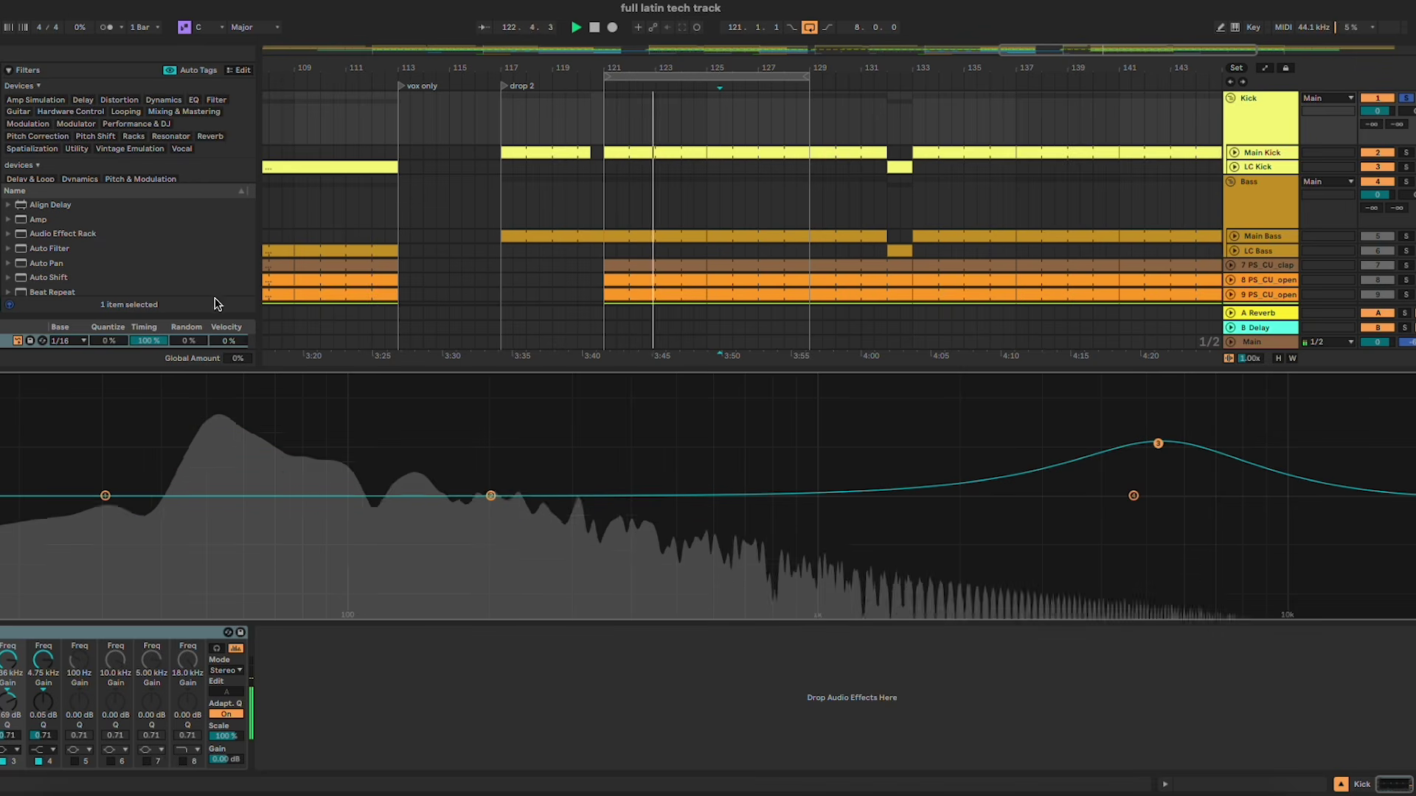
pyautogui.click(2, 633)
pyautogui.press('space')
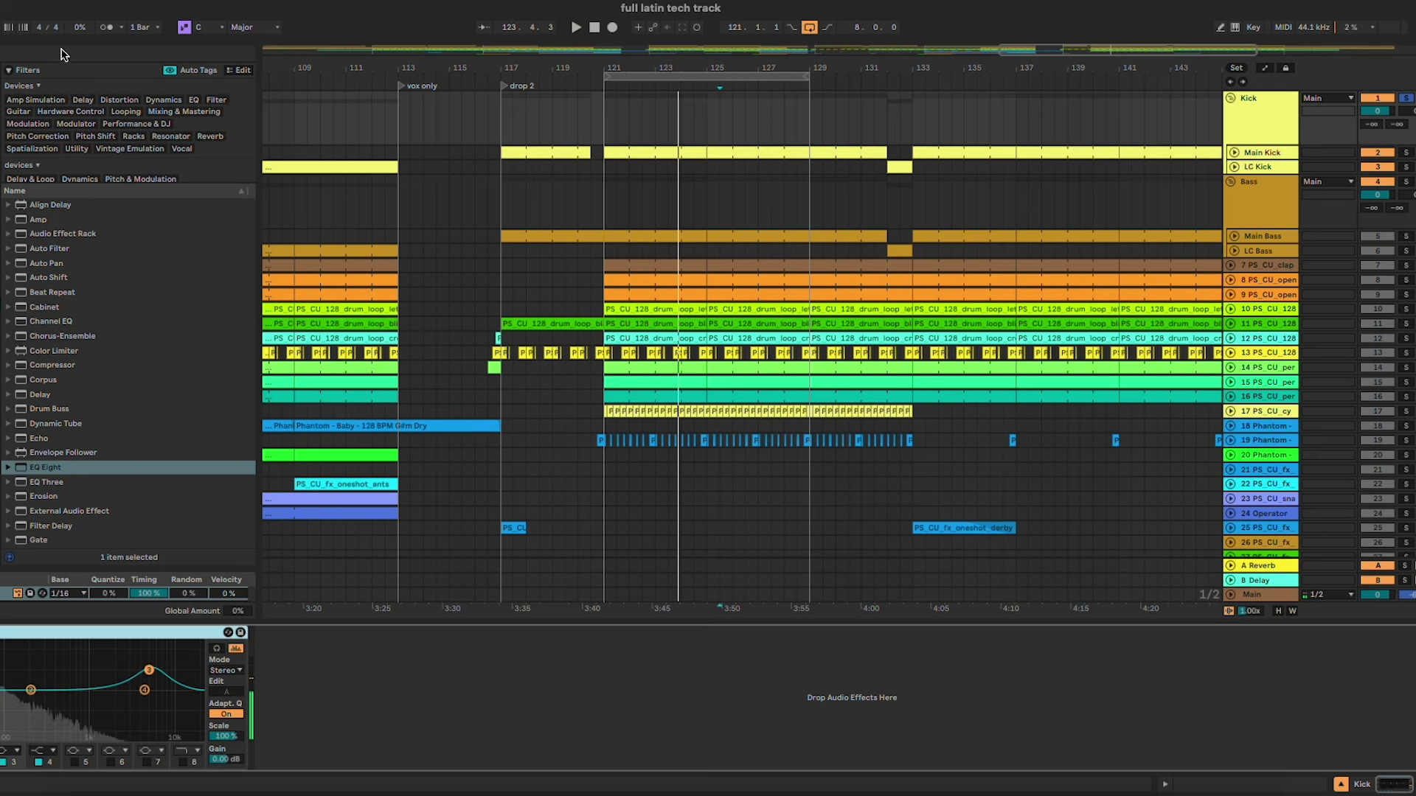
# Step: Search for "trans" and load SPL Transient Designer Plus after the EQ Eight on the Kick group
pyautogui.click(55, 54)
pyautogui.write('trans')
pyautogui.click(100, 158)
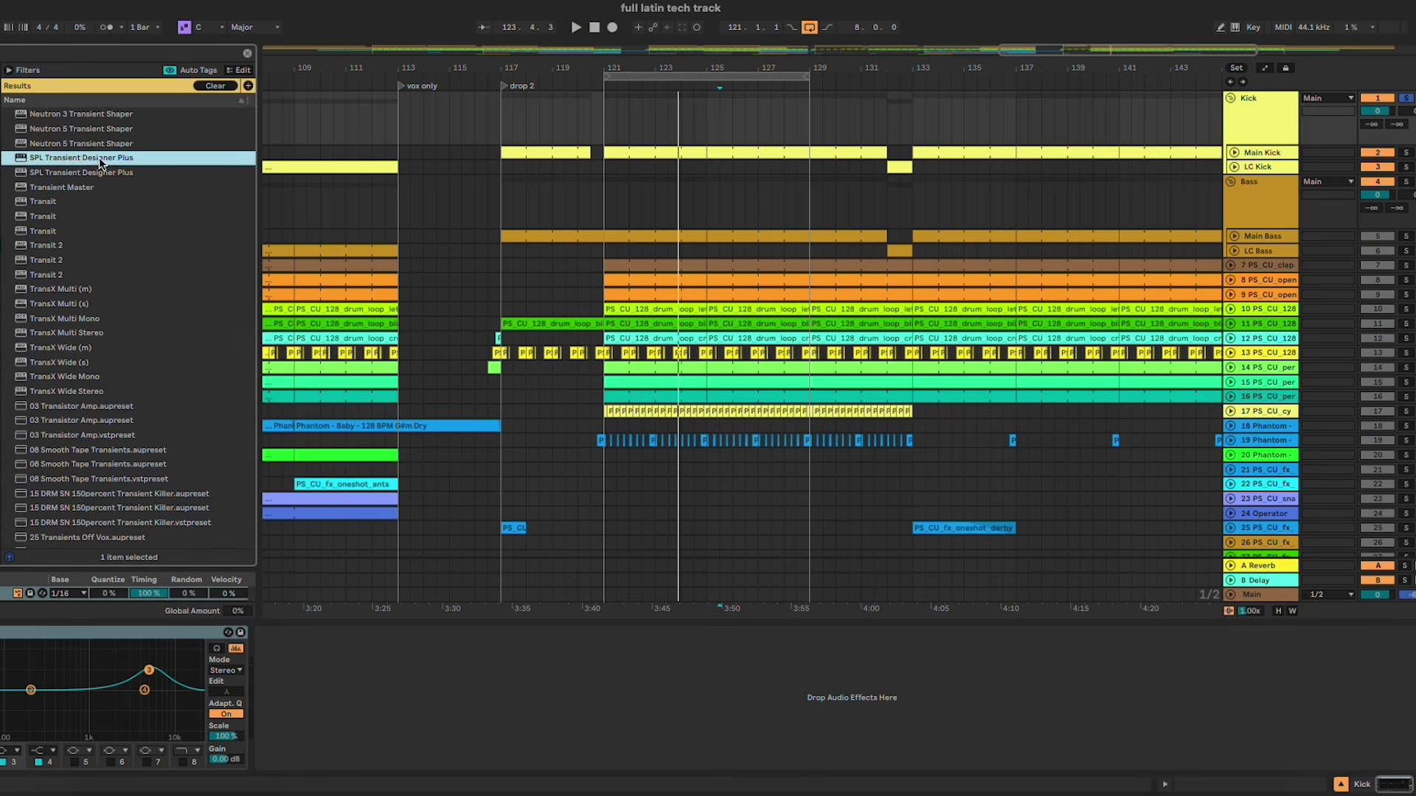
pyautogui.doubleClick(100, 159)
# Step: Raise the kick's attack in SPL Transient Designer Plus and shift the EQ Eight high boost lower in frequency
pyautogui.press('space')
pyautogui.click(431, 352)
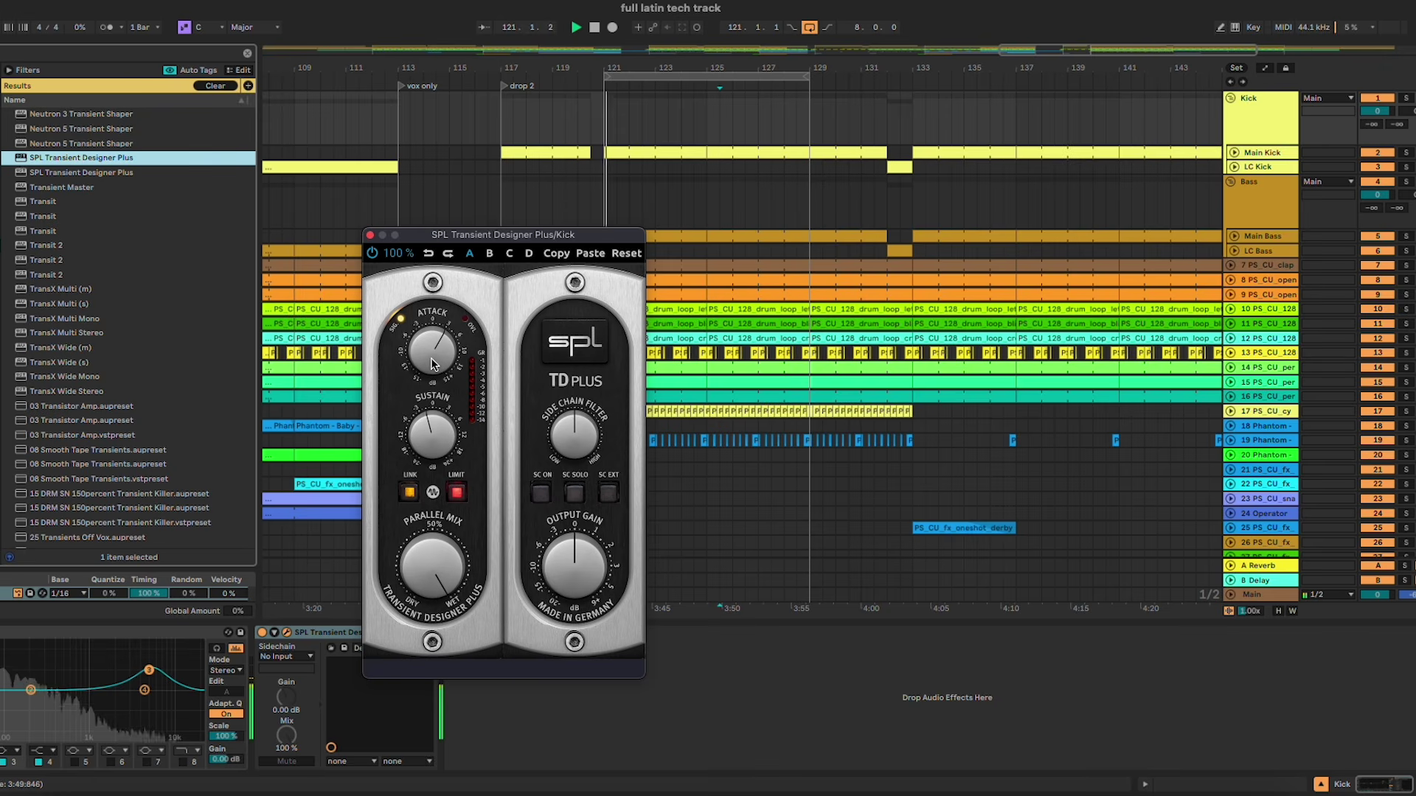
pyautogui.press('s')
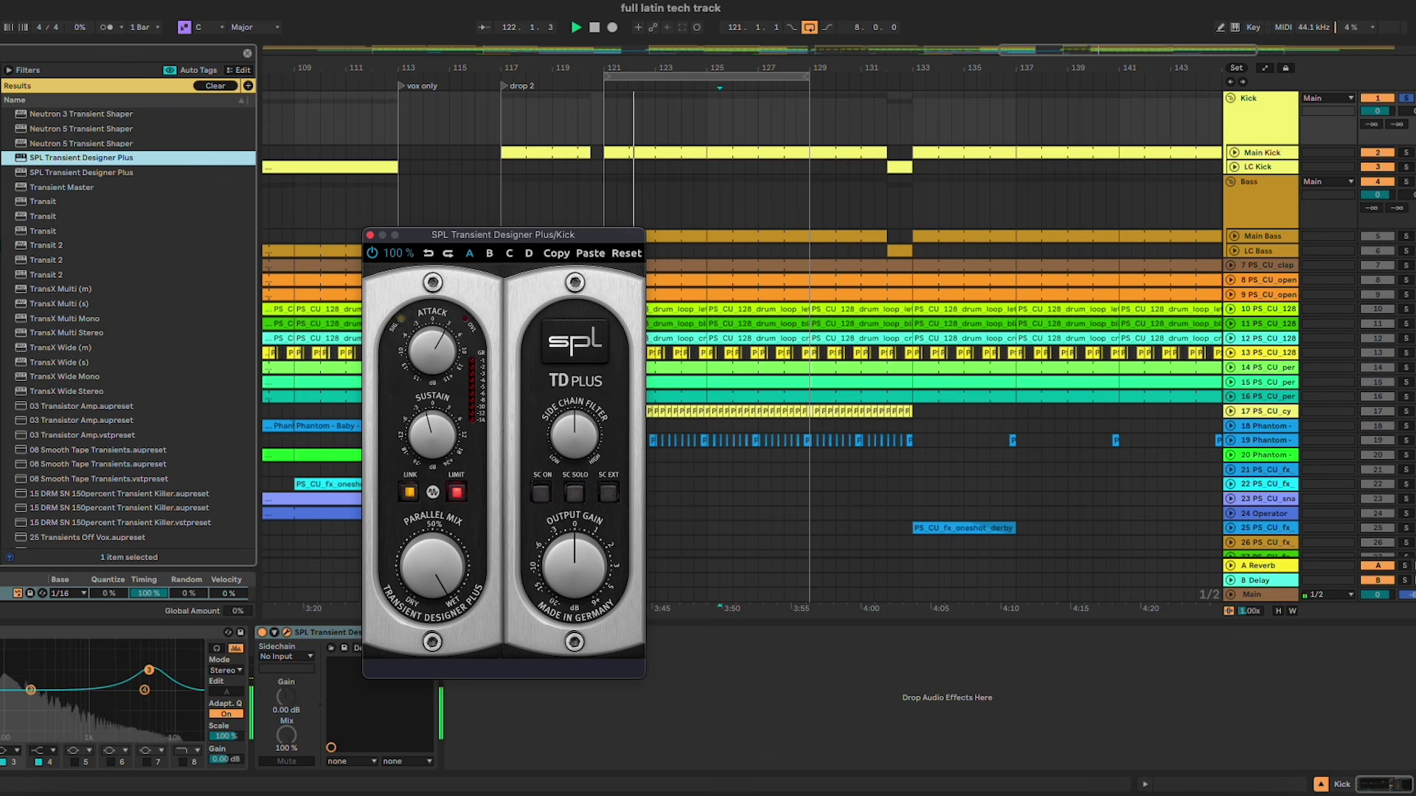
pyautogui.click(149, 682)
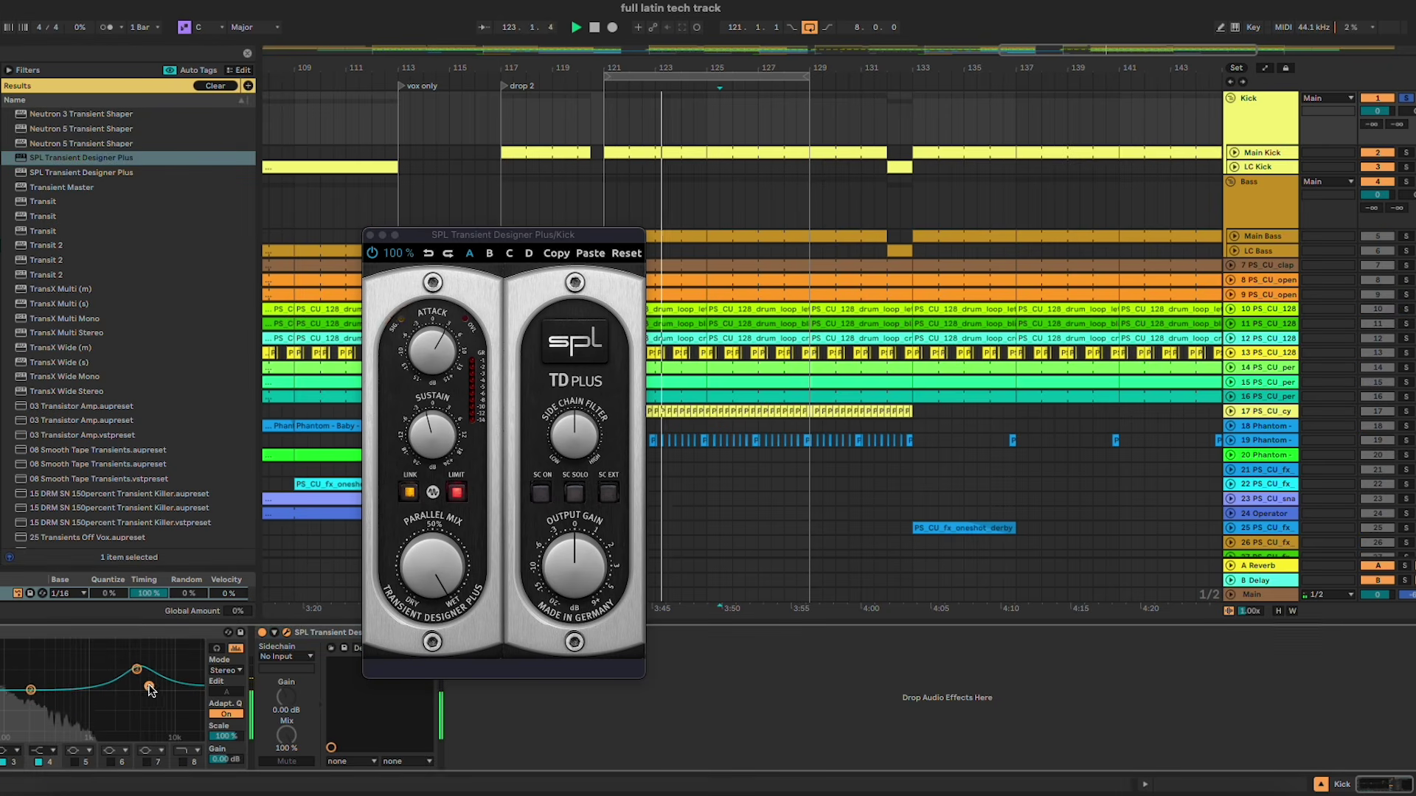
pyautogui.click(435, 363)
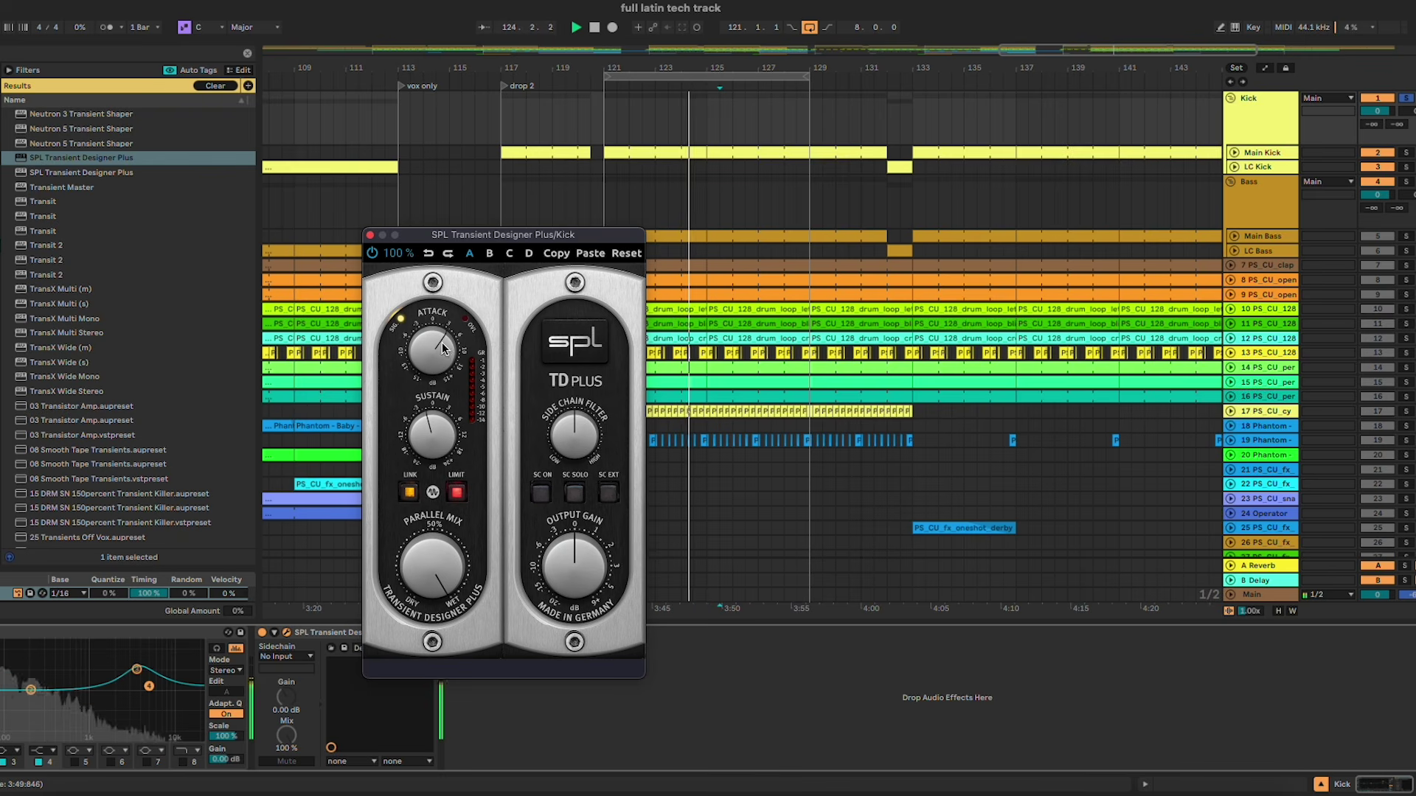
pyautogui.click(371, 234)
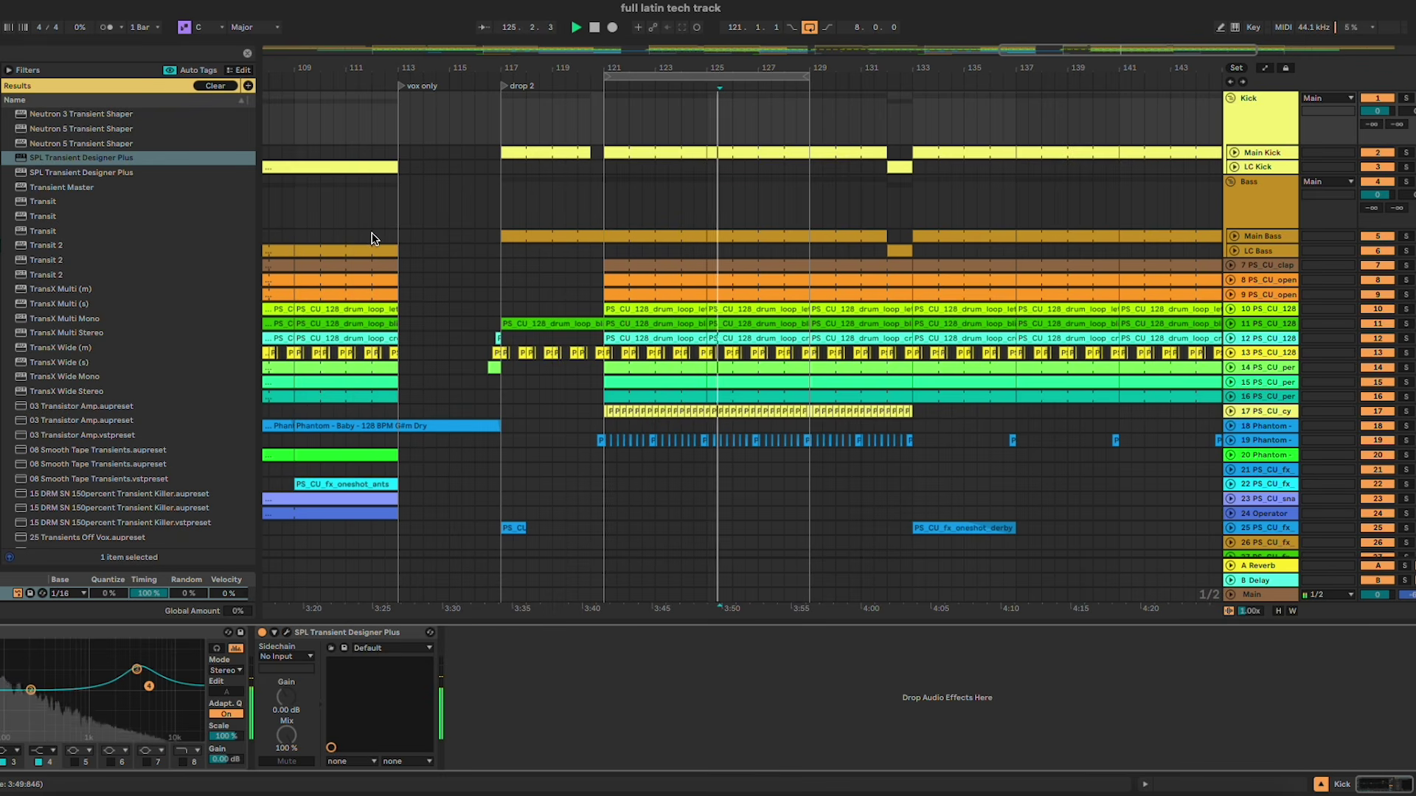
# Step: Check the track levels in the mixer, return to the arrangement and resume playback
pyautogui.press('Tab')
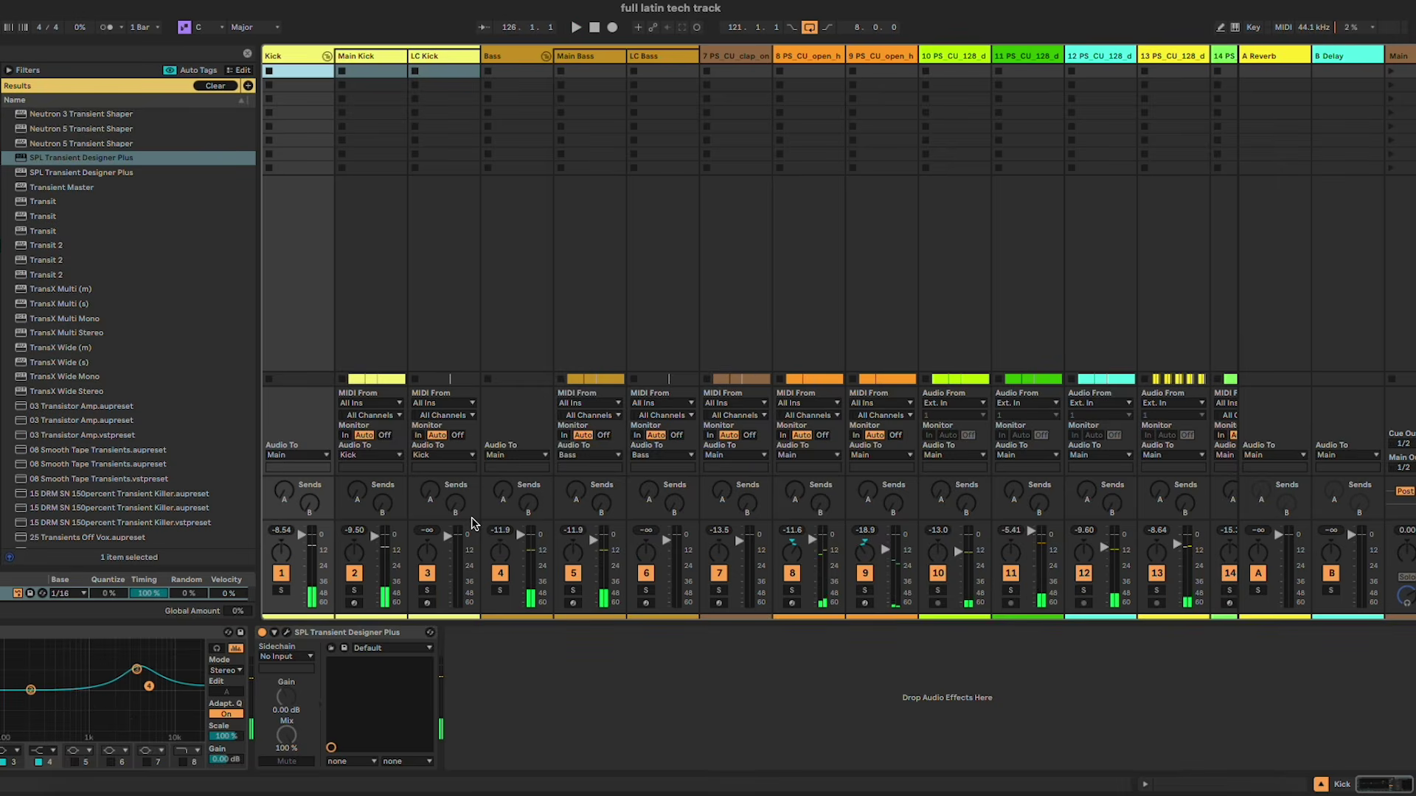
pyautogui.press('Tab')
pyautogui.press('space')
# Step: Solo the Bass group and its Main Bass track to listen to the bass alone
pyautogui.click(1272, 188)
pyautogui.click(1268, 235)
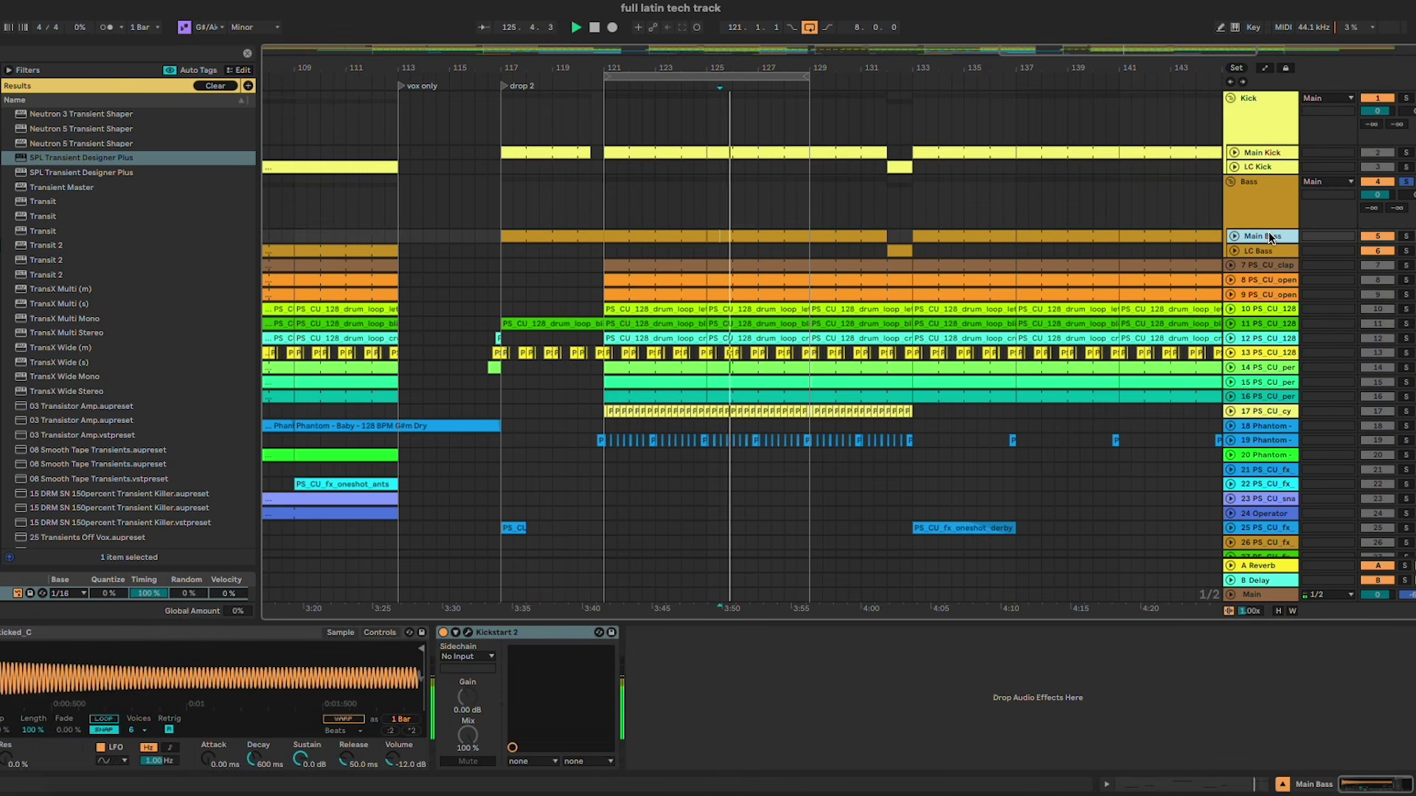
pyautogui.press('s')
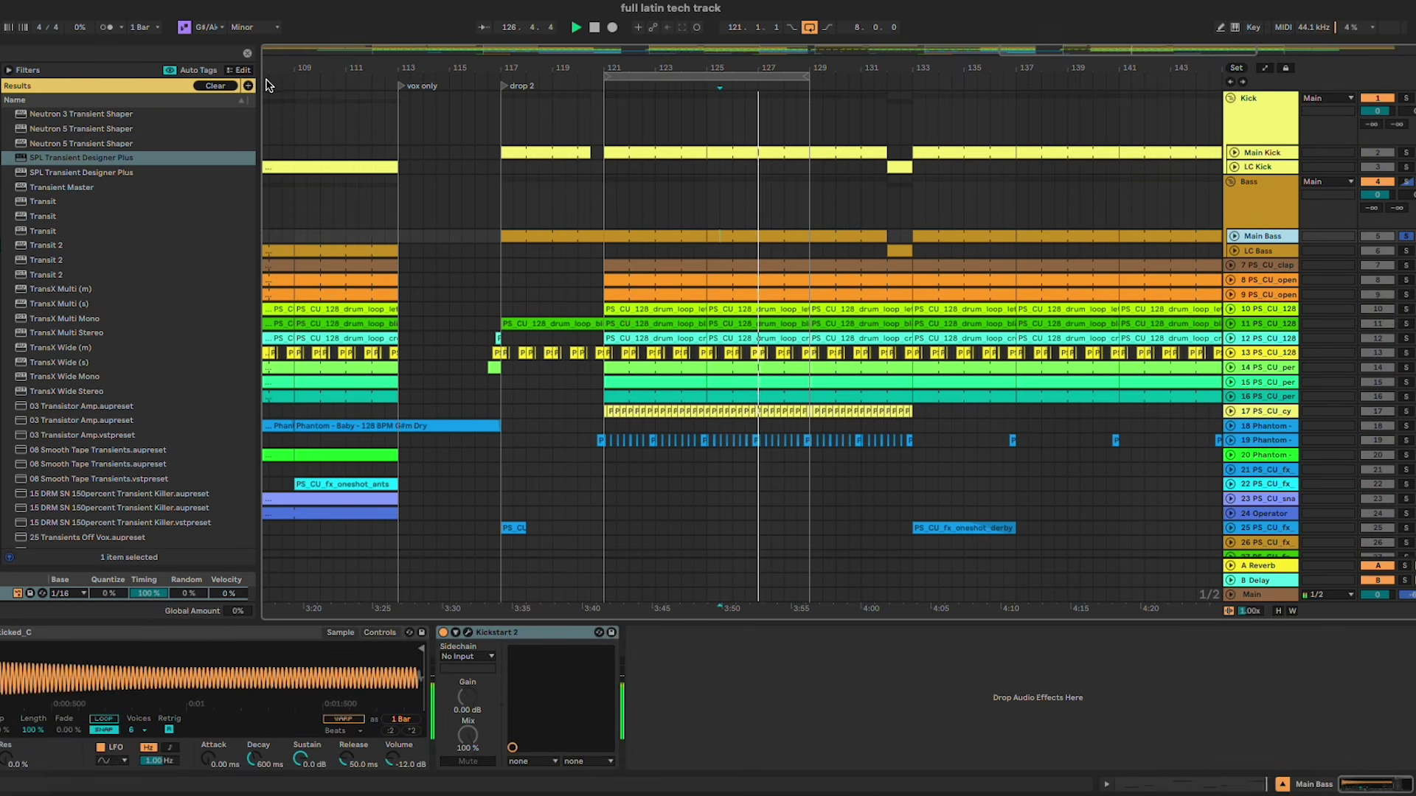
# Step: Move Kickstart 2 from the Main Bass and LC Bass tracks onto the Bass group
pyautogui.click(581, 631)
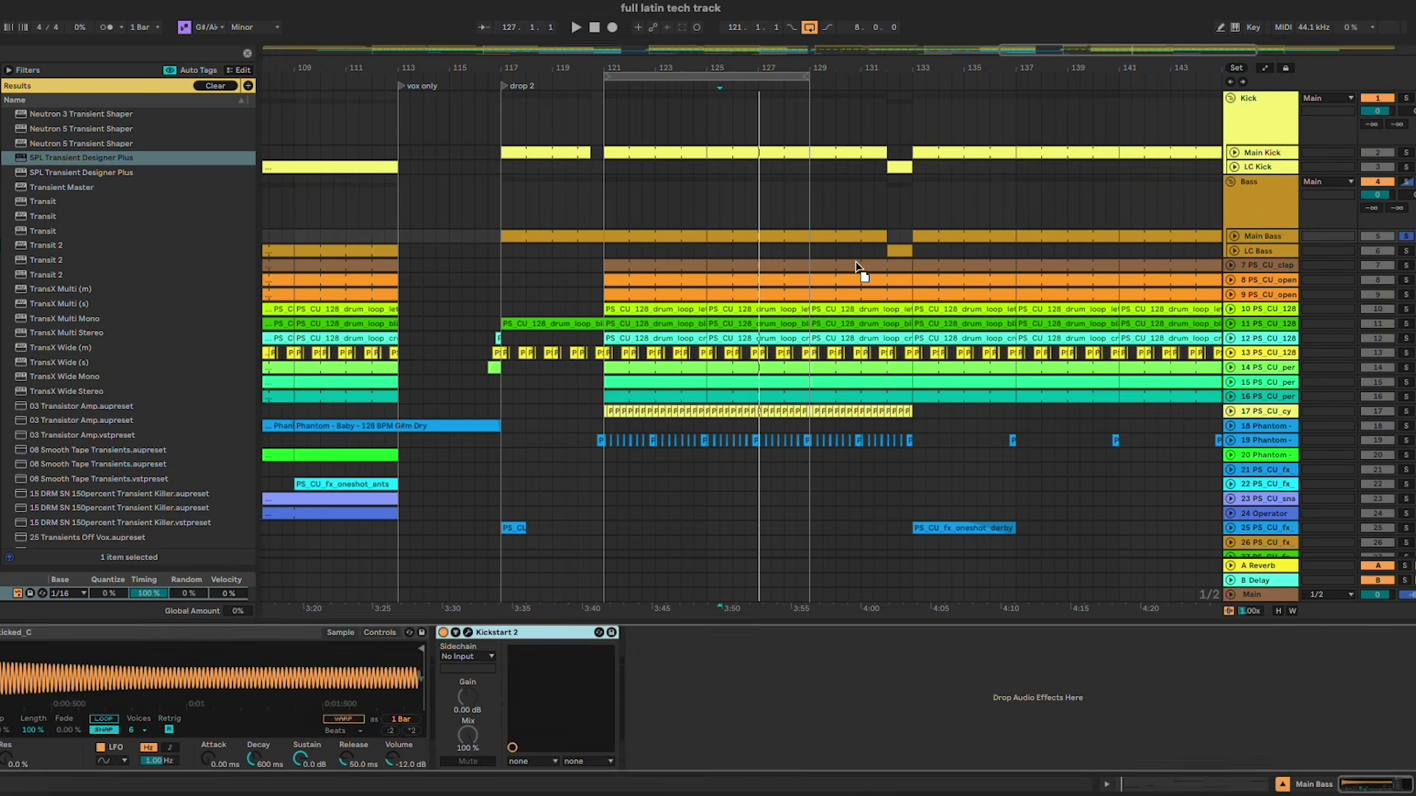
pyautogui.click(773, 215)
pyautogui.click(771, 250)
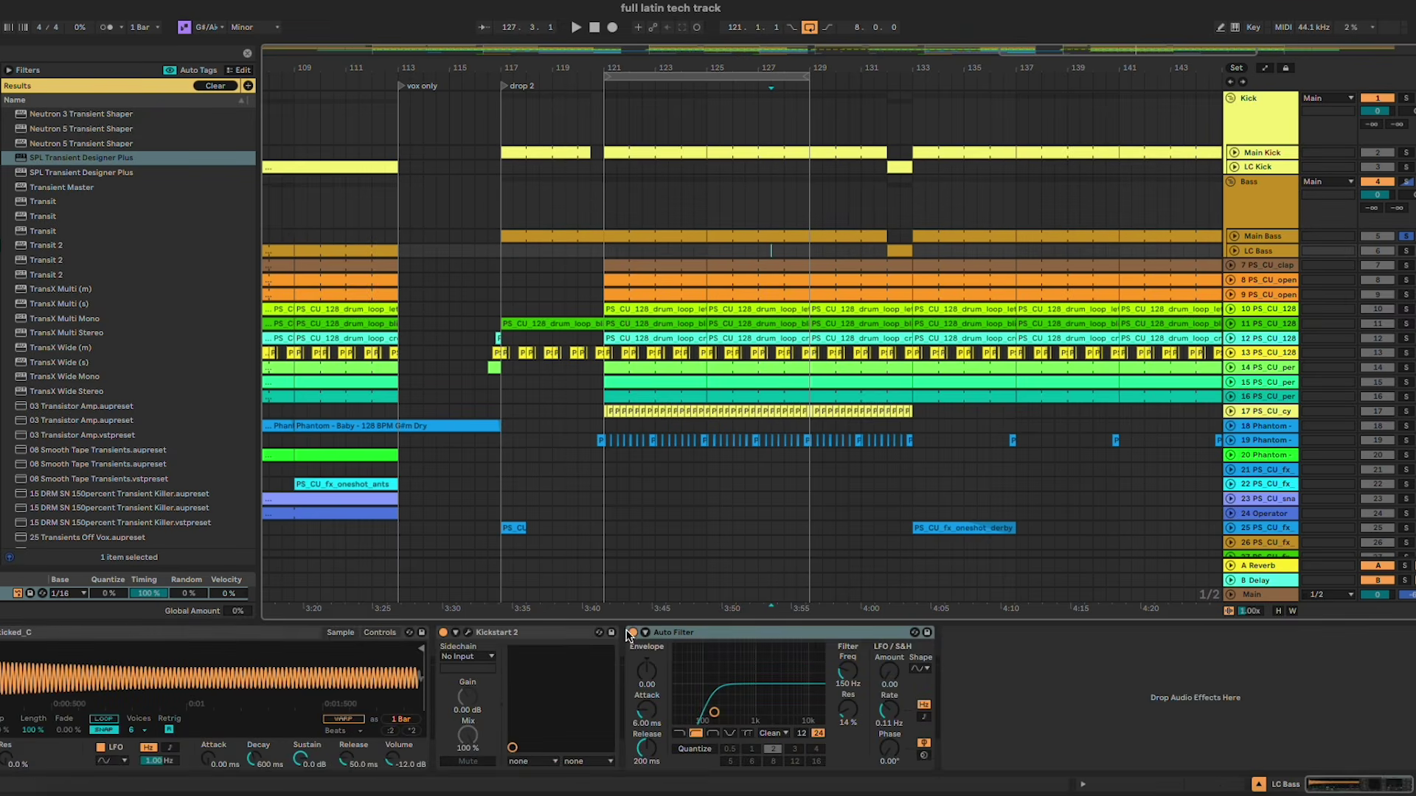
pyautogui.click(526, 635)
pyautogui.click(719, 212)
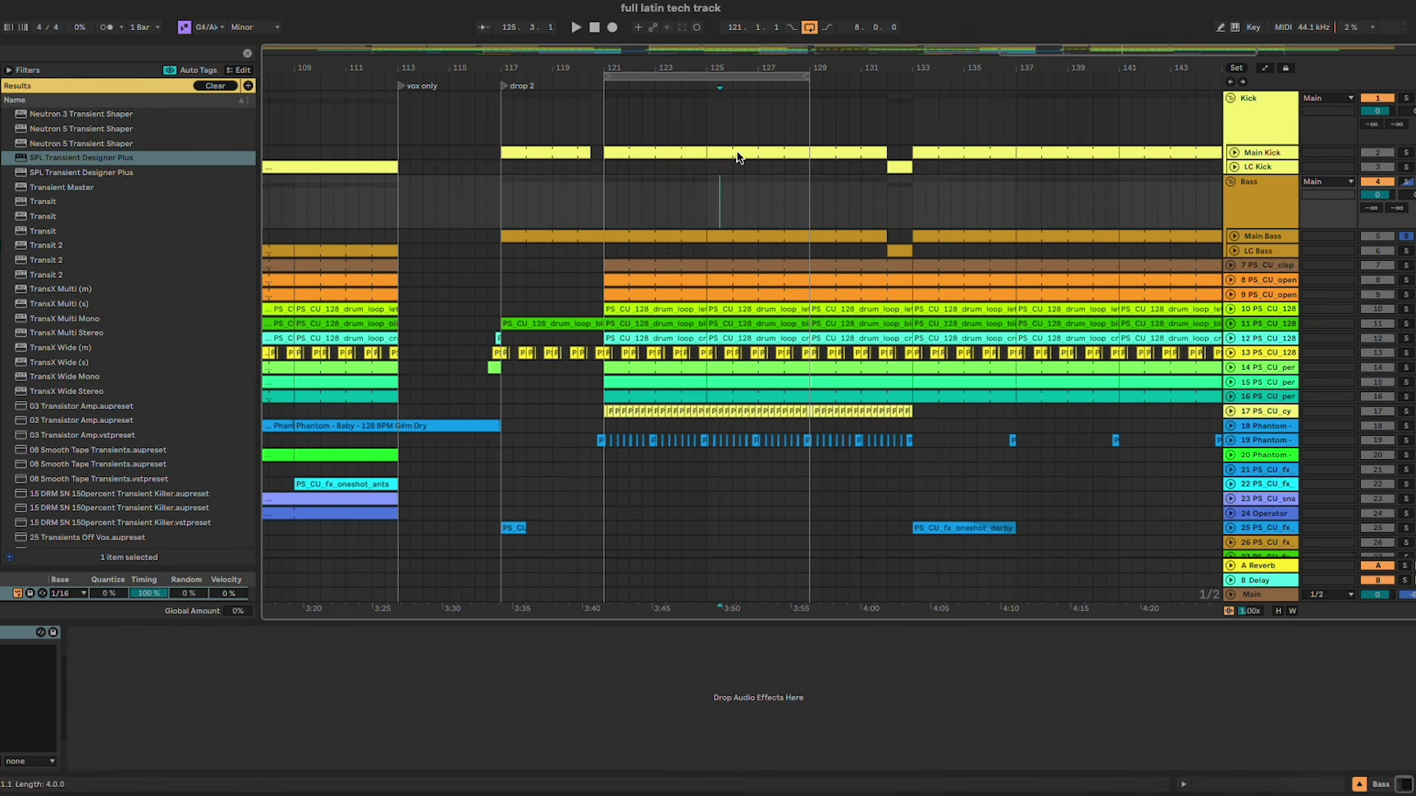
# Step: Play the Bass group from bar 121, add an EQ Eight before Kickstart 2 and boost bands 2 and 3
pyautogui.click(612, 234)
pyautogui.click(606, 203)
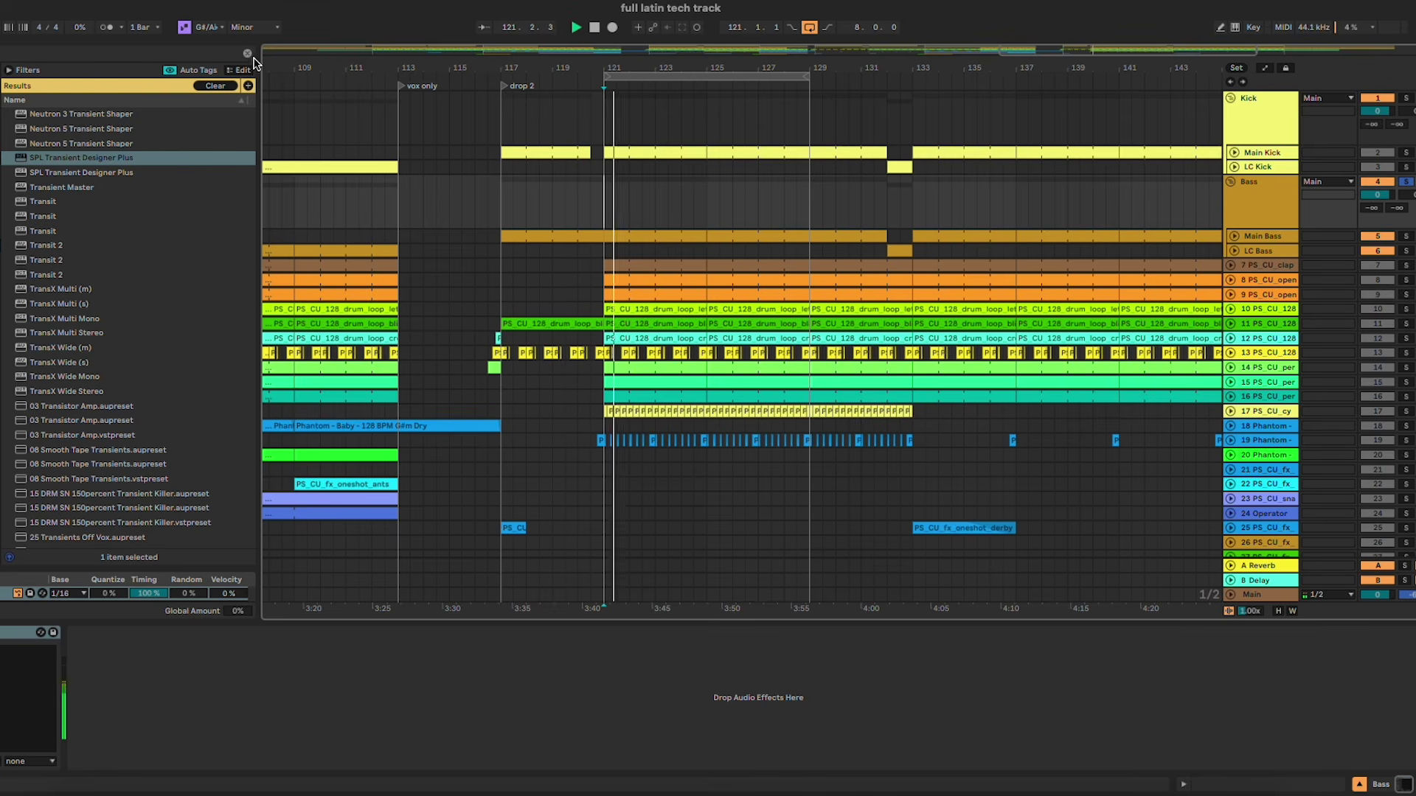
pyautogui.click(247, 53)
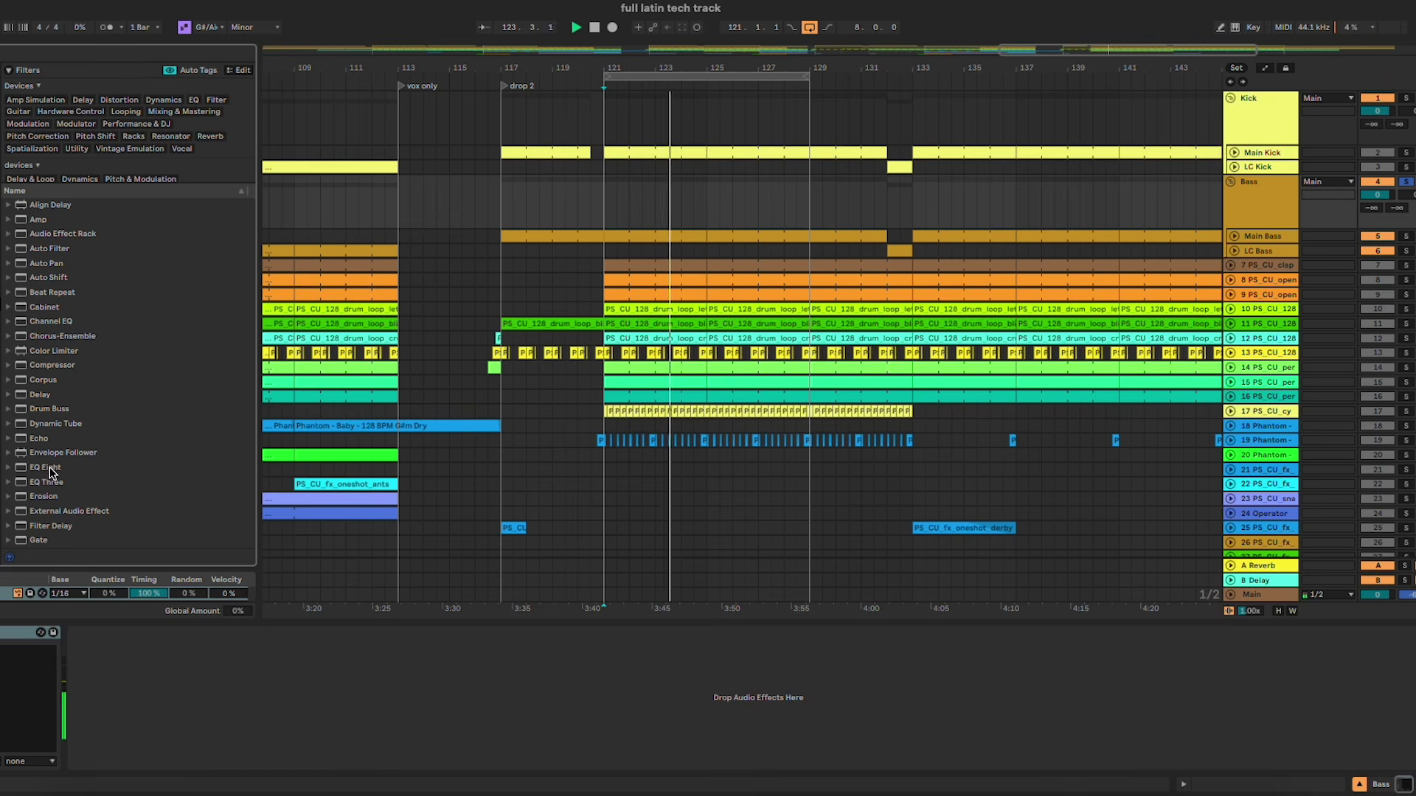
pyautogui.click(46, 467)
pyautogui.press('Return')
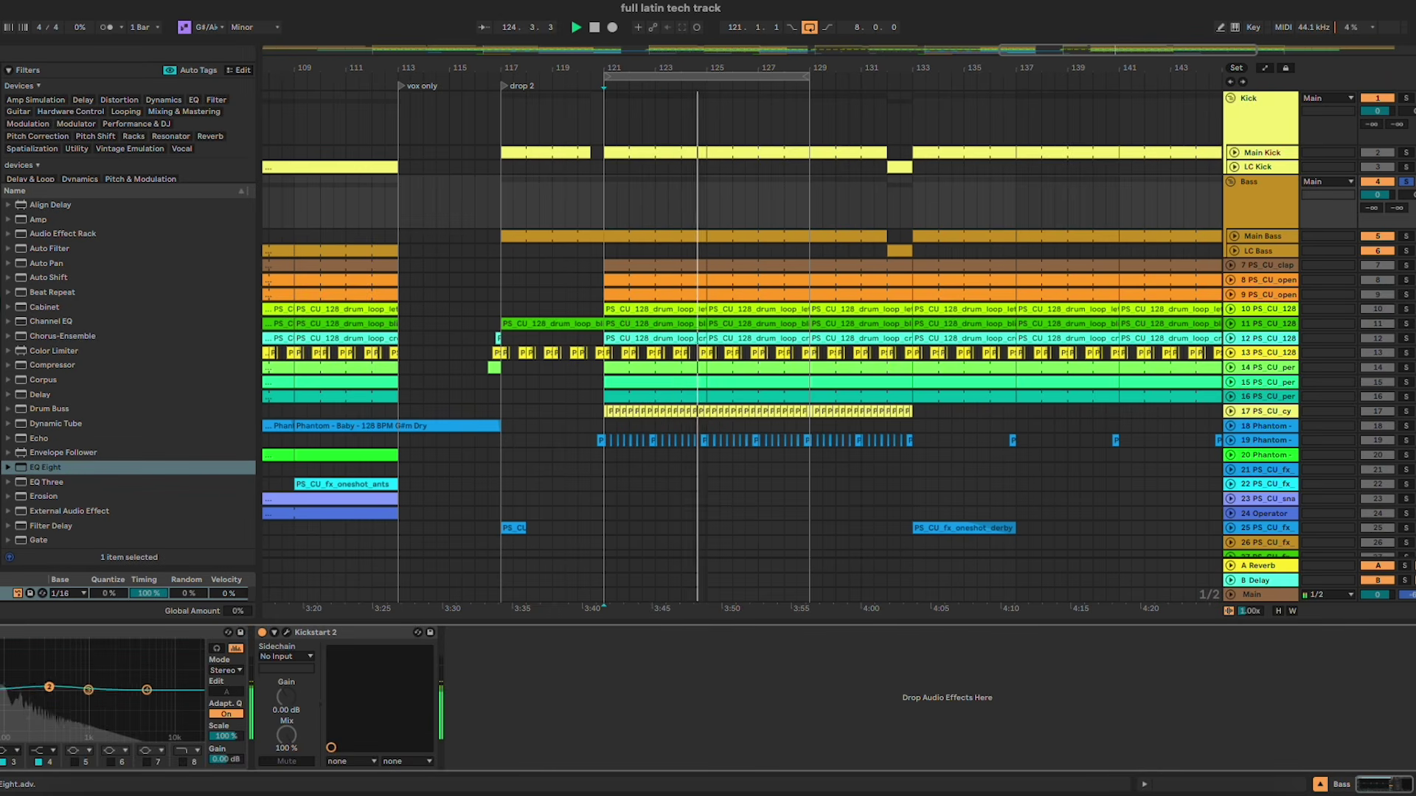
pyautogui.moveTo(83, 684); pyautogui.dragTo(56, 668)
# Step: Add a Saturator after the Bass group's EQ Eight and set its curve to Soft Sine
pyautogui.scroll(-10, 74, 428)
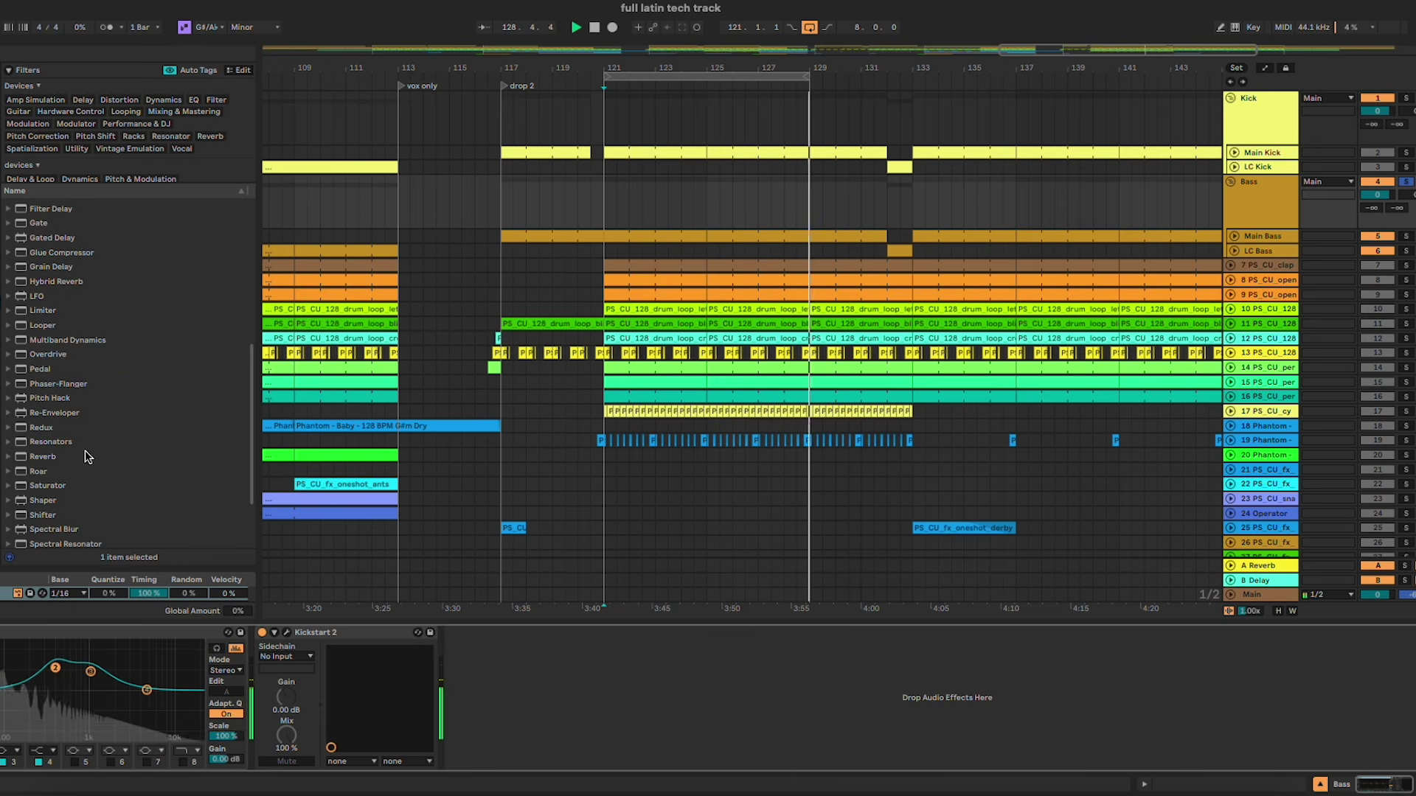
pyautogui.doubleClick(55, 489)
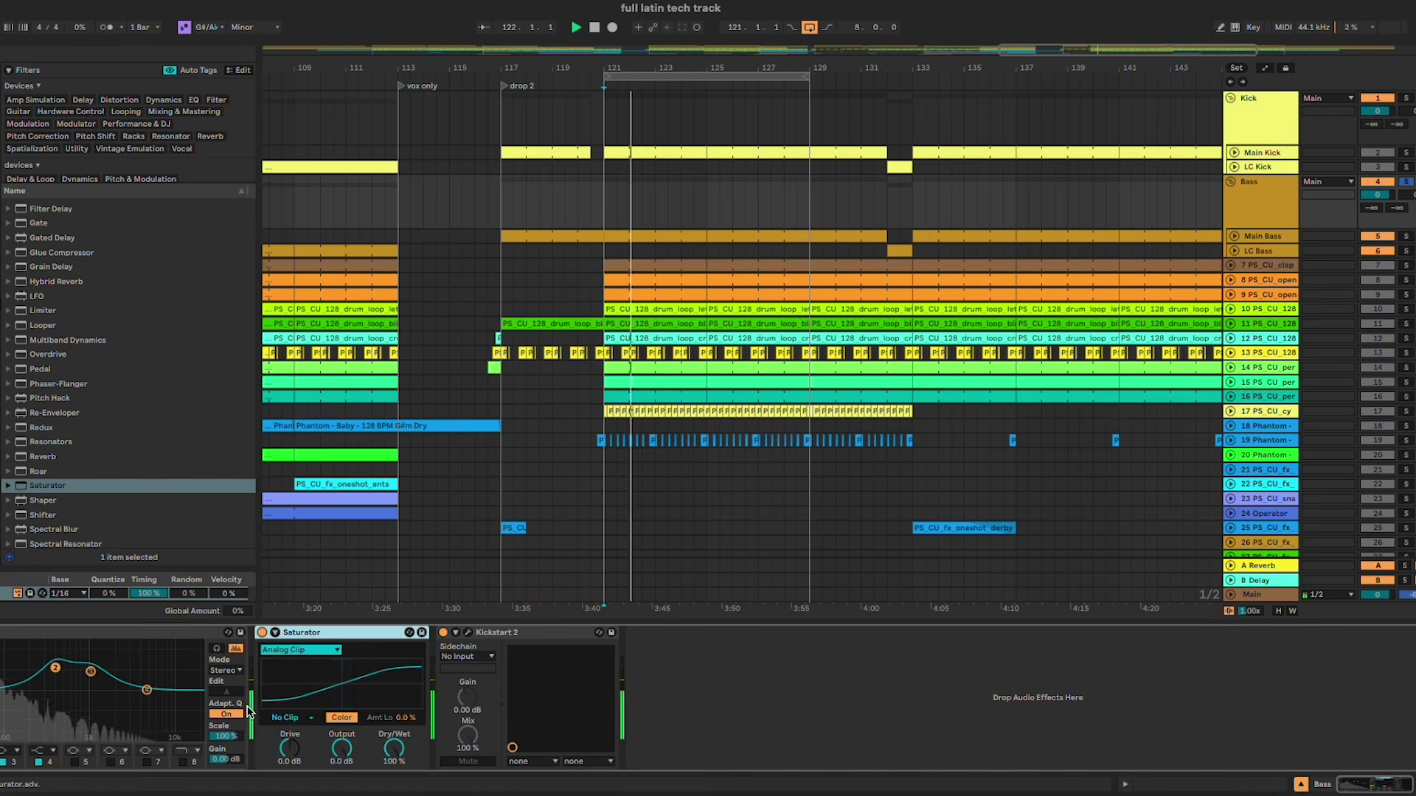
pyautogui.click(300, 652)
pyautogui.click(280, 674)
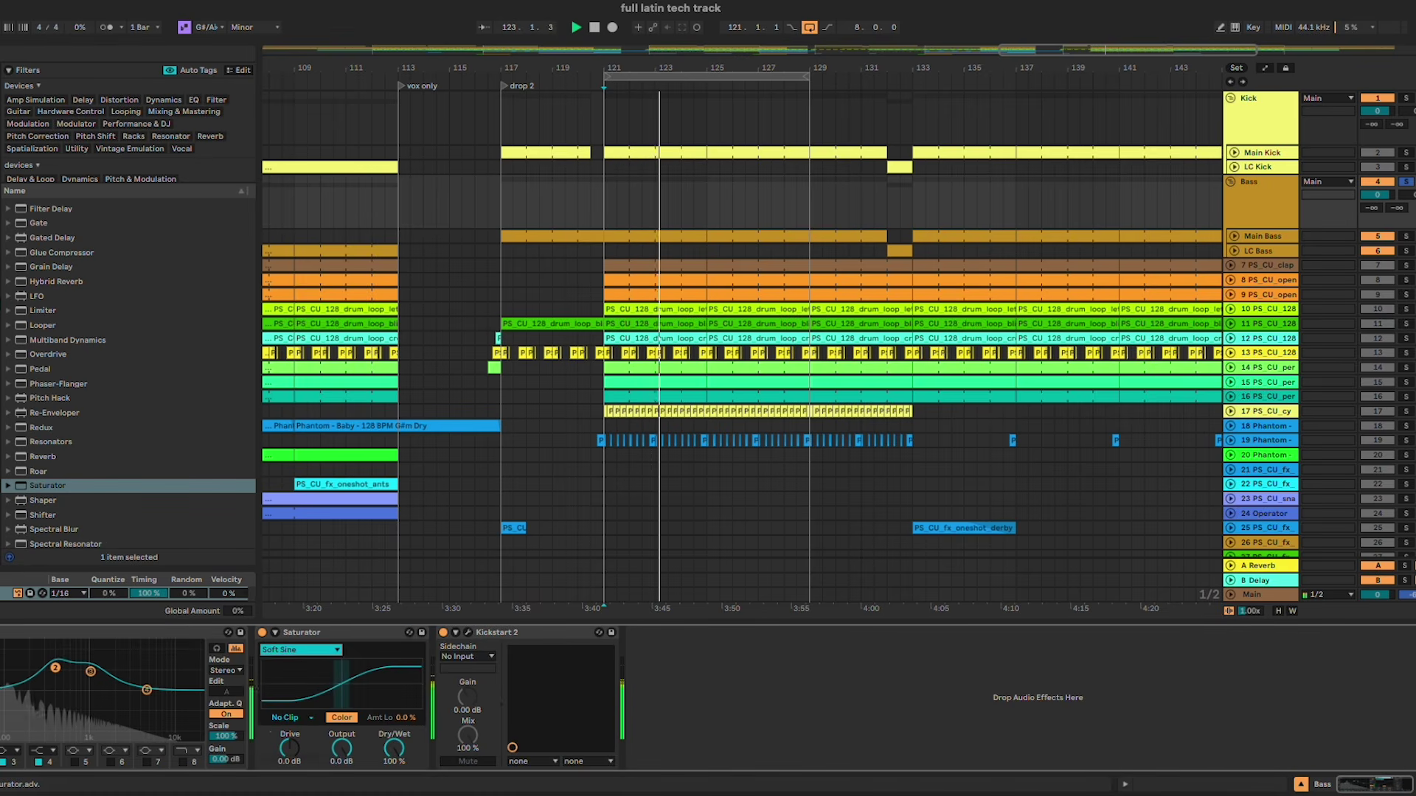
# Step: Set the Saturator to 1.7 dB drive and -2.3 dB output, and roll off the bass highs with EQ band 8
pyautogui.moveTo(289, 748); pyautogui.dragTo(342, 756)
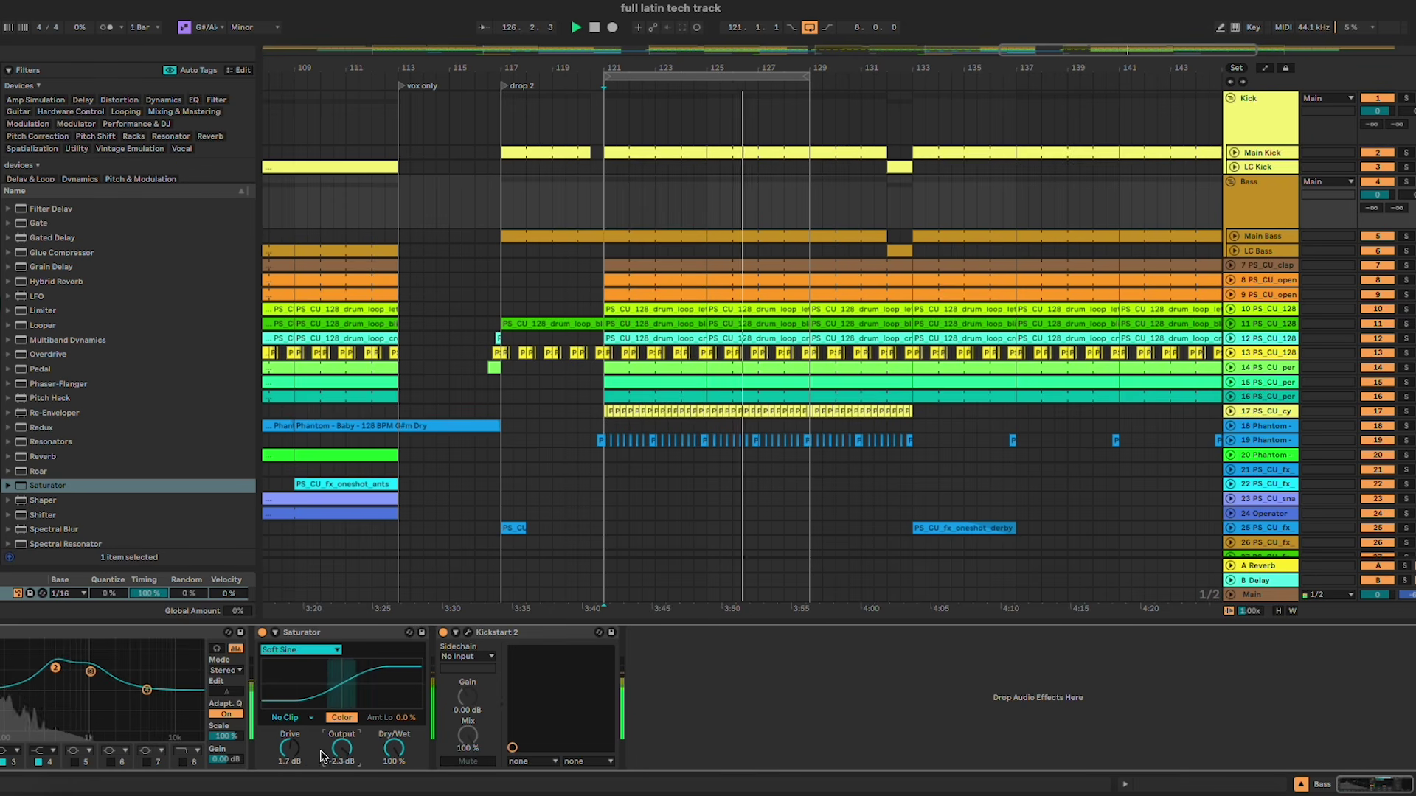
pyautogui.click(289, 748)
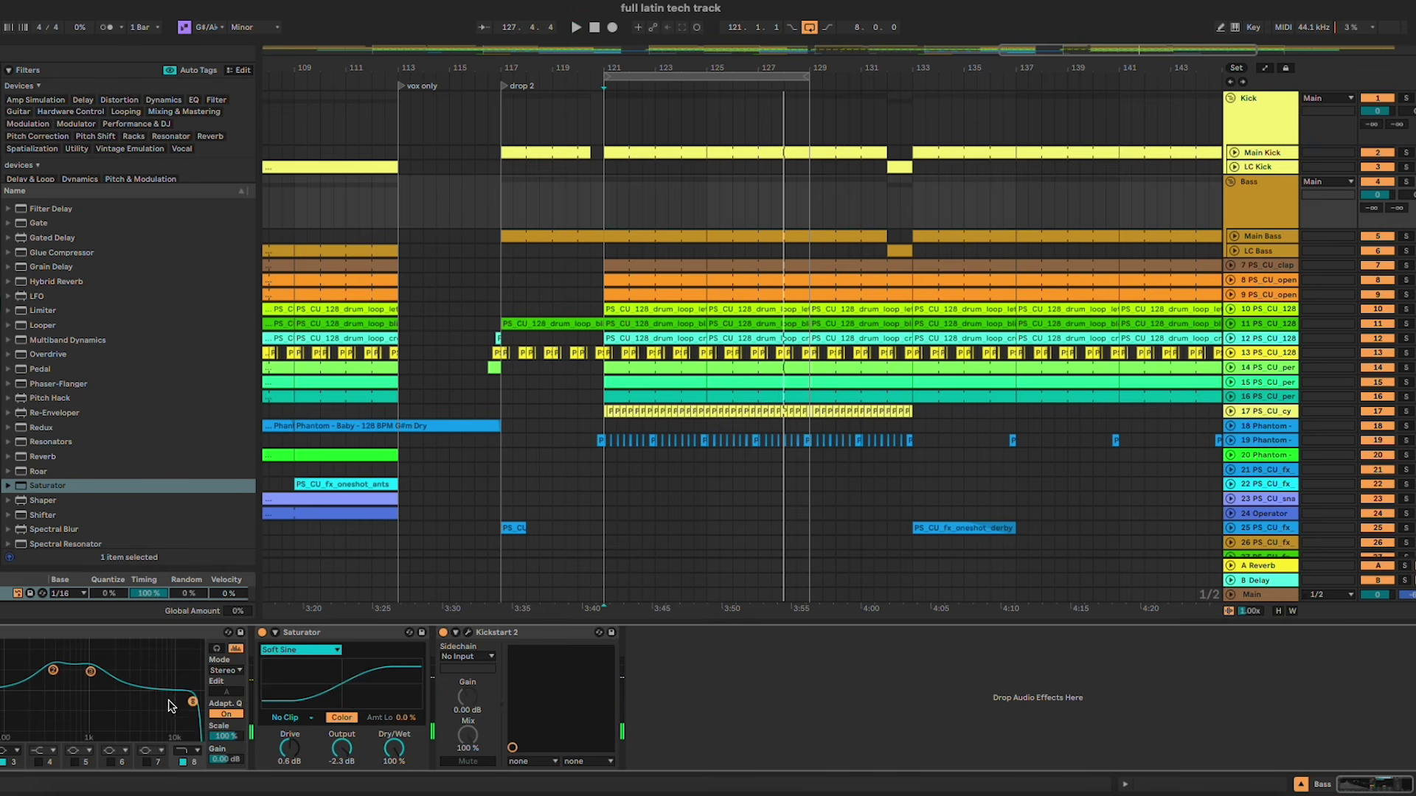
pyautogui.press('space')
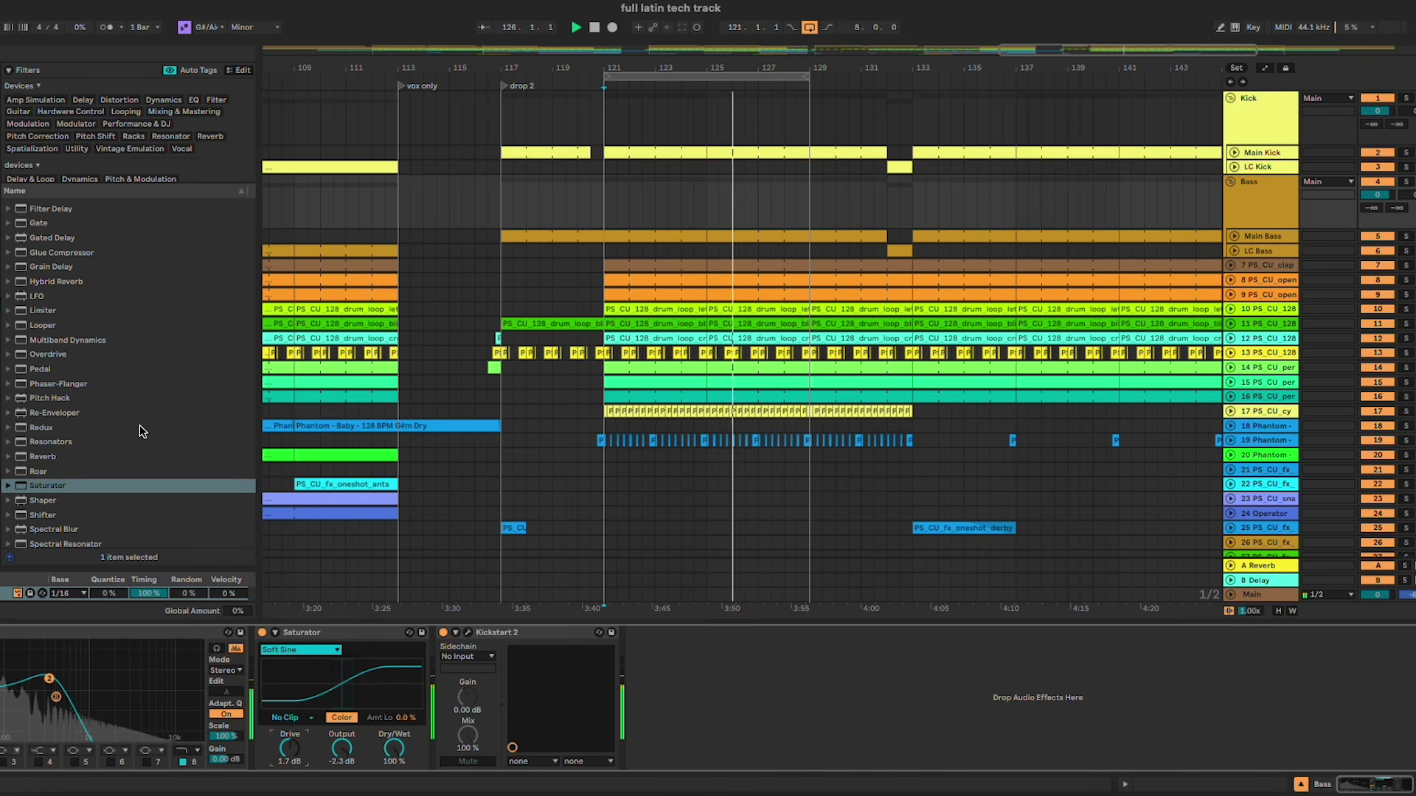
# Step: Insert a Glue Compressor before Kickstart 2 on the Bass group with a -12.4 dB threshold and 1.90 dB makeup
pyautogui.scroll(5, 143, 432)
pyautogui.moveTo(60, 445)
pyautogui.mouseDown()
pyautogui.moveTo(483, 704)
pyautogui.moveTo(524, 746)
pyautogui.moveTo(569, 730)
pyautogui.moveTo(524, 738)
pyautogui.moveTo(569, 731)
pyautogui.moveTo(556, 733)
pyautogui.mouseUp()
pyautogui.press('s')
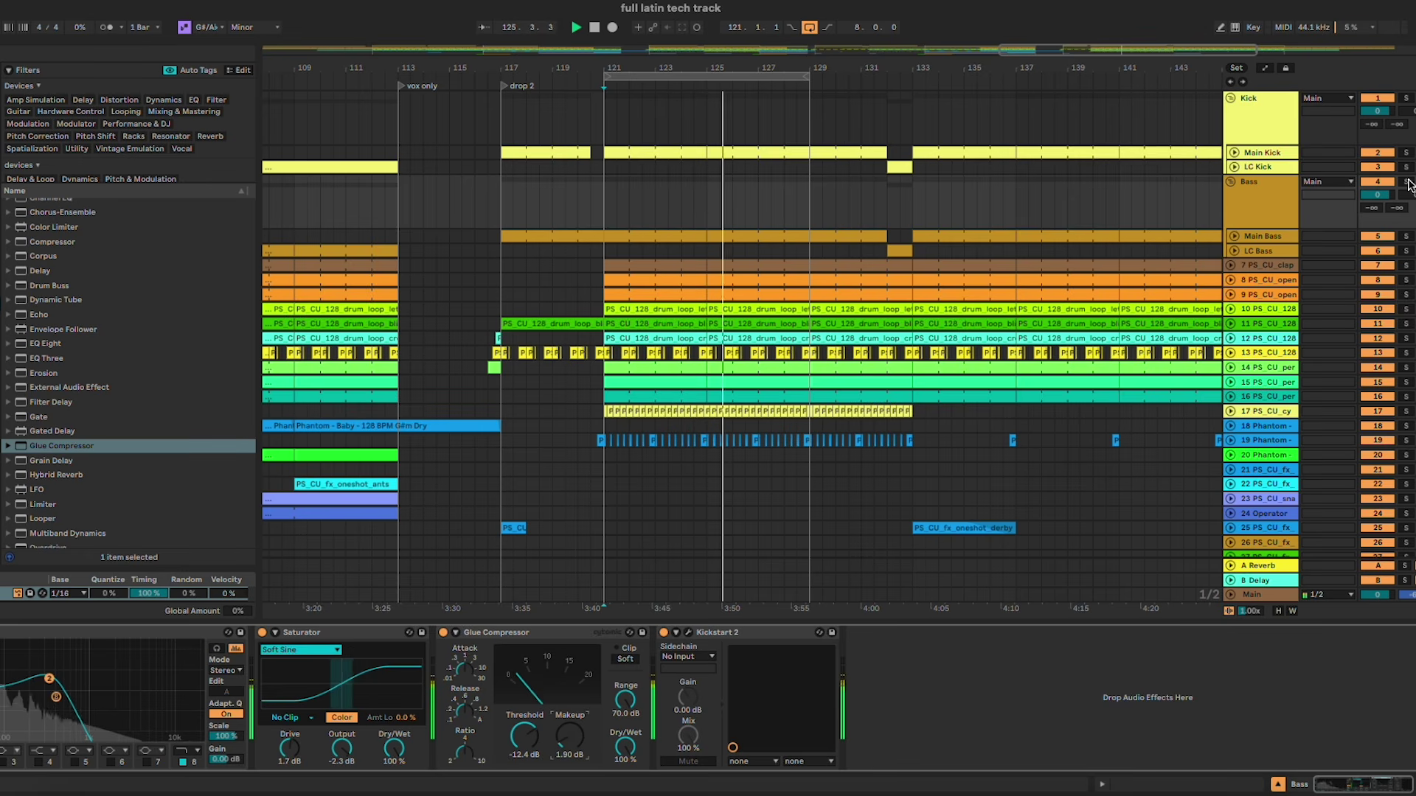
# Step: Solo the Kick and Bass groups together, lower the Bass group's volume to -1.7 dB in the mixer and clear the solos
pyautogui.click(1406, 99)
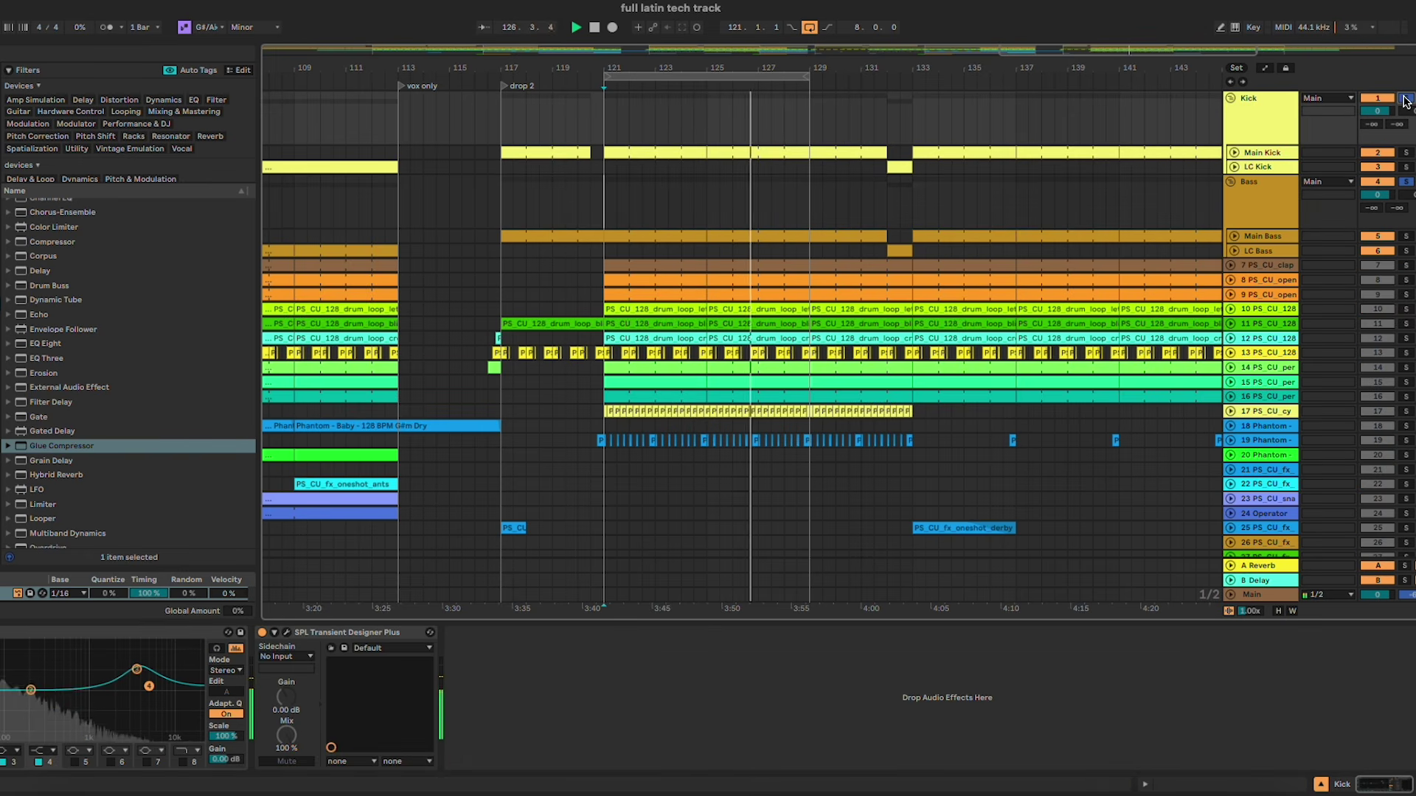
pyautogui.press('Tab')
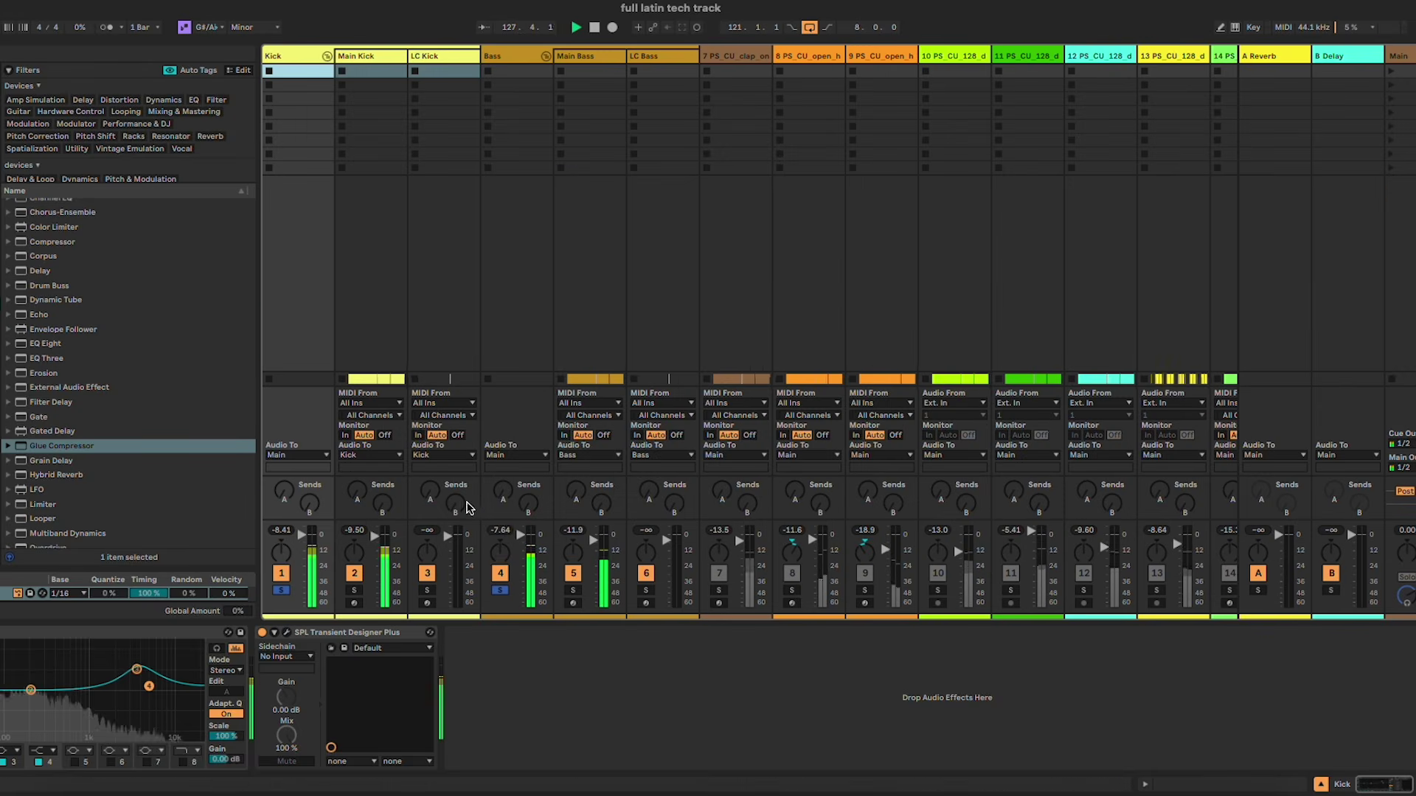
pyautogui.moveTo(490, 519)
pyautogui.mouseDown()
pyautogui.moveTo(514, 477)
pyautogui.moveTo(503, 502)
pyautogui.mouseUp()
pyautogui.click(505, 477)
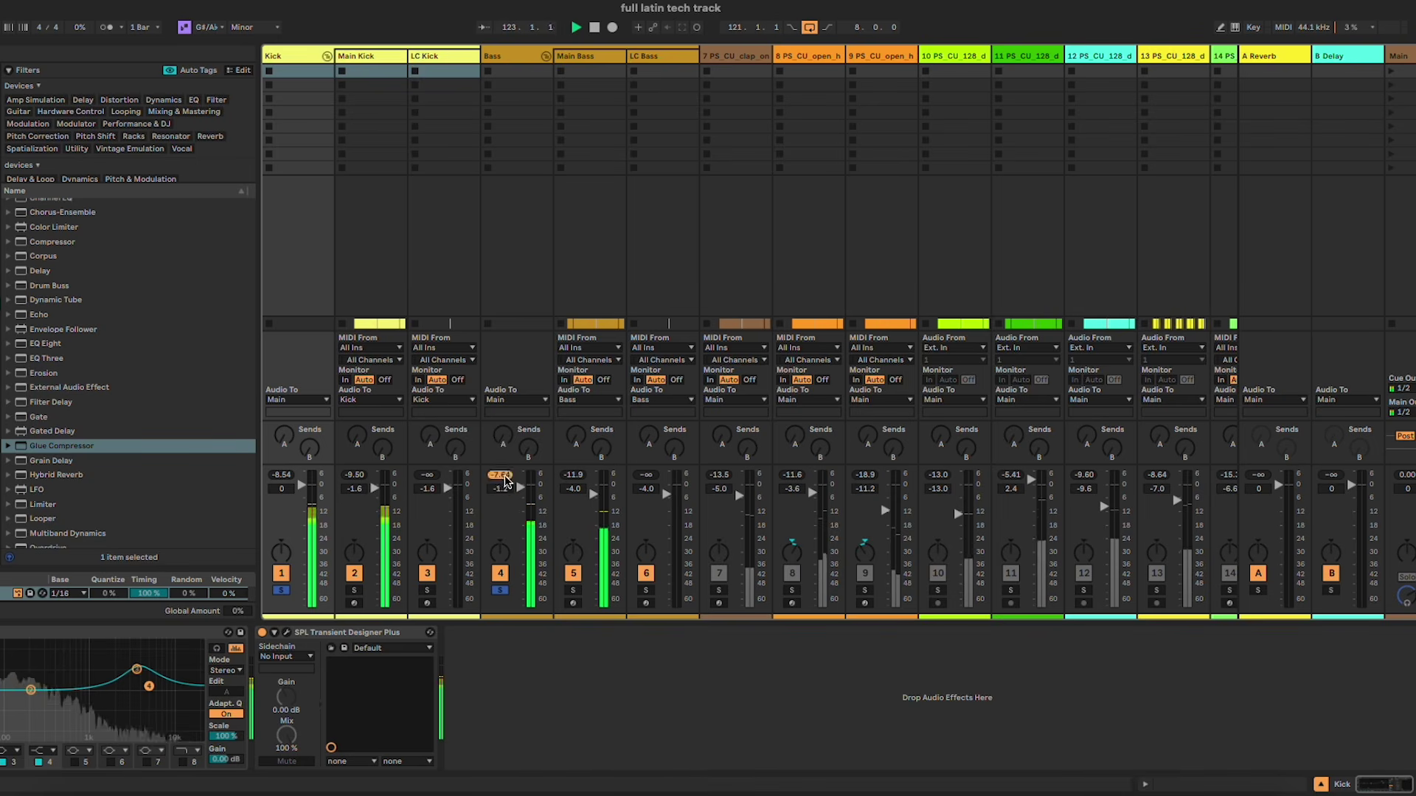
pyautogui.click(501, 477)
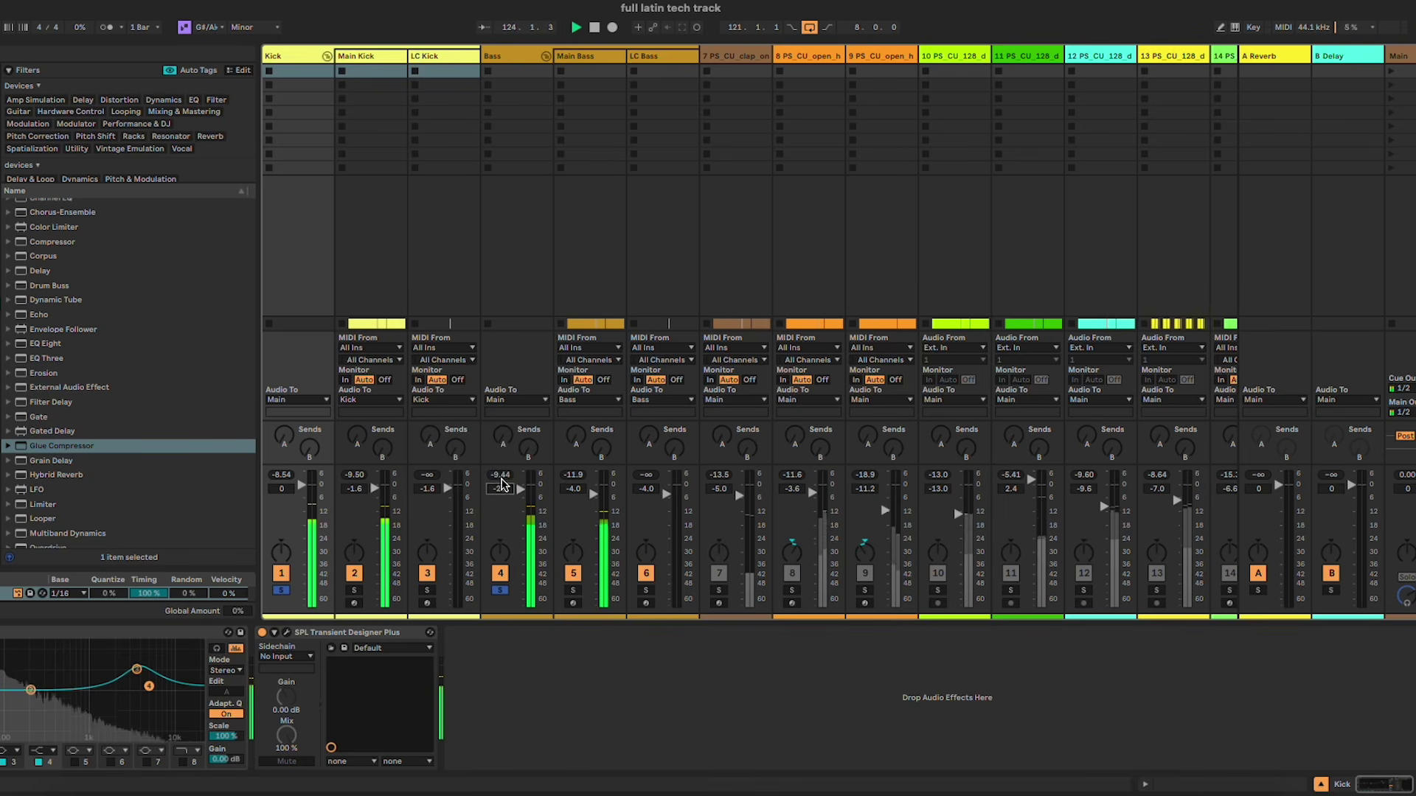
pyautogui.click(499, 592)
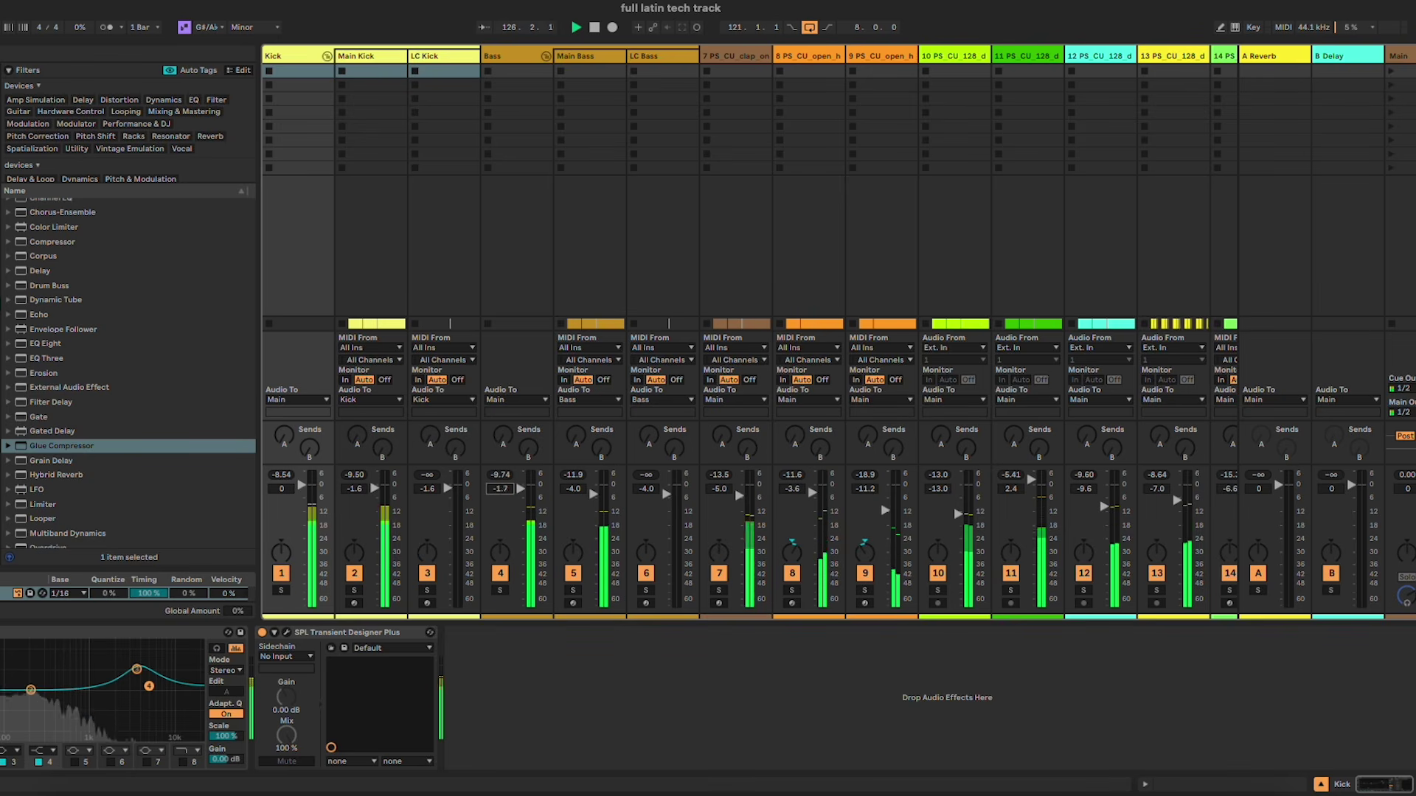
# Step: Switch to the arrangement and examine the full mix's spectrum in the Main track's SPAN analyzer
pyautogui.press('Tab')
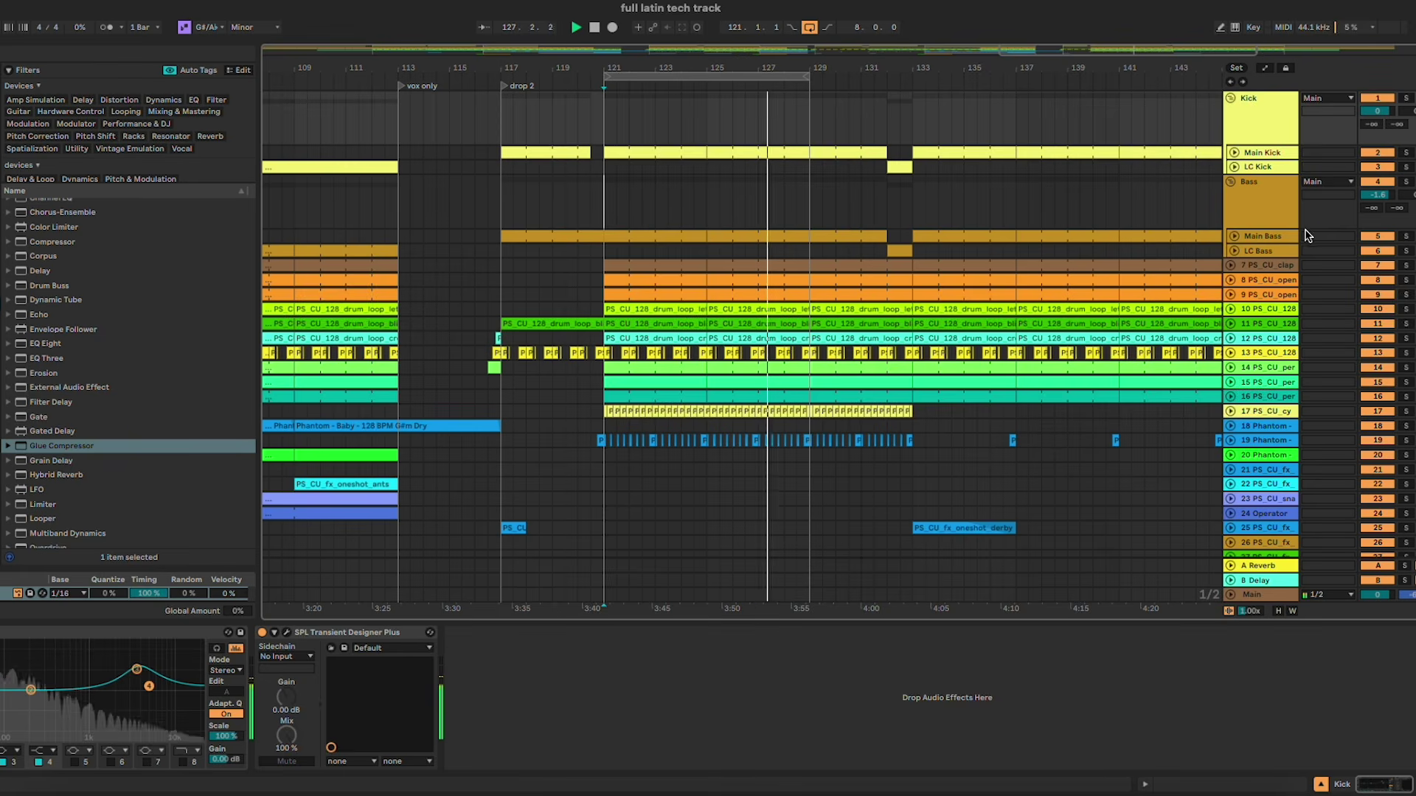
pyautogui.click(1276, 233)
pyautogui.click(1260, 392)
pyautogui.click(1268, 596)
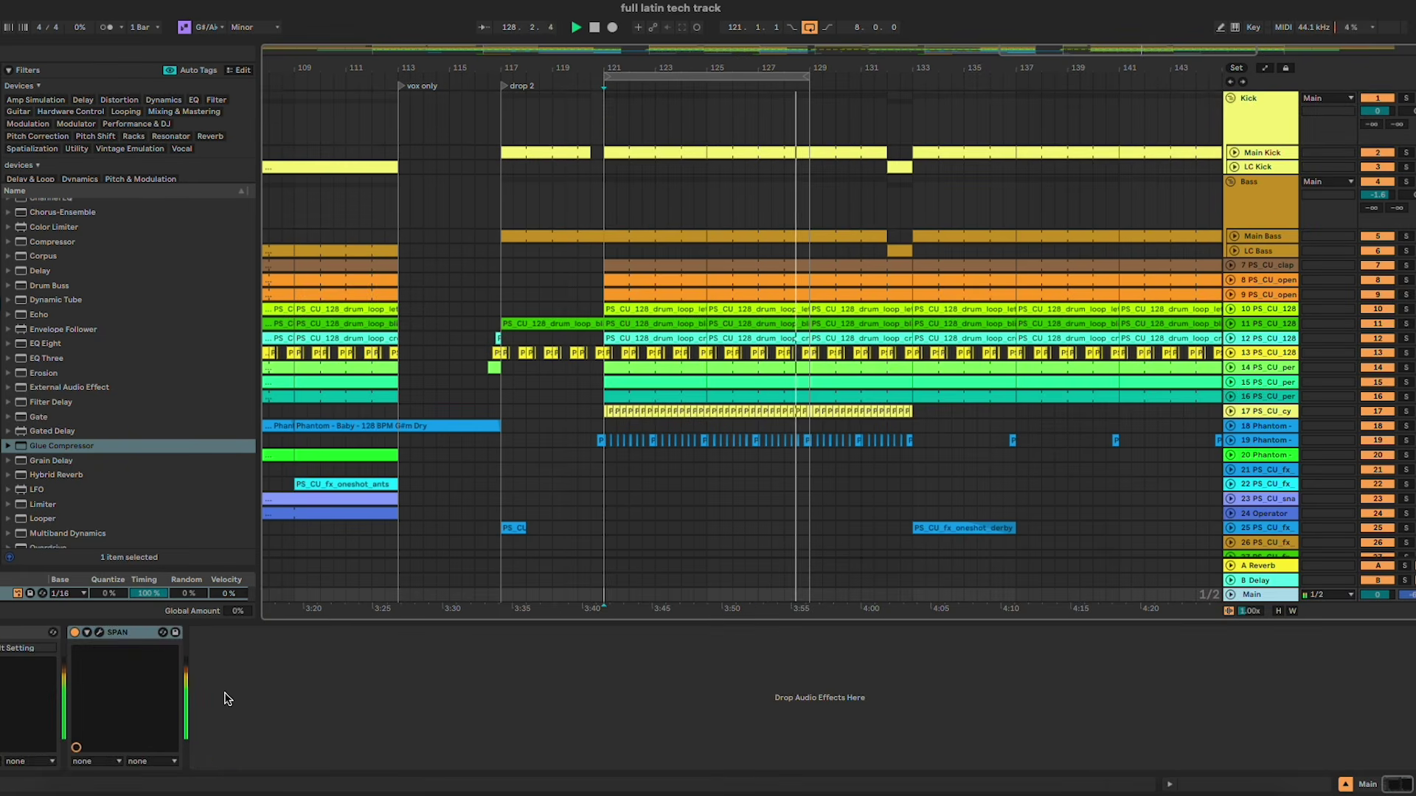
pyautogui.click(98, 632)
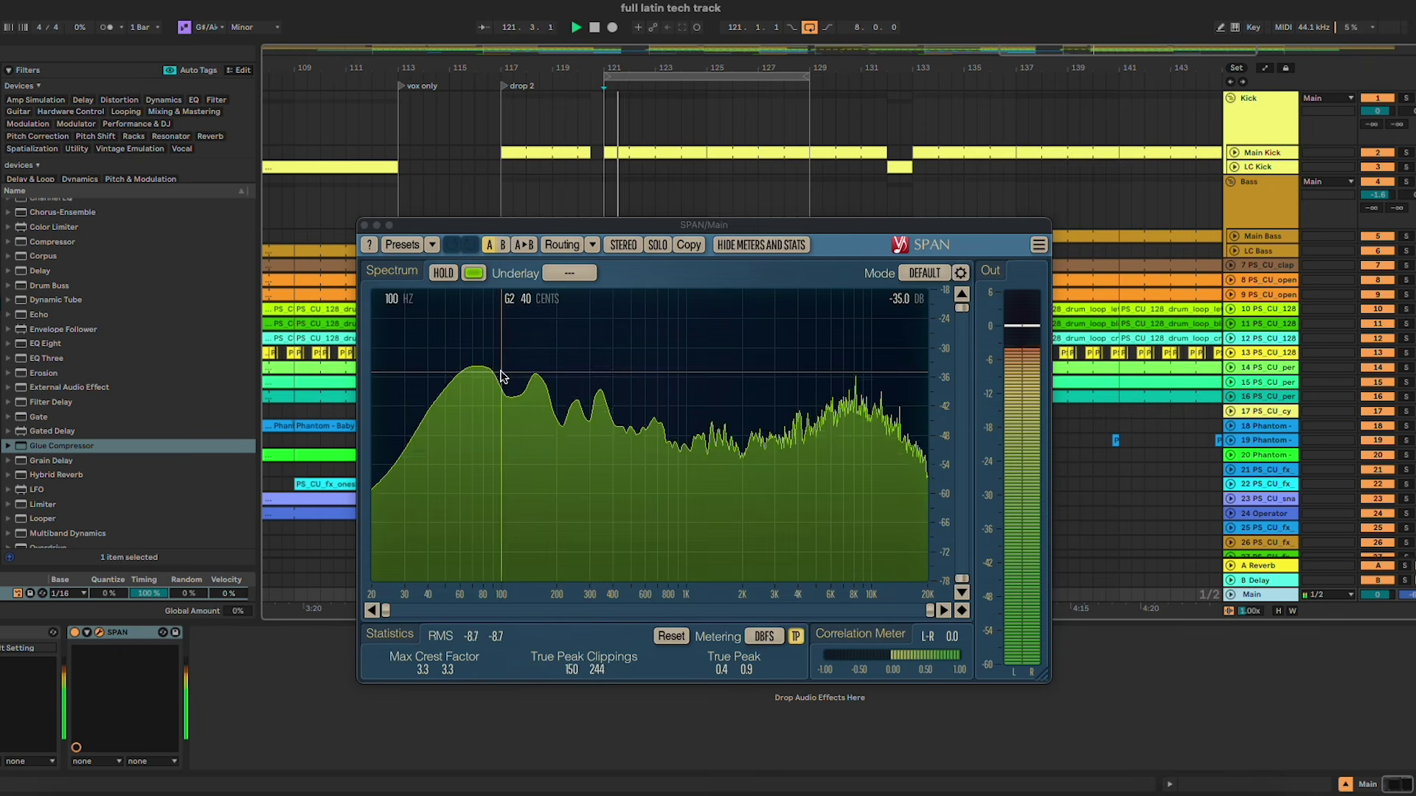
pyautogui.click(364, 226)
# Step: Solo the clap track (track 7) and add an EQ Eight to it
pyautogui.click(1280, 265)
pyautogui.press('space')
pyautogui.press('s')
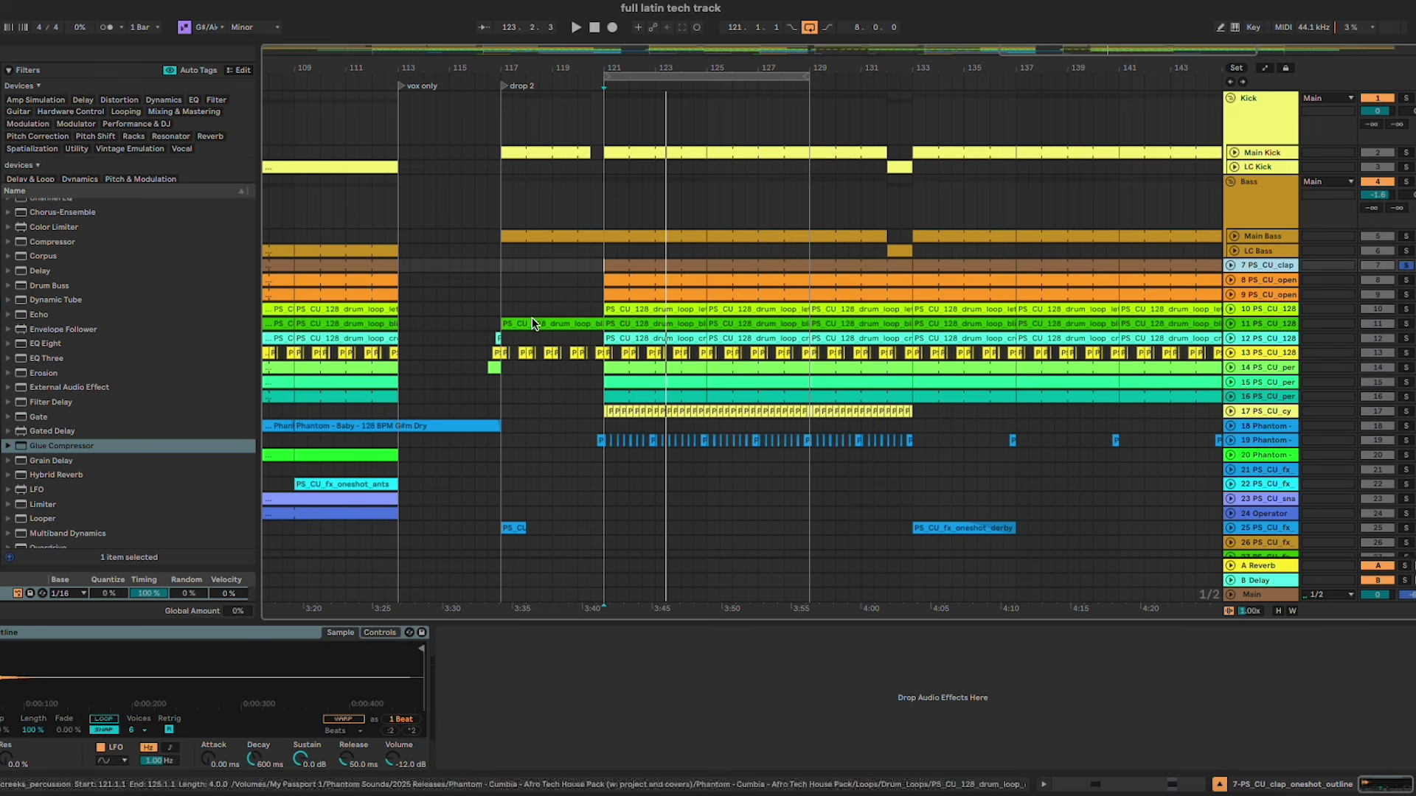
pyautogui.scroll(3, 90, 402)
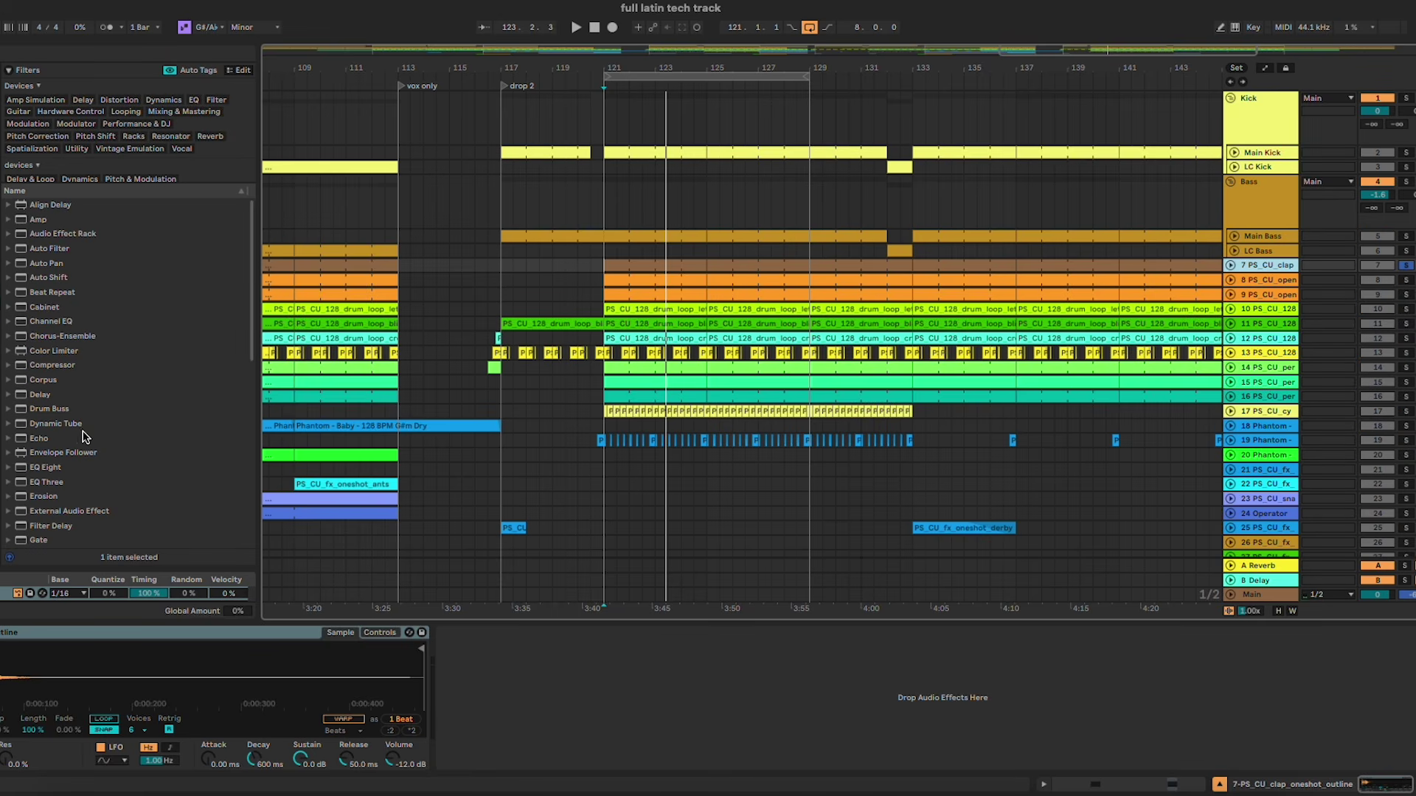
pyautogui.press('space')
pyautogui.doubleClick(46, 467)
pyautogui.click(528, 750)
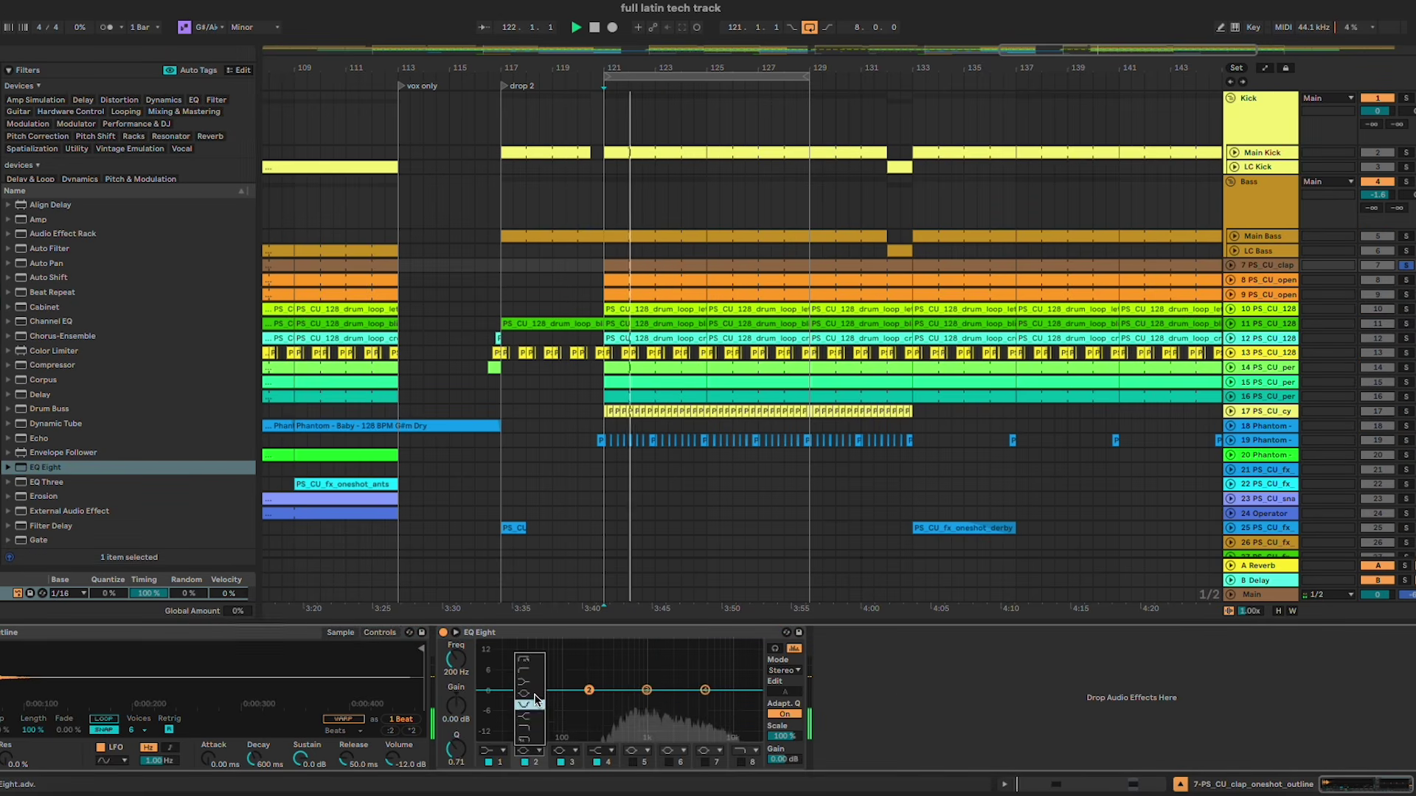
pyautogui.click(534, 694)
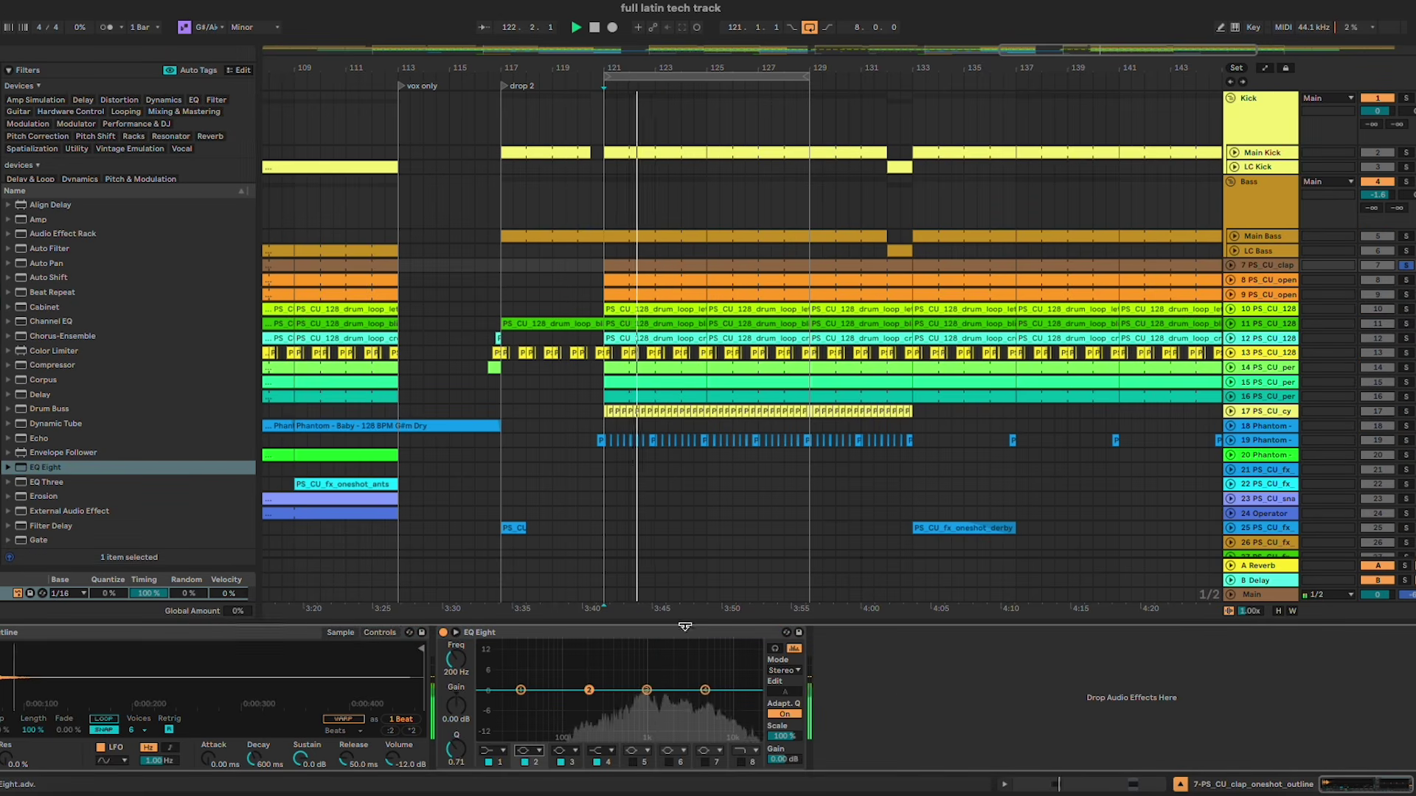
# Step: Solo the open hat track 8 and add an EQ Eight with band 3 as a low cut at 1.07 kHz
pyautogui.click(1261, 284)
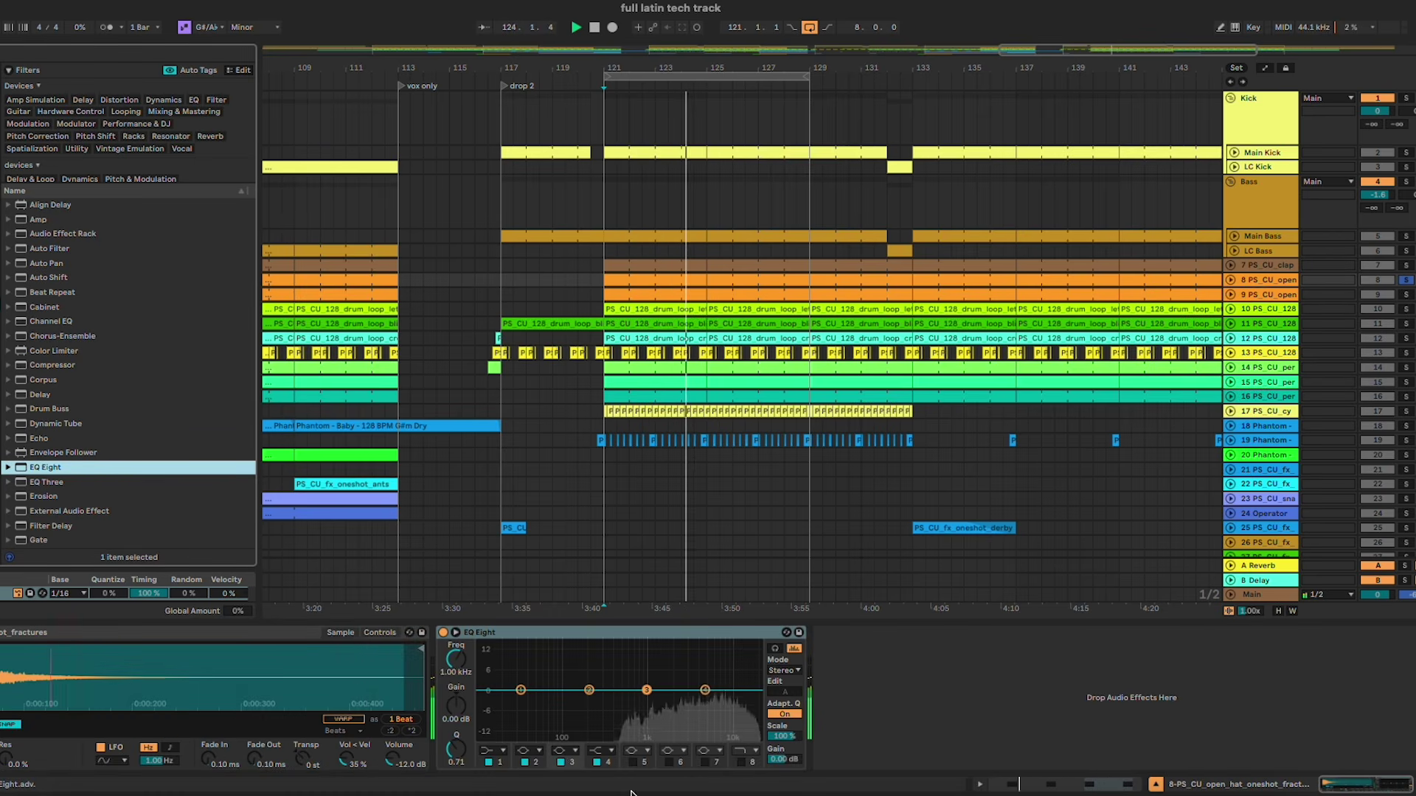
pyautogui.click(567, 751)
pyautogui.click(550, 660)
pyautogui.moveTo(646, 693); pyautogui.dragTo(652, 708)
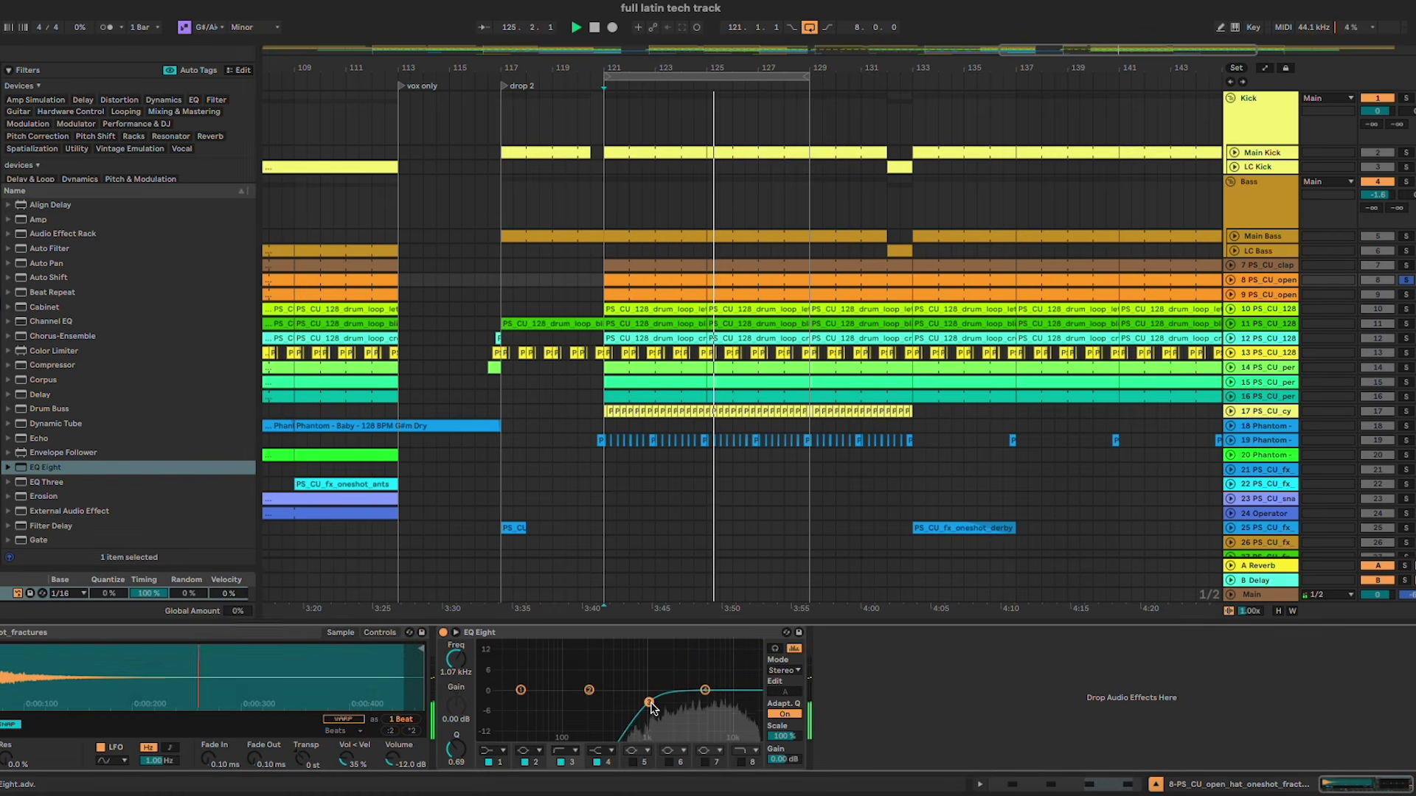
# Step: Search the browser for "imager" and insert Ozone Imager 2 after the EQ Eight on open hat track 8
pyautogui.click(4, 55)
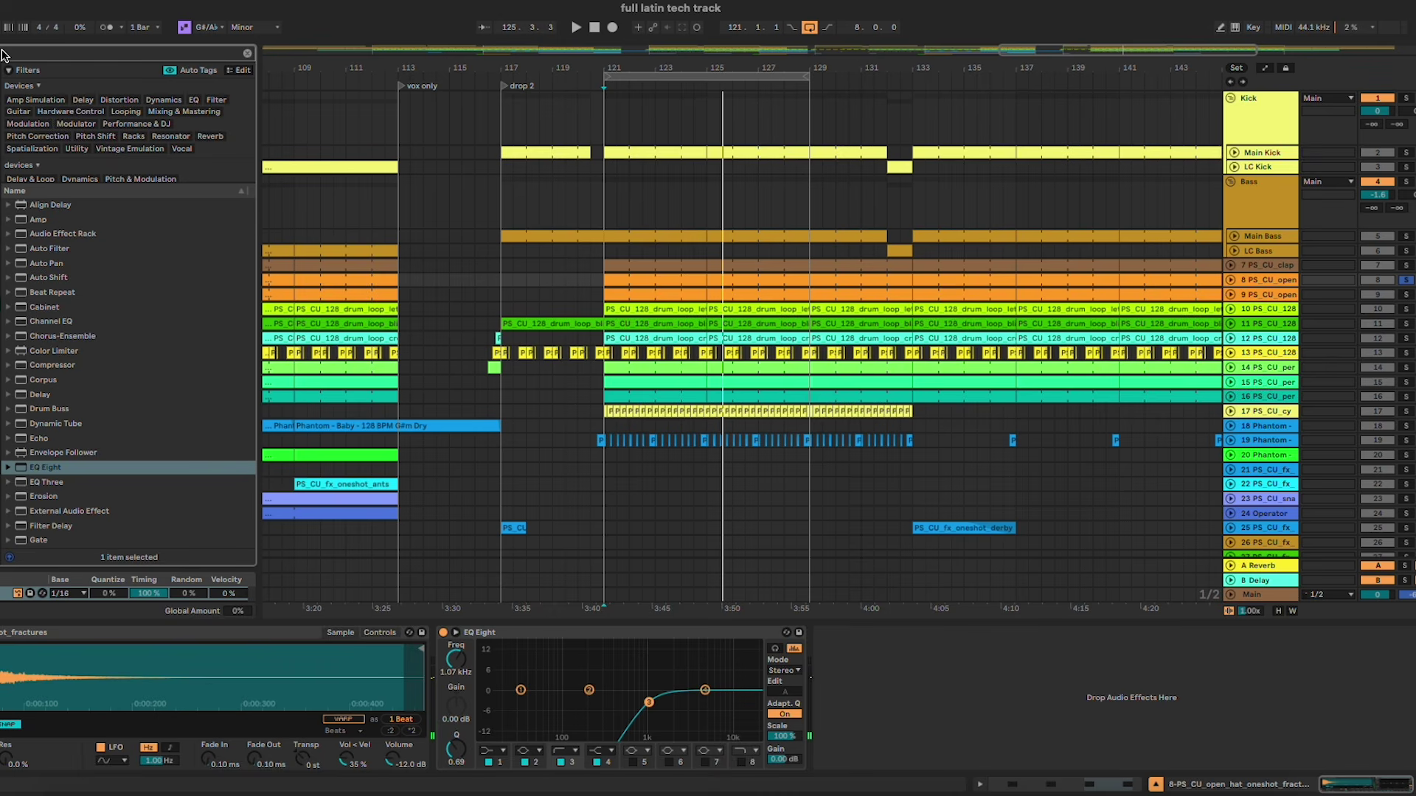
pyautogui.write('imager')
pyautogui.doubleClick(60, 130)
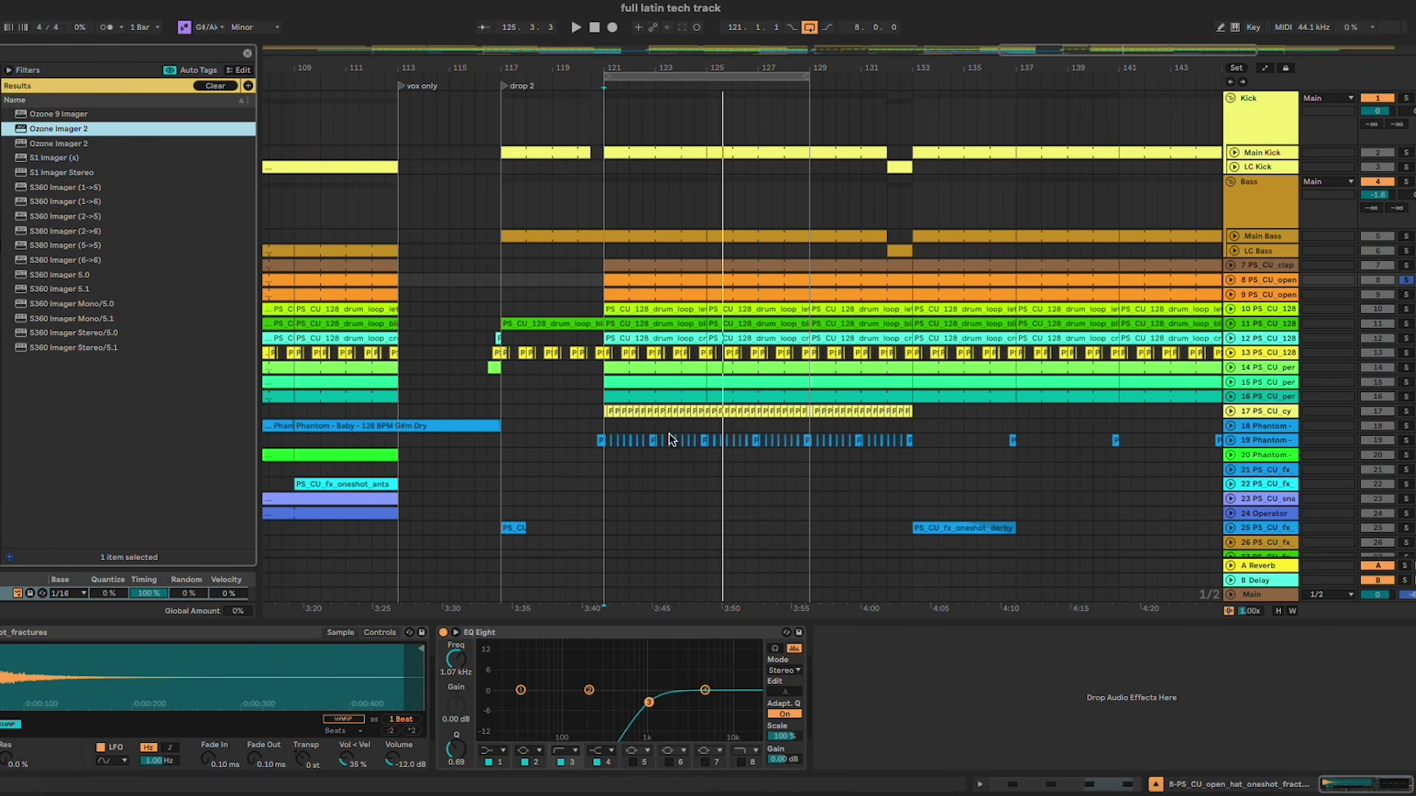
pyautogui.press('space')
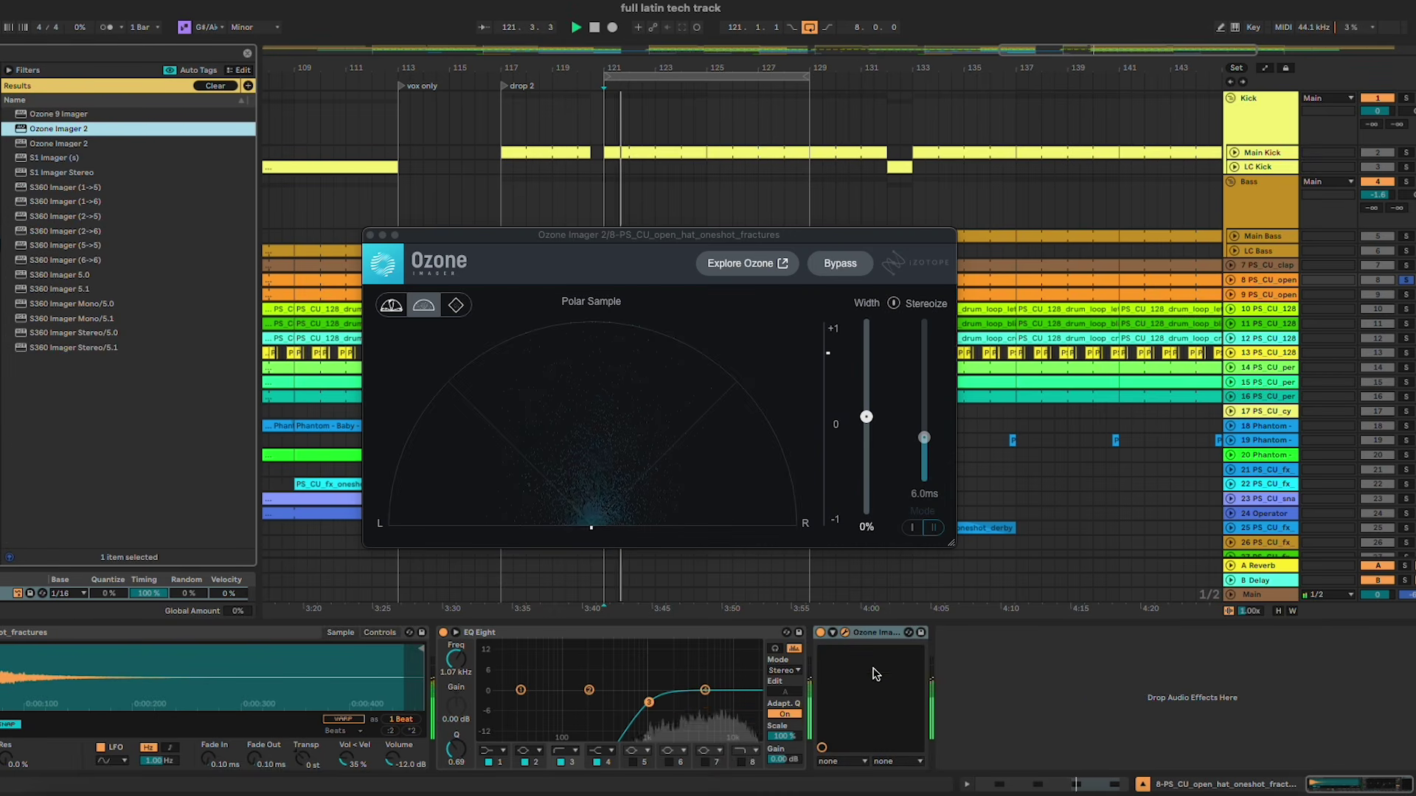
# Step: Solo open hat track 9 and add an Ozone Imager 2 with Stereoize on and width at 47%
pyautogui.click(1272, 294)
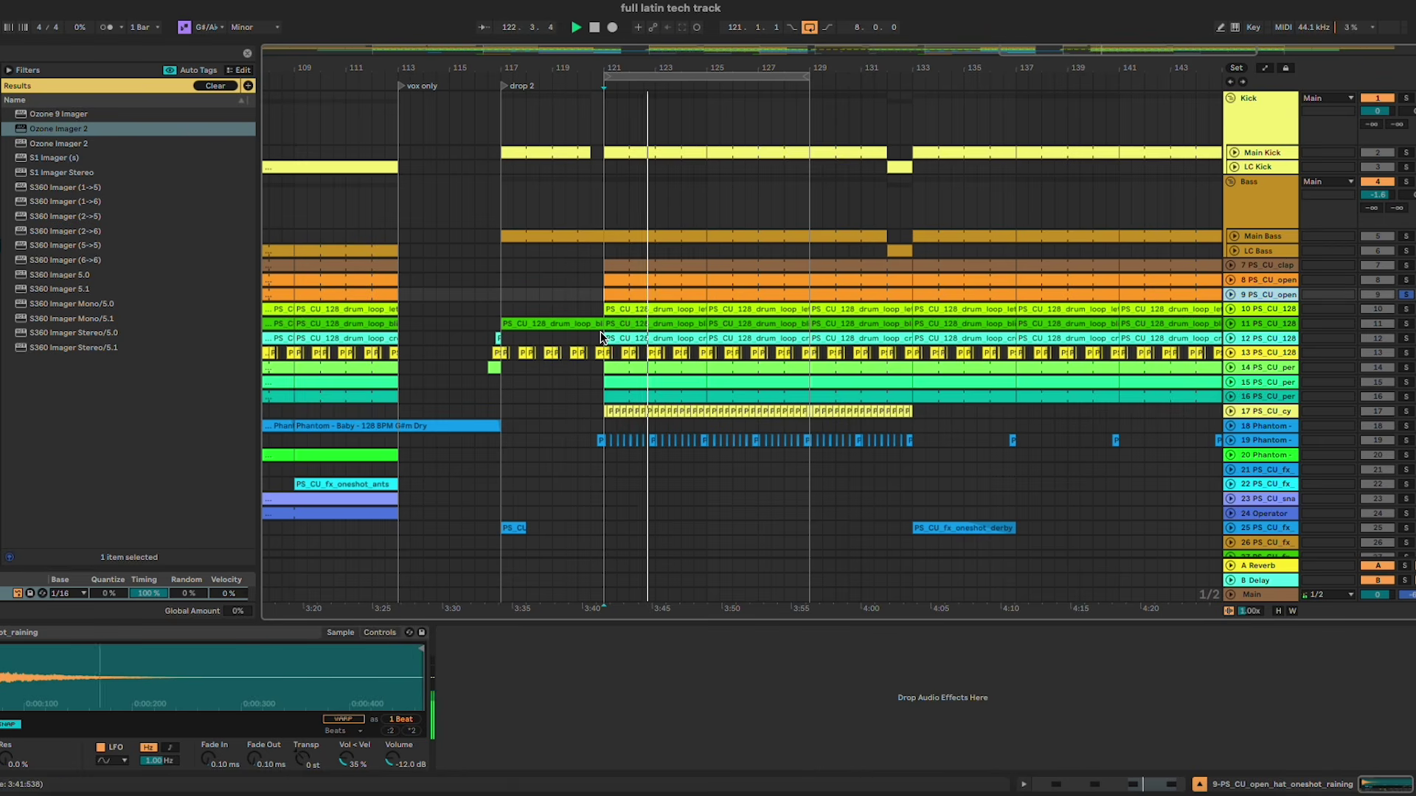
pyautogui.doubleClick(59, 129)
pyautogui.click(930, 324)
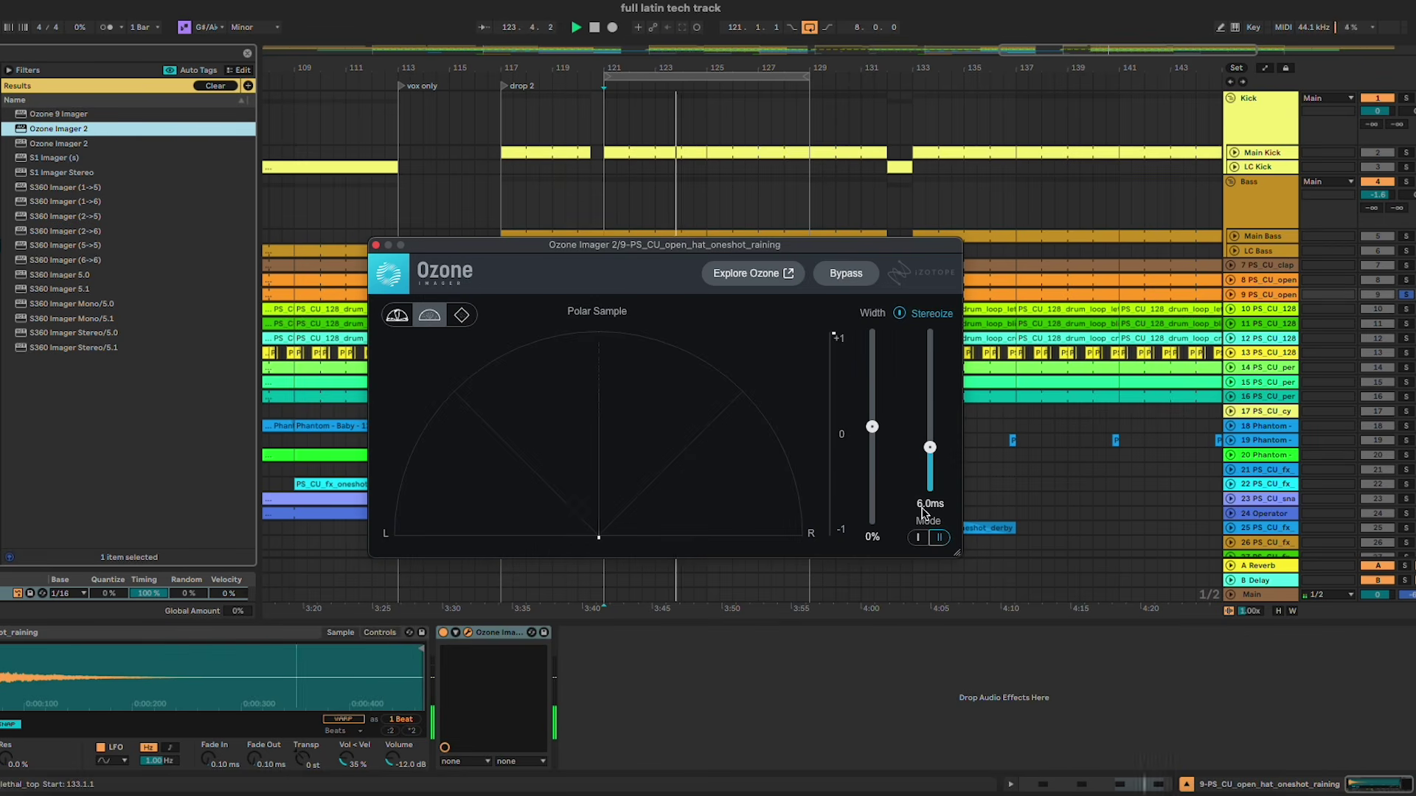
pyautogui.moveTo(875, 404); pyautogui.dragTo(876, 388)
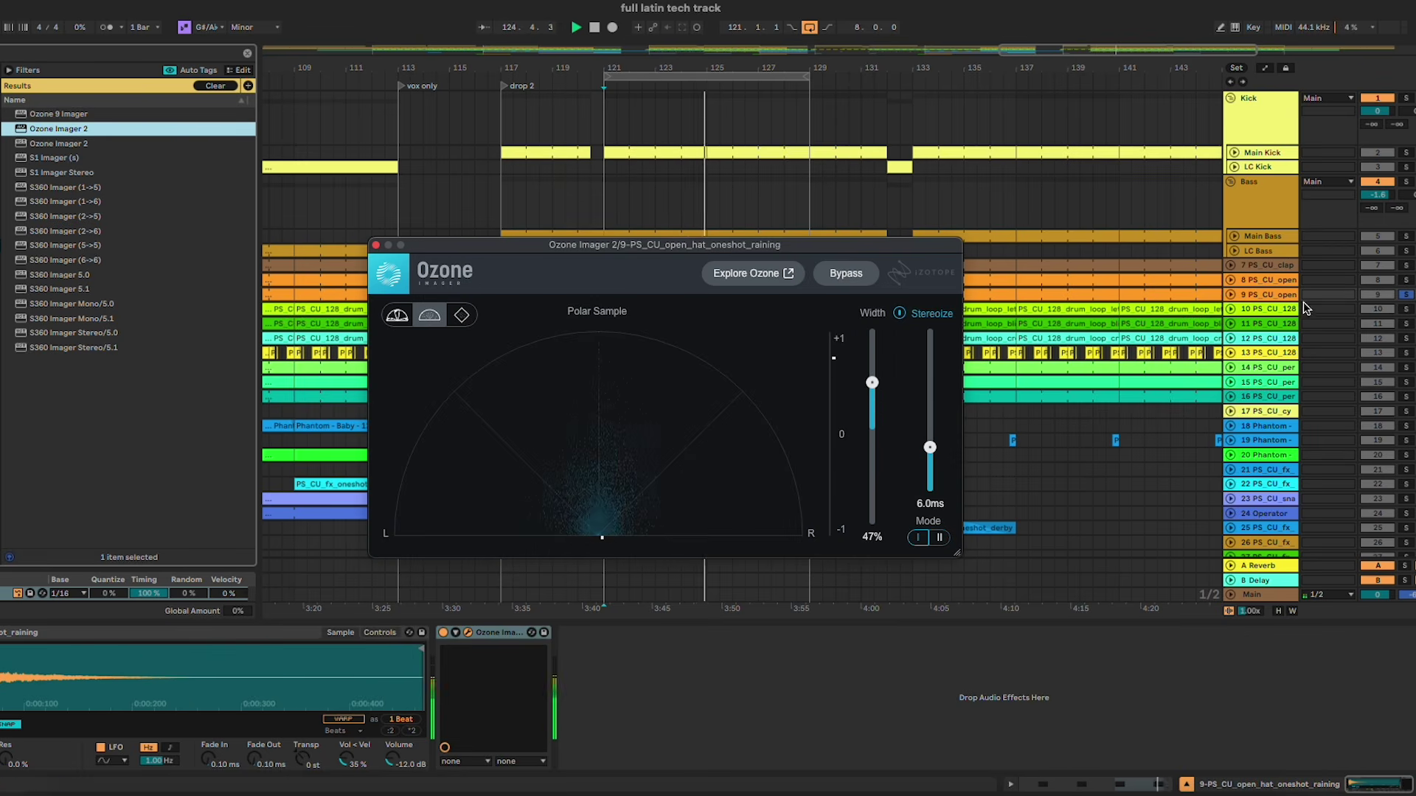
# Step: Copy the EQ Eight from open hat track 8 to track 9, placing it before the Ozone Imager 2
pyautogui.click(1270, 281)
pyautogui.click(559, 632)
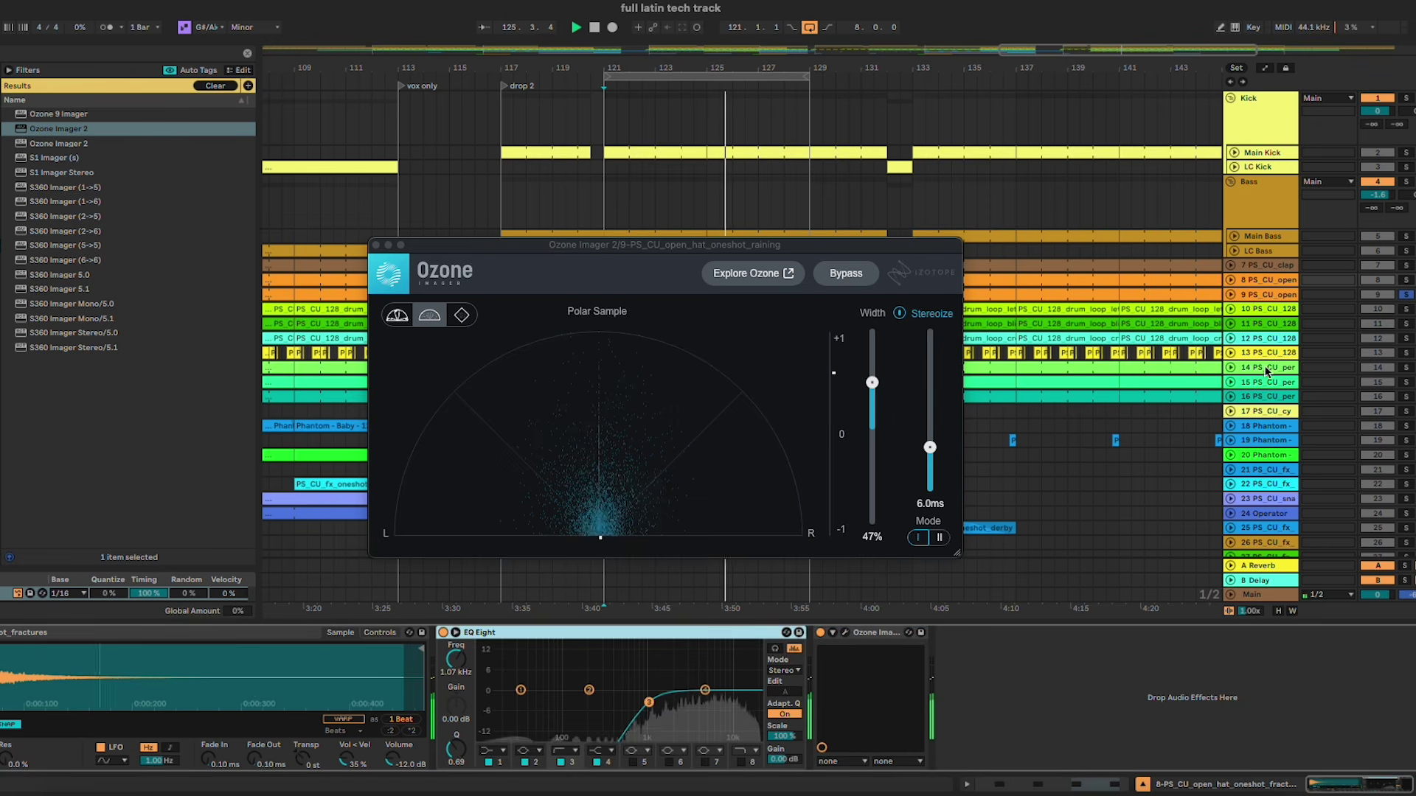
pyautogui.click(1273, 295)
pyautogui.click(516, 634)
# Step: Solo the lethal top drum loop (track 10) and add an Ozone Imager 2 to it
pyautogui.click(1258, 310)
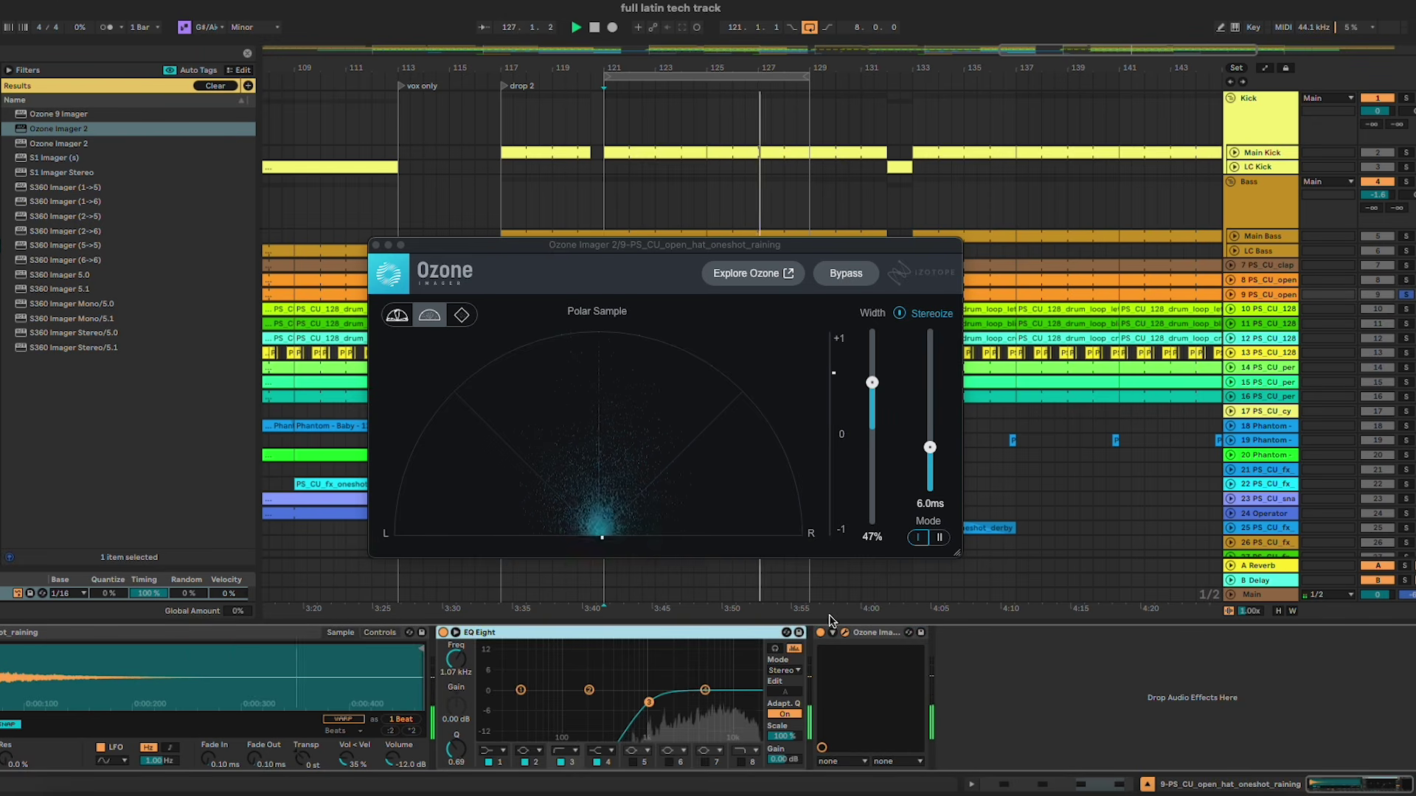
pyautogui.click(357, 304)
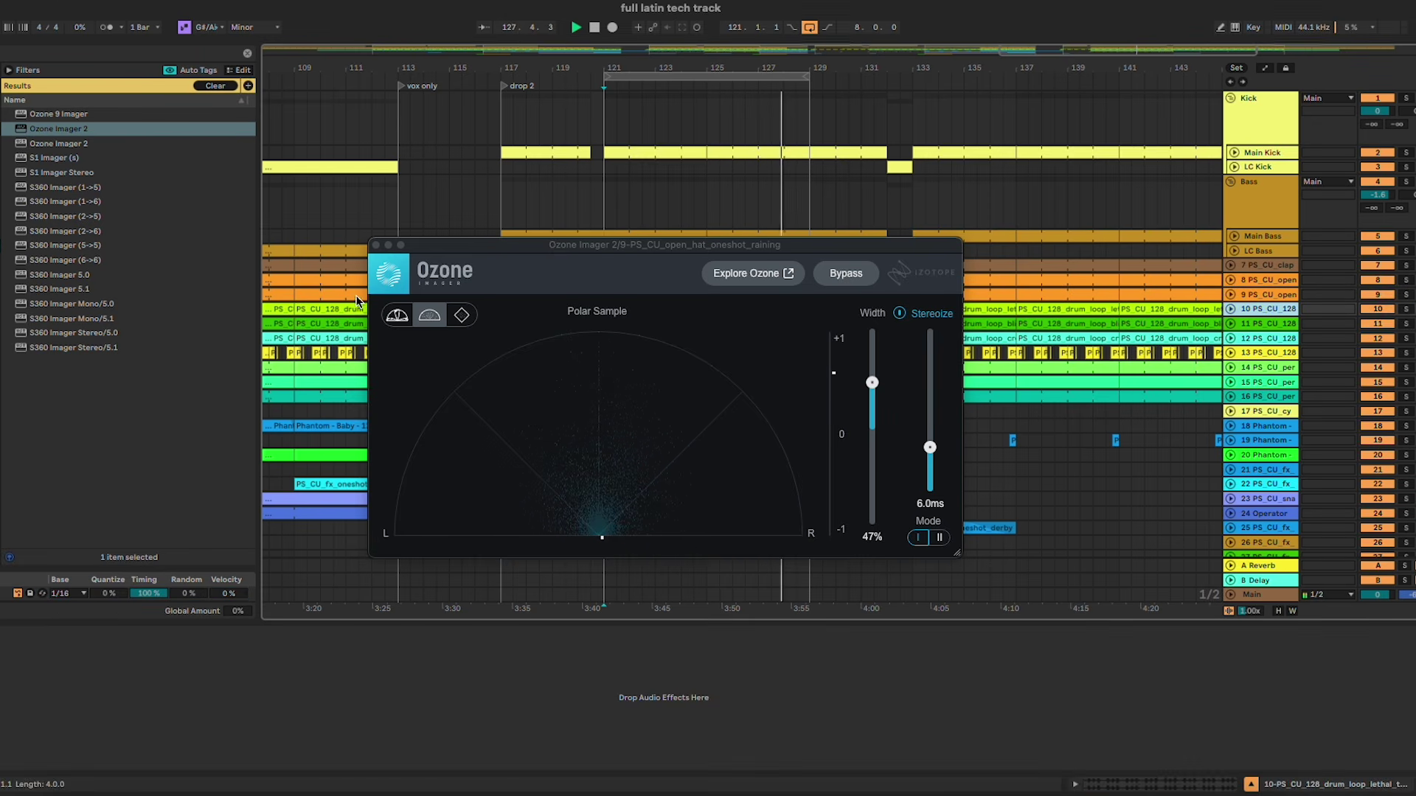
pyautogui.click(376, 246)
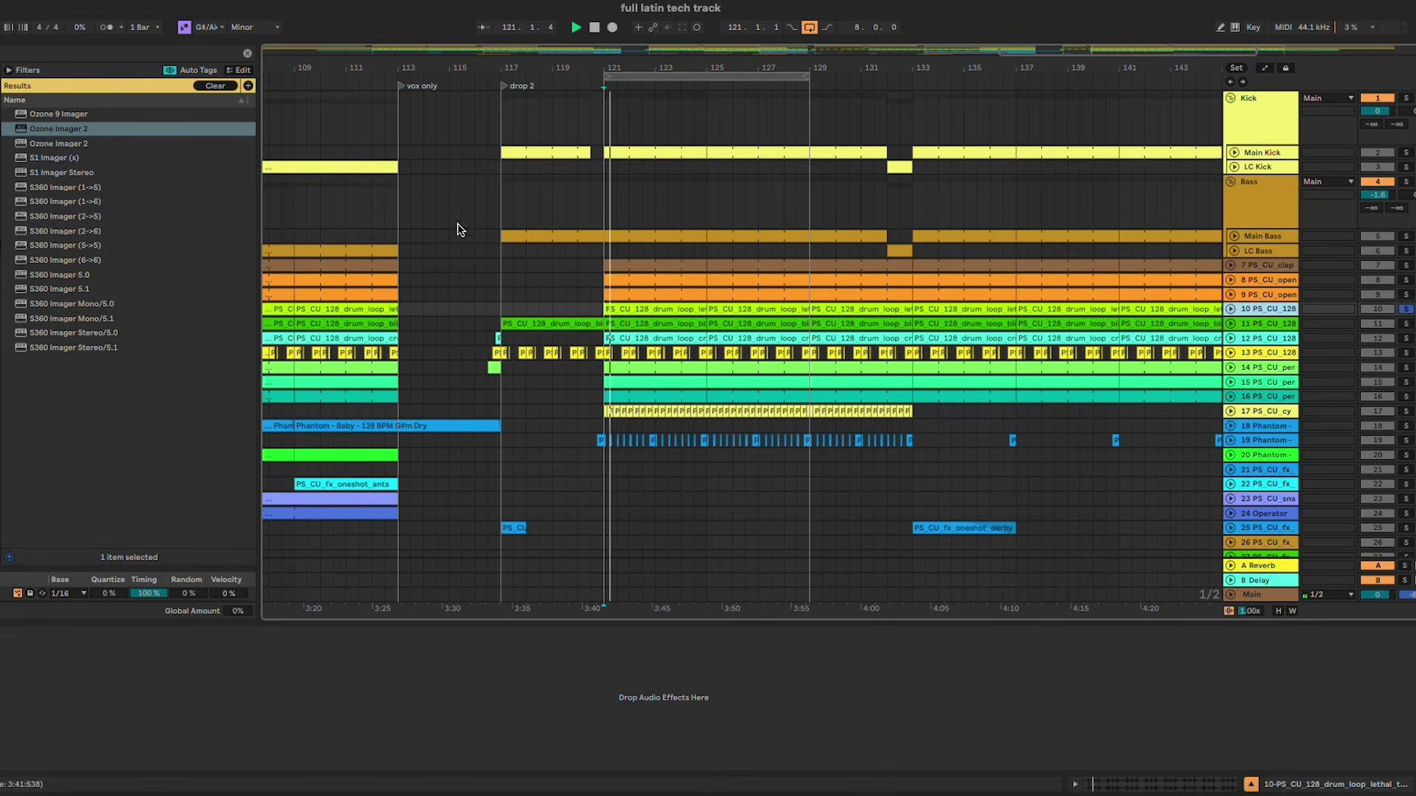
pyautogui.doubleClick(231, 134)
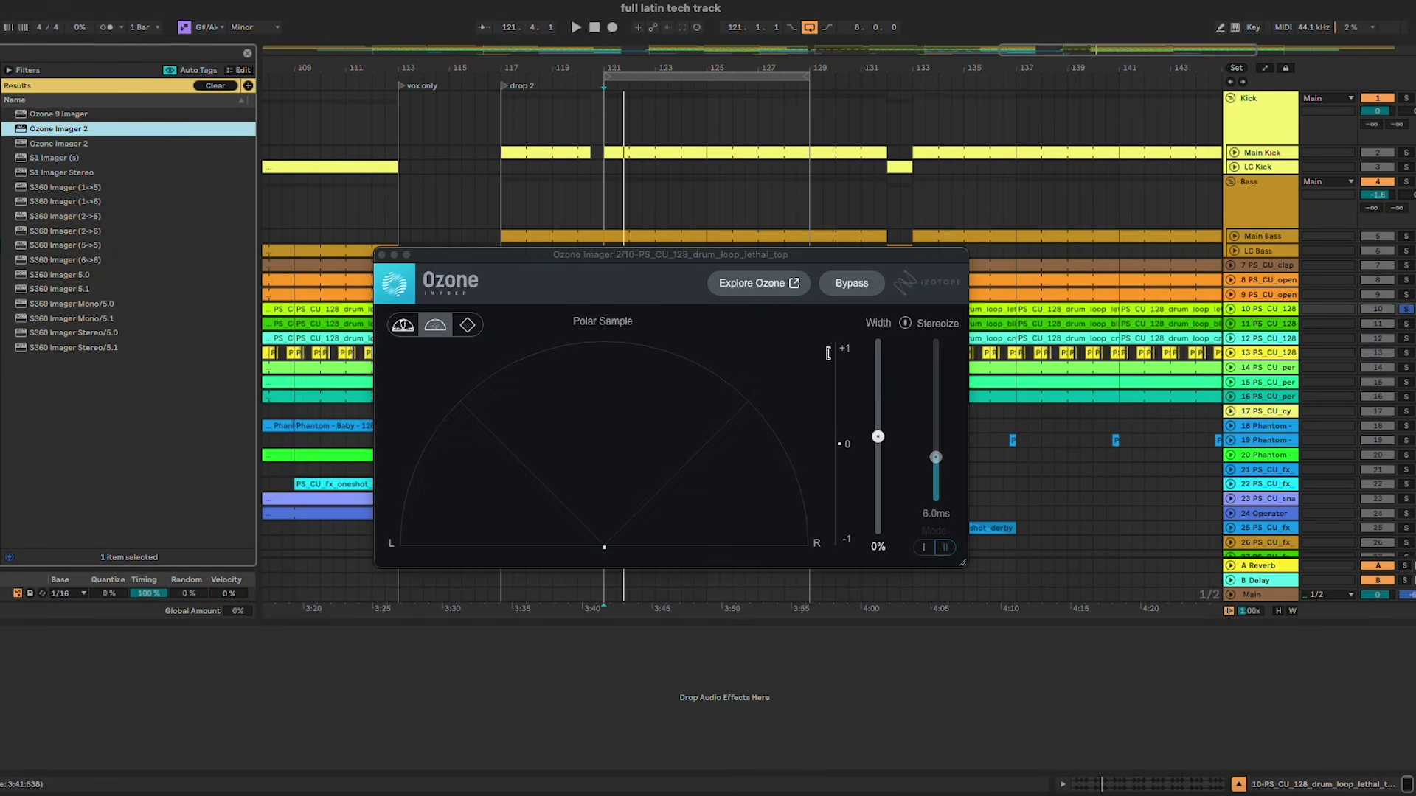
pyautogui.click(382, 254)
# Step: Add an EQ Eight to the lethal top drum loop and make band 2 a low cut at 200 Hz
pyautogui.click(247, 53)
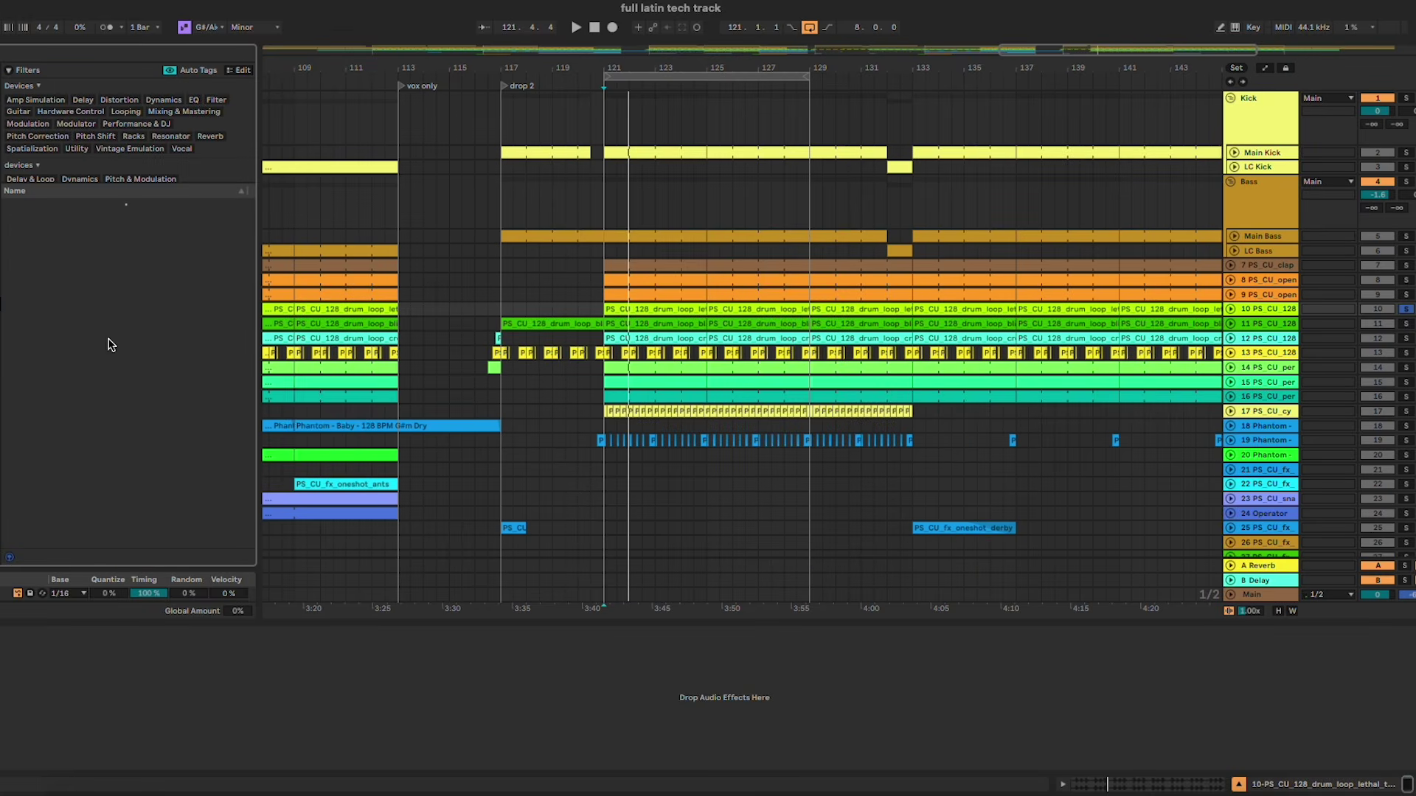
pyautogui.doubleClick(104, 467)
pyautogui.press('space')
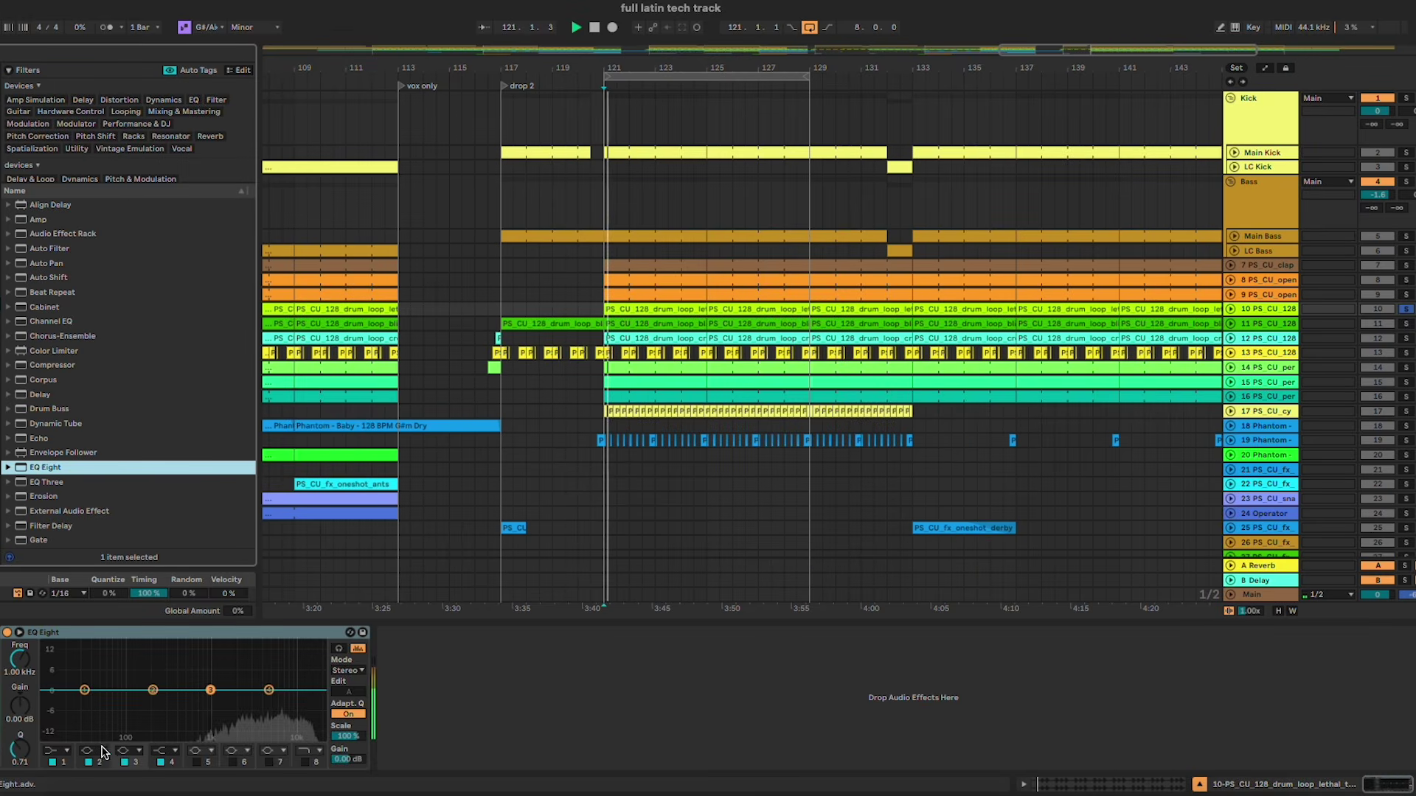
pyautogui.click(93, 751)
pyautogui.click(107, 672)
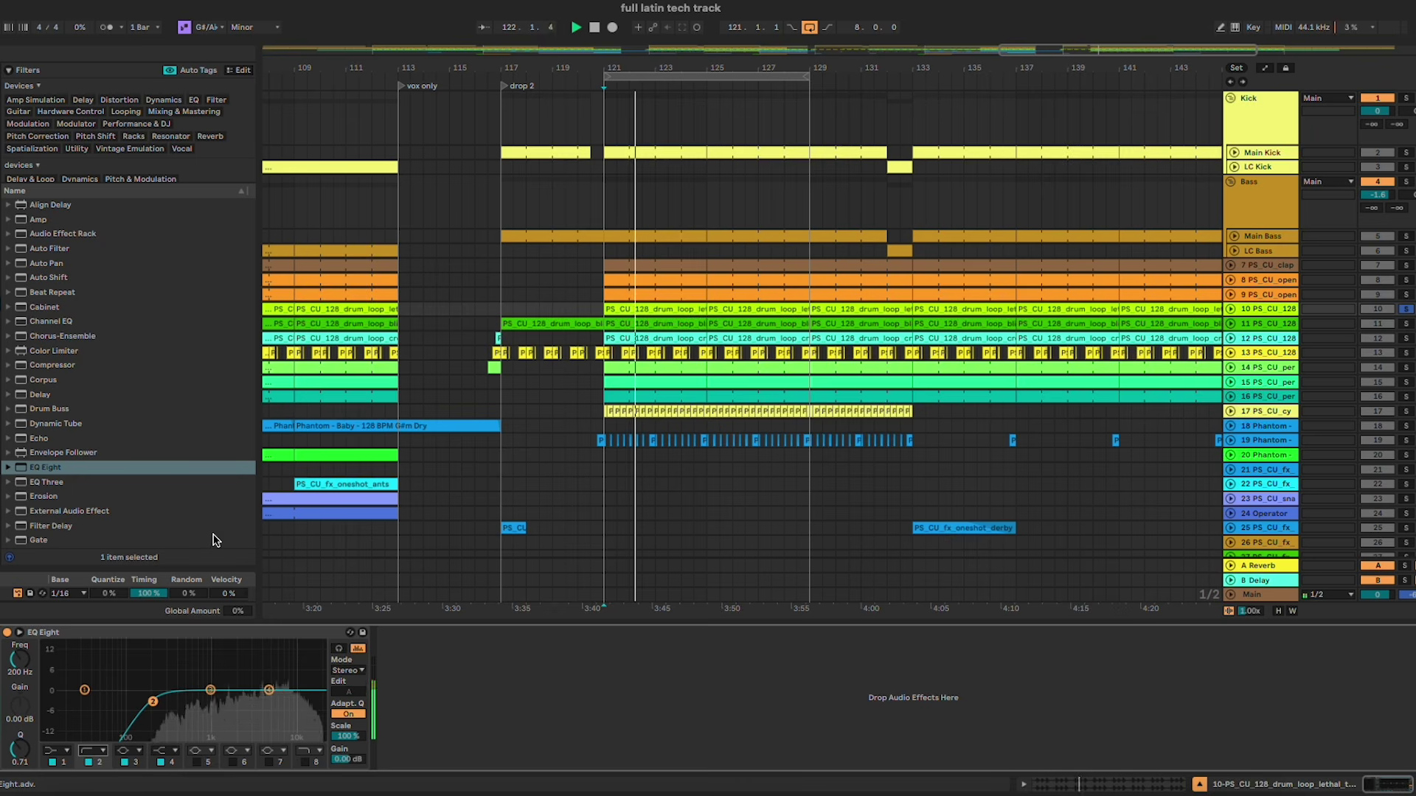
# Step: Search the browser for "trans" and insert SPL Transient Designer Plus after the EQ Eight on drum loop track 10
pyautogui.click(4, 59)
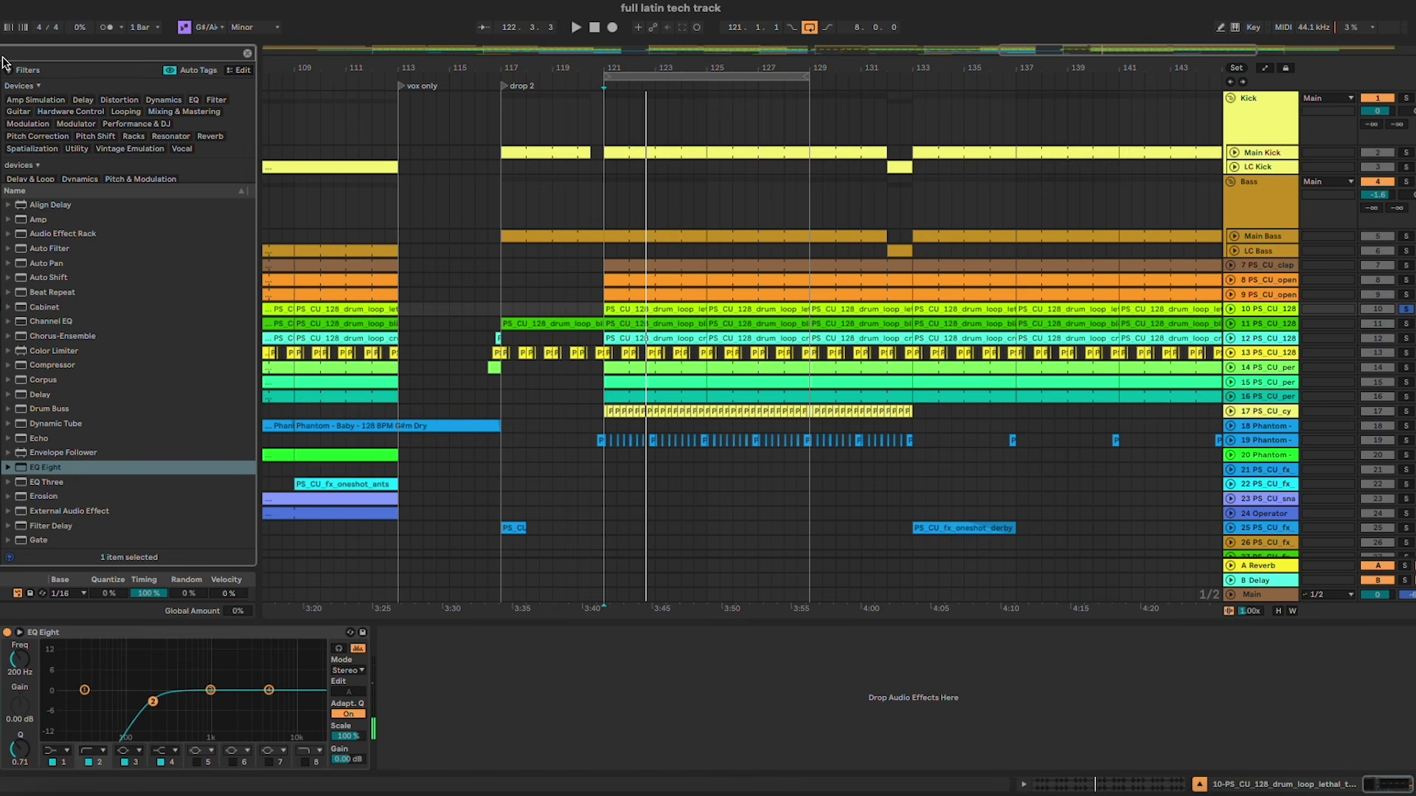
pyautogui.write('trans')
pyautogui.click(7, 70)
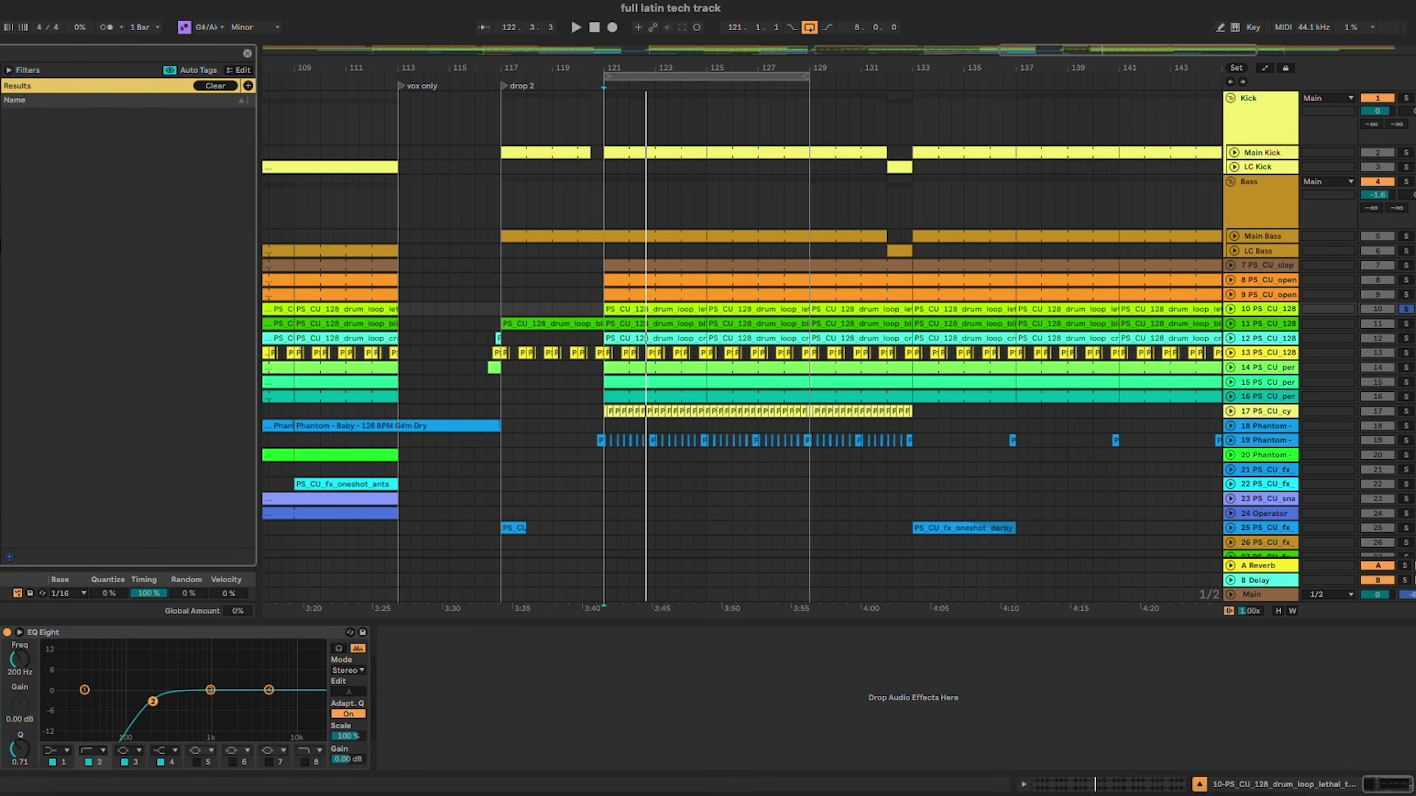
pyautogui.click(122, 171)
pyautogui.doubleClick(122, 171)
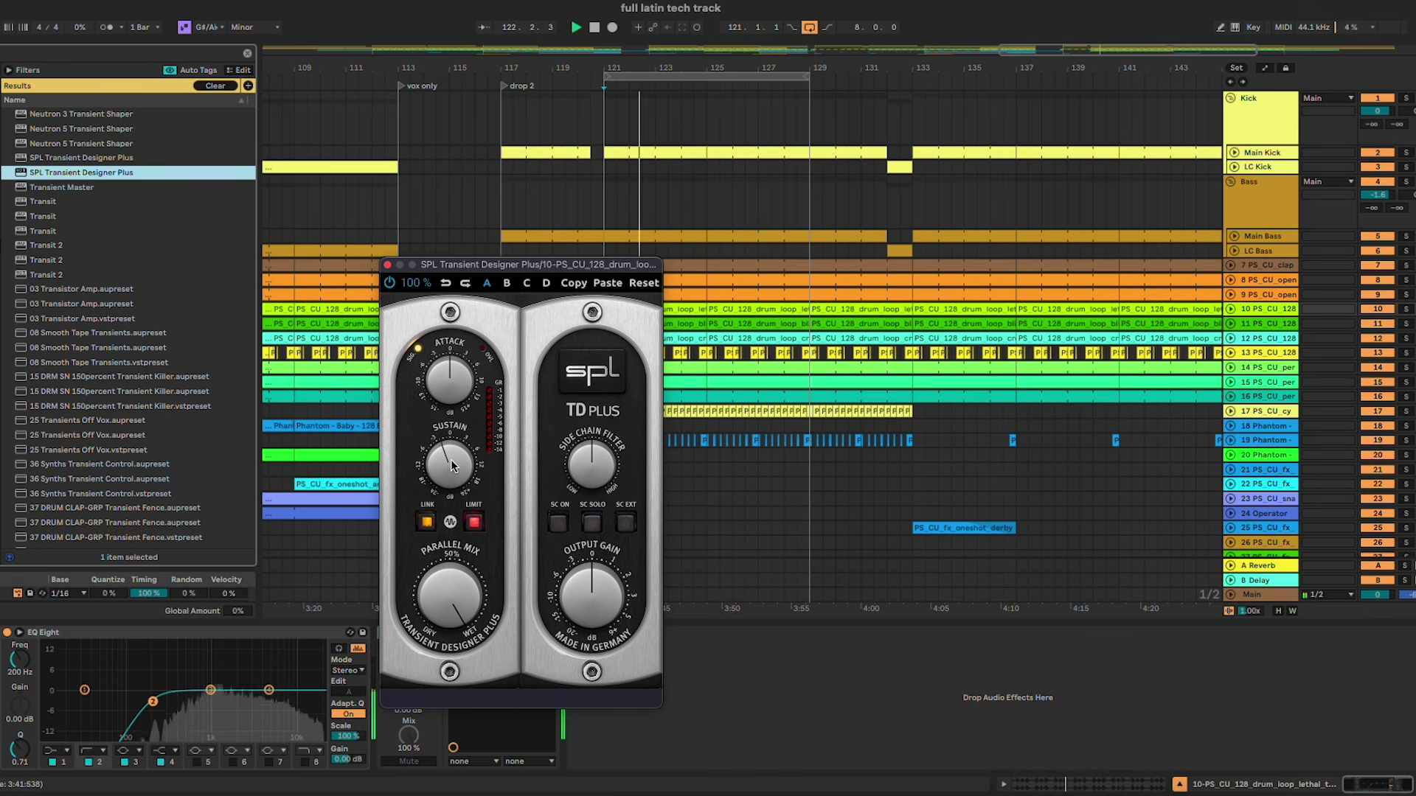
pyautogui.click(388, 265)
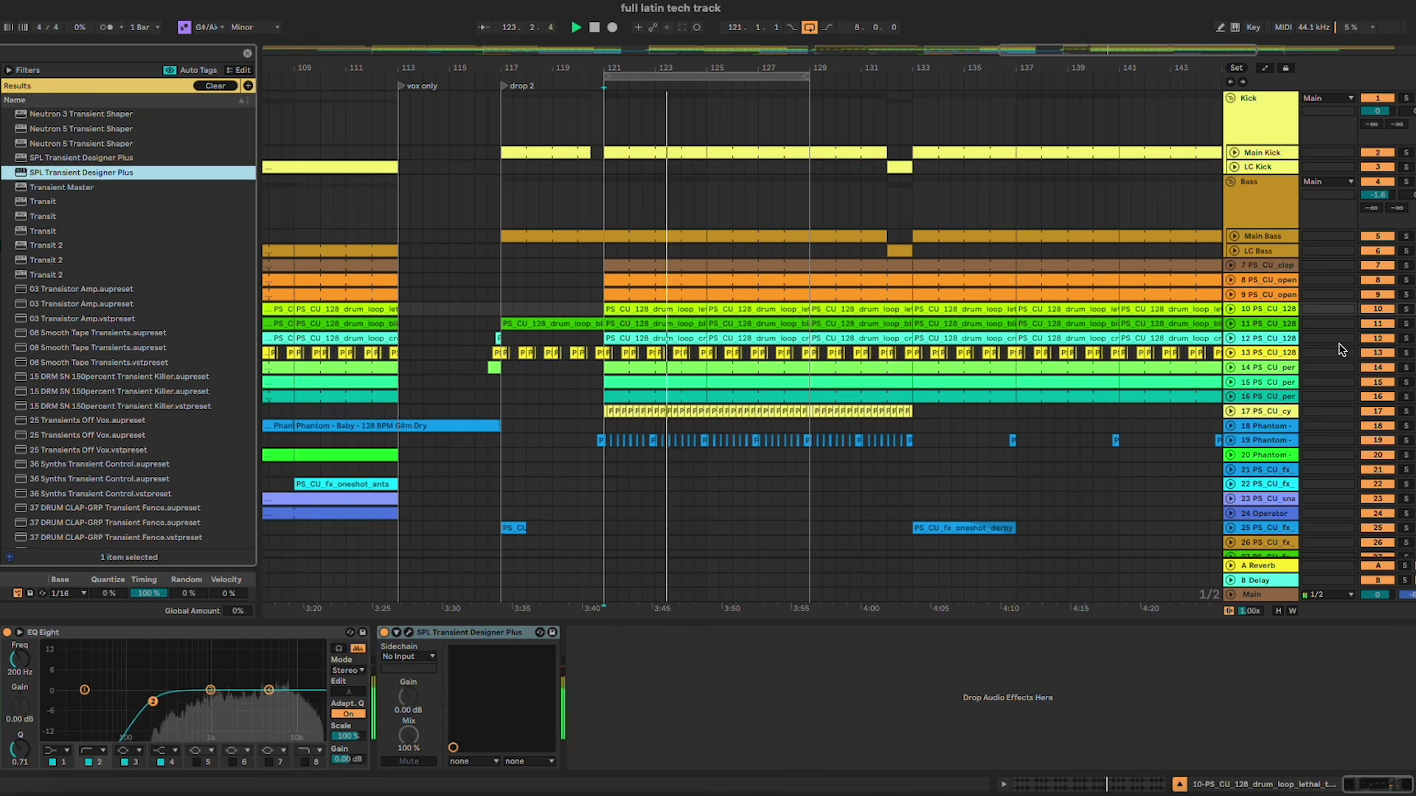
# Step: Solo the percussion drum loop on track 11 and select all its clips across the arrangement for shared clip editing
pyautogui.click(1267, 322)
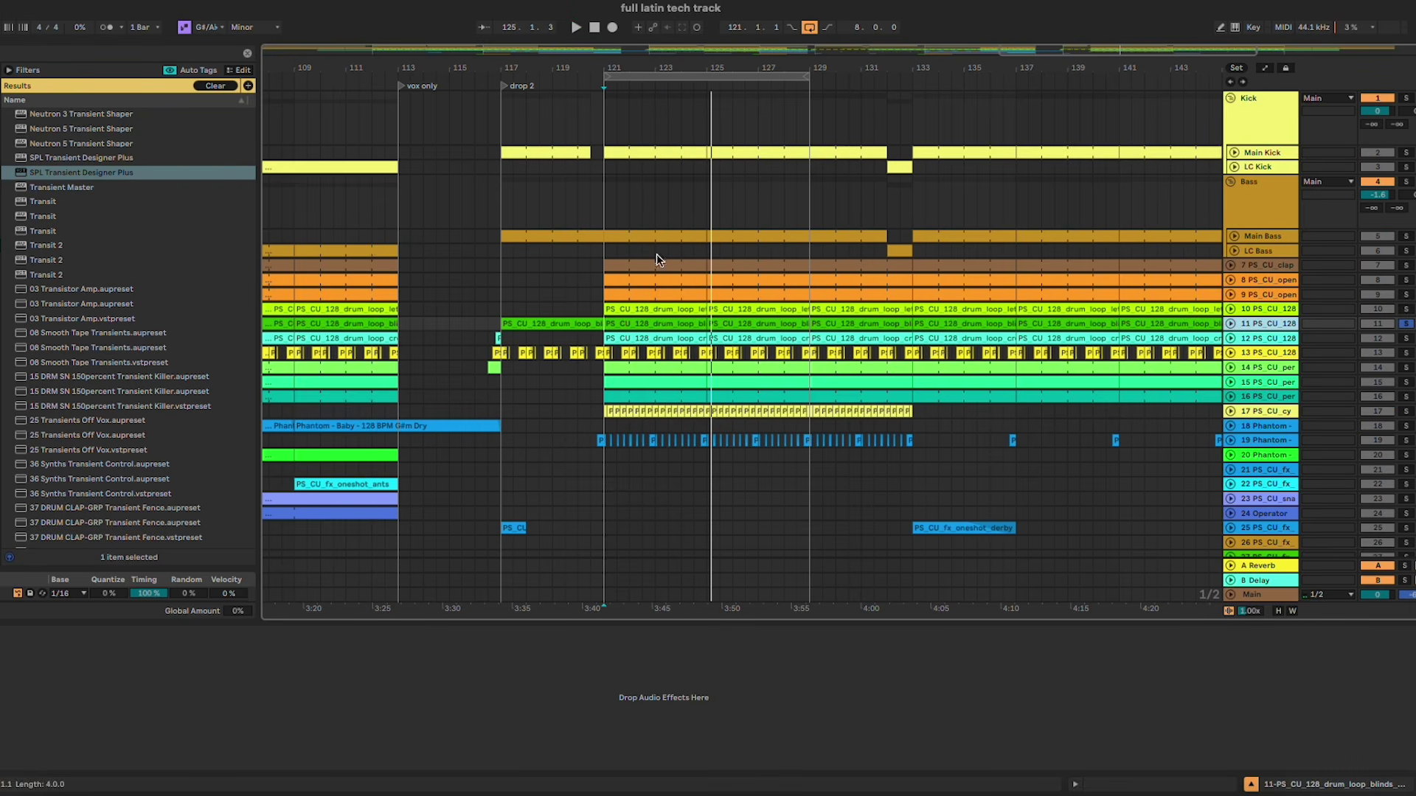
pyautogui.scroll(3, 950, 360)
pyautogui.scroll(-10, 950, 360)
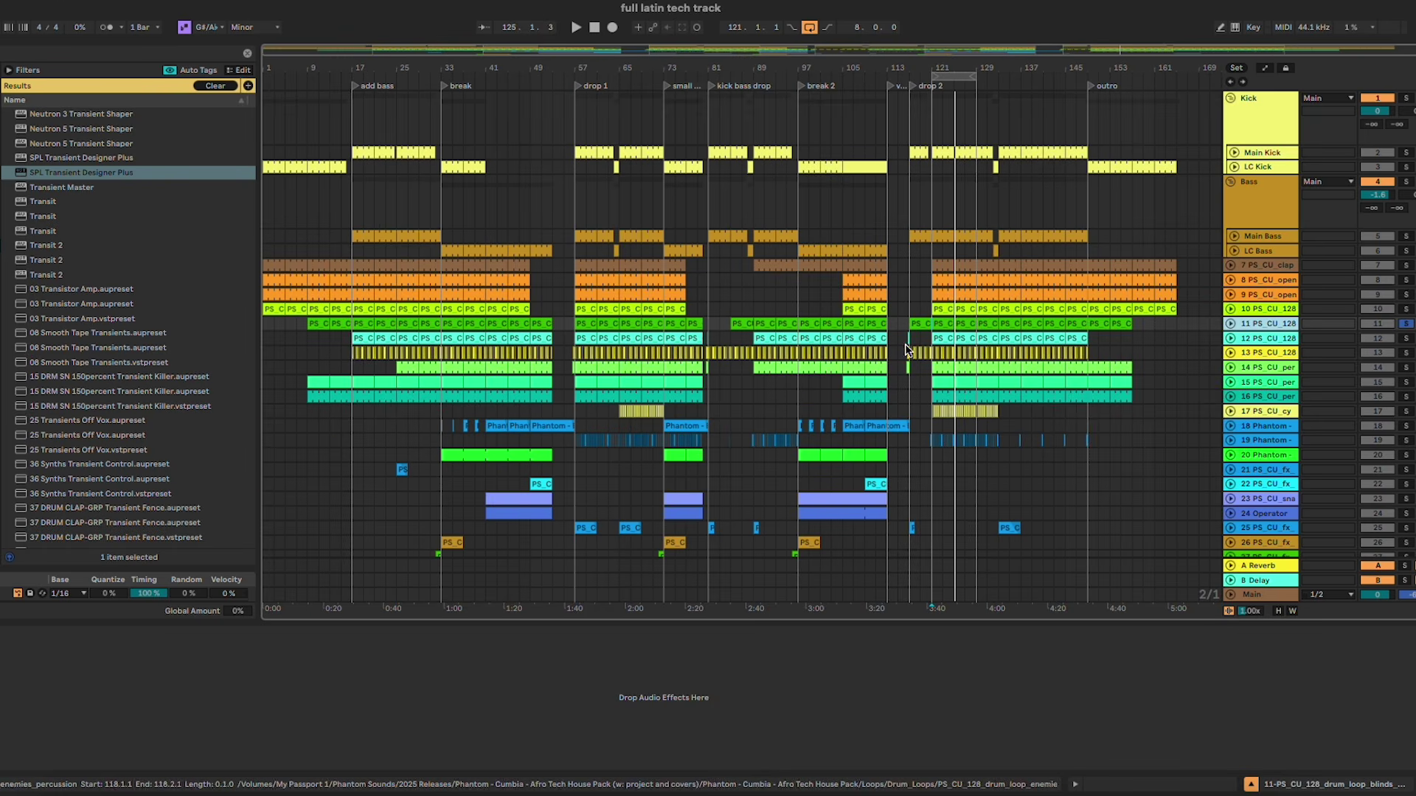
pyautogui.scroll(2, 985, 341)
pyautogui.scroll(-1, 984, 340)
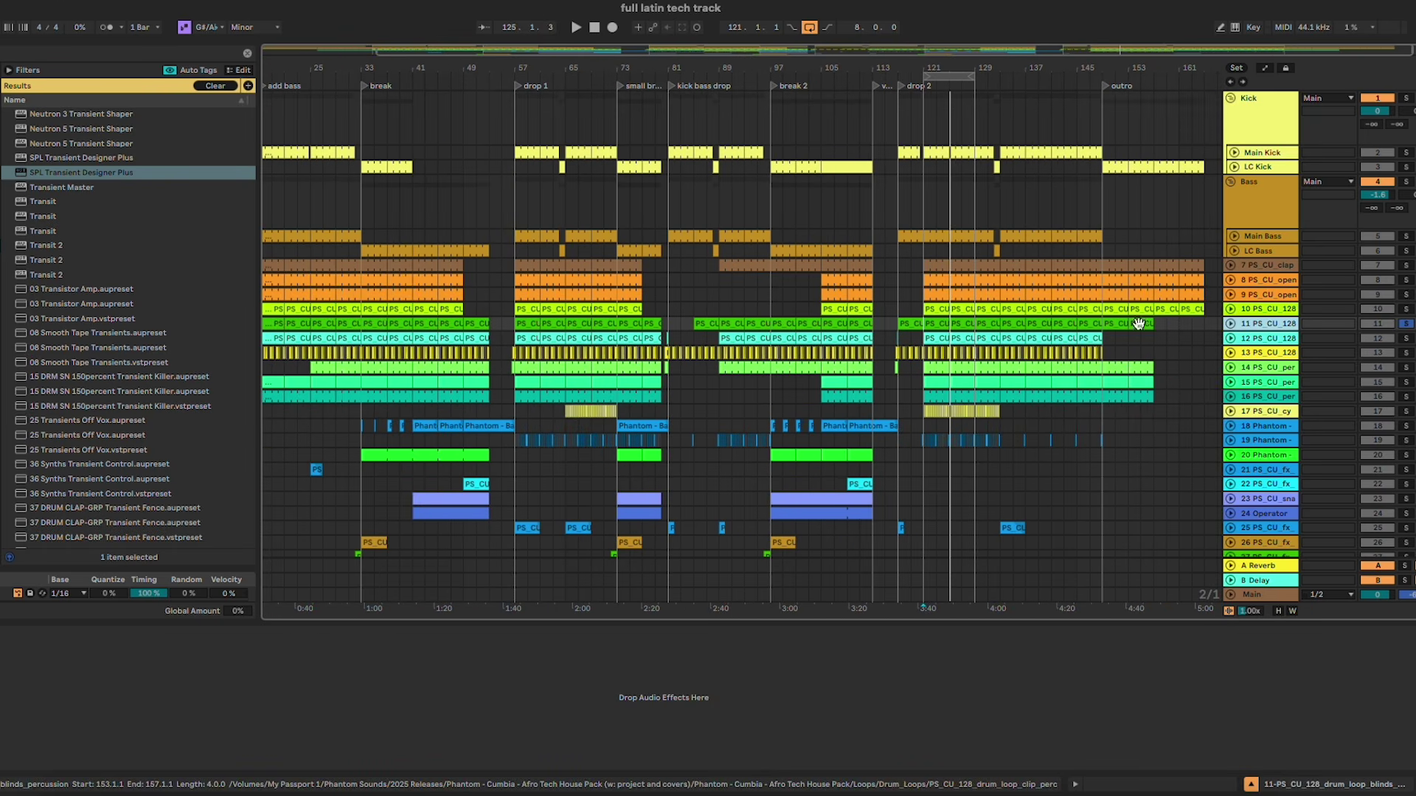
pyautogui.doubleClick(1153, 323)
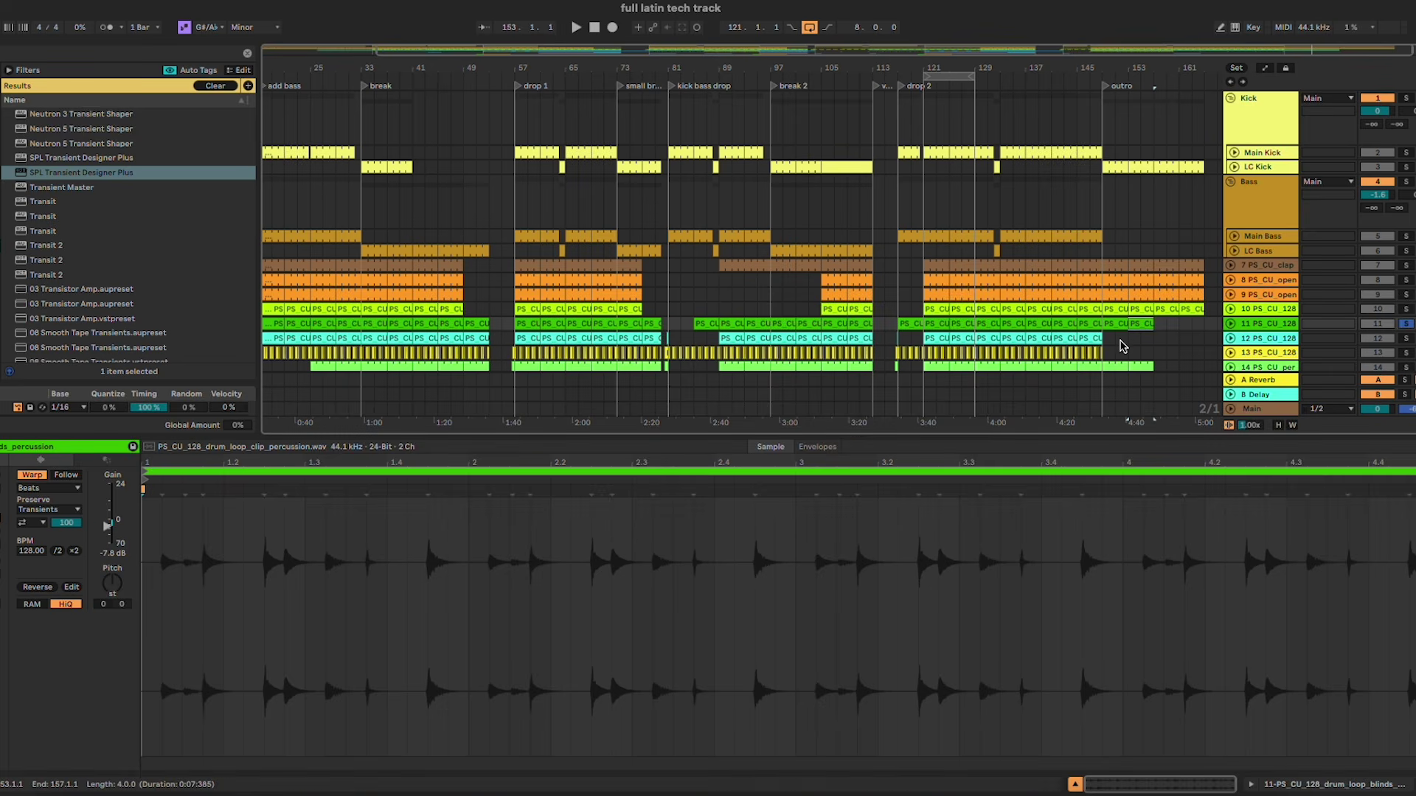
pyautogui.scroll(-2, 1121, 347)
pyautogui.keyDown('shift'); pyautogui.click(318, 324); pyautogui.keyUp('shift')
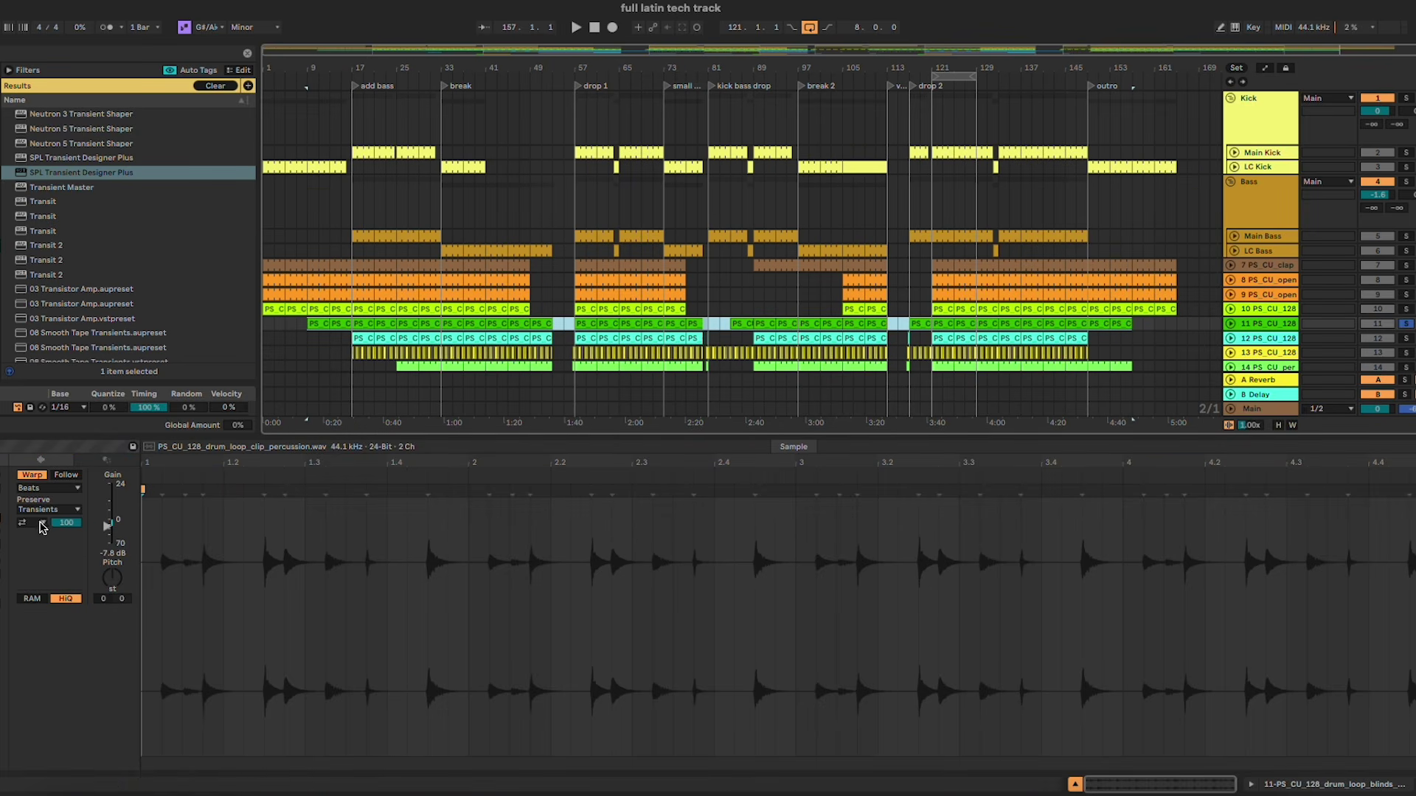
# Step: Turn off transient looping for the selected track 11 percussion clips, set their transient envelope to 80, and end the solo
pyautogui.click(42, 523)
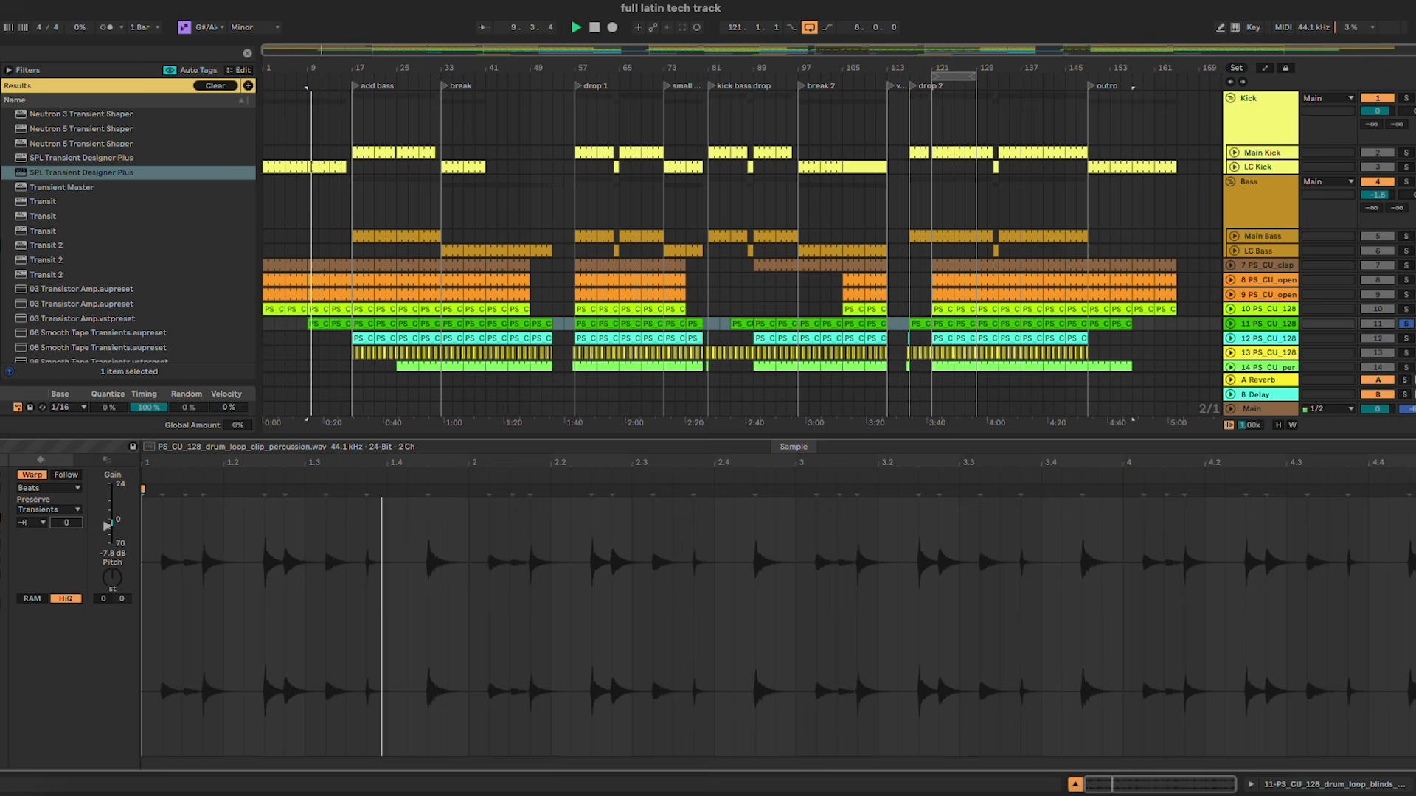
pyautogui.write('0')
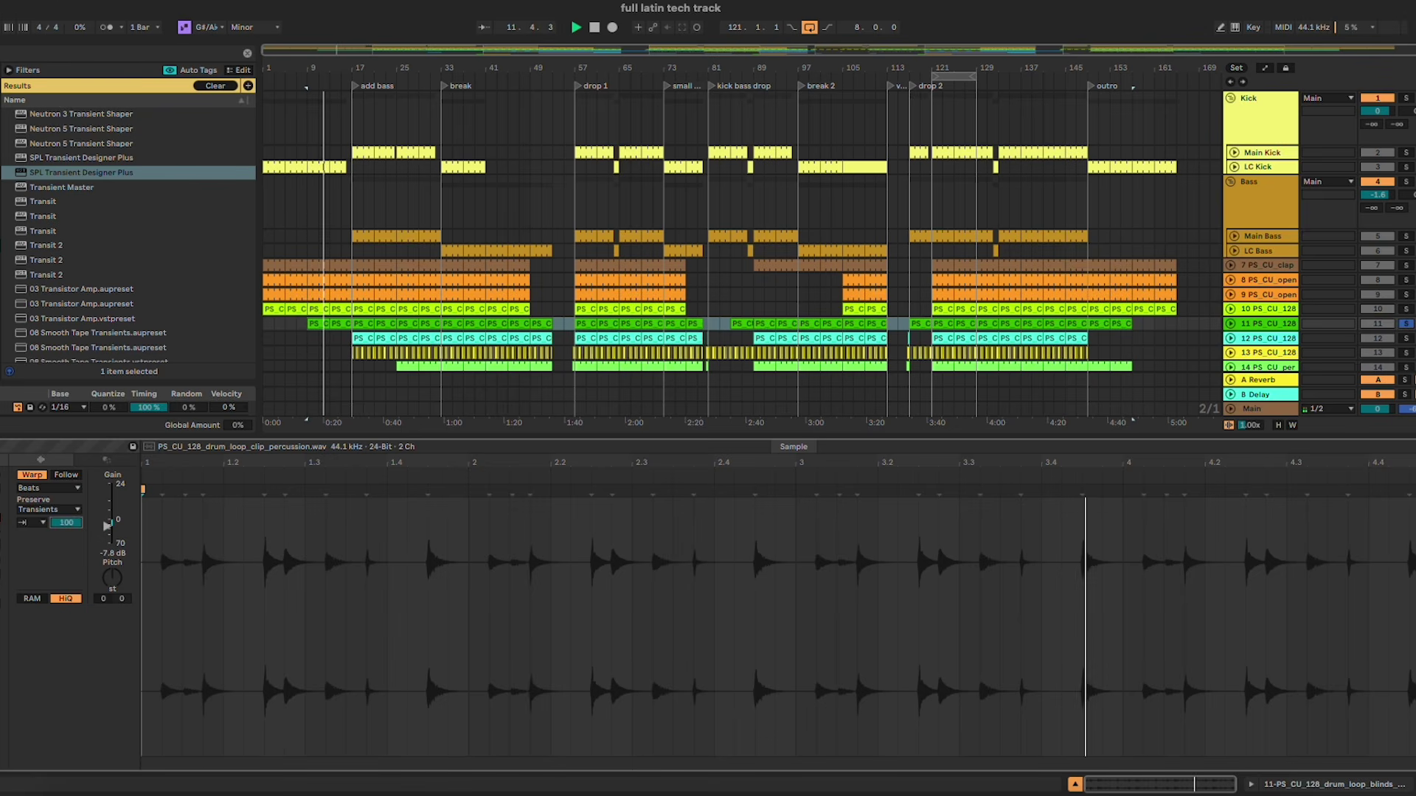
pyautogui.write('0')
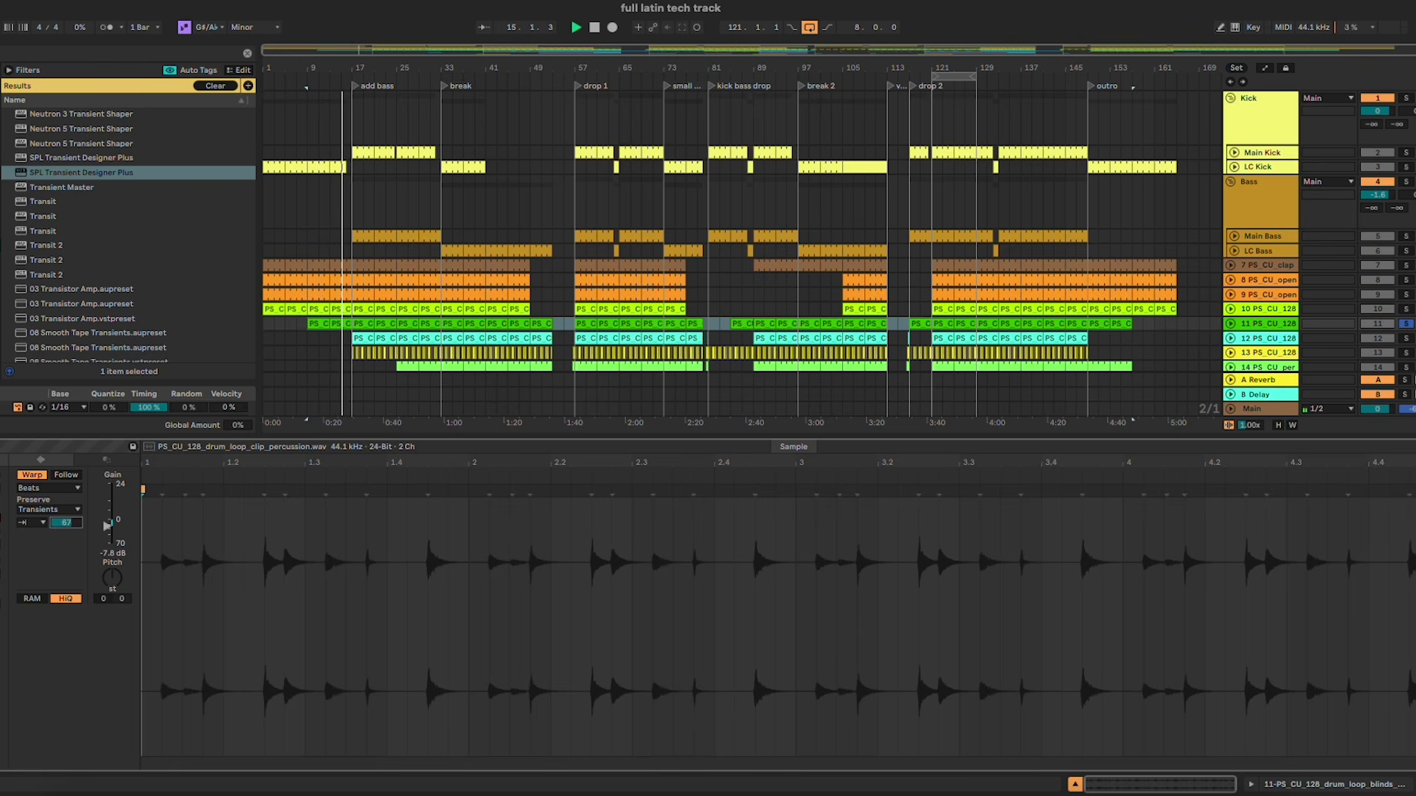
pyautogui.press('s')
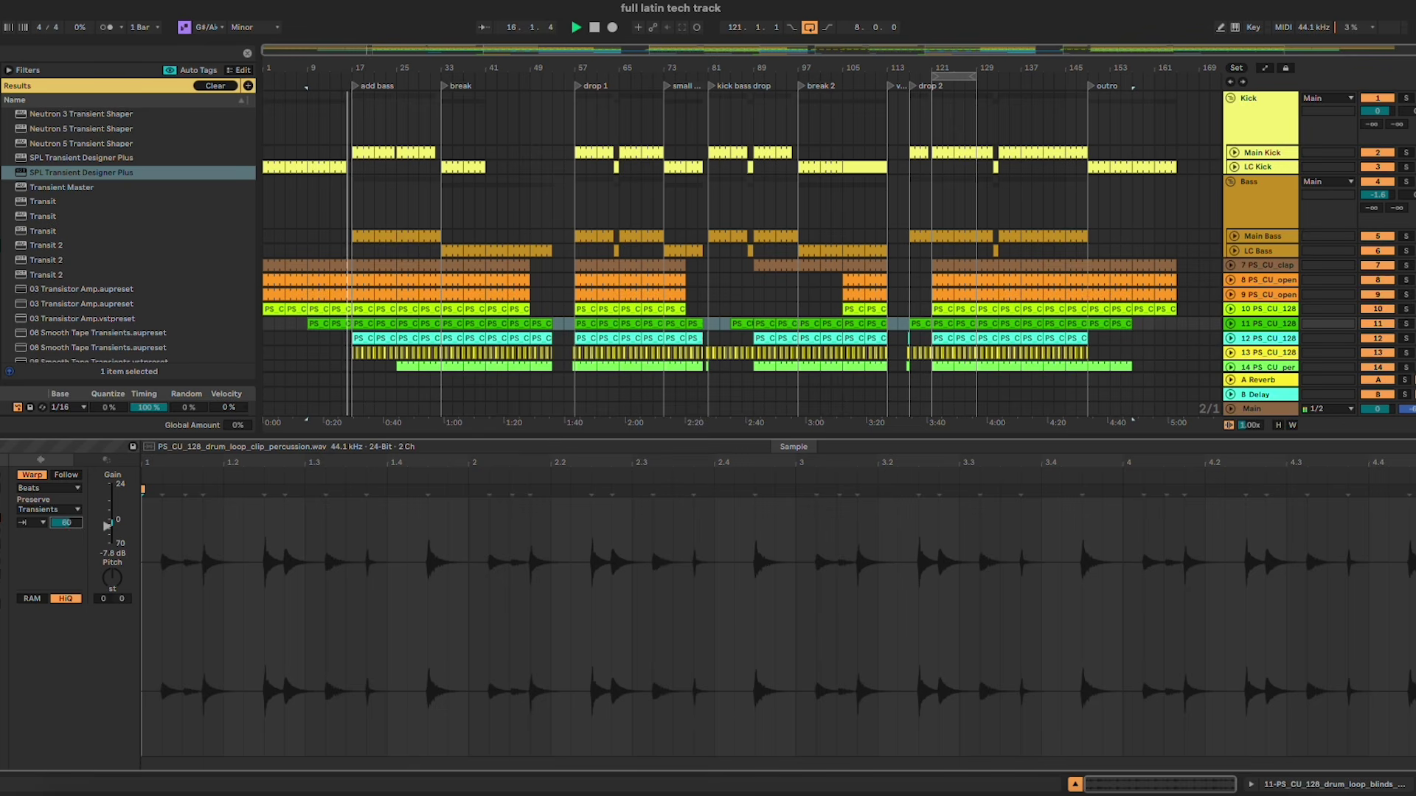
# Step: Select all creeks percussion clips on track 12, turn off their transient looping and set the transient envelope to 79
pyautogui.click(608, 80)
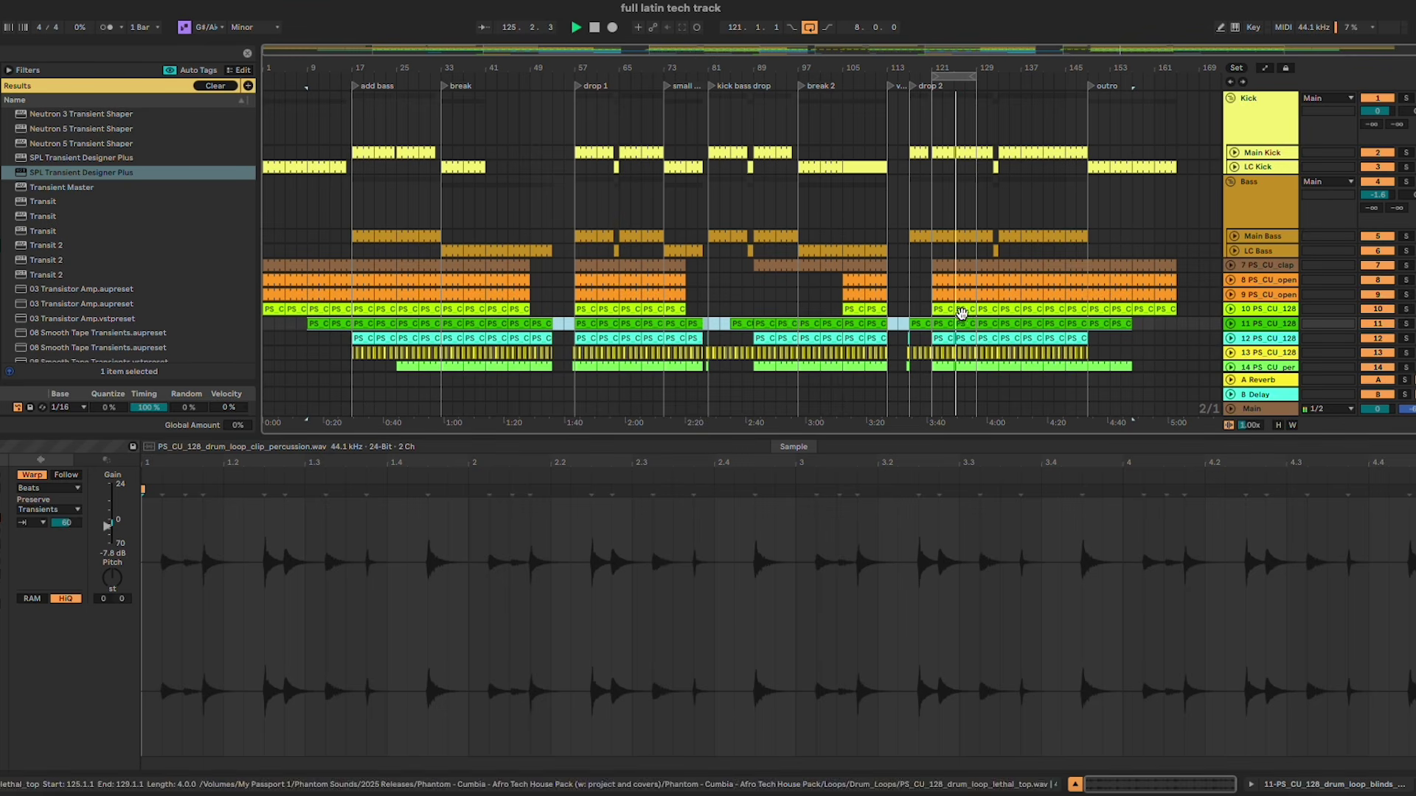
pyautogui.scroll(5, 959, 317)
pyautogui.scroll(-3, 961, 319)
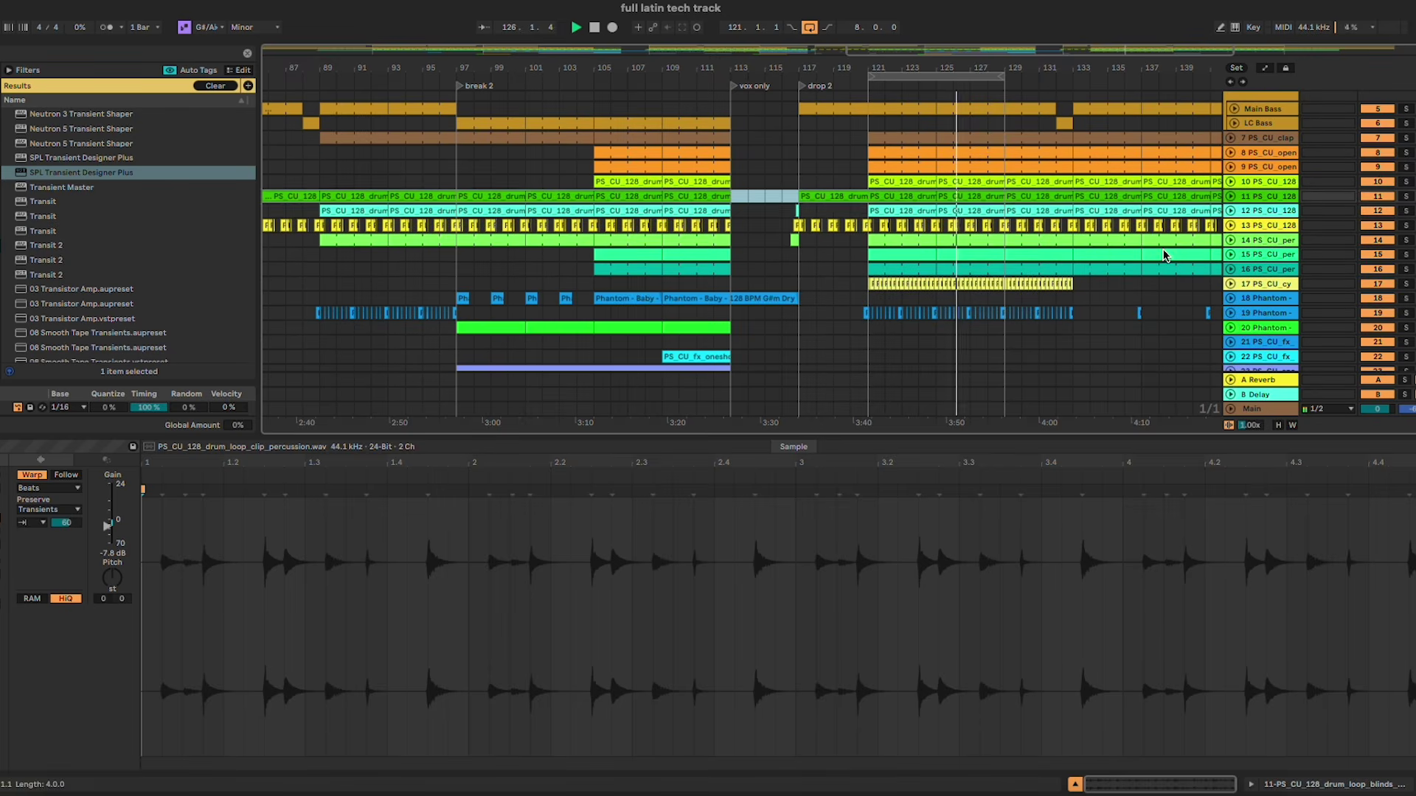
pyautogui.click(1262, 213)
pyautogui.scroll(-5, 954, 209)
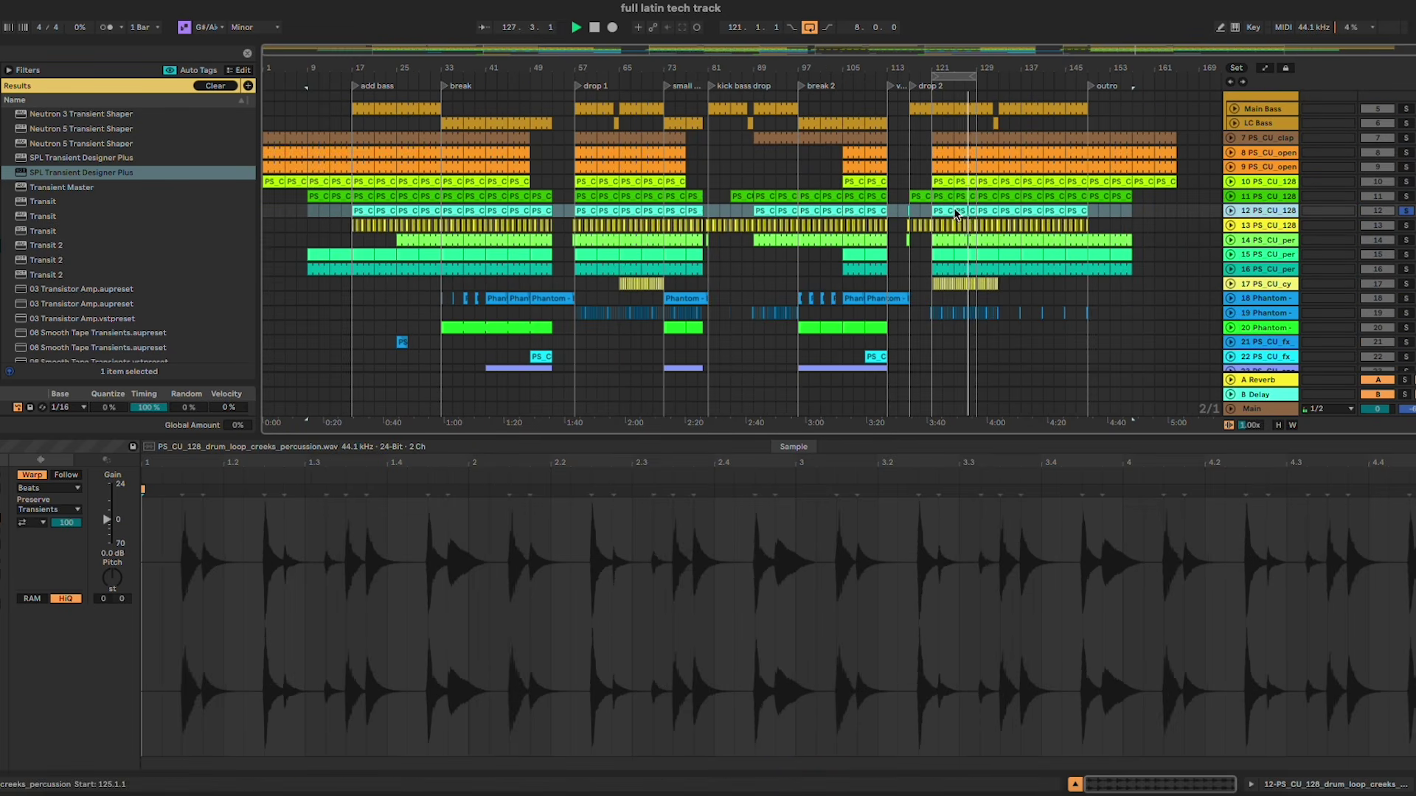
pyautogui.click(359, 213)
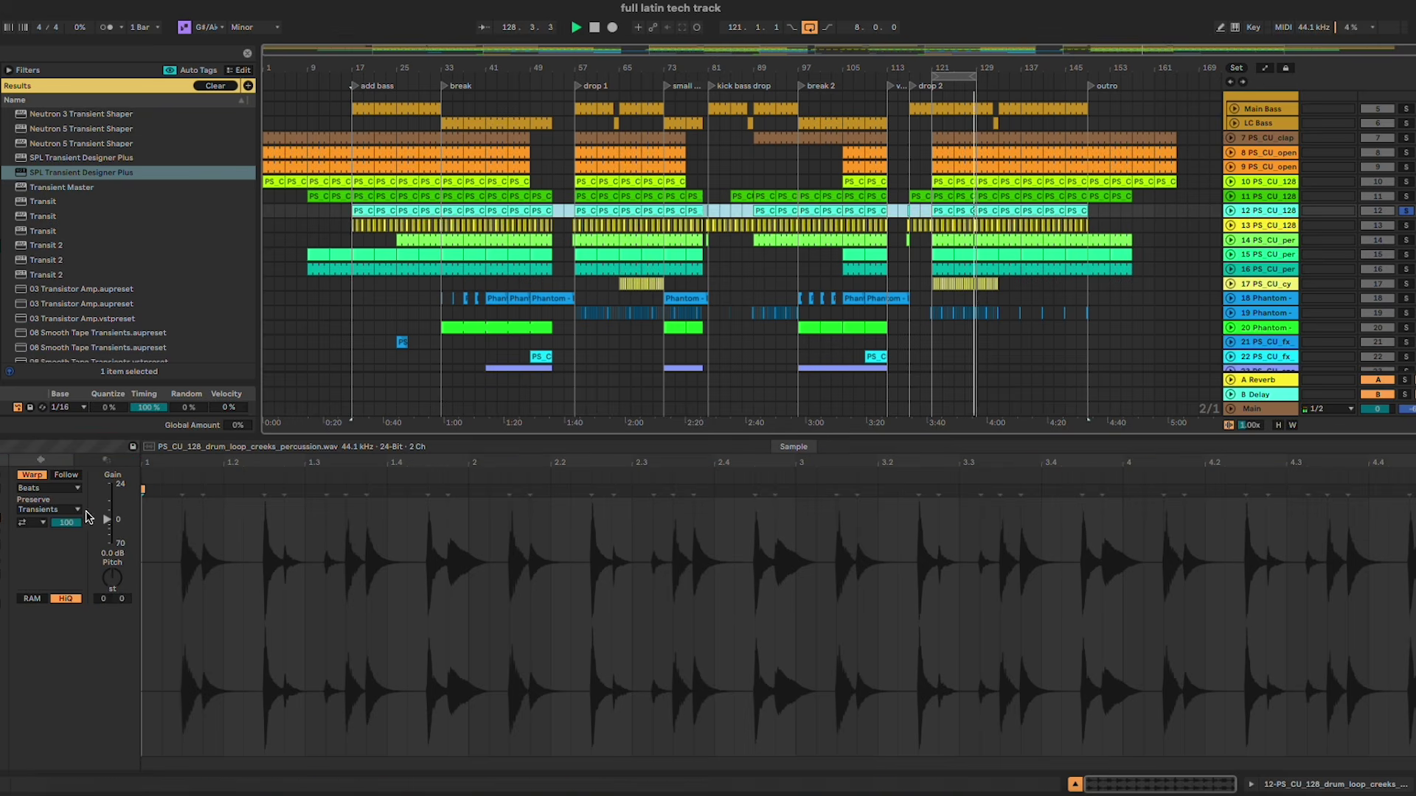
pyautogui.click(39, 523)
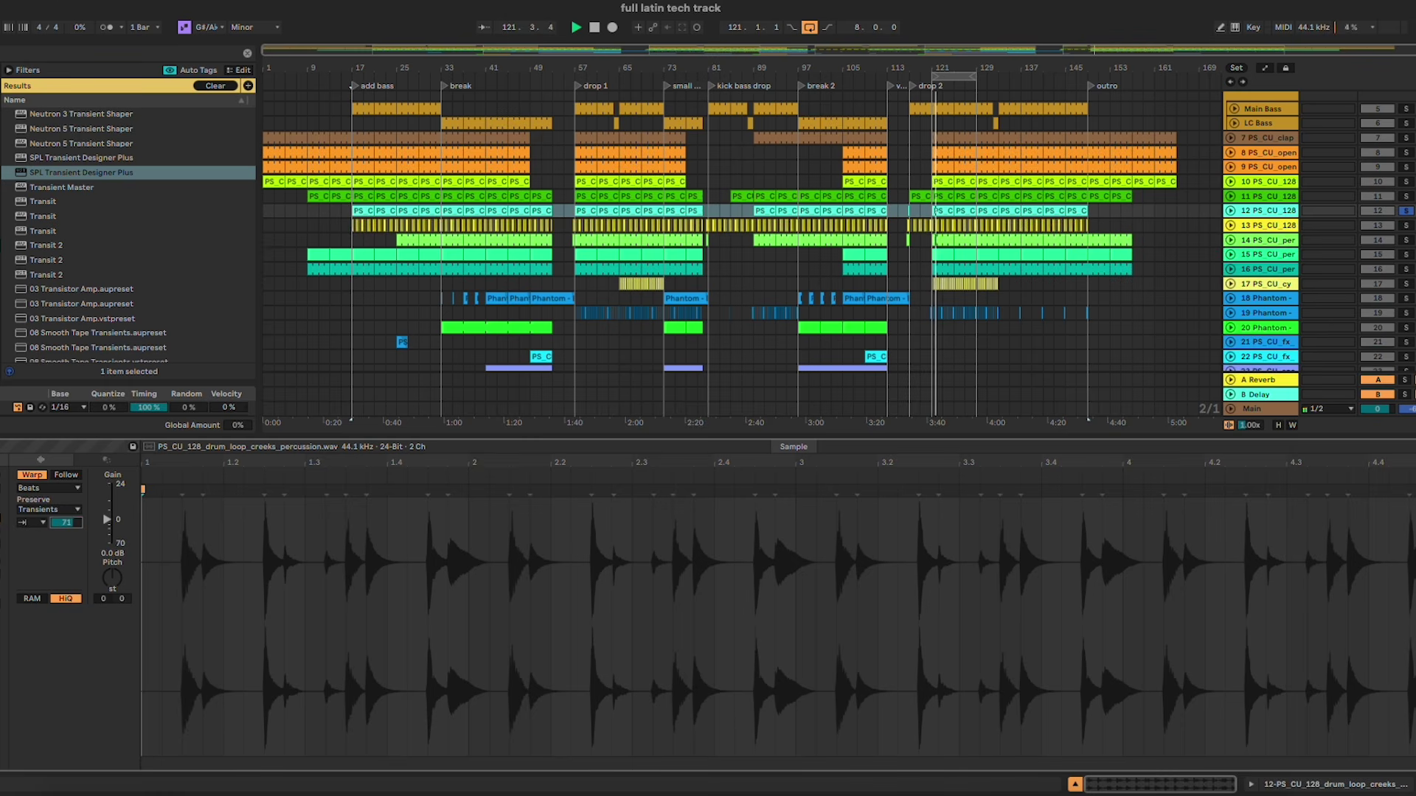
pyautogui.moveTo(71, 518); pyautogui.dragTo(71, 514)
pyautogui.press('s')
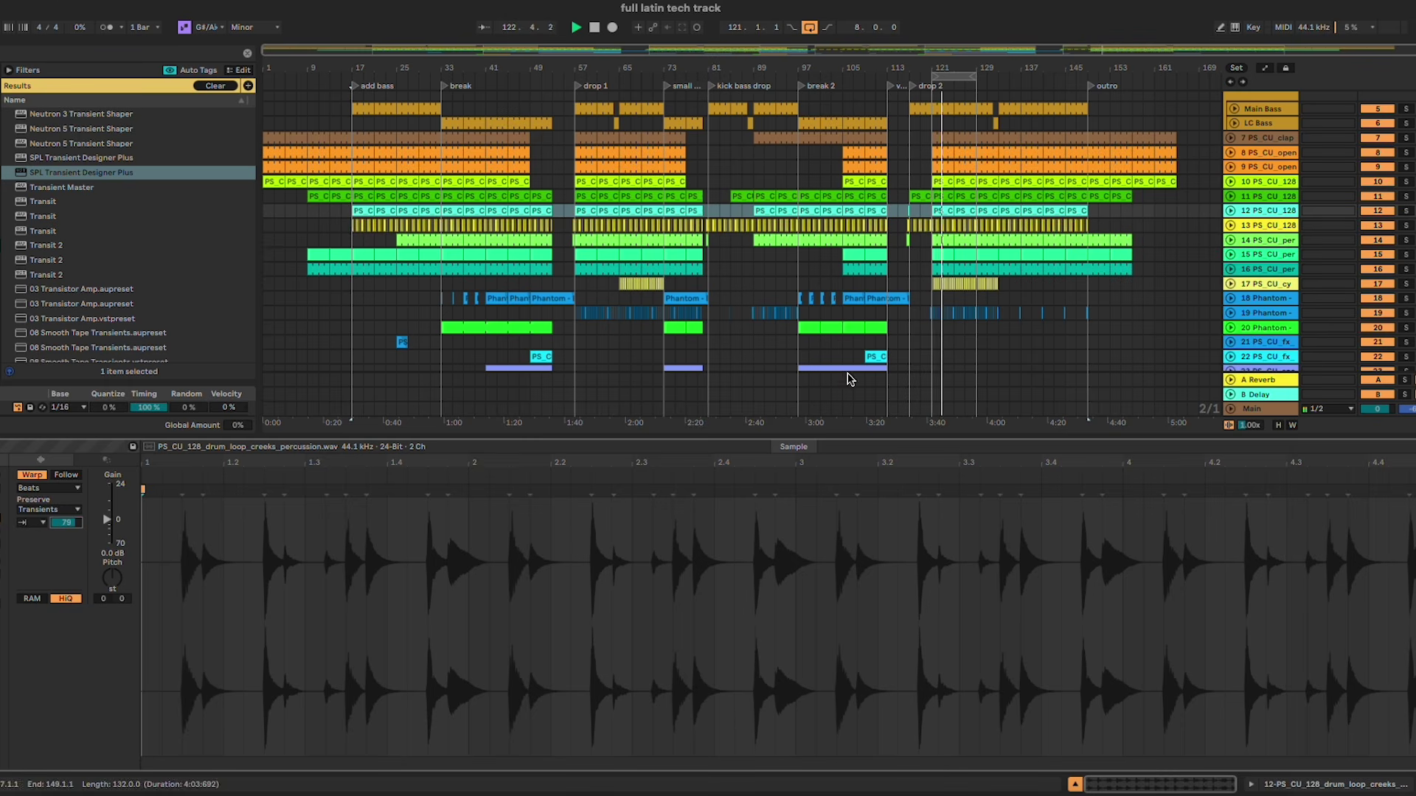
# Step: Select all enemies percussion clips on track 13, turn off their transient looping and set the transient envelope to 74
pyautogui.click(1064, 229)
pyautogui.press('+')
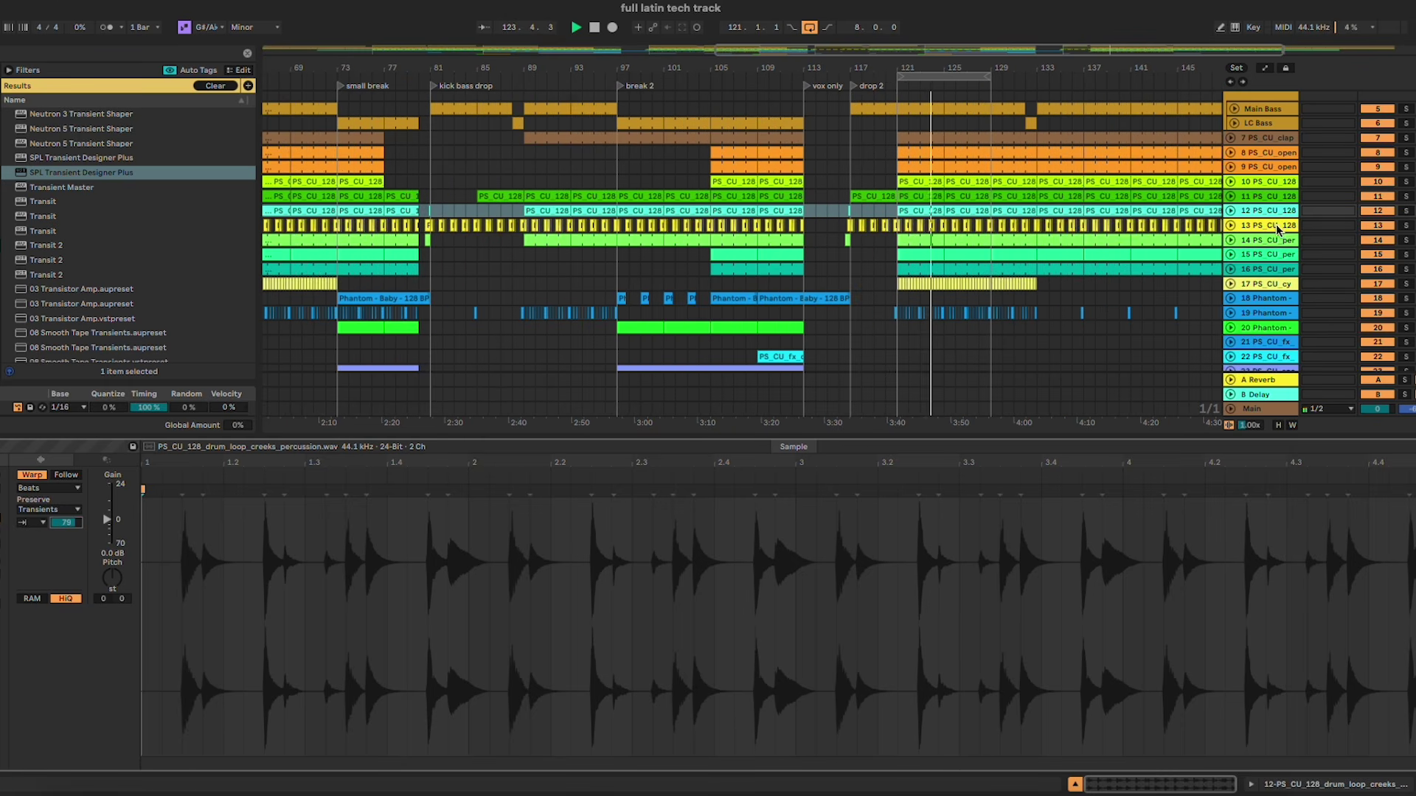
pyautogui.press('-')
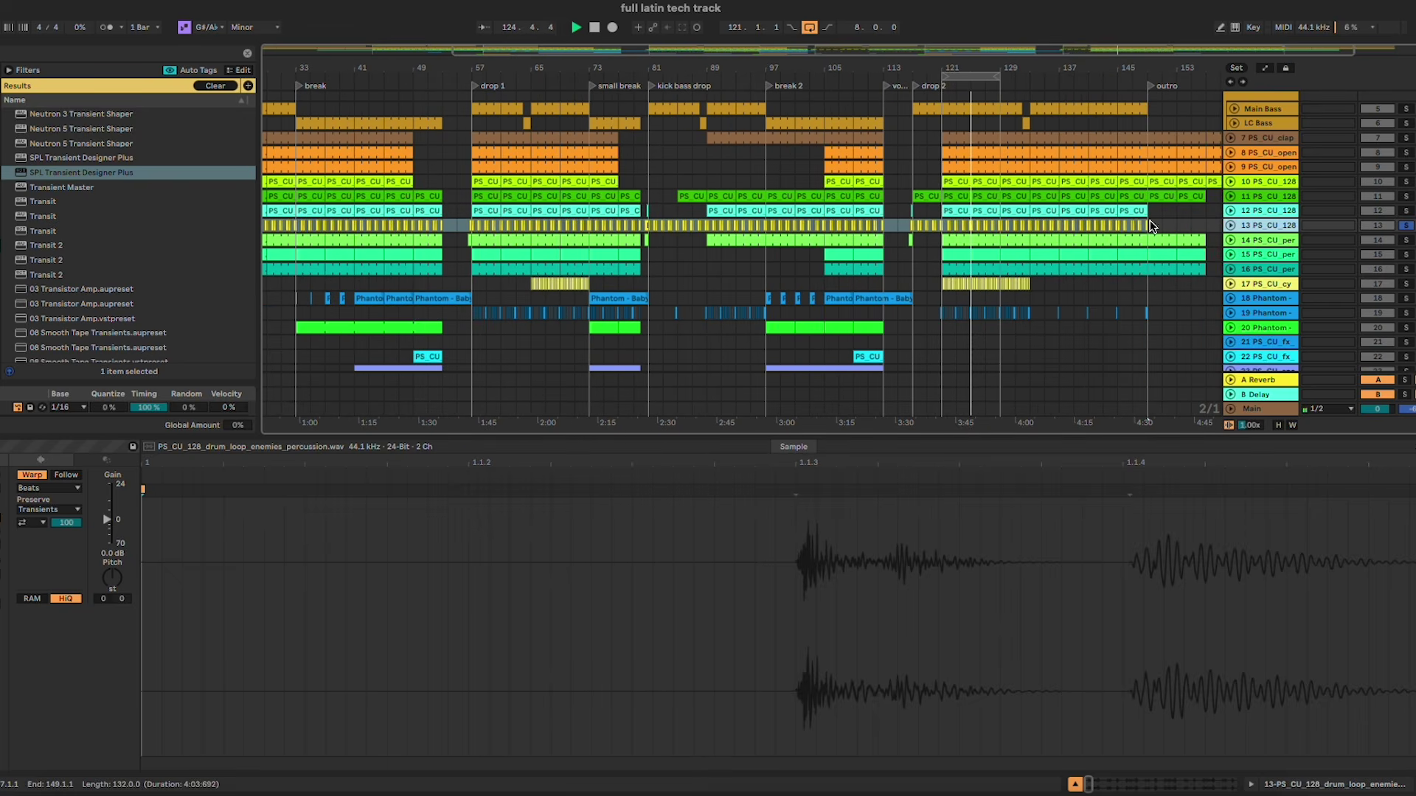
pyautogui.doubleClick(1145, 224)
pyautogui.moveTo(1157, 224); pyautogui.dragTo(339, 224)
pyautogui.press('-')
pyautogui.click(33, 522)
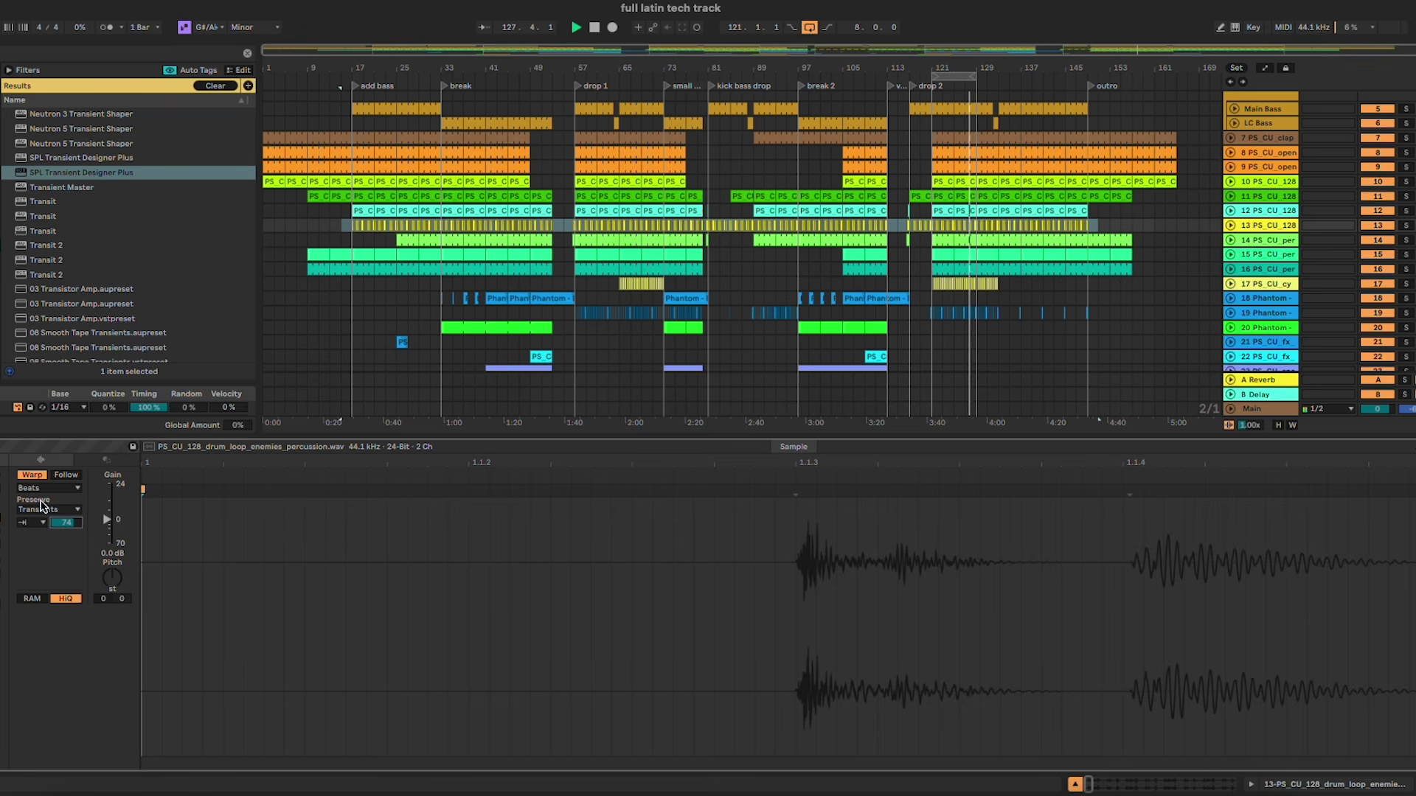
# Step: Solo the caps percussion one-shot on track 14, show its device chain and play it from bar 121 in drop 2
pyautogui.click(1263, 241)
pyautogui.press('s')
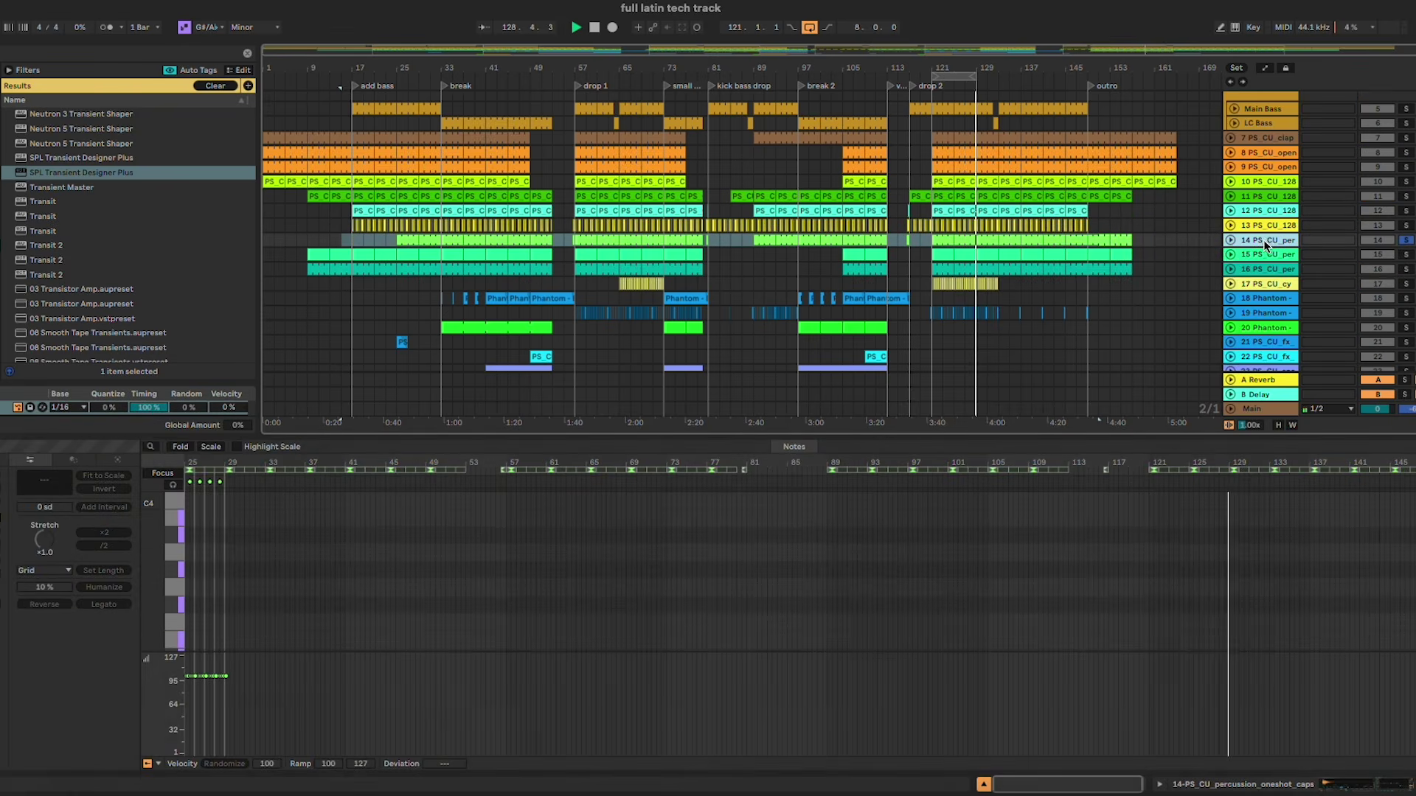
pyautogui.hotkey('shift', 'Tab')
pyautogui.press('space')
pyautogui.scroll(5, 1027, 316)
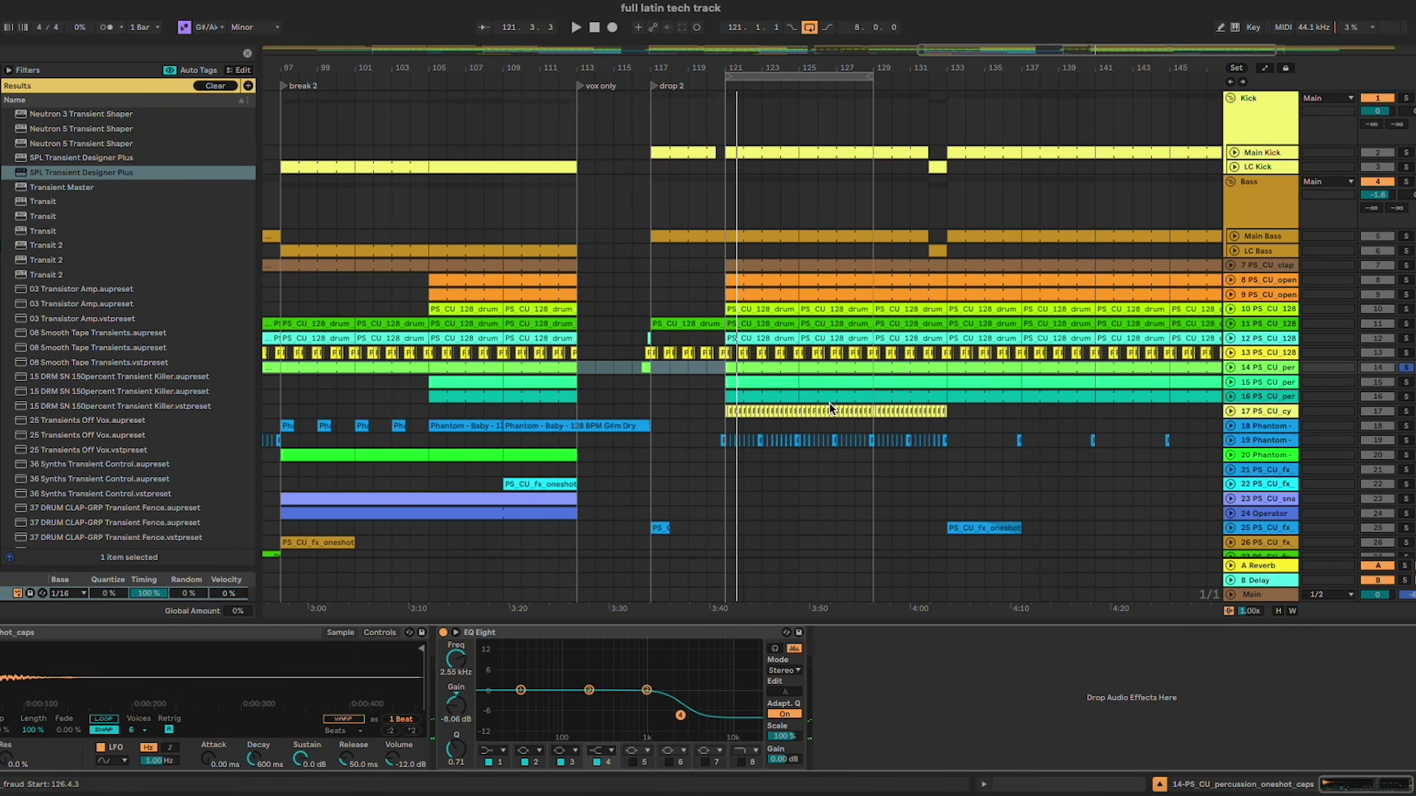
pyautogui.press('Up')
pyautogui.click(784, 370)
pyautogui.press('space')
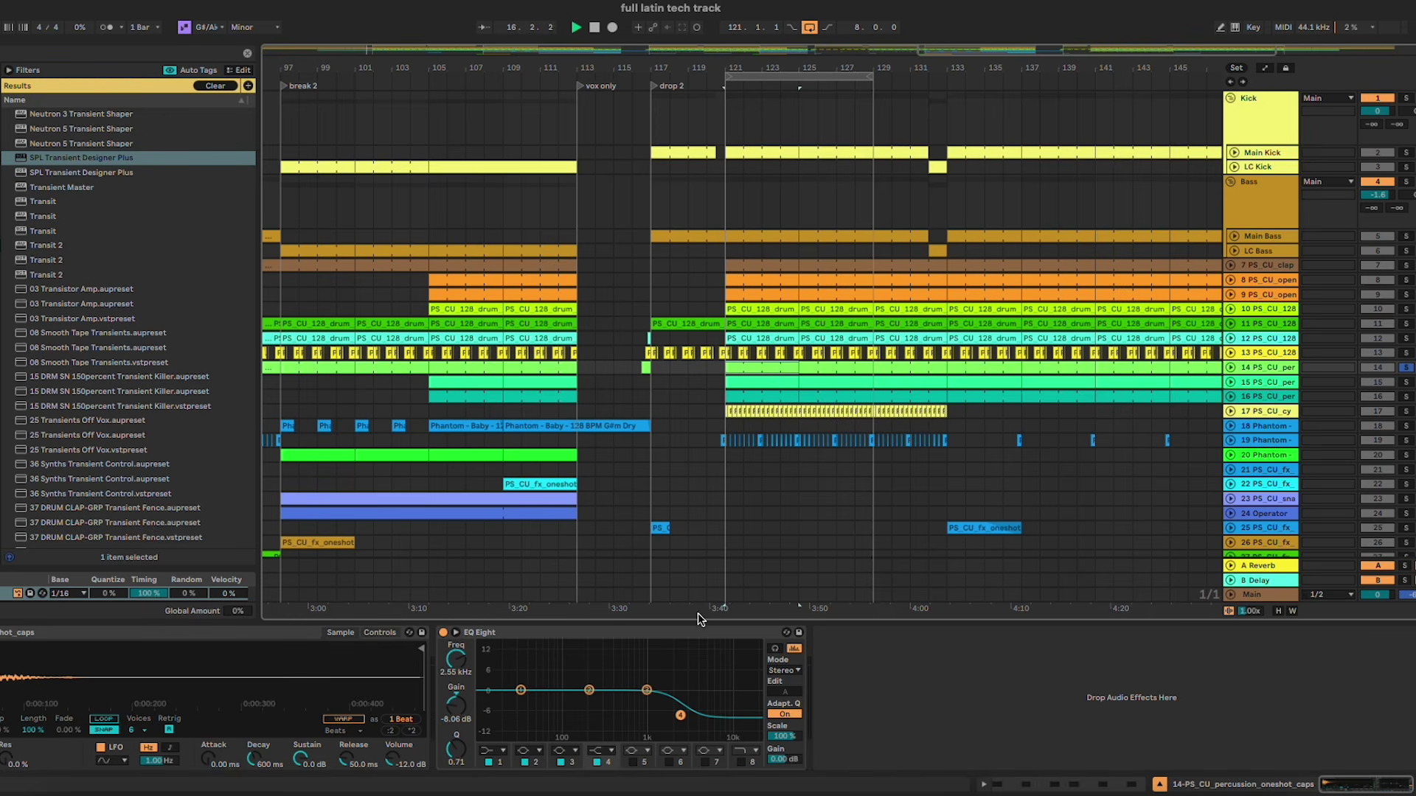
# Step: In track 14's EQ Eight, make band 2 a gentle low cut and enable a band 8 high cut at 10.2 kHz
pyautogui.click(534, 750)
pyautogui.click(524, 739)
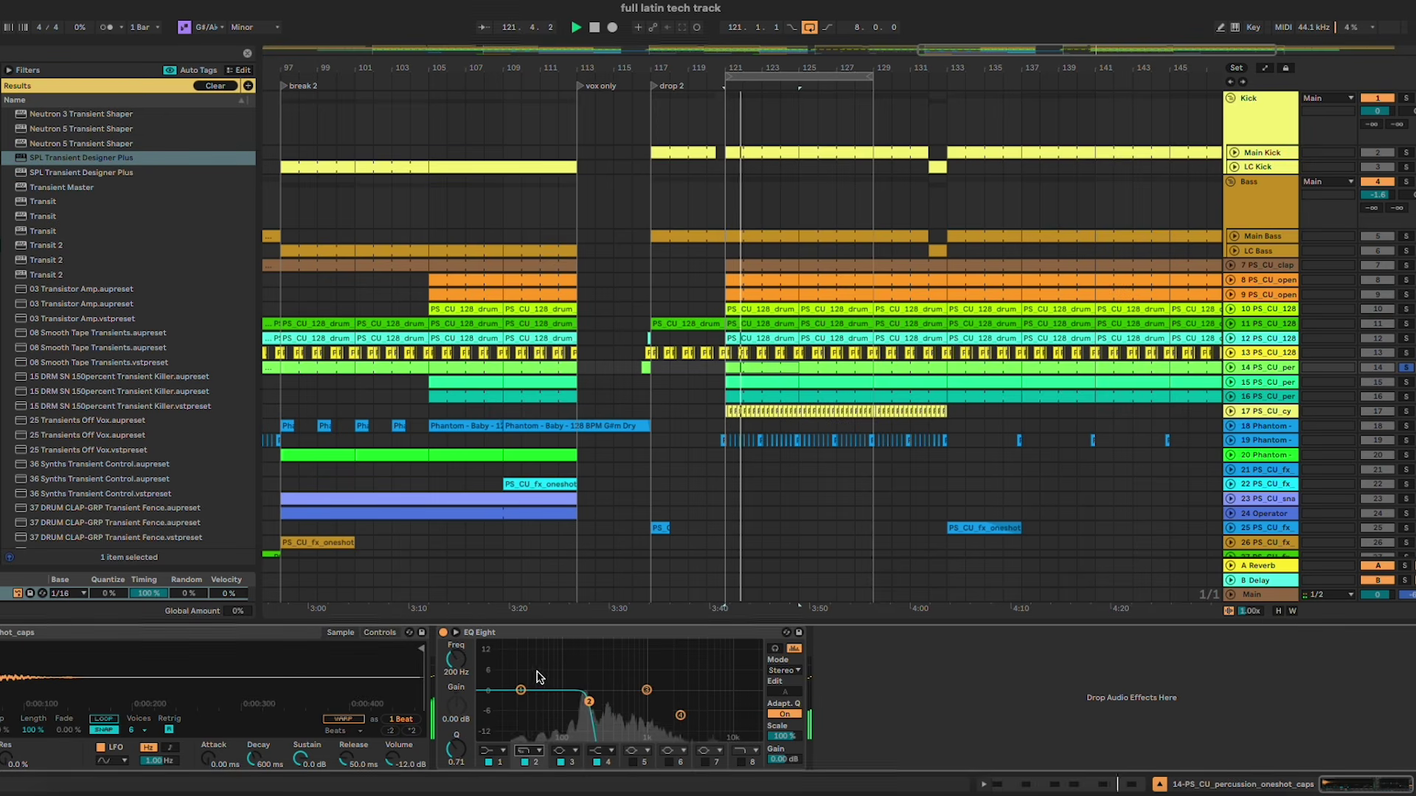
pyautogui.click(533, 751)
pyautogui.click(523, 671)
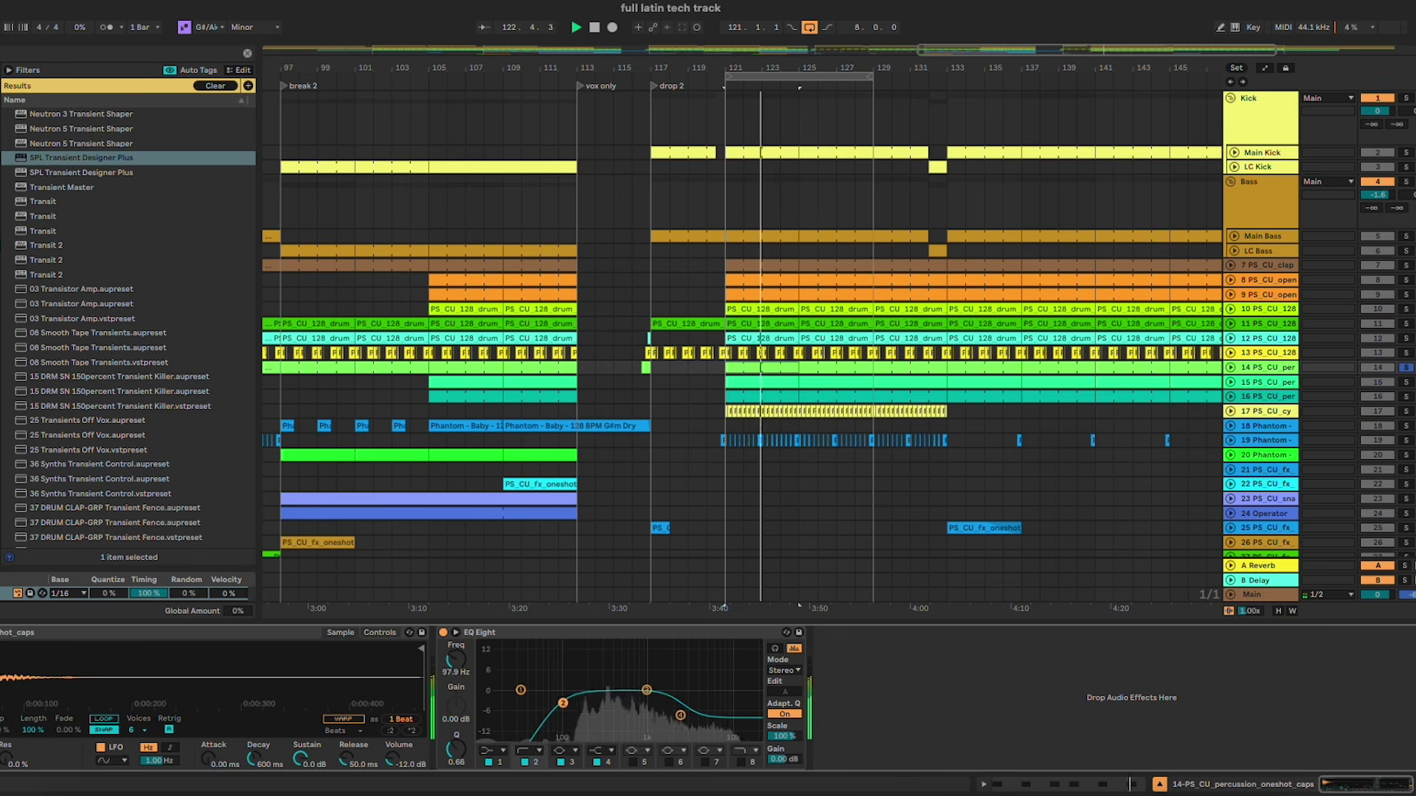
pyautogui.click(741, 762)
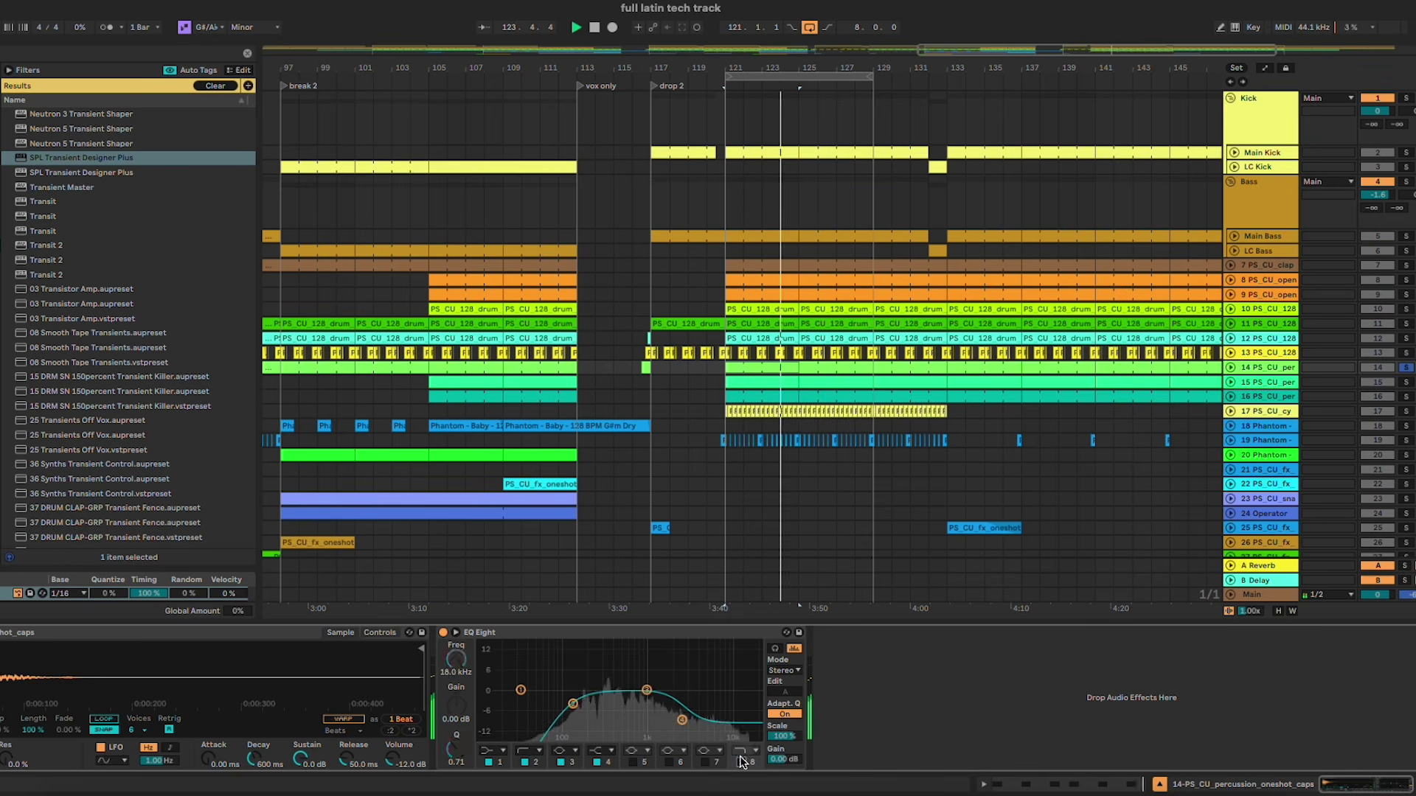
pyautogui.moveTo(750, 702); pyautogui.dragTo(730, 703)
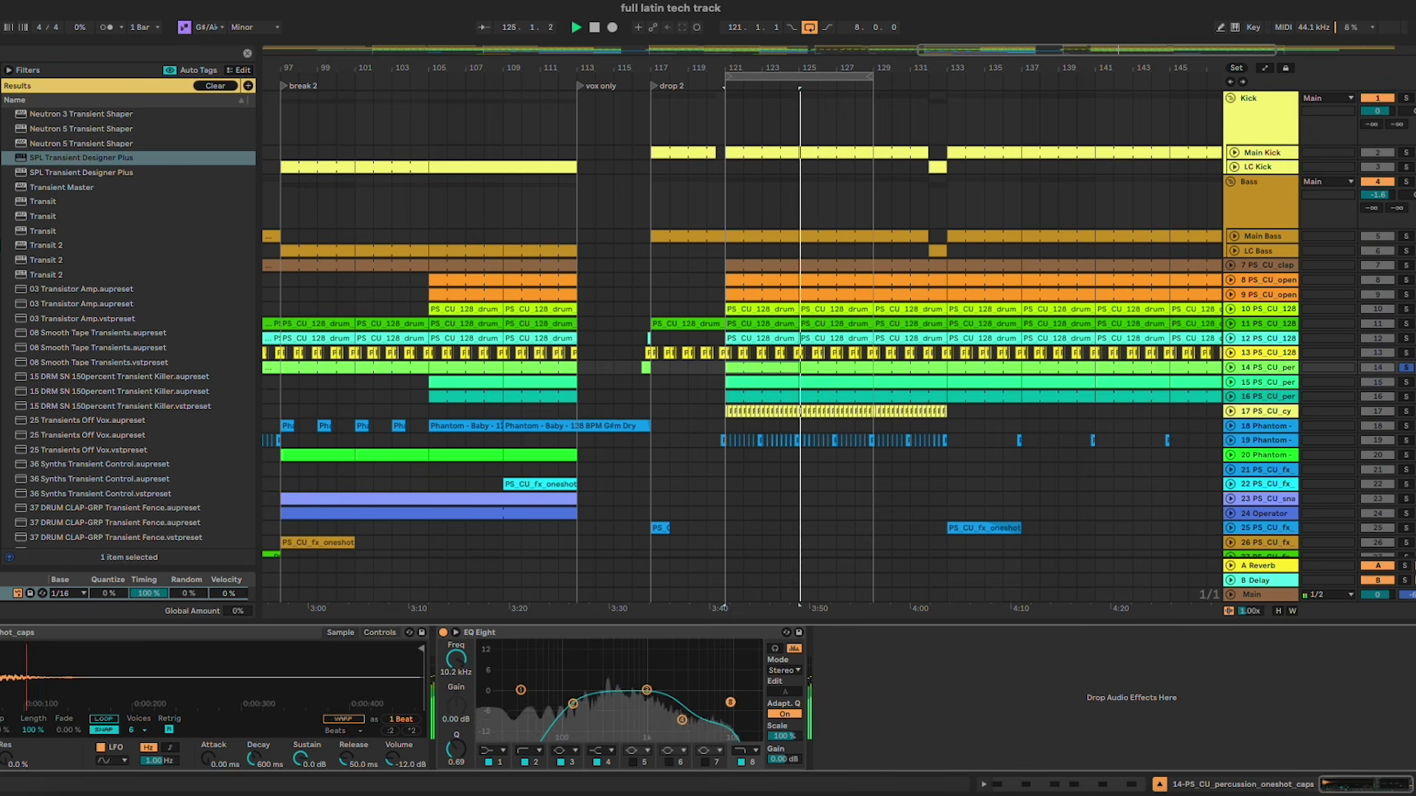
pyautogui.press('s')
# Step: Audition the fisheye percussion one-shot on track 15 in solo
pyautogui.click(1248, 383)
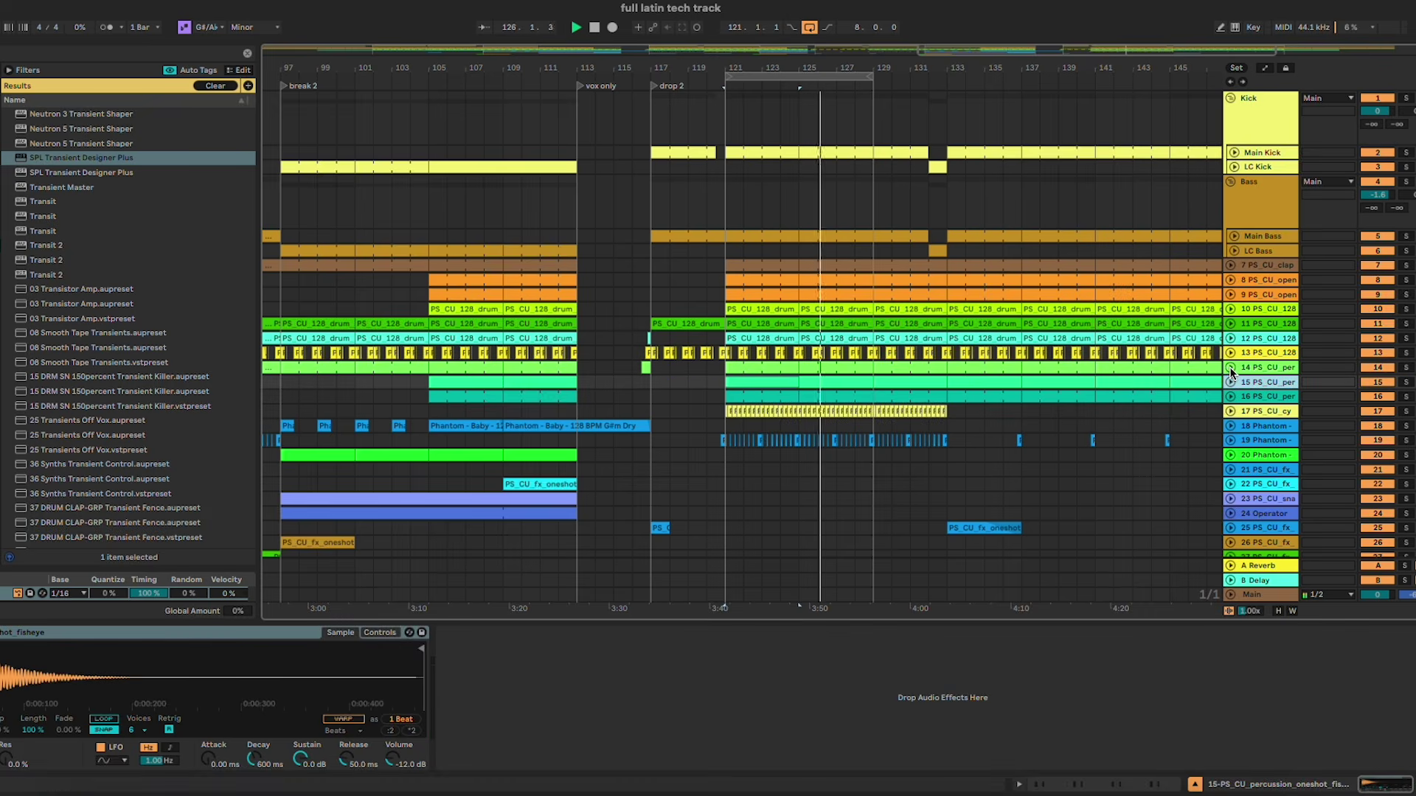
pyautogui.click(1230, 367)
pyautogui.click(1231, 368)
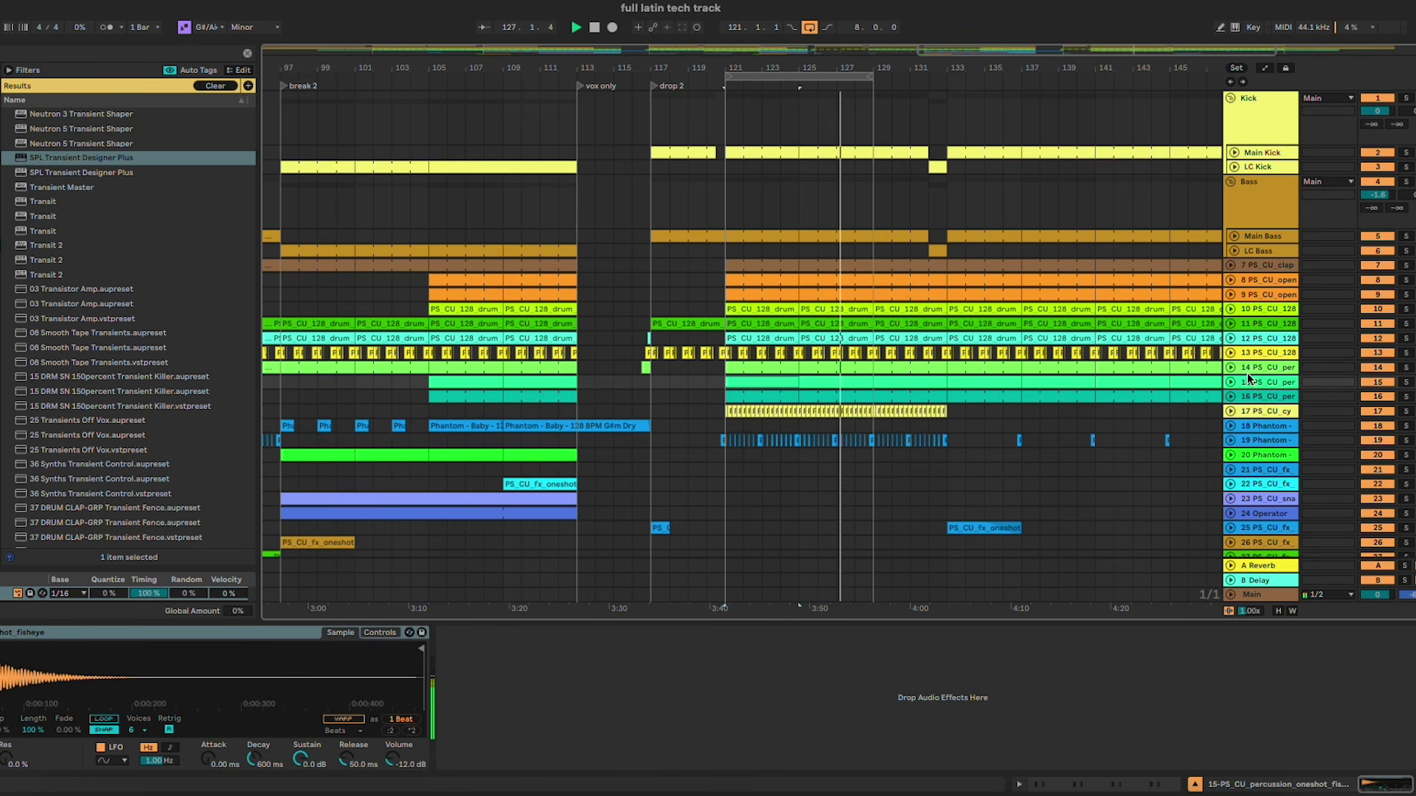
pyautogui.press('s')
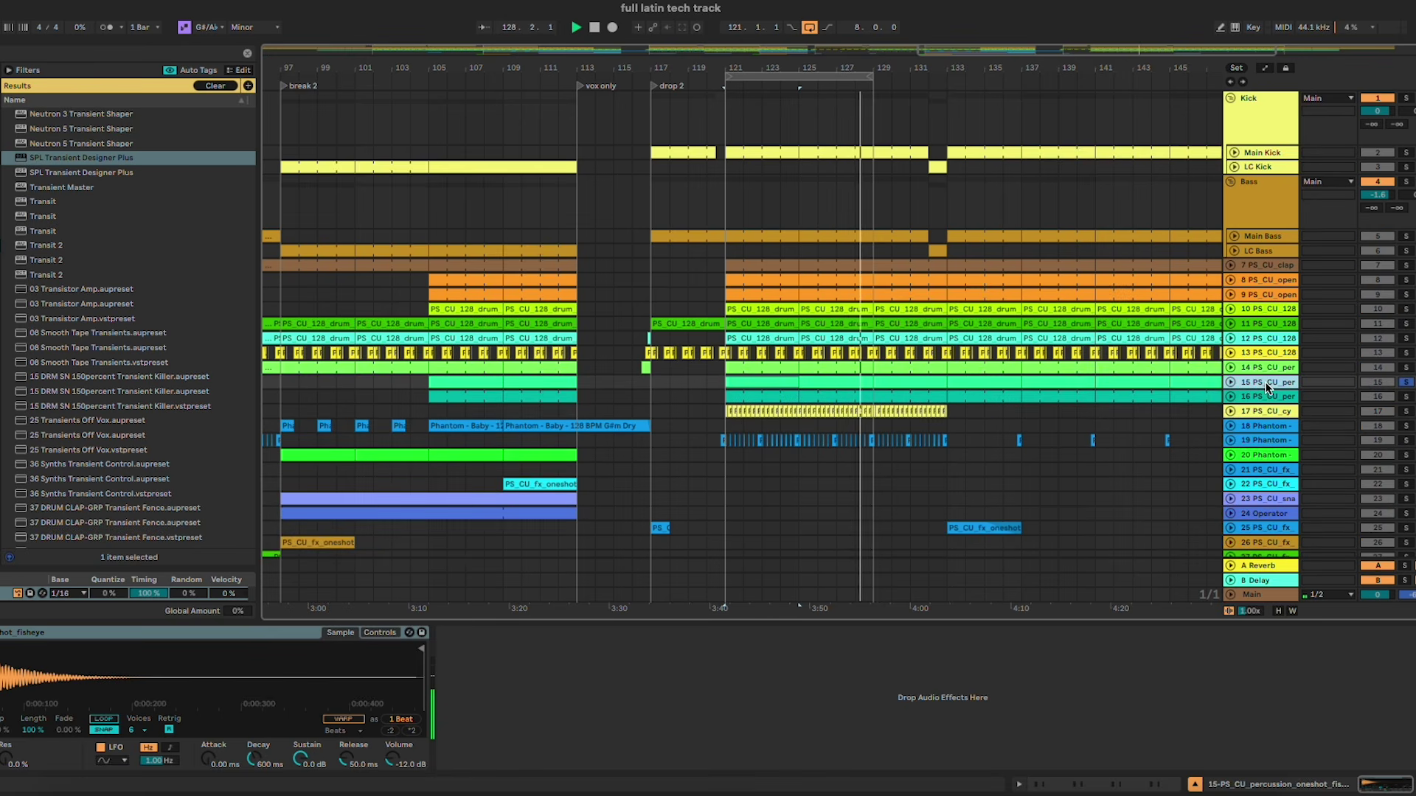
# Step: Solo the ratings percussion one-shot on track 16 and shorten its sample end to just past 100 ms
pyautogui.click(1266, 398)
pyautogui.press('s')
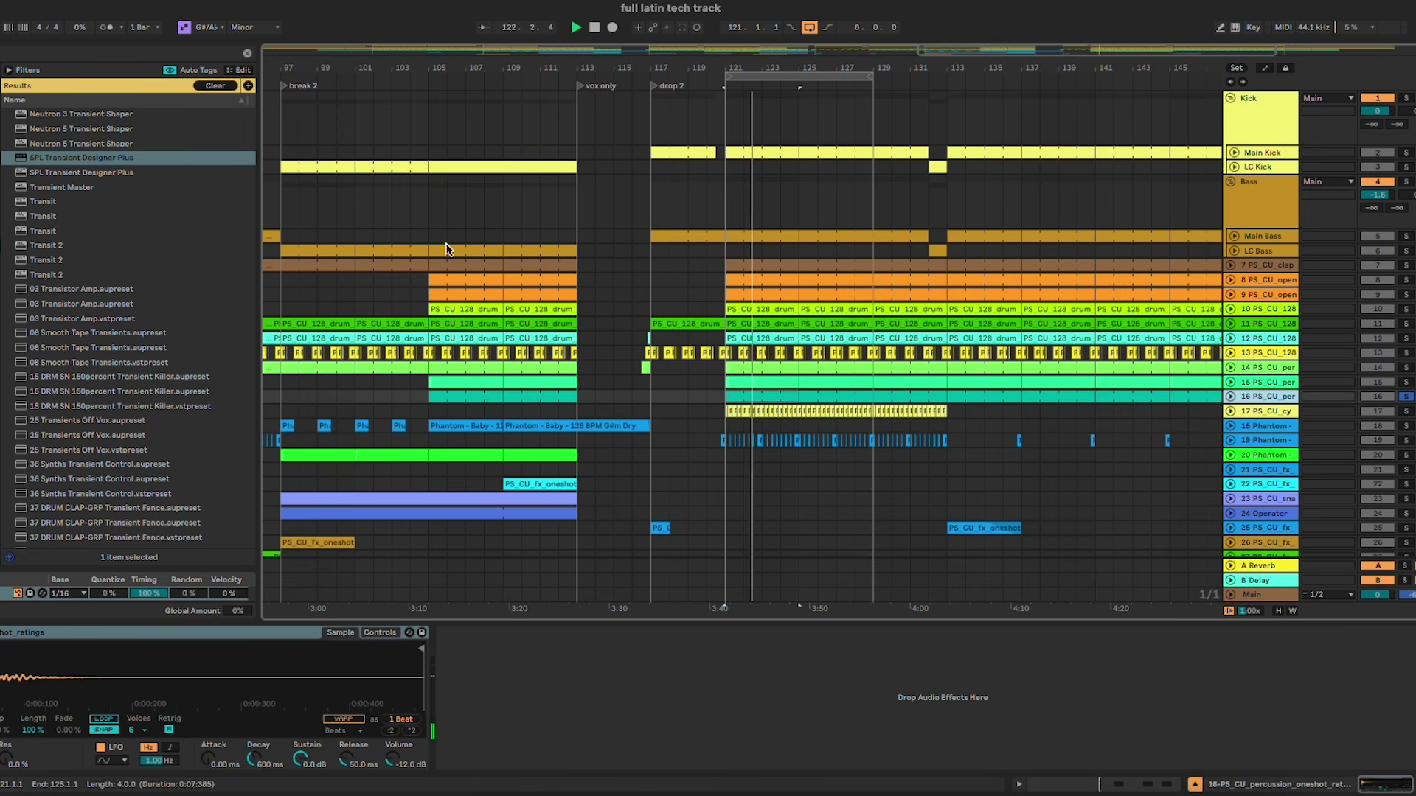
pyautogui.click(94, 656)
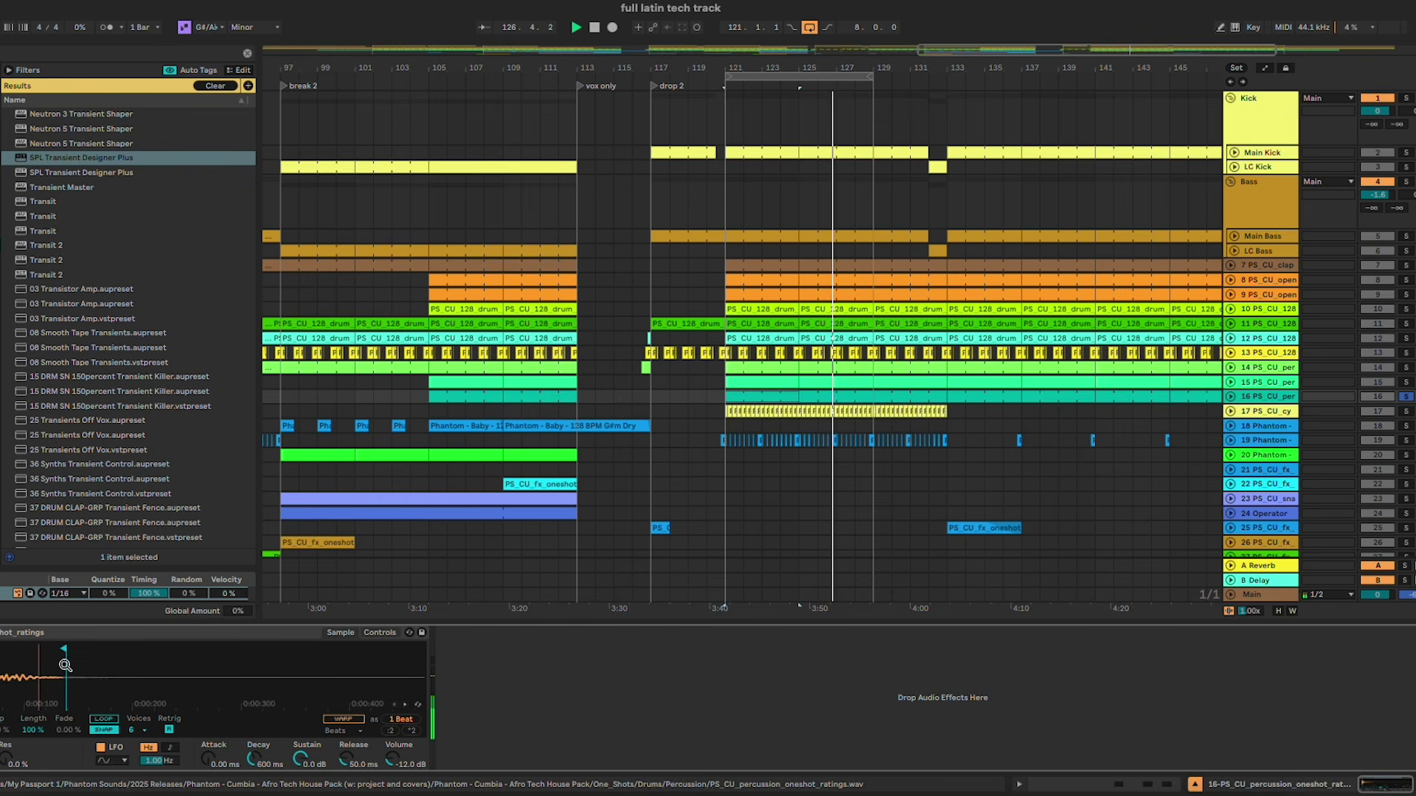
# Step: Switch track 16's Simpler to One-Shot playback and set its Fade Out to 46.6 ms
pyautogui.click(2, 691)
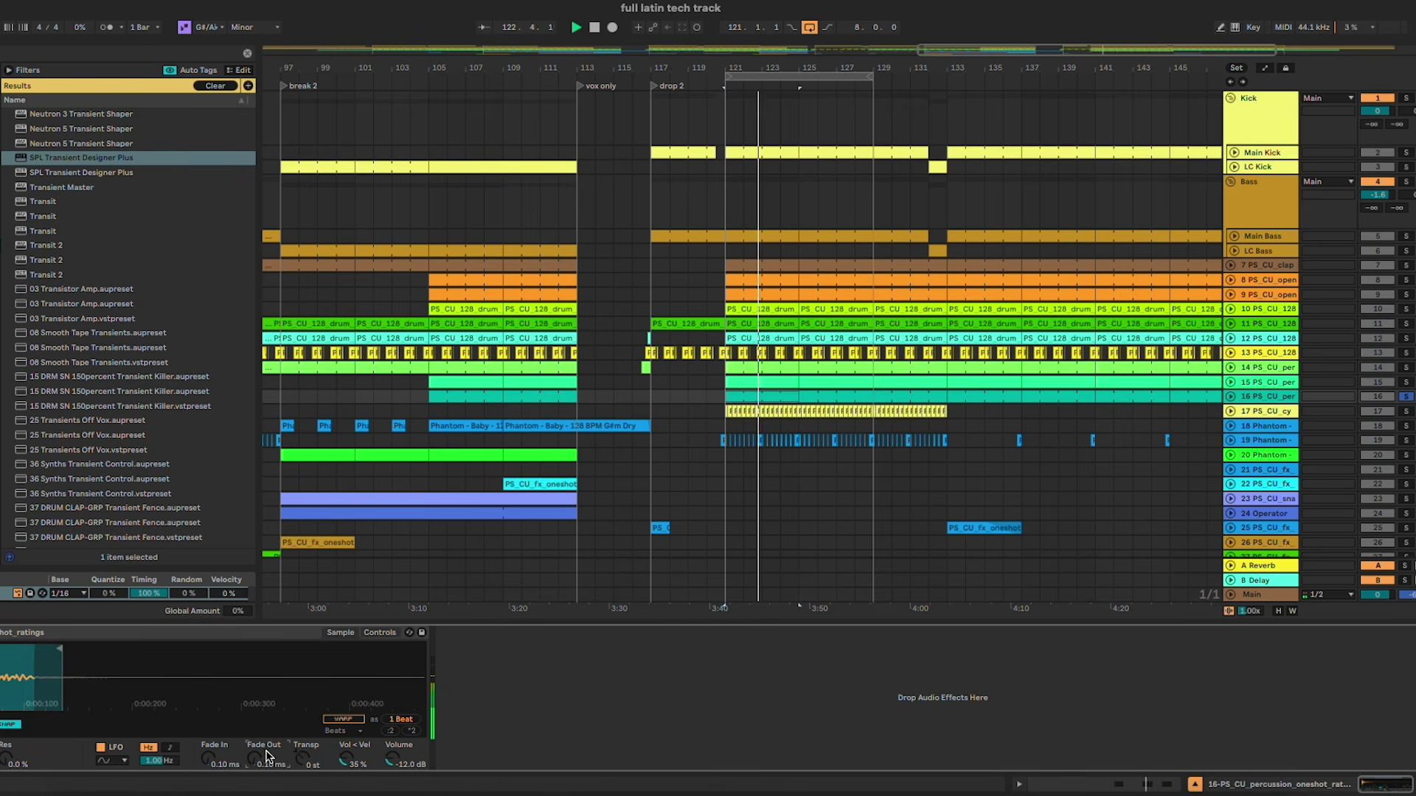
pyautogui.moveTo(279, 764); pyautogui.dragTo(279, 741)
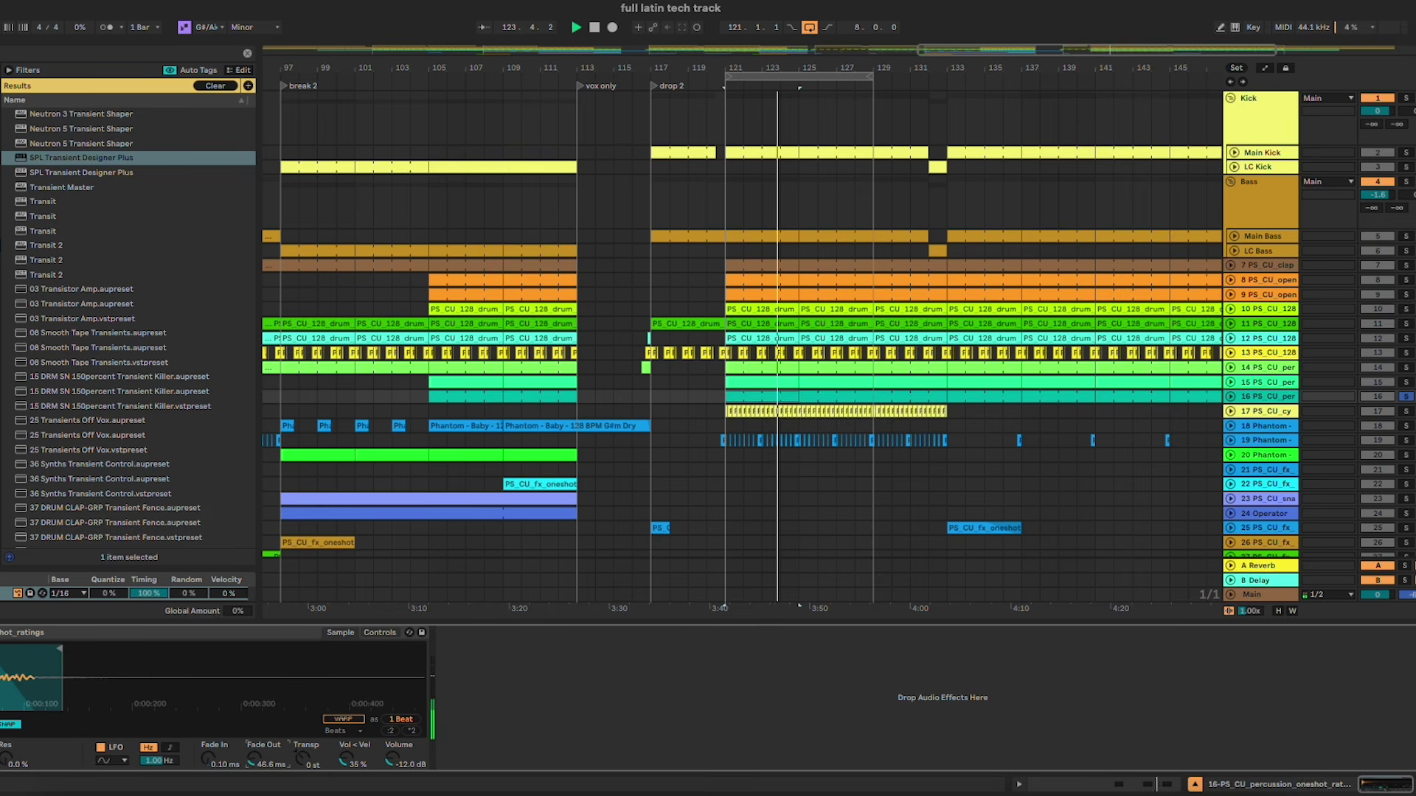
pyautogui.click(1231, 396)
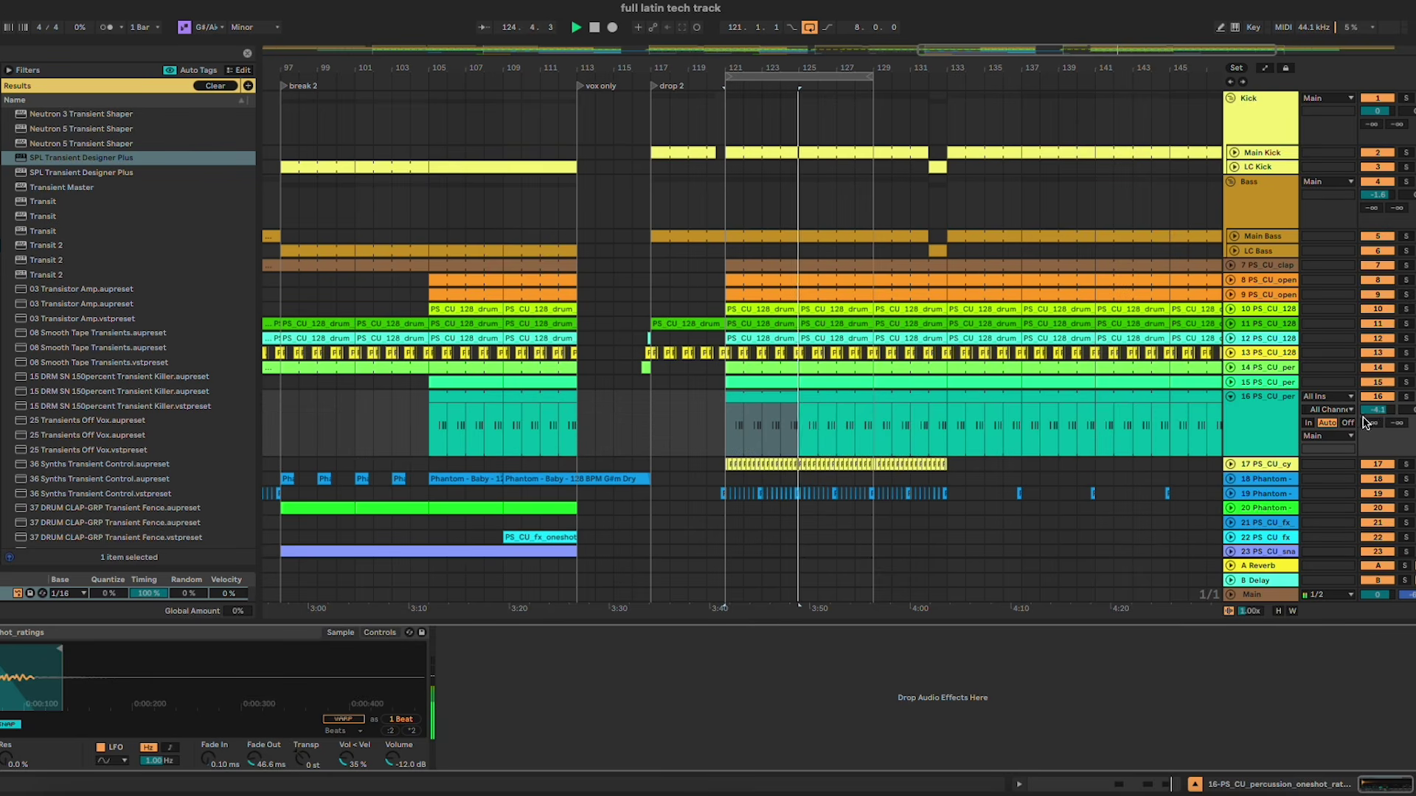
pyautogui.click(1230, 396)
# Step: Solo the cymbal one-shot on track 17 and add an EQ Eight with a low cut just under 1 kHz
pyautogui.click(1261, 413)
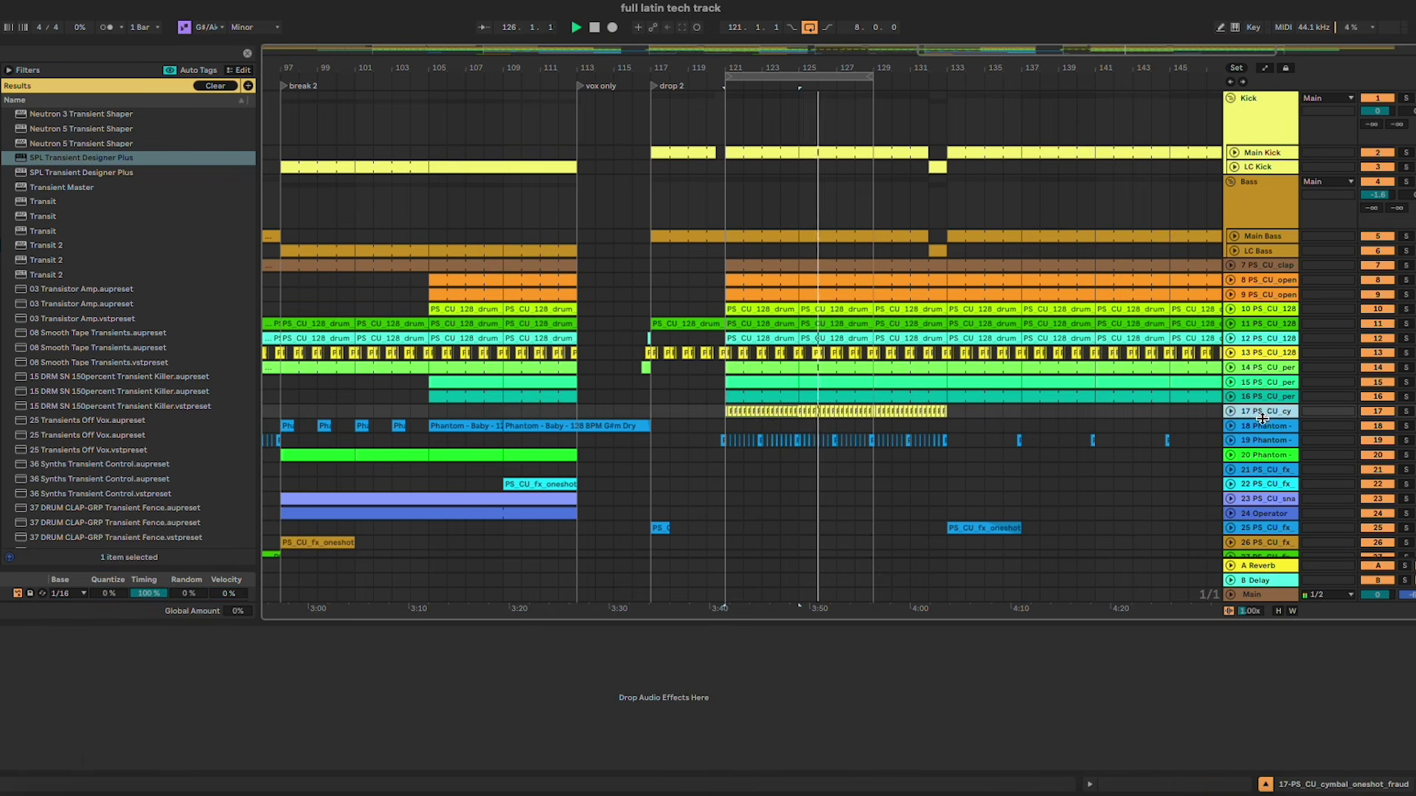
pyautogui.press('s')
pyautogui.press('space')
pyautogui.click(247, 53)
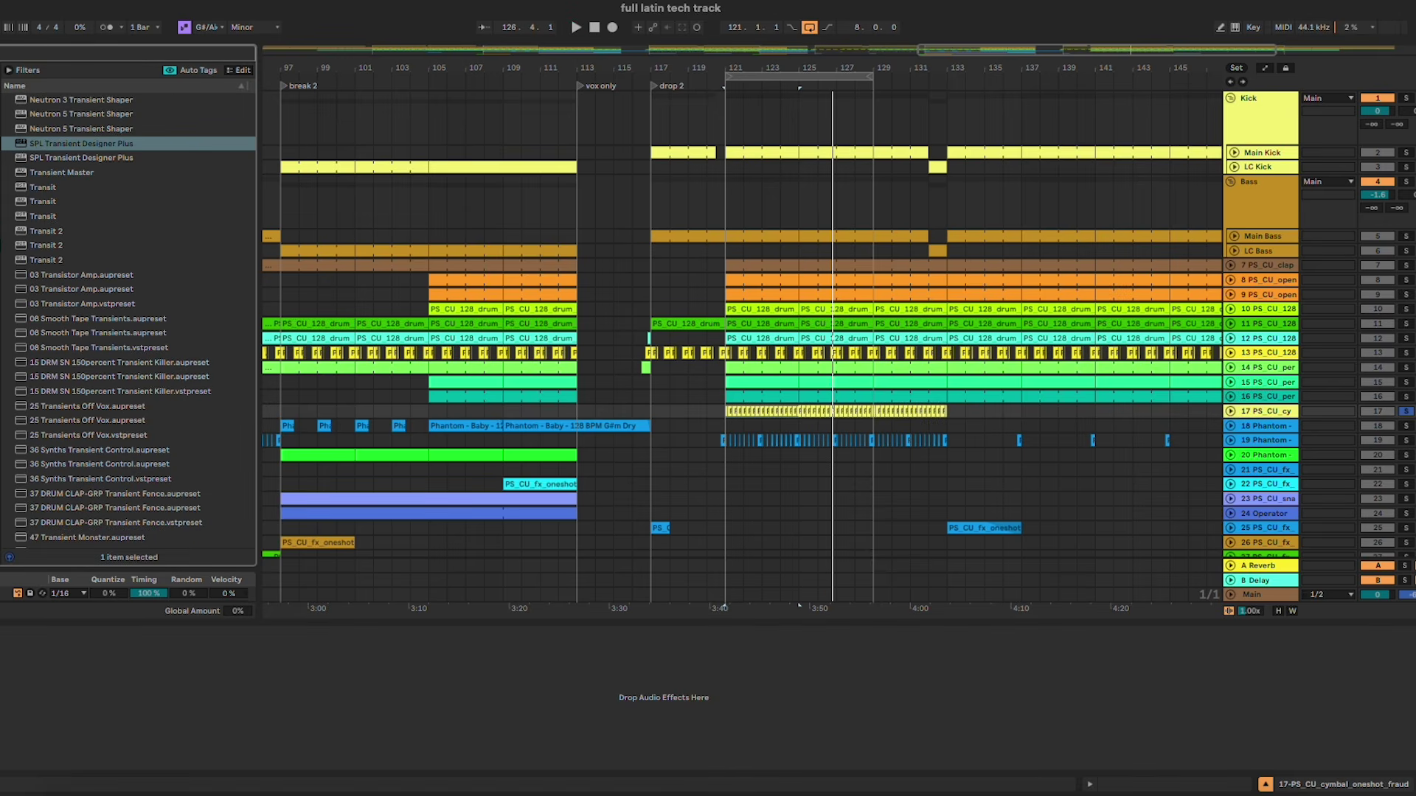
pyautogui.doubleClick(64, 471)
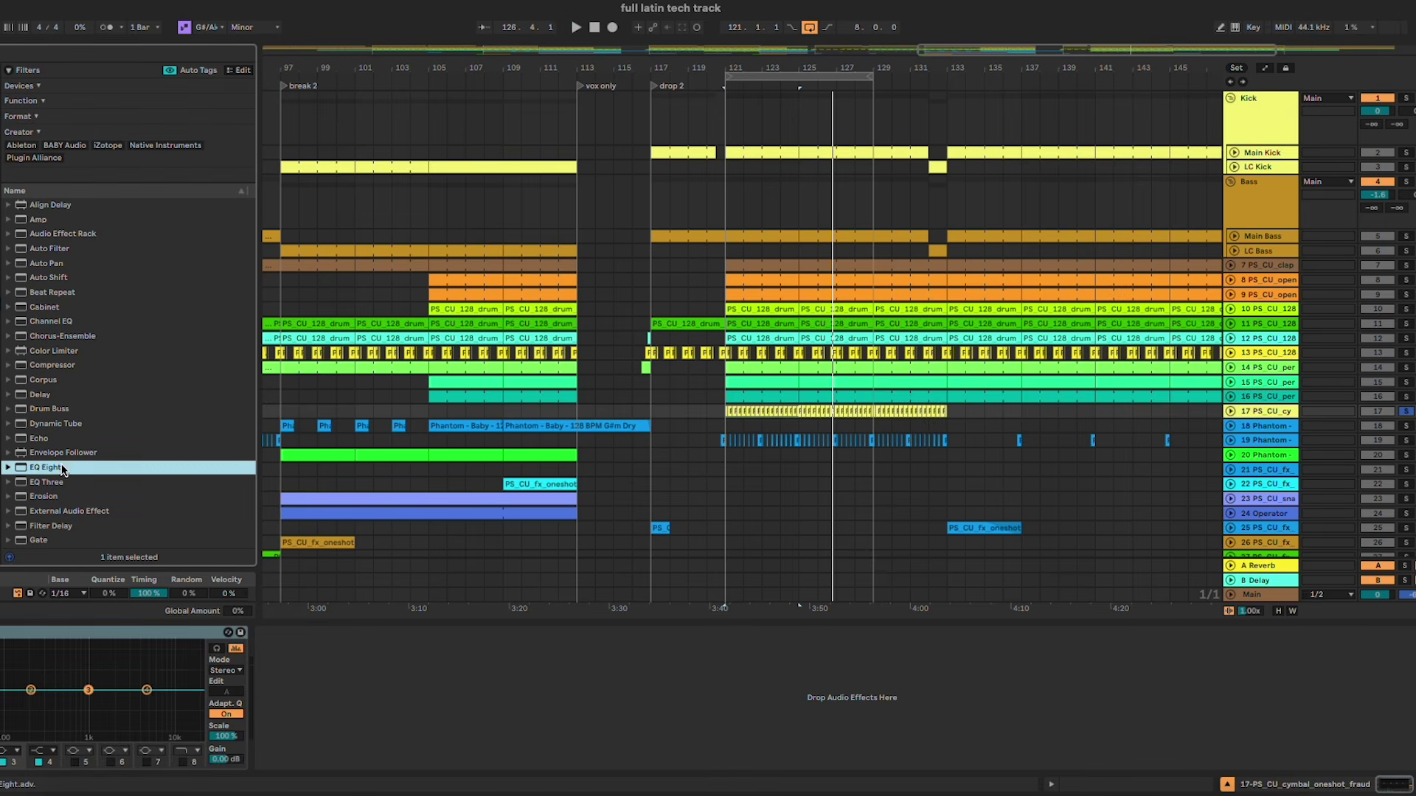
pyautogui.press('space')
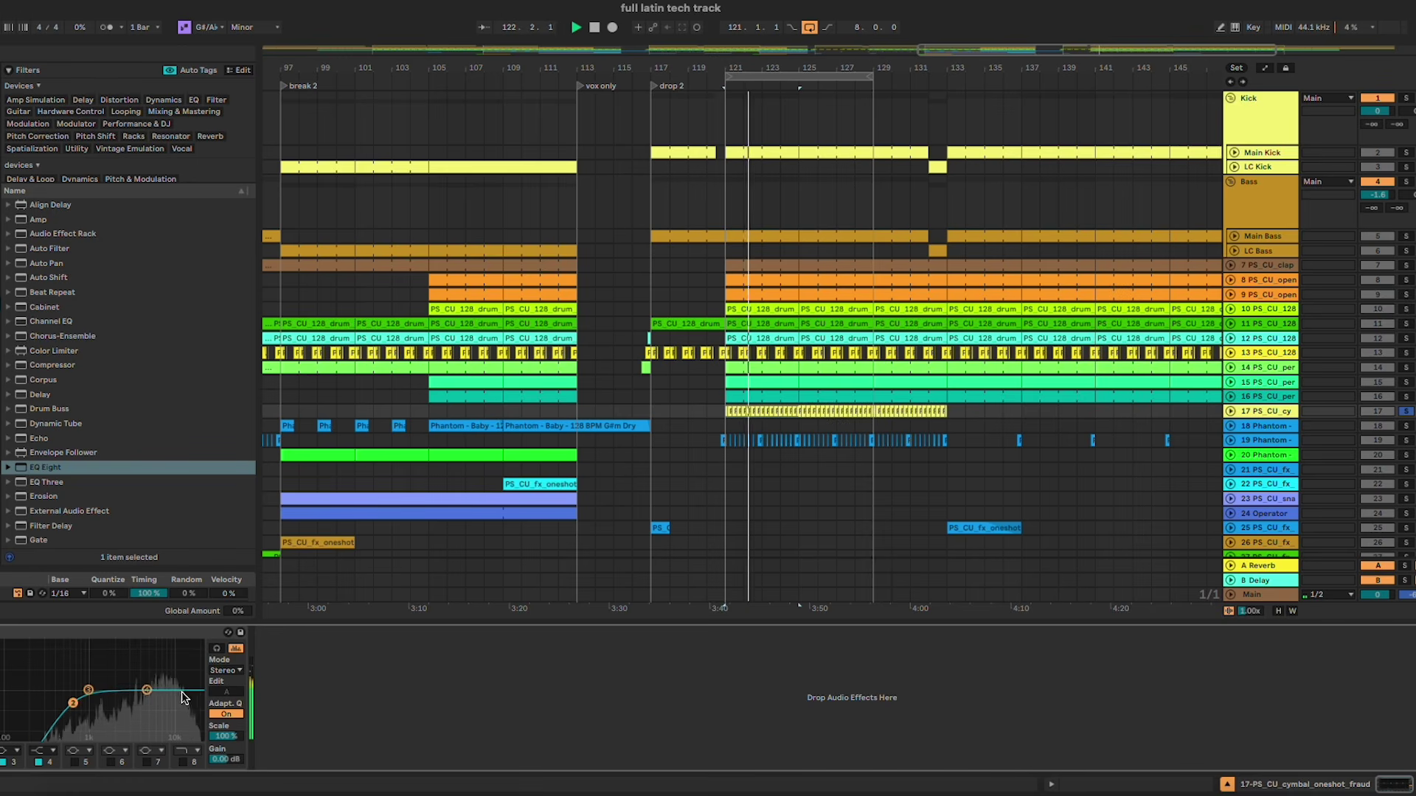
# Step: Unfold vocal track 18 and select the Phantom Baby clip running from bar 109 through the vox only section
pyautogui.click(776, 430)
pyautogui.hscroll(-10, 770, 428)
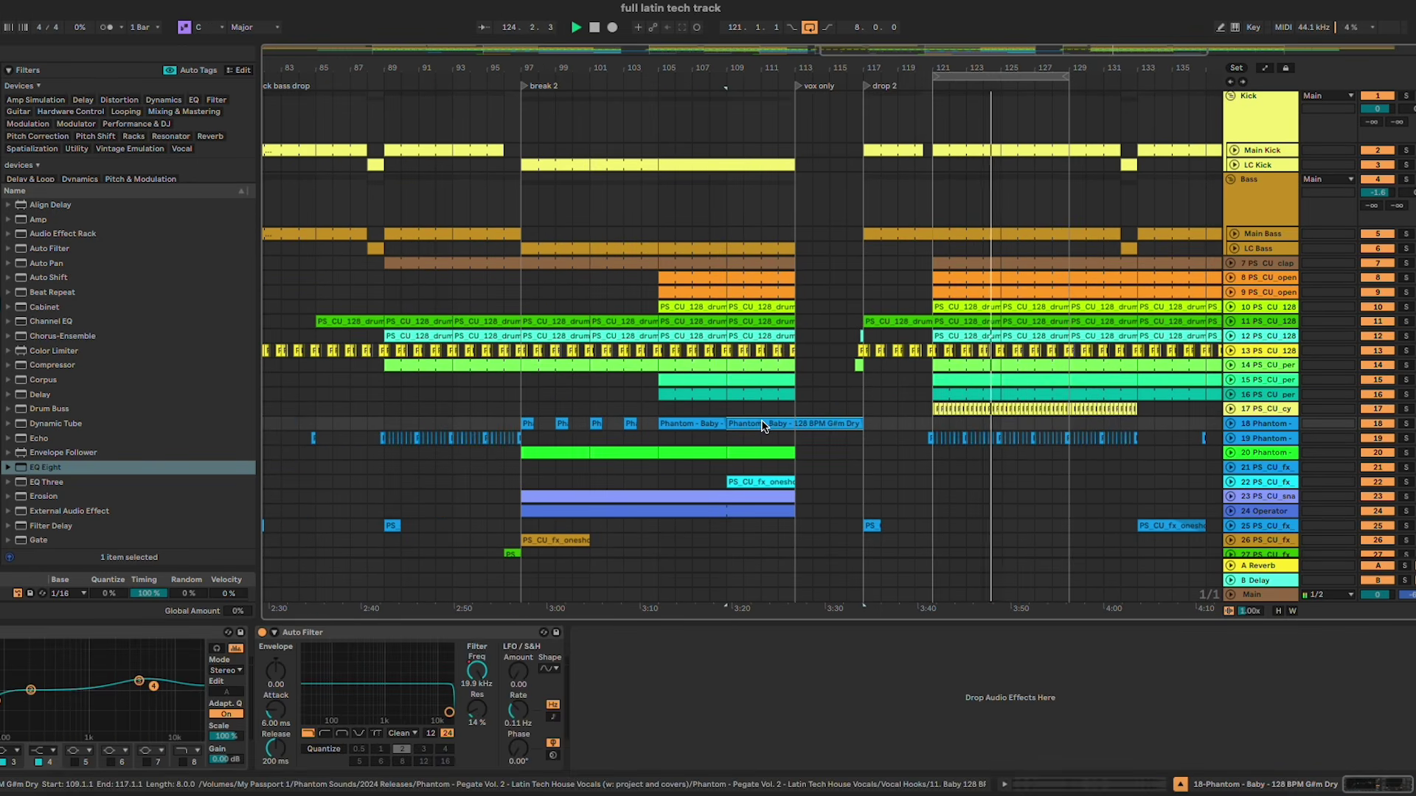
pyautogui.click(1231, 424)
pyautogui.hscroll(-3, 770, 422)
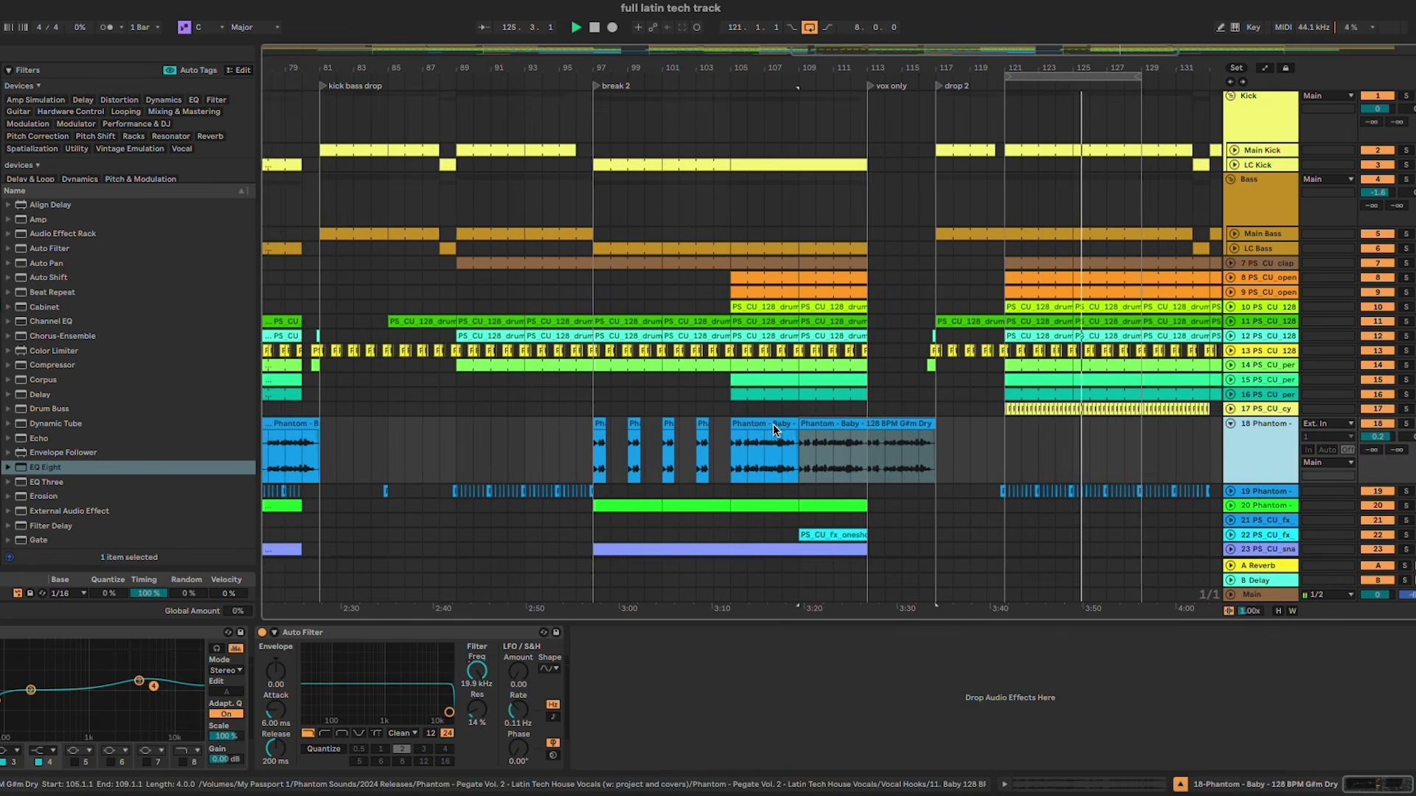
pyautogui.scroll(-3, 773, 423)
pyautogui.click(890, 331)
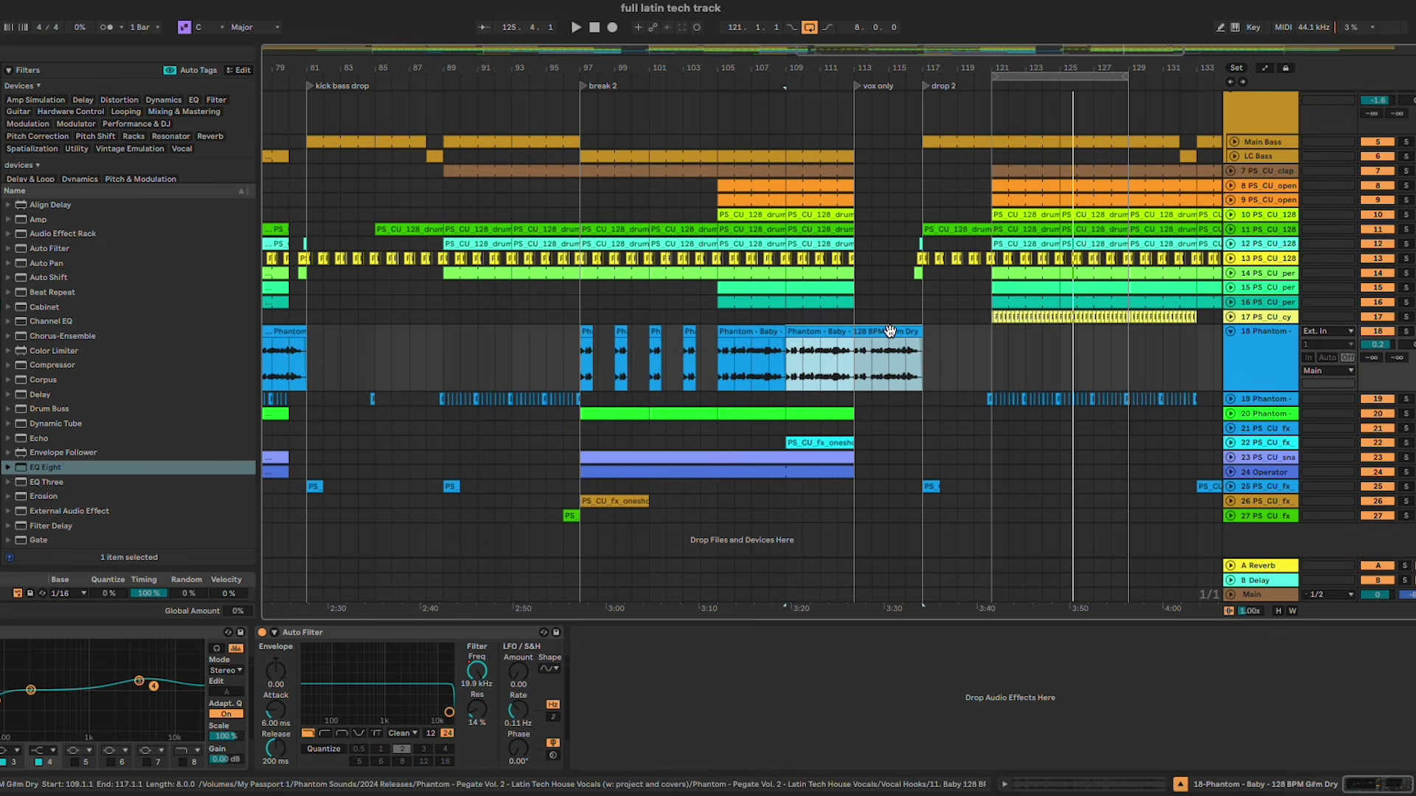
# Step: Loop the selected Phantom Baby clip from bar 109 to 117, solo vocal track 18 and play it
pyautogui.hotkey('ctrl', 'l')
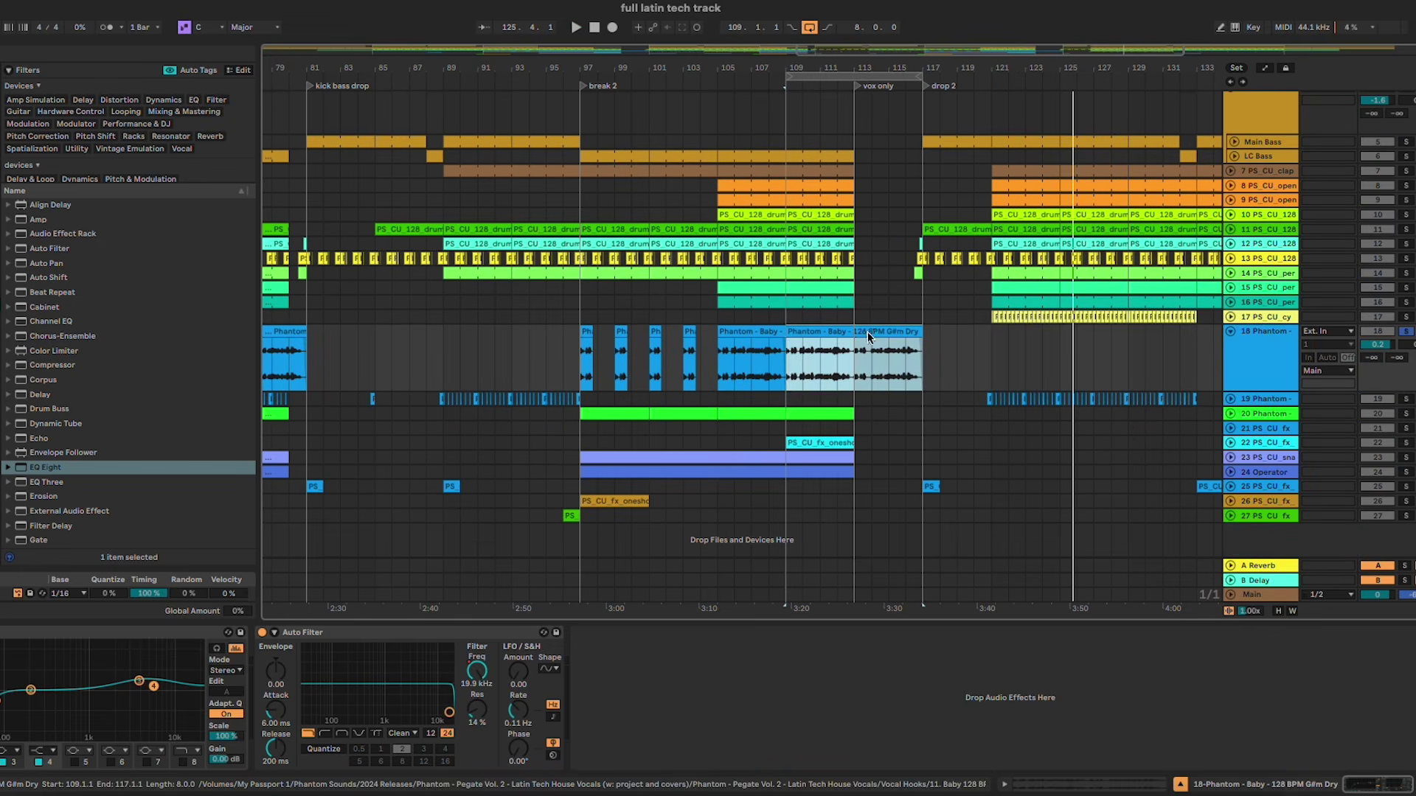
pyautogui.press('space')
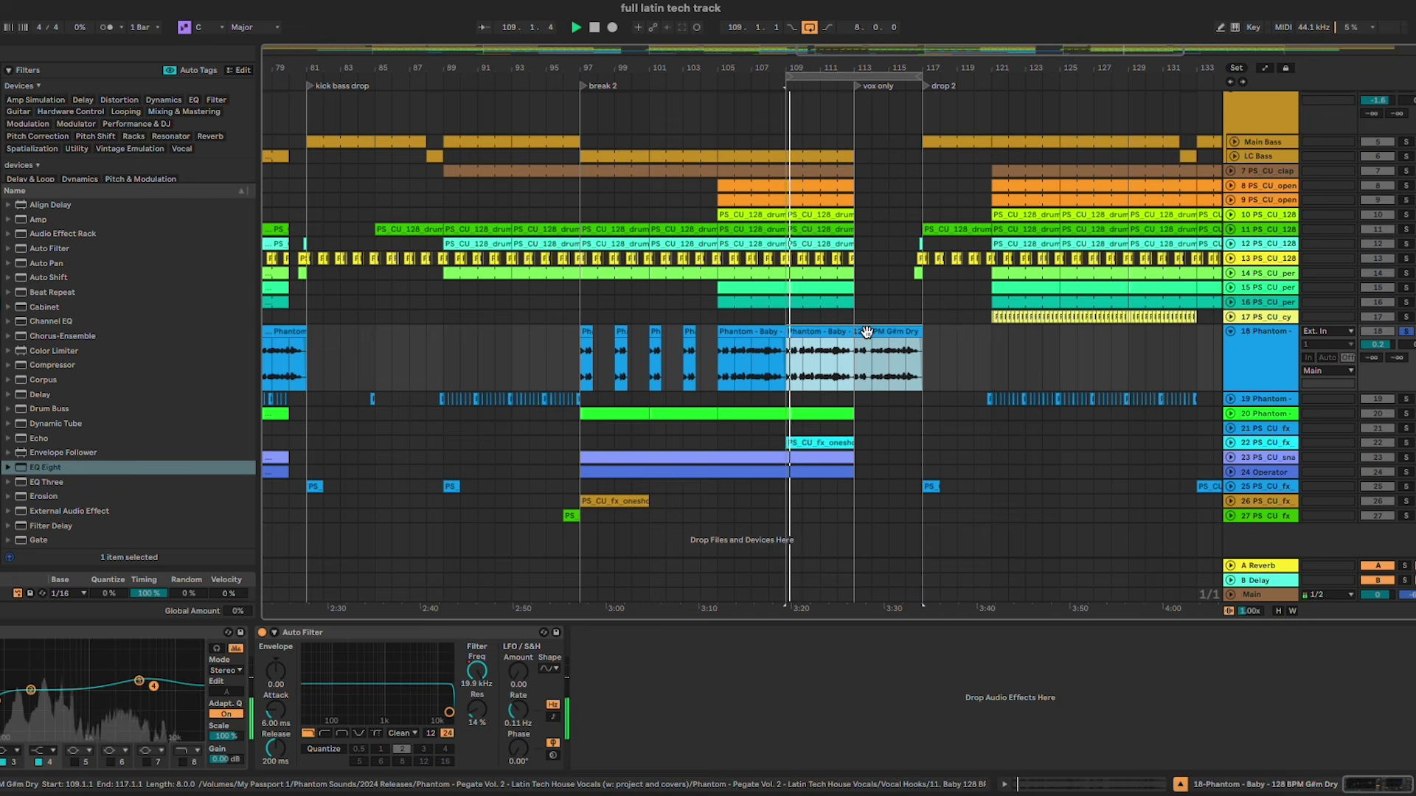
pyautogui.click(3, 708)
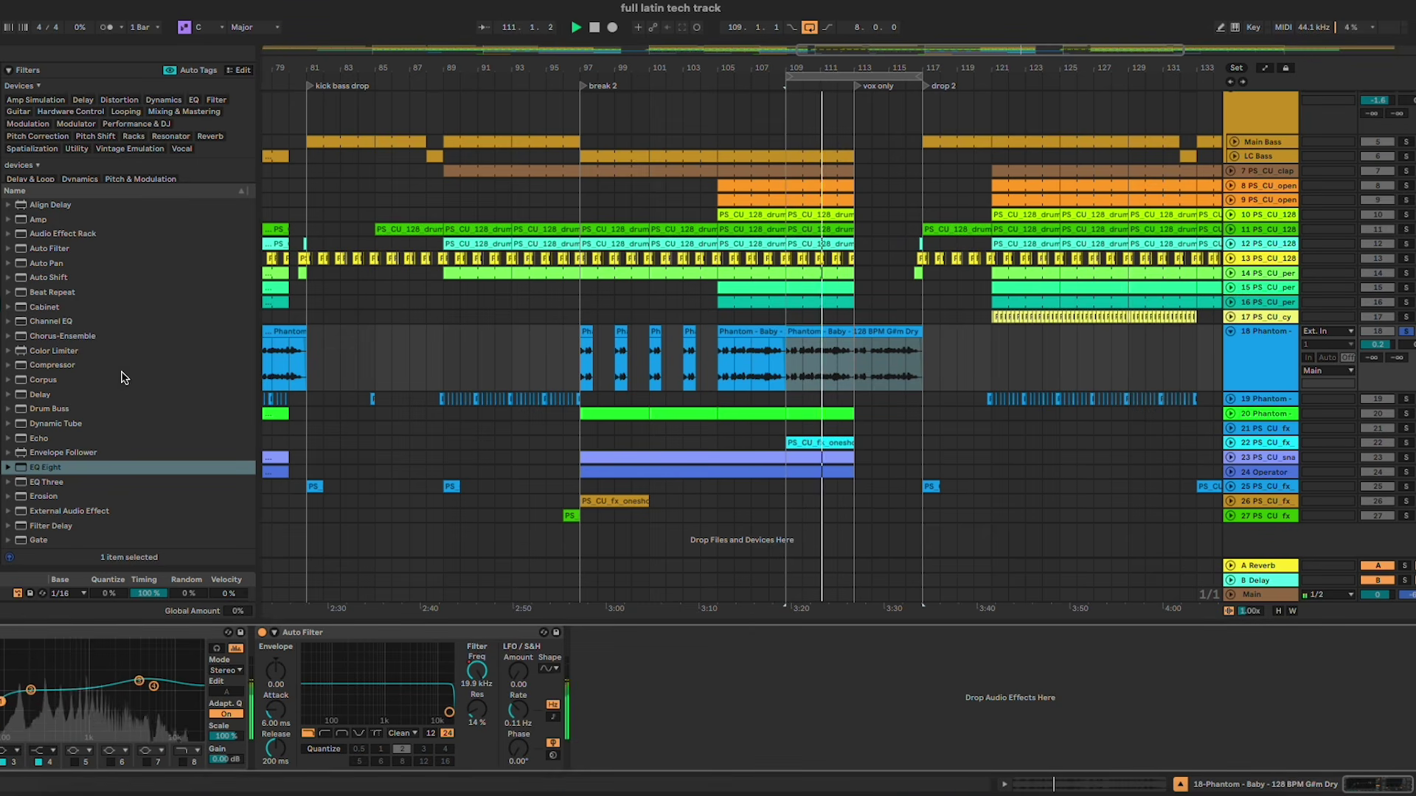
# Step: Insert a Pro-DS de-esser before the vocal's Auto Filter, set its band to 6.456–12.91 kHz and raise its range
pyautogui.click(33, 50)
pyautogui.write('ds')
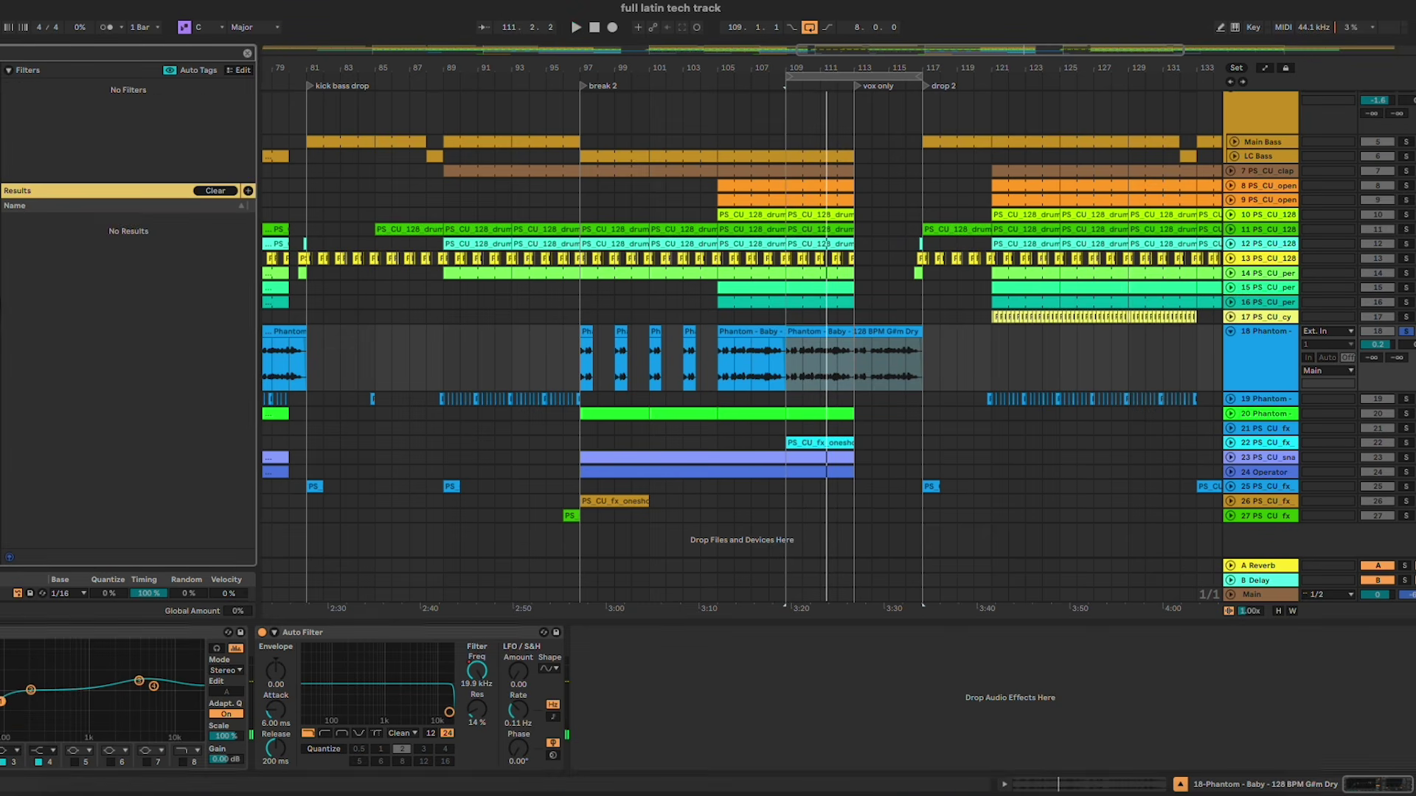
pyautogui.doubleClick(43, 318)
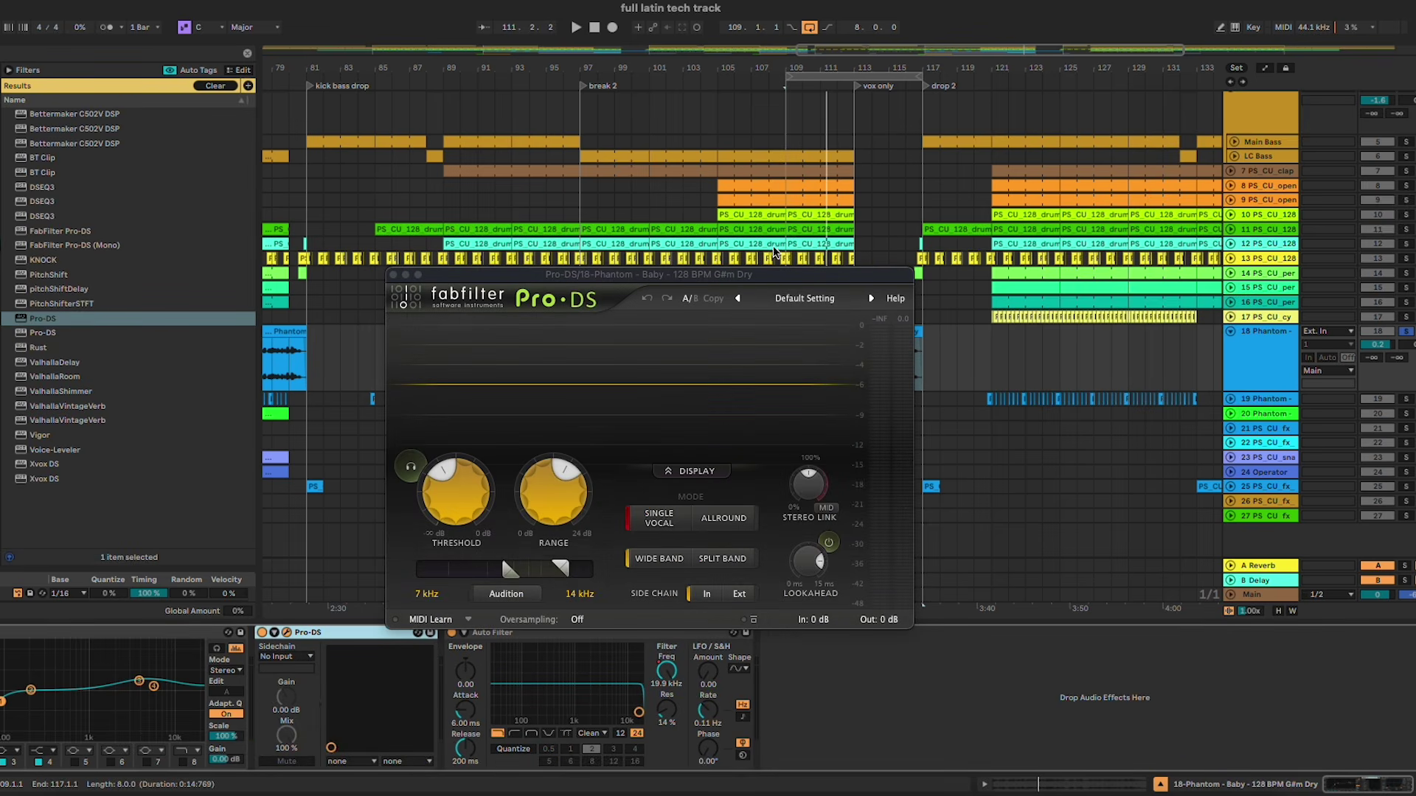
pyautogui.press('space')
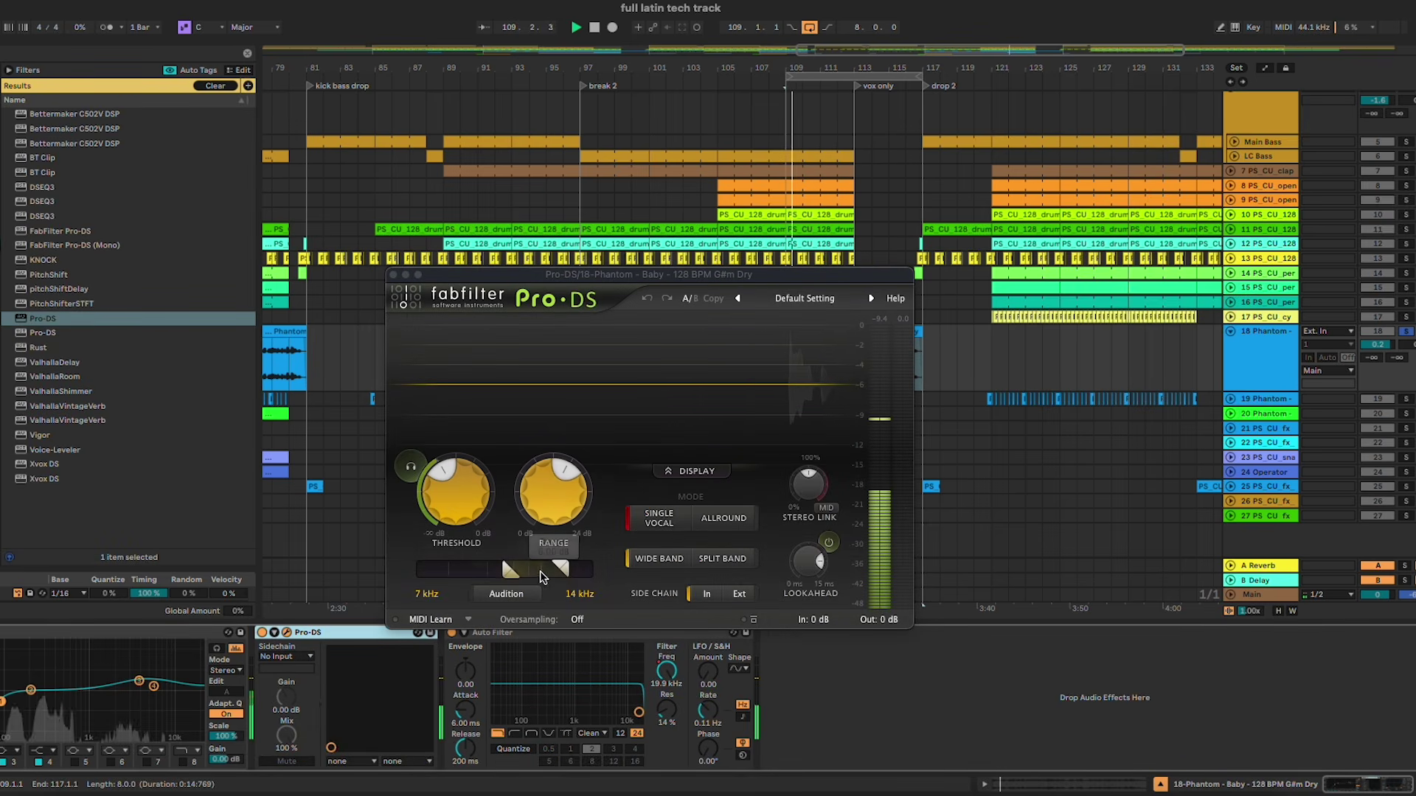
pyautogui.moveTo(539, 570); pyautogui.dragTo(553, 510)
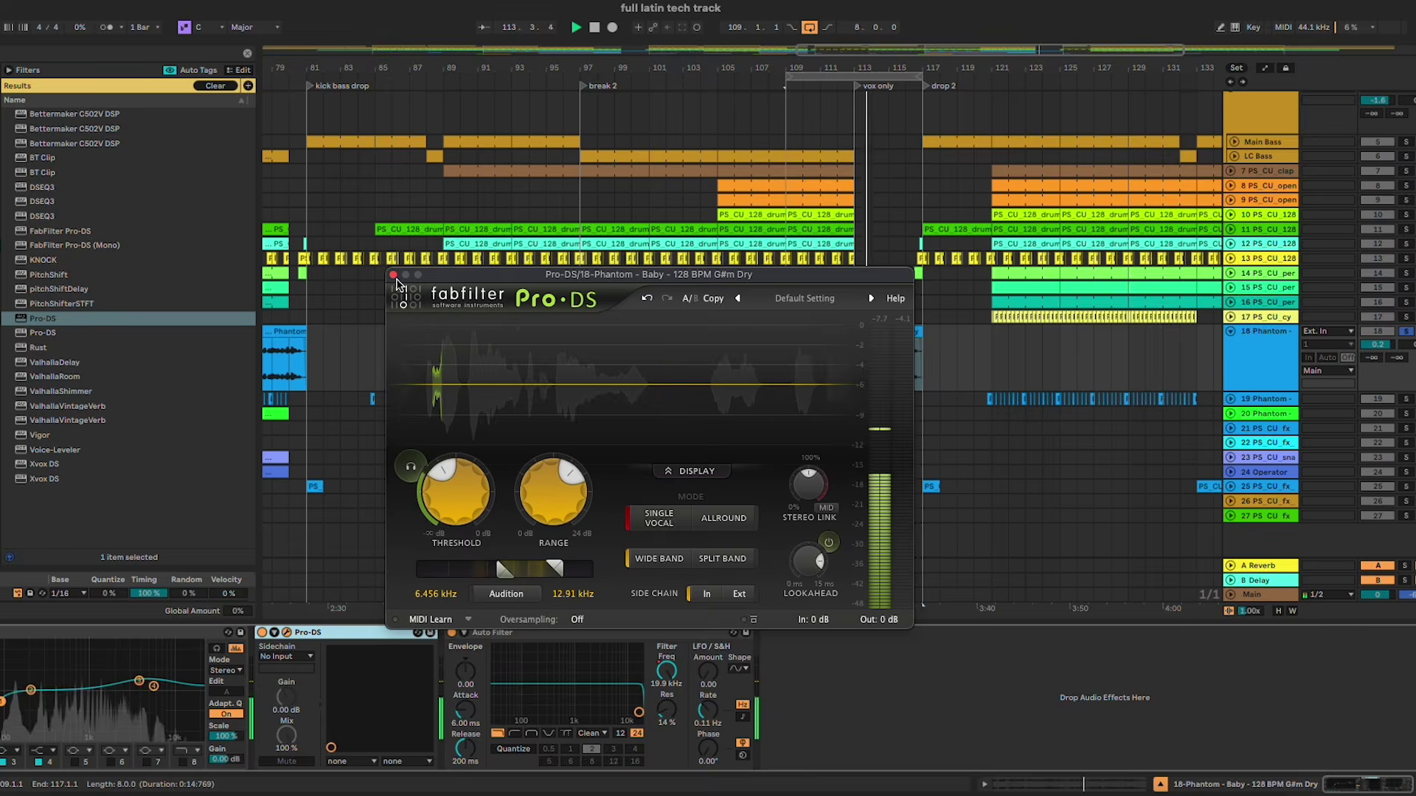
pyautogui.click(394, 275)
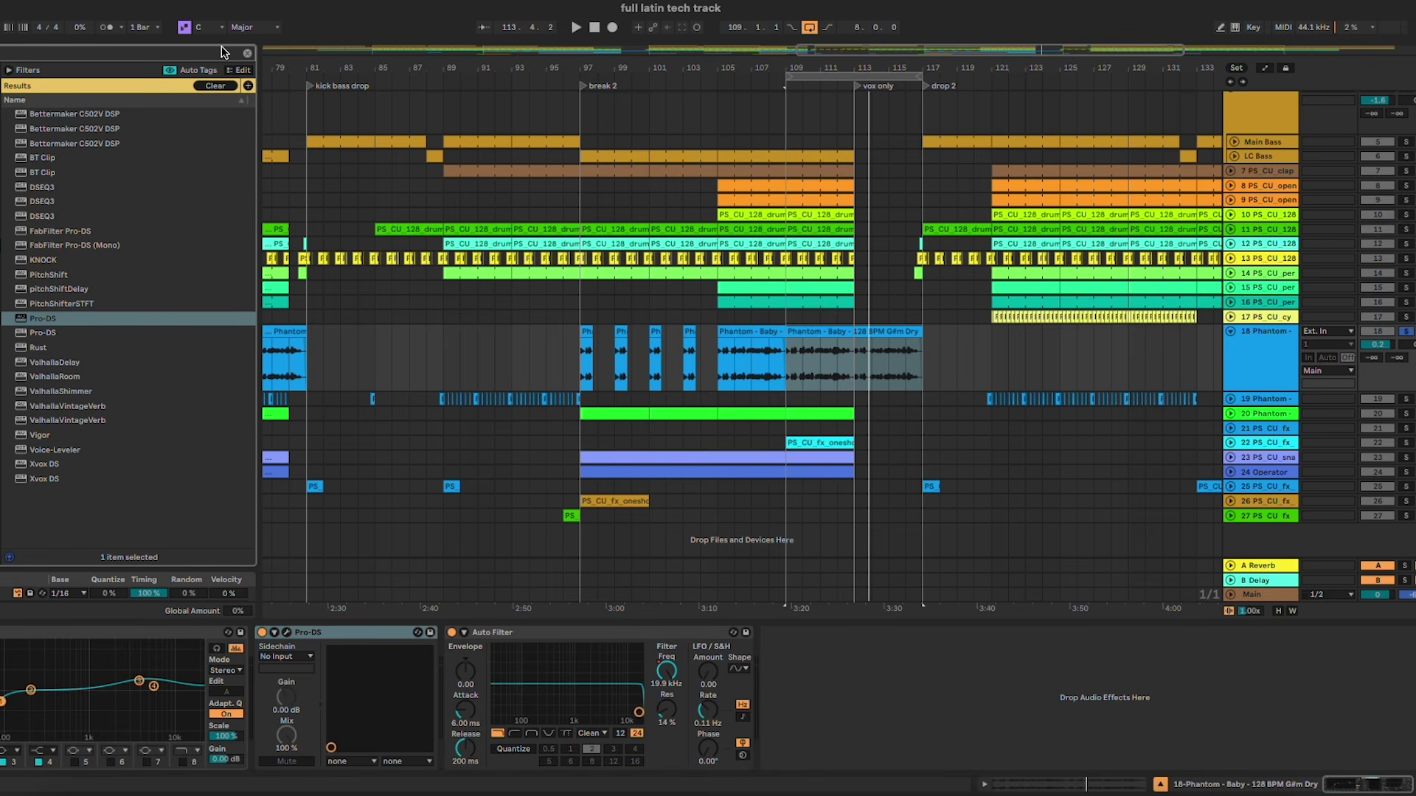
# Step: Insert the stereo CLA-76 compressor between Pro-DS and Auto Filter on the vocal and play the loop
pyautogui.write('76')
pyautogui.moveTo(119, 129); pyautogui.dragTo(440, 677)
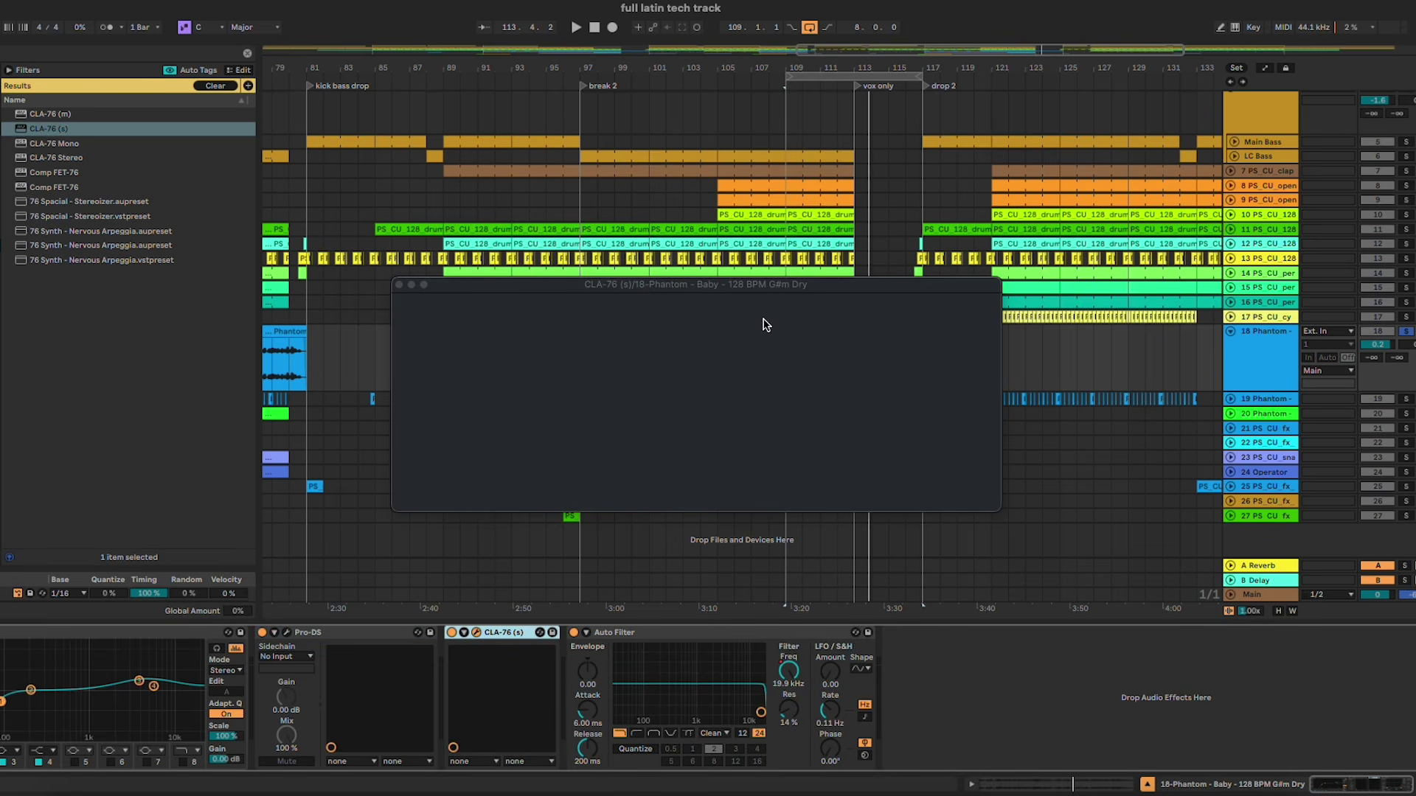
pyautogui.press('space')
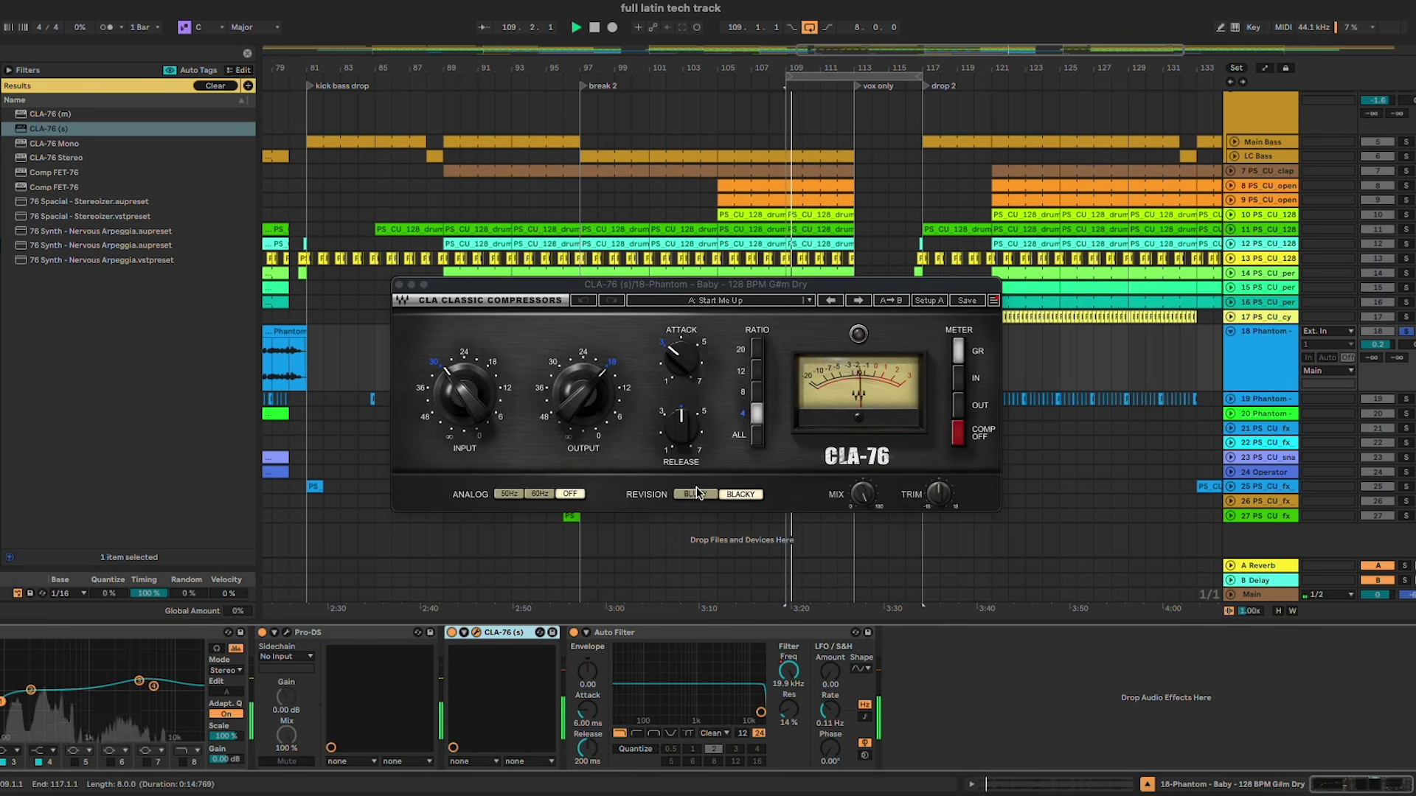
# Step: Adjust the CLA-76 on the vocal: slightly higher attack, release about 5.66 and input about -26.4
pyautogui.click(472, 403)
pyautogui.click(682, 359)
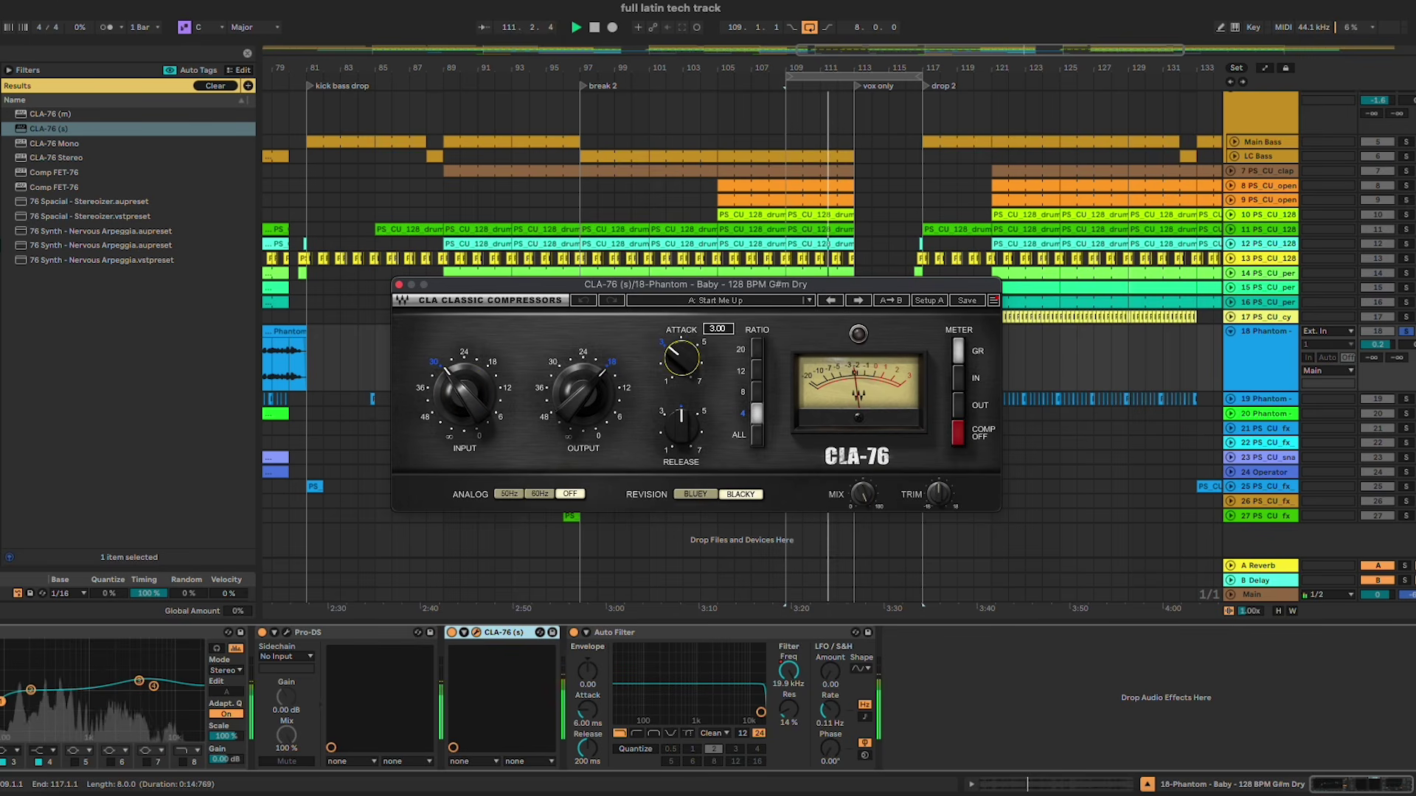
pyautogui.click(681, 426)
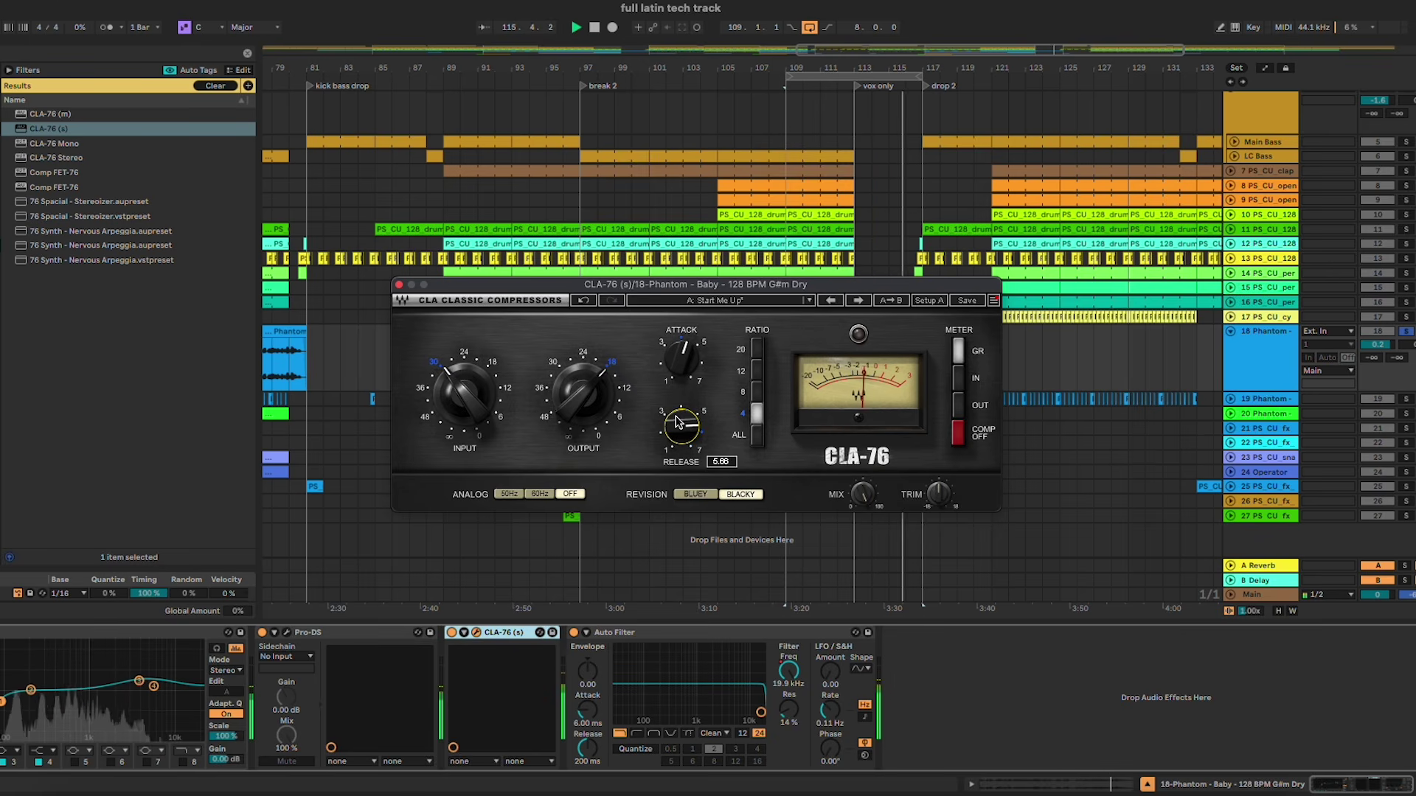
pyautogui.click(682, 359)
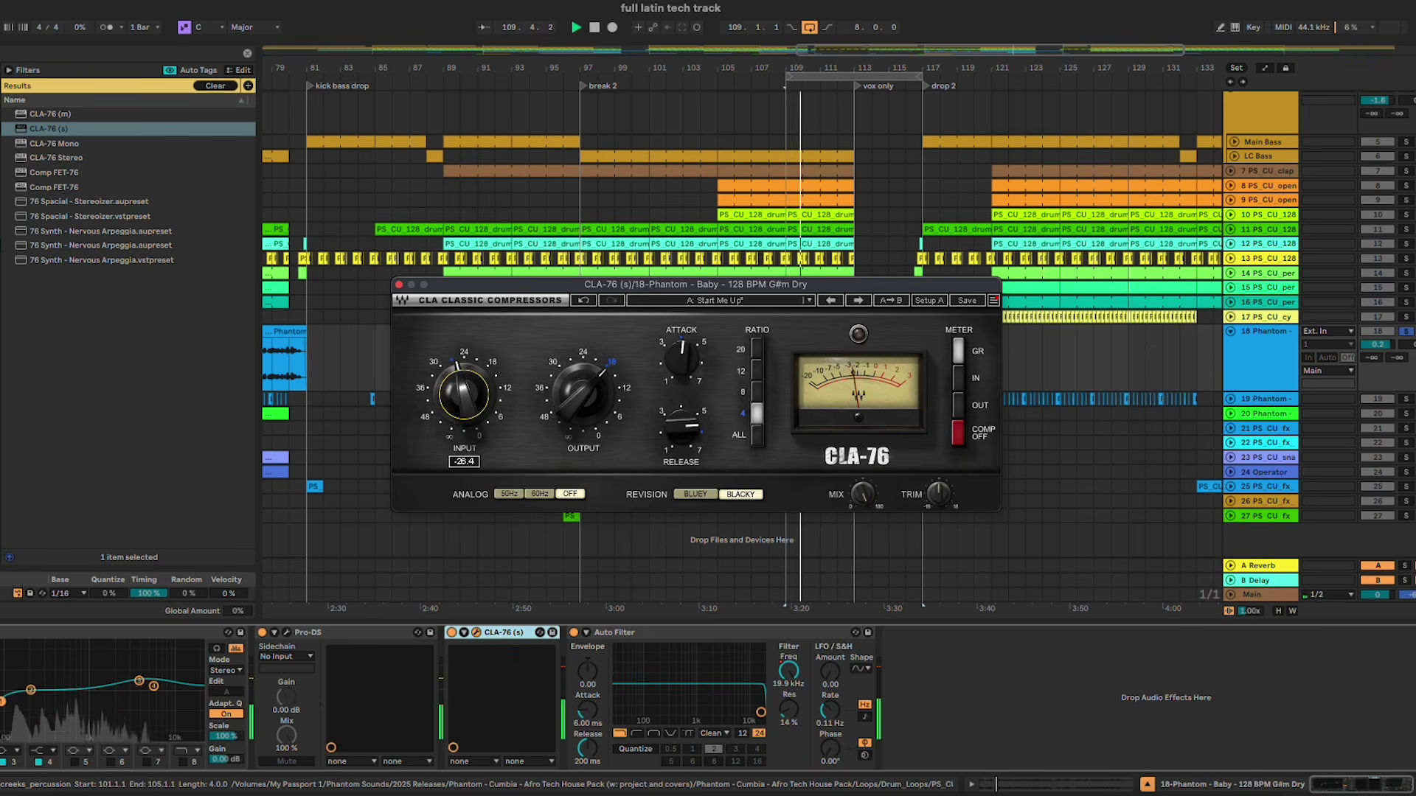
pyautogui.moveTo(582, 396)
pyautogui.mouseDown()
pyautogui.moveTo(583, 382)
pyautogui.moveTo(560, 404)
pyautogui.mouseUp()
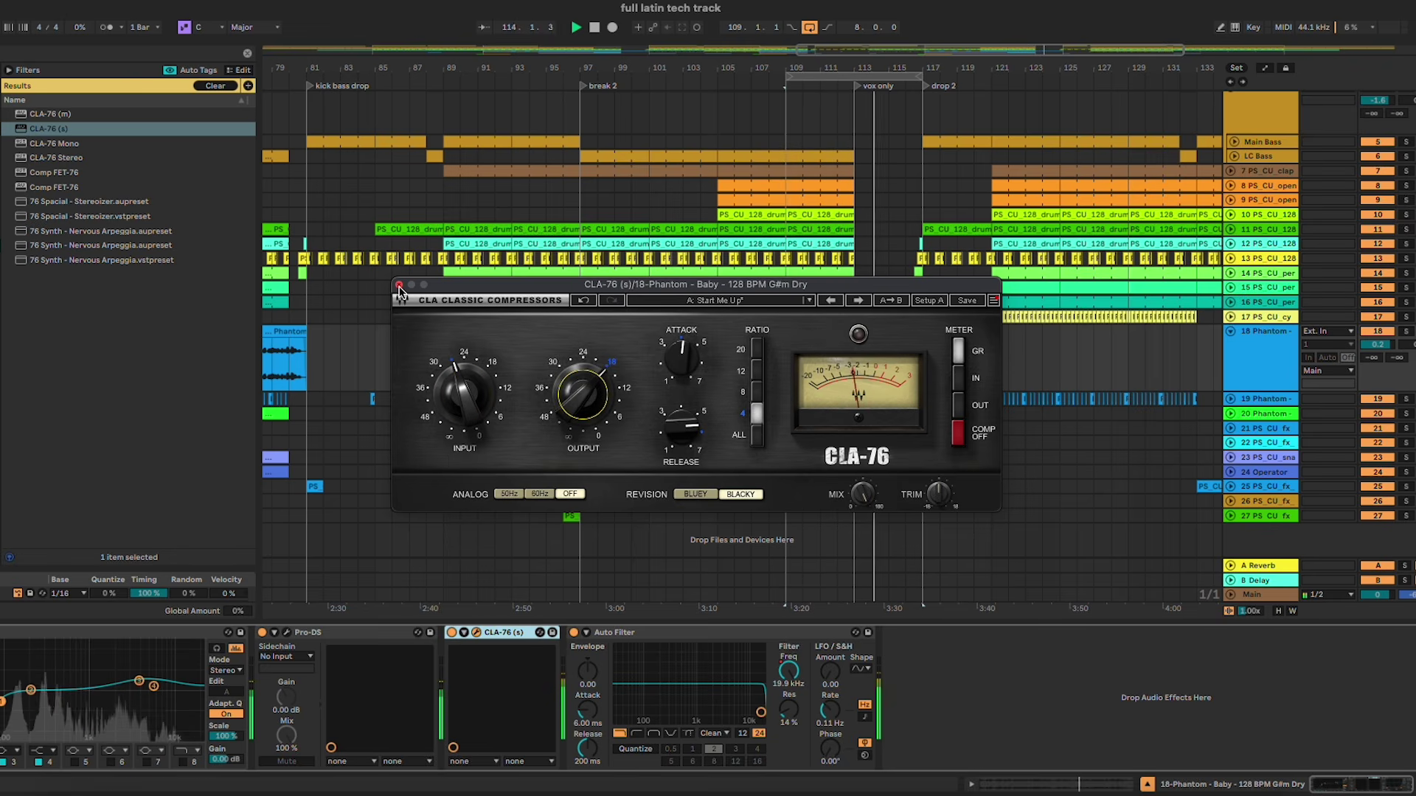
pyautogui.hotkey('ctrl', 'alt', 'p')
pyautogui.click(884, 371)
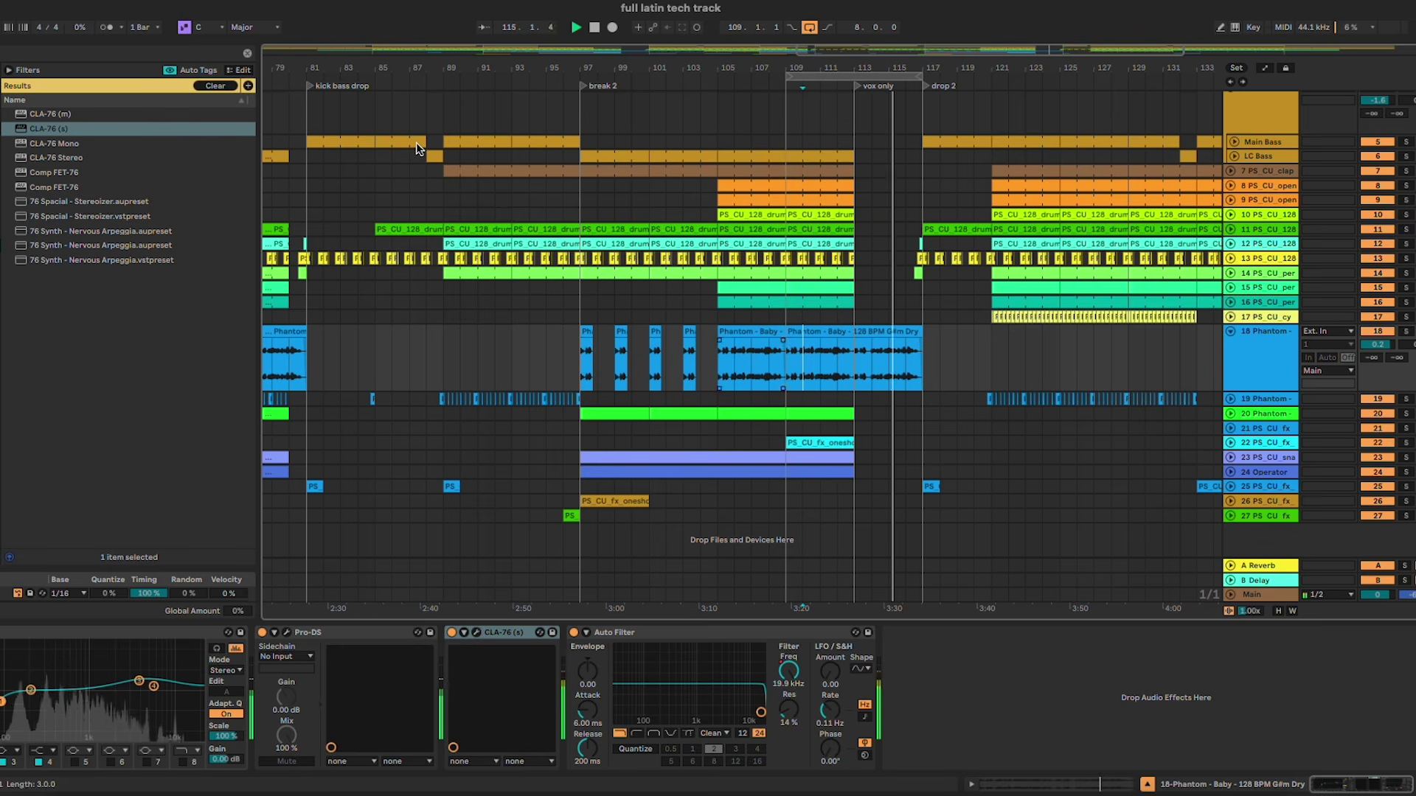
# Step: Insert an Audio Effect Rack after the CLA-76 on the soloed vocal track and create a chain named "dry"
pyautogui.click(248, 55)
pyautogui.click(247, 56)
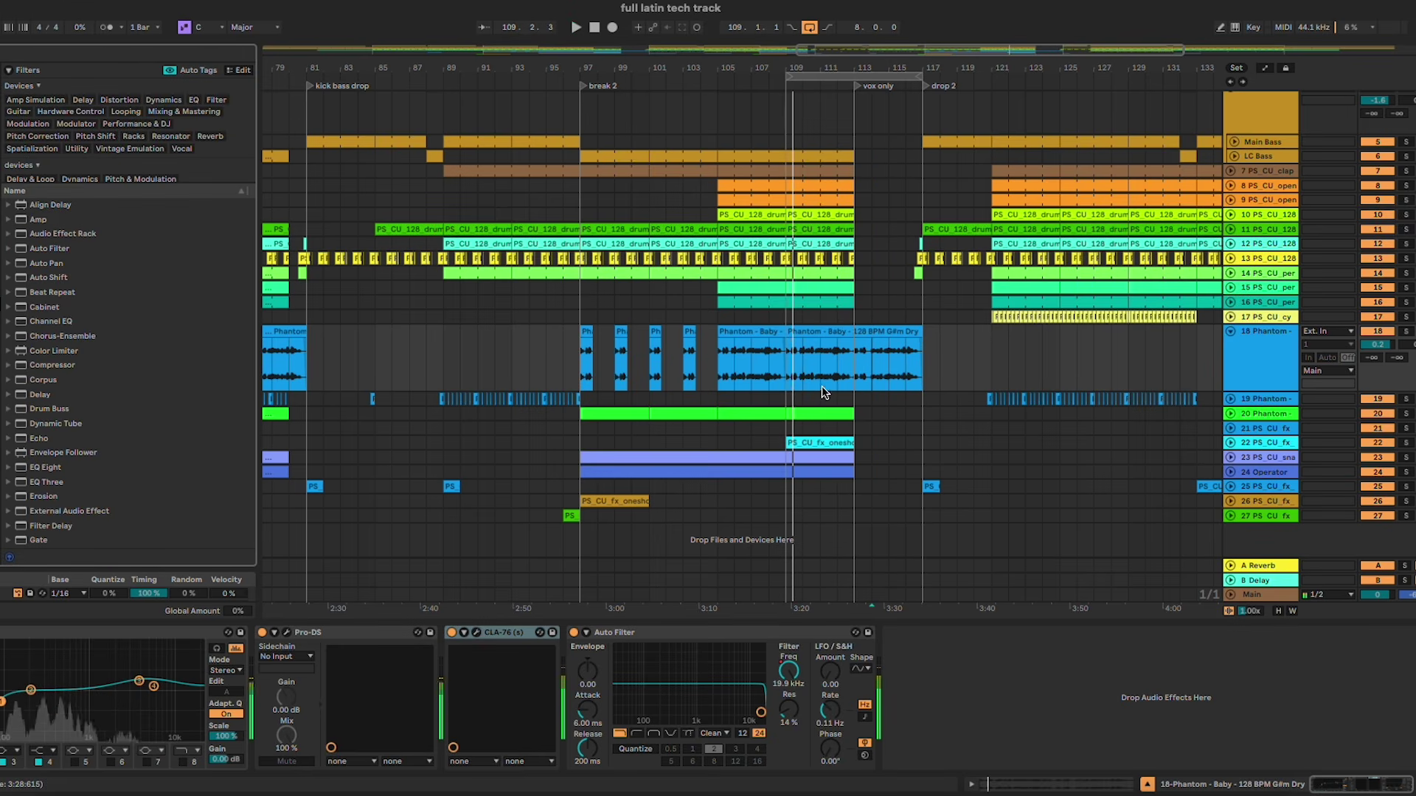
pyautogui.press('s')
pyautogui.click(512, 632)
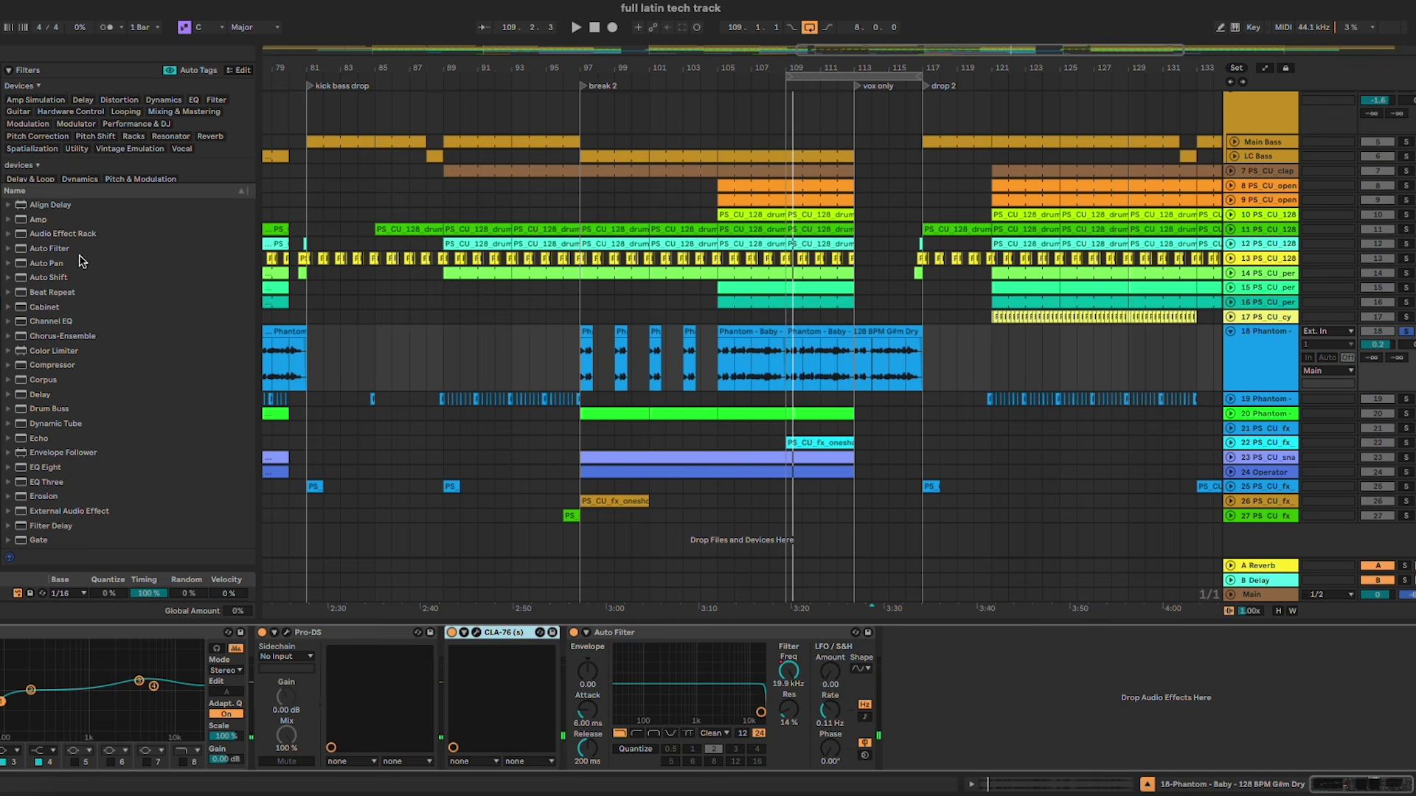
pyautogui.moveTo(63, 233); pyautogui.dragTo(666, 680)
pyautogui.click(577, 673)
pyautogui.rightClick(637, 704)
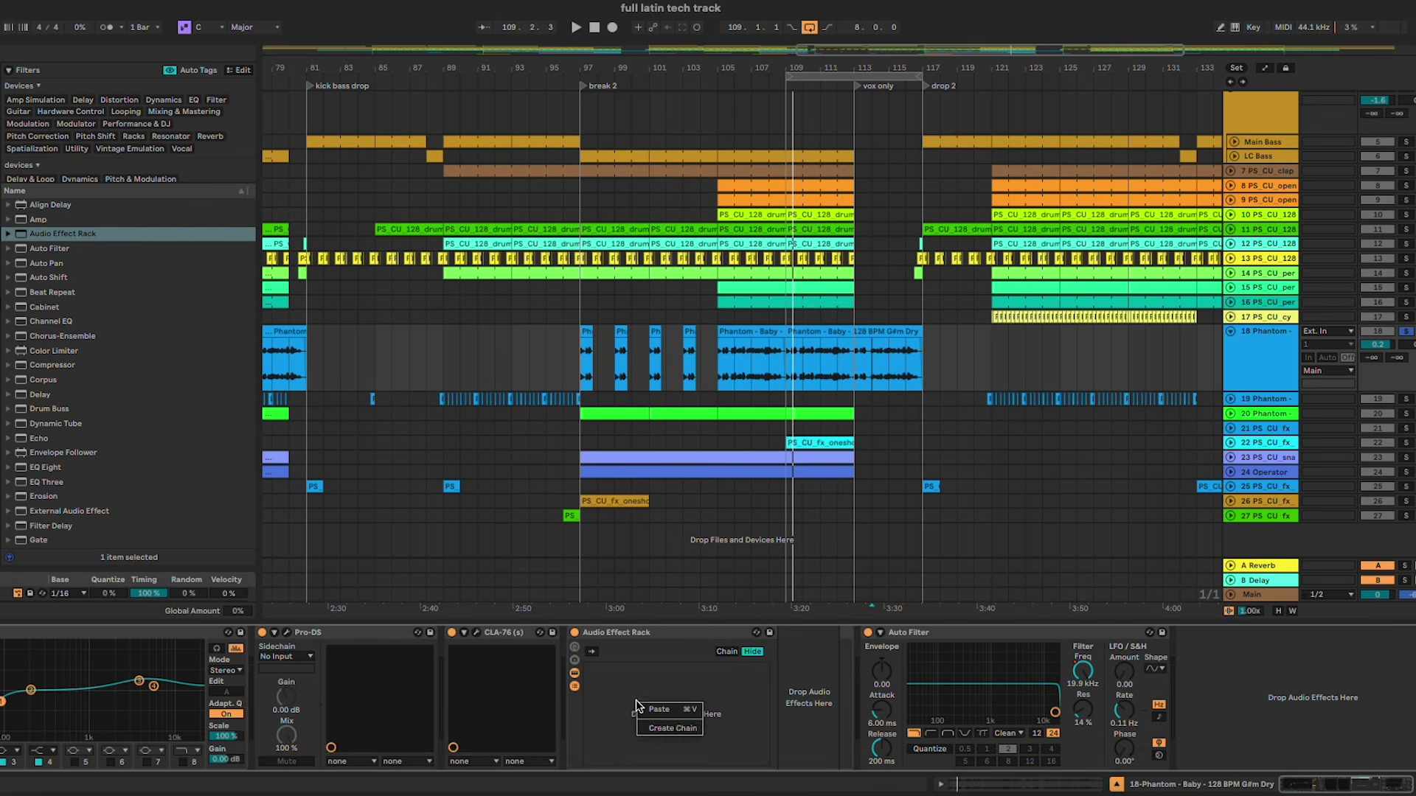
pyautogui.click(662, 729)
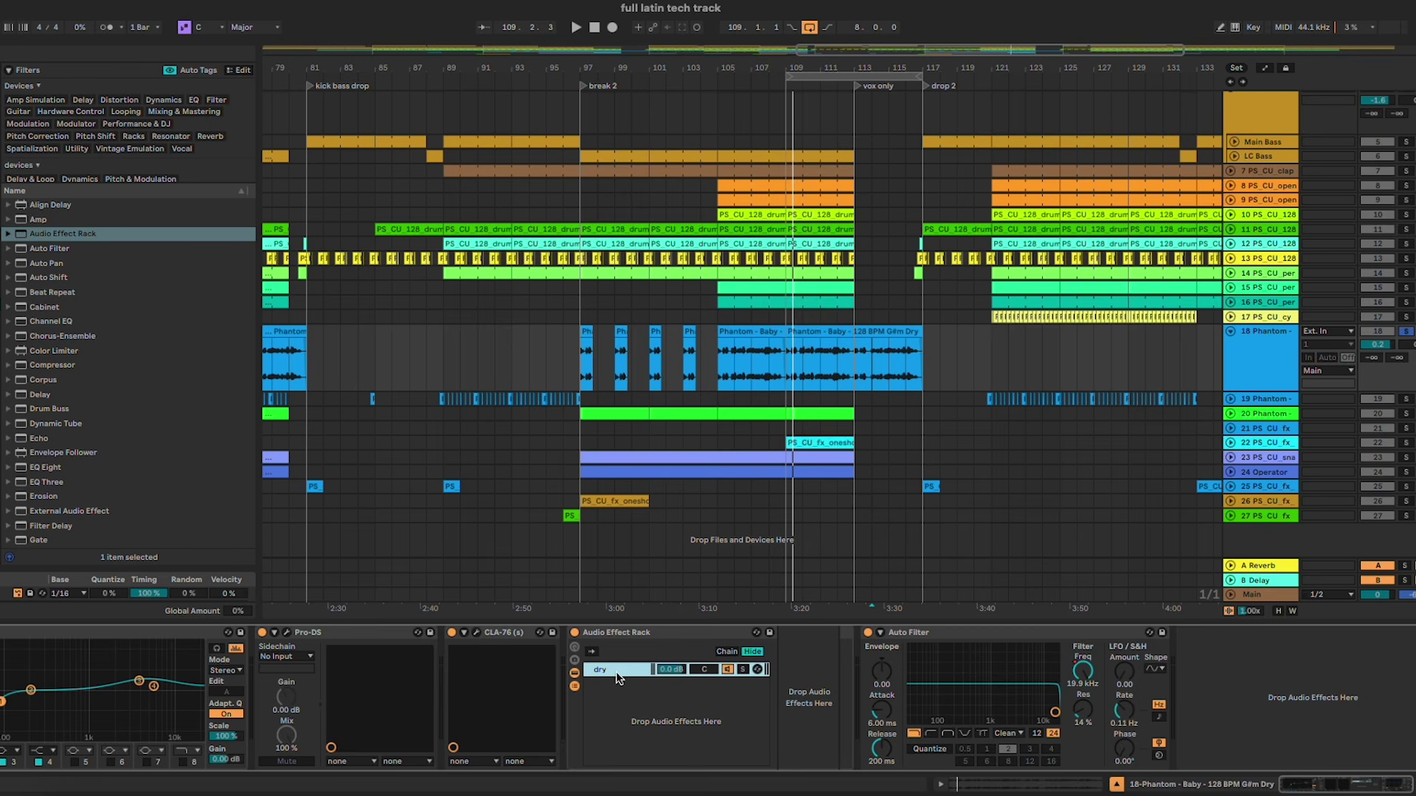
# Step: Create a second rack chain named "reverb" and load a Reverb device into it
pyautogui.rightClick(638, 684)
pyautogui.click(659, 717)
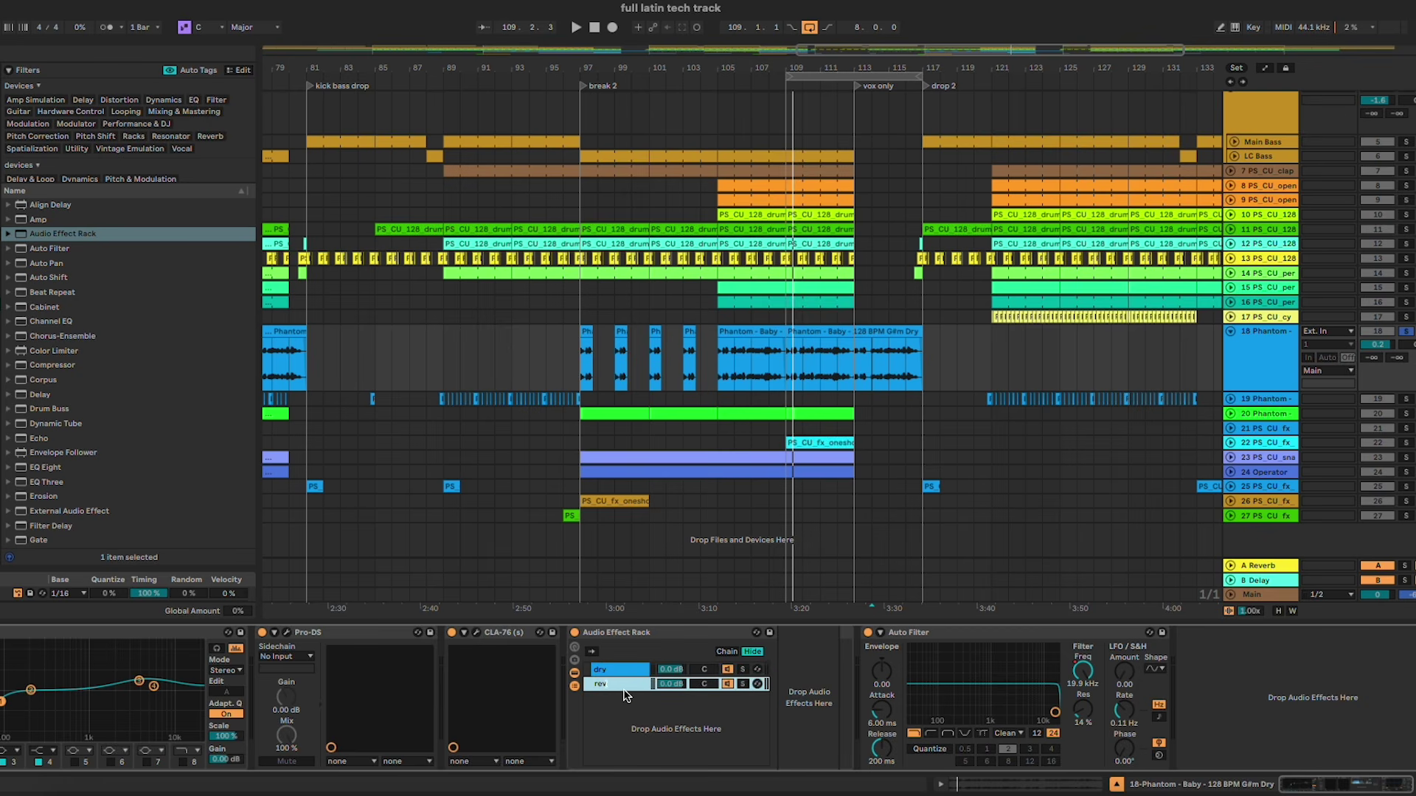
pyautogui.scroll(-8, 210, 404)
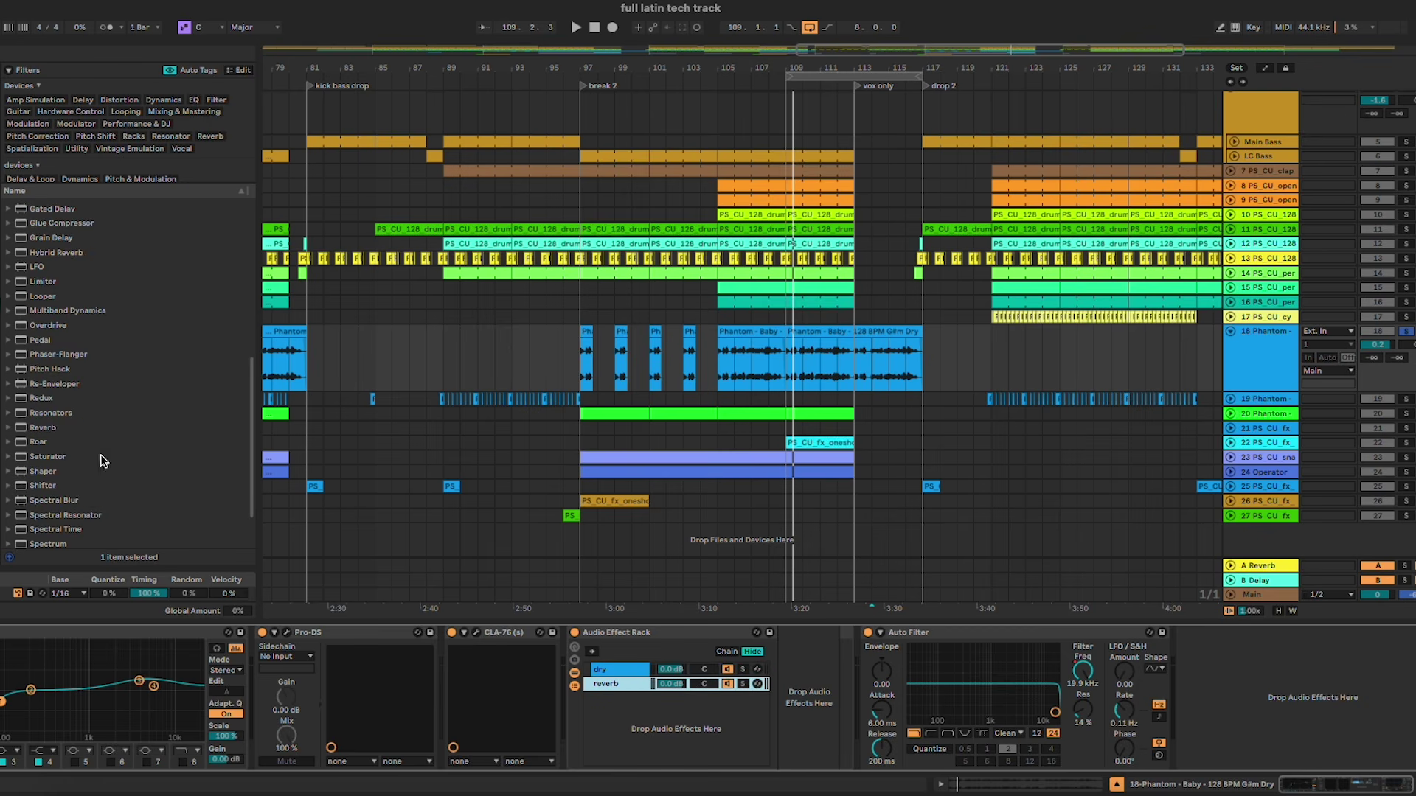
pyautogui.moveTo(45, 427); pyautogui.dragTo(802, 712)
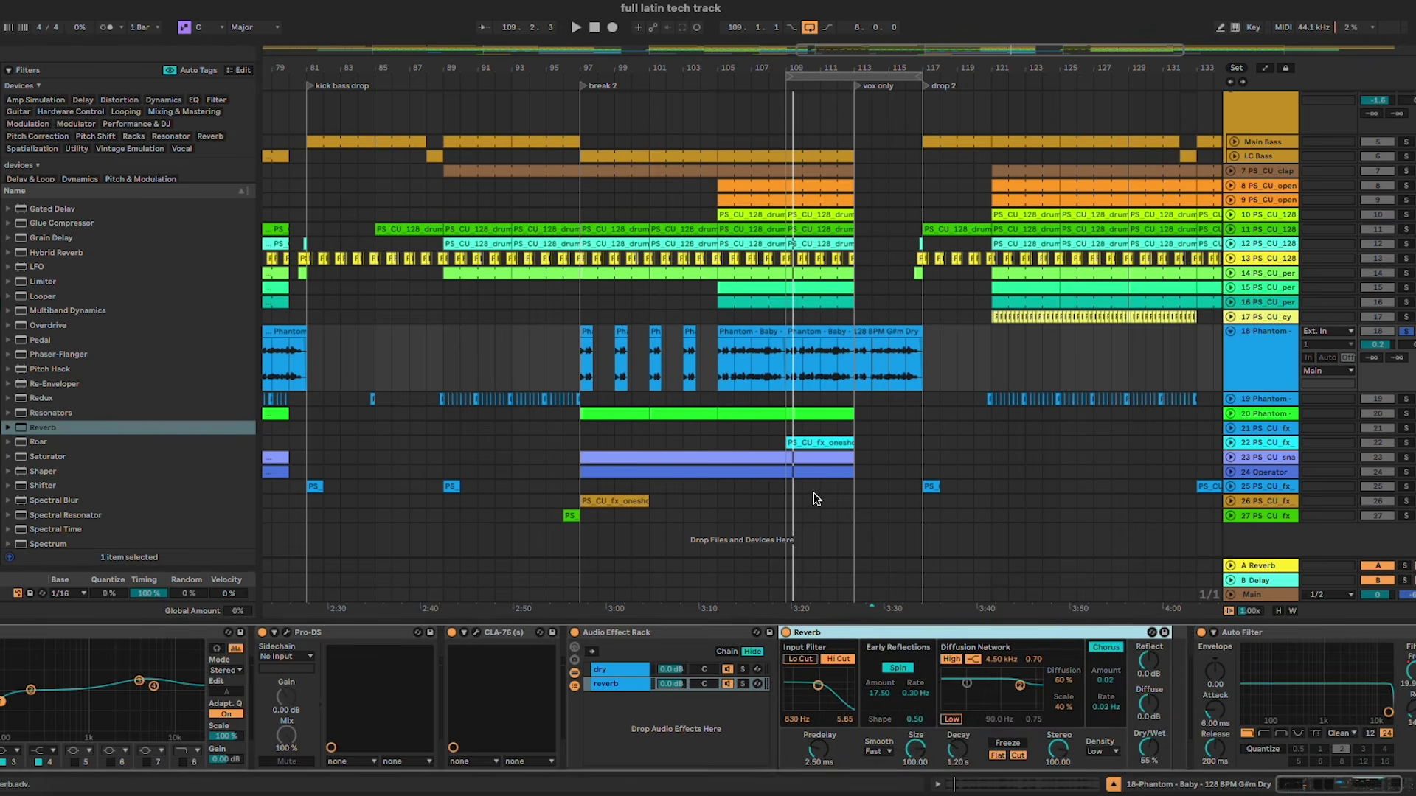
# Step: Enable the Reverb's low cut, set its input filter to 914 Hz with width 4.95, decay to 1.84 s and dry/wet to 100%
pyautogui.click(855, 333)
pyautogui.press('space')
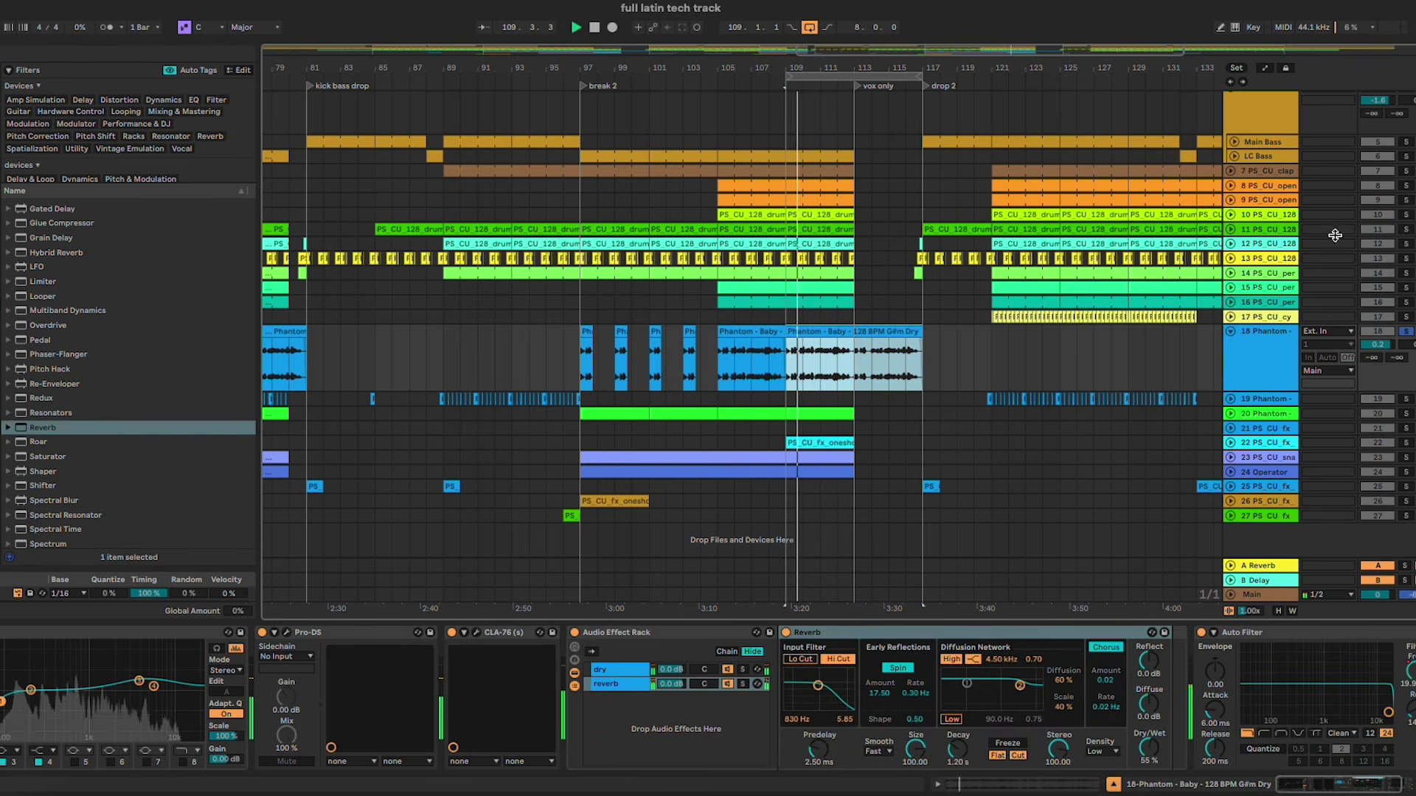
pyautogui.click(989, 577)
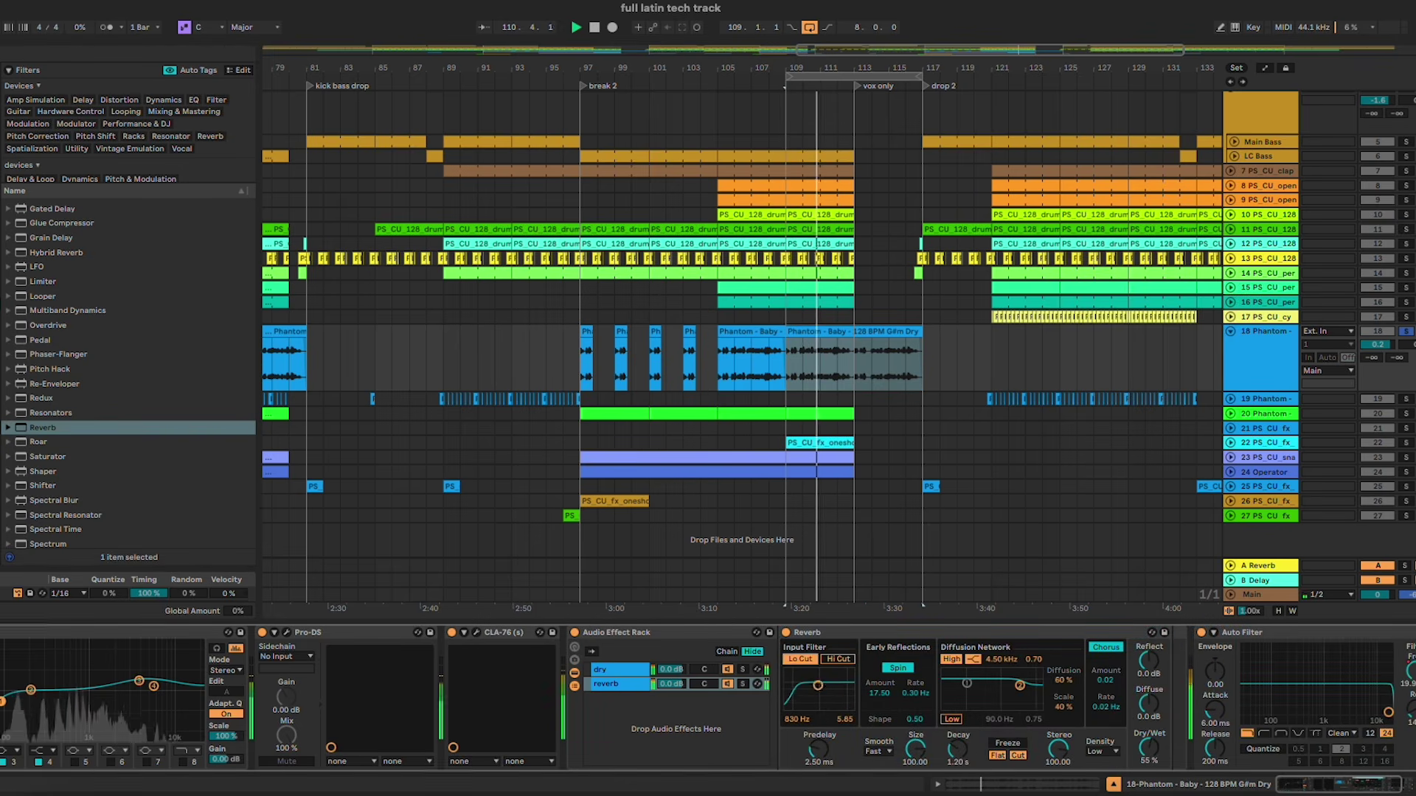
pyautogui.click(839, 660)
pyautogui.moveTo(818, 686); pyautogui.dragTo(825, 687)
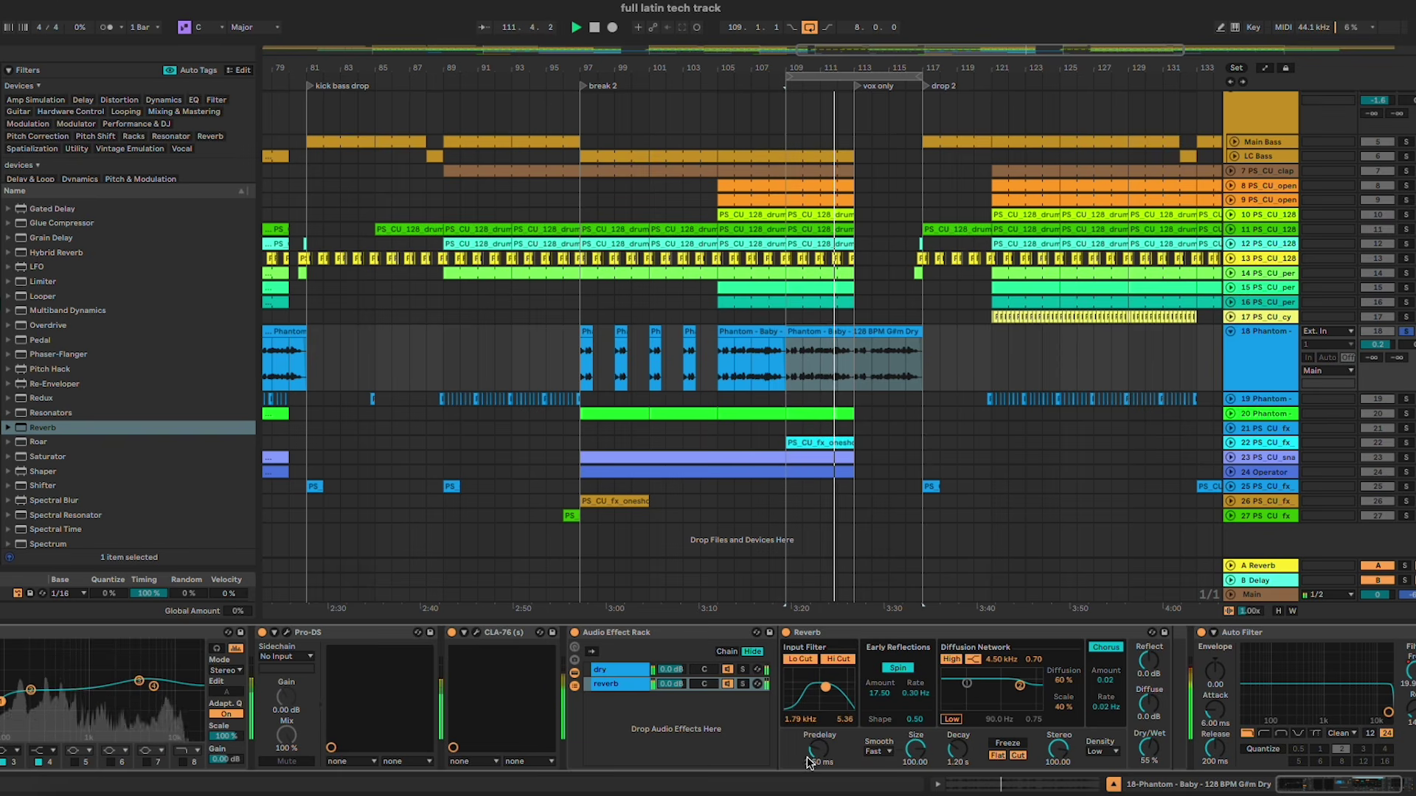
pyautogui.moveTo(957, 748); pyautogui.dragTo(957, 726)
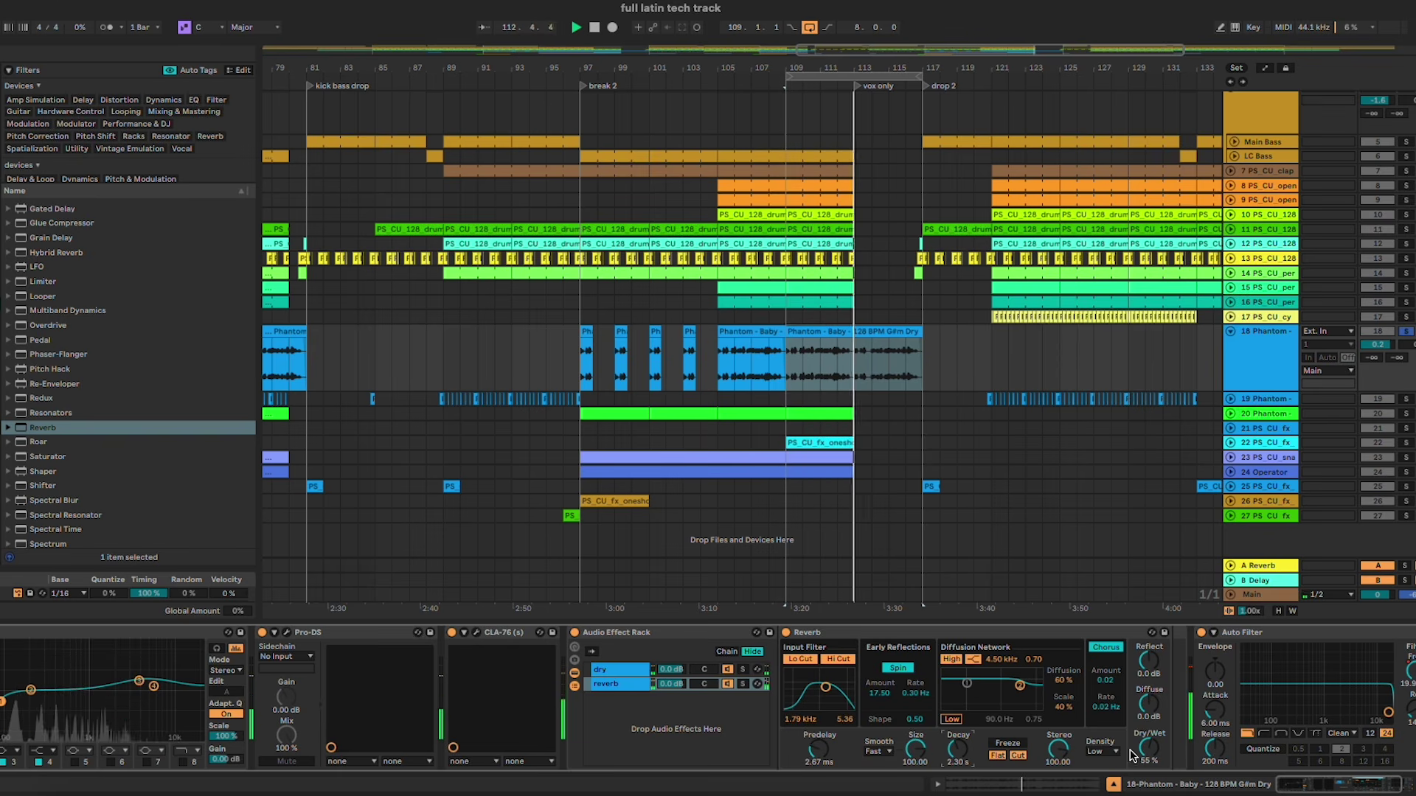
pyautogui.moveTo(1132, 756); pyautogui.dragTo(1132, 726)
pyautogui.moveTo(957, 748)
pyautogui.mouseDown()
pyautogui.moveTo(957, 763)
pyautogui.moveTo(957, 746)
pyautogui.mouseUp()
pyautogui.moveTo(825, 687); pyautogui.dragTo(818, 689)
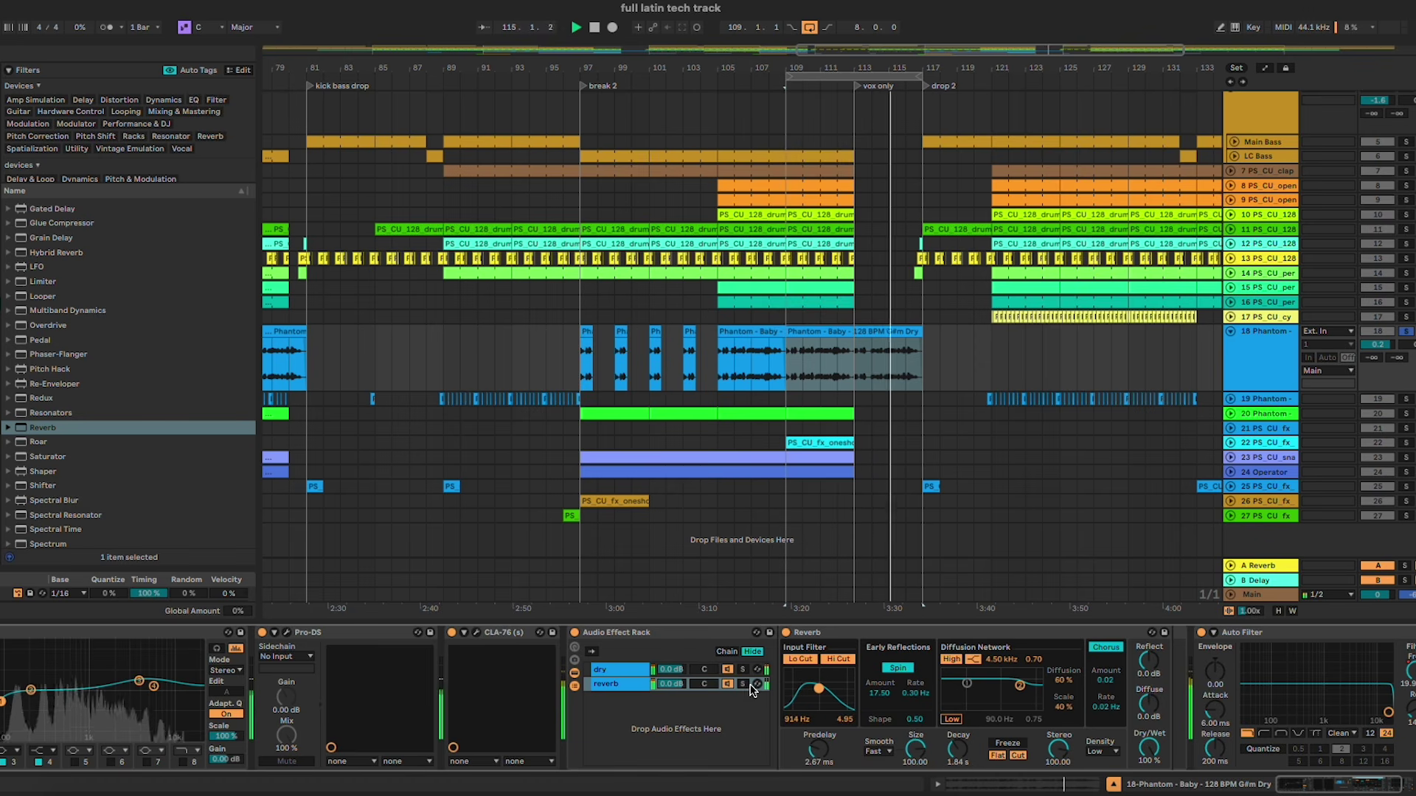
# Step: Balance the vocal by setting the reverb chain to -10.0 dB, track 18's volume to -1.4 dB and the reverb decay to 2.64 s
pyautogui.moveTo(671, 684); pyautogui.dragTo(670, 717)
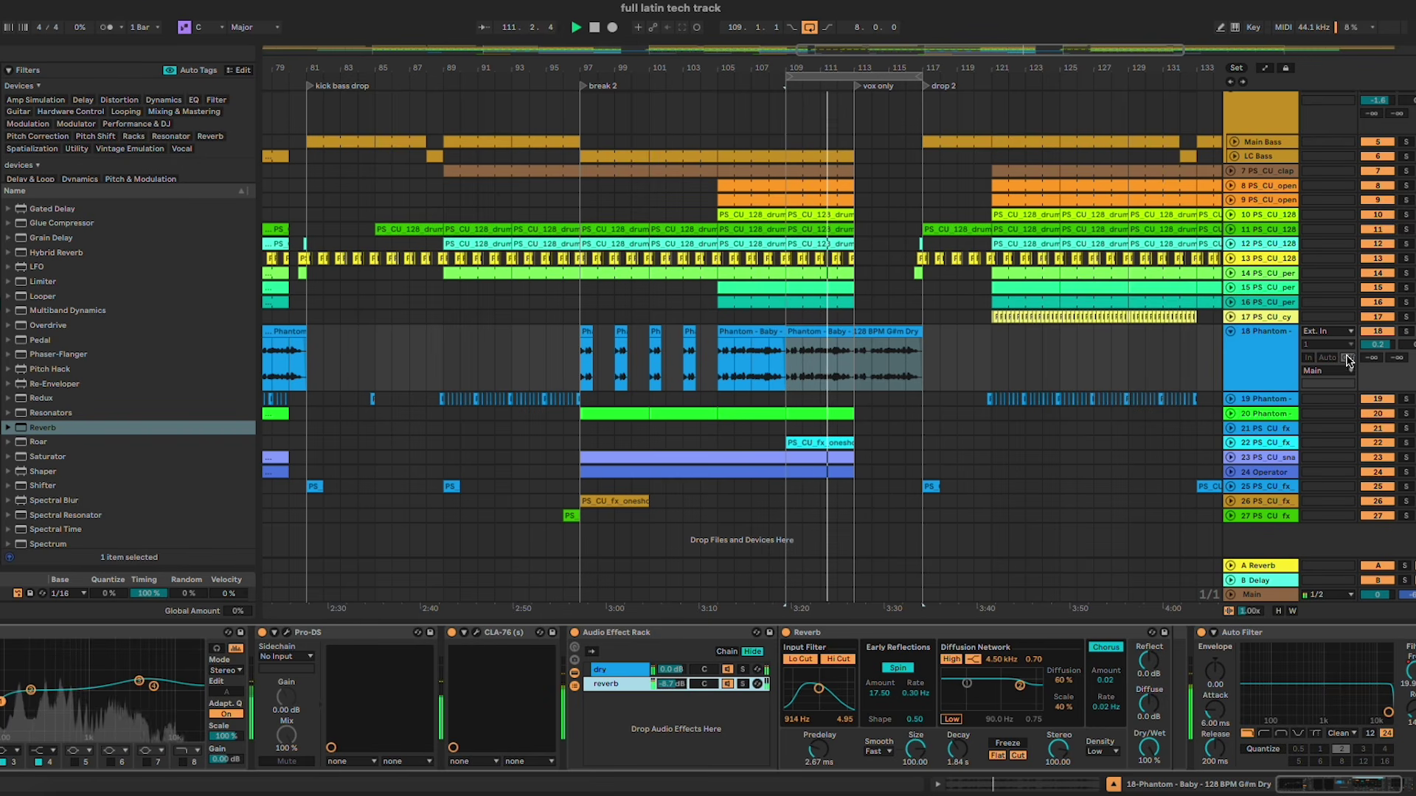
pyautogui.click(1347, 358)
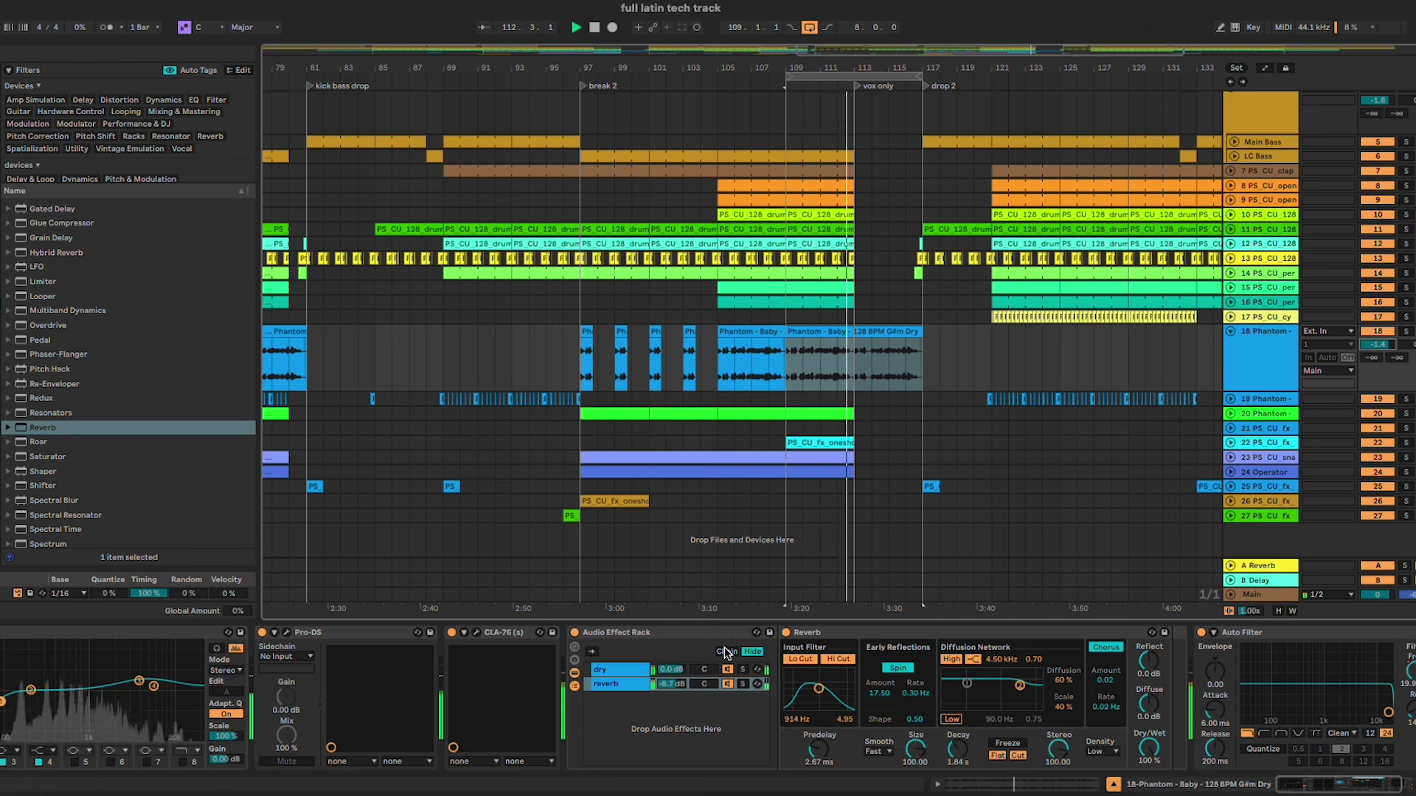
pyautogui.moveTo(673, 684); pyautogui.dragTo(675, 694)
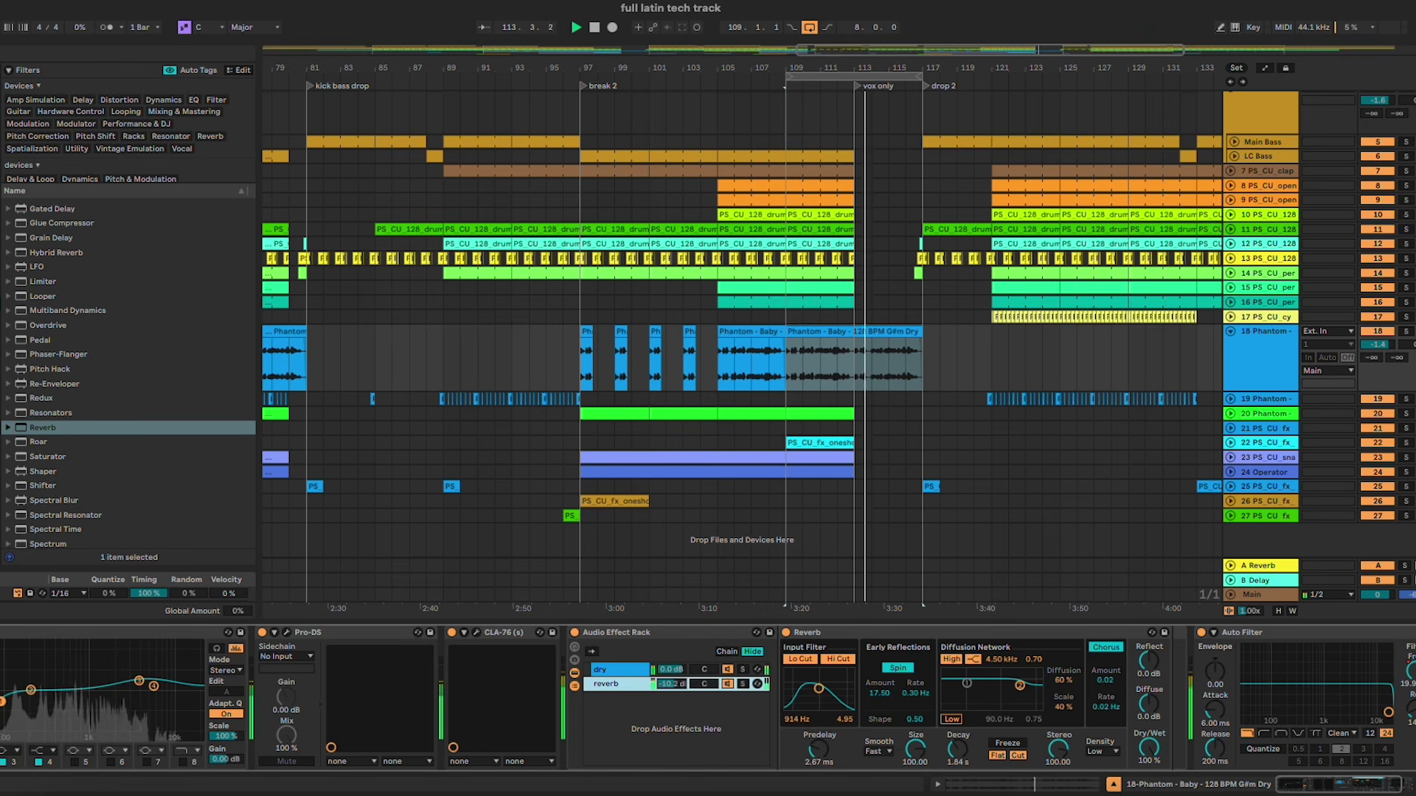
pyautogui.moveTo(949, 757); pyautogui.dragTo(947, 745)
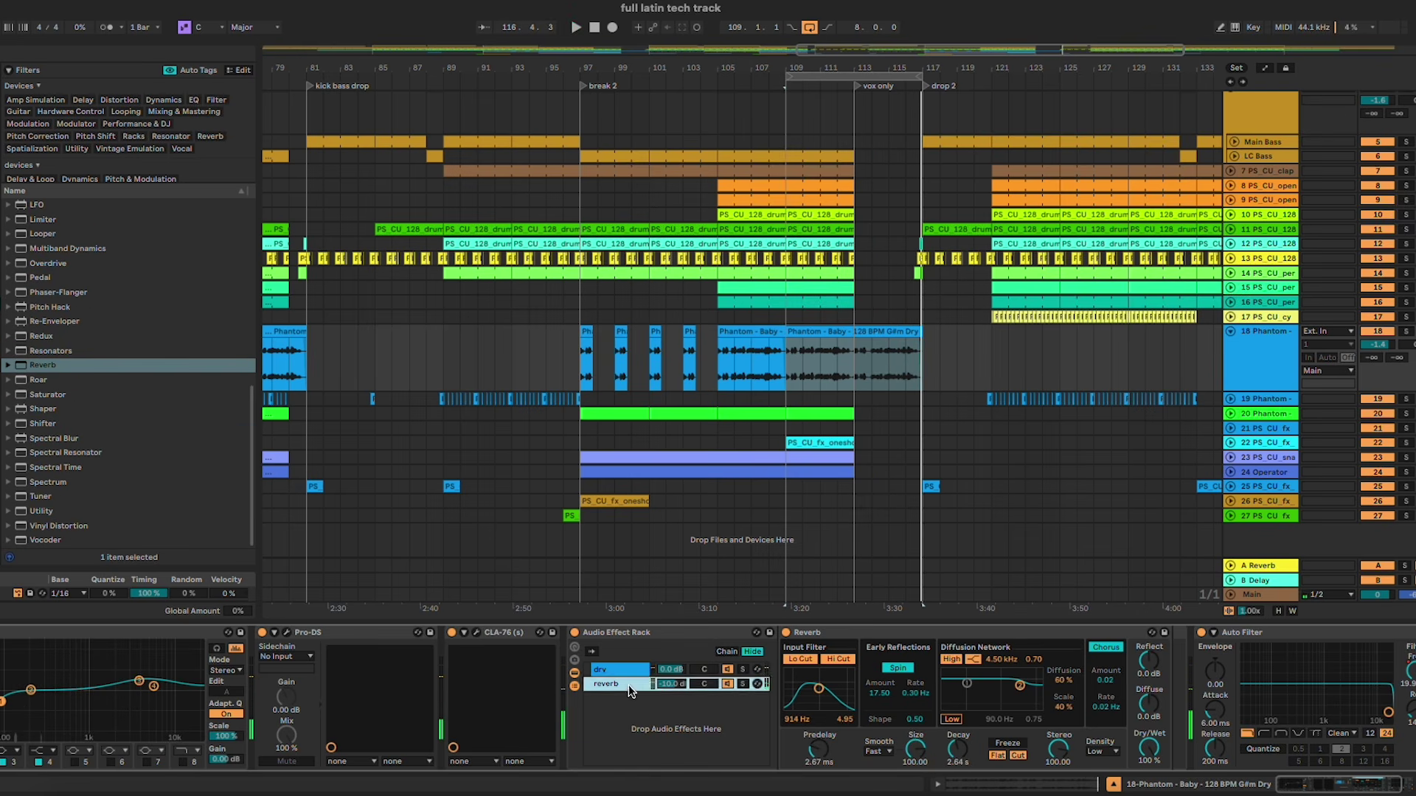
# Step: Duplicate the reverb chain as "delay" and replace its Reverb device with an Echo
pyautogui.hotkey('ctrl', 'd')
pyautogui.write('delay')
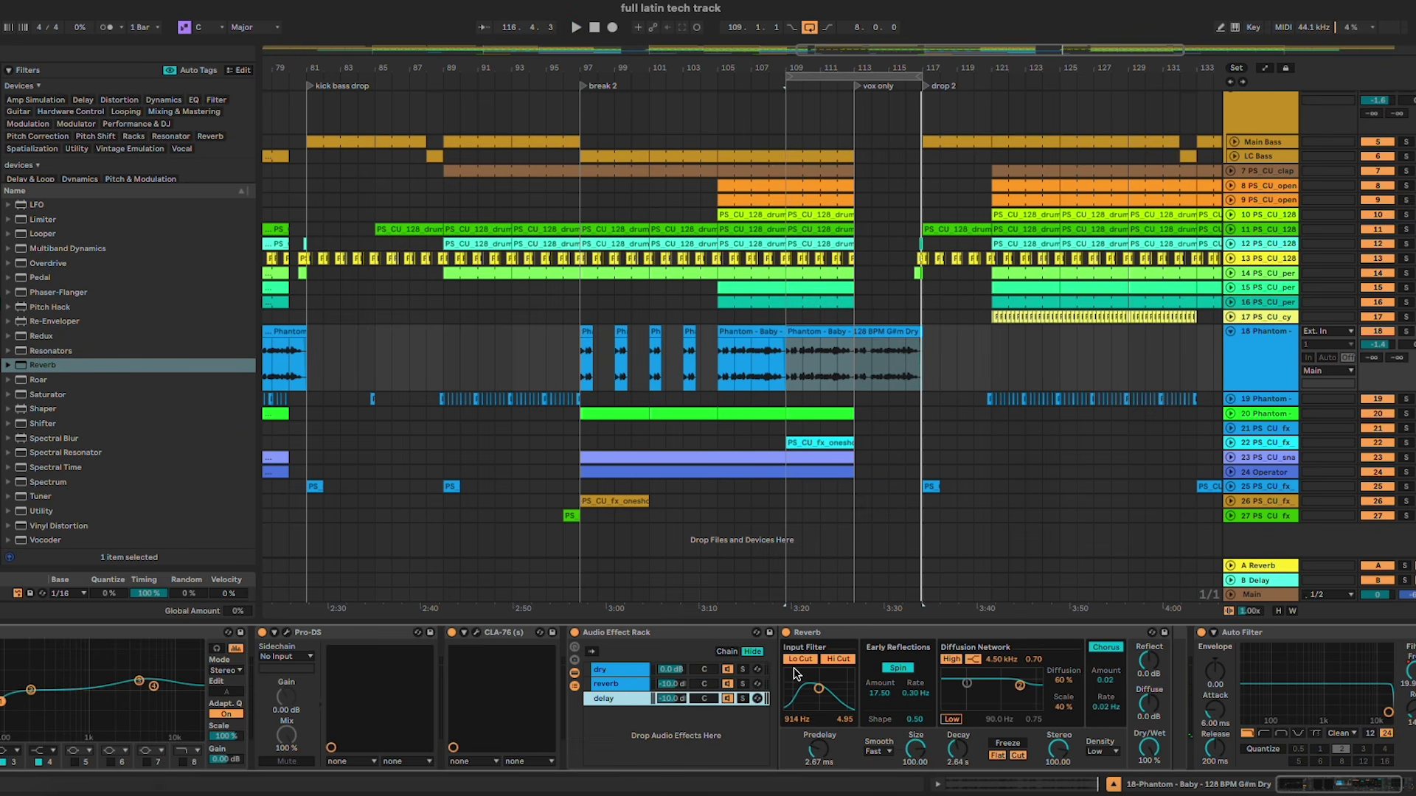
pyautogui.click(966, 635)
pyautogui.press('Delete')
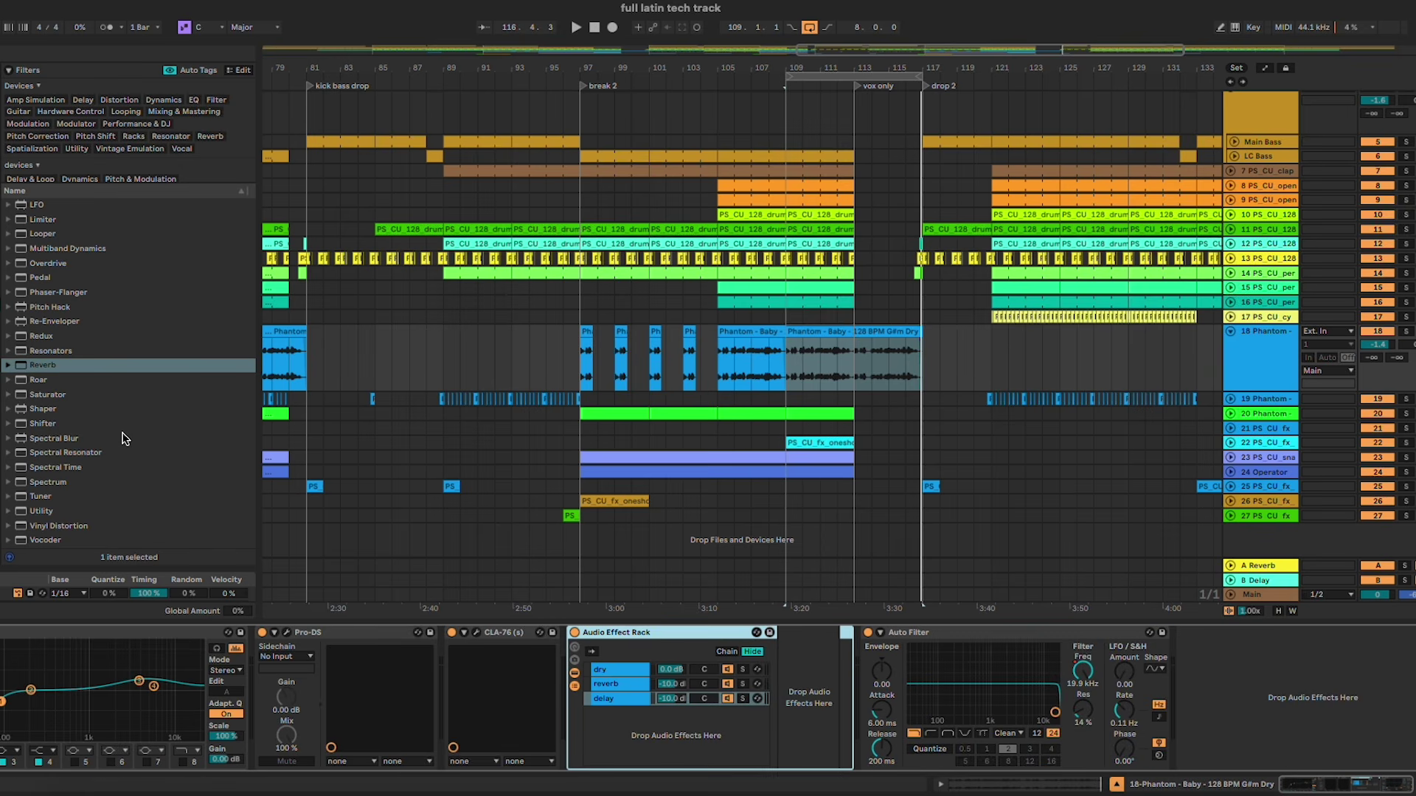
pyautogui.scroll(6, 67, 284)
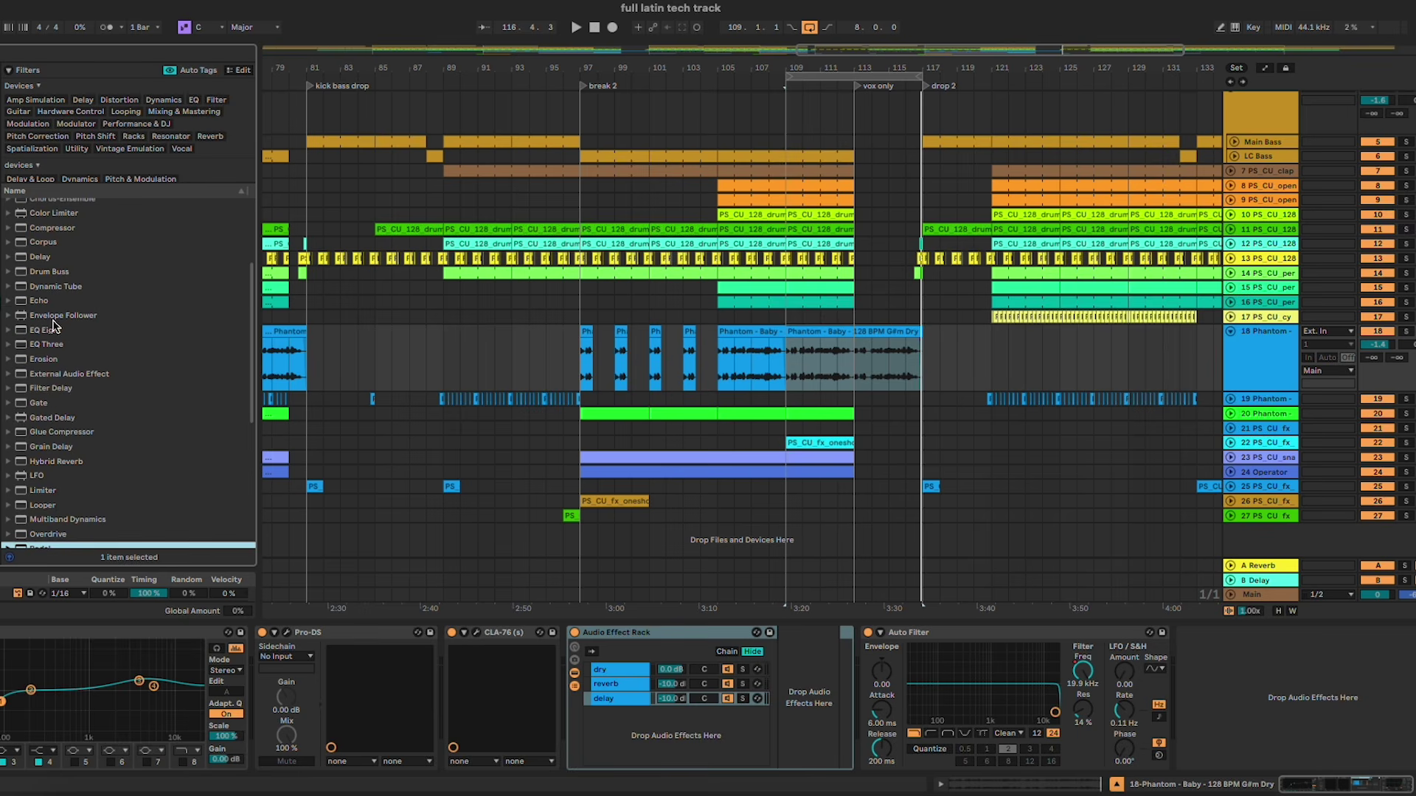
pyautogui.moveTo(42, 302); pyautogui.dragTo(800, 706)
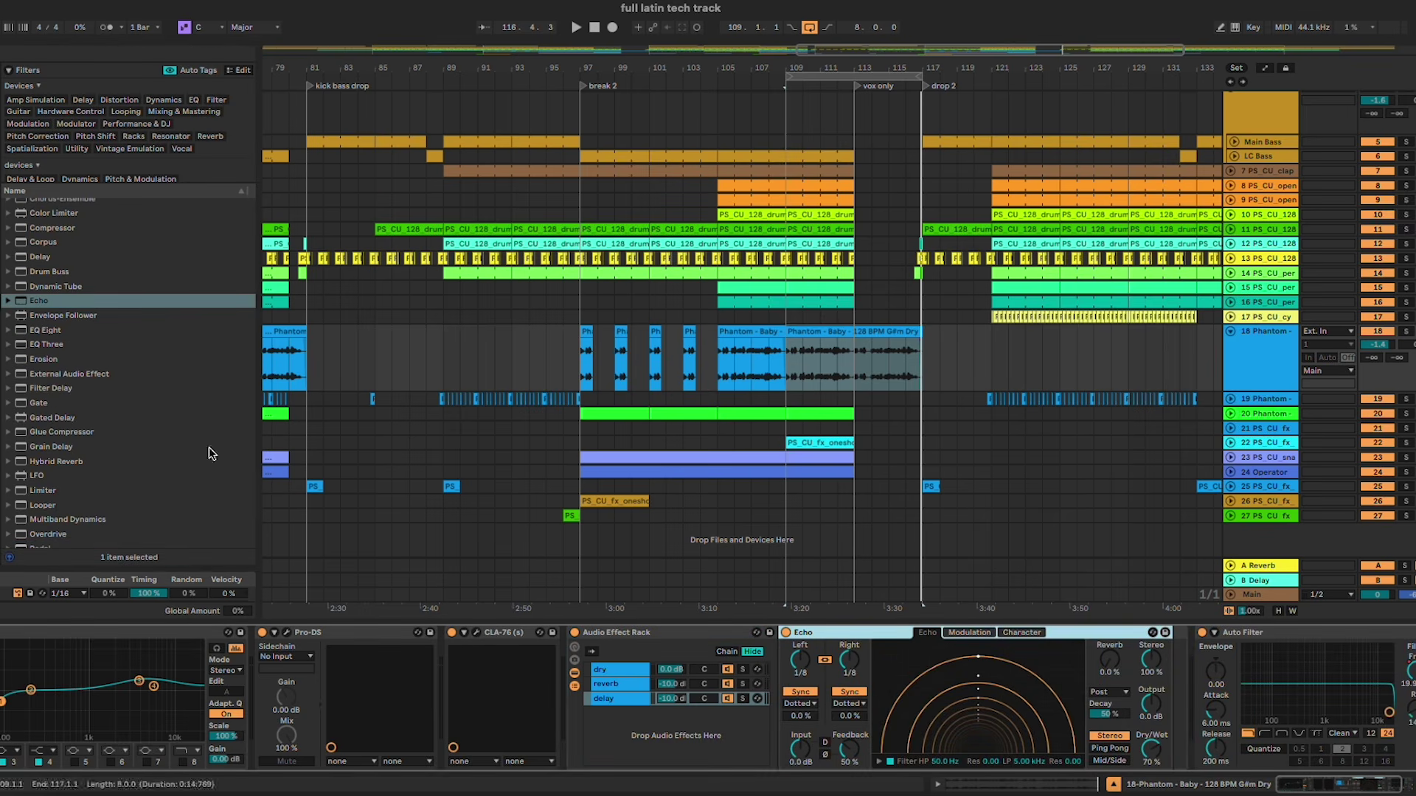
pyautogui.click(10, 308)
pyautogui.scroll(-5, 140, 413)
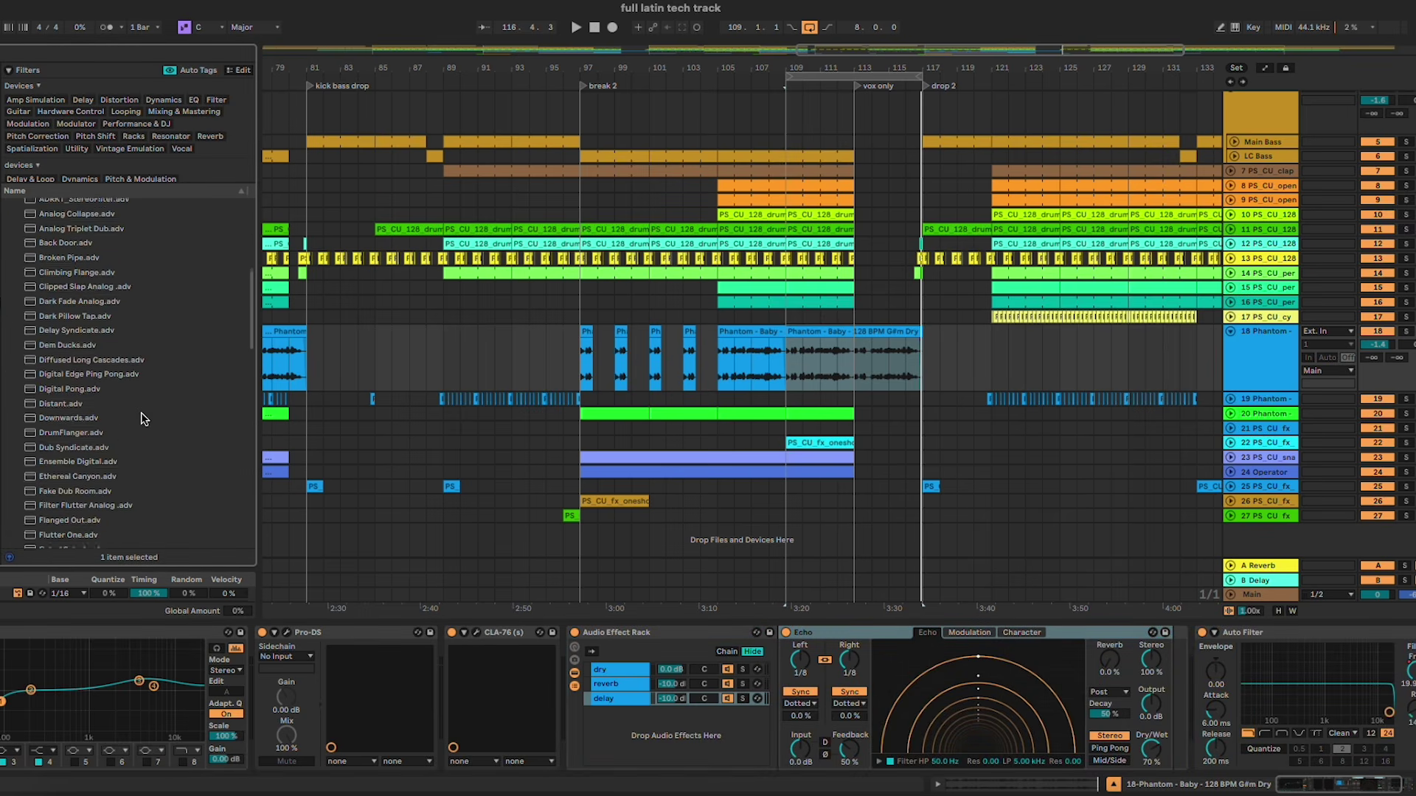
pyautogui.scroll(-5, 140, 413)
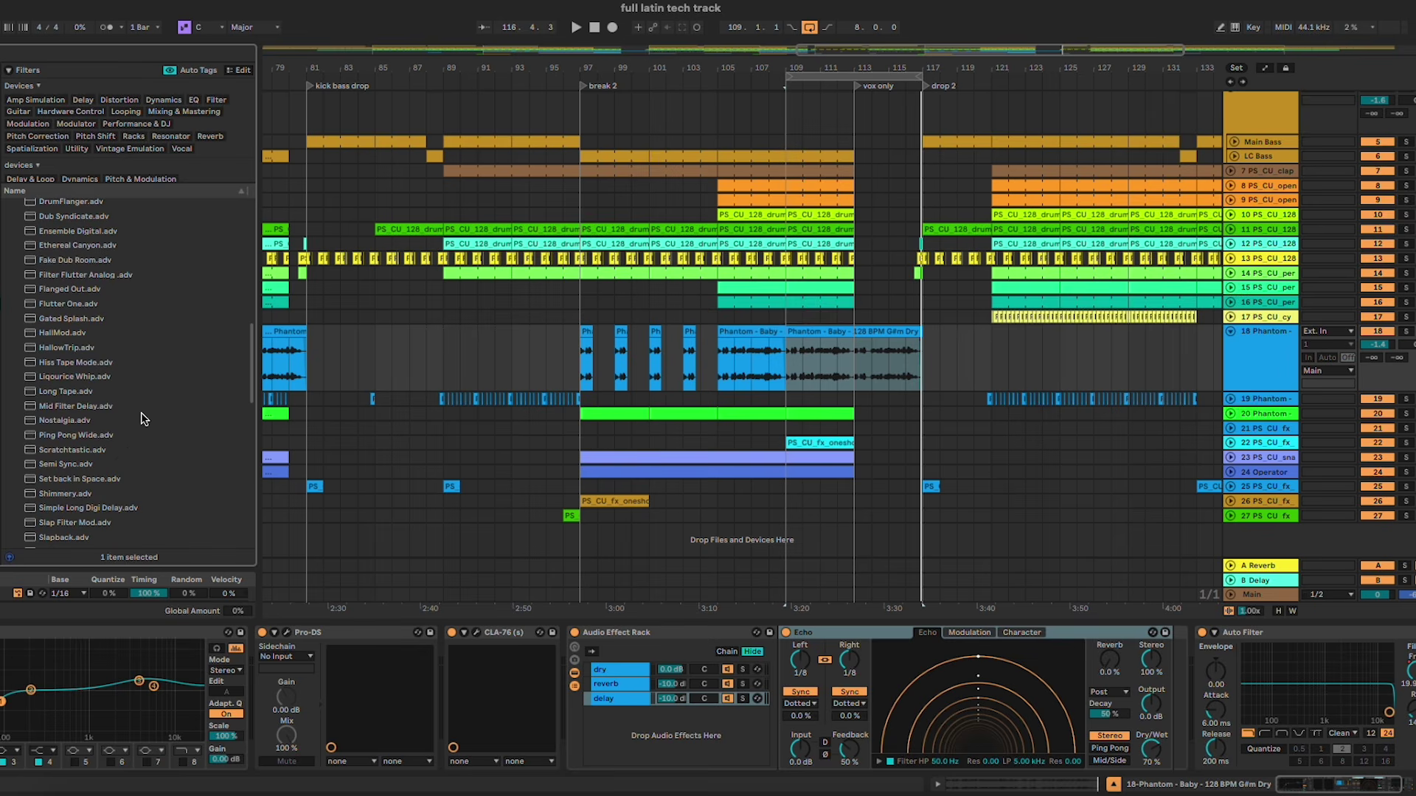
pyautogui.scroll(7, 143, 419)
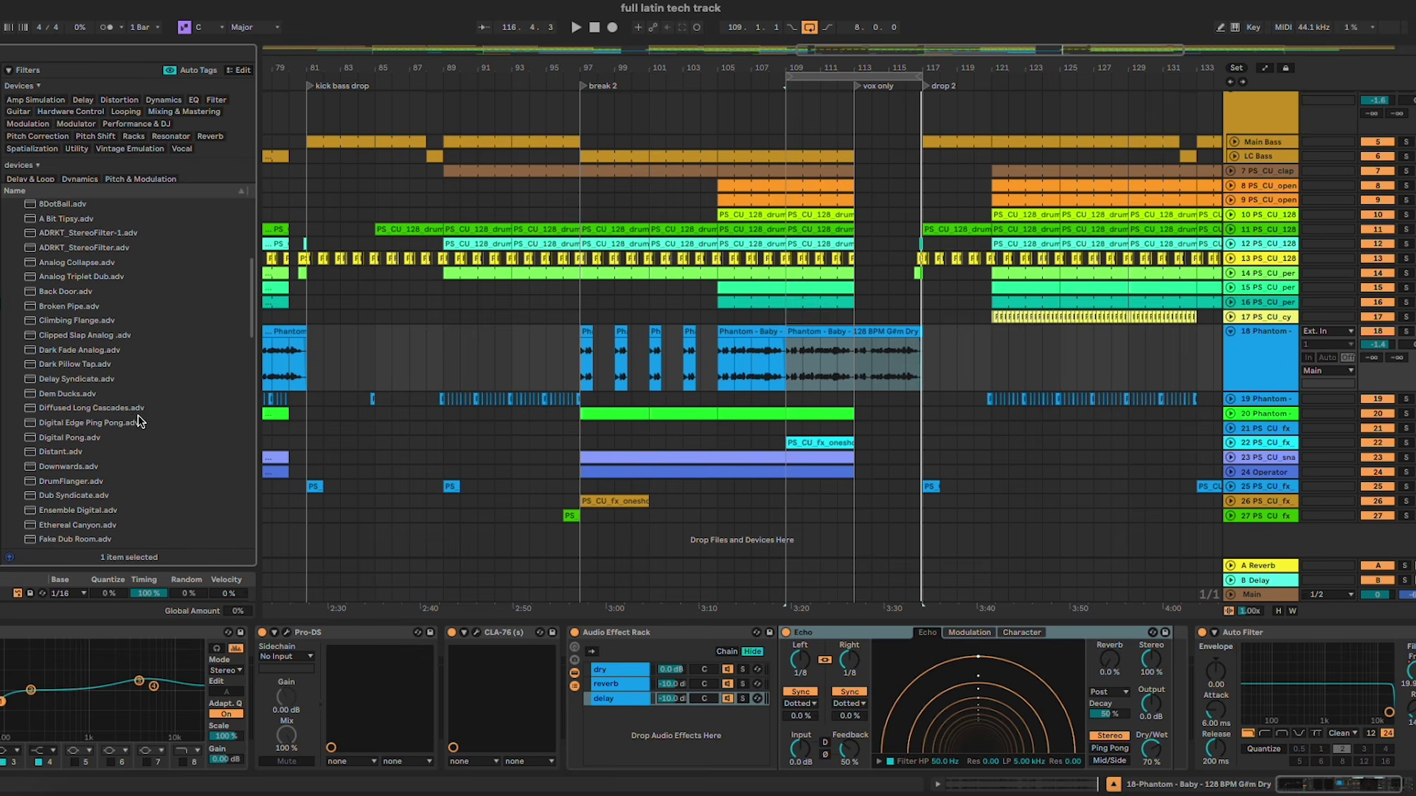
# Step: While auditioning the vocal, switch the Echo to free time at 3.59 ms and 100% dry/wet, and set the delay chain to -11.2 dB
pyautogui.click(852, 345)
pyautogui.press('space')
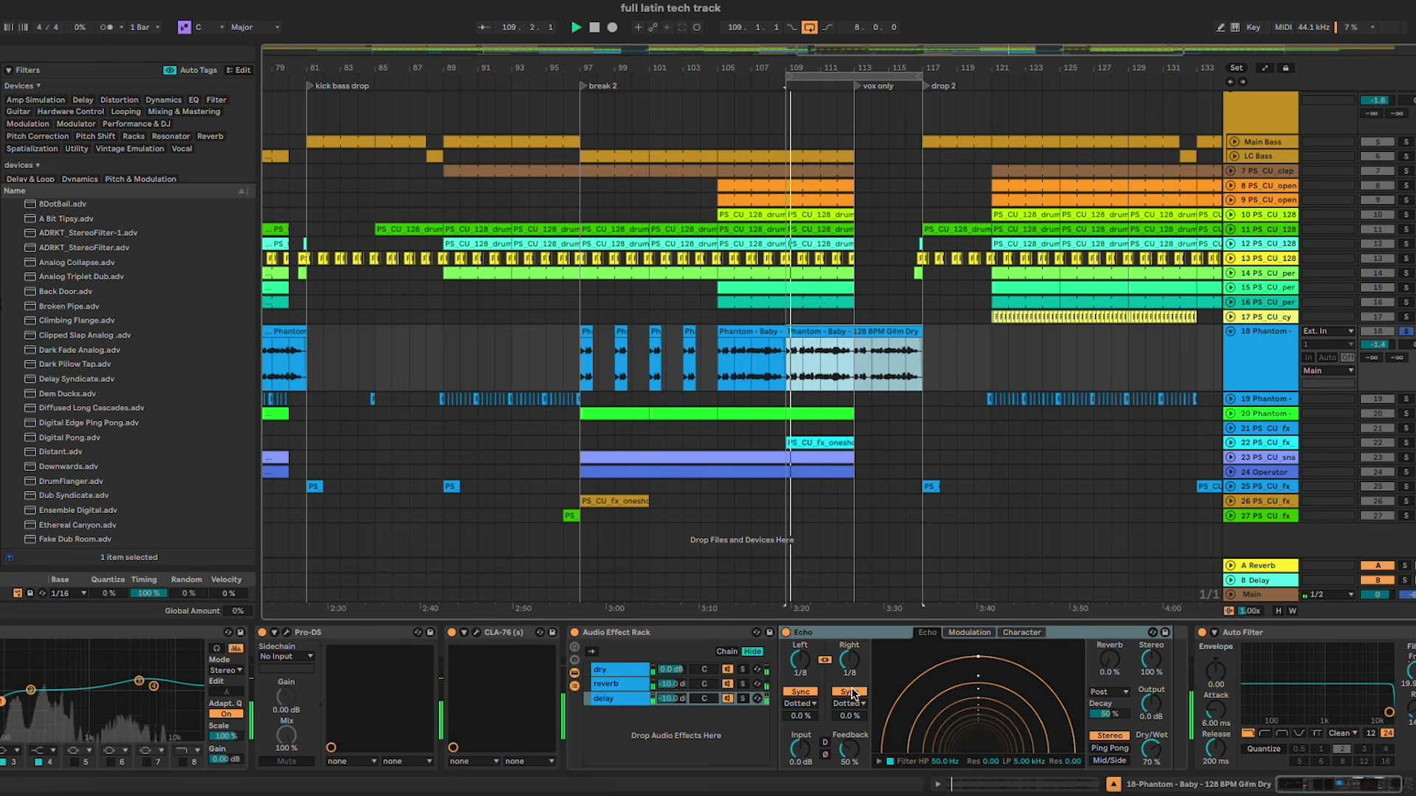
pyautogui.click(849, 691)
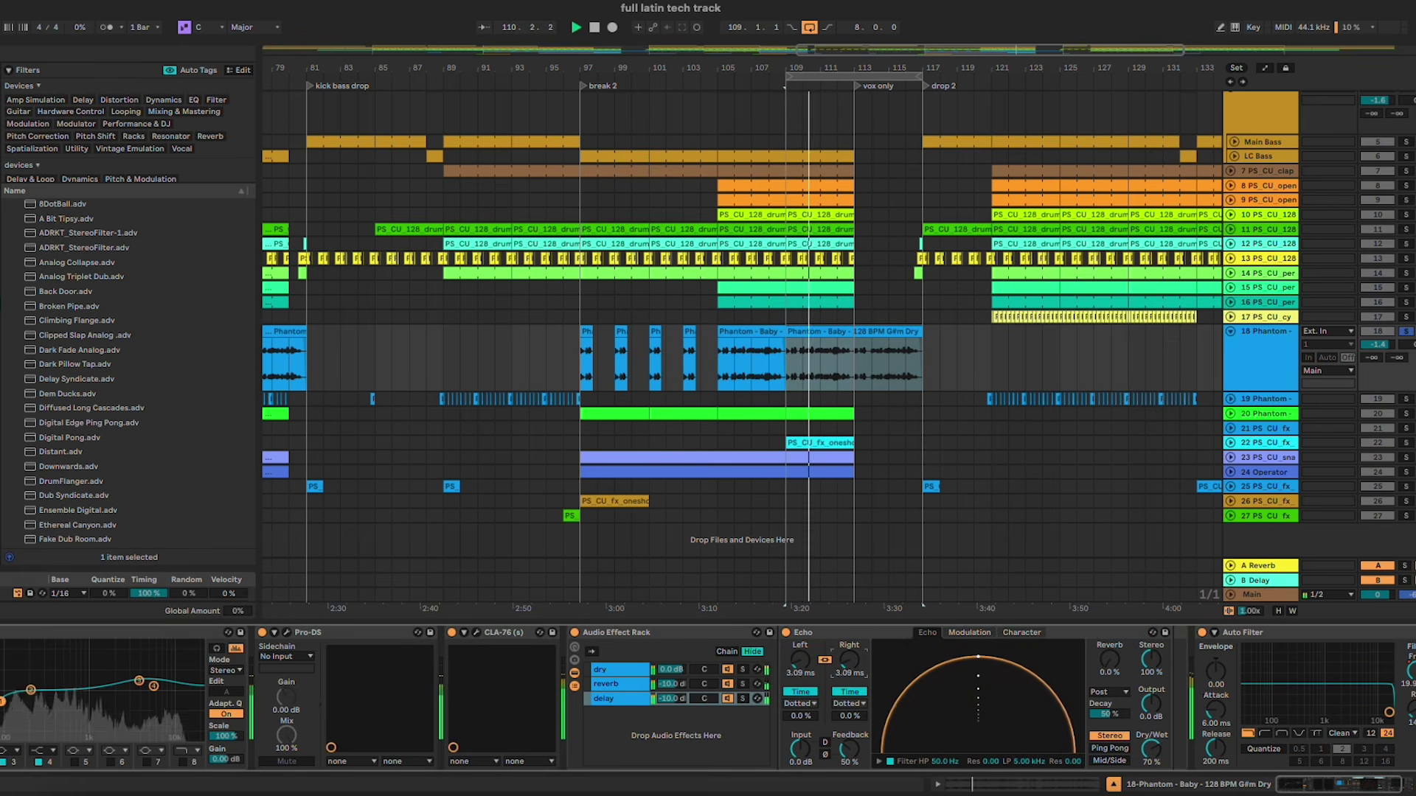
pyautogui.moveTo(849, 660); pyautogui.dragTo(852, 667)
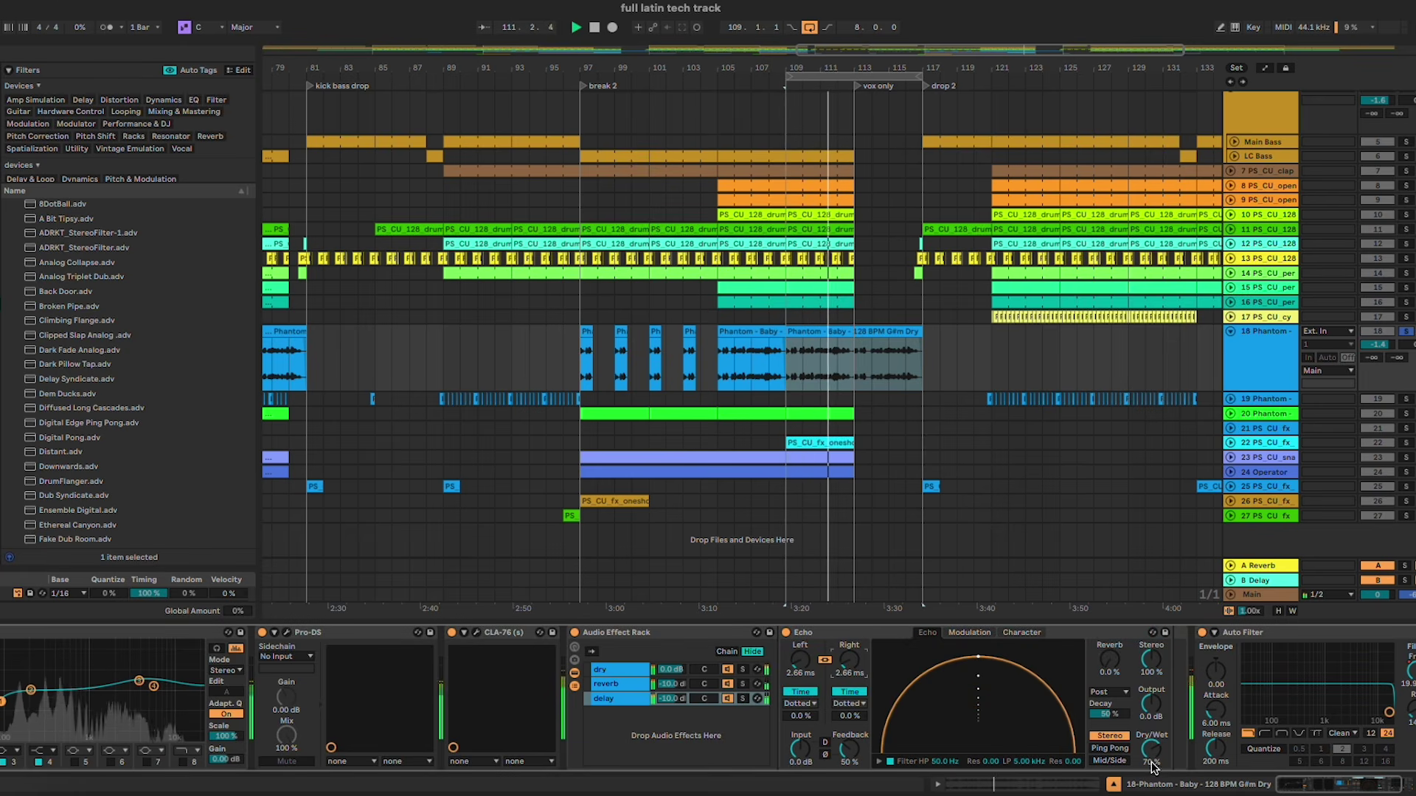
pyautogui.moveTo(850, 663); pyautogui.dragTo(853, 671)
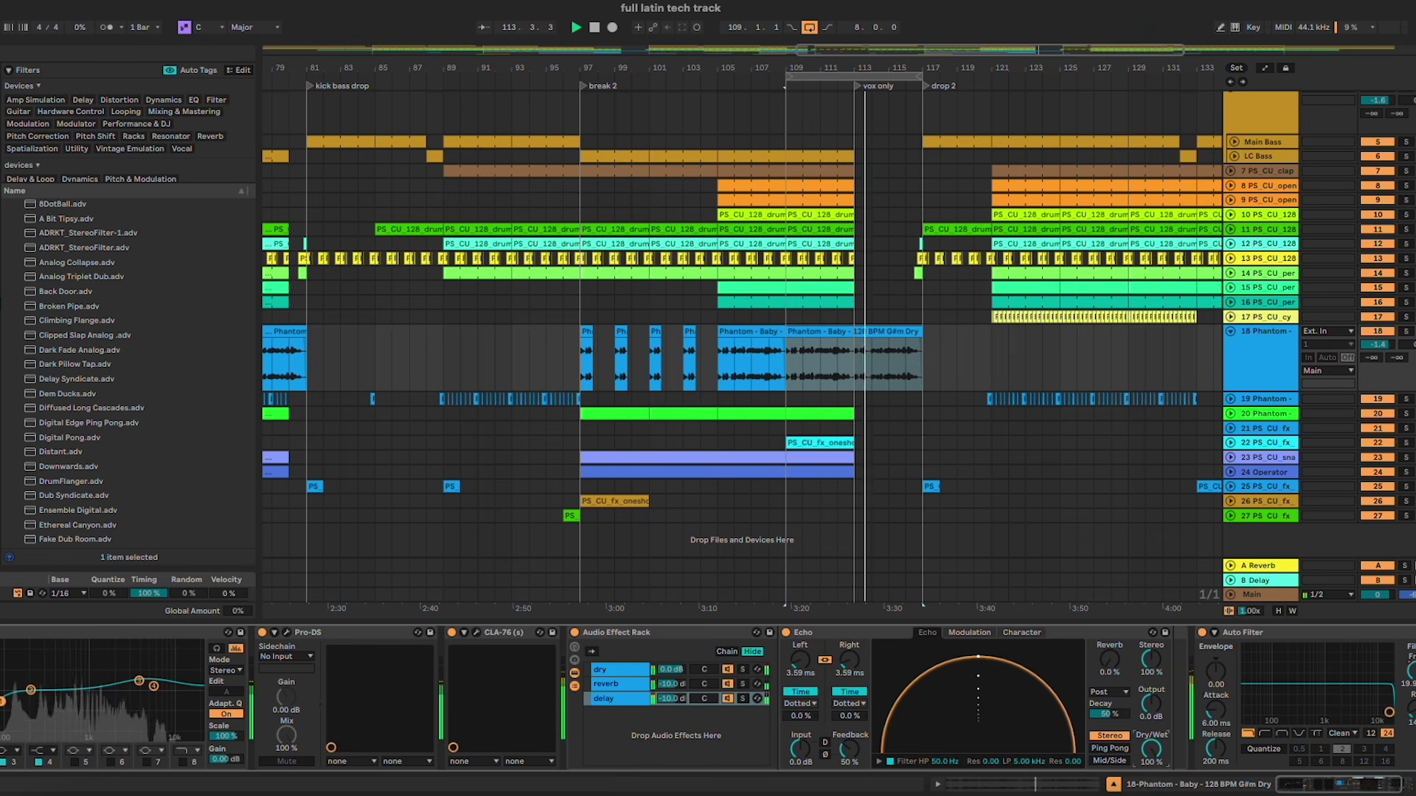
pyautogui.moveTo(685, 700); pyautogui.dragTo(686, 705)
pyautogui.press('s')
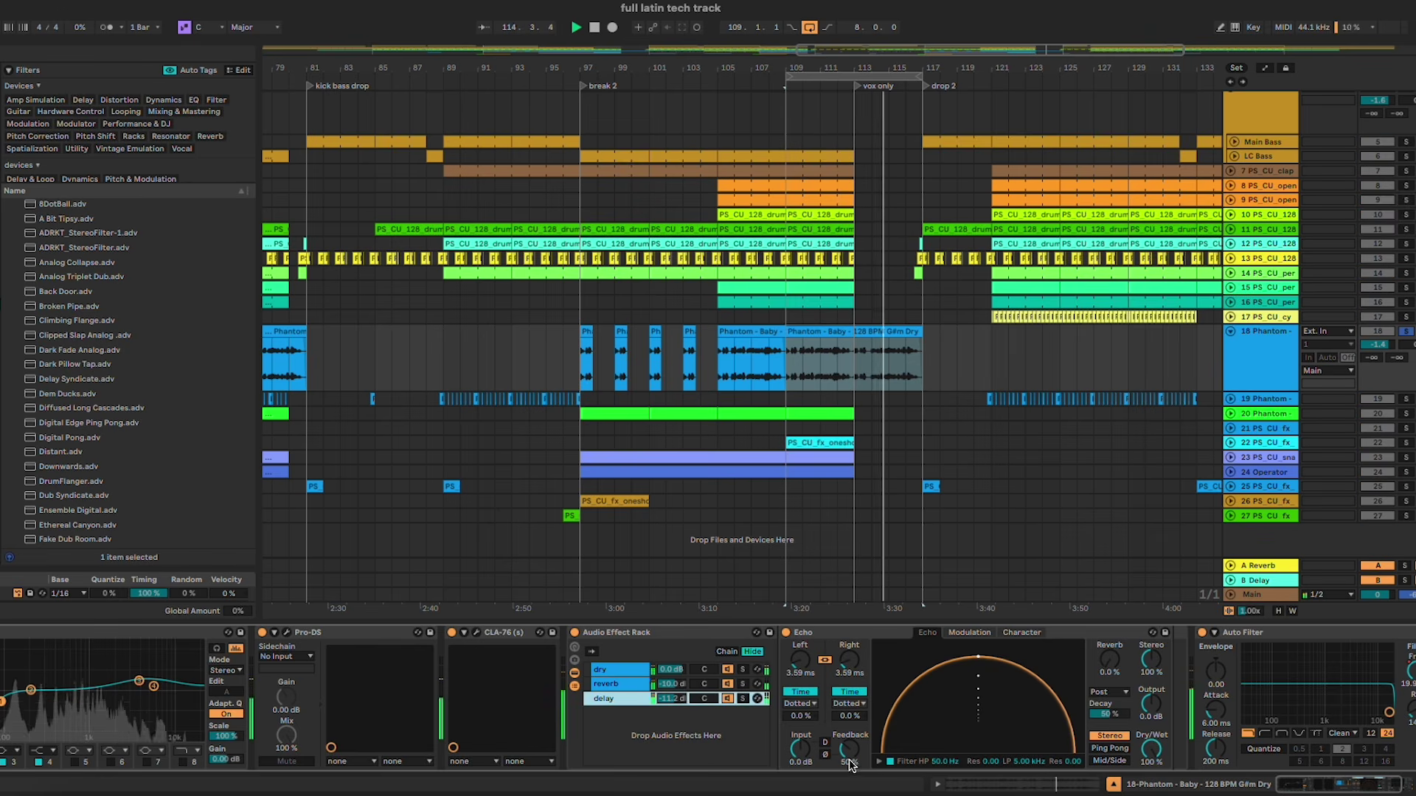
# Step: Set the delay chain's Echo to Ping Pong with 1.10 ms delay times and 12% feedback
pyautogui.click(817, 337)
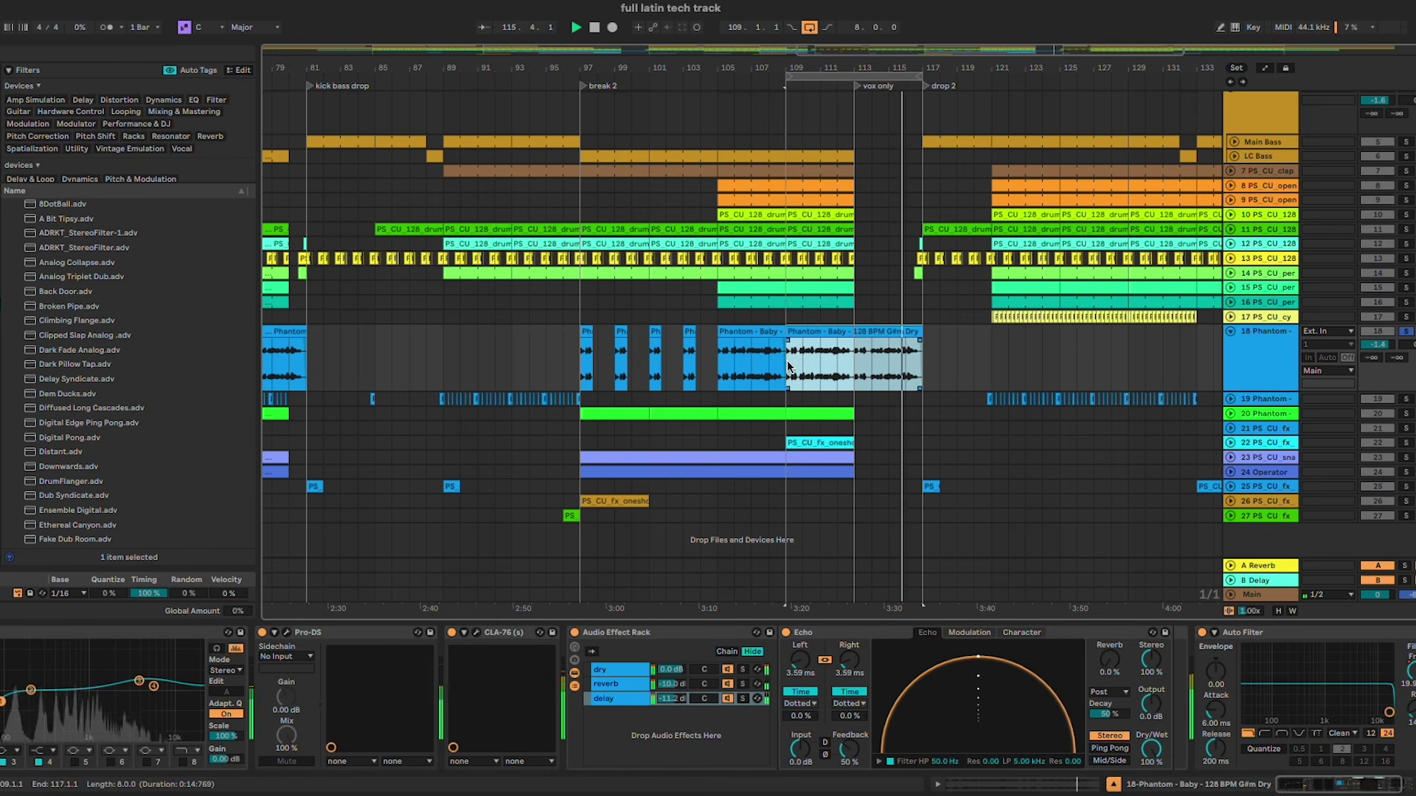
pyautogui.click(1123, 750)
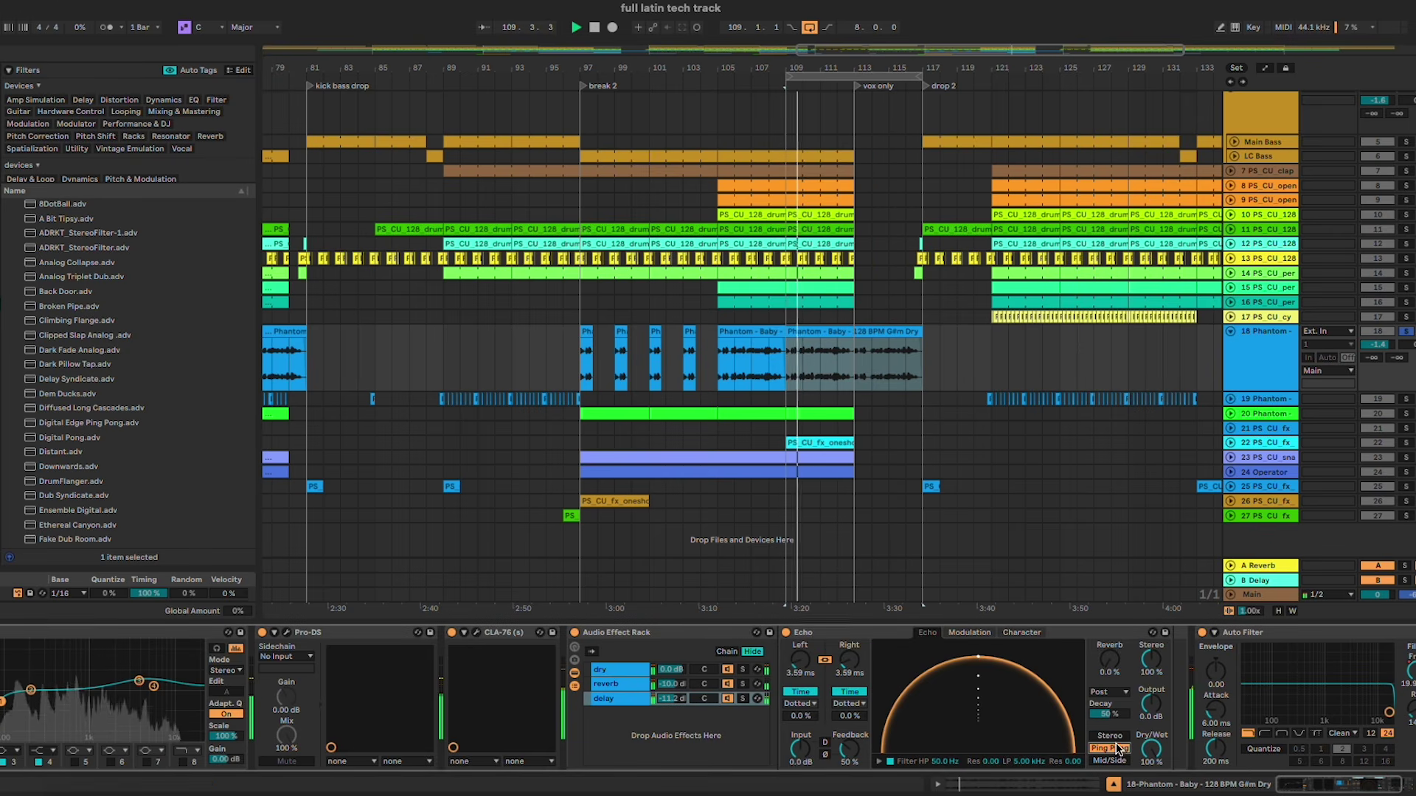
pyautogui.moveTo(849, 660); pyautogui.dragTo(849, 708)
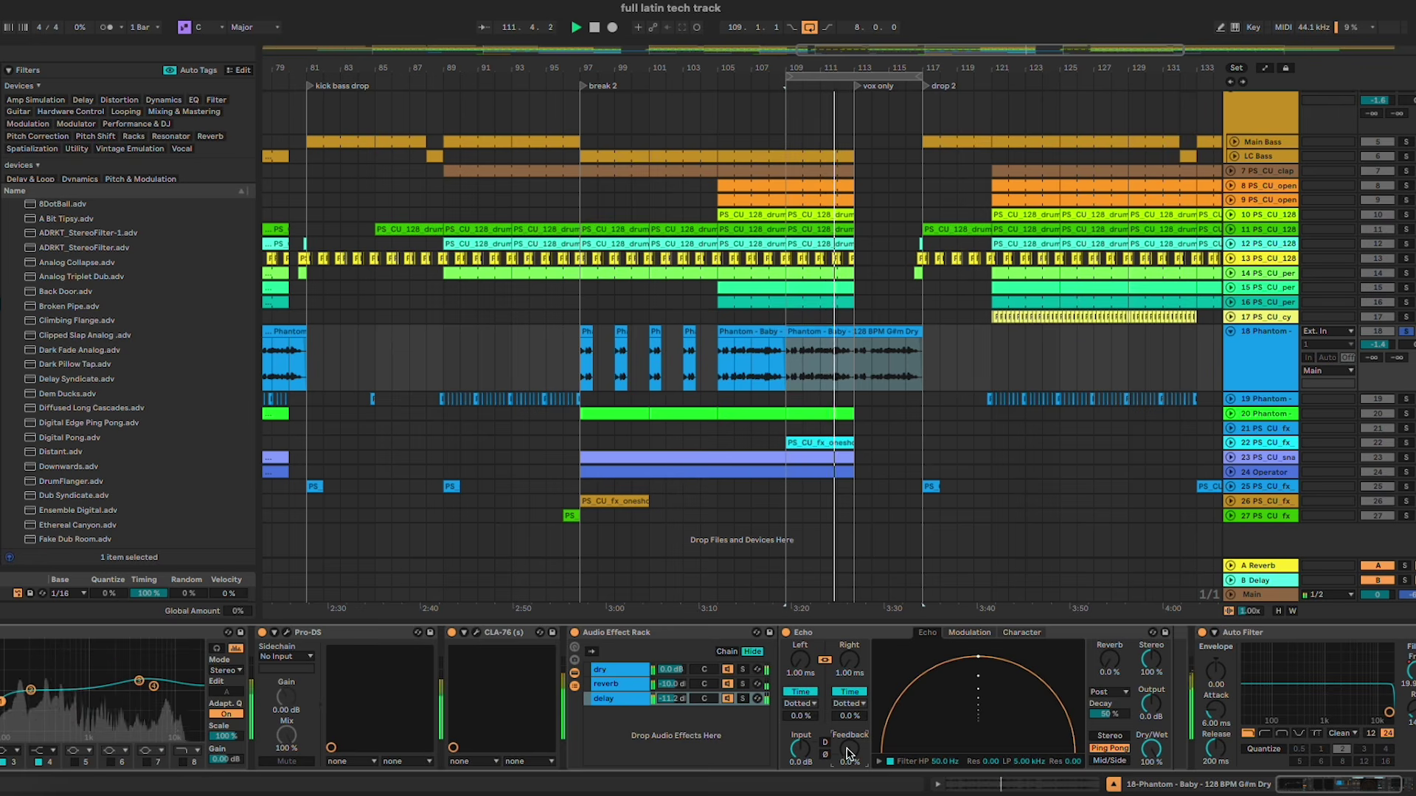
pyautogui.moveTo(850, 752); pyautogui.dragTo(849, 793)
pyautogui.moveTo(850, 660); pyautogui.dragTo(850, 538)
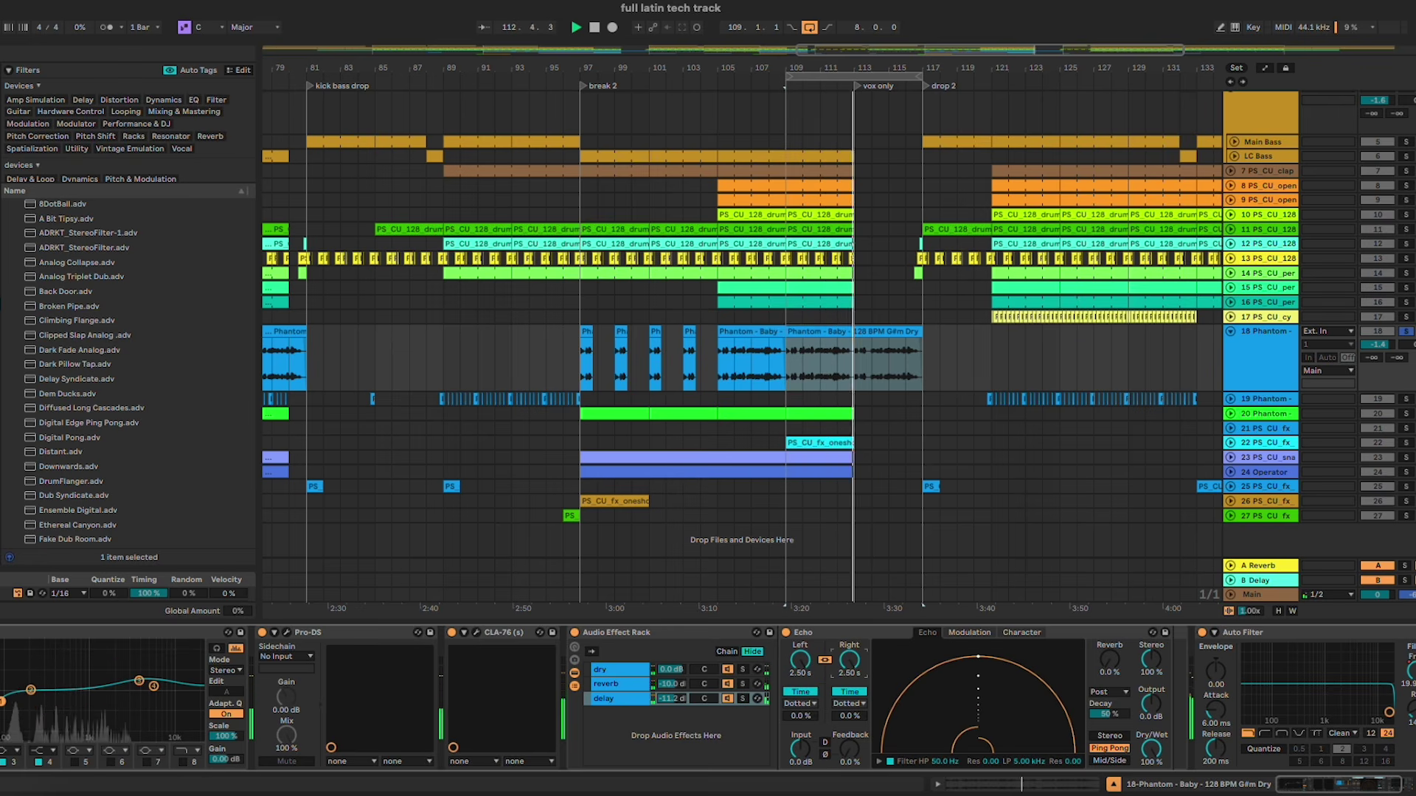
pyautogui.moveTo(849, 659)
pyautogui.mouseDown()
pyautogui.moveTo(849, 745)
pyautogui.moveTo(858, 675)
pyautogui.mouseUp()
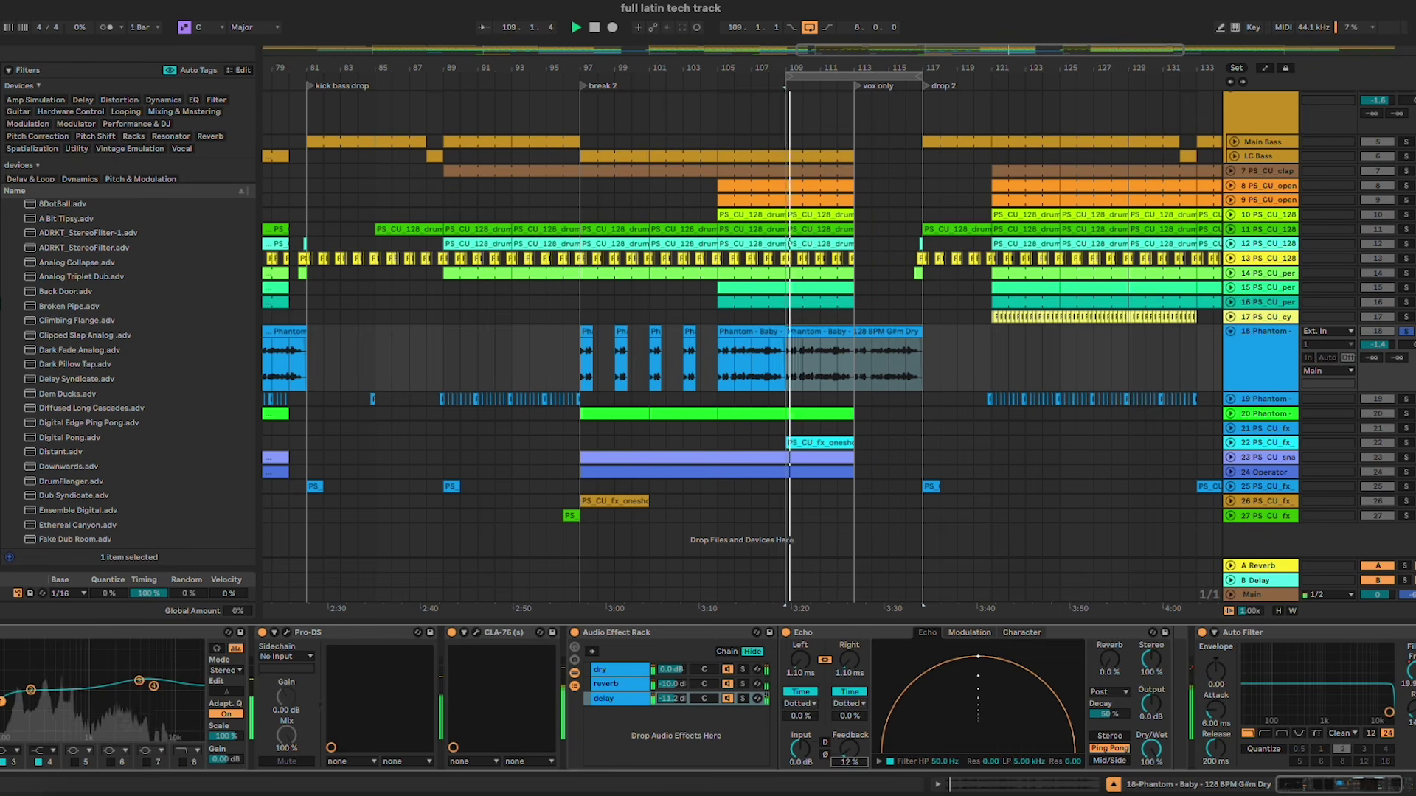
pyautogui.moveTo(853, 761); pyautogui.dragTo(853, 756)
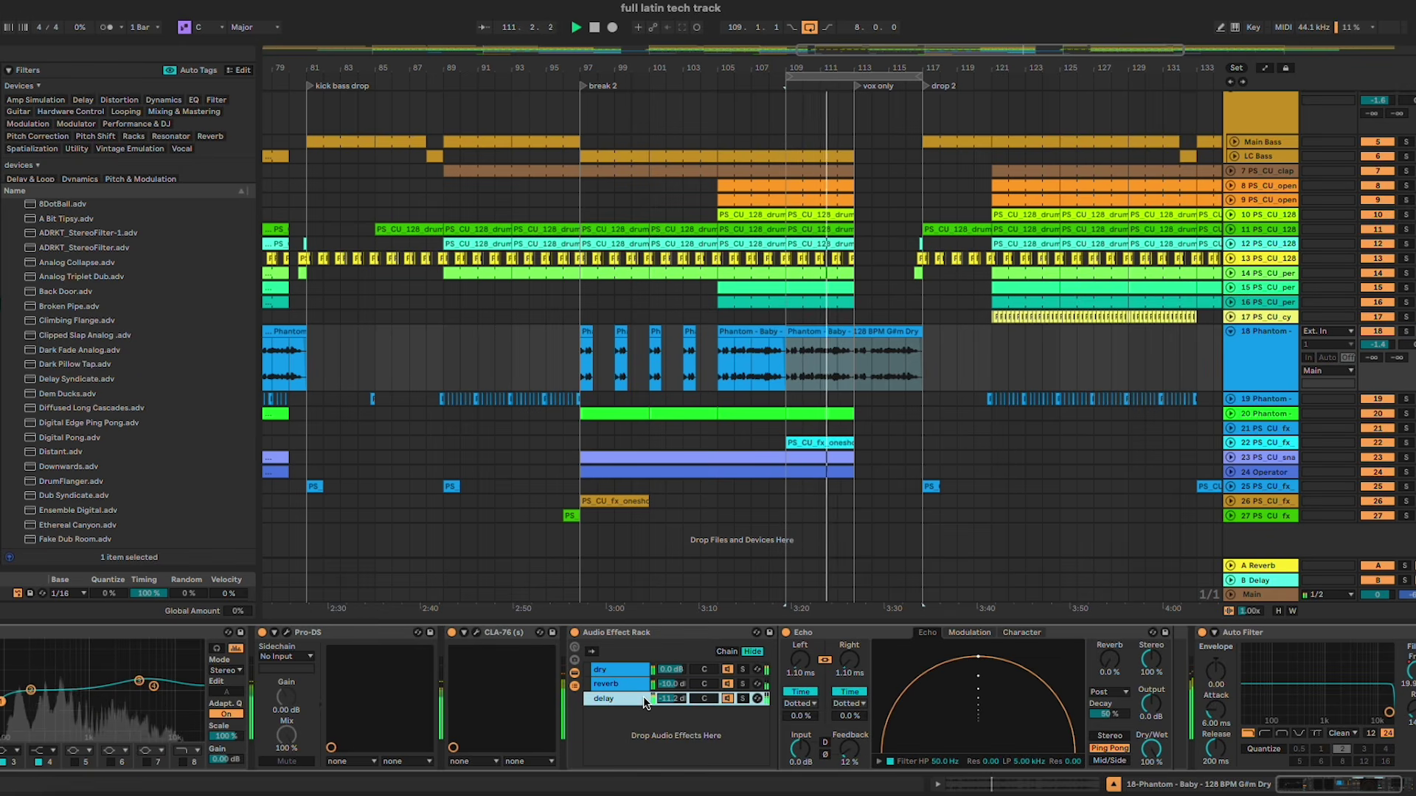
# Step: Rename the delay chain "wider" and duplicate it in the rack
pyautogui.hotkey('ctrl', 'r')
pyautogui.write('slap')
pyautogui.press('Return')
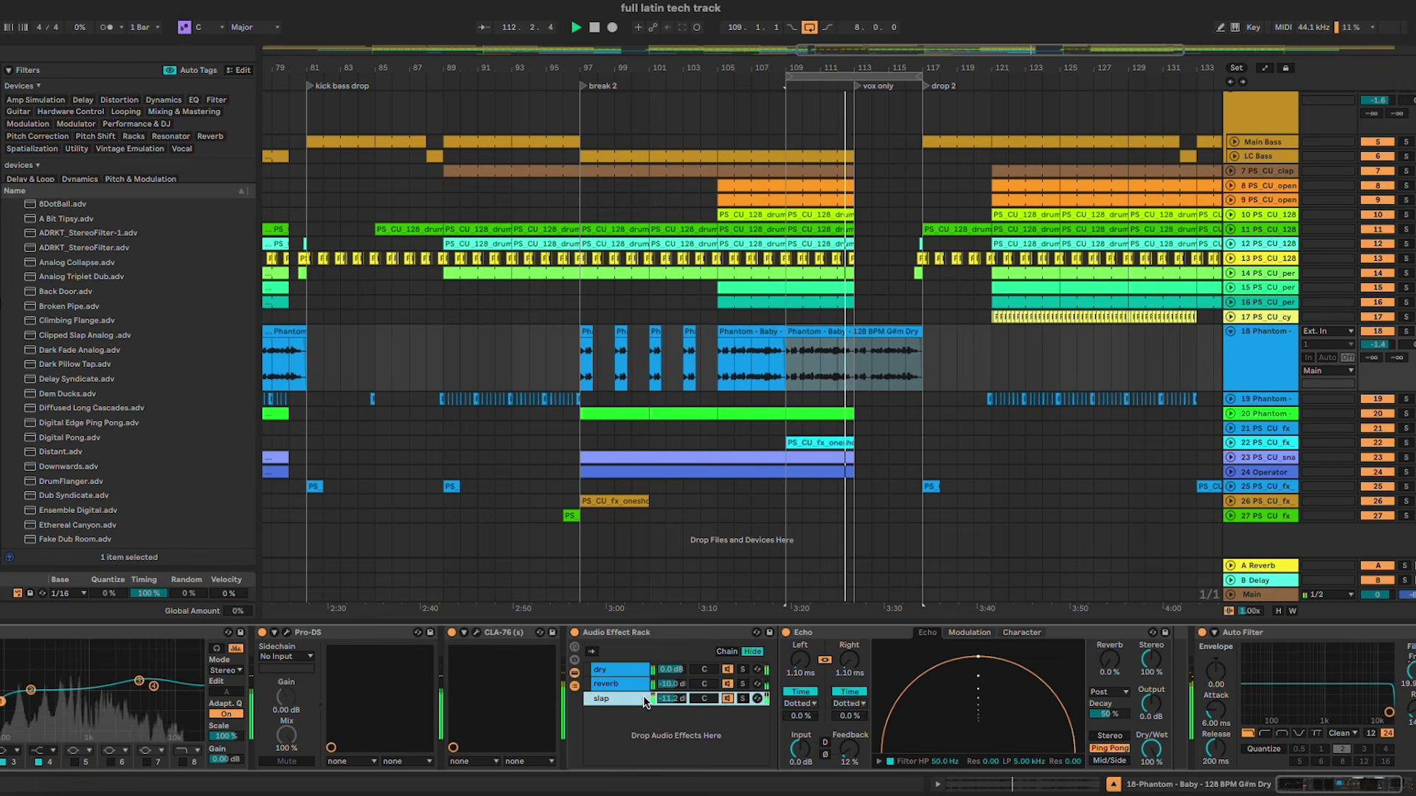
pyautogui.press('super+r')
pyautogui.write('w')
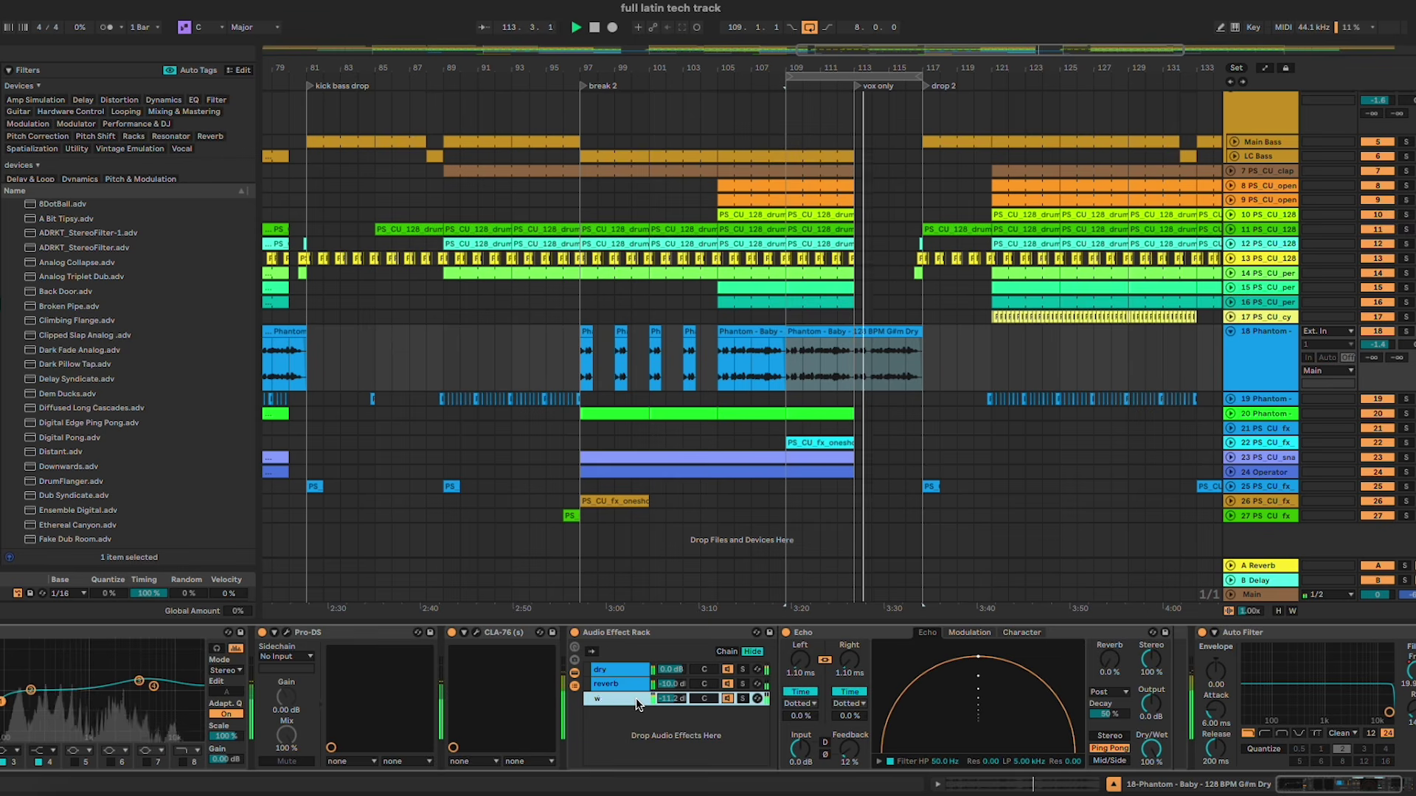
pyautogui.write('ider')
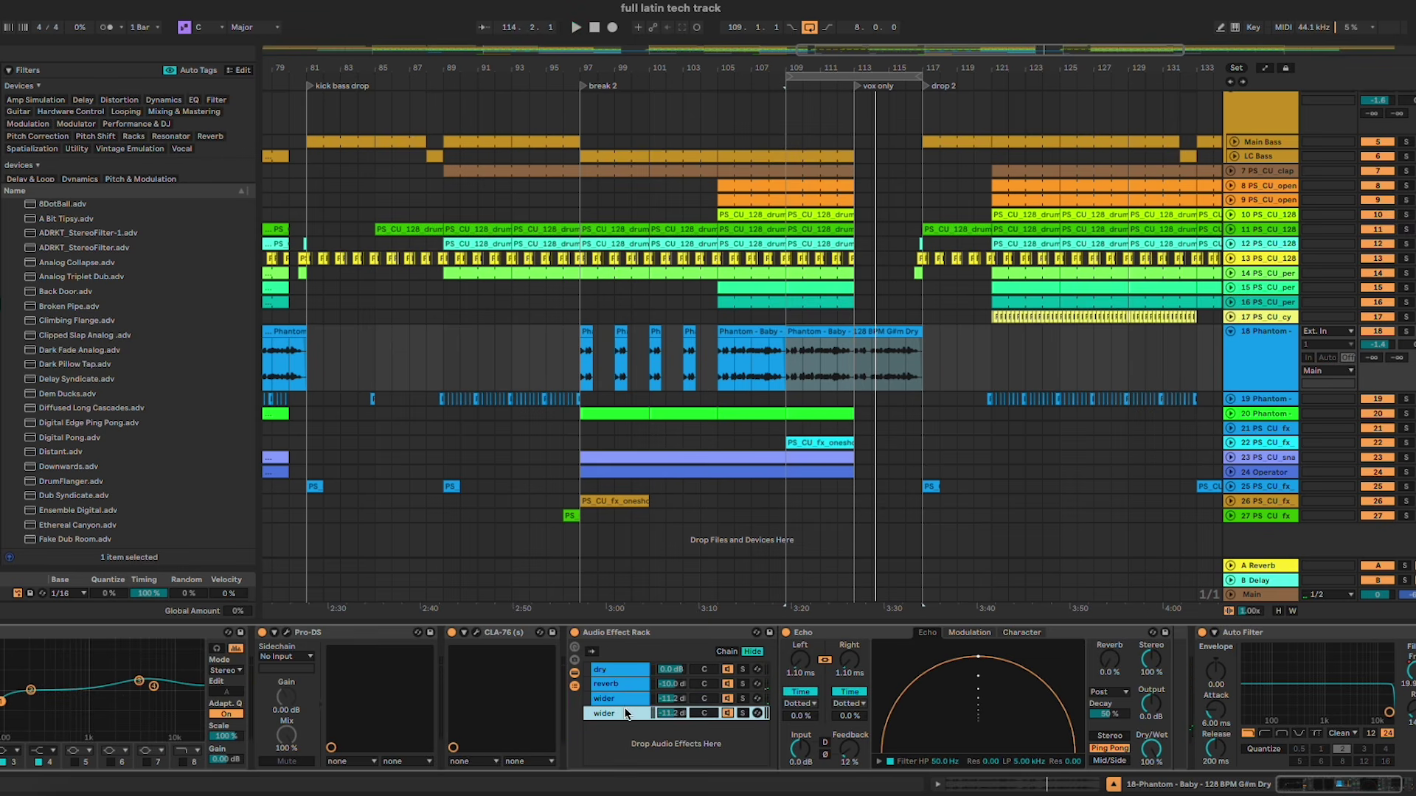
# Step: Name the duplicated chain "slap", sync its Echo to 1/32 on both sides, and set the chain level to -18.8 dB
pyautogui.click(855, 693)
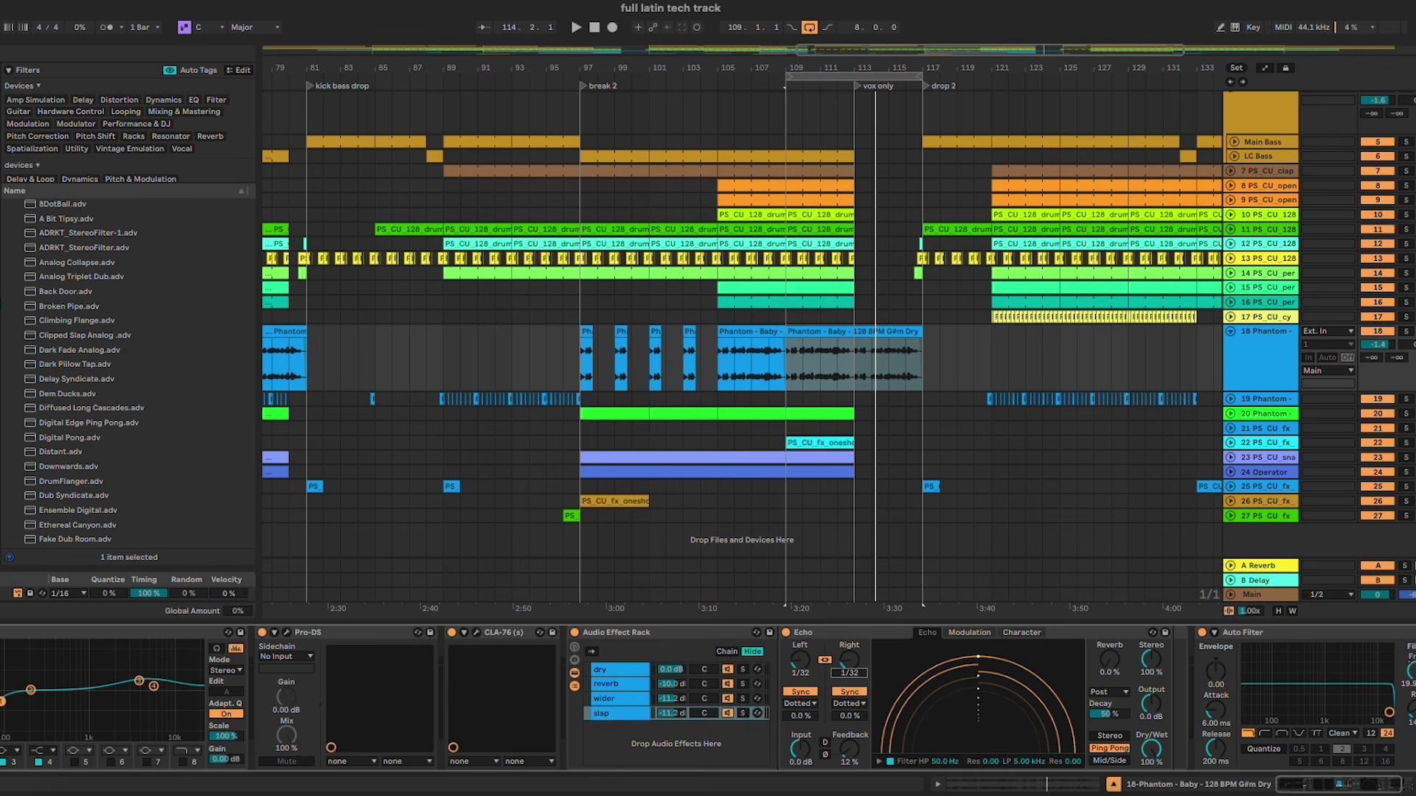
pyautogui.press('space')
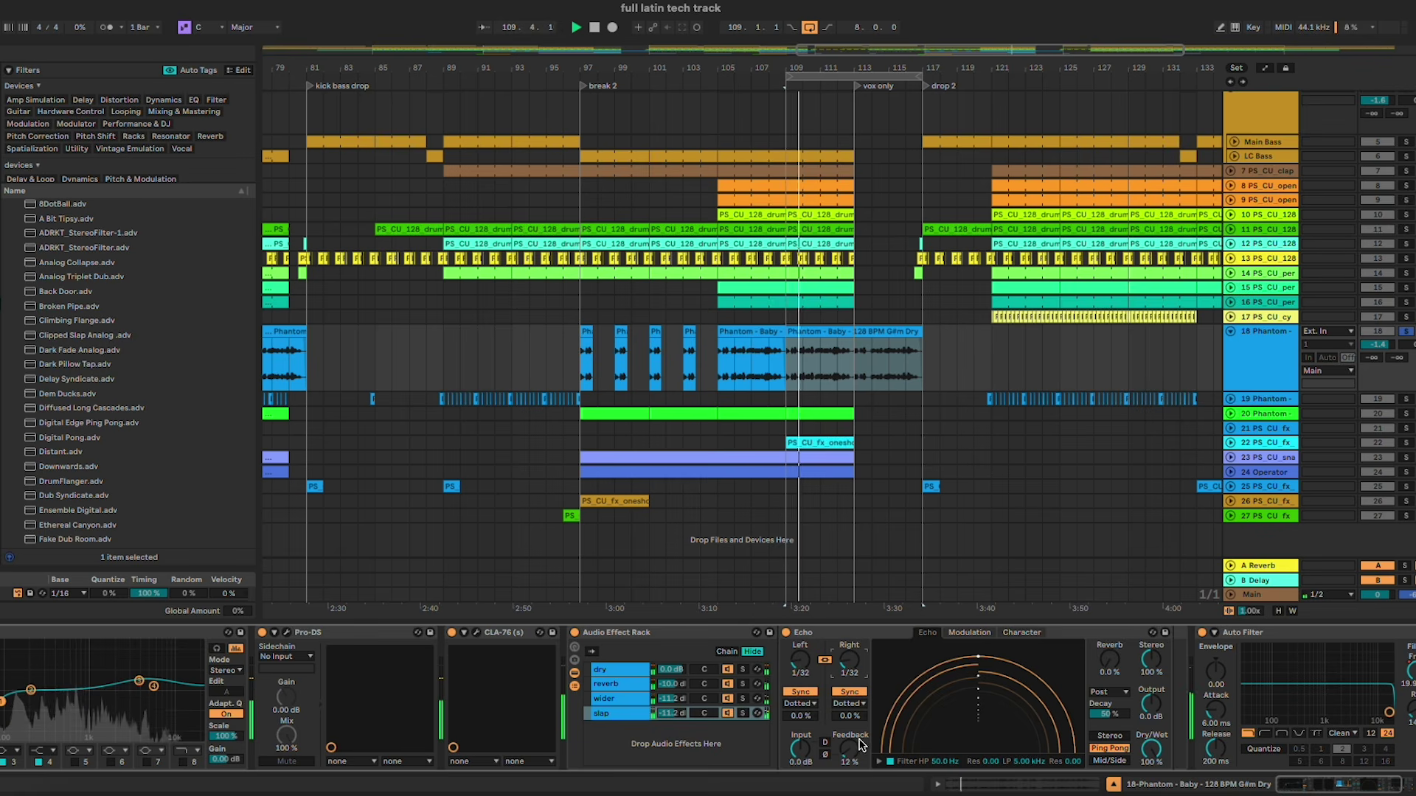
pyautogui.moveTo(672, 713); pyautogui.dragTo(671, 727)
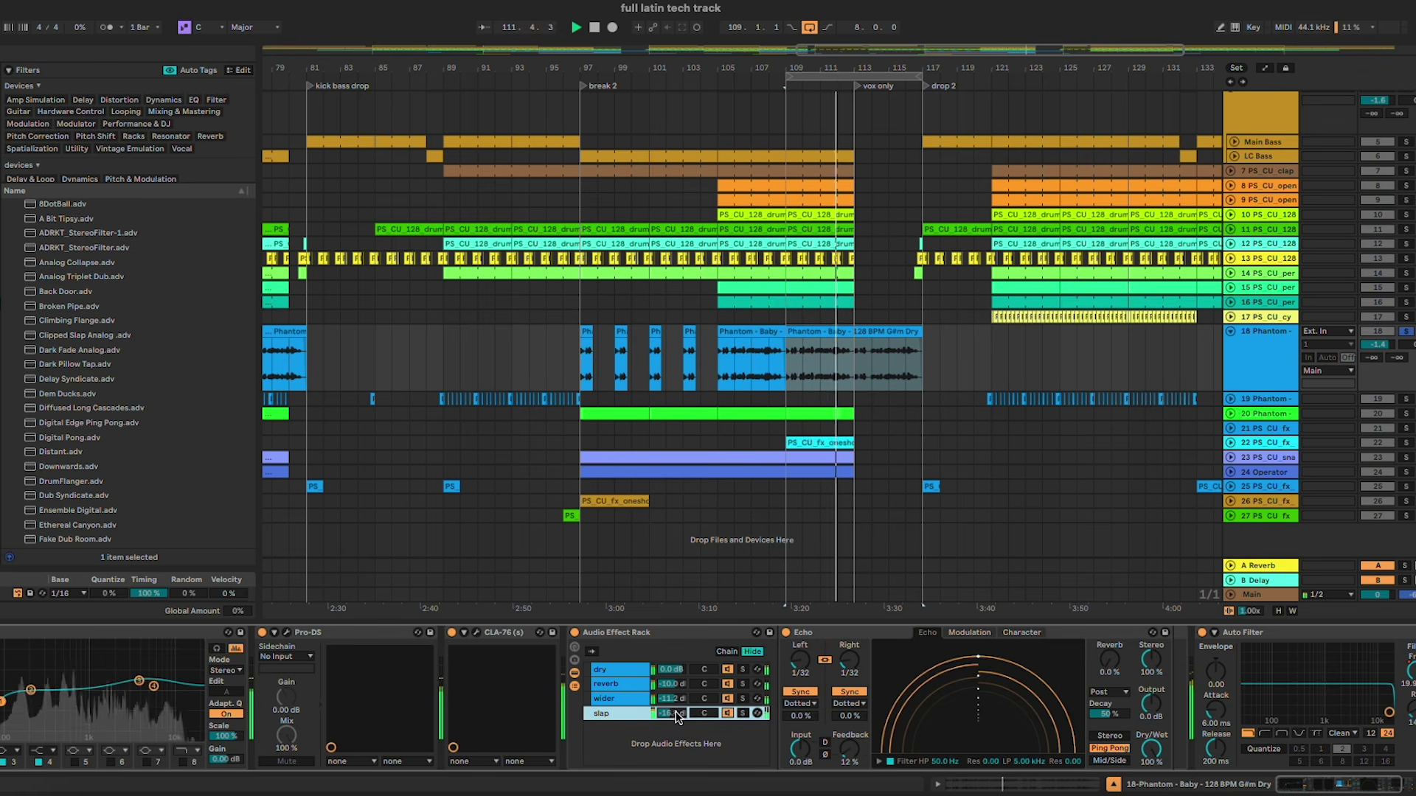
# Step: Duplicate the slap chain as "long", set its Echo to 1/8 in Stereo mode, and set the chain level to -20.5 dB
pyautogui.hotkey('ctrl', 'd')
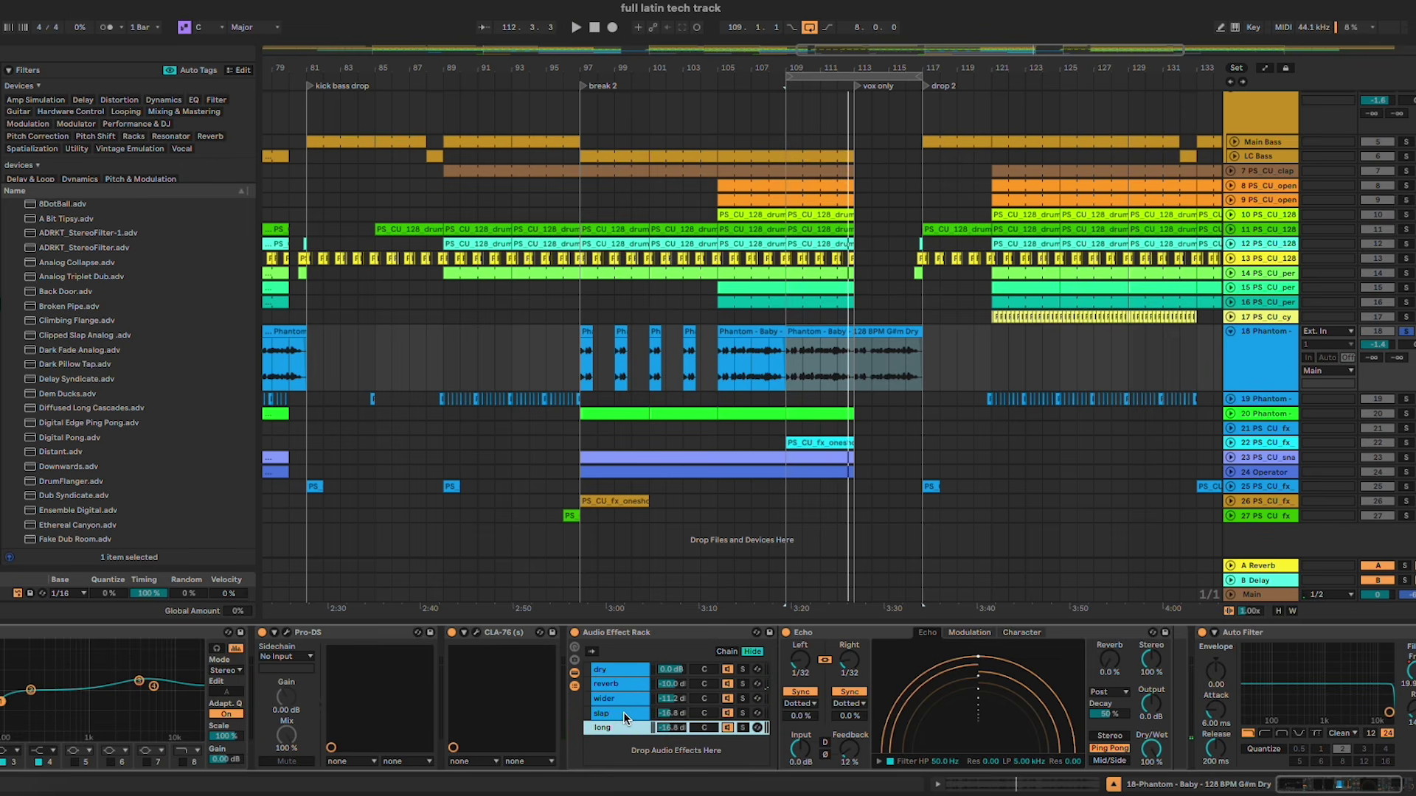
pyautogui.press('Return')
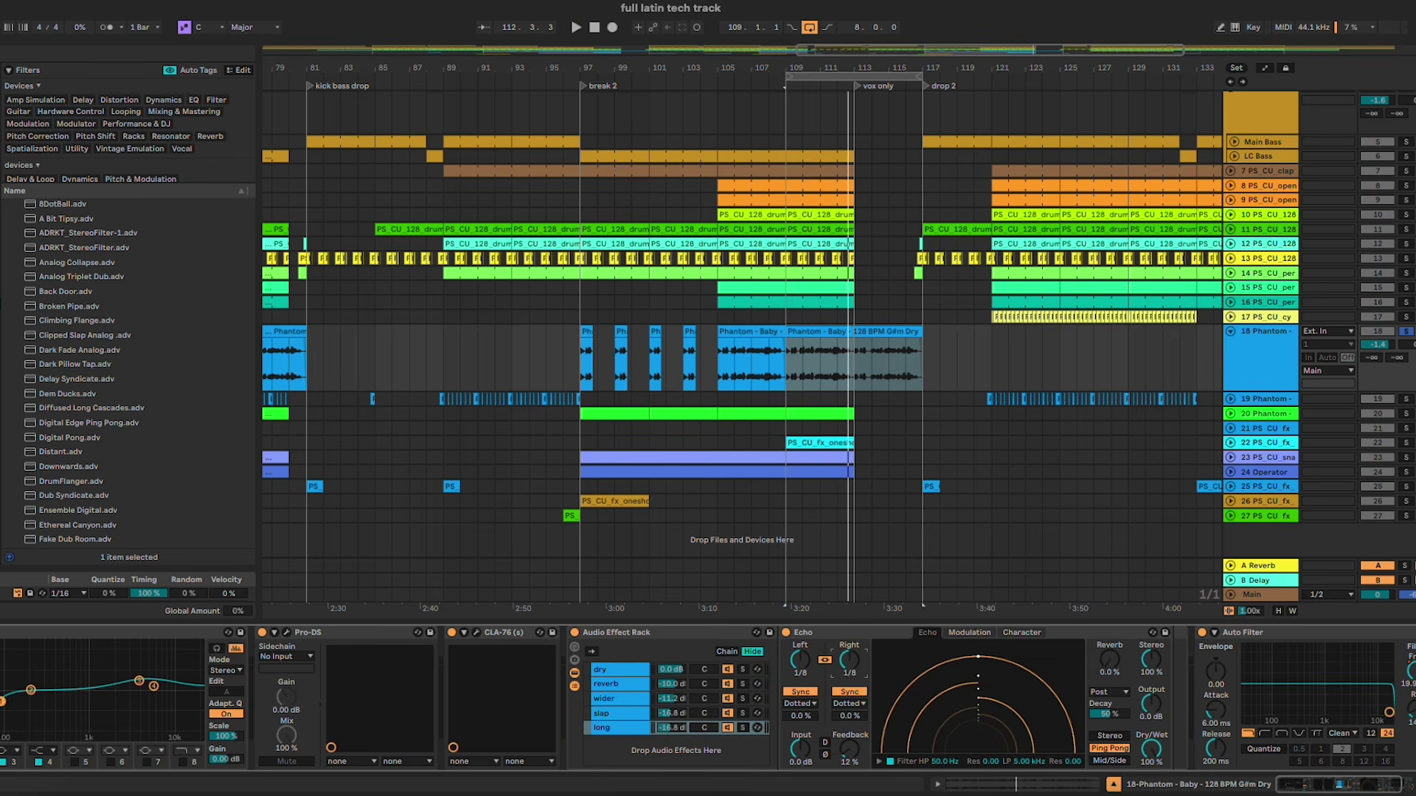
pyautogui.press('space')
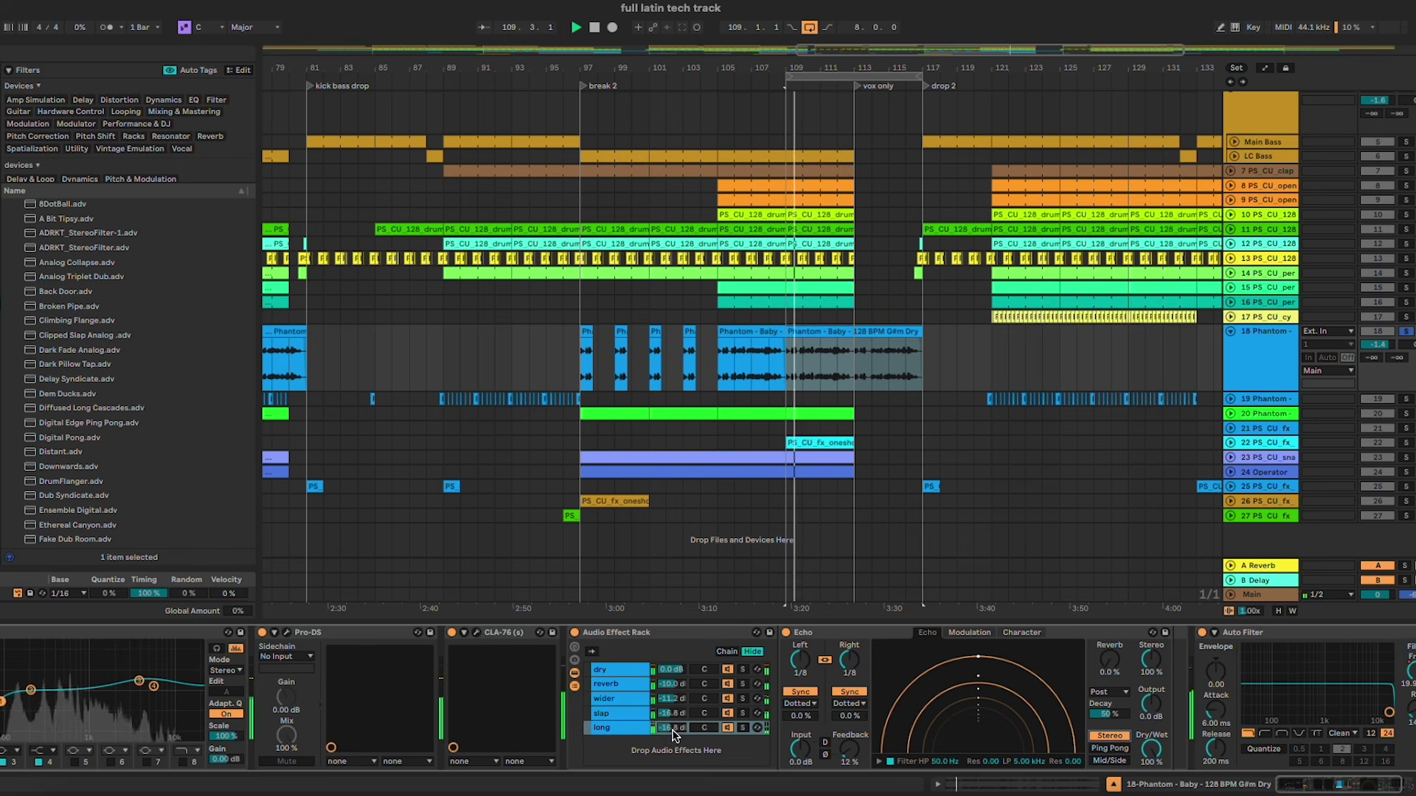
pyautogui.moveTo(673, 735); pyautogui.dragTo(672, 708)
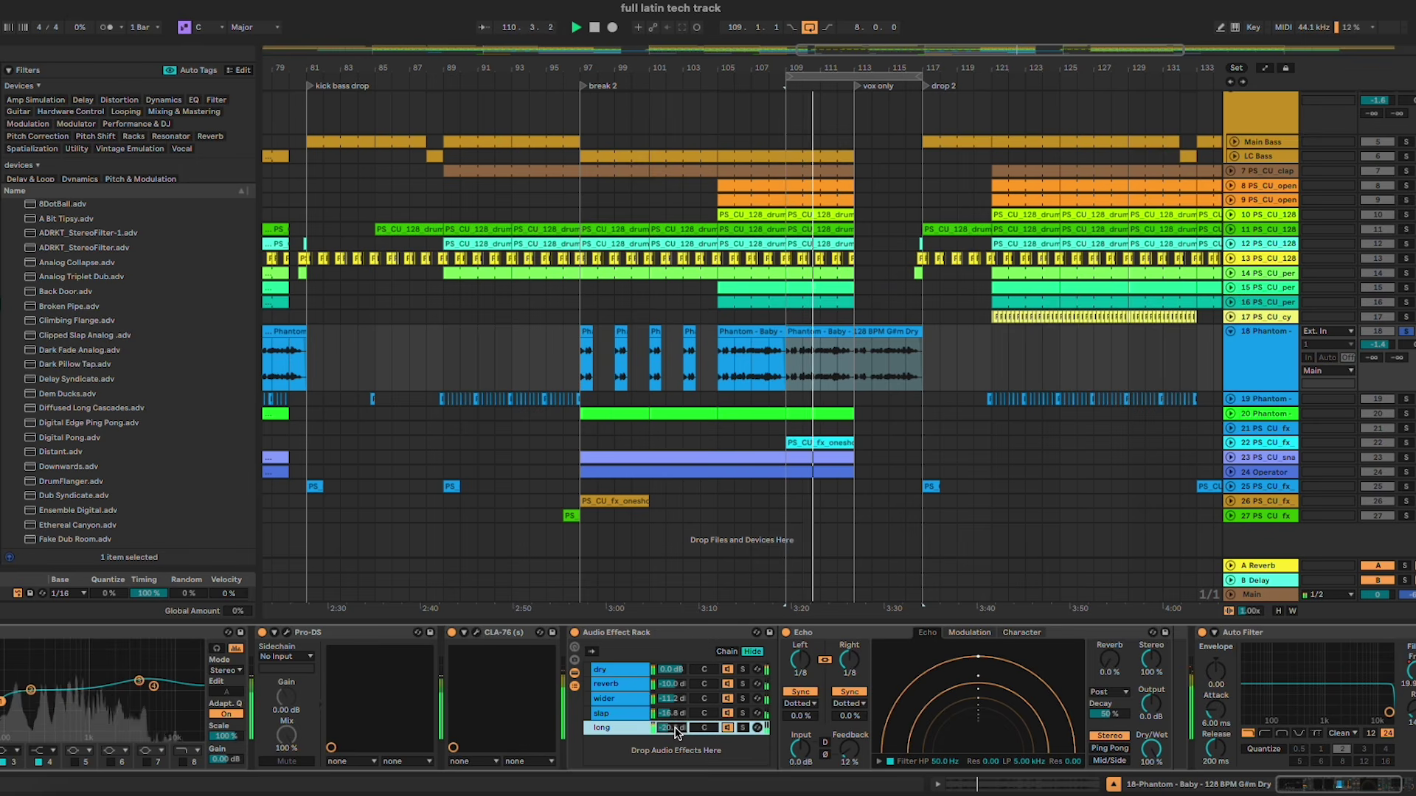
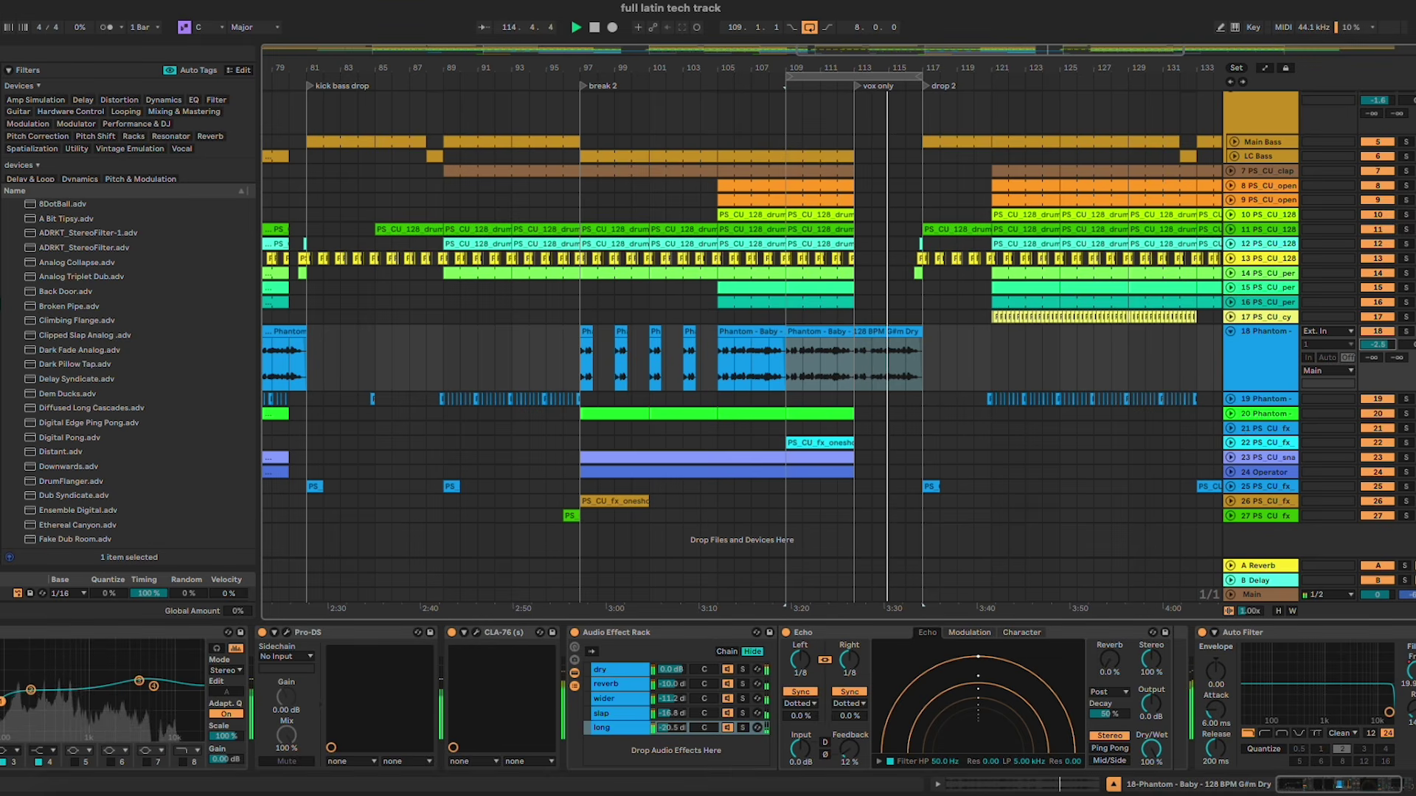
# Step: Rebalance the break by lowering track 18 to -4.2 dB and adjusting the volumes of tracks 23 and 24 Operator
pyautogui.moveTo(1384, 345); pyautogui.dragTo(1383, 352)
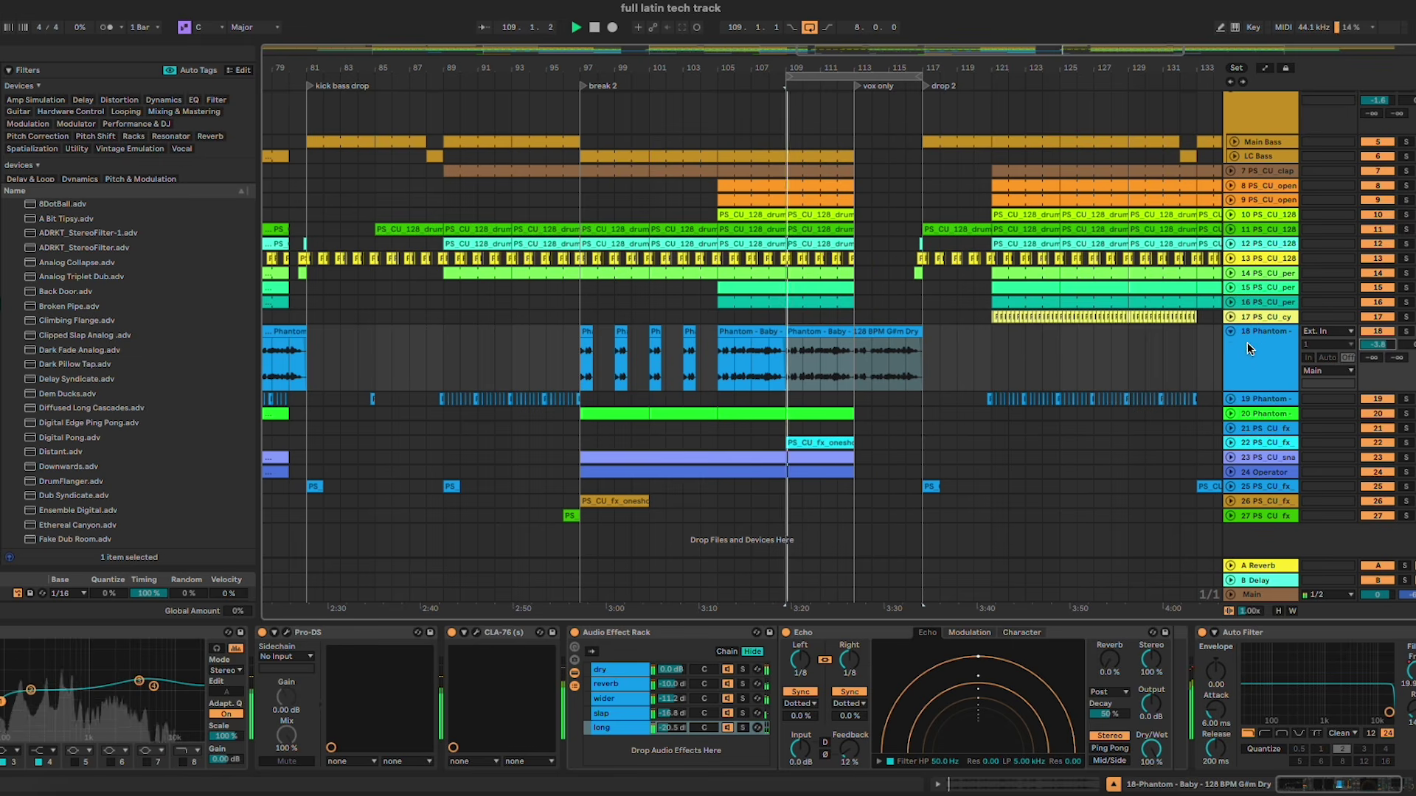
pyautogui.moveTo(1375, 349); pyautogui.dragTo(1375, 354)
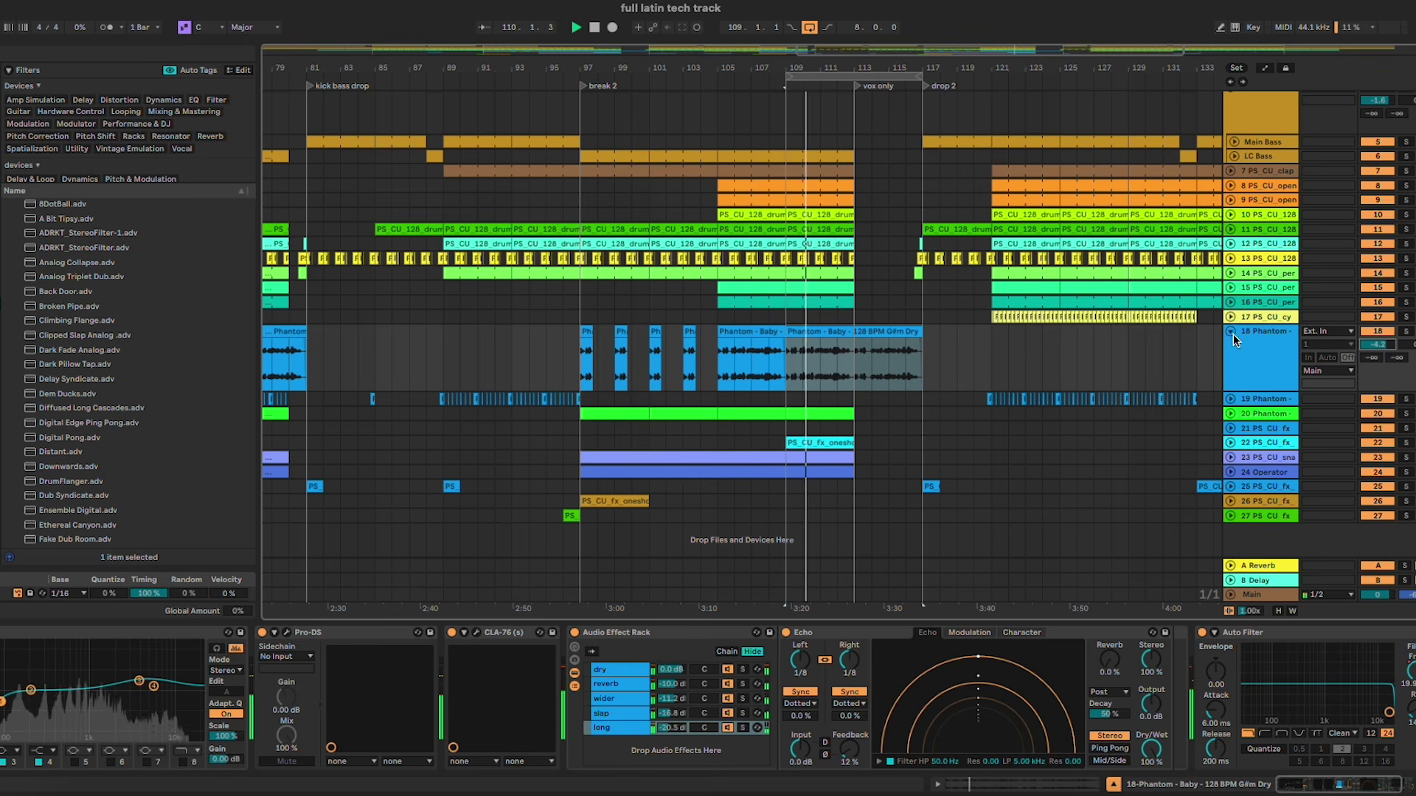
pyautogui.click(1230, 457)
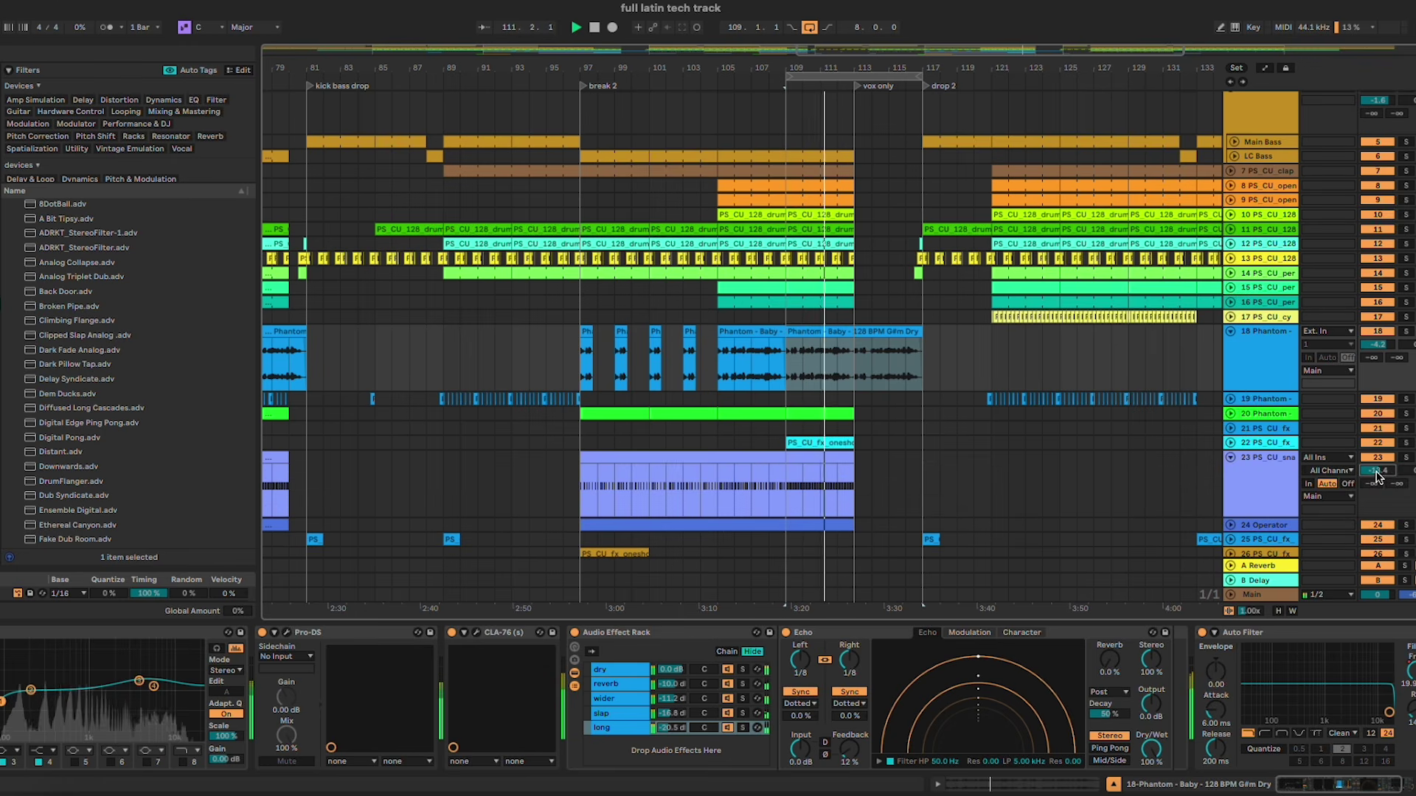
pyautogui.moveTo(1376, 469); pyautogui.dragTo(1378, 480)
pyautogui.click(1230, 457)
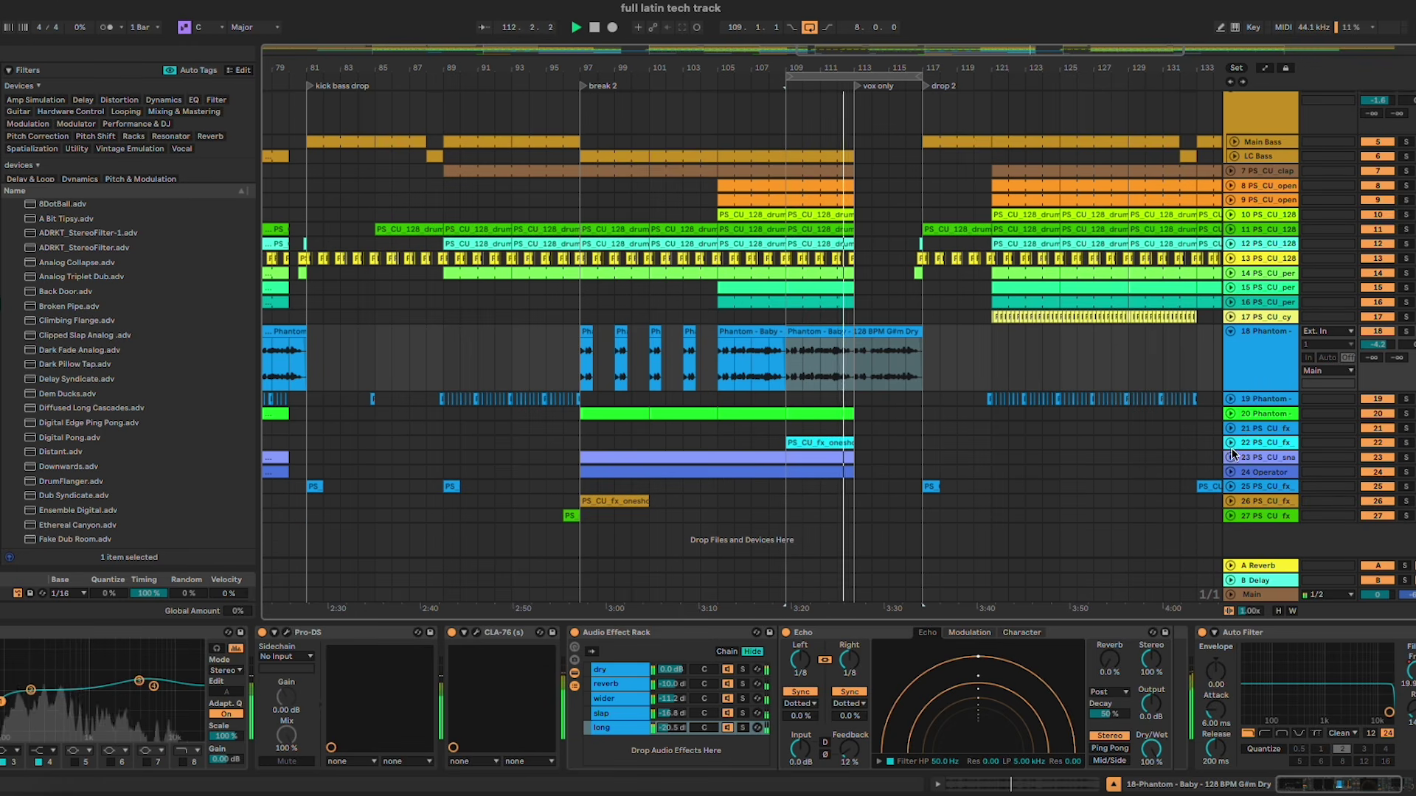
pyautogui.click(1230, 472)
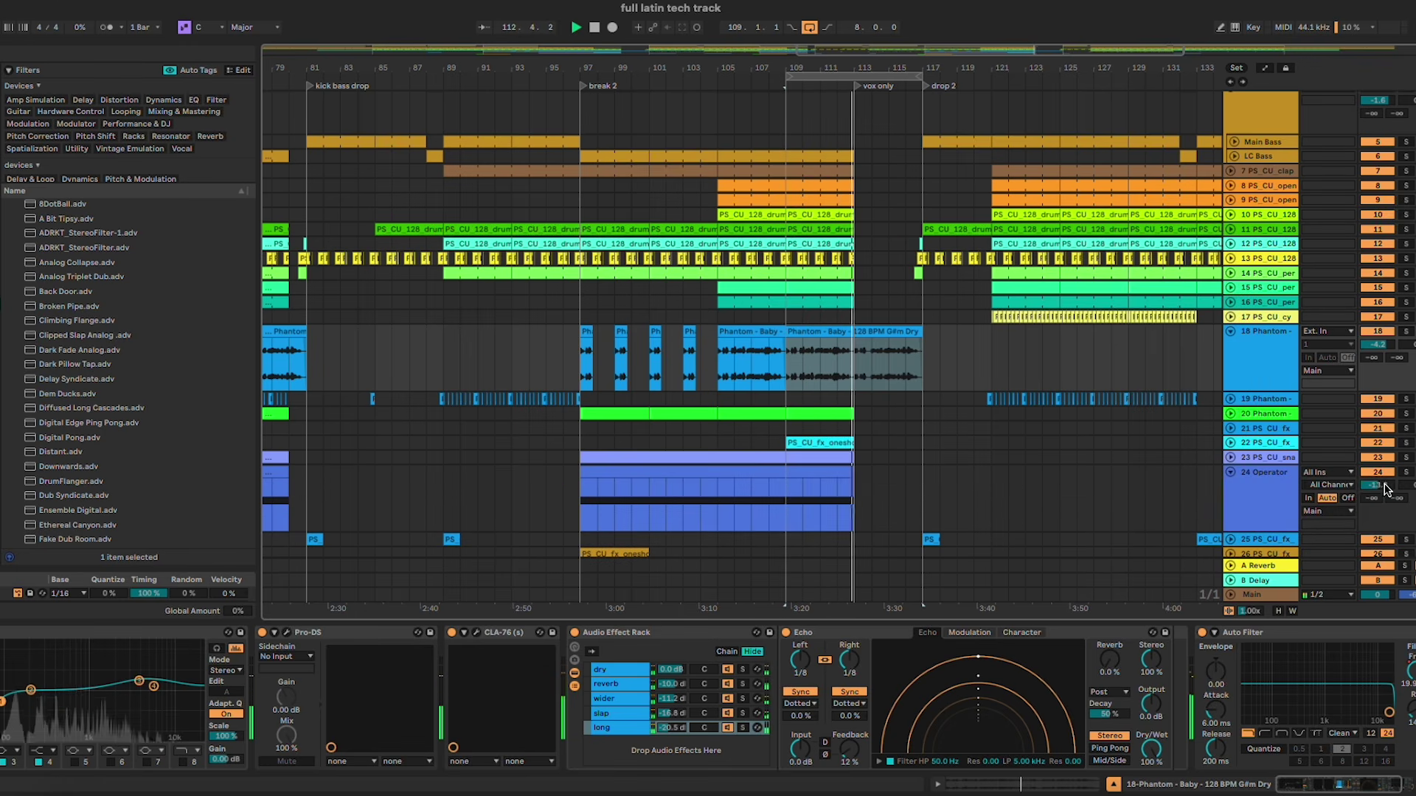
pyautogui.click(1230, 472)
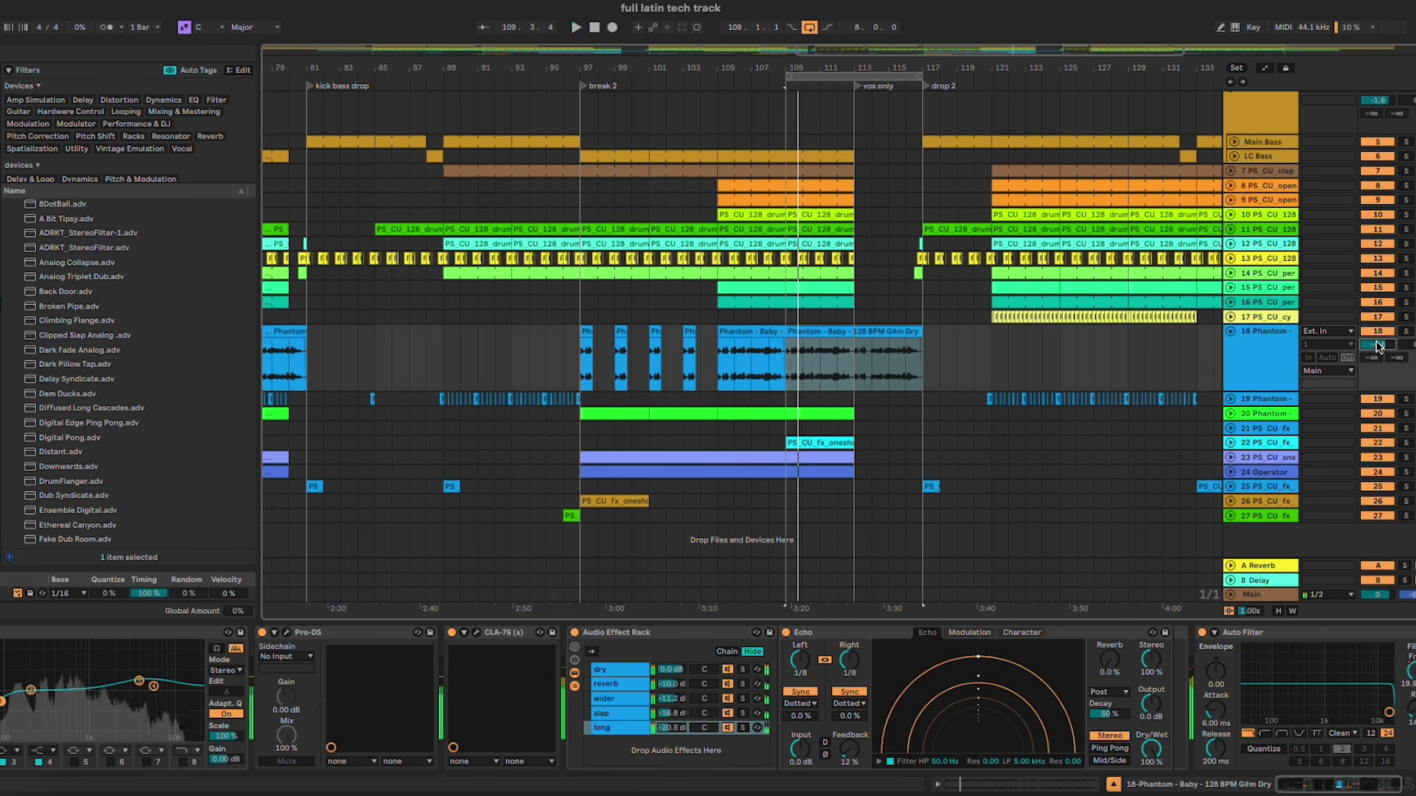
# Step: Turn off looping and lower track 18's volume to -5.4 dB while playing through the vox only section
pyautogui.click(849, 366)
pyautogui.scroll(3, 850, 366)
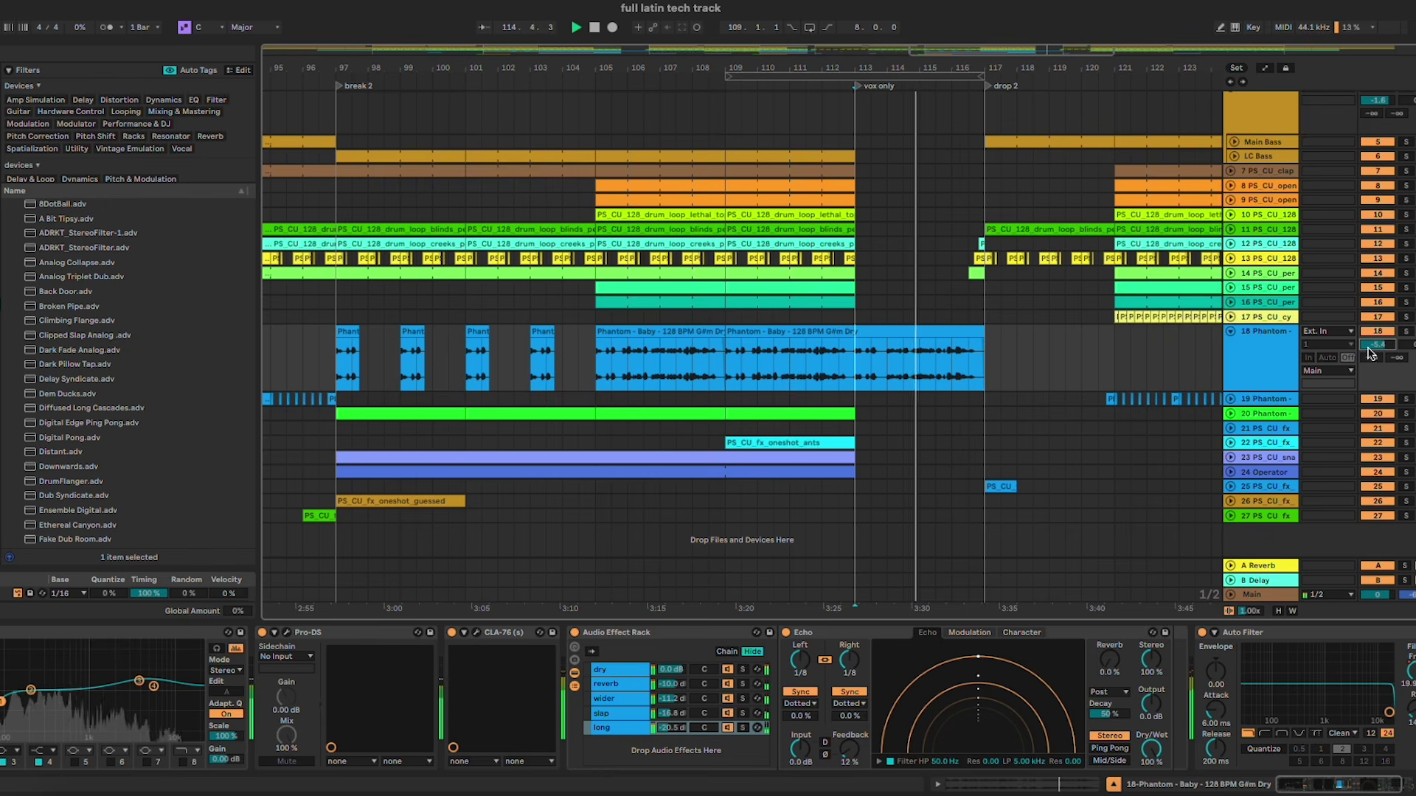
pyautogui.click(968, 318)
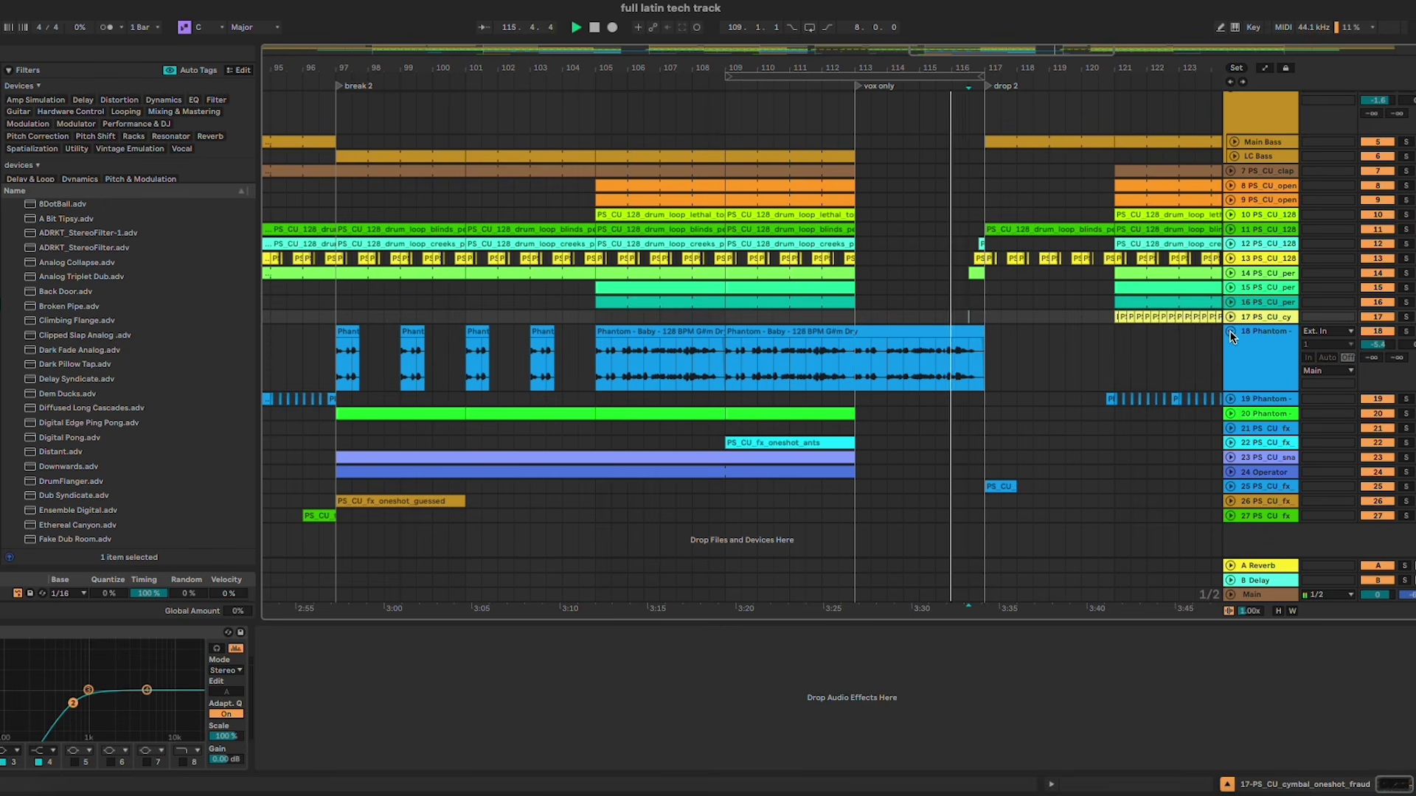
# Step: Fold track 18 and bring the drop 2 section with the Kick and Bass groups into view during playback
pyautogui.click(1231, 332)
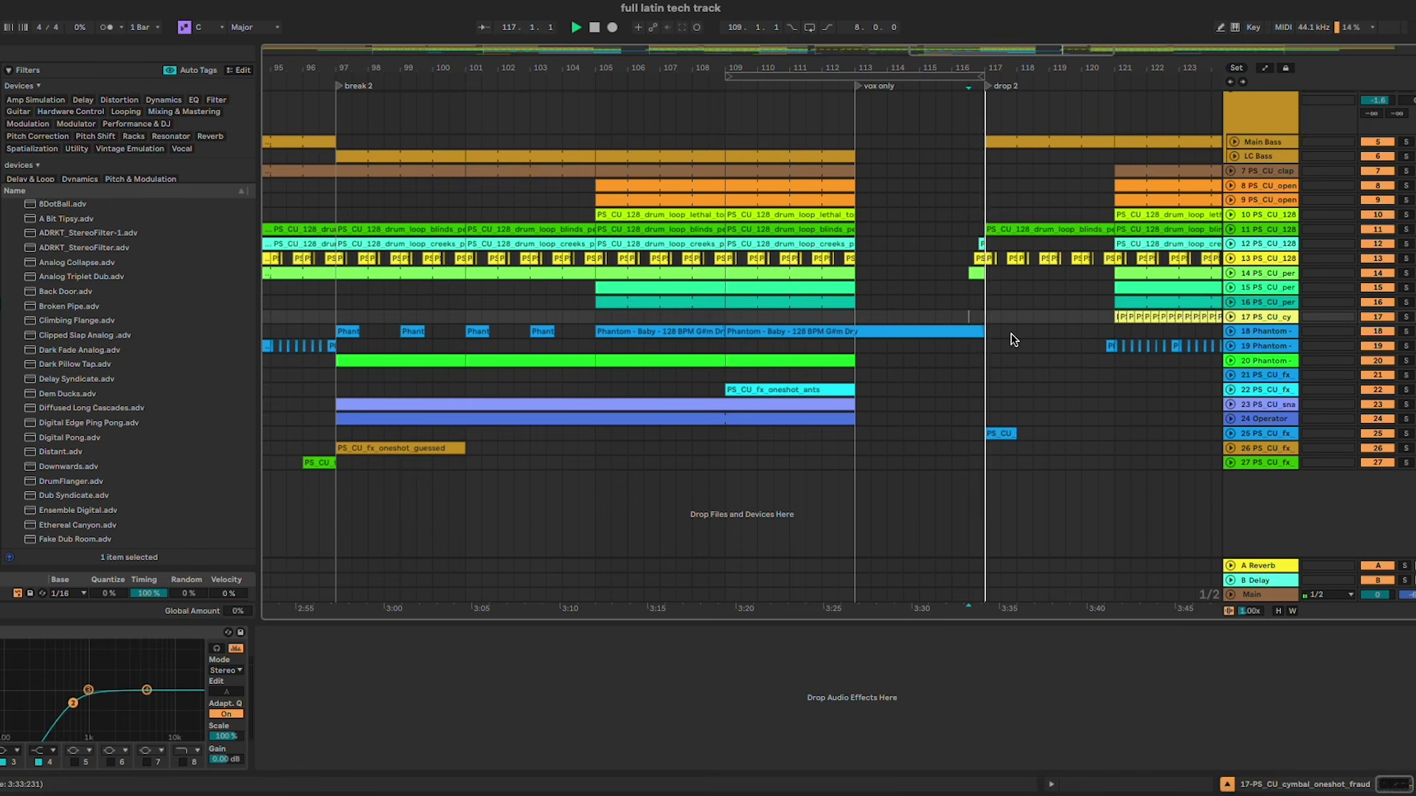
pyautogui.hscroll(3, 1015, 340)
pyautogui.hscroll(5, 1015, 340)
pyautogui.hscroll(-3, 634, 337)
pyautogui.scroll(3, 645, 332)
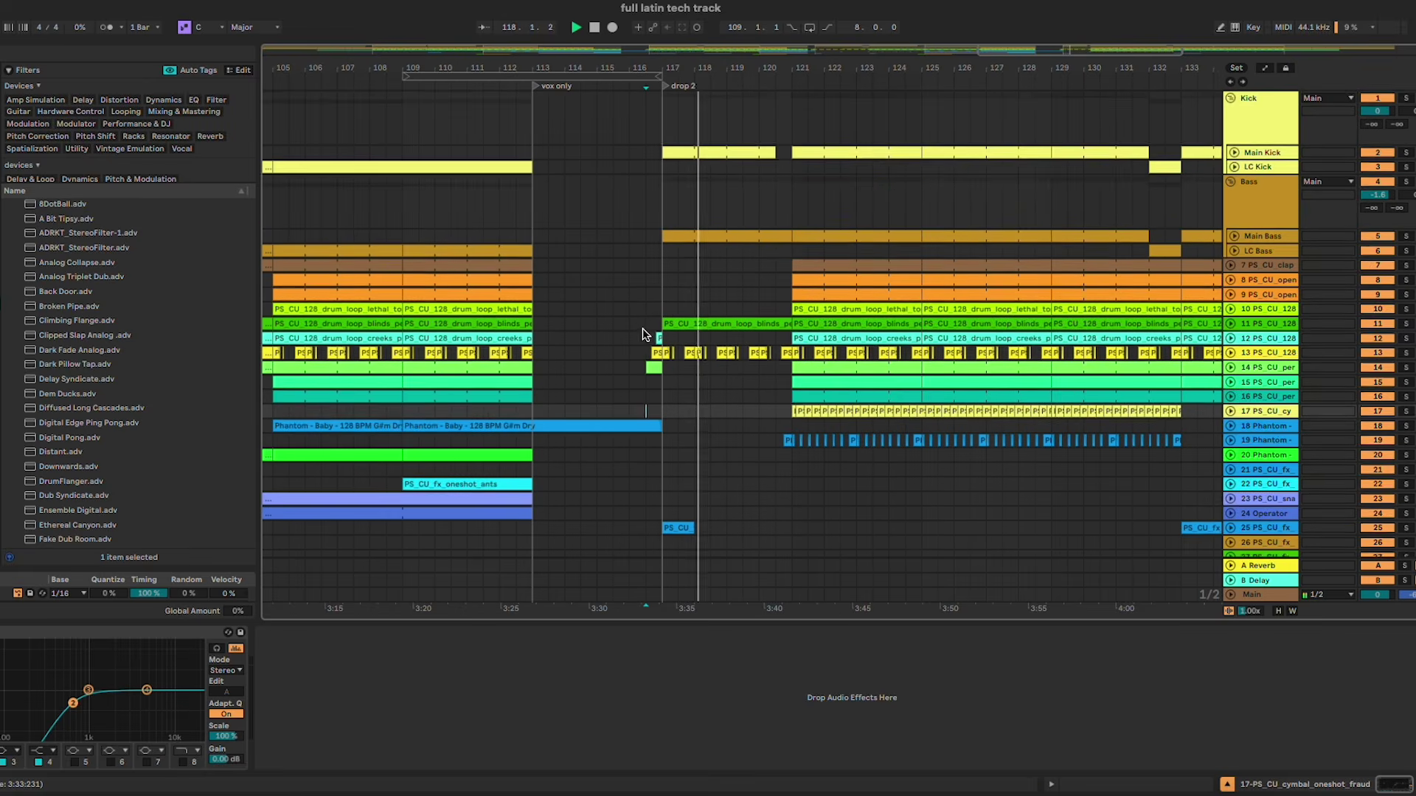
# Step: Hide the device view, unfold track 19 in the drop 2 section and set its volume to -4.0 dB during playback
pyautogui.click(1226, 784)
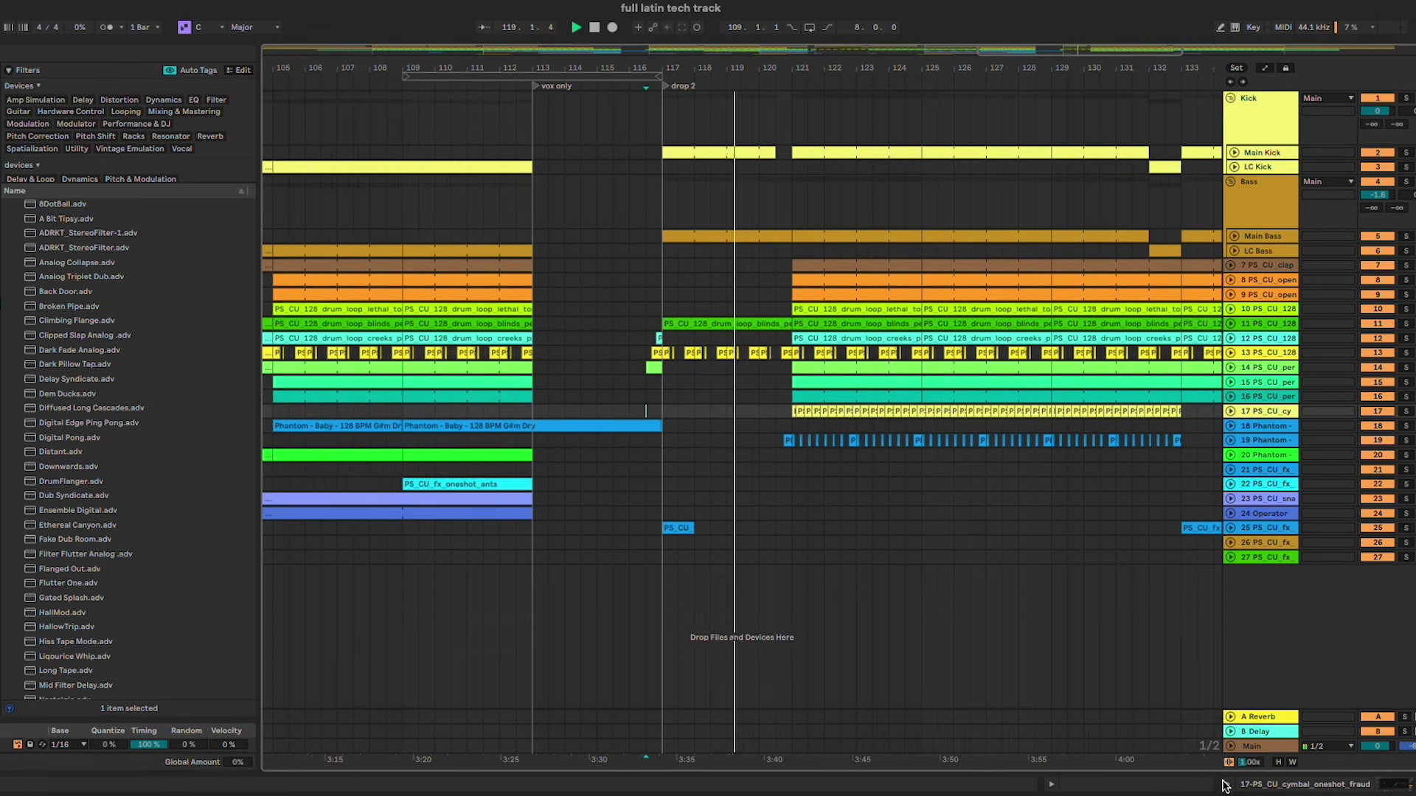
pyautogui.scroll(3, 861, 544)
pyautogui.scroll(-3, 861, 545)
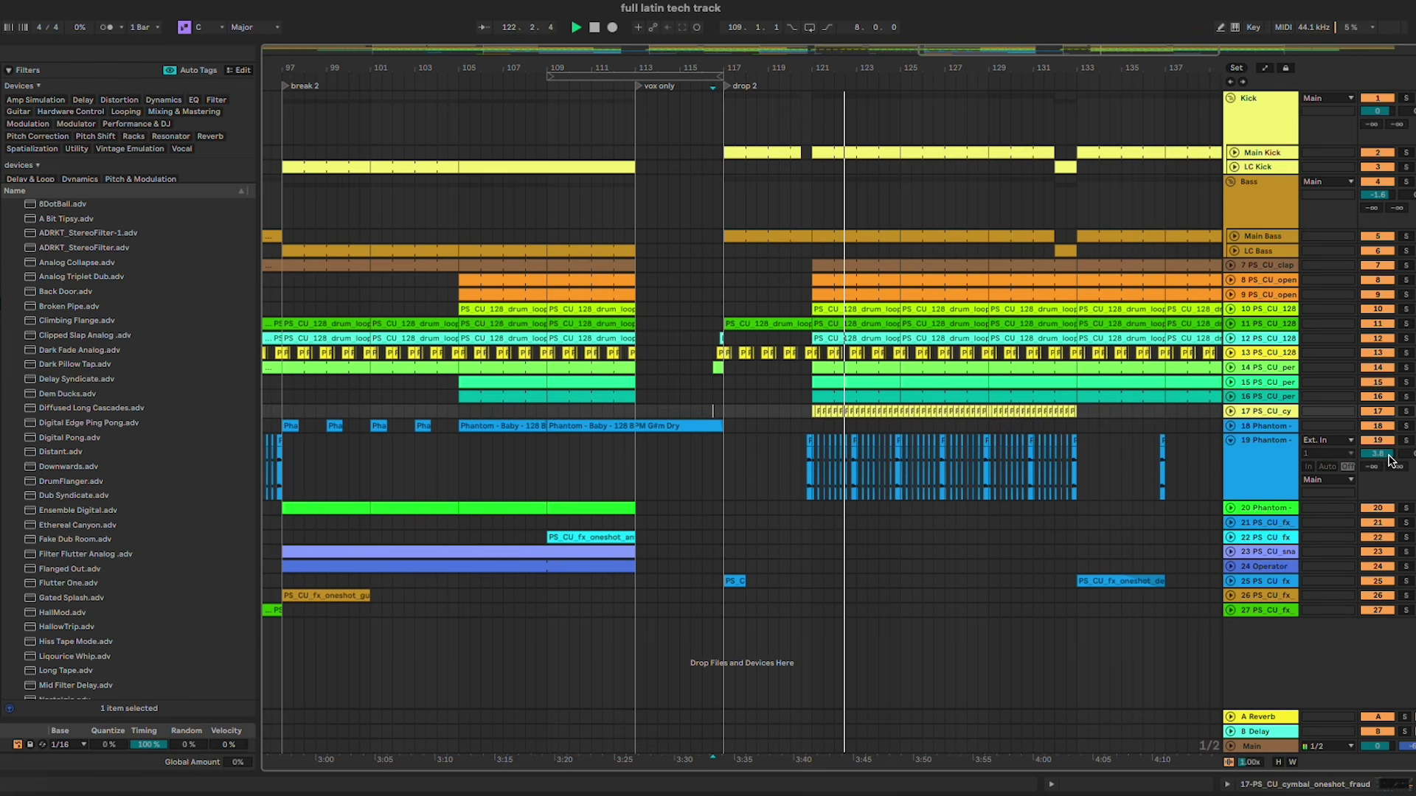
# Step: Inspect track 18's vocal effect rack and loop bars 121 to 129 over track 19's vocal chops
pyautogui.click(1266, 426)
pyautogui.doubleClick(1259, 426)
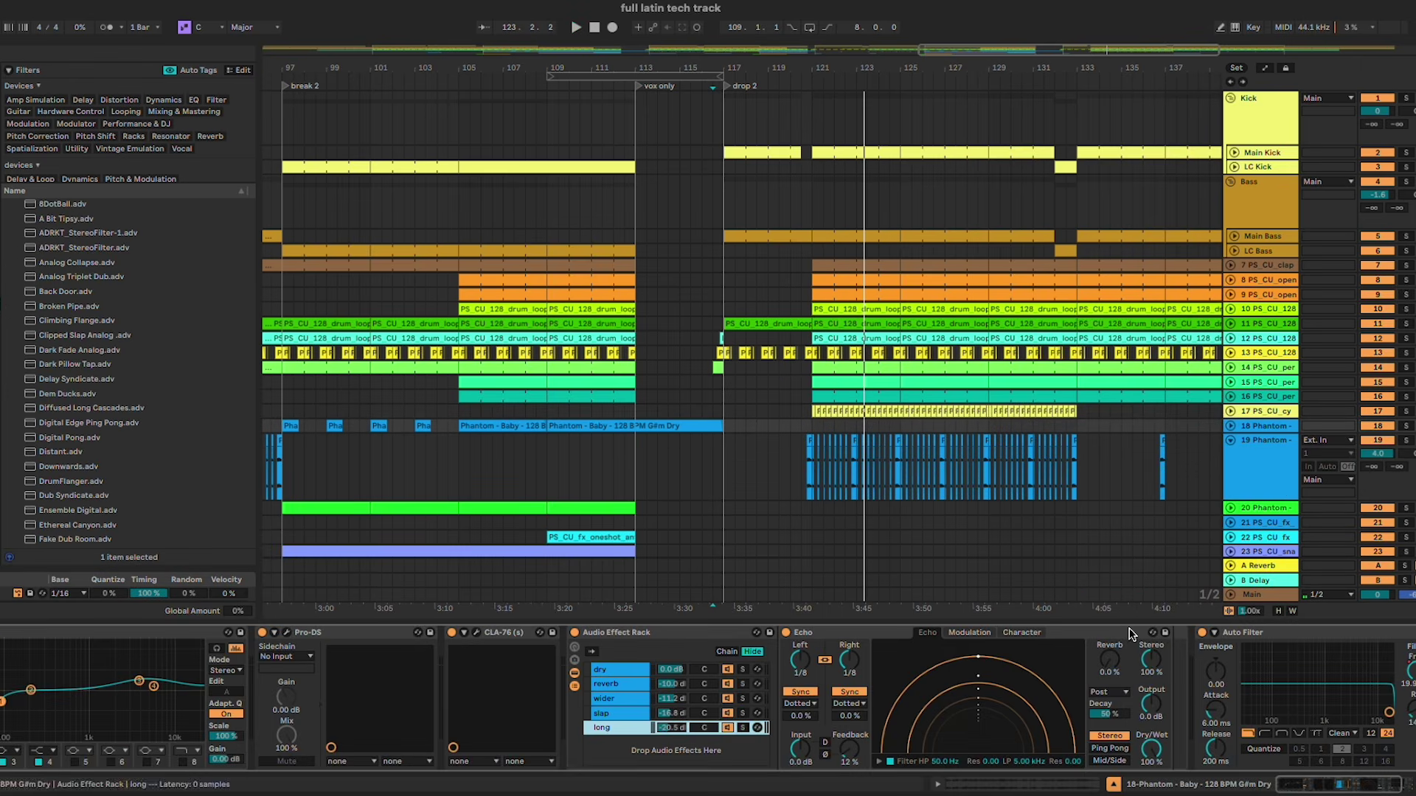
pyautogui.click(679, 648)
pyautogui.moveTo(821, 467); pyautogui.dragTo(972, 471)
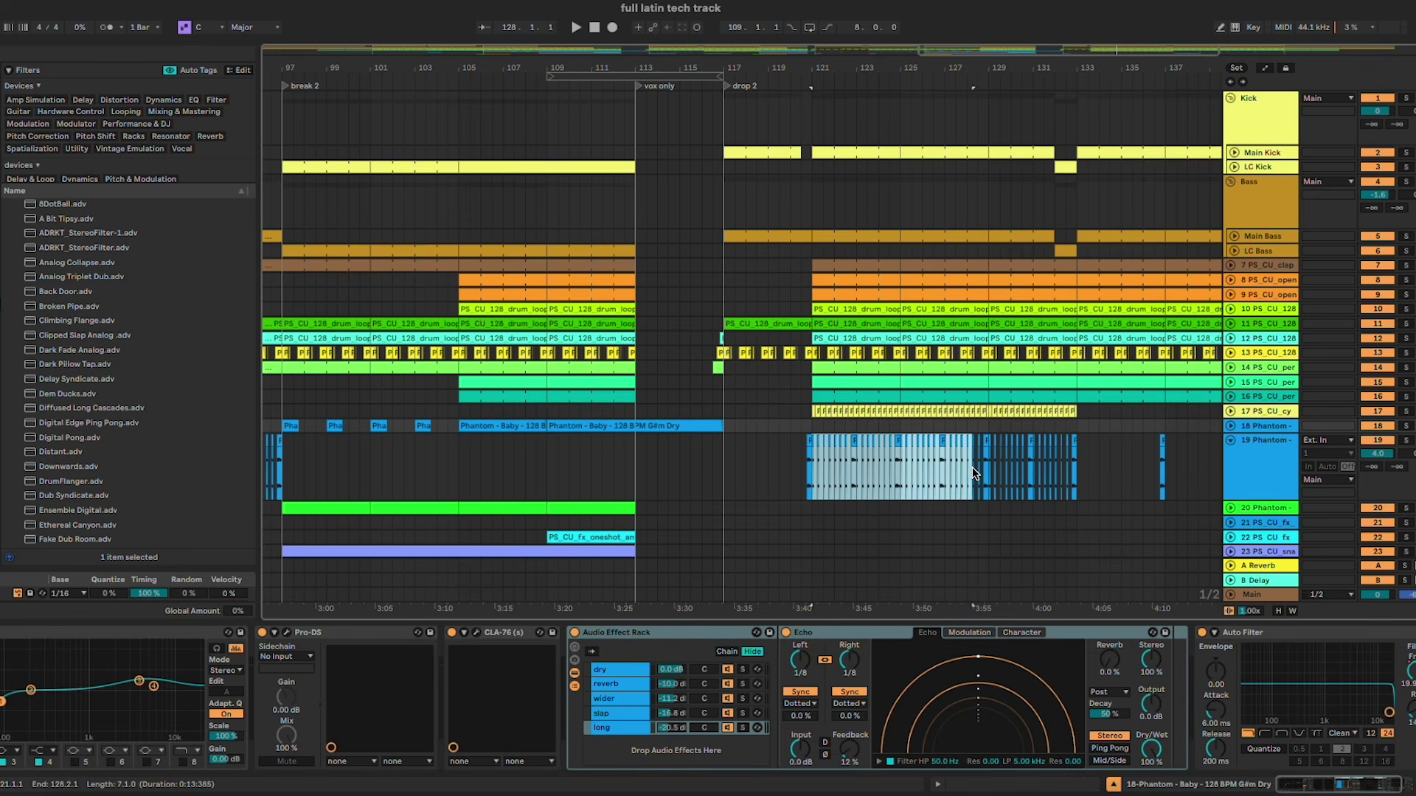
pyautogui.hotkey('ctrl', 'l')
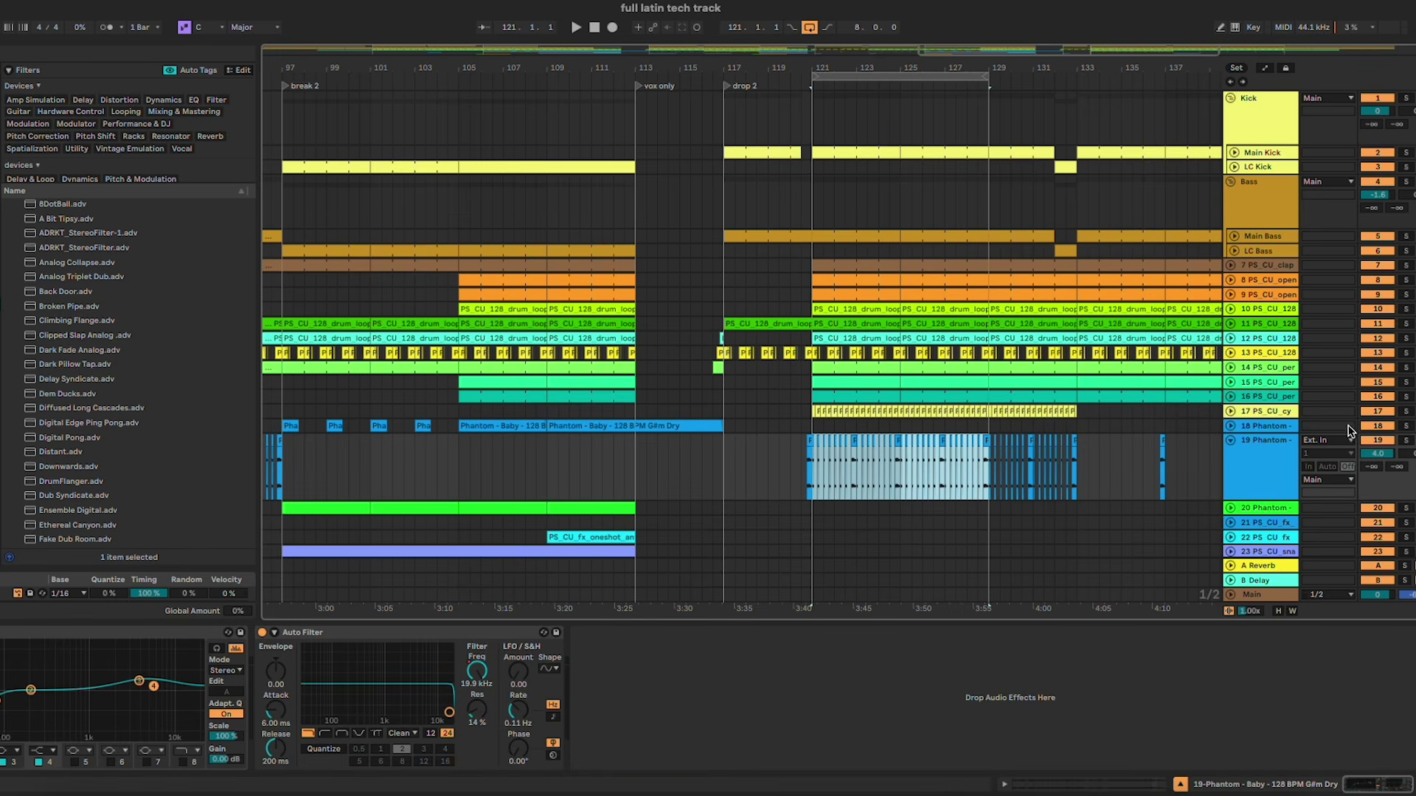
# Step: Copy the CLA-76 compressor and the Audio Effect Rack from track 18 onto track 19, ahead of its Auto Filter
pyautogui.click(1268, 425)
pyautogui.click(504, 632)
pyautogui.click(834, 472)
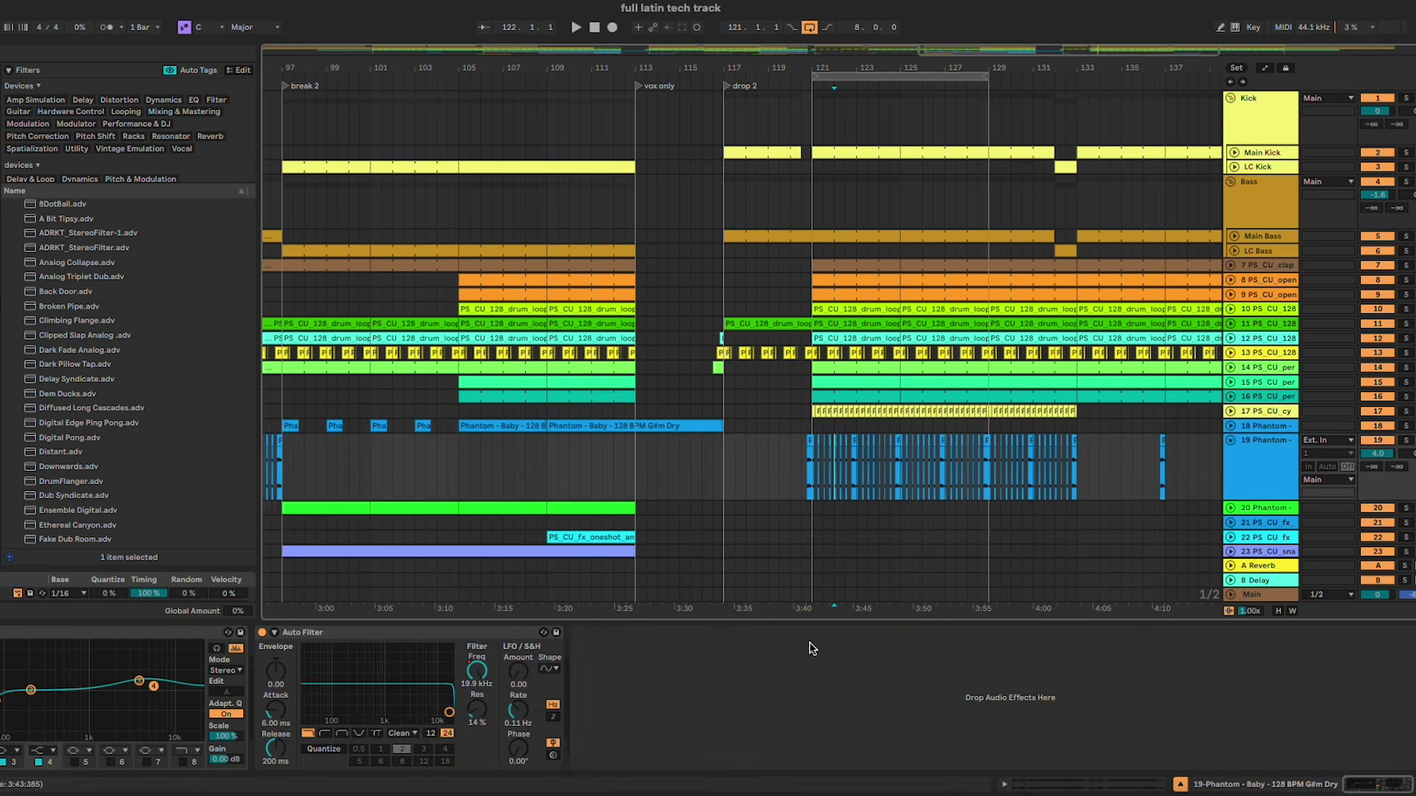
pyautogui.click(791, 699)
pyautogui.click(385, 632)
pyautogui.hotkey('ctrl', 'v')
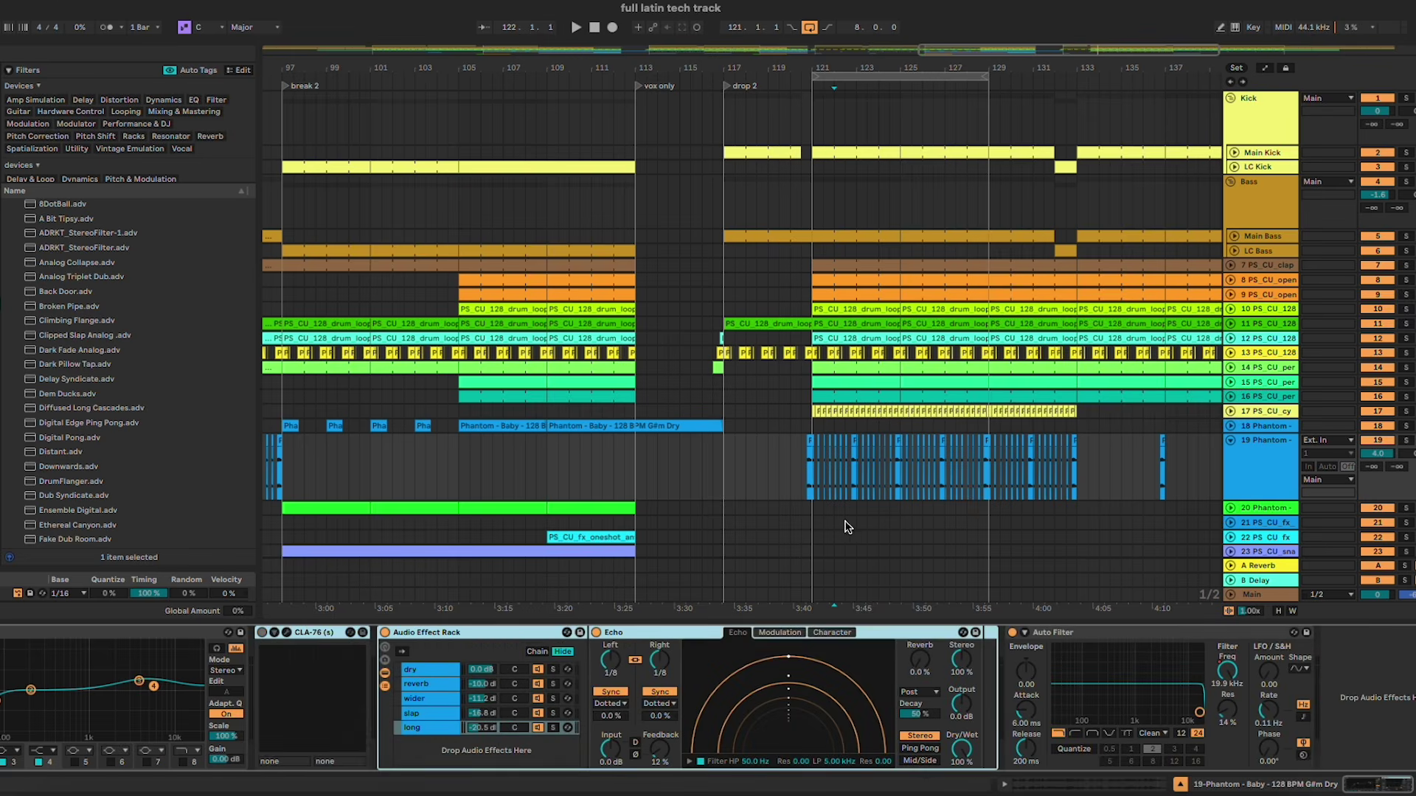
# Step: Play track 19 from bar 121 and set the reverb chain of its effect rack to -19.6 dB
pyautogui.click(812, 460)
pyautogui.press('s')
pyautogui.press('space')
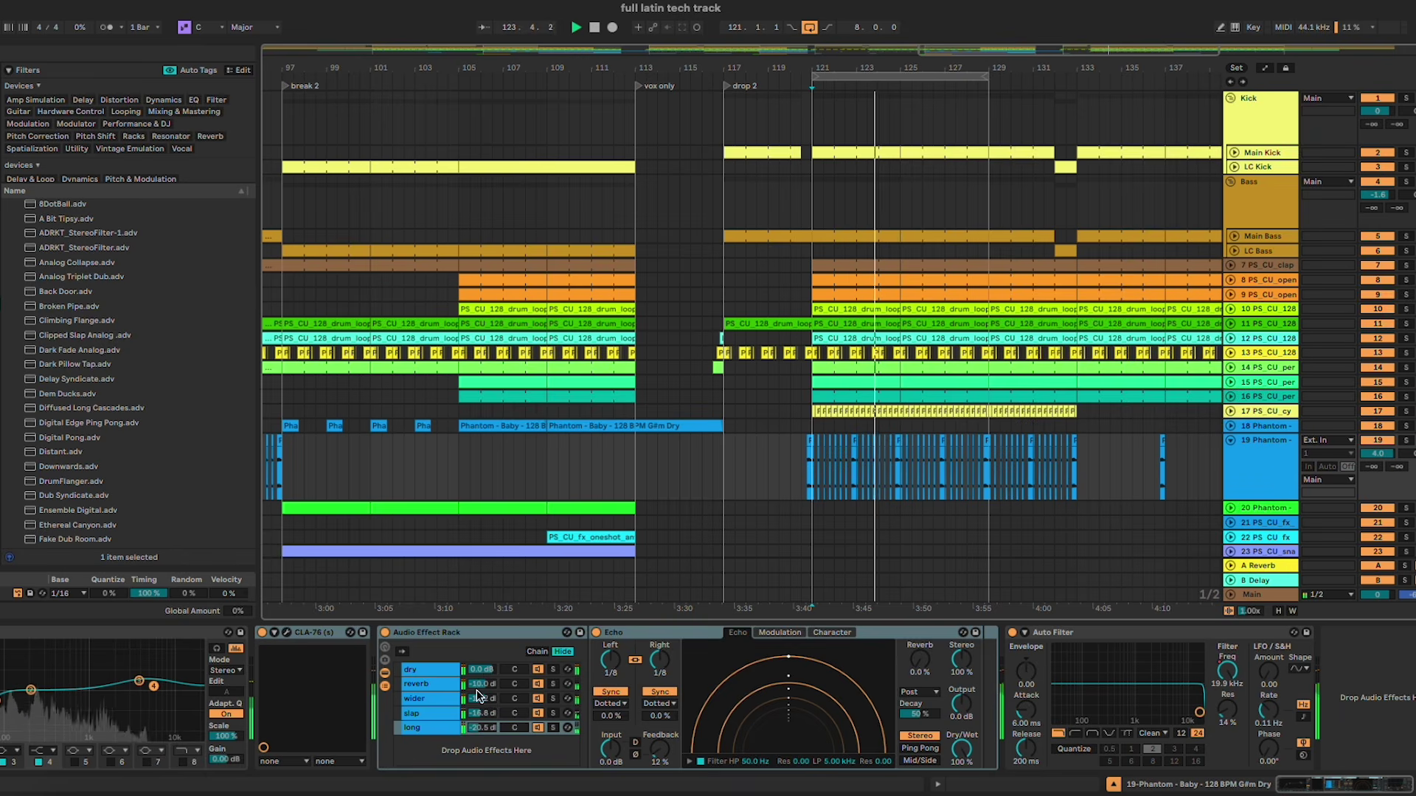
pyautogui.click(415, 684)
pyautogui.moveTo(483, 684); pyautogui.dragTo(483, 681)
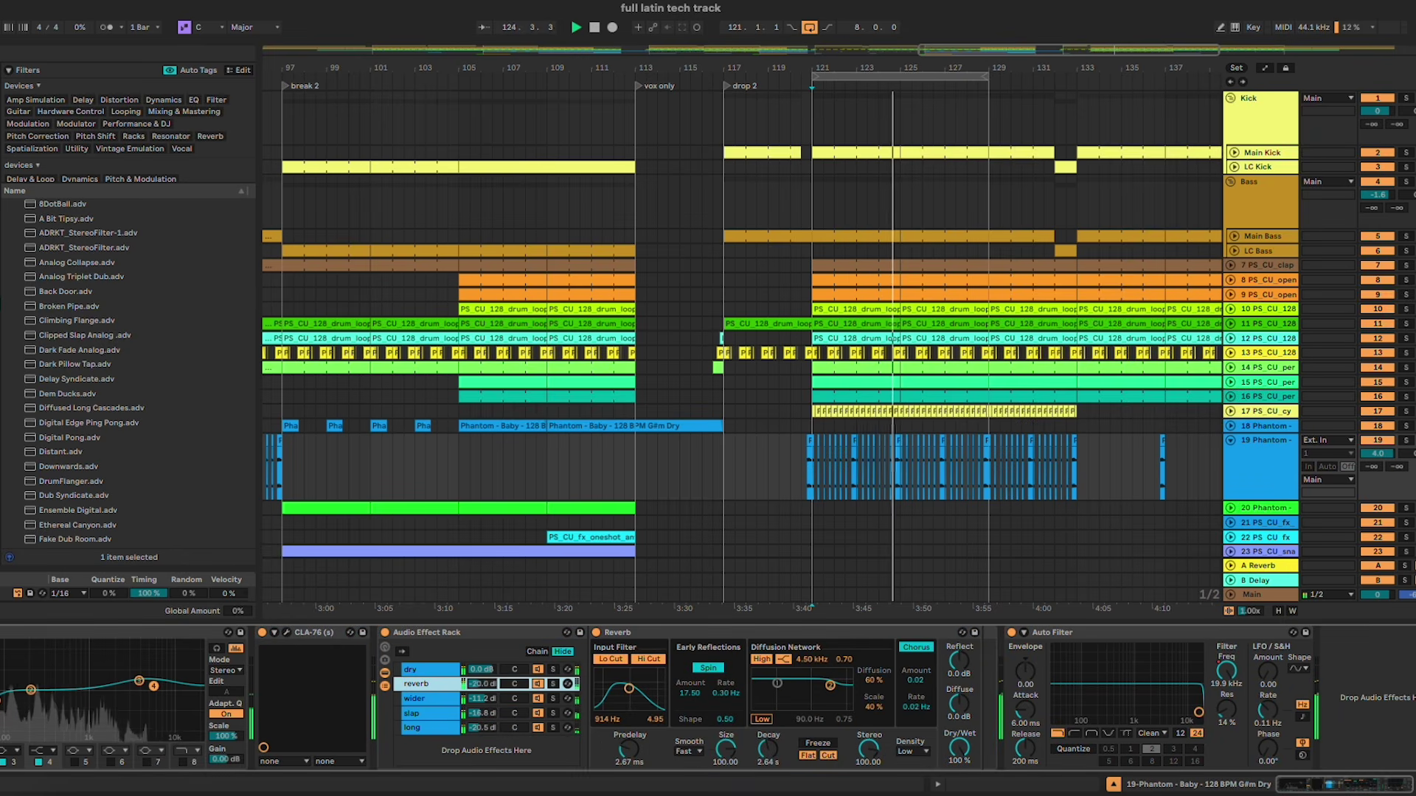
# Step: Toggle the wider and long chains of track 19's rack to hear what each one adds to the vocal
pyautogui.click(538, 699)
pyautogui.click(538, 699)
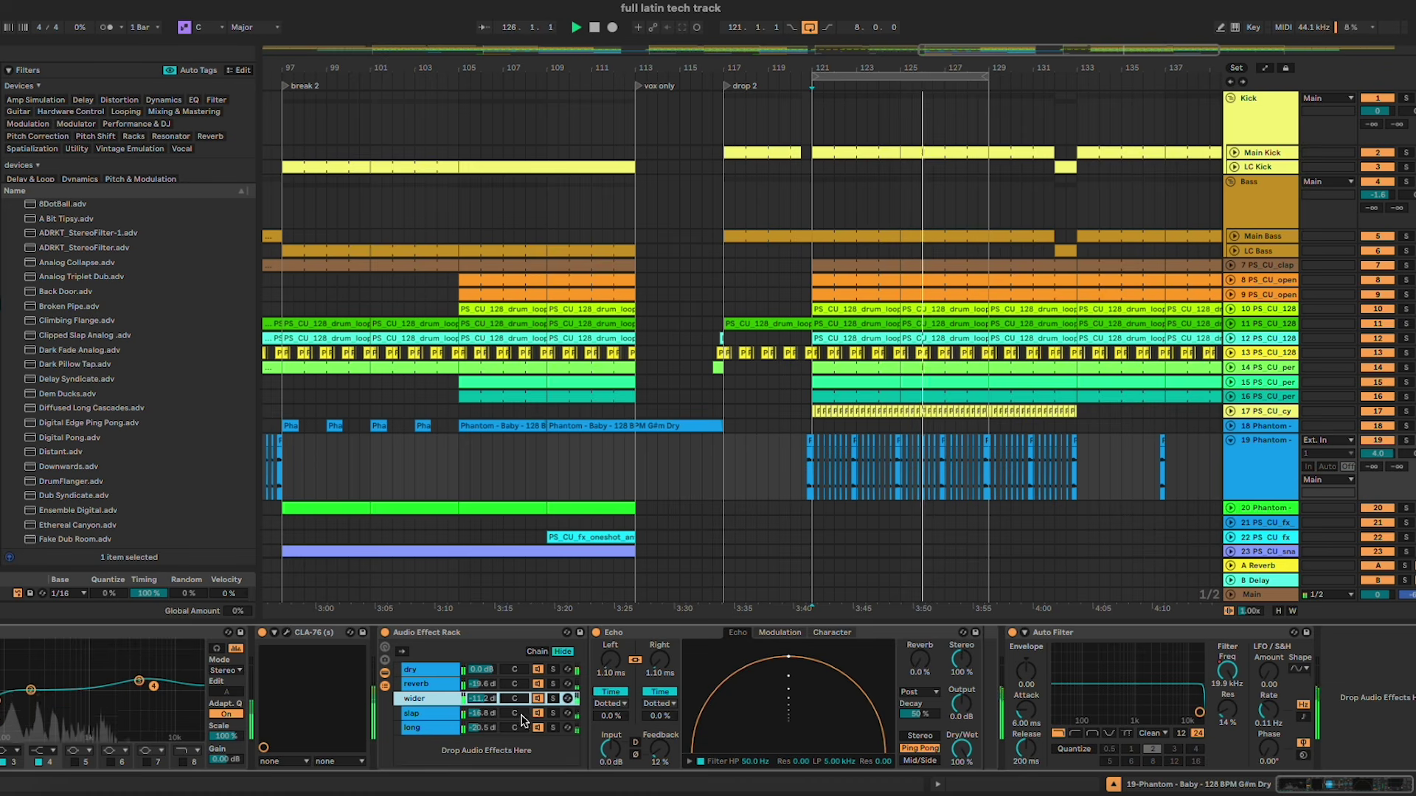
pyautogui.click(539, 730)
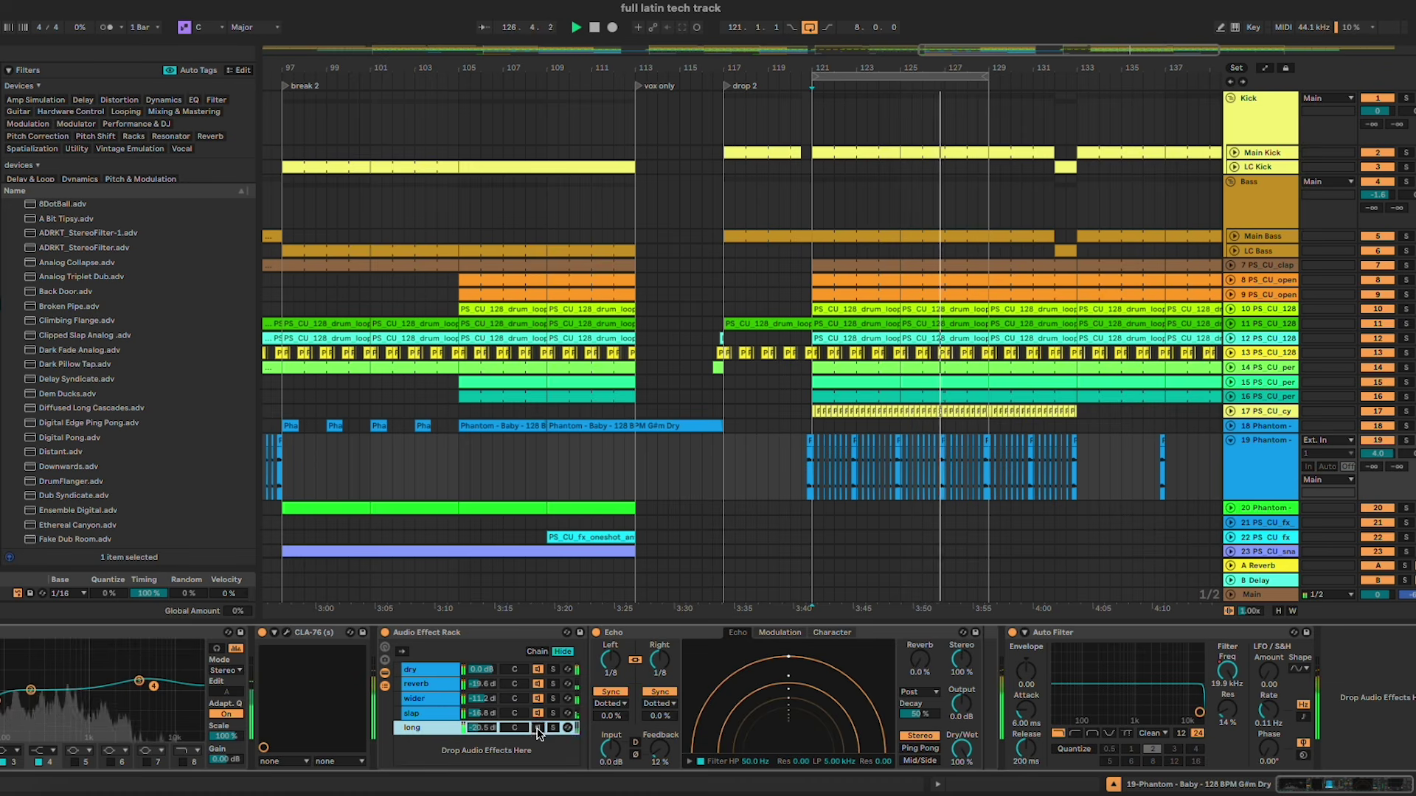
# Step: Raise the CLA-76 output on track 19 to -22.4, set the track volume to -1.8 dB and fold the track
pyautogui.click(289, 633)
pyautogui.moveTo(598, 389); pyautogui.dragTo(598, 385)
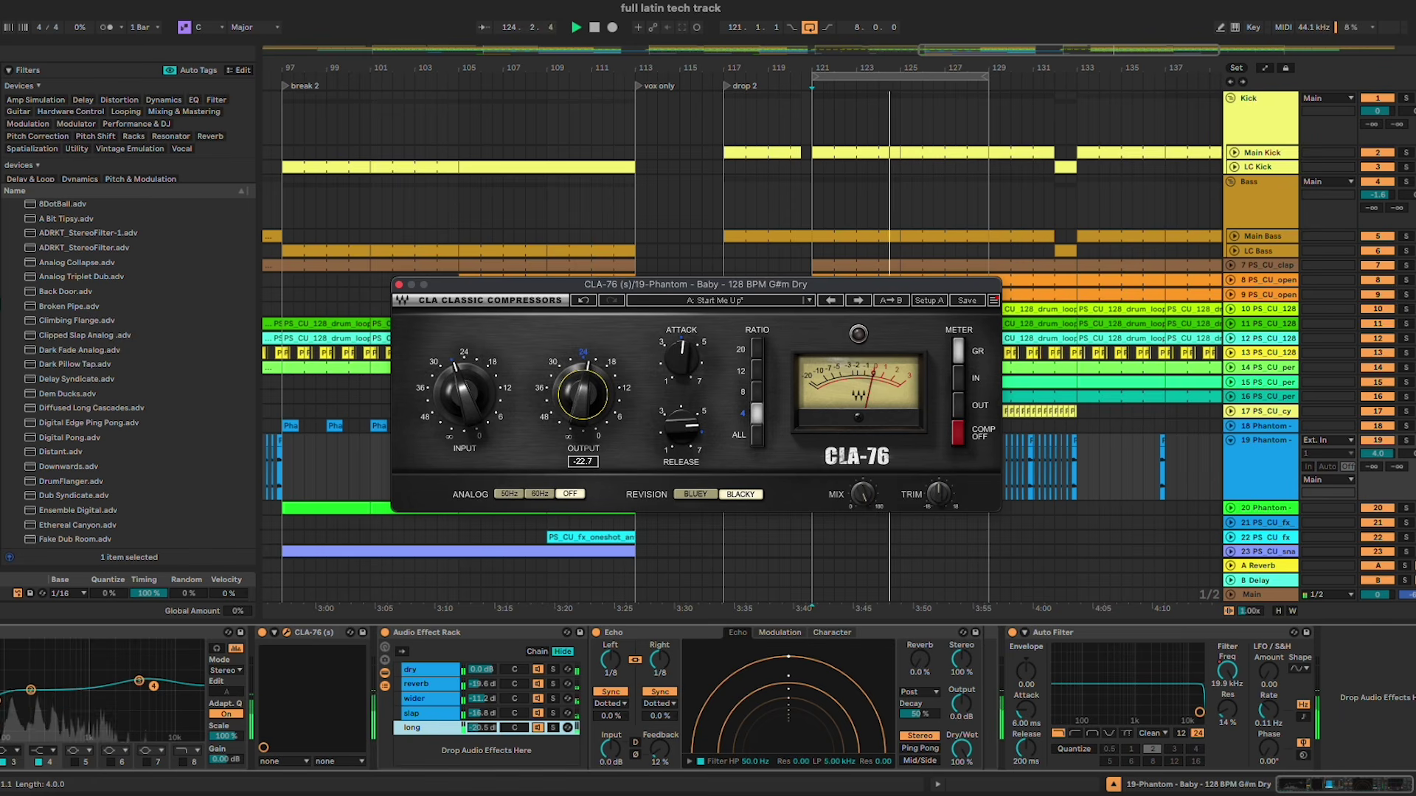
pyautogui.moveTo(564, 382); pyautogui.dragTo(564, 373)
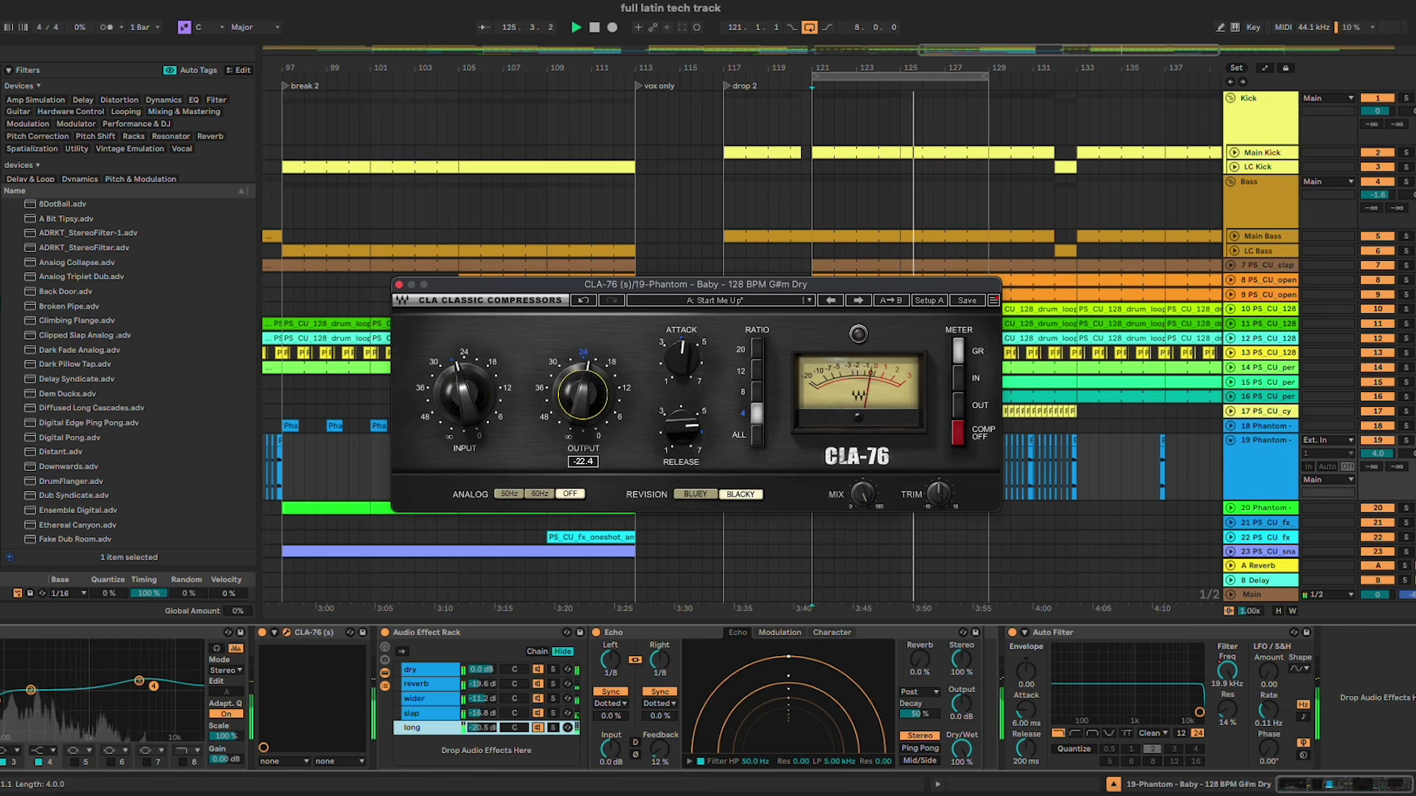
pyautogui.click(398, 284)
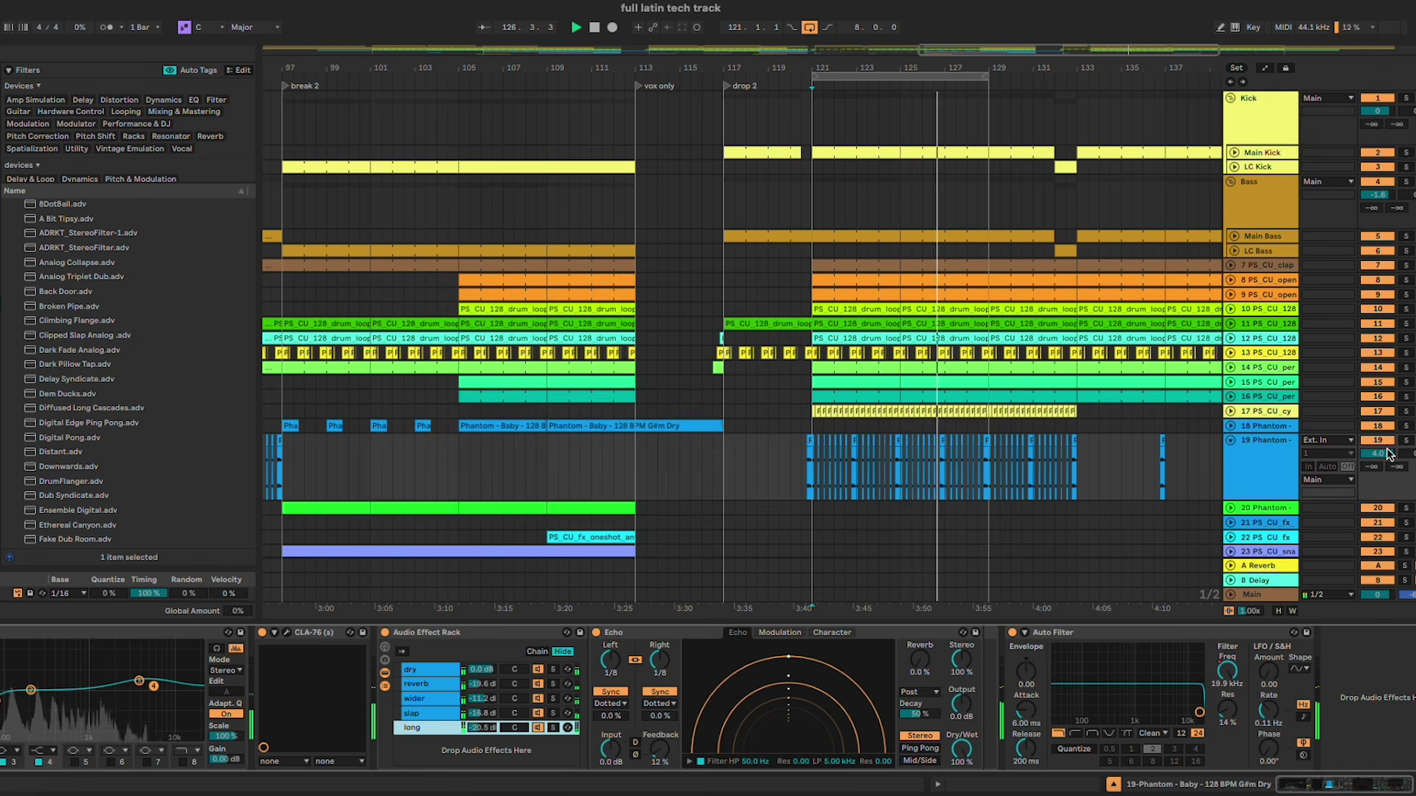
pyautogui.moveTo(1388, 453); pyautogui.dragTo(1387, 435)
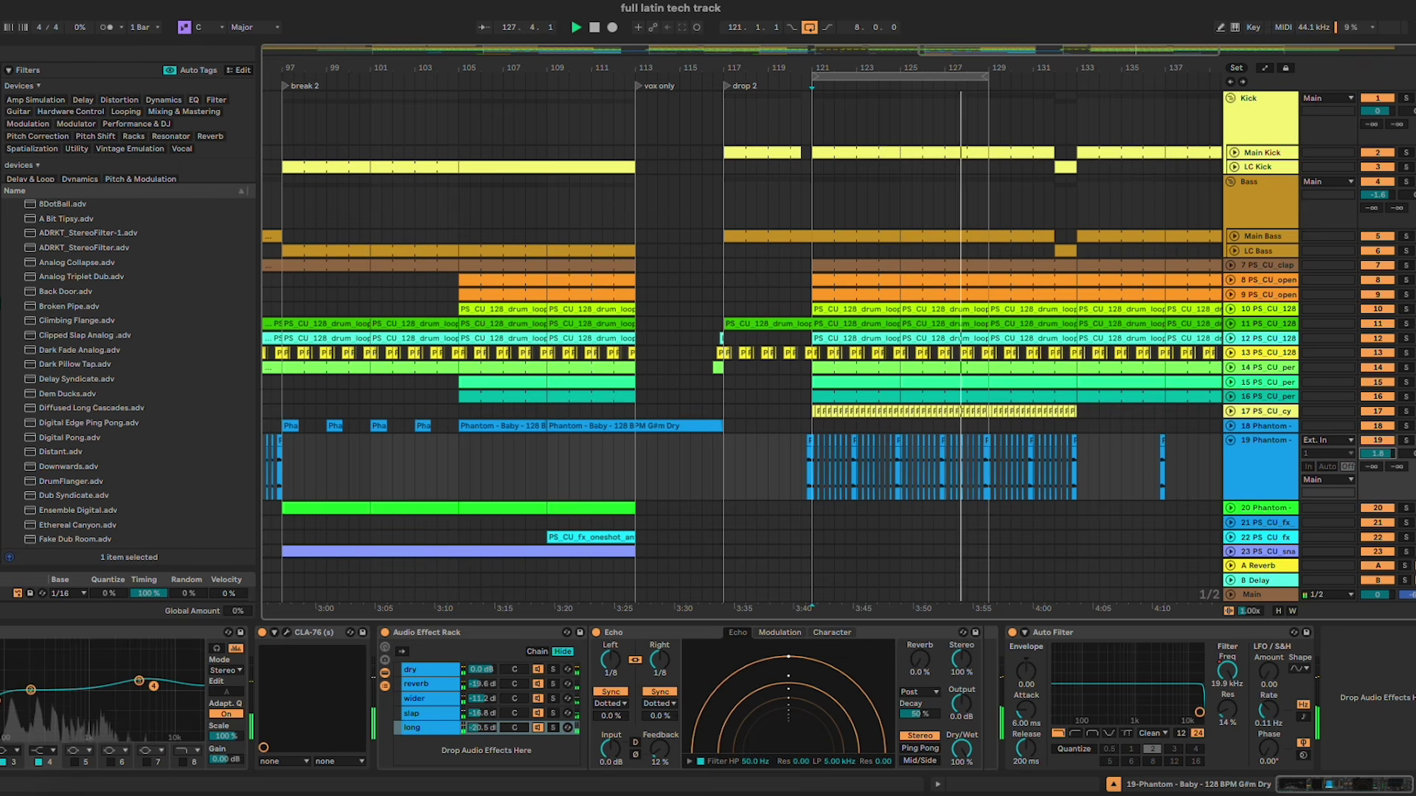
pyautogui.click(1230, 440)
# Step: Play break 2 from track 20's clip and check the level of track 20 alone and within the mix
pyautogui.click(1079, 508)
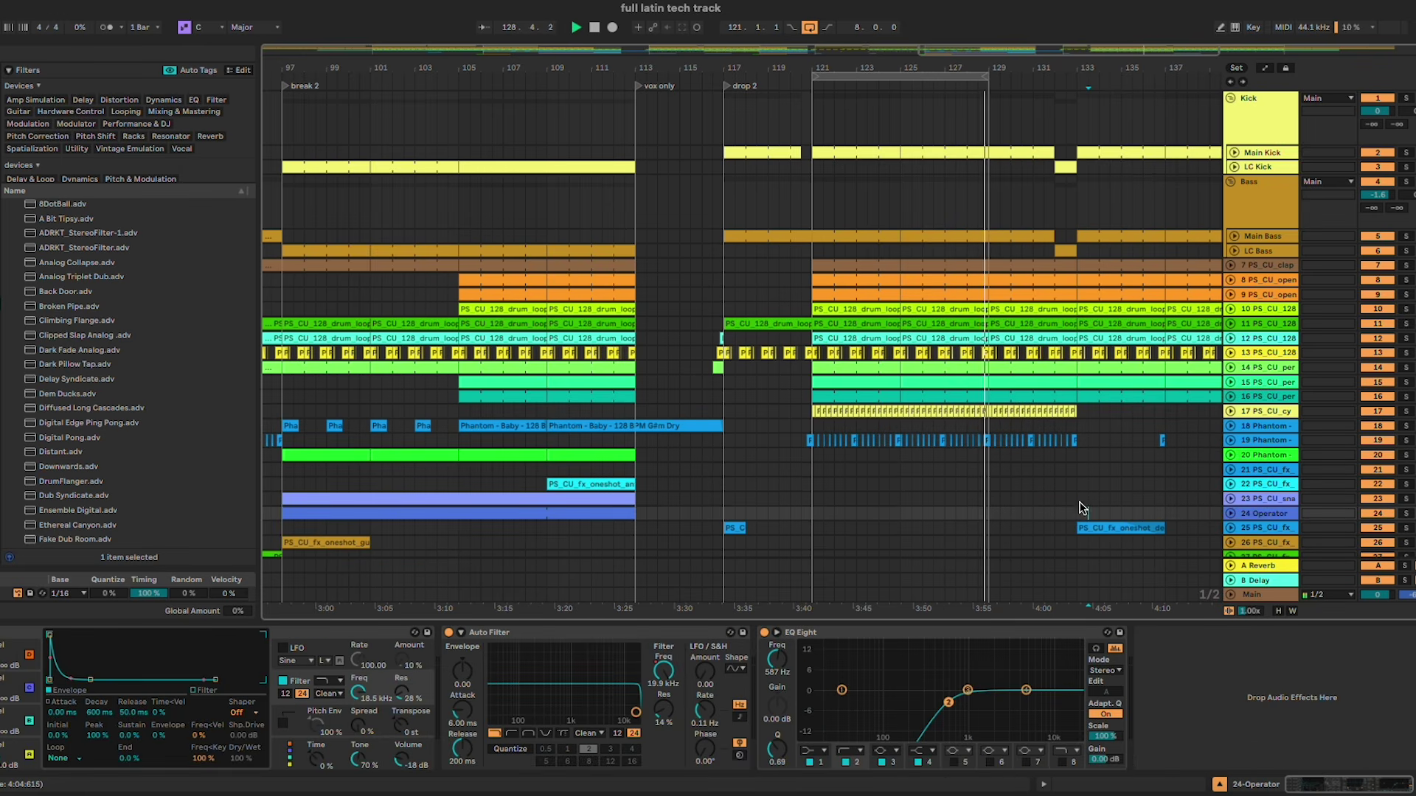
pyautogui.keyDown('ctrl'); pyautogui.scroll(-5, 1056, 480); pyautogui.keyUp('ctrl')
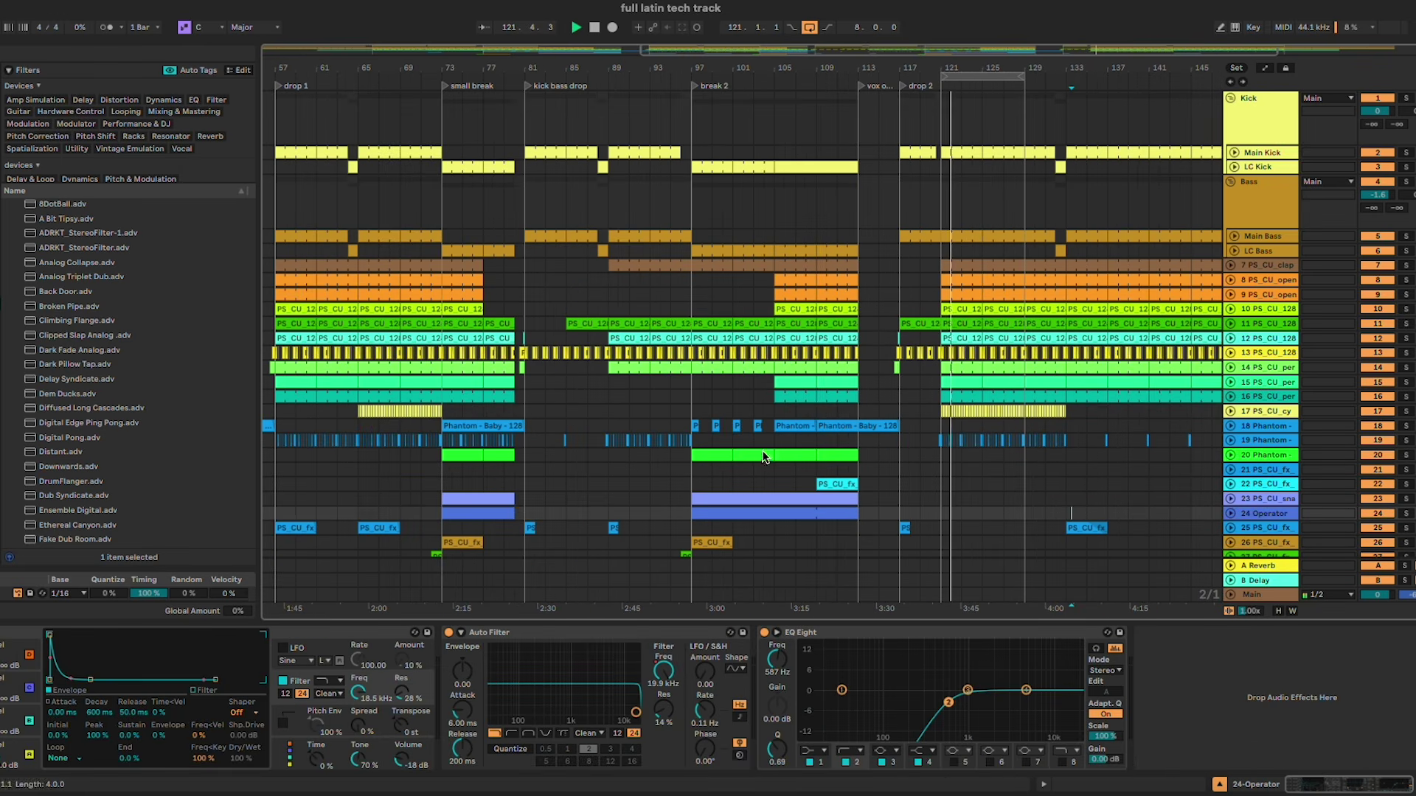
pyautogui.click(764, 457)
pyautogui.click(1229, 455)
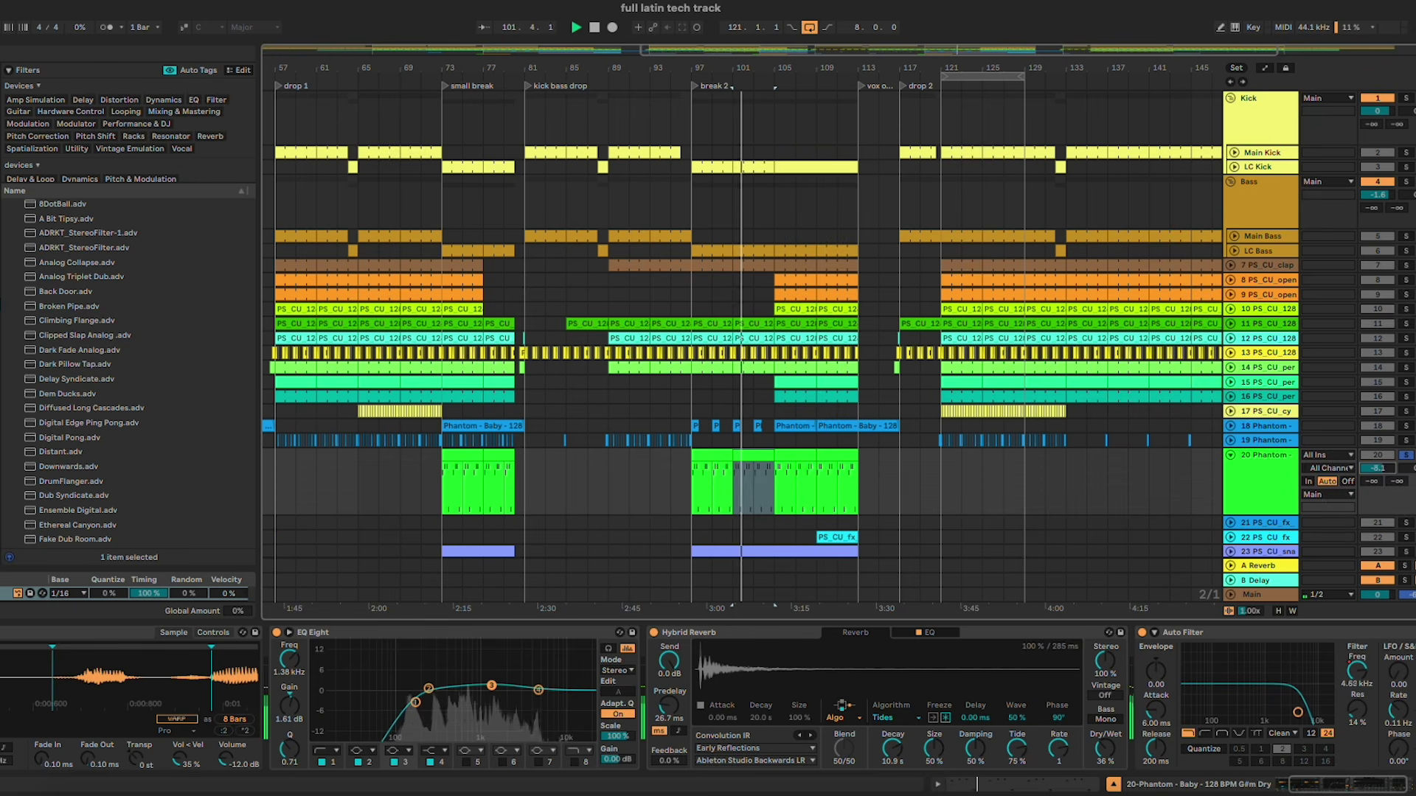
pyautogui.click(1230, 455)
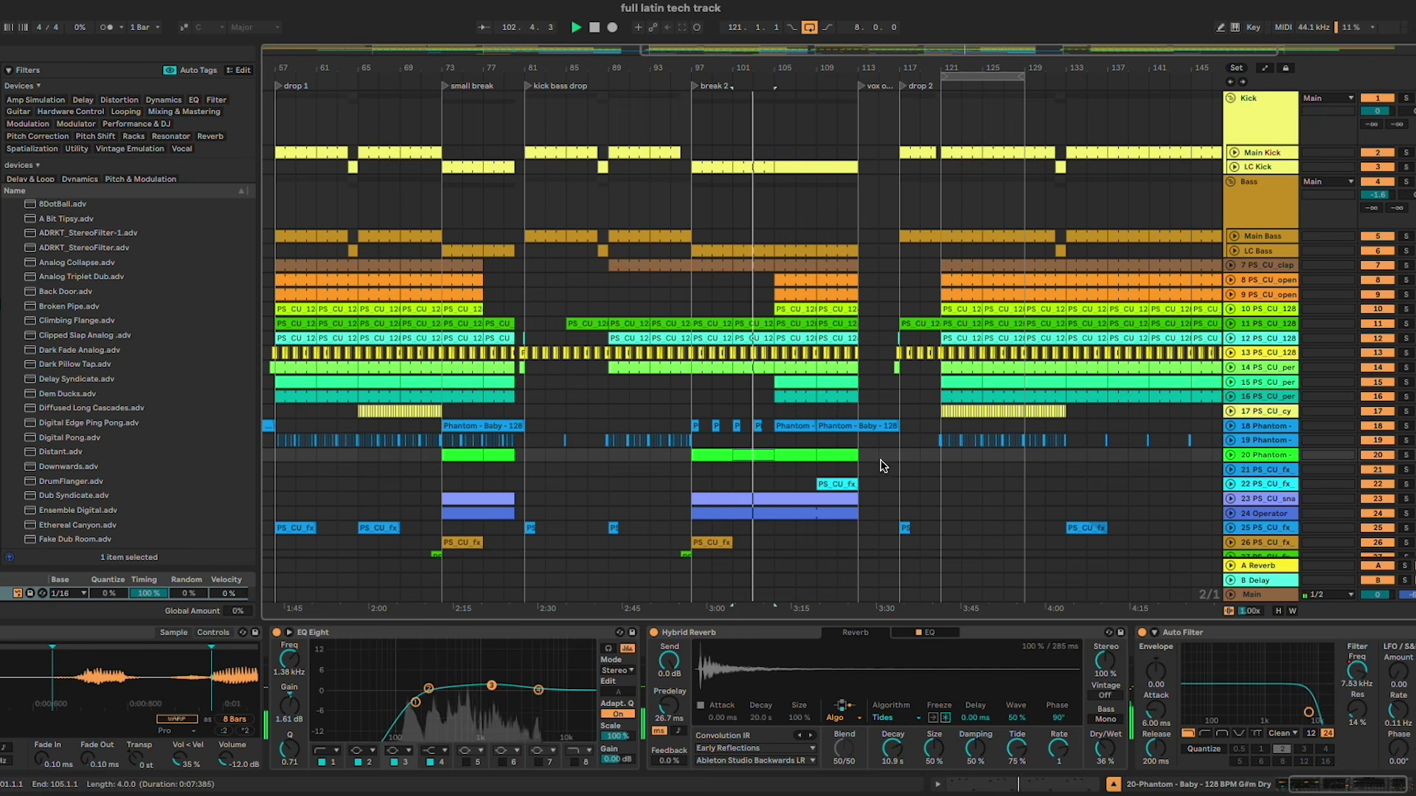
pyautogui.click(1231, 455)
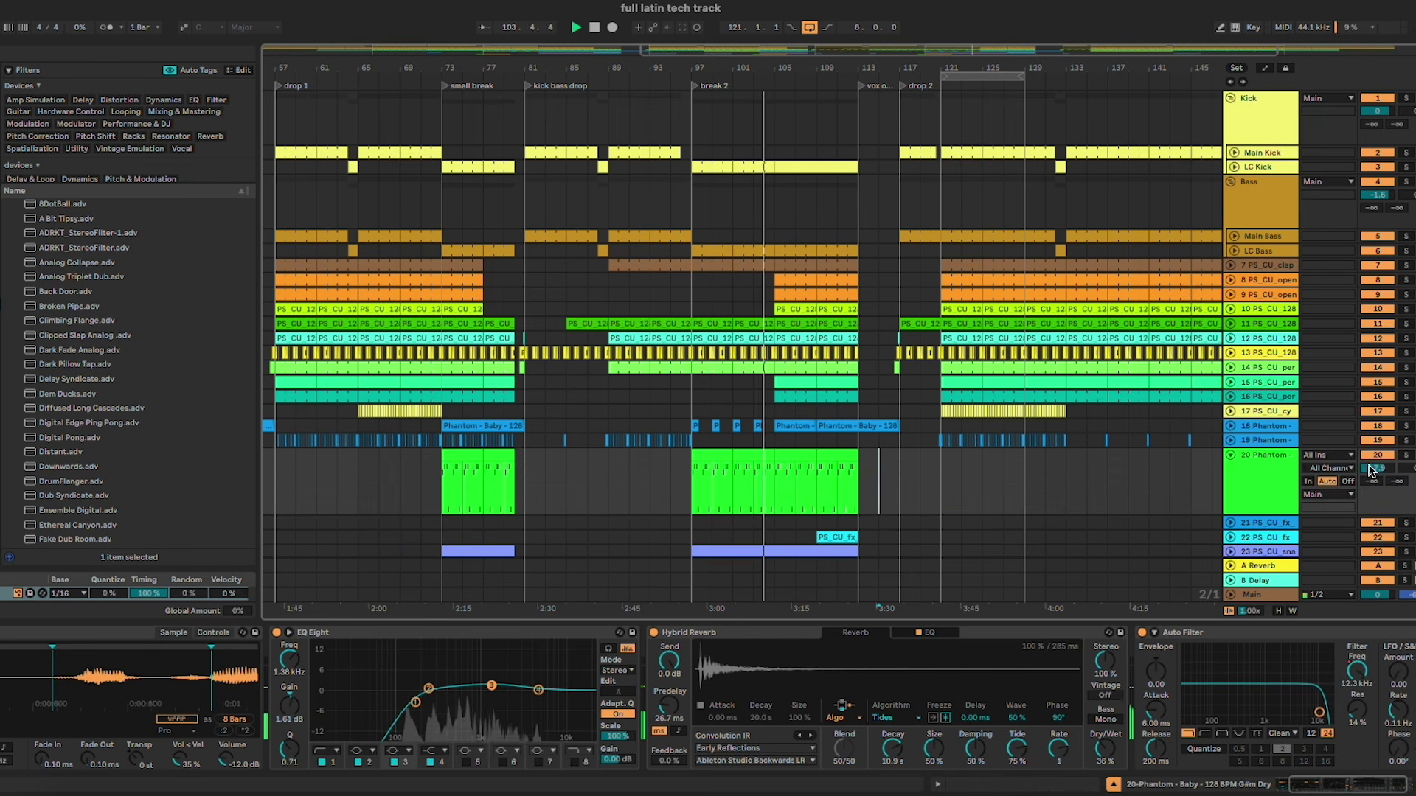
pyautogui.click(1230, 455)
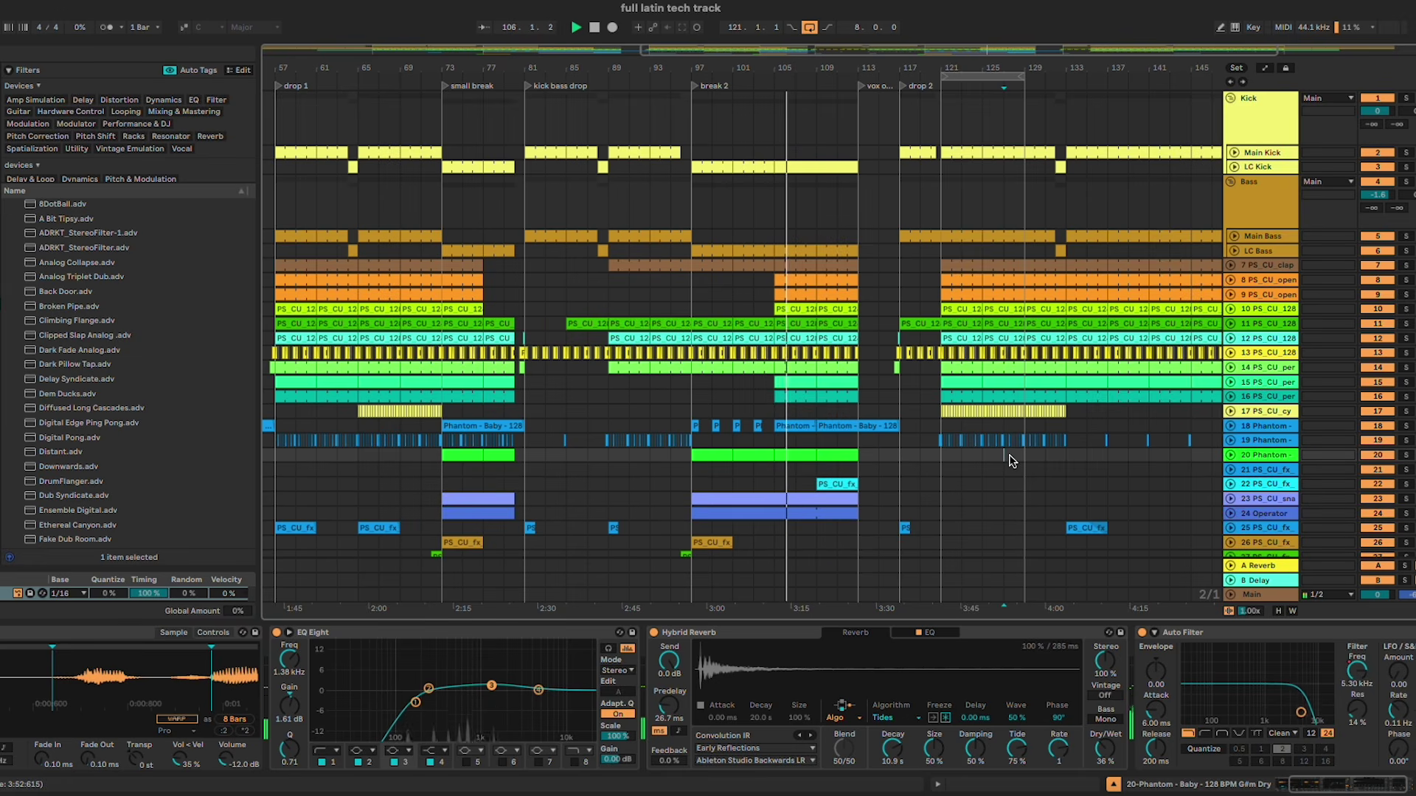
# Step: Check the effect clip on track 21 and add an Auto Filter to the snare one-shot on track 23
pyautogui.scroll(-2, 882, 467)
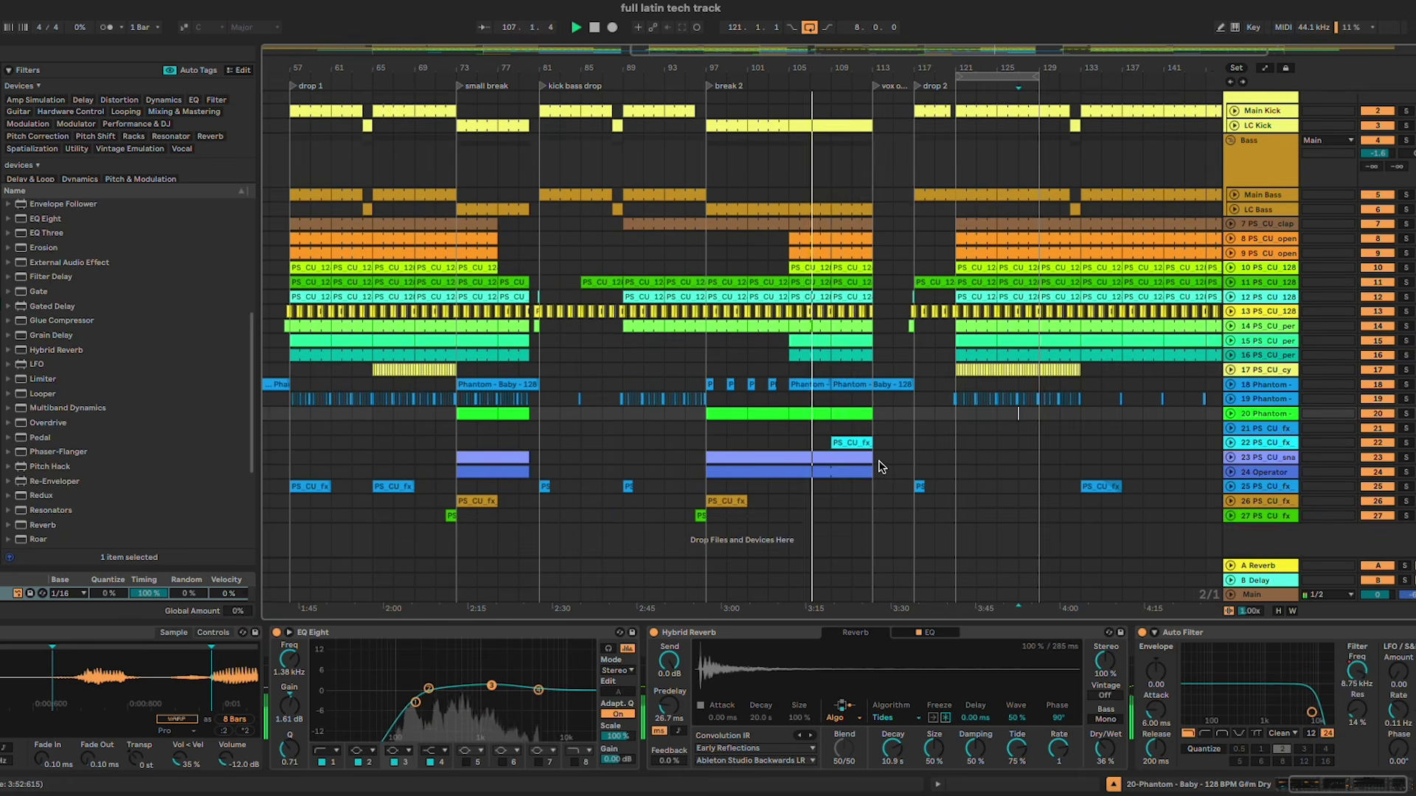
pyautogui.scroll(-5, 882, 466)
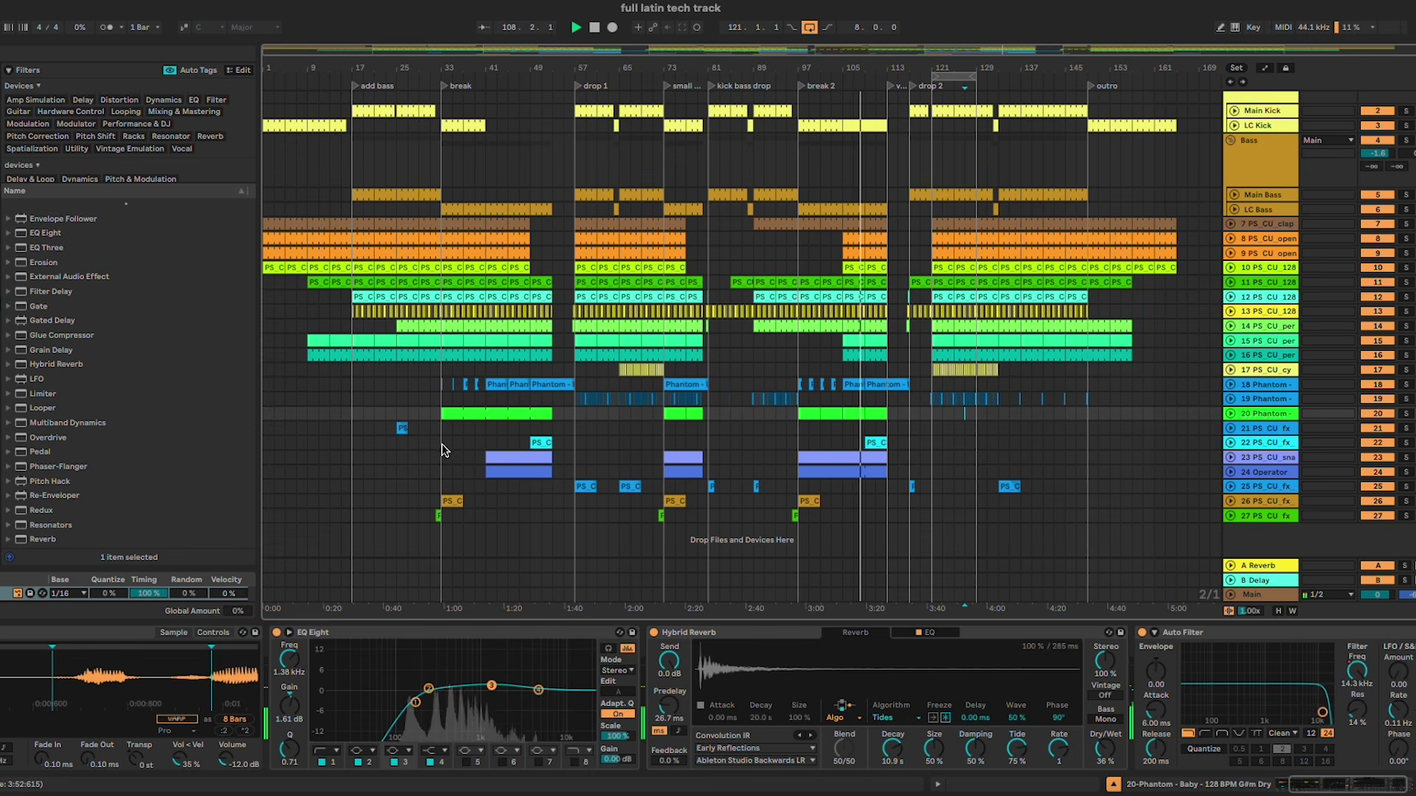
pyautogui.click(403, 428)
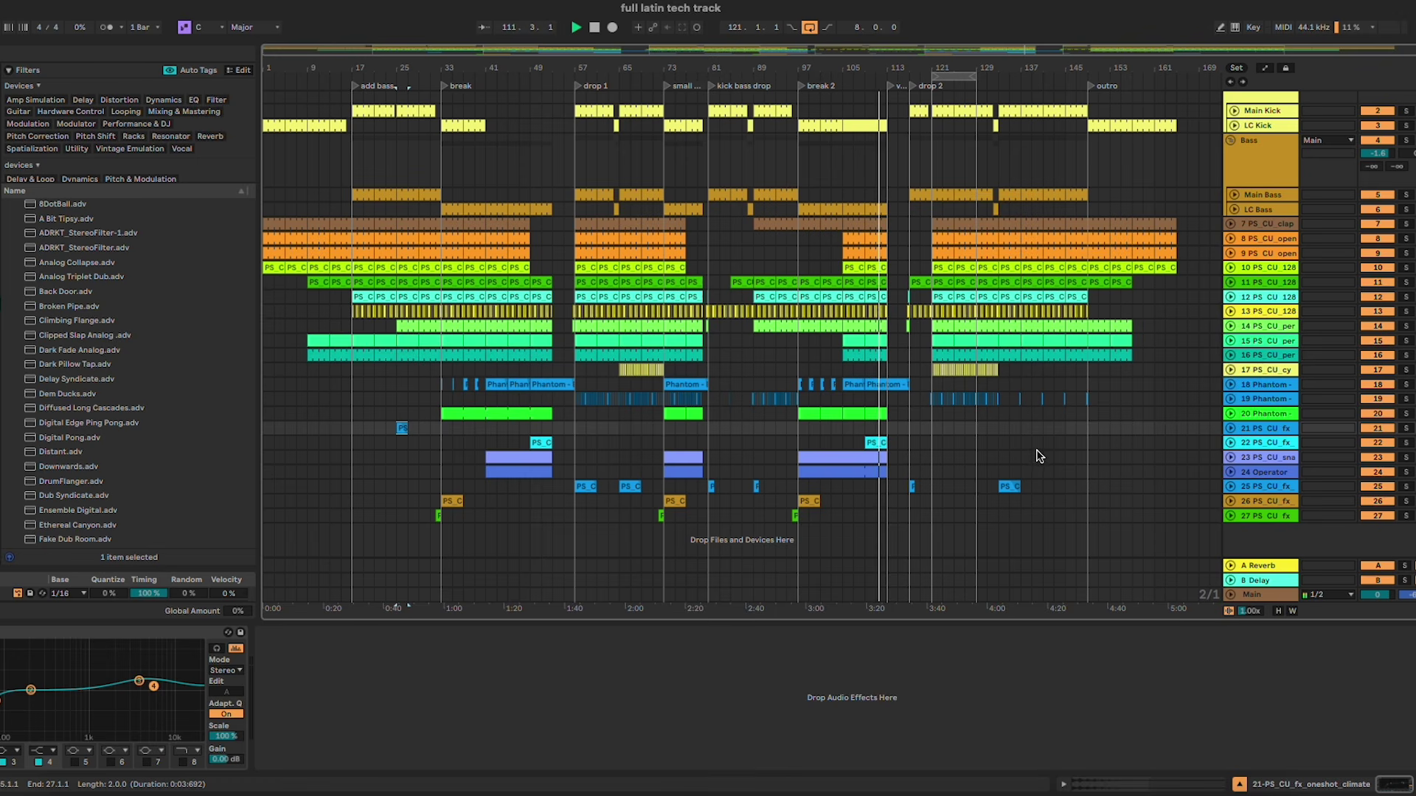
pyautogui.click(1266, 460)
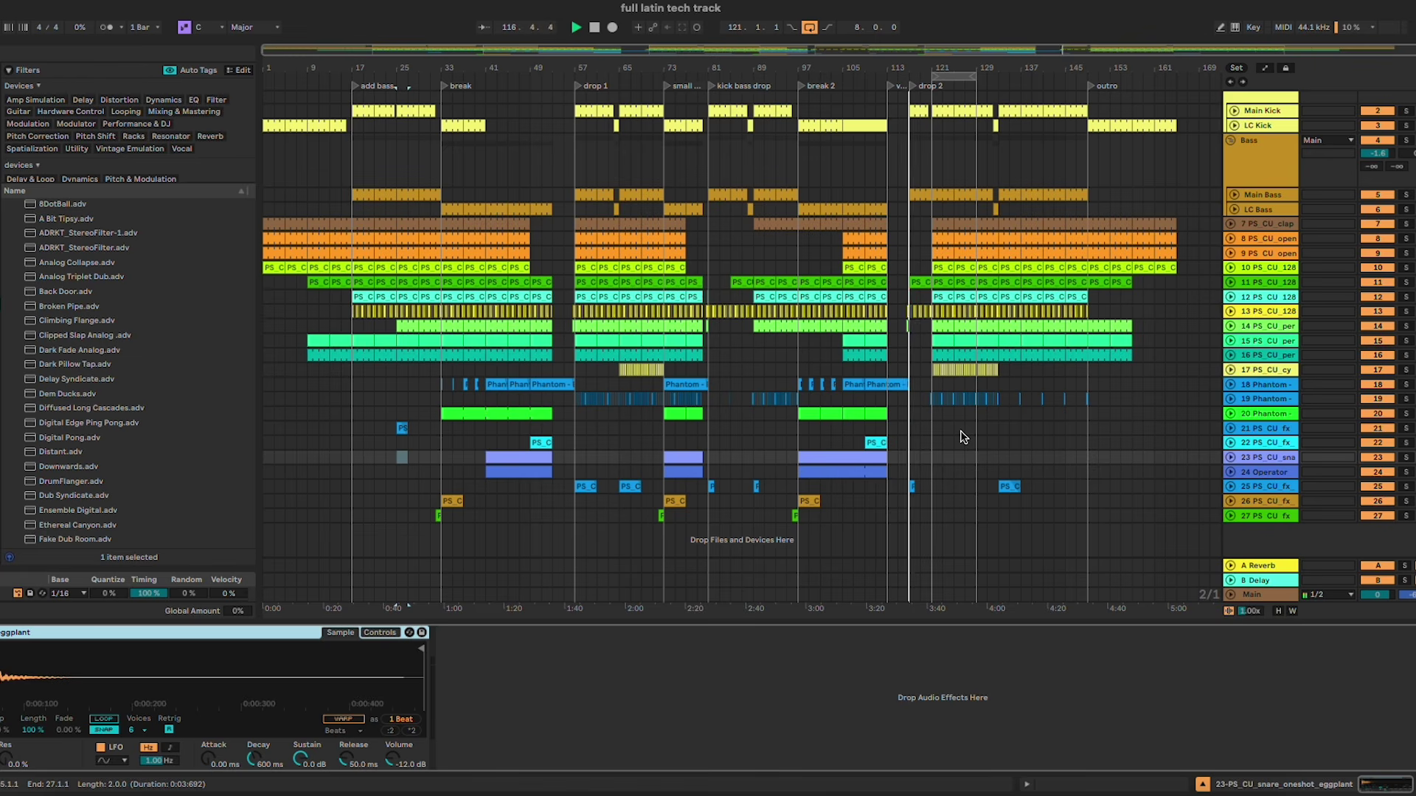
pyautogui.scroll(5, 84, 298)
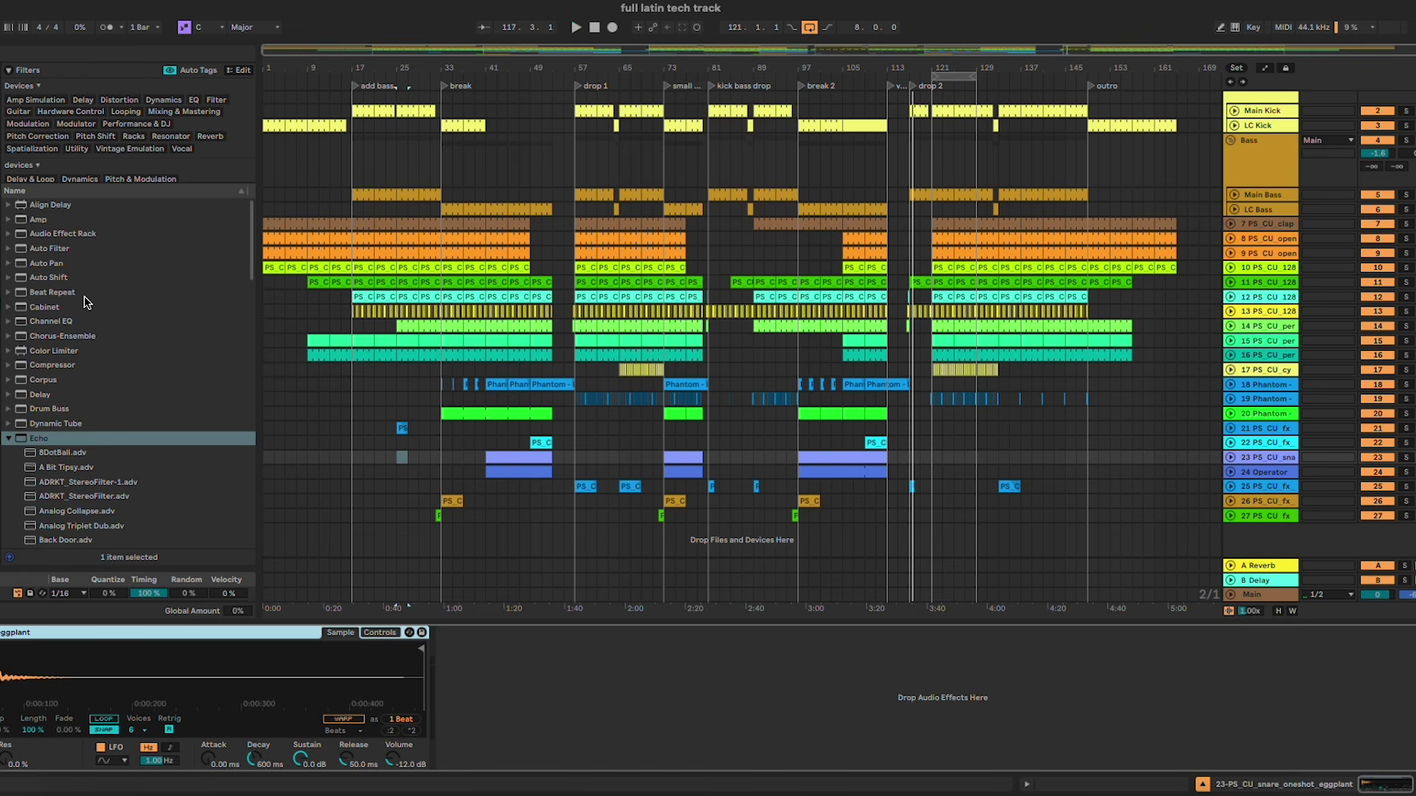
pyautogui.click(58, 251)
pyautogui.moveTo(57, 251); pyautogui.dragTo(481, 667)
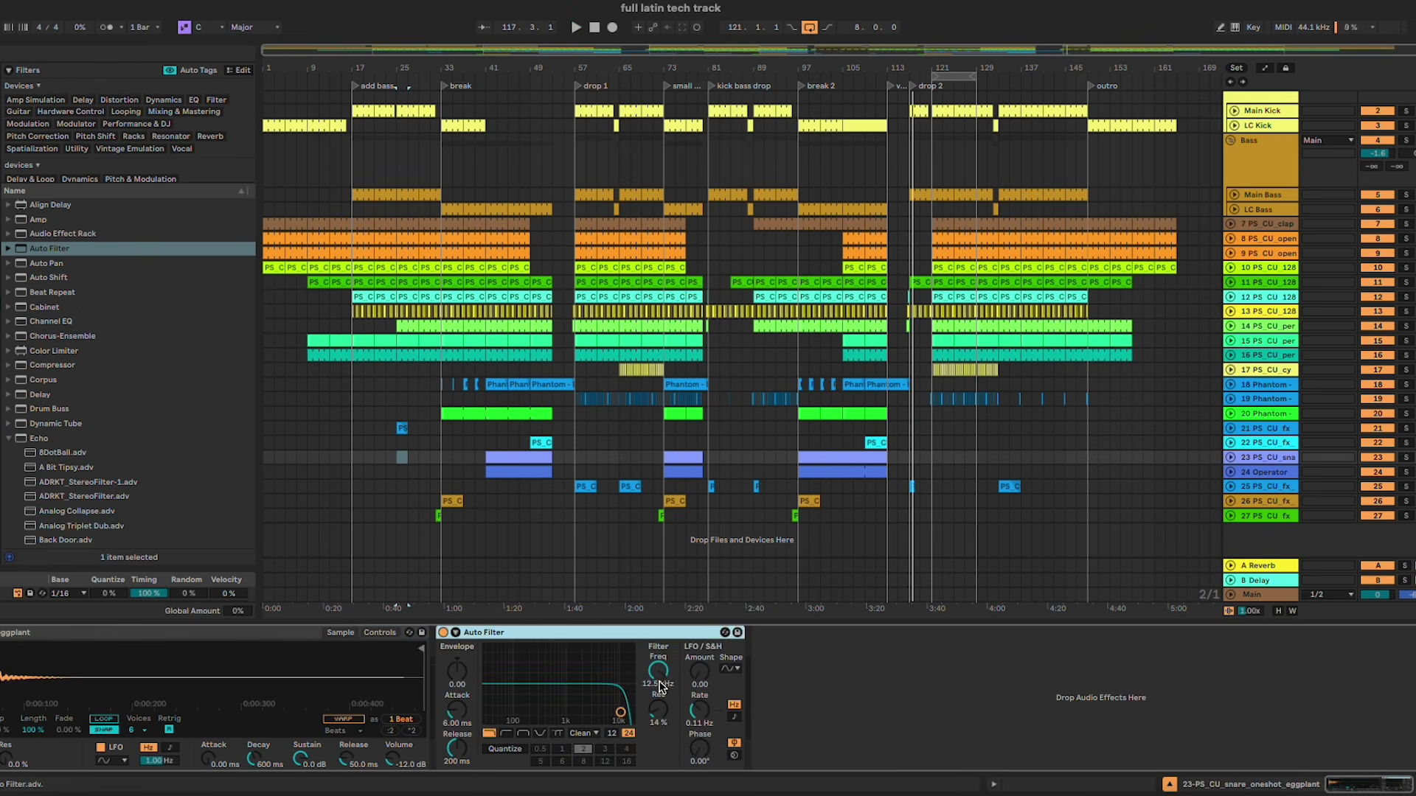
# Step: Automate track 23's Auto Filter frequency to sweep up to 19.9 kHz from a low point at each snare section's start, and fold the track
pyautogui.click(658, 672)
pyautogui.press('a')
pyautogui.click(1231, 457)
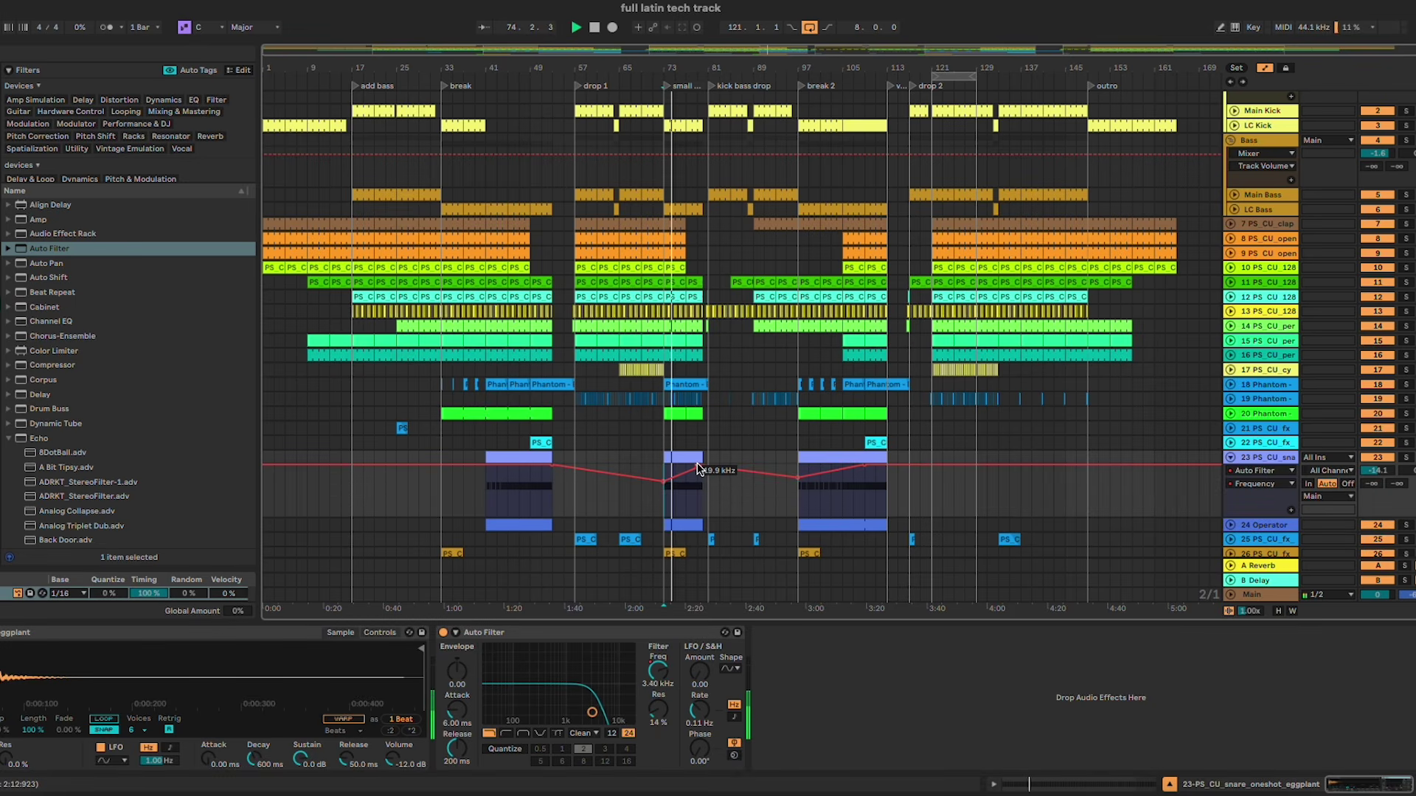
pyautogui.moveTo(697, 467); pyautogui.dragTo(707, 465)
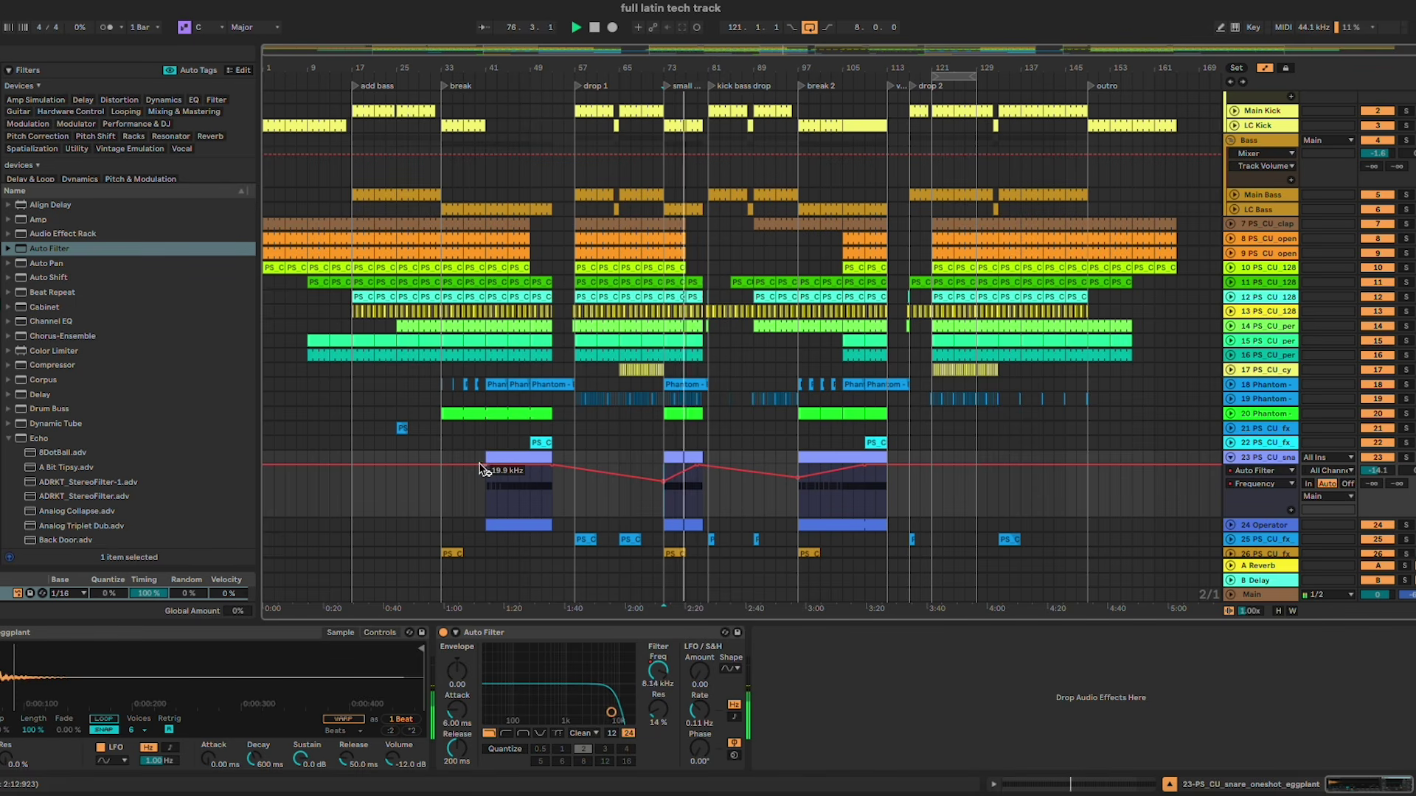
pyautogui.moveTo(481, 470); pyautogui.dragTo(486, 486)
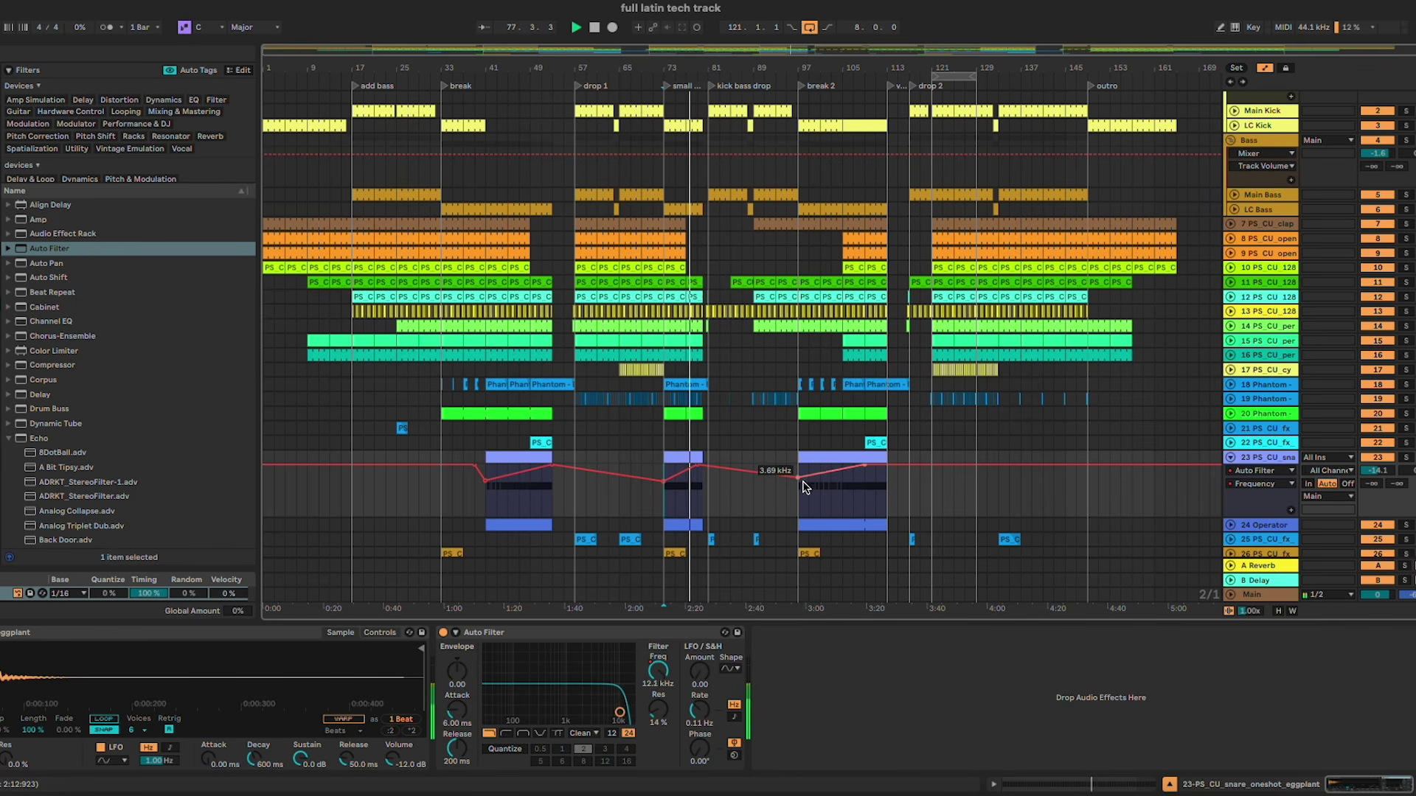
pyautogui.scroll(3, 704, 468)
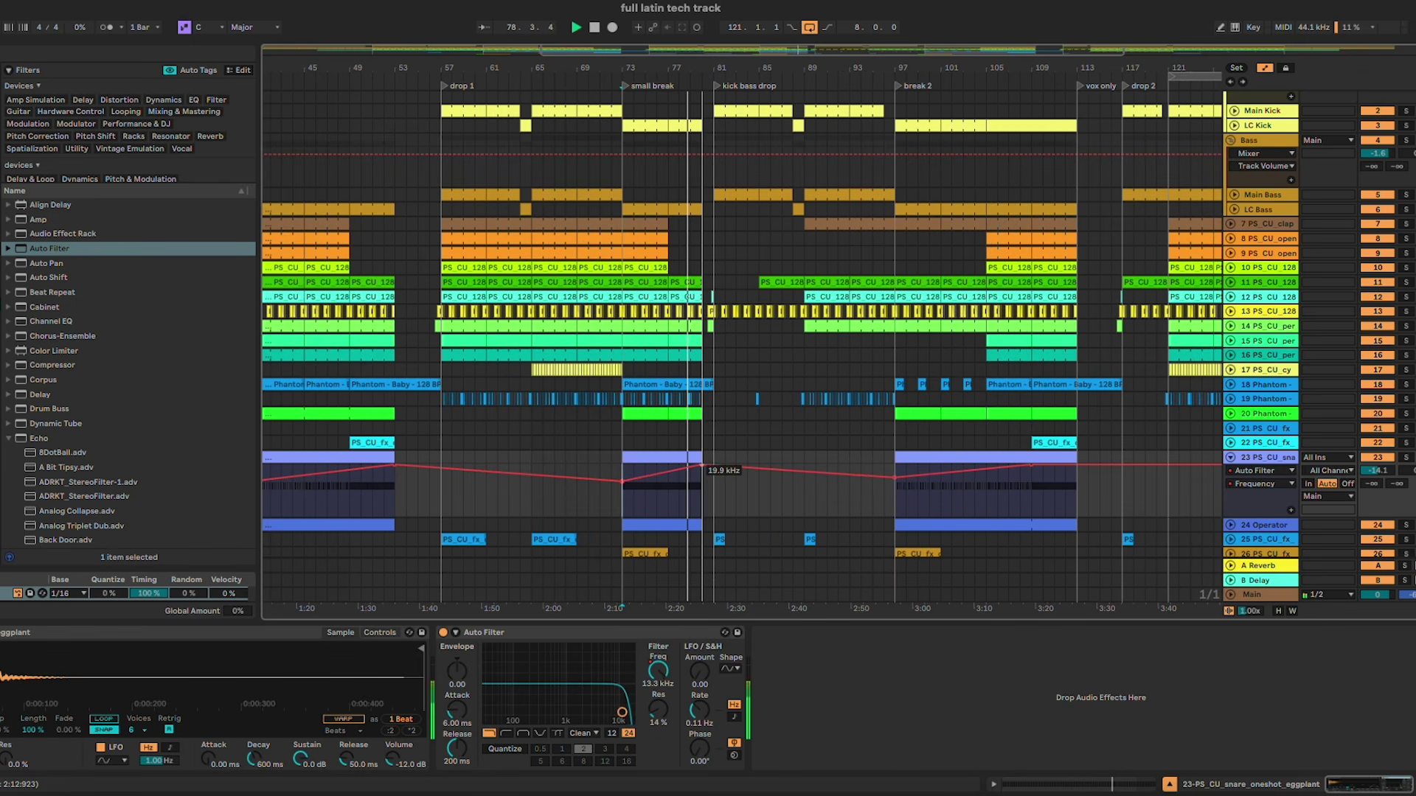
pyautogui.press('a')
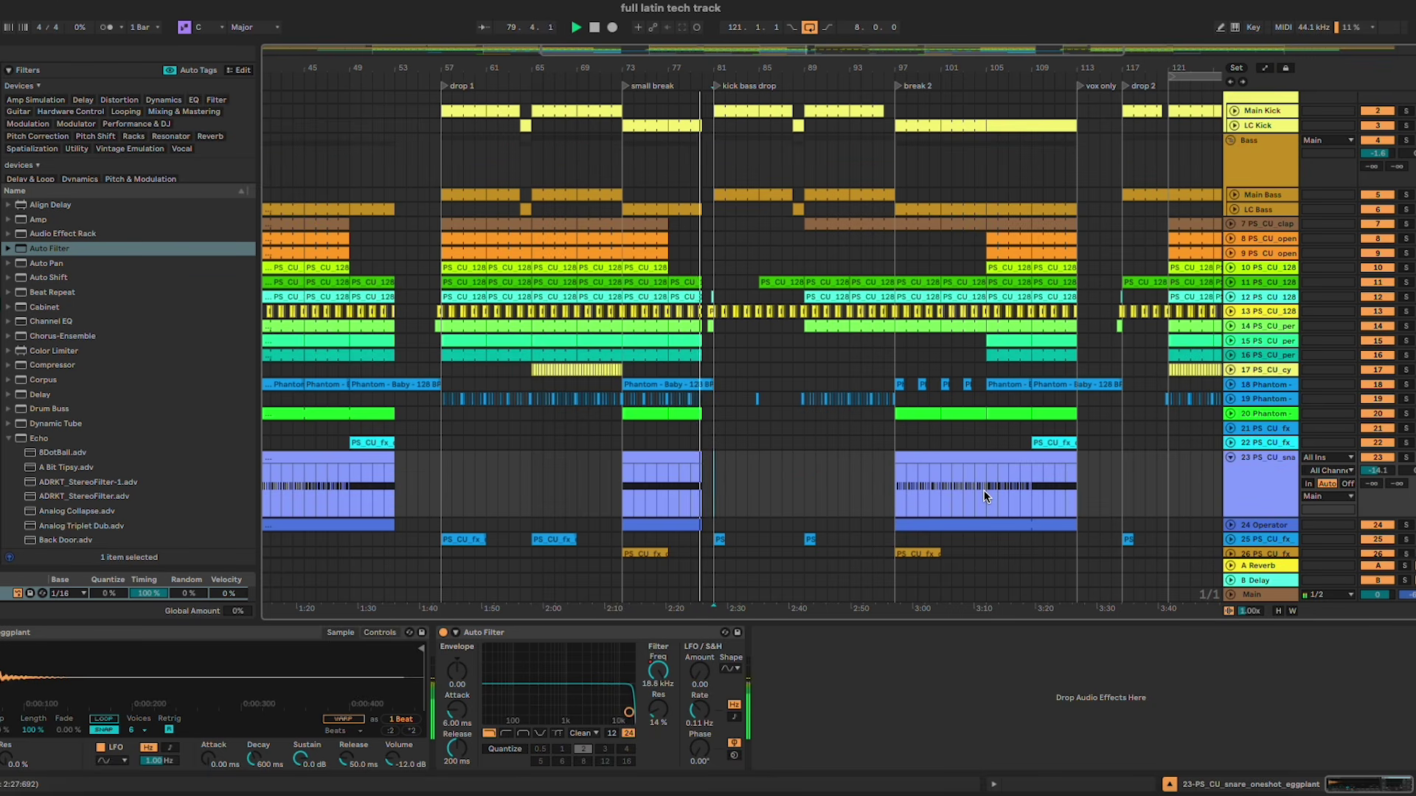
pyautogui.click(1230, 457)
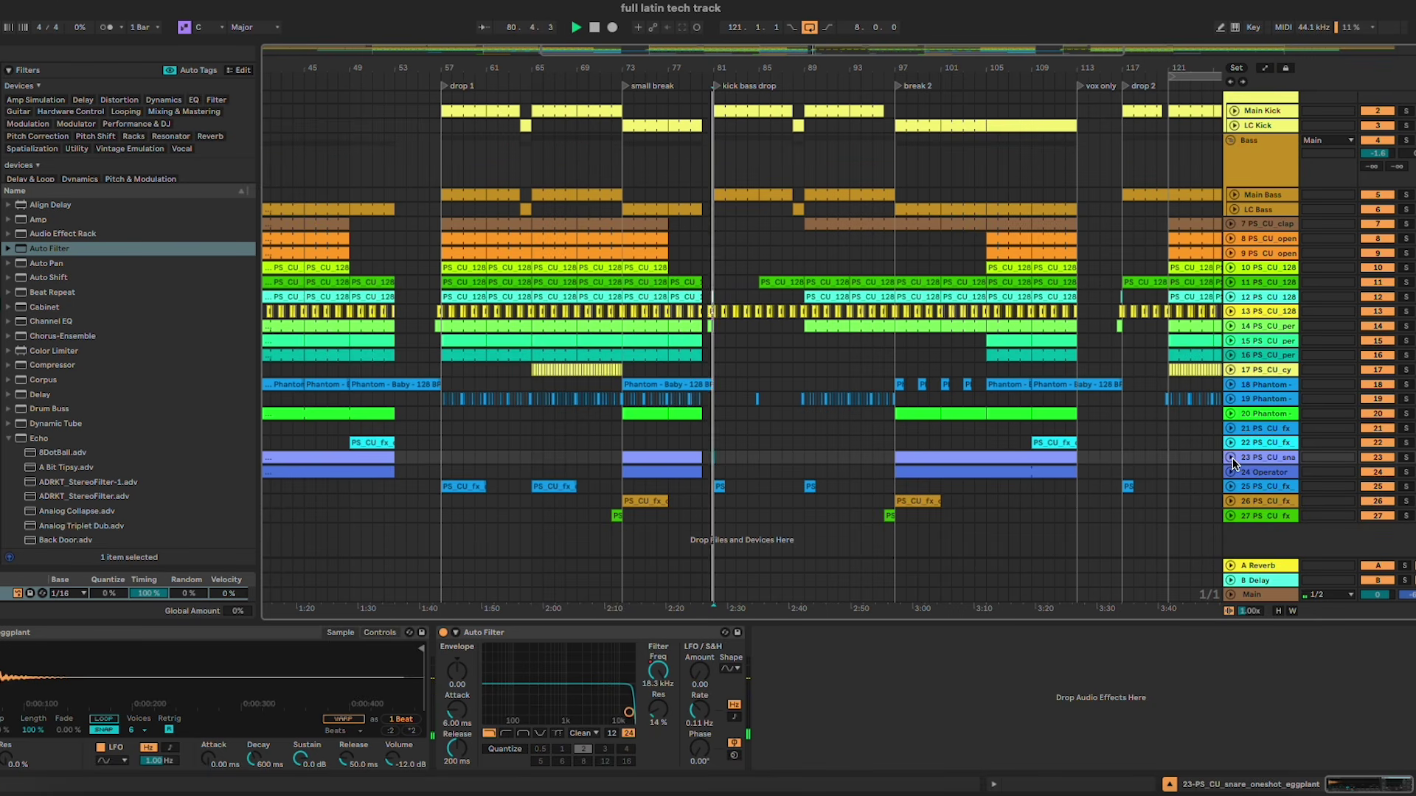
# Step: Adjust the volume of track 18, collapse the Echo presets in the browser and show track 18's effect chain
pyautogui.scroll(-2, 855, 346)
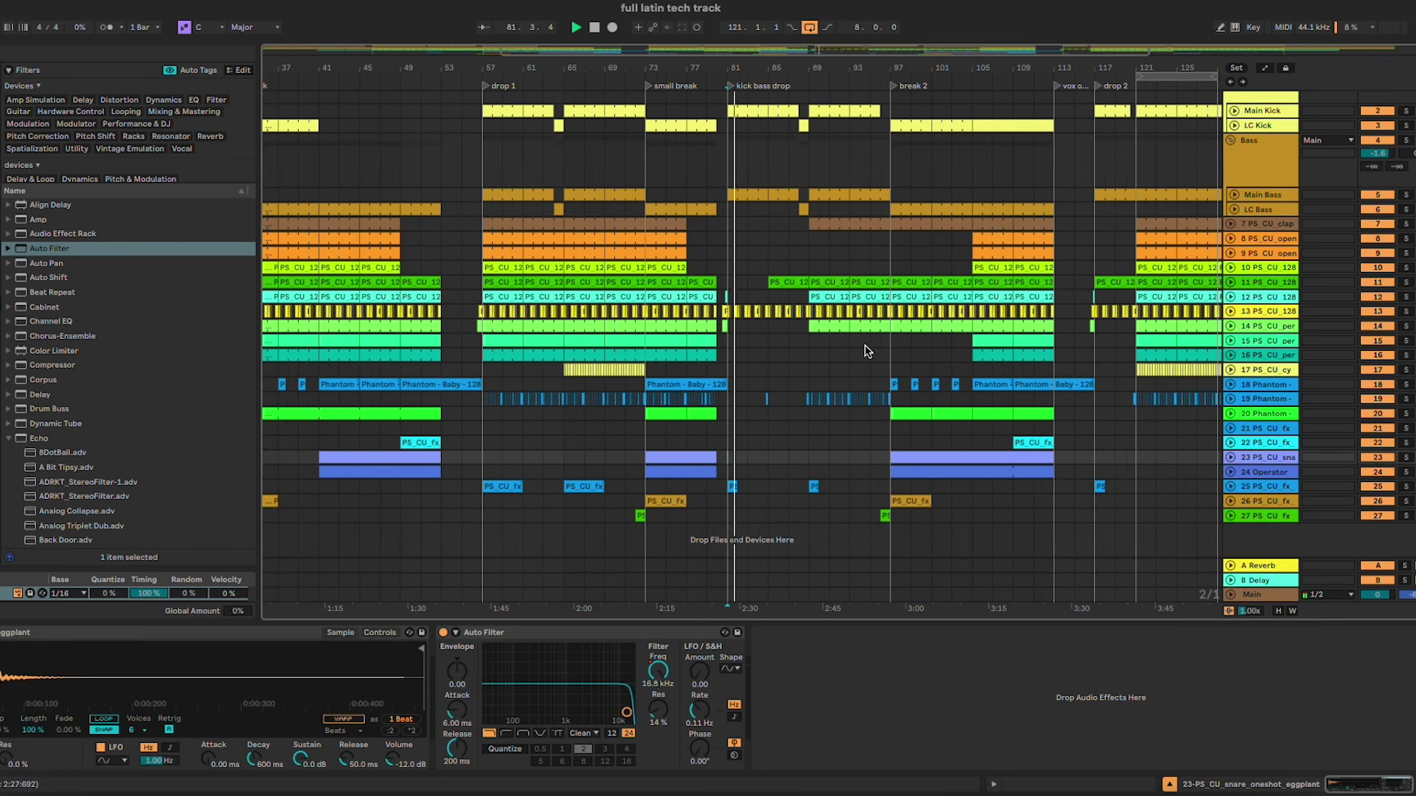
pyautogui.click(1230, 384)
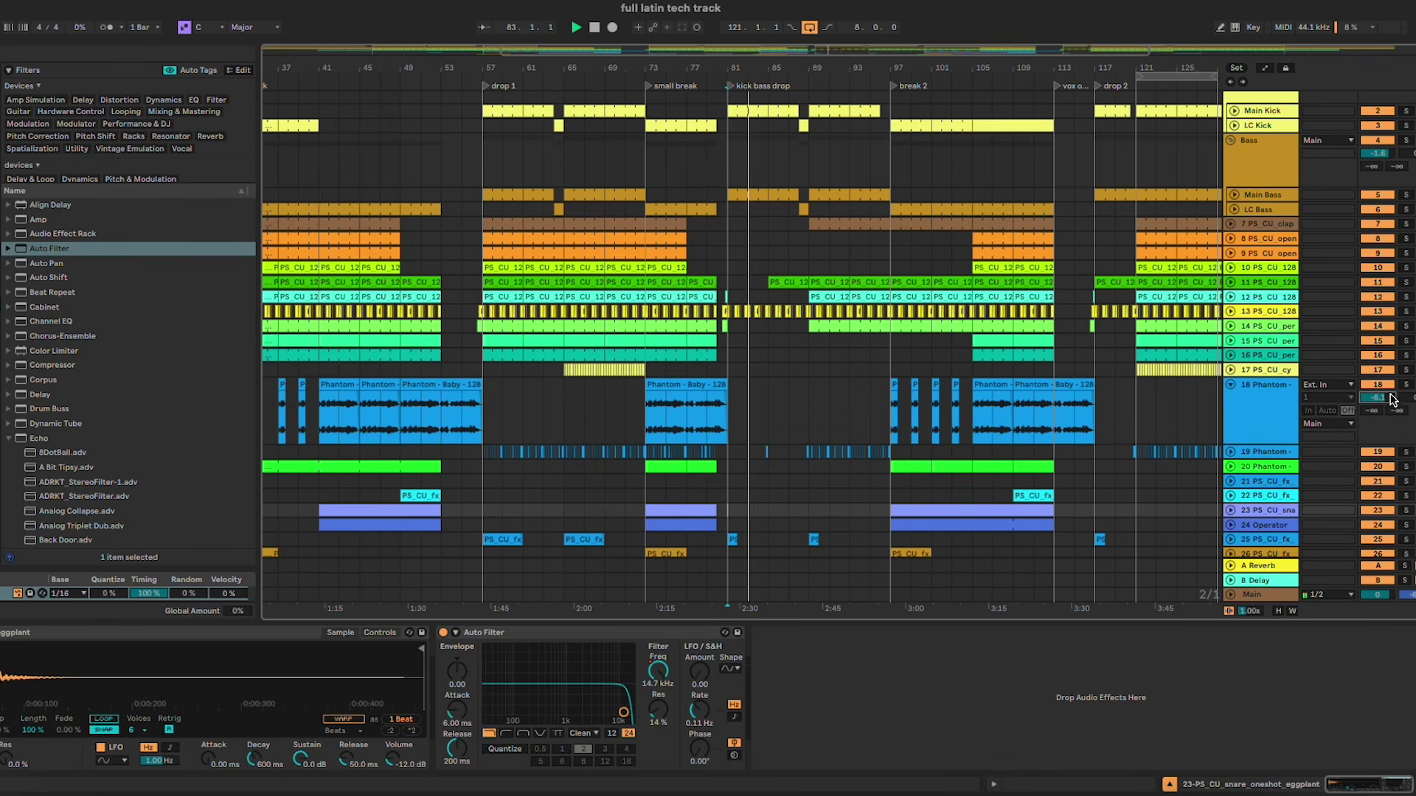
pyautogui.click(1230, 385)
pyautogui.click(721, 366)
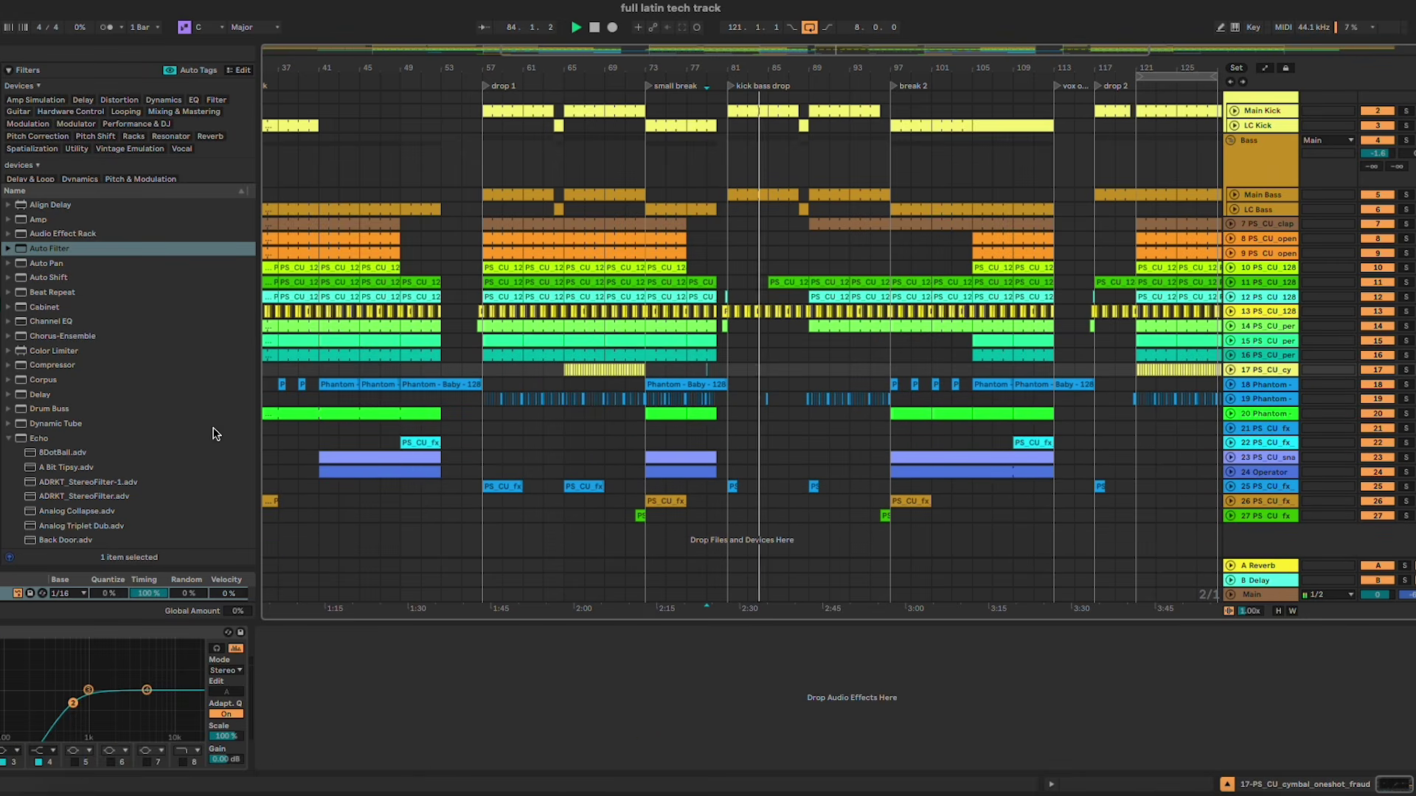
pyautogui.click(101, 440)
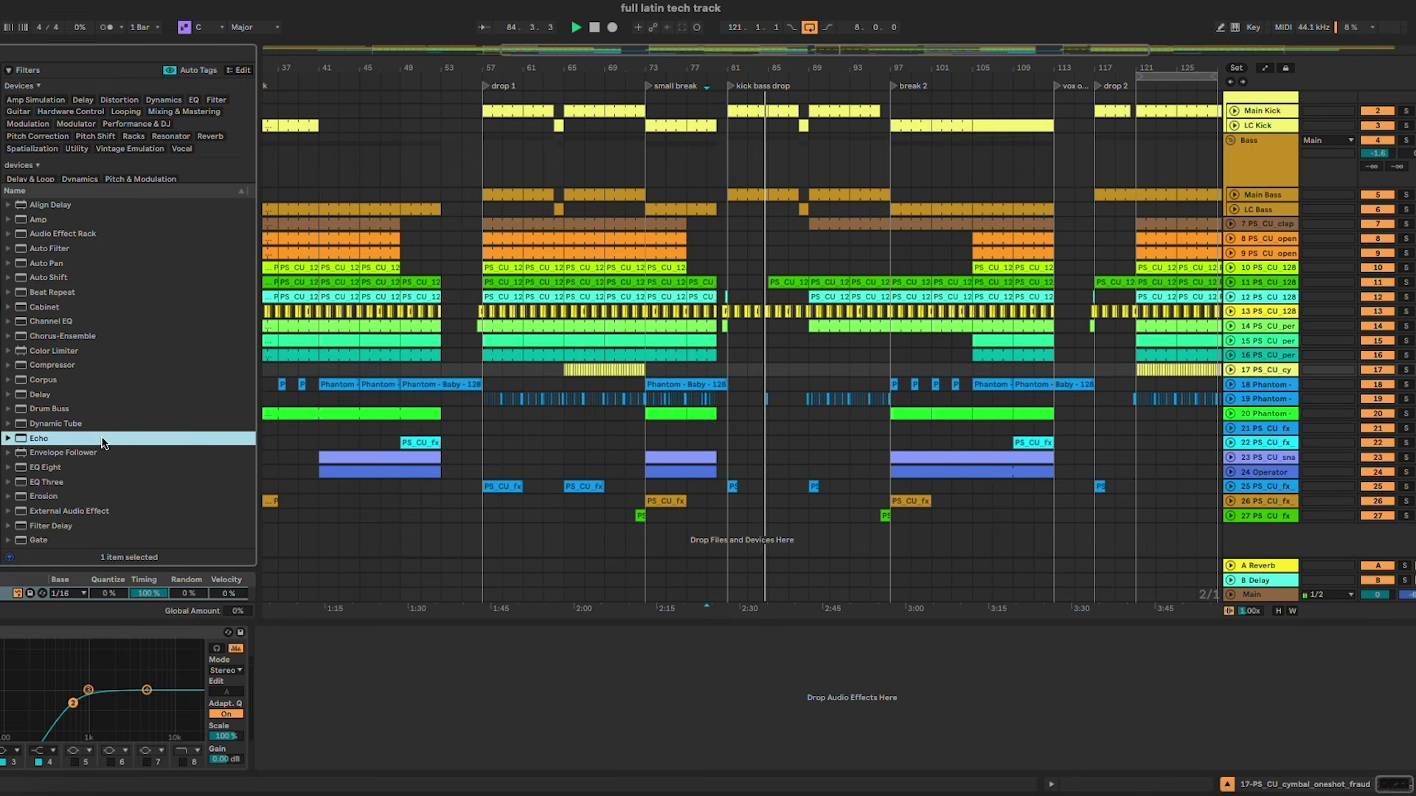
pyautogui.click(847, 383)
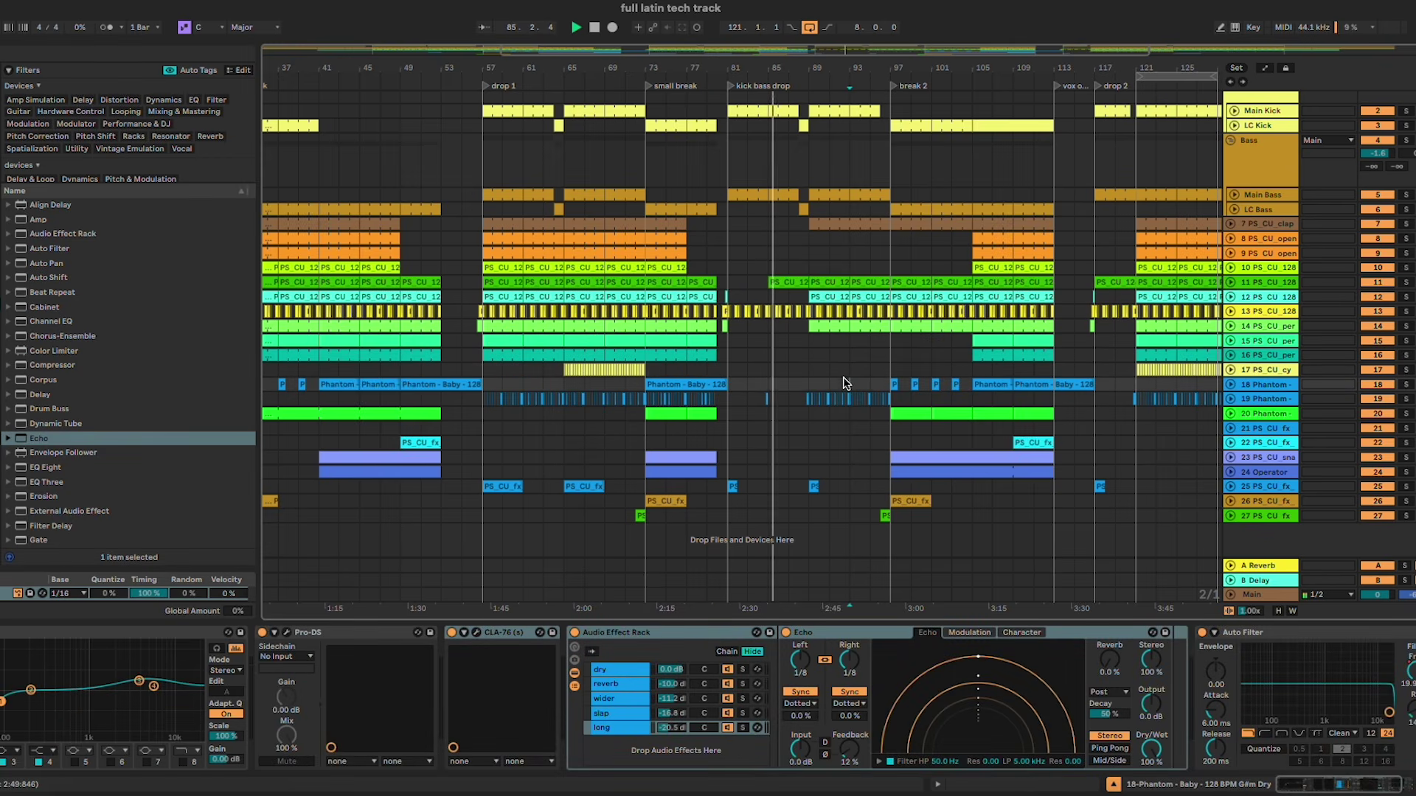
# Step: Set the volume of track 19 to -1.1 dB and fold the track
pyautogui.click(1231, 399)
pyautogui.click(1231, 399)
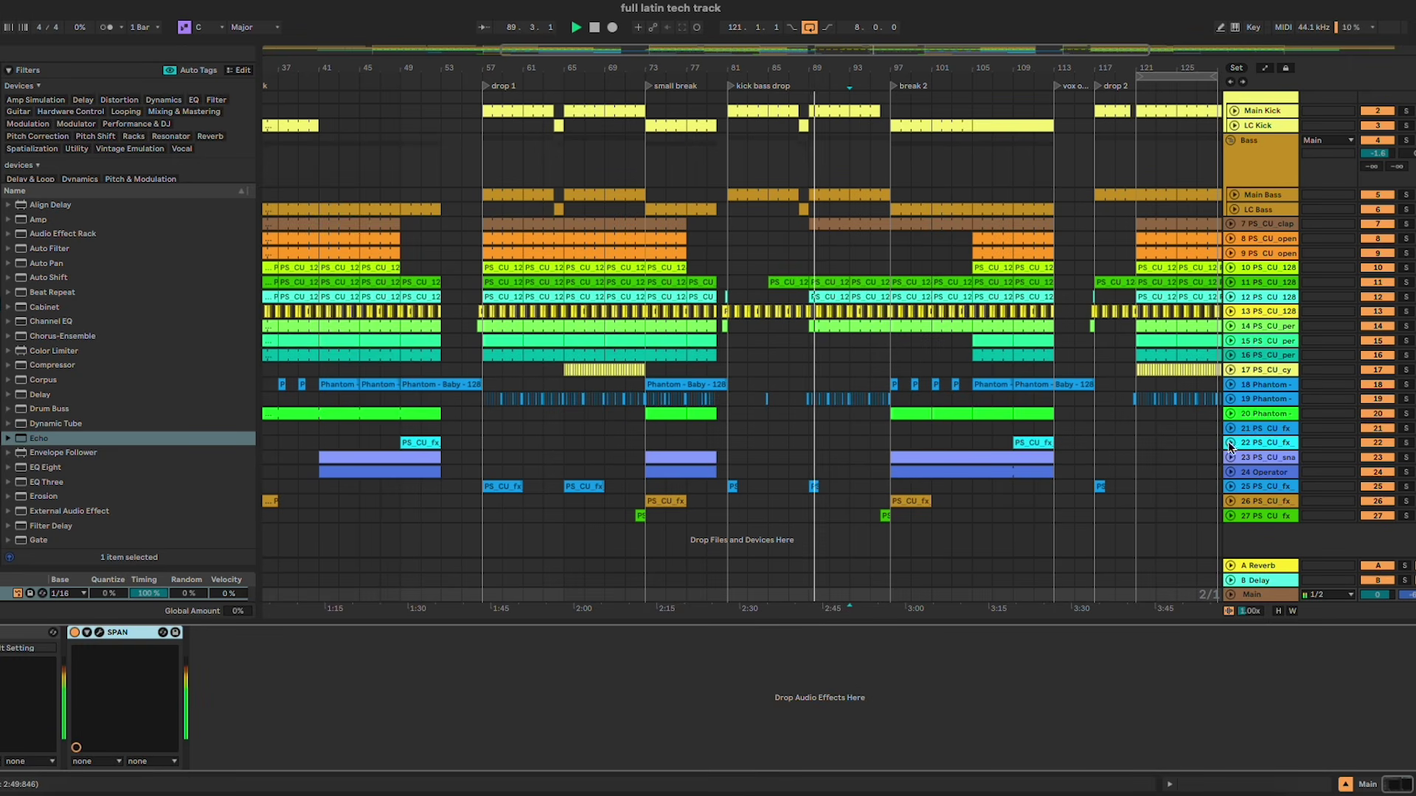
pyautogui.click(1230, 399)
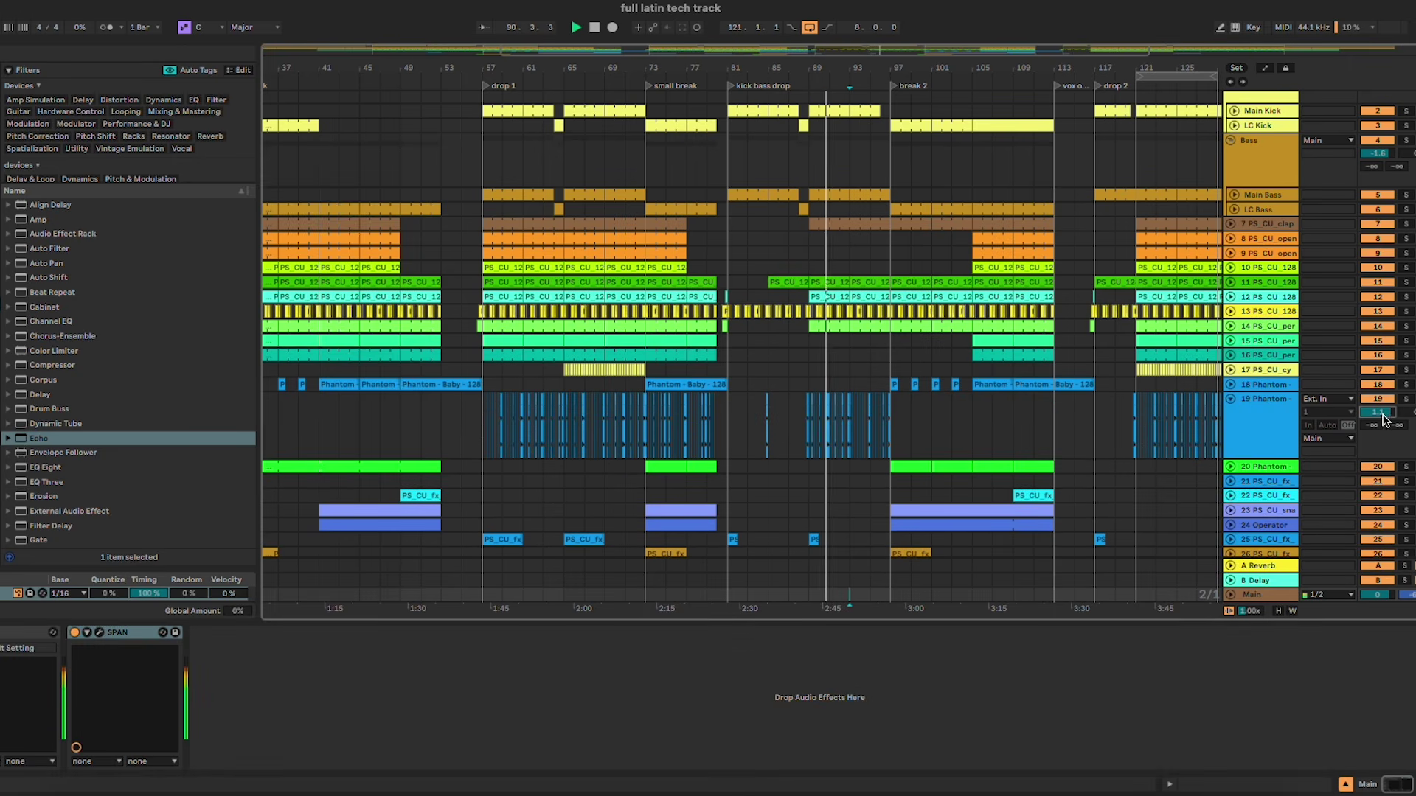
pyautogui.click(1230, 398)
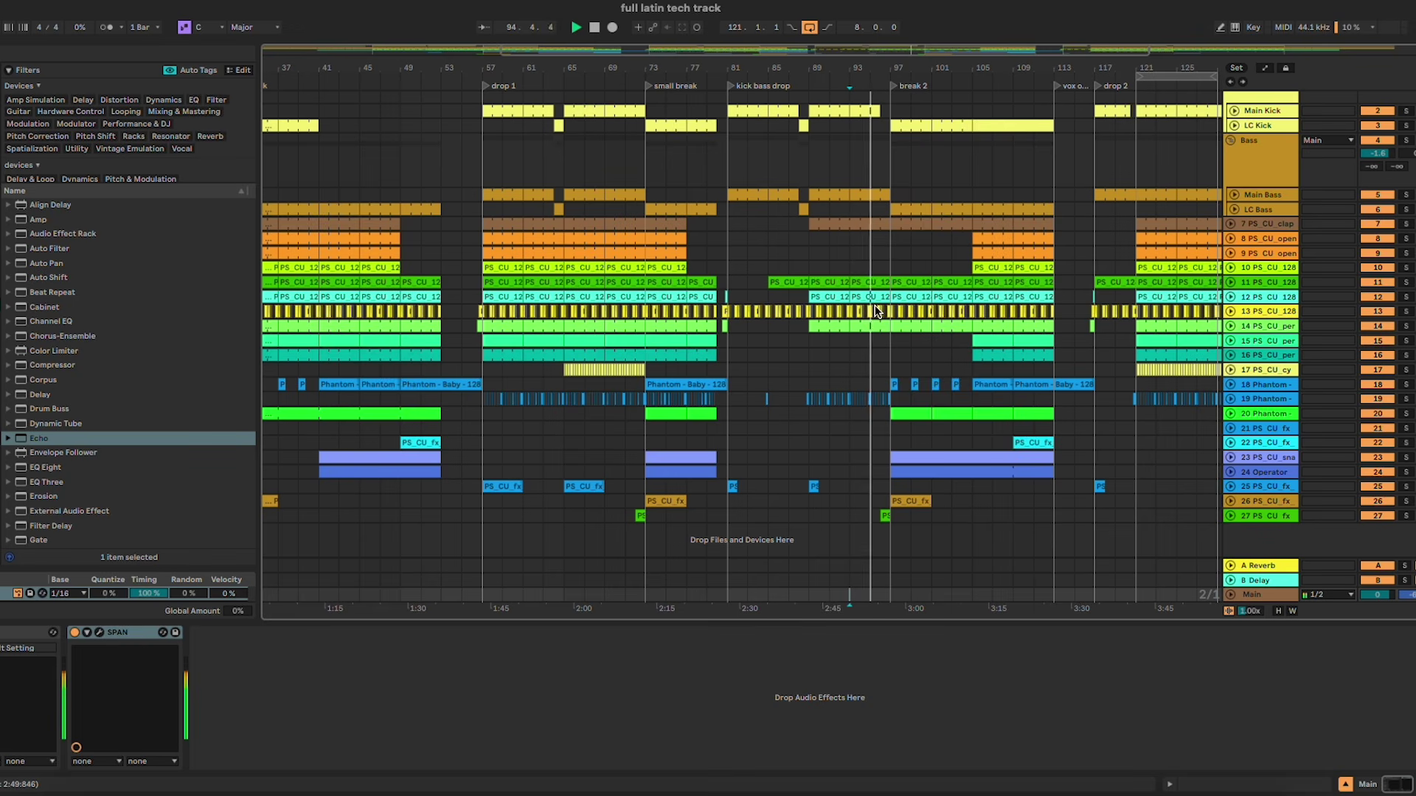
# Step: Check the volume and automation of the FX one-shot on track 26 at the start of break 2
pyautogui.scroll(5, 875, 314)
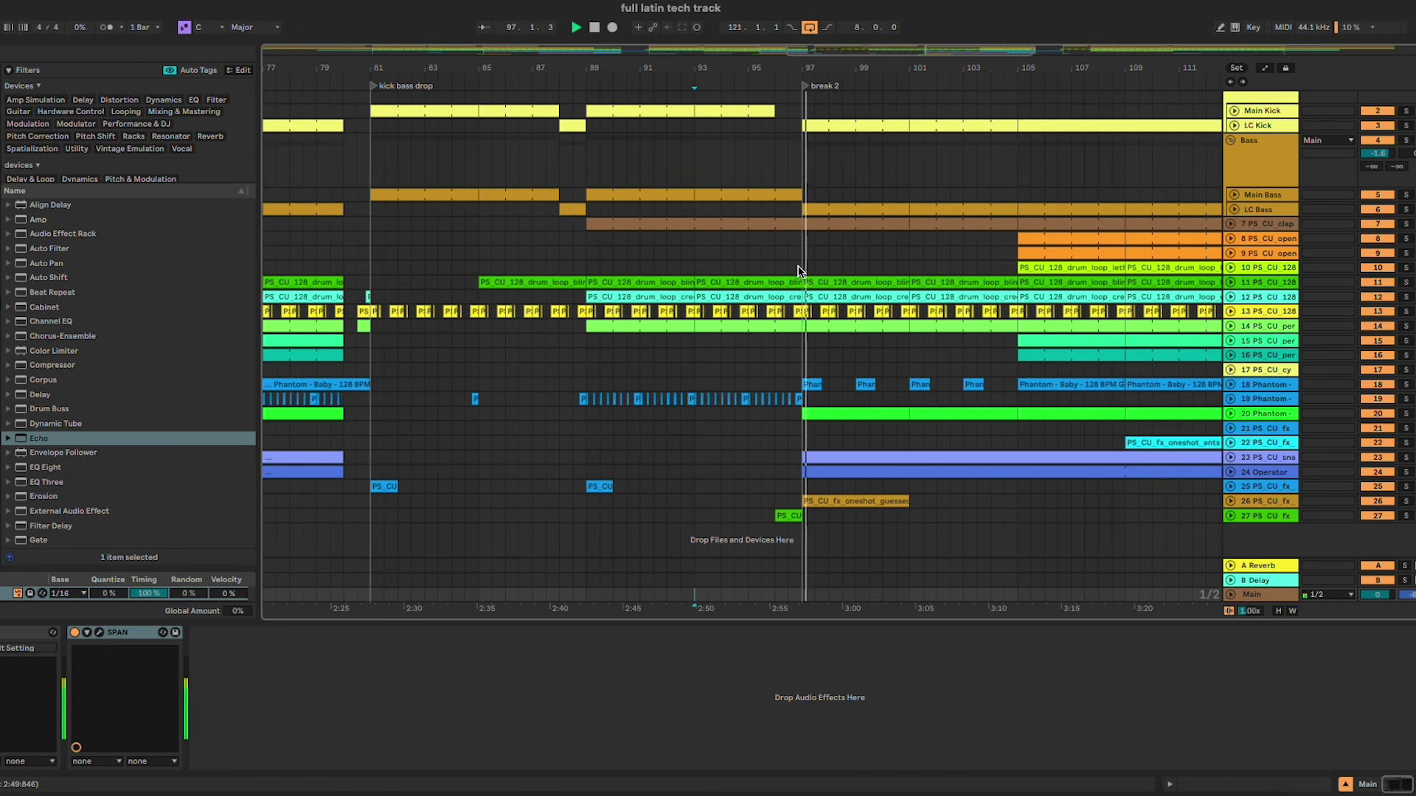
pyautogui.hscroll(5, 800, 270)
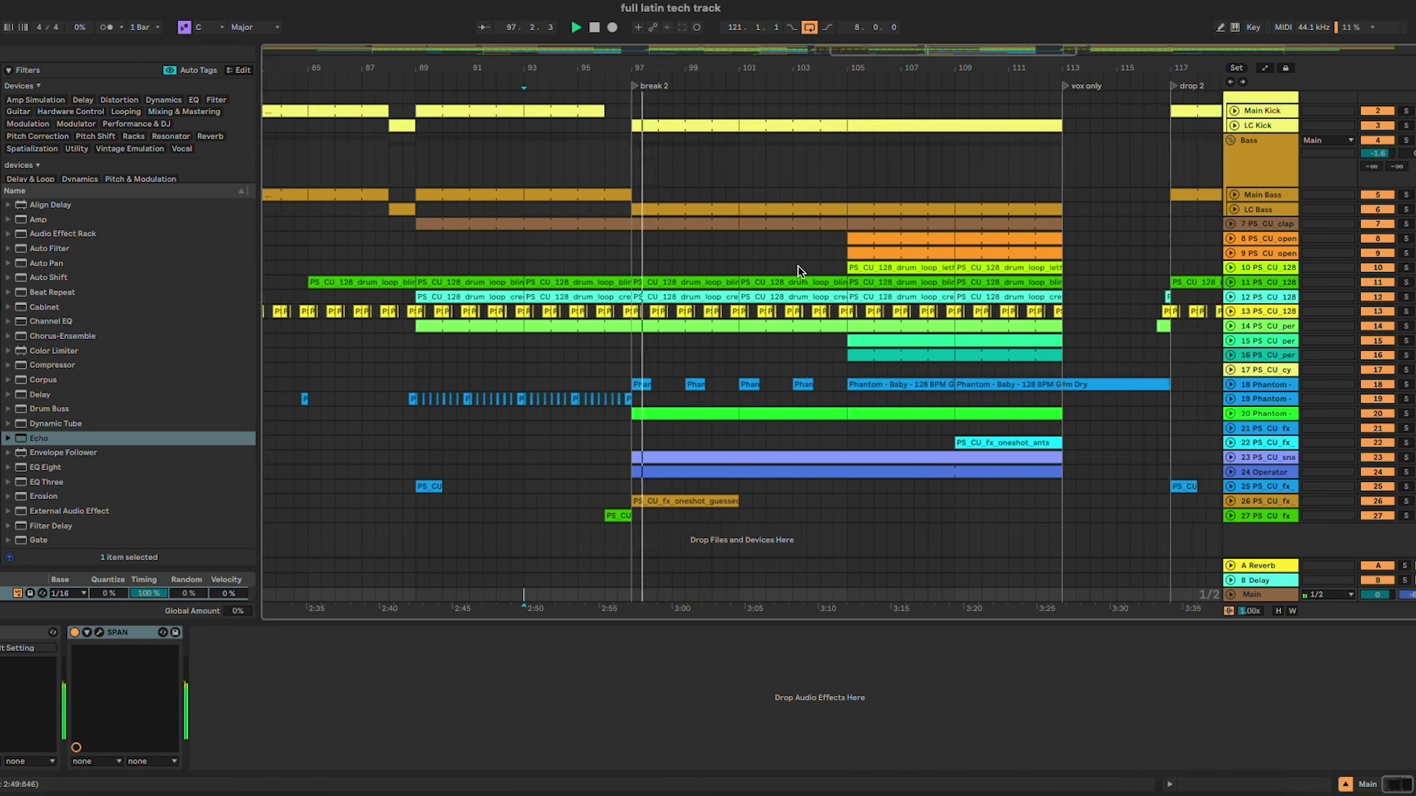
pyautogui.click(618, 496)
pyautogui.press('a')
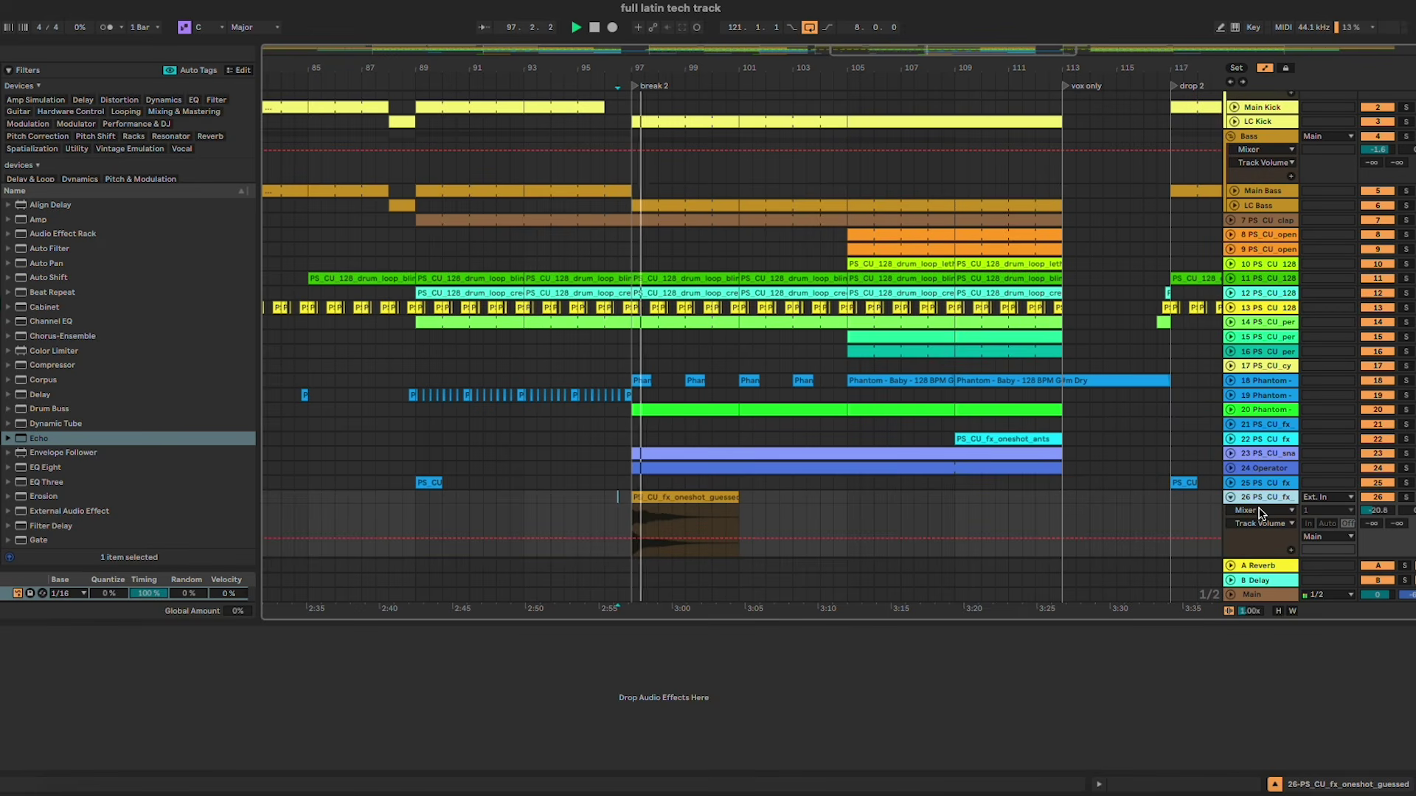
pyautogui.press('a')
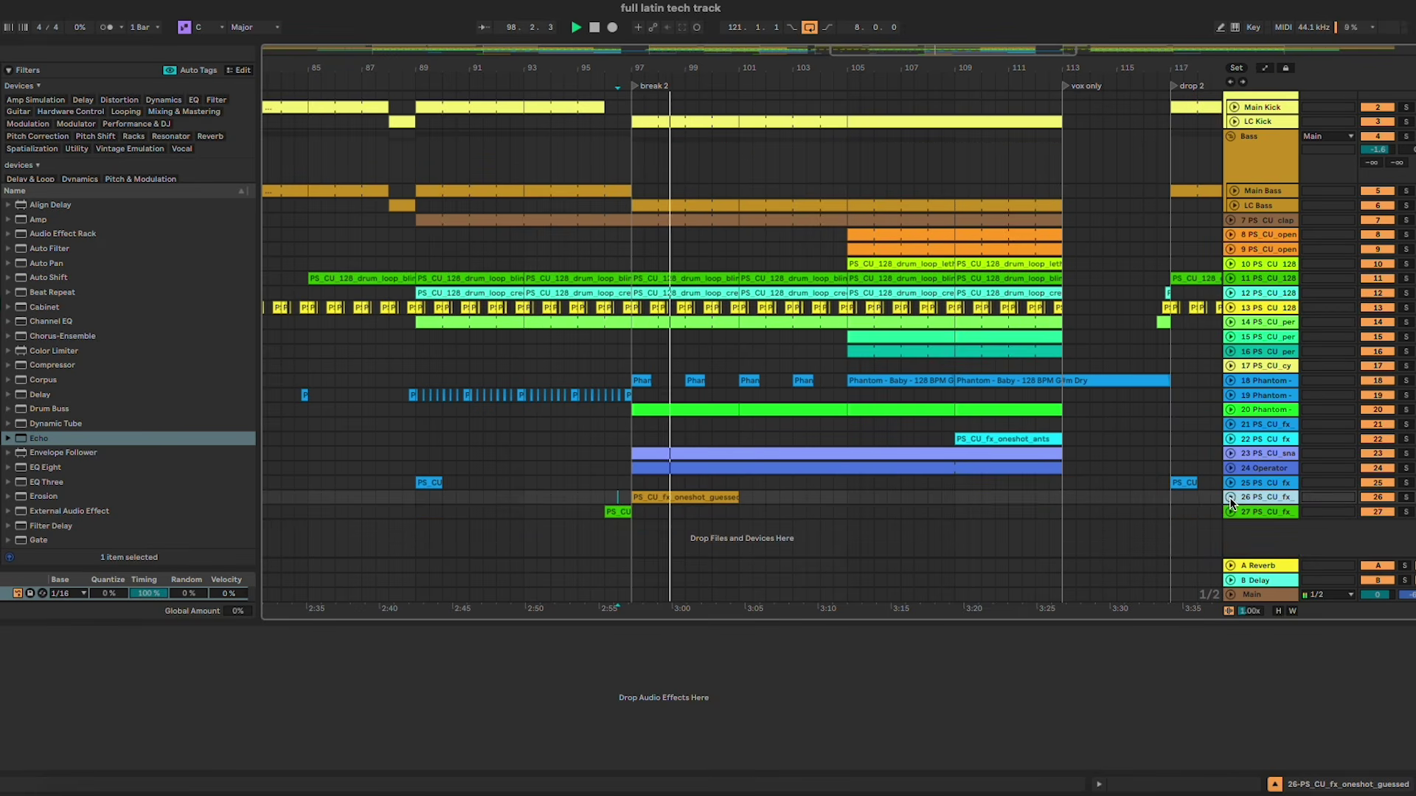
# Step: Stop playback and add a Utility to the Main track
pyautogui.scroll(-10, 945, 483)
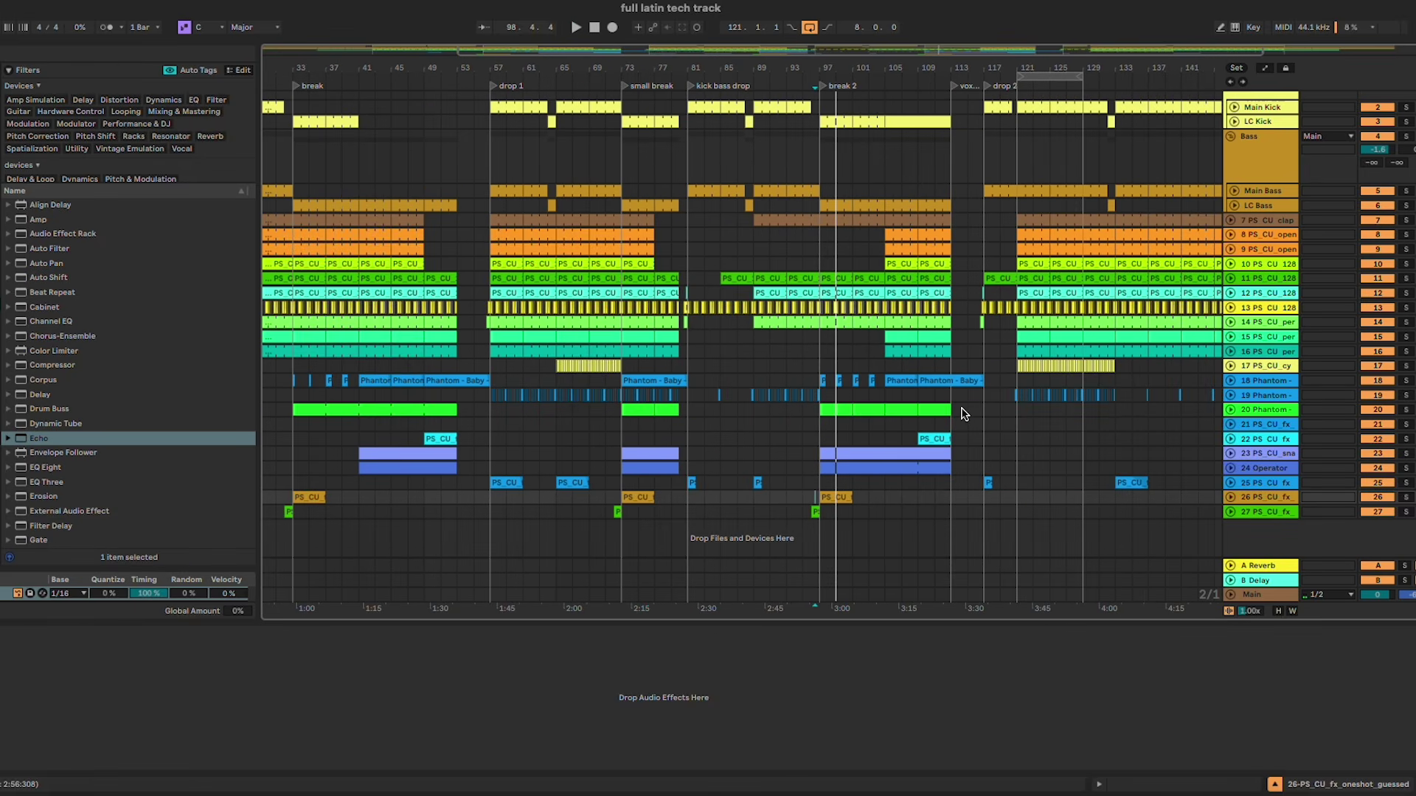
pyautogui.hscroll(-2, 965, 413)
pyautogui.click(1271, 594)
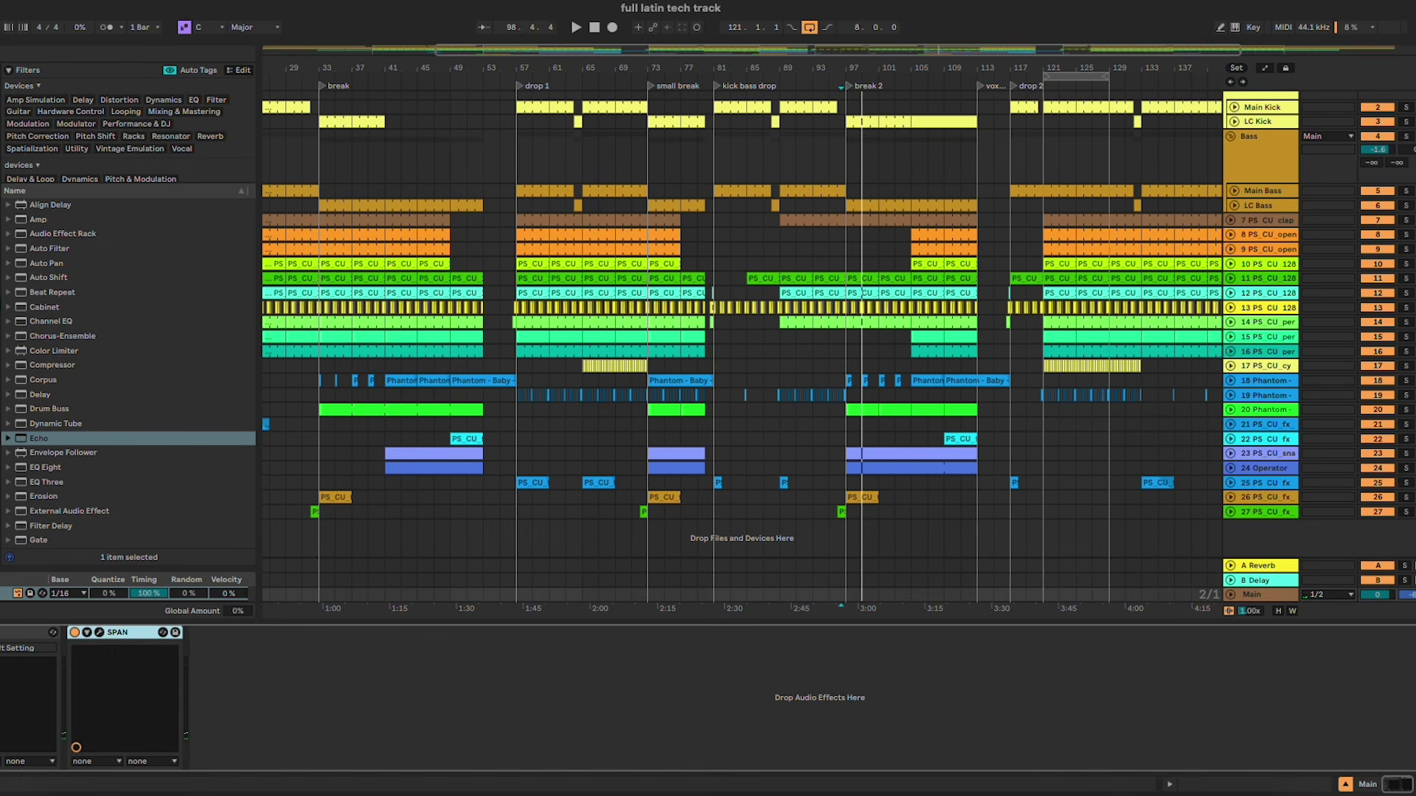
pyautogui.scroll(-9, 112, 452)
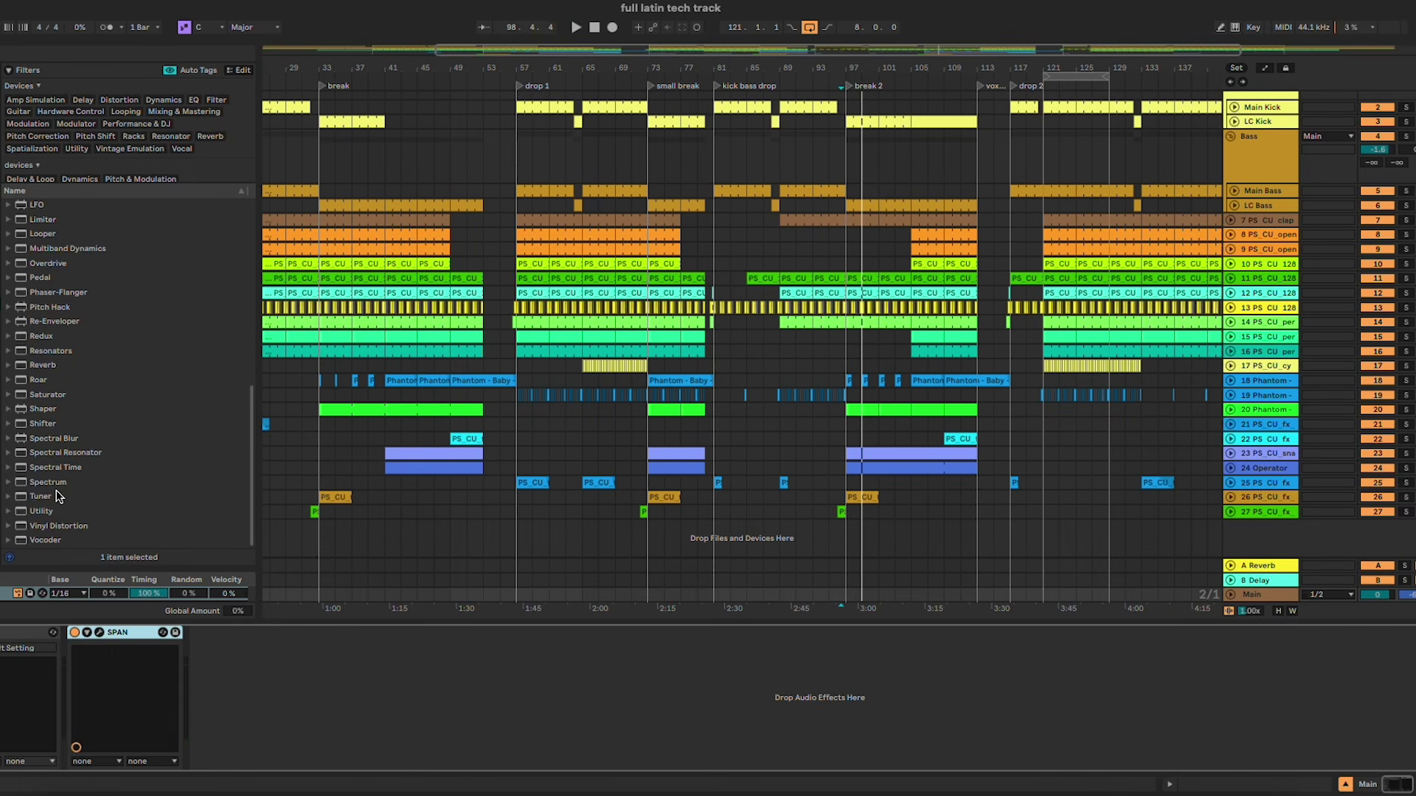
pyautogui.click(44, 511)
# Step: Automate the Main track's Utility gain to dip slightly from bar 41 to bar 53 and return at drop 1, and play the break
pyautogui.press('a')
pyautogui.scroll(5, 449, 520)
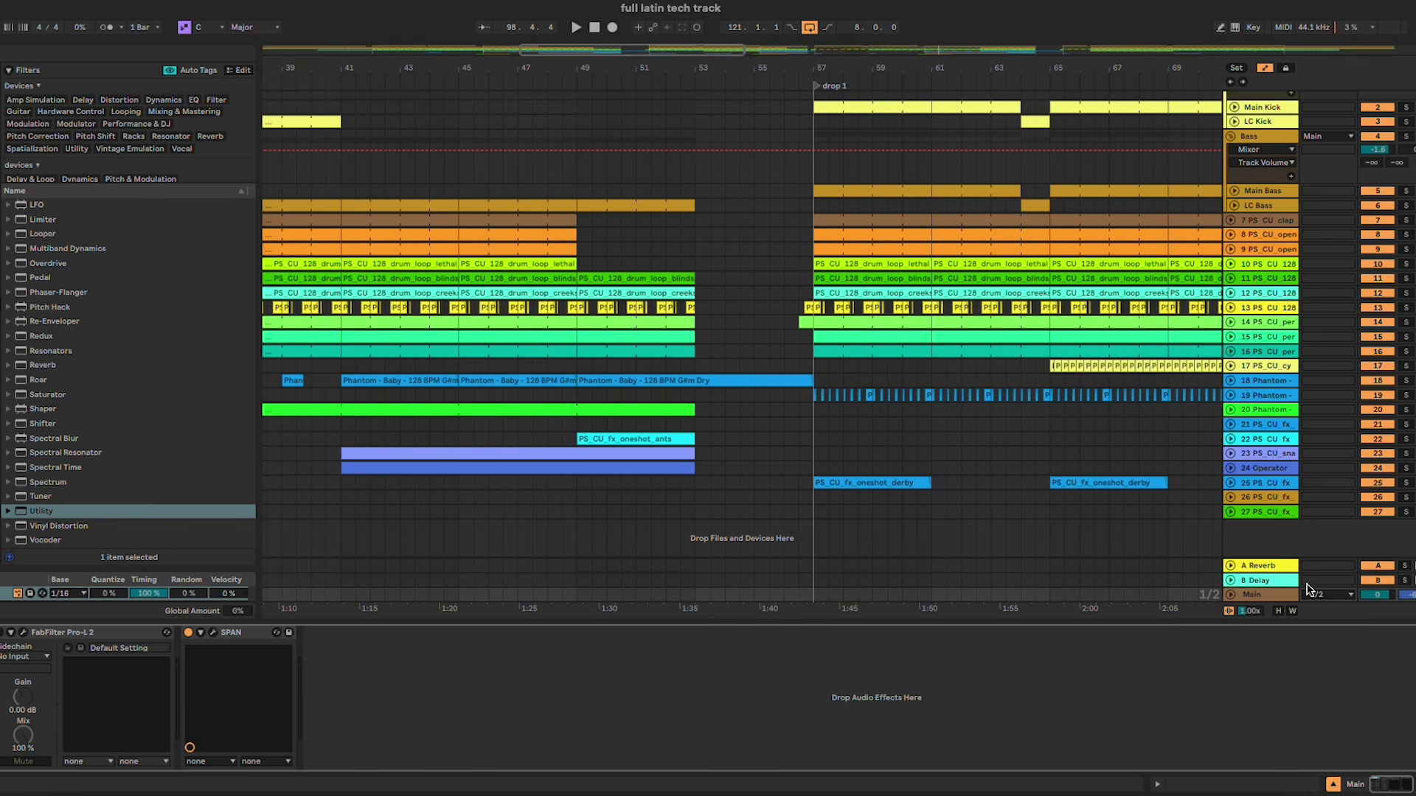
pyautogui.click(1230, 595)
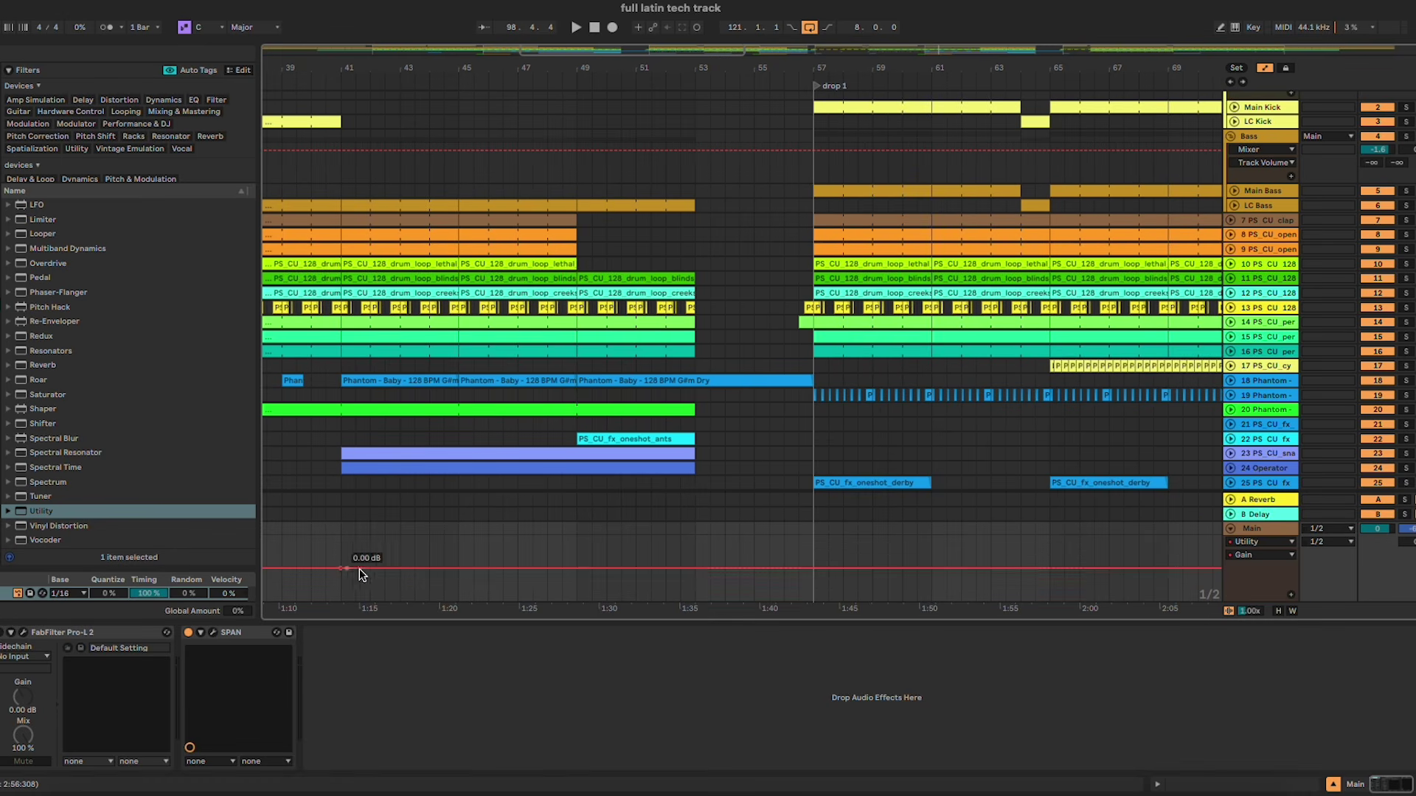
pyautogui.click(695, 569)
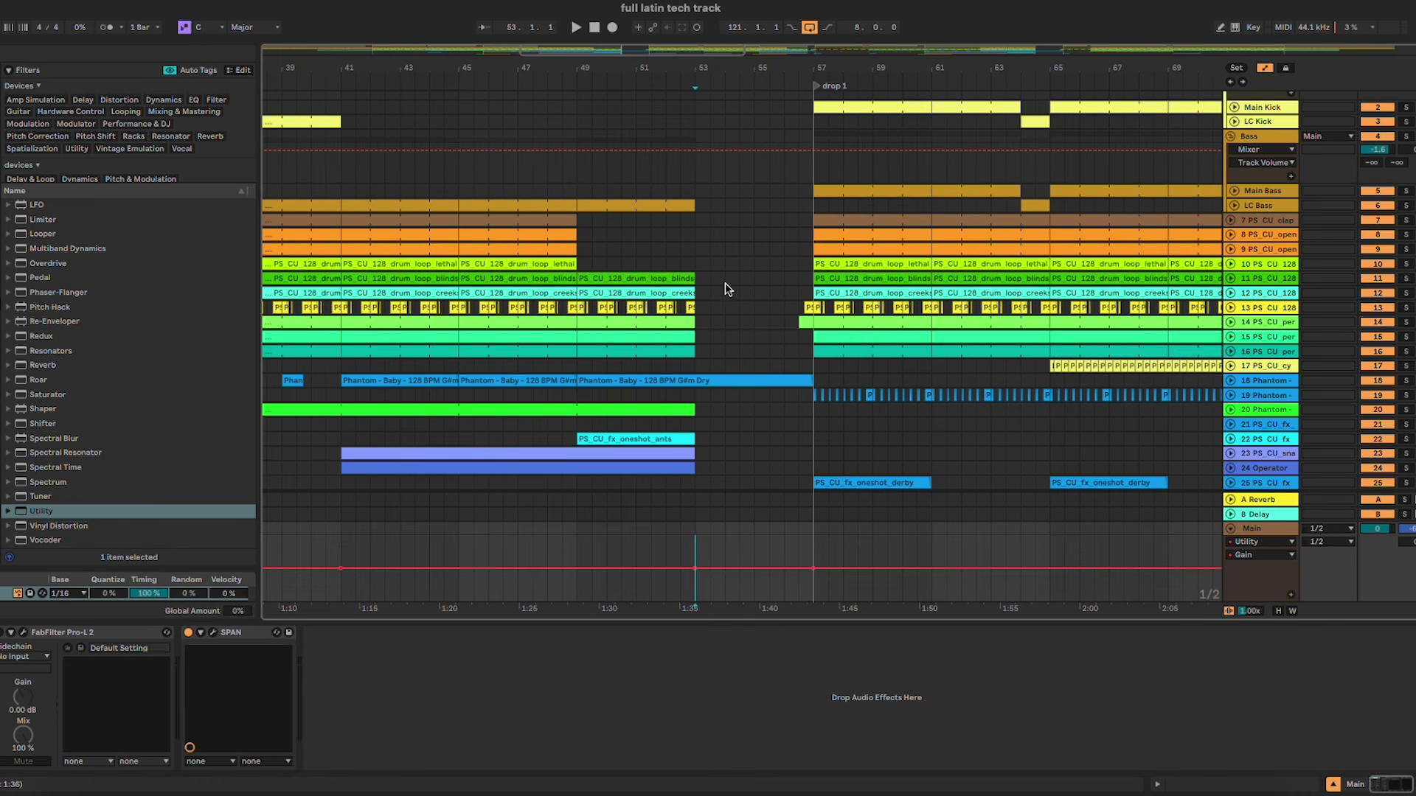
pyautogui.rightClick(695, 575)
pyautogui.click(409, 549)
pyautogui.scroll(-4, 409, 549)
pyautogui.press('space')
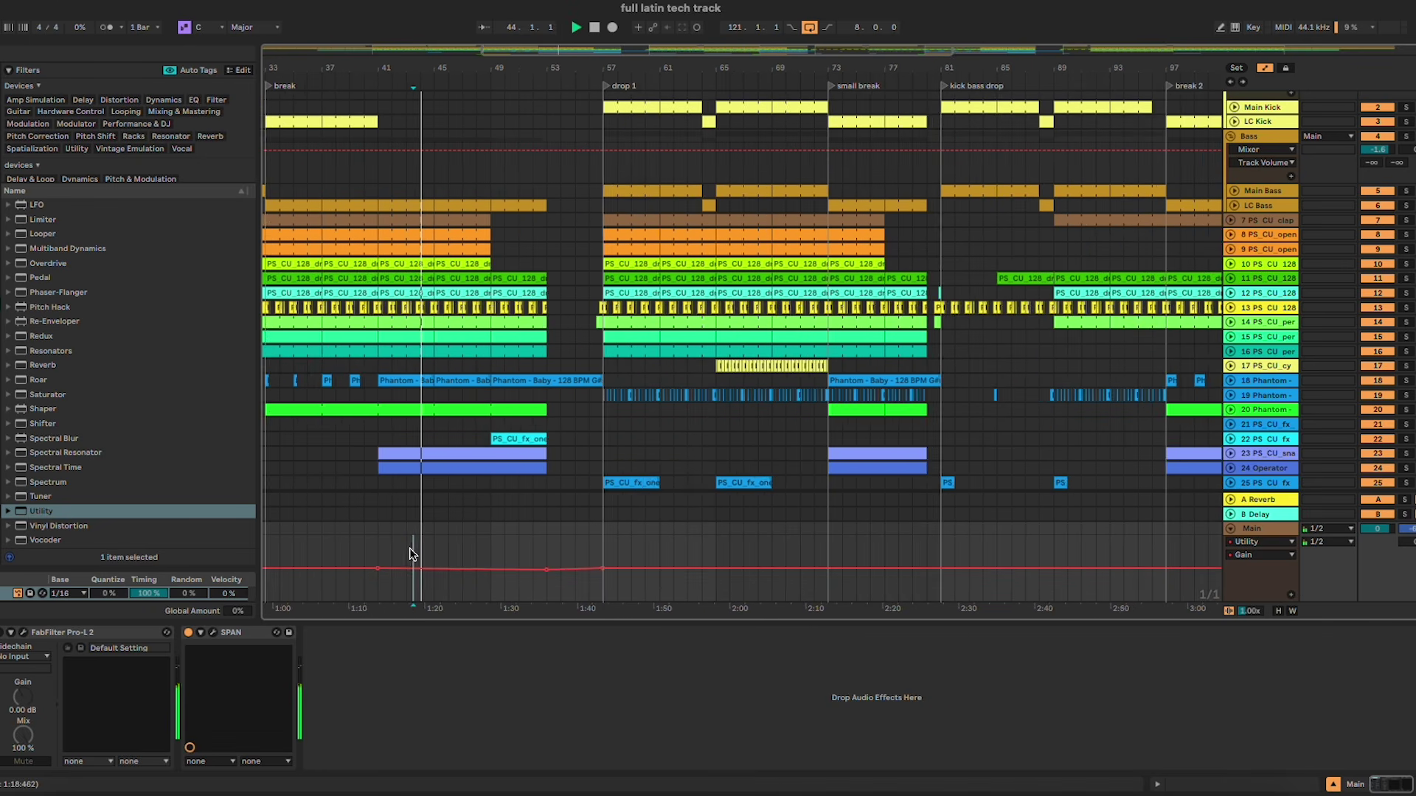
# Step: Copy the Main track's Utility gain dip from the first break into break 2, shifted so it ends at bar 113
pyautogui.scroll(-2, 409, 548)
pyautogui.click(2, 633)
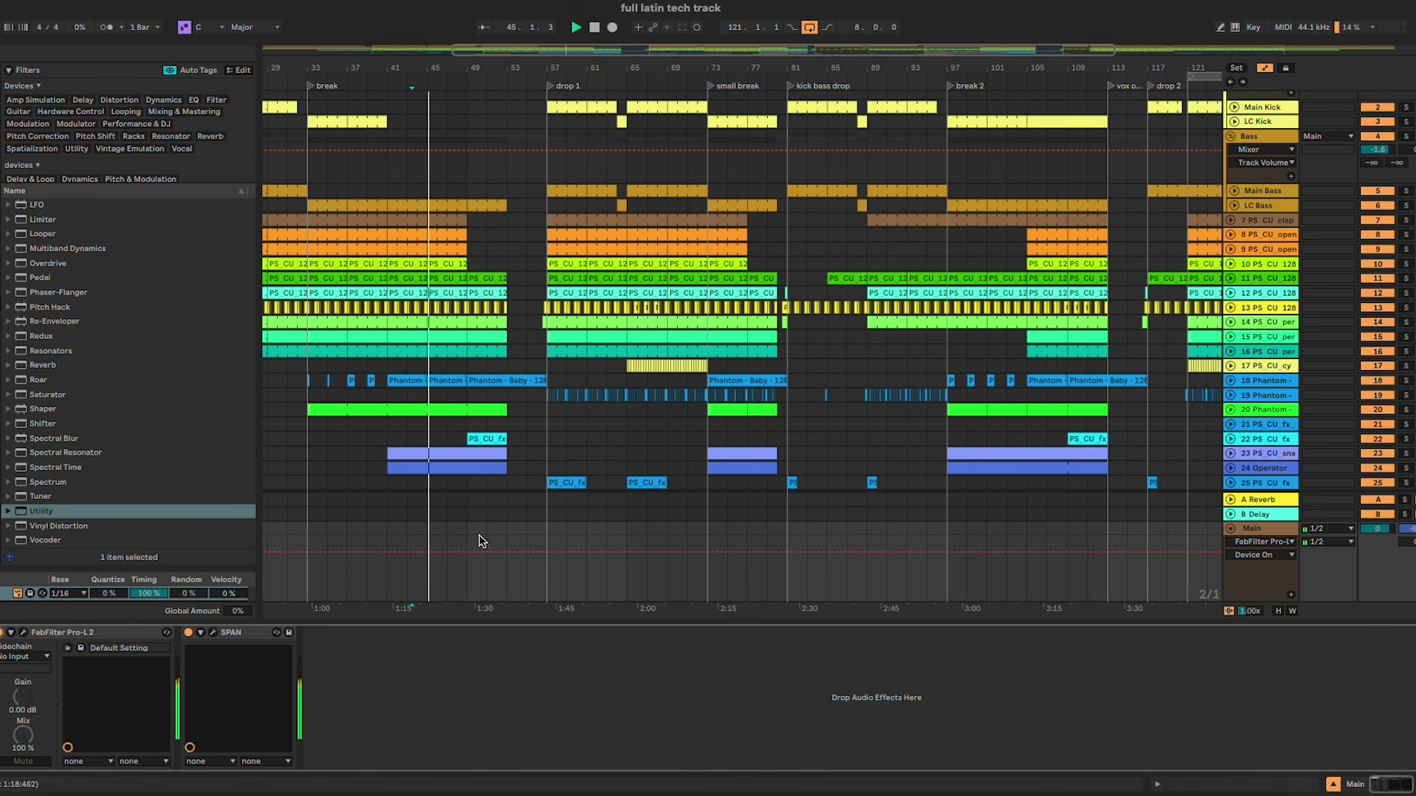
pyautogui.click(1276, 543)
pyautogui.click(1266, 567)
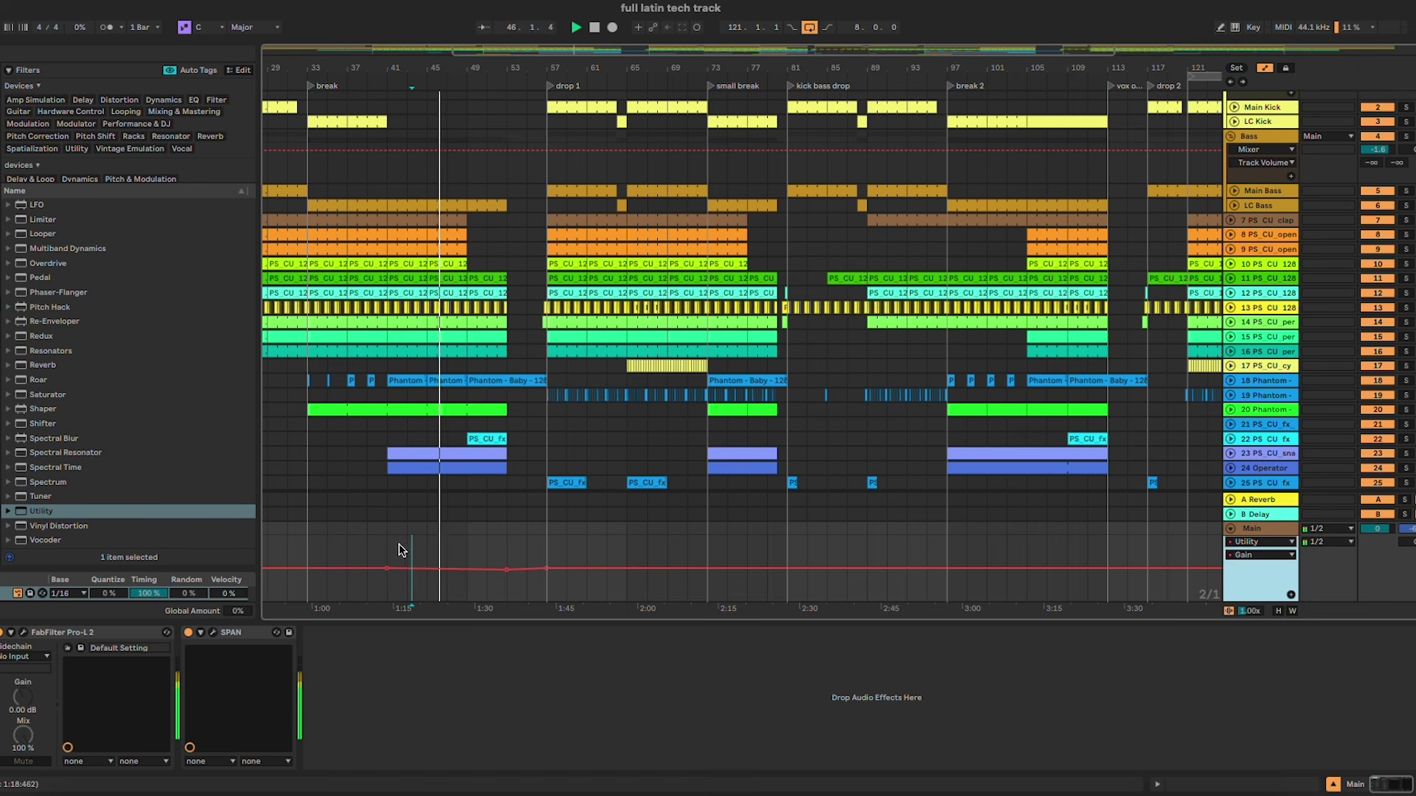
pyautogui.moveTo(389, 550); pyautogui.dragTo(509, 549)
pyautogui.click(944, 549)
pyautogui.hotkey('ctrl', 'v')
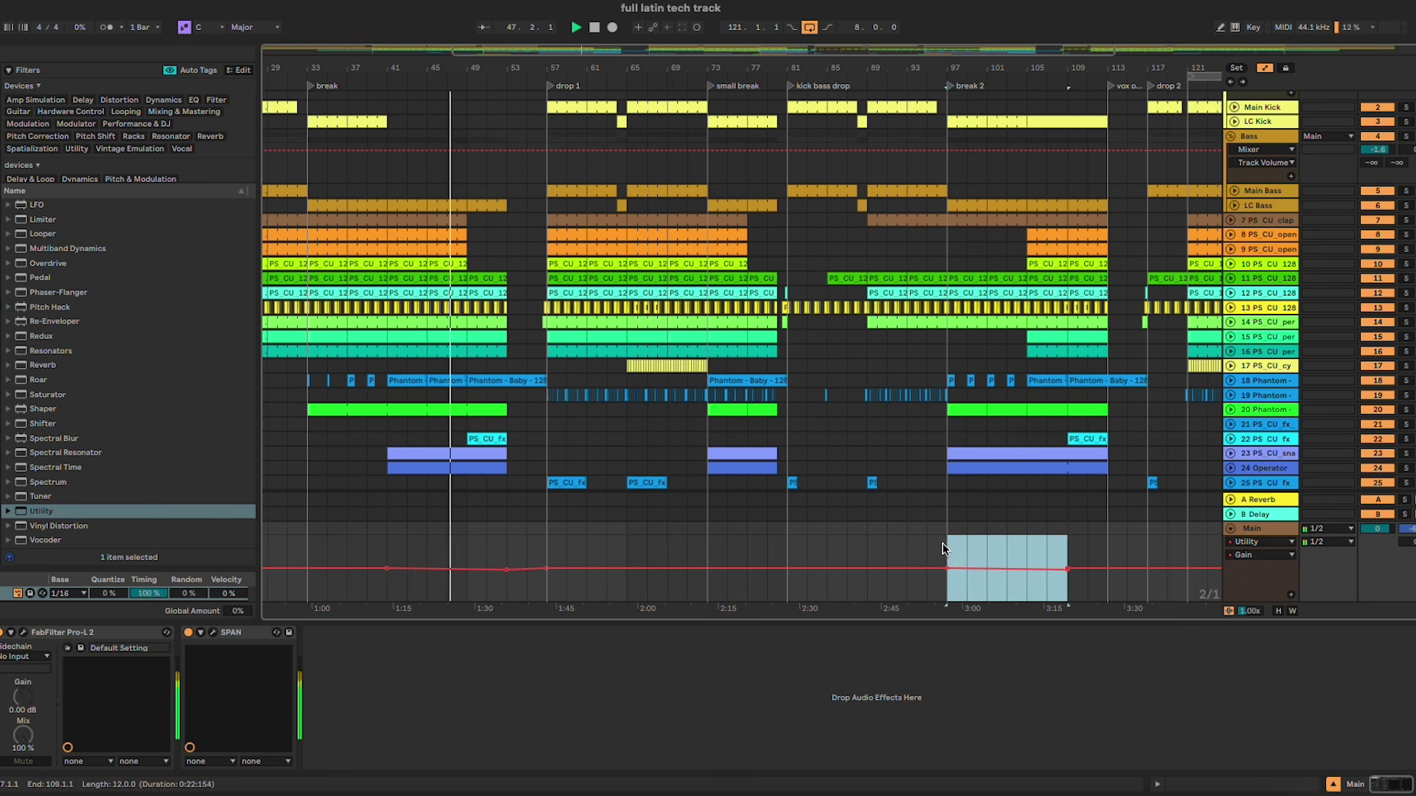
pyautogui.press('Right')
pyautogui.press('Right')
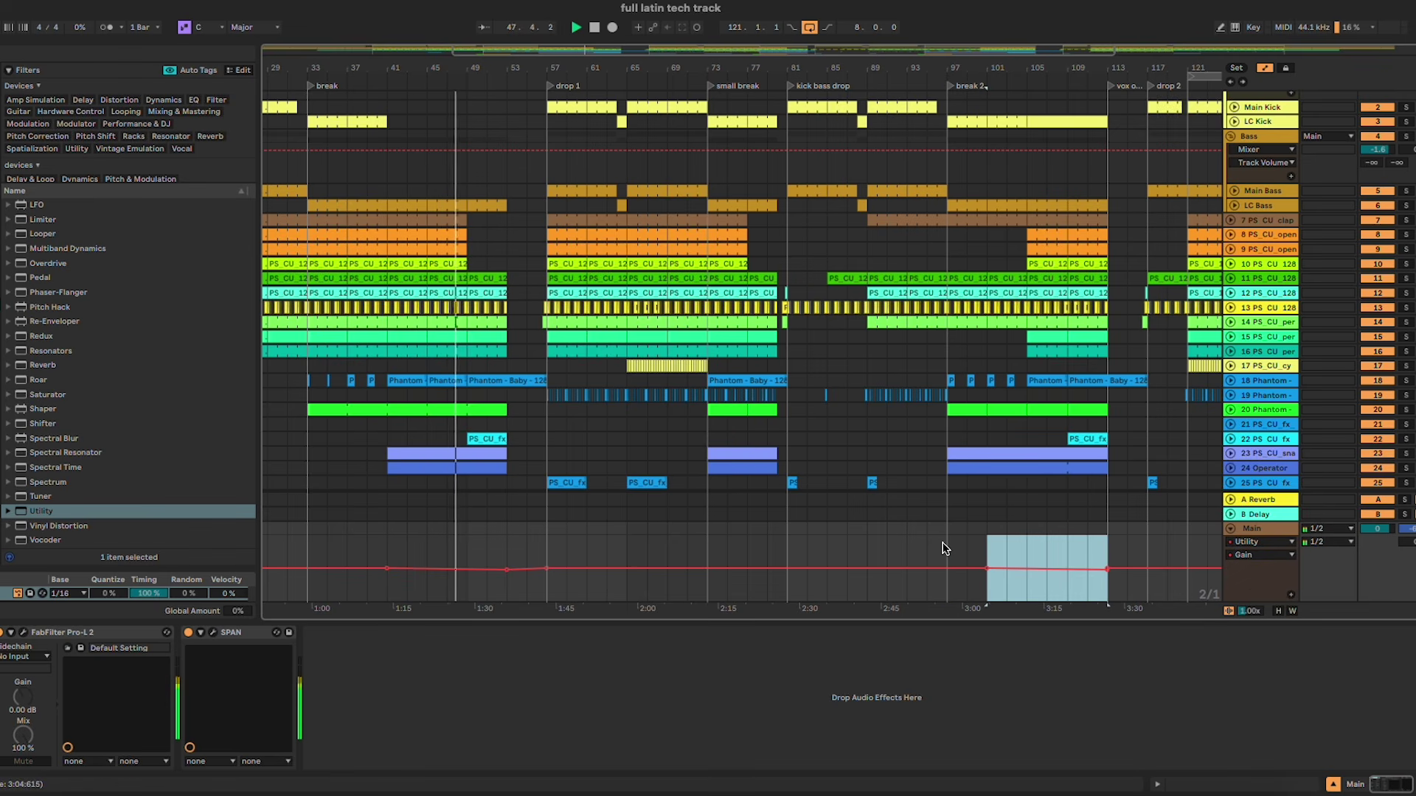
pyautogui.click(618, 553)
pyautogui.hotkey('ctrl', 'v')
pyautogui.click(621, 557)
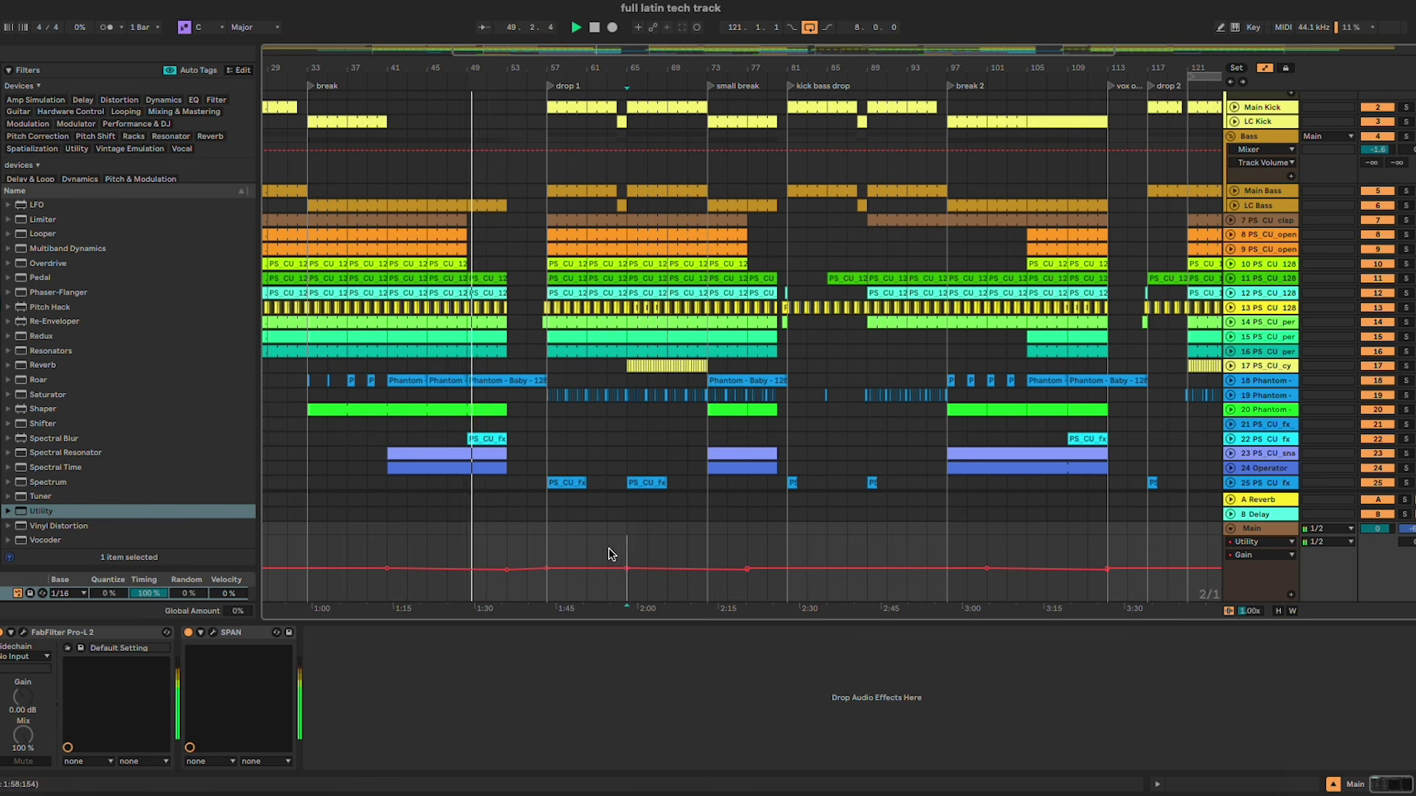
pyautogui.moveTo(609, 550); pyautogui.dragTo(735, 550)
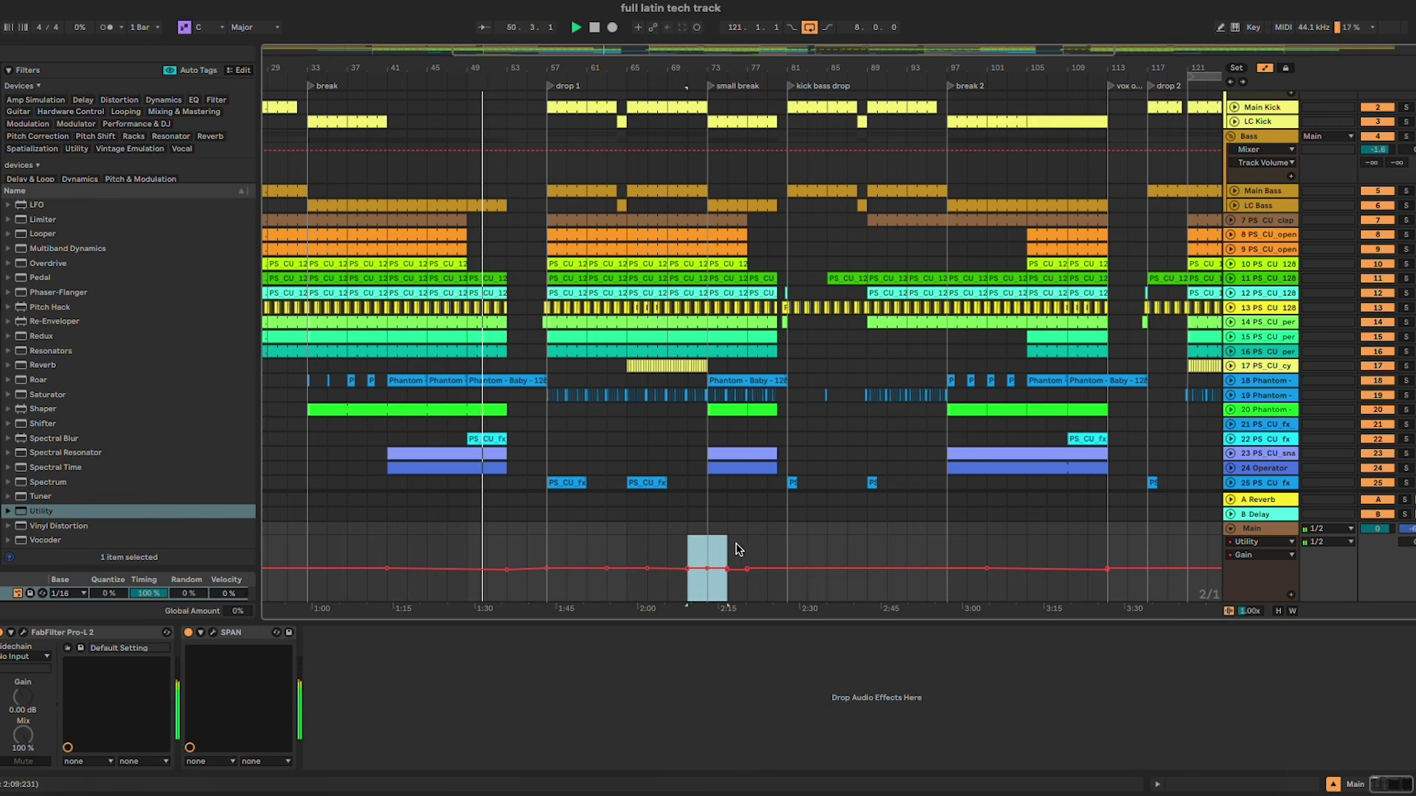
pyautogui.click(747, 555)
pyautogui.hotkey('ctrl', 'z')
pyautogui.hotkey('ctrl', 'z')
pyautogui.hotkey('ctrl', 'z')
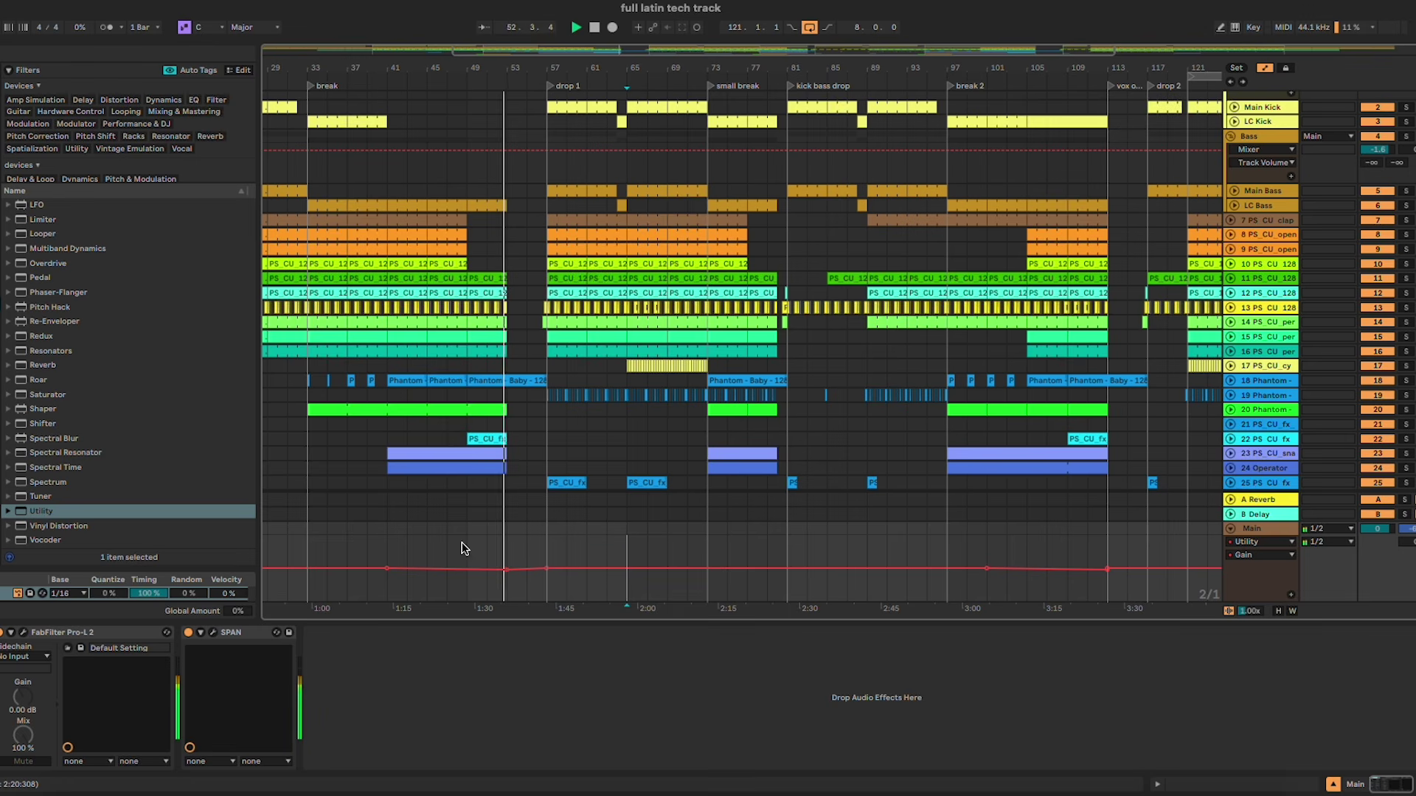
# Step: Copy the last four bars of the Main gain dip to bar 77, starting at 0.00 dB with the low point at the small break's end
pyautogui.click(469, 542)
pyautogui.click(746, 549)
pyautogui.click(747, 550)
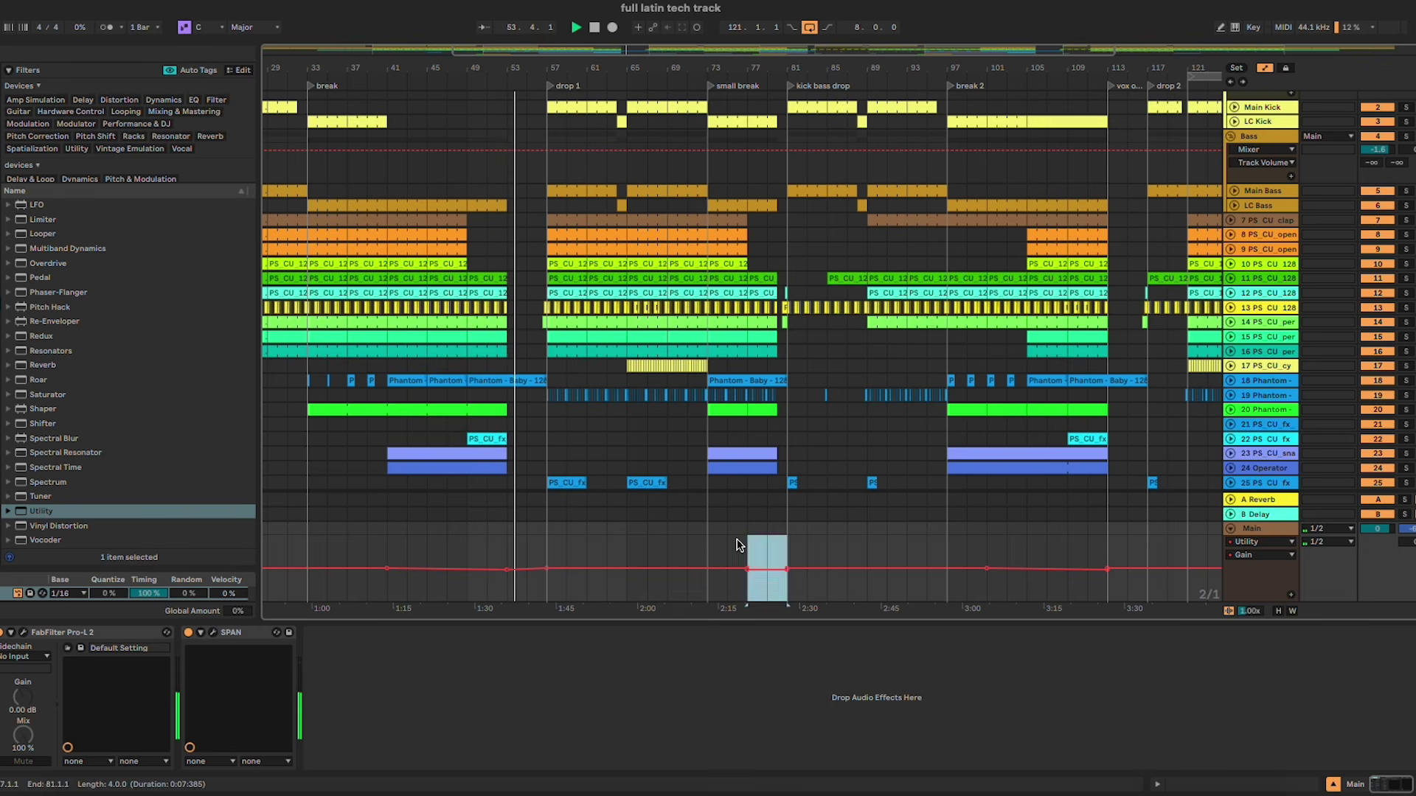
pyautogui.moveTo(747, 569); pyautogui.dragTo(745, 576)
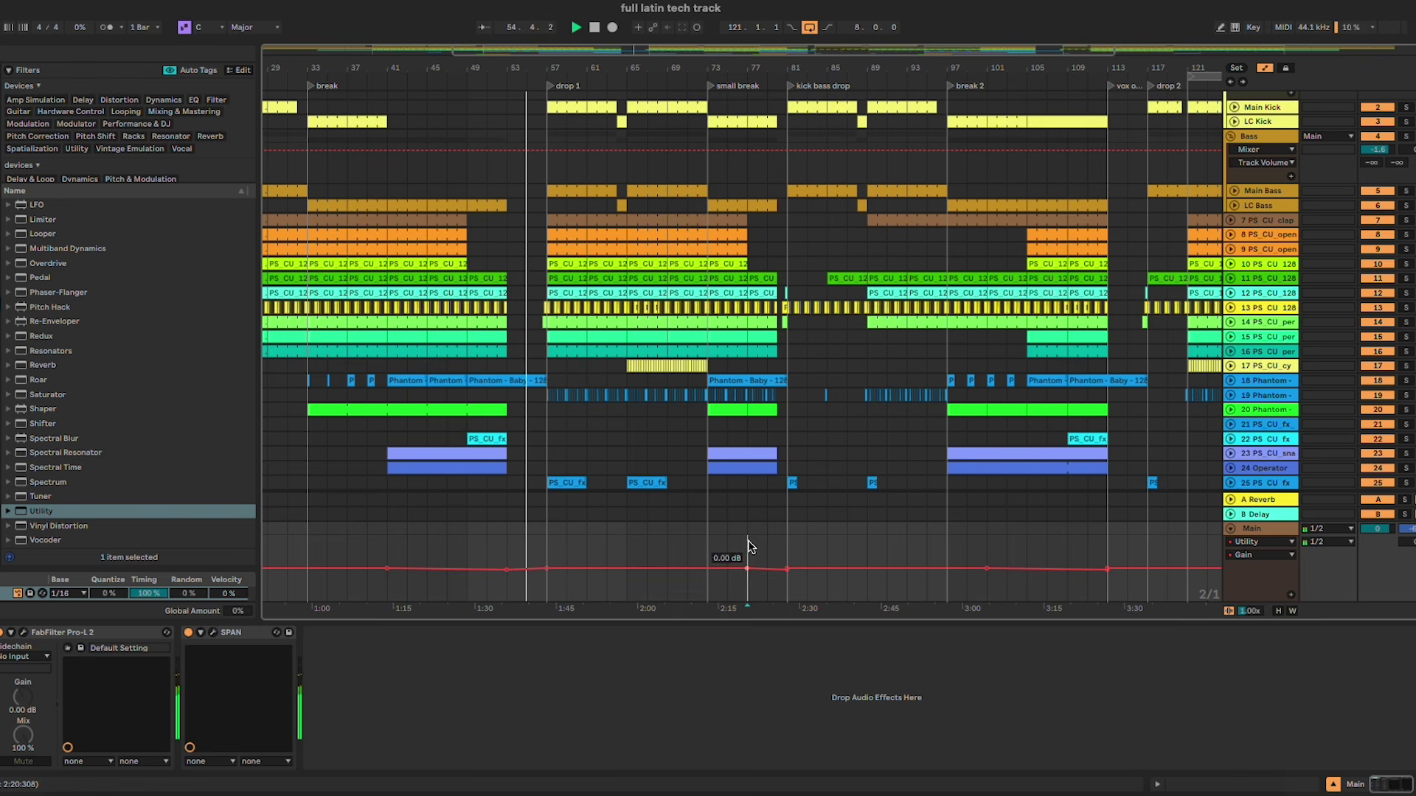
pyautogui.scroll(10, 746, 546)
pyautogui.moveTo(911, 571); pyautogui.dragTo(870, 573)
pyautogui.scroll(-10, 861, 555)
pyautogui.scroll(-5, 861, 556)
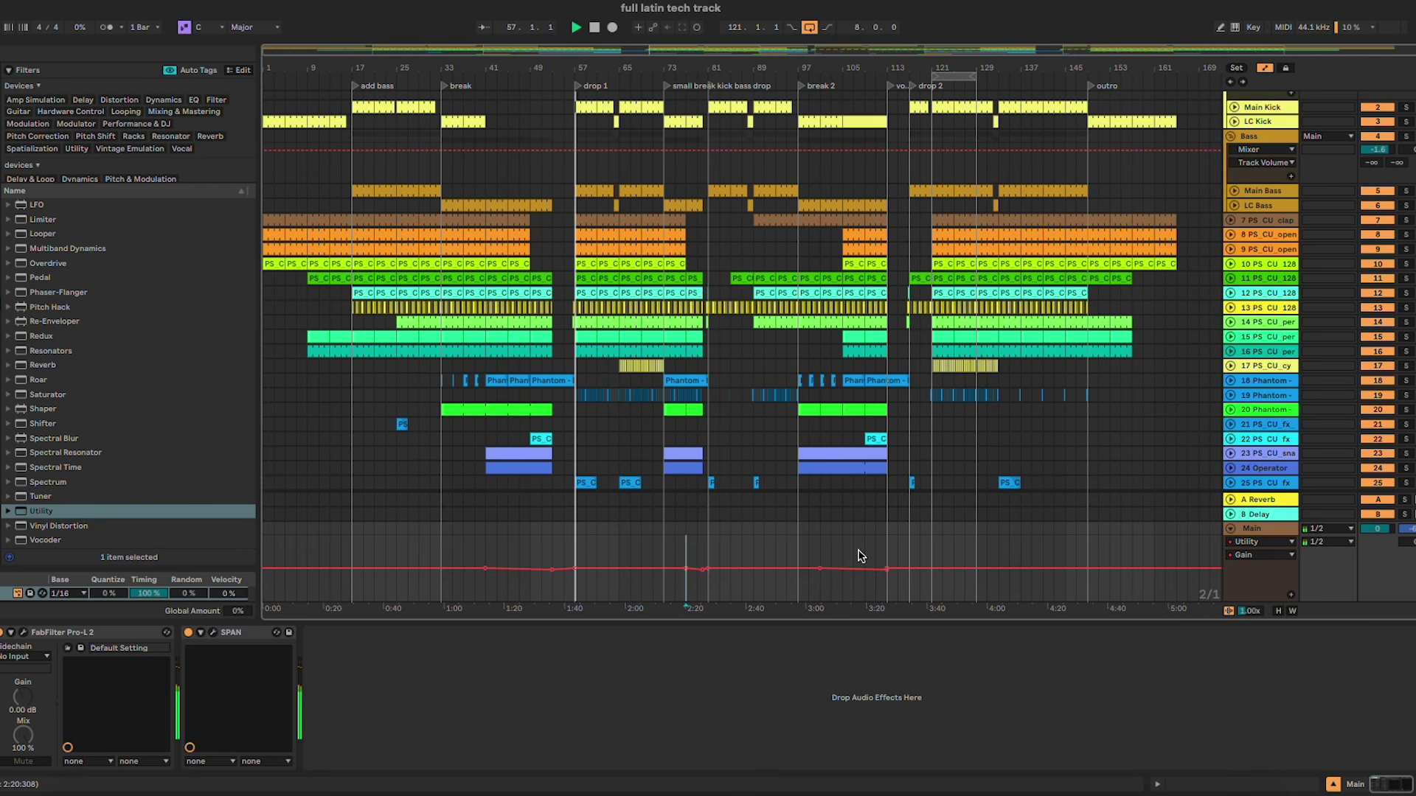
# Step: Set the volume of track 19 to -0.3 dB and add Kickstart 2 to the track
pyautogui.click(1230, 396)
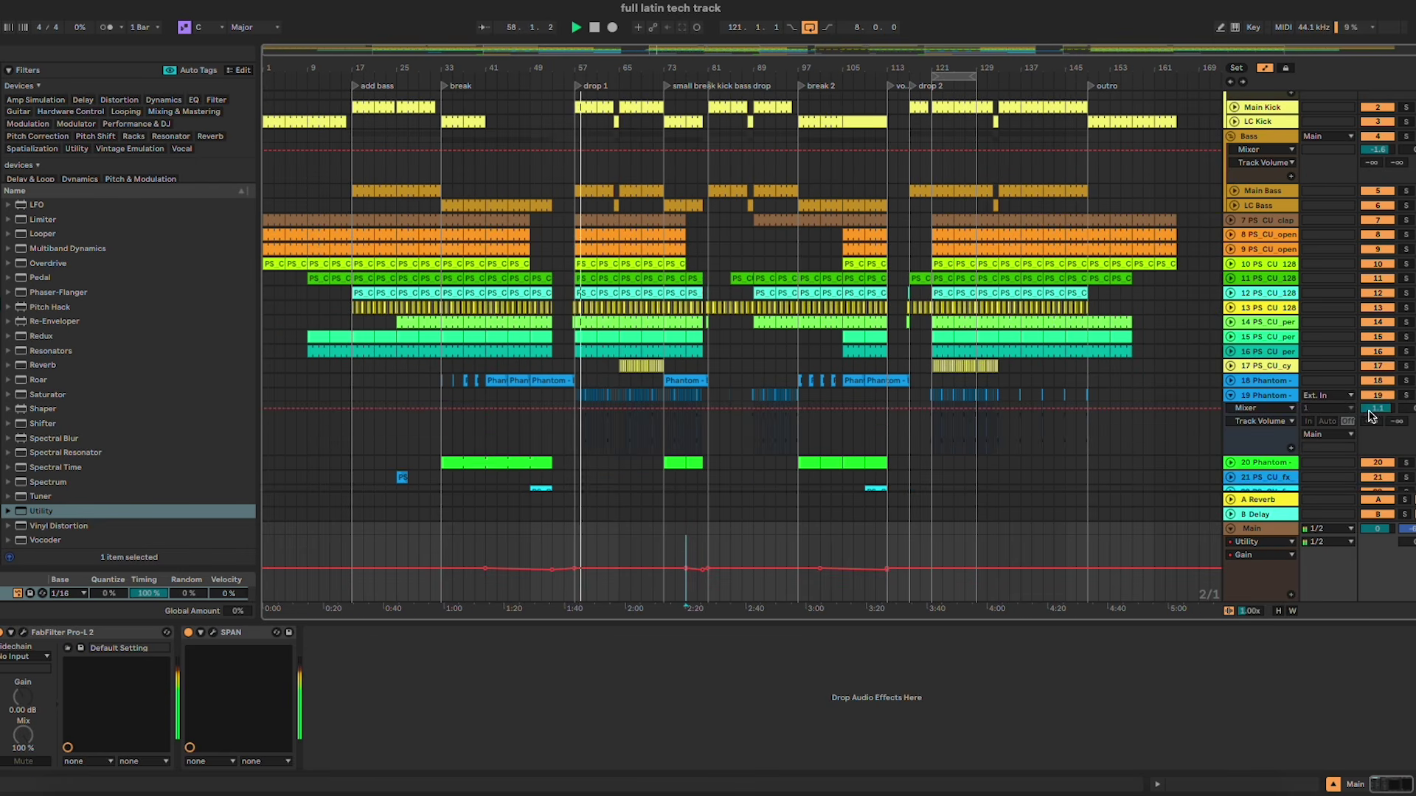
pyautogui.click(1288, 407)
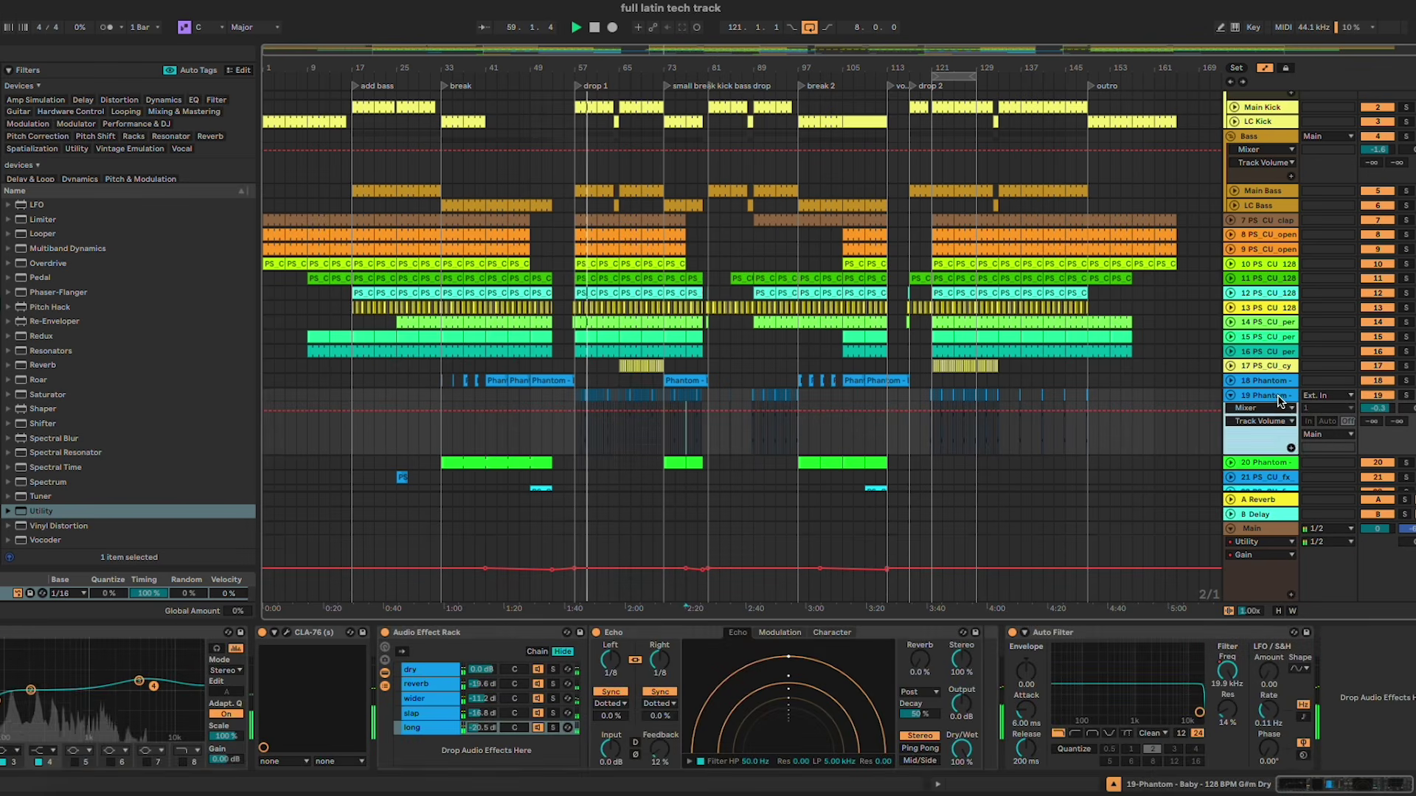
pyautogui.press('super+f')
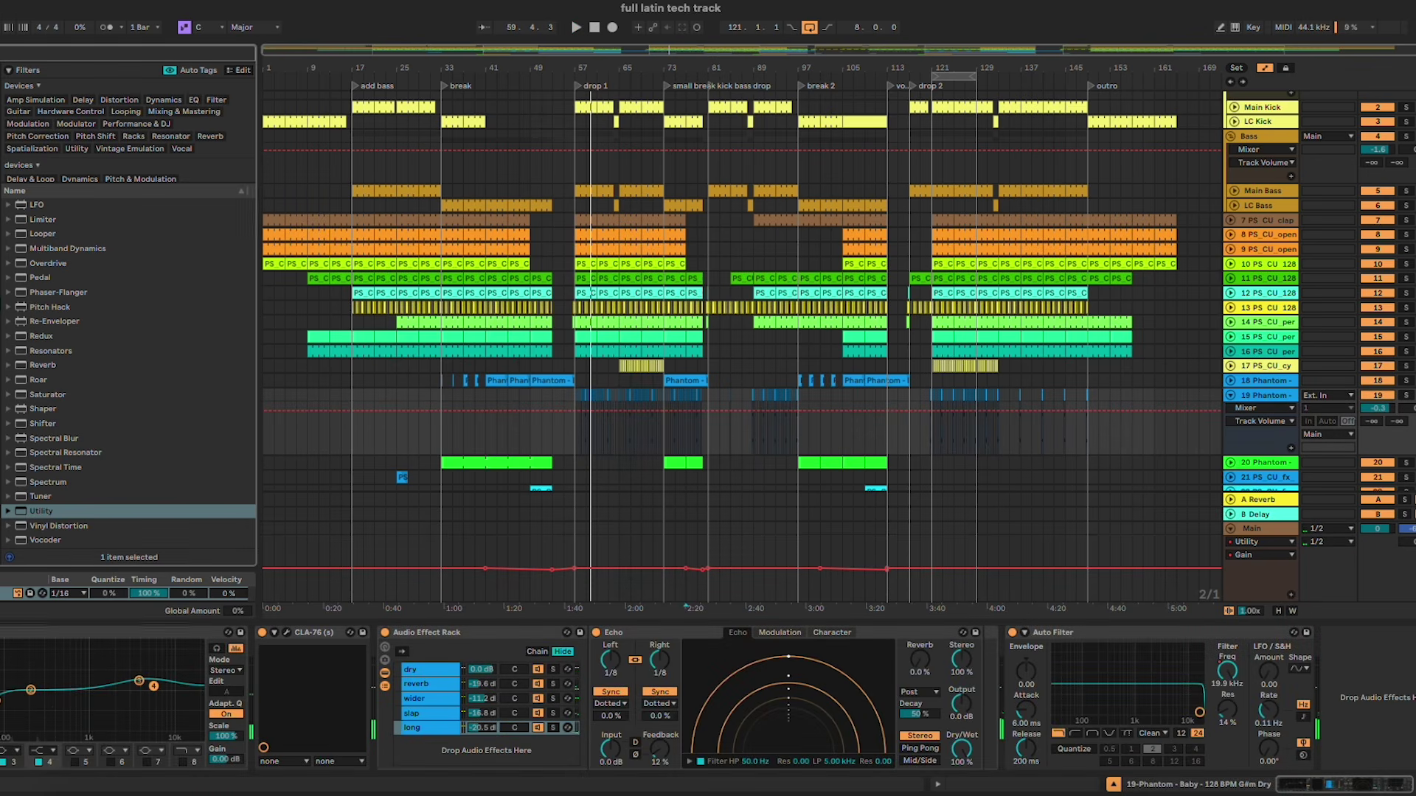
pyautogui.write('kick')
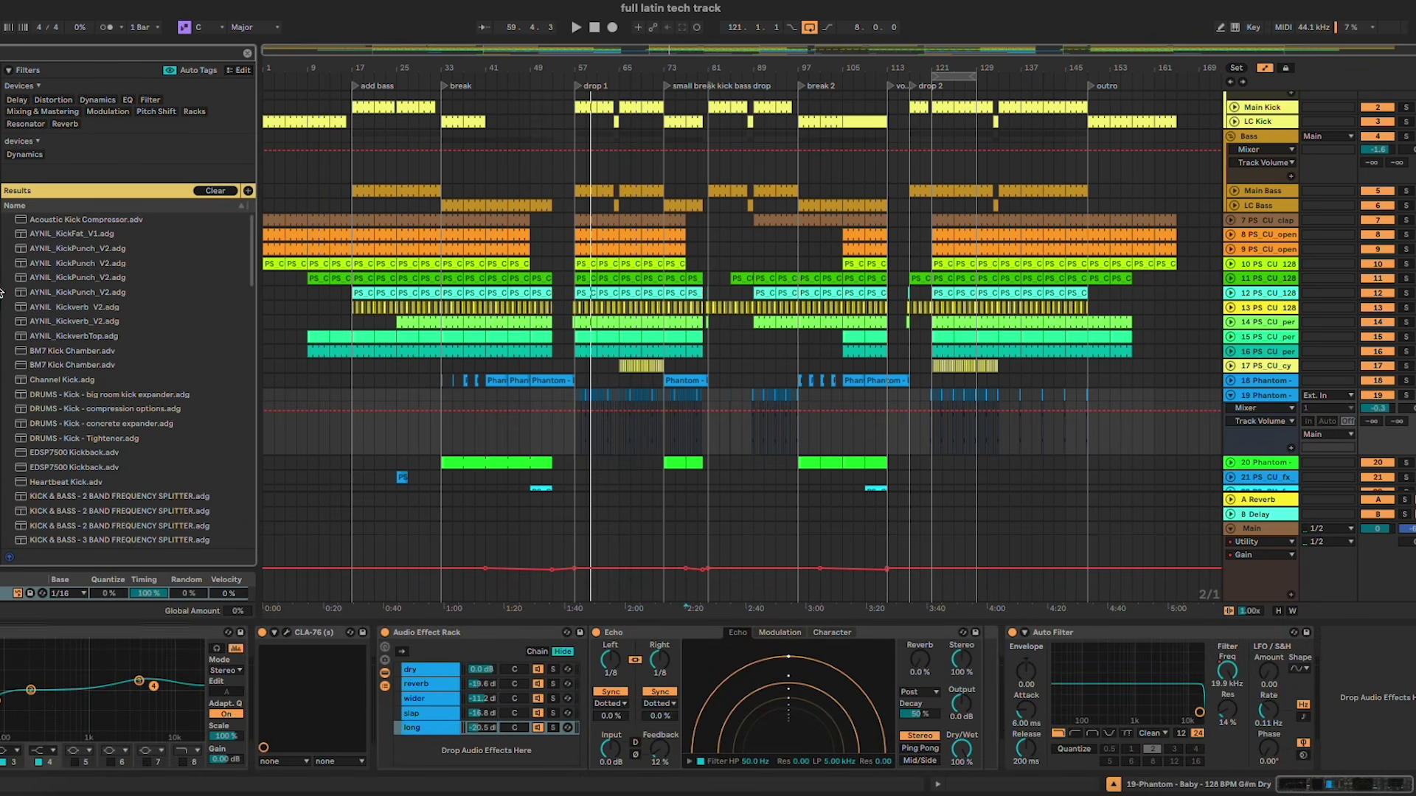
pyautogui.doubleClick(52, 143)
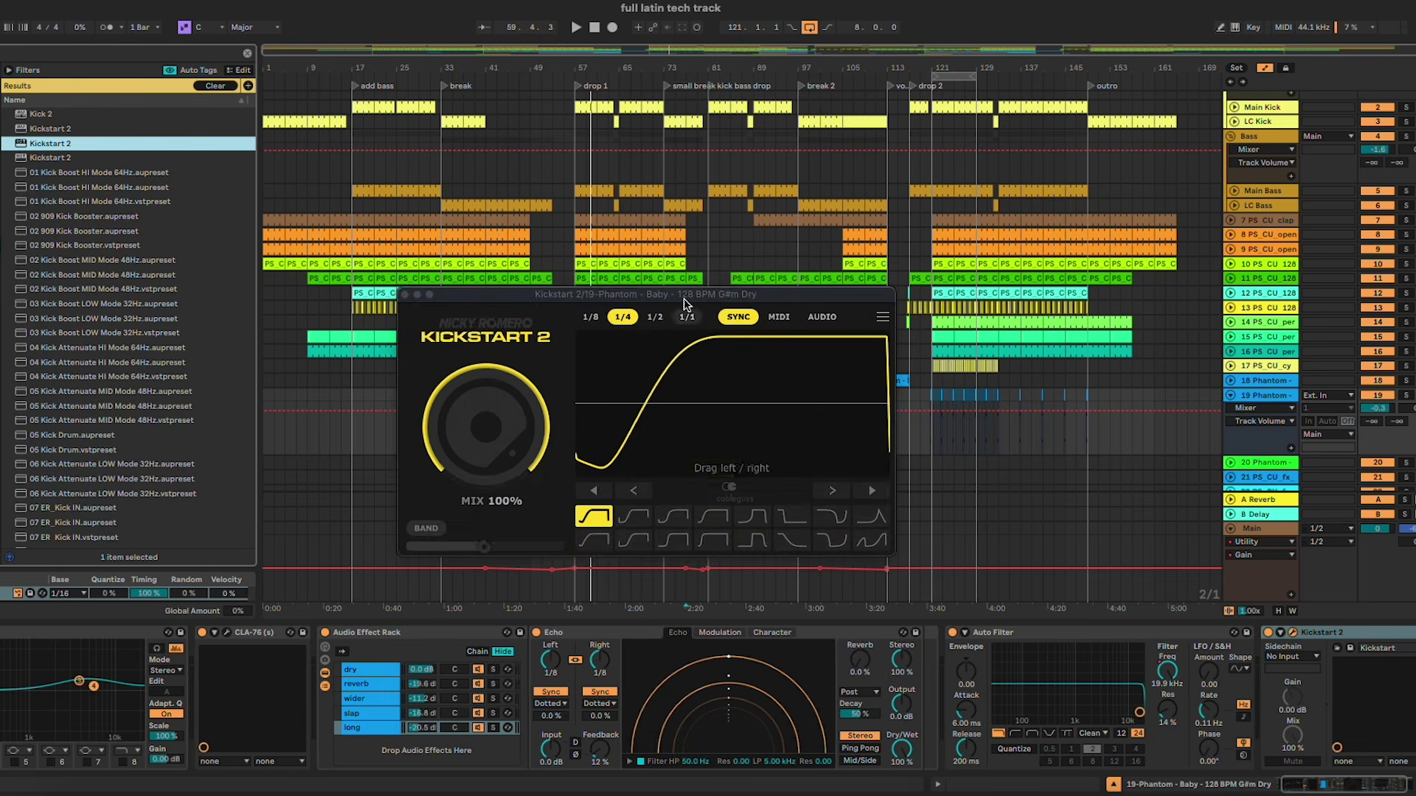
# Step: Move the Kickstart 2 window clear of the arrangement and play track 19 soloed from drop 1
pyautogui.moveTo(686, 294); pyautogui.dragTo(686, 541)
pyautogui.click(588, 395)
pyautogui.press('s')
pyautogui.press('space')
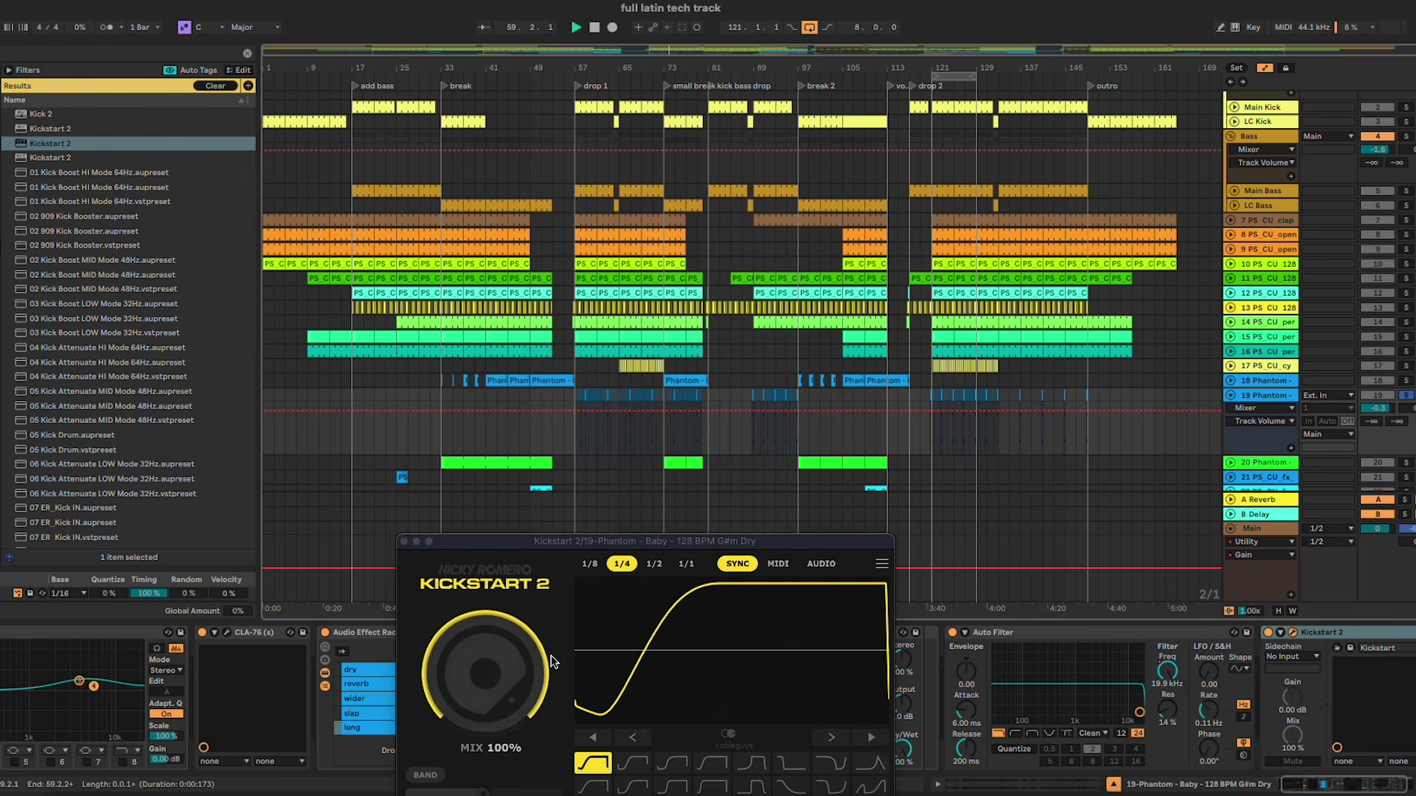
# Step: Set the Kickstart 2 mix on track 19 to 54% and close the plugin window
pyautogui.moveTo(516, 667); pyautogui.dragTo(516, 736)
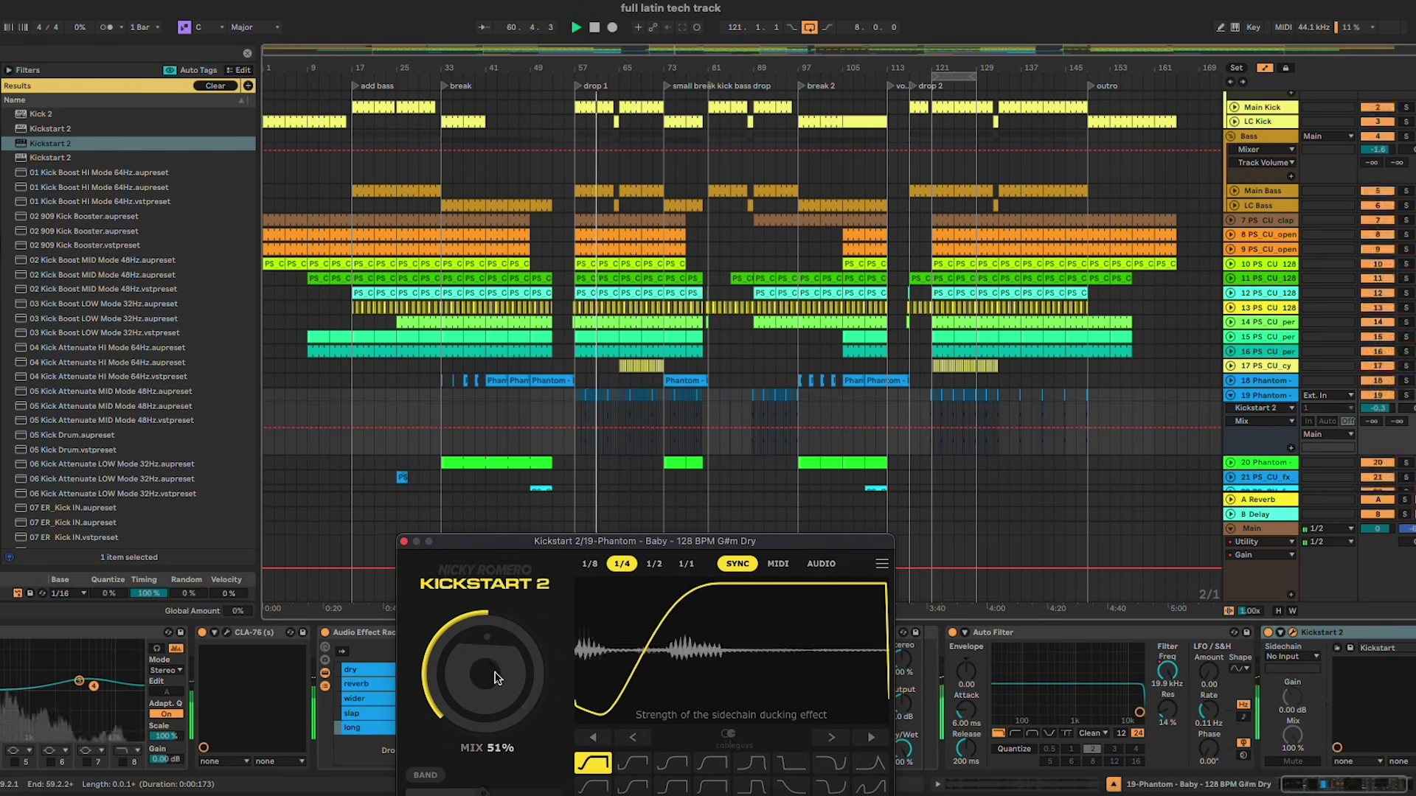
pyautogui.moveTo(509, 672); pyautogui.dragTo(508, 668)
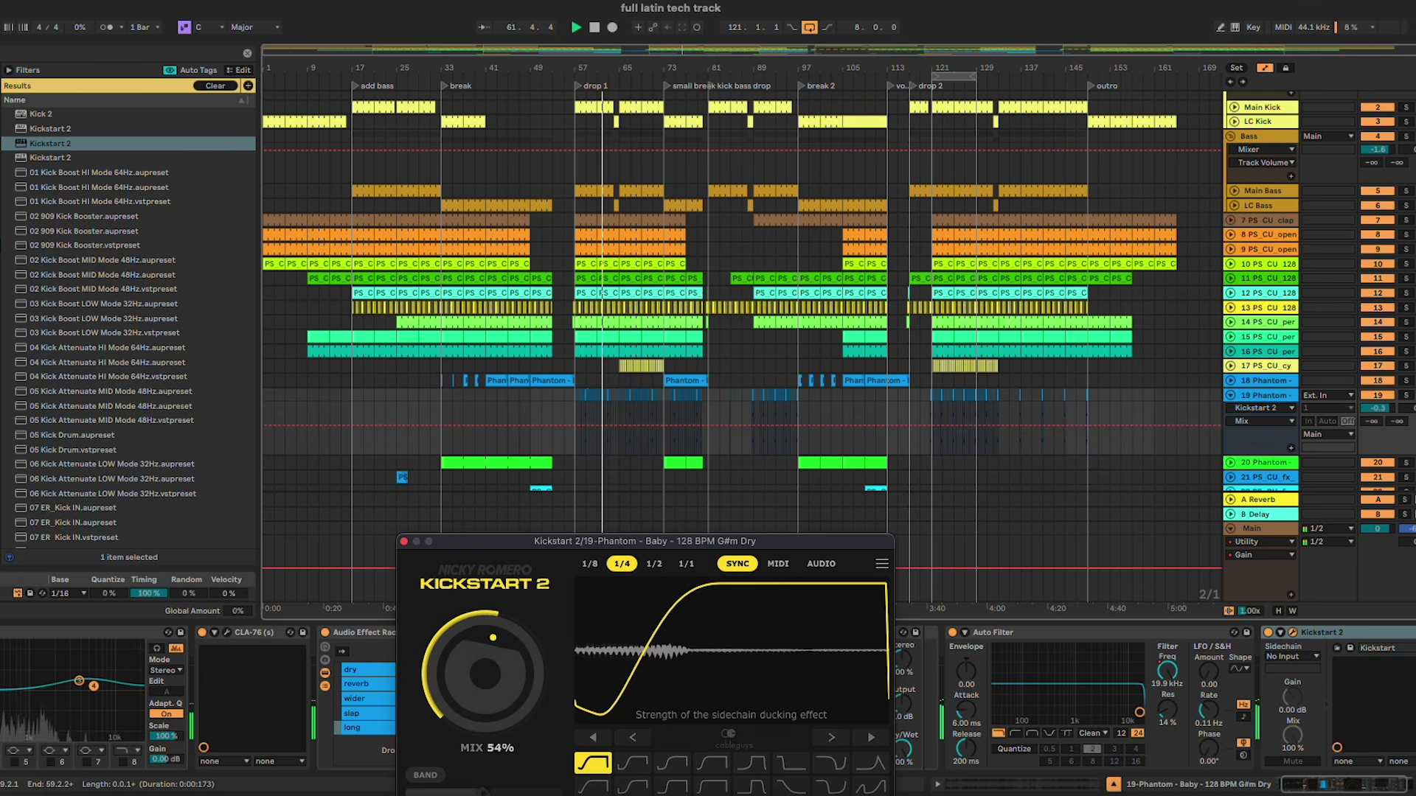
pyautogui.click(437, 707)
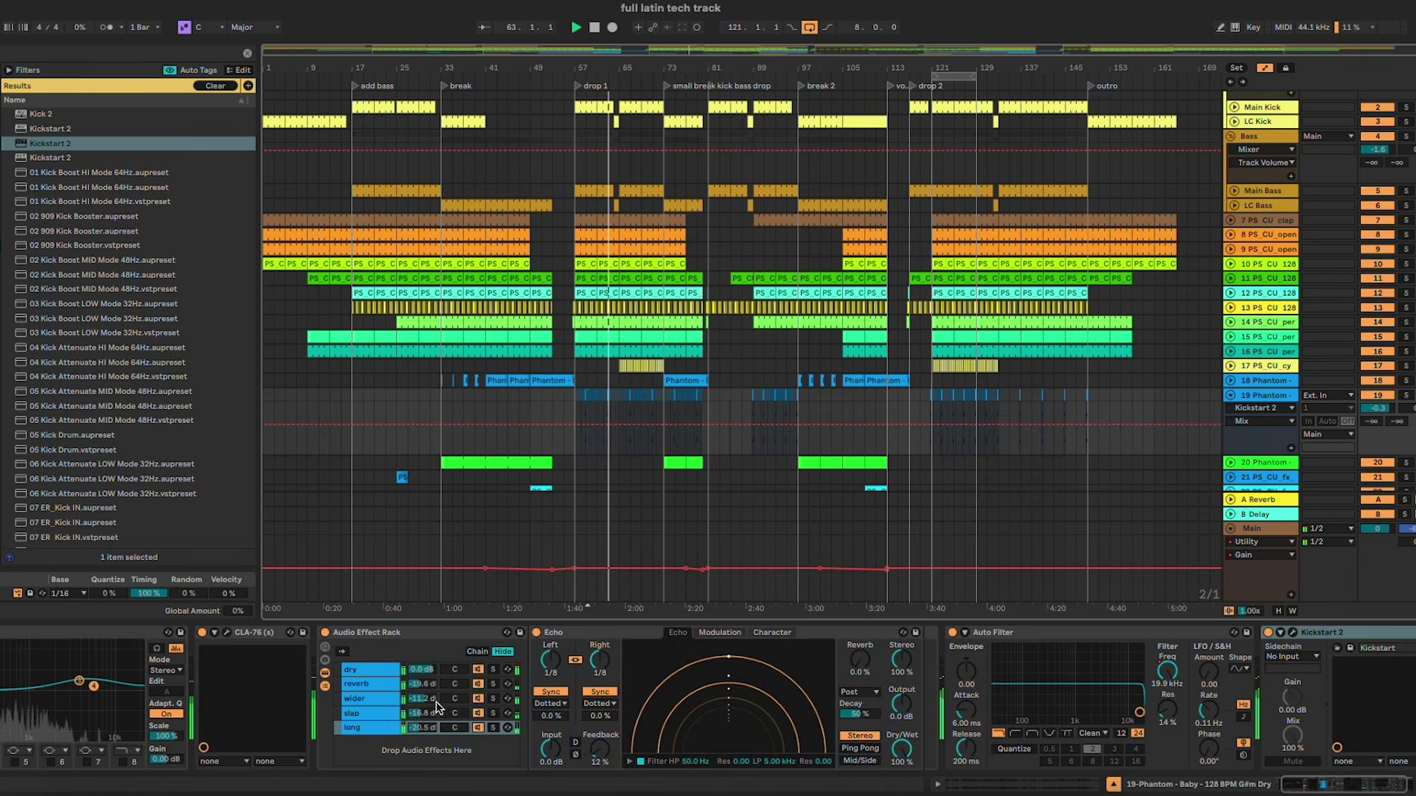
# Step: Raise the reverb chain's level in track 19's Audio Effect Rack and set the track's volume to -1.3 dB
pyautogui.moveTo(423, 684); pyautogui.dragTo(422, 678)
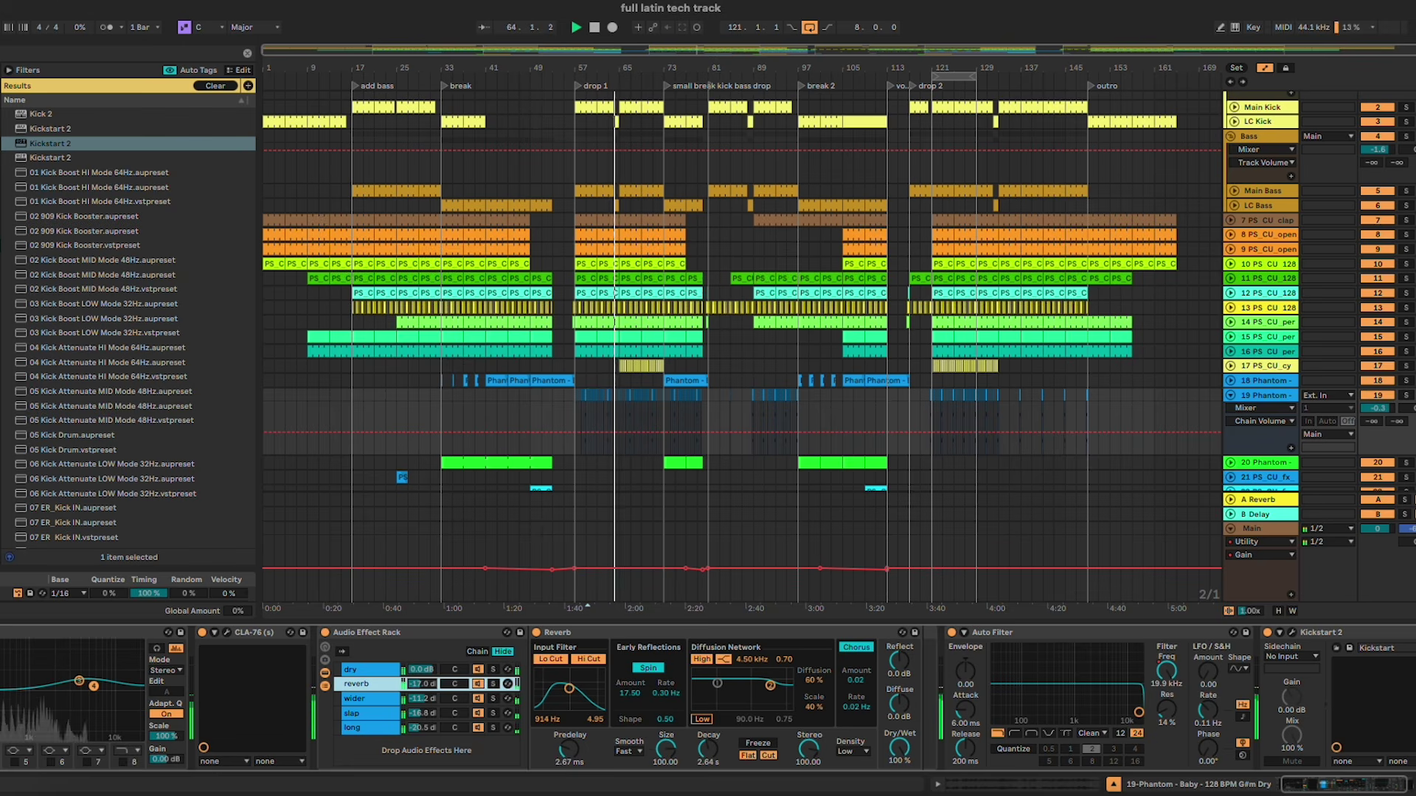
pyautogui.click(1377, 407)
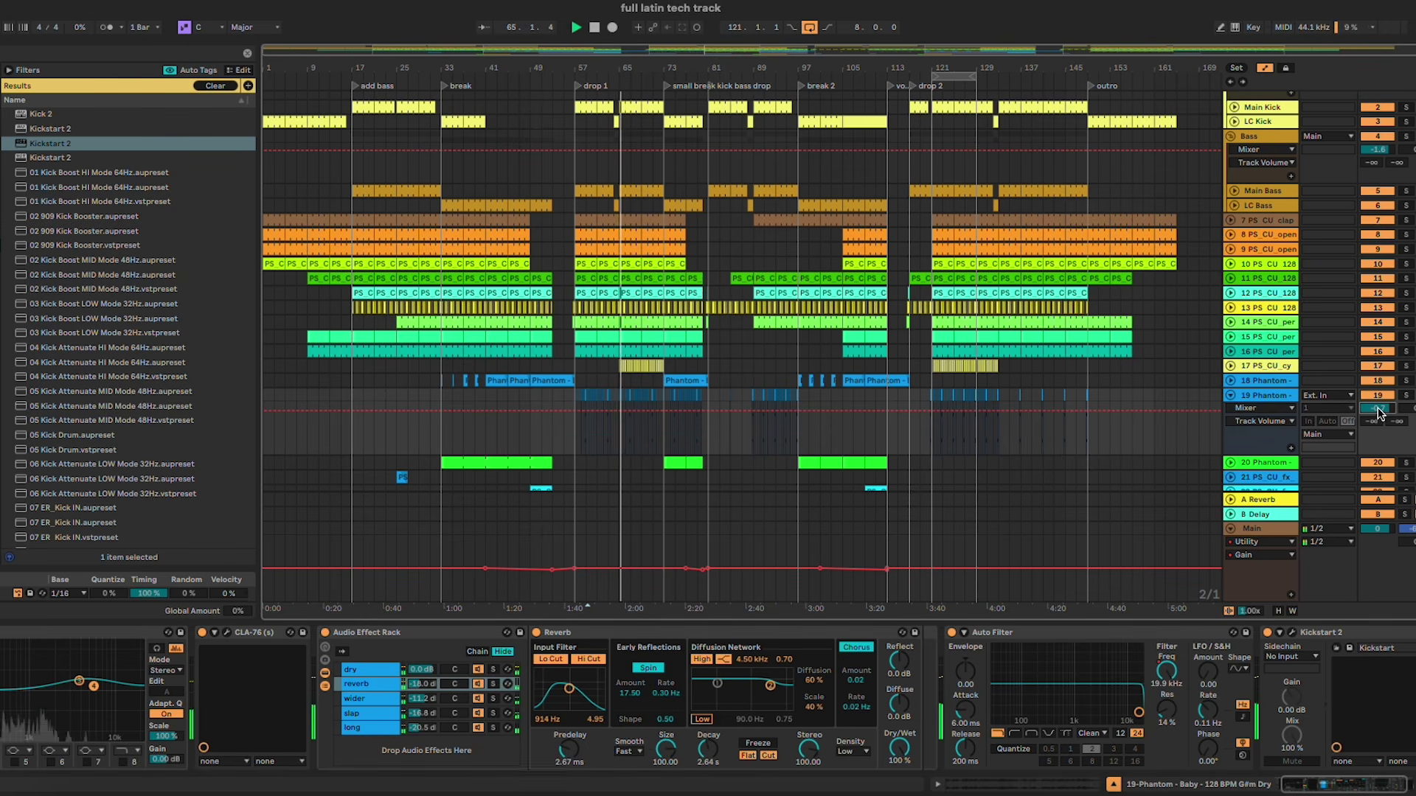
pyautogui.moveTo(1378, 408); pyautogui.dragTo(1377, 405)
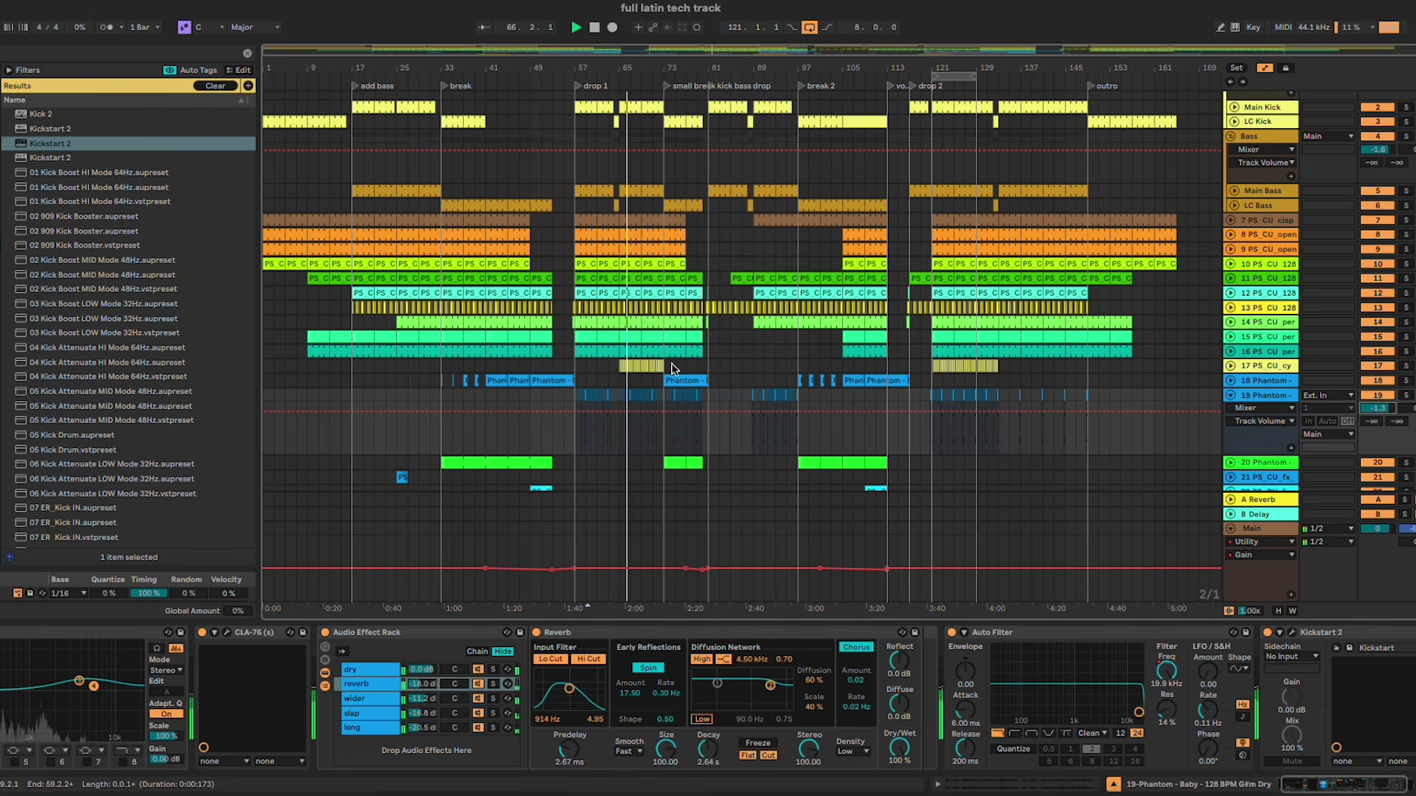
# Step: Play the transition from drop 1 into the small break, collapse track 19's lane and check track 26's volume
pyautogui.scroll(5, 592, 389)
pyautogui.scroll(-3, 592, 389)
pyautogui.press('space')
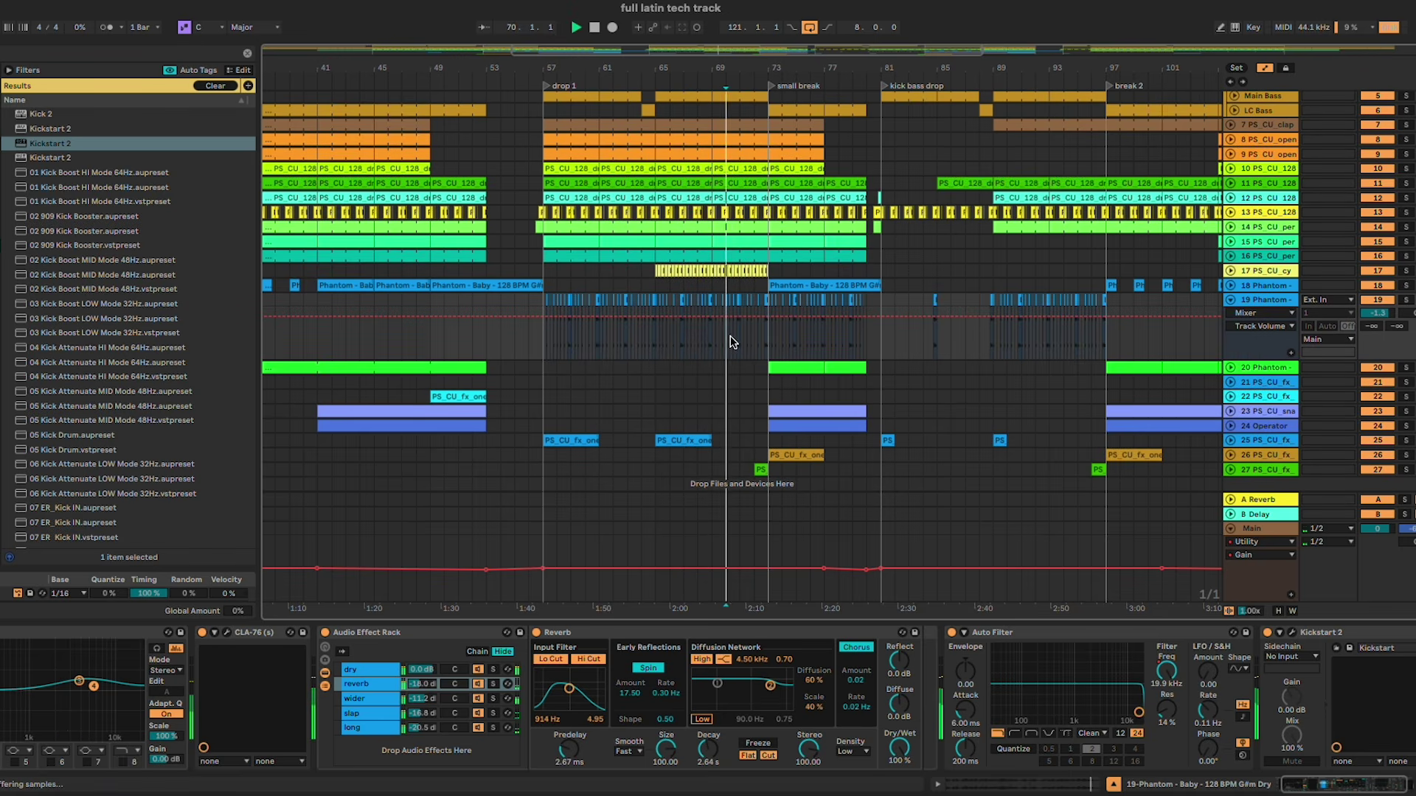
pyautogui.click(754, 79)
pyautogui.press('space')
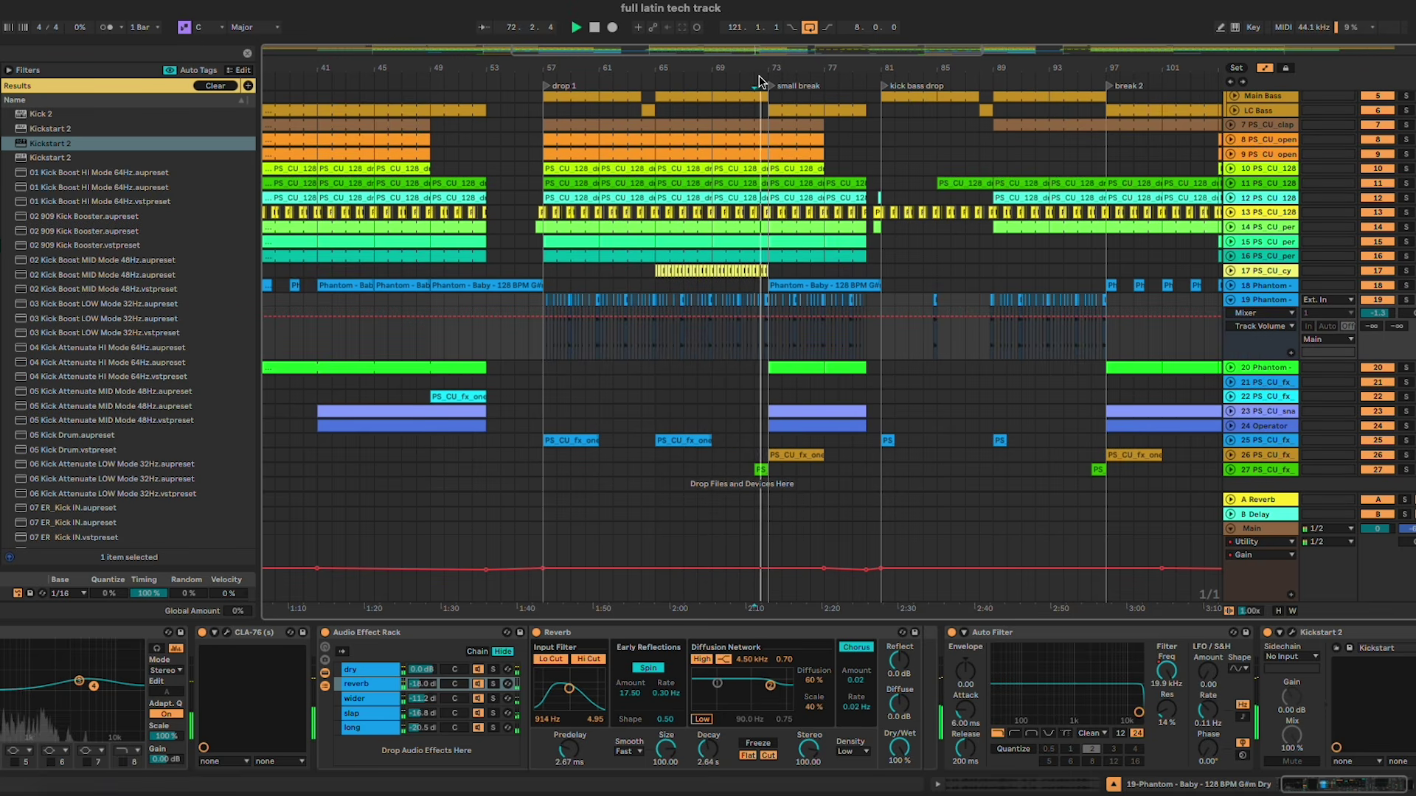
pyautogui.click(1231, 301)
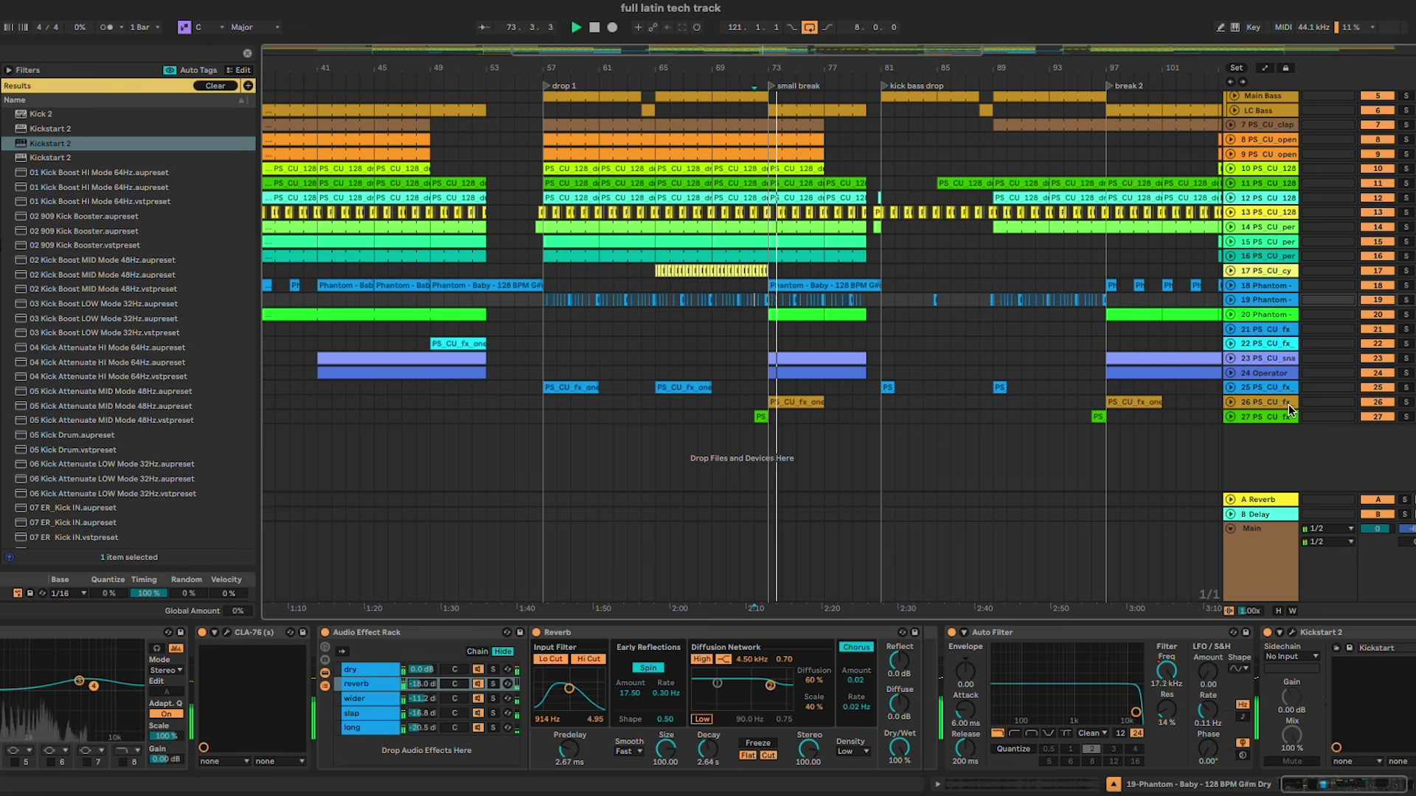
pyautogui.click(1230, 402)
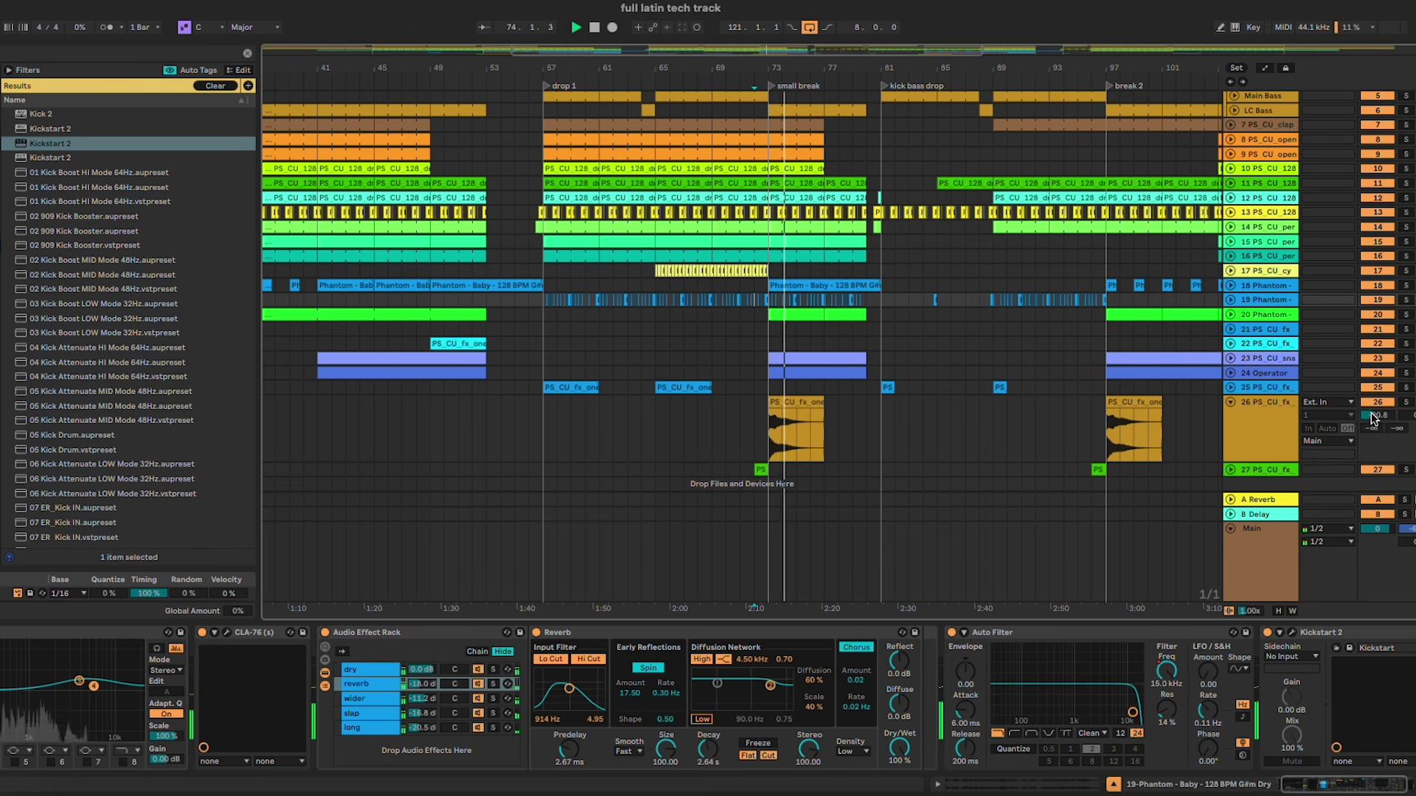
pyautogui.click(1231, 402)
pyautogui.scroll(3, 863, 425)
pyautogui.click(849, 432)
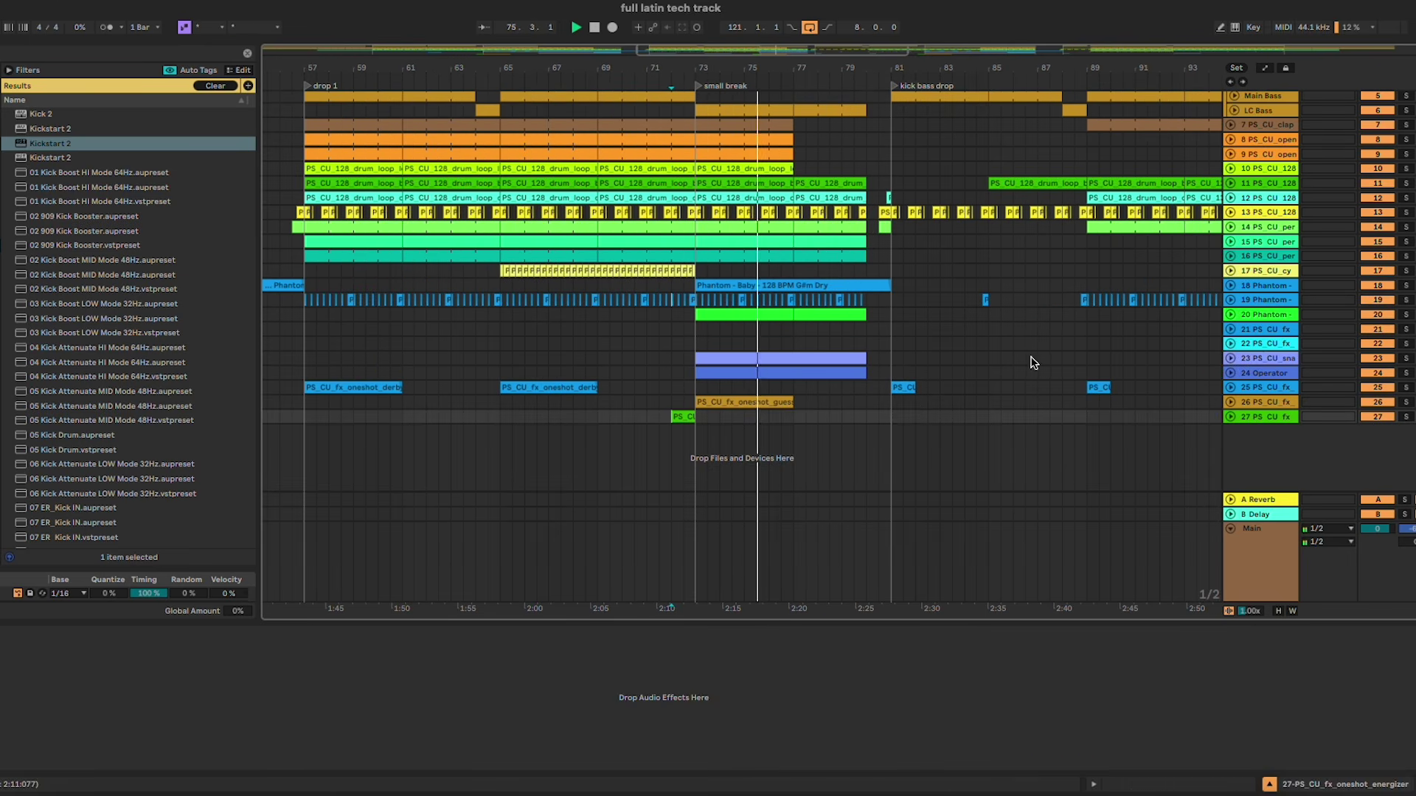
# Step: Expand the track 18 vocal lane and examine its effect chain while the small break plays
pyautogui.click(1230, 316)
pyautogui.click(1230, 315)
pyautogui.click(1230, 301)
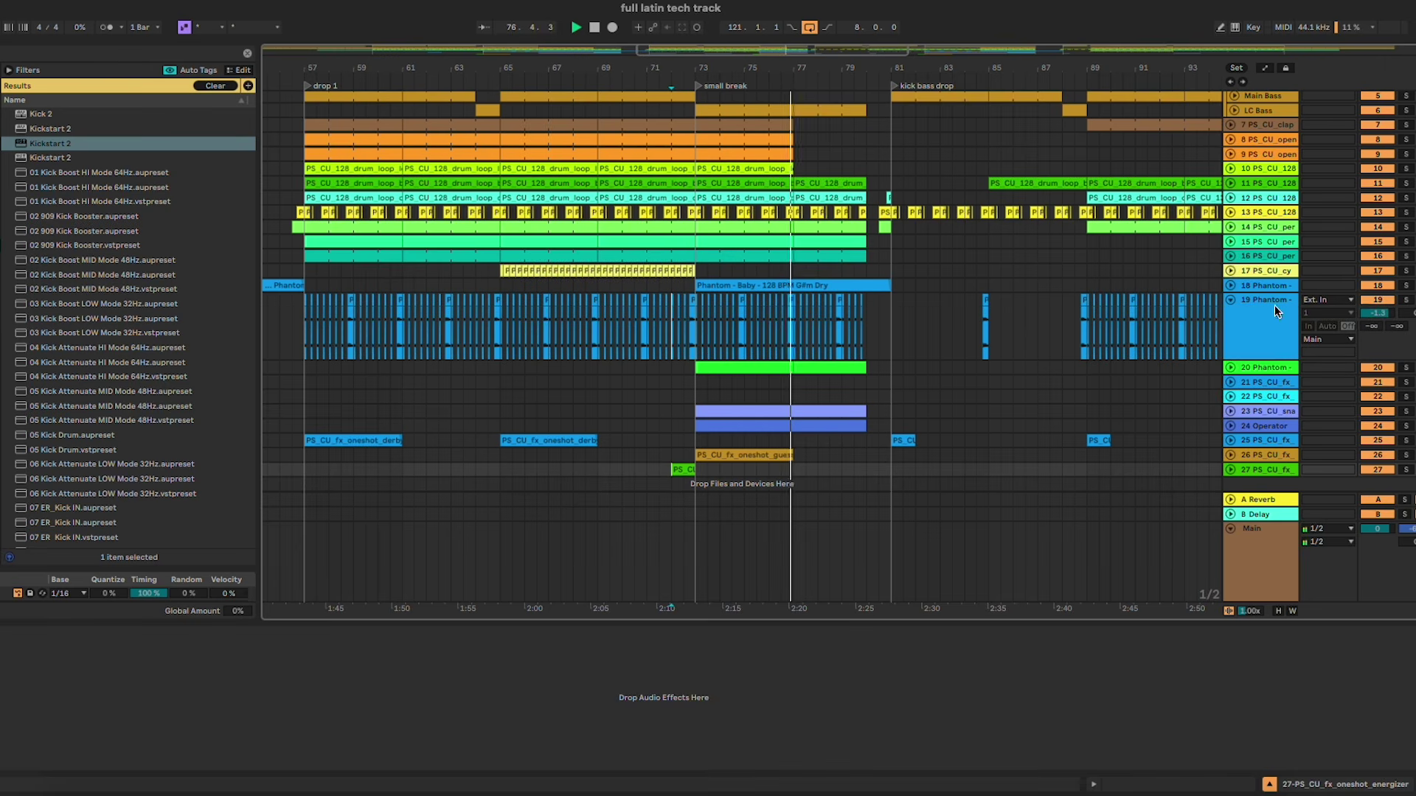
pyautogui.click(1231, 286)
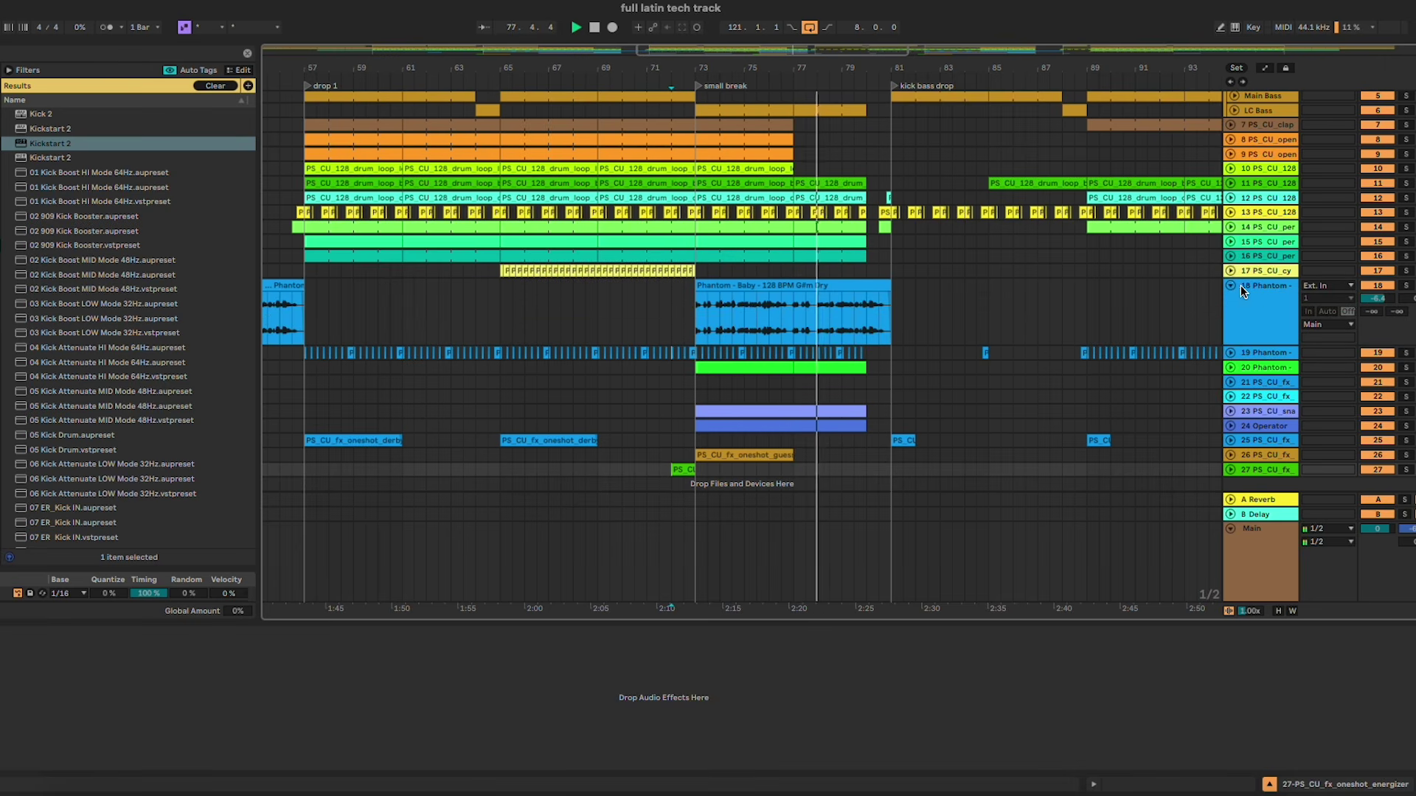
pyautogui.scroll(2, 998, 307)
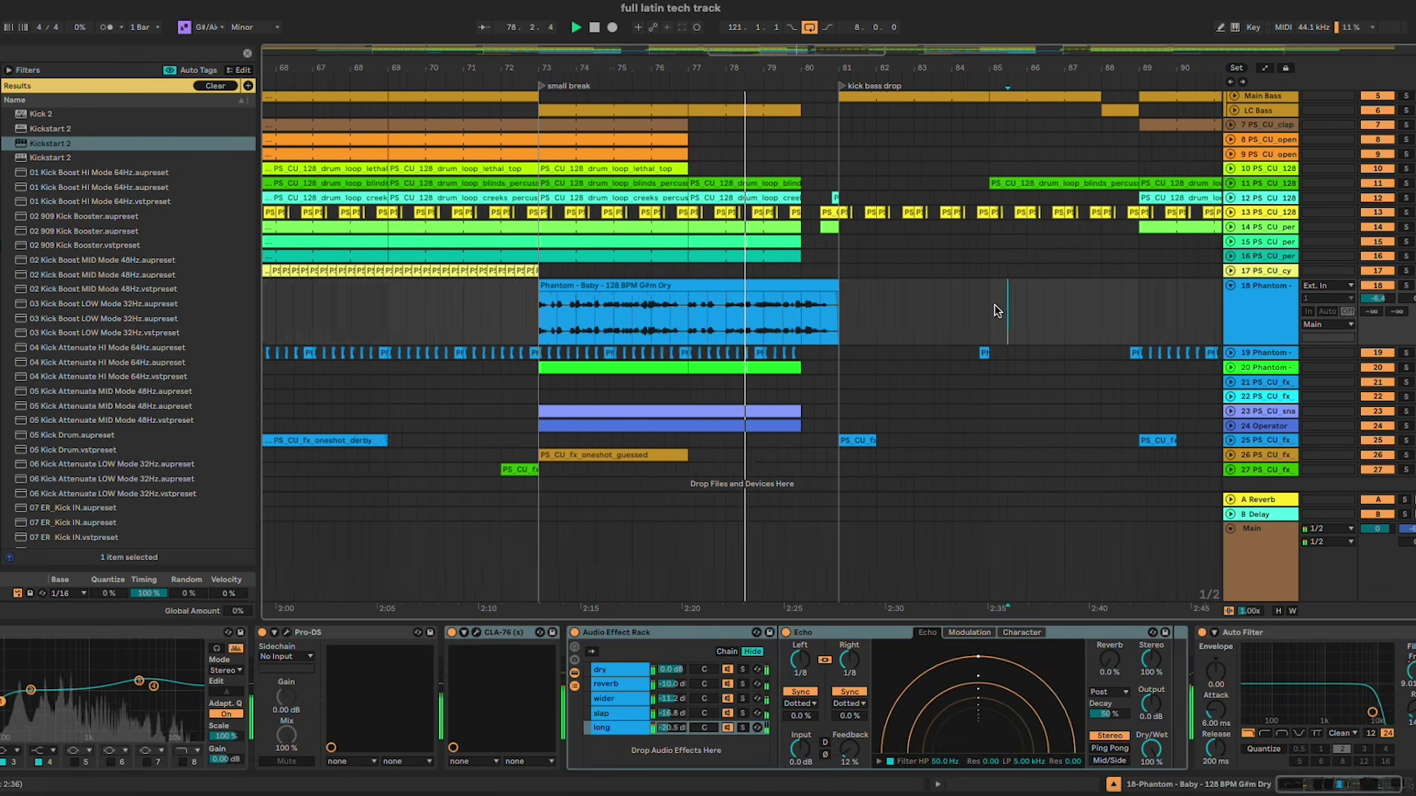
pyautogui.click(1262, 310)
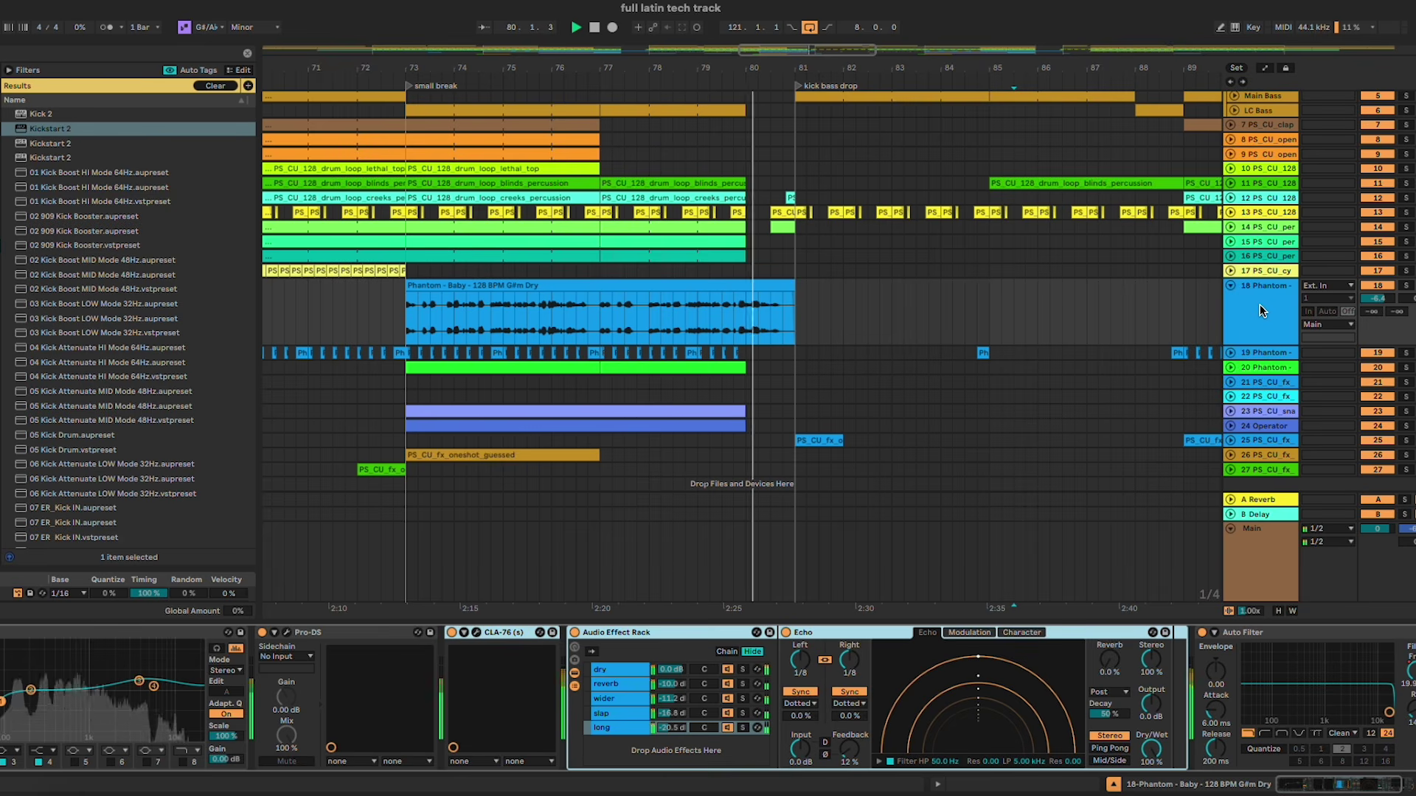
pyautogui.click(900, 306)
# Step: Add an Auto Filter ahead of the Utility on the Main track and set its frequency to 26.0 Hz
pyautogui.moveTo(821, 51); pyautogui.dragTo(829, 35)
pyautogui.hscroll(3, 992, 278)
pyautogui.hscroll(2, 1136, 139)
pyautogui.hscroll(3, 1139, 139)
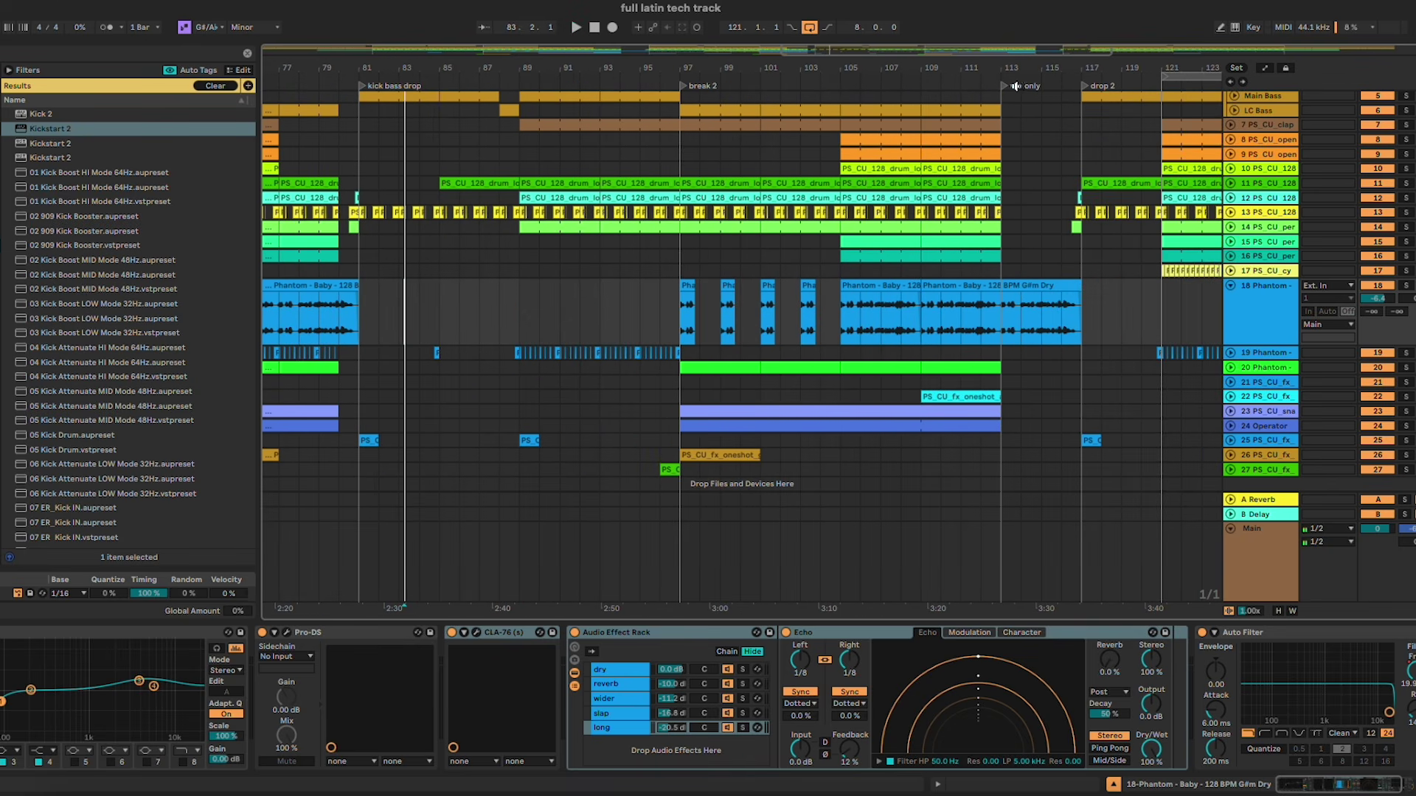
pyautogui.click(884, 89)
pyautogui.click(1103, 570)
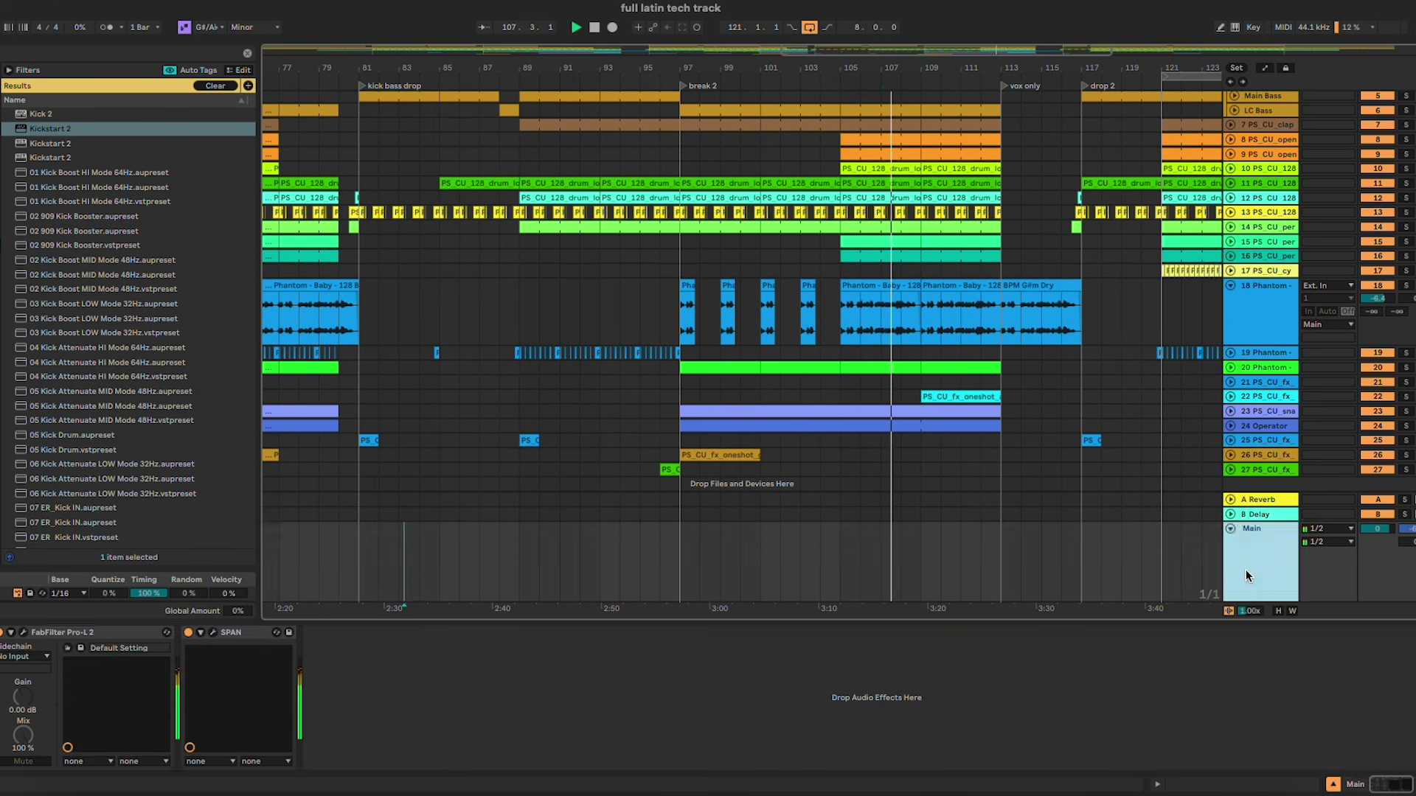
pyautogui.click(175, 72)
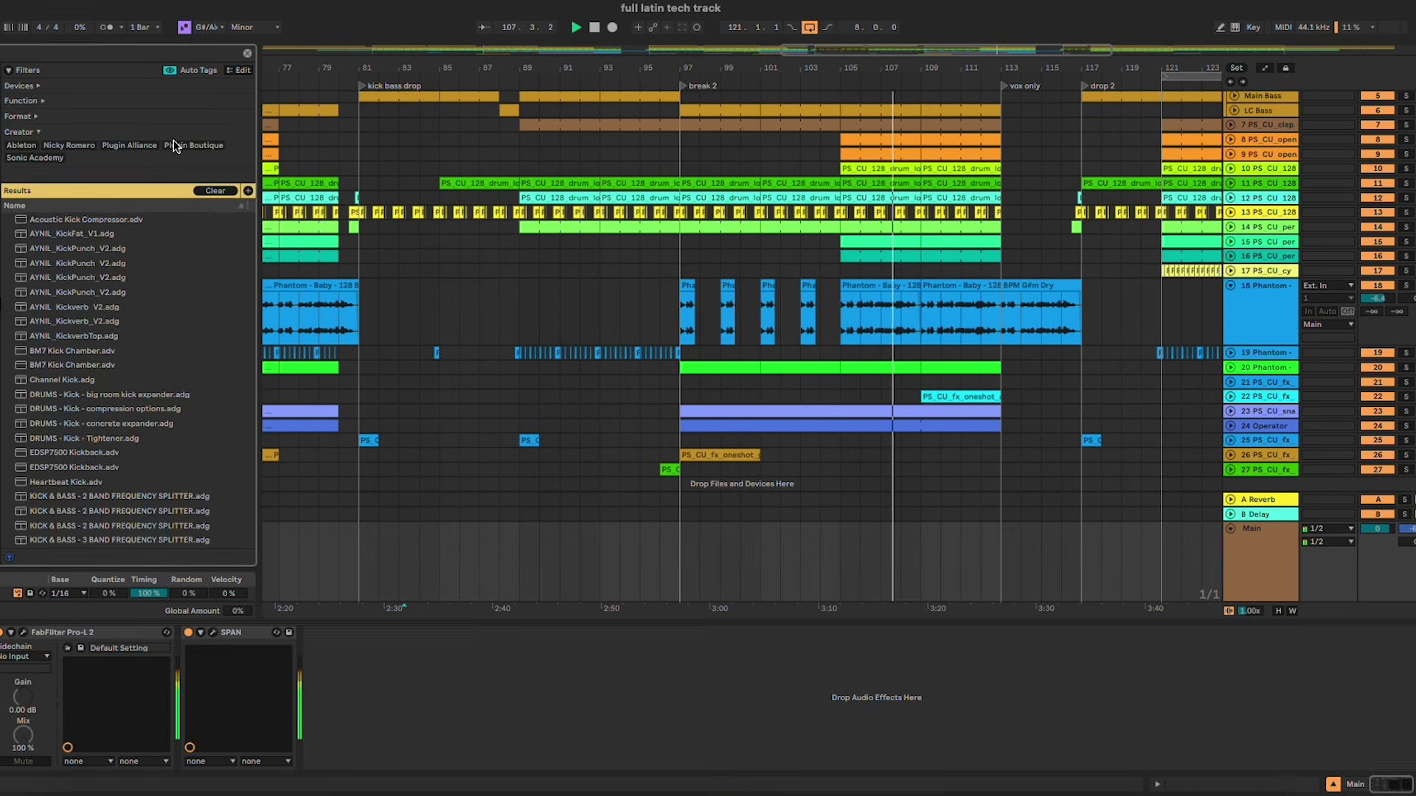
pyautogui.click(216, 190)
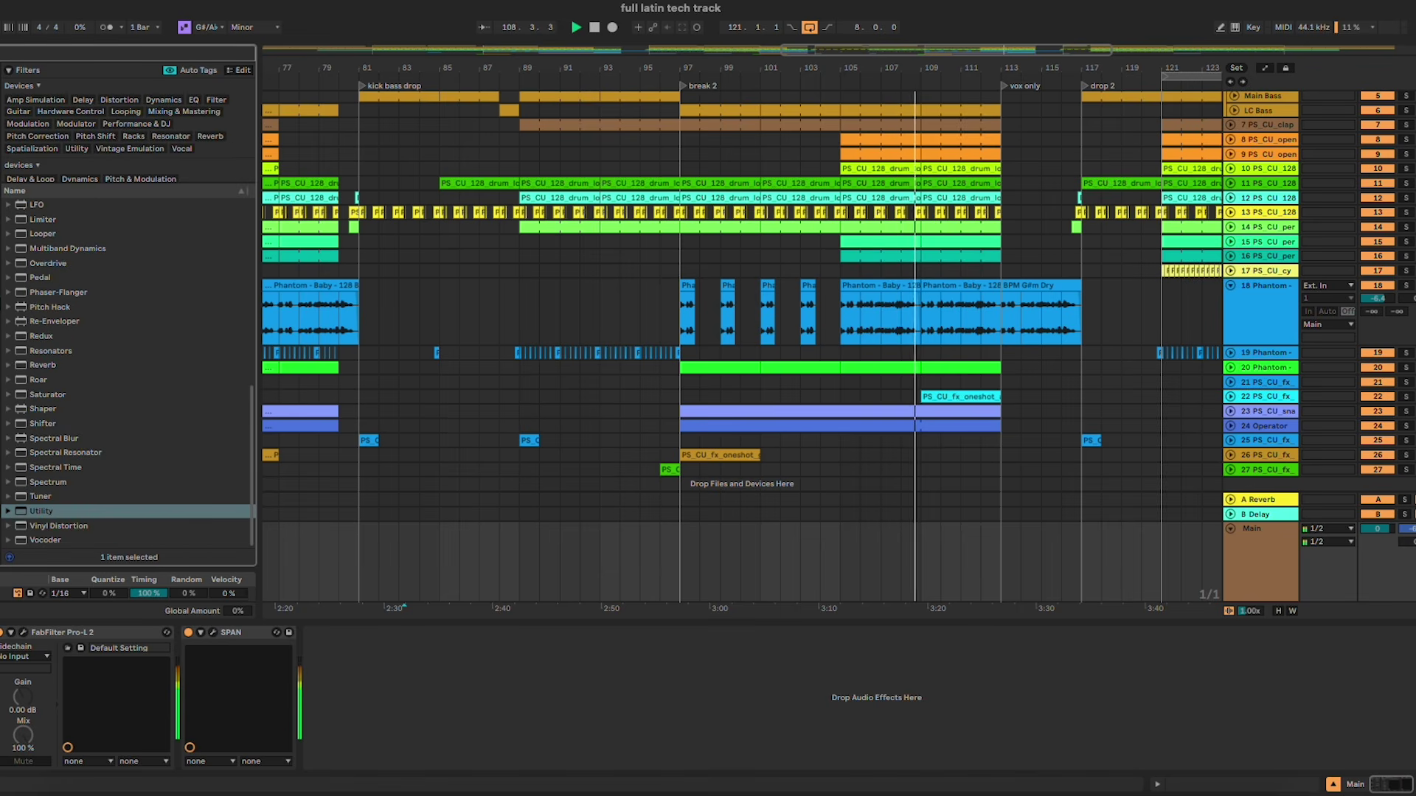
pyautogui.doubleClick(49, 248)
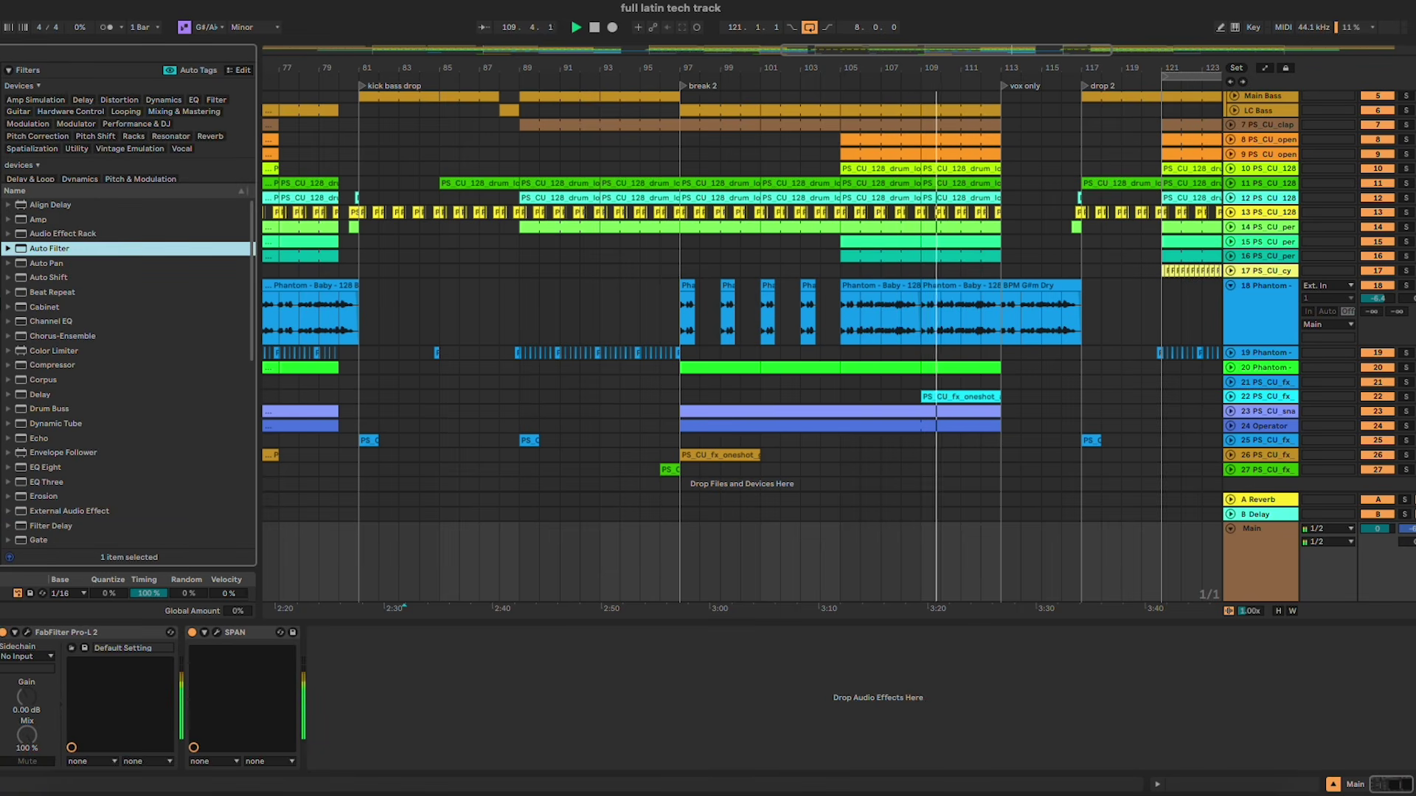
pyautogui.moveTo(101, 672); pyautogui.dragTo(116, 635)
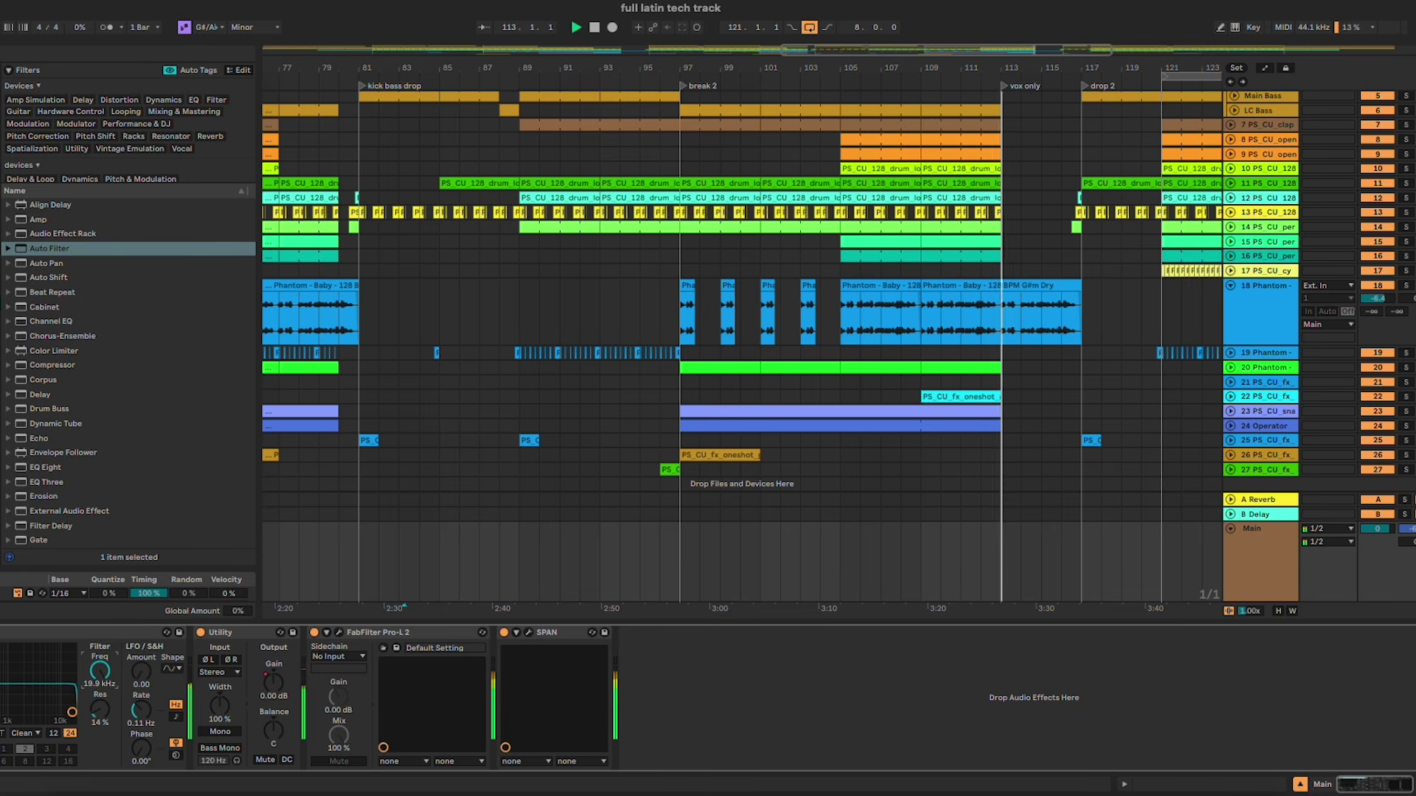
# Step: Automate the Main Auto Filter frequency to rise from 26.0 Hz at bar 105 to about 187 Hz at bar 113, with a return to 26.0 Hz
pyautogui.press('a')
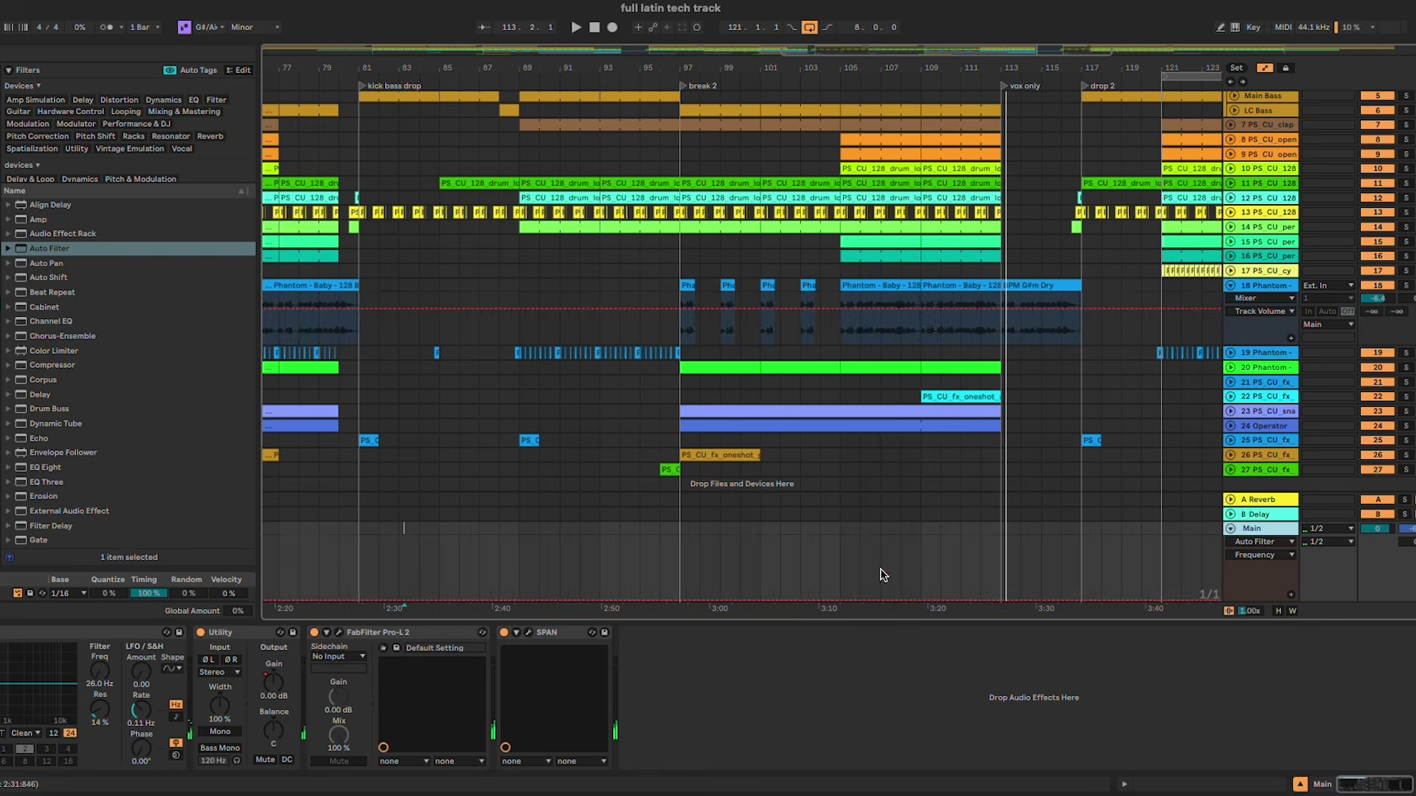
pyautogui.scroll(3, 817, 567)
pyautogui.click(867, 599)
pyautogui.hscroll(5, 869, 600)
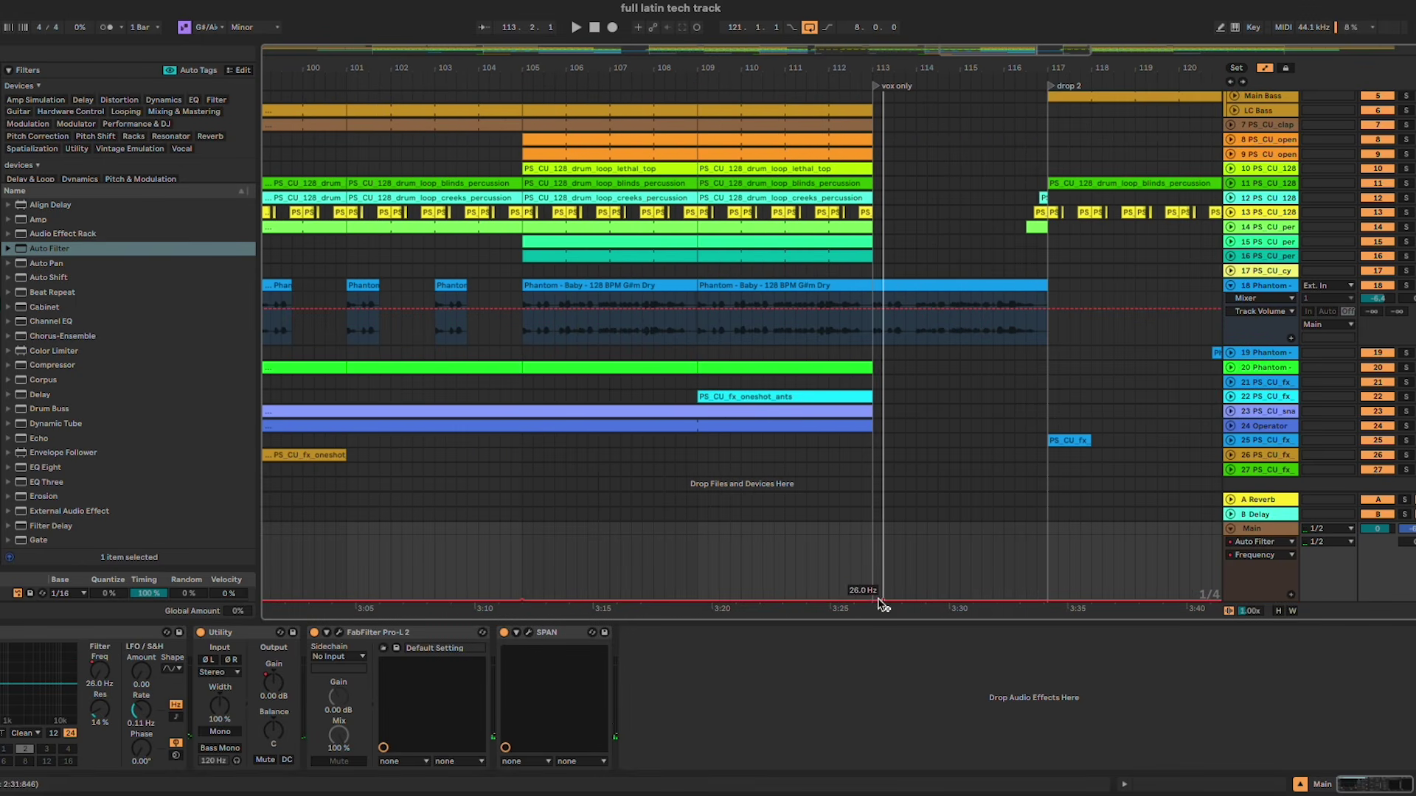
pyautogui.moveTo(883, 600)
pyautogui.mouseDown()
pyautogui.moveTo(882, 581)
pyautogui.moveTo(873, 598)
pyautogui.mouseUp()
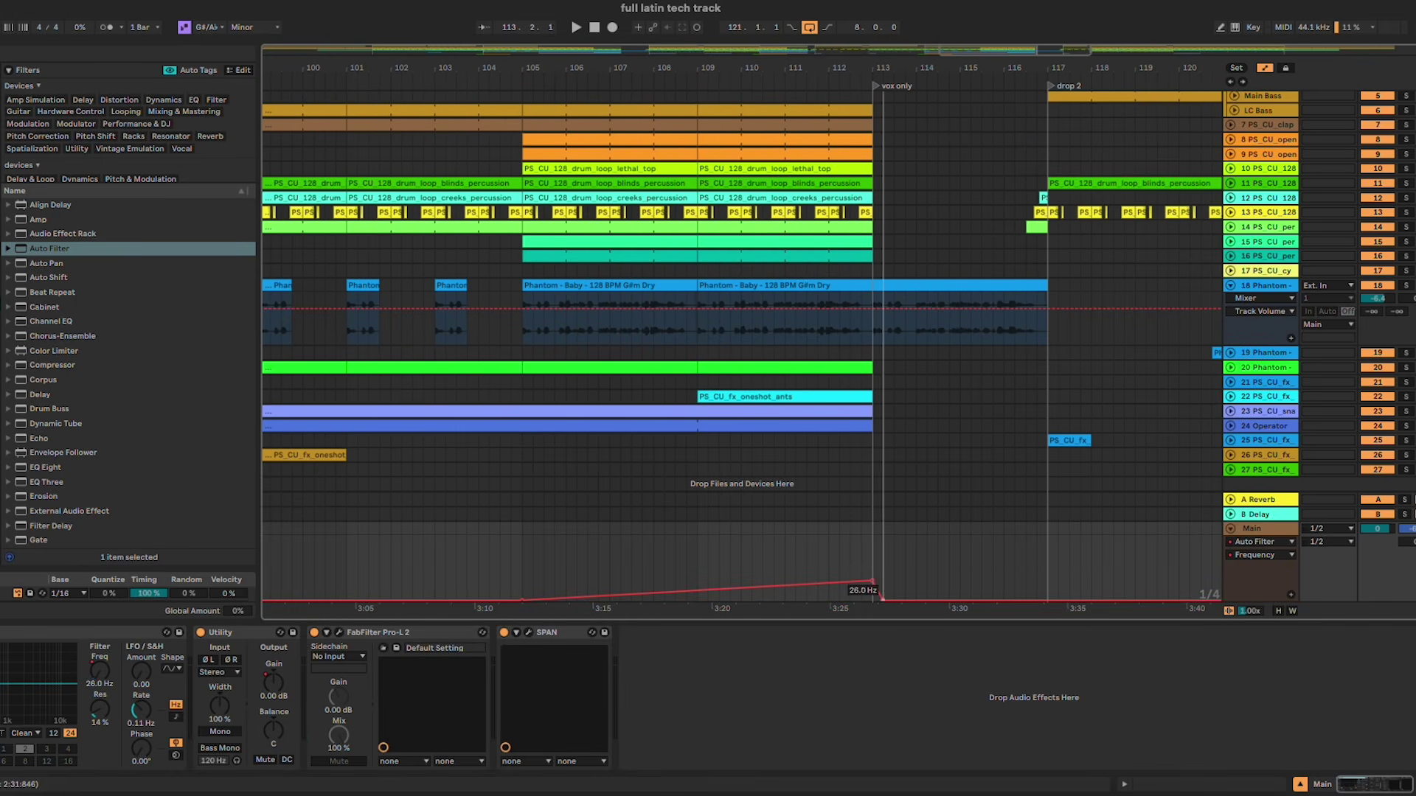
# Step: Play the end of break 2 into the vox only section to check the Main filter sweep
pyautogui.click(693, 545)
pyautogui.press('space')
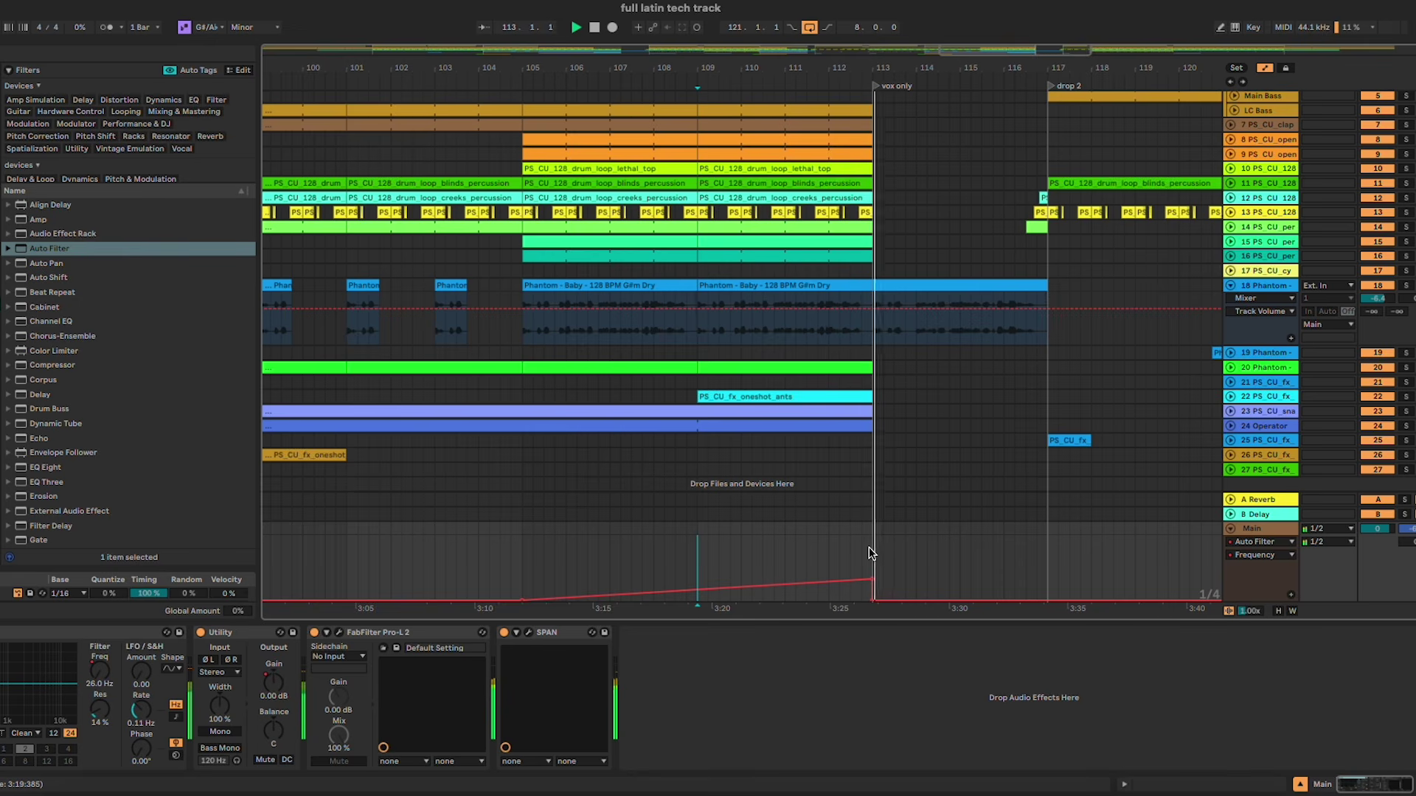
pyautogui.scroll(-5, 868, 551)
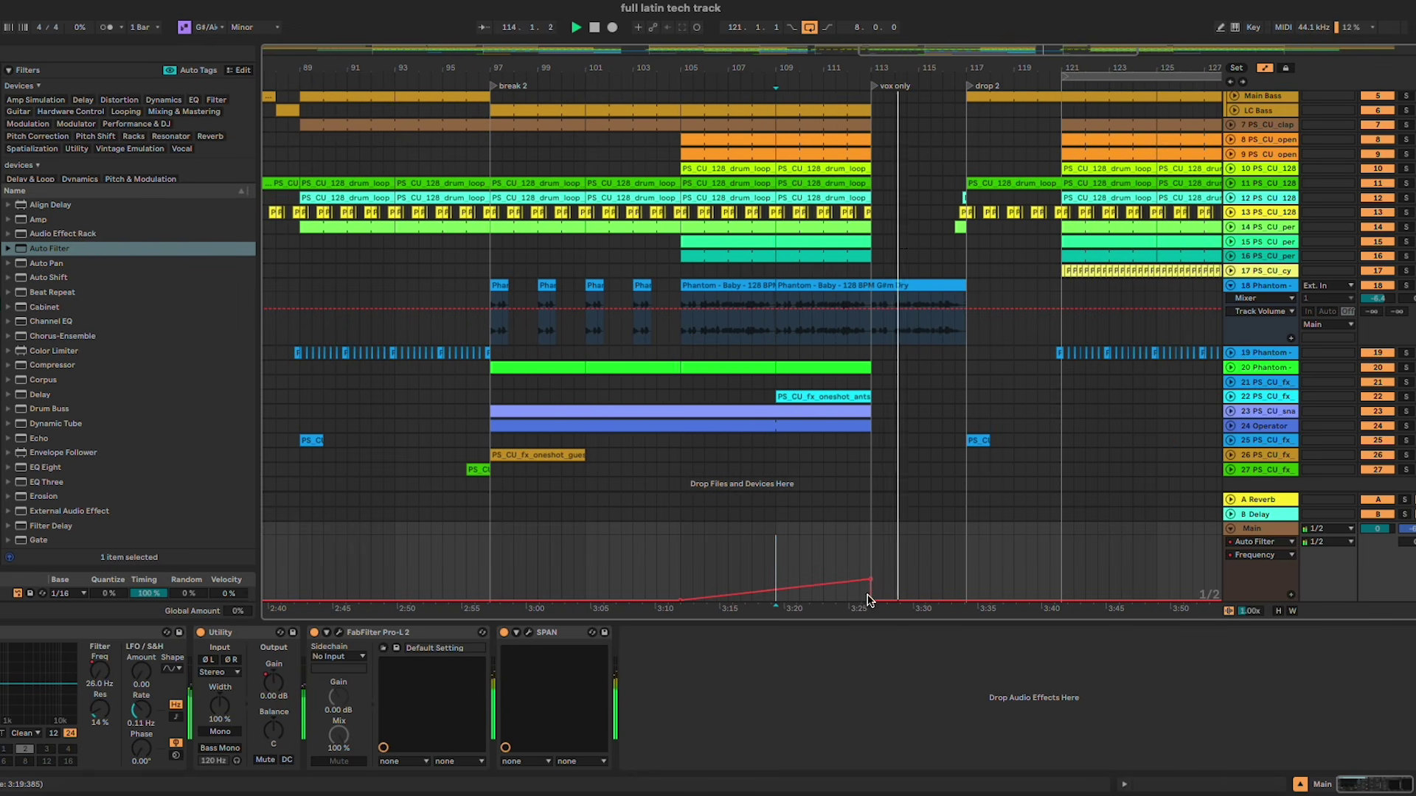
pyautogui.scroll(-1, 869, 551)
pyautogui.click(838, 551)
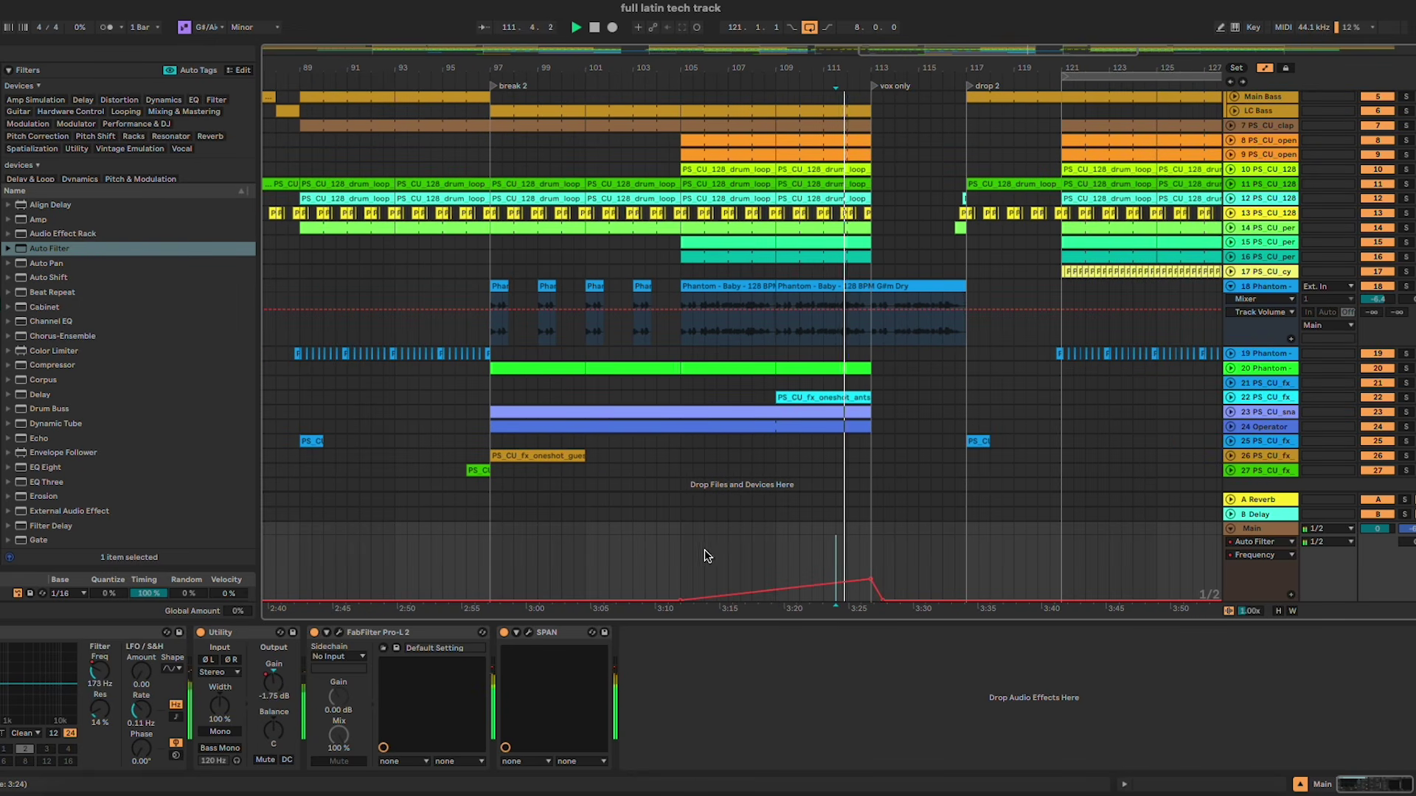
# Step: Move the sweep's 26.0 Hz return point back to bar 113 for a vertical drop, and play the transition
pyautogui.scroll(5, 847, 569)
pyautogui.moveTo(870, 586); pyautogui.dragTo(880, 592)
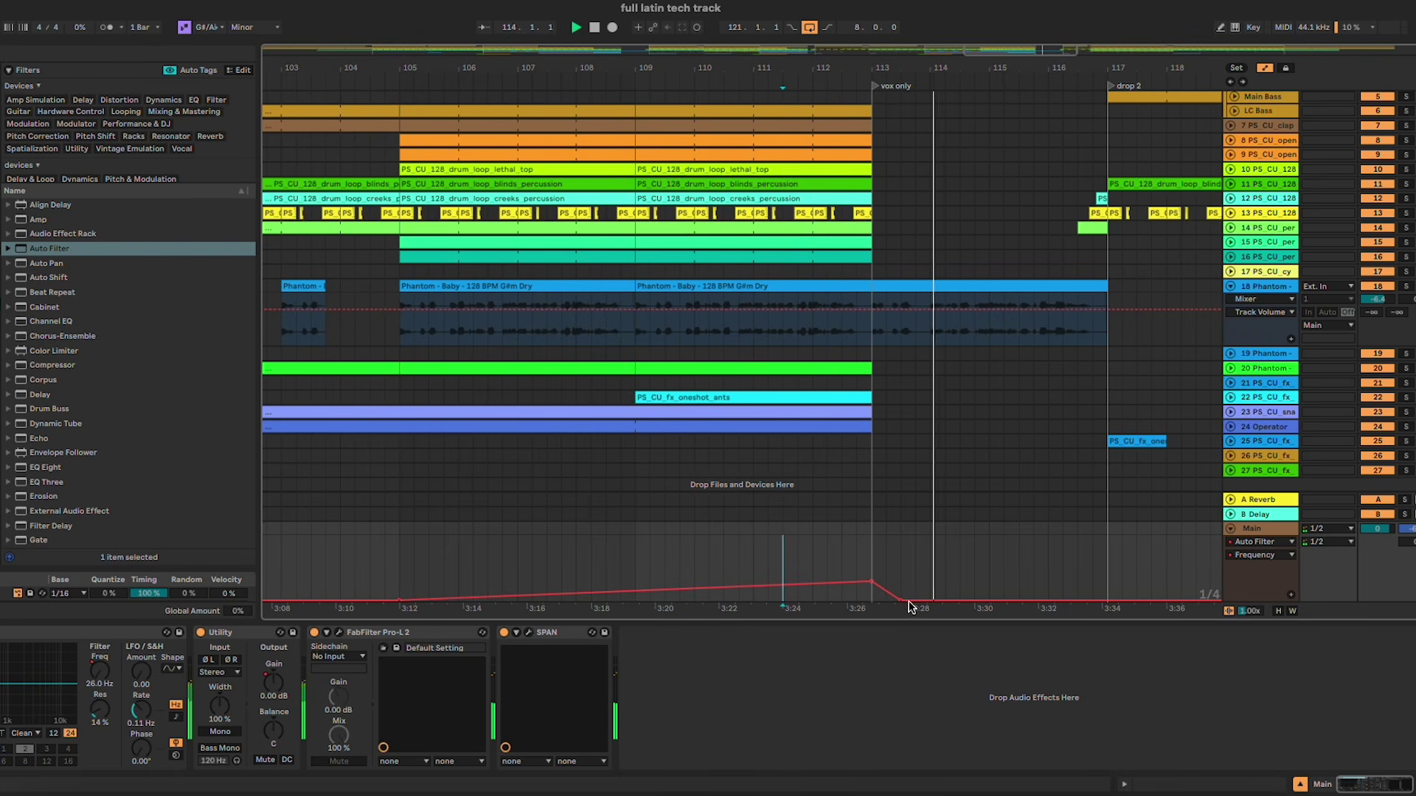
pyautogui.moveTo(899, 600); pyautogui.dragTo(871, 601)
pyautogui.click(848, 569)
pyautogui.press('space')
pyautogui.press('space')
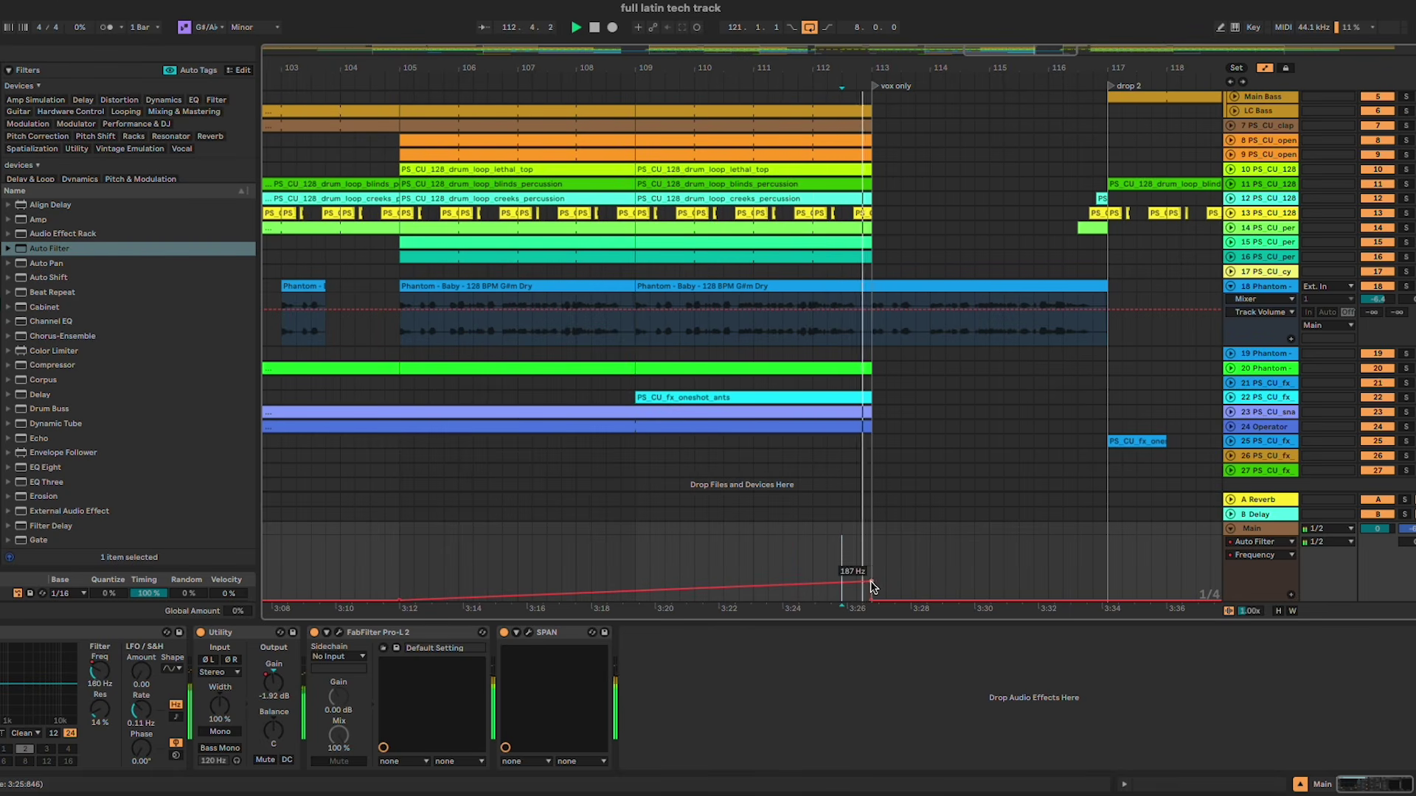
# Step: Copy the Main filter sweep from bars 105 to 113 into the small break, starting at bar 73
pyautogui.scroll(-4, 874, 568)
pyautogui.scroll(-1, 869, 555)
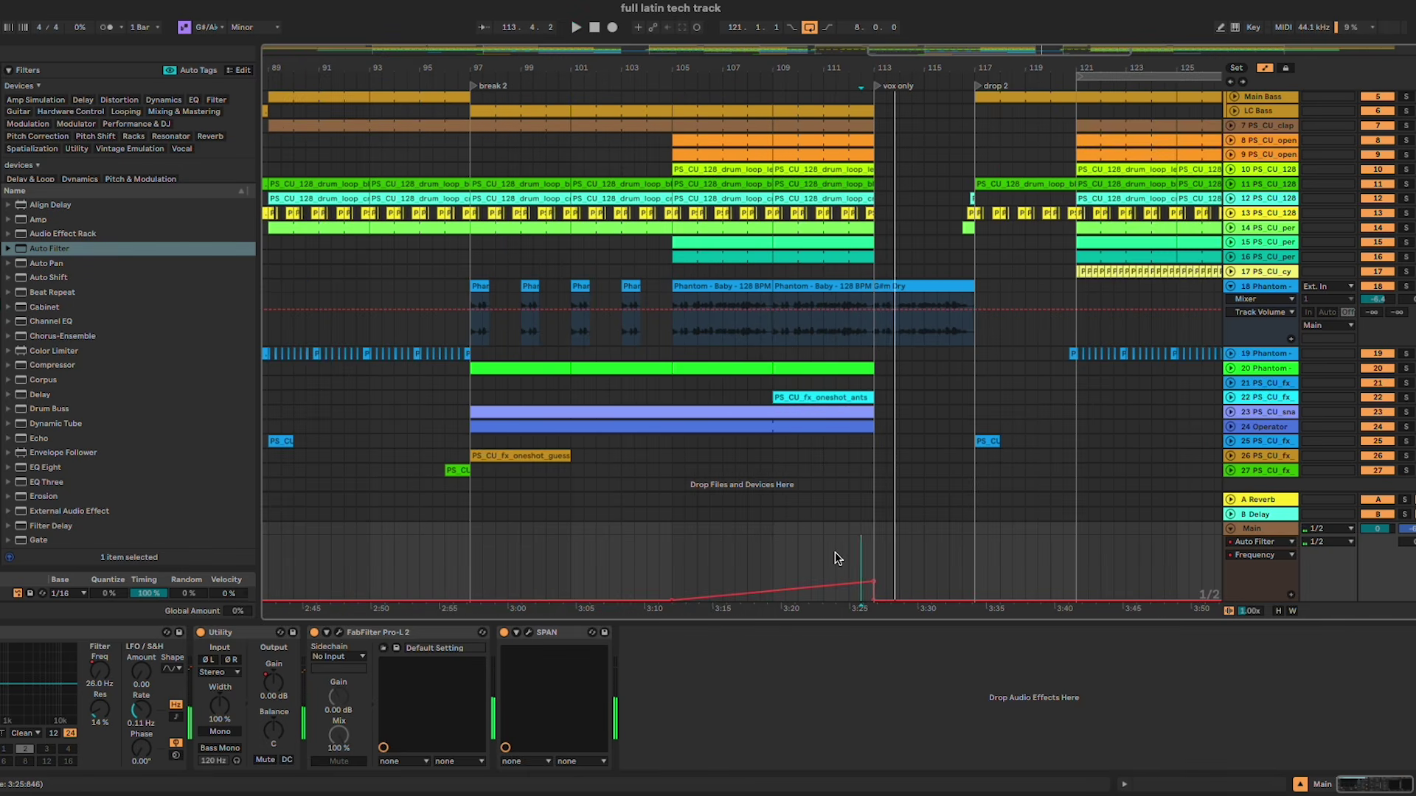
pyautogui.scroll(-3, 835, 552)
pyautogui.moveTo(795, 550); pyautogui.dragTo(856, 542)
pyautogui.press('space')
pyautogui.hscroll(-4, 864, 531)
pyautogui.moveTo(1054, 564); pyautogui.dragTo(1171, 565)
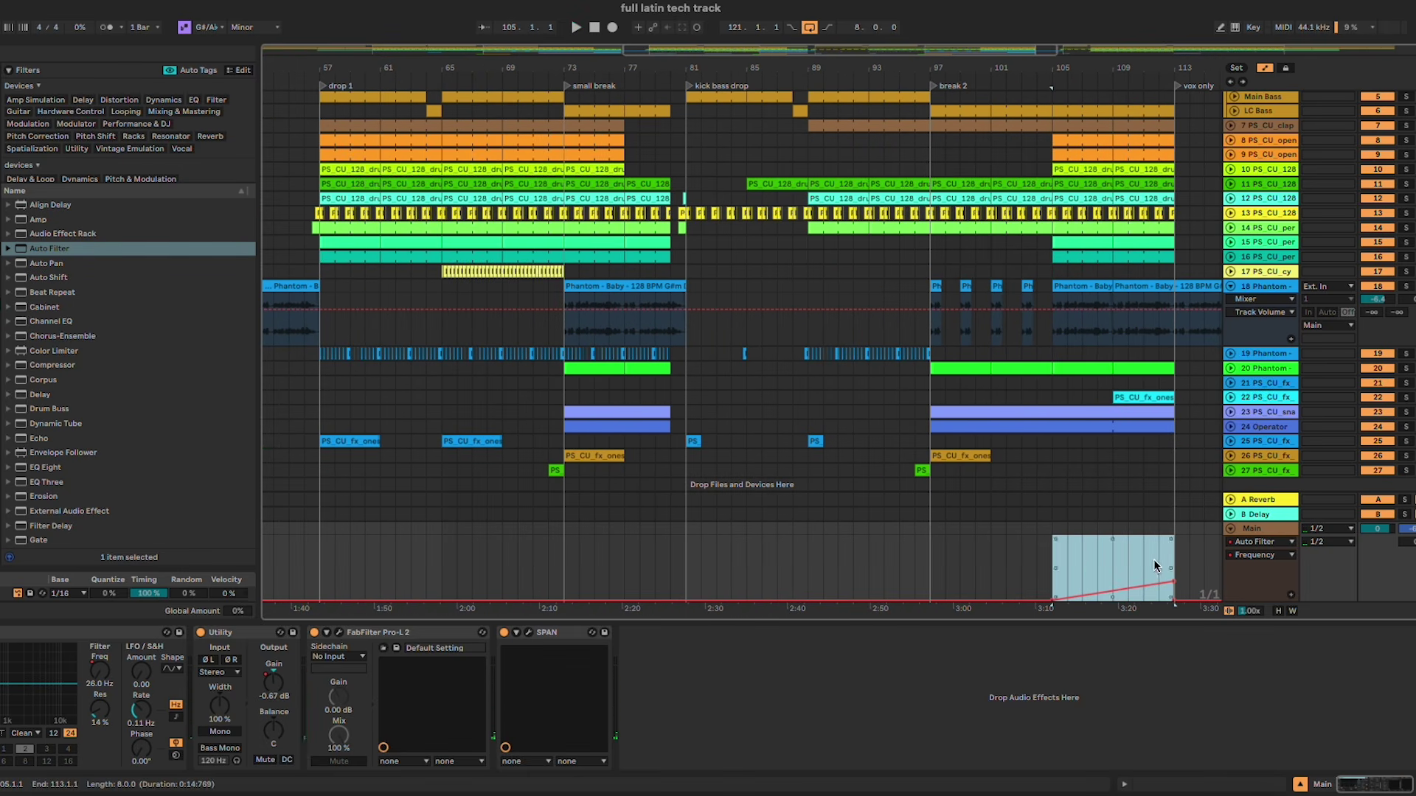
pyautogui.click(565, 543)
pyautogui.press('super+v')
# Step: Paste the Main filter sweep into the first break from bar 45 to 53 and play through into drop 1
pyautogui.hscroll(-4, 564, 545)
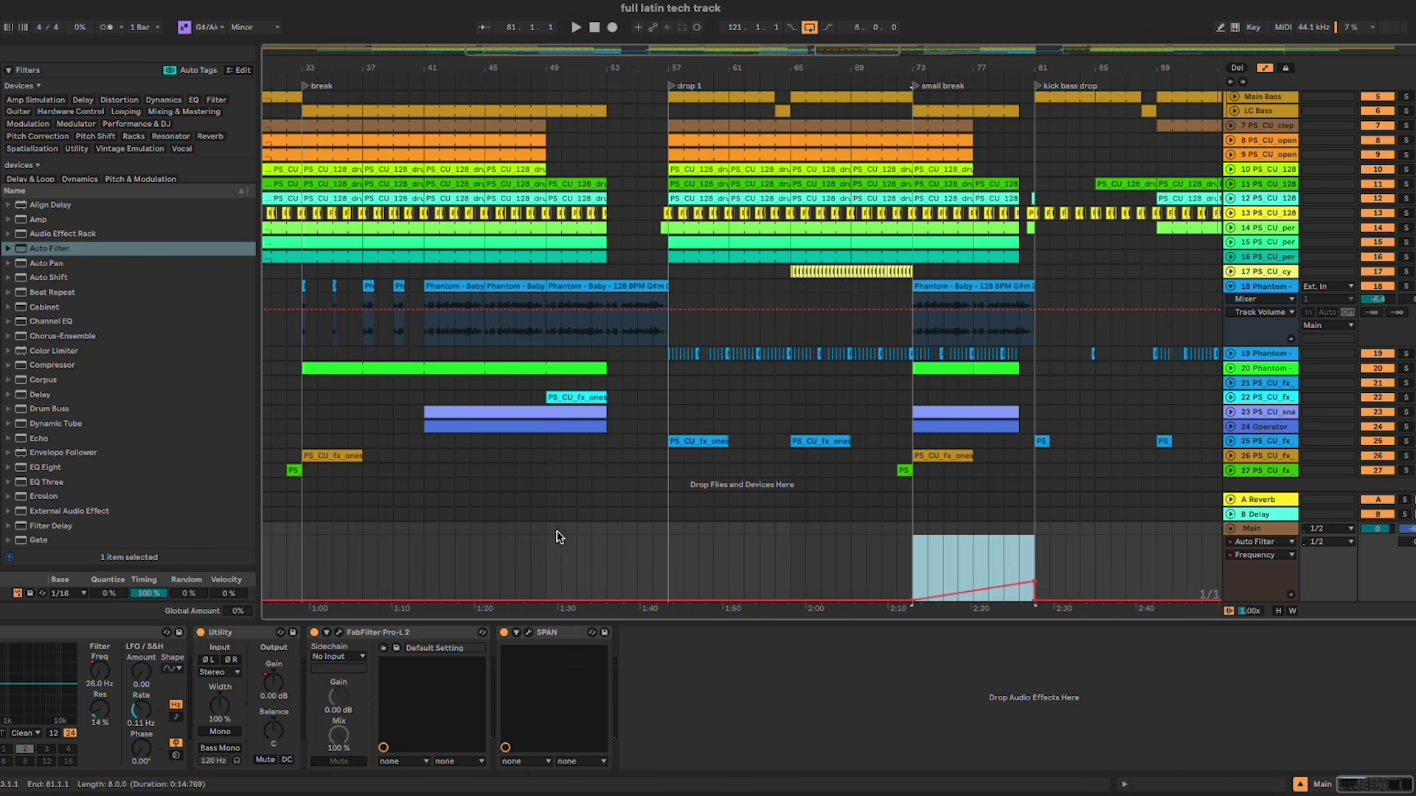
pyautogui.click(547, 538)
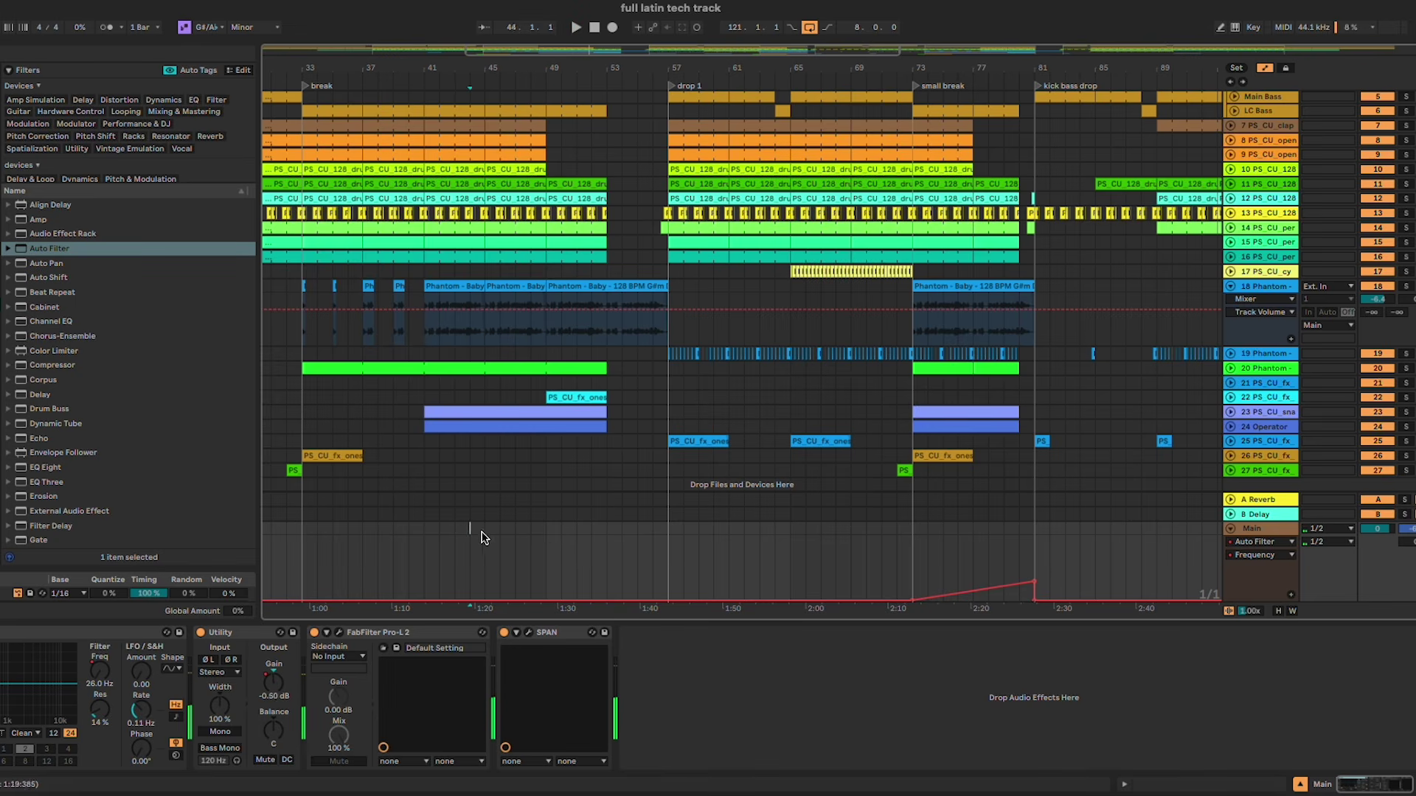
pyautogui.click(483, 537)
pyautogui.press('super+v')
pyautogui.press('space')
pyautogui.click(559, 555)
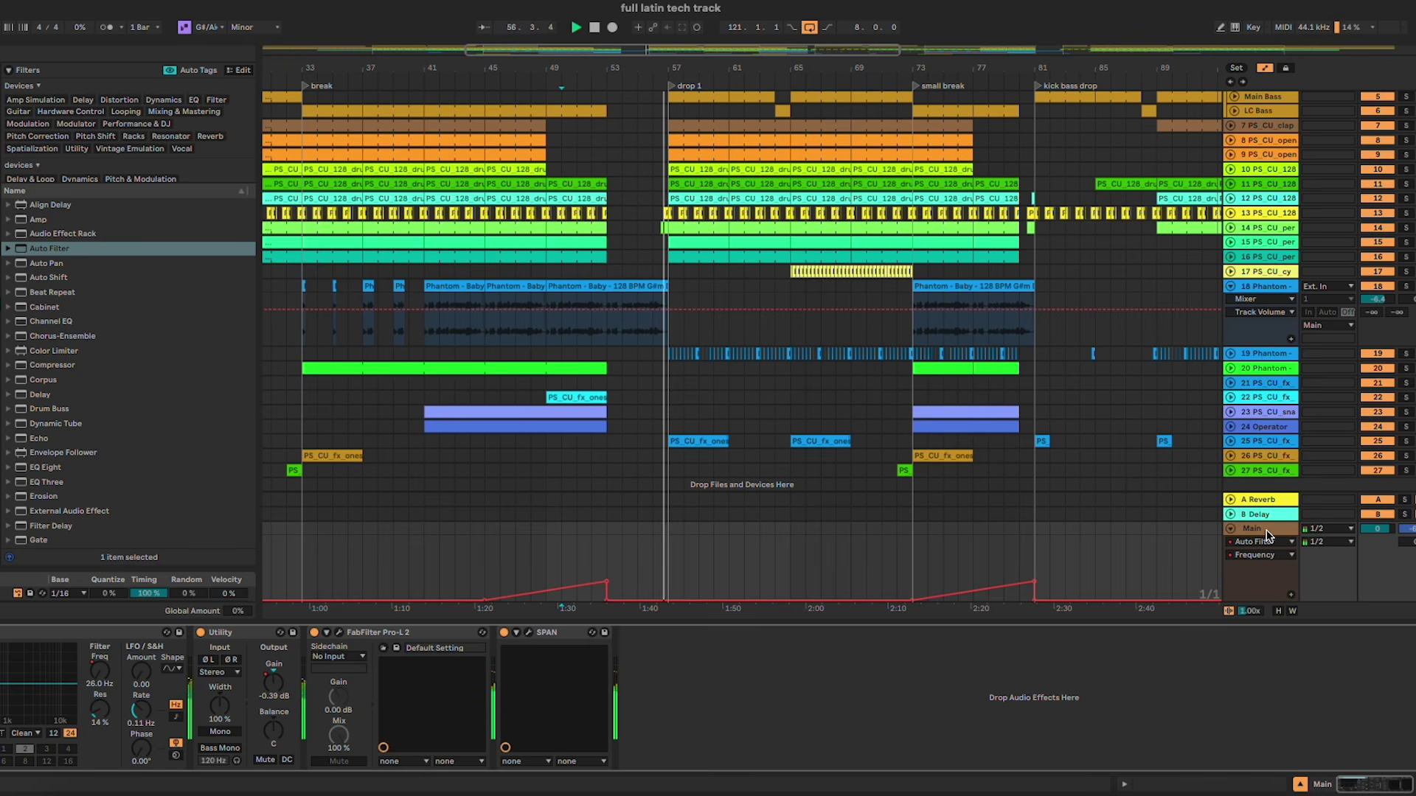
pyautogui.hscroll(1, 1034, 371)
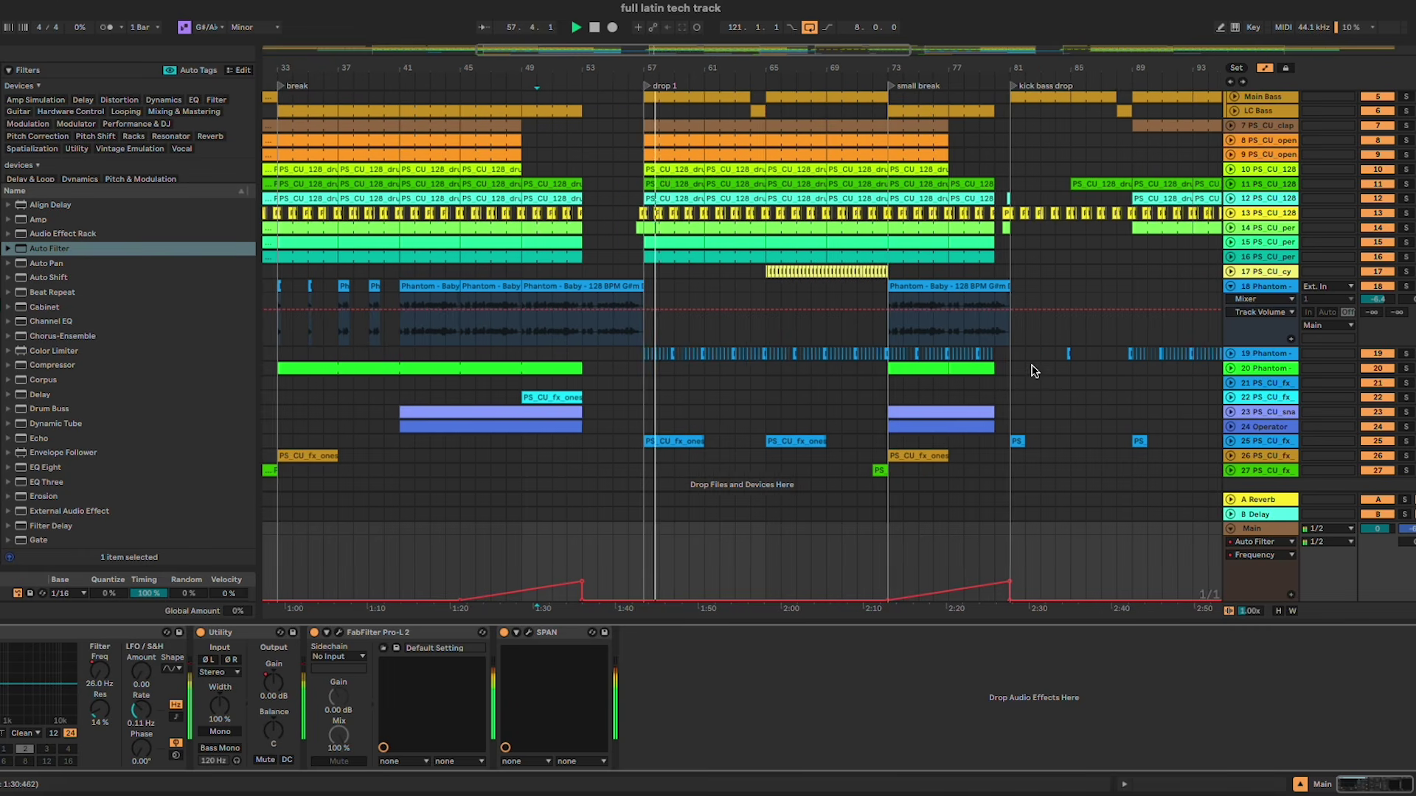
# Step: Play the small break and move the end of its Main filter sweep back to bar 80, including the 26.0 Hz return point
pyautogui.hscroll(4, 1031, 370)
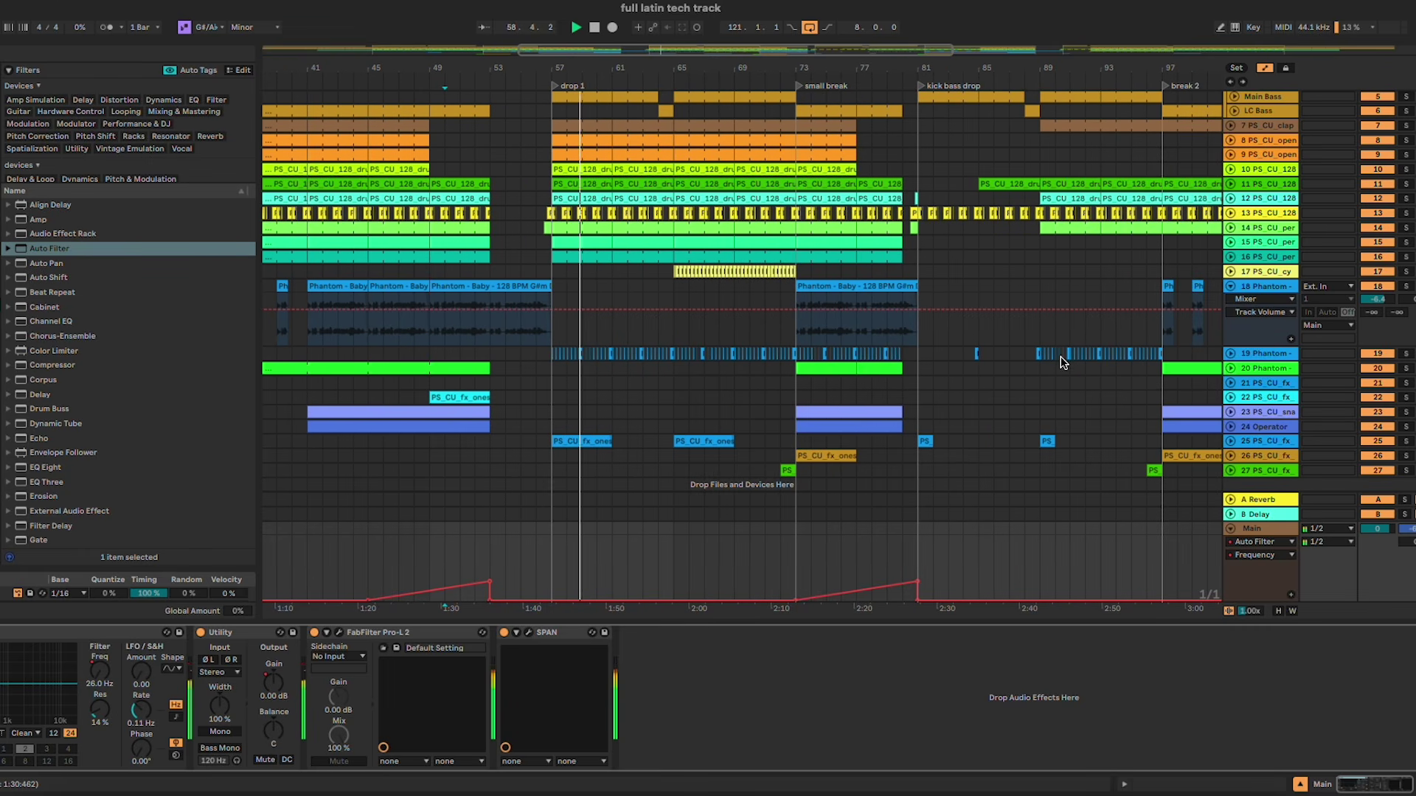
pyautogui.hscroll(16, 1059, 316)
pyautogui.click(970, 335)
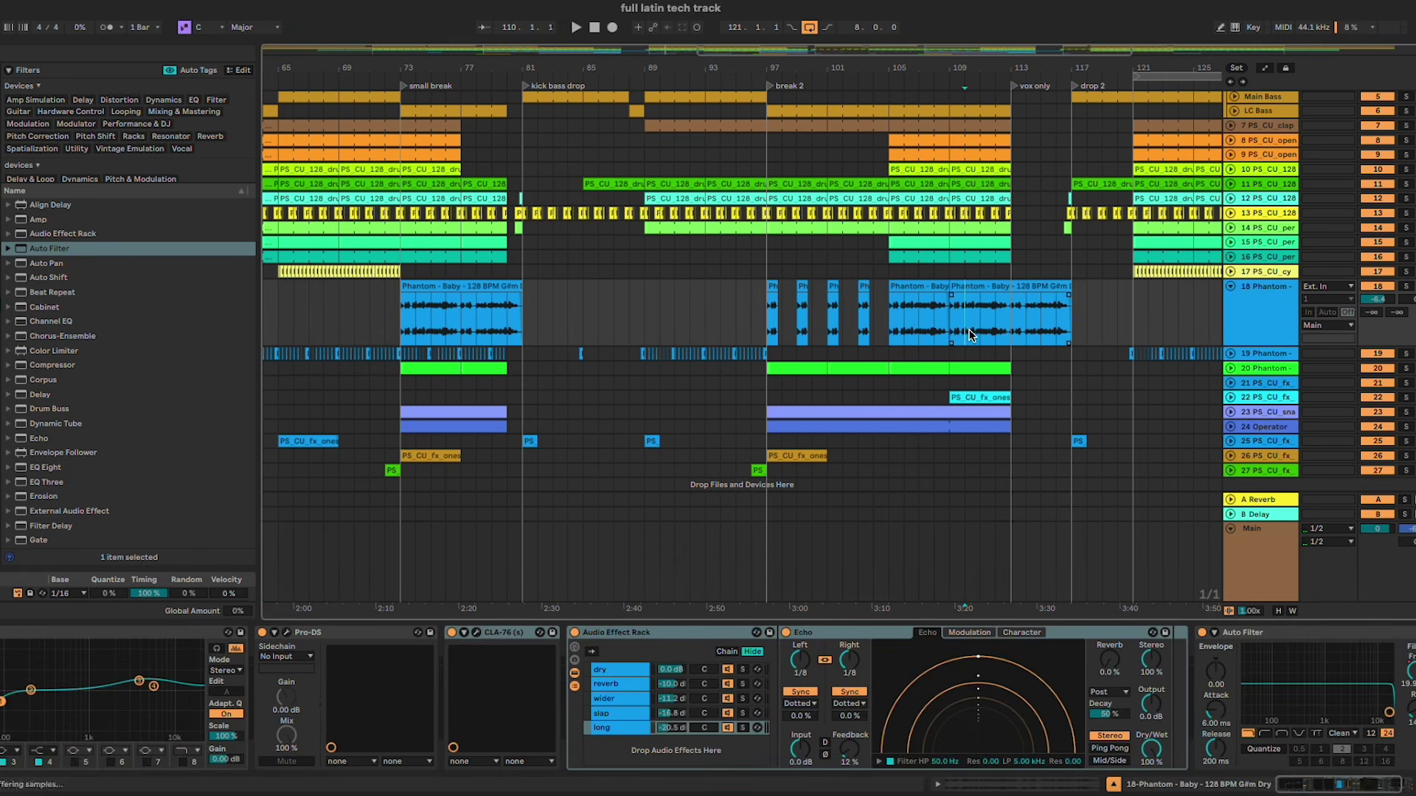
pyautogui.click(430, 311)
pyautogui.press('space')
pyautogui.scroll(6, 431, 313)
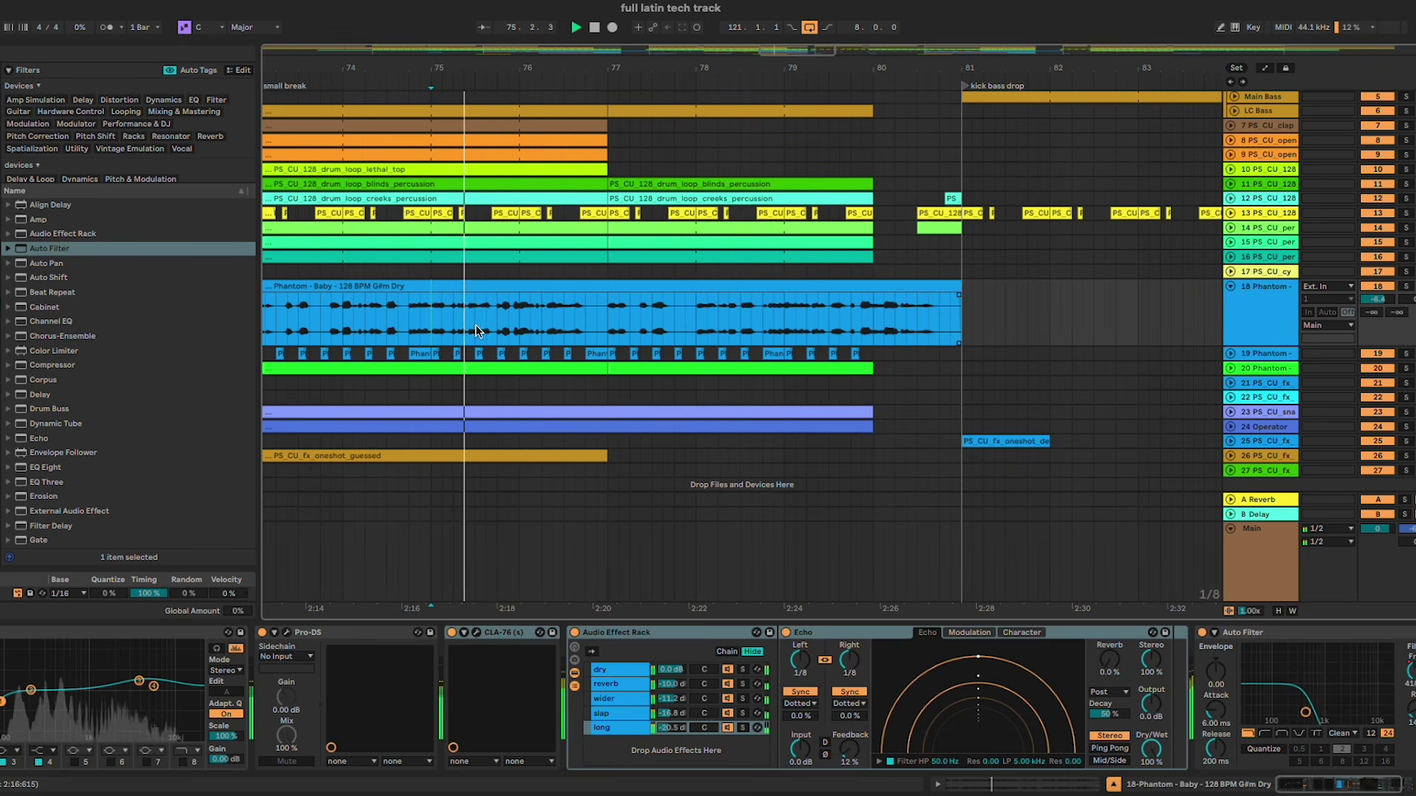
pyautogui.click(1255, 556)
pyautogui.press('a')
pyautogui.moveTo(963, 581); pyautogui.dragTo(874, 582)
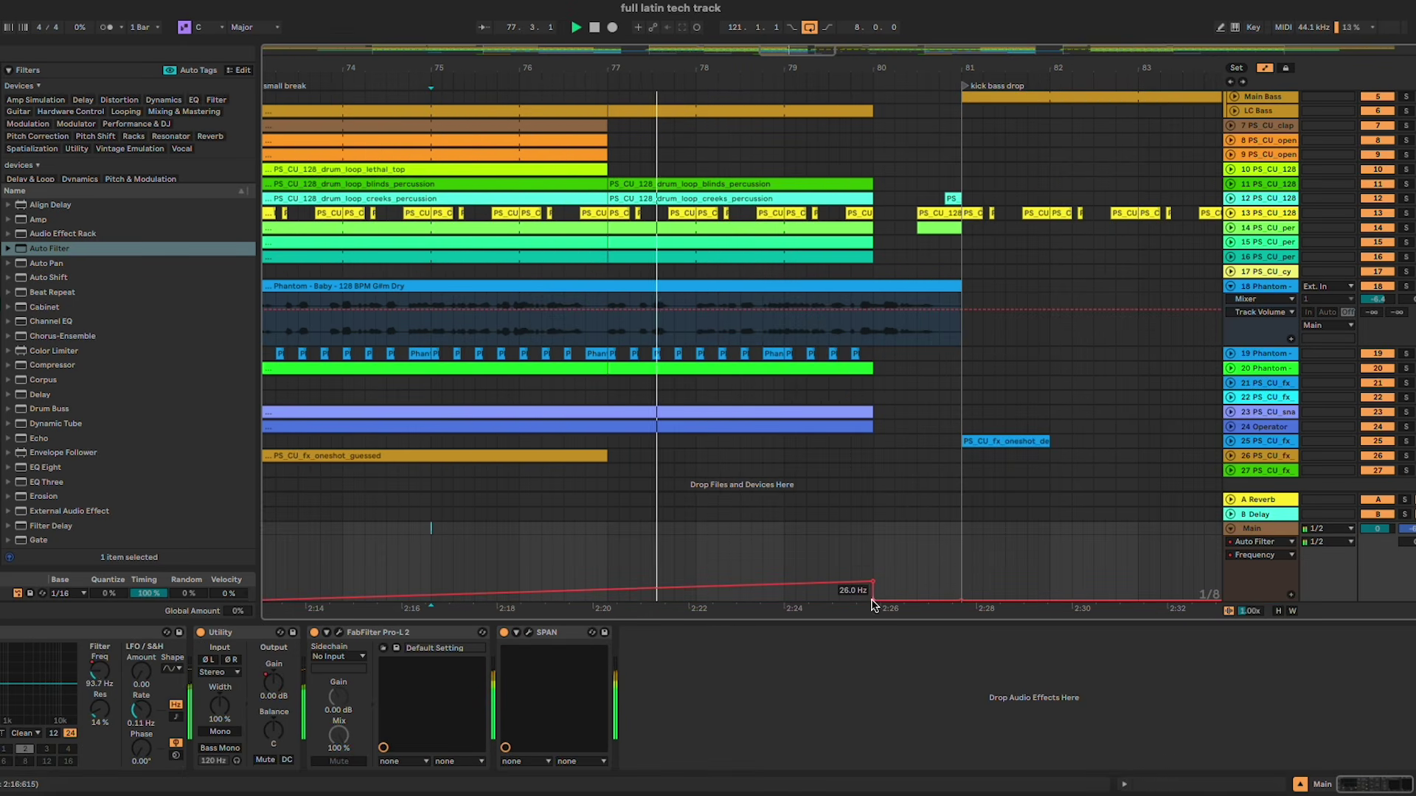
# Step: Hide the automation and play the end of the small break into the kick bass drop to check the shortened sweep
pyautogui.press('a')
pyautogui.click(1232, 530)
pyautogui.scroll(-5, 1082, 434)
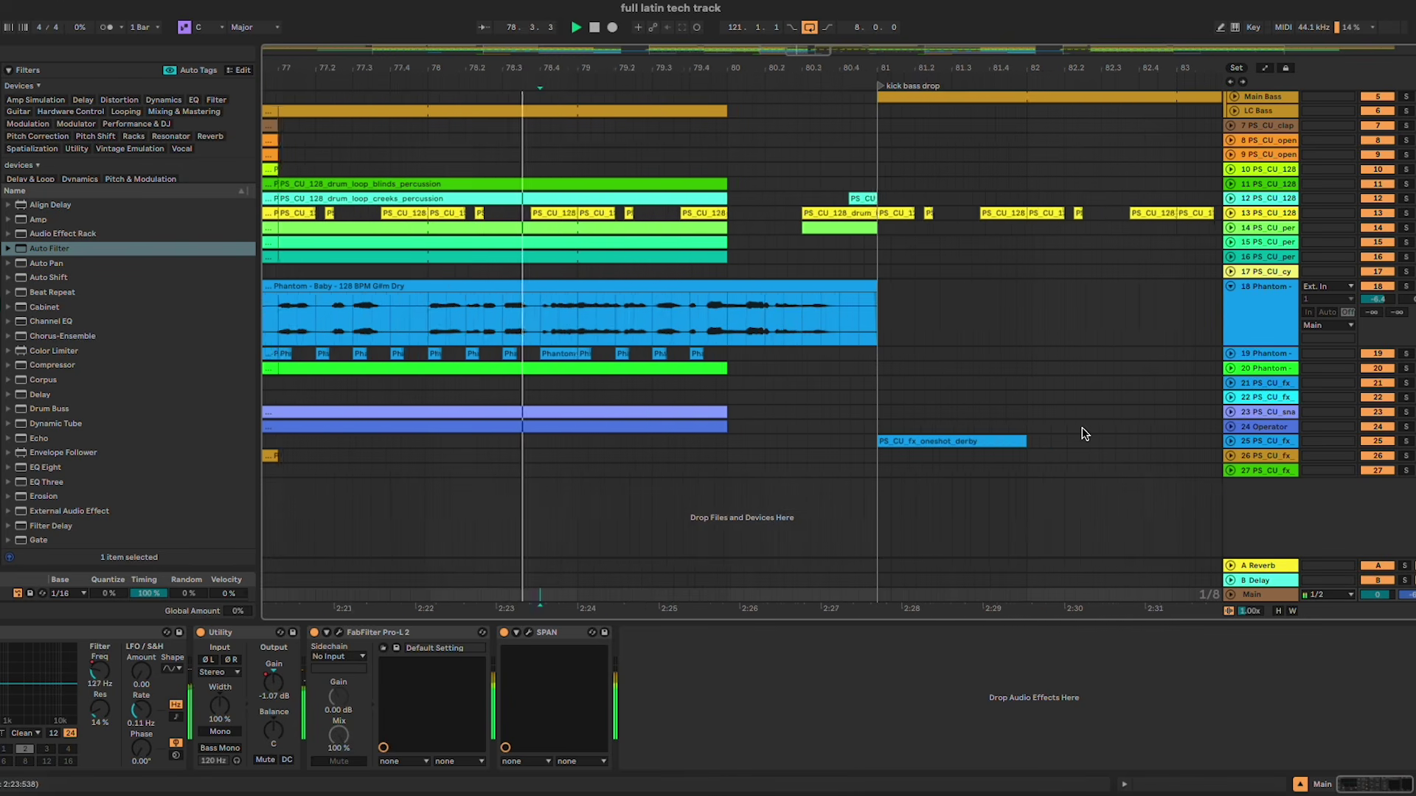
pyautogui.scroll(-3, 1082, 434)
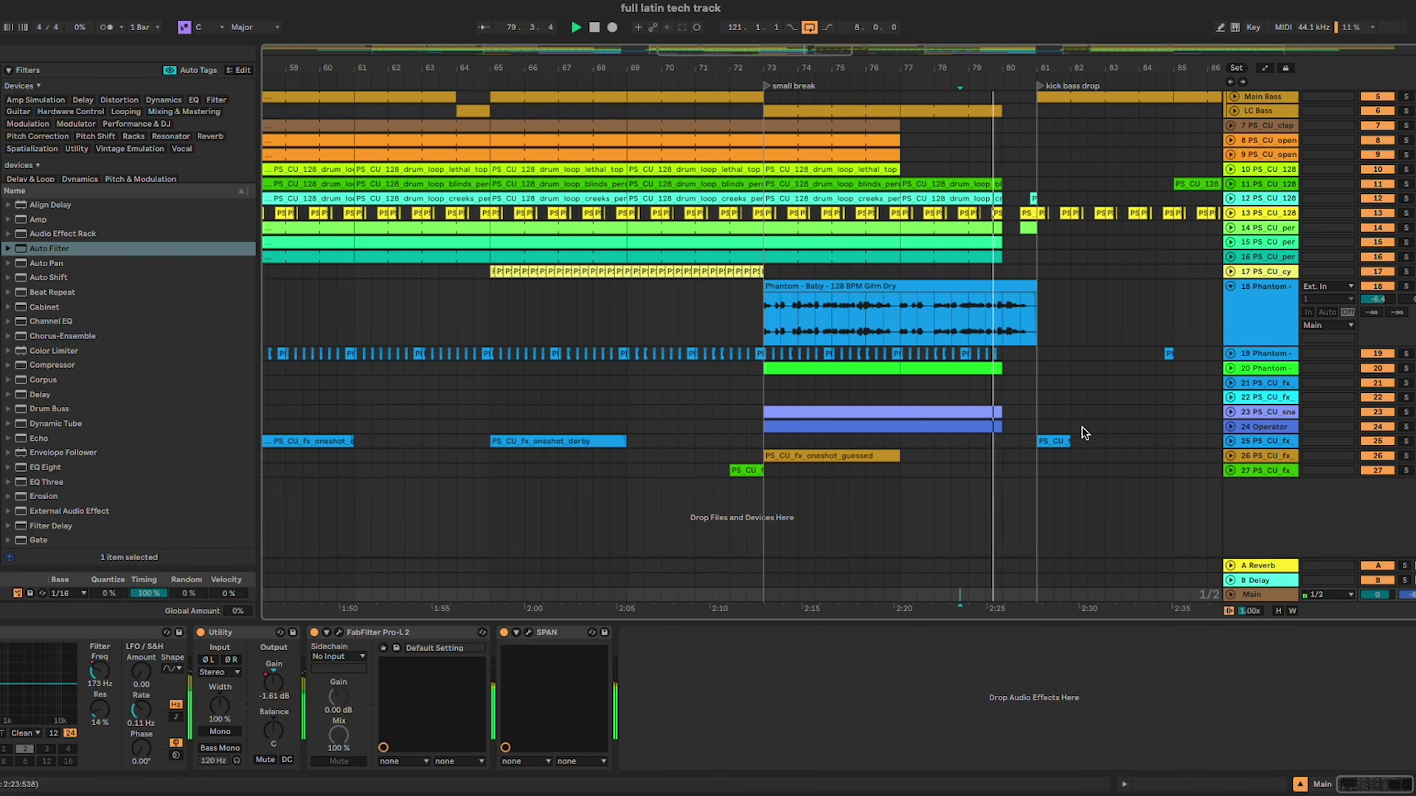
pyautogui.hscroll(-2, 1082, 426)
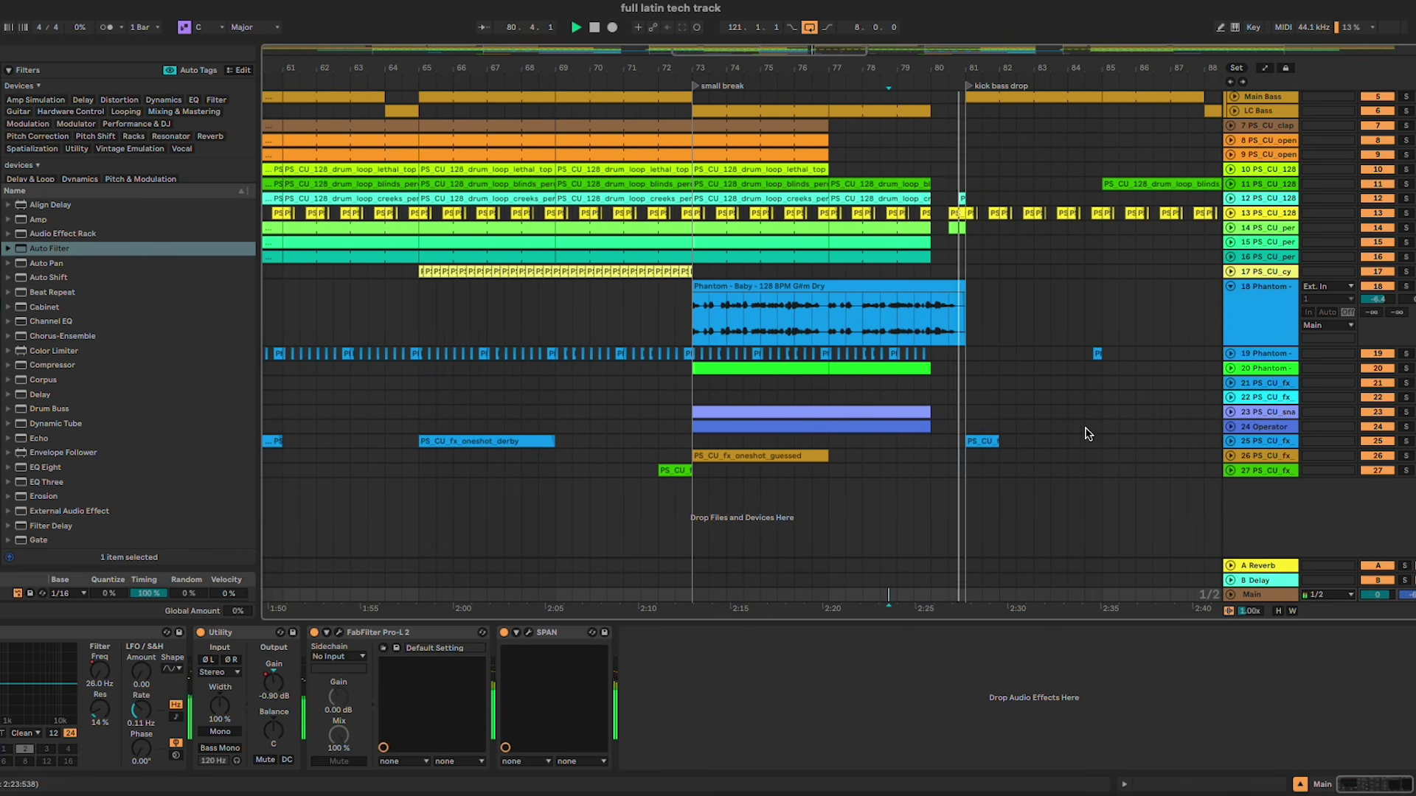
pyautogui.hscroll(2, 1082, 433)
pyautogui.scroll(15, 1083, 433)
pyautogui.scroll(-15, 1087, 433)
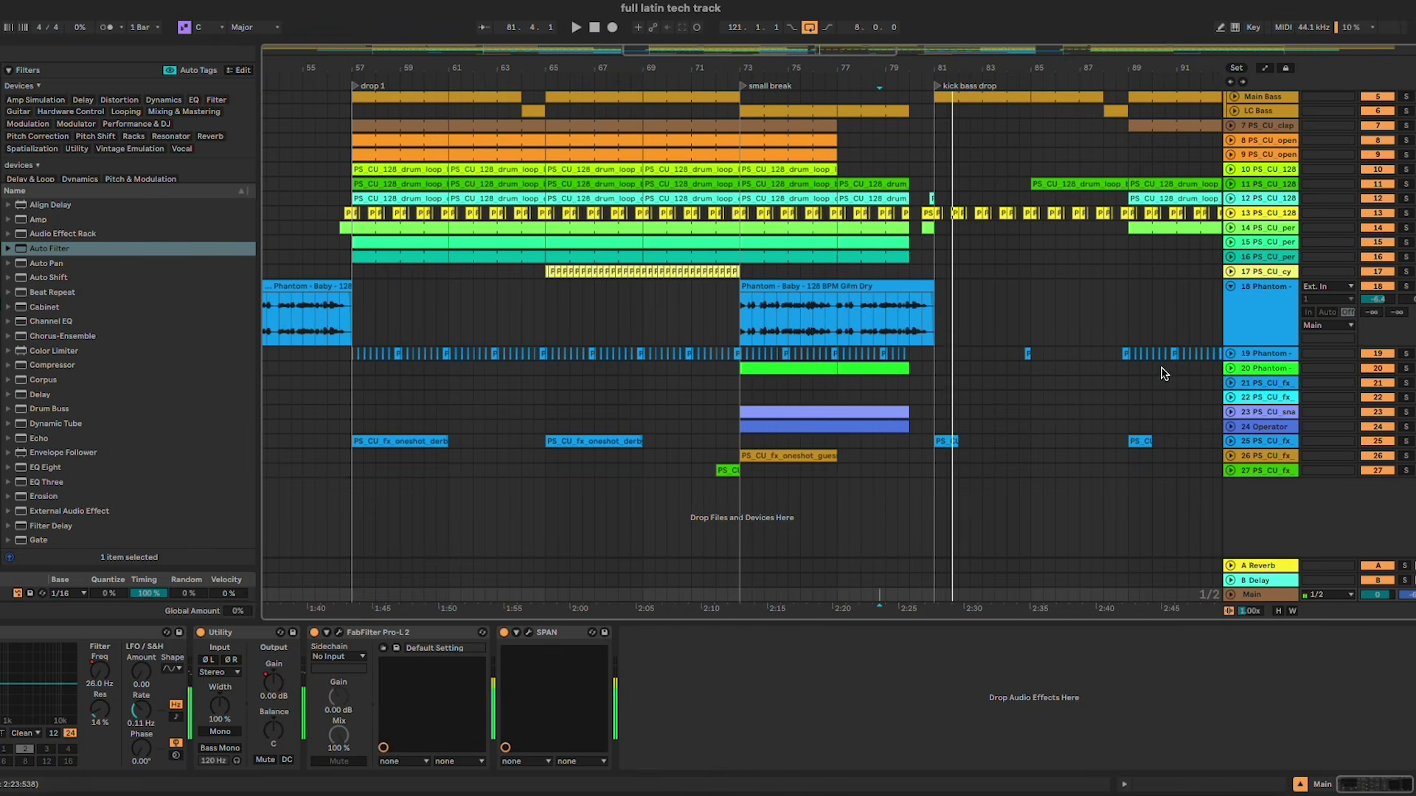
pyautogui.press('space')
# Step: Collapse the track 18 vocal and bypass FabFilter Pro-L 2 on the Main track
pyautogui.scroll(4, 1163, 374)
pyautogui.hscroll(4, 1163, 375)
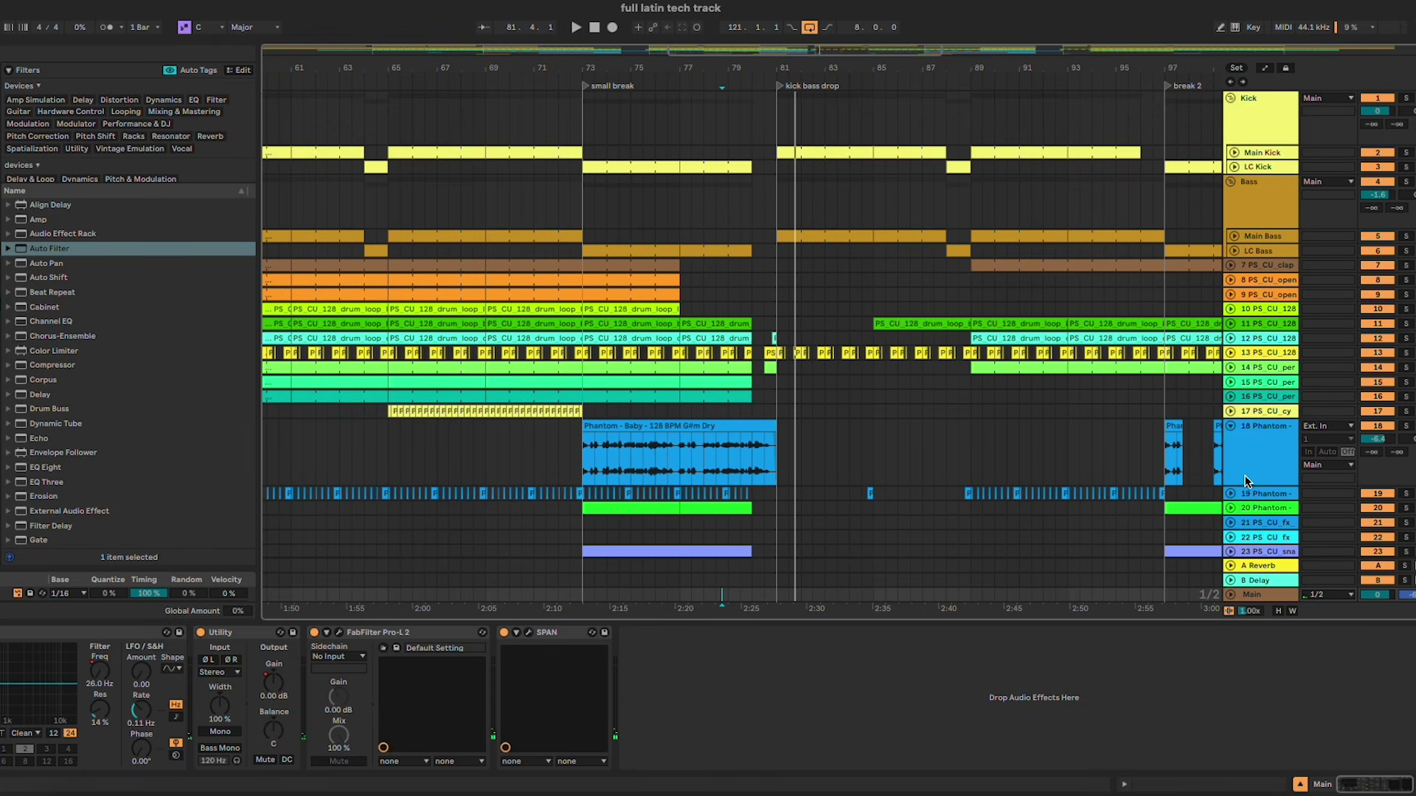
pyautogui.click(1228, 426)
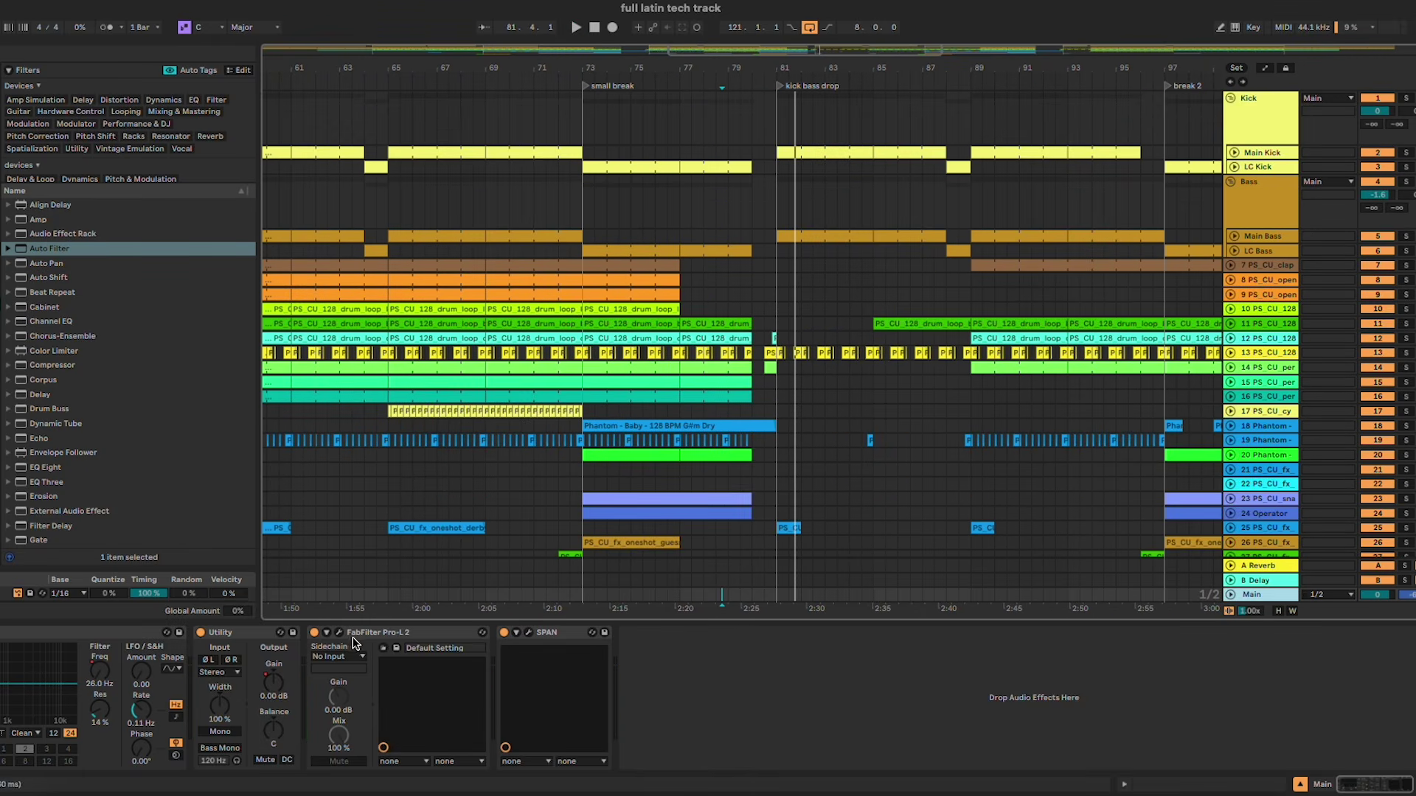
pyautogui.click(315, 632)
# Step: Play drop 2 without the limiter and check the Main peak level in the enlarged mixer, resetting the peak reading
pyautogui.hscroll(6, 656, 418)
pyautogui.scroll(5, 660, 417)
pyautogui.scroll(-8, 675, 411)
pyautogui.hscroll(2, 681, 407)
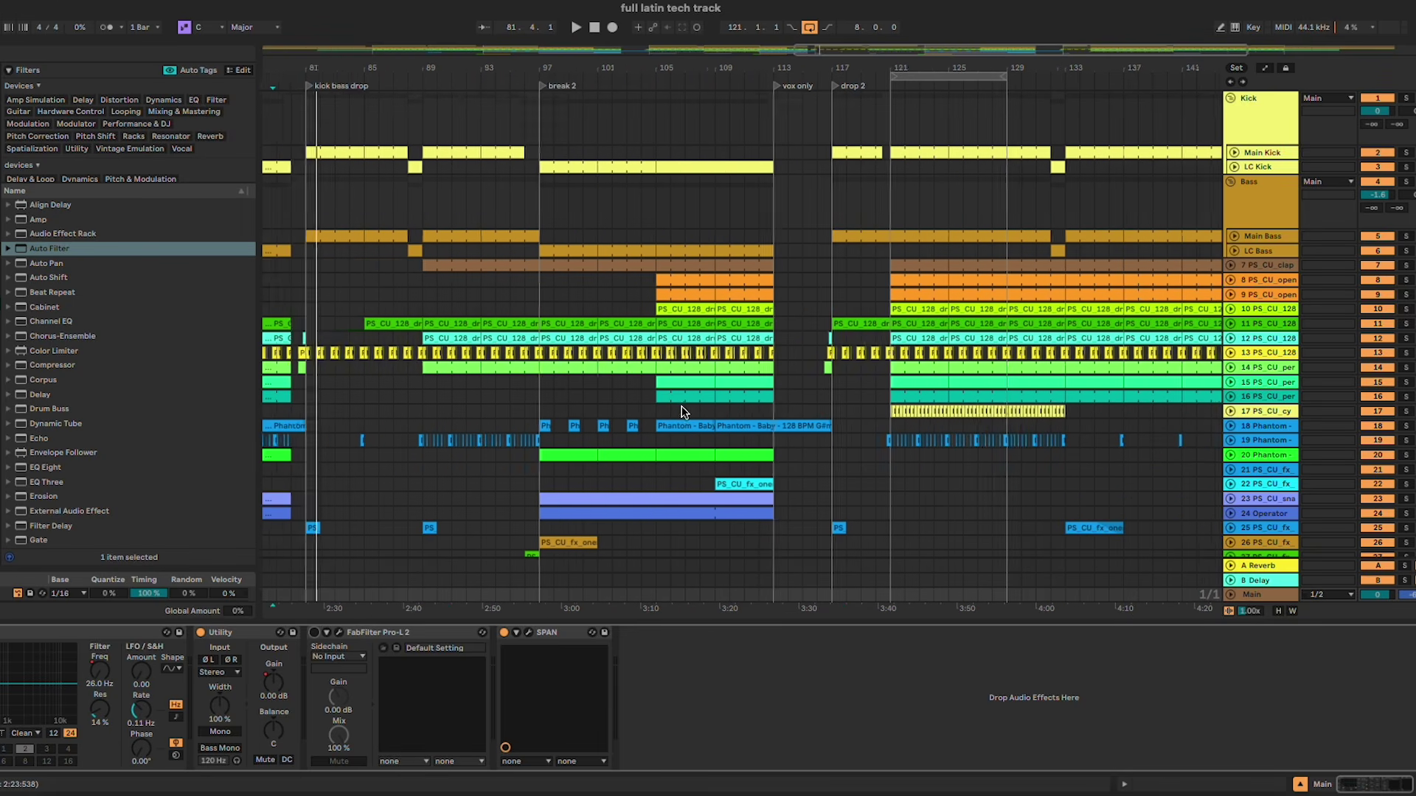
pyautogui.click(739, 85)
pyautogui.press('Tab')
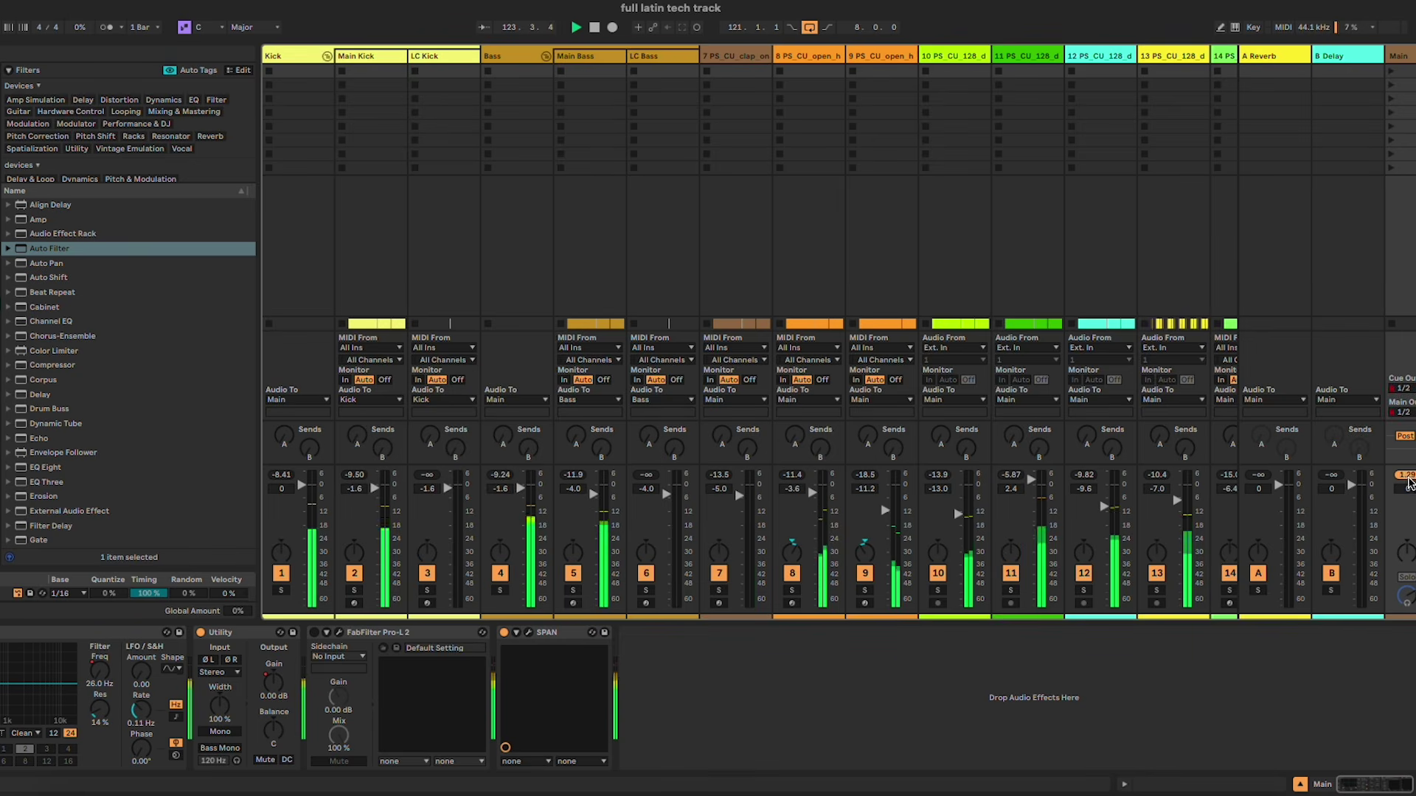
pyautogui.moveTo(1408, 483); pyautogui.dragTo(1408, 428)
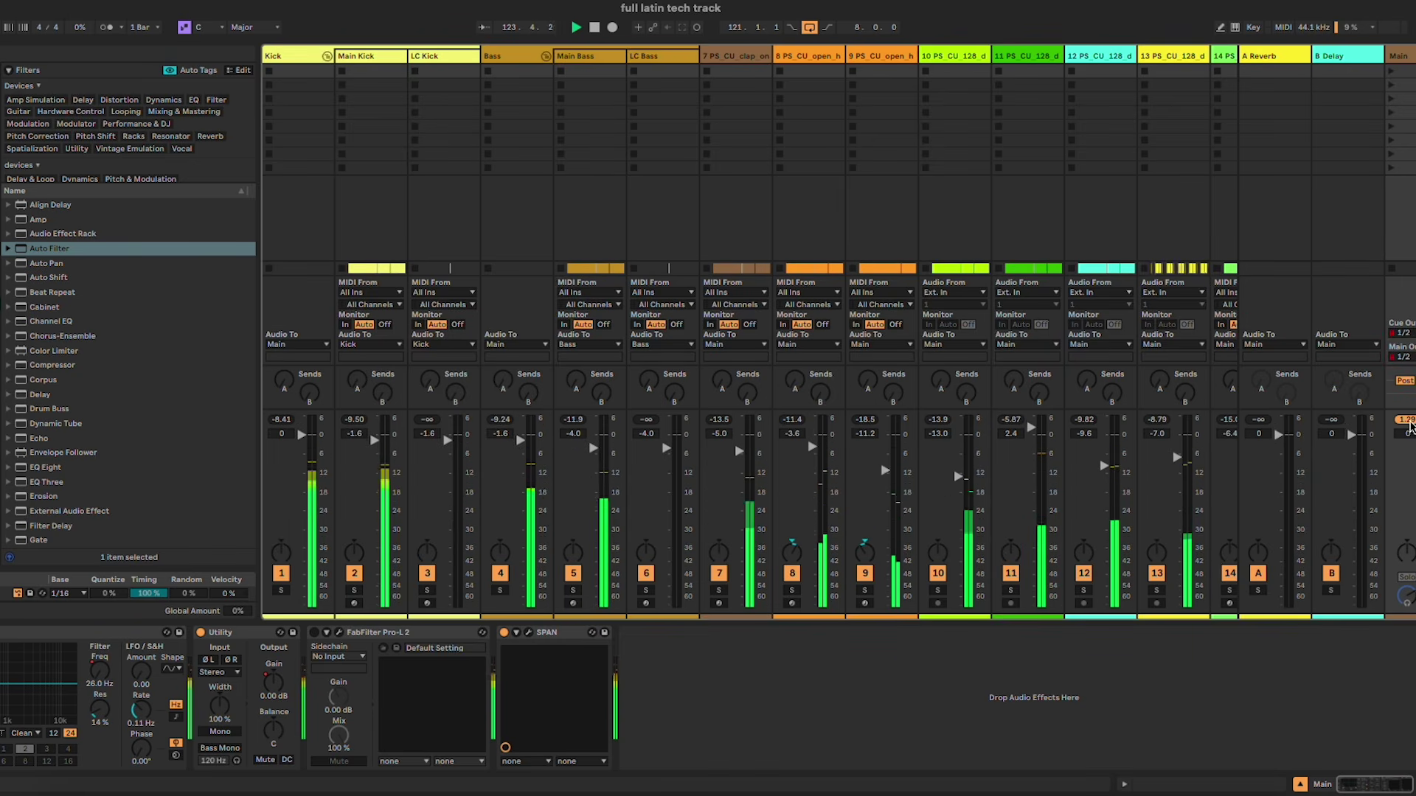
pyautogui.press('space')
pyautogui.click(1409, 421)
pyautogui.press('Tab')
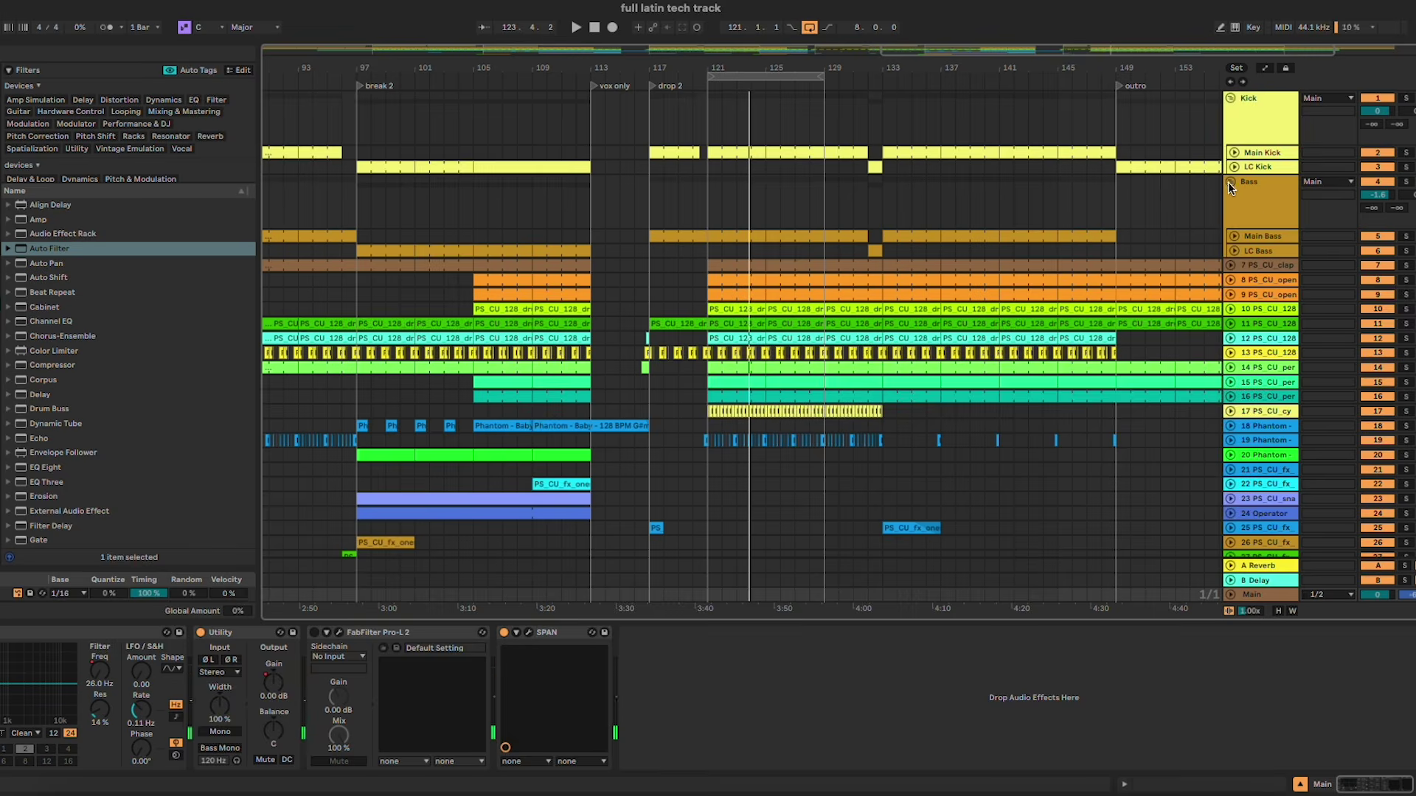
# Step: Collapse the Kick and Bass groups, select all tracks through 27, and lower their volumes together by 8 dB during drop 2 playback
pyautogui.click(1229, 182)
pyautogui.click(1228, 97)
pyautogui.click(1254, 96)
pyautogui.keyDown('shift'); pyautogui.click(1320, 417); pyautogui.keyUp('shift')
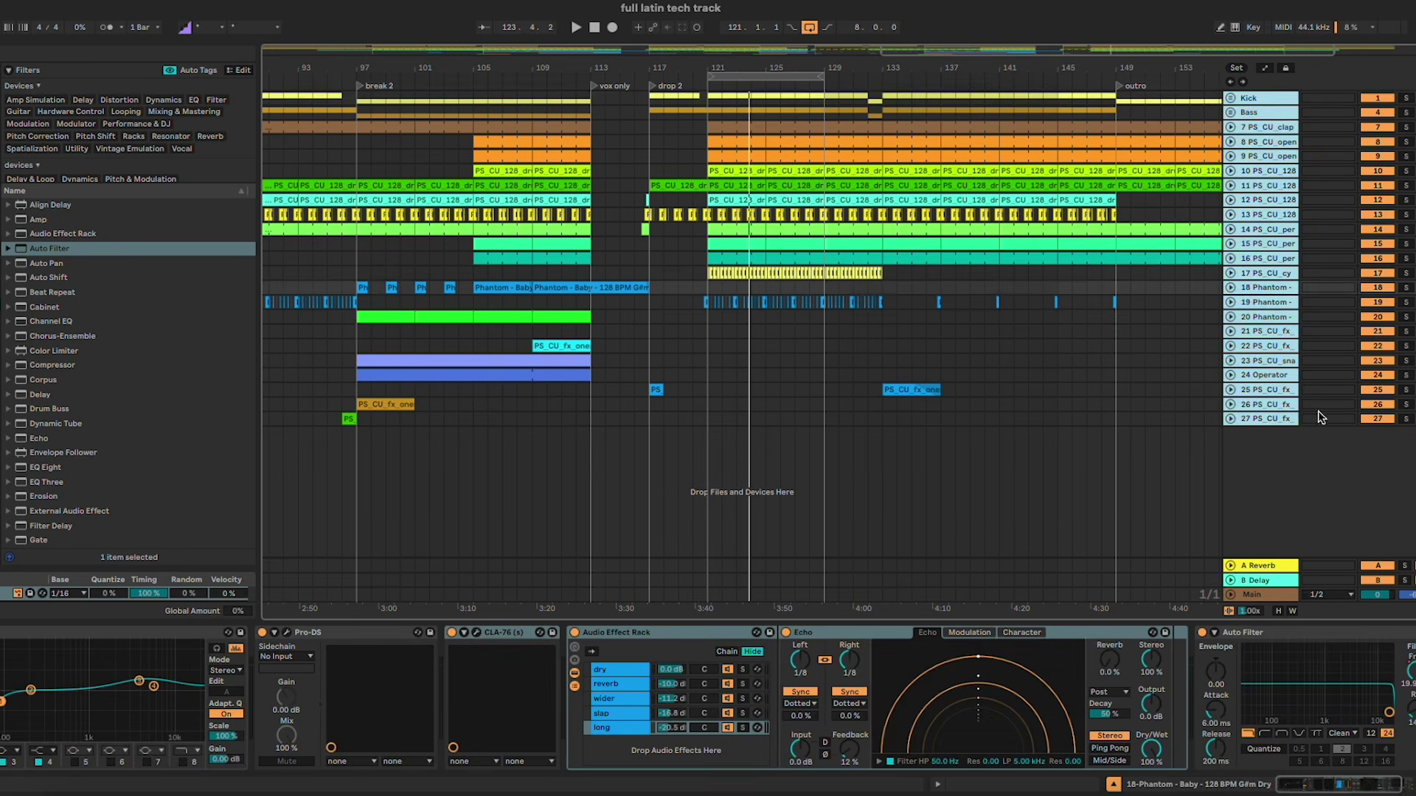
pyautogui.press('Tab')
pyautogui.press('space')
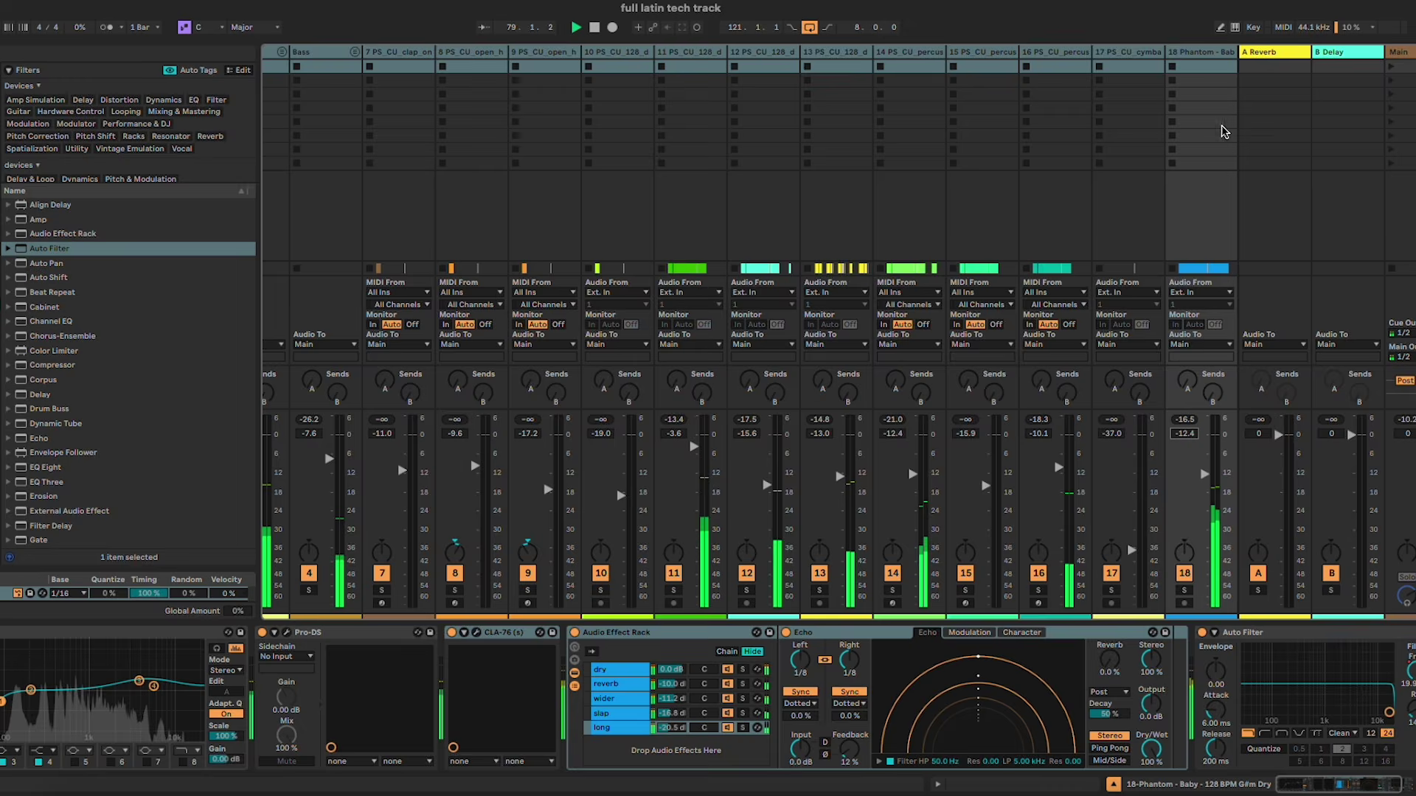
pyautogui.press('Tab')
pyautogui.click(754, 90)
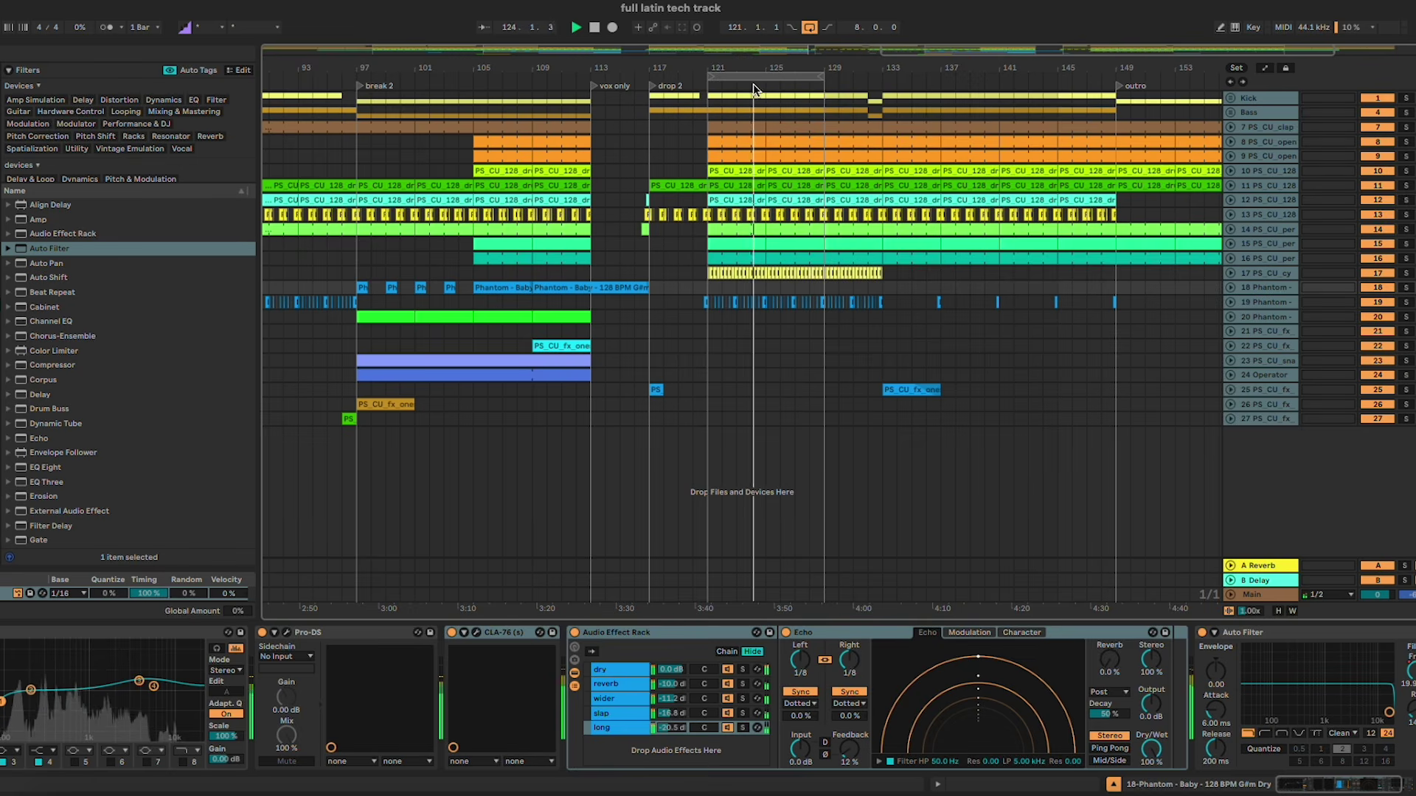
pyautogui.press('Tab')
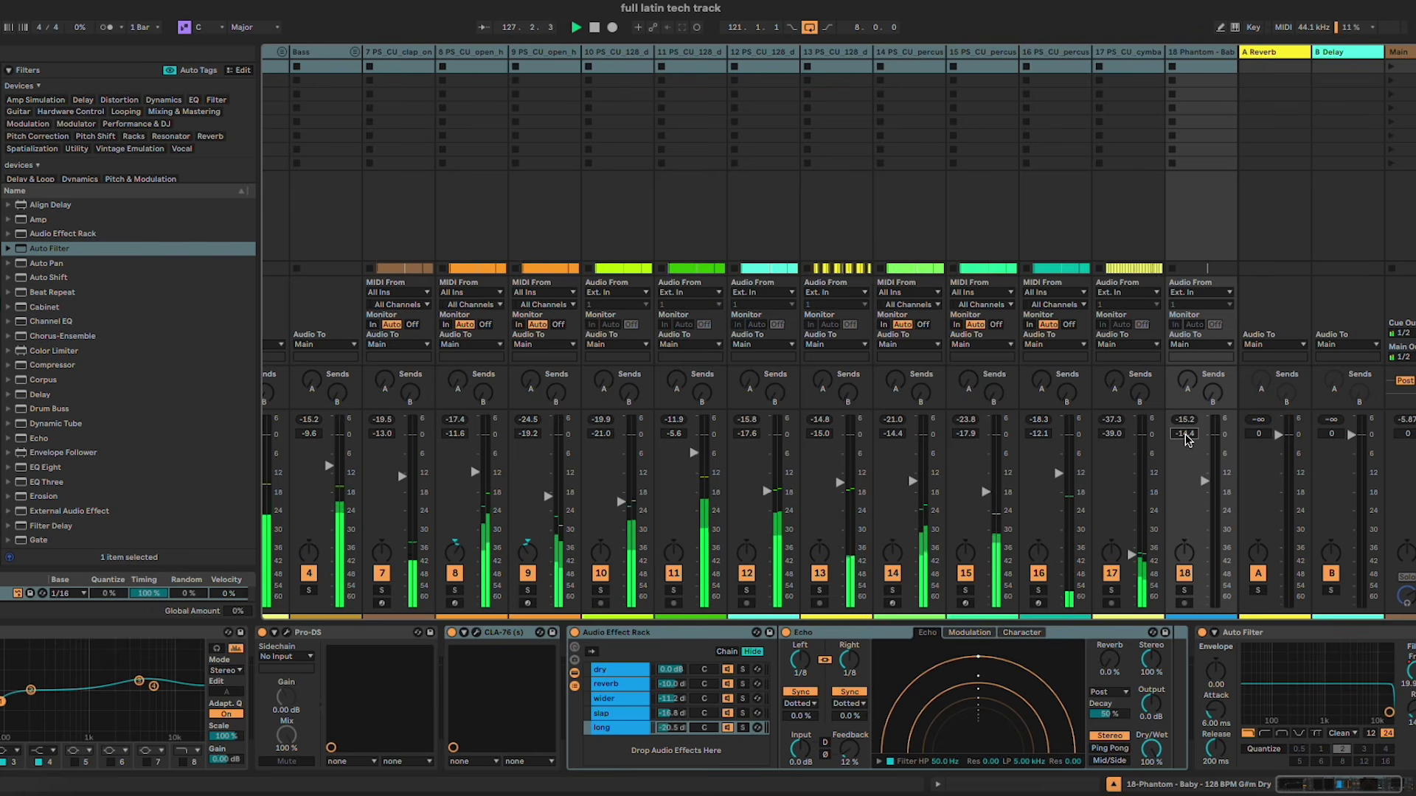
pyautogui.press('Tab')
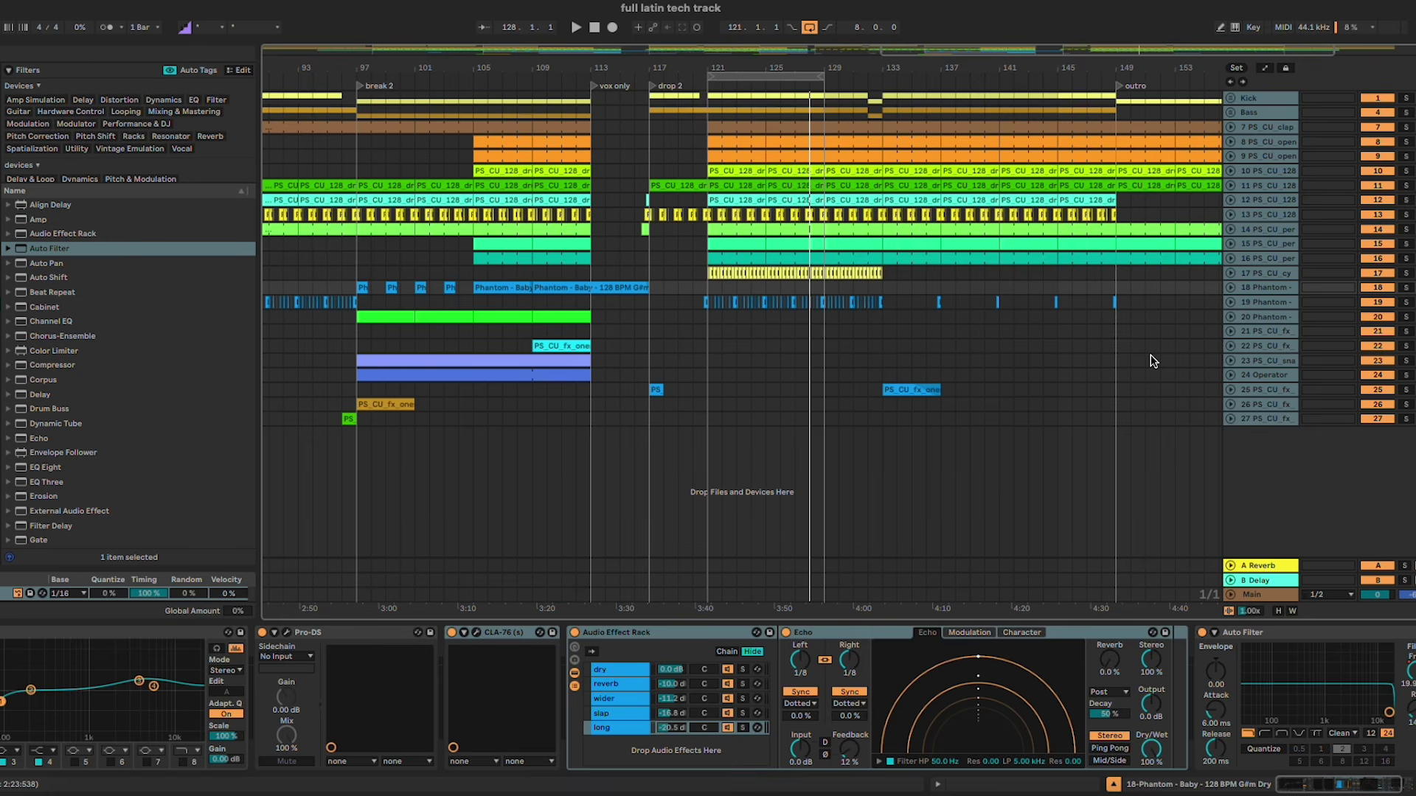
# Step: Insert FabFilter Pro-Q 4 on the Main track between Utility and Pro-L 2, and set its processing mode to Linear Phase
pyautogui.click(796, 361)
pyautogui.click(1258, 596)
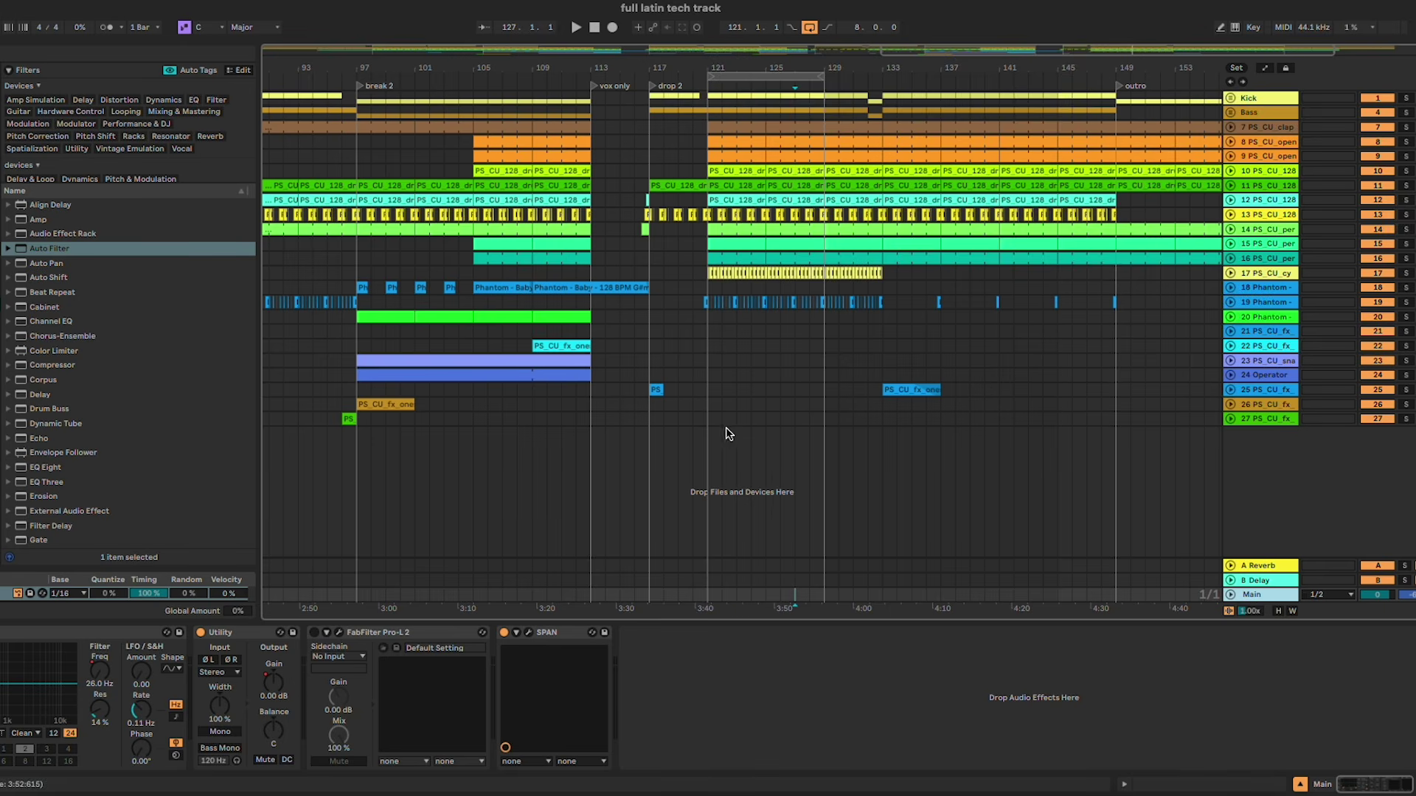
pyautogui.click(763, 457)
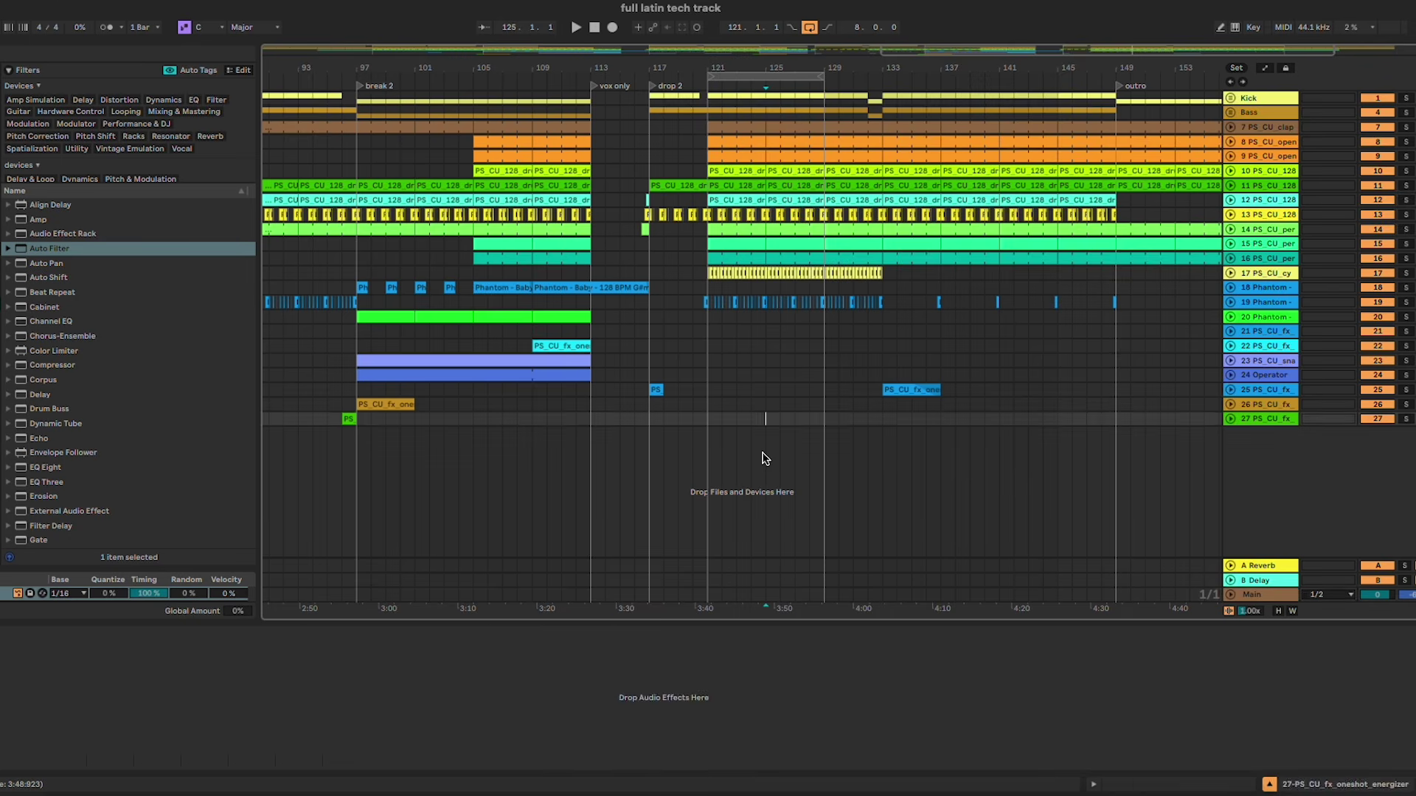
pyautogui.click(782, 594)
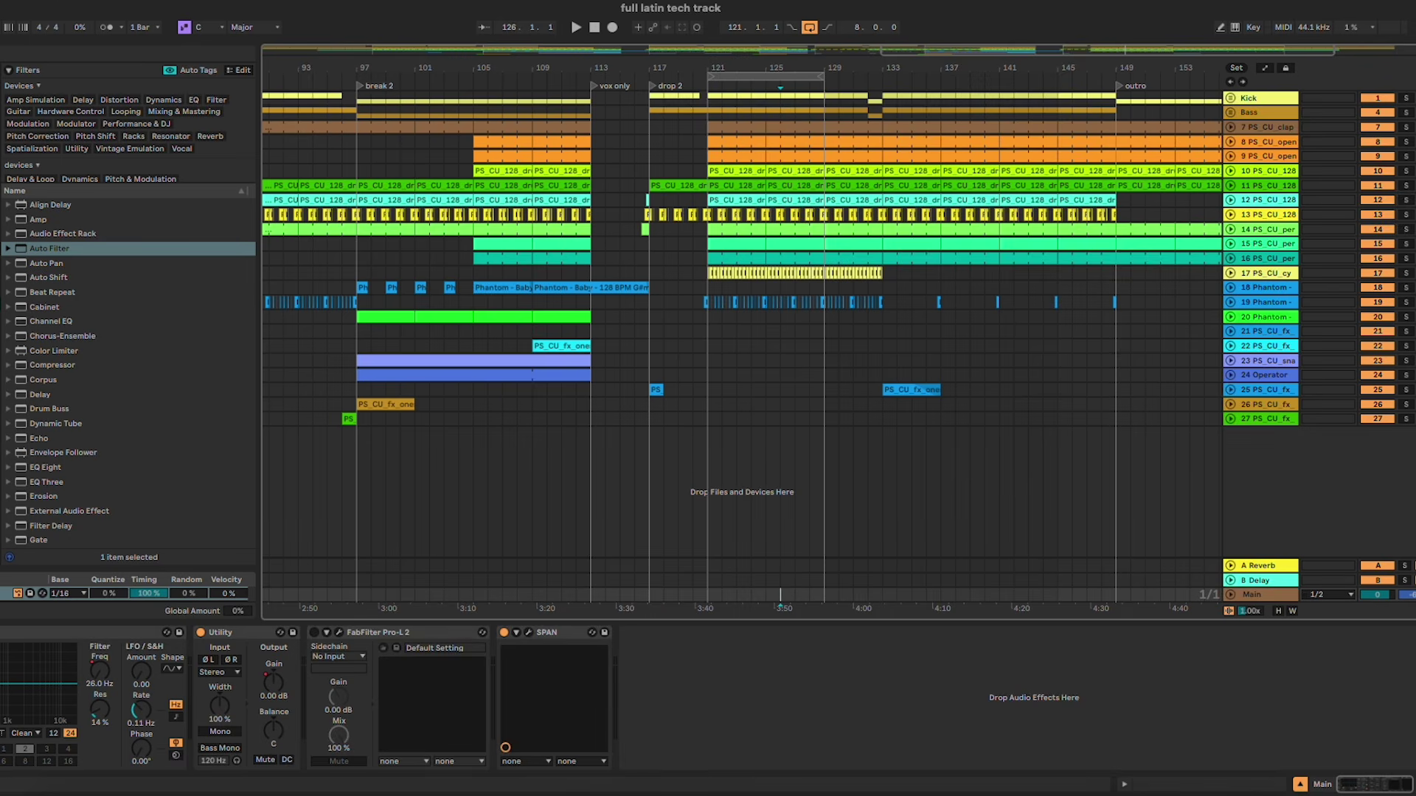
pyautogui.click(64, 53)
pyautogui.write('fab')
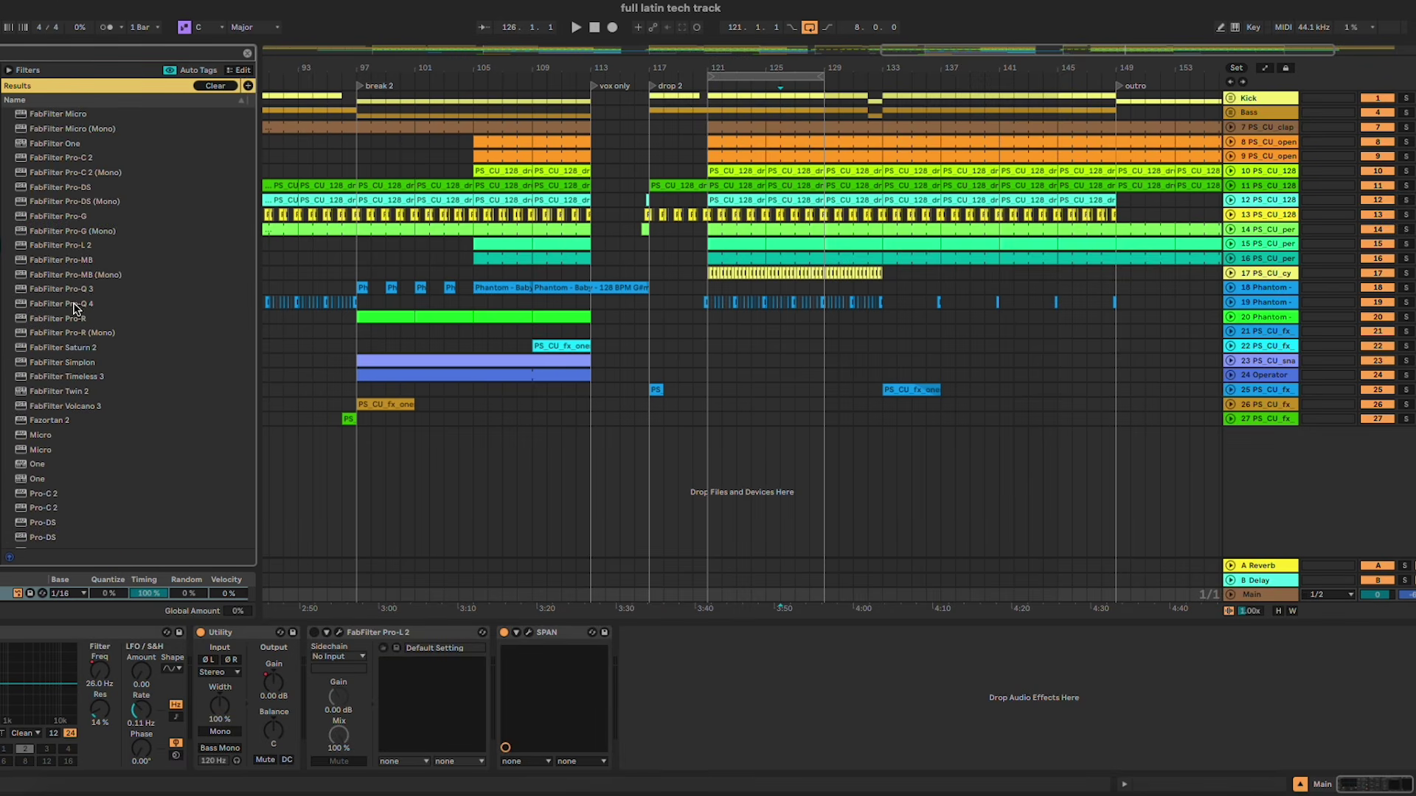
pyautogui.moveTo(75, 308); pyautogui.dragTo(366, 711)
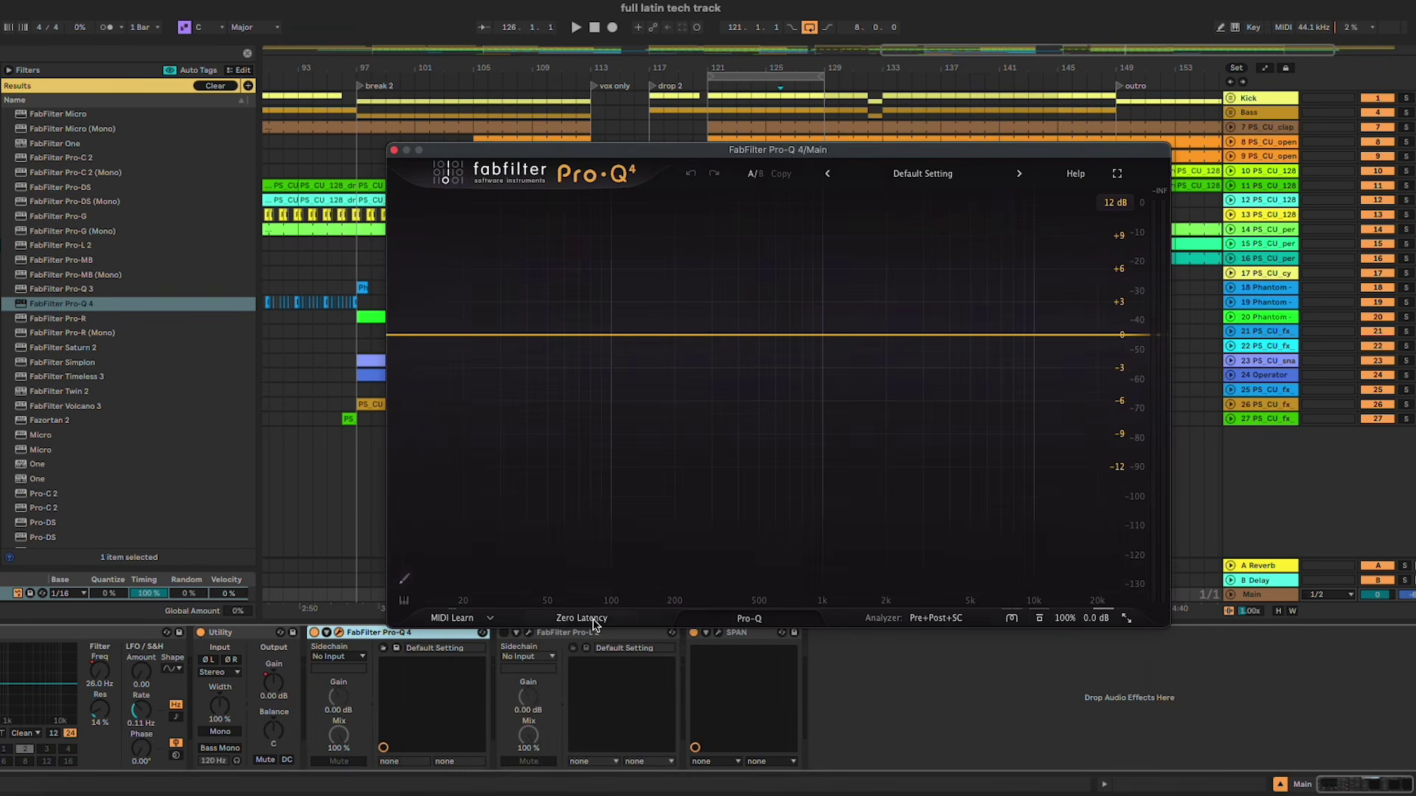
pyautogui.click(594, 623)
pyautogui.click(594, 673)
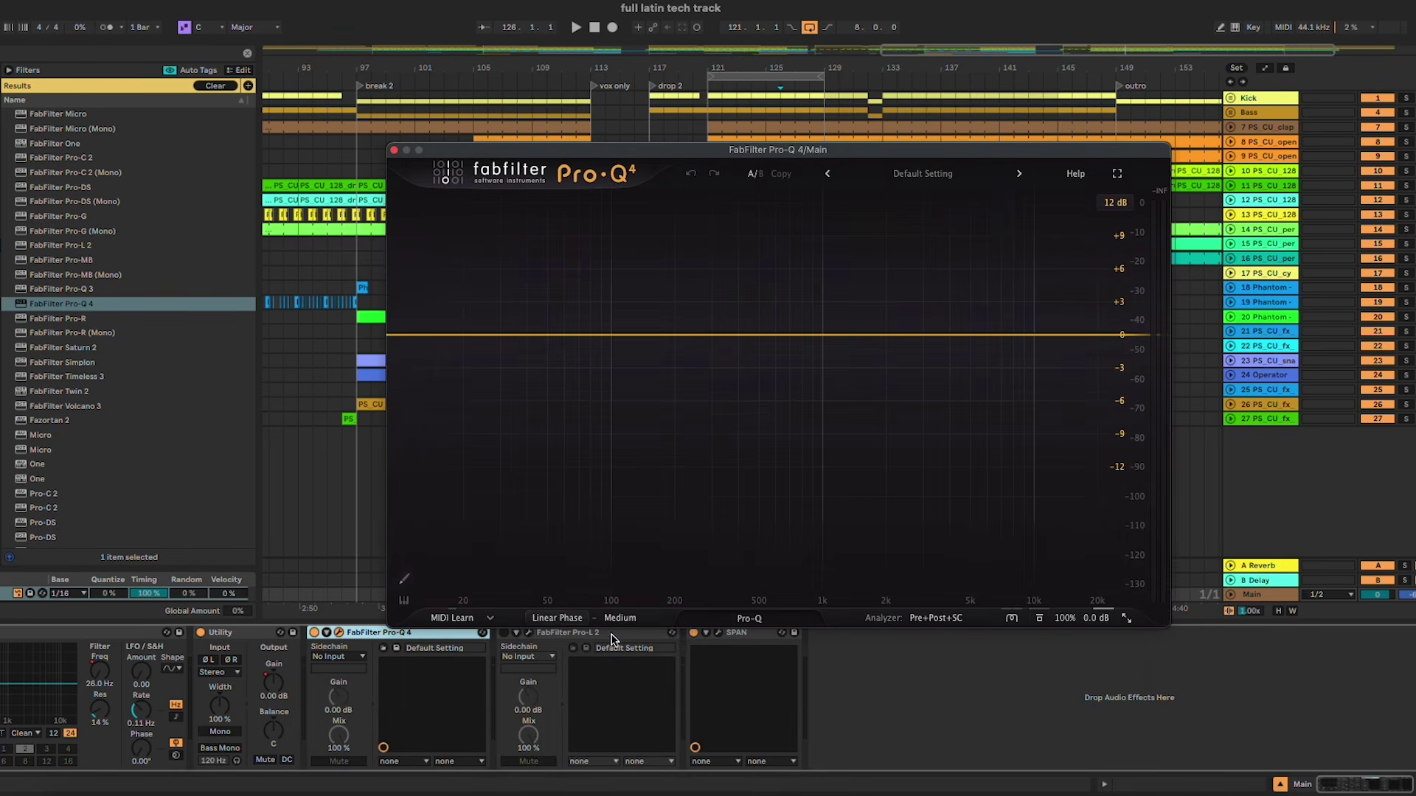
# Step: Add a 36 dB/oct Low Cut on the Mid channel at about 23.5 Hz while playing drop 2
pyautogui.click(417, 336)
pyautogui.click(740, 547)
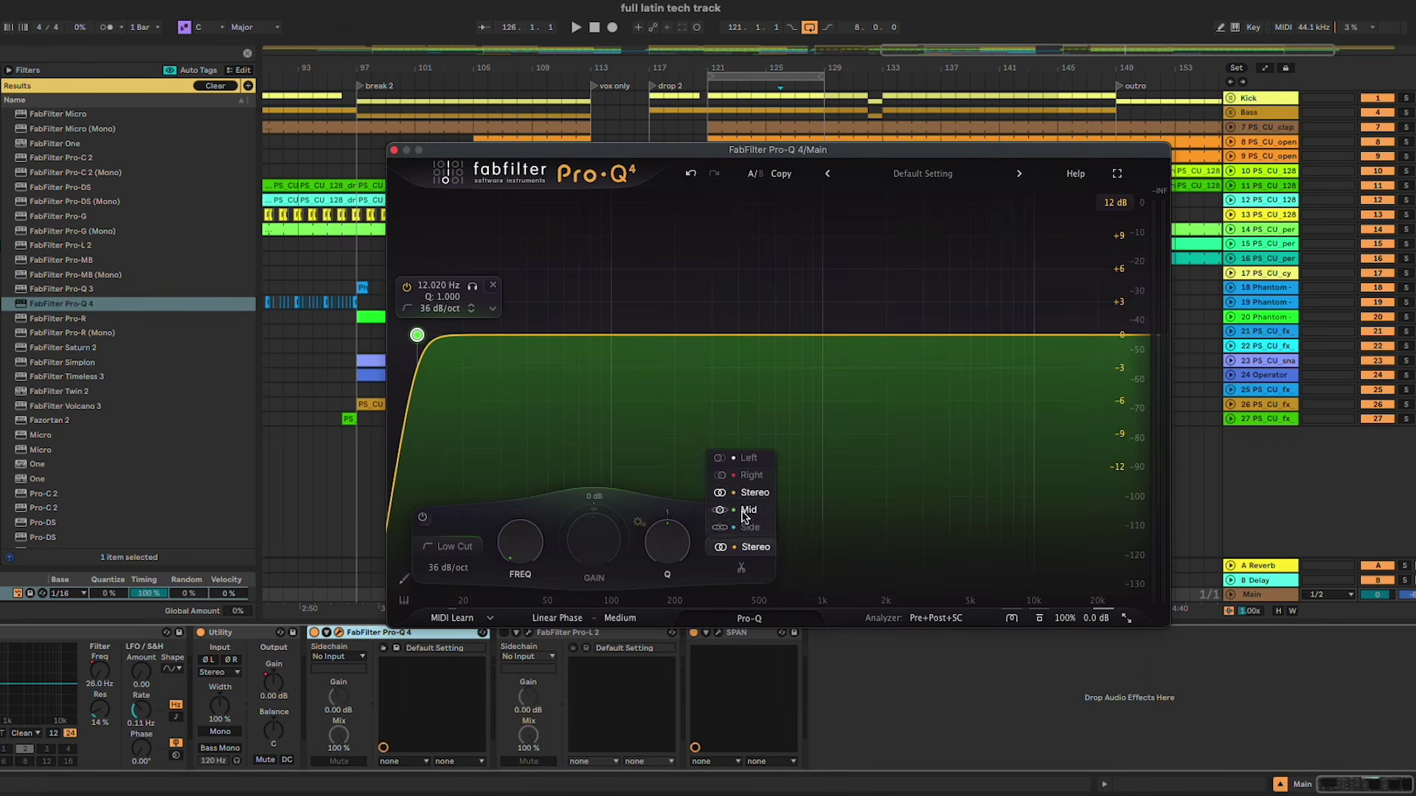
pyautogui.click(745, 498)
pyautogui.moveTo(416, 336); pyautogui.dragTo(478, 334)
pyautogui.press('space')
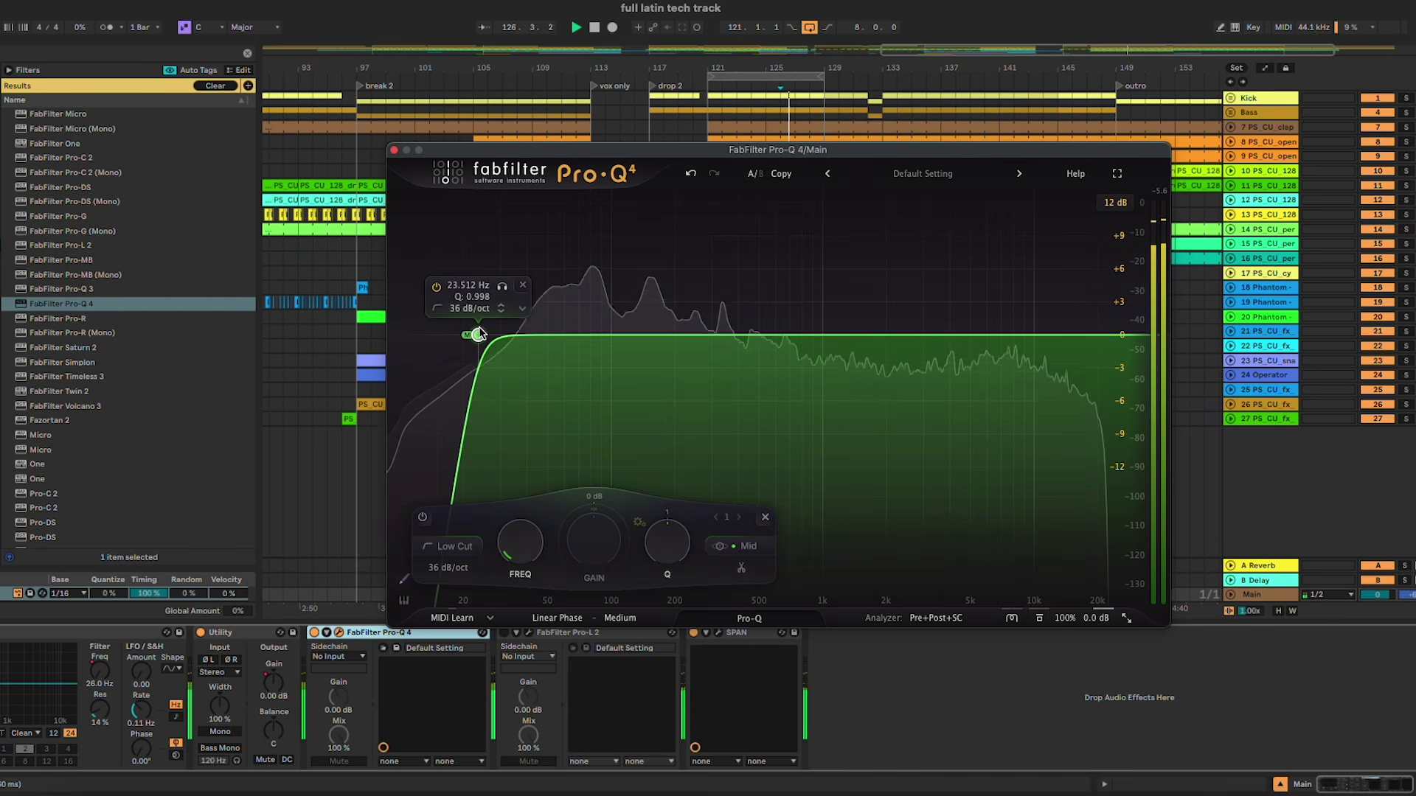
# Step: Add a second band as a 72 dB/oct Low Cut on the Side channel at about 184 Hz
pyautogui.click(410, 335)
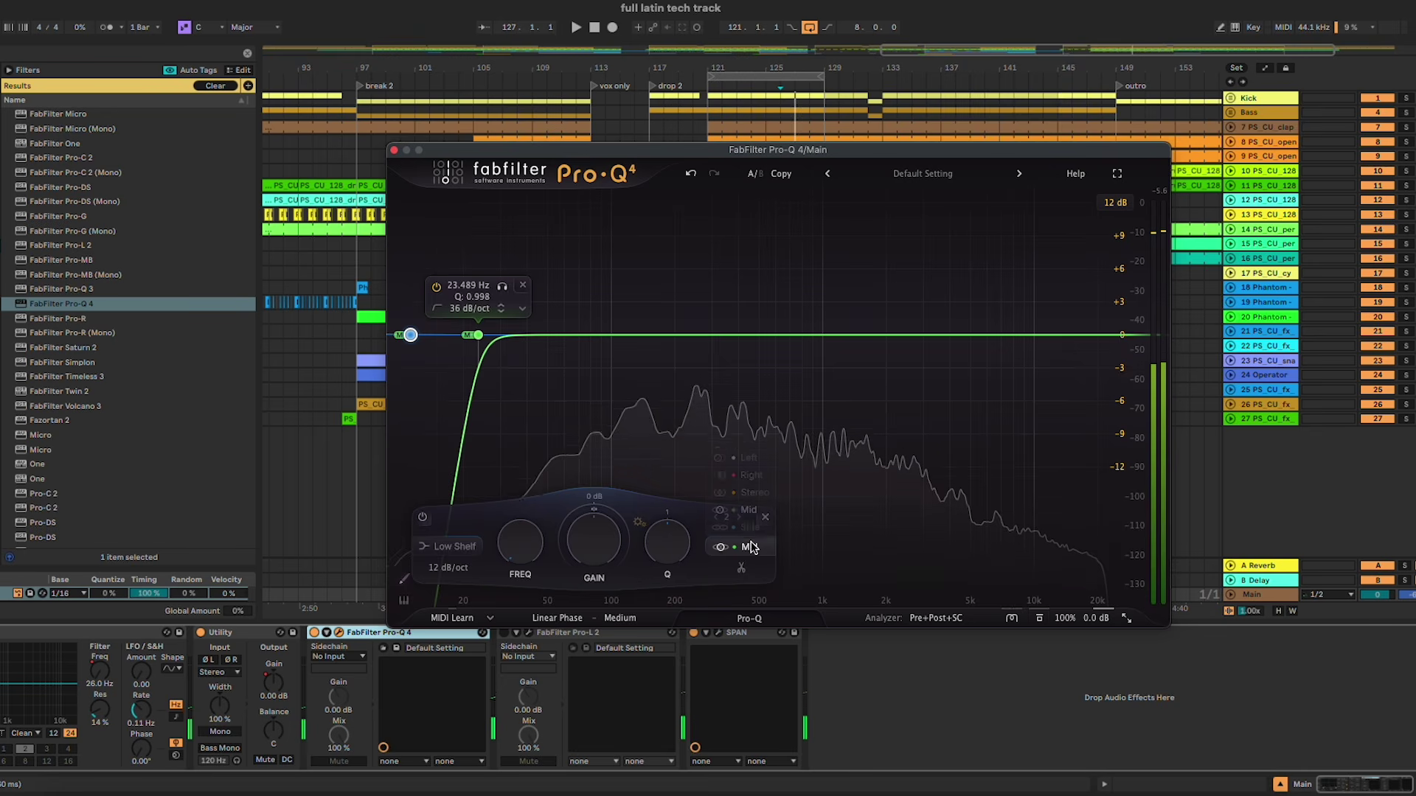
pyautogui.click(741, 546)
pyautogui.click(745, 515)
pyautogui.click(450, 547)
pyautogui.click(450, 406)
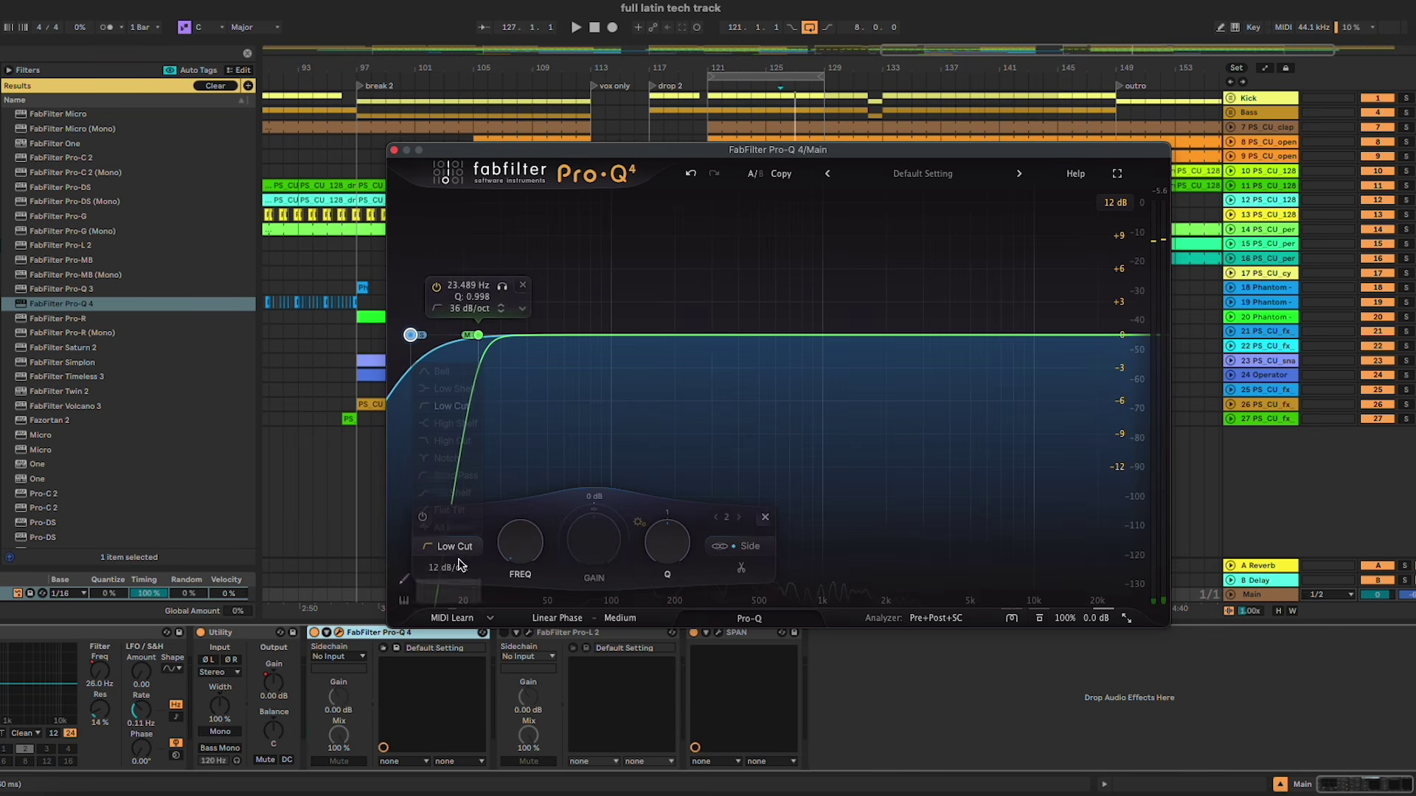
pyautogui.scroll(6, 448, 568)
pyautogui.moveTo(414, 336); pyautogui.dragTo(682, 323)
pyautogui.press('space')
pyautogui.click(695, 287)
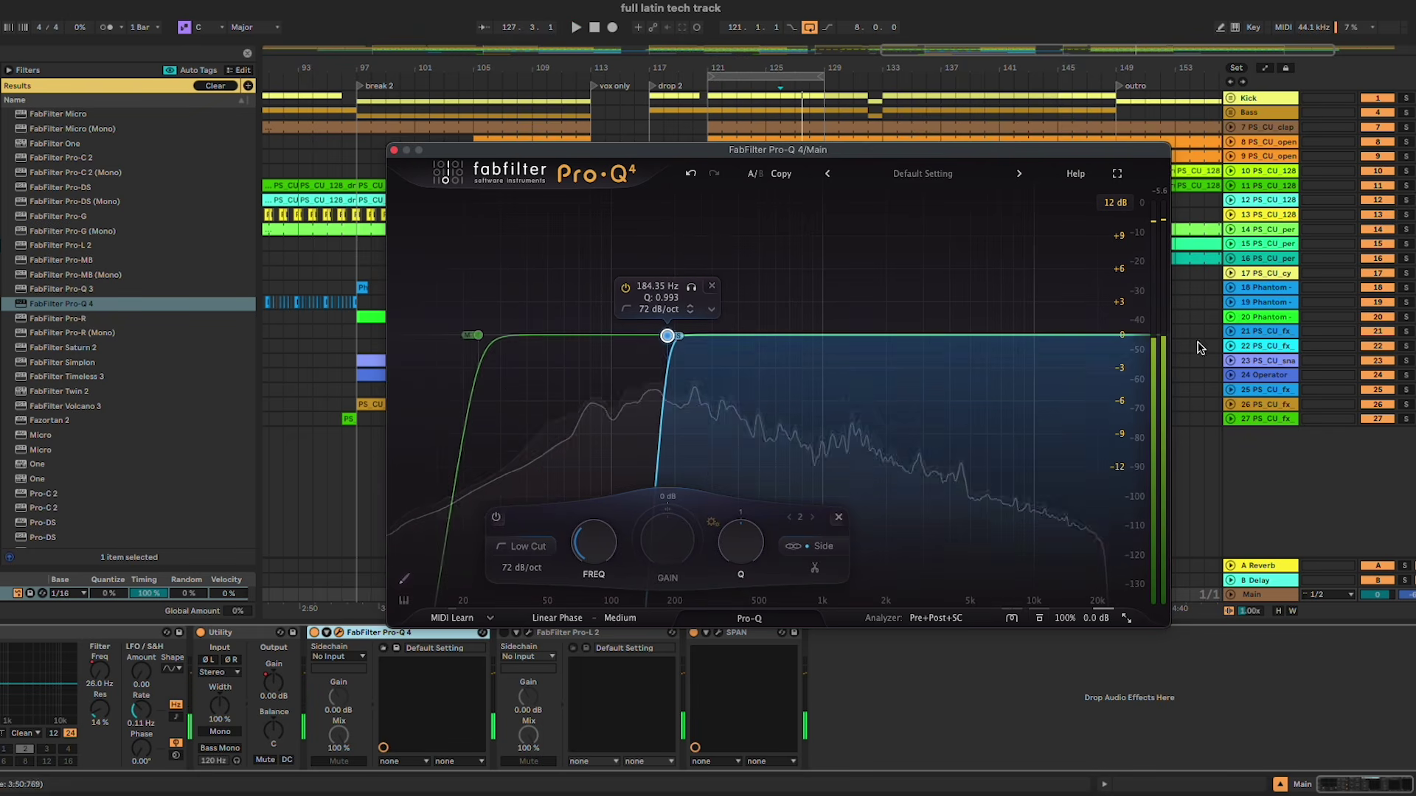
# Step: Add a 96 dB/oct stereo High Cut at about 20150 Hz and play drop 2 through it
pyautogui.click(1116, 336)
pyautogui.scroll(1, 1106, 336)
pyautogui.moveTo(1117, 336); pyautogui.dragTo(1099, 337)
pyautogui.press('space')
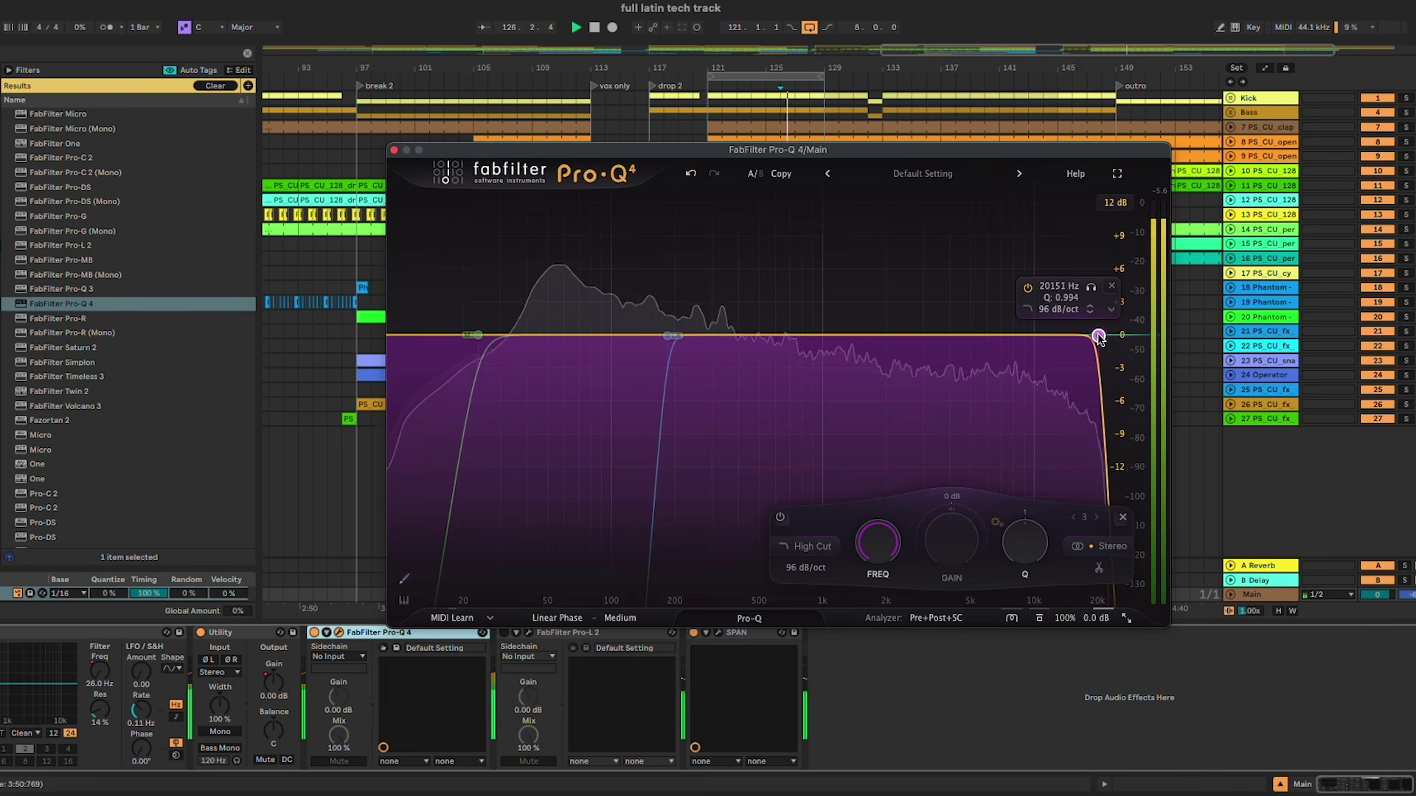
# Step: Open the SPAN analyzer on Main and arrange its window beside the Pro-Q 4 window
pyautogui.click(718, 632)
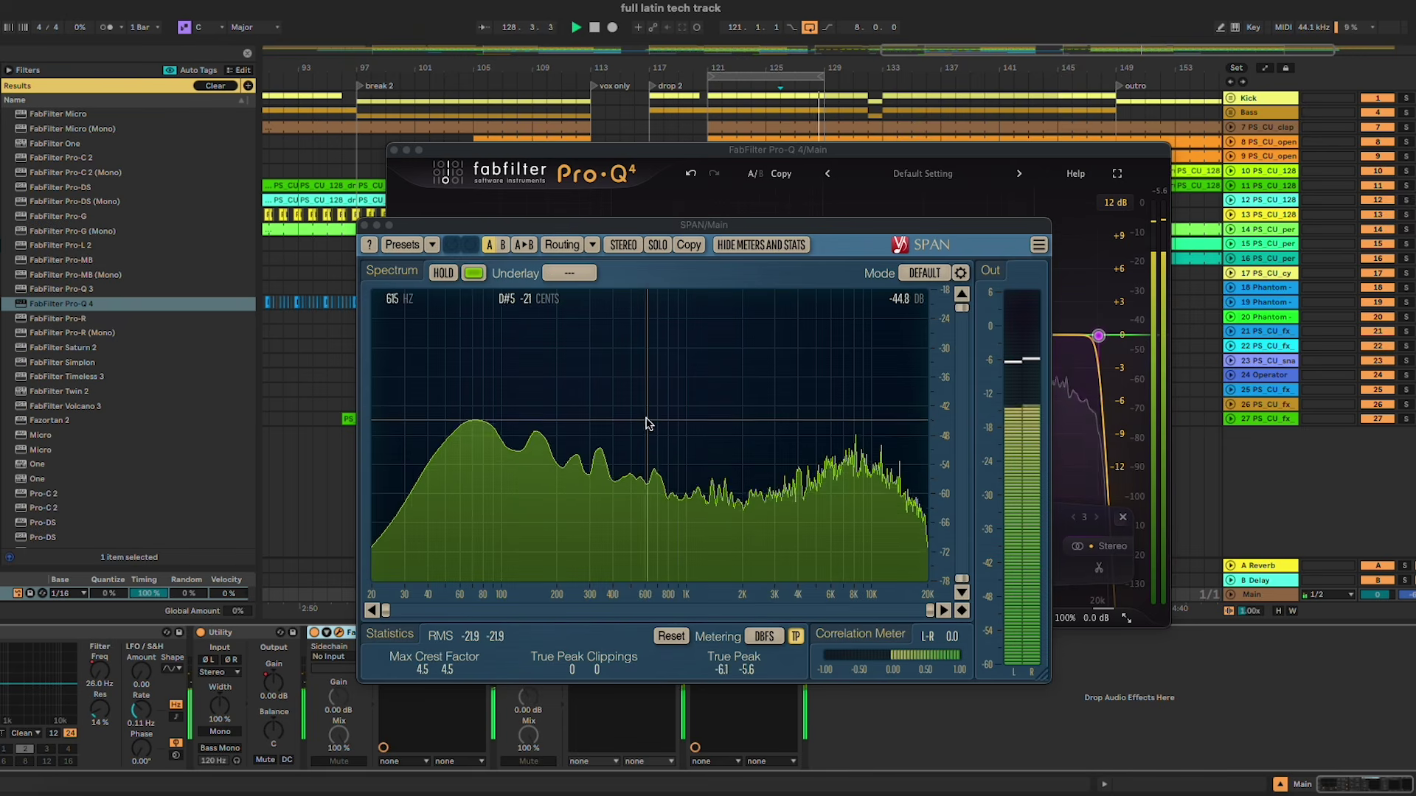
pyautogui.moveTo(714, 225); pyautogui.dragTo(455, 207)
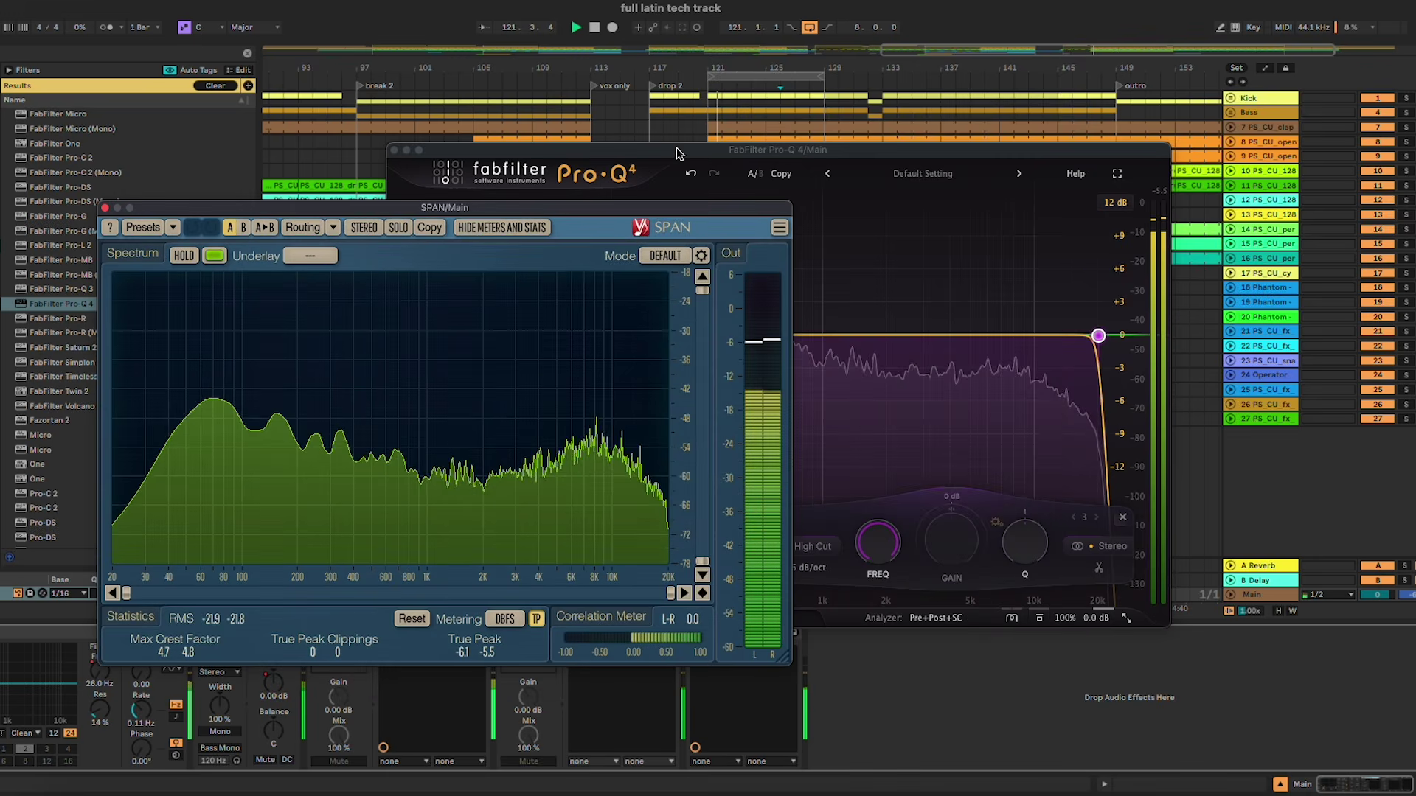
pyautogui.moveTo(885, 150); pyautogui.dragTo(1060, 121)
# Step: Add a stereo Bell band at about 54 Hz in Pro-Q 4 and make it dynamic
pyautogui.click(729, 308)
pyautogui.rightClick(730, 310)
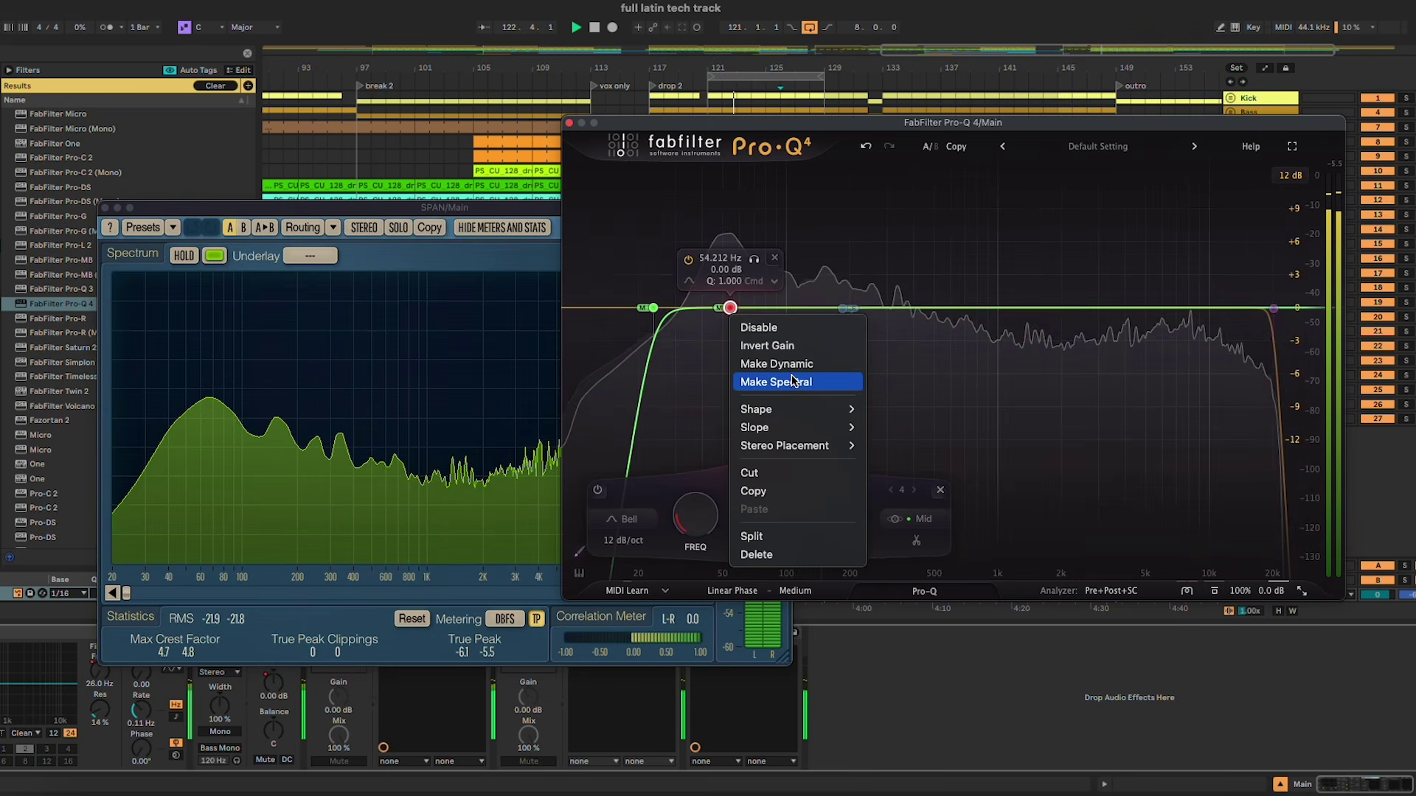
pyautogui.click(794, 365)
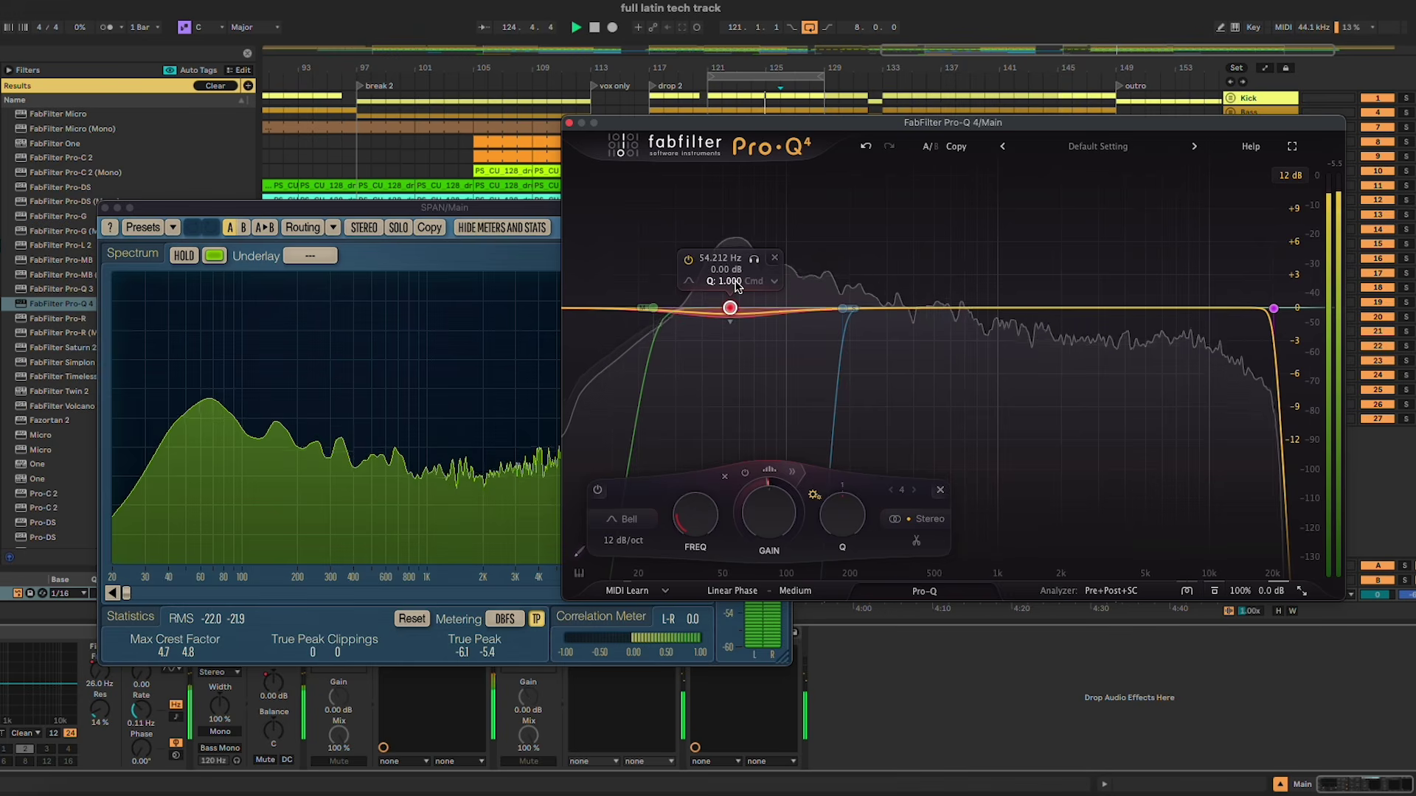
# Step: Move the dynamic low Bell band to about 57 Hz at 0 dB gain and check the spectrum in SPAN
pyautogui.moveTo(754, 261); pyautogui.dragTo(737, 326)
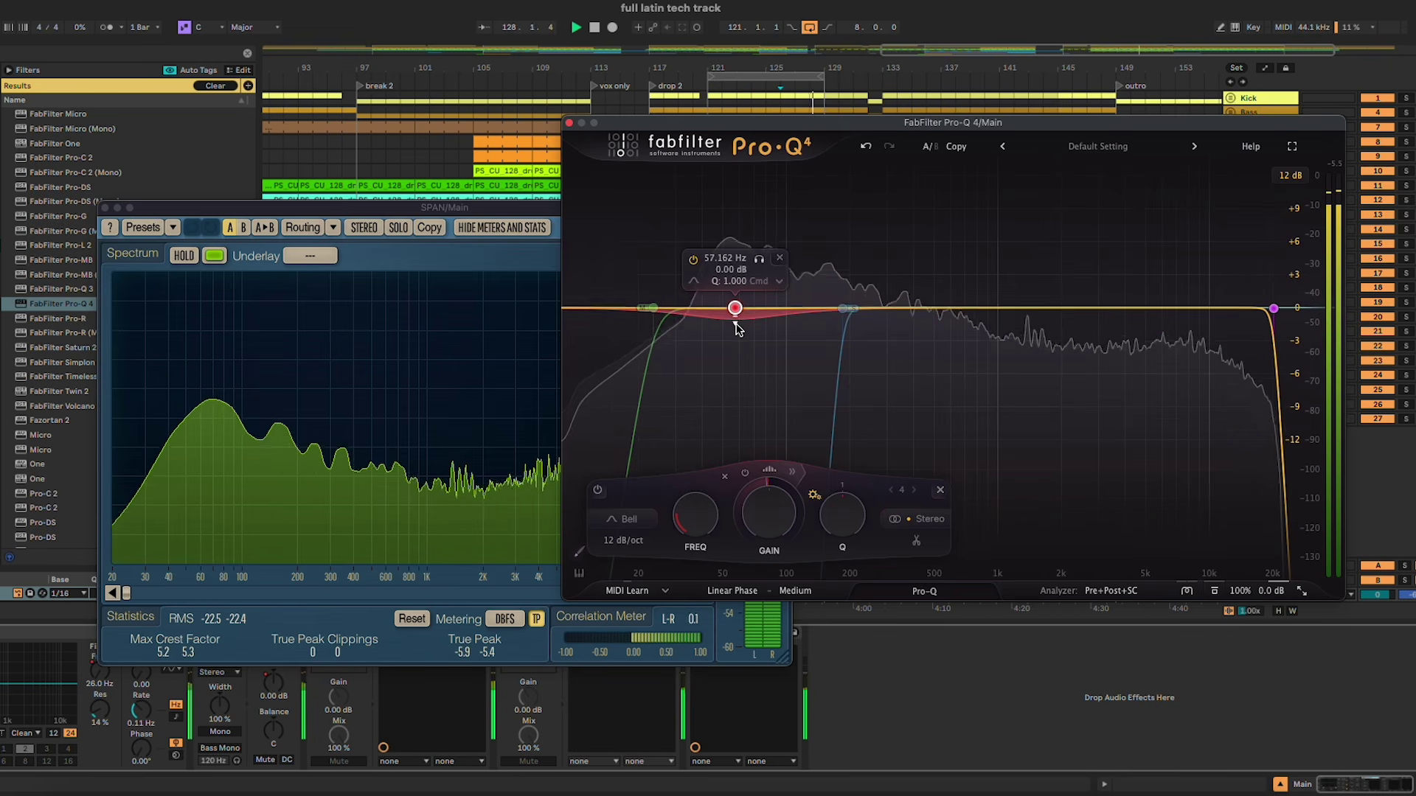
pyautogui.click(468, 307)
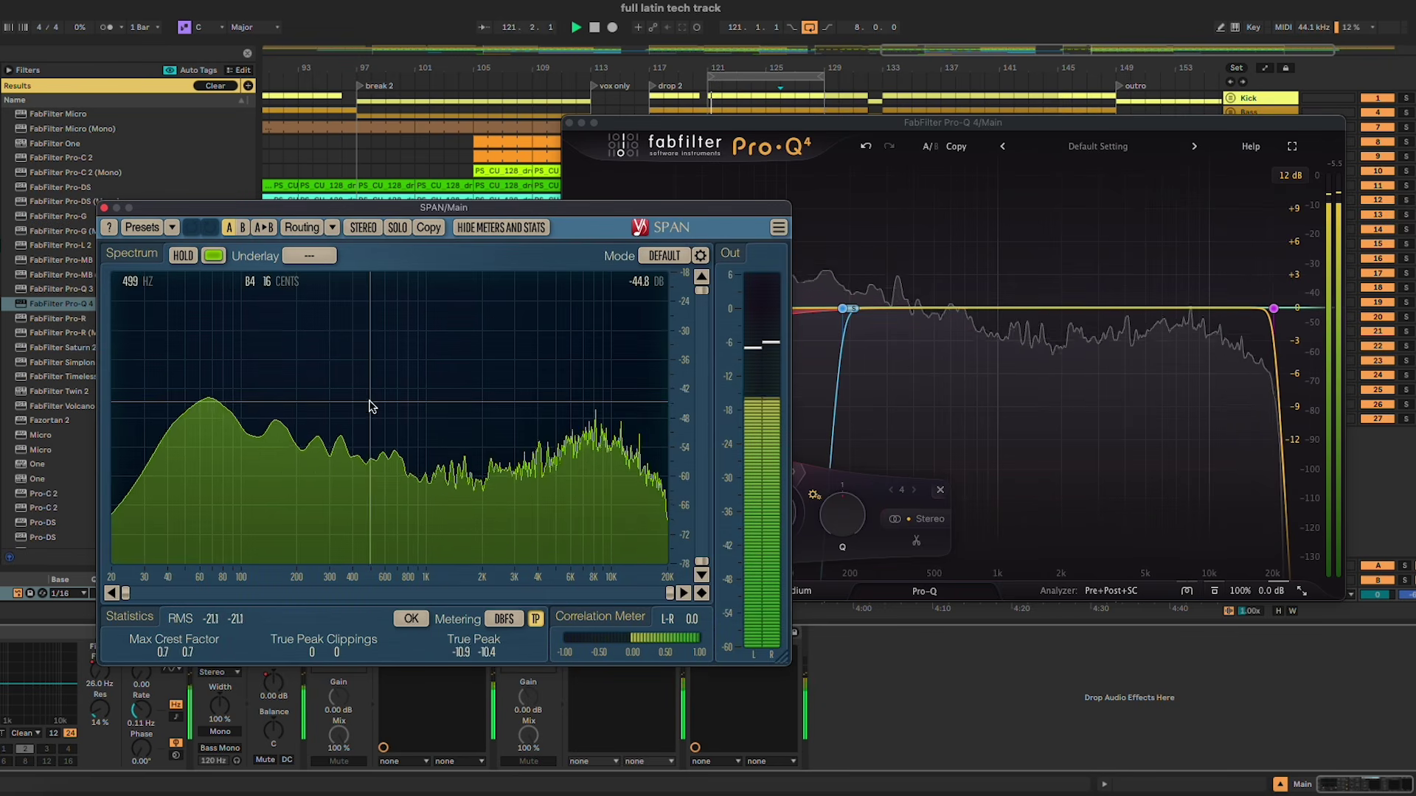
# Step: Add a dynamic stereo Bell band in the highs, raise it about 2 dB just below the High Cut, and check it in SPAN
pyautogui.click(1201, 305)
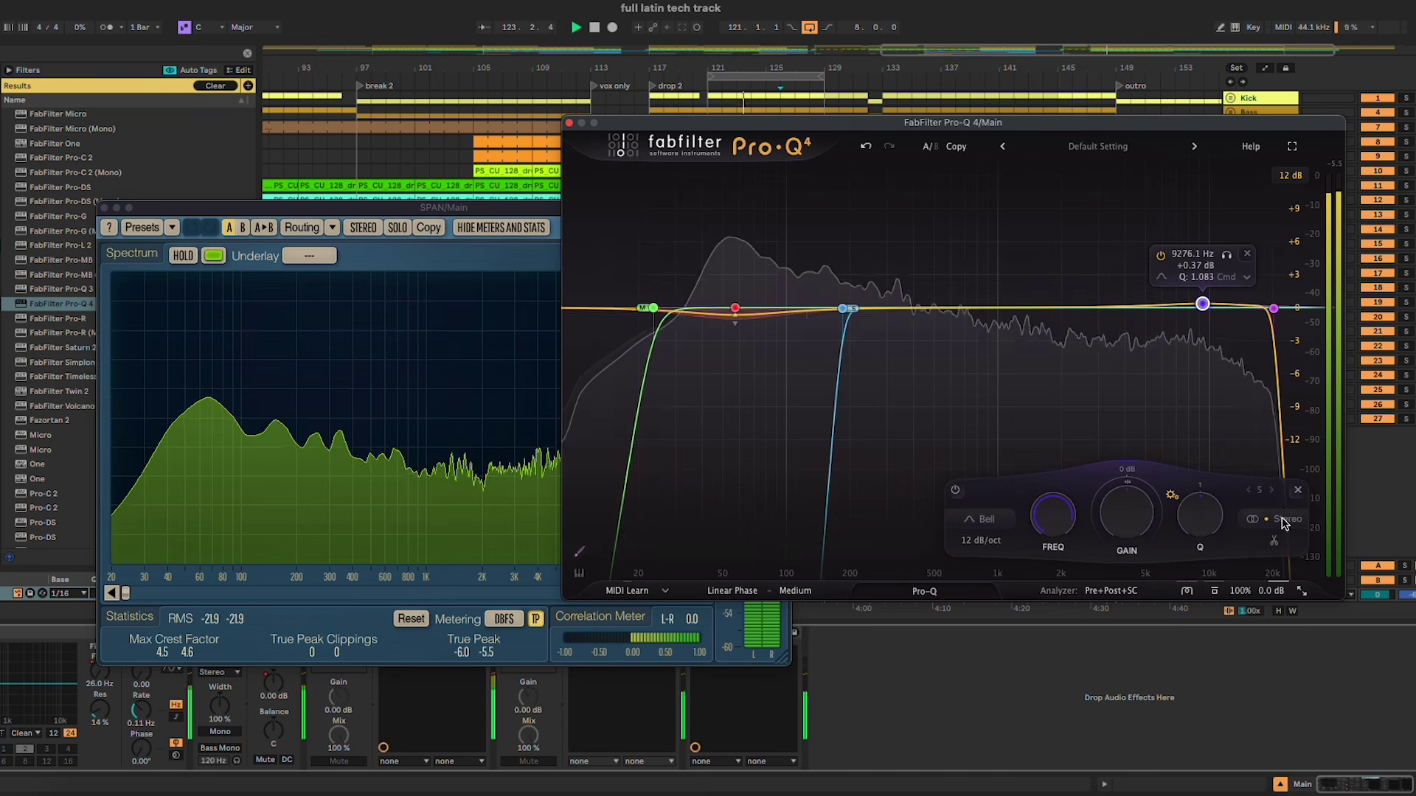
pyautogui.rightClick(1202, 304)
pyautogui.click(1246, 356)
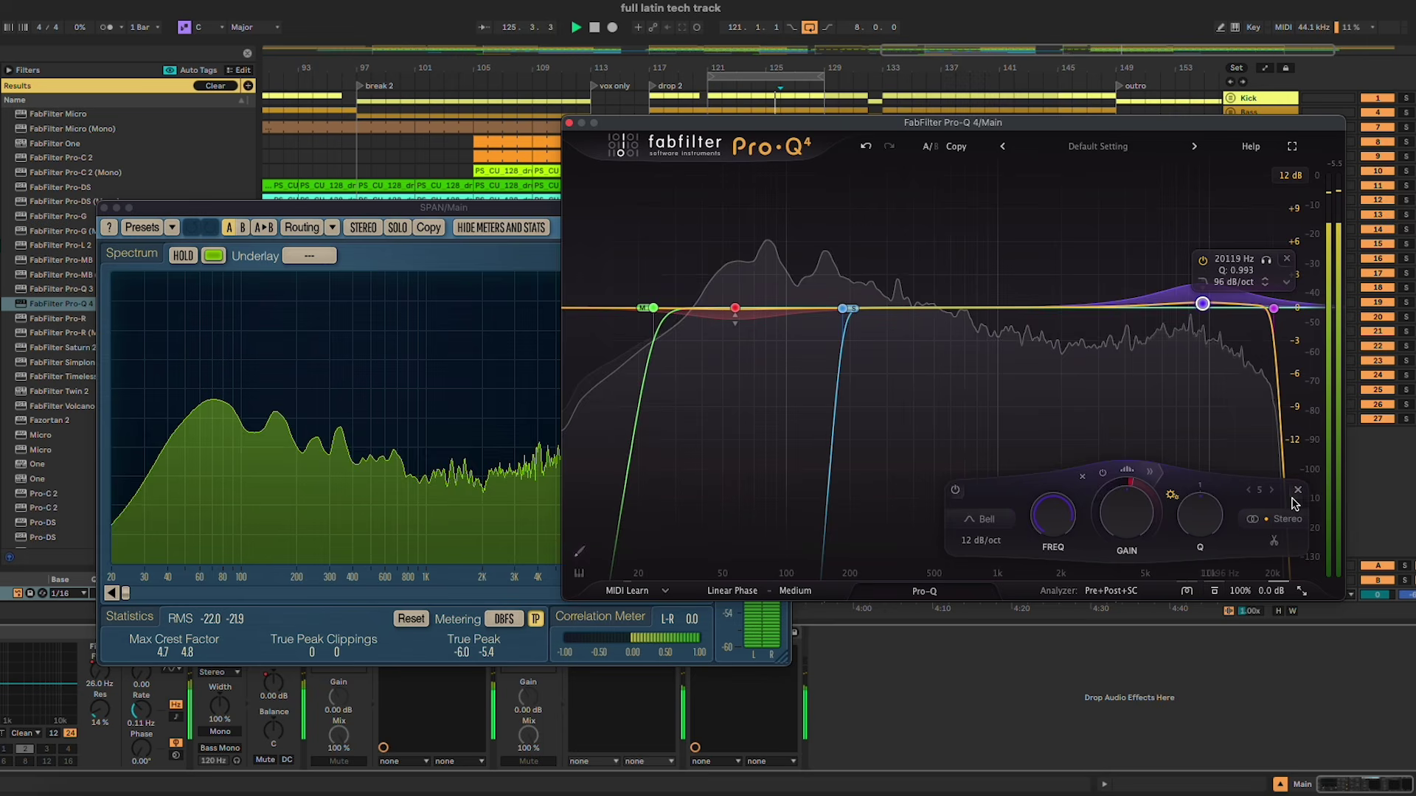
pyautogui.moveTo(1193, 309); pyautogui.dragTo(1236, 287)
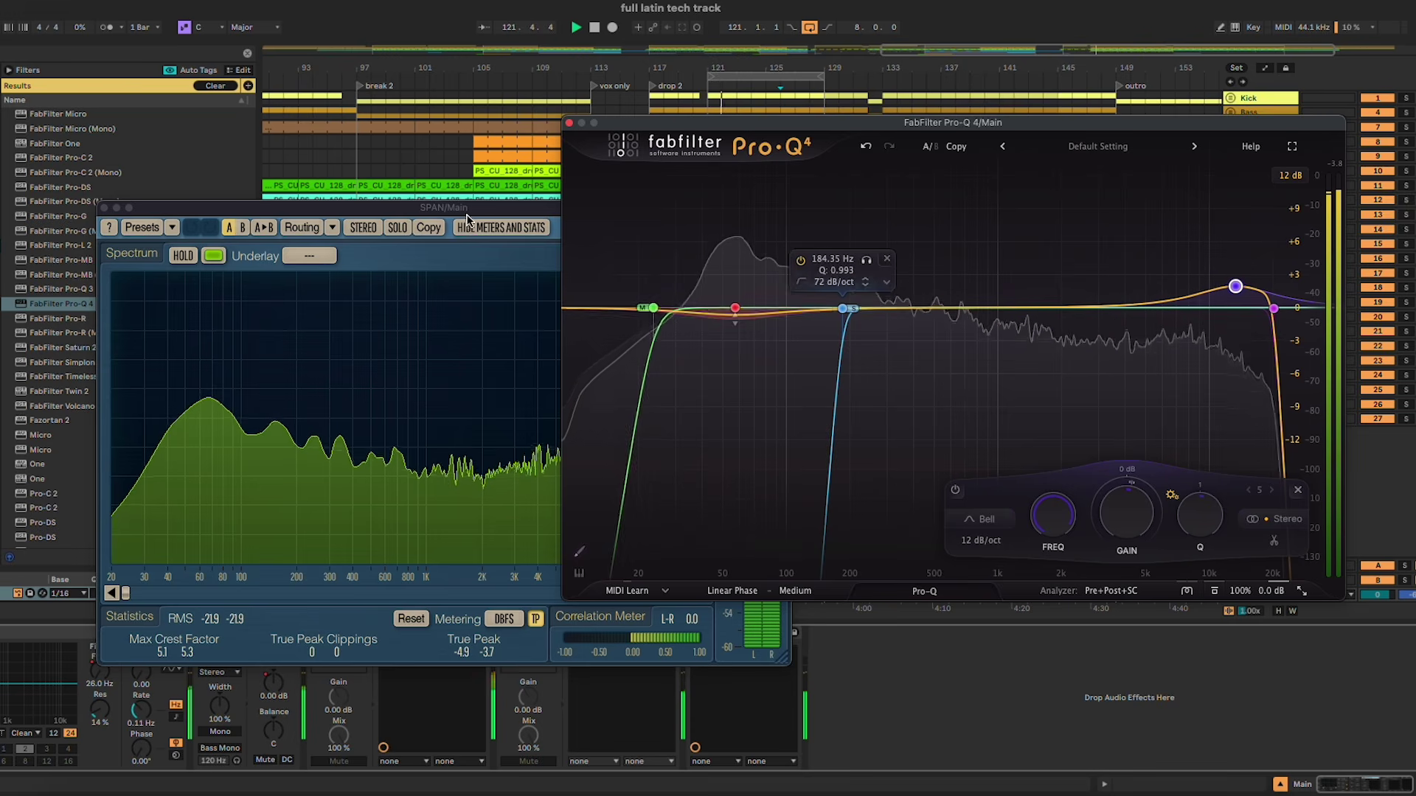
pyautogui.click(404, 566)
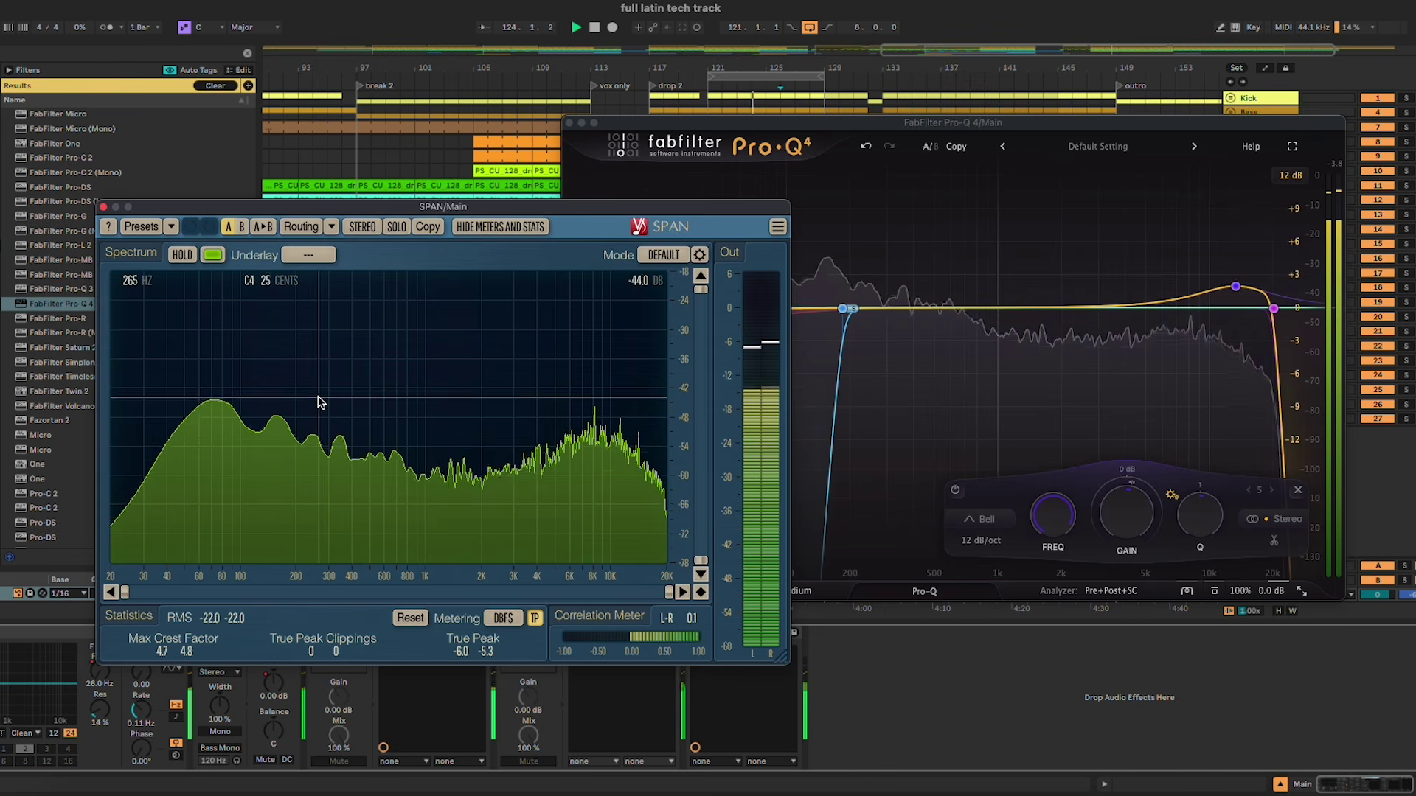
# Step: Lower the gain of the dynamic low Bell band slightly and compare the spectrum in SPAN
pyautogui.doubleClick(735, 307)
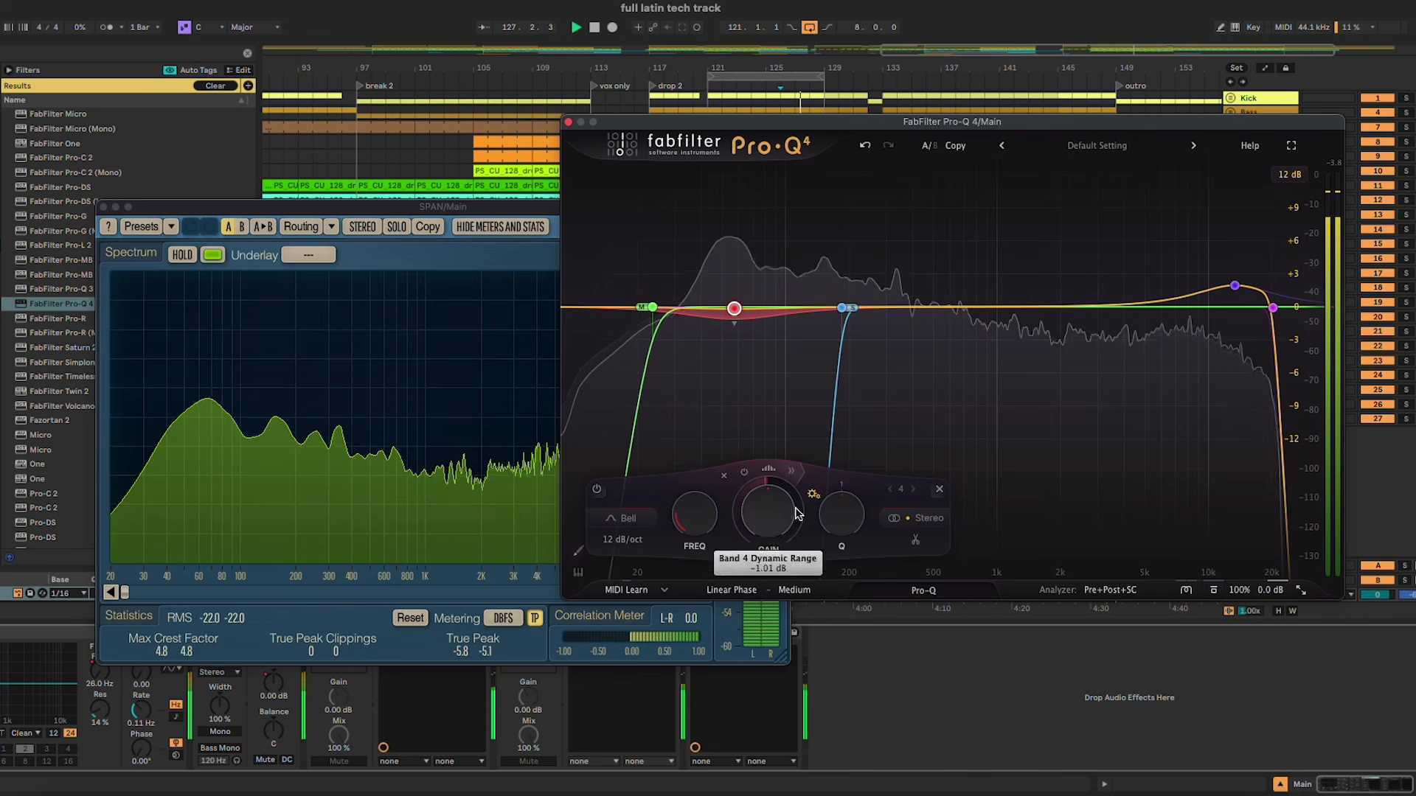
pyautogui.moveTo(783, 525); pyautogui.dragTo(783, 523)
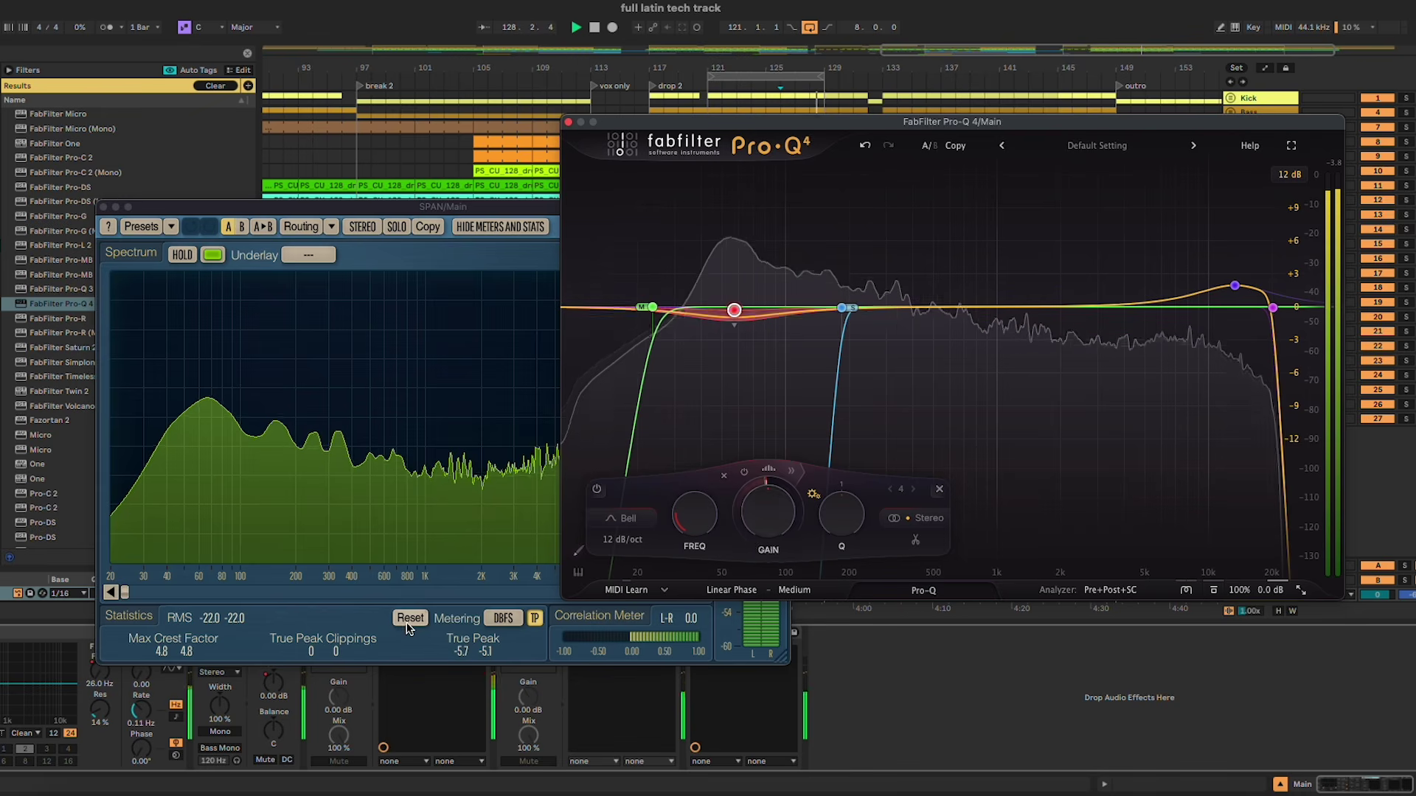
pyautogui.click(270, 420)
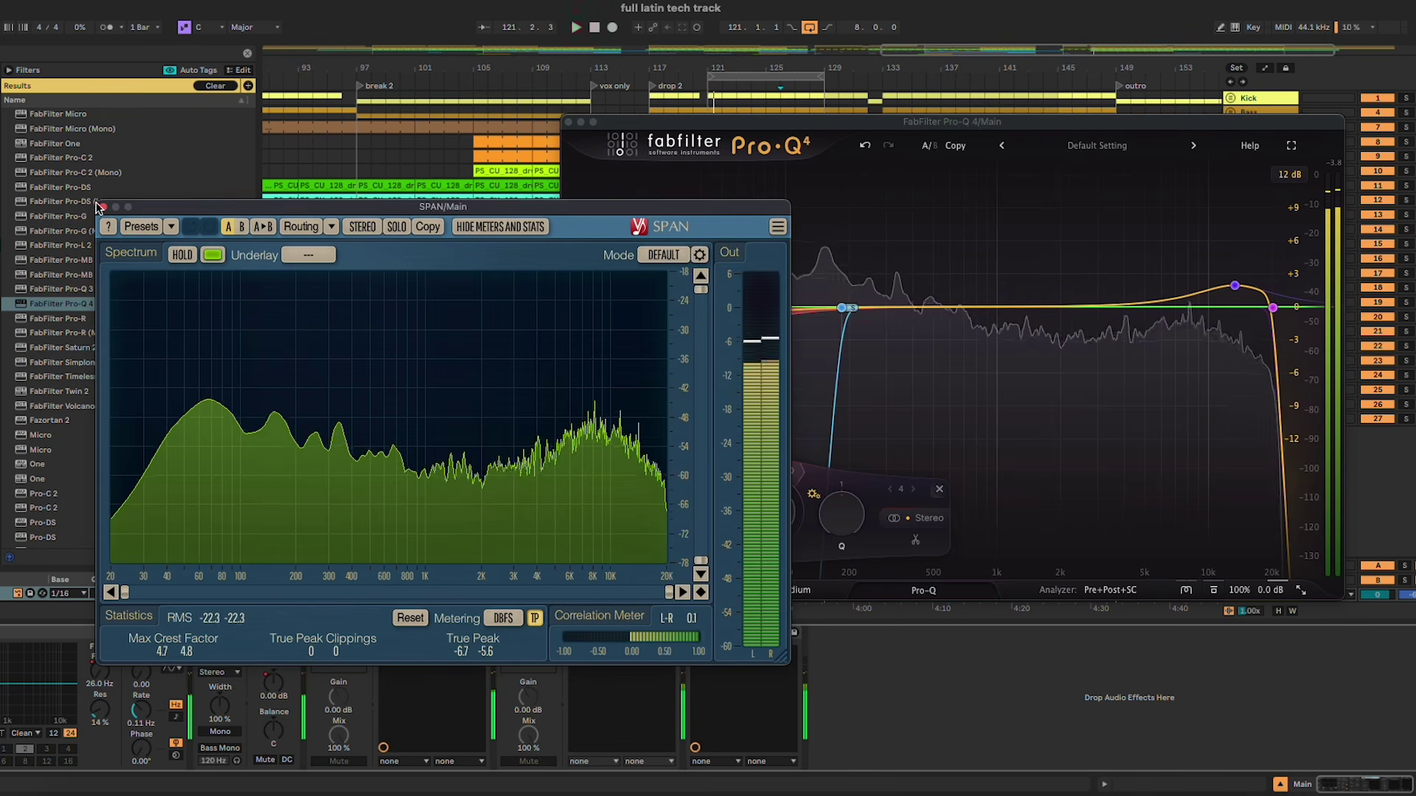
# Step: Hide the plug-in windows and insert a Glue Compressor between Pro-Q 4 and Pro-L 2 on Main, playing drop 2 through it
pyautogui.press('super+alt+p')
pyautogui.click(247, 54)
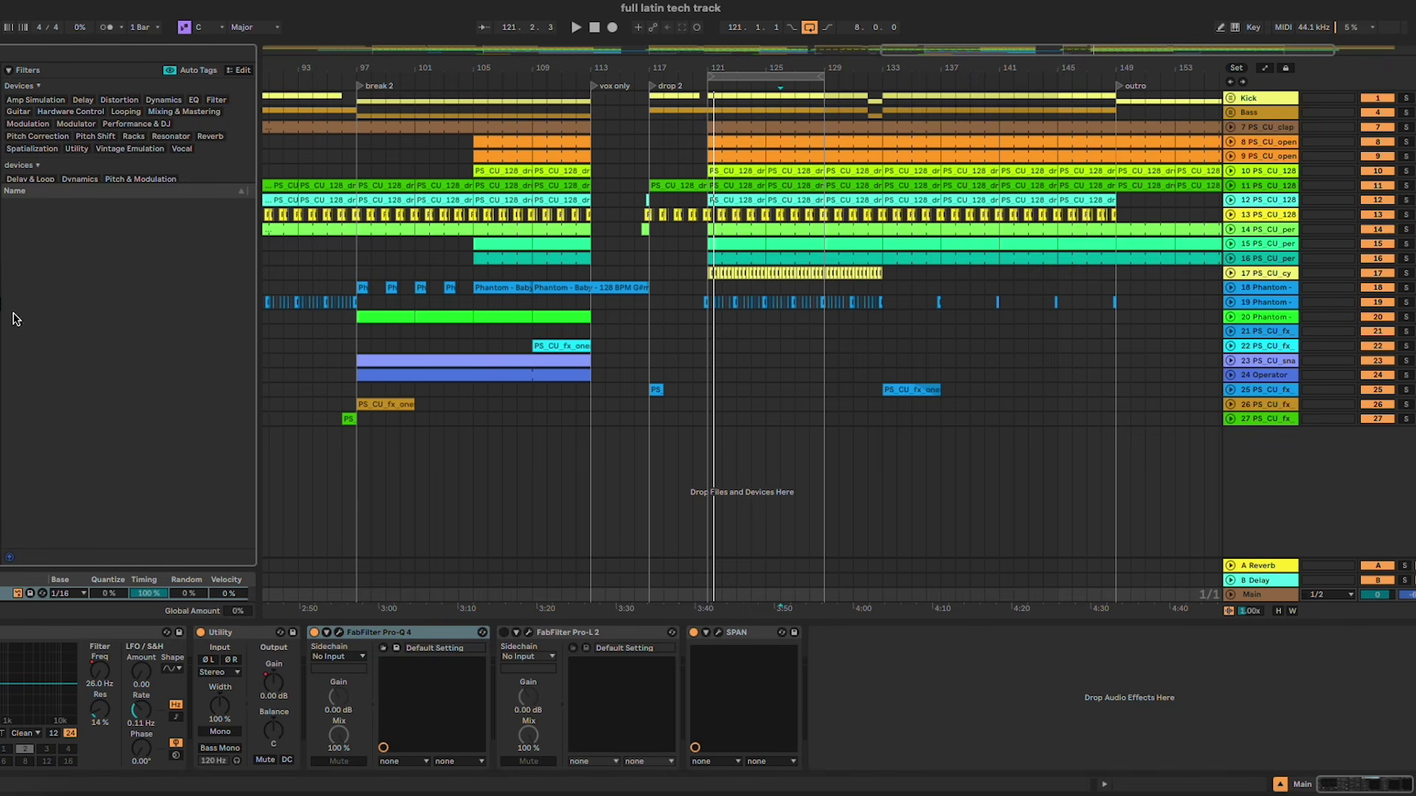
pyautogui.scroll(-10, 118, 332)
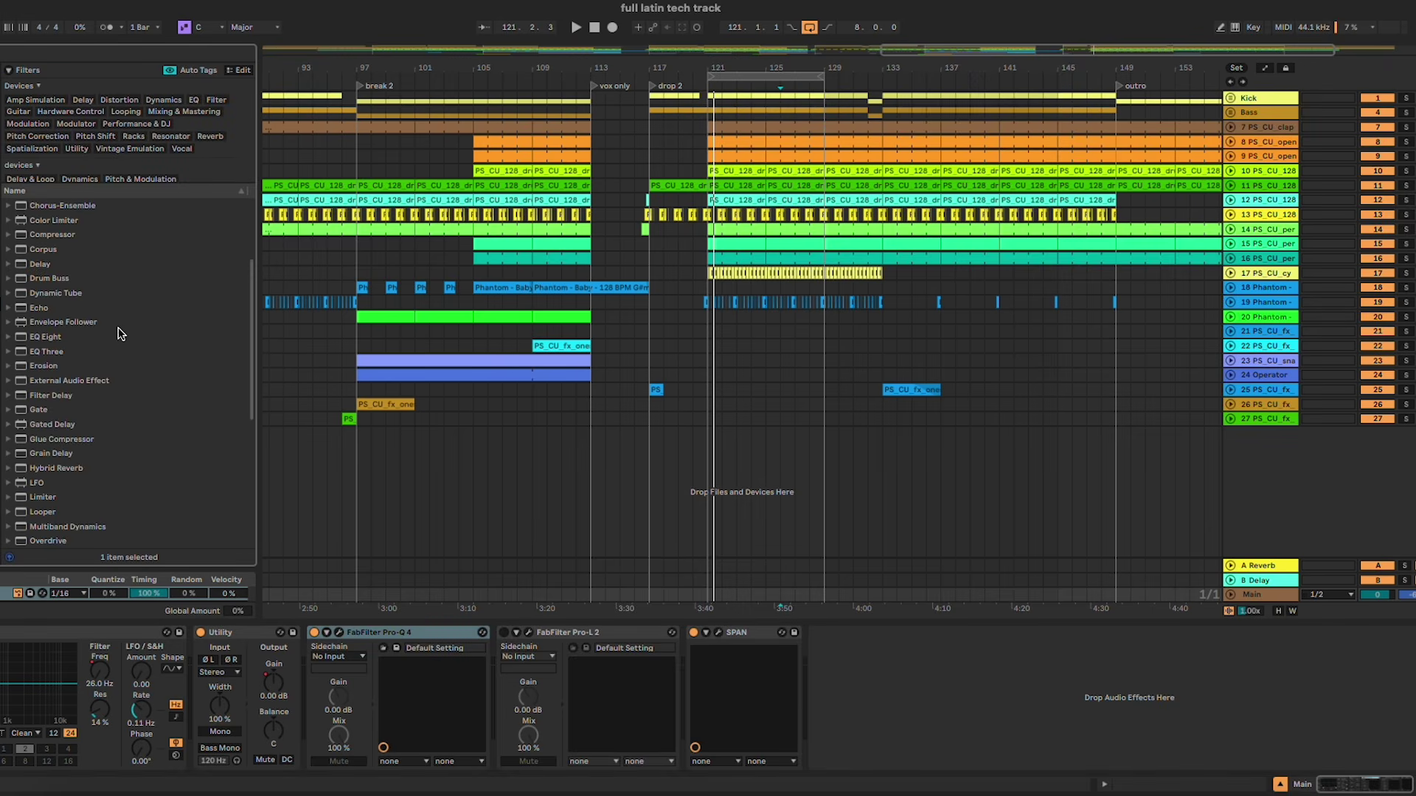
pyautogui.moveTo(62, 245); pyautogui.dragTo(516, 700)
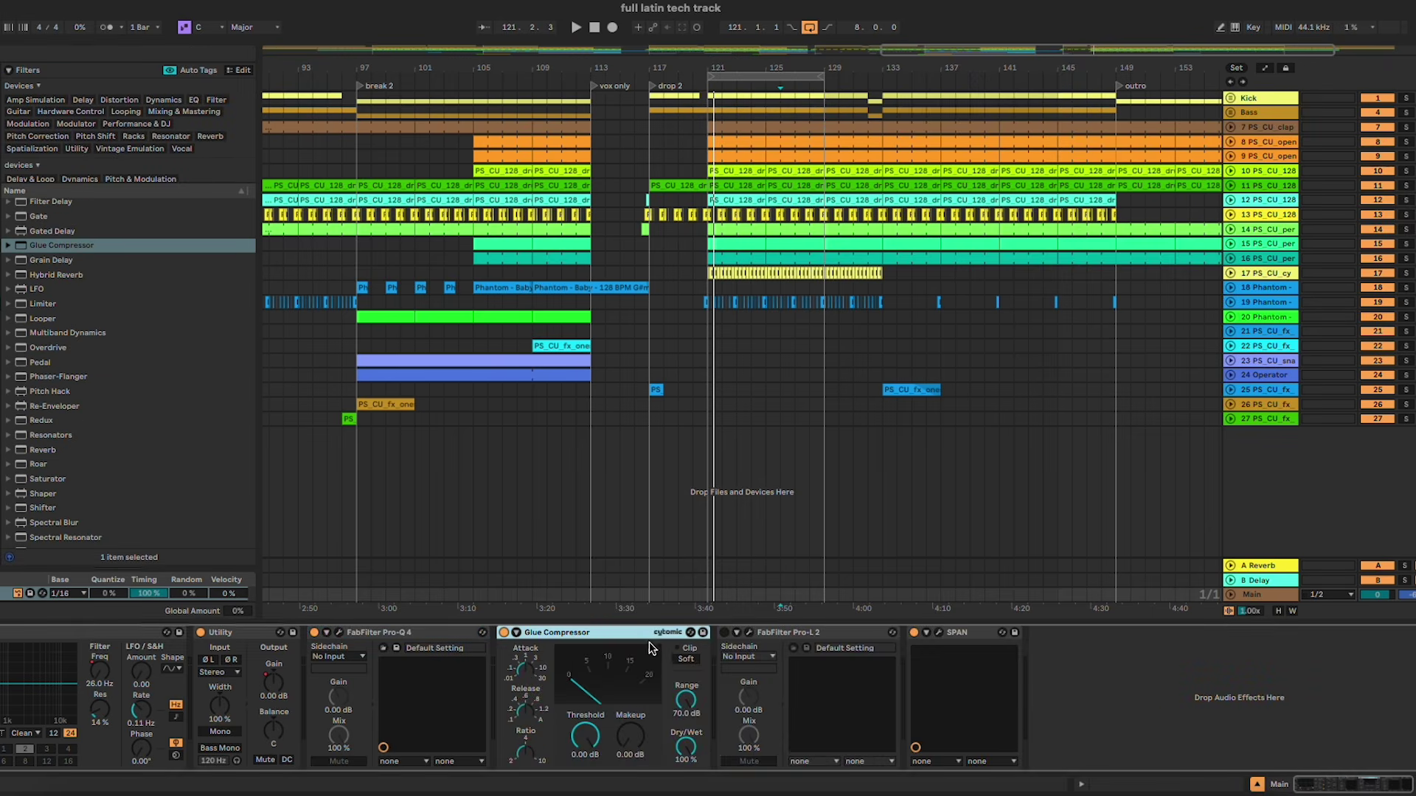
pyautogui.press('space')
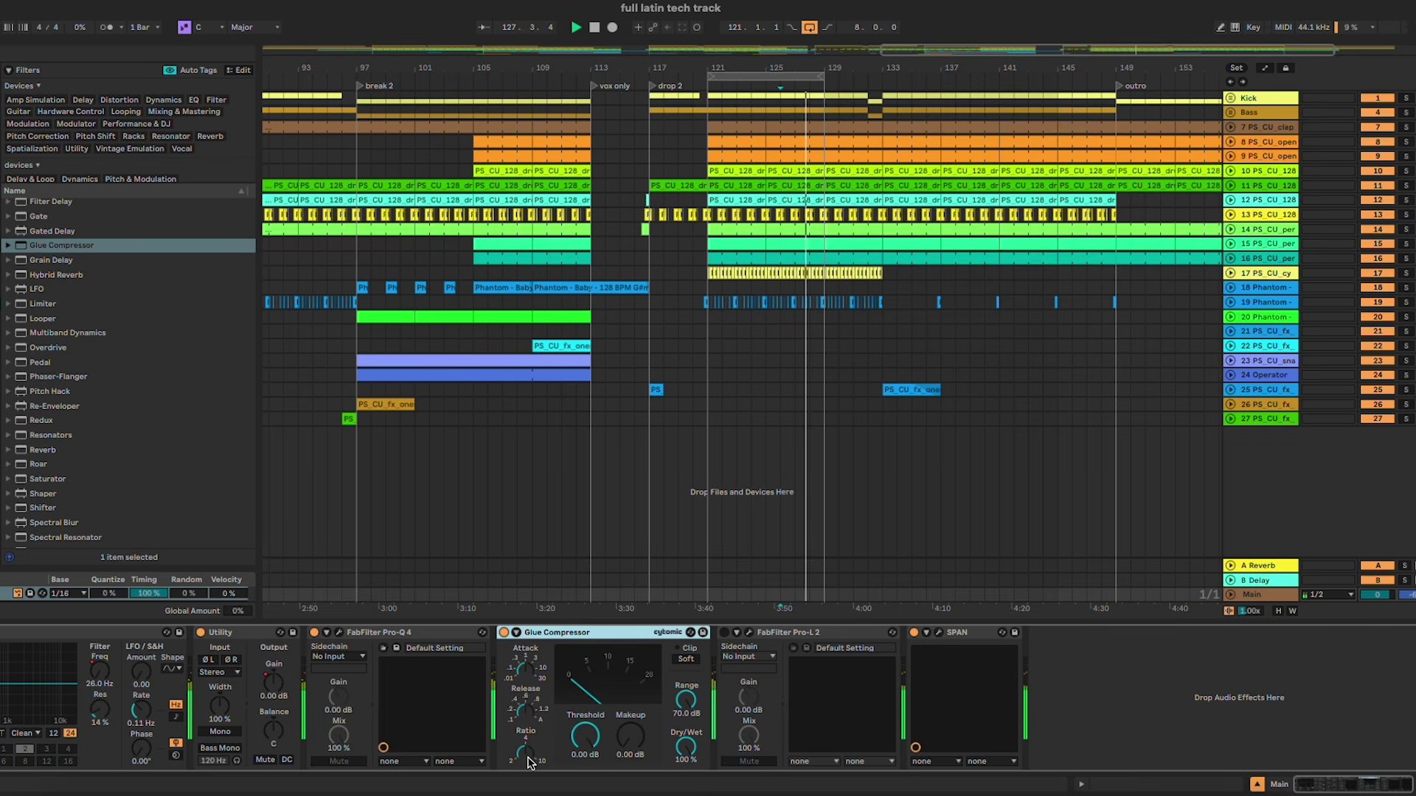
# Step: Adjust the Glue Compressor's attack and ratio, and set its threshold to -14.0 dB and makeup gain to 2.22 dB
pyautogui.press('space')
pyautogui.click(527, 672)
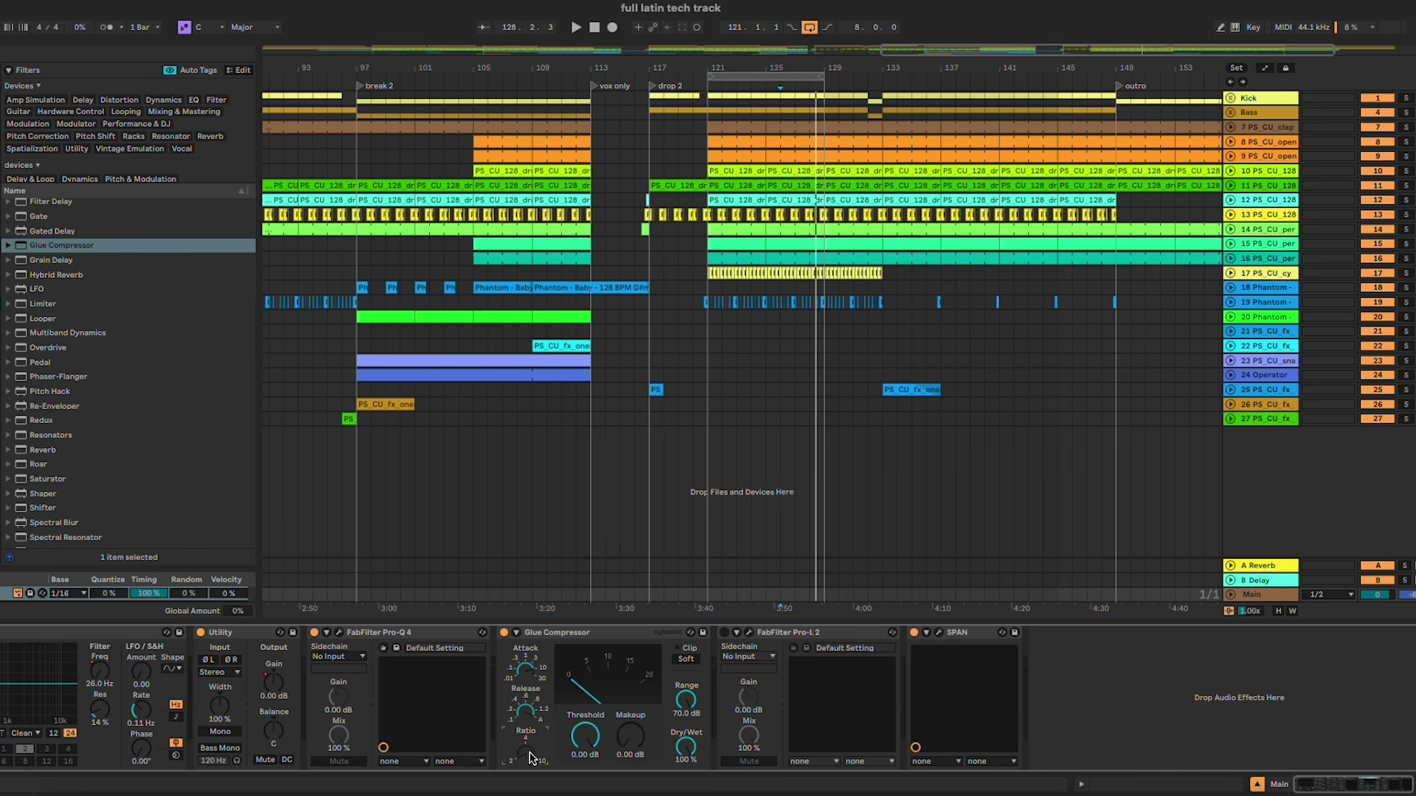
pyautogui.moveTo(600, 733); pyautogui.dragTo(600, 759)
pyautogui.press('space')
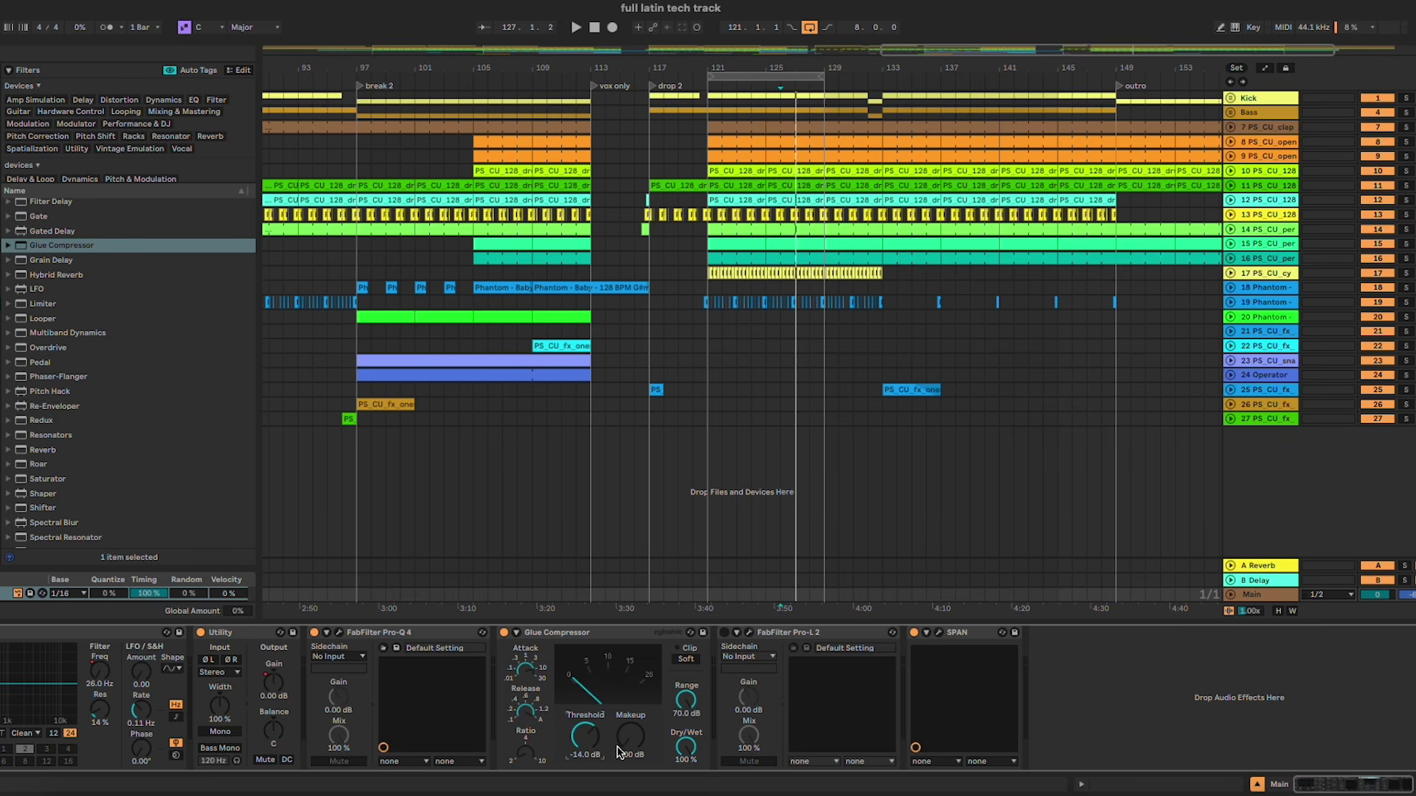
pyautogui.press('space')
pyautogui.moveTo(618, 752); pyautogui.dragTo(618, 743)
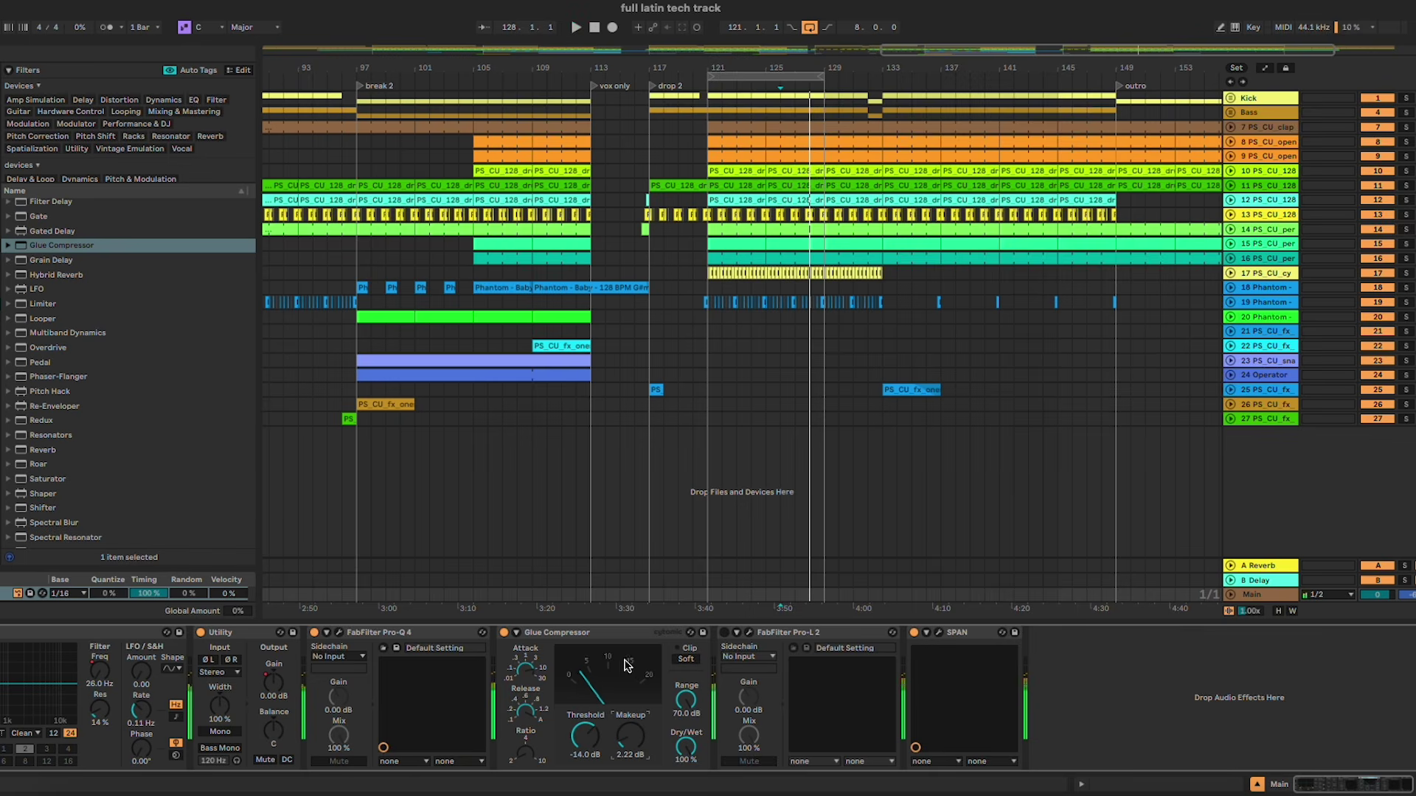
# Step: Search the browser for "standard" and insert StandardCLIP between the Glue Compressor and Pro-L 2
pyautogui.click(0, 246)
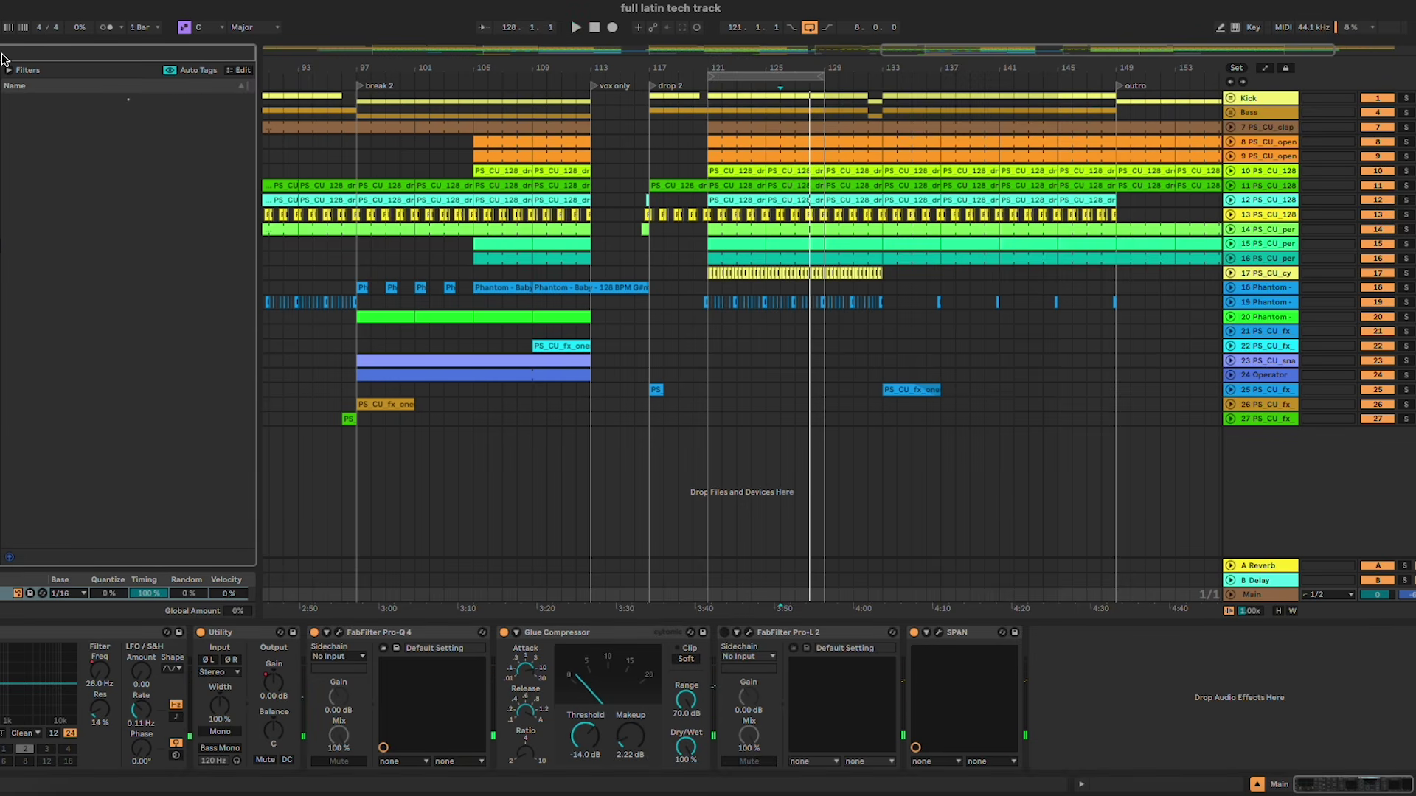
pyautogui.write('standard')
pyautogui.moveTo(35, 128); pyautogui.dragTo(764, 732)
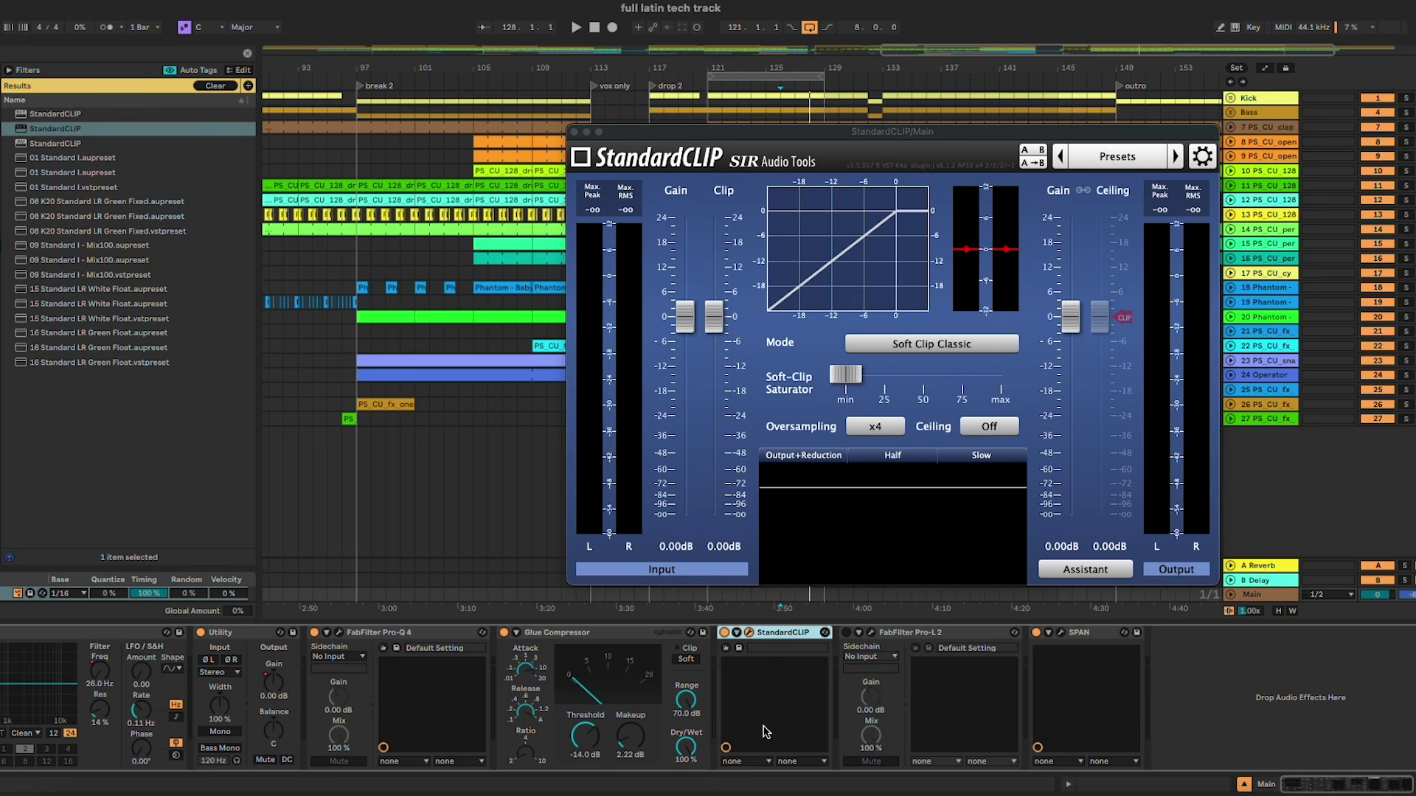
pyautogui.moveTo(898, 131); pyautogui.dragTo(694, 126)
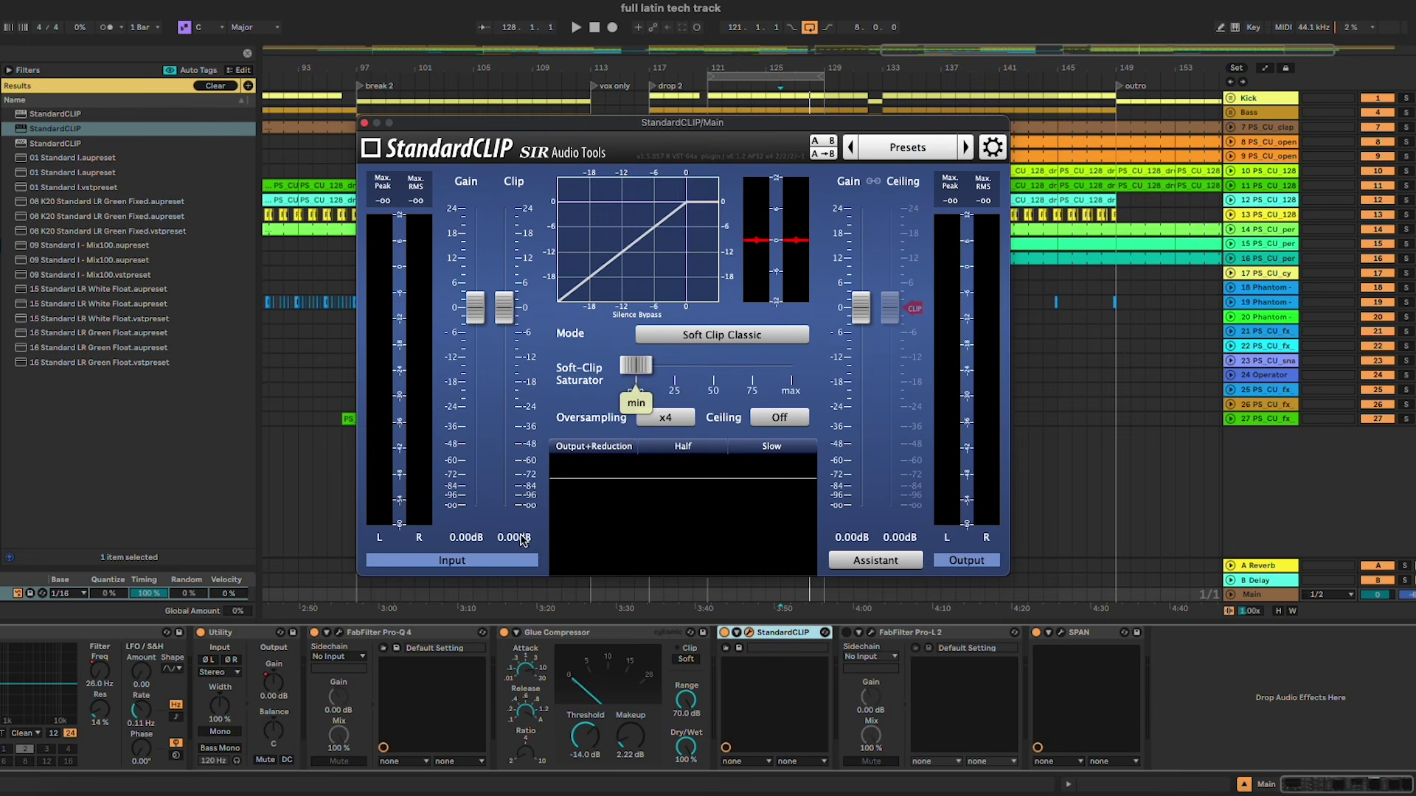
# Step: Set StandardCLIP's input gain to 2.00 dB and clip level to -6.40 dB, compare with it bypassed, and close its window
pyautogui.moveTo(497, 314); pyautogui.dragTo(503, 334)
pyautogui.press('space')
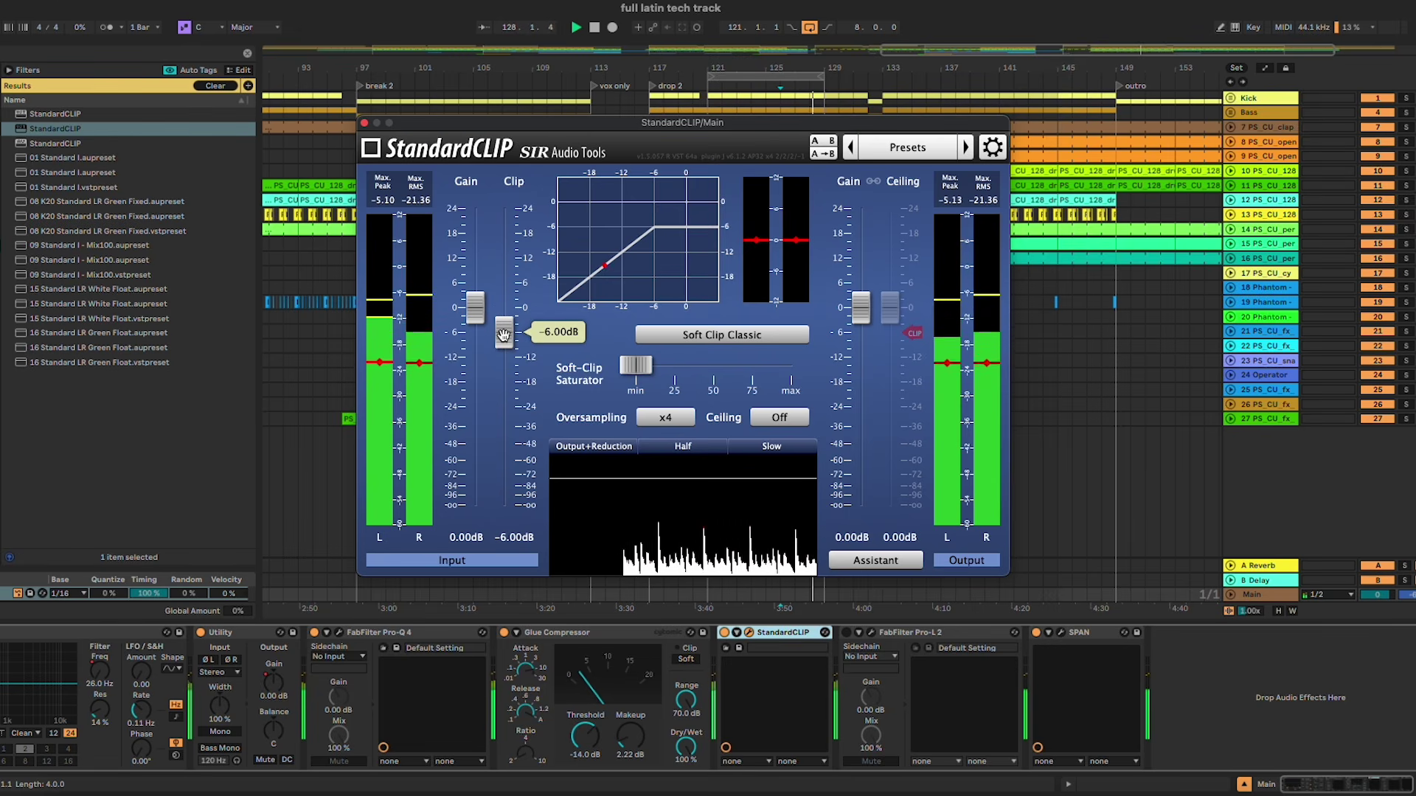
pyautogui.moveTo(475, 317); pyautogui.dragTo(476, 310)
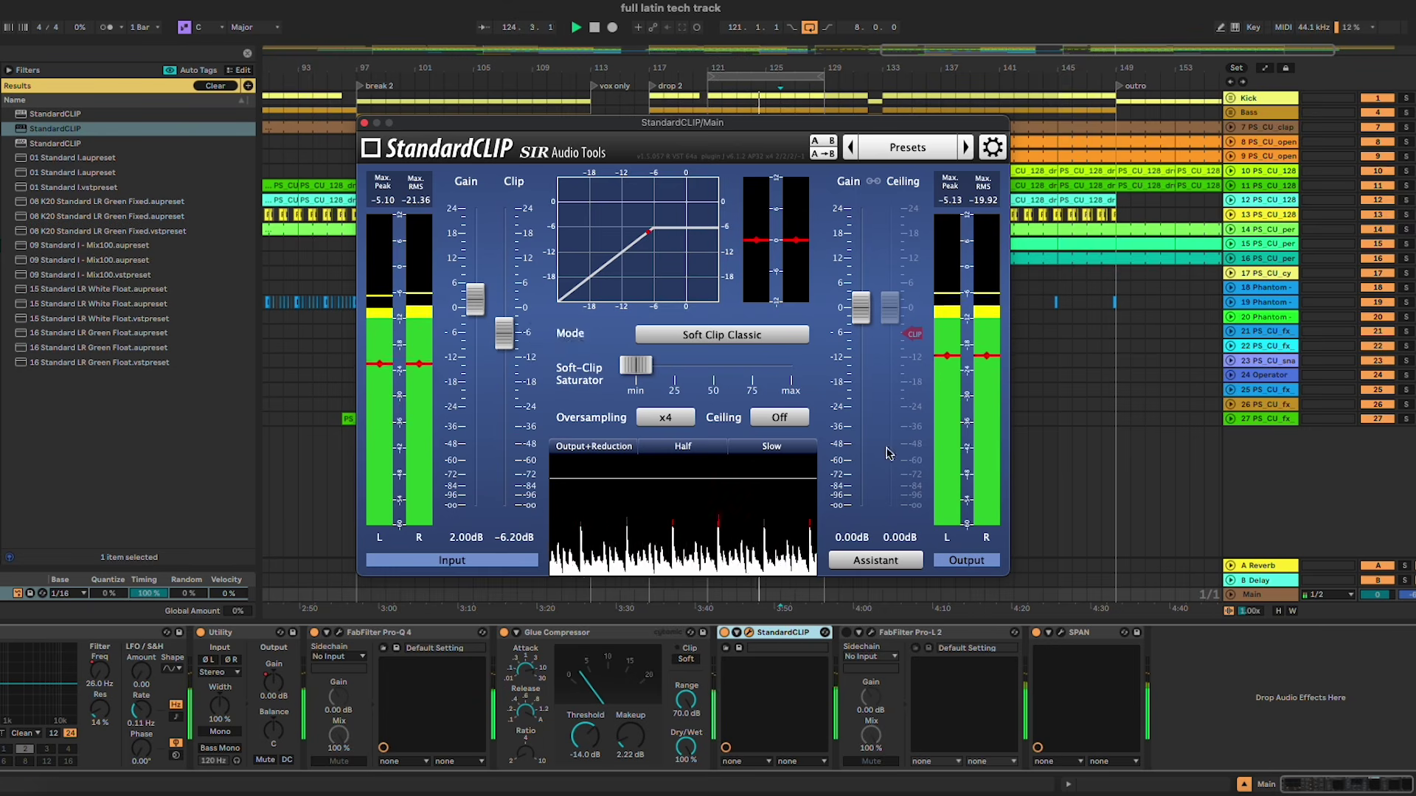
pyautogui.click(1379, 130)
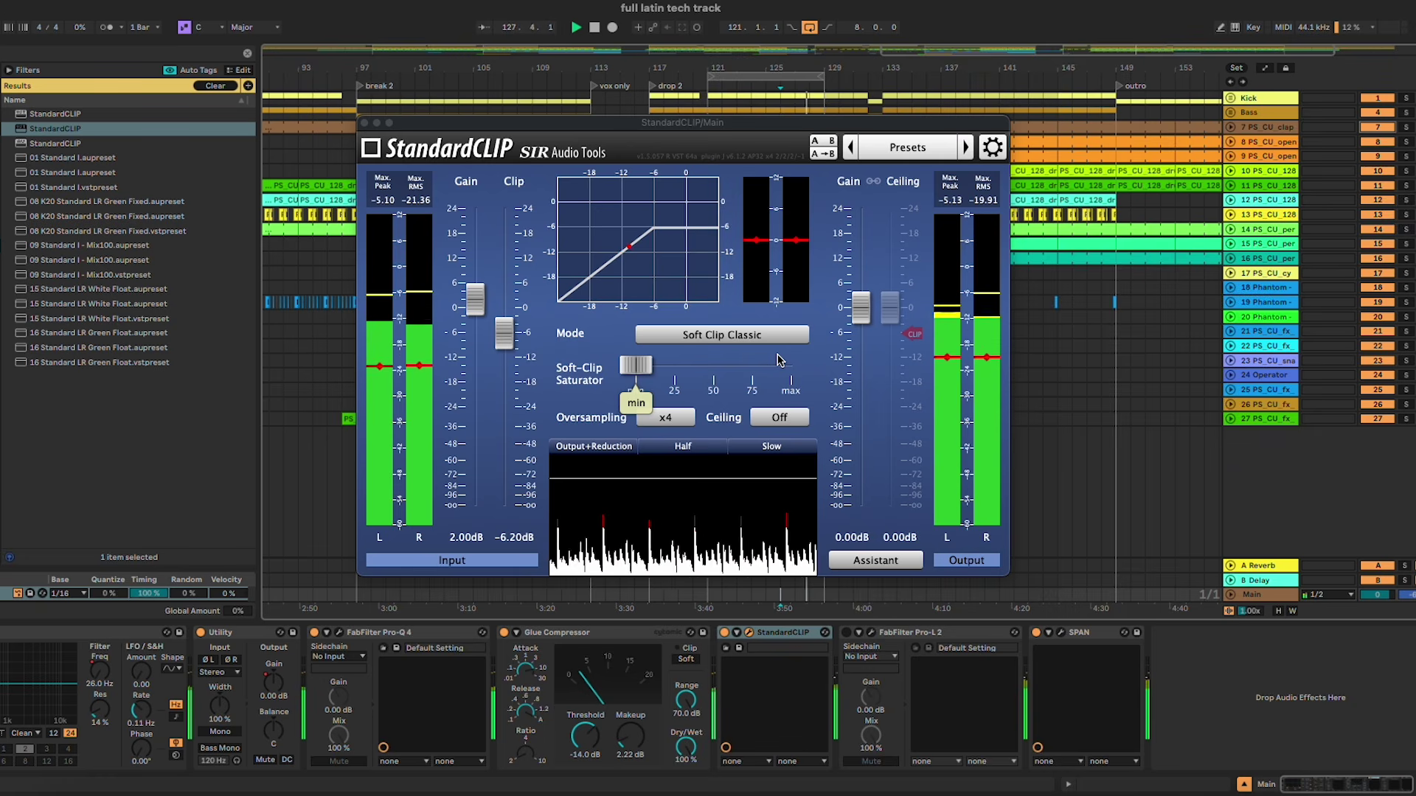
pyautogui.scroll(-1, 505, 339)
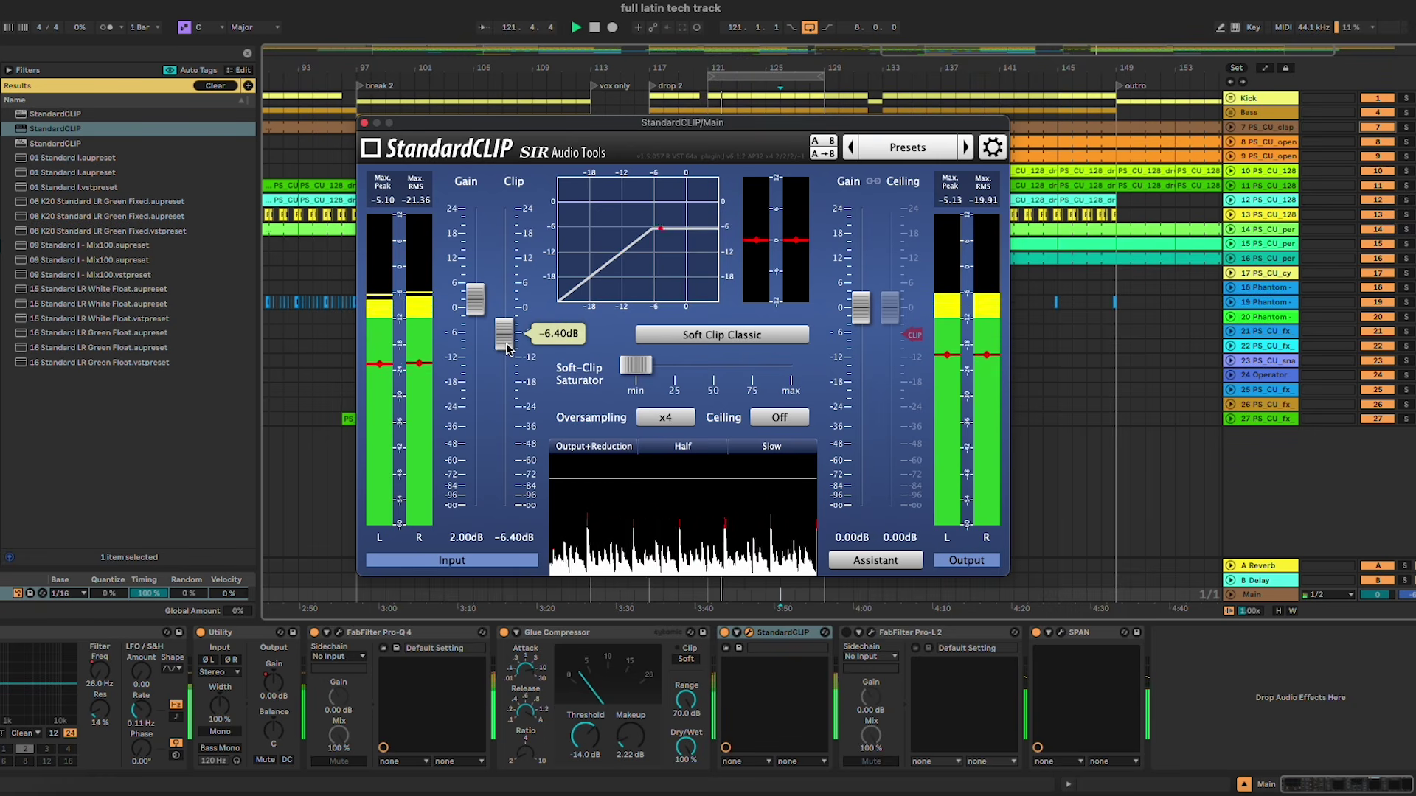
pyautogui.click(726, 643)
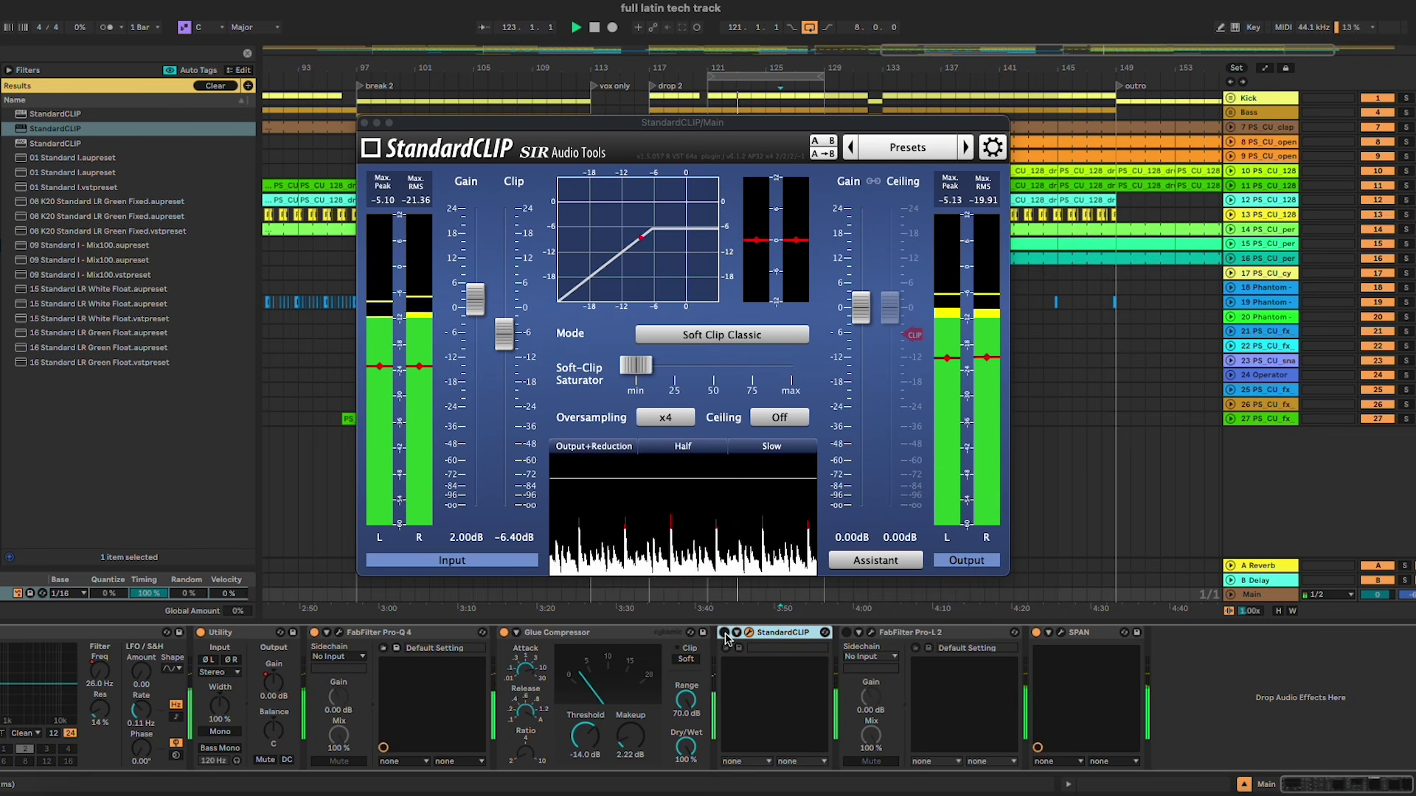
pyautogui.click(749, 633)
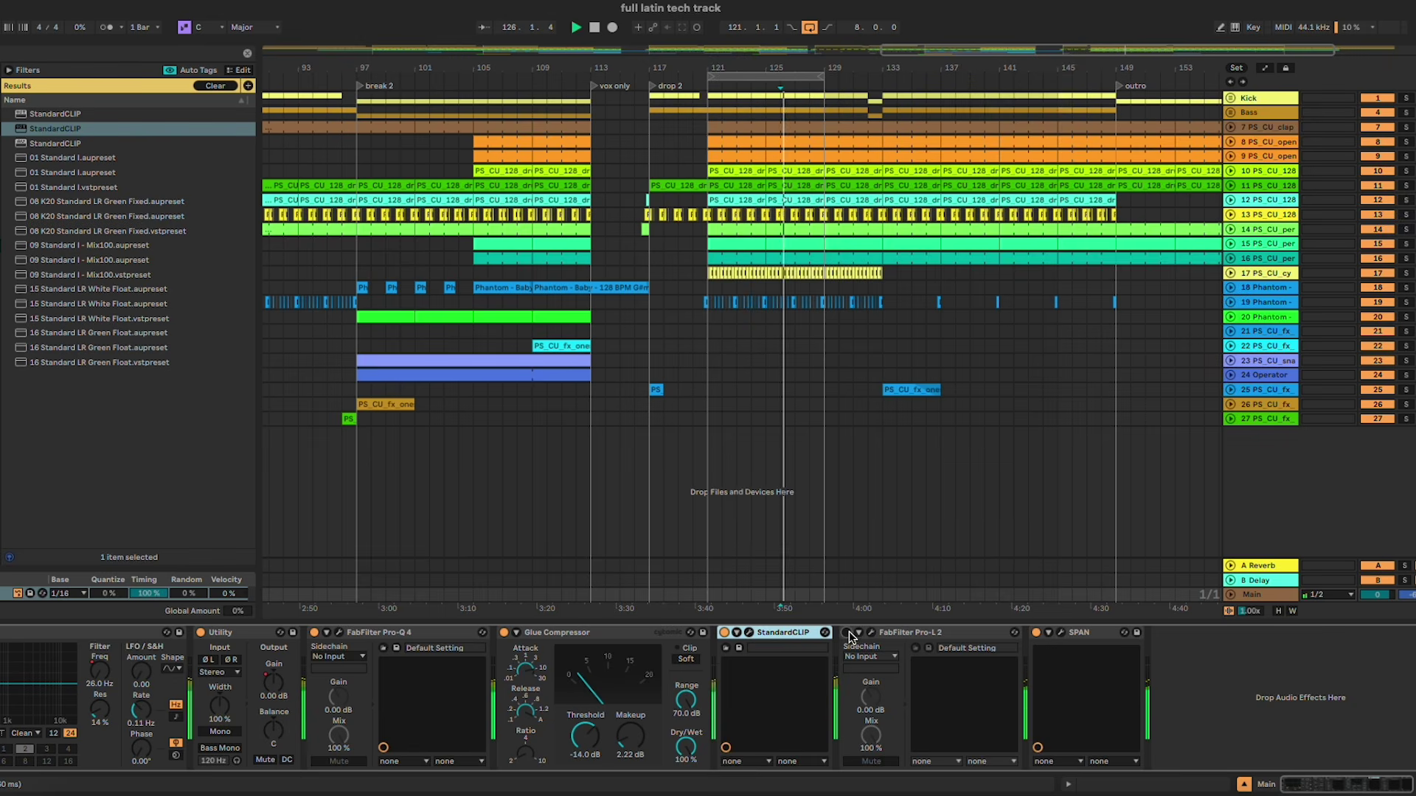
# Step: Check the Main level in the mixer, enable Pro-L 2, and set its limiting style to Punchy
pyautogui.press('Tab')
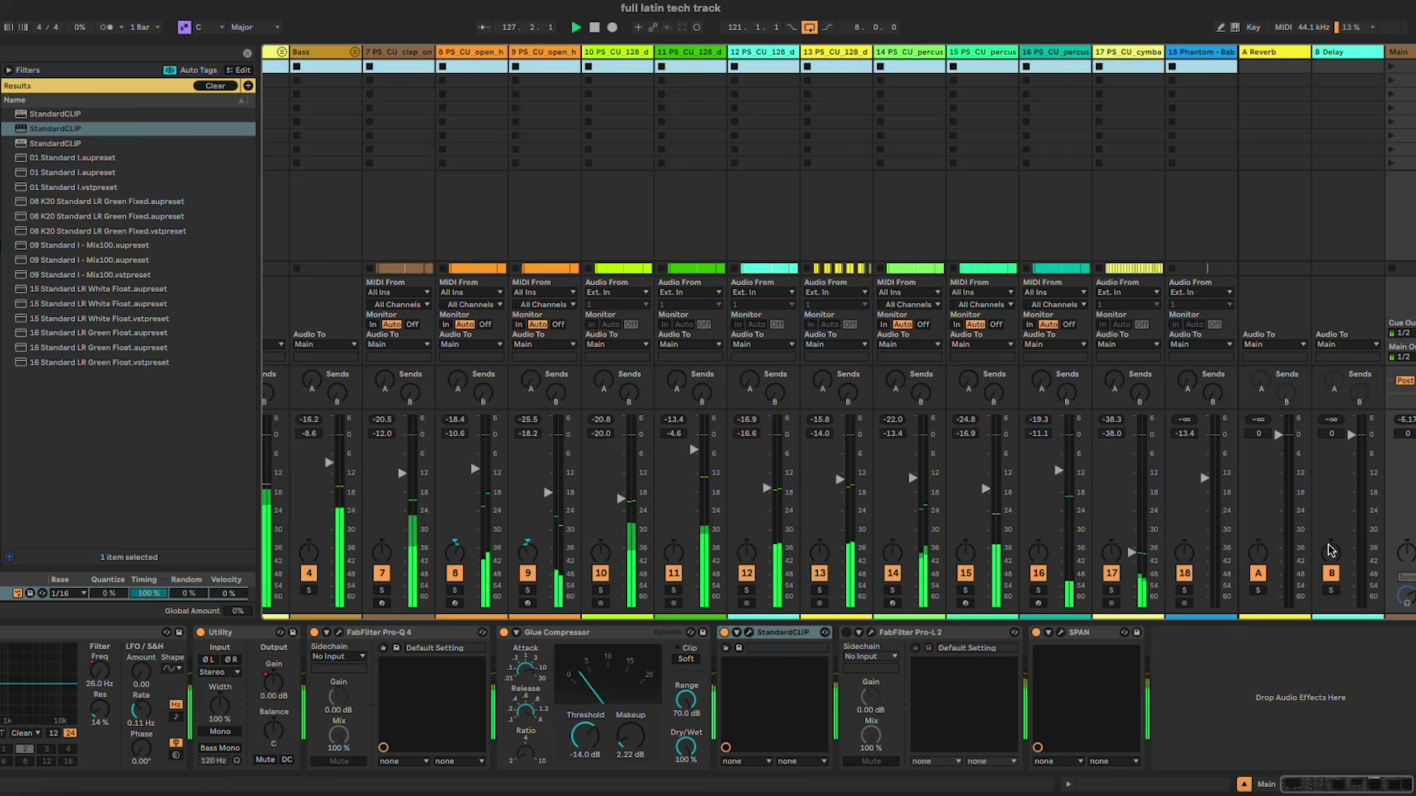
pyautogui.press('Tab')
pyautogui.click(847, 633)
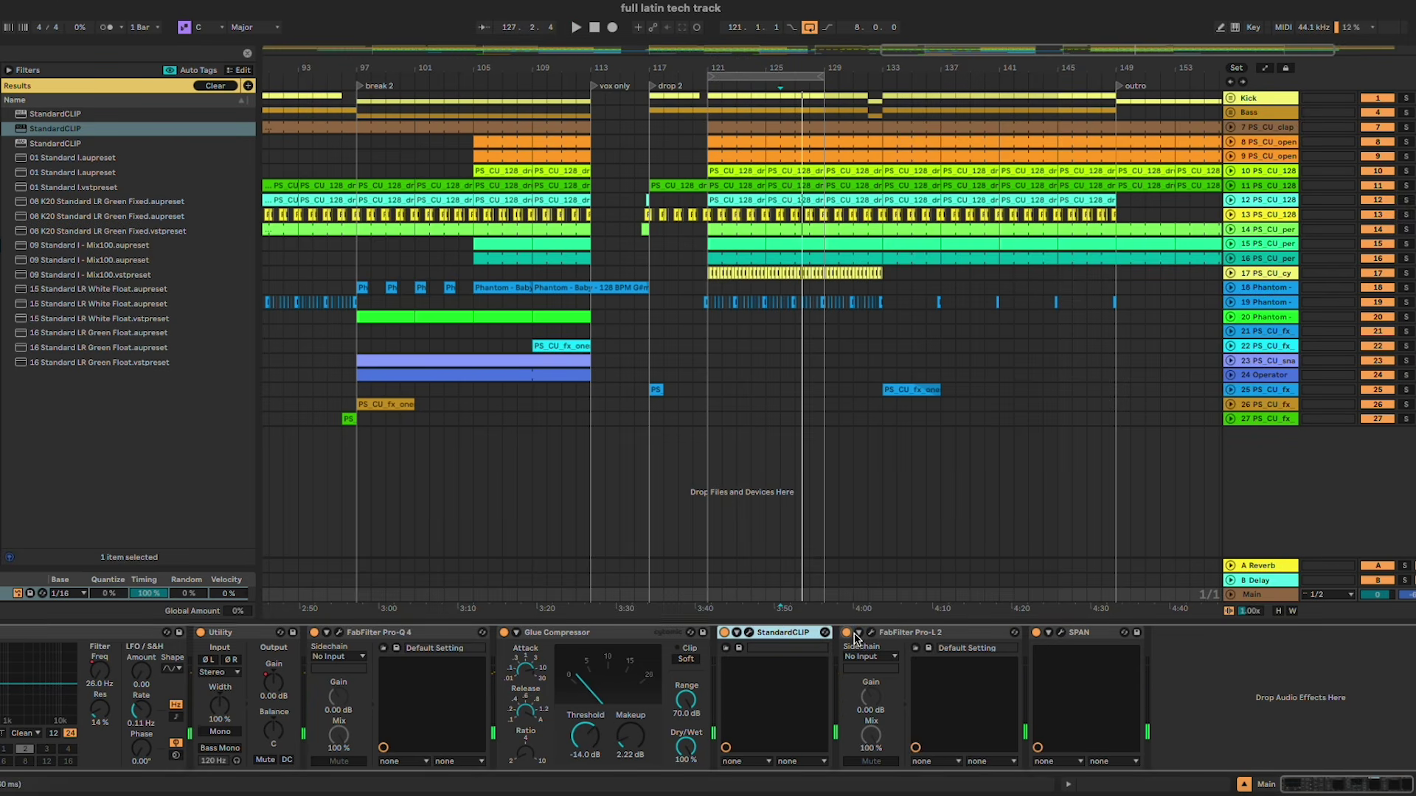
pyautogui.click(874, 634)
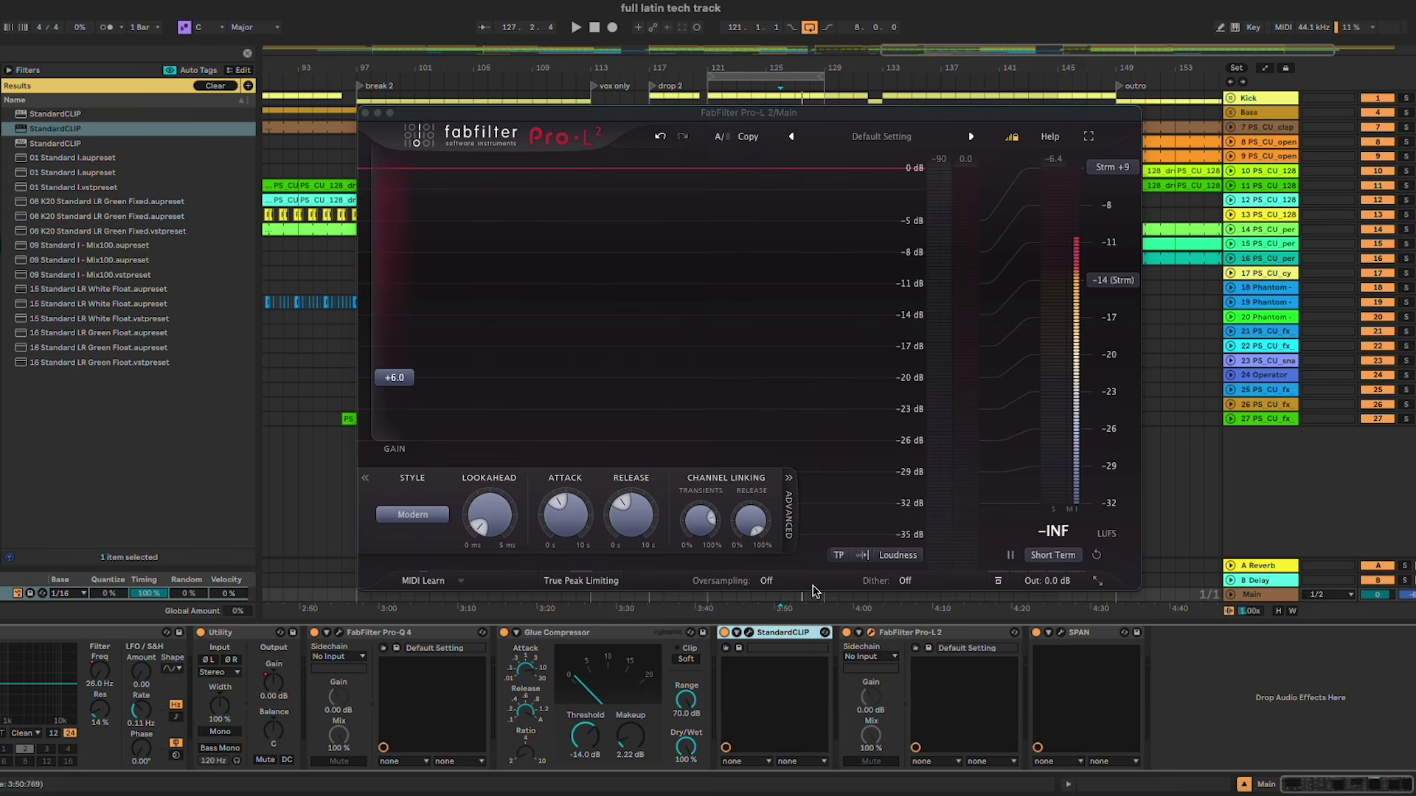
pyautogui.click(425, 515)
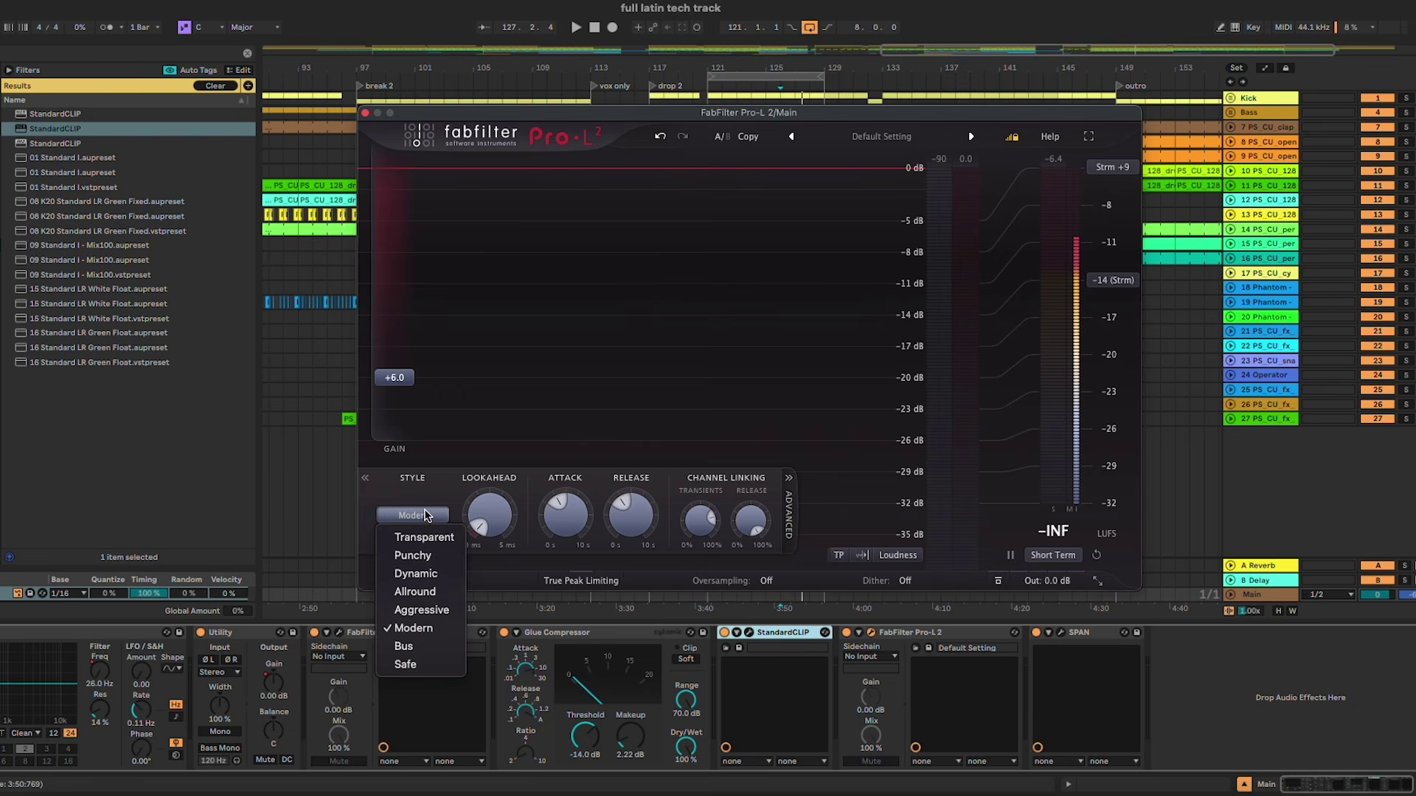
pyautogui.click(433, 584)
pyautogui.click(412, 511)
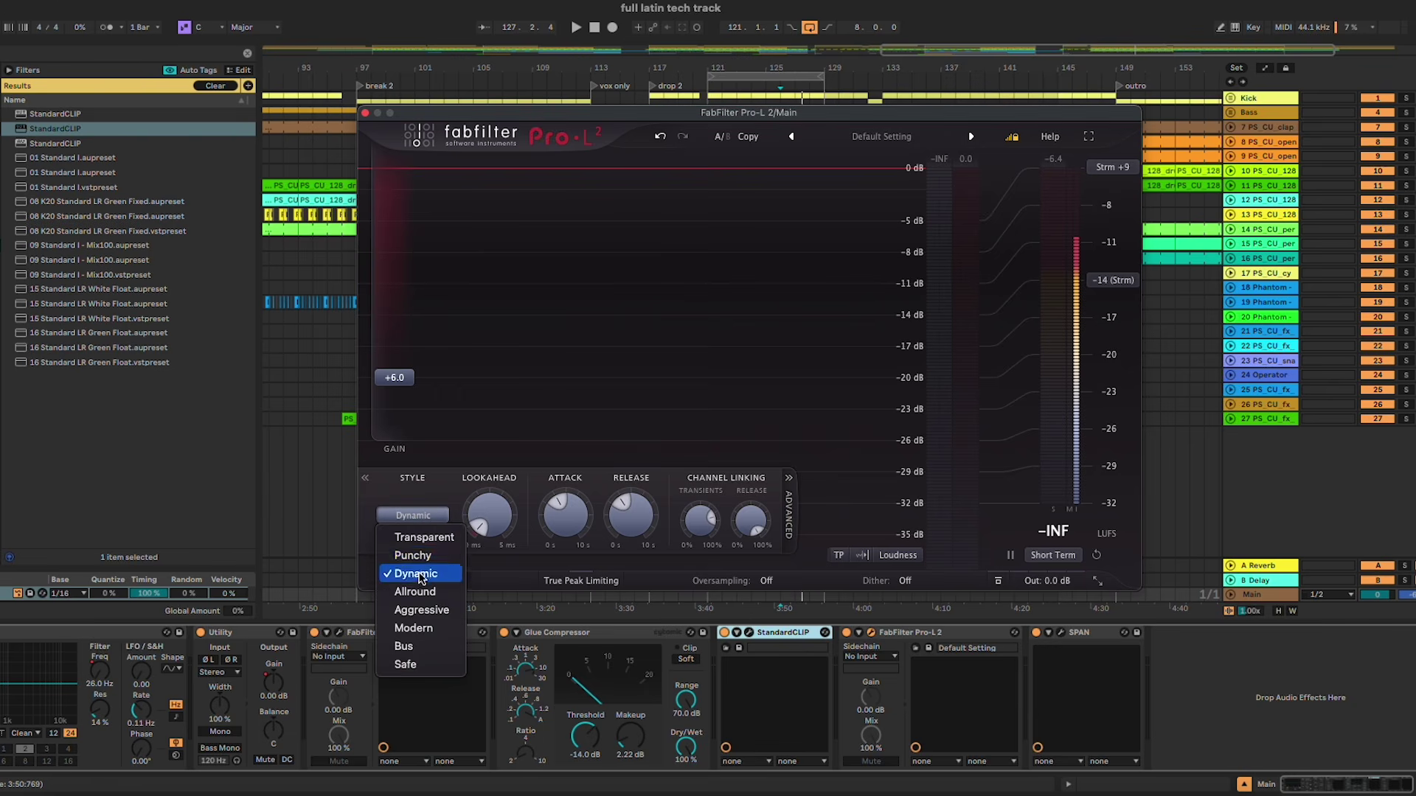
pyautogui.click(413, 562)
# Step: Raise the Pro-L 2 gain to about +12.4 dB during playback and arrange SPAN beside it to check the spectrum
pyautogui.press('space')
pyautogui.moveTo(394, 377); pyautogui.dragTo(415, 328)
pyautogui.click(1059, 633)
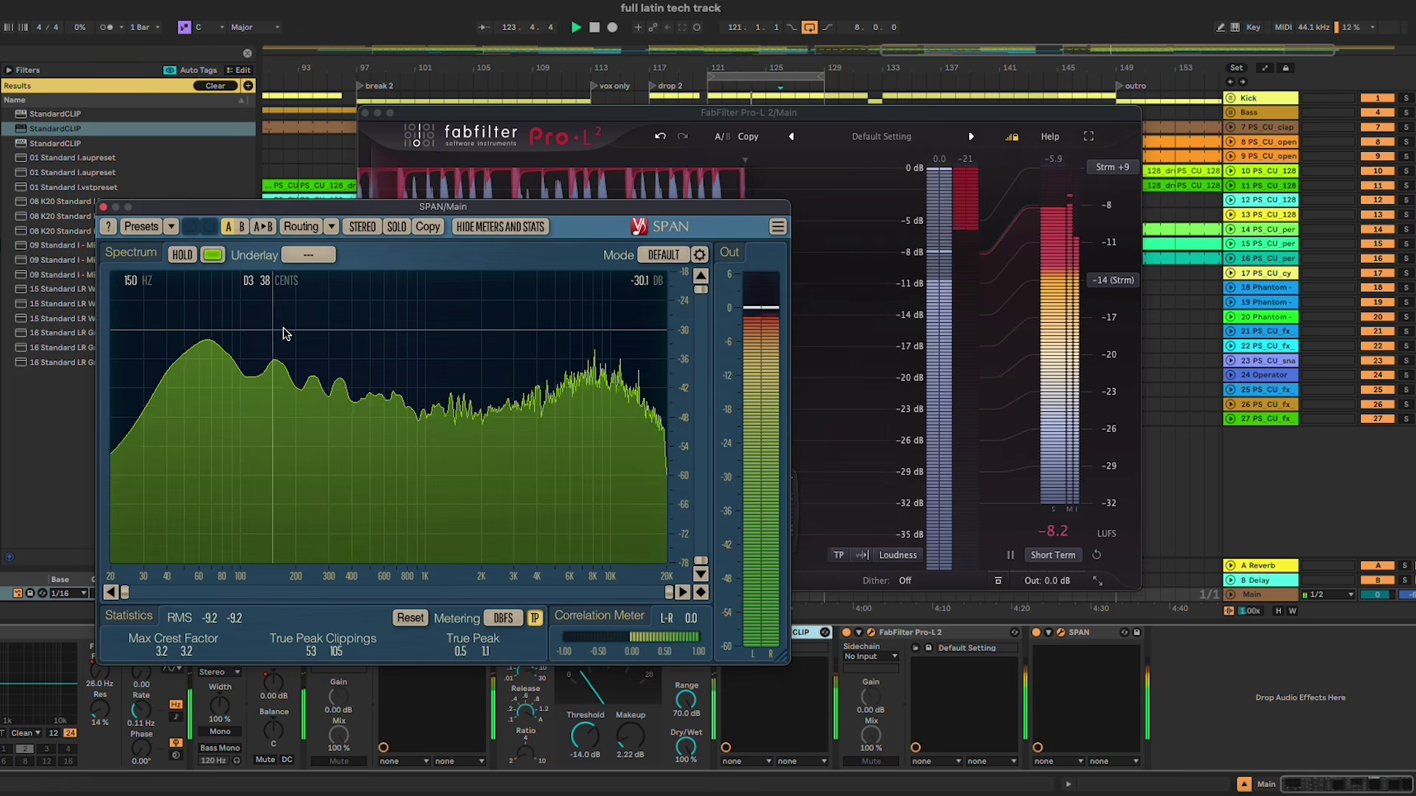
pyautogui.moveTo(626, 114); pyautogui.dragTo(749, 122)
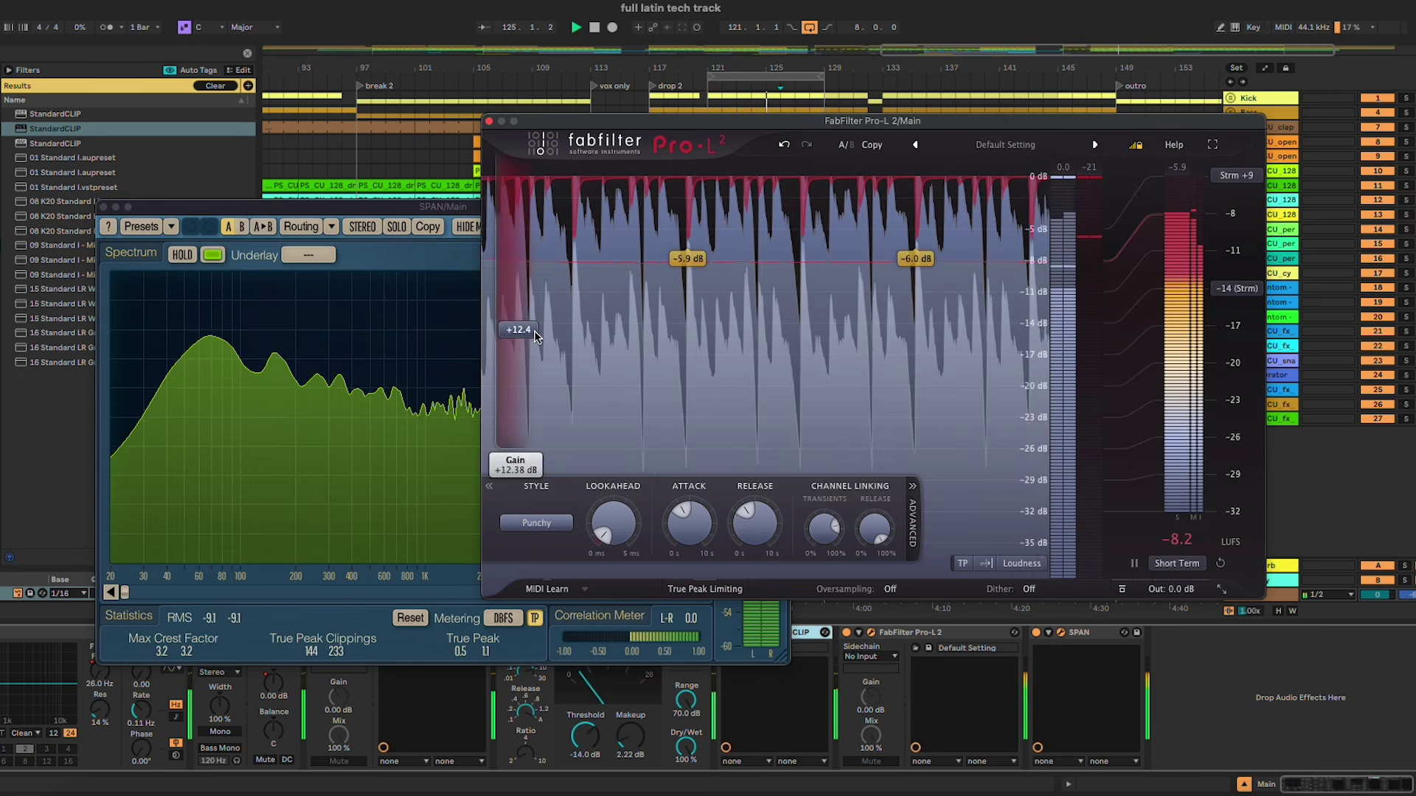
pyautogui.click(329, 341)
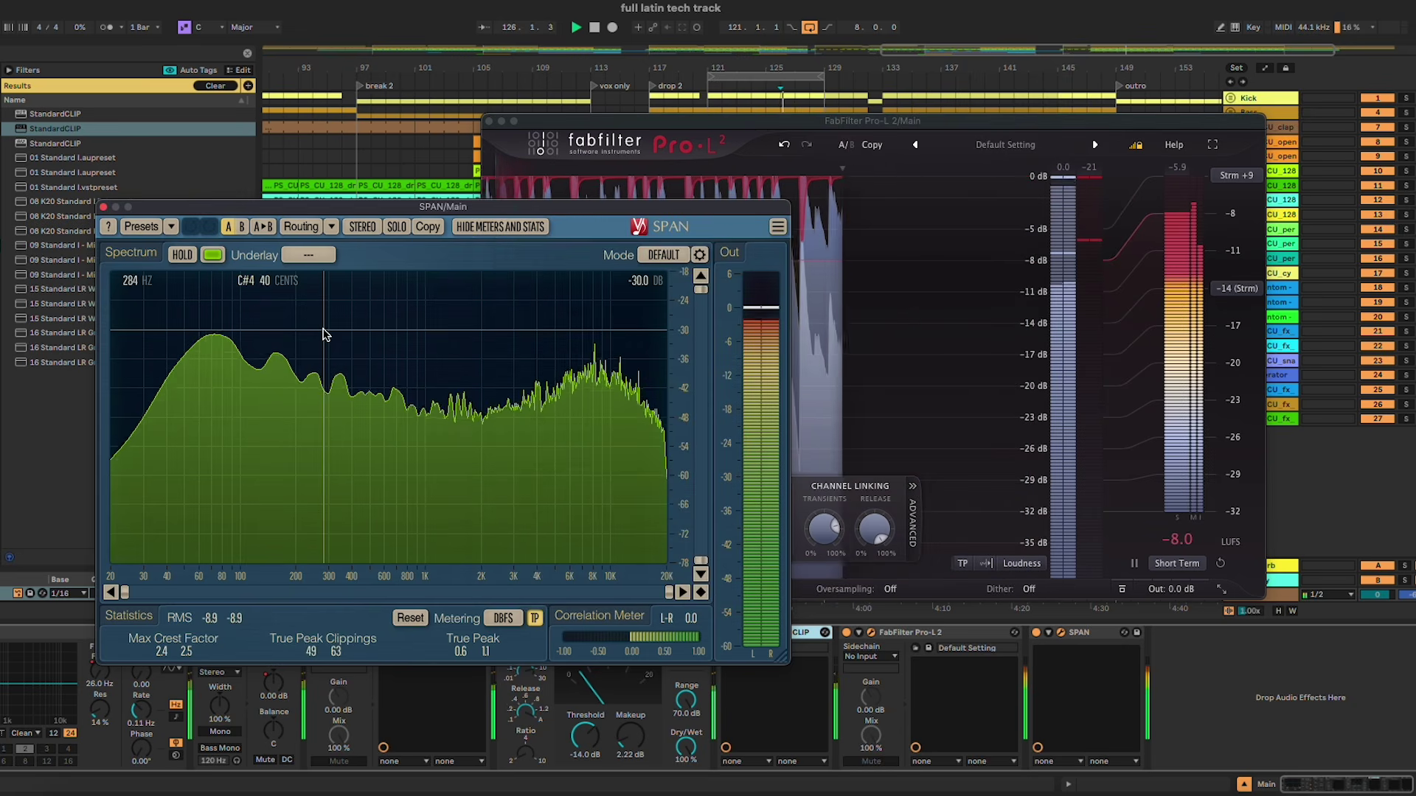
# Step: Nudge the Pro-L 2 gain up slightly and reset SPAN's statistics
pyautogui.click(867, 131)
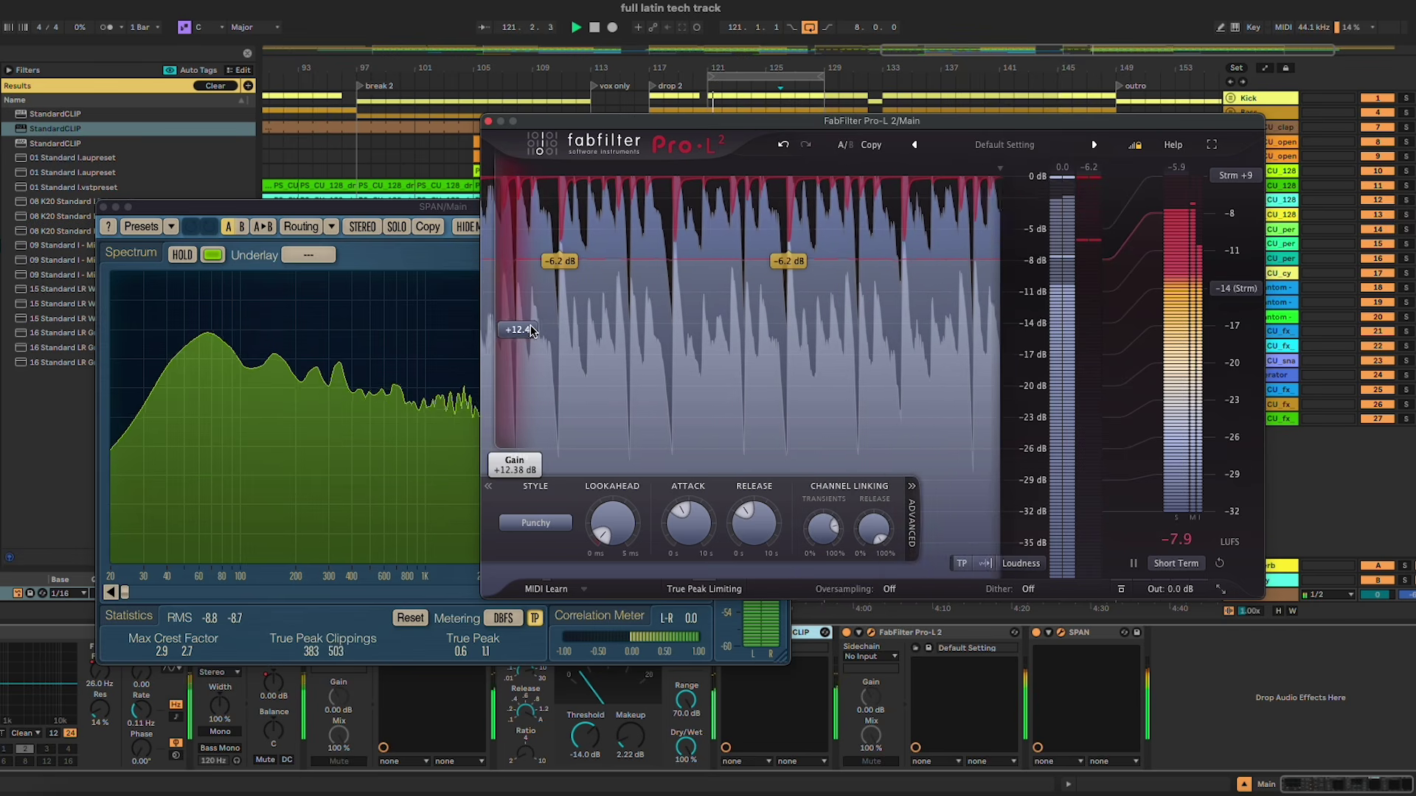
pyautogui.moveTo(530, 326); pyautogui.dragTo(530, 323)
pyautogui.click(410, 618)
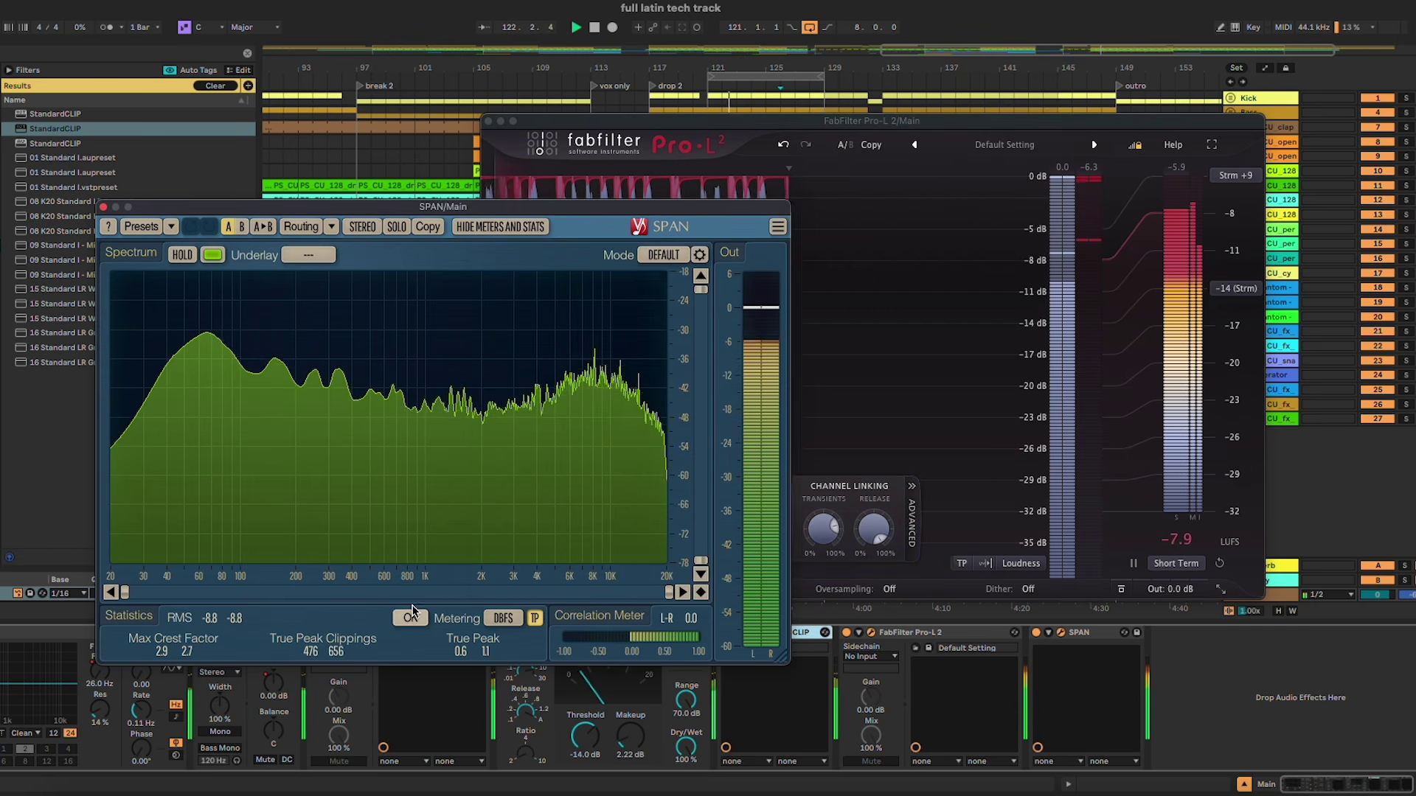
# Step: Check Pro-L 2's gain reduction against SPAN's spectrum and true peaks during playback, then stop playback
pyautogui.click(809, 134)
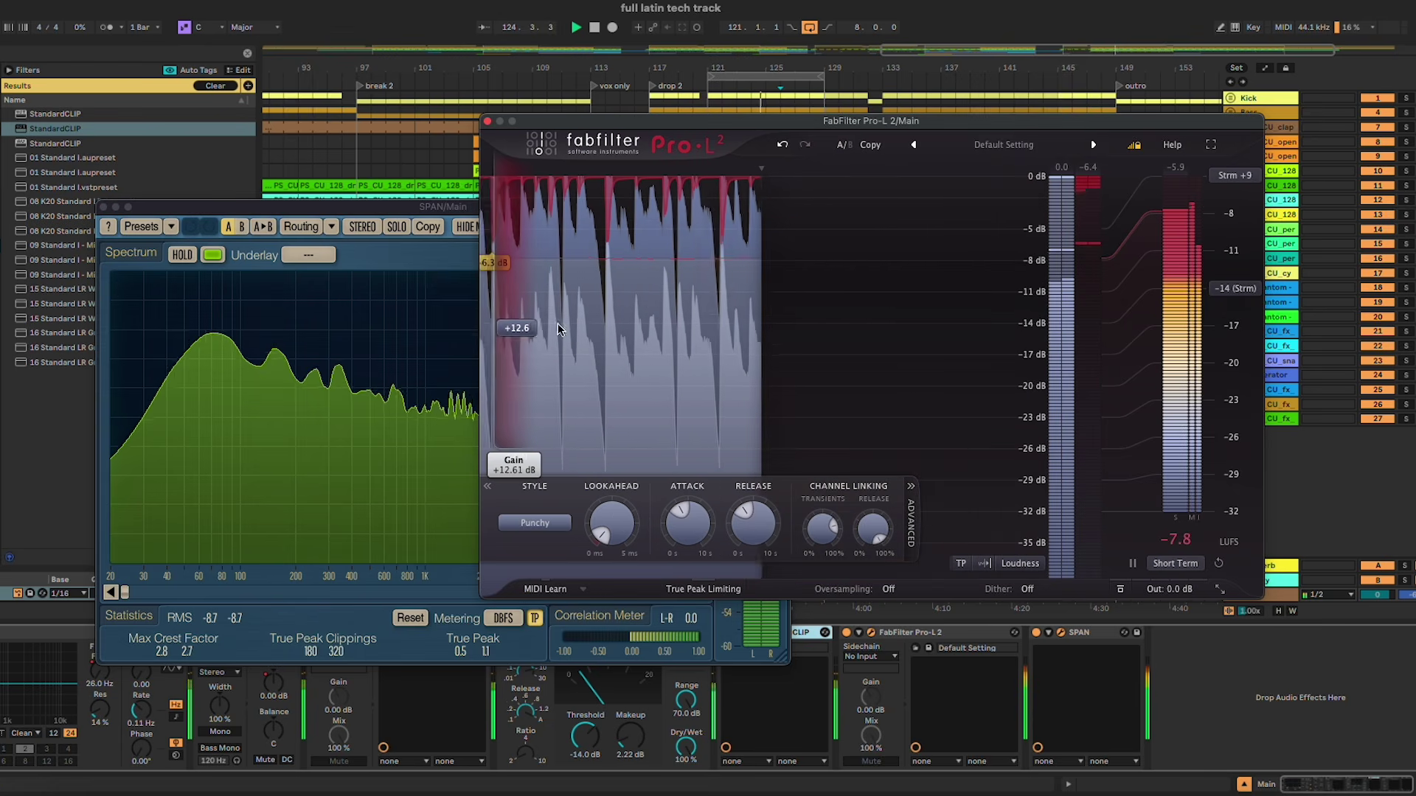
pyautogui.click(1273, 300)
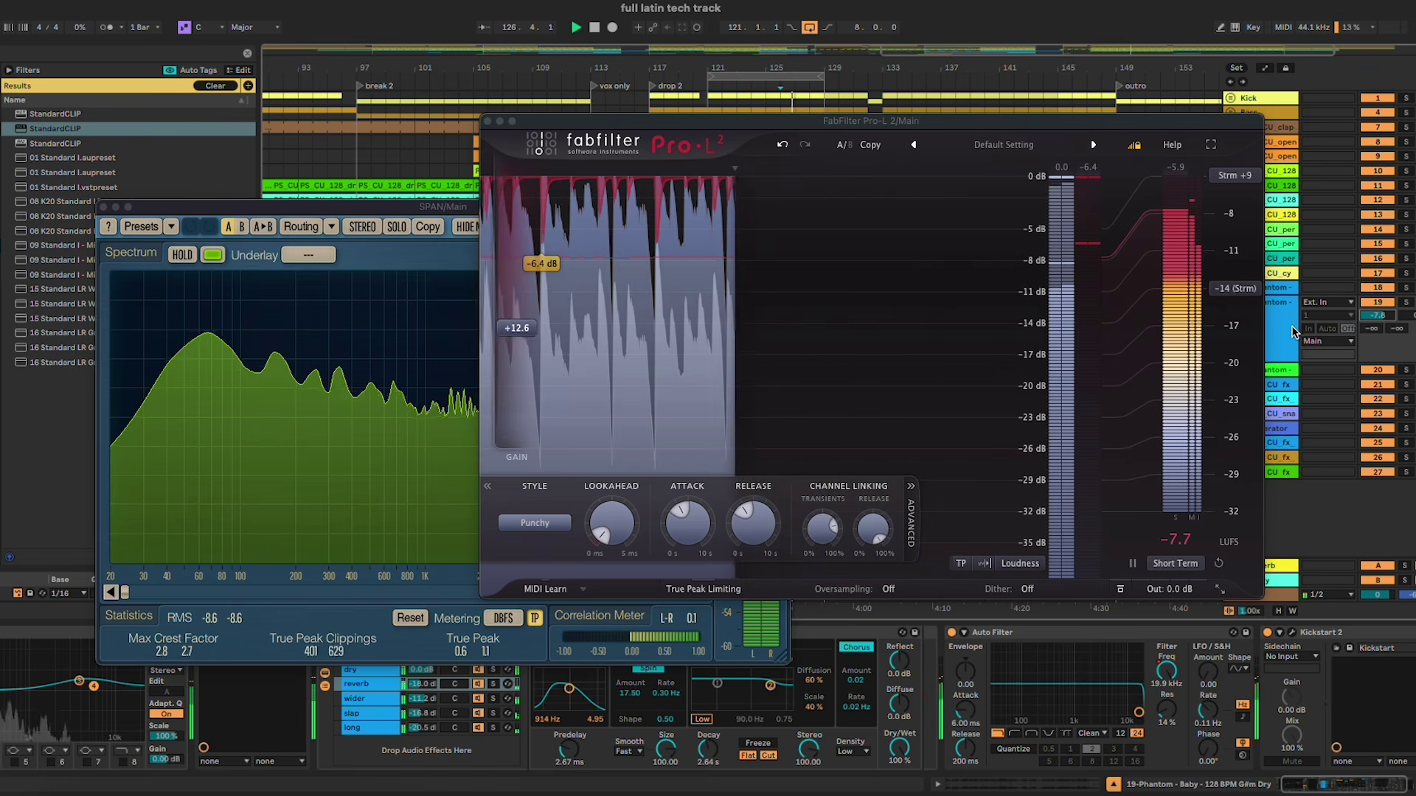
pyautogui.click(323, 337)
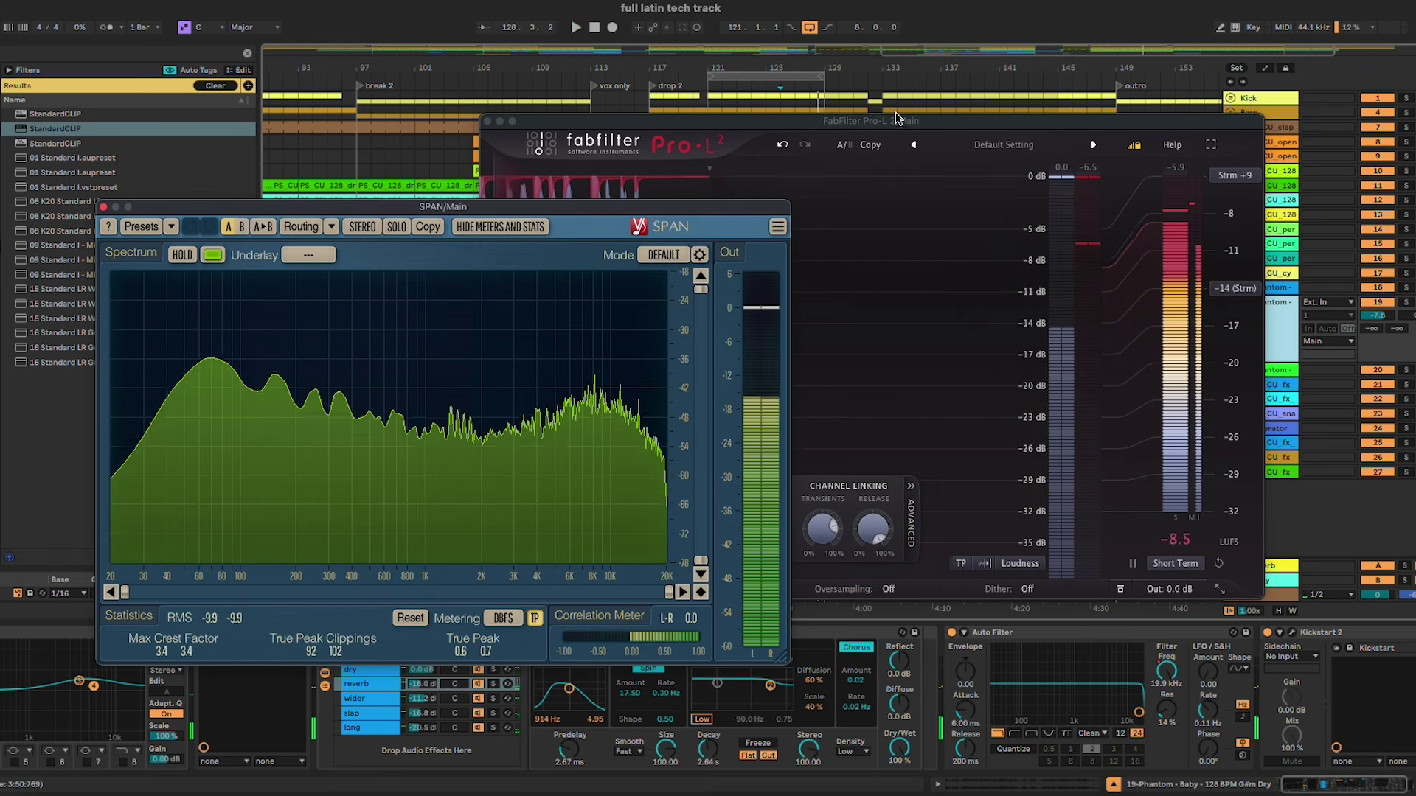
# Step: Move the Pro-L 2 window aside and set its oversampling to 16x
pyautogui.moveTo(909, 120); pyautogui.dragTo(976, 115)
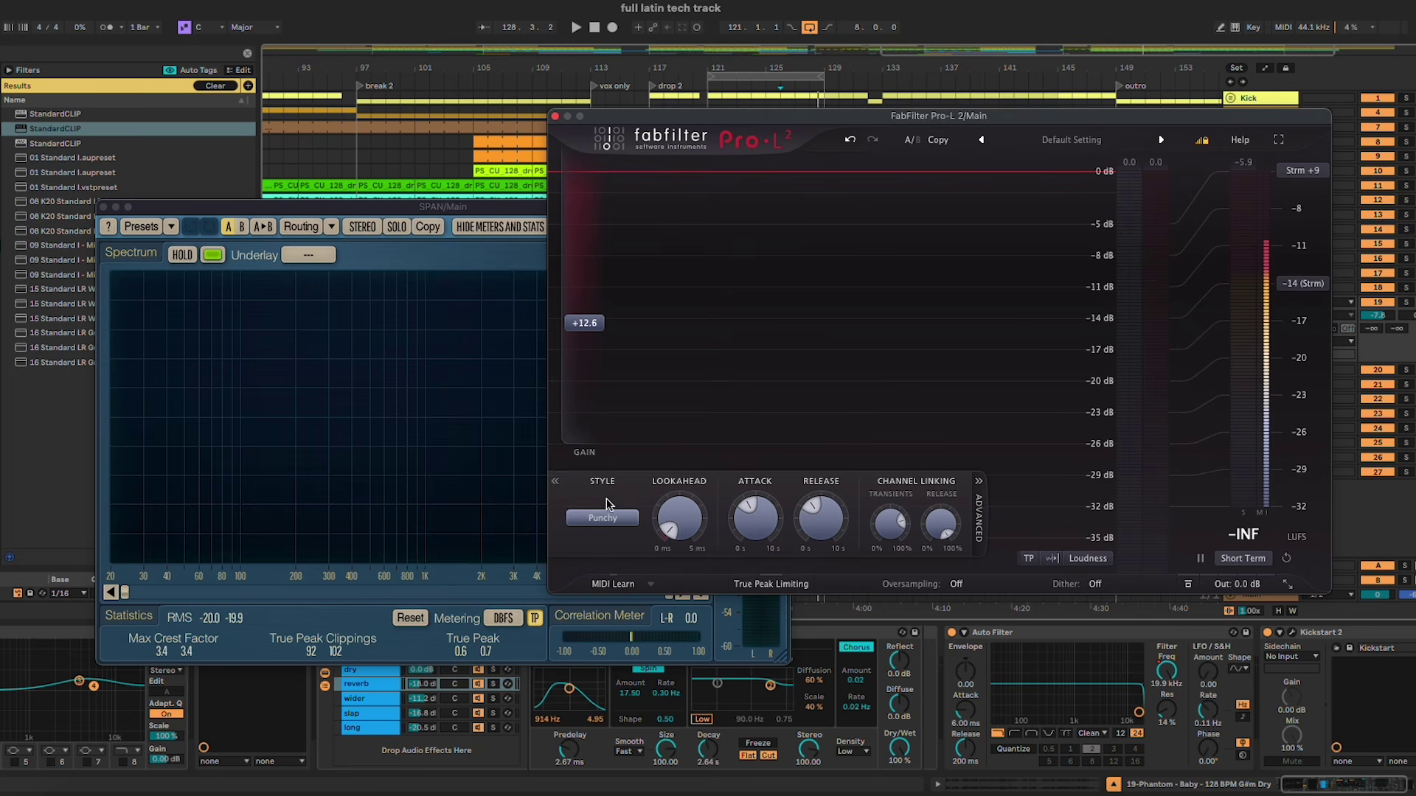
pyautogui.click(968, 587)
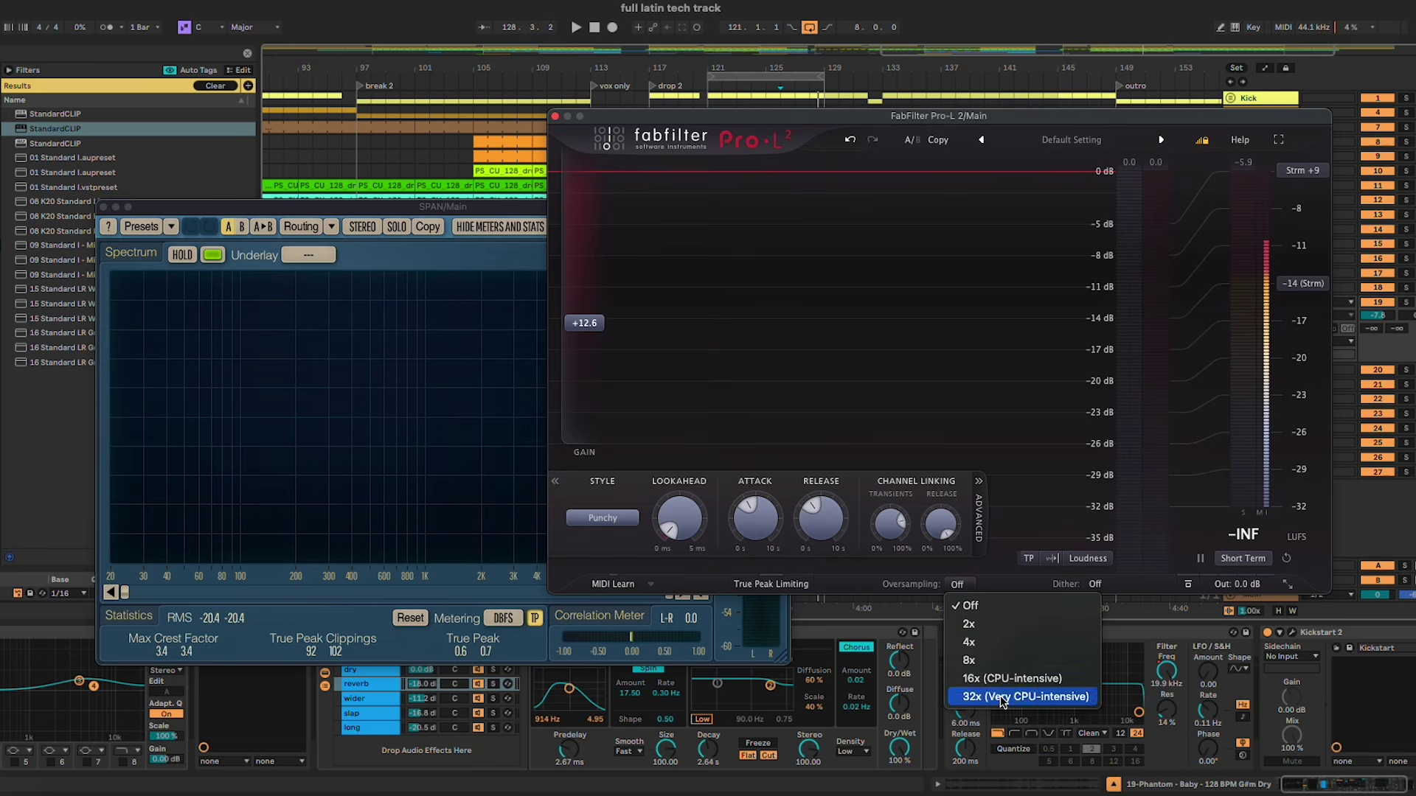
pyautogui.click(981, 673)
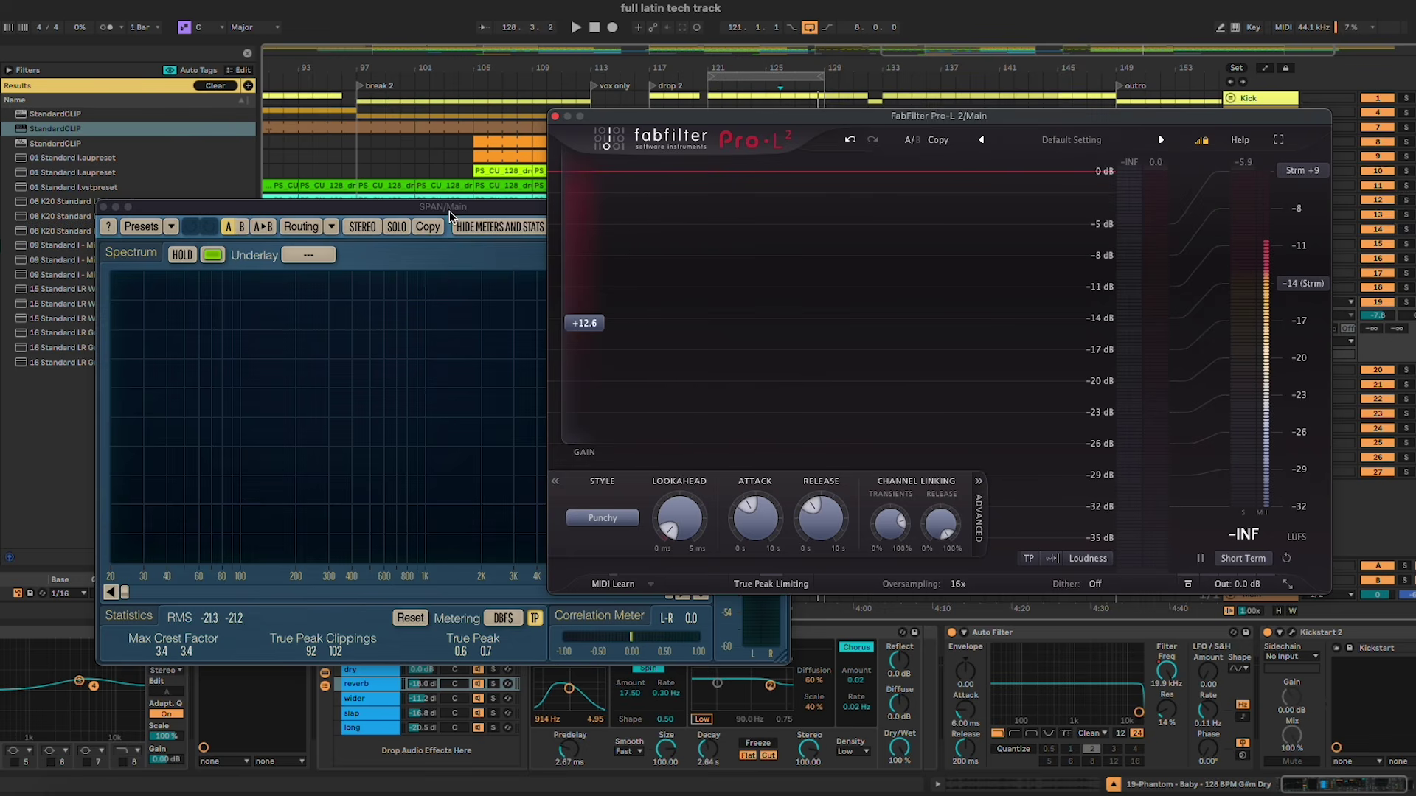
# Step: Play drop 2 with the oversampled limiter, reset SPAN's statistics to check the true peaks, and stop playback
pyautogui.click(535, 538)
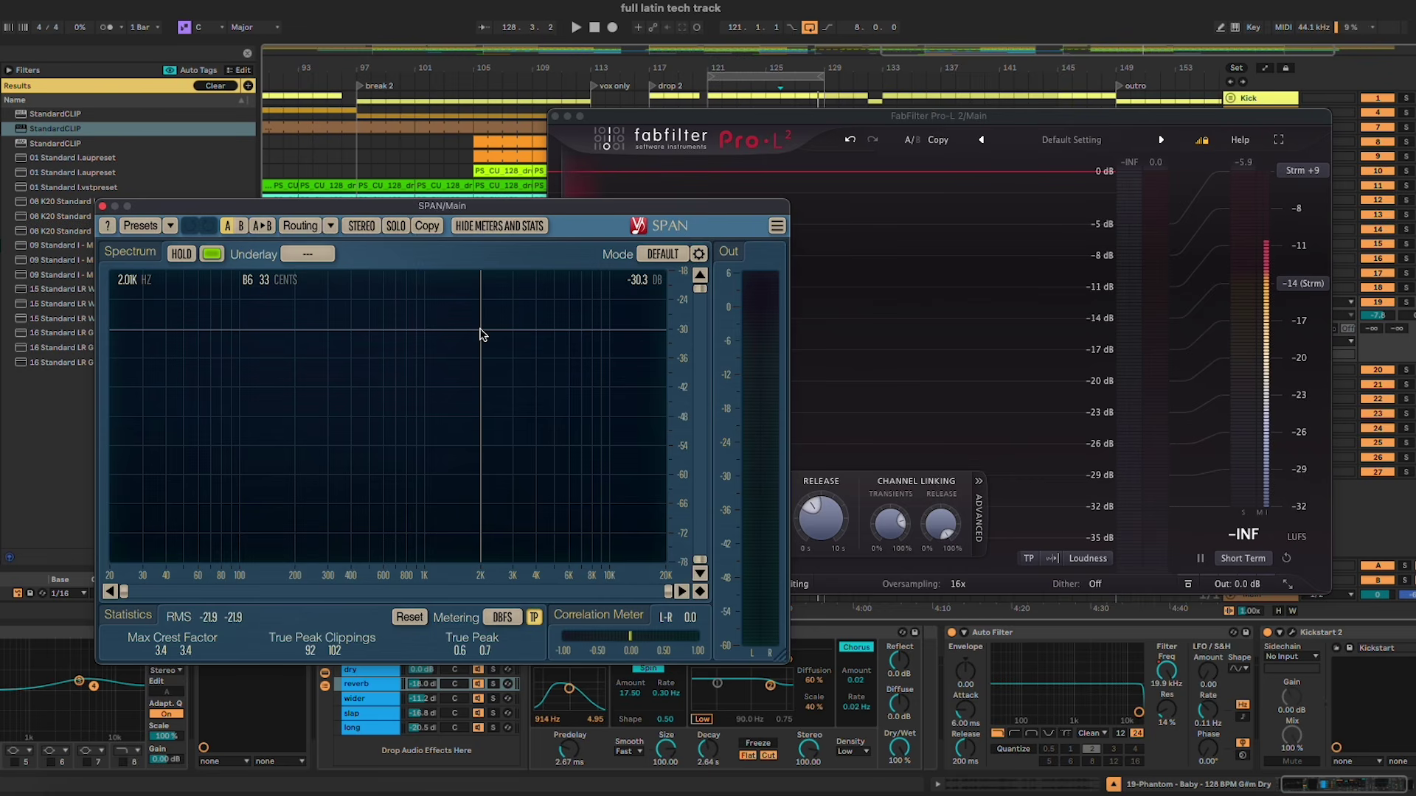
pyautogui.click(734, 87)
pyautogui.click(804, 118)
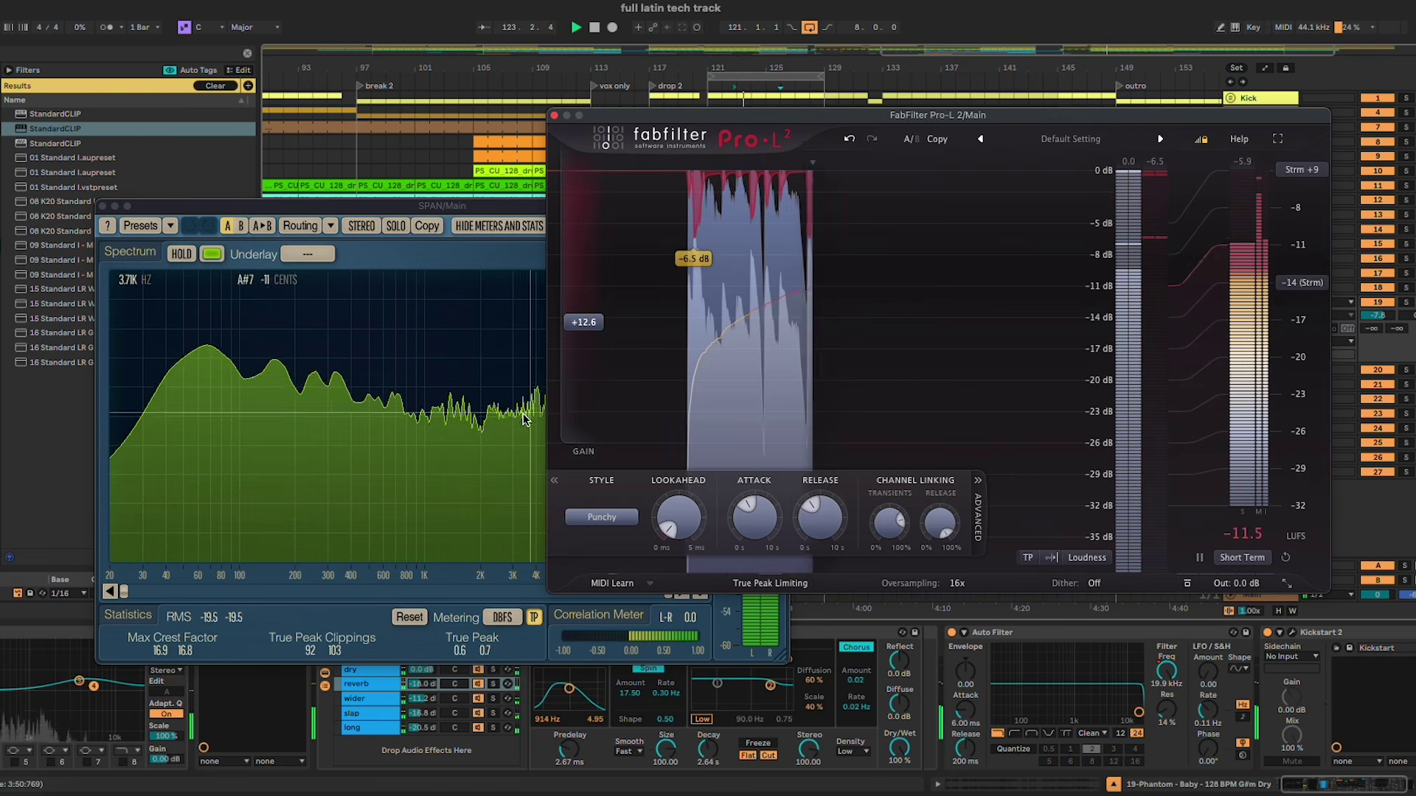
pyautogui.click(419, 625)
pyautogui.click(418, 624)
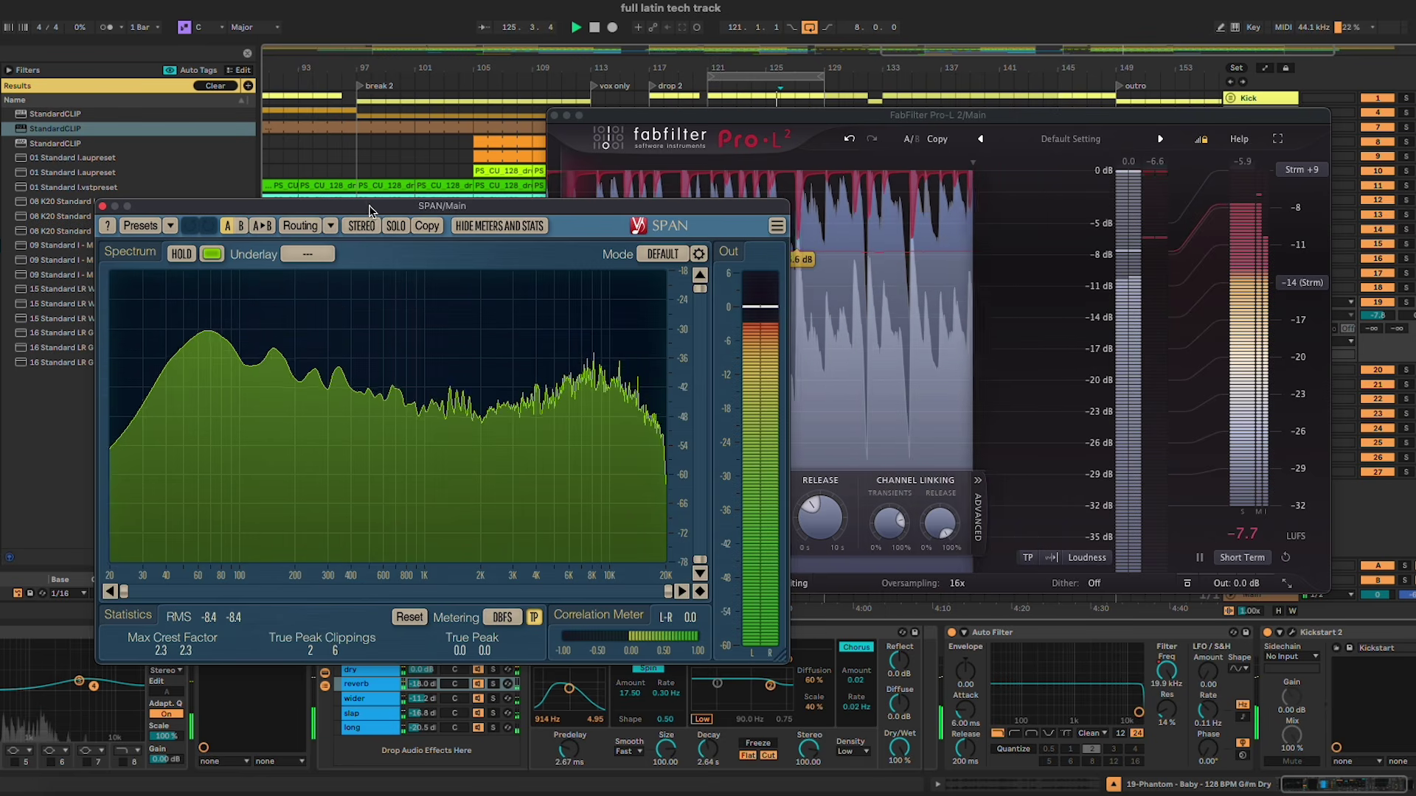
pyautogui.moveTo(333, 205); pyautogui.dragTo(649, 219)
pyautogui.press('space')
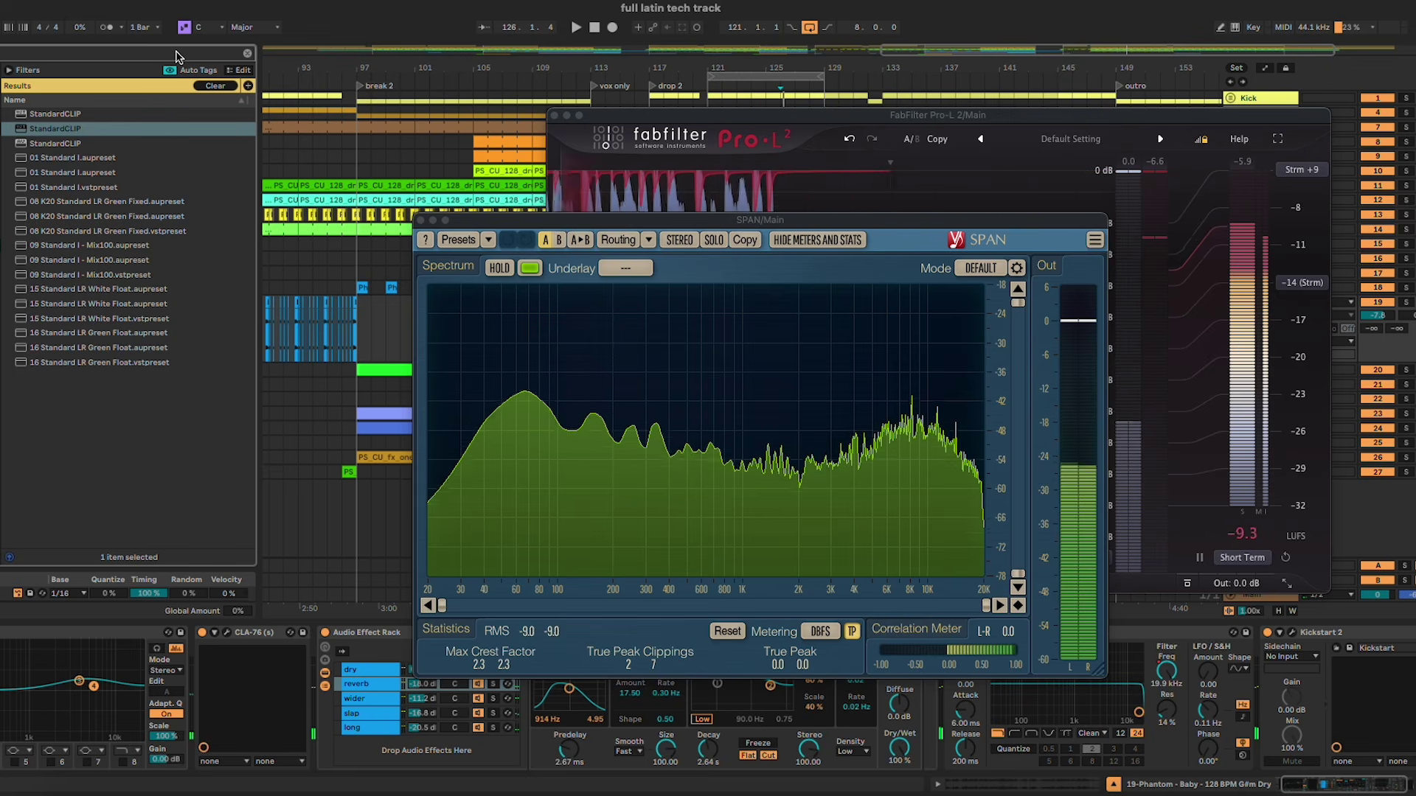
# Step: Search the browser for "maag" and insert Maag EQ4 on Main between Utility and FabFilter Pro-Q 4
pyautogui.write('maag')
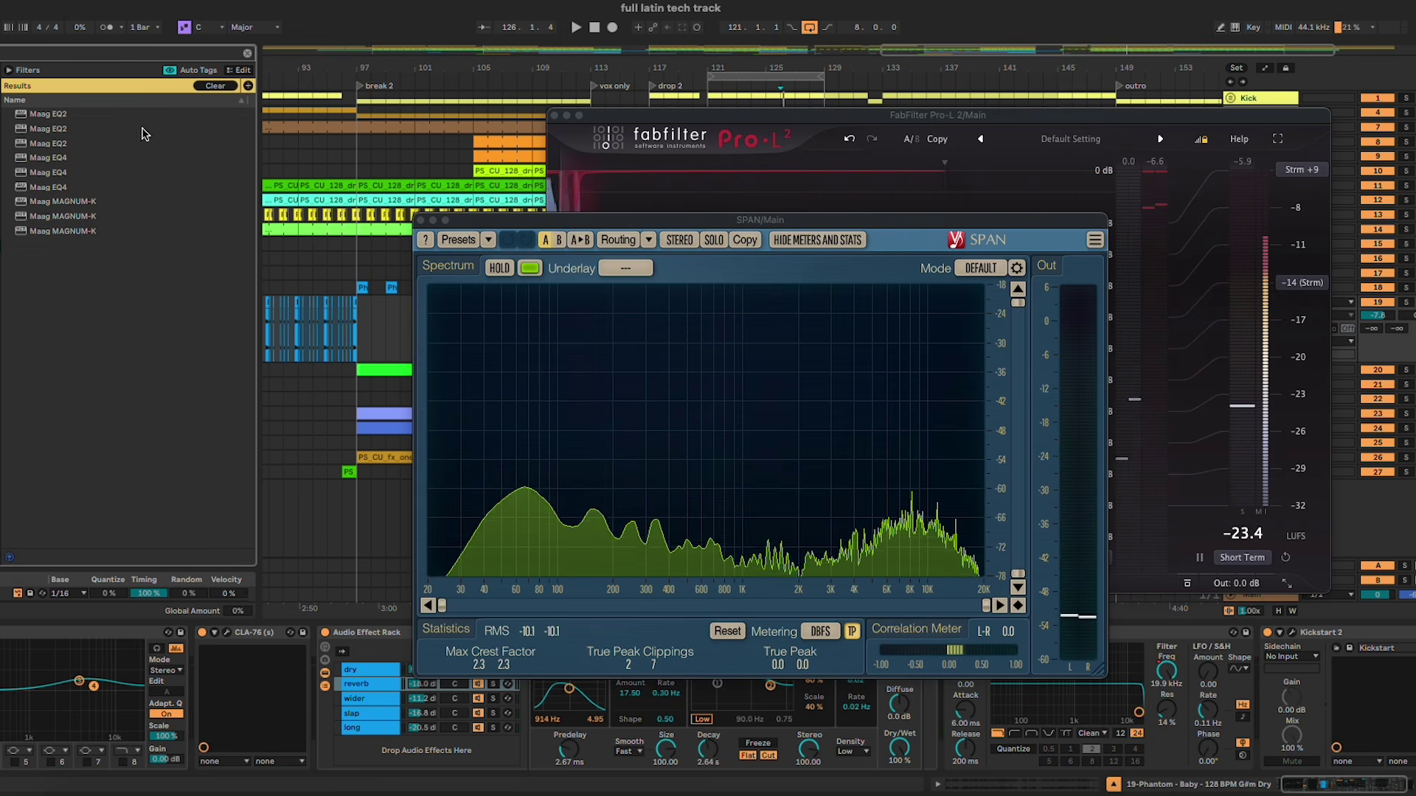
pyautogui.click(56, 171)
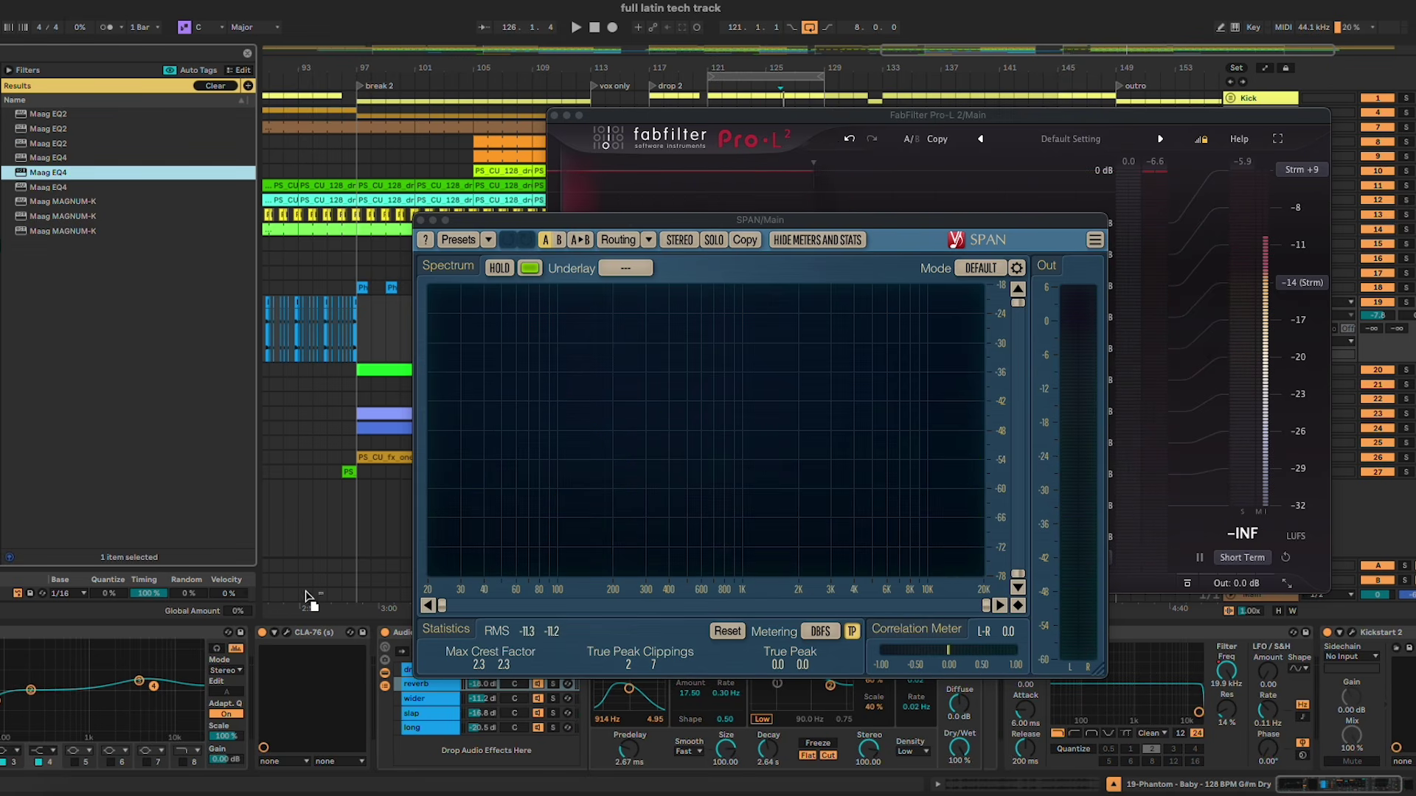
pyautogui.moveTo(309, 597); pyautogui.dragTo(371, 634)
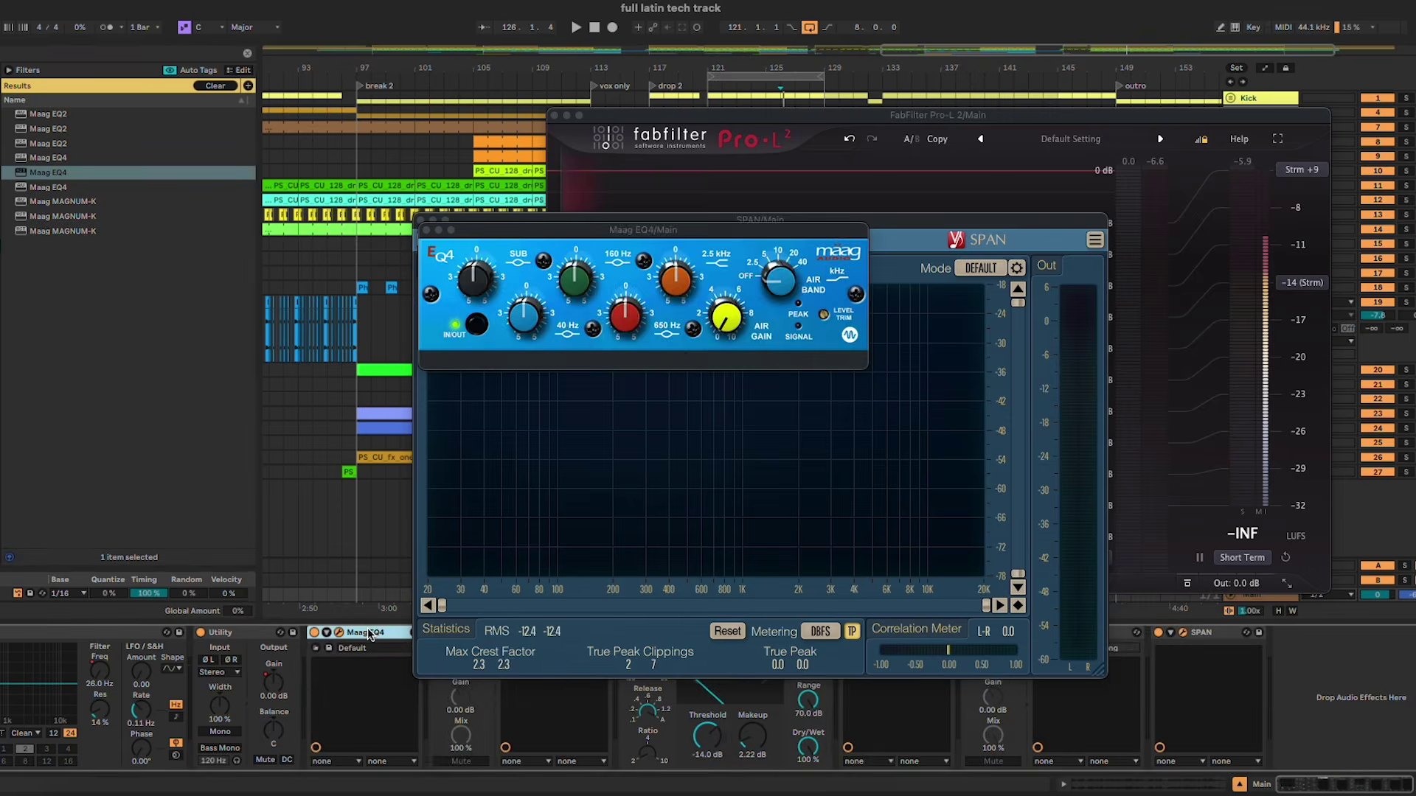
# Step: Boost Maag EQ4's air gain during playback, audition its 2.5 kHz band at +5.0, and recheck the peaks with SPAN's statistics reset
pyautogui.moveTo(374, 339); pyautogui.dragTo(393, 199)
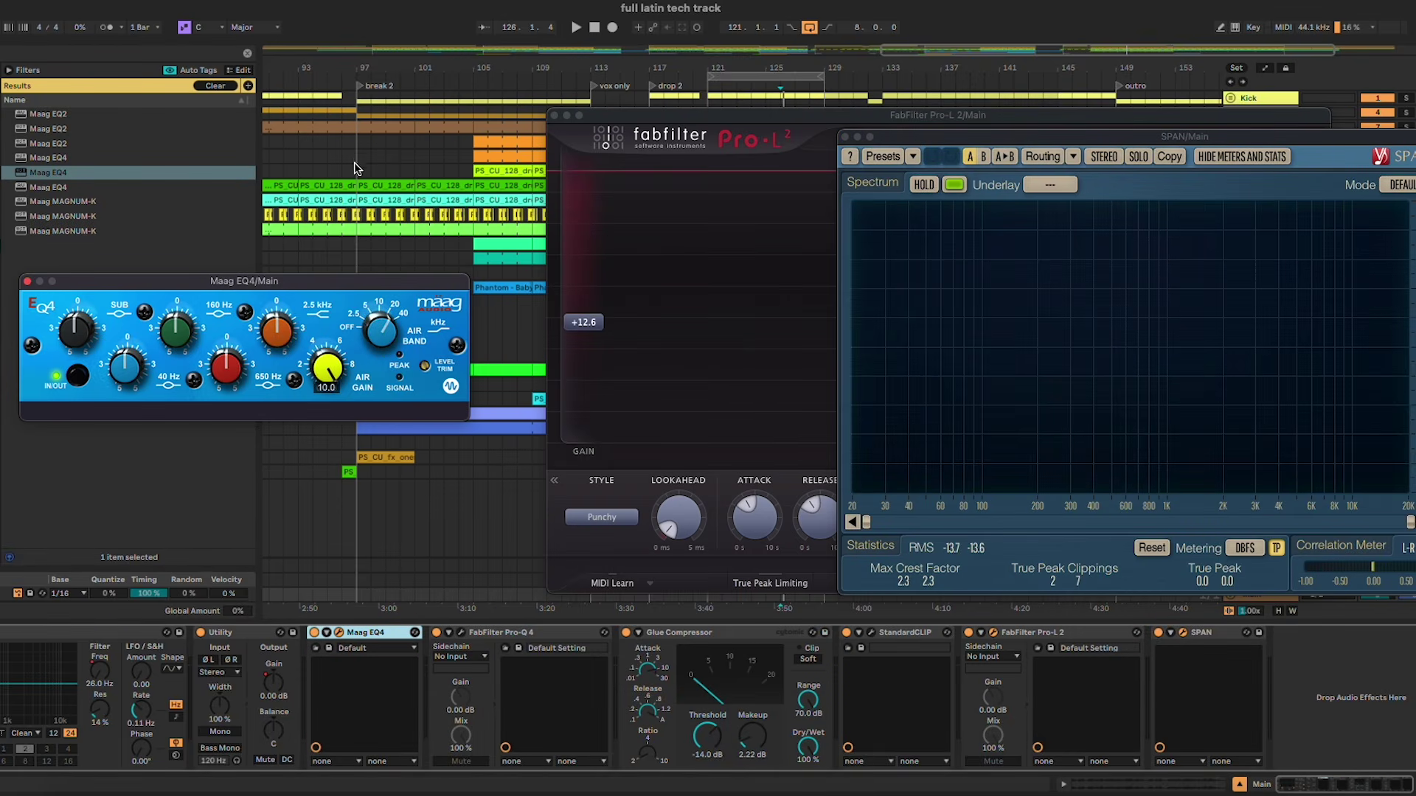
pyautogui.press('space')
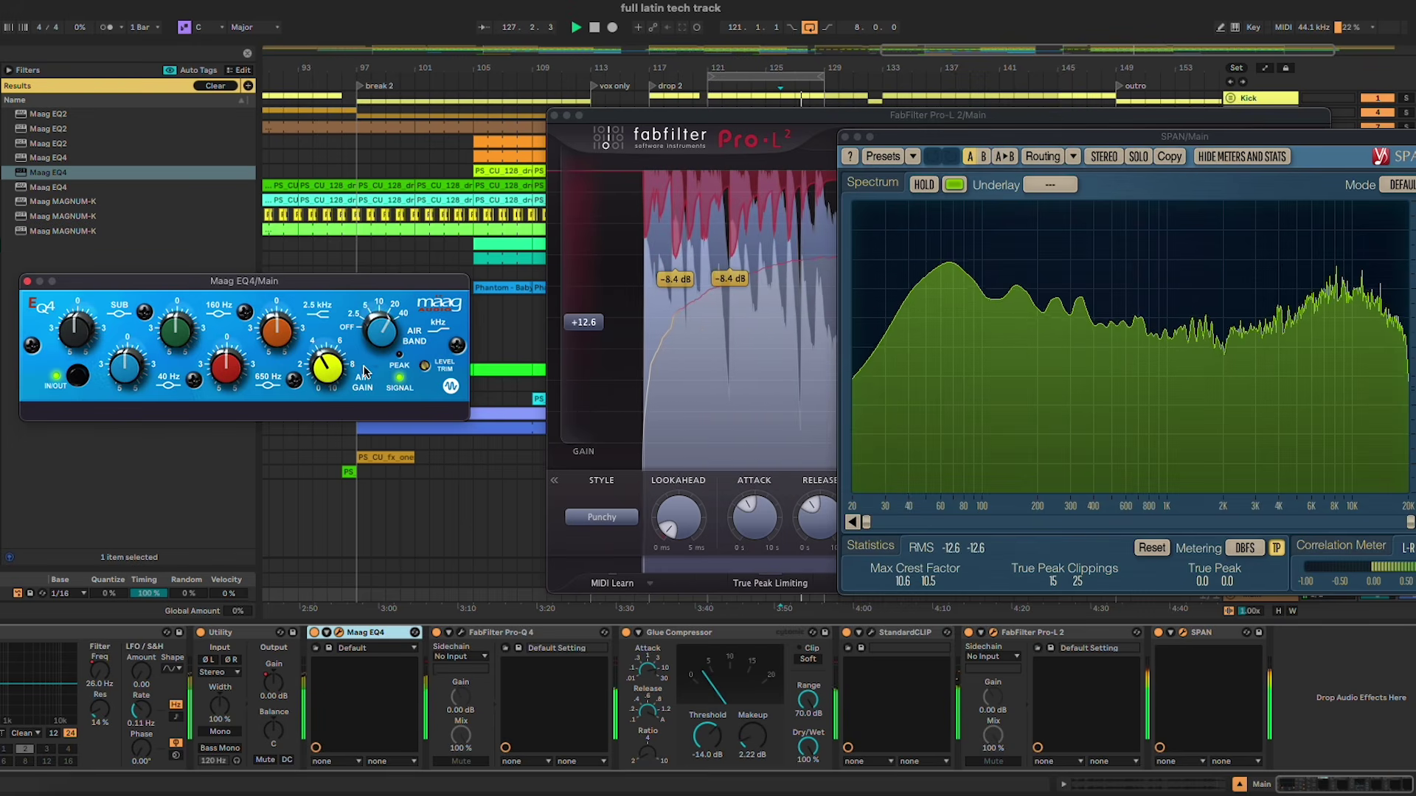
pyautogui.moveTo(379, 328)
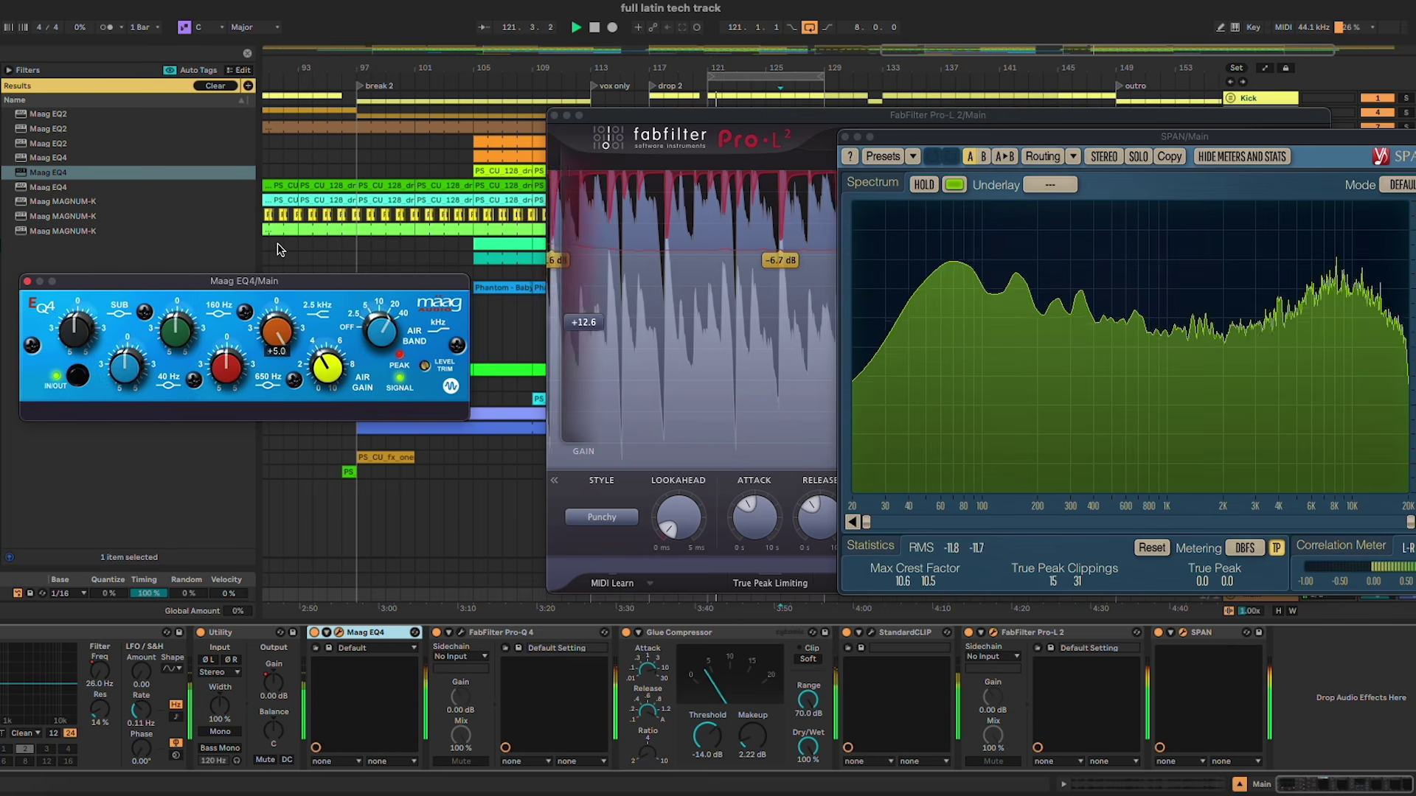
pyautogui.moveTo(803, 517)
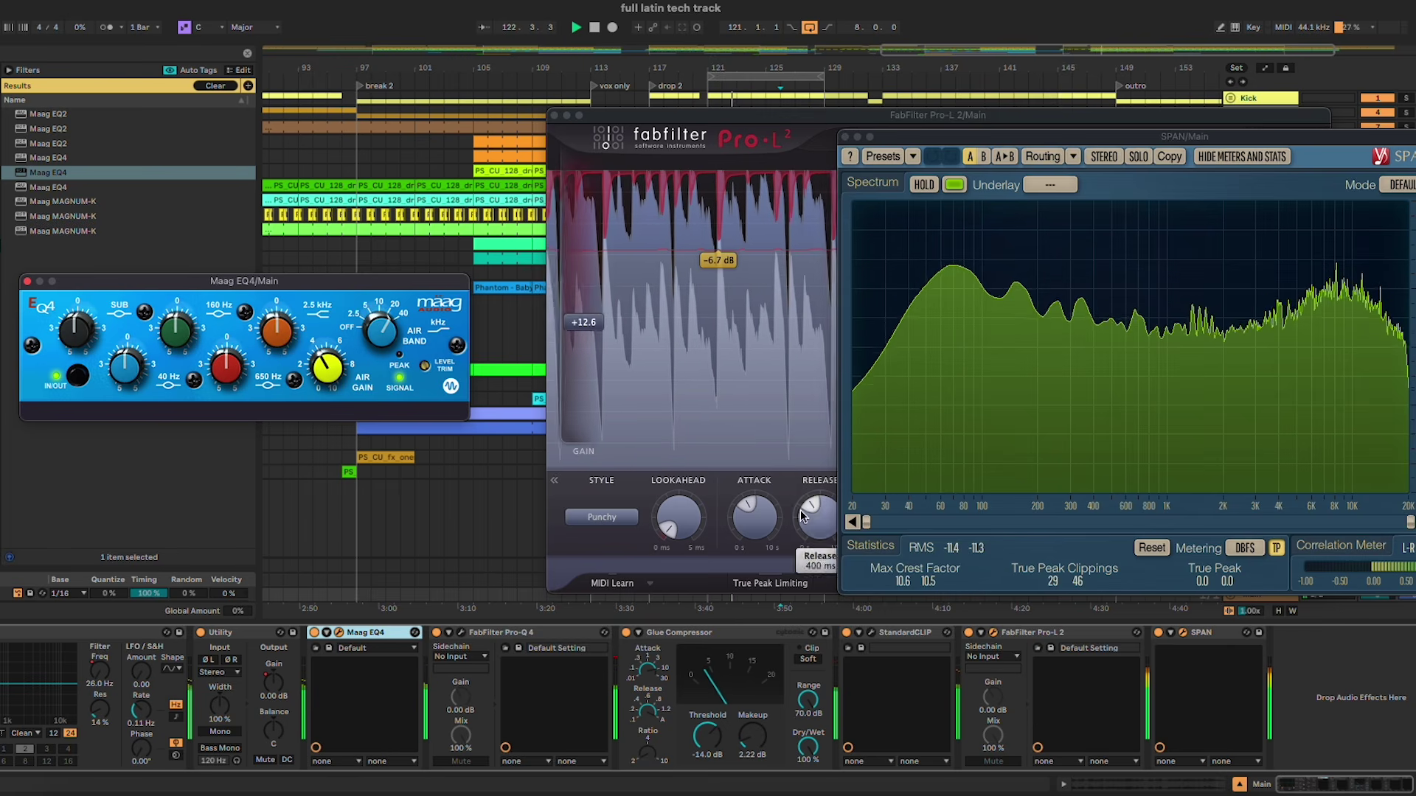
pyautogui.click(1151, 548)
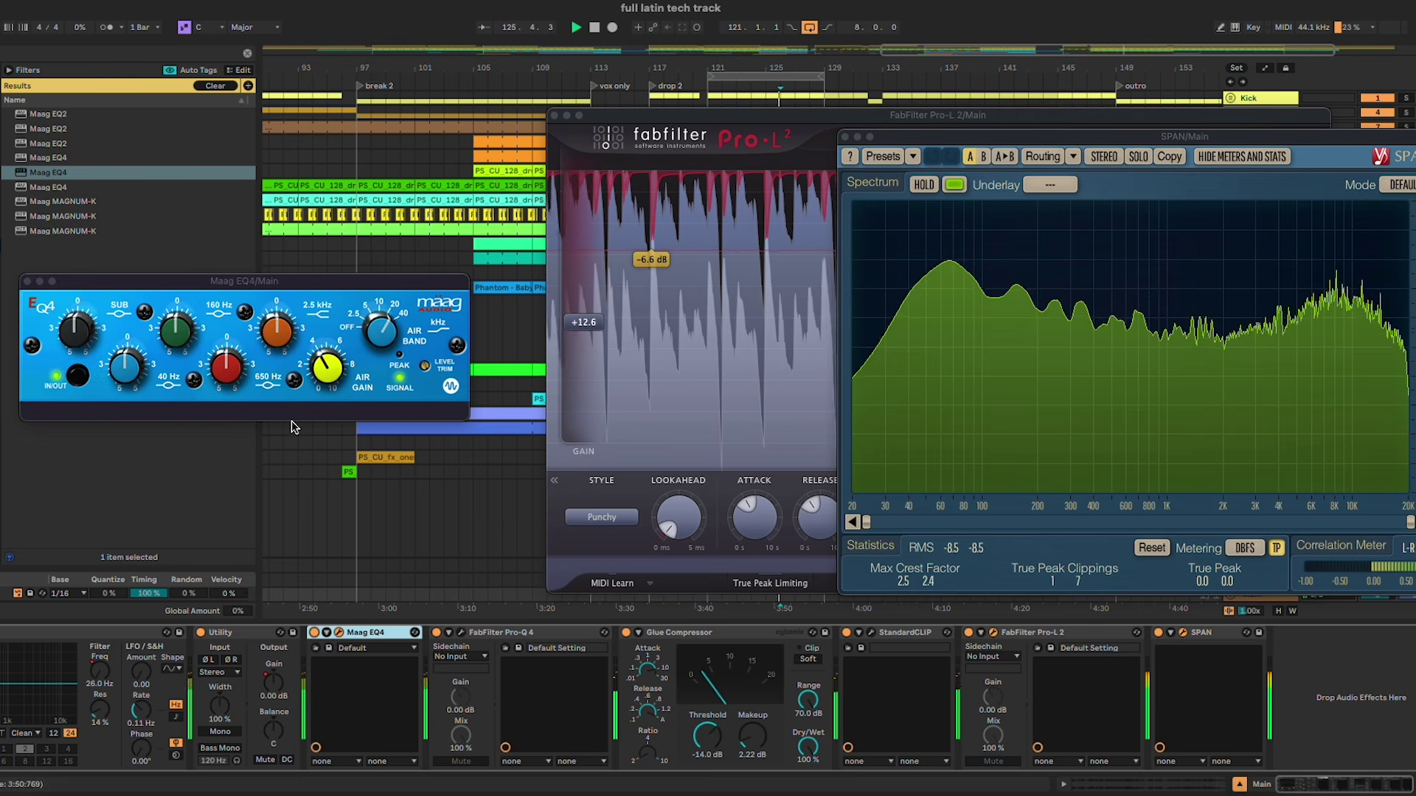
# Step: Stop playback, close the Maag EQ4, SPAN and Pro-L 2 windows, and clear the browser search
pyautogui.press('space')
pyautogui.click(27, 281)
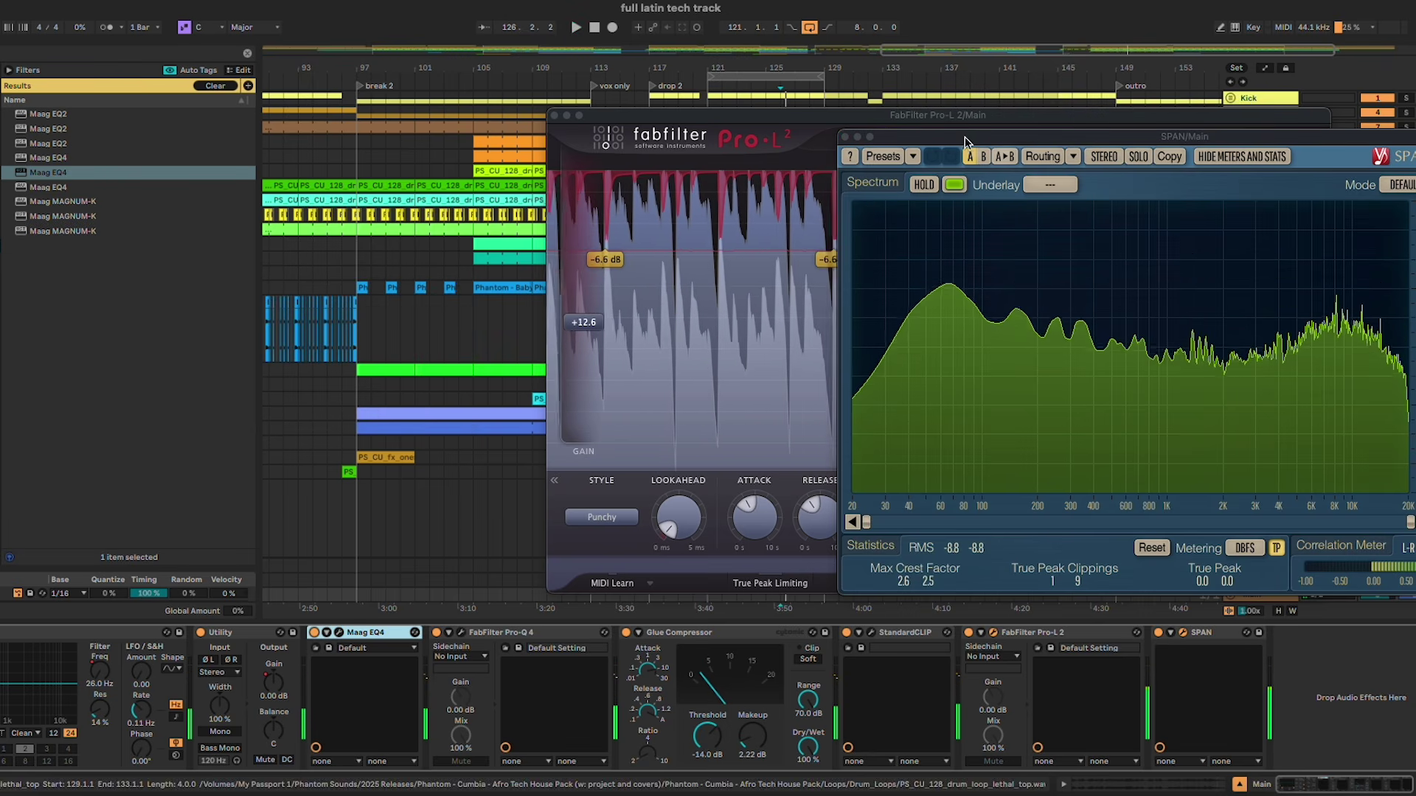
pyautogui.click(846, 137)
pyautogui.click(555, 116)
pyautogui.click(248, 54)
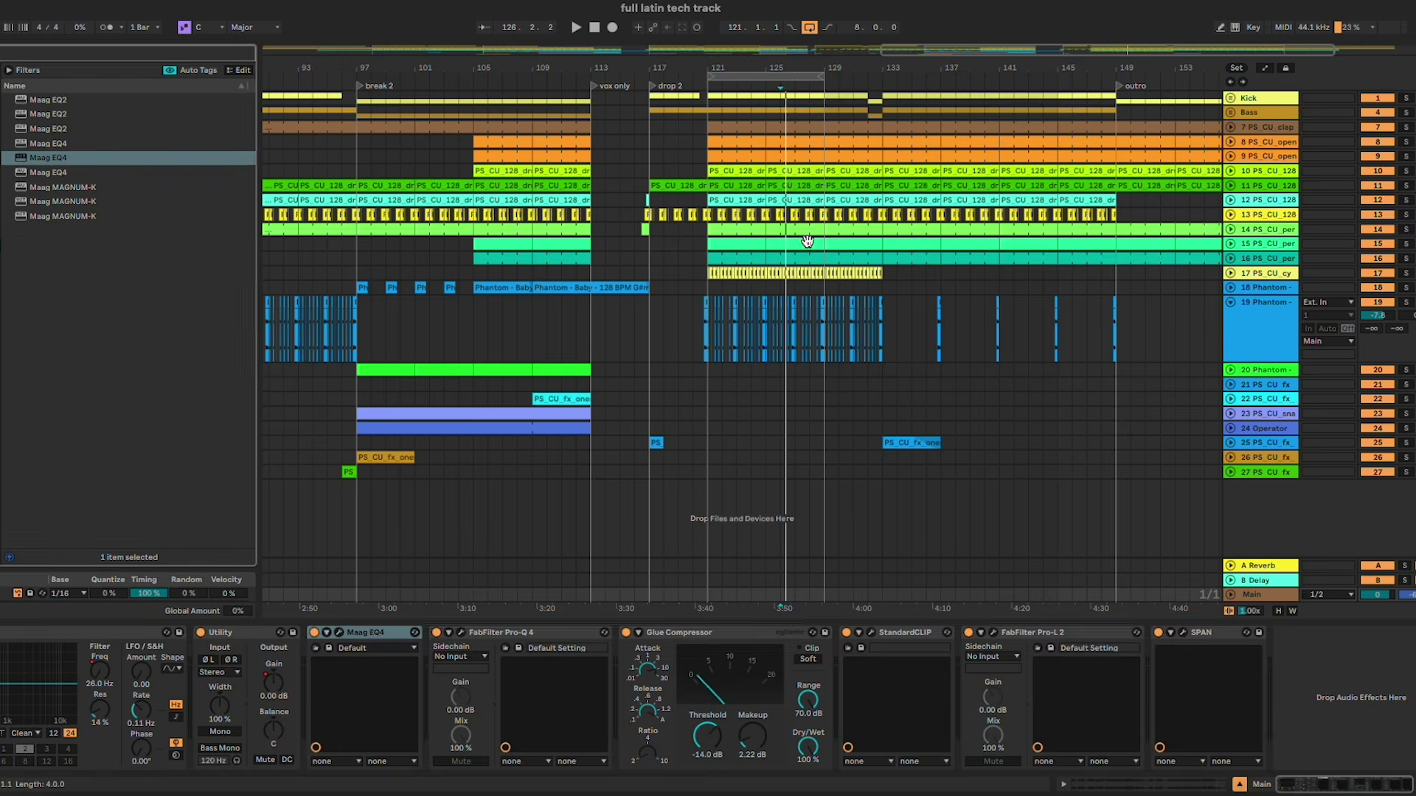
# Step: Fold track 19 and show the whole arrangement from intro to outro
pyautogui.click(786, 242)
pyautogui.scroll(3, 786, 242)
pyautogui.scroll(-10, 786, 241)
pyautogui.click(1230, 303)
pyautogui.click(1087, 377)
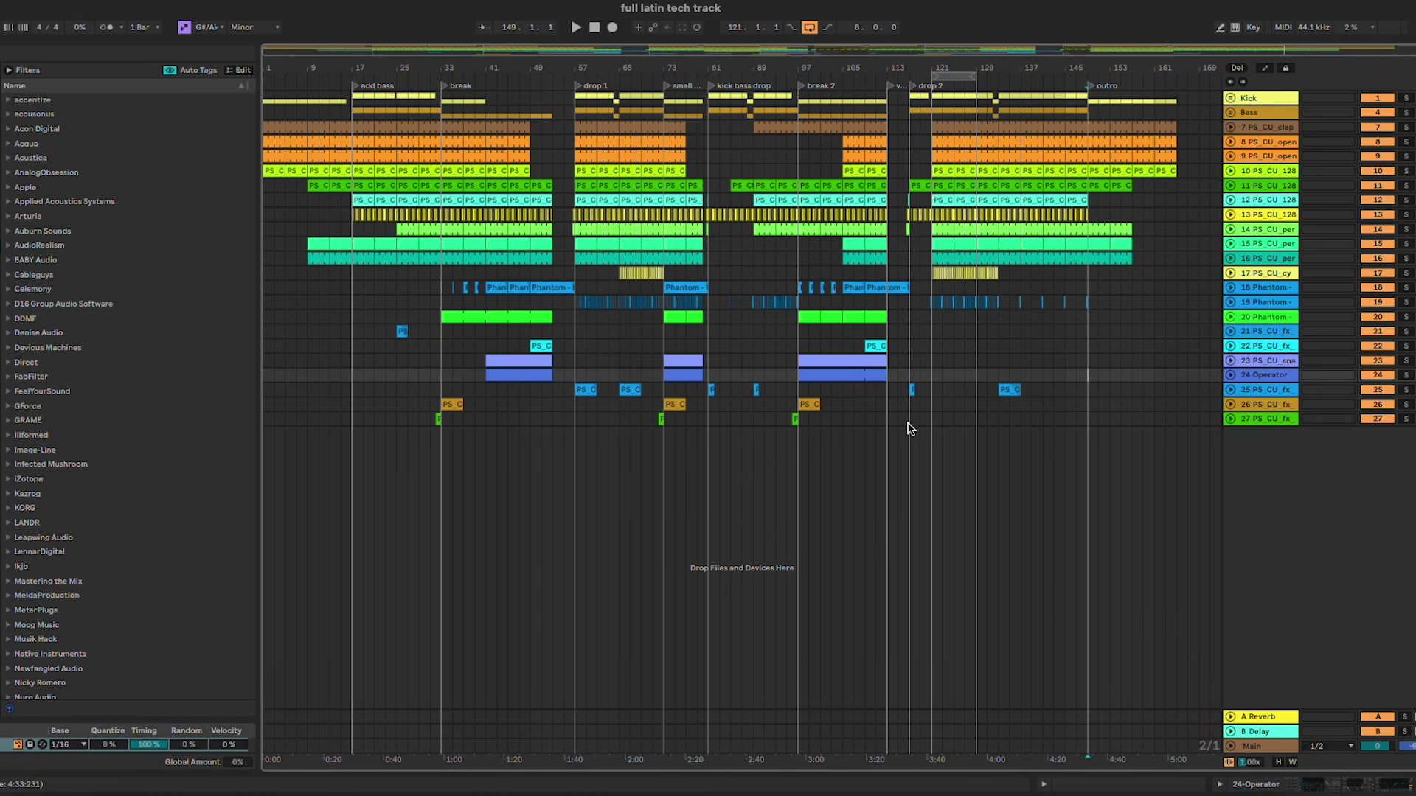
# Step: Turn off the arrangement loop and play the full track from bar 1
pyautogui.click(814, 31)
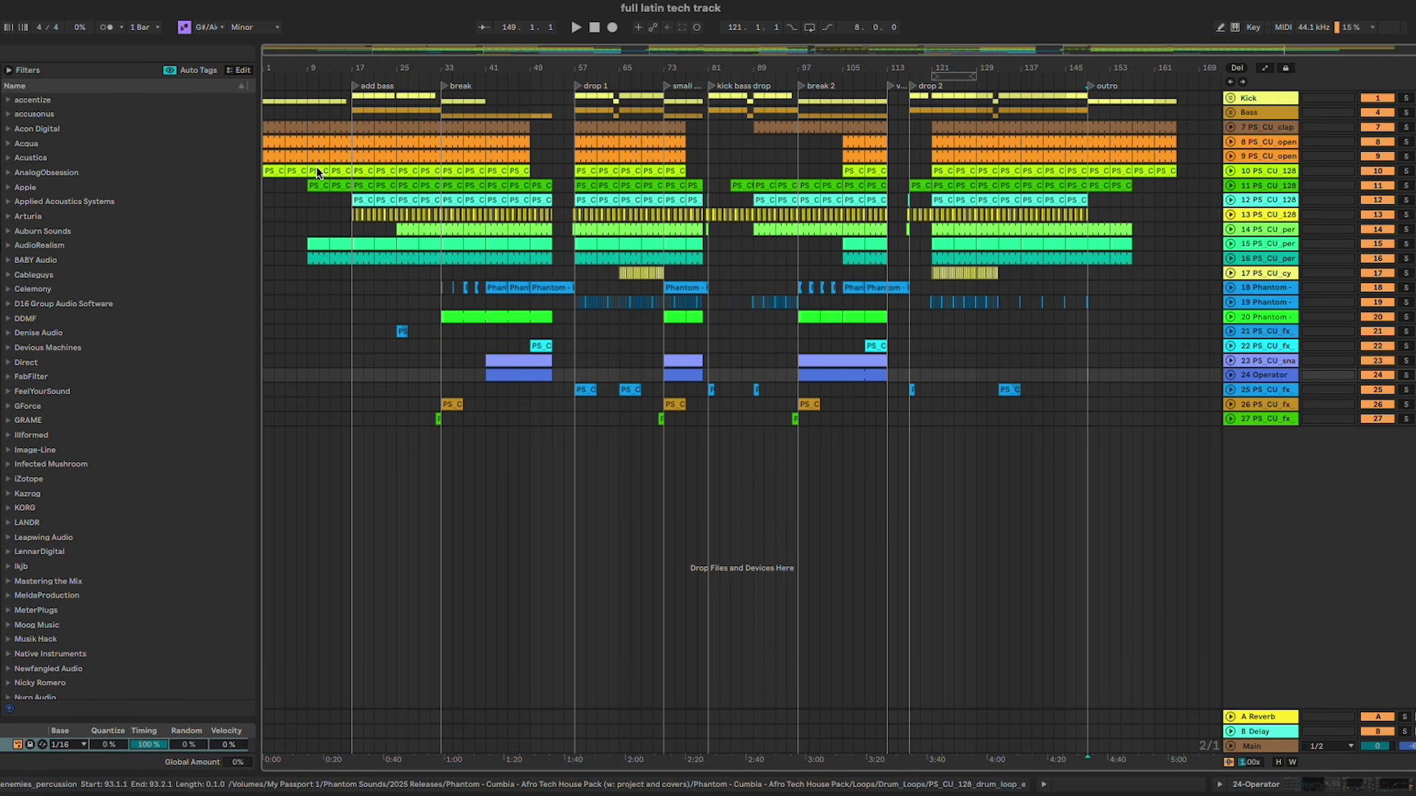
pyautogui.click(264, 201)
pyautogui.press('space')
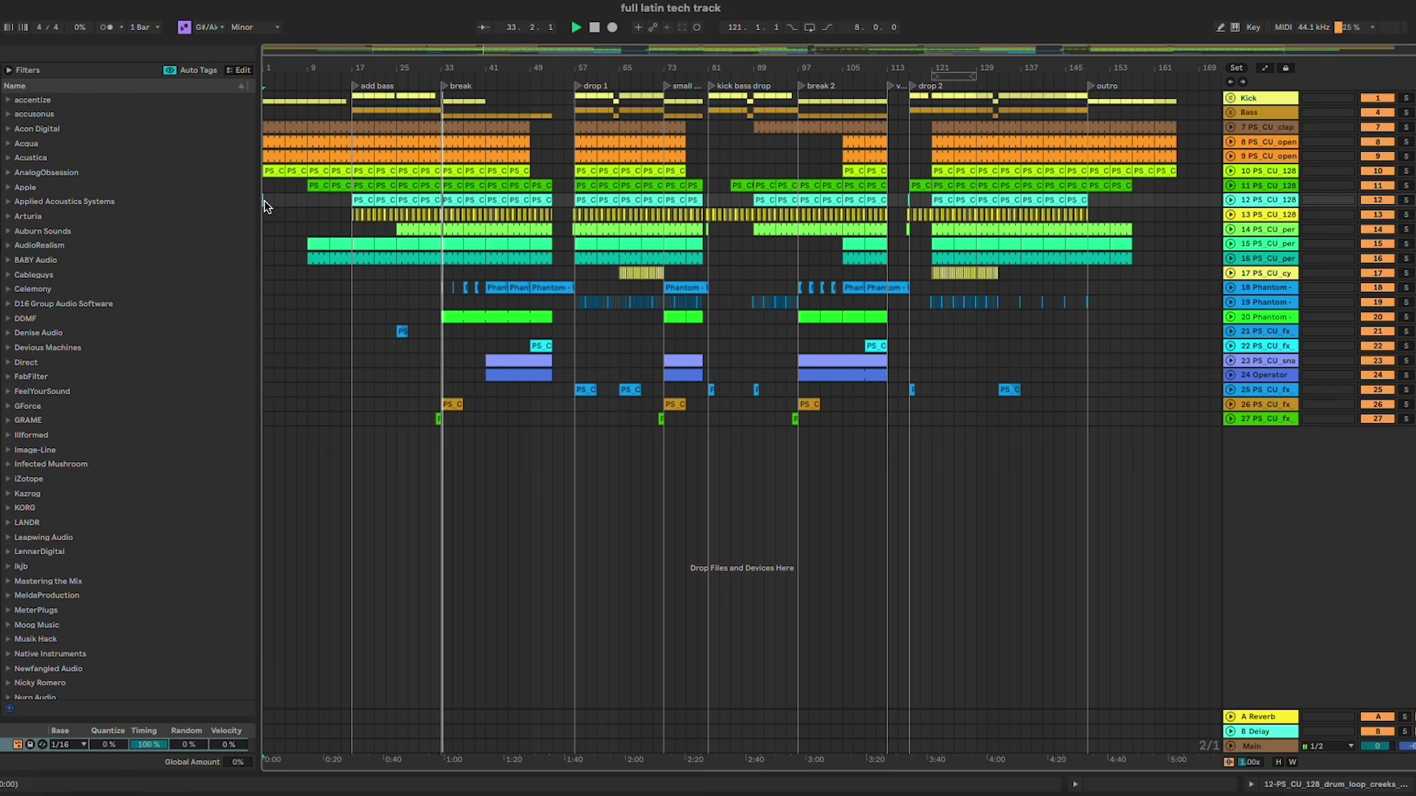
# Step: Zoom in on the arrangement around the break and make the view follow playback
pyautogui.moveTo(512, 43); pyautogui.dragTo(490, 66)
pyautogui.click(482, 28)
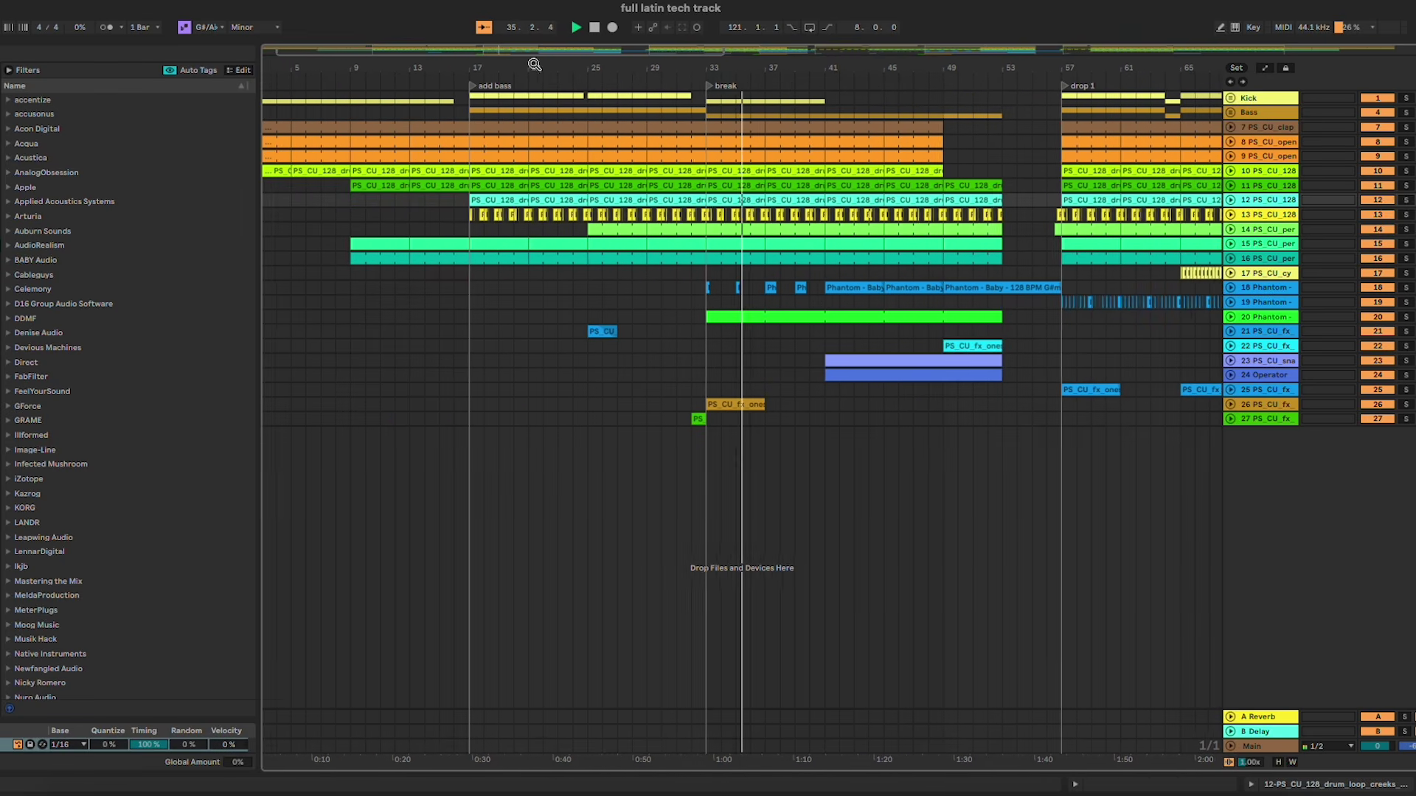
pyautogui.moveTo(649, 47); pyautogui.dragTo(649, 63)
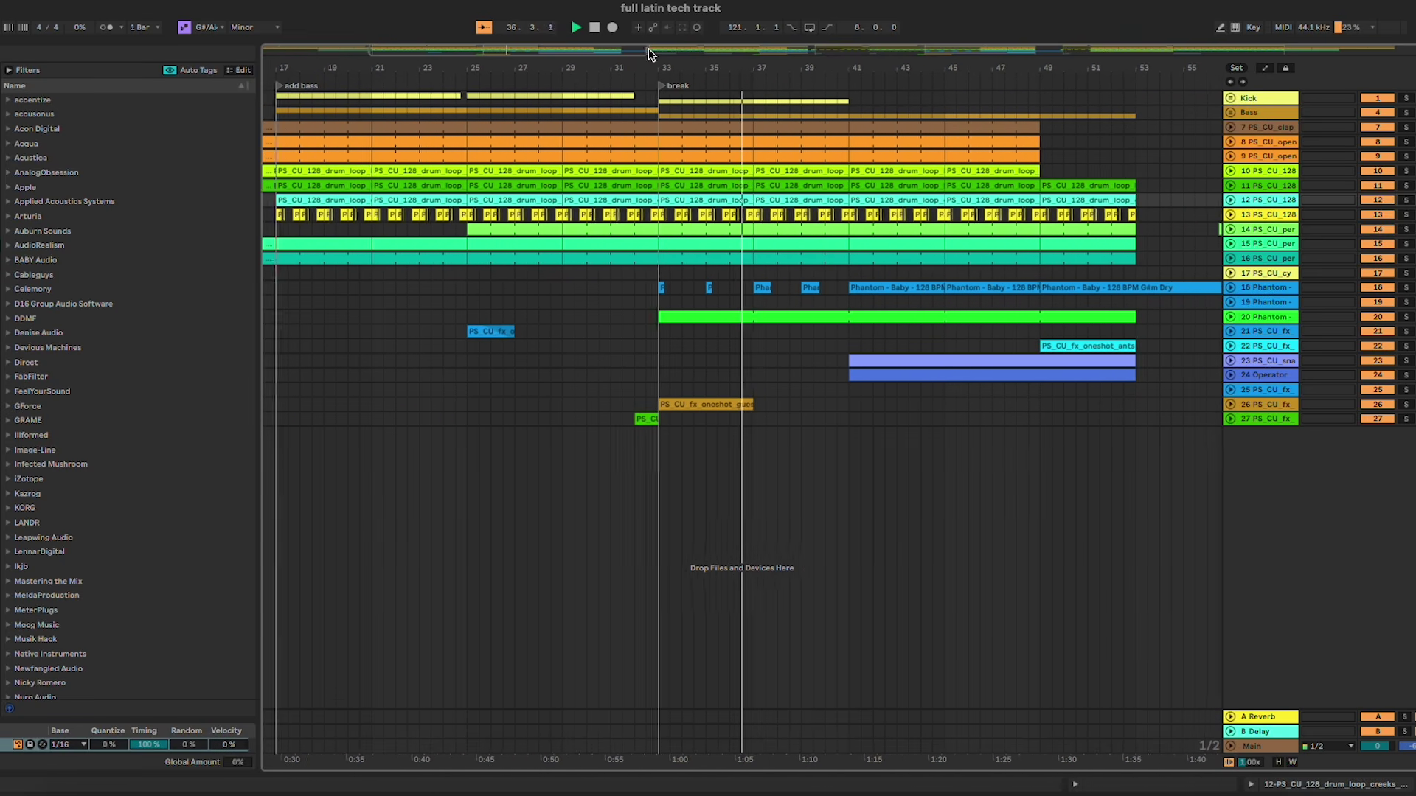